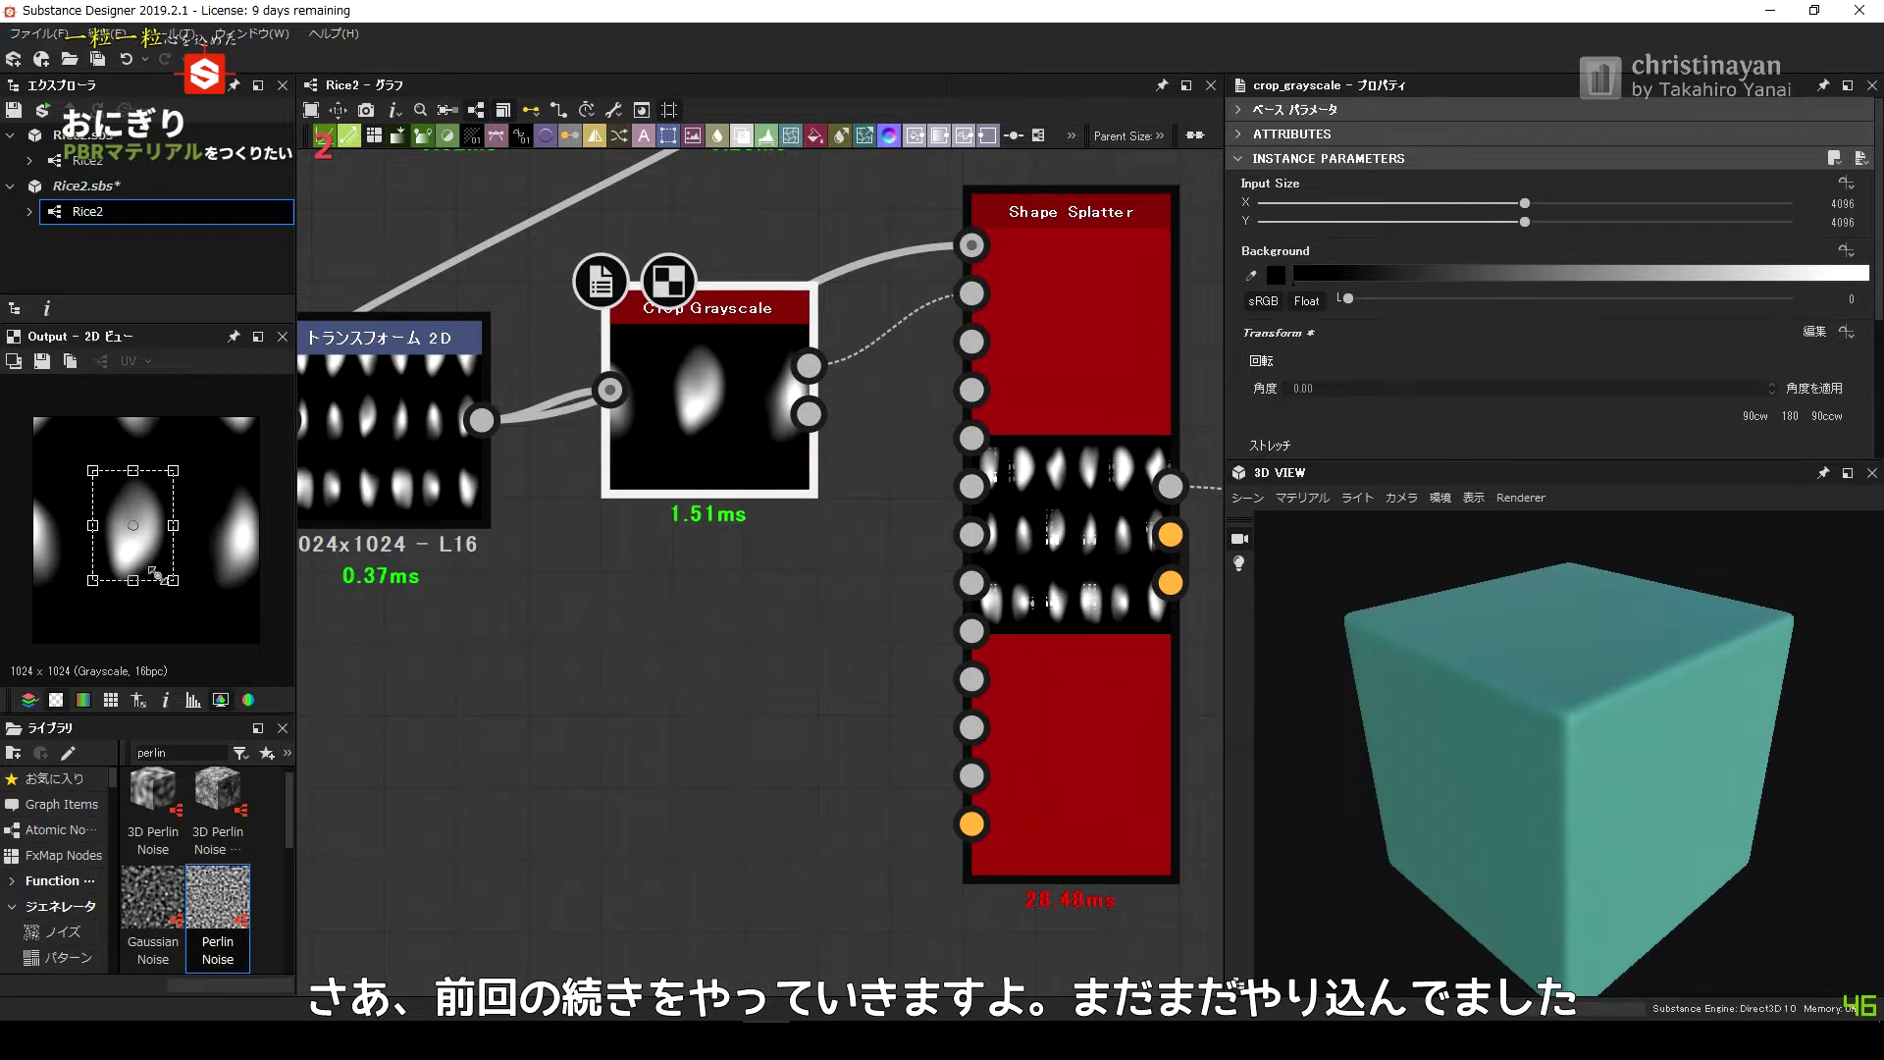
Tighten the crop around one rice grain, then duplicate the Crop Grayscale nodes and move each copy onto a different grain.
{"action": "left_click_drag", "start_coordinate": [171, 579], "coordinate": [153, 568]}
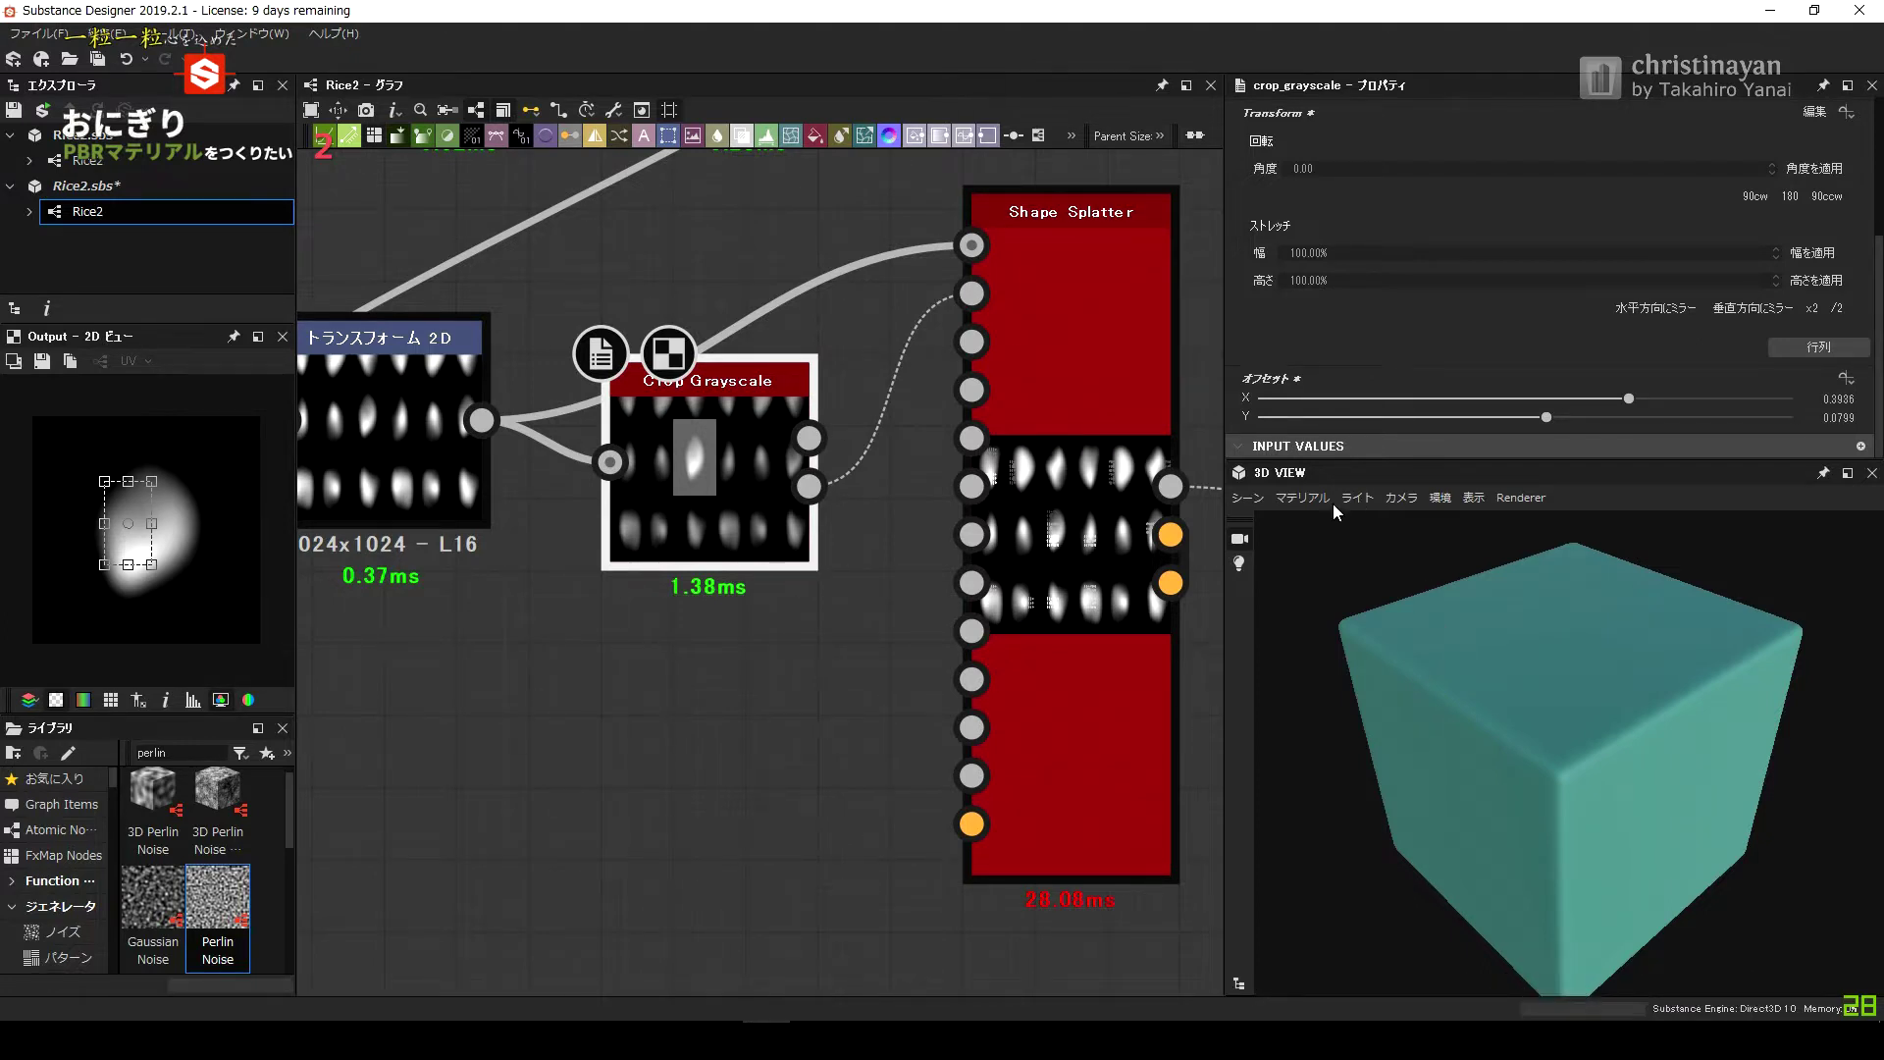
{"action": "key", "text": "ctrl+d"}
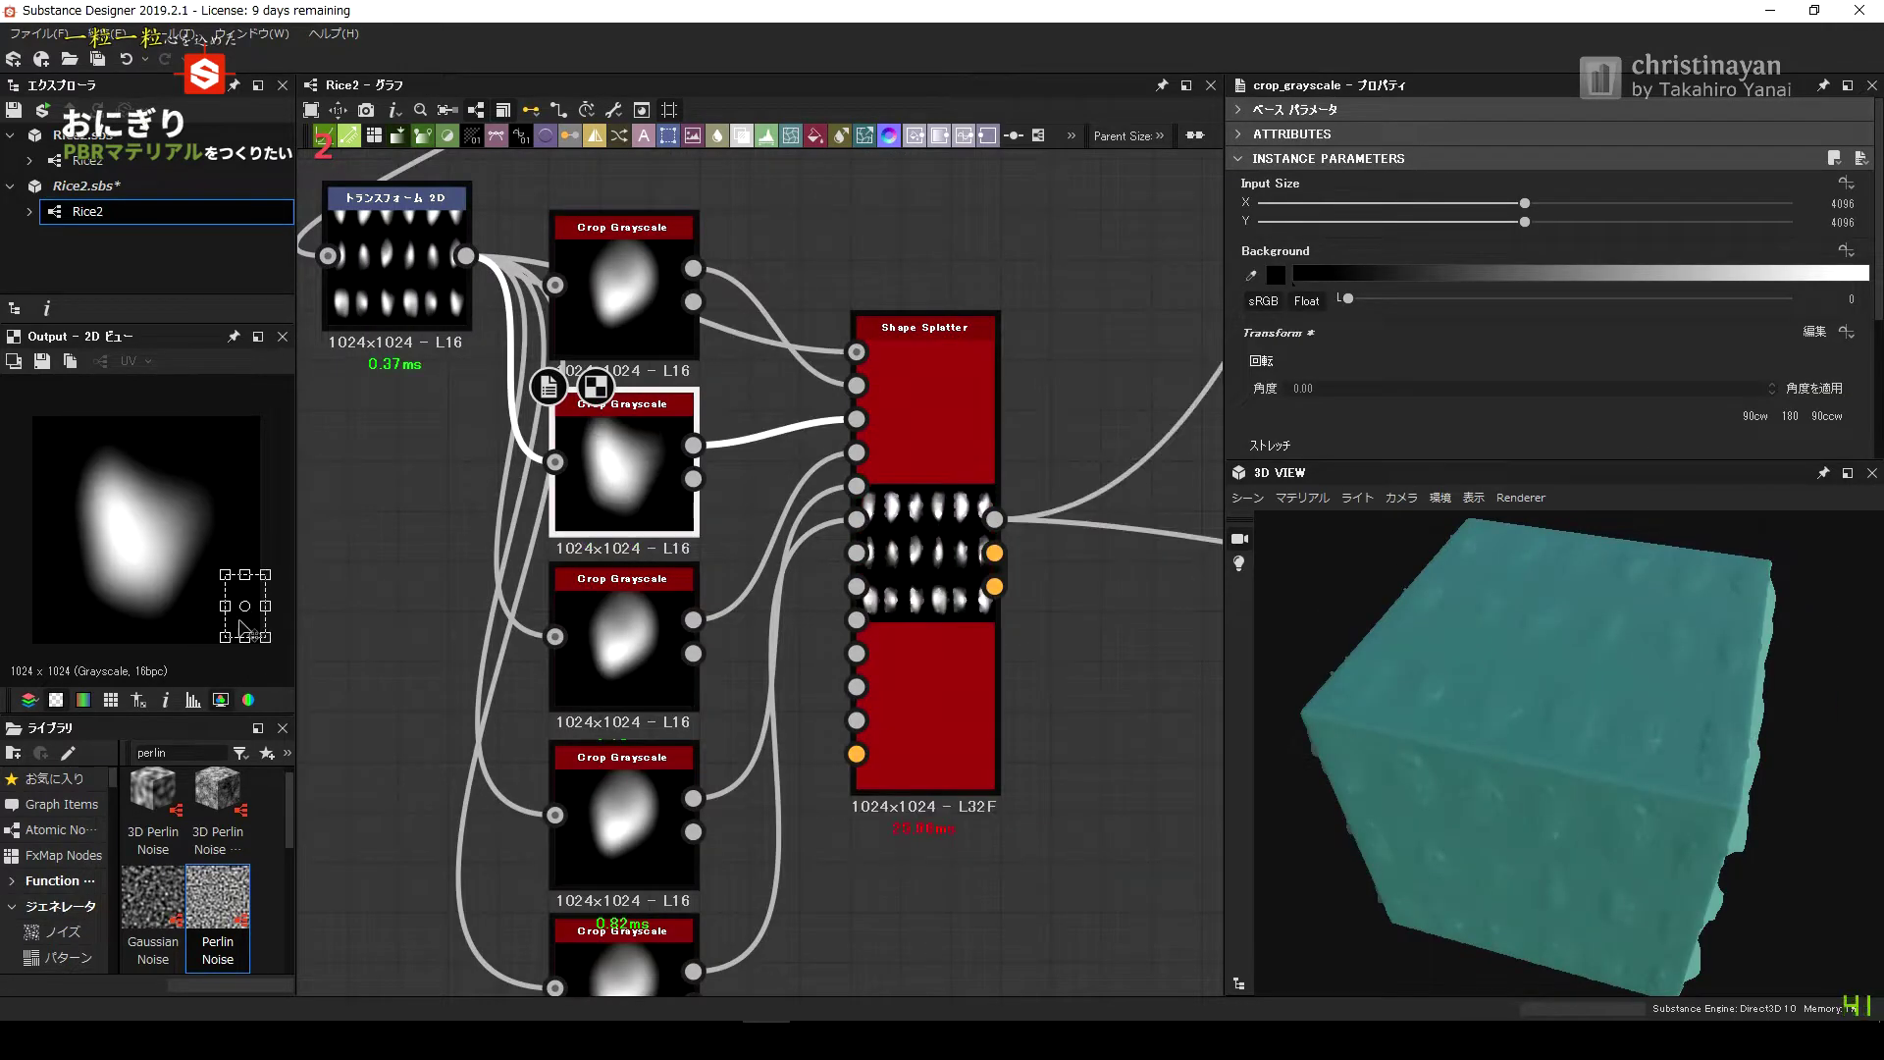
{"action": "left_click", "coordinate": [624, 638]}
{"action": "mouse_move", "coordinate": [147, 549]}
{"action": "left_mouse_down"}
{"action": "mouse_move", "coordinate": [58, 486]}
{"action": "mouse_move", "coordinate": [142, 587]}
{"action": "left_mouse_up"}
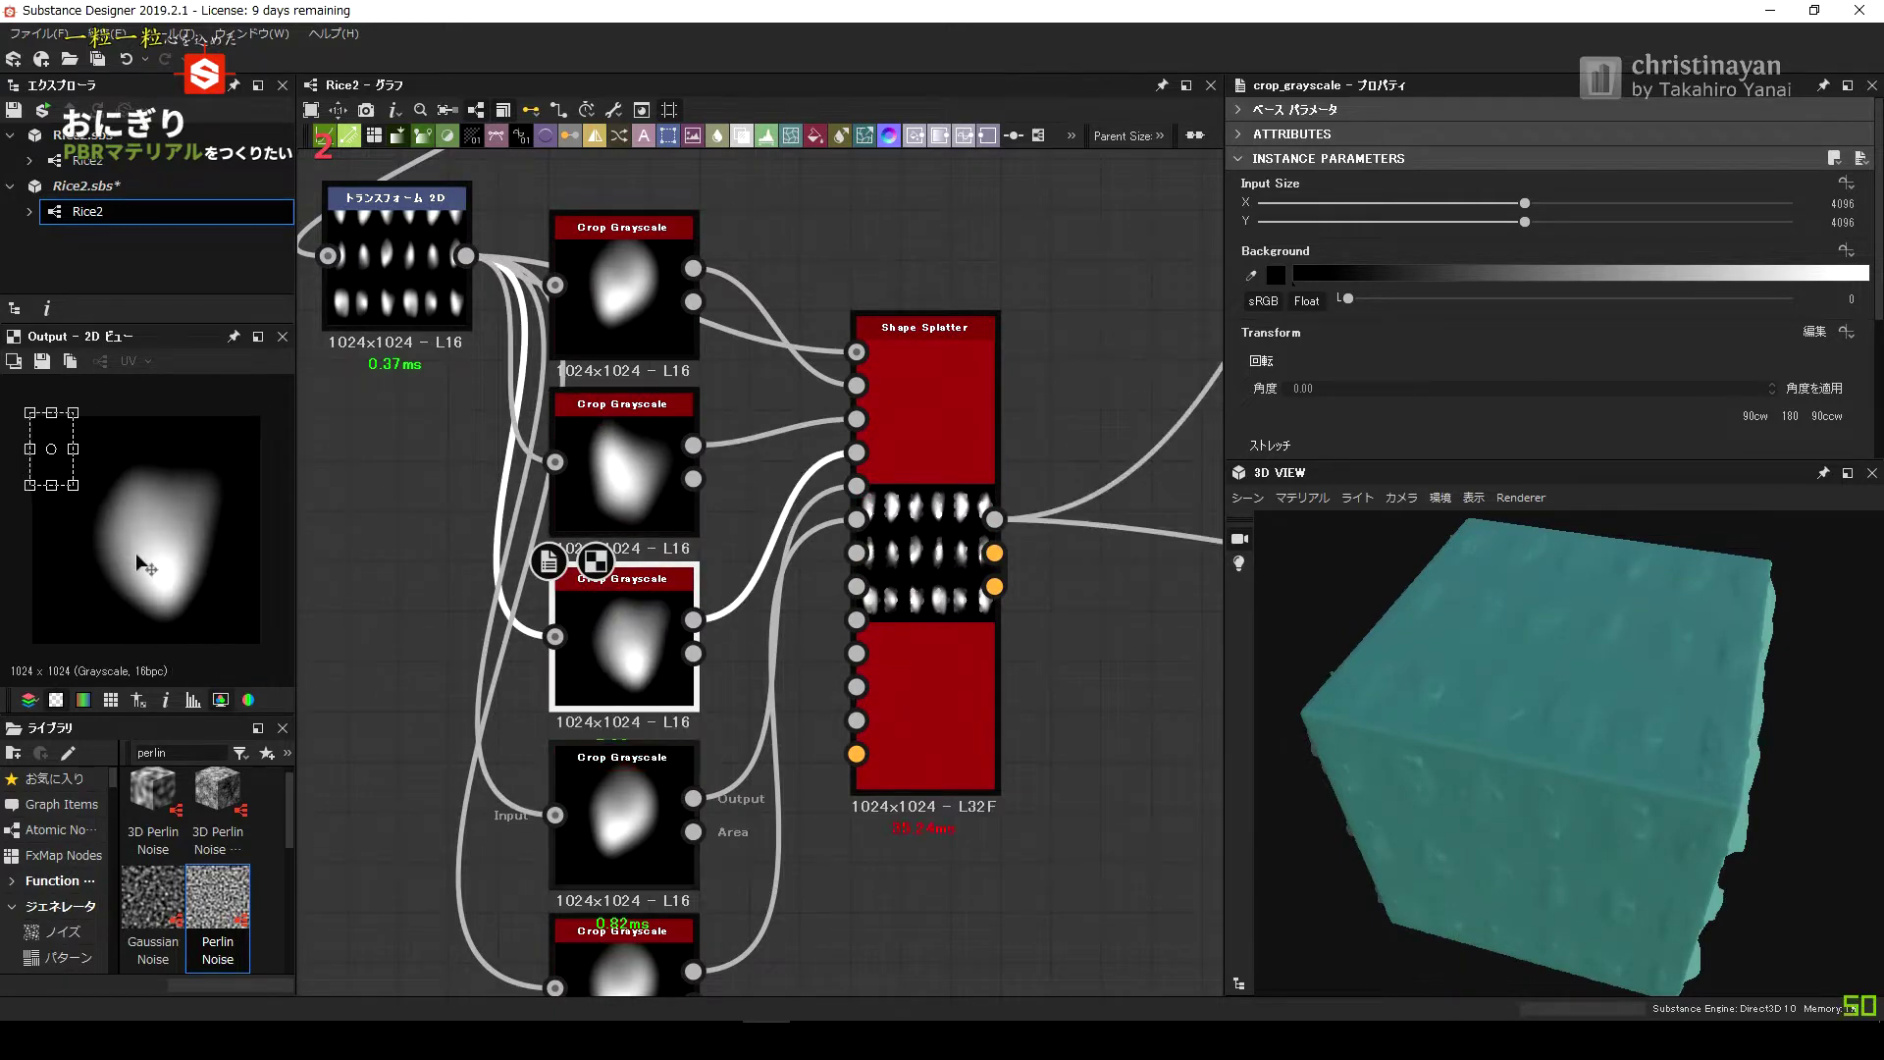
{"action": "middle_click_drag", "start_coordinate": [687, 785], "coordinate": [707, 495]}
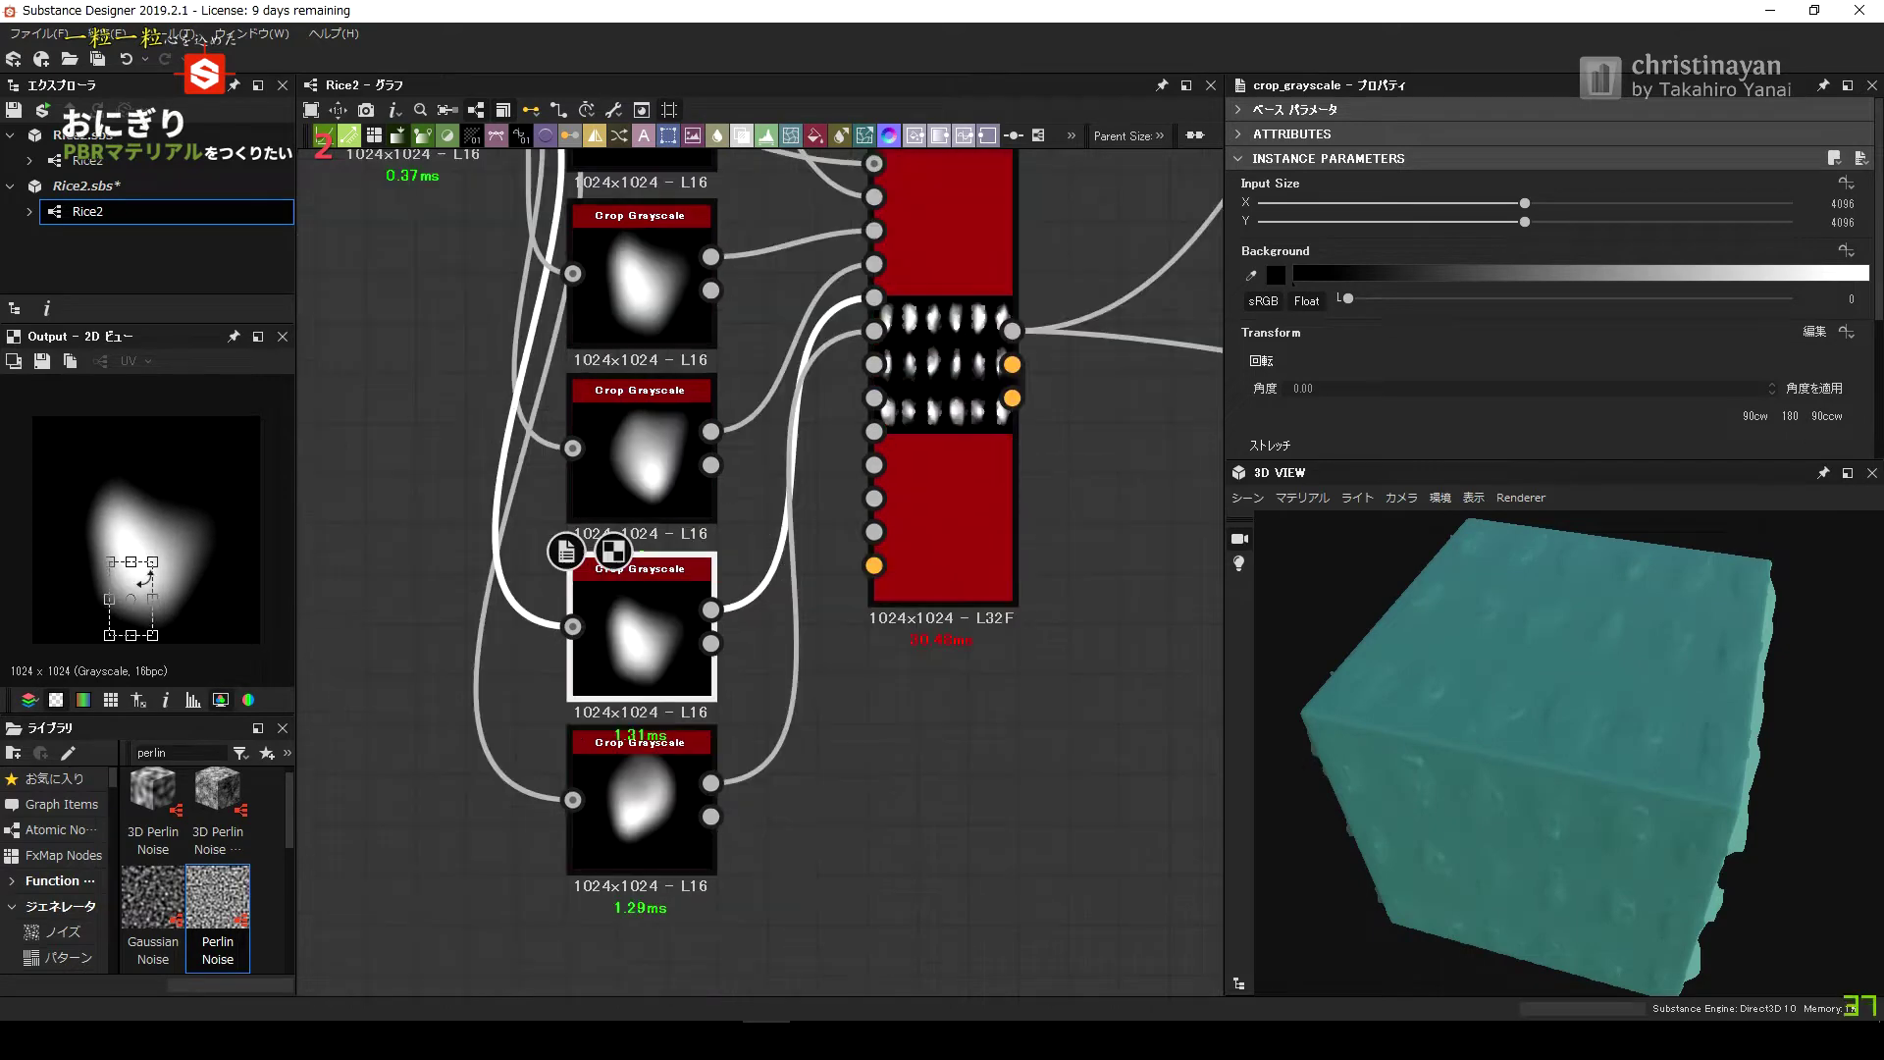
{"action": "middle_click_drag", "start_coordinate": [452, 526], "coordinate": [462, 674]}
{"action": "mouse_move", "coordinate": [520, 108]}
{"action": "middle_mouse_down"}
{"action": "mouse_move", "coordinate": [542, 386]}
{"action": "mouse_move", "coordinate": [536, 82]}
{"action": "middle_mouse_up"}
{"action": "left_click", "coordinate": [668, 815]}
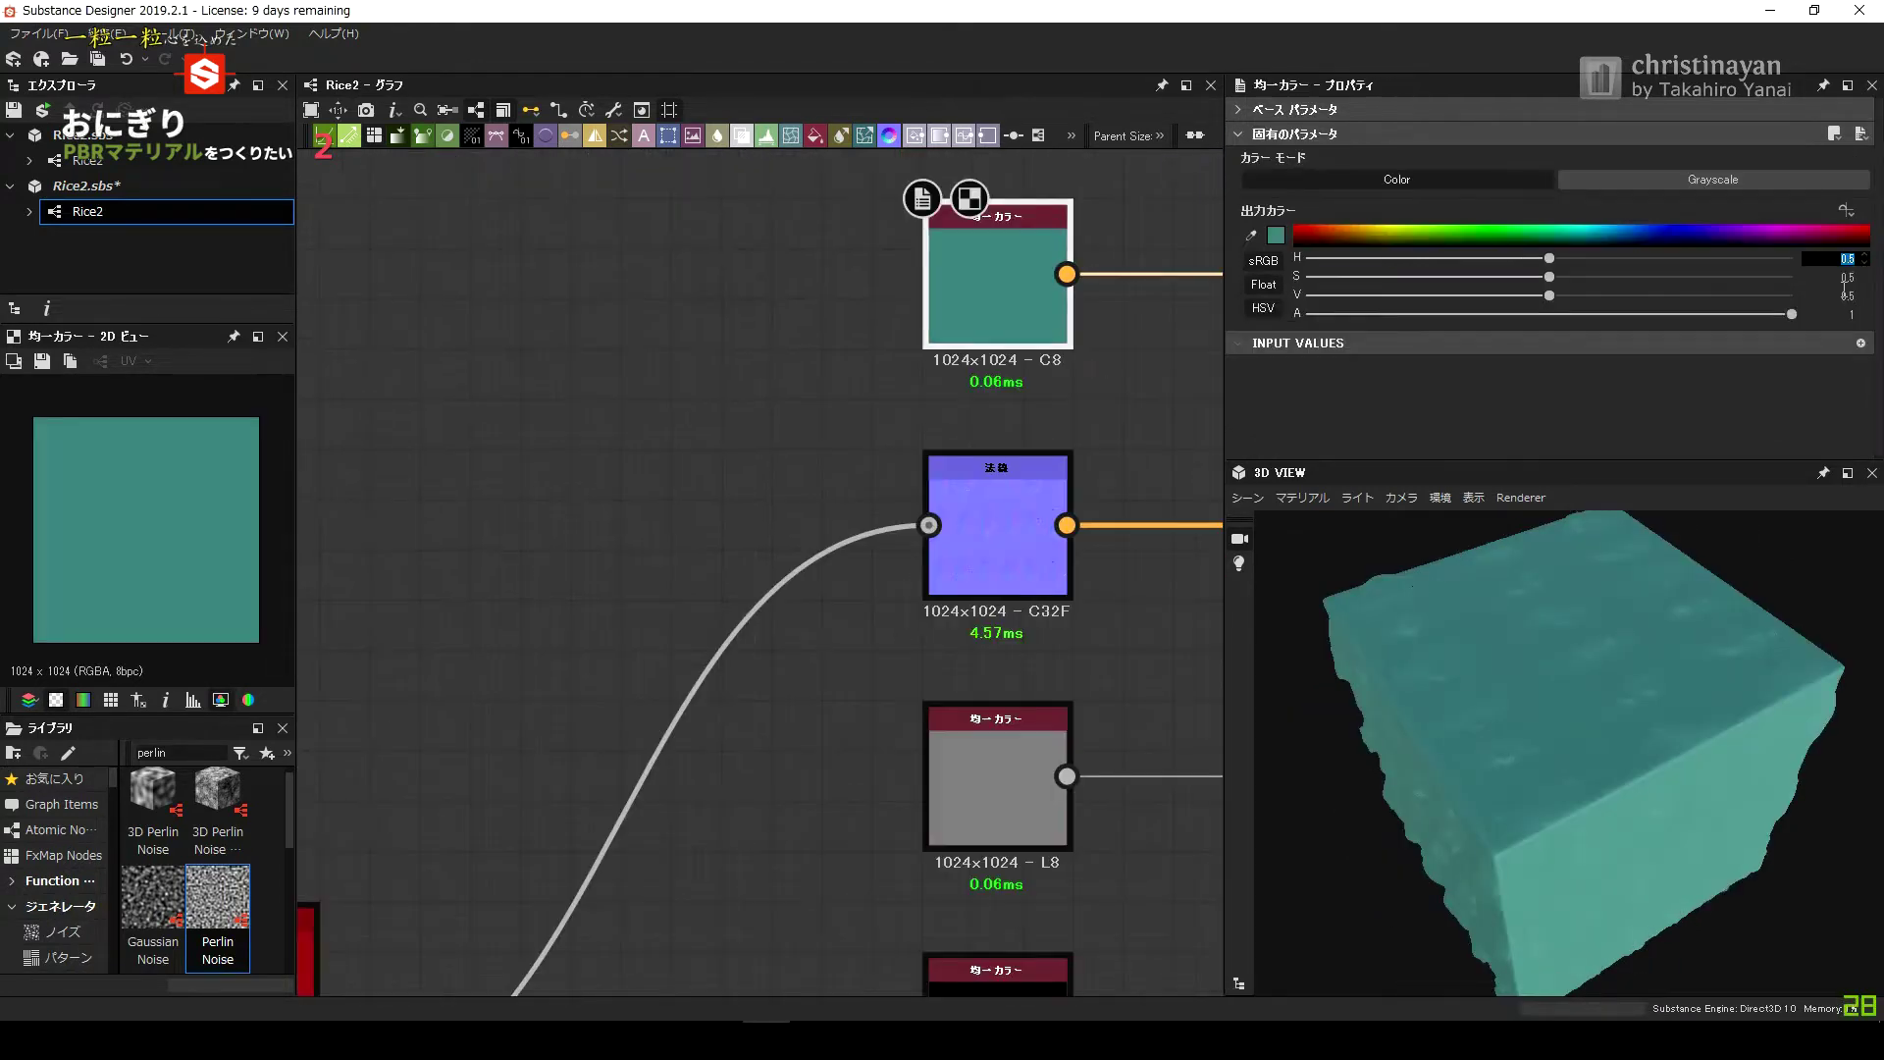
Turn the Uniform Color base into a pale cream tone.
{"action": "left_click", "coordinate": [1325, 243]}
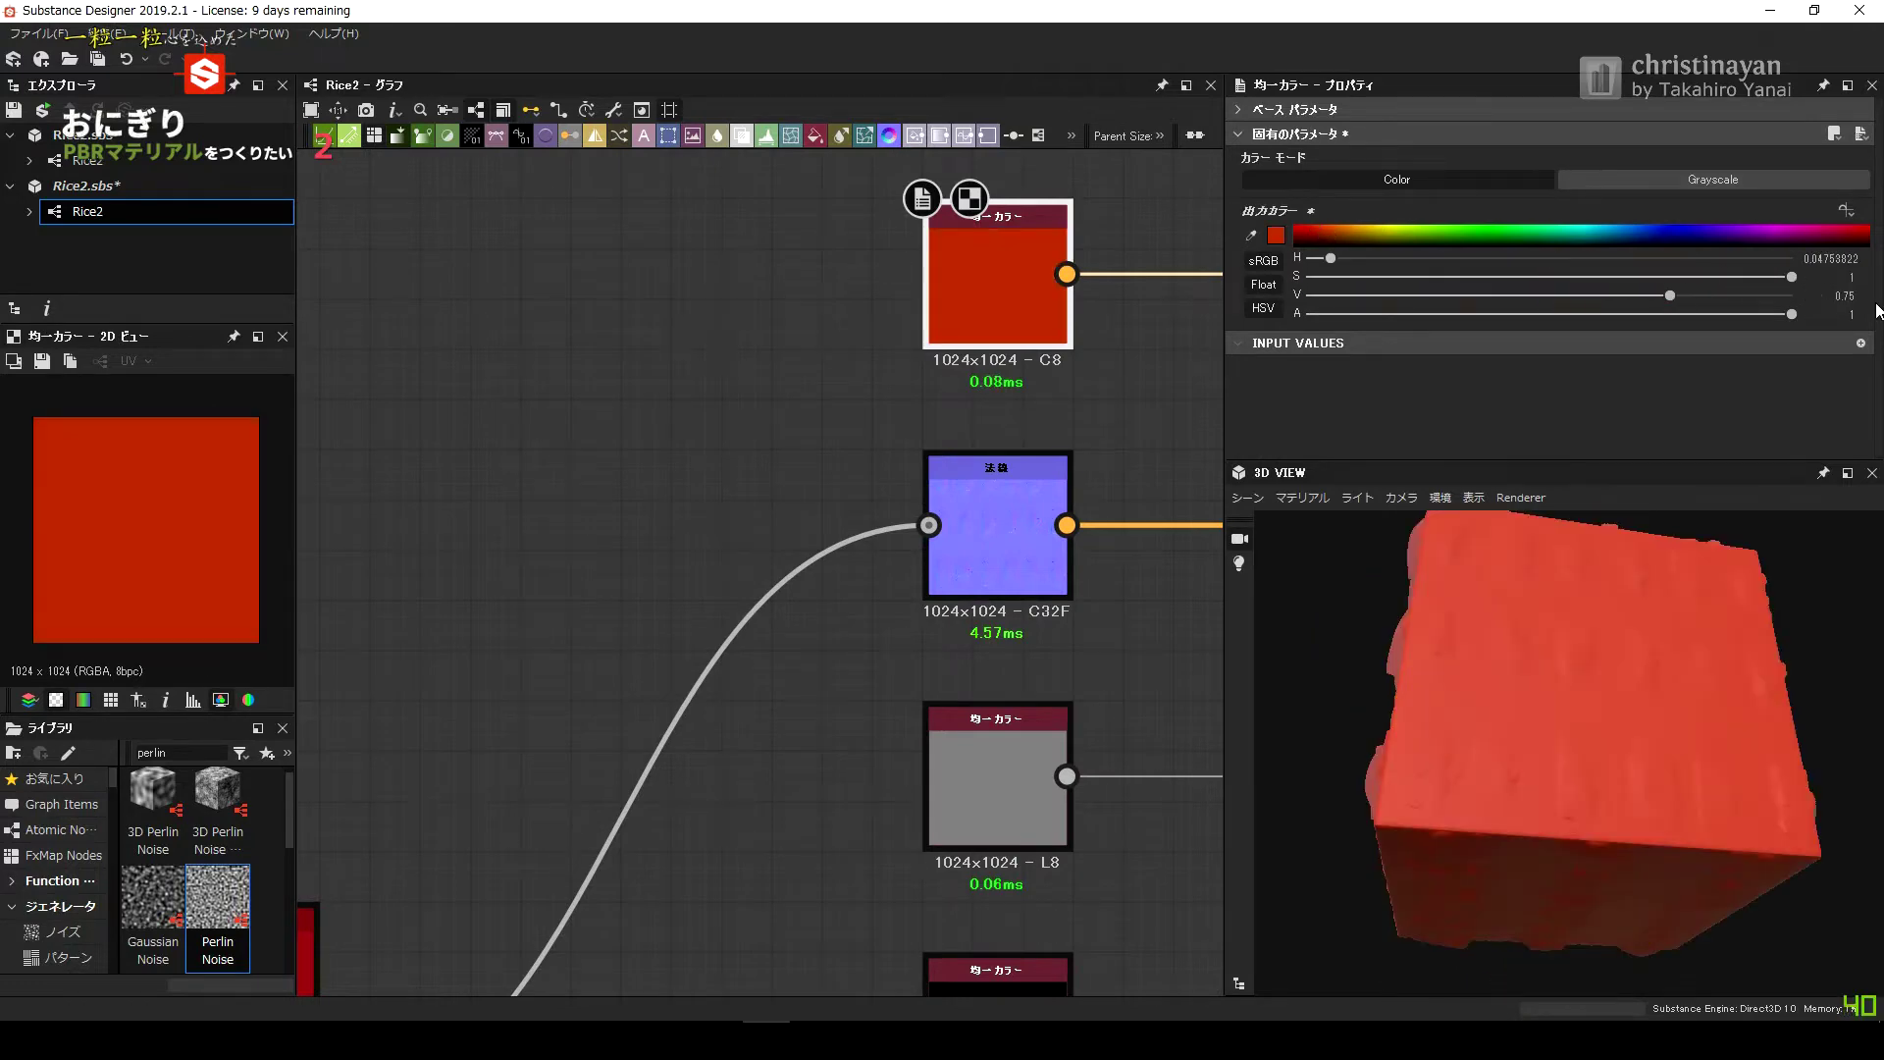
{"action": "left_click", "coordinate": [1379, 236]}
{"action": "left_click_drag", "start_coordinate": [1835, 295], "coordinate": [1878, 304]}
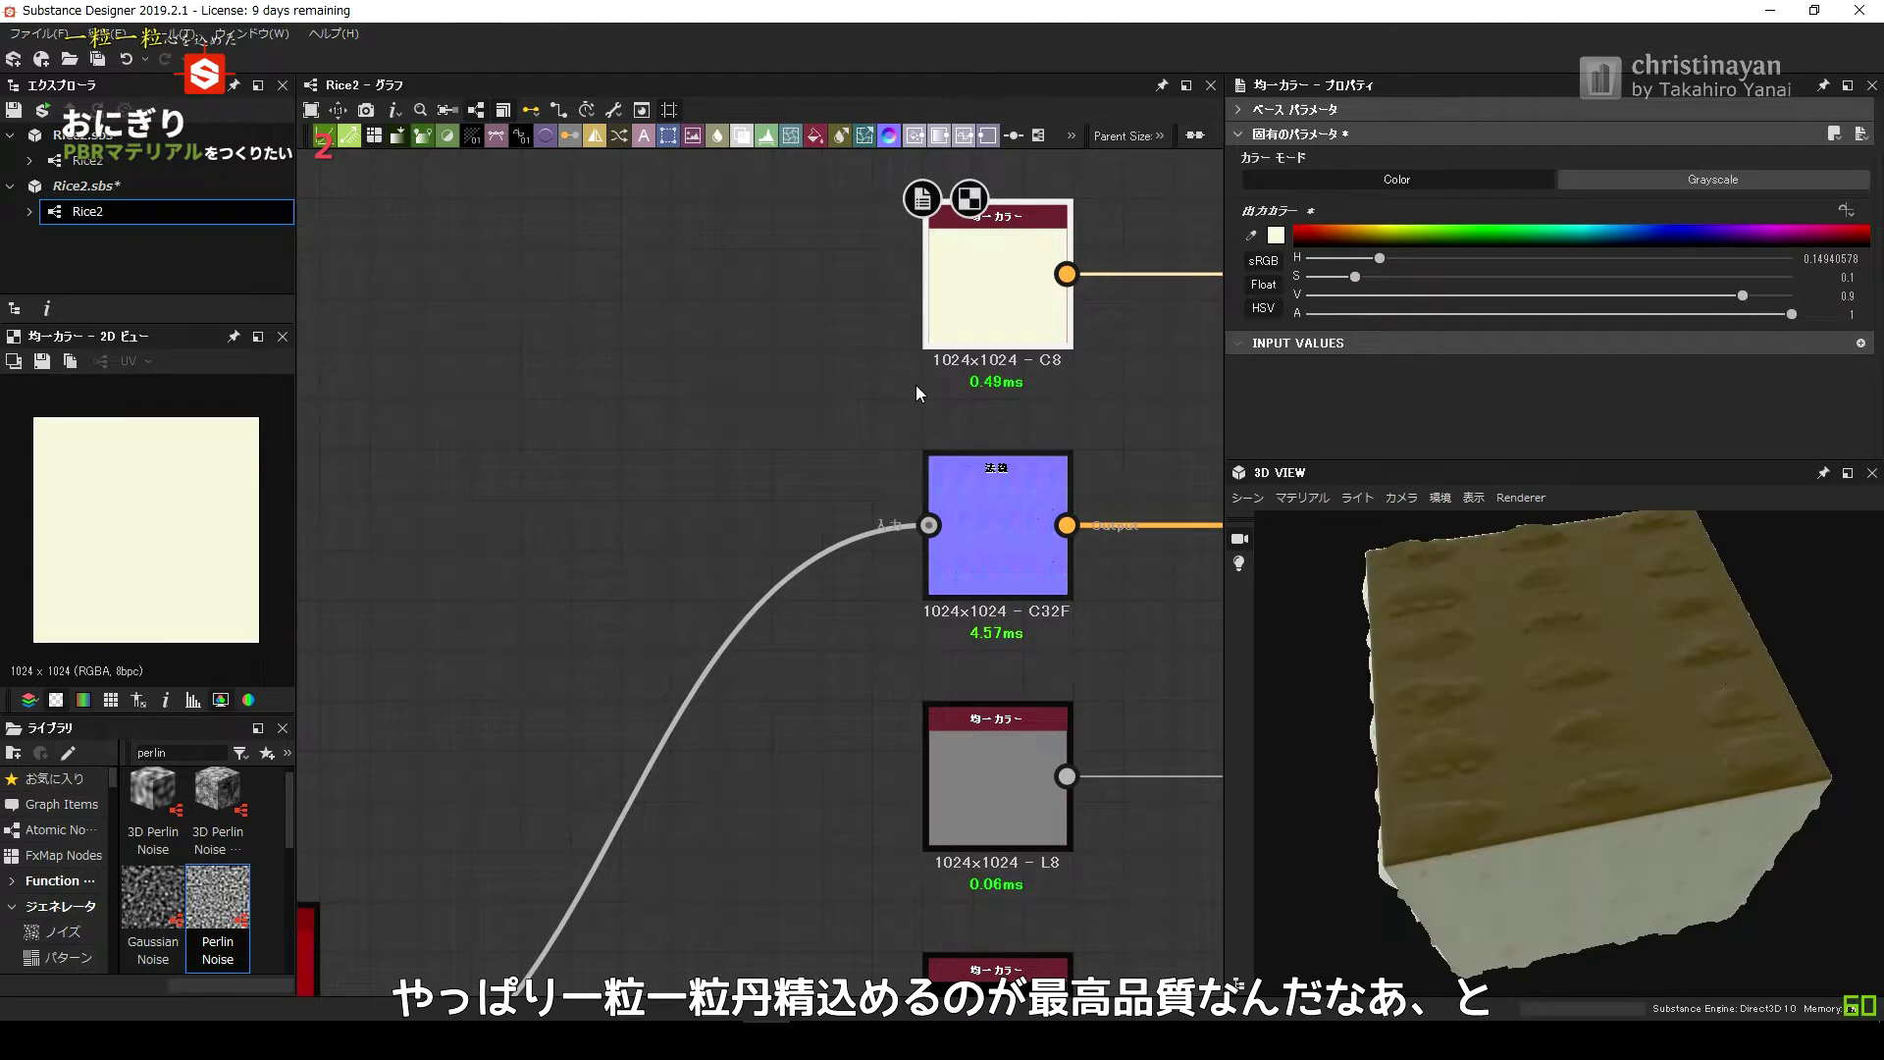
Shrink the Shape Splatter grain Scale to 0.1.
{"action": "scroll", "coordinate": [1451, 327], "scroll_direction": "down", "scroll_amount": 3}
{"action": "scroll", "coordinate": [1472, 324], "scroll_direction": "down", "scroll_amount": 3}
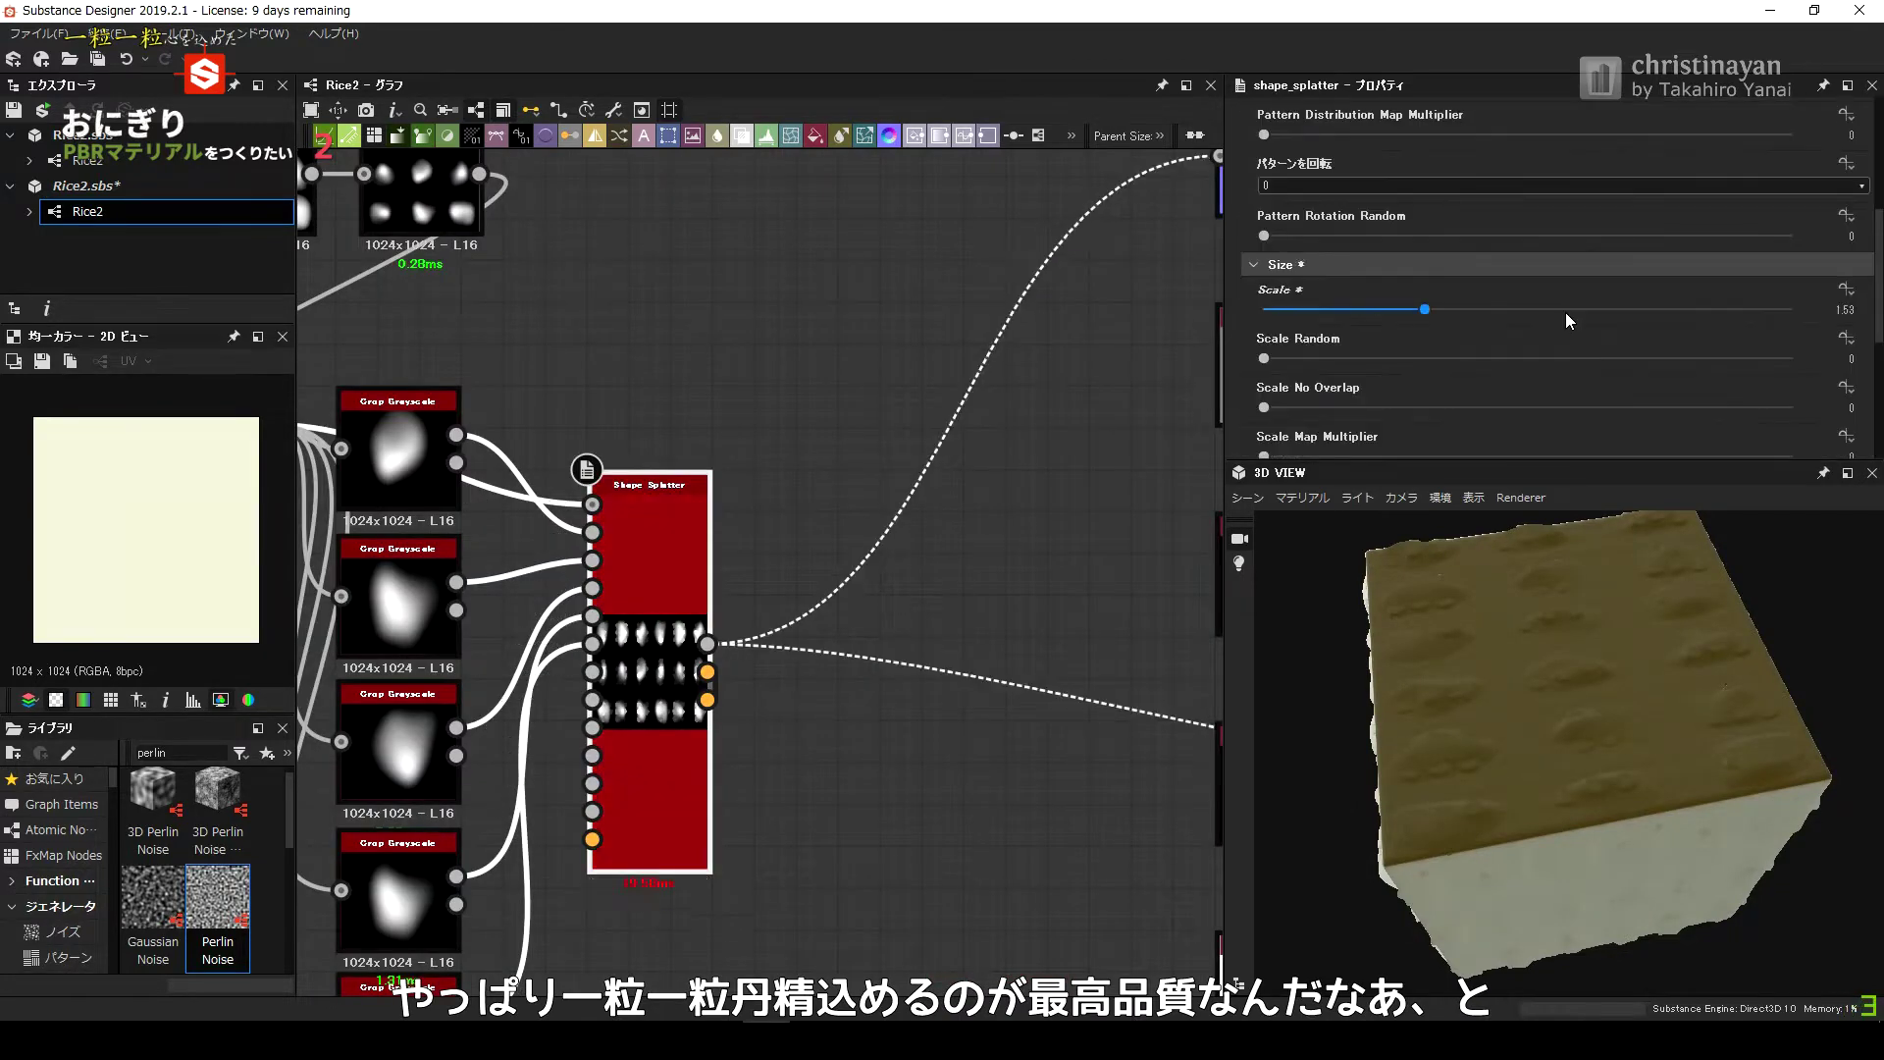
{"action": "left_click_drag", "start_coordinate": [1657, 309], "coordinate": [1267, 309]}
{"action": "middle_click_drag", "start_coordinate": [687, 588], "coordinate": [787, 400]}
Delete the Shape Splatter's Background Height link and add a Gaussian Noise node.
{"action": "scroll", "coordinate": [1688, 603], "scroll_direction": "up", "scroll_amount": 5}
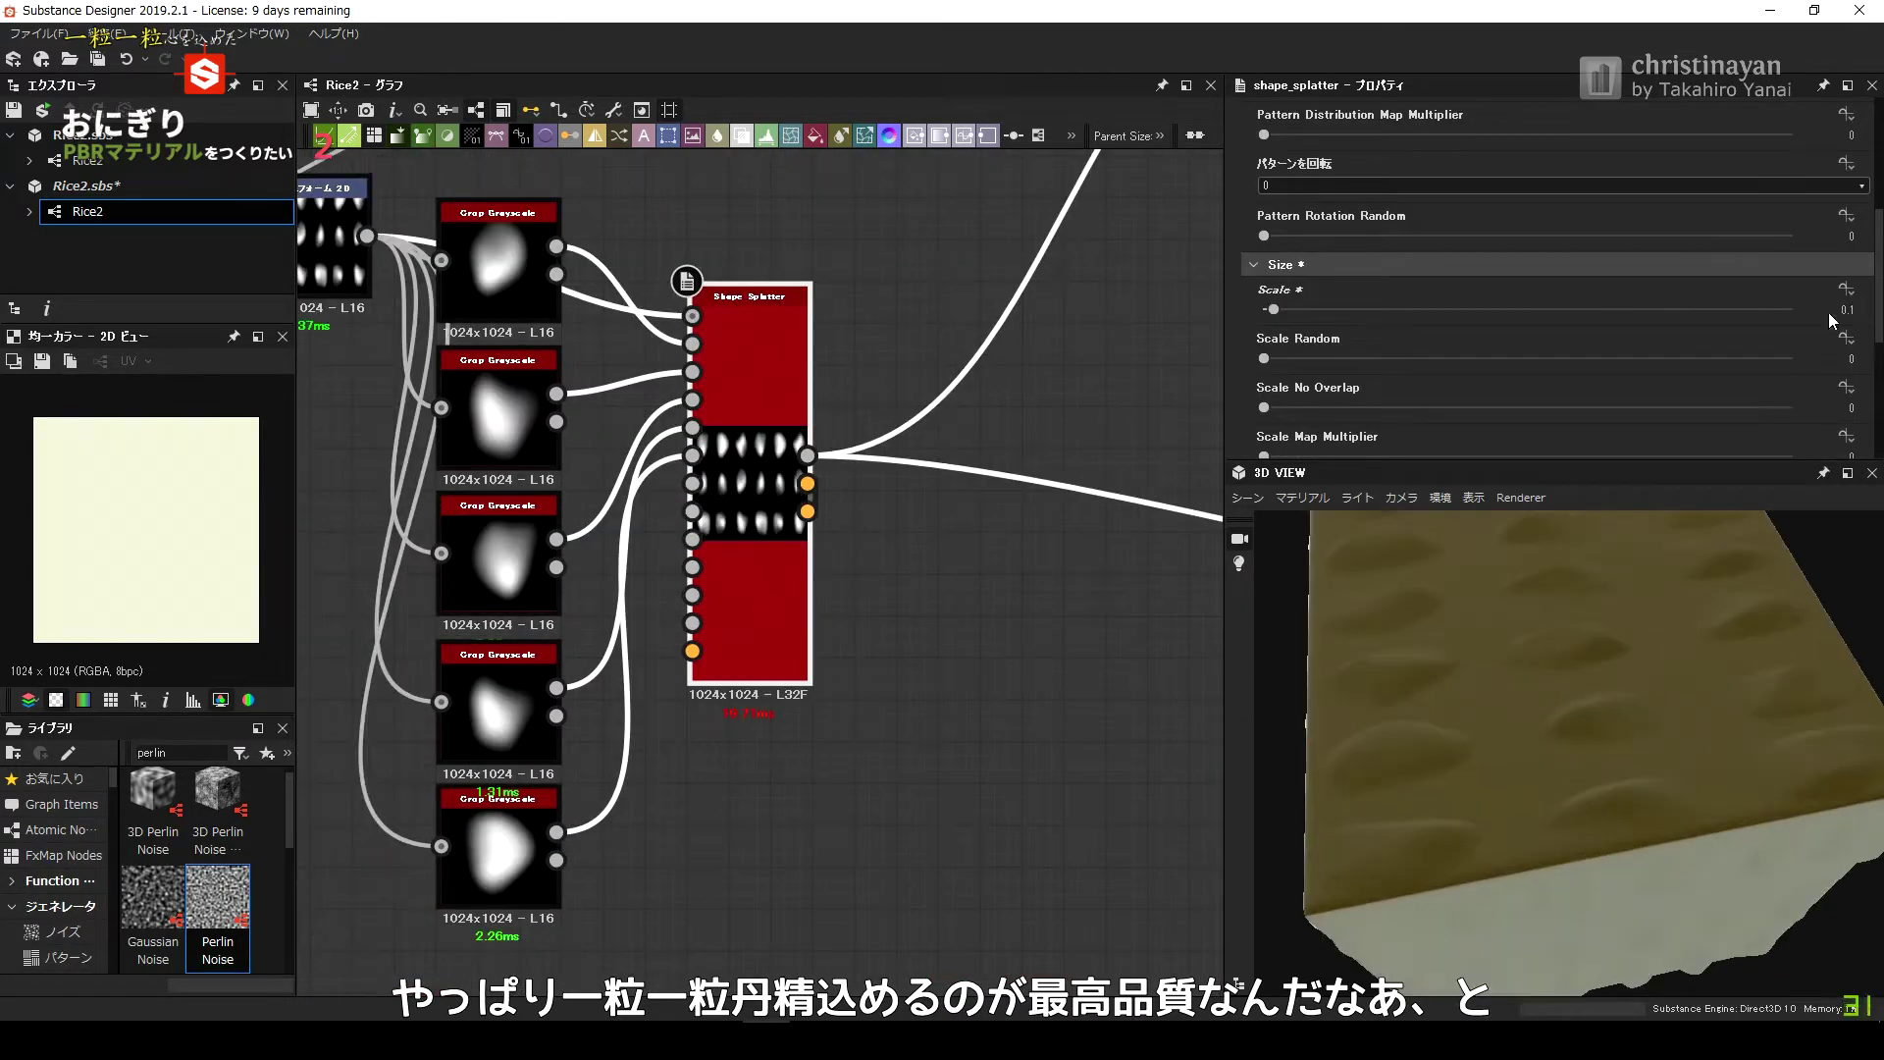
{"action": "left_click_drag", "start_coordinate": [738, 316], "coordinate": [821, 316]}
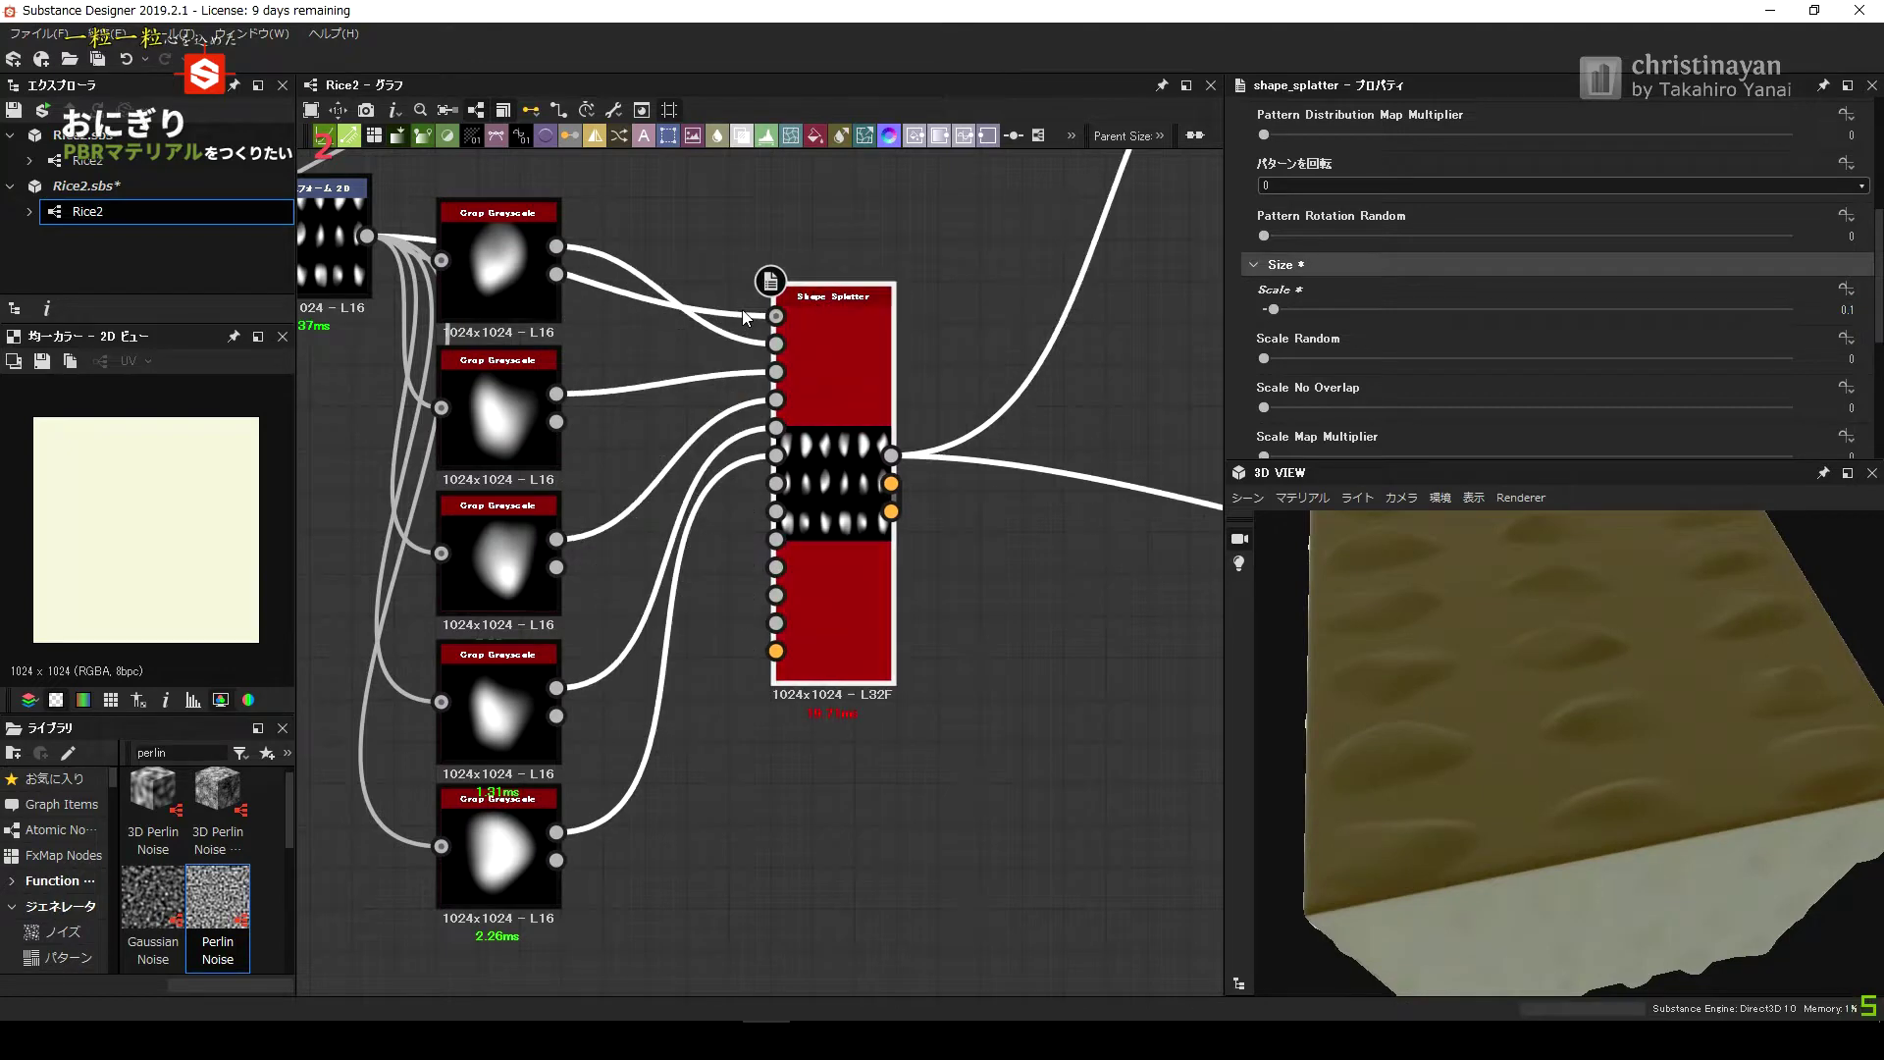
{"action": "left_click", "coordinate": [744, 320]}
{"action": "key", "text": "Delete"}
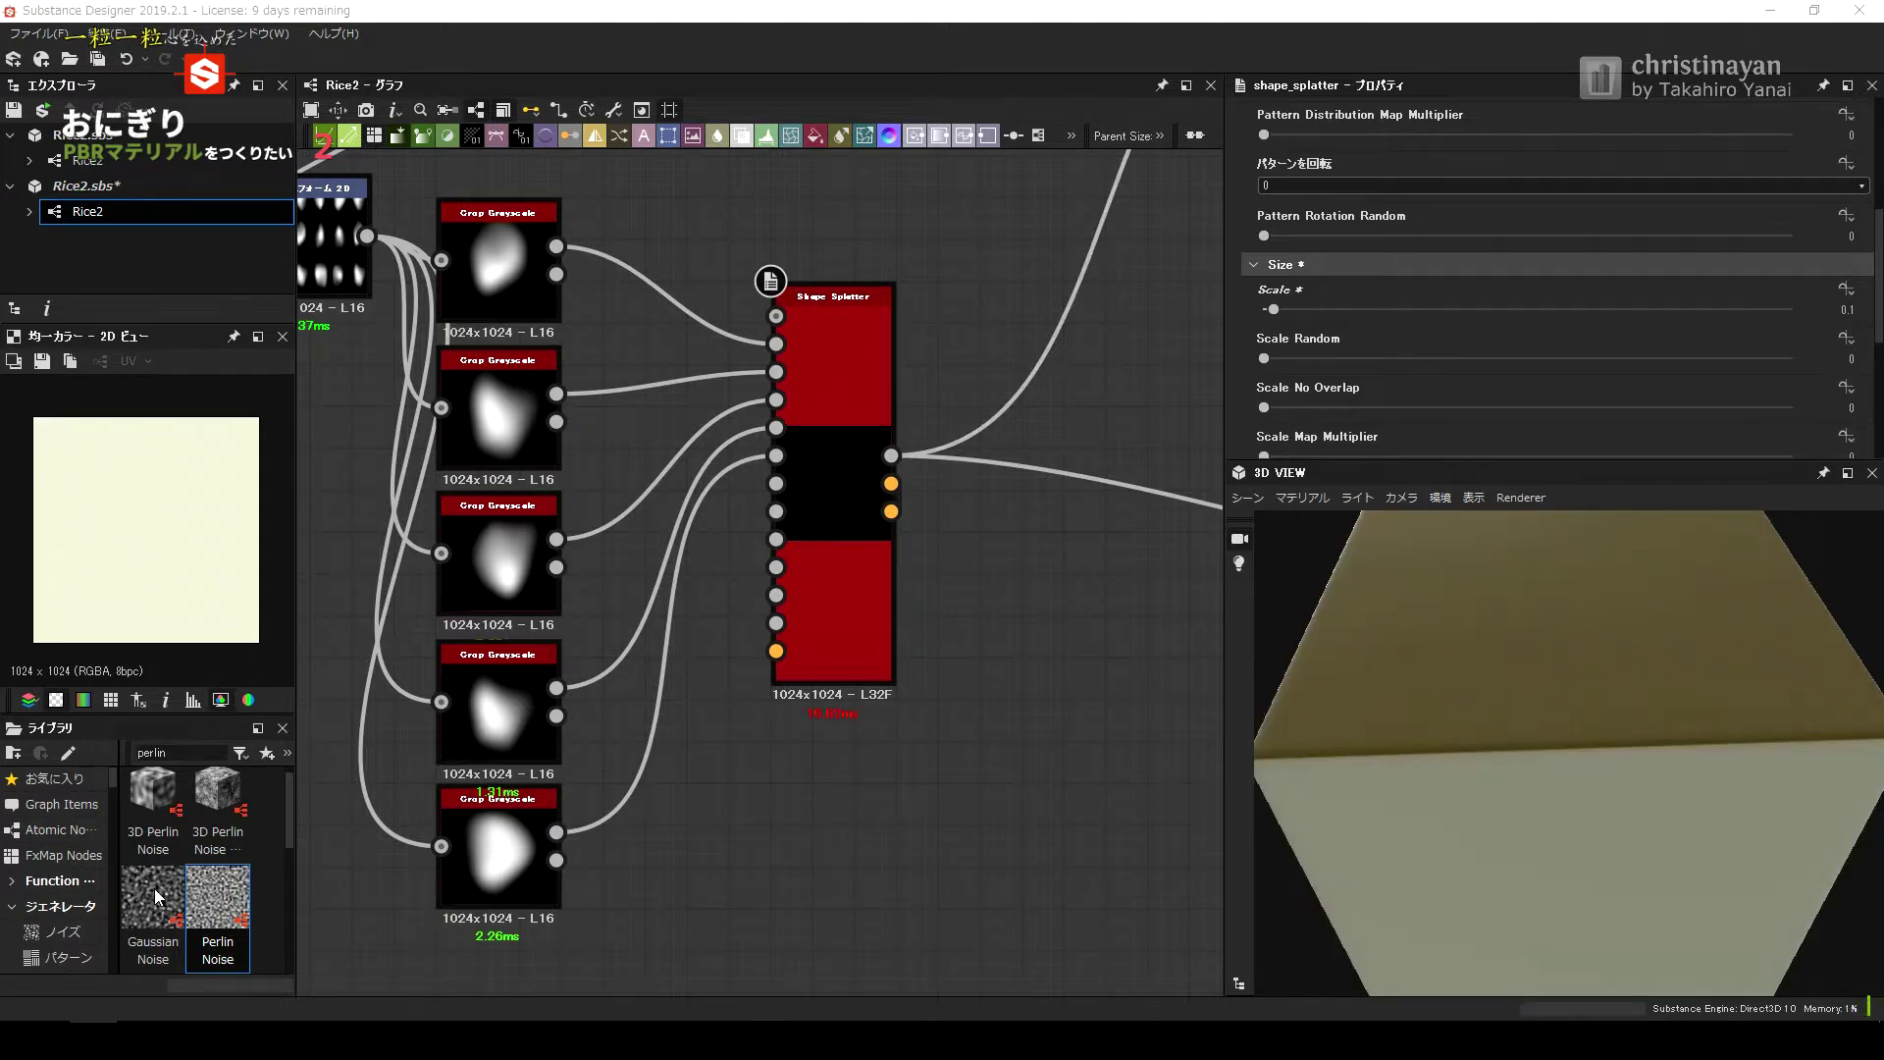
{"action": "left_click_drag", "start_coordinate": [145, 926], "coordinate": [872, 462]}
Set the Gaussian Noise scale to 4 and connect it to Background Height.
{"action": "left_click", "coordinate": [1859, 206]}
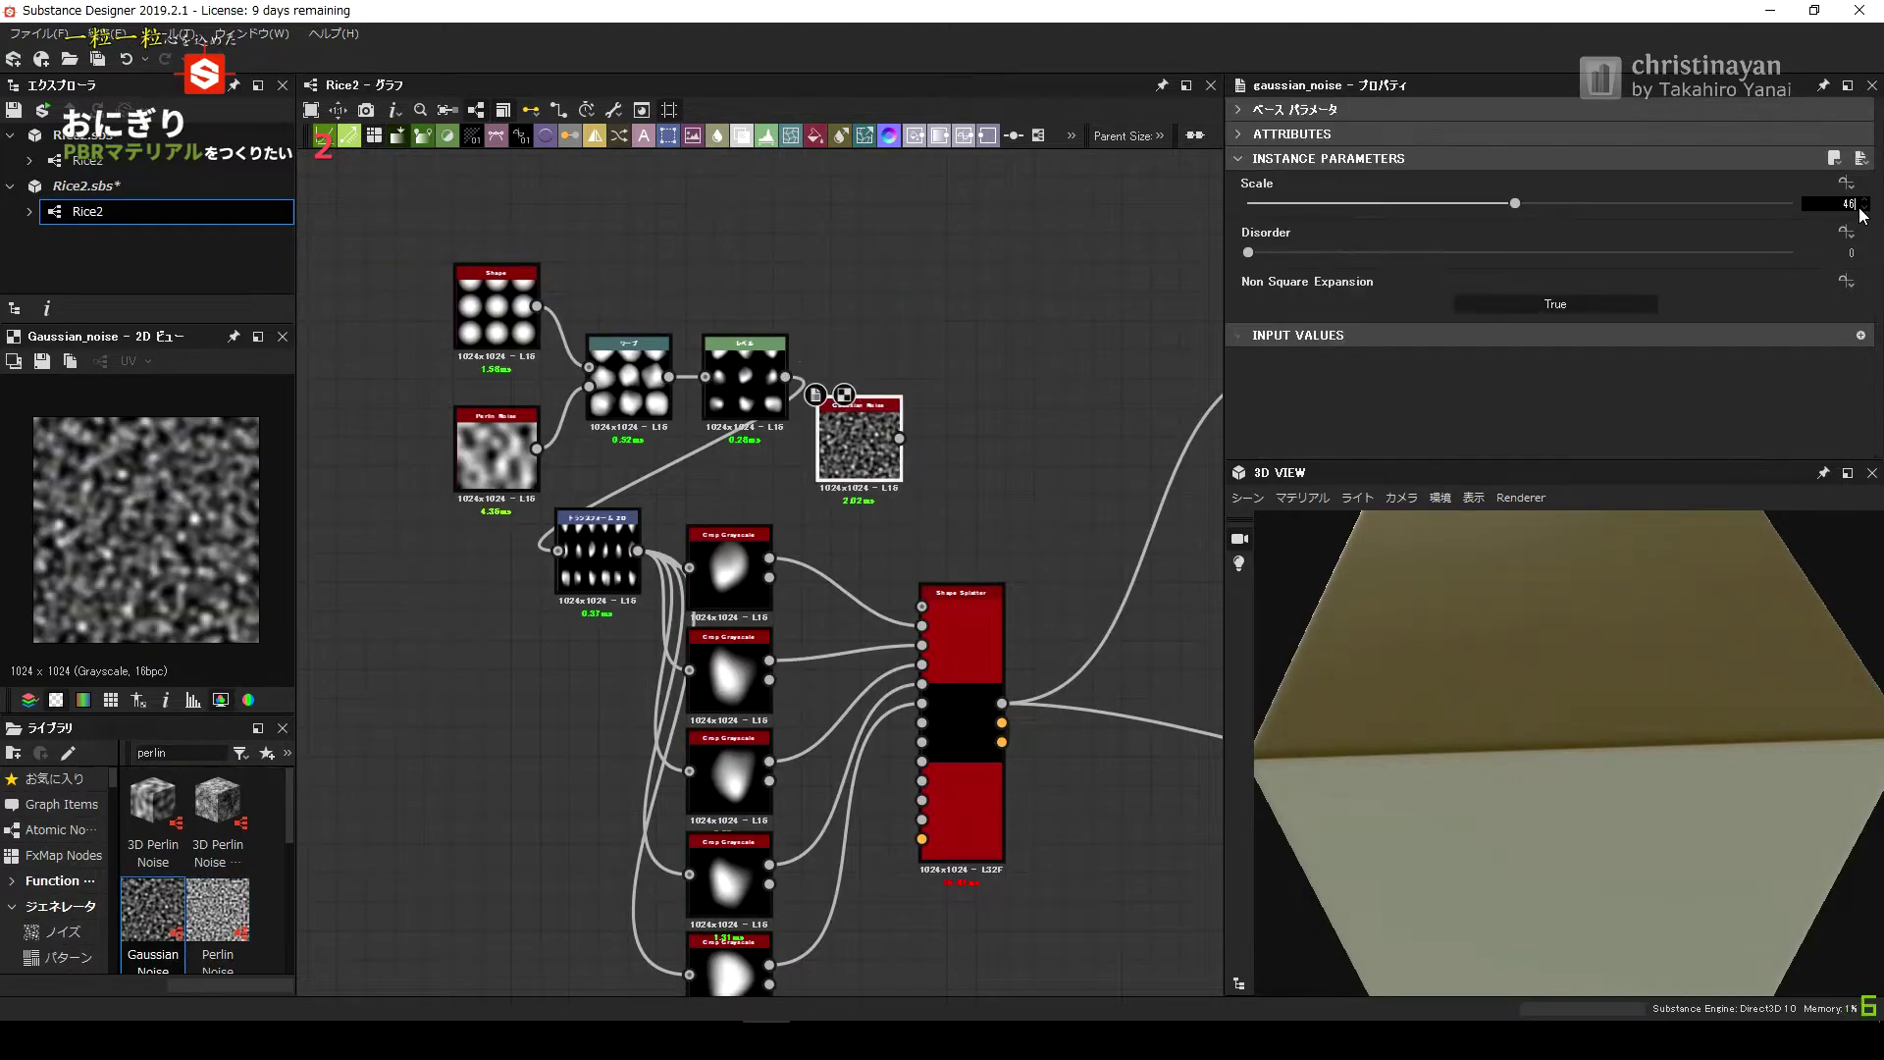
{"action": "key", "text": "Return"}
{"action": "left_click_drag", "start_coordinate": [899, 439], "coordinate": [922, 607]}
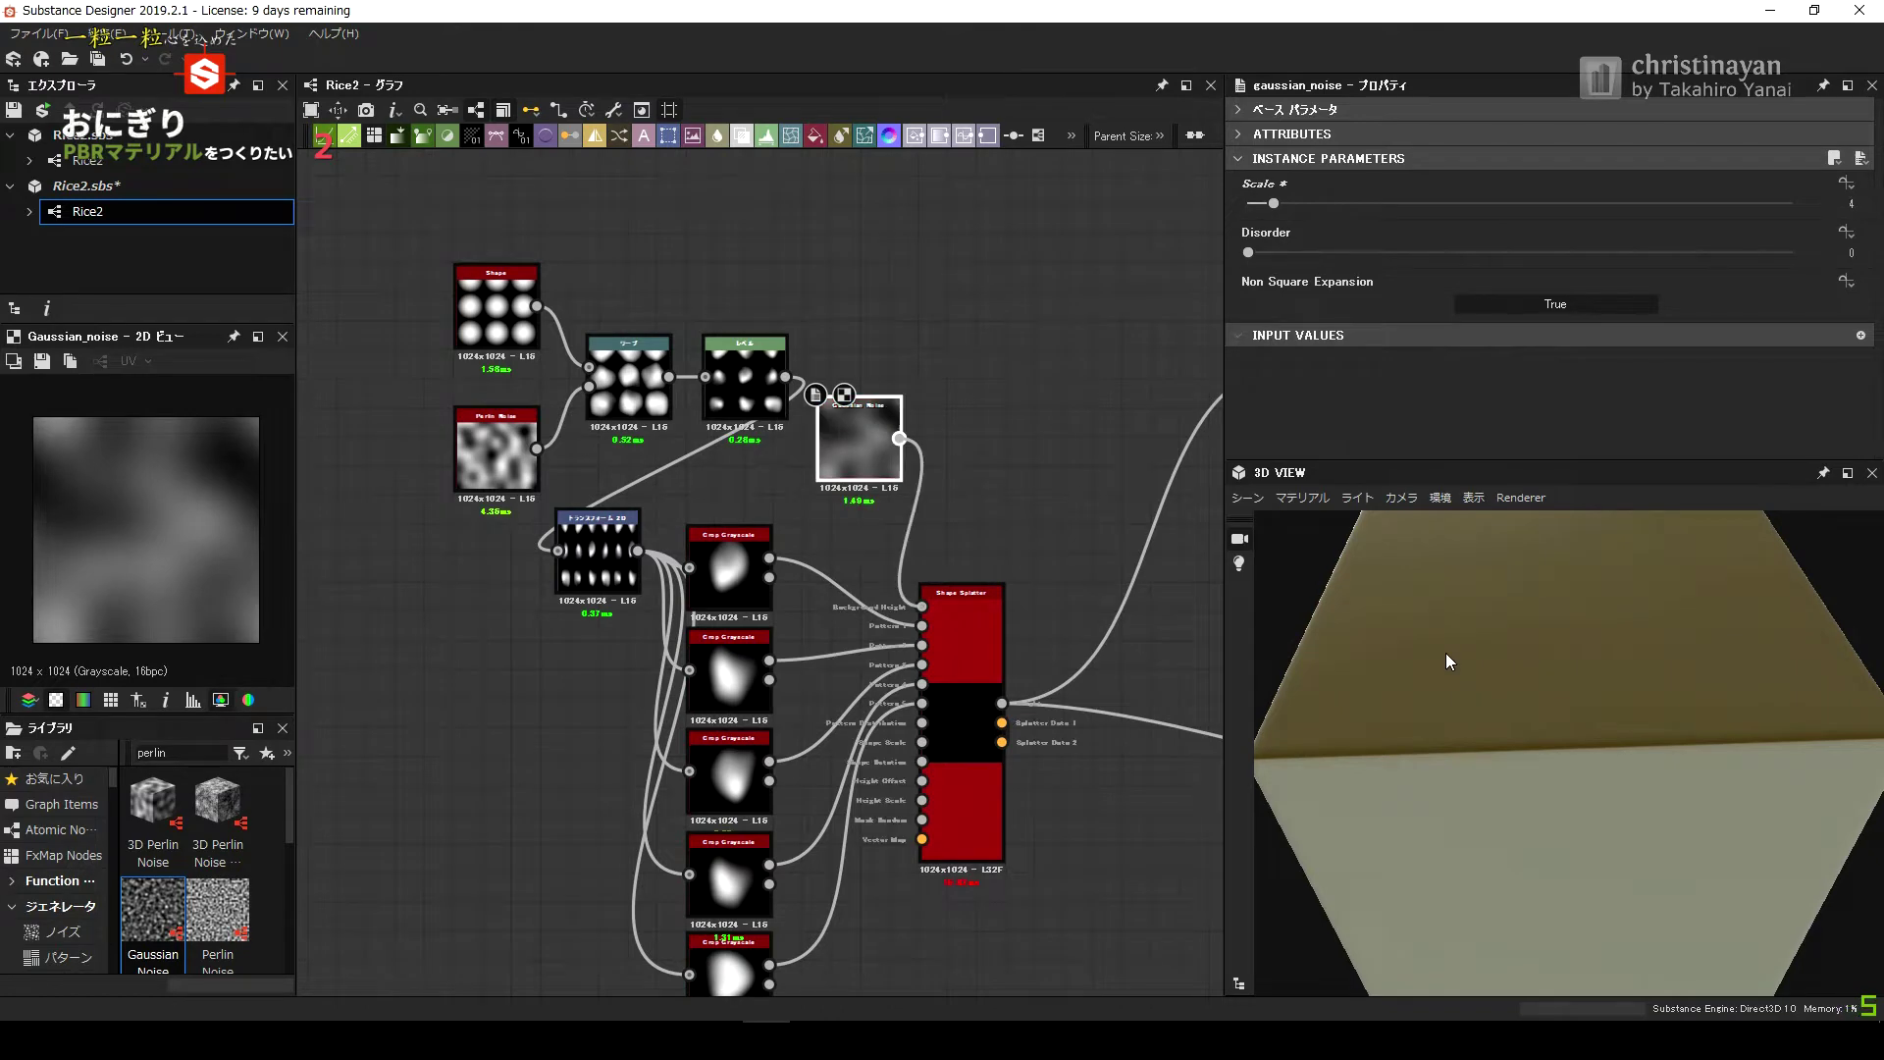
{"action": "left_click", "coordinate": [933, 628]}
Set Shape Splatter Scale 0.31 with X and Y Amount 32, then check the height output's channels.
{"action": "scroll", "coordinate": [933, 628], "scroll_direction": "up", "scroll_amount": 3}
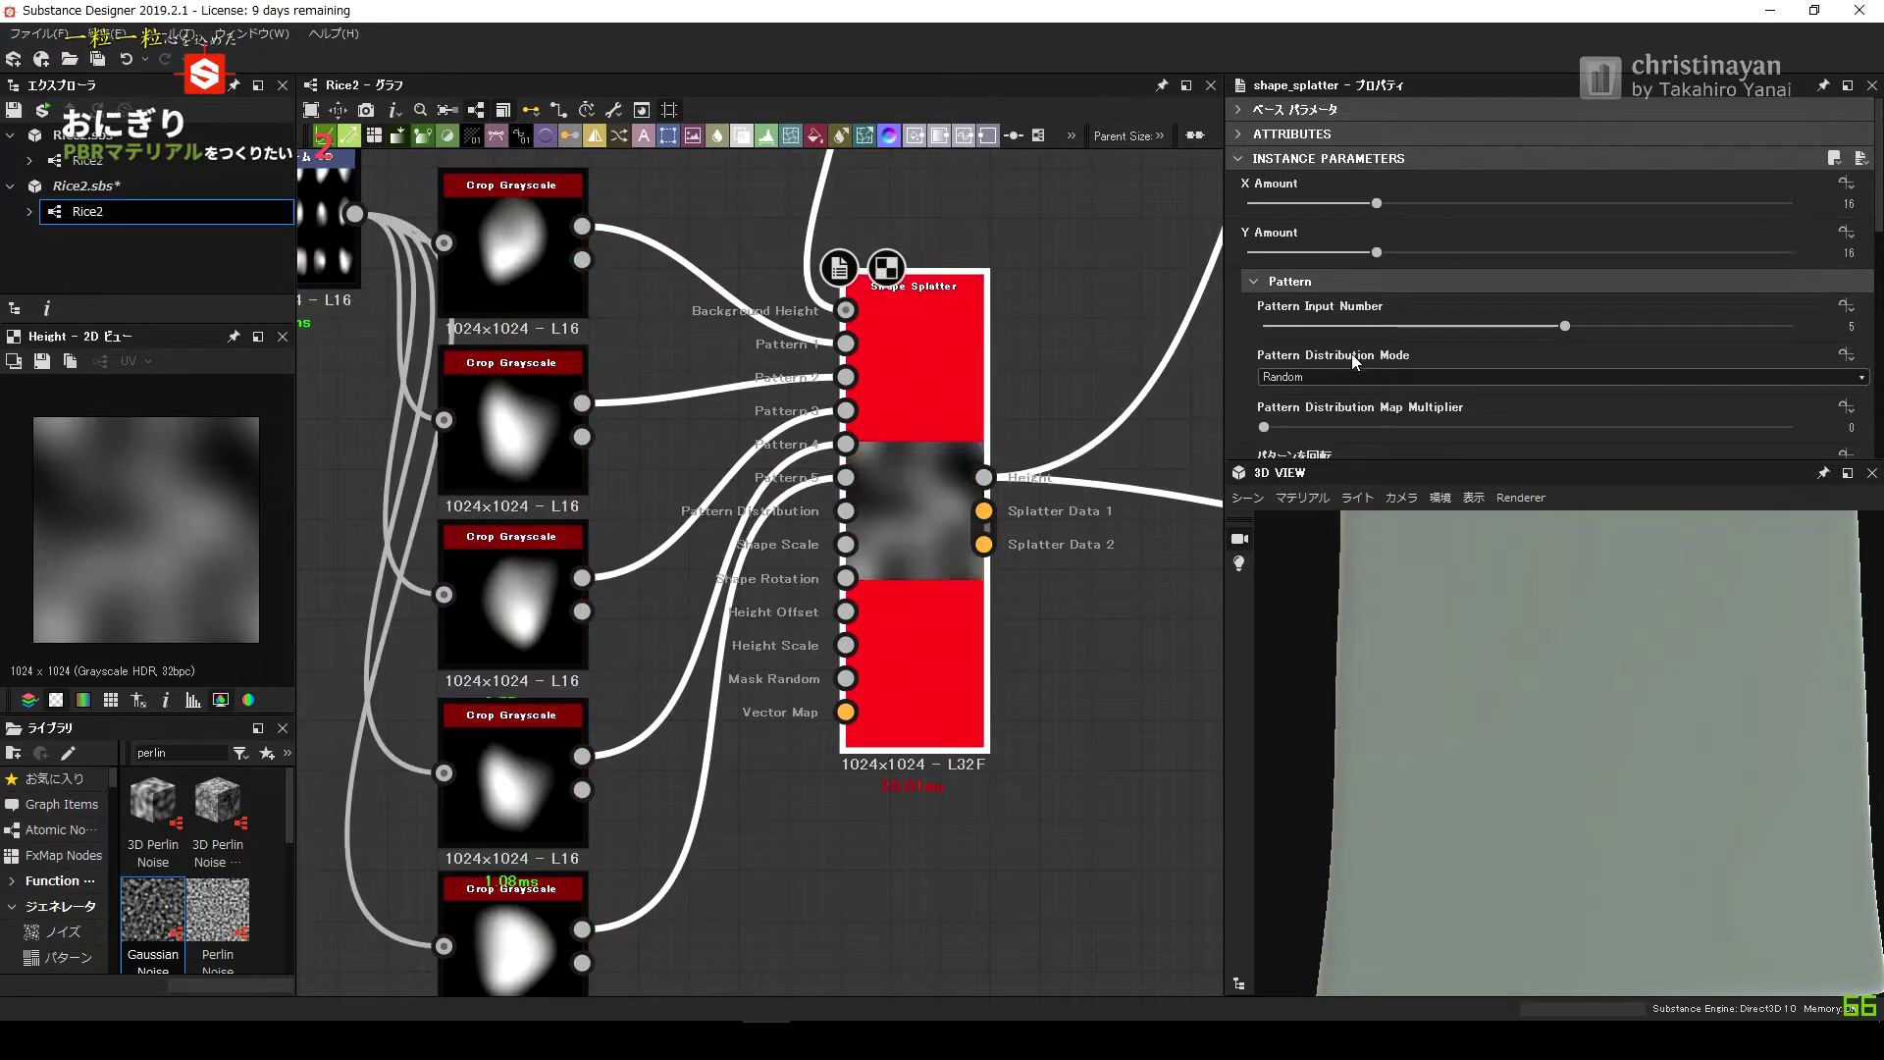
{"action": "scroll", "coordinate": [1275, 366], "scroll_direction": "down", "scroll_amount": 2}
{"action": "scroll", "coordinate": [1257, 357], "scroll_direction": "down", "scroll_amount": 4}
{"action": "scroll", "coordinate": [1276, 333], "scroll_direction": "down", "scroll_amount": 4}
{"action": "left_click_drag", "start_coordinate": [1301, 308], "coordinate": [1296, 307]}
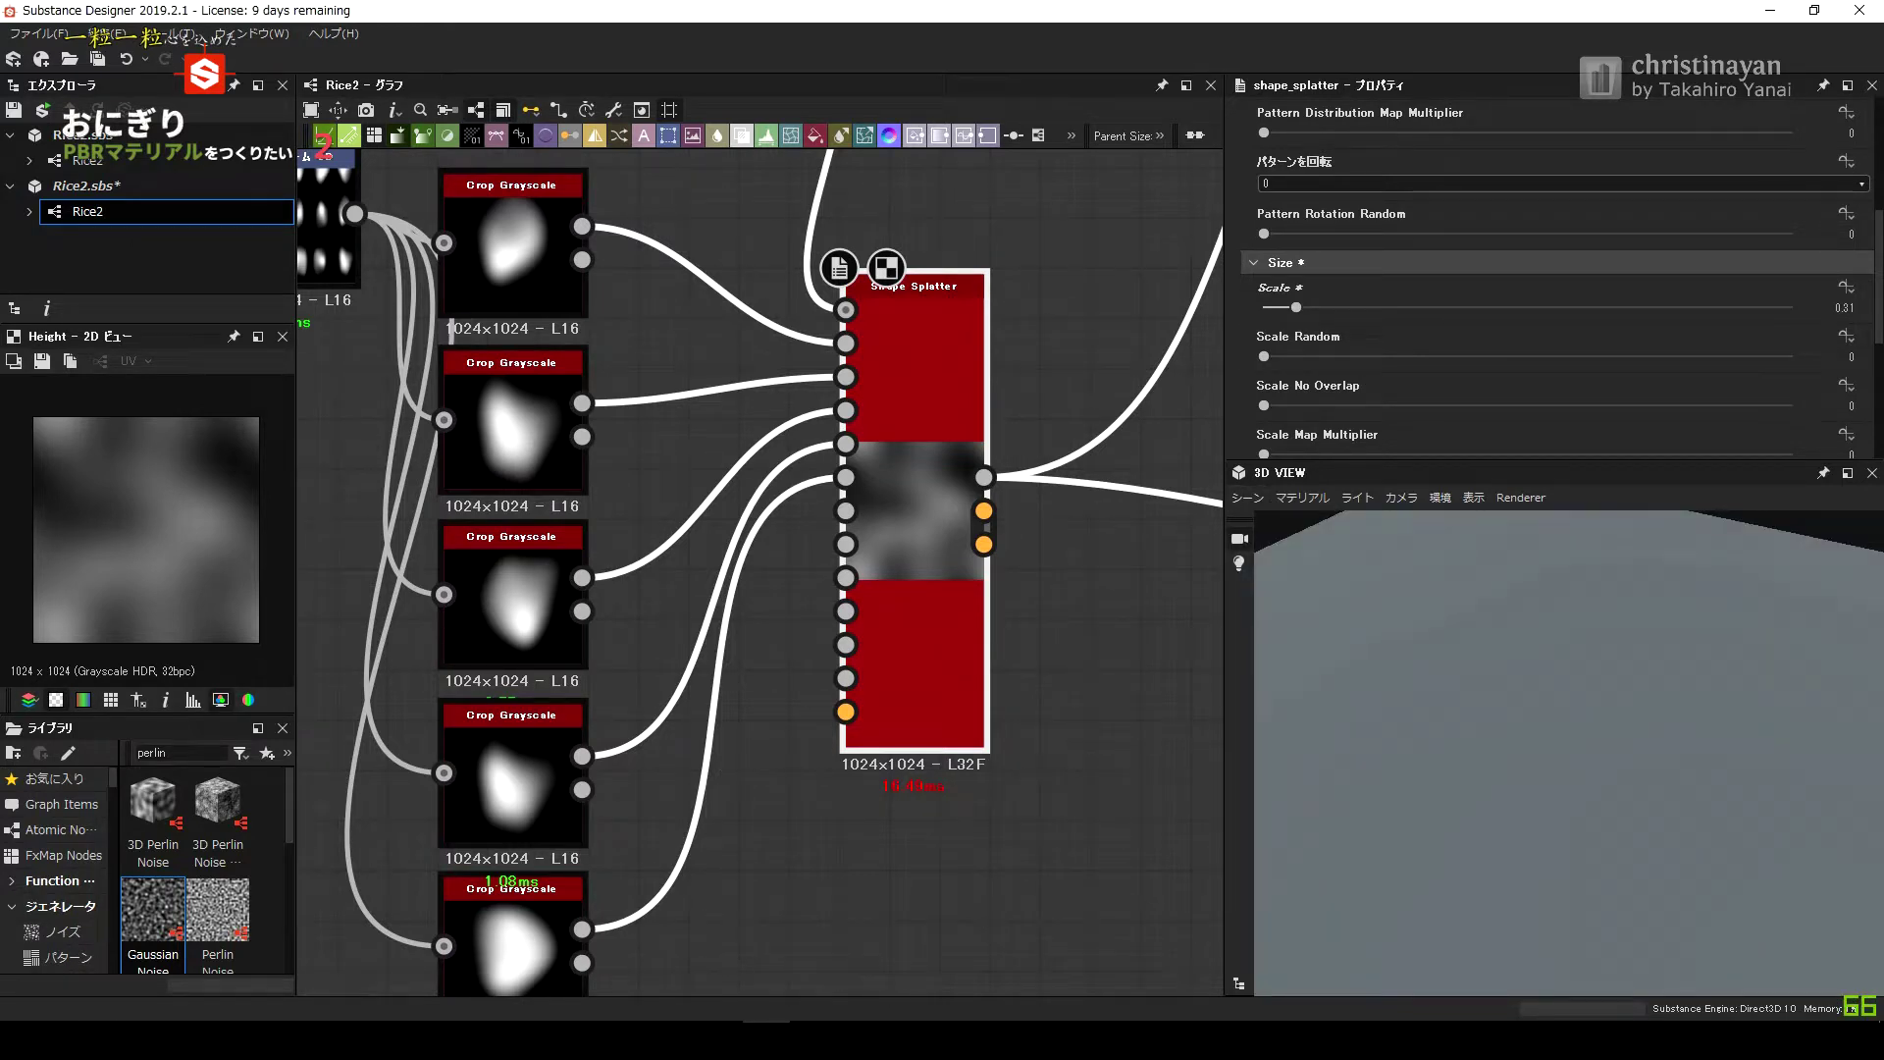
{"action": "scroll", "coordinate": [1404, 216], "scroll_direction": "up", "scroll_amount": 3}
{"action": "scroll", "coordinate": [1399, 203], "scroll_direction": "up", "scroll_amount": 2}
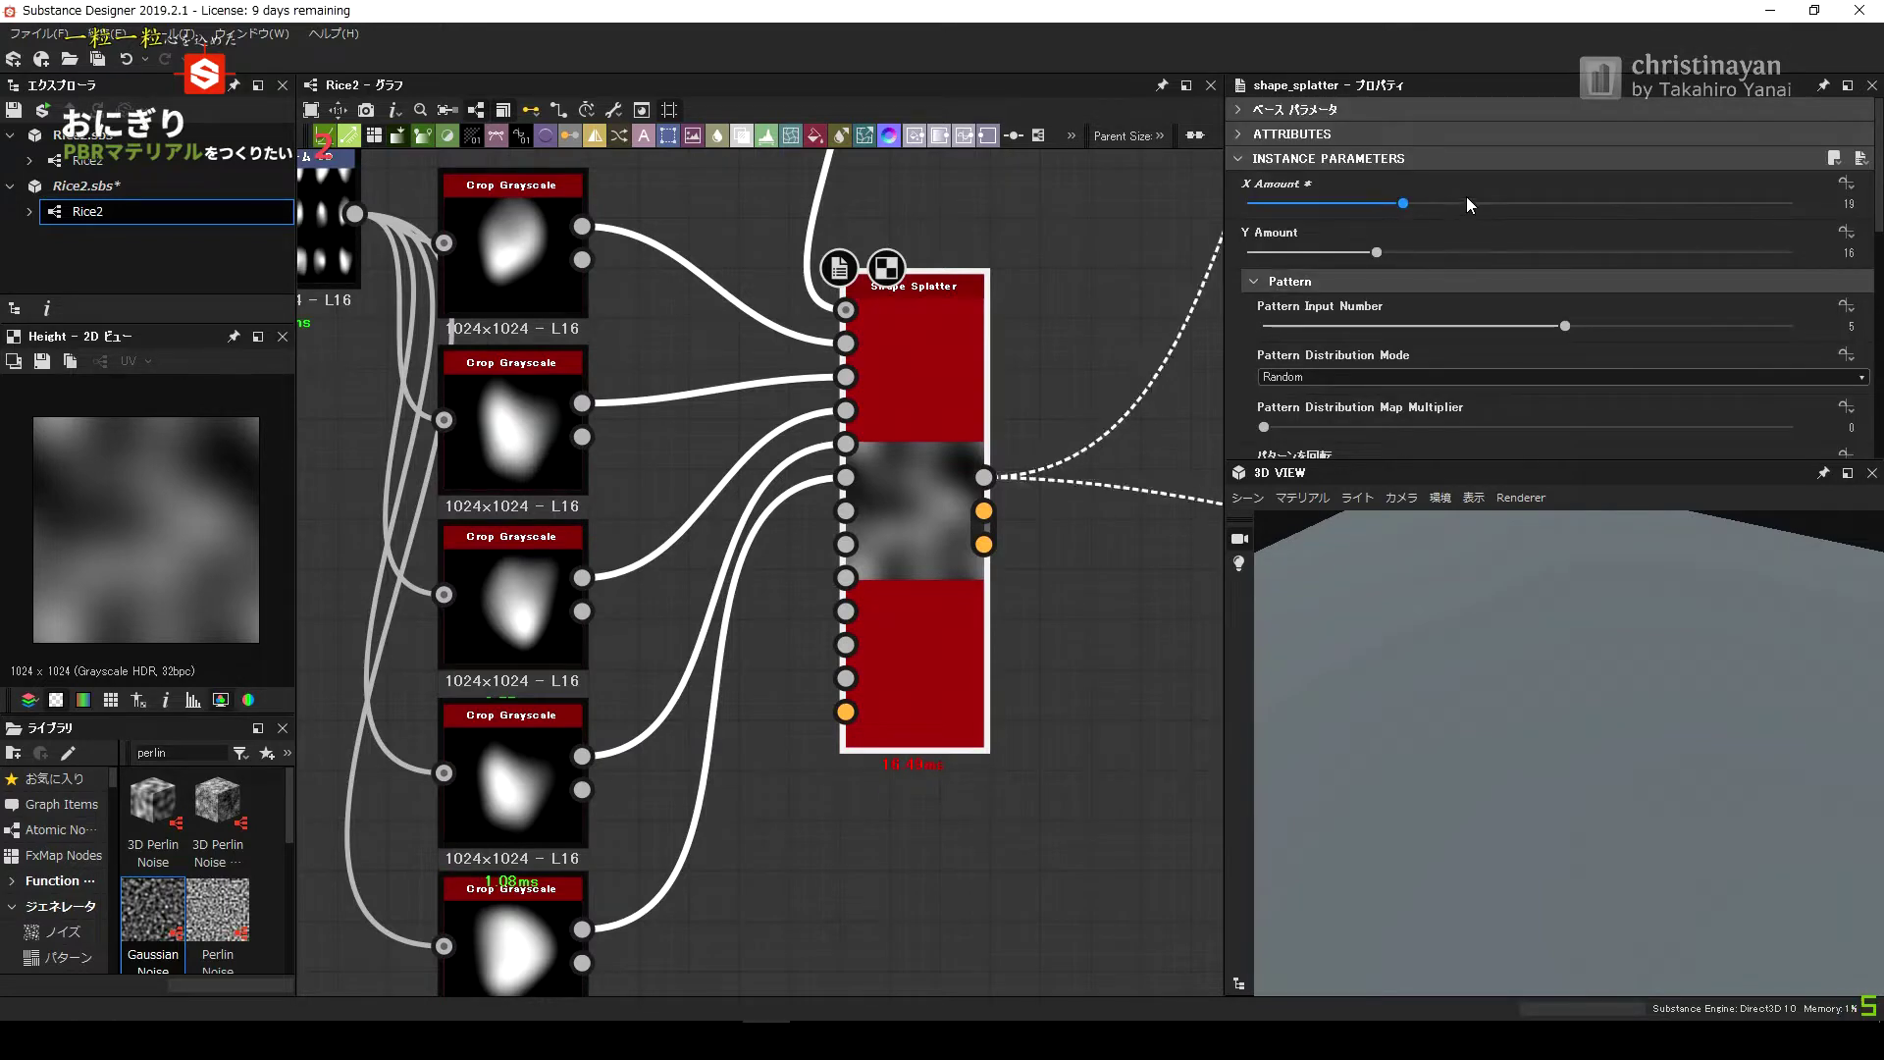
{"action": "scroll", "coordinate": [687, 589], "scroll_direction": "down", "scroll_amount": 3}
{"action": "scroll", "coordinate": [1080, 442], "scroll_direction": "down", "scroll_amount": 2}
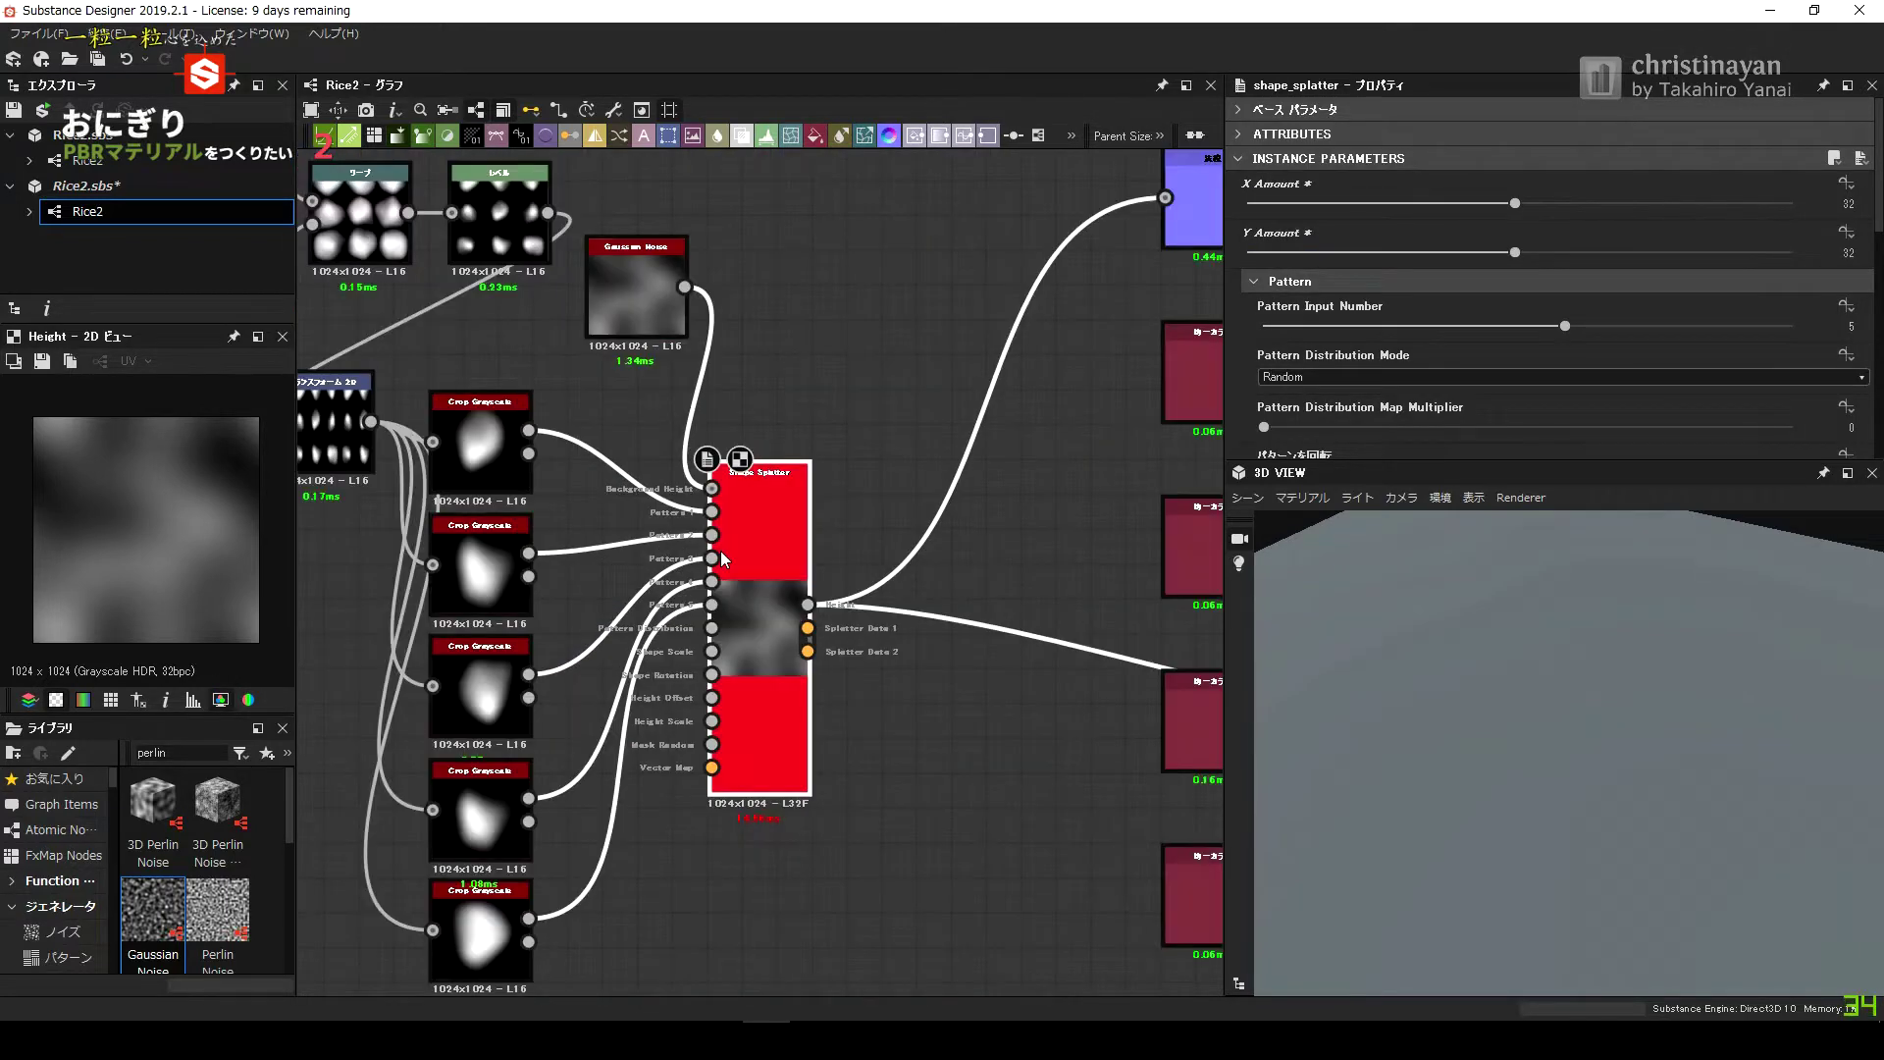
{"action": "scroll", "coordinate": [1158, 491], "scroll_direction": "up", "scroll_amount": 4}
{"action": "left_click", "coordinate": [1029, 746]}
{"action": "right_click", "coordinate": [1154, 422]}
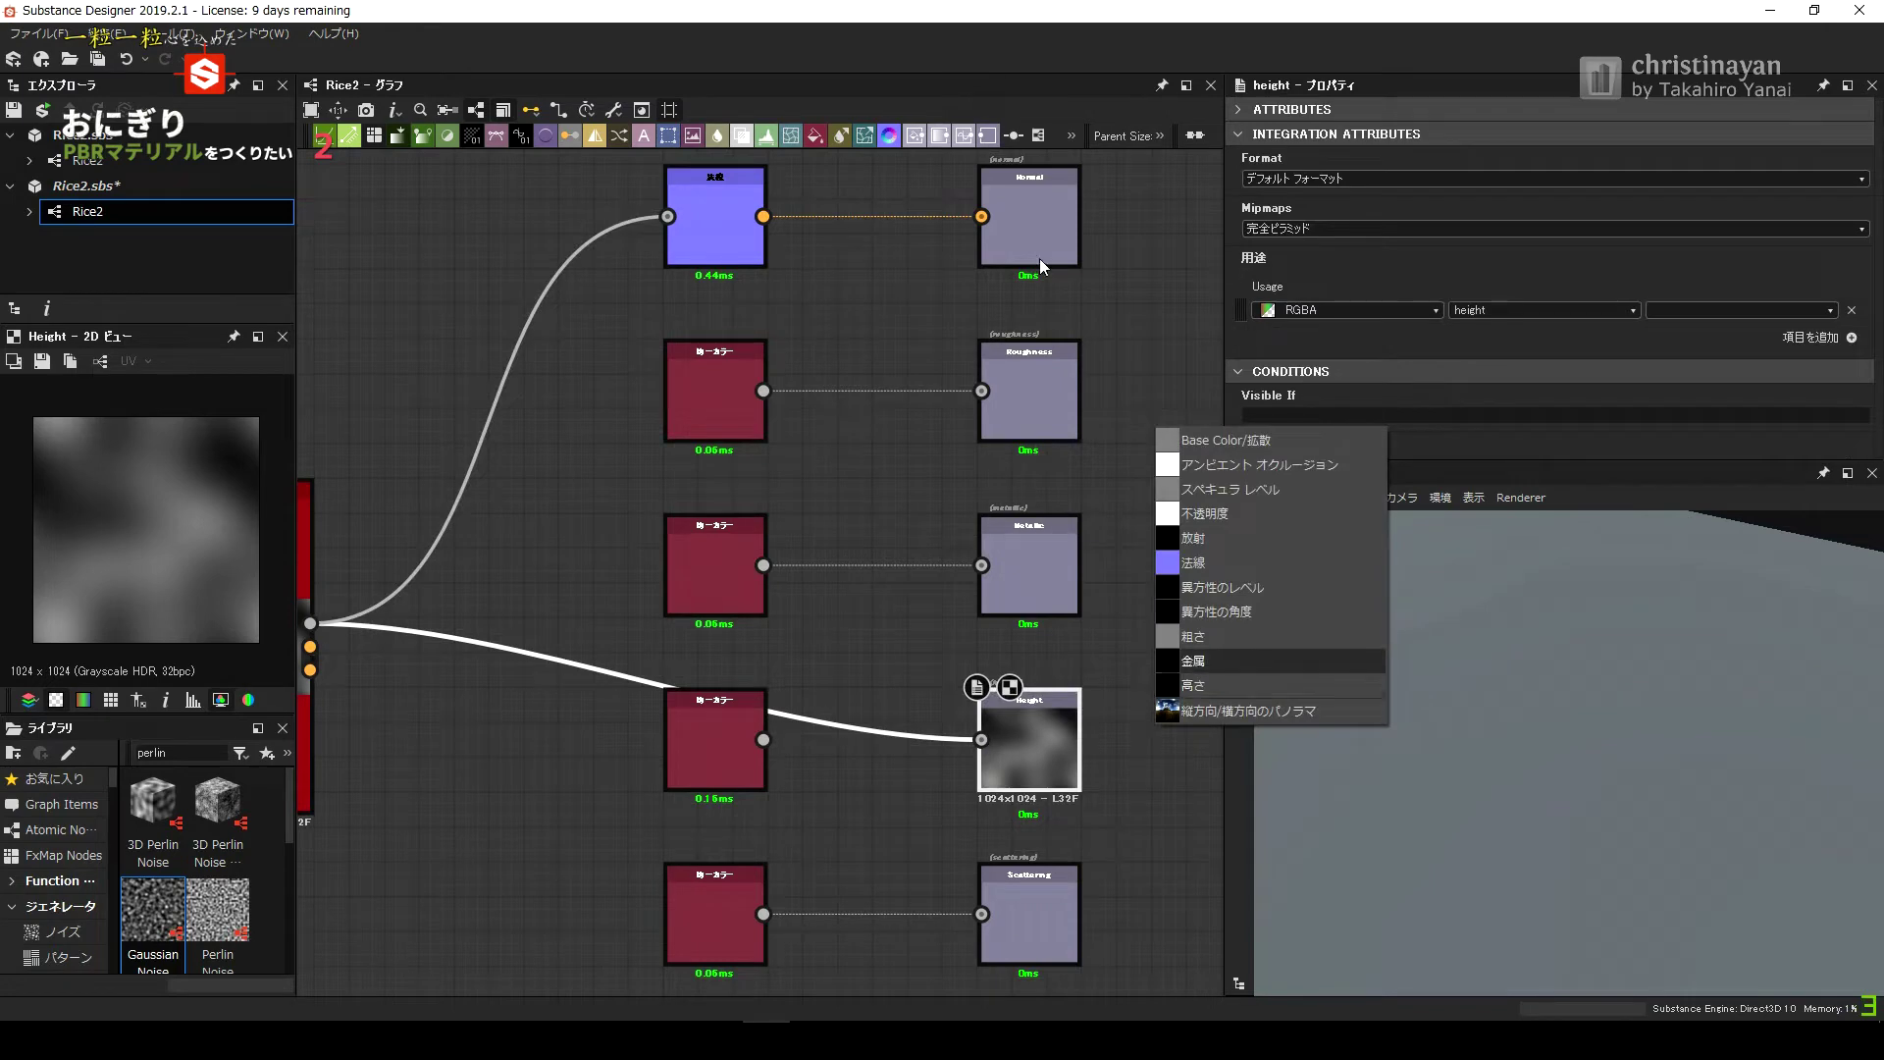
Set the Scattering uniform colour to a mid grey of about 0.49.
{"action": "left_click", "coordinate": [1217, 671]}
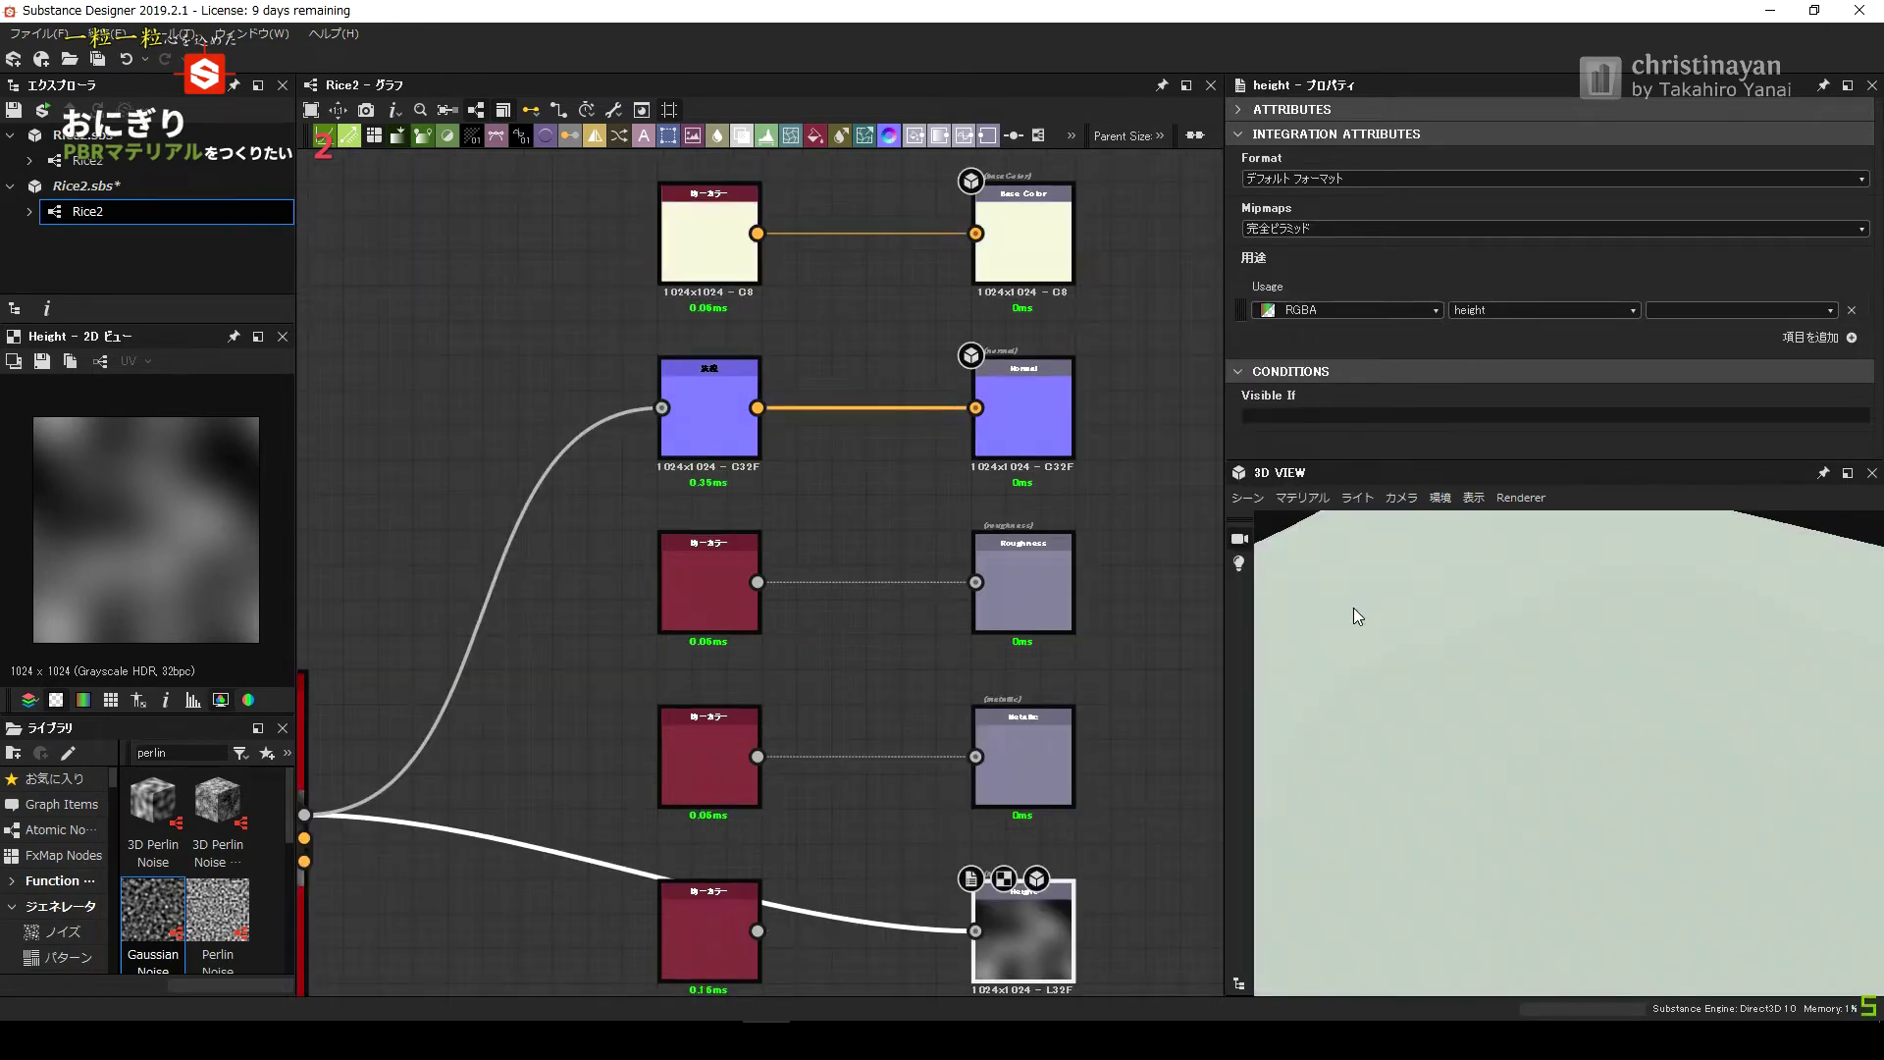
{"action": "left_click_drag", "start_coordinate": [1378, 788], "coordinate": [1010, 813]}
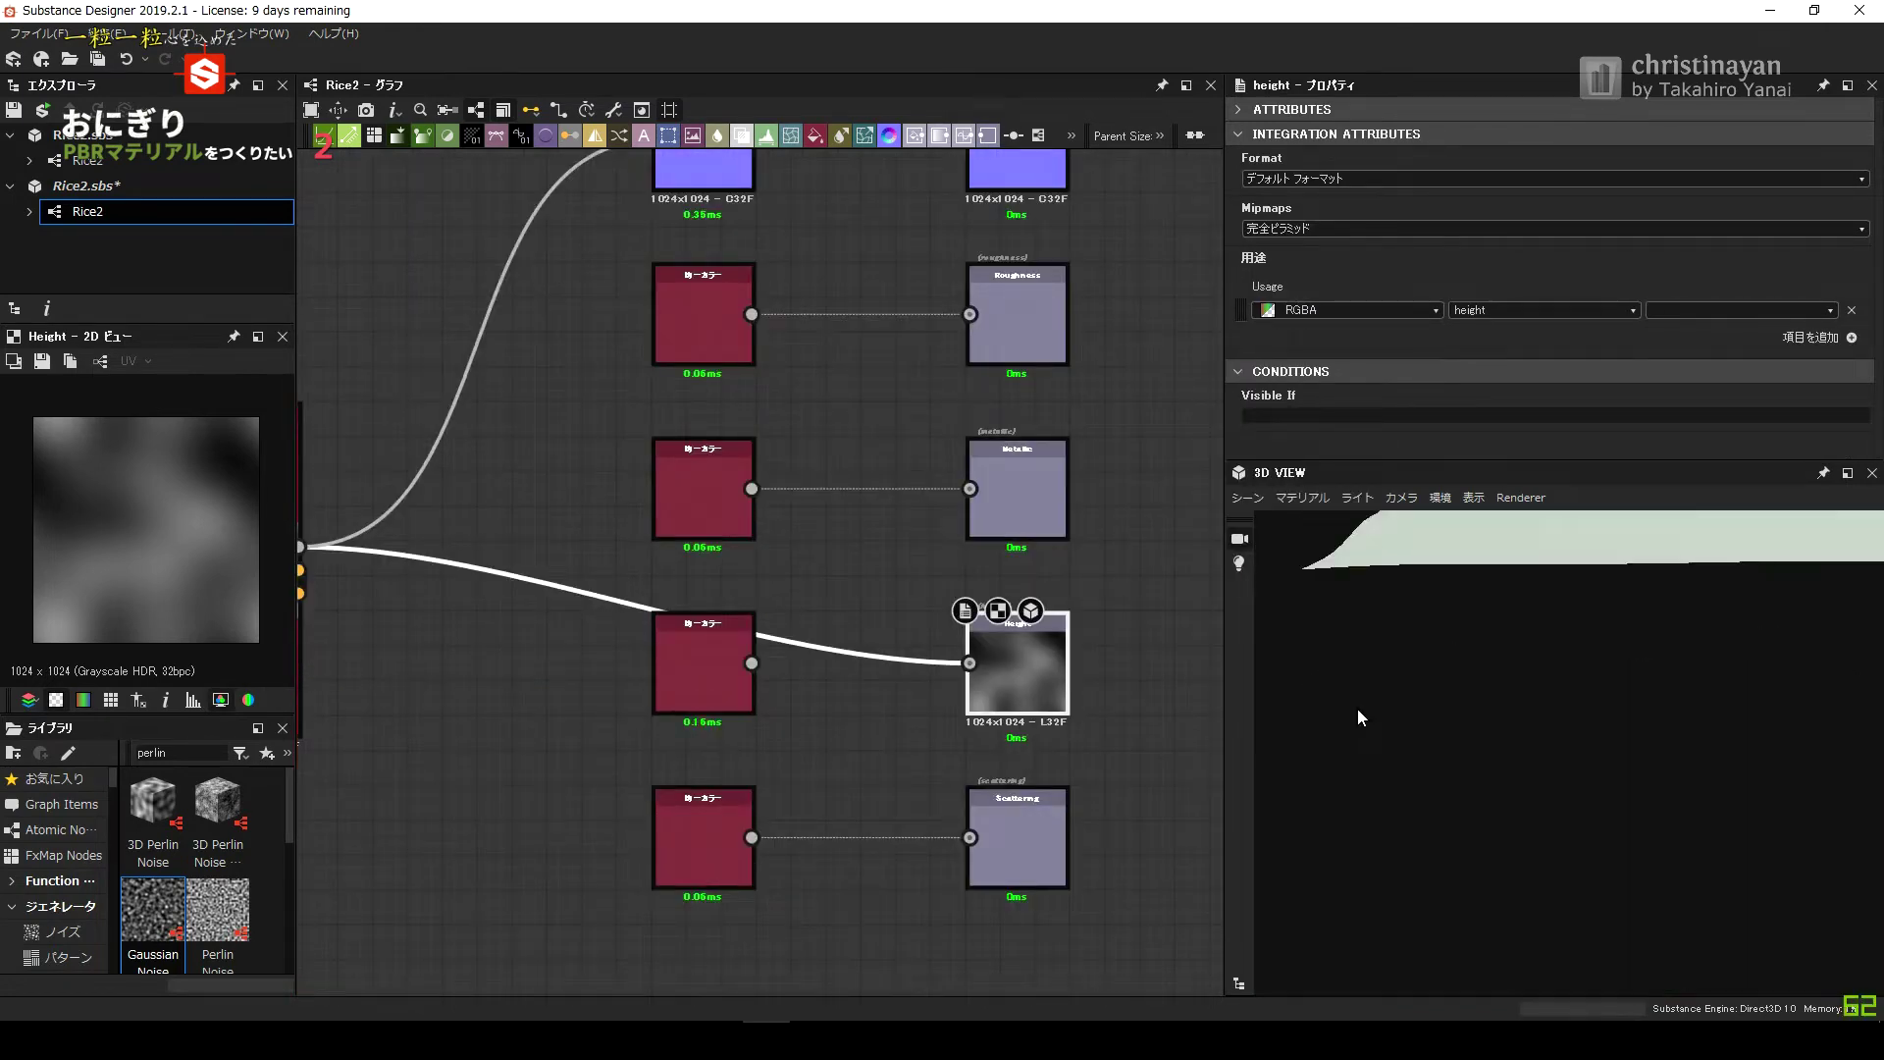
{"action": "scroll", "coordinate": [785, 803], "scroll_direction": "down", "scroll_amount": 2}
{"action": "double_click", "coordinate": [785, 803]}
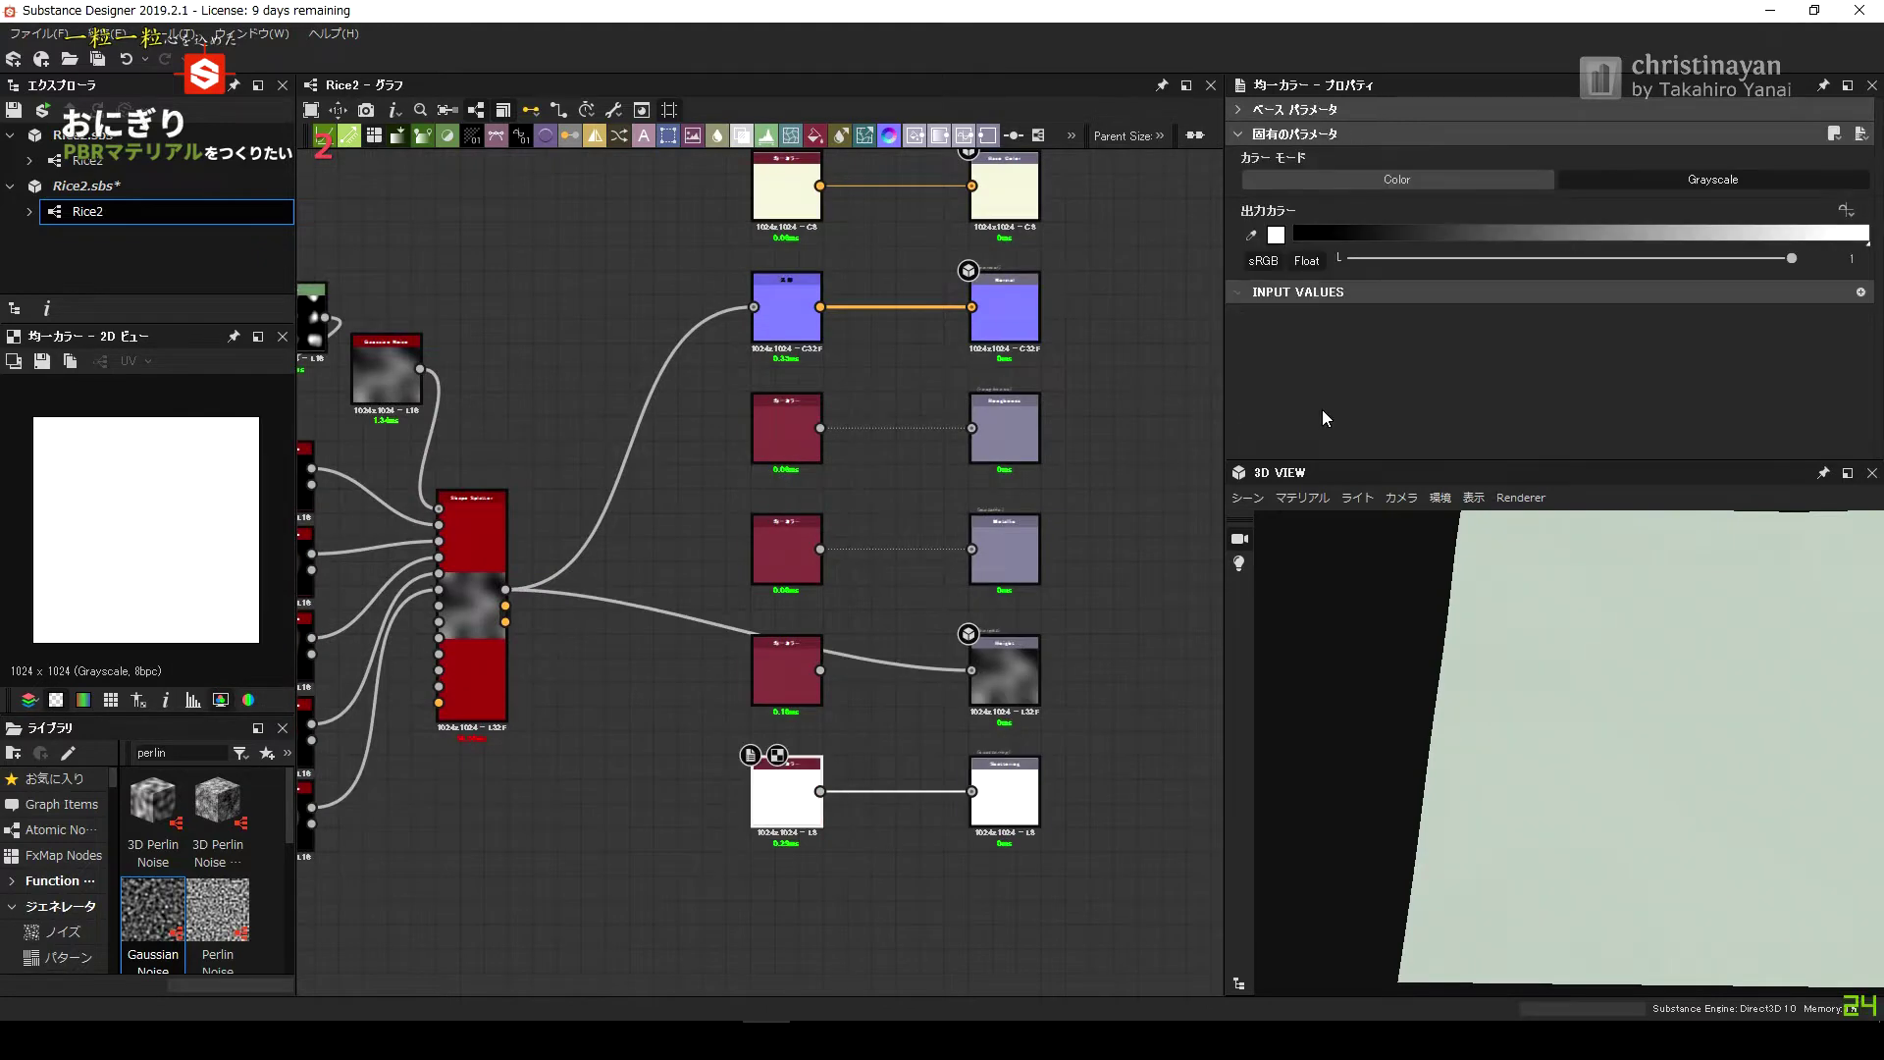
{"action": "left_click", "coordinate": [1312, 109]}
{"action": "scroll", "coordinate": [563, 696], "scroll_direction": "up", "scroll_amount": 3}
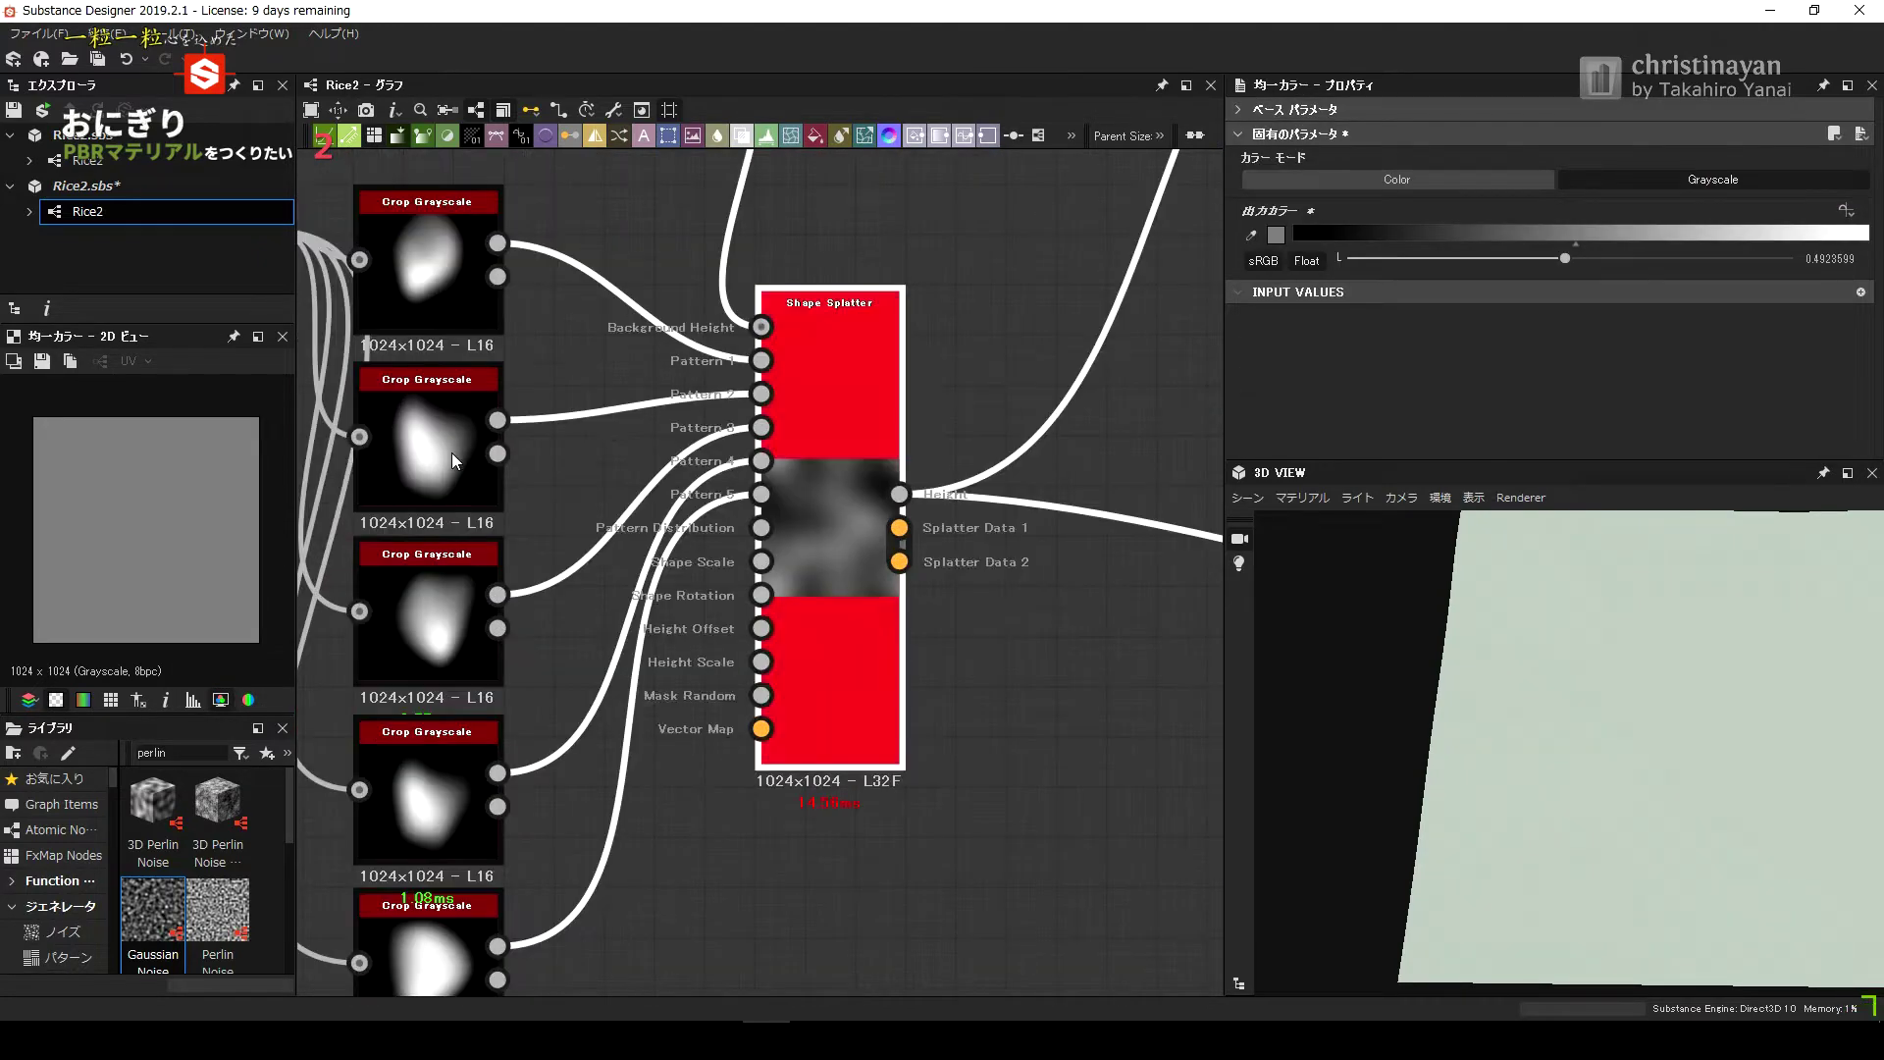
Switch the Shape Splatter pattern distribution to Random and inspect the 3D preview.
{"action": "left_click", "coordinate": [451, 451]}
{"action": "left_click", "coordinate": [793, 393]}
{"action": "left_click", "coordinate": [1406, 379]}
{"action": "left_click", "coordinate": [1296, 422]}
{"action": "left_click_drag", "start_coordinate": [1354, 723], "coordinate": [1355, 820]}
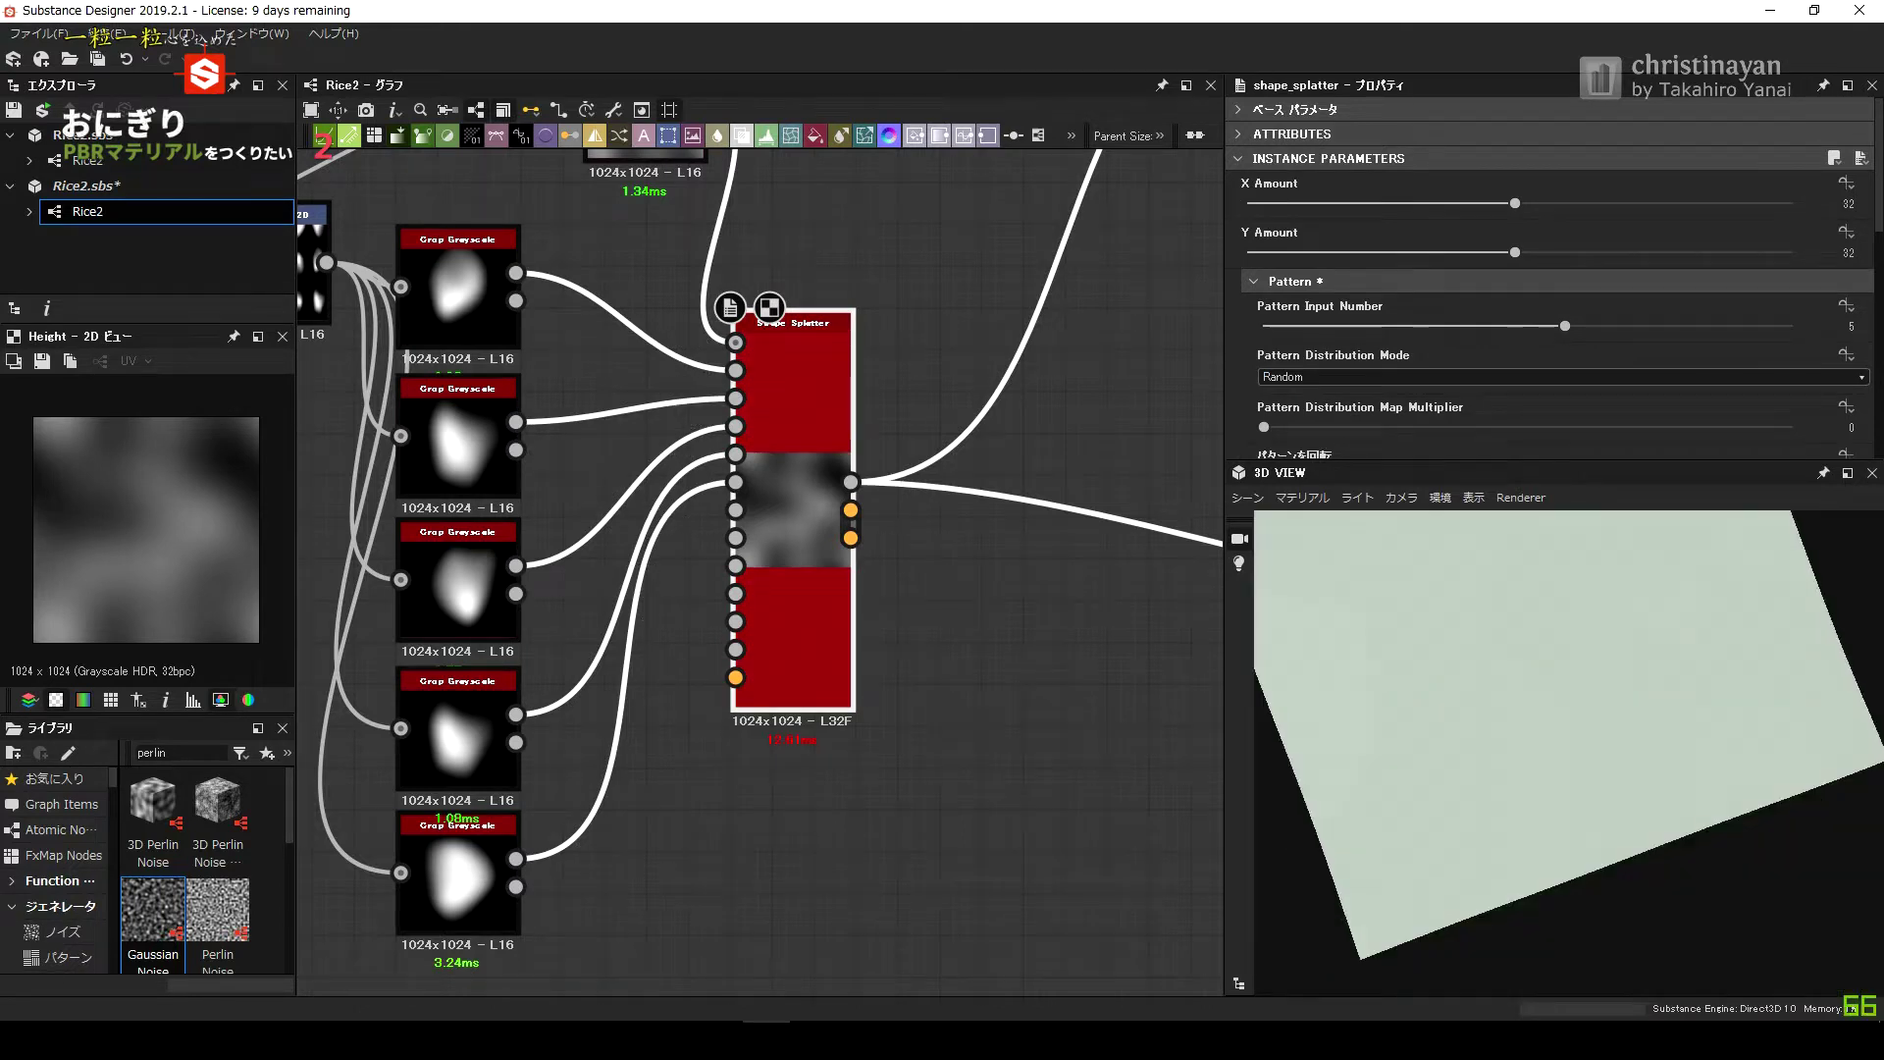
{"action": "middle_click_drag", "start_coordinate": [693, 574], "coordinate": [814, 555]}
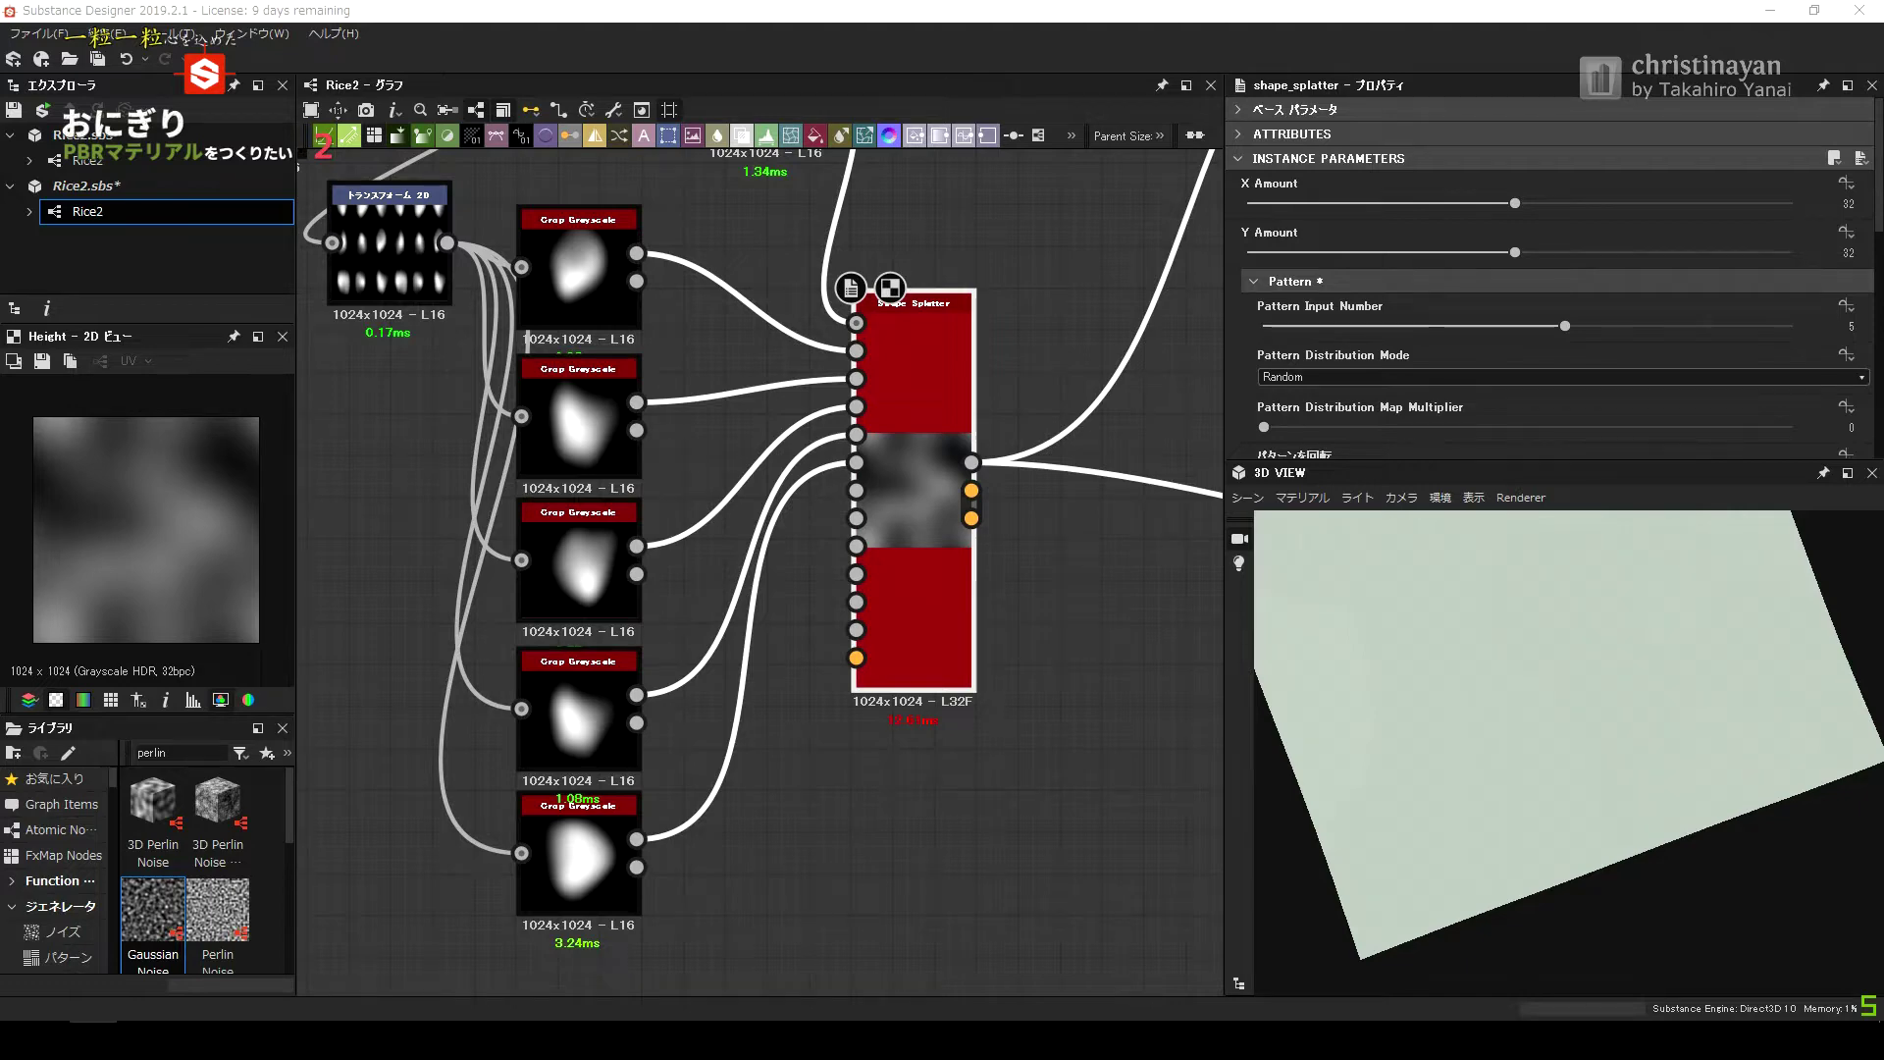
Rewire the Gaussian Noise output and reposition the Gaussian Noise and Transform 2D nodes.
{"action": "middle_click_drag", "start_coordinate": [803, 196], "coordinate": [830, 452]}
{"action": "left_click_drag", "start_coordinate": [872, 271], "coordinate": [971, 328]}
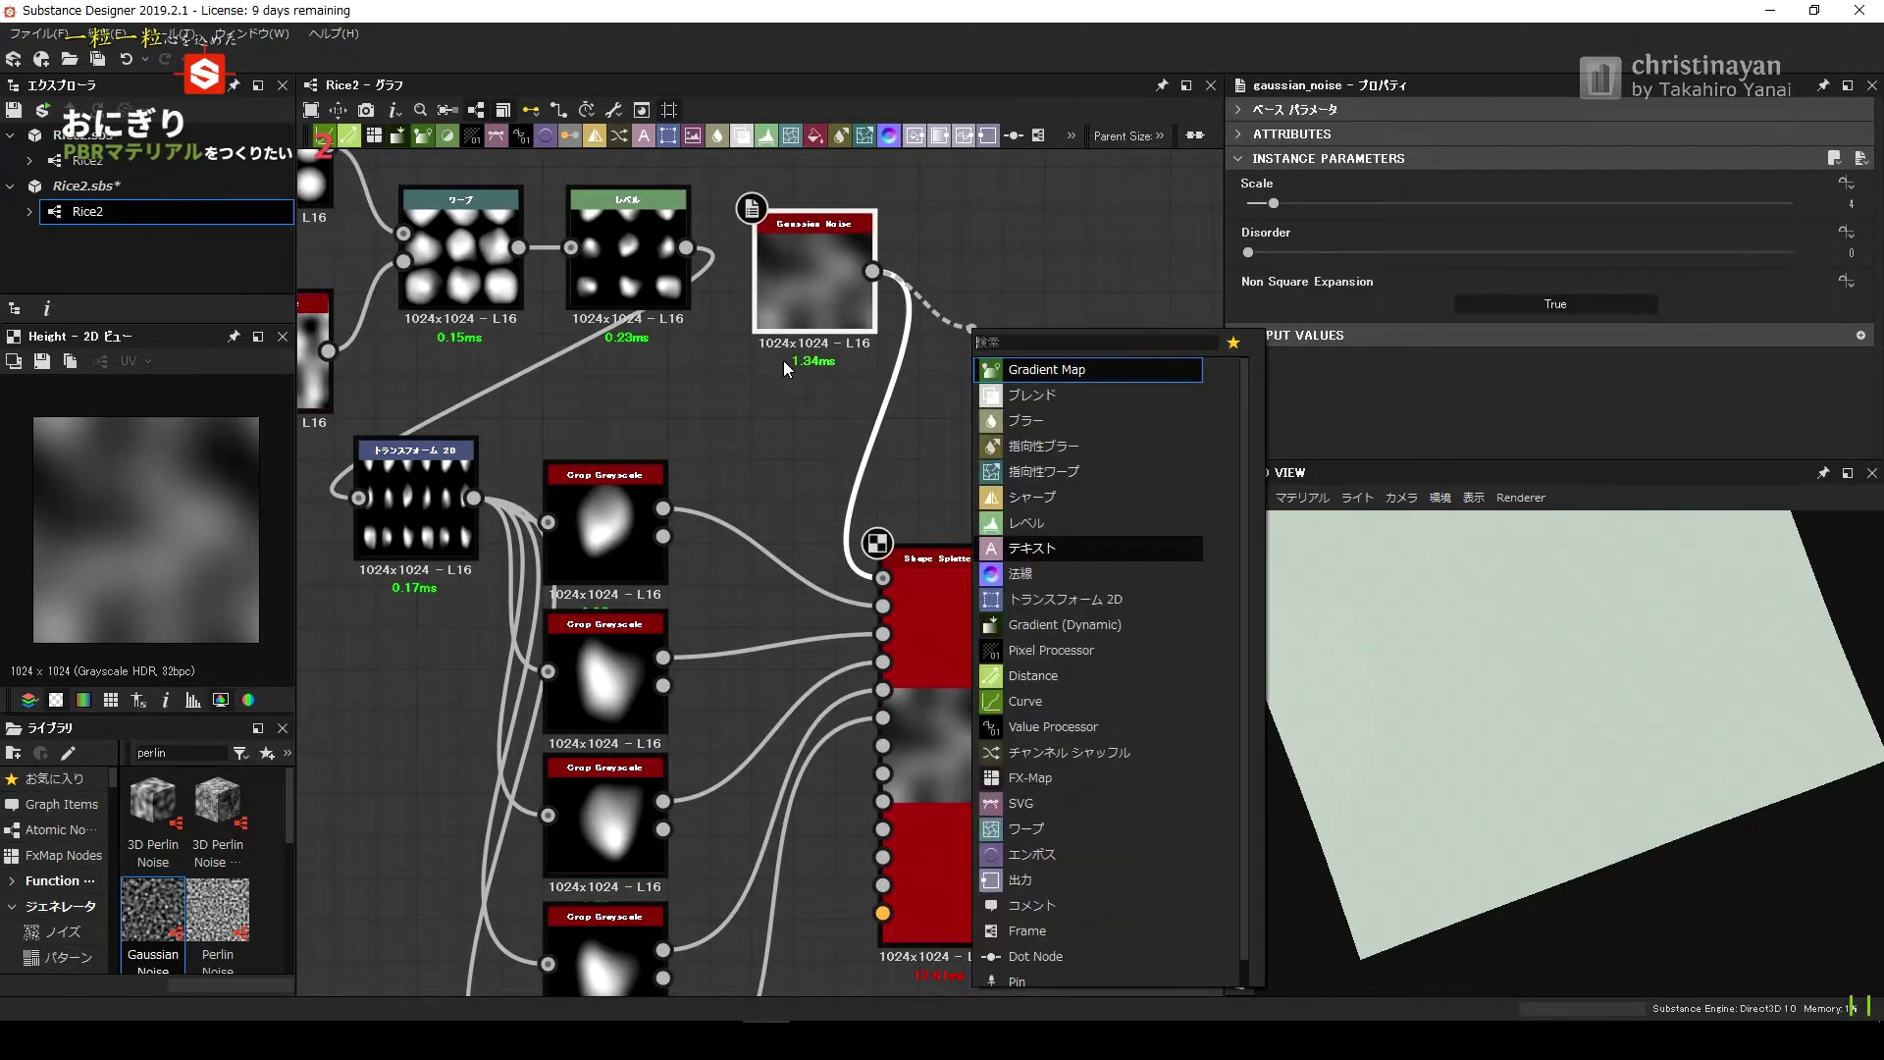
{"action": "left_click_drag", "start_coordinate": [815, 284], "coordinate": [773, 349]}
{"action": "left_click_drag", "start_coordinate": [410, 537], "coordinate": [392, 561]}
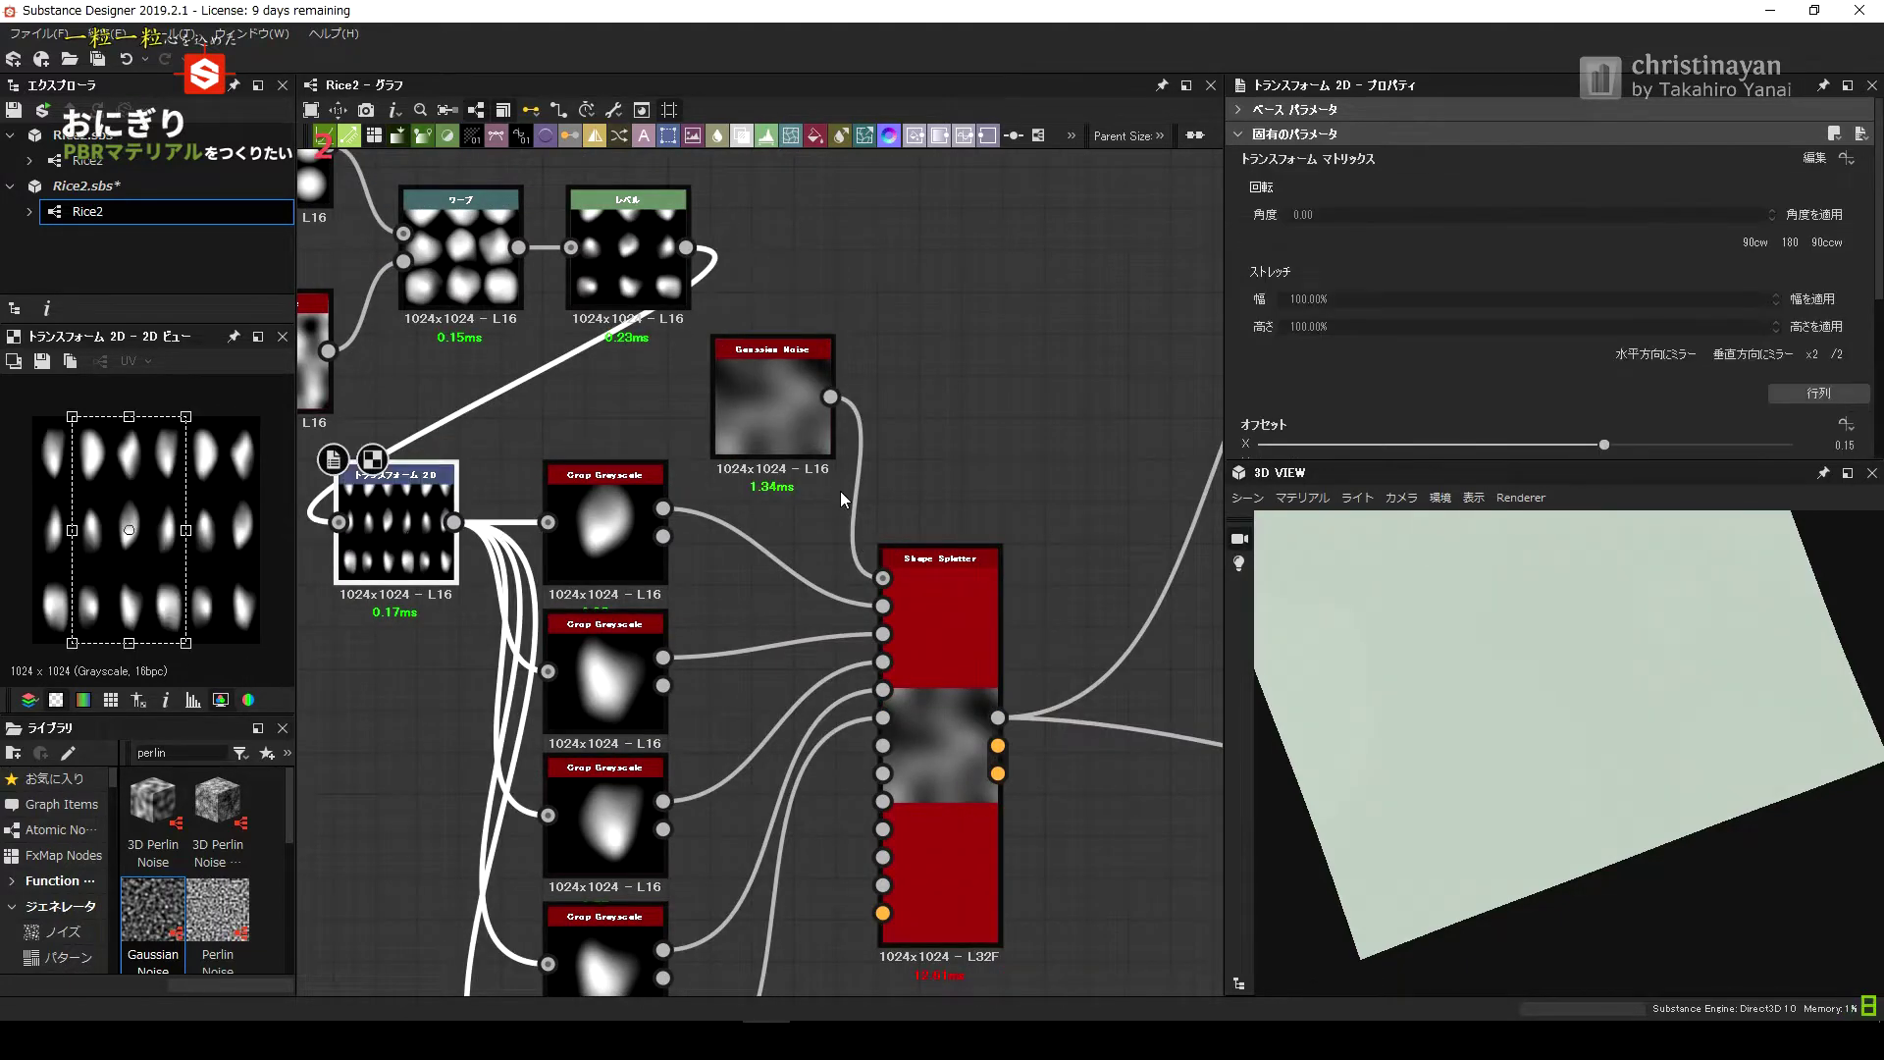
{"action": "left_click", "coordinate": [575, 544]}
{"action": "left_click", "coordinate": [982, 785]}
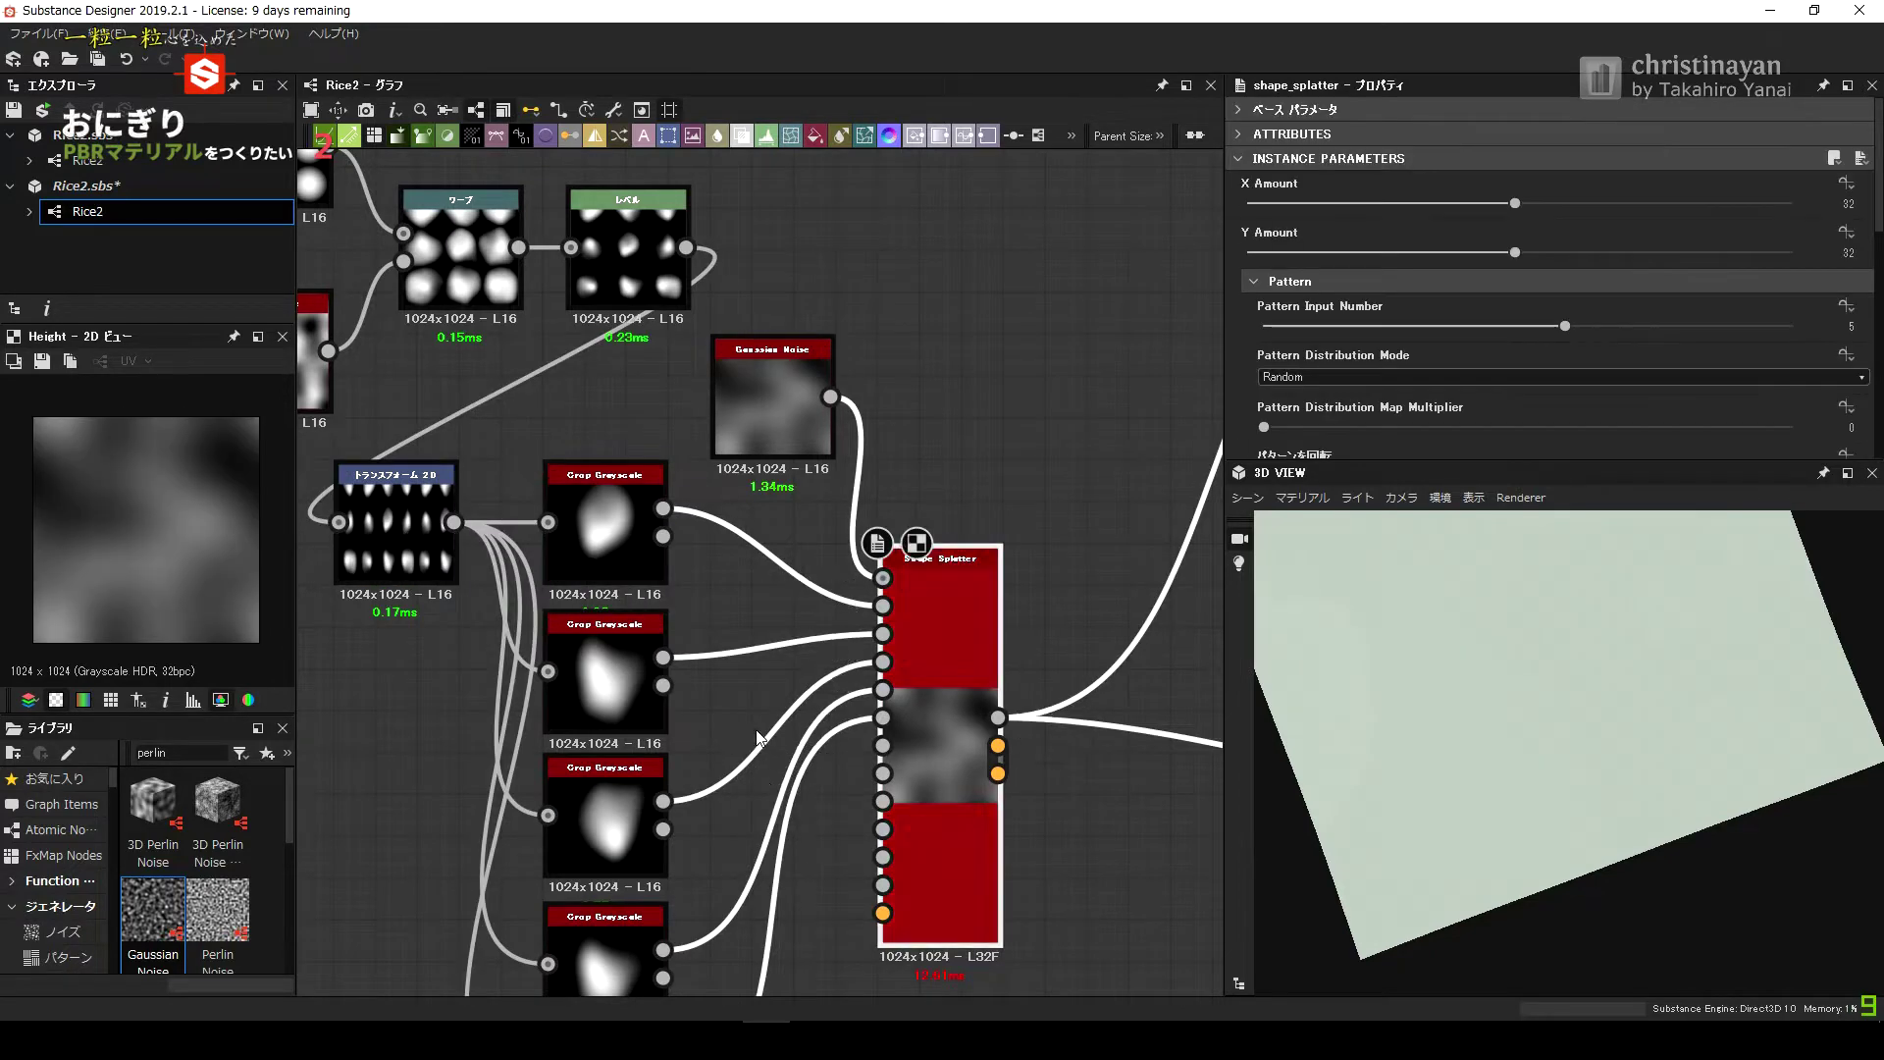
Return the Shape Splatter grain Scale to 1.
{"action": "scroll", "coordinate": [1123, 815], "scroll_direction": "up", "scroll_amount": 3}
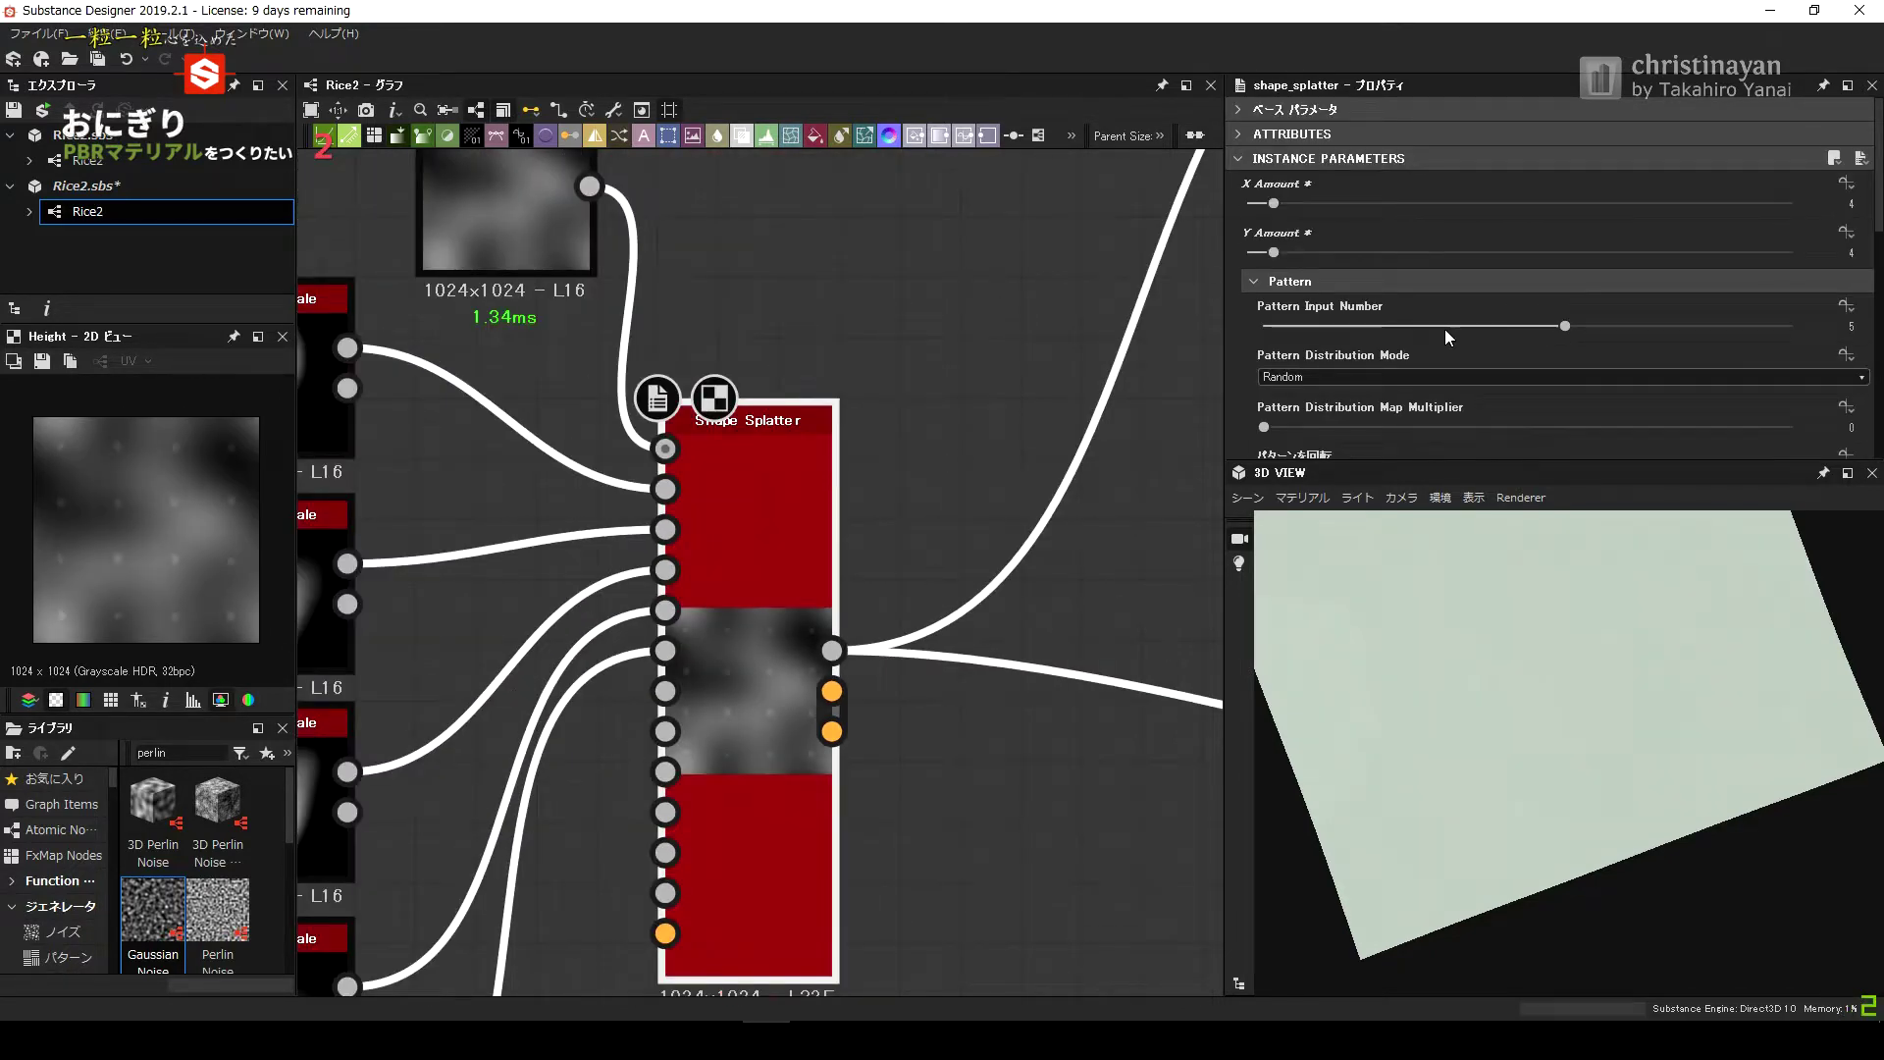
{"action": "scroll", "coordinate": [1033, 556], "scroll_direction": "up", "scroll_amount": 3}
{"action": "scroll", "coordinate": [1352, 338], "scroll_direction": "down", "scroll_amount": 2}
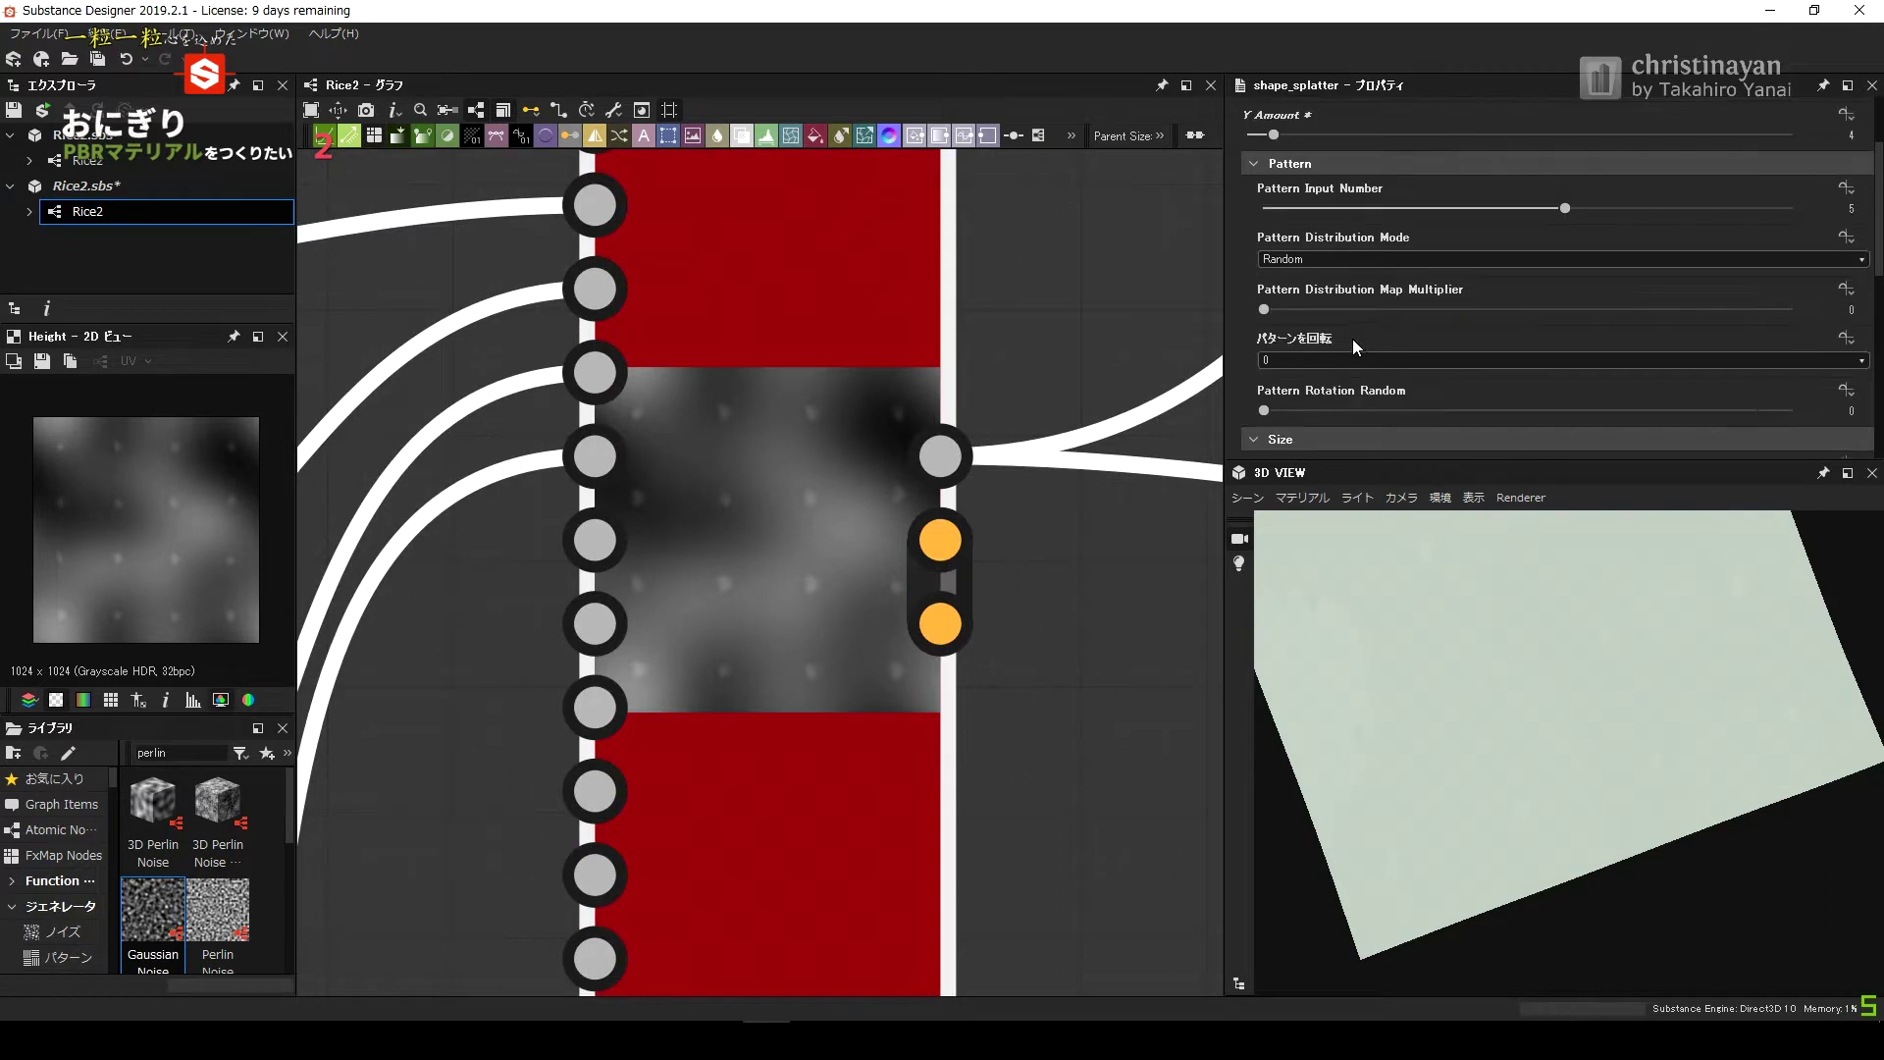
{"action": "scroll", "coordinate": [1356, 341], "scroll_direction": "down", "scroll_amount": 2}
{"action": "scroll", "coordinate": [1286, 324], "scroll_direction": "down", "scroll_amount": 1}
{"action": "left_click_drag", "start_coordinate": [1296, 366], "coordinate": [1370, 367]}
{"action": "left_click_drag", "start_coordinate": [1344, 612], "coordinate": [1339, 350]}
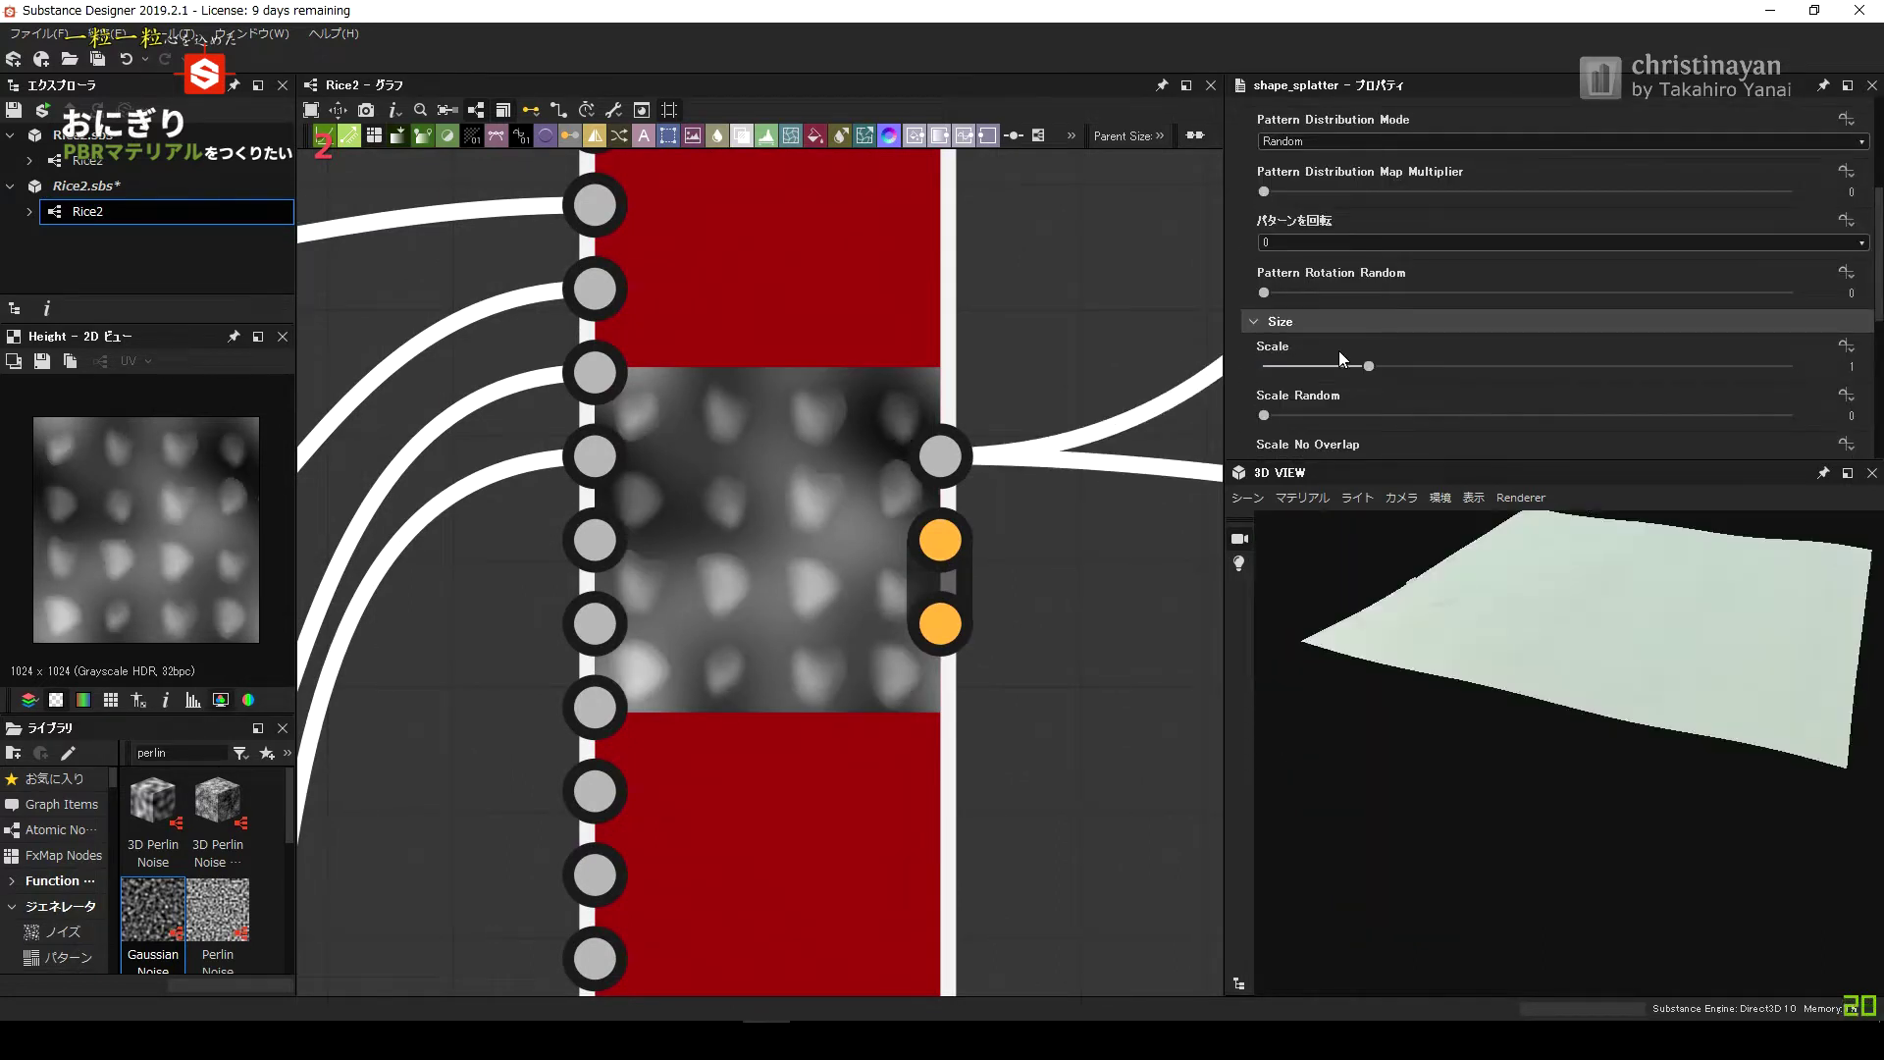
{"action": "scroll", "coordinate": [1272, 319], "scroll_direction": "down", "scroll_amount": 1}
{"action": "left_click_drag", "start_coordinate": [1464, 297], "coordinate": [1264, 297]}
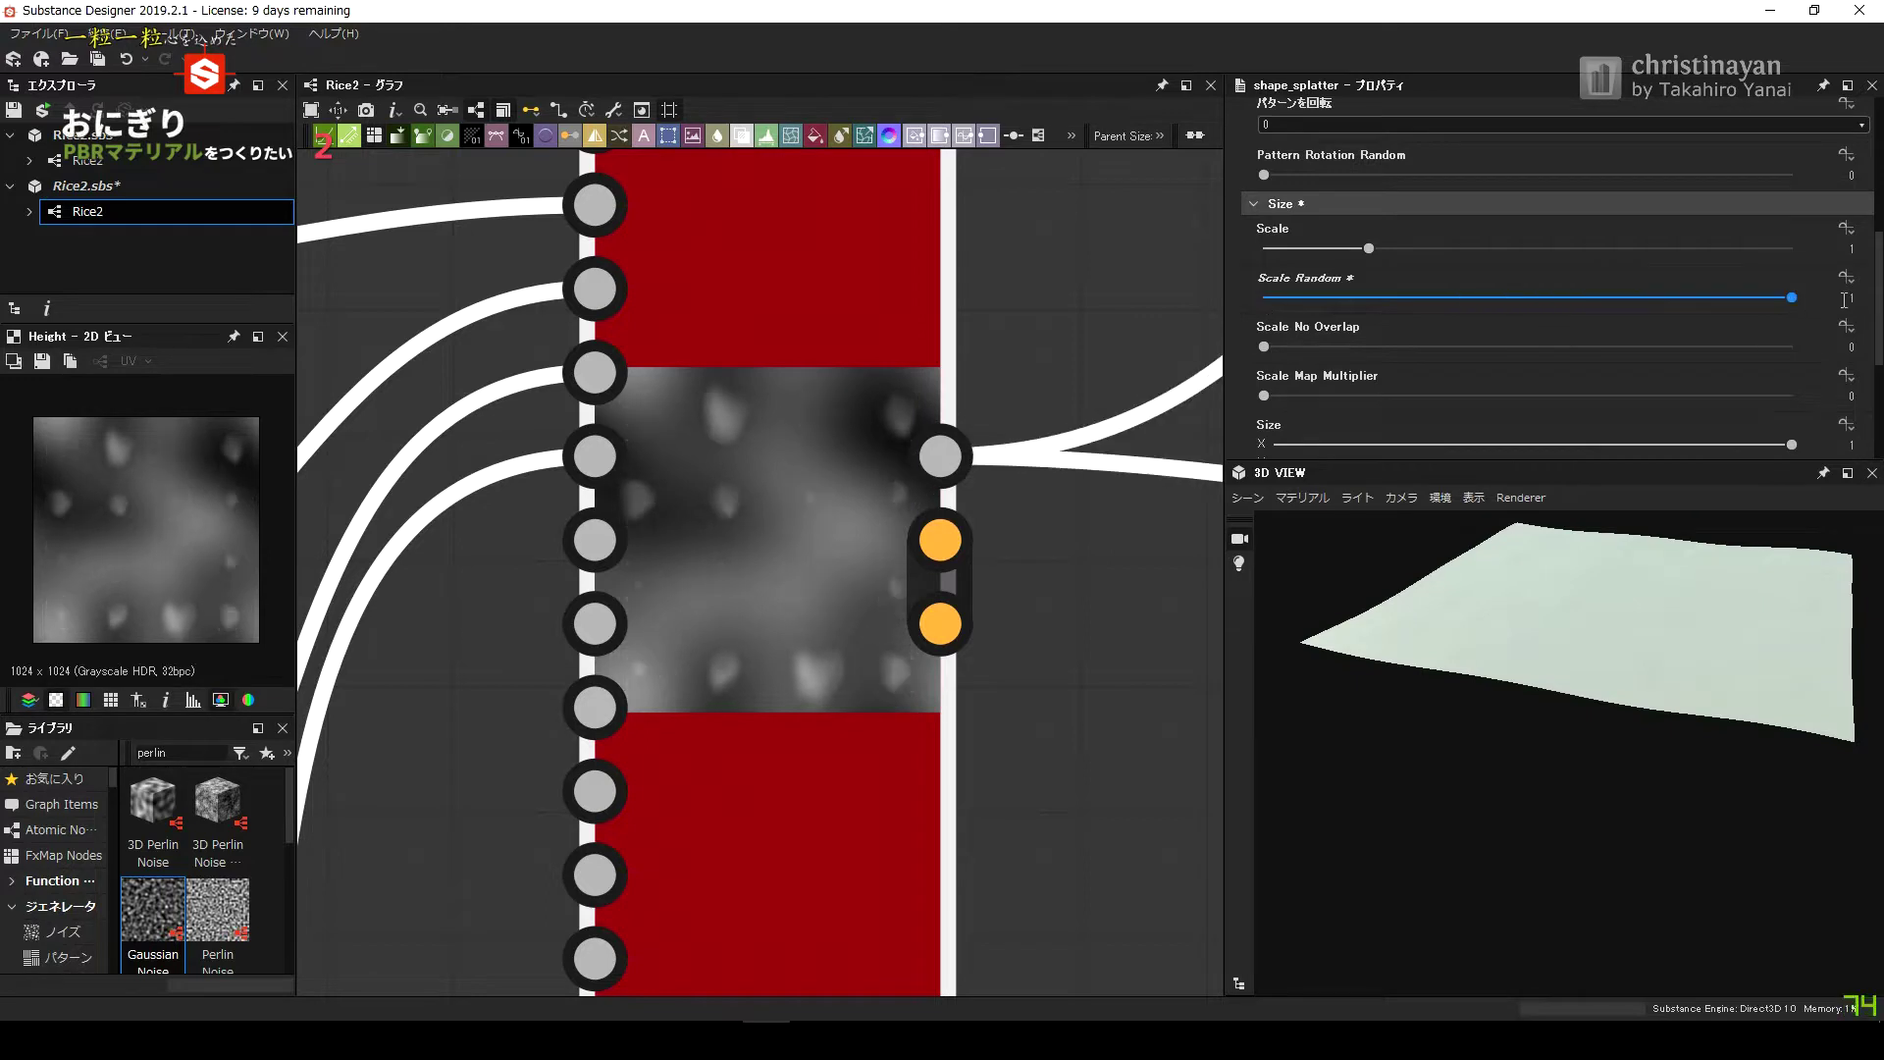
{"action": "scroll", "coordinate": [1473, 295], "scroll_direction": "up", "scroll_amount": 5}
Set the Shape Splatter Y Amount to 8 rows.
{"action": "double_click", "coordinate": [1827, 252]}
{"action": "type", "text": "1"}
{"action": "key", "text": "BackSpace"}
{"action": "type", "text": "8"}
{"action": "key", "text": "Return"}
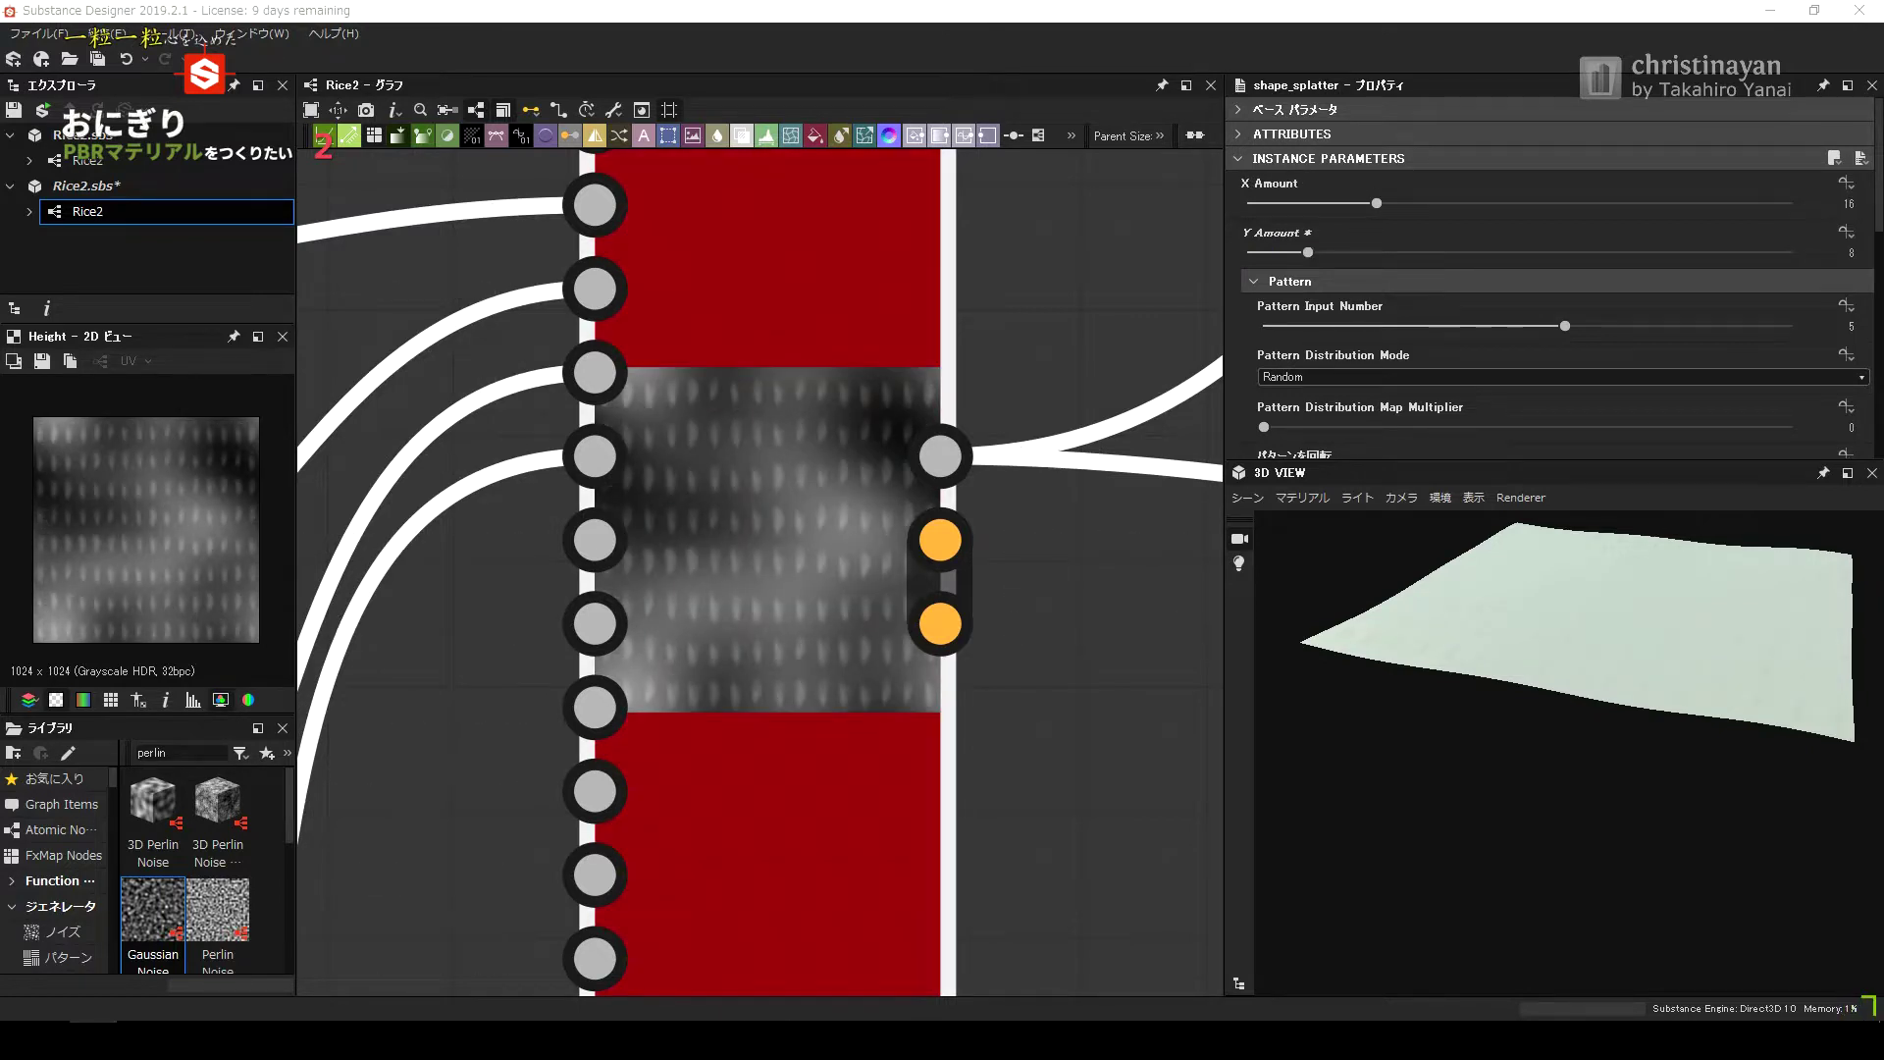
Lower the 3D preview environment exposure to -2.
{"action": "scroll", "coordinate": [1468, 745], "scroll_direction": "up", "scroll_amount": 5}
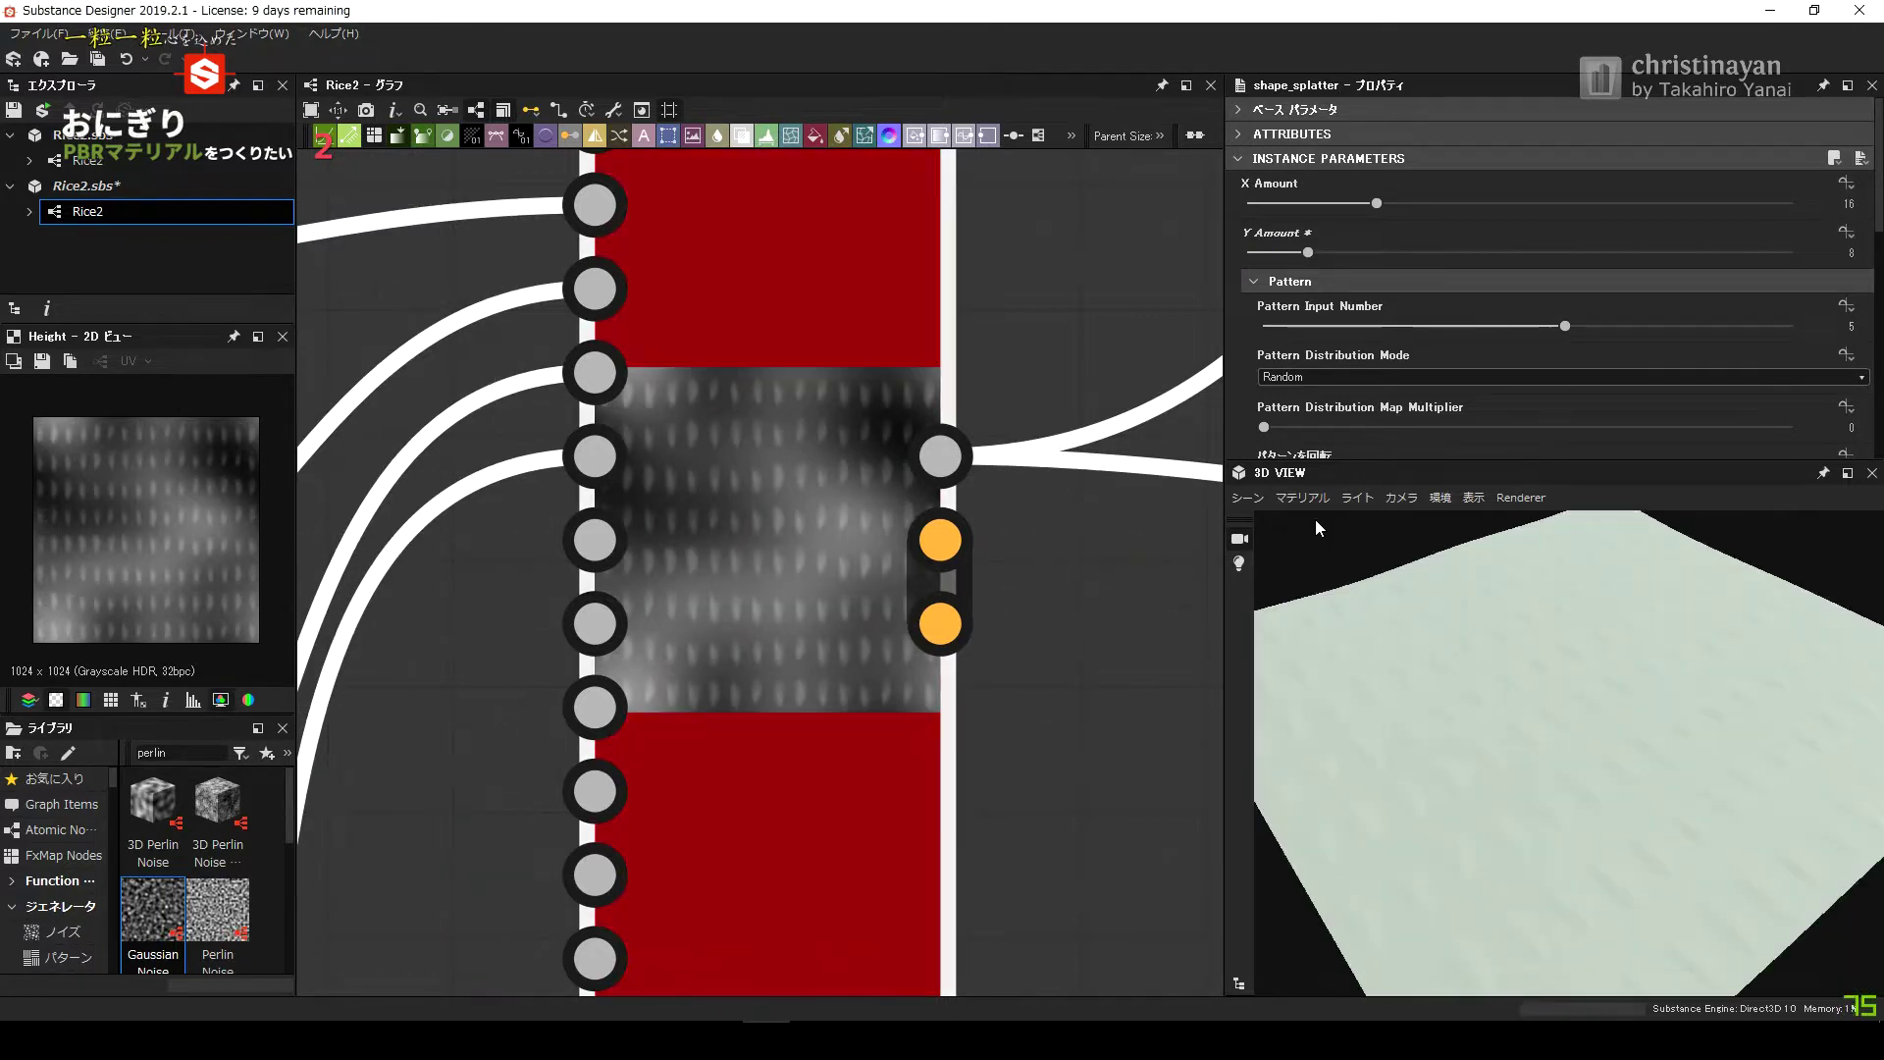
{"action": "left_click", "coordinate": [1440, 498]}
{"action": "left_click", "coordinate": [1472, 525]}
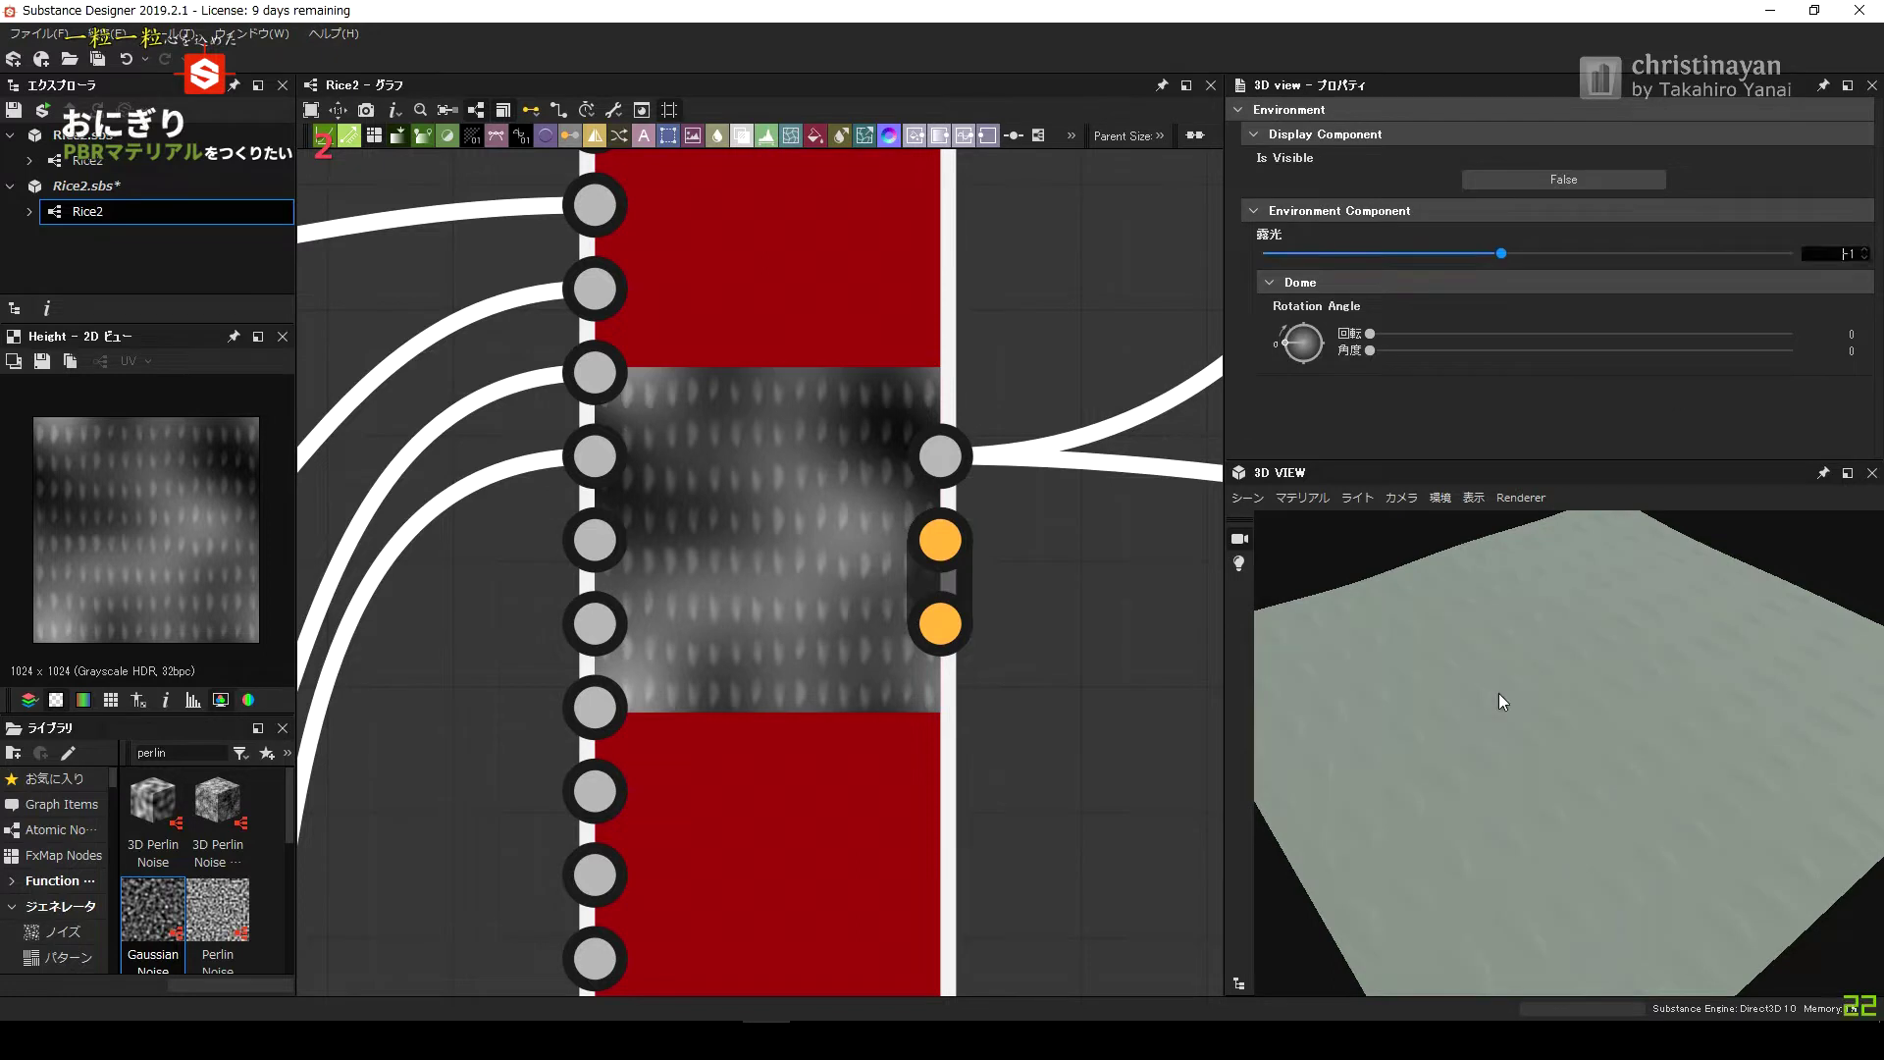
{"action": "left_click_drag", "start_coordinate": [1493, 706], "coordinate": [1531, 692]}
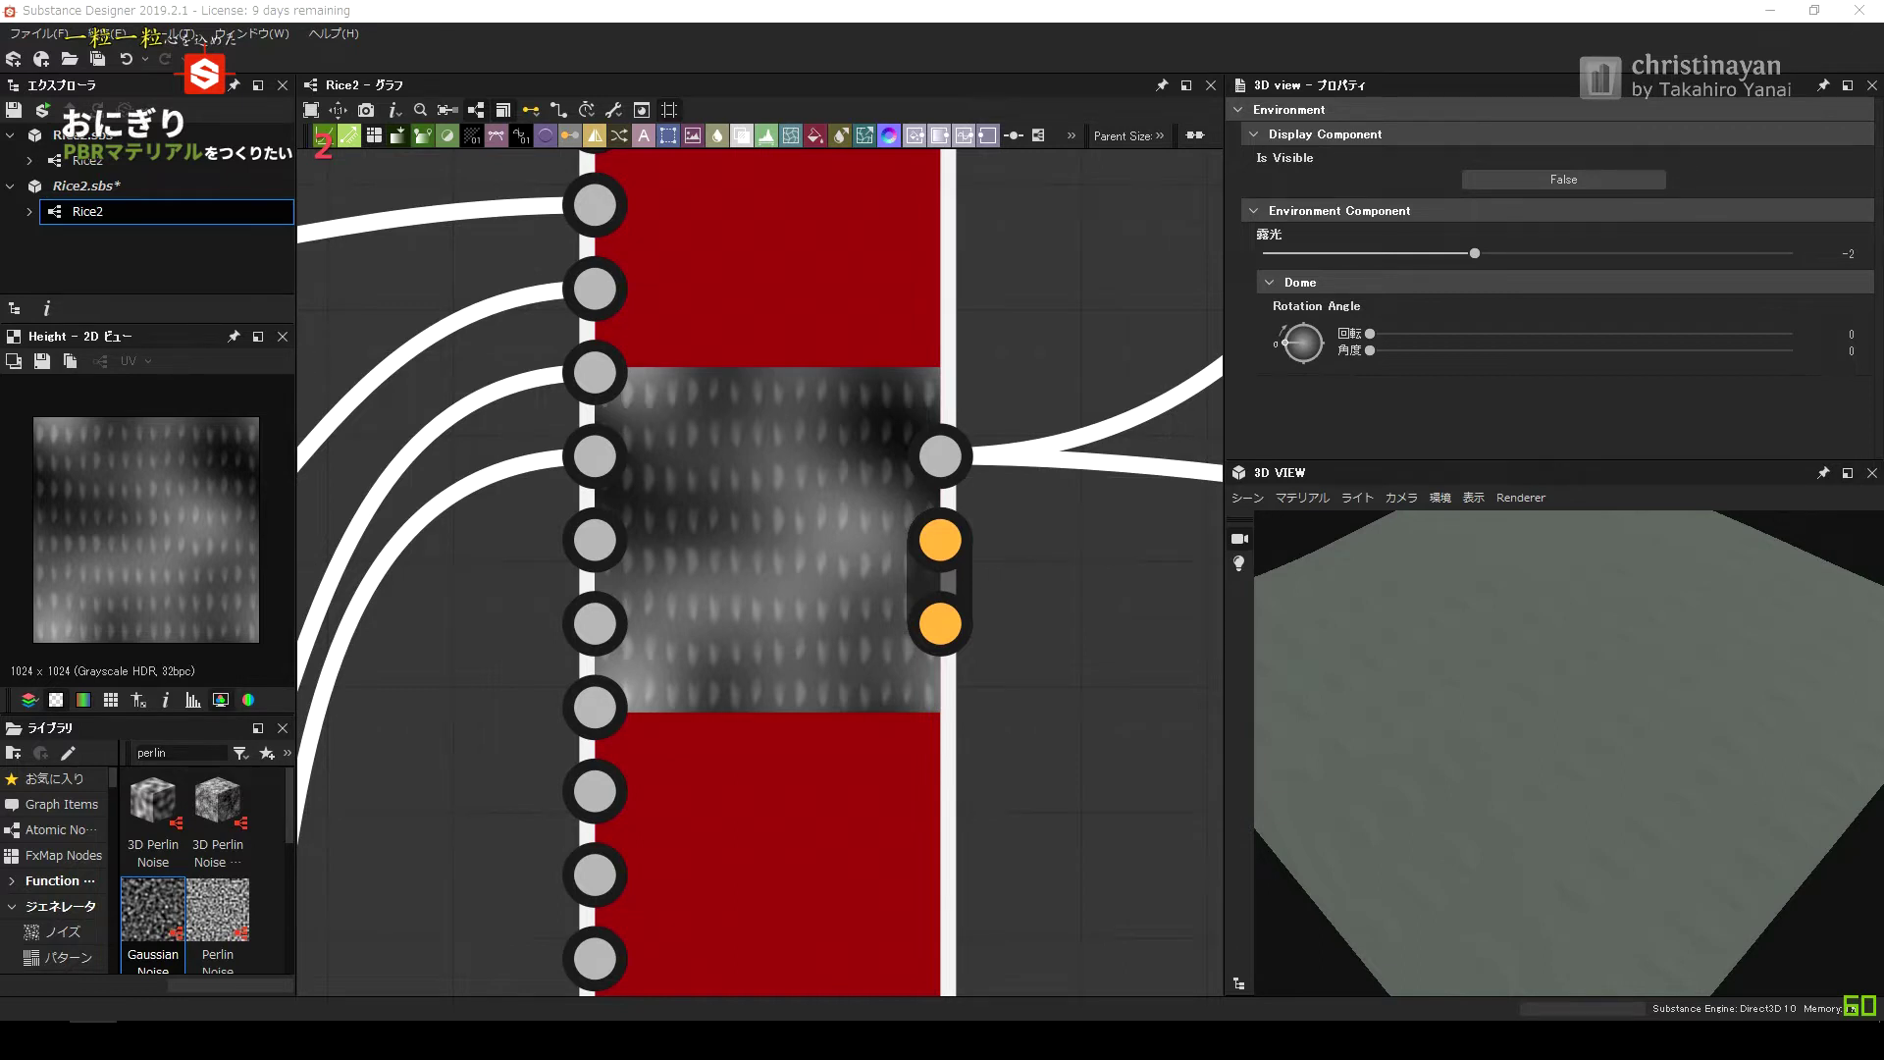
{"action": "left_click_drag", "start_coordinate": [749, 475], "coordinate": [776, 474]}
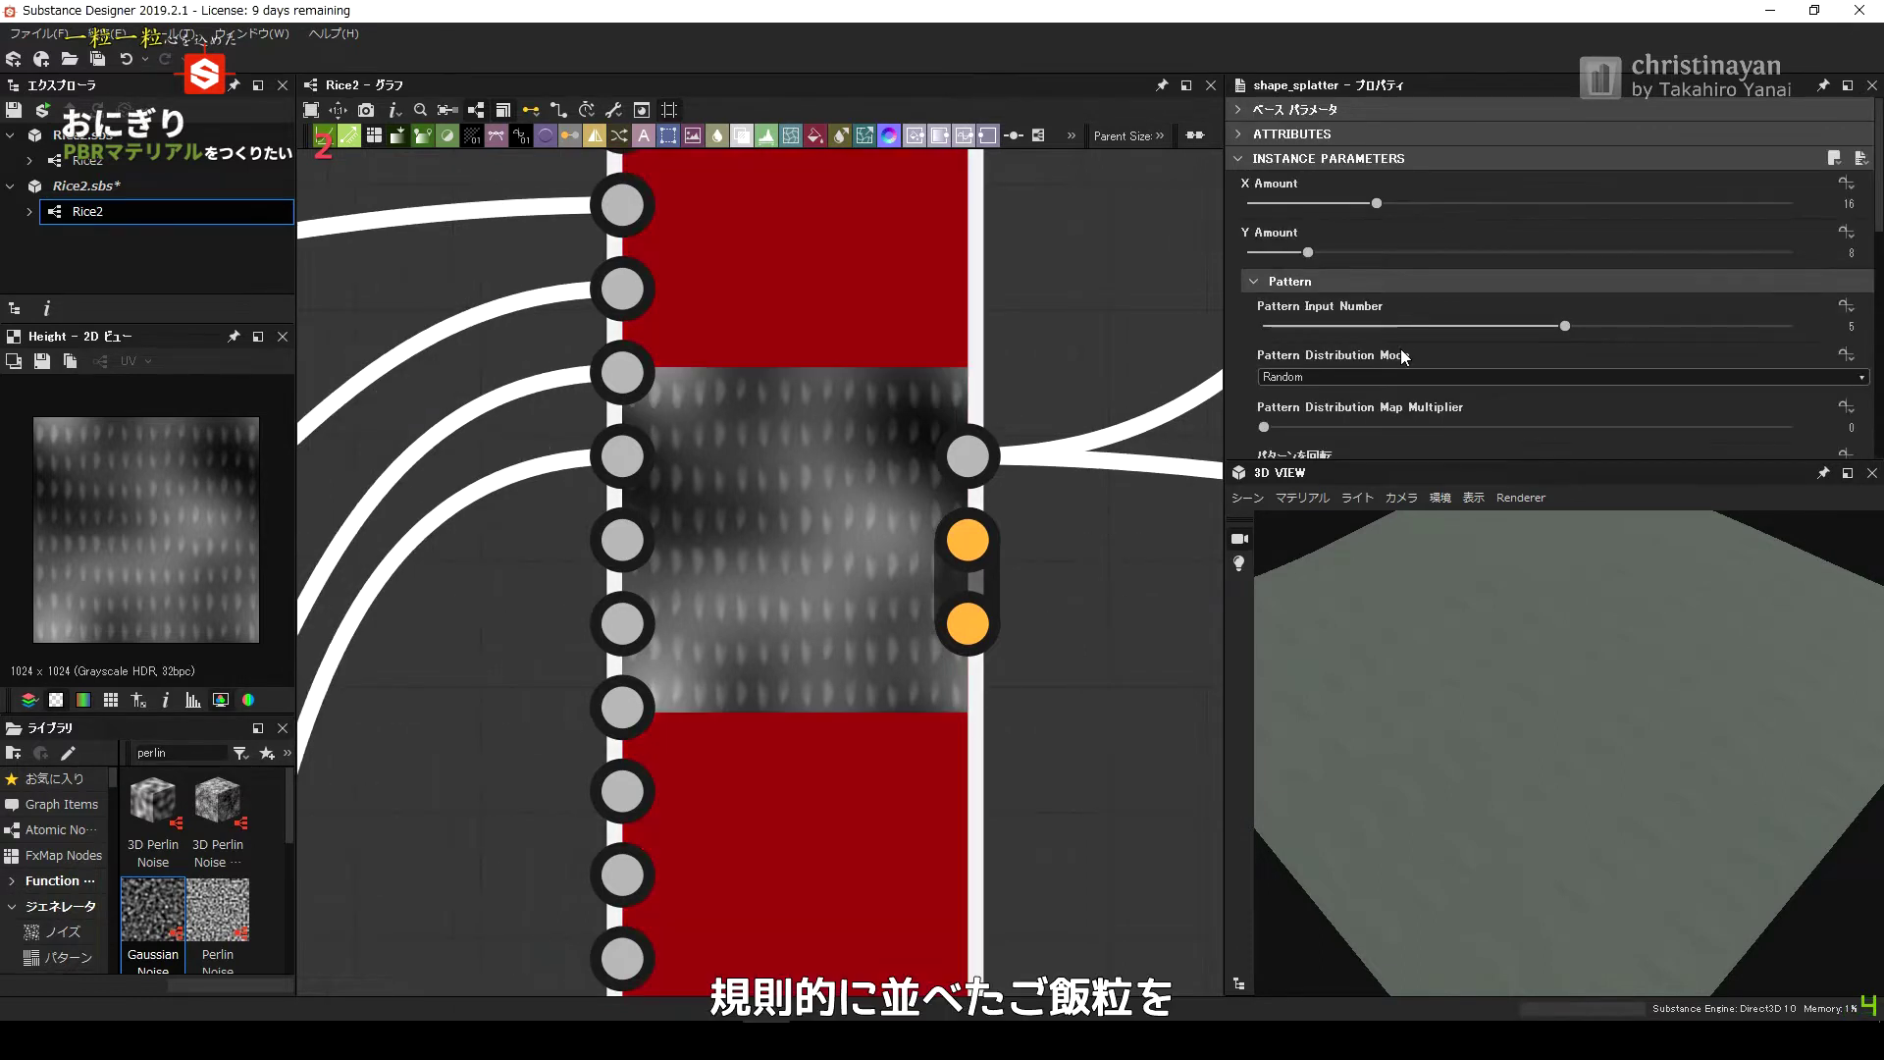
Set Shape Splatter Position Random to 2 and Rotation Random to 1.
{"action": "scroll", "coordinate": [1398, 351], "scroll_direction": "down", "scroll_amount": 3}
{"action": "scroll", "coordinate": [1392, 368], "scroll_direction": "down", "scroll_amount": 1}
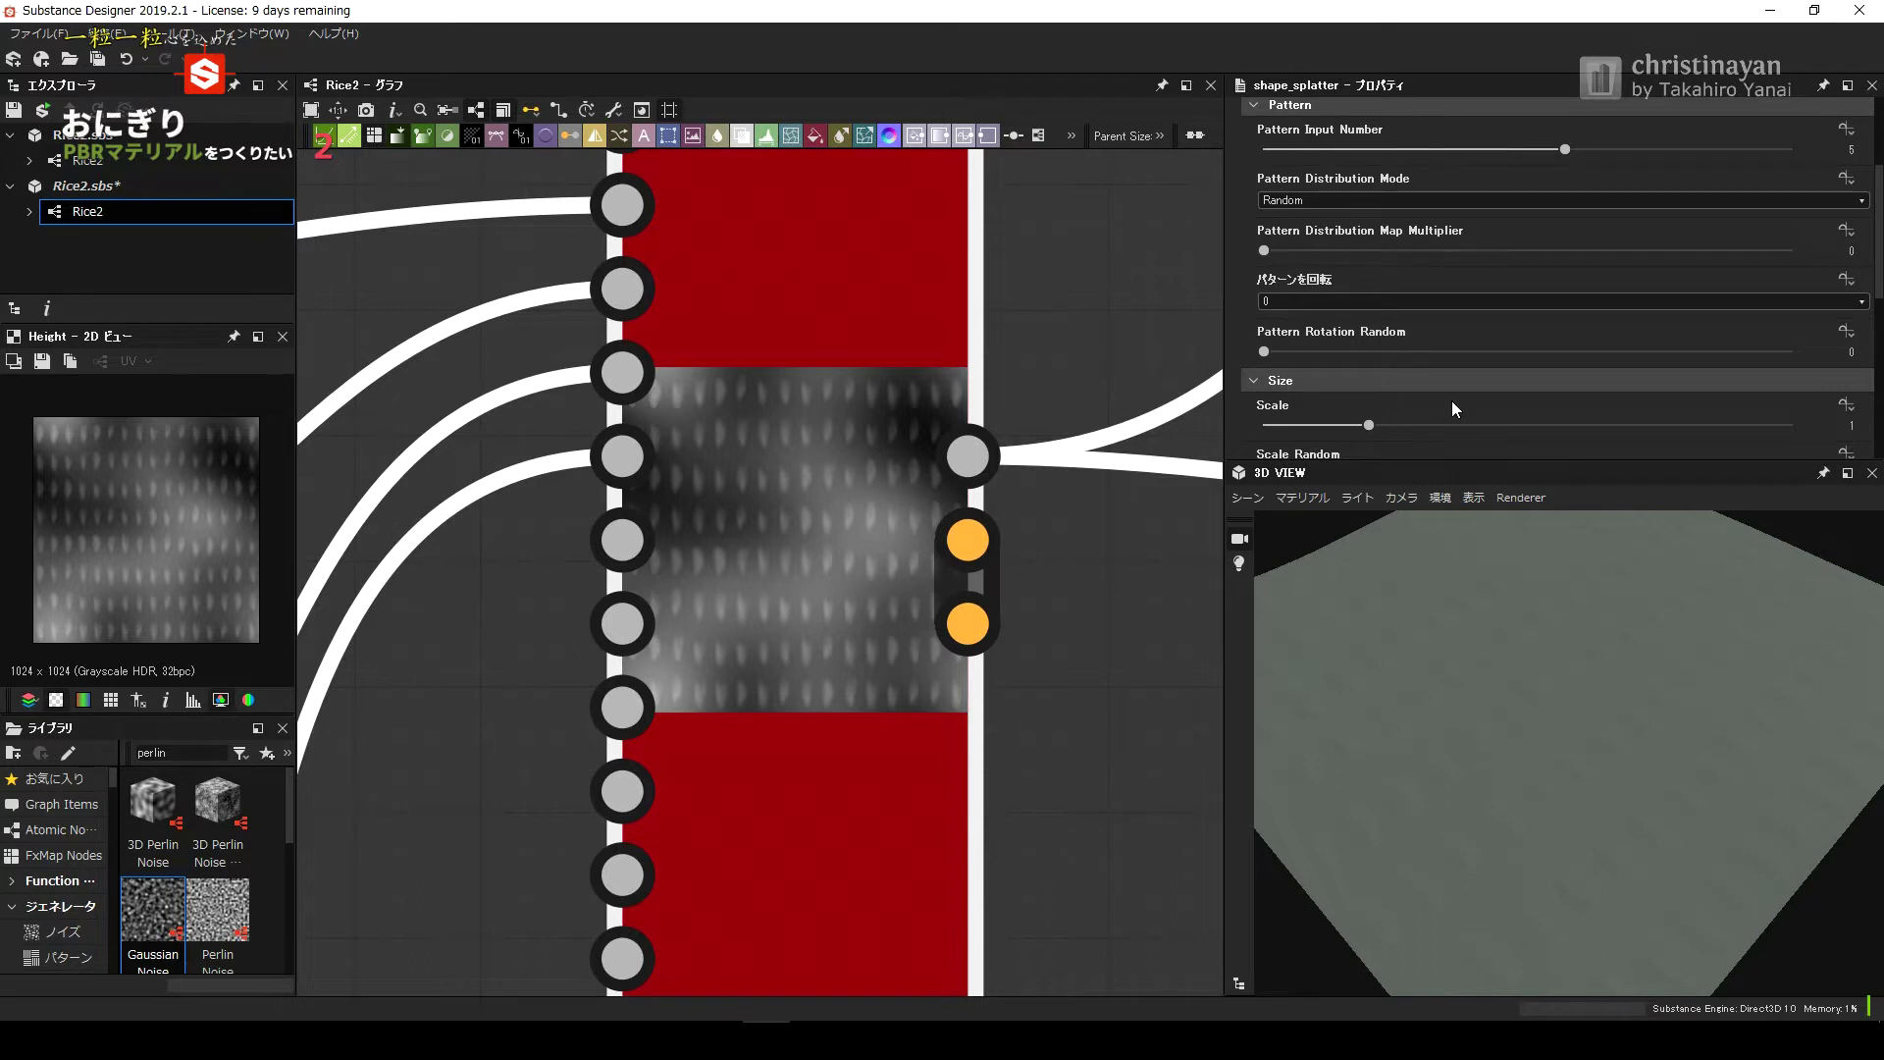
{"action": "scroll", "coordinate": [1429, 357], "scroll_direction": "down", "scroll_amount": 5}
{"action": "scroll", "coordinate": [1276, 275], "scroll_direction": "down", "scroll_amount": 2}
{"action": "left_click_drag", "start_coordinate": [1264, 275], "coordinate": [1792, 275]}
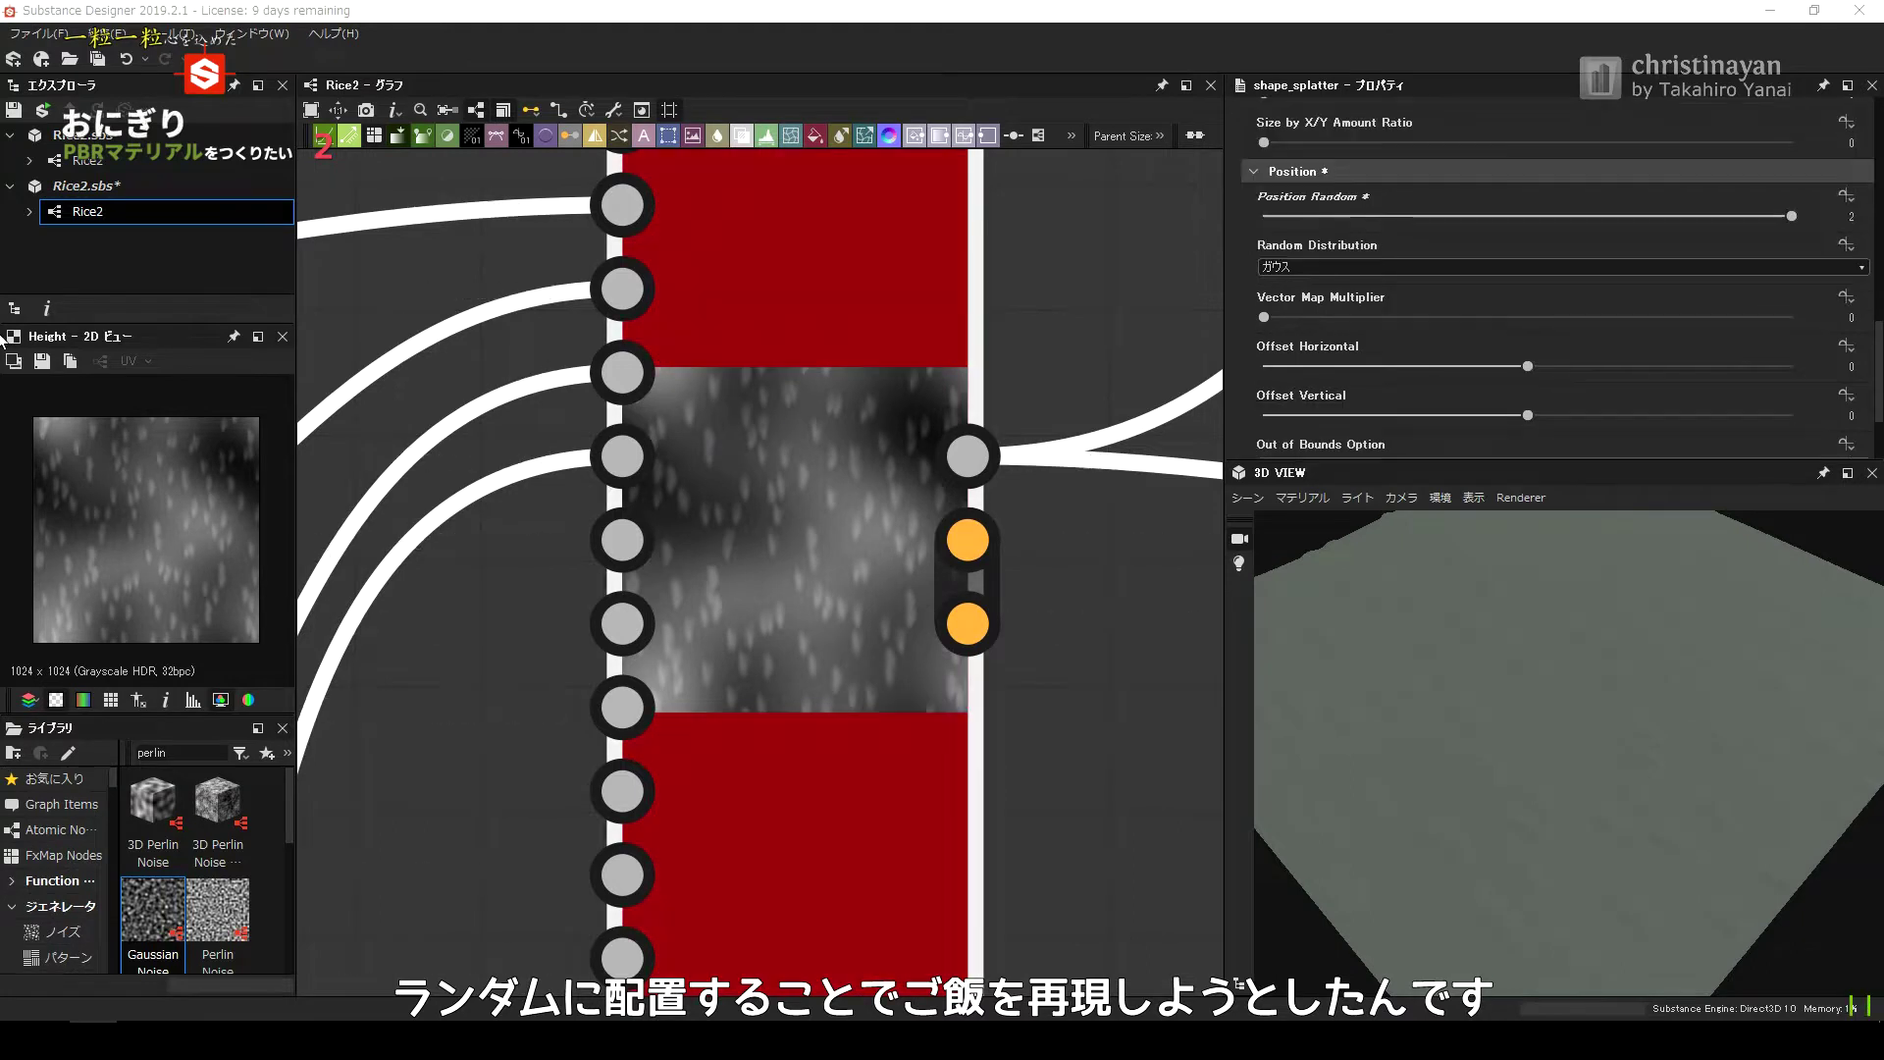
{"action": "scroll", "coordinate": [1354, 363], "scroll_direction": "down", "scroll_amount": 3}
{"action": "scroll", "coordinate": [1268, 324], "scroll_direction": "down", "scroll_amount": 1}
{"action": "left_click_drag", "start_coordinate": [1264, 324], "coordinate": [1796, 324]}
Give the grains a 0.13 height offset and height scale 1, with height randomness reset to 0.
{"action": "scroll", "coordinate": [1521, 295], "scroll_direction": "up", "scroll_amount": 3}
{"action": "scroll", "coordinate": [1511, 314], "scroll_direction": "down", "scroll_amount": 5}
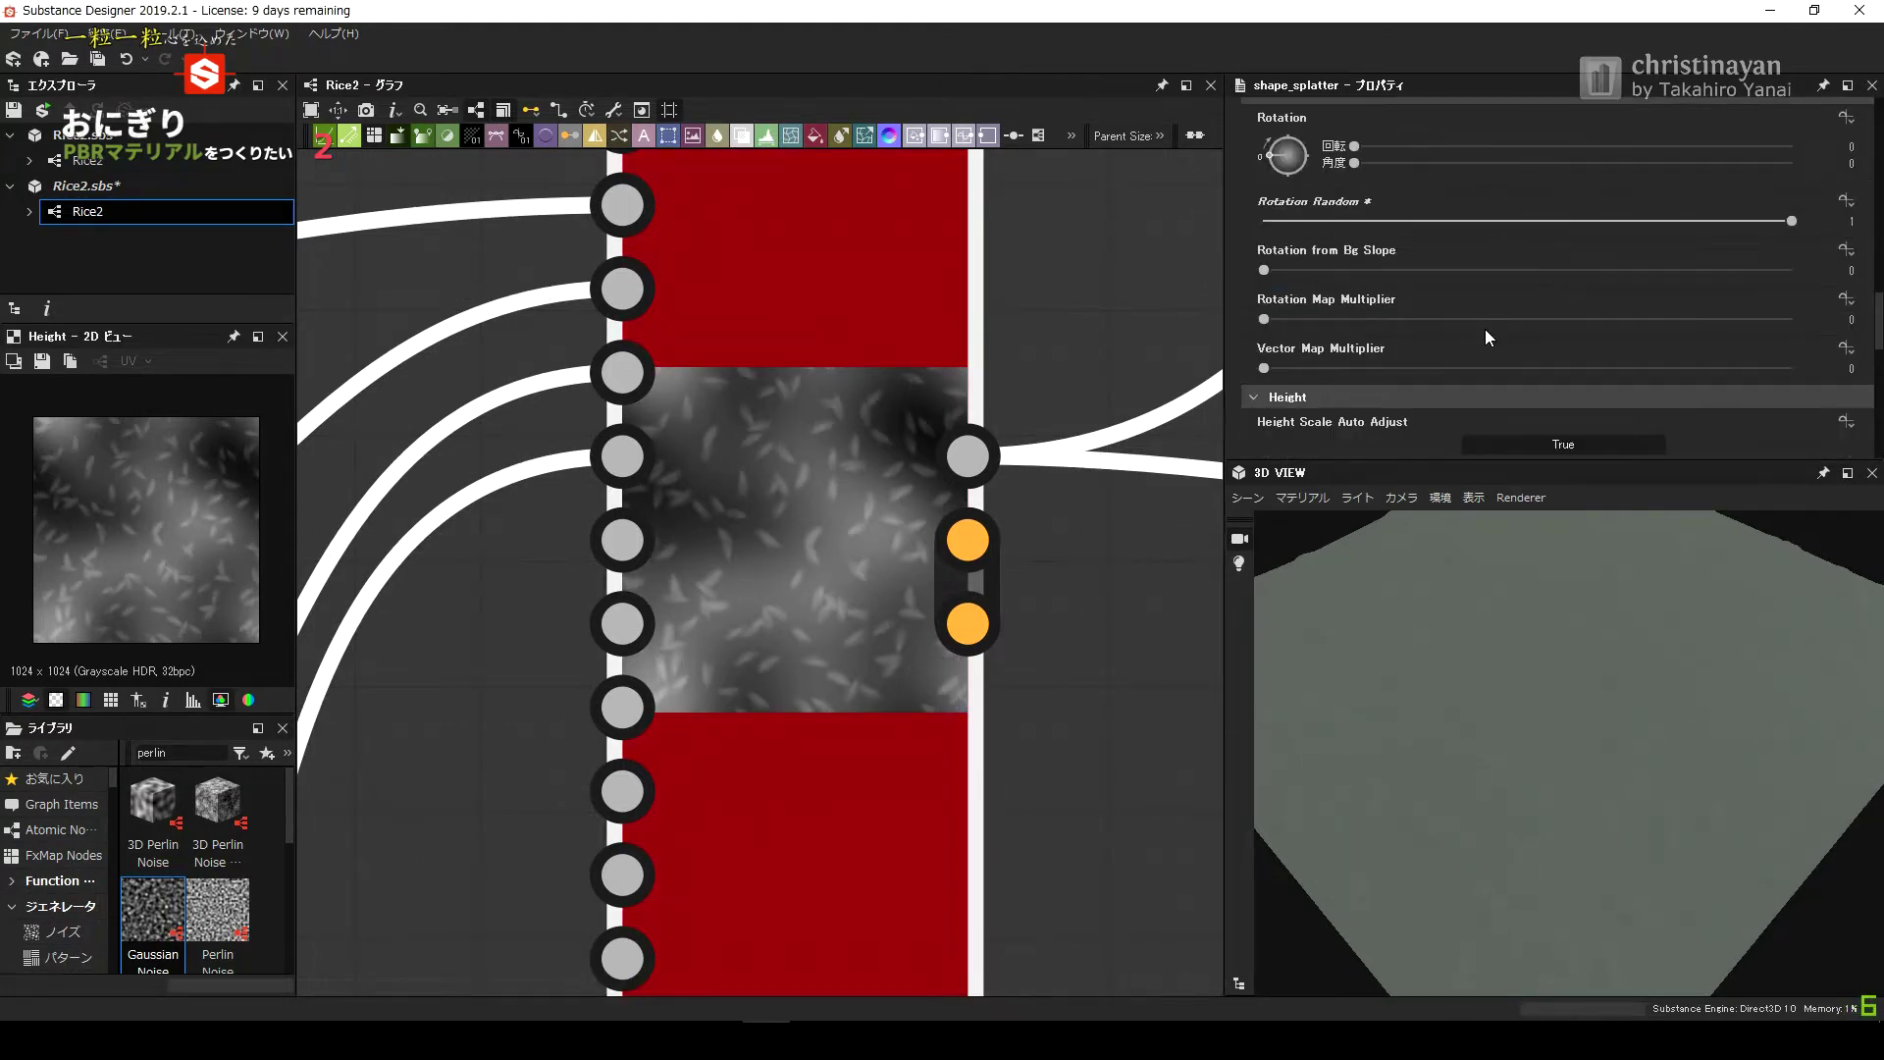
{"action": "scroll", "coordinate": [1522, 275], "scroll_direction": "down", "scroll_amount": 4}
{"action": "left_click", "coordinate": [1561, 260]}
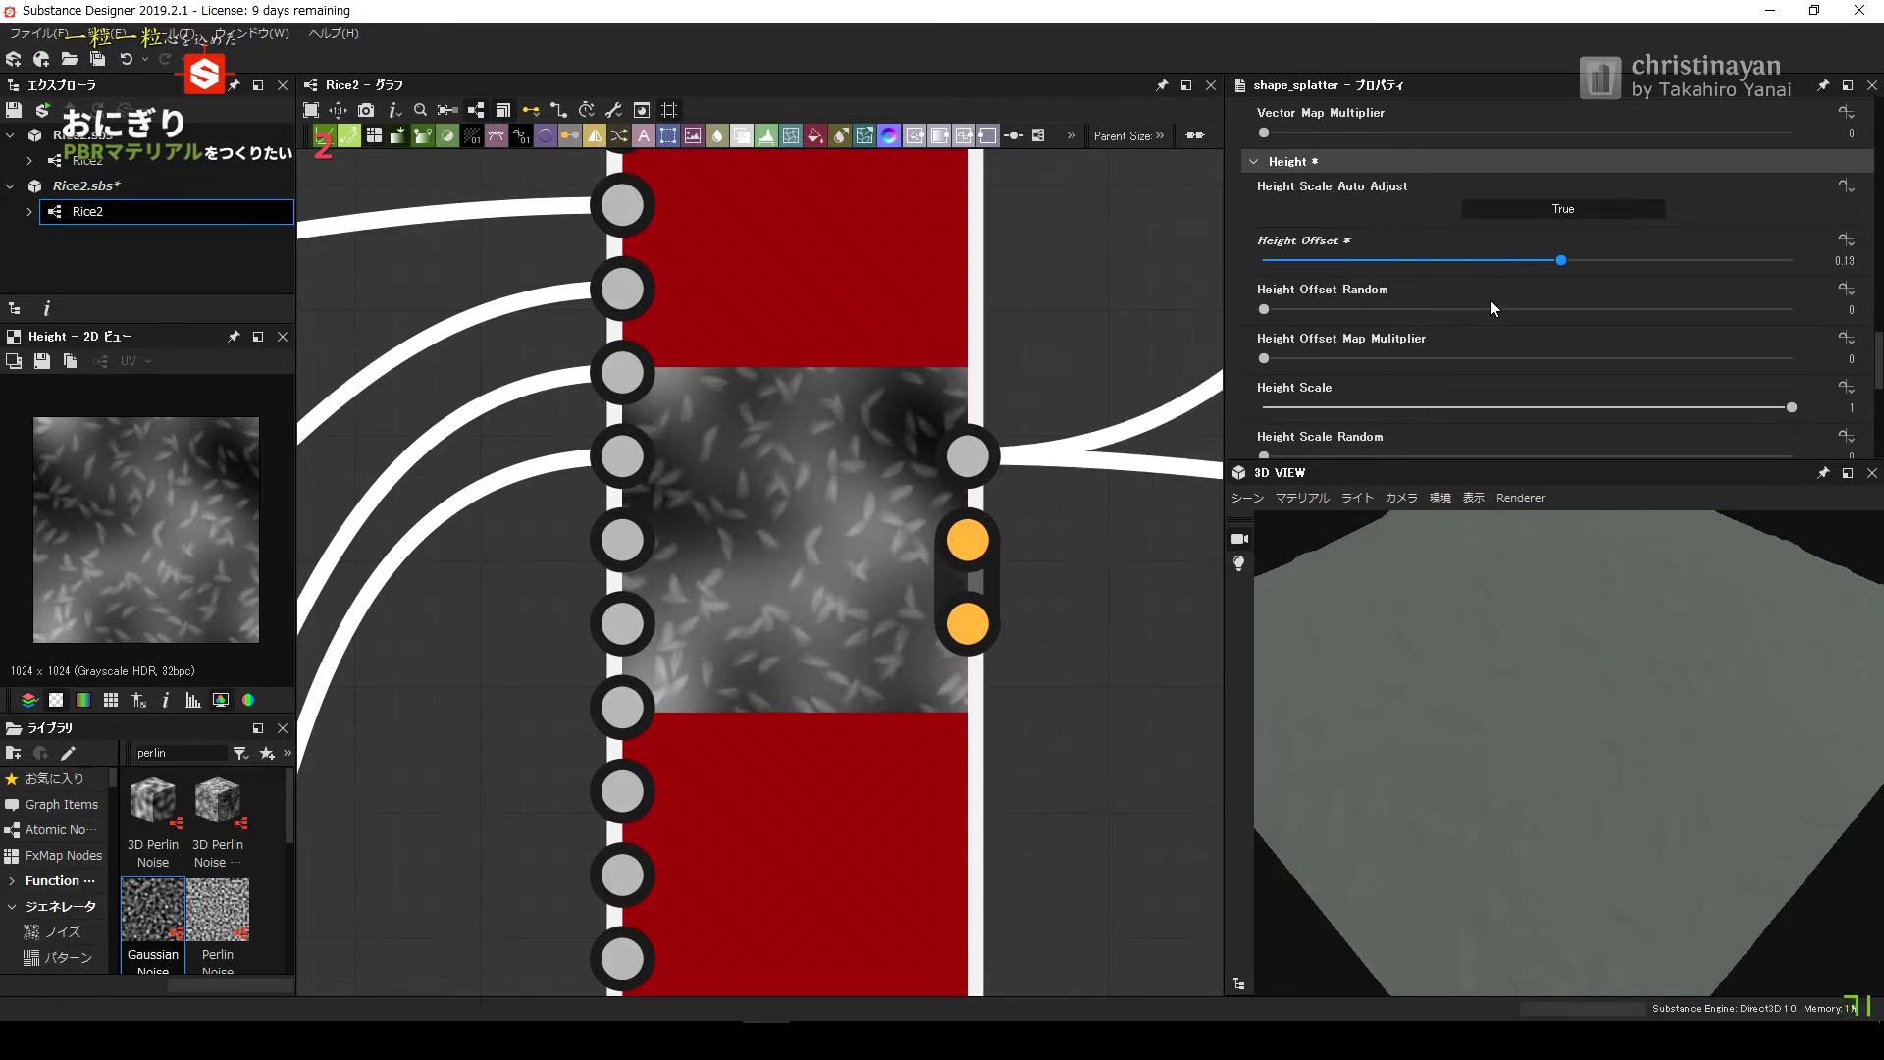
{"action": "type", "text": "1"}
{"action": "key", "text": "Return"}
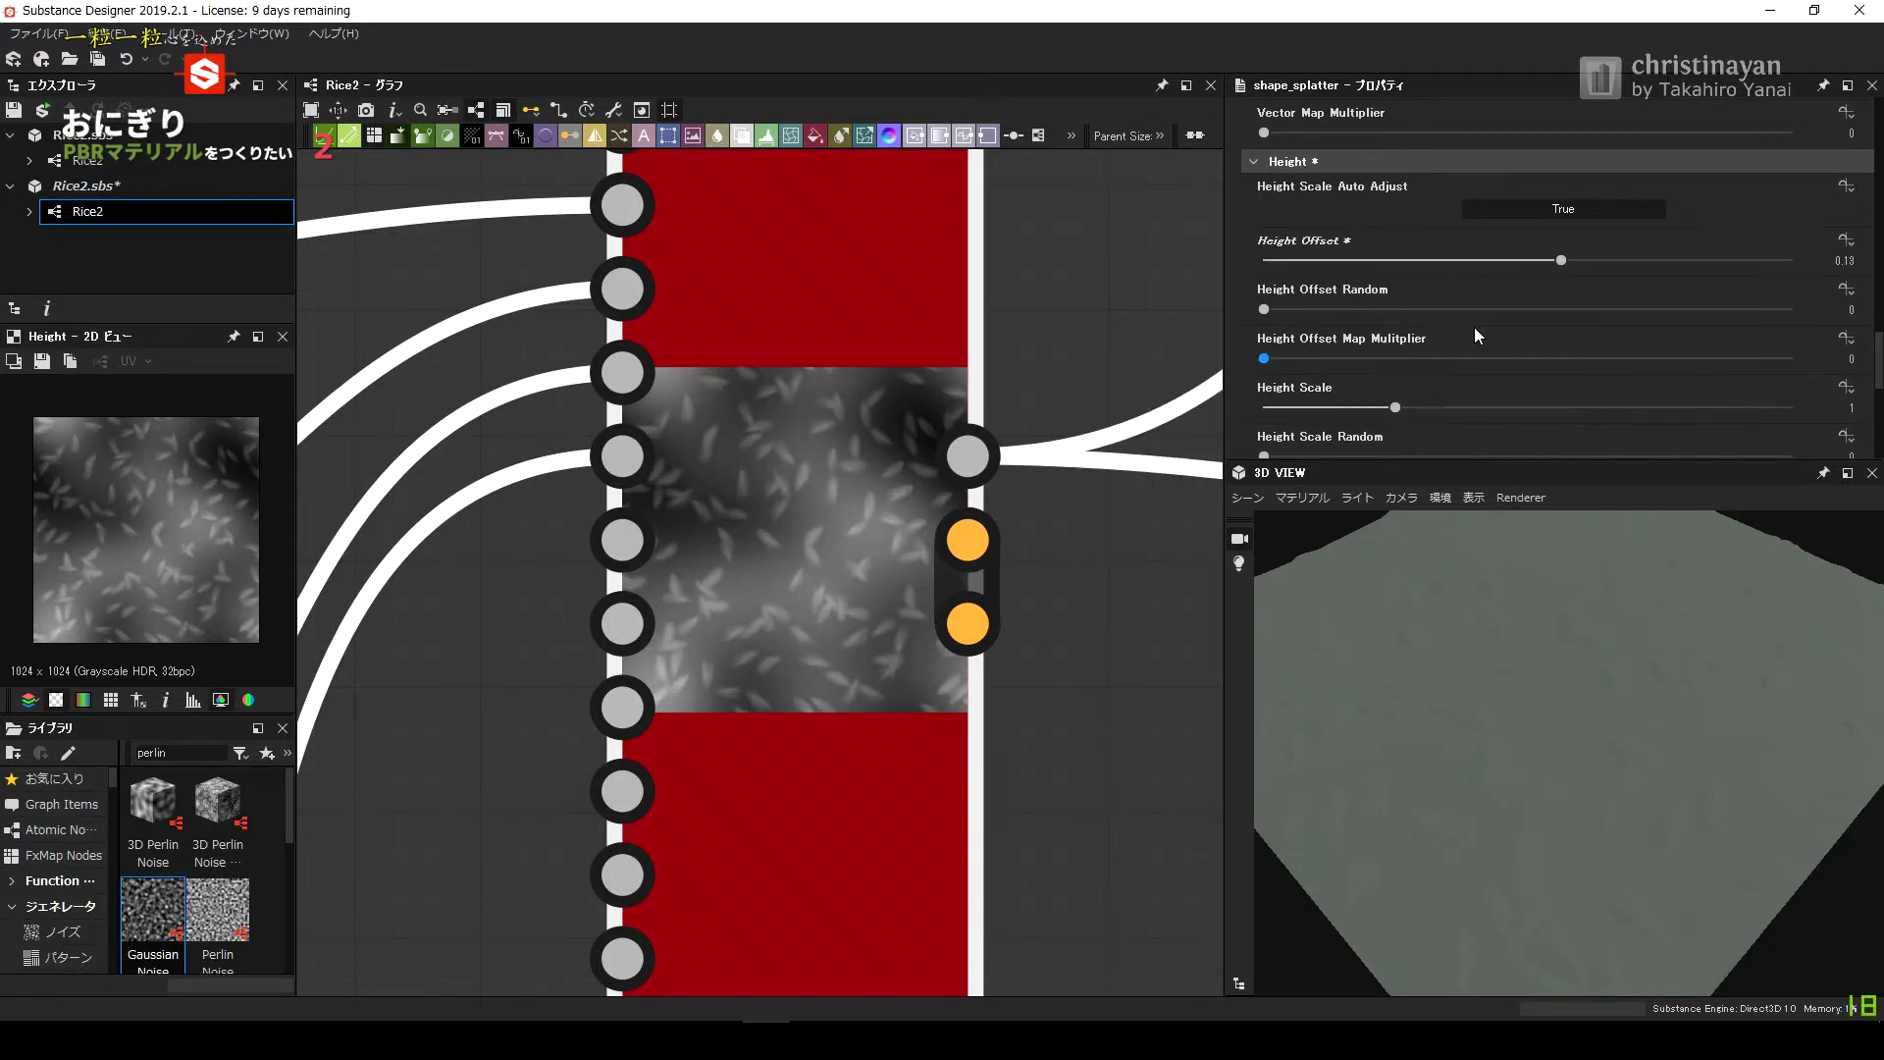
{"action": "left_click", "coordinate": [1755, 310]}
{"action": "left_click", "coordinate": [1264, 310]}
{"action": "scroll", "coordinate": [1712, 317], "scroll_direction": "down", "scroll_amount": 2}
{"action": "left_click", "coordinate": [1264, 338]}
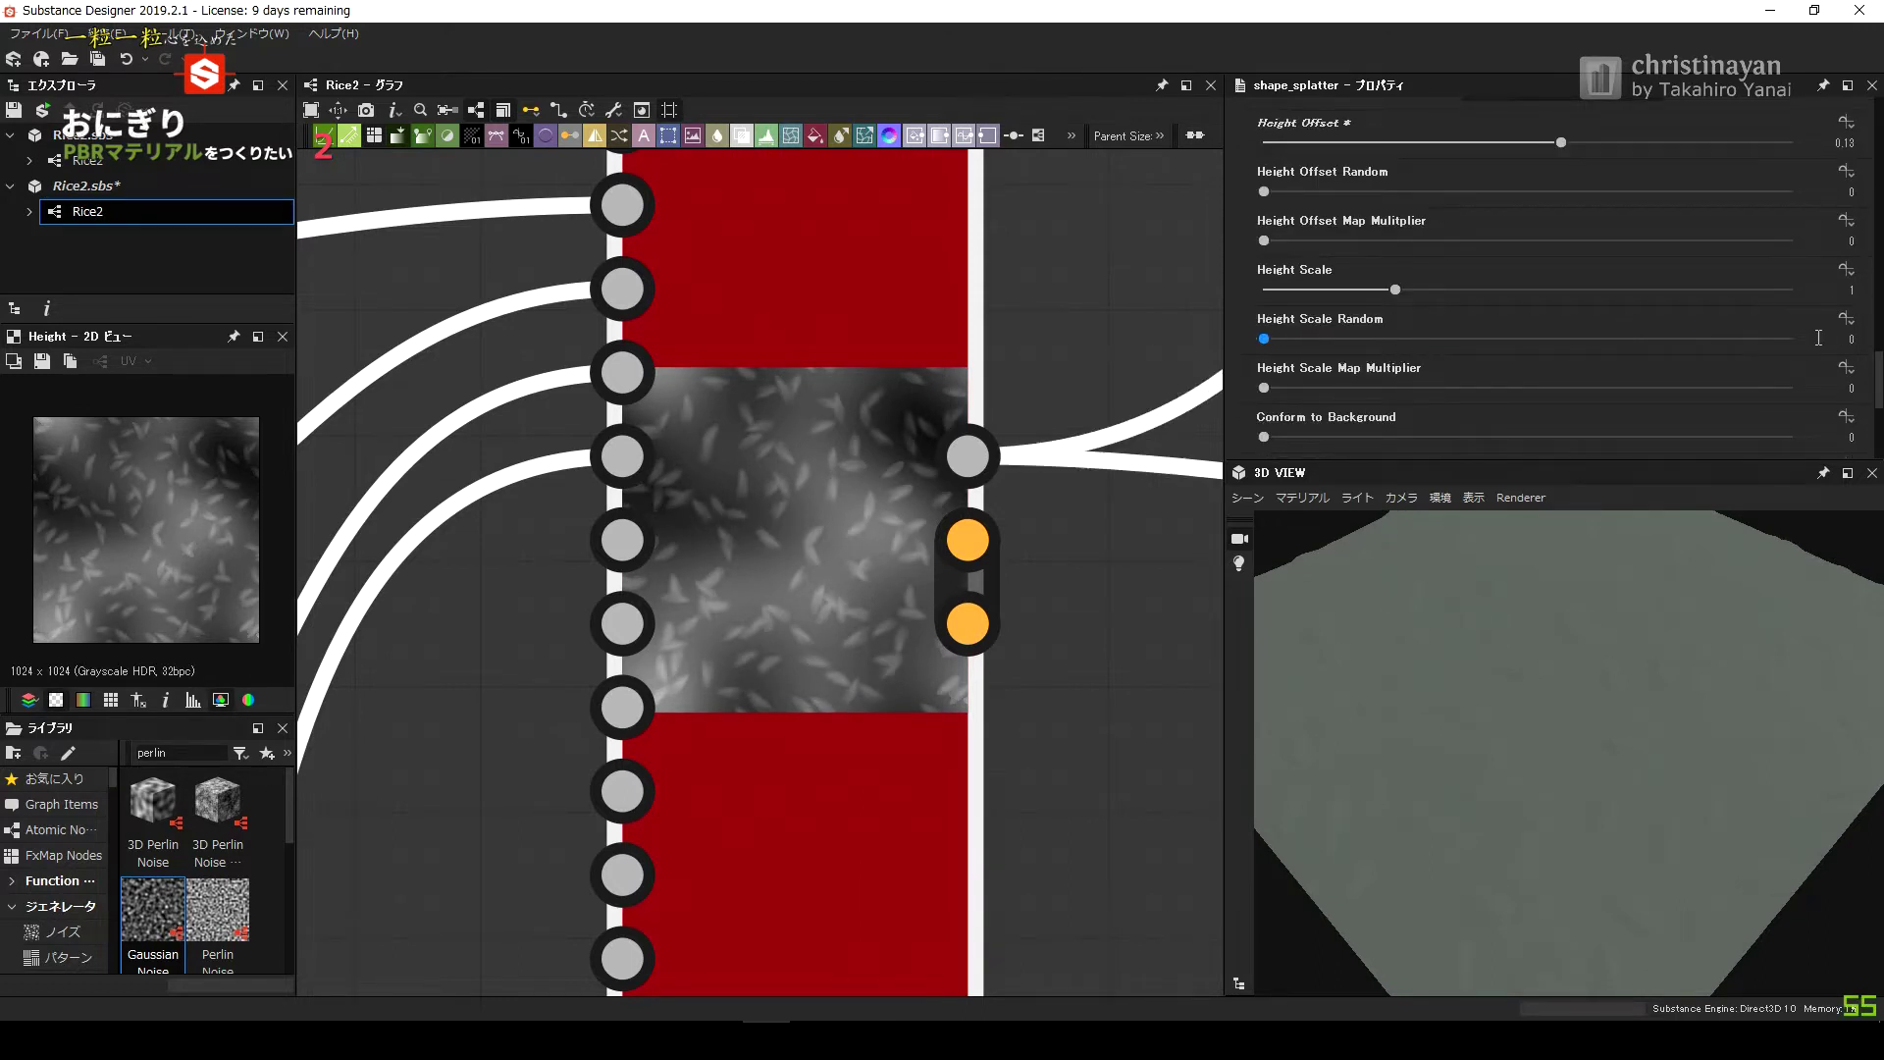
Switch the 3D preview scene to a sphere.
{"action": "left_click", "coordinate": [1247, 497]}
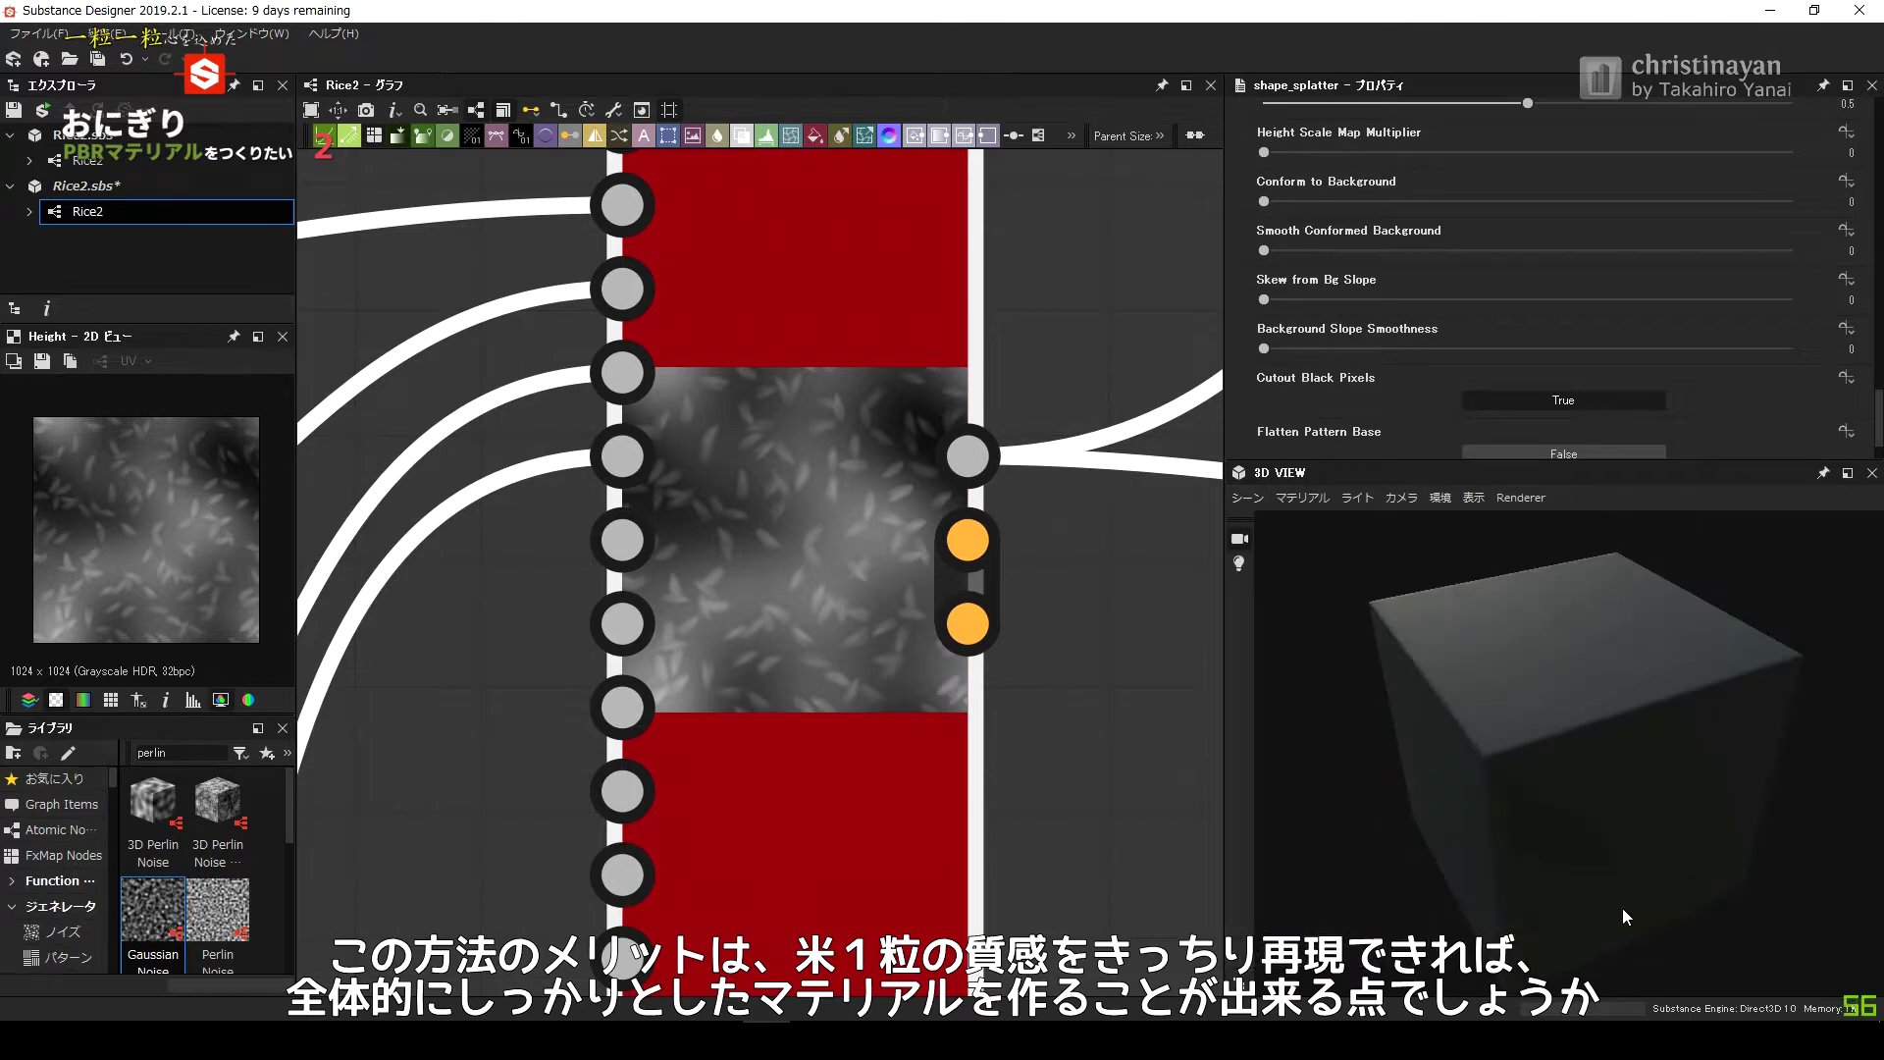
{"action": "left_click", "coordinate": [1248, 497]}
{"action": "left_click", "coordinate": [1287, 726]}
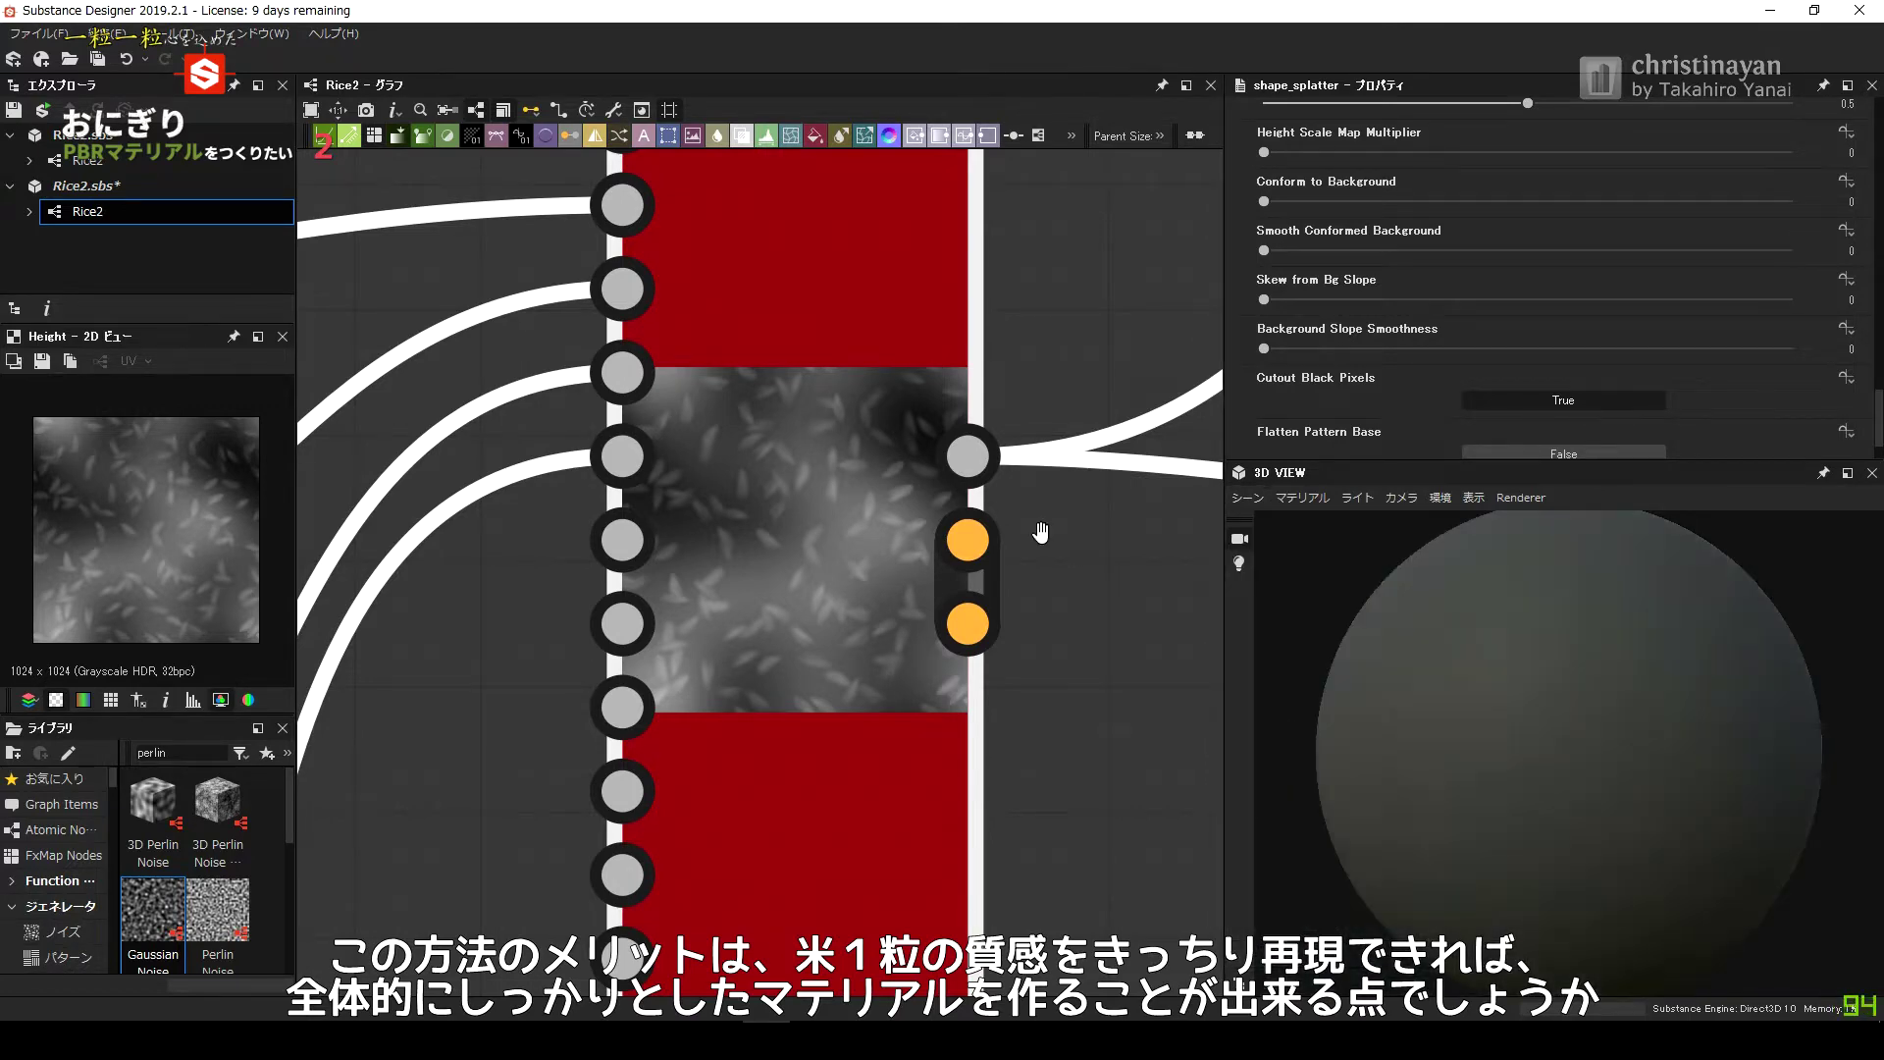
{"action": "scroll", "coordinate": [1074, 434], "scroll_direction": "down", "scroll_amount": 5}
Inspect the output nodes' options and select the roughness colour source.
{"action": "right_click", "coordinate": [980, 447]}
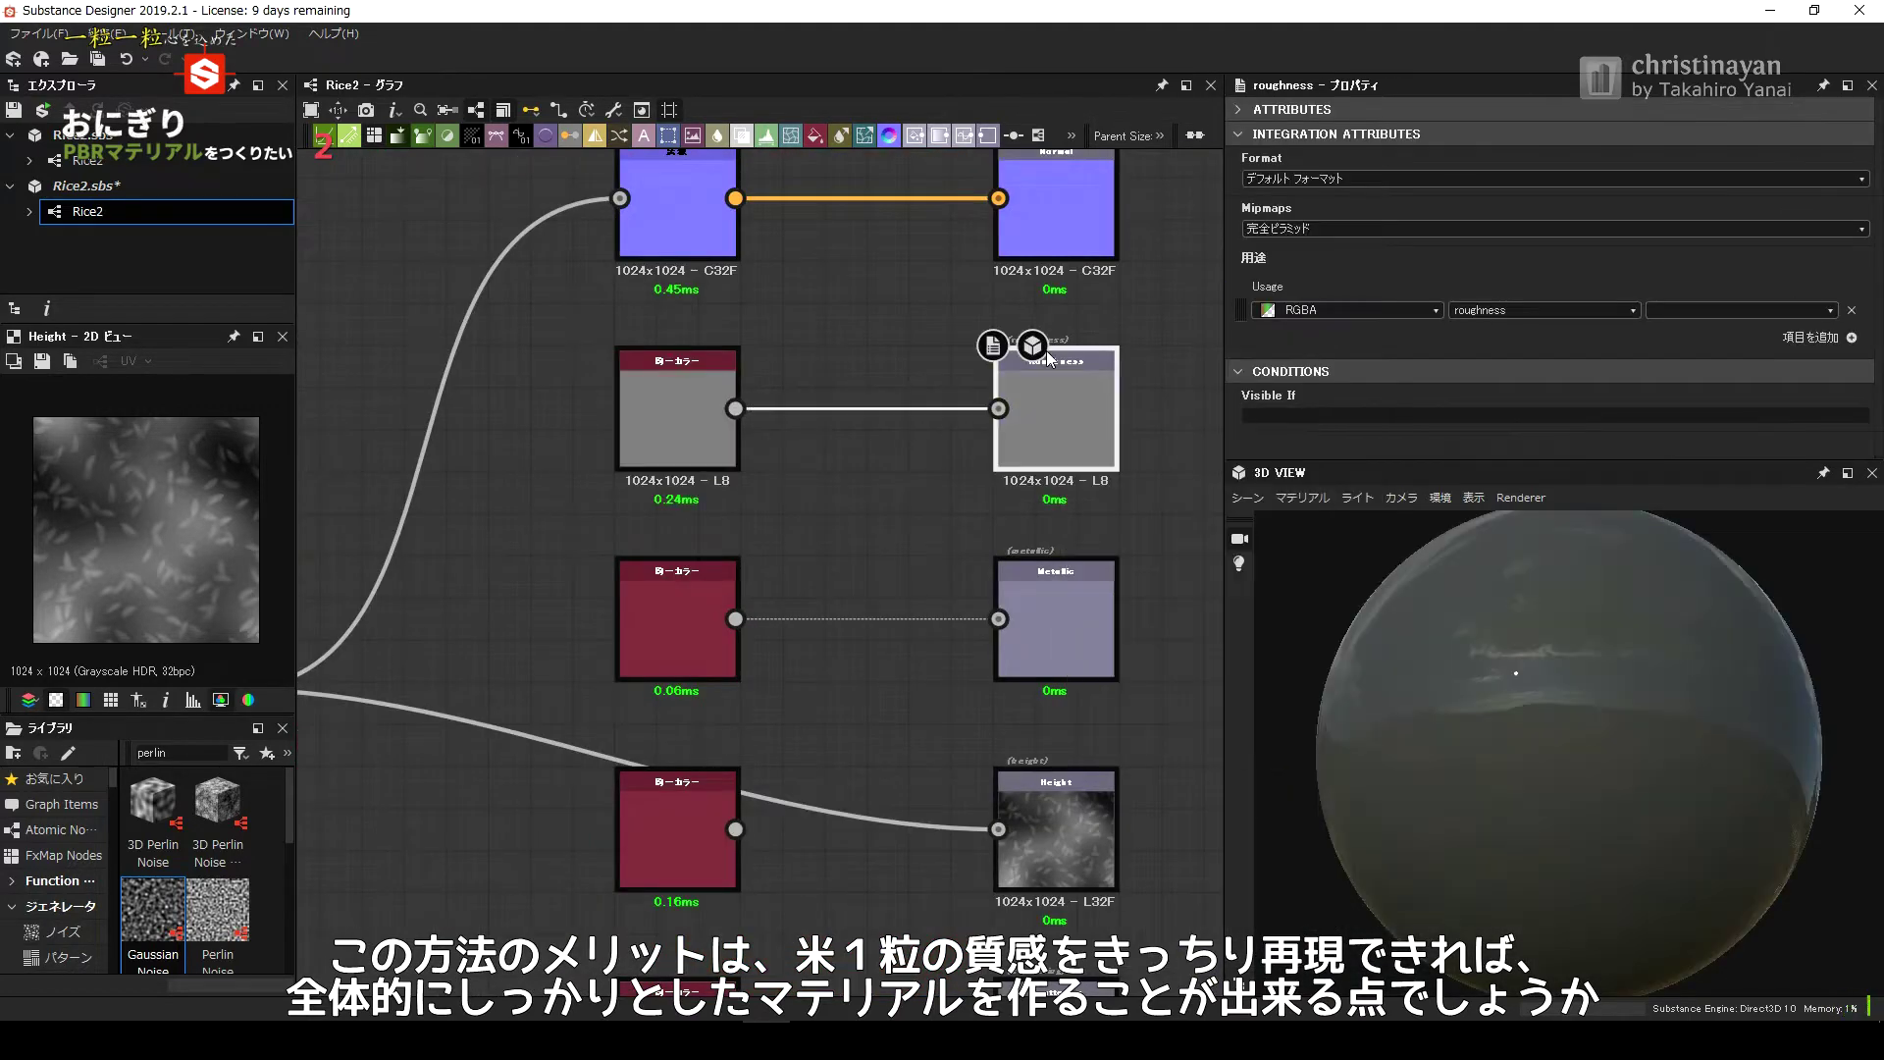
{"action": "right_click", "coordinate": [1026, 312]}
{"action": "right_click", "coordinate": [961, 263]}
{"action": "left_click", "coordinate": [1041, 302]}
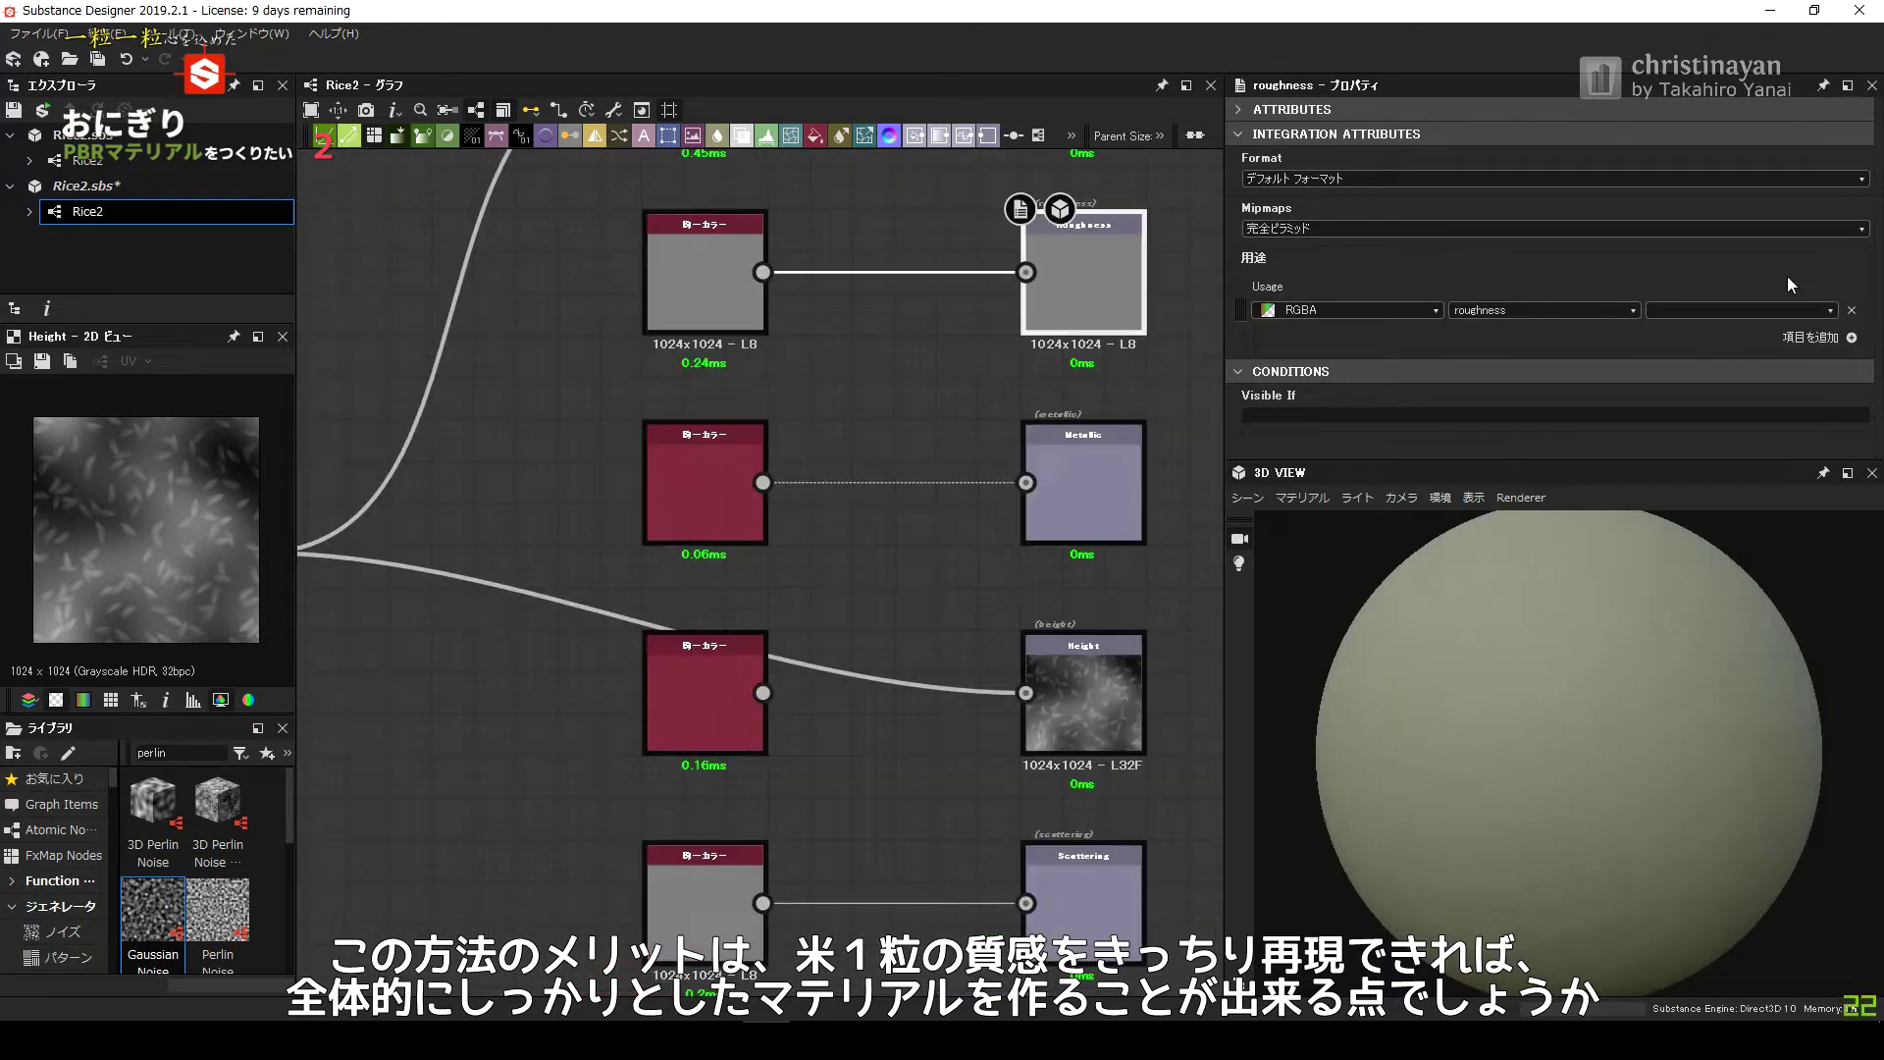
Choose which output channel the preview sphere displays.
{"action": "right_click", "coordinate": [1106, 600]}
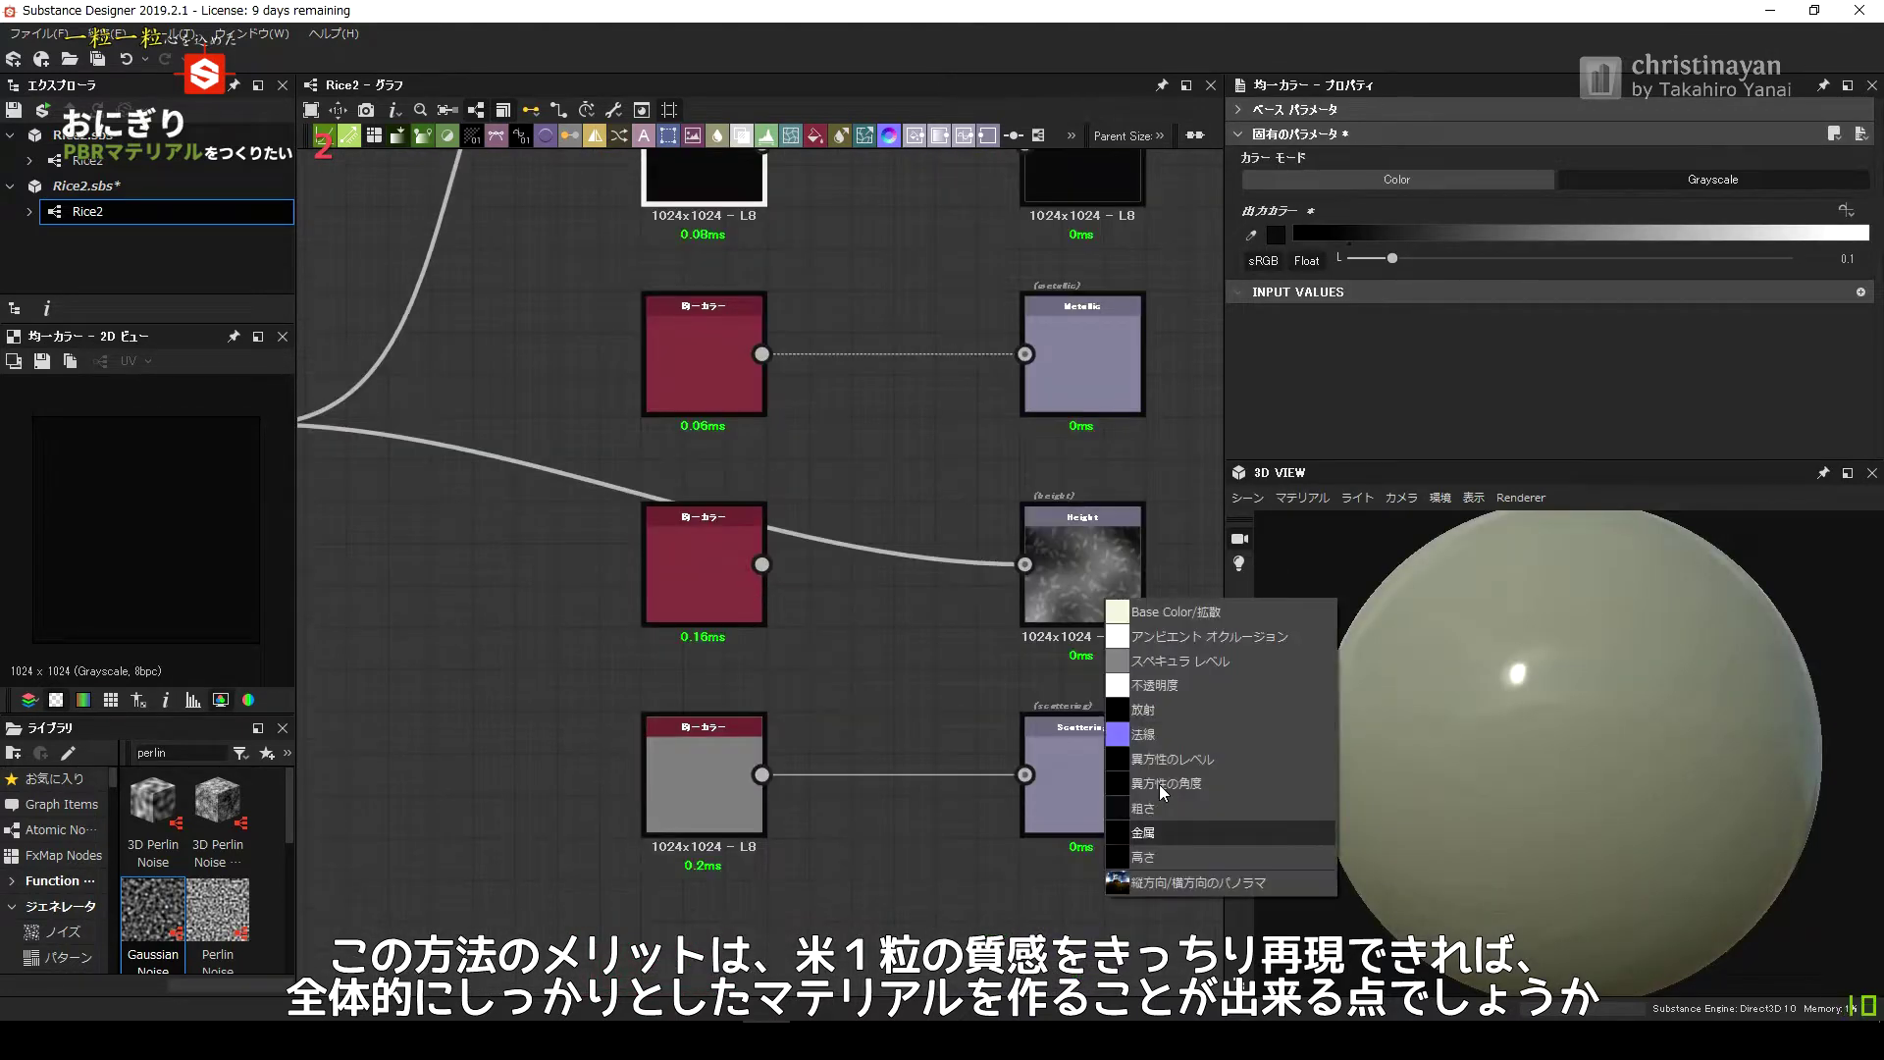
{"action": "left_click", "coordinate": [743, 514]}
{"action": "middle_click_drag", "start_coordinate": [746, 520], "coordinate": [653, 447]}
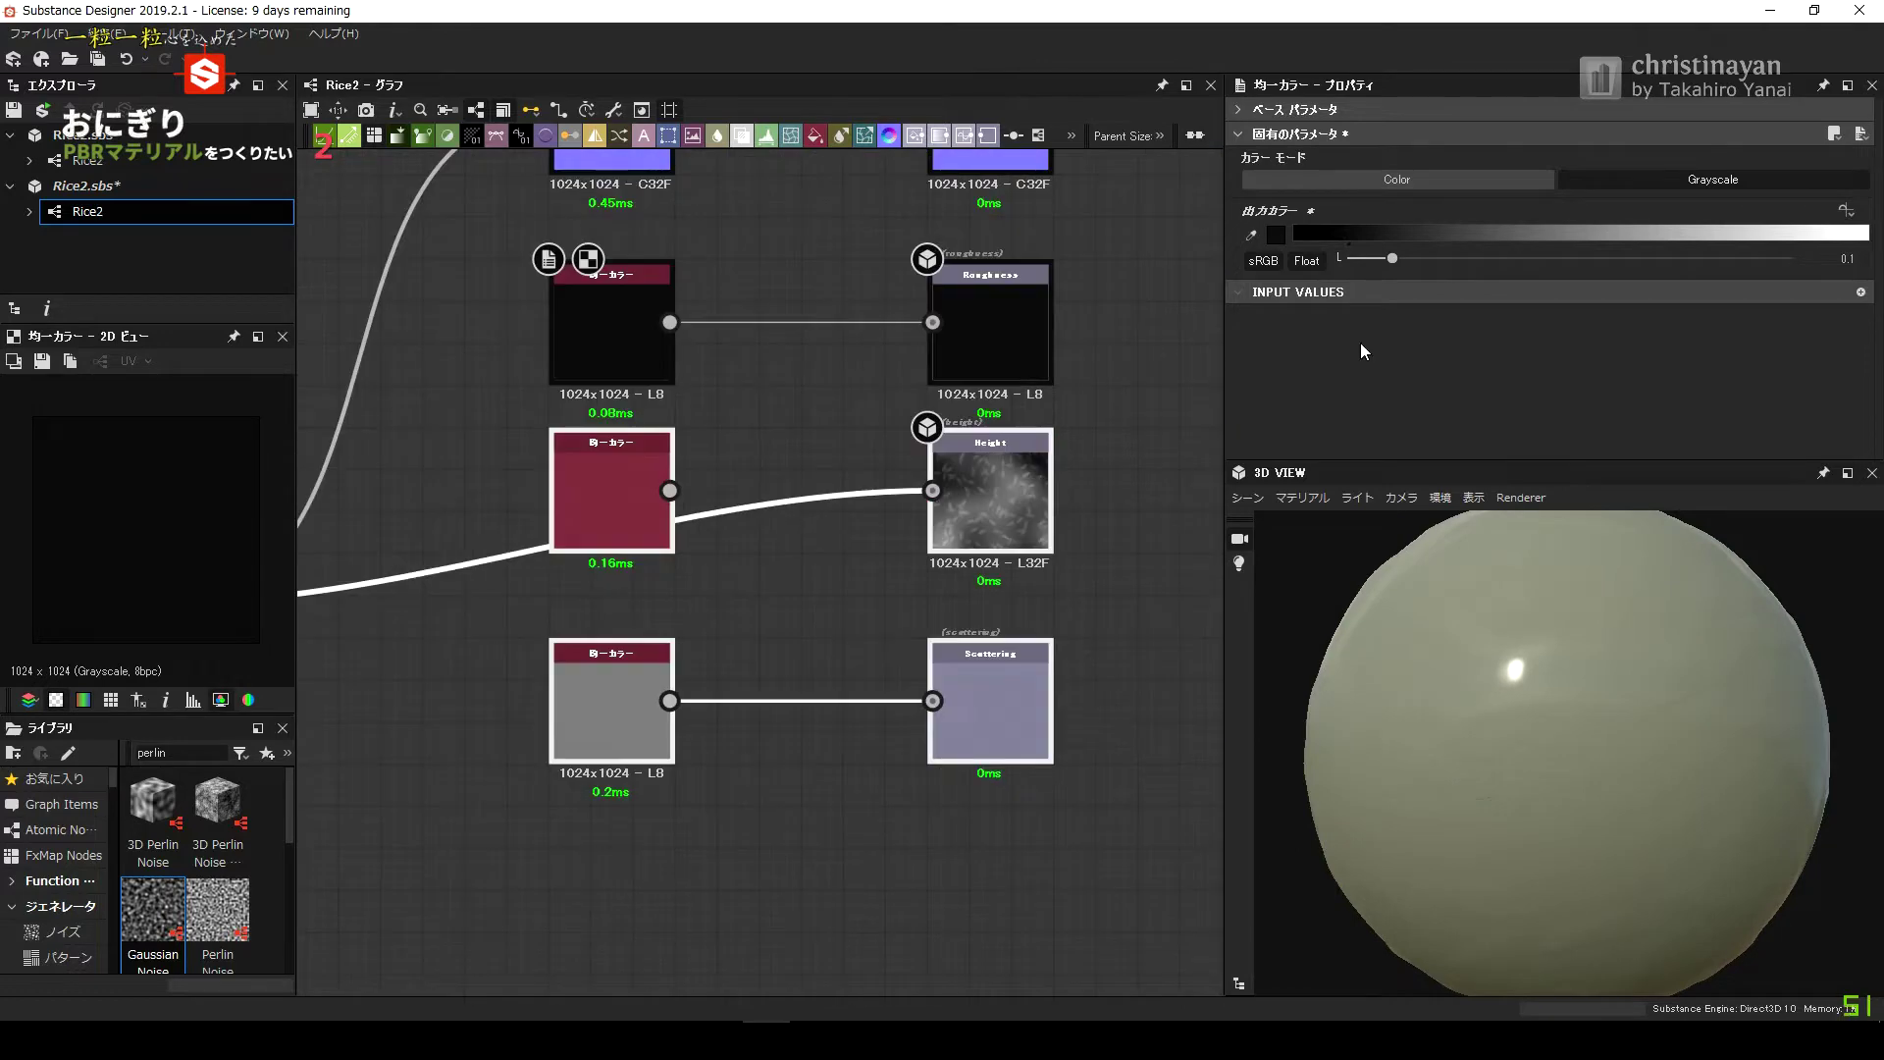
Review the 3D preview material's height tessellation settings, with Phong tessellation factor 1.
{"action": "left_click", "coordinate": [1459, 565]}
{"action": "scroll", "coordinate": [1879, 246], "scroll_direction": "down", "scroll_amount": 1}
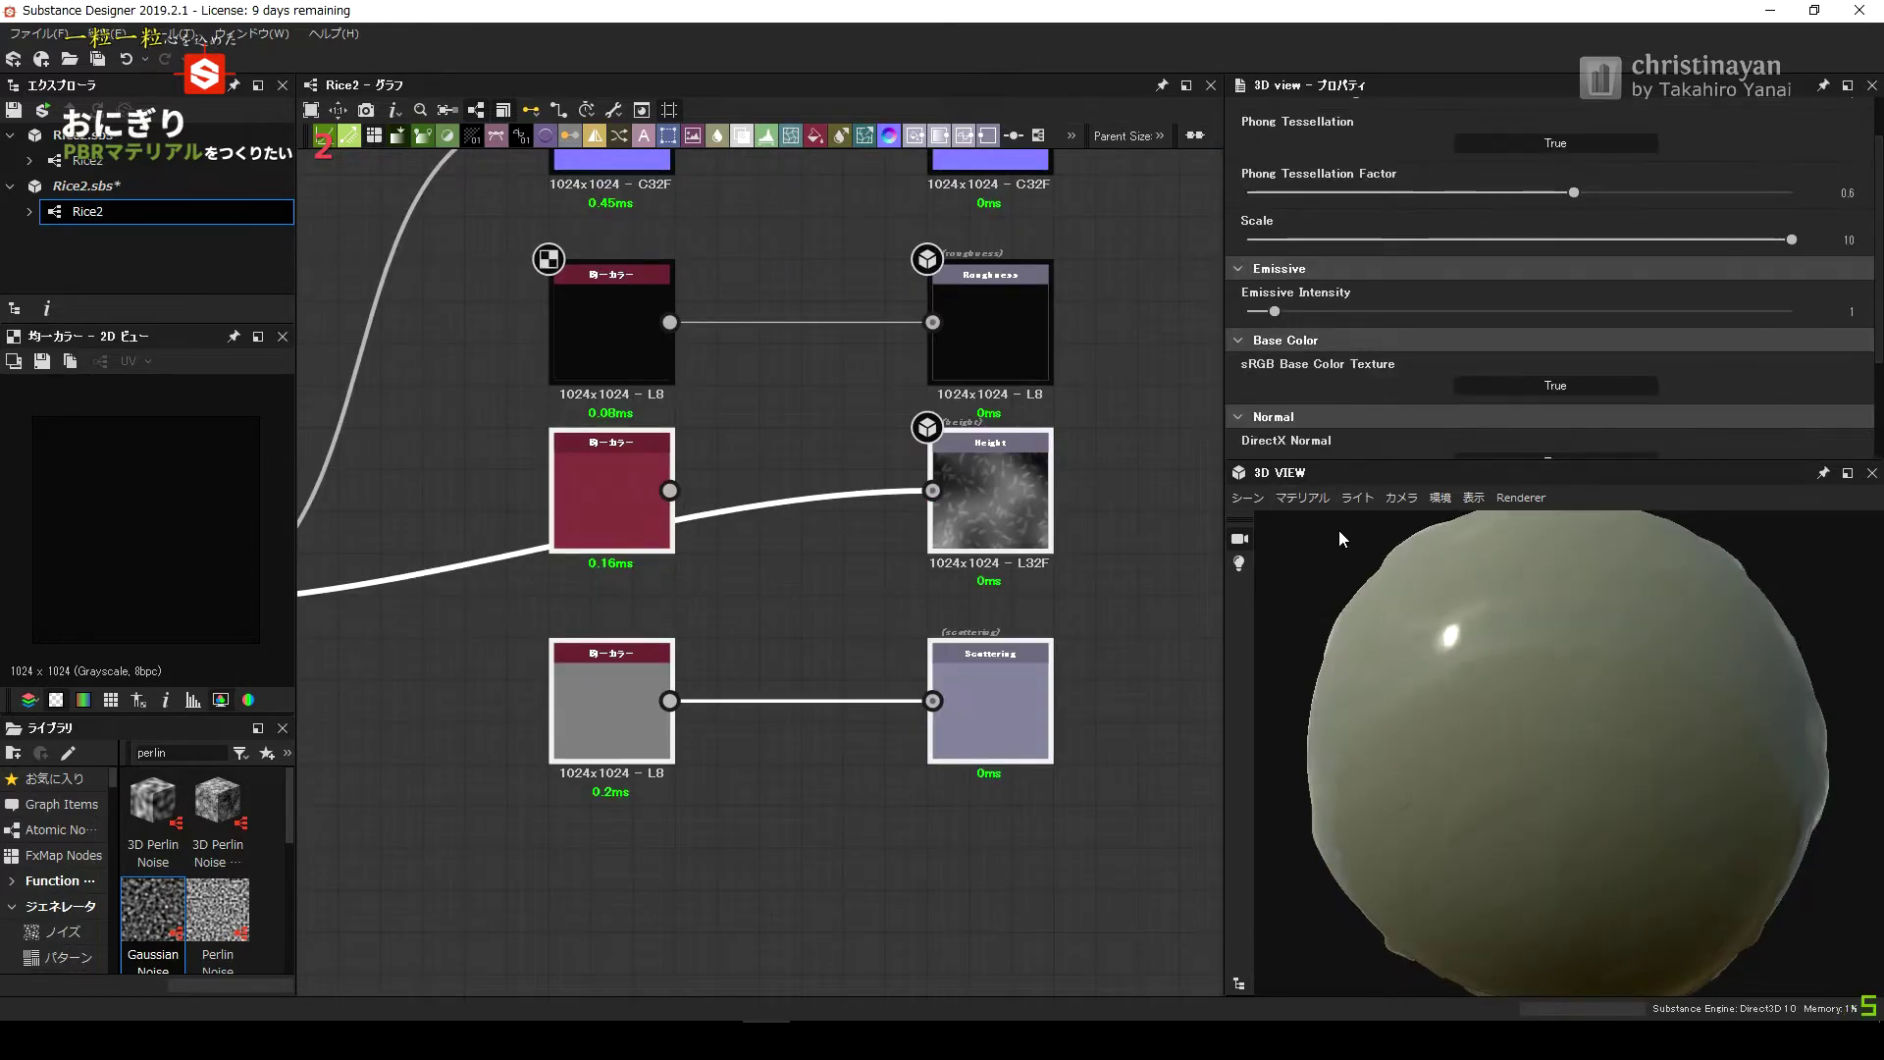
{"action": "scroll", "coordinate": [1296, 409], "scroll_direction": "up", "scroll_amount": 1}
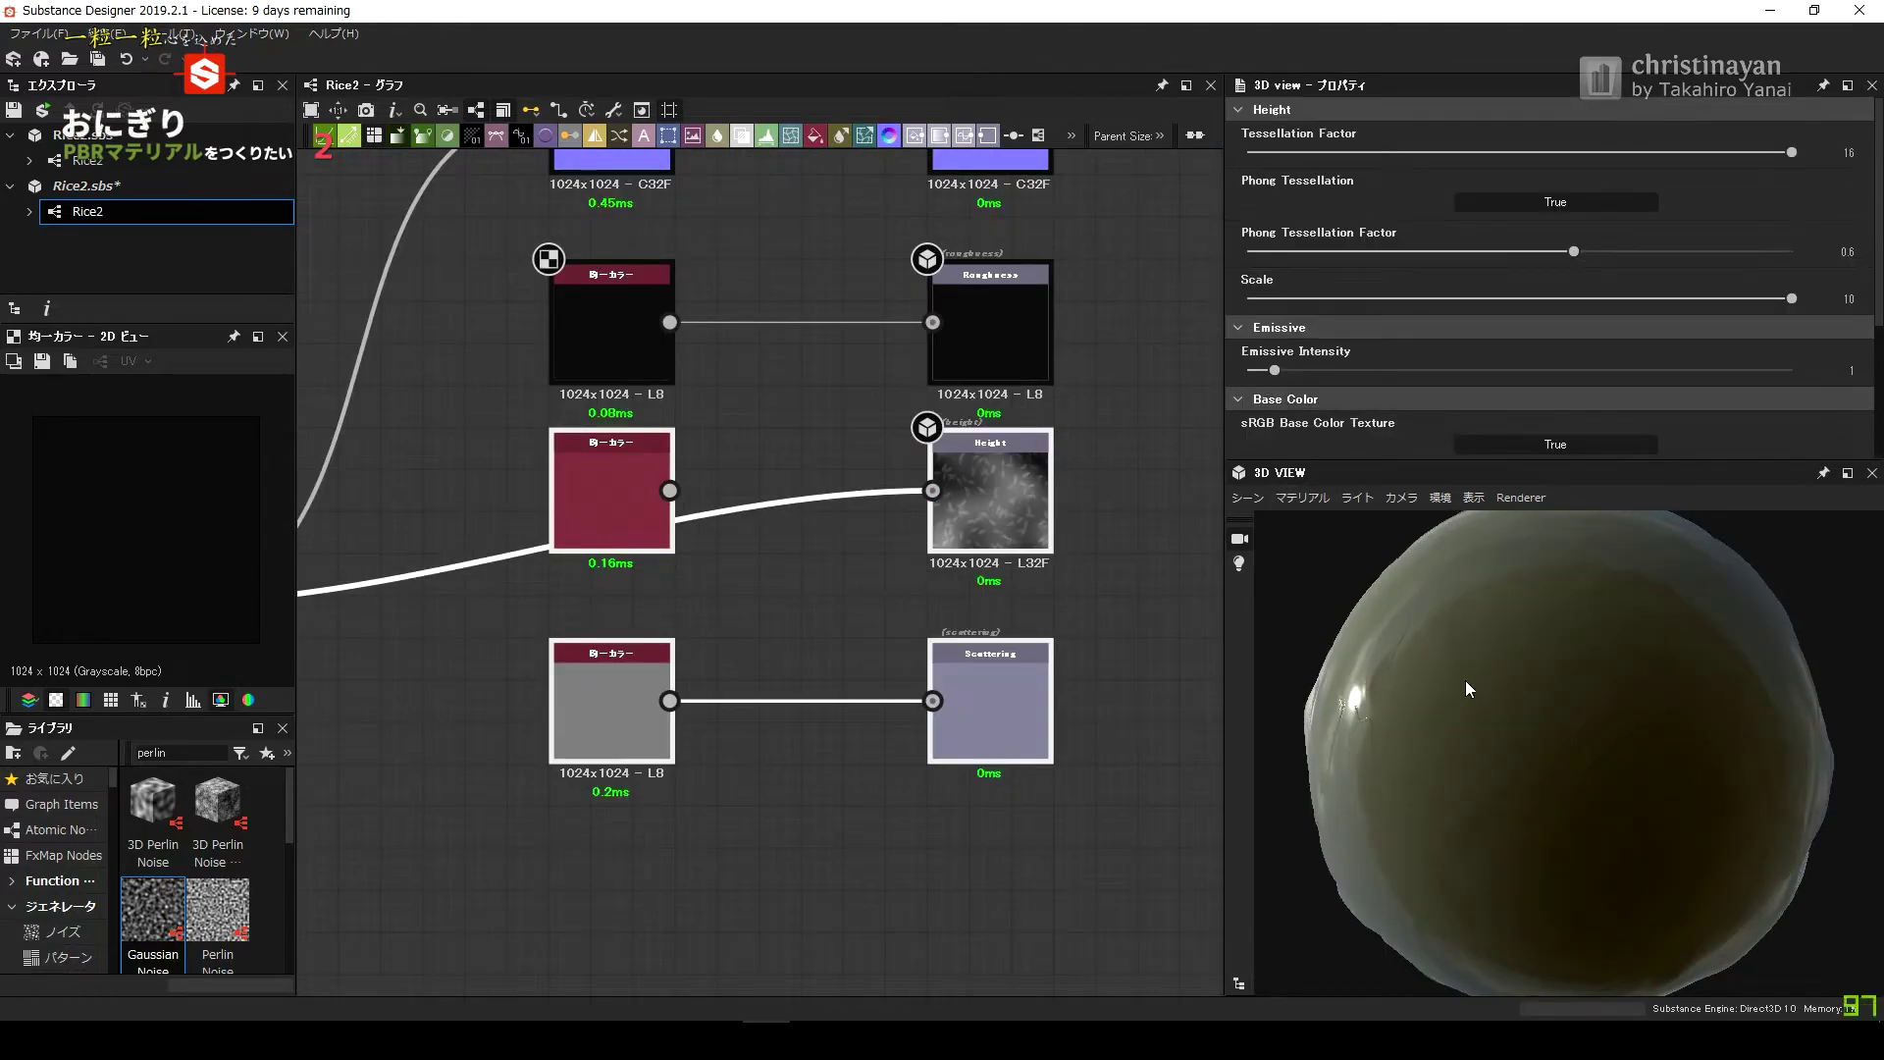
{"action": "middle_click_drag", "start_coordinate": [601, 628], "coordinate": [881, 615]}
Adjust the Shape Splatter height scale, trying a 0.9 map multiplier then resetting it to 0.
{"action": "left_click", "coordinate": [391, 661]}
{"action": "scroll", "coordinate": [1571, 383], "scroll_direction": "down", "scroll_amount": 5}
{"action": "left_click", "coordinate": [1739, 386]}
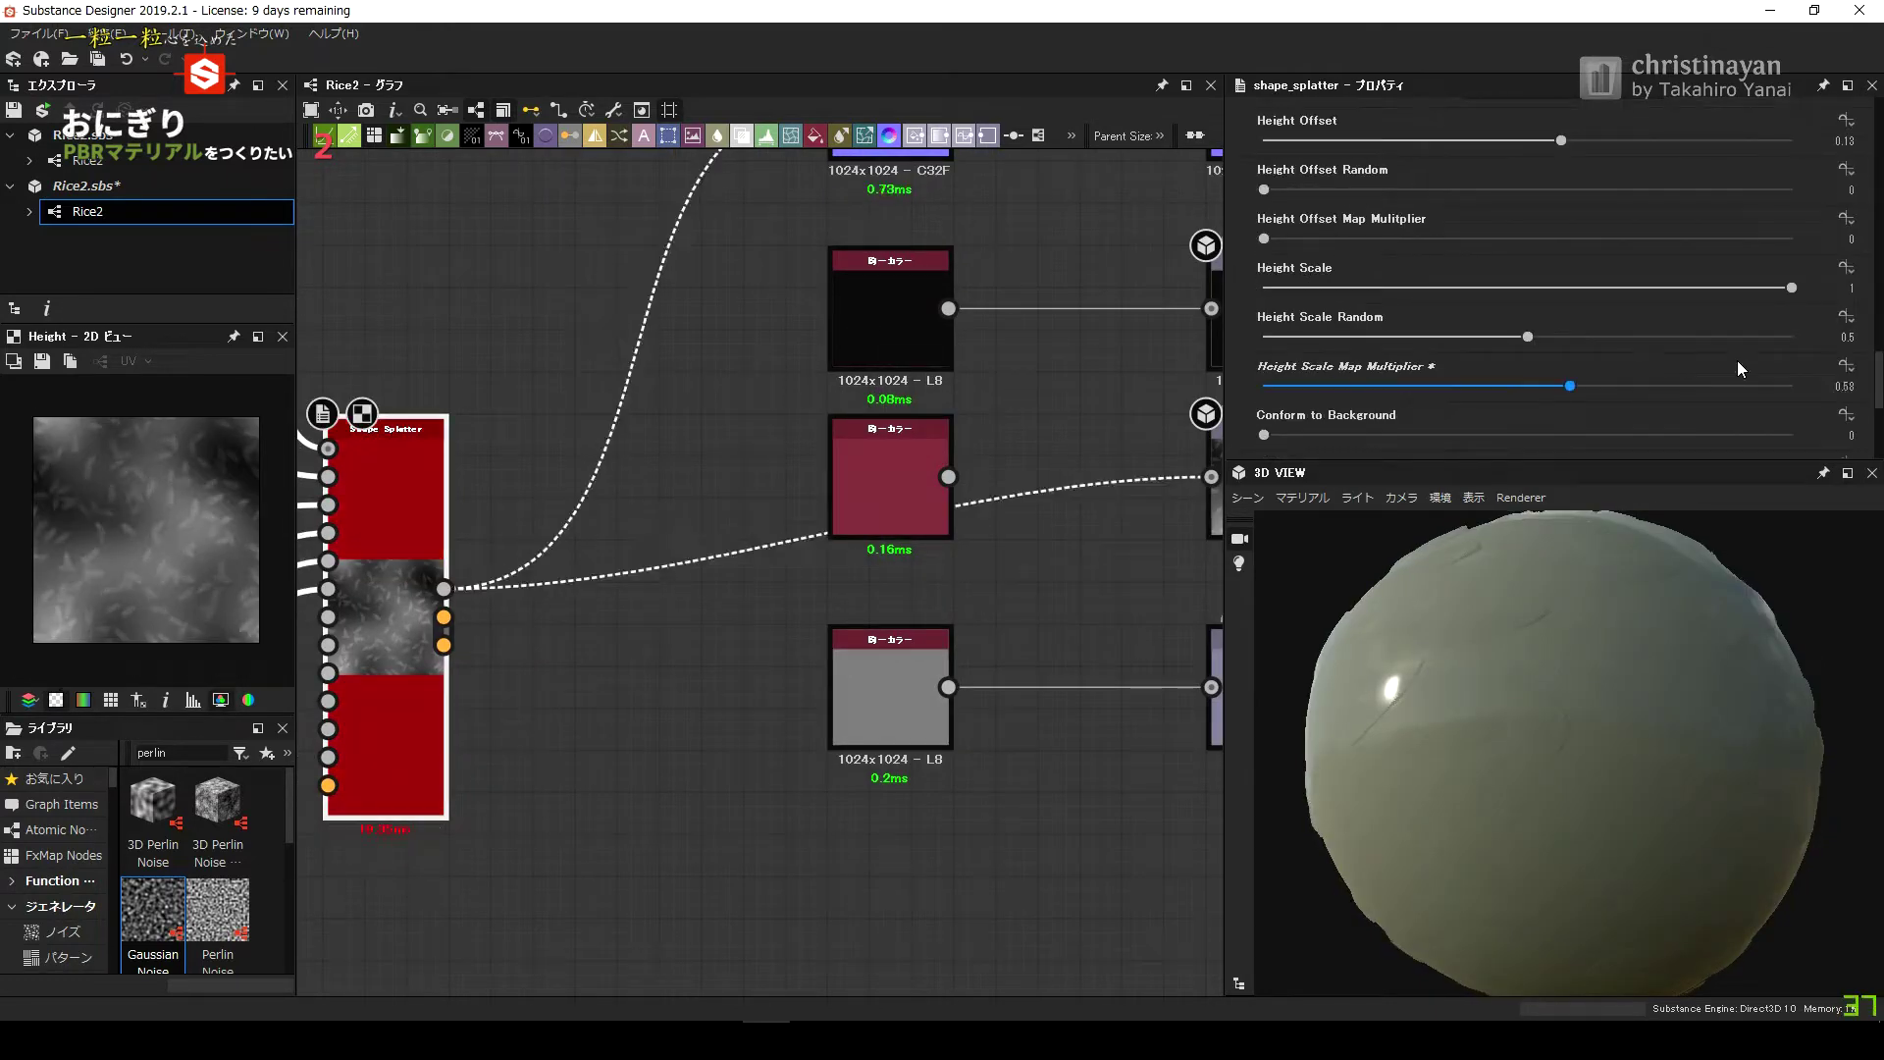
{"action": "left_click", "coordinate": [1844, 366]}
{"action": "scroll", "coordinate": [1831, 366], "scroll_direction": "up", "scroll_amount": 1}
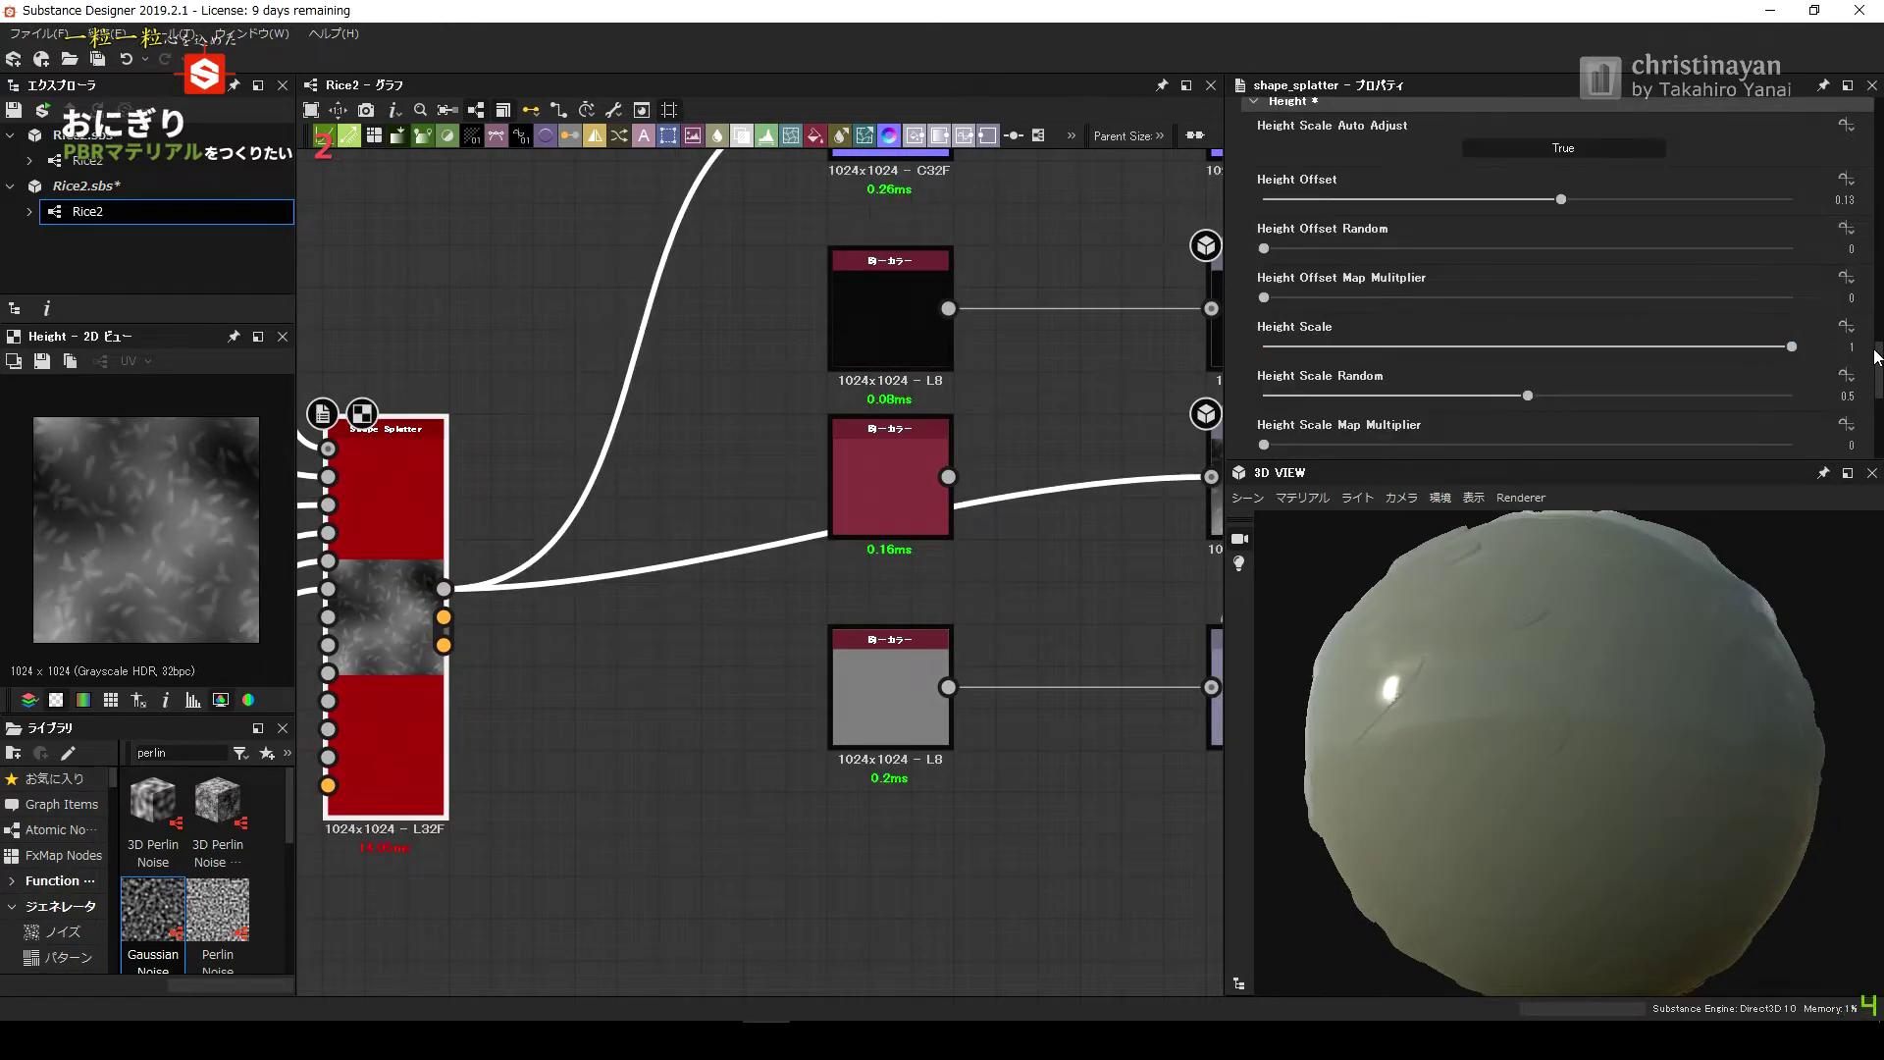
{"action": "scroll", "coordinate": [1643, 338], "scroll_direction": "up", "scroll_amount": 5}
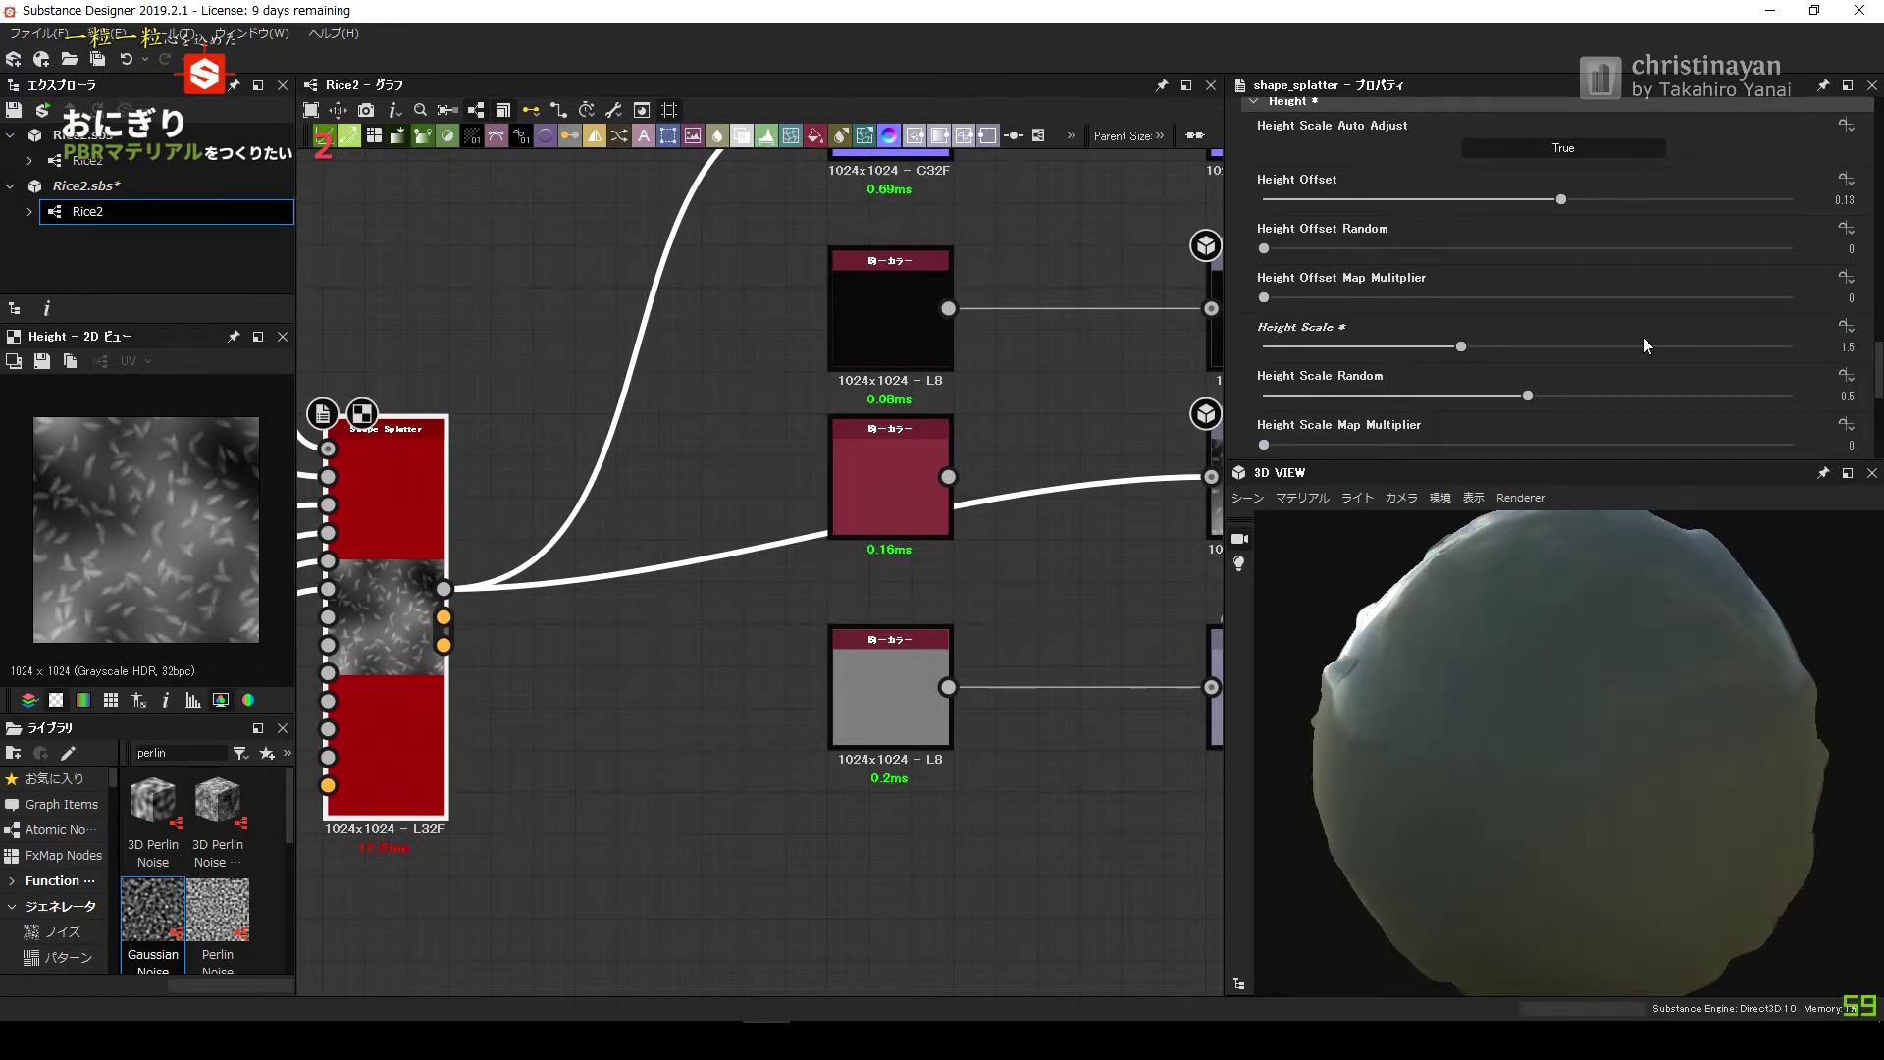
Recrop the Crop Grayscale nodes onto different rice grain shapes in the 2D view.
{"action": "middle_click_drag", "start_coordinate": [323, 550], "coordinate": [997, 661]}
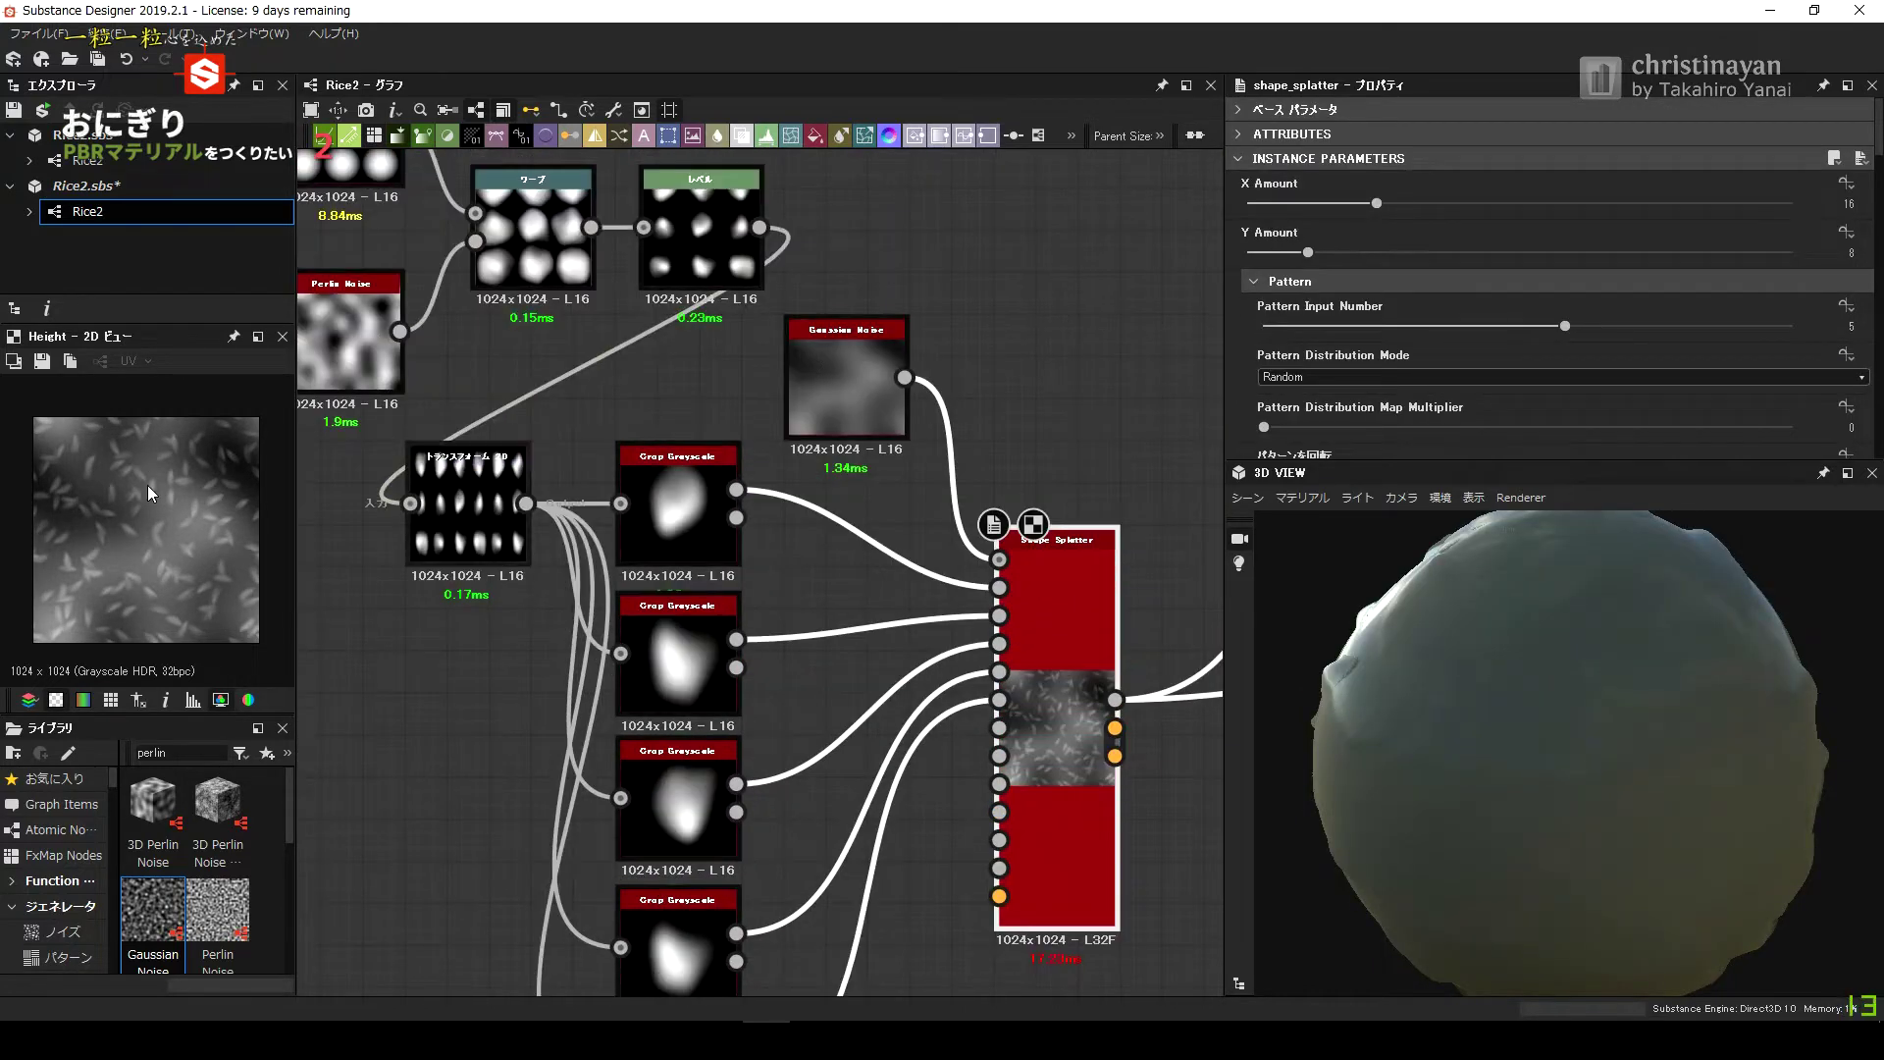
{"action": "double_click", "coordinate": [469, 505]}
{"action": "scroll", "coordinate": [687, 687], "scroll_direction": "up", "scroll_amount": 3}
{"action": "double_click", "coordinate": [682, 422]}
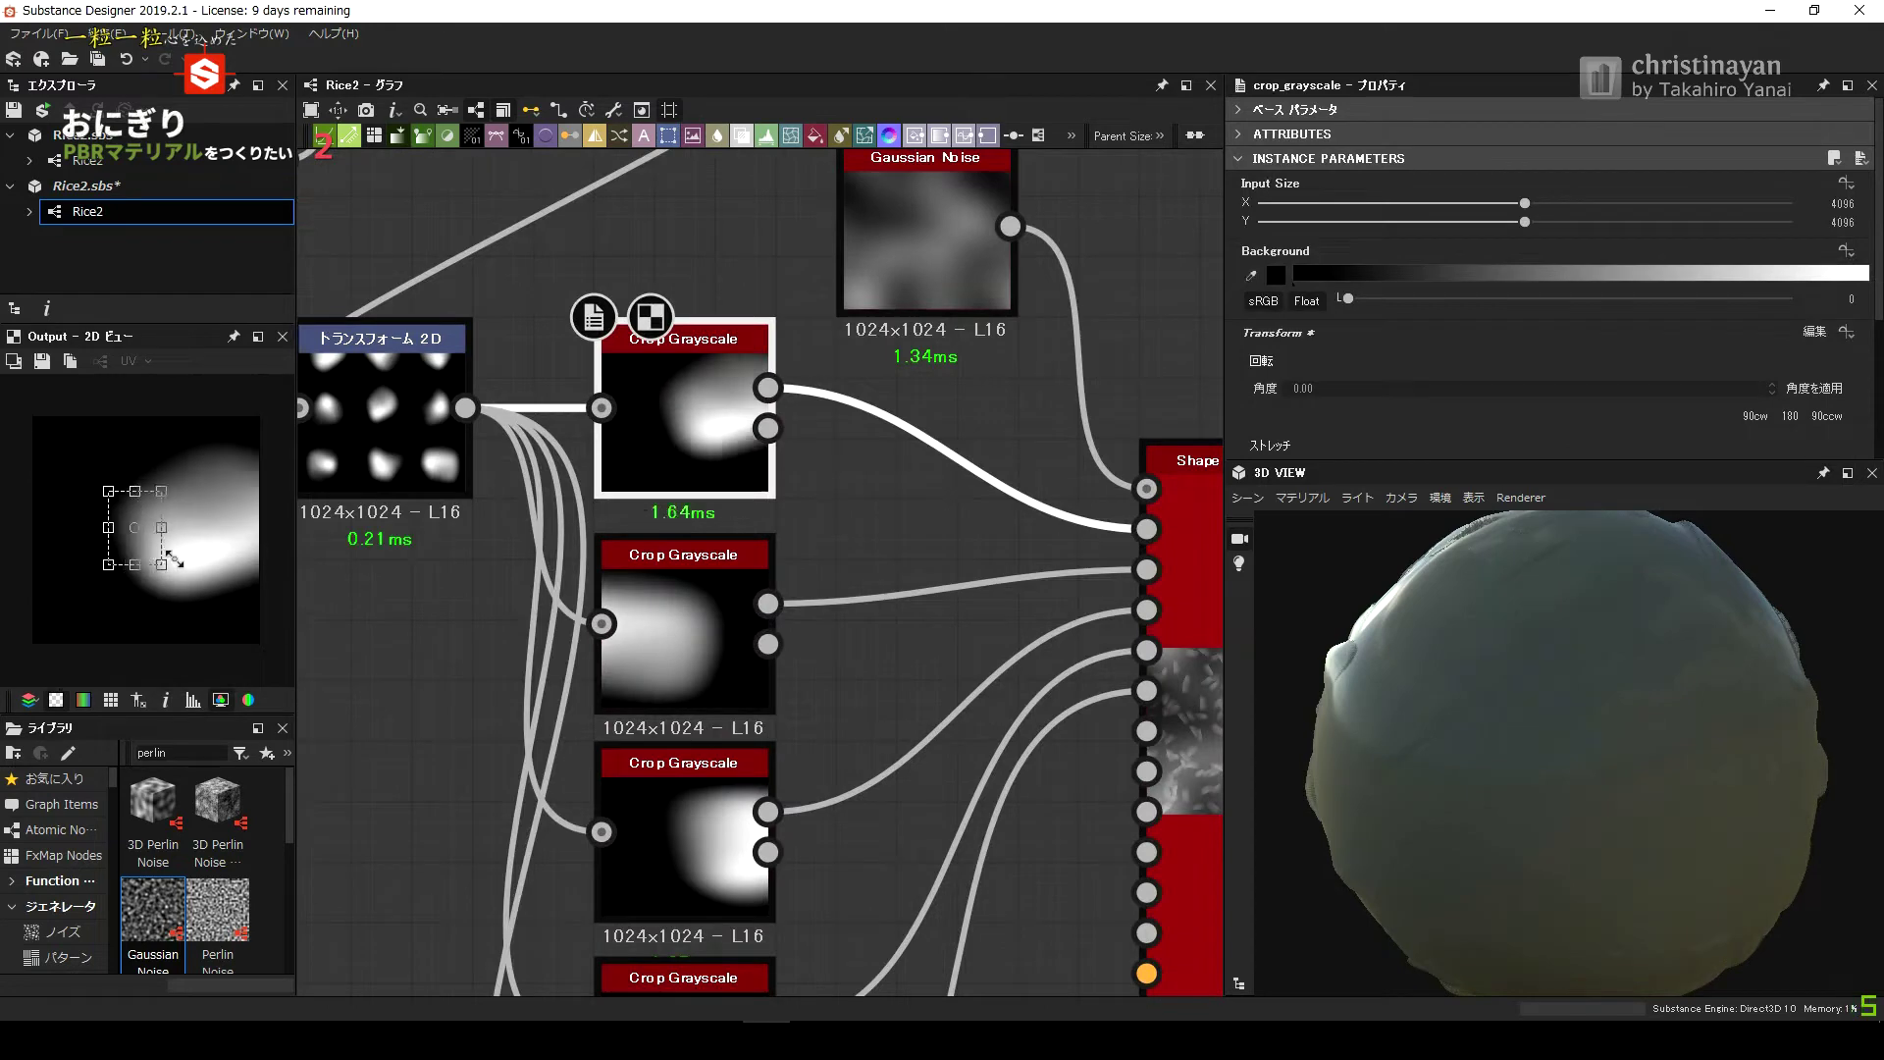
{"action": "left_click_drag", "start_coordinate": [175, 560], "coordinate": [168, 539]}
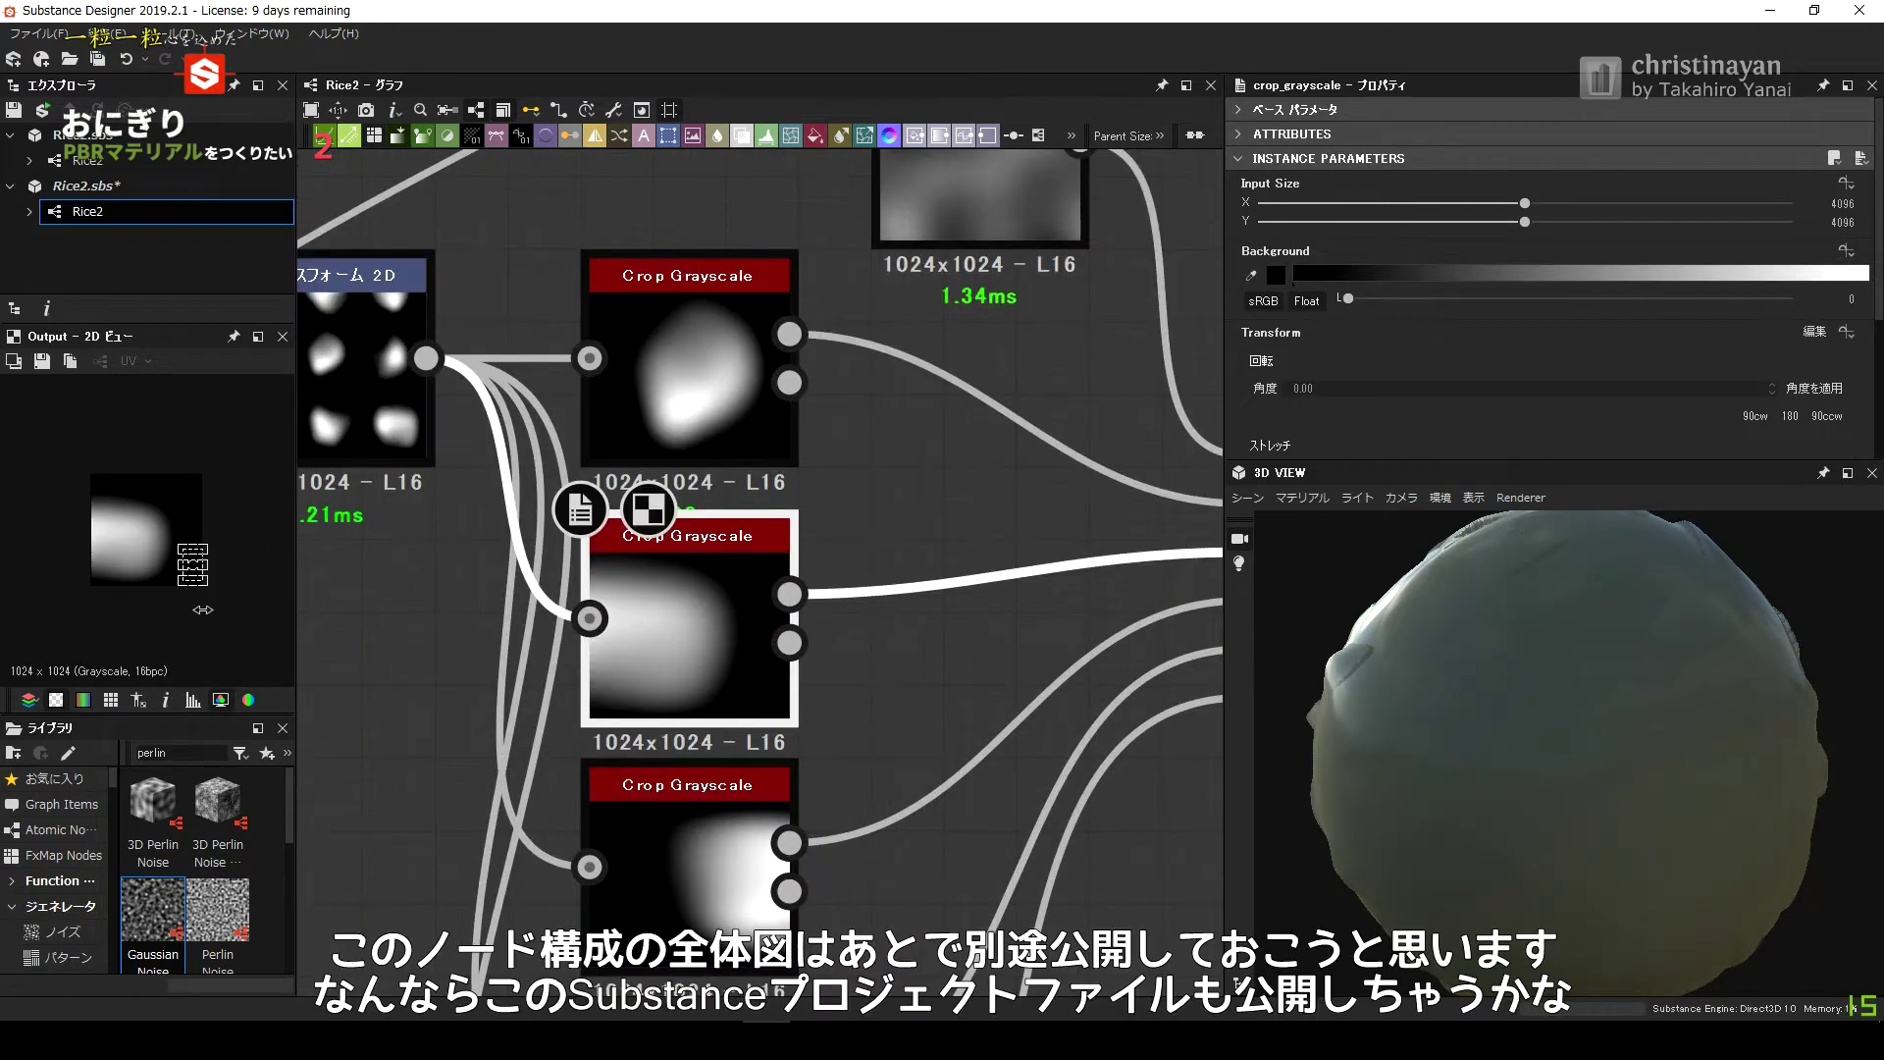
{"action": "mouse_move", "coordinate": [204, 610]}
{"action": "left_mouse_down"}
{"action": "mouse_move", "coordinate": [76, 488]}
{"action": "mouse_move", "coordinate": [91, 491]}
{"action": "left_mouse_up"}
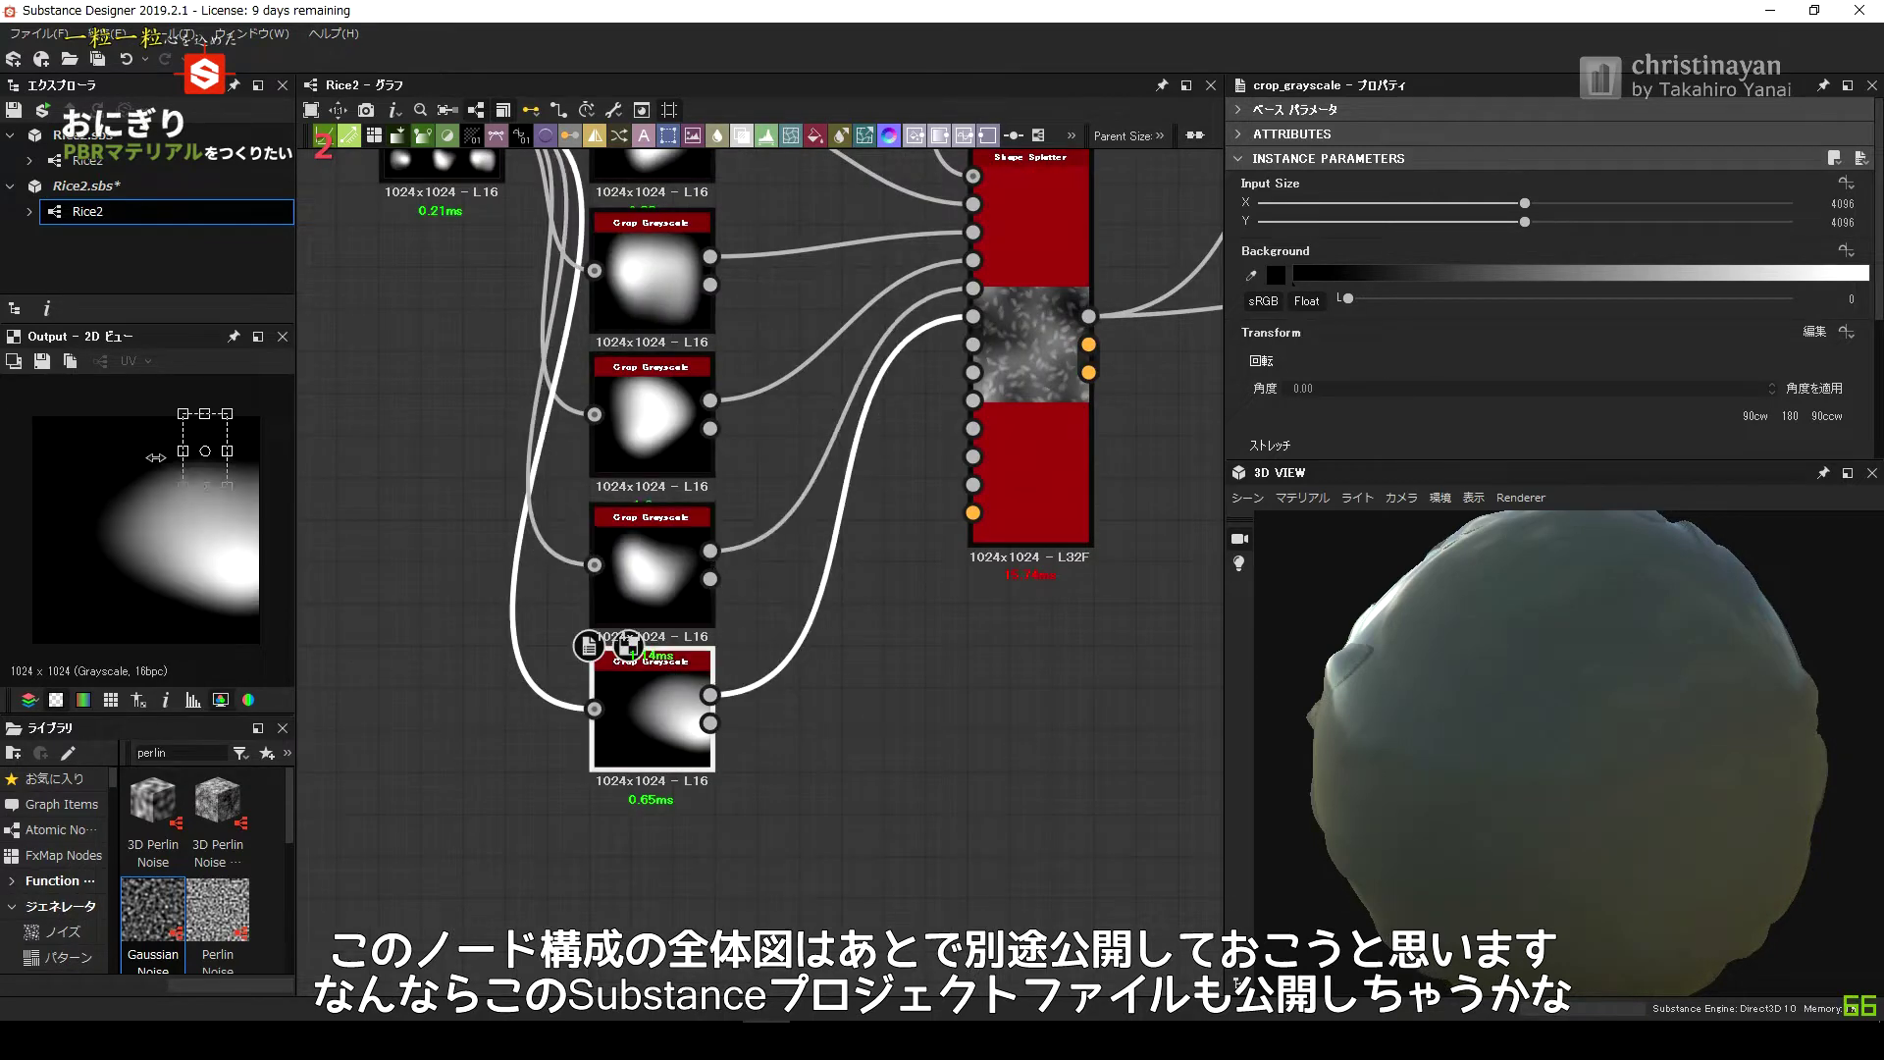
{"action": "left_click_drag", "start_coordinate": [214, 488], "coordinate": [226, 496]}
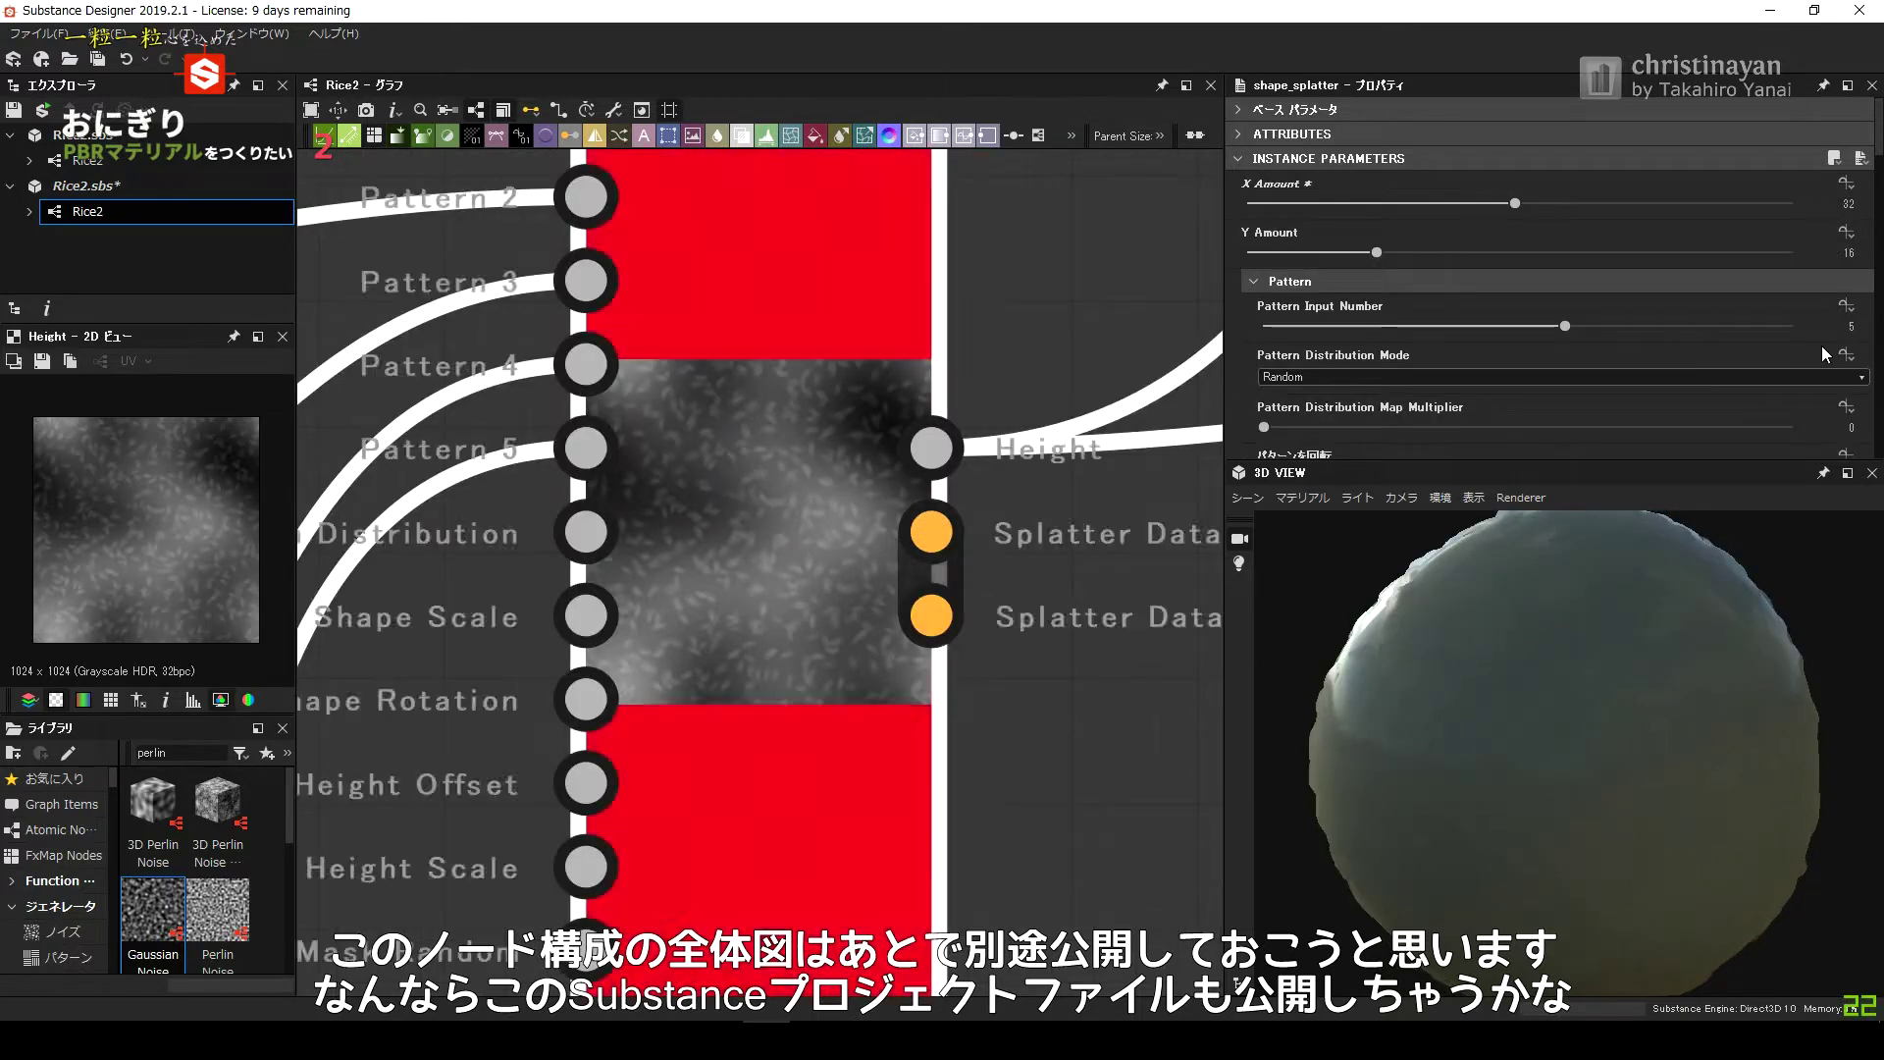
Set the Shape Splatter grain amounts to 64 across and 32 down.
{"action": "key", "text": "Return"}
{"action": "left_click_drag", "start_coordinate": [1516, 204], "coordinate": [1845, 200]}
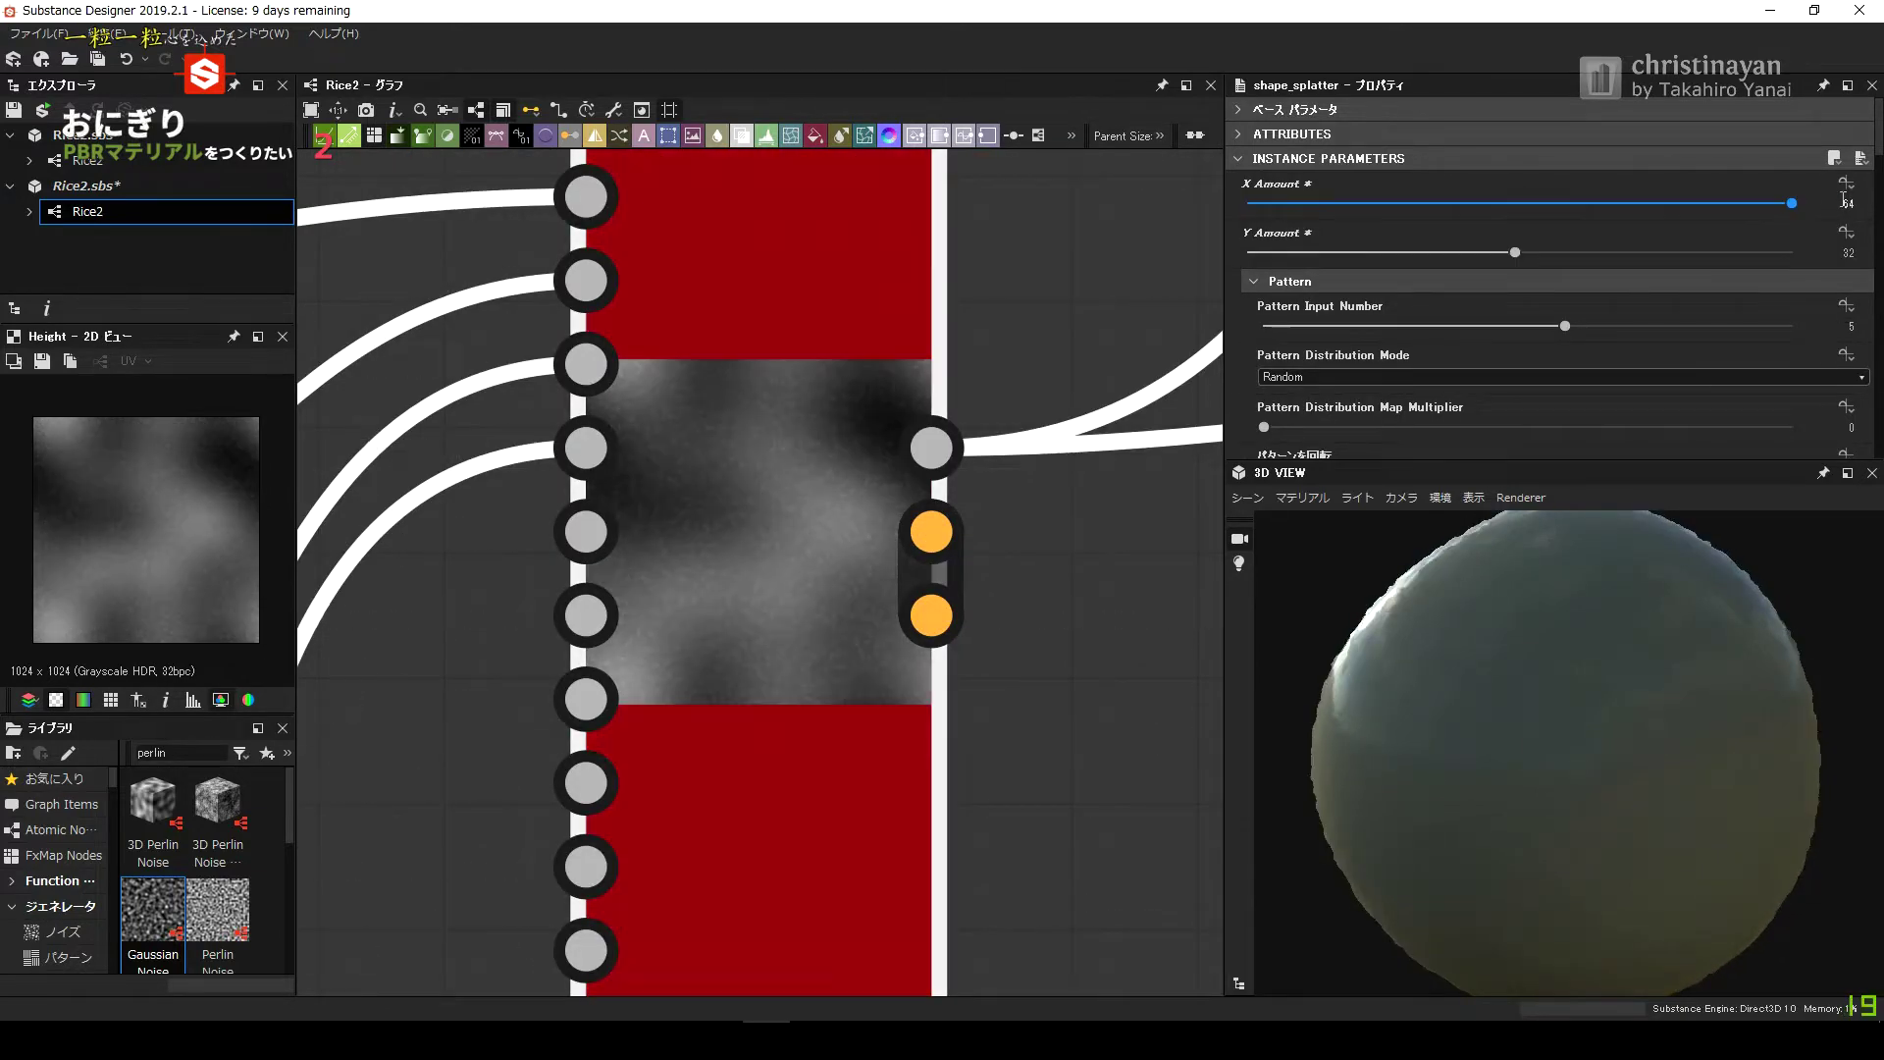
{"action": "key", "text": "BackSpace"}
{"action": "key", "text": "BackSpace"}
{"action": "type", "text": "16"}
{"action": "key", "text": "Return"}
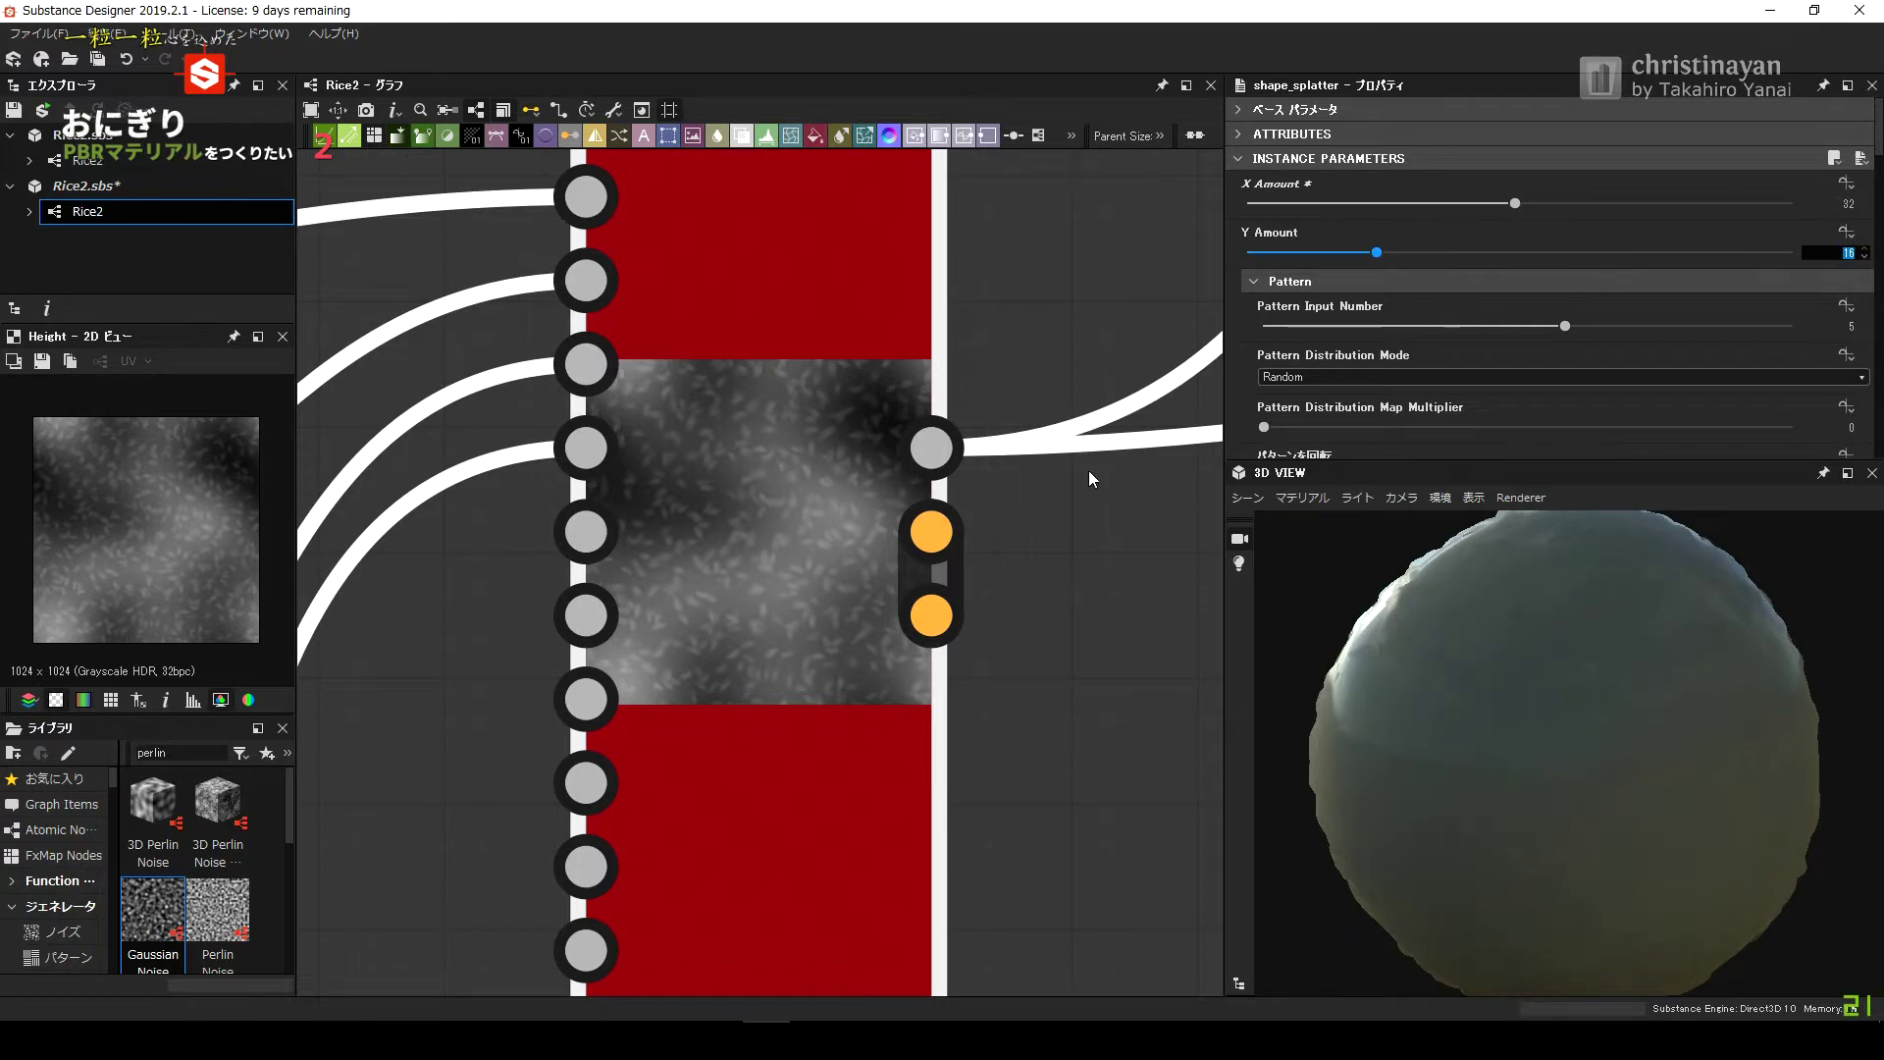
{"action": "scroll", "coordinate": [793, 608], "scroll_direction": "down", "scroll_amount": 3}
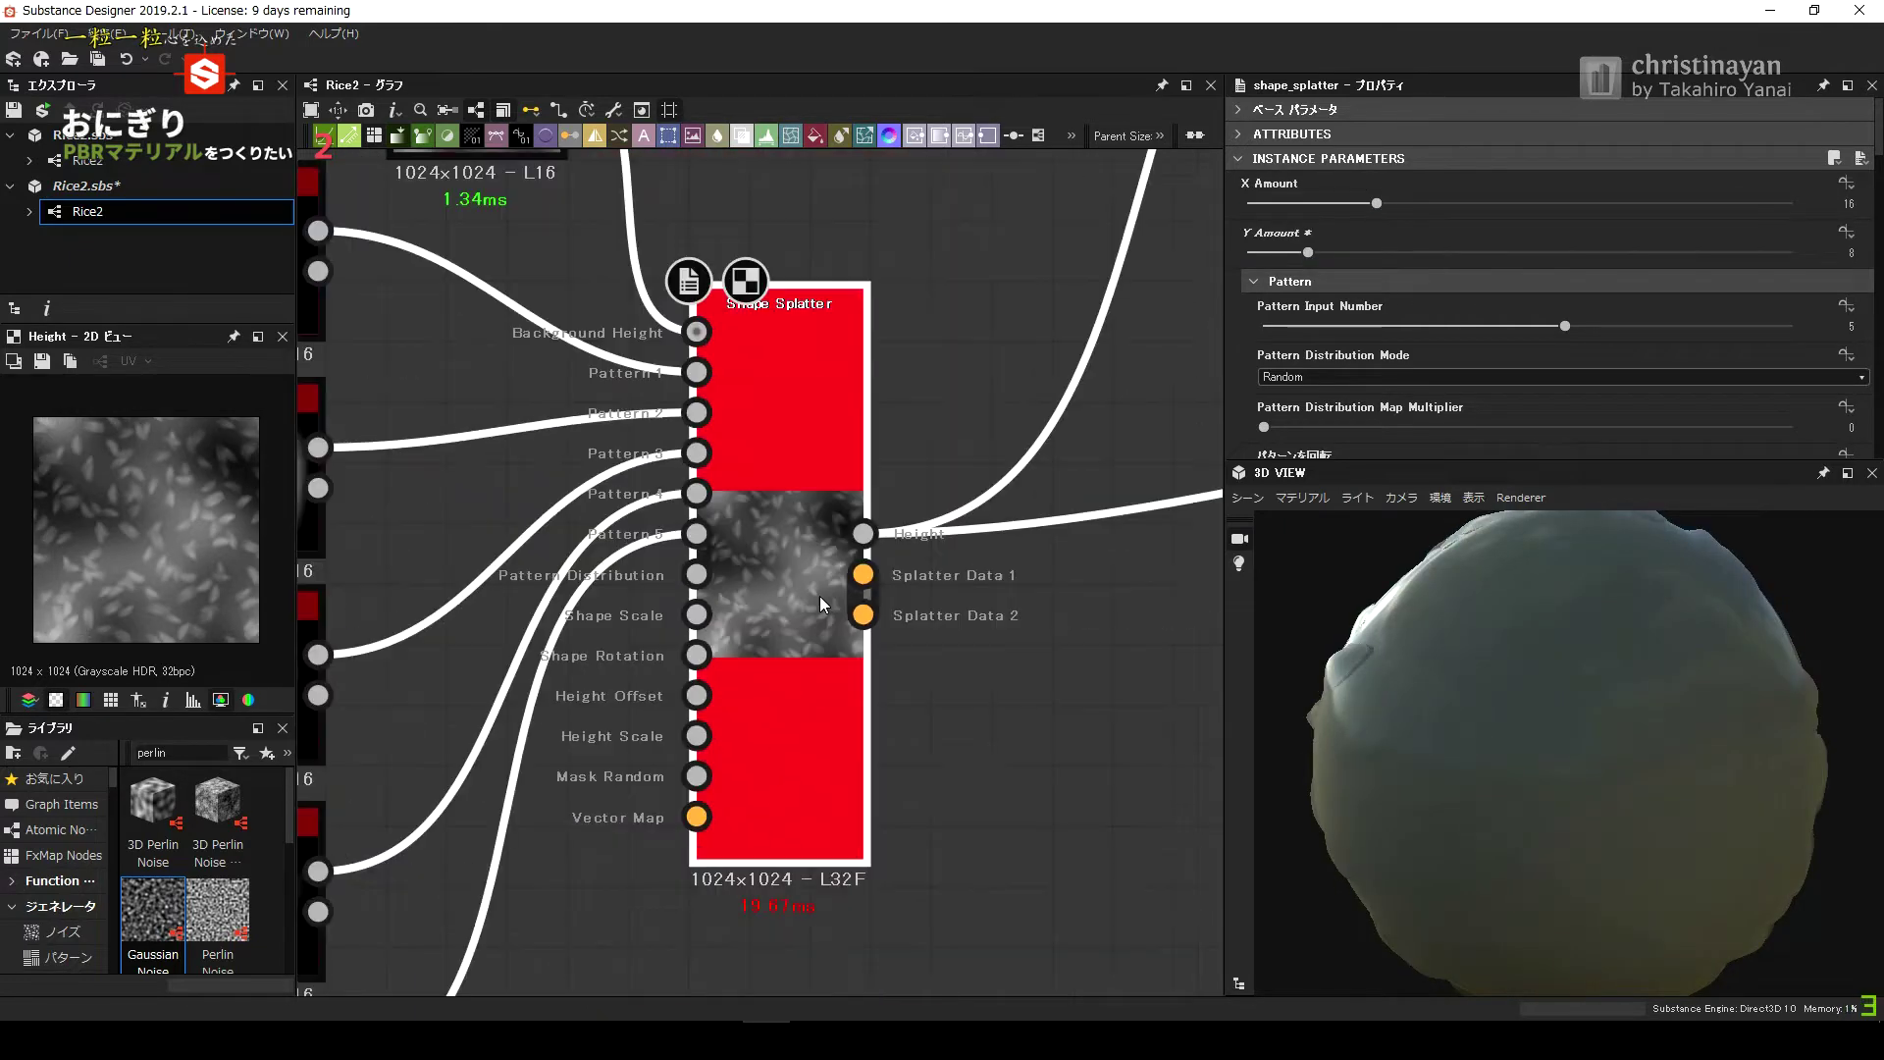
{"action": "scroll", "coordinate": [820, 597], "scroll_direction": "down", "scroll_amount": 2}
{"action": "scroll", "coordinate": [872, 573], "scroll_direction": "up", "scroll_amount": 3}
{"action": "scroll", "coordinate": [857, 503], "scroll_direction": "down", "scroll_amount": 1}
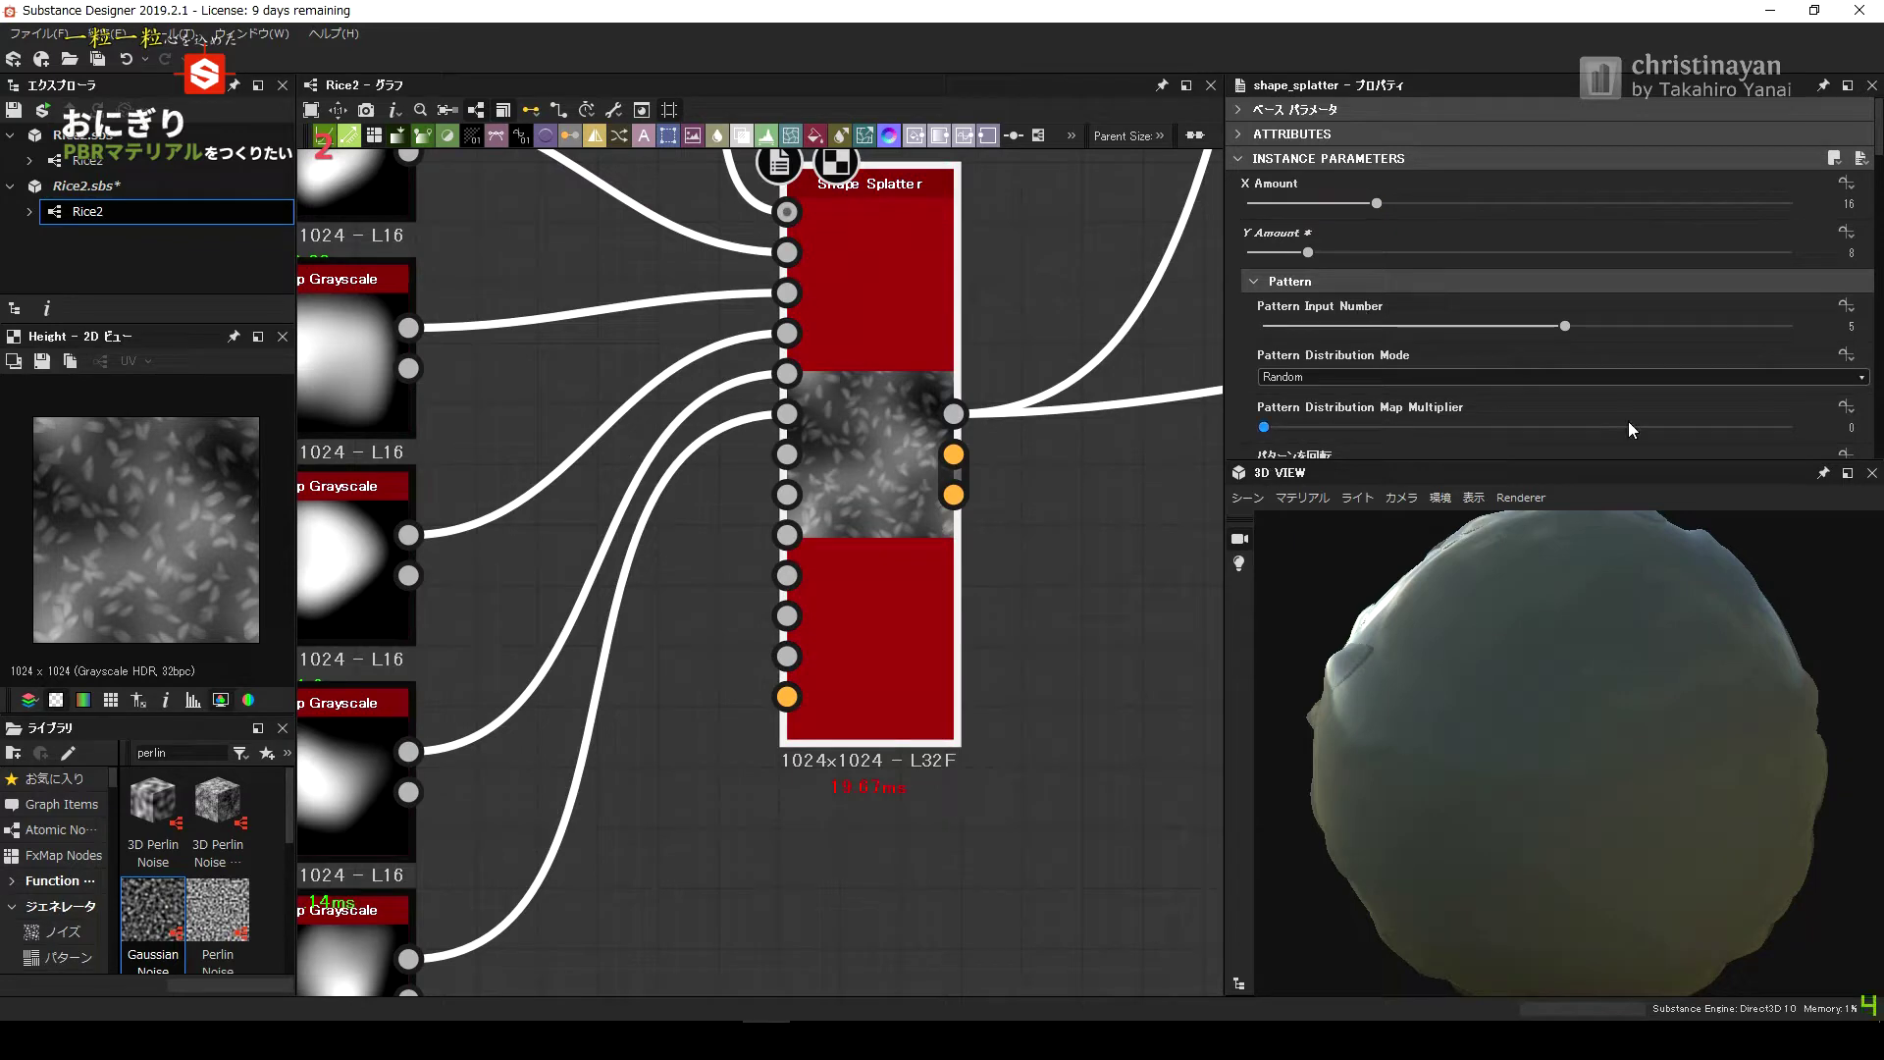
Set Pattern Distribution Map Multiplier to 0 and grain Scale to 4.
{"action": "left_click_drag", "start_coordinate": [1352, 424], "coordinate": [1261, 427]}
{"action": "scroll", "coordinate": [1325, 417], "scroll_direction": "down", "scroll_amount": 2}
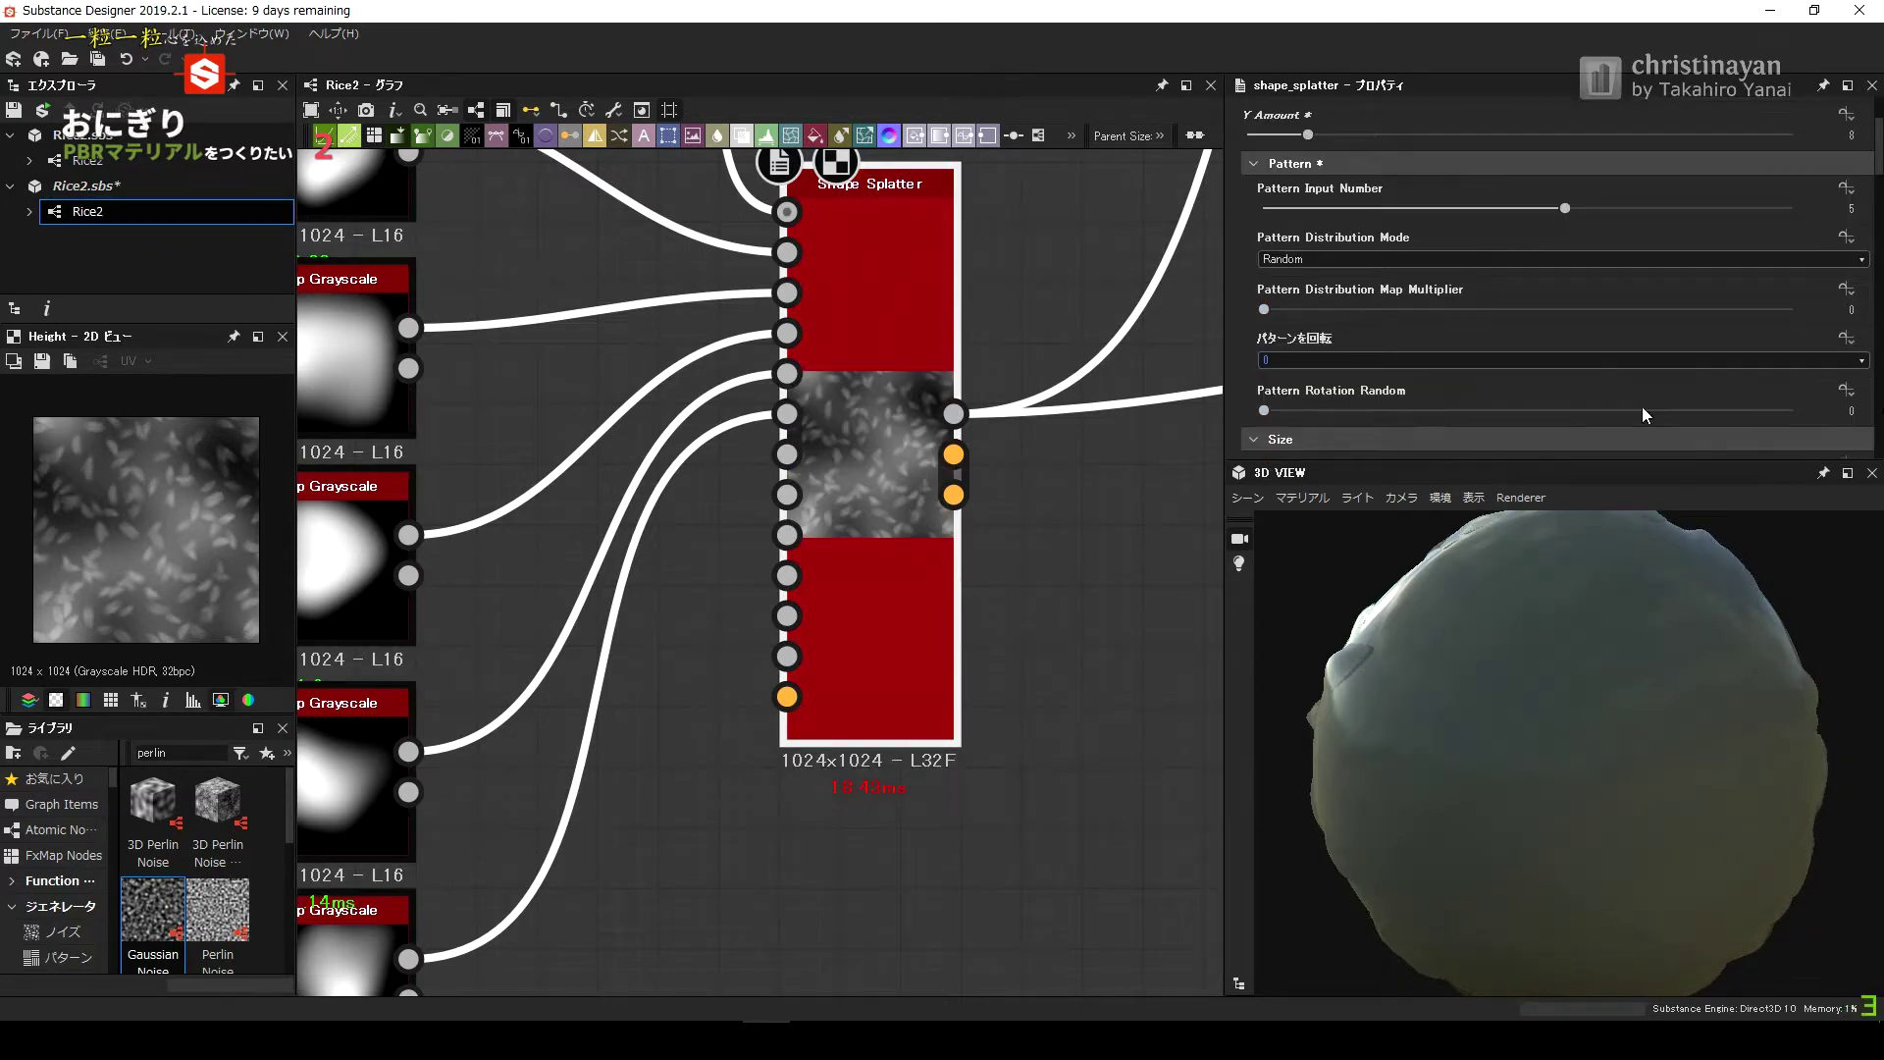
{"action": "scroll", "coordinate": [1378, 201], "scroll_direction": "up", "scroll_amount": 2}
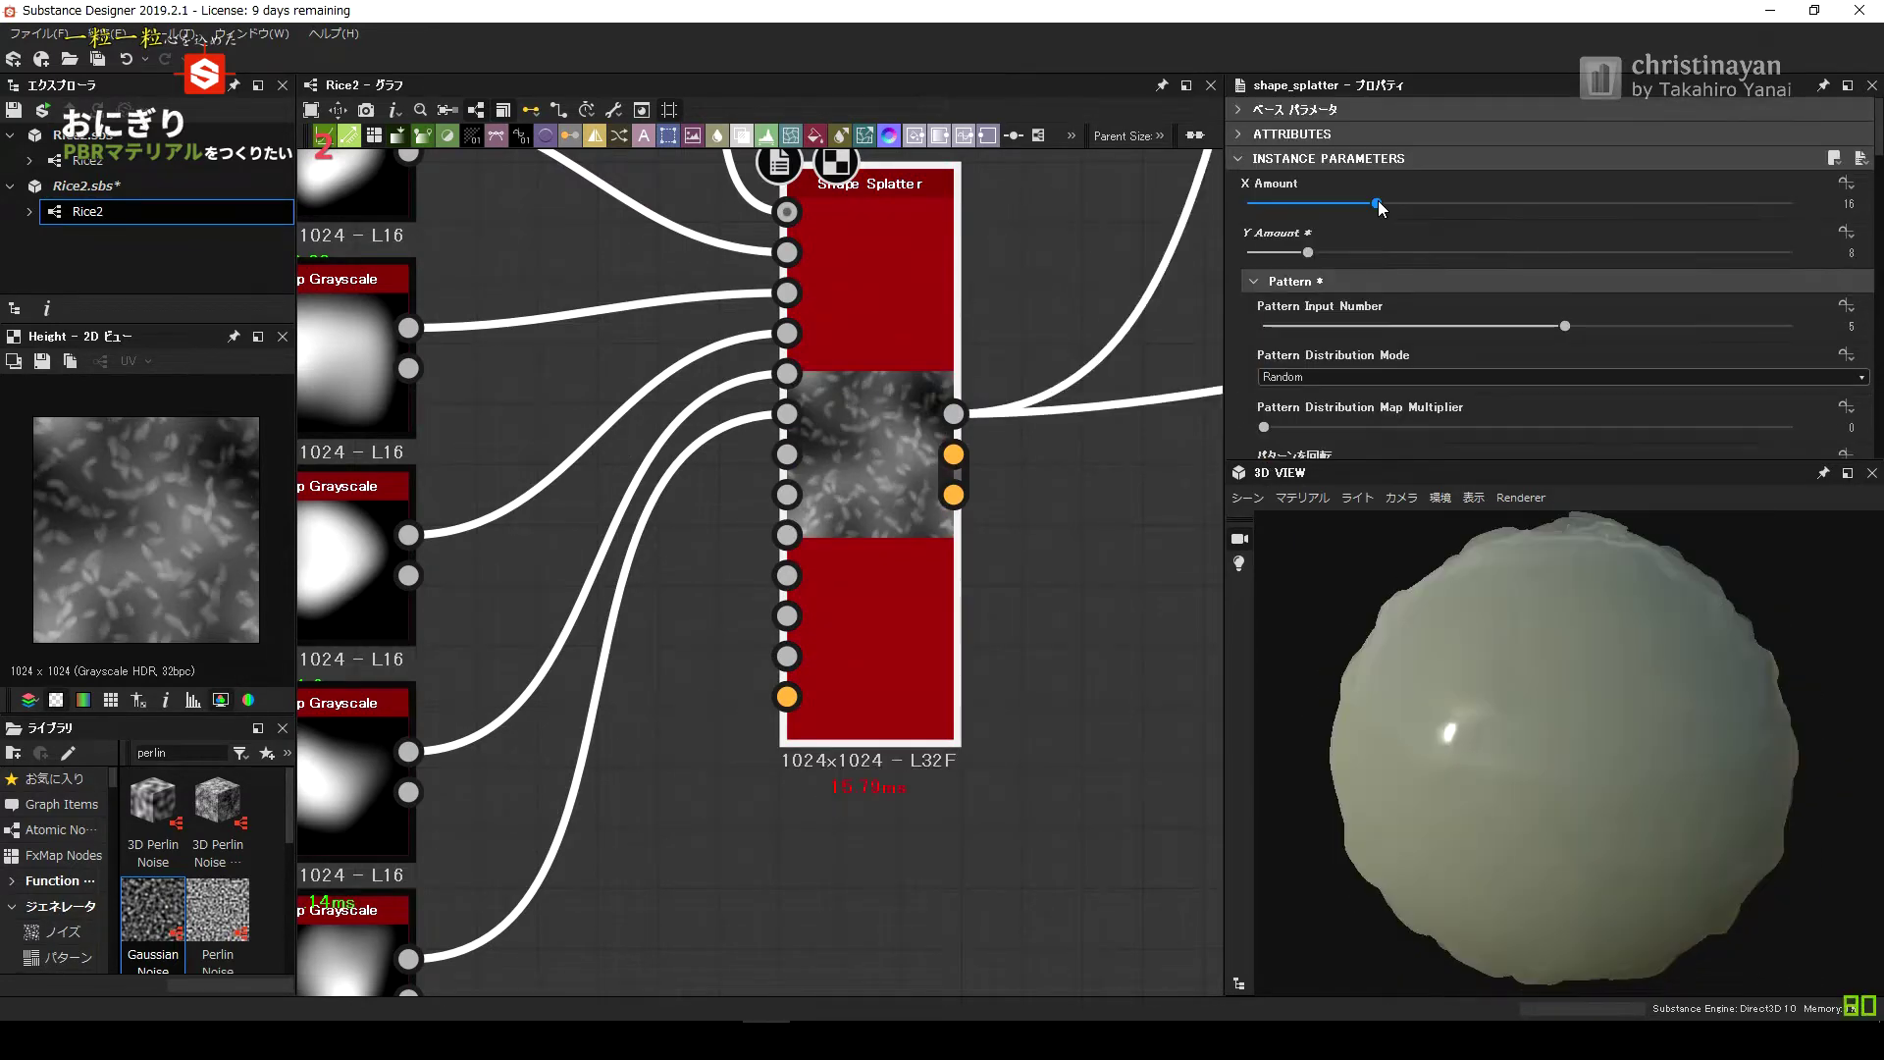
{"action": "scroll", "coordinate": [1364, 269], "scroll_direction": "down", "scroll_amount": 3}
{"action": "scroll", "coordinate": [1379, 295], "scroll_direction": "down", "scroll_amount": 2}
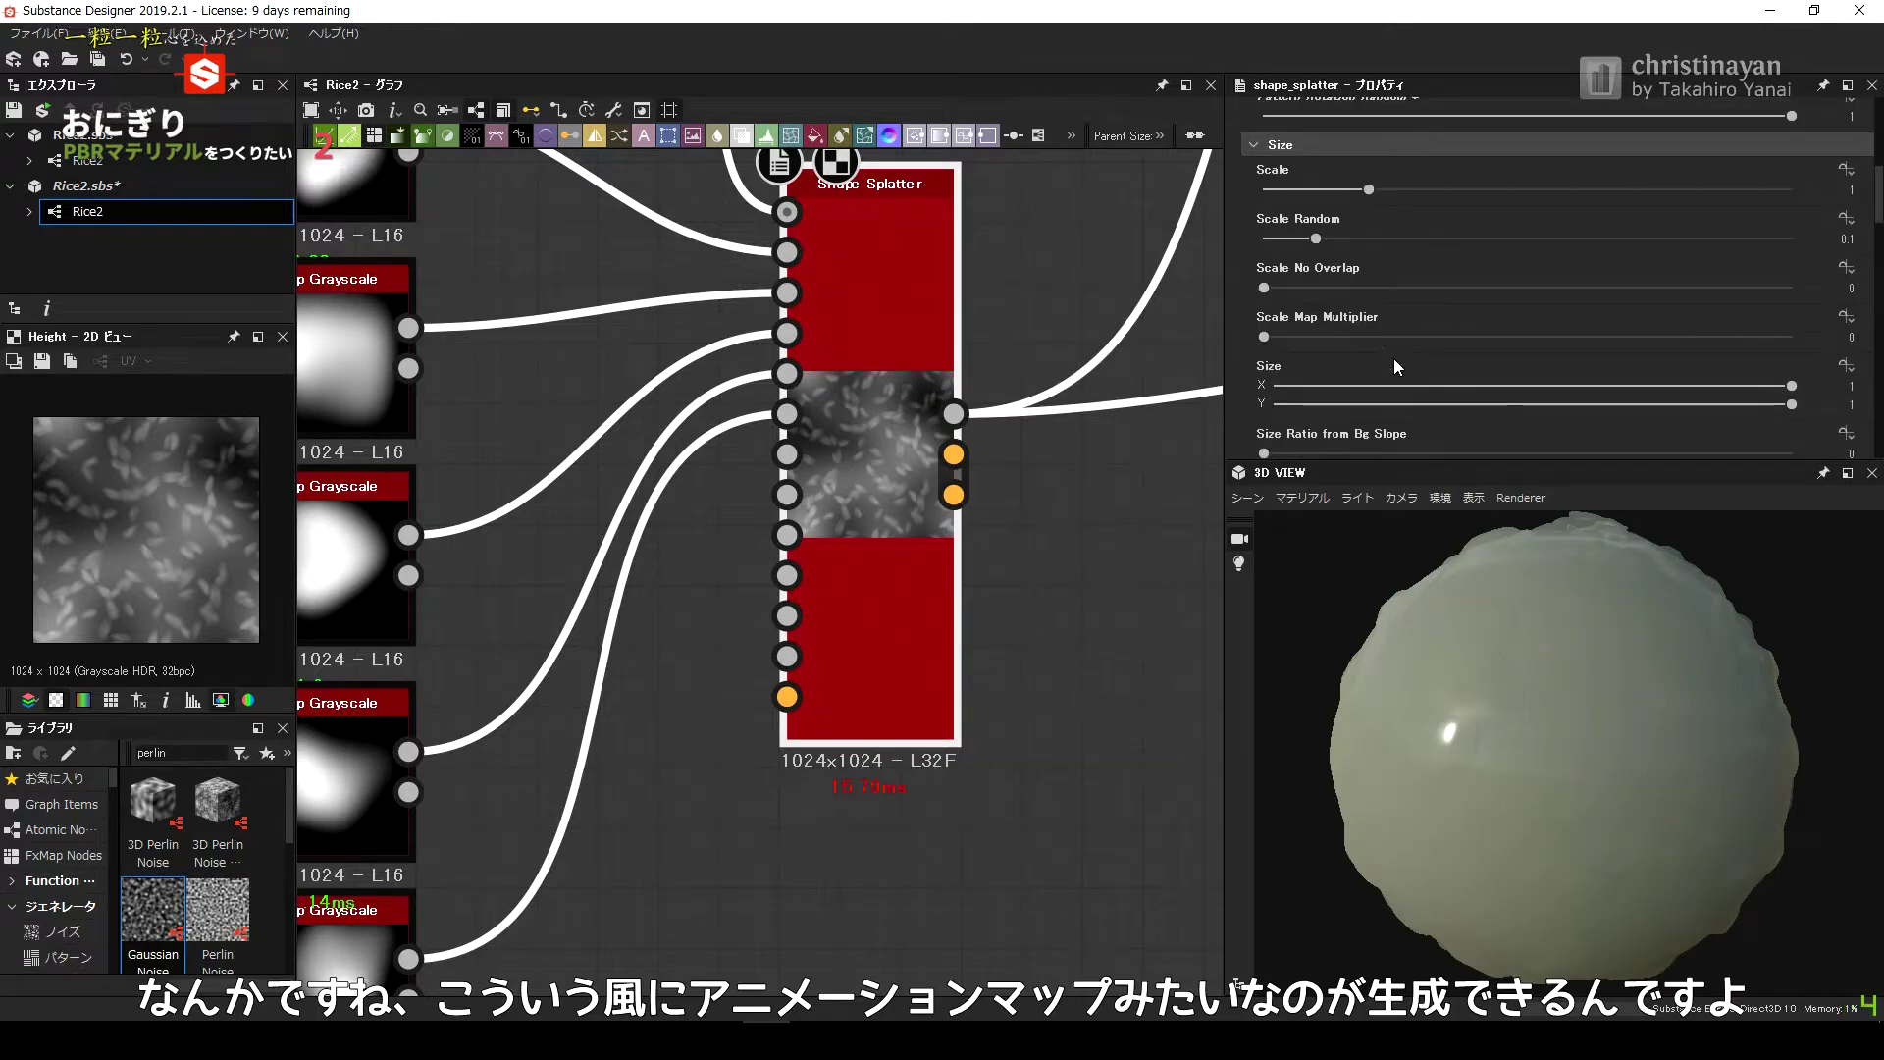
{"action": "scroll", "coordinate": [1394, 337], "scroll_direction": "up", "scroll_amount": 3}
{"action": "left_click", "coordinate": [1845, 203]}
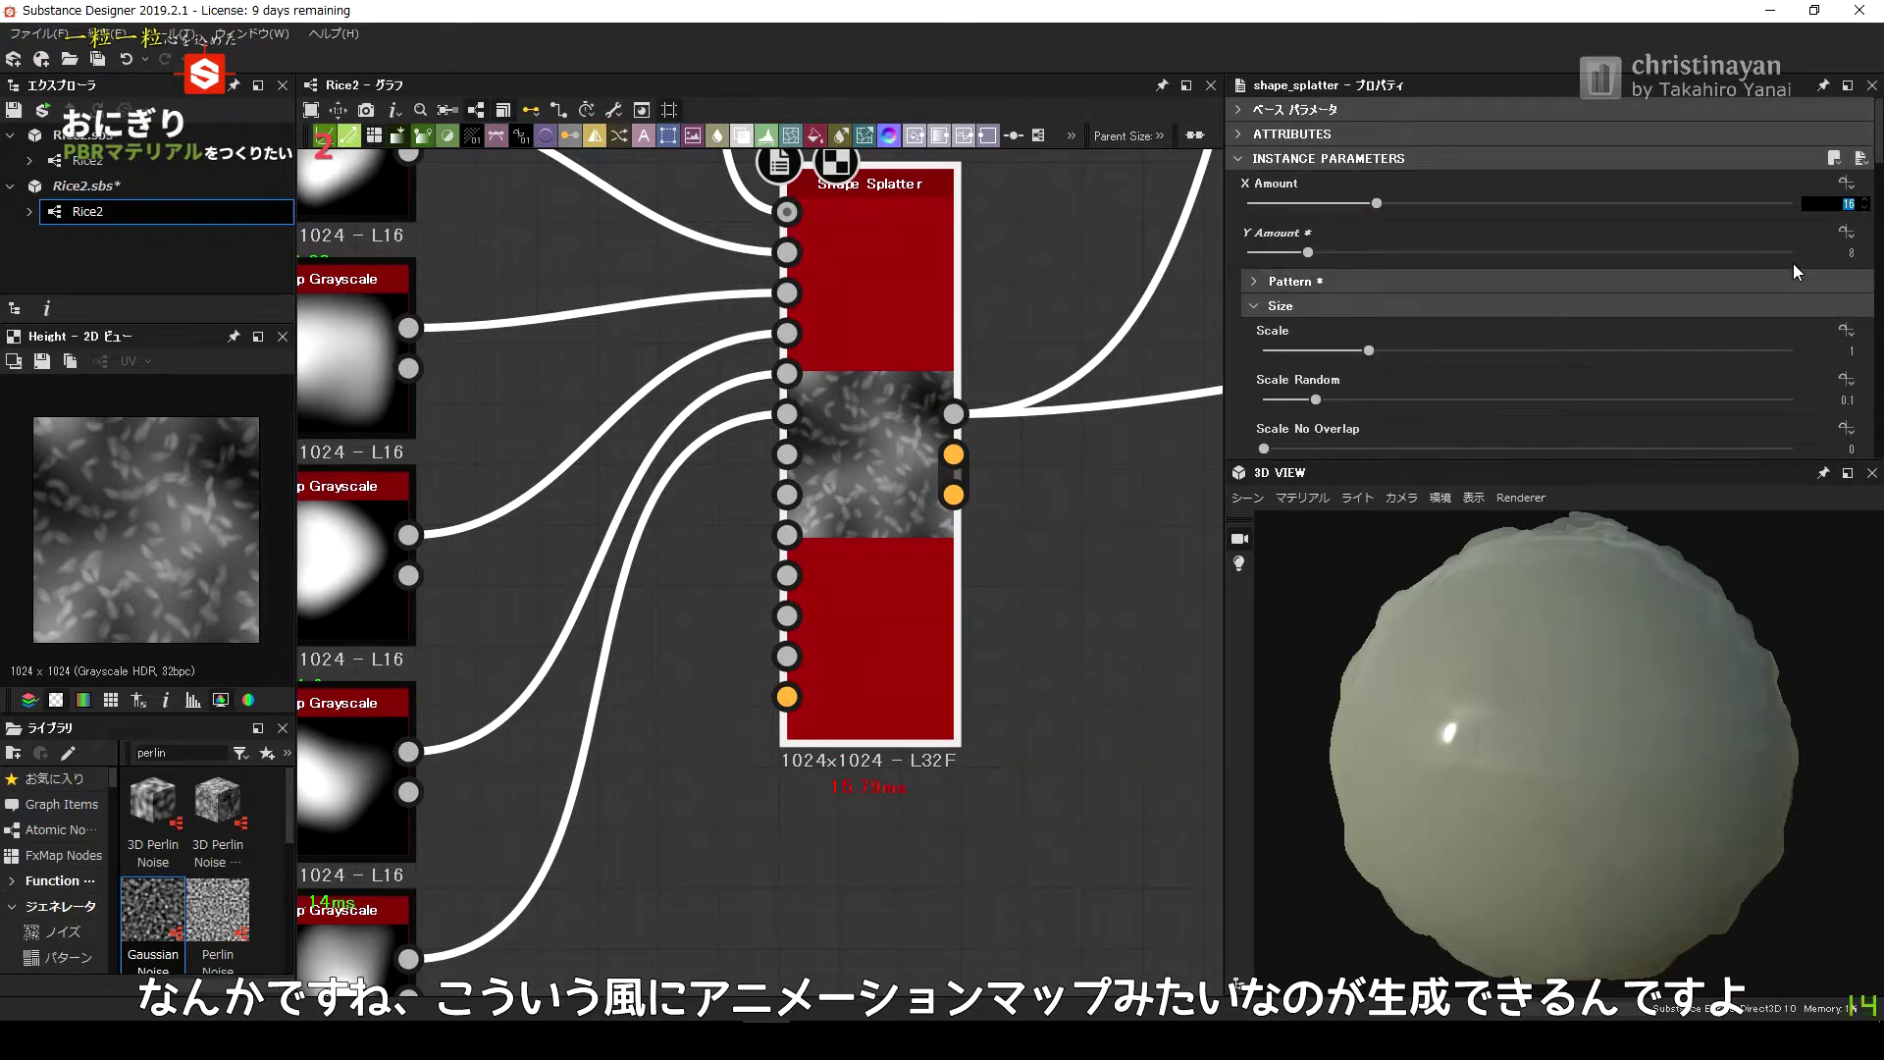
{"action": "scroll", "coordinate": [1570, 294], "scroll_direction": "down", "scroll_amount": 3}
{"action": "scroll", "coordinate": [1423, 305], "scroll_direction": "up", "scroll_amount": 1}
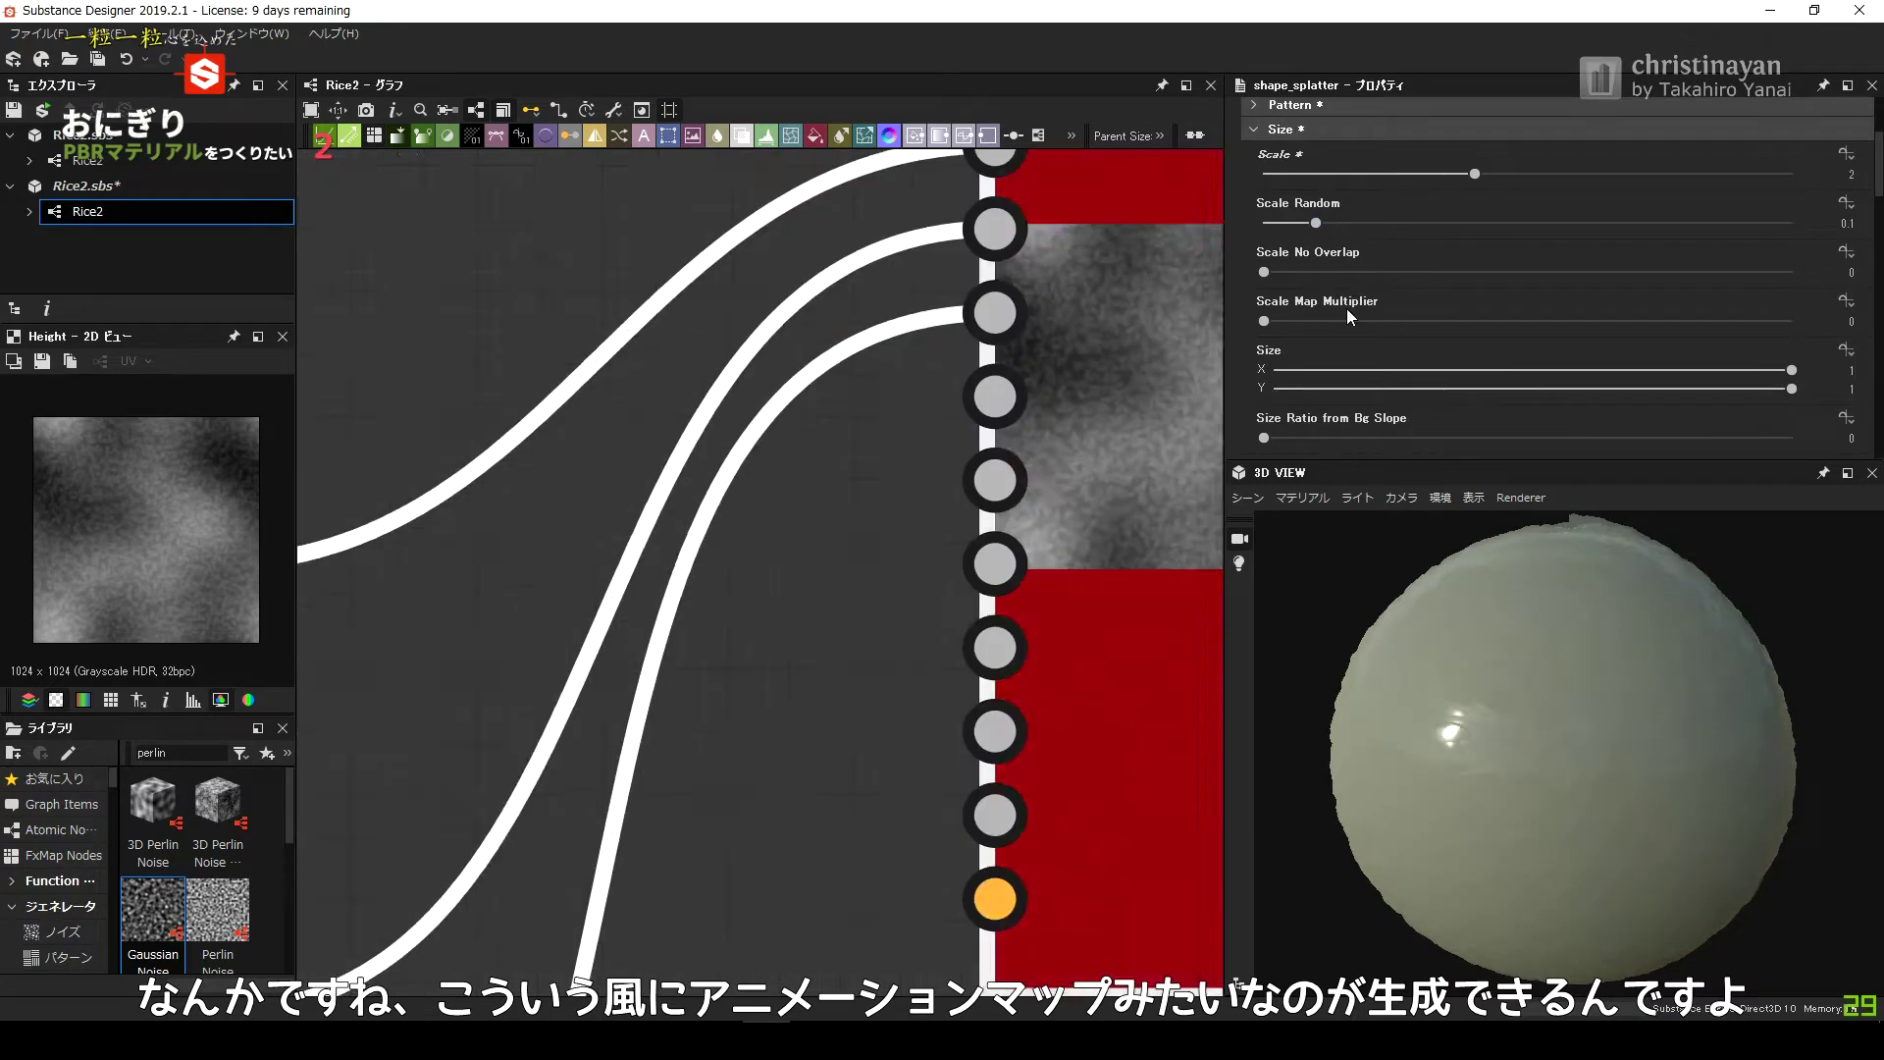
{"action": "left_click_drag", "start_coordinate": [1264, 272], "coordinate": [1761, 279]}
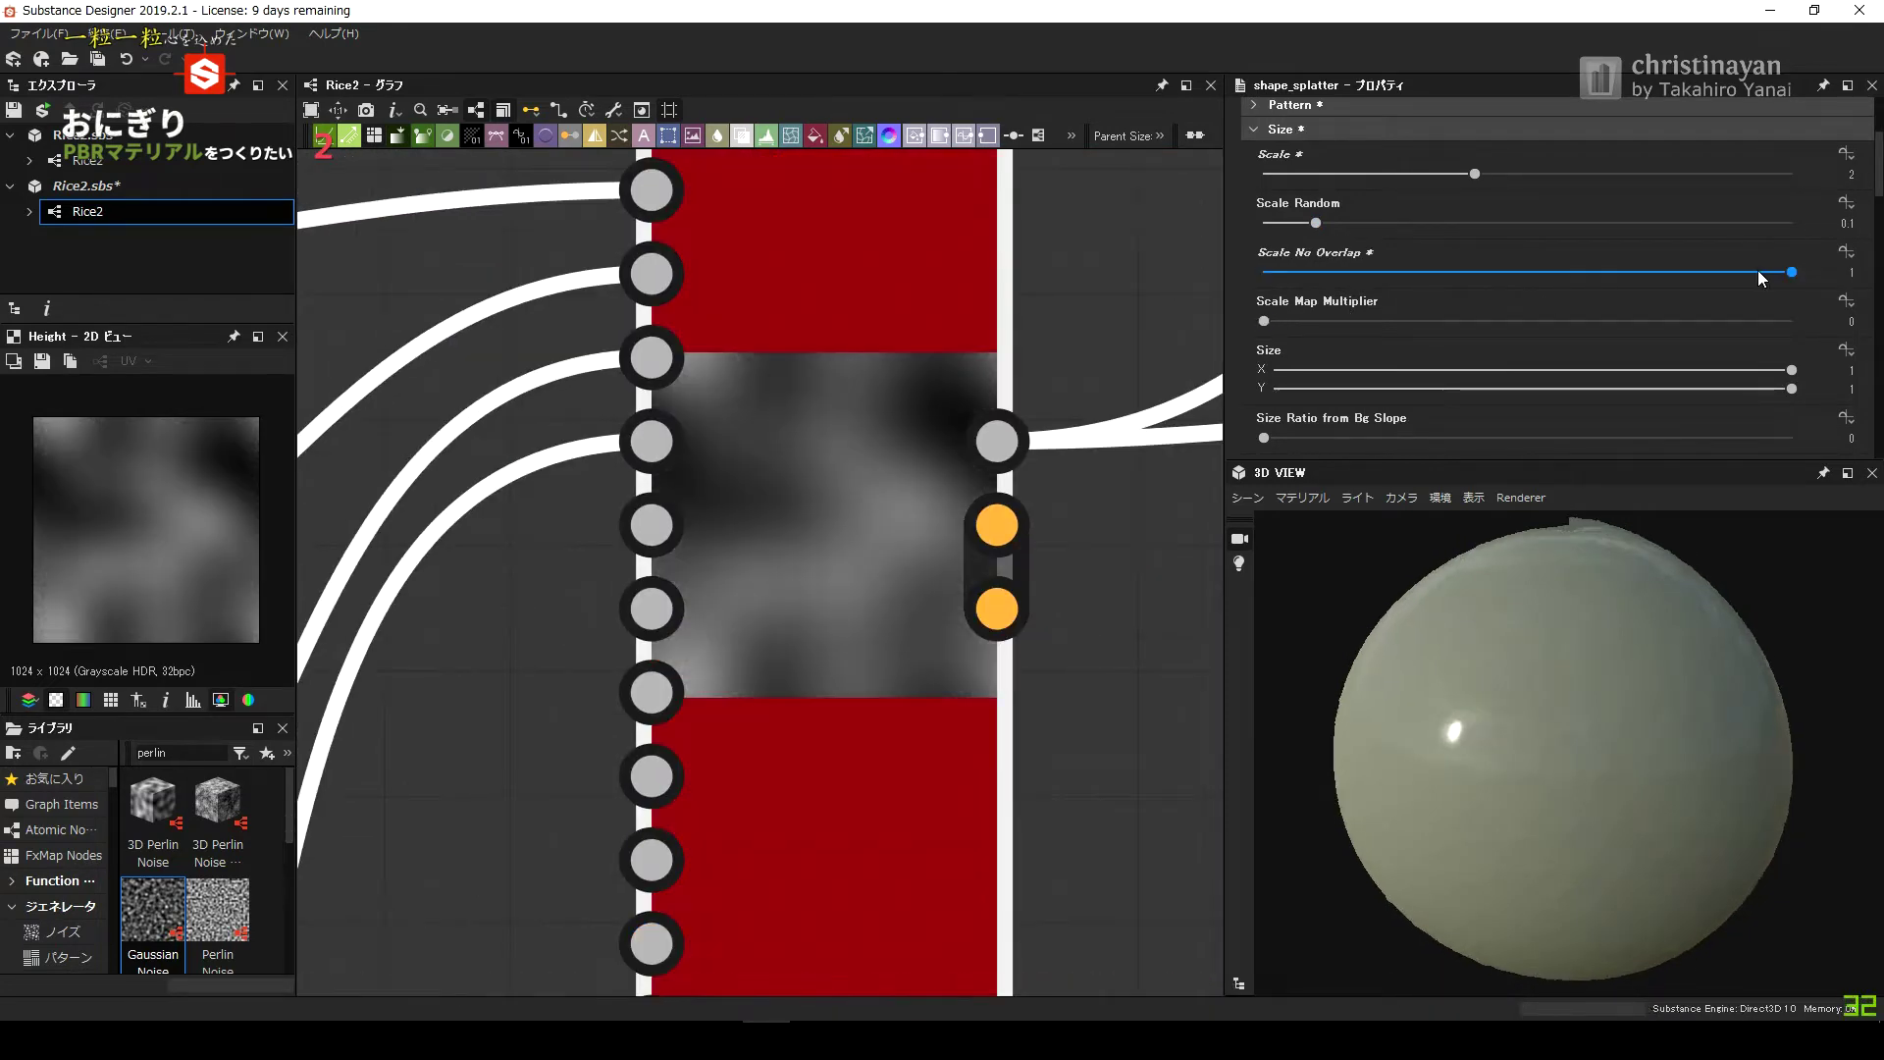
Set the Gaussian Noise node's Scale to 1.
{"action": "scroll", "coordinate": [1860, 300], "scroll_direction": "up", "scroll_amount": 2}
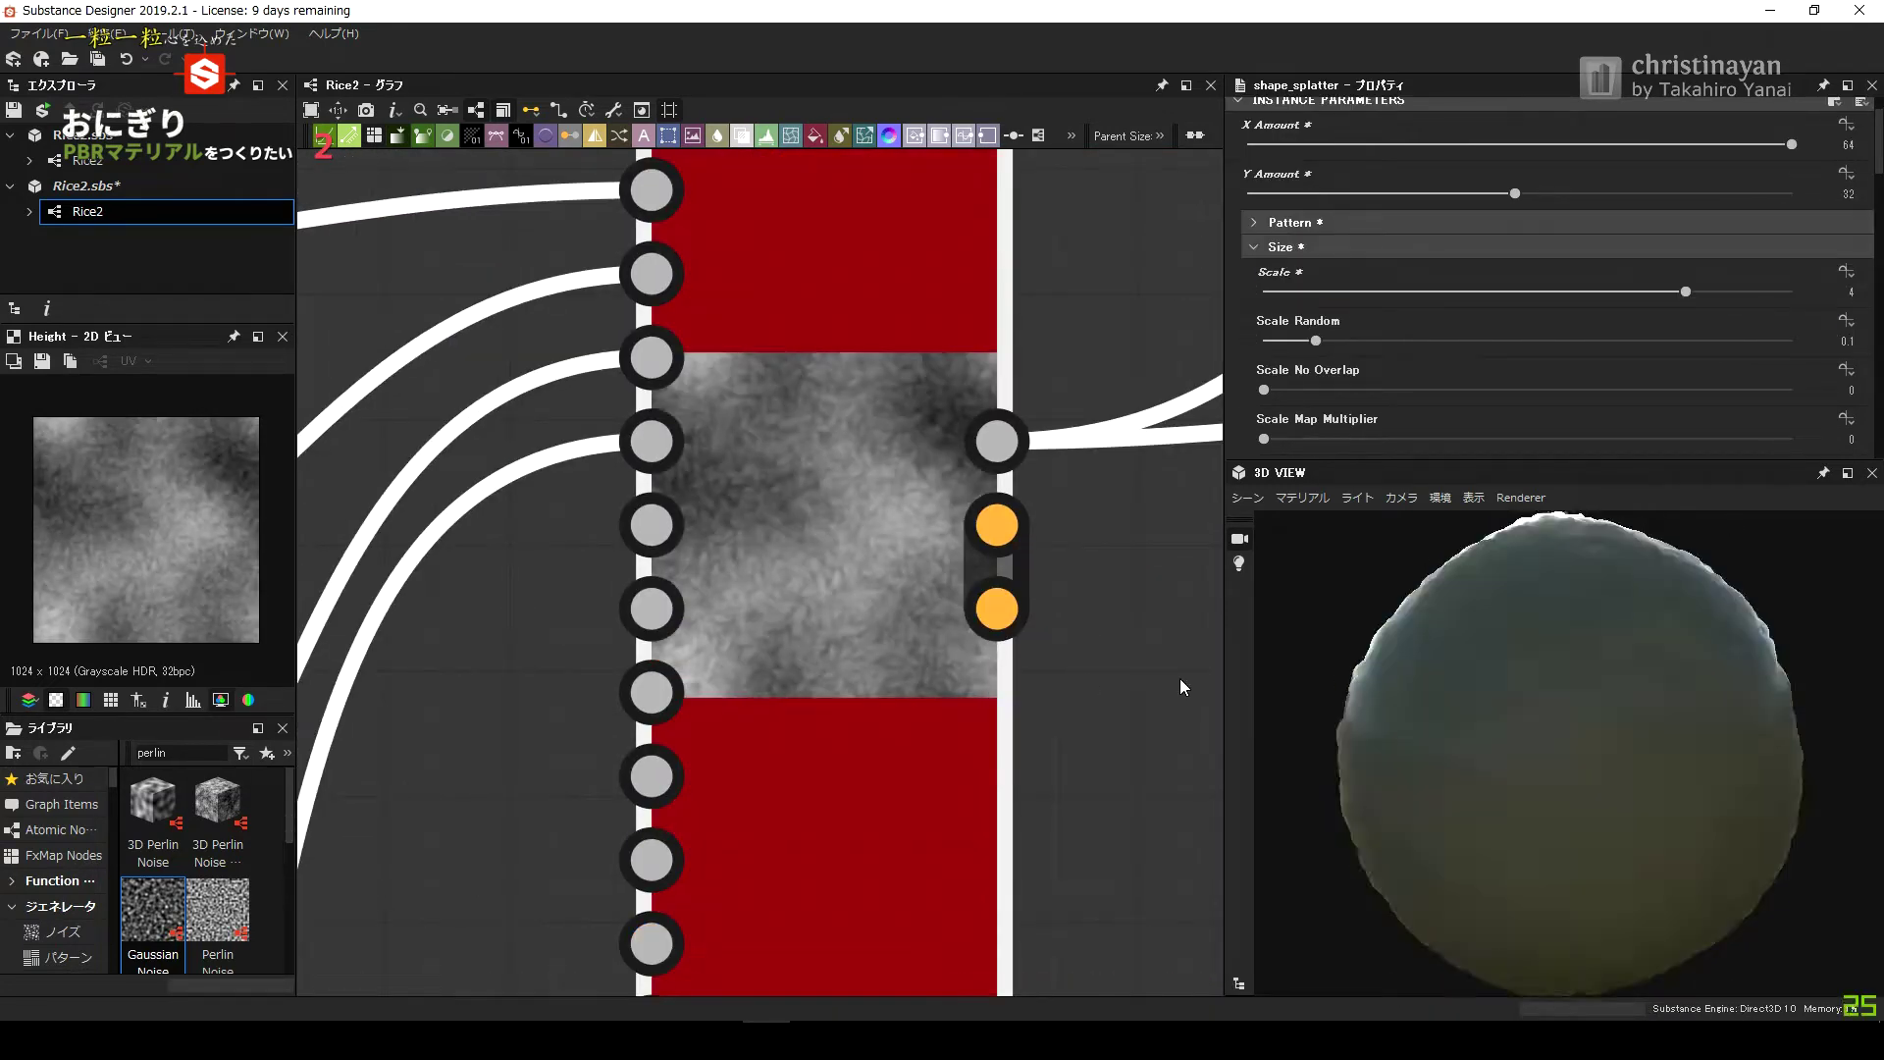
{"action": "scroll", "coordinate": [809, 536], "scroll_direction": "down", "scroll_amount": 1}
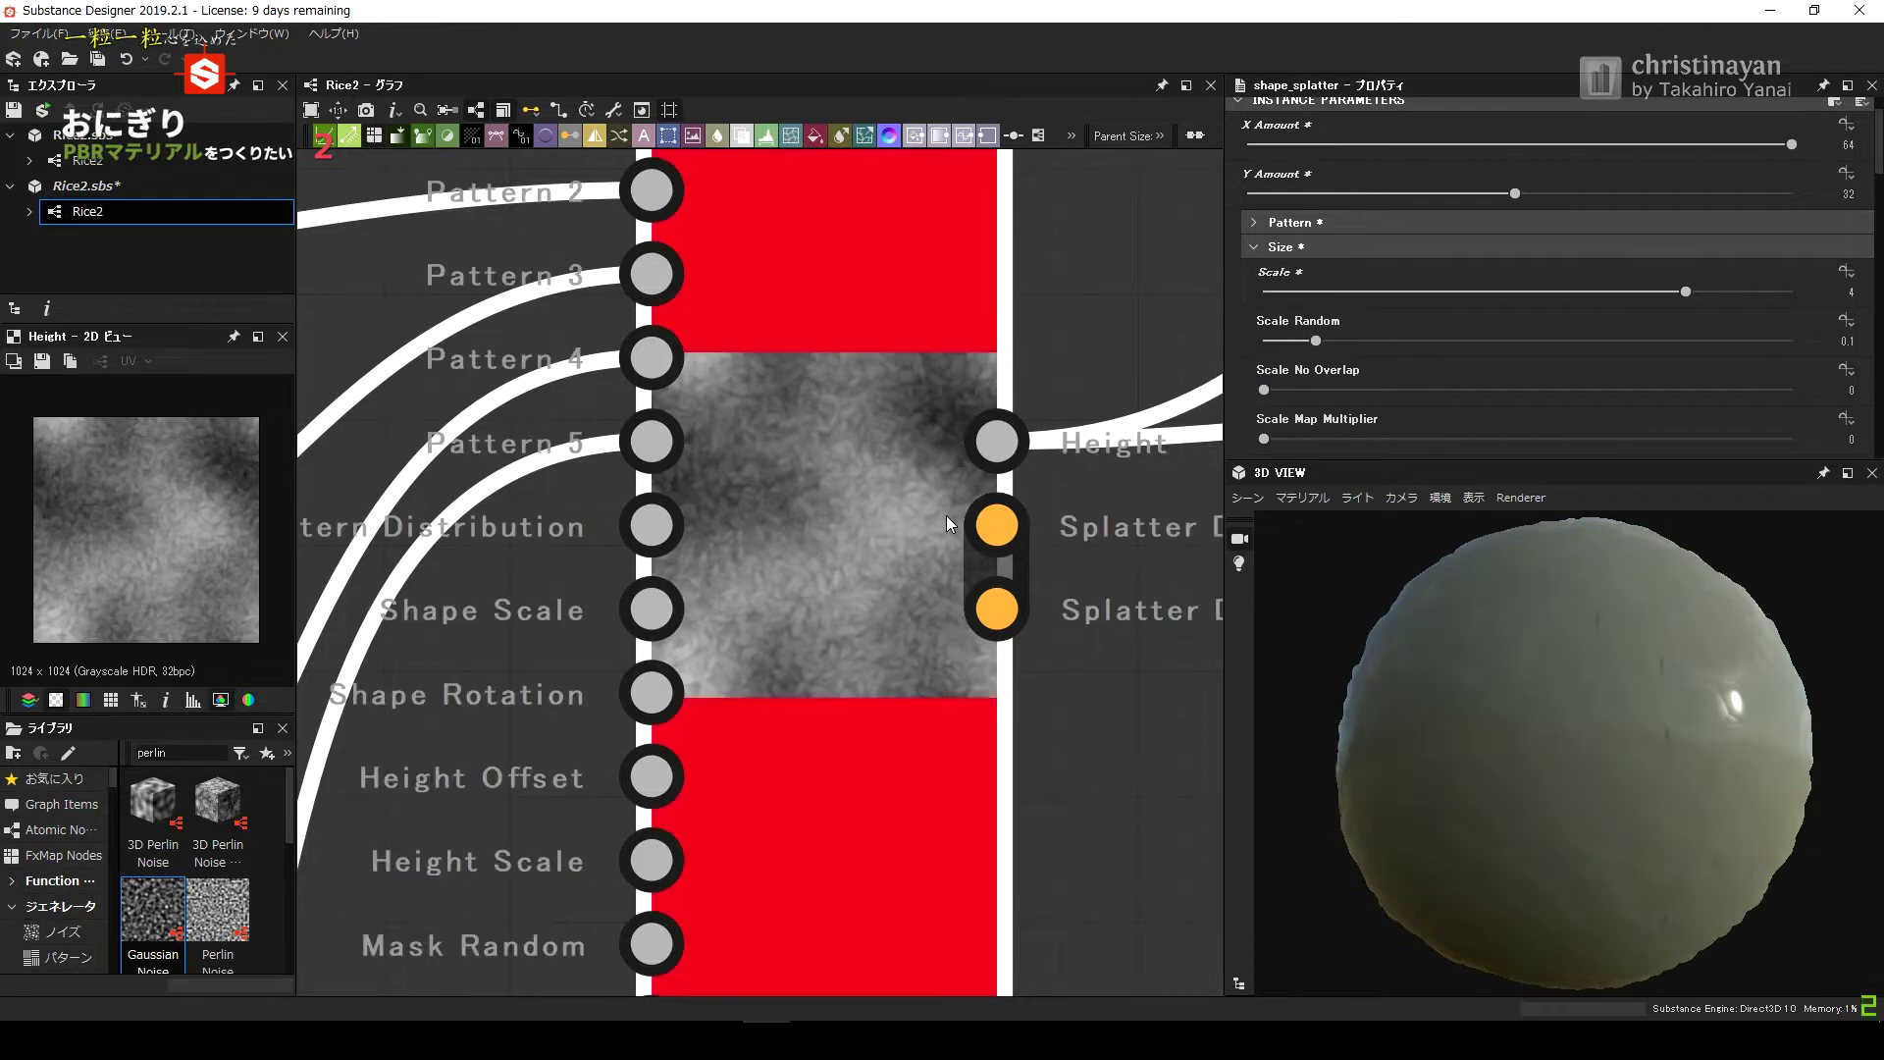
{"action": "scroll", "coordinate": [946, 515], "scroll_direction": "down", "scroll_amount": 2}
{"action": "scroll", "coordinate": [946, 516], "scroll_direction": "down", "scroll_amount": 5}
{"action": "left_click", "coordinate": [638, 257]}
{"action": "type", "text": "1"}
{"action": "key", "text": "Return"}
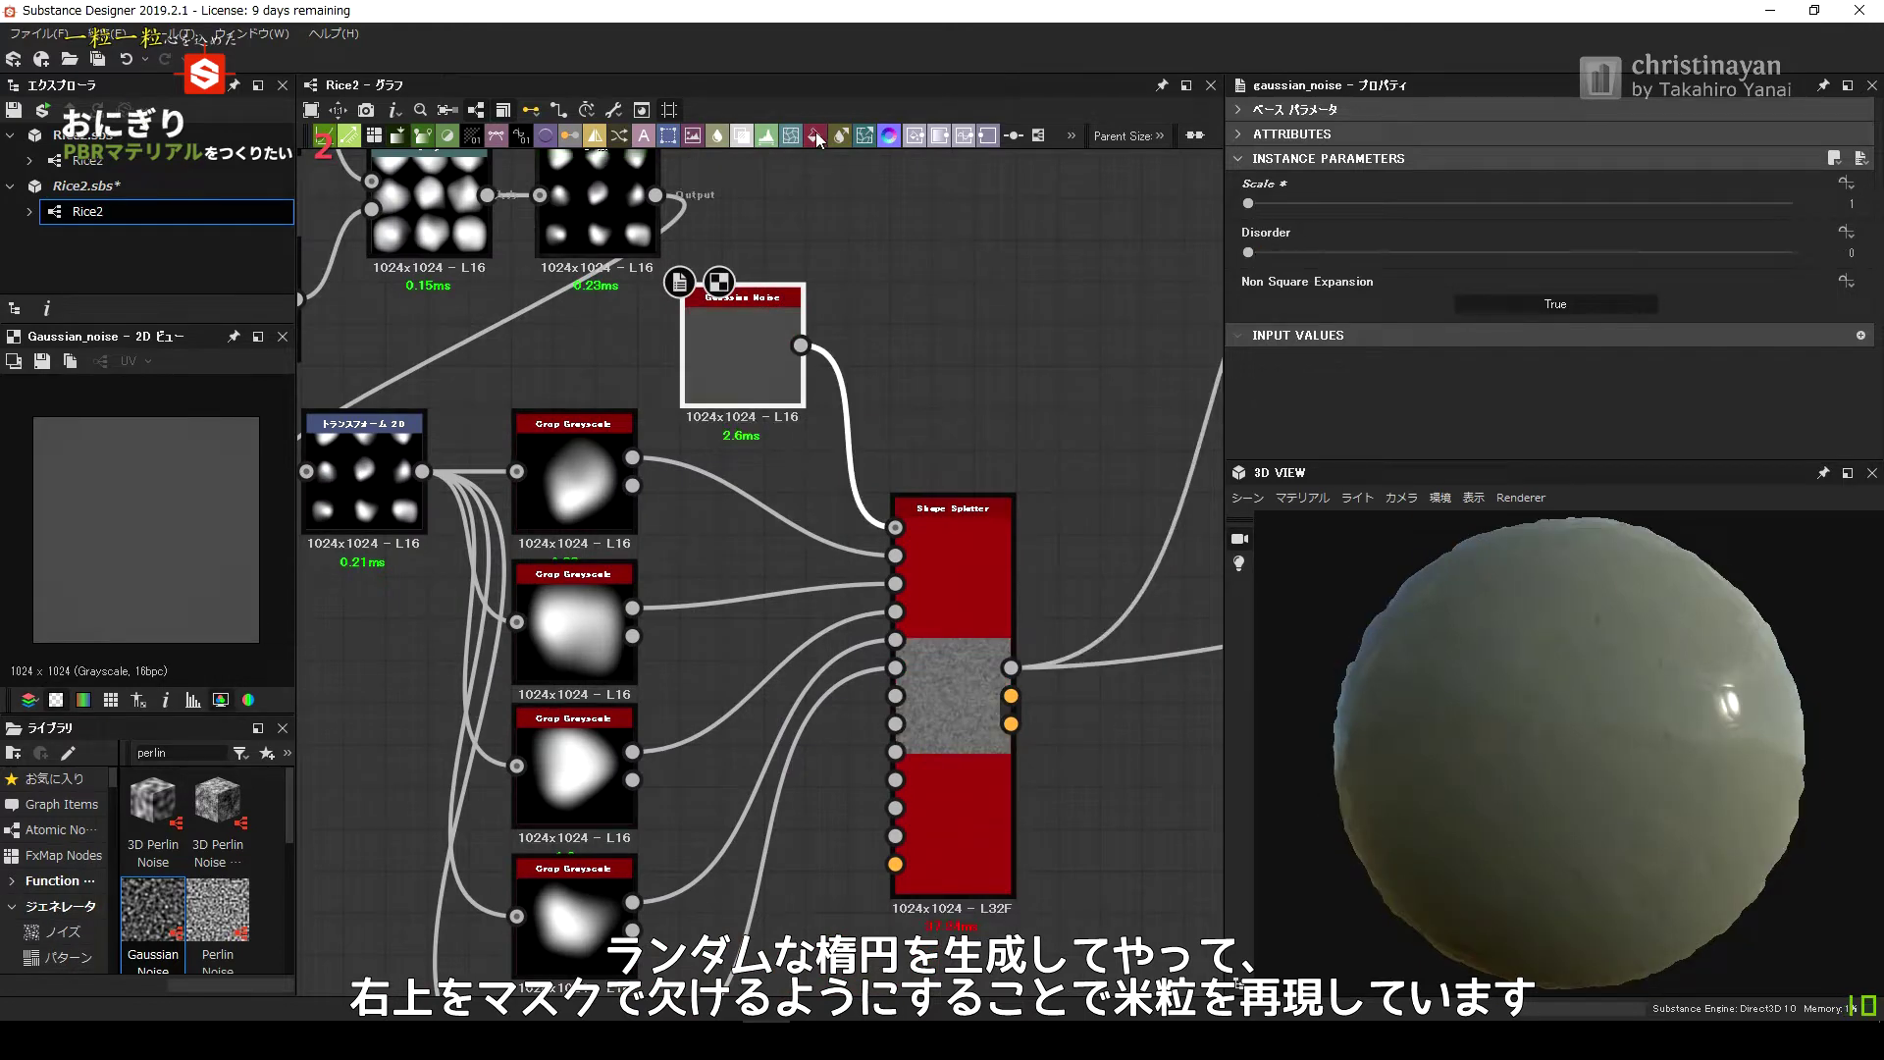
Add a Uniform Color through a Grayscale Conversion into the Shape Splatter background input.
{"action": "key", "text": "ctrl+v"}
{"action": "mouse_move", "coordinate": [968, 260]}
{"action": "left_mouse_down"}
{"action": "mouse_move", "coordinate": [924, 285]}
{"action": "mouse_move", "coordinate": [950, 718]}
{"action": "left_mouse_up"}
{"action": "left_click", "coordinate": [1102, 661]}
{"action": "left_click", "coordinate": [950, 719]}
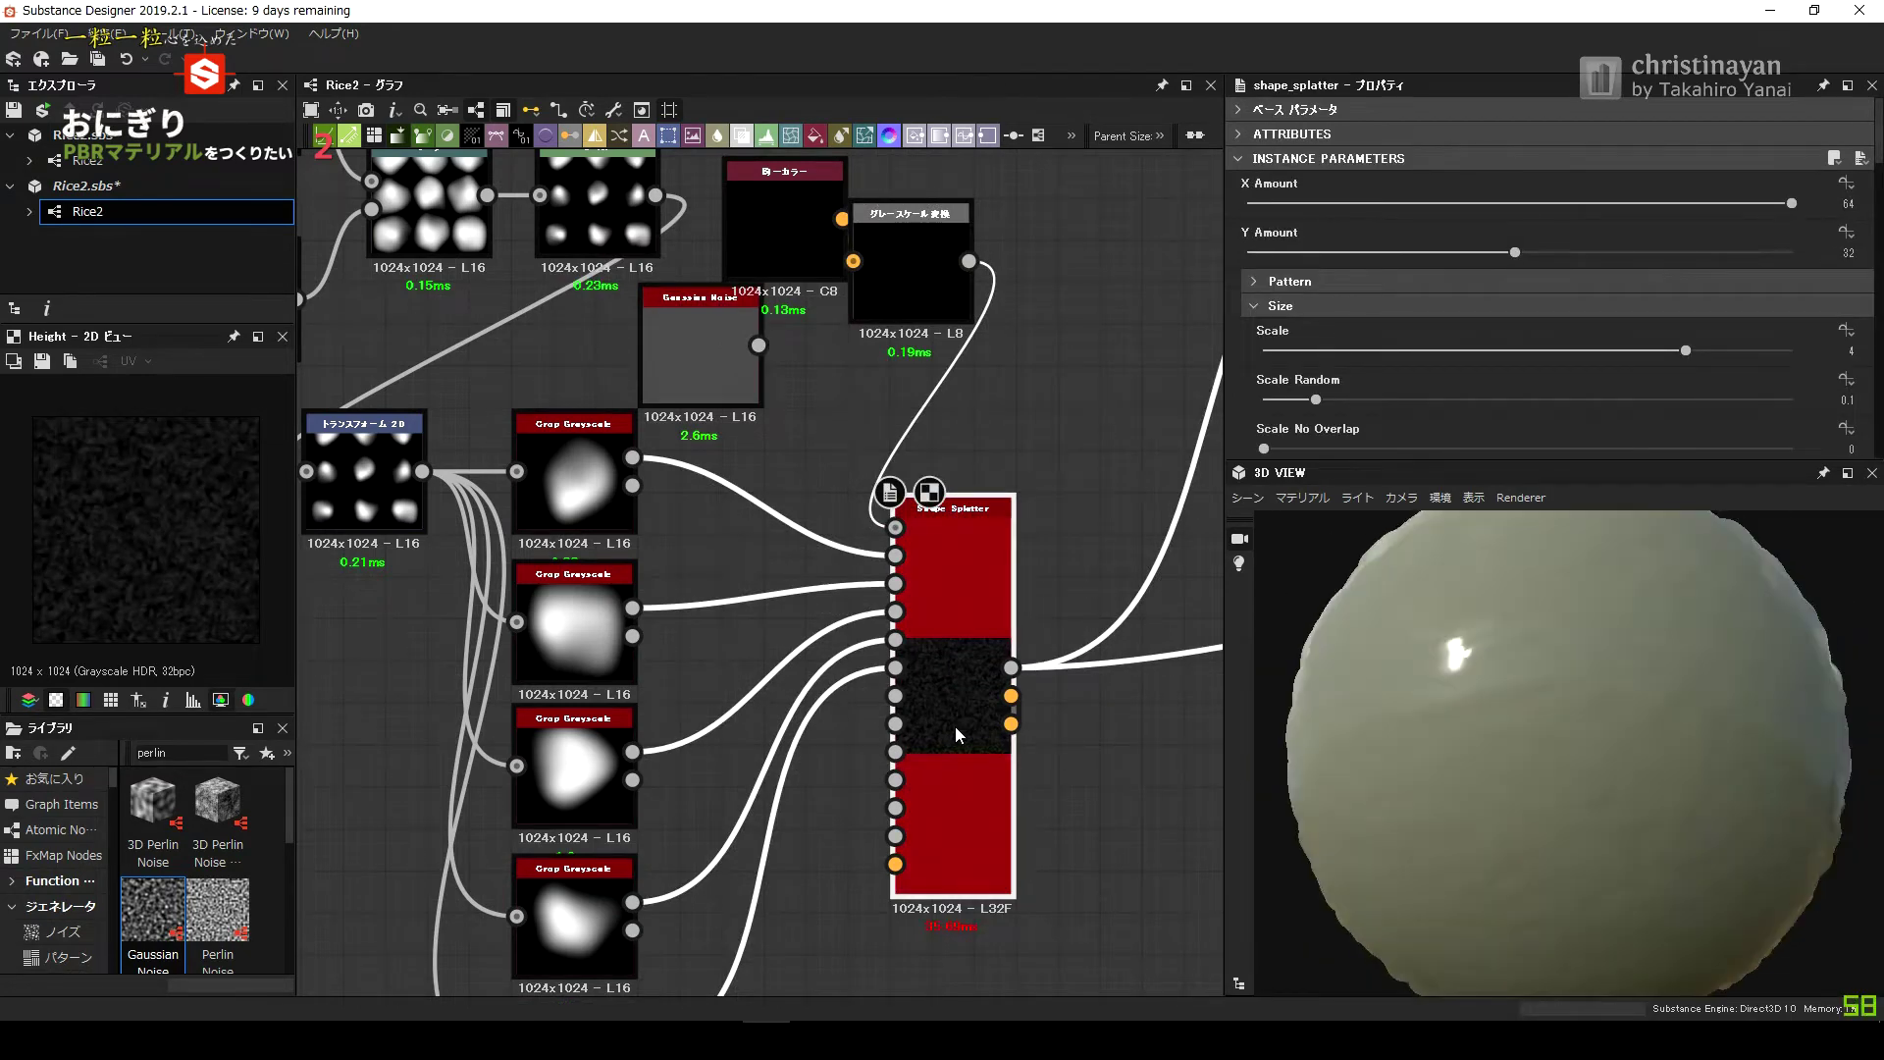
Set the grain amounts to 128 across and 64 down.
{"action": "scroll", "coordinate": [949, 742], "scroll_direction": "up", "scroll_amount": 5}
{"action": "double_click", "coordinate": [1848, 203]}
{"action": "type", "text": "128"}
{"action": "key", "text": "Tab"}
{"action": "type", "text": "64"}
{"action": "key", "text": "Return"}
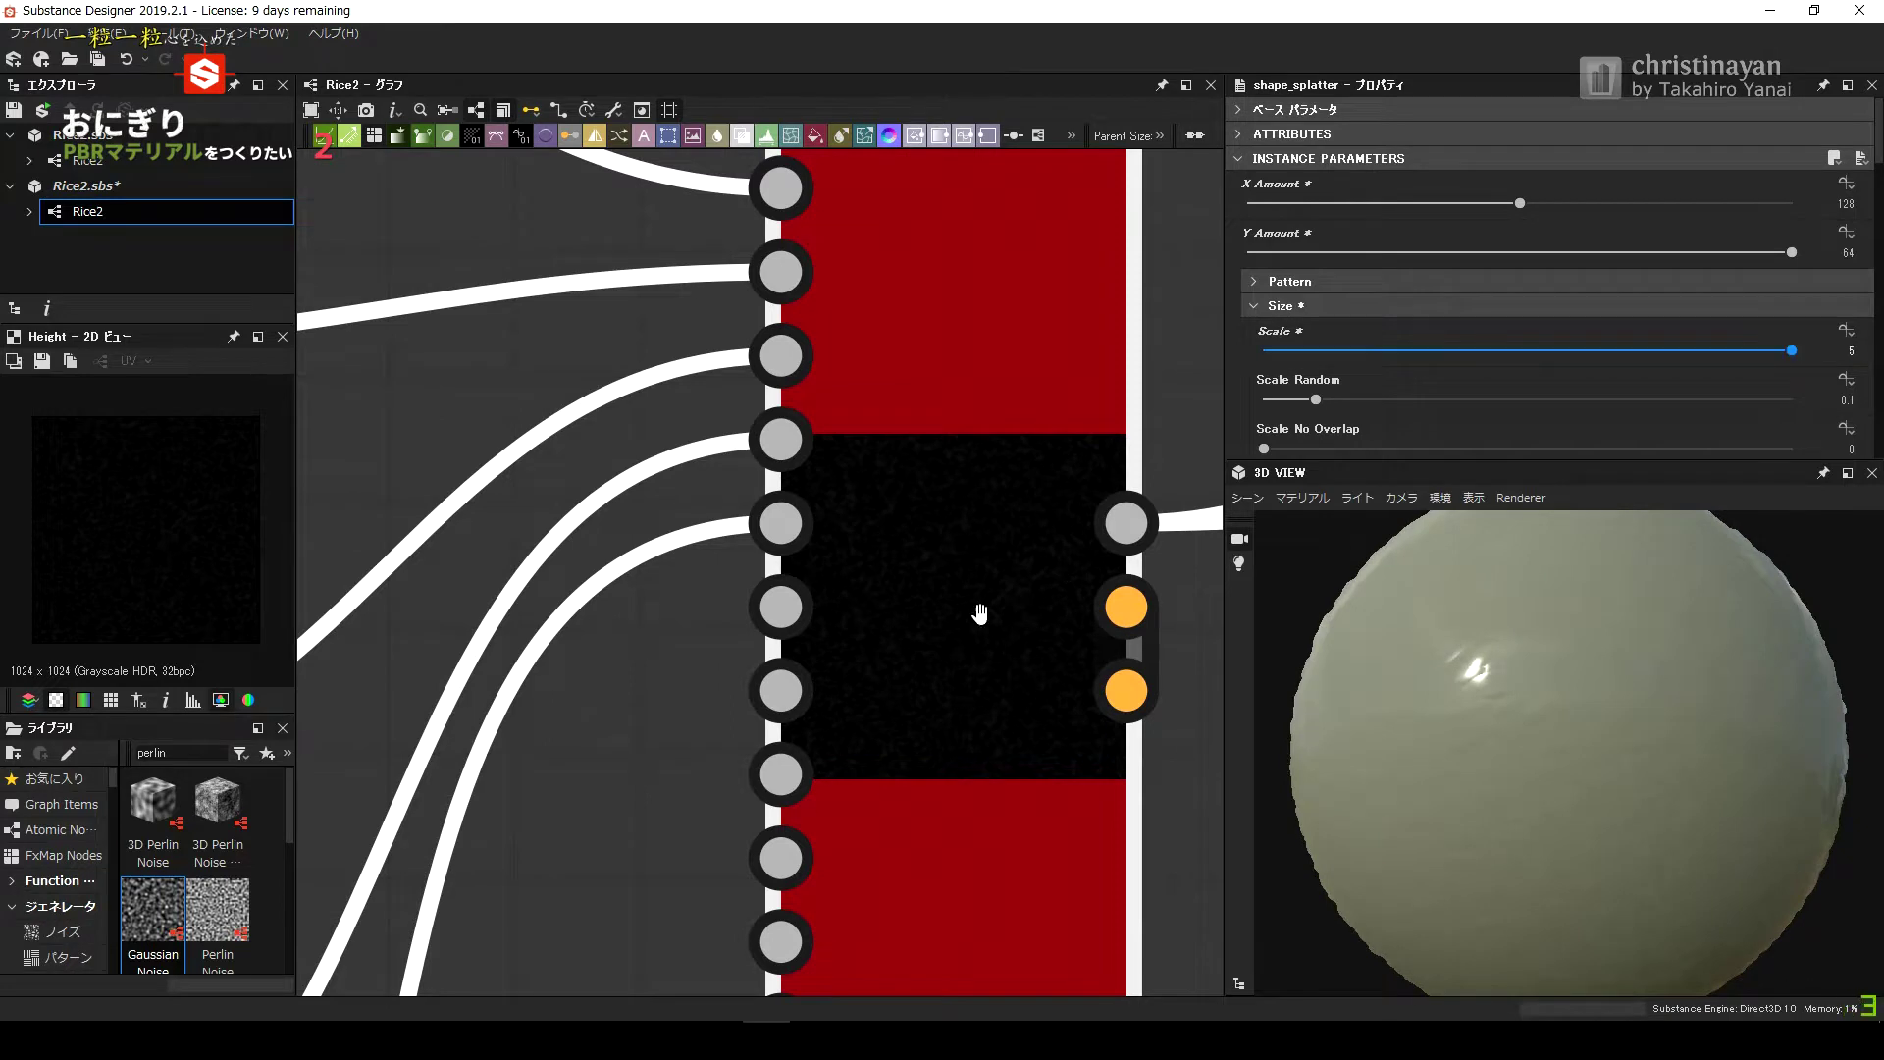
{"action": "scroll", "coordinate": [1531, 357], "scroll_direction": "down", "scroll_amount": 4}
{"action": "scroll", "coordinate": [1727, 386], "scroll_direction": "up", "scroll_amount": 2}
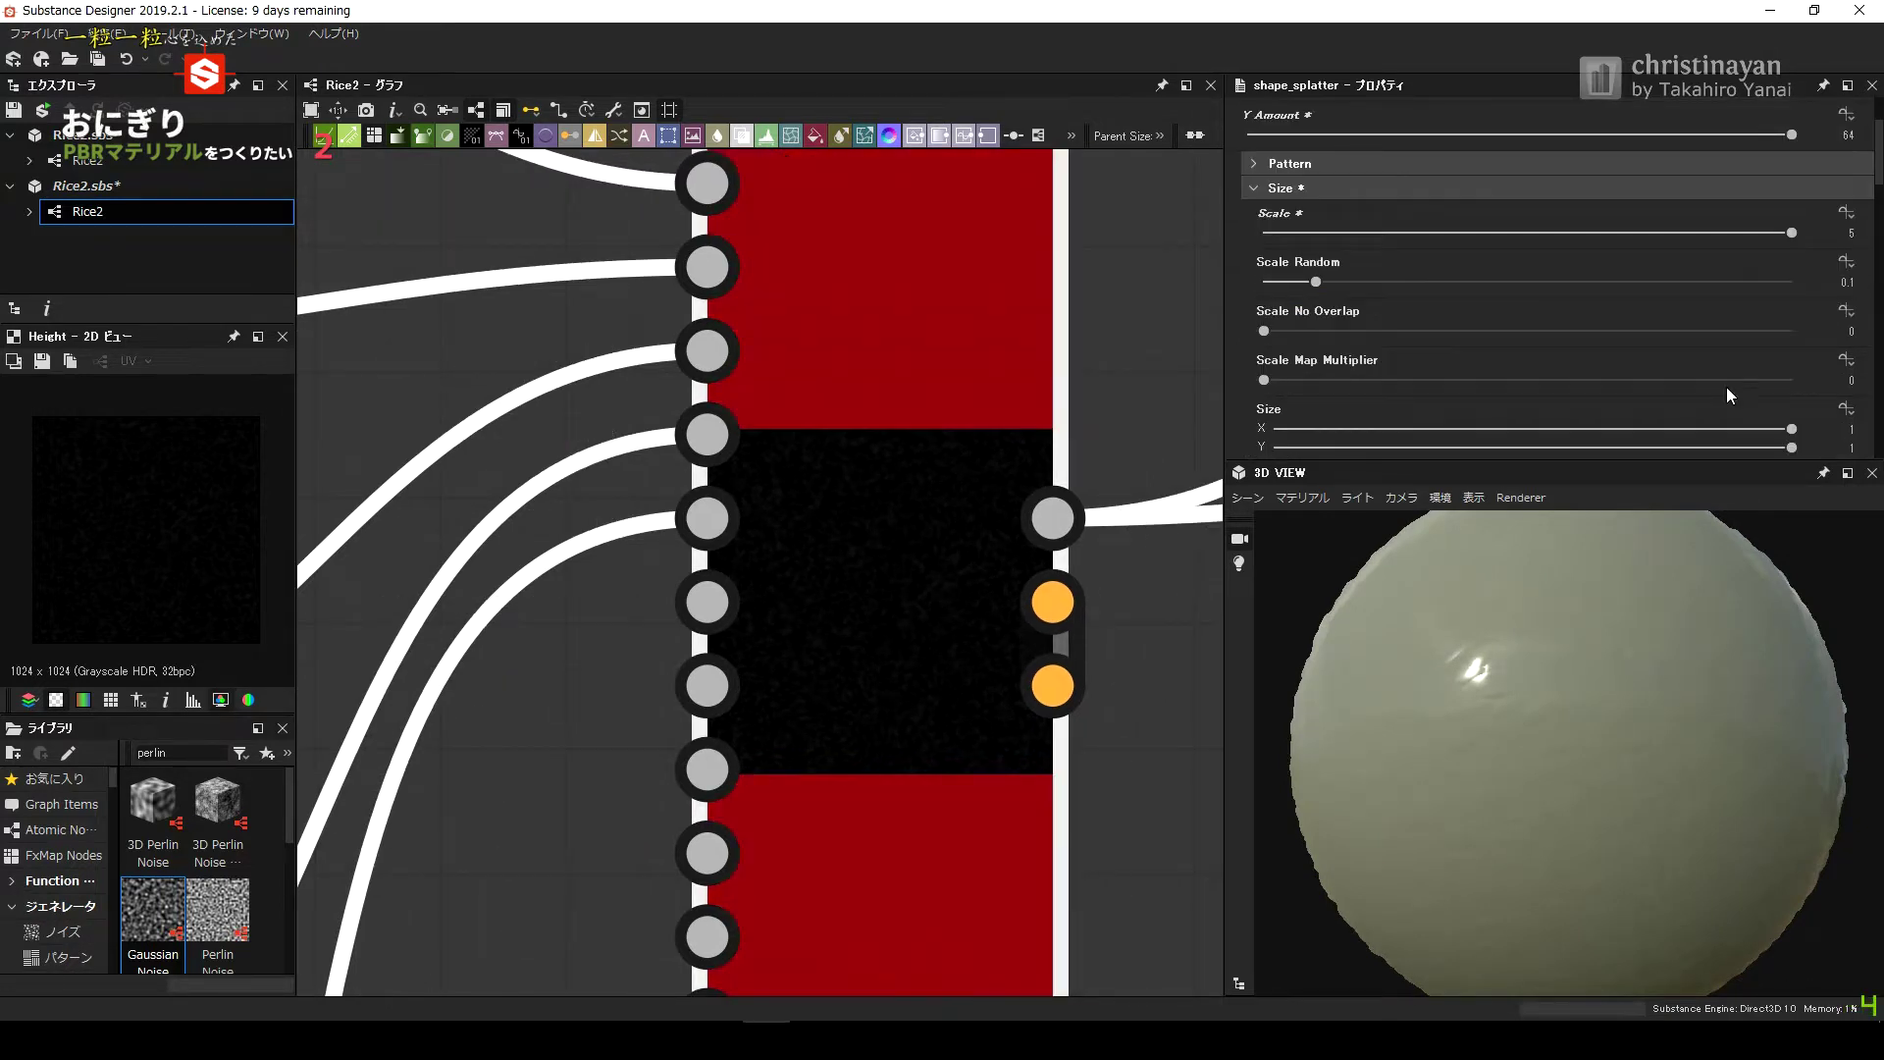
{"action": "scroll", "coordinate": [1835, 386], "scroll_direction": "down", "scroll_amount": 1}
Change the grain size X value and collapse the rotation settings.
{"action": "double_click", "coordinate": [1850, 370]}
{"action": "type", "text": "2"}
{"action": "type", "text": "4"}
{"action": "key", "text": "Return"}
{"action": "scroll", "coordinate": [1700, 381], "scroll_direction": "up", "scroll_amount": 1}
{"action": "scroll", "coordinate": [1693, 359], "scroll_direction": "down", "scroll_amount": 2}
{"action": "scroll", "coordinate": [1387, 391], "scroll_direction": "down", "scroll_amount": 5}
{"action": "scroll", "coordinate": [1387, 390], "scroll_direction": "down", "scroll_amount": 1}
{"action": "scroll", "coordinate": [1325, 197], "scroll_direction": "up", "scroll_amount": 1}
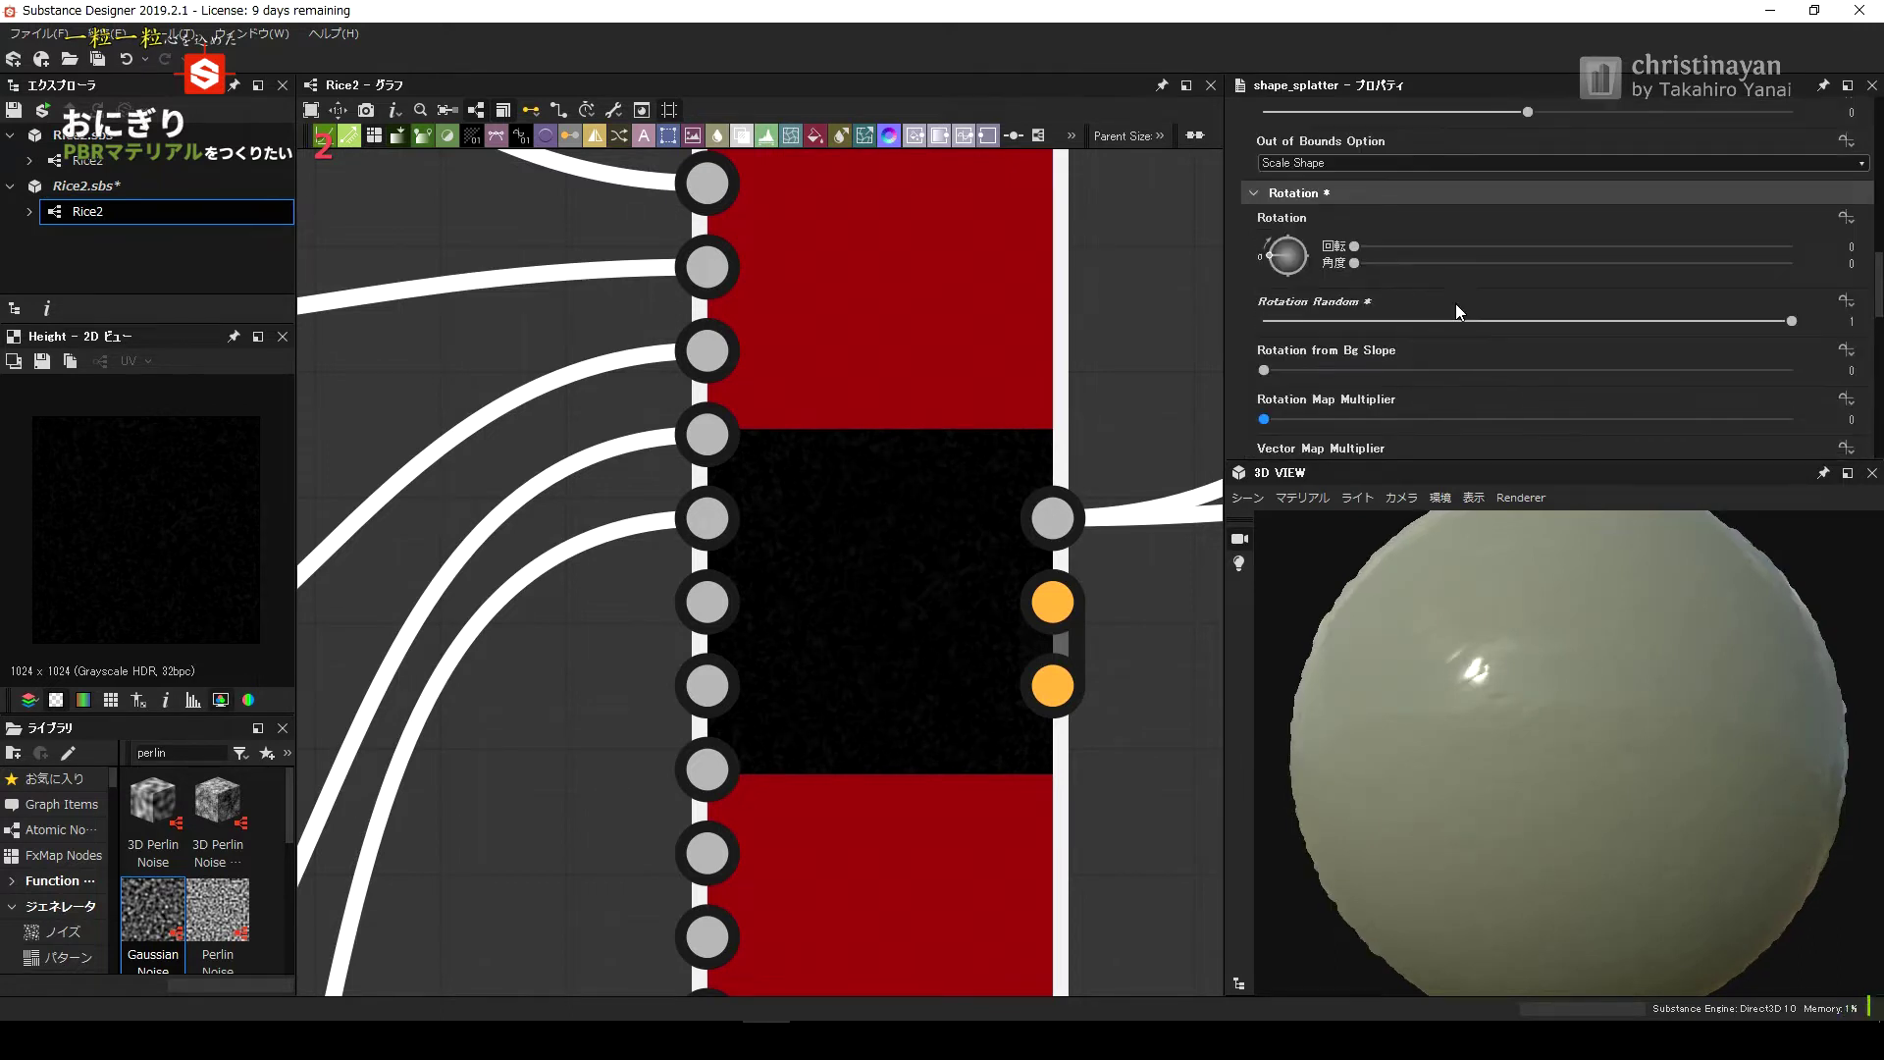
{"action": "left_click", "coordinate": [1293, 192]}
Set height scale randomness to 0.4, height scale to 8, and adjust random height offset.
{"action": "scroll", "coordinate": [1381, 371], "scroll_direction": "down", "scroll_amount": 1}
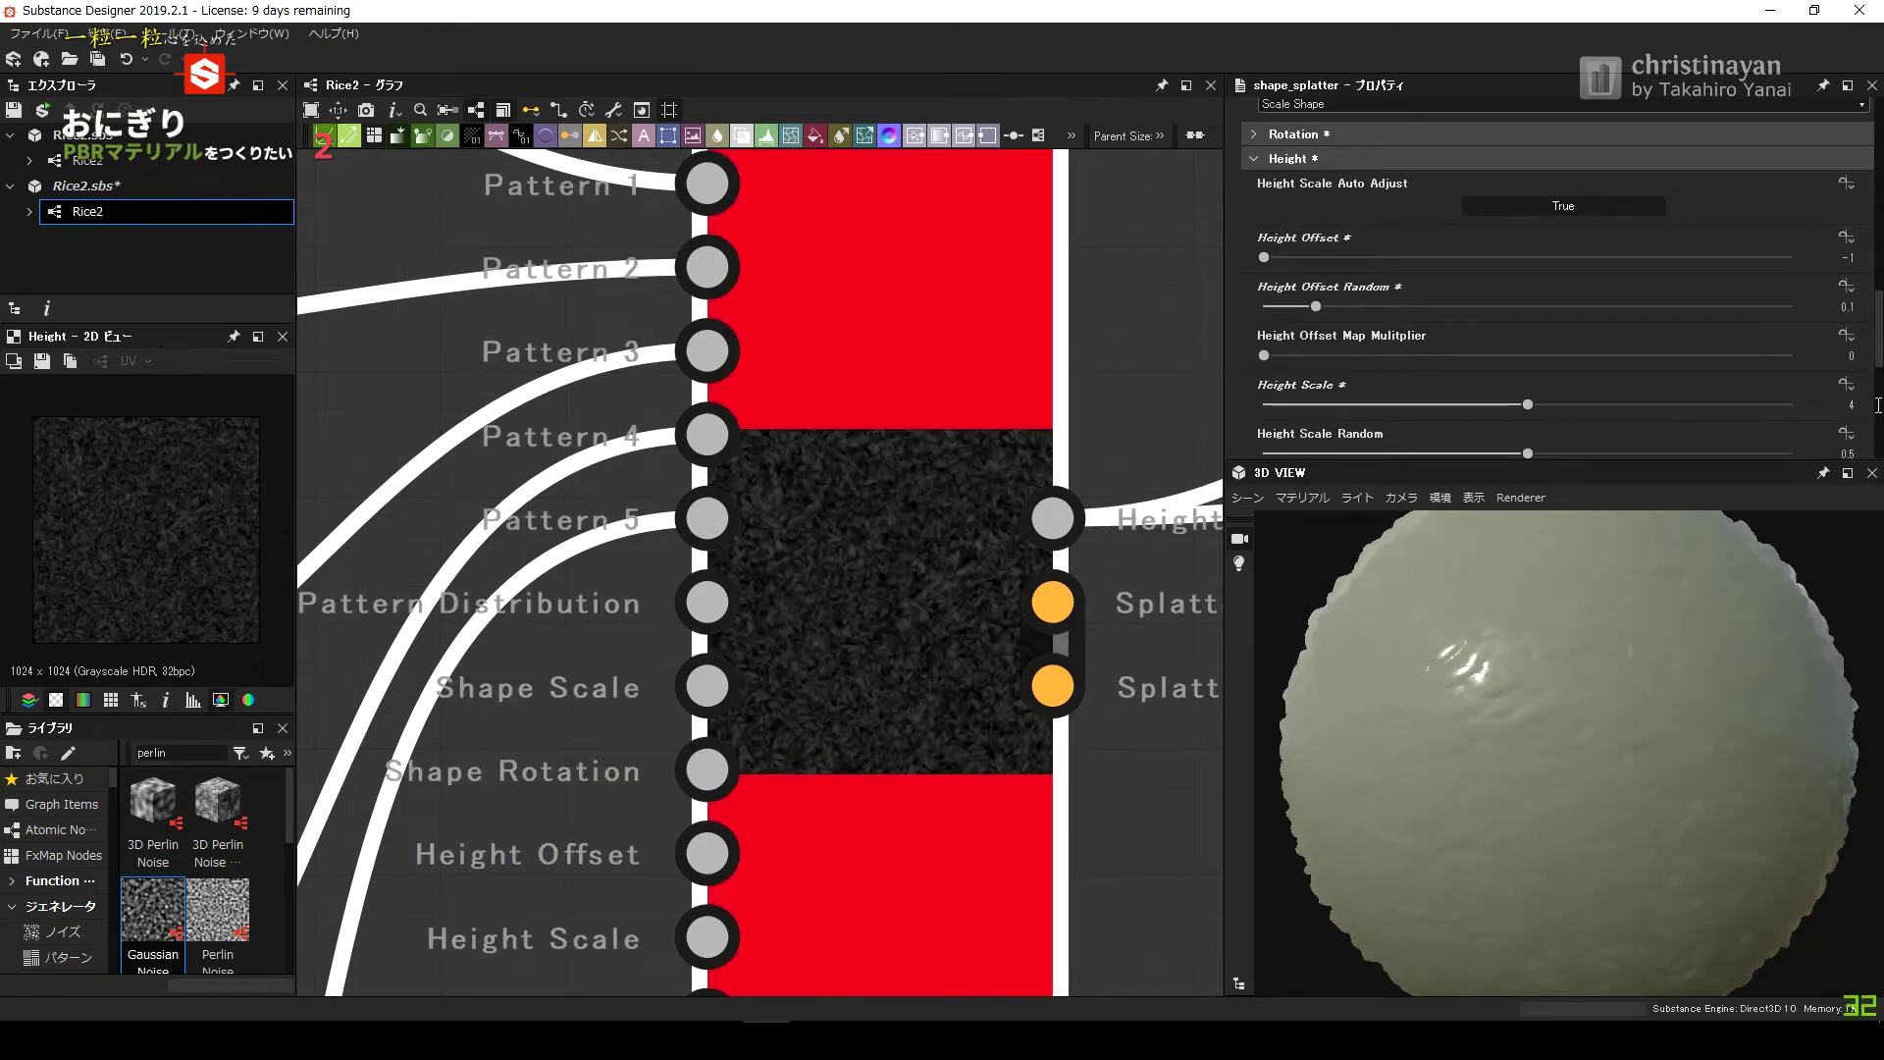
{"action": "key", "text": "Return"}
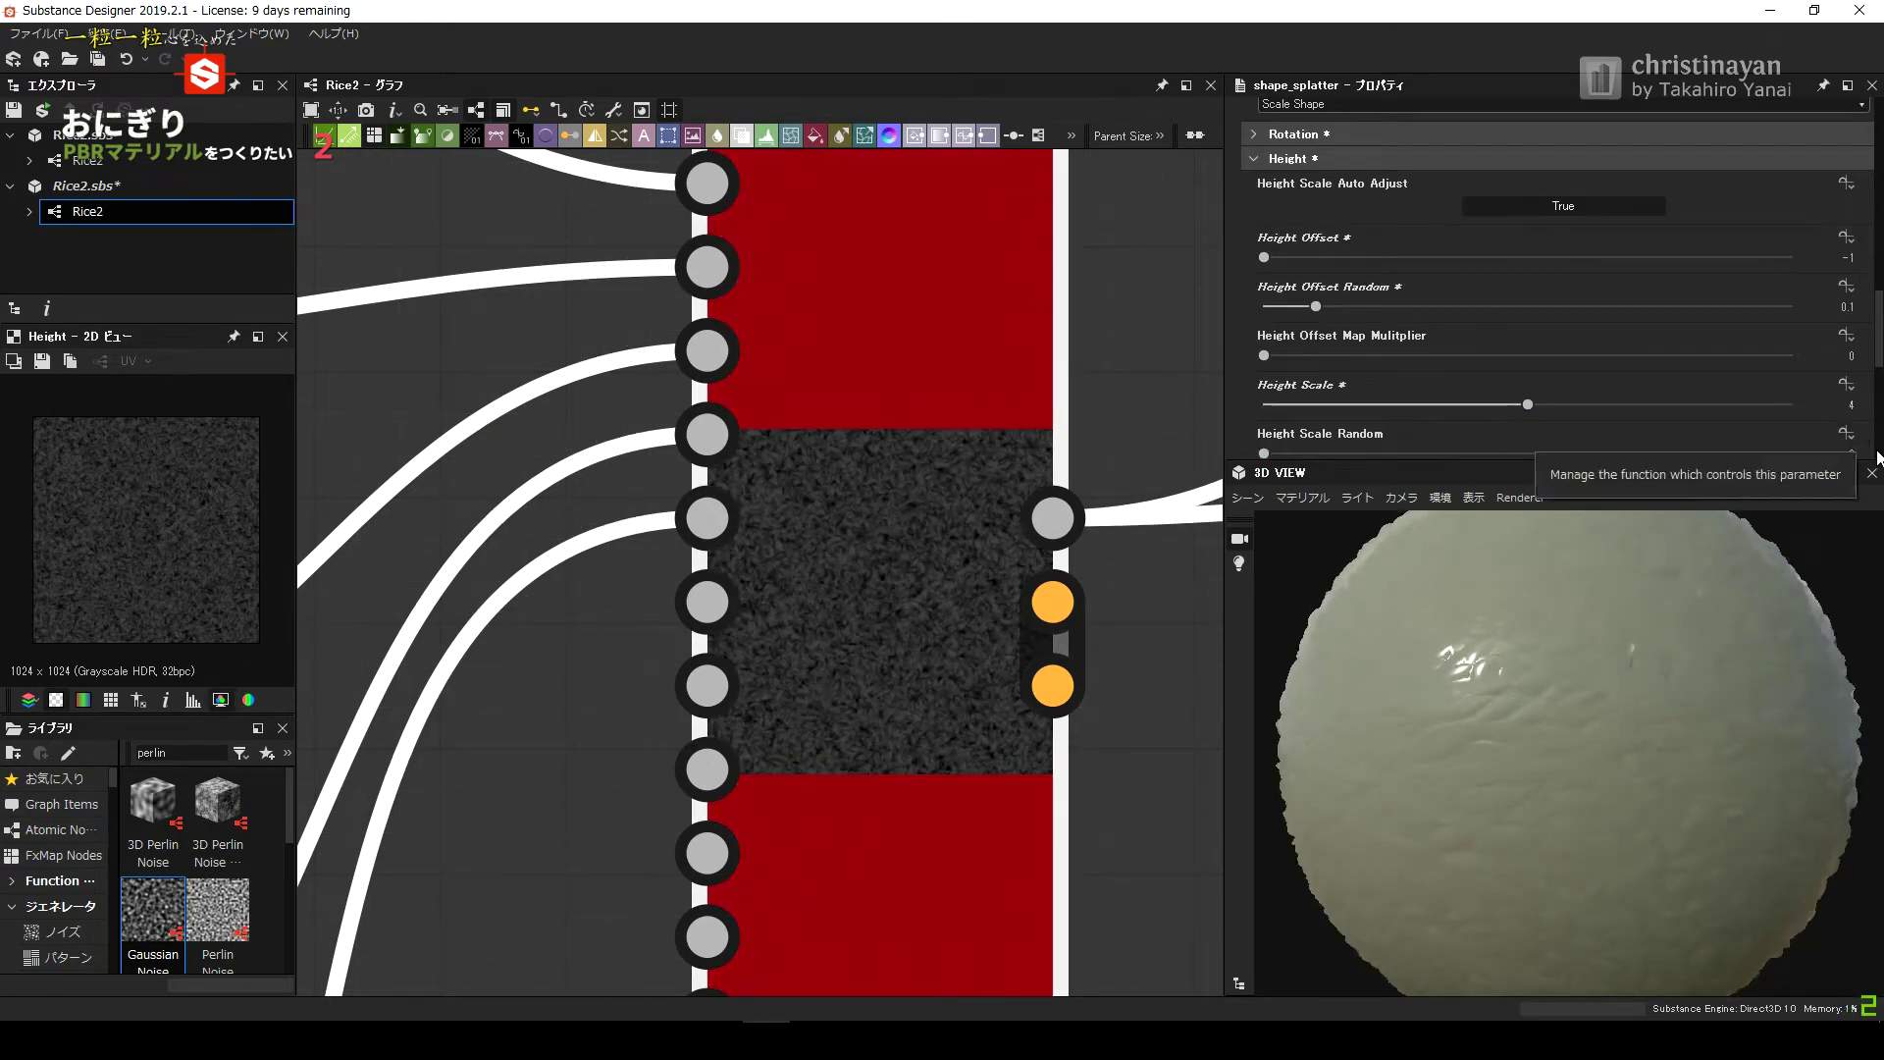
{"action": "type", "text": "0.4"}
{"action": "key", "text": "Return"}
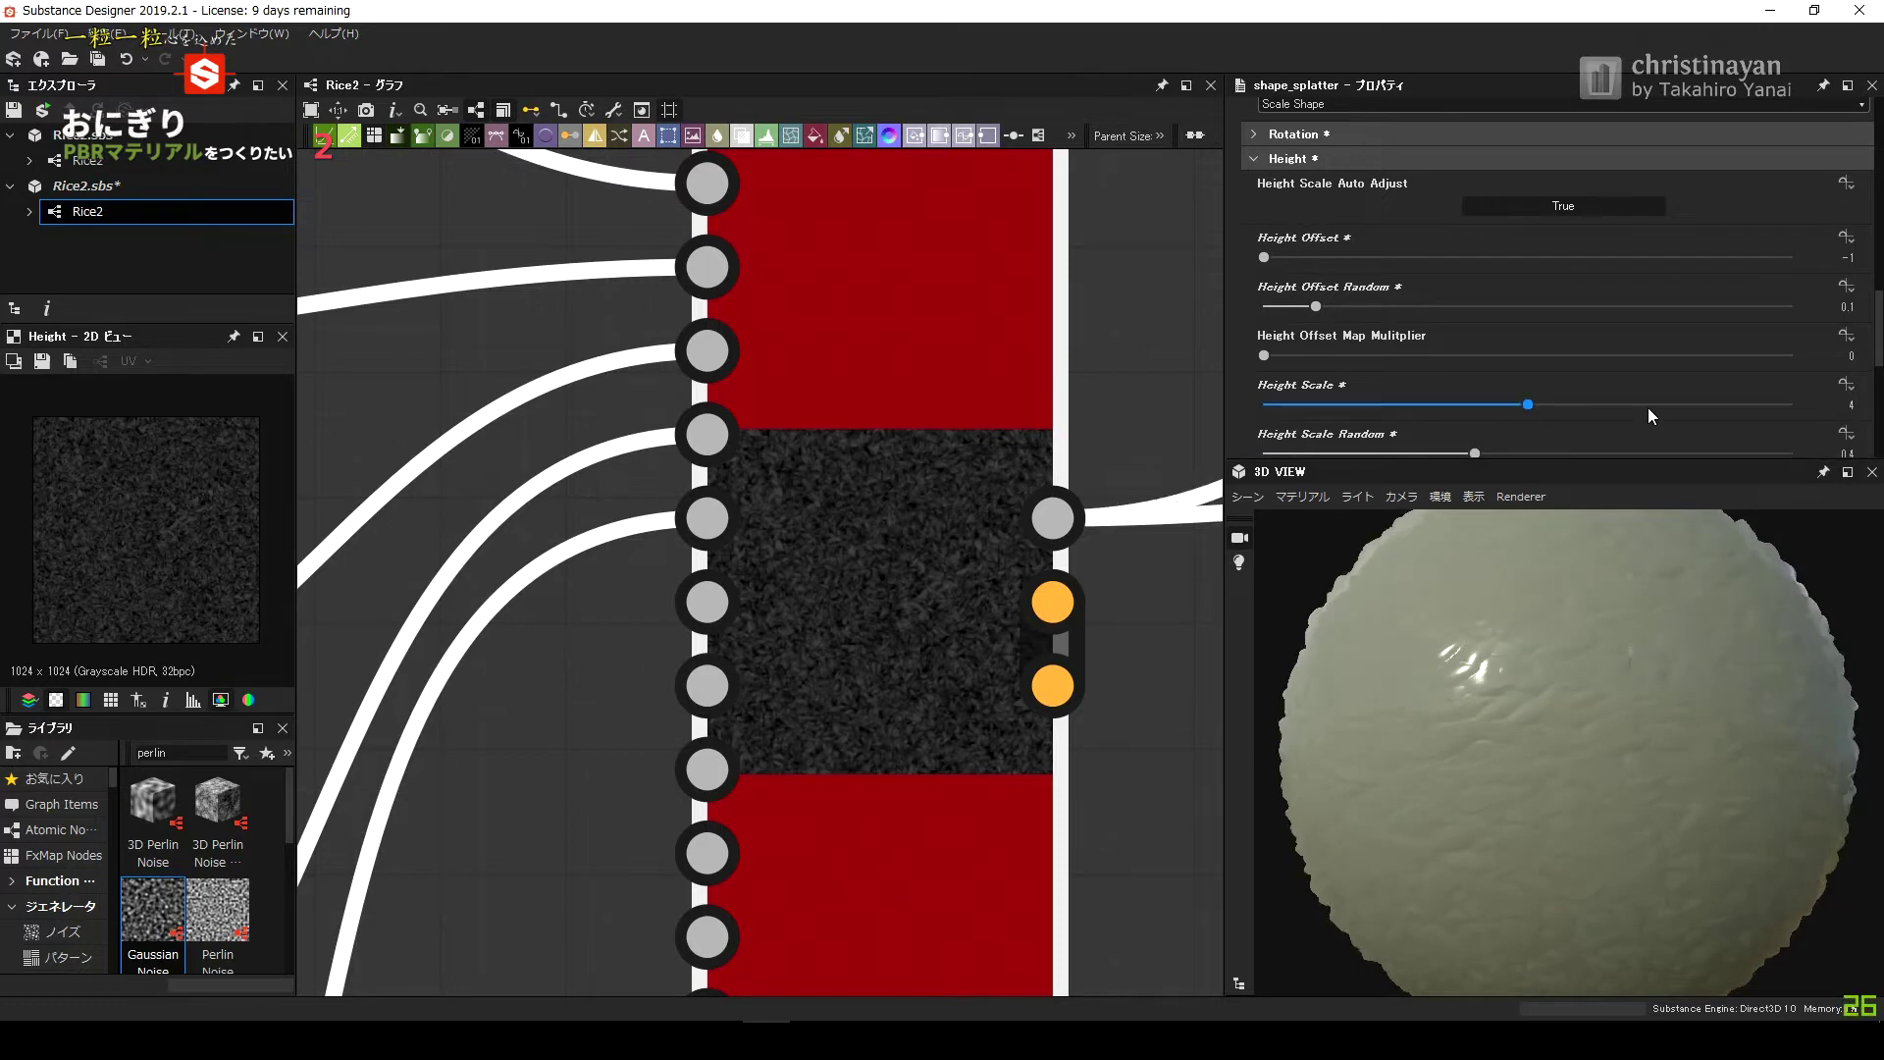
{"action": "left_click_drag", "start_coordinate": [1728, 406], "coordinate": [1826, 412]}
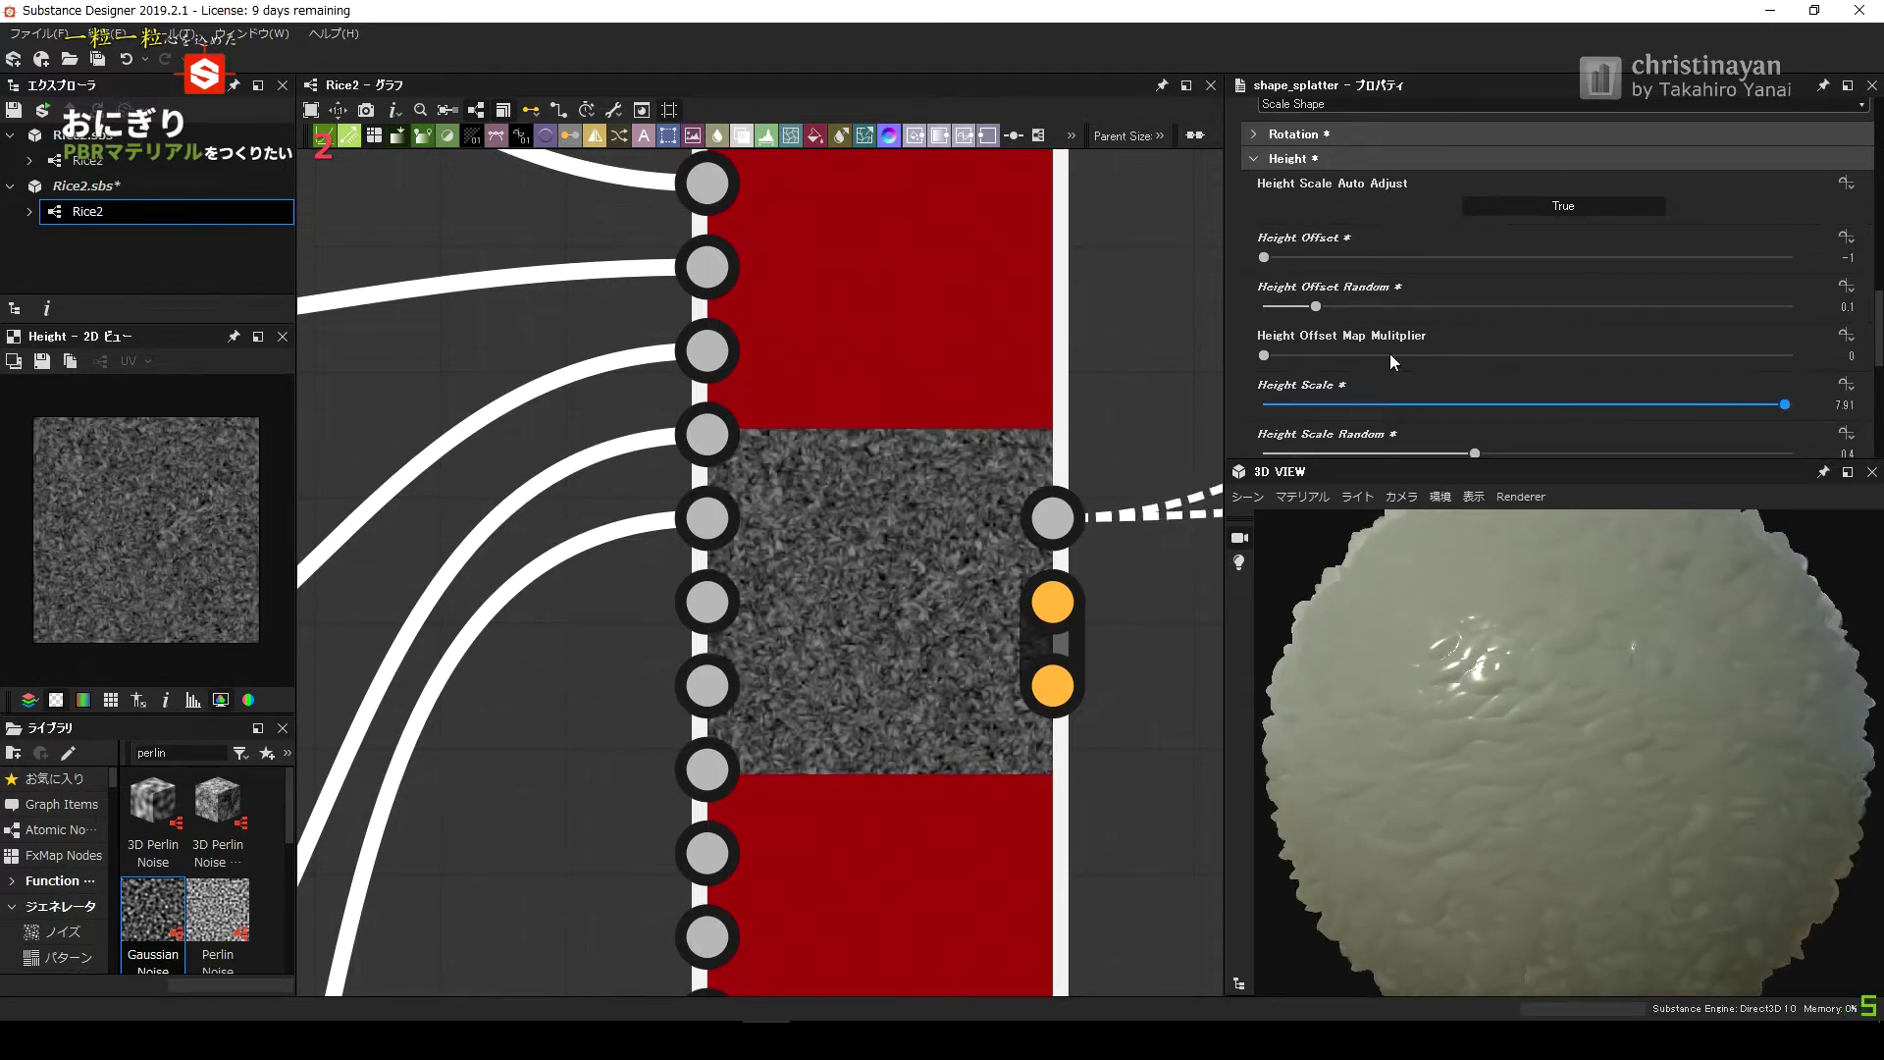
{"action": "left_click_drag", "start_coordinate": [1458, 308], "coordinate": [1717, 308]}
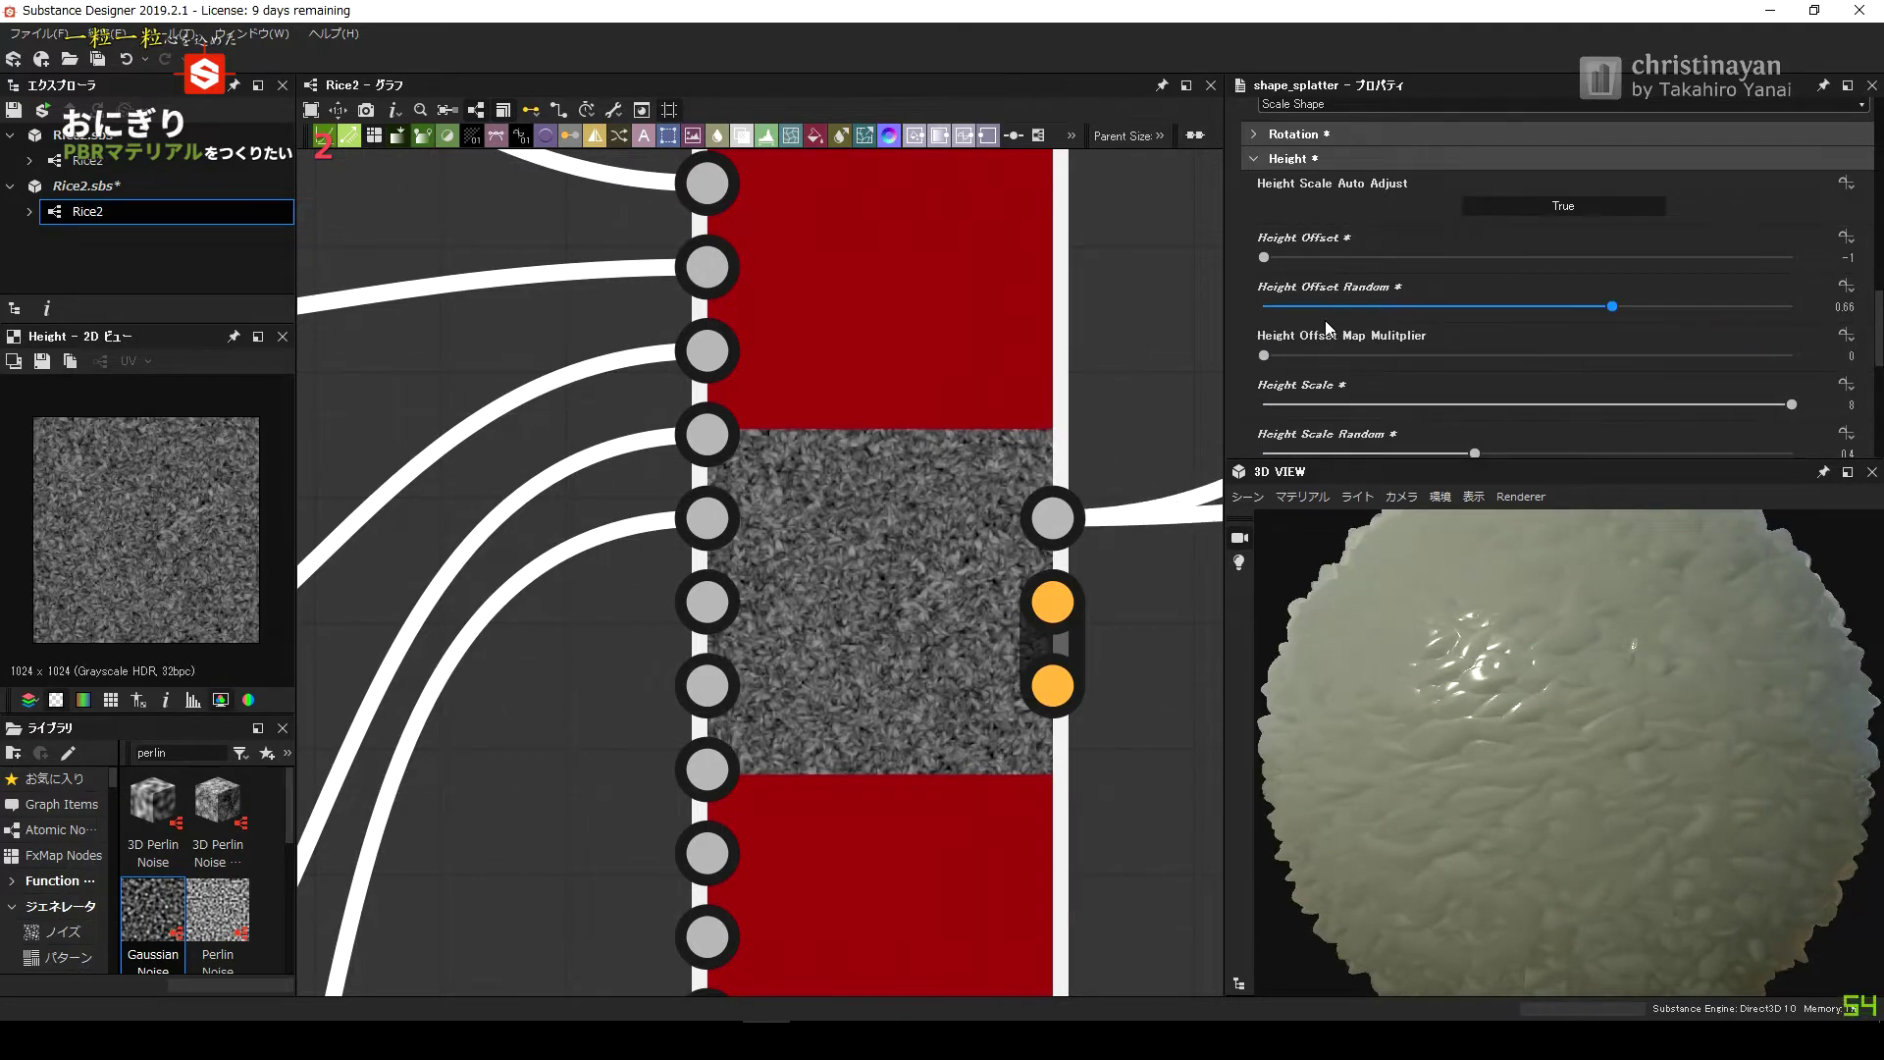
{"action": "left_click_drag", "start_coordinate": [1504, 308], "coordinate": [1264, 308]}
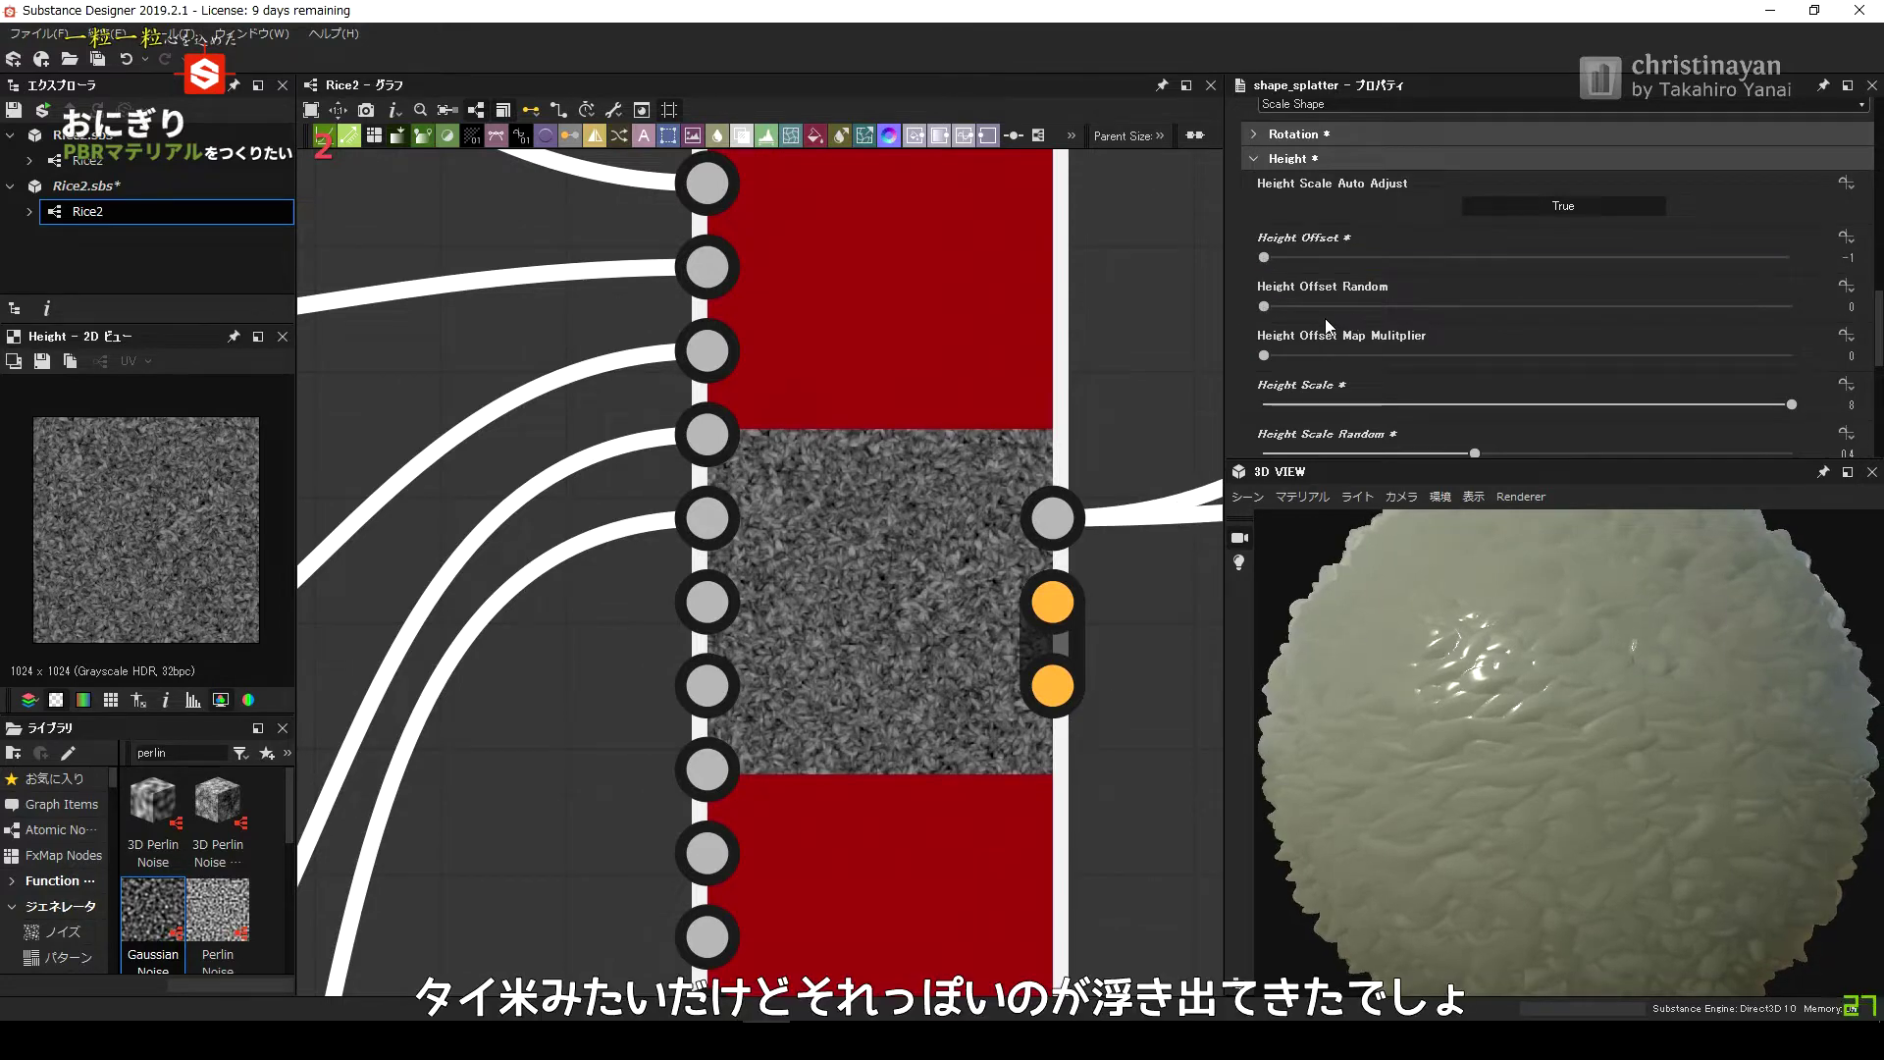
Reset conform to background to 0 and set the horizontal grain count to 64.
{"action": "scroll", "coordinate": [1351, 315], "scroll_direction": "down", "scroll_amount": 2}
{"action": "scroll", "coordinate": [1264, 332], "scroll_direction": "down", "scroll_amount": 1}
{"action": "left_click", "coordinate": [1264, 327]}
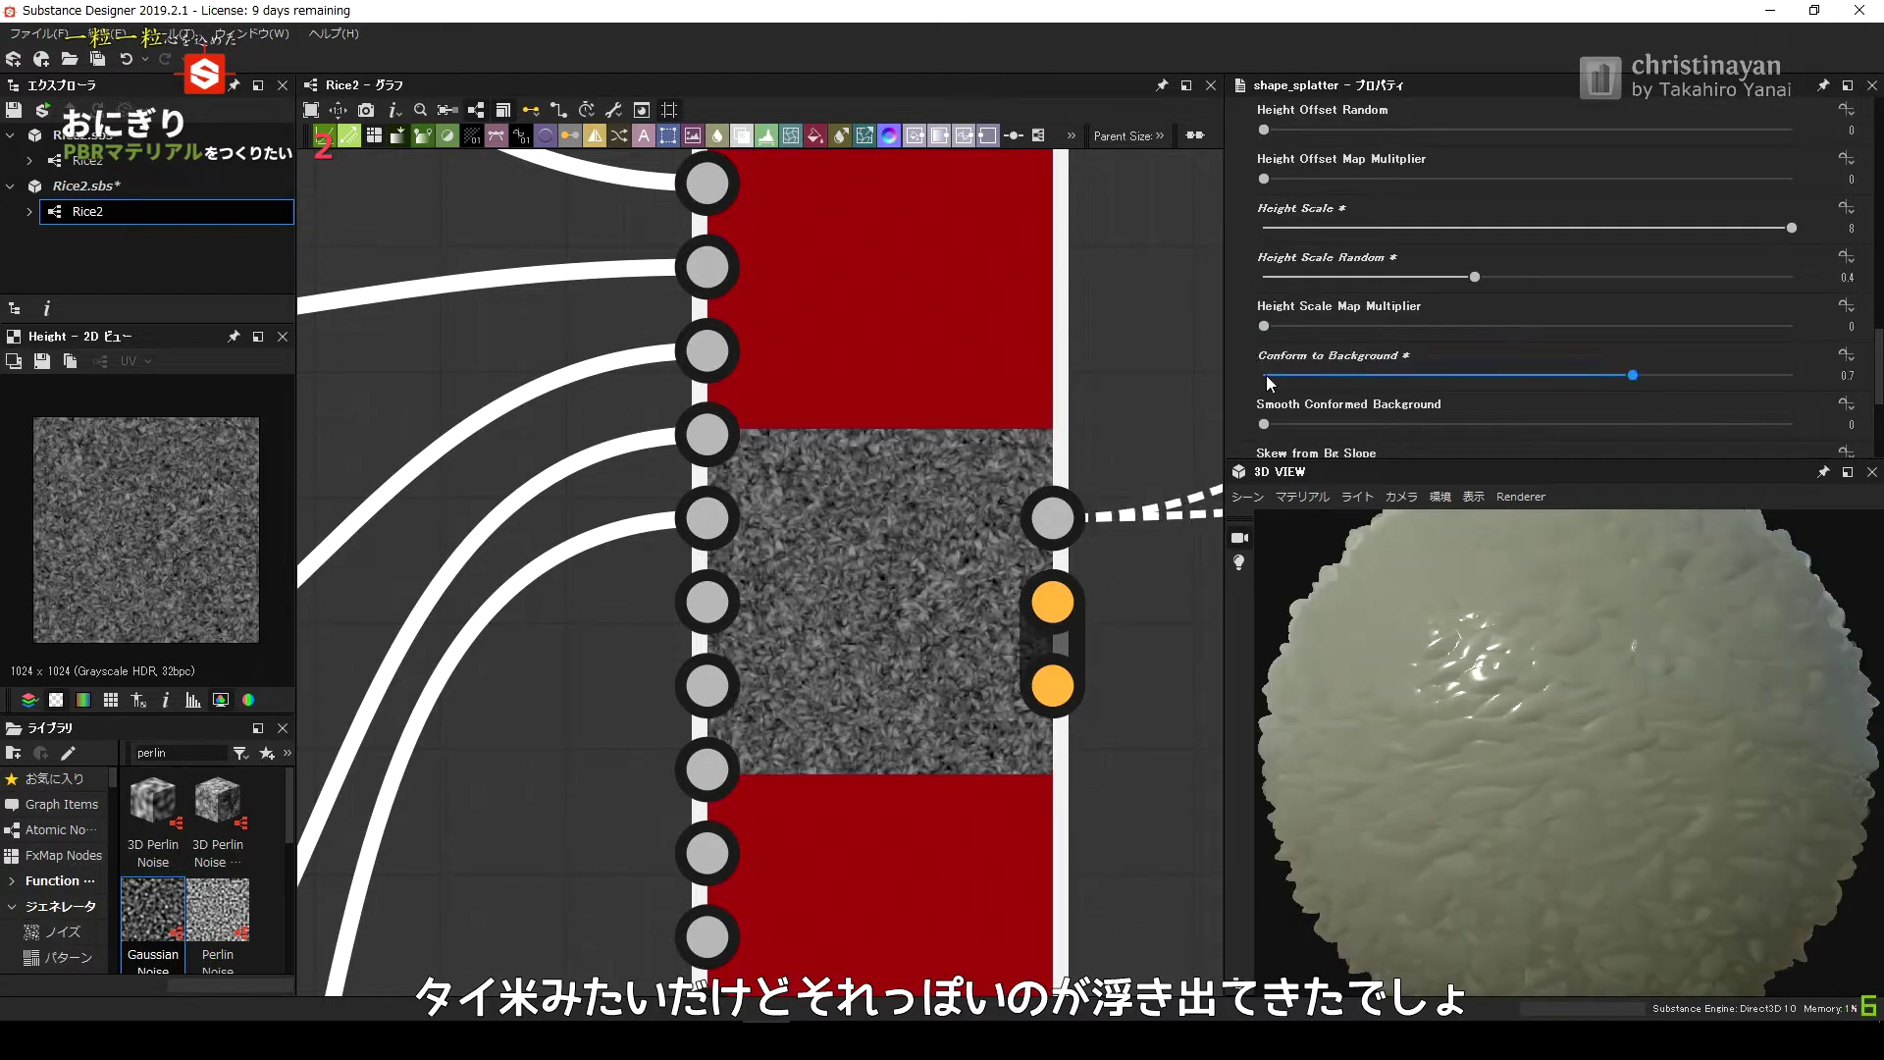
{"action": "left_click", "coordinate": [1269, 378]}
{"action": "scroll", "coordinate": [1268, 378], "scroll_direction": "down", "scroll_amount": 1}
{"action": "left_click_drag", "start_coordinate": [1264, 365], "coordinate": [1792, 365]}
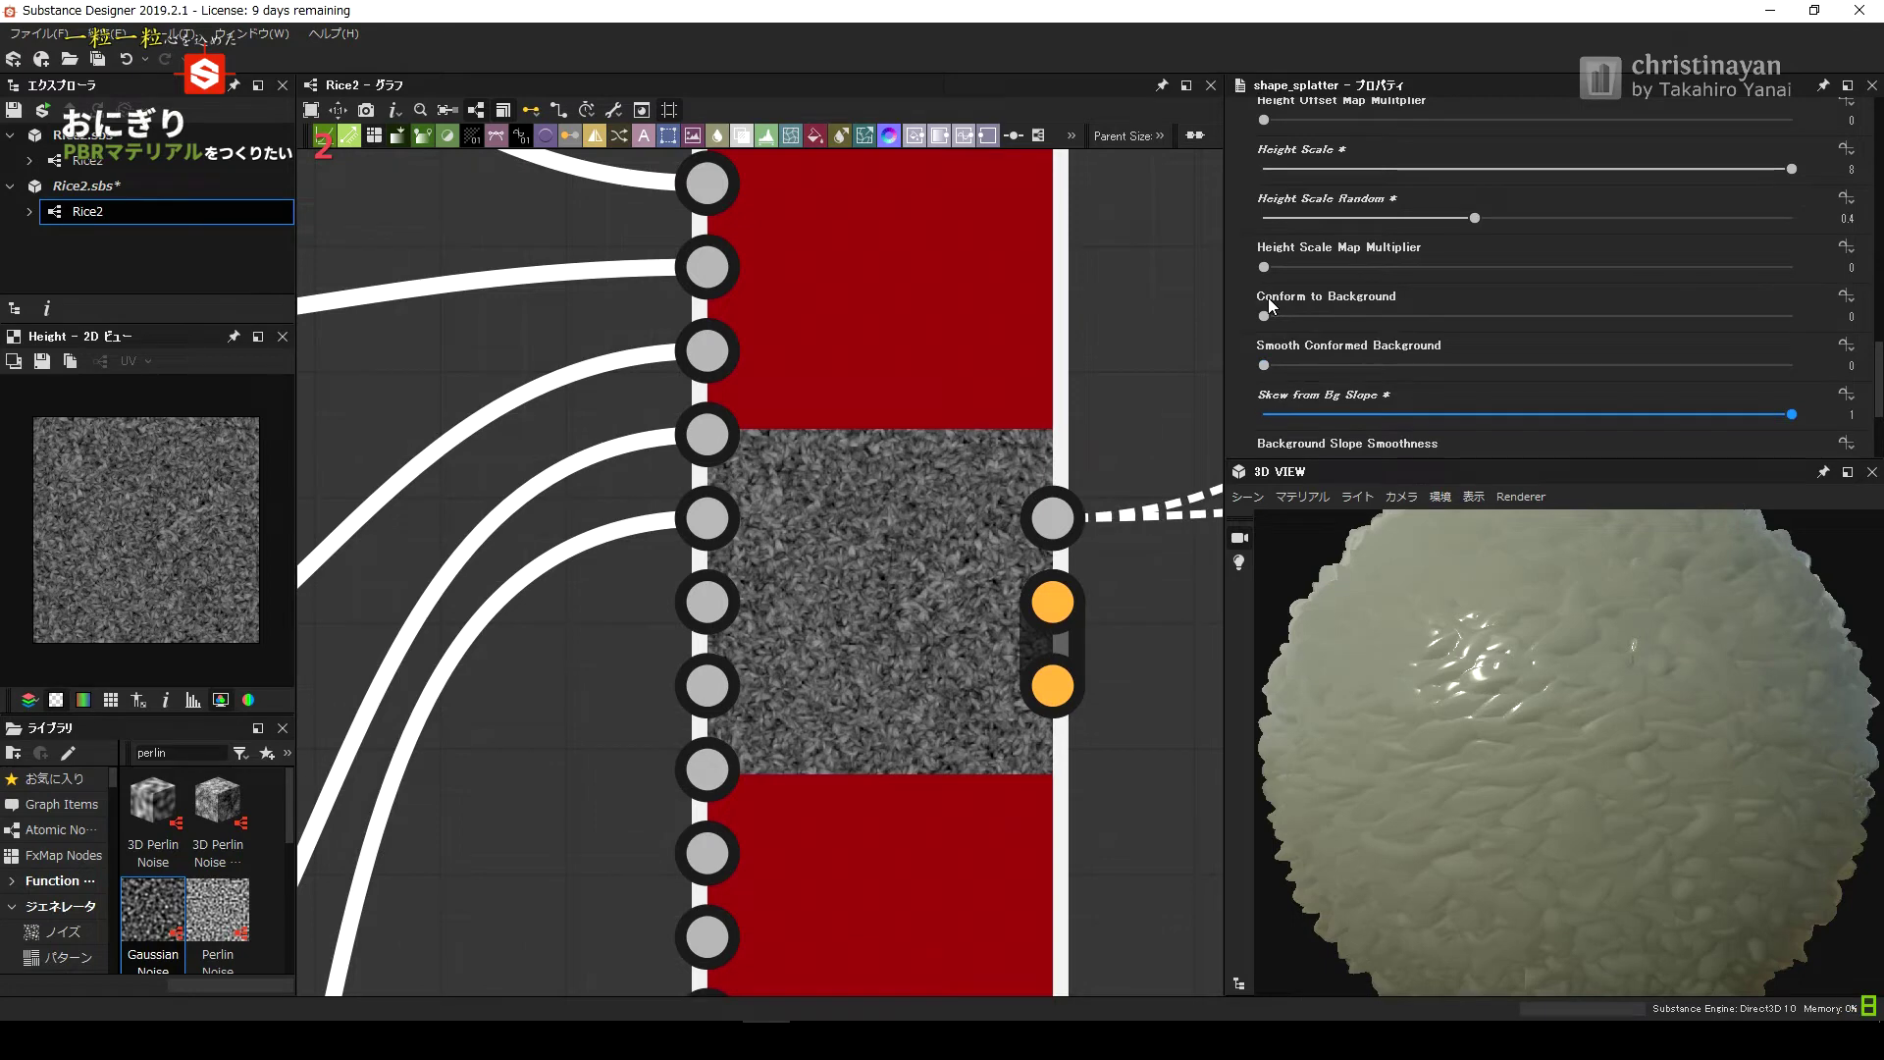
{"action": "scroll", "coordinate": [1509, 356], "scroll_direction": "down", "scroll_amount": 3}
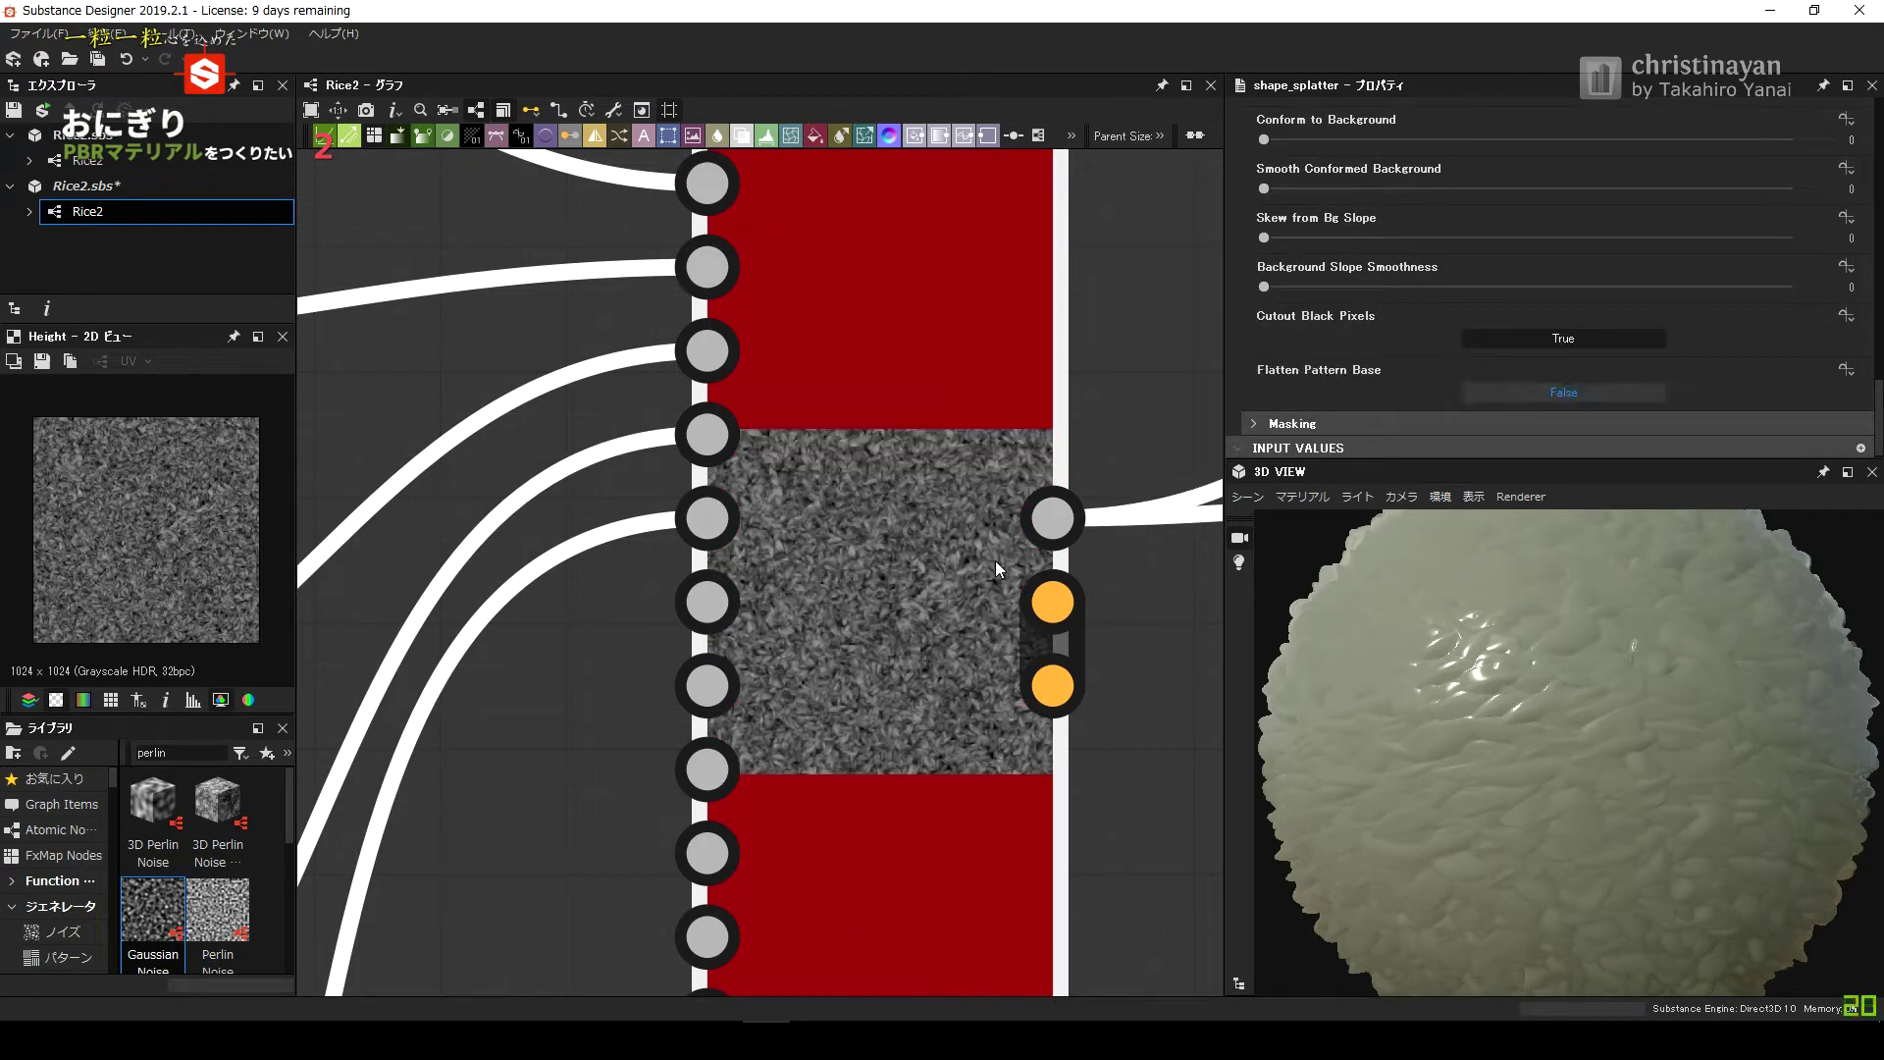
{"action": "scroll", "coordinate": [1472, 357], "scroll_direction": "up", "scroll_amount": 4}
{"action": "scroll", "coordinate": [1472, 358], "scroll_direction": "up", "scroll_amount": 5}
{"action": "scroll", "coordinate": [1668, 294], "scroll_direction": "up", "scroll_amount": 5}
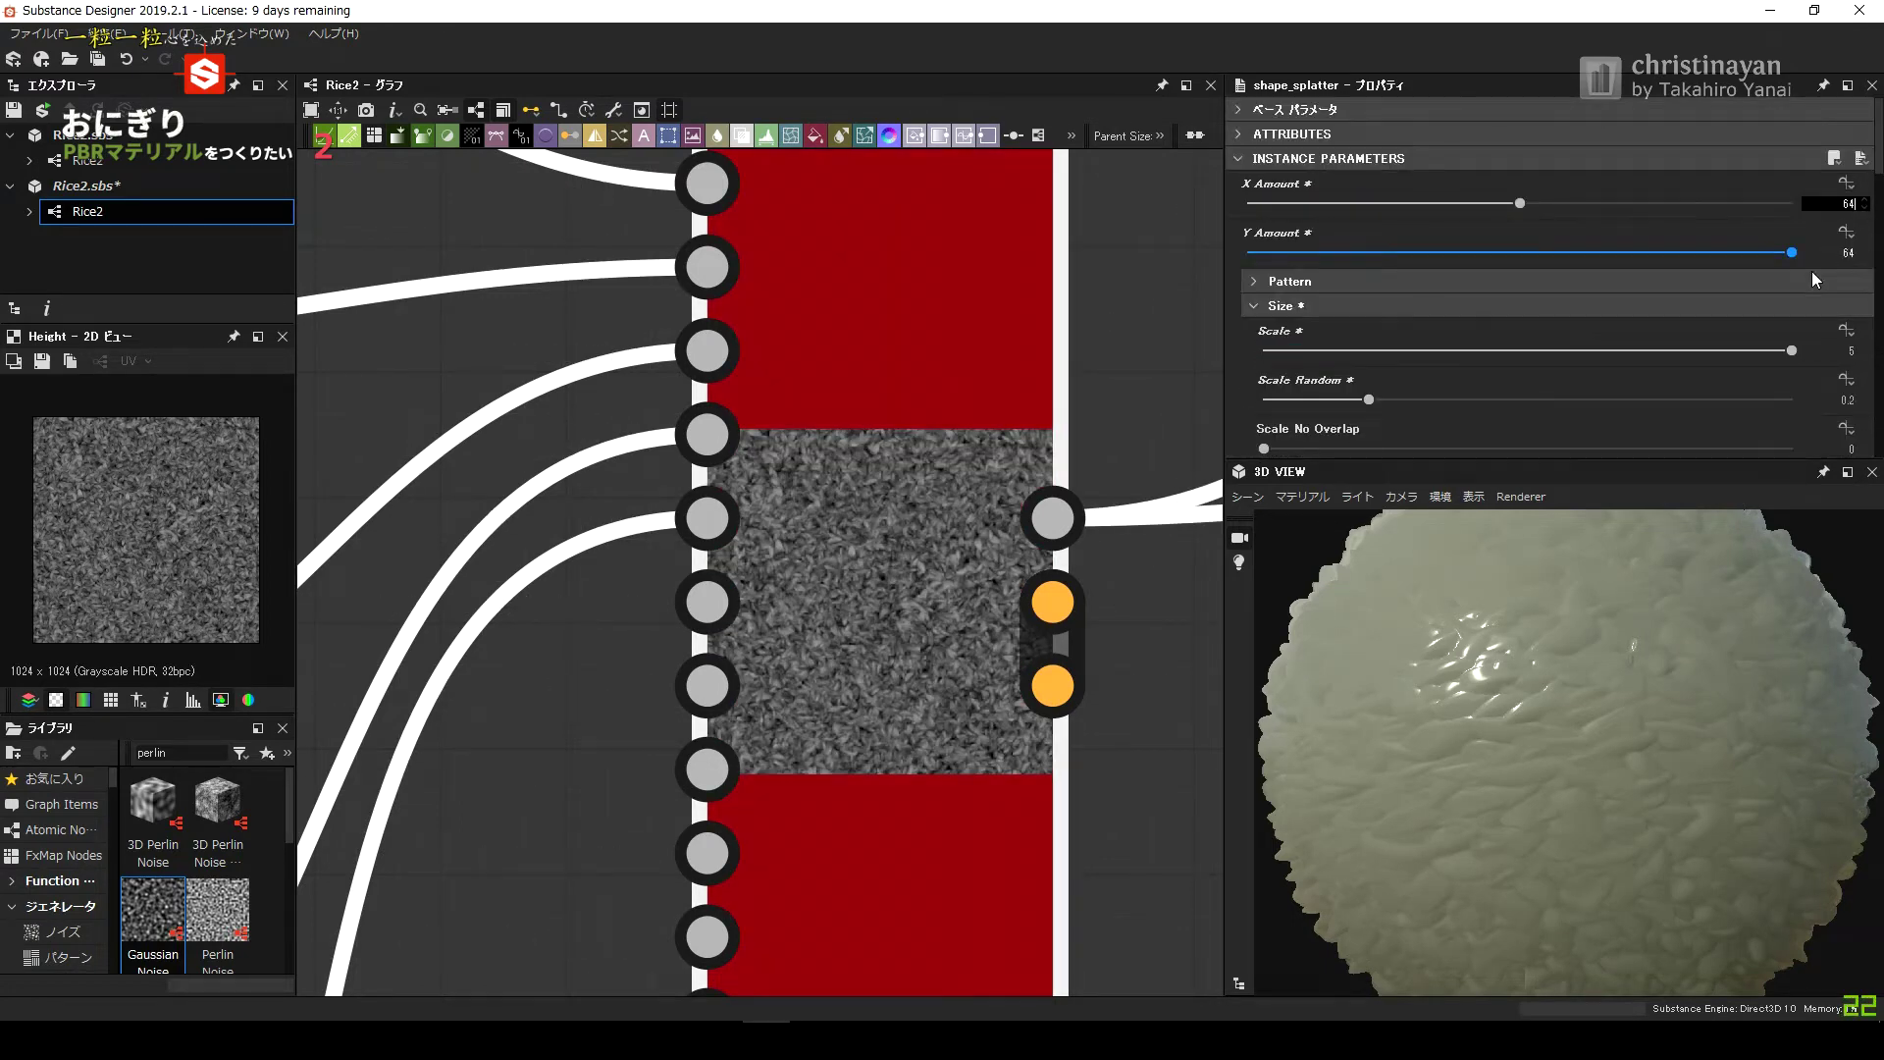
{"action": "key", "text": "Return"}
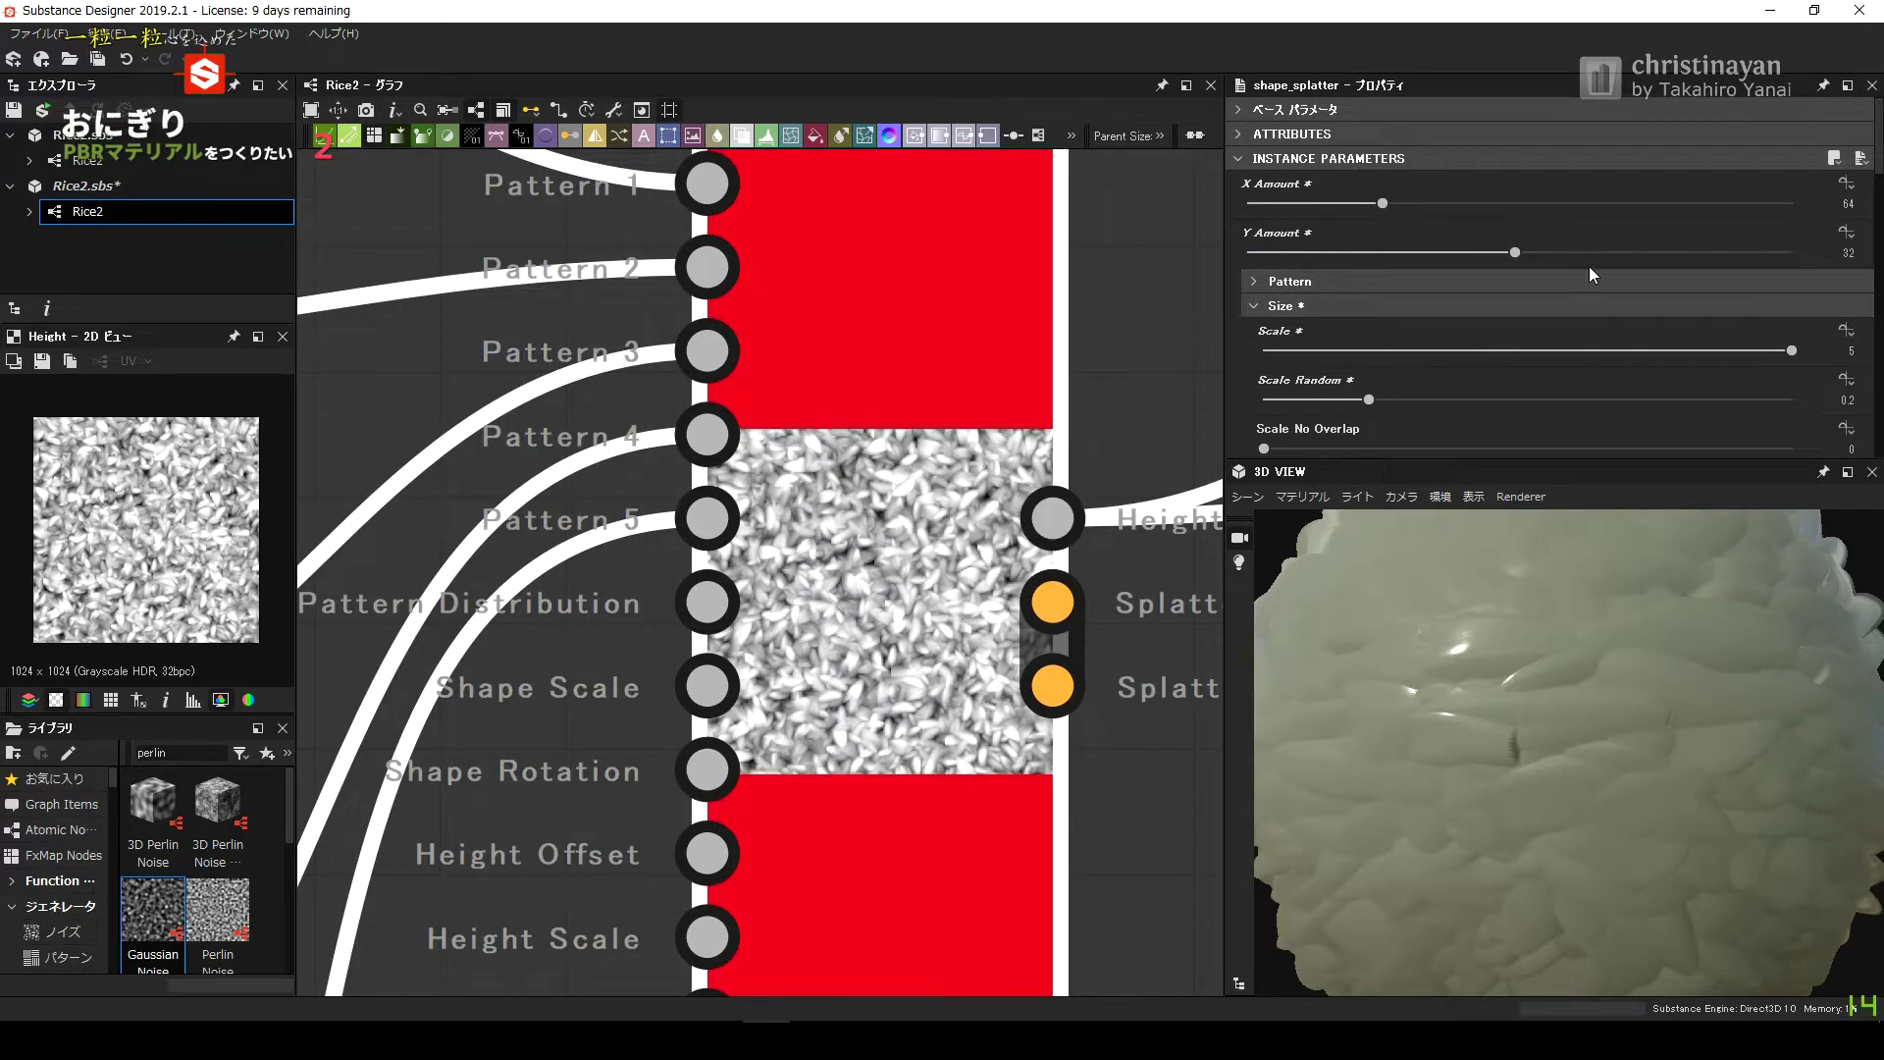
Raise grain height scale to 6 and keep the horizontal grain offset at 0.
{"action": "left_click_drag", "start_coordinate": [1877, 191], "coordinate": [1875, 355]}
{"action": "left_click_drag", "start_coordinate": [1594, 345], "coordinate": [1642, 346]}
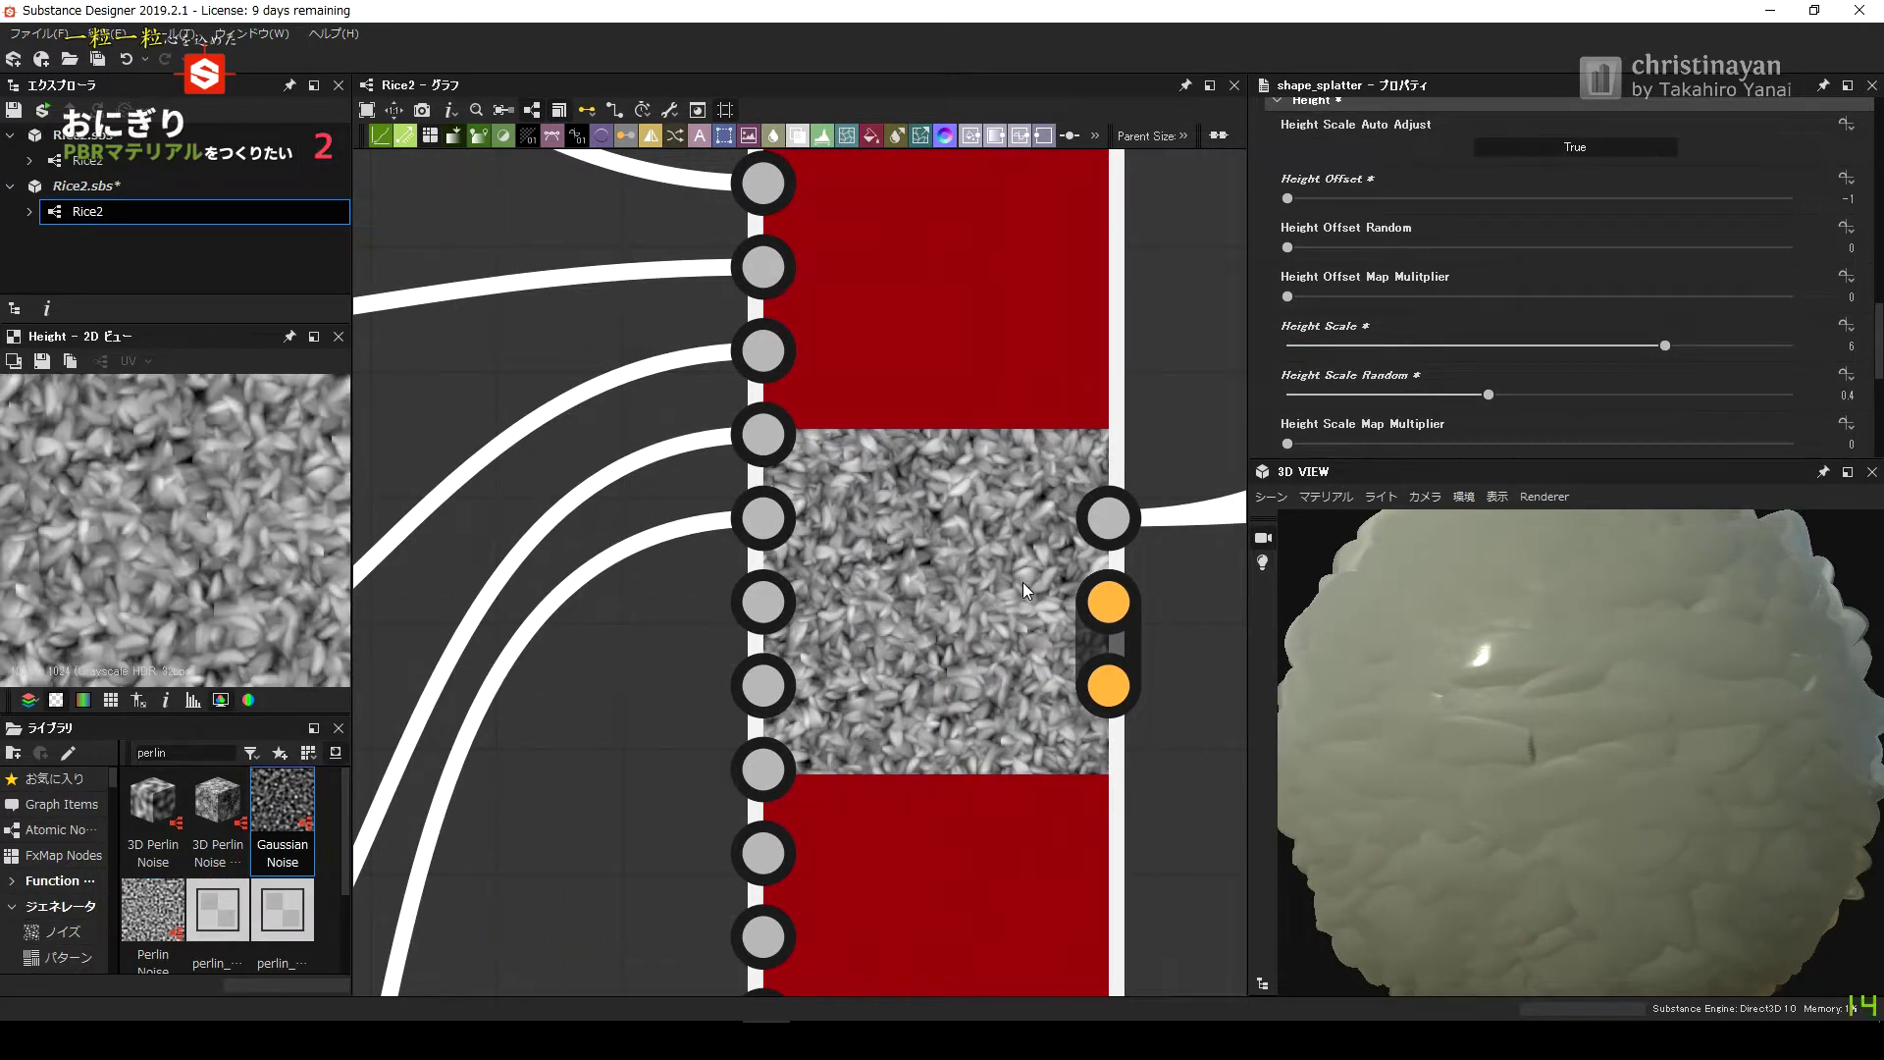
{"action": "scroll", "coordinate": [1840, 205], "scroll_direction": "up", "scroll_amount": 1}
{"action": "scroll", "coordinate": [1835, 226], "scroll_direction": "up", "scroll_amount": 5}
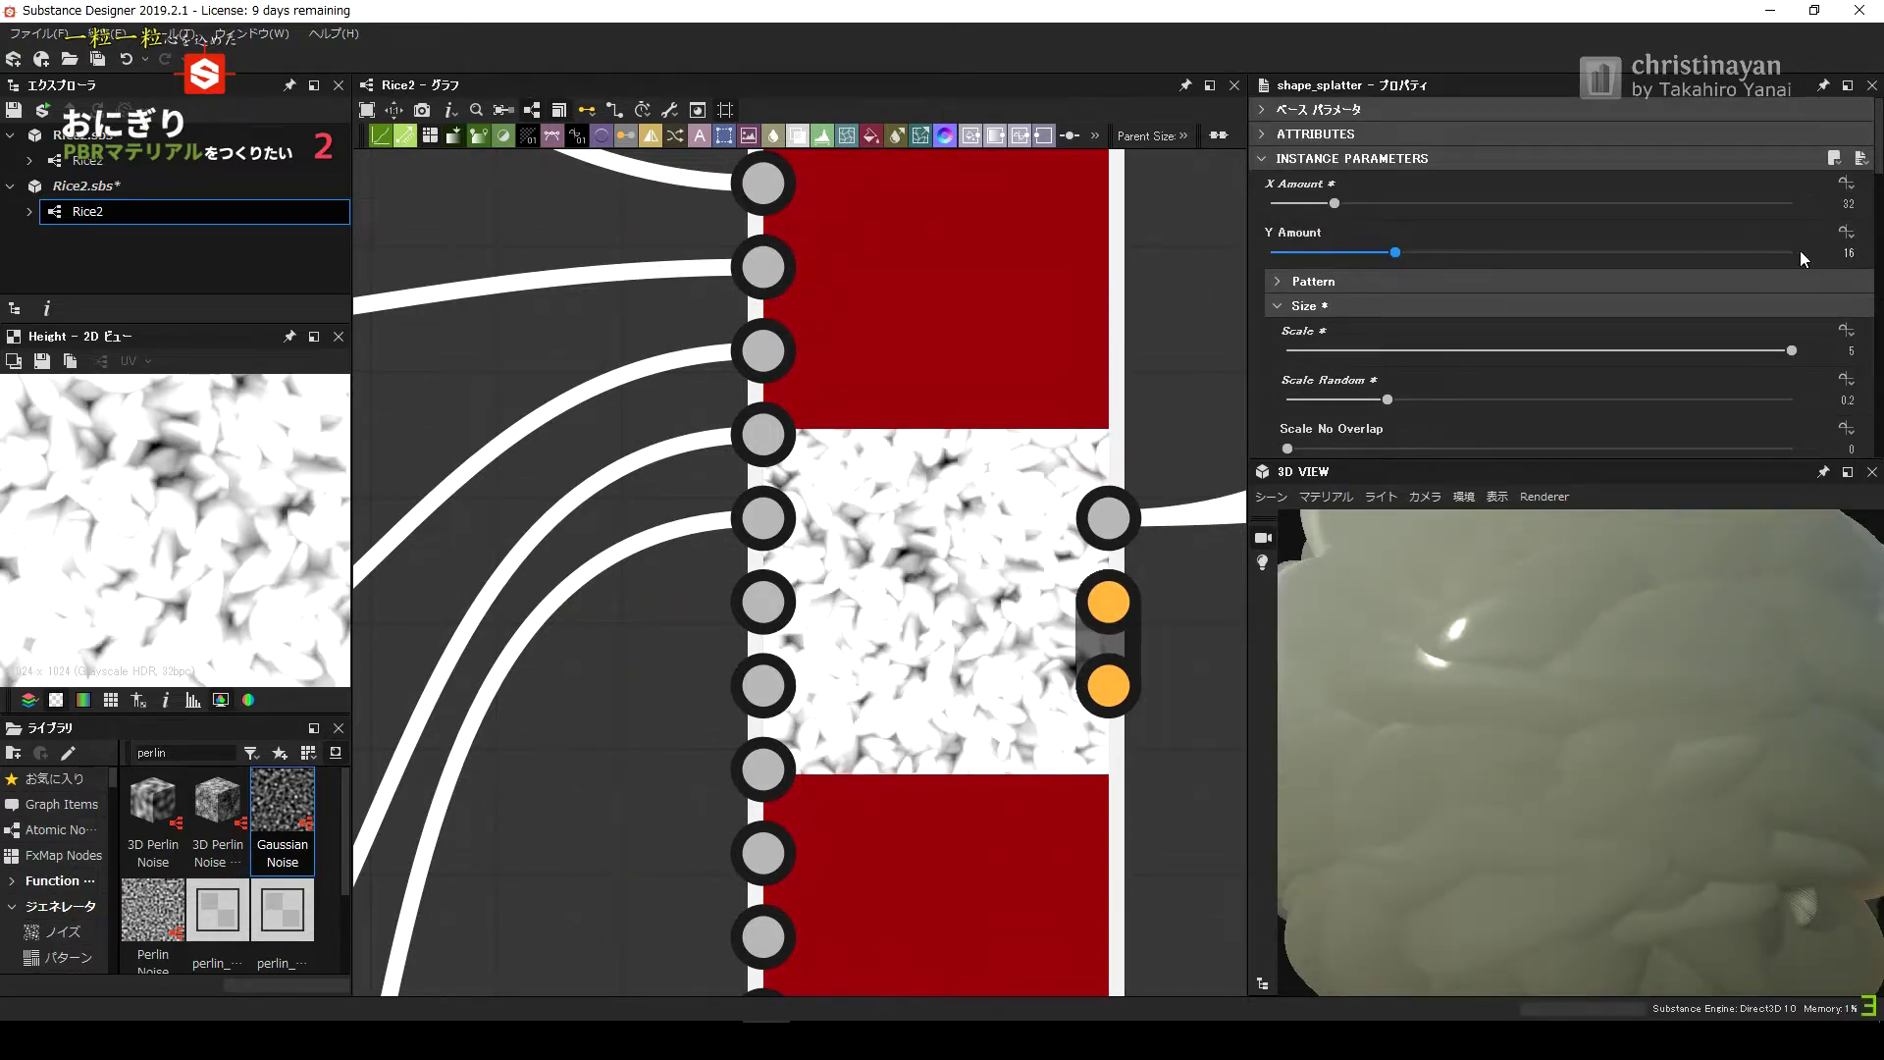
{"action": "scroll", "coordinate": [1800, 257], "scroll_direction": "down", "scroll_amount": 5}
{"action": "left_click_drag", "start_coordinate": [1539, 239], "coordinate": [1276, 241]}
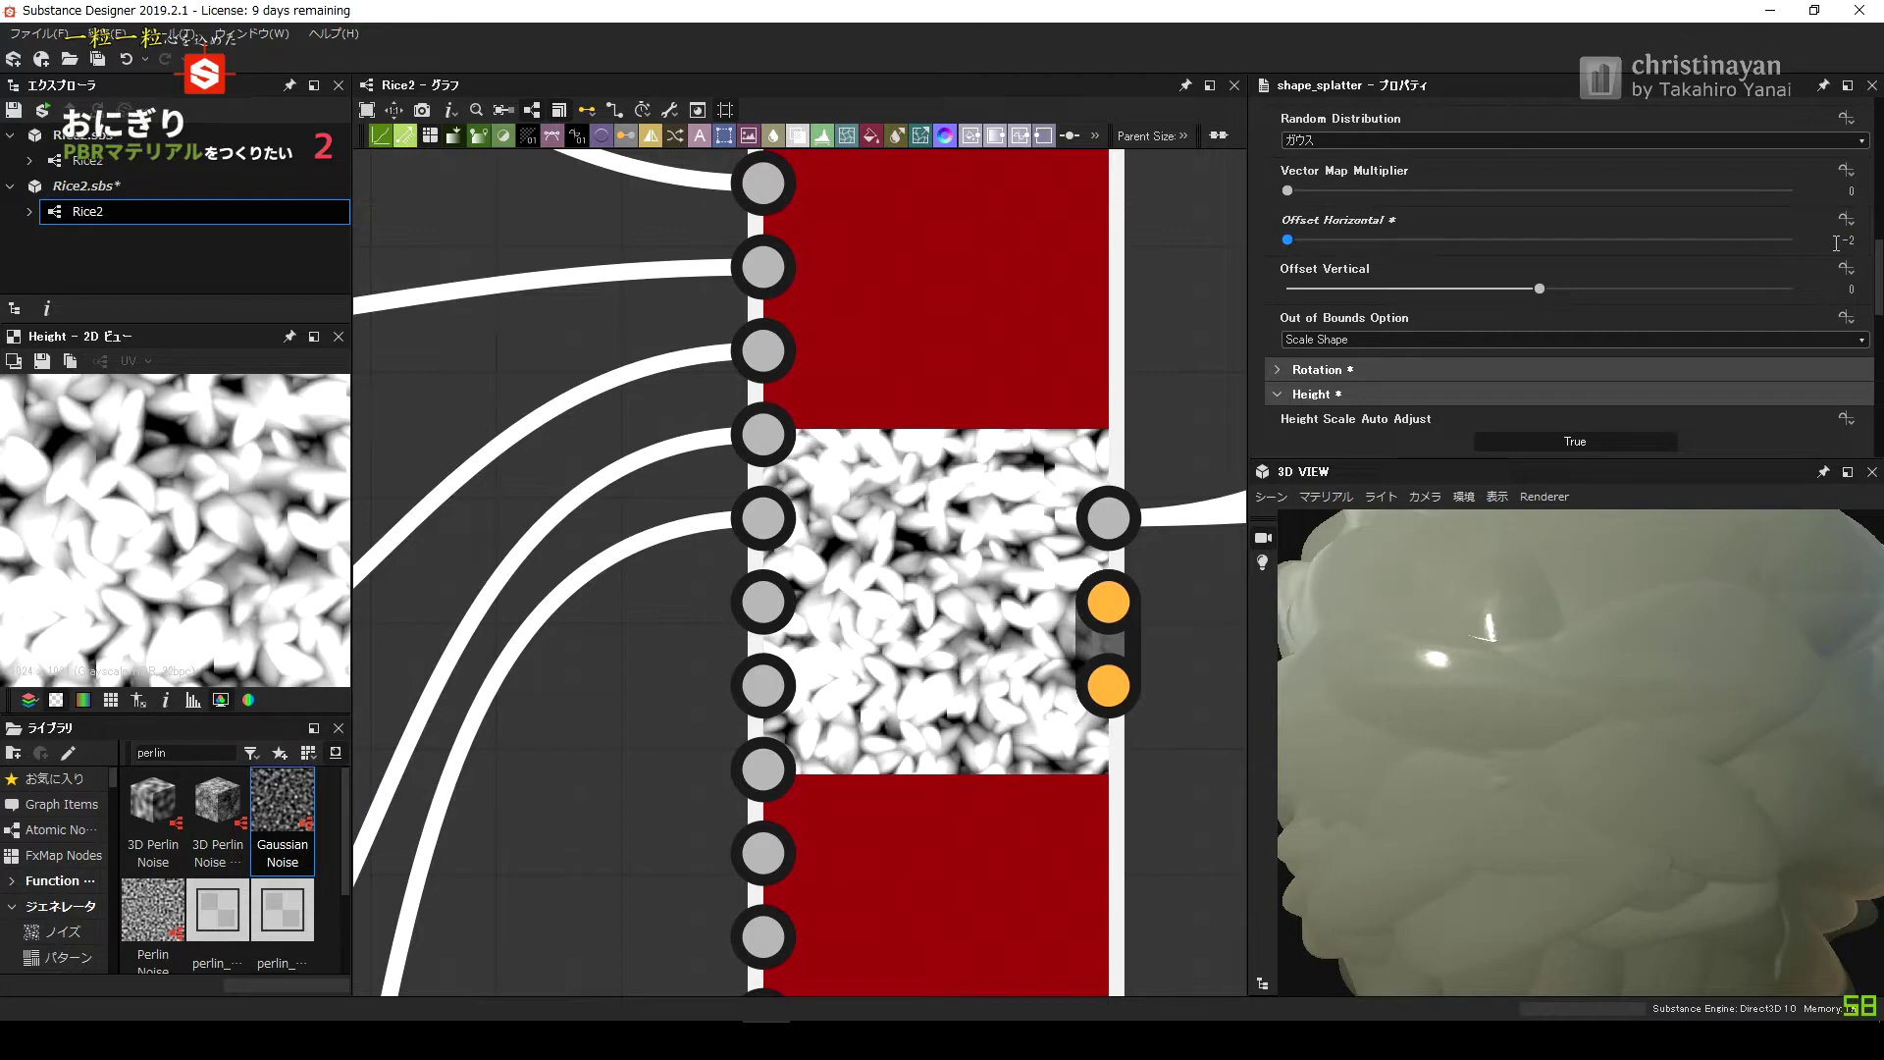
{"action": "left_click", "coordinate": [1391, 239]}
{"action": "key", "text": "ctrl+z"}
{"action": "key", "text": "ctrl+z"}
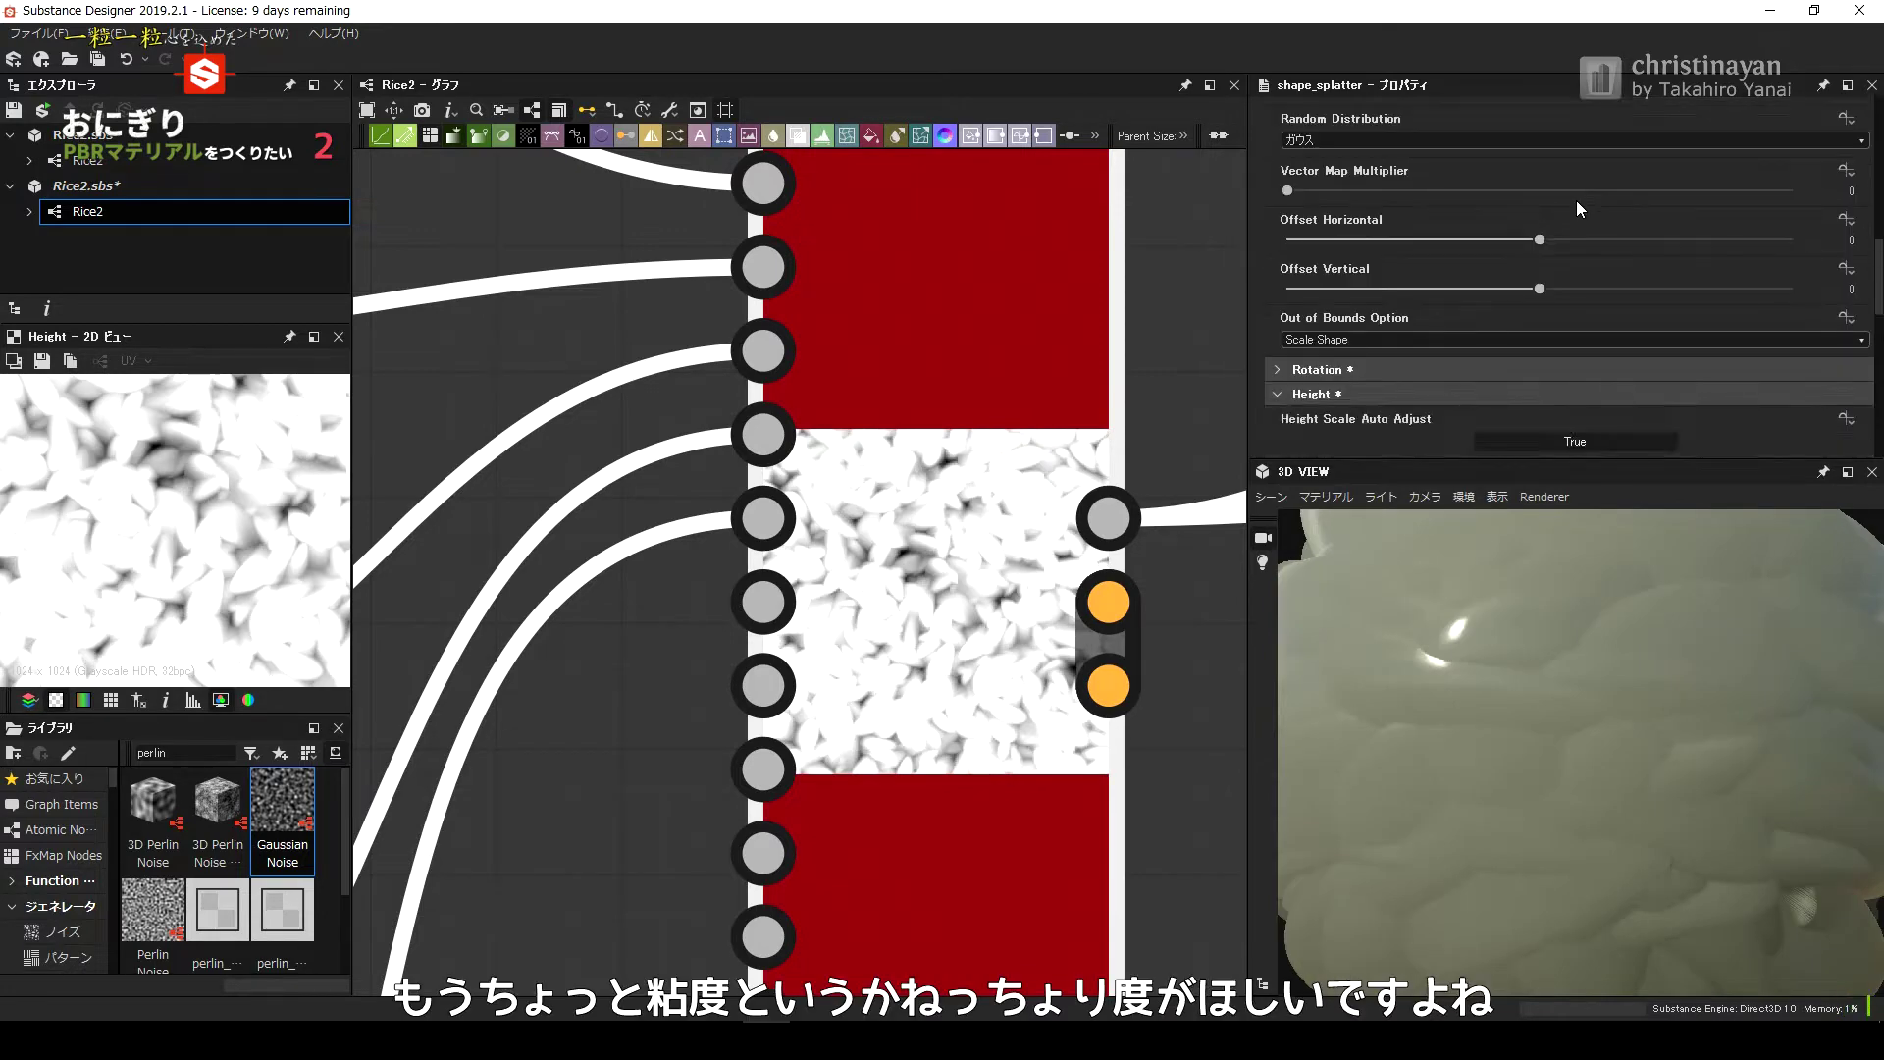
Set the grain Height Scale to 4.
{"action": "scroll", "coordinate": [1577, 201], "scroll_direction": "up", "scroll_amount": 1}
{"action": "scroll", "coordinate": [1539, 247], "scroll_direction": "down", "scroll_amount": 5}
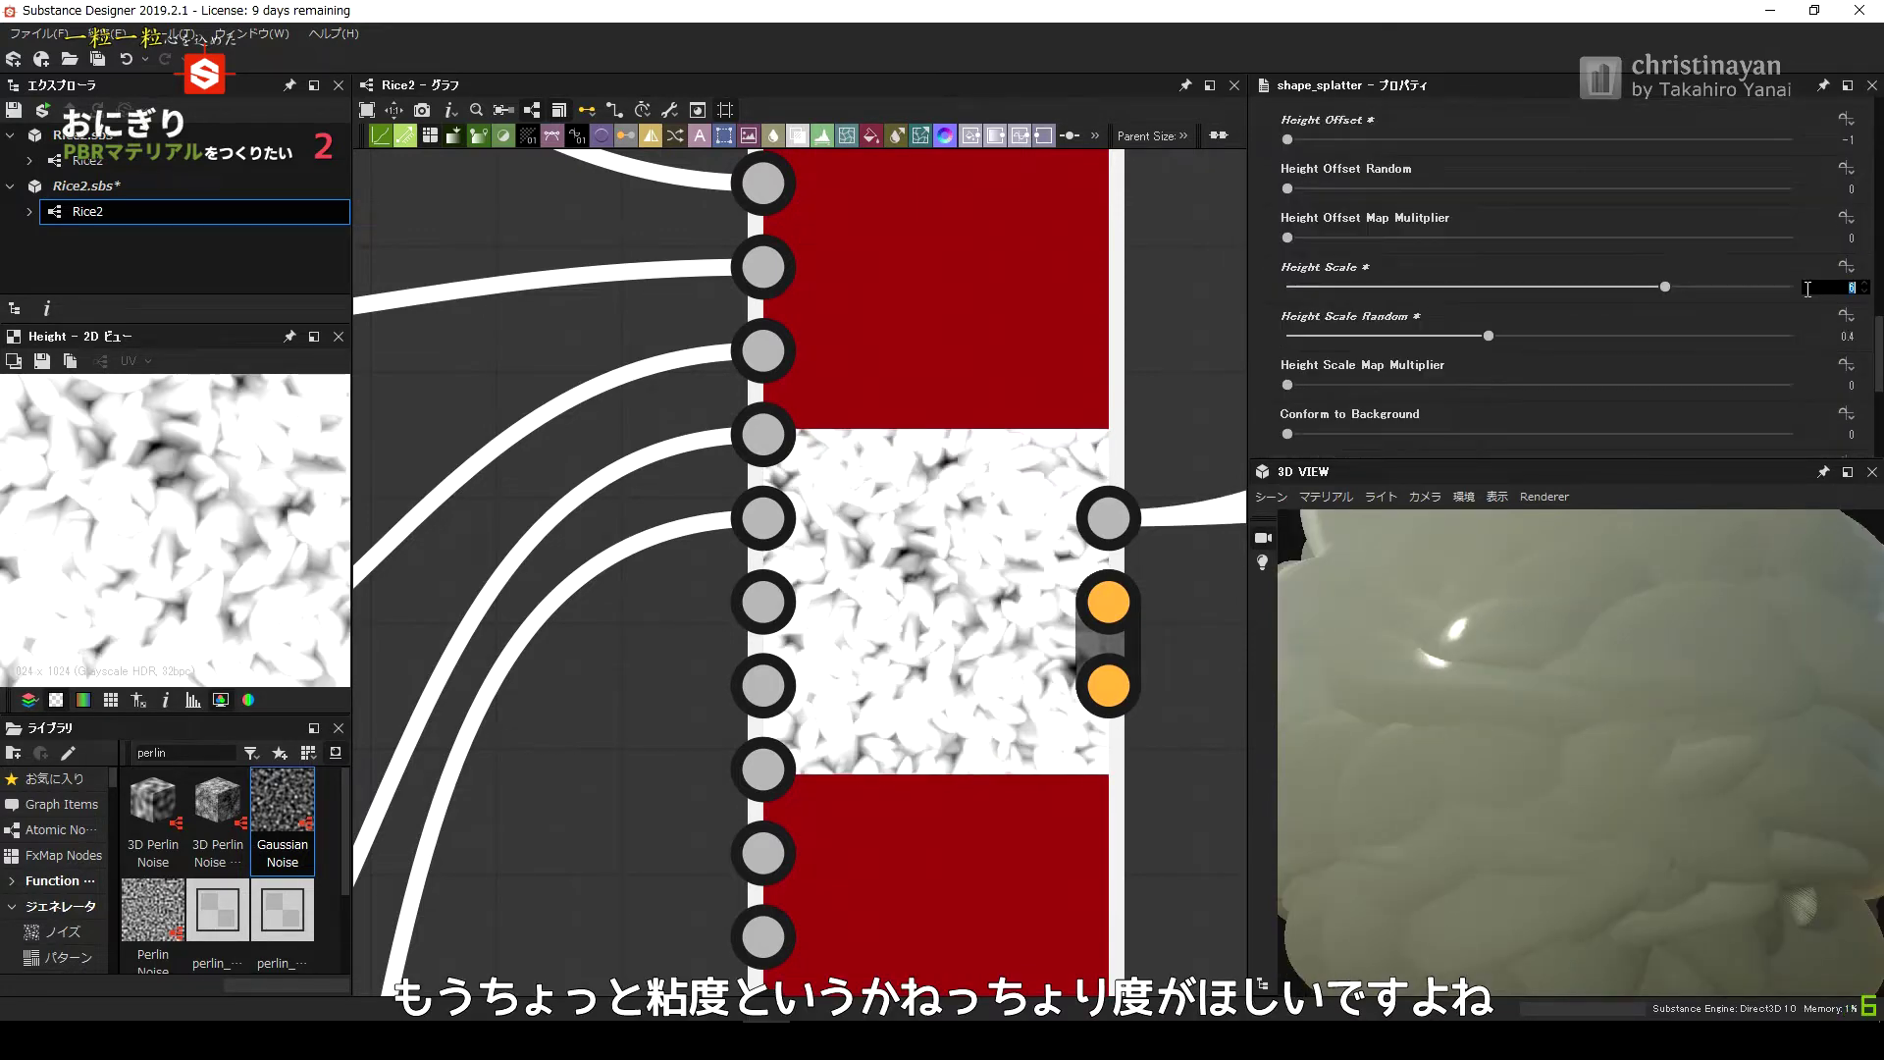
{"action": "left_click", "coordinate": [1851, 286]}
{"action": "type", "text": "3"}
{"action": "key", "text": "Return"}
{"action": "type", "text": "4"}
{"action": "key", "text": "Return"}
{"action": "mouse_move", "coordinate": [1382, 721]}
{"action": "left_mouse_down"}
{"action": "mouse_move", "coordinate": [1270, 724]}
{"action": "mouse_move", "coordinate": [1433, 721]}
{"action": "left_mouse_up"}
{"action": "left_click_drag", "start_coordinate": [1248, 677], "coordinate": [1159, 677]}
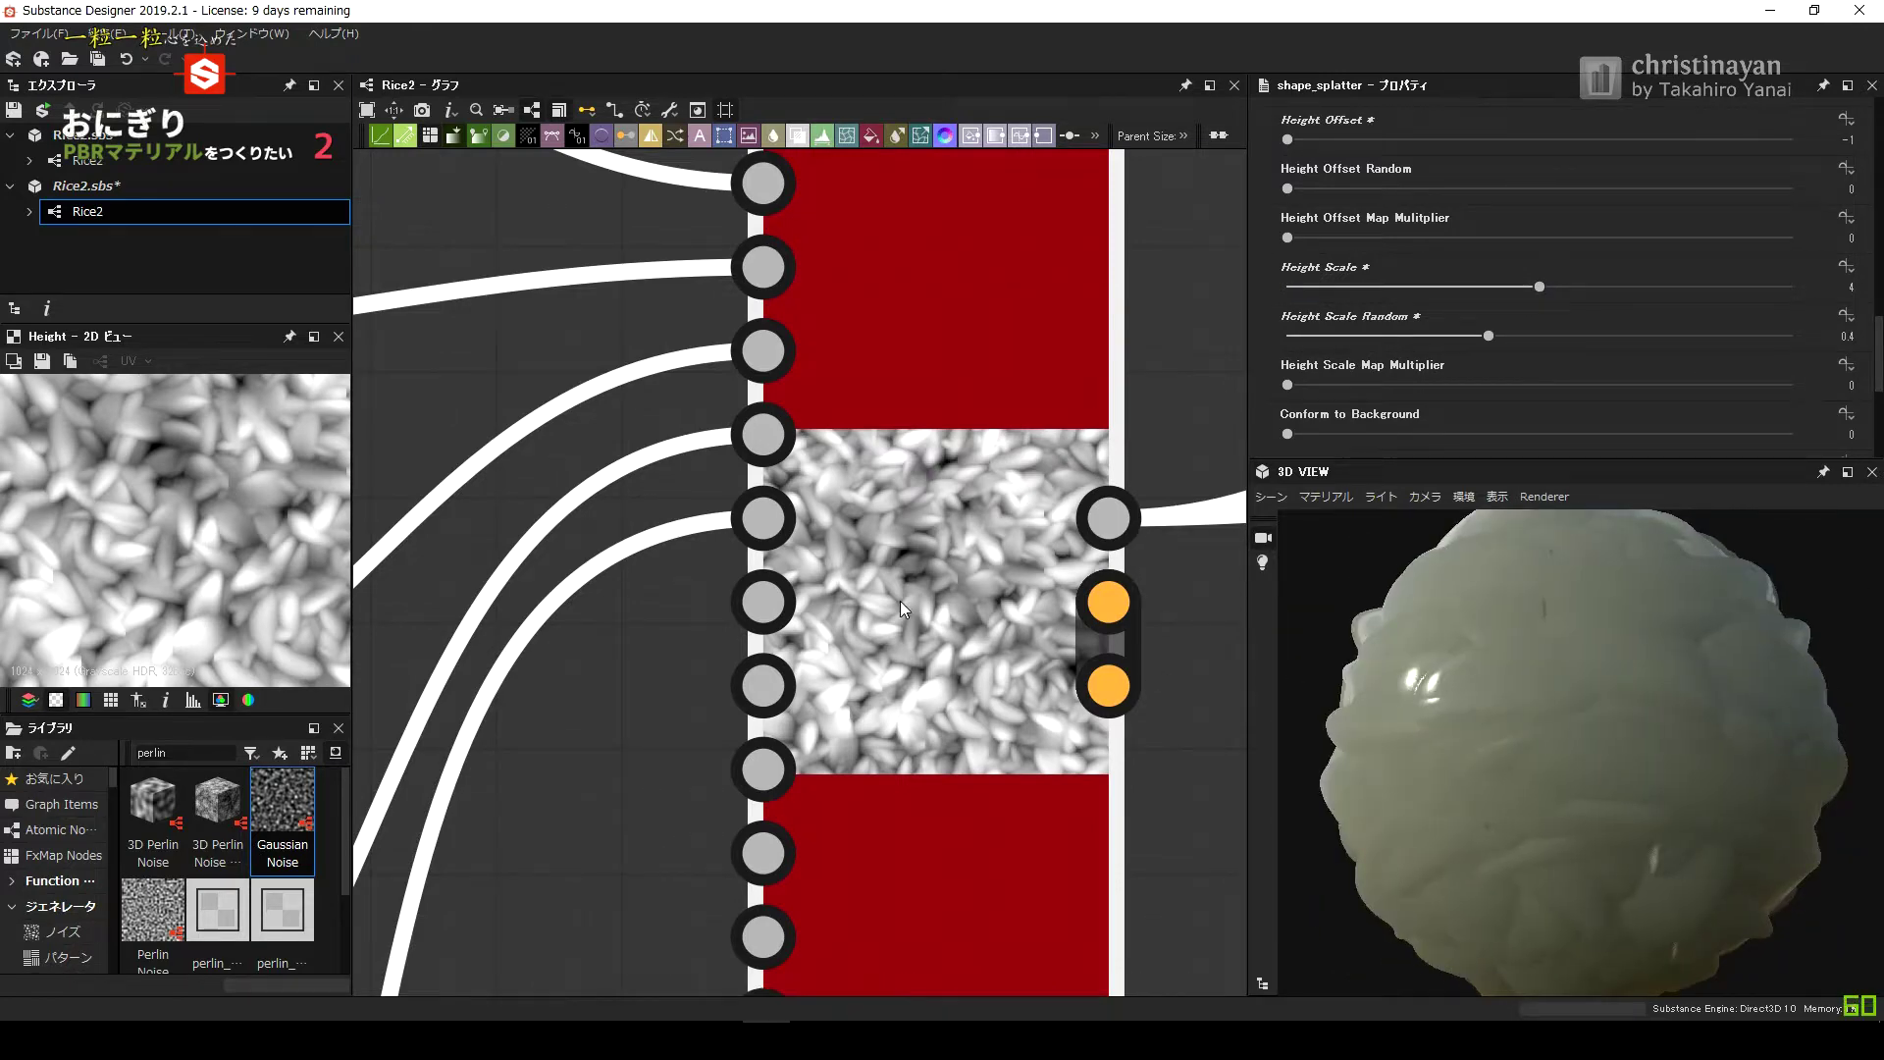
{"action": "scroll", "coordinate": [910, 646], "scroll_direction": "down", "scroll_amount": 3}
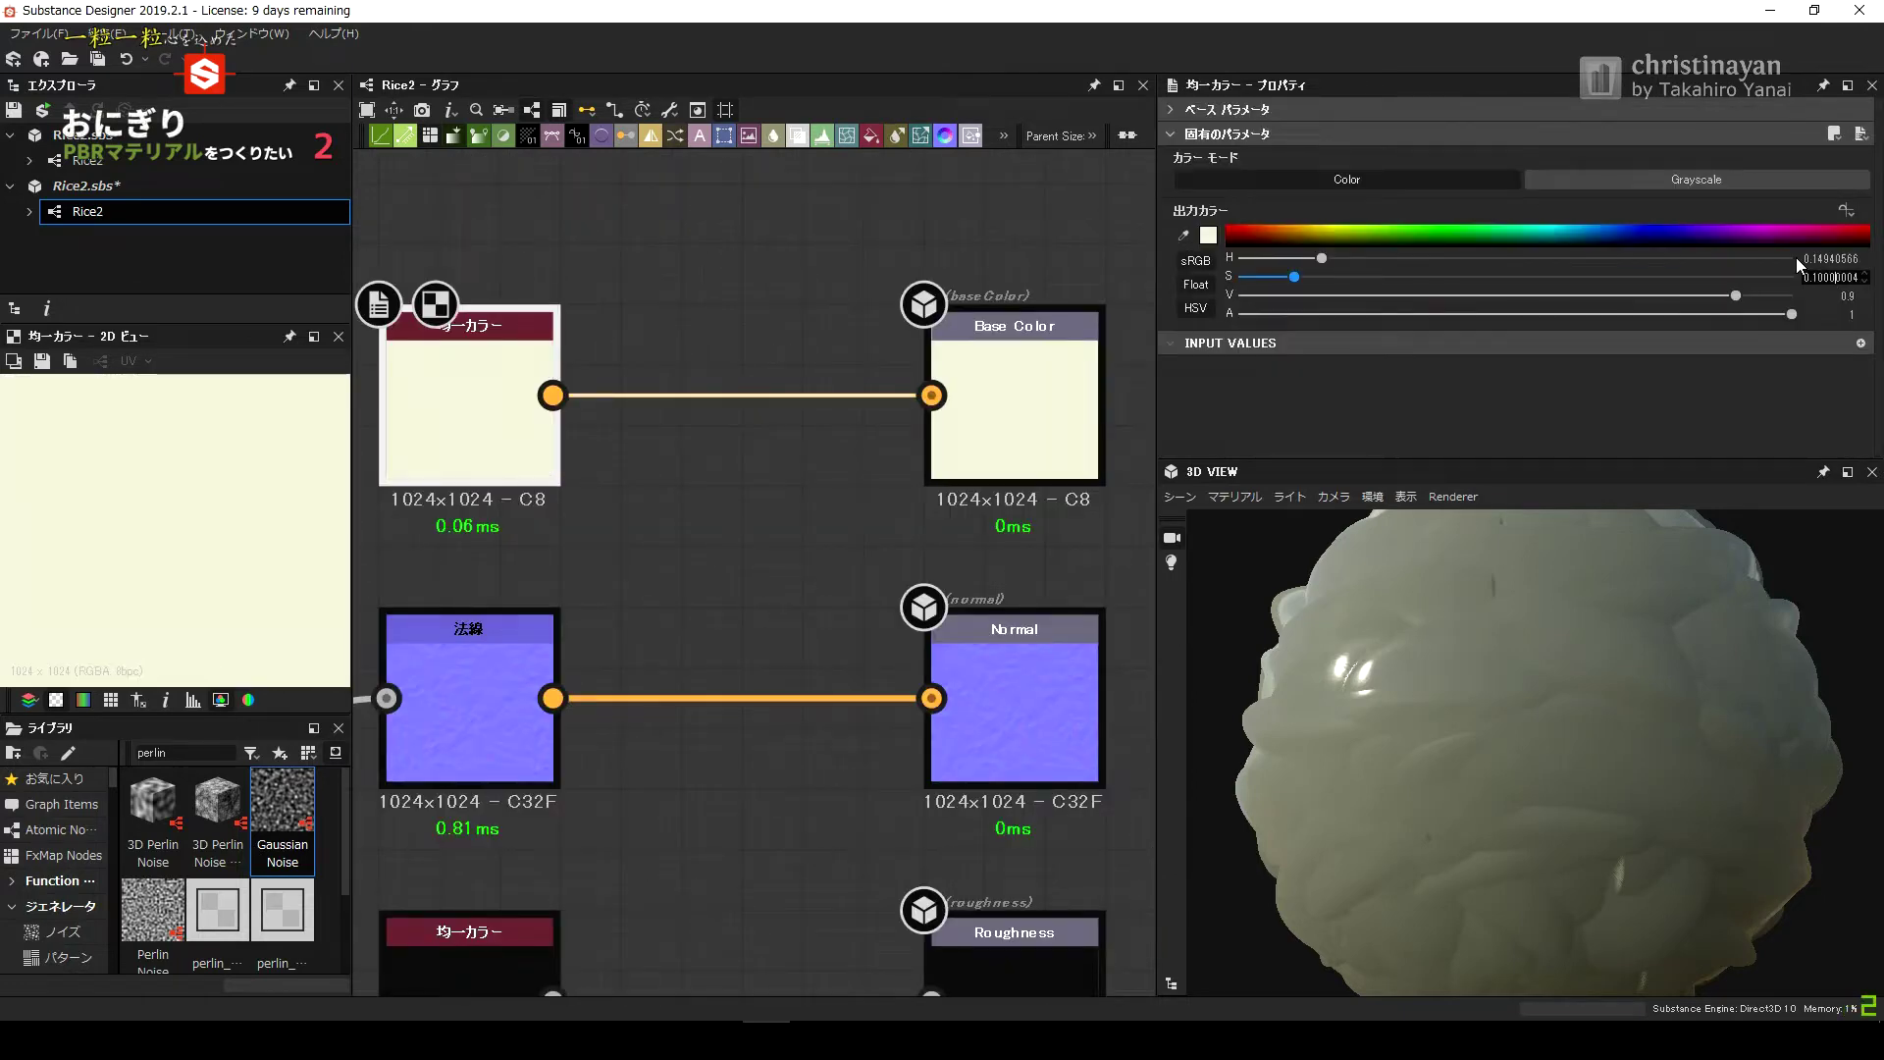
Set the base Uniform Color saturation to 0.02 and select the scattering colour node.
{"action": "type", "text": "0.02"}
{"action": "key", "text": "Return"}
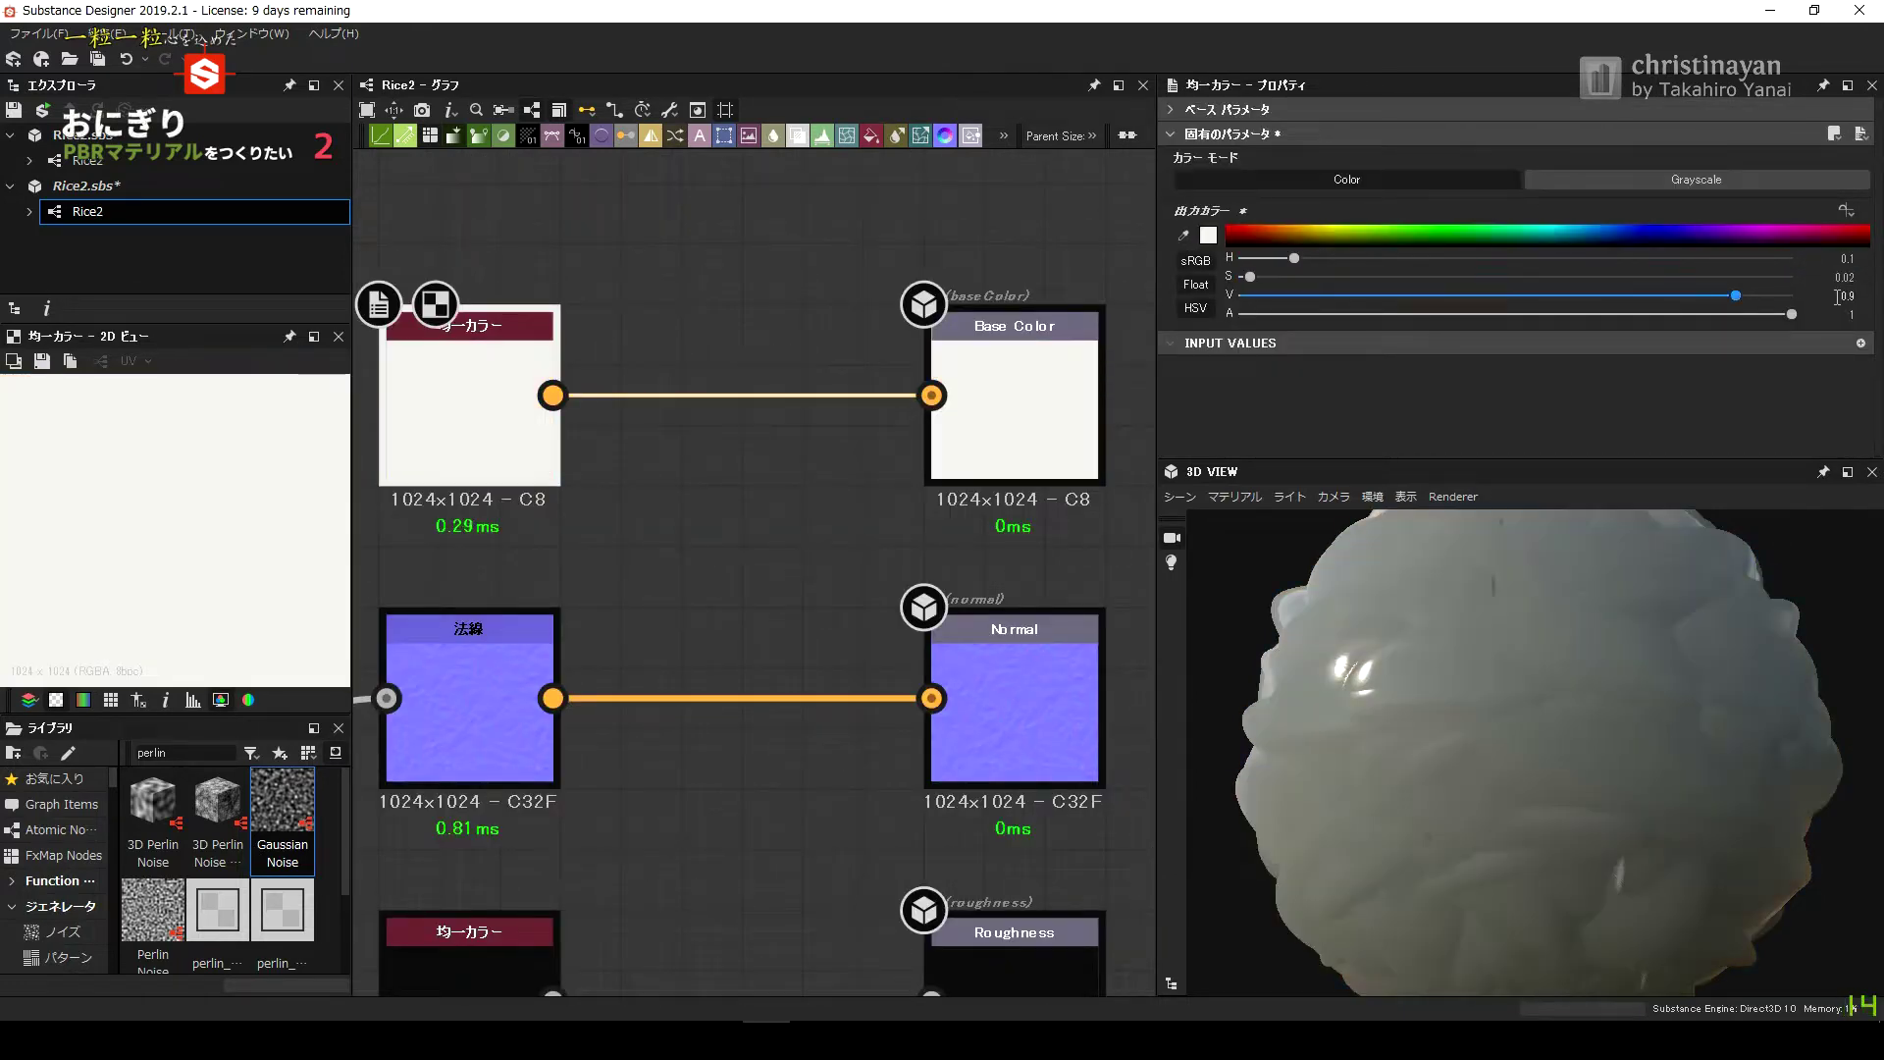
{"action": "scroll", "coordinate": [977, 666], "scroll_direction": "down", "scroll_amount": 2}
{"action": "middle_click_drag", "start_coordinate": [977, 666], "coordinate": [976, 157]}
{"action": "left_click", "coordinate": [628, 775]}
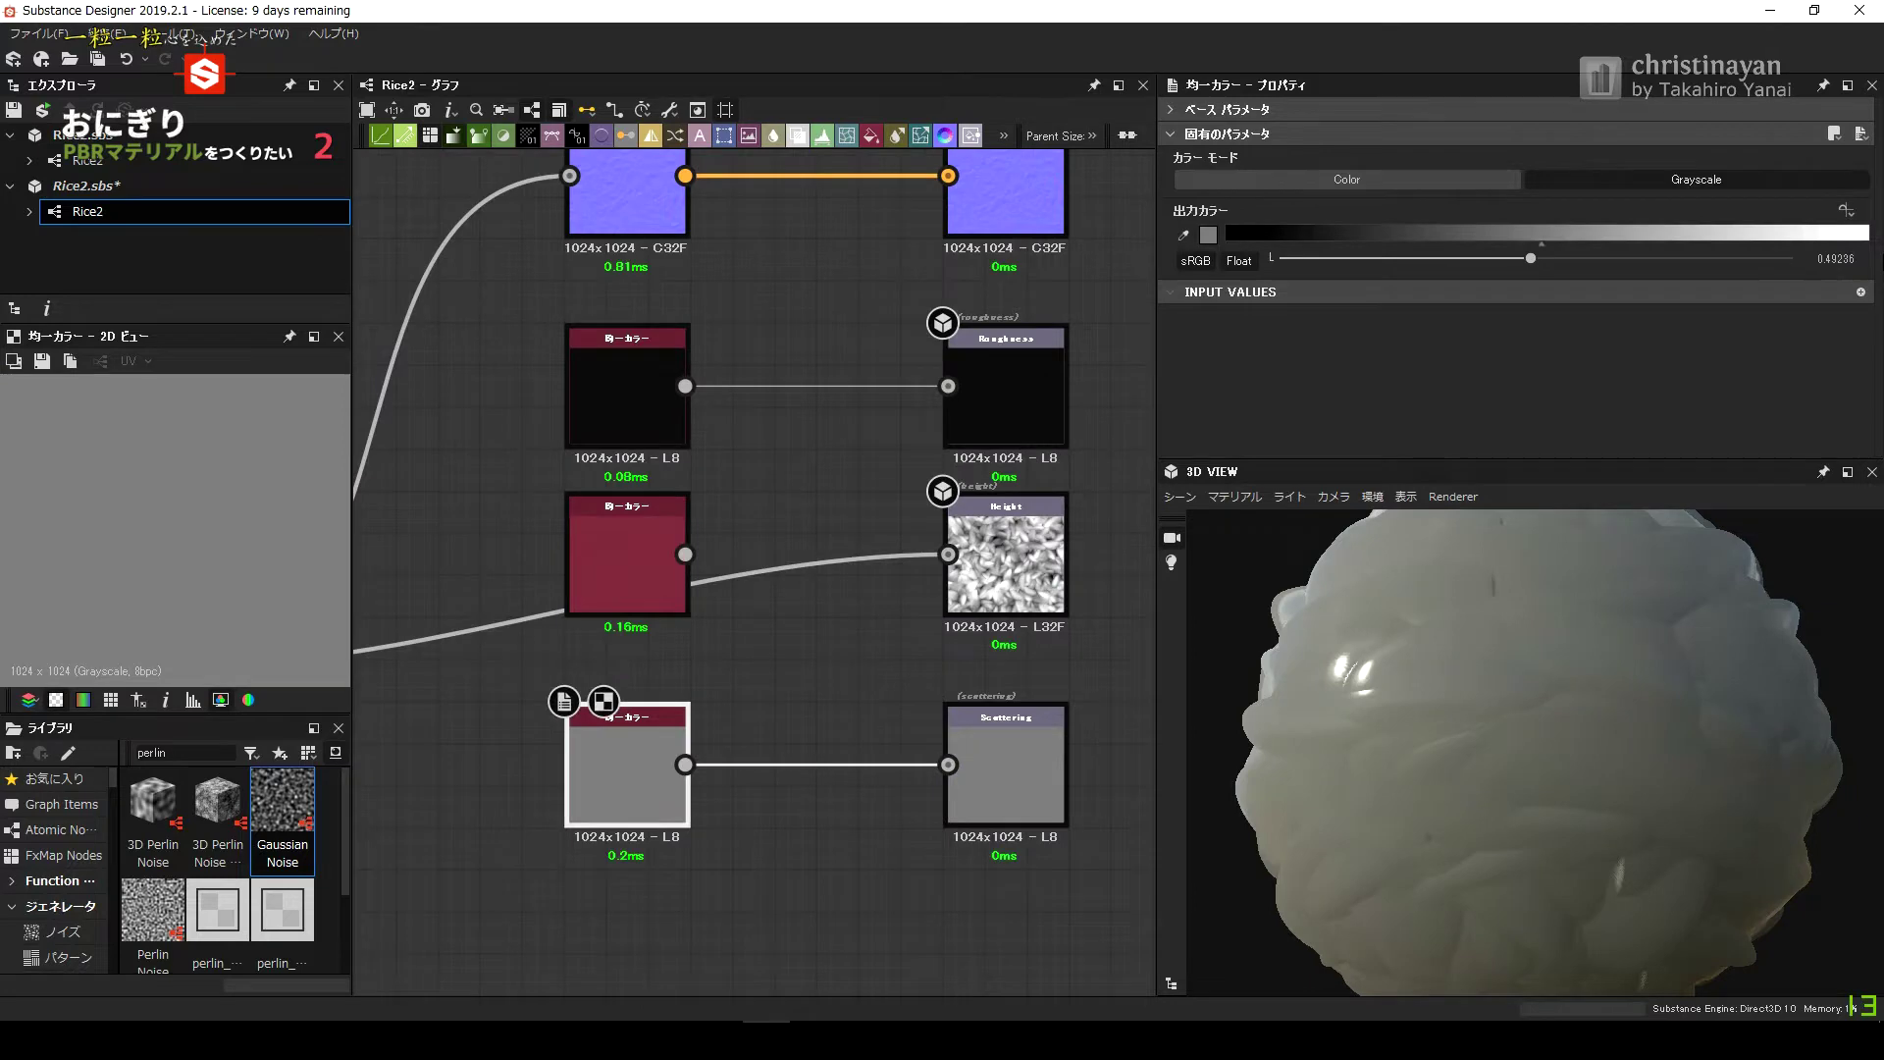
Apply a subsurface-scattering material to the 3D preview with height scale 5.
{"action": "left_click", "coordinate": [1234, 497]}
{"action": "left_click", "coordinate": [1590, 726]}
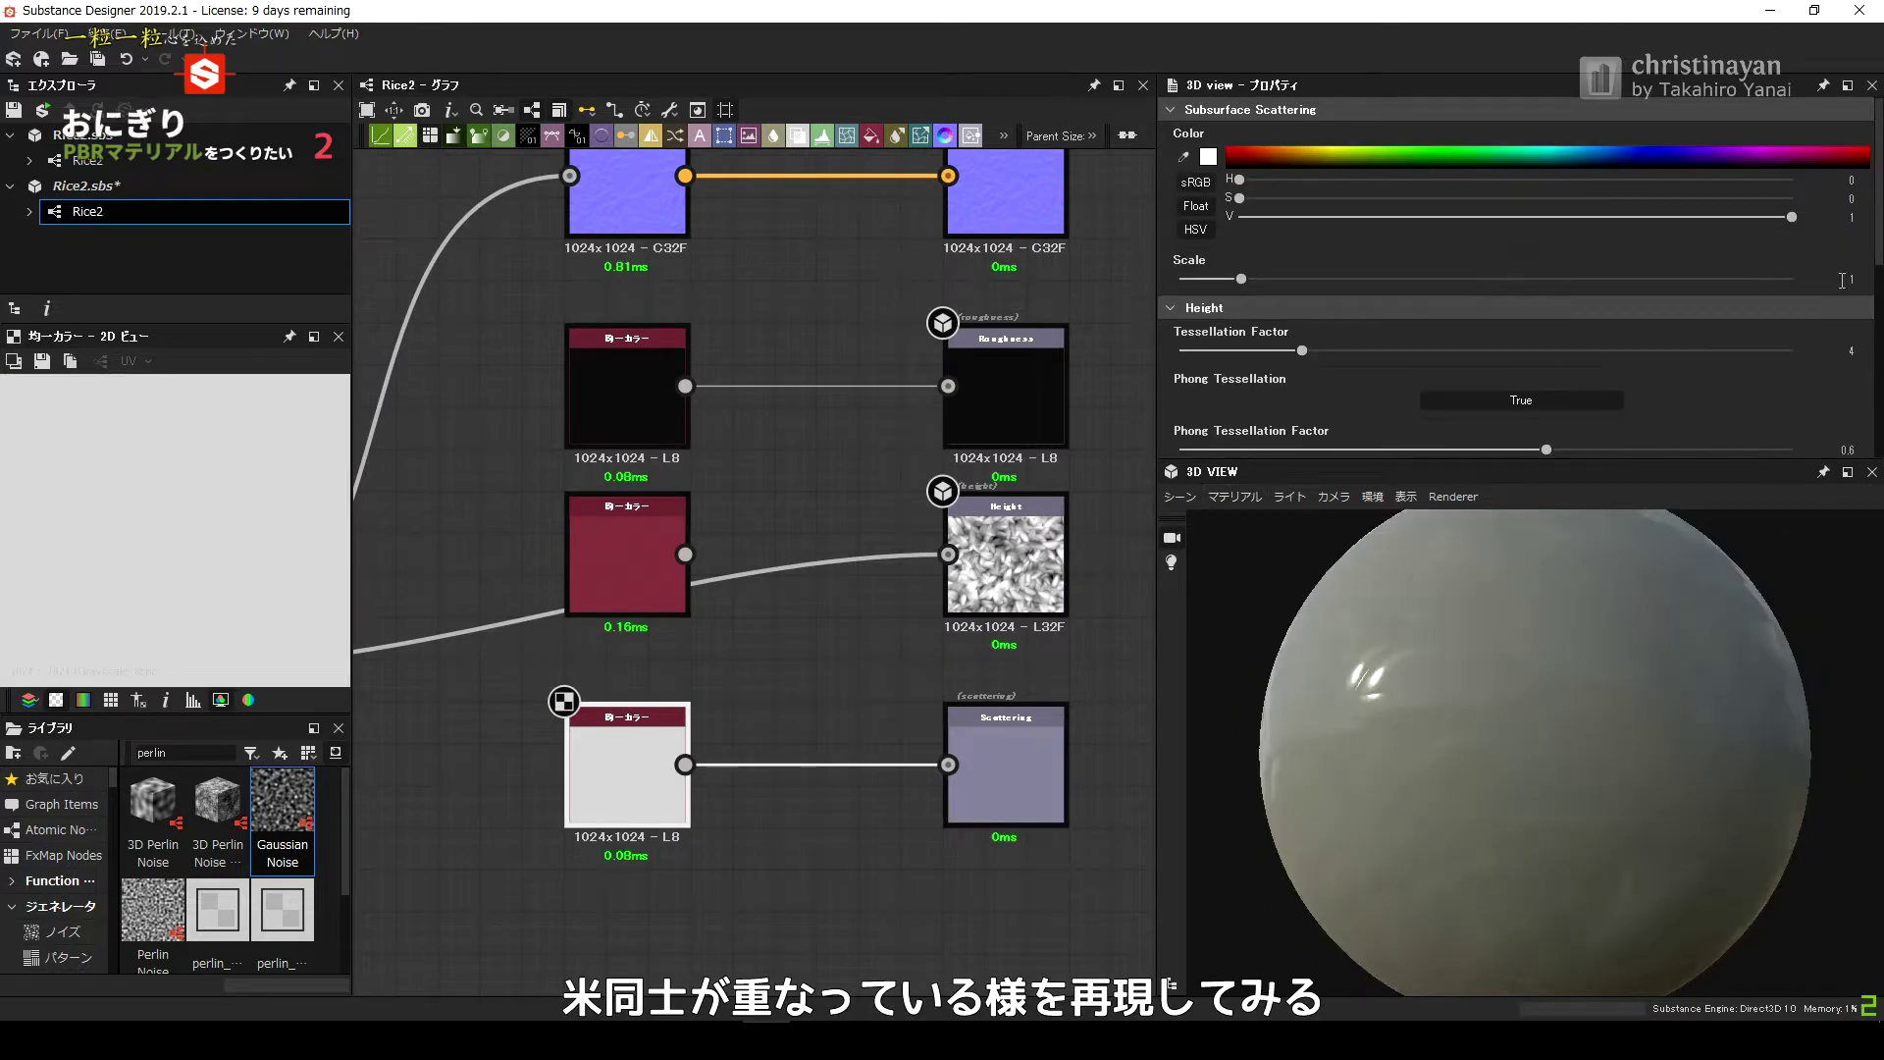
{"action": "type", "text": "5"}
{"action": "key", "text": "Return"}
{"action": "scroll", "coordinate": [1842, 376], "scroll_direction": "down", "scroll_amount": 3}
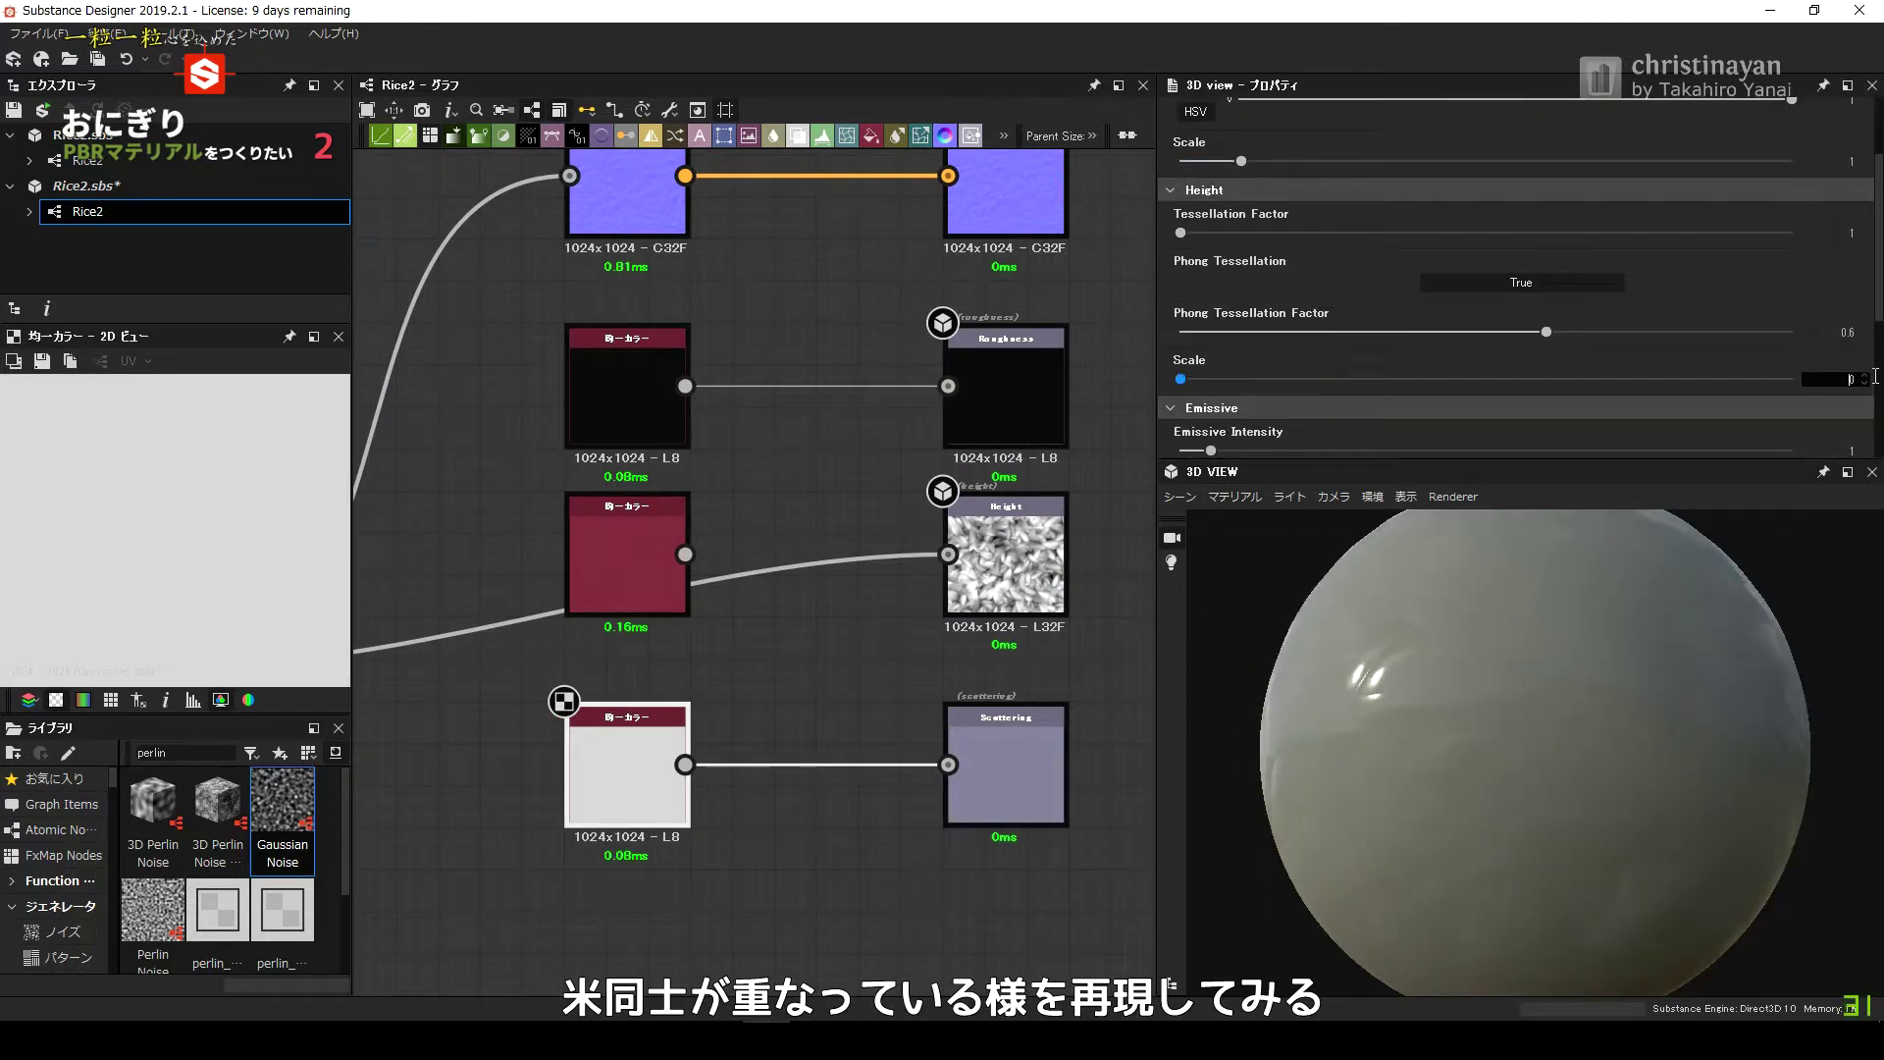
{"action": "type", "text": "10"}
{"action": "key", "text": "ctrl+z"}
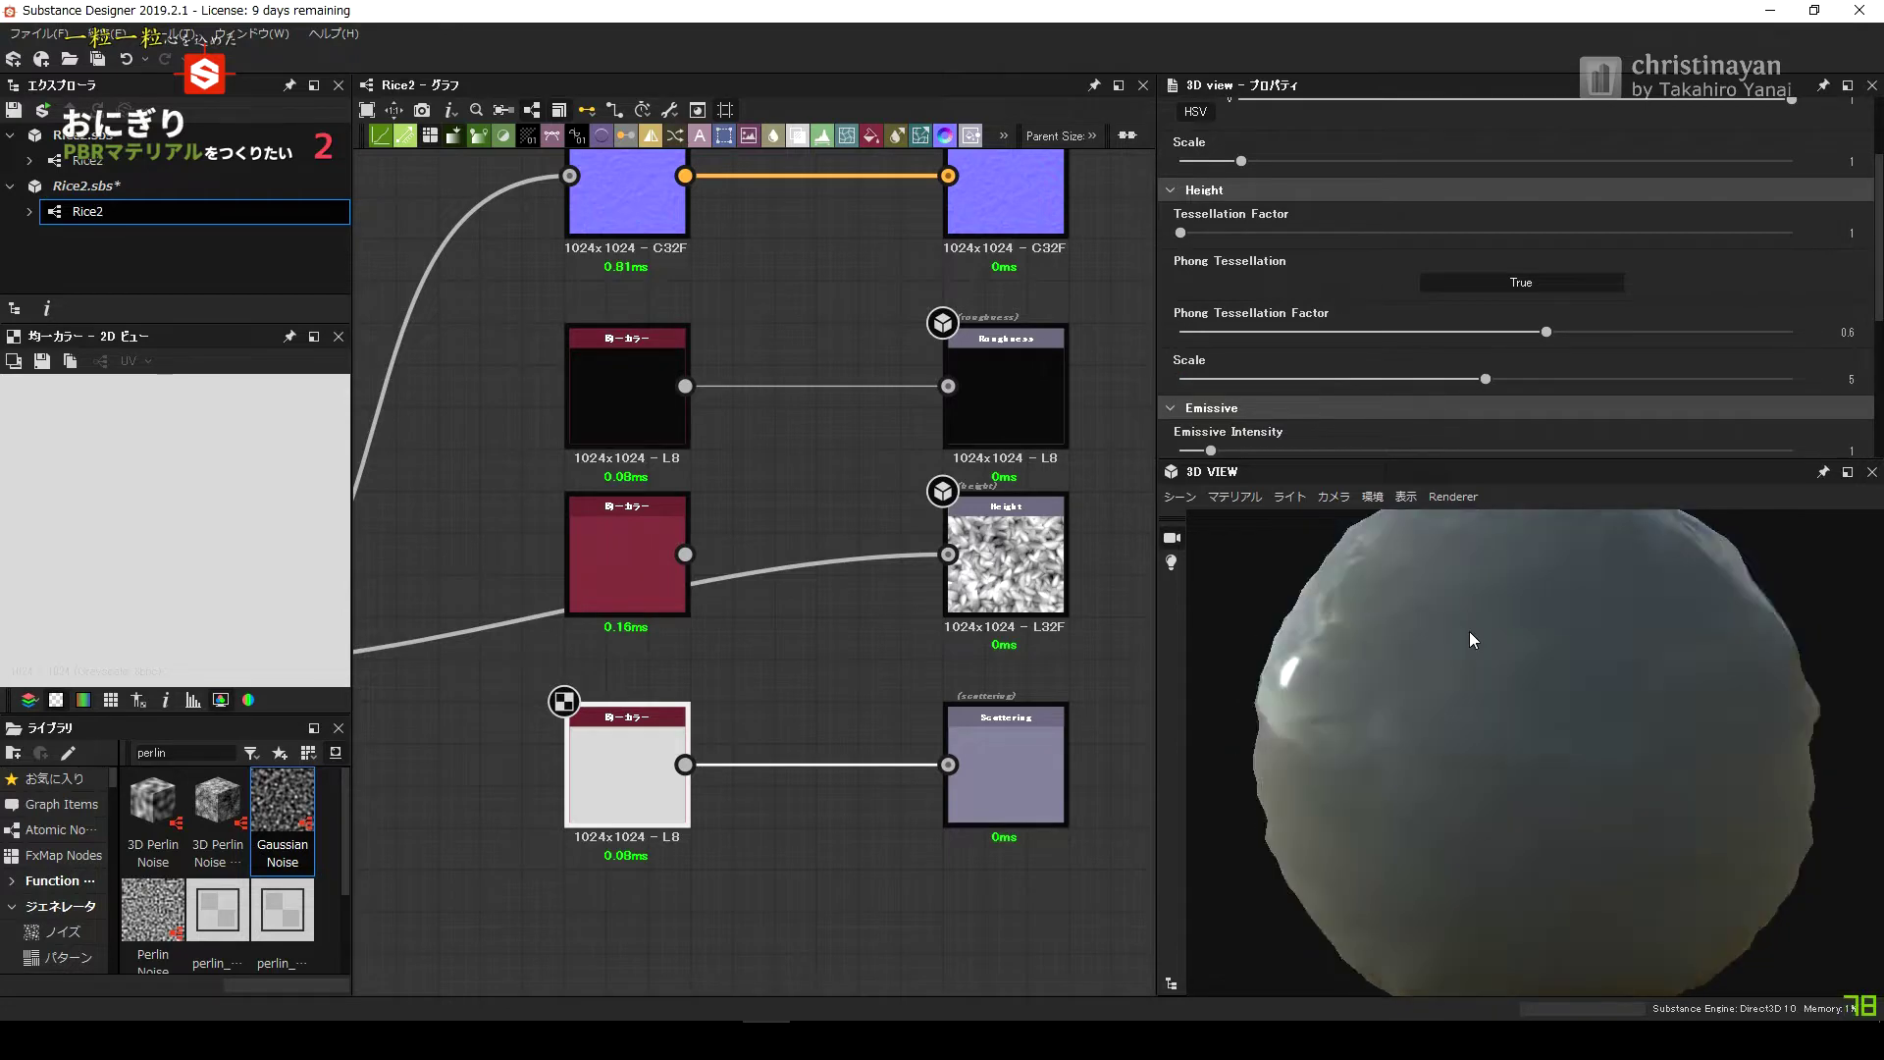
{"action": "scroll", "coordinate": [851, 581], "scroll_direction": "down", "scroll_amount": 3}
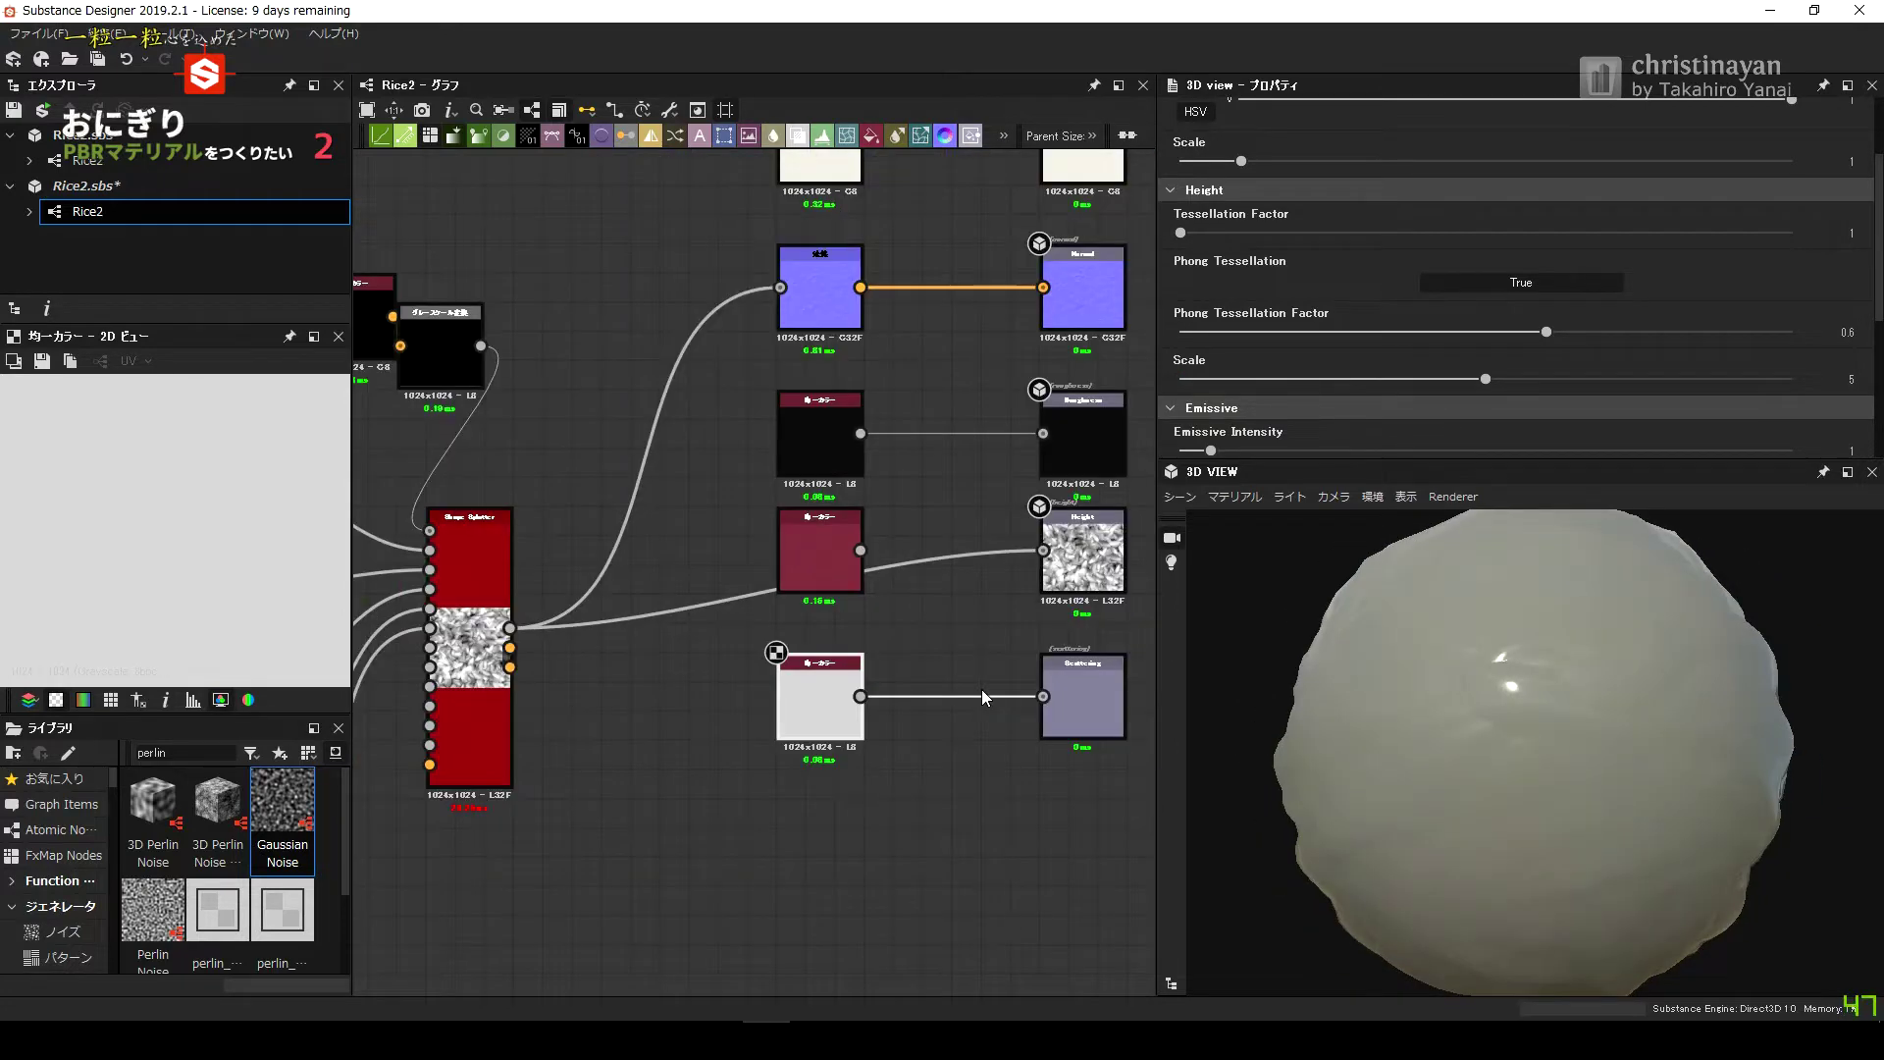
Connect the rice height map to the Scattering output.
{"action": "right_click", "coordinate": [1109, 662]}
{"action": "left_click", "coordinate": [1139, 673]}
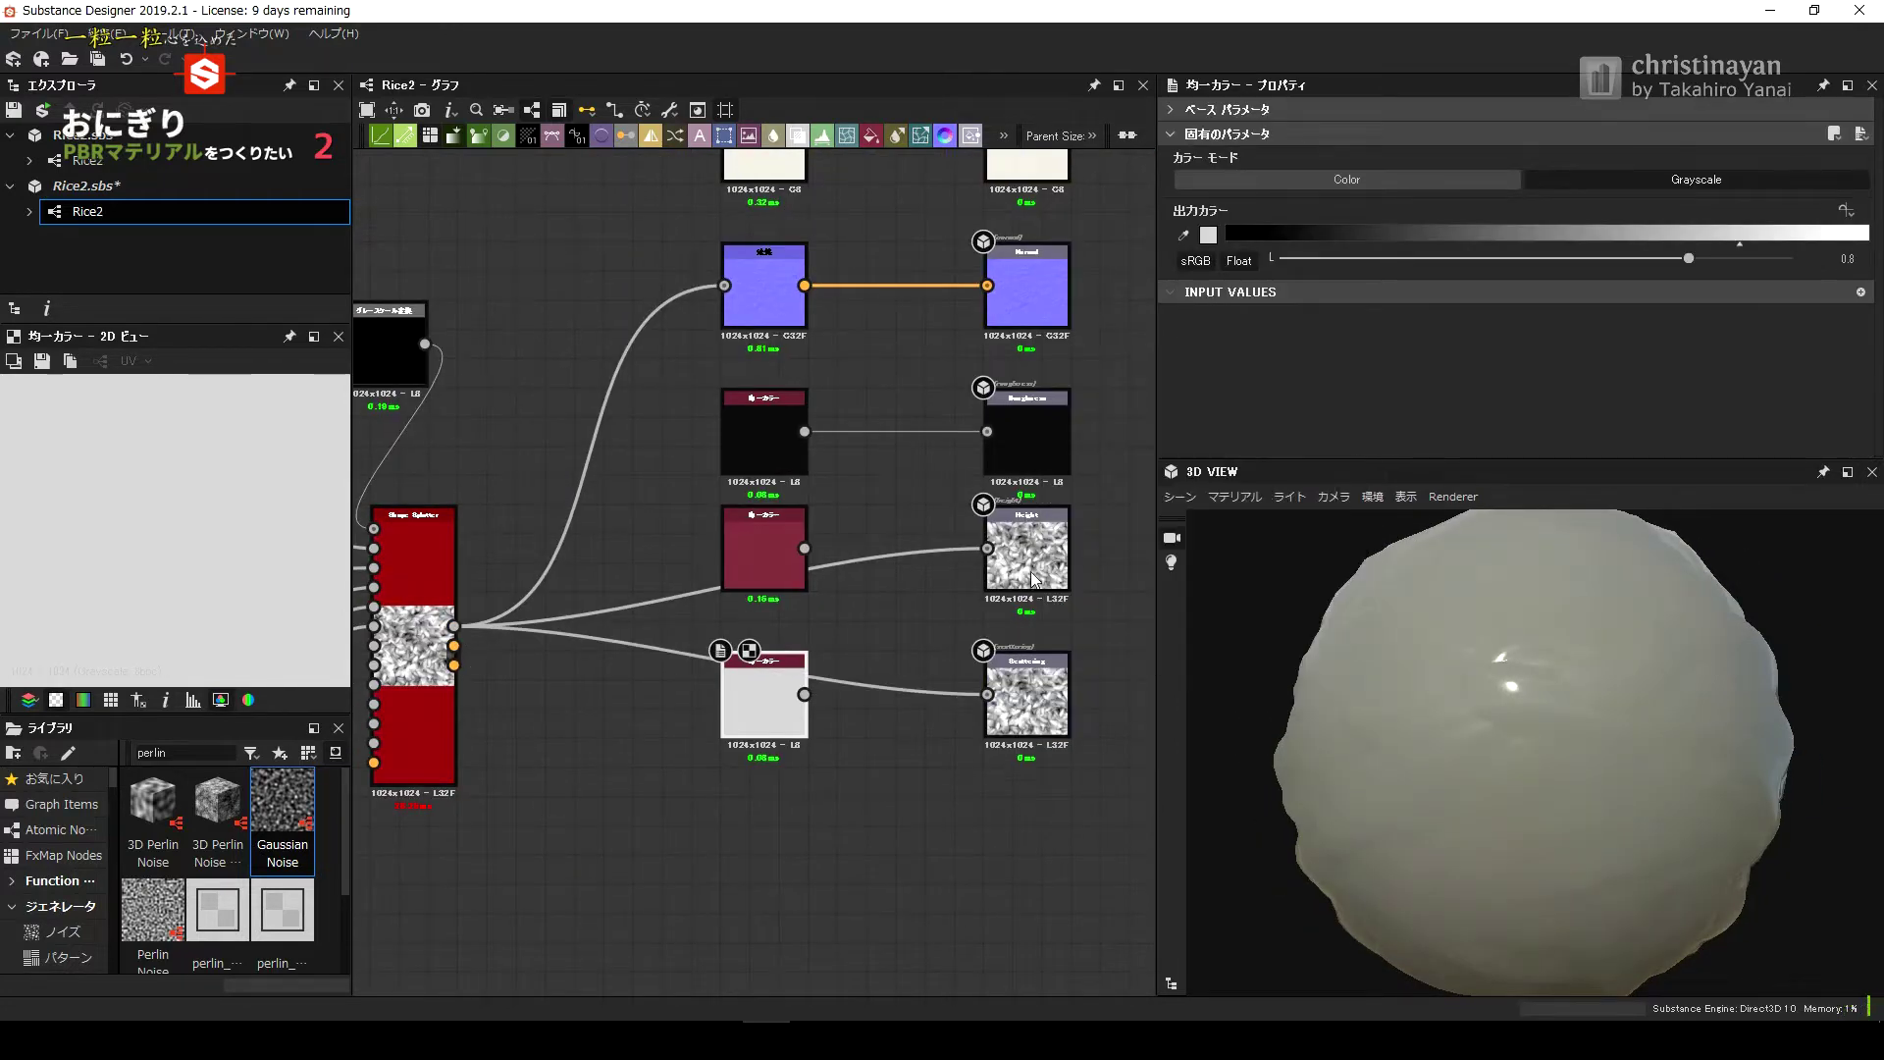
{"action": "scroll", "coordinate": [942, 555], "scroll_direction": "up", "scroll_amount": 2}
{"action": "scroll", "coordinate": [1055, 661], "scroll_direction": "down", "scroll_amount": 2}
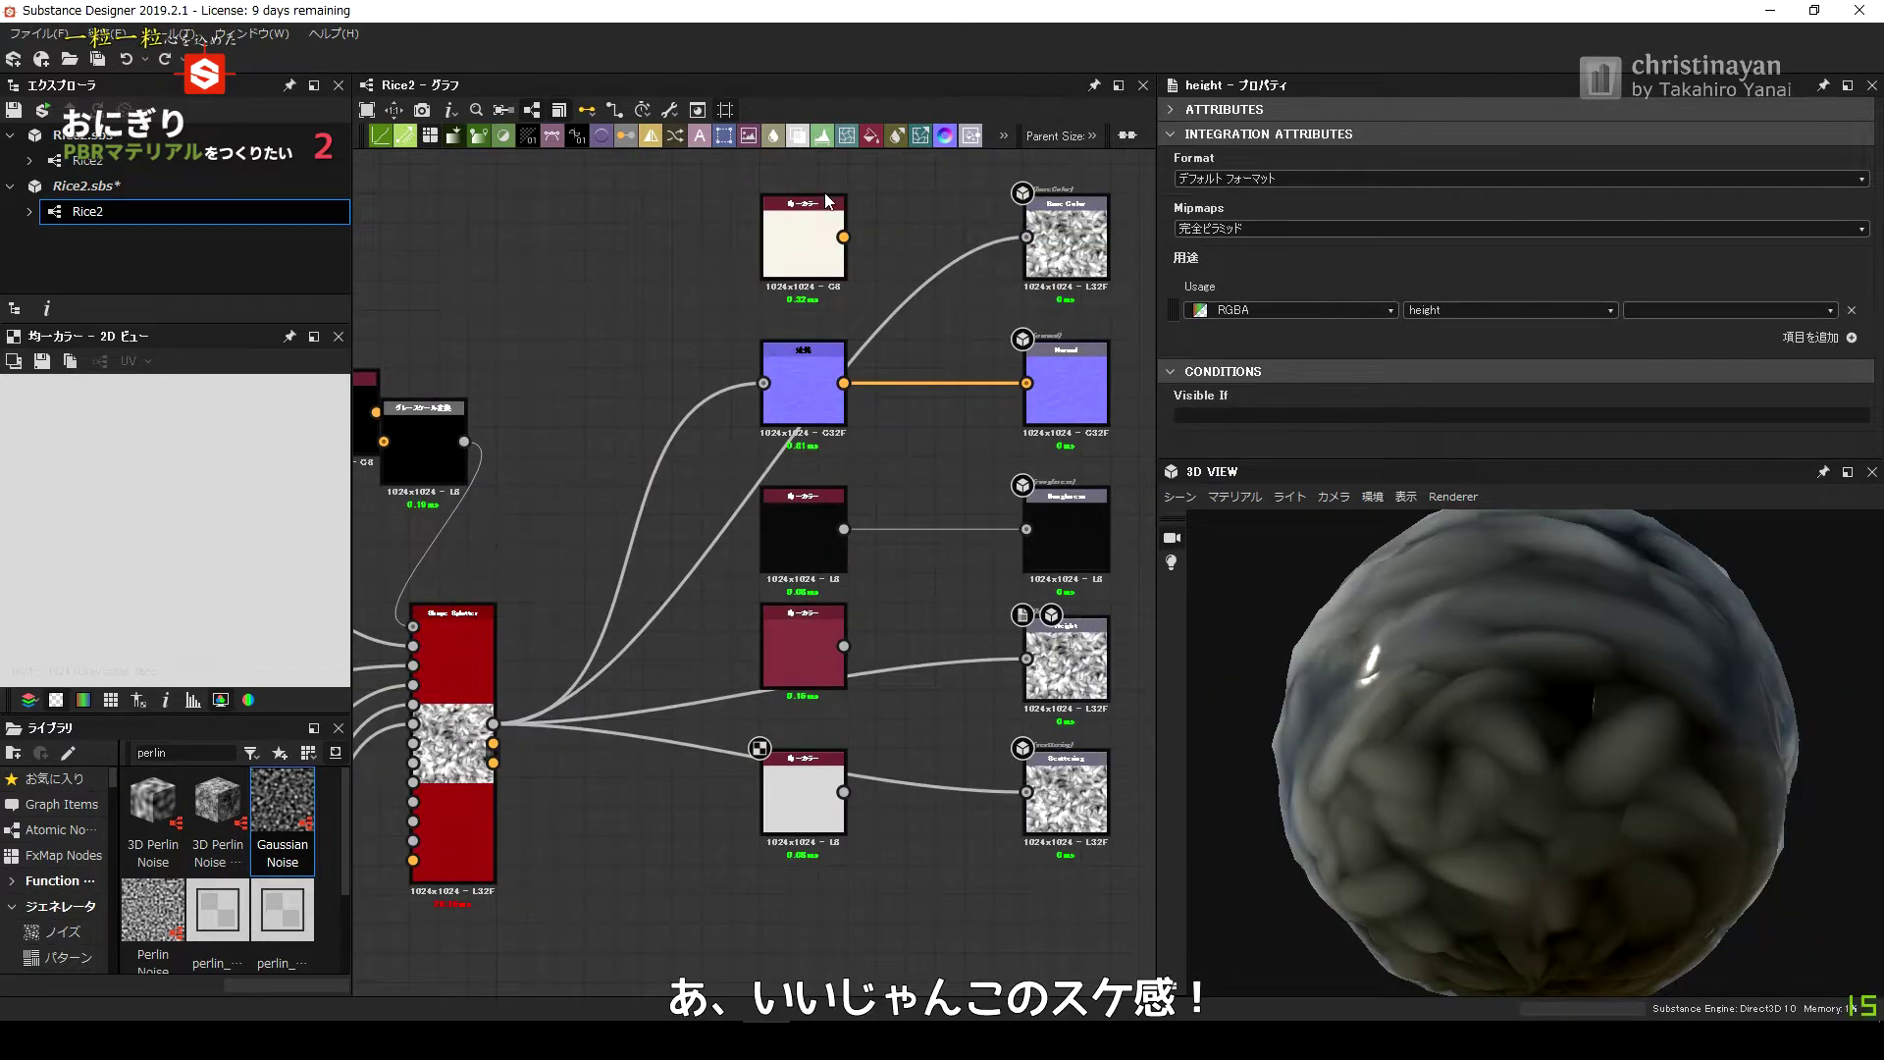
Insert a Blend and Grayscale Conversion before Base Color with blend opacity 0.2.
{"action": "right_click", "coordinate": [887, 233]}
{"action": "left_click", "coordinate": [942, 260]}
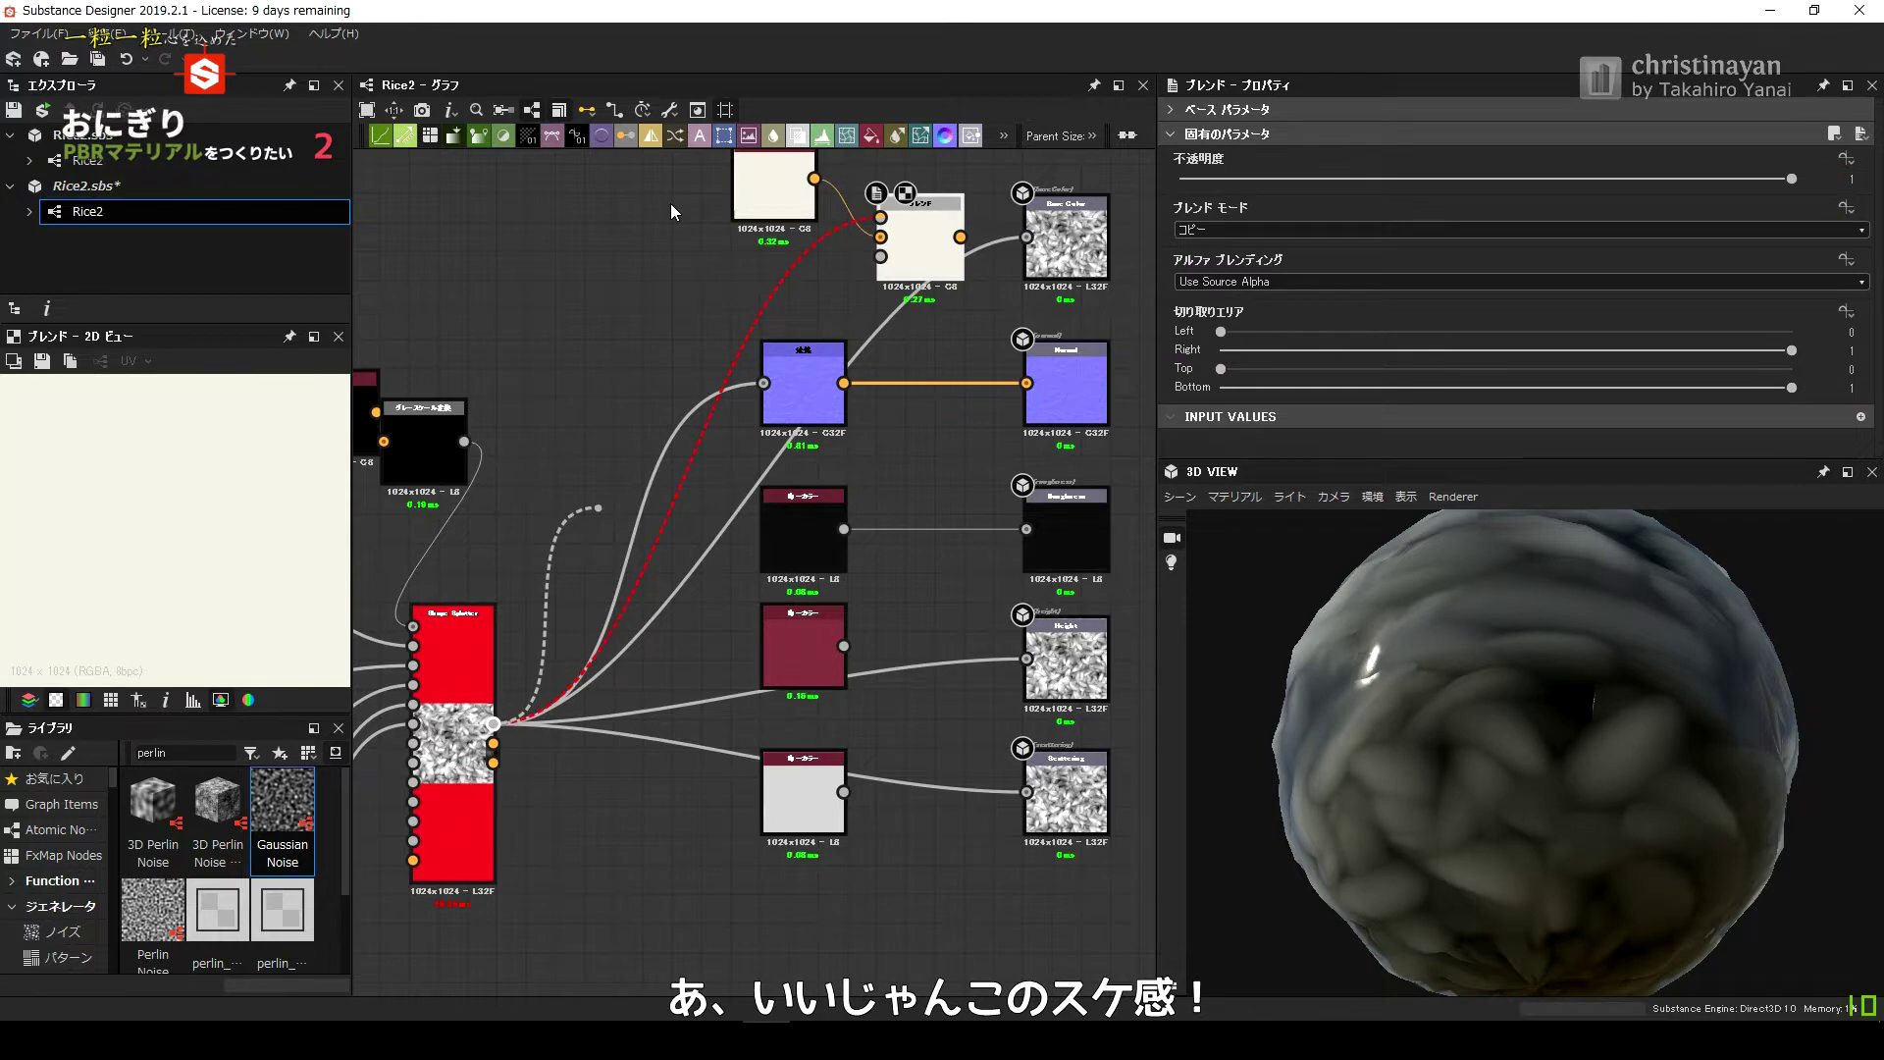
{"action": "right_click", "coordinate": [791, 232]}
{"action": "left_click", "coordinate": [913, 552]}
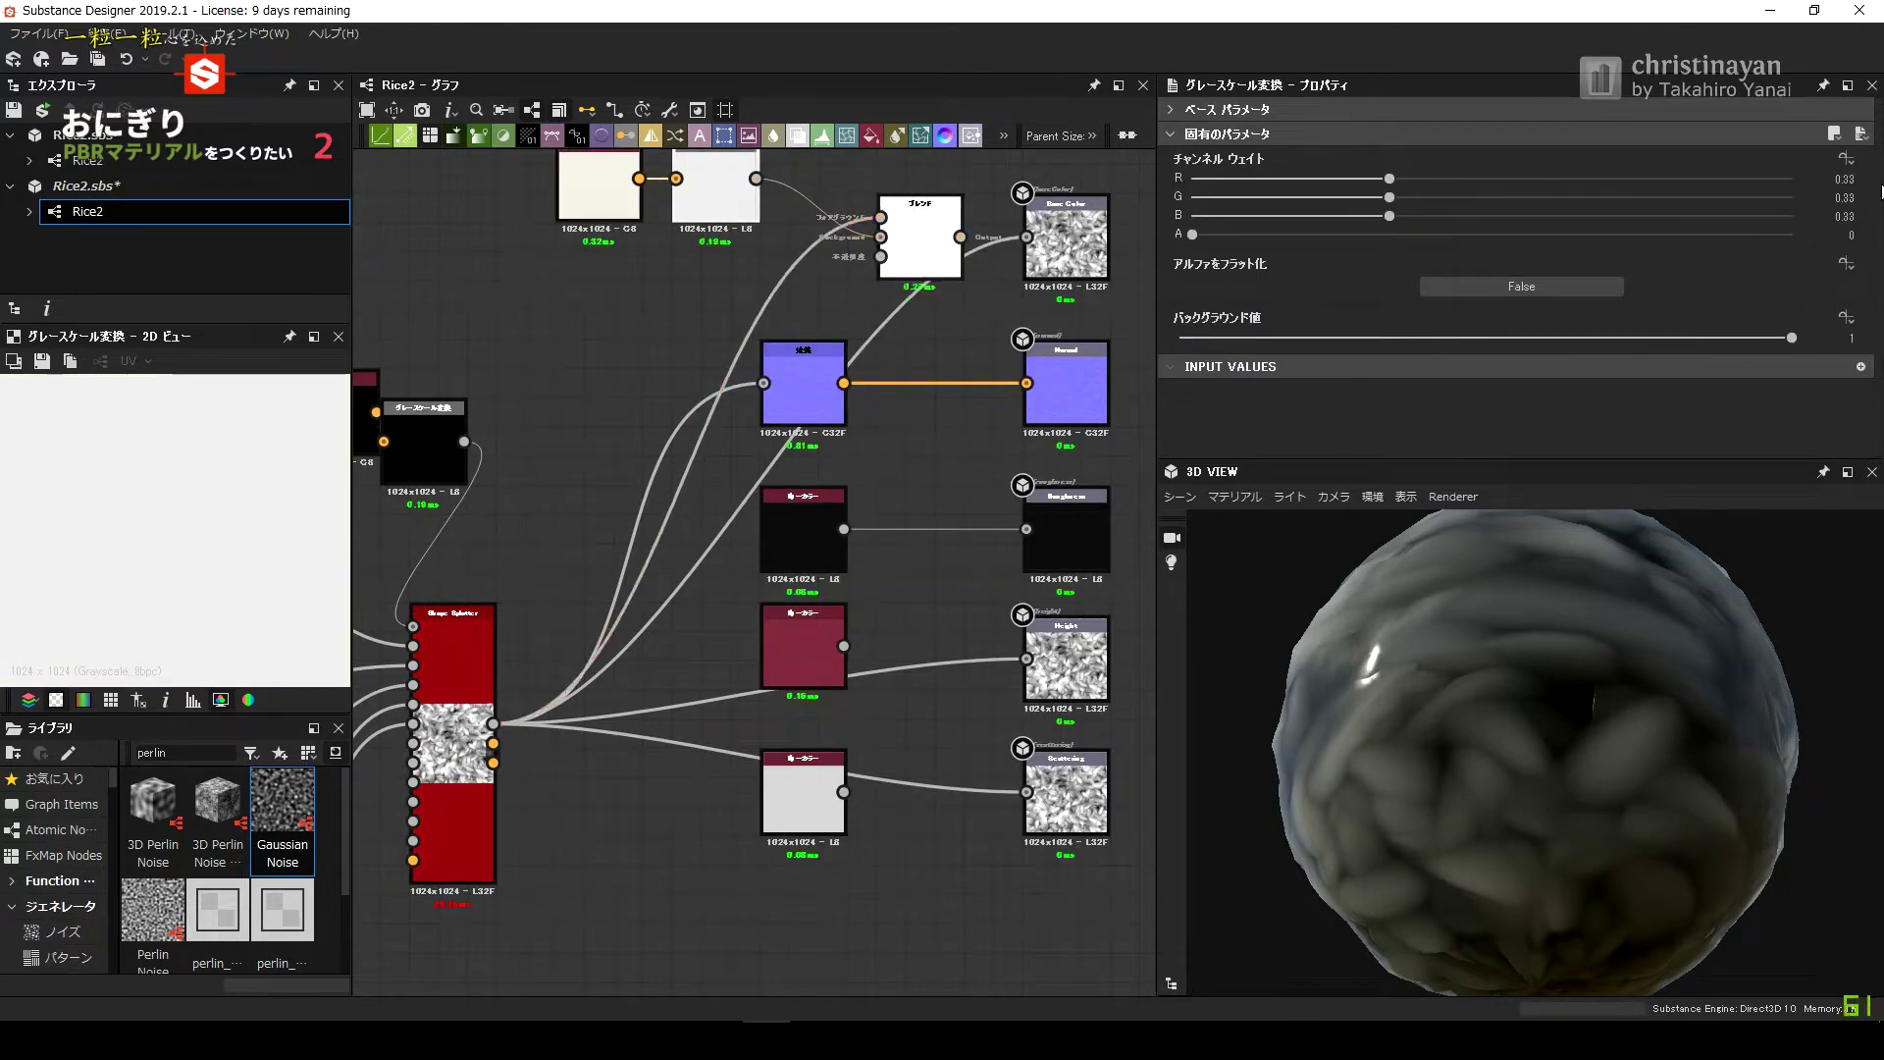
{"action": "type", "text": "0.2"}
{"action": "key", "text": "Return"}
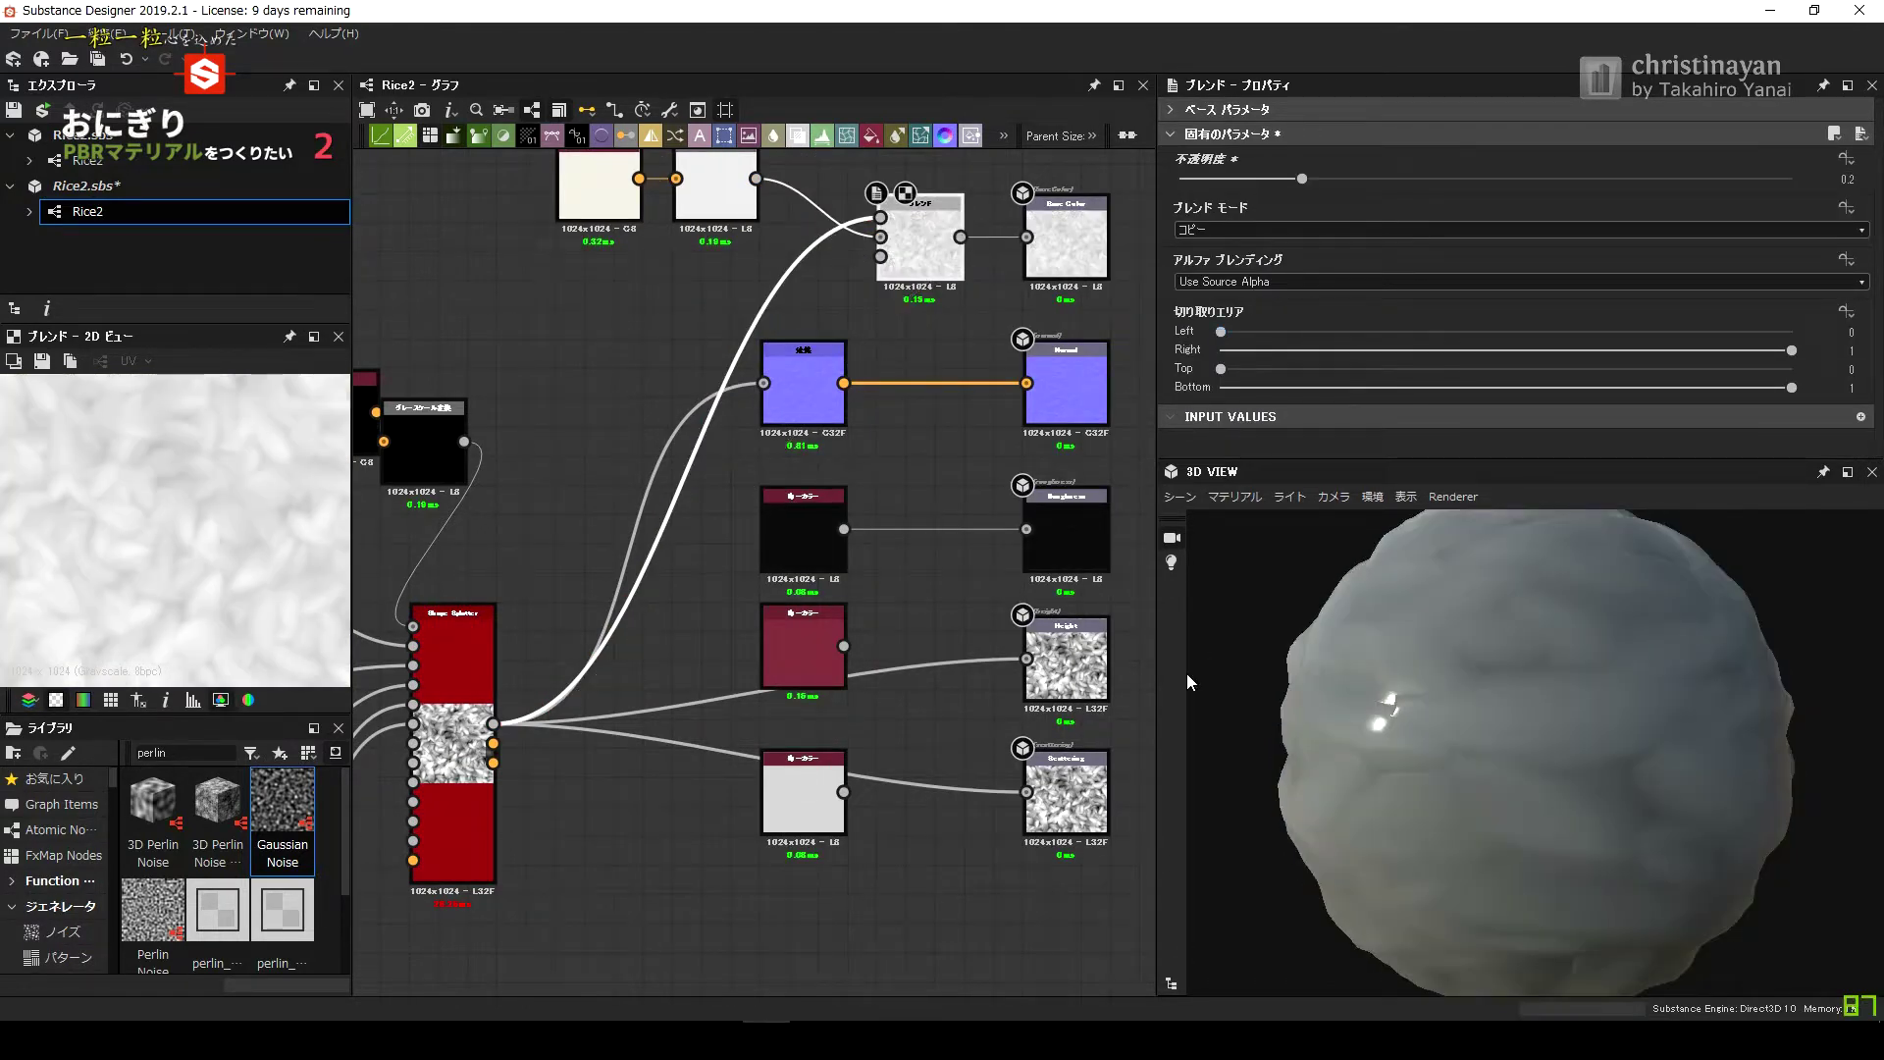
{"action": "left_click", "coordinate": [1068, 405]}
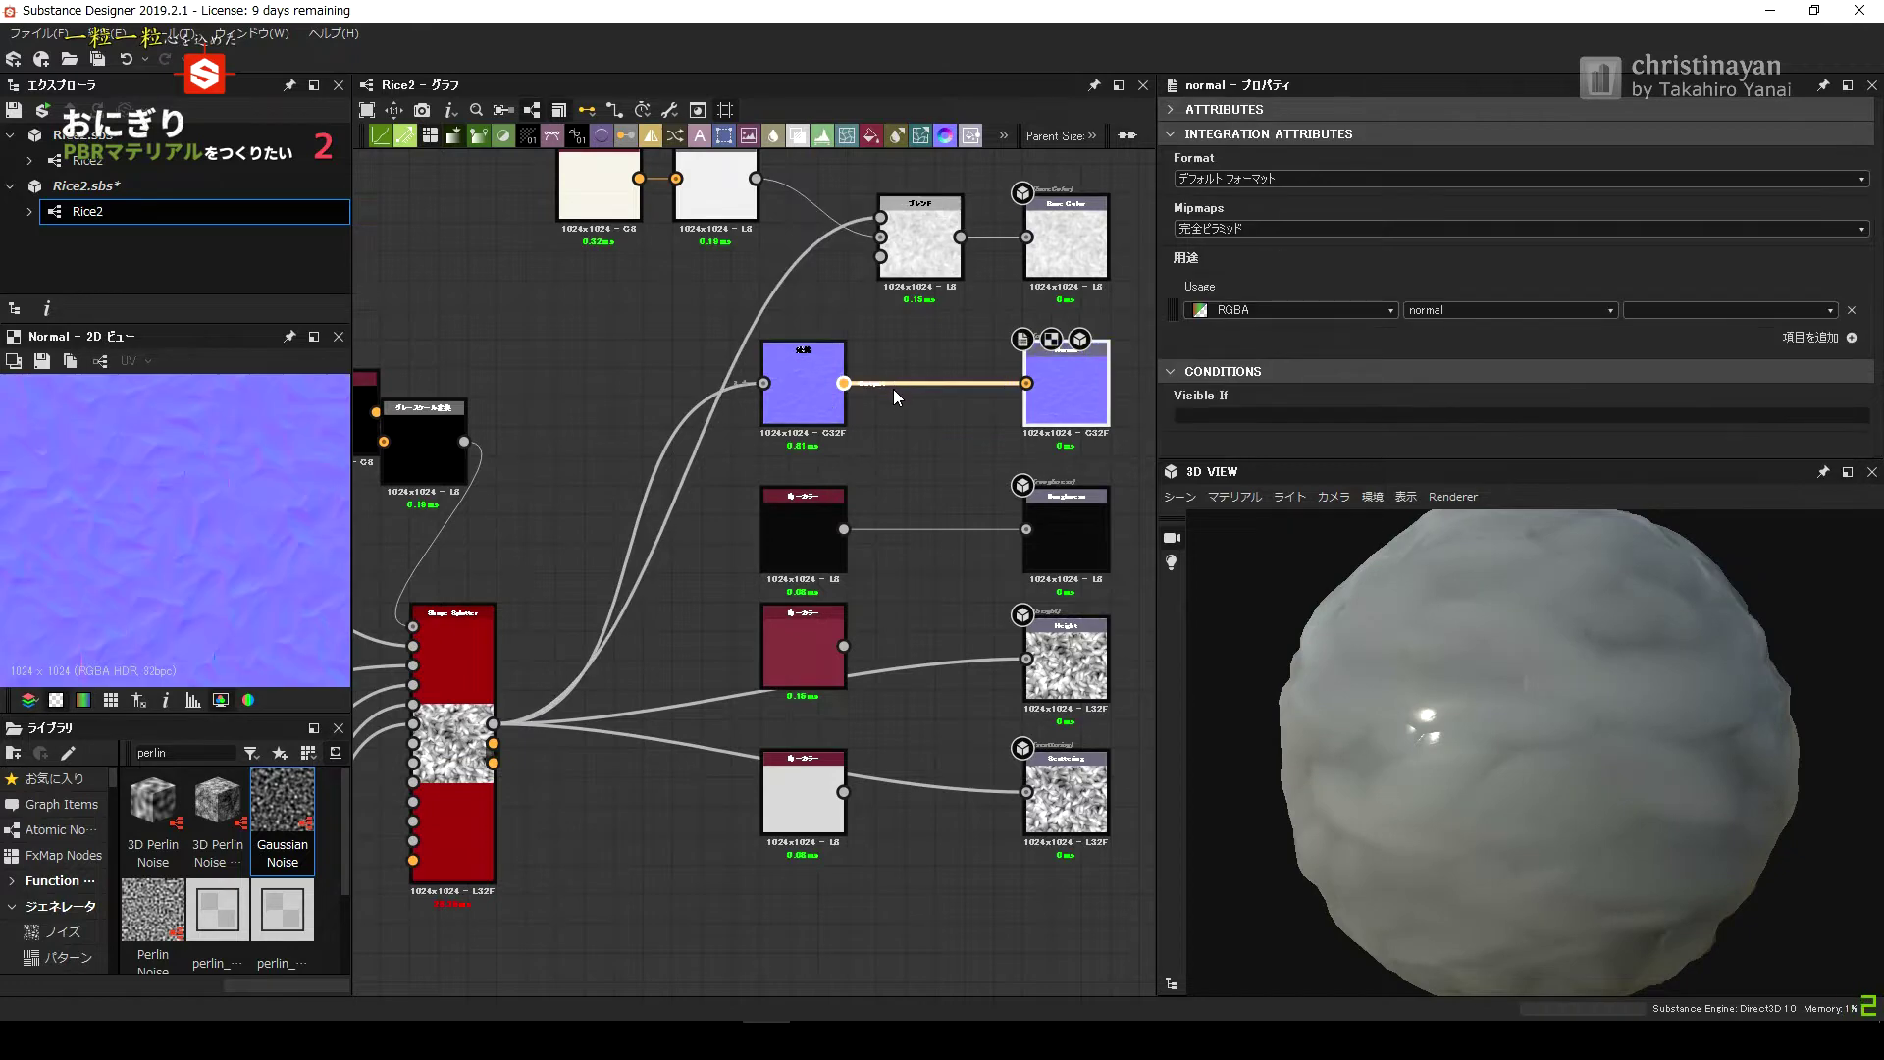
Insert a Normal Intensity node on the normal link, set to 0.15.
{"action": "right_click", "coordinate": [895, 395]}
{"action": "key", "text": "Escape"}
{"action": "key", "text": "space"}
{"action": "type", "text": "in"}
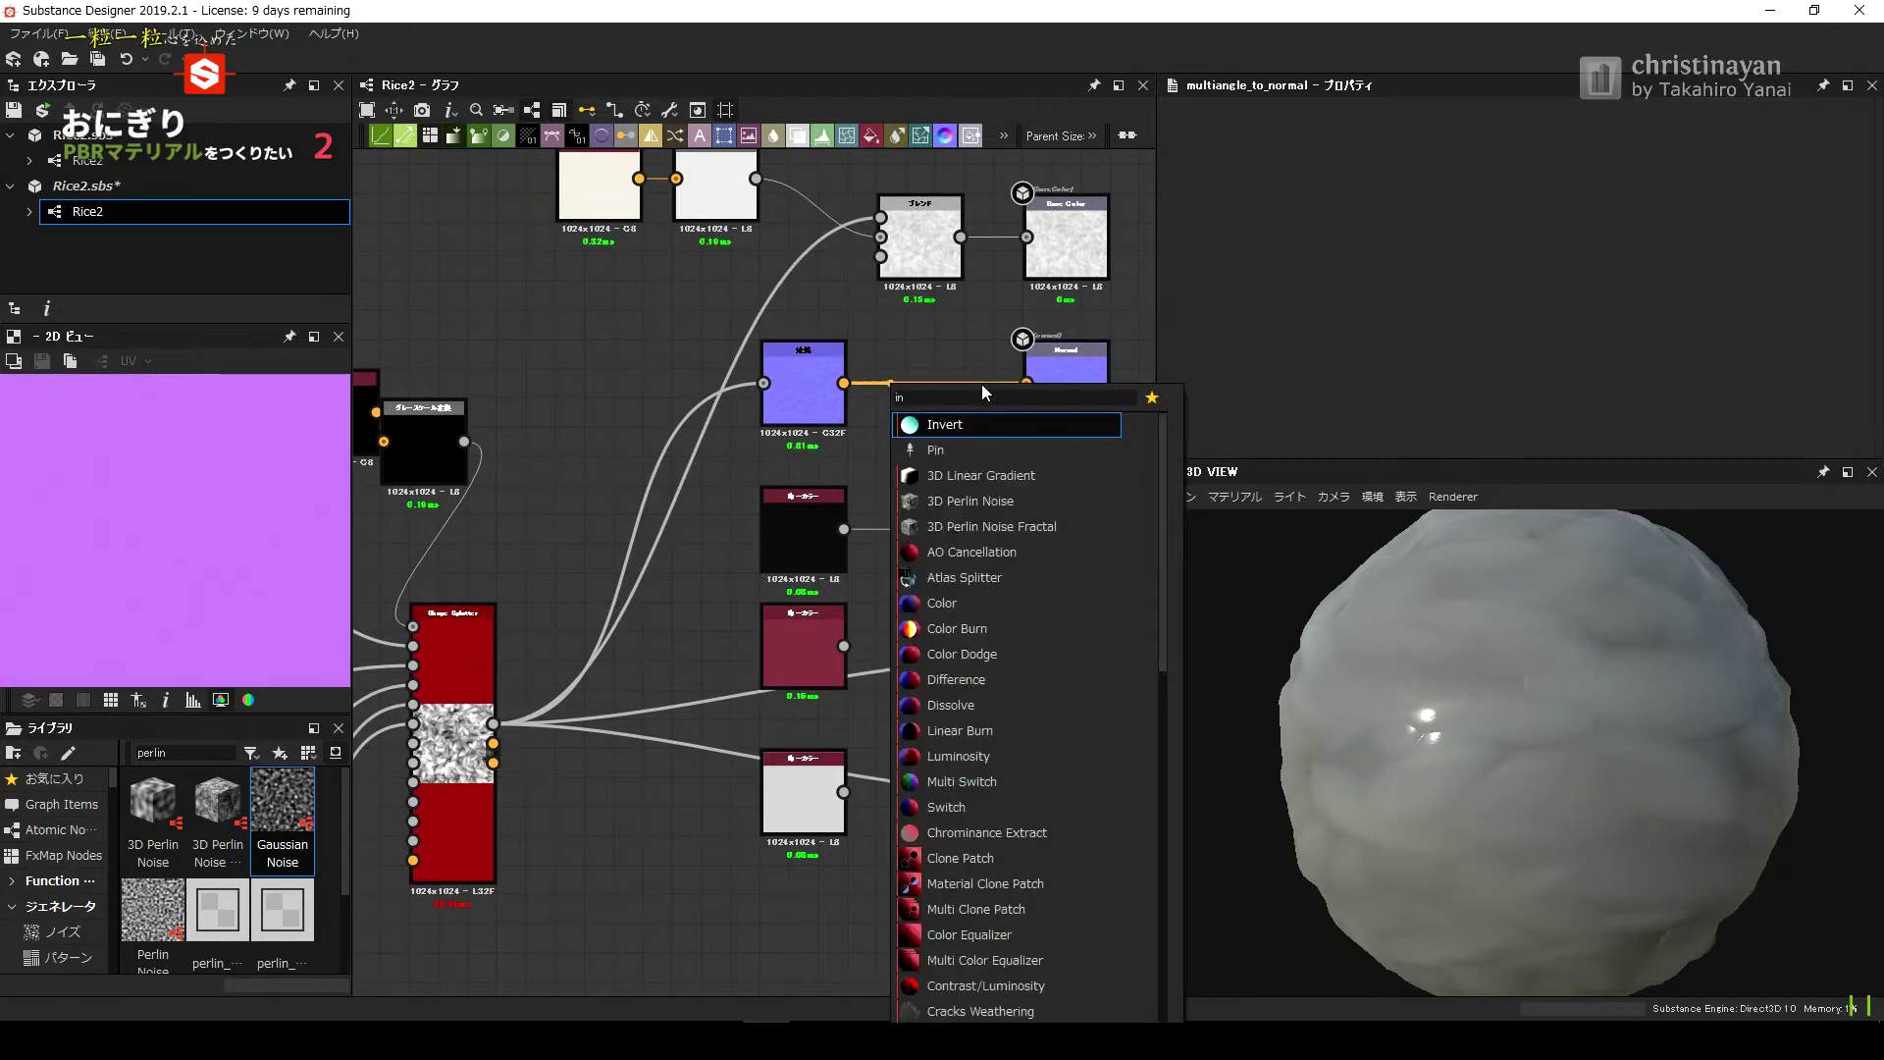
{"action": "type", "text": "ten"}
{"action": "key", "text": "Return"}
{"action": "left_click_drag", "start_coordinate": [1858, 224], "coordinate": [1870, 224]}
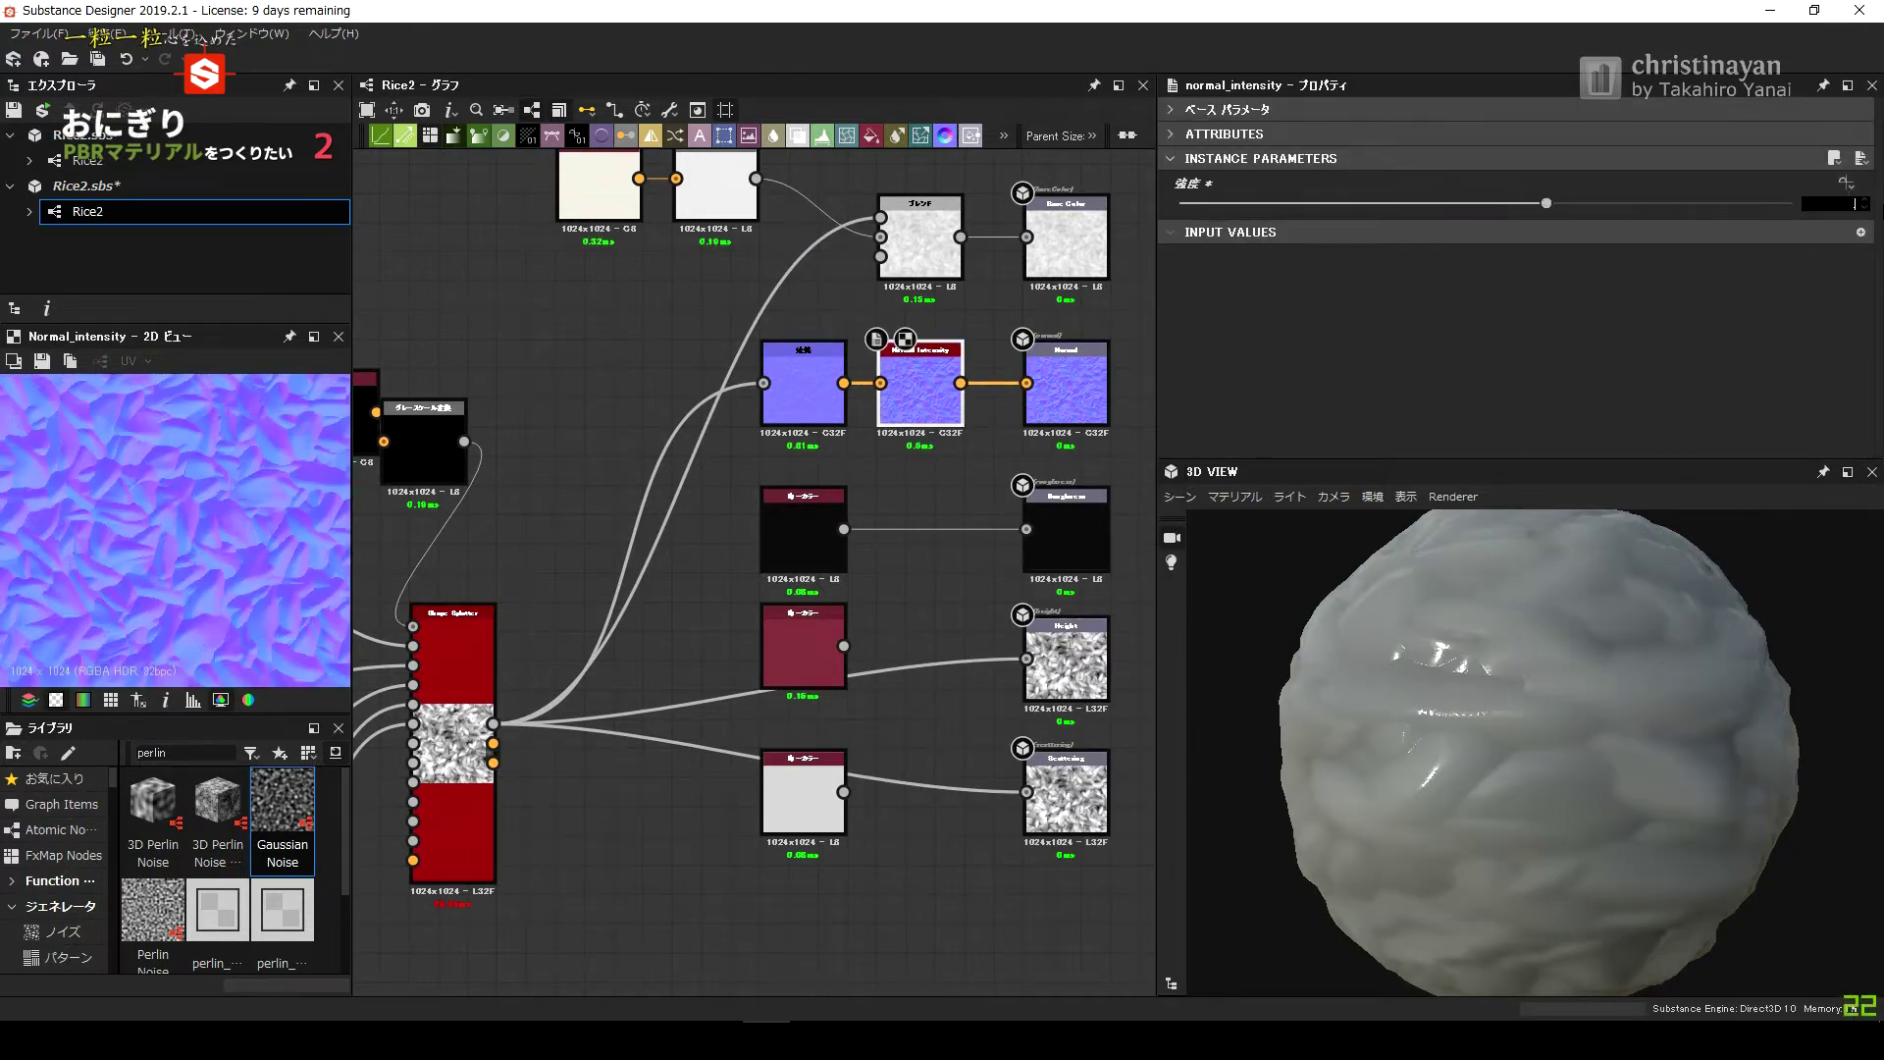
{"action": "type", "text": "0.15"}
{"action": "key", "text": "Return"}
Switch the preview environment lighting and rotate it to 125°.
{"action": "left_click_drag", "start_coordinate": [1571, 687], "coordinate": [1418, 525]}
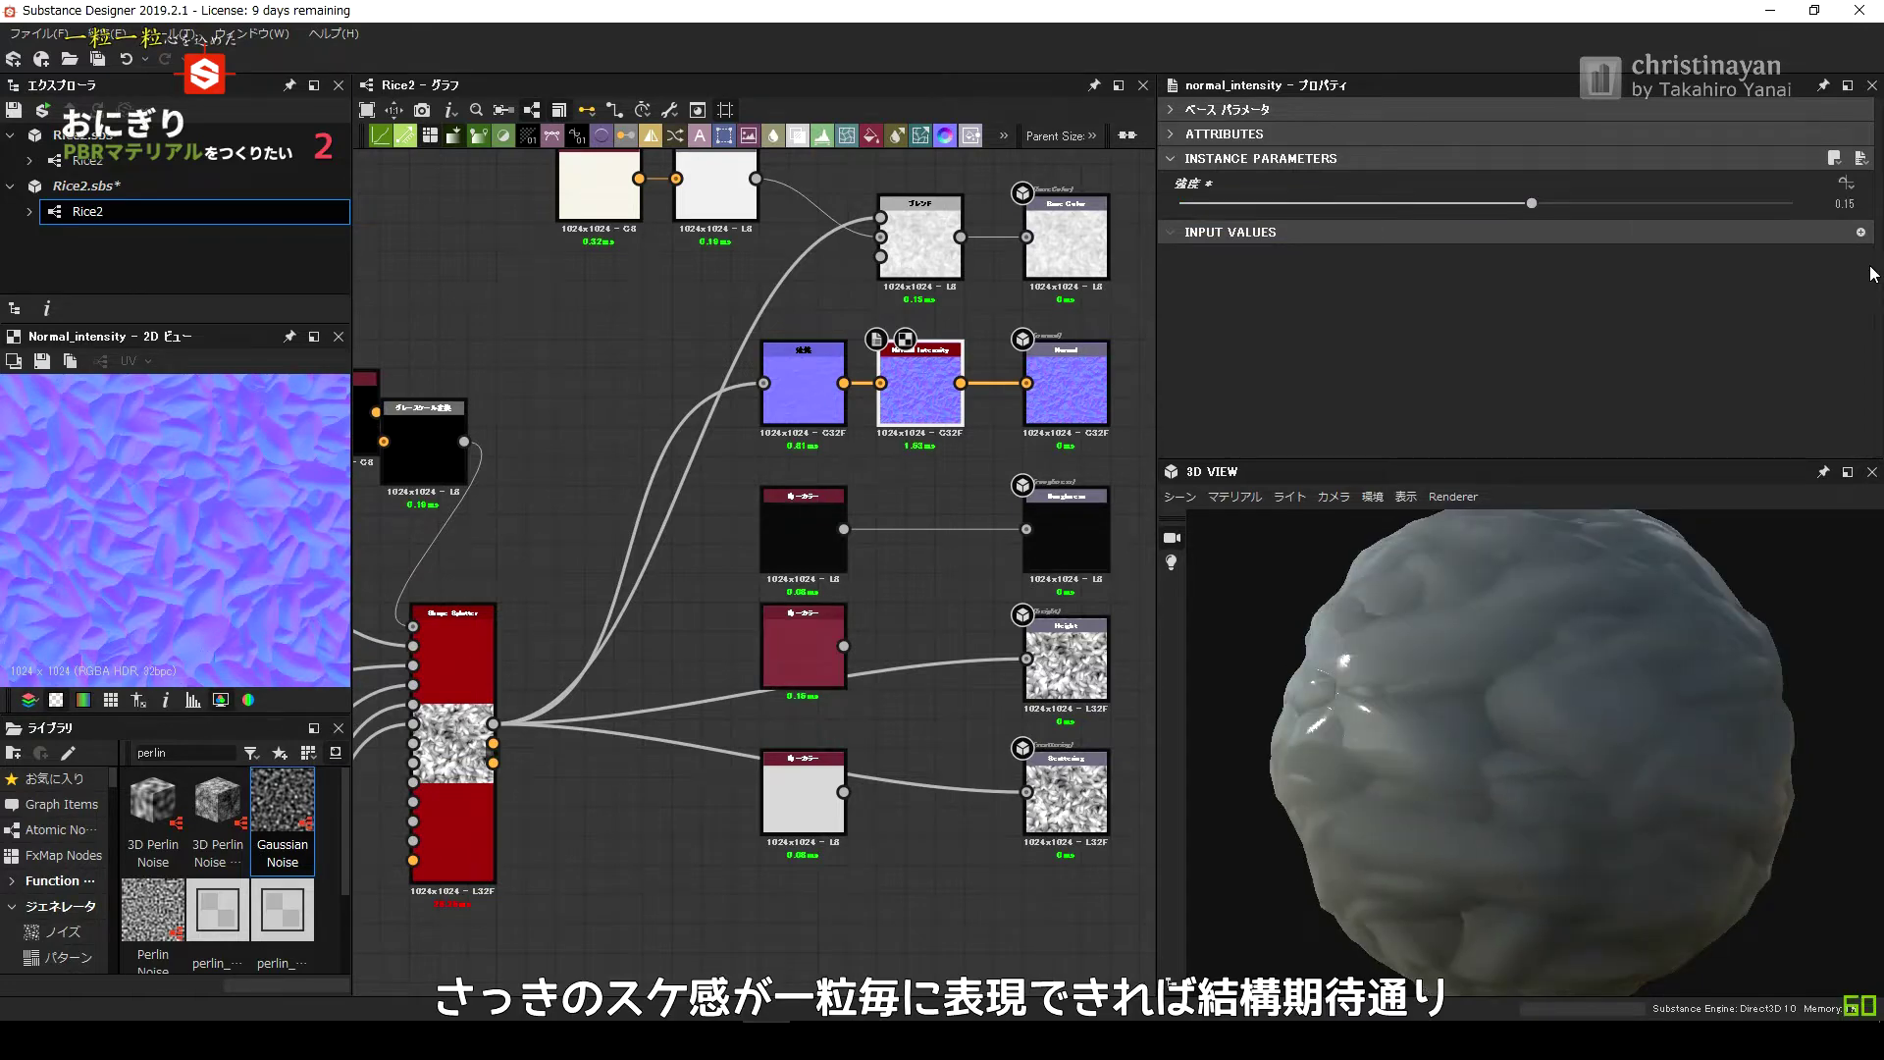
{"action": "left_click", "coordinate": [1372, 497]}
{"action": "left_click", "coordinate": [1408, 546]}
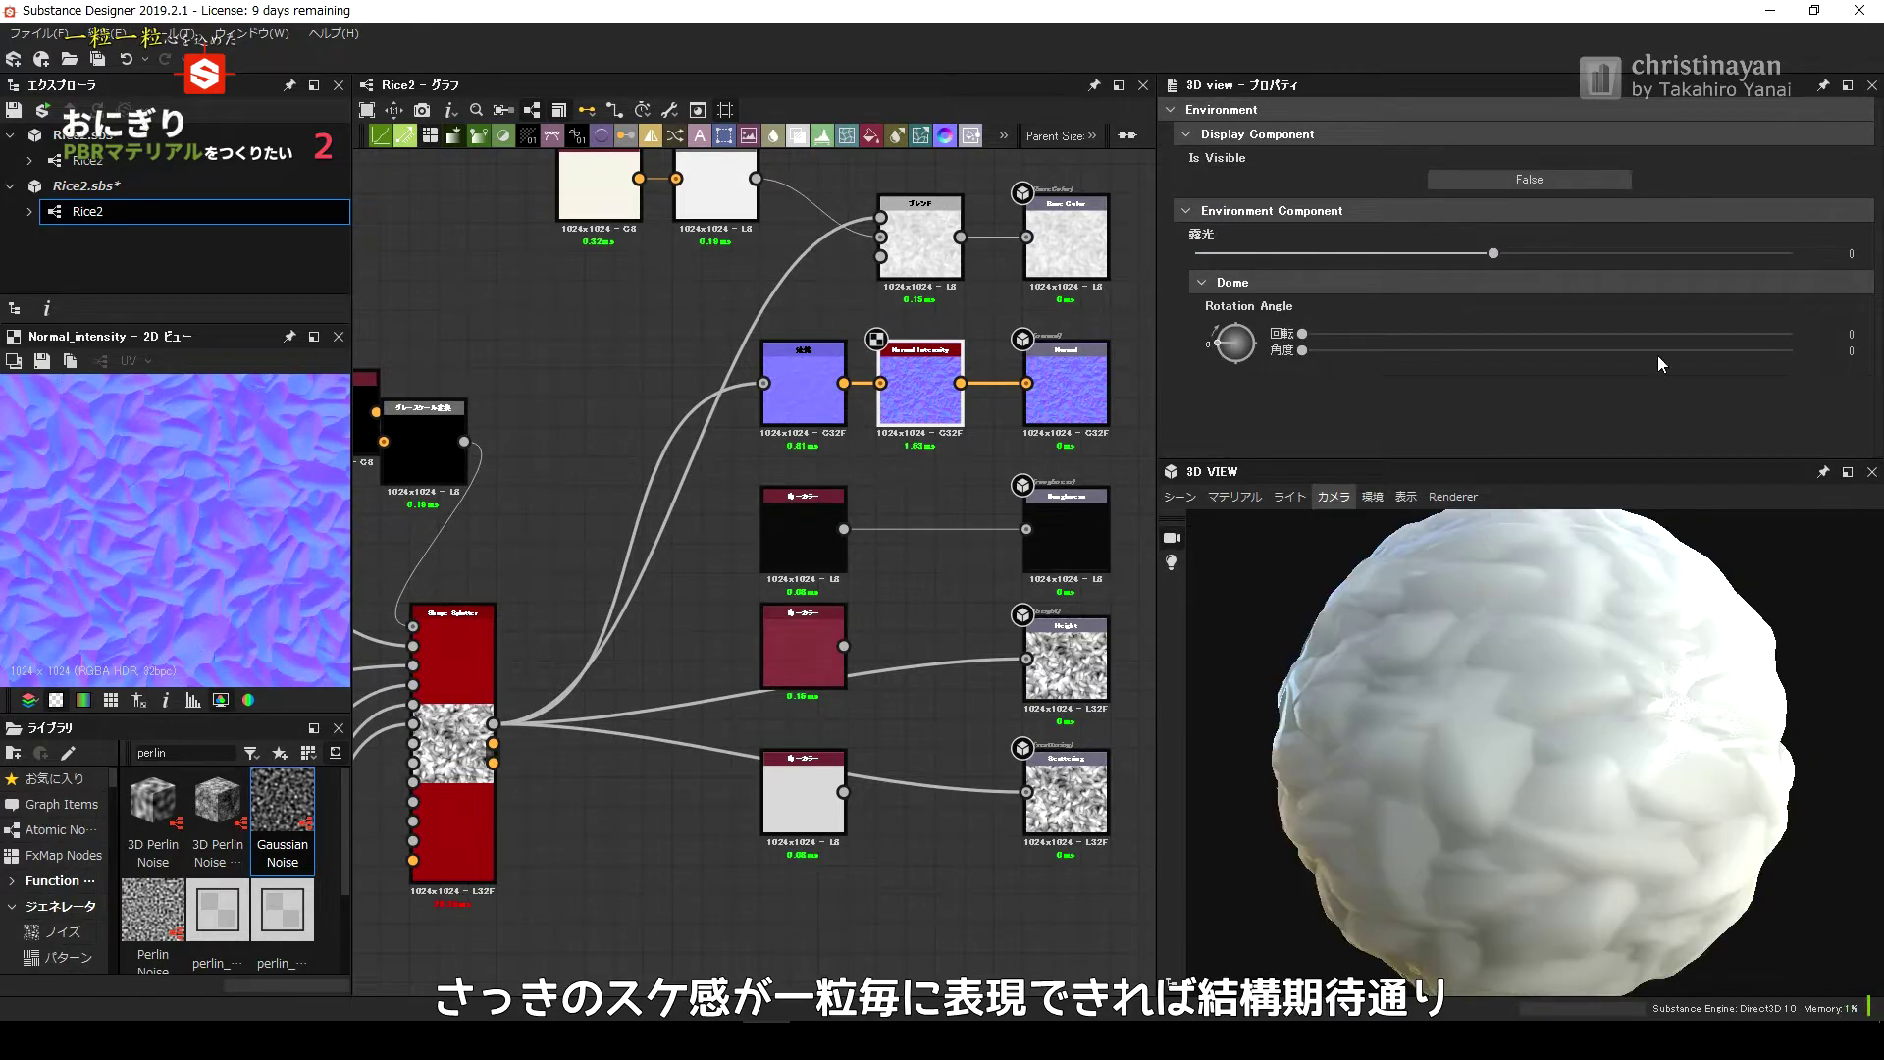
{"action": "left_click", "coordinate": [1472, 333]}
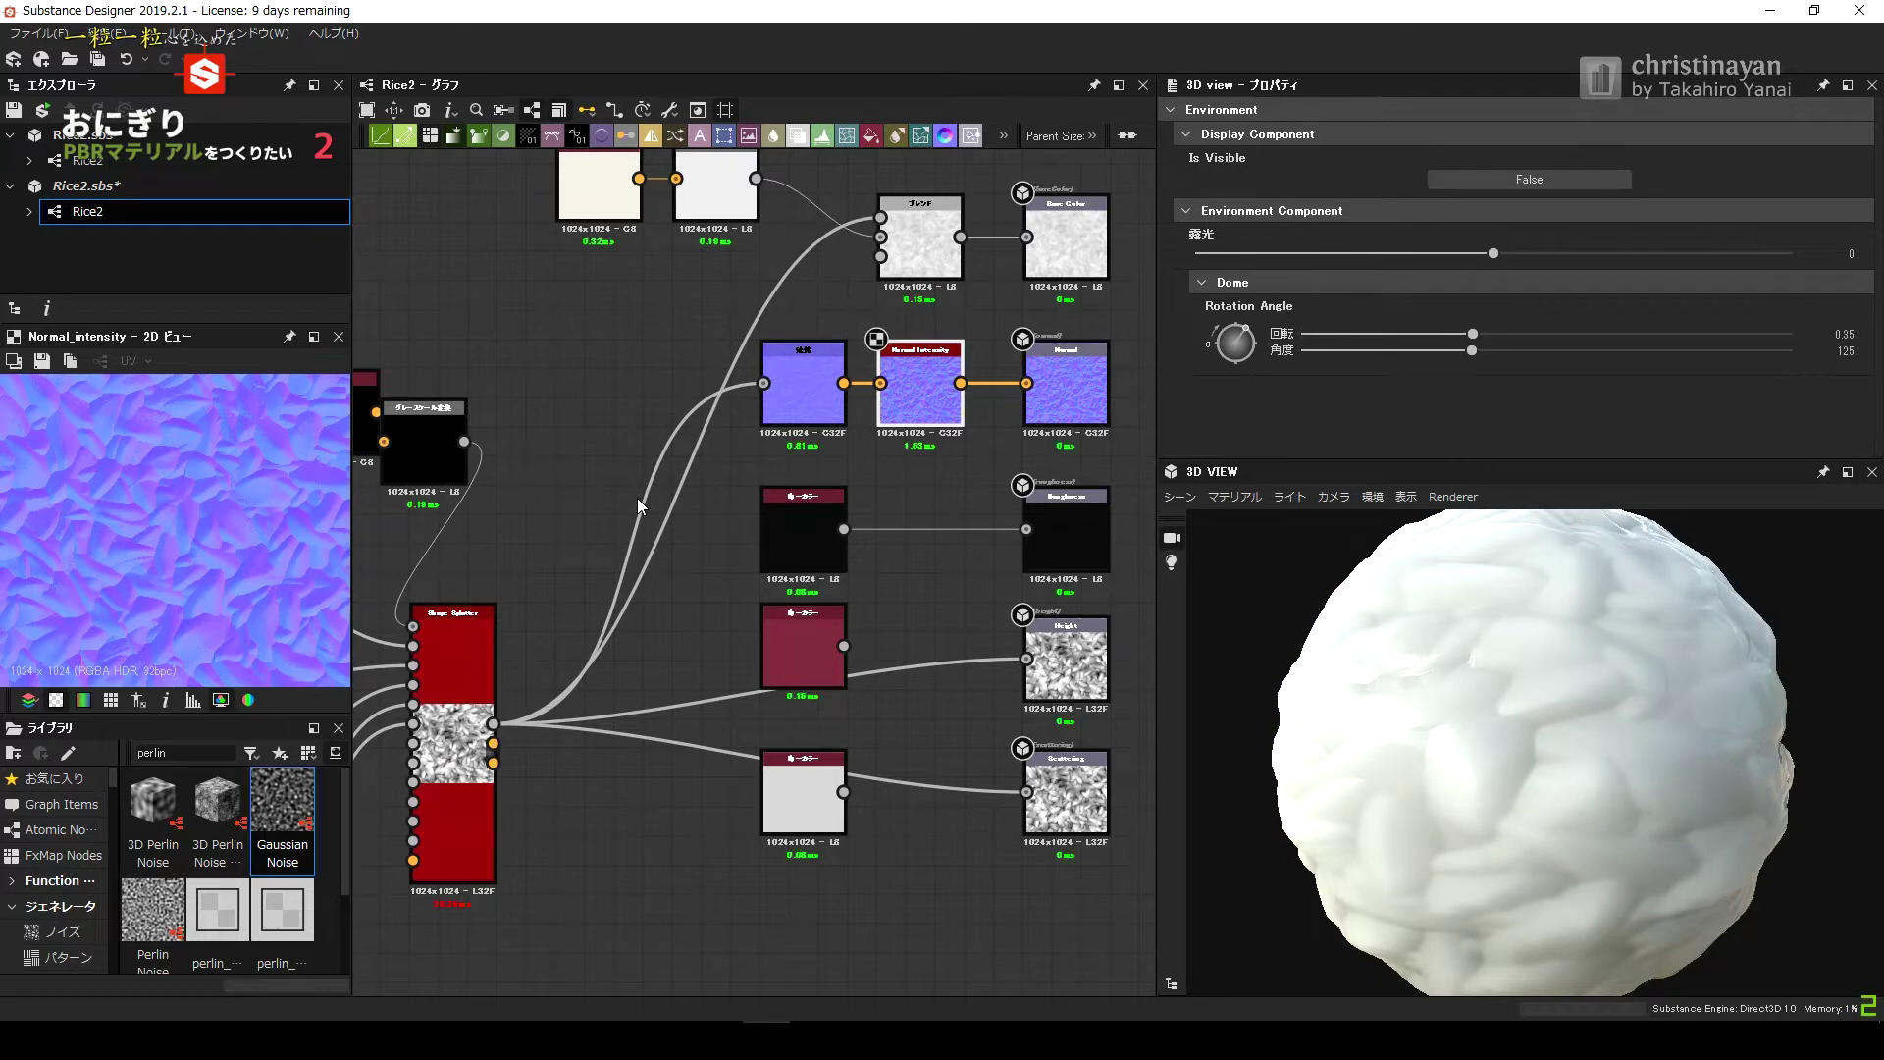
{"action": "middle_click_drag", "start_coordinate": [638, 498], "coordinate": [1227, 363]}
{"action": "scroll", "coordinate": [608, 450], "scroll_direction": "up", "scroll_amount": 3}
{"action": "scroll", "coordinate": [609, 449], "scroll_direction": "up", "scroll_amount": 2}
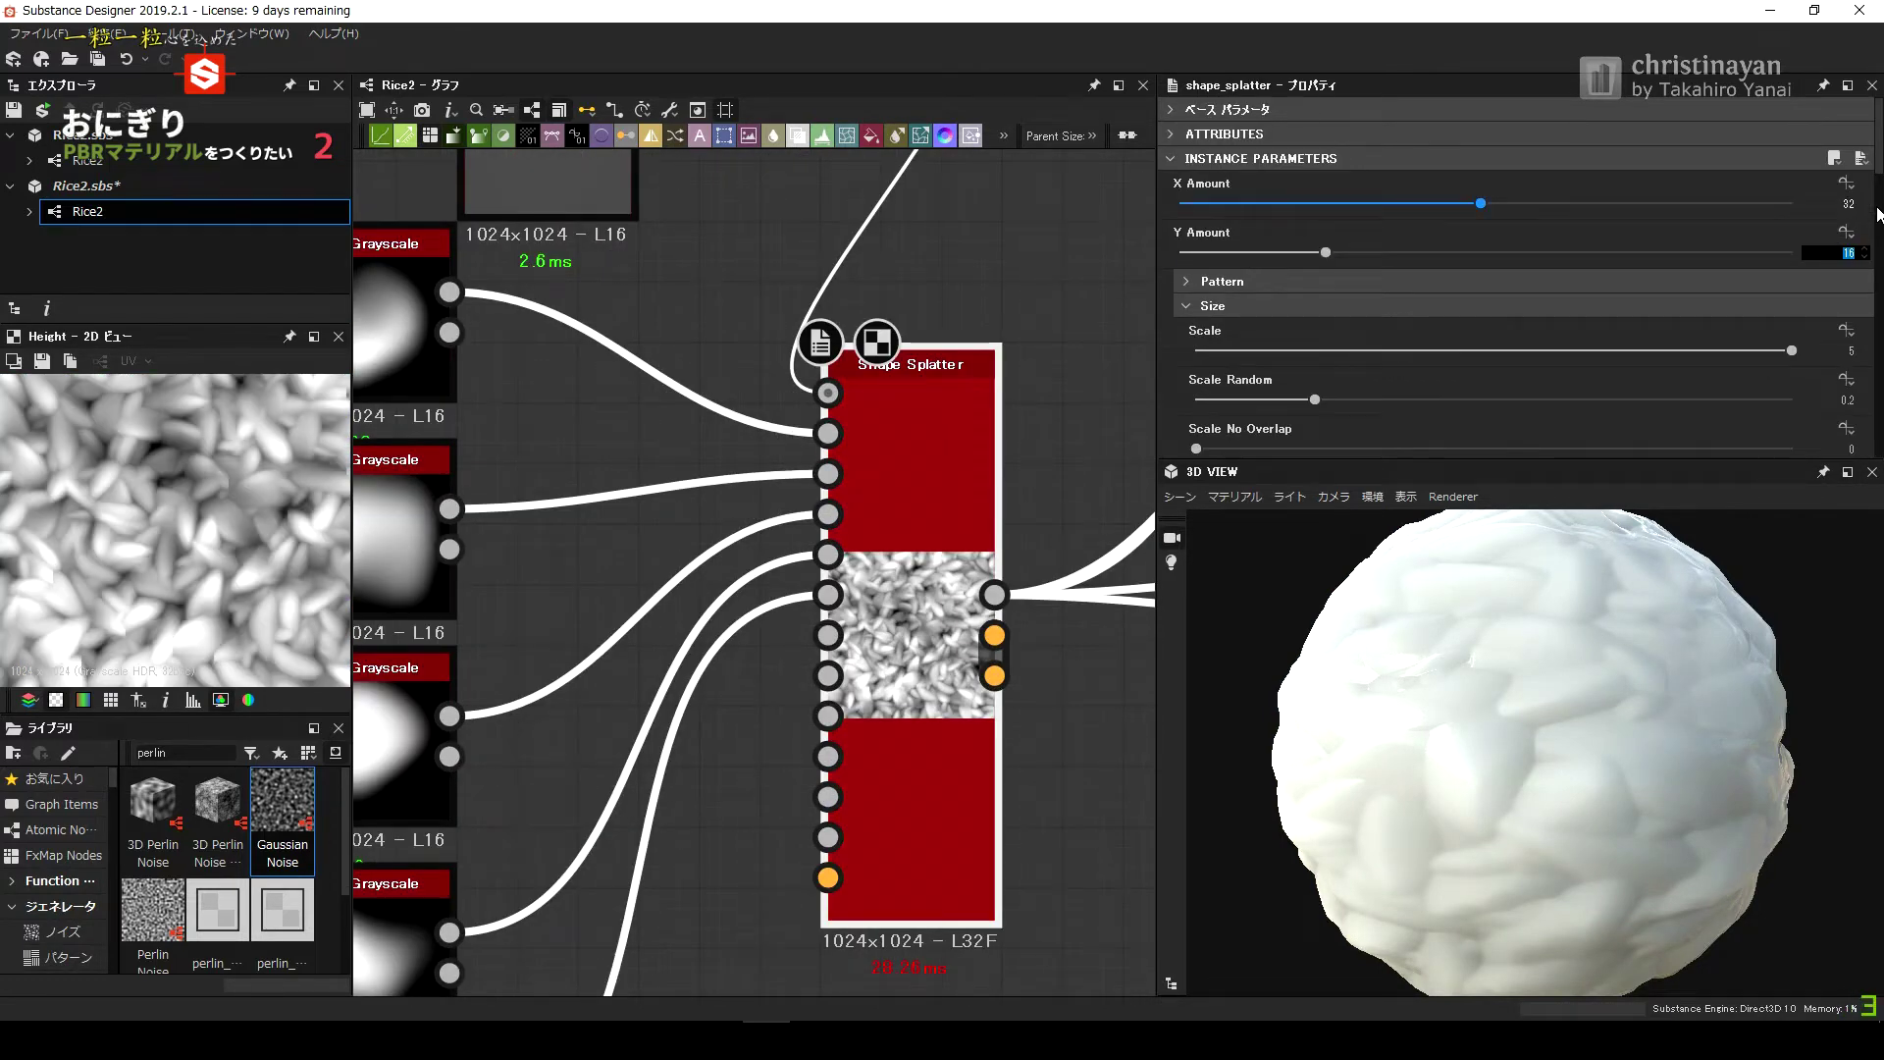
Set Shape Splatter X Amount to 40 and Y Amount to 10.
{"action": "type", "text": "0"}
{"action": "key", "text": "Tab"}
{"action": "type", "text": "20"}
{"action": "key", "text": "Return"}
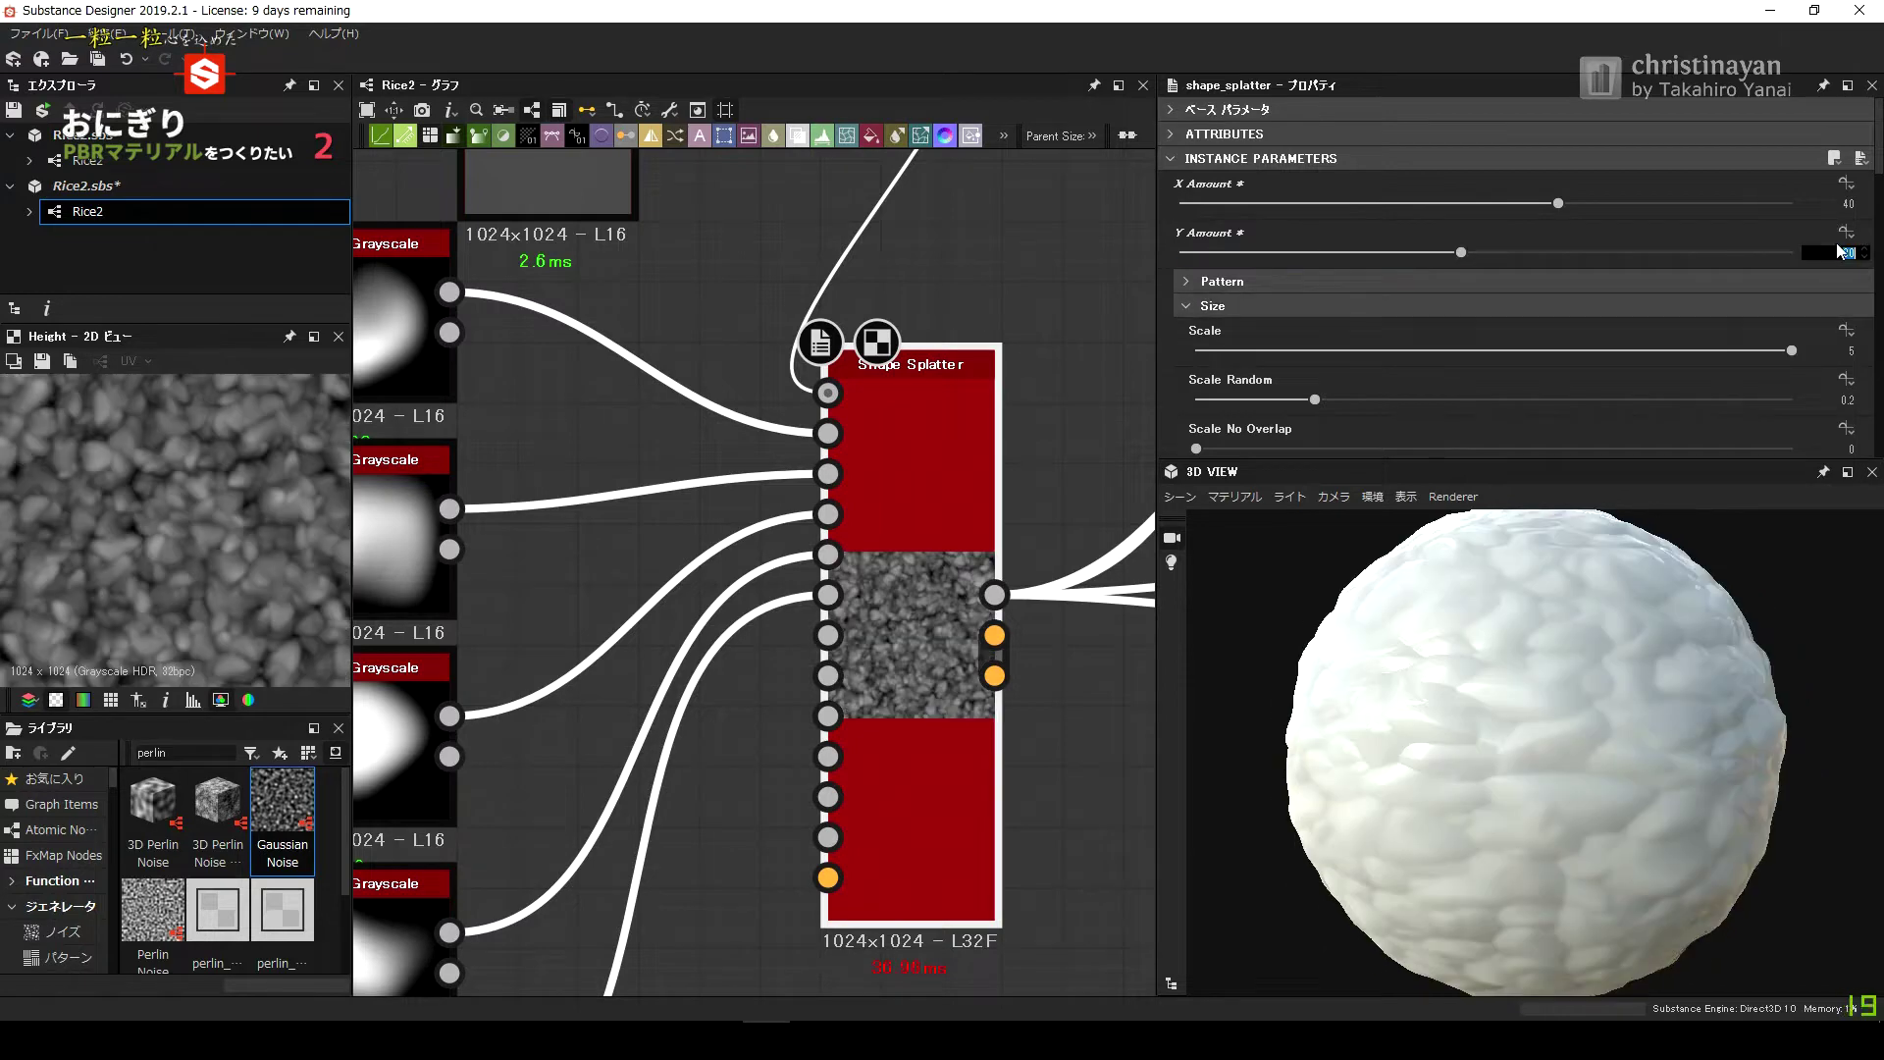
{"action": "key", "text": "ctrl+z"}
{"action": "key", "text": "ctrl+z"}
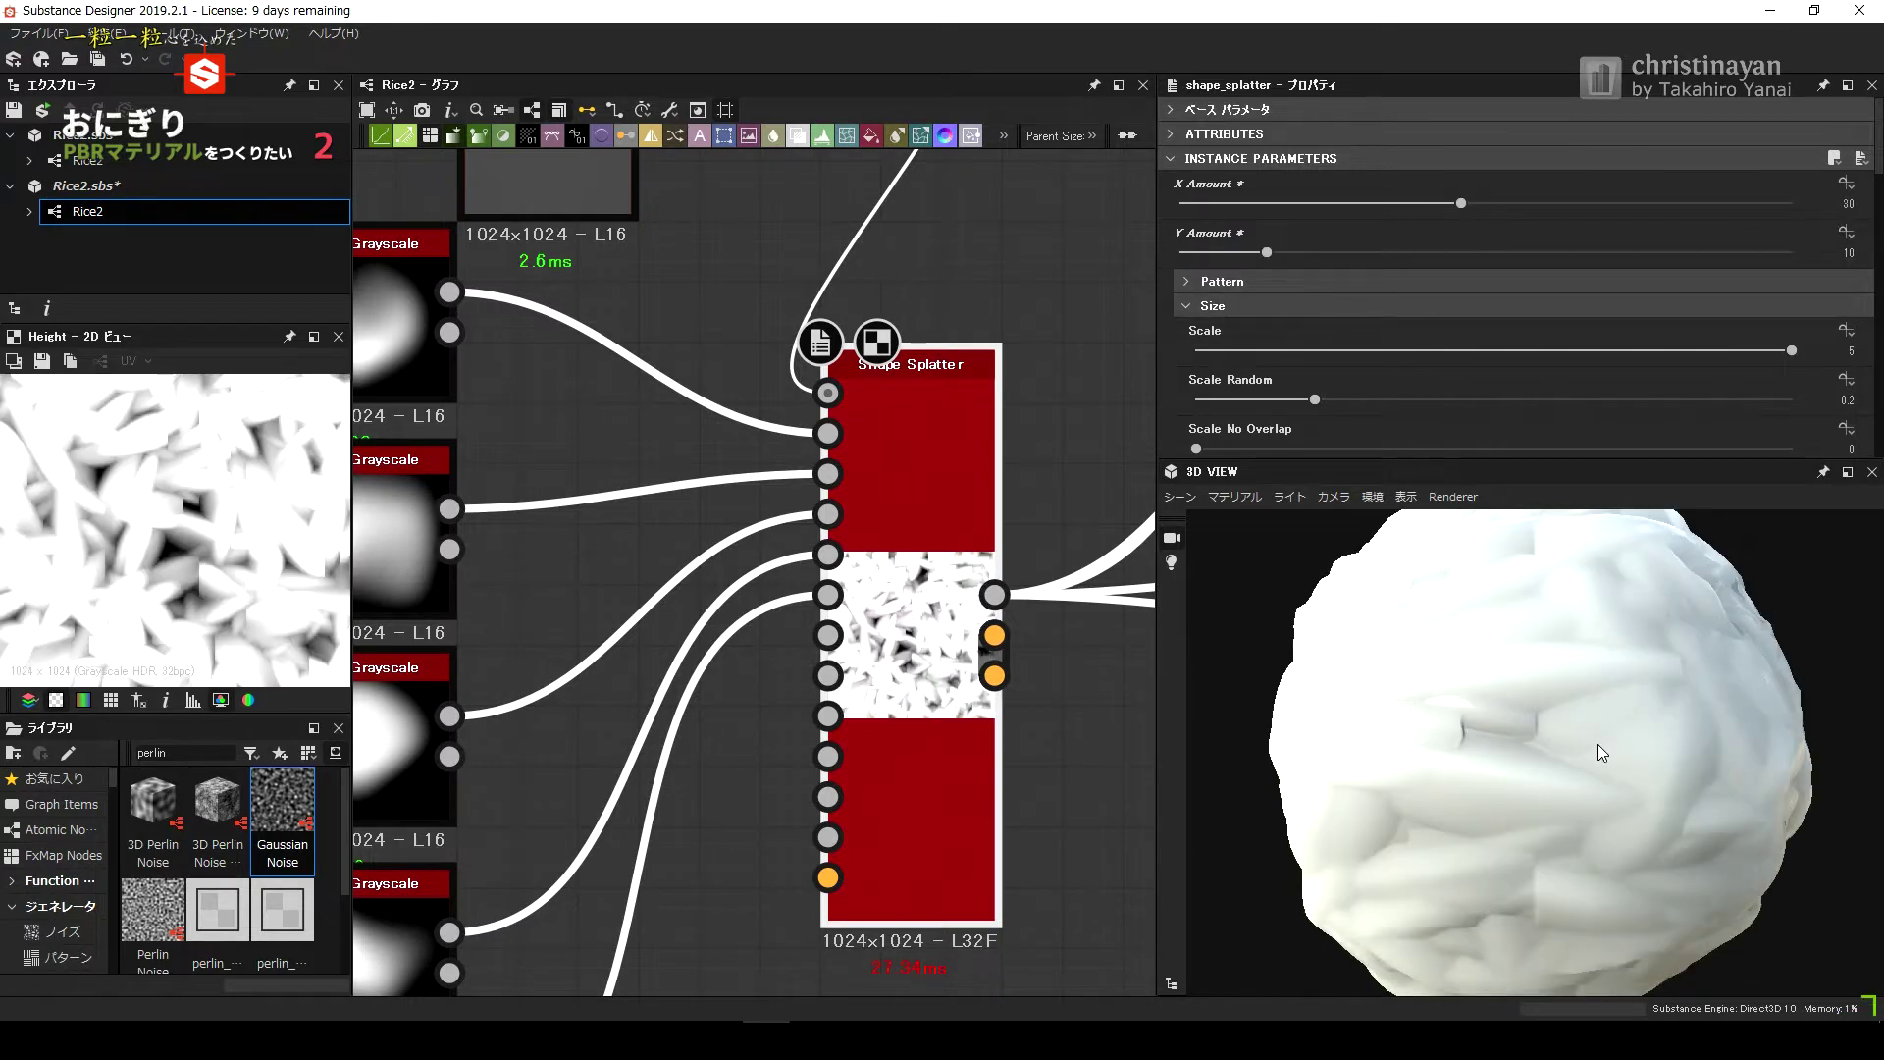
{"action": "key", "text": "ctrl+y"}
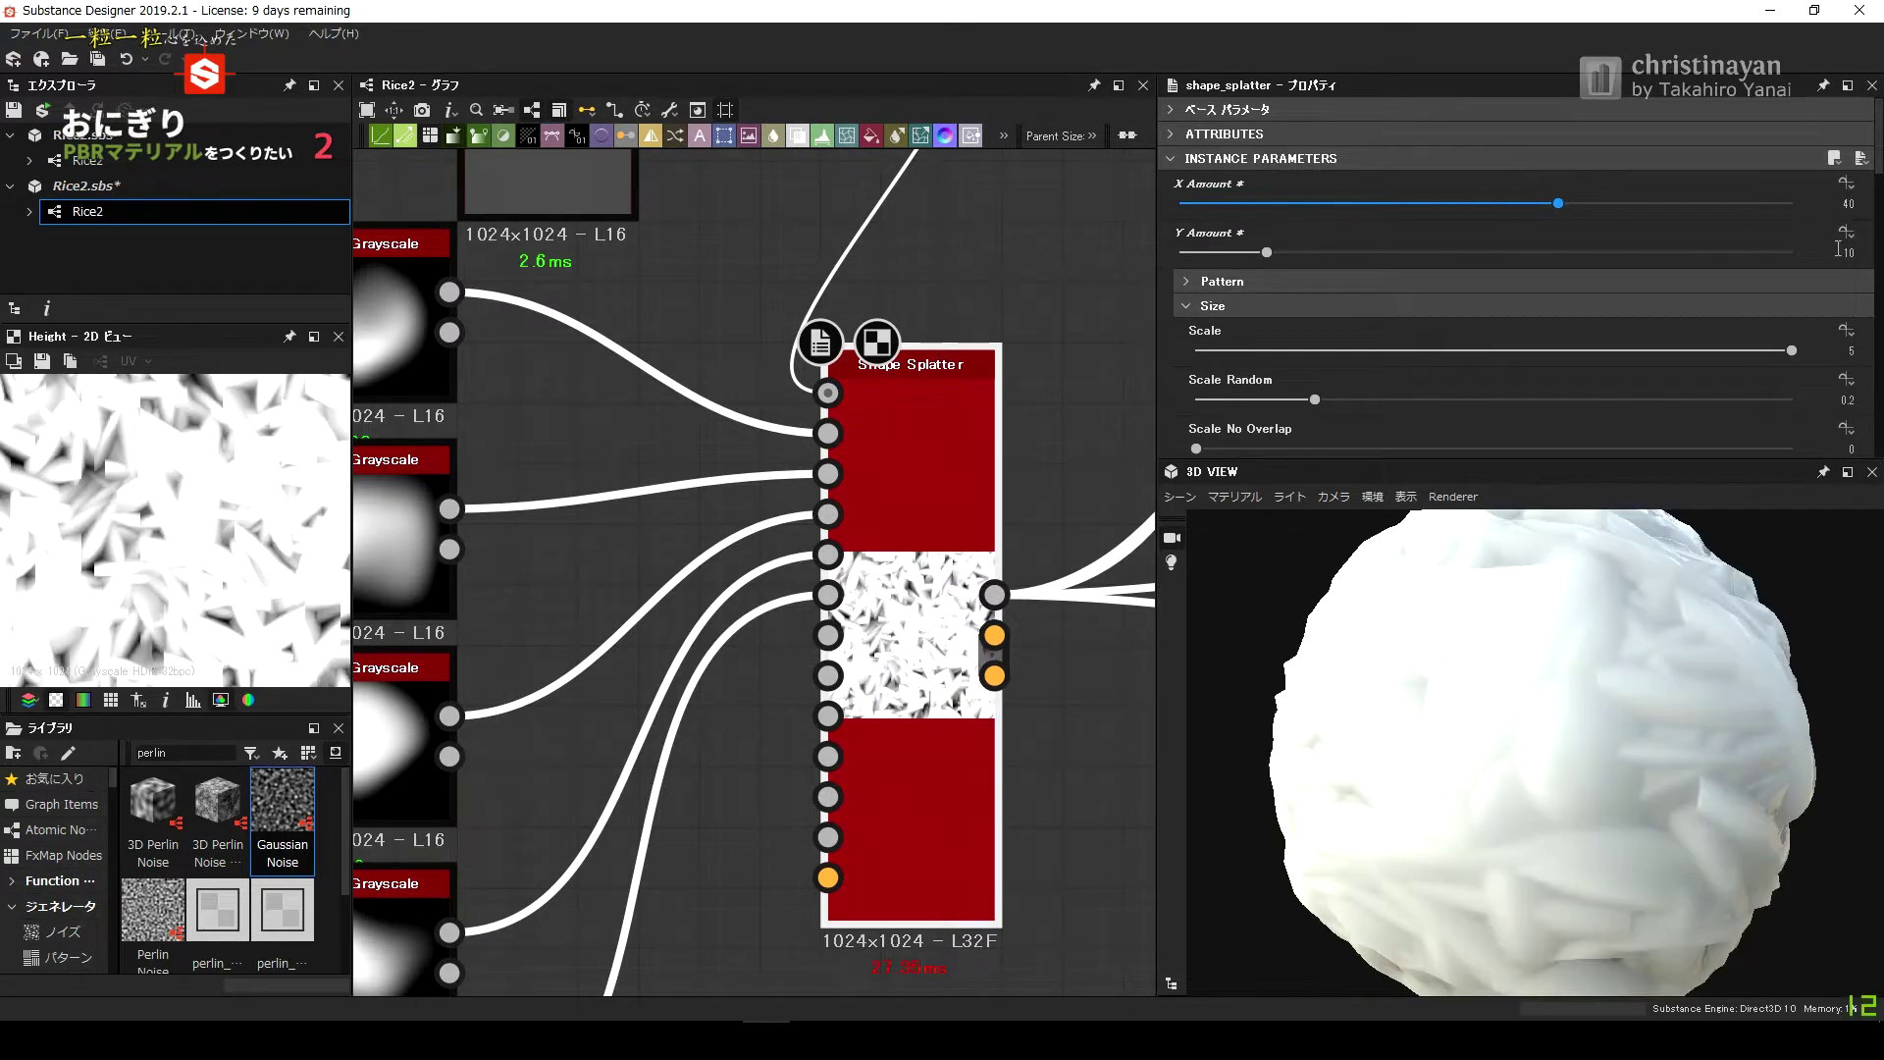
{"action": "scroll", "coordinate": [687, 638], "scroll_direction": "down", "scroll_amount": 1}
Reframe the bottom Crop Grayscale's crop frame onto a different, slimmer blob.
{"action": "scroll", "coordinate": [556, 721], "scroll_direction": "up", "scroll_amount": 5}
{"action": "scroll", "coordinate": [555, 721], "scroll_direction": "down", "scroll_amount": 2}
{"action": "double_click", "coordinate": [544, 545]}
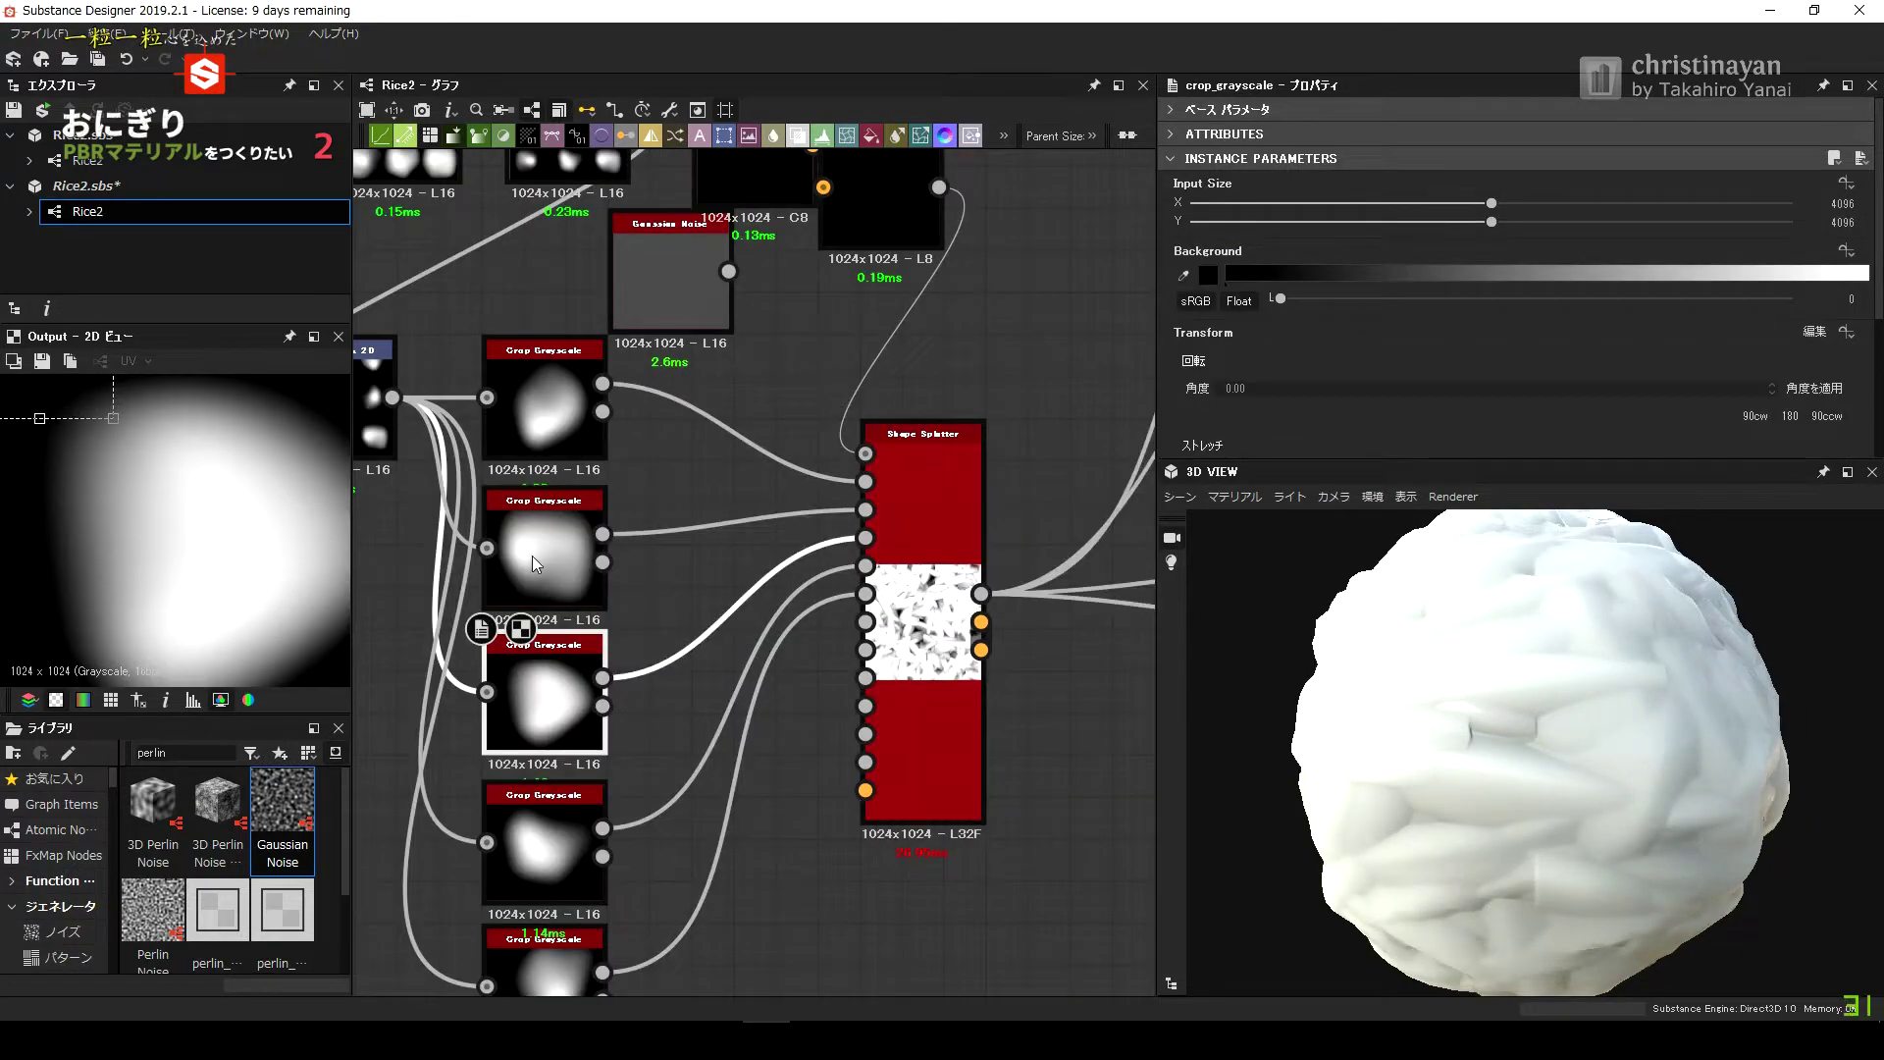
{"action": "left_click_drag", "start_coordinate": [263, 648], "coordinate": [190, 648]}
{"action": "left_click_drag", "start_coordinate": [175, 640], "coordinate": [167, 474]}
{"action": "left_click_drag", "start_coordinate": [292, 479], "coordinate": [309, 545]}
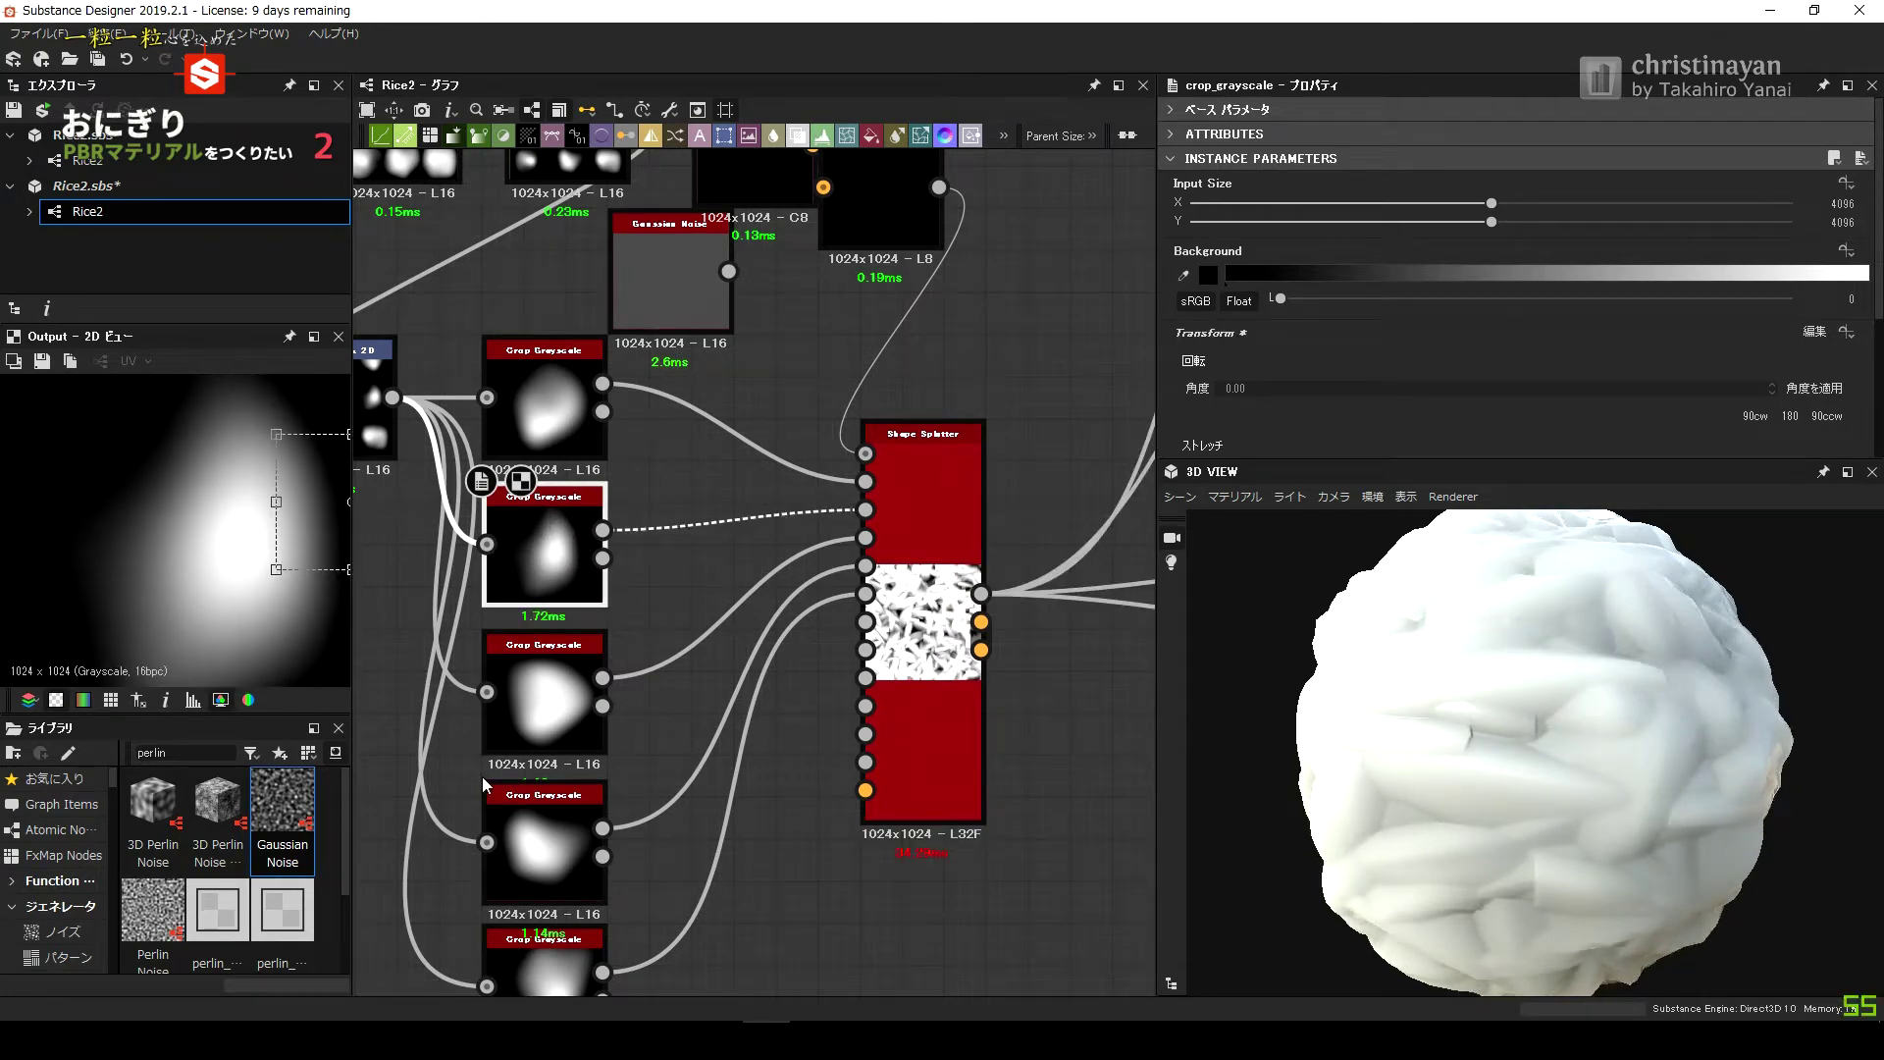
{"action": "middle_click_drag", "start_coordinate": [481, 775], "coordinate": [481, 569]}
{"action": "left_click", "coordinate": [545, 785]}
{"action": "left_click_drag", "start_coordinate": [324, 417], "coordinate": [169, 417]}
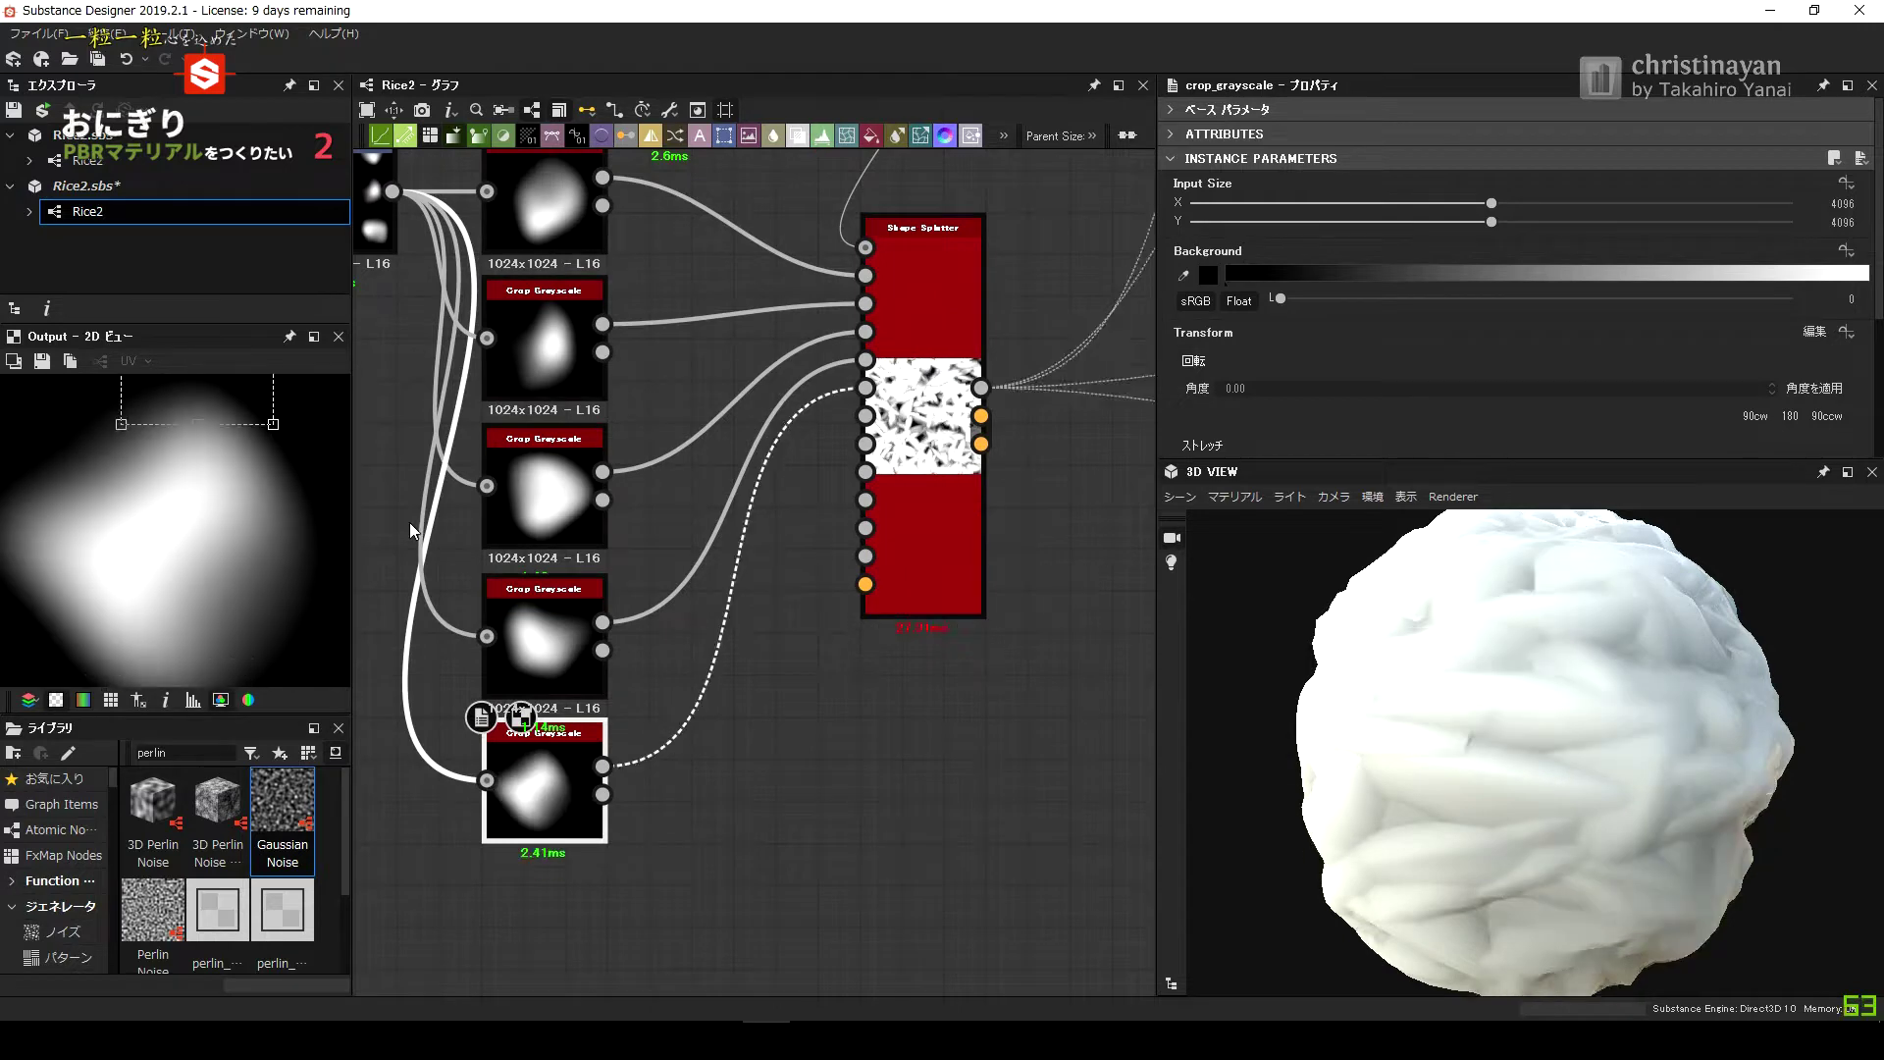
Set the Shape Splatter Height Scale to 2.
{"action": "scroll", "coordinate": [829, 644], "scroll_direction": "down", "scroll_amount": 2}
{"action": "left_click", "coordinate": [829, 644]}
{"action": "scroll", "coordinate": [1796, 263], "scroll_direction": "down", "scroll_amount": 5}
{"action": "scroll", "coordinate": [1809, 210], "scroll_direction": "down", "scroll_amount": 3}
{"action": "scroll", "coordinate": [1836, 224], "scroll_direction": "up", "scroll_amount": 1}
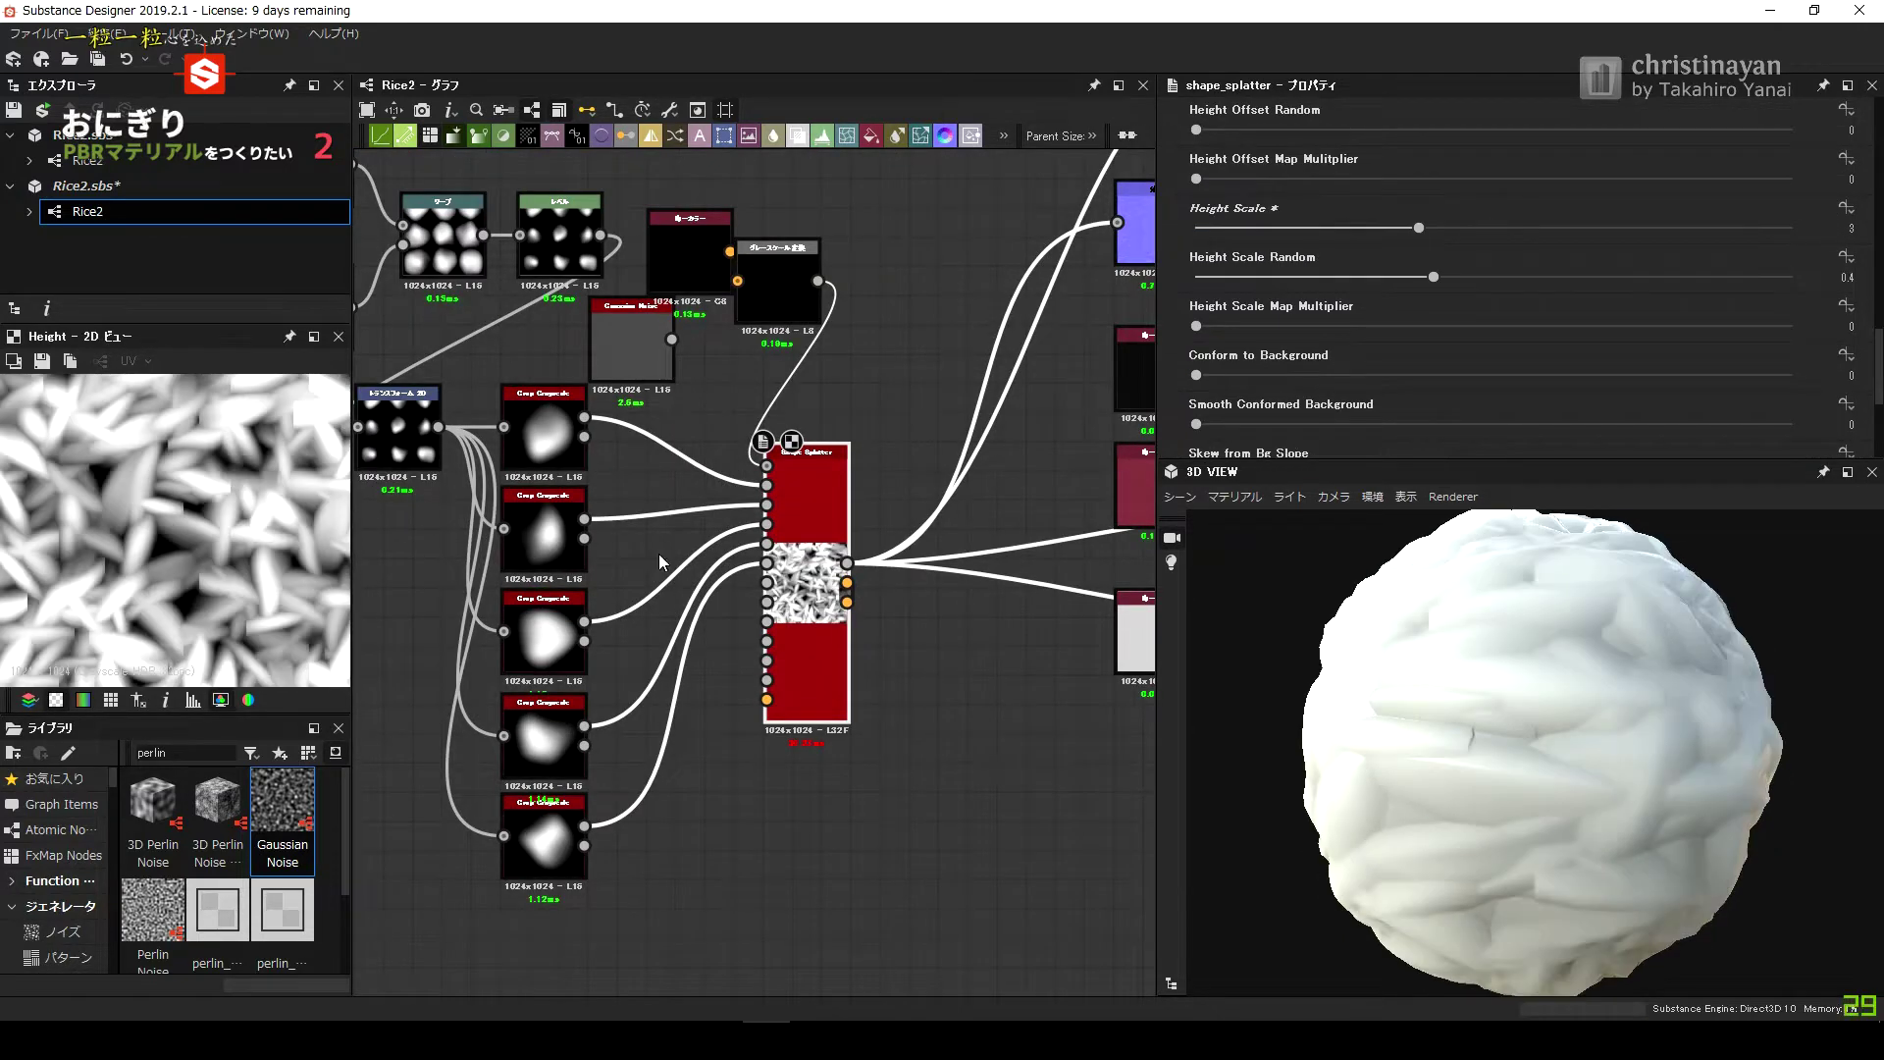
{"action": "scroll", "coordinate": [652, 547], "scroll_direction": "up", "scroll_amount": 2}
{"action": "mouse_move", "coordinate": [510, 648]}
{"action": "middle_mouse_down"}
{"action": "mouse_move", "coordinate": [596, 566]}
{"action": "mouse_move", "coordinate": [413, 568]}
{"action": "middle_mouse_up"}
Try a Blur HQ Grayscale at intensity 1 on a cropped grain output, then delete it.
{"action": "left_click", "coordinate": [510, 270]}
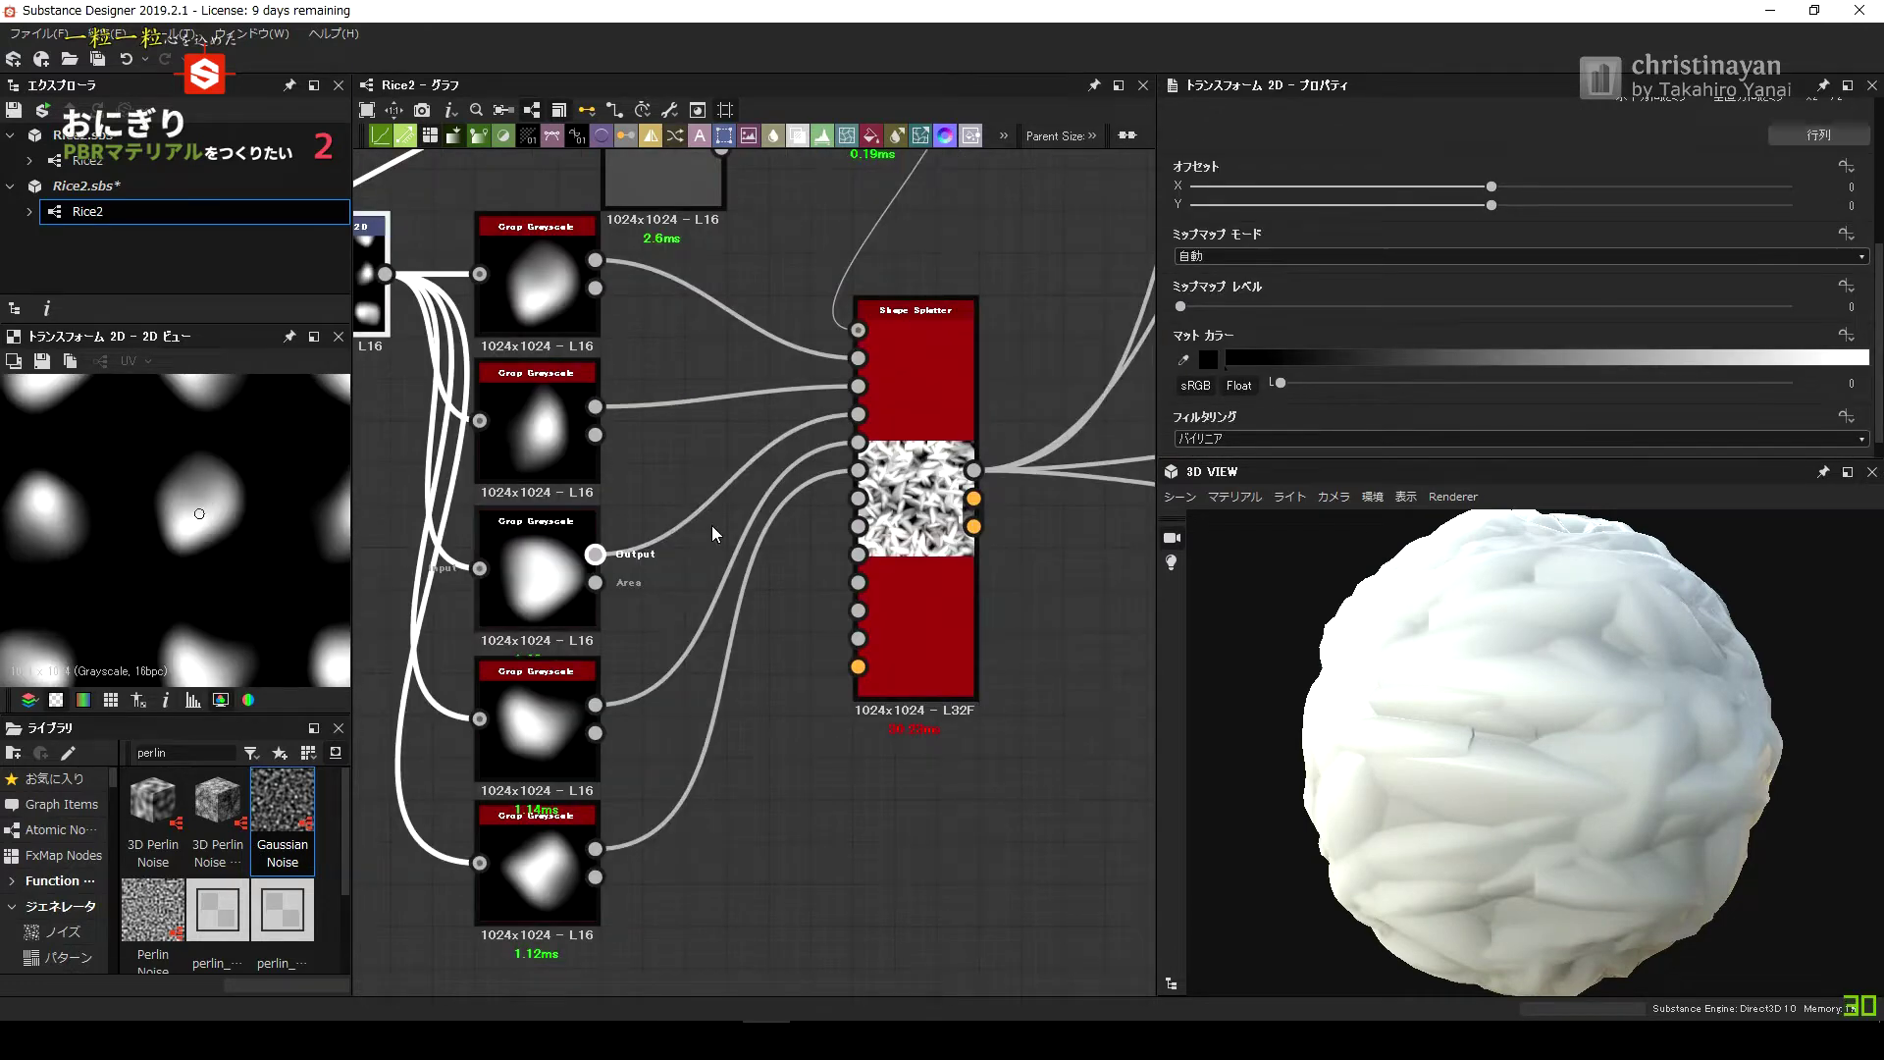
{"action": "left_click_drag", "start_coordinate": [594, 554], "coordinate": [658, 552]}
{"action": "type", "text": "bl"}
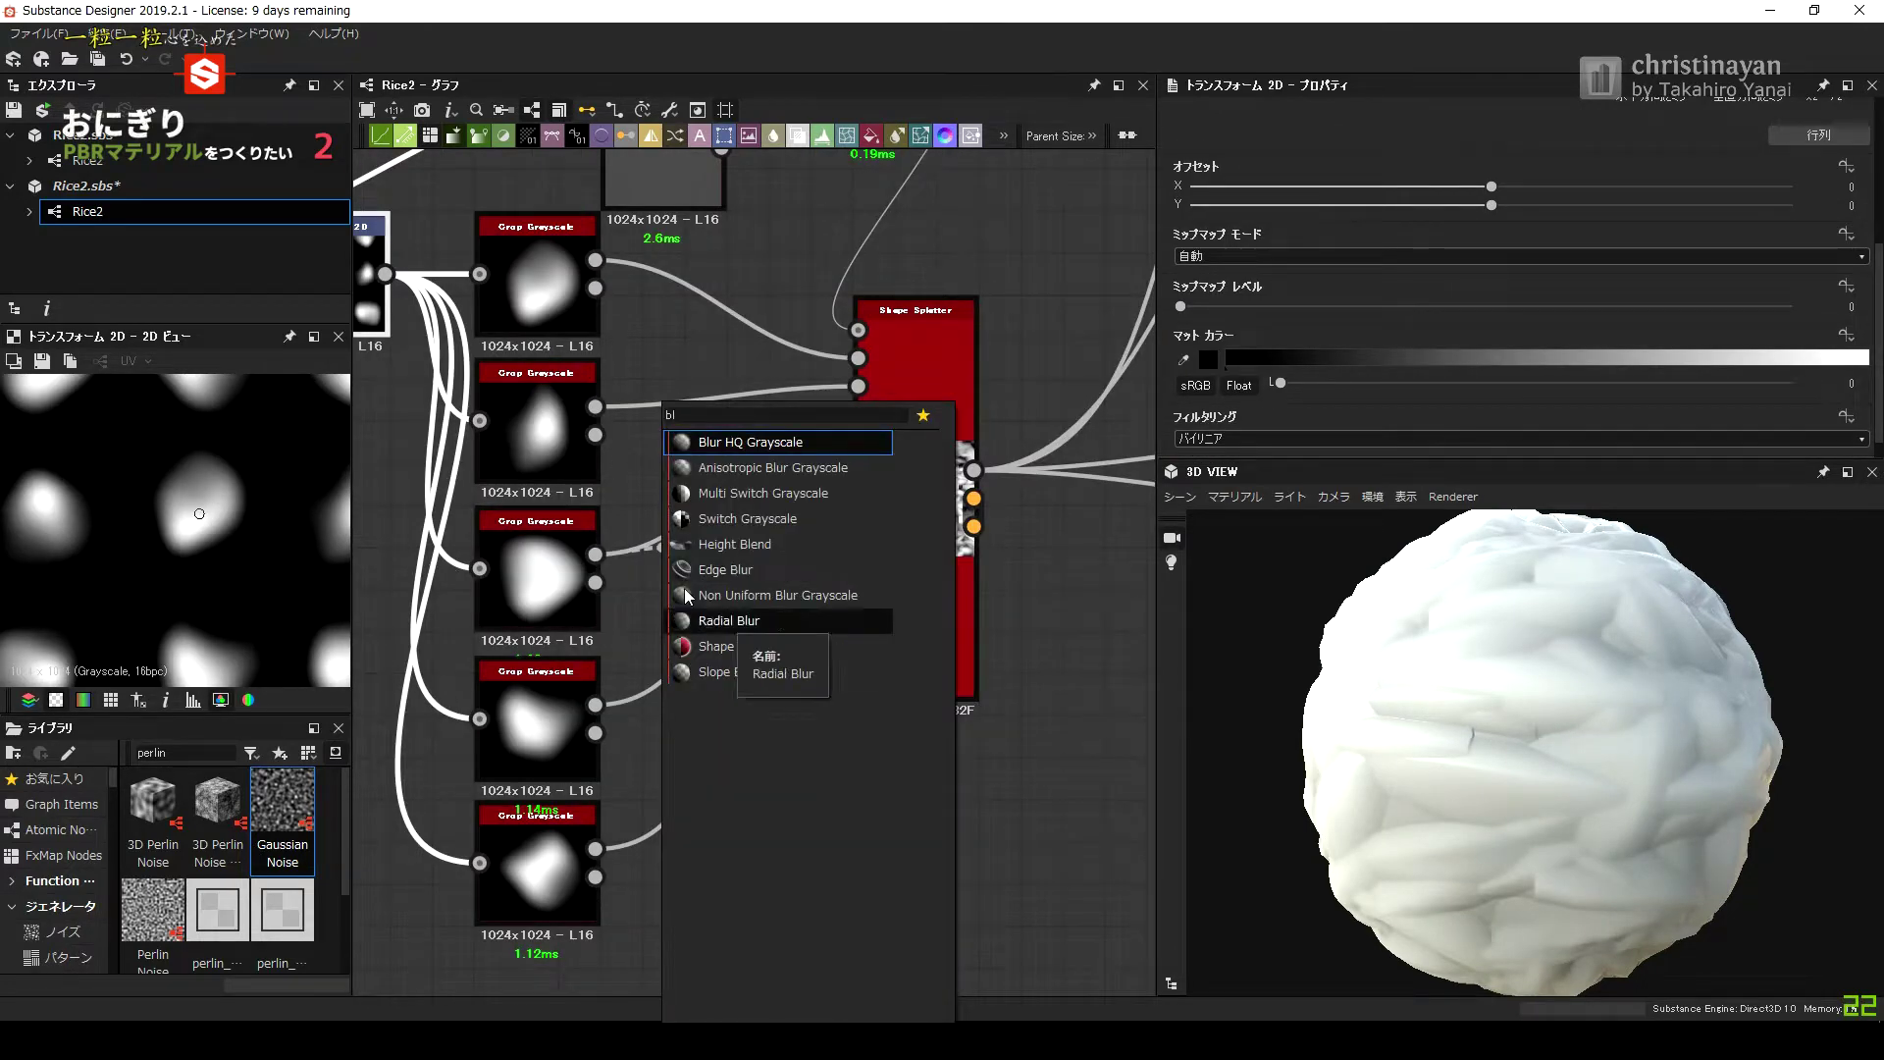
{"action": "left_click", "coordinate": [751, 441]}
{"action": "left_click", "coordinate": [1834, 204]}
{"action": "type", "text": "1"}
{"action": "key", "text": "Return"}
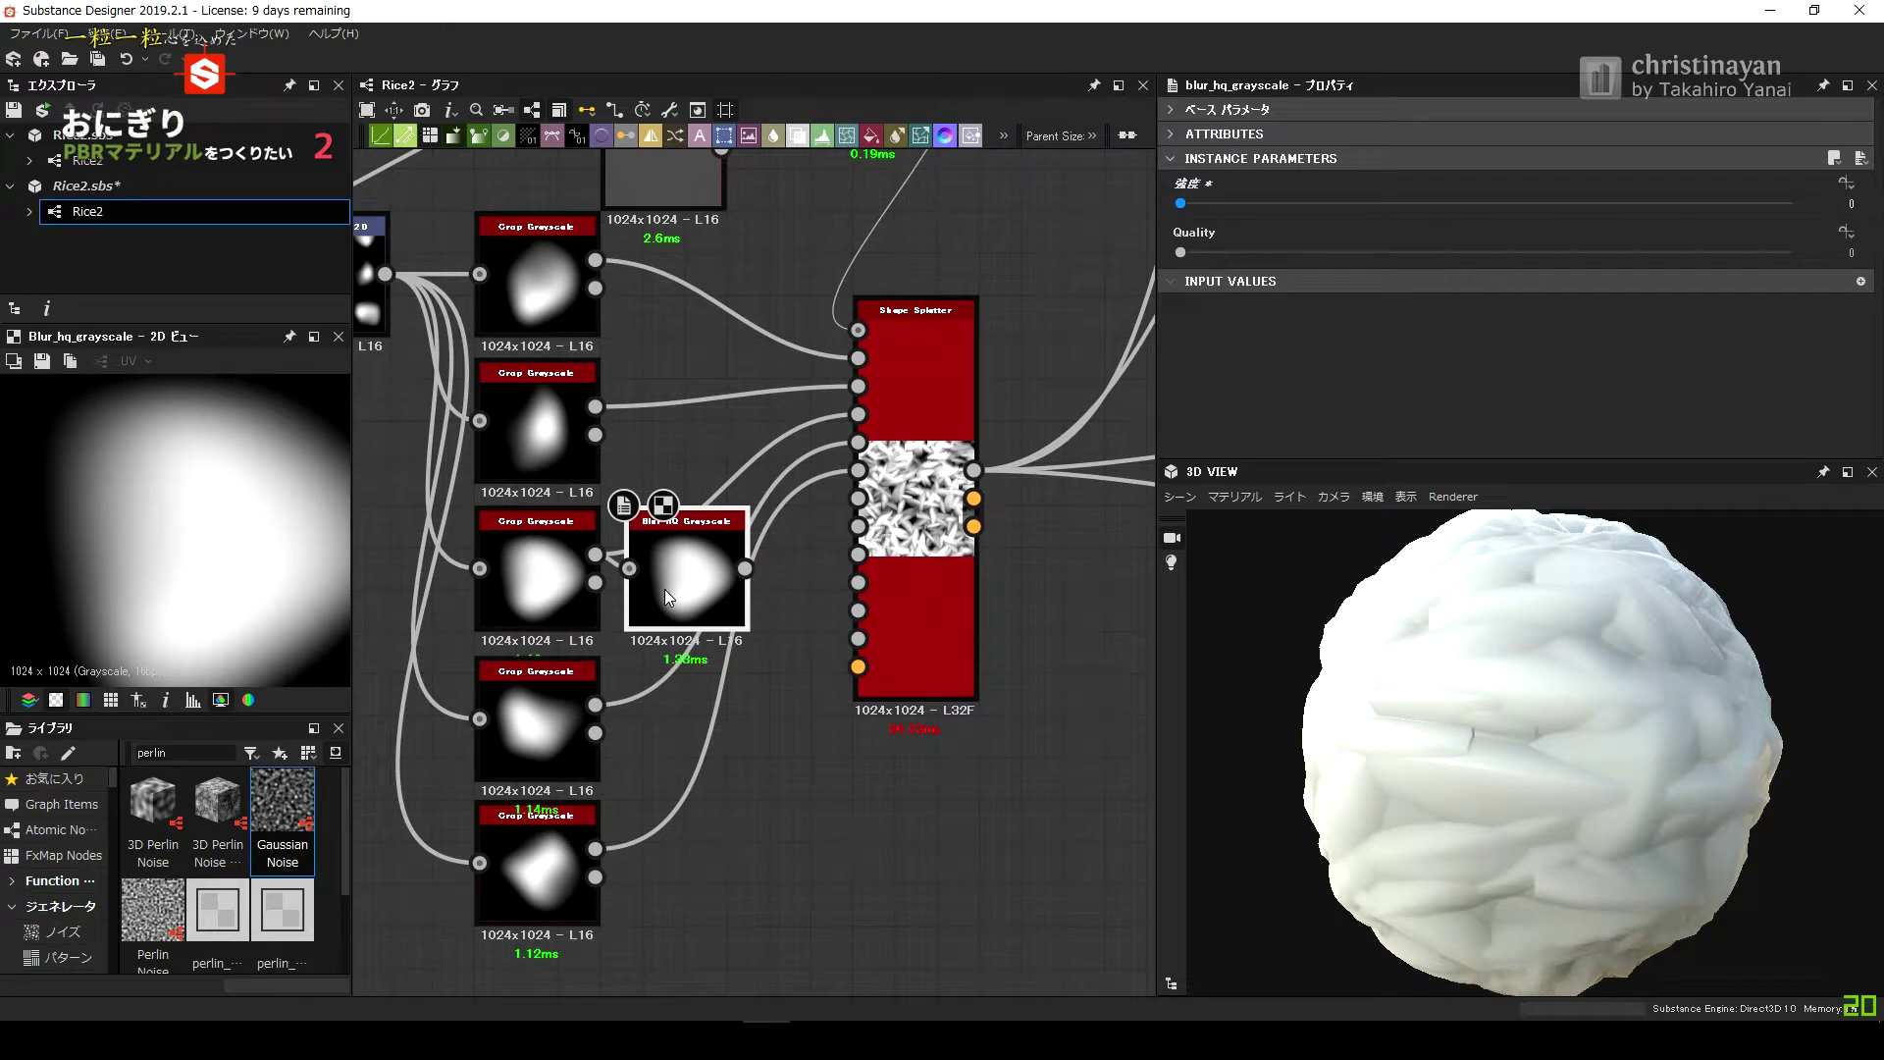
{"action": "key", "text": "Delete"}
Try a plain Blur and a Levels node on the crop, discard both, and return to the upstream Levels.
{"action": "left_click_drag", "start_coordinate": [595, 555], "coordinate": [686, 577]}
{"action": "left_click", "coordinate": [727, 466]}
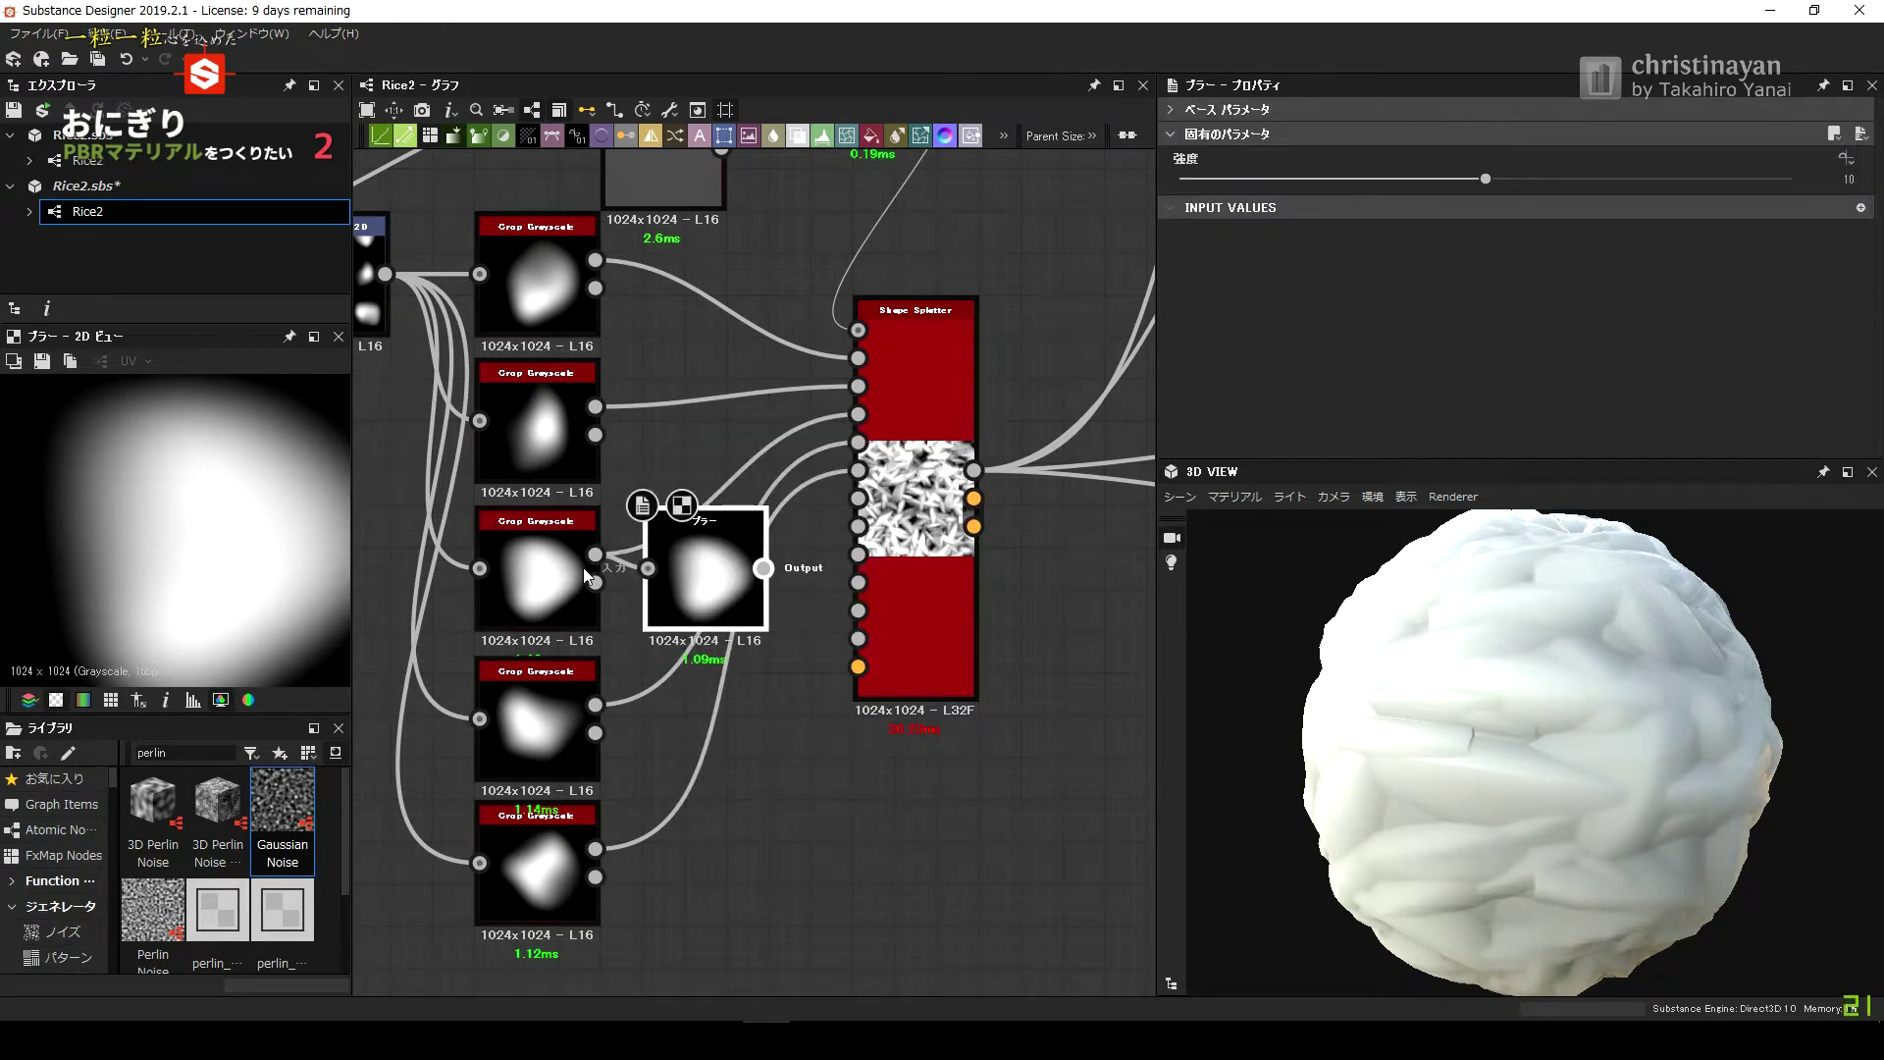
{"action": "key", "text": "Delete"}
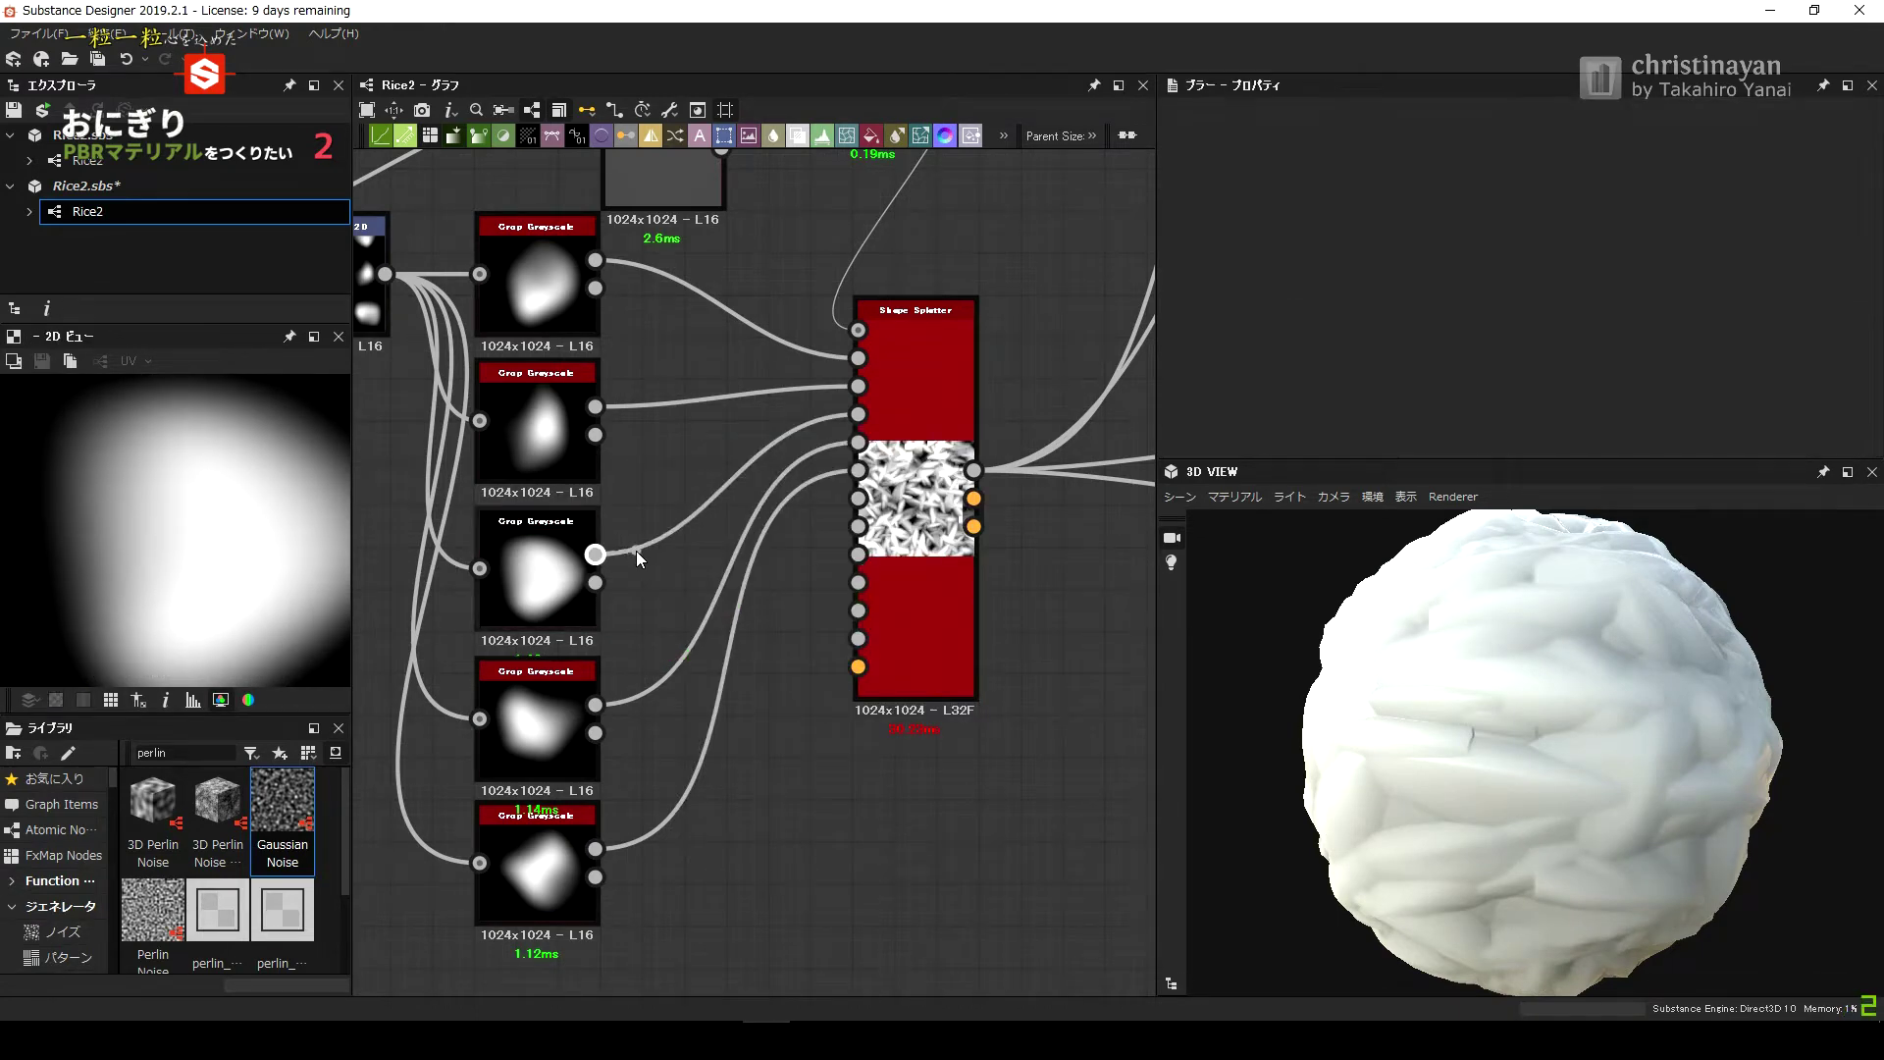
{"action": "left_click_drag", "start_coordinate": [595, 555], "coordinate": [636, 550]}
{"action": "left_click", "coordinate": [746, 724]}
{"action": "key", "text": "Delete"}
{"action": "middle_click_drag", "start_coordinate": [668, 245], "coordinate": [826, 250]}
{"action": "key", "text": "ctrl+z"}
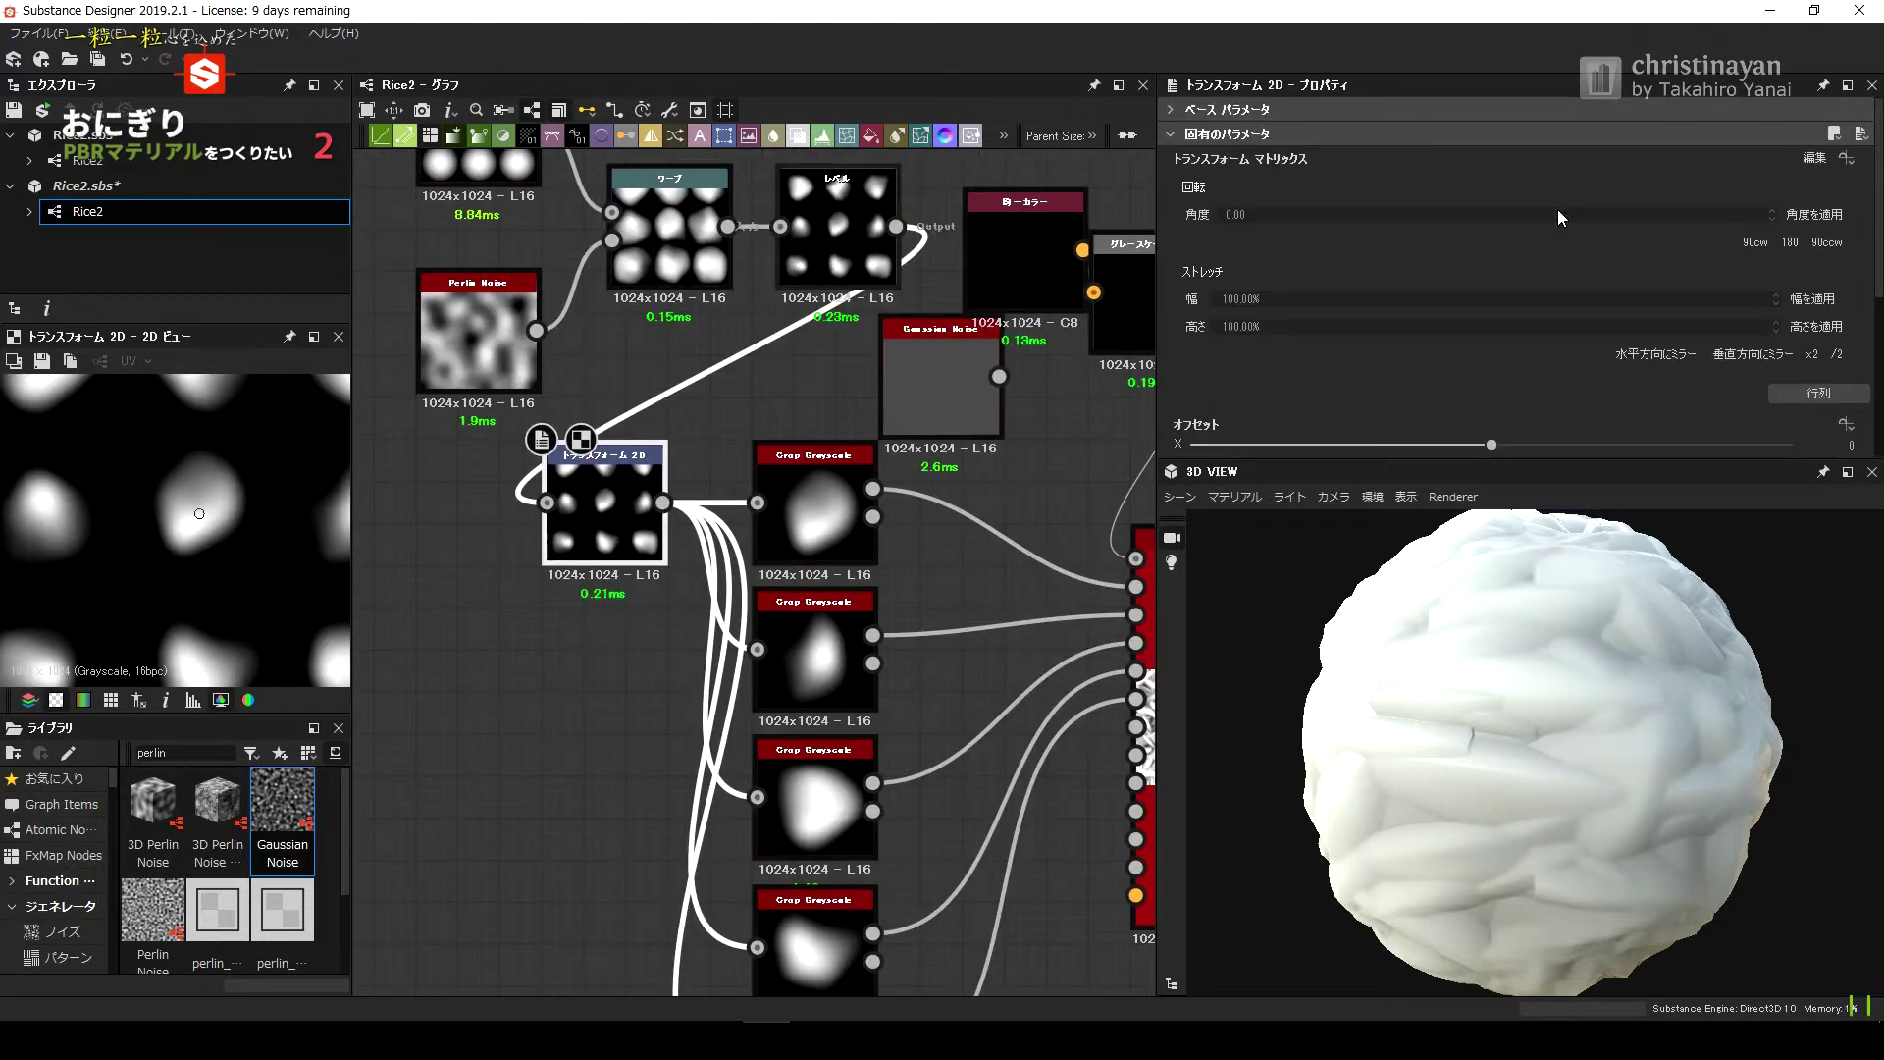
Move the Levels black input marker right to give the grain blob pattern more contrast.
{"action": "left_click_drag", "start_coordinate": [1616, 227], "coordinate": [1463, 224]}
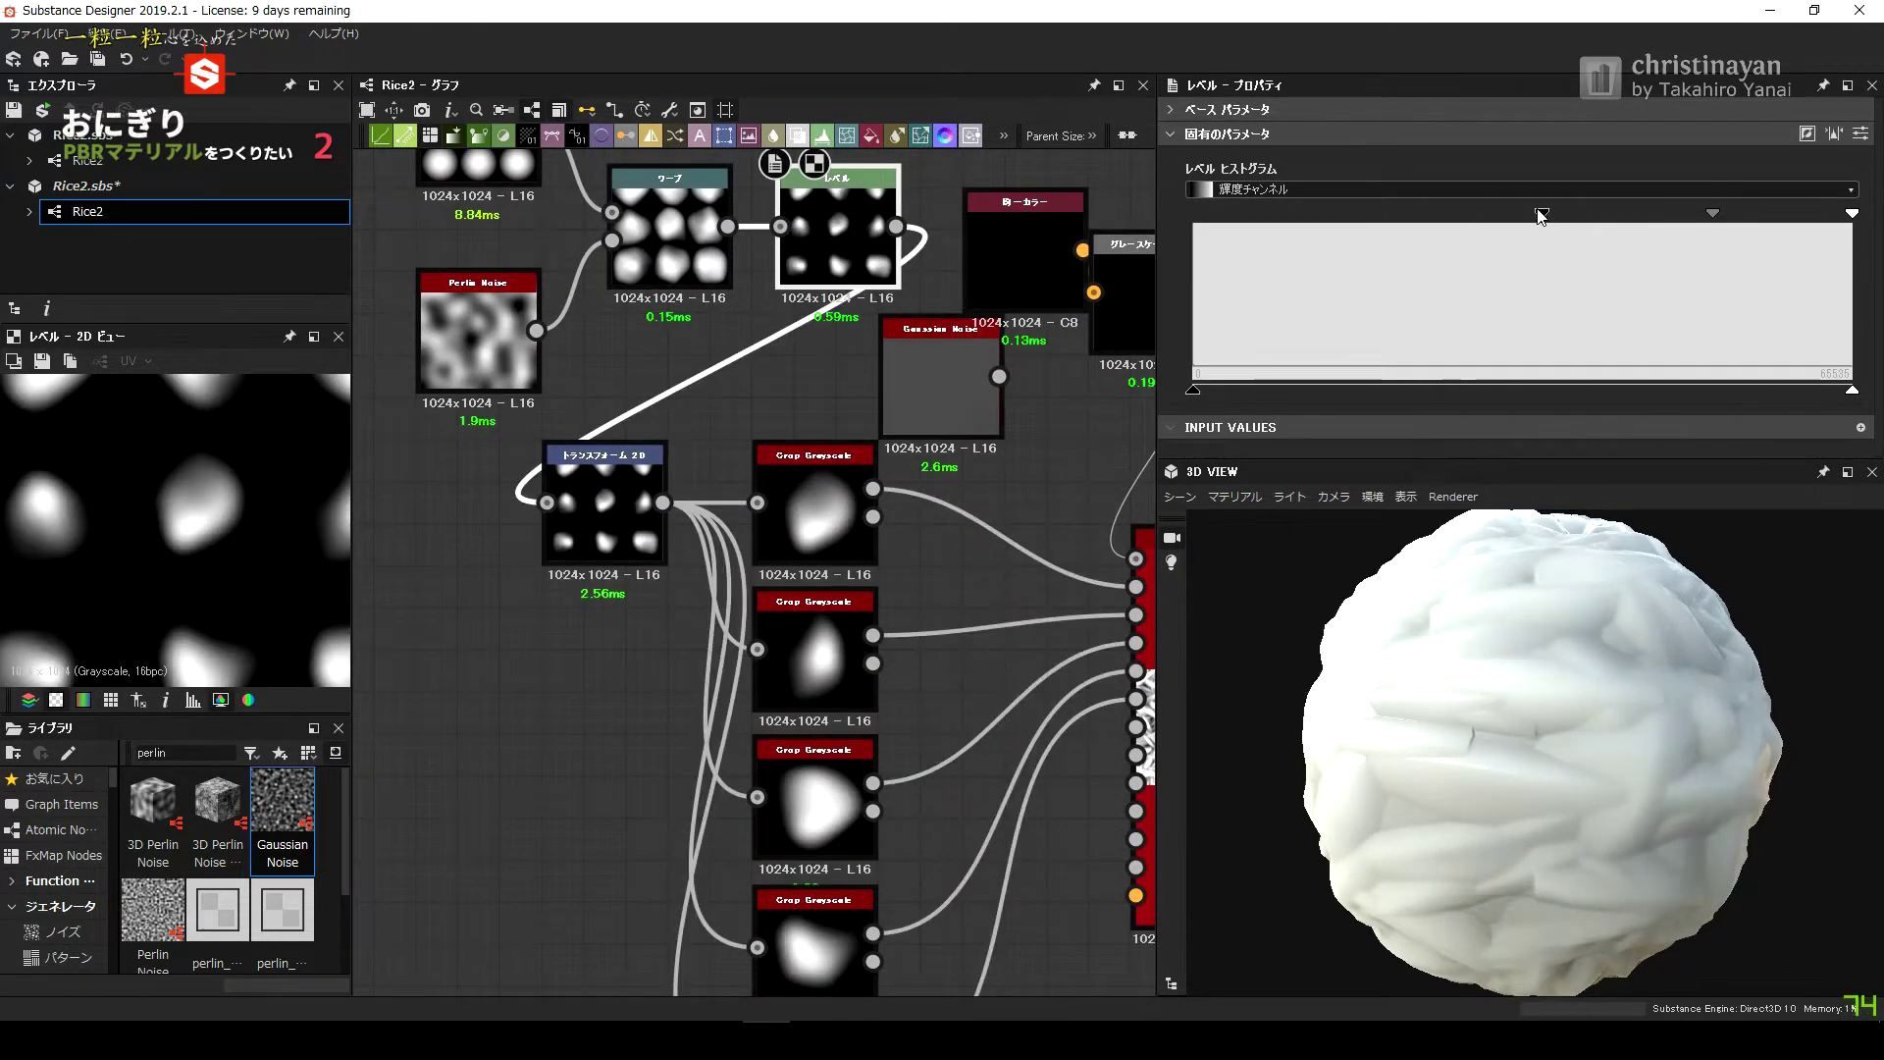
{"action": "mouse_move", "coordinate": [1461, 213]}
{"action": "left_mouse_down"}
{"action": "mouse_move", "coordinate": [1494, 215]}
{"action": "mouse_move", "coordinate": [1334, 213]}
{"action": "mouse_move", "coordinate": [1448, 214]}
{"action": "left_mouse_up"}
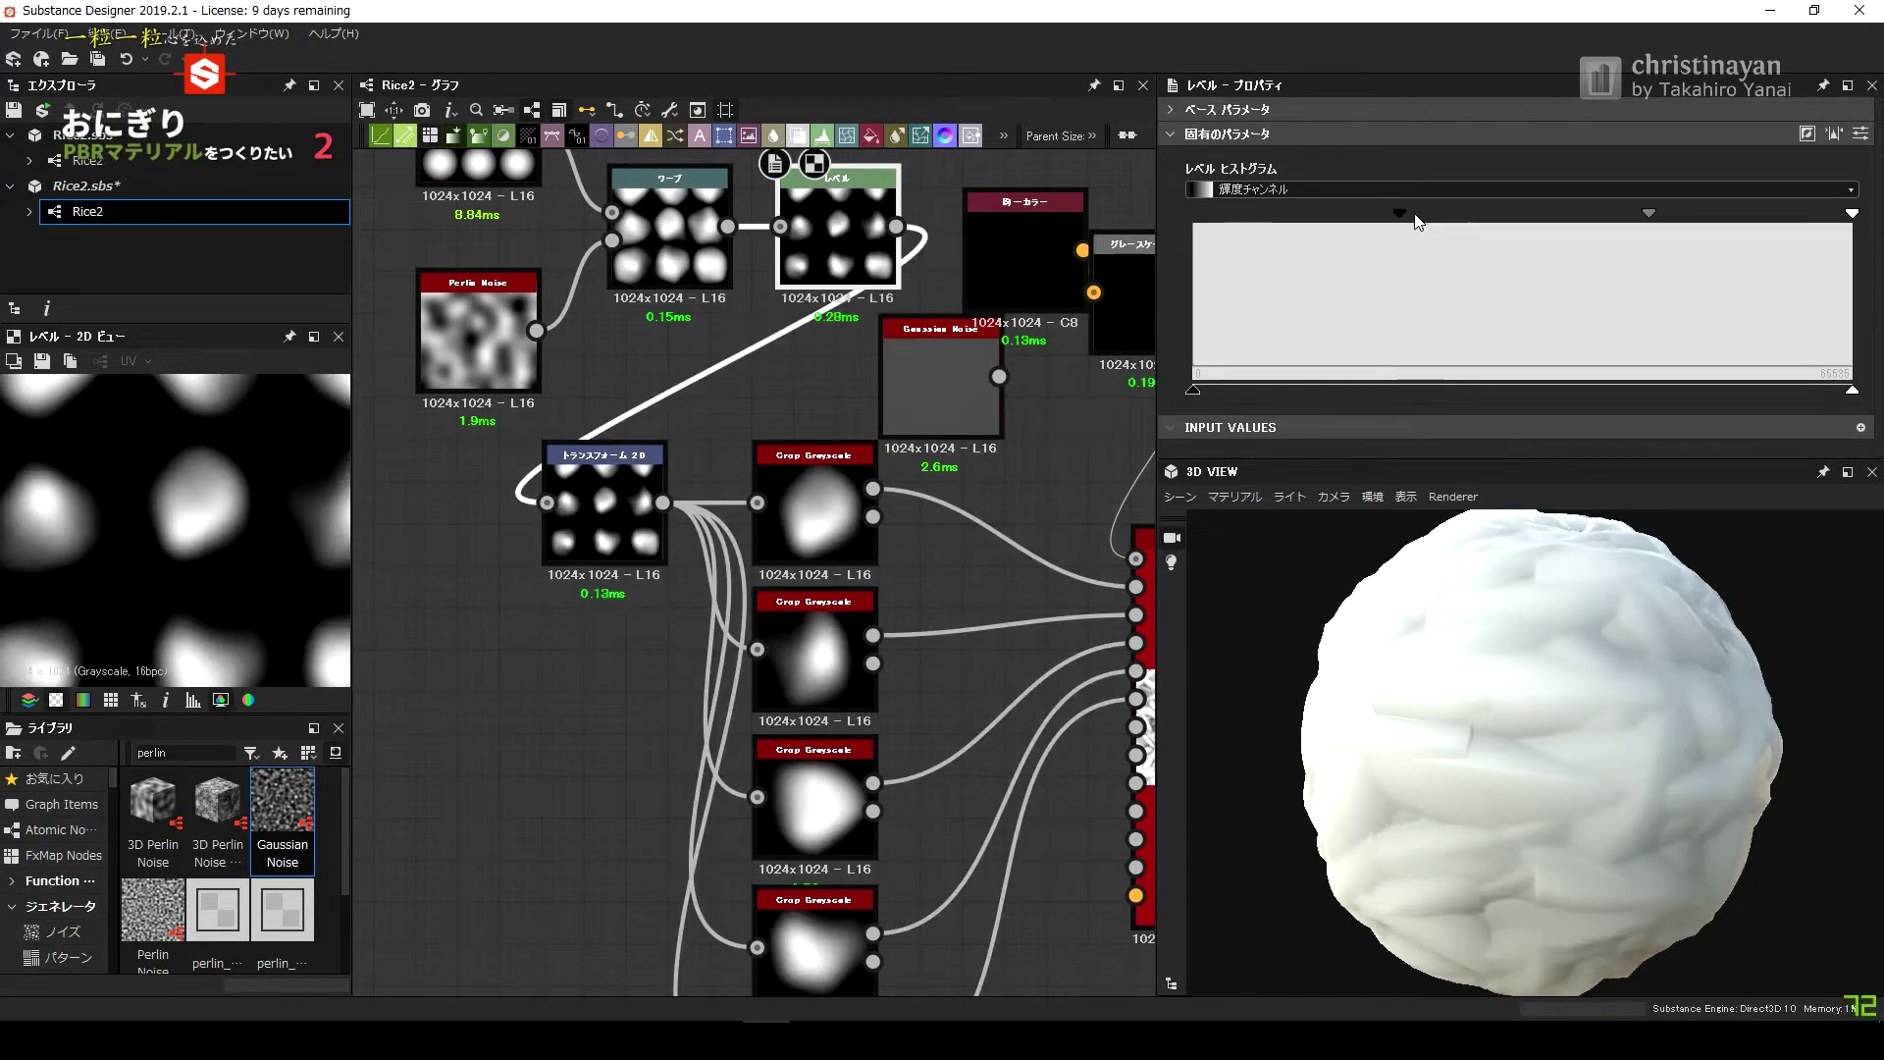
{"action": "scroll", "coordinate": [1034, 756], "scroll_direction": "down", "scroll_amount": 3}
{"action": "scroll", "coordinate": [1010, 606], "scroll_direction": "up", "scroll_amount": 5}
{"action": "scroll", "coordinate": [1745, 322], "scroll_direction": "down", "scroll_amount": 5}
{"action": "scroll", "coordinate": [1745, 322], "scroll_direction": "down", "scroll_amount": 5}
{"action": "scroll", "coordinate": [1746, 322], "scroll_direction": "down", "scroll_amount": 3}
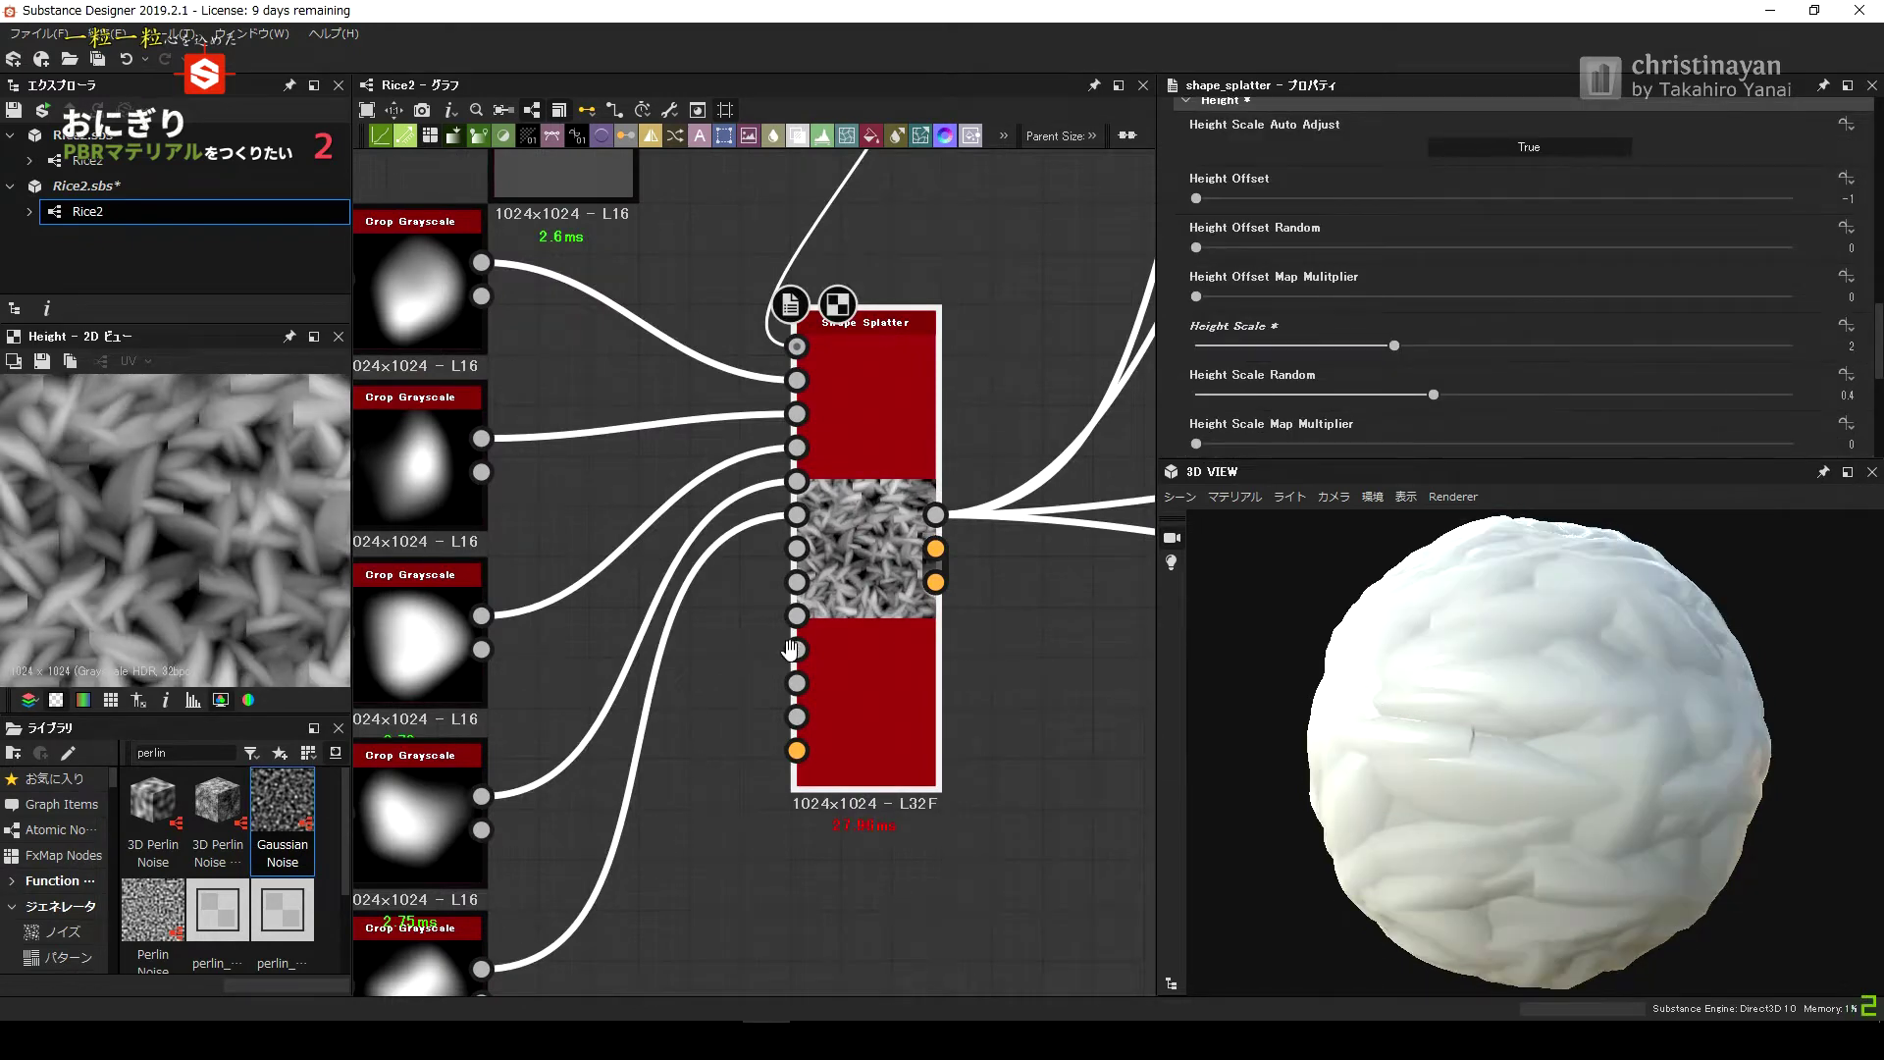
Shift the fourth and top Crop Grayscale frames onto different blobs.
{"action": "middle_click_drag", "start_coordinate": [791, 650], "coordinate": [1099, 688]}
{"action": "left_click", "coordinate": [687, 461]}
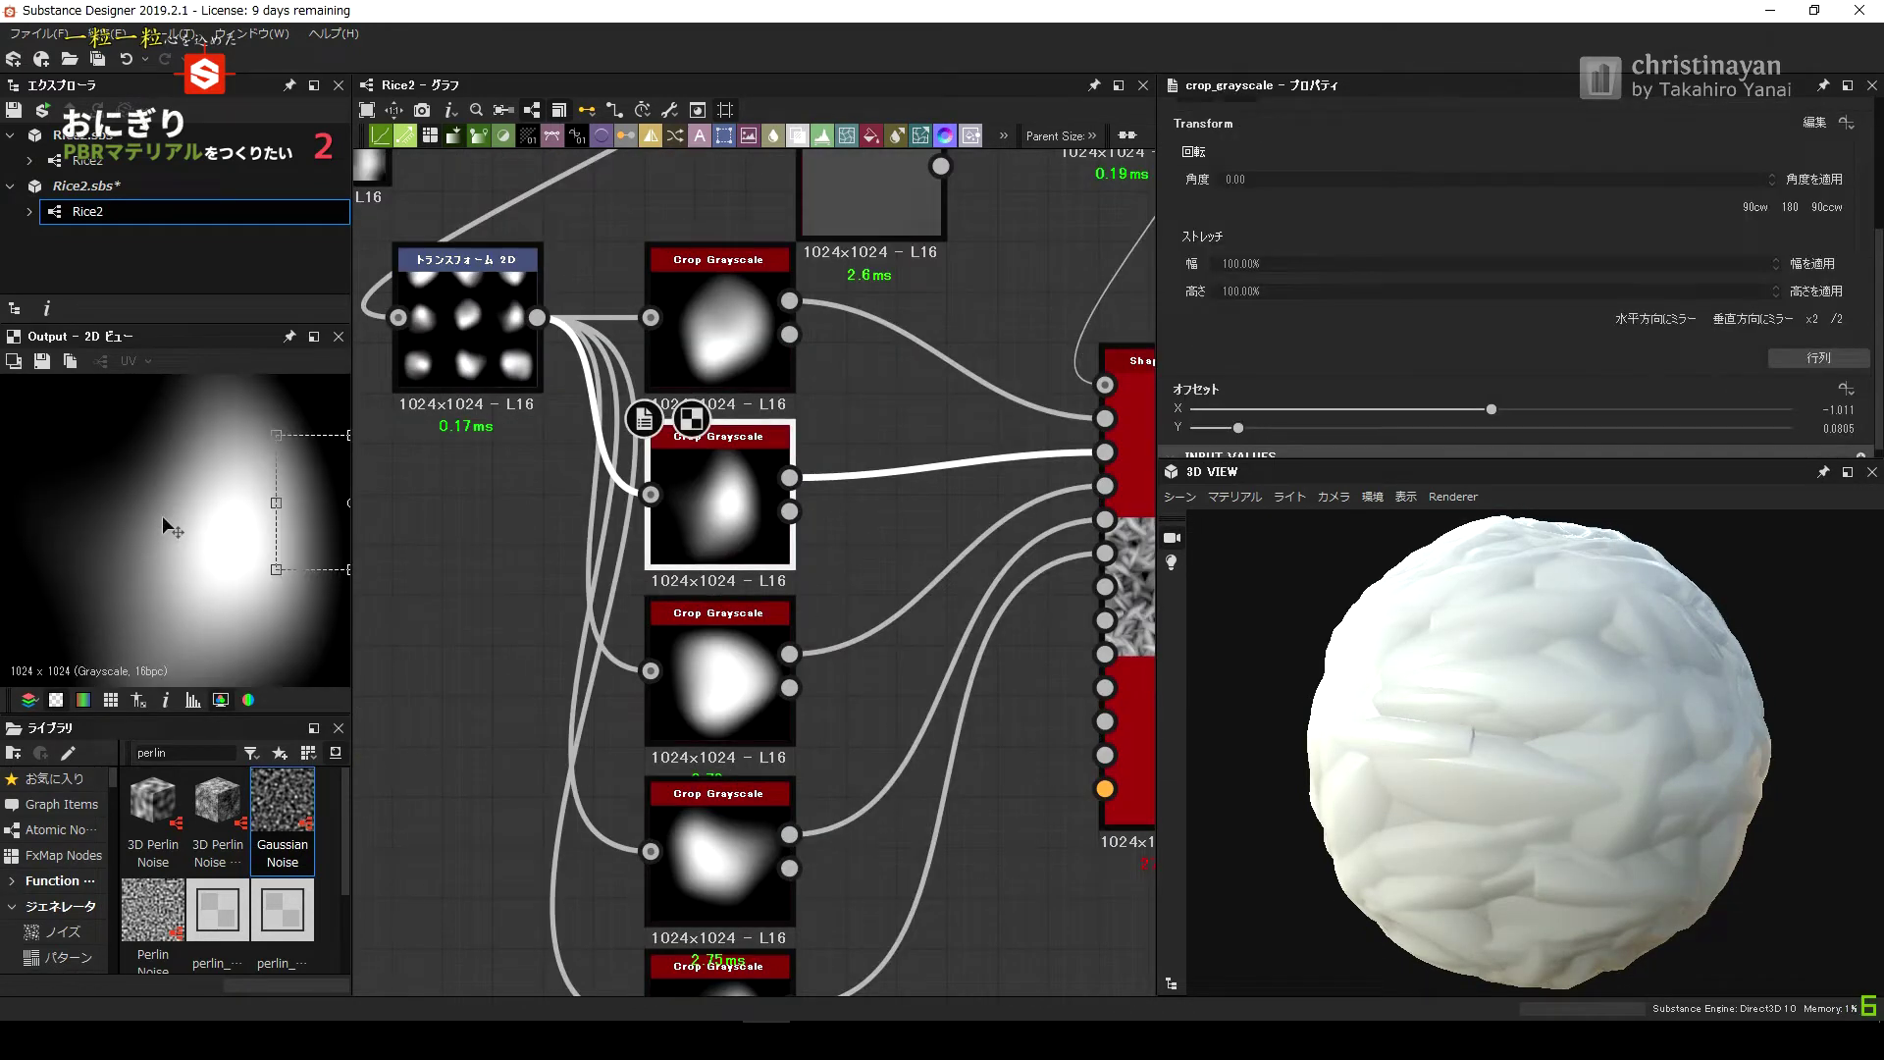
{"action": "left_click", "coordinate": [678, 726]}
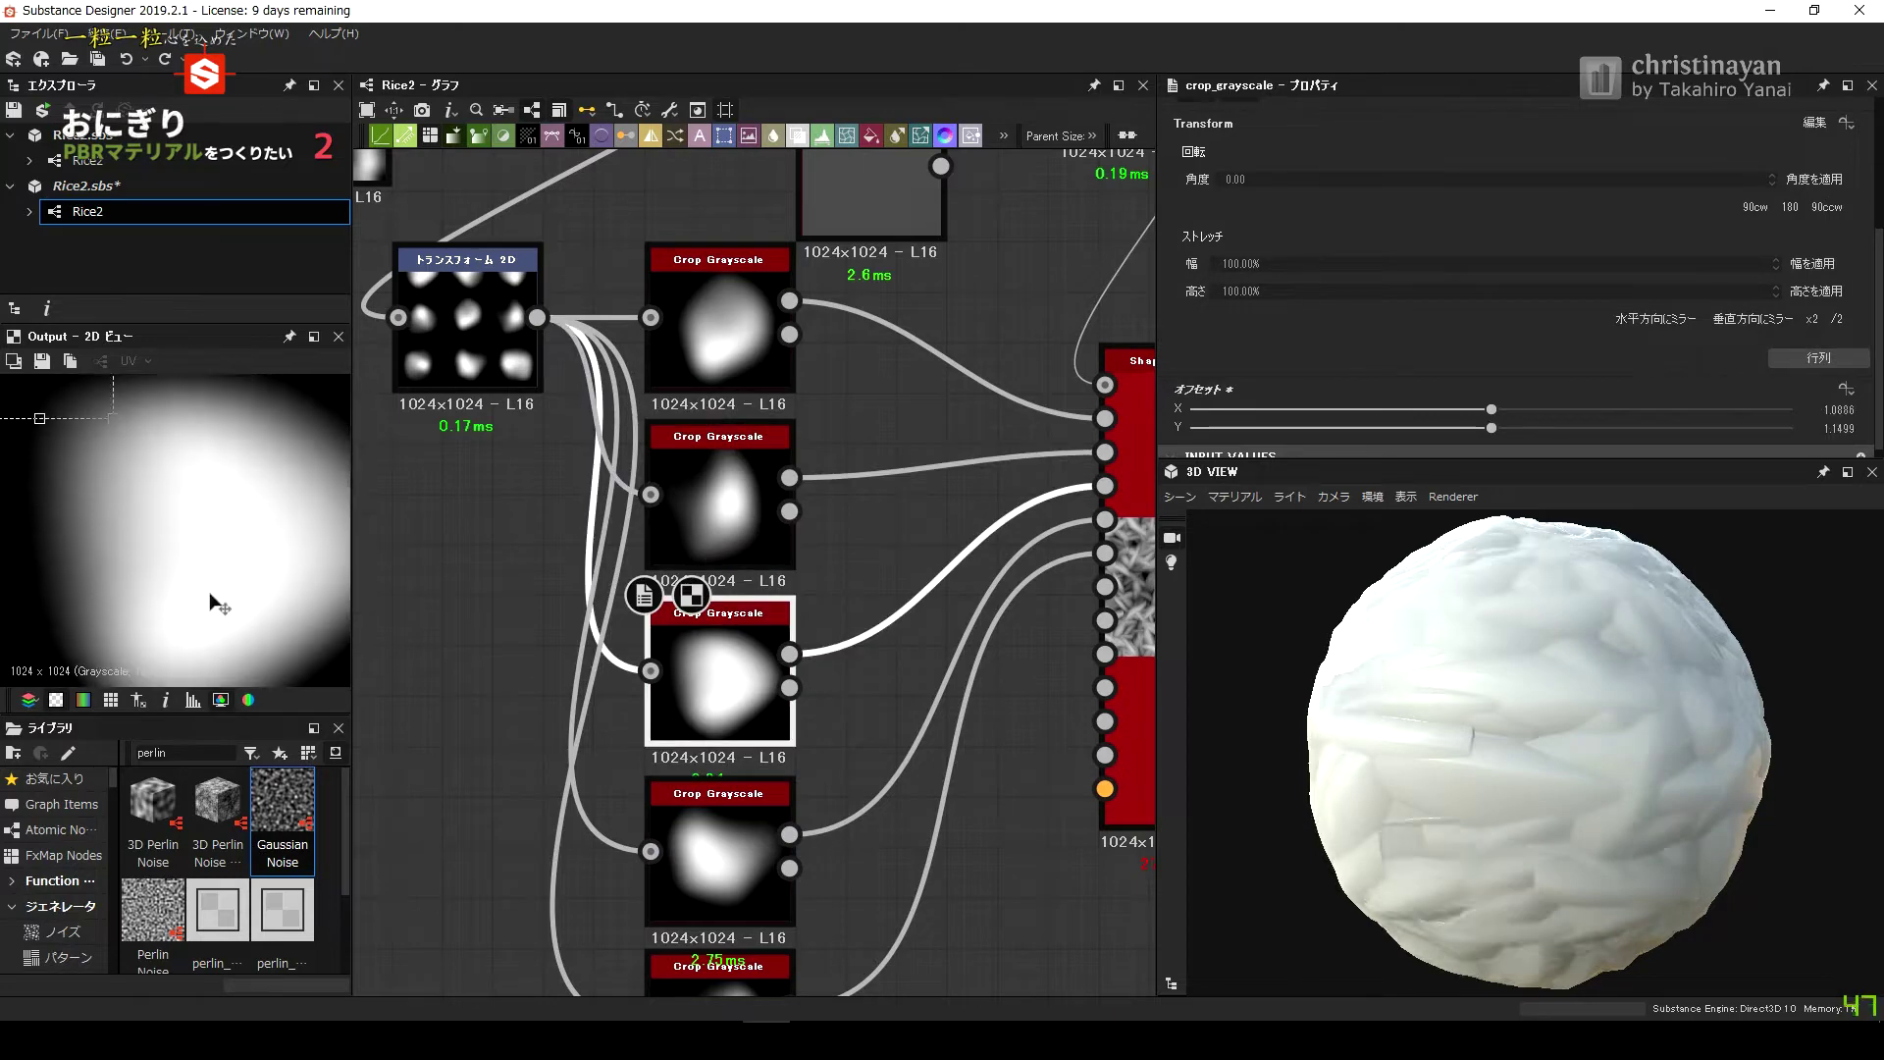
{"action": "left_click", "coordinate": [687, 844]}
{"action": "middle_click_drag", "start_coordinate": [884, 687], "coordinate": [888, 603]}
{"action": "left_click_drag", "start_coordinate": [196, 491], "coordinate": [341, 522]}
{"action": "middle_click_drag", "start_coordinate": [687, 490], "coordinate": [683, 722]}
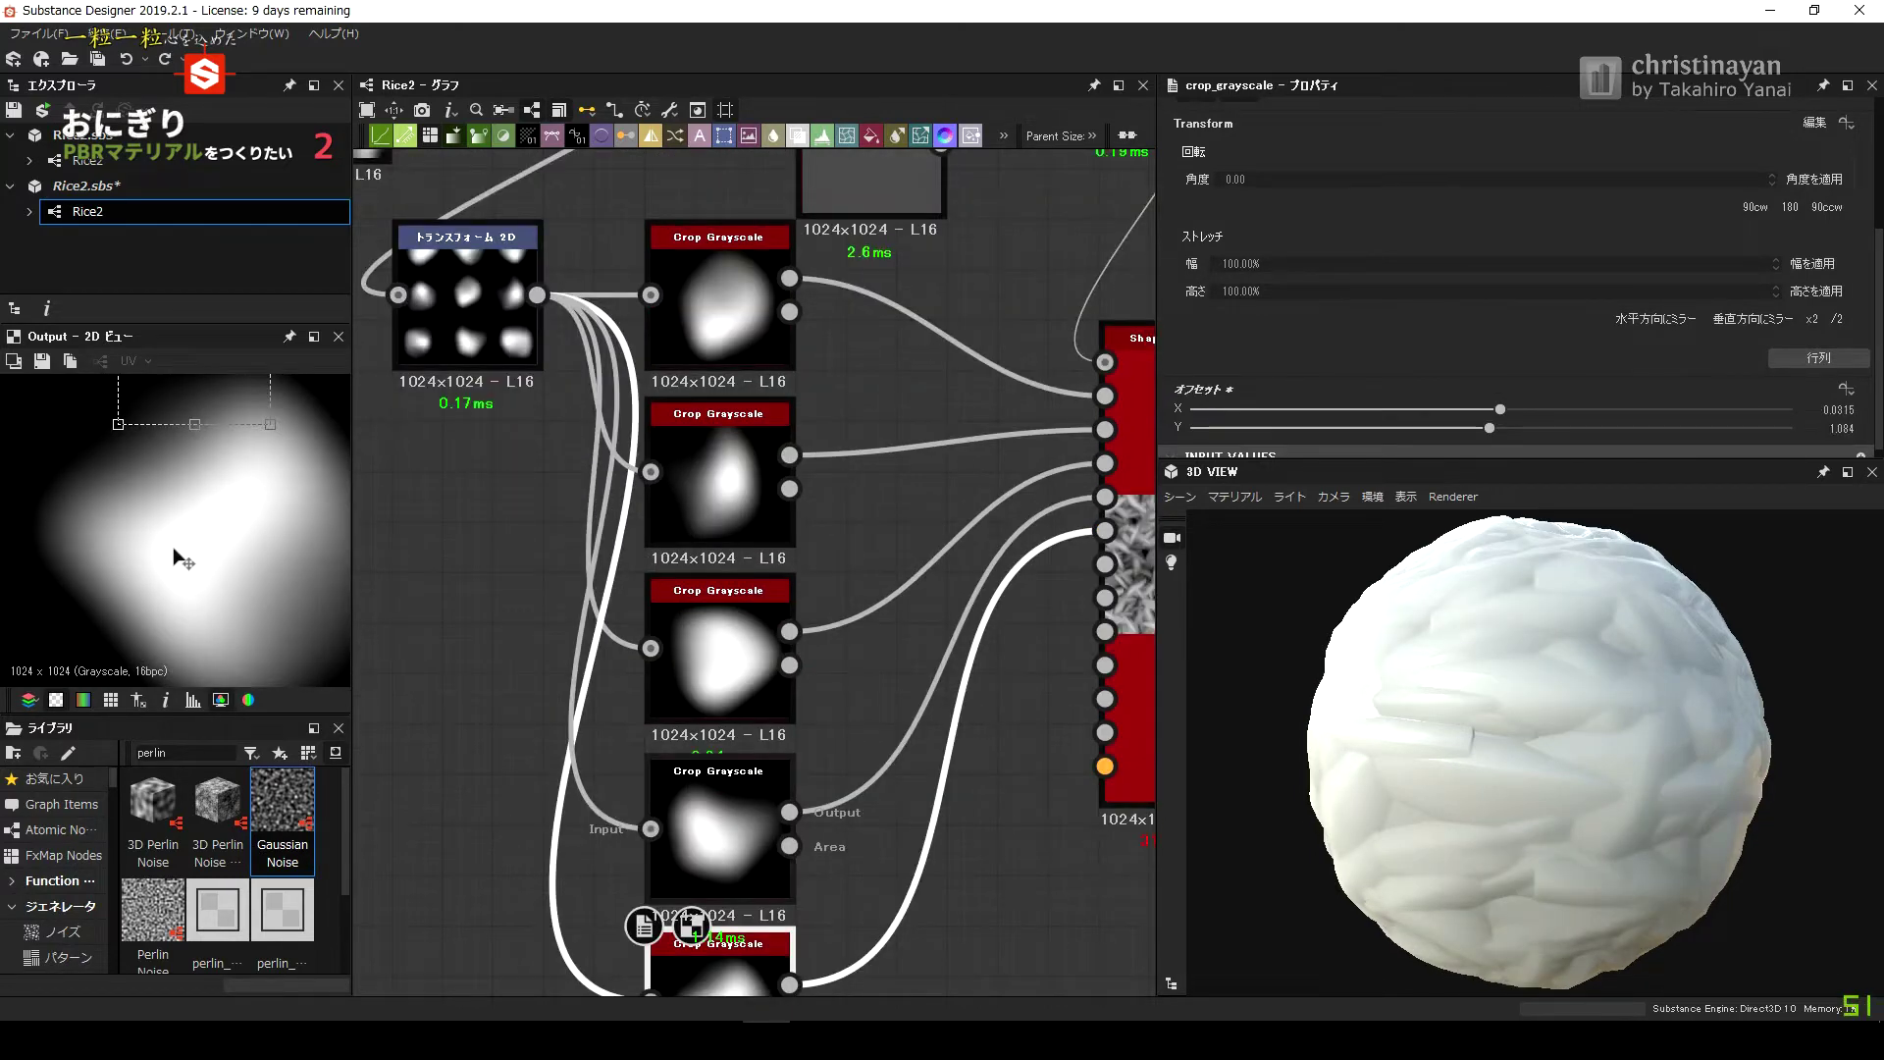
{"action": "left_click", "coordinate": [721, 295]}
{"action": "left_click_drag", "start_coordinate": [148, 511], "coordinate": [62, 515]}
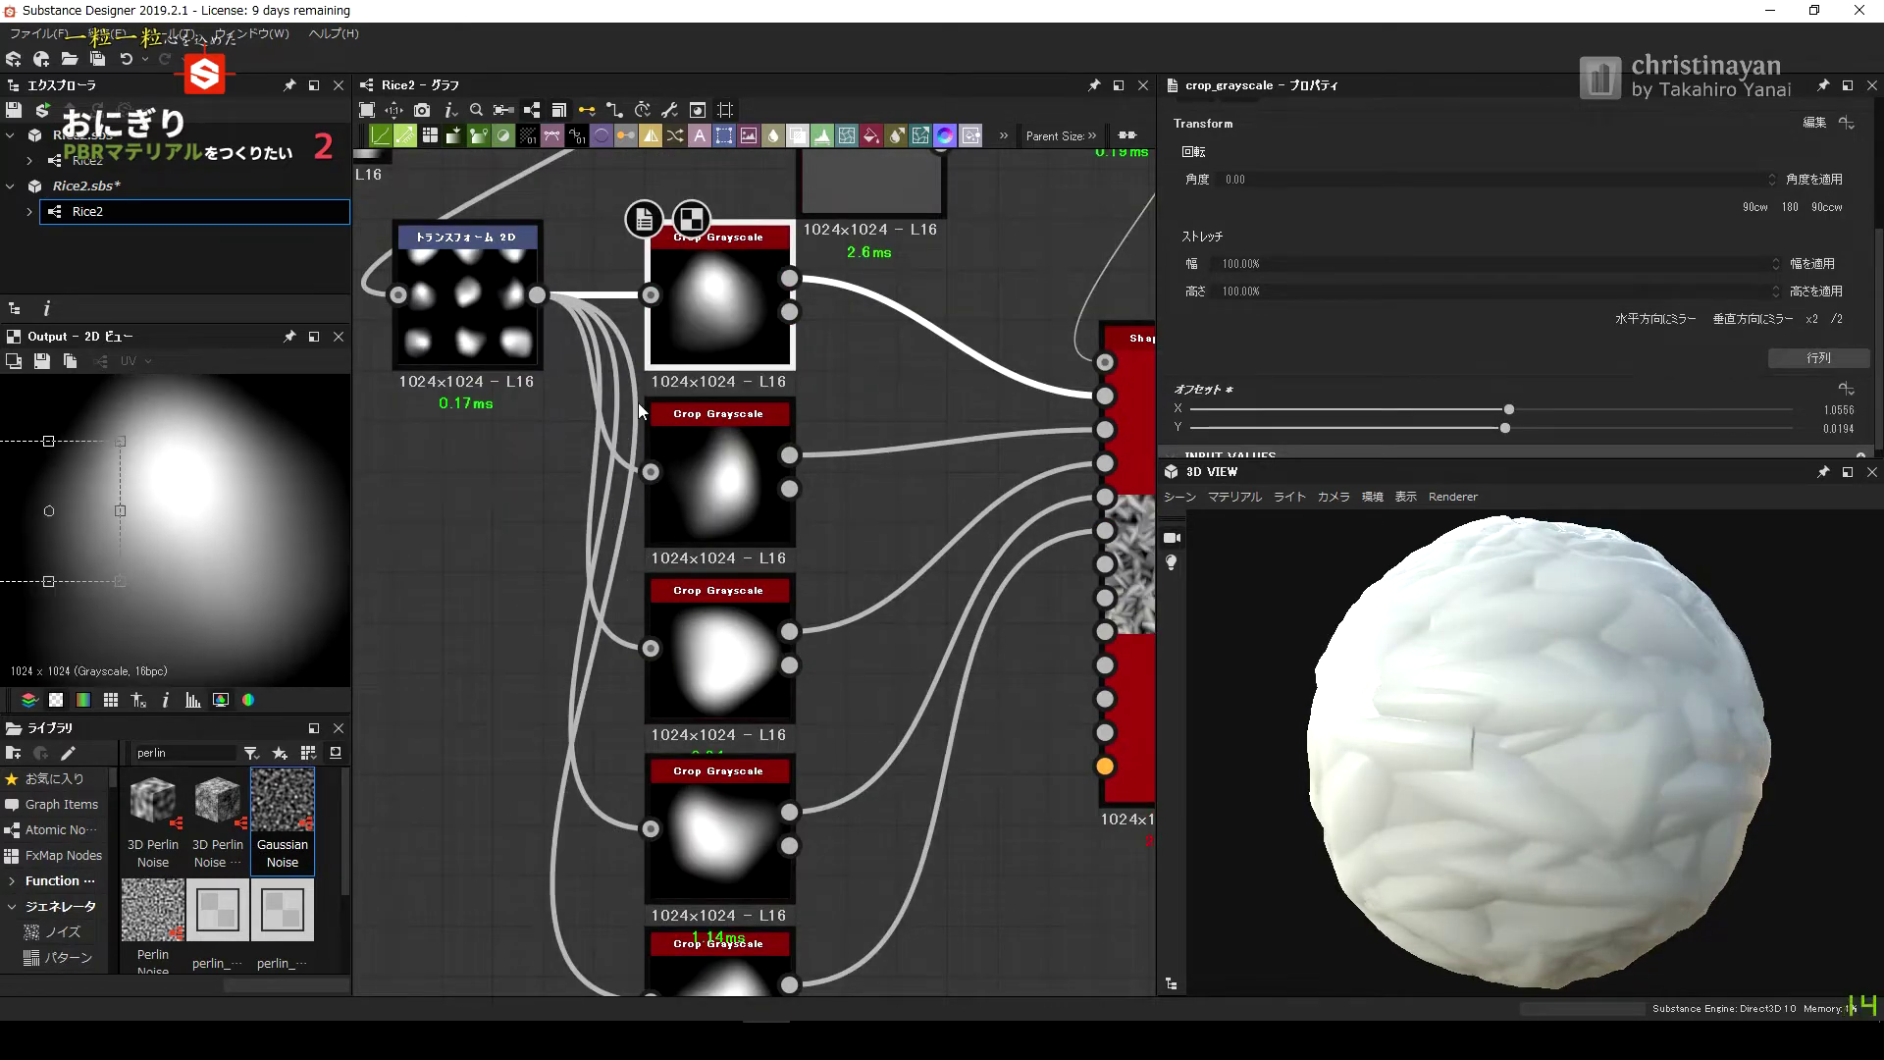
Preview the lower crop outputs and move the second crop onto a new blob.
{"action": "middle_click_drag", "start_coordinate": [791, 432], "coordinate": [669, 432]}
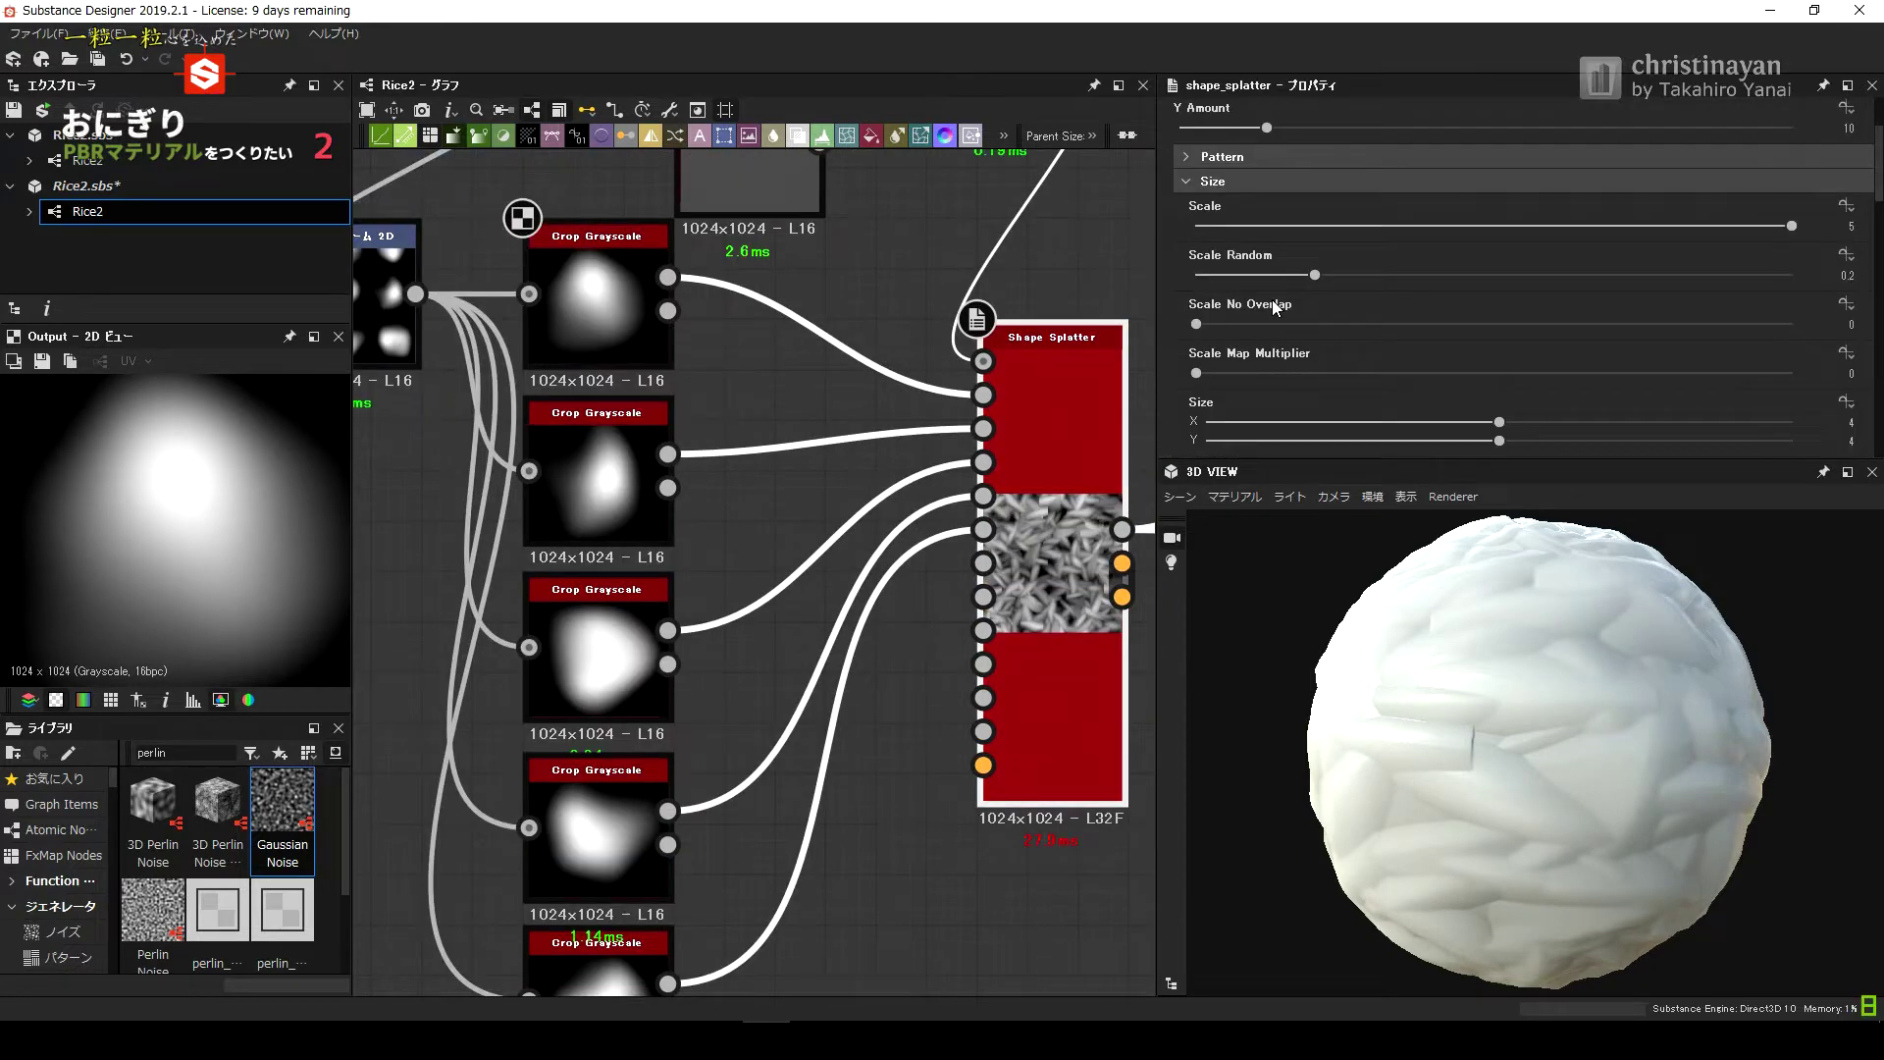
{"action": "scroll", "coordinate": [1271, 294], "scroll_direction": "down", "scroll_amount": 5}
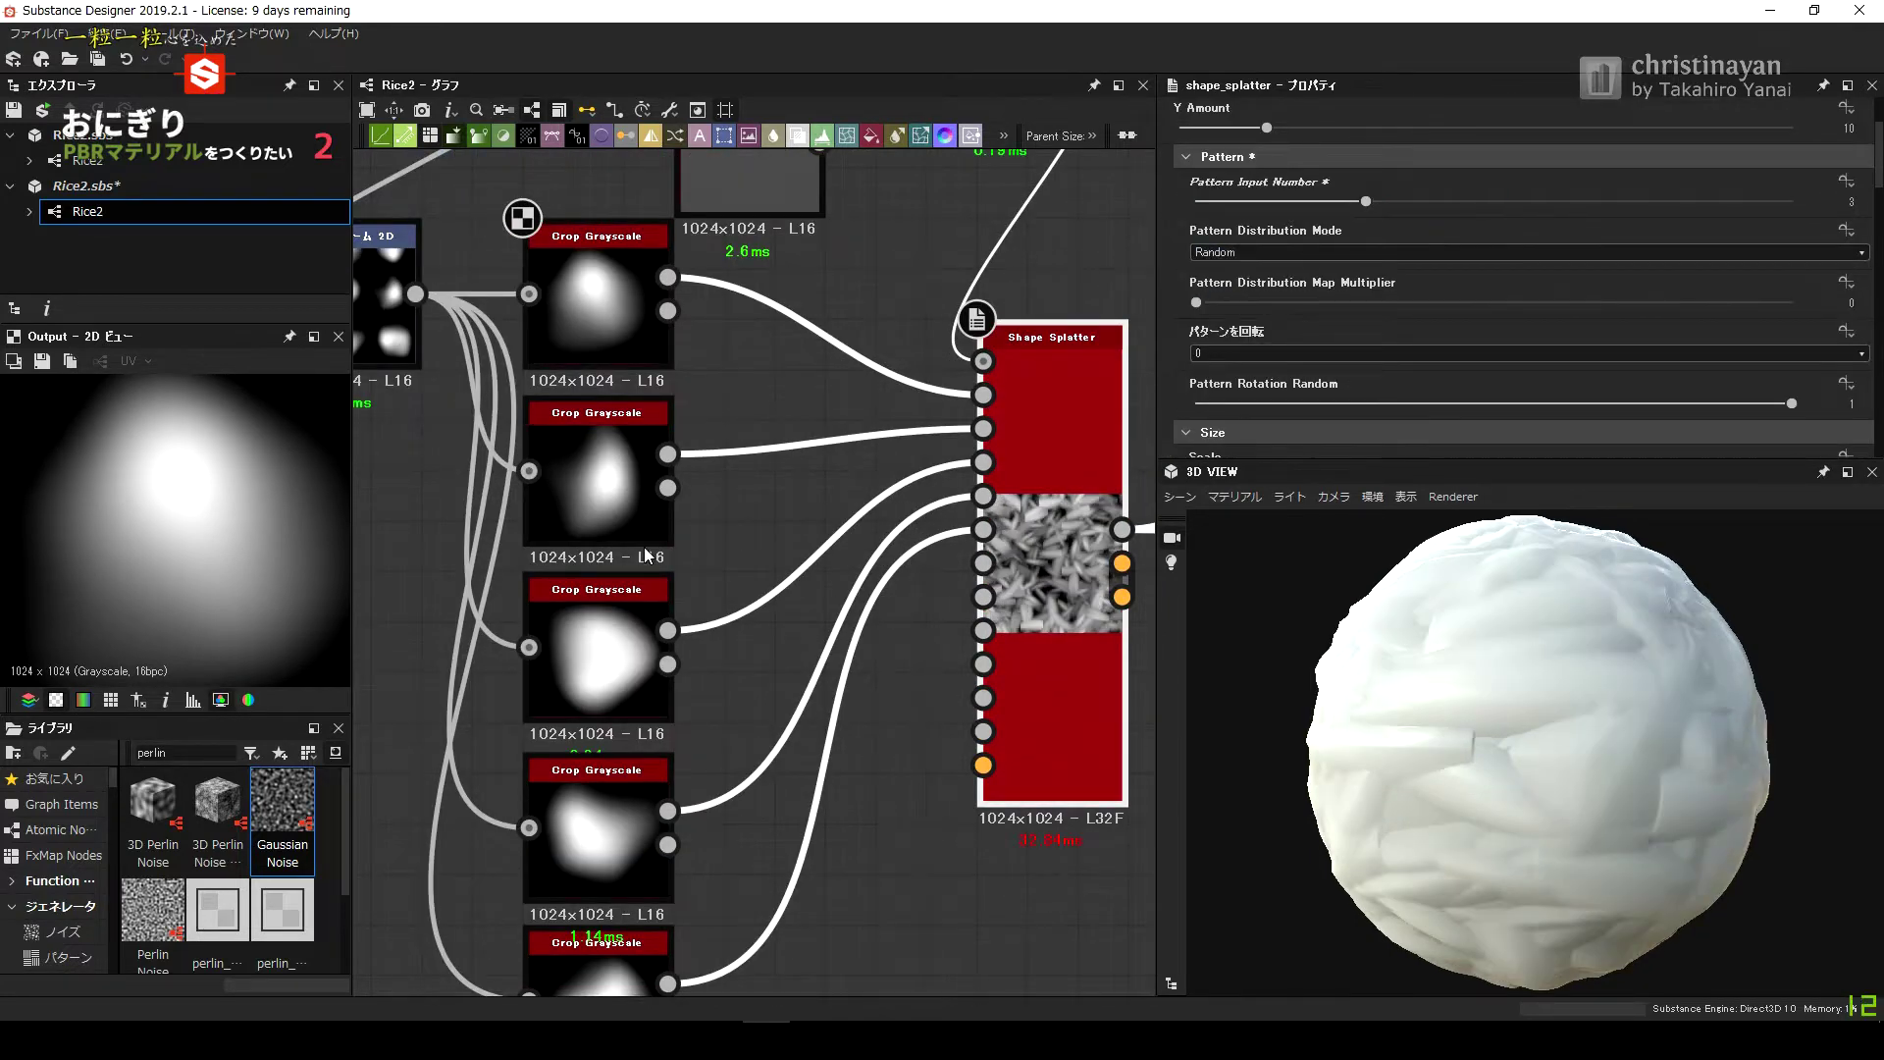
{"action": "middle_click_drag", "start_coordinate": [687, 589], "coordinate": [714, 503]}
{"action": "double_click", "coordinate": [625, 745]}
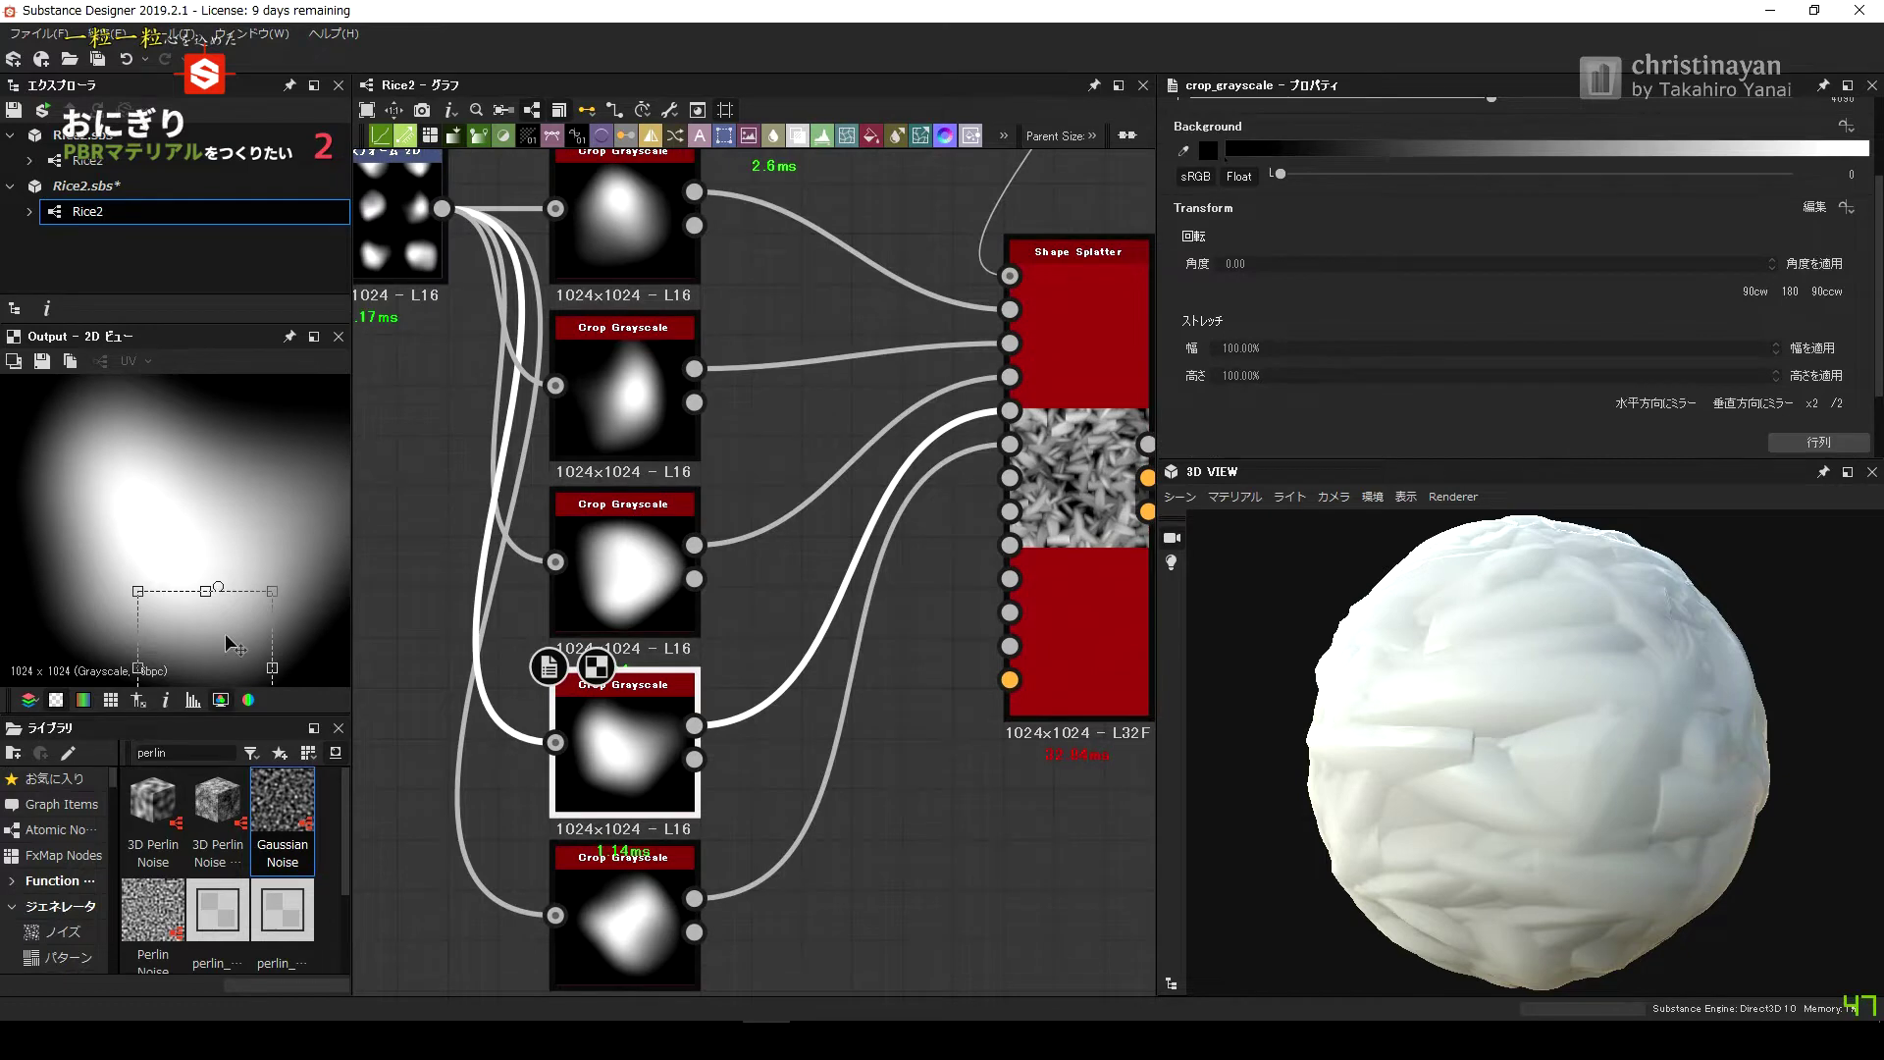
{"action": "double_click", "coordinate": [625, 569]}
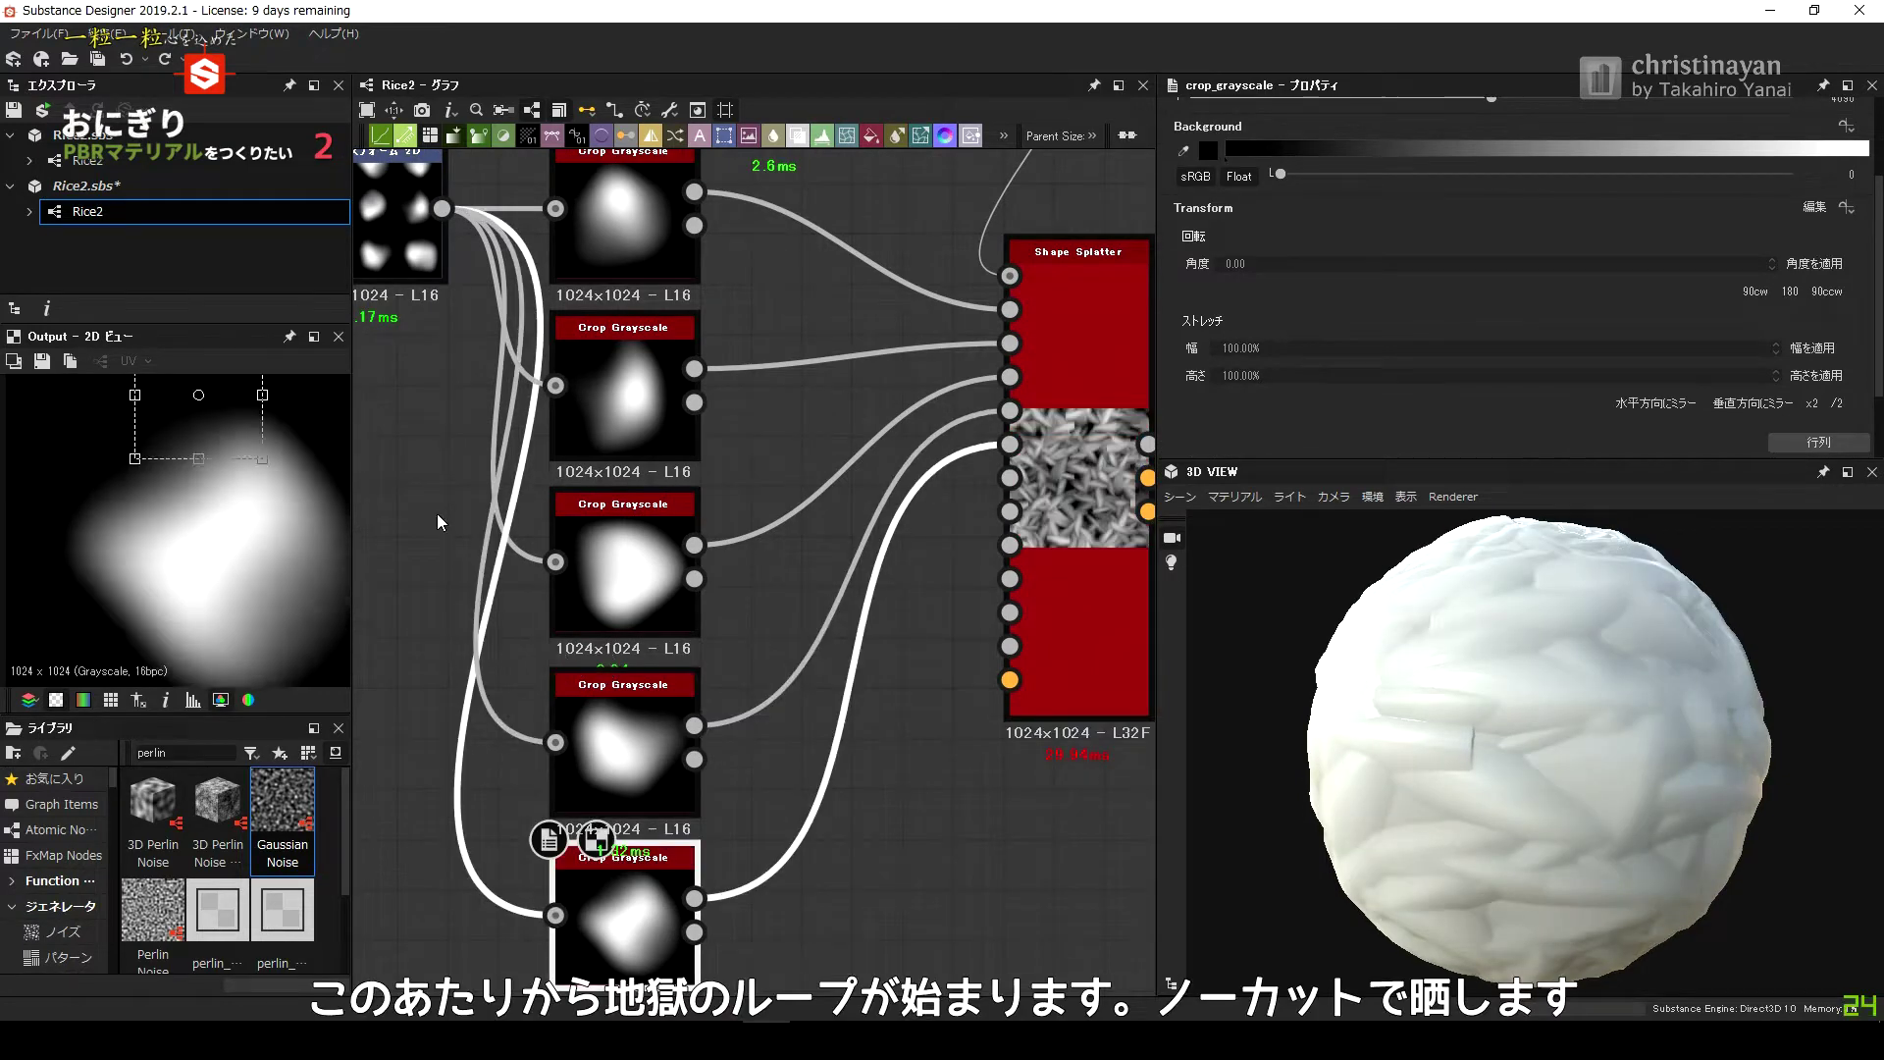
{"action": "double_click", "coordinate": [576, 451]}
{"action": "mouse_move", "coordinate": [236, 530]}
{"action": "left_mouse_down"}
{"action": "mouse_move", "coordinate": [176, 555]}
{"action": "mouse_move", "coordinate": [30, 698]}
{"action": "left_mouse_up"}
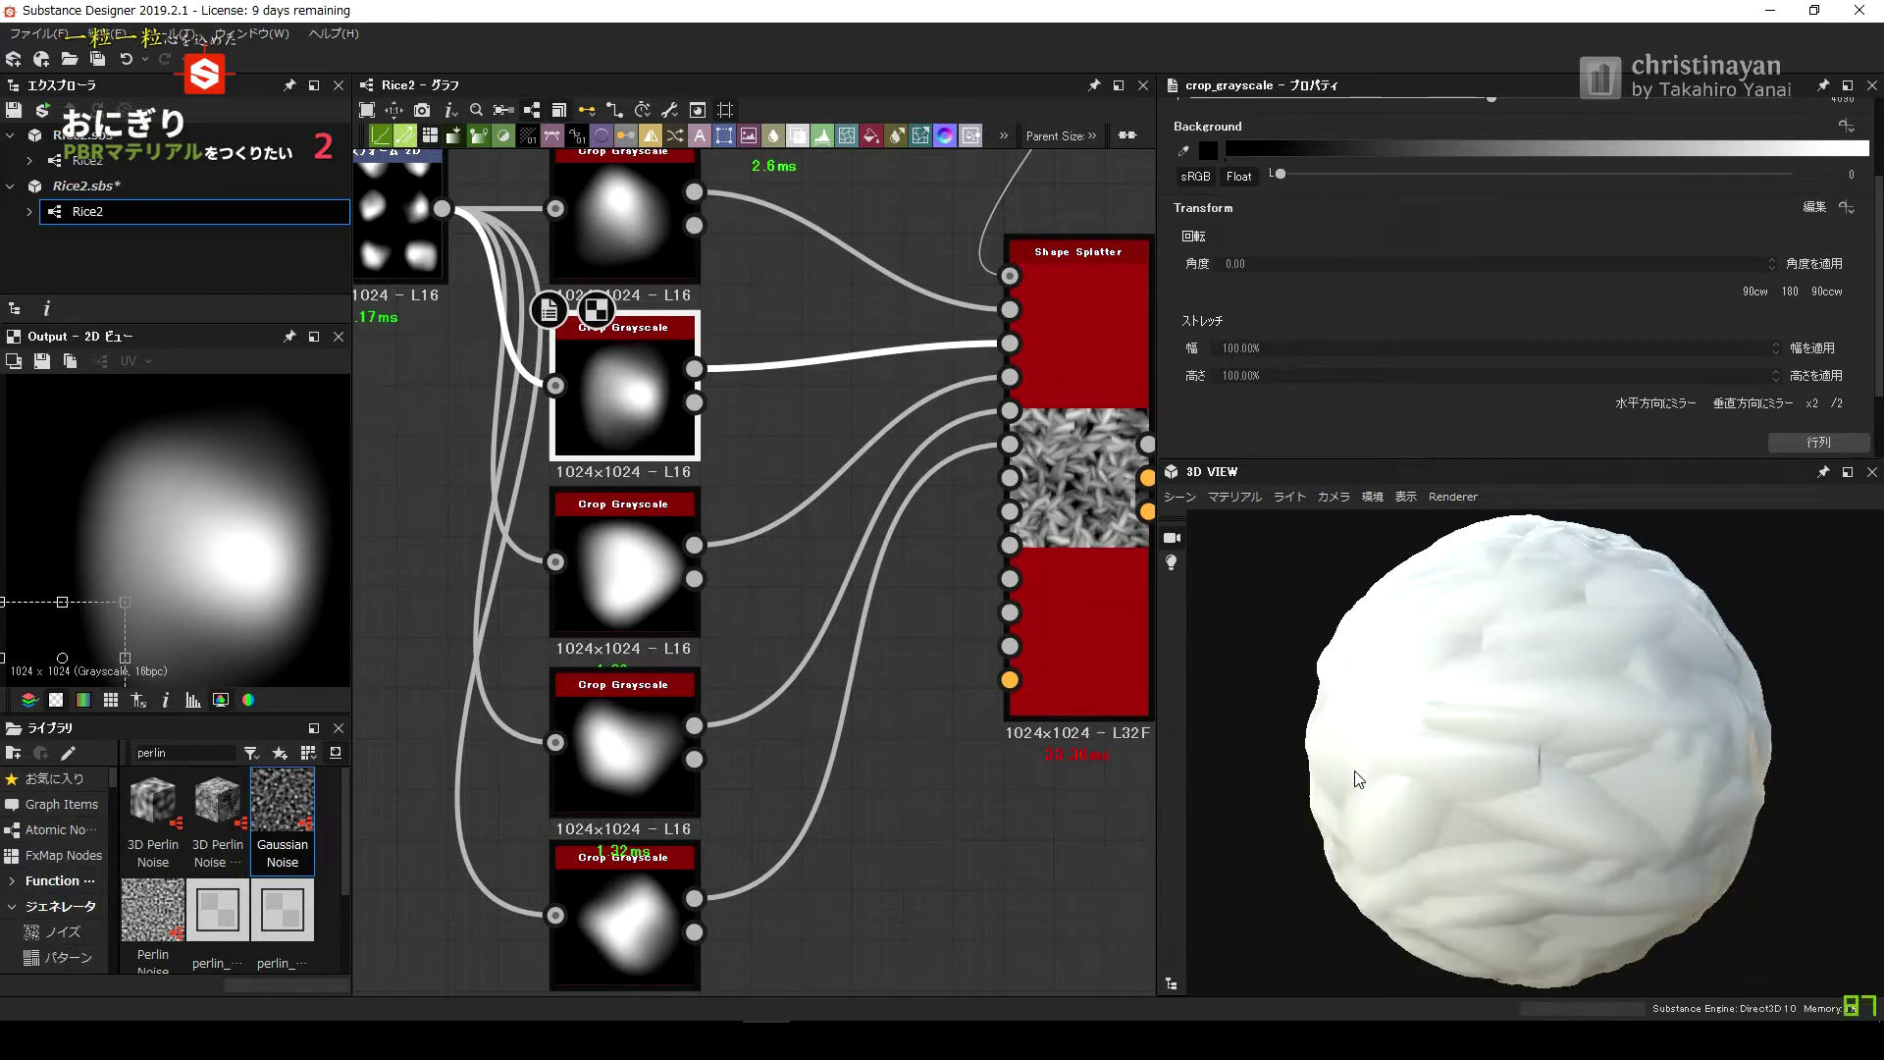
Insert a Blur node on the link into the Height output.
{"action": "scroll", "coordinate": [1070, 446], "scroll_direction": "down", "scroll_amount": 2}
{"action": "middle_click_drag", "start_coordinate": [1070, 447], "coordinate": [412, 640]}
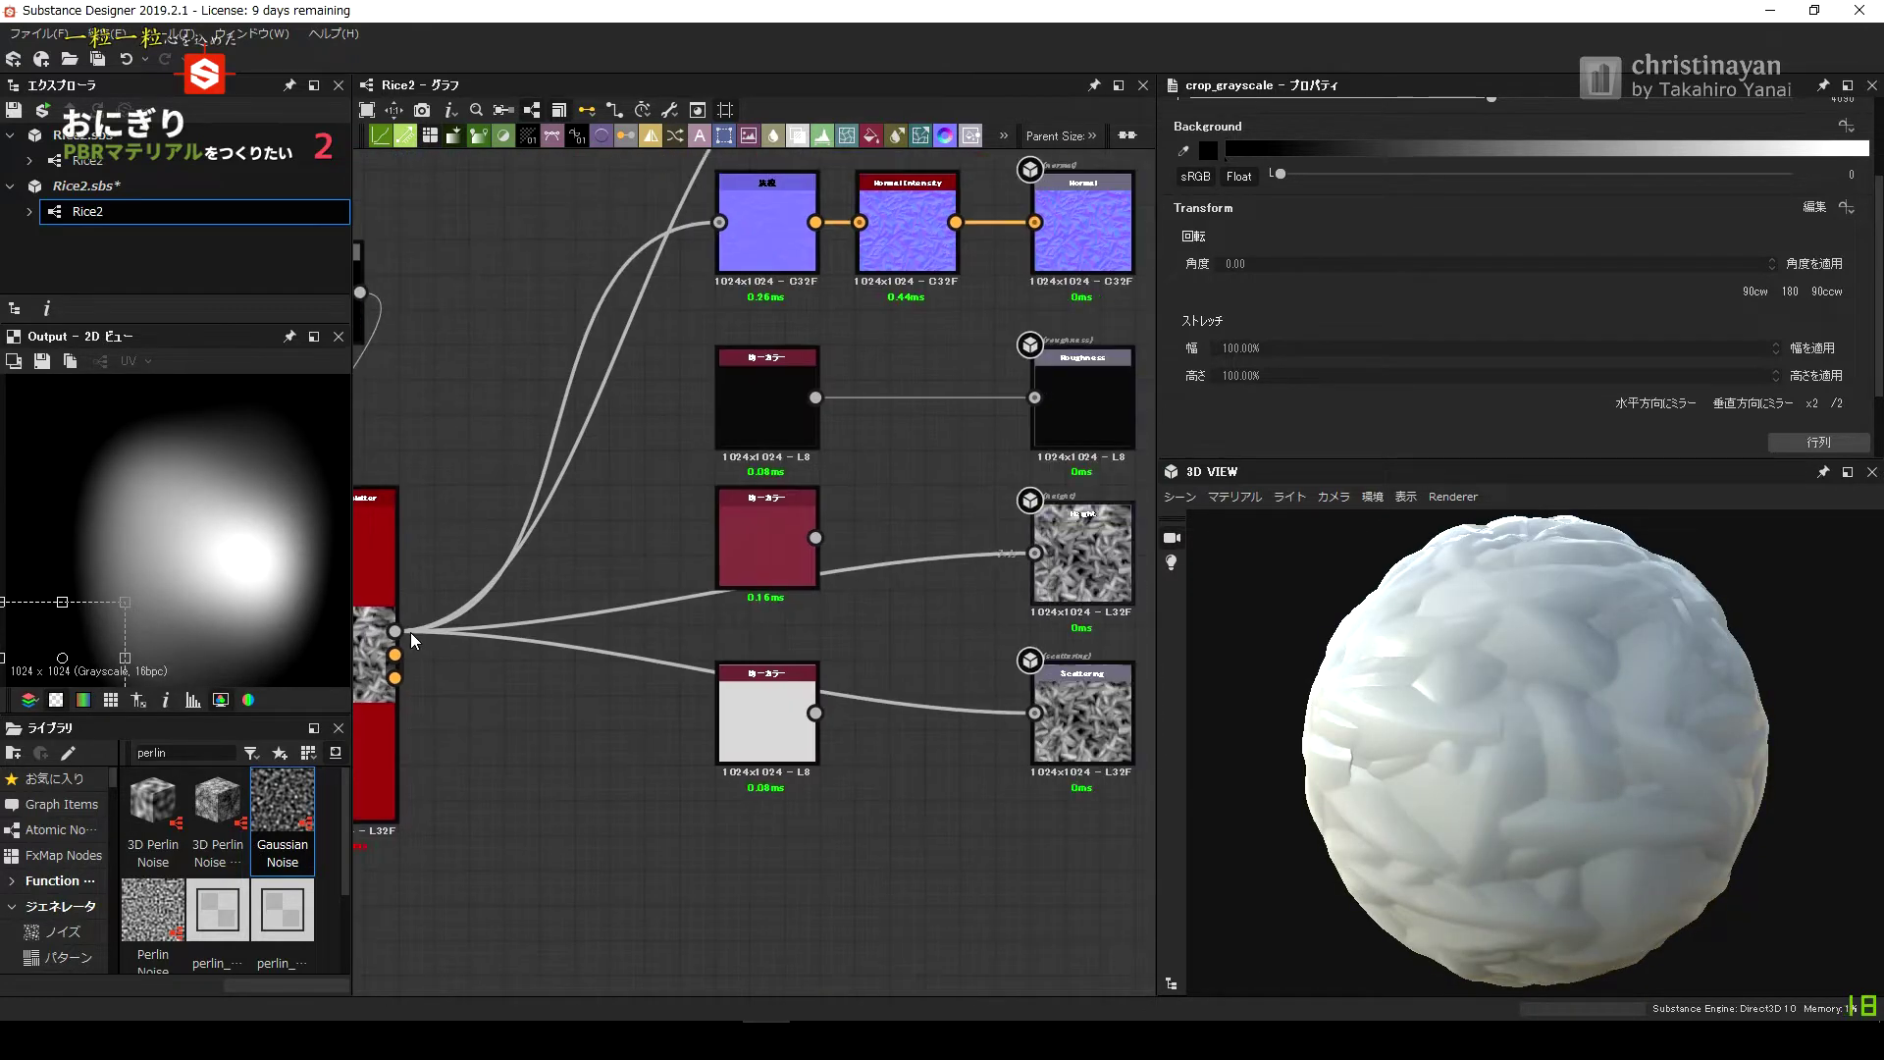
{"action": "key", "text": "space"}
{"action": "key", "text": "Return"}
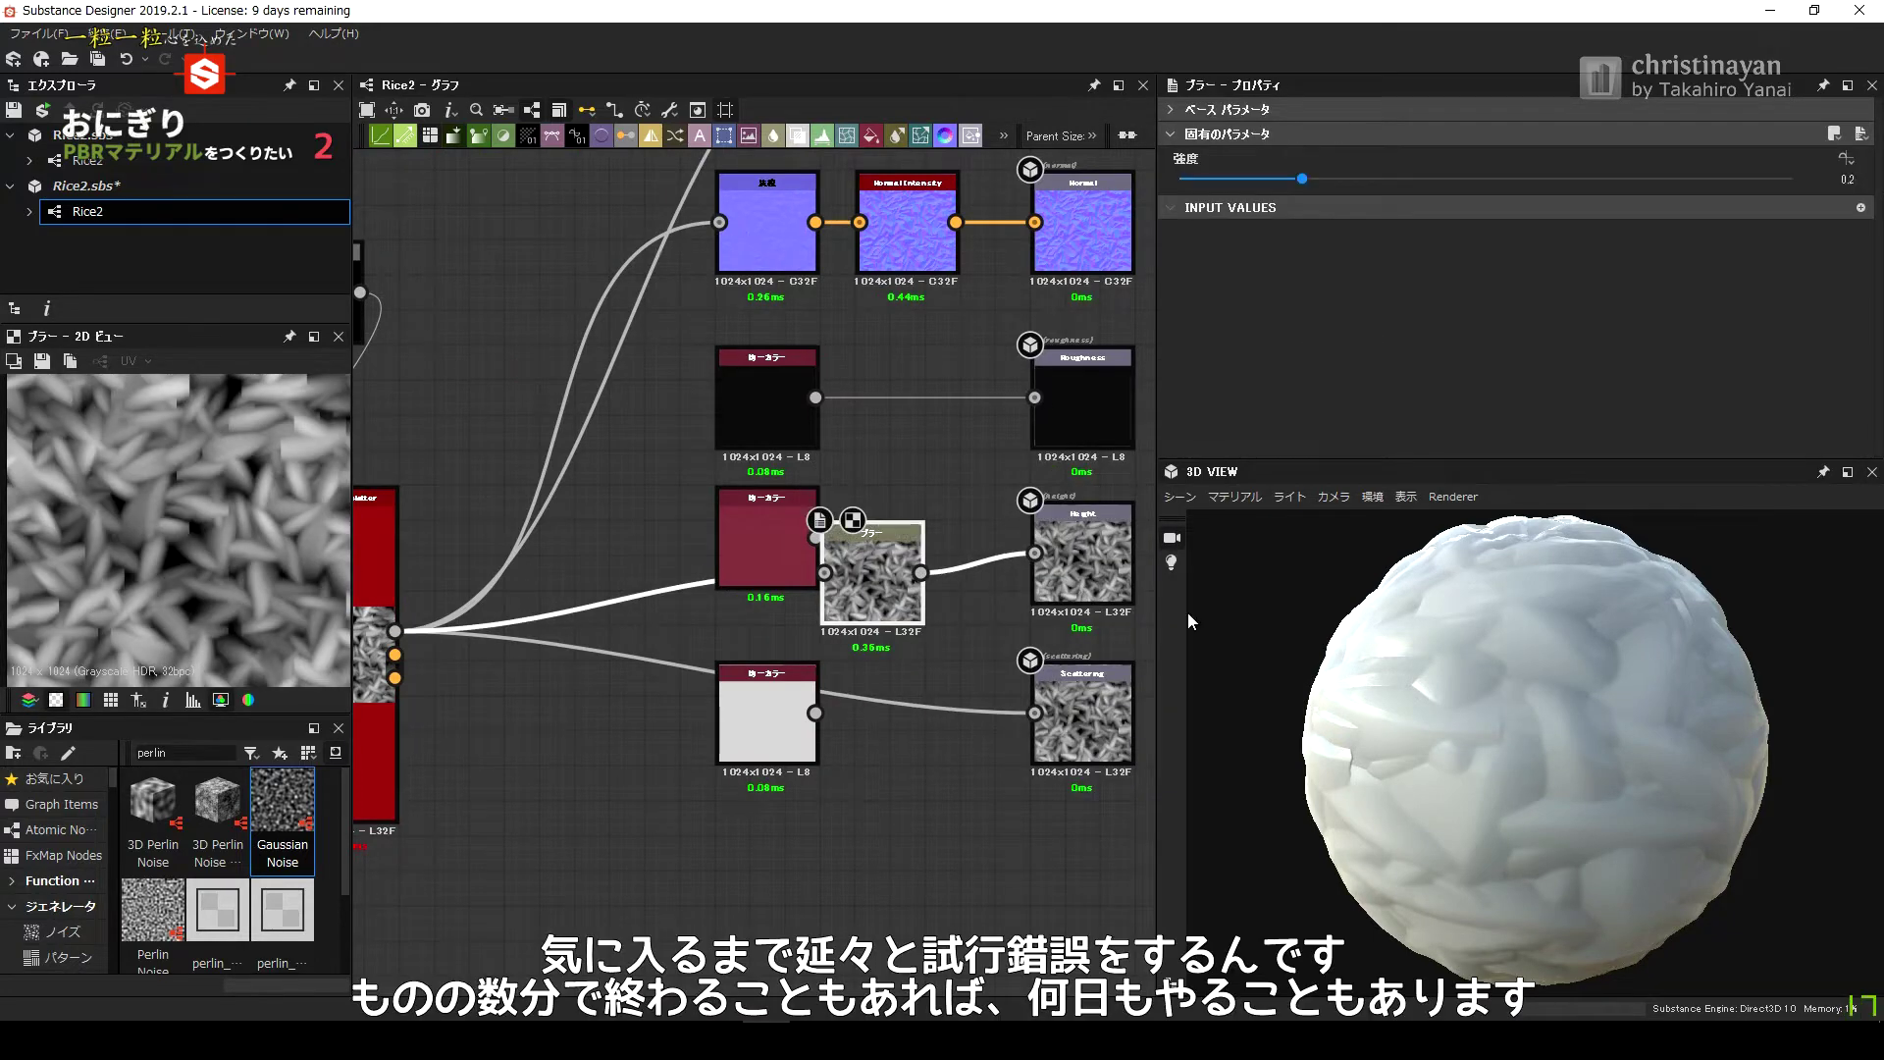
Place the Blur on the Height link and give it a low Intensity value.
{"action": "left_click_drag", "start_coordinate": [895, 557], "coordinate": [930, 558]}
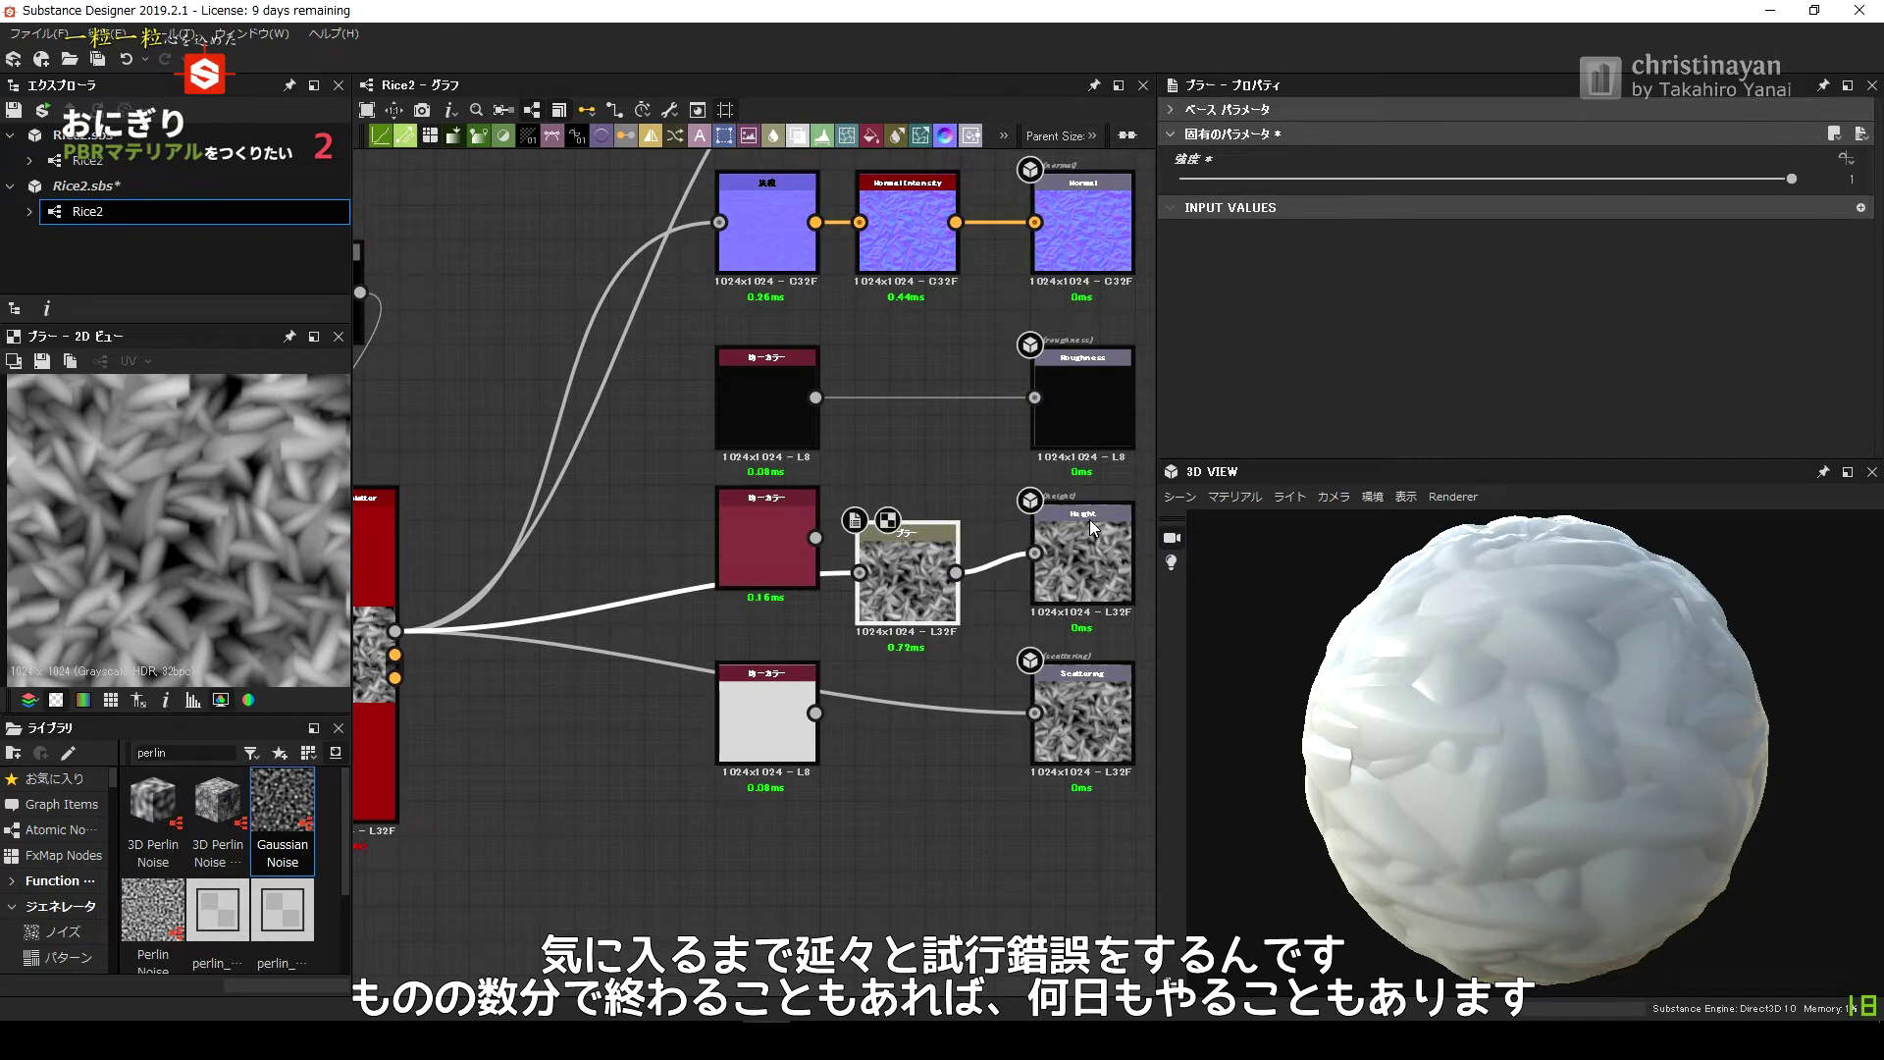
{"action": "left_click", "coordinate": [1835, 178]}
{"action": "type", "text": "0"}
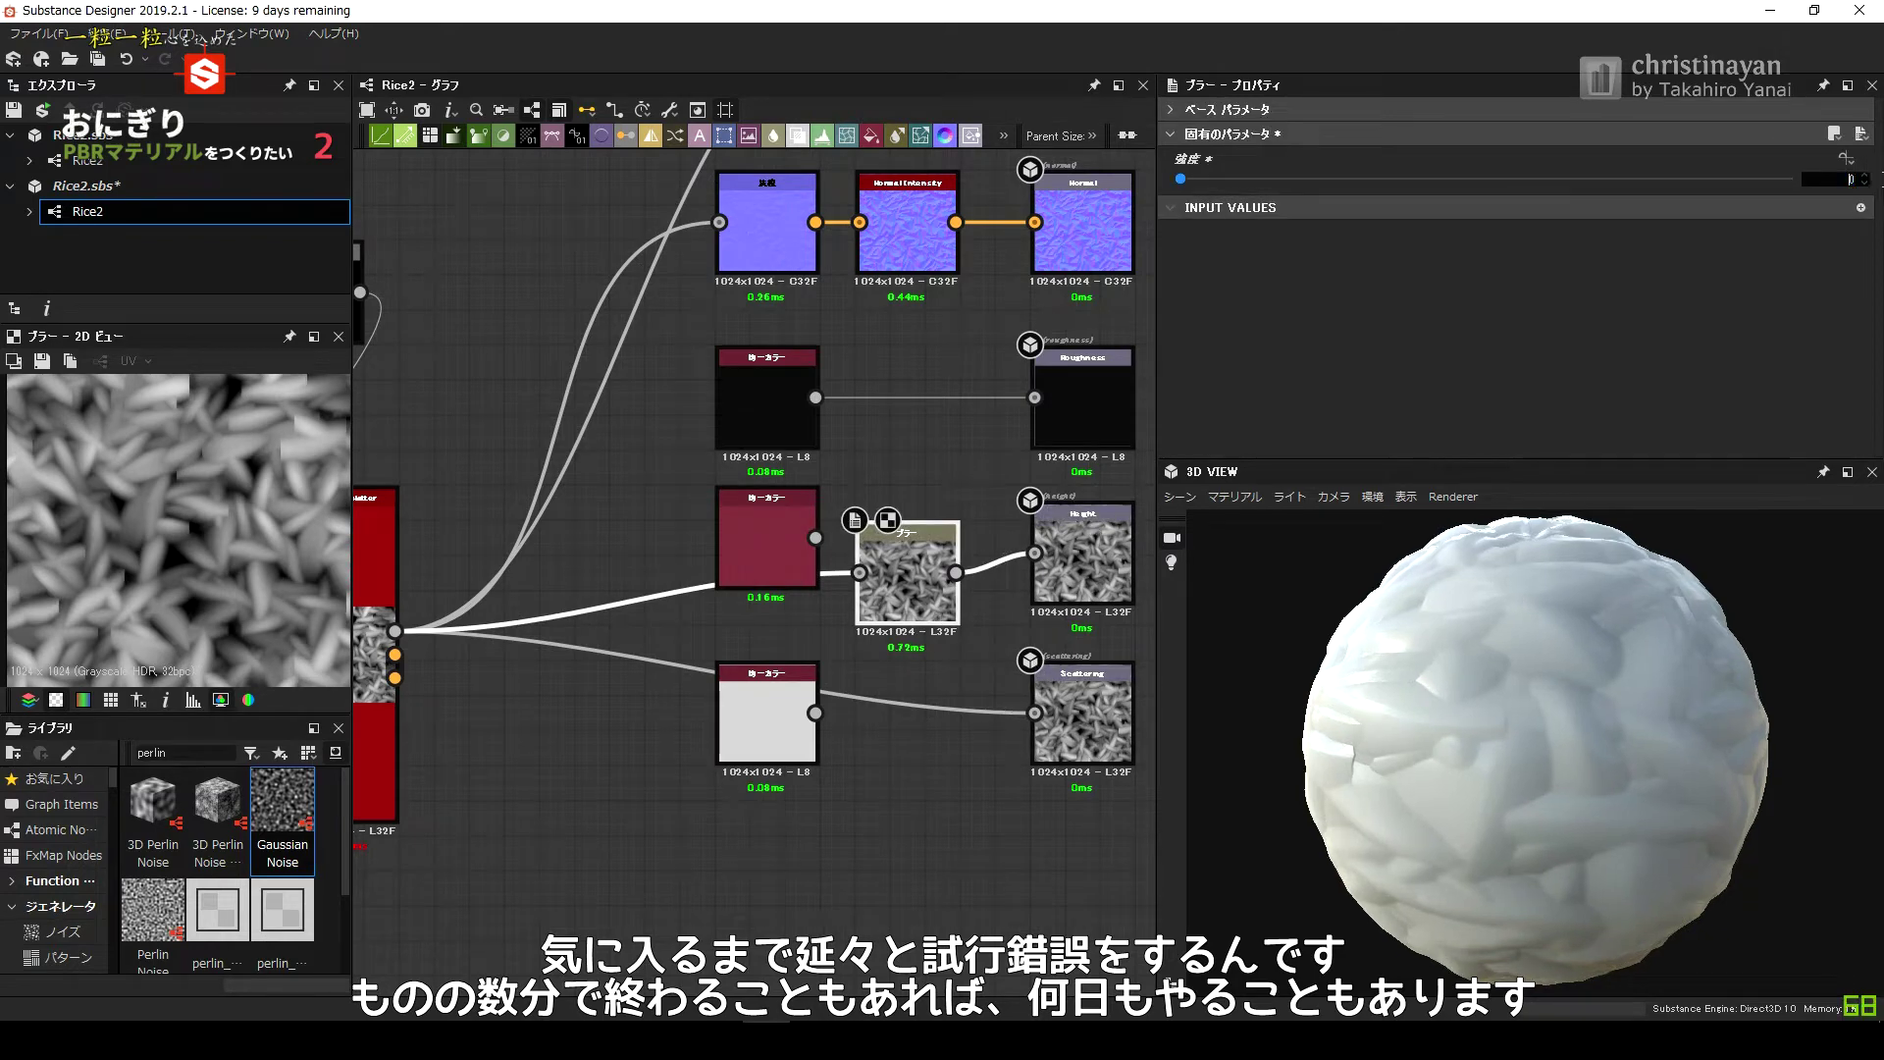
{"action": "type", "text": "1"}
{"action": "key", "text": "Return"}
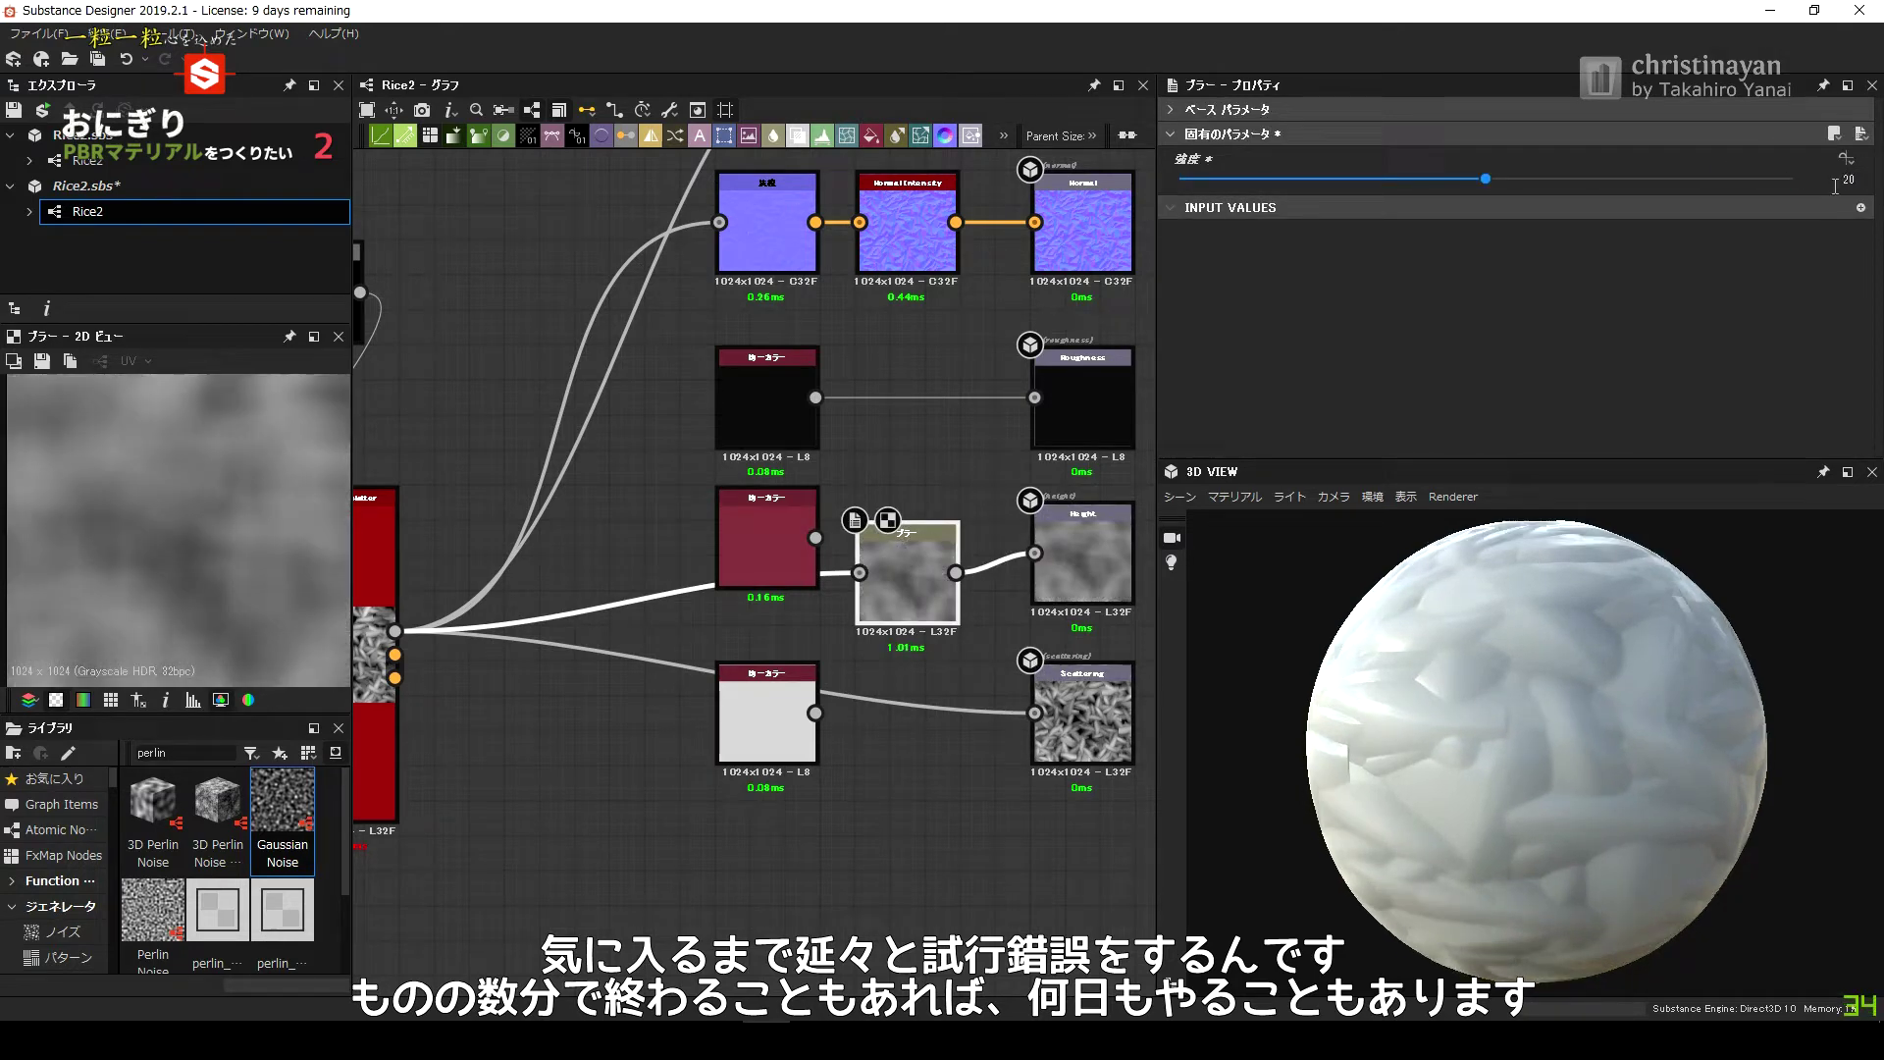
{"action": "left_click", "coordinate": [1083, 712]}
{"action": "left_click", "coordinate": [908, 579]}
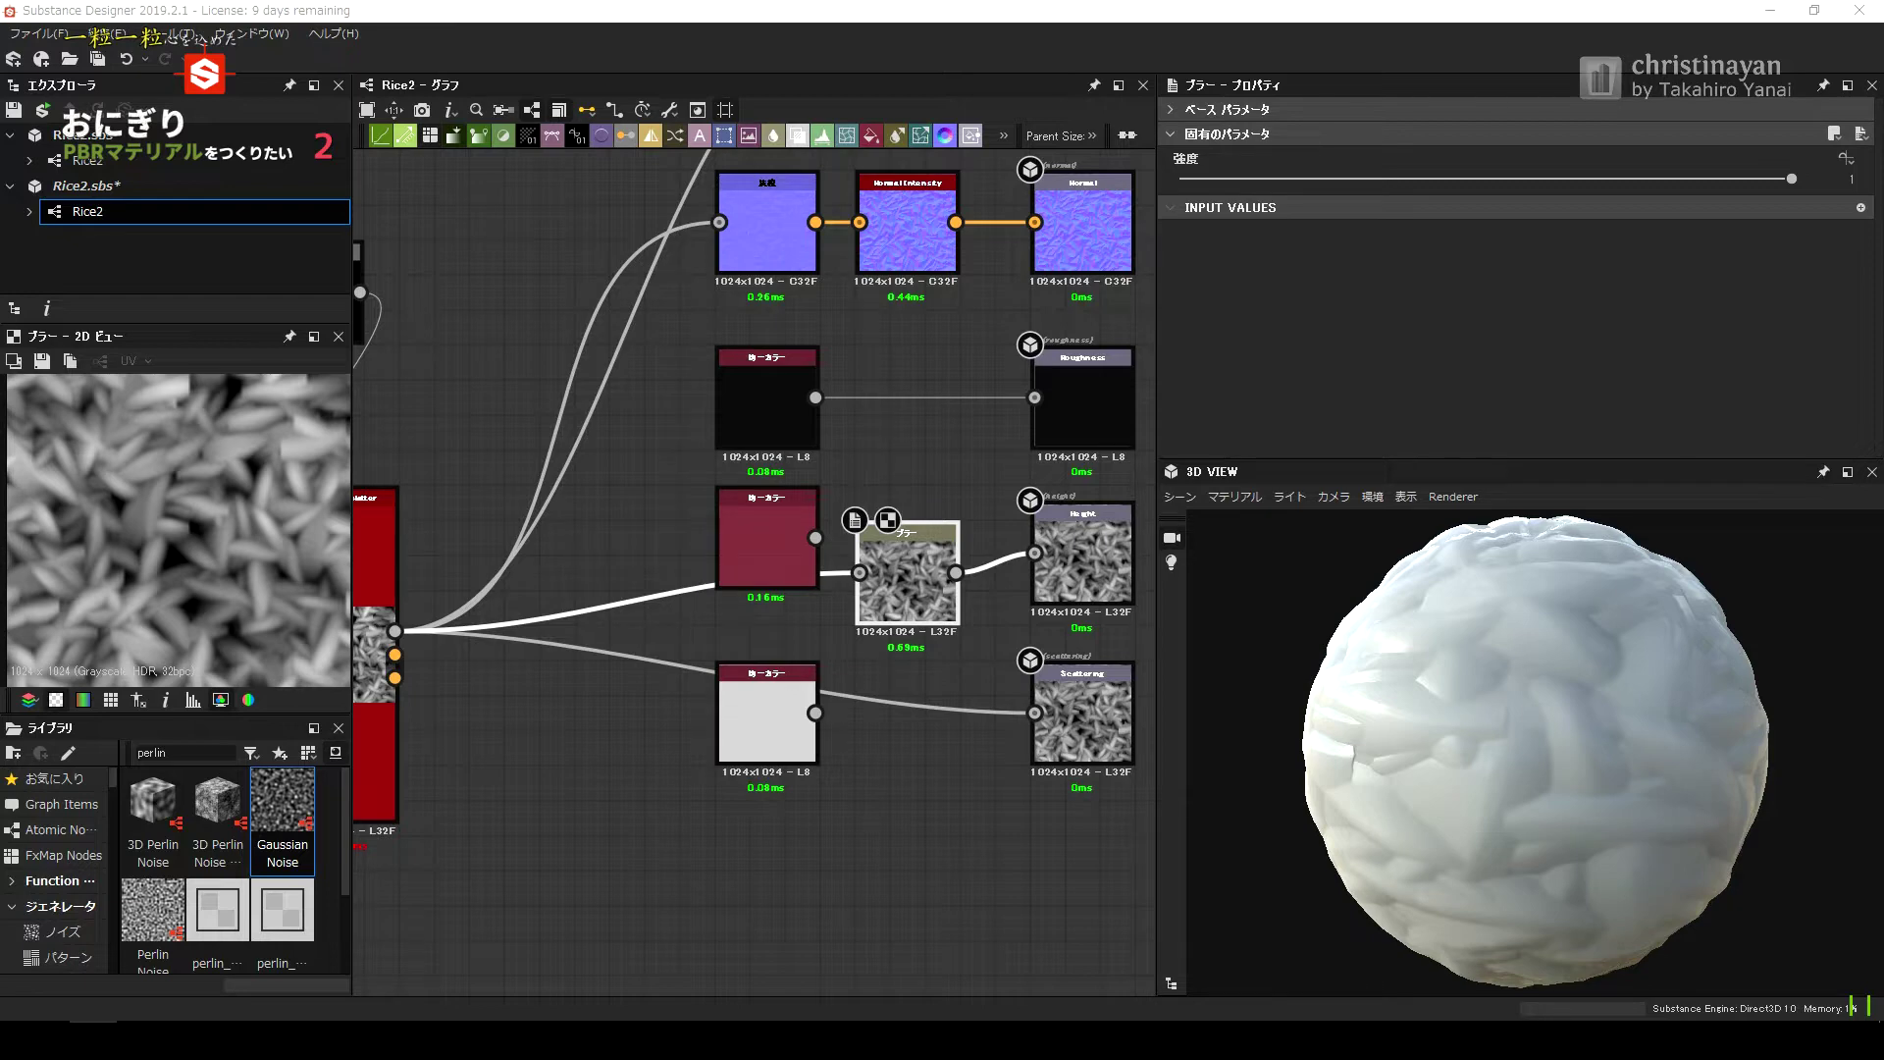
Set the preview's subsurface colour brightness to 0.8 and adjust the SSS Scale.
{"action": "middle_click_drag", "start_coordinate": [931, 713], "coordinate": [793, 706]}
{"action": "double_click", "coordinate": [933, 714]}
{"action": "mouse_move", "coordinate": [808, 538]}
{"action": "middle_mouse_down"}
{"action": "mouse_move", "coordinate": [966, 518]}
{"action": "mouse_move", "coordinate": [1332, 762]}
{"action": "middle_mouse_up"}
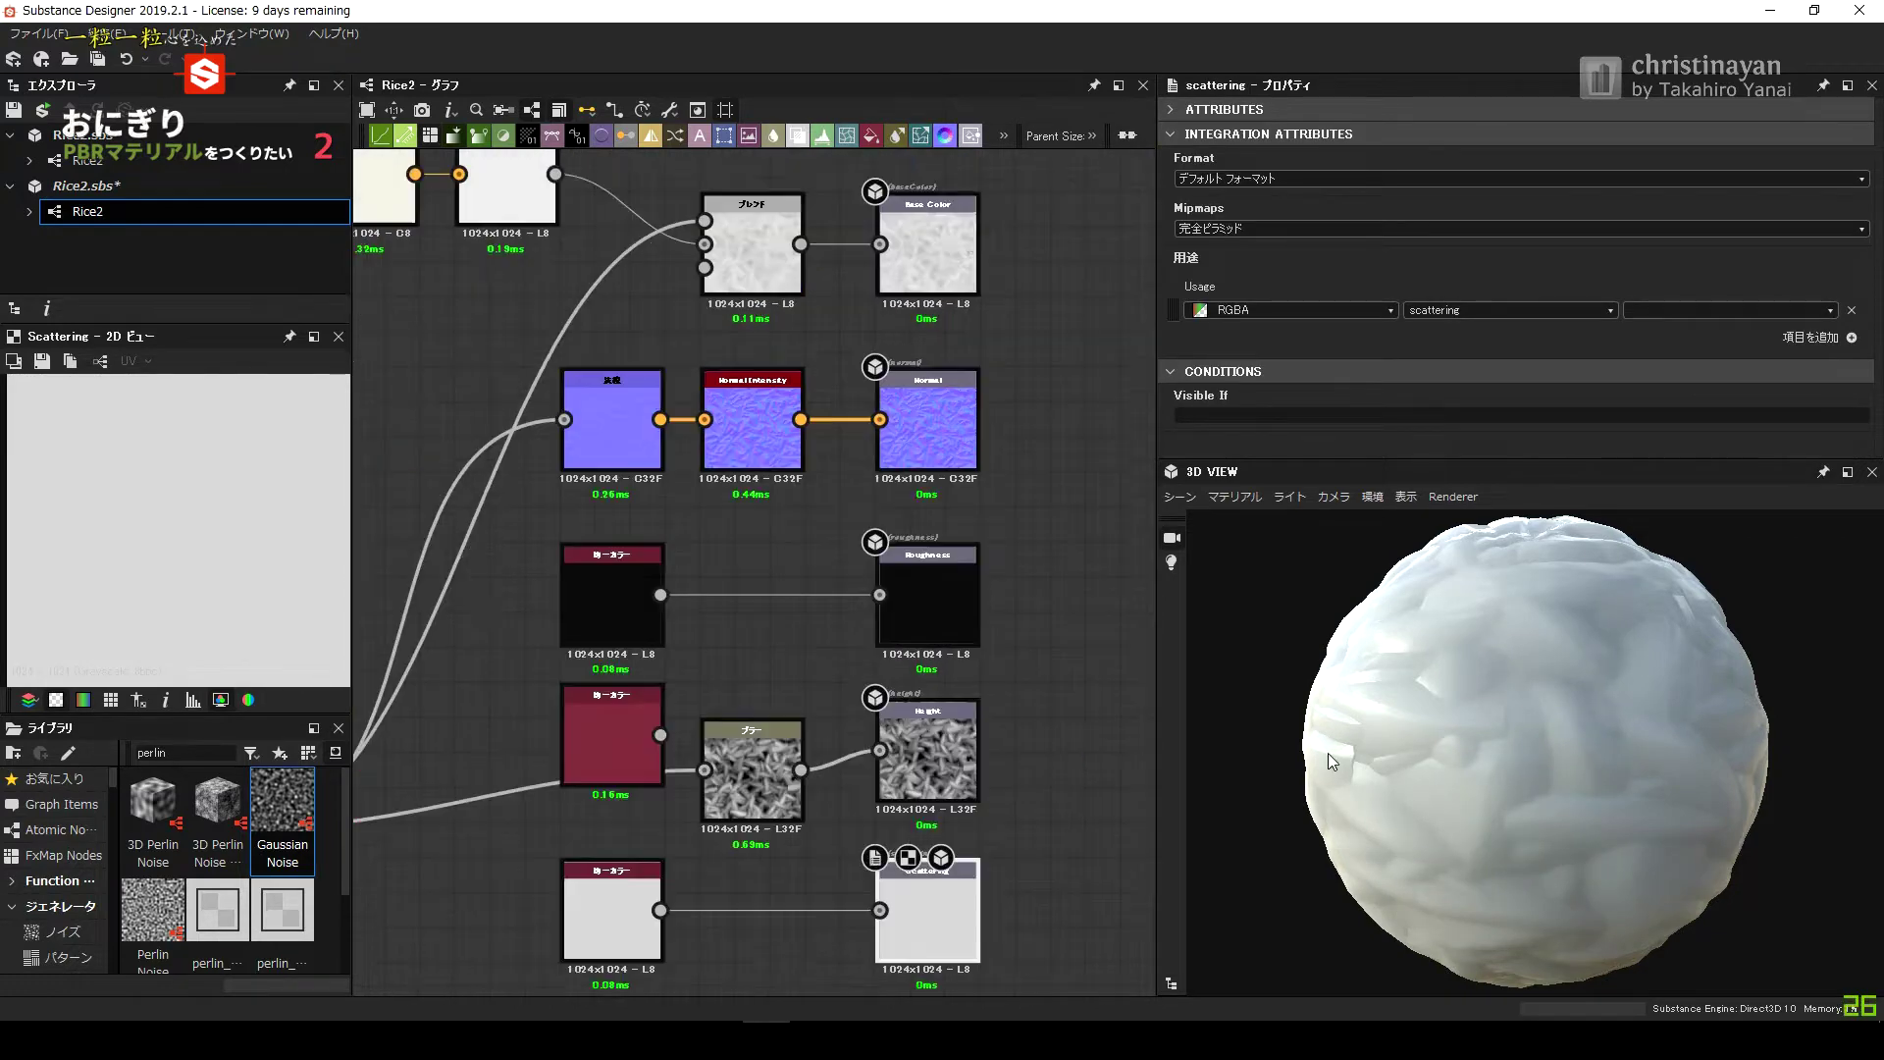
{"action": "left_click_drag", "start_coordinate": [1331, 761], "coordinate": [1374, 687]}
{"action": "left_click", "coordinate": [1234, 497]}
{"action": "left_click", "coordinate": [1227, 539]}
{"action": "left_click", "coordinate": [1836, 217]}
{"action": "type", "text": "0.8"}
{"action": "key", "text": "Return"}
{"action": "left_click", "coordinate": [1845, 280]}
{"action": "type", "text": "0.5"}
{"action": "key", "text": "Return"}
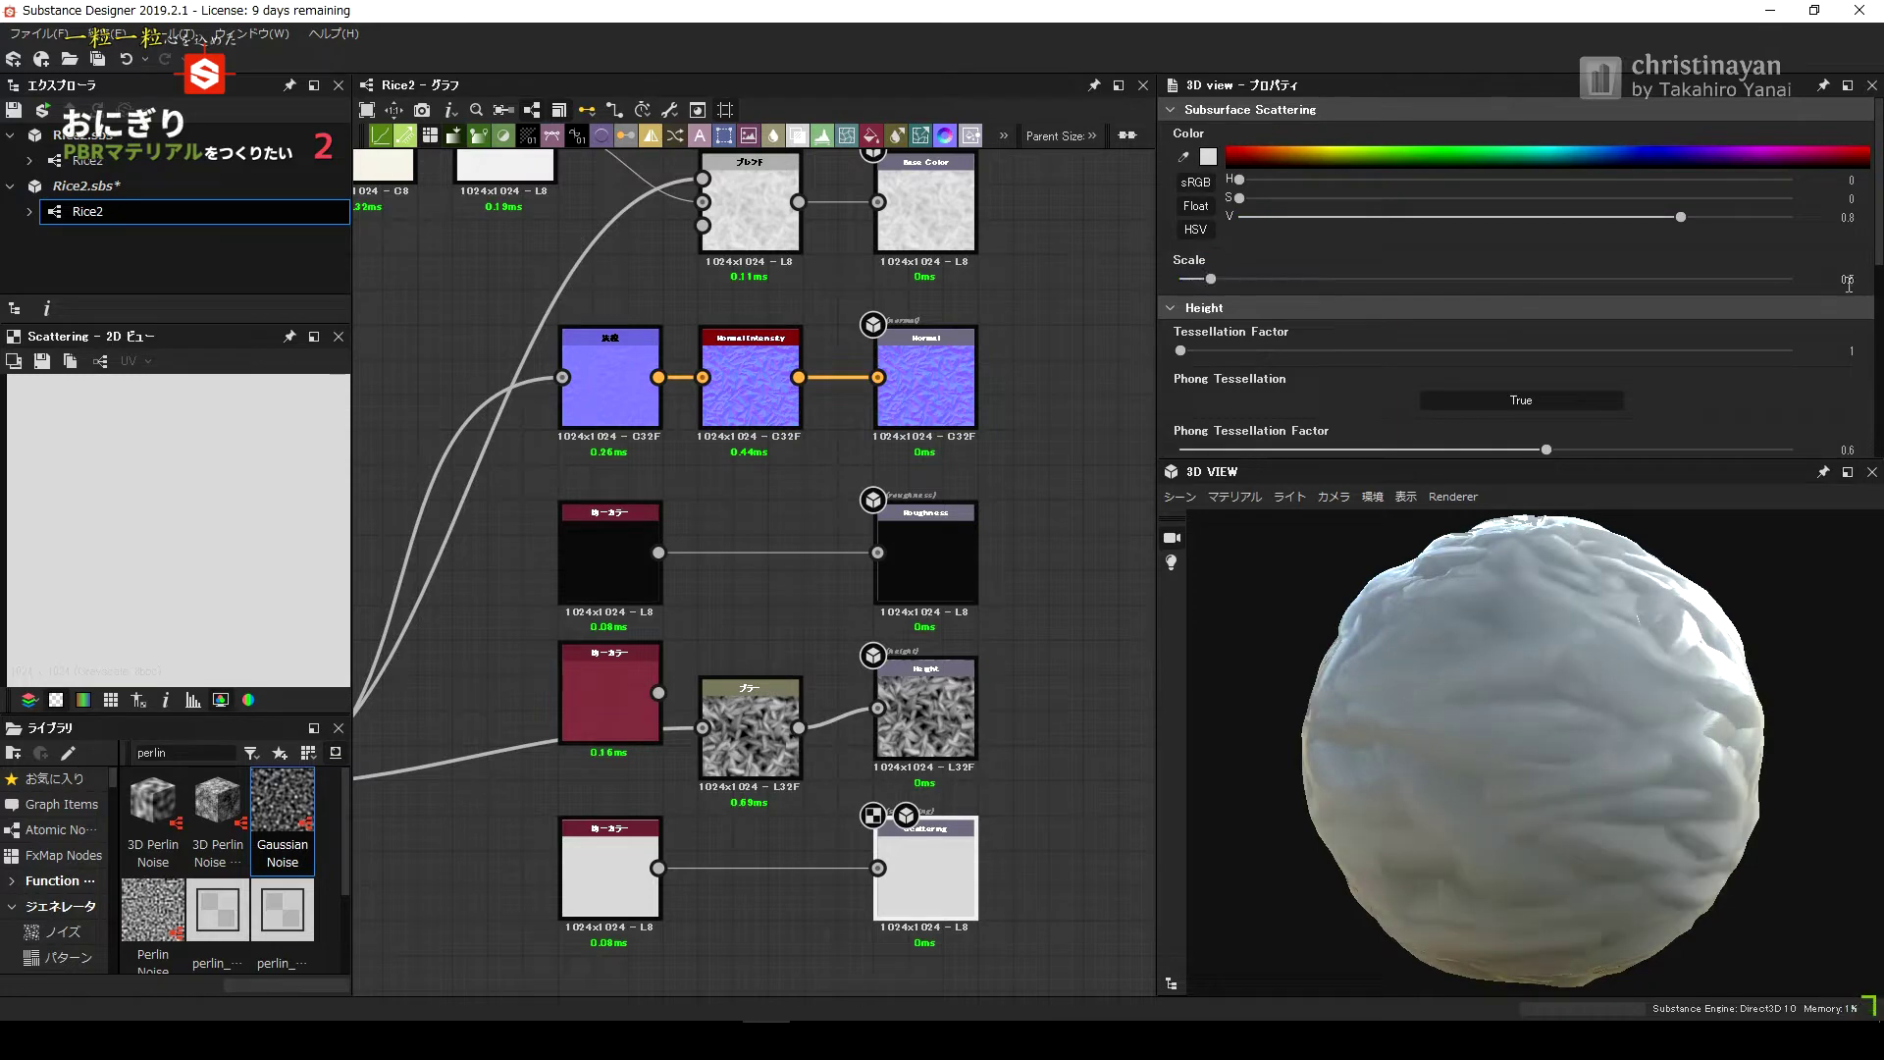
{"action": "key", "text": "Return"}
Make the subsurface scattering colour near-white: H 0.1, S 0.1, V 0.8.
{"action": "left_click_drag", "start_coordinate": [1259, 159], "coordinate": [1276, 157]}
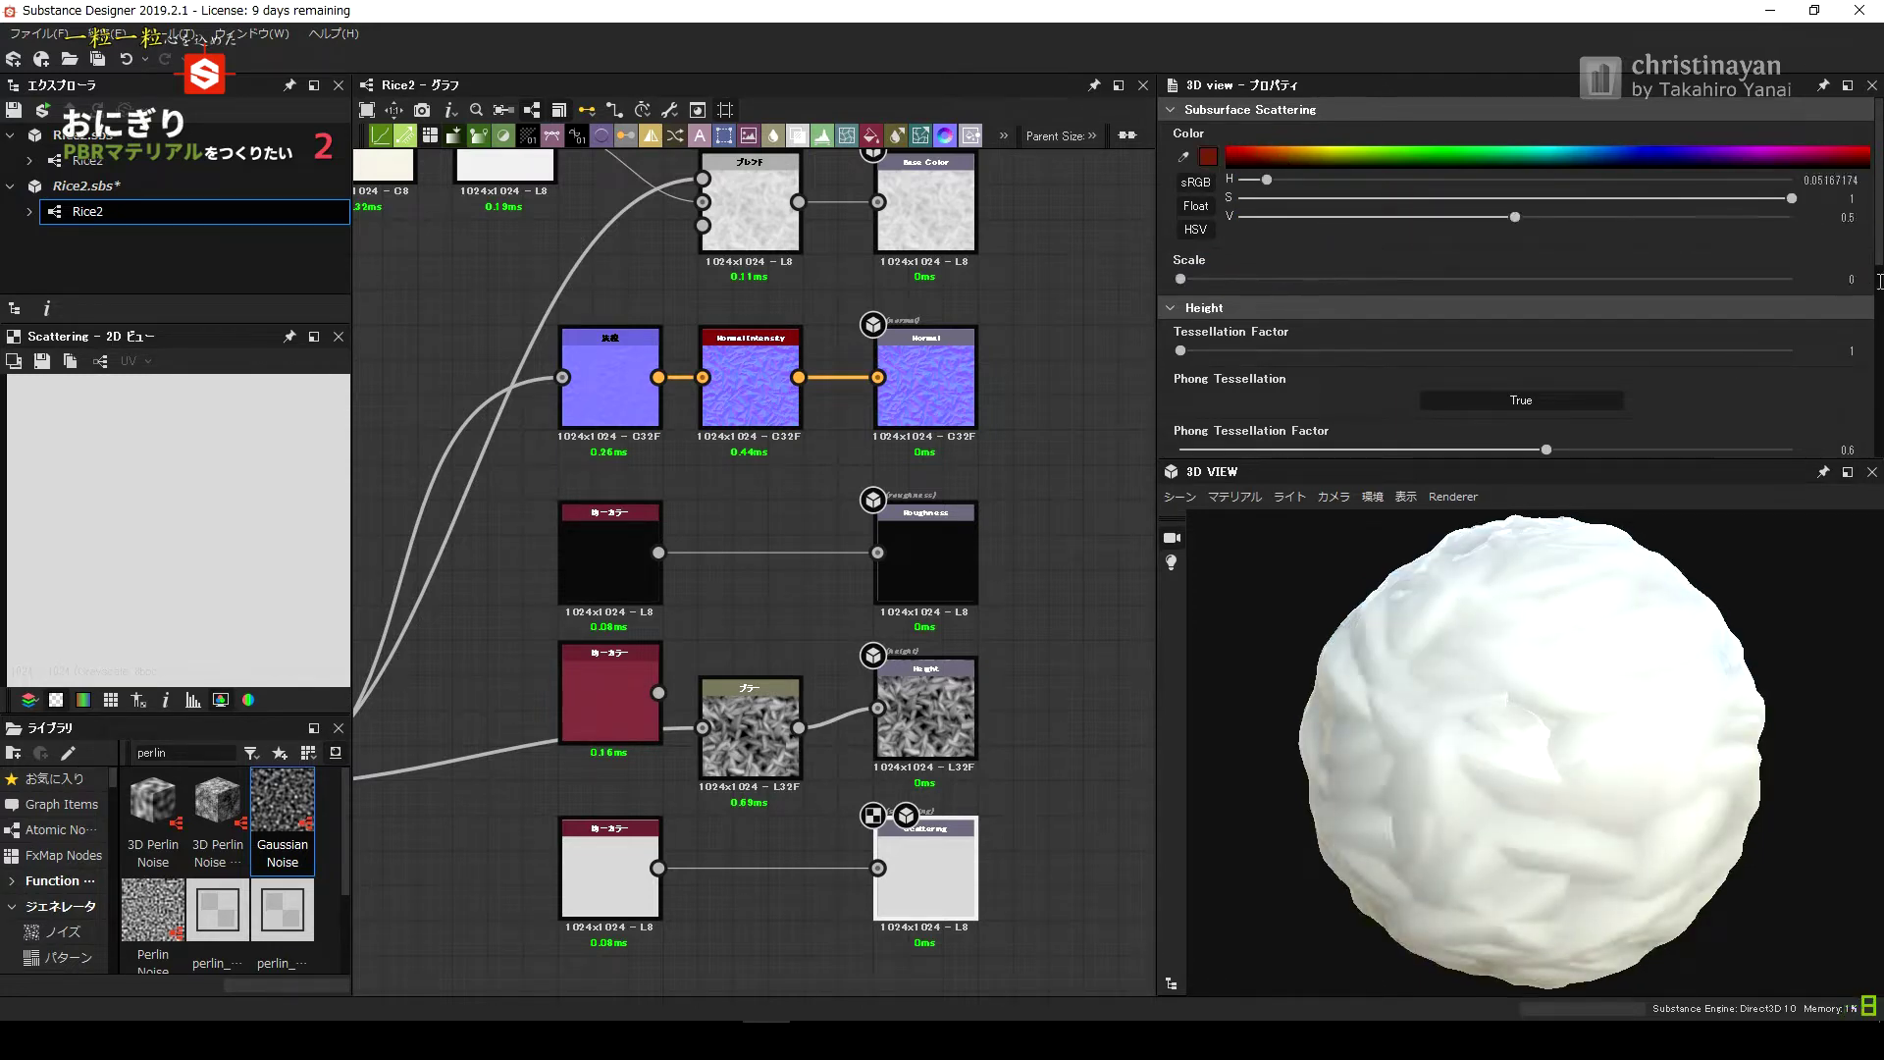
{"action": "key", "text": "Return"}
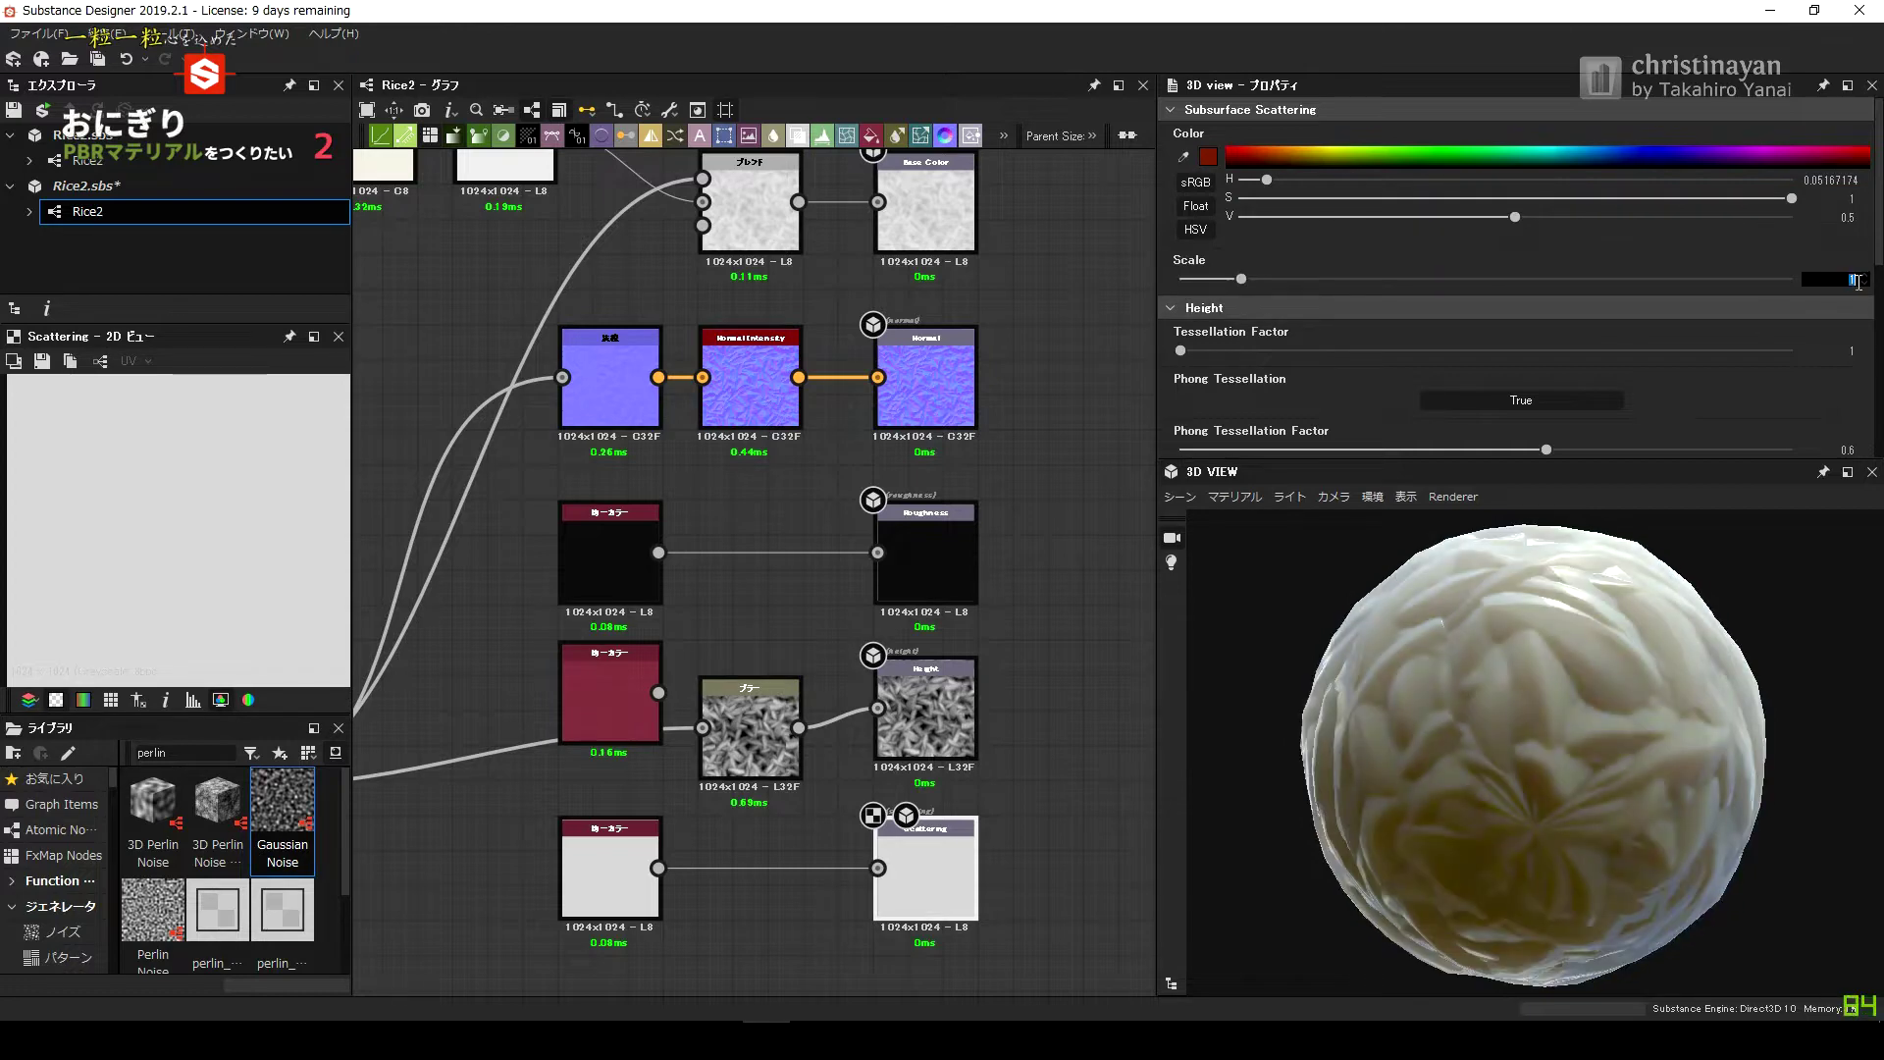
{"action": "mouse_move", "coordinate": [1516, 217]}
{"action": "left_mouse_down"}
{"action": "mouse_move", "coordinate": [1355, 217]}
{"action": "mouse_move", "coordinate": [1715, 179]}
{"action": "left_mouse_up"}
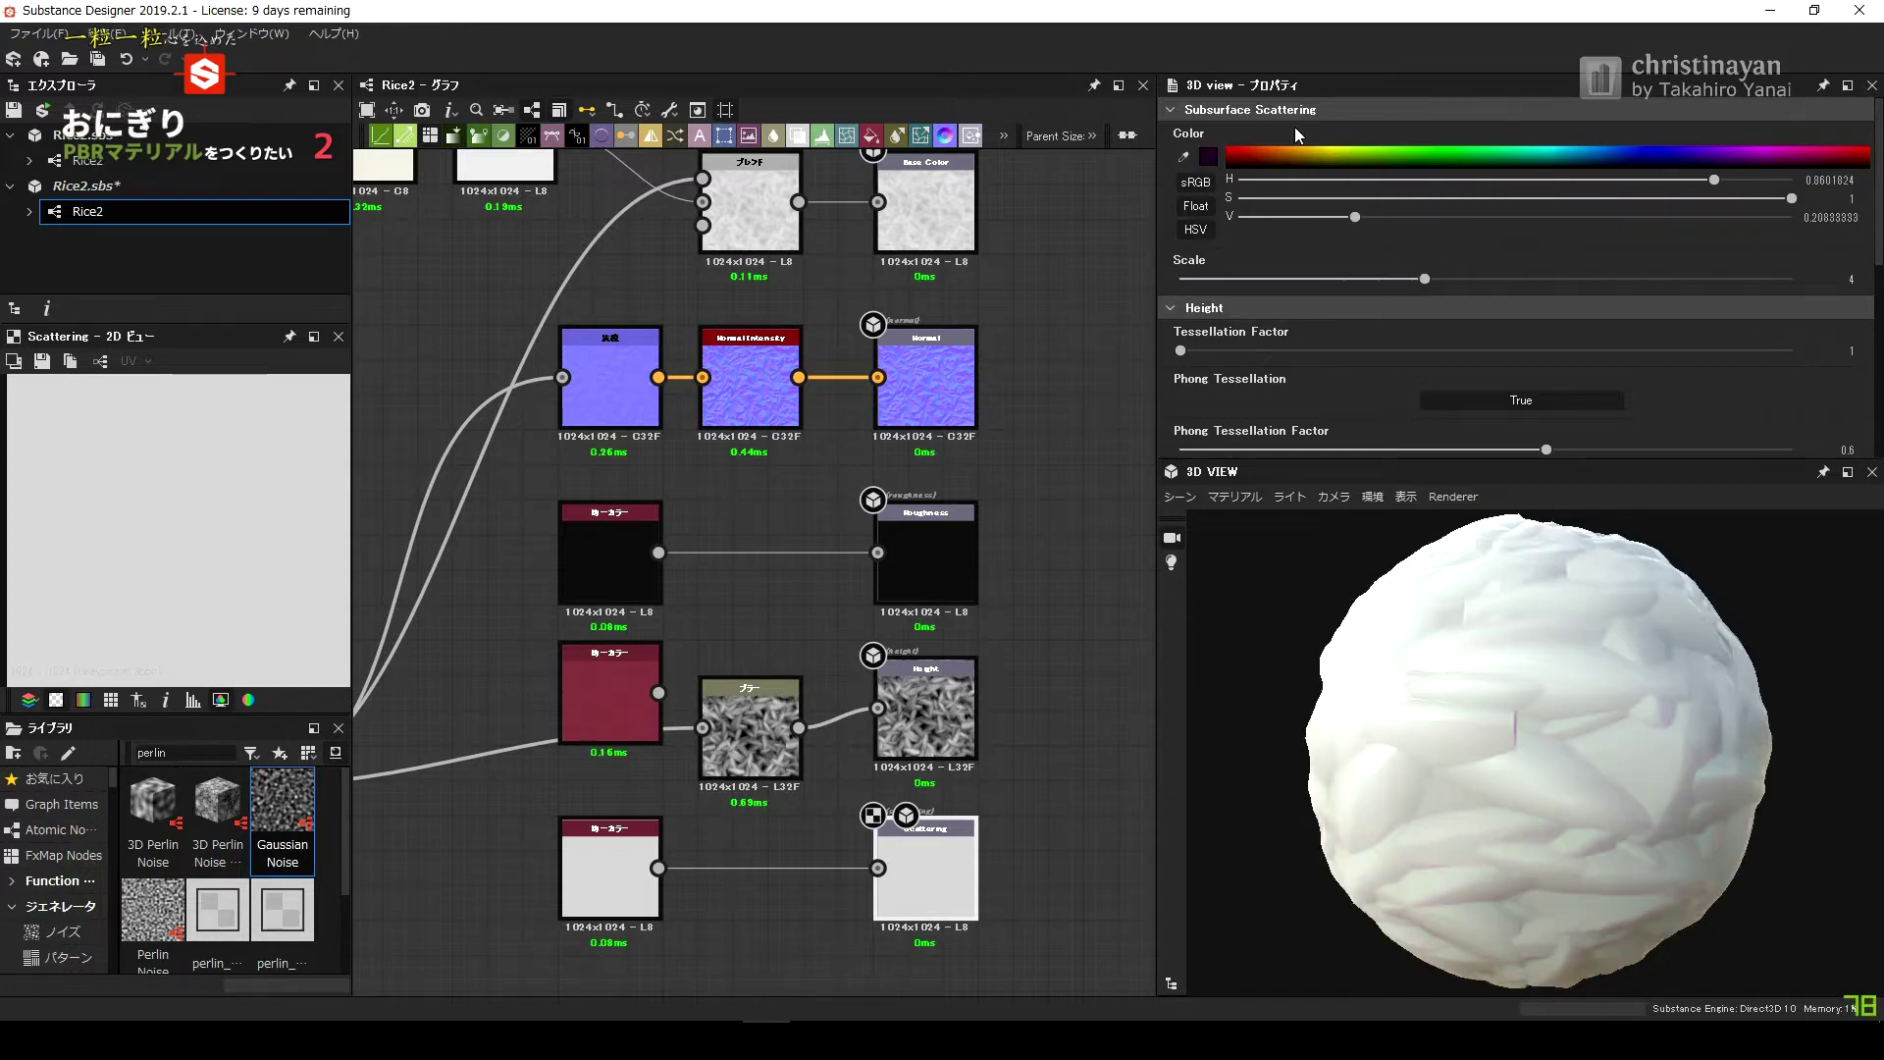
{"action": "left_click_drag", "start_coordinate": [1340, 180], "coordinate": [1277, 180]}
{"action": "double_click", "coordinate": [1830, 199]}
{"action": "type", "text": "0.10.8"}
{"action": "key", "text": "Return"}
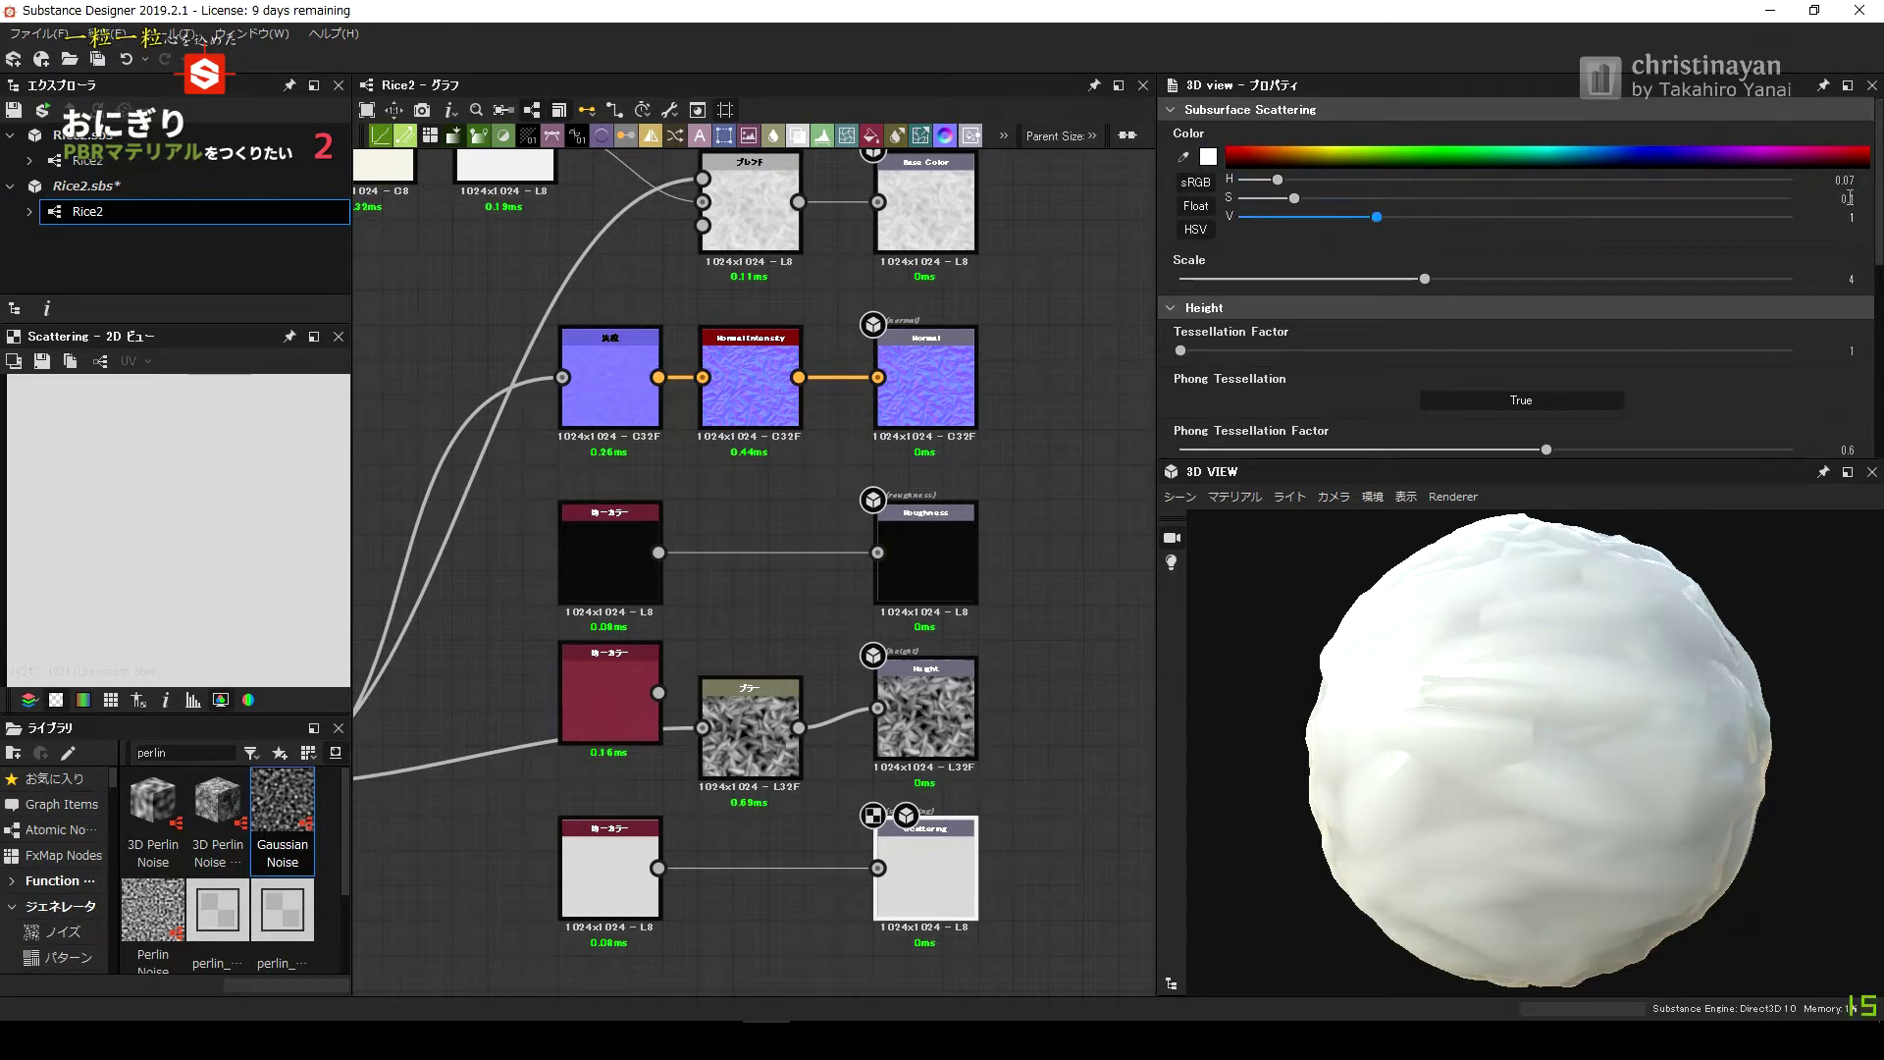
{"action": "type", "text": "0.1"}
{"action": "key", "text": "Return"}
{"action": "key", "text": "Return"}
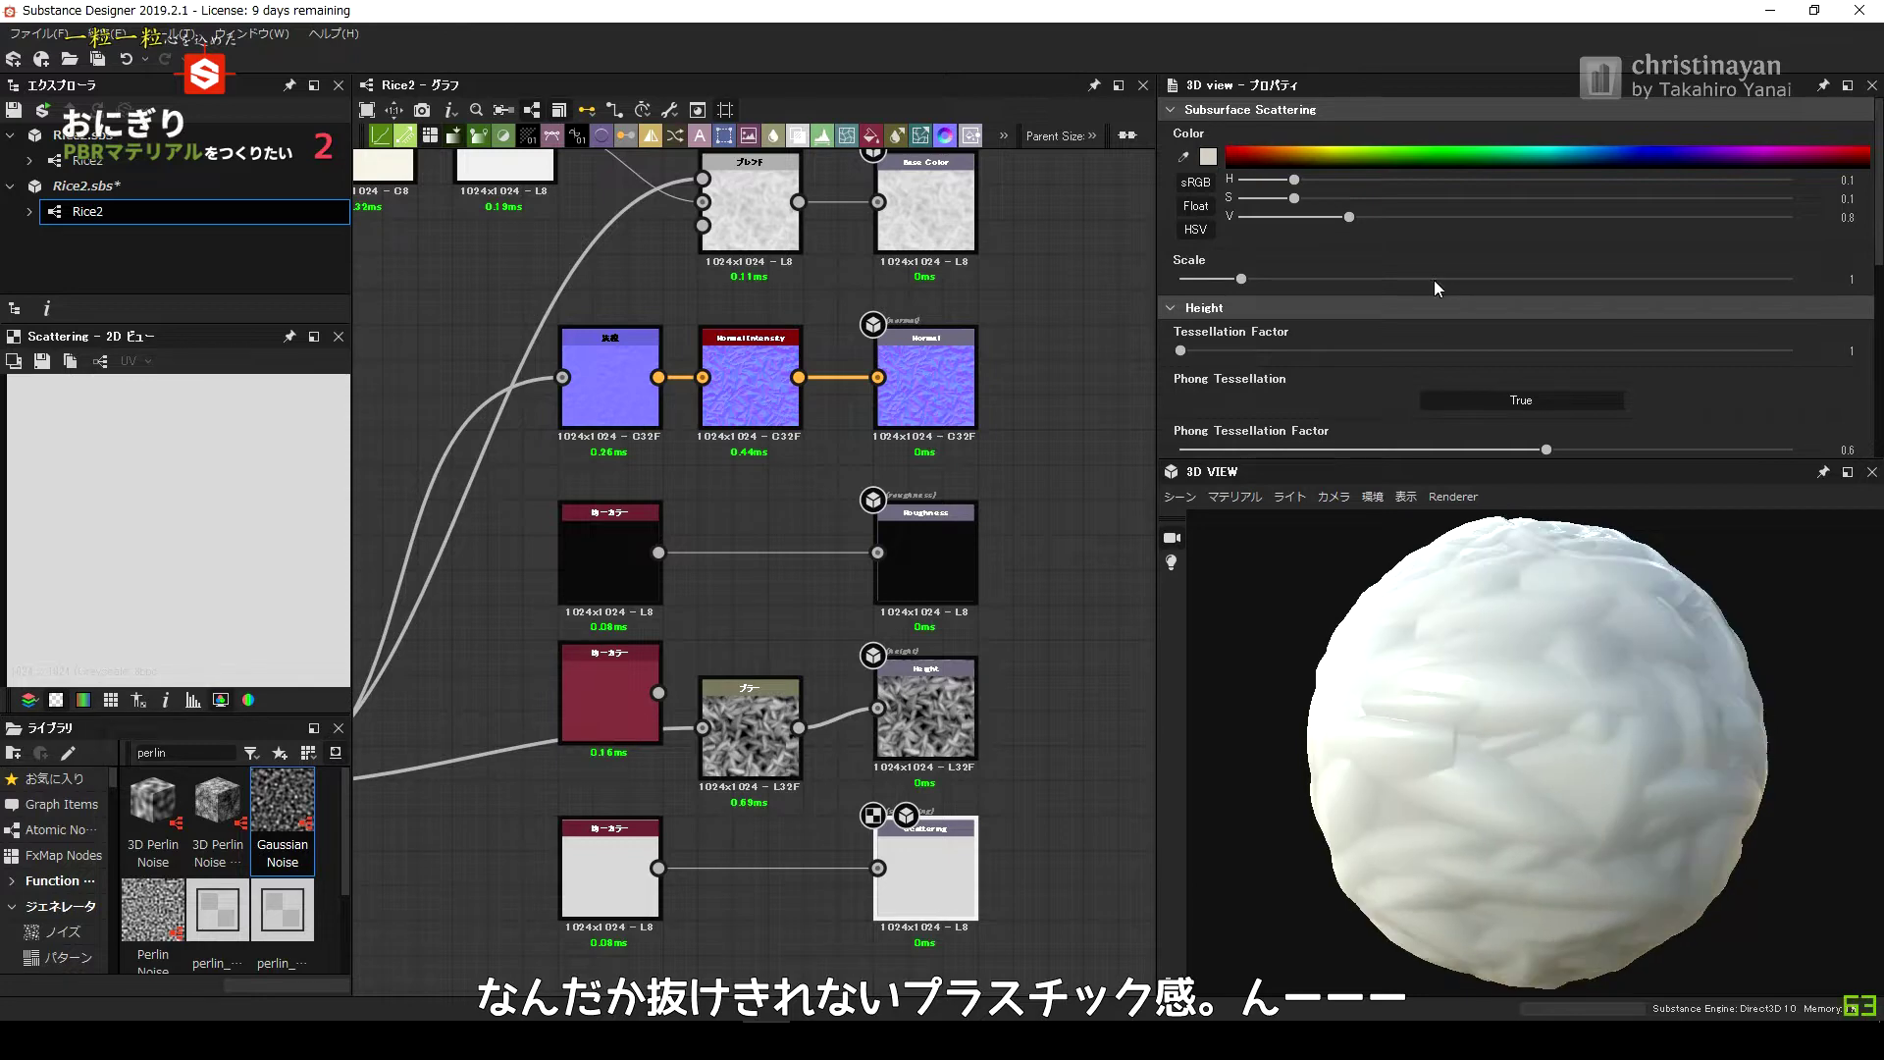
Set Tessellation Factor 16, Phong Tessellation 1 and preview Height Scale 10.
{"action": "scroll", "coordinate": [1186, 241], "scroll_direction": "down", "scroll_amount": 2}
{"action": "left_click_drag", "start_coordinate": [1181, 234], "coordinate": [1792, 232]}
{"action": "left_click_drag", "start_coordinate": [1549, 334], "coordinate": [1792, 332]}
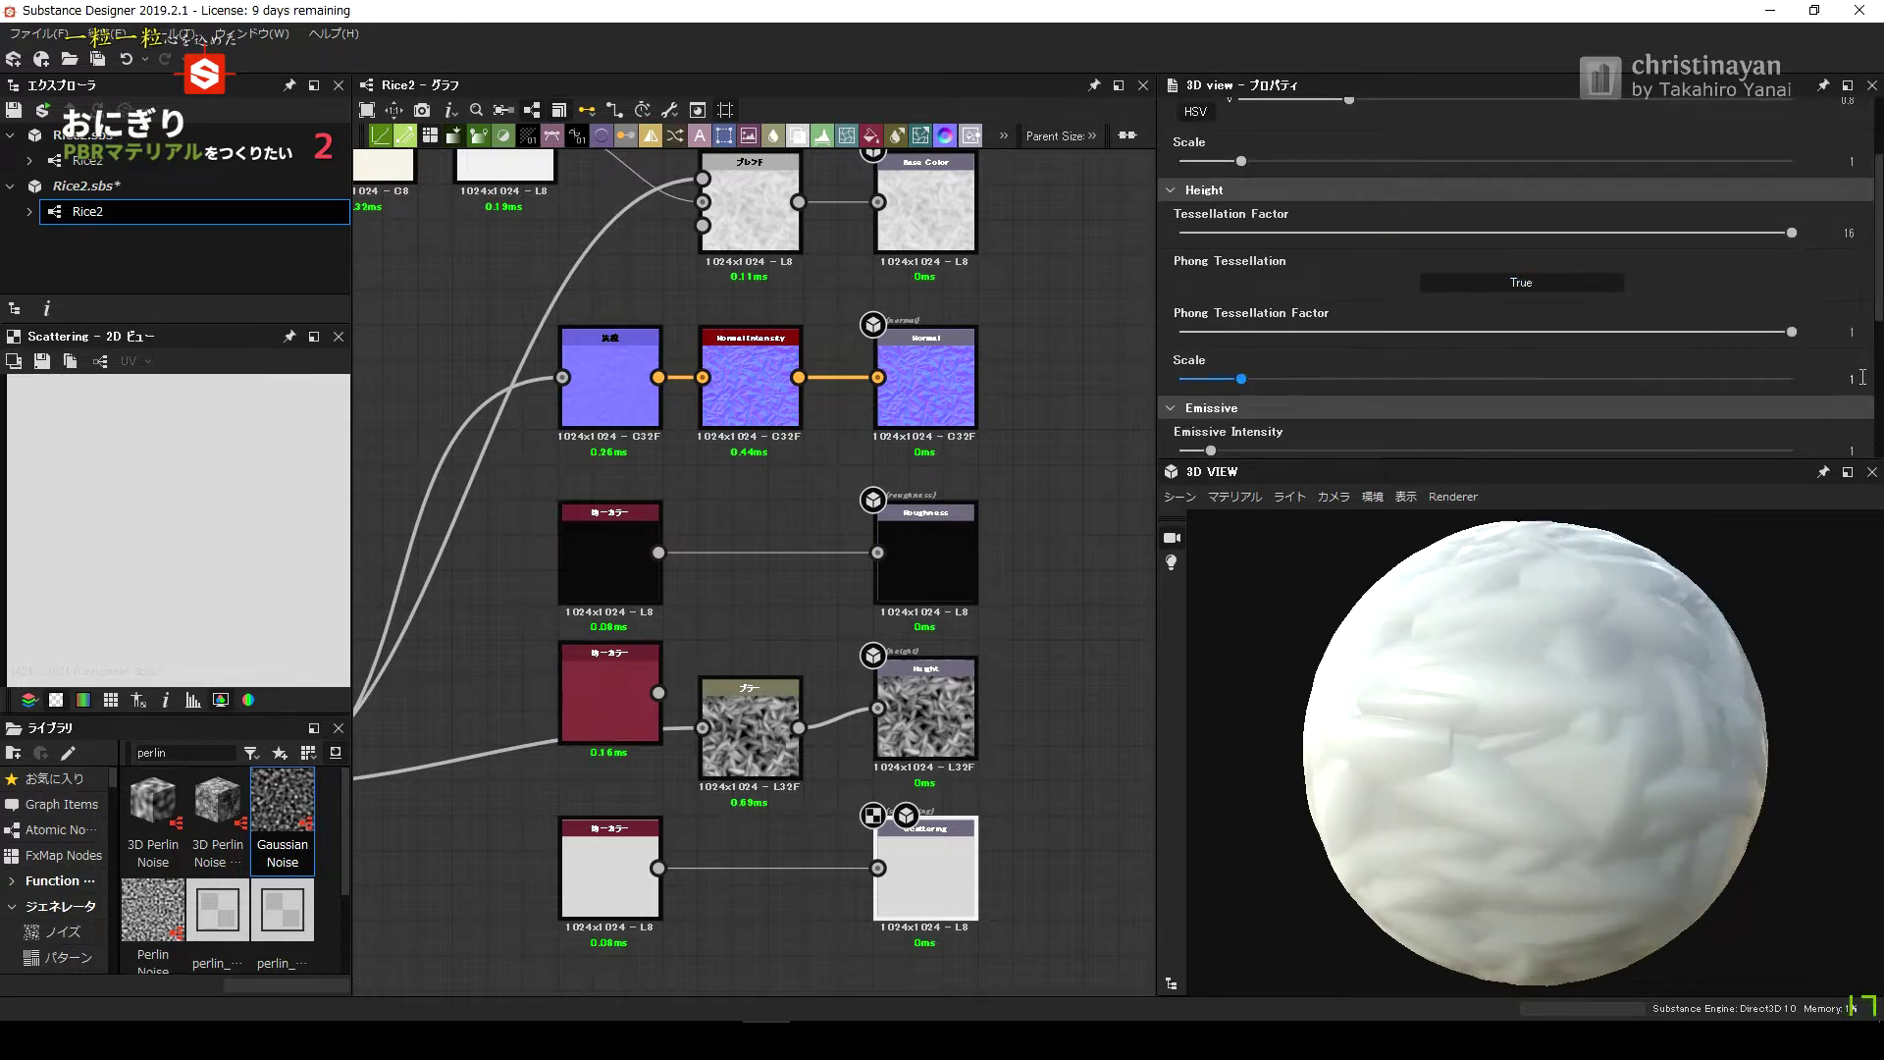
{"action": "type", "text": "10"}
{"action": "key", "text": "Return"}
{"action": "scroll", "coordinate": [1635, 368], "scroll_direction": "down", "scroll_amount": 1}
{"action": "scroll", "coordinate": [1571, 294], "scroll_direction": "down", "scroll_amount": 2}
{"action": "scroll", "coordinate": [1625, 304], "scroll_direction": "up", "scroll_amount": 4}
{"action": "scroll", "coordinate": [1541, 308], "scroll_direction": "down", "scroll_amount": 5}
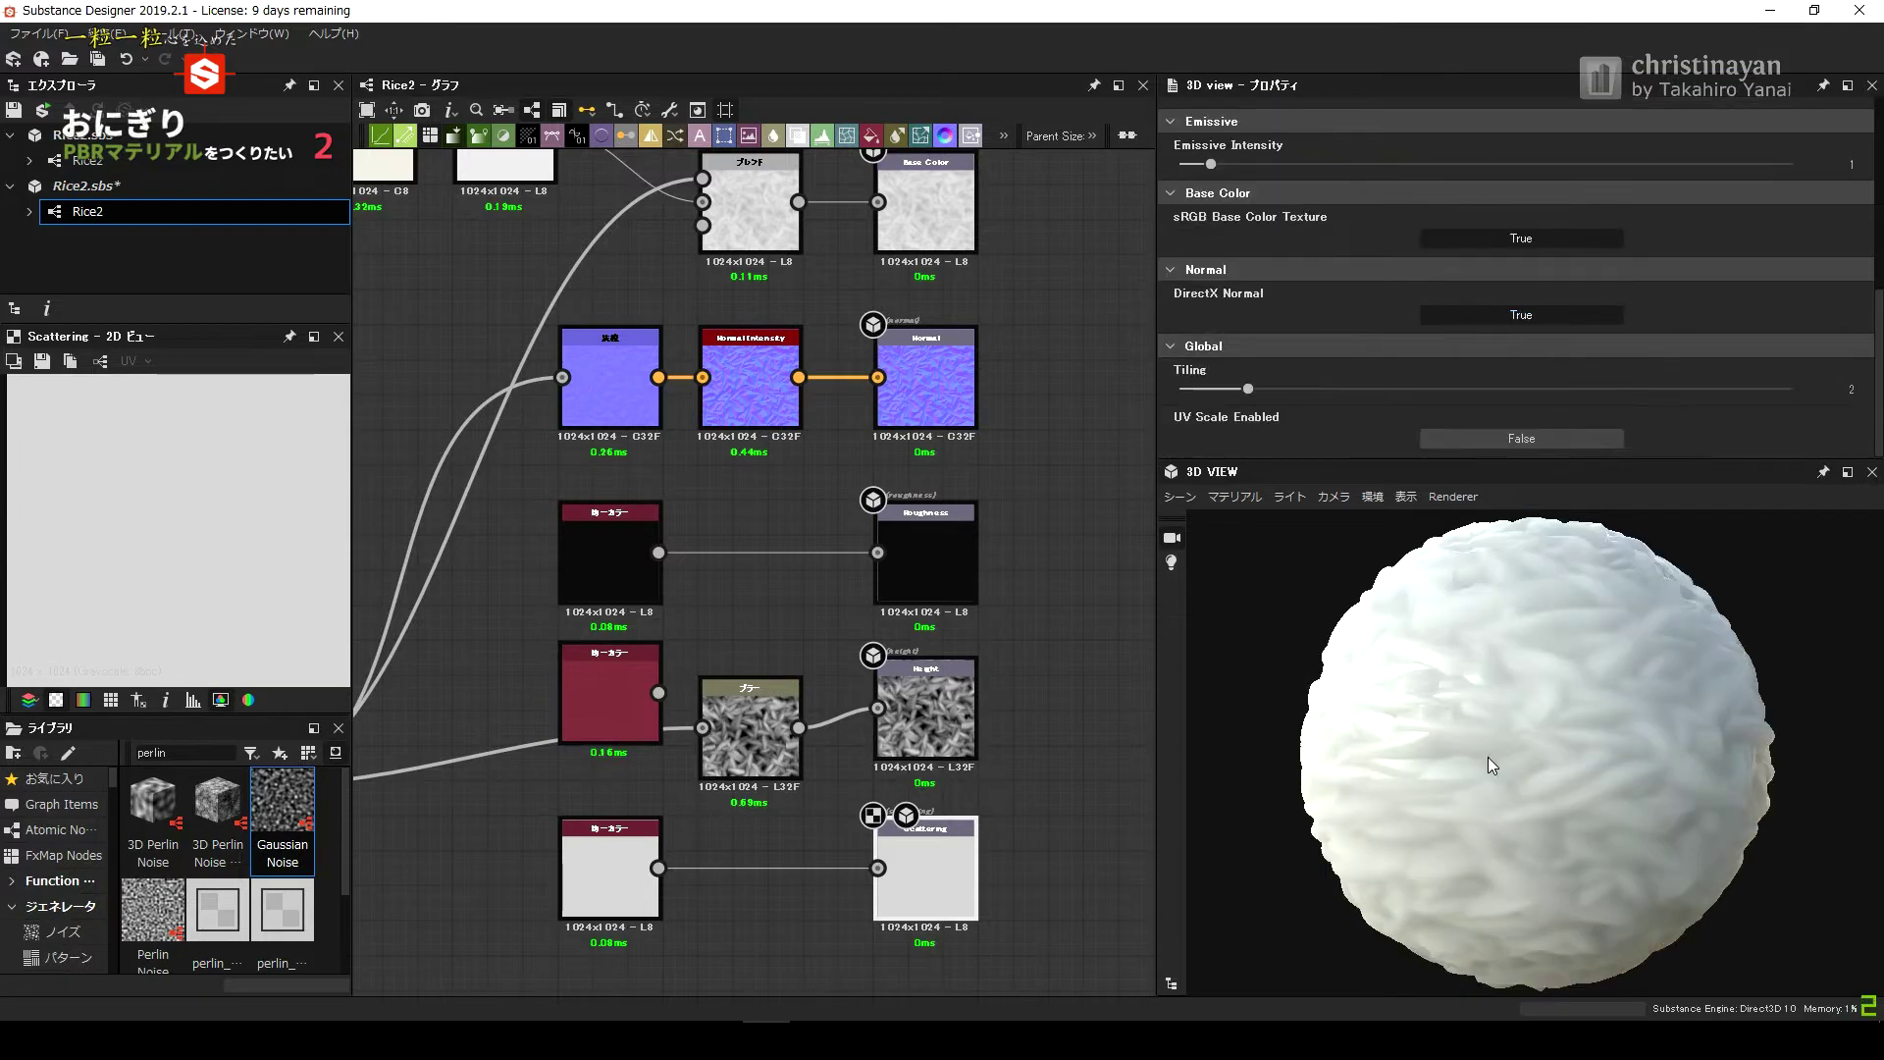
{"action": "left_click", "coordinate": [741, 734]}
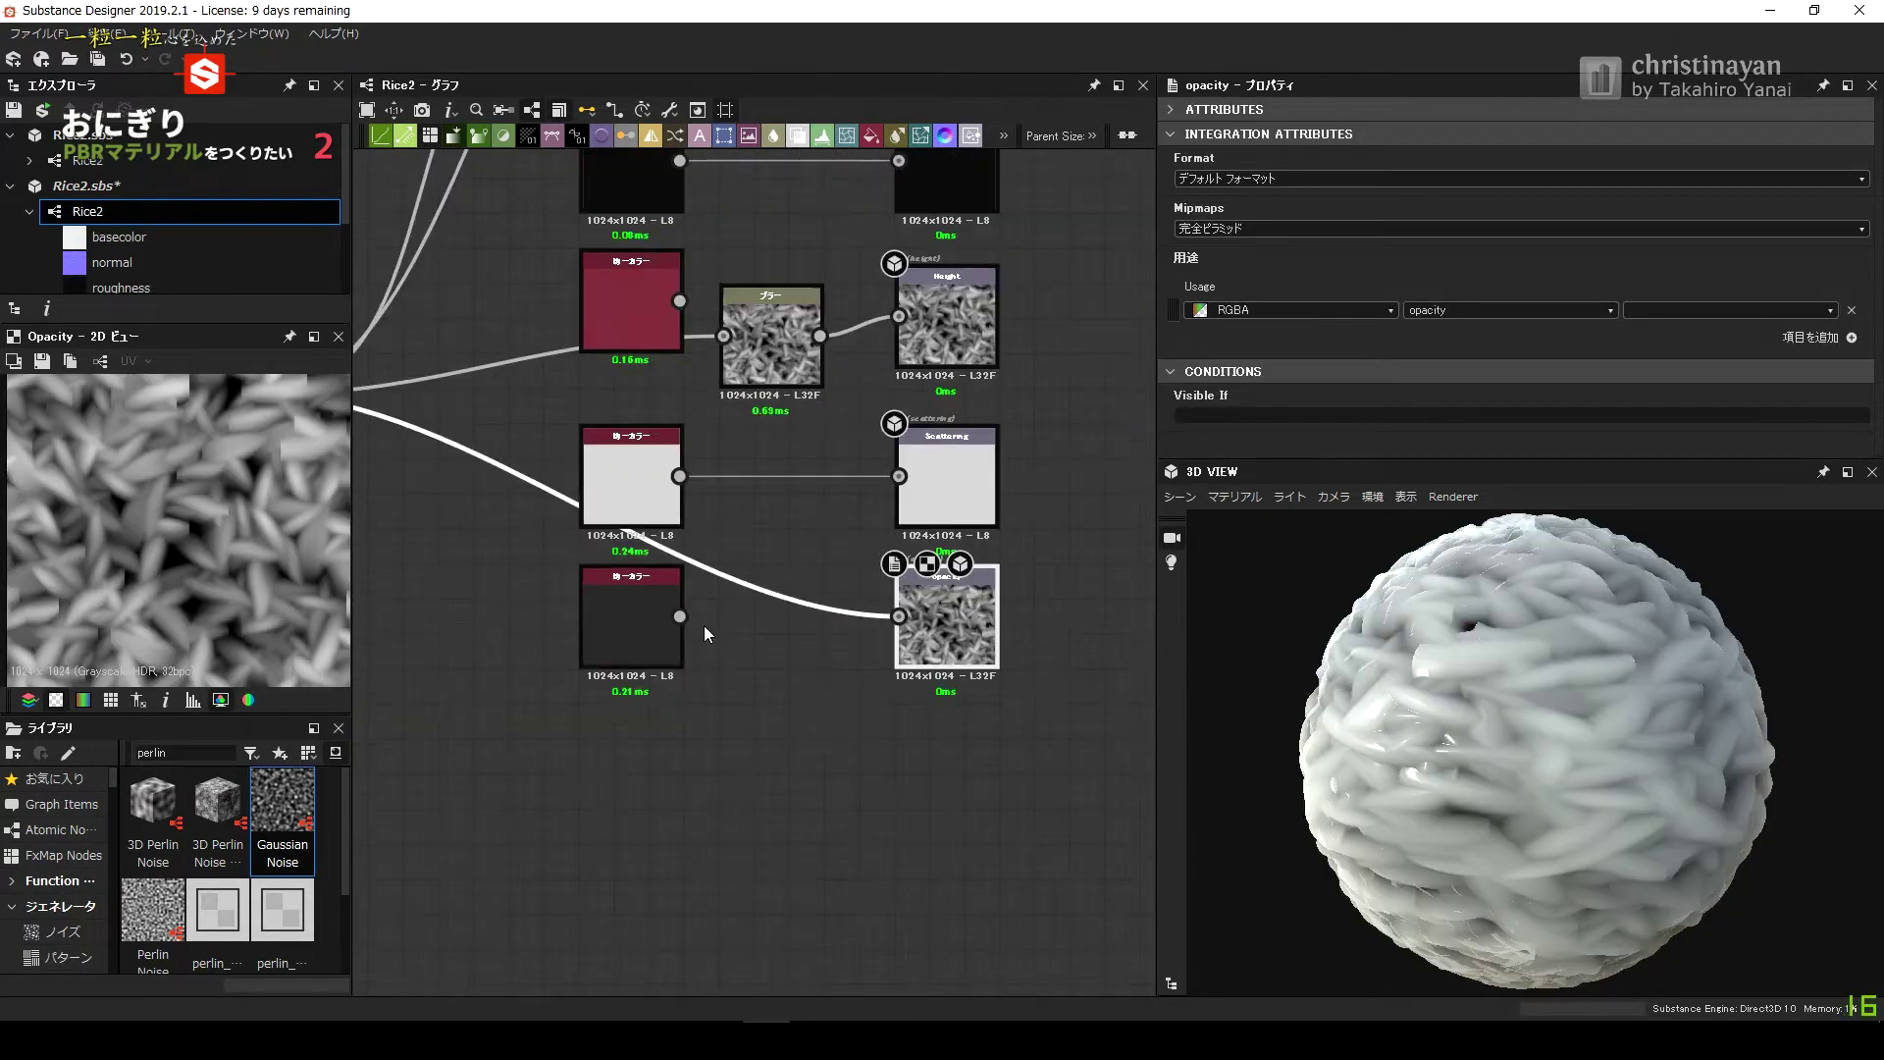
Select the grain Shape Splatter node for editing.
{"action": "left_click", "coordinate": [690, 467]}
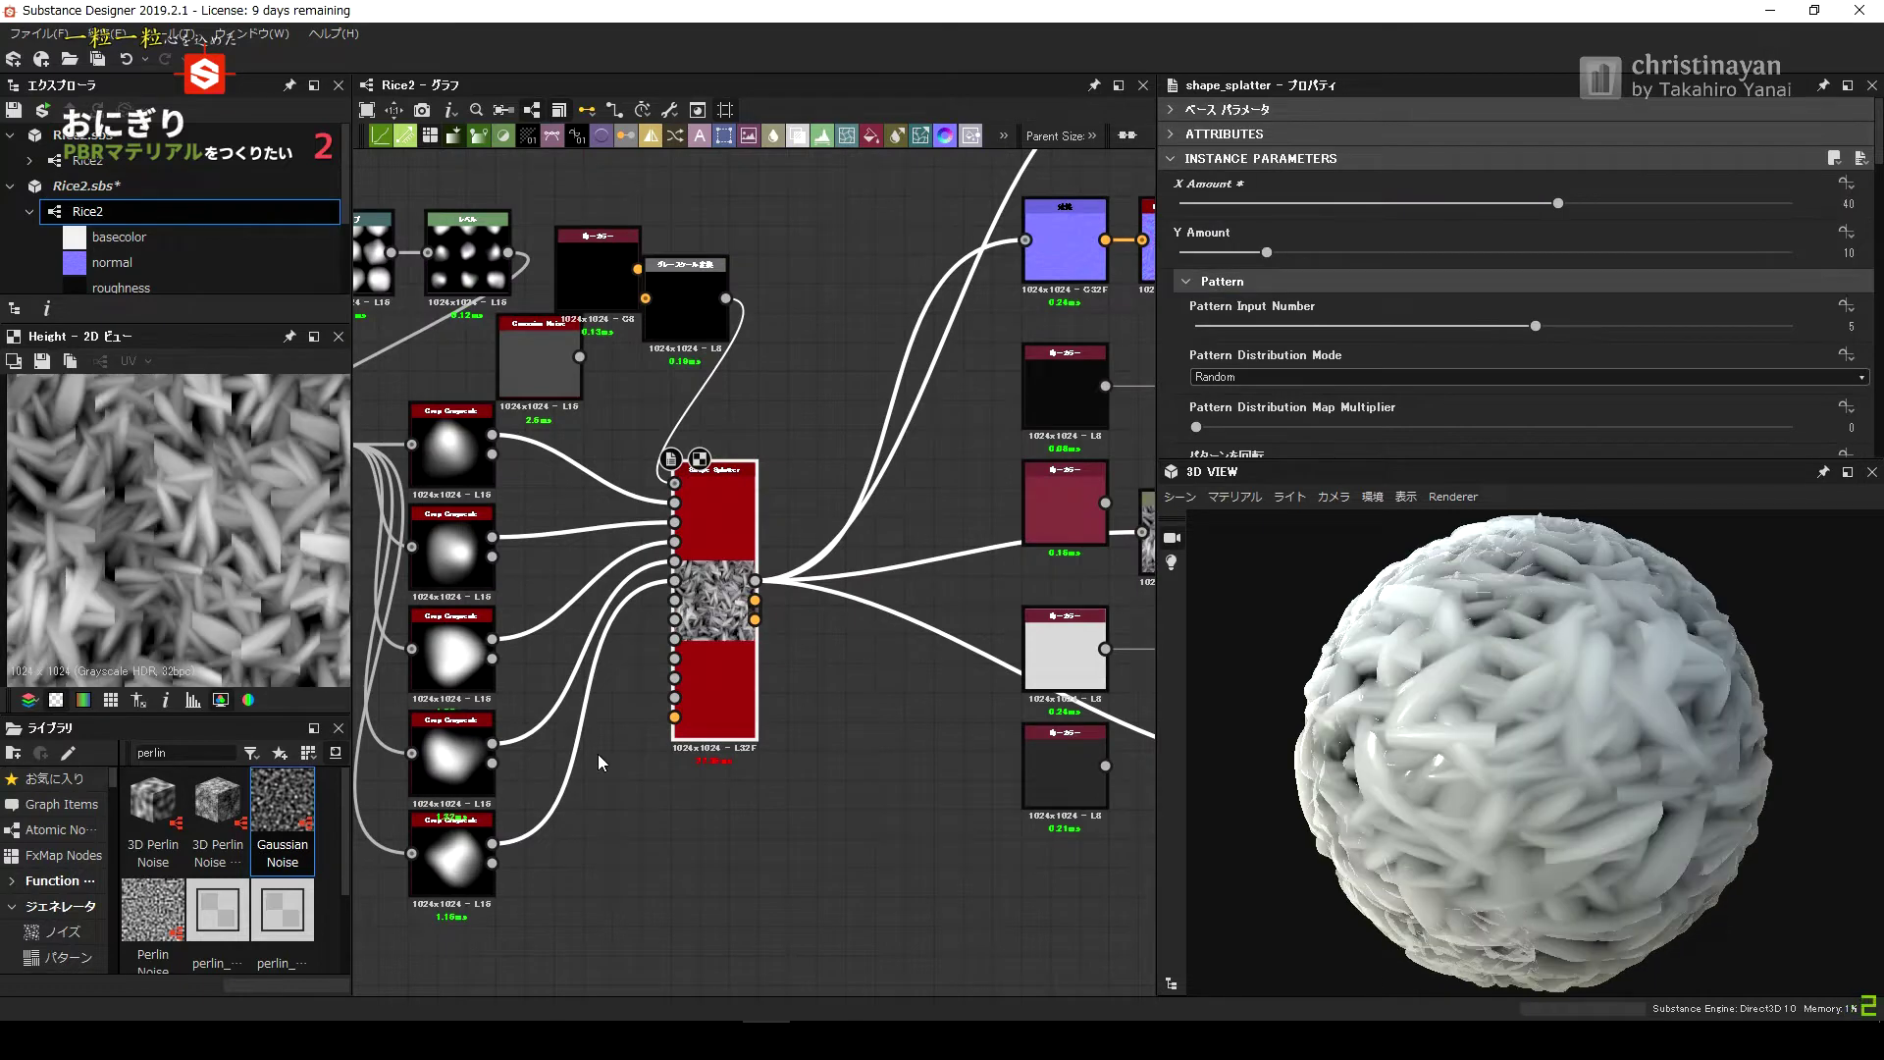
Move the bottom Crop Grayscale's frame to the blob's top-left, then reselect Shape Splatter.
{"action": "left_click", "coordinate": [589, 804]}
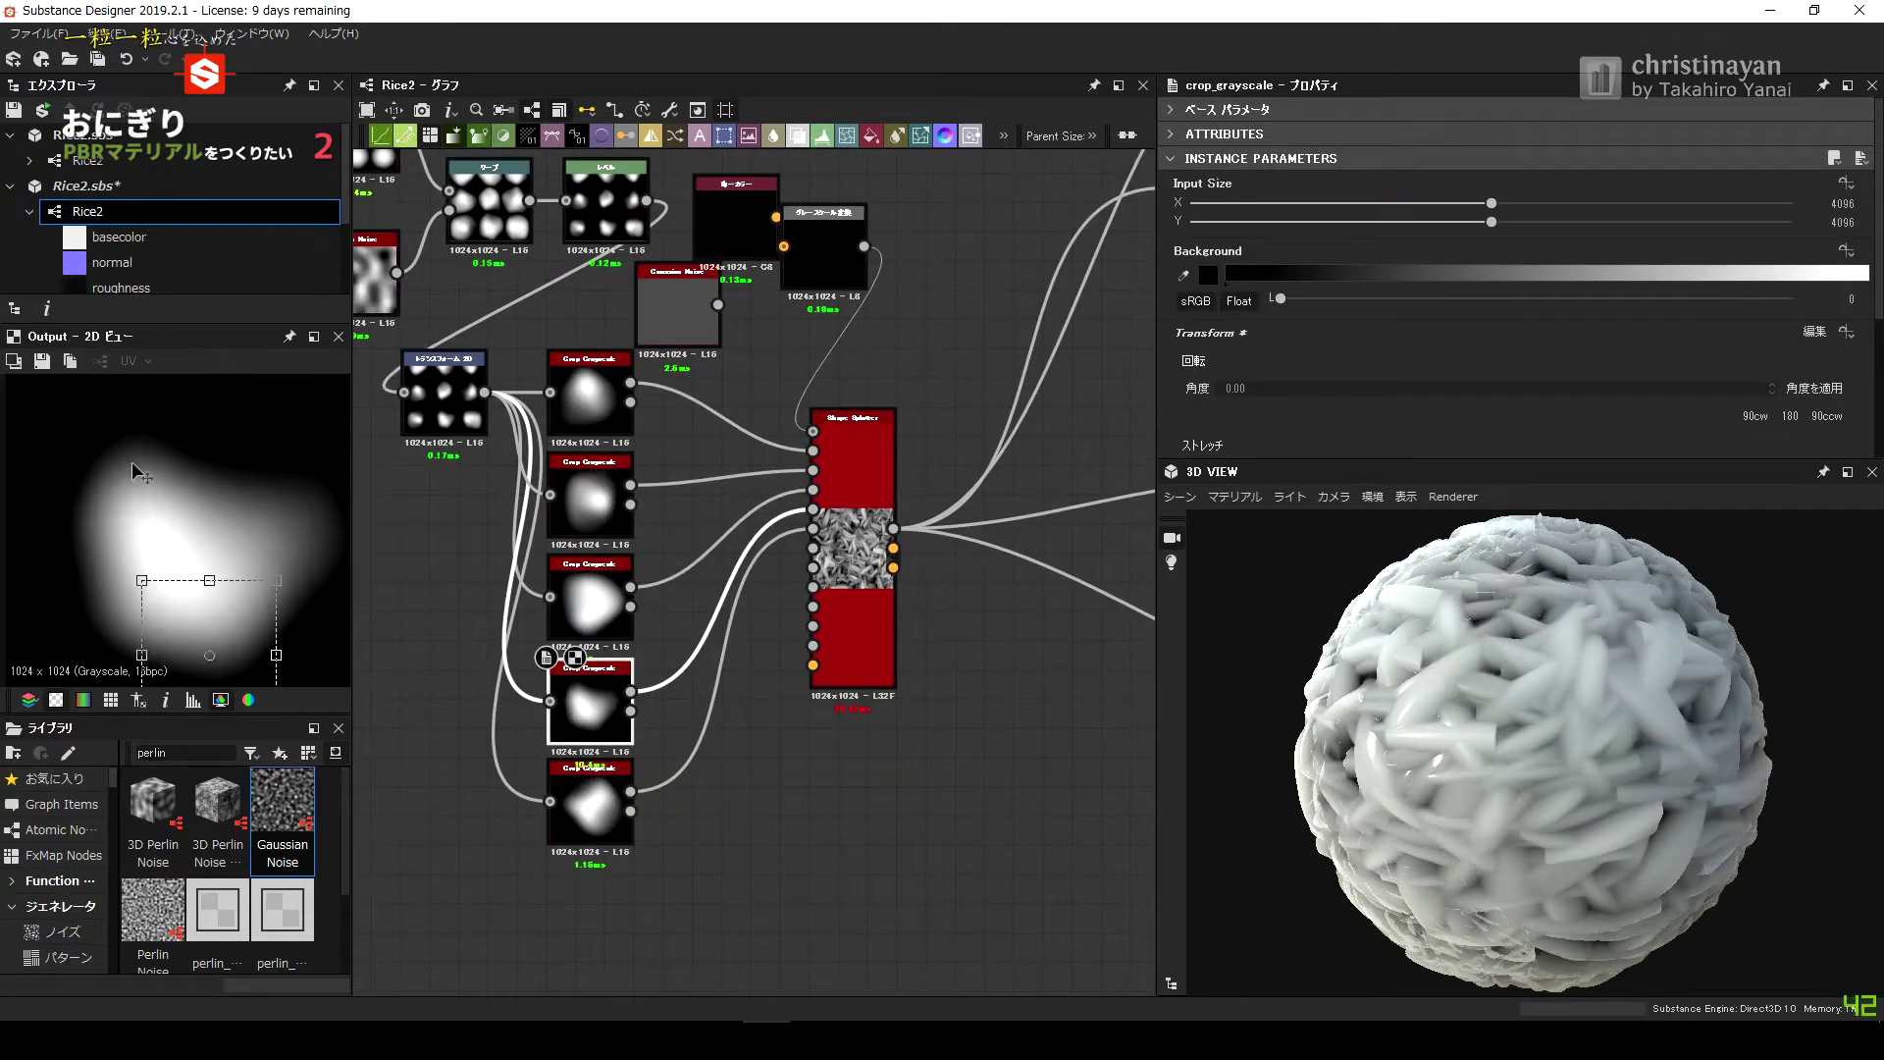
{"action": "left_click_drag", "start_coordinate": [126, 489], "coordinate": [78, 587]}
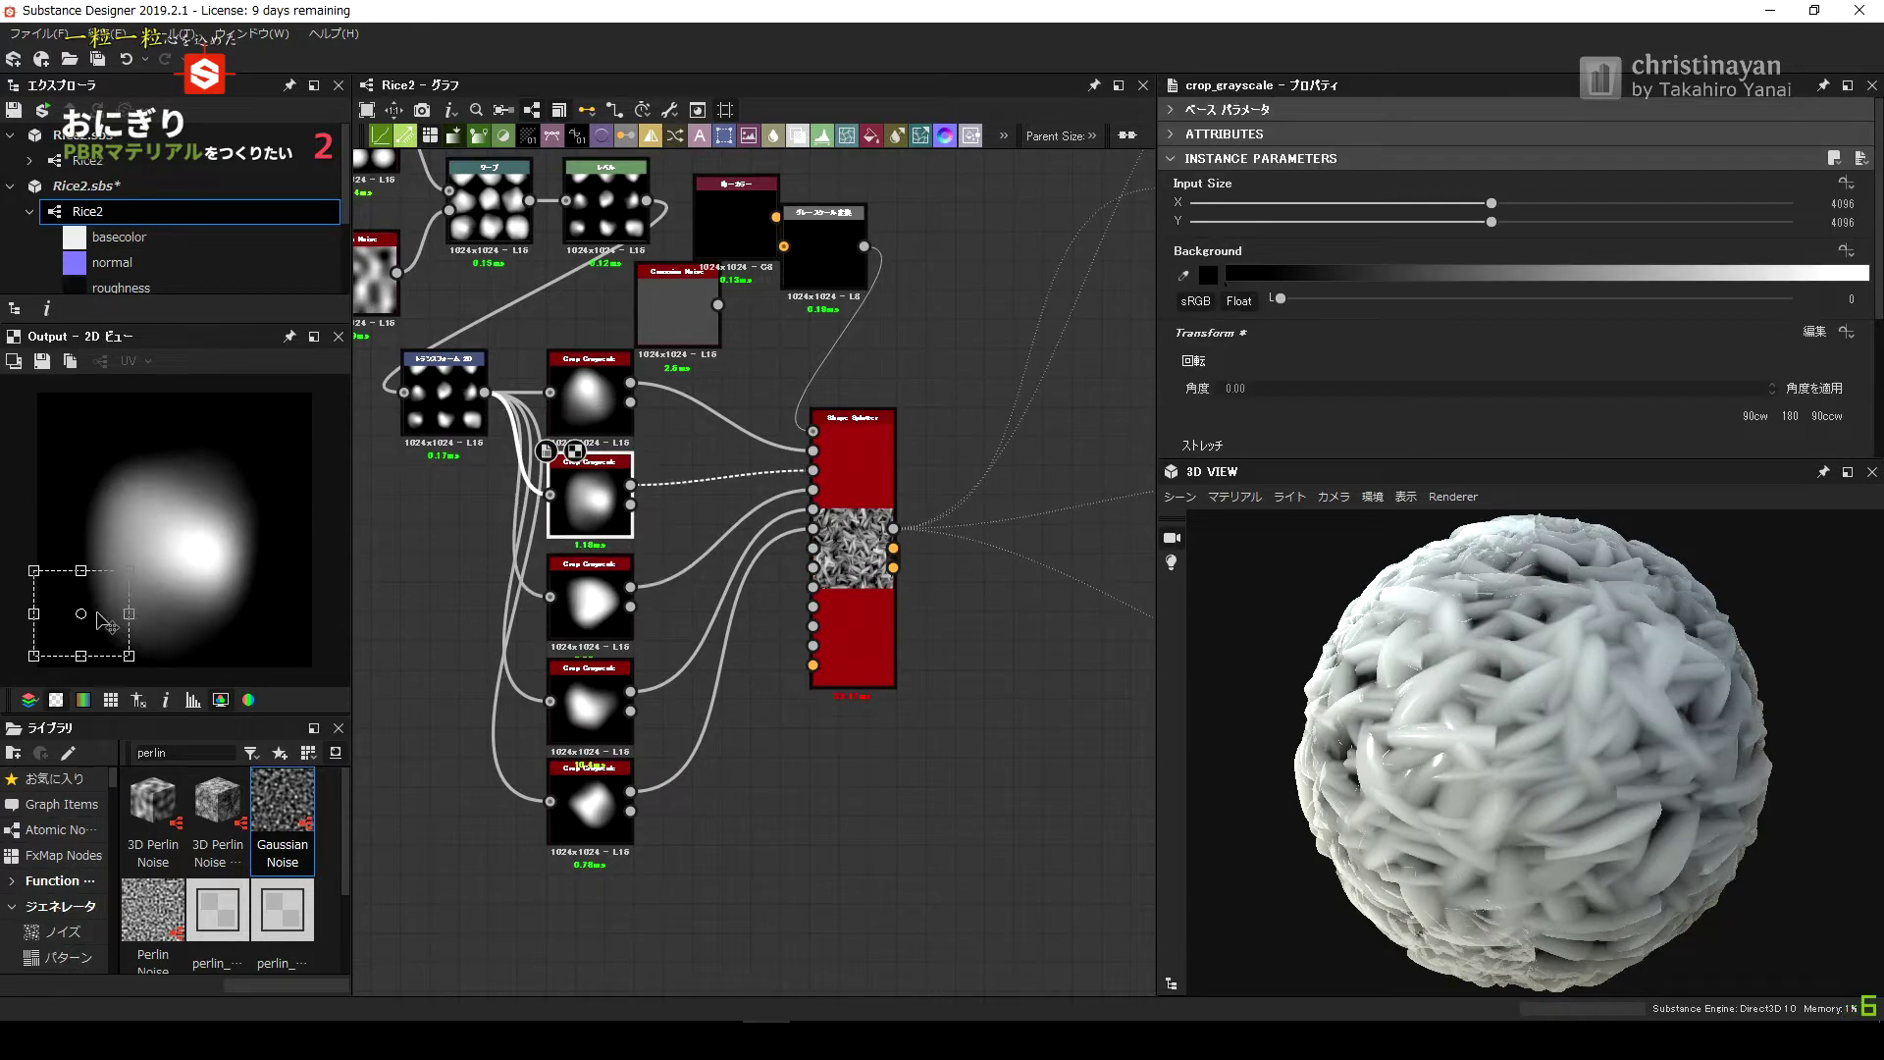
{"action": "left_click", "coordinate": [589, 393]}
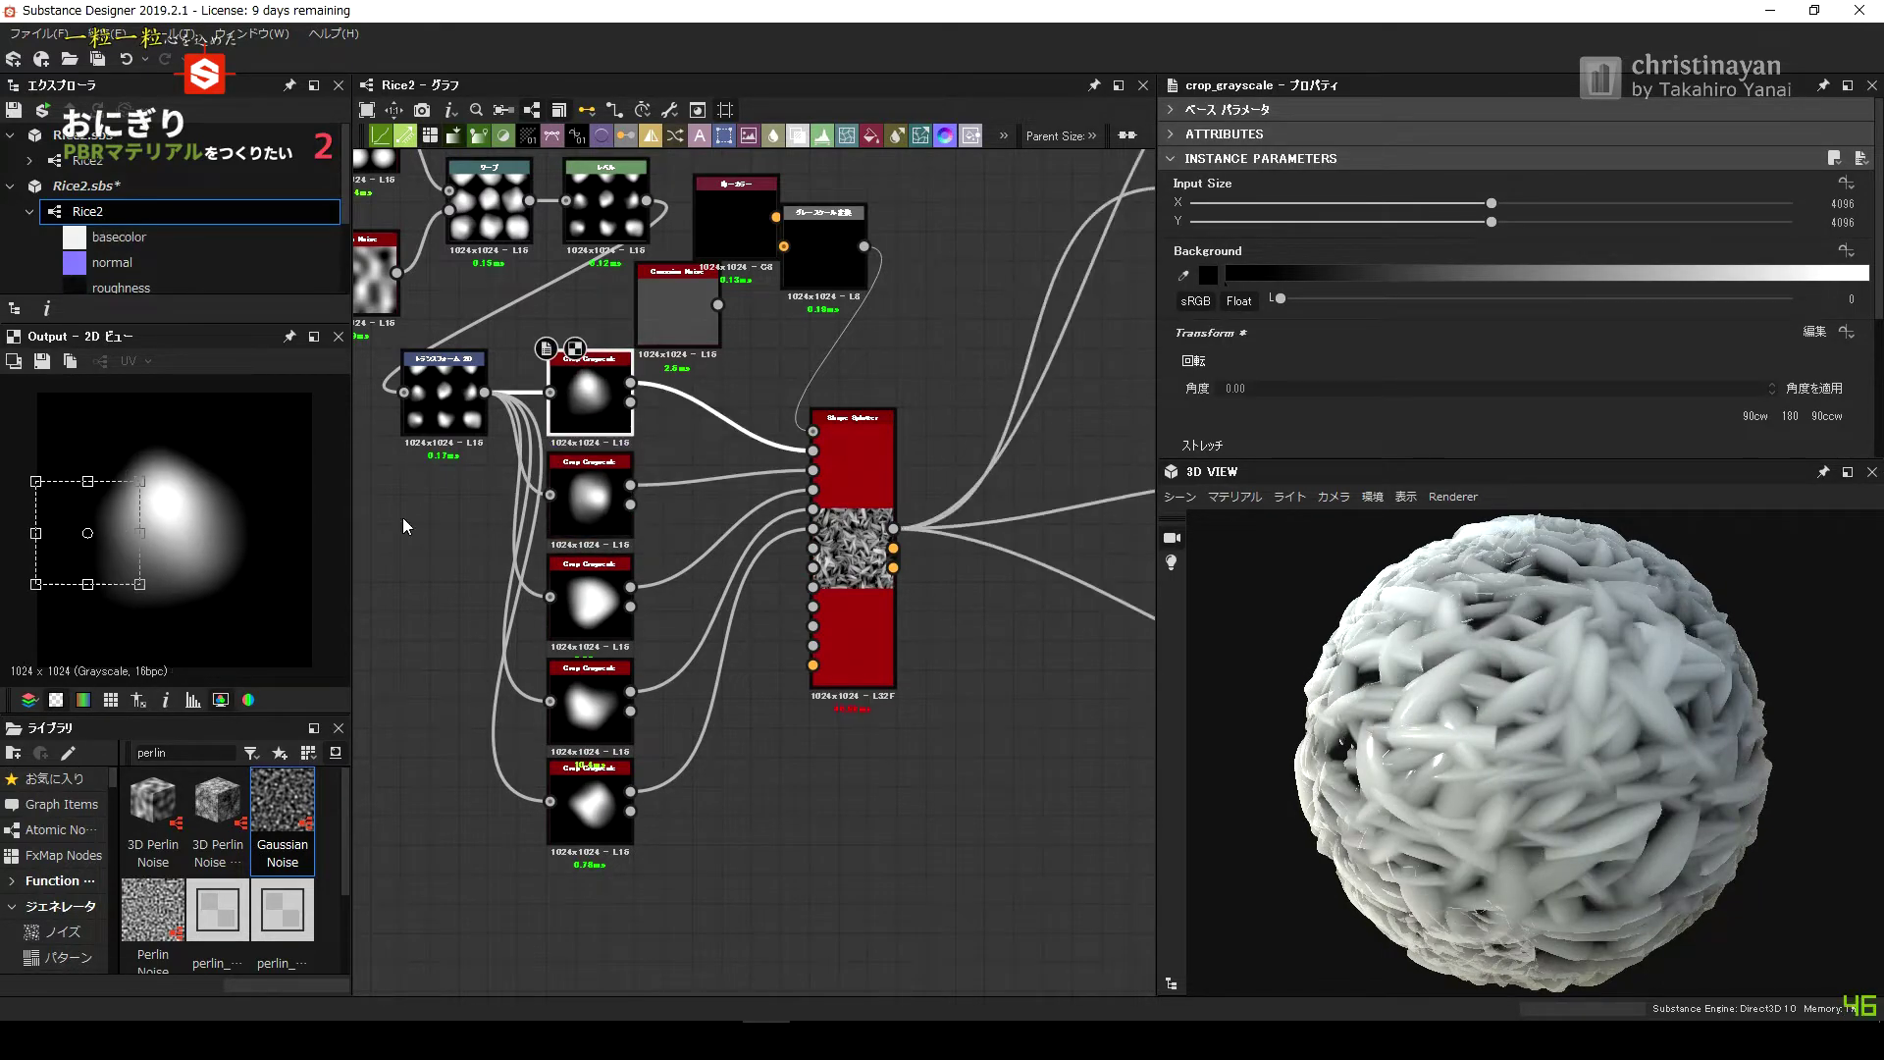
{"action": "scroll", "coordinate": [923, 450], "scroll_direction": "up", "scroll_amount": 5}
{"action": "left_click", "coordinate": [1031, 324]}
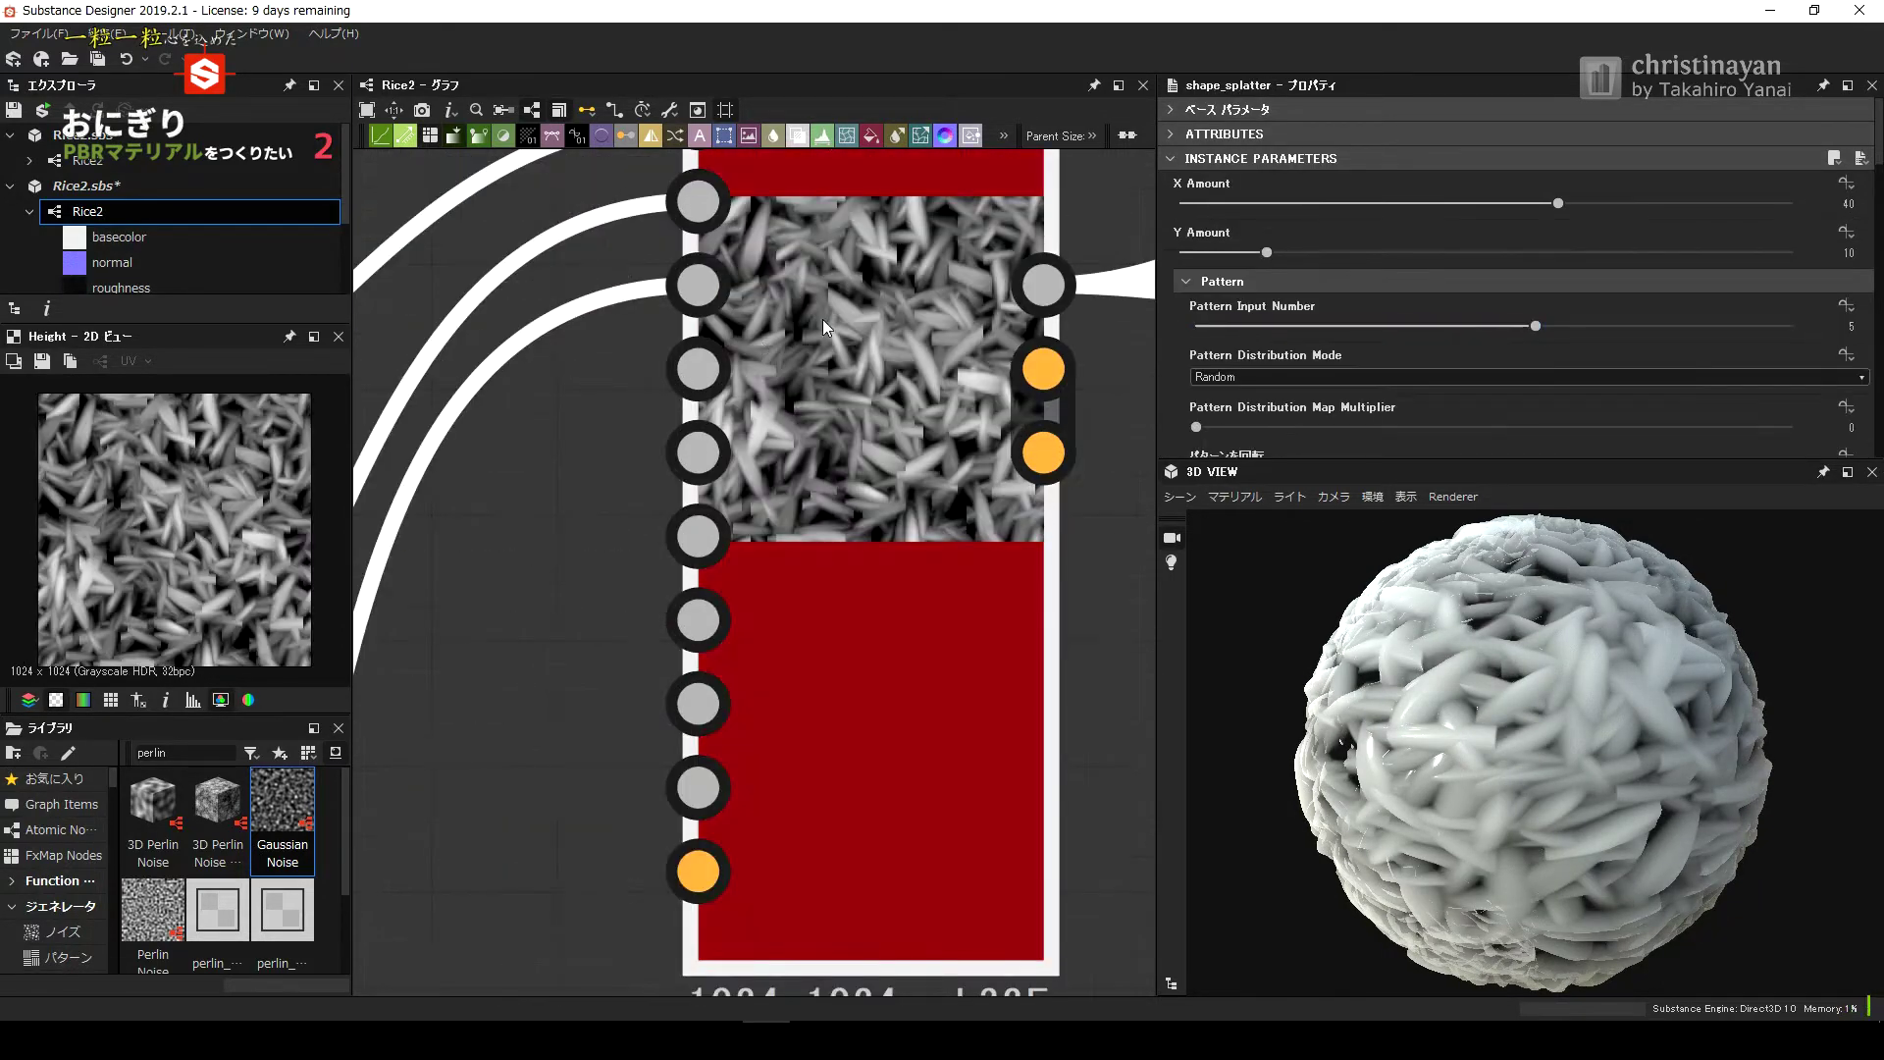
Try a grain Scale of 4 on the Shape Splatter, then return it to 1.
{"action": "scroll", "coordinate": [823, 320], "scroll_direction": "down", "scroll_amount": 5}
{"action": "scroll", "coordinate": [1270, 350], "scroll_direction": "down", "scroll_amount": 3}
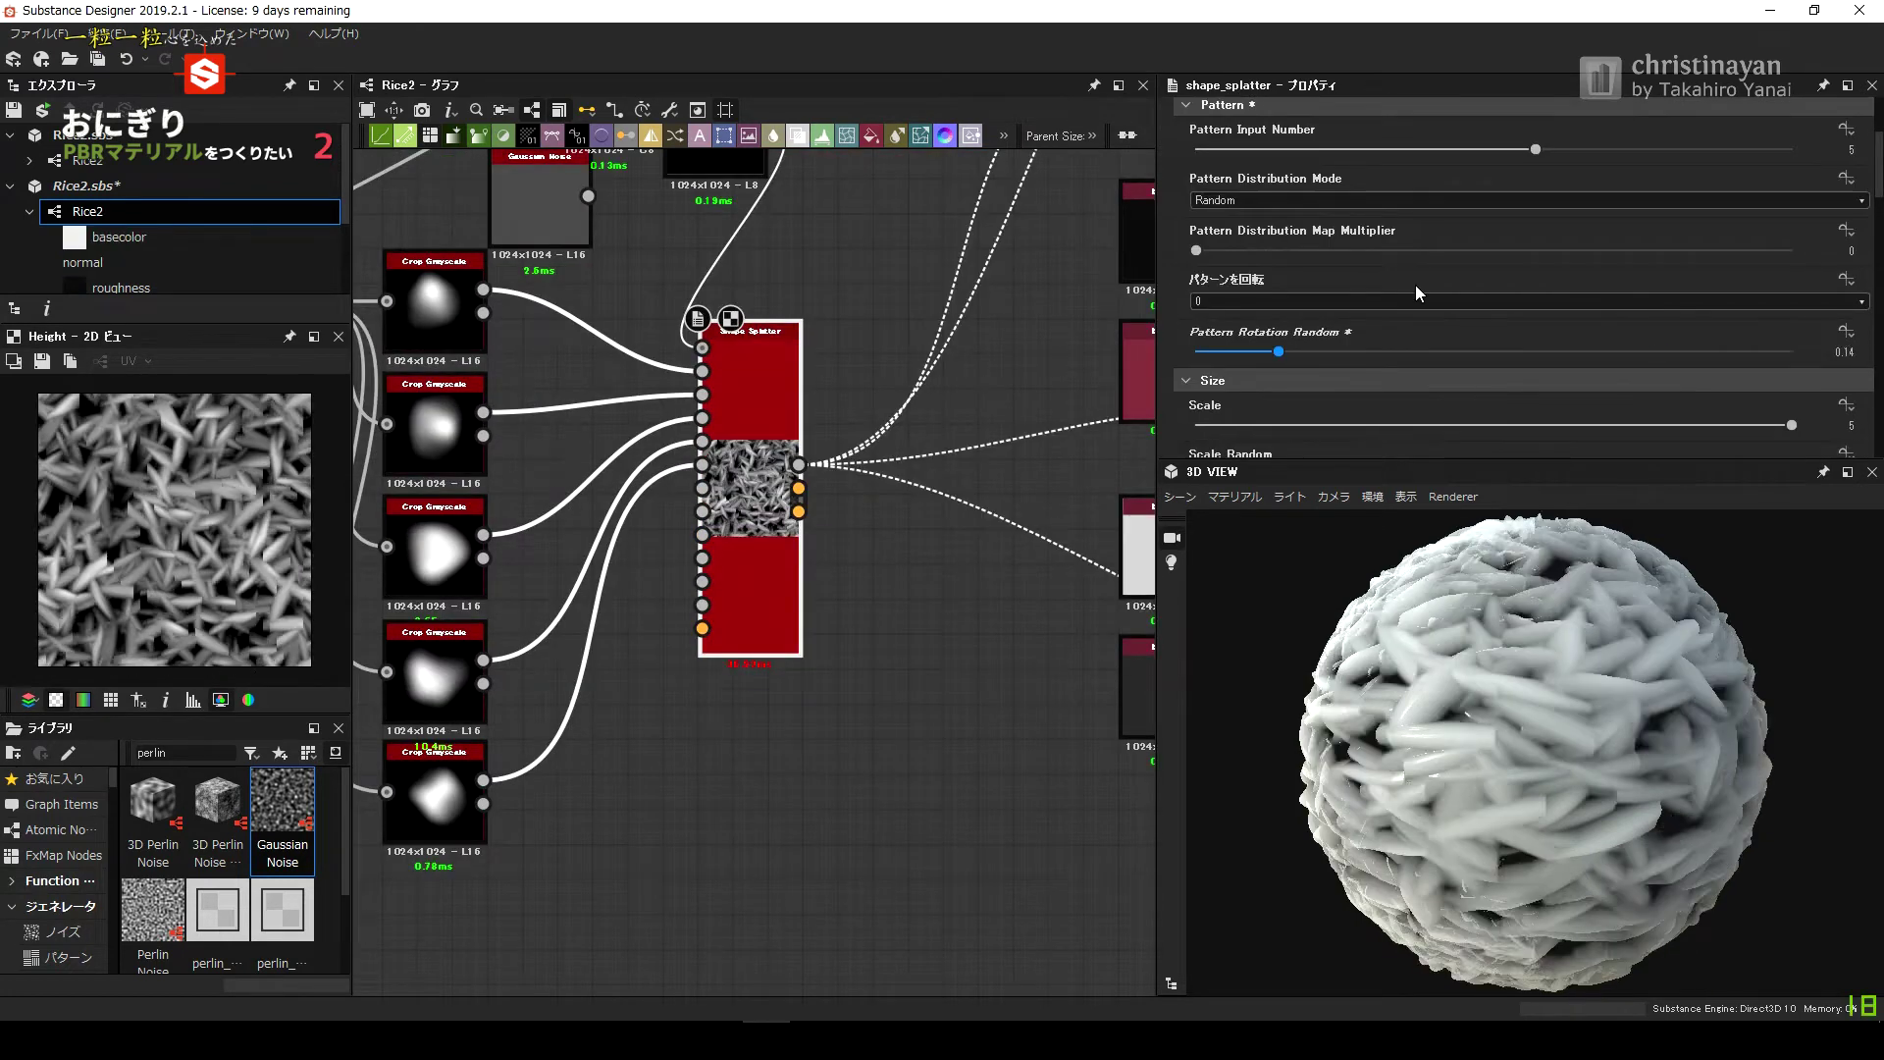
{"action": "scroll", "coordinate": [1415, 285], "scroll_direction": "down", "scroll_amount": 2}
{"action": "scroll", "coordinate": [1675, 245], "scroll_direction": "down", "scroll_amount": 1}
{"action": "left_click_drag", "start_coordinate": [1675, 248], "coordinate": [1531, 250]}
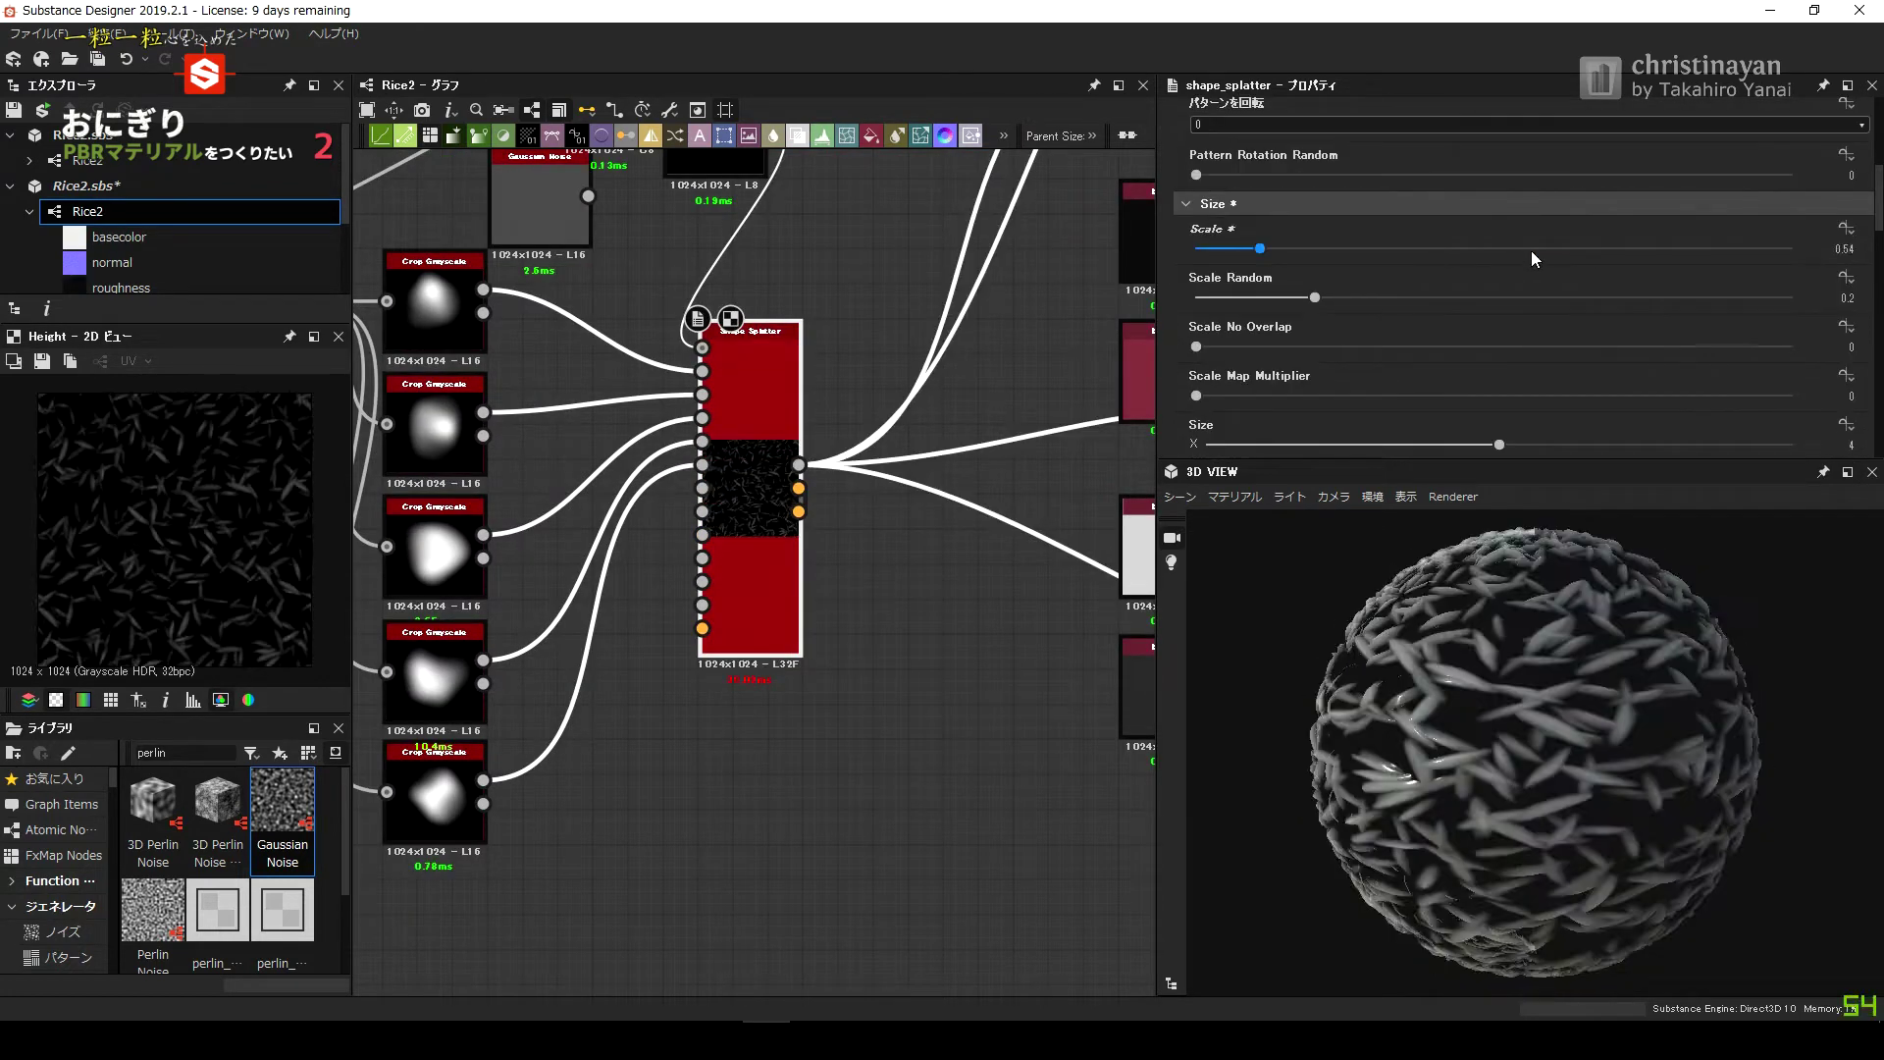
{"action": "left_click", "coordinate": [1672, 249]}
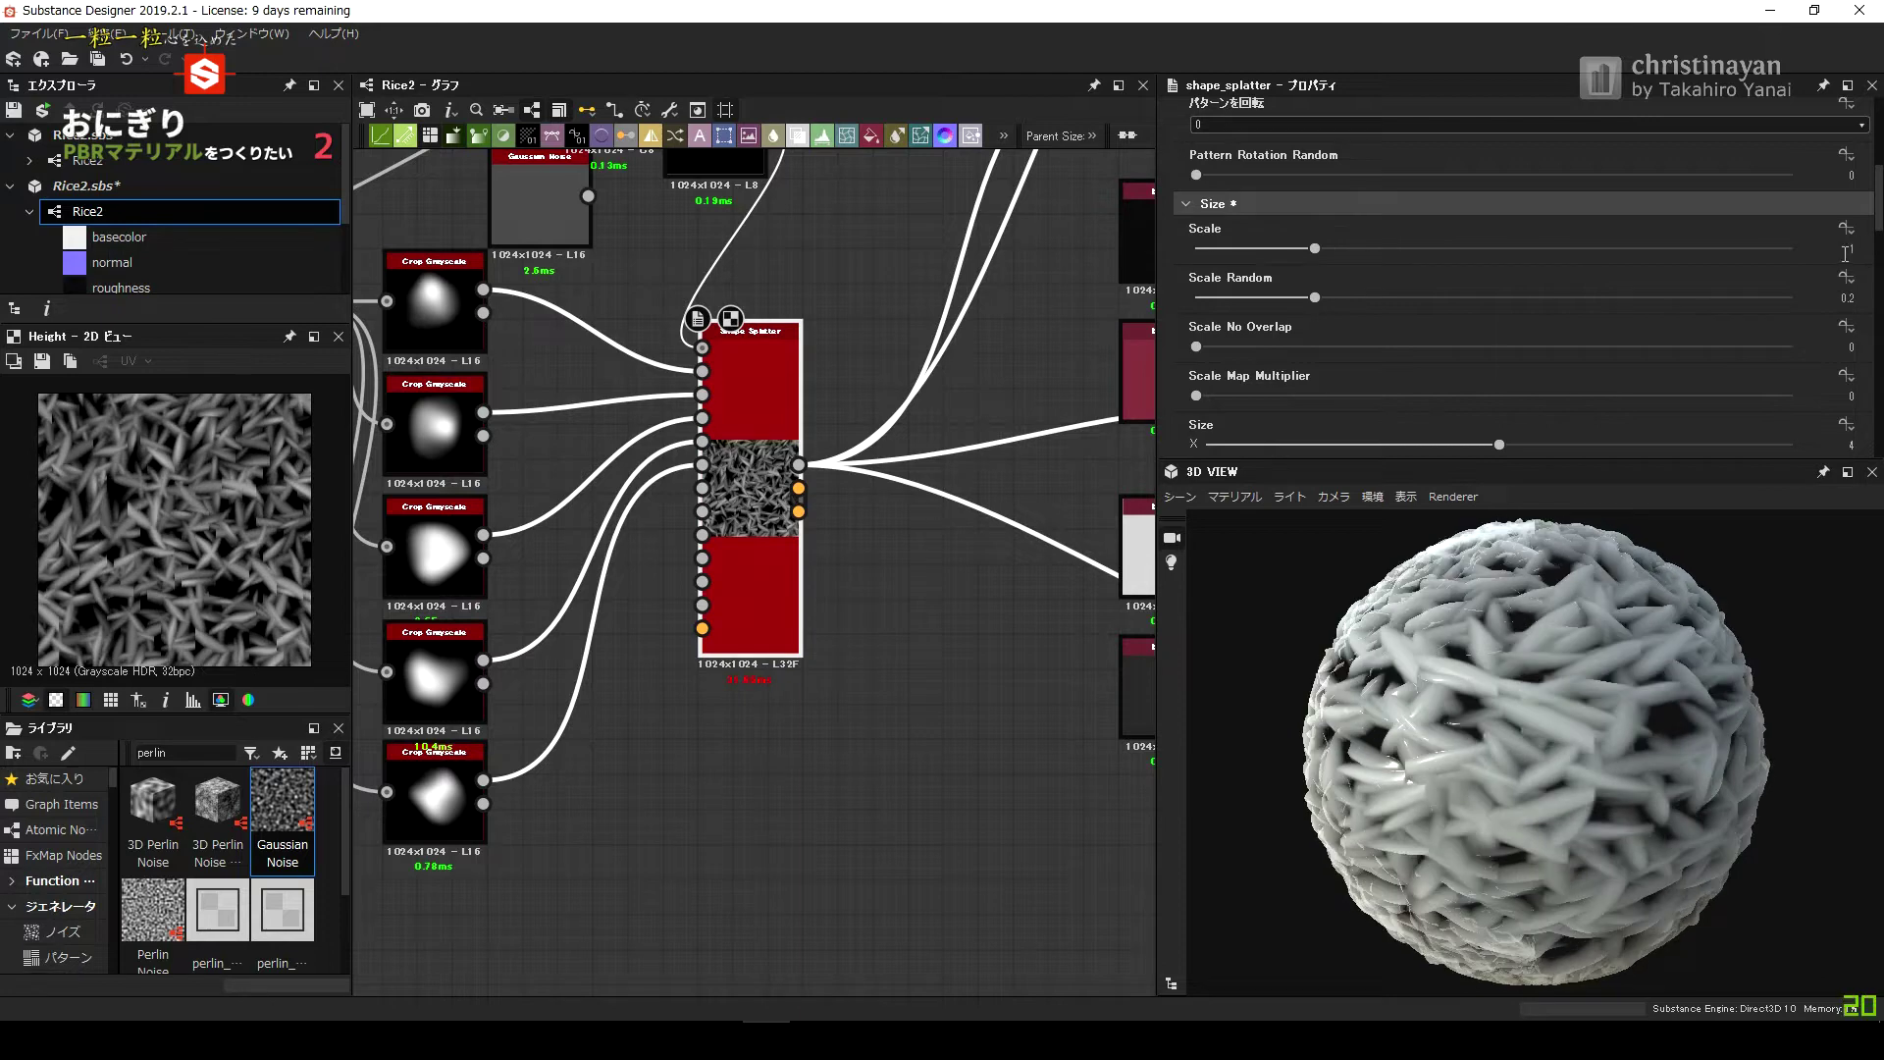
{"action": "left_click", "coordinate": [1316, 248]}
Lower Scale Random to 0.1, keep no-overlap scale at 0, and set Y Amount 15.
{"action": "scroll", "coordinate": [1546, 358], "scroll_direction": "up", "scroll_amount": 1}
{"action": "left_click_drag", "start_coordinate": [1316, 356], "coordinate": [1548, 356]}
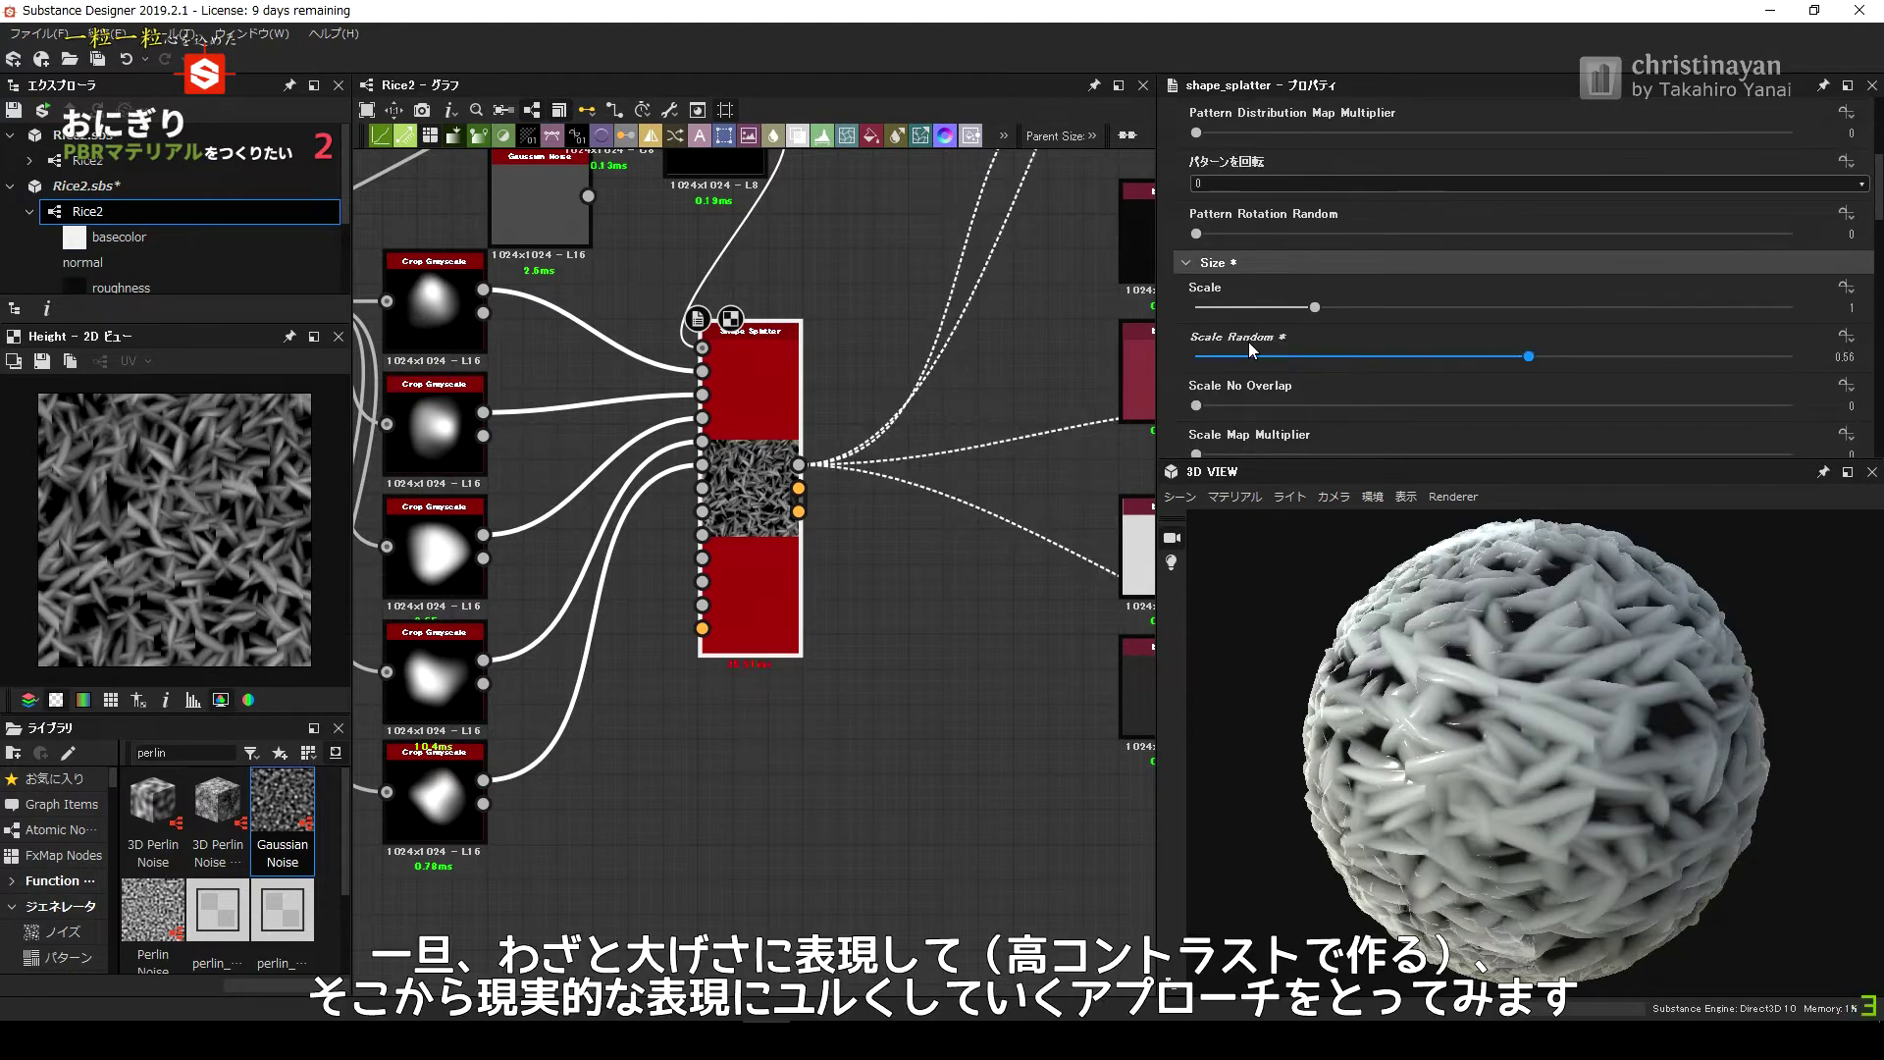
{"action": "left_click", "coordinate": [1255, 356]}
{"action": "left_click", "coordinate": [1485, 406]}
{"action": "left_click", "coordinate": [1207, 405]}
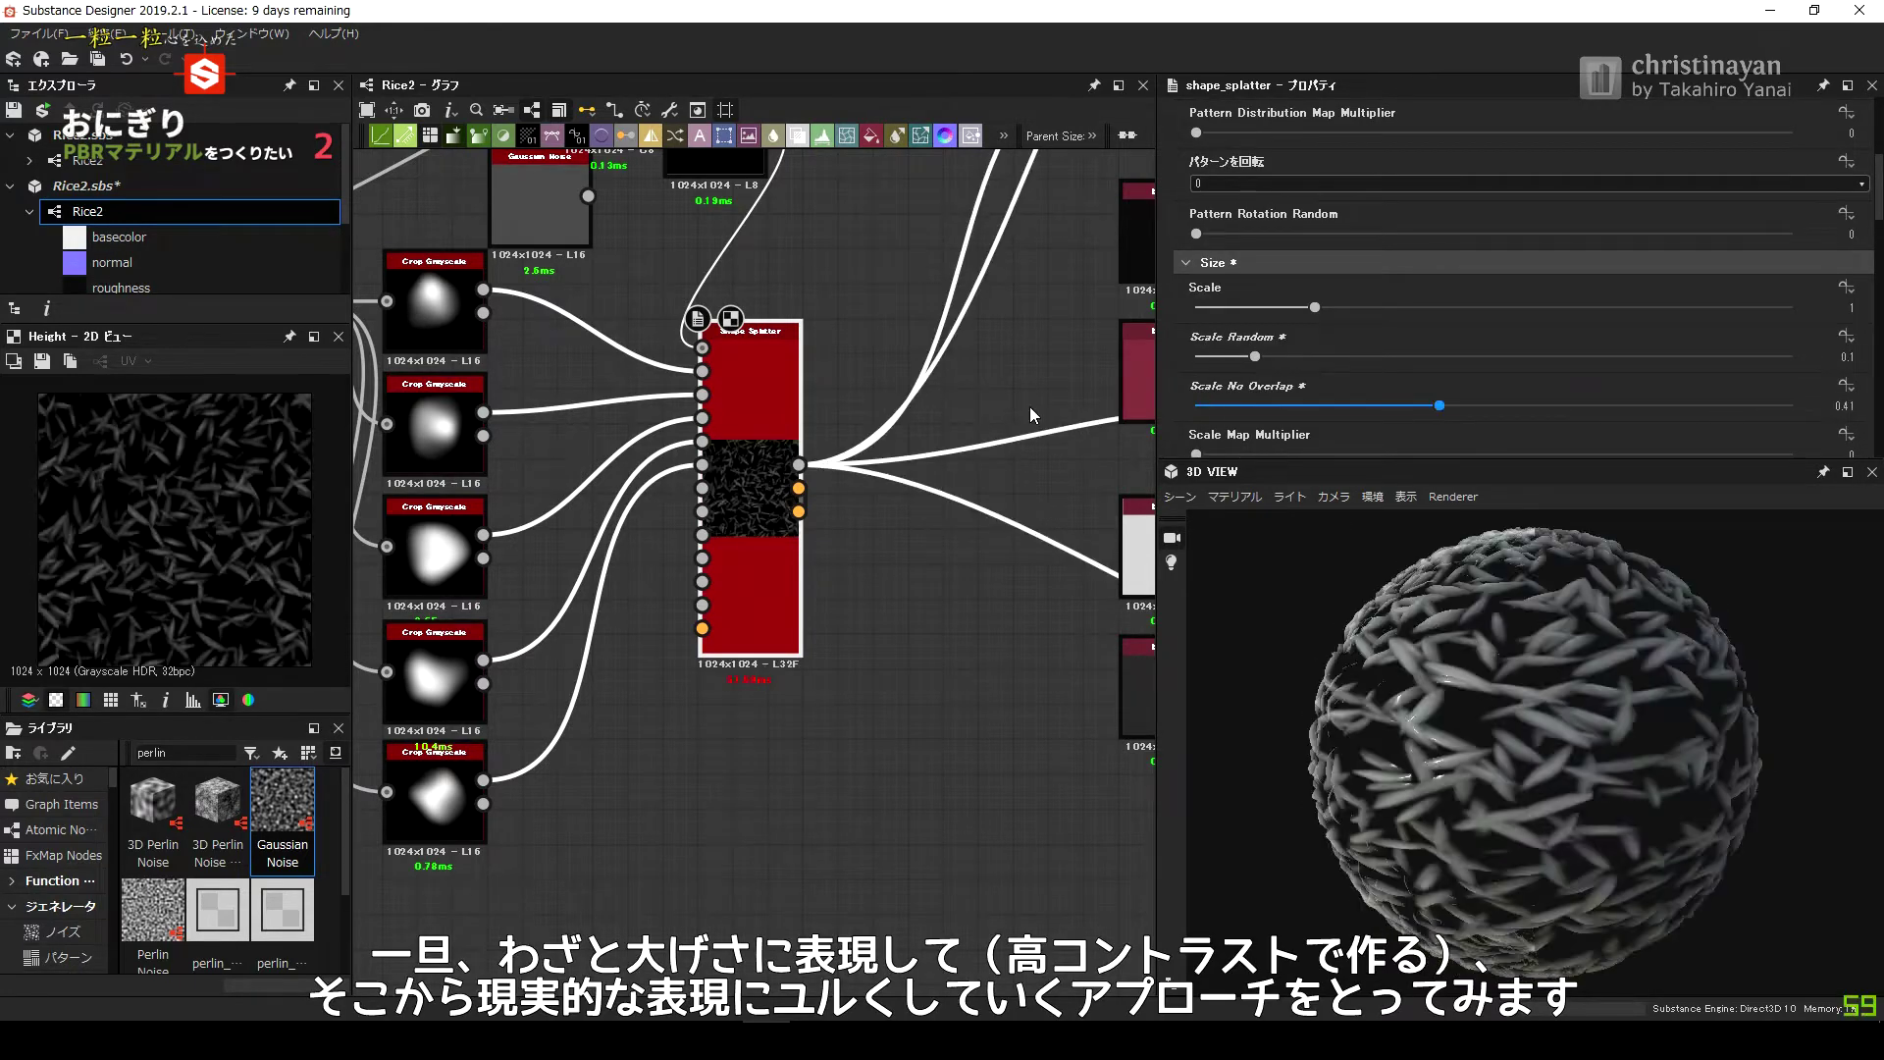
{"action": "left_click", "coordinate": [1196, 405]}
{"action": "left_click_drag", "start_coordinate": [1195, 453], "coordinate": [1612, 454]}
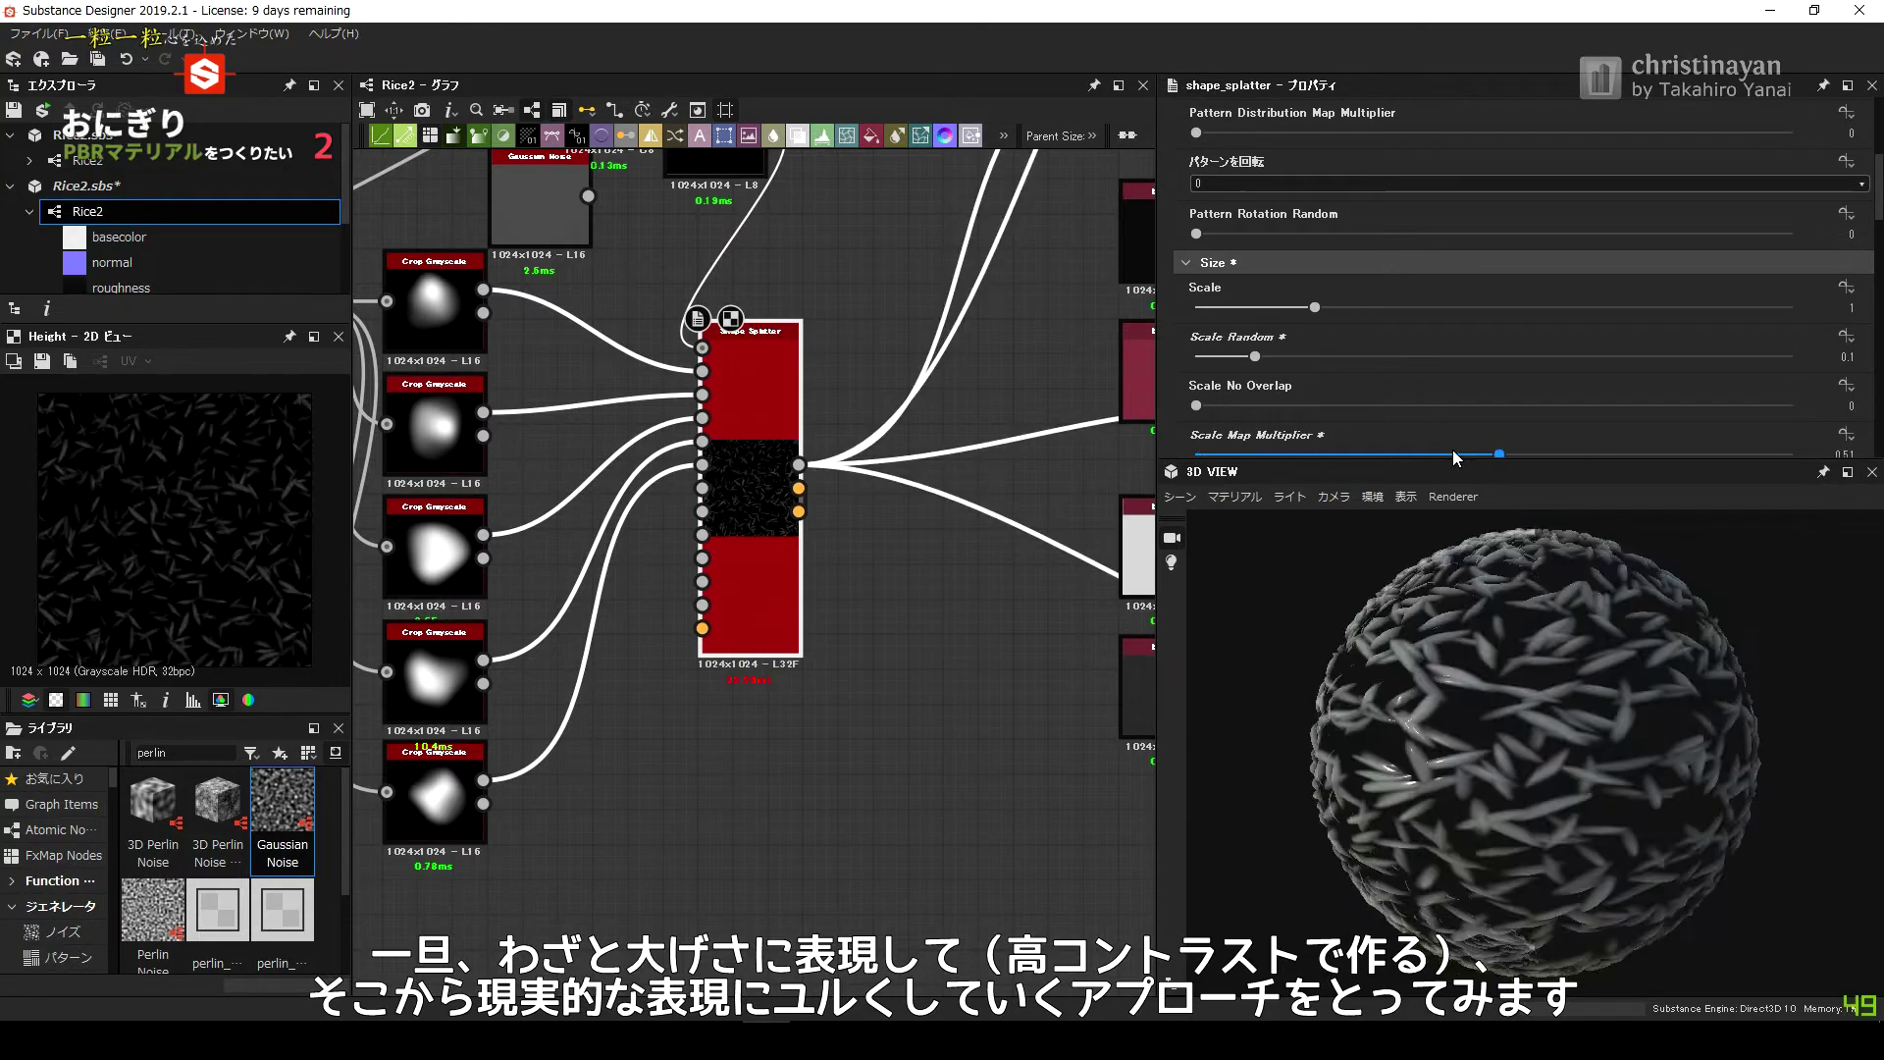
{"action": "scroll", "coordinate": [1821, 250], "scroll_direction": "up", "scroll_amount": 5}
{"action": "key", "text": "Return"}
Enter grain Size values of 5 for X and 8 for Y.
{"action": "scroll", "coordinate": [1313, 309], "scroll_direction": "down", "scroll_amount": 4}
{"action": "scroll", "coordinate": [1316, 308], "scroll_direction": "down", "scroll_amount": 1}
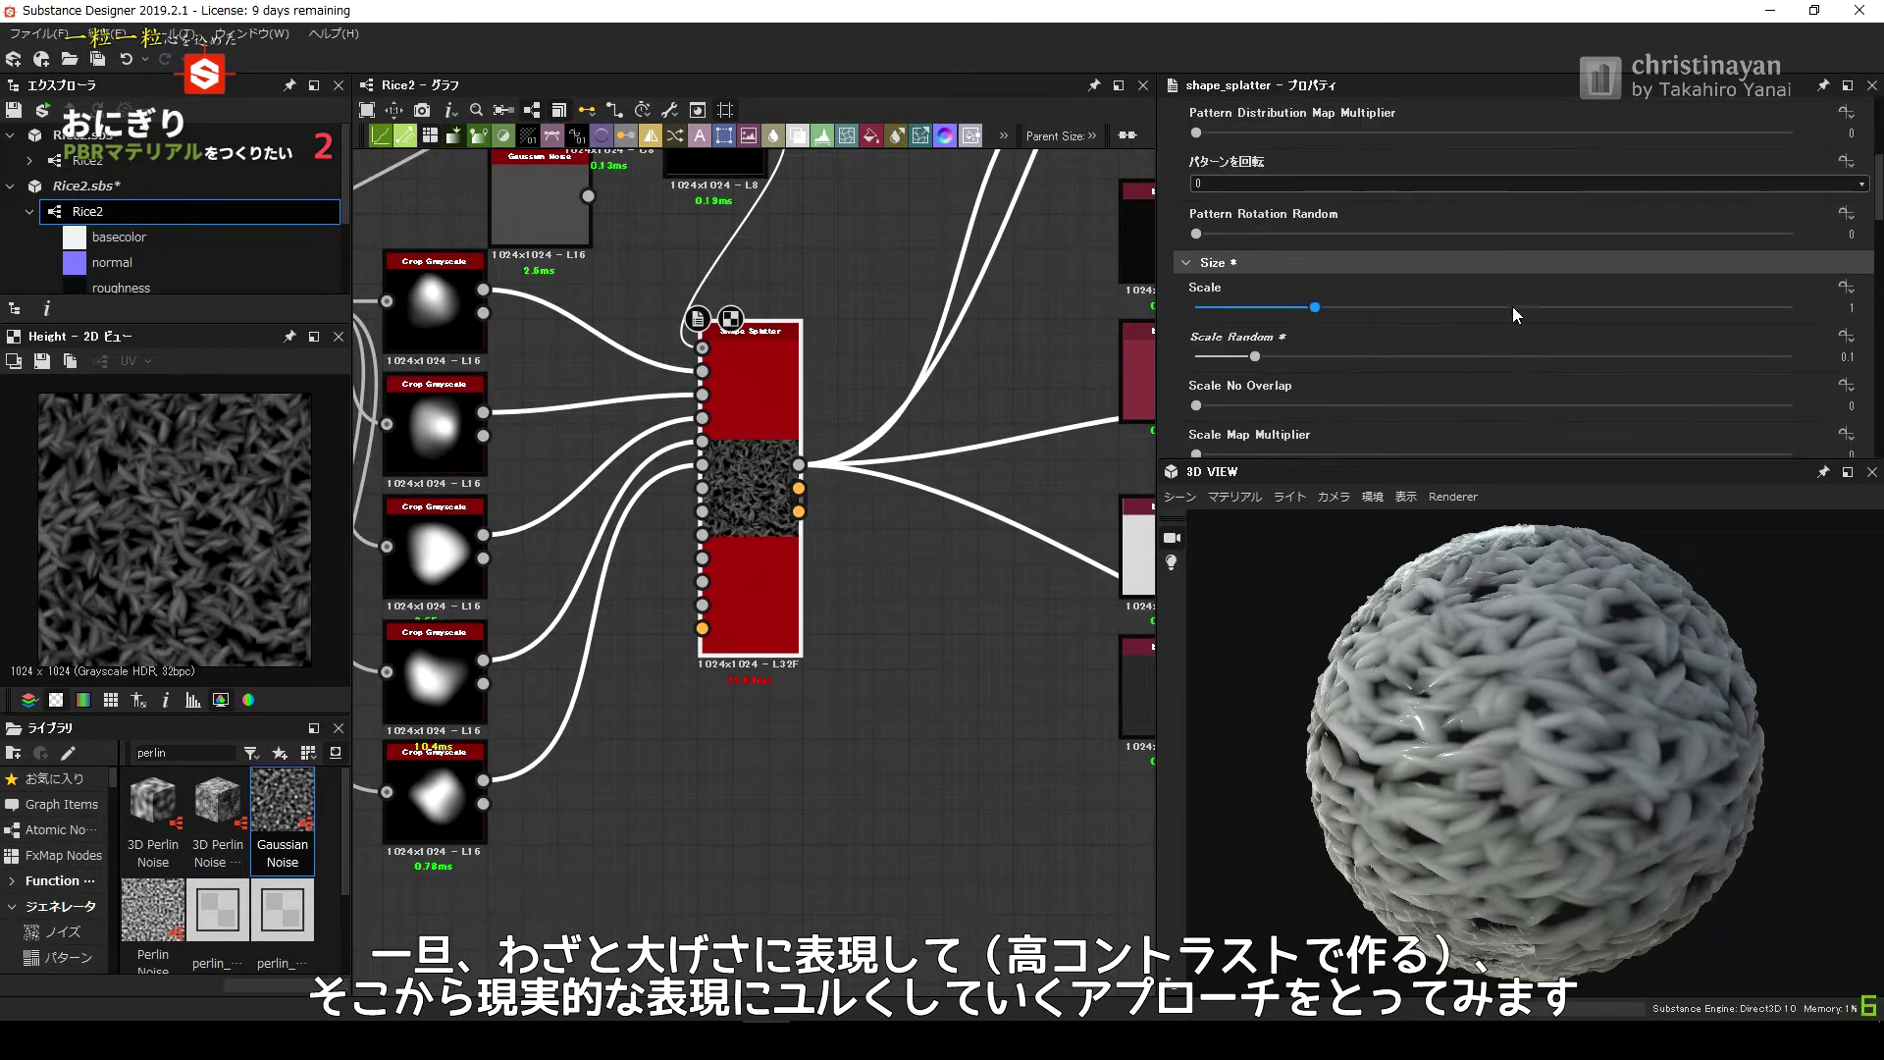
{"action": "scroll", "coordinate": [1298, 338], "scroll_direction": "down", "scroll_amount": 2}
{"action": "scroll", "coordinate": [1839, 330], "scroll_direction": "down", "scroll_amount": 1}
{"action": "left_click", "coordinate": [1851, 327]}
{"action": "type", "text": "5"}
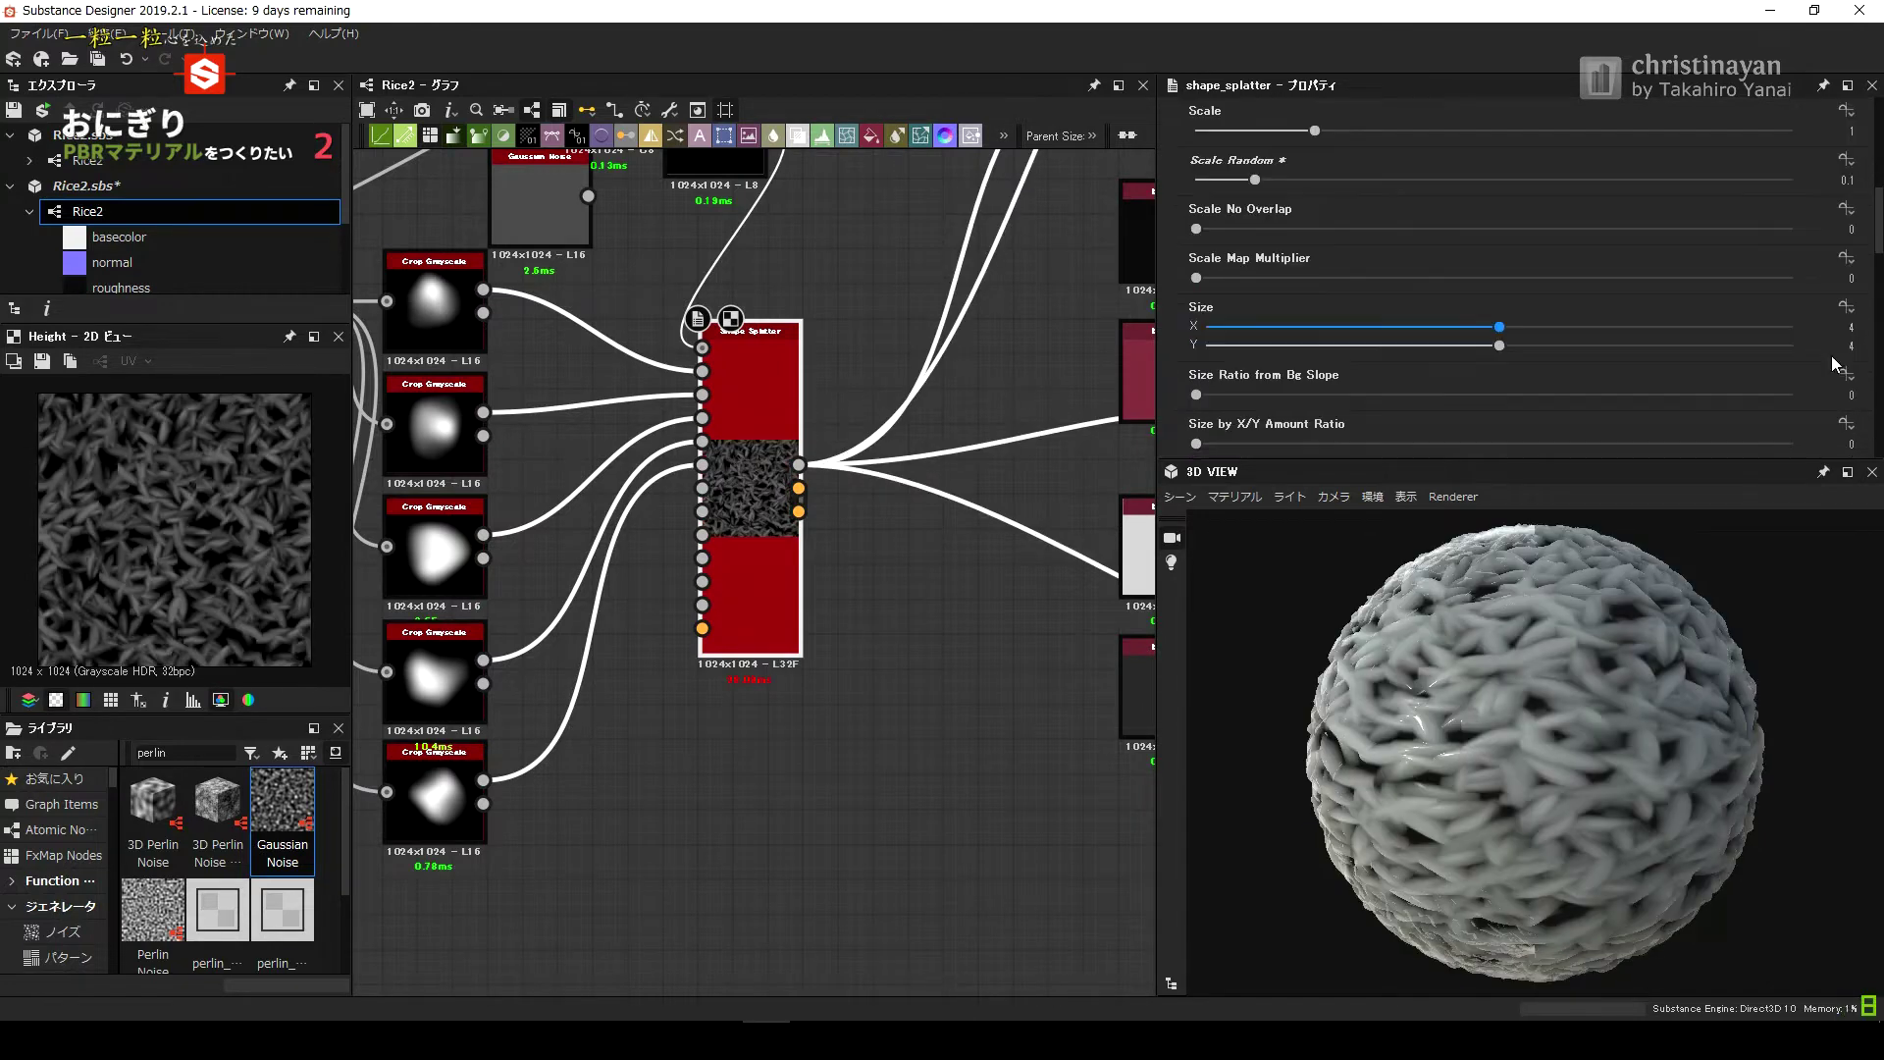
{"action": "key", "text": "Tab"}
{"action": "type", "text": "8"}
{"action": "key", "text": "Tab"}
{"action": "type", "text": "8"}
{"action": "key", "text": "Return"}
Try grain Size Y values of 2, 4 and 3, then reset the size to defaults.
{"action": "scroll", "coordinate": [720, 474], "scroll_direction": "up", "scroll_amount": 5}
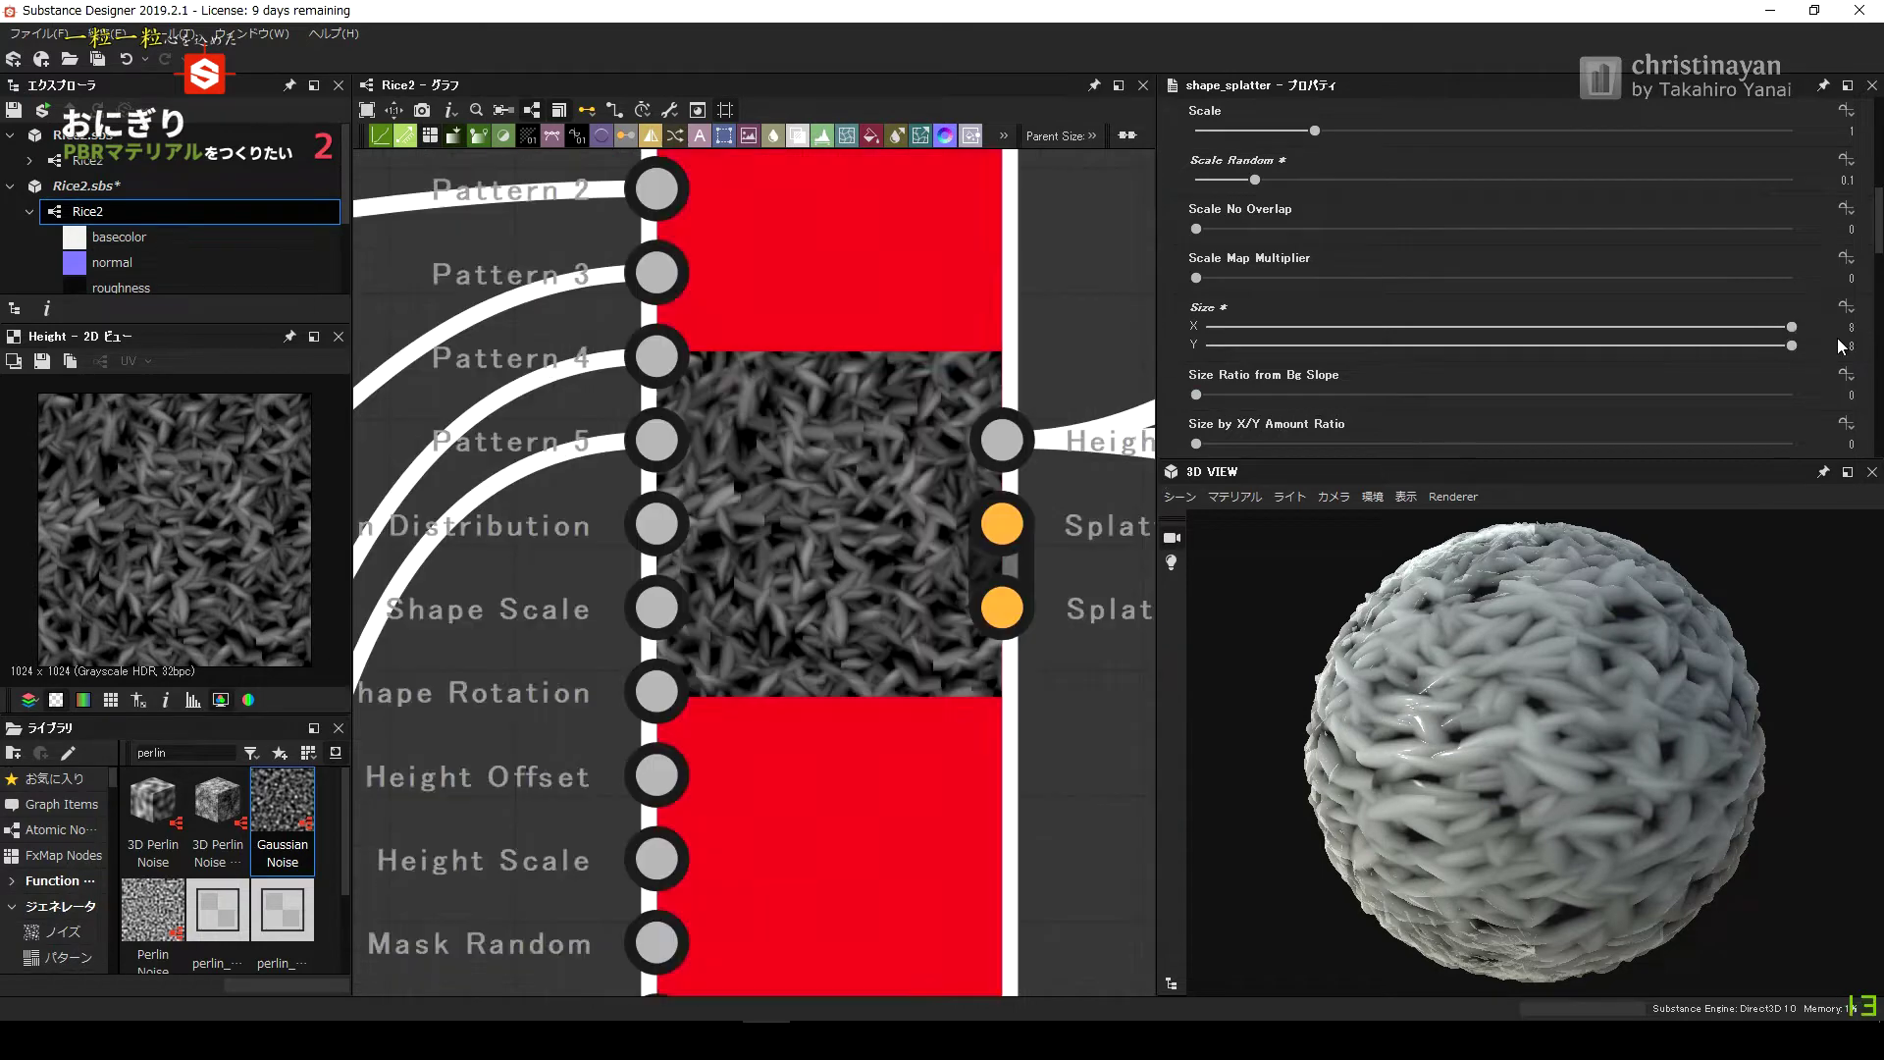
{"action": "left_click", "coordinate": [1851, 346]}
{"action": "type", "text": "2"}
{"action": "key", "text": "Return"}
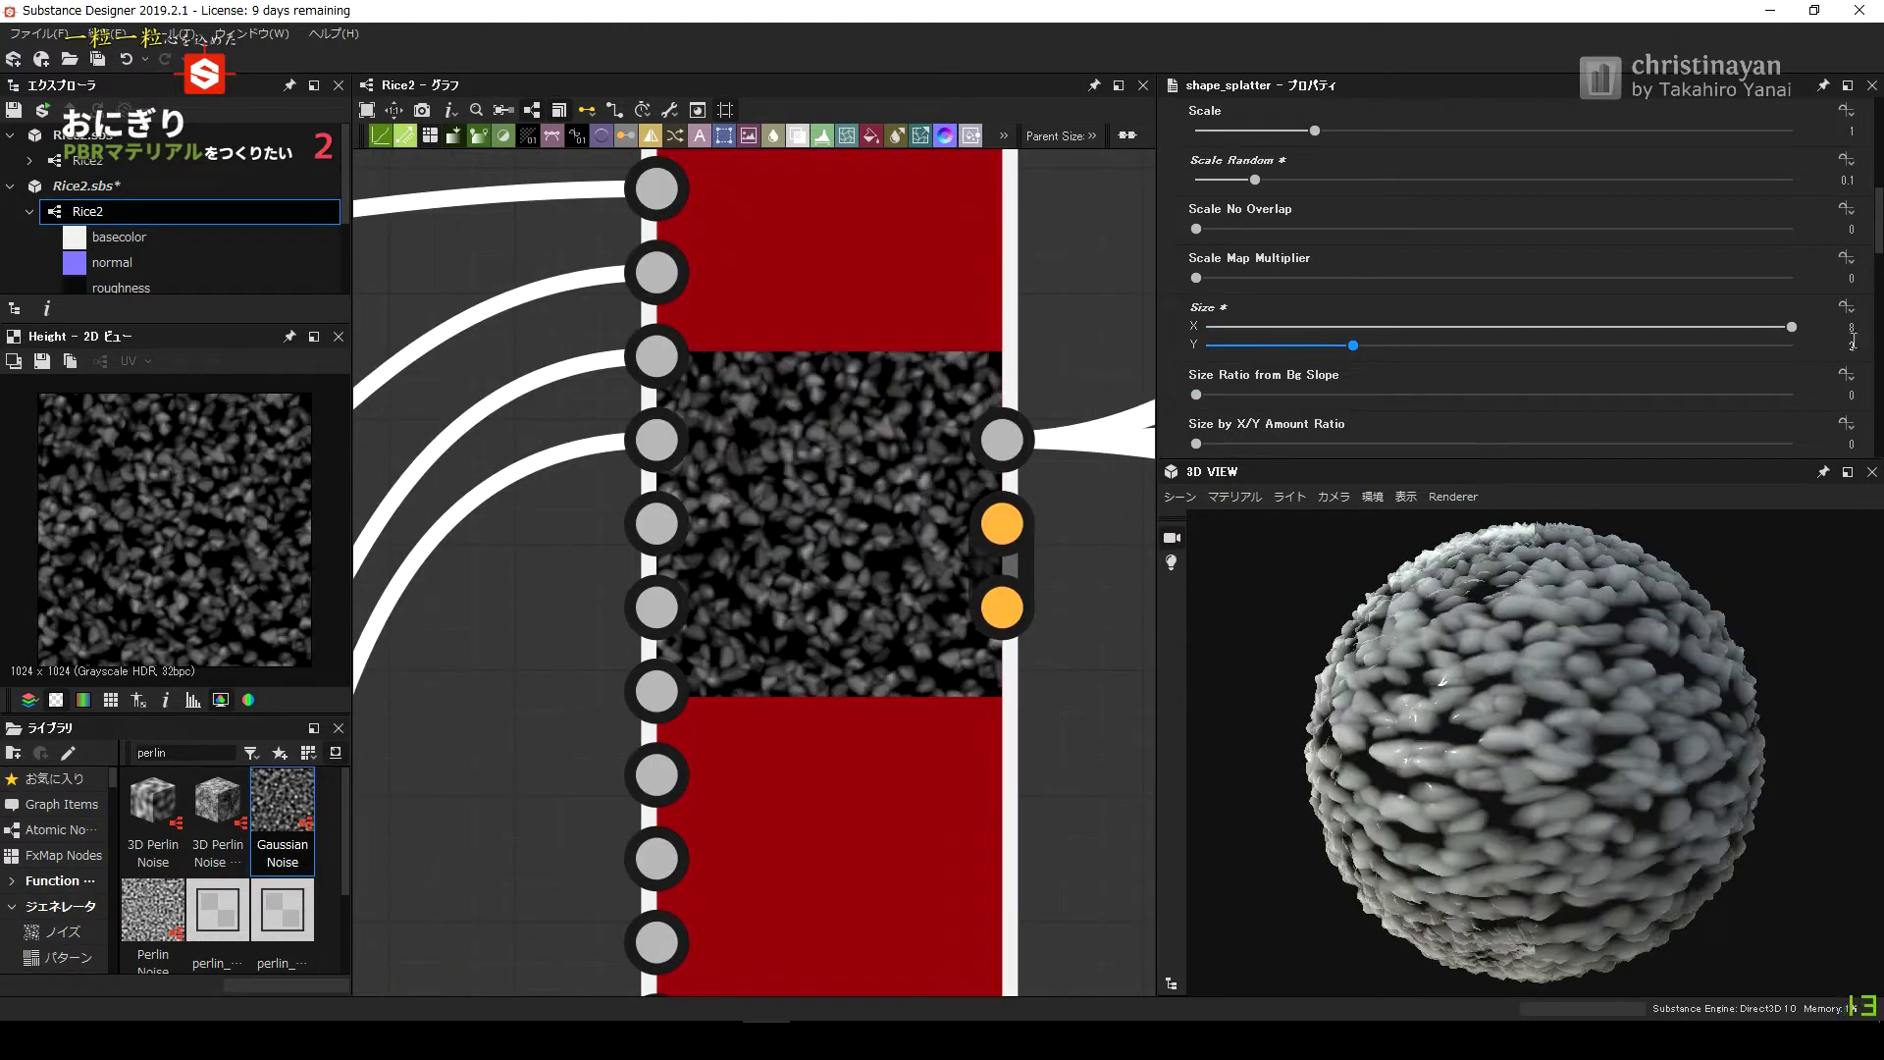
{"action": "left_click_drag", "start_coordinate": [1854, 340], "coordinate": [1883, 353]}
{"action": "key", "text": "Return"}
{"action": "left_click", "coordinate": [1851, 326]}
{"action": "type", "text": "3"}
{"action": "key", "text": "Return"}
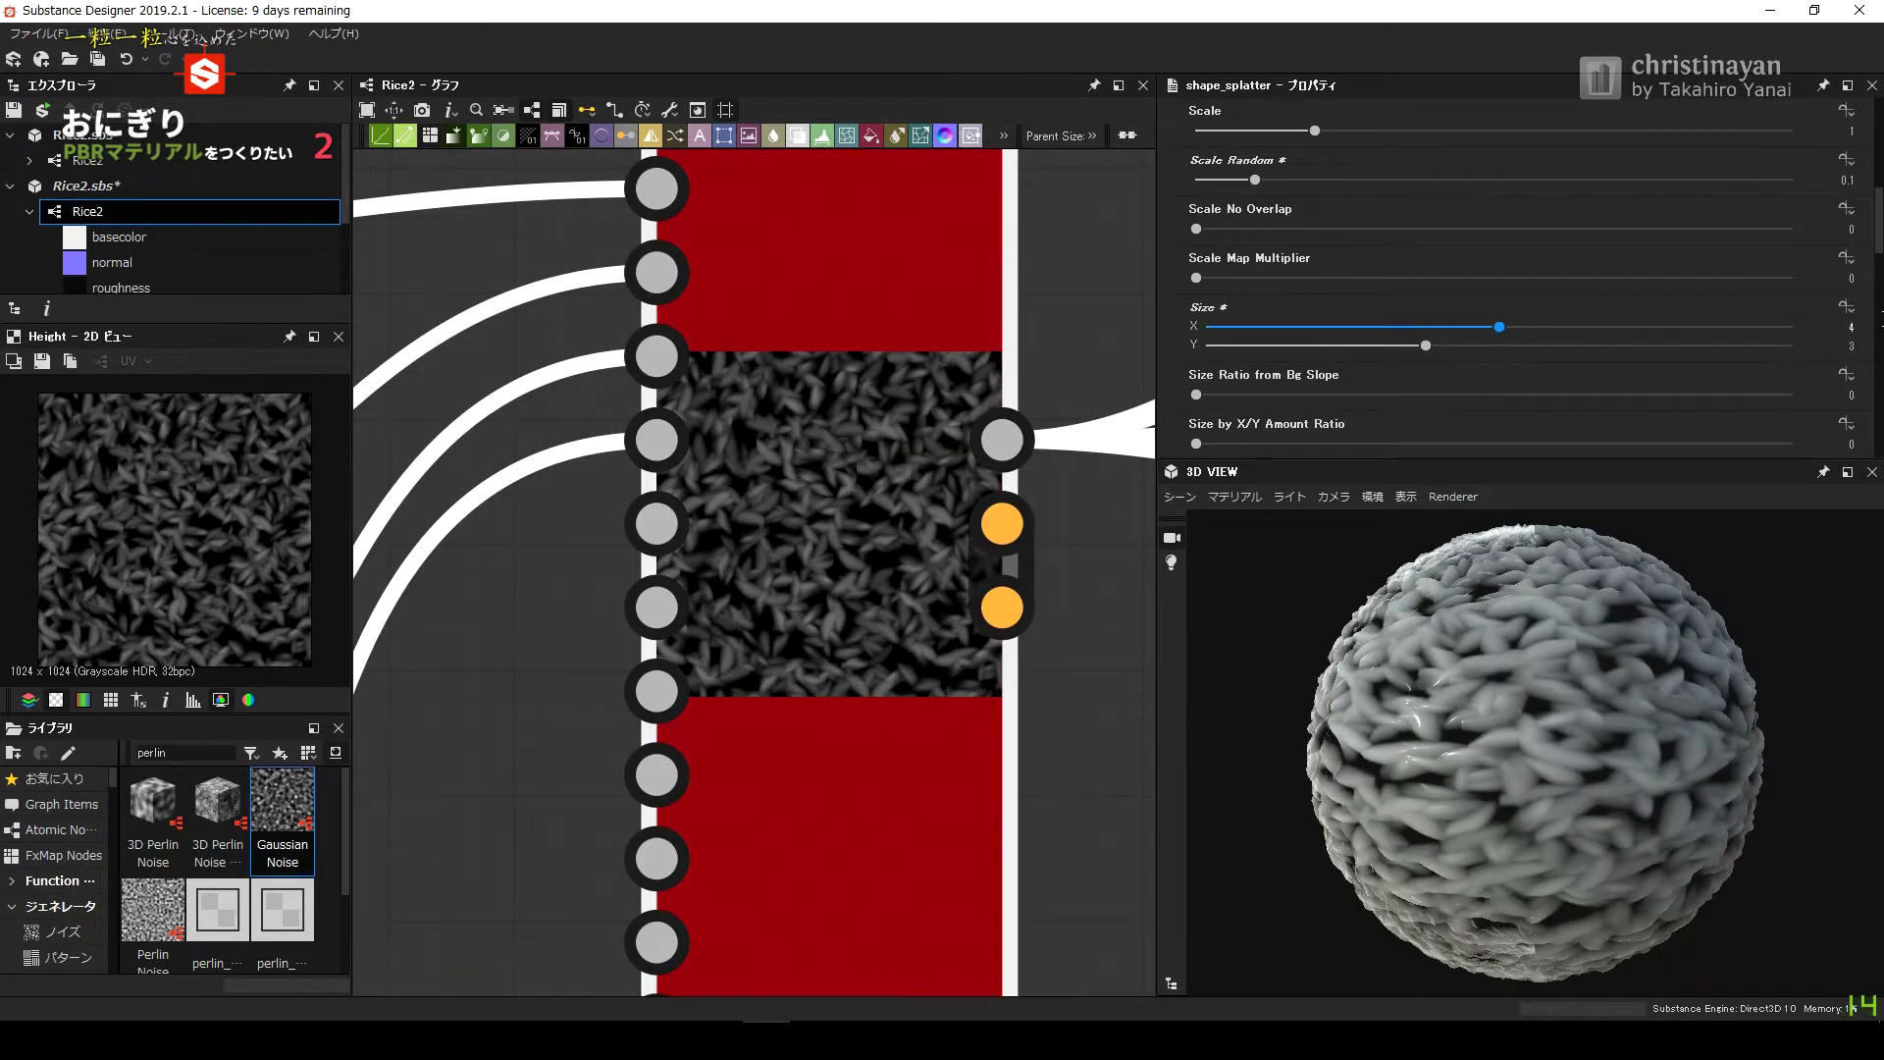
{"action": "left_click", "coordinate": [1846, 306]}
Vary grain size by setting Size Ratio from Bg Slope to 0.58.
{"action": "scroll", "coordinate": [1616, 322], "scroll_direction": "up", "scroll_amount": 3}
{"action": "scroll", "coordinate": [1546, 716], "scroll_direction": "up", "scroll_amount": 2}
{"action": "scroll", "coordinate": [1876, 289], "scroll_direction": "down", "scroll_amount": 4}
{"action": "left_click_drag", "start_coordinate": [1280, 277], "coordinate": [1500, 277]}
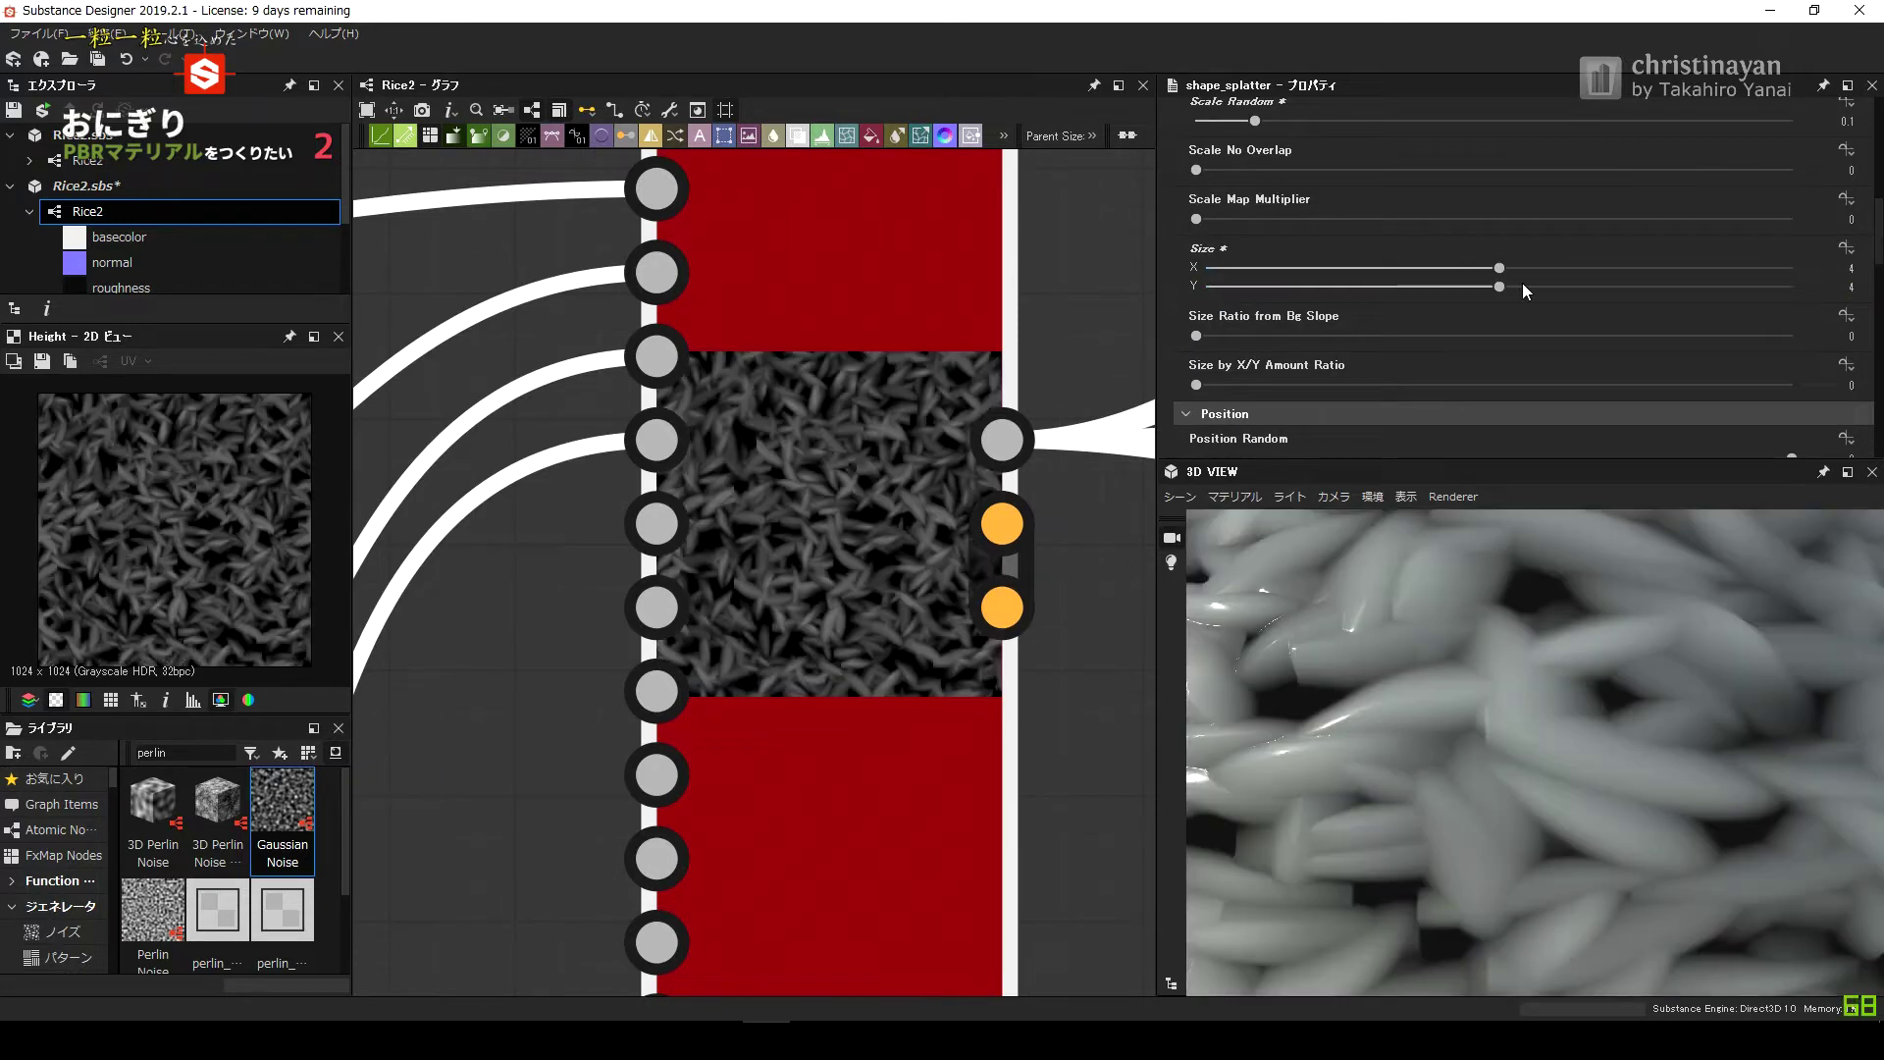
{"action": "scroll", "coordinate": [1814, 255], "scroll_direction": "down", "scroll_amount": 2}
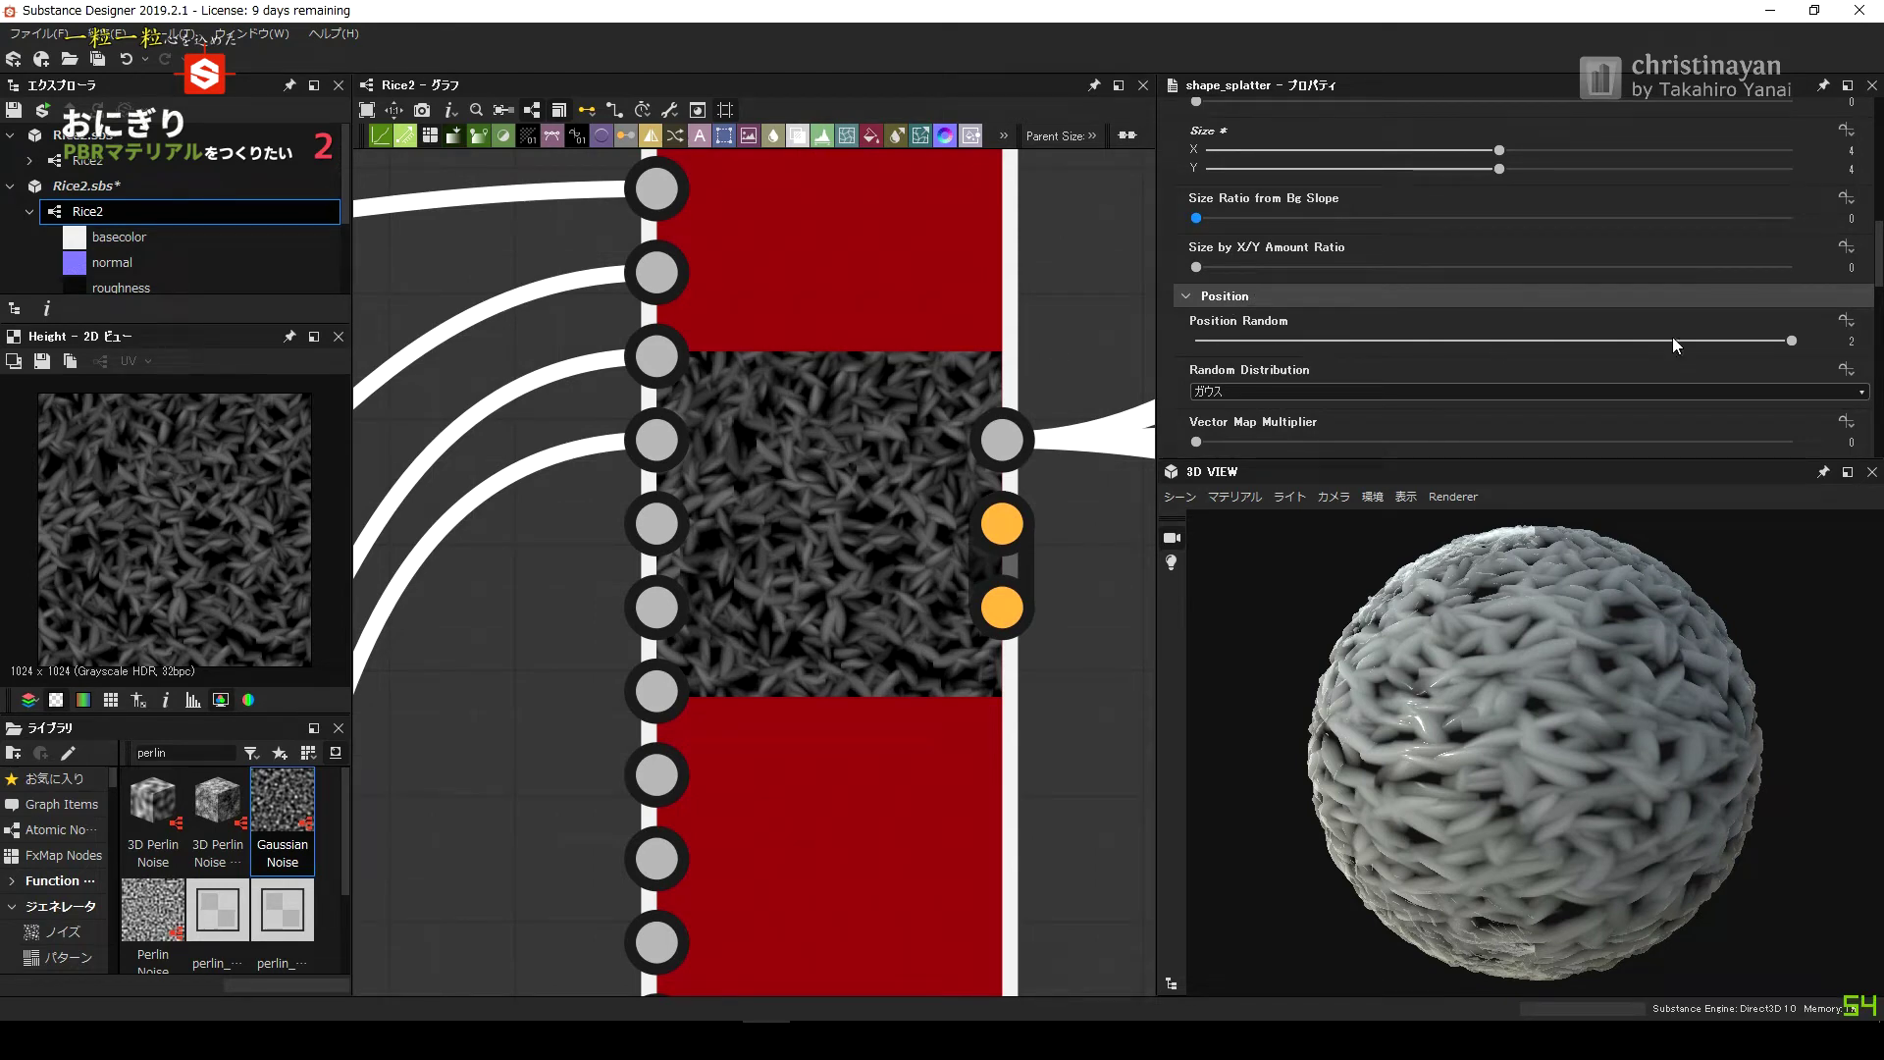
{"action": "left_click_drag", "start_coordinate": [1196, 218], "coordinate": [1542, 218]}
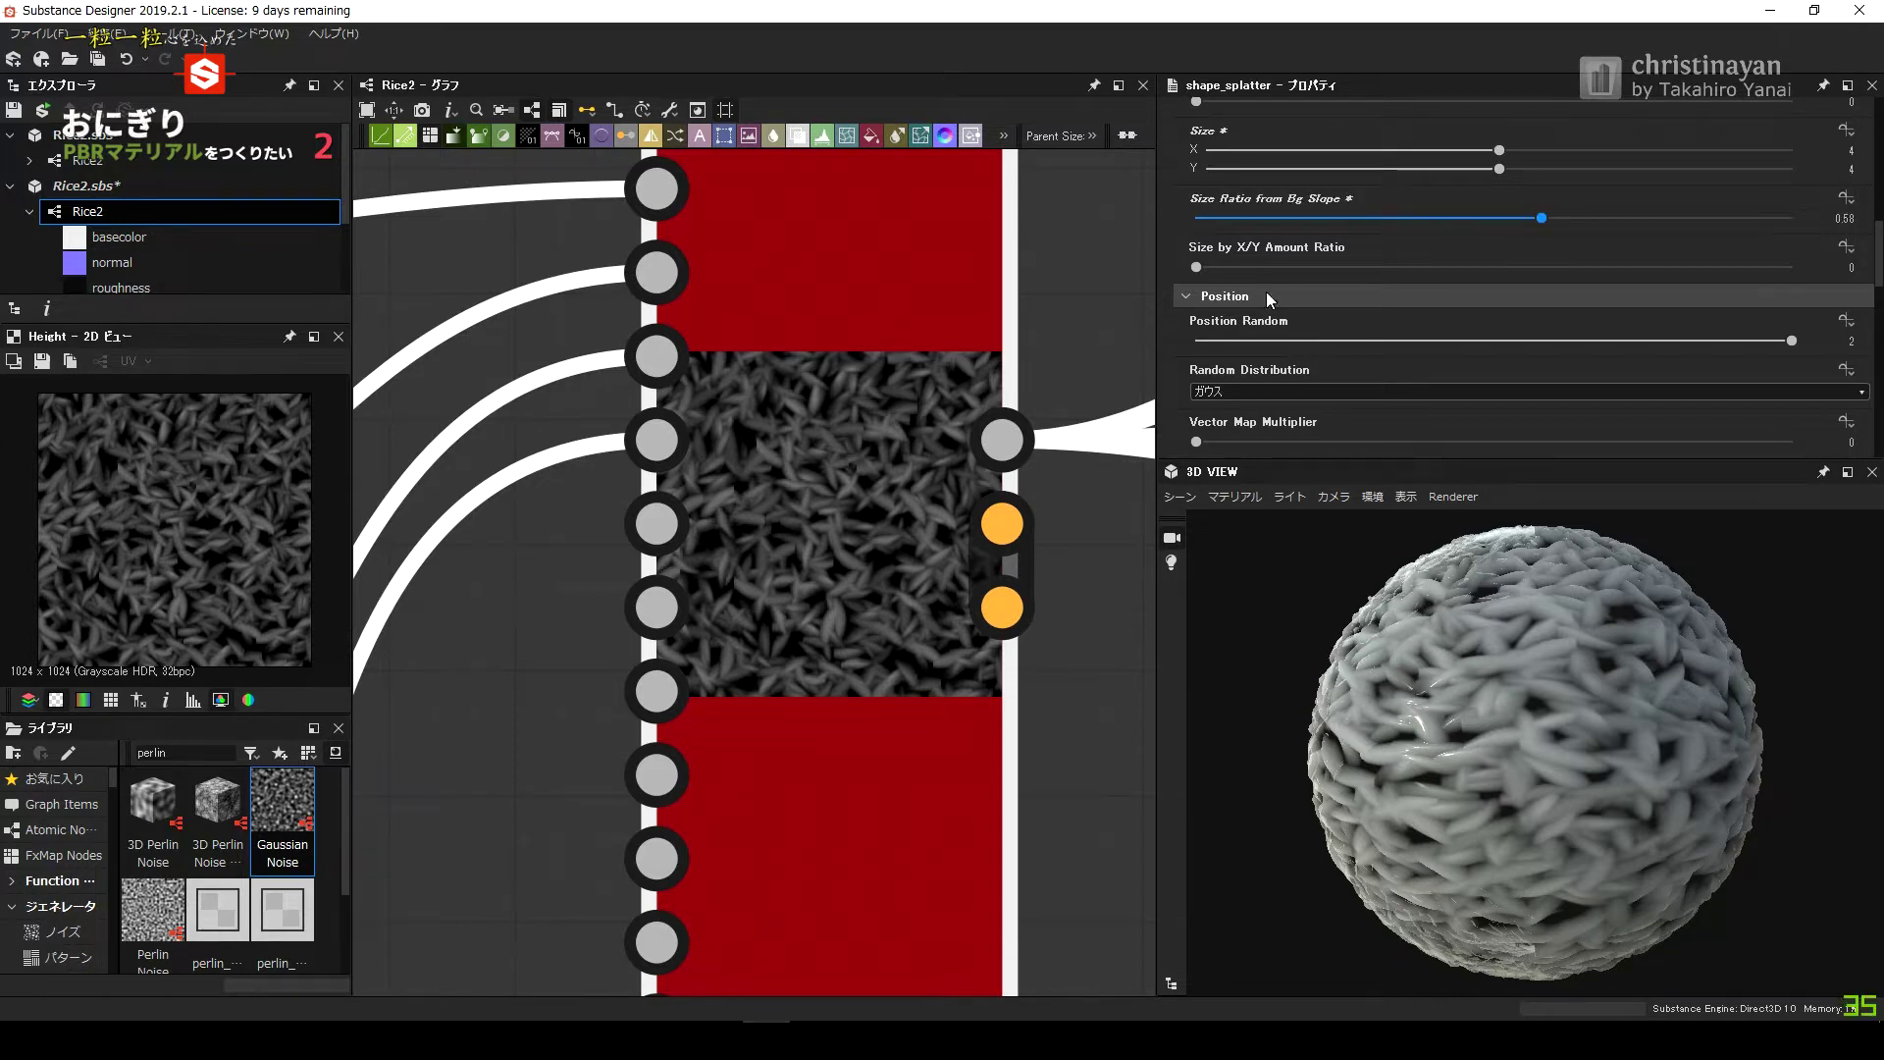
{"action": "scroll", "coordinate": [1307, 315], "scroll_direction": "down", "scroll_amount": 3}
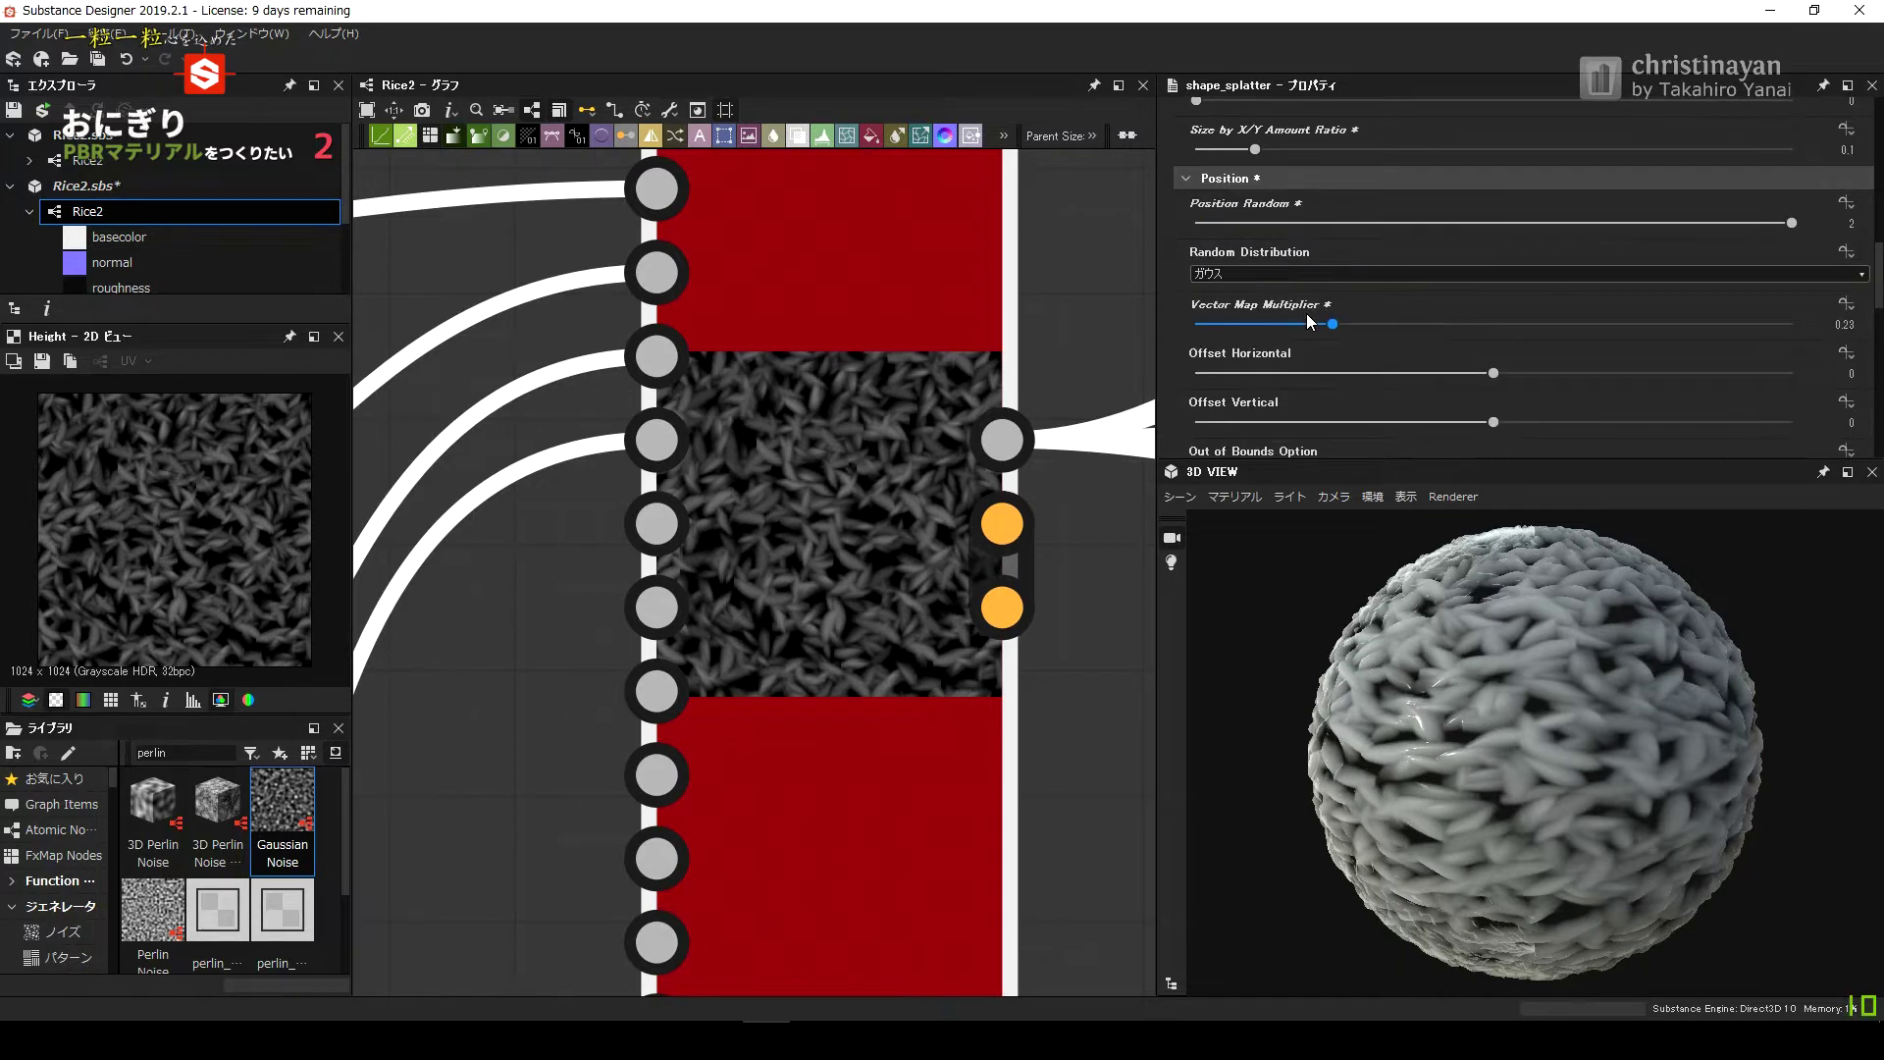
{"action": "scroll", "coordinate": [1293, 285], "scroll_direction": "down", "scroll_amount": 3}
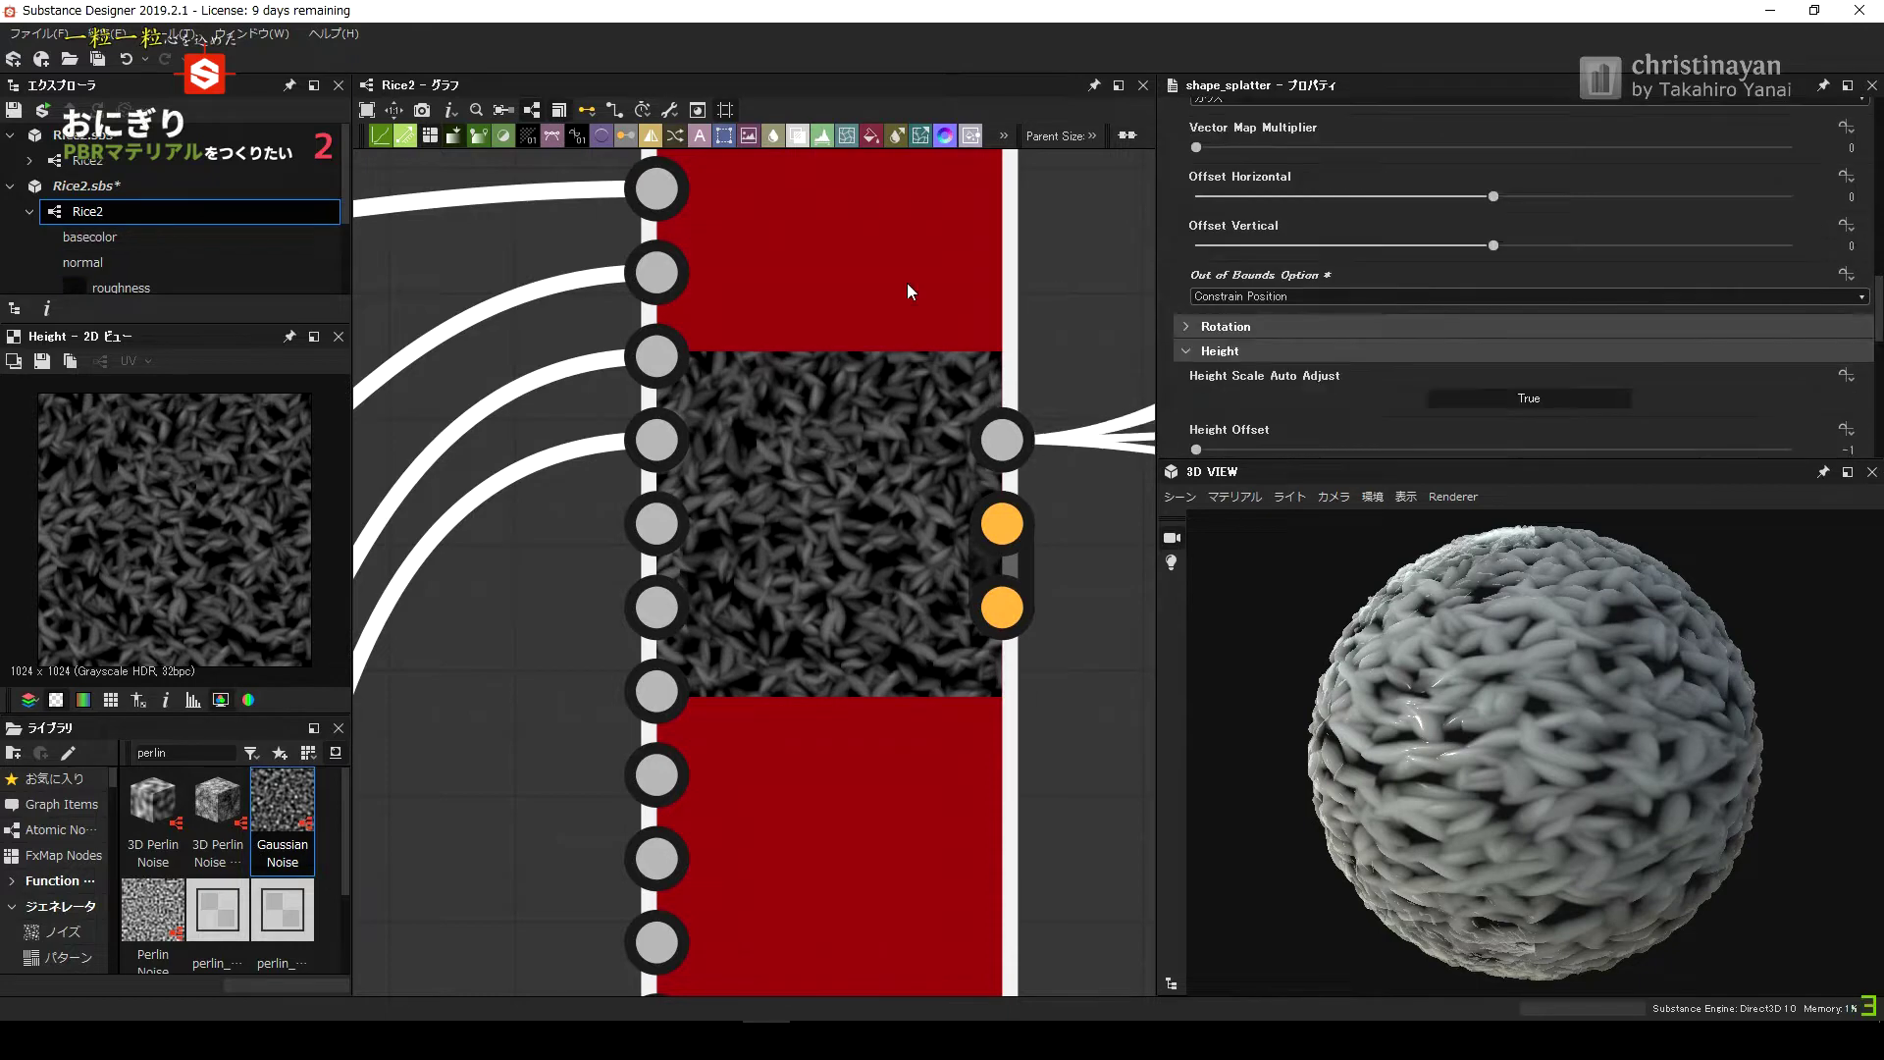
Set Rotation Random to 1 to fully randomize the grains' rotation.
{"action": "left_click", "coordinate": [1227, 326]}
{"action": "scroll", "coordinate": [1374, 295], "scroll_direction": "down", "scroll_amount": 2}
{"action": "left_click_drag", "start_coordinate": [1524, 278], "coordinate": [1492, 278]}
{"action": "left_click_drag", "start_coordinate": [1722, 279], "coordinate": [1796, 279]}
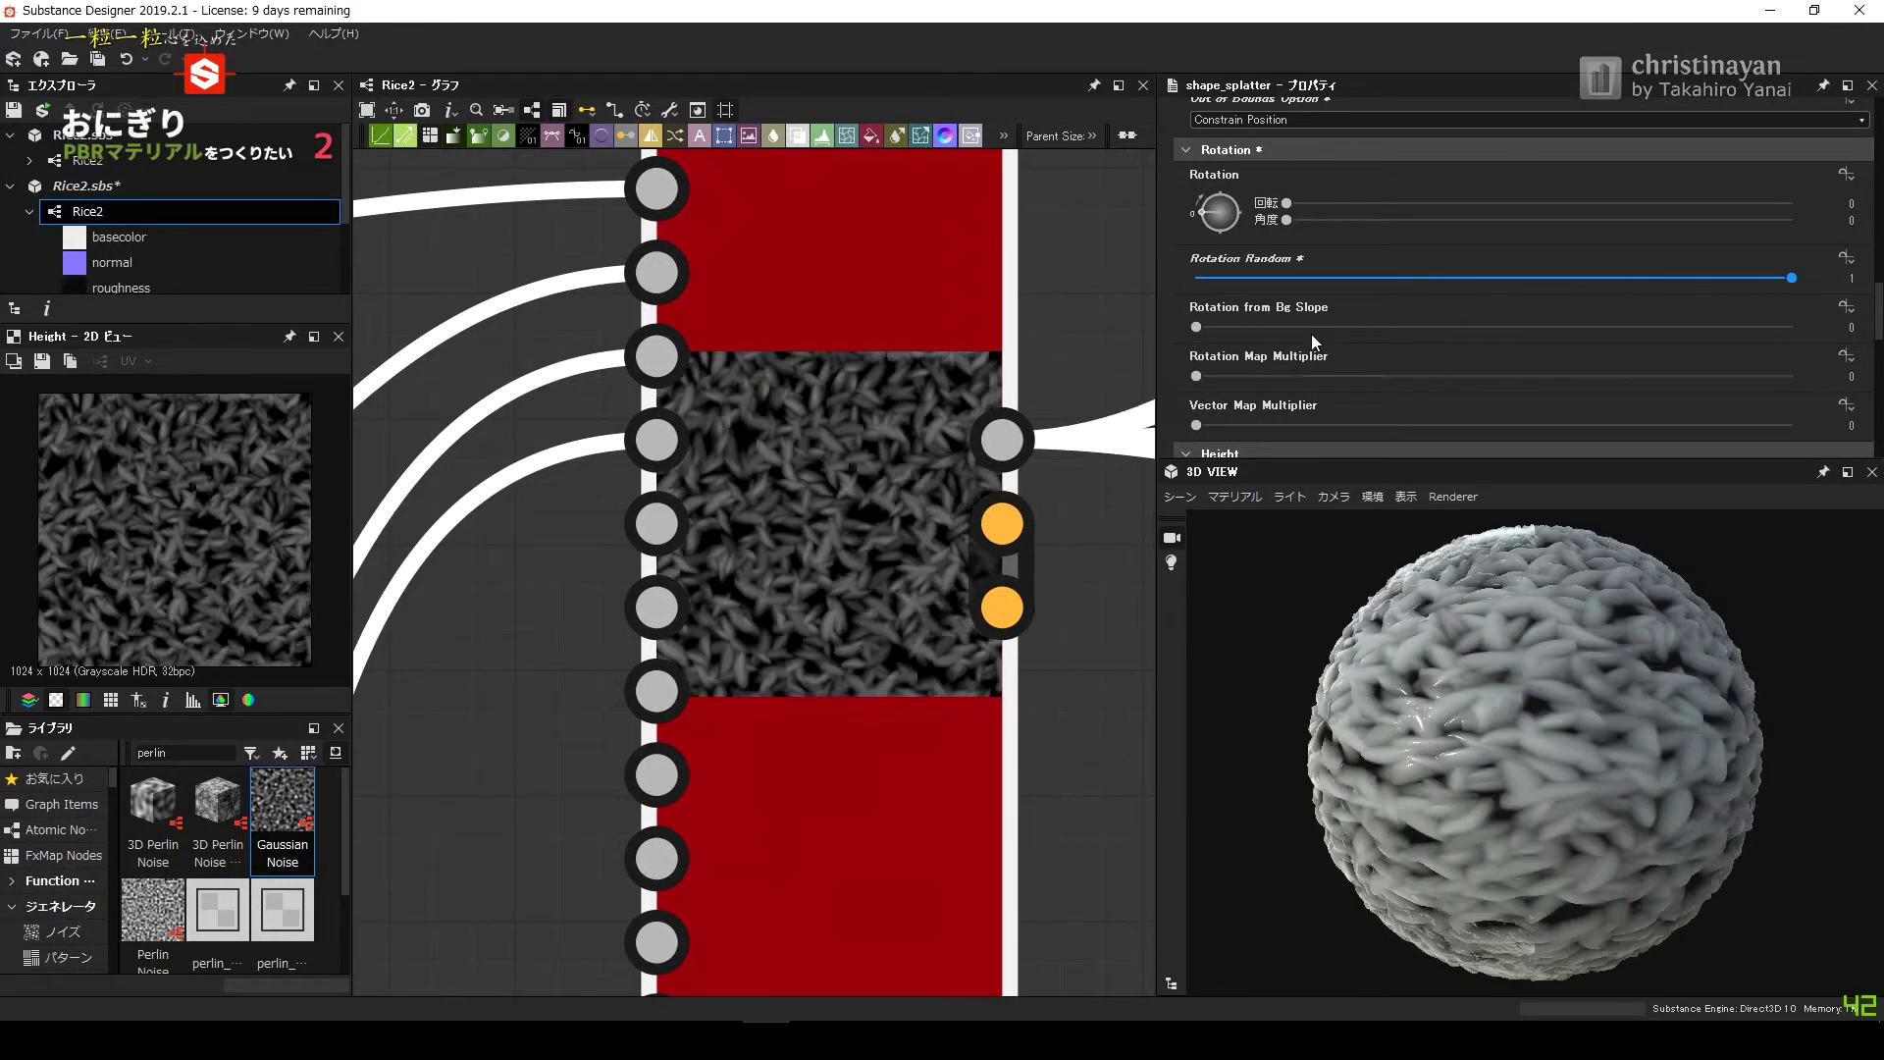
{"action": "scroll", "coordinate": [1472, 295], "scroll_direction": "down", "scroll_amount": 3}
{"action": "left_click_drag", "start_coordinate": [1334, 376], "coordinate": [1515, 375]}
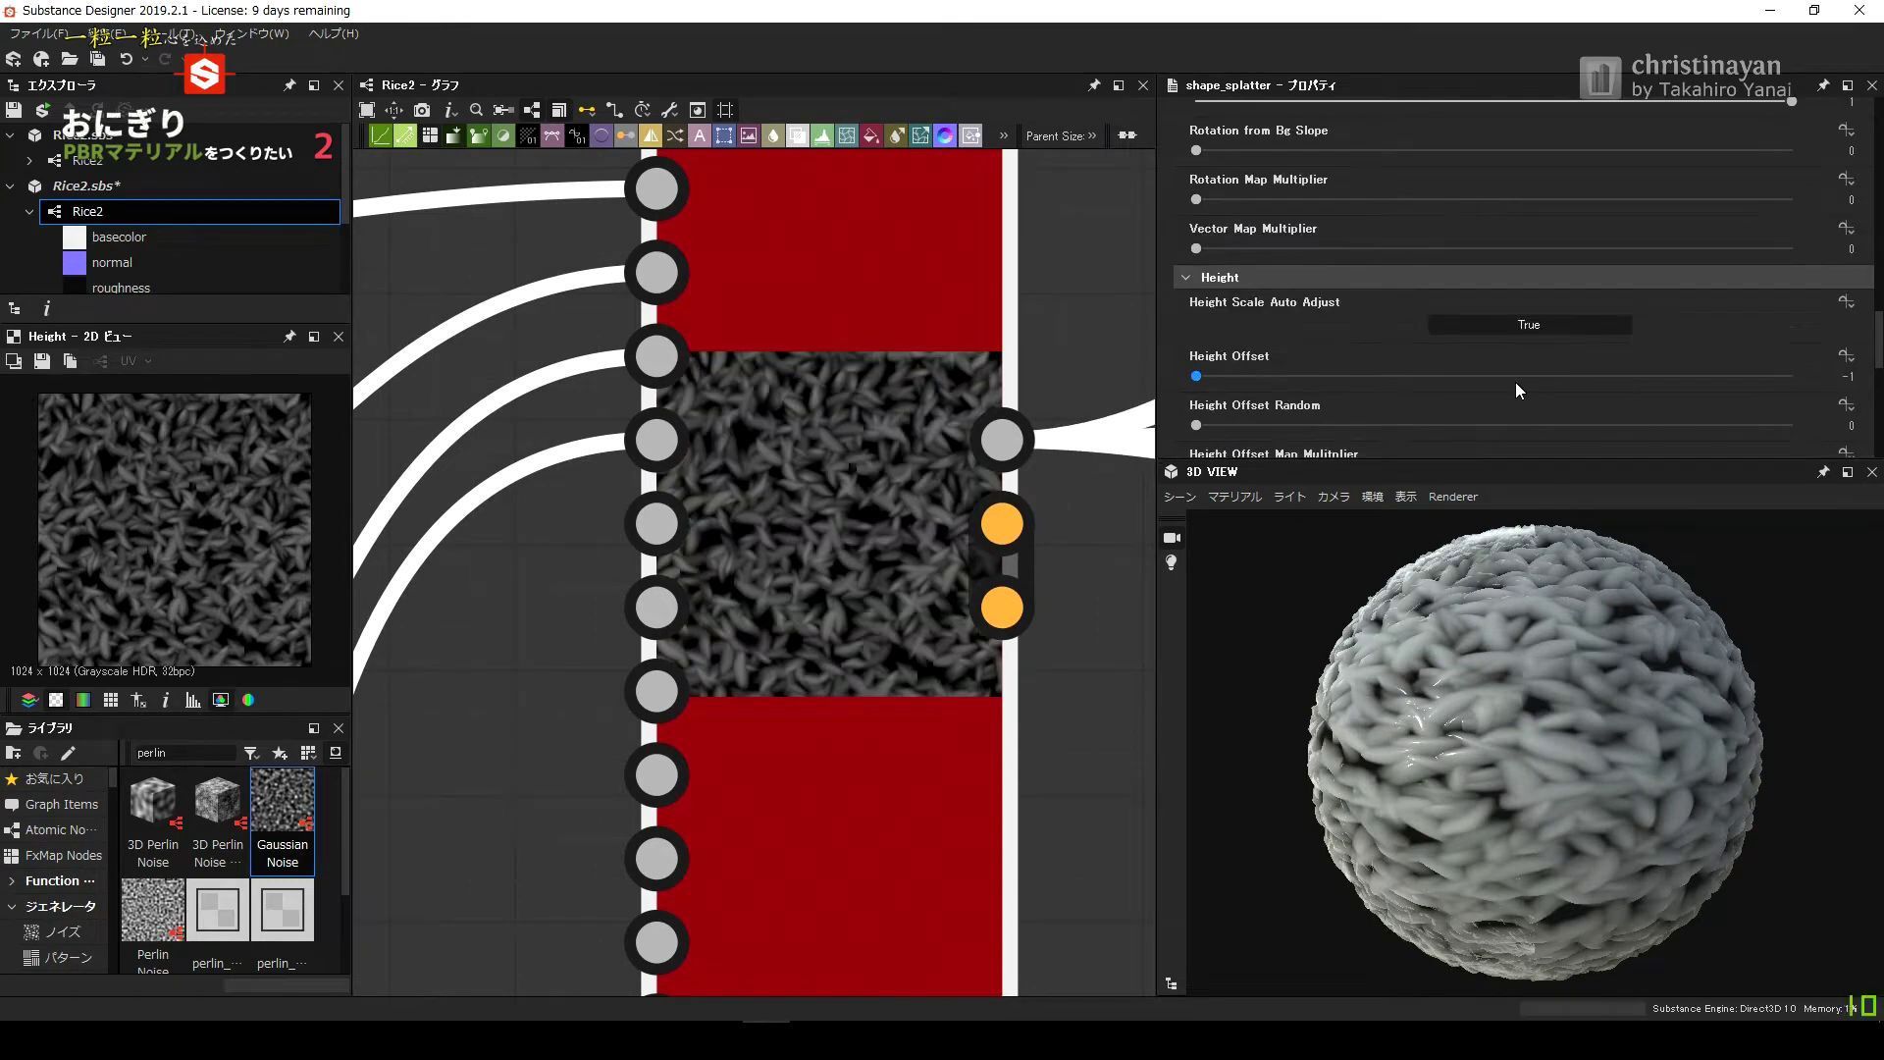
Randomize the grains' height scale, setting its value to 0.5.
{"action": "scroll", "coordinate": [1394, 295], "scroll_direction": "down", "scroll_amount": 1}
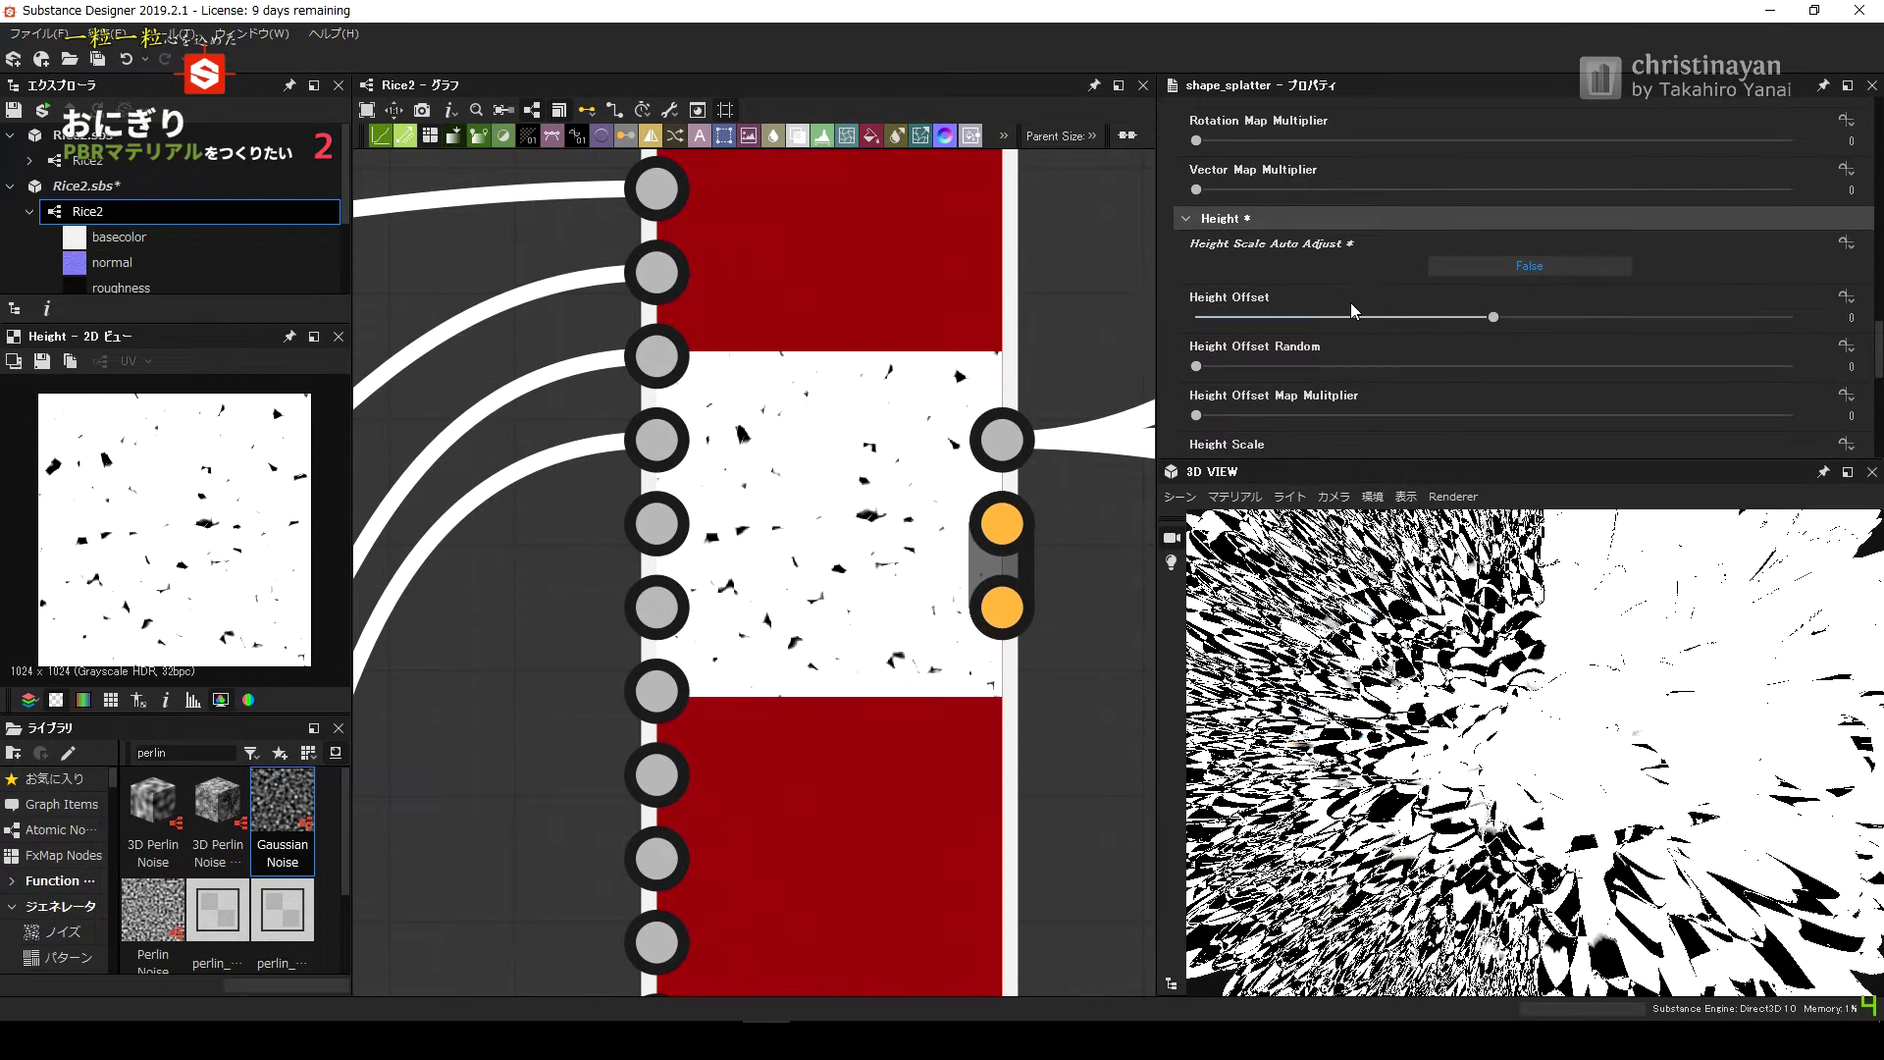
{"action": "scroll", "coordinate": [1350, 303], "scroll_direction": "down", "scroll_amount": 2}
{"action": "left_click", "coordinate": [1629, 297]}
{"action": "key", "text": "ctrl+z"}
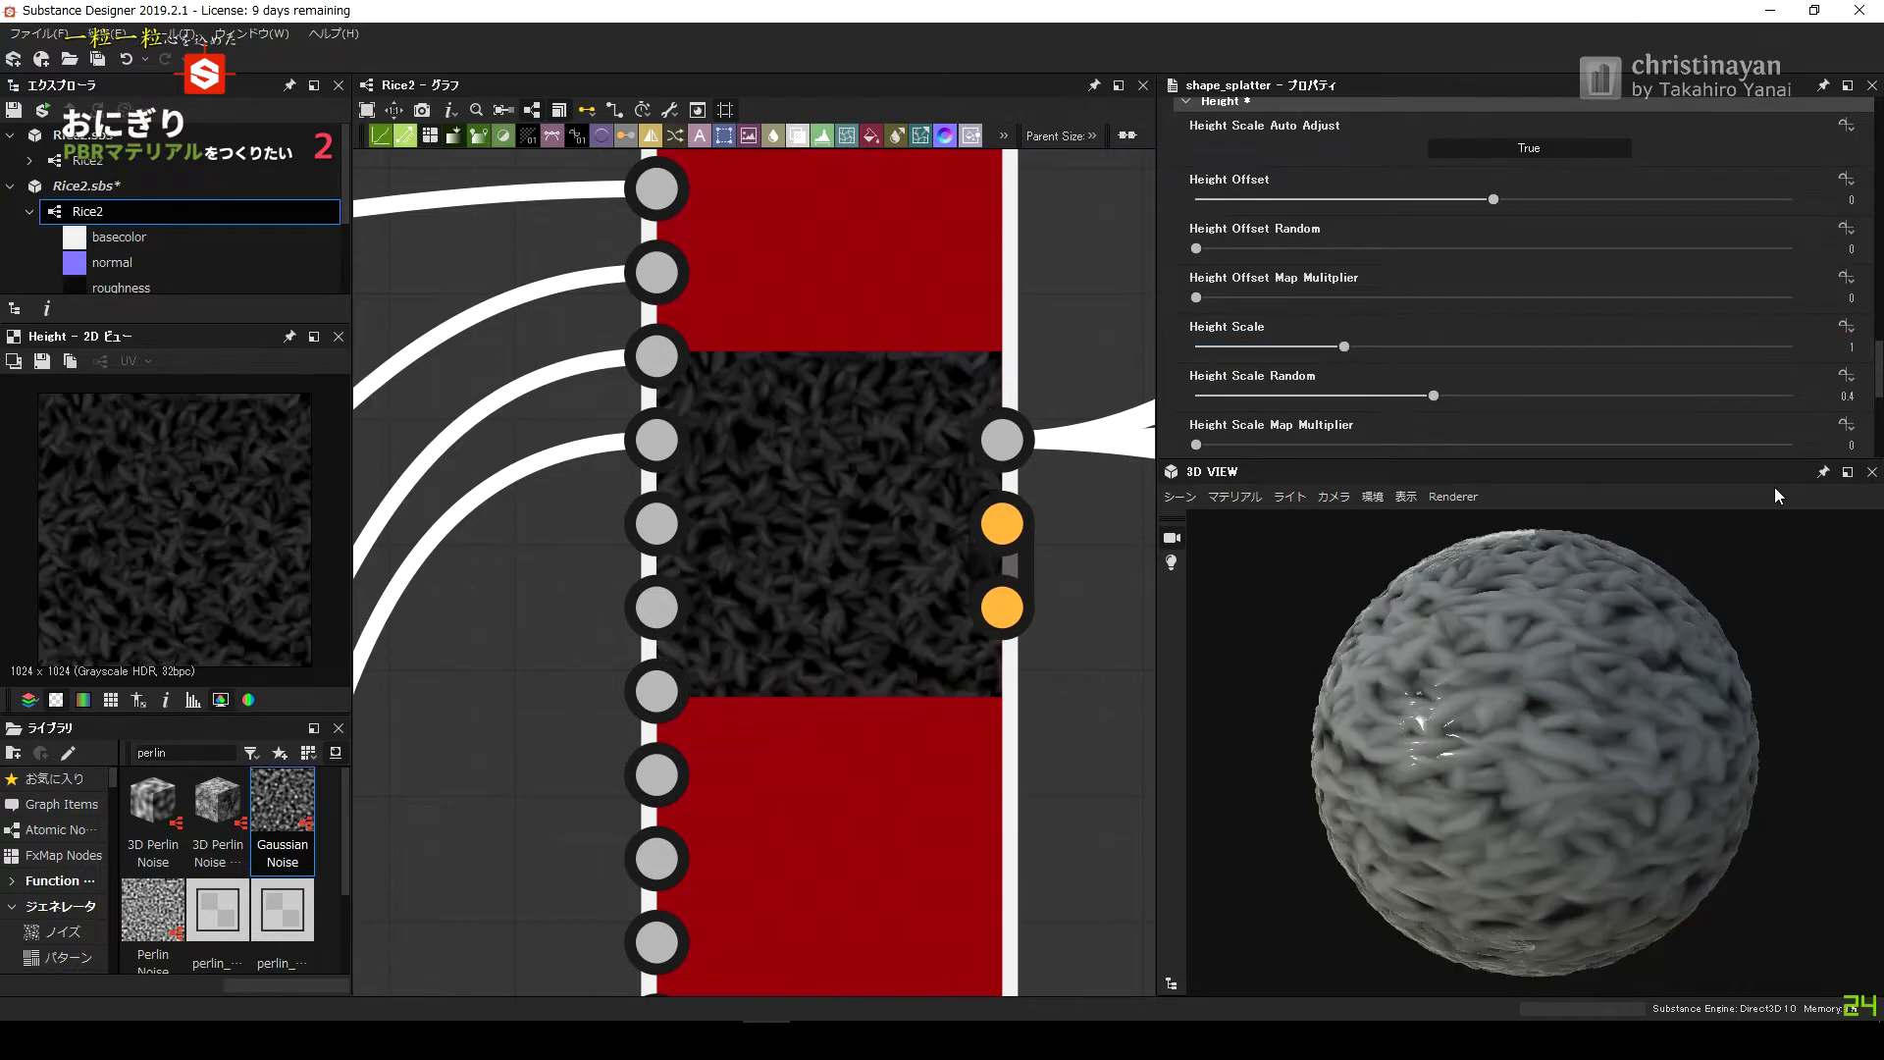
{"action": "scroll", "coordinate": [1456, 679], "scroll_direction": "up", "scroll_amount": 3}
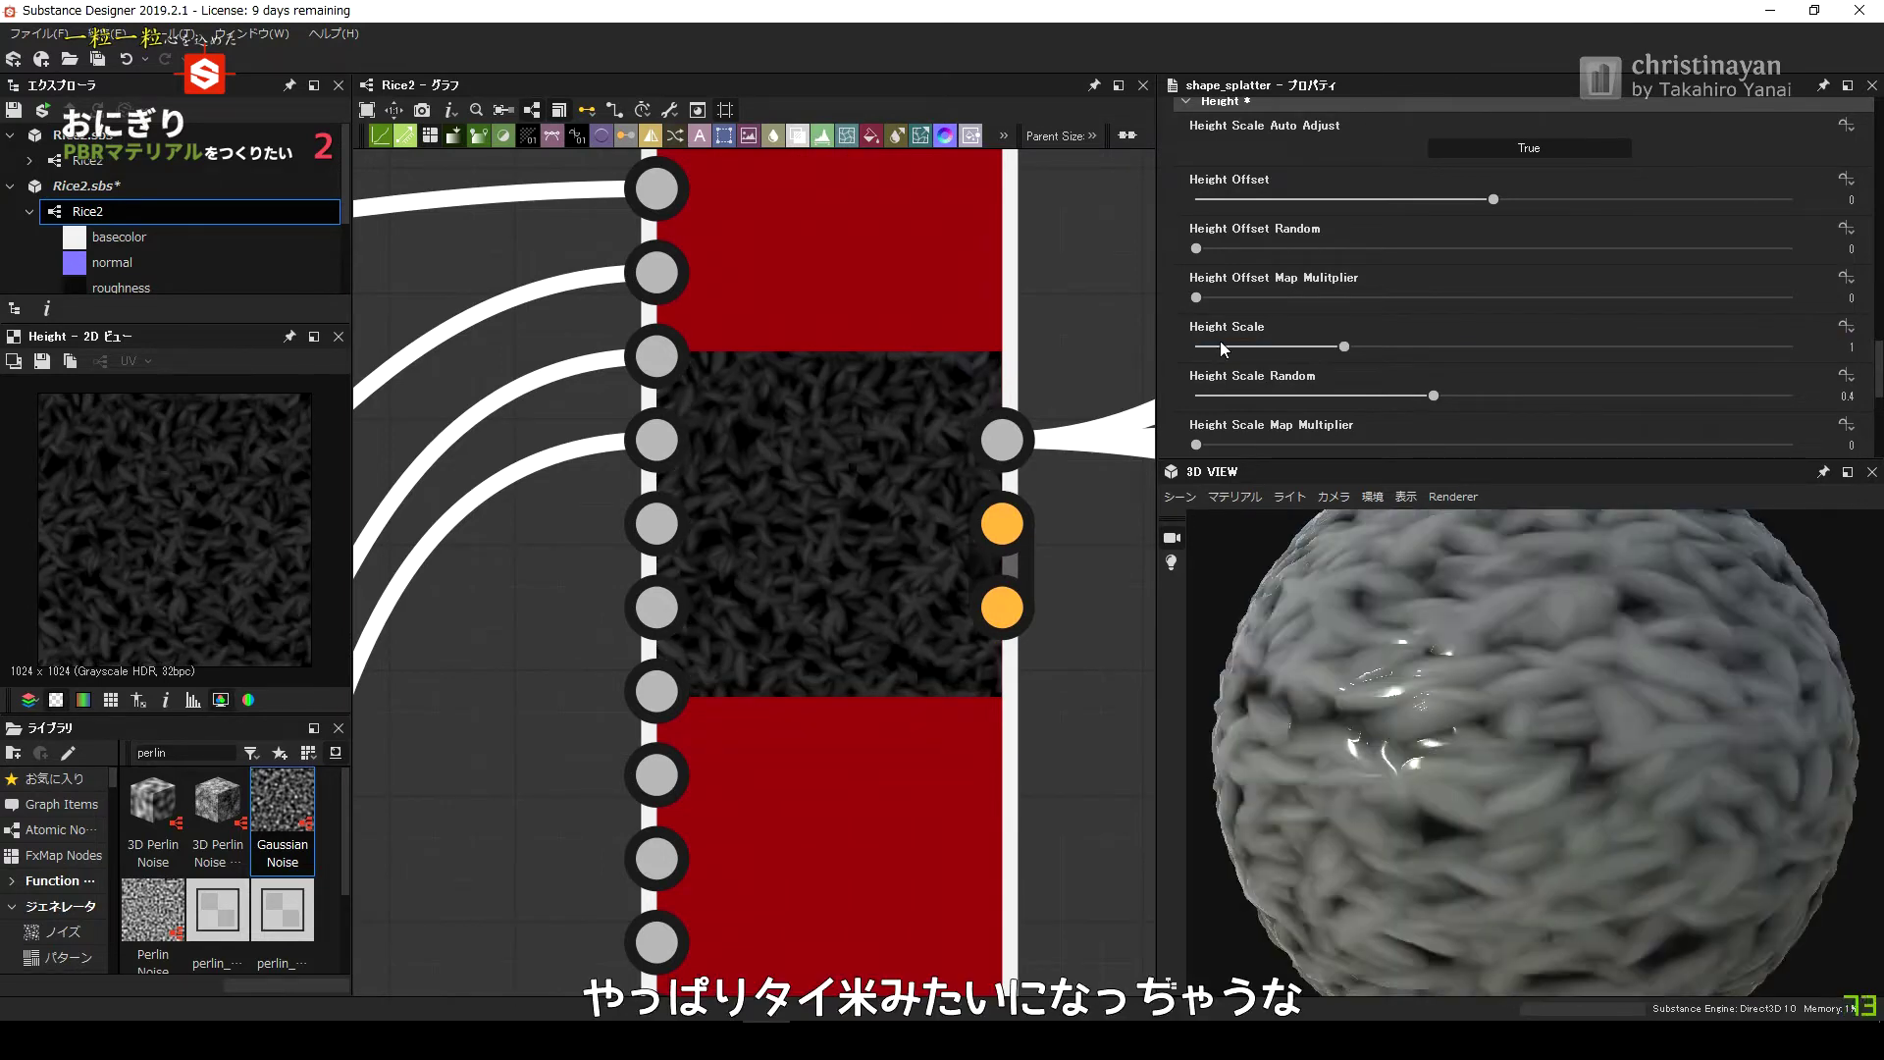
{"action": "scroll", "coordinate": [1458, 338], "scroll_direction": "down", "scroll_amount": 2}
{"action": "left_click_drag", "start_coordinate": [1719, 280], "coordinate": [1806, 282]}
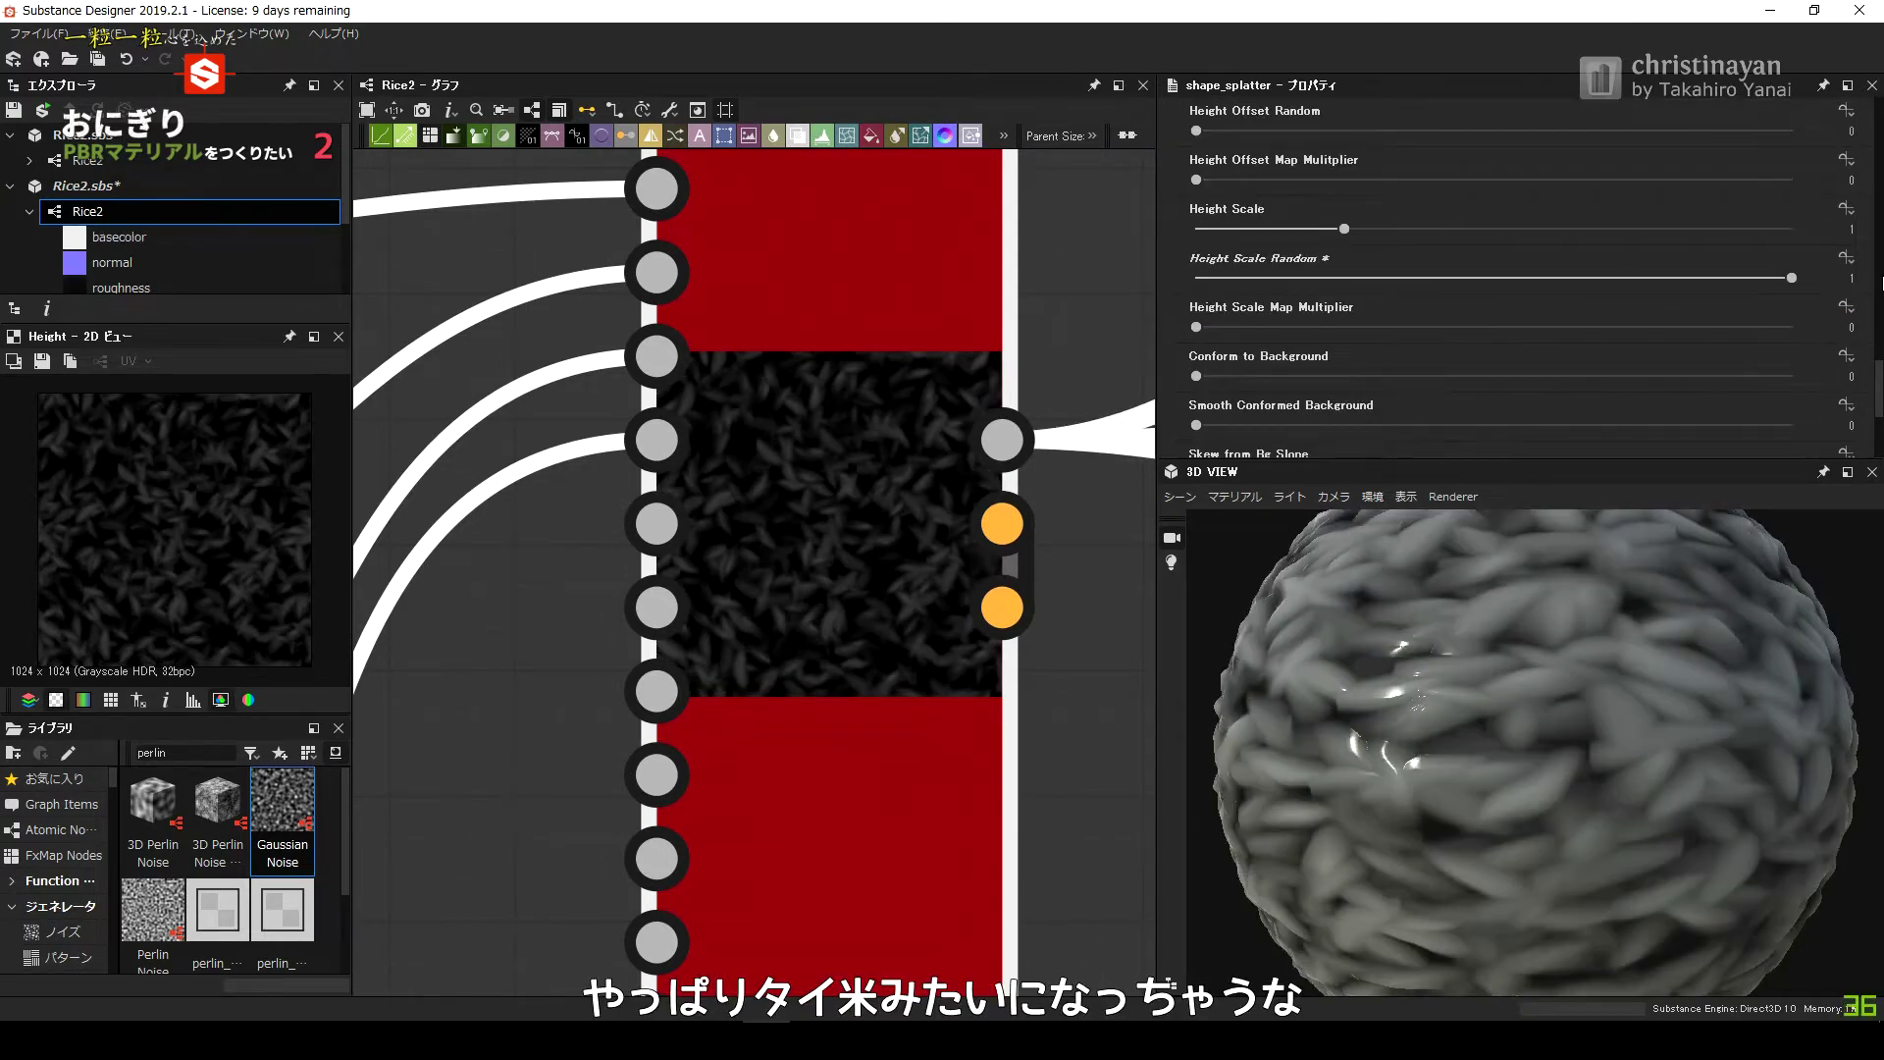
{"action": "type", "text": "0.5"}
{"action": "key", "text": "Return"}
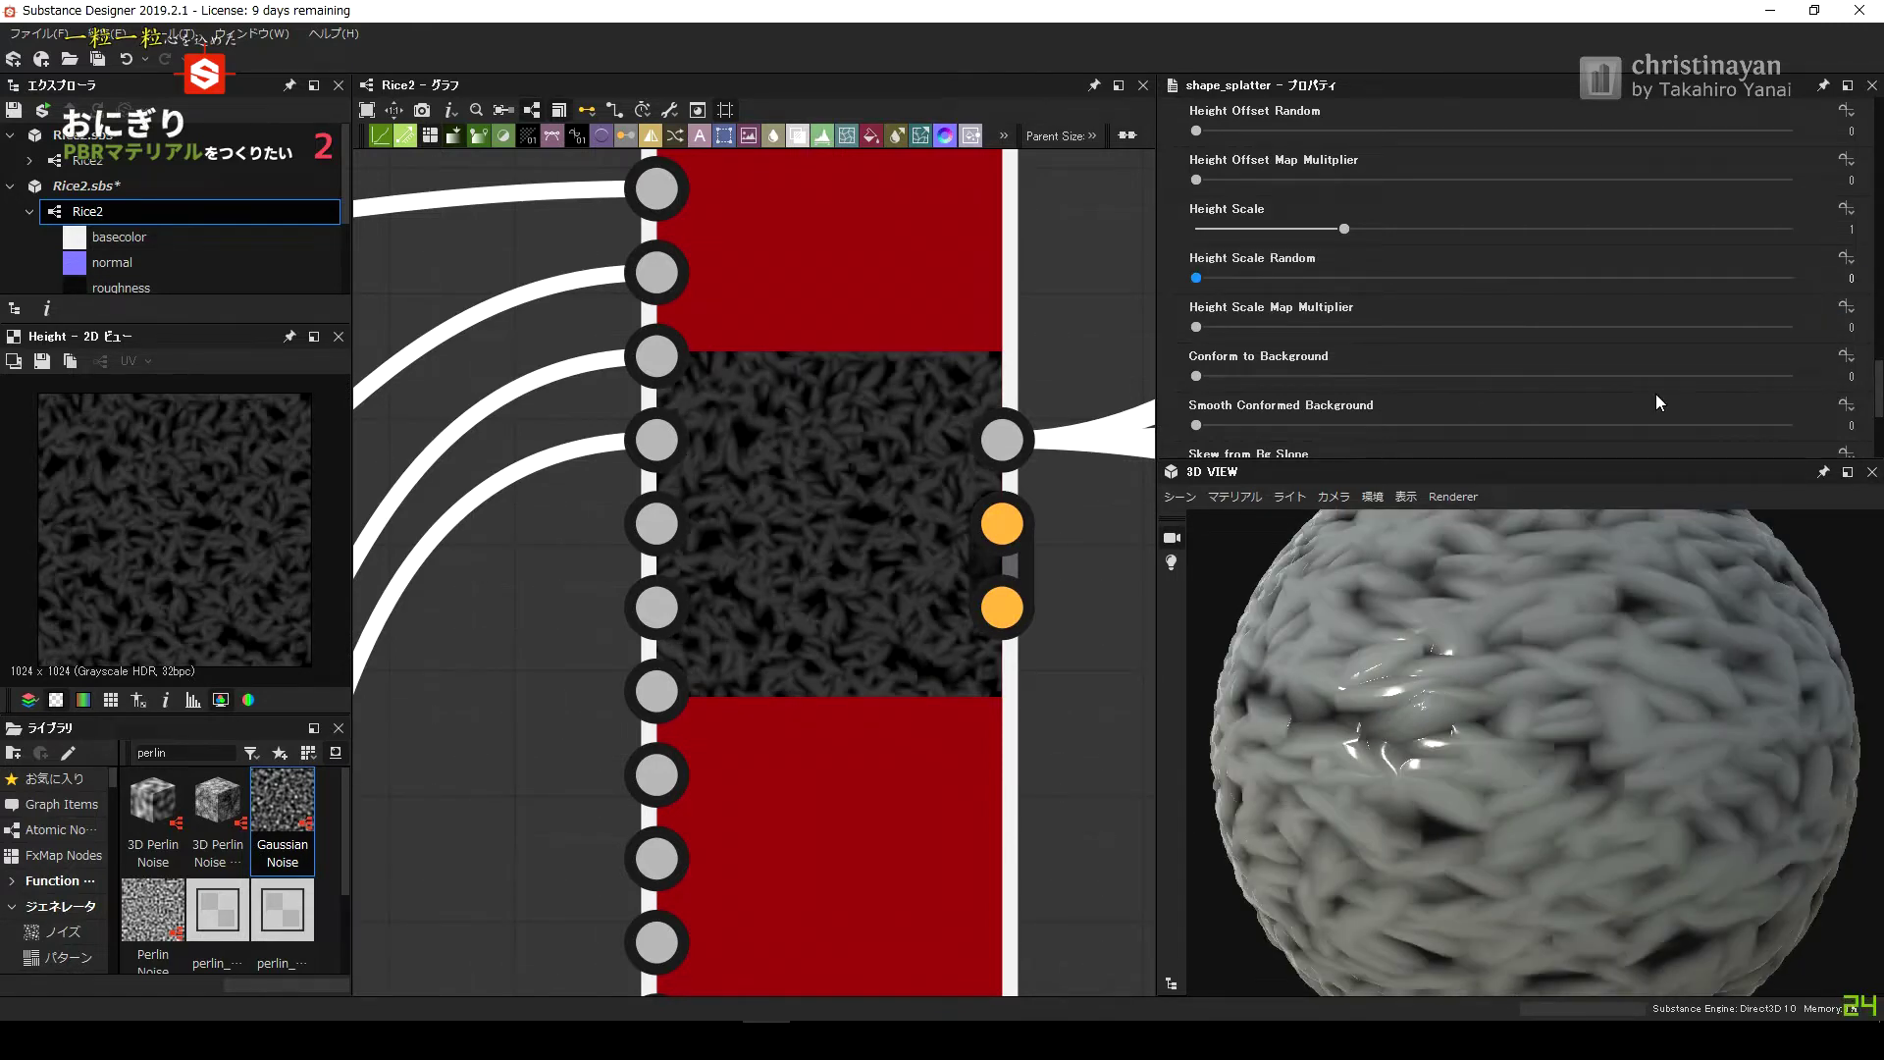
{"action": "scroll", "coordinate": [1458, 346], "scroll_direction": "down", "scroll_amount": 3}
{"action": "left_click", "coordinate": [1365, 346]}
Set the Shape Splatter to X Amount 60 and Y Amount 25.
{"action": "scroll", "coordinate": [1359, 395], "scroll_direction": "up", "scroll_amount": 3}
{"action": "scroll", "coordinate": [1342, 381], "scroll_direction": "up", "scroll_amount": 3}
{"action": "scroll", "coordinate": [1342, 381], "scroll_direction": "up", "scroll_amount": 3}
{"action": "double_click", "coordinate": [1845, 203]}
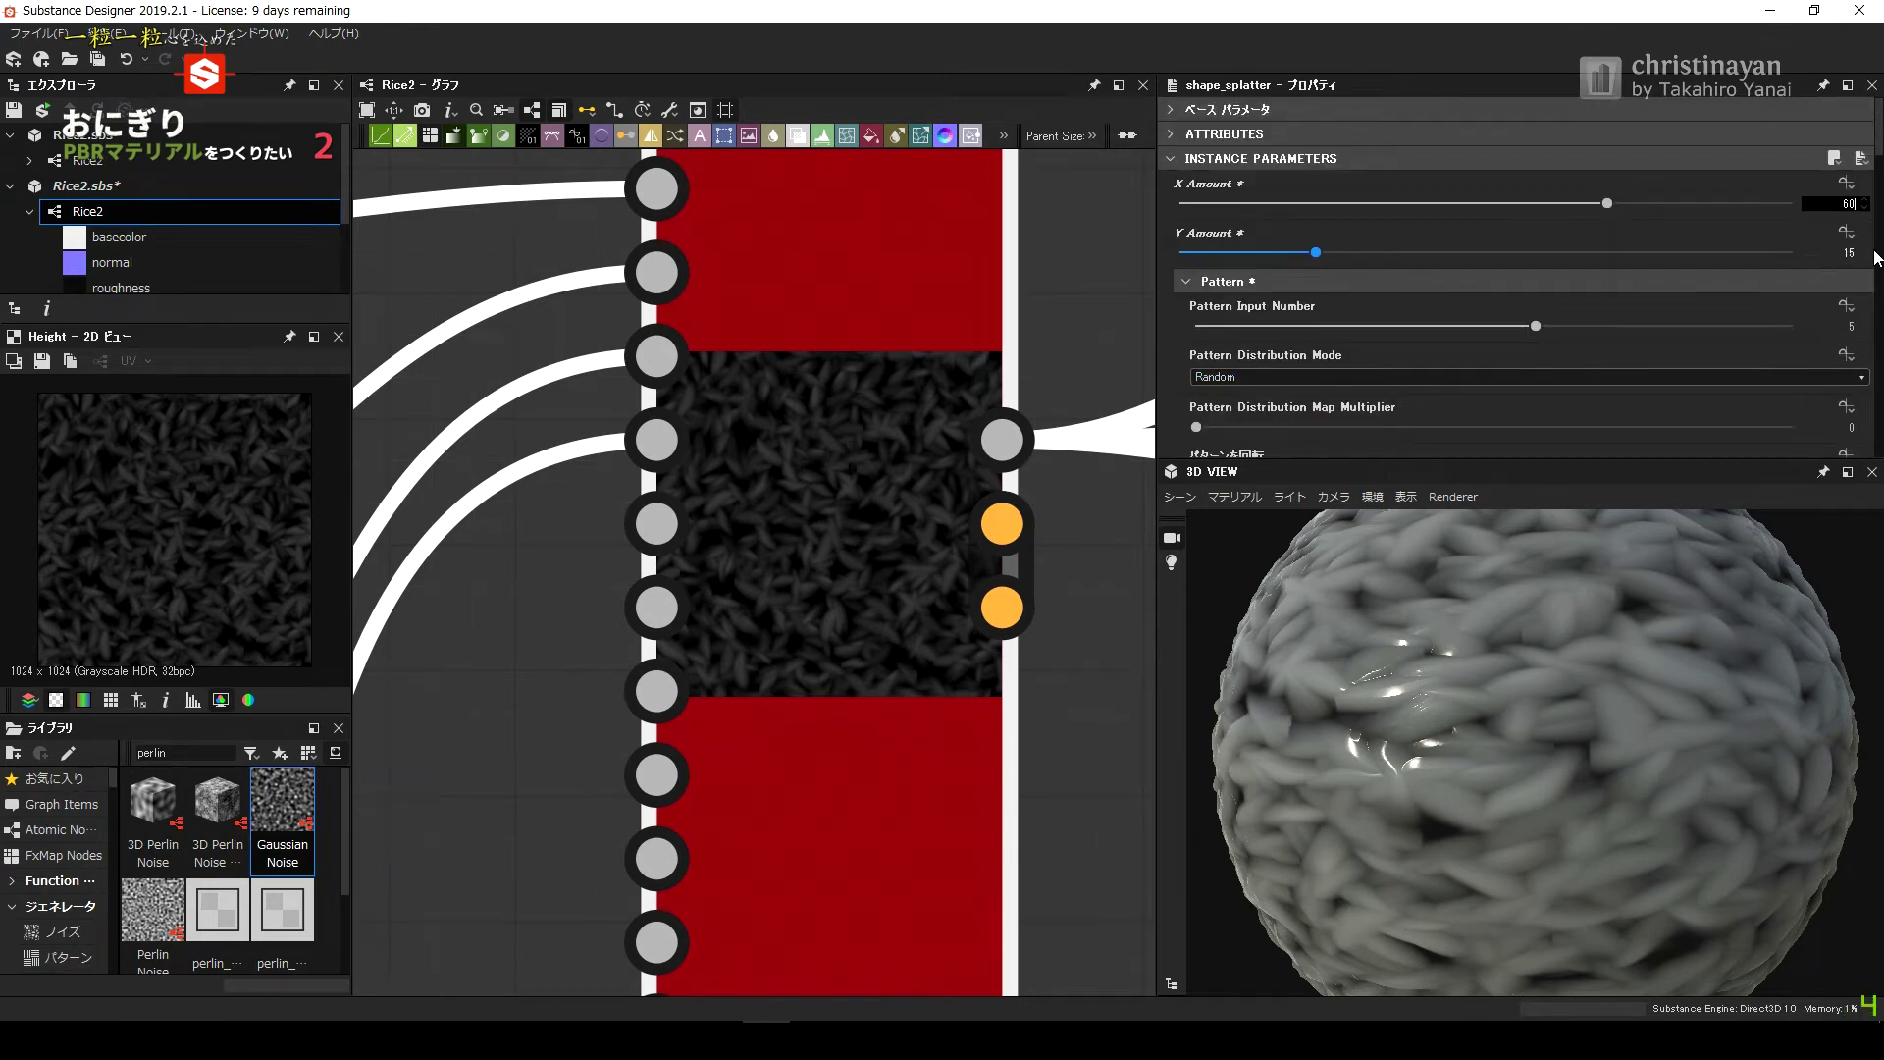
{"action": "key", "text": "Tab"}
{"action": "type", "text": "20"}
{"action": "key", "text": "Return"}
{"action": "left_click", "coordinate": [1413, 252]}
Bring the Blur node to the graph centre and select it.
{"action": "scroll", "coordinate": [828, 533], "scroll_direction": "down", "scroll_amount": 1}
{"action": "scroll", "coordinate": [905, 421], "scroll_direction": "down", "scroll_amount": 3}
{"action": "scroll", "coordinate": [736, 566], "scroll_direction": "up", "scroll_amount": 3}
{"action": "scroll", "coordinate": [981, 491], "scroll_direction": "down", "scroll_amount": 1}
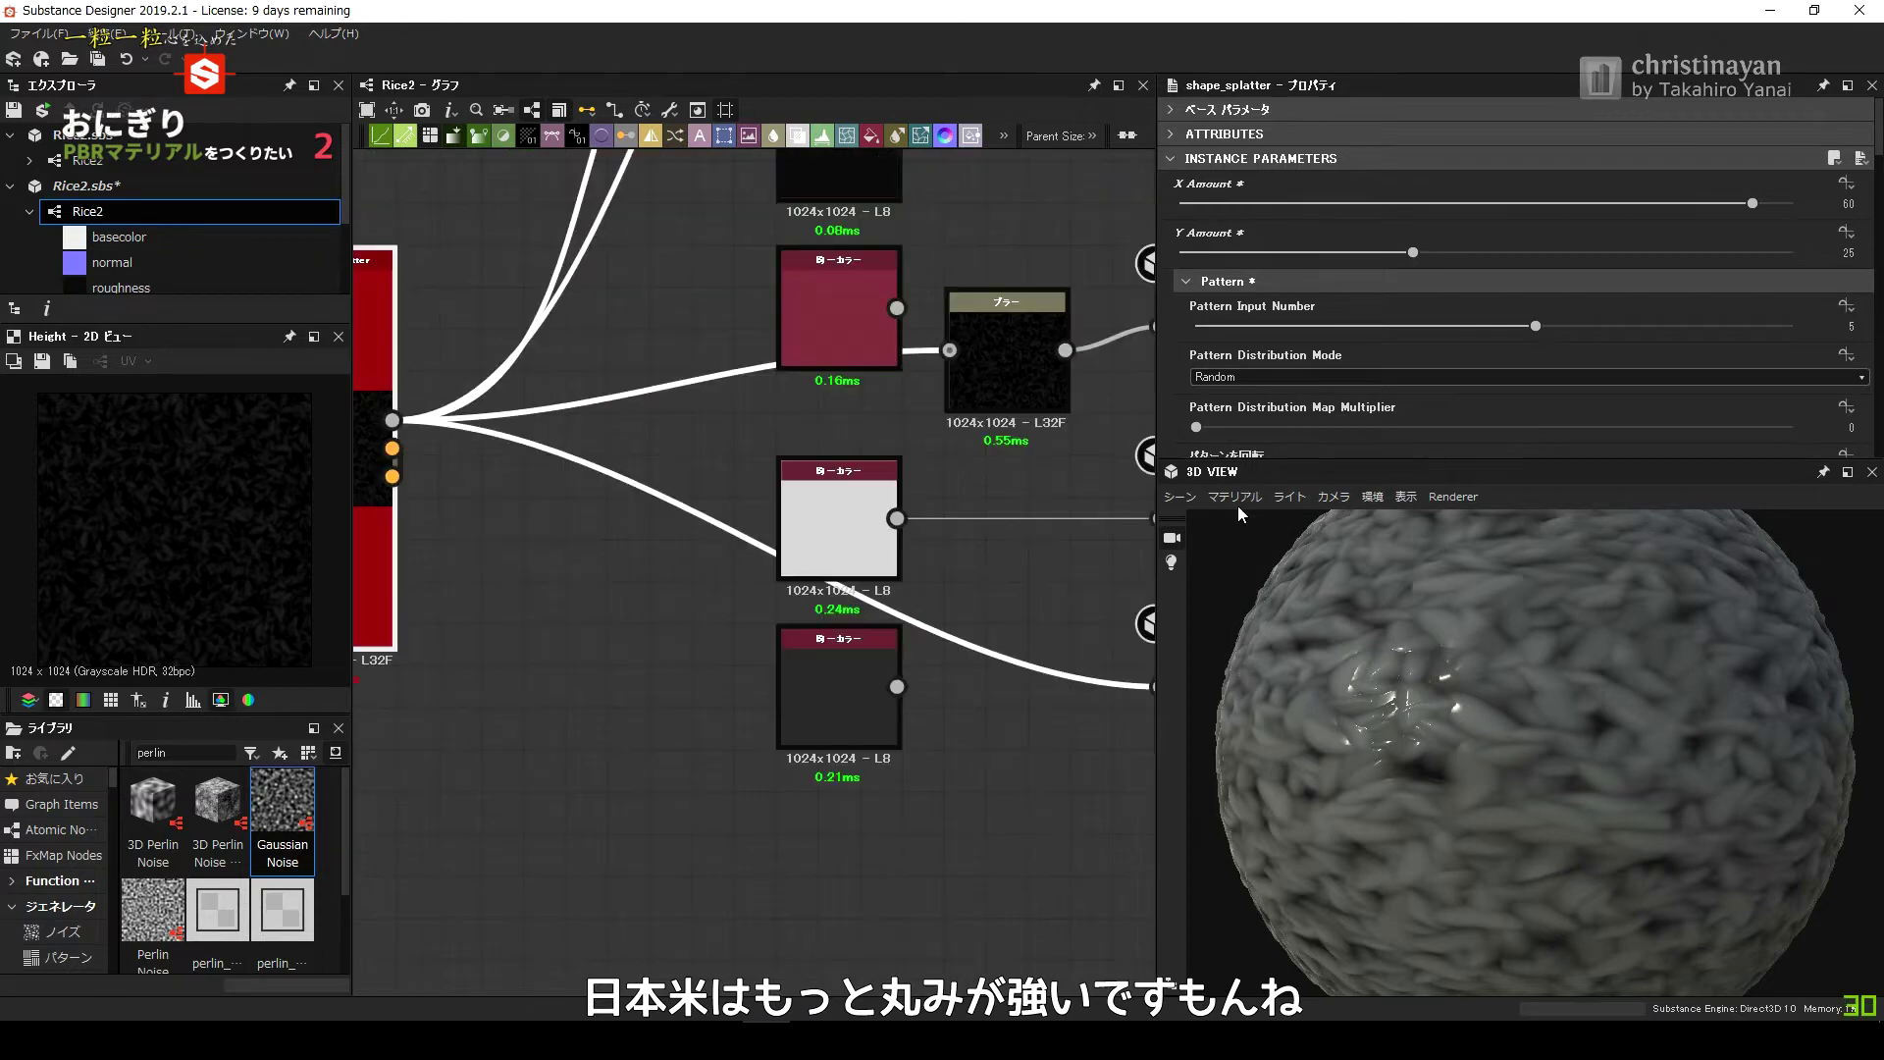
{"action": "left_click", "coordinate": [1372, 522]}
{"action": "scroll", "coordinate": [1401, 310], "scroll_direction": "down", "scroll_amount": 5}
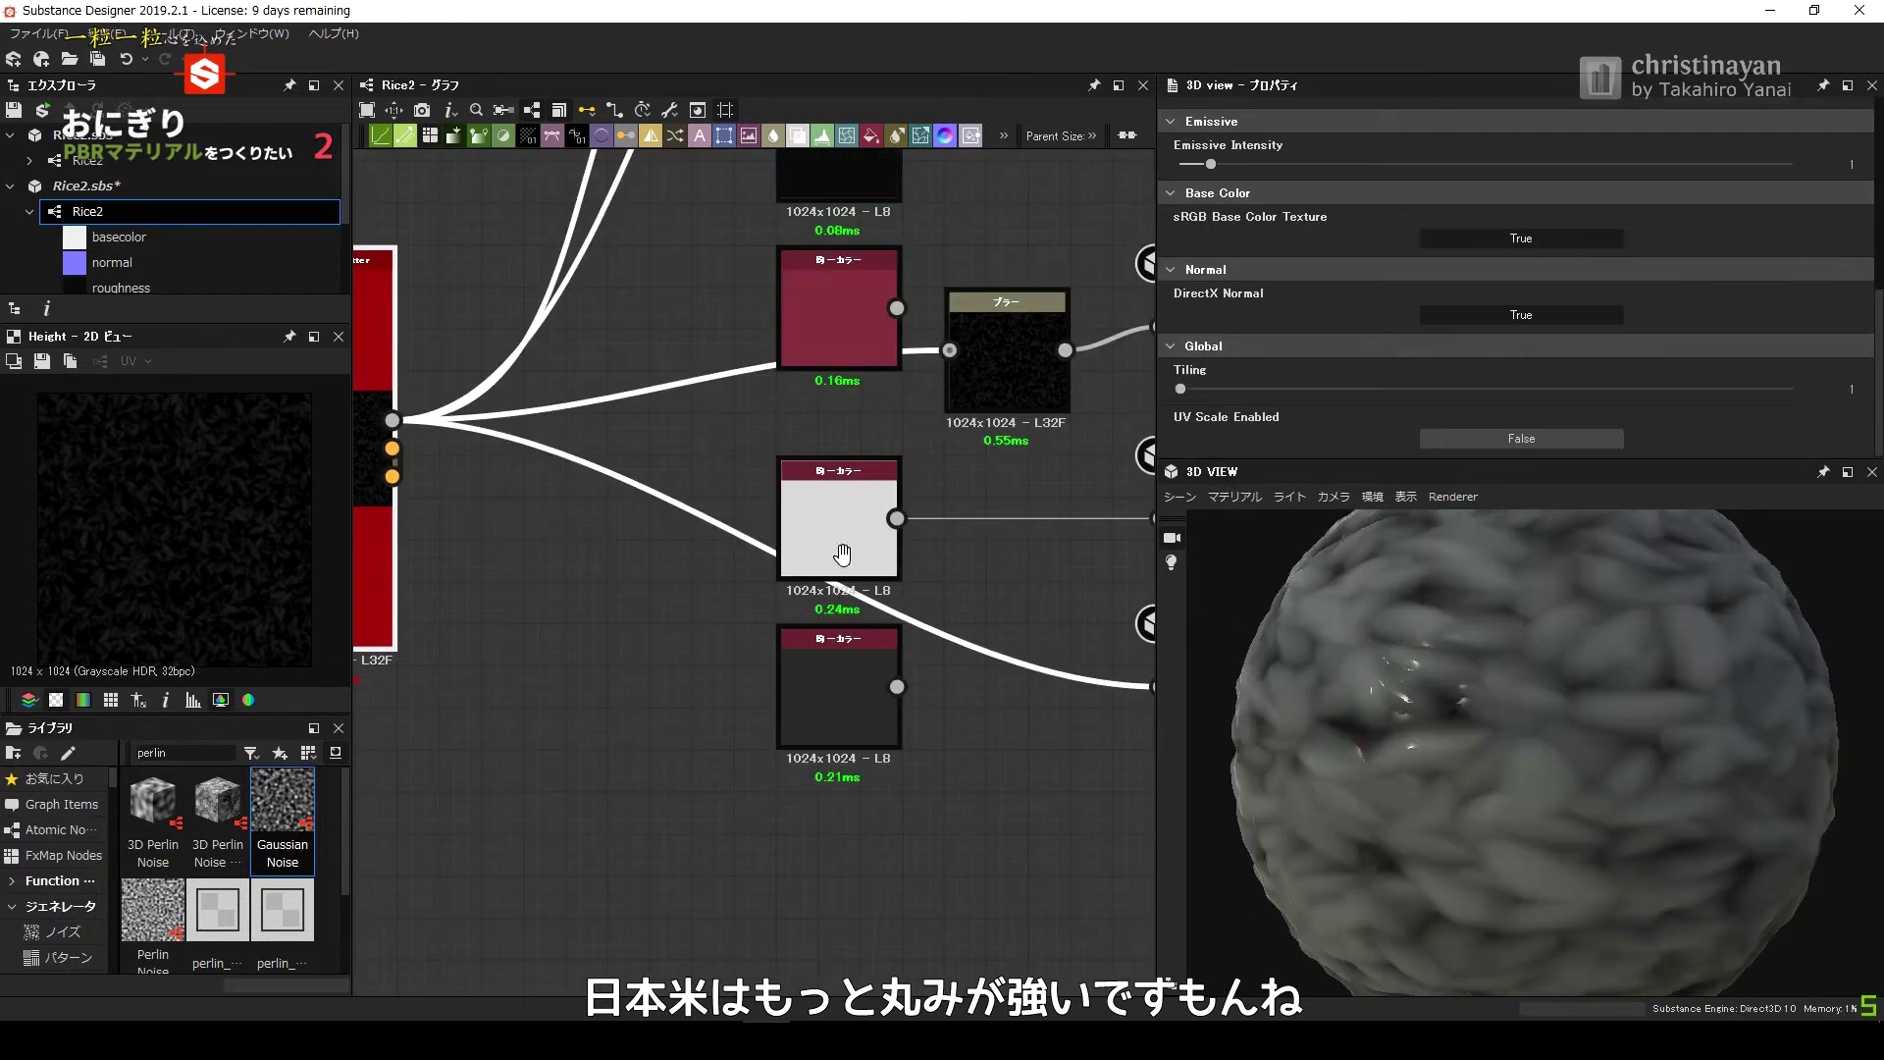
{"action": "middle_click_drag", "start_coordinate": [843, 555], "coordinate": [858, 503]}
{"action": "left_click", "coordinate": [862, 502]}
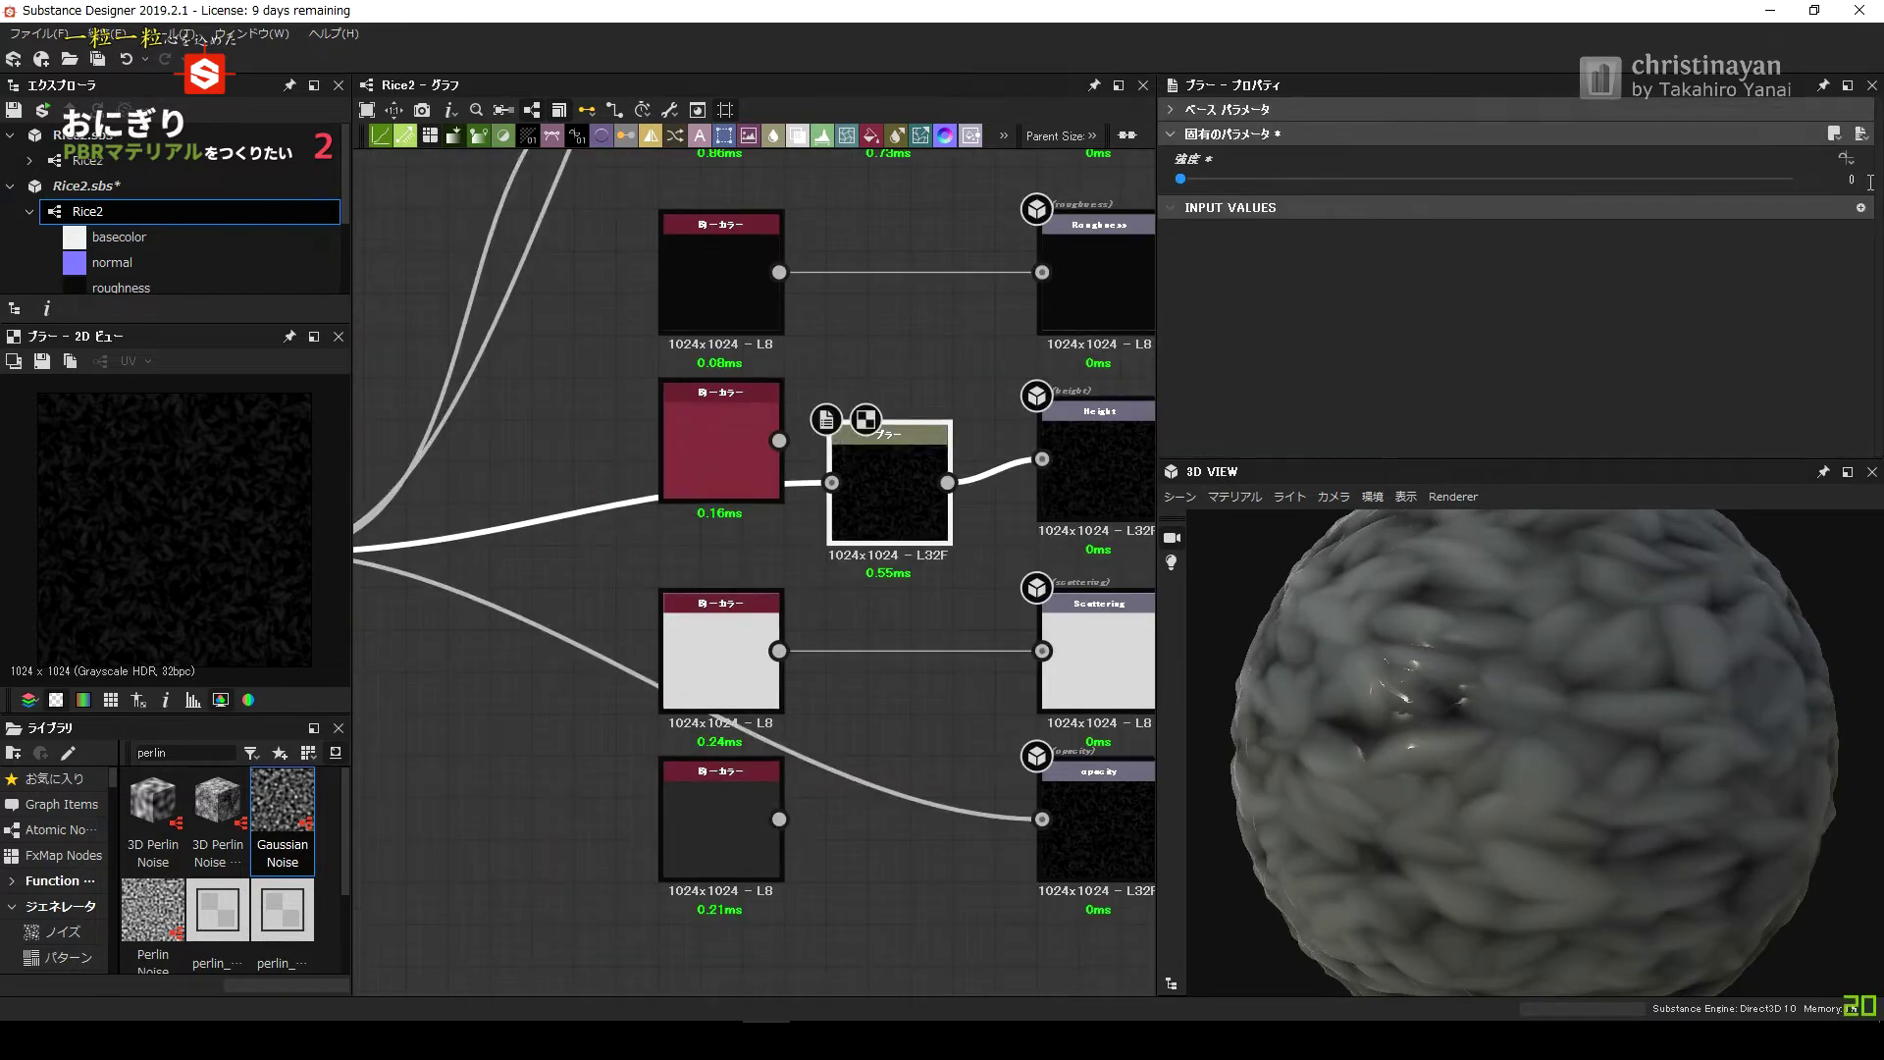
Inspect the opacity output node and the white colour feeding scattering.
{"action": "scroll", "coordinate": [986, 527], "scroll_direction": "down", "scroll_amount": 1}
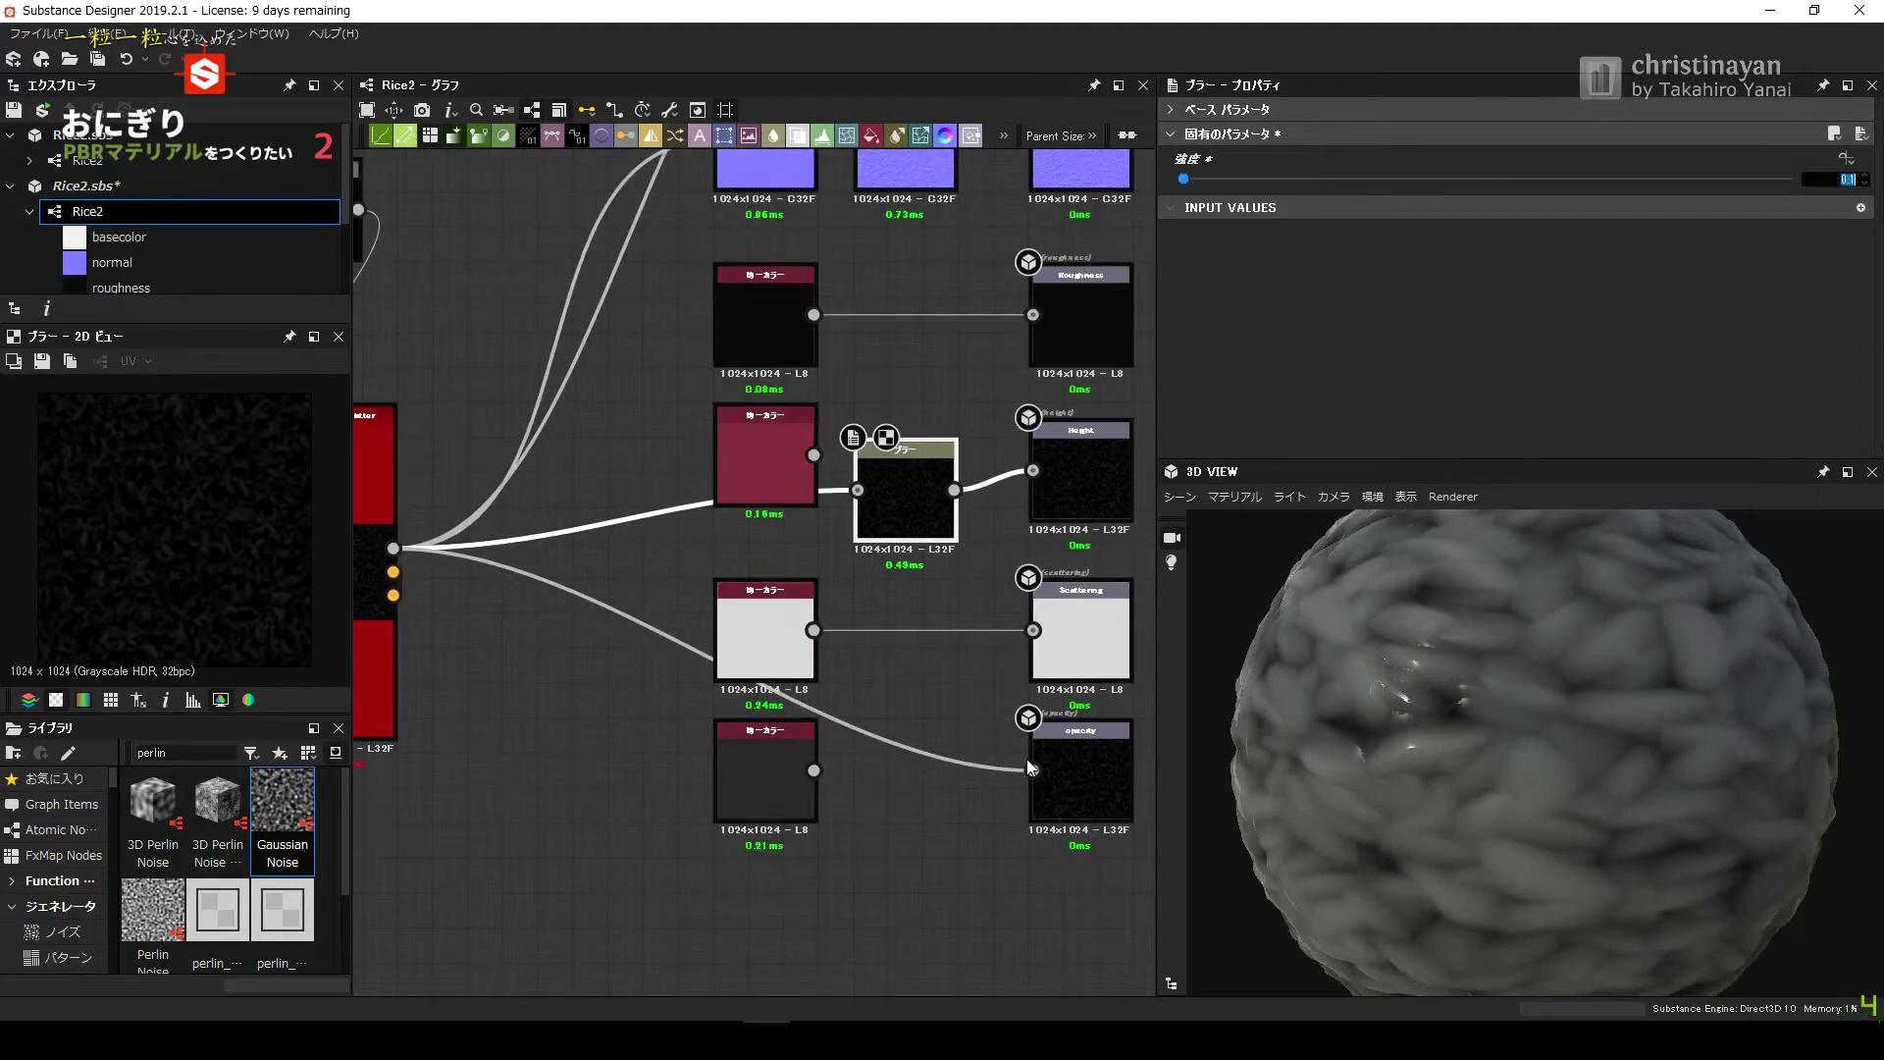
{"action": "left_click", "coordinate": [1027, 758]}
{"action": "scroll", "coordinate": [972, 756], "scroll_direction": "down", "scroll_amount": 1}
{"action": "scroll", "coordinate": [916, 644], "scroll_direction": "up", "scroll_amount": 1}
{"action": "left_click", "coordinate": [749, 629]}
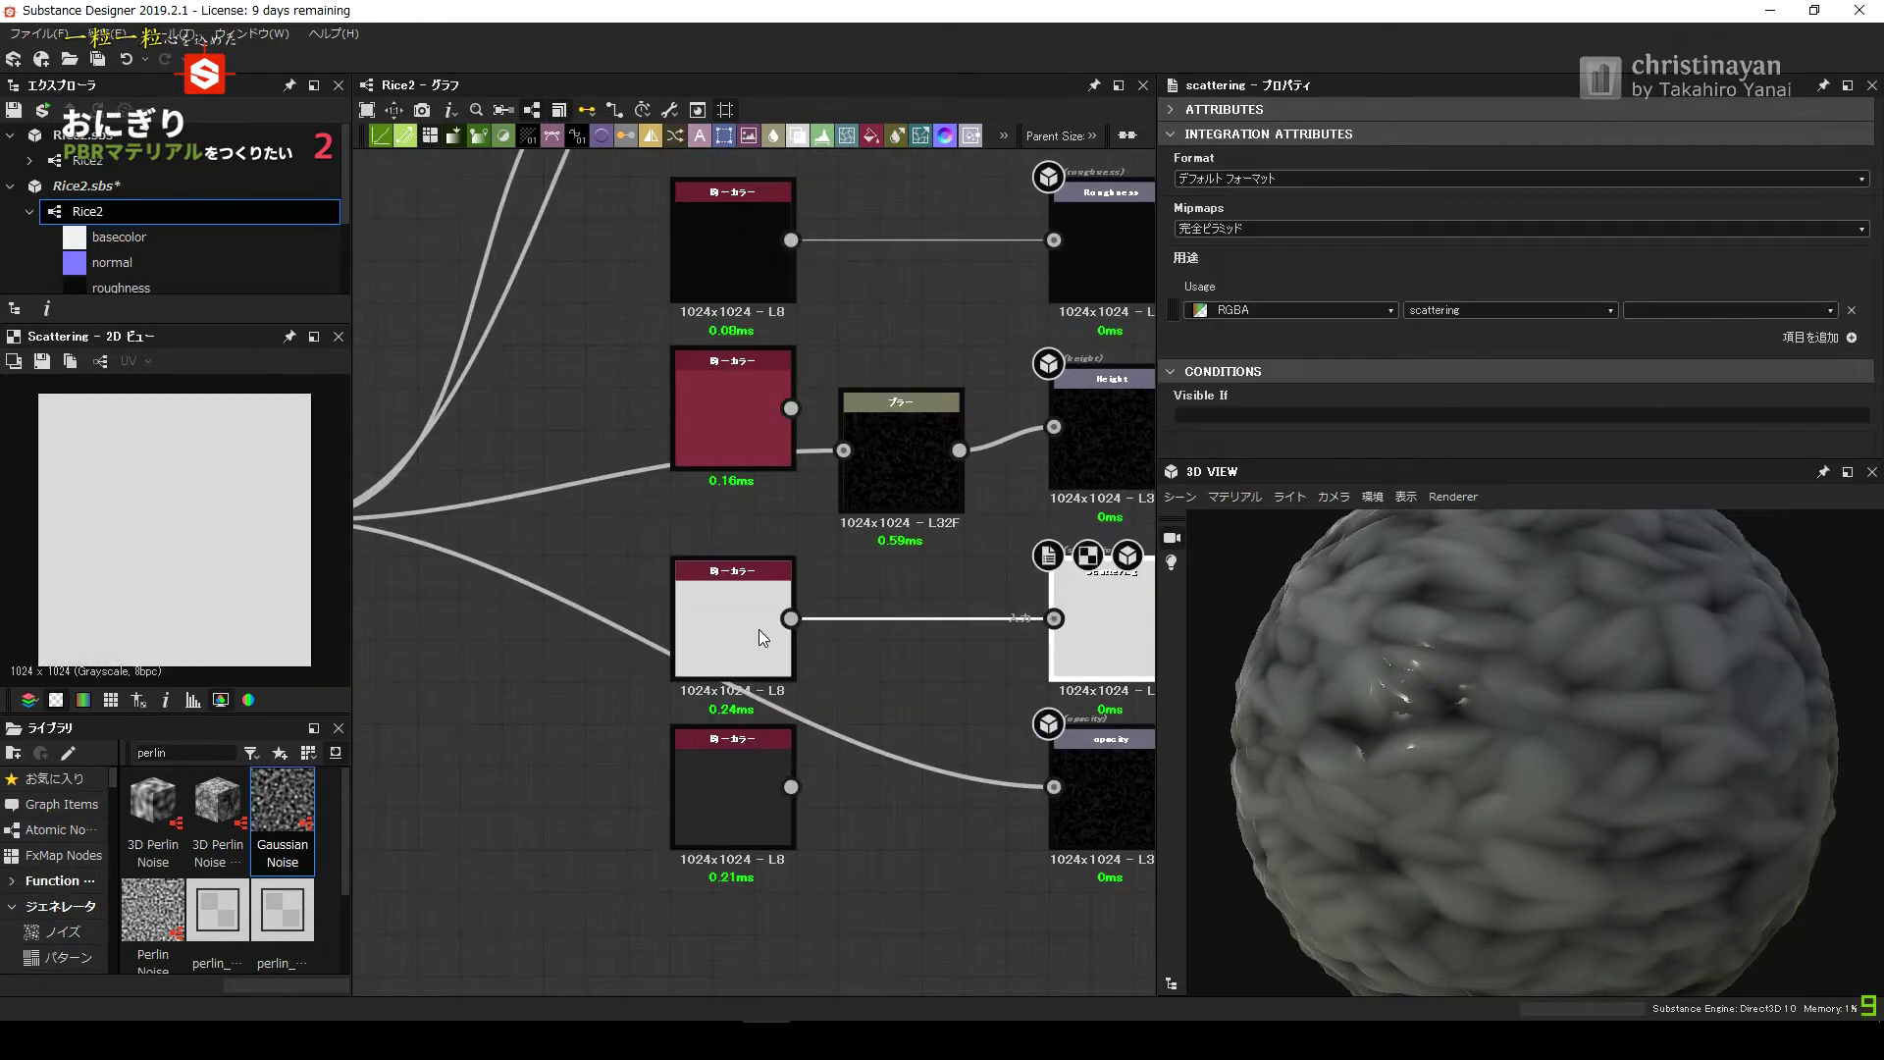
{"action": "scroll", "coordinate": [850, 478], "scroll_direction": "down", "scroll_amount": 2}
Set the base colour Blend node's opacity to 0.1.
{"action": "left_click", "coordinate": [834, 324]}
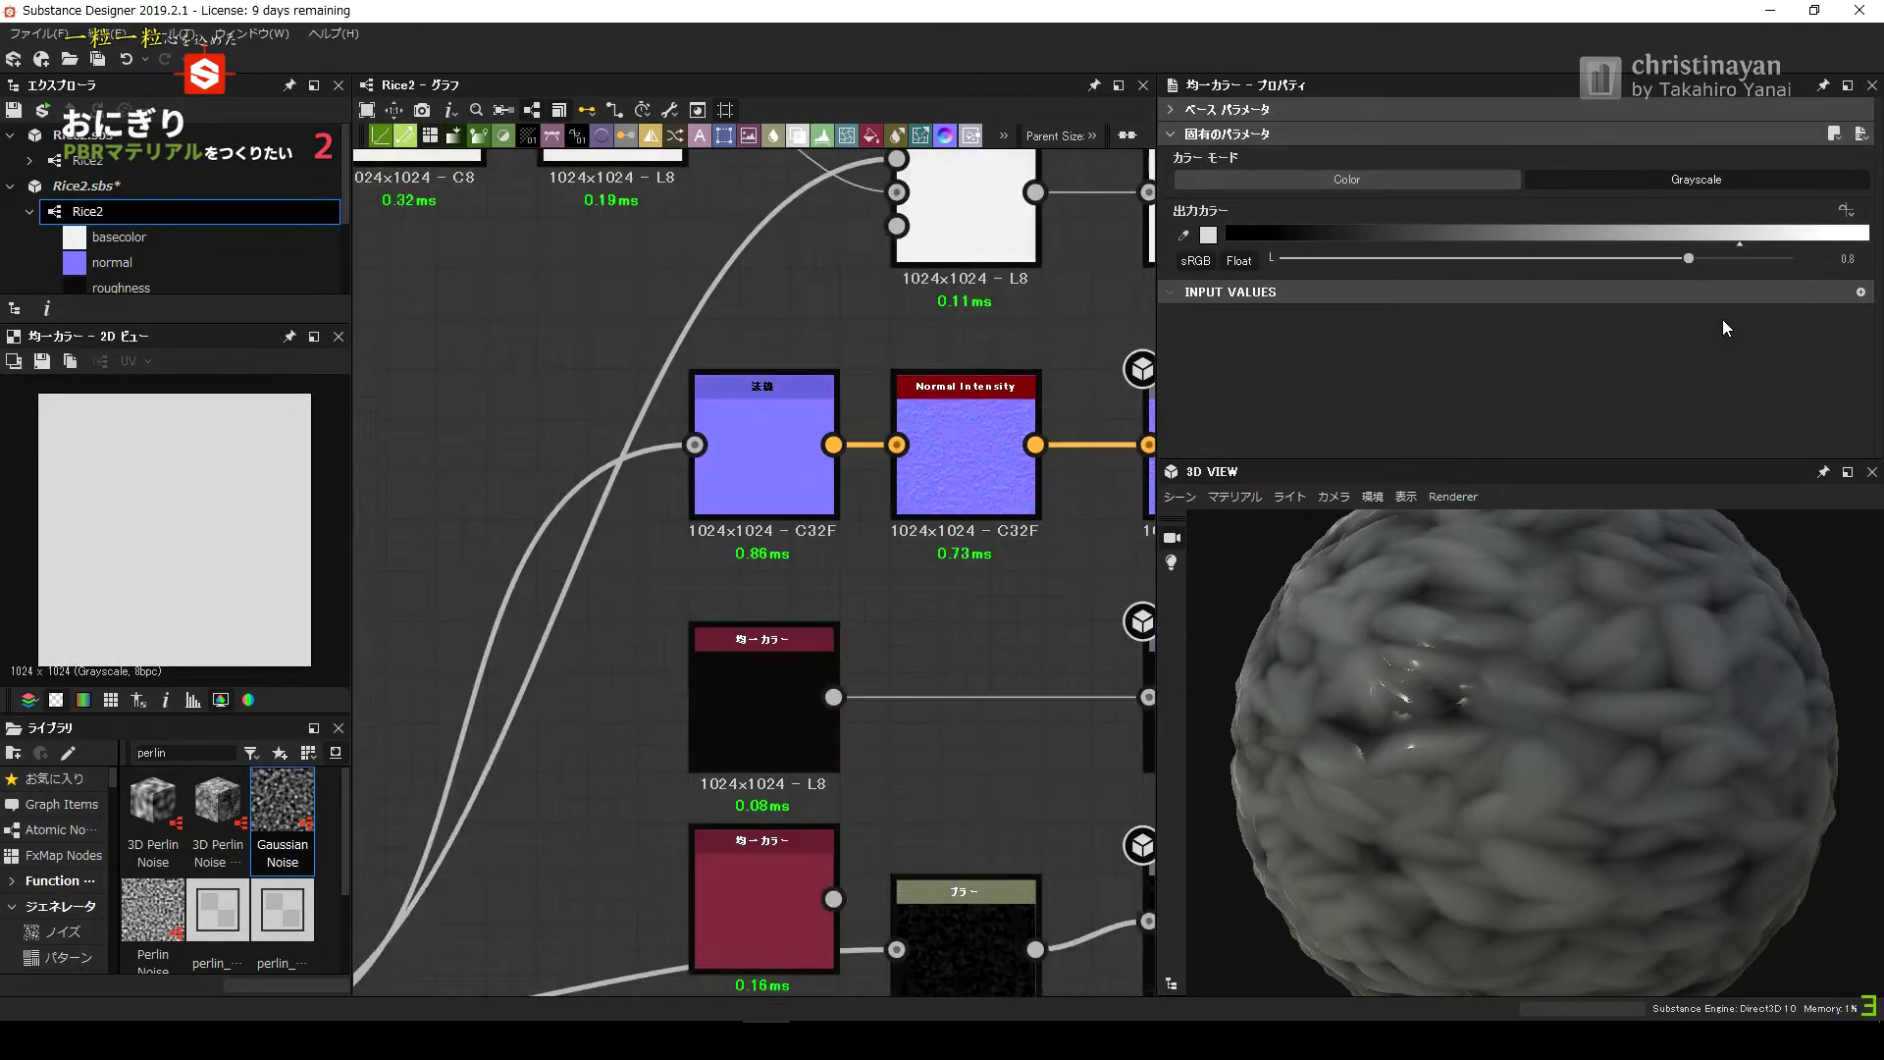
{"action": "scroll", "coordinate": [600, 223], "scroll_direction": "up", "scroll_amount": 2}
{"action": "left_click_drag", "start_coordinate": [1181, 179], "coordinate": [1486, 179]}
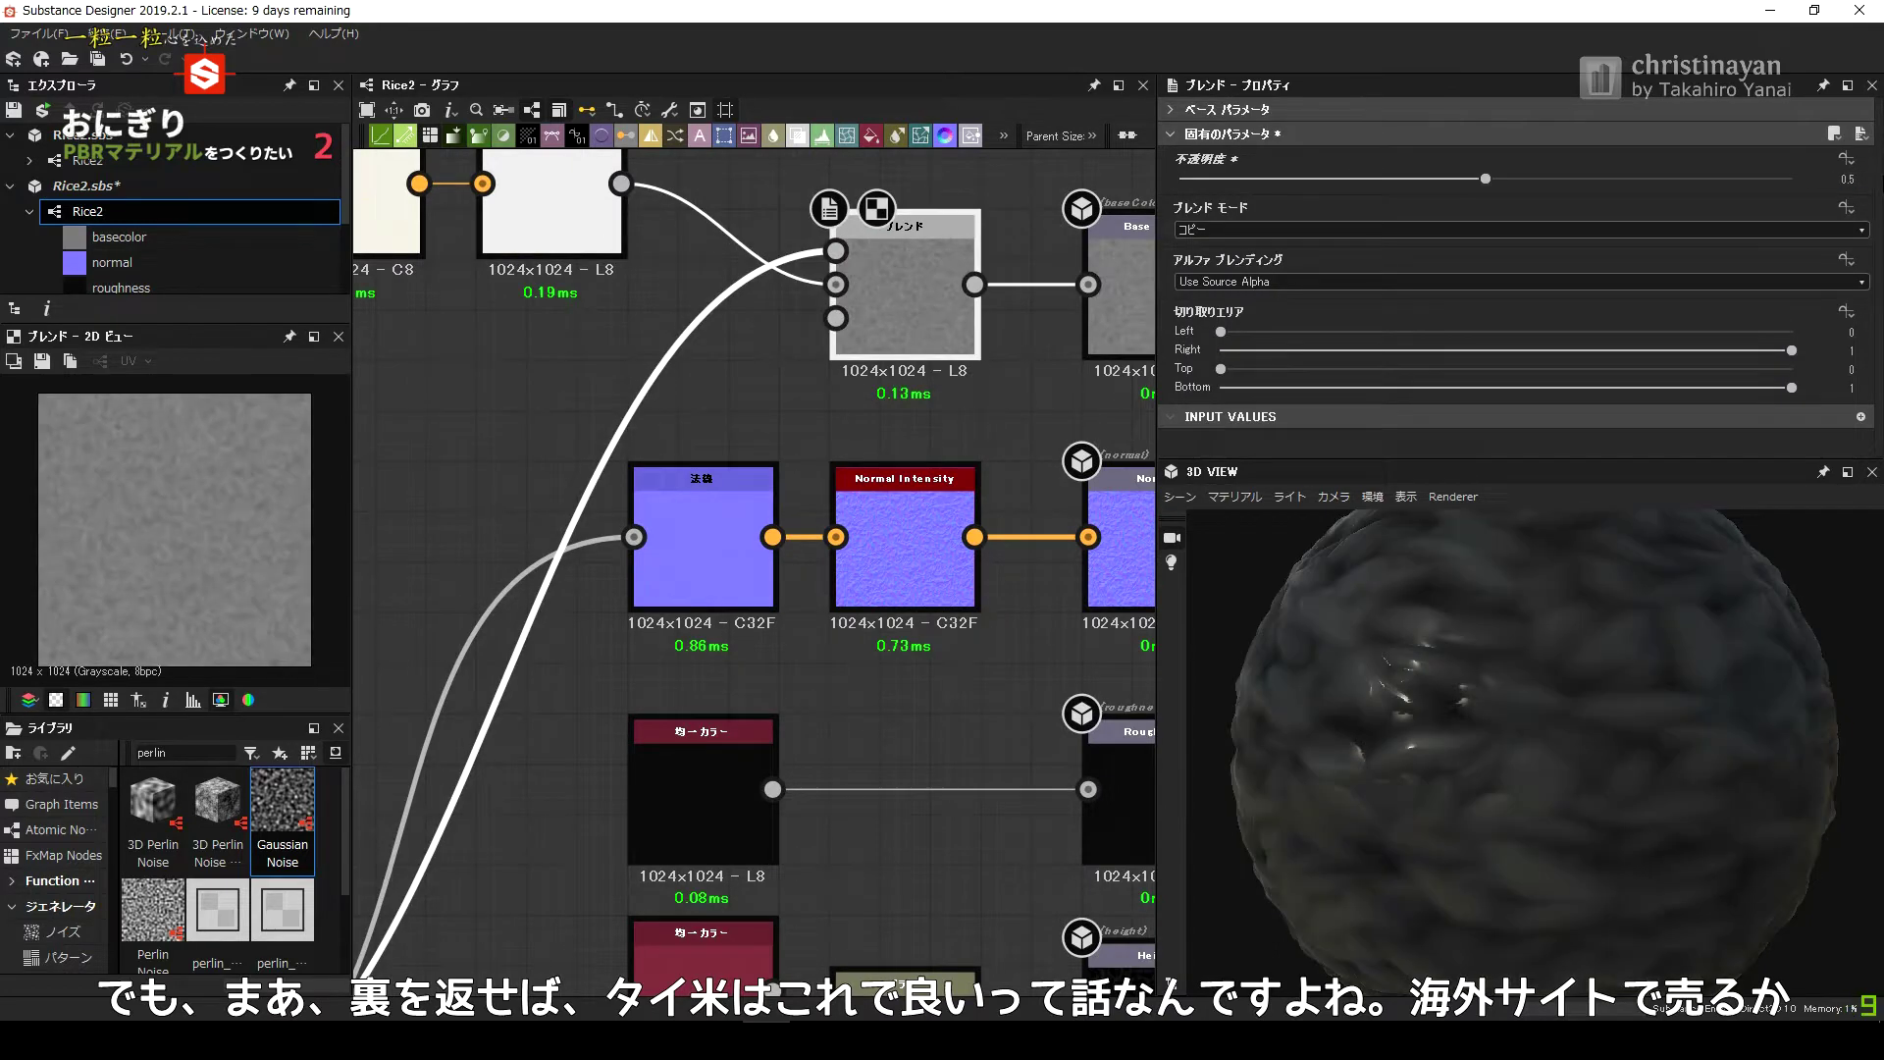
{"action": "key", "text": "ctrl+z"}
{"action": "left_click", "coordinate": [1257, 229]}
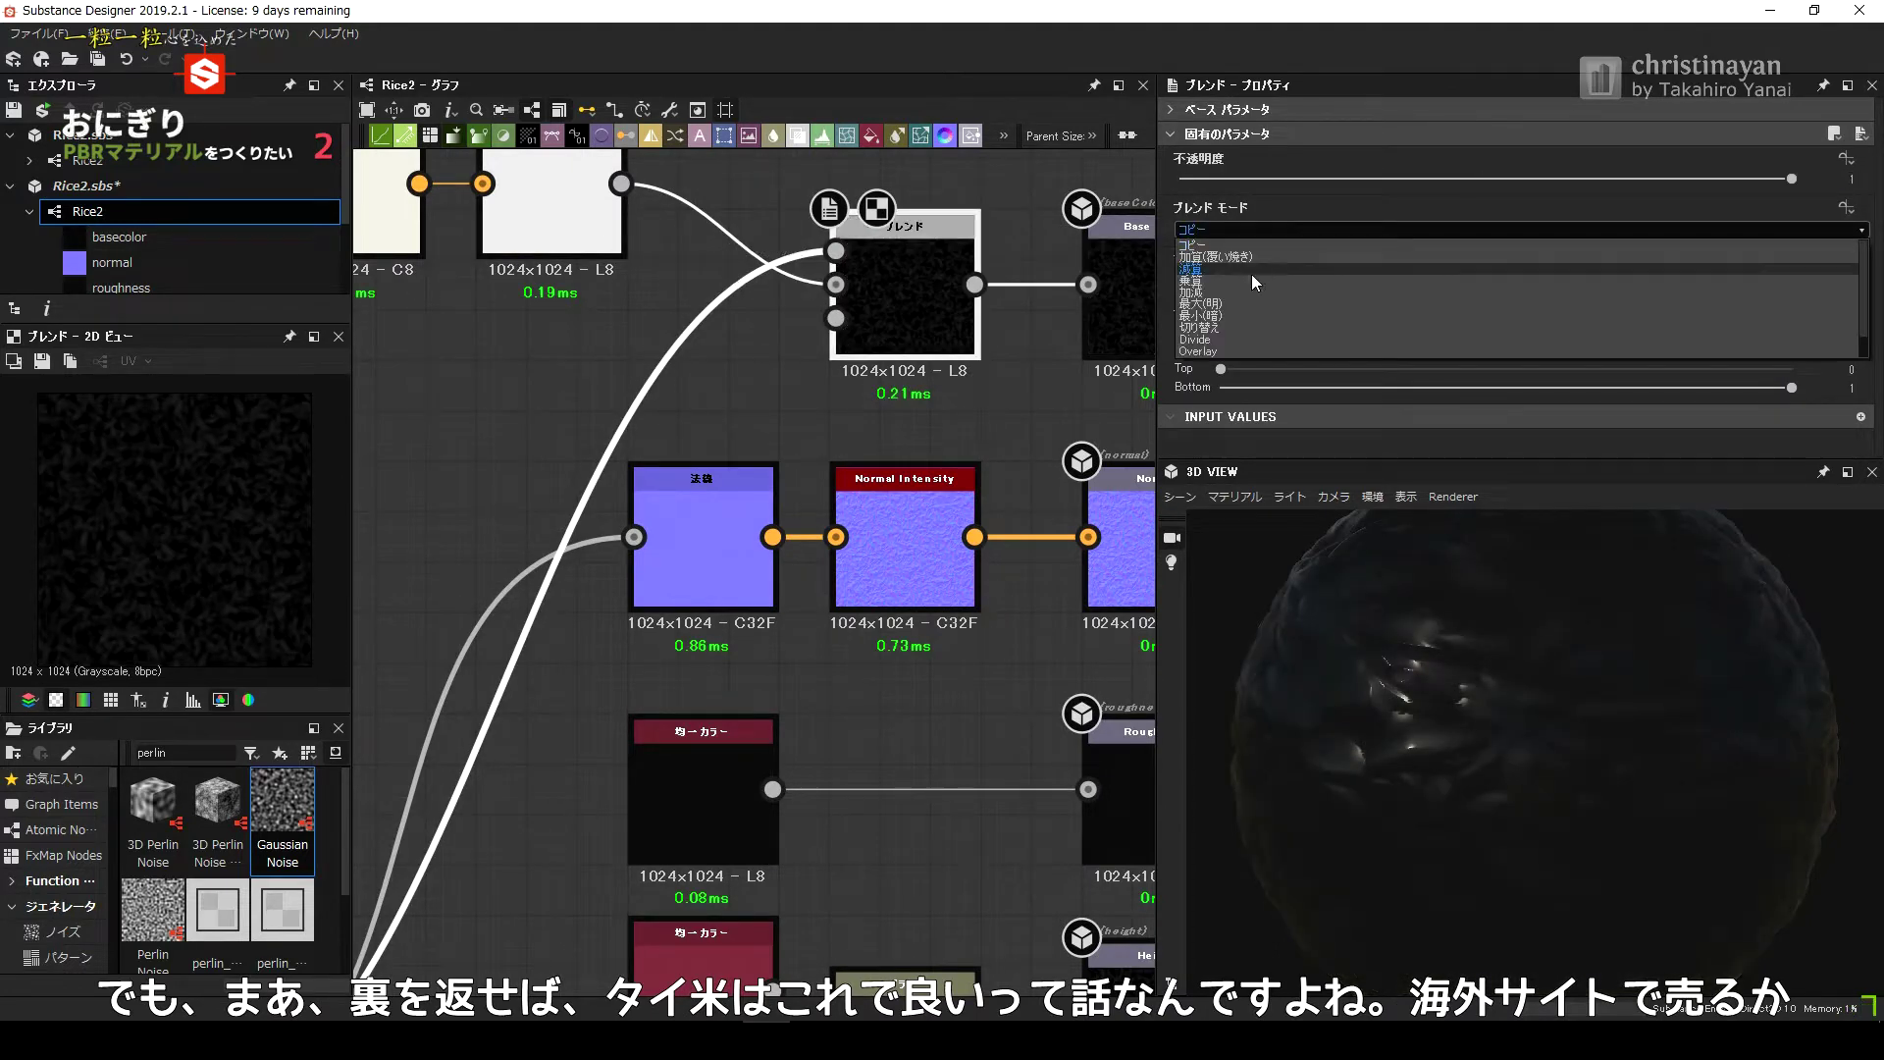
{"action": "key", "text": "ctrl+z"}
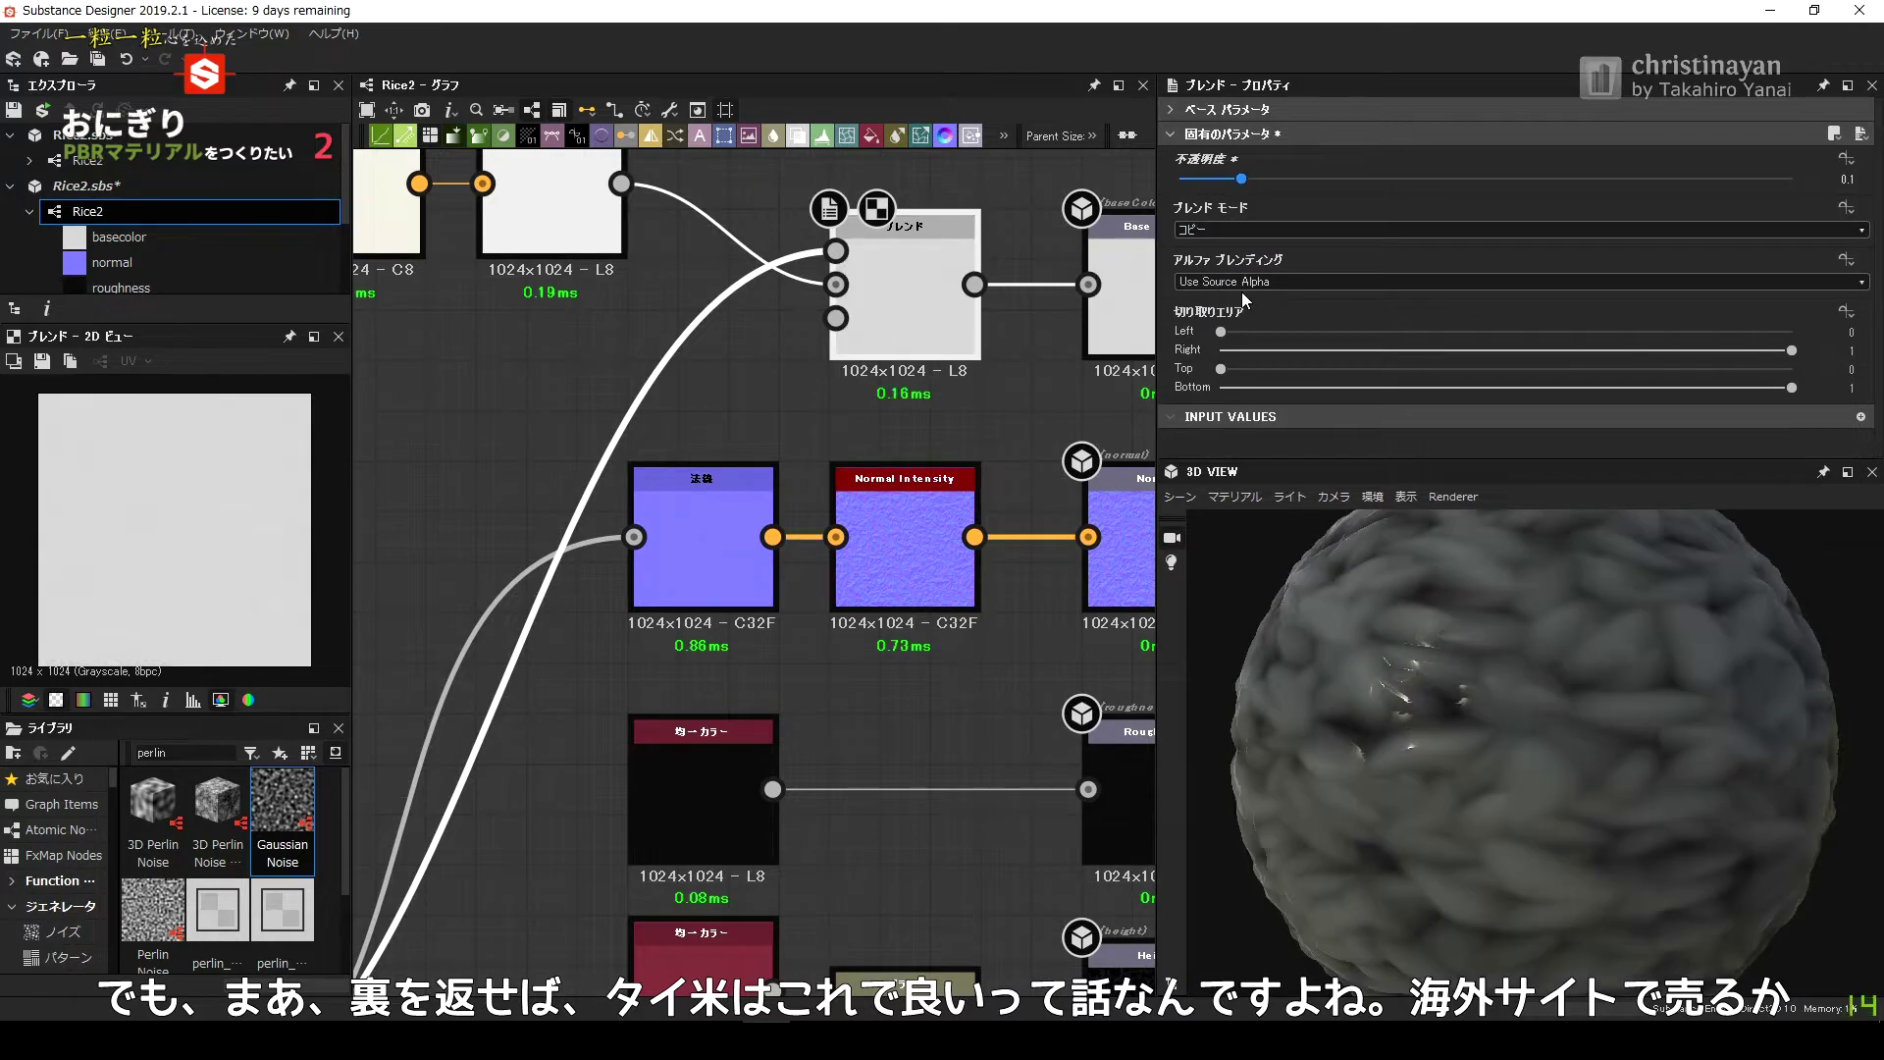
{"action": "scroll", "coordinate": [687, 550], "scroll_direction": "up", "scroll_amount": 2}
Set the Normal Intensity to a subtle 0.1.
{"action": "left_click", "coordinate": [782, 504]}
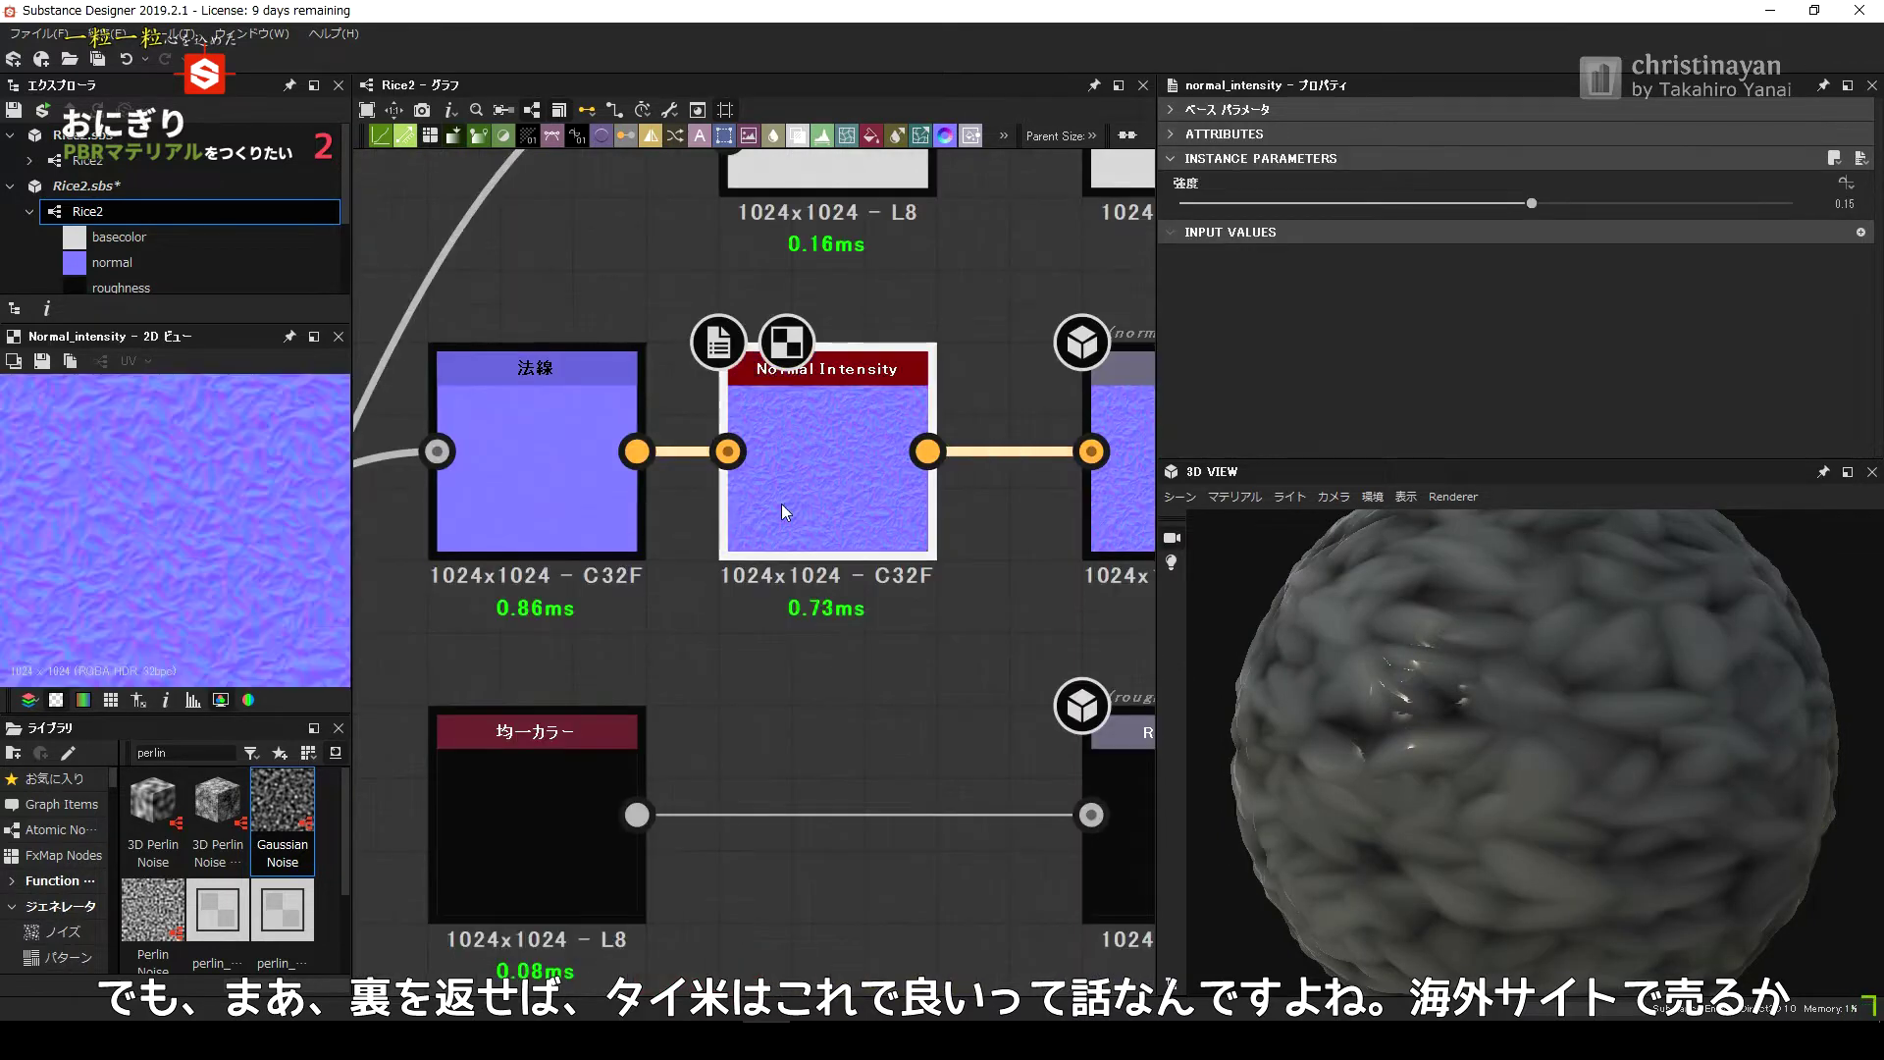
{"action": "scroll", "coordinate": [588, 638], "scroll_direction": "down", "scroll_amount": 3}
{"action": "scroll", "coordinate": [459, 788], "scroll_direction": "down", "scroll_amount": 1}
{"action": "middle_click_drag", "start_coordinate": [770, 534], "coordinate": [943, 399]}
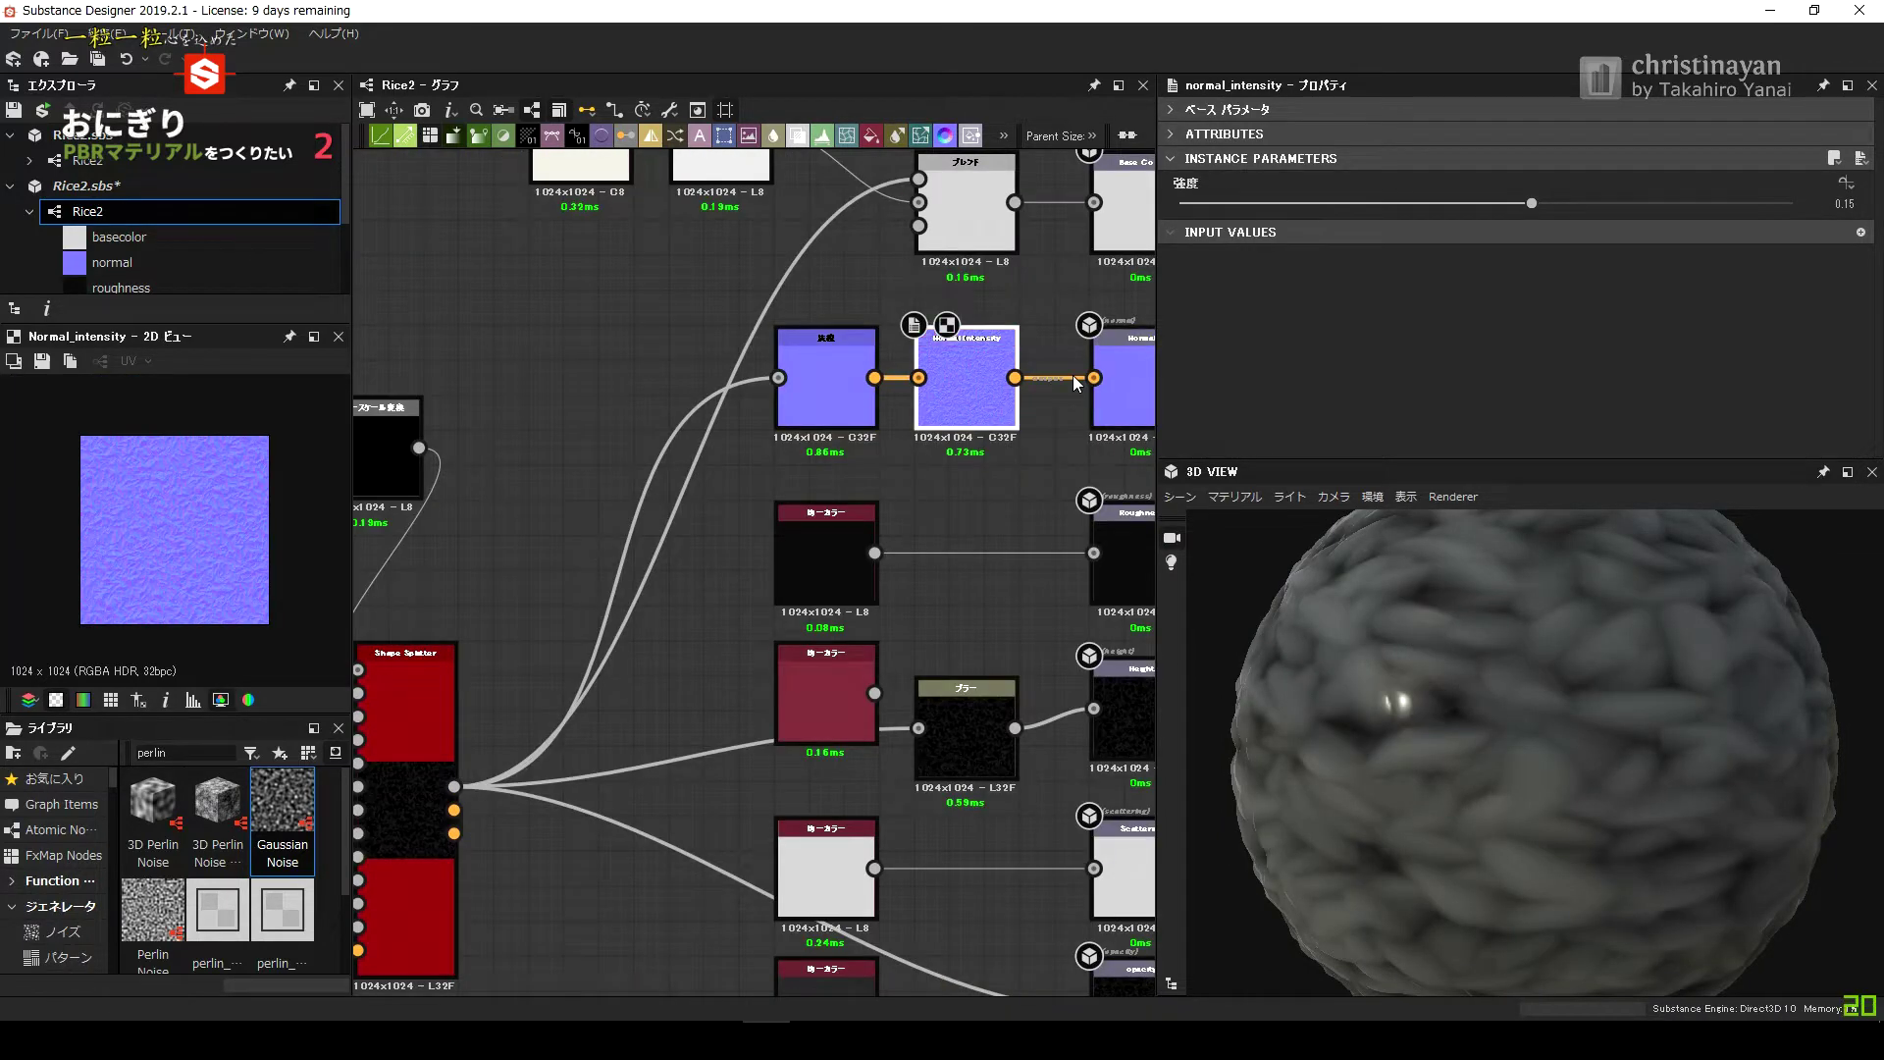
{"action": "left_click", "coordinate": [1796, 203]}
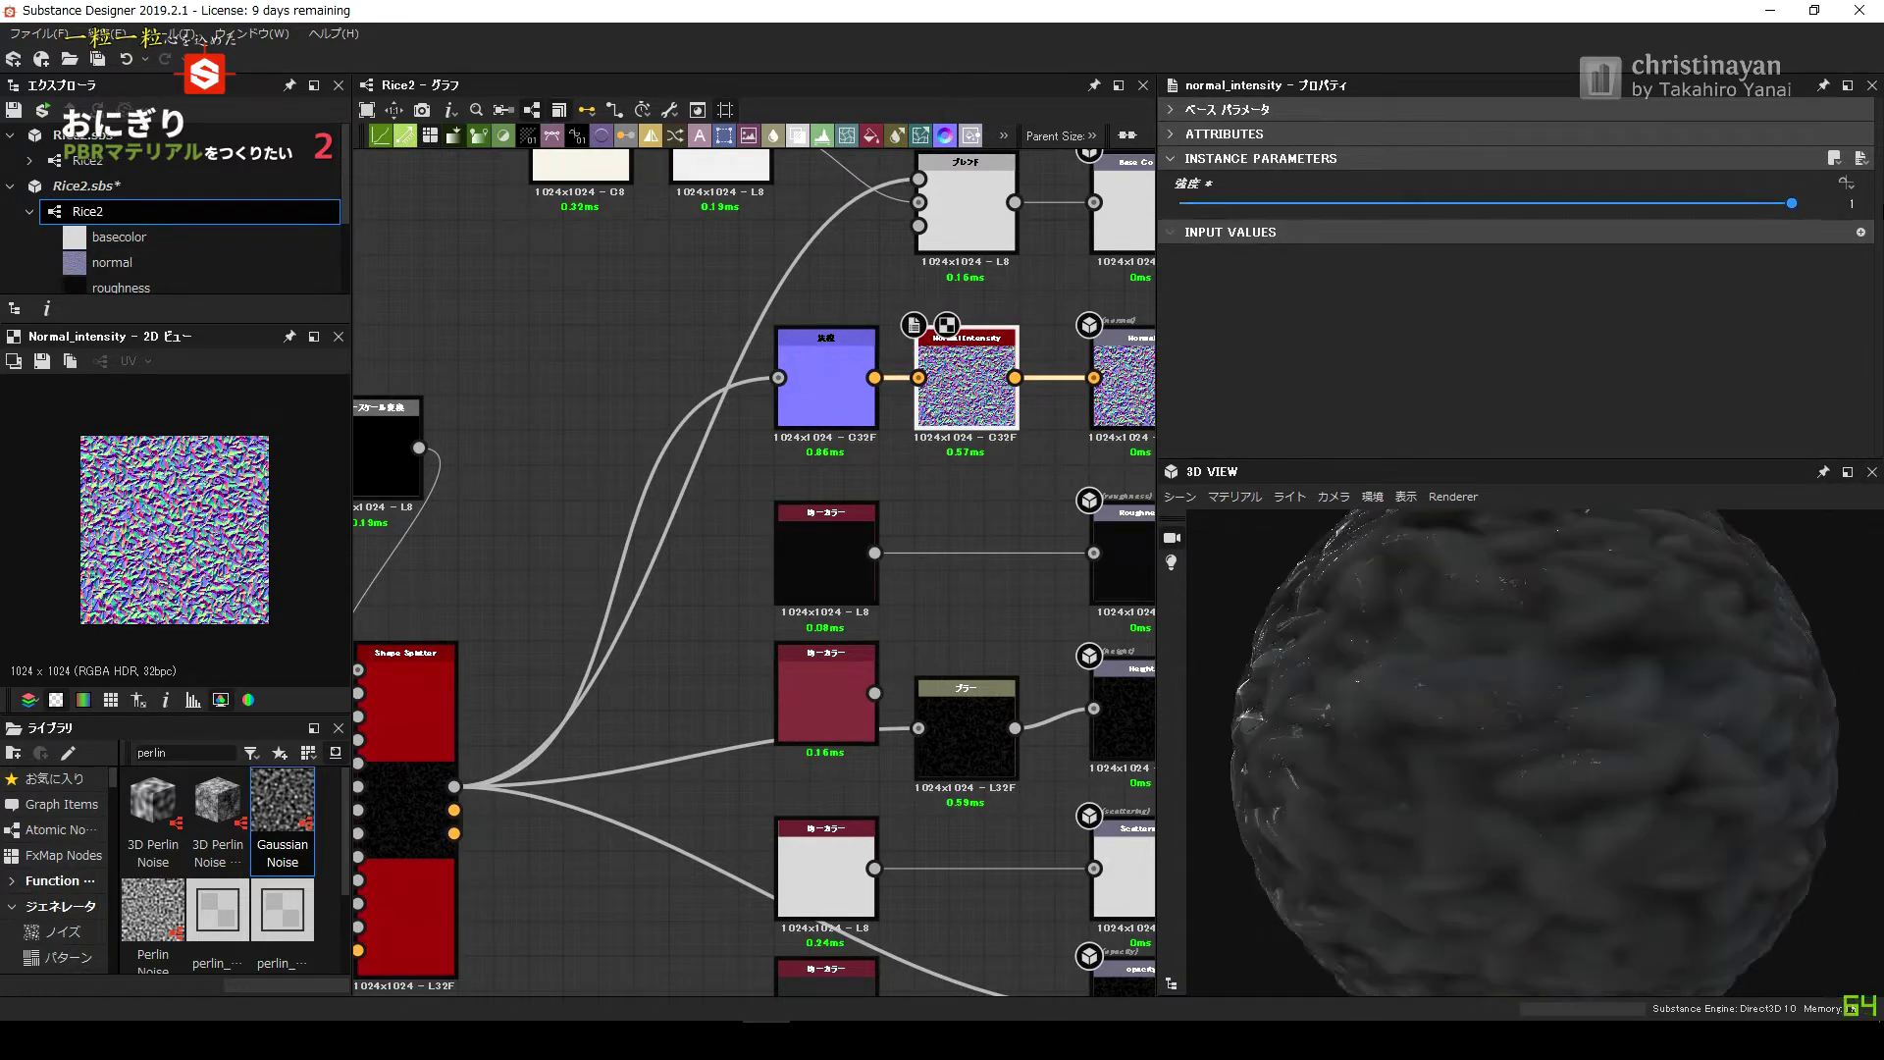
{"action": "type", "text": "0.1"}
{"action": "key", "text": "Return"}
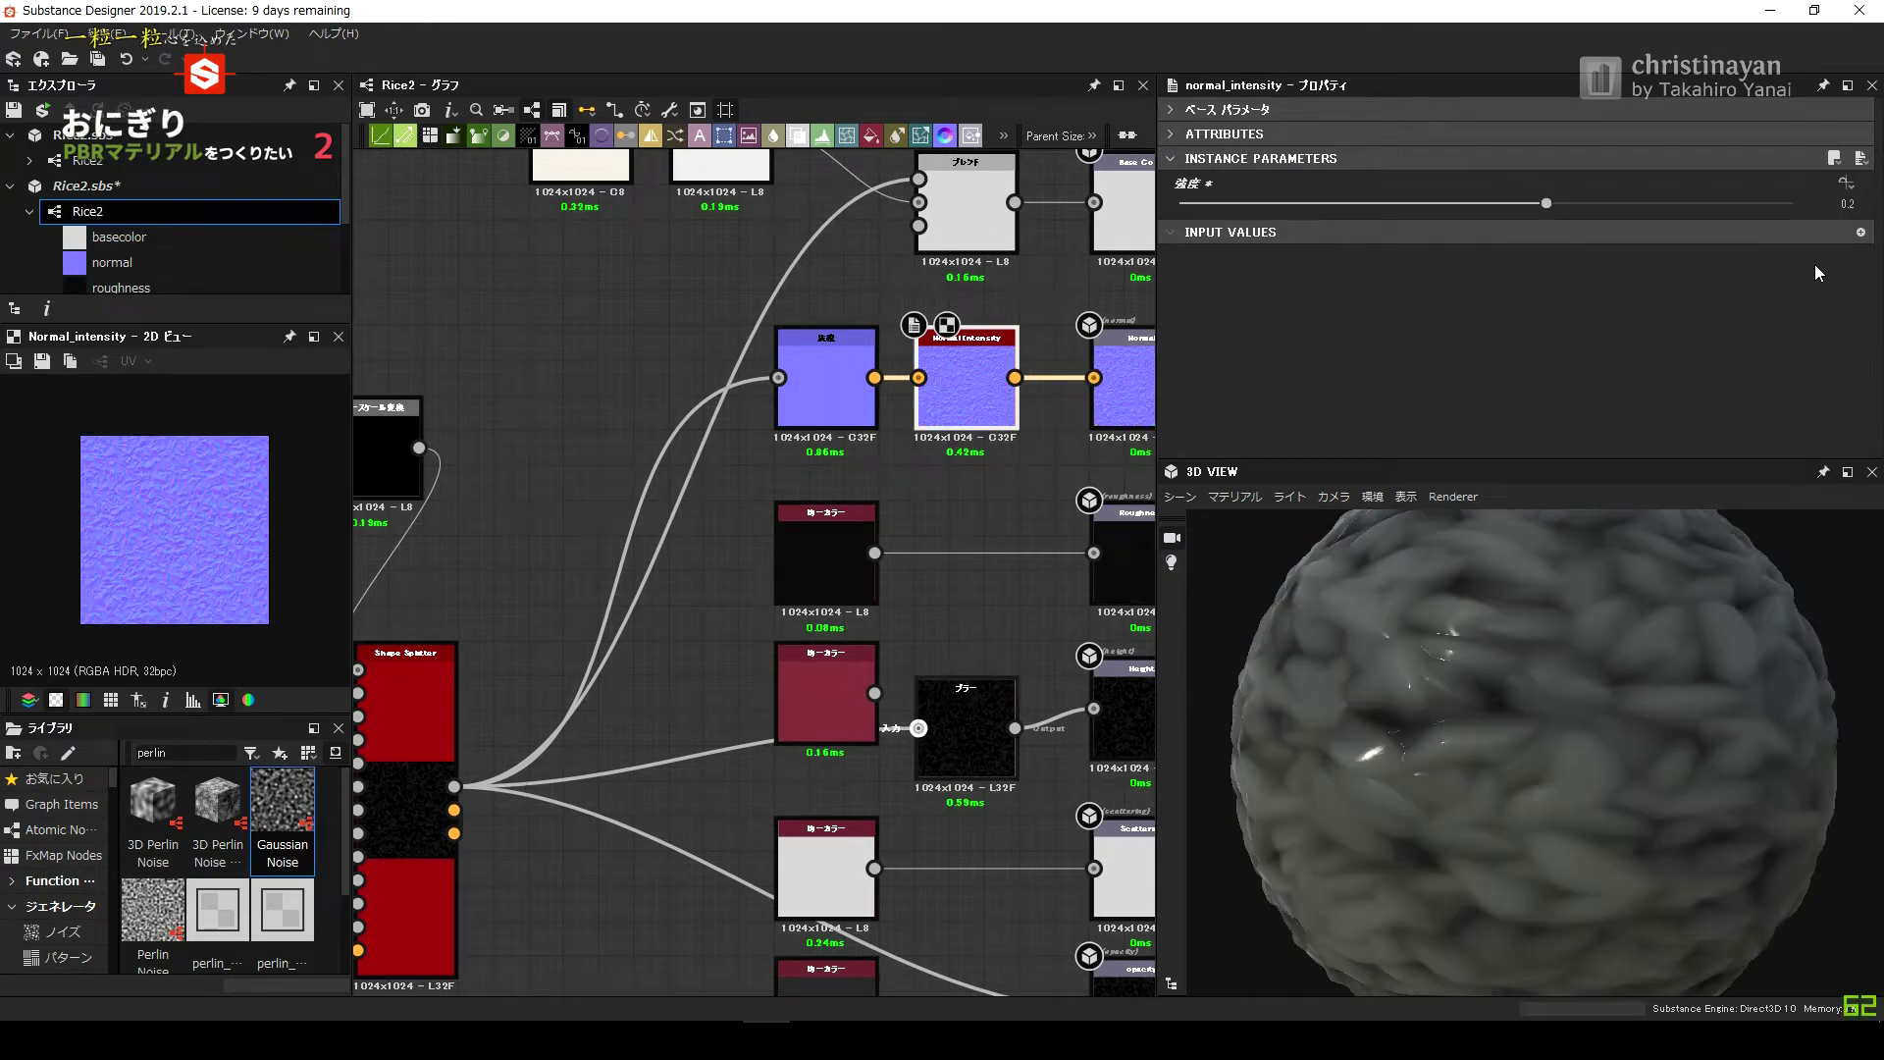
{"action": "left_click", "coordinate": [1079, 338]}
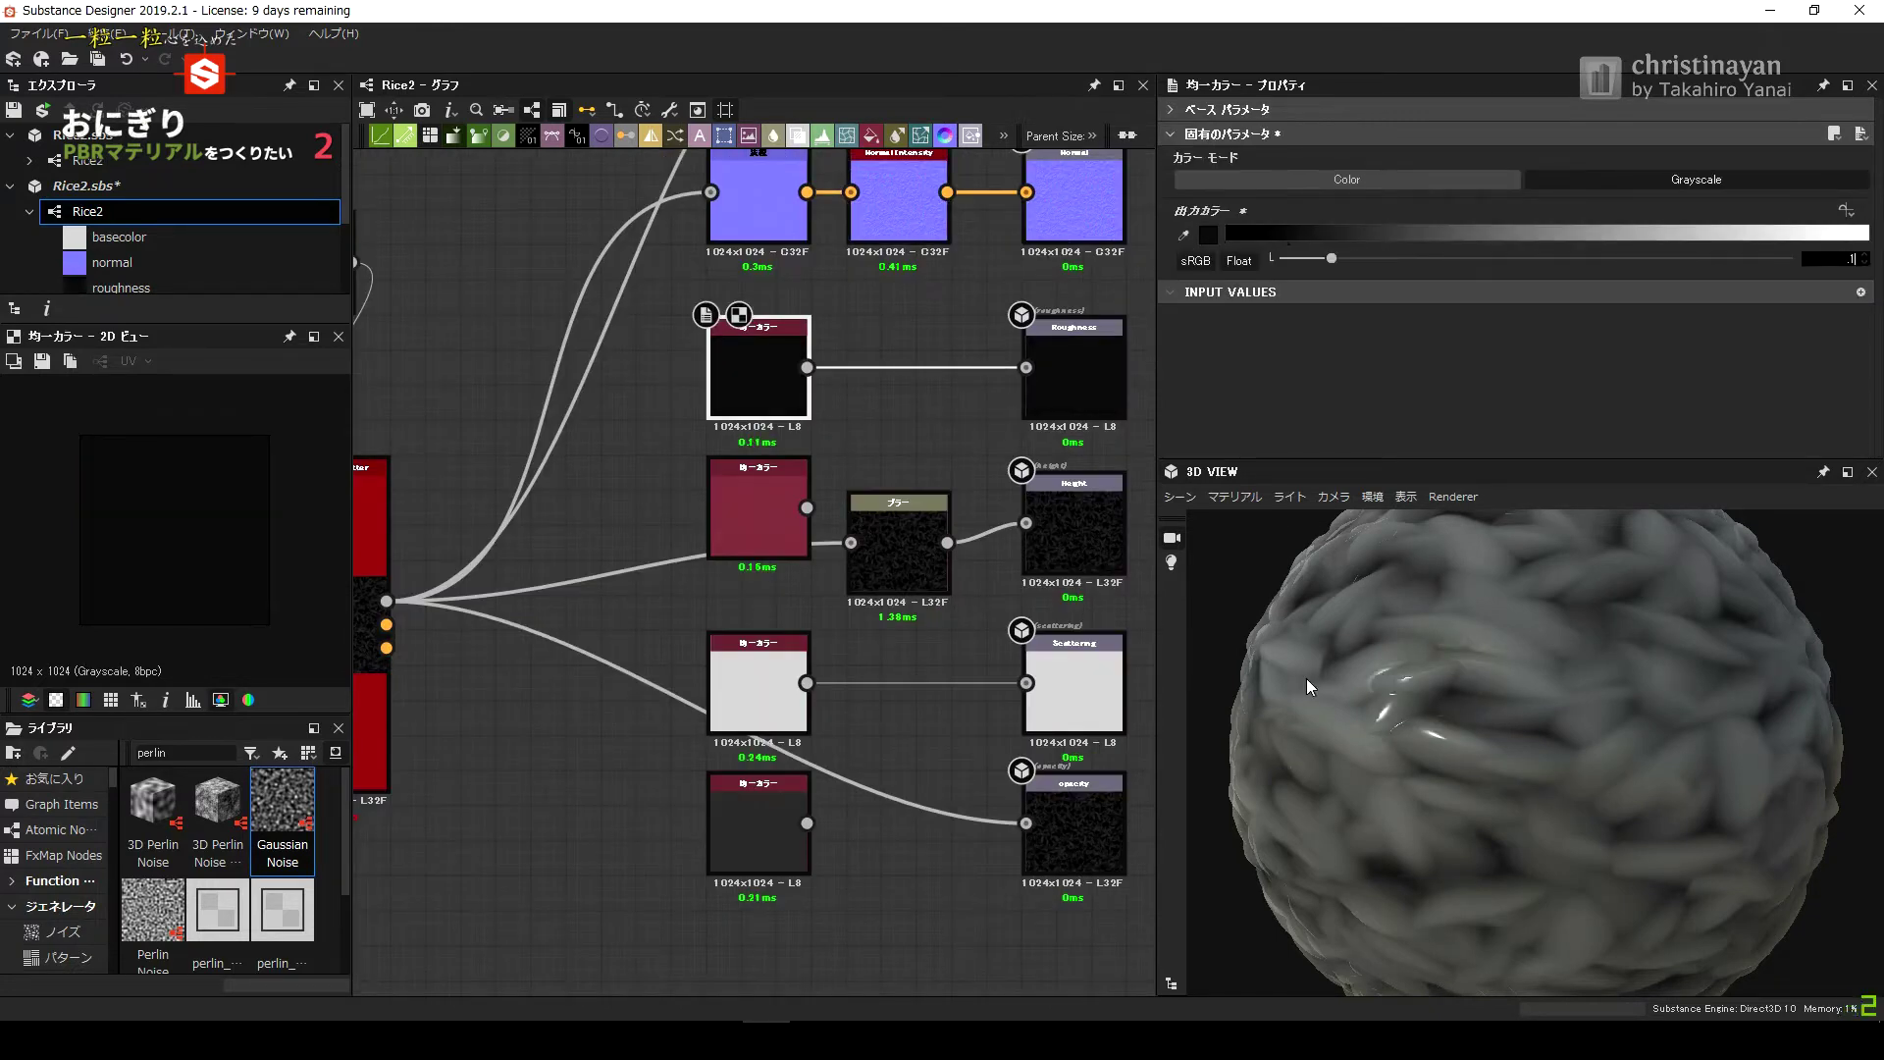
{"action": "left_click", "coordinate": [905, 341]}
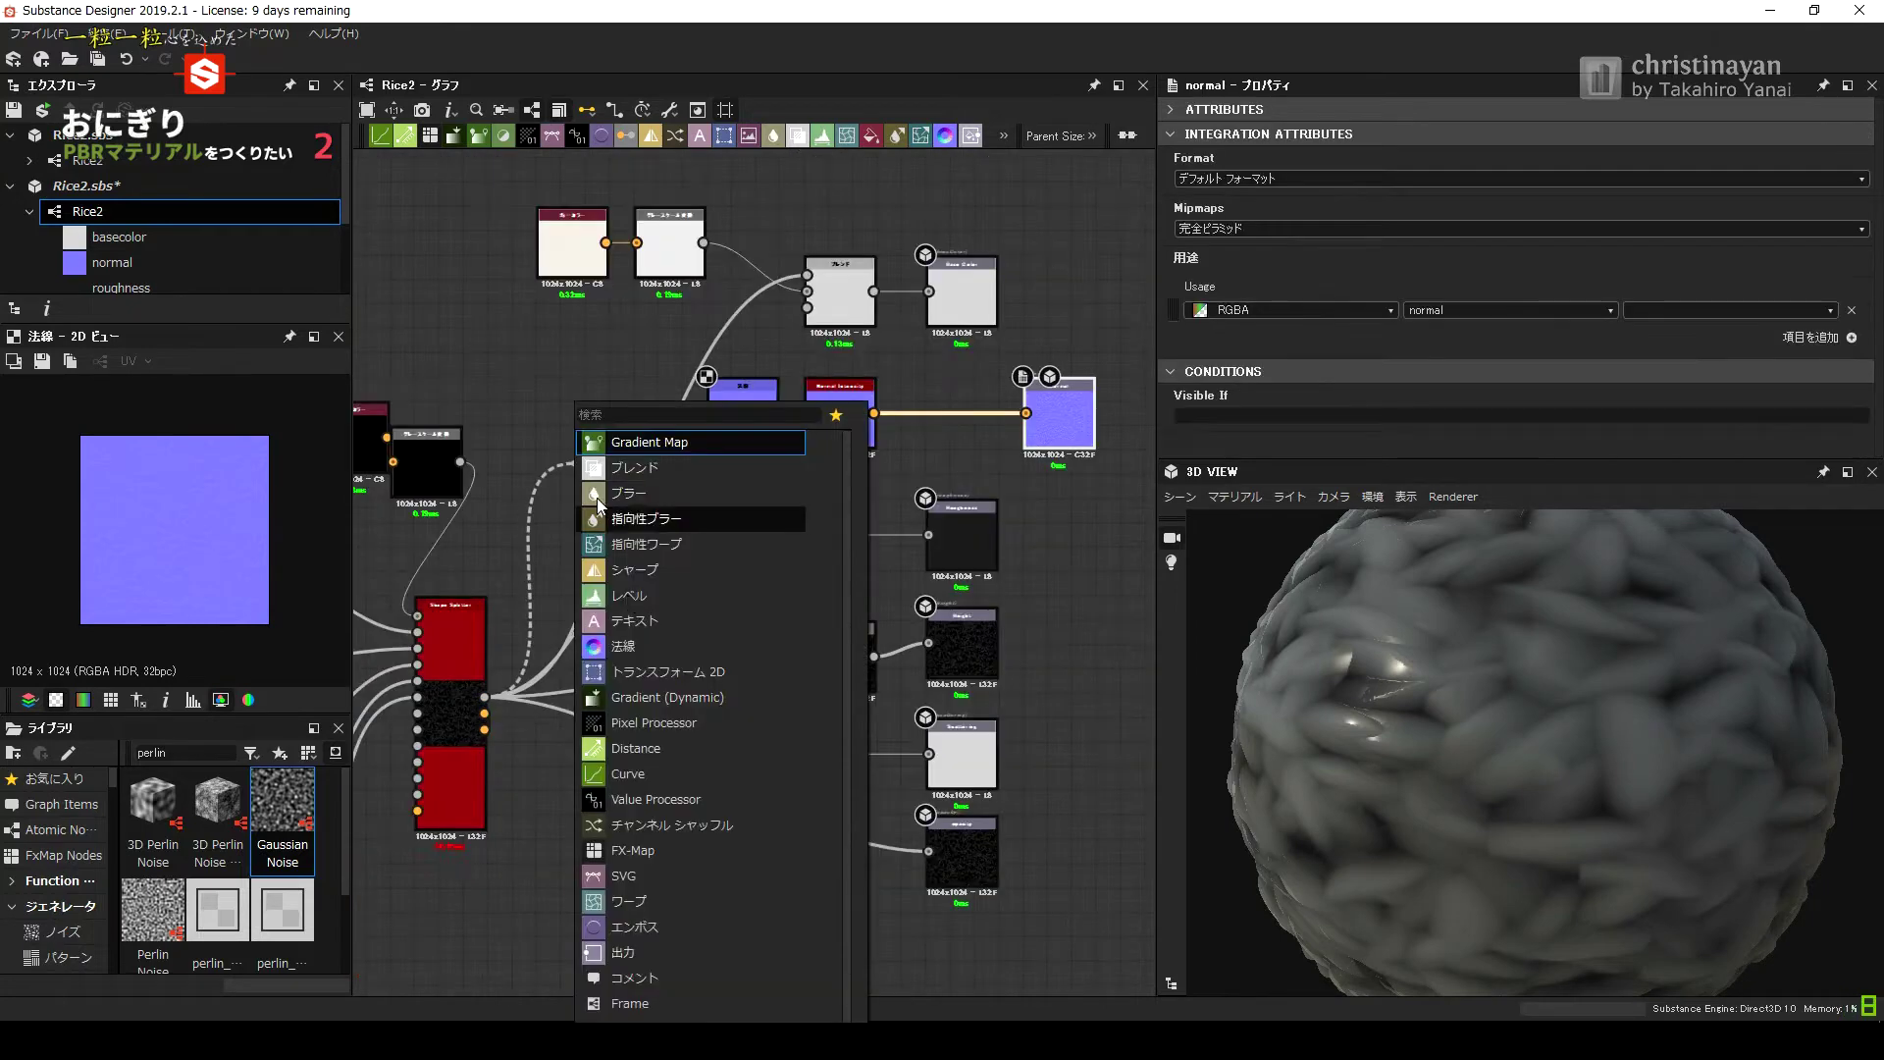
Insert a Levels node on the normal connection and adjust its white point.
{"action": "left_click", "coordinate": [708, 422]}
{"action": "left_click_drag", "start_coordinate": [1060, 417], "coordinate": [961, 417]}
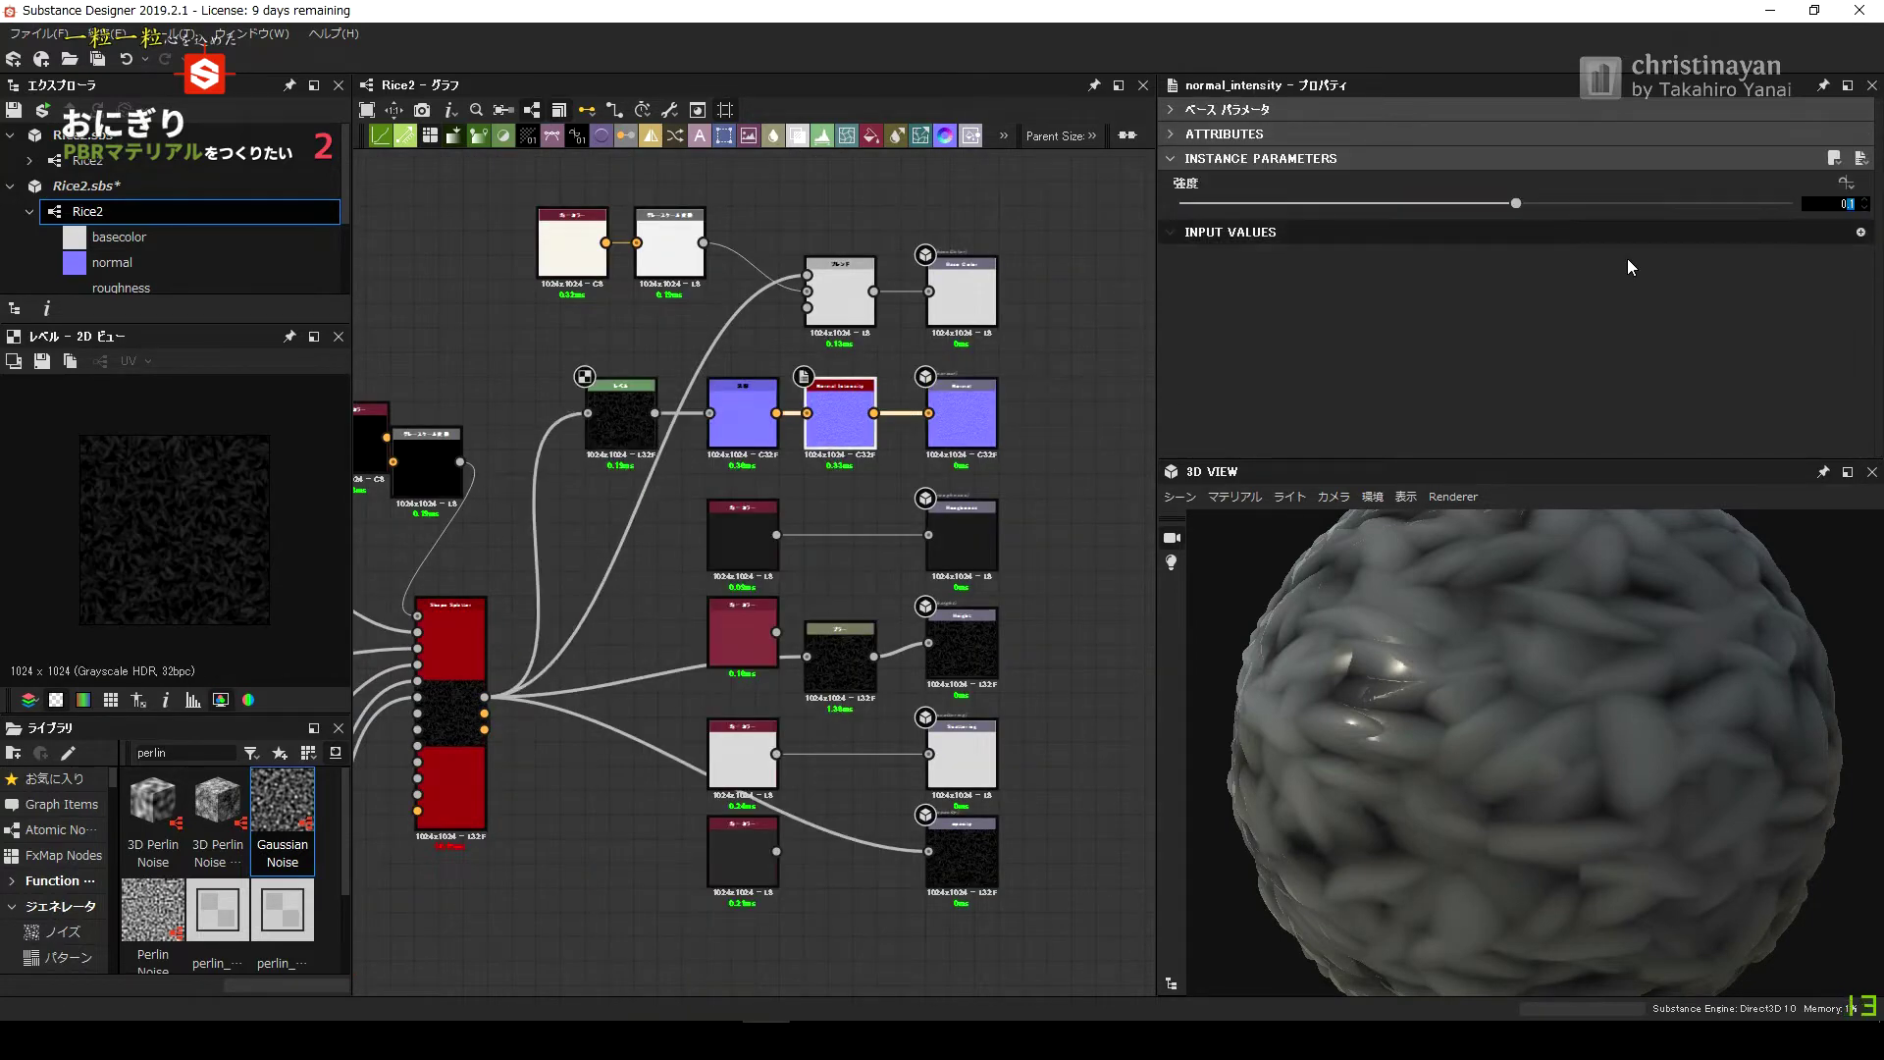
{"action": "left_click", "coordinate": [621, 417]}
{"action": "left_click_drag", "start_coordinate": [1329, 246], "coordinate": [1326, 245]}
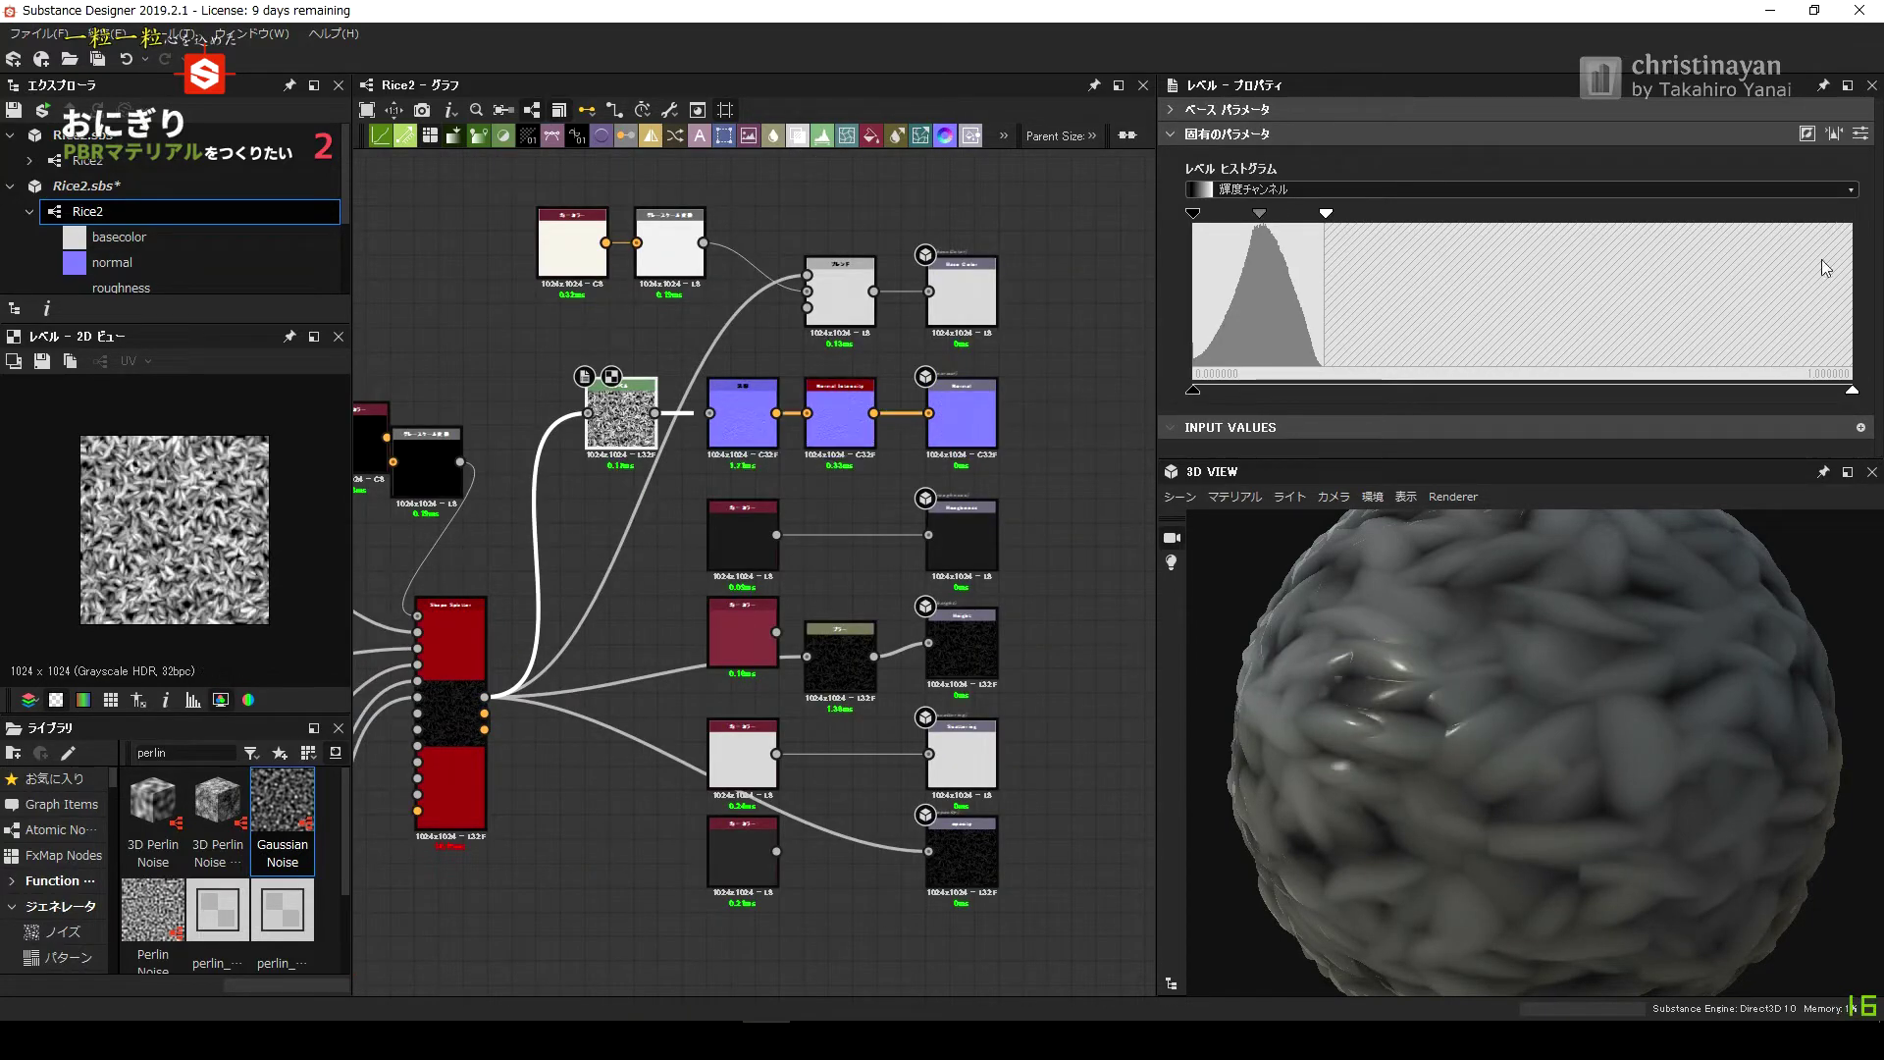
{"action": "left_click_drag", "start_coordinate": [1825, 267], "coordinate": [1518, 269]}
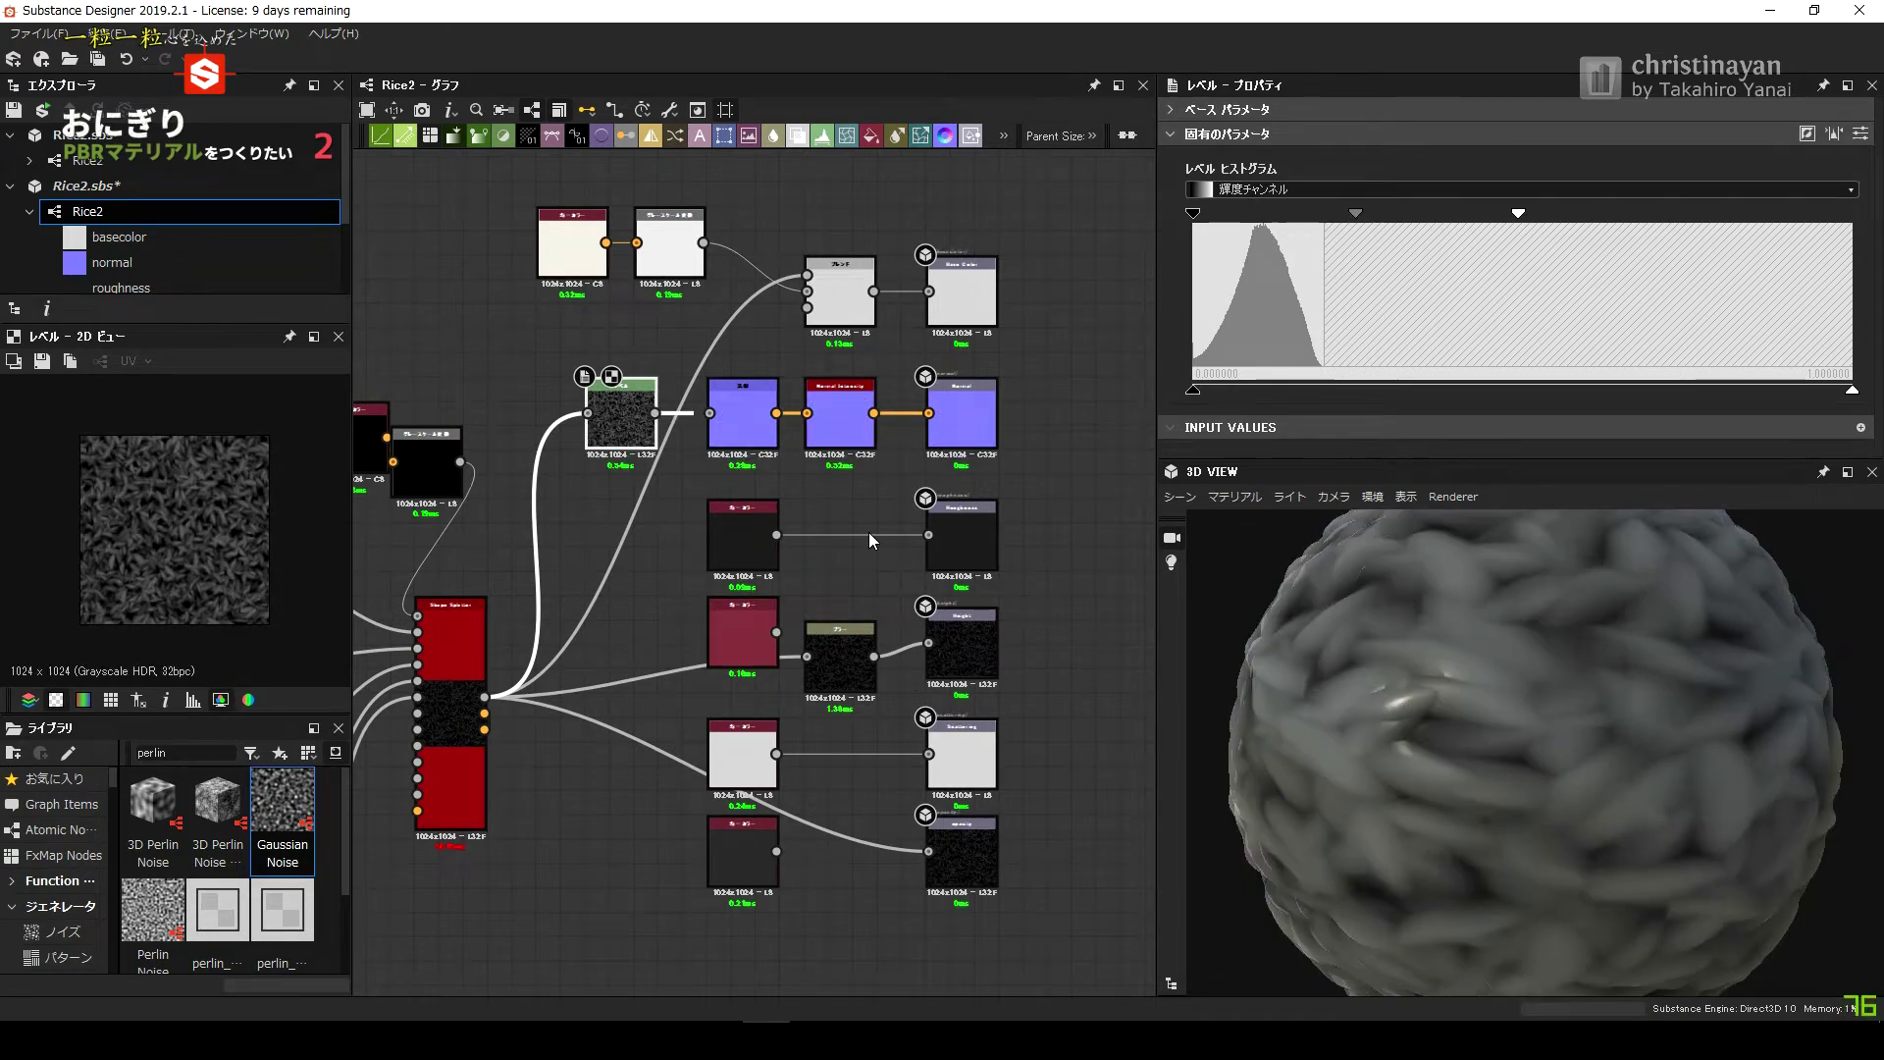
{"action": "left_click", "coordinate": [743, 534]}
{"action": "mouse_move", "coordinate": [1282, 564]}
{"action": "left_mouse_down"}
{"action": "mouse_move", "coordinate": [1212, 795]}
{"action": "mouse_move", "coordinate": [1286, 653]}
{"action": "left_mouse_up"}
Set the bottom uniform-colour node's value to 1, making opacity white.
{"action": "scroll", "coordinate": [776, 795], "scroll_direction": "up", "scroll_amount": 2}
{"action": "middle_click_drag", "start_coordinate": [775, 795], "coordinate": [866, 785]}
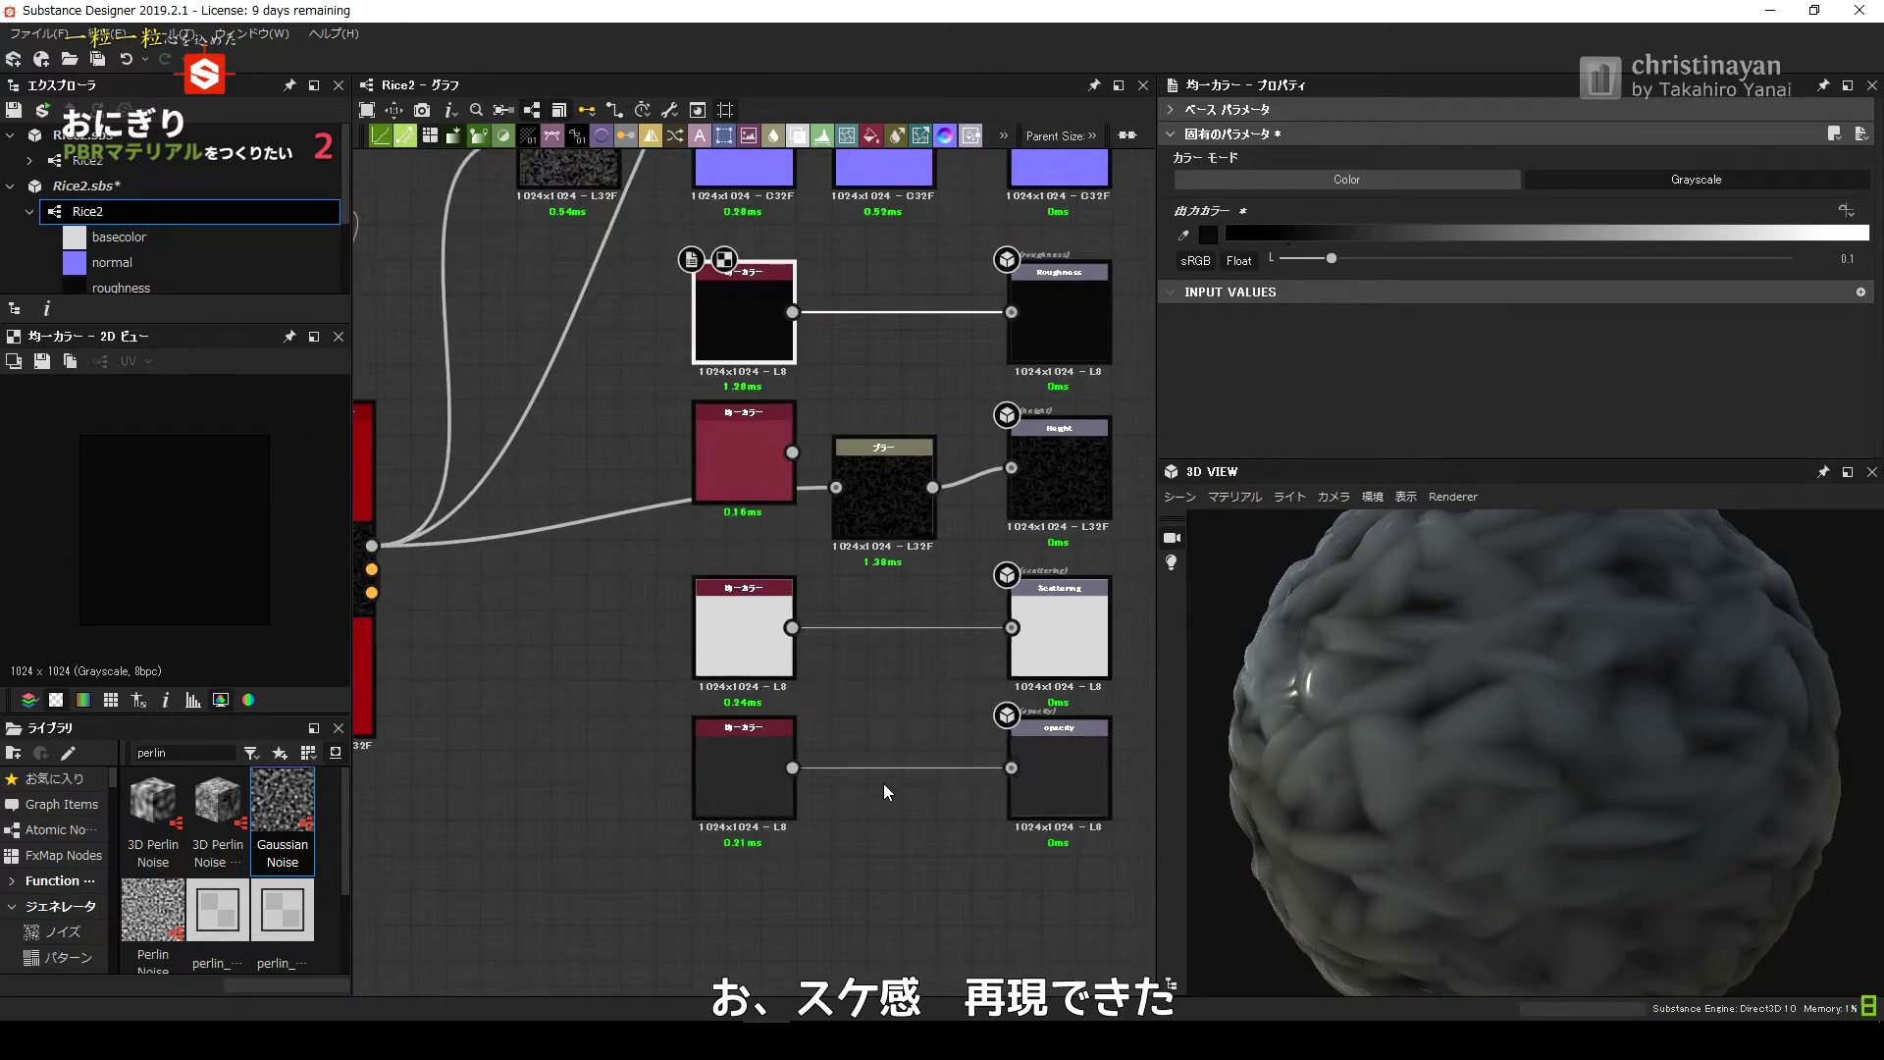
{"action": "left_click", "coordinate": [743, 768]}
{"action": "double_click", "coordinate": [1830, 258]}
{"action": "type", "text": "0"}
{"action": "key", "text": "Return"}
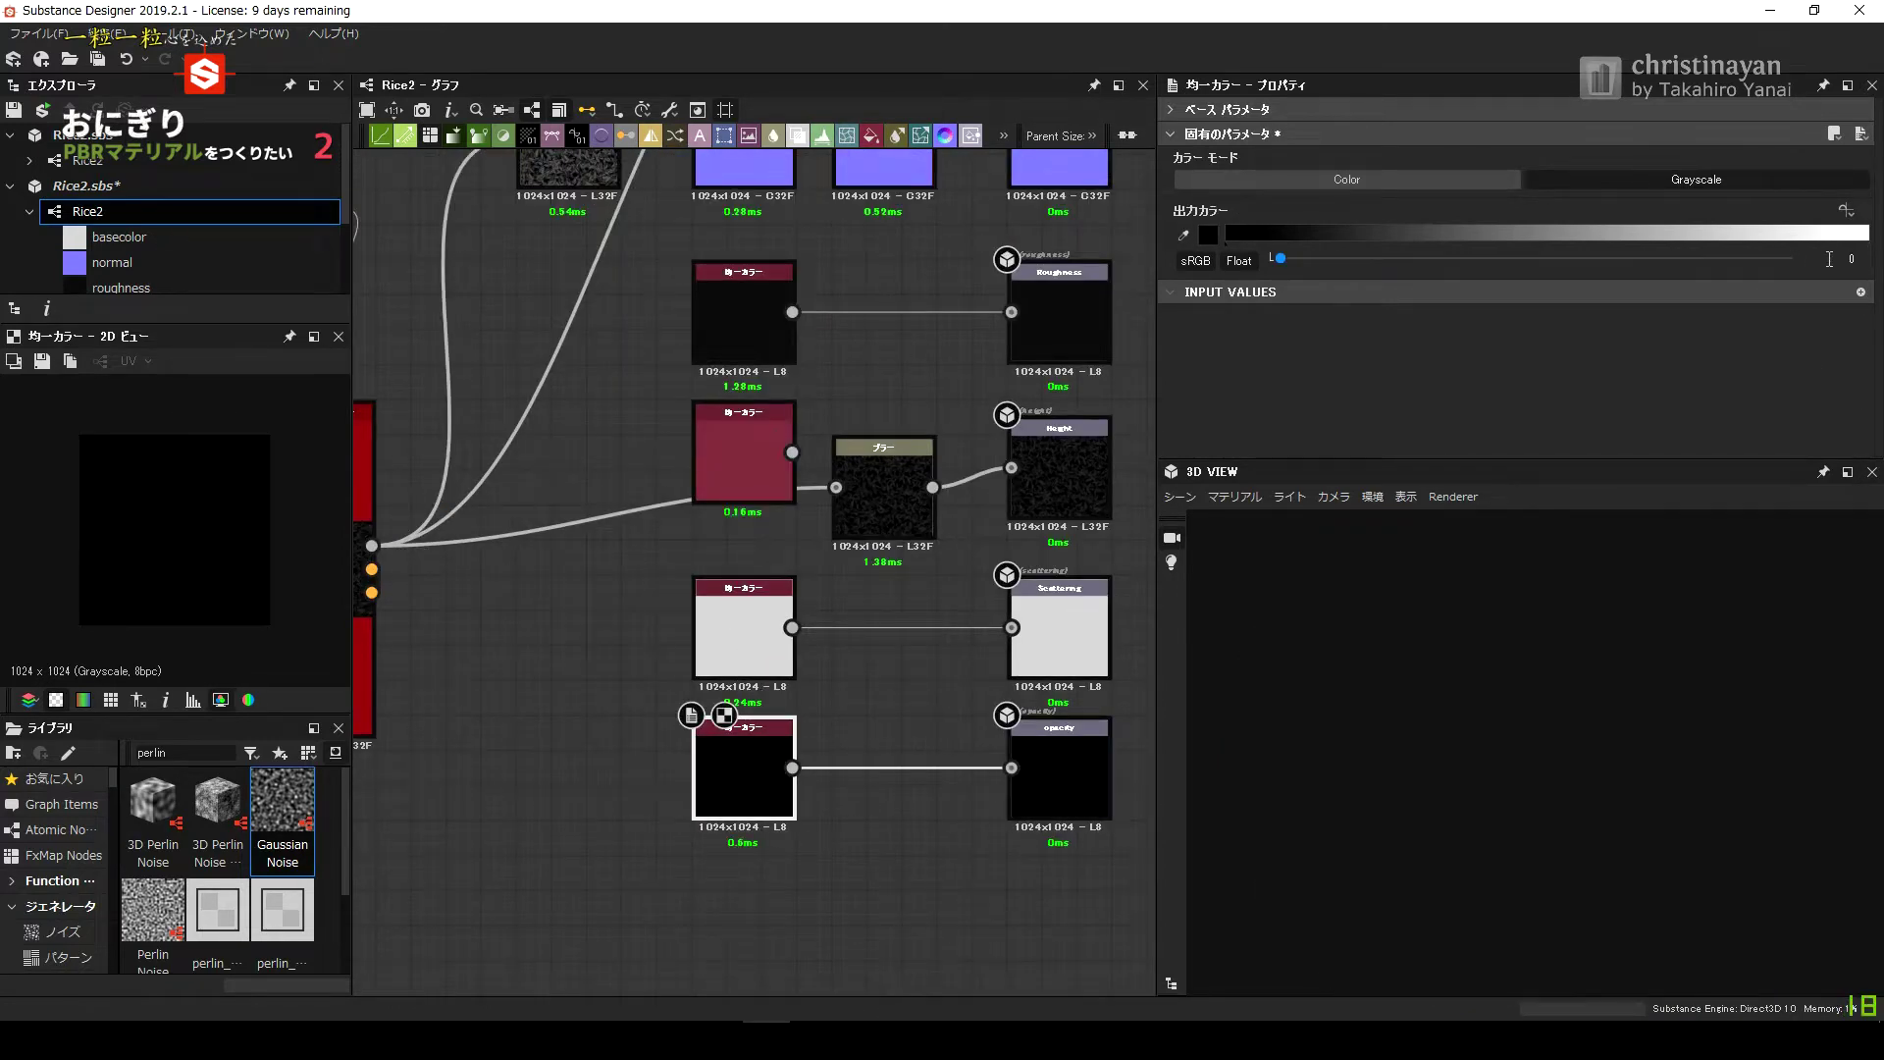
{"action": "double_click", "coordinate": [1830, 258]}
{"action": "type", "text": "1"}
{"action": "key", "text": "Return"}
Try a Normal Intensity of 10, then undo back to the softer value.
{"action": "middle_click_drag", "start_coordinate": [1080, 536], "coordinate": [981, 606]}
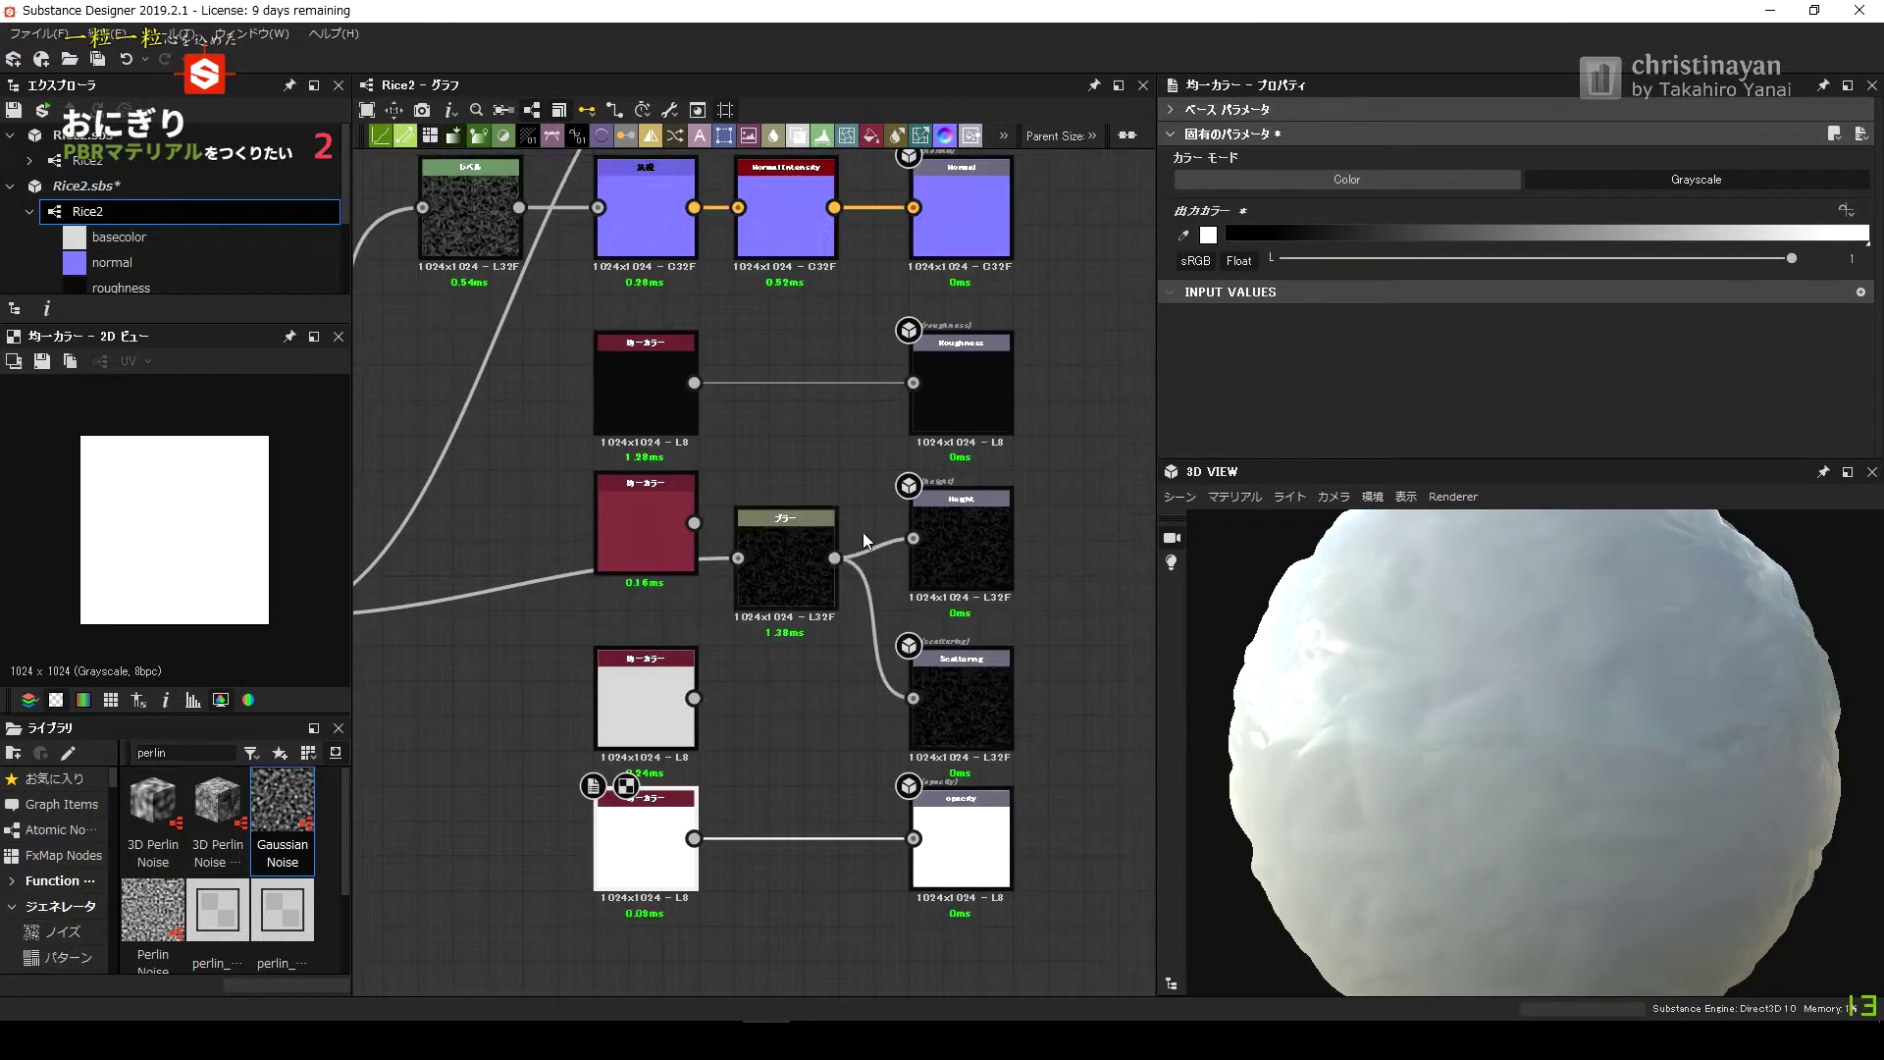
{"action": "scroll", "coordinate": [862, 538], "scroll_direction": "up", "scroll_amount": 2}
{"action": "middle_click_drag", "start_coordinate": [530, 416], "coordinate": [657, 416]}
{"action": "left_click", "coordinate": [754, 418]}
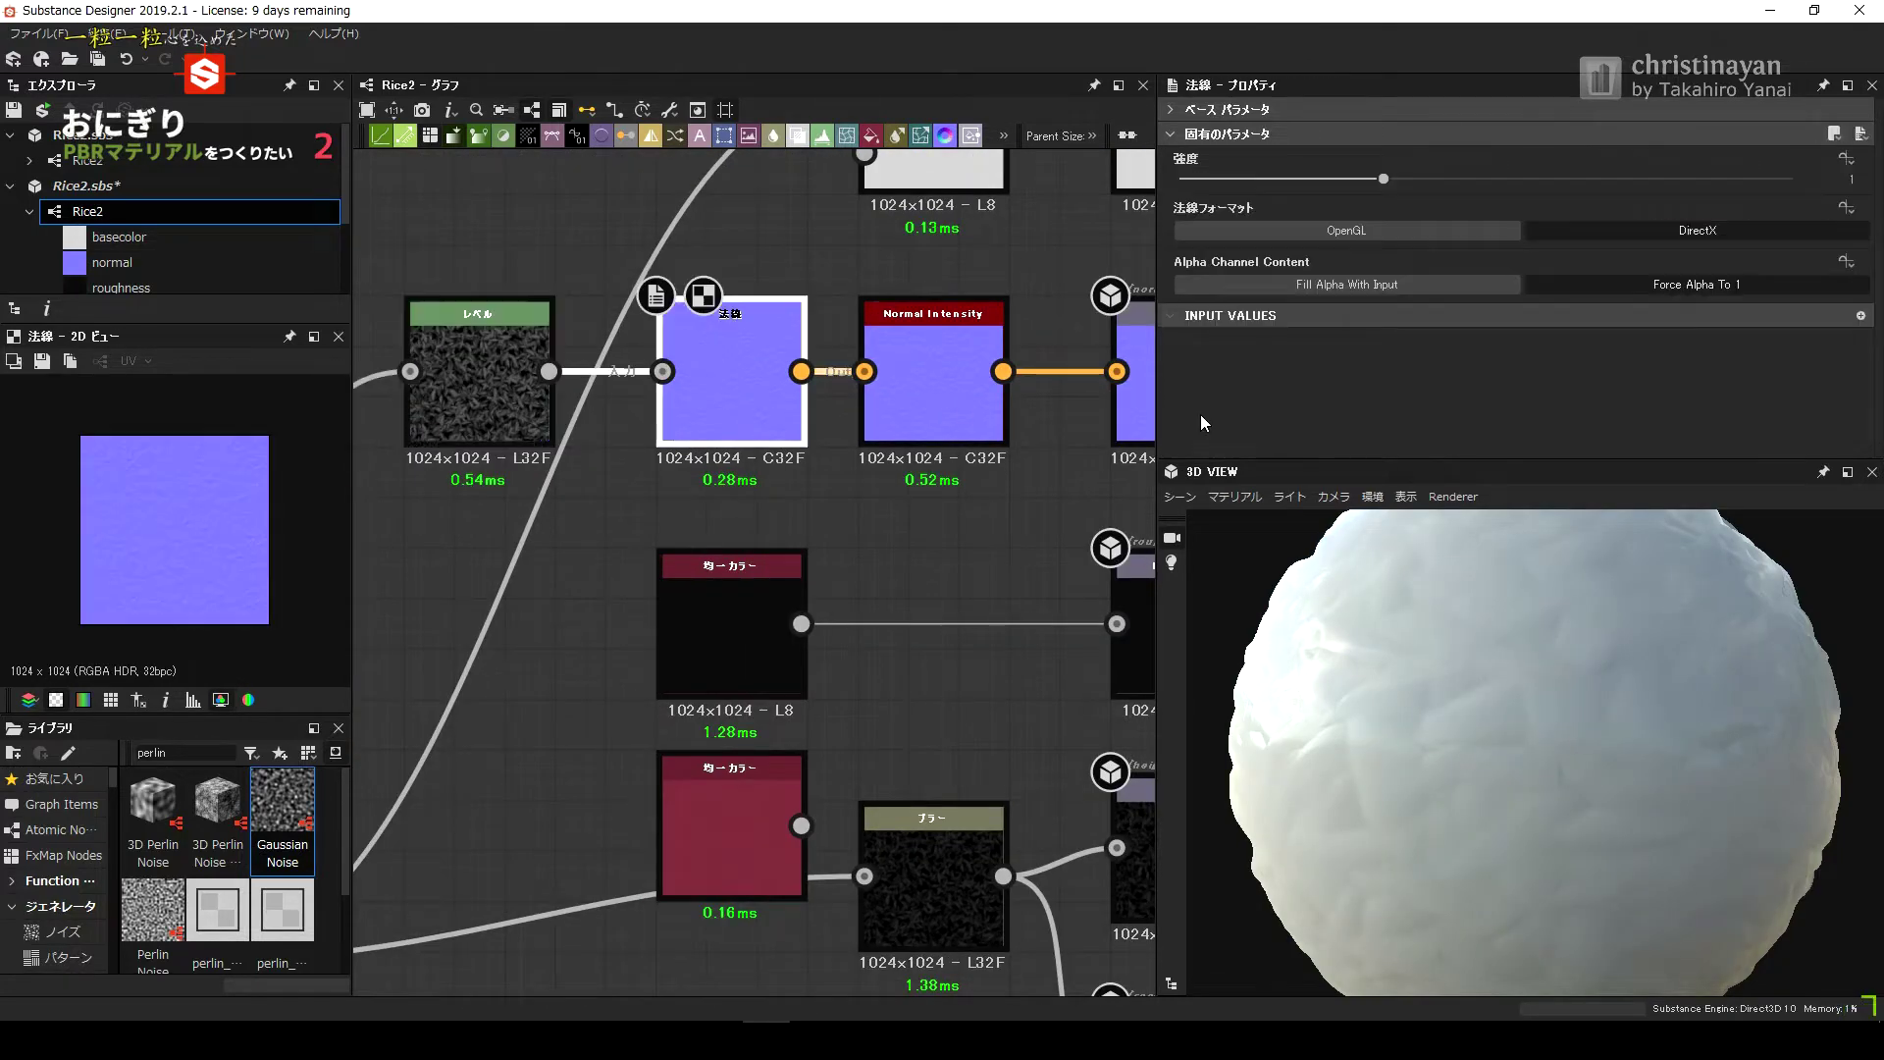
{"action": "left_click", "coordinate": [932, 392]}
{"action": "type", "text": "10"}
{"action": "key", "text": "Return"}
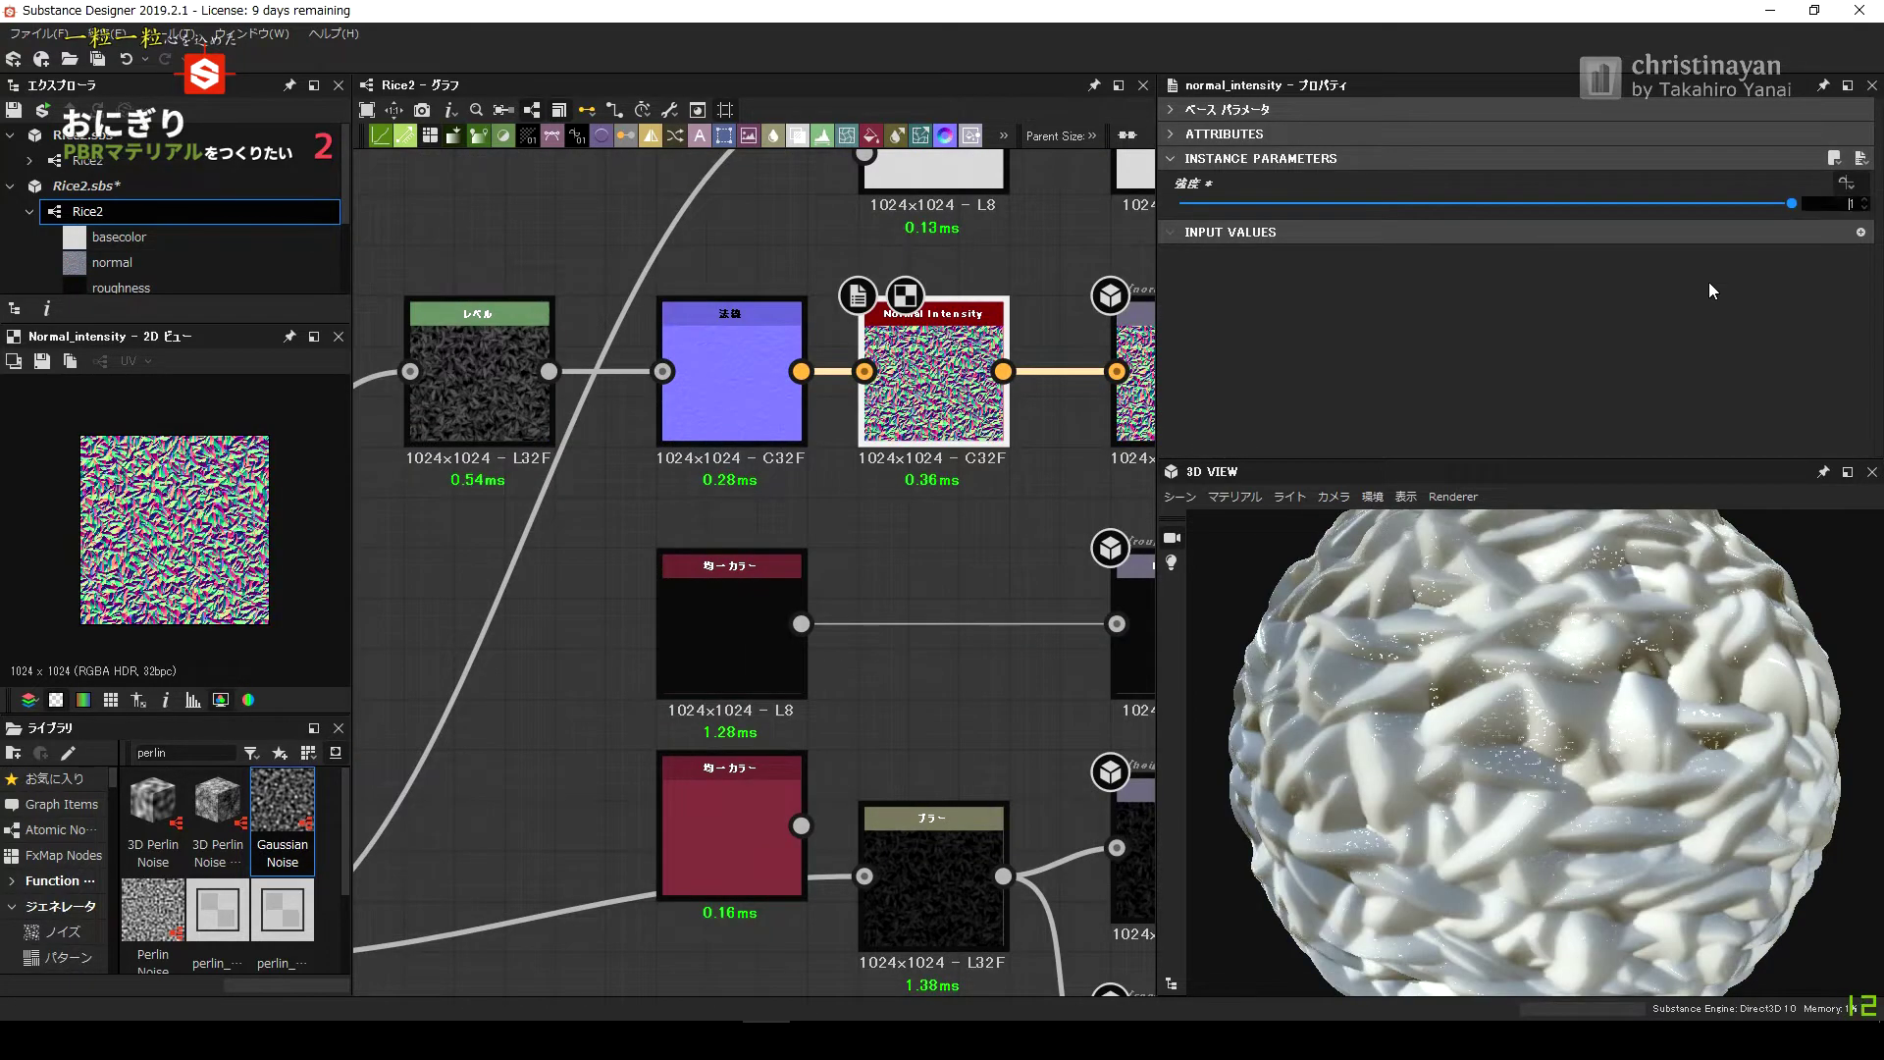
{"action": "key", "text": "ctrl+z"}
Move the Level node lower-left beside the Blur chain.
{"action": "middle_click_drag", "start_coordinate": [931, 363], "coordinate": [832, 368]}
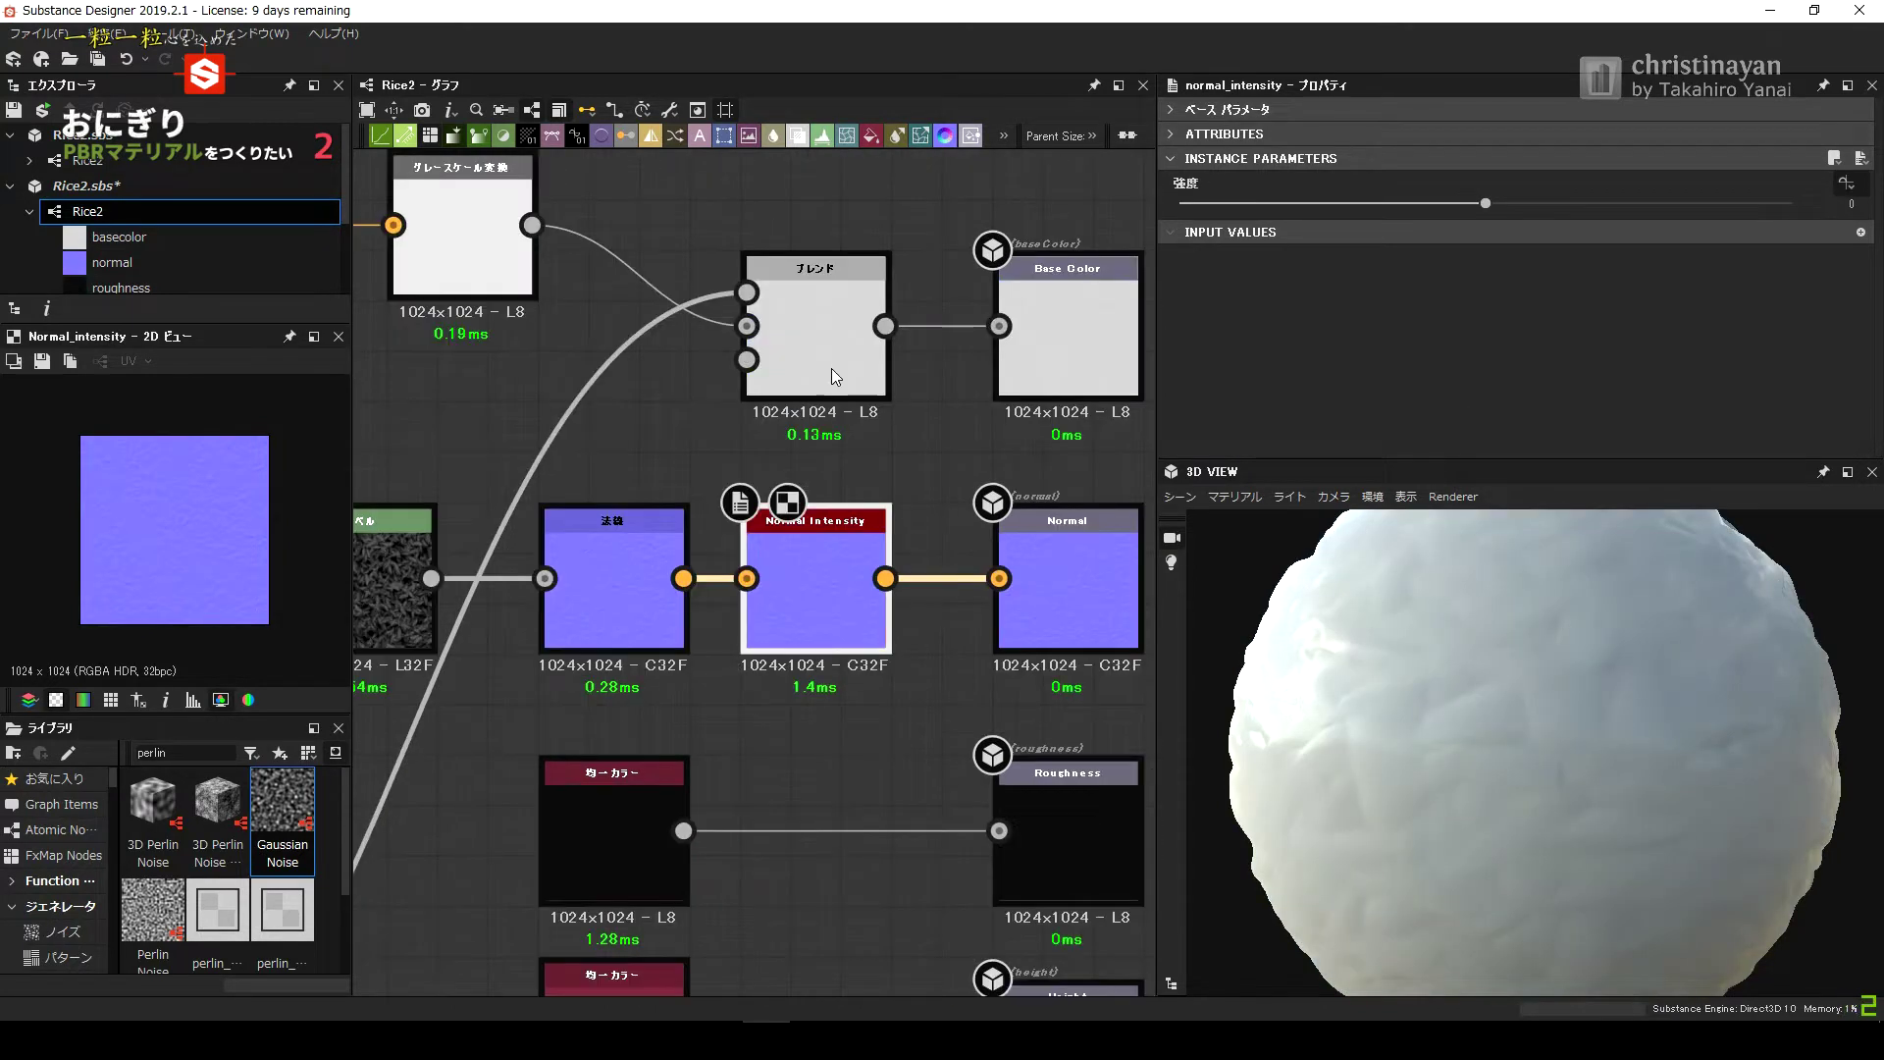
{"action": "left_click", "coordinate": [832, 368]}
{"action": "middle_click_drag", "start_coordinate": [774, 621], "coordinate": [990, 697]}
{"action": "scroll", "coordinate": [1031, 702], "scroll_direction": "down", "scroll_amount": 2}
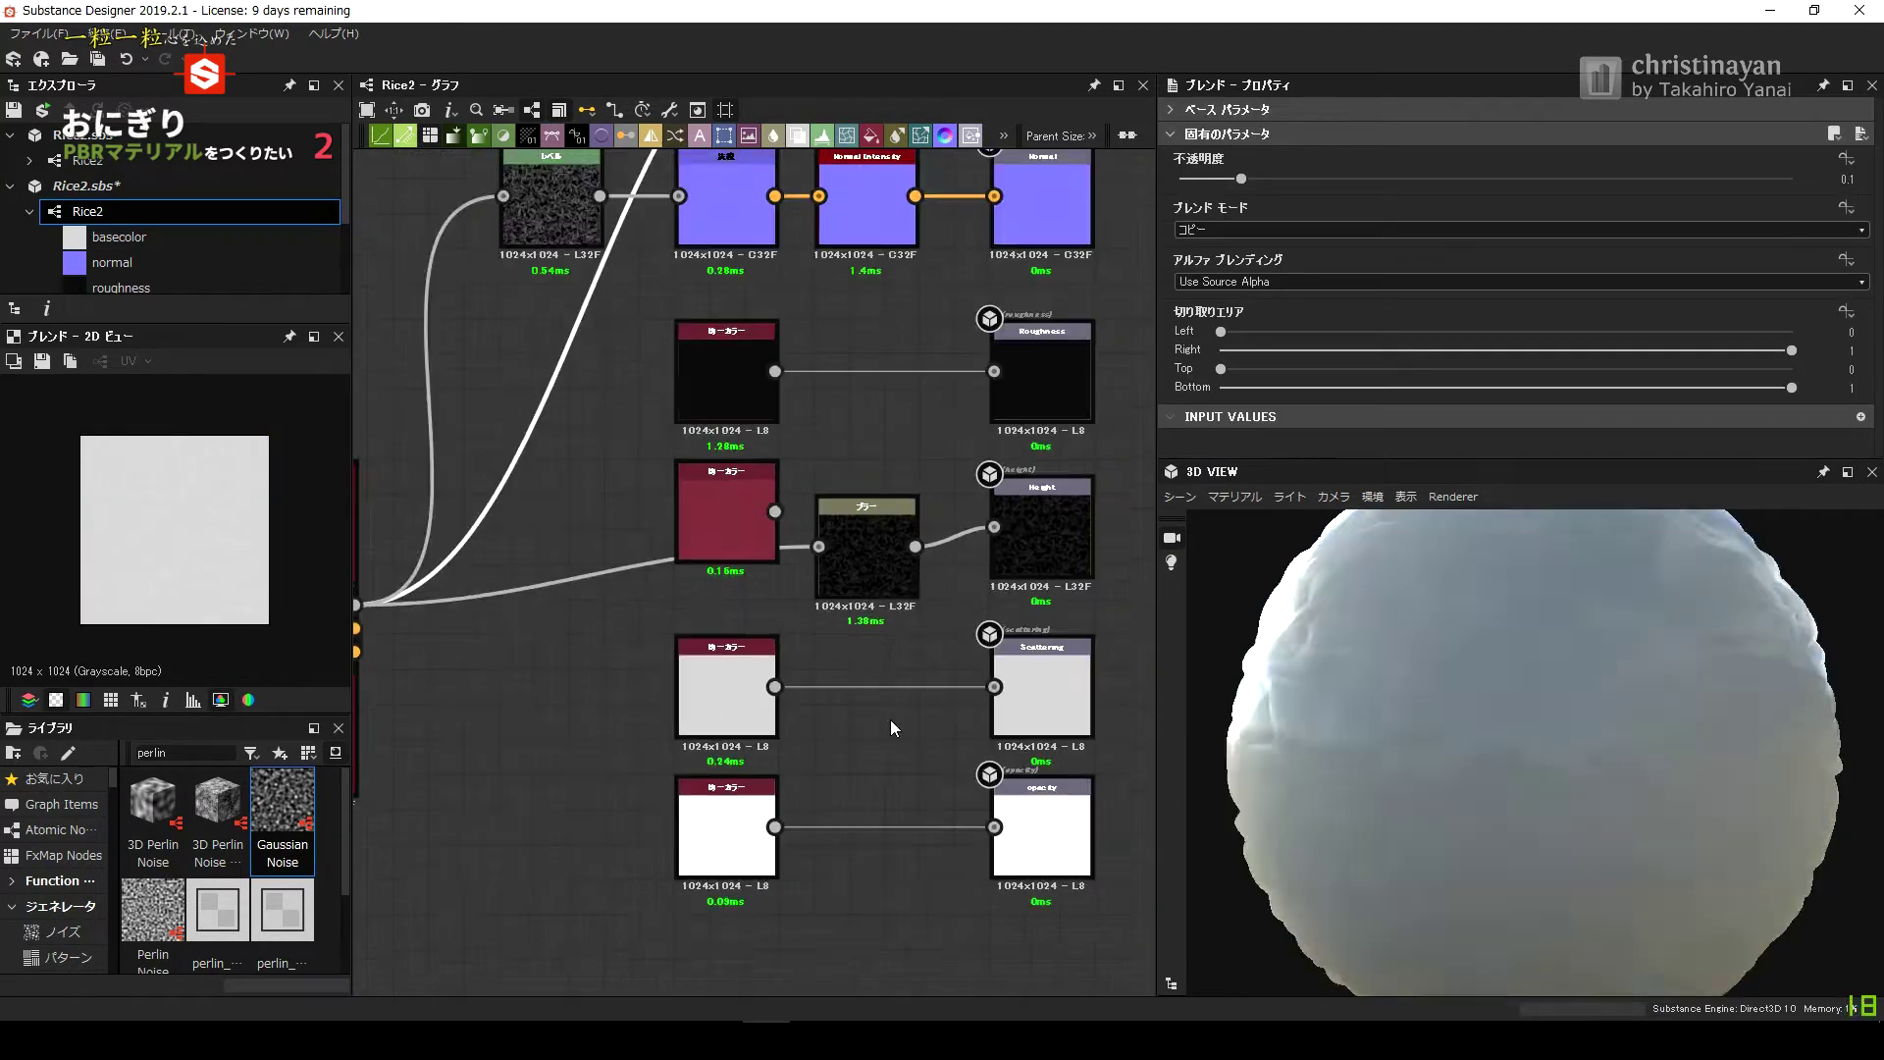
{"action": "left_click", "coordinate": [866, 550]}
{"action": "middle_click_drag", "start_coordinate": [575, 496], "coordinate": [661, 534]}
{"action": "left_click_drag", "start_coordinate": [636, 235], "coordinate": [568, 425]}
{"action": "left_click", "coordinate": [945, 605]}
{"action": "left_click", "coordinate": [567, 431]}
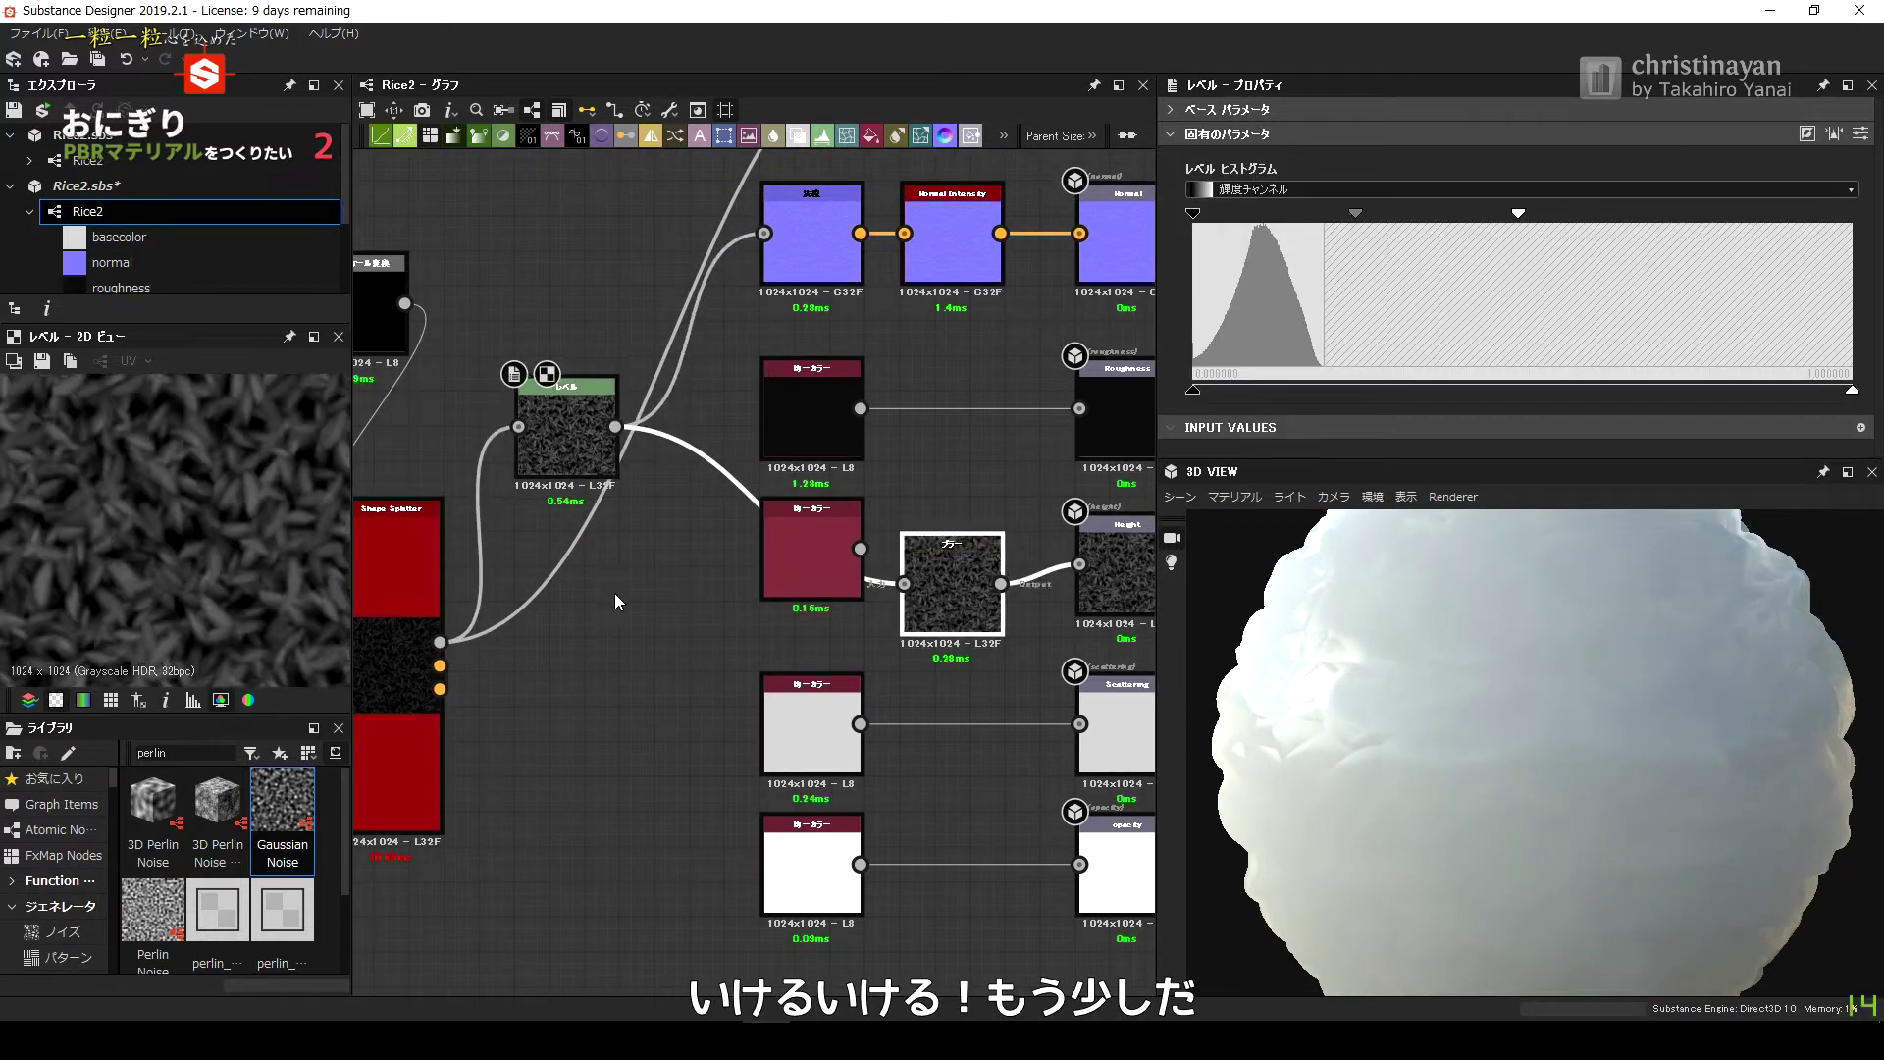
{"action": "scroll", "coordinate": [756, 490], "scroll_direction": "down", "scroll_amount": 2}
{"action": "left_click", "coordinate": [485, 687]}
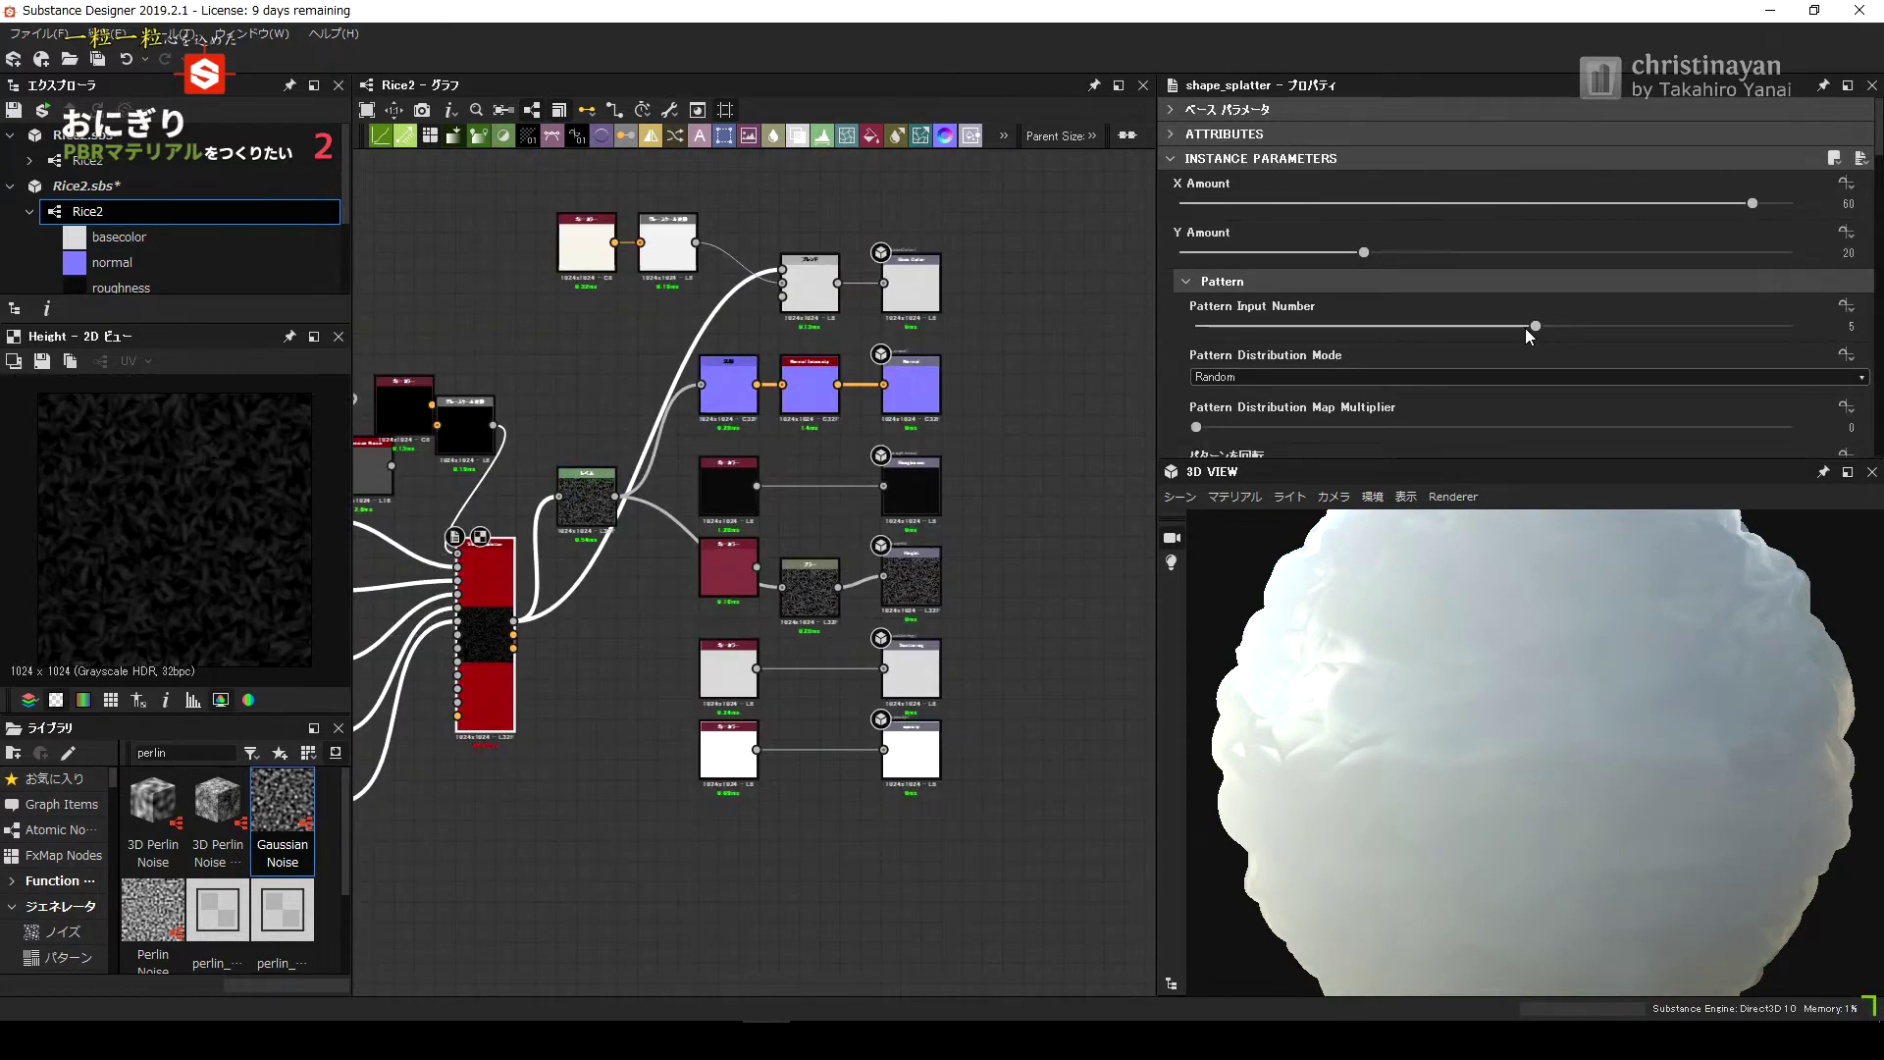
Test the Shape Splatter grain Size Scale at 3, then reset it to 1.
{"action": "scroll", "coordinate": [1541, 345], "scroll_direction": "down", "scroll_amount": 3}
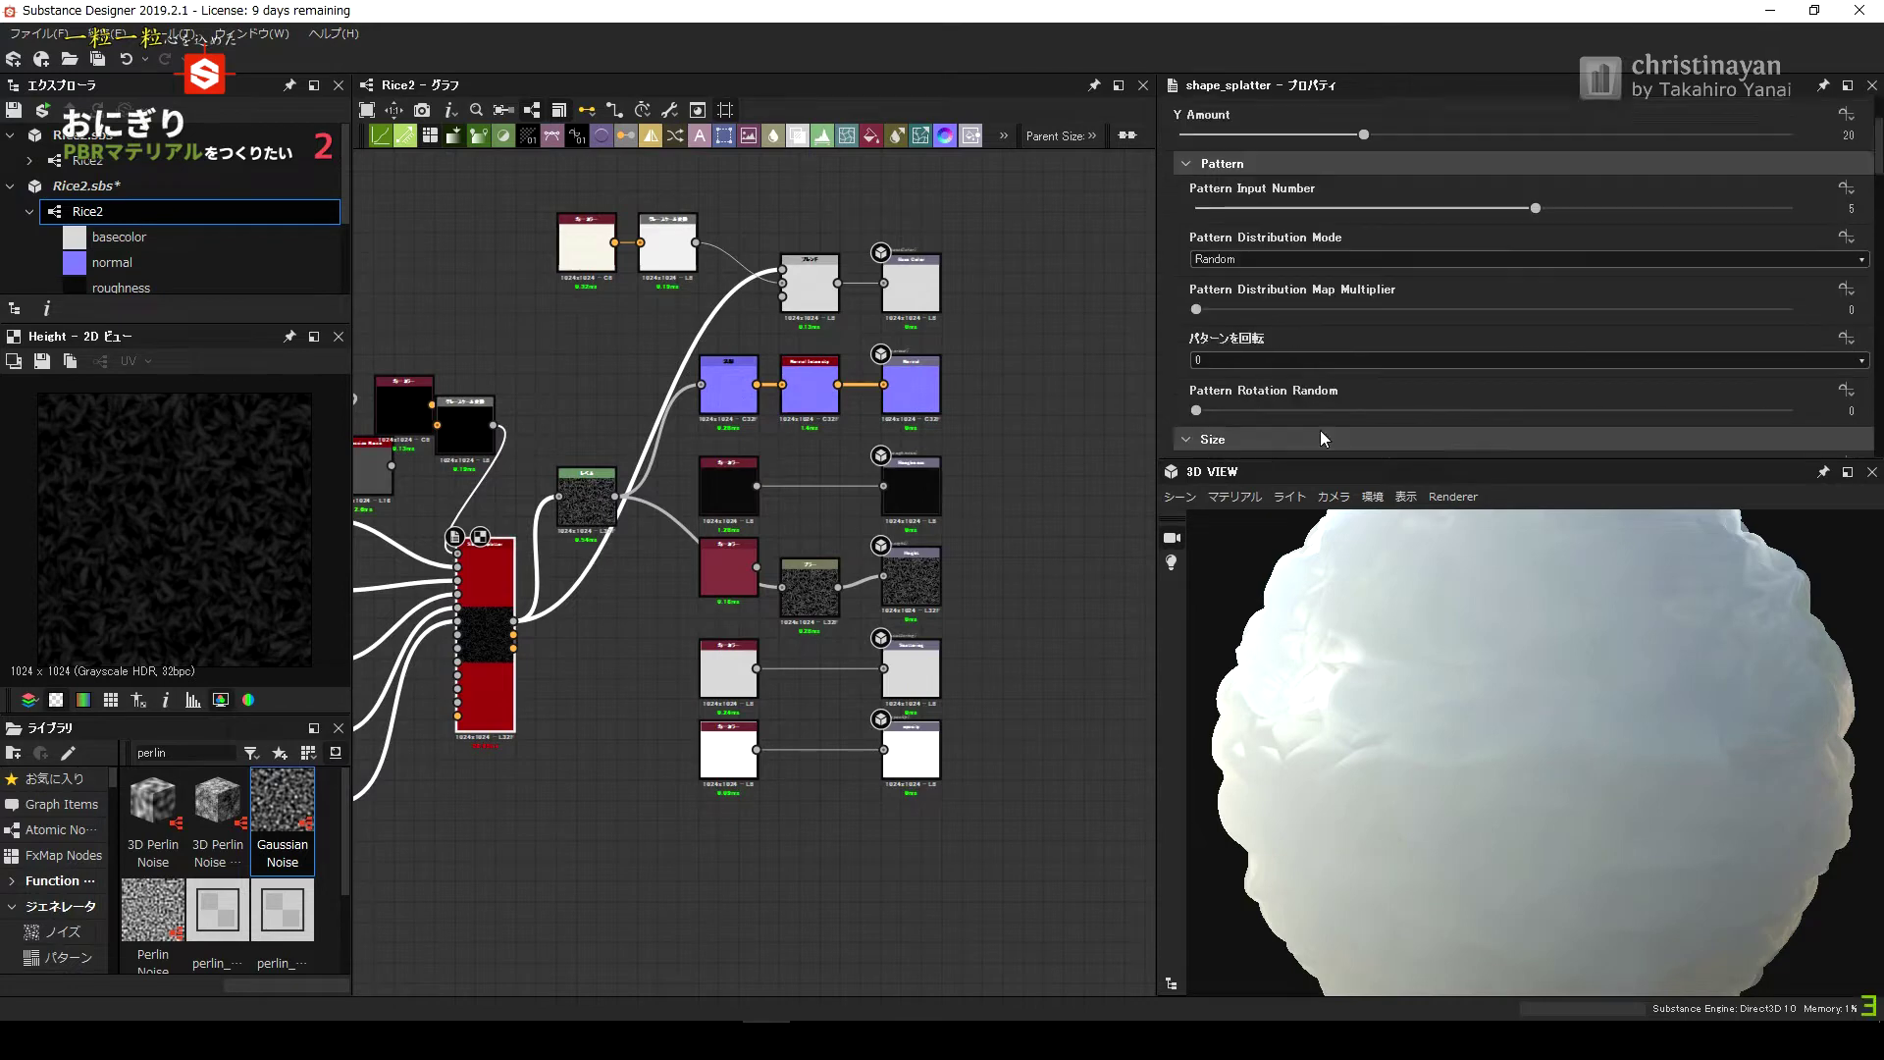
{"action": "left_click_drag", "start_coordinate": [1322, 425], "coordinate": [1471, 424]}
{"action": "left_click_drag", "start_coordinate": [1278, 432], "coordinate": [1554, 425]}
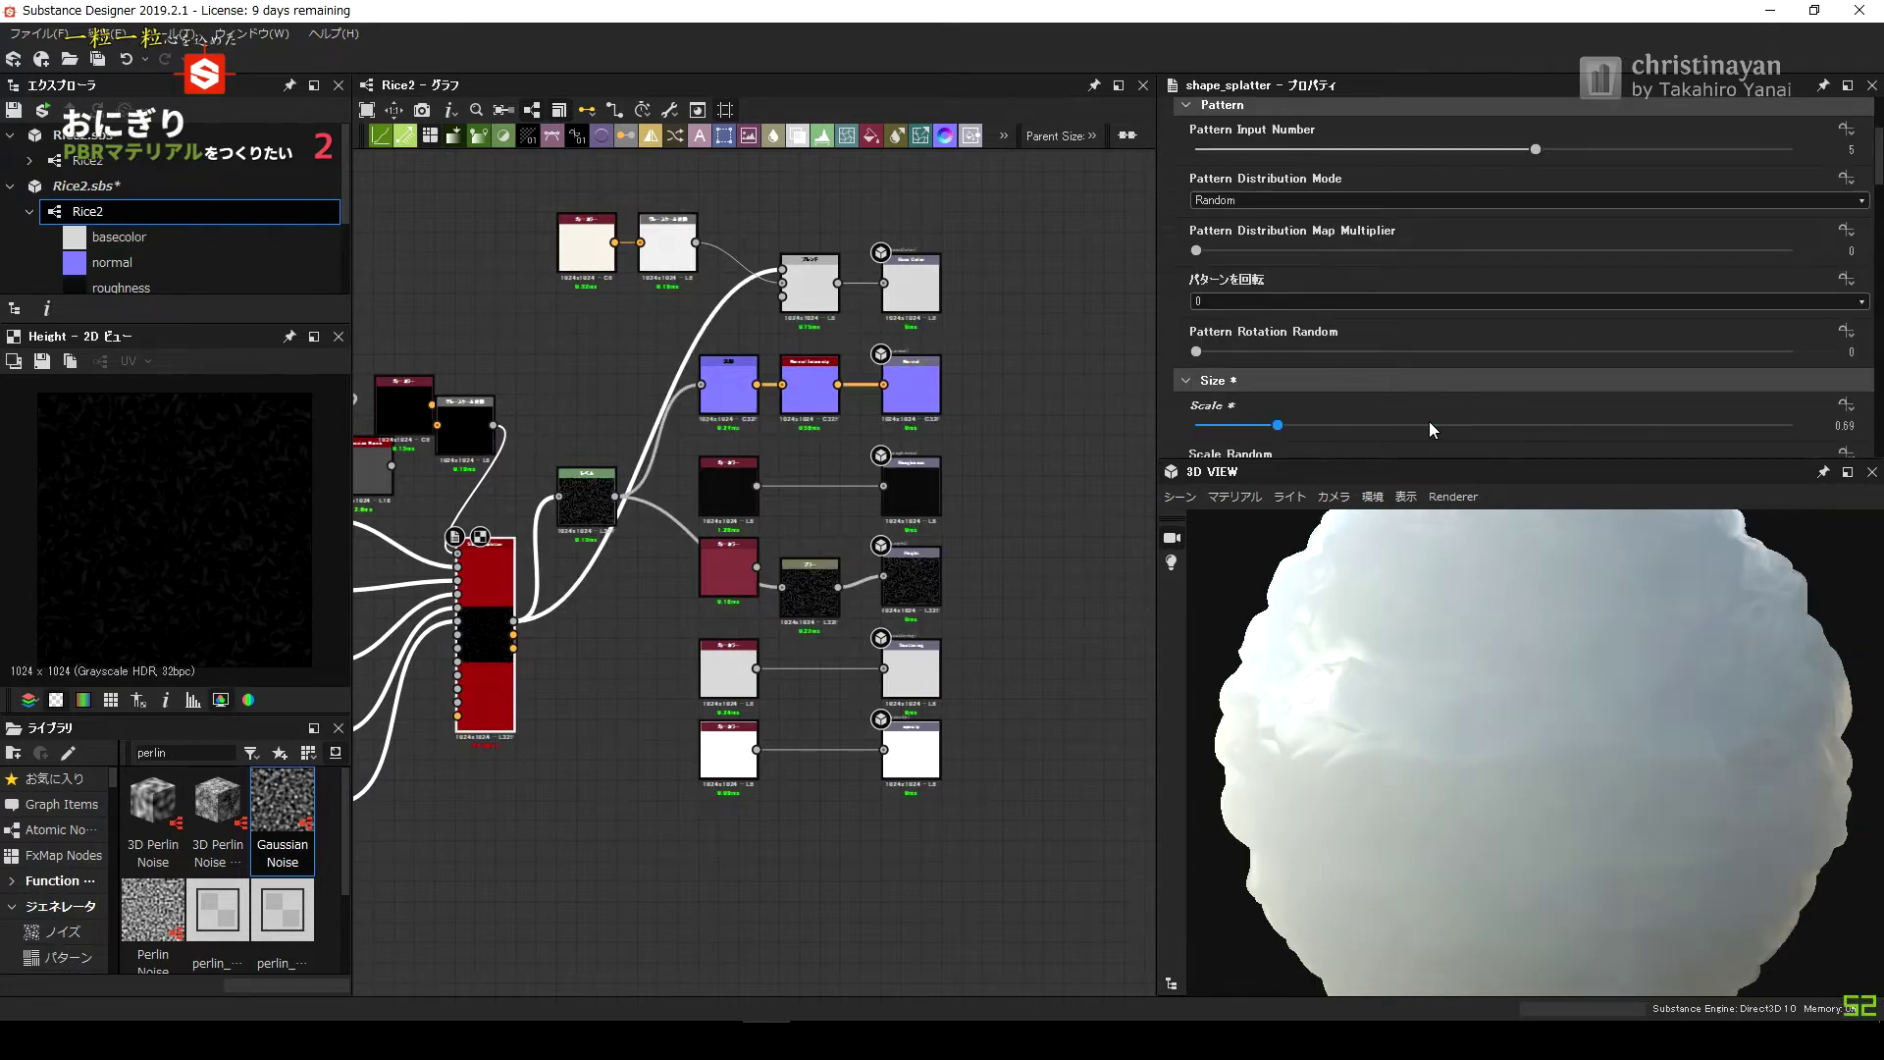
{"action": "left_click", "coordinate": [1847, 404]}
Move the Level node lower and add a Levels node on the Shape Splatter output.
{"action": "mouse_move", "coordinate": [587, 496]}
{"action": "left_mouse_down"}
{"action": "mouse_move", "coordinate": [597, 558]}
{"action": "mouse_move", "coordinate": [621, 450]}
{"action": "left_mouse_up"}
{"action": "scroll", "coordinate": [648, 544], "scroll_direction": "up", "scroll_amount": 2}
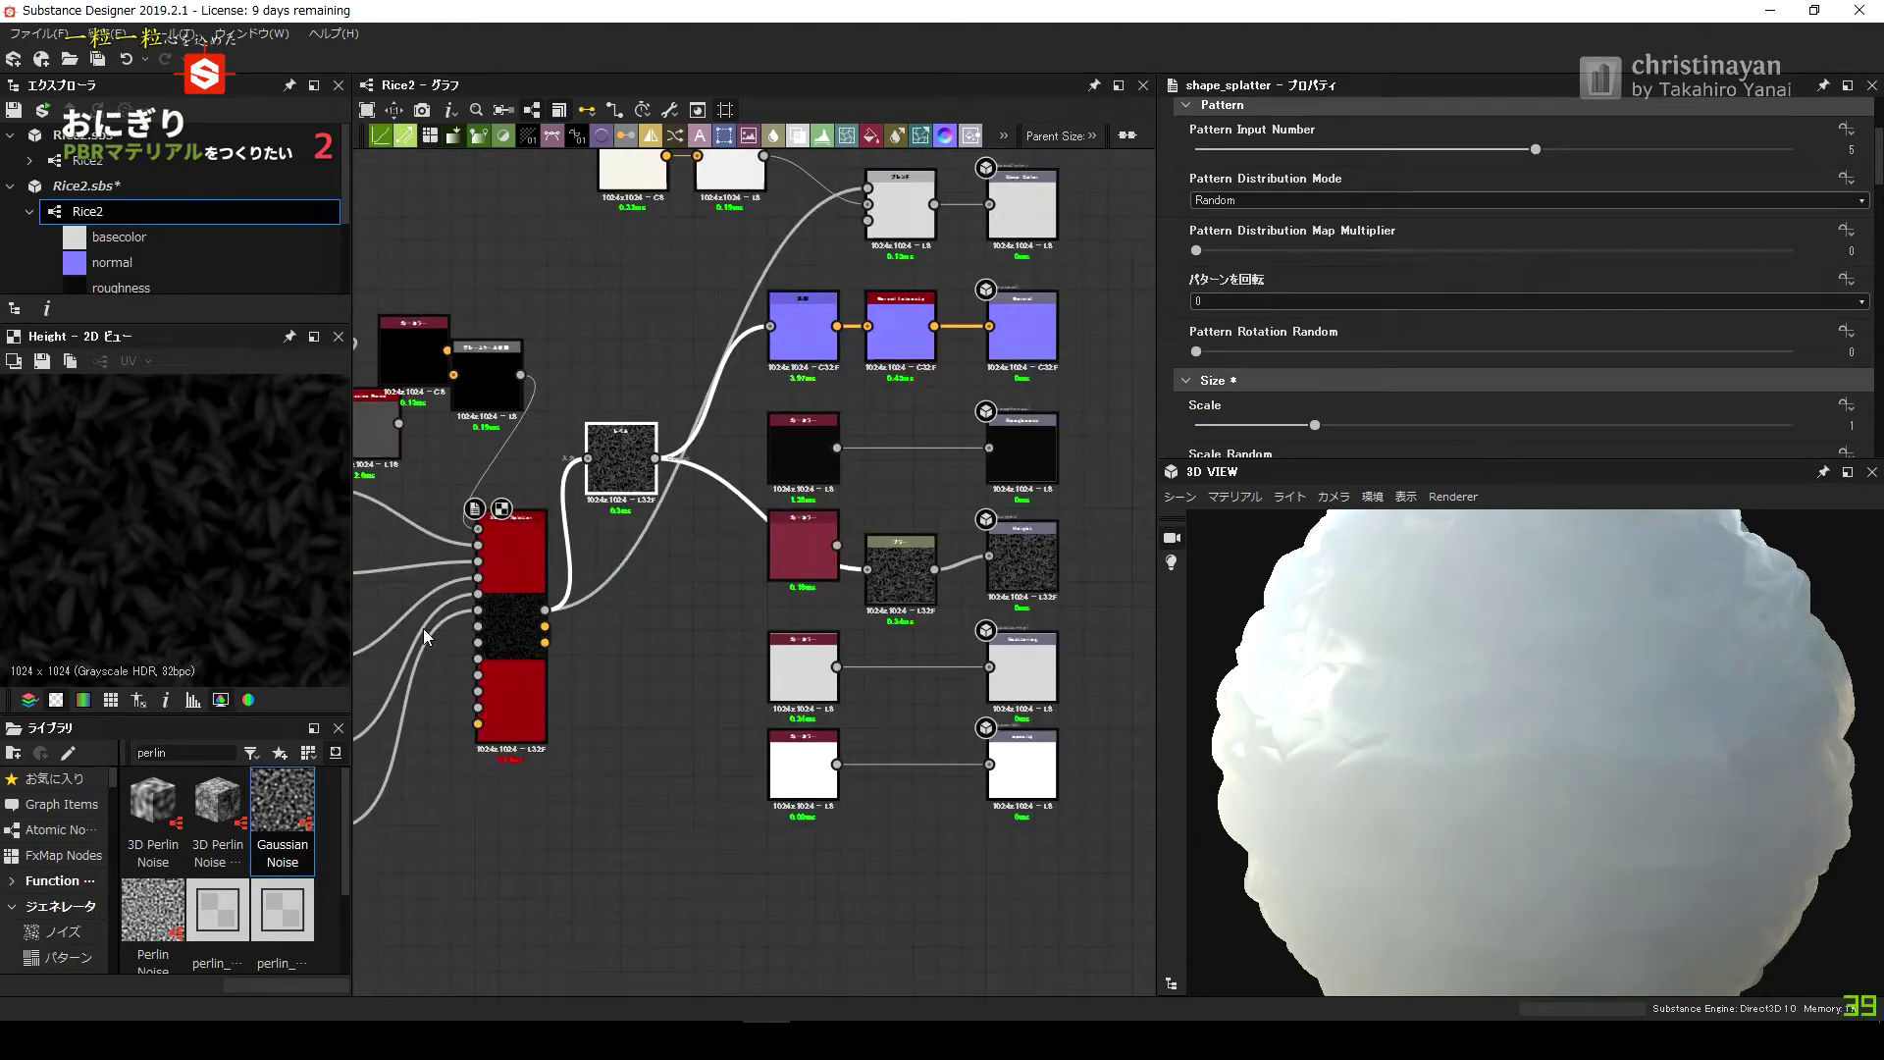
{"action": "scroll", "coordinate": [568, 609], "scroll_direction": "up", "scroll_amount": 3}
{"action": "scroll", "coordinate": [532, 630], "scroll_direction": "down", "scroll_amount": 2}
{"action": "left_click_drag", "start_coordinate": [479, 624], "coordinate": [589, 432]}
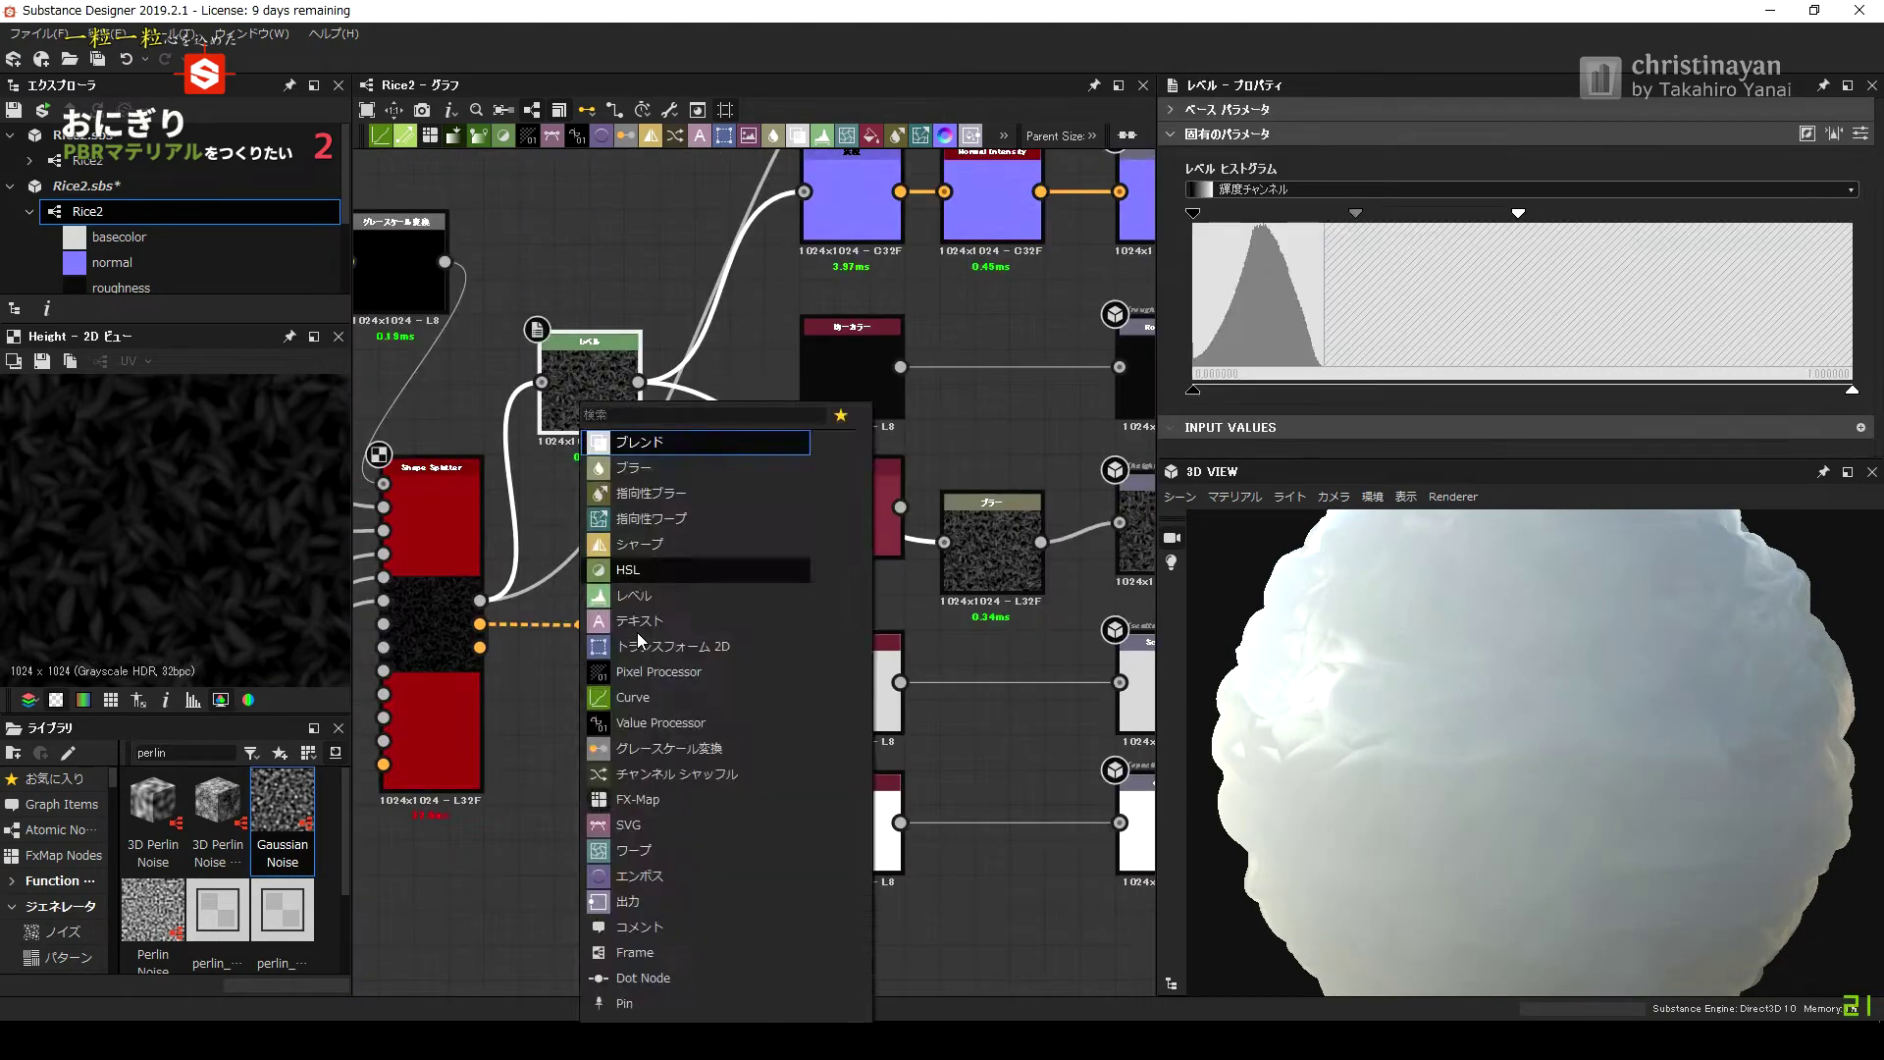
{"action": "left_click", "coordinate": [638, 438]}
Wire the blurred grain map into Scattering and inspect the 3D view's subsurface settings.
{"action": "mouse_move", "coordinate": [1150, 698]}
{"action": "middle_mouse_down"}
{"action": "mouse_move", "coordinate": [973, 739]}
{"action": "mouse_move", "coordinate": [781, 687]}
{"action": "middle_mouse_up"}
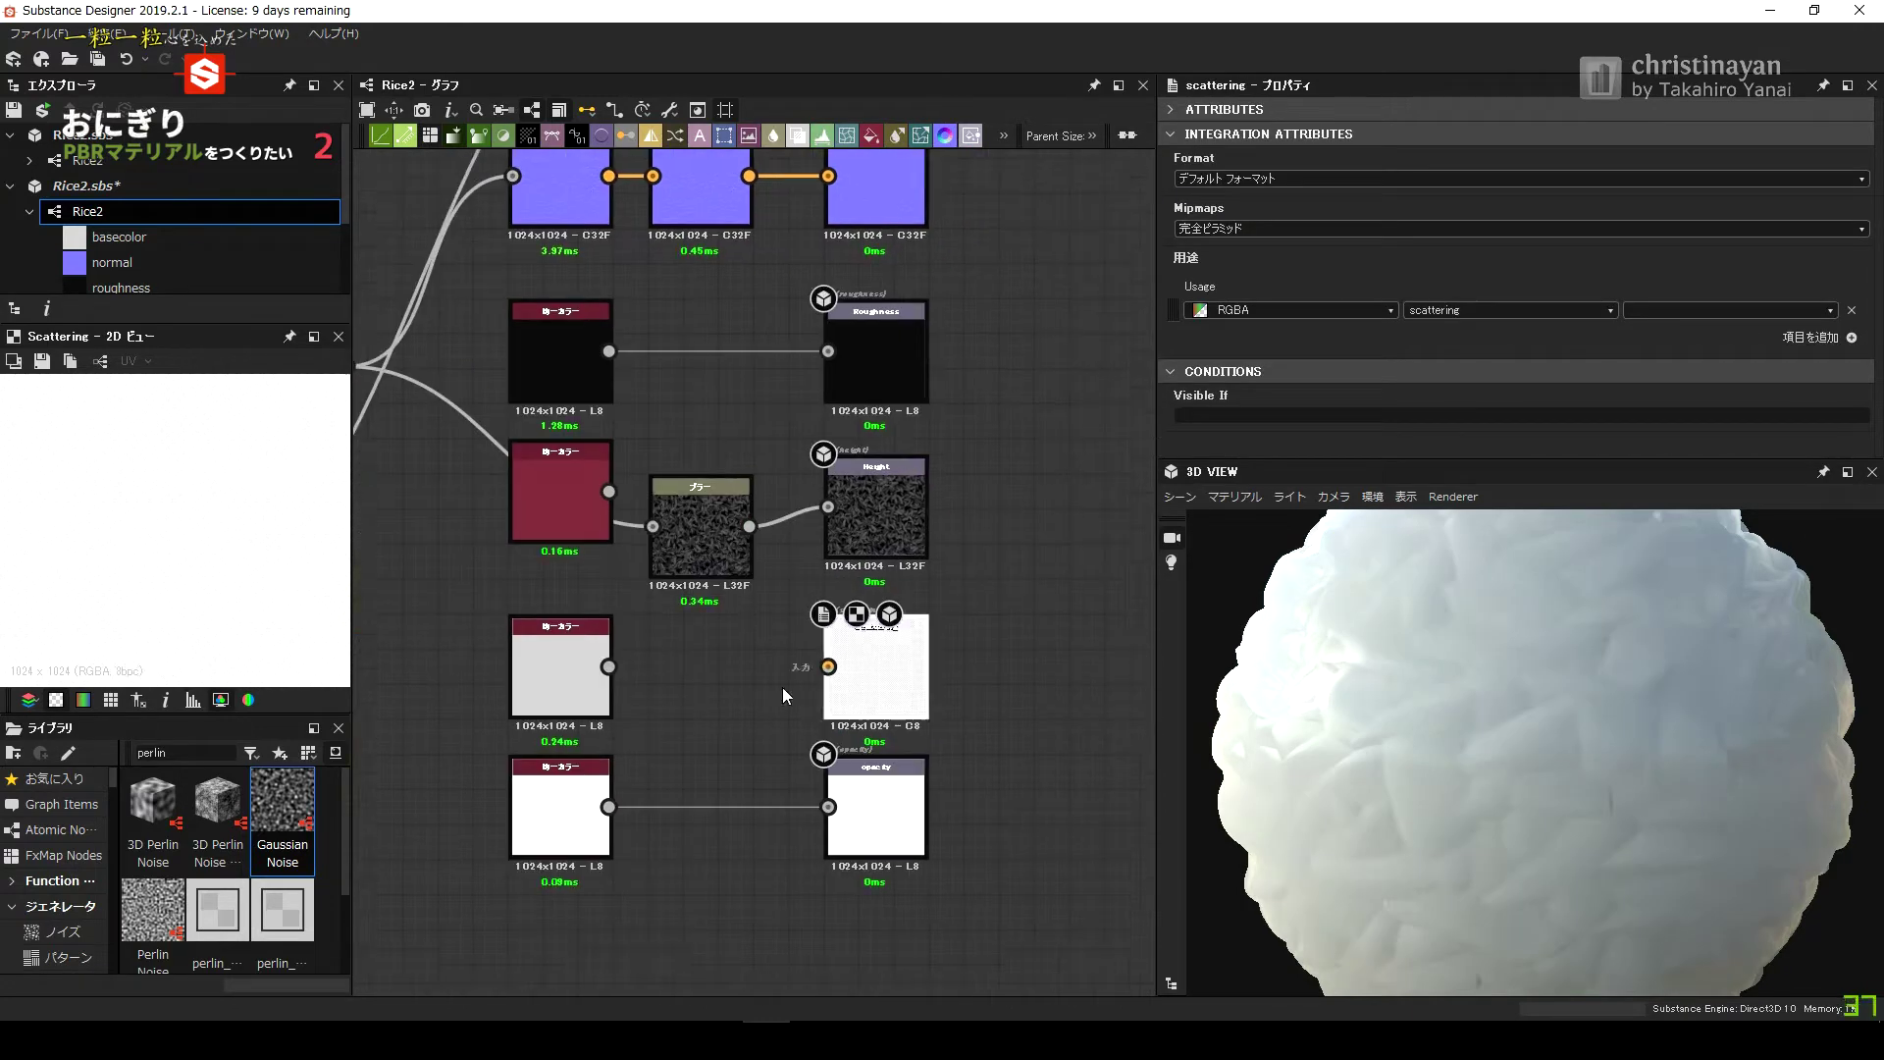
{"action": "left_click_drag", "start_coordinate": [750, 527], "coordinate": [895, 684]}
{"action": "right_click", "coordinate": [895, 683]}
{"action": "mouse_move", "coordinate": [877, 670]}
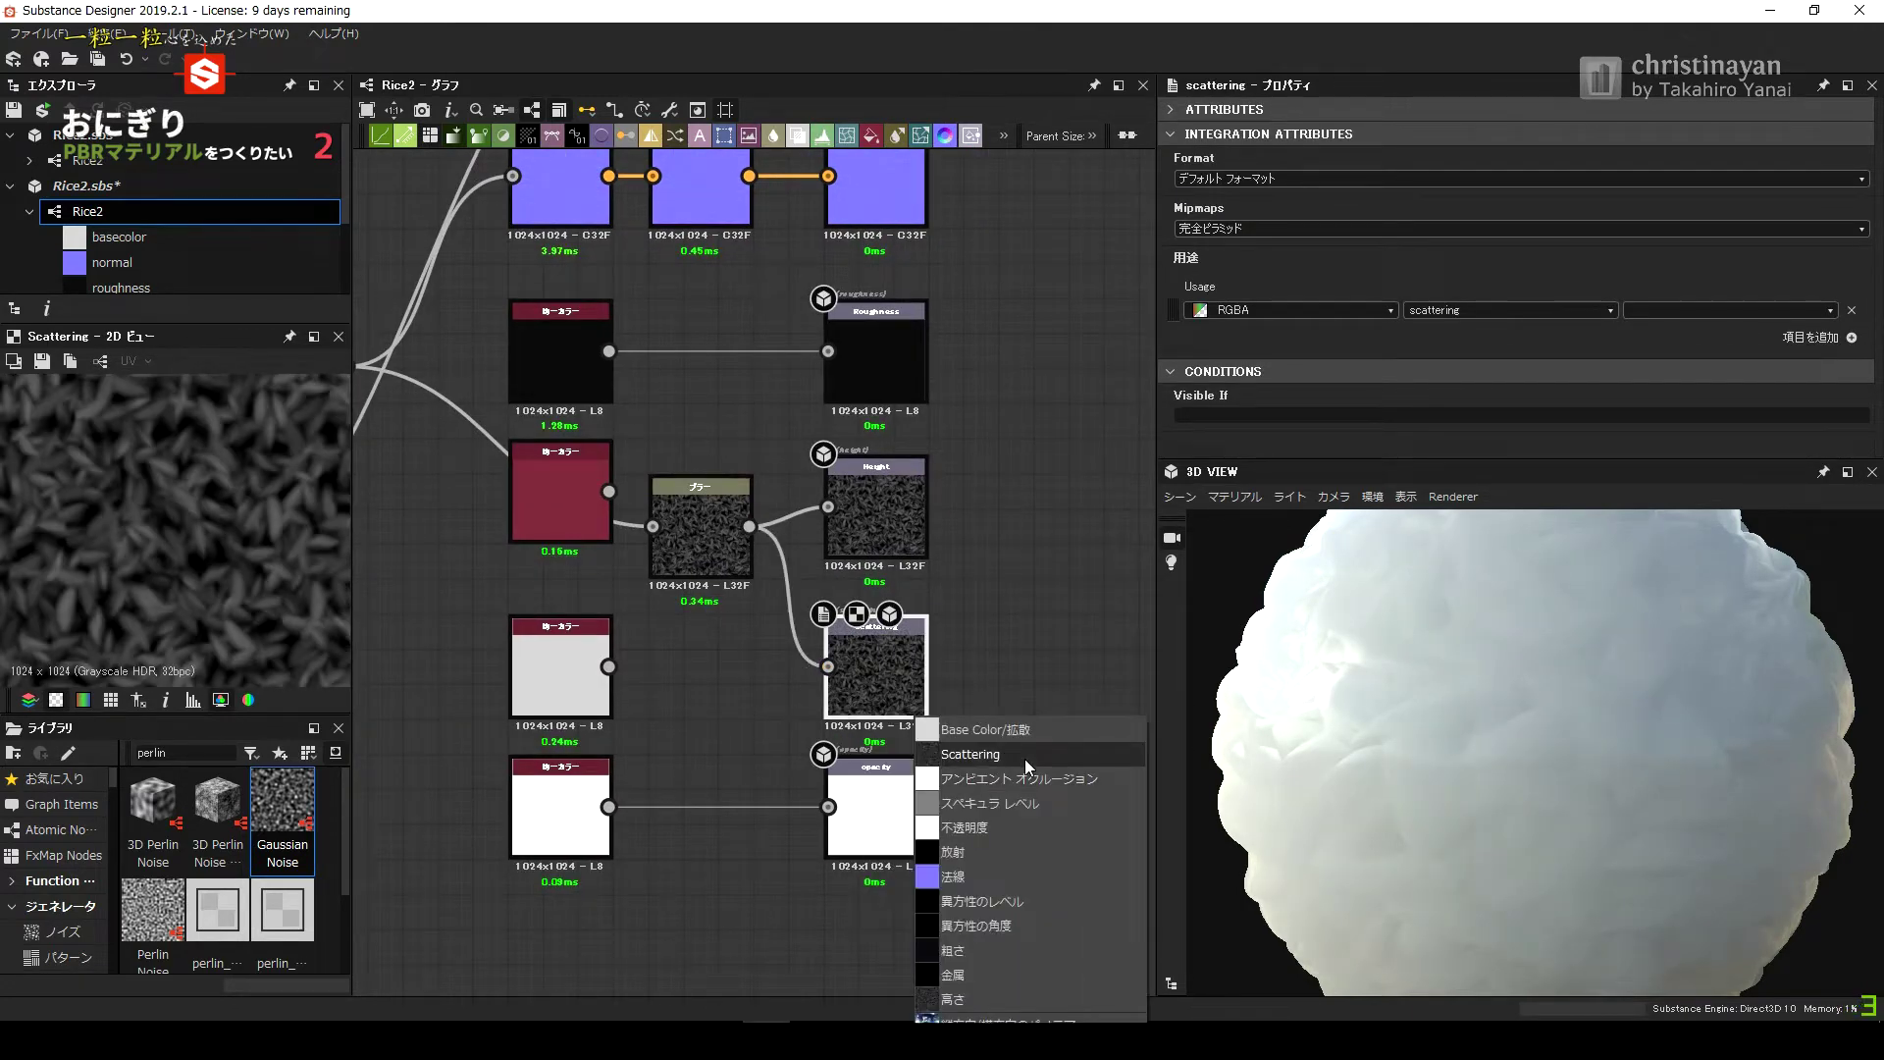
{"action": "left_click", "coordinate": [727, 467]}
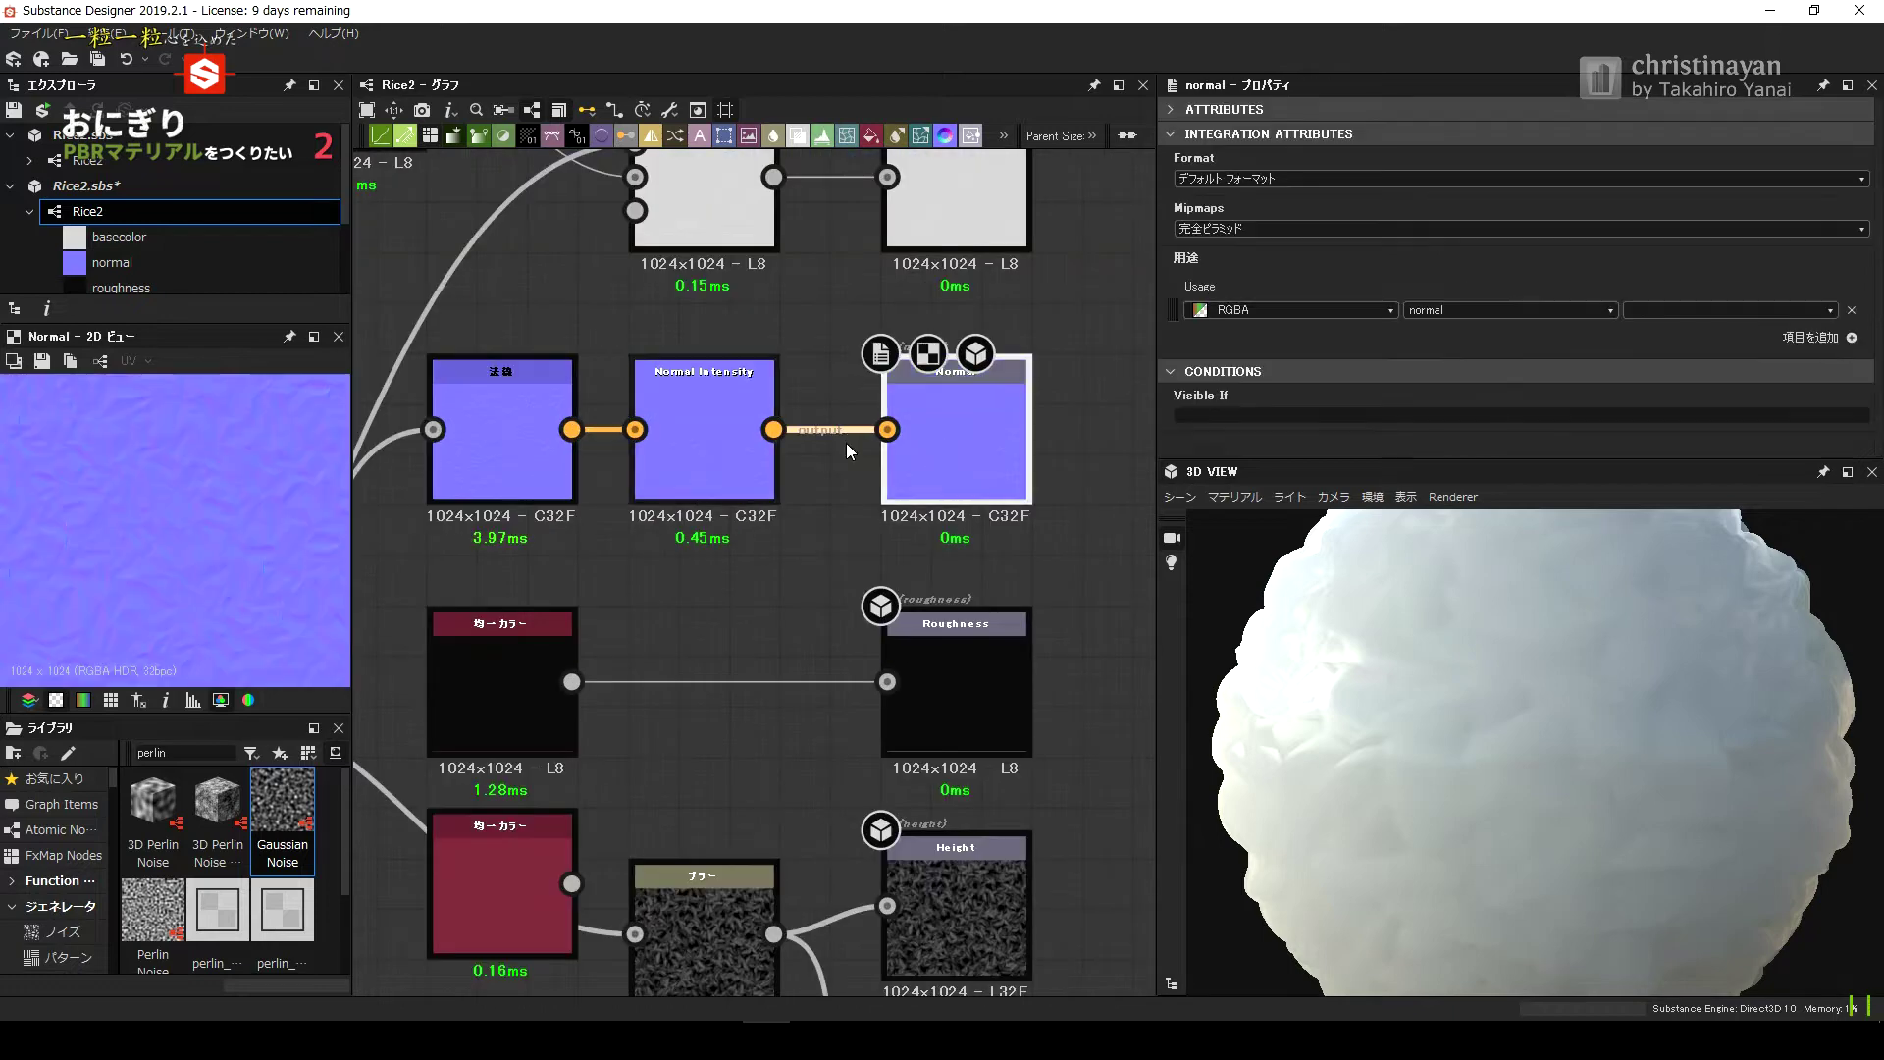
{"action": "left_click", "coordinate": [942, 441]}
{"action": "scroll", "coordinate": [1021, 197], "scroll_direction": "down", "scroll_amount": 3}
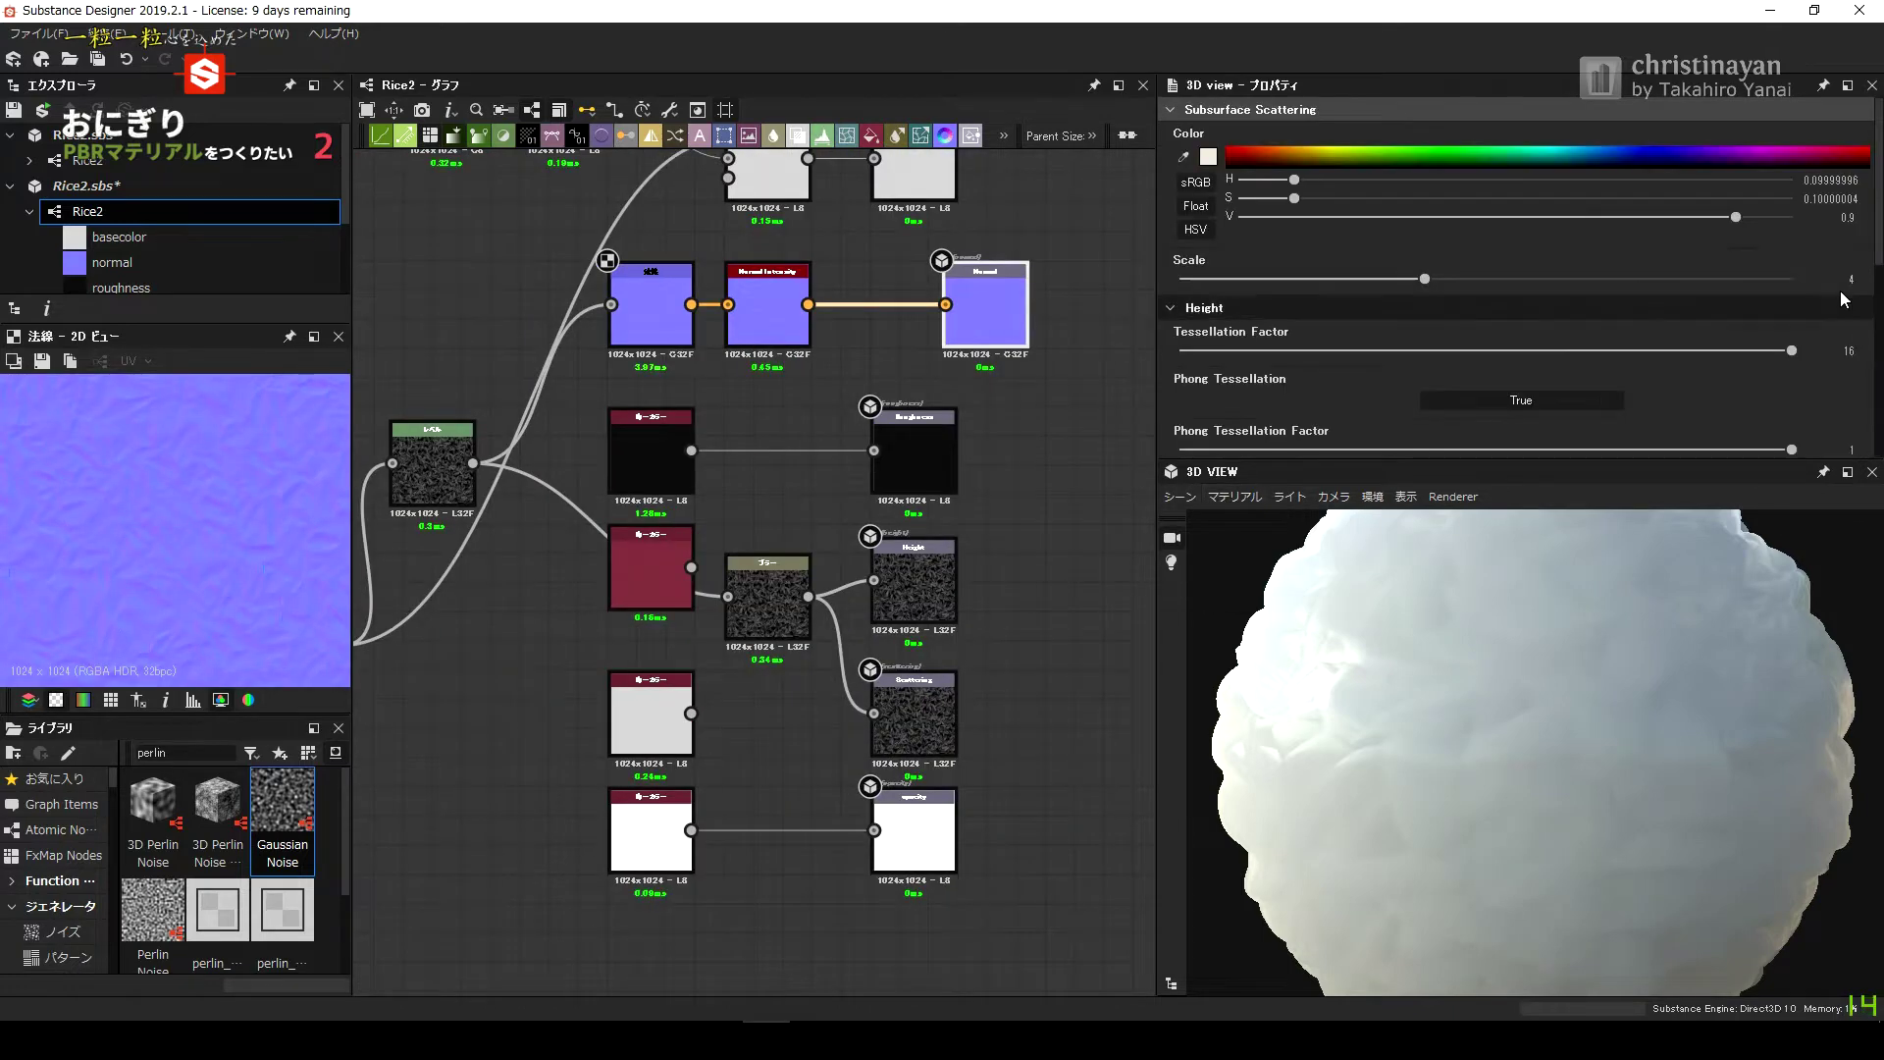
{"action": "left_click", "coordinate": [887, 716]}
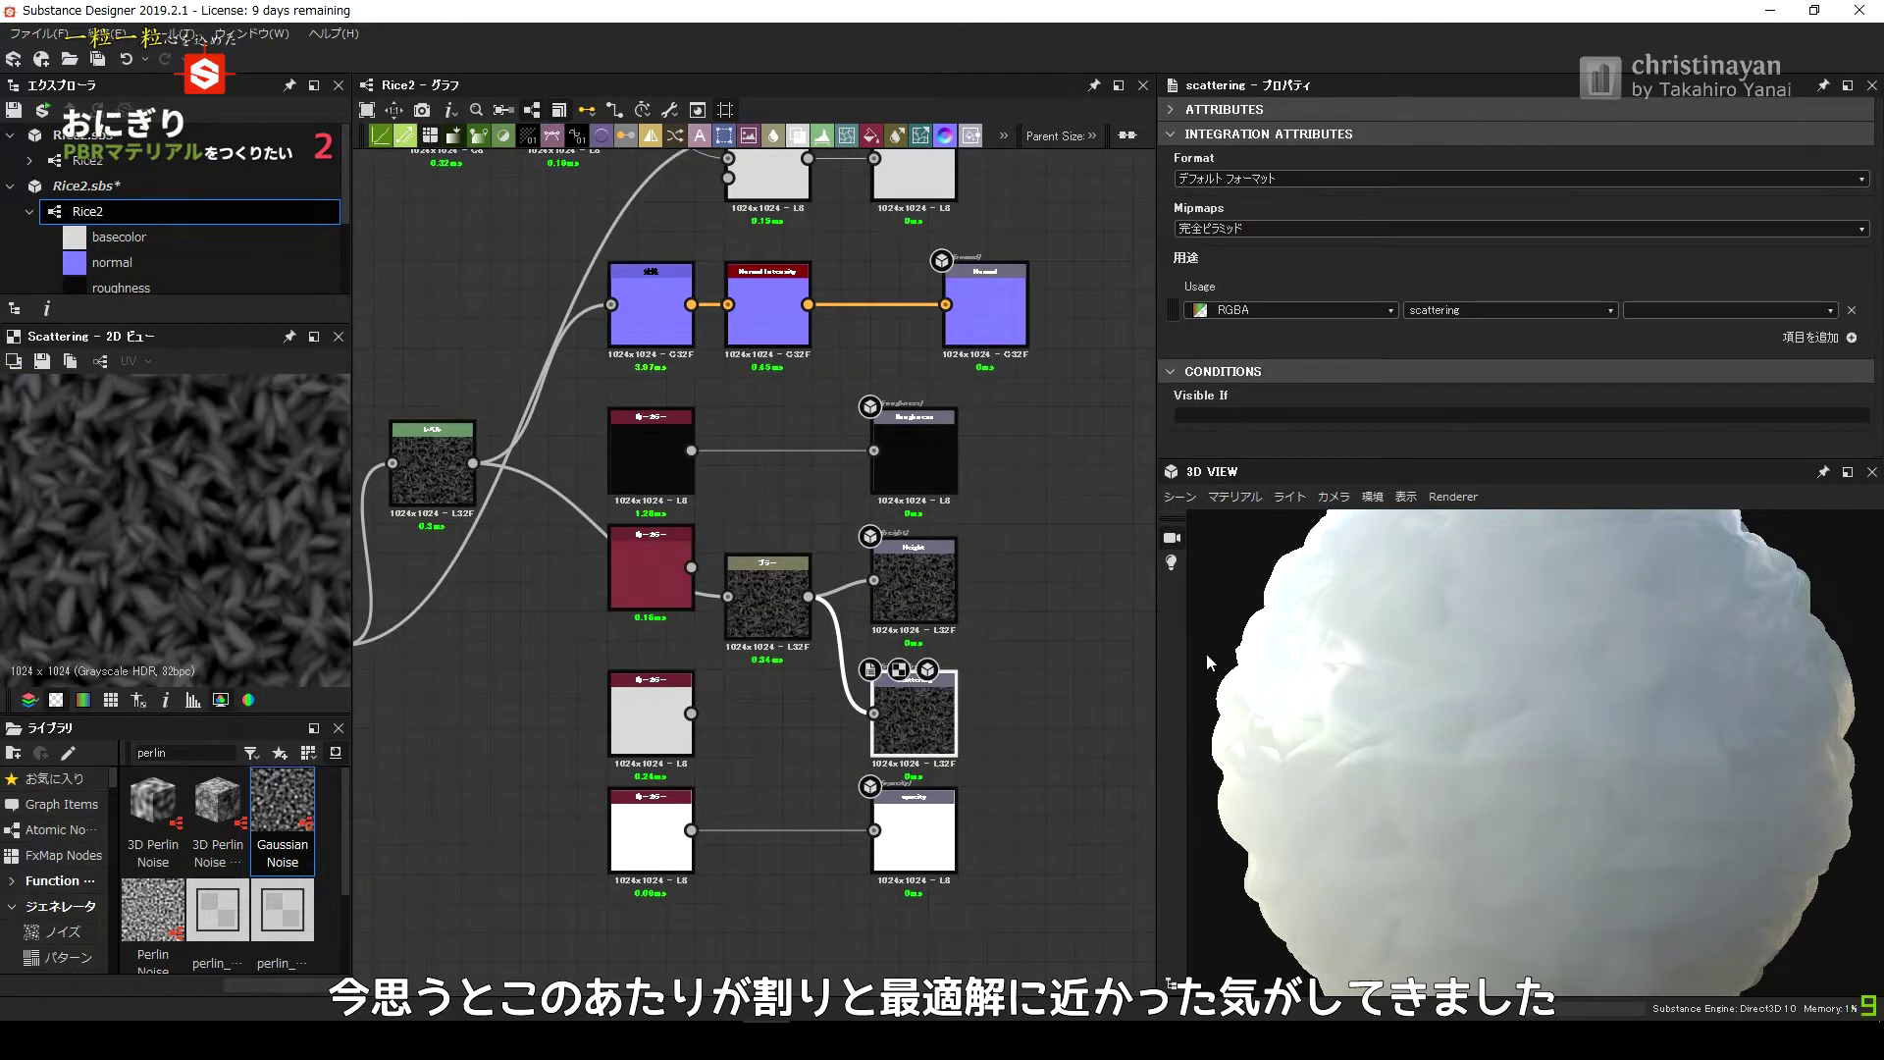
Try white and blurred-grain inputs on Scattering, then undo back to the black colour node.
{"action": "left_click_drag", "start_coordinate": [691, 714], "coordinate": [873, 714]}
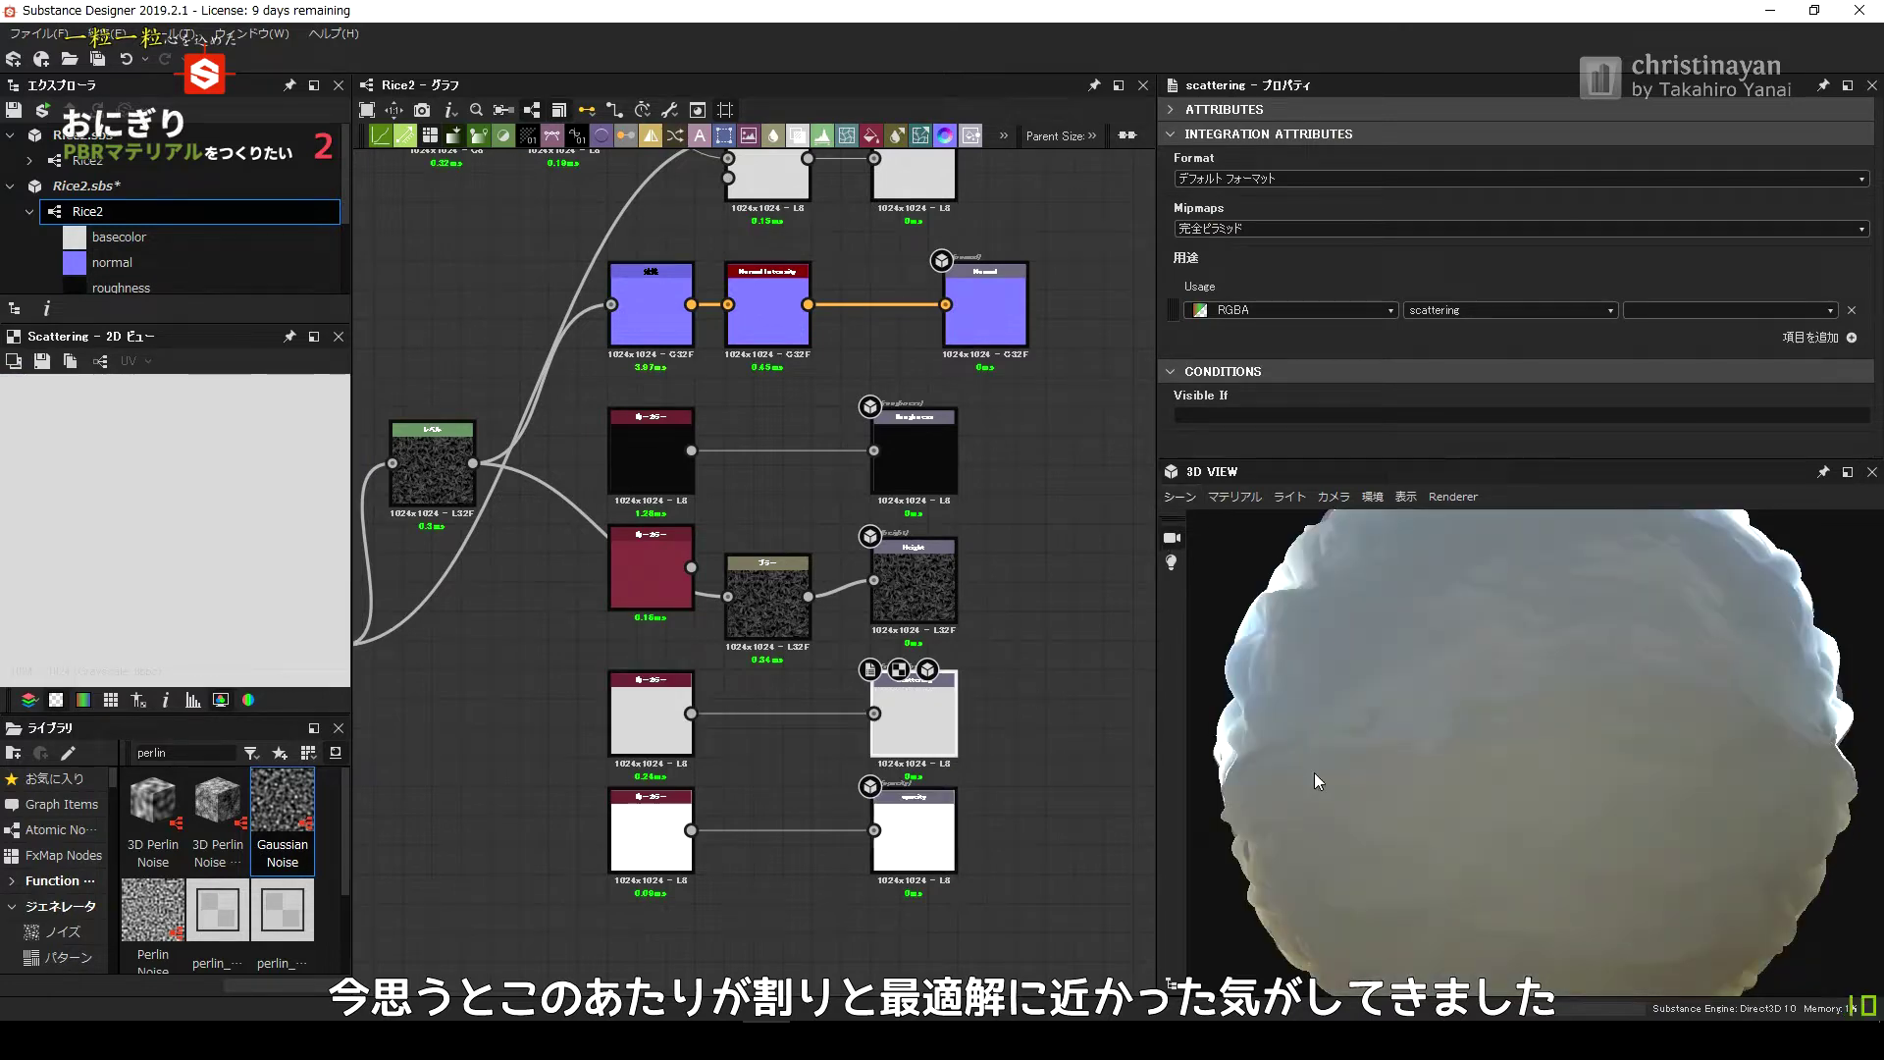
{"action": "left_click_drag", "start_coordinate": [1315, 775], "coordinate": [1308, 585]}
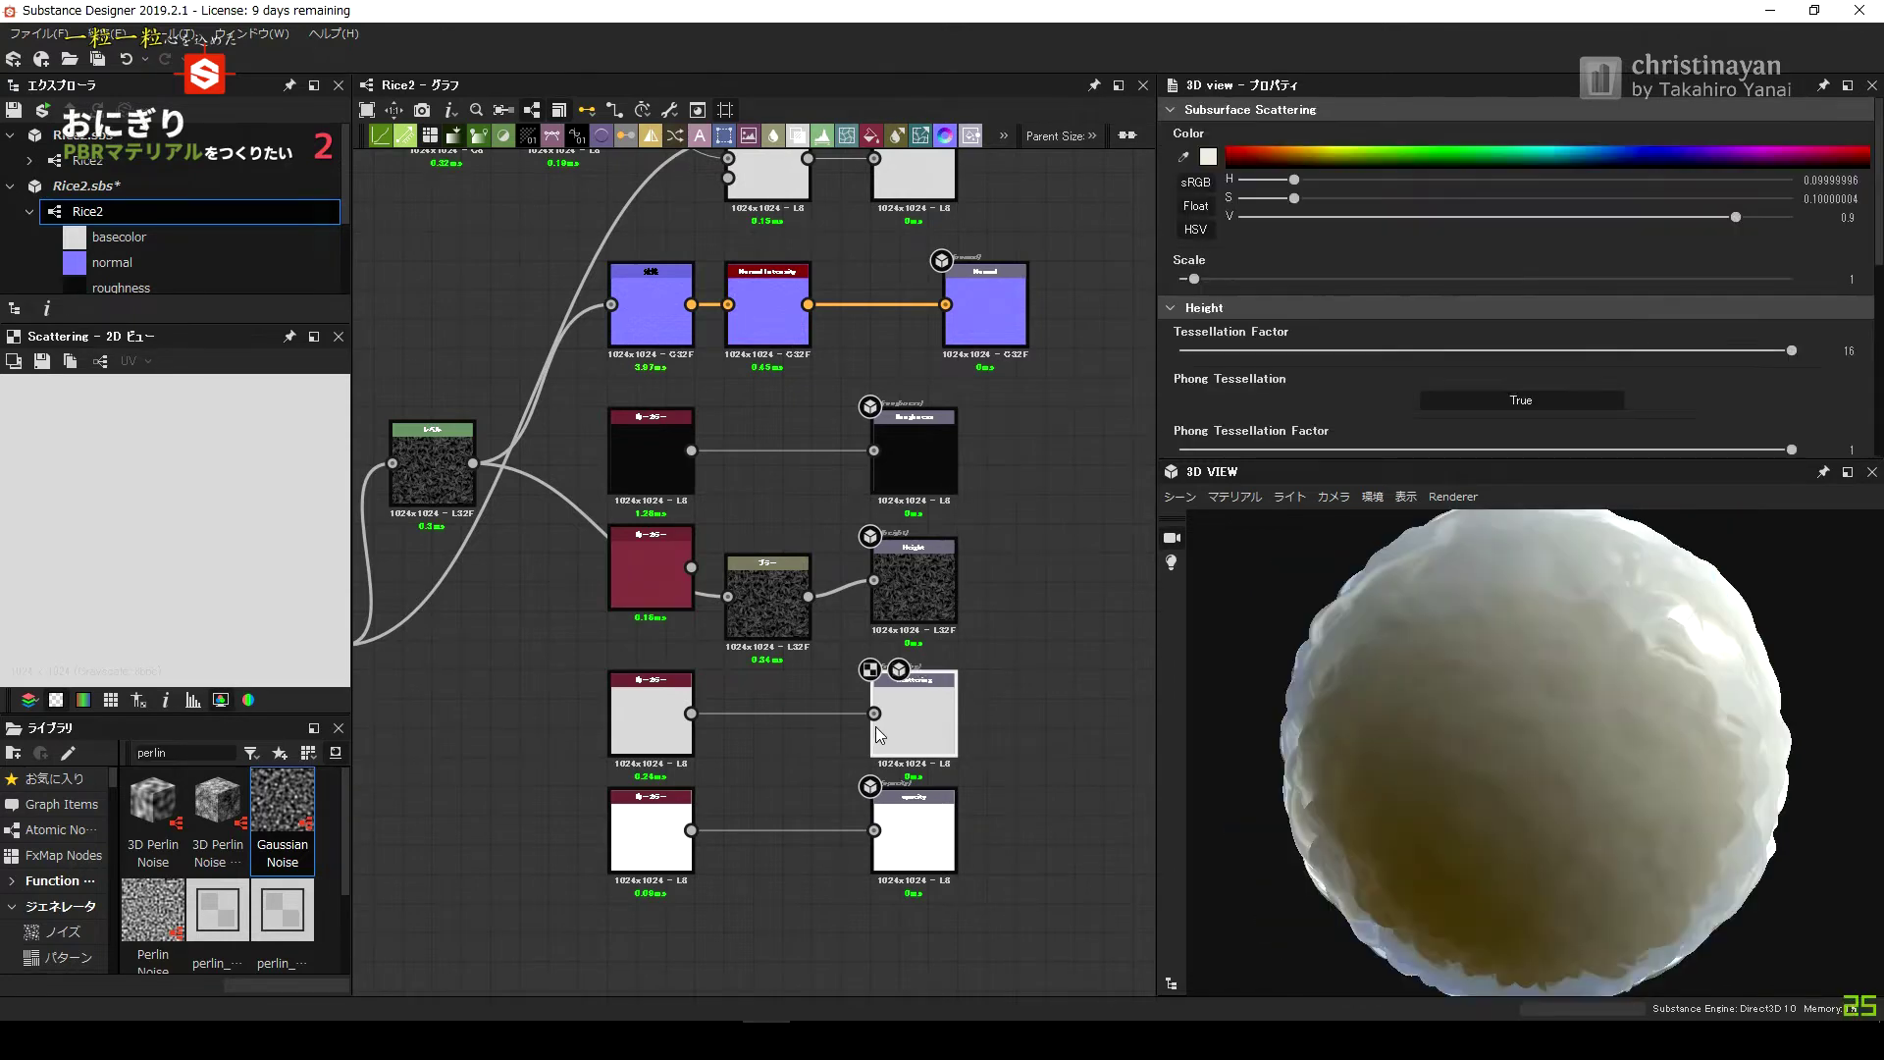
{"action": "left_click_drag", "start_coordinate": [875, 716], "coordinate": [808, 597]}
{"action": "key", "text": "ctrl+z"}
{"action": "key", "text": "ctrl+y"}
{"action": "key", "text": "ctrl+z"}
{"action": "key", "text": "ctrl+z"}
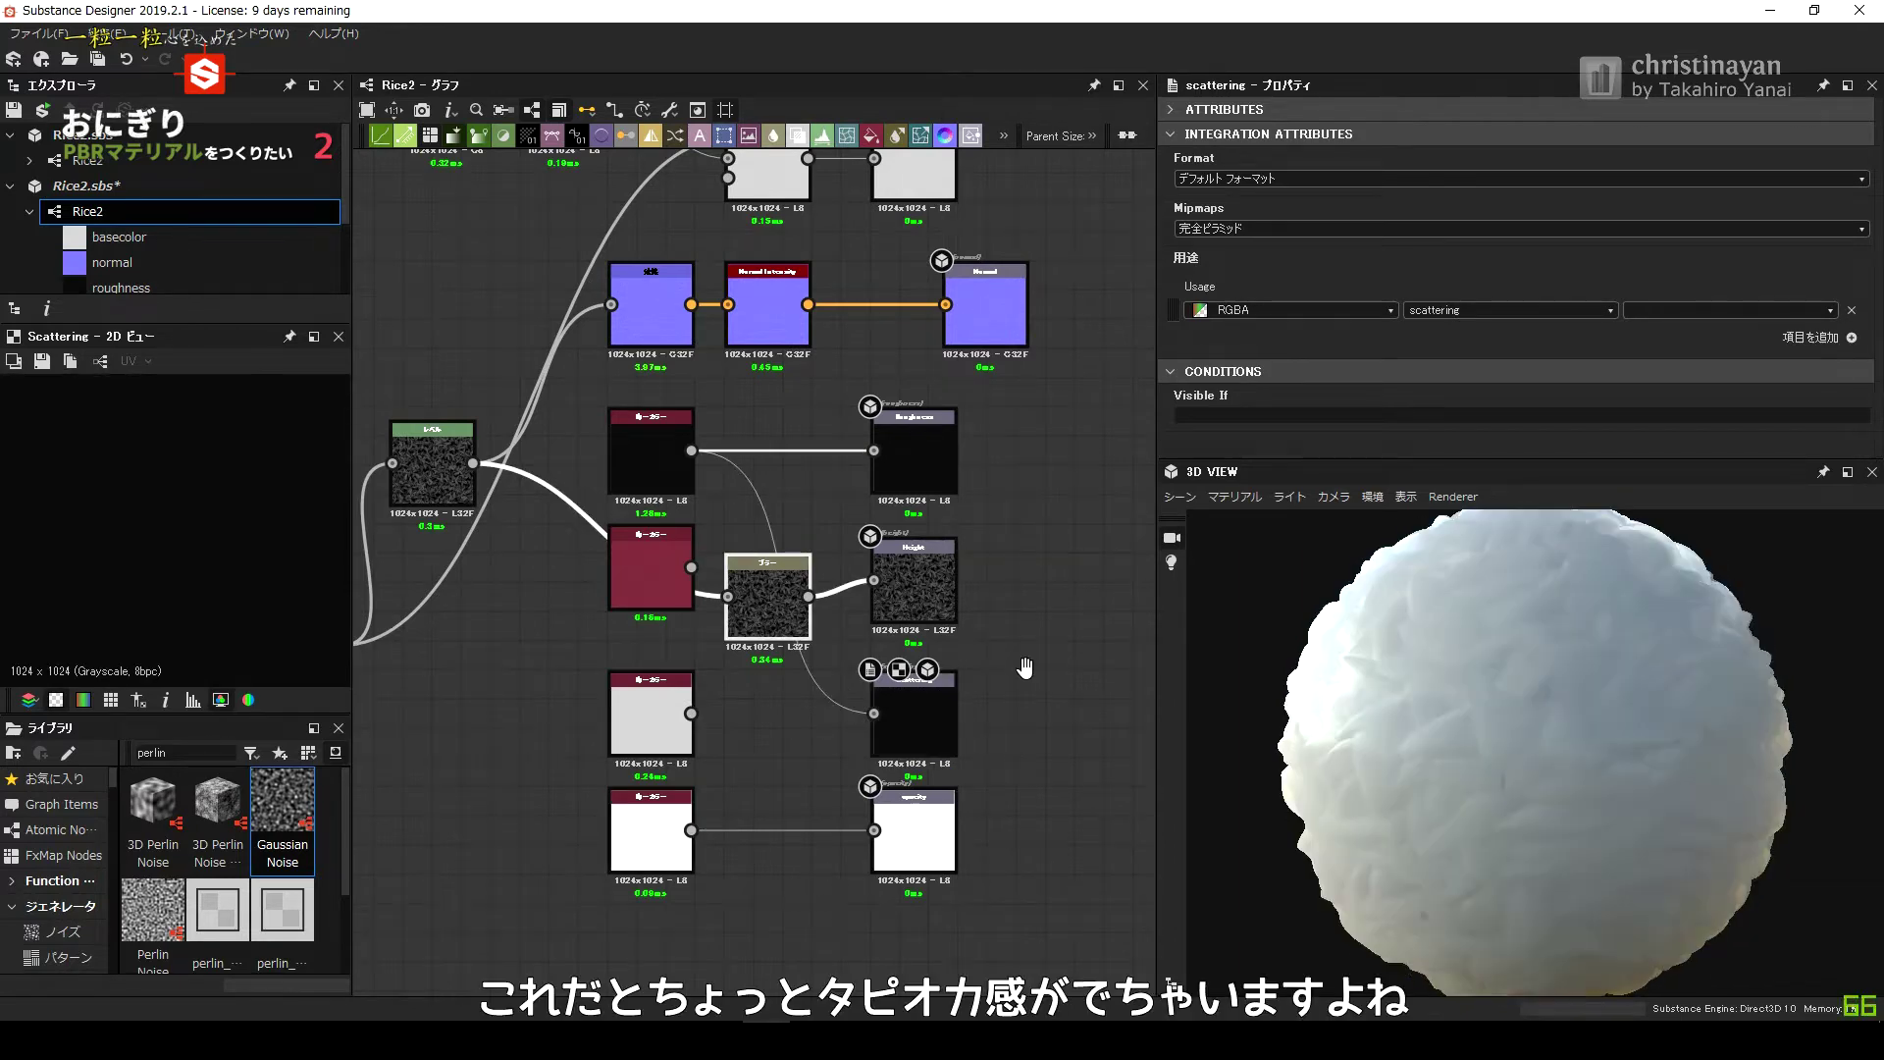
Lower the base colour Blend node opacity to 0.1.
{"action": "middle_click_drag", "start_coordinate": [1025, 669], "coordinate": [1051, 818]}
{"action": "key", "text": "Return"}
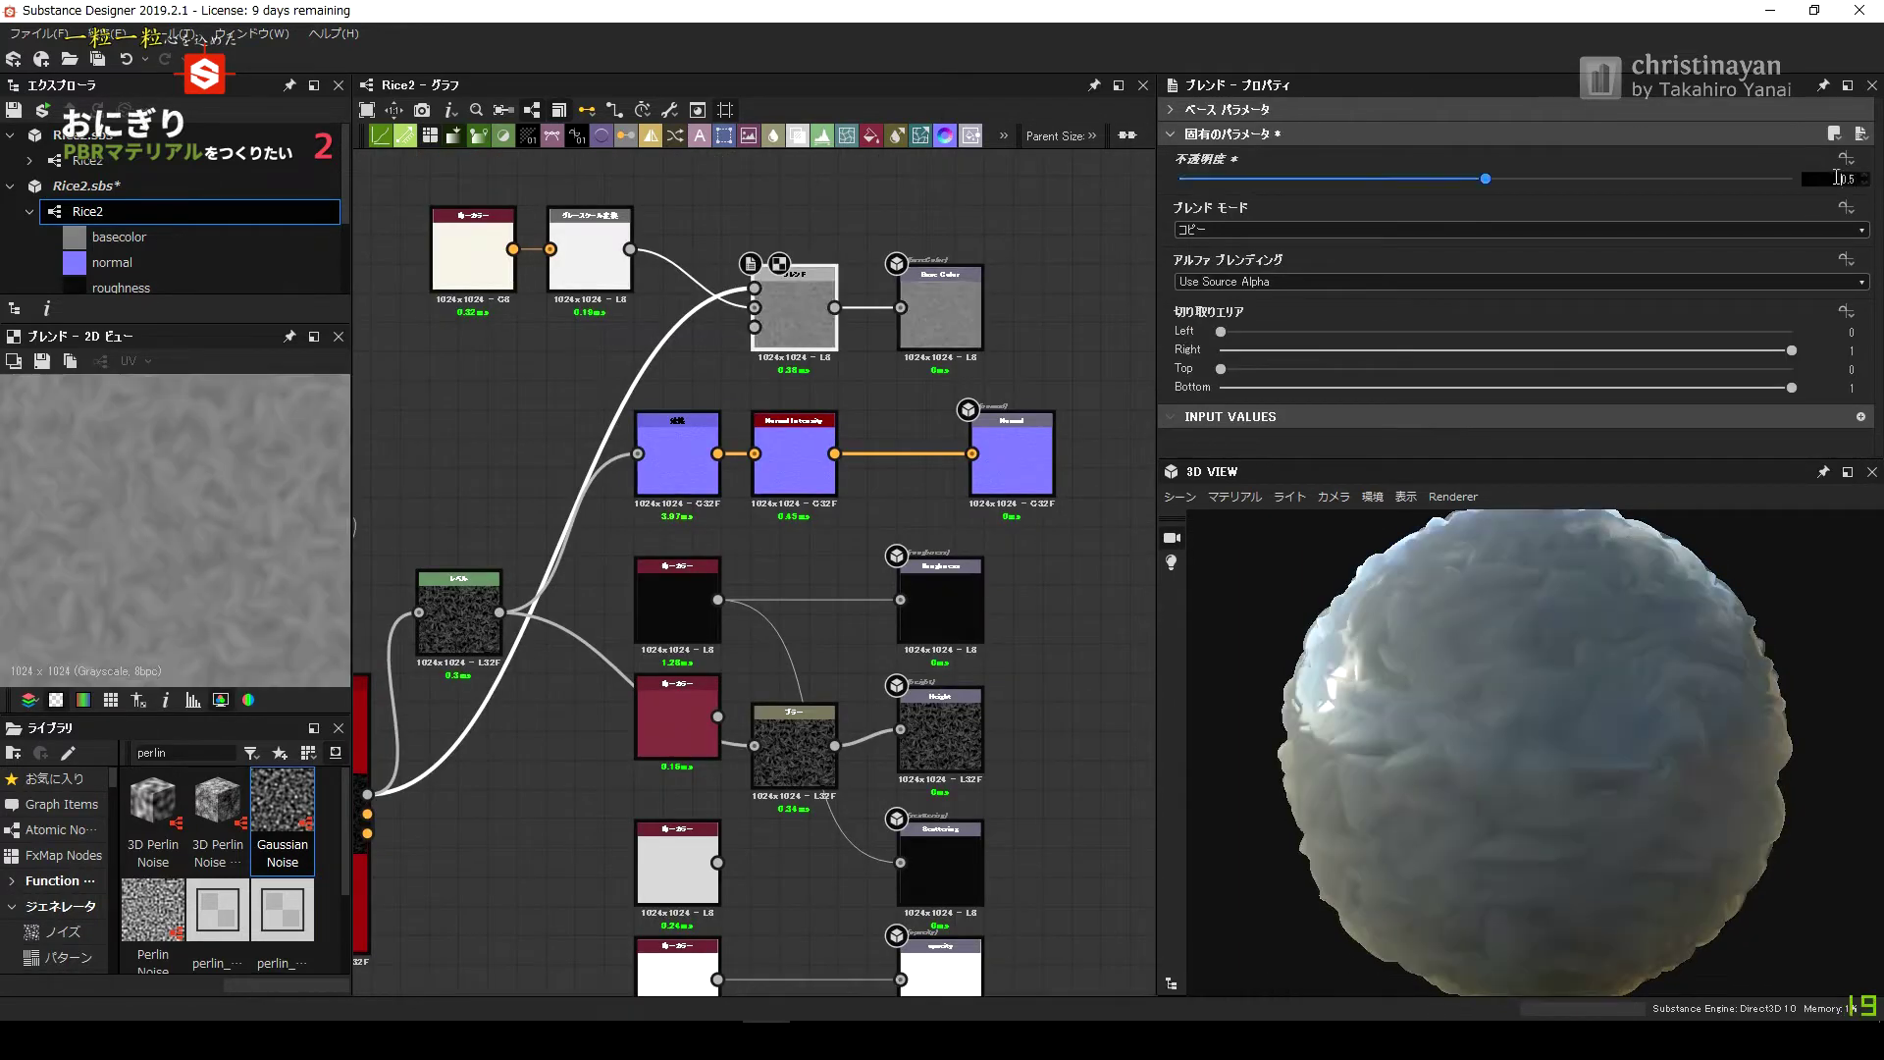
{"action": "type", "text": "0.1"}
{"action": "key", "text": "Return"}
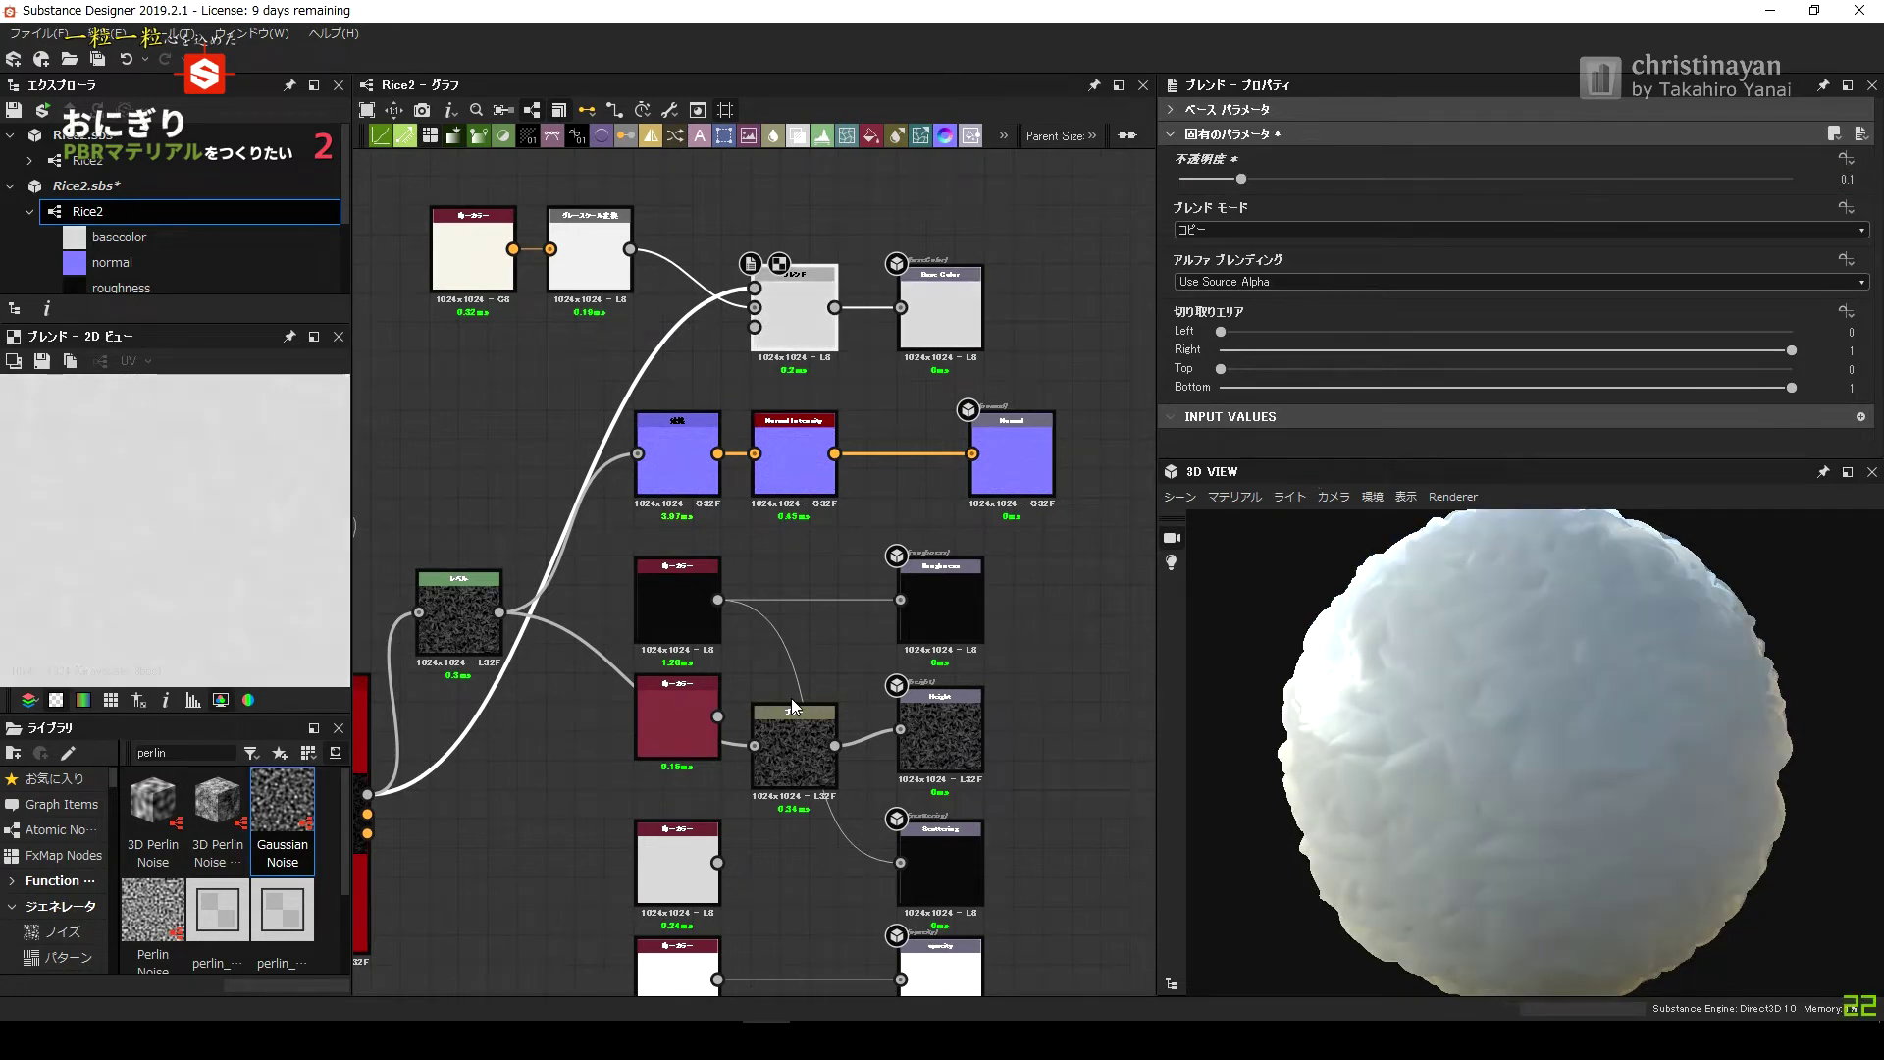
Set subsurface scattering scale to 1 and colour saturation to 0.1, then save the package.
{"action": "middle_click_drag", "start_coordinate": [879, 899], "coordinate": [899, 728]}
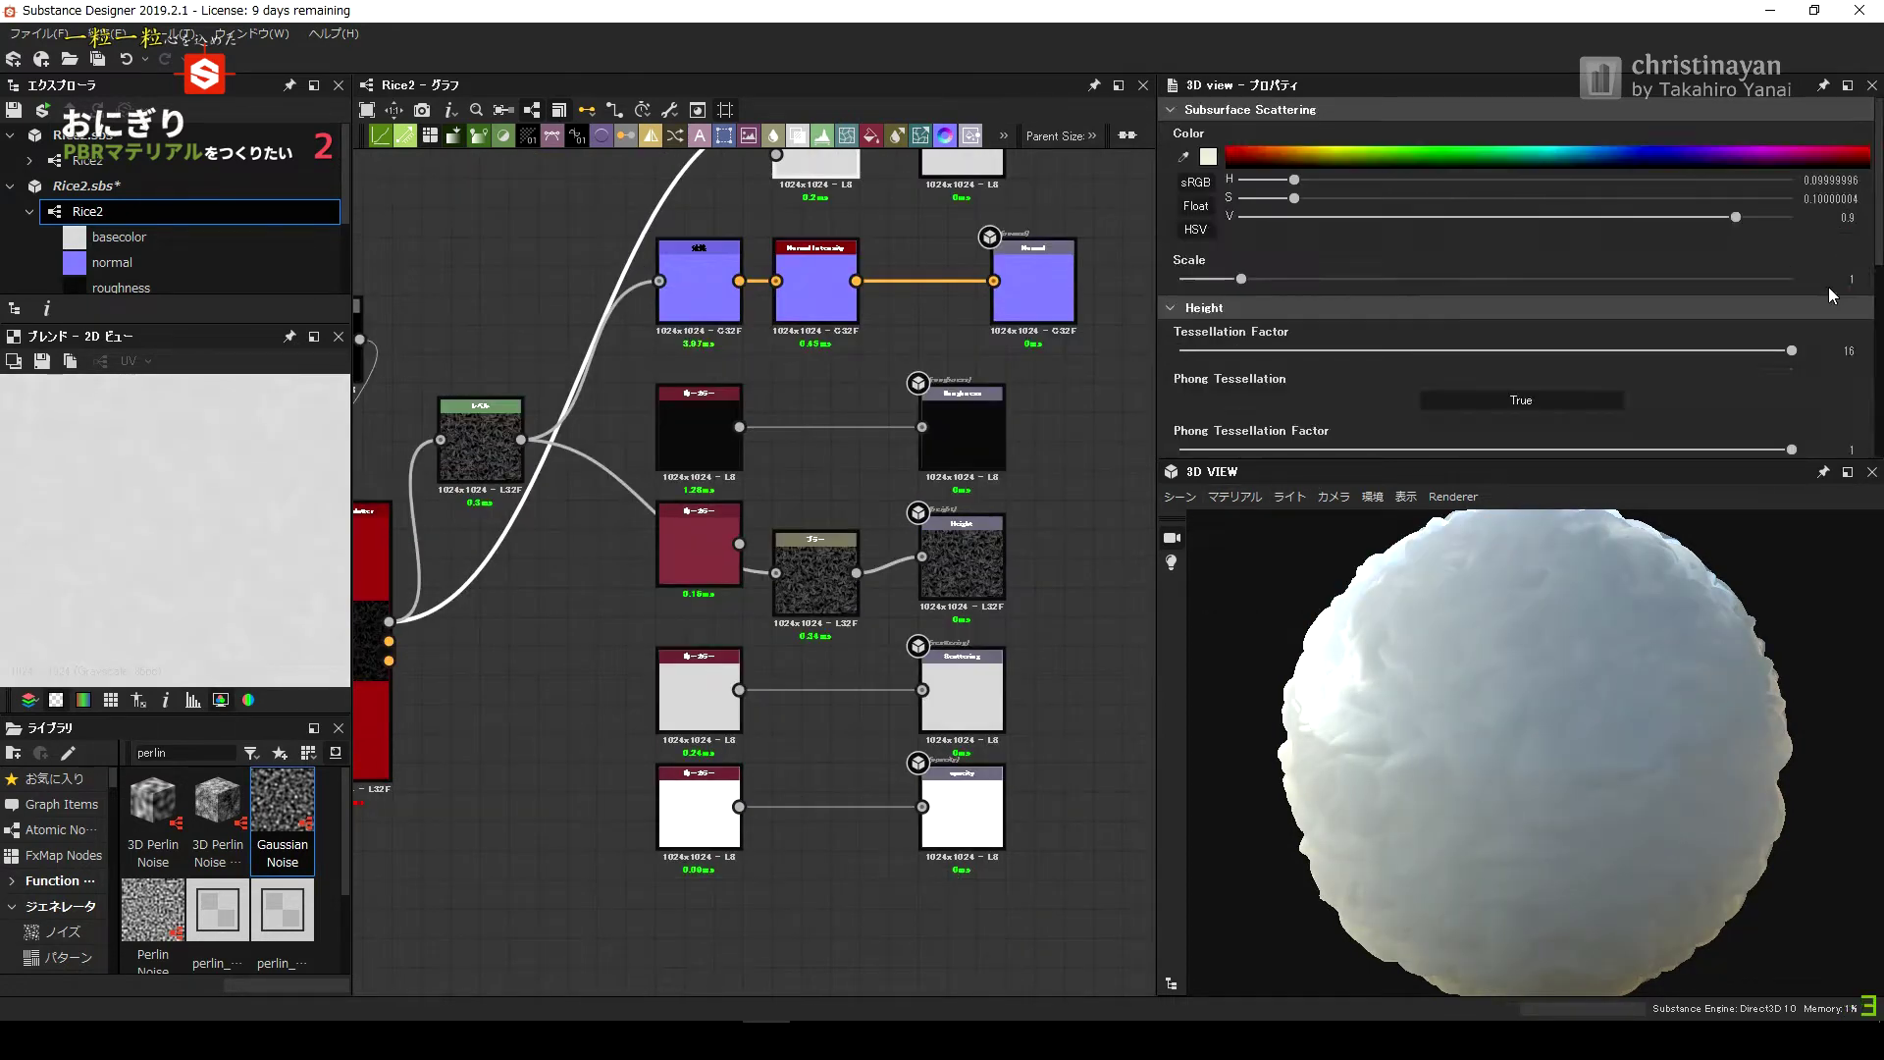
{"action": "type", "text": "1"}
{"action": "key", "text": "Return"}
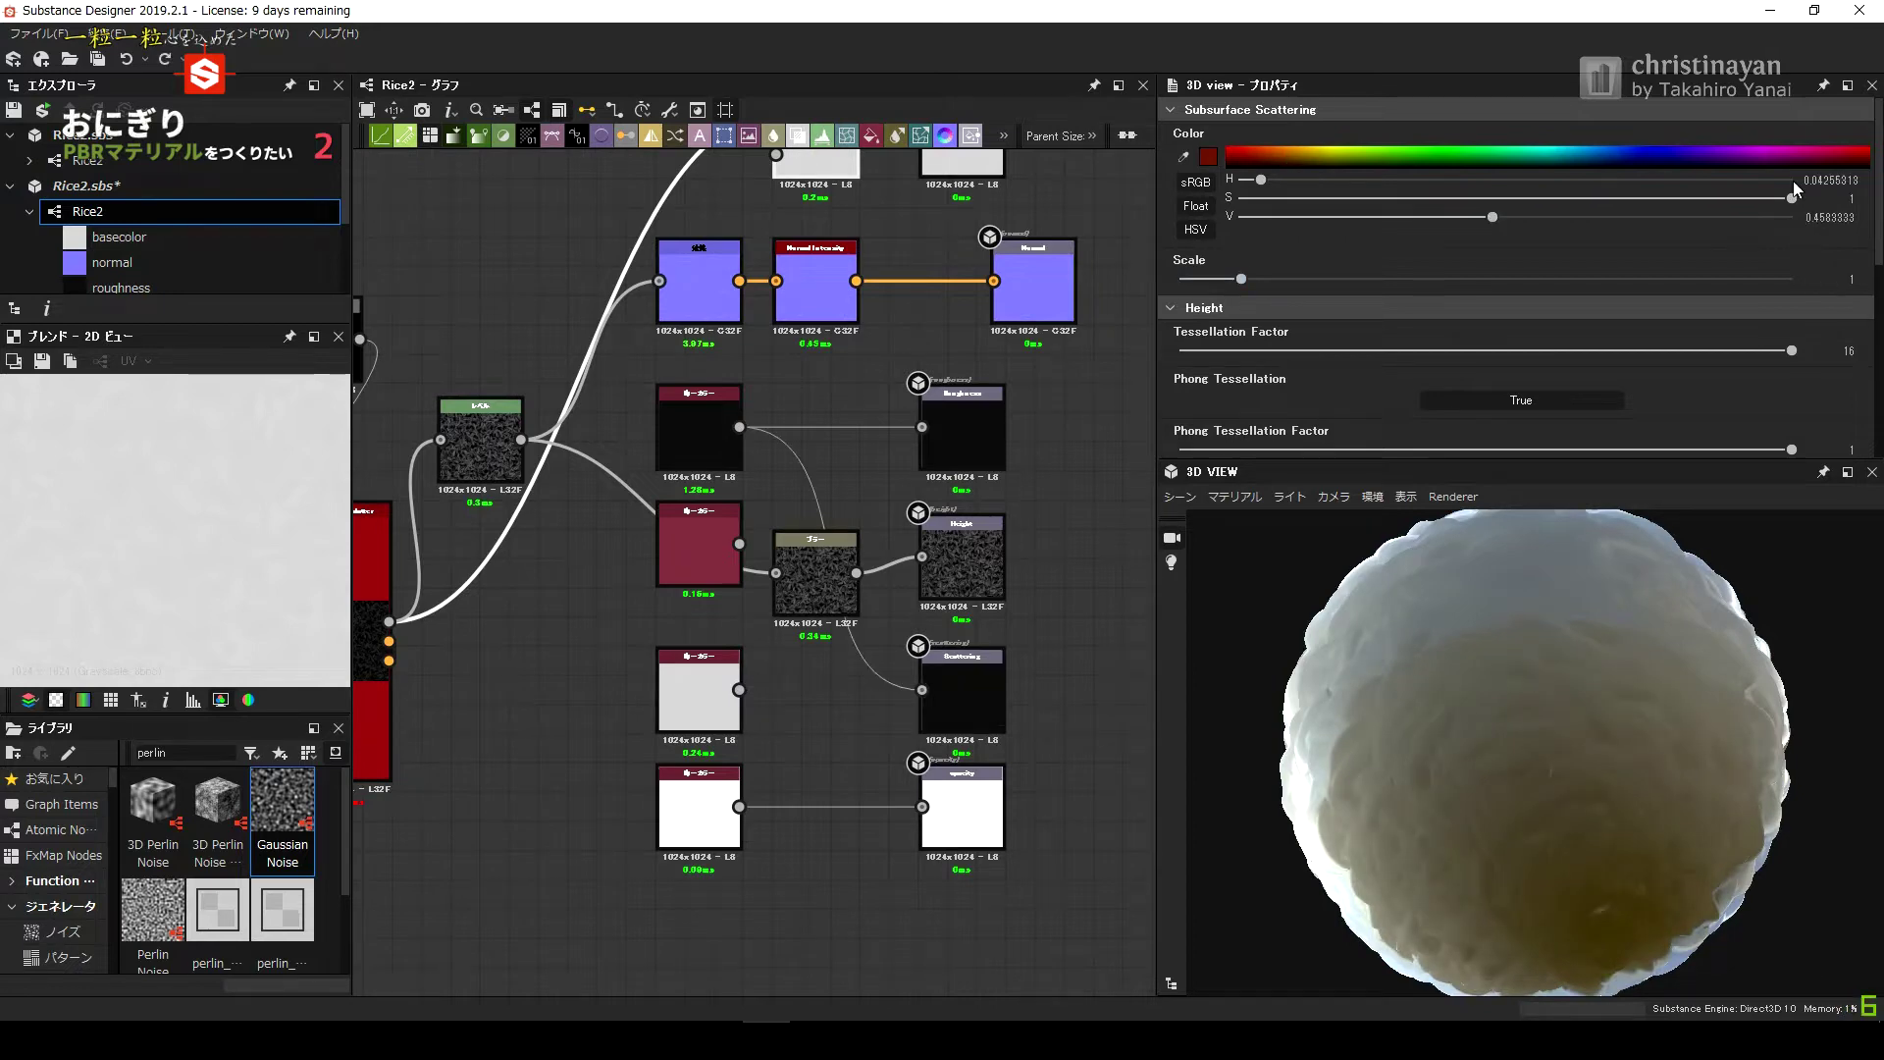
{"action": "key", "text": "Return"}
{"action": "key", "text": "ctrl+s"}
{"action": "scroll", "coordinate": [1317, 710], "scroll_direction": "up", "scroll_amount": 2}
{"action": "right_click", "coordinate": [928, 410]}
{"action": "mouse_move", "coordinate": [1016, 424]}
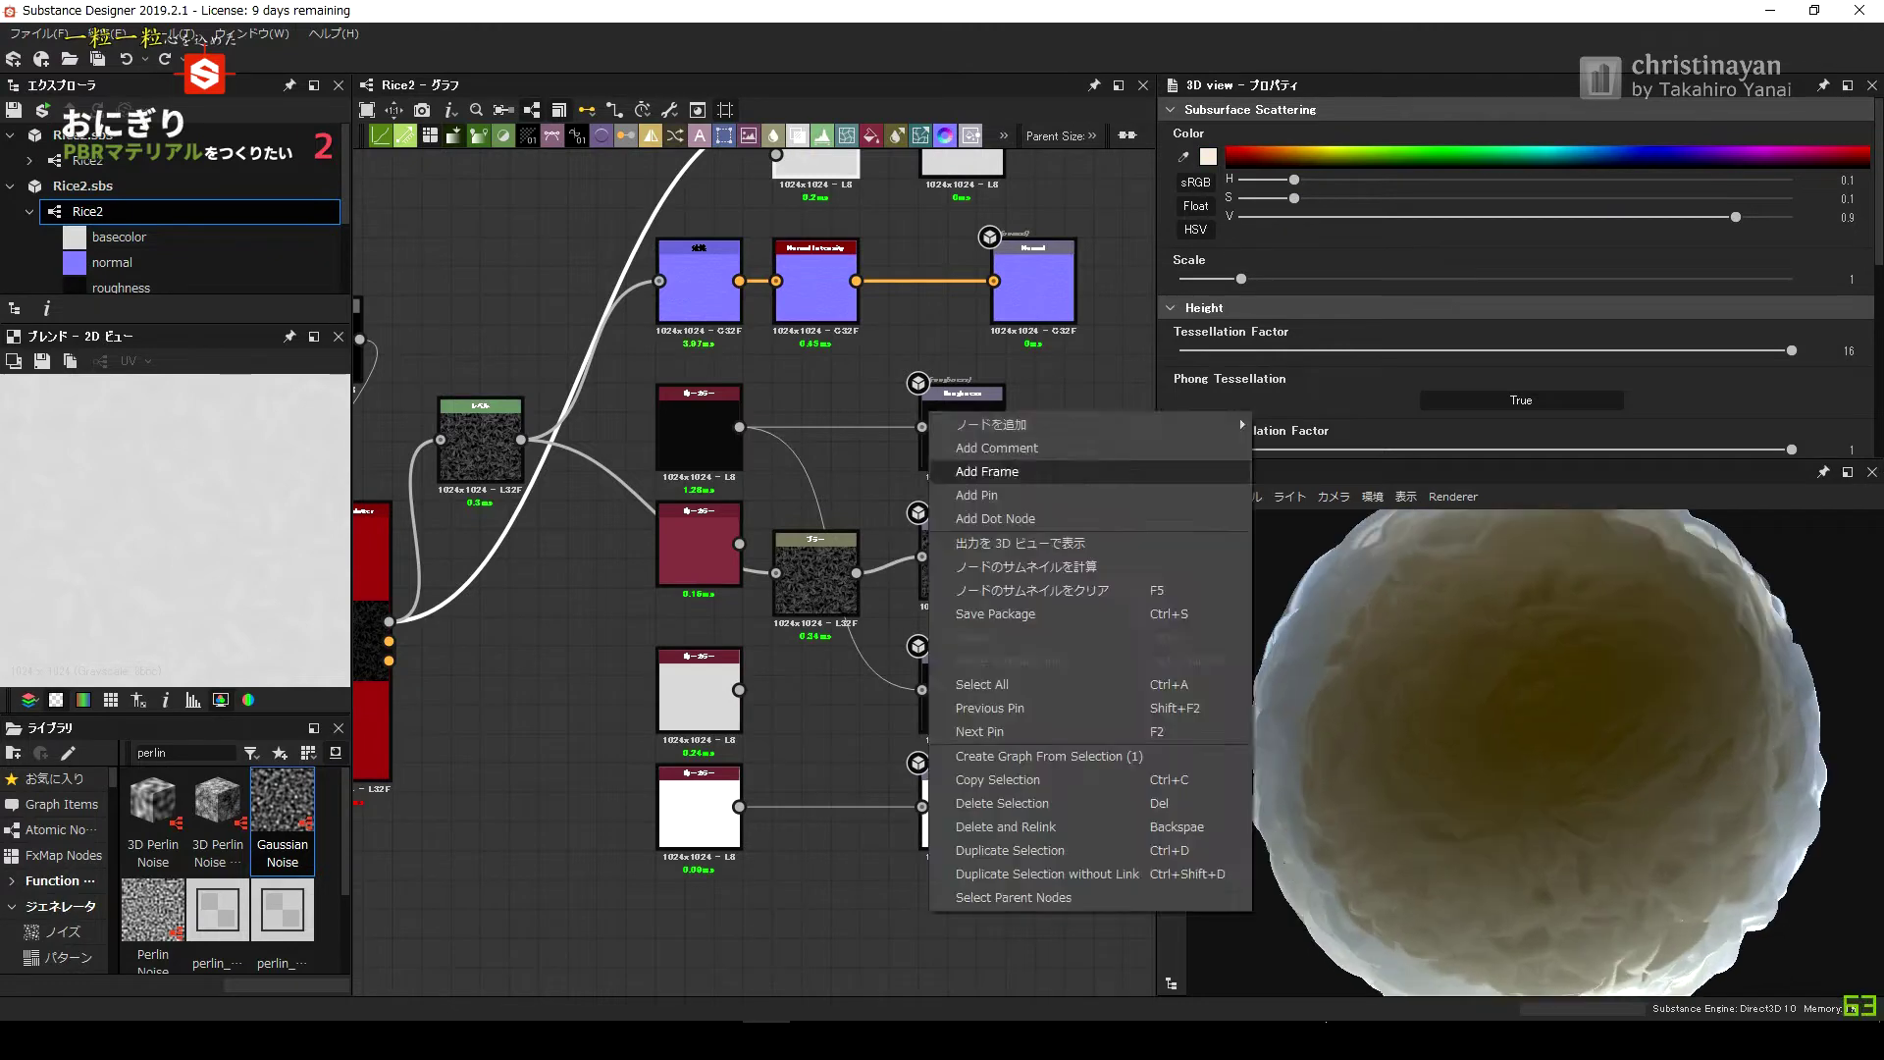
Add an output node with ambientOcclusion usage, fed by the Level node's grain map.
{"action": "left_click", "coordinate": [1361, 1013]}
{"action": "left_click", "coordinate": [1610, 313]}
{"action": "left_click", "coordinate": [1472, 324]}
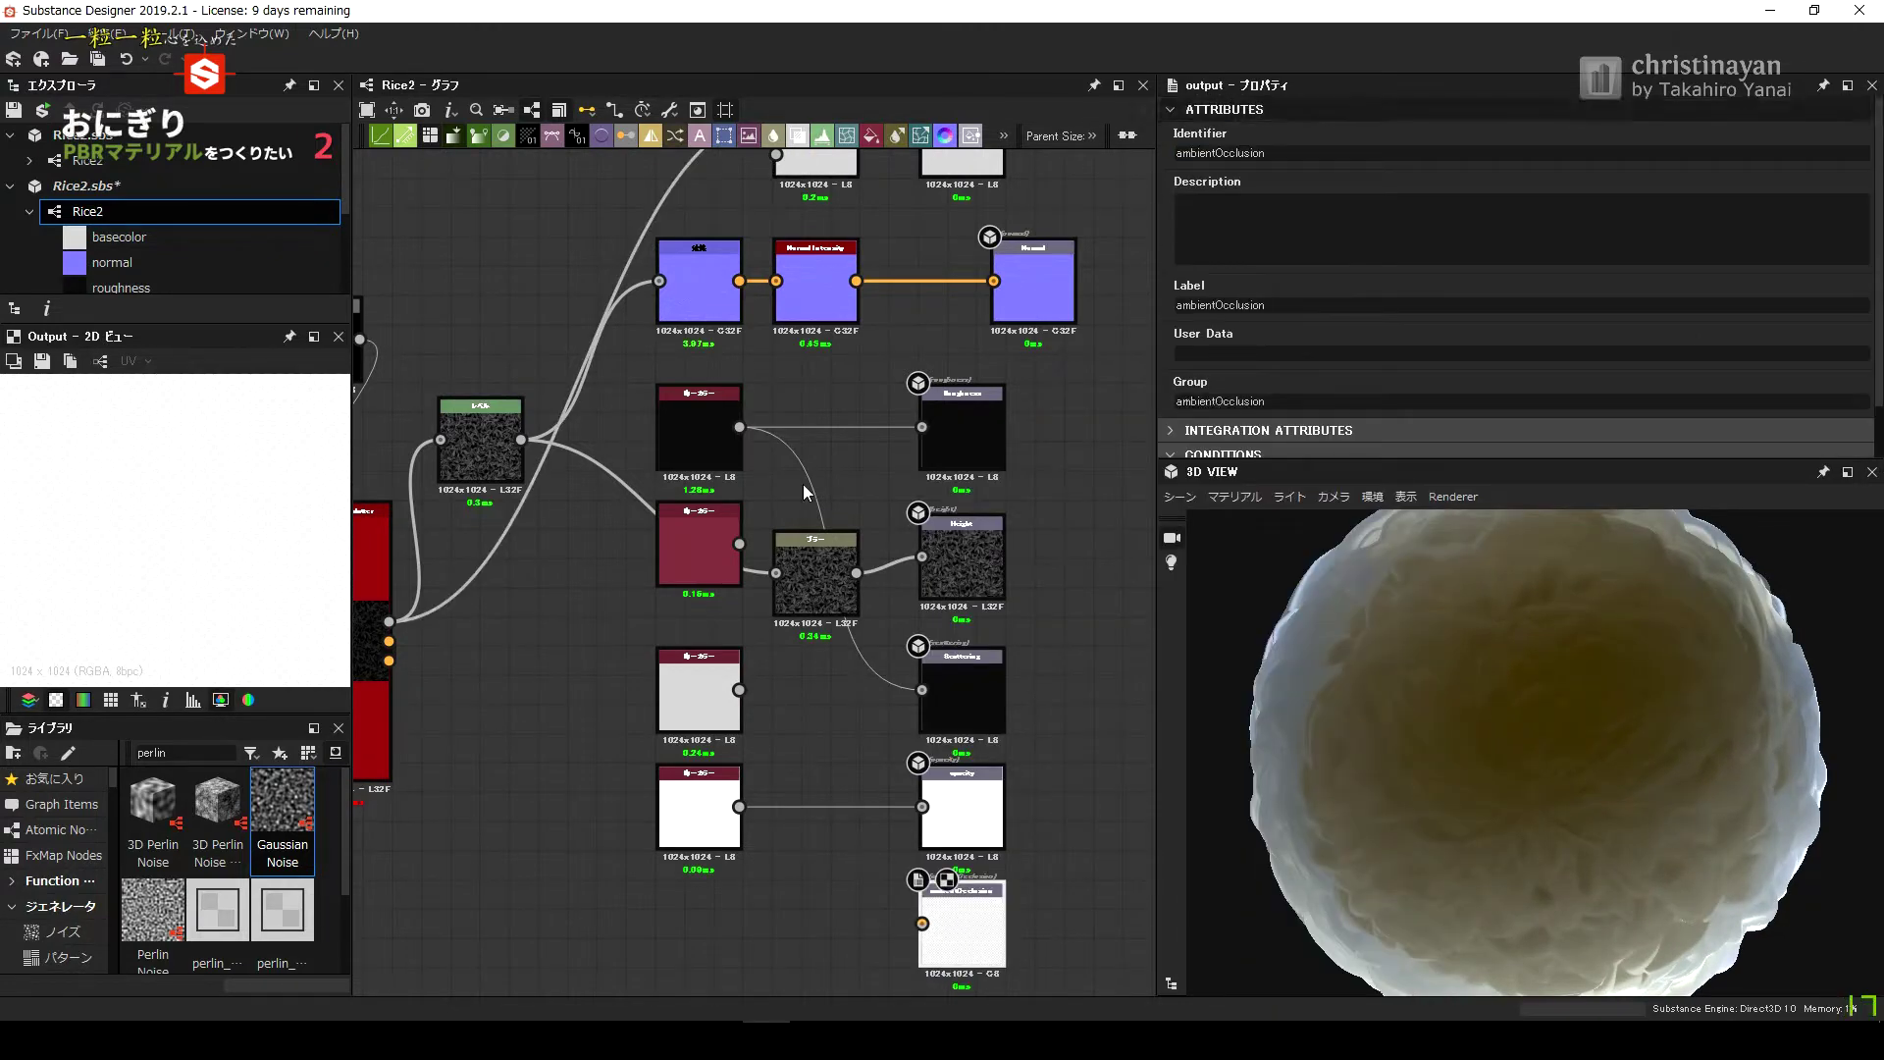
{"action": "middle_click_drag", "start_coordinate": [805, 492], "coordinate": [772, 244]}
{"action": "middle_click_drag", "start_coordinate": [944, 750], "coordinate": [1003, 818]}
{"action": "left_click_drag", "start_coordinate": [947, 746], "coordinate": [546, 263]}
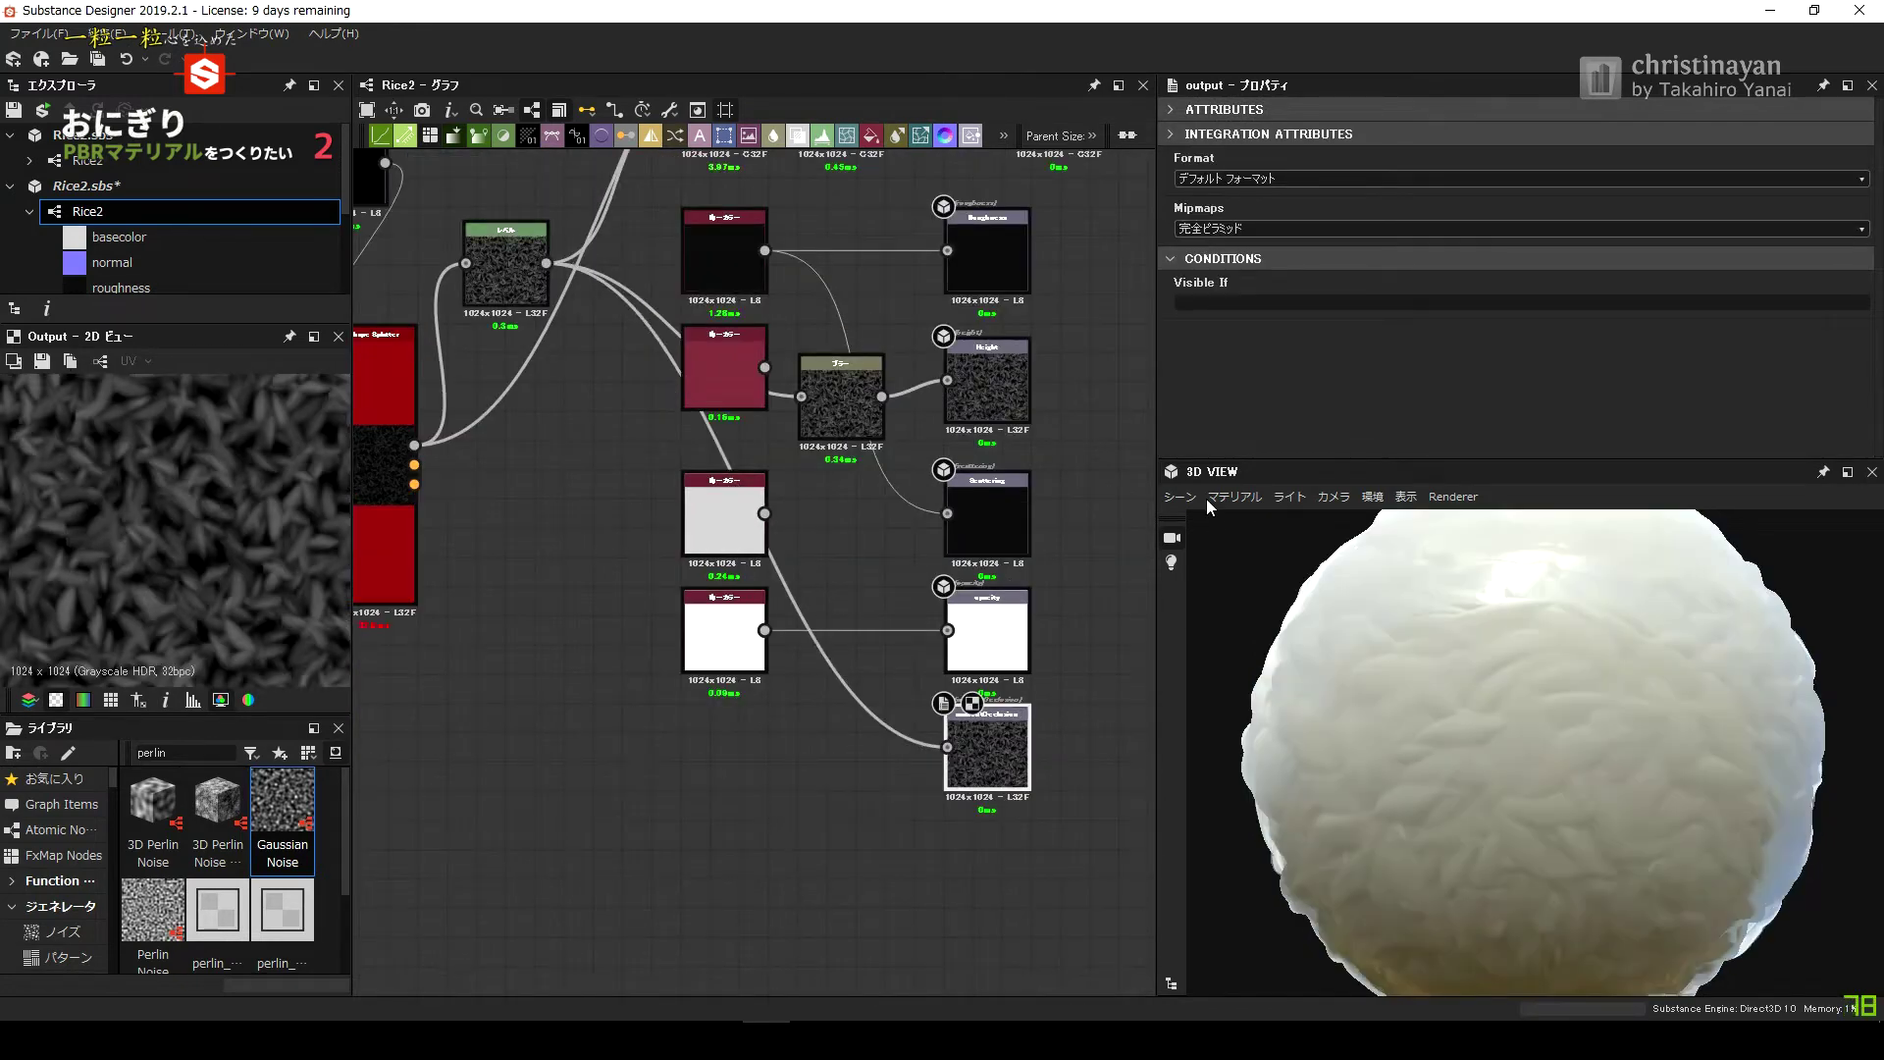
Nudge the blur node up and feed Roughness from the black colour node.
{"action": "left_click", "coordinate": [1210, 498]}
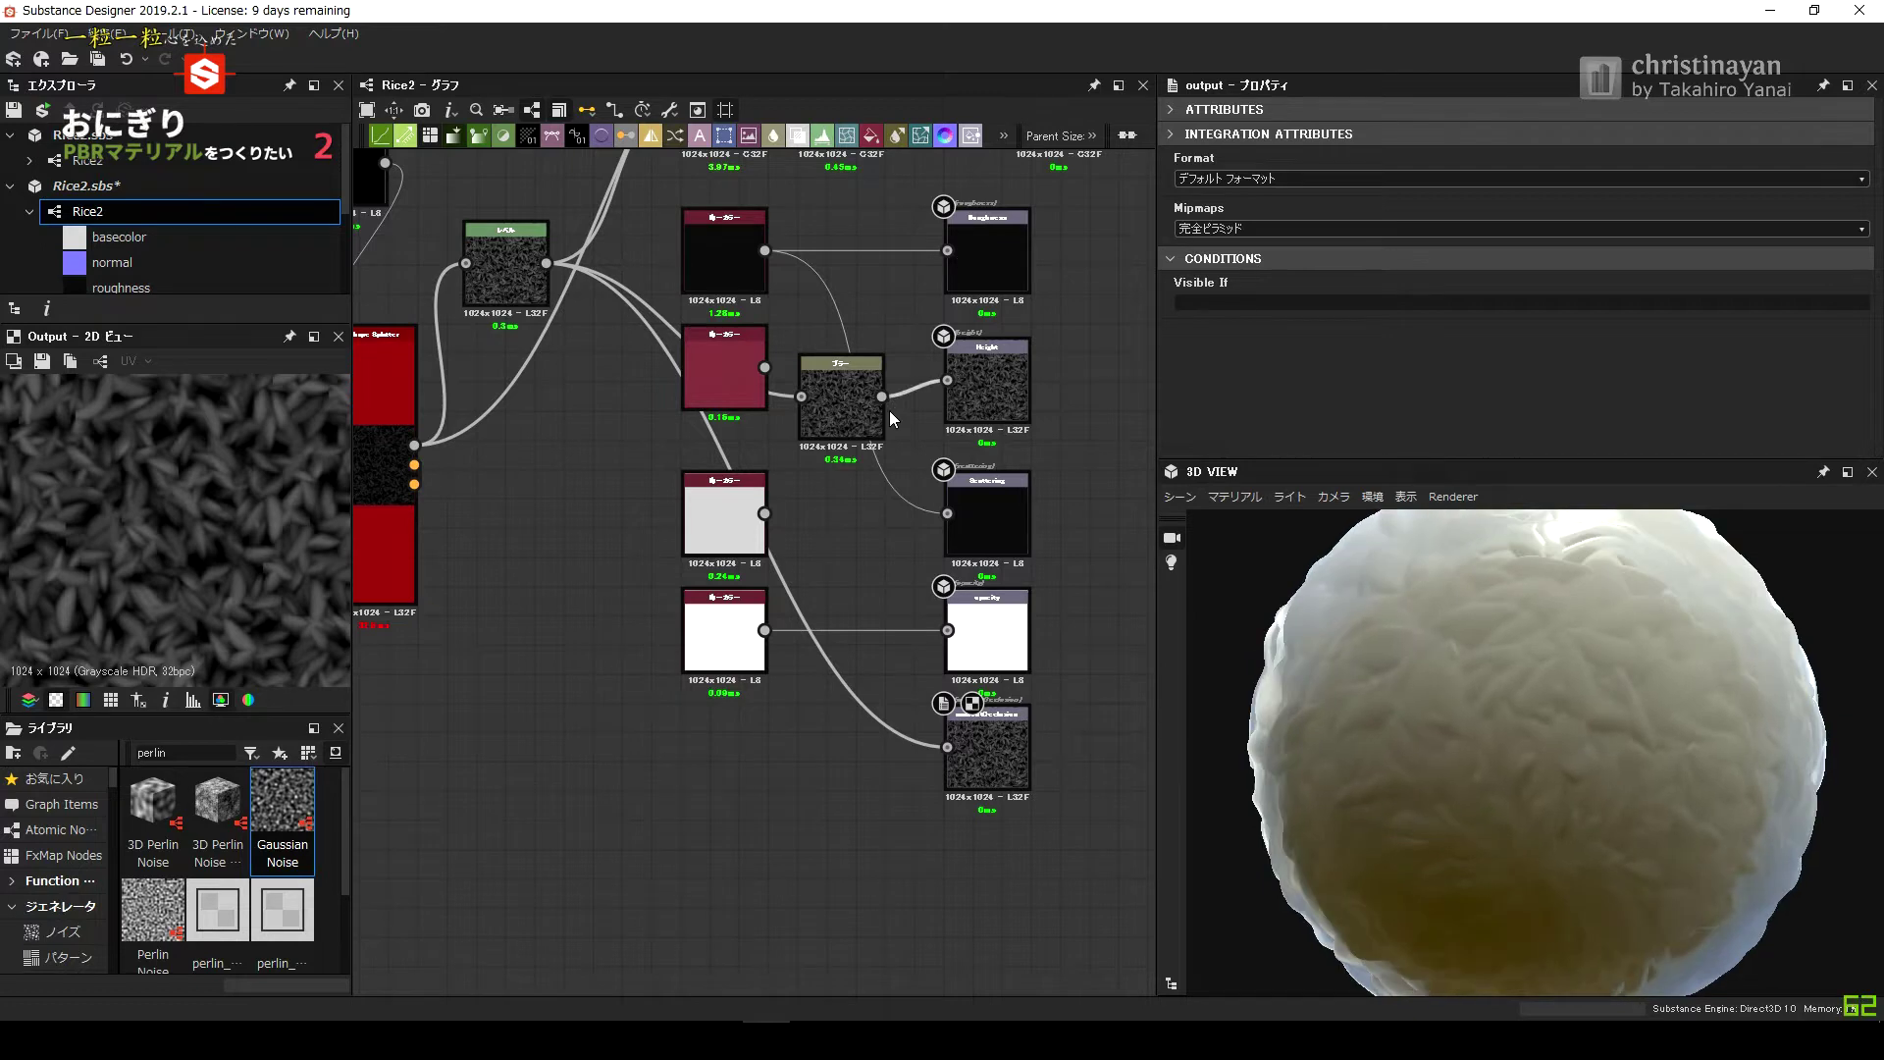
{"action": "left_click_drag", "start_coordinate": [842, 424], "coordinate": [841, 380]}
{"action": "left_click_drag", "start_coordinate": [764, 251], "coordinate": [947, 250]}
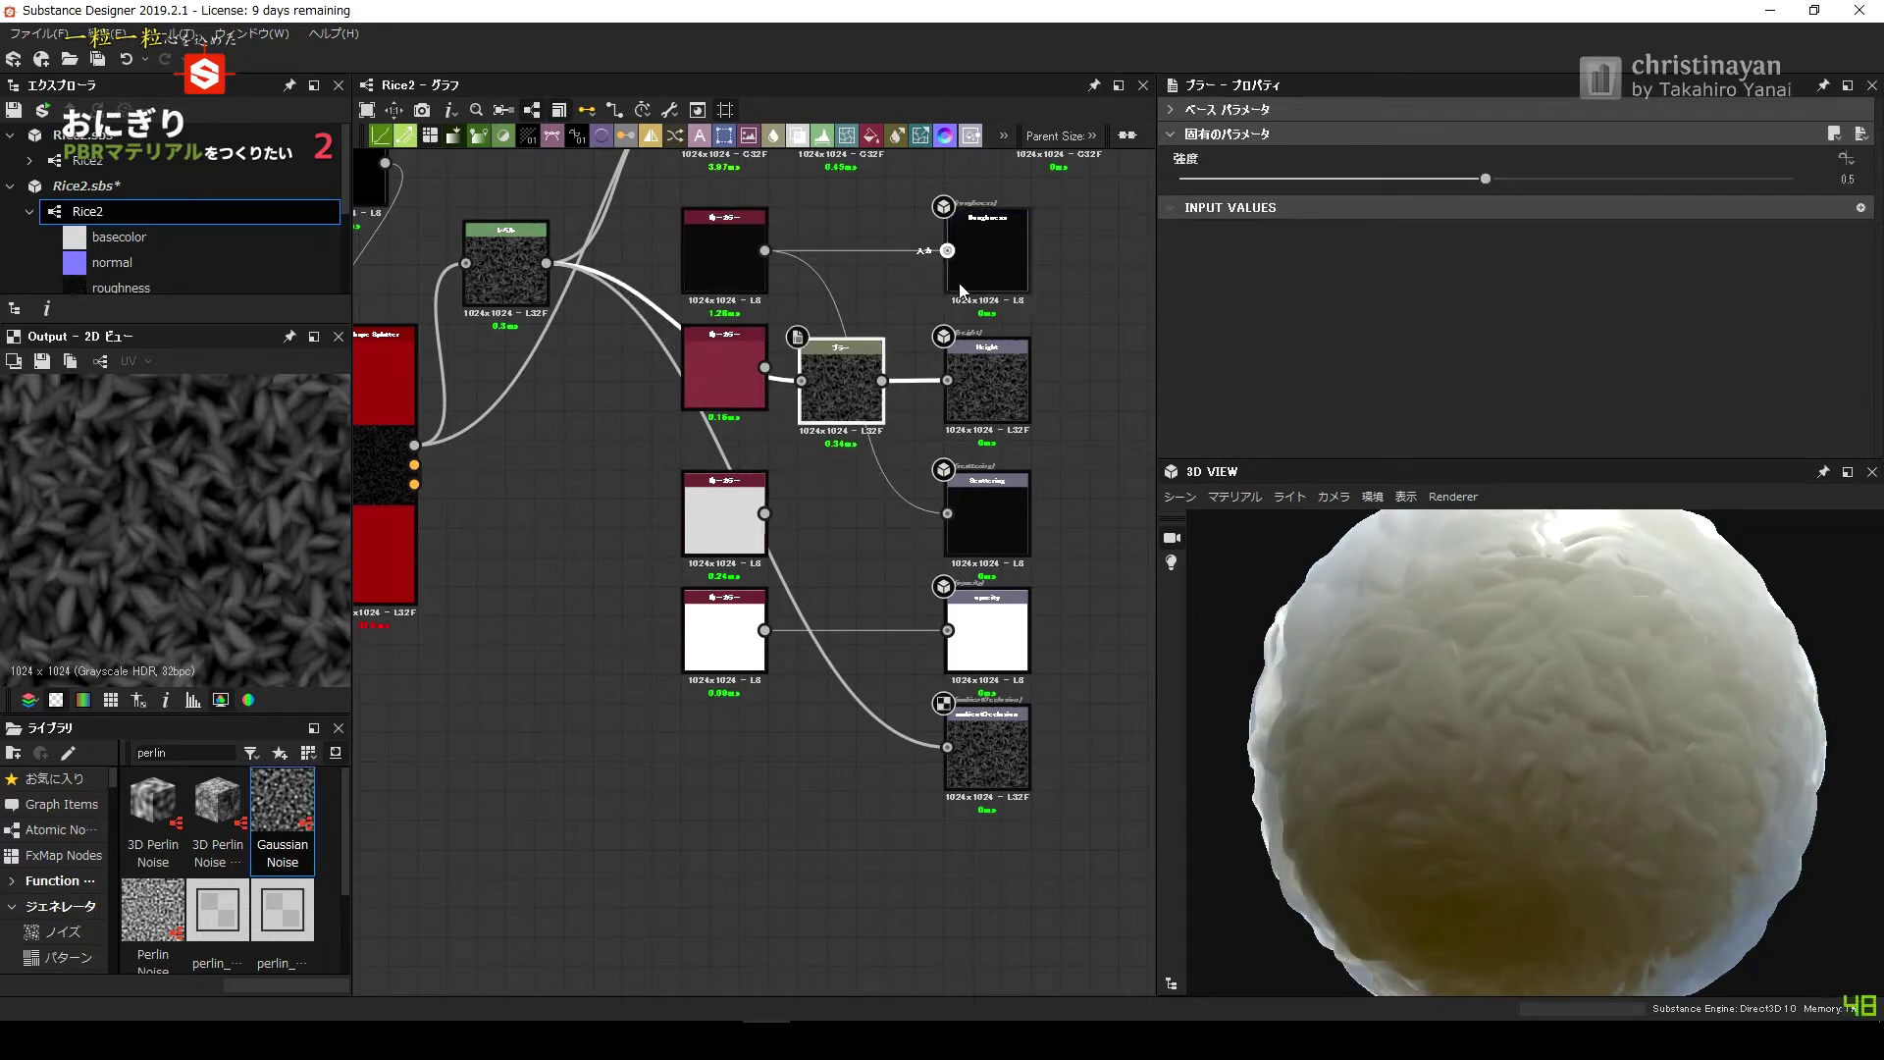
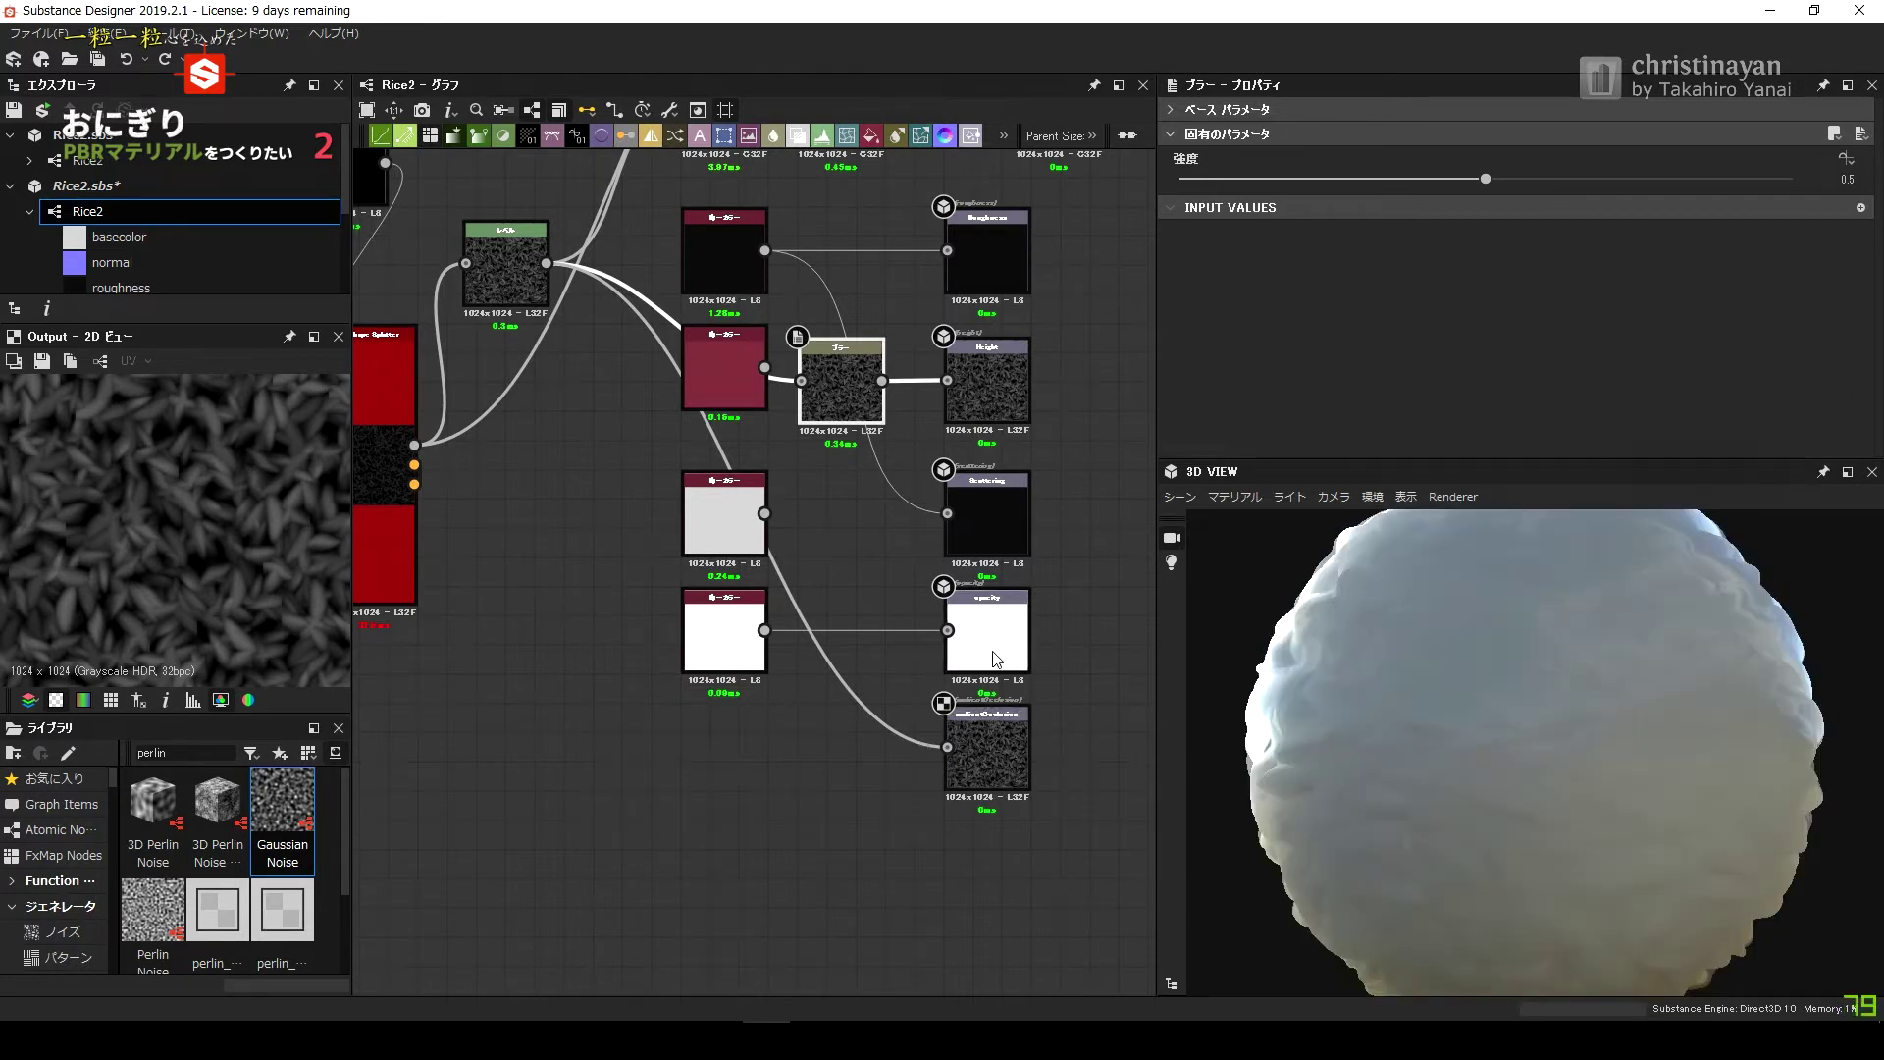
Add an Invert Grayscale after Level and wire it into the Roughness output.
{"action": "scroll", "coordinate": [727, 462], "scroll_direction": "up", "scroll_amount": 3}
{"action": "scroll", "coordinate": [467, 363], "scroll_direction": "down", "scroll_amount": 5}
{"action": "scroll", "coordinate": [467, 363], "scroll_direction": "up", "scroll_amount": 4}
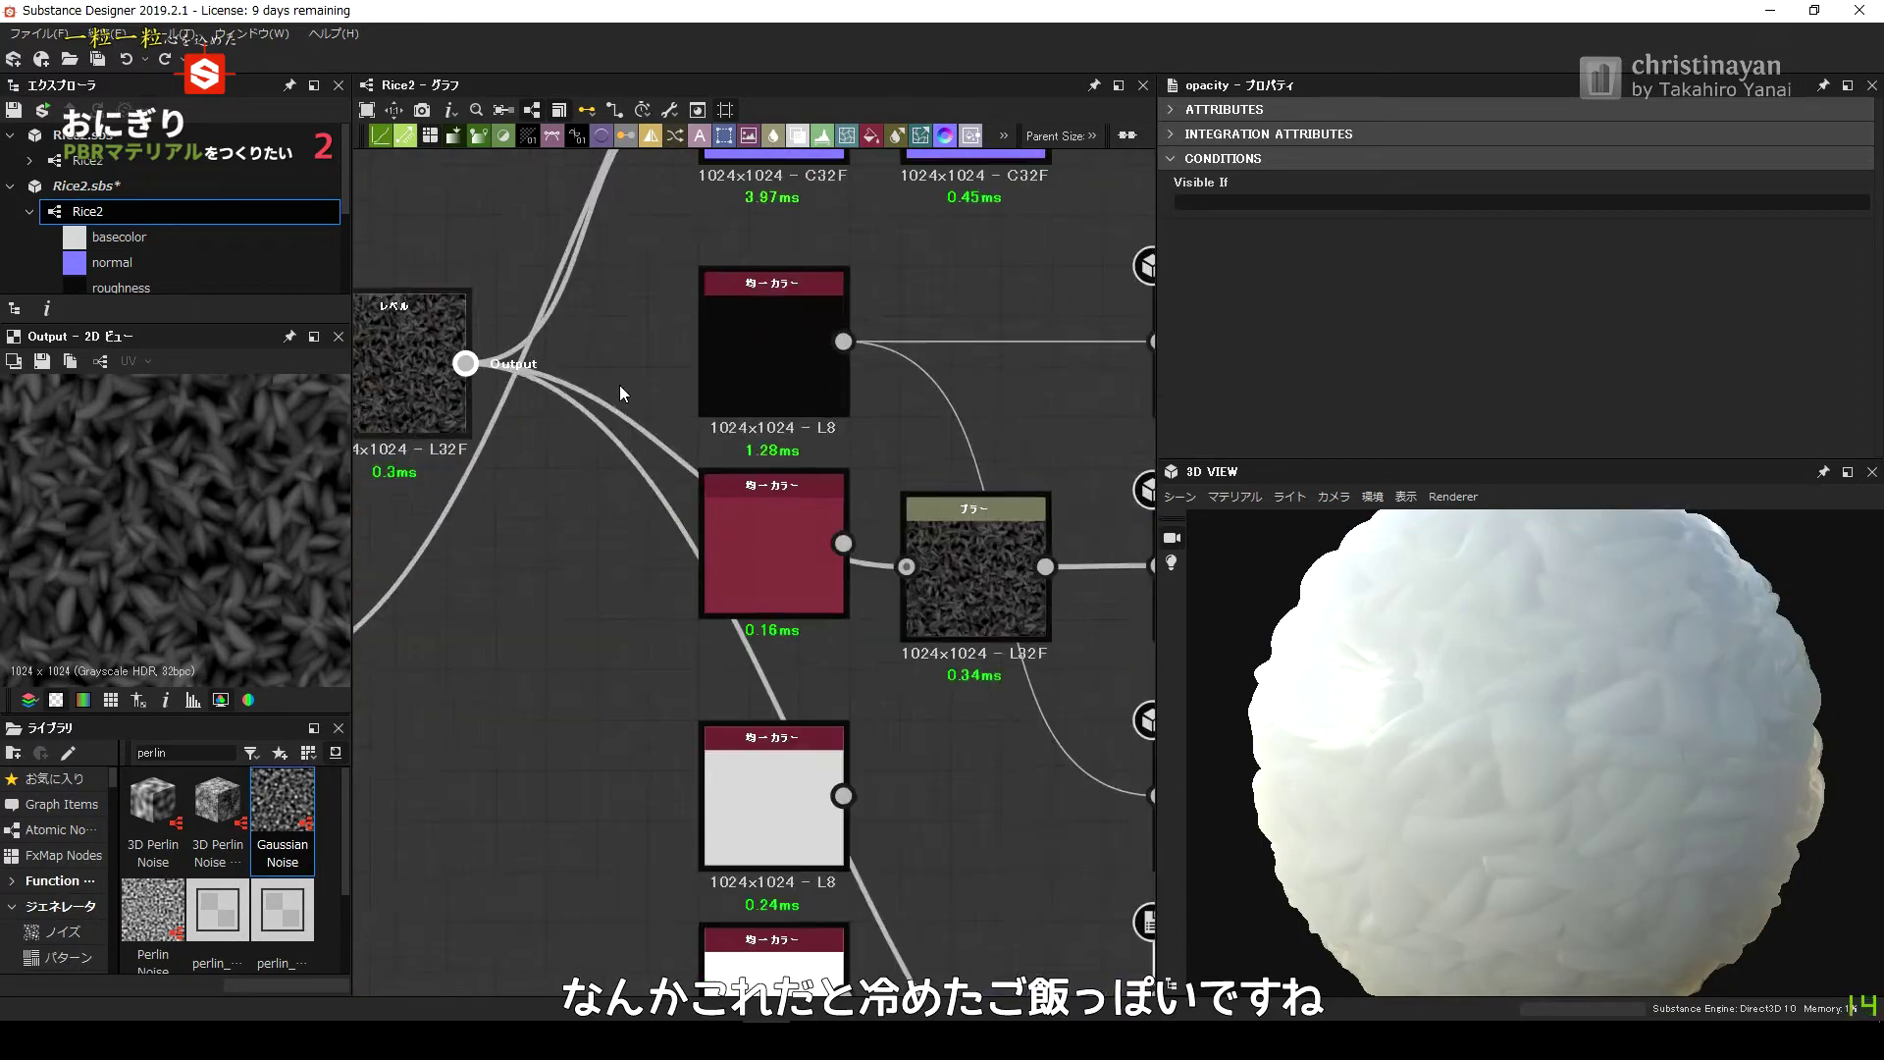
{"action": "left_click", "coordinate": [827, 390]}
{"action": "mouse_move", "coordinate": [864, 392]}
{"action": "left_mouse_down"}
{"action": "mouse_move", "coordinate": [1064, 389]}
{"action": "mouse_move", "coordinate": [1251, 565]}
{"action": "mouse_move", "coordinate": [1043, 346]}
{"action": "left_mouse_up"}
{"action": "middle_click_drag", "start_coordinate": [880, 410], "coordinate": [681, 386]}
{"action": "left_click", "coordinate": [913, 334]}
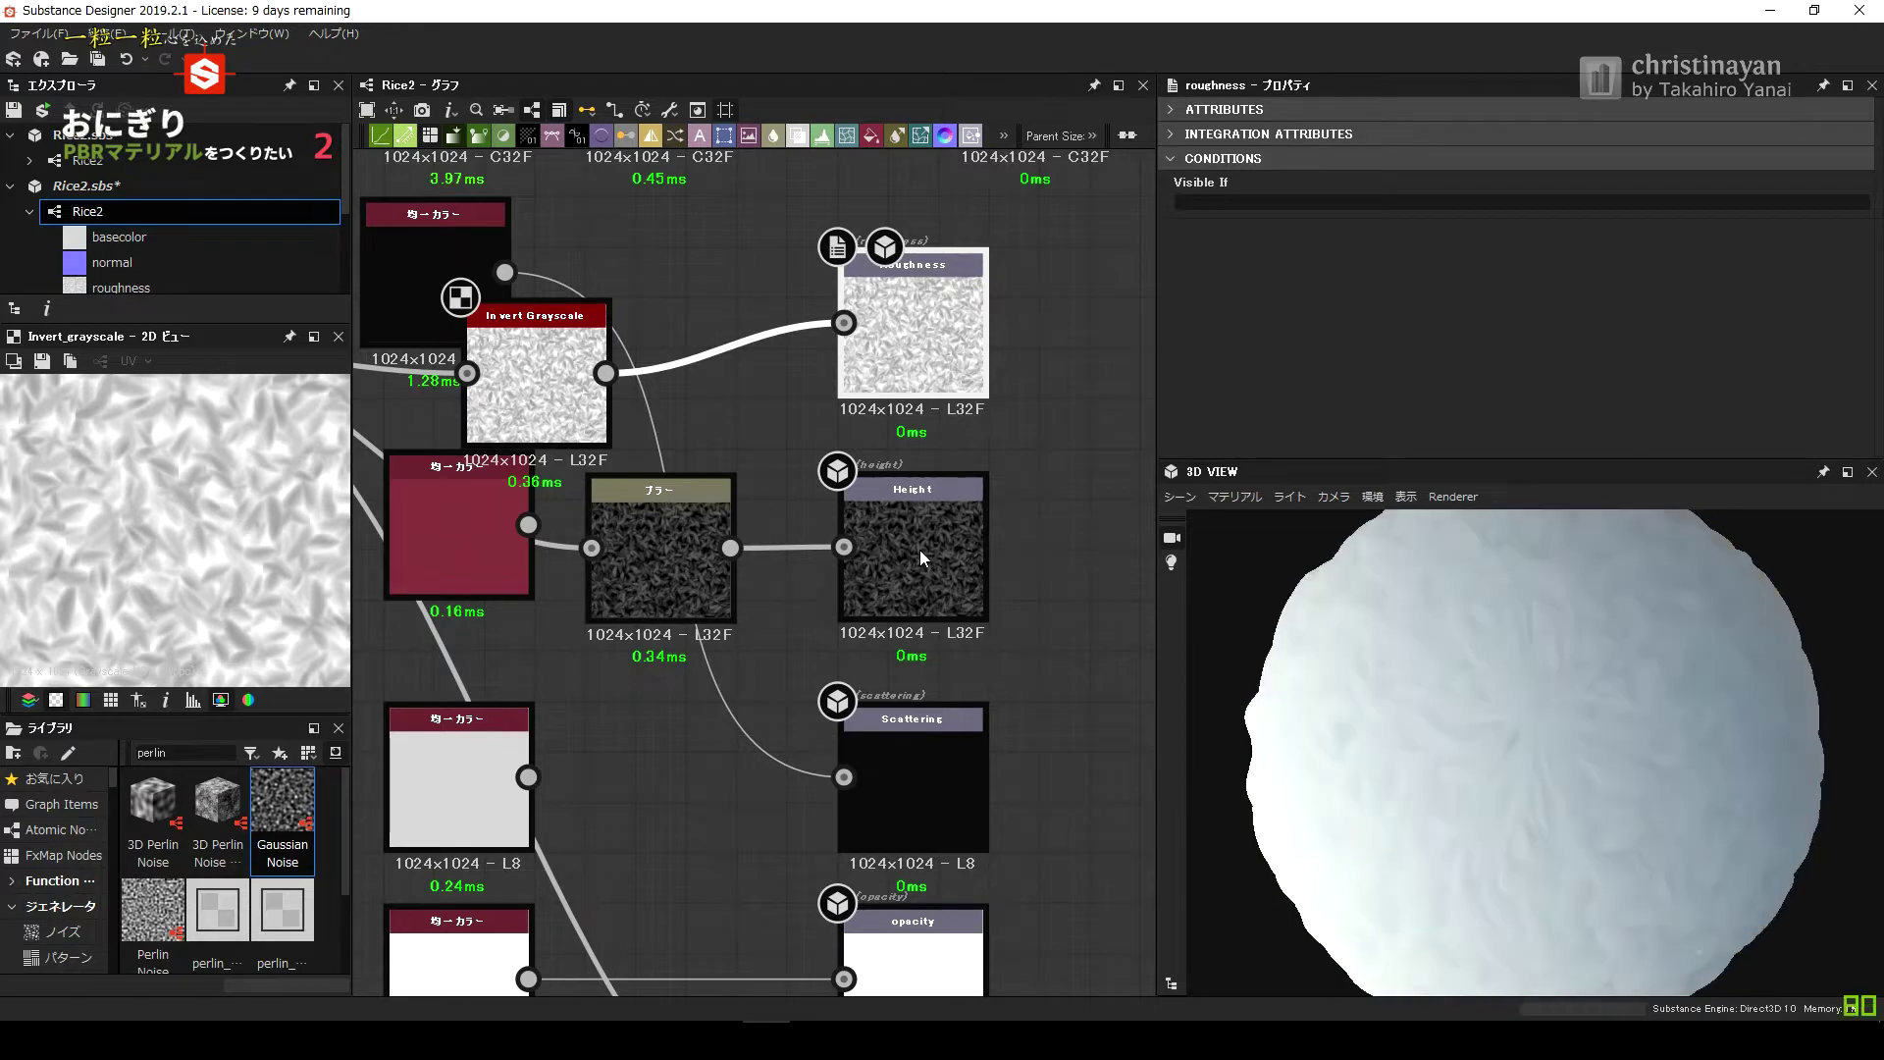
Insert a Levels node before Roughness and drag its histogram handles to lighten the midtones.
{"action": "left_click", "coordinate": [707, 589]}
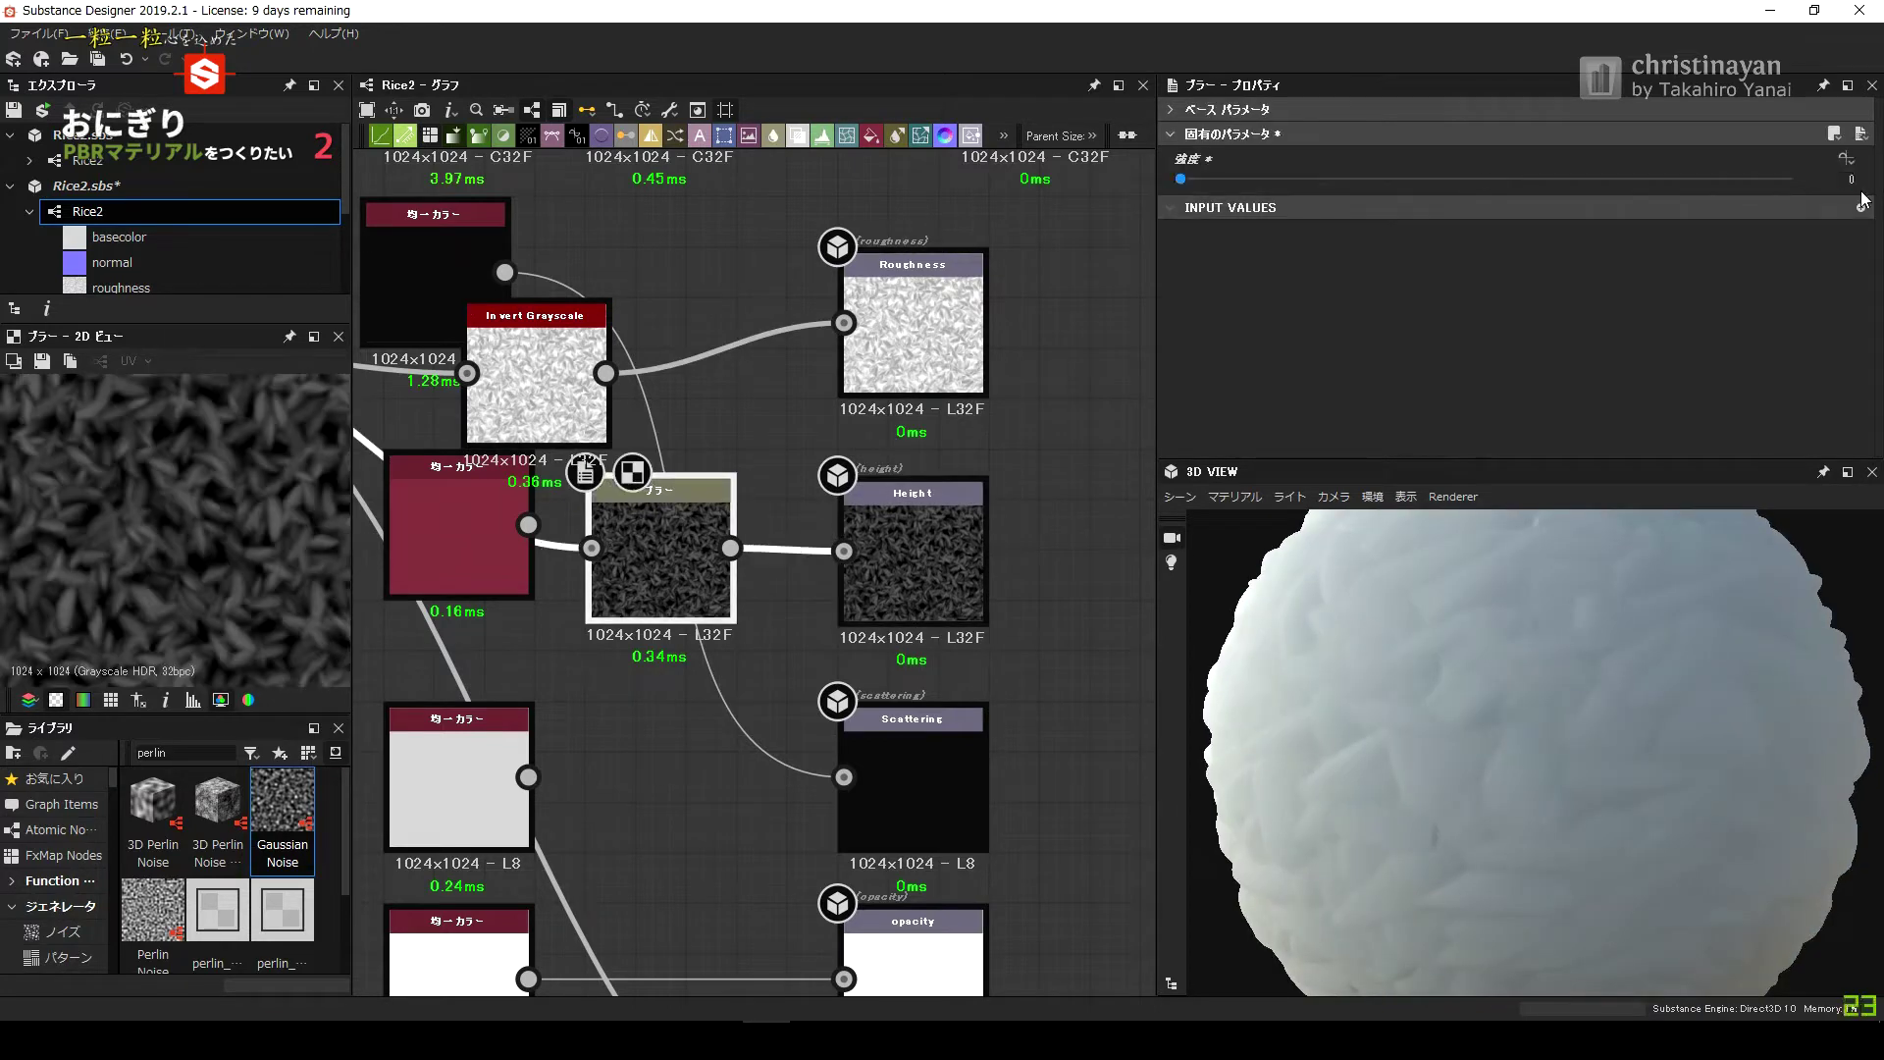
{"action": "scroll", "coordinate": [863, 618], "scroll_direction": "down", "scroll_amount": 2}
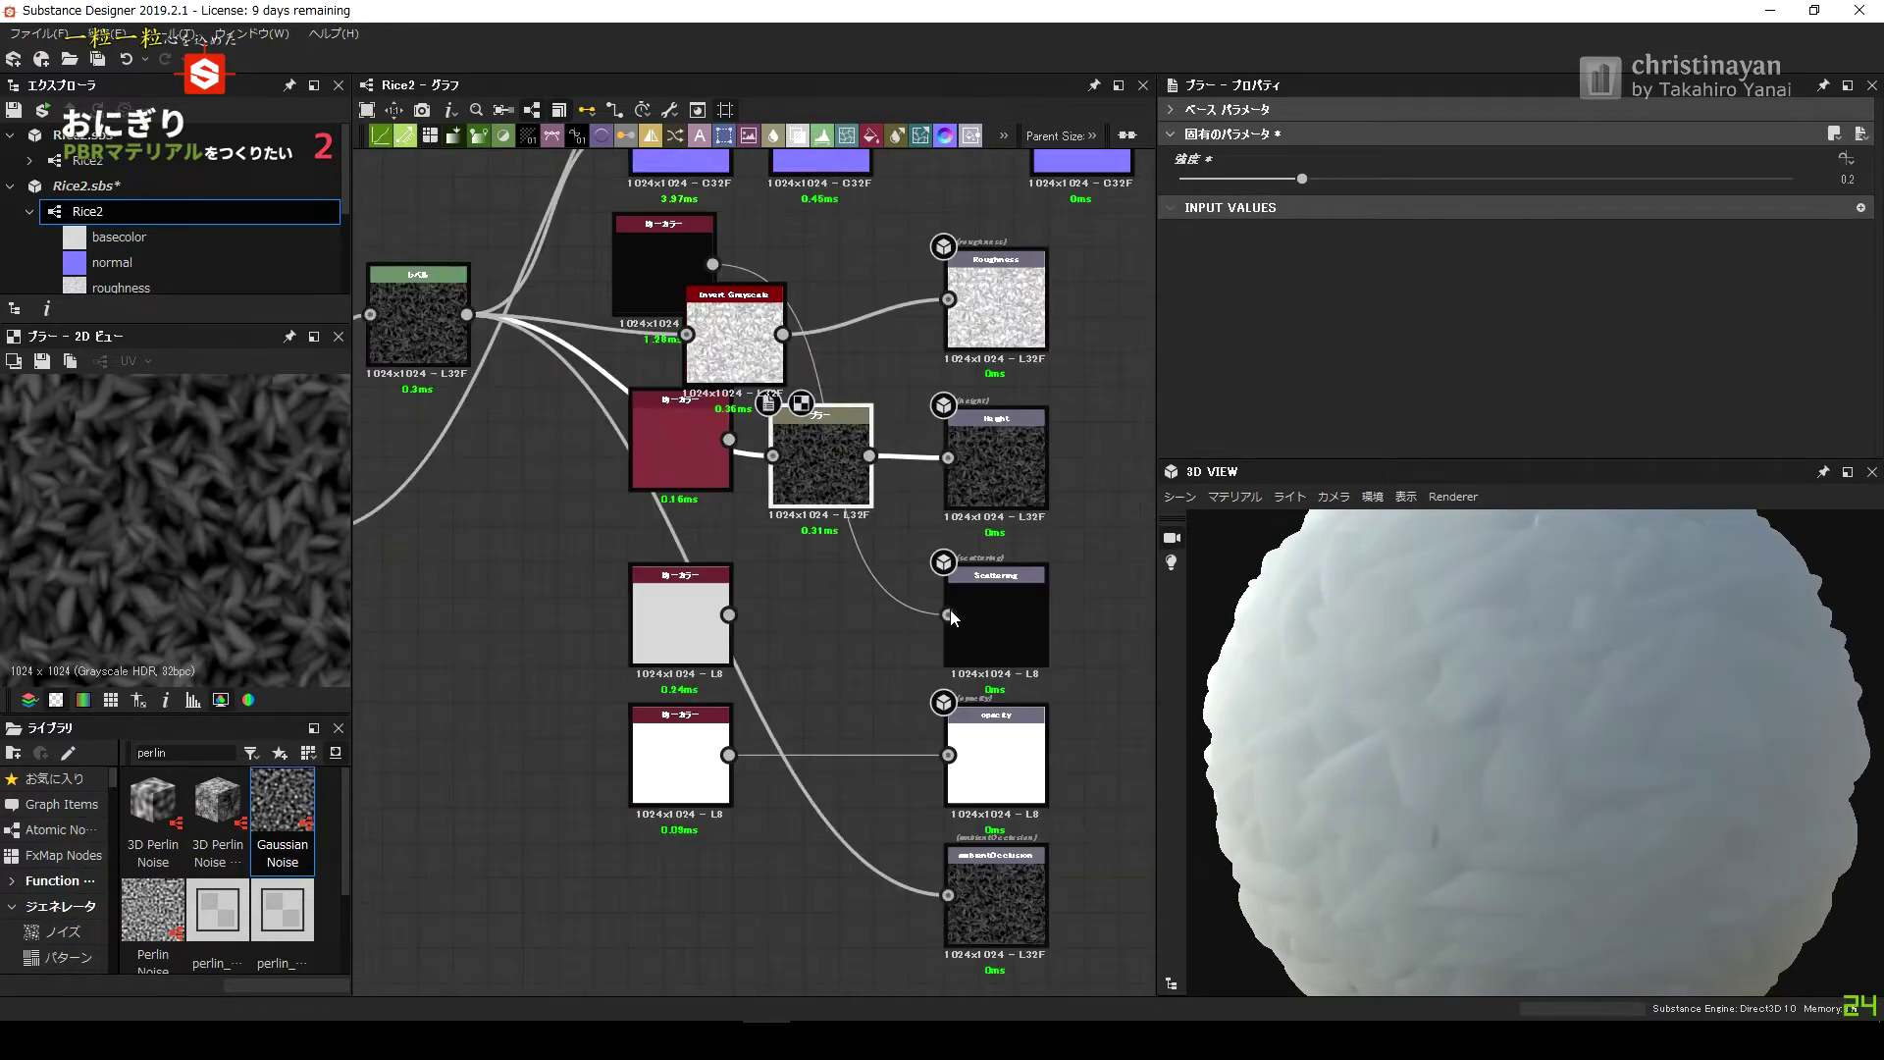
{"action": "scroll", "coordinate": [705, 625], "scroll_direction": "up", "scroll_amount": 2}
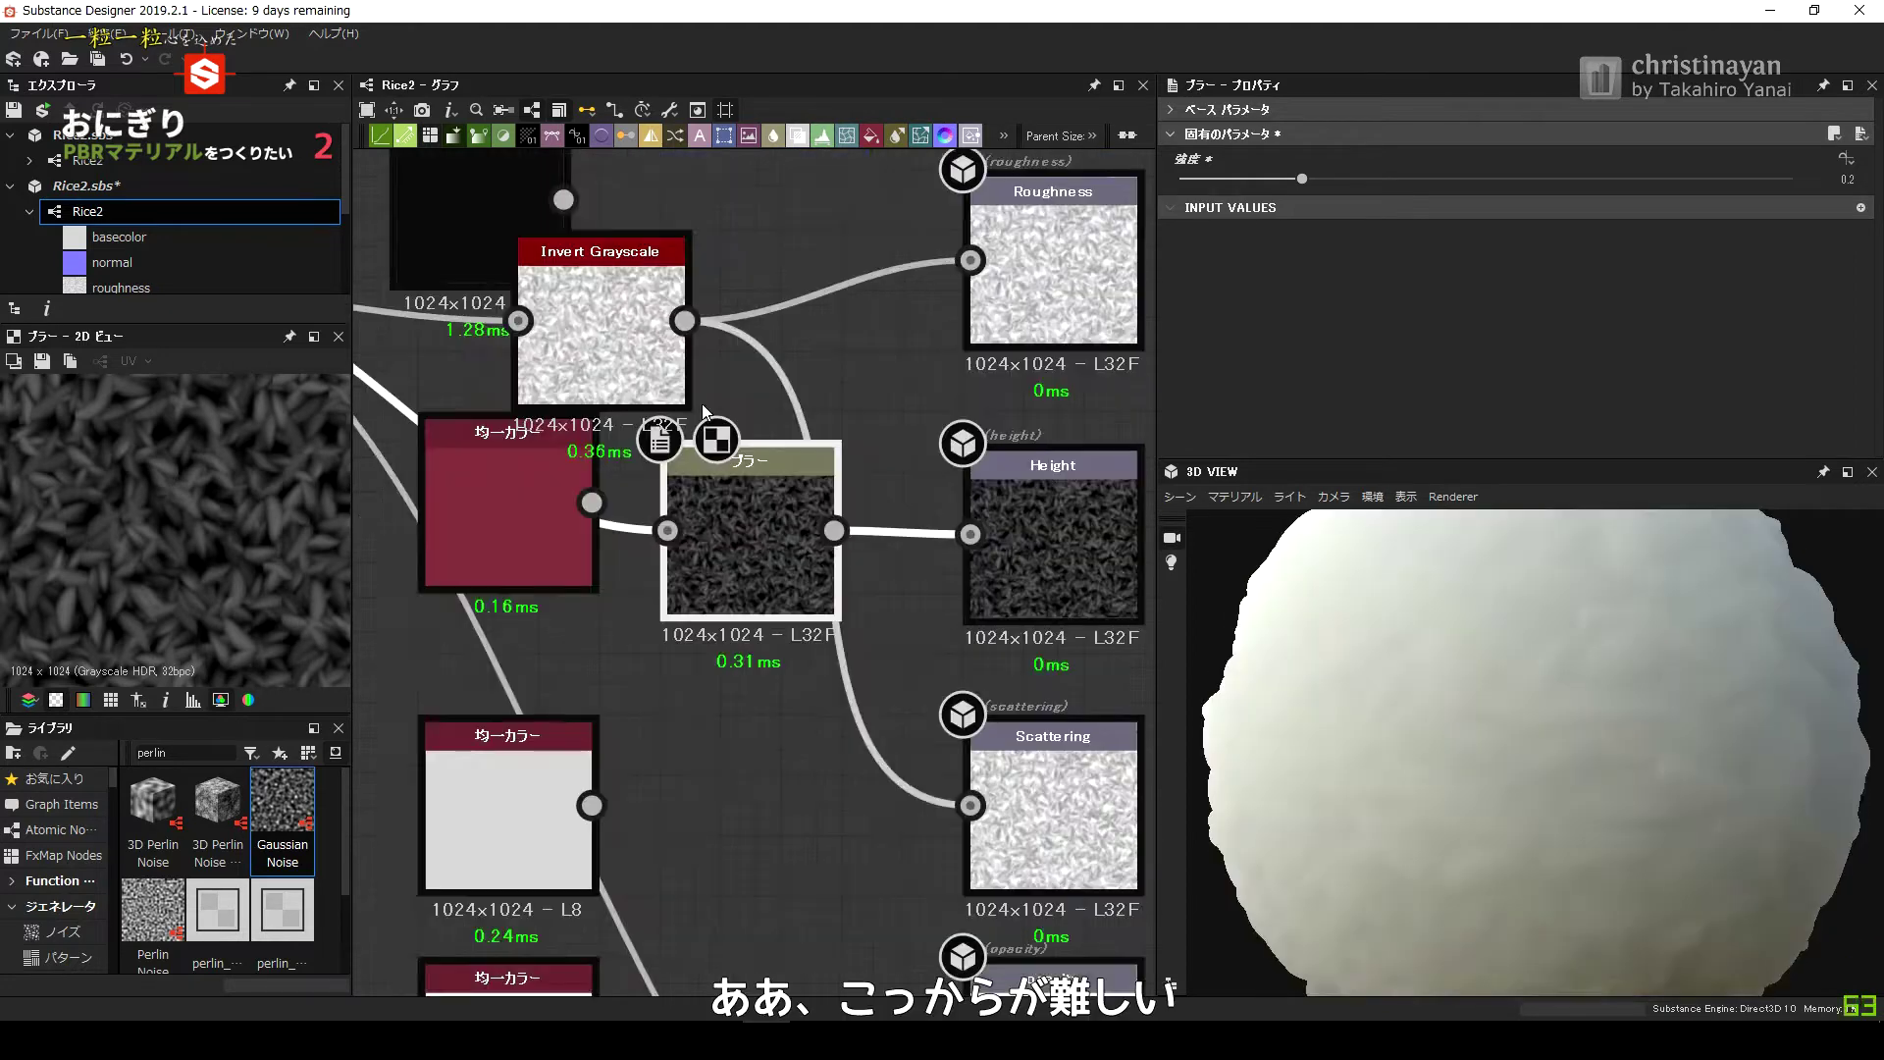
{"action": "scroll", "coordinate": [613, 533], "scroll_direction": "up", "scroll_amount": 1}
{"action": "right_click", "coordinate": [530, 368]}
{"action": "left_click", "coordinate": [588, 536]}
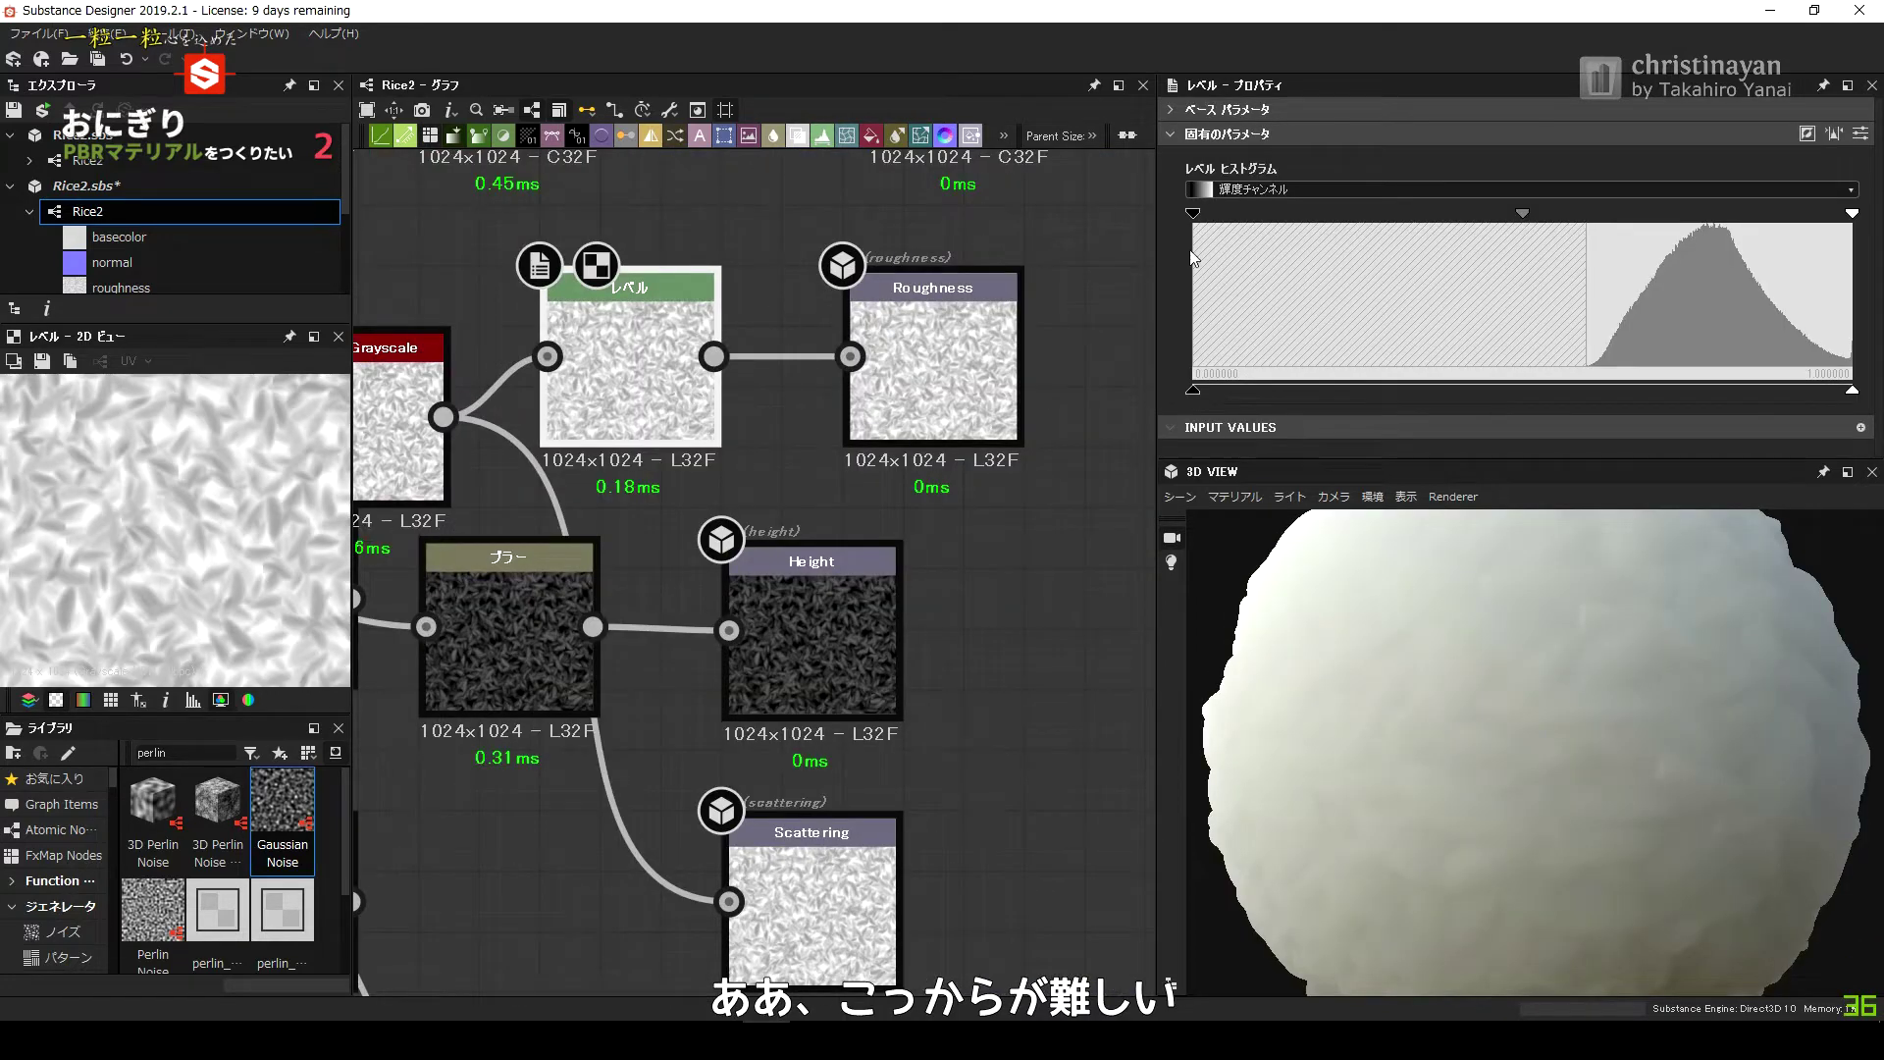
{"action": "left_click_drag", "start_coordinate": [1520, 226], "coordinate": [1586, 243]}
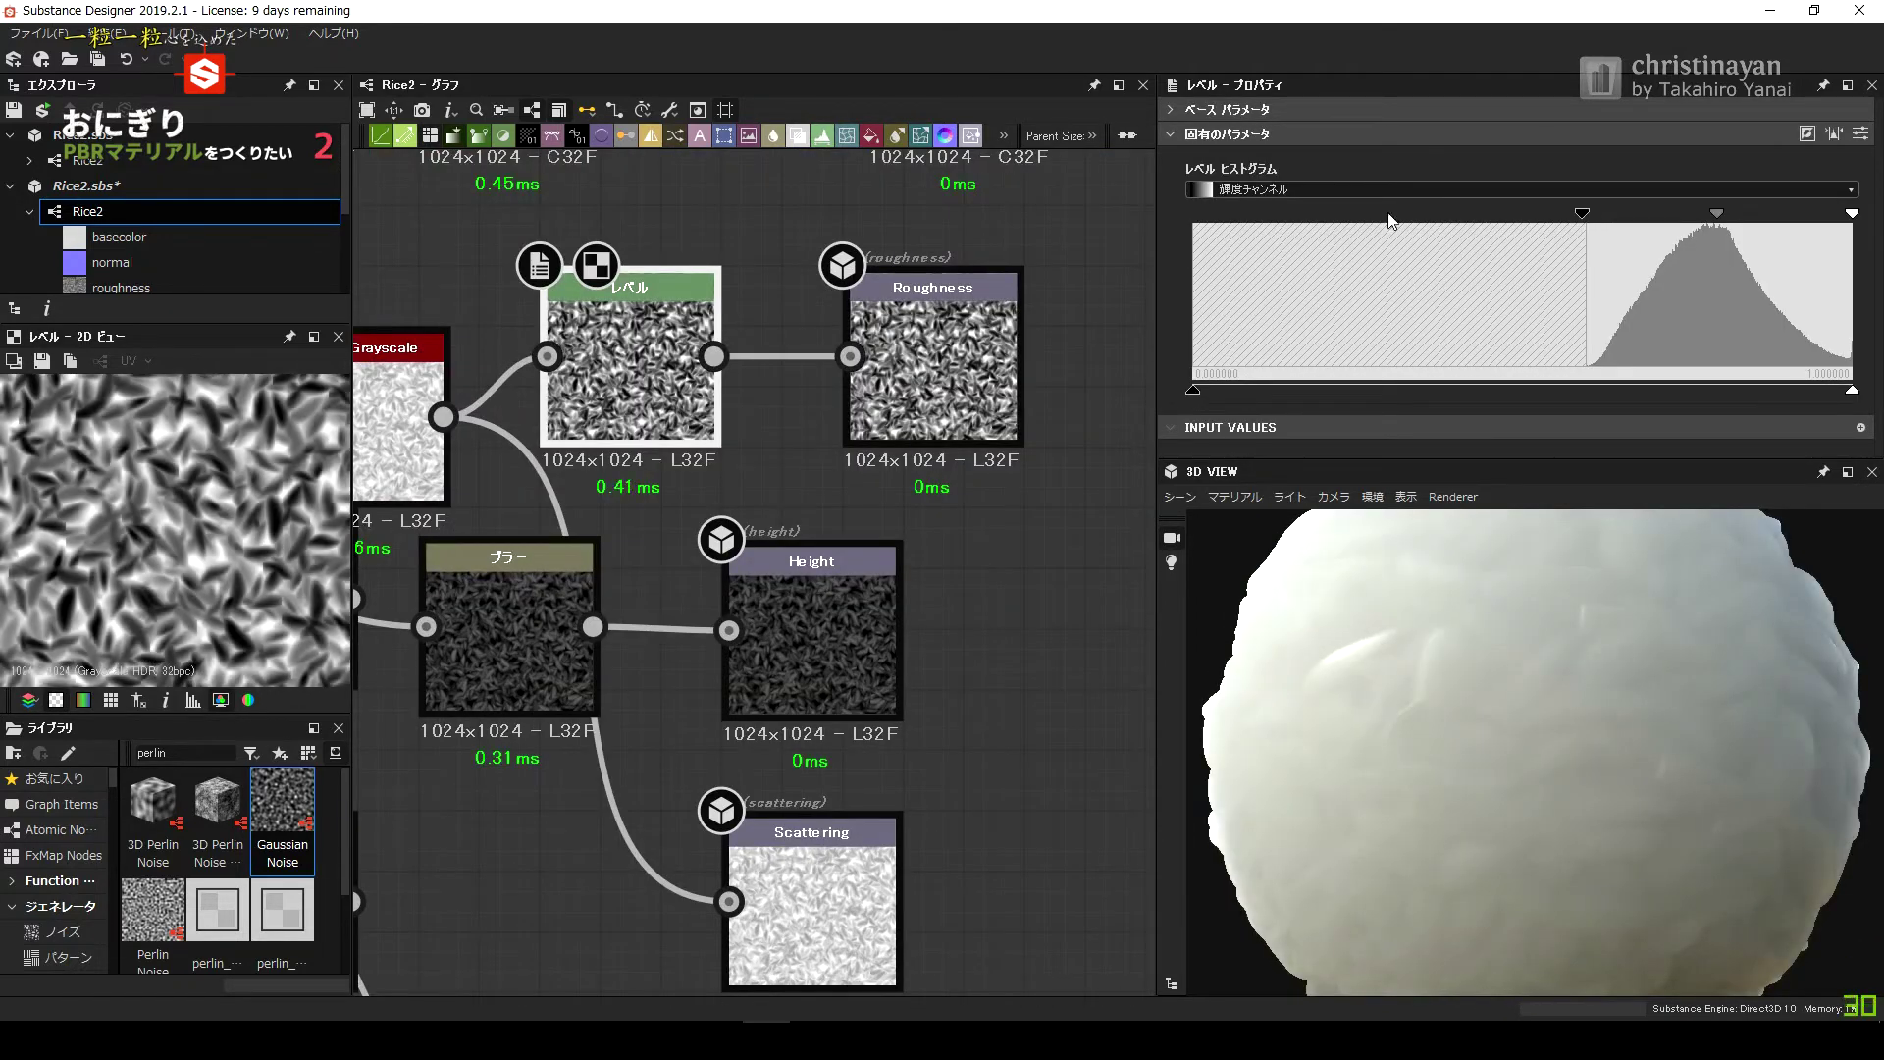
{"action": "left_click_drag", "start_coordinate": [1695, 213], "coordinate": [1730, 222]}
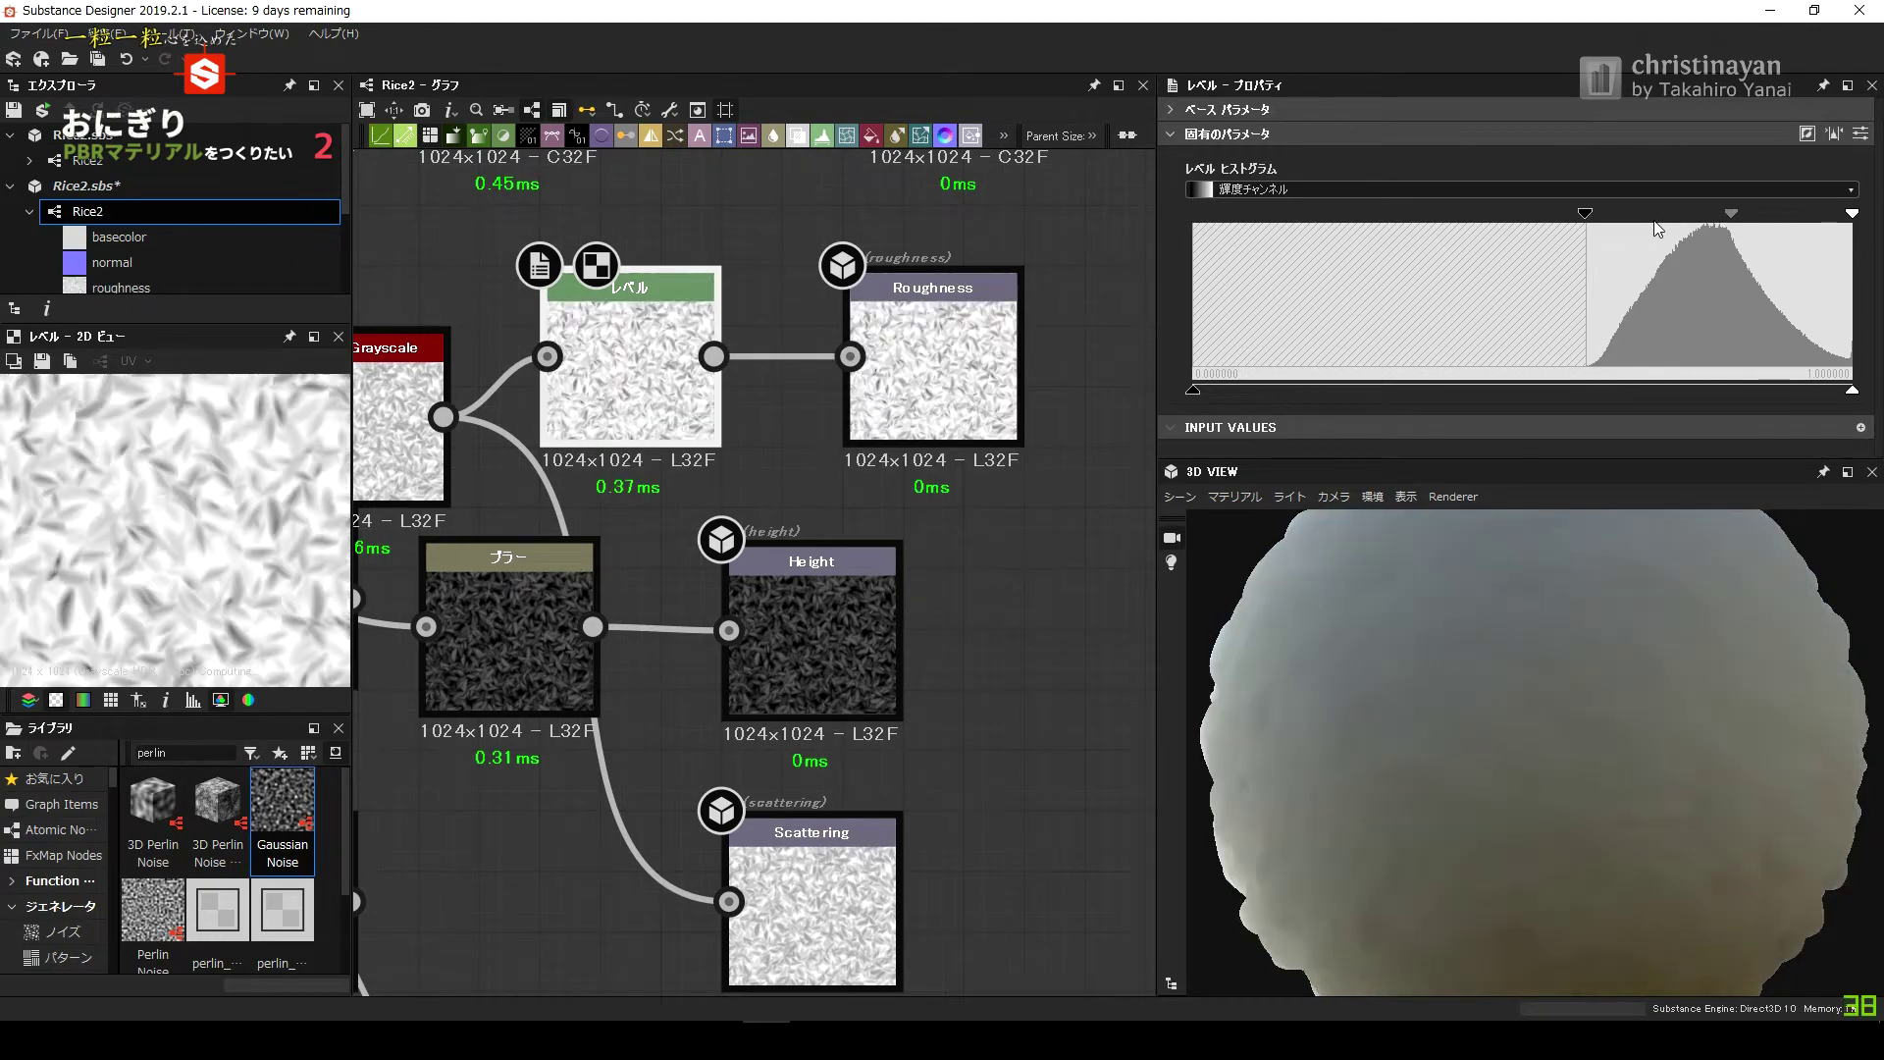
Brighten the roughness Levels output further.
{"action": "left_click", "coordinate": [518, 652]}
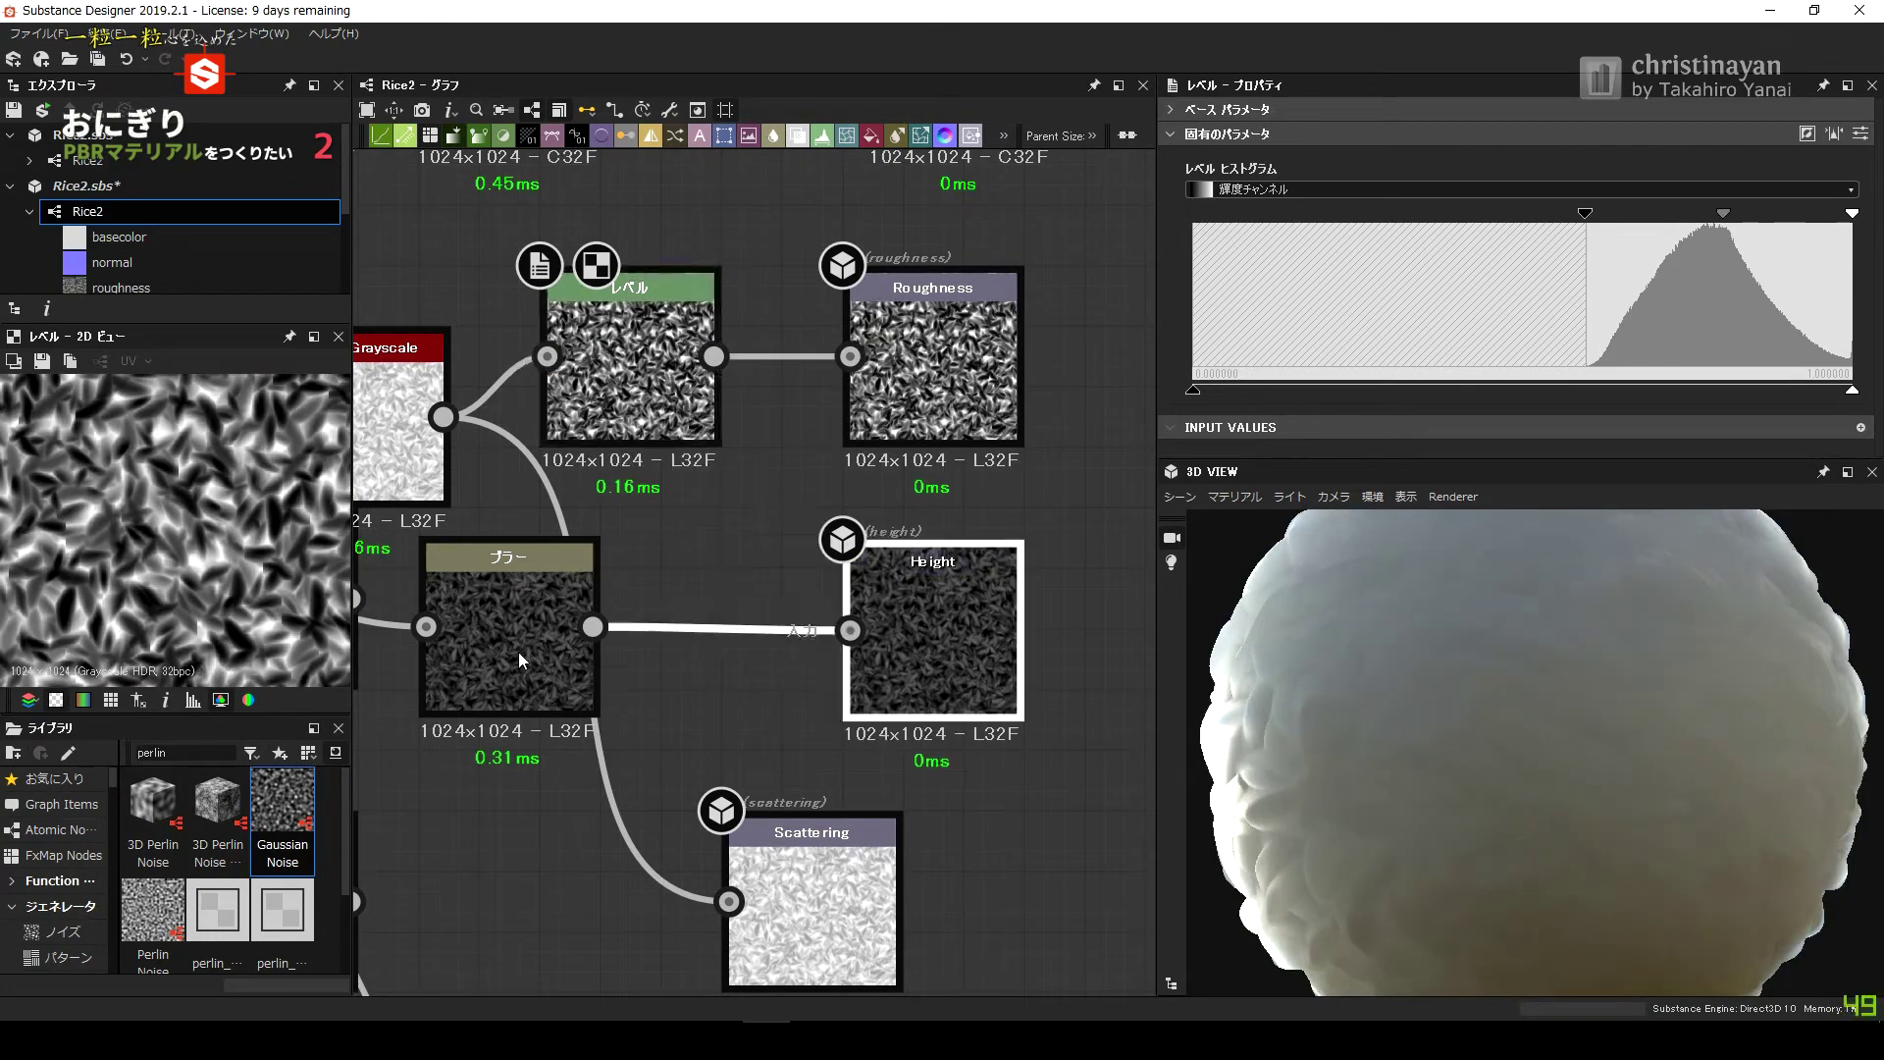
{"action": "scroll", "coordinate": [520, 652], "scroll_direction": "down", "scroll_amount": 5}
{"action": "scroll", "coordinate": [724, 601], "scroll_direction": "up", "scroll_amount": 2}
{"action": "left_click", "coordinate": [539, 451]}
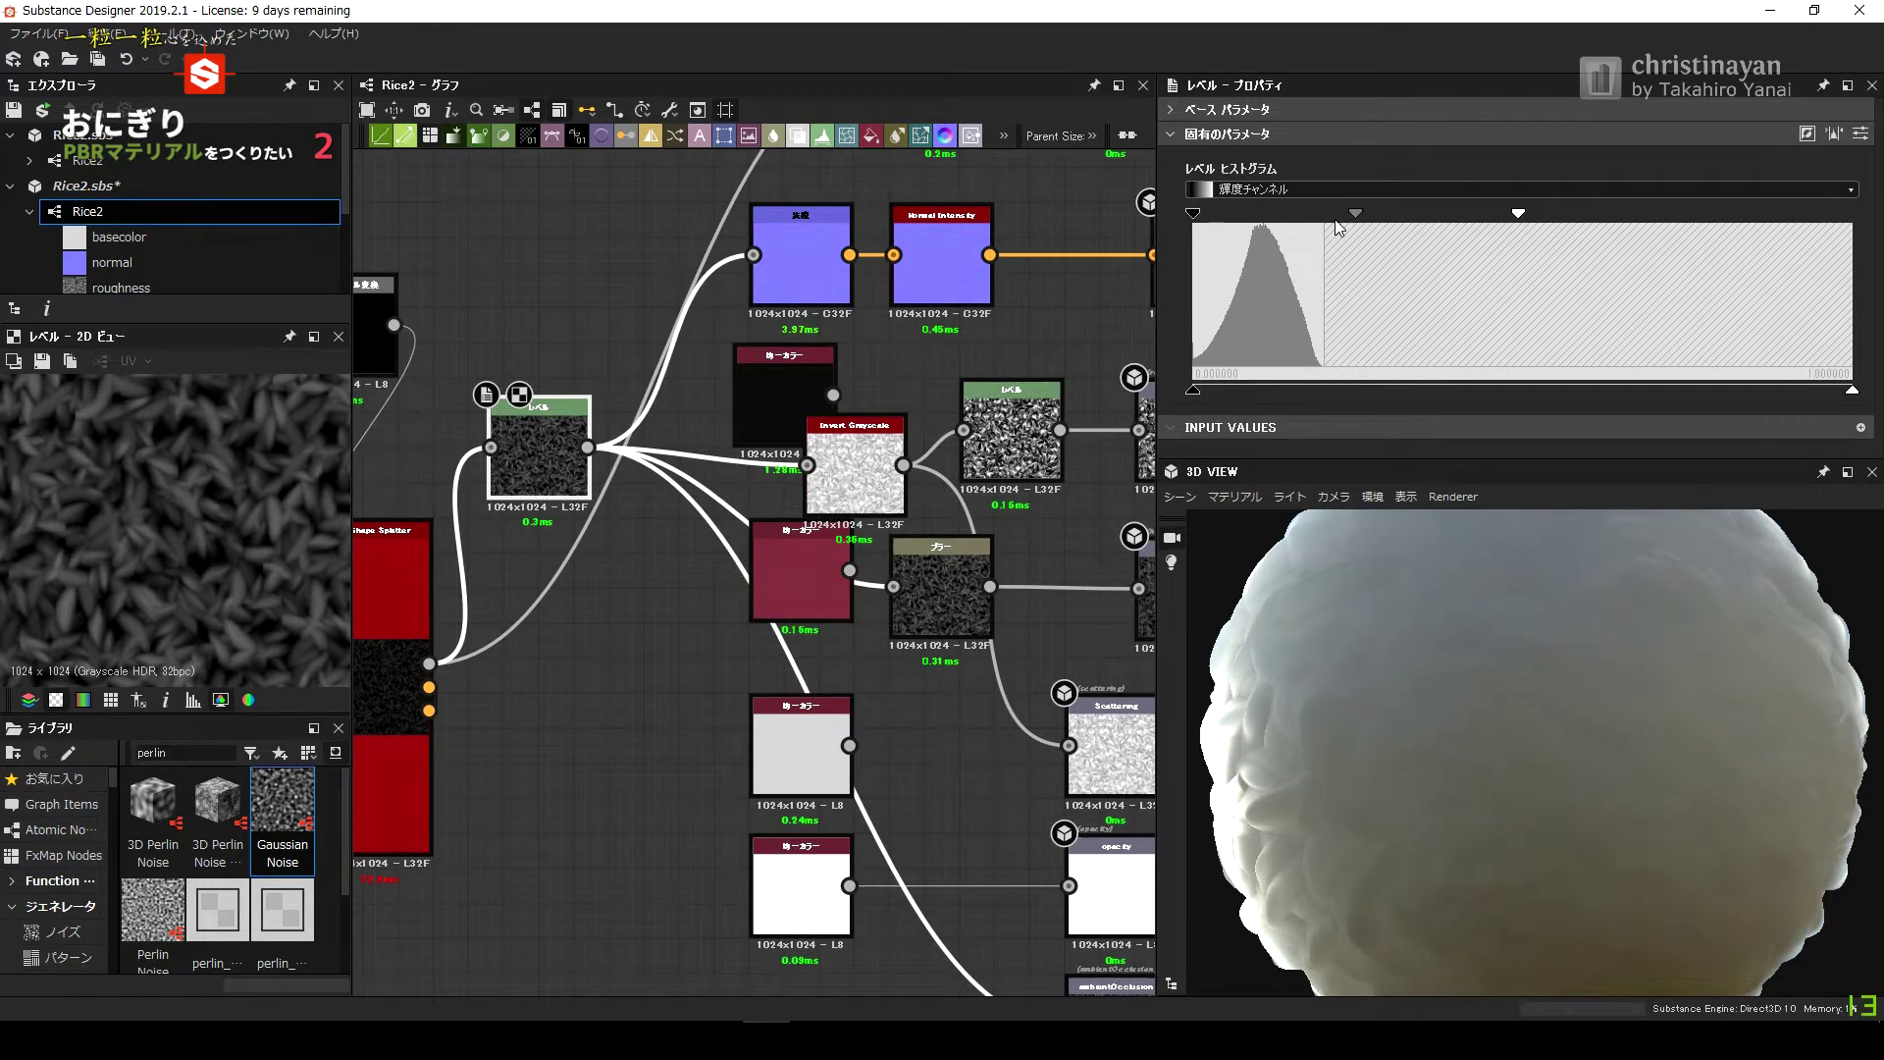
{"action": "left_click_drag", "start_coordinate": [1337, 228], "coordinate": [1333, 225]}
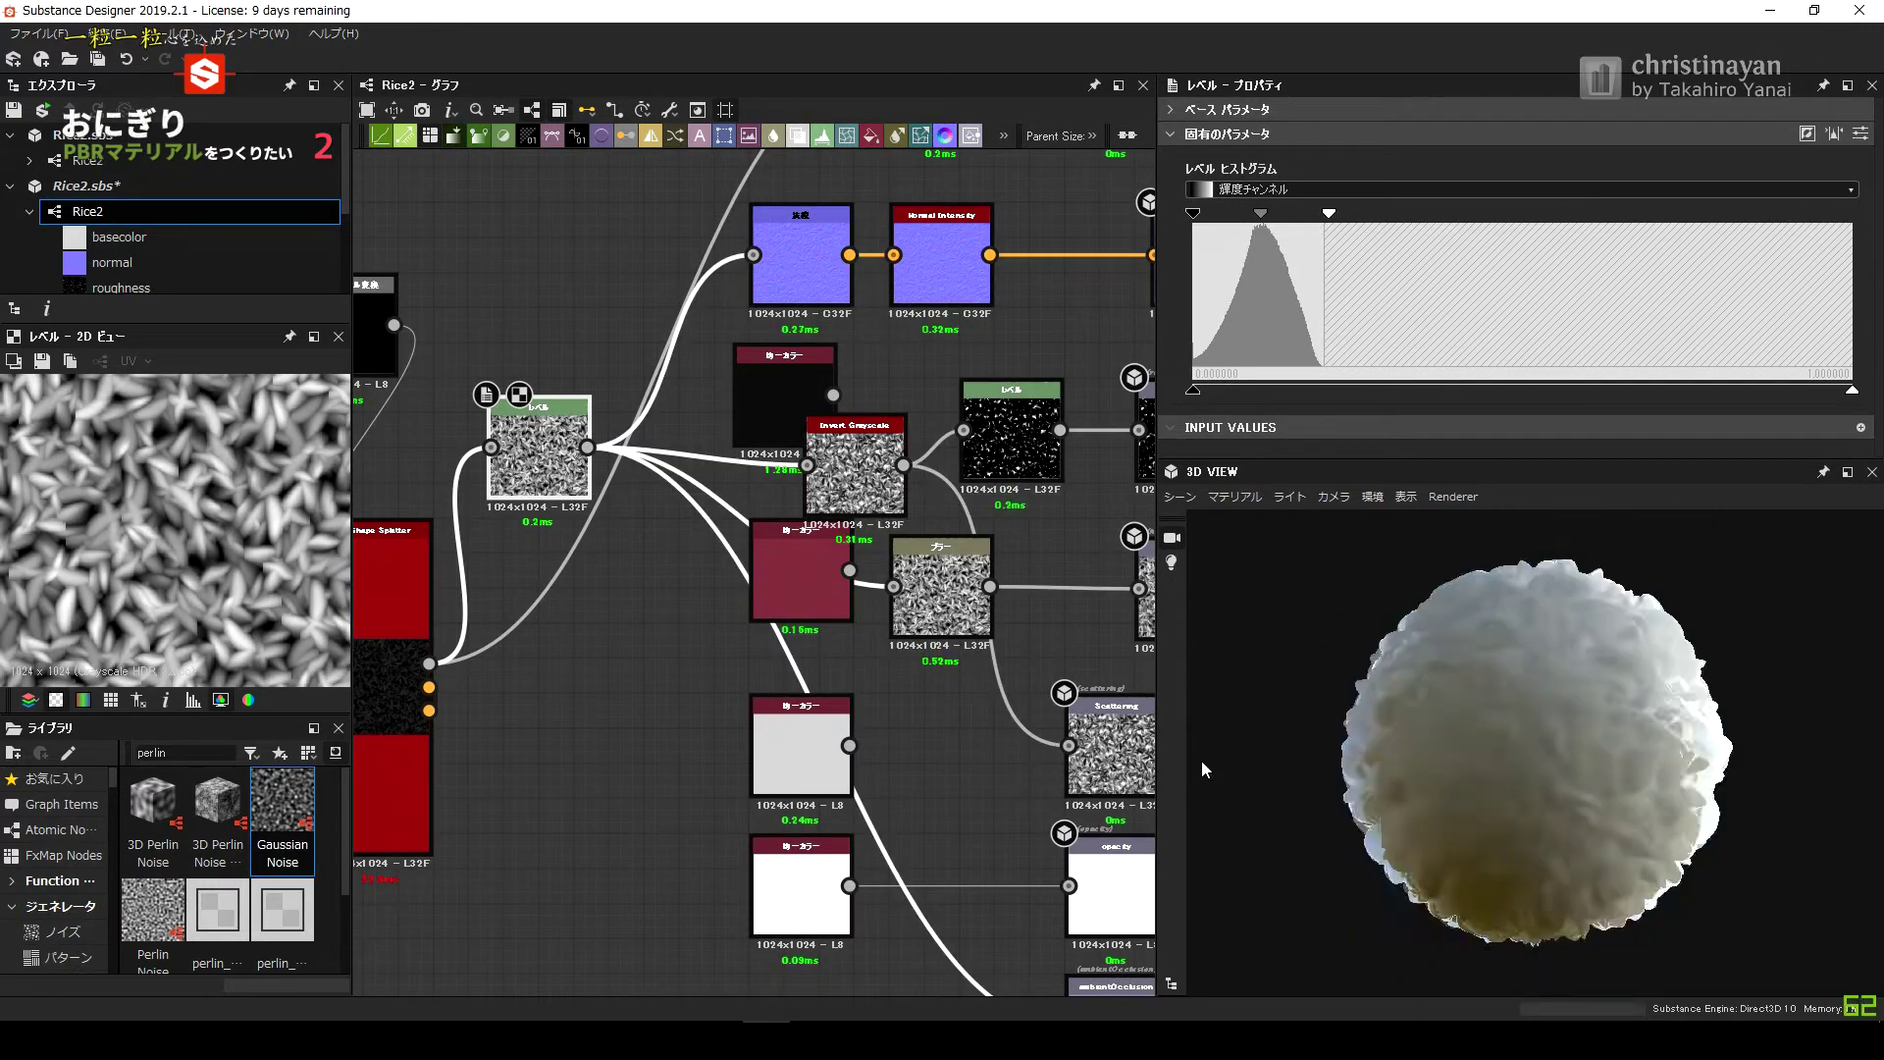
Lower the 3D preview's tessellation factor to 1 and reposition the blur node.
{"action": "left_click", "coordinate": [1235, 496]}
{"action": "left_click", "coordinate": [1379, 524]}
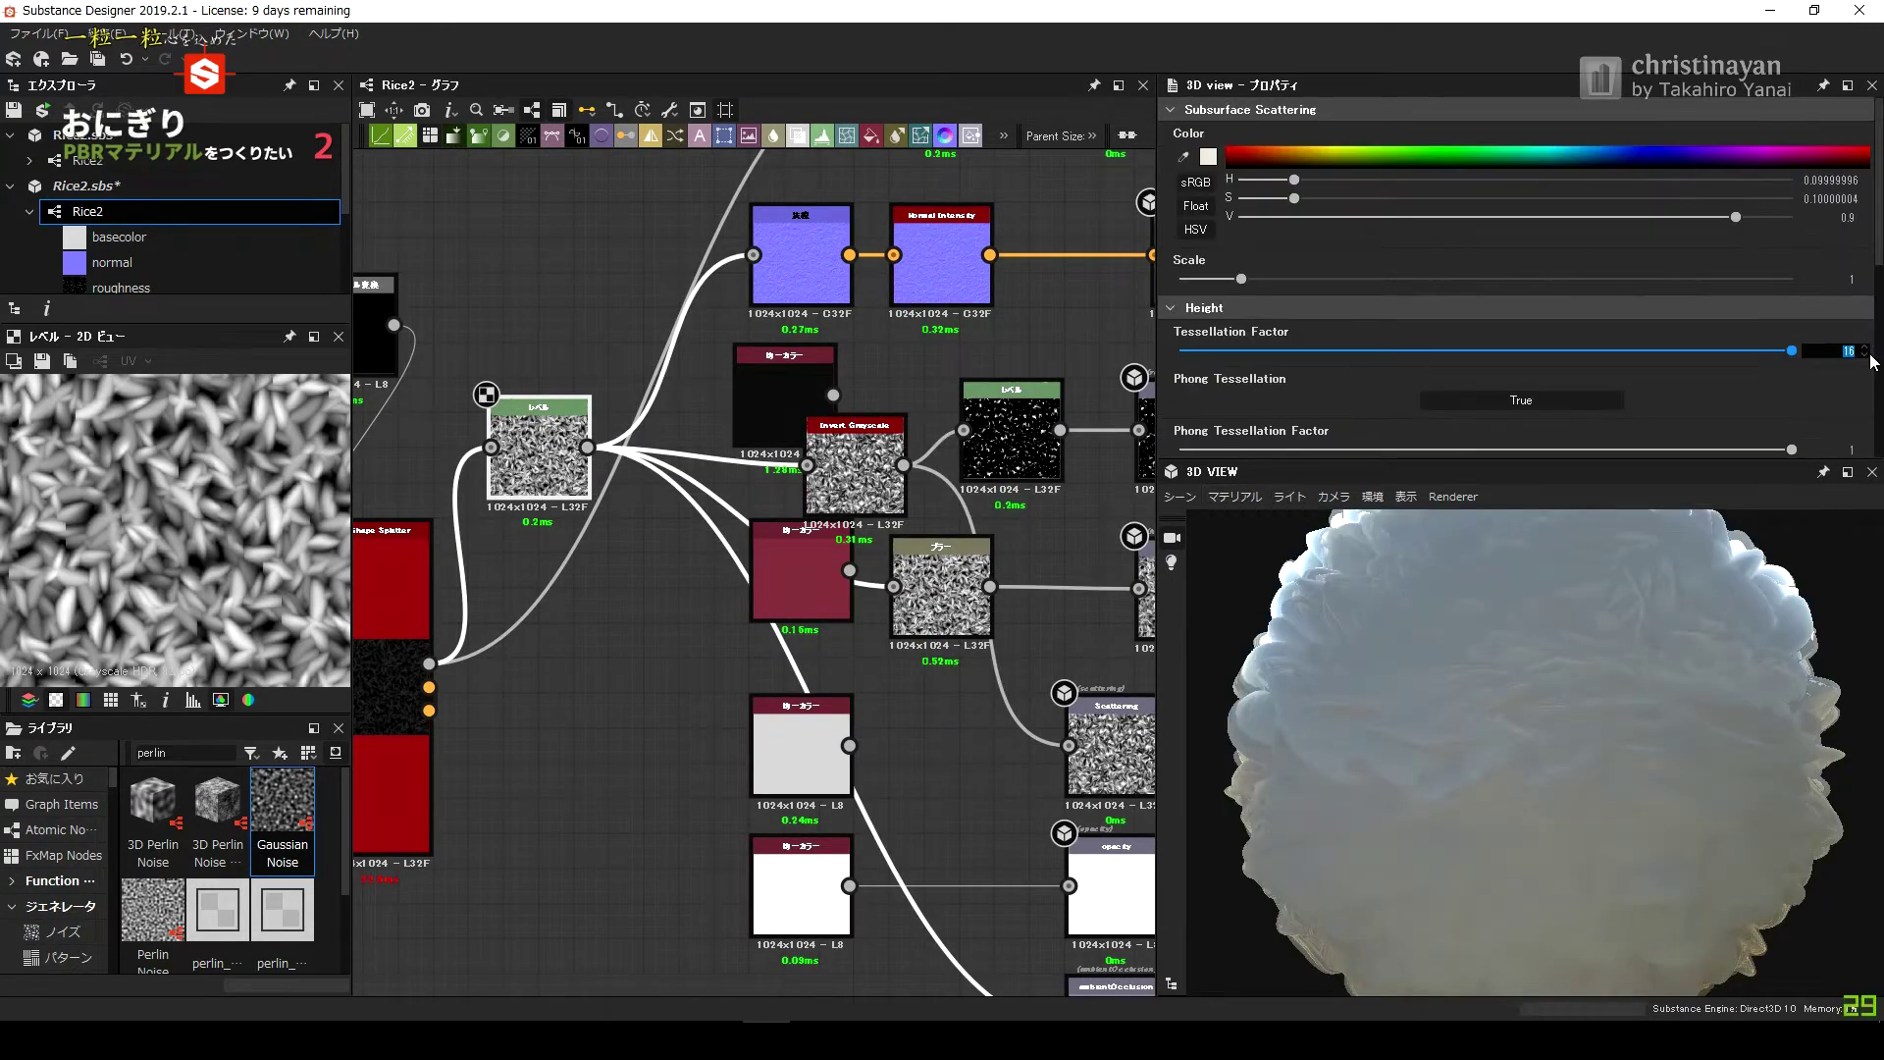
{"action": "left_click", "coordinate": [1180, 351]}
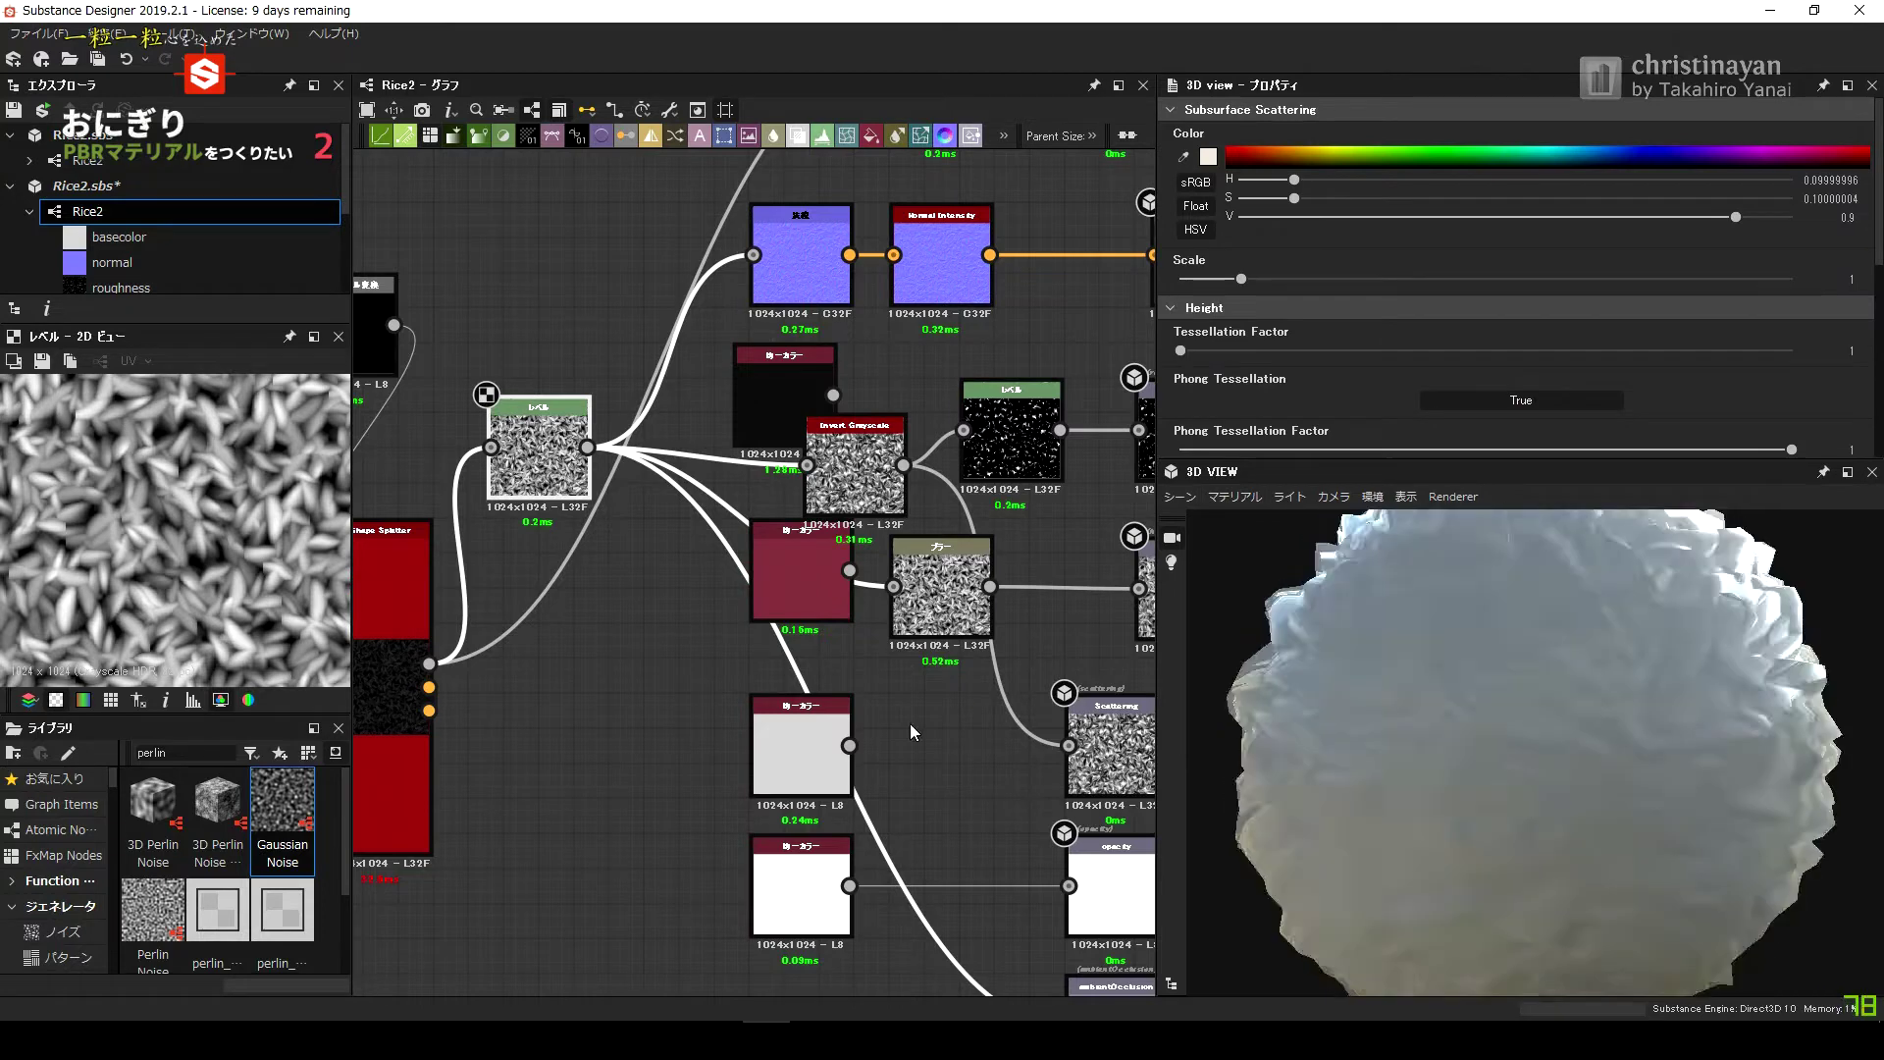
{"action": "middle_click_drag", "start_coordinate": [995, 623], "coordinate": [785, 481]}
{"action": "left_click_drag", "start_coordinate": [783, 481], "coordinate": [818, 463]}
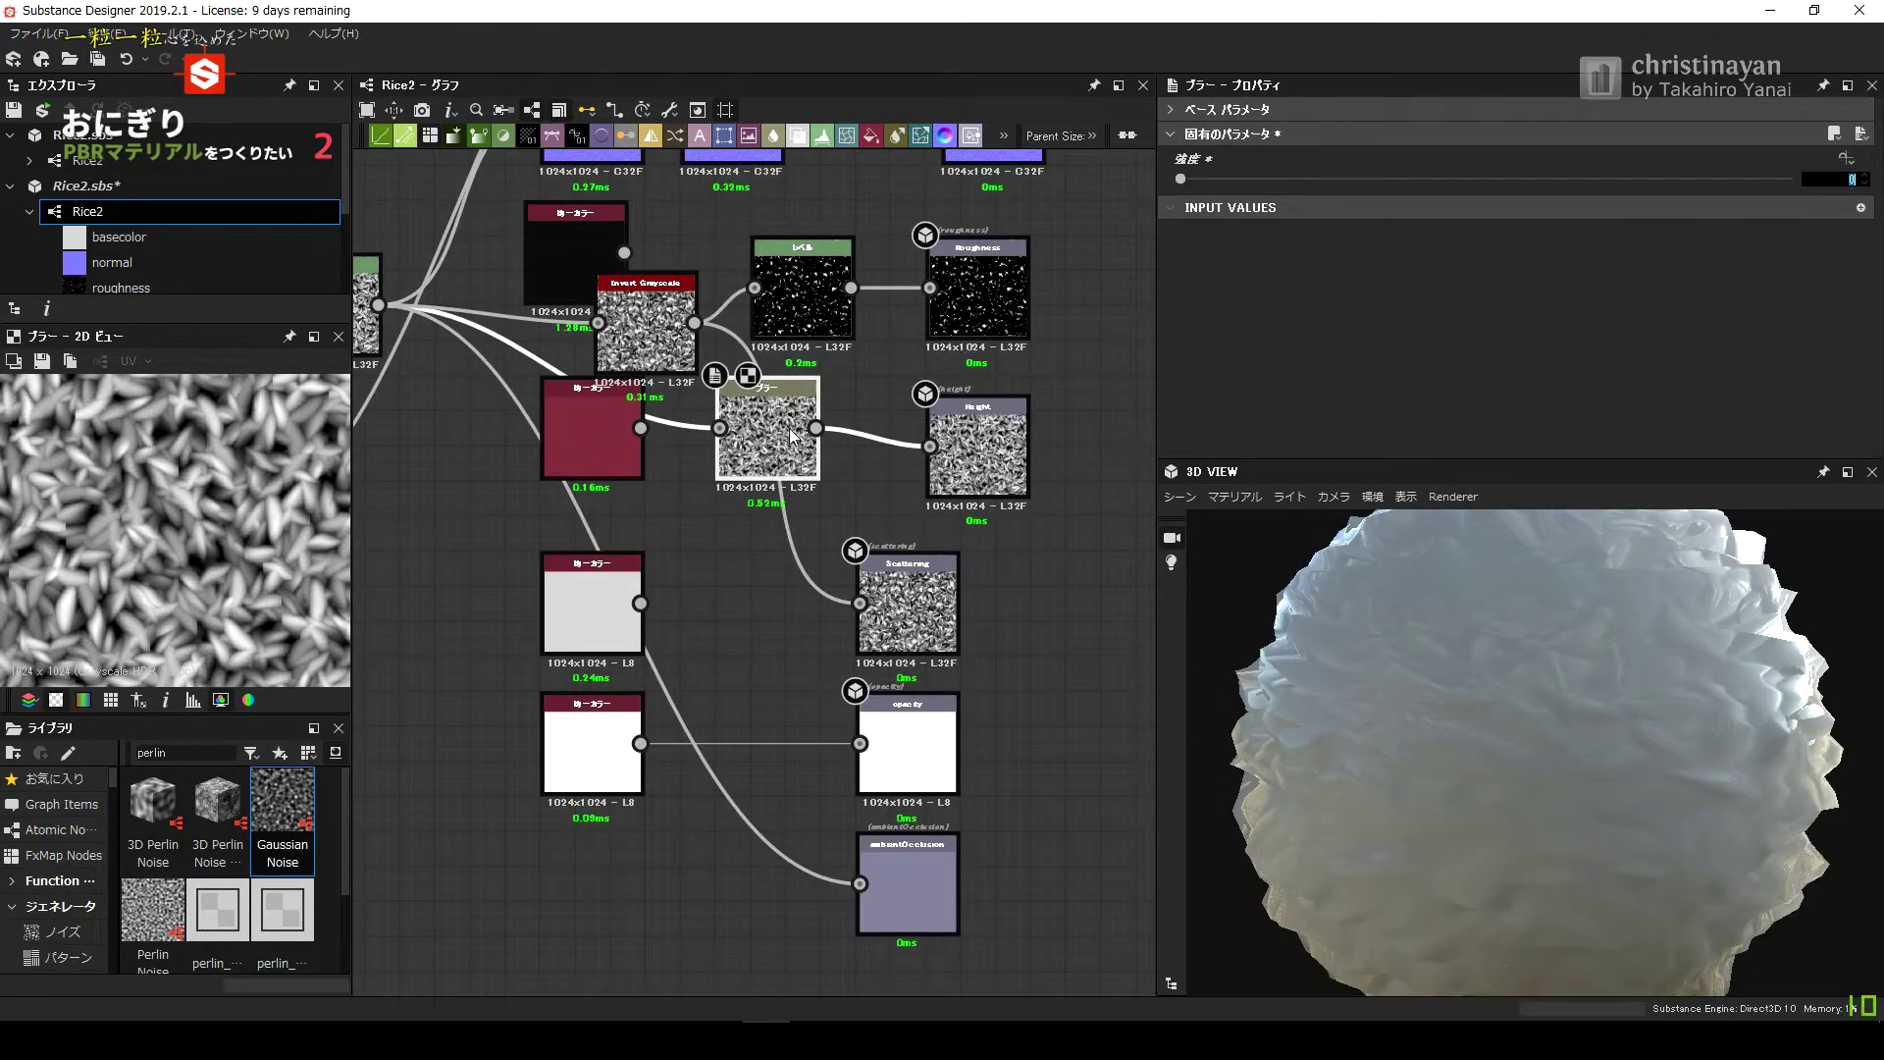
Set the height Blur intensity to 2 and check the 3D preview material options.
{"action": "type", "text": "1"}
{"action": "key", "text": "Return"}
{"action": "scroll", "coordinate": [793, 437], "scroll_direction": "up", "scroll_amount": 2}
{"action": "type", "text": "2"}
{"action": "key", "text": "Return"}
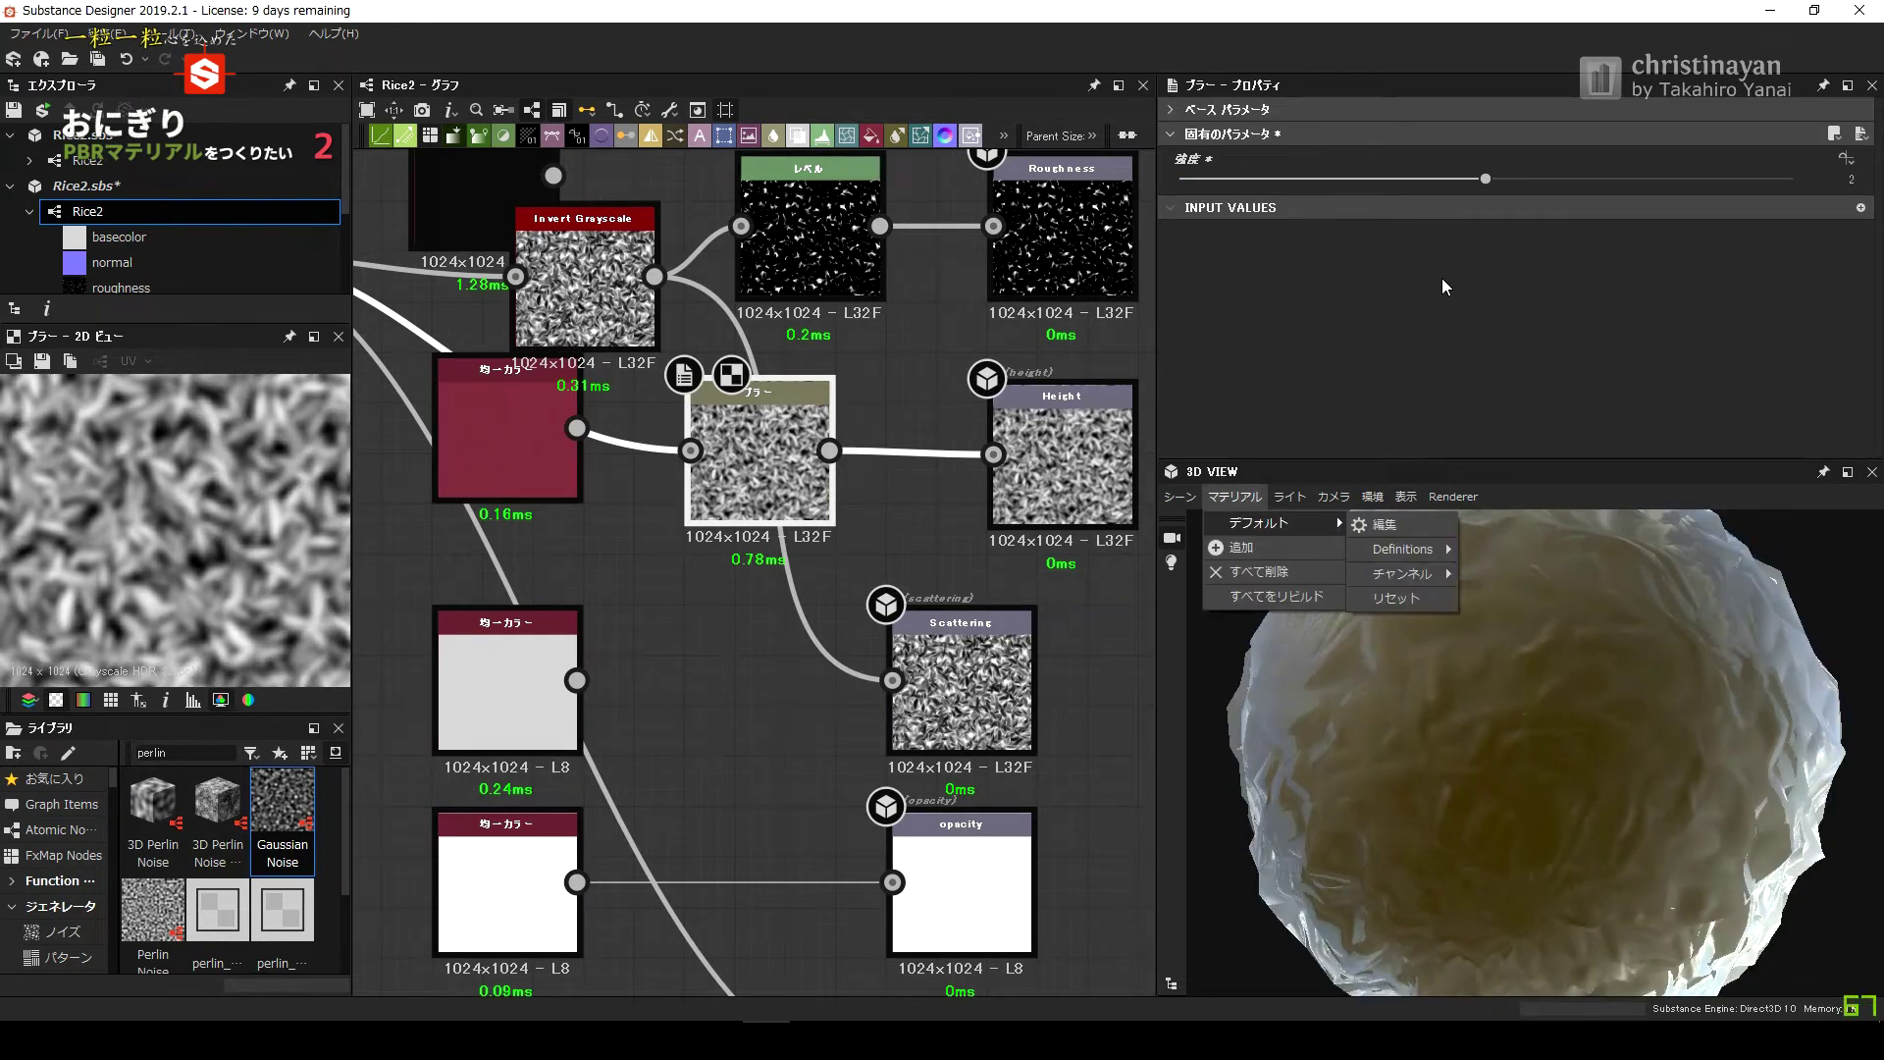
{"action": "left_click", "coordinate": [1669, 550]}
{"action": "scroll", "coordinate": [1571, 294], "scroll_direction": "down", "scroll_amount": 5}
{"action": "scroll", "coordinate": [1716, 304], "scroll_direction": "up", "scroll_amount": 2}
{"action": "scroll", "coordinate": [1826, 295], "scroll_direction": "up", "scroll_amount": 1}
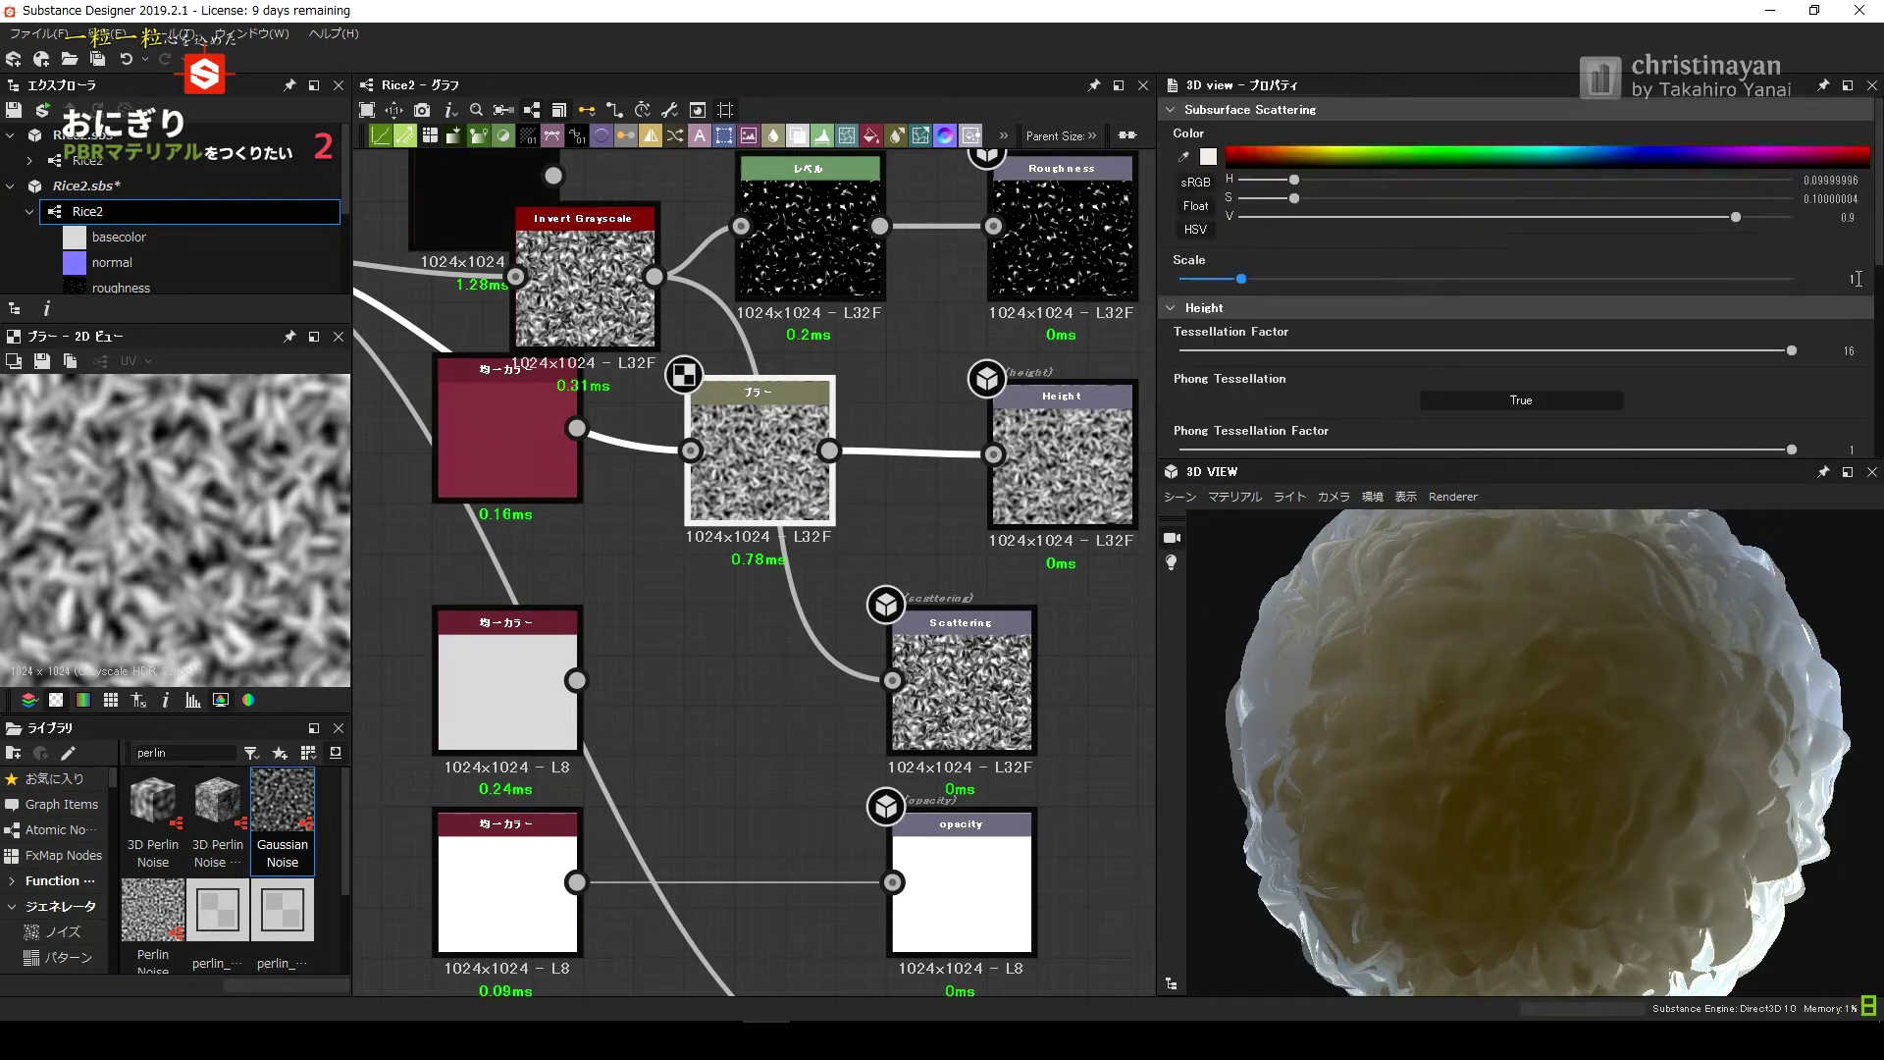
{"action": "scroll", "coordinate": [1749, 422], "scroll_direction": "down", "scroll_amount": 3}
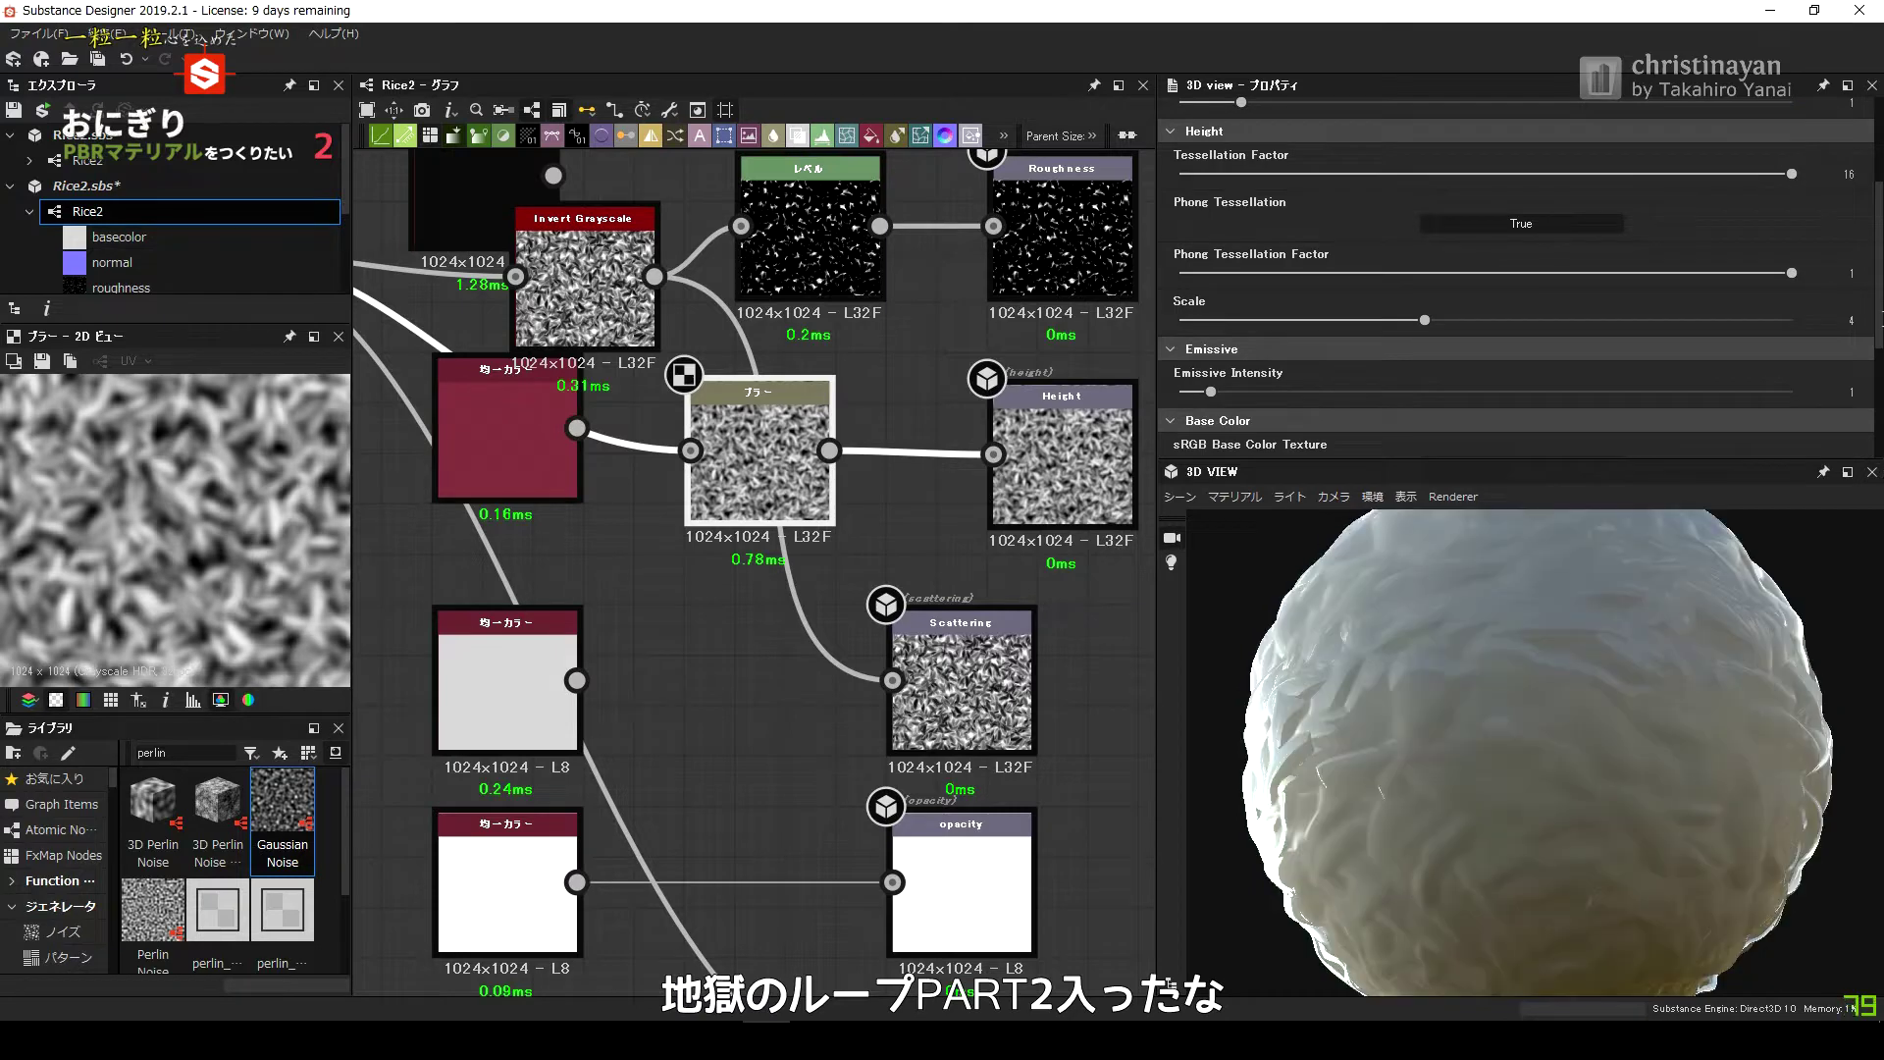
Link the normal map node's output into the Normal Intensity input.
{"action": "left_click", "coordinate": [1060, 473]}
{"action": "middle_click_drag", "start_coordinate": [827, 457], "coordinate": [887, 790]}
{"action": "left_click", "coordinate": [765, 314]}
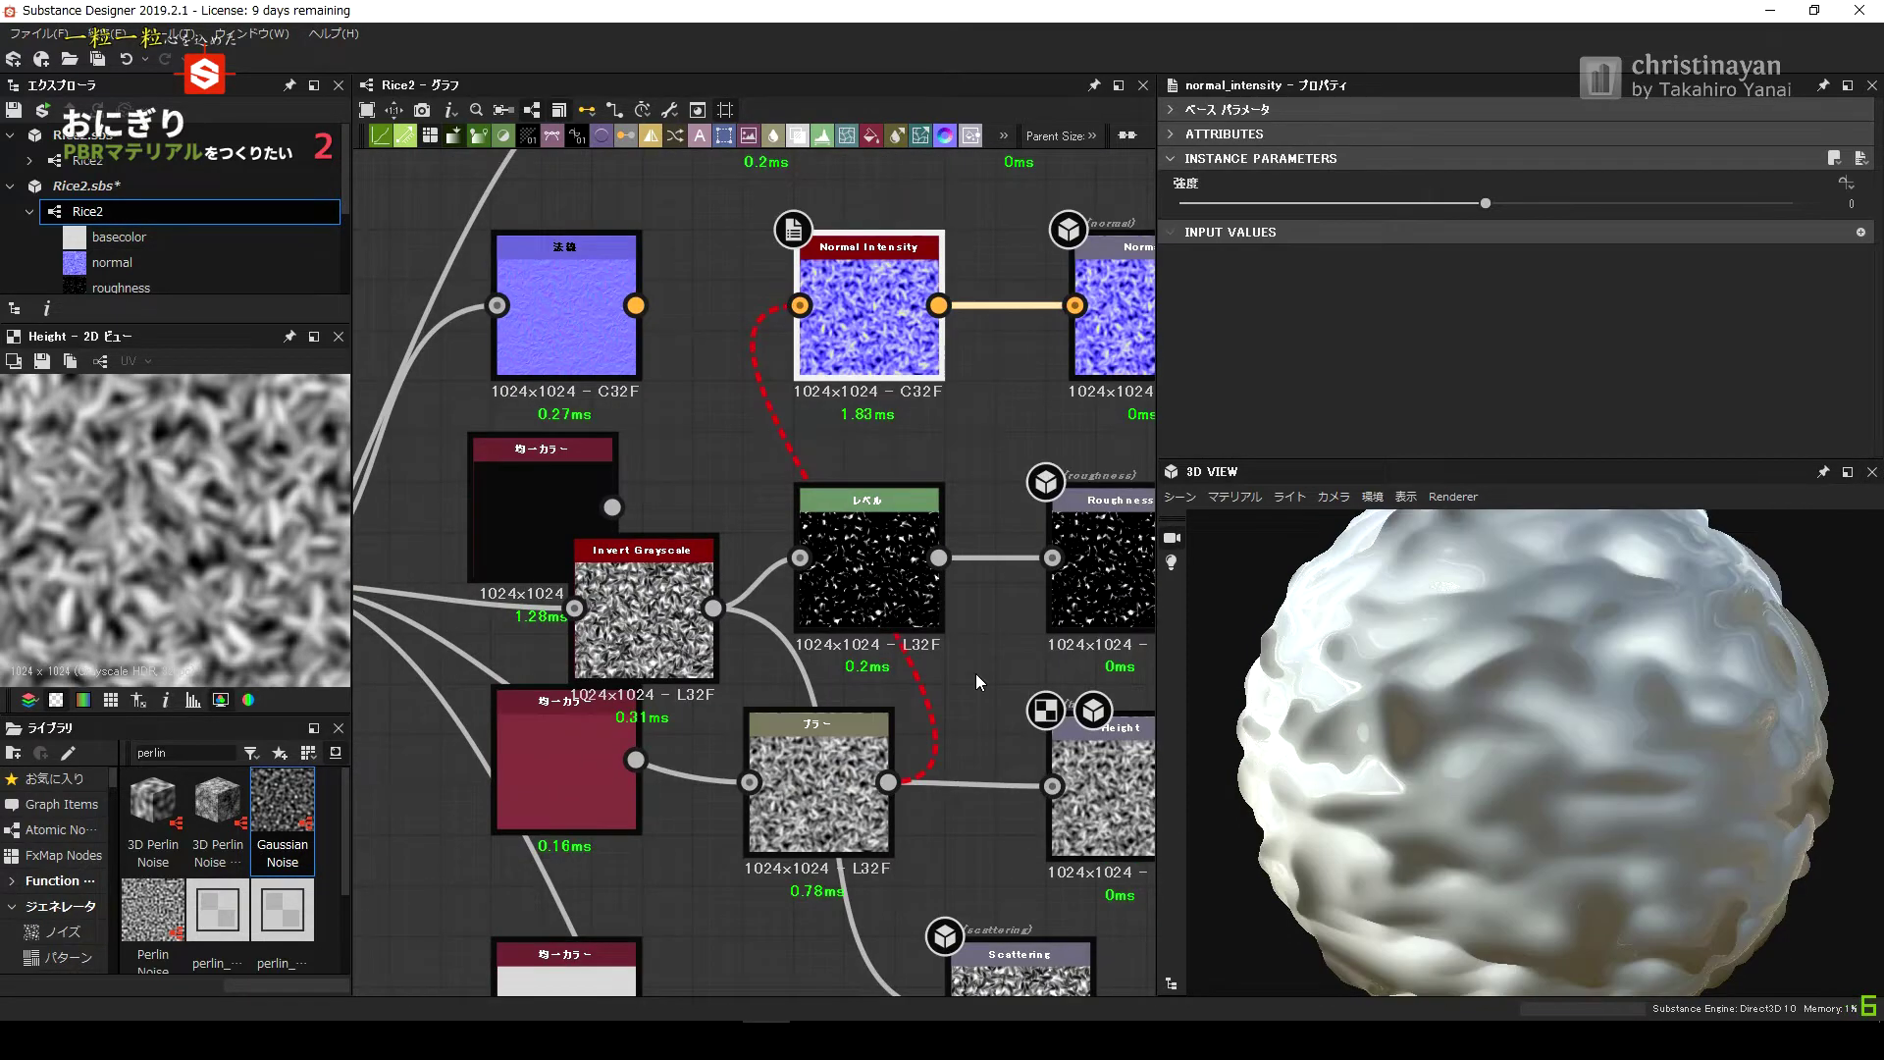
{"action": "middle_click_drag", "start_coordinate": [640, 562], "coordinate": [1003, 508]}
{"action": "middle_click_drag", "start_coordinate": [571, 586], "coordinate": [758, 627]}
{"action": "right_click", "coordinate": [667, 411]}
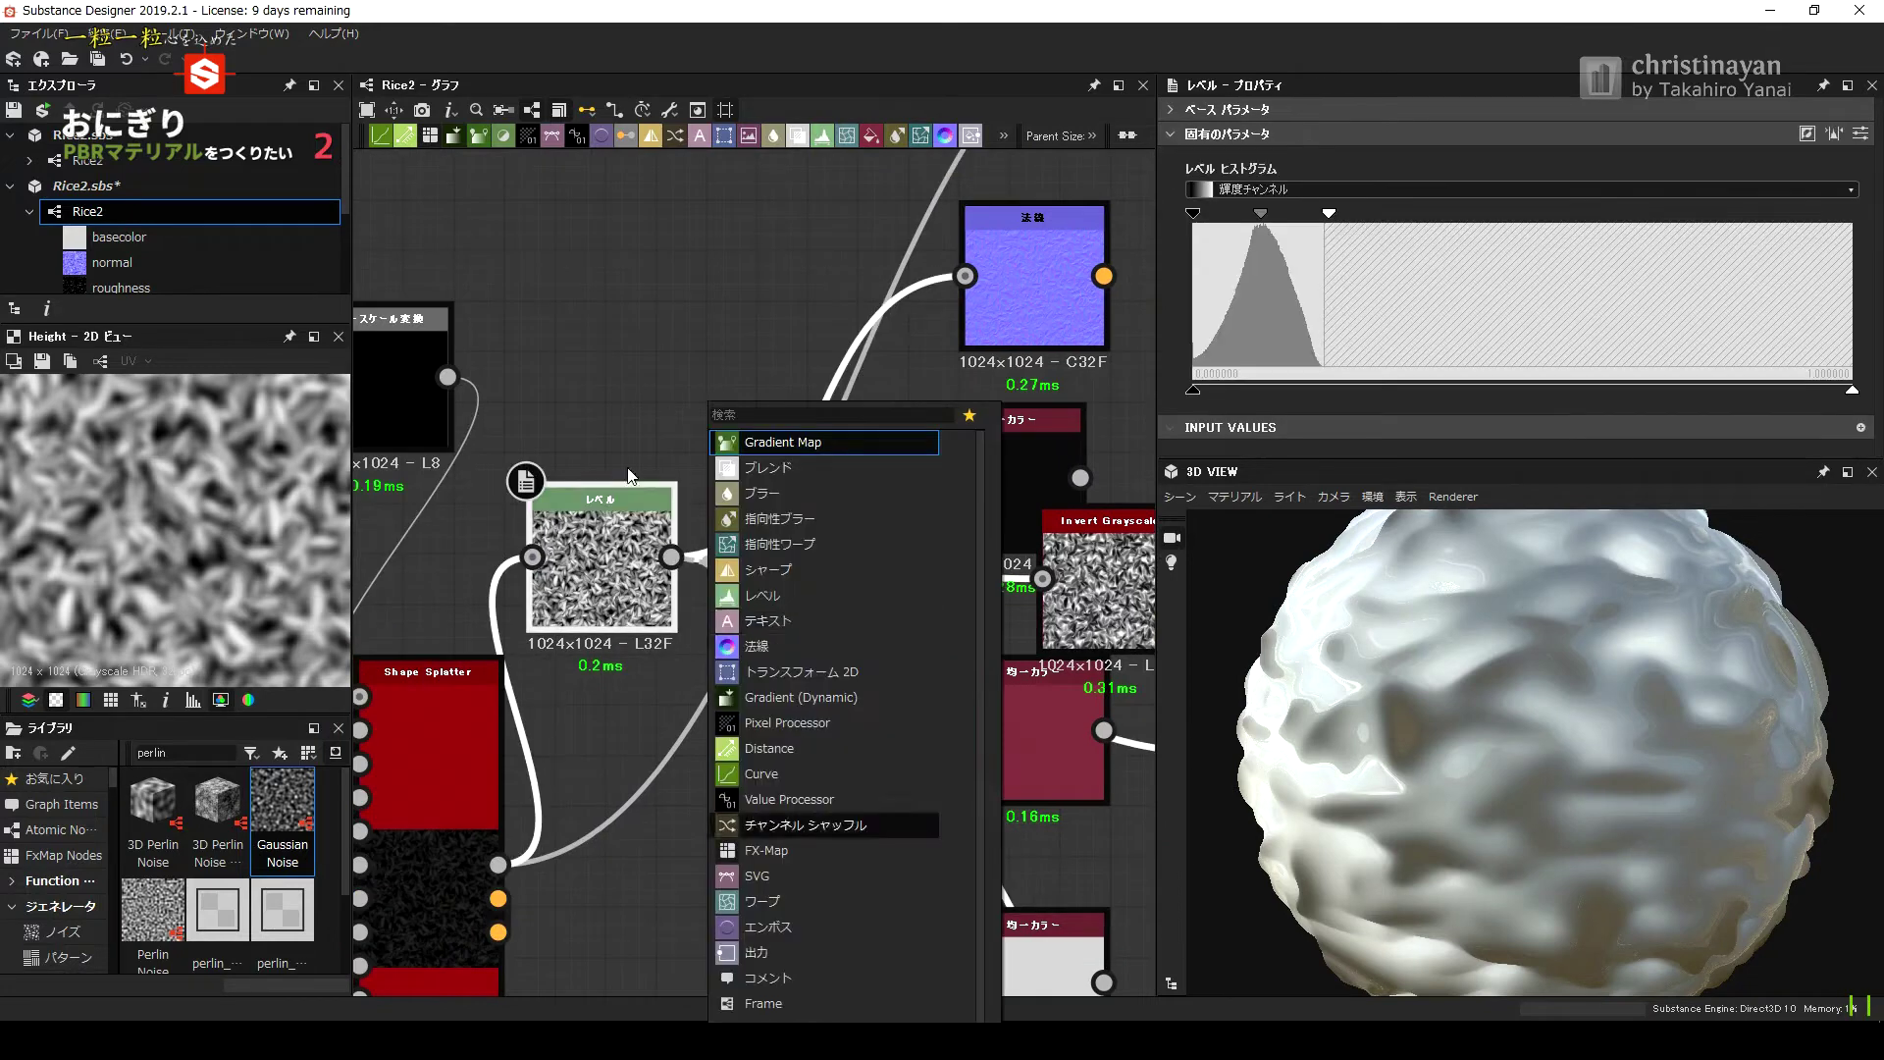
{"action": "middle_click_drag", "start_coordinate": [873, 334], "coordinate": [791, 340]}
{"action": "left_click_drag", "start_coordinate": [663, 285], "coordinate": [777, 286]}
{"action": "left_click", "coordinate": [592, 295]}
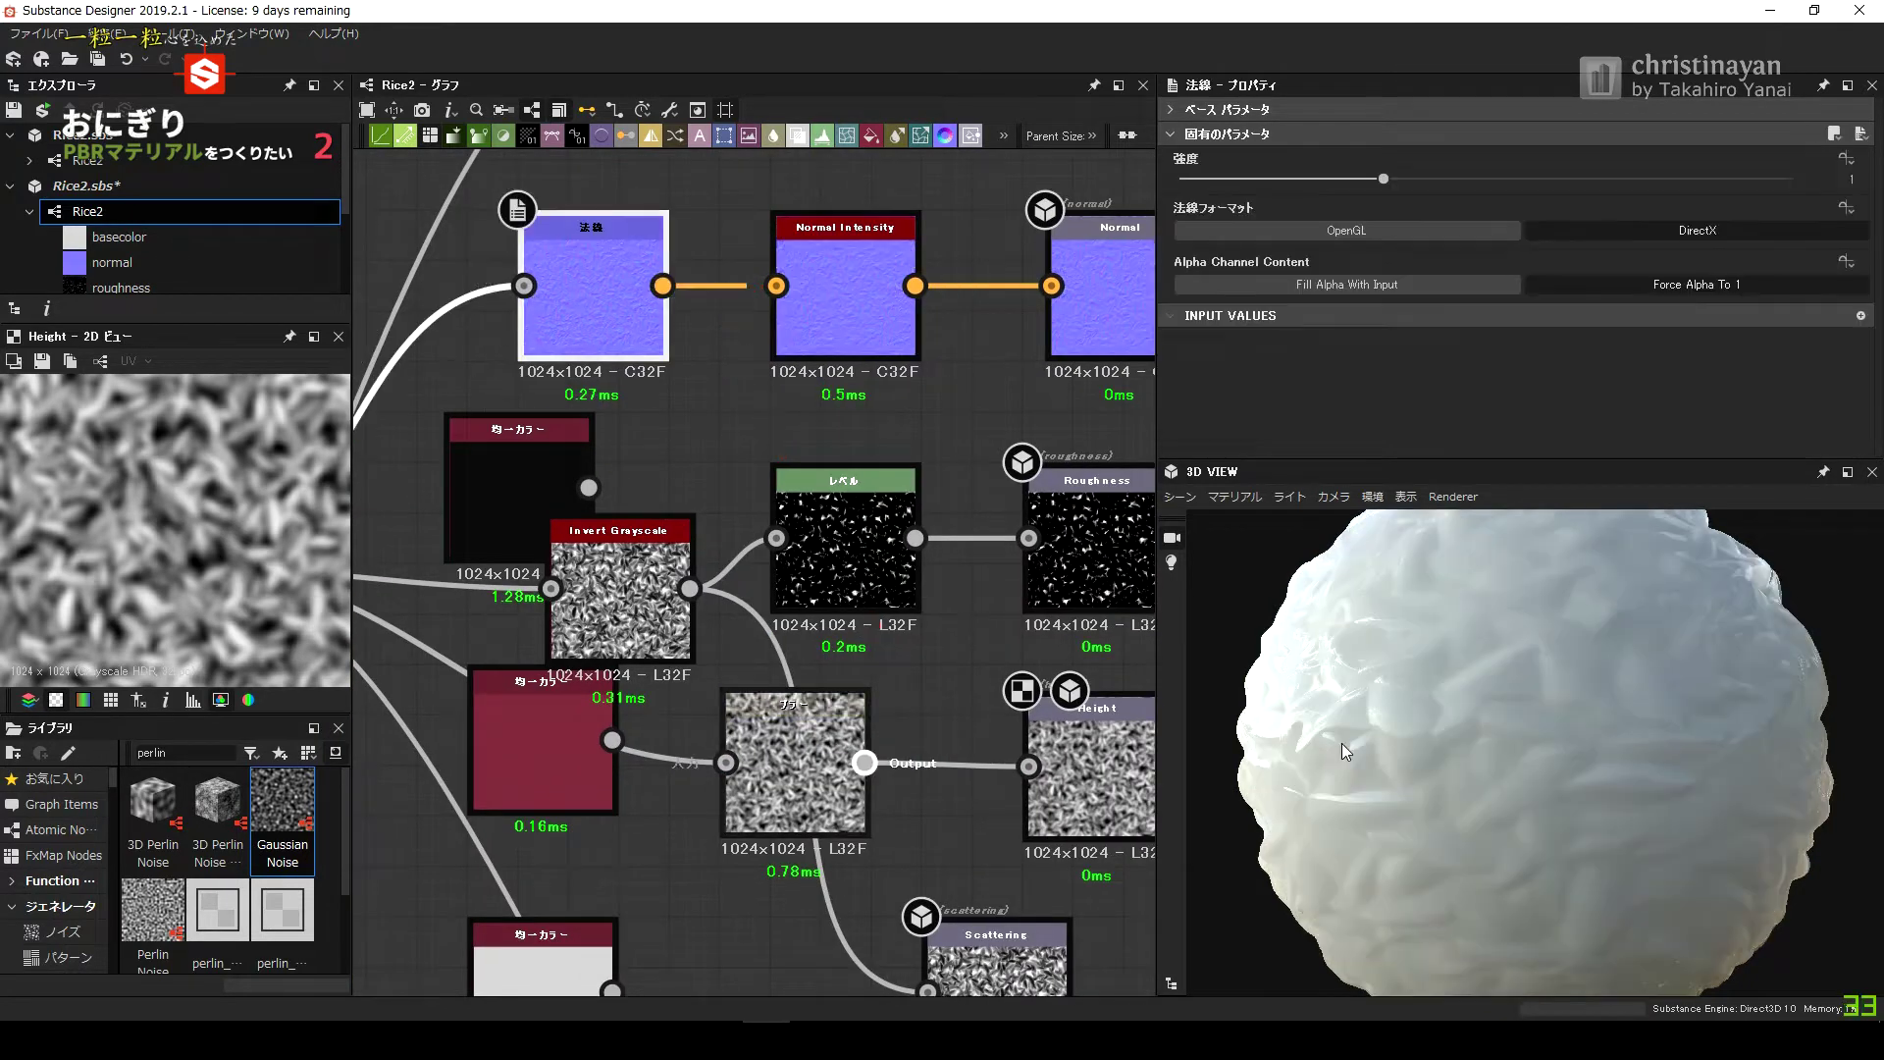
Rotate the lighting around the preview sphere to inspect the rice-grain relief.
{"action": "middle_click_drag", "start_coordinate": [582, 593], "coordinate": [916, 596]}
{"action": "middle_click_drag", "start_coordinate": [817, 550], "coordinate": [743, 613]}
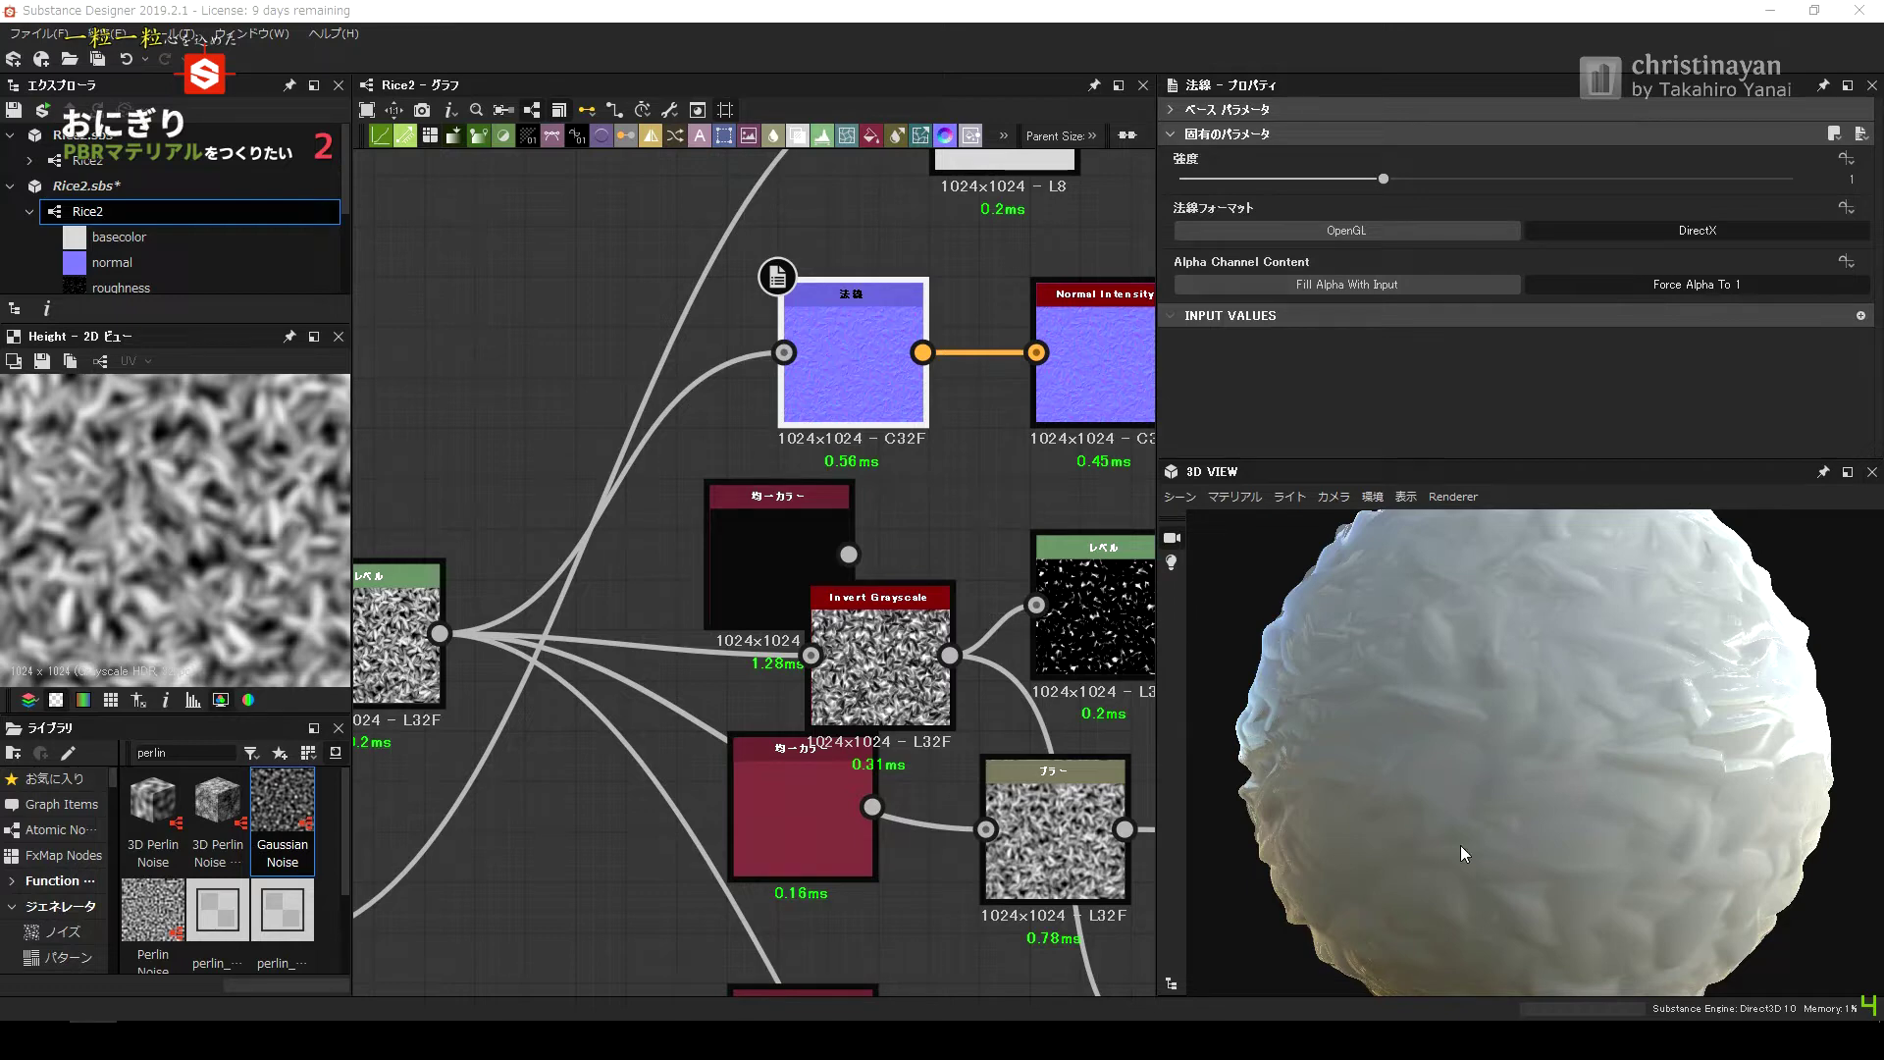
{"action": "mouse_move", "coordinate": [1759, 697]}
{"action": "left_mouse_down"}
{"action": "mouse_move", "coordinate": [1616, 962]}
{"action": "mouse_move", "coordinate": [1063, 734]}
{"action": "left_mouse_up"}
{"action": "middle_click_drag", "start_coordinate": [888, 717], "coordinate": [661, 192]}
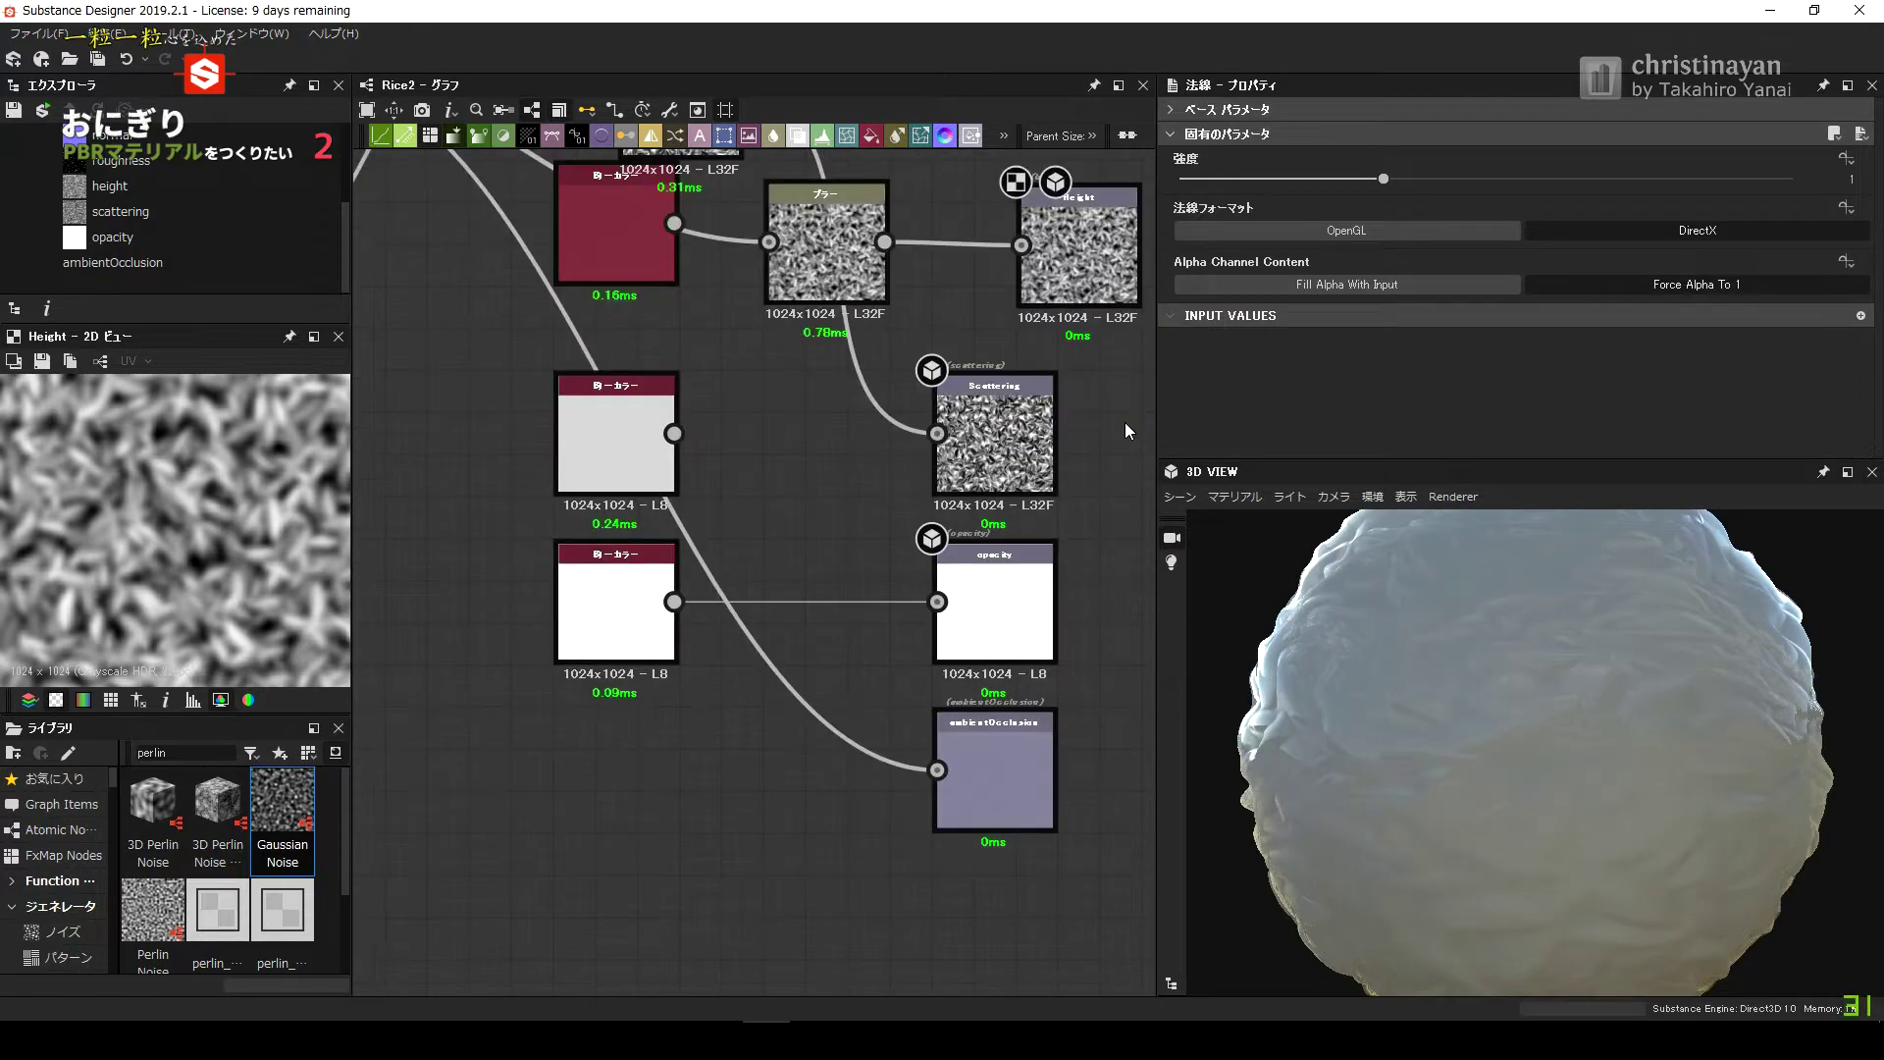
Insert a Levels node before ambientOcclusion and brighten the AO map.
{"action": "left_click", "coordinate": [938, 726]}
{"action": "scroll", "coordinate": [904, 705], "scroll_direction": "down", "scroll_amount": 5}
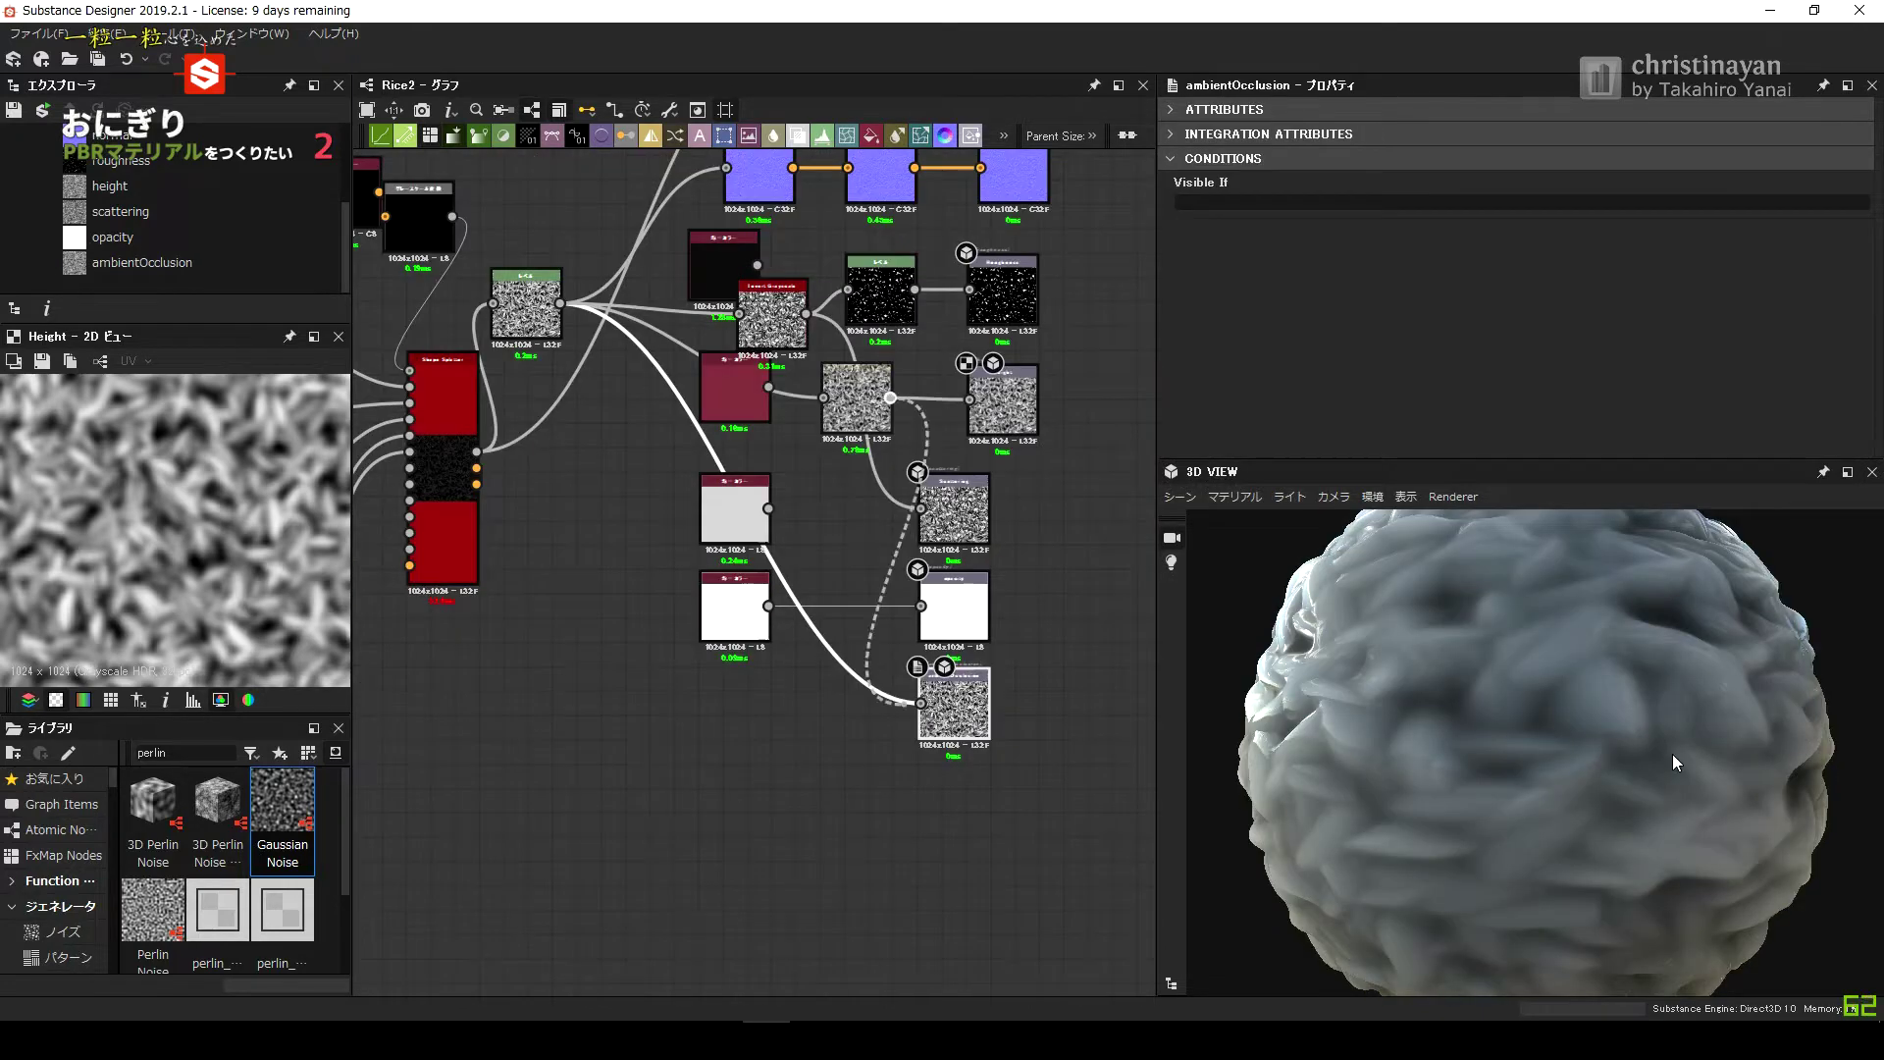
{"action": "scroll", "coordinate": [752, 420], "scroll_direction": "up", "scroll_amount": 4}
{"action": "double_click", "coordinate": [854, 383]}
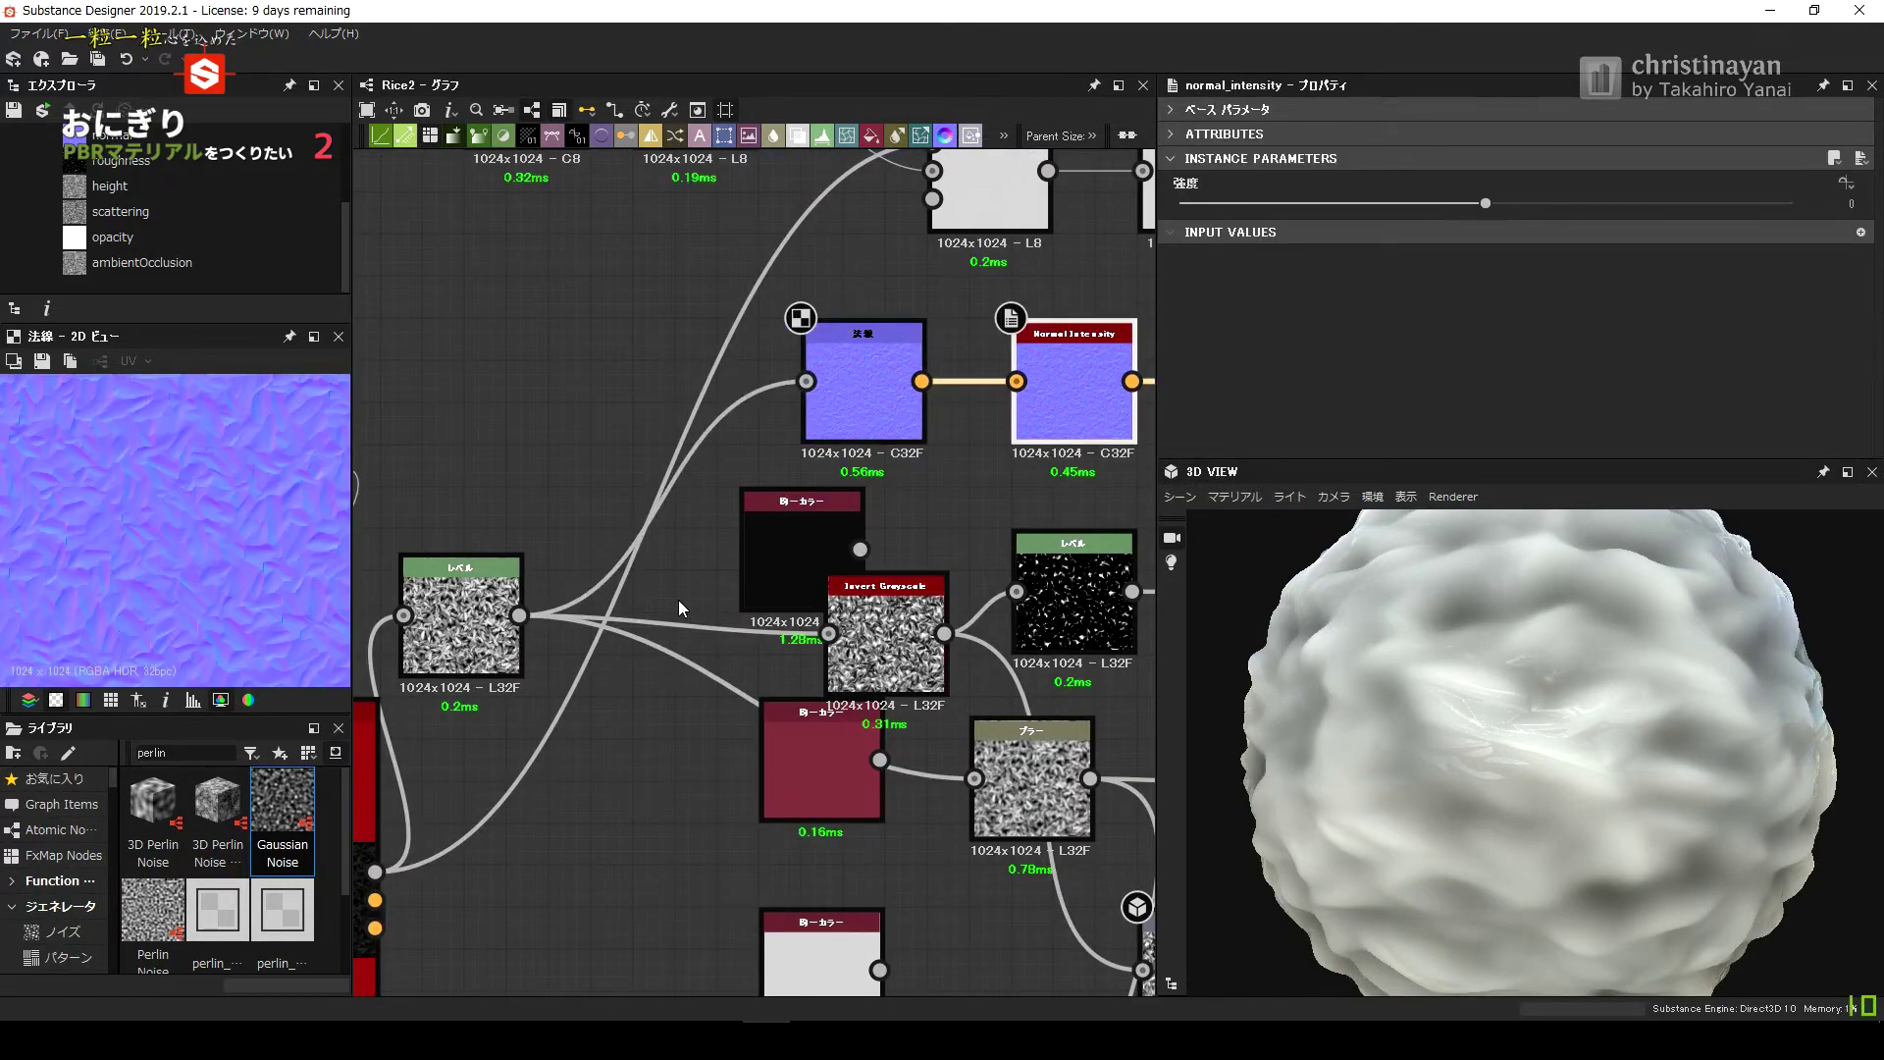
{"action": "middle_click_drag", "start_coordinate": [832, 624], "coordinate": [619, 263]}
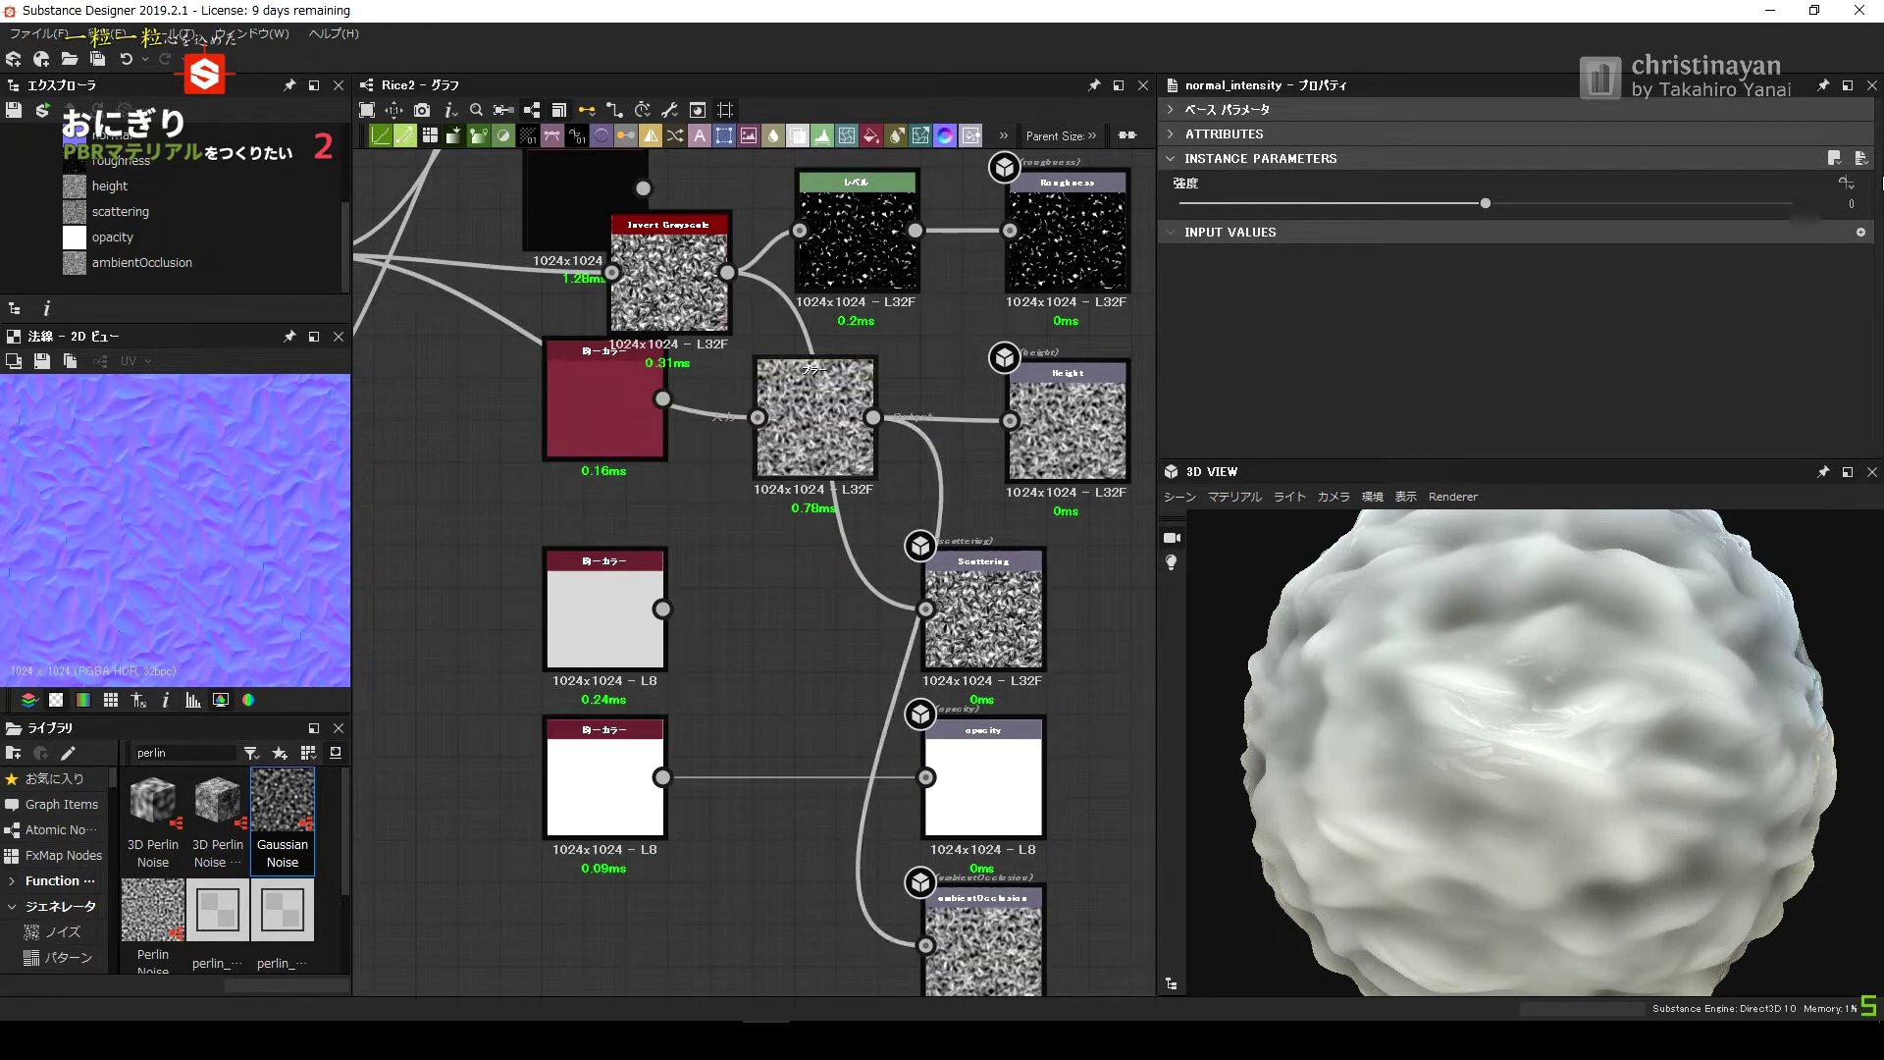
{"action": "double_click", "coordinate": [815, 417]}
{"action": "middle_click_drag", "start_coordinate": [763, 817], "coordinate": [834, 718]}
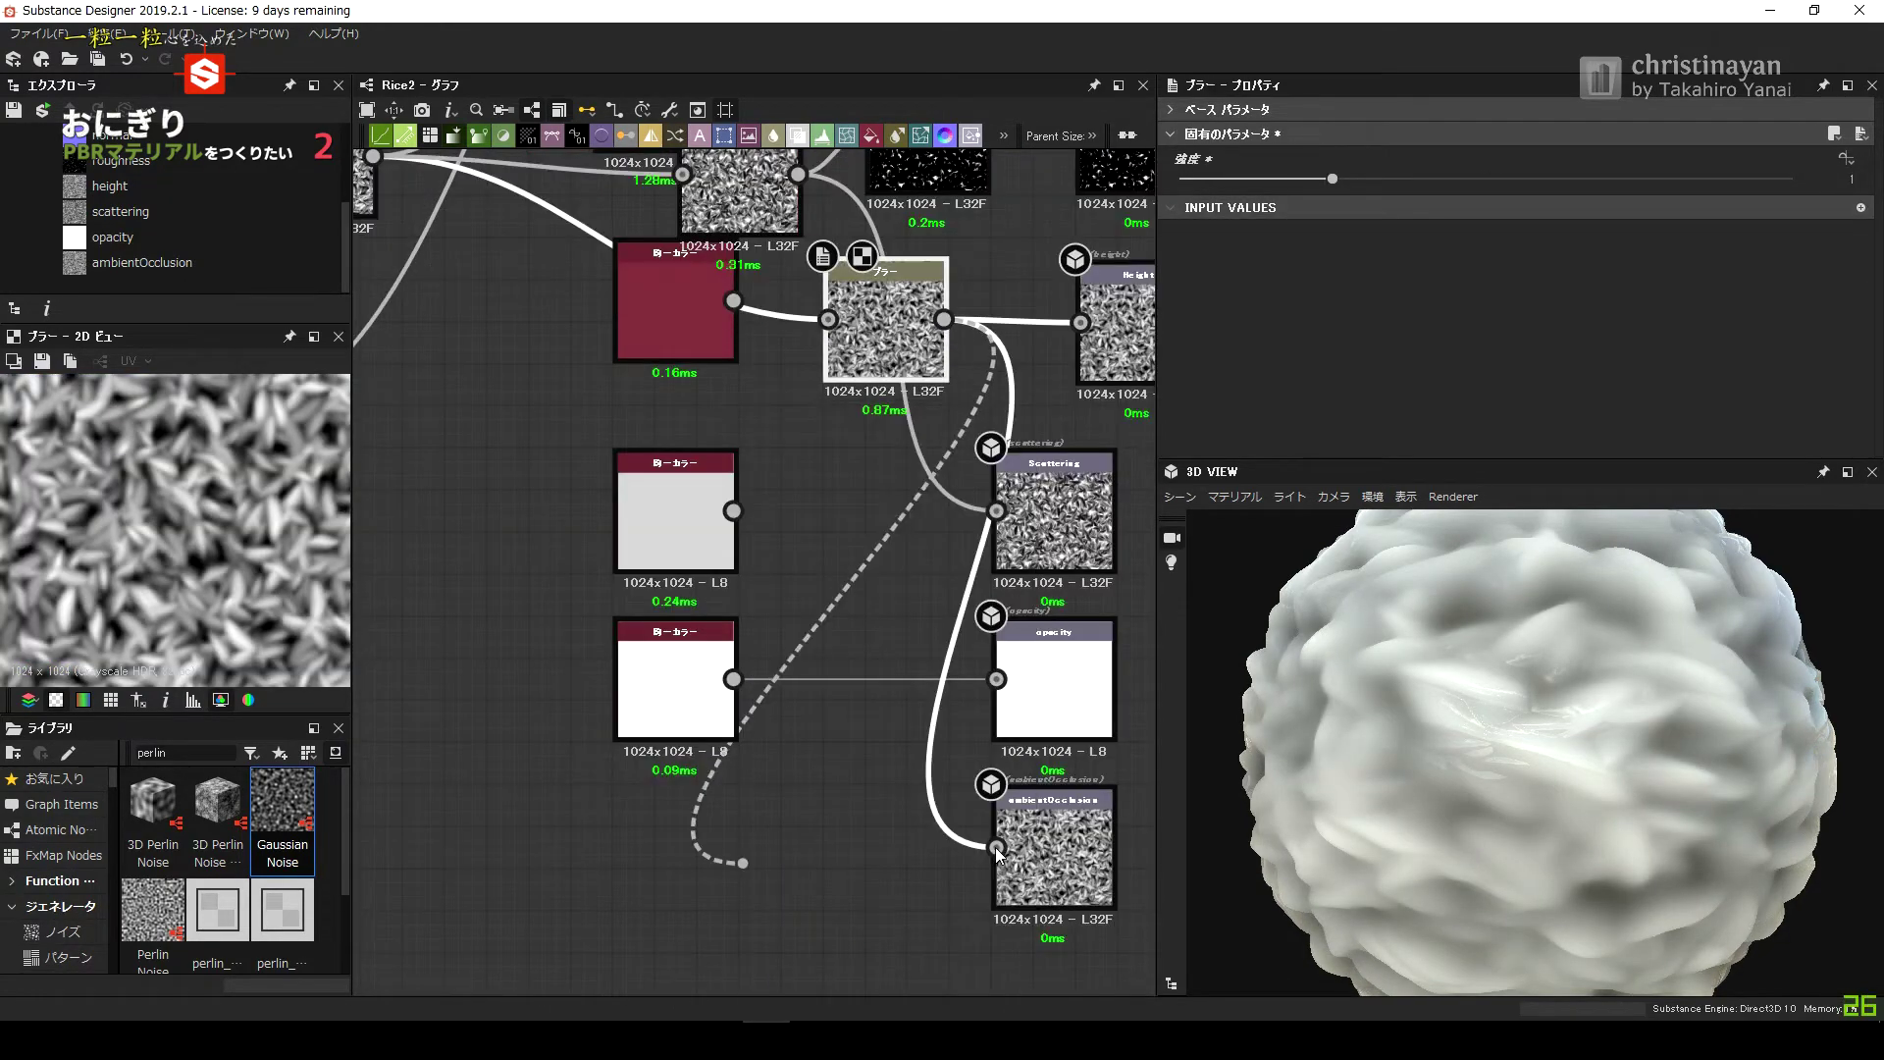
{"action": "left_click", "coordinate": [850, 877]}
{"action": "left_click", "coordinate": [1492, 403]}
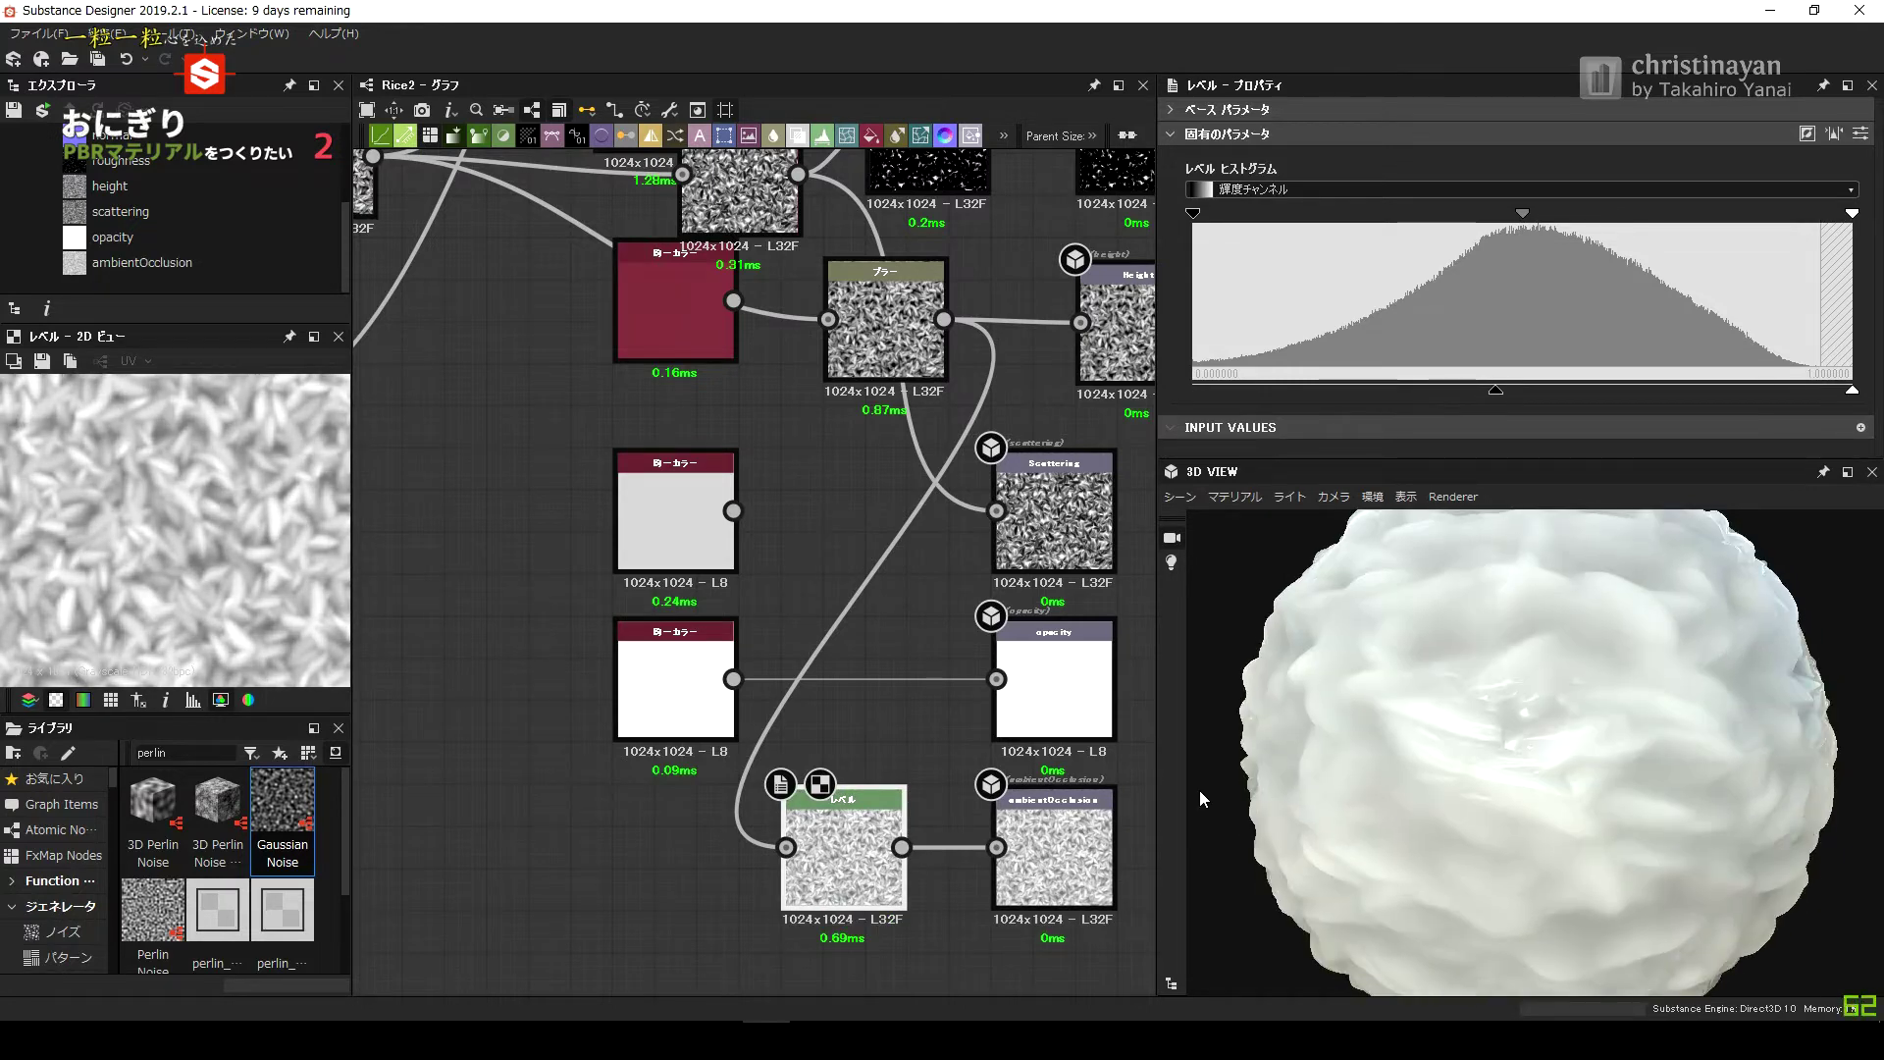
Delete the Levels node so Roughness is fed directly by the inverted grayscale.
{"action": "middle_click_drag", "start_coordinate": [942, 299], "coordinate": [950, 530]}
{"action": "scroll", "coordinate": [950, 530], "scroll_direction": "down", "scroll_amount": 2}
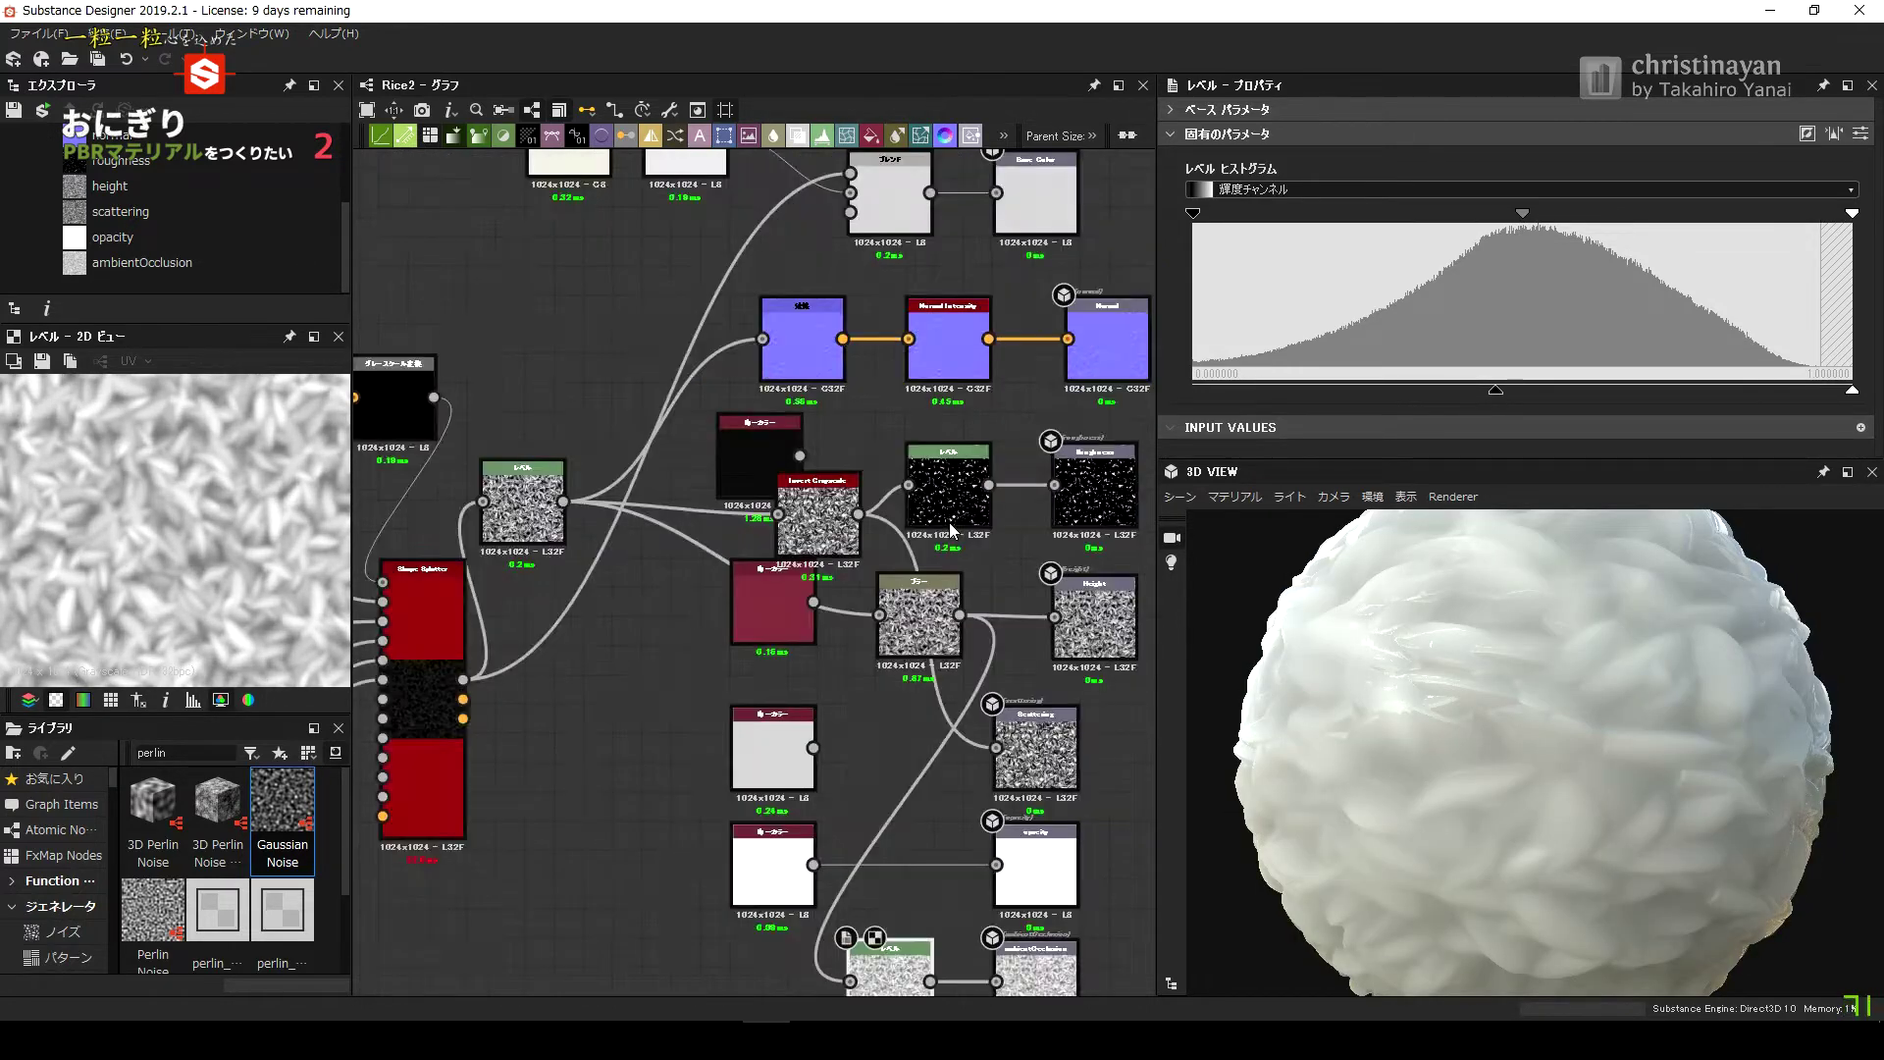
{"action": "scroll", "coordinate": [950, 530], "scroll_direction": "up", "scroll_amount": 2}
{"action": "double_click", "coordinate": [982, 500]}
{"action": "left_click", "coordinate": [736, 510]}
{"action": "scroll", "coordinate": [550, 569], "scroll_direction": "down", "scroll_amount": 1}
{"action": "double_click", "coordinate": [550, 569]}
{"action": "left_click", "coordinate": [756, 549]}
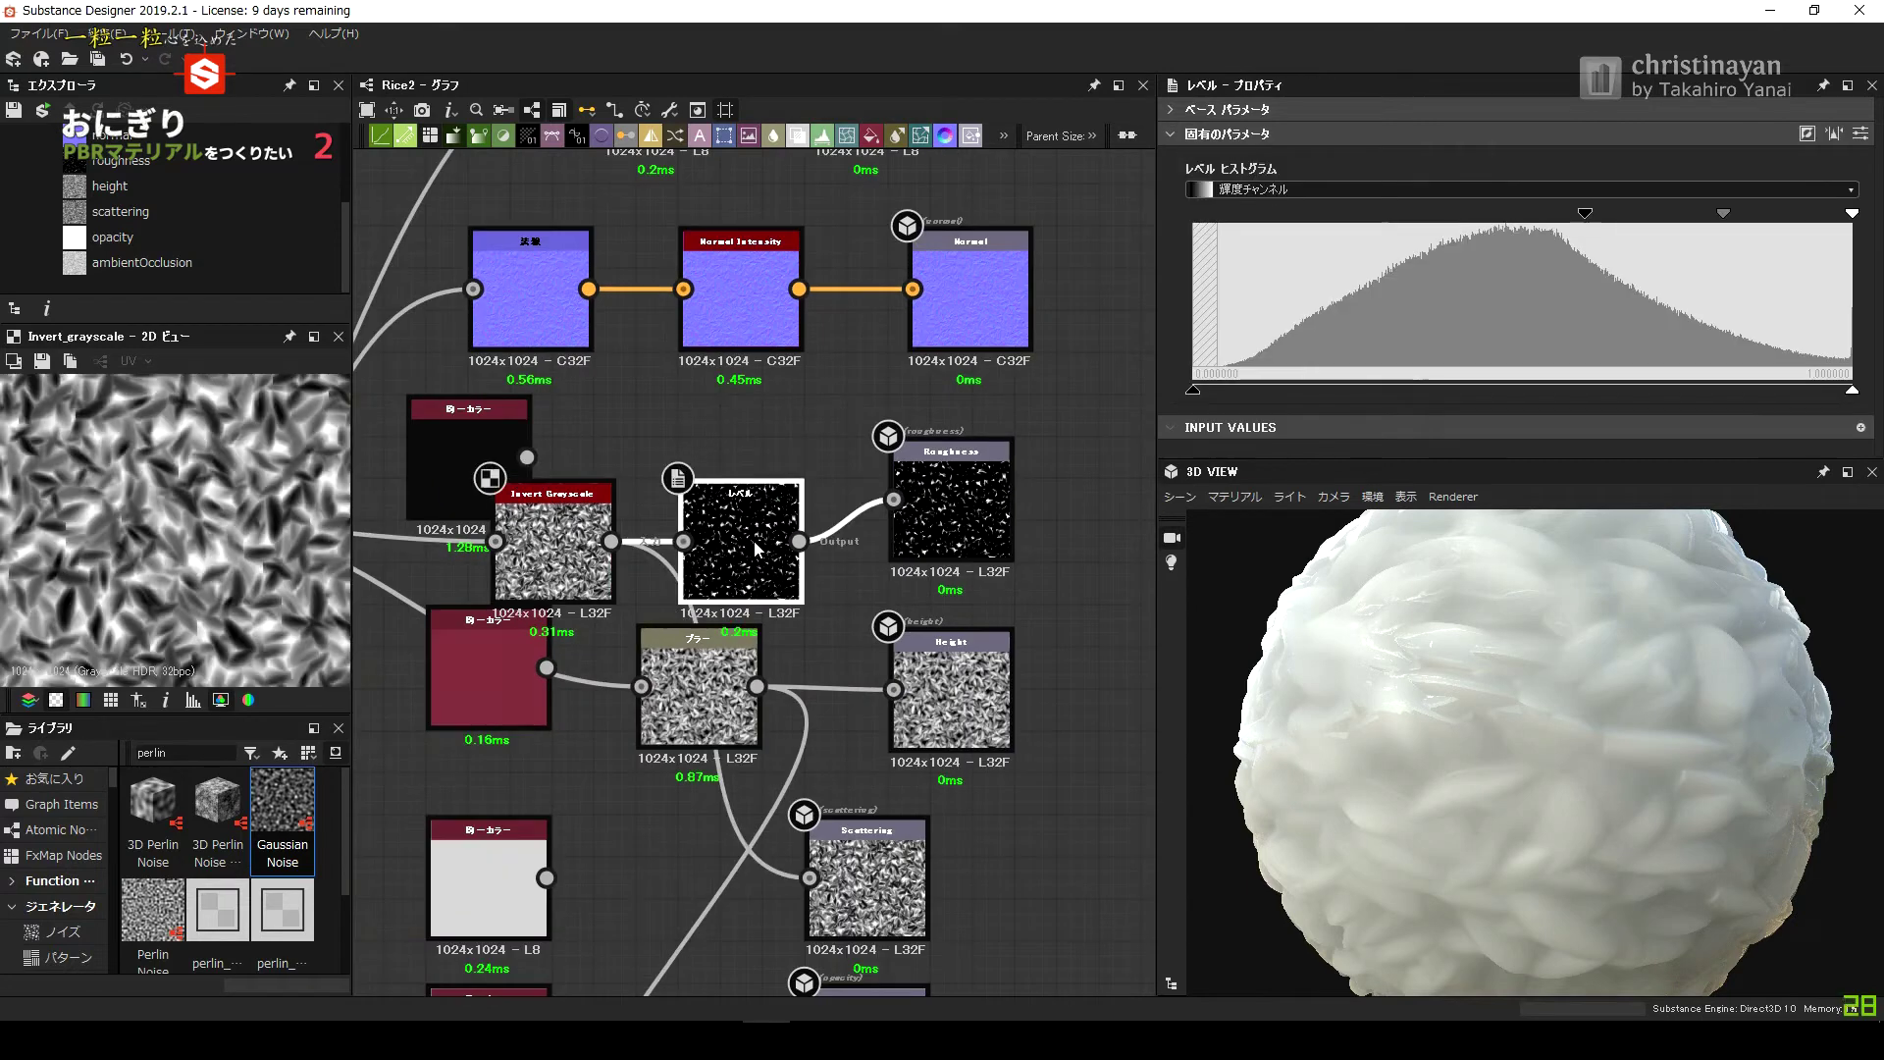
{"action": "key", "text": "Delete"}
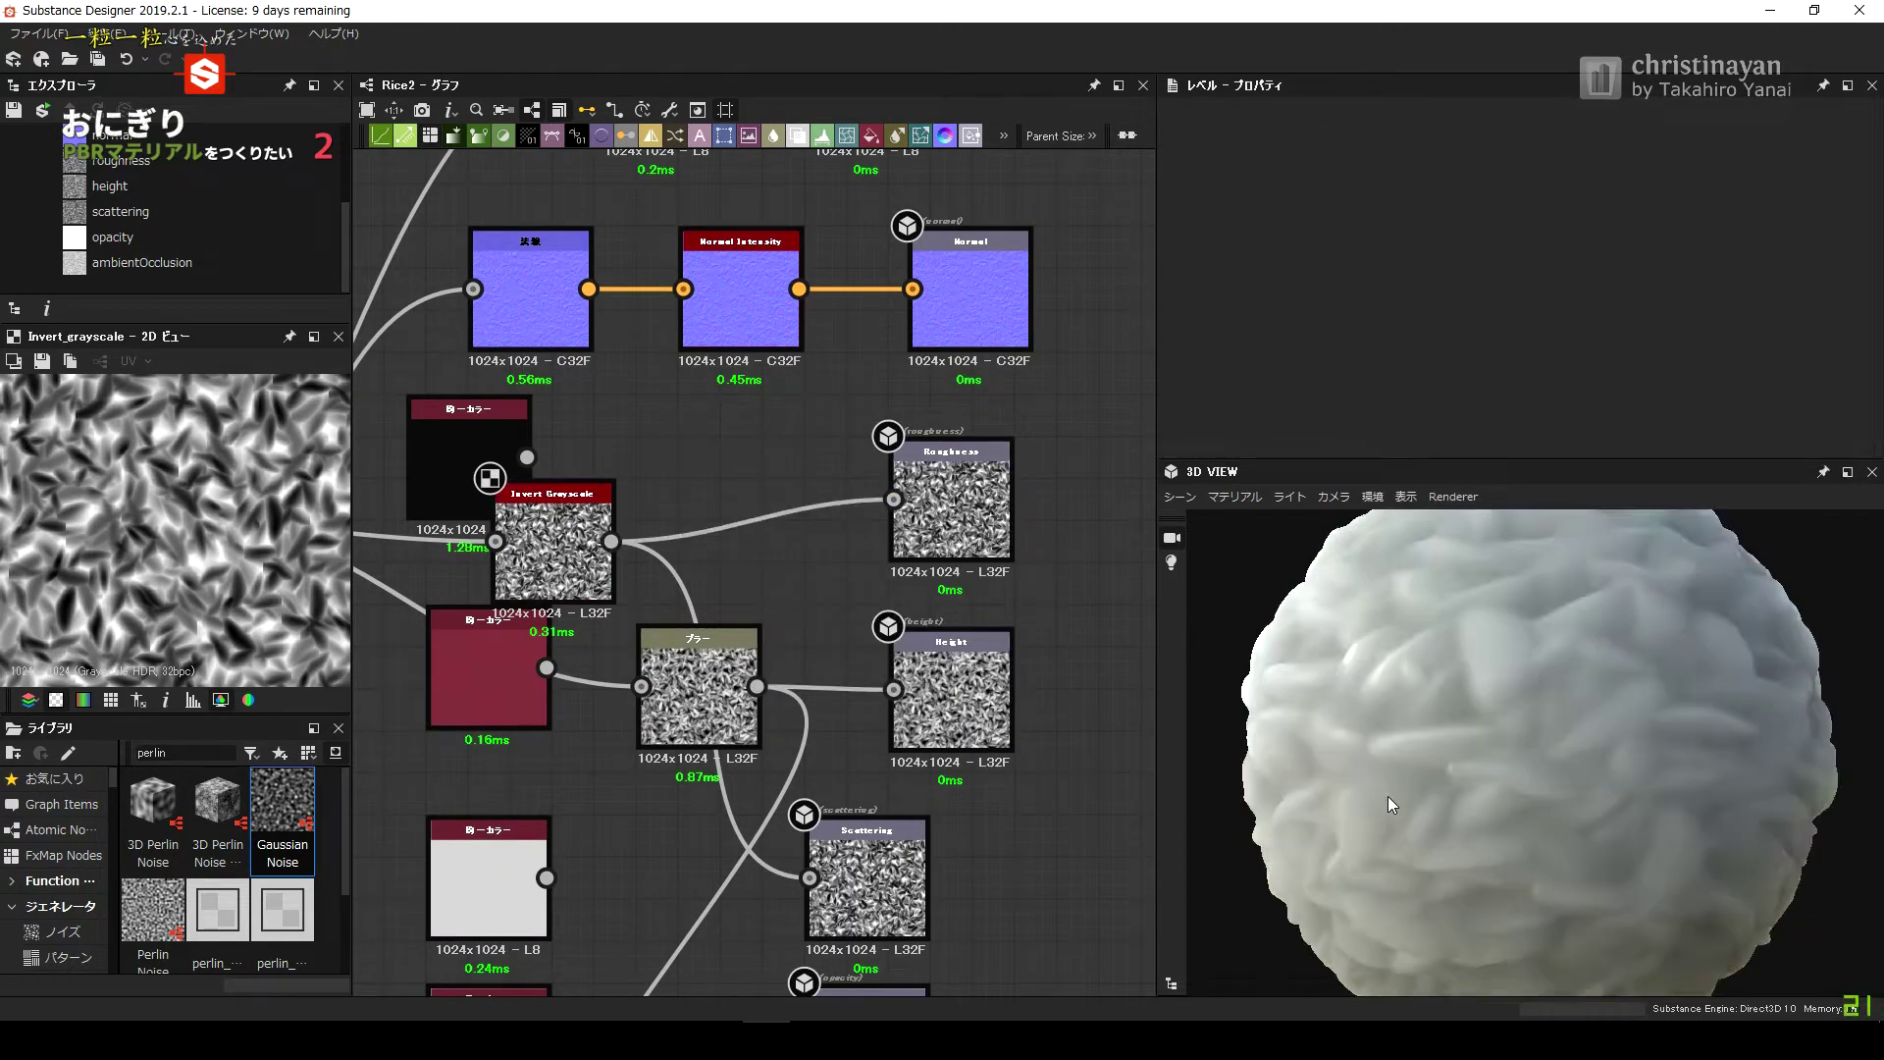
Lower the ambient-occlusion Levels midtone and shift the Scattering and opacity outputs right.
{"action": "middle_click_drag", "start_coordinate": [1029, 575], "coordinate": [1073, 84]}
{"action": "double_click", "coordinate": [764, 726]}
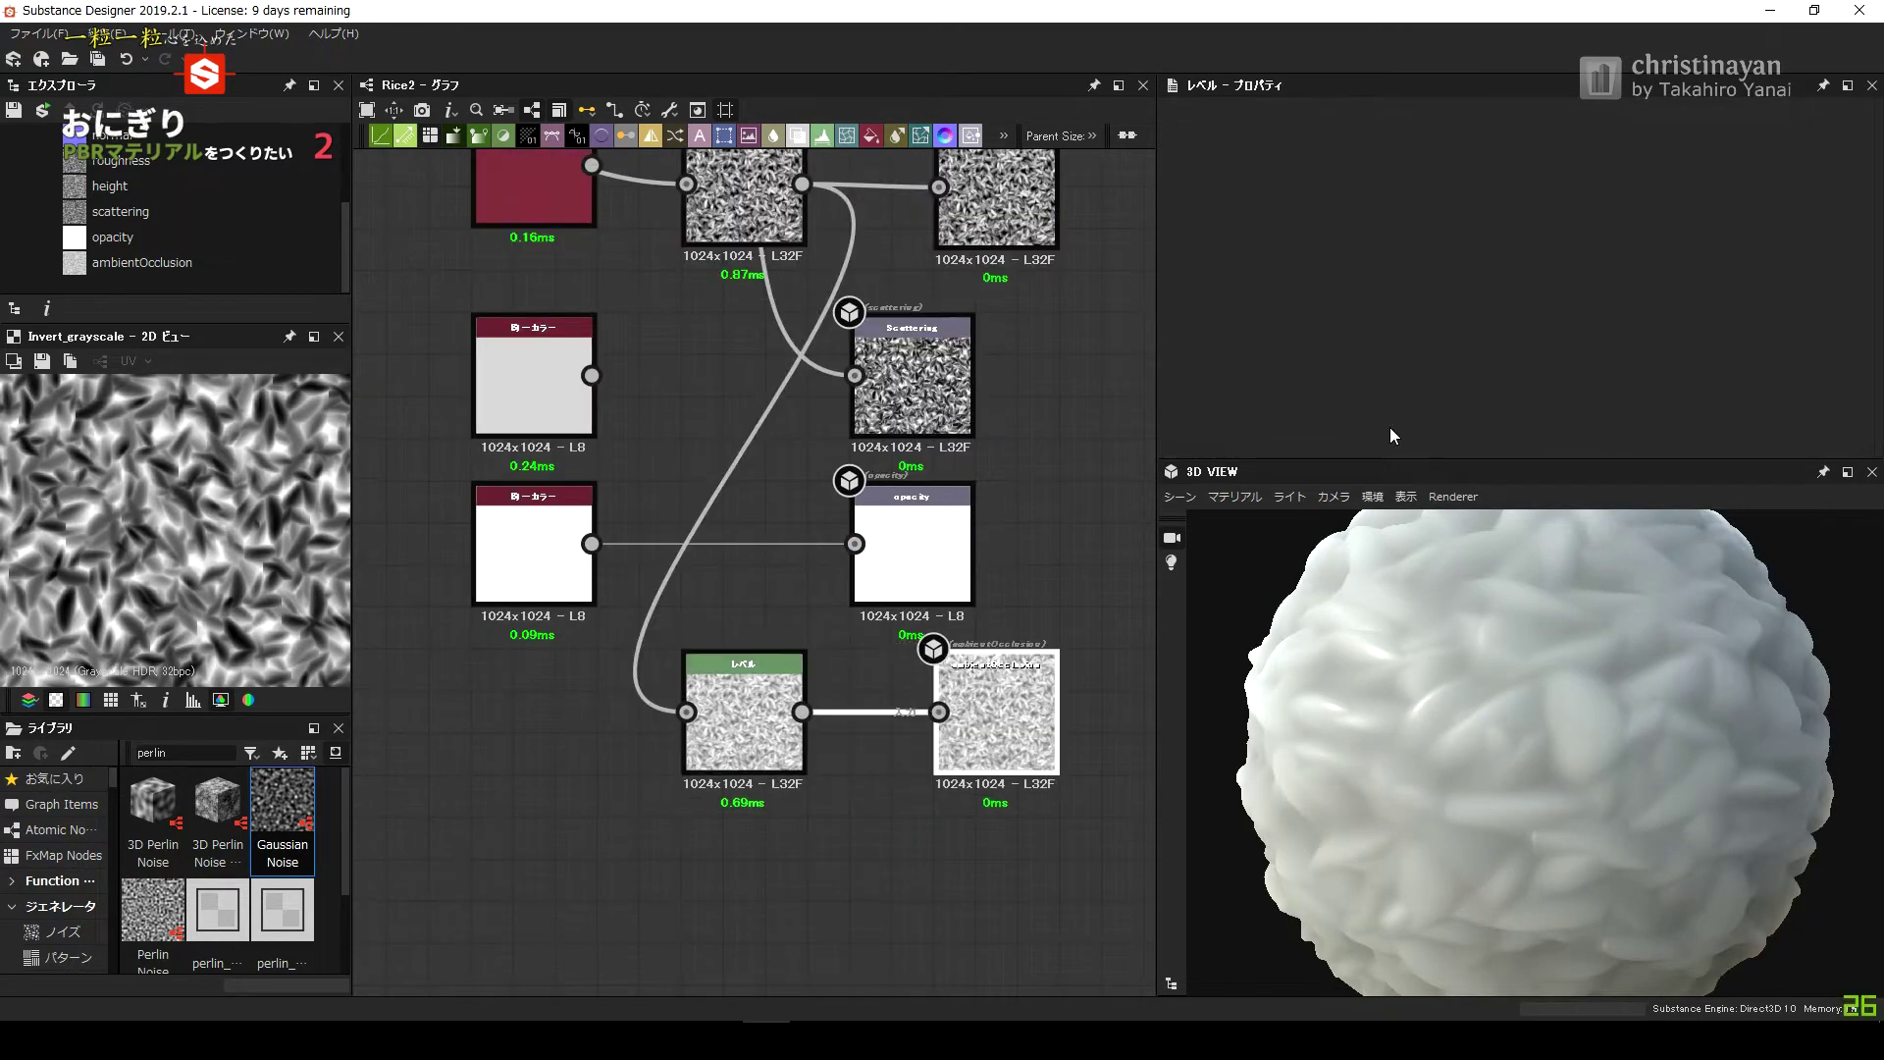
{"action": "left_click_drag", "start_coordinate": [1497, 390], "coordinate": [1451, 390]}
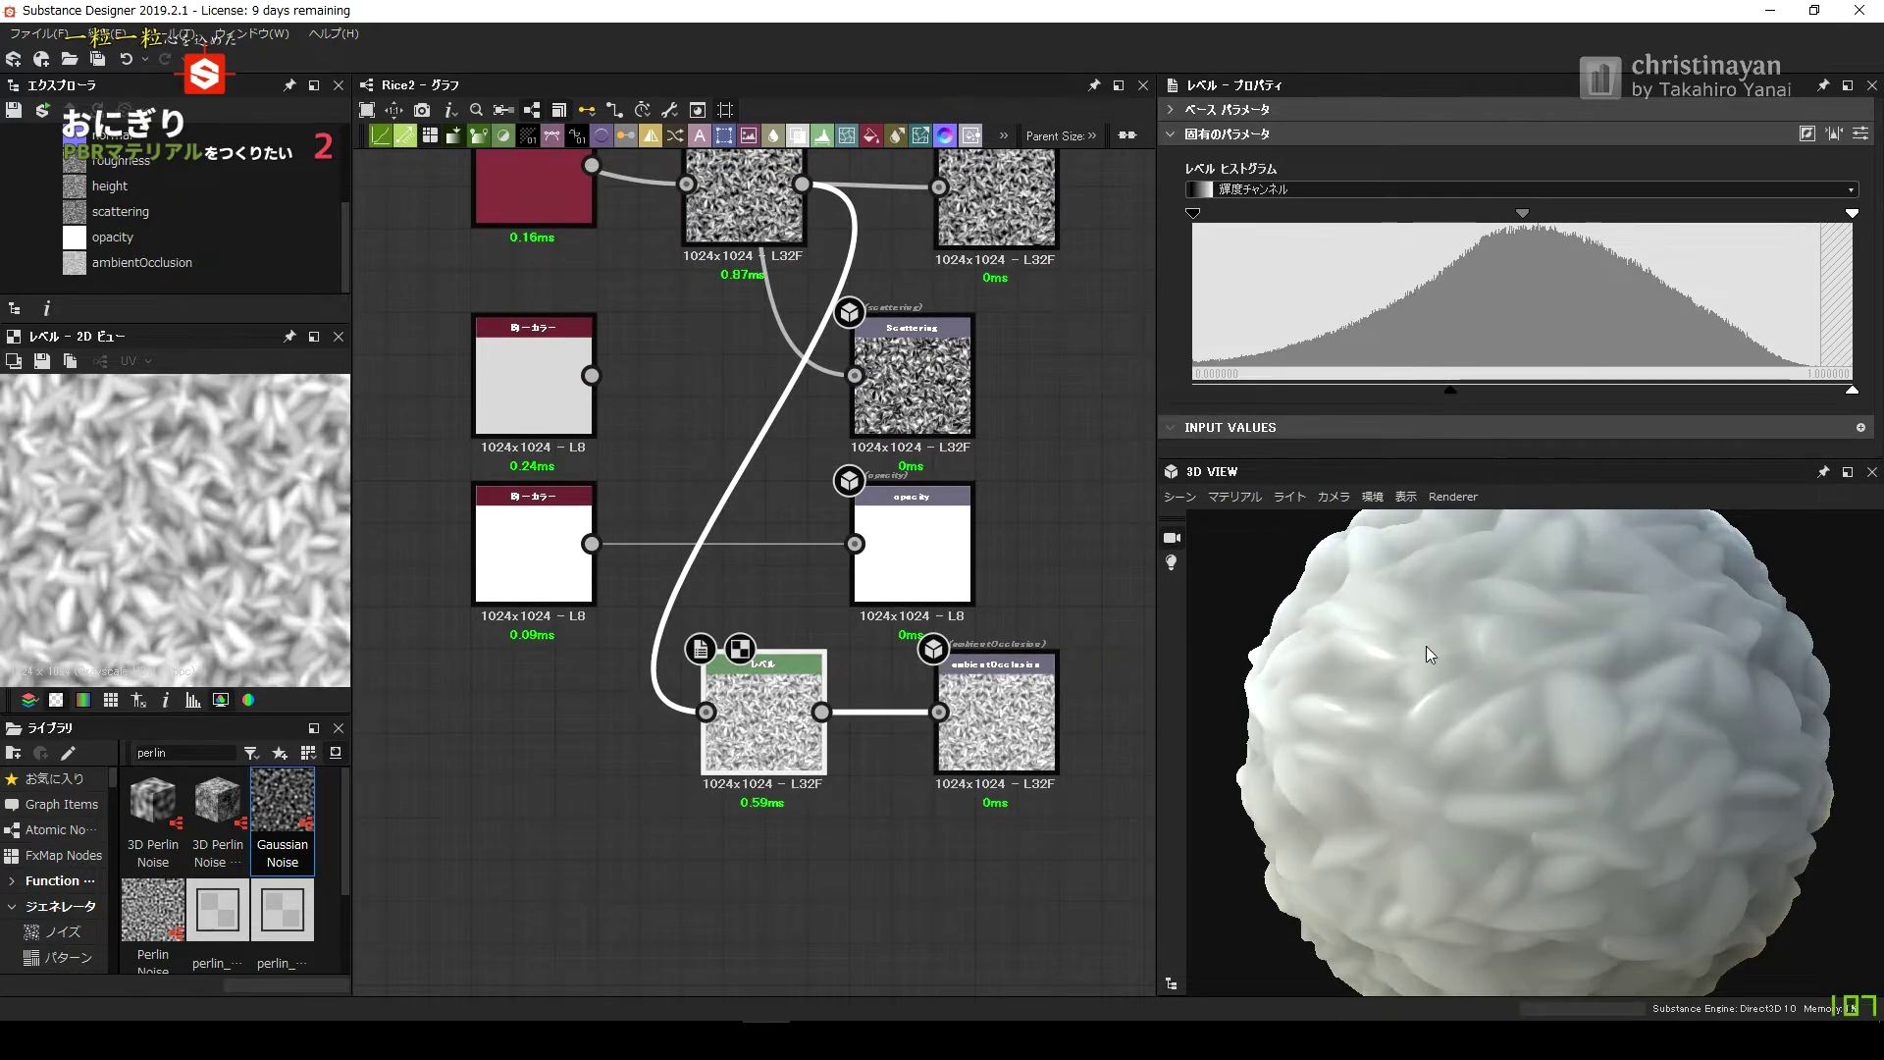
{"action": "scroll", "coordinate": [1430, 652], "scroll_direction": "down", "scroll_amount": 2}
{"action": "left_click_drag", "start_coordinate": [934, 571], "coordinate": [1019, 571]}
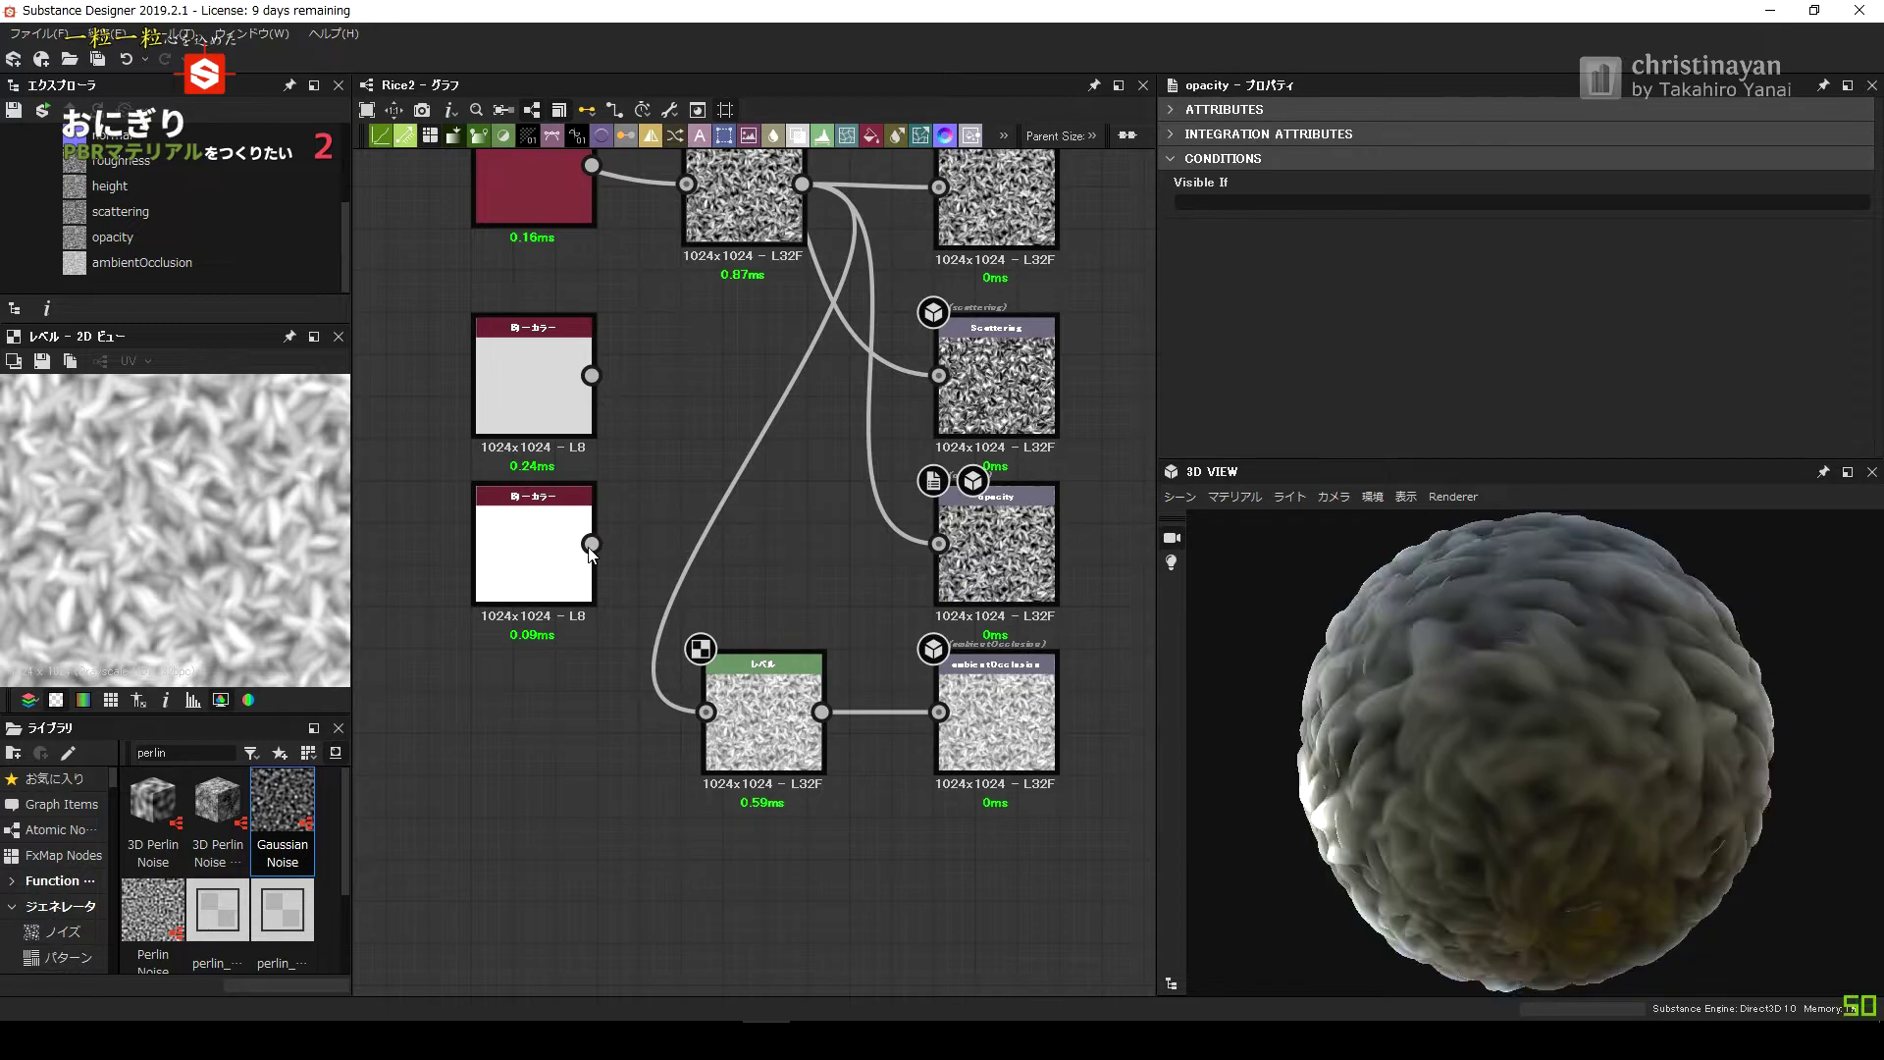
{"action": "scroll", "coordinate": [1281, 658], "scroll_direction": "up", "scroll_amount": 2}
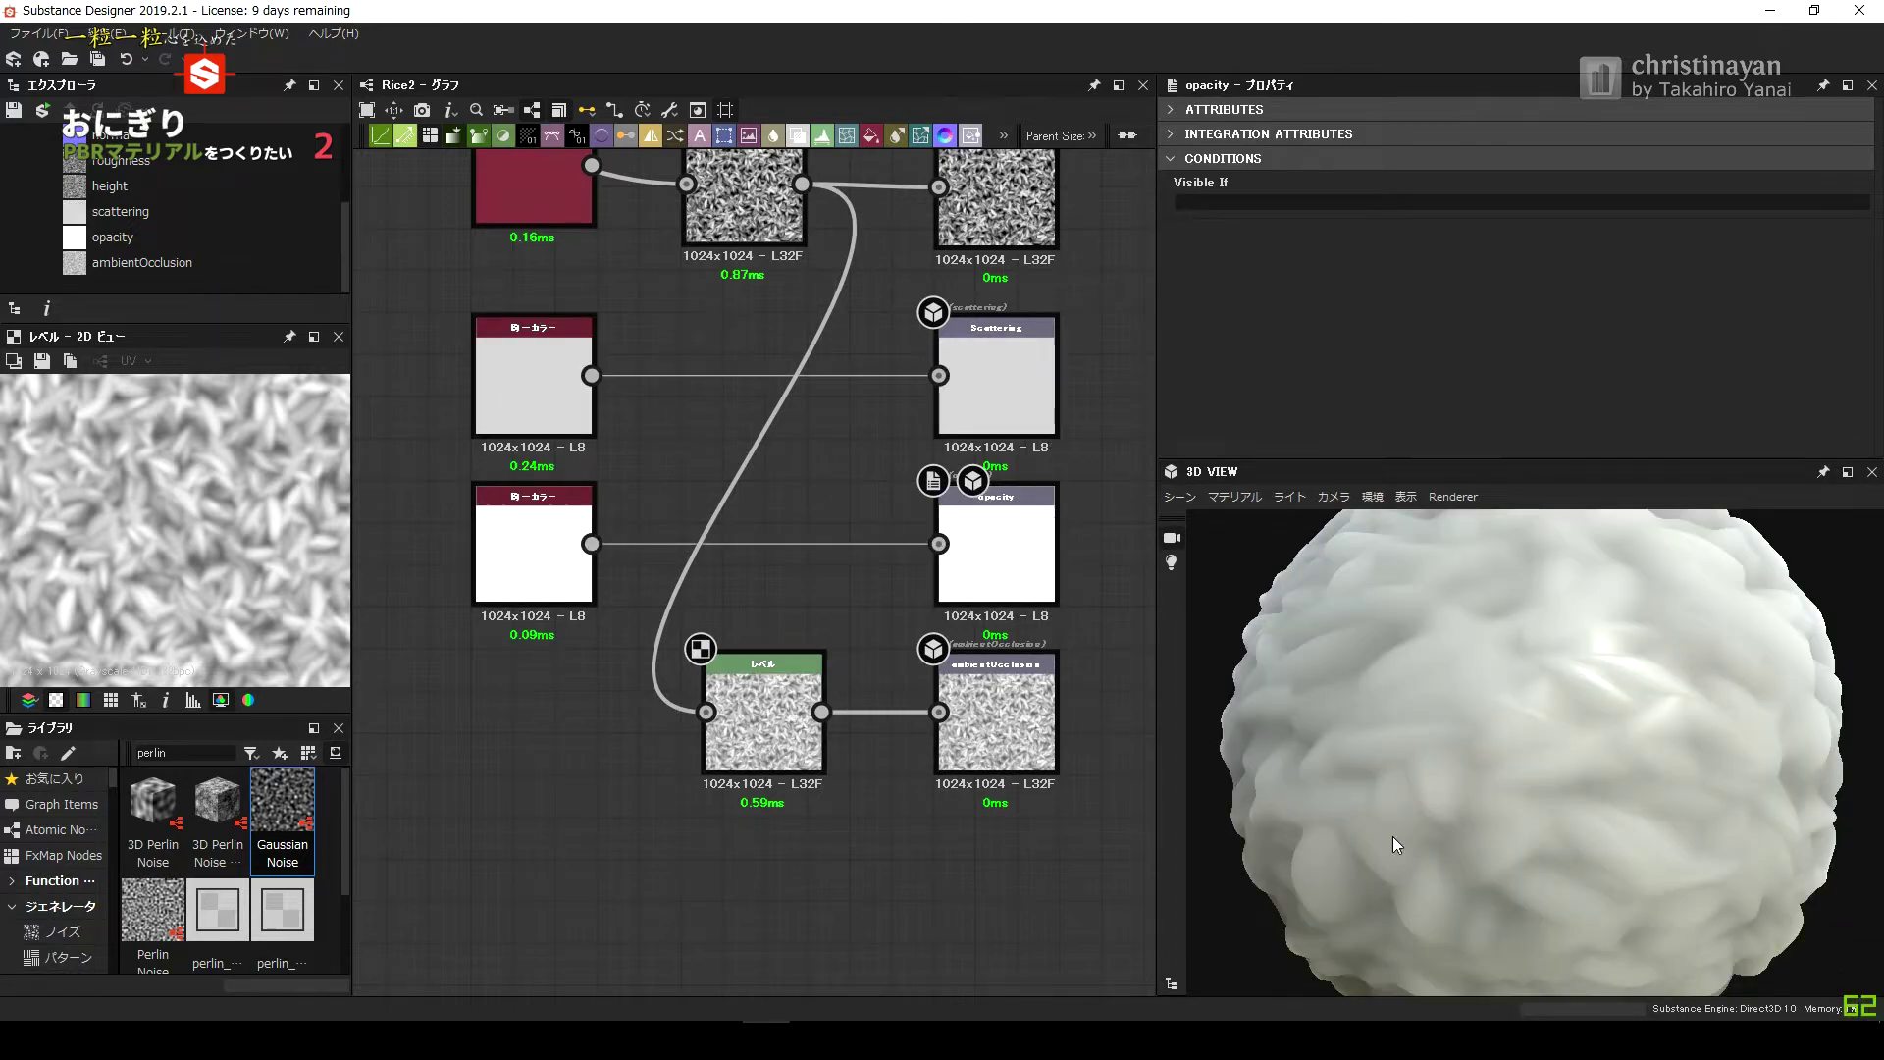
{"action": "scroll", "coordinate": [1424, 820], "scroll_direction": "down", "scroll_amount": 2}
{"action": "scroll", "coordinate": [1451, 805], "scroll_direction": "down", "scroll_amount": 1}
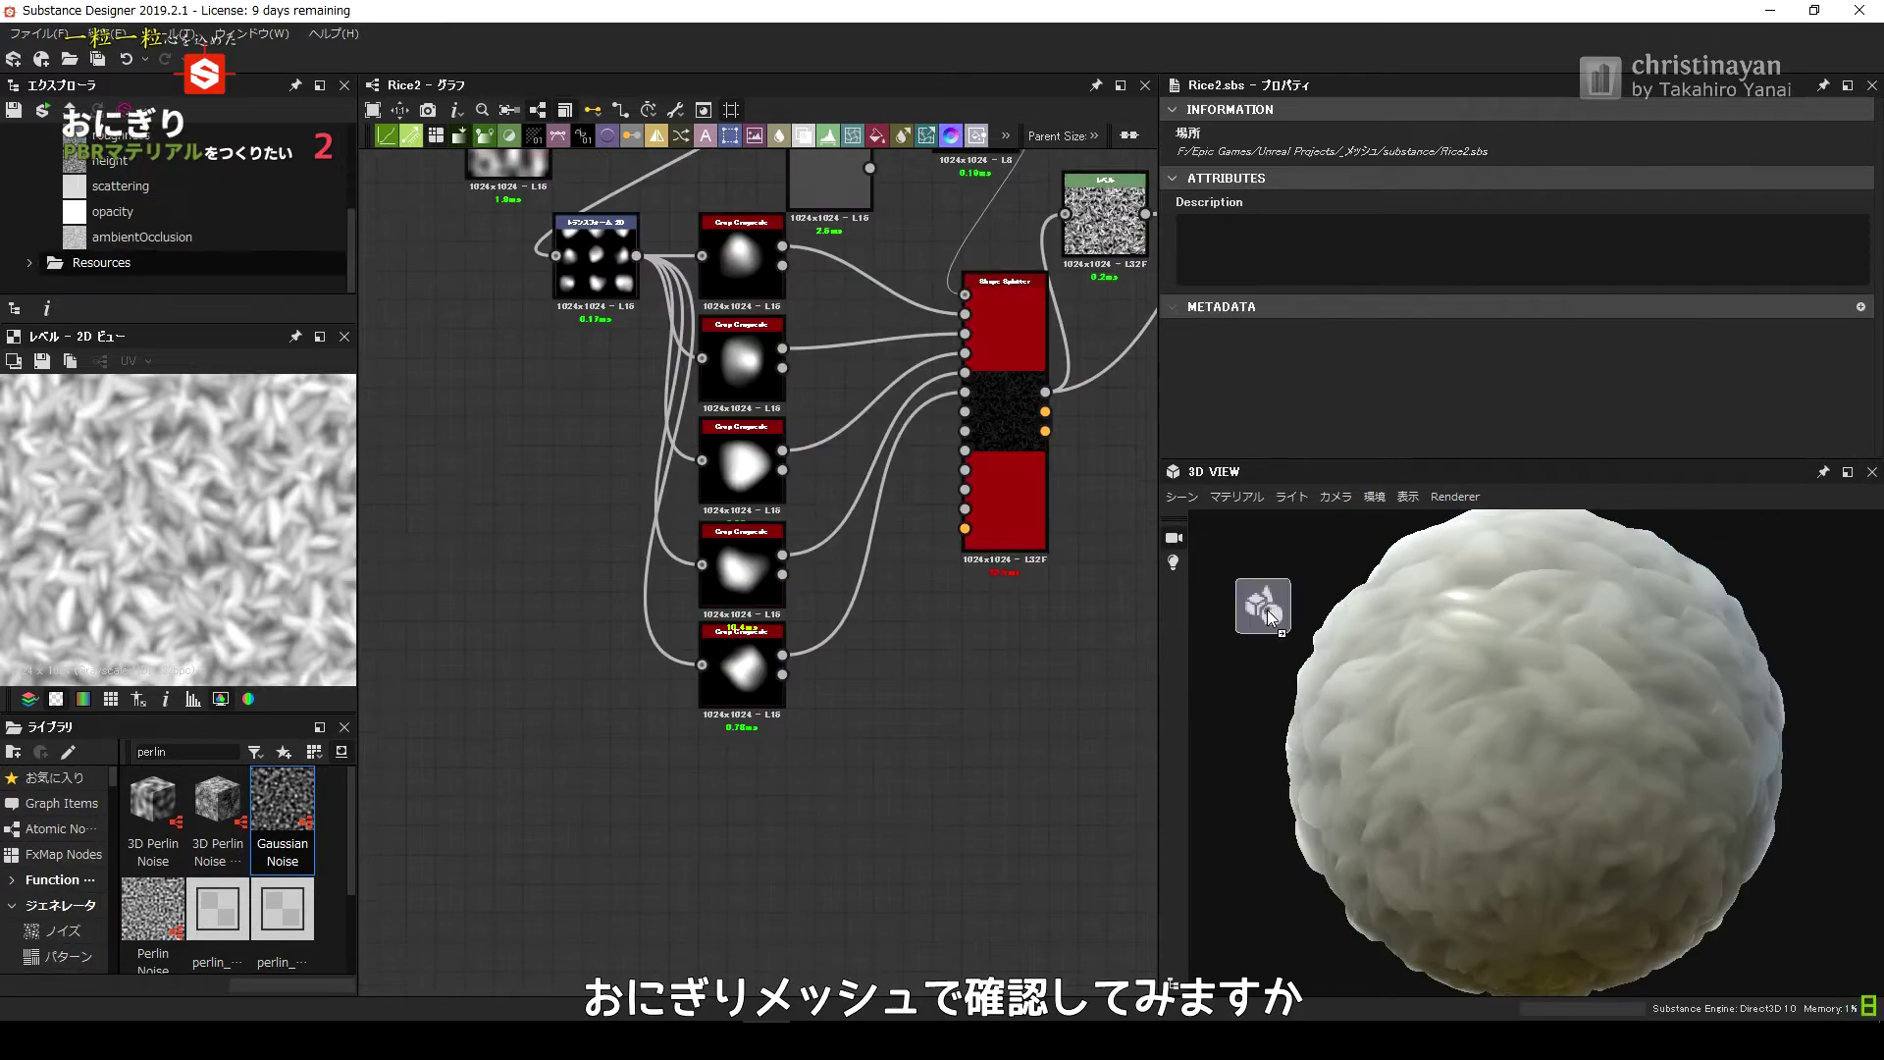
Load the onigiri1 mesh into the 3D preview and show its material settings.
{"action": "scroll", "coordinate": [1480, 701], "scroll_direction": "up", "scroll_amount": 2}
{"action": "middle_click_drag", "start_coordinate": [1051, 593], "coordinate": [618, 599]}
{"action": "right_click", "coordinate": [897, 631]}
{"action": "left_click", "coordinate": [942, 643]}
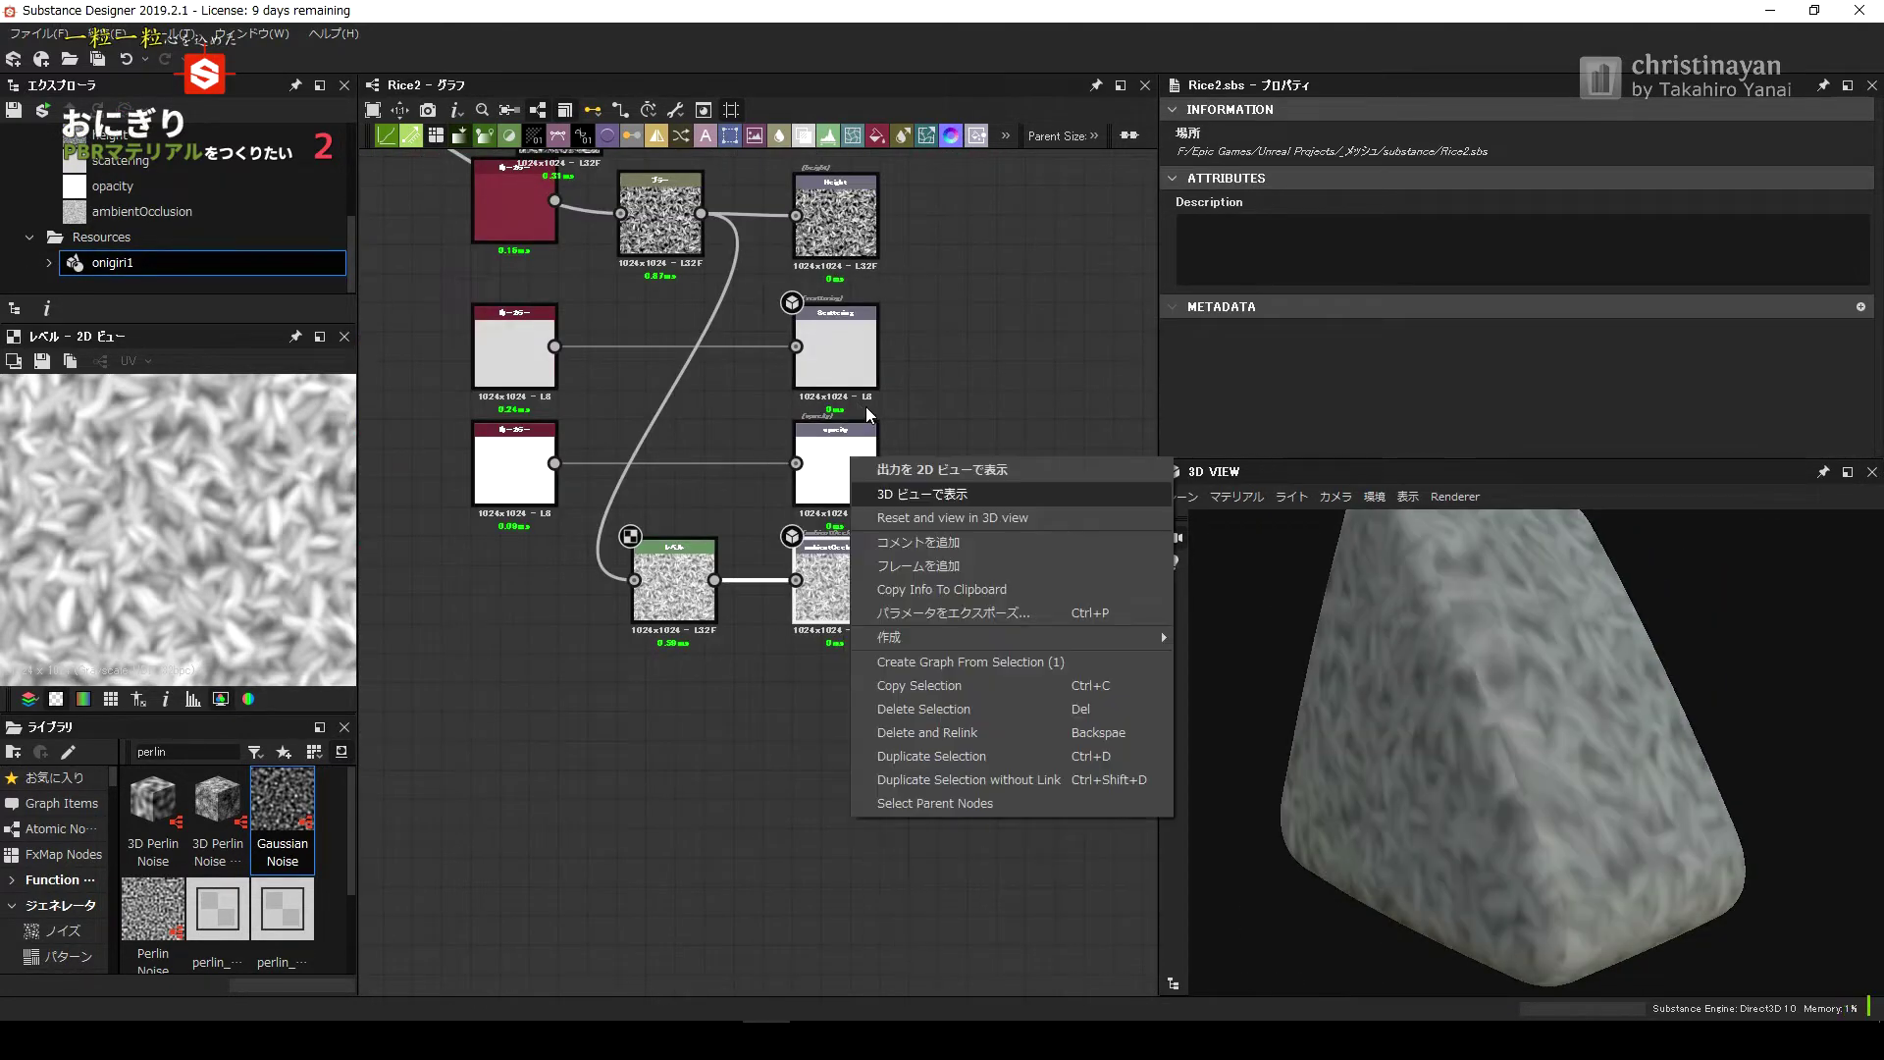
{"action": "left_click", "coordinate": [1236, 497]}
{"action": "left_click", "coordinate": [1571, 667]}
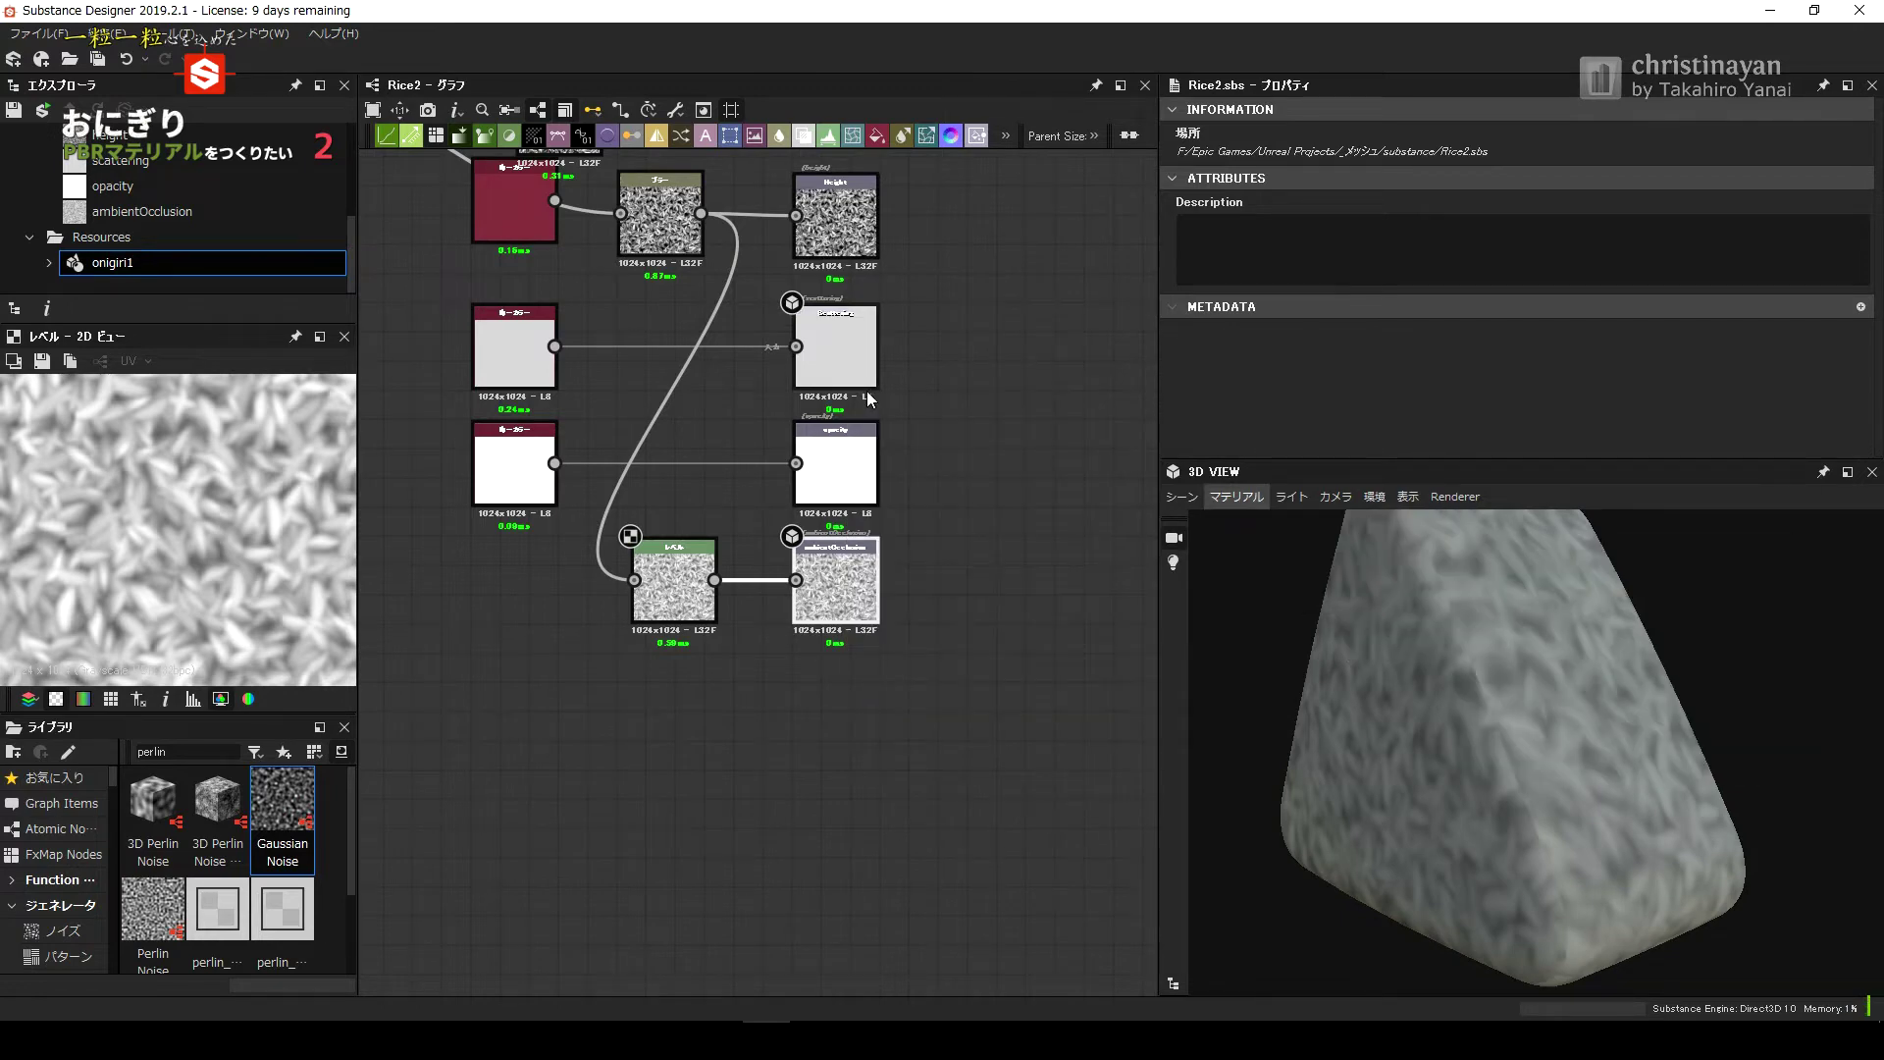
{"action": "right_click", "coordinate": [867, 391]}
{"action": "left_click", "coordinate": [913, 432]}
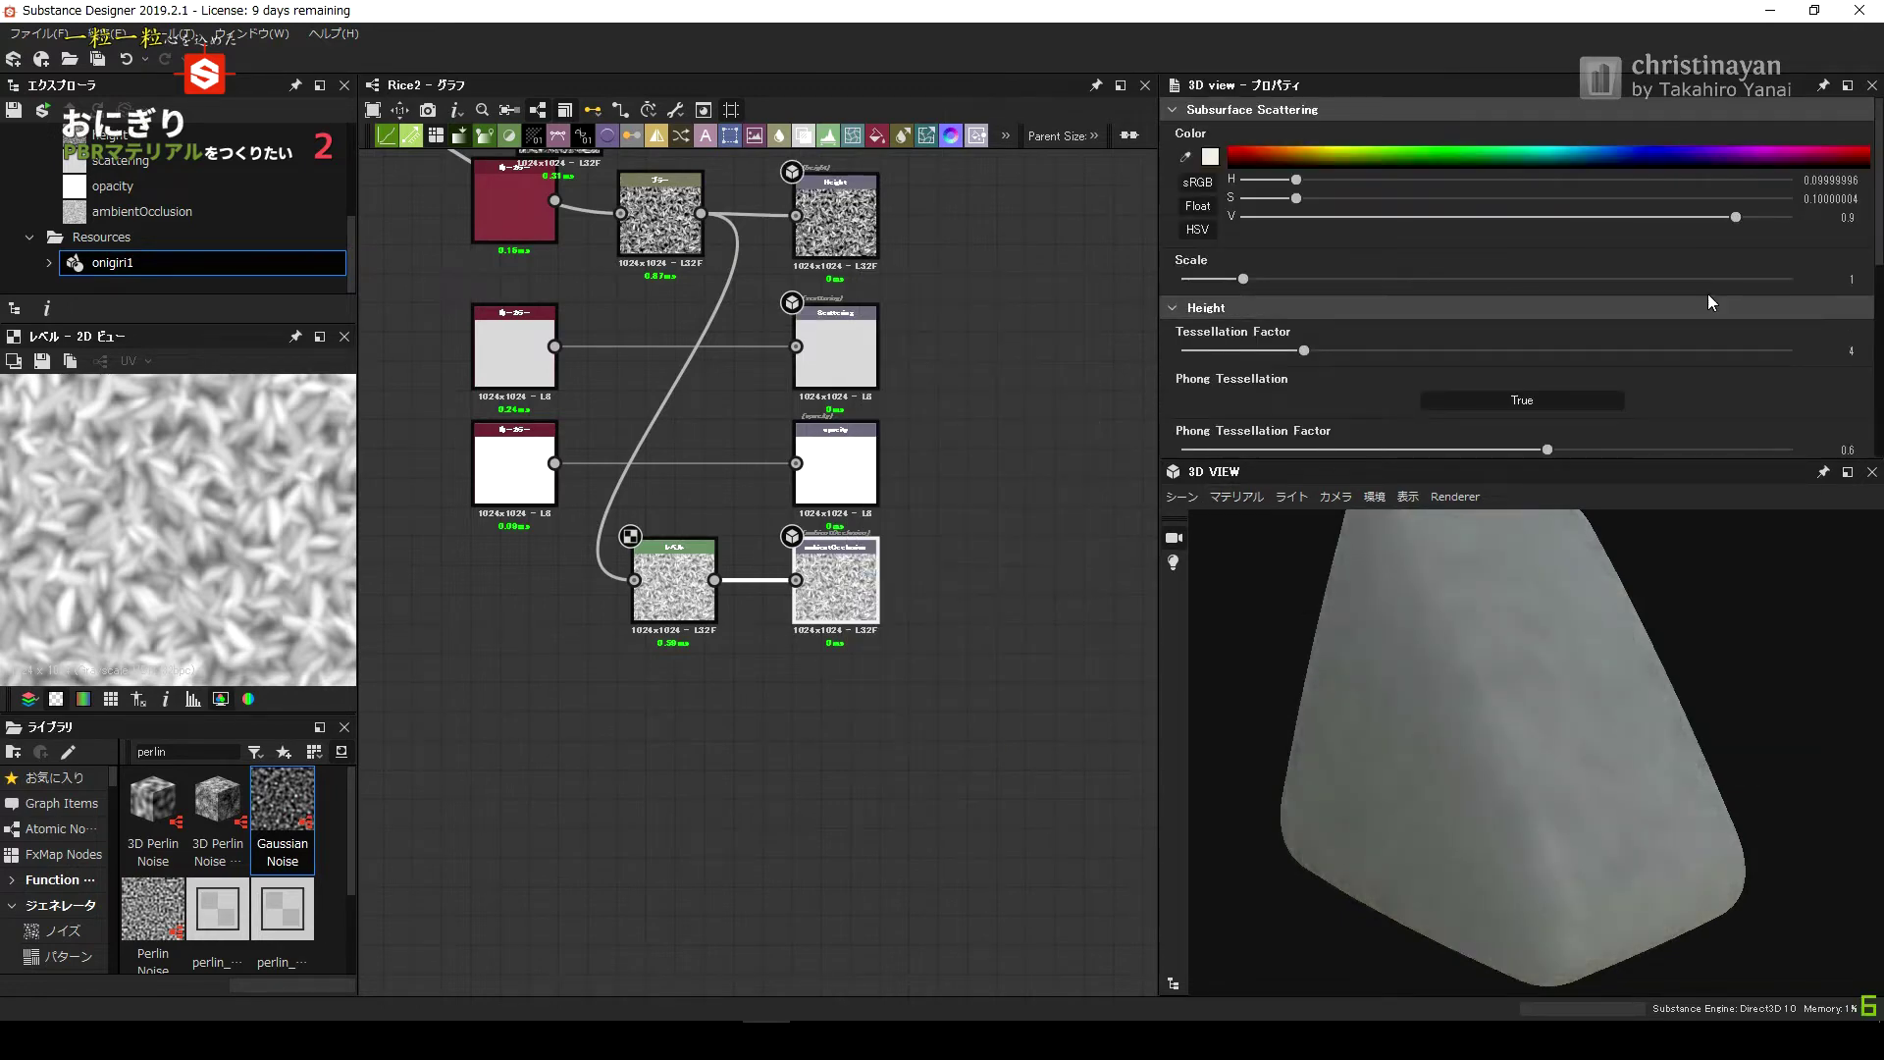
Raise the tessellation factor to 64 and orbit to inspect the displaced onigiri.
{"action": "scroll", "coordinate": [1723, 302], "scroll_direction": "down", "scroll_amount": 2}
{"action": "left_click_drag", "start_coordinate": [1304, 292], "coordinate": [1793, 292]}
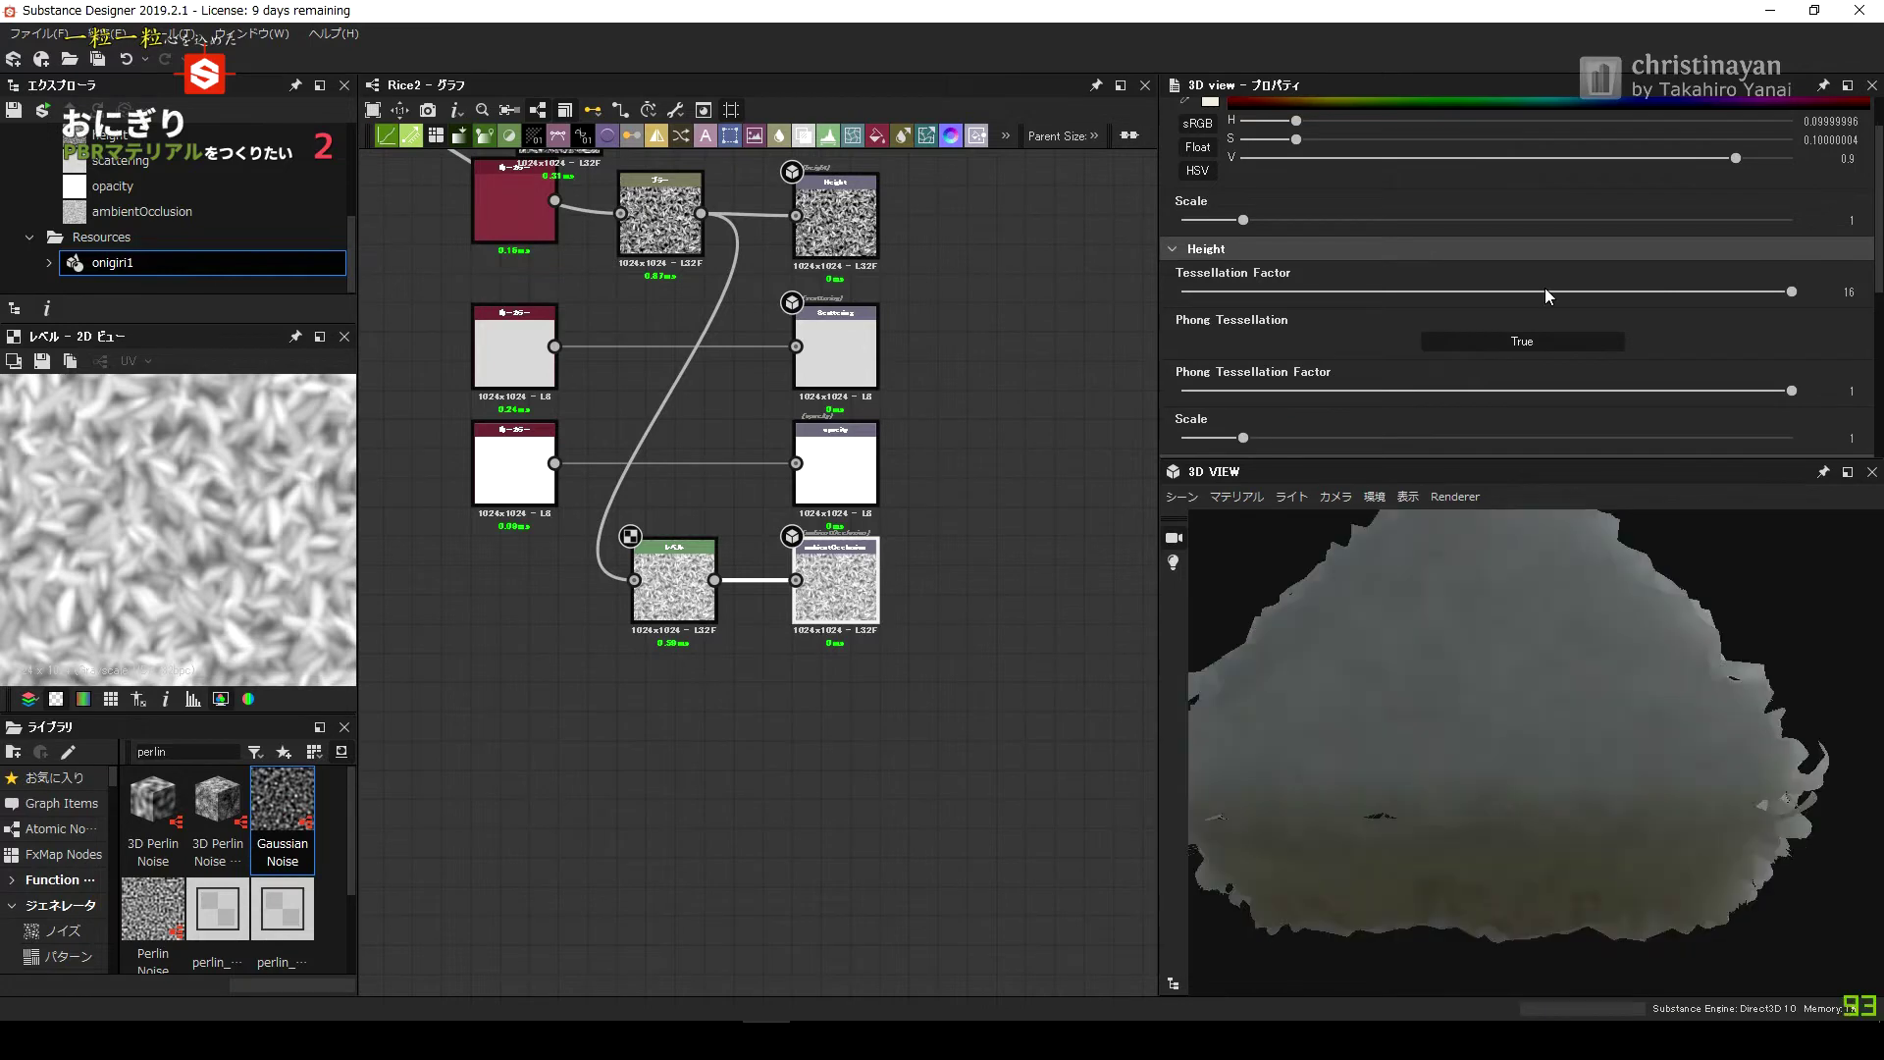
{"action": "left_click_drag", "start_coordinate": [1183, 292], "coordinate": [1487, 292]}
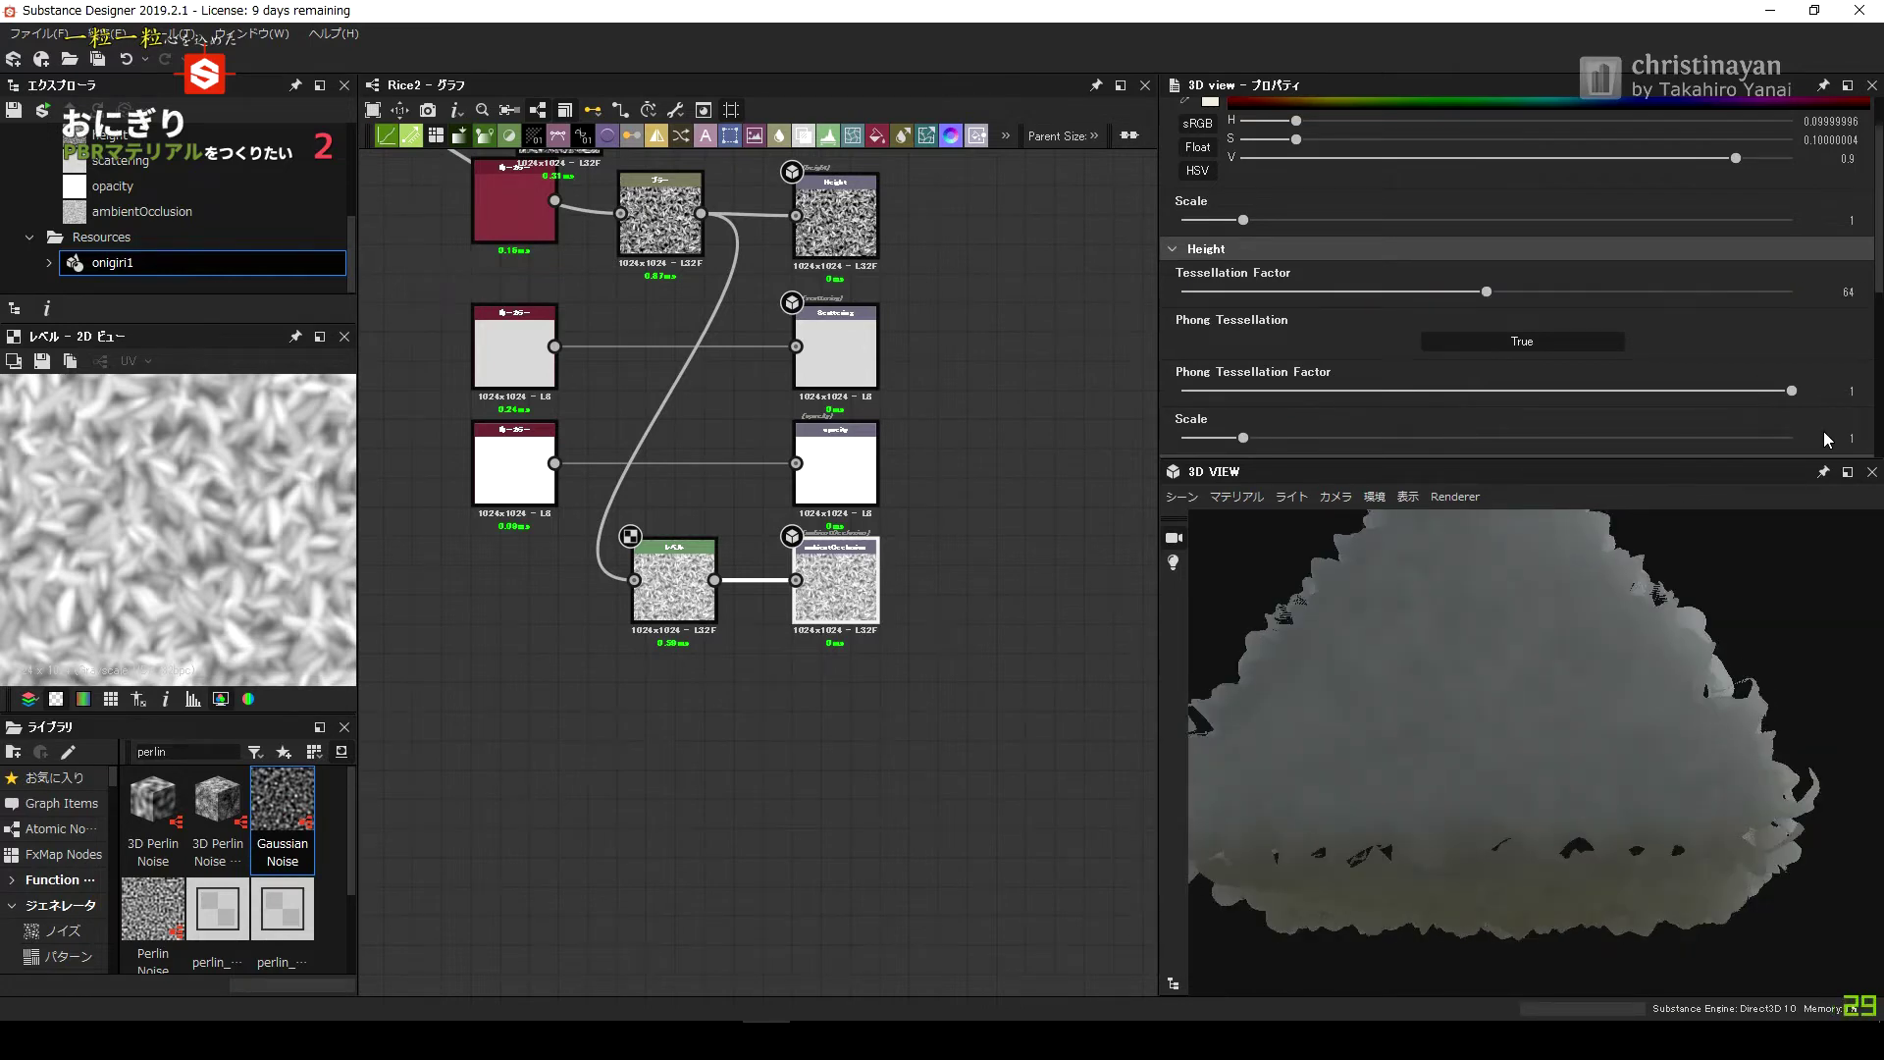
{"action": "scroll", "coordinate": [1827, 387], "scroll_direction": "down", "scroll_amount": 2}
{"action": "left_click_drag", "start_coordinate": [1408, 761], "coordinate": [1394, 532]}
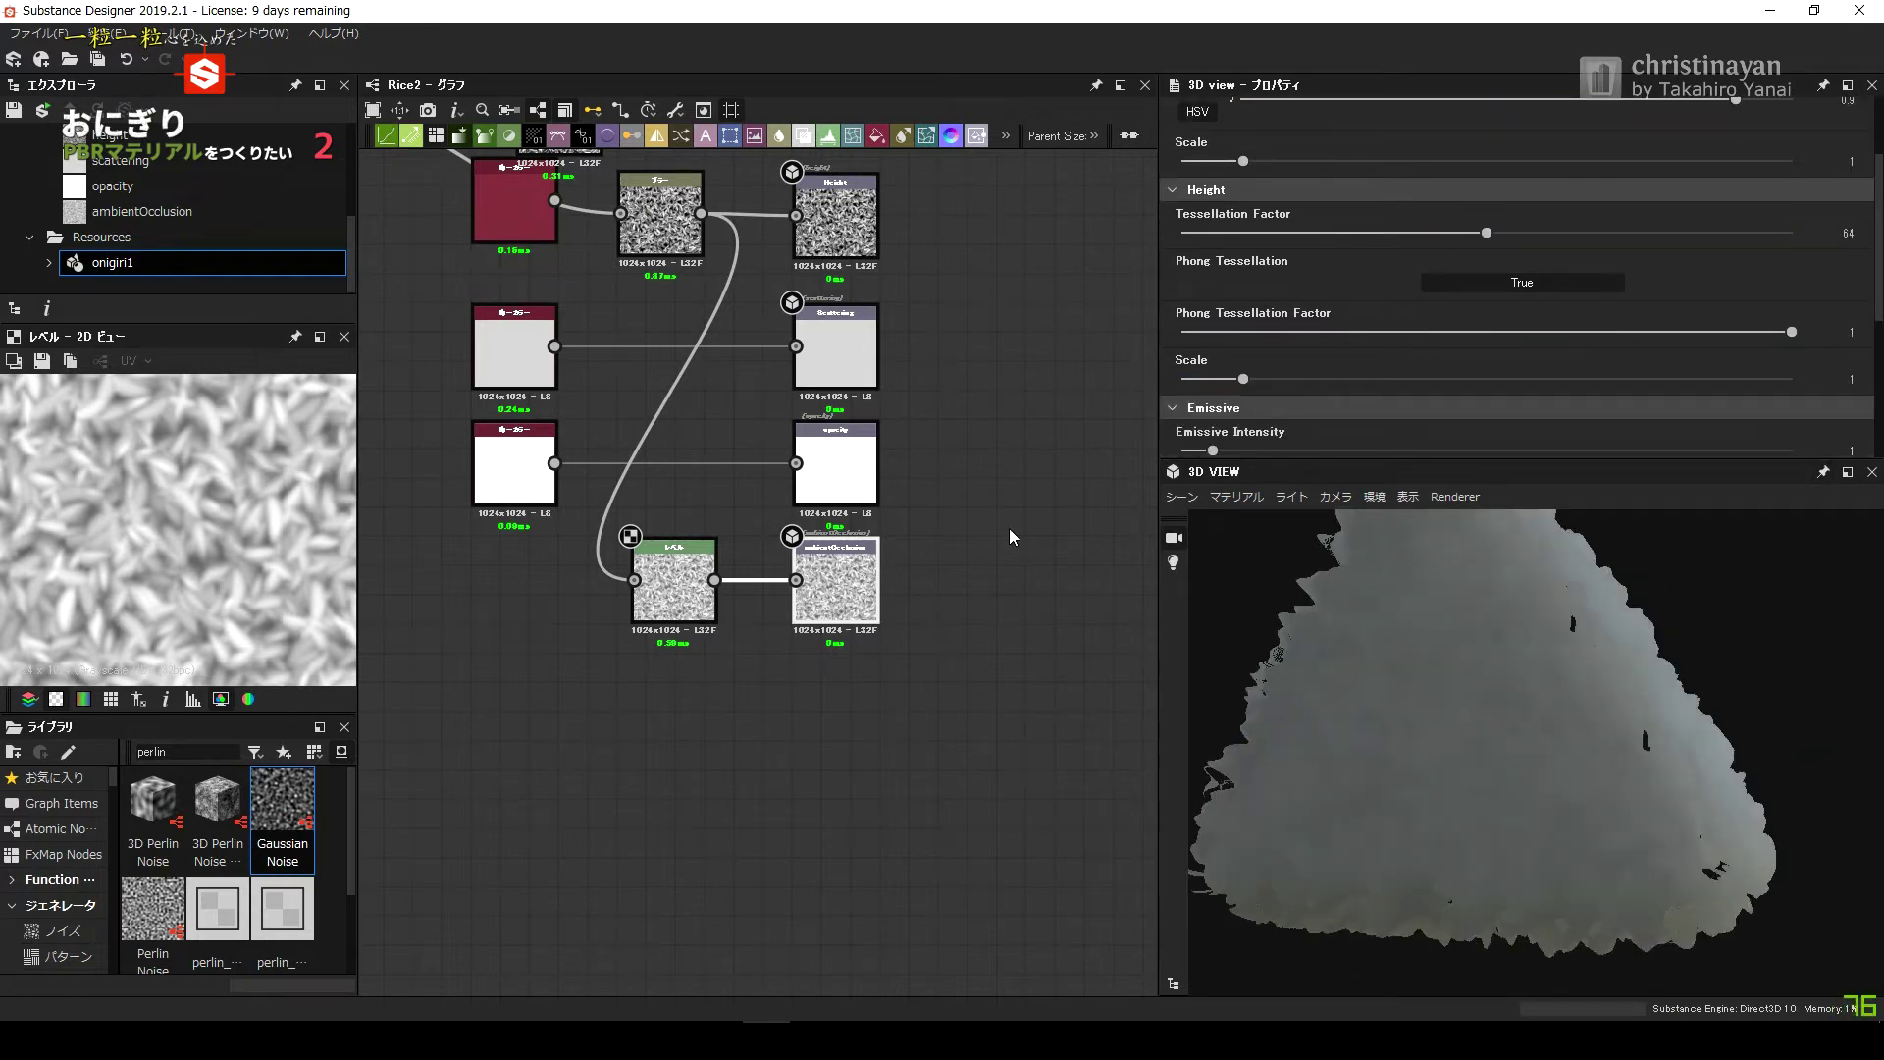
Rotate the environment lighting around the onigiri, then reset it near zero.
{"action": "left_click", "coordinate": [1374, 497]}
{"action": "left_click", "coordinate": [1398, 530]}
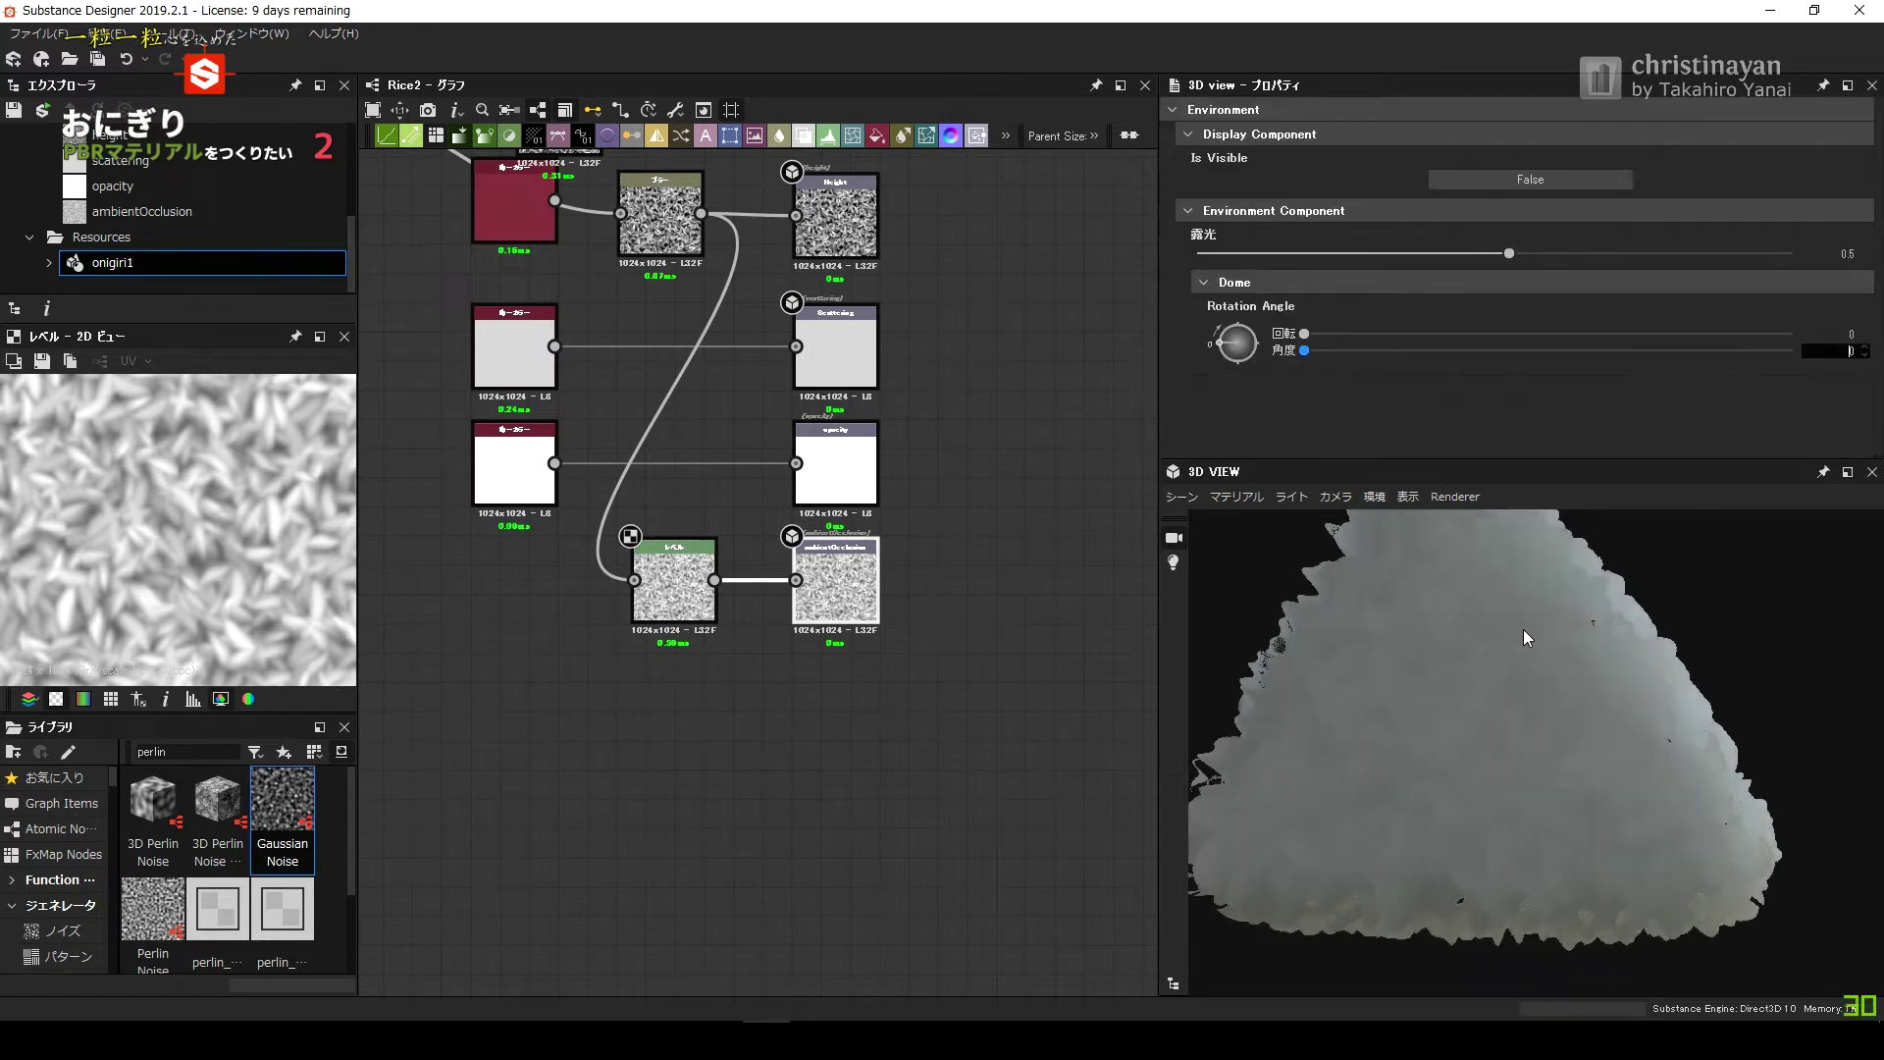
{"action": "mouse_move", "coordinate": [1465, 687]}
{"action": "left_mouse_down"}
{"action": "mouse_move", "coordinate": [1611, 665]}
{"action": "mouse_move", "coordinate": [1552, 640]}
{"action": "mouse_move", "coordinate": [1488, 697]}
{"action": "mouse_move", "coordinate": [1403, 530]}
{"action": "left_mouse_up"}
{"action": "left_click", "coordinate": [1312, 357]}
Restore the full material display on the onigiri mesh from the output options.
{"action": "middle_click_drag", "start_coordinate": [903, 397], "coordinate": [974, 673]}
{"action": "right_click", "coordinate": [865, 256]}
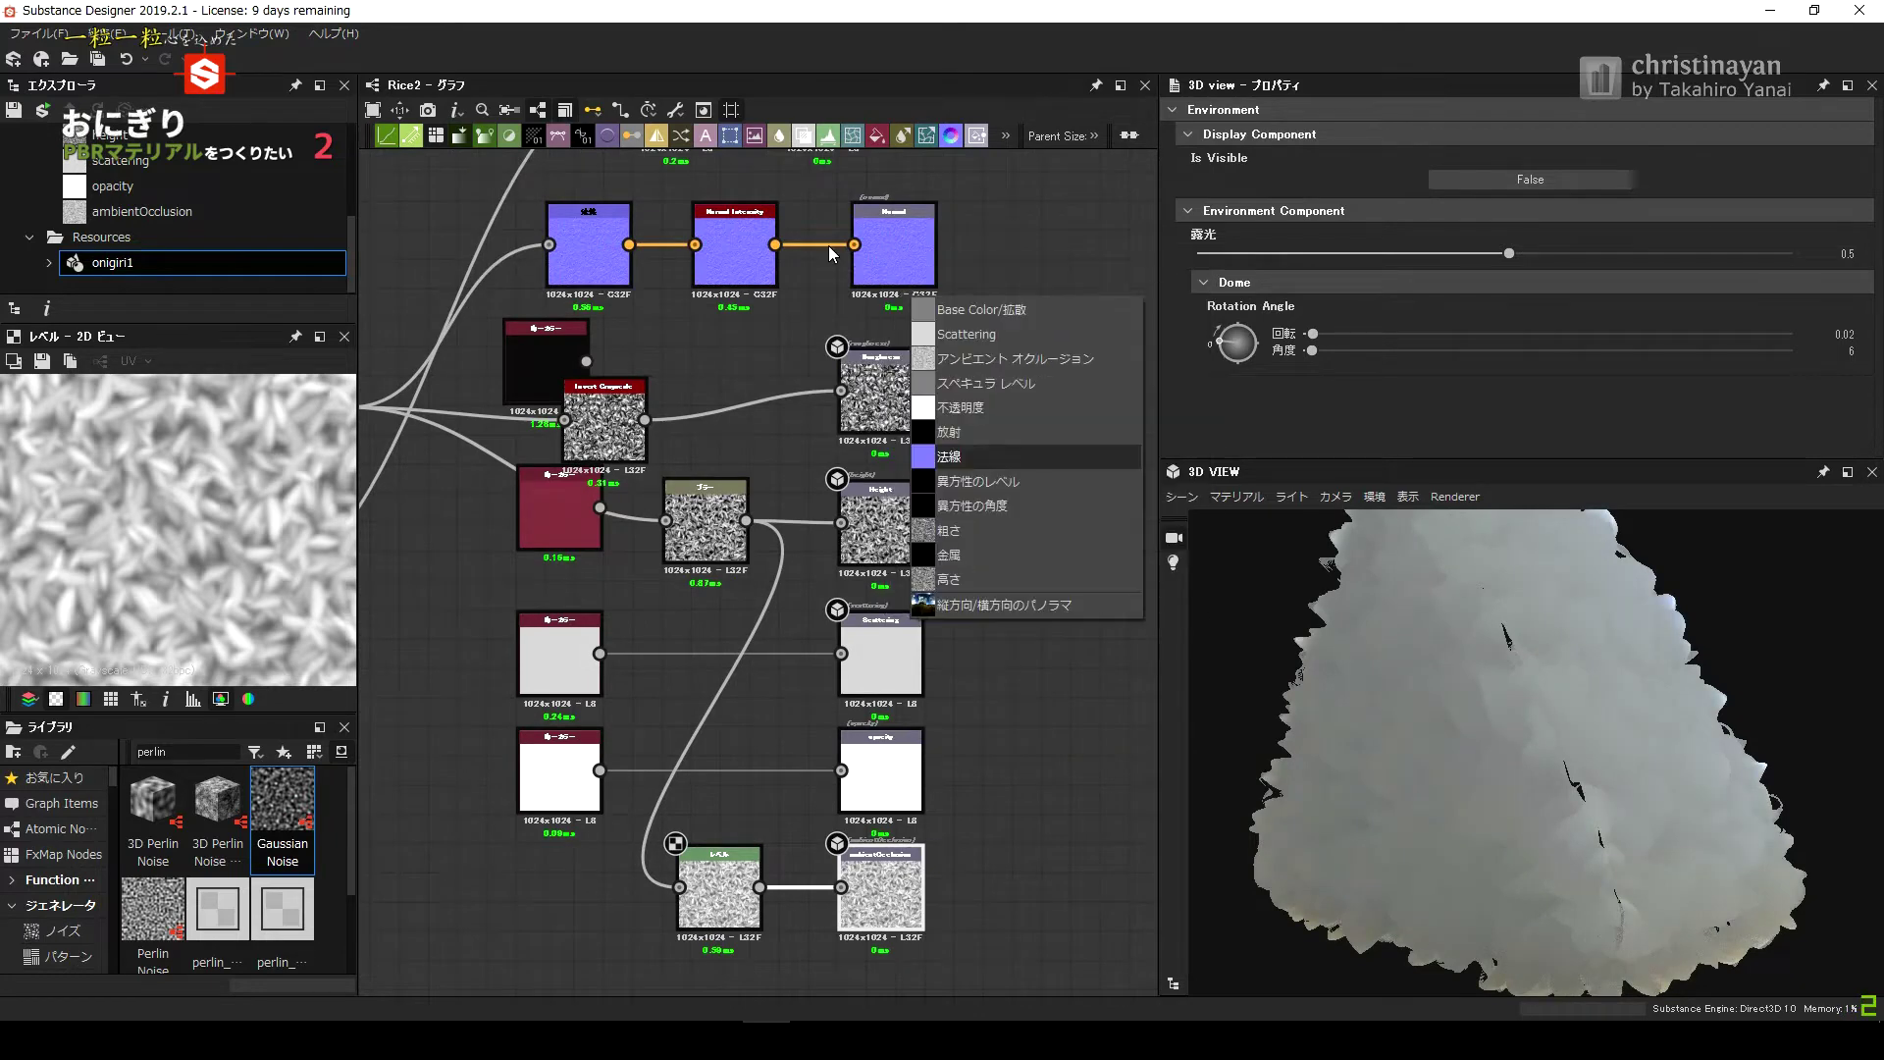
{"action": "left_click", "coordinate": [880, 397]}
{"action": "right_click", "coordinate": [910, 307]}
{"action": "left_click", "coordinate": [997, 497]}
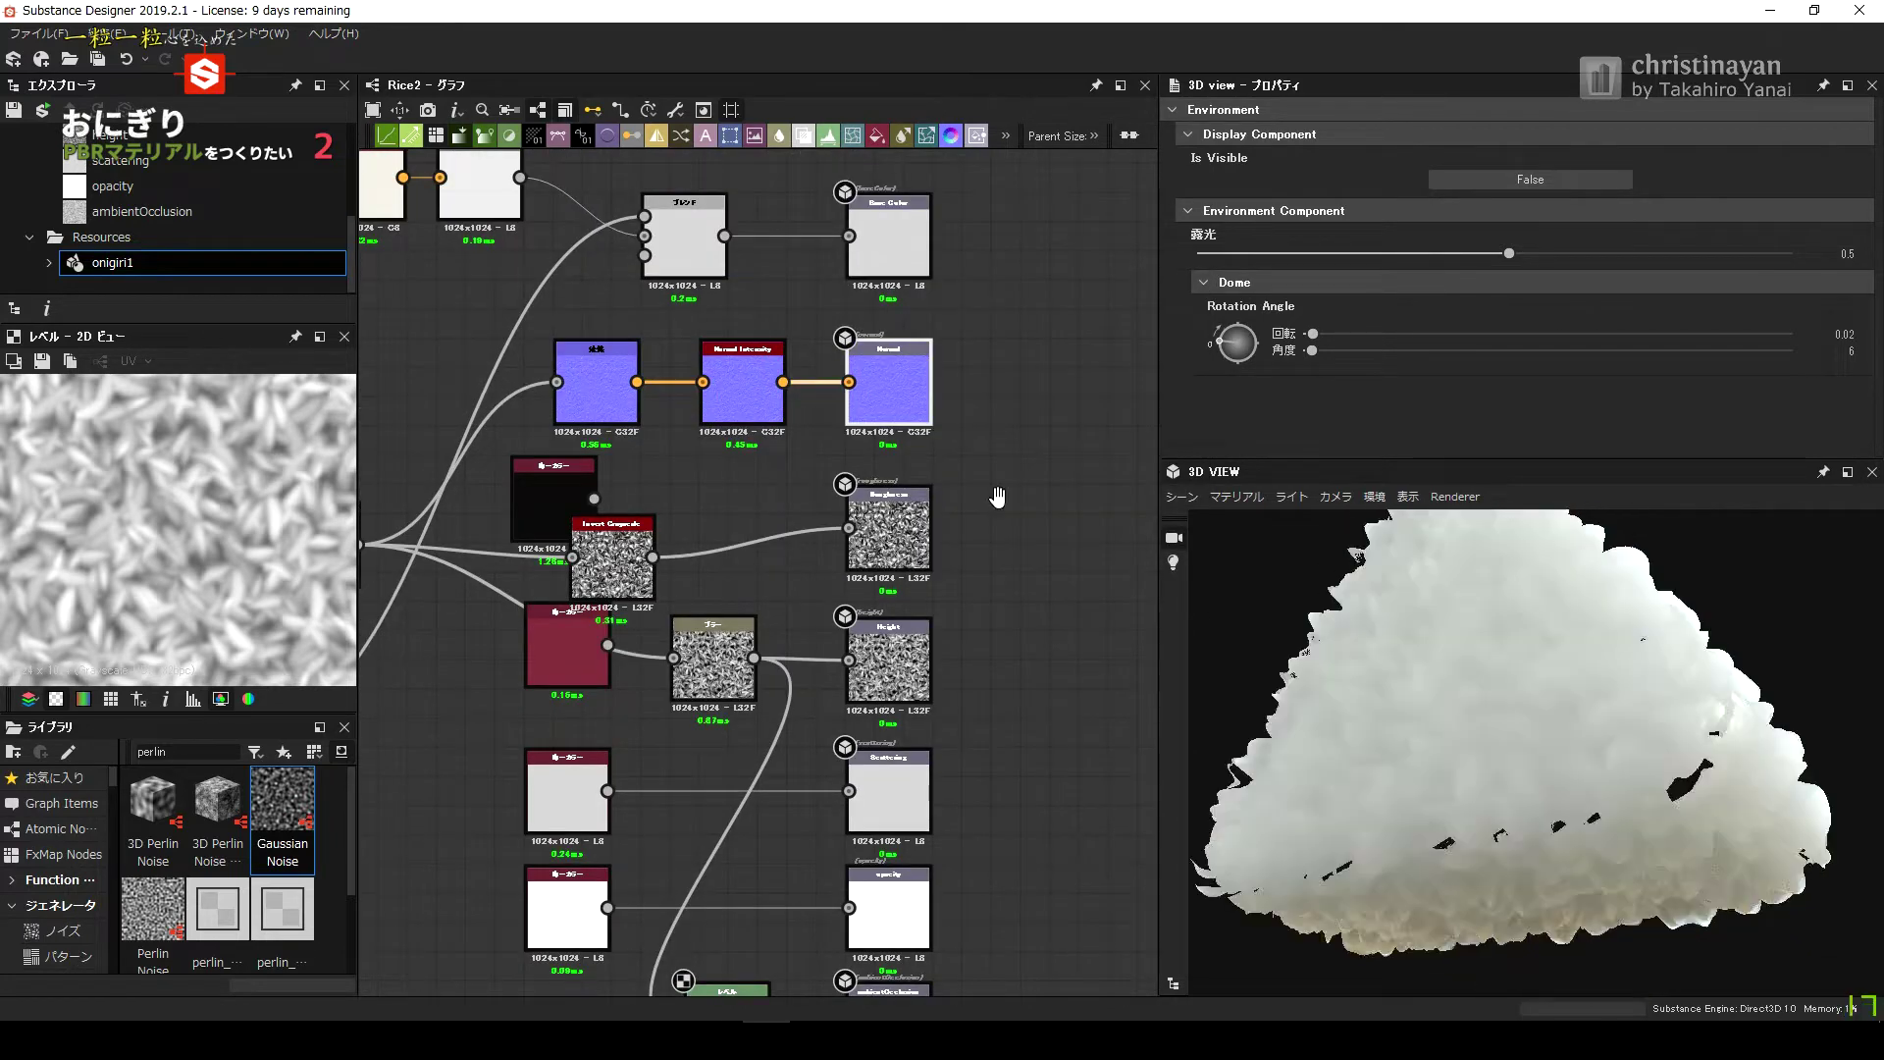
Set the Blur node feeding Height to intensity 2.
{"action": "scroll", "coordinate": [951, 740], "scroll_direction": "up", "scroll_amount": 5}
{"action": "left_click", "coordinate": [951, 740]}
{"action": "left_click", "coordinate": [619, 726]}
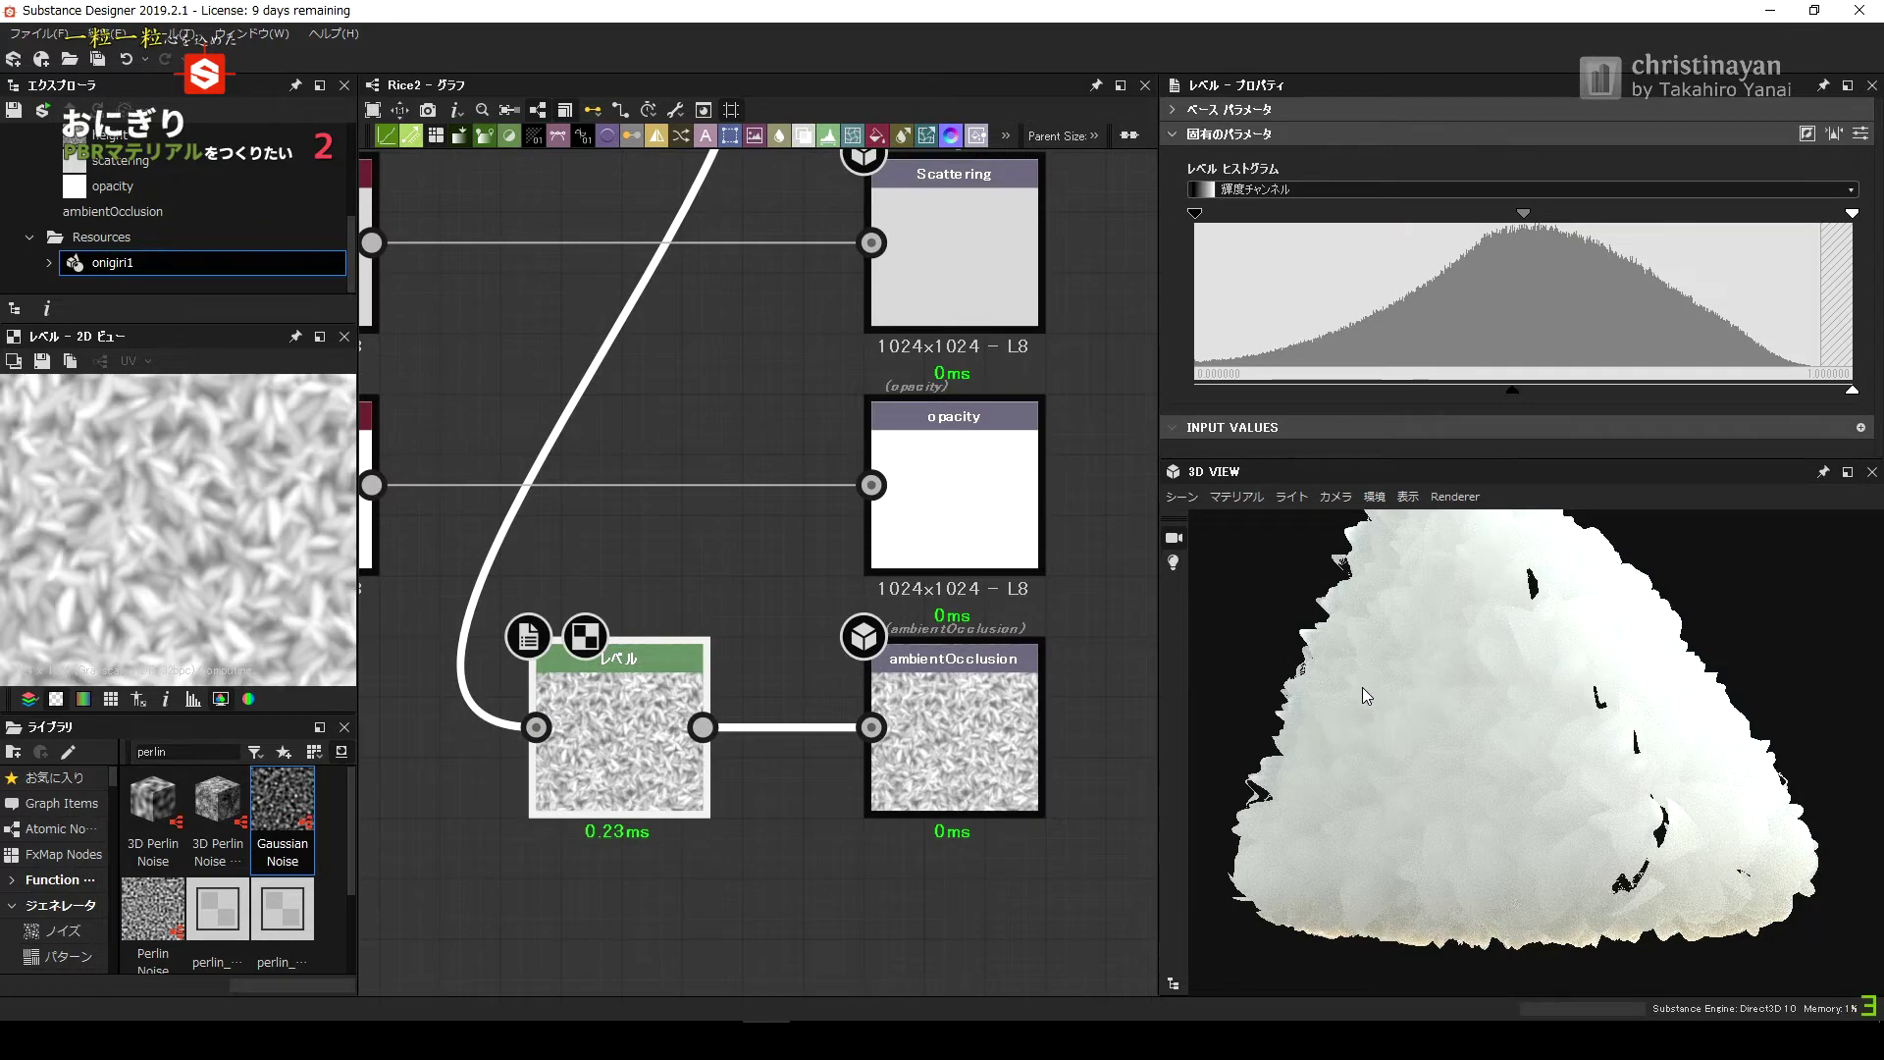
{"action": "scroll", "coordinate": [815, 726], "scroll_direction": "down", "scroll_amount": 2}
{"action": "left_click", "coordinate": [795, 363]}
{"action": "middle_click_drag", "start_coordinate": [795, 363], "coordinate": [741, 452]}
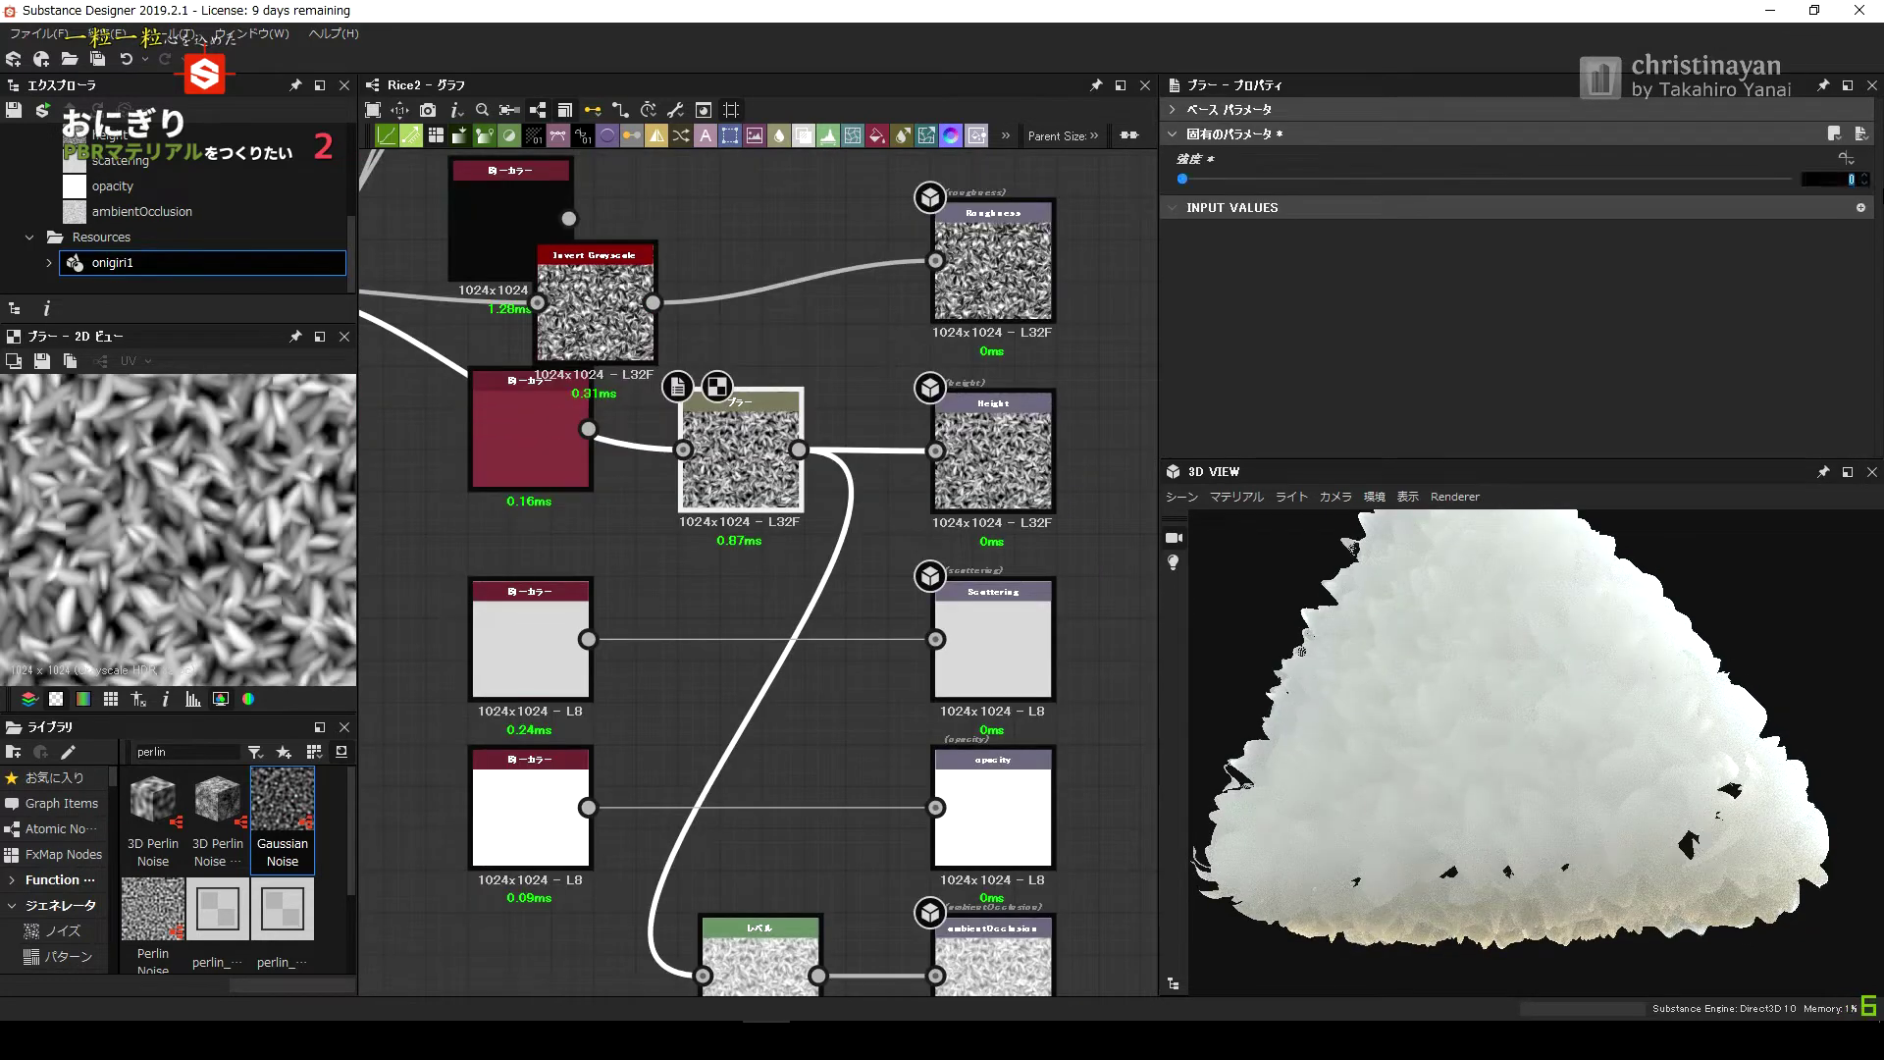
{"action": "type", "text": "2"}
{"action": "key", "text": "Return"}
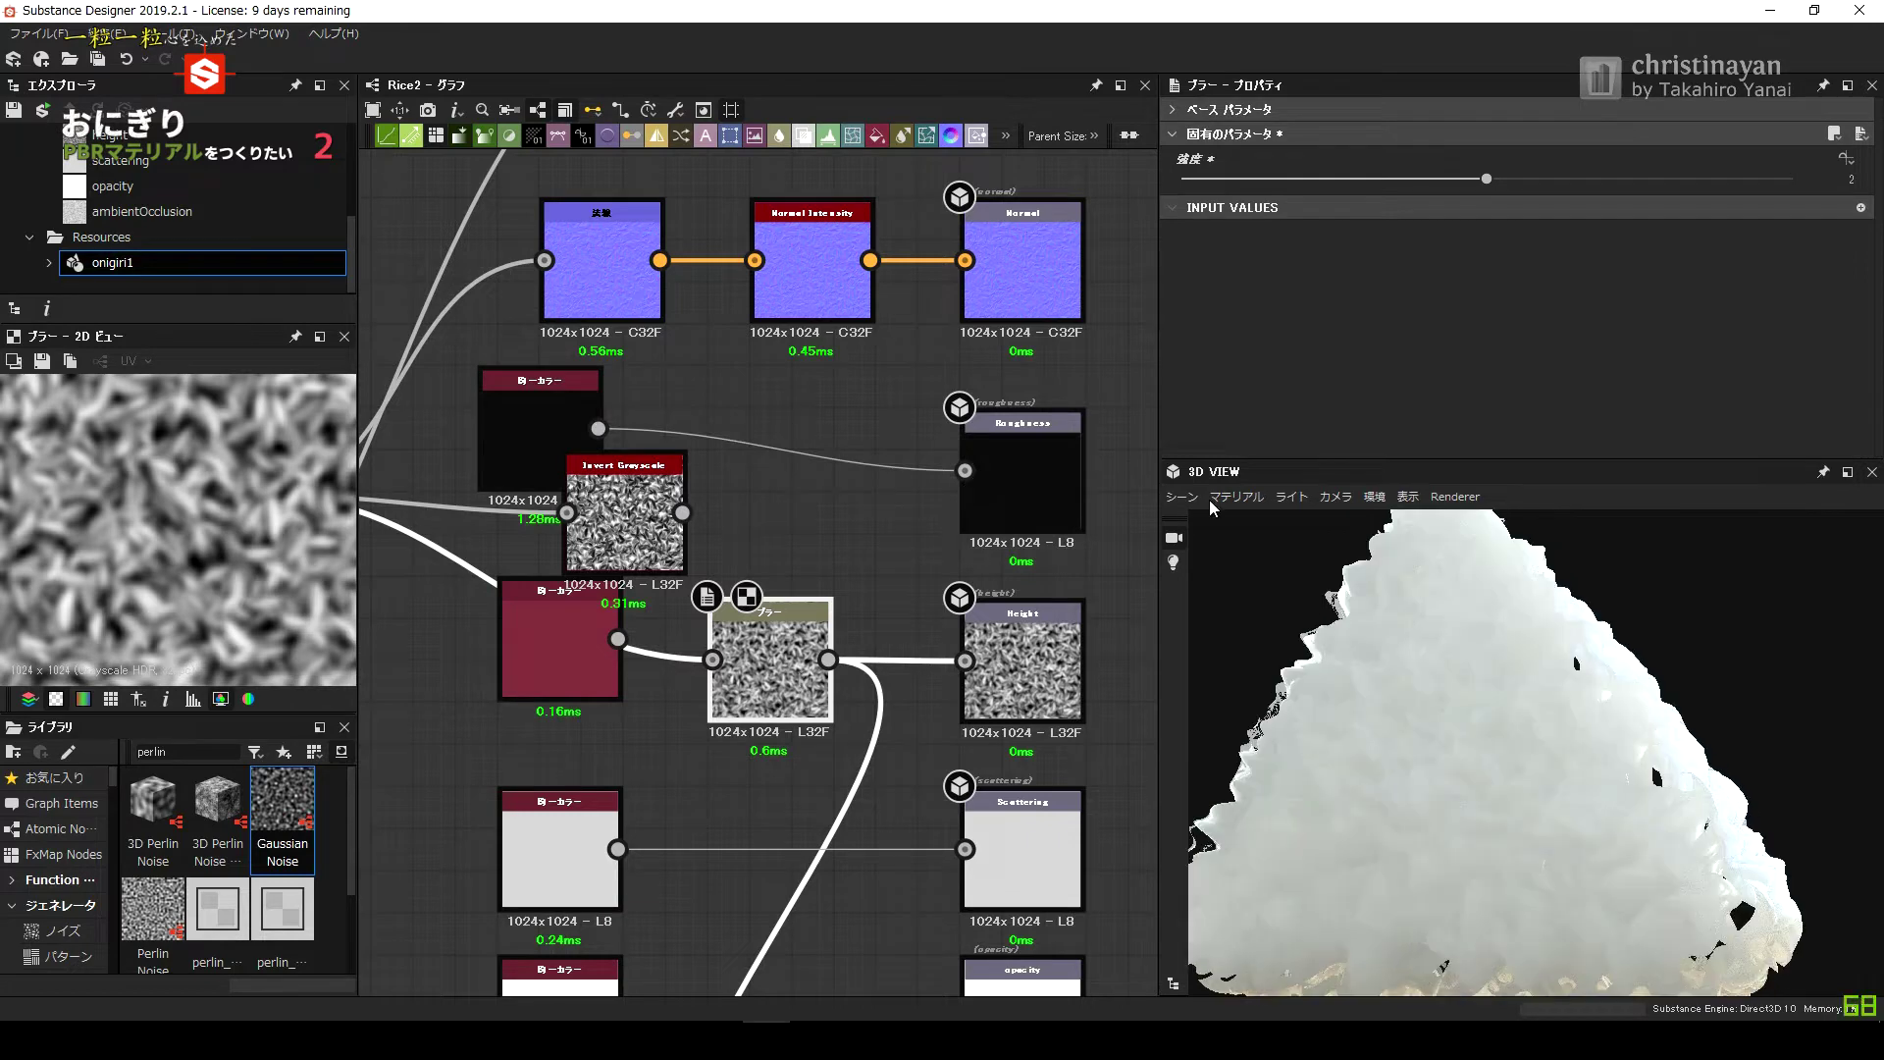
Set the preview height scale to 0.5 and paste a new Shape node by the grain nodes.
{"action": "left_click", "coordinate": [1237, 497]}
{"action": "left_click", "coordinate": [1247, 538]}
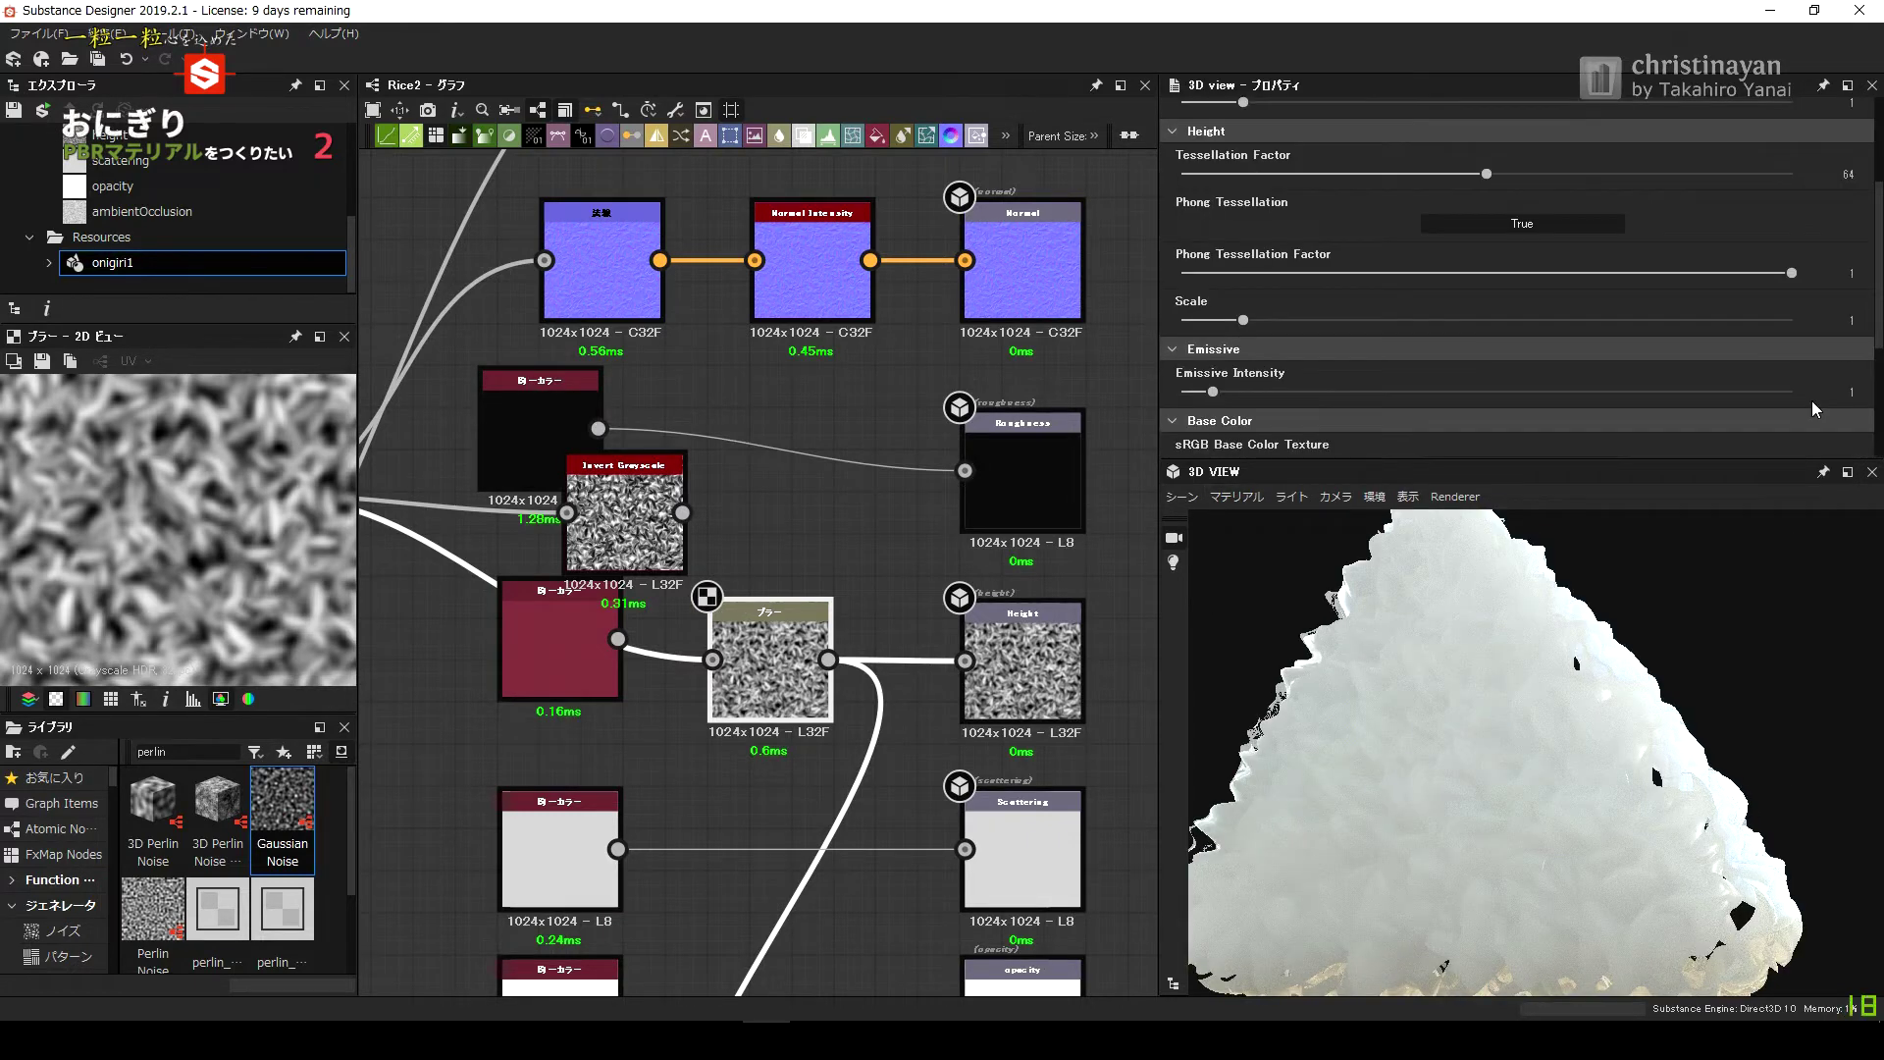
{"action": "scroll", "coordinate": [1472, 720], "scroll_direction": "up", "scroll_amount": 2}
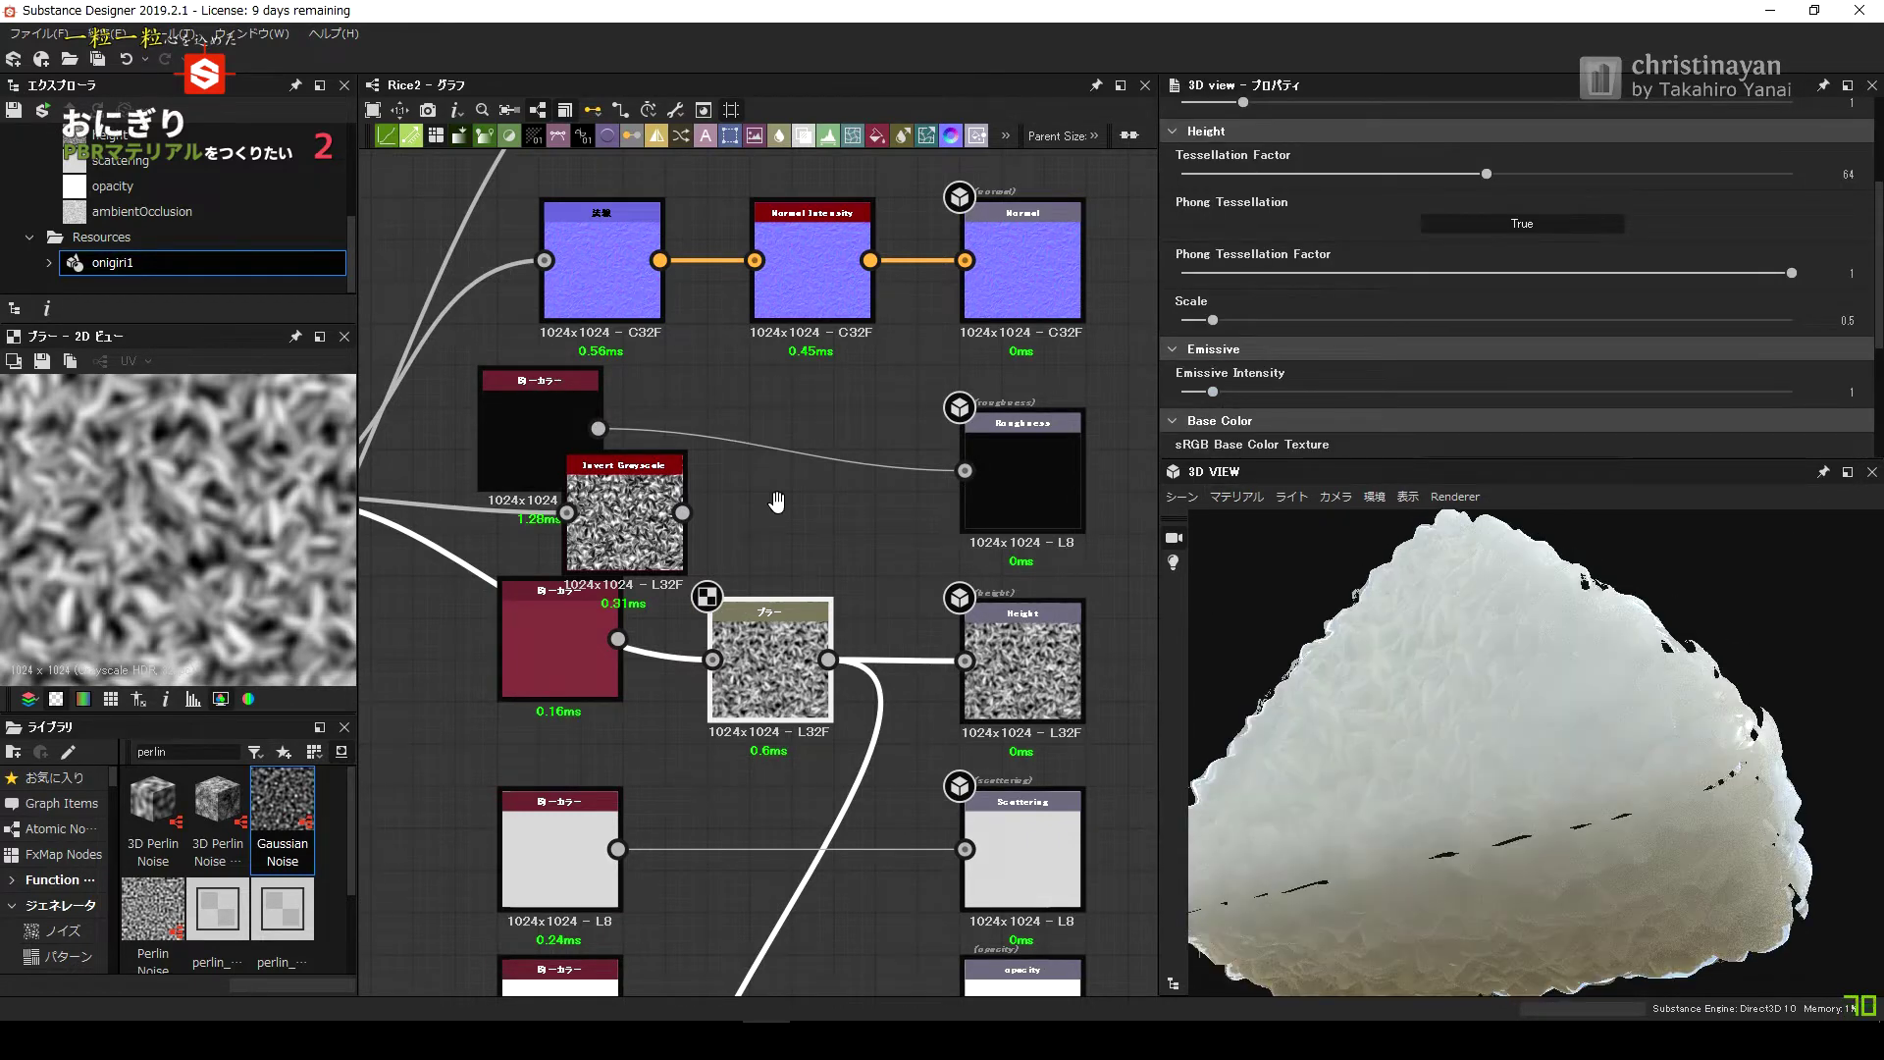
{"action": "scroll", "coordinate": [687, 491], "scroll_direction": "down", "scroll_amount": 2}
{"action": "middle_click_drag", "start_coordinate": [392, 246], "coordinate": [618, 300]}
{"action": "key", "text": "ctrl+v"}
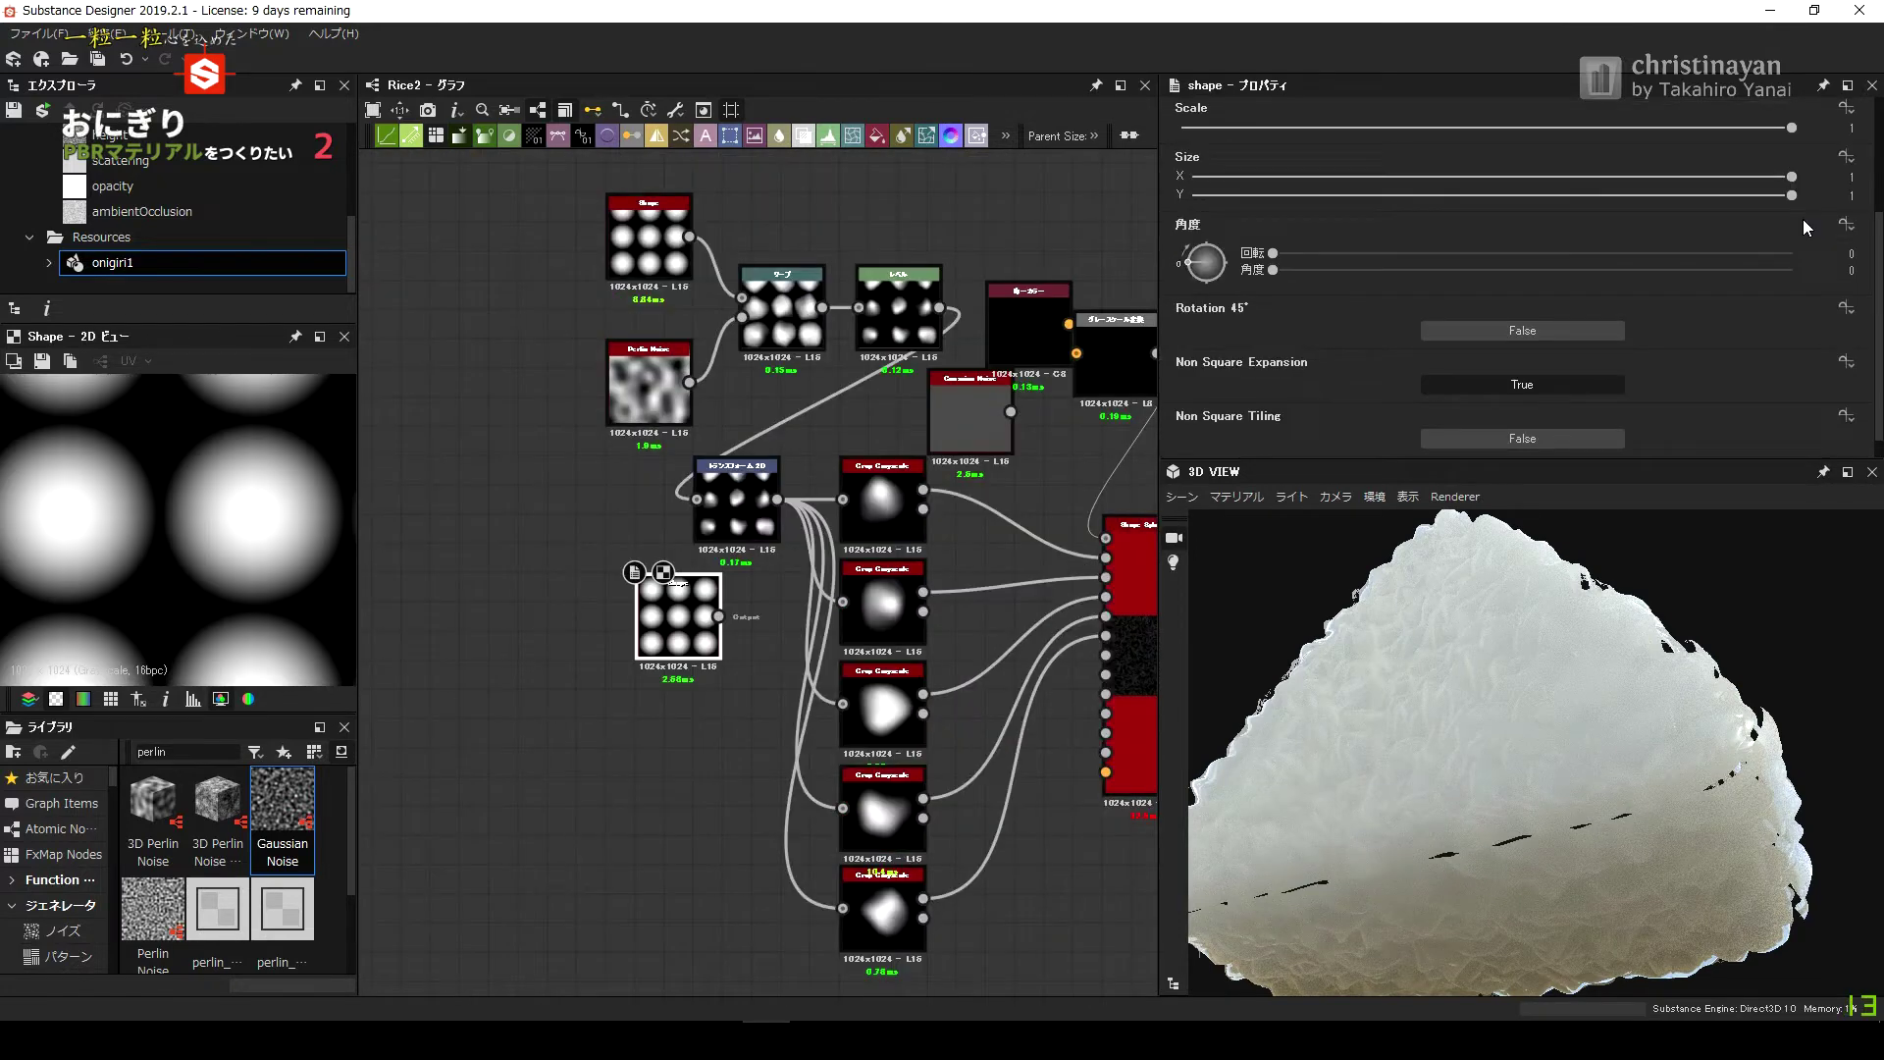
Place the new Shape node and give it Size 0.4 × 0.8 with Scale 1.
{"action": "left_click_drag", "start_coordinate": [674, 615], "coordinate": [484, 673]}
{"action": "scroll", "coordinate": [515, 668], "scroll_direction": "up", "scroll_amount": 2}
{"action": "type", "text": "0.5"}
{"action": "key", "text": "Return"}
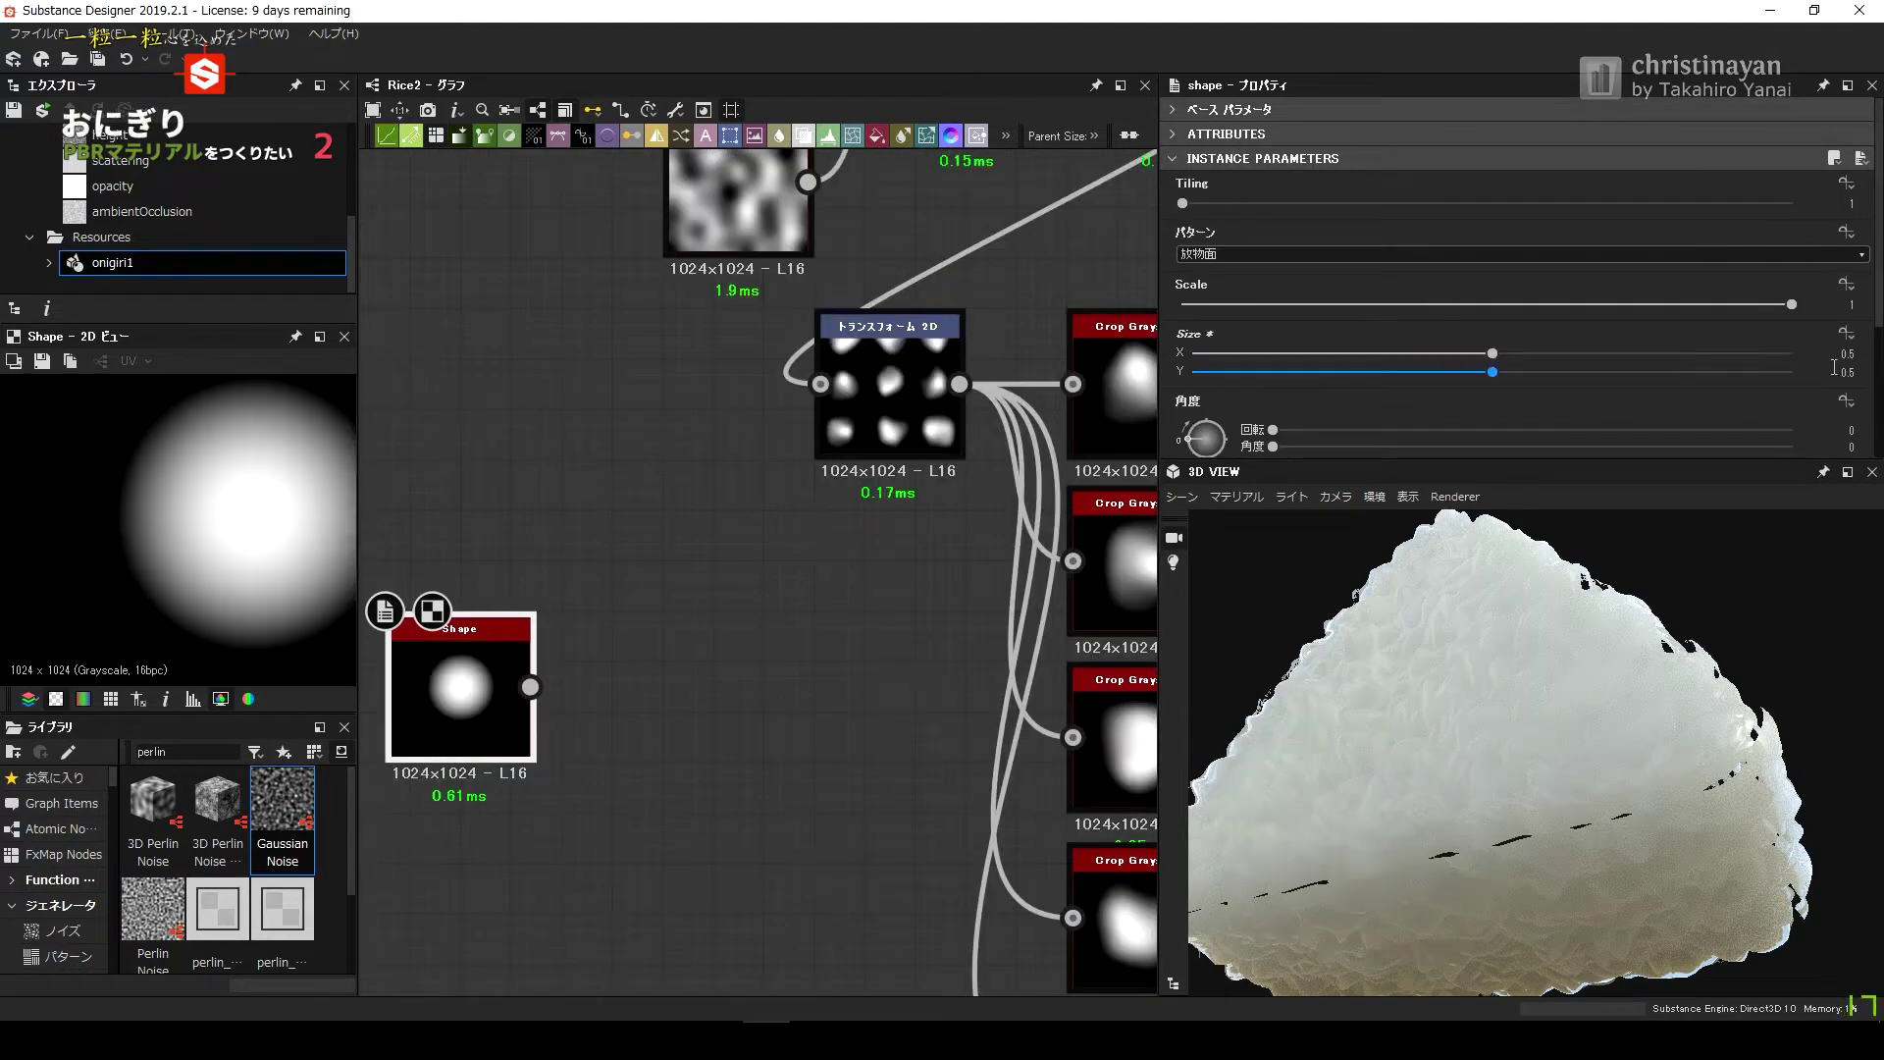
{"action": "type", "text": "0.4"}
{"action": "key", "text": "Tab"}
{"action": "type", "text": "0.8"}
{"action": "key", "text": "Return"}
{"action": "scroll", "coordinate": [295, 504], "scroll_direction": "down", "scroll_amount": 2}
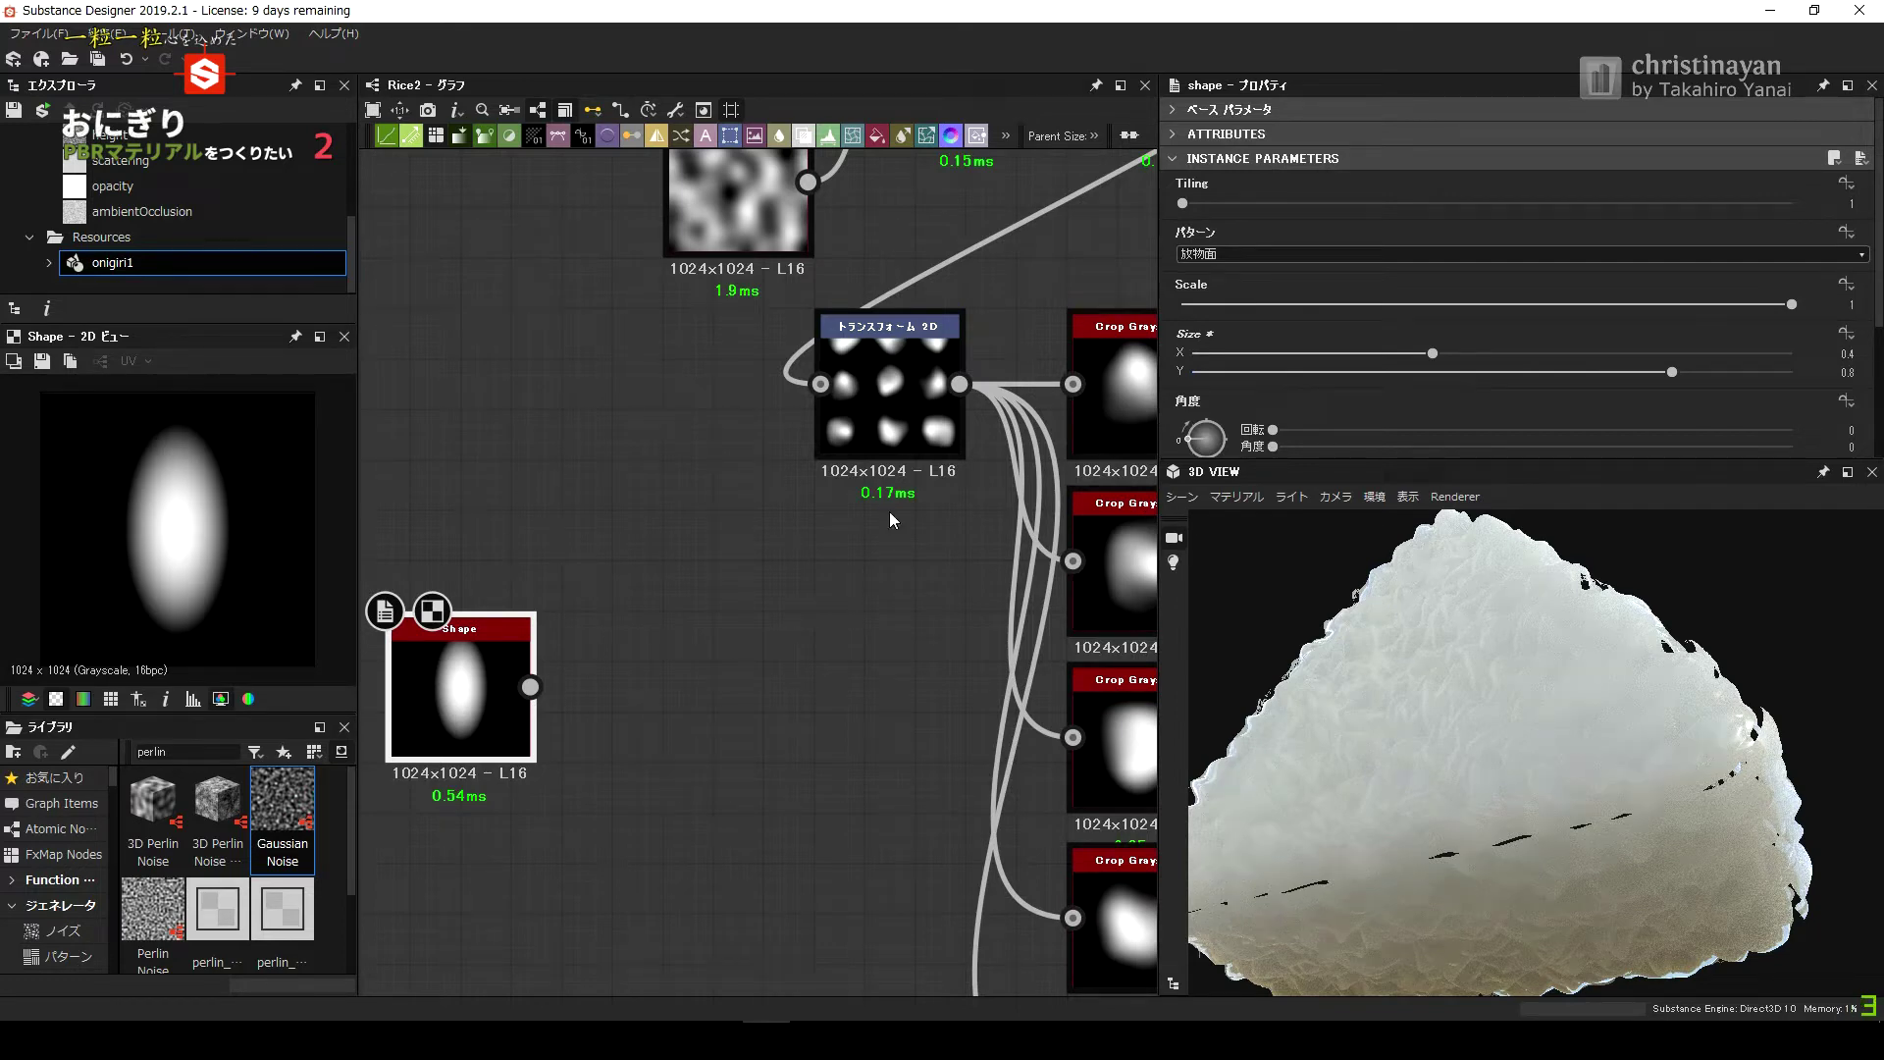
{"action": "key", "text": "ctrl+z"}
Attach a Directional Warp to the Shape and make the second Shape a round 1/1 blob.
{"action": "right_click", "coordinate": [634, 659]}
{"action": "left_click", "coordinate": [687, 587]}
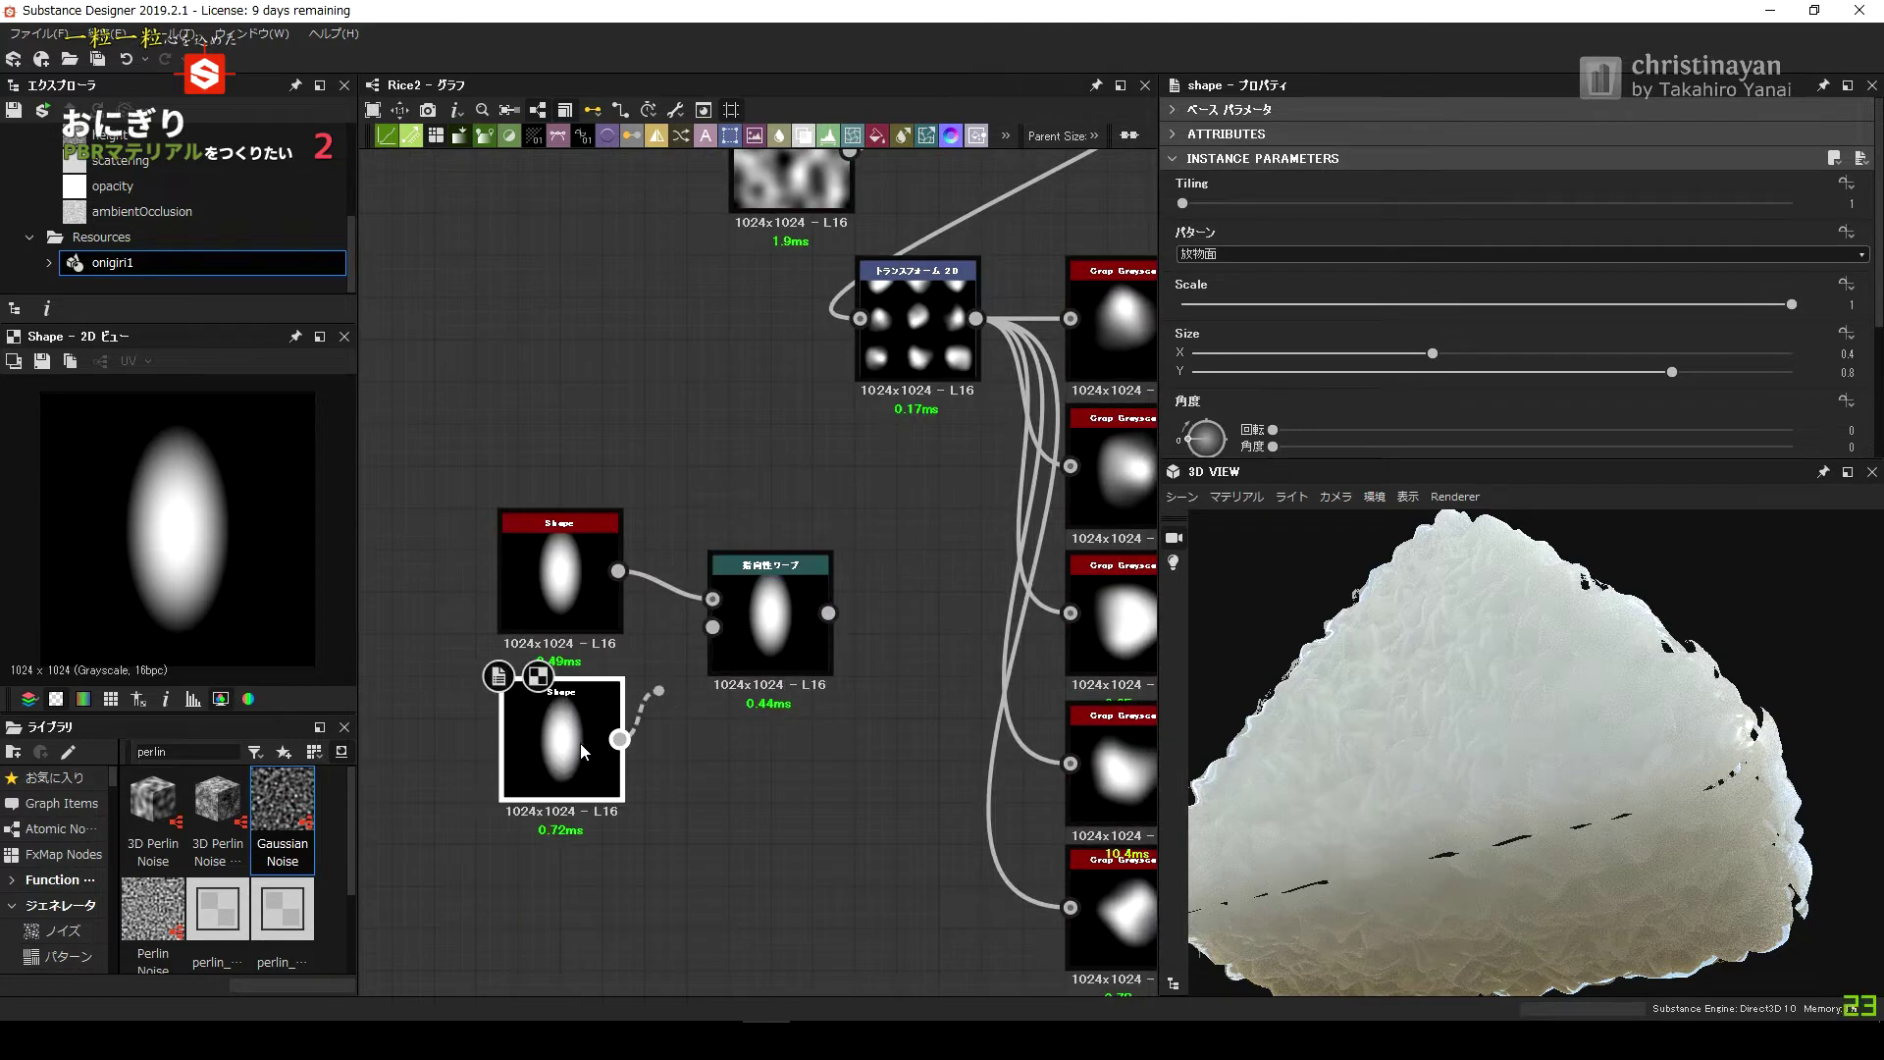
{"action": "left_click", "coordinate": [1847, 333]}
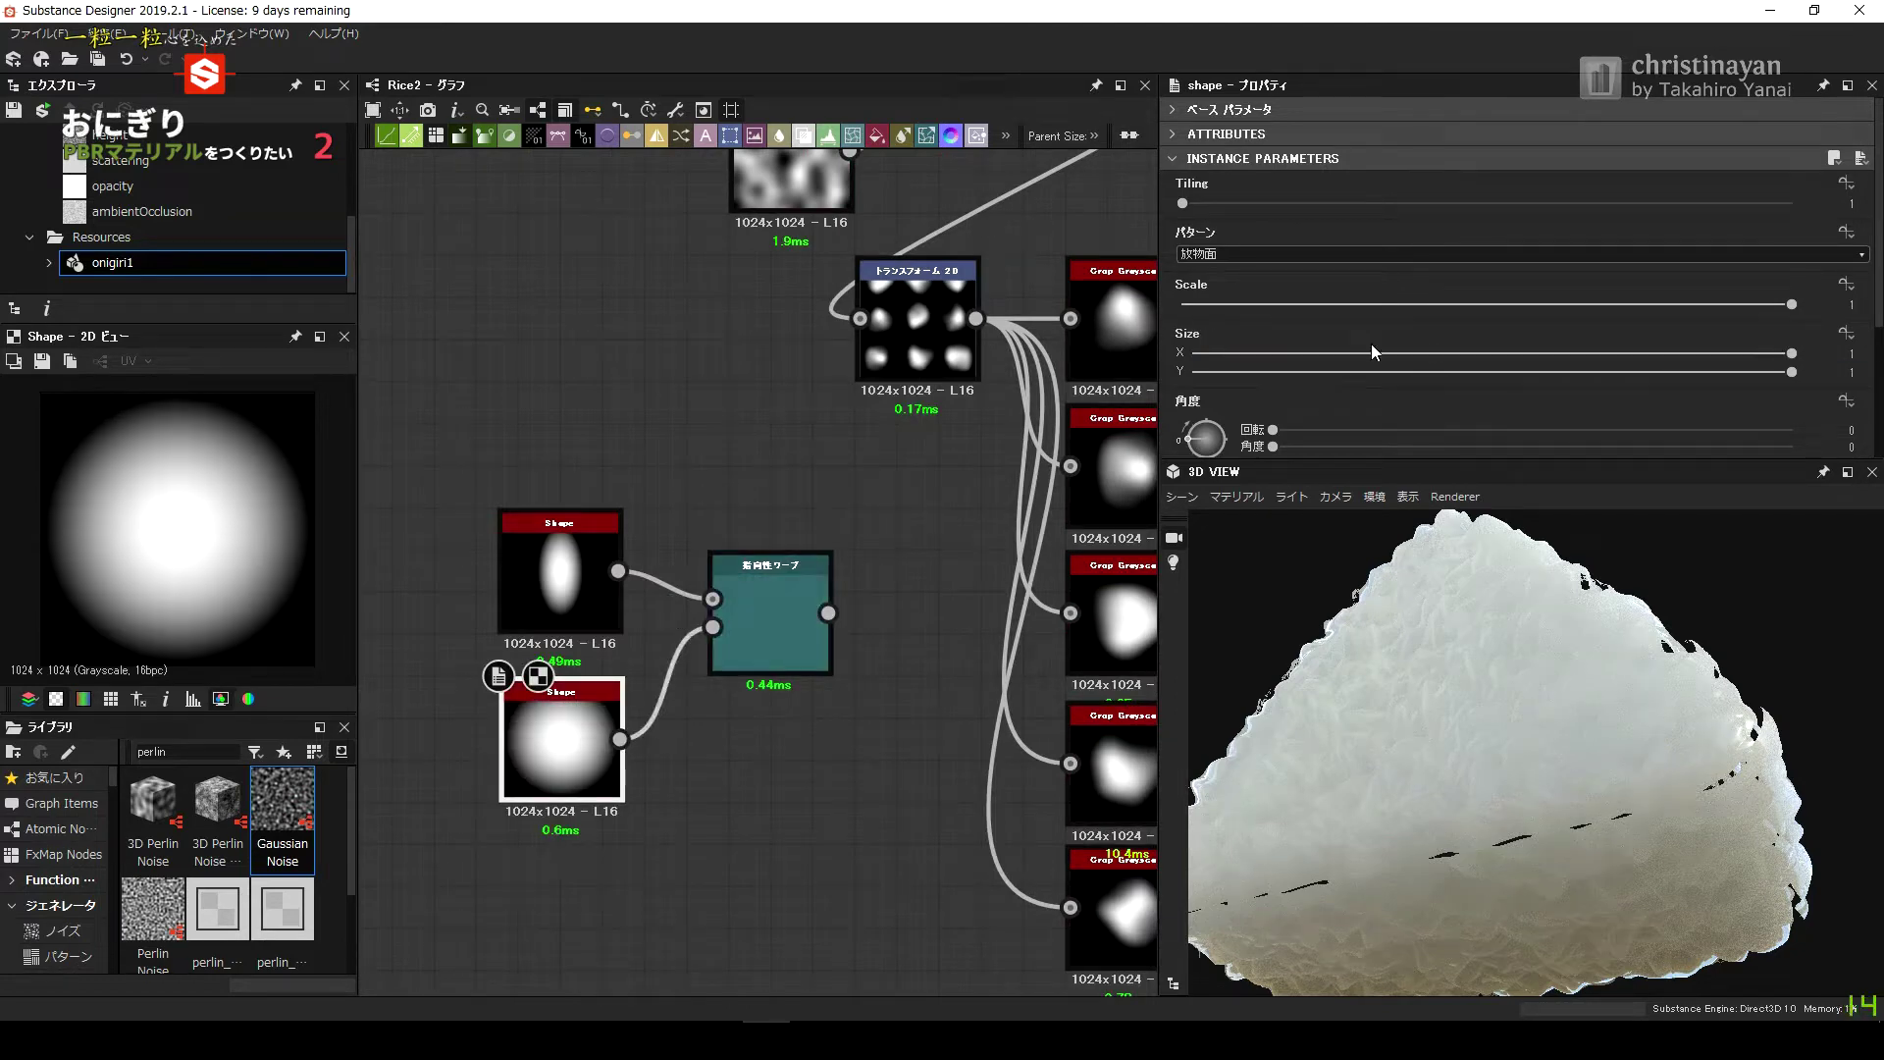
{"action": "right_click", "coordinate": [586, 678]}
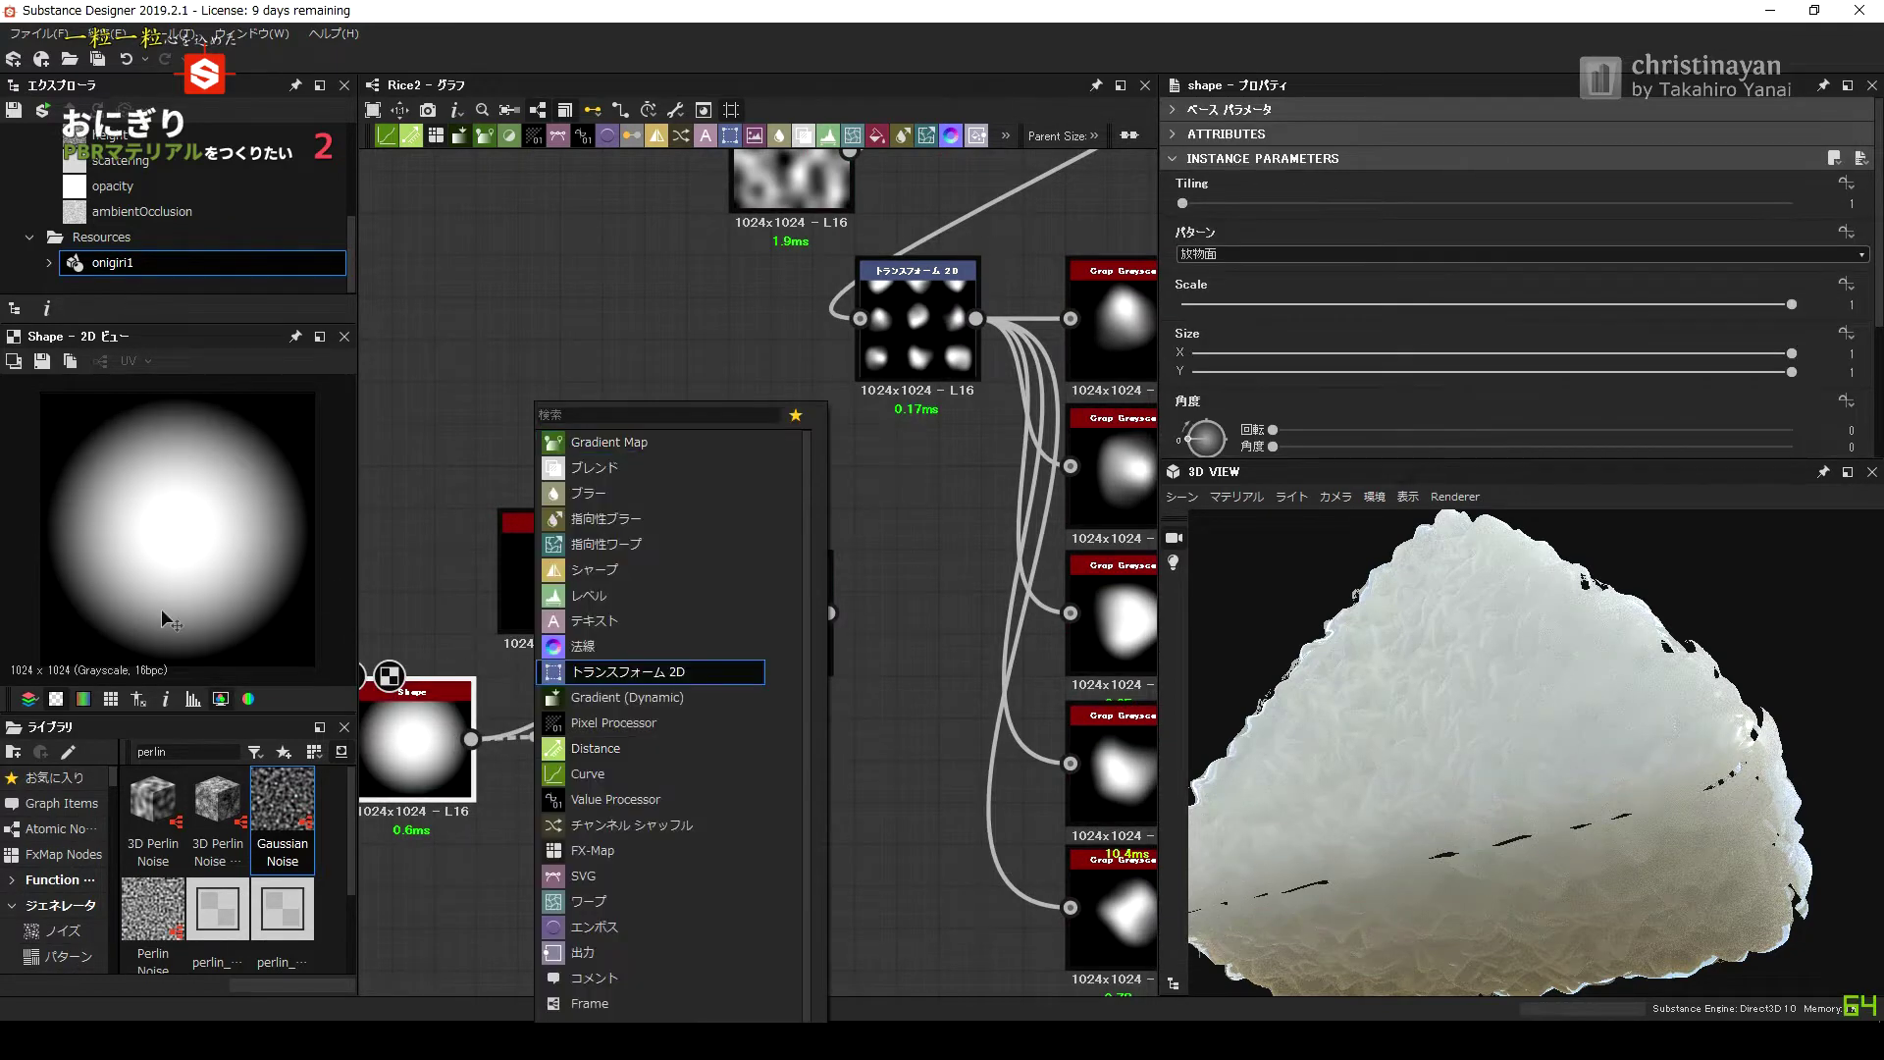
Insert a Transform 2D between the round Shape and the Directional Warp, then compare their outputs.
{"action": "left_click", "coordinate": [631, 660]}
{"action": "left_click", "coordinate": [771, 629]}
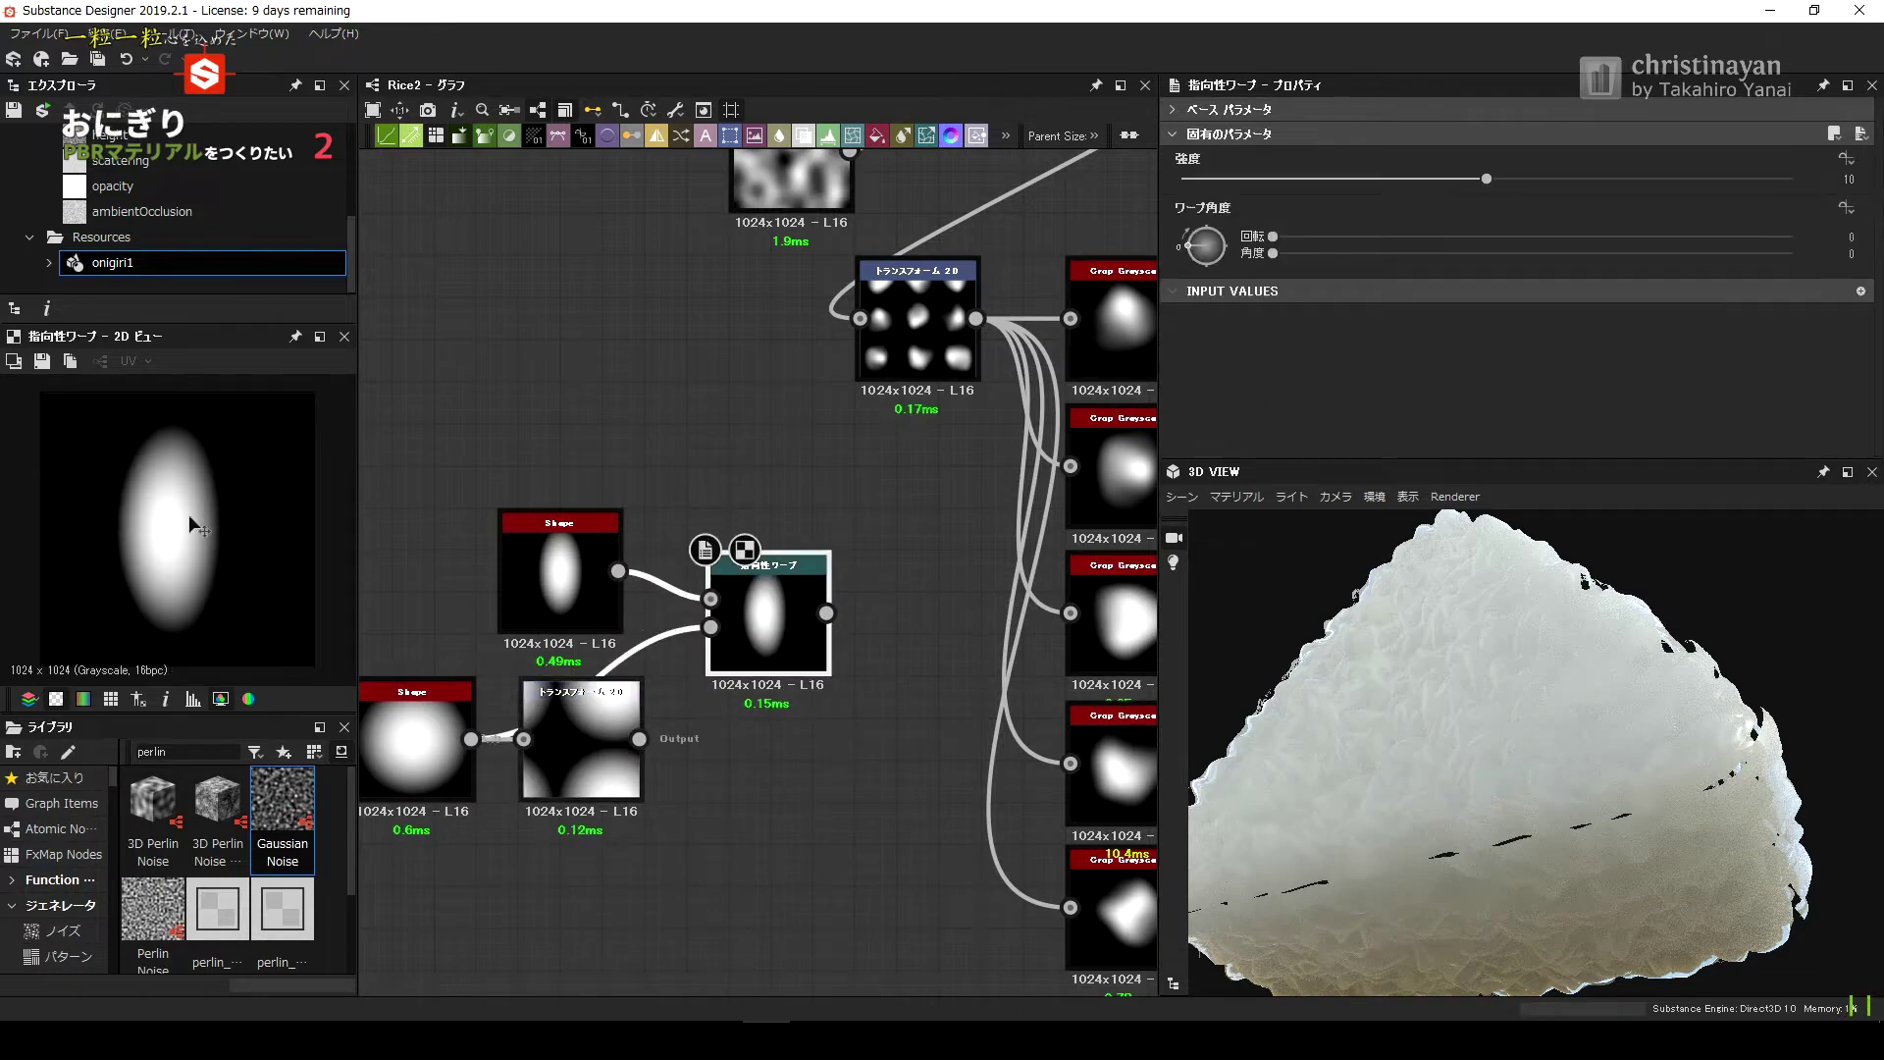
{"action": "left_click", "coordinate": [579, 755]}
{"action": "left_click", "coordinate": [771, 642]}
{"action": "left_click", "coordinate": [417, 746]}
{"action": "scroll", "coordinate": [1457, 359], "scroll_direction": "down", "scroll_amount": 5}
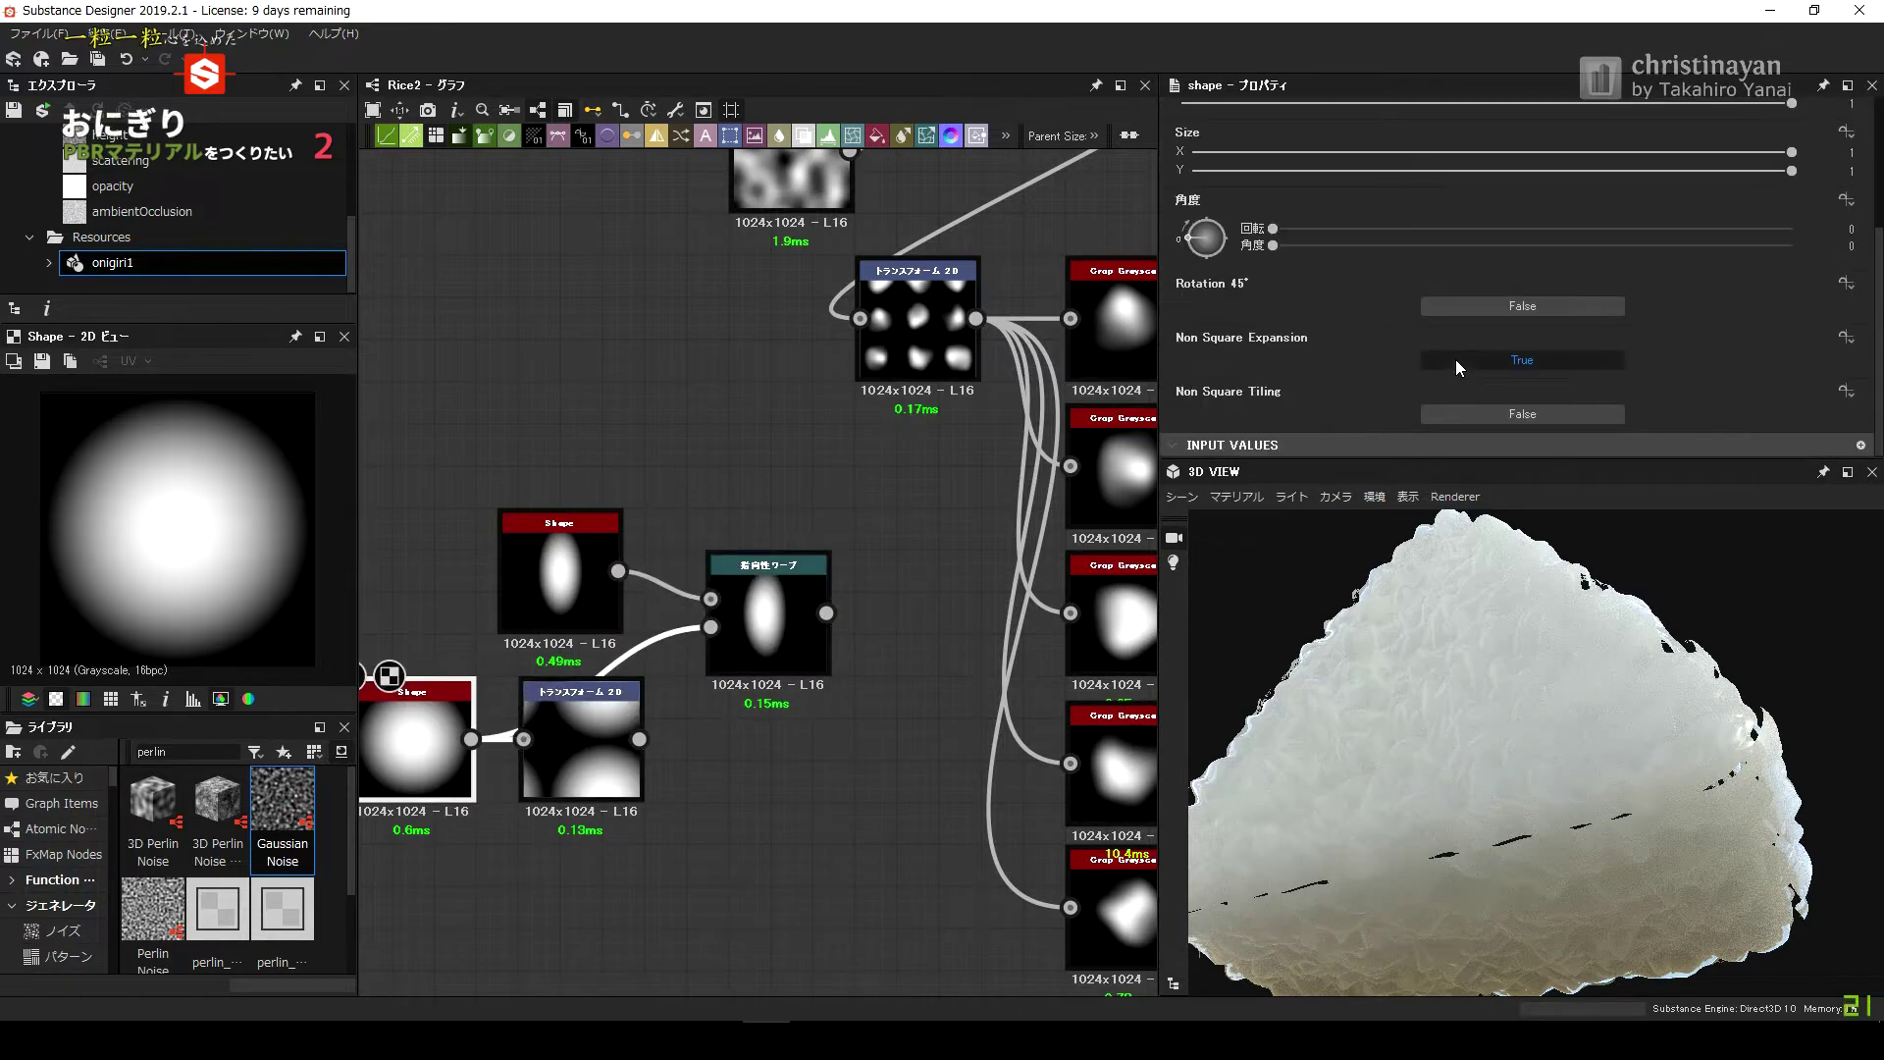
{"action": "left_click", "coordinate": [582, 758]}
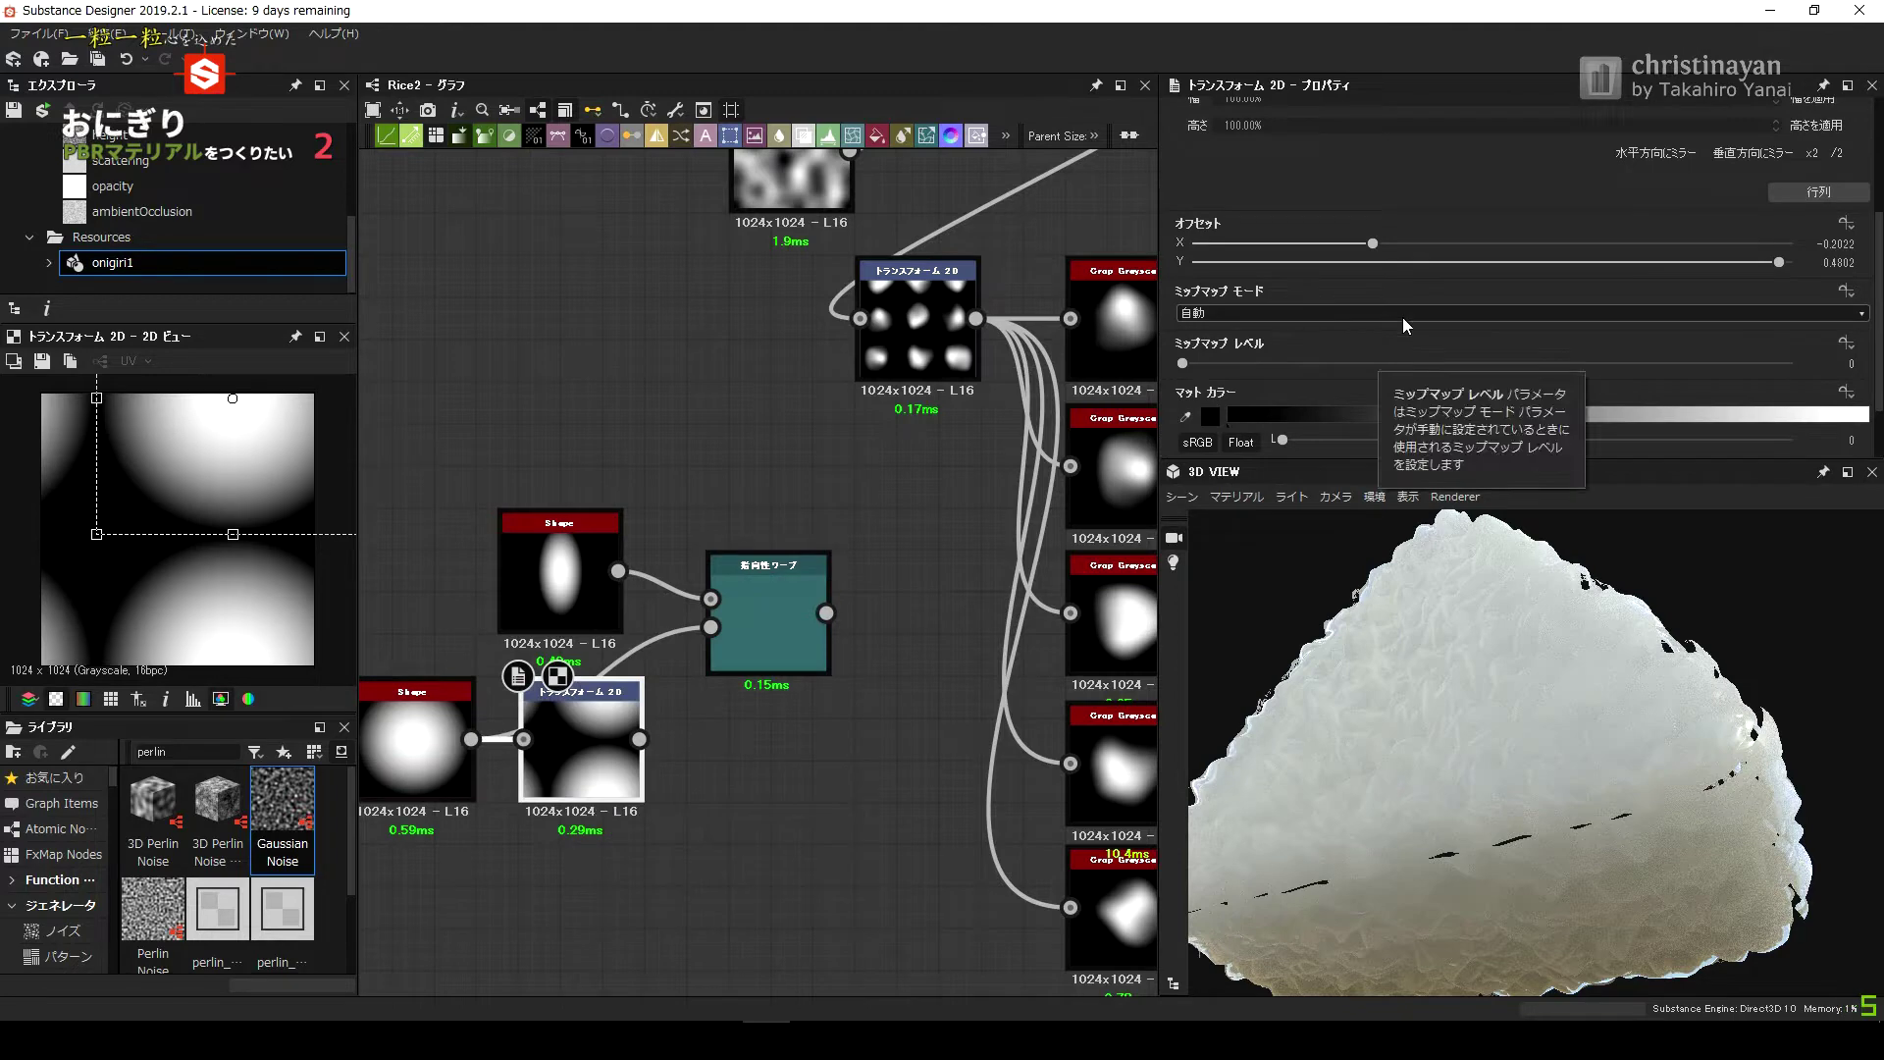
{"action": "scroll", "coordinate": [1404, 316], "scroll_direction": "up", "scroll_amount": 5}
{"action": "scroll", "coordinate": [1360, 242], "scroll_direction": "down", "scroll_amount": 3}
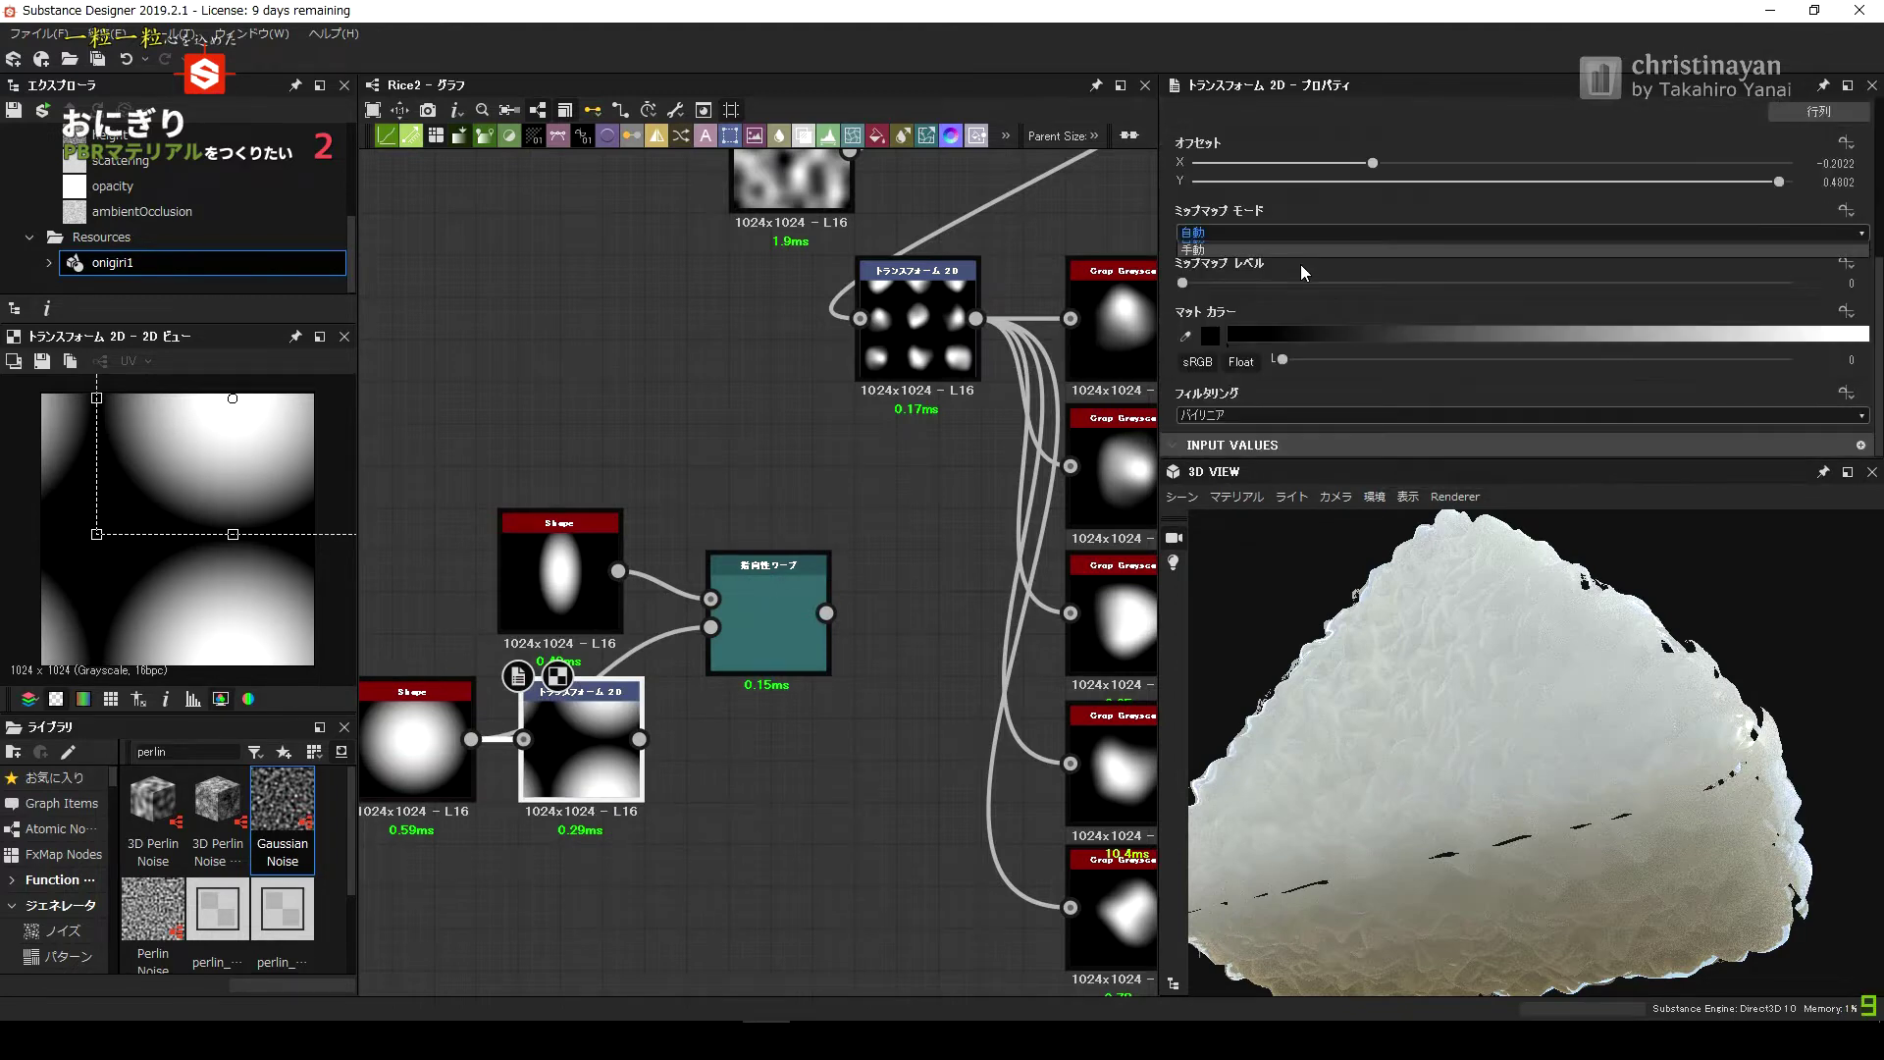
{"action": "left_click", "coordinate": [785, 638]}
Nudge the transformed circle toward the centre and make the circle Shape smaller.
{"action": "double_click", "coordinate": [609, 734]}
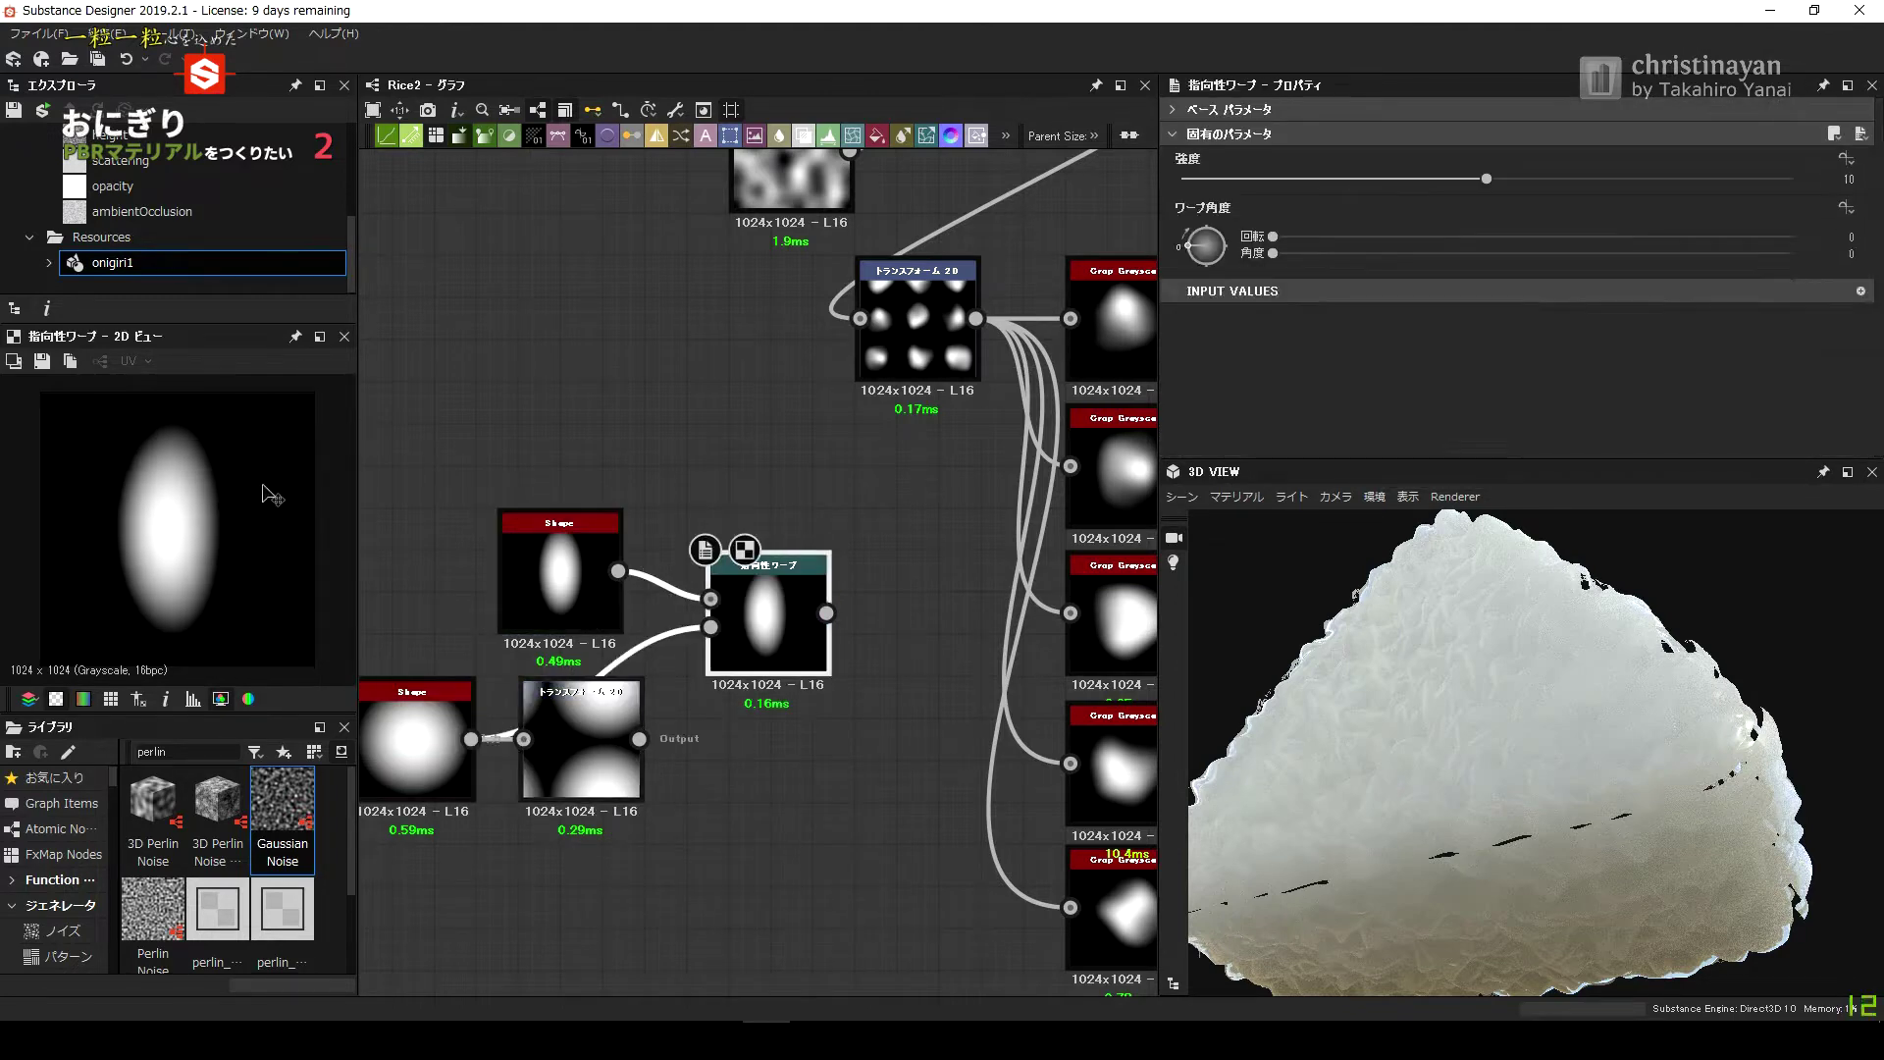
{"action": "left_click", "coordinate": [768, 634]}
{"action": "left_click", "coordinate": [579, 746]}
{"action": "left_click_drag", "start_coordinate": [185, 620], "coordinate": [208, 628]}
{"action": "double_click", "coordinate": [420, 753]}
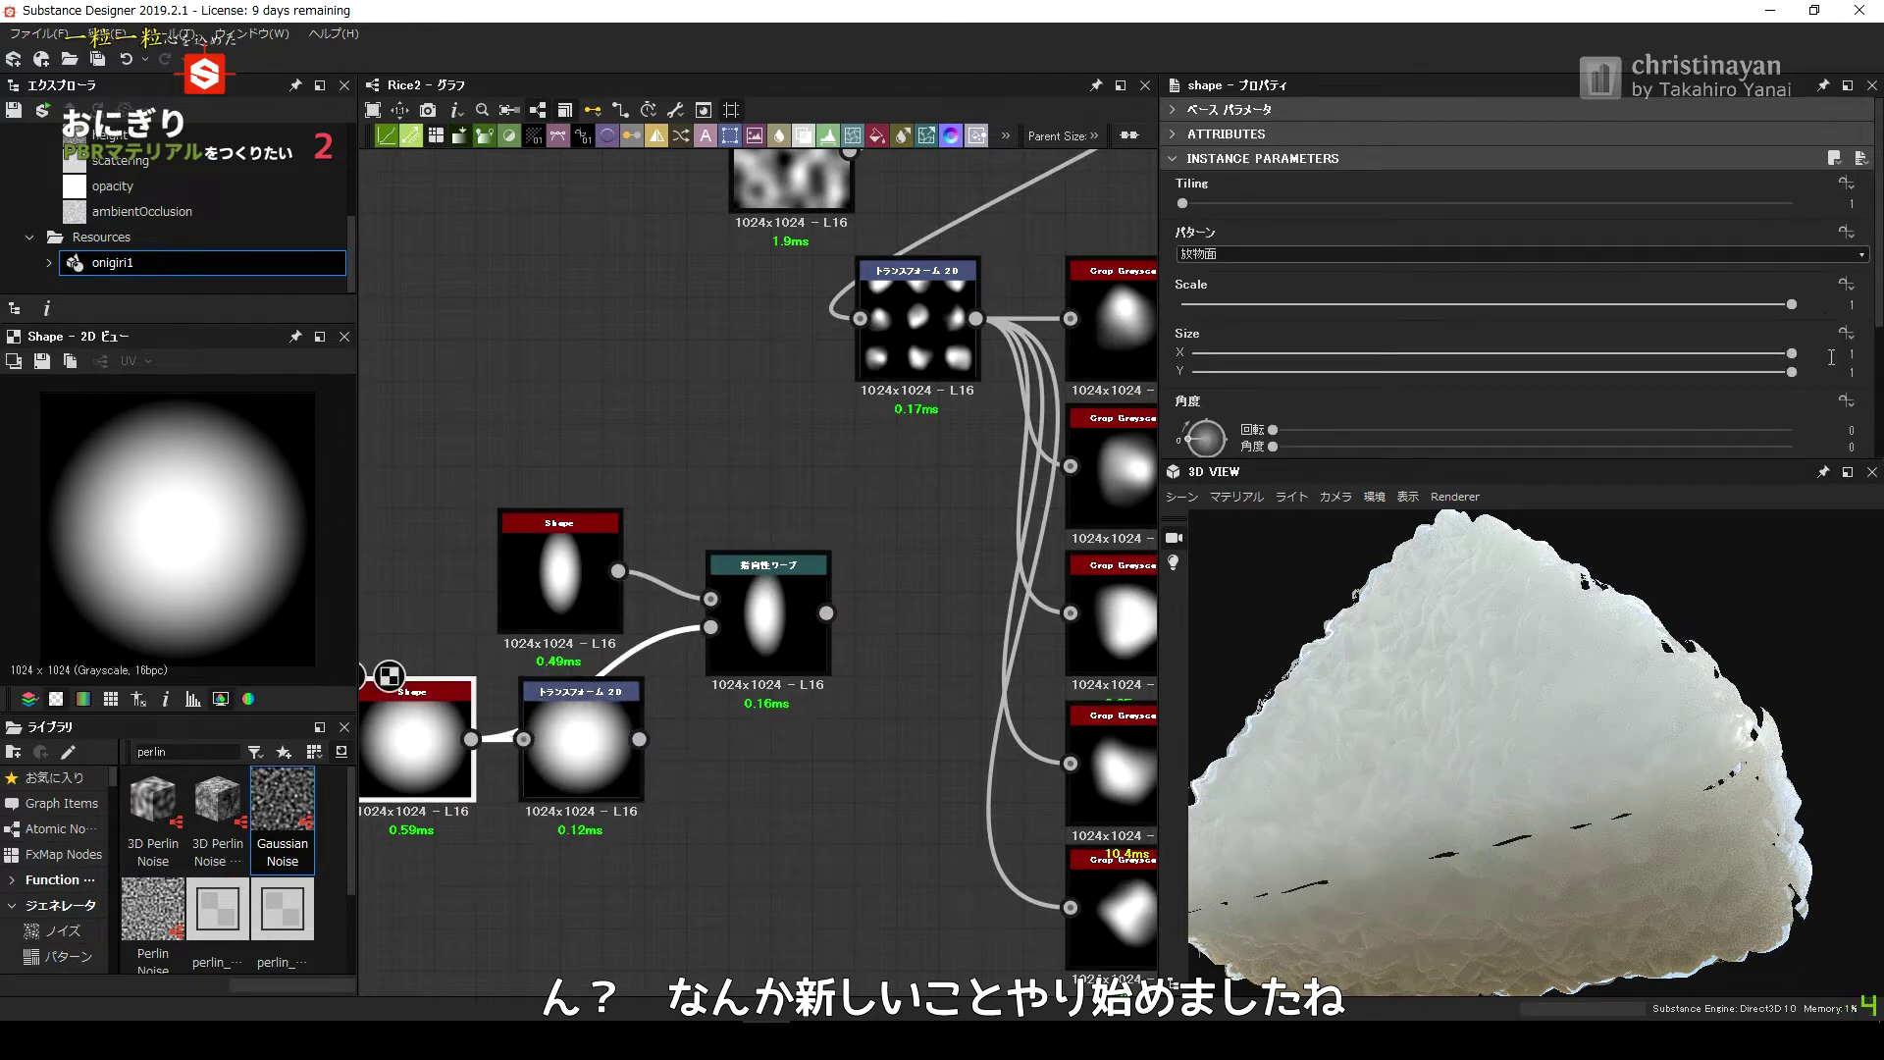
{"action": "key", "text": "Return"}
Try shifting the Transform 2D circle's offset, then reset it to centre.
{"action": "double_click", "coordinate": [558, 734]}
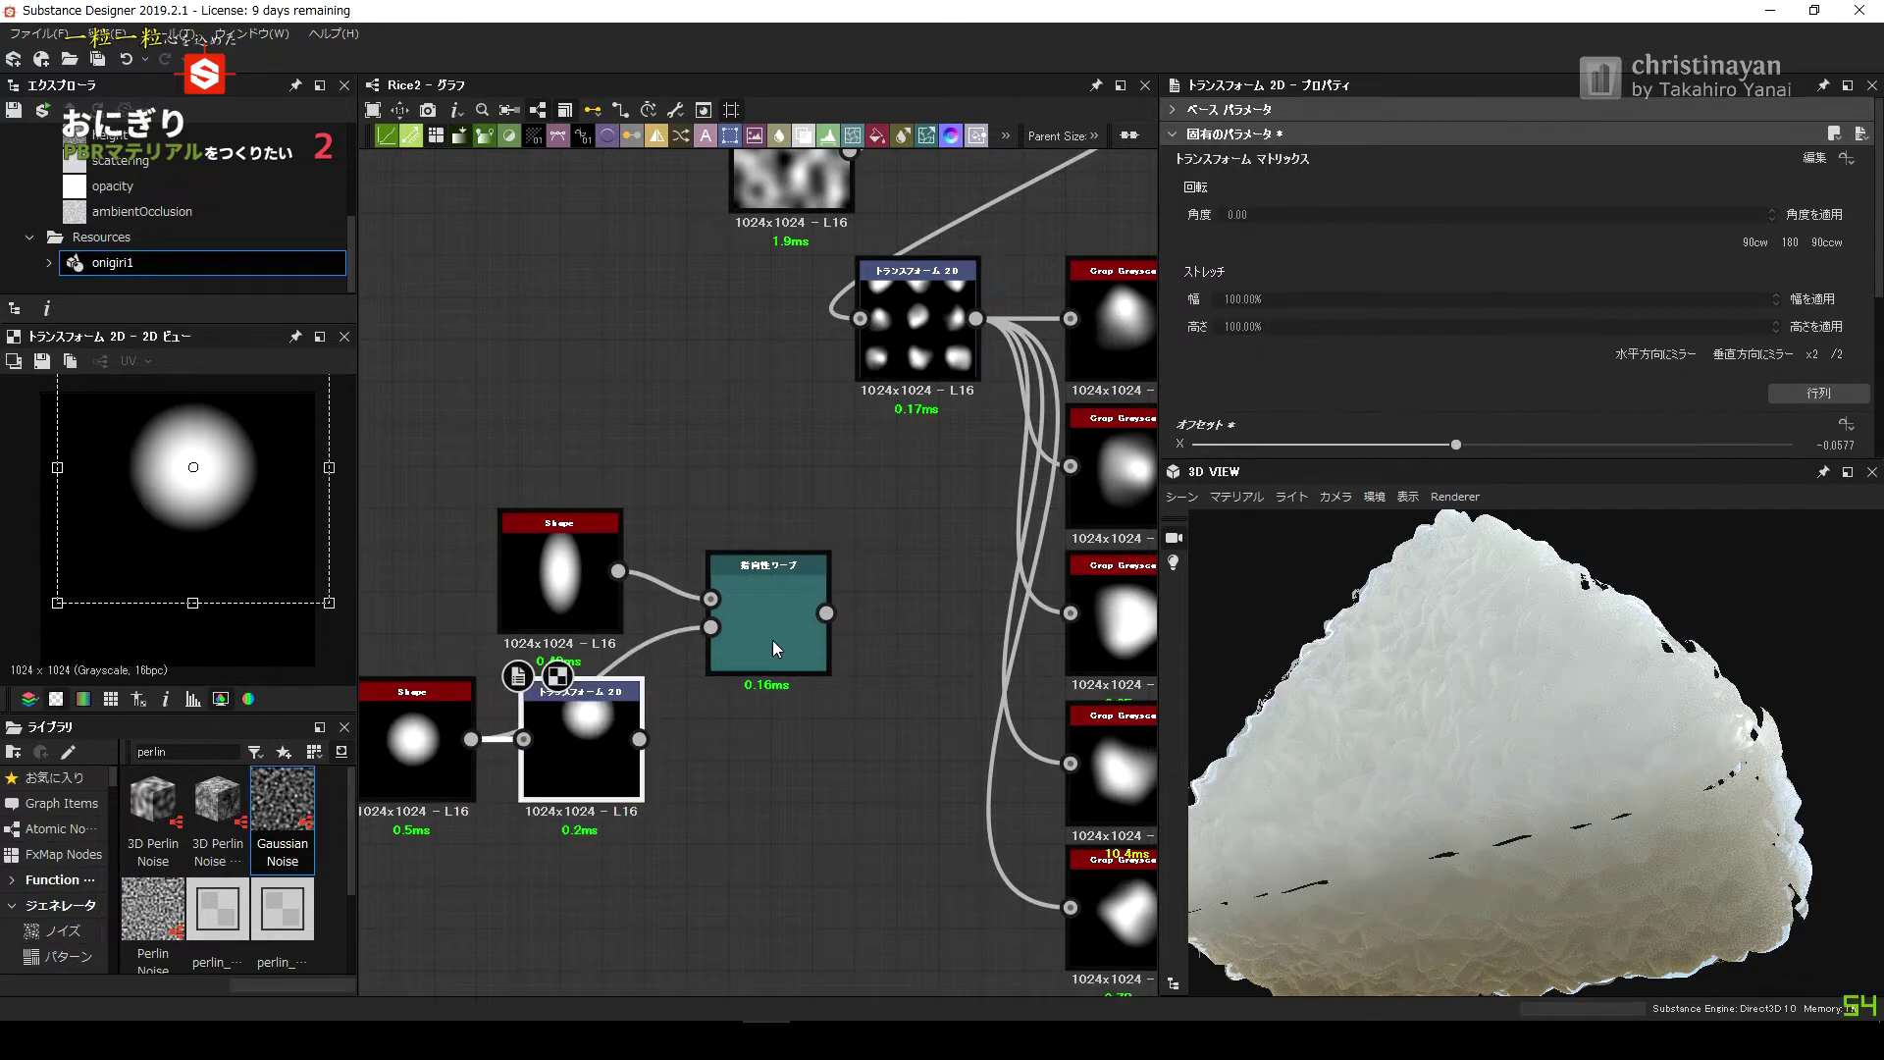
{"action": "double_click", "coordinate": [756, 574]}
{"action": "double_click", "coordinate": [569, 731]}
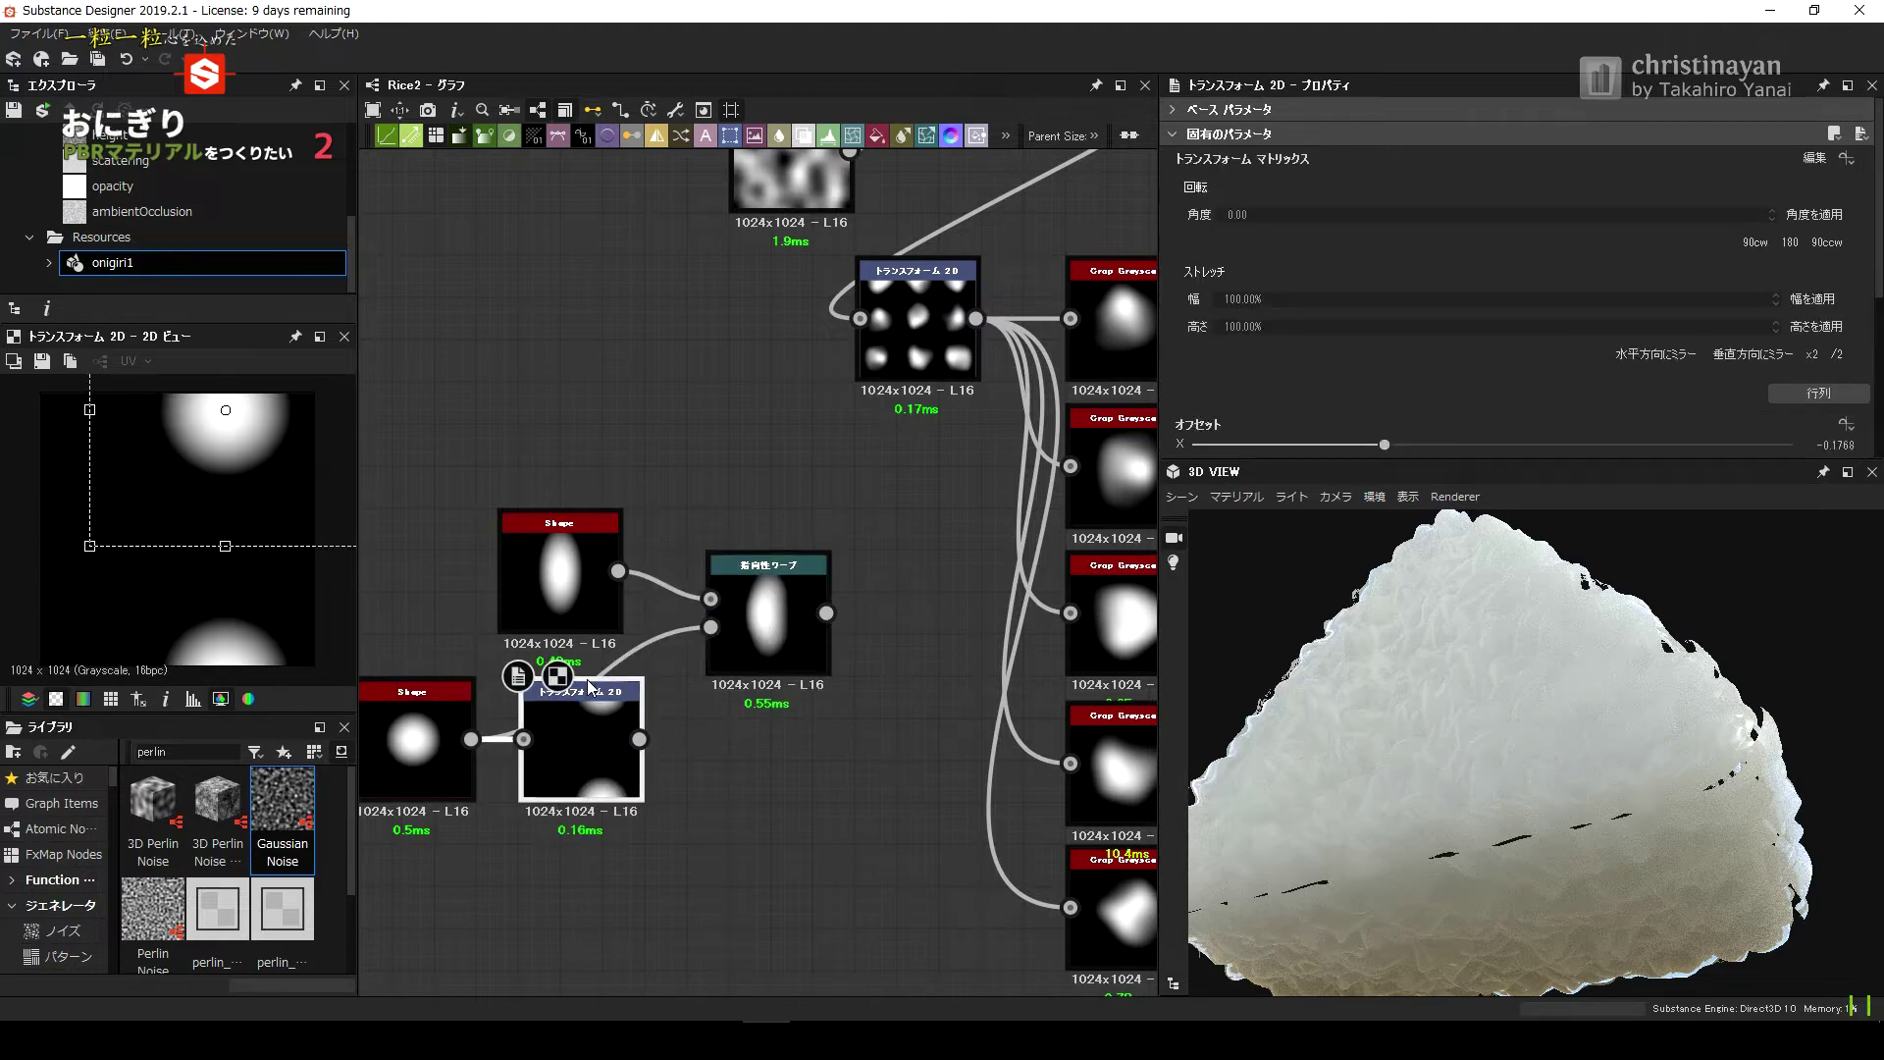
{"action": "double_click", "coordinate": [756, 564]}
{"action": "double_click", "coordinate": [556, 736]}
{"action": "left_click_drag", "start_coordinate": [176, 516], "coordinate": [174, 553]}
{"action": "right_click", "coordinate": [137, 475]}
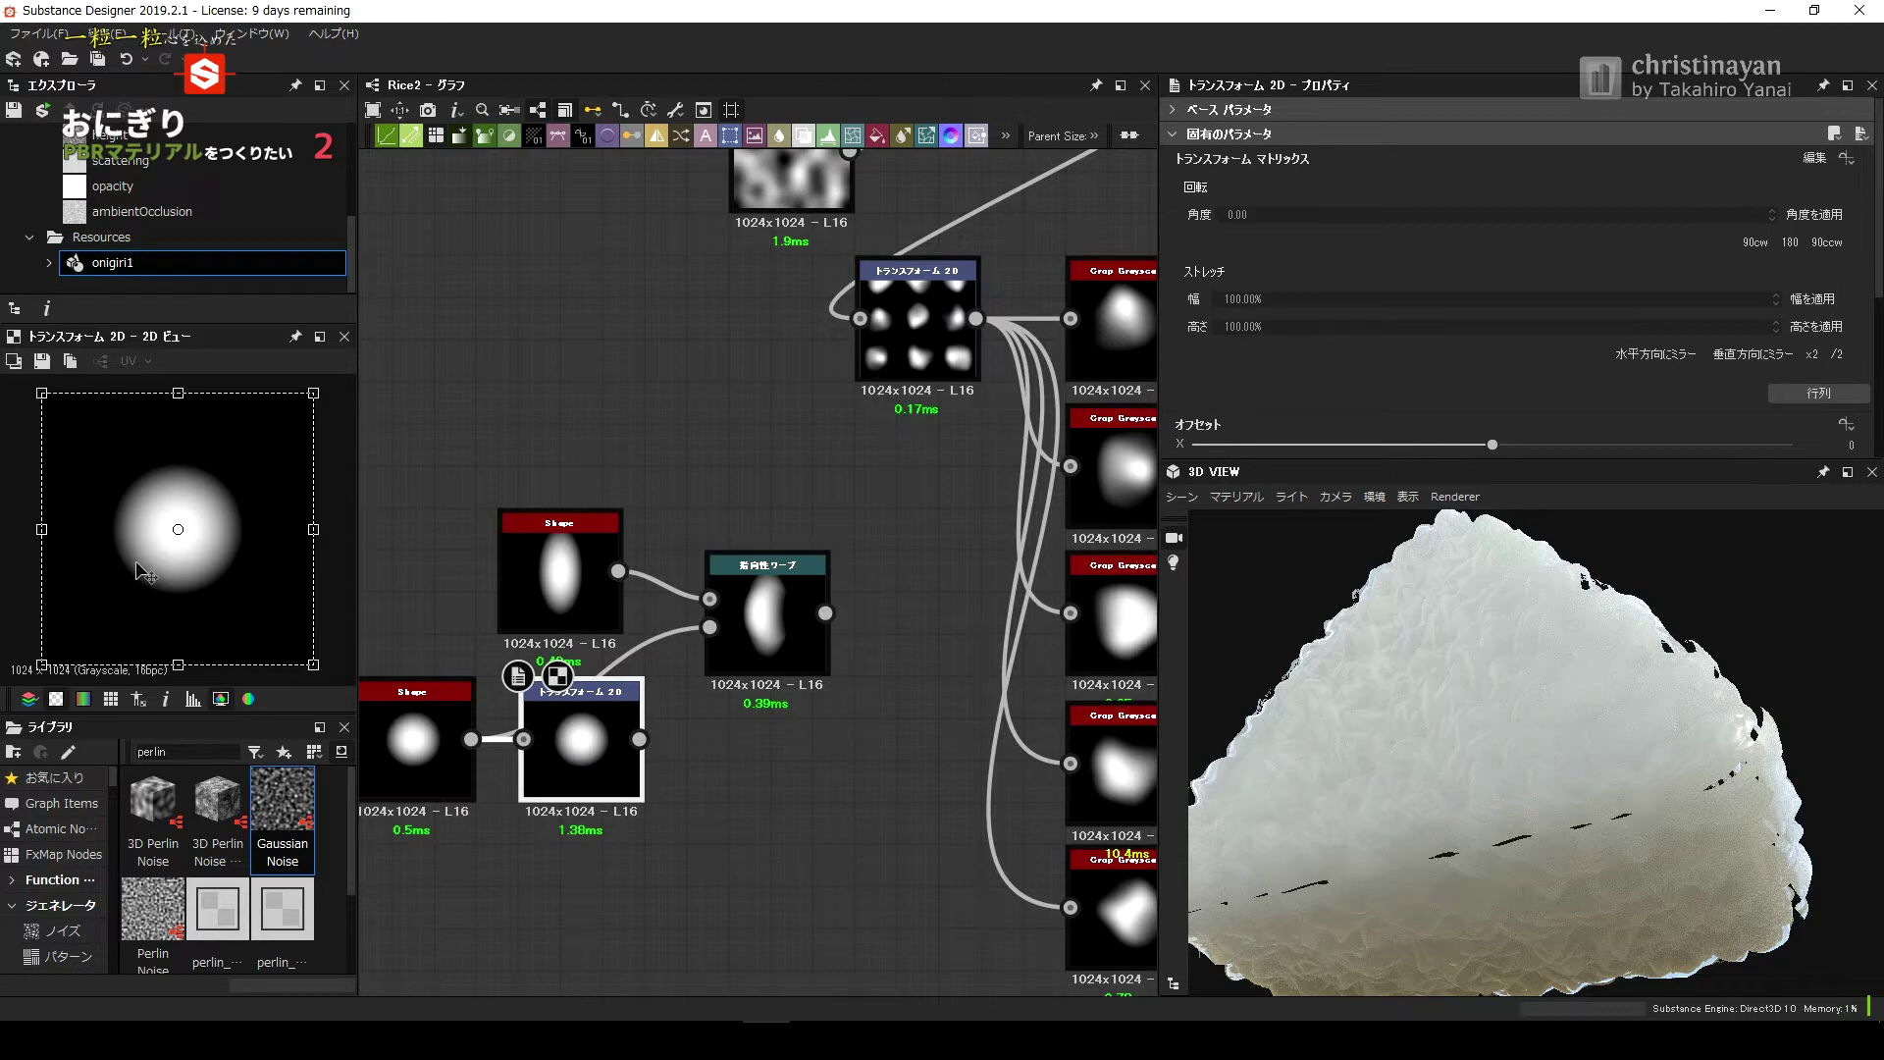
{"action": "left_click_drag", "start_coordinate": [147, 491], "coordinate": [88, 620]}
{"action": "right_click", "coordinate": [123, 581]}
{"action": "left_click", "coordinate": [177, 600]}
Test stretching the circle wider, undo it, and reset to a centred circle.
{"action": "left_click_drag", "start_coordinate": [197, 644], "coordinate": [181, 588]}
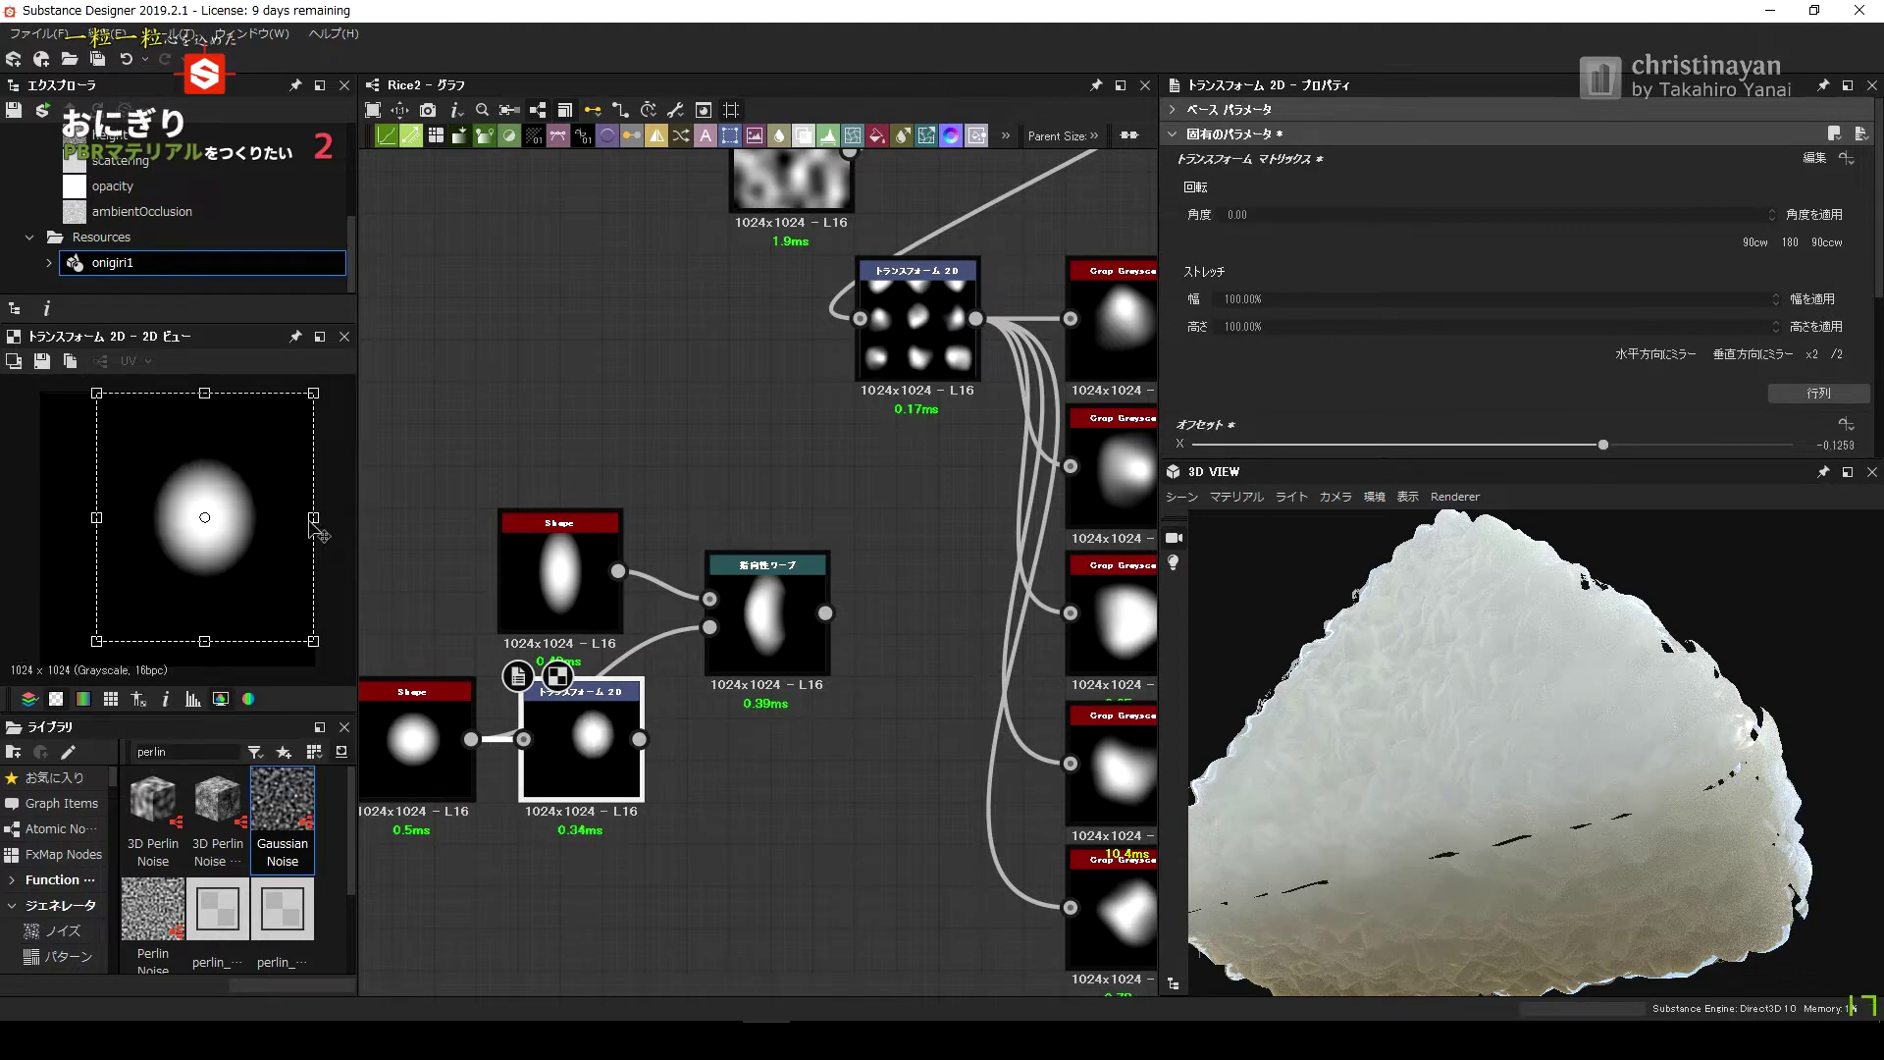
{"action": "left_click_drag", "start_coordinate": [314, 530], "coordinate": [302, 530]}
{"action": "key", "text": "ctrl+z"}
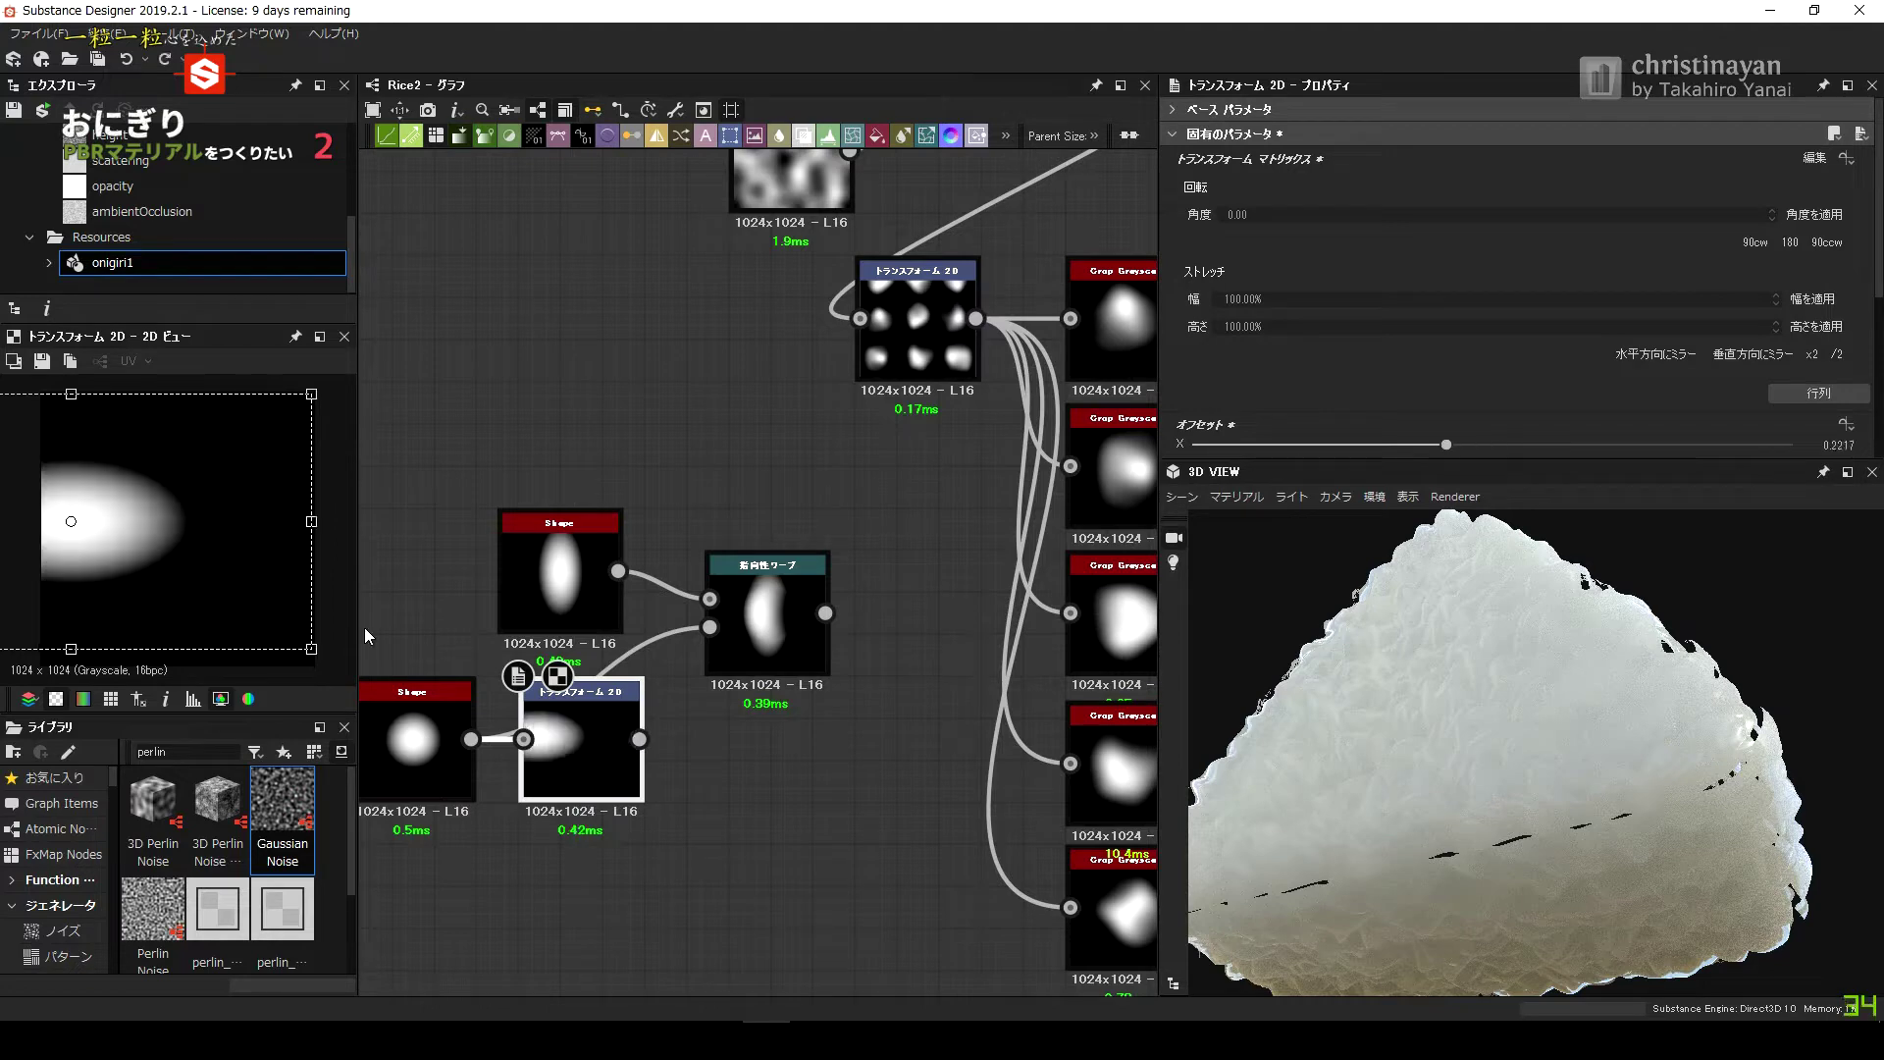
{"action": "right_click", "coordinate": [218, 483]}
{"action": "left_click", "coordinate": [265, 502]}
{"action": "left_click", "coordinate": [765, 614]}
{"action": "left_click", "coordinate": [581, 746]}
Move the Transform 2D circle upward and check the bent Directional Warp result.
{"action": "left_click_drag", "start_coordinate": [178, 530], "coordinate": [201, 465]}
{"action": "left_click", "coordinate": [761, 636]}
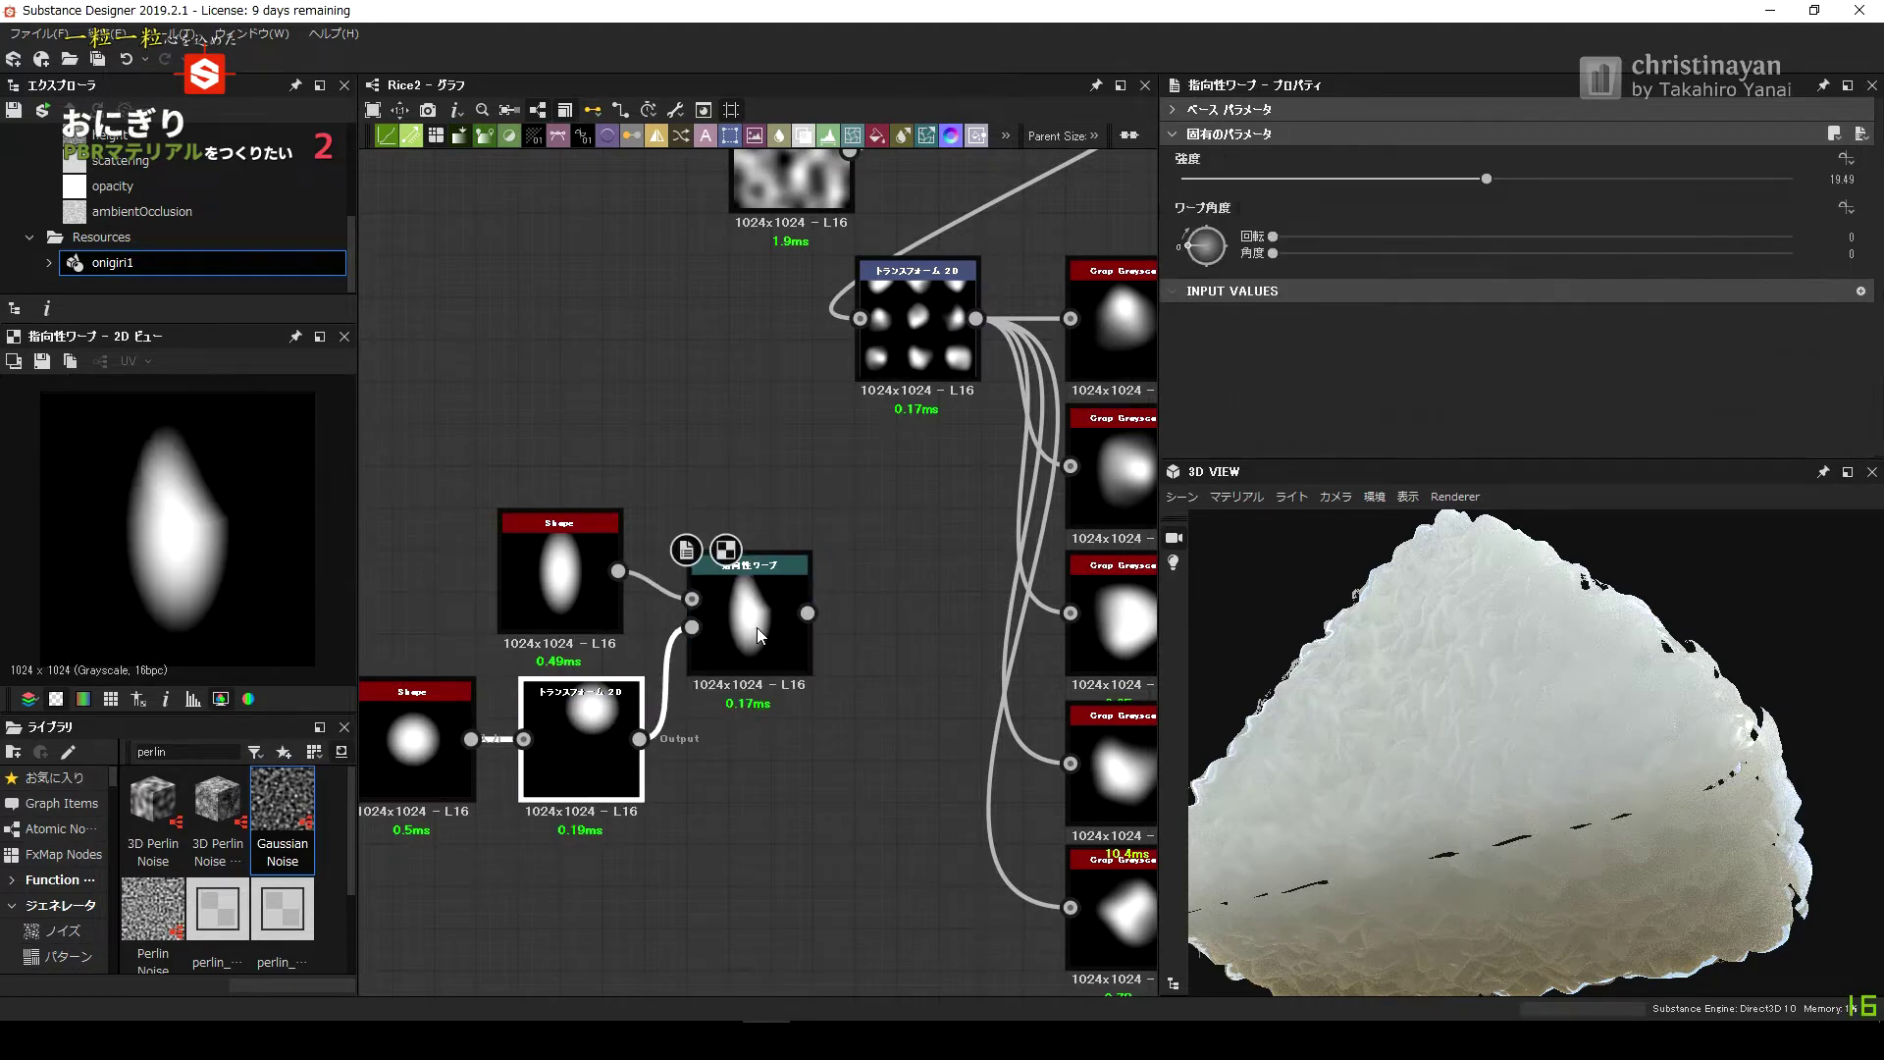
{"action": "left_click", "coordinate": [589, 746]}
{"action": "left_click", "coordinate": [756, 624]}
{"action": "left_click", "coordinate": [589, 746]}
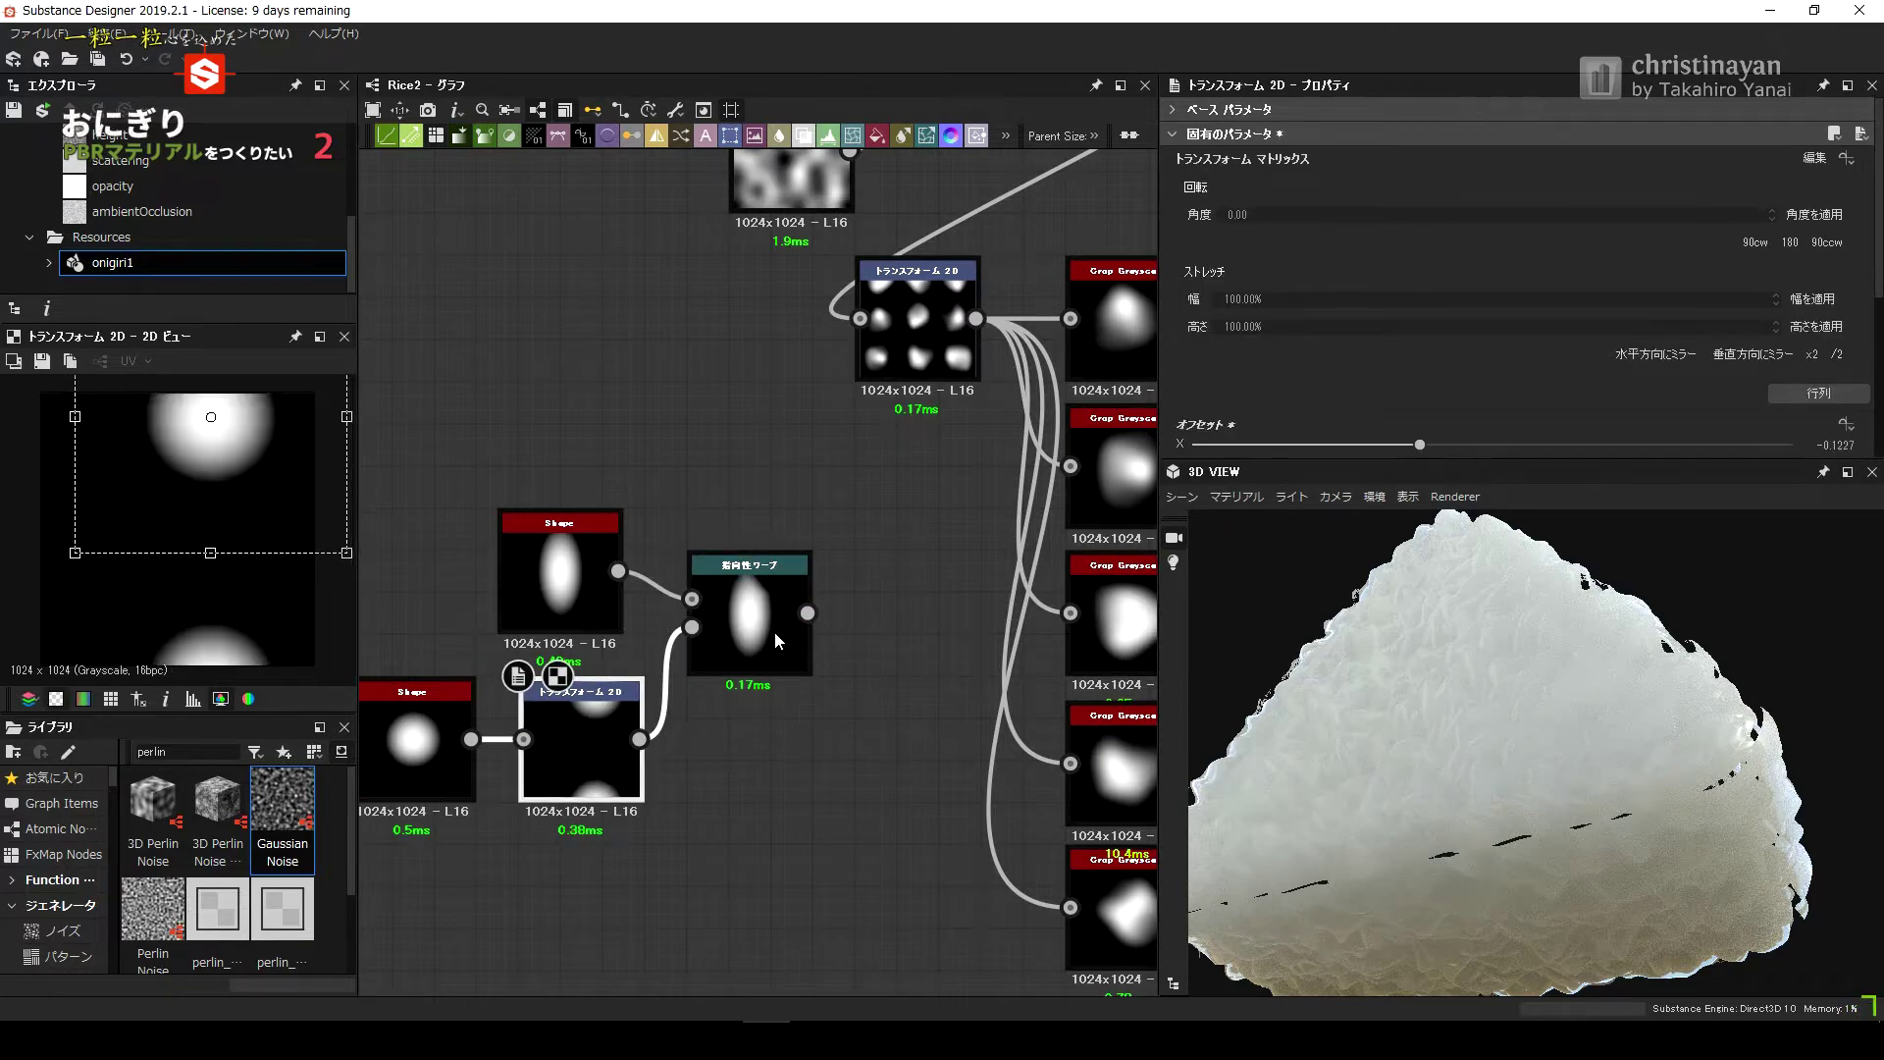
{"action": "left_click", "coordinate": [775, 641]}
{"action": "scroll", "coordinate": [619, 562], "scroll_direction": "down", "scroll_amount": 4}
{"action": "scroll", "coordinate": [1042, 467], "scroll_direction": "up", "scroll_amount": 3}
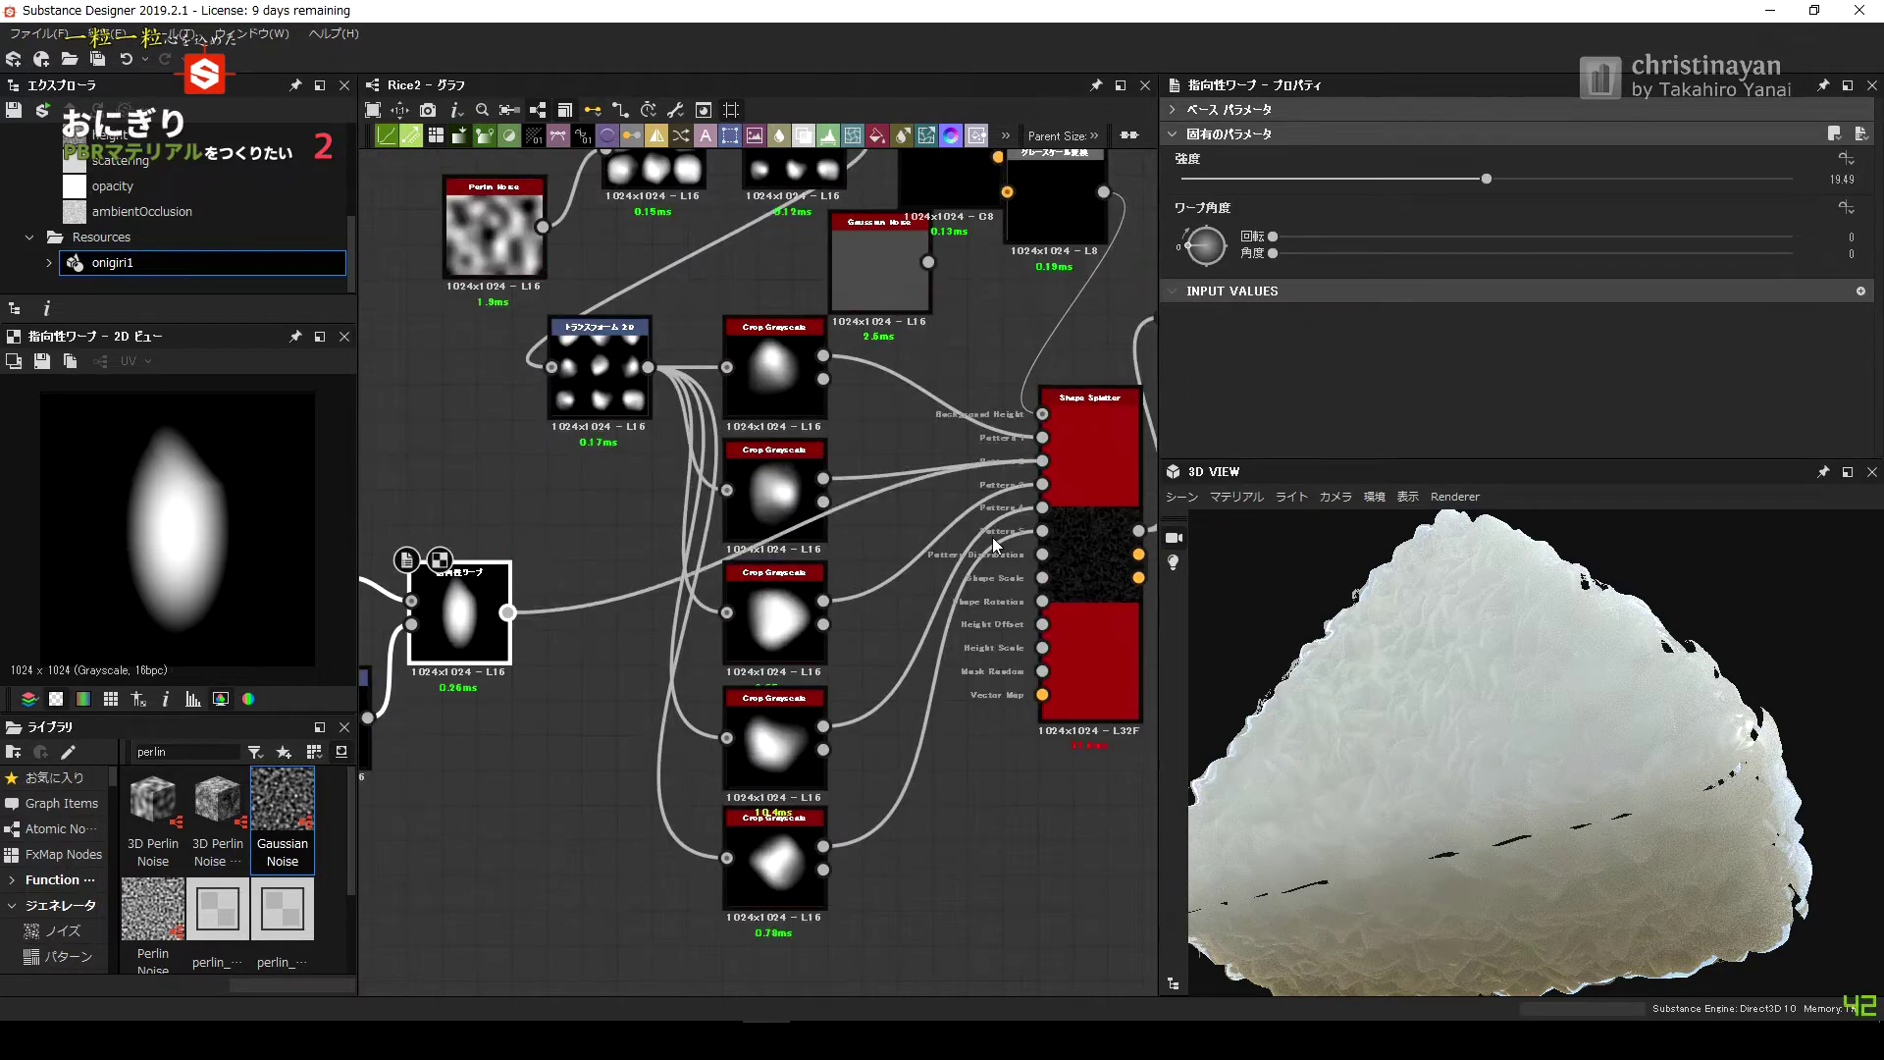
Add a trial Levels node after the Directional Warp and test its low input point.
{"action": "middle_click_drag", "start_coordinate": [623, 669], "coordinate": [729, 515]}
{"action": "scroll", "coordinate": [729, 515], "scroll_direction": "up", "scroll_amount": 3}
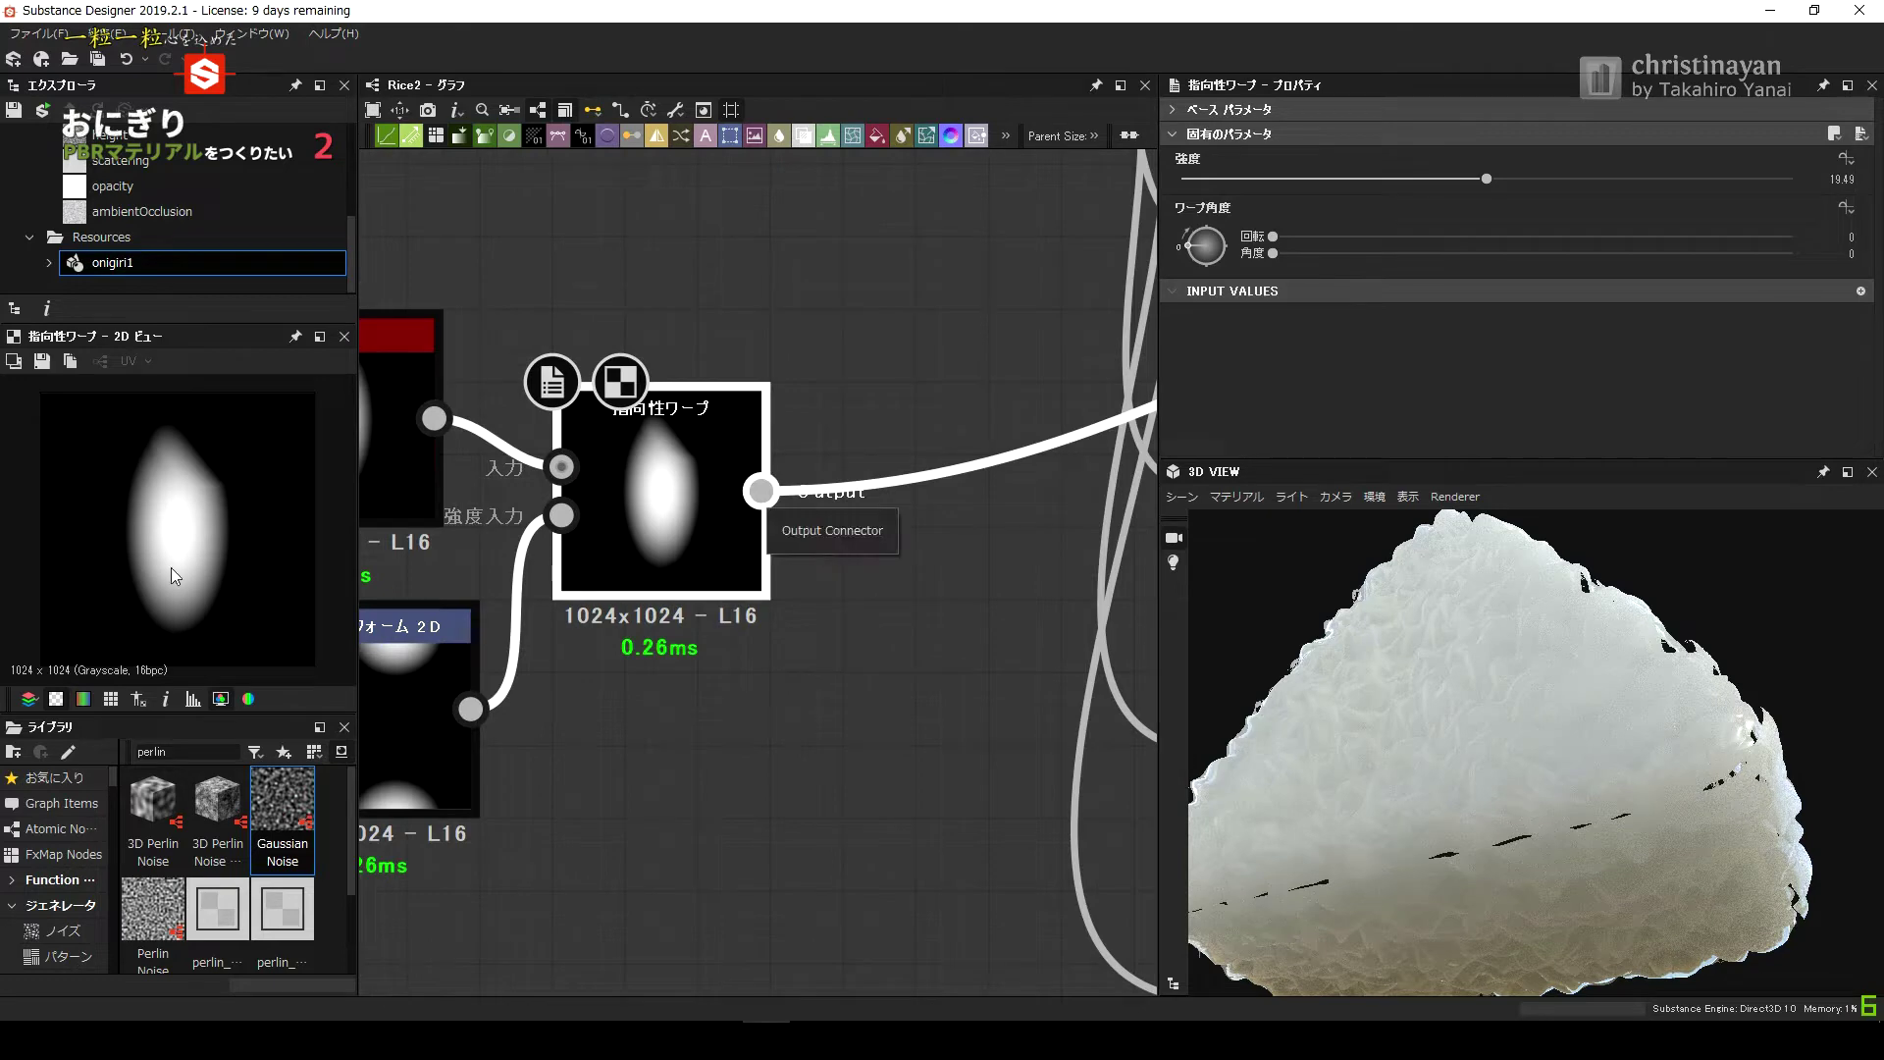
{"action": "left_click_drag", "start_coordinate": [762, 491], "coordinate": [800, 405]}
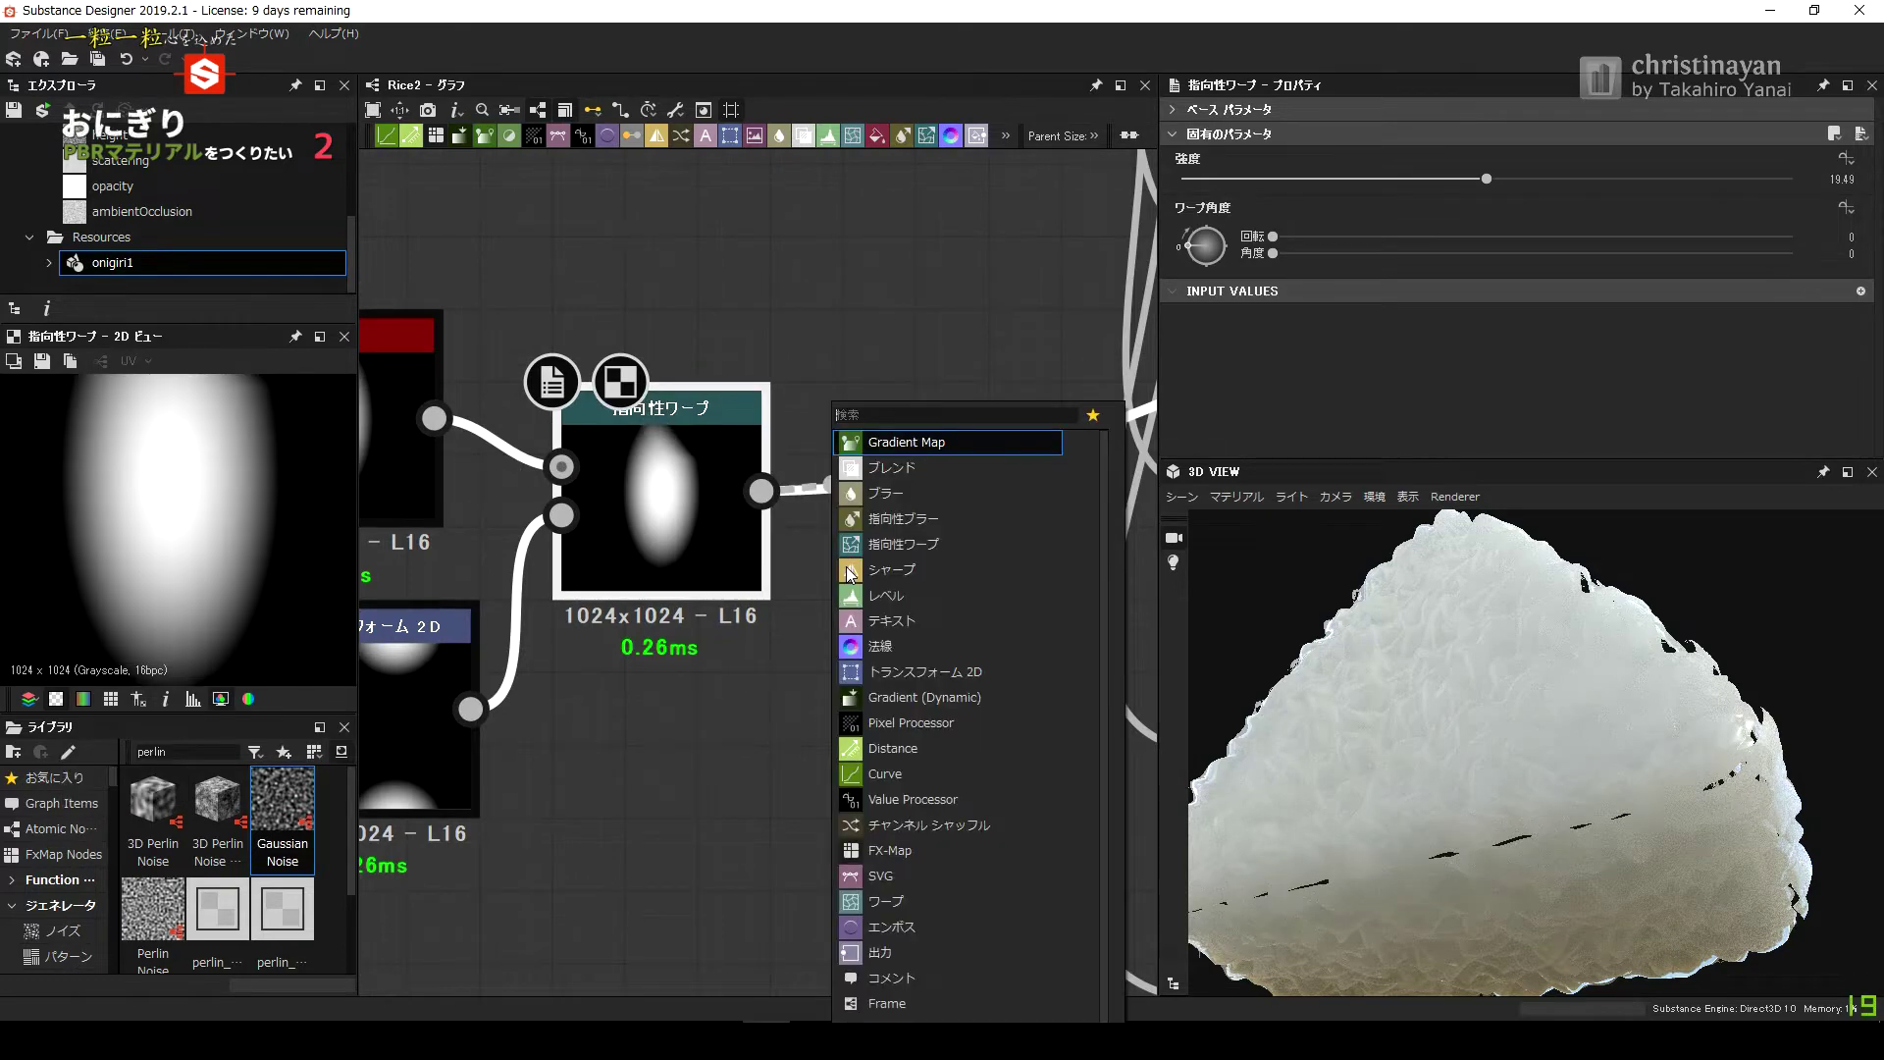
{"action": "left_click", "coordinate": [854, 618]}
{"action": "left_click_drag", "start_coordinate": [1194, 213], "coordinate": [1320, 213]}
{"action": "key", "text": "ctrl+z"}
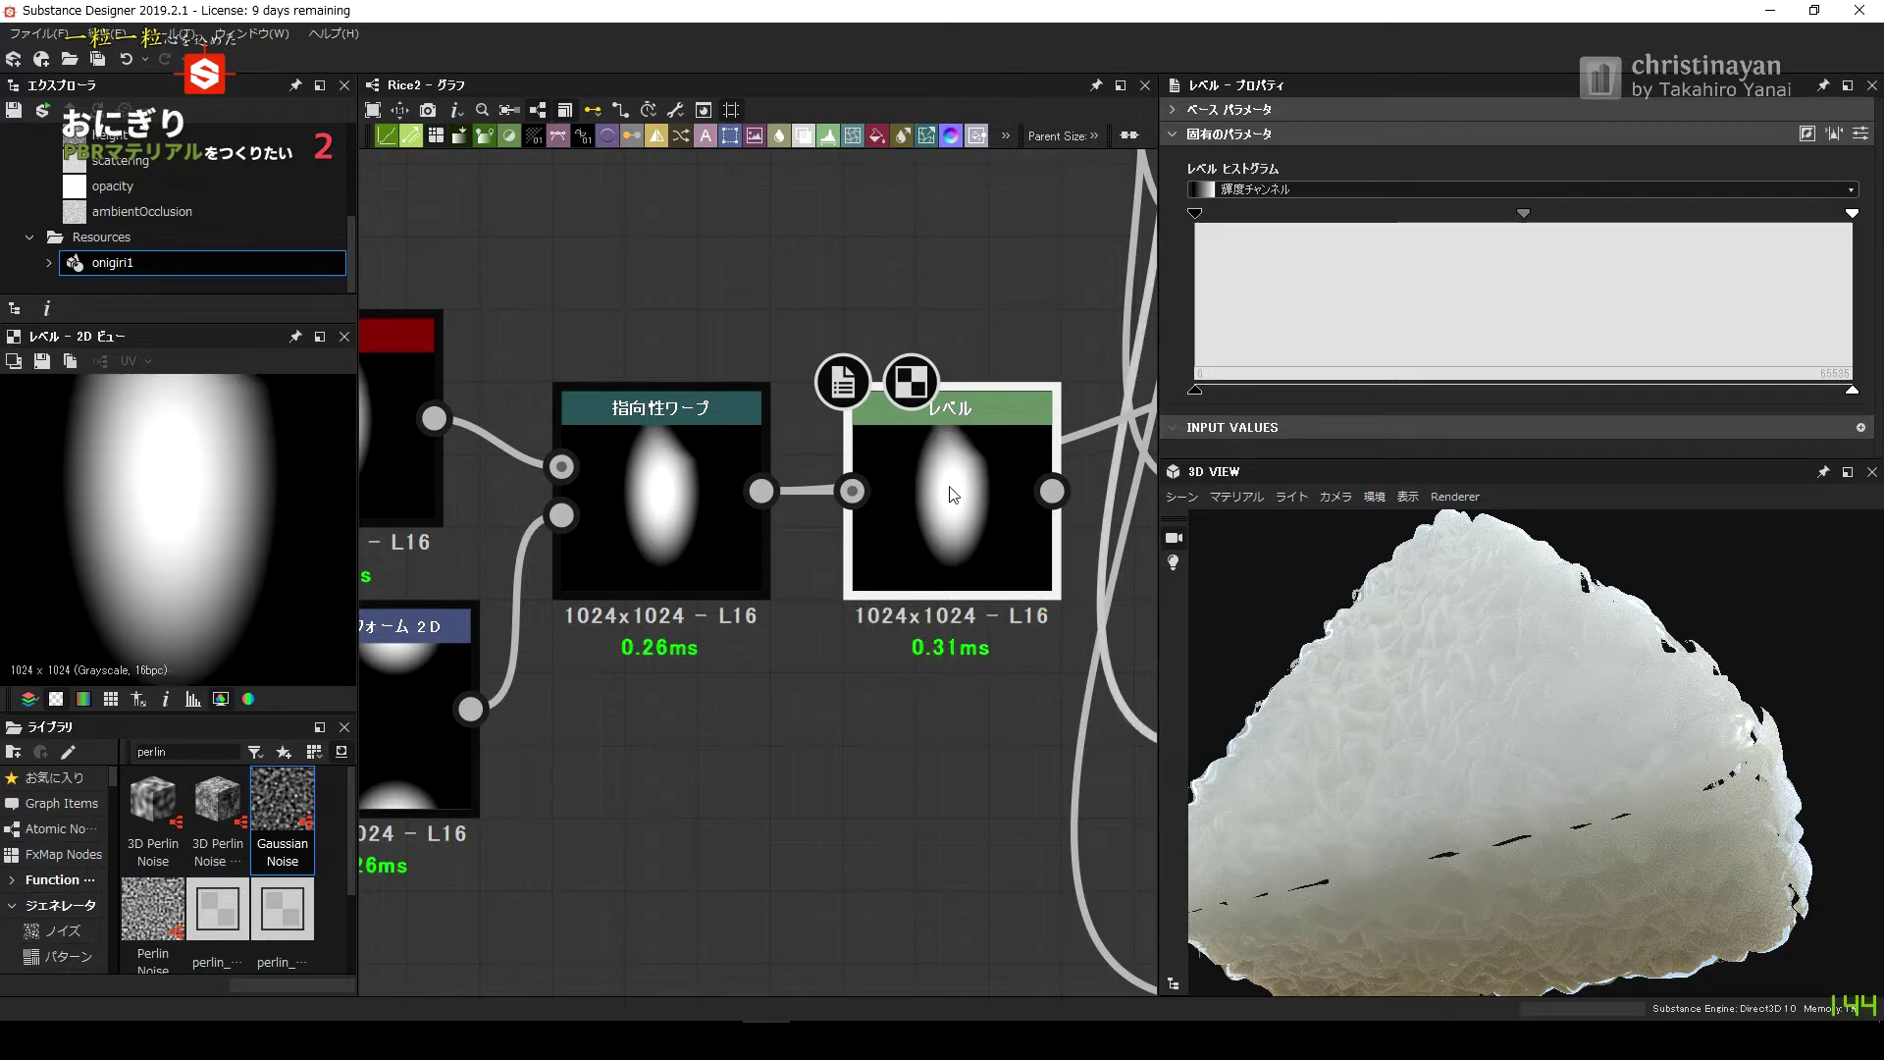
Try lowering the Levels output white level, then delete the Levels node and redrag from the warp output.
{"action": "left_click_drag", "start_coordinate": [1852, 389], "coordinate": [1719, 390]}
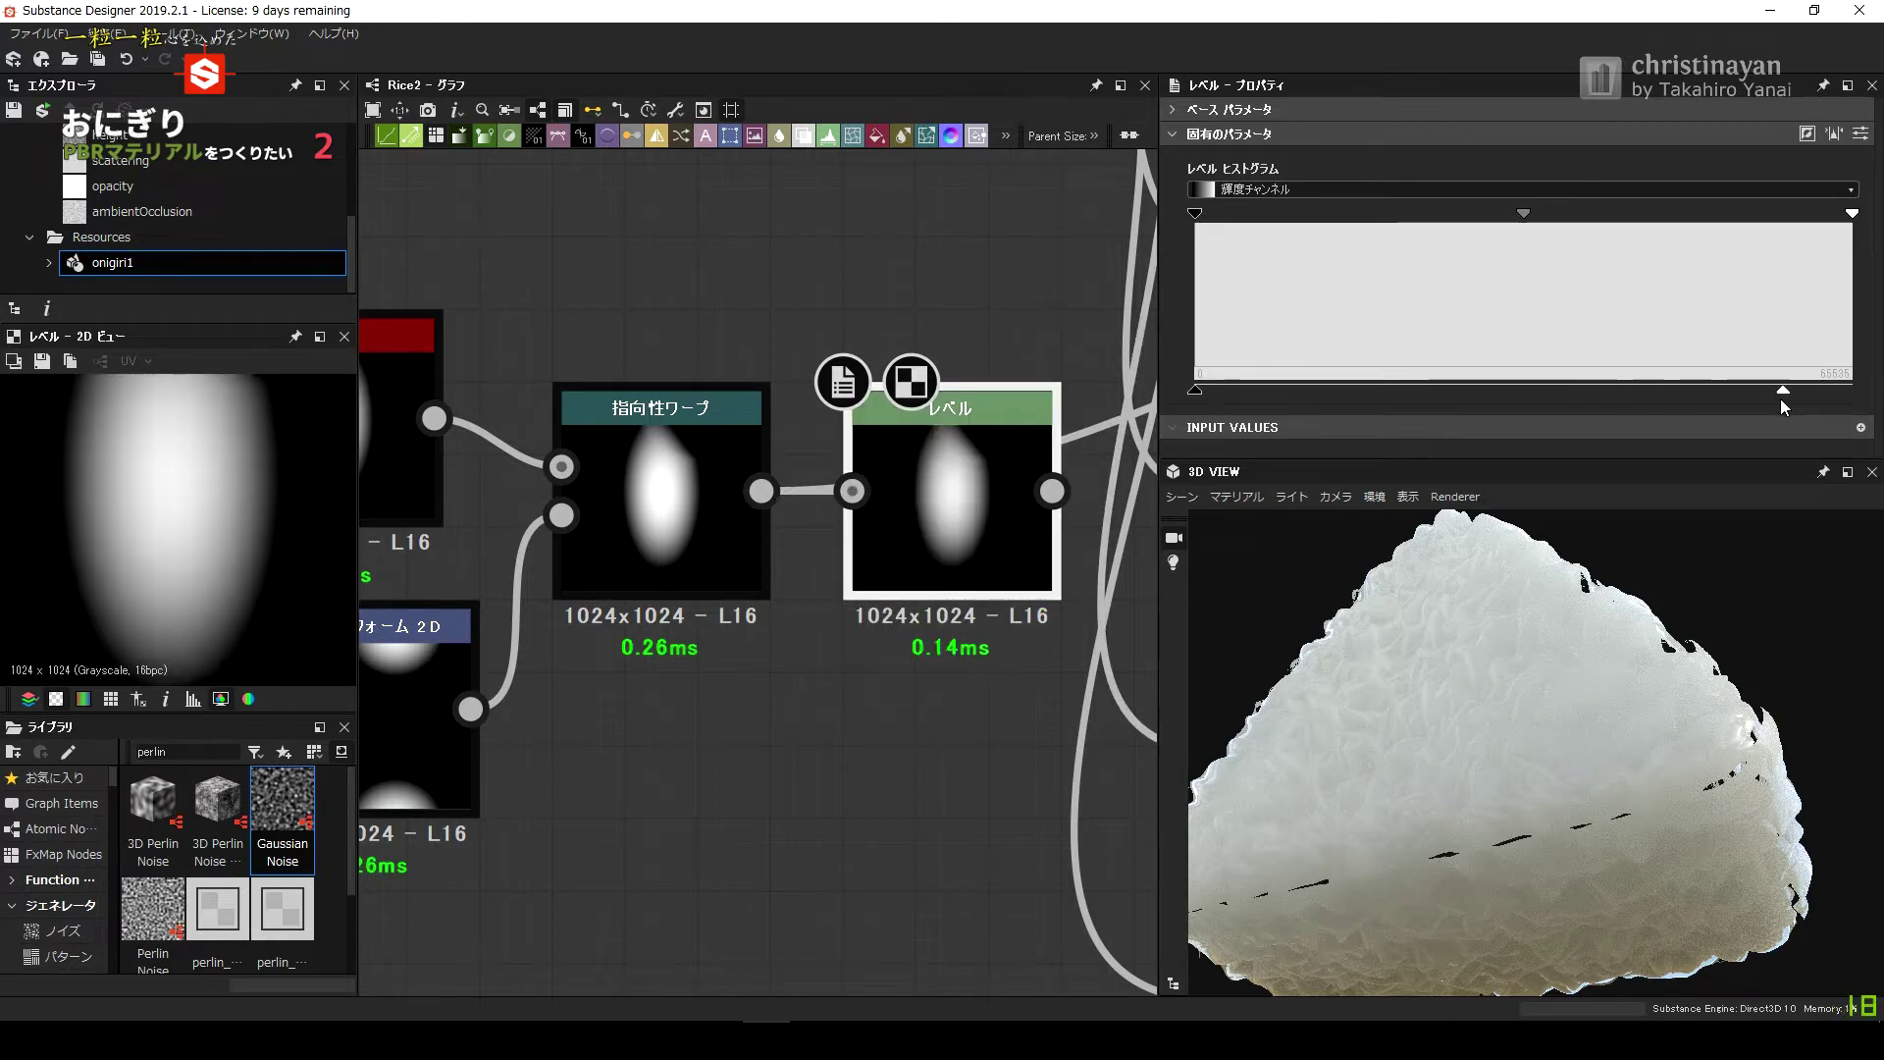
{"action": "scroll", "coordinate": [873, 657], "scroll_direction": "down", "scroll_amount": 3}
{"action": "scroll", "coordinate": [662, 489], "scroll_direction": "up", "scroll_amount": 3}
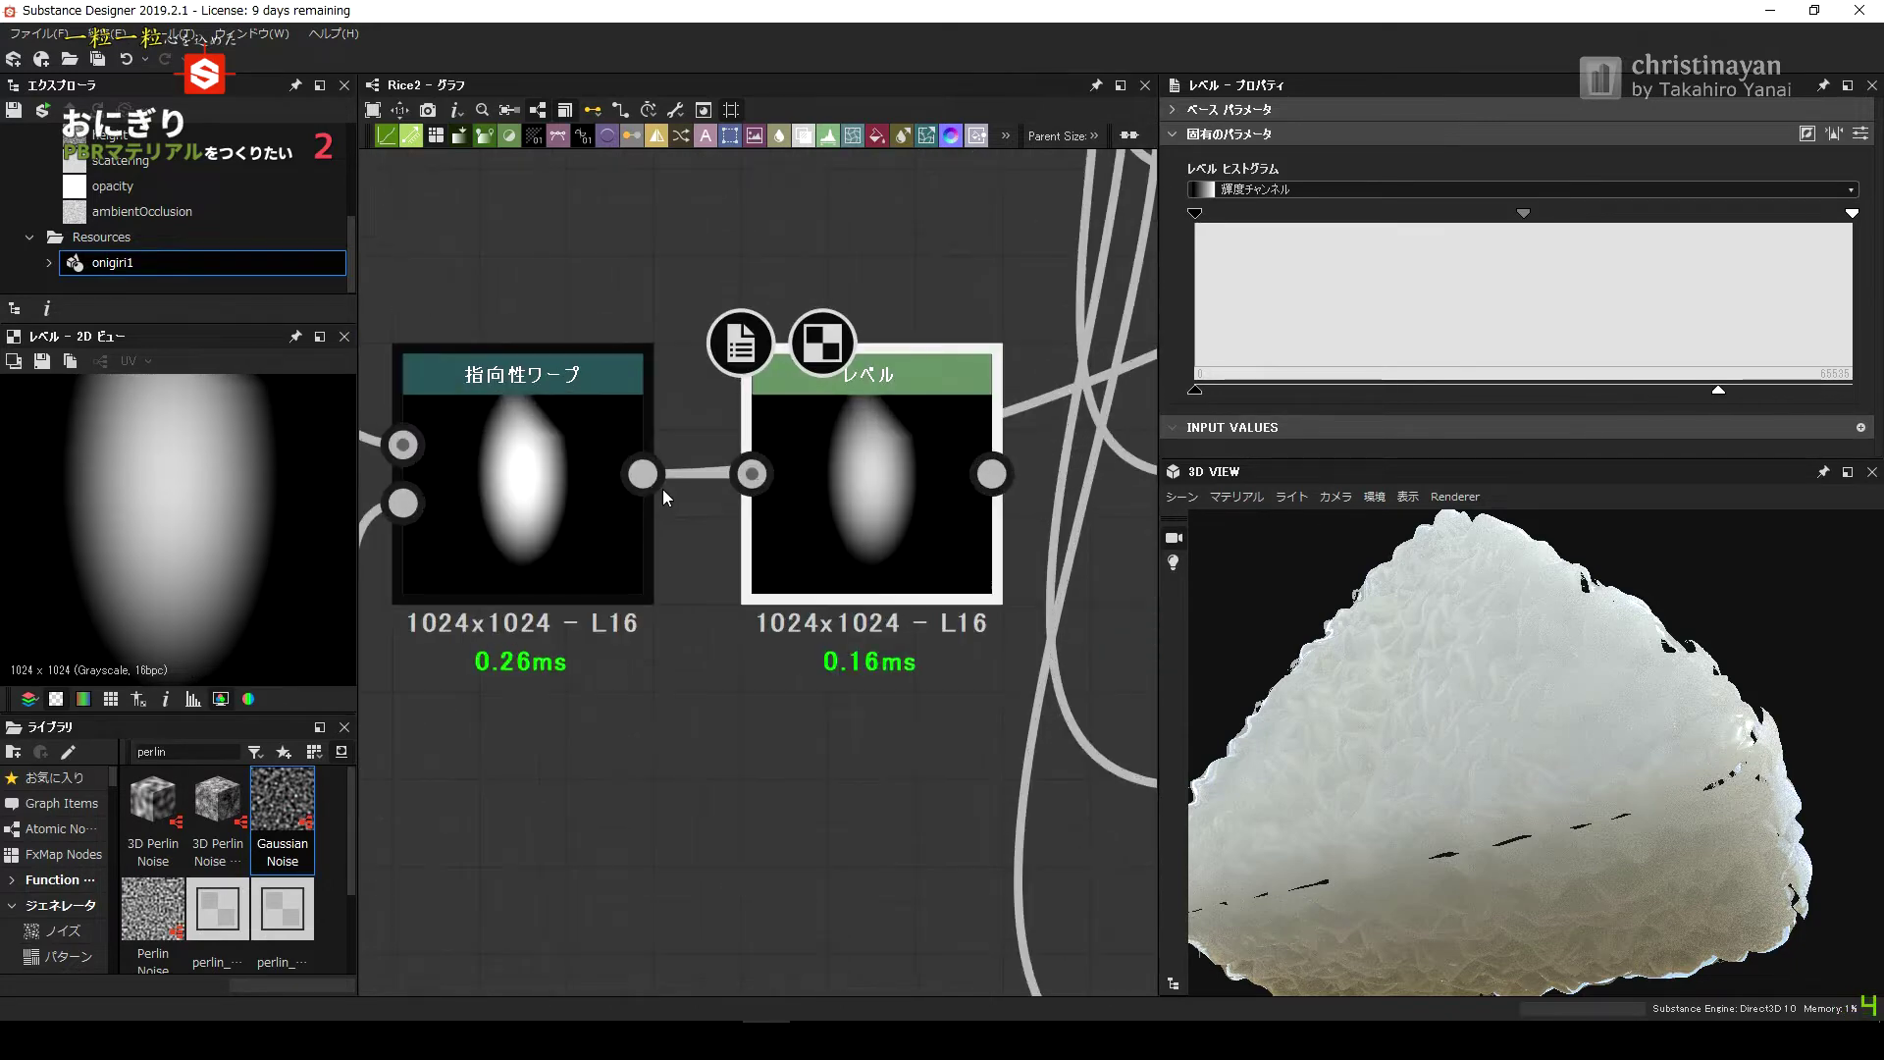
{"action": "key", "text": "Delete"}
{"action": "left_click_drag", "start_coordinate": [643, 474], "coordinate": [813, 502]}
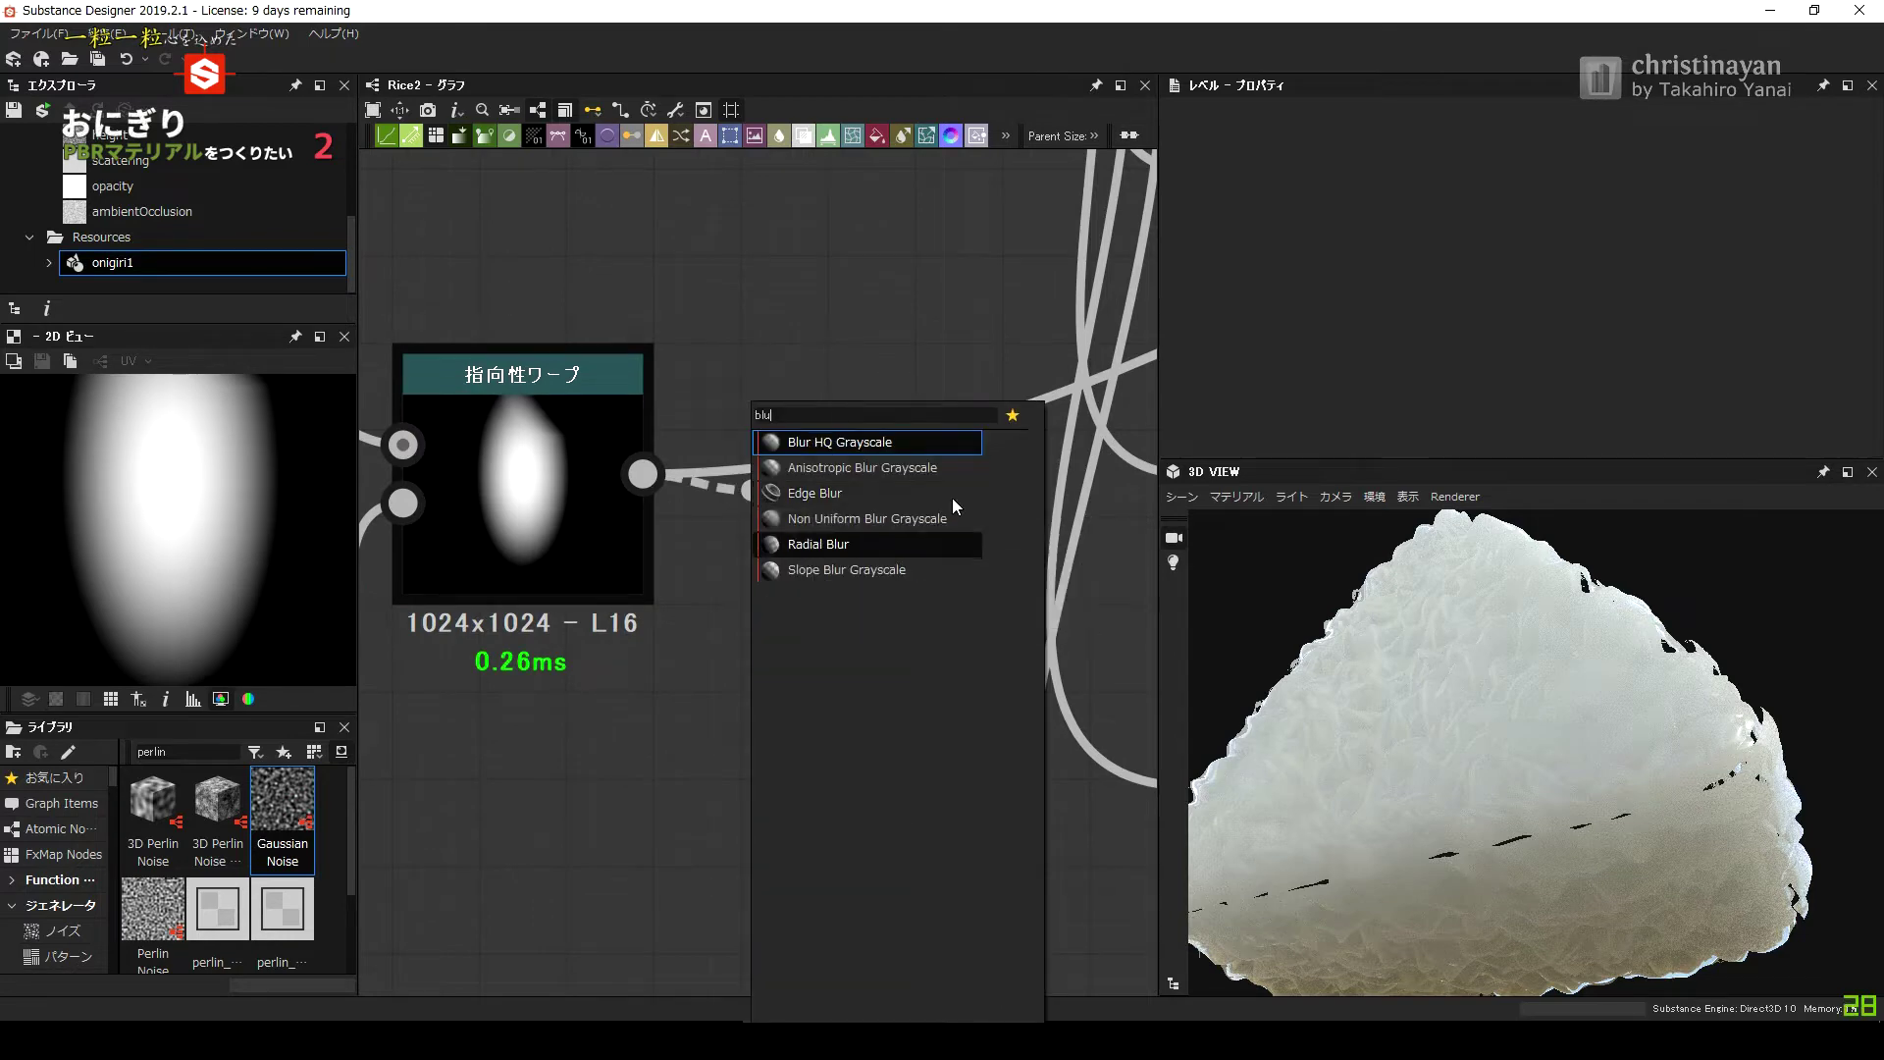
Trial Edge Blur and Anisotropic Blur Grayscale after the warp, deleting both.
{"action": "mouse_move", "coordinate": [814, 492]}
{"action": "left_click", "coordinate": [923, 480]}
{"action": "left_click", "coordinate": [1197, 203]}
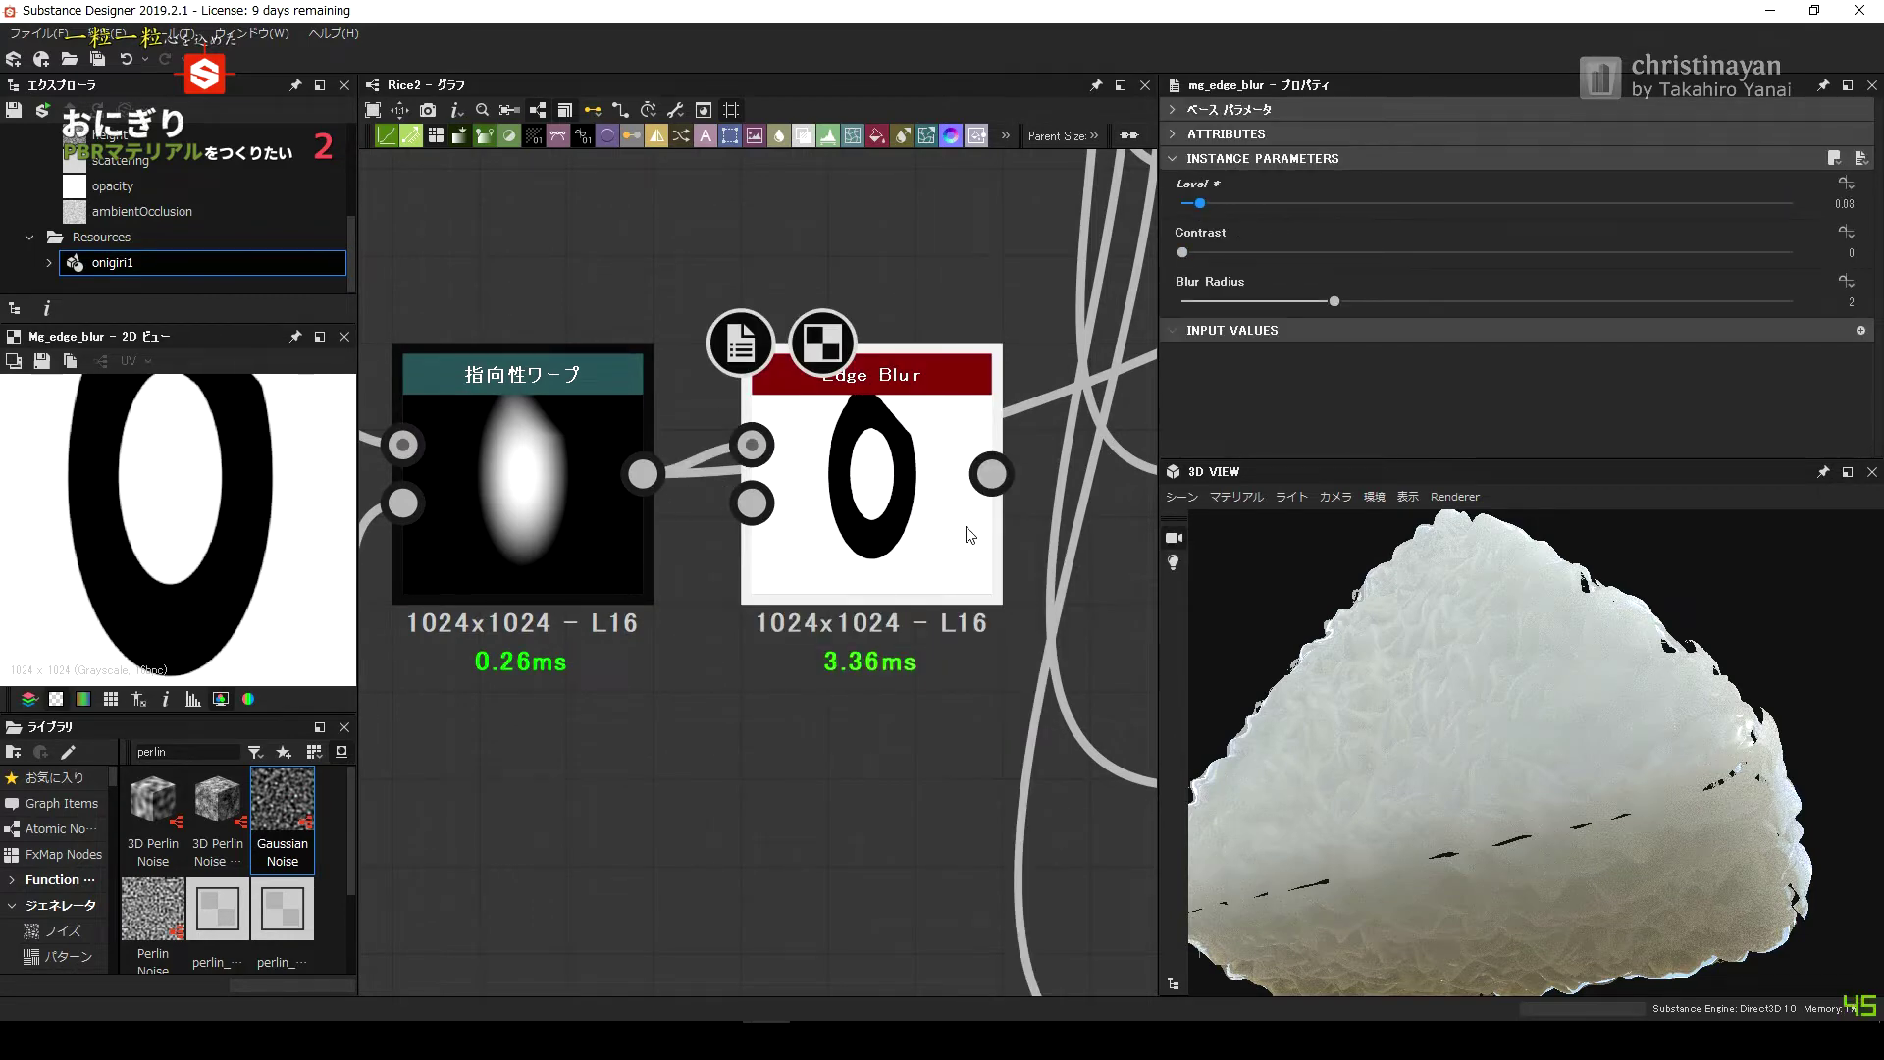
{"action": "key", "text": "Delete"}
{"action": "left_click_drag", "start_coordinate": [643, 474], "coordinate": [821, 486]}
{"action": "type", "text": "blur"}
{"action": "left_click", "coordinate": [863, 462]}
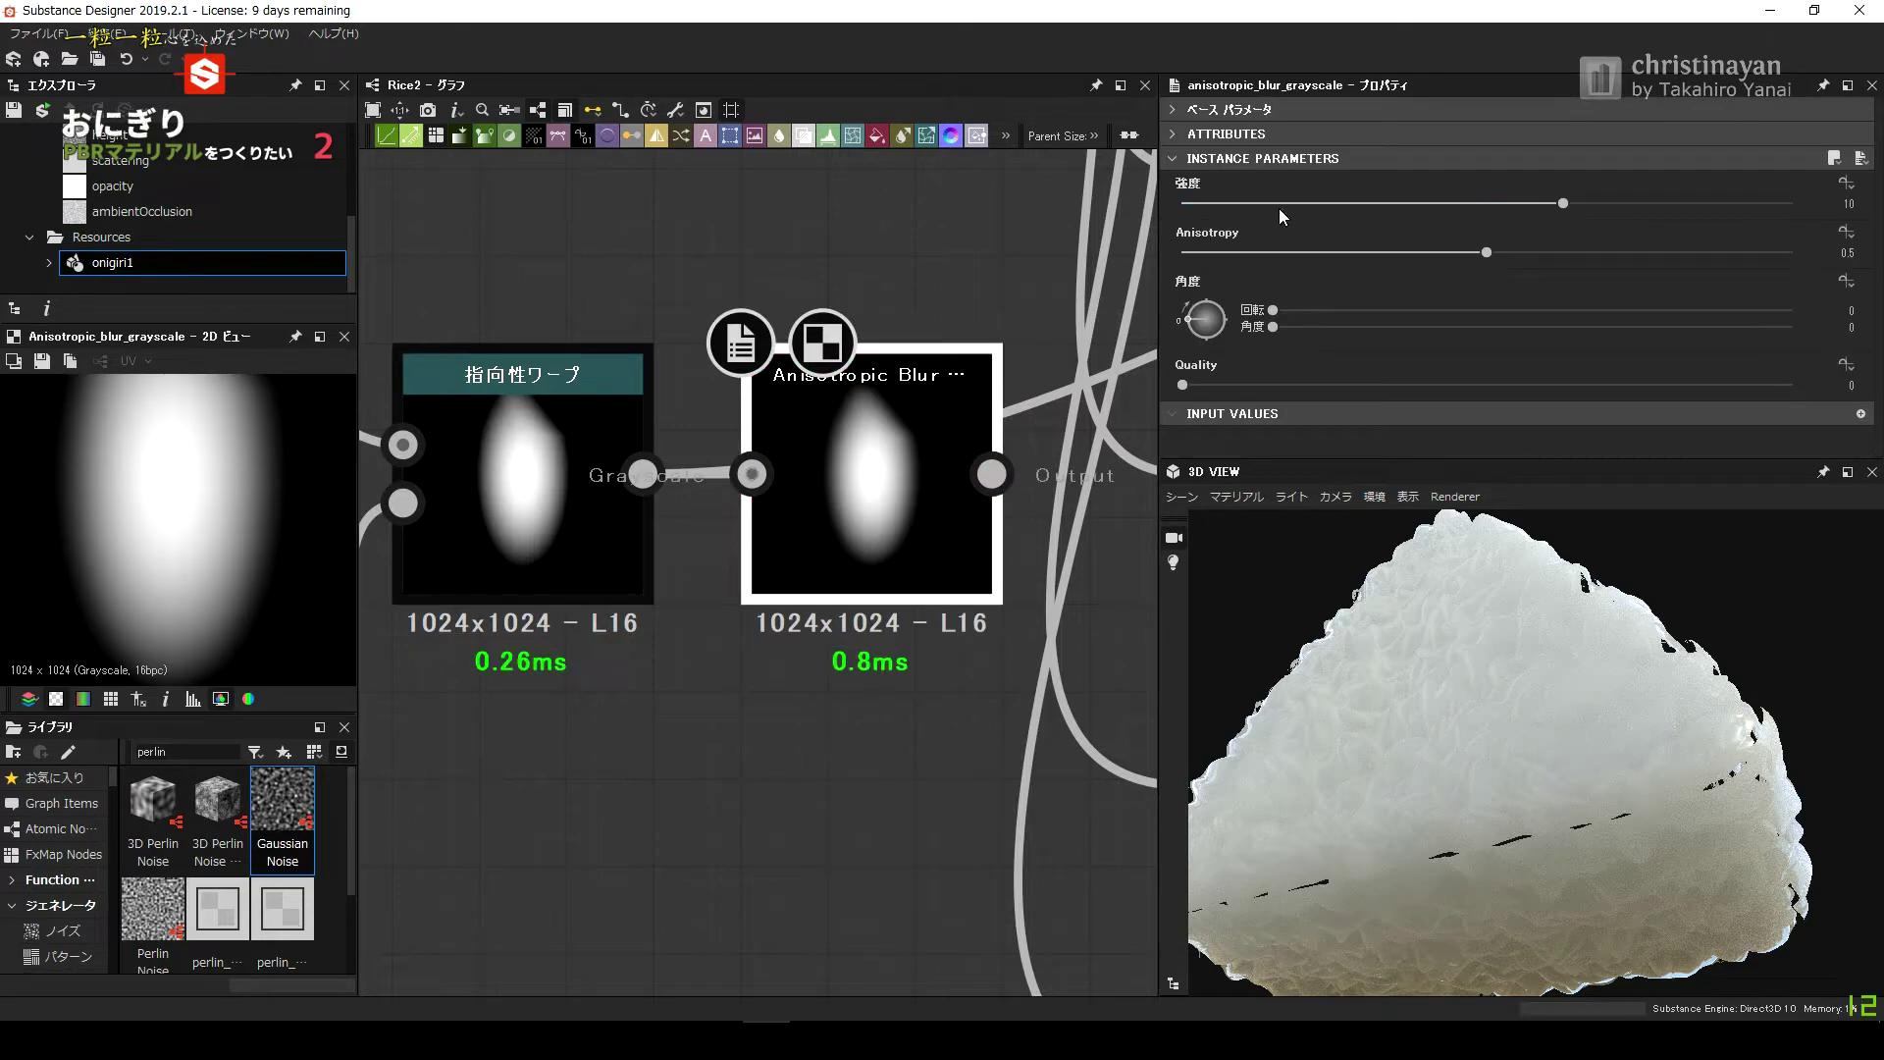
{"action": "left_click_drag", "start_coordinate": [1278, 203], "coordinate": [1792, 203]}
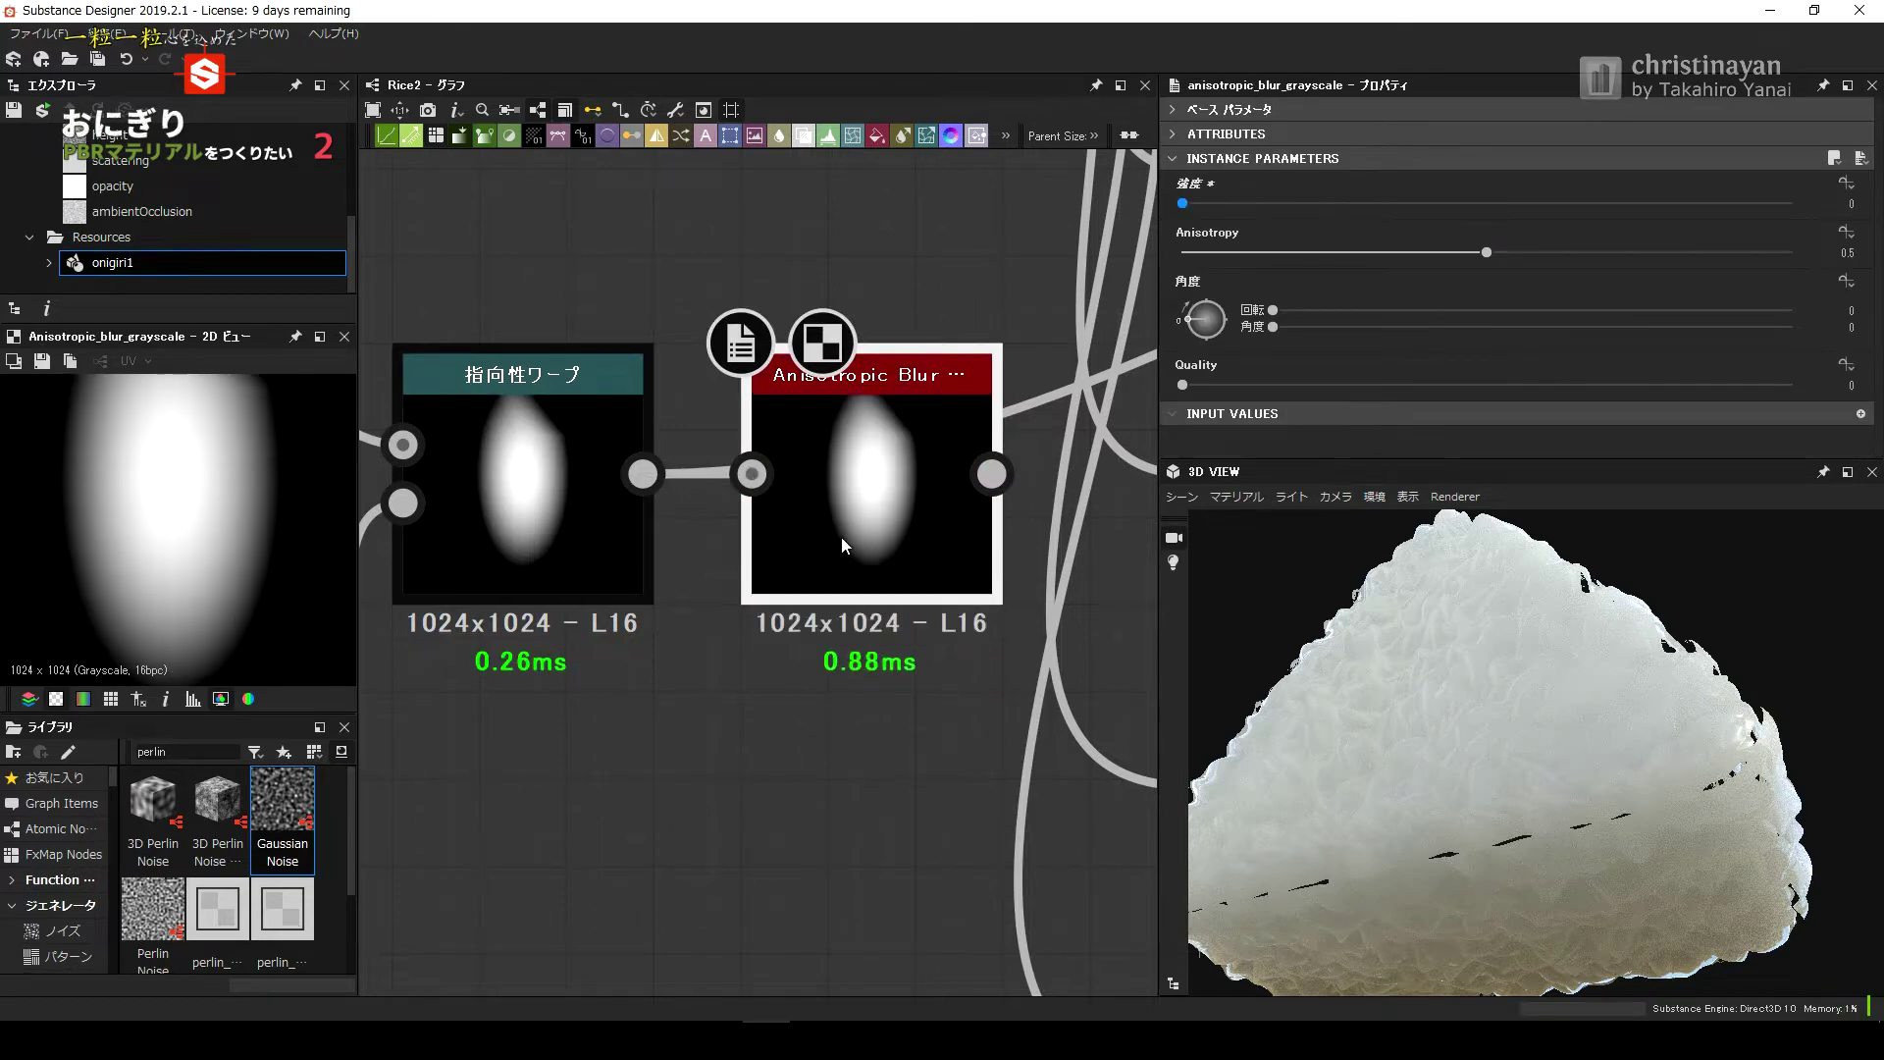
{"action": "key", "text": "ctrl+y"}
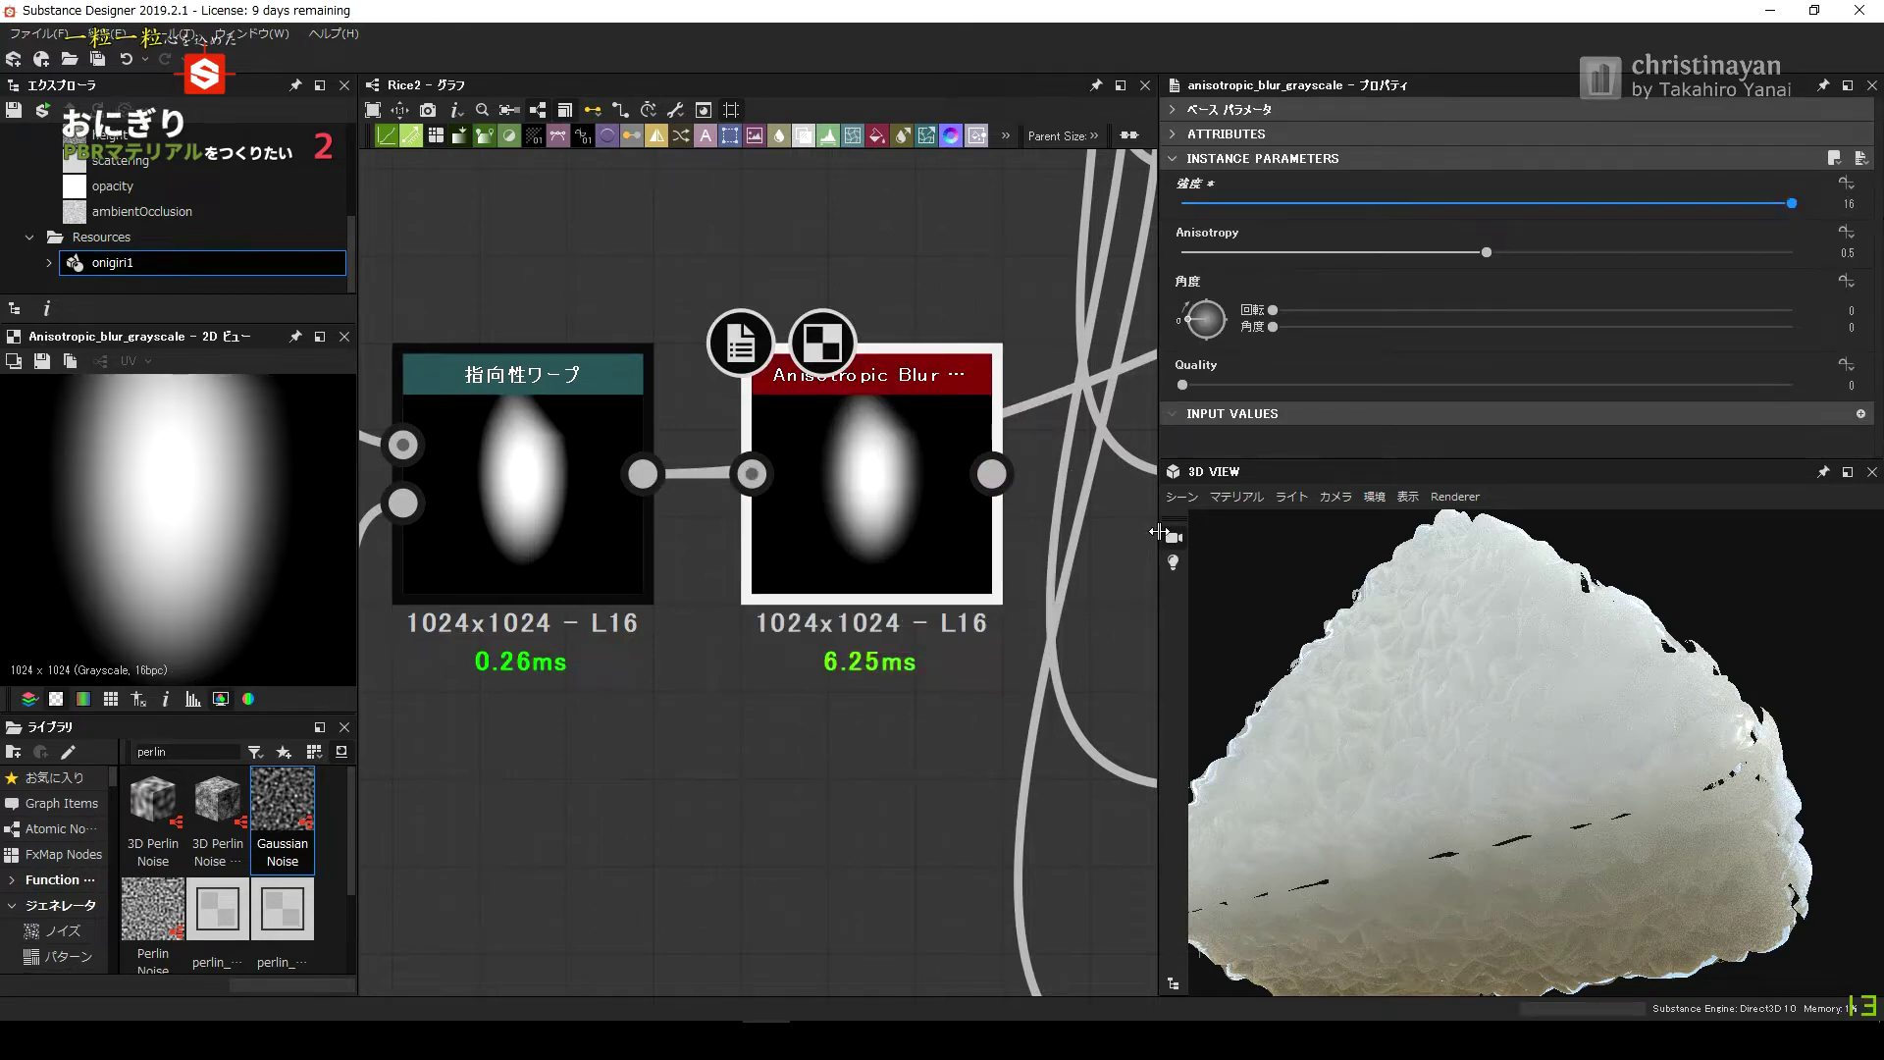
{"action": "key", "text": "Delete"}
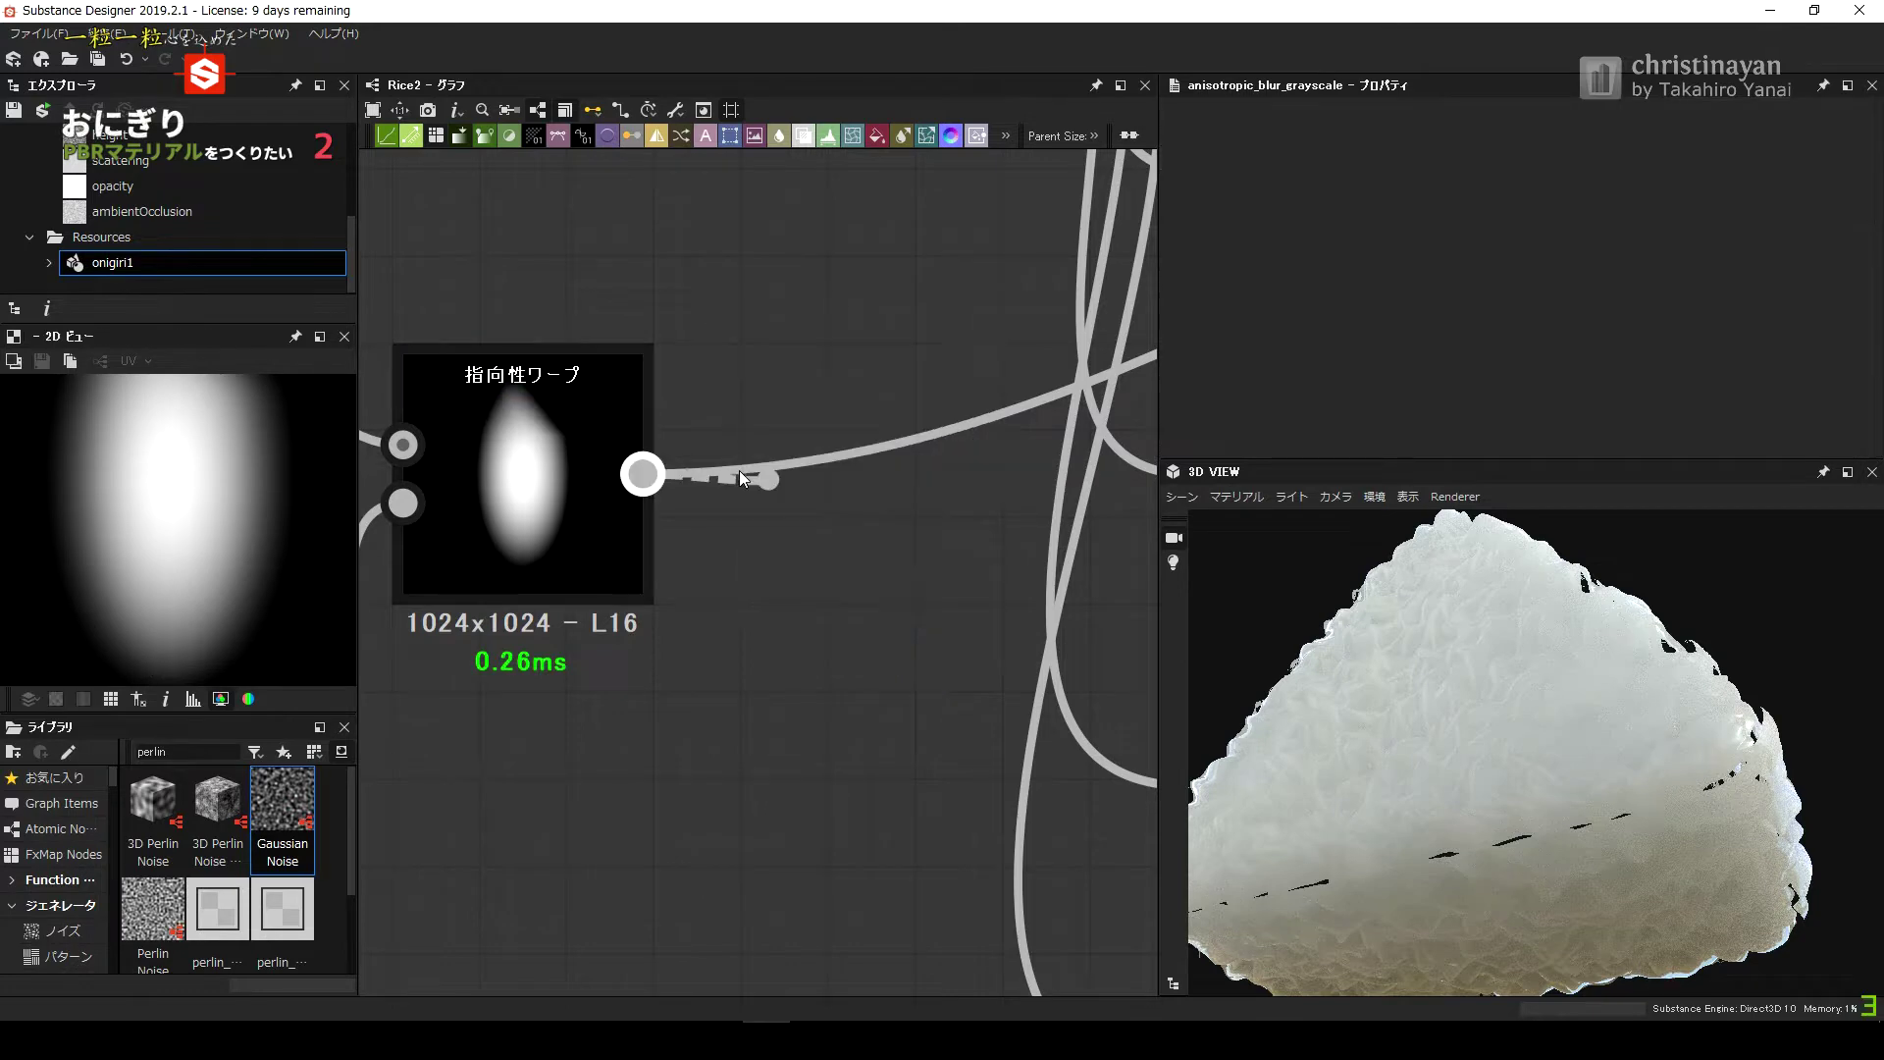
Trial Radial, Non Uniform and Slope Blur nodes from the 'blu' search, undoing each.
{"action": "left_click_drag", "start_coordinate": [643, 474], "coordinate": [740, 469]}
{"action": "type", "text": "blu"}
{"action": "left_click", "coordinate": [839, 545]}
{"action": "key", "text": "ctrl+z"}
{"action": "key", "text": "Return"}
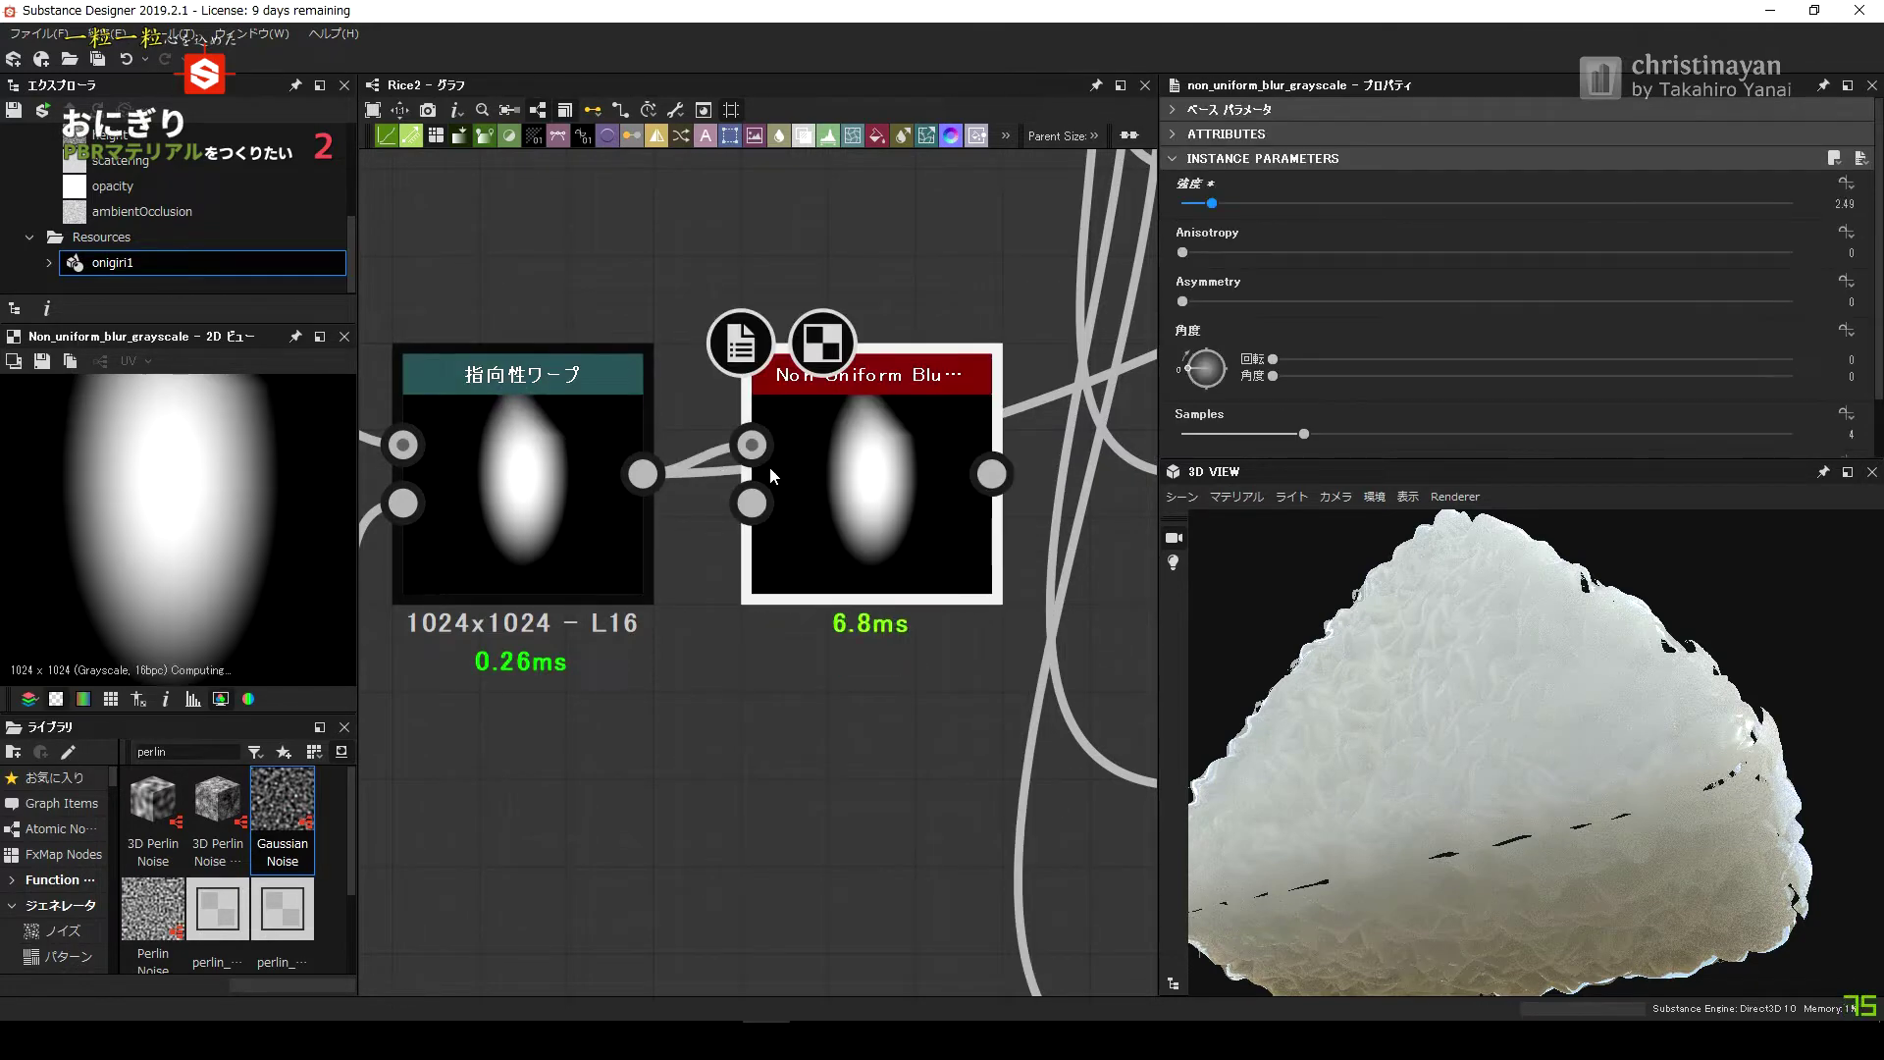
{"action": "key", "text": "ctrl+z"}
{"action": "left_click", "coordinate": [844, 535]}
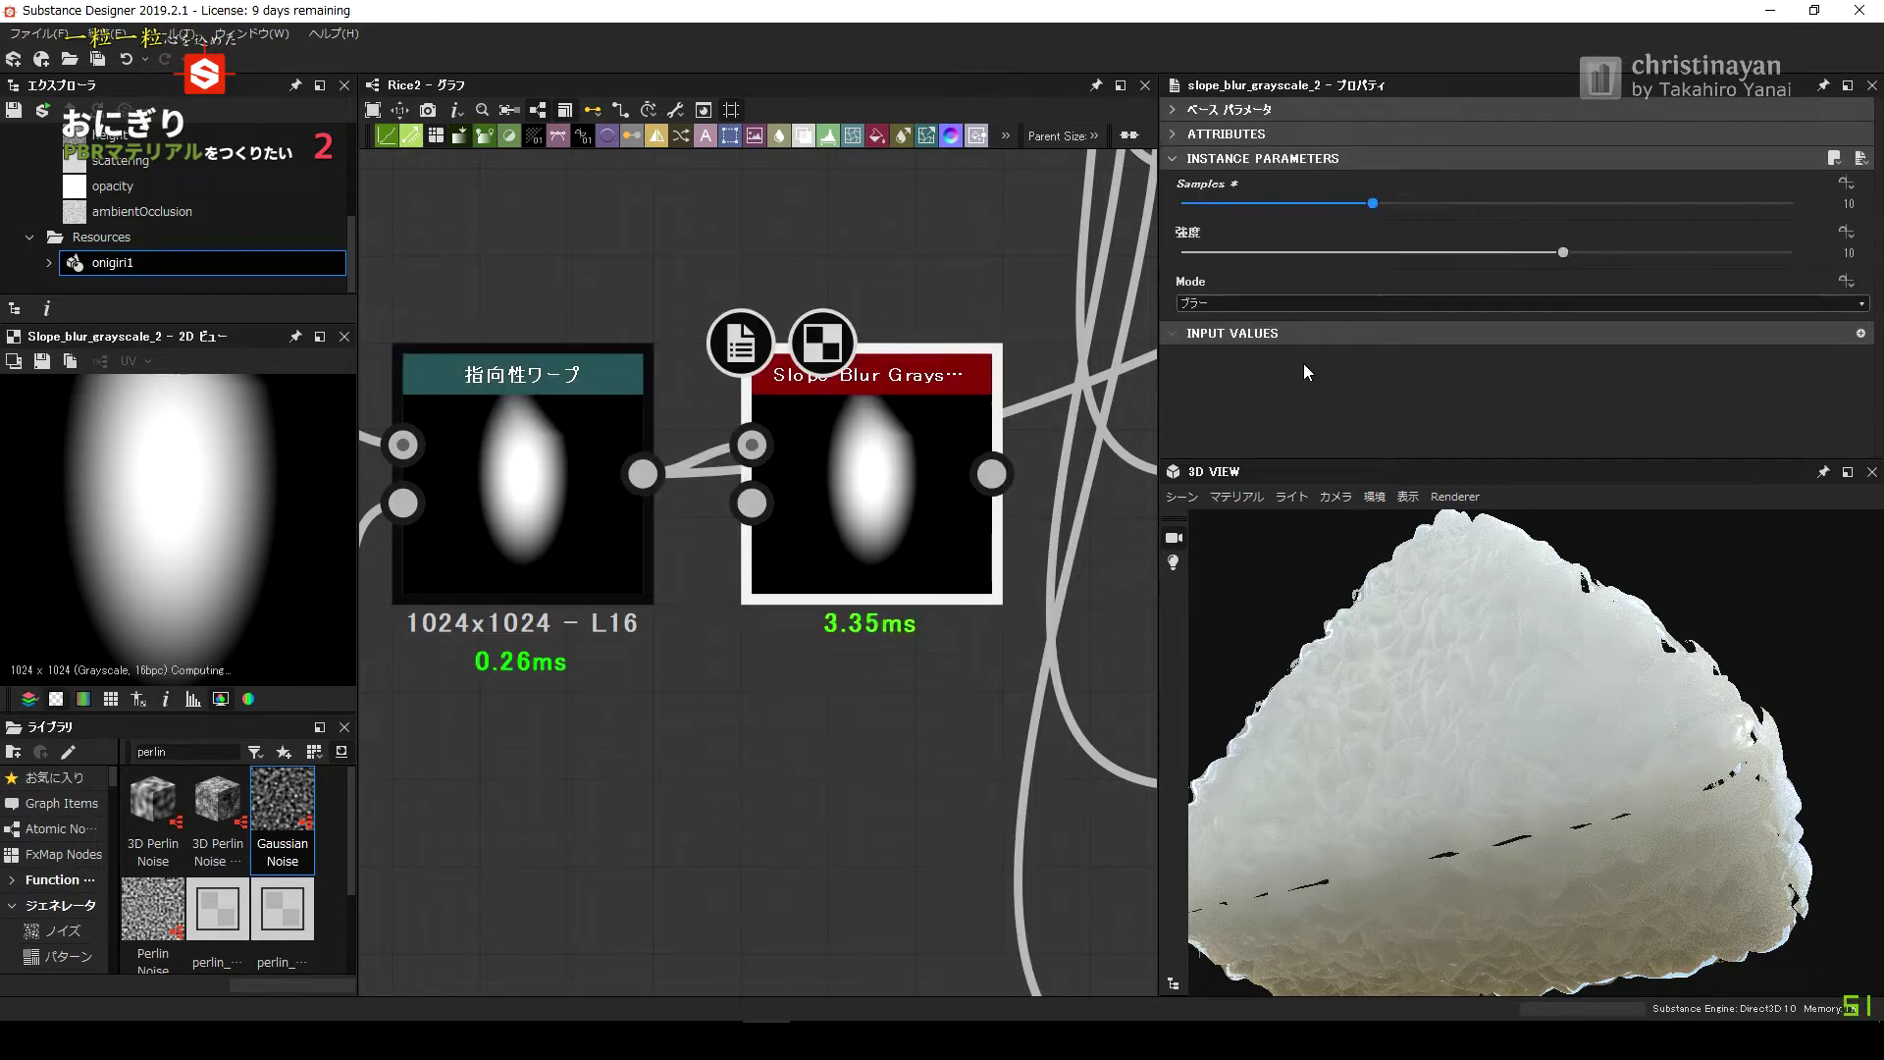
{"action": "key", "text": "ctrl+z"}
{"action": "key", "text": "Return"}
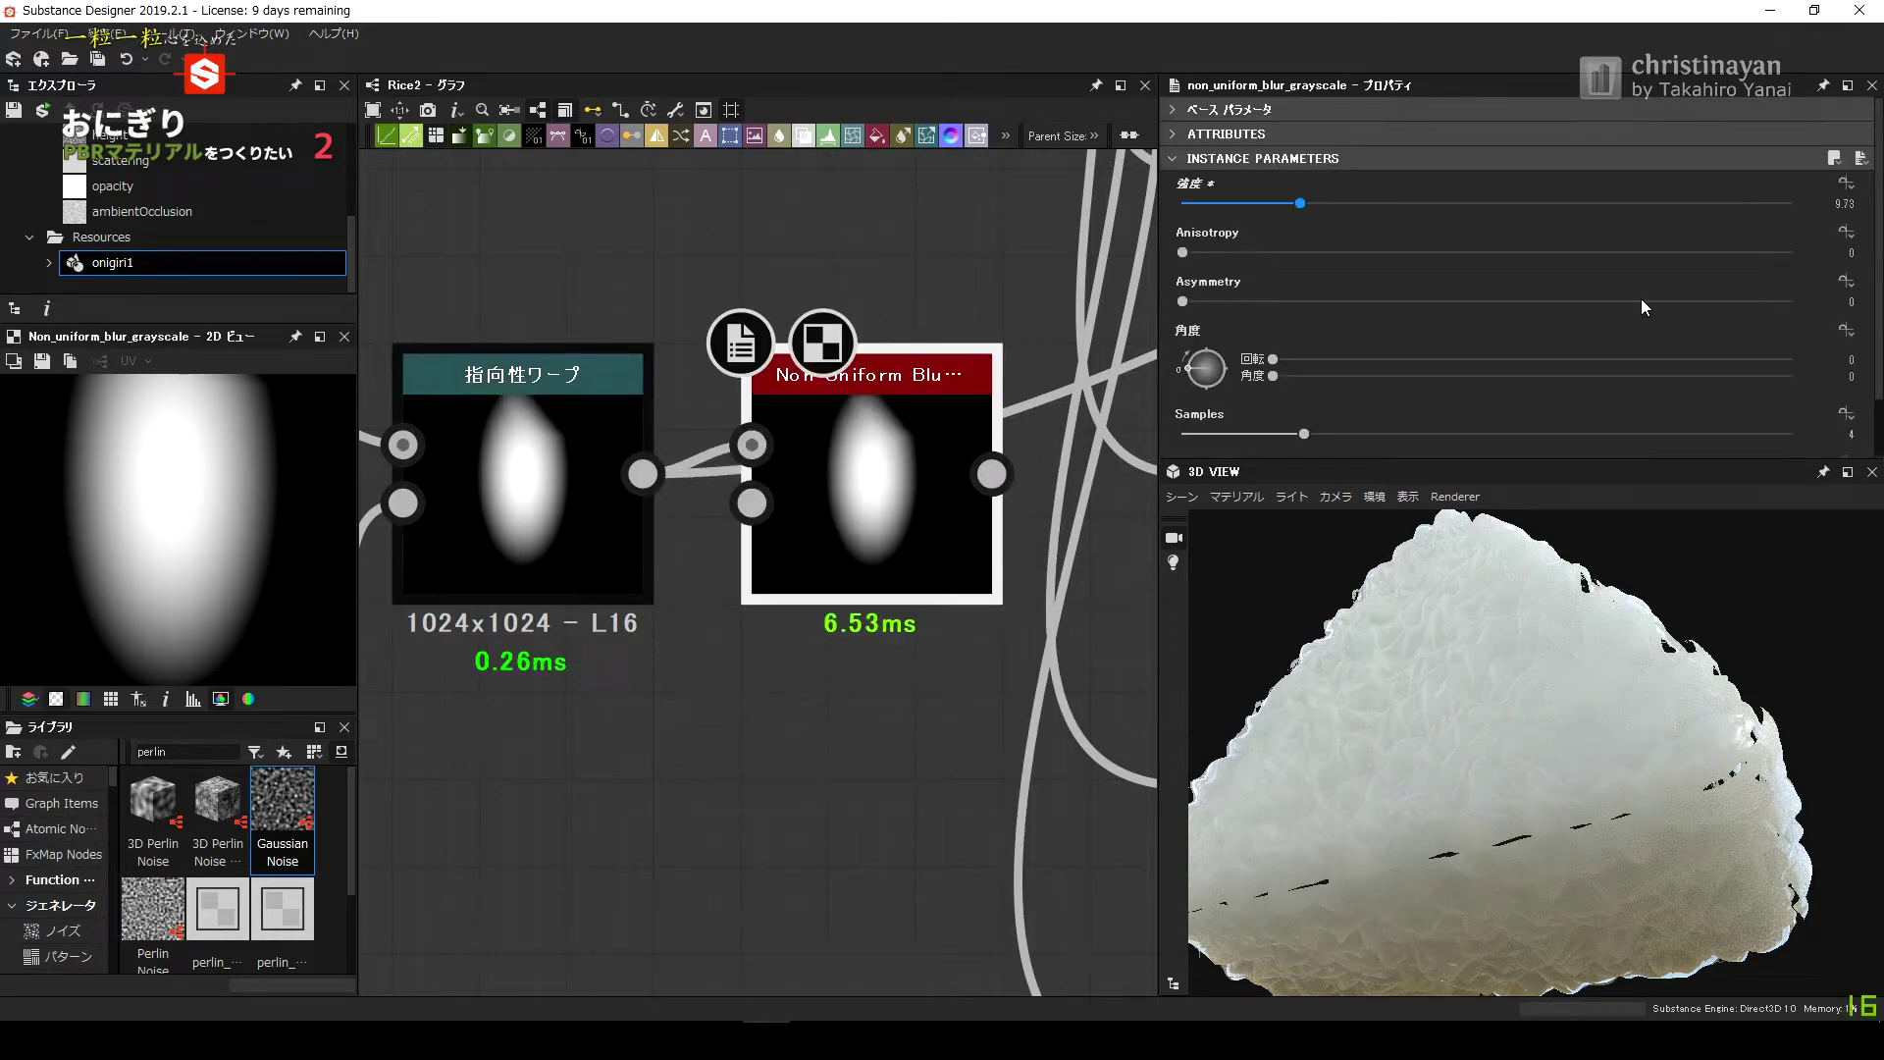
{"action": "key", "text": "ctrl+z"}
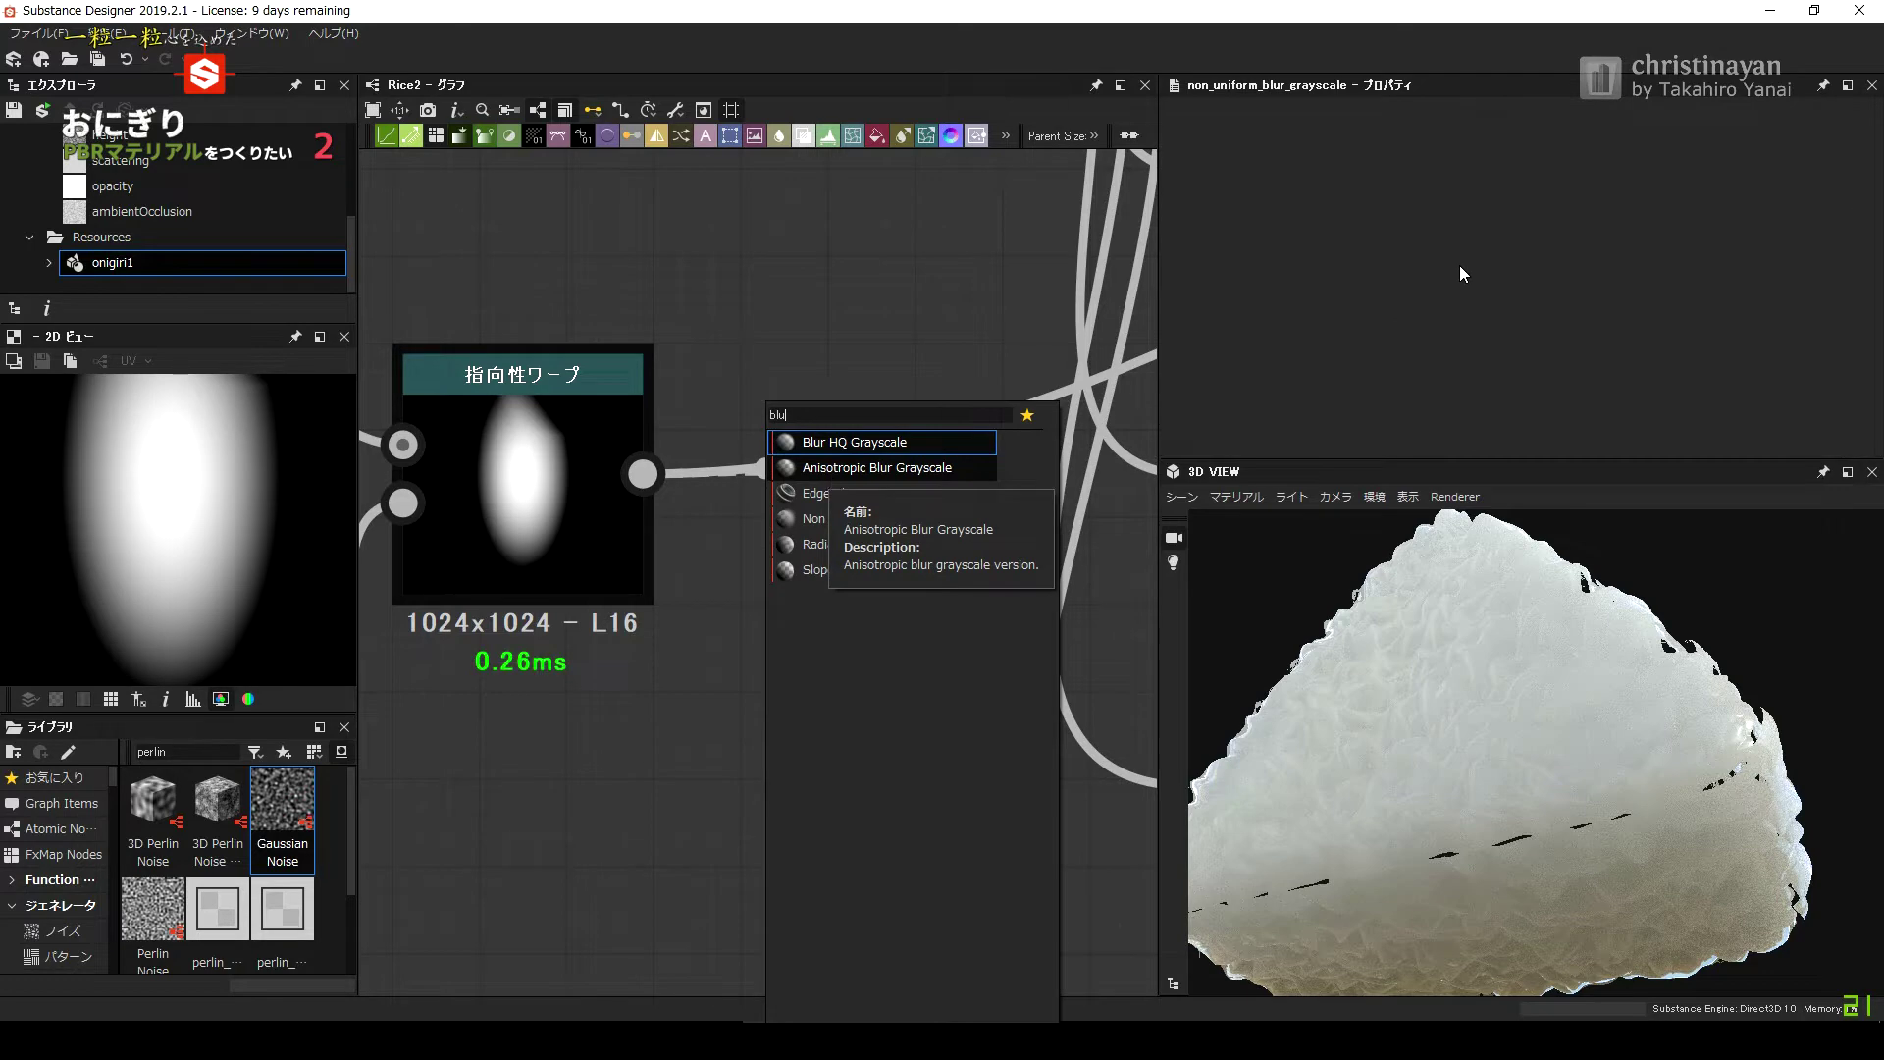
Keep an Anisotropic Blur Grayscale at intensity 16 and add a Blend node after it.
{"action": "key", "text": "Return"}
{"action": "left_click_drag", "start_coordinate": [1275, 203], "coordinate": [1792, 203]}
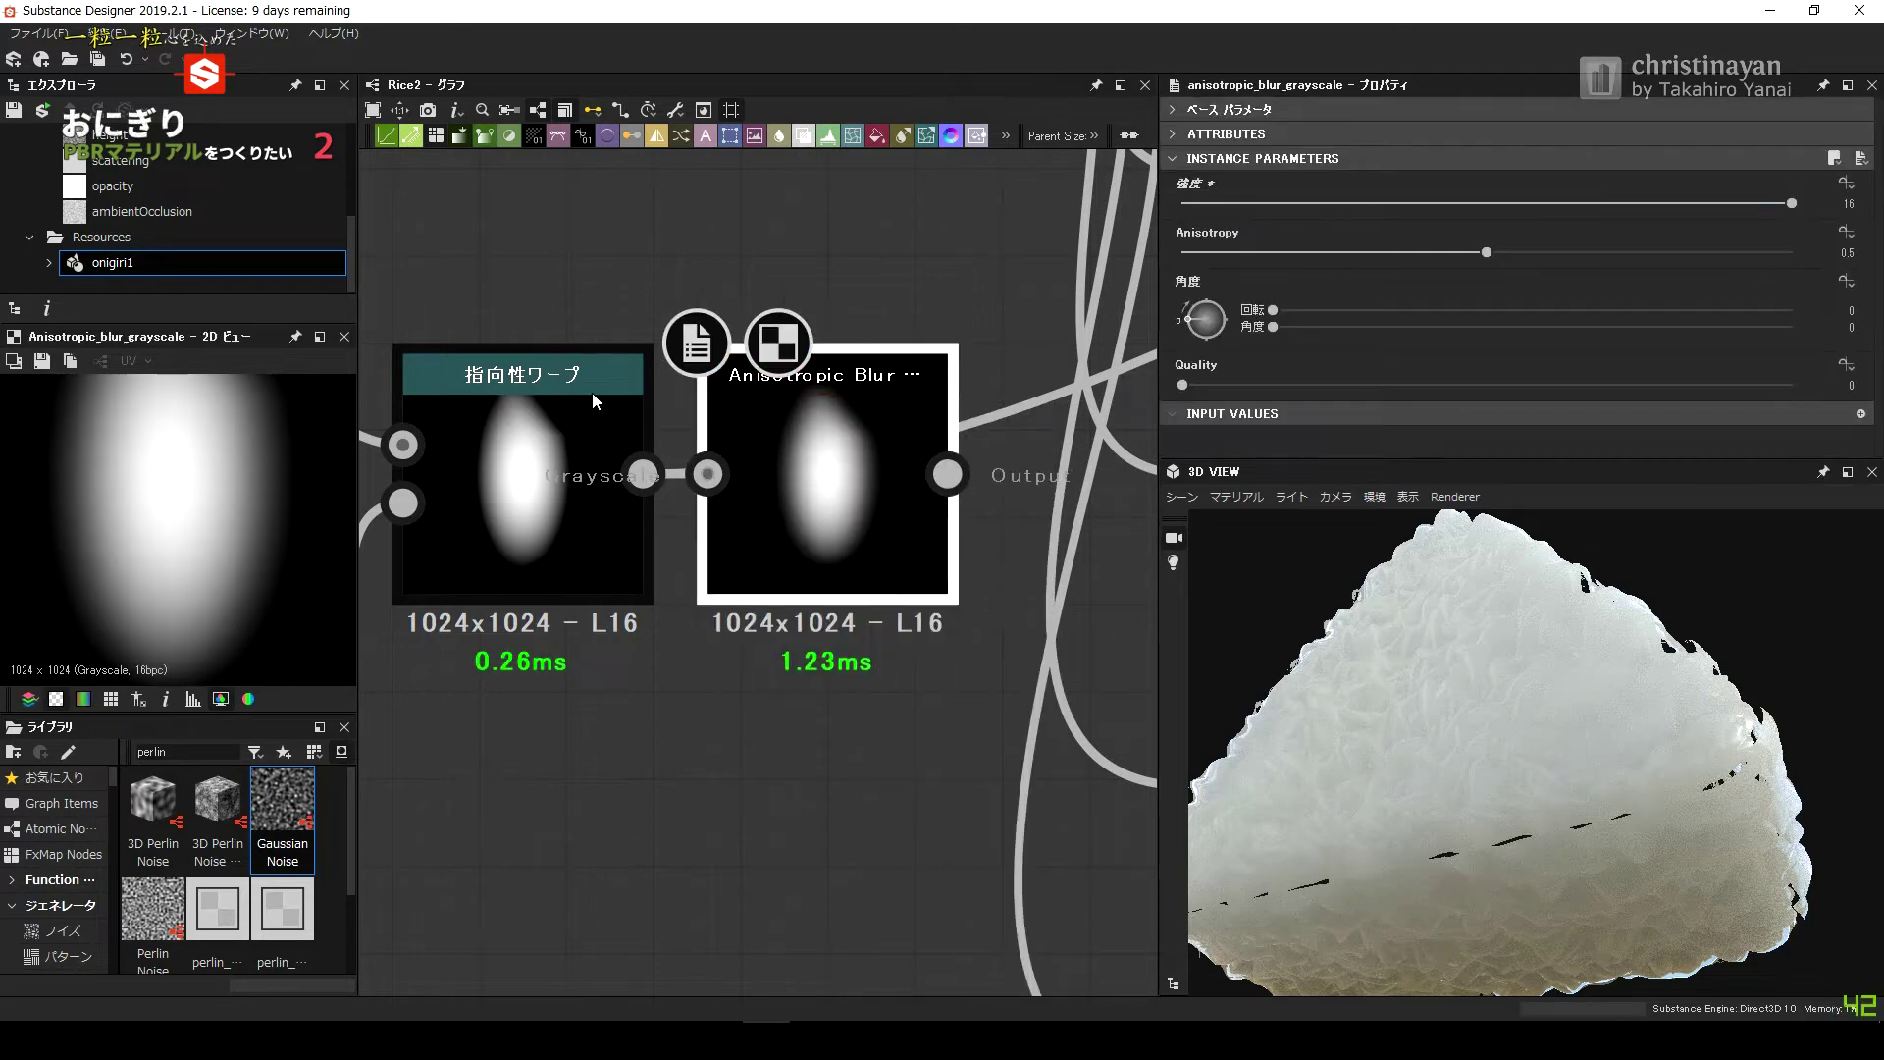
{"action": "left_click_drag", "start_coordinate": [555, 323], "coordinate": [628, 678]}
{"action": "left_click", "coordinate": [692, 467]}
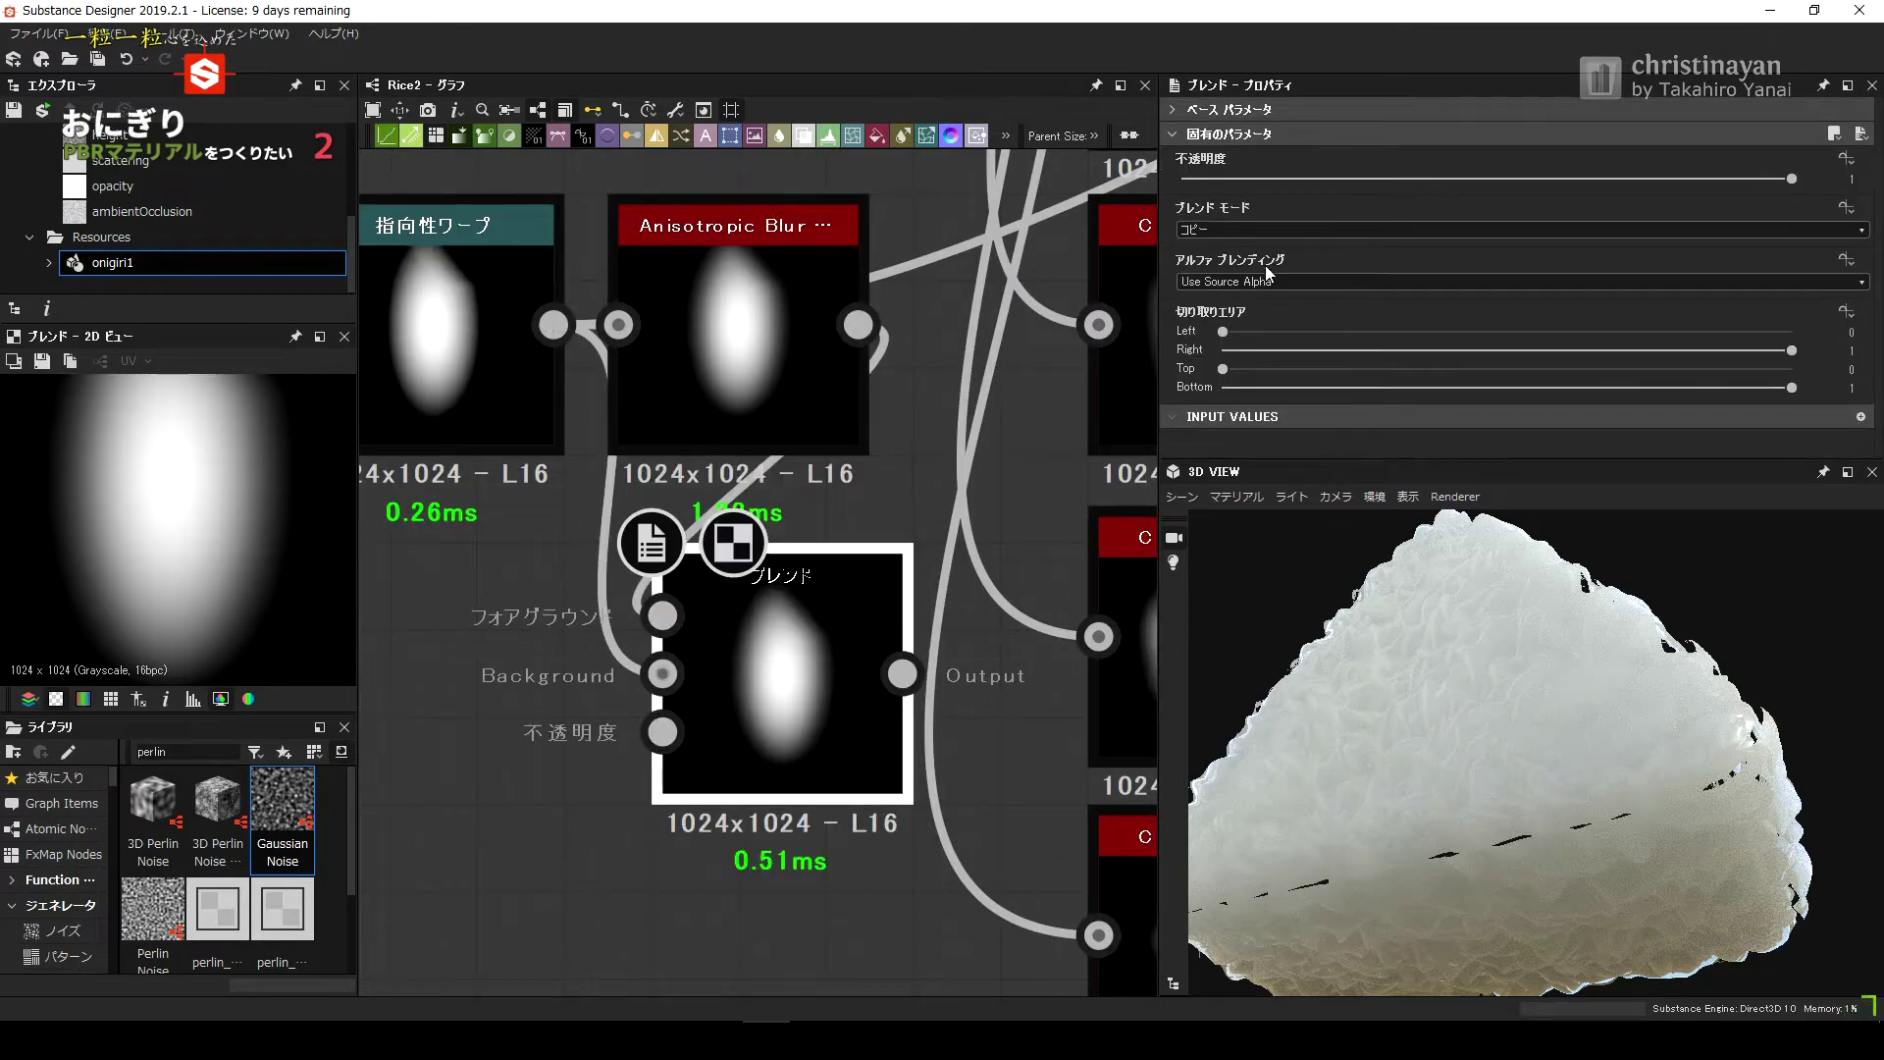
Set the Blend mode to 最大(明) and connect the Blend result to the Shape Splatter.
{"action": "left_click", "coordinate": [1264, 229]}
{"action": "key", "text": "Down"}
{"action": "key", "text": "Return"}
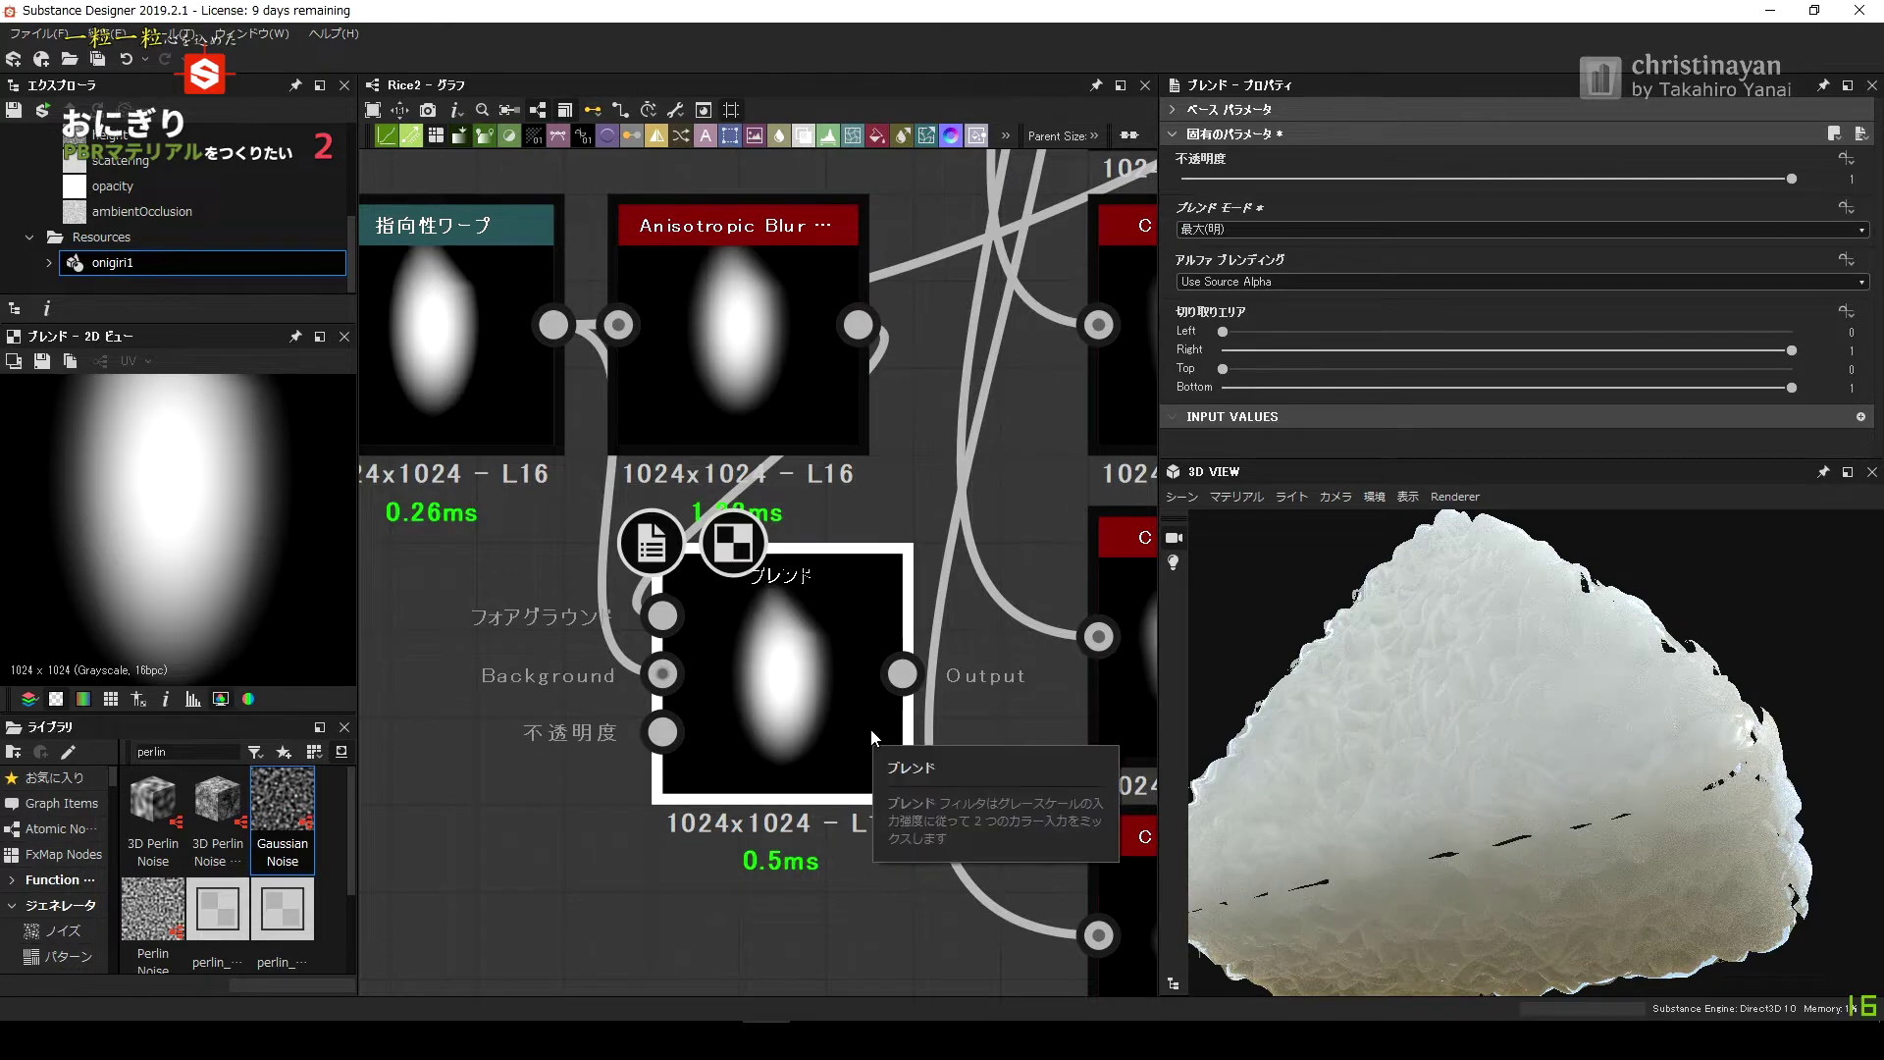
{"action": "scroll", "coordinate": [709, 757], "scroll_direction": "down", "scroll_amount": 3}
{"action": "scroll", "coordinate": [727, 615], "scroll_direction": "down", "scroll_amount": 2}
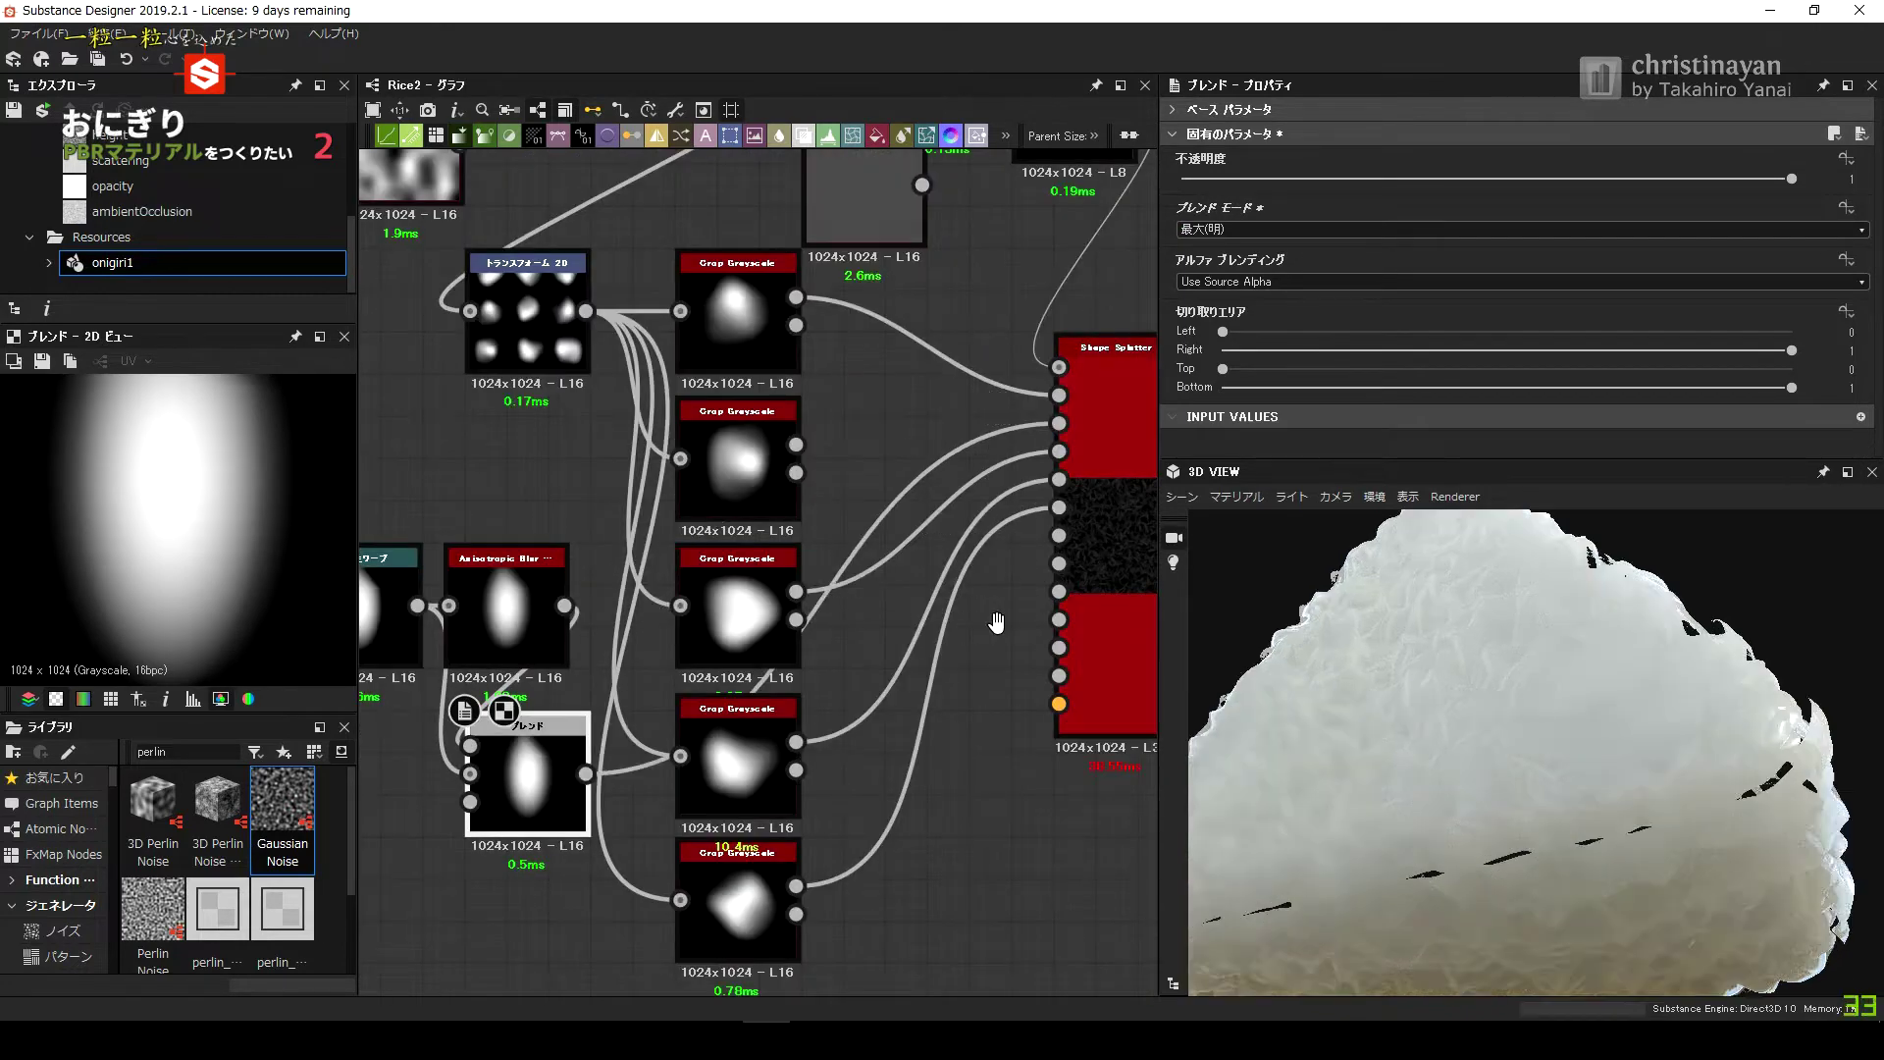
{"action": "mouse_move", "coordinate": [532, 788]}
{"action": "left_mouse_down"}
{"action": "mouse_move", "coordinate": [920, 548]}
{"action": "mouse_move", "coordinate": [1006, 549]}
{"action": "left_mouse_up"}
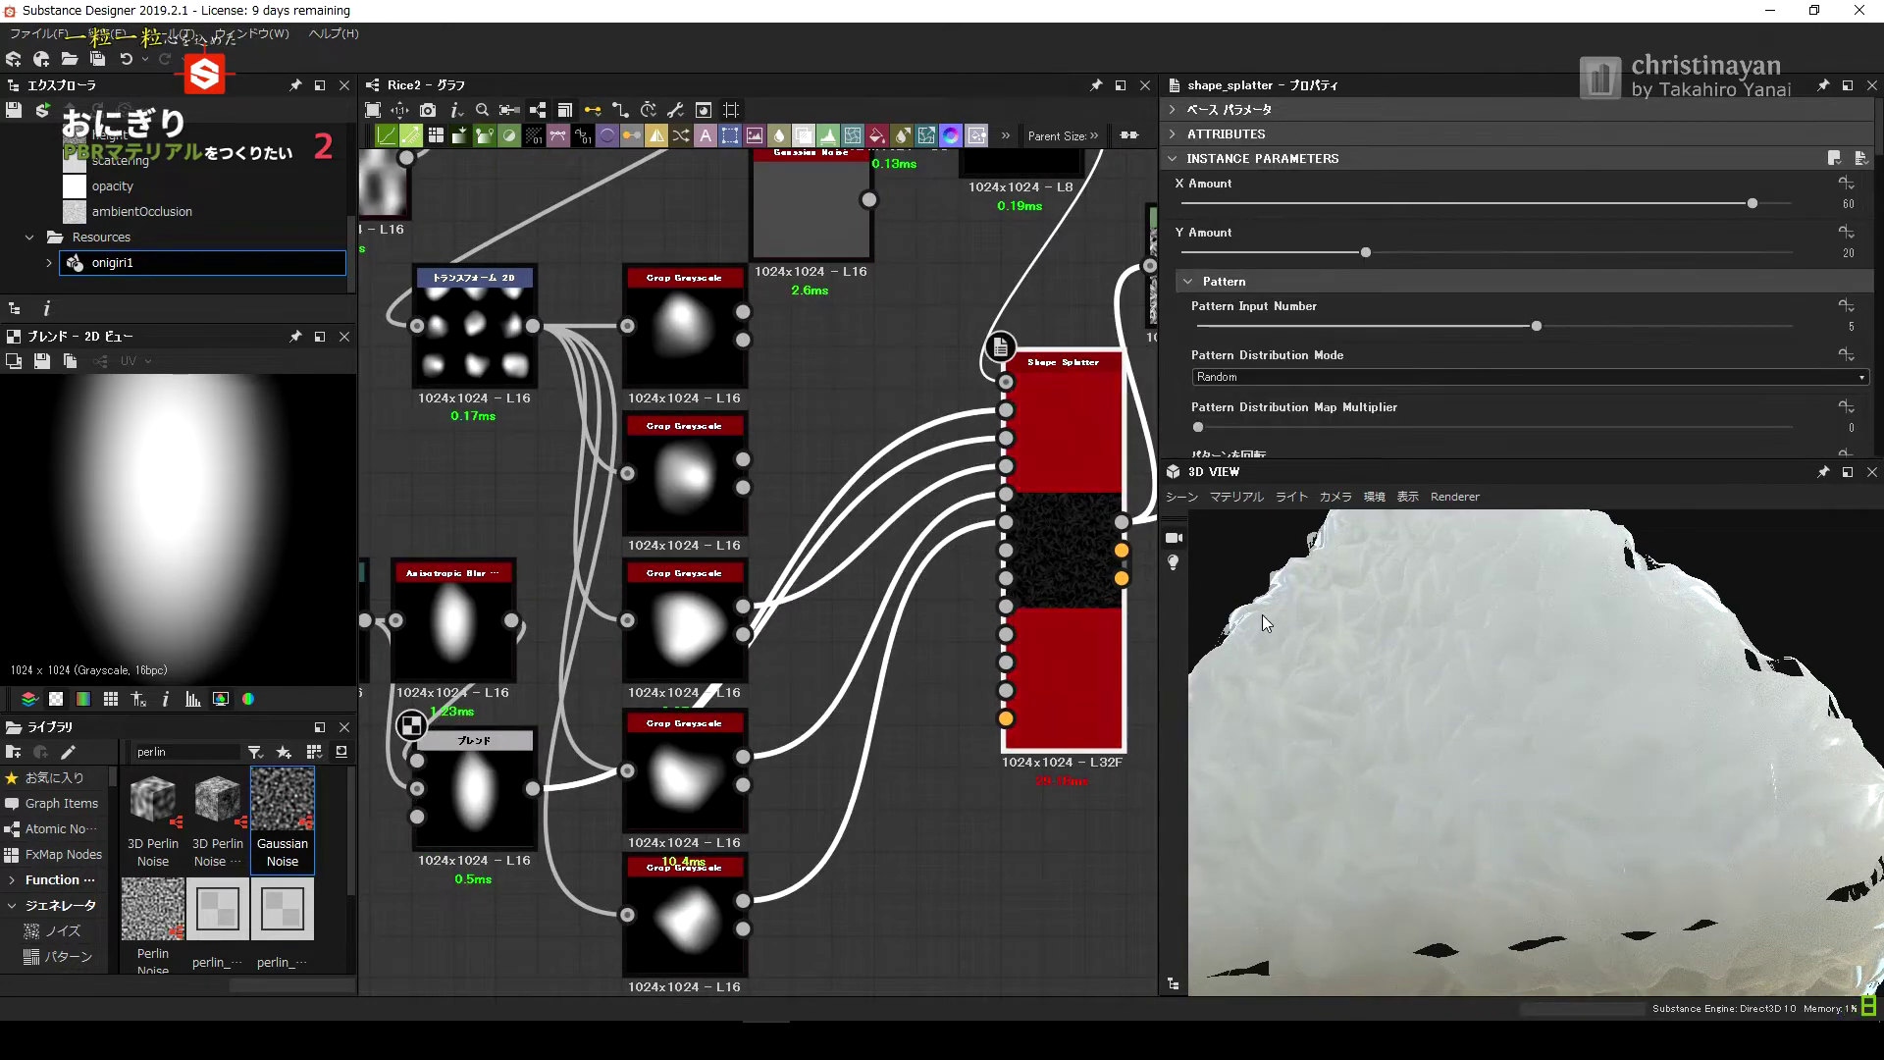
Set the Shape Splatter's X and Y Amount to 16.
{"action": "double_click", "coordinate": [1066, 596]}
{"action": "key", "text": "f"}
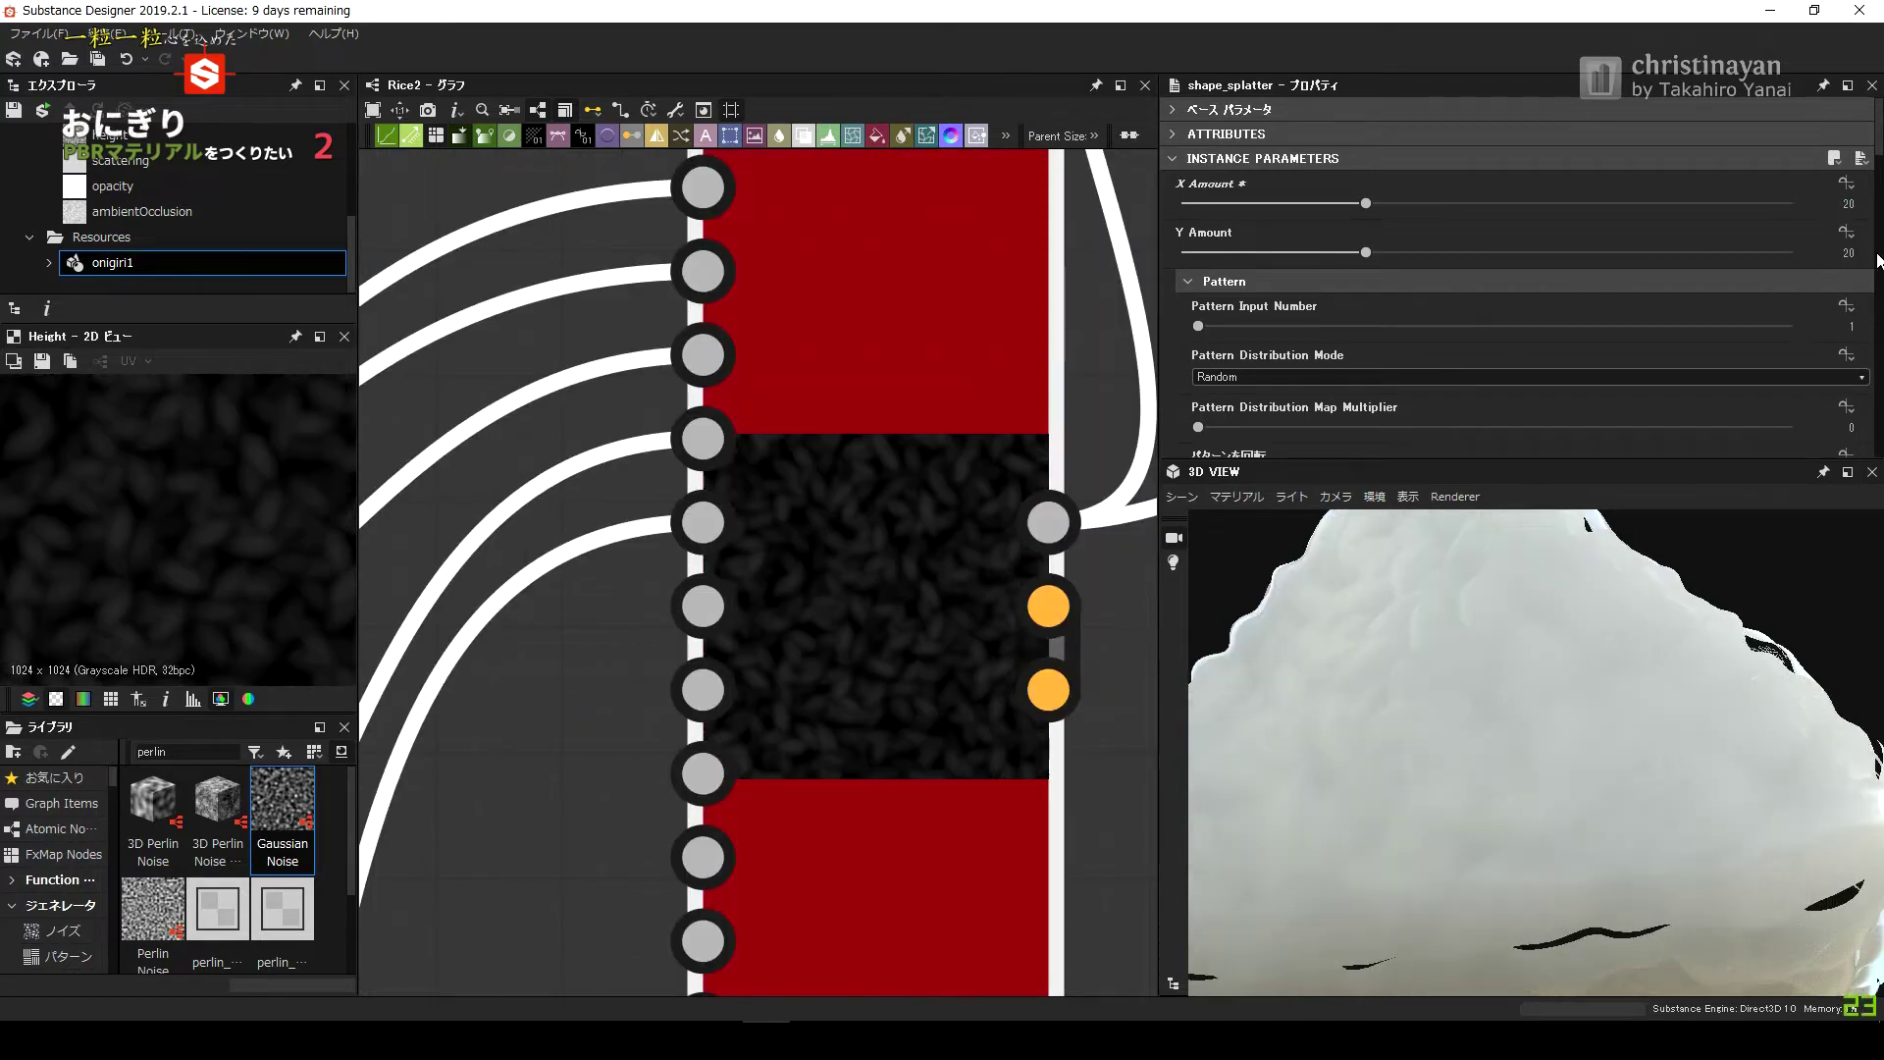
{"action": "type", "text": "16"}
{"action": "key", "text": "Return"}
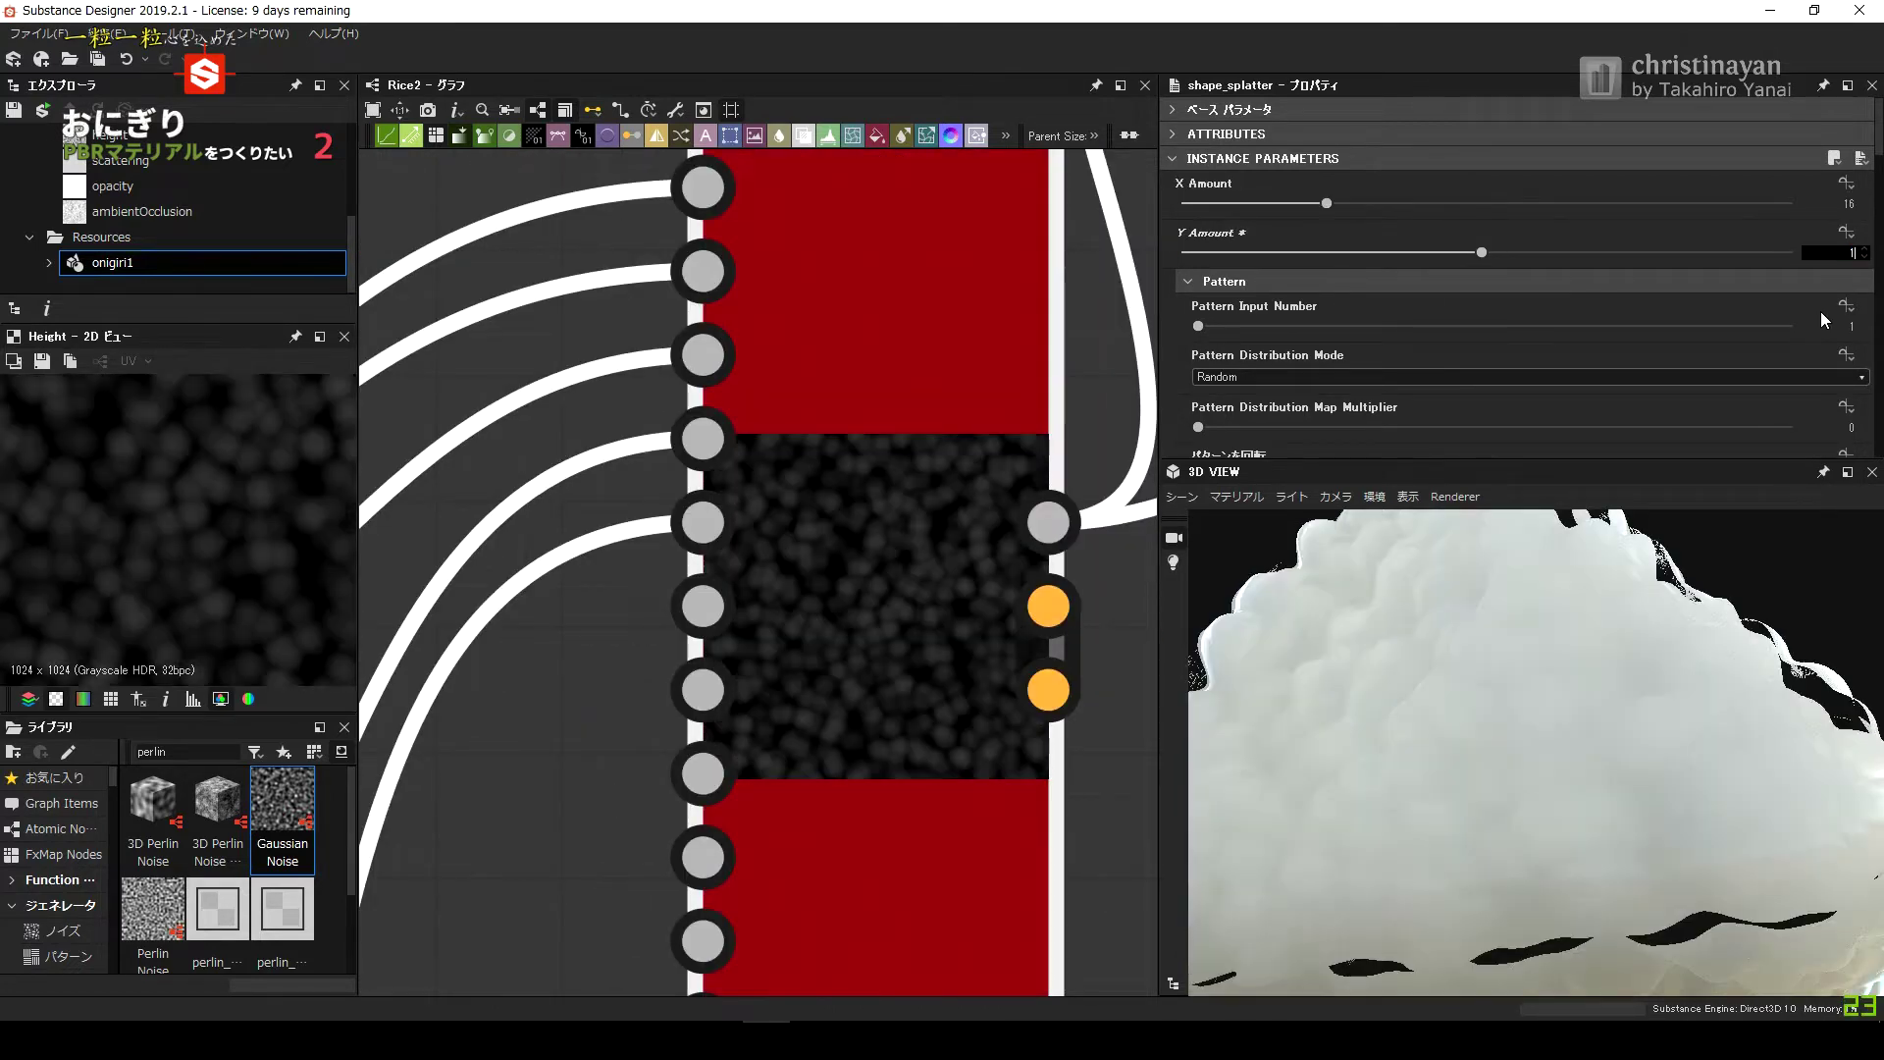
{"action": "scroll", "coordinate": [863, 528], "scroll_direction": "down", "scroll_amount": 5}
{"action": "scroll", "coordinate": [496, 491], "scroll_direction": "up", "scroll_amount": 3}
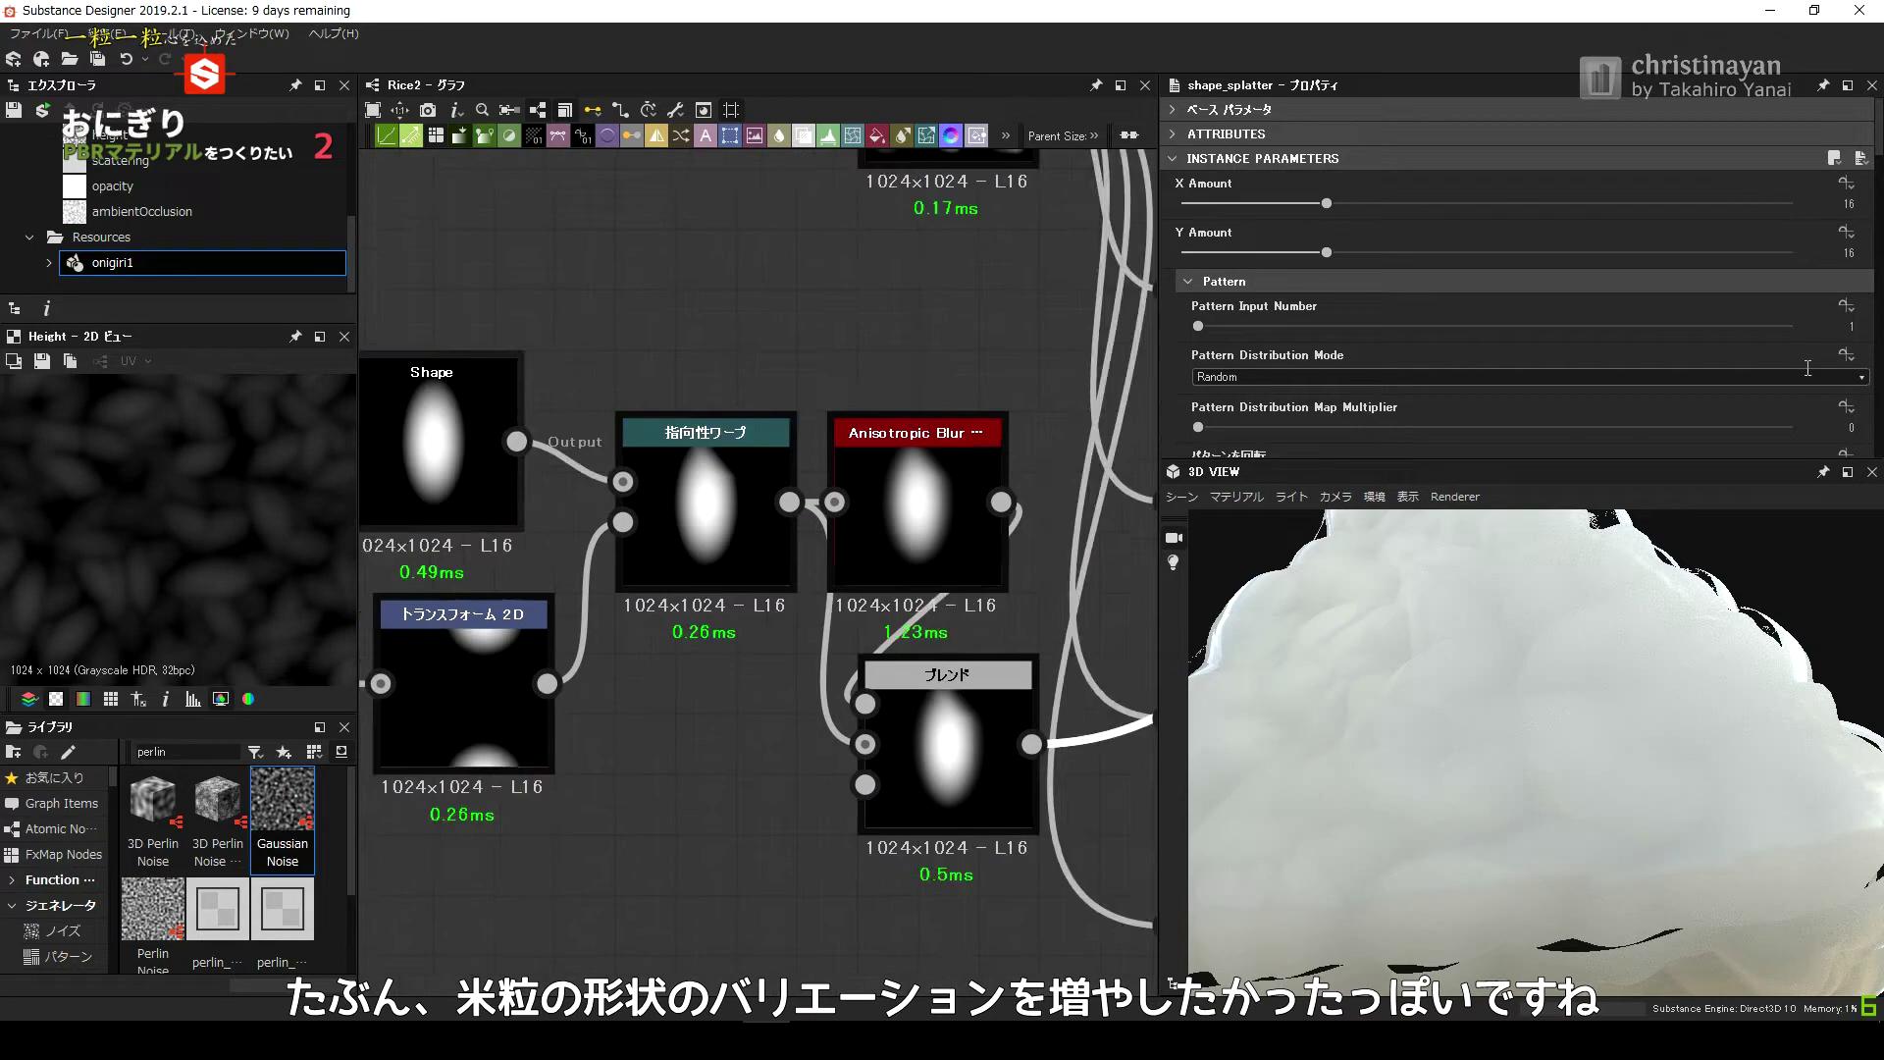
Inspect the rice-grain Shape and Crop Grayscale nodes, then return to the Shape Splatter settings.
{"action": "left_click", "coordinate": [608, 442]}
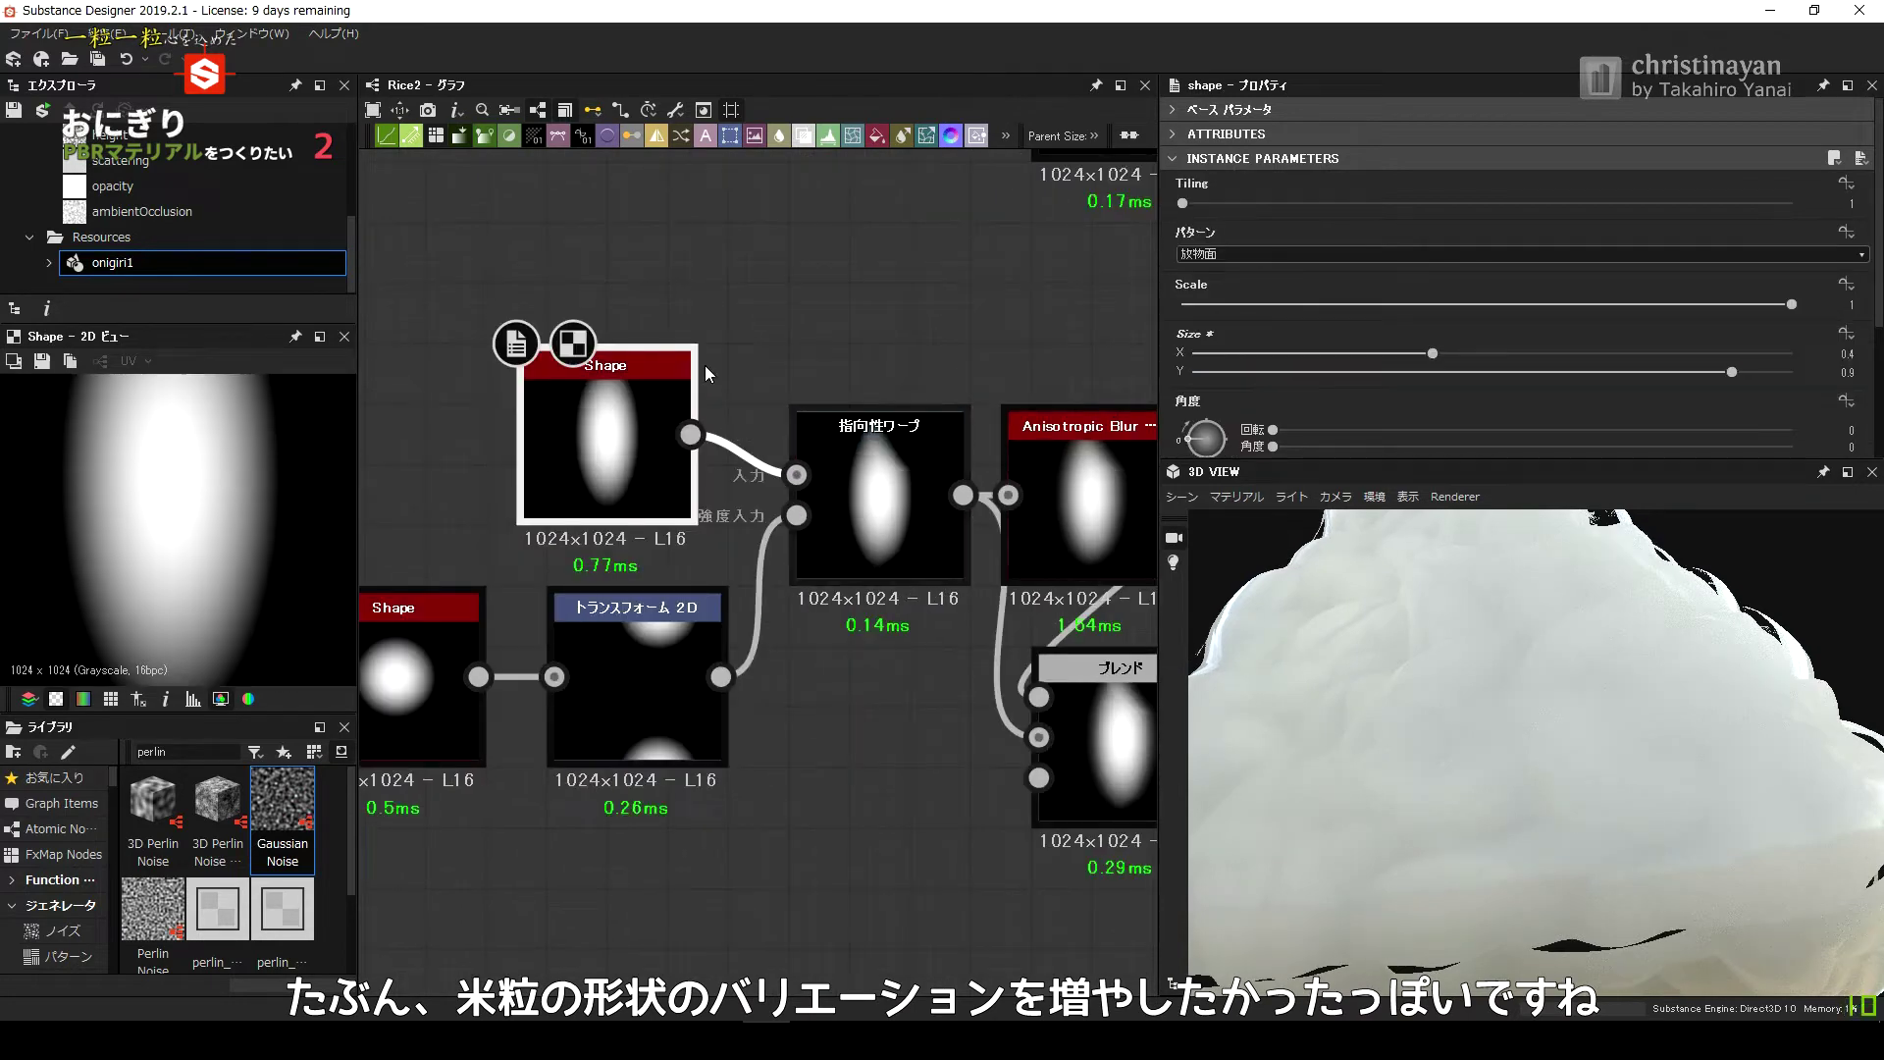
{"action": "middle_click_drag", "start_coordinate": [870, 535], "coordinate": [182, 507]}
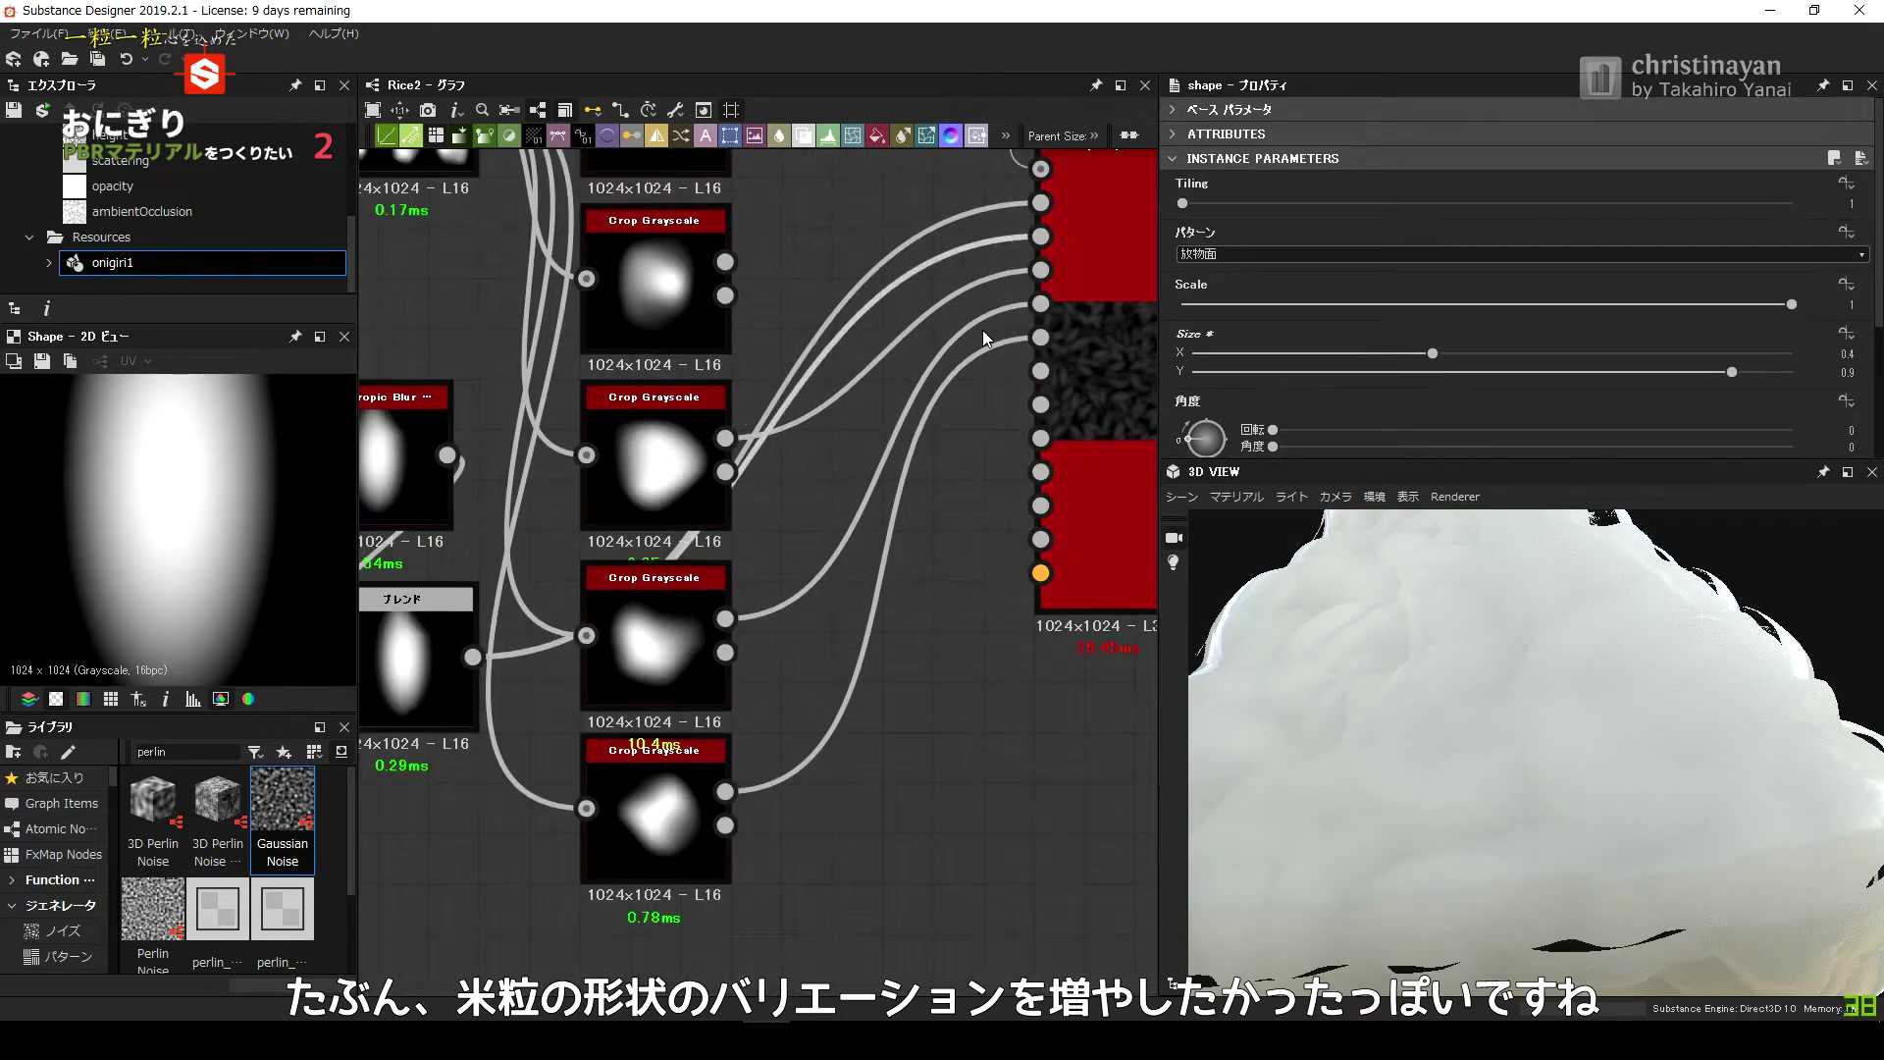
{"action": "right_click", "coordinate": [991, 258]}
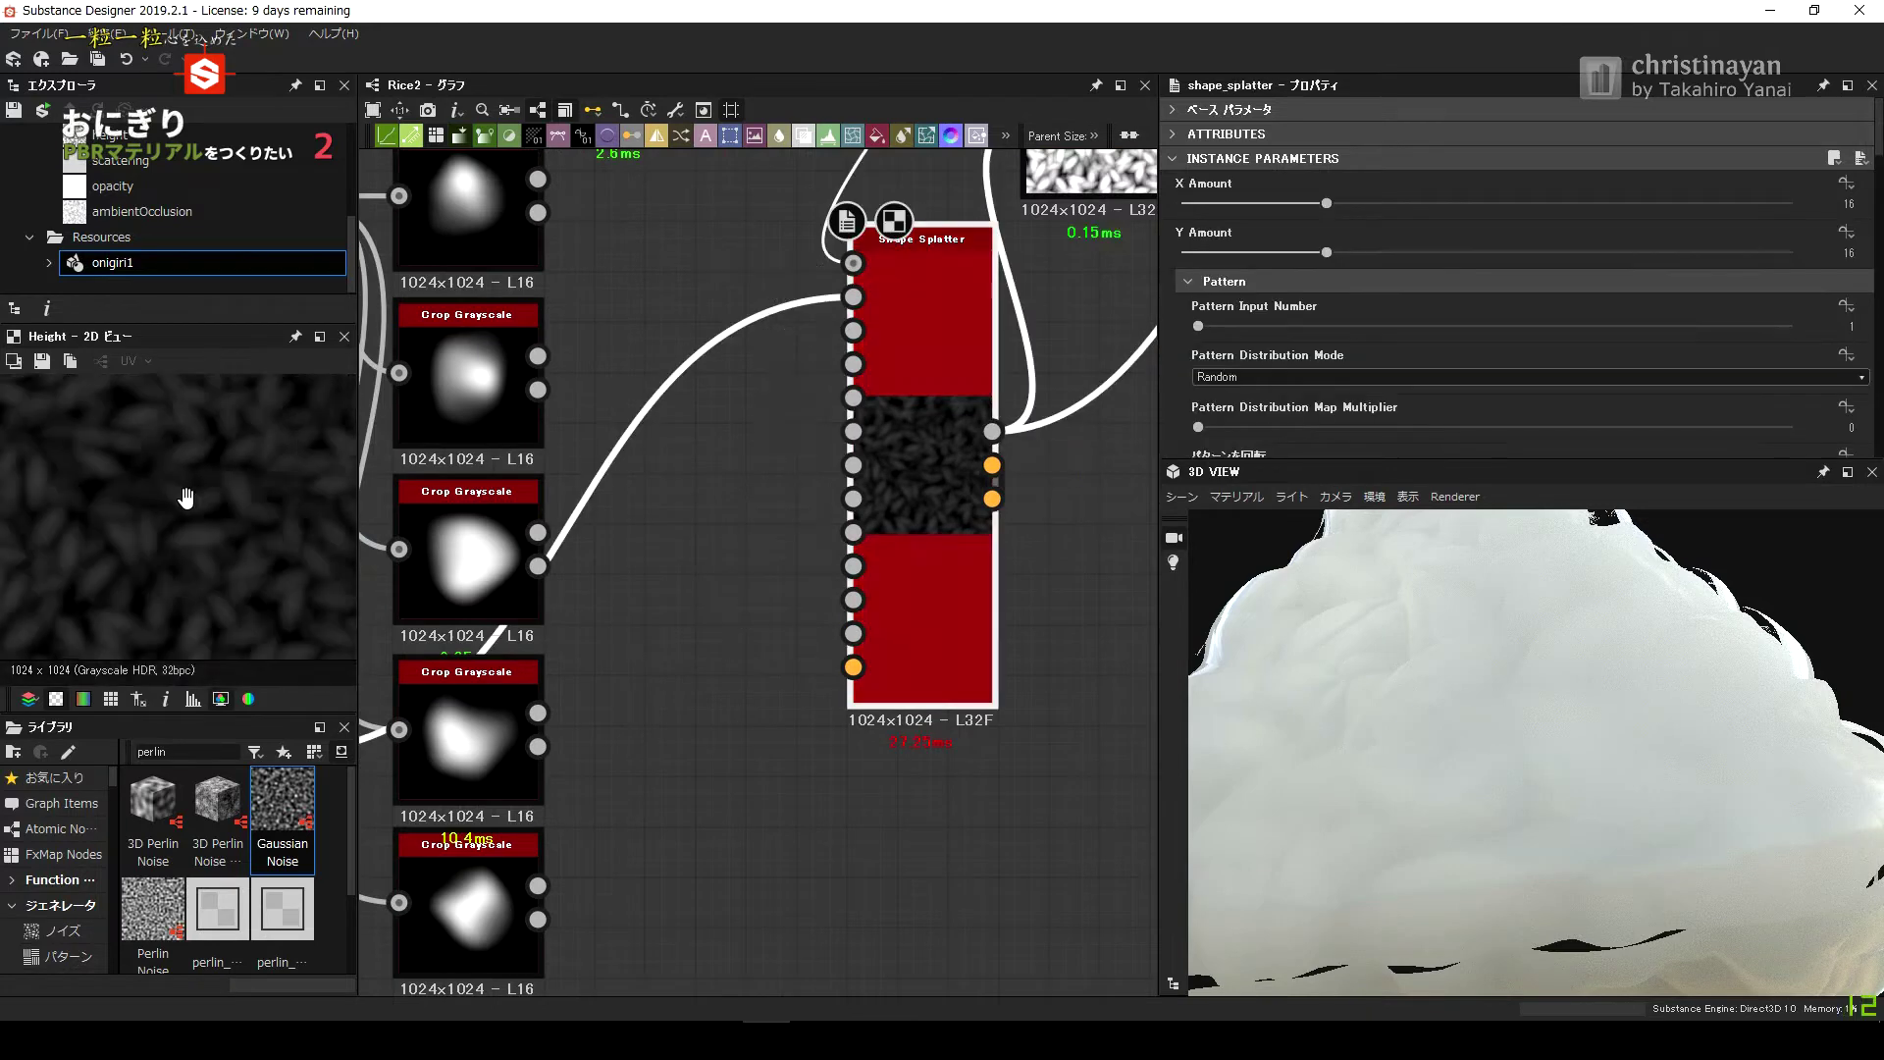
{"action": "scroll", "coordinate": [208, 445], "scroll_direction": "down", "scroll_amount": 3}
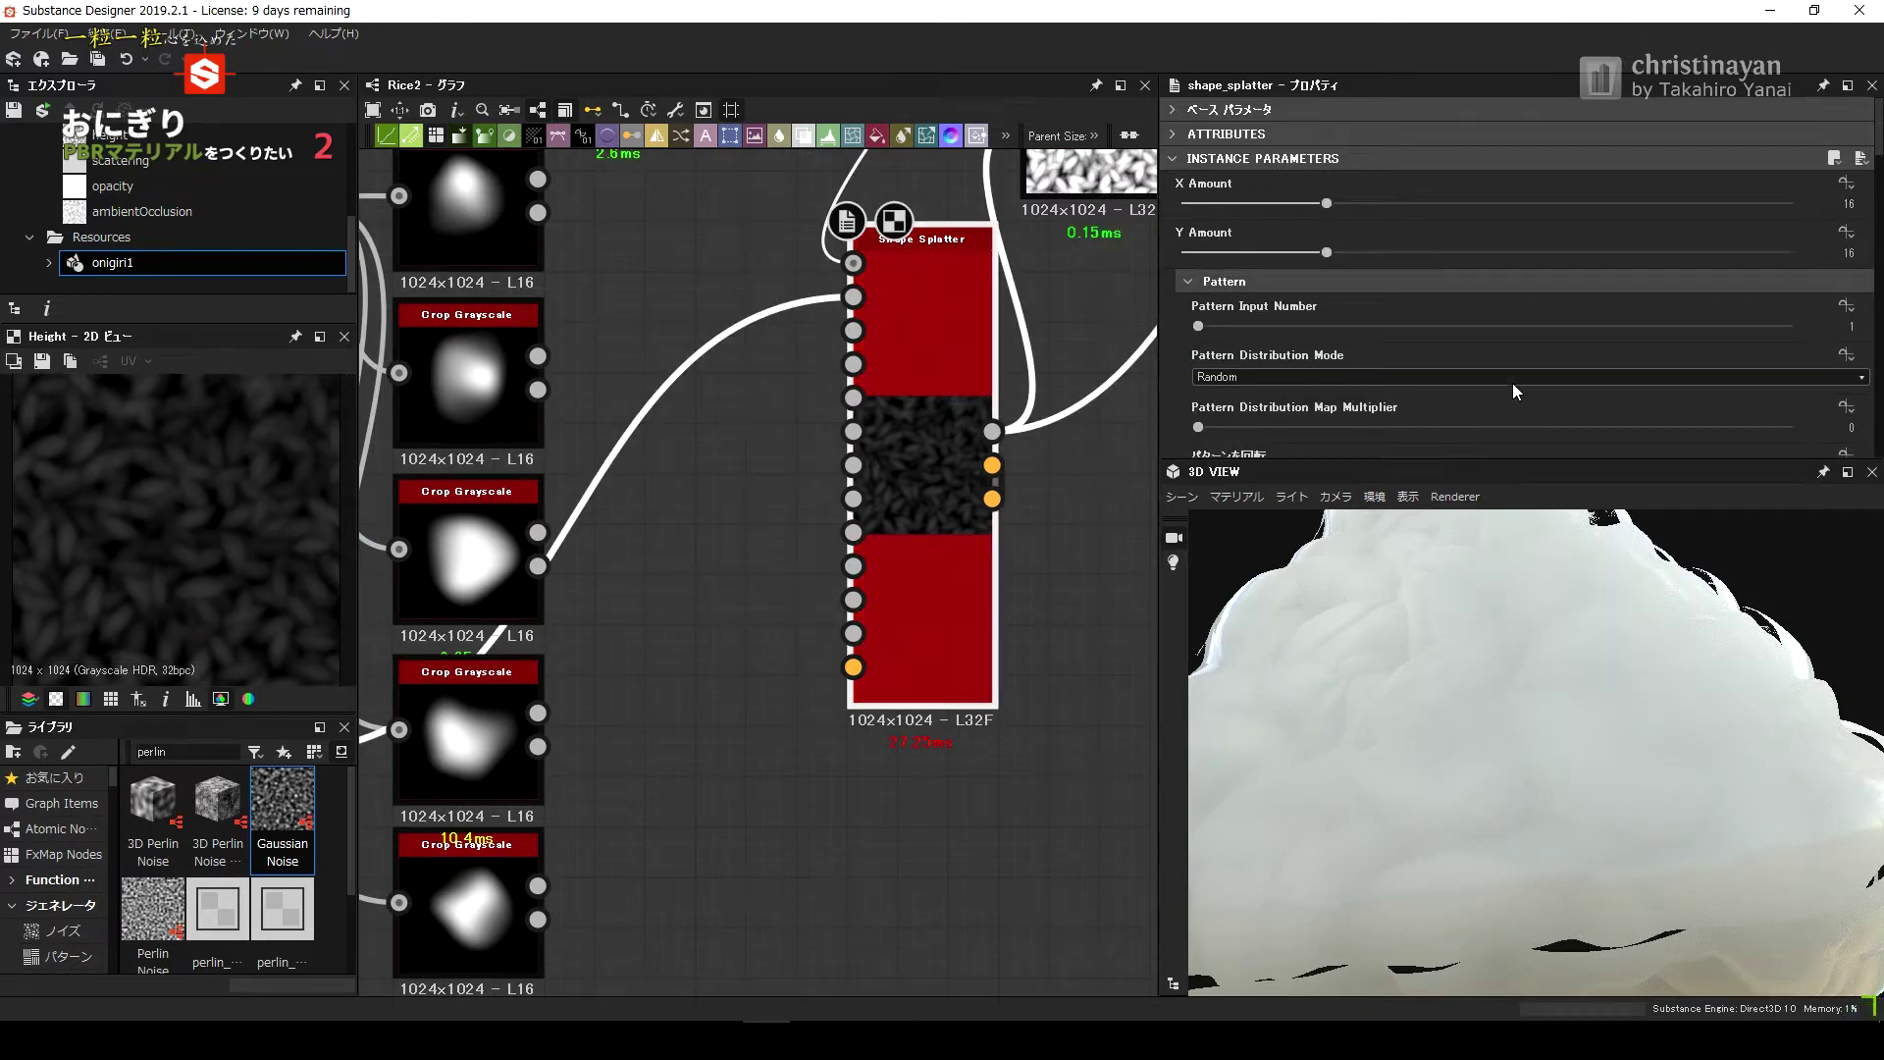
{"action": "scroll", "coordinate": [1792, 373], "scroll_direction": "down", "scroll_amount": 3}
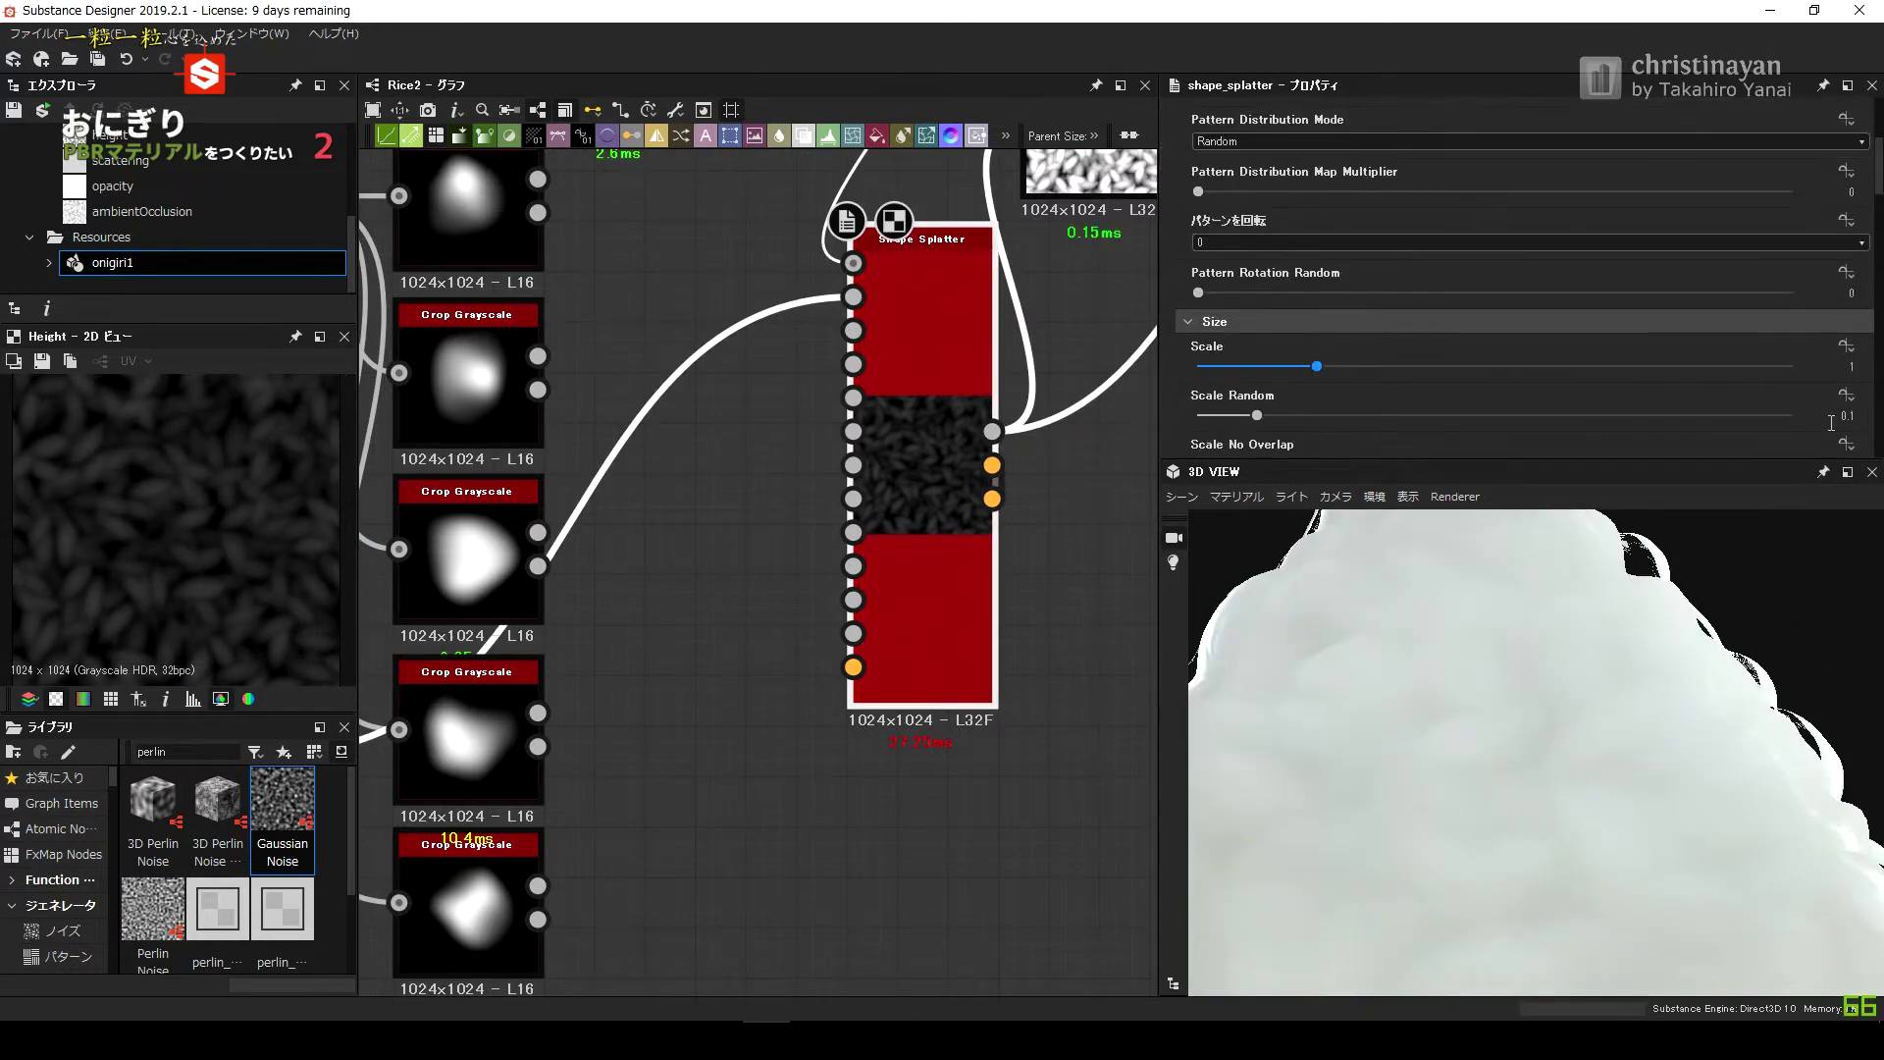
{"action": "scroll", "coordinate": [1374, 382], "scroll_direction": "down", "scroll_amount": 3}
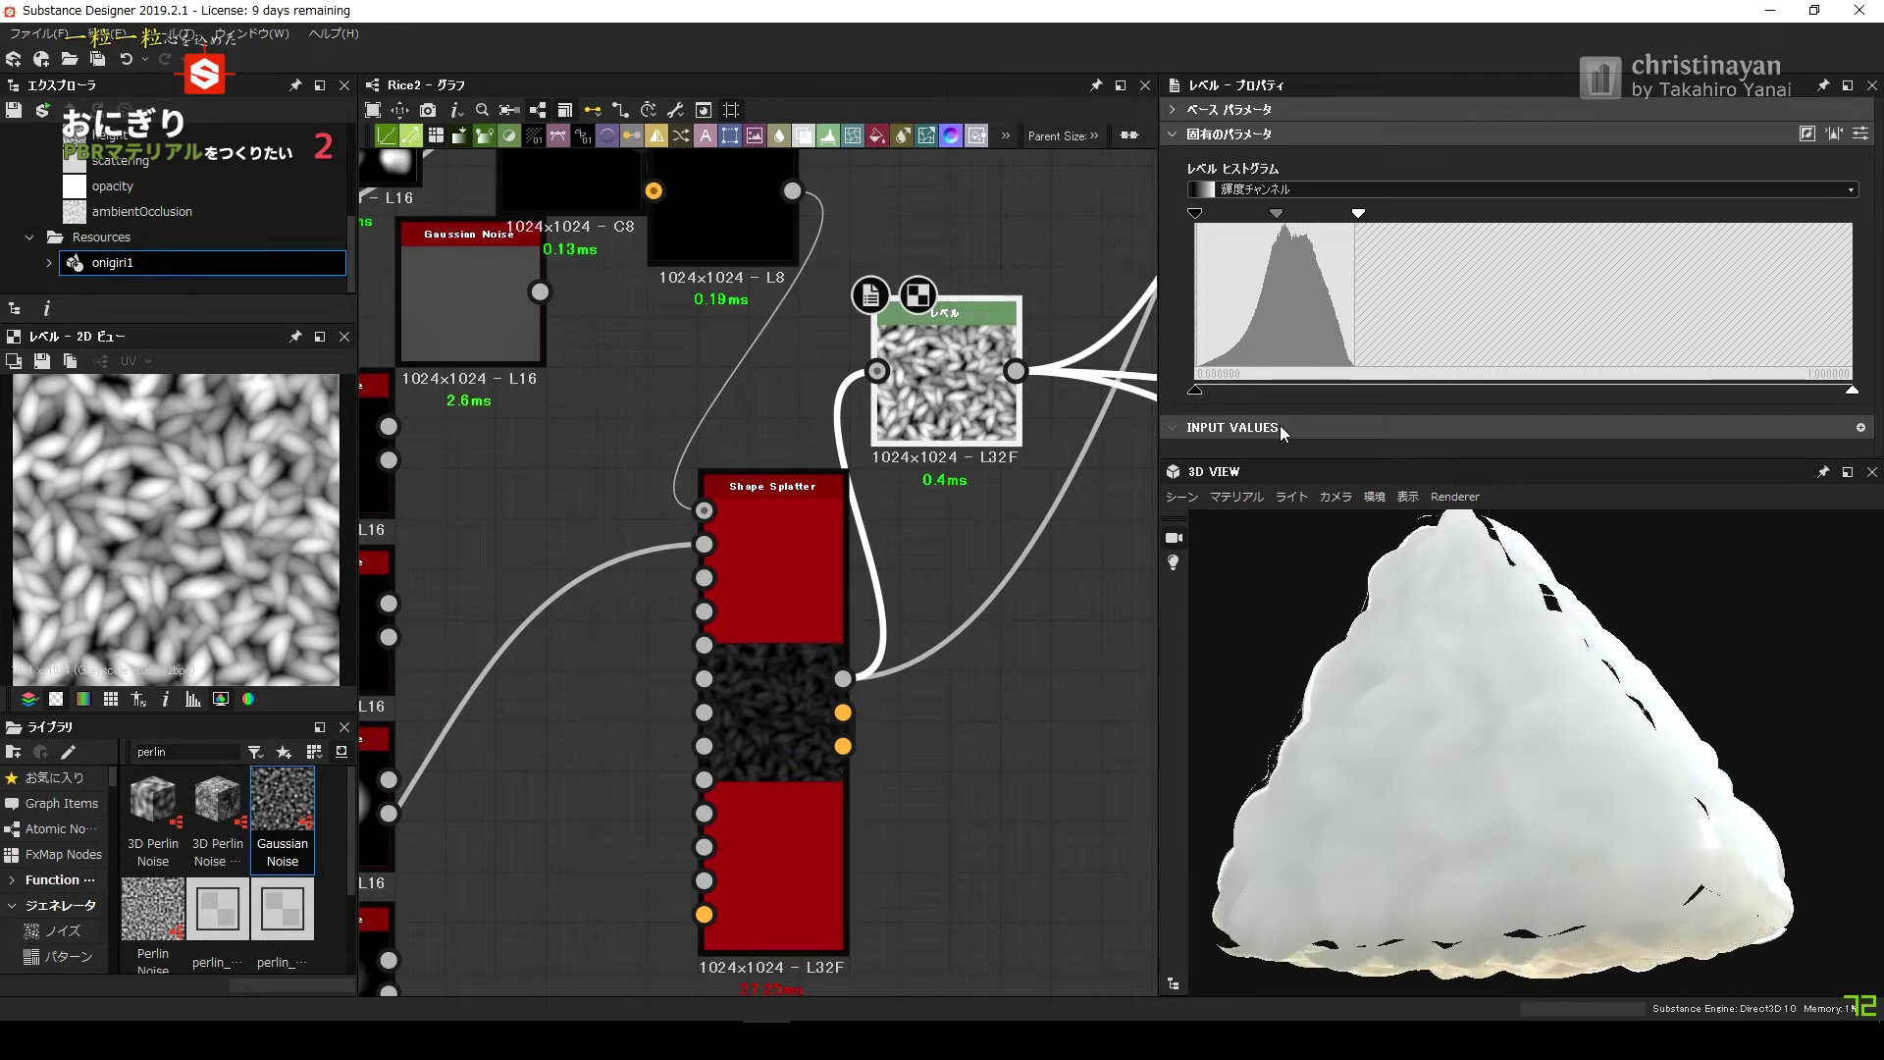
Set the 3D preview's Tessellation Factor to 127, then inspect the Blur node's settings.
{"action": "left_click", "coordinate": [1305, 549]}
{"action": "left_click", "coordinate": [1811, 355]}
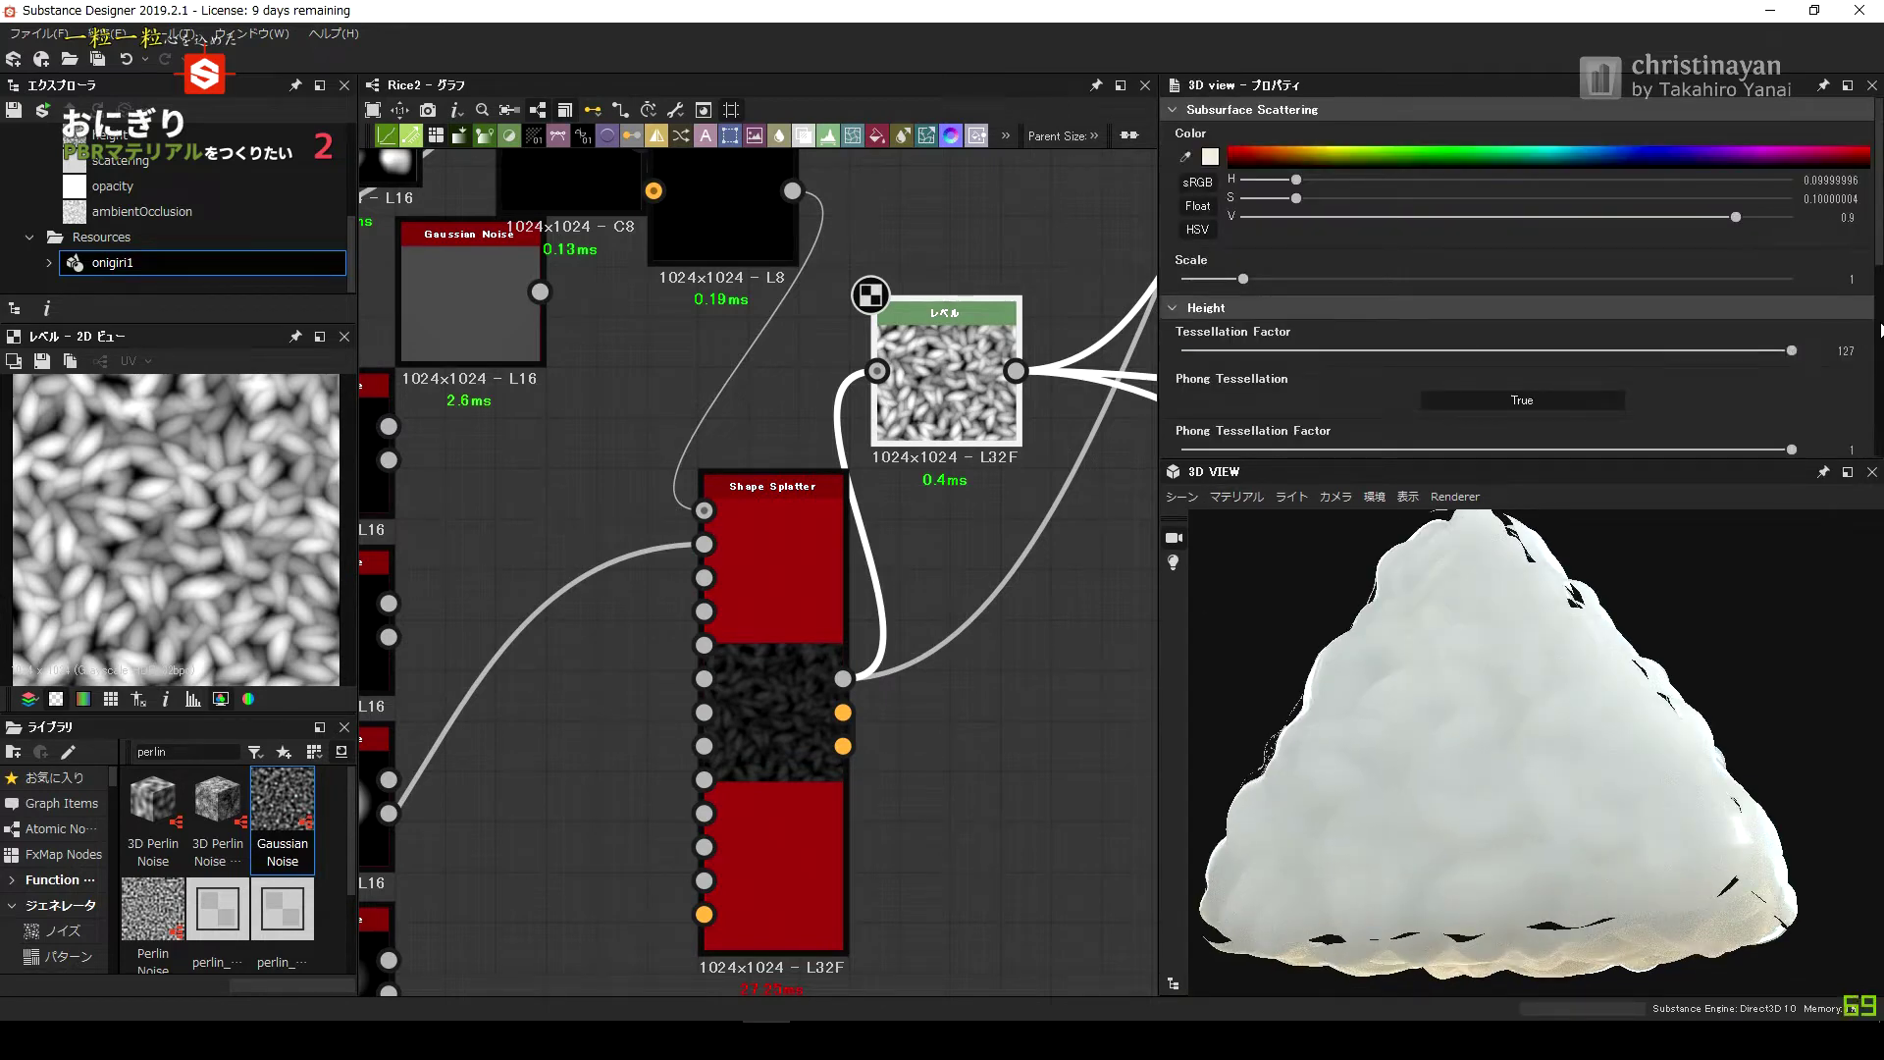
{"action": "scroll", "coordinate": [1816, 344], "scroll_direction": "down", "scroll_amount": 3}
{"action": "scroll", "coordinate": [1782, 310], "scroll_direction": "down", "scroll_amount": 3}
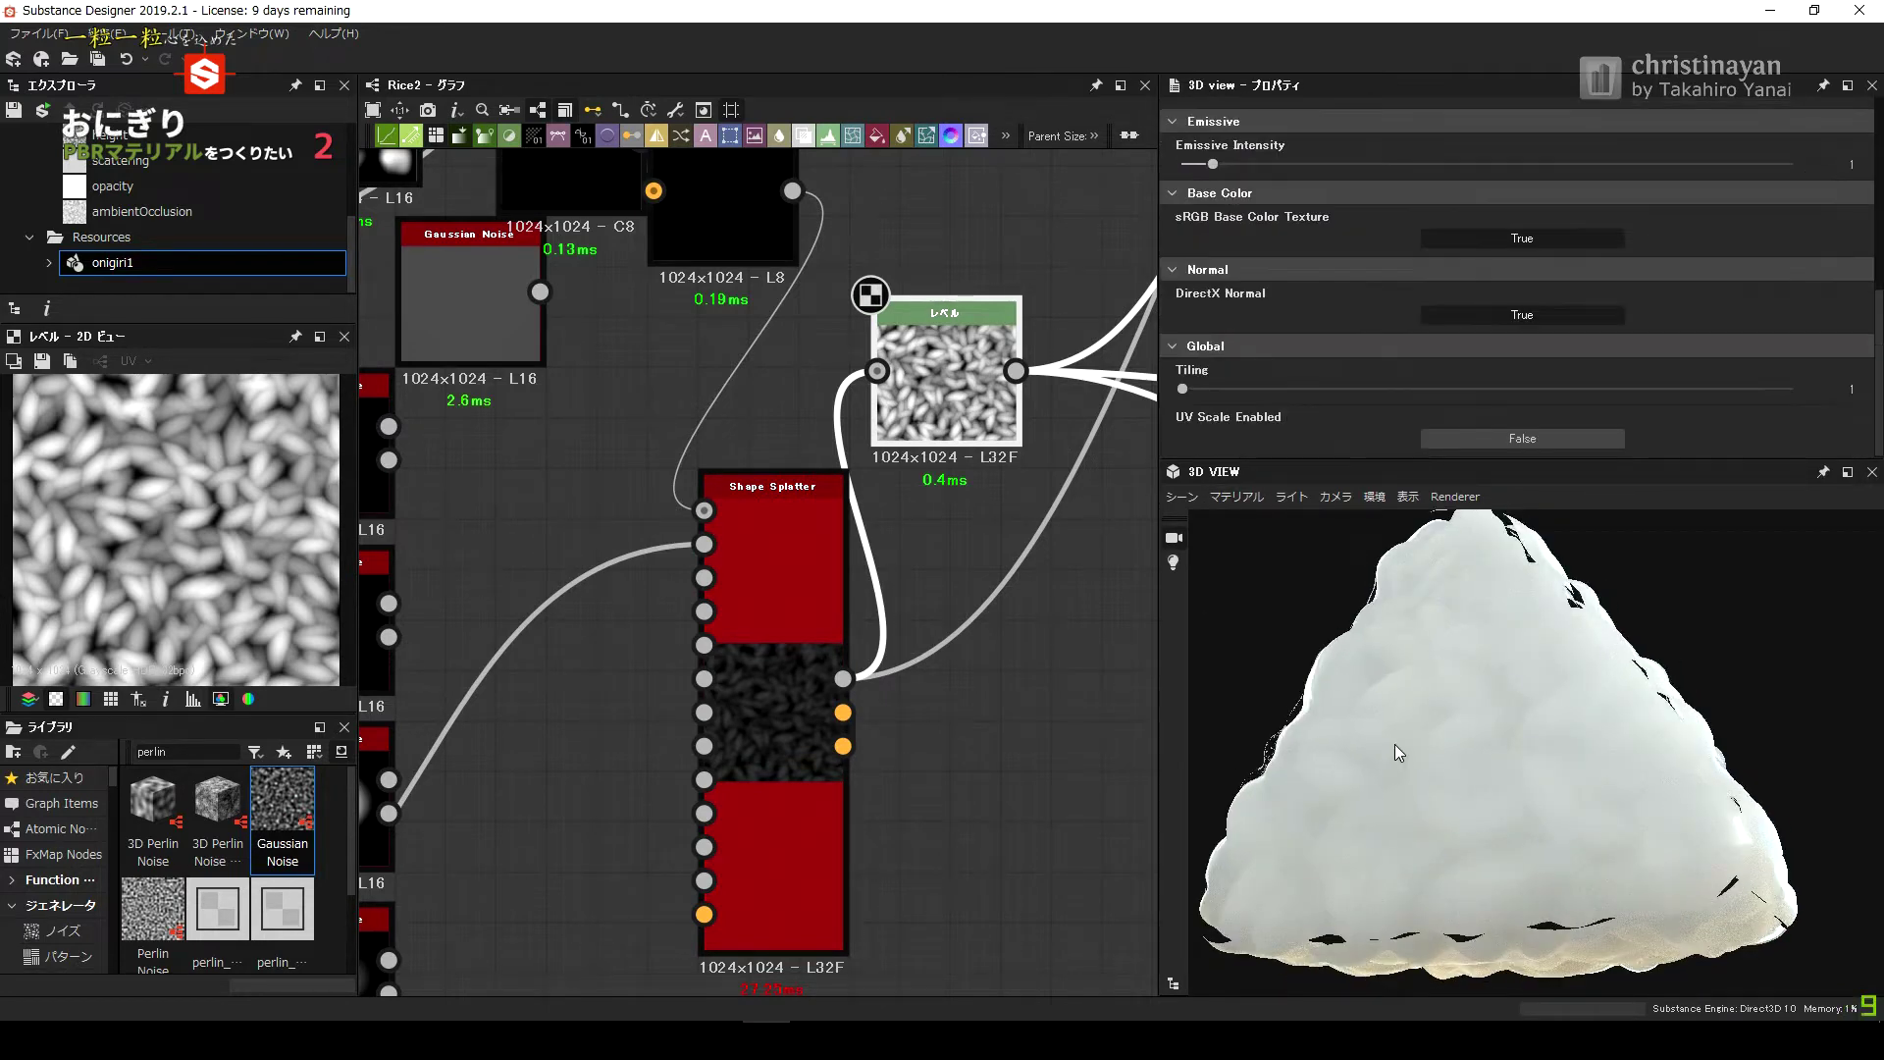
{"action": "left_click_drag", "start_coordinate": [1545, 777], "coordinate": [1530, 774]}
{"action": "mouse_move", "coordinate": [1040, 653]}
{"action": "middle_mouse_down"}
{"action": "mouse_move", "coordinate": [1009, 695]}
{"action": "mouse_move", "coordinate": [754, 516]}
{"action": "middle_mouse_up"}
{"action": "left_click", "coordinate": [633, 638]}
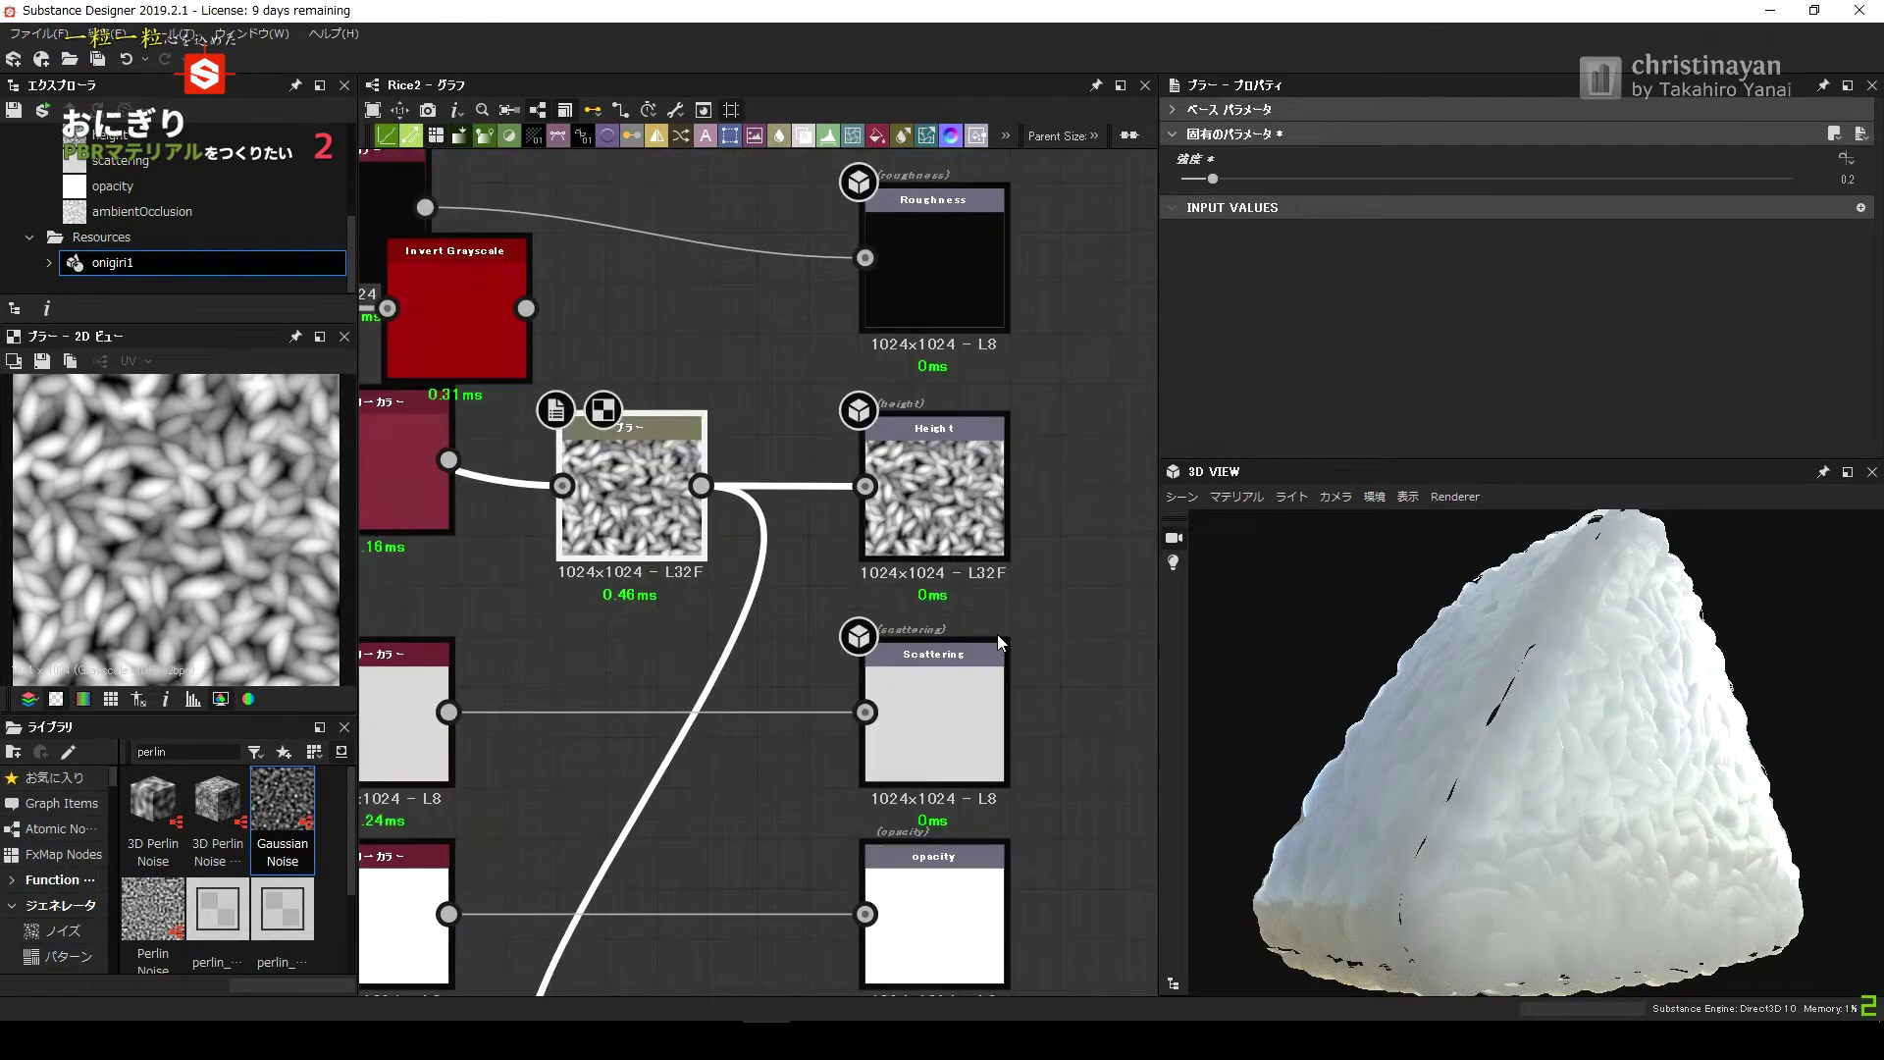
Wire the Levels output into ambientOcclusion and darken its output range.
{"action": "middle_click_drag", "start_coordinate": [831, 673], "coordinate": [879, 597]}
{"action": "middle_click_drag", "start_coordinate": [958, 991], "coordinate": [973, 889]}
{"action": "left_click", "coordinate": [800, 881]}
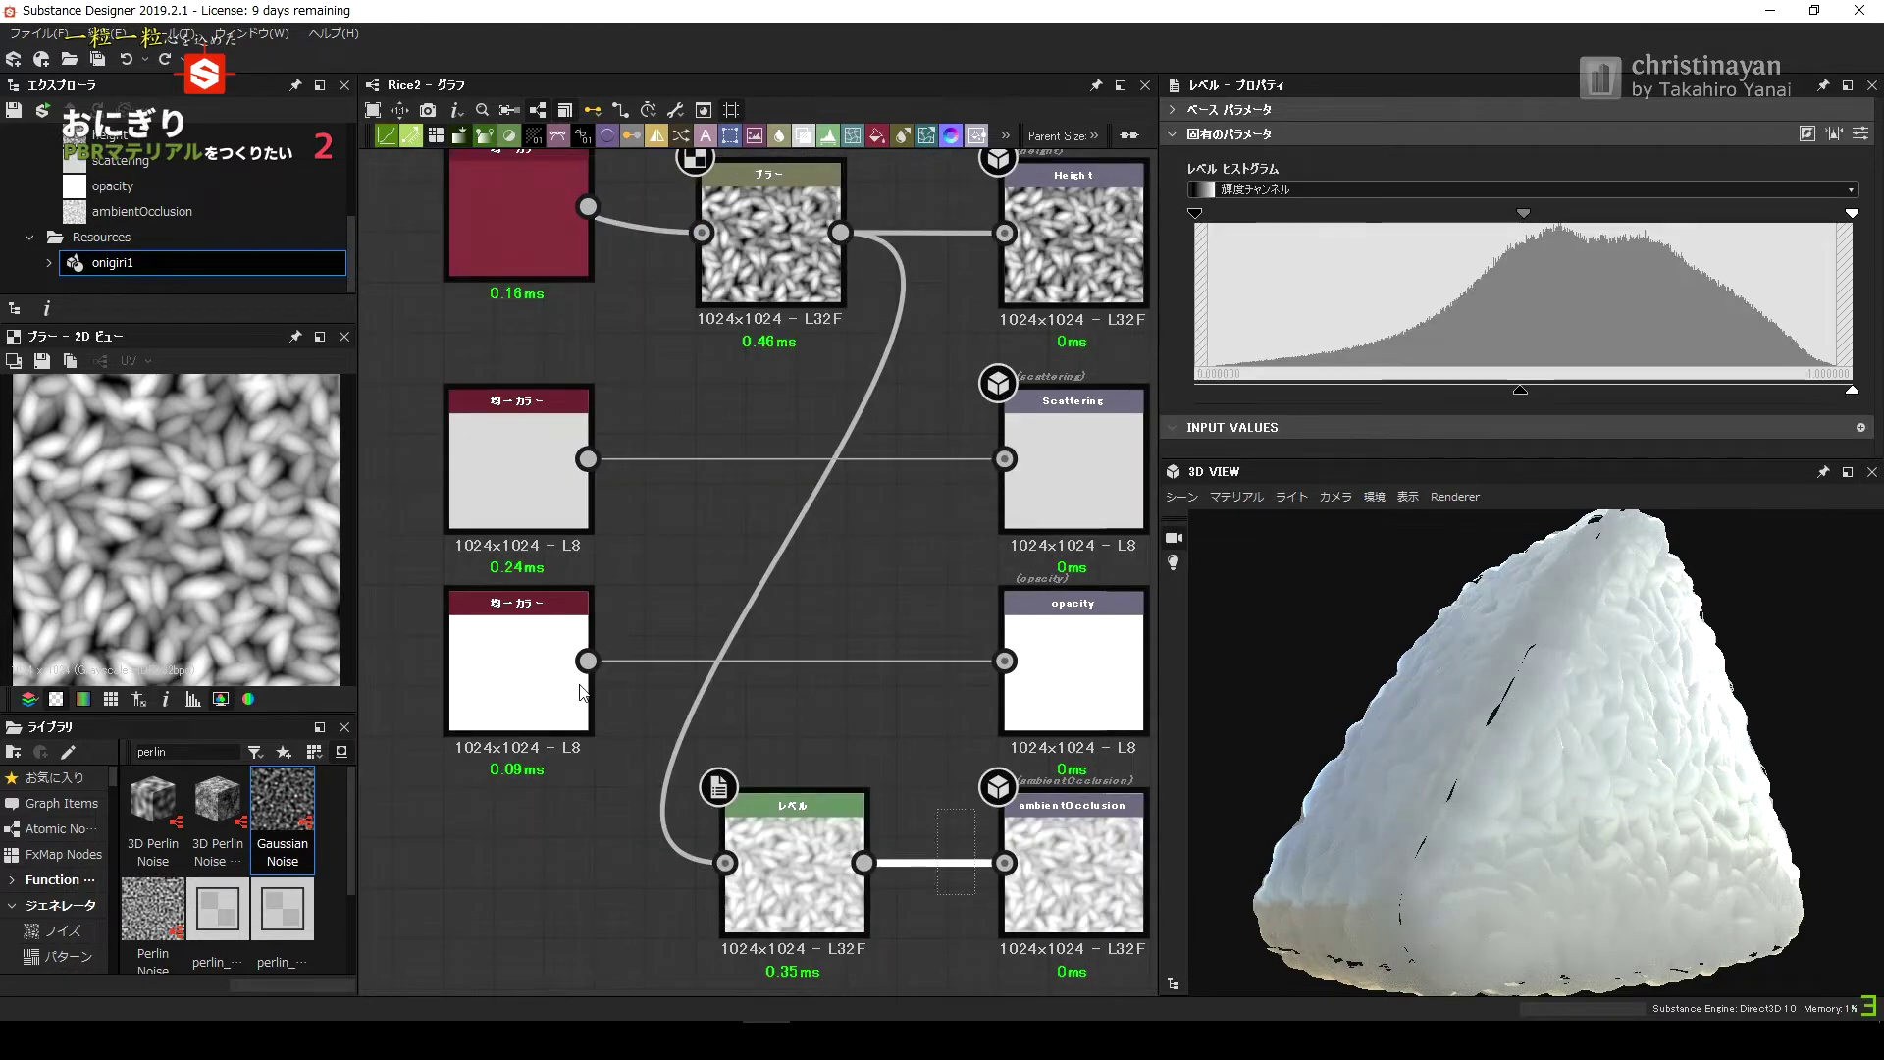
{"action": "double_click", "coordinate": [800, 880]}
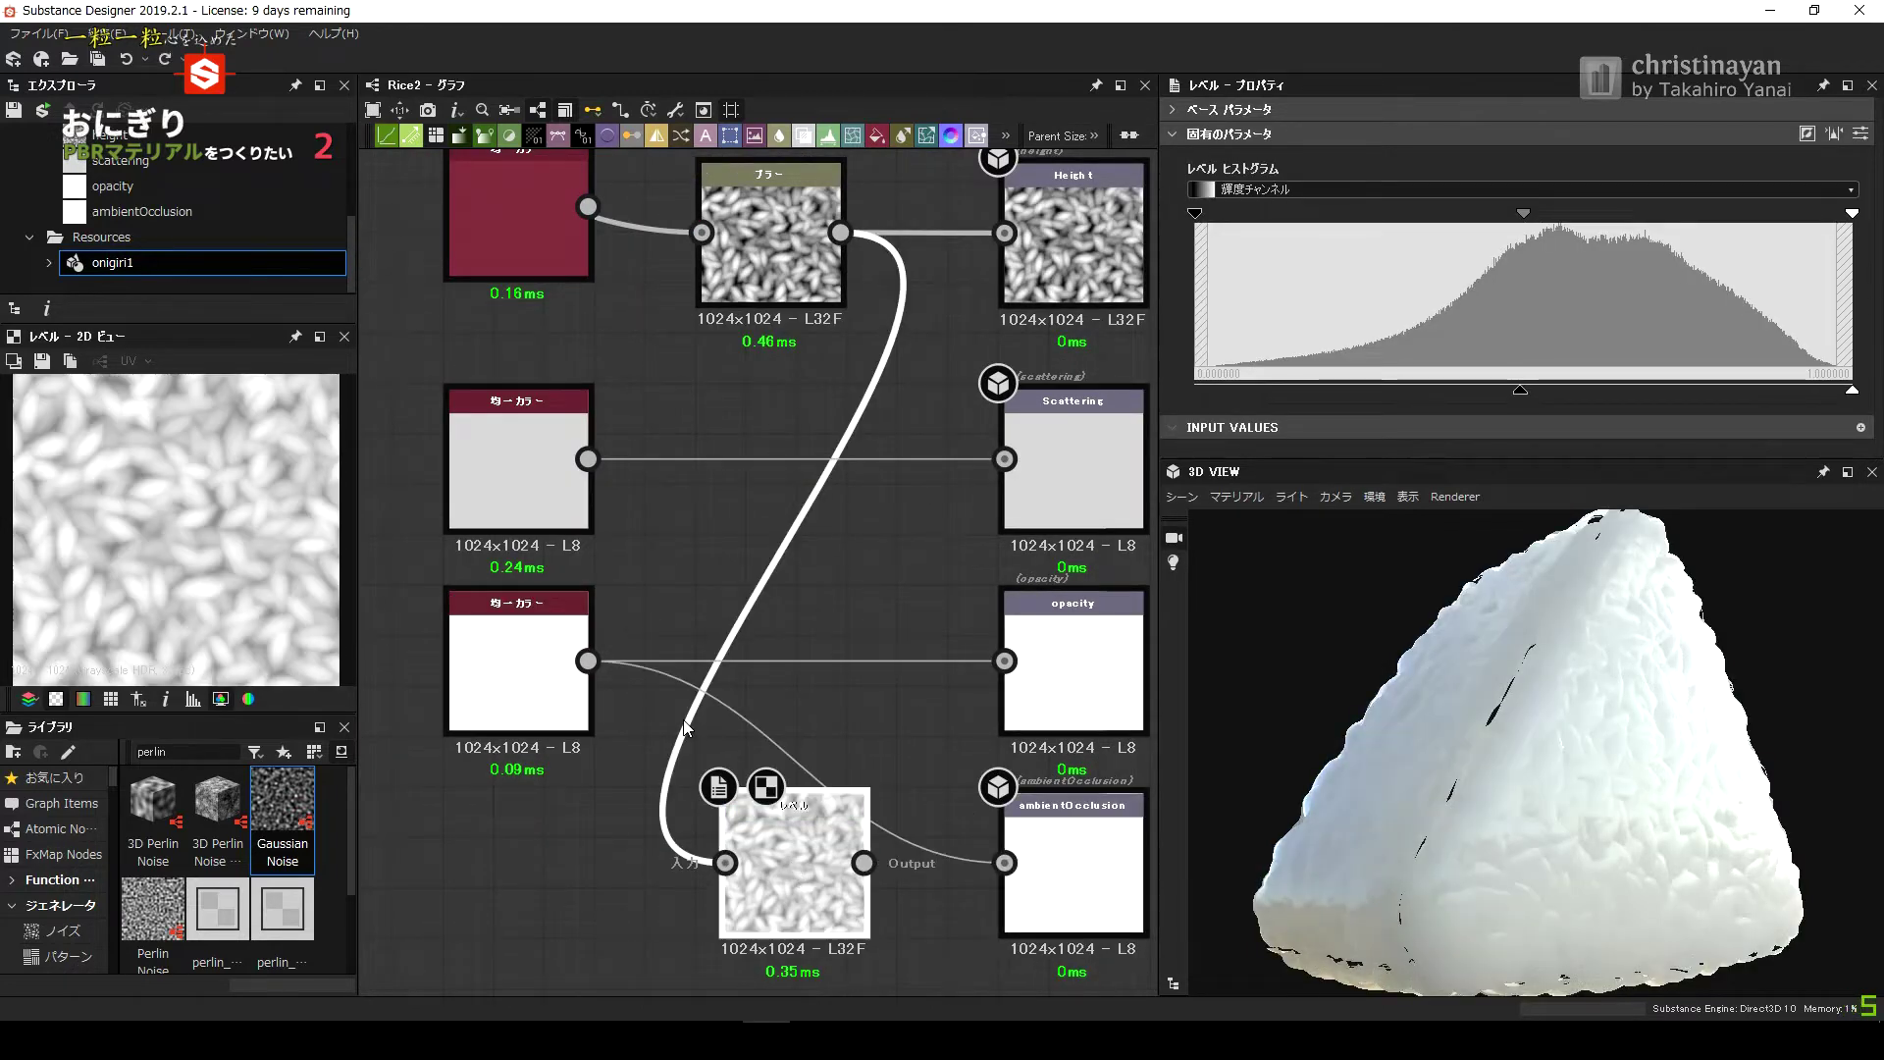
{"action": "scroll", "coordinate": [905, 780], "scroll_direction": "down", "scroll_amount": 3}
{"action": "left_click_drag", "start_coordinate": [901, 781], "coordinate": [982, 780]}
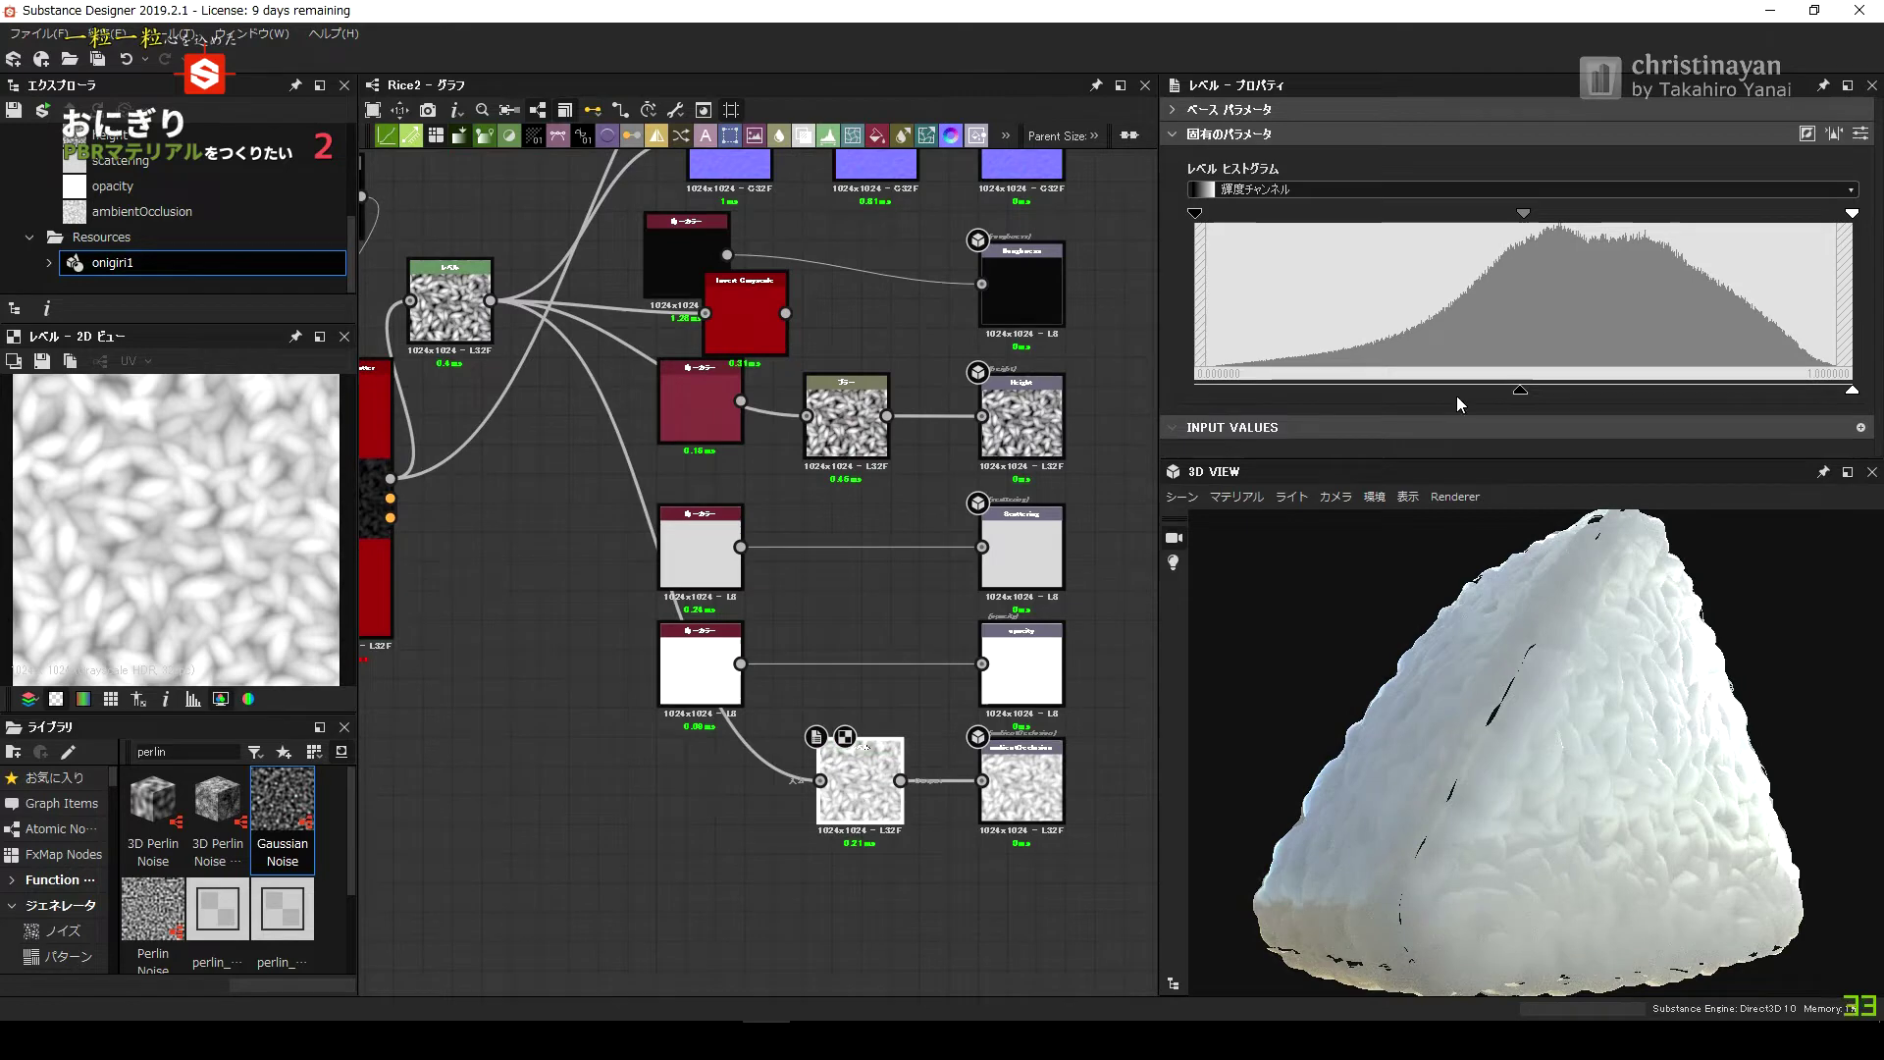
{"action": "left_click_drag", "start_coordinate": [1520, 390], "coordinate": [1194, 389]}
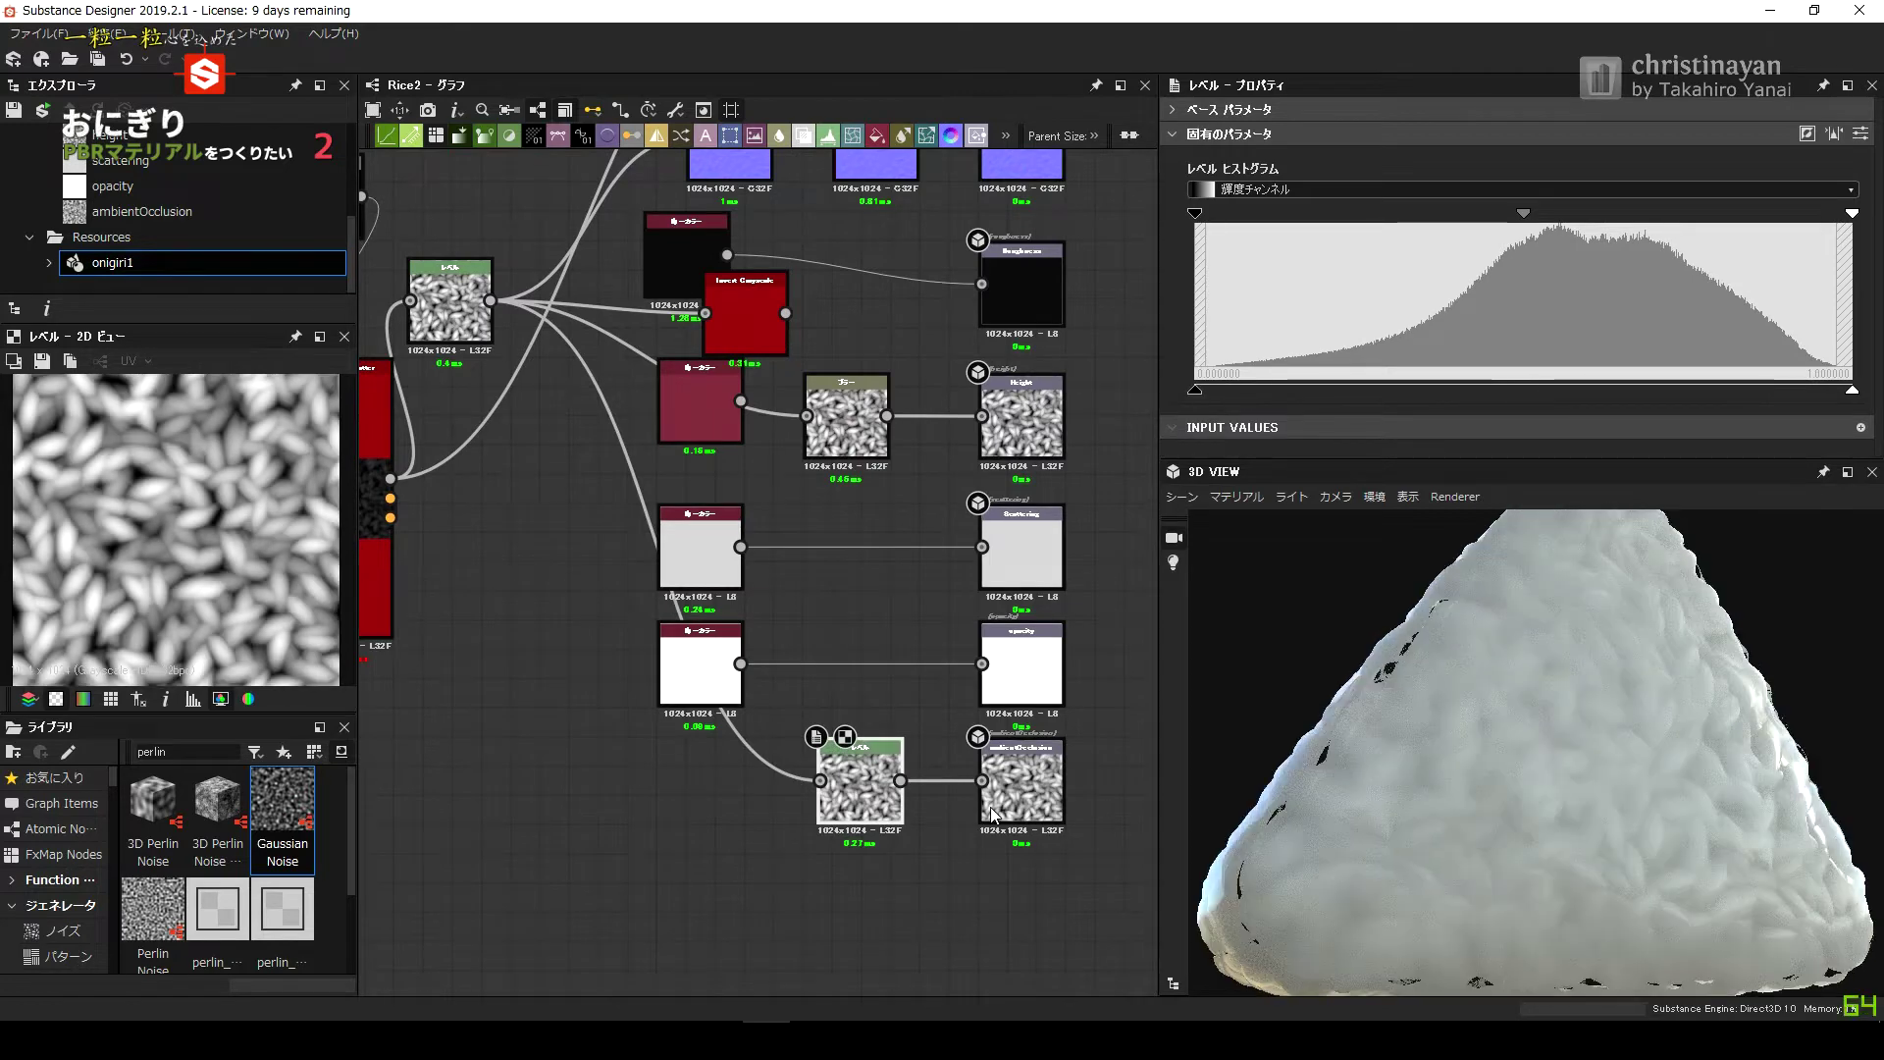
{"action": "scroll", "coordinate": [991, 807], "scroll_direction": "up", "scroll_amount": 2}
{"action": "scroll", "coordinate": [785, 524], "scroll_direction": "up", "scroll_amount": 3}
{"action": "scroll", "coordinate": [681, 502], "scroll_direction": "up", "scroll_amount": 2}
{"action": "scroll", "coordinate": [681, 503], "scroll_direction": "down", "scroll_amount": 1}
Insert a new Levels node from the uniform colour and connect it to Scattering.
{"action": "left_click_drag", "start_coordinate": [824, 589], "coordinate": [930, 591]}
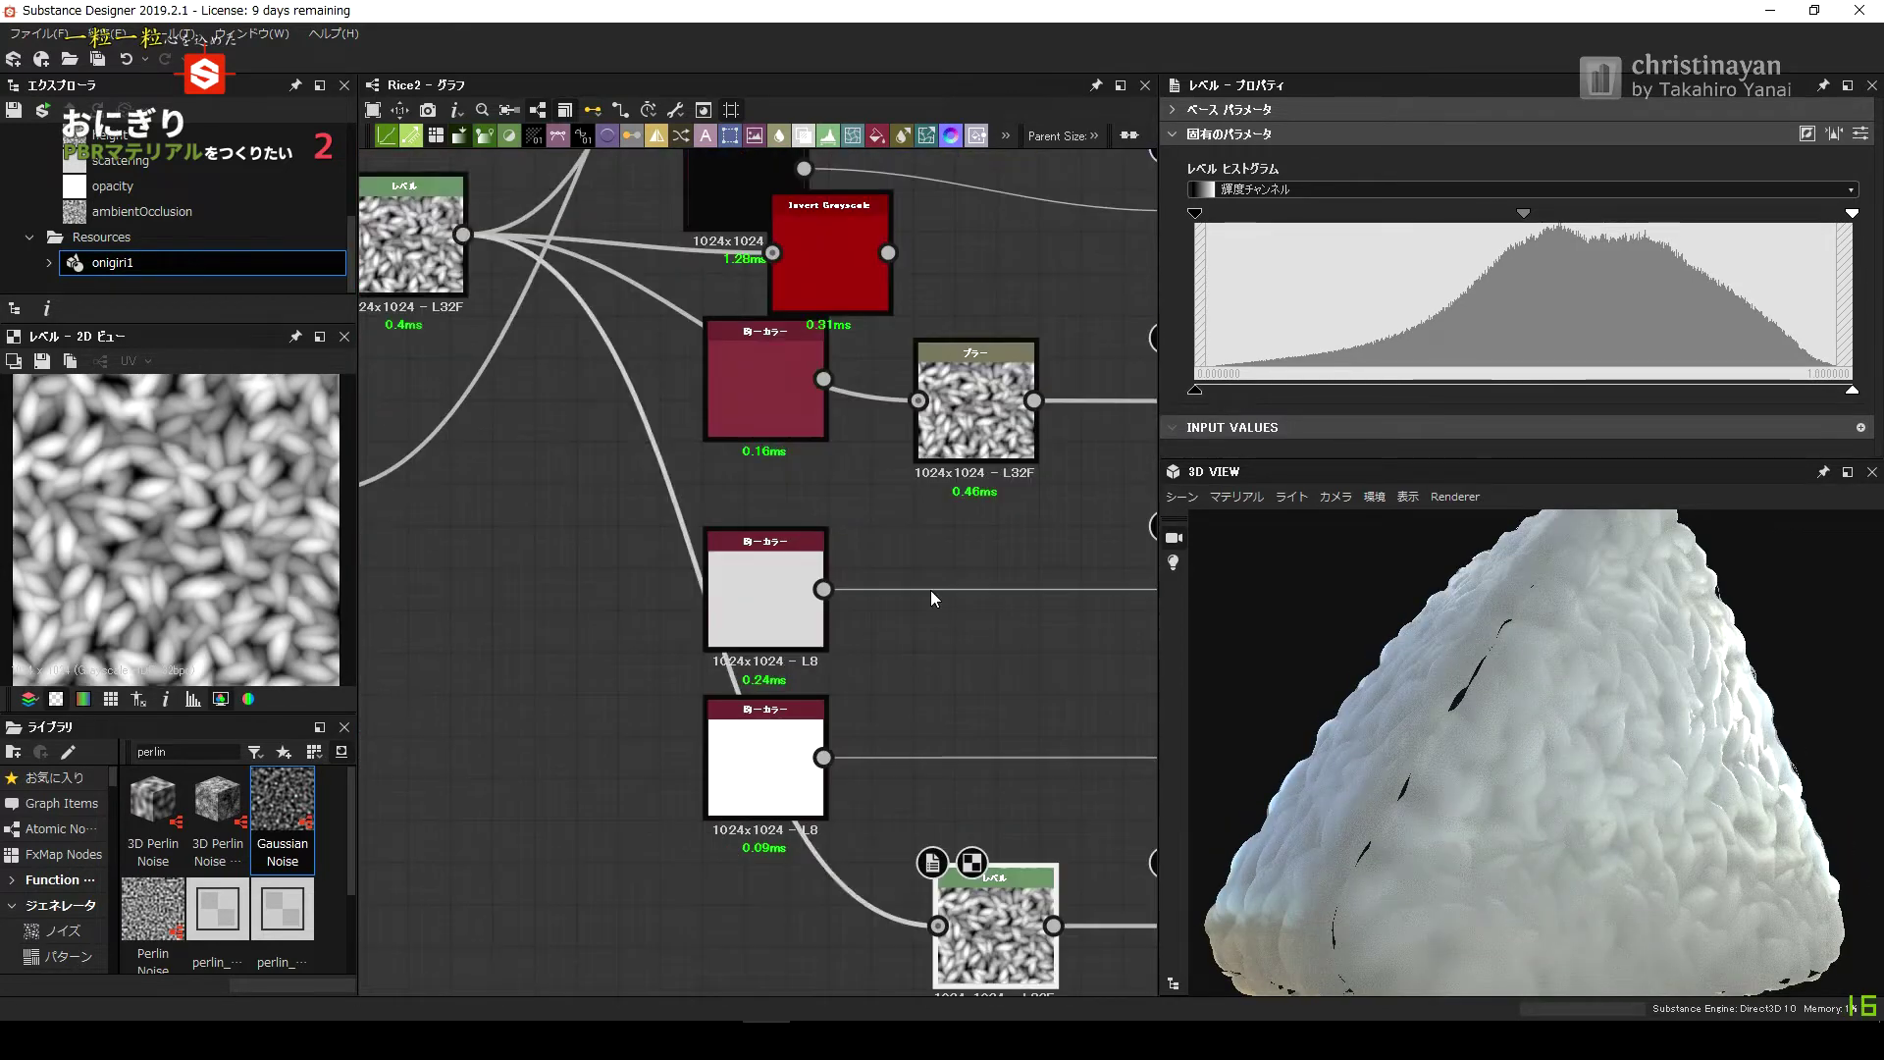
{"action": "left_click", "coordinate": [982, 687]}
{"action": "middle_click_drag", "start_coordinate": [1080, 589], "coordinate": [942, 582]}
{"action": "mouse_move", "coordinate": [1852, 390]}
{"action": "left_mouse_down"}
{"action": "mouse_move", "coordinate": [1255, 390]}
{"action": "mouse_move", "coordinate": [1855, 390]}
{"action": "left_mouse_up"}
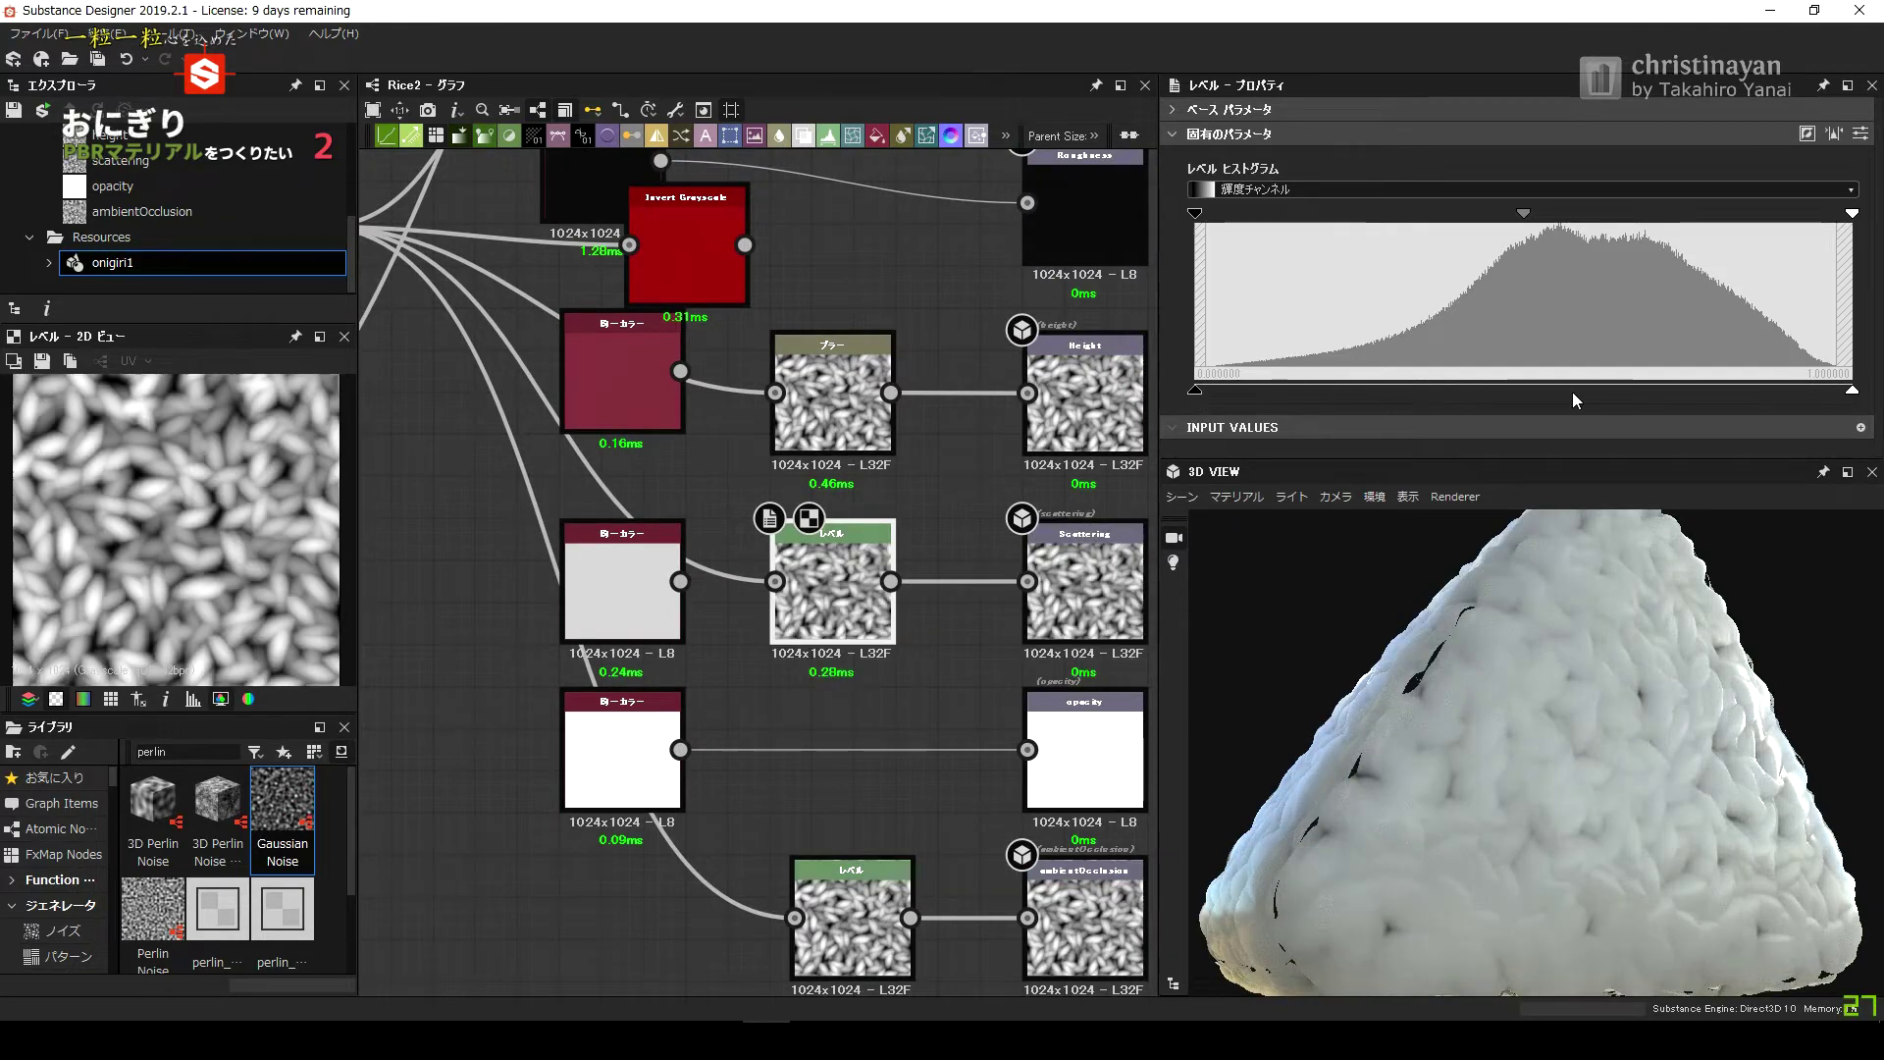
Adjust the midtone sliders on the Scattering and ambient-occlusion Levels histograms.
{"action": "left_click_drag", "start_coordinate": [1525, 390], "coordinate": [1843, 390]}
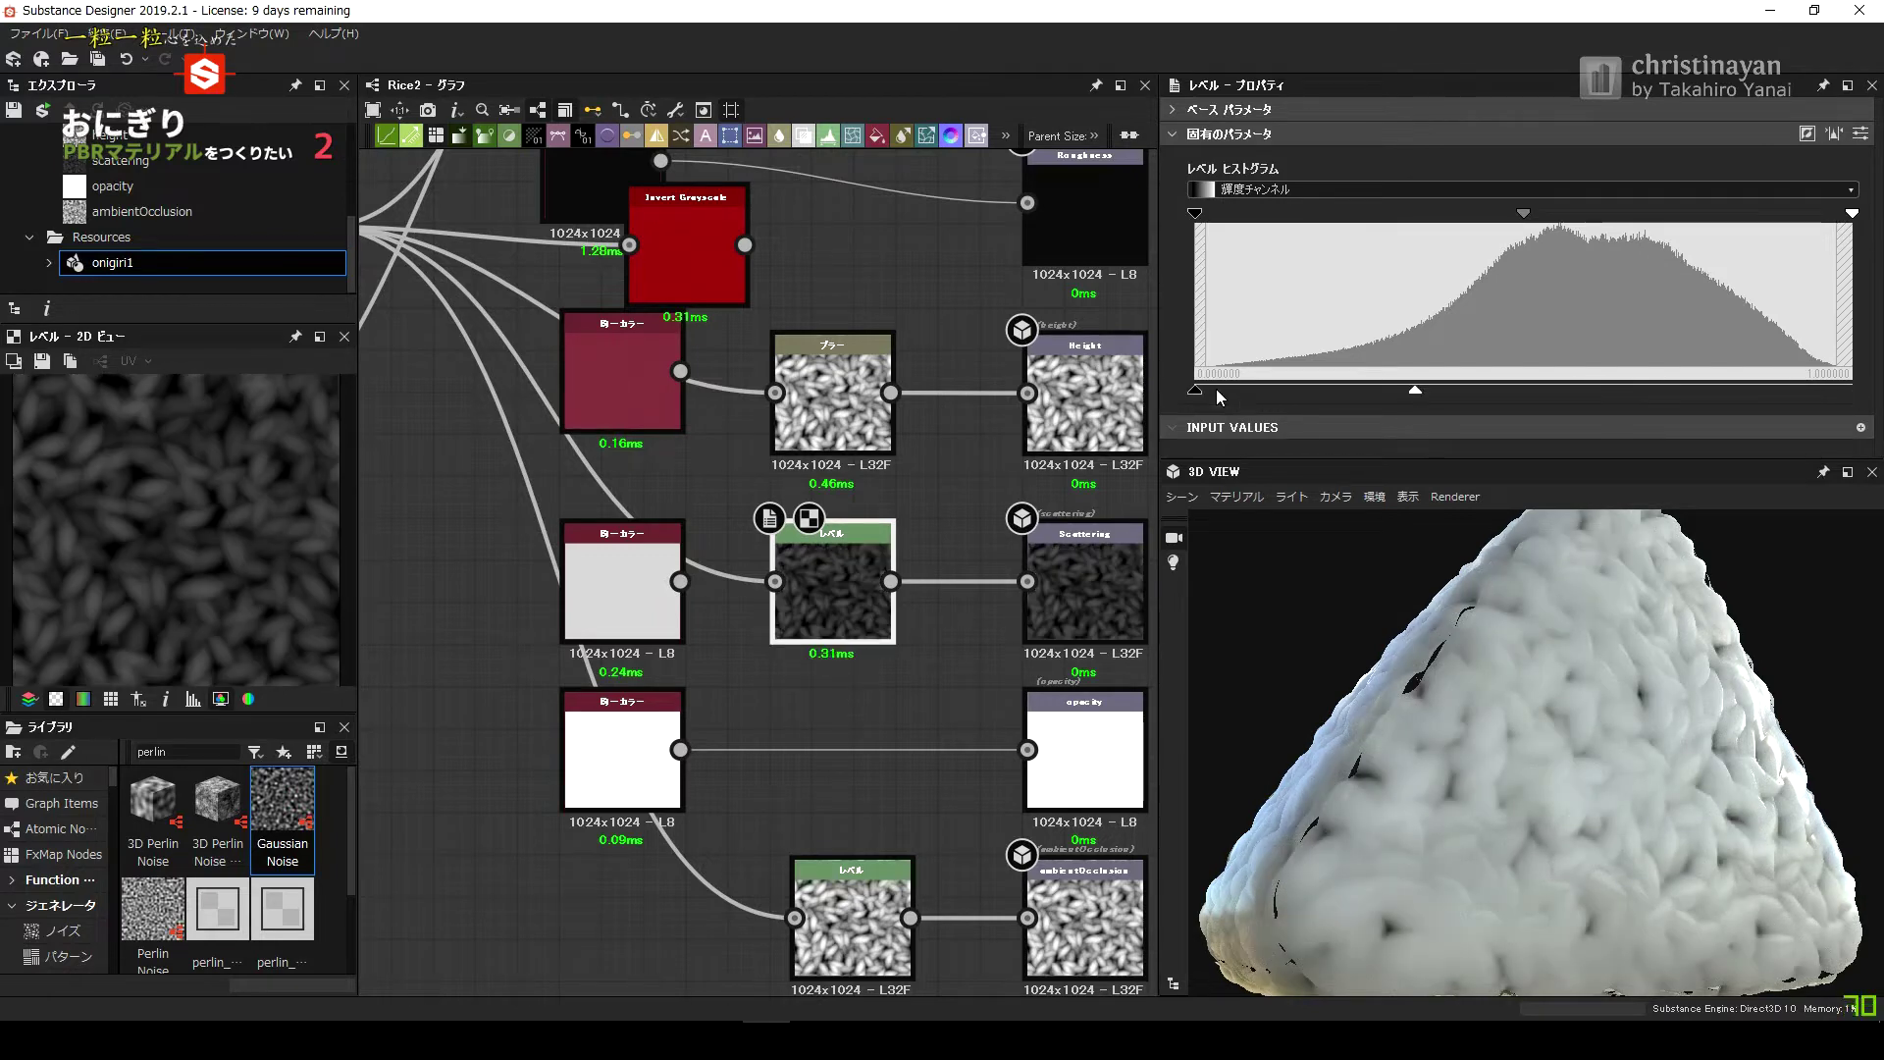
{"action": "left_click", "coordinate": [852, 907]}
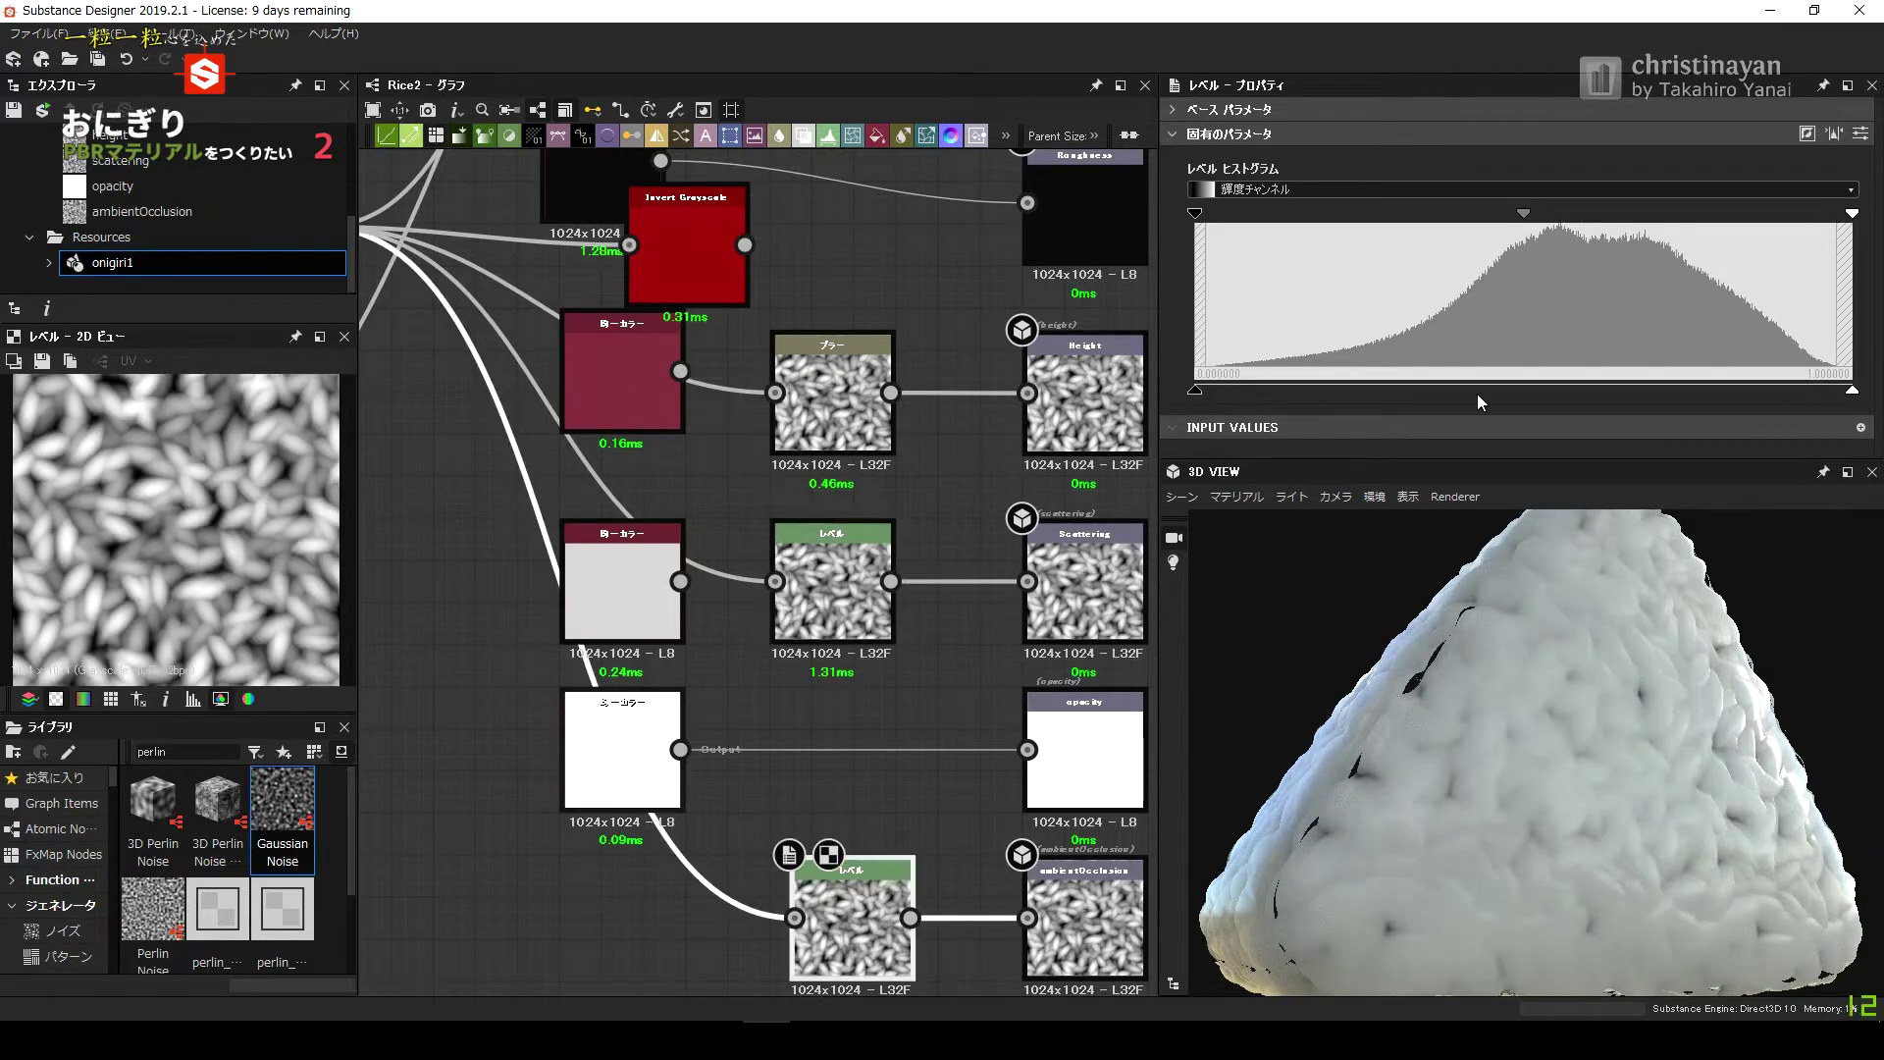
{"action": "left_click_drag", "start_coordinate": [1527, 214], "coordinate": [1515, 214]}
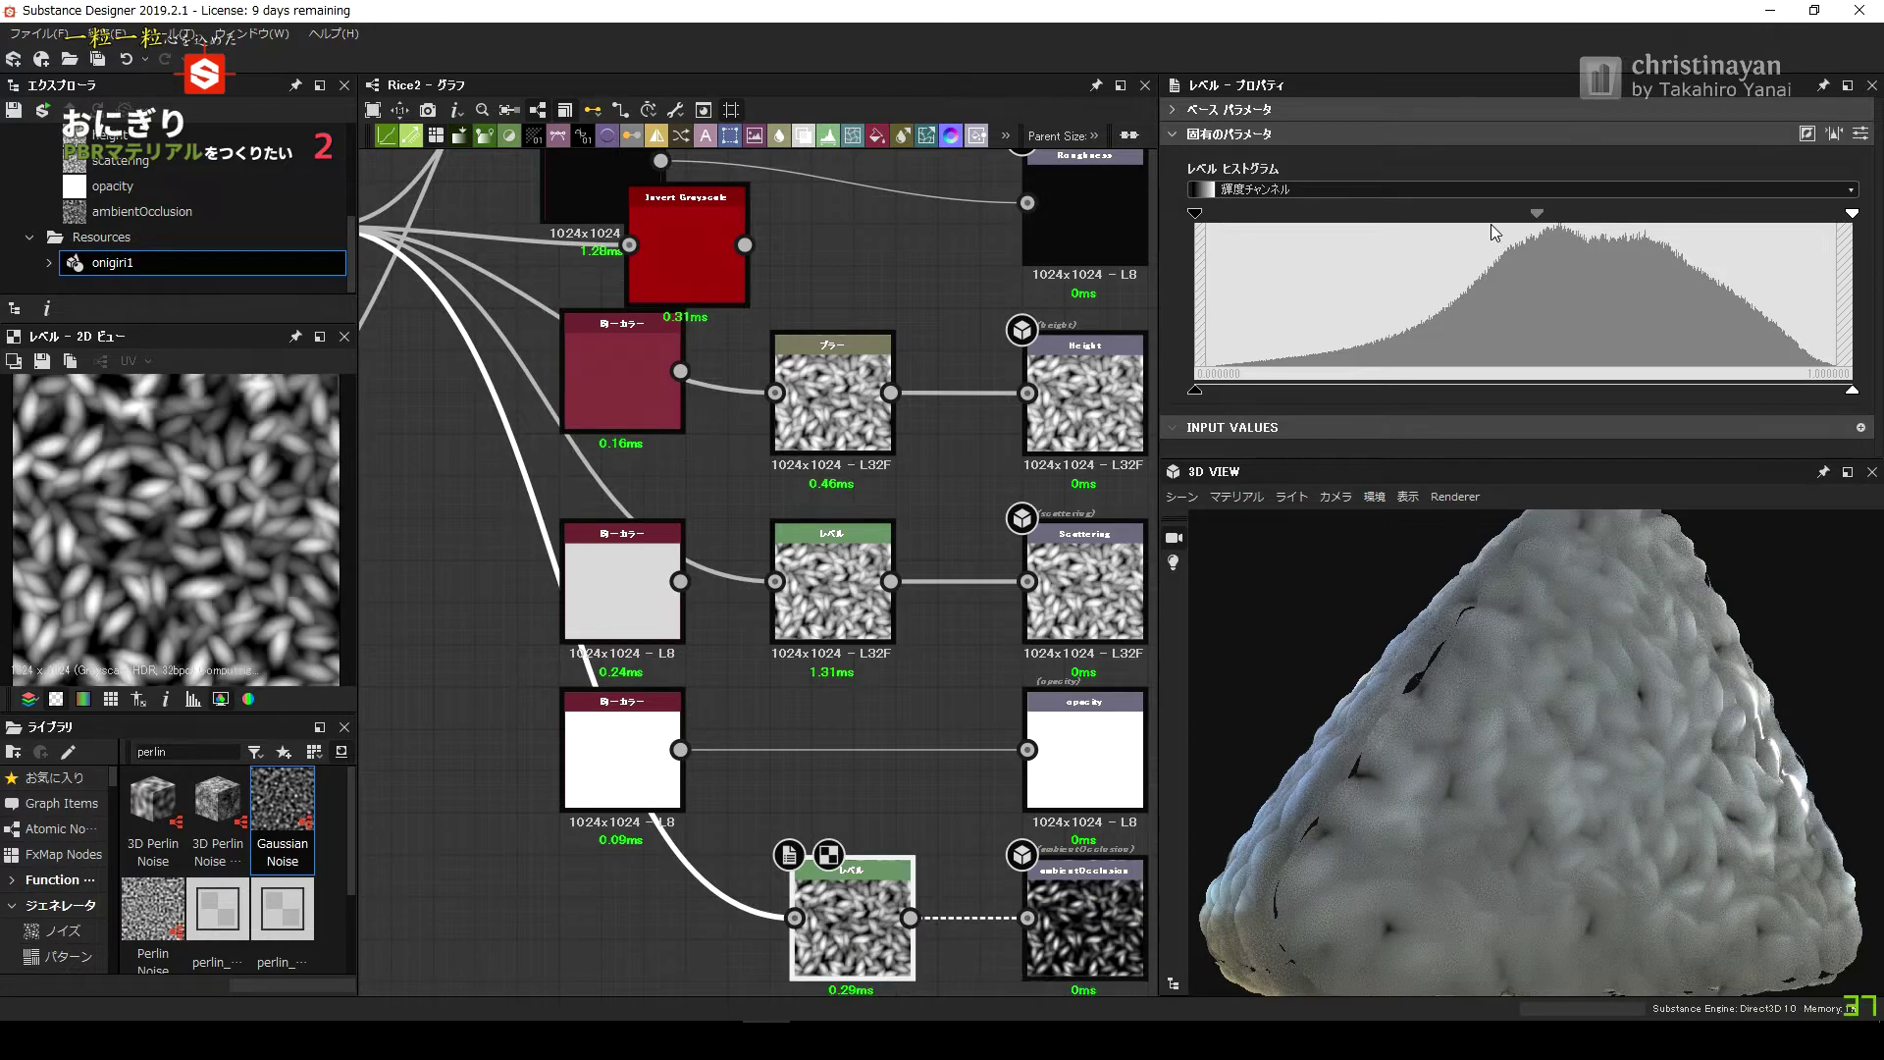
{"action": "mouse_move", "coordinate": [1423, 687]}
{"action": "left_mouse_down"}
{"action": "mouse_move", "coordinate": [1351, 778]}
{"action": "mouse_move", "coordinate": [1389, 810]}
{"action": "left_mouse_up"}
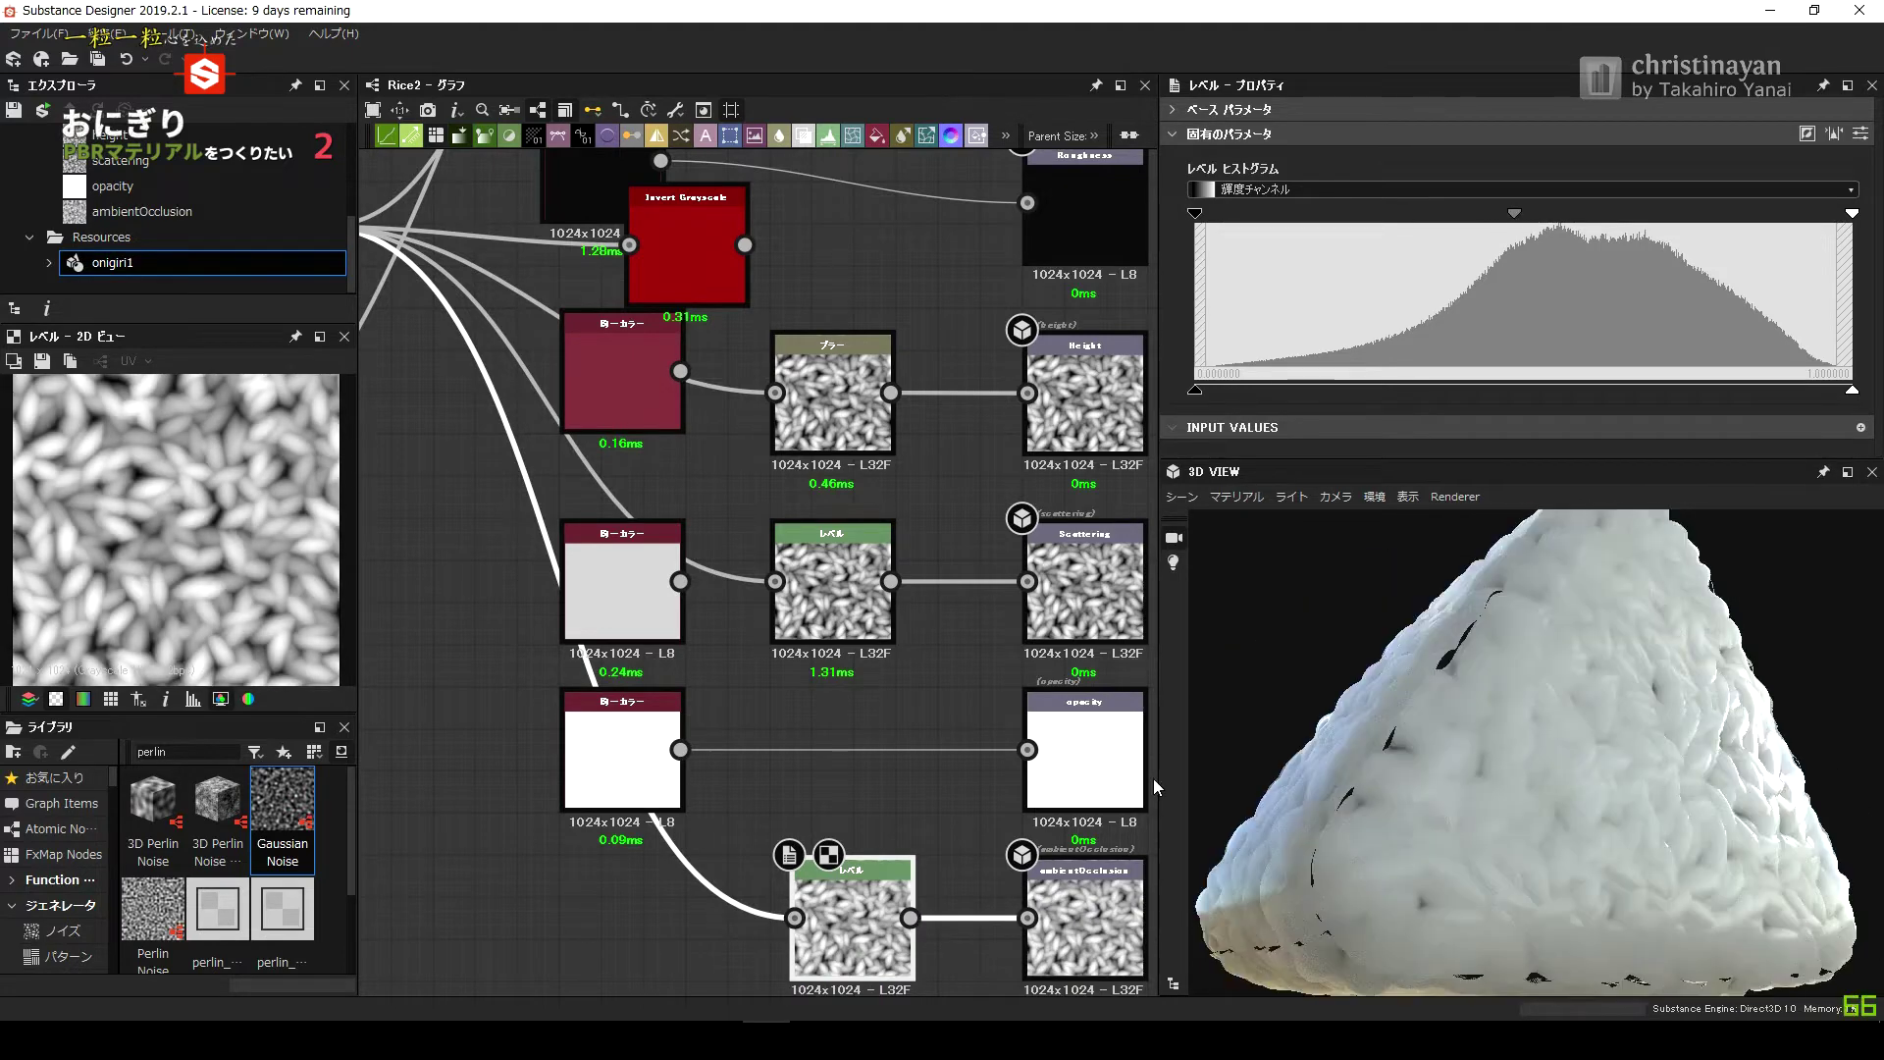
{"action": "double_click", "coordinate": [830, 589]}
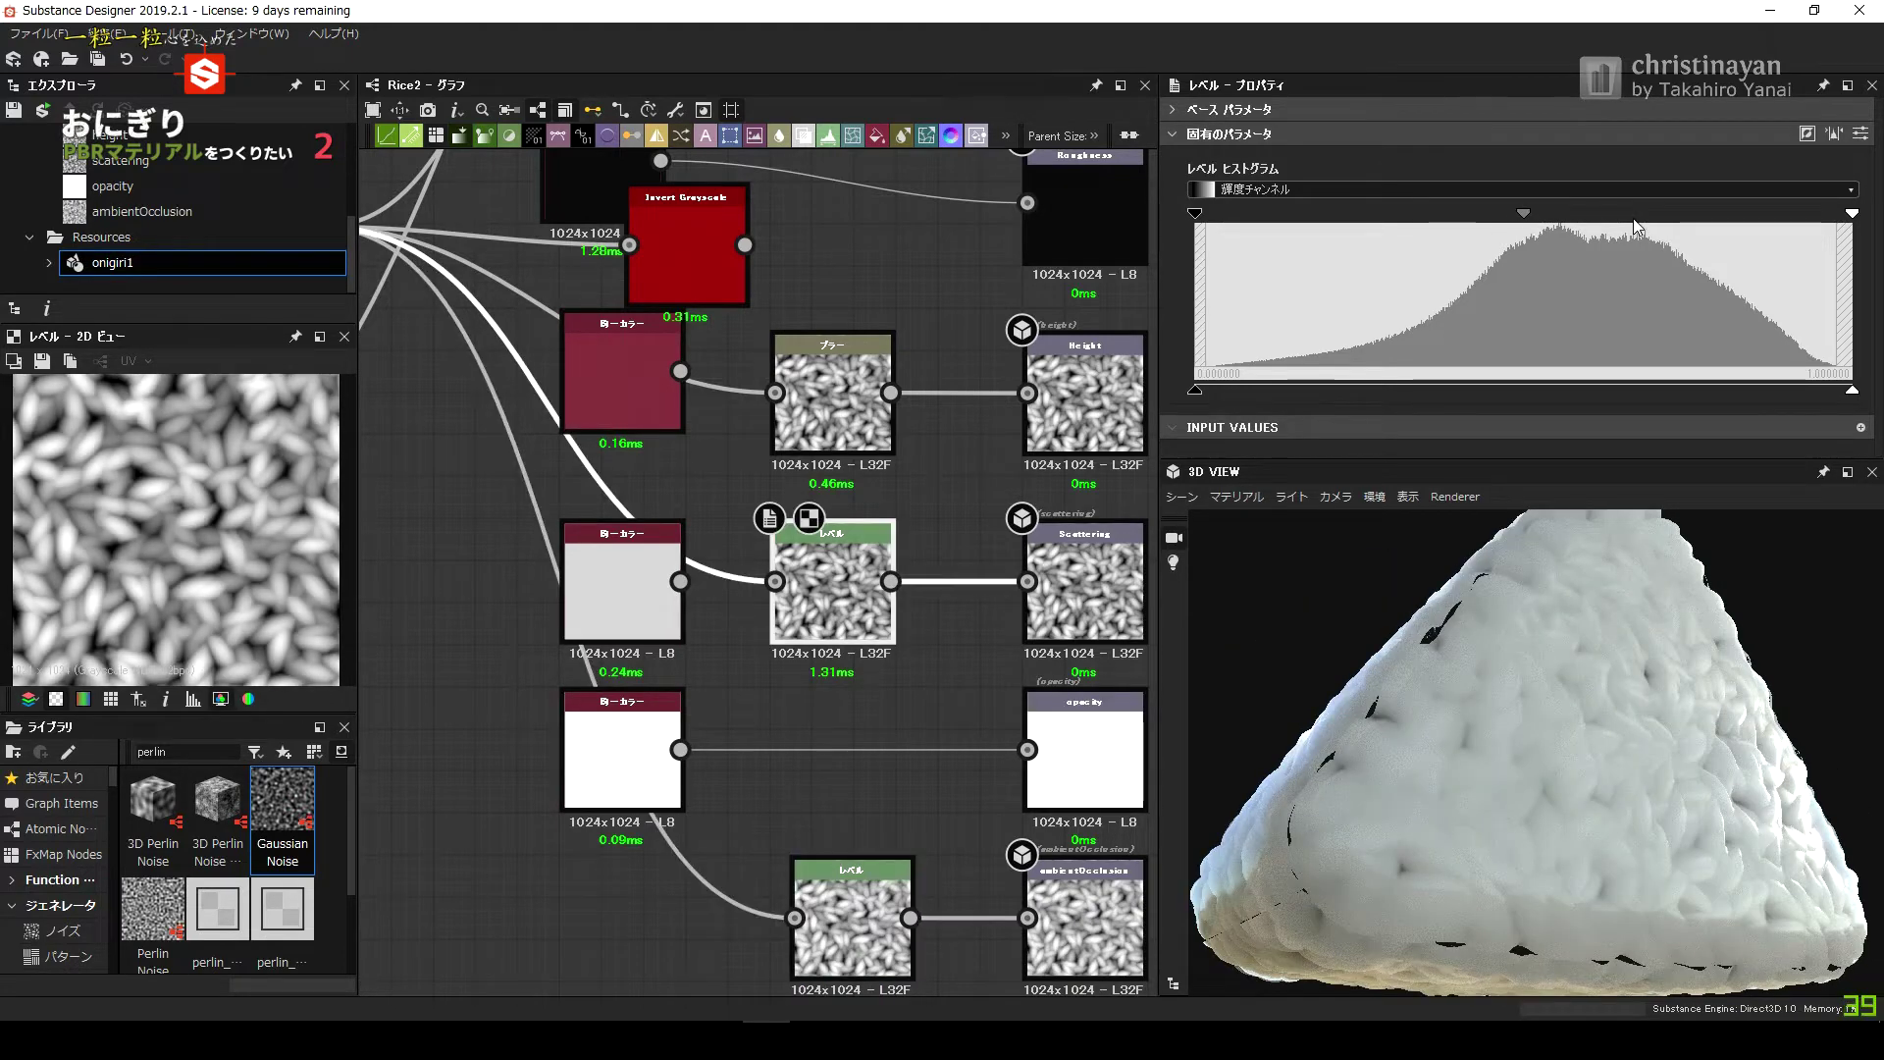
{"action": "mouse_move", "coordinate": [1515, 213]}
{"action": "left_mouse_down"}
{"action": "mouse_move", "coordinate": [1674, 213]}
{"action": "mouse_move", "coordinate": [1553, 213]}
{"action": "left_mouse_up"}
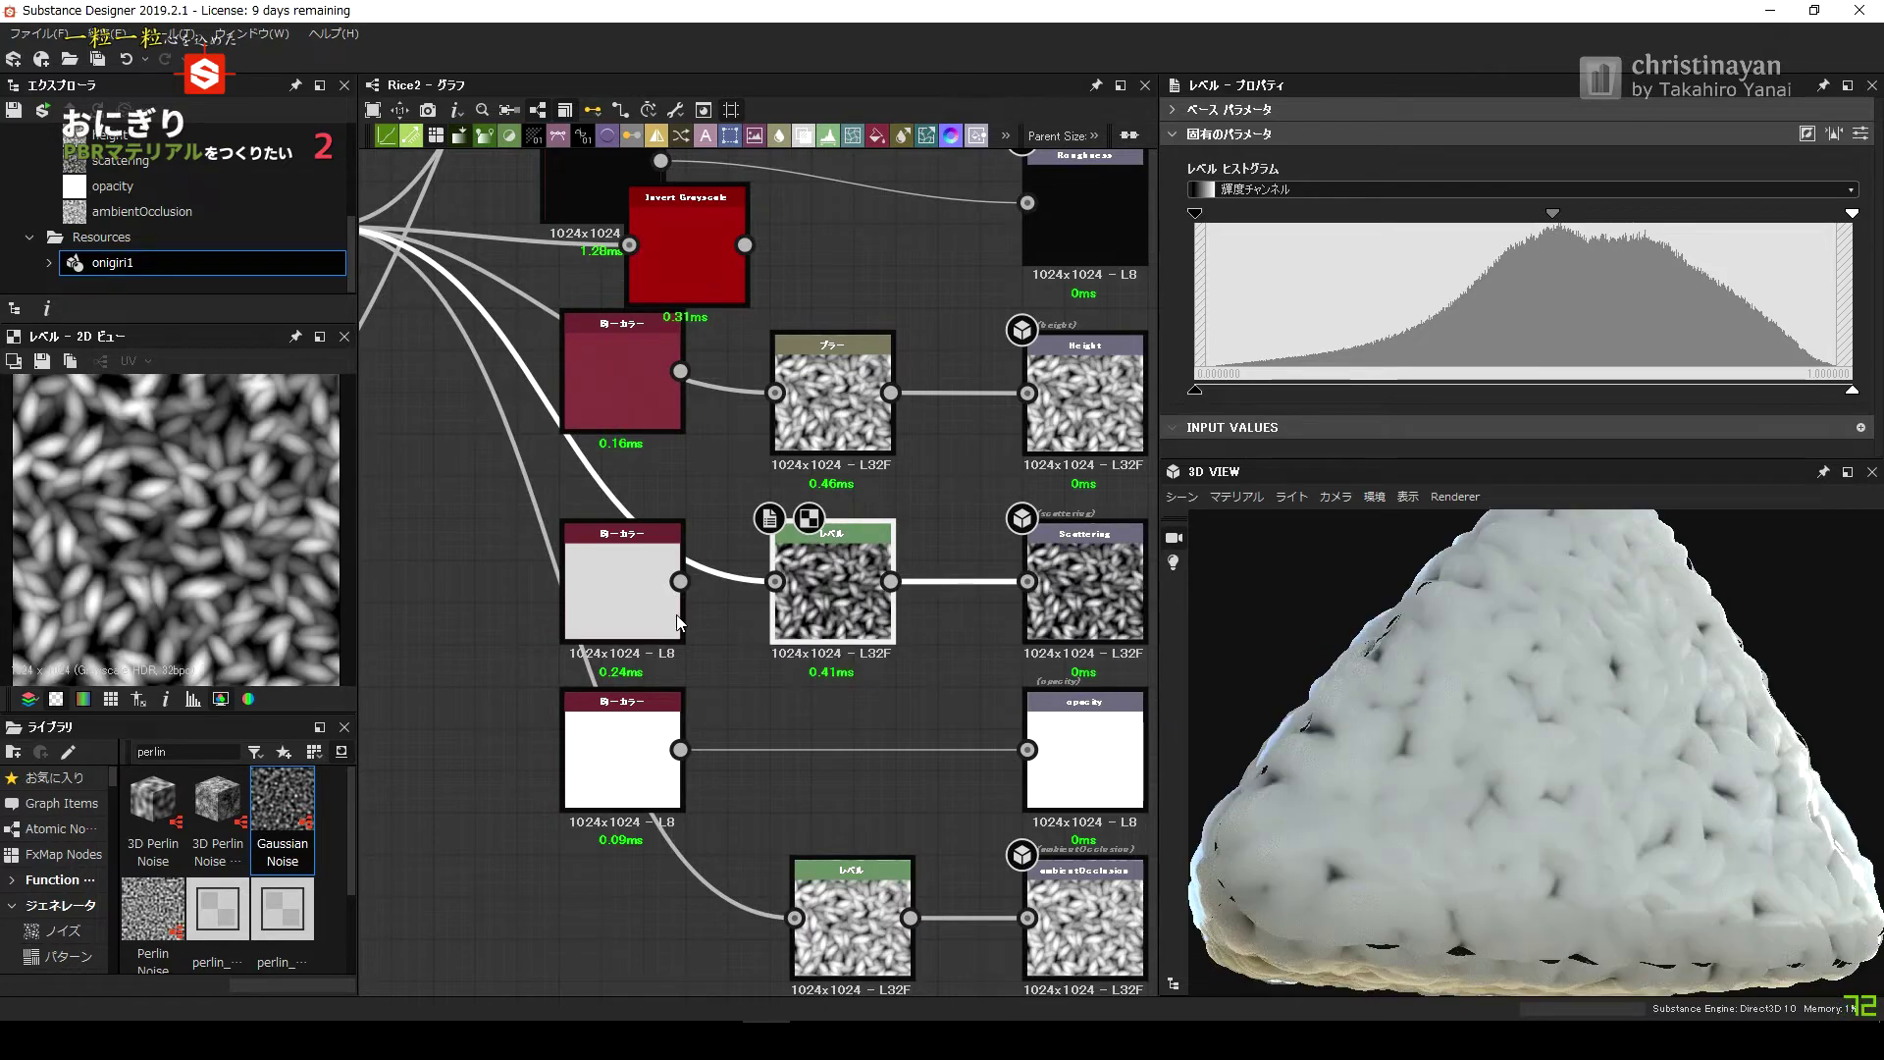
Bring the Normal nodes into view and move the Invert Grayscale node right.
{"action": "middle_click_drag", "start_coordinate": [957, 479], "coordinate": [984, 806]}
{"action": "left_click_drag", "start_coordinate": [726, 589], "coordinate": [787, 588]}
{"action": "left_click_drag", "start_coordinate": [1341, 799], "coordinate": [1217, 786]}
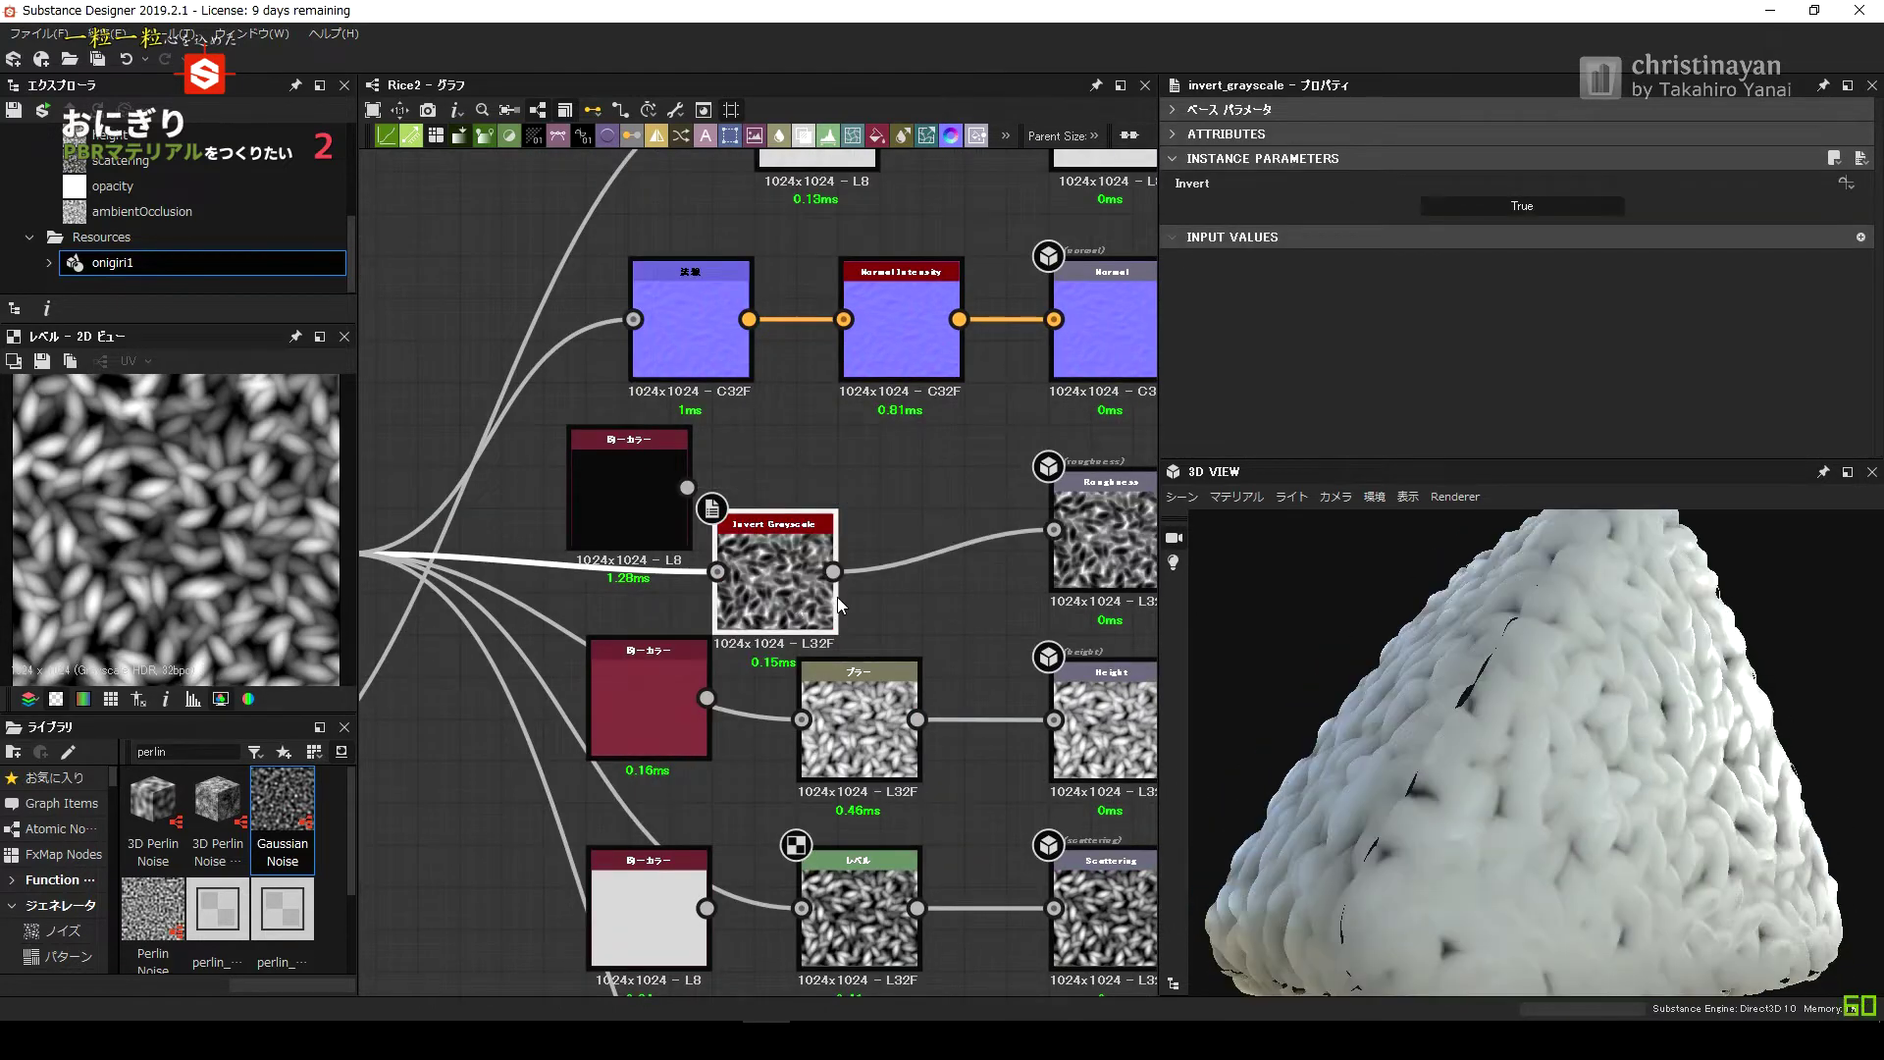
Link the white Uniform Color output directly into the Scattering output node.
{"action": "double_click", "coordinate": [775, 579]}
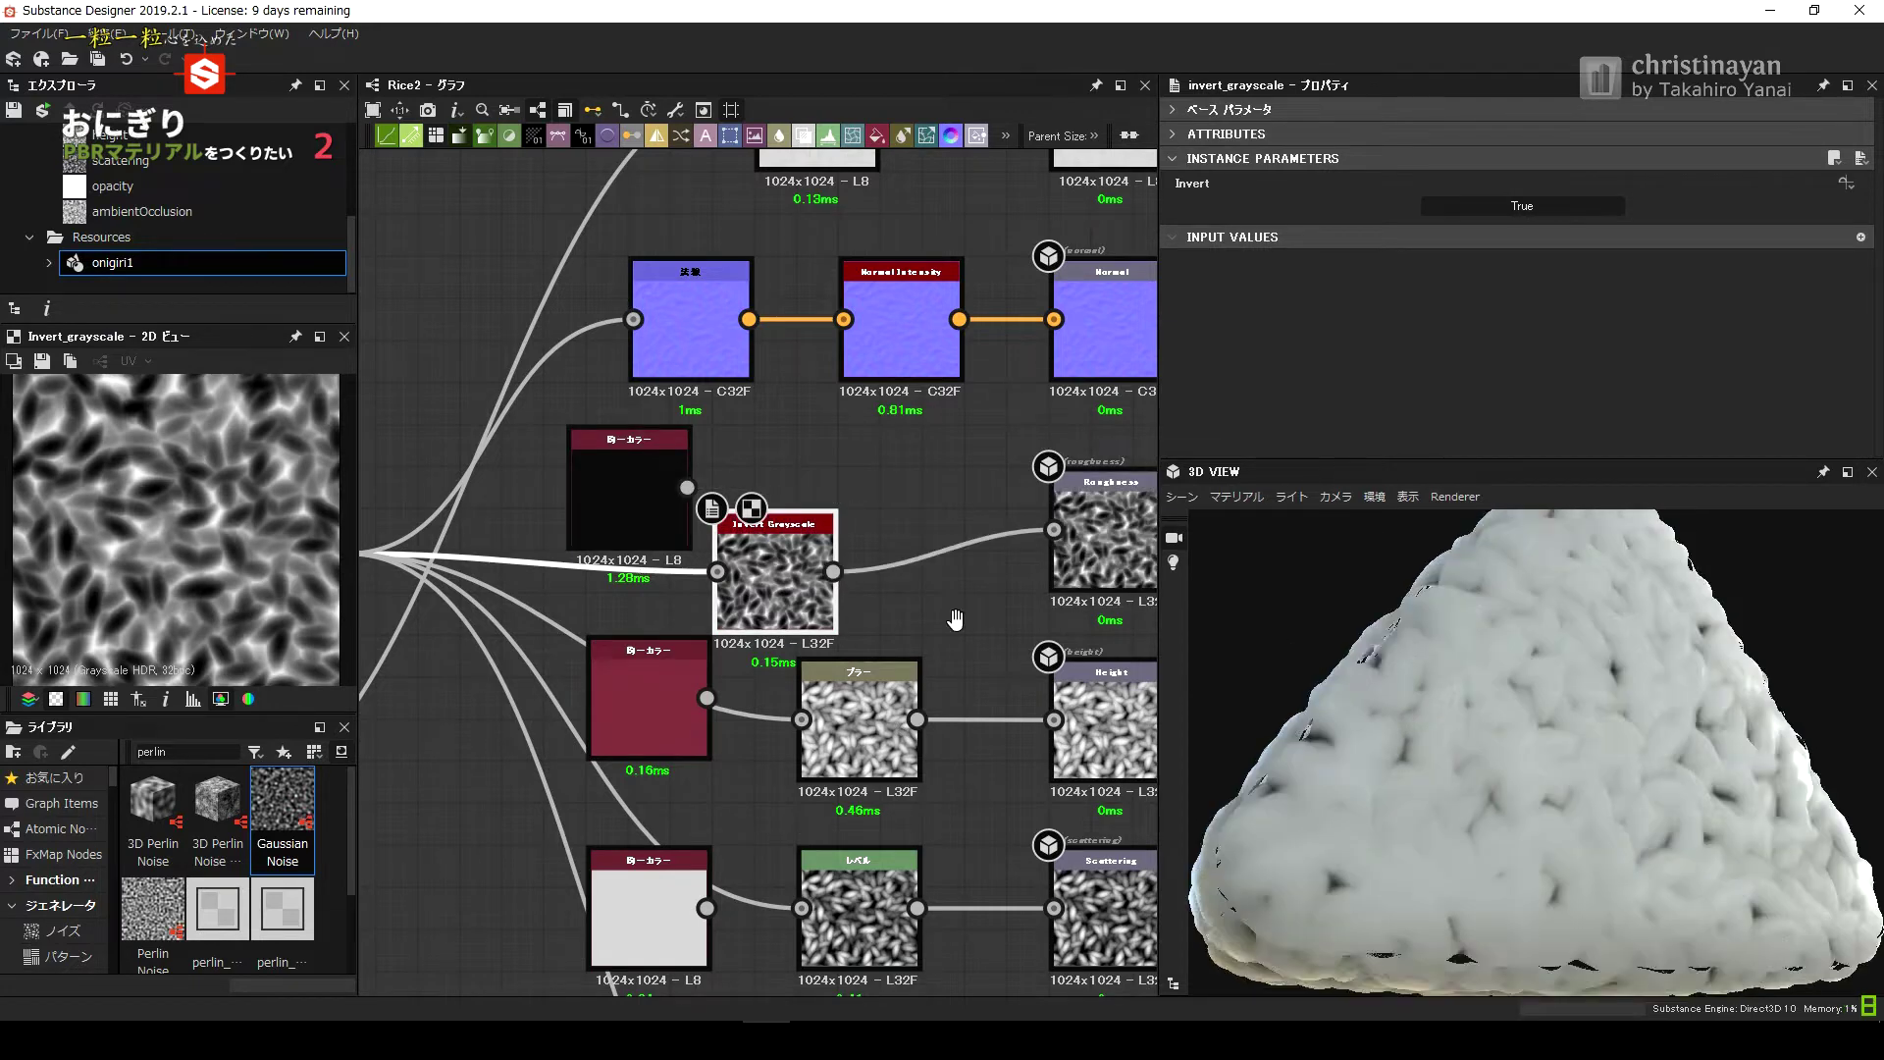
{"action": "middle_click_drag", "start_coordinate": [853, 796], "coordinate": [755, 386]}
{"action": "left_click_drag", "start_coordinate": [609, 666], "coordinate": [955, 498]}
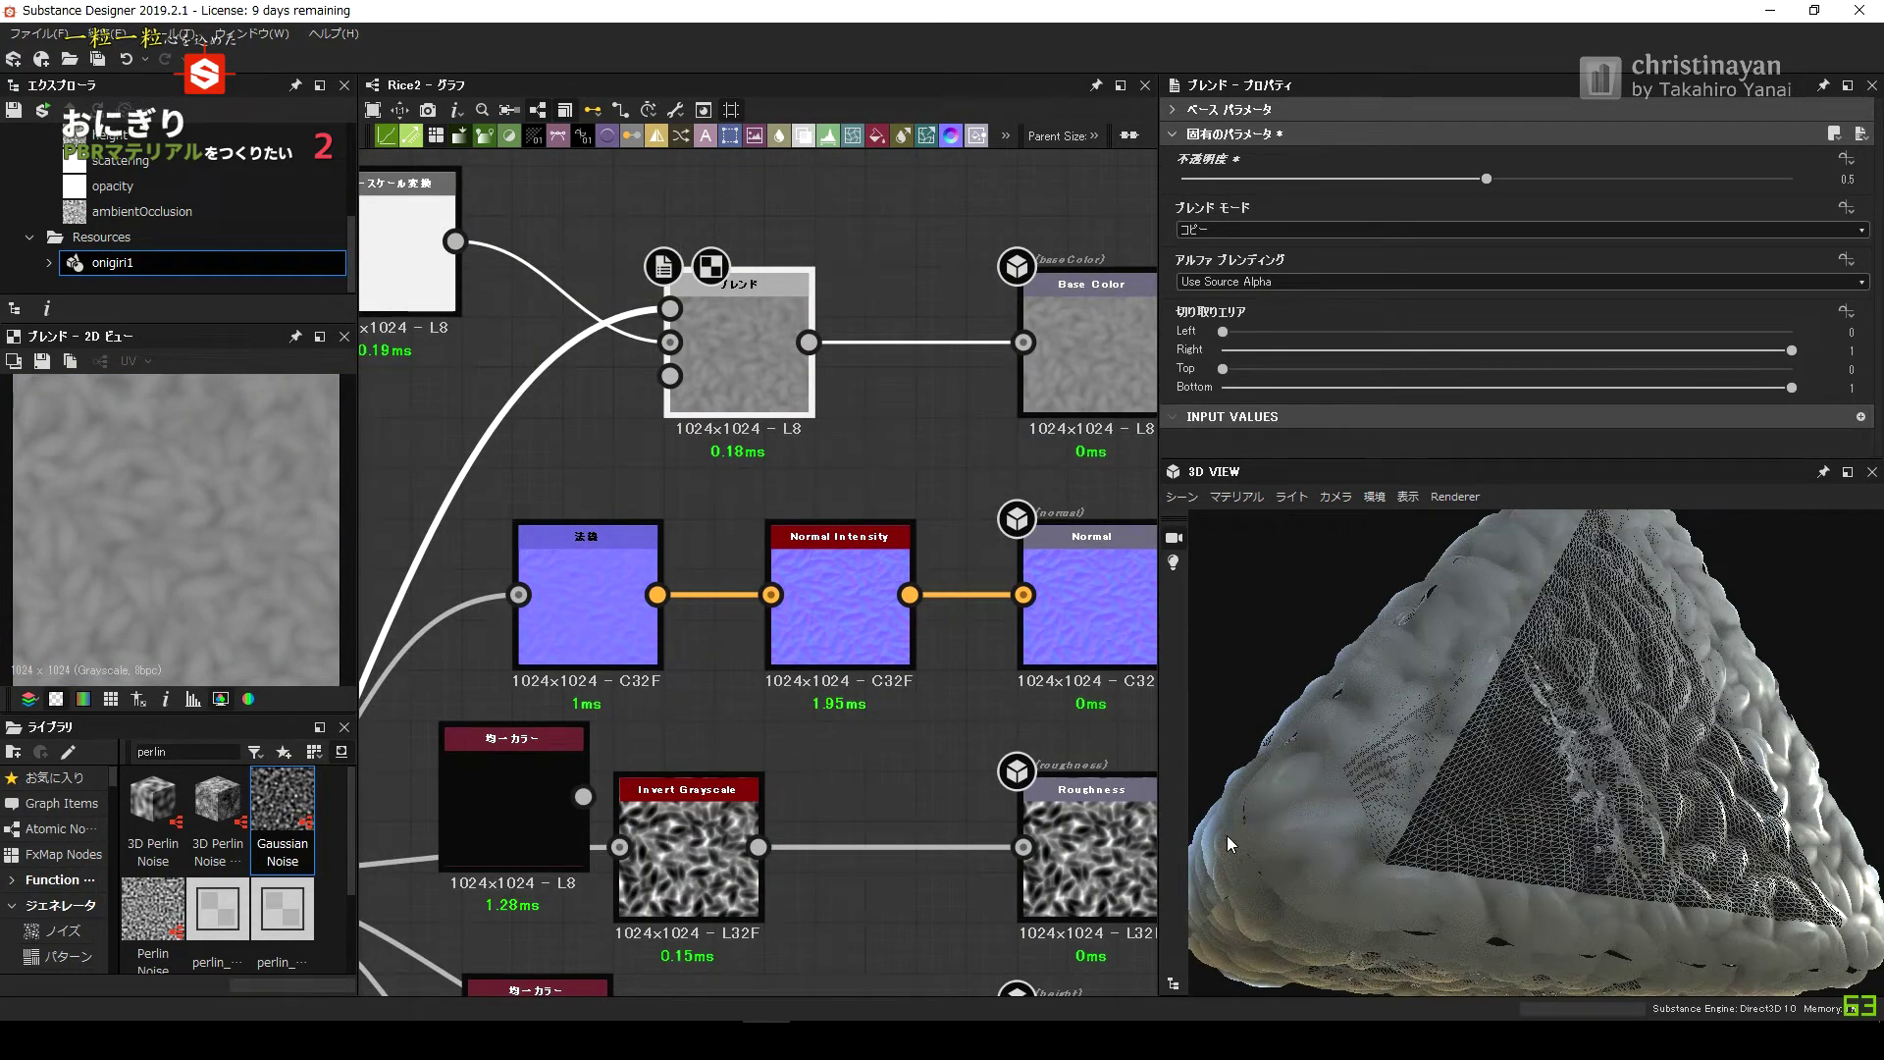
{"action": "left_click_drag", "start_coordinate": [1329, 833], "coordinate": [1257, 838]}
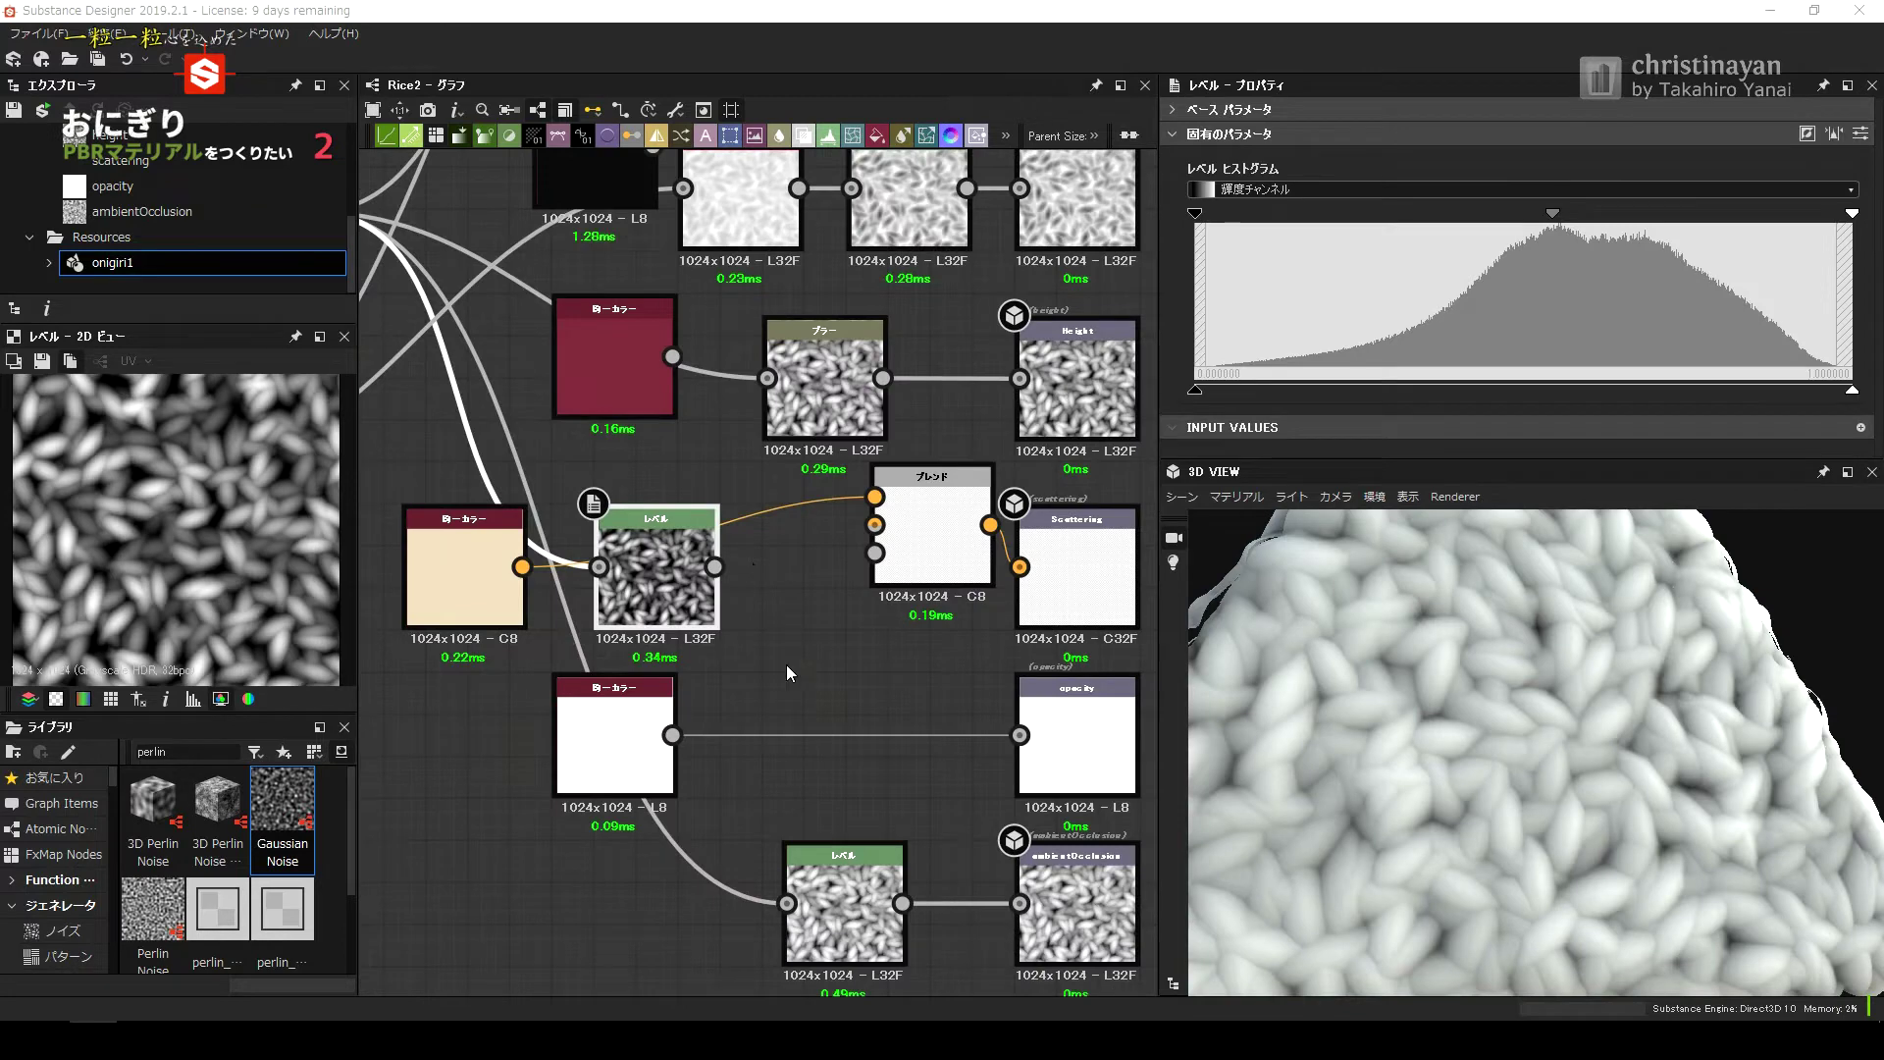
Insert a Gradient Map after the Levels node and set the colour Blend opacity to 0.5.
{"action": "left_click_drag", "start_coordinate": [714, 567], "coordinate": [786, 663]}
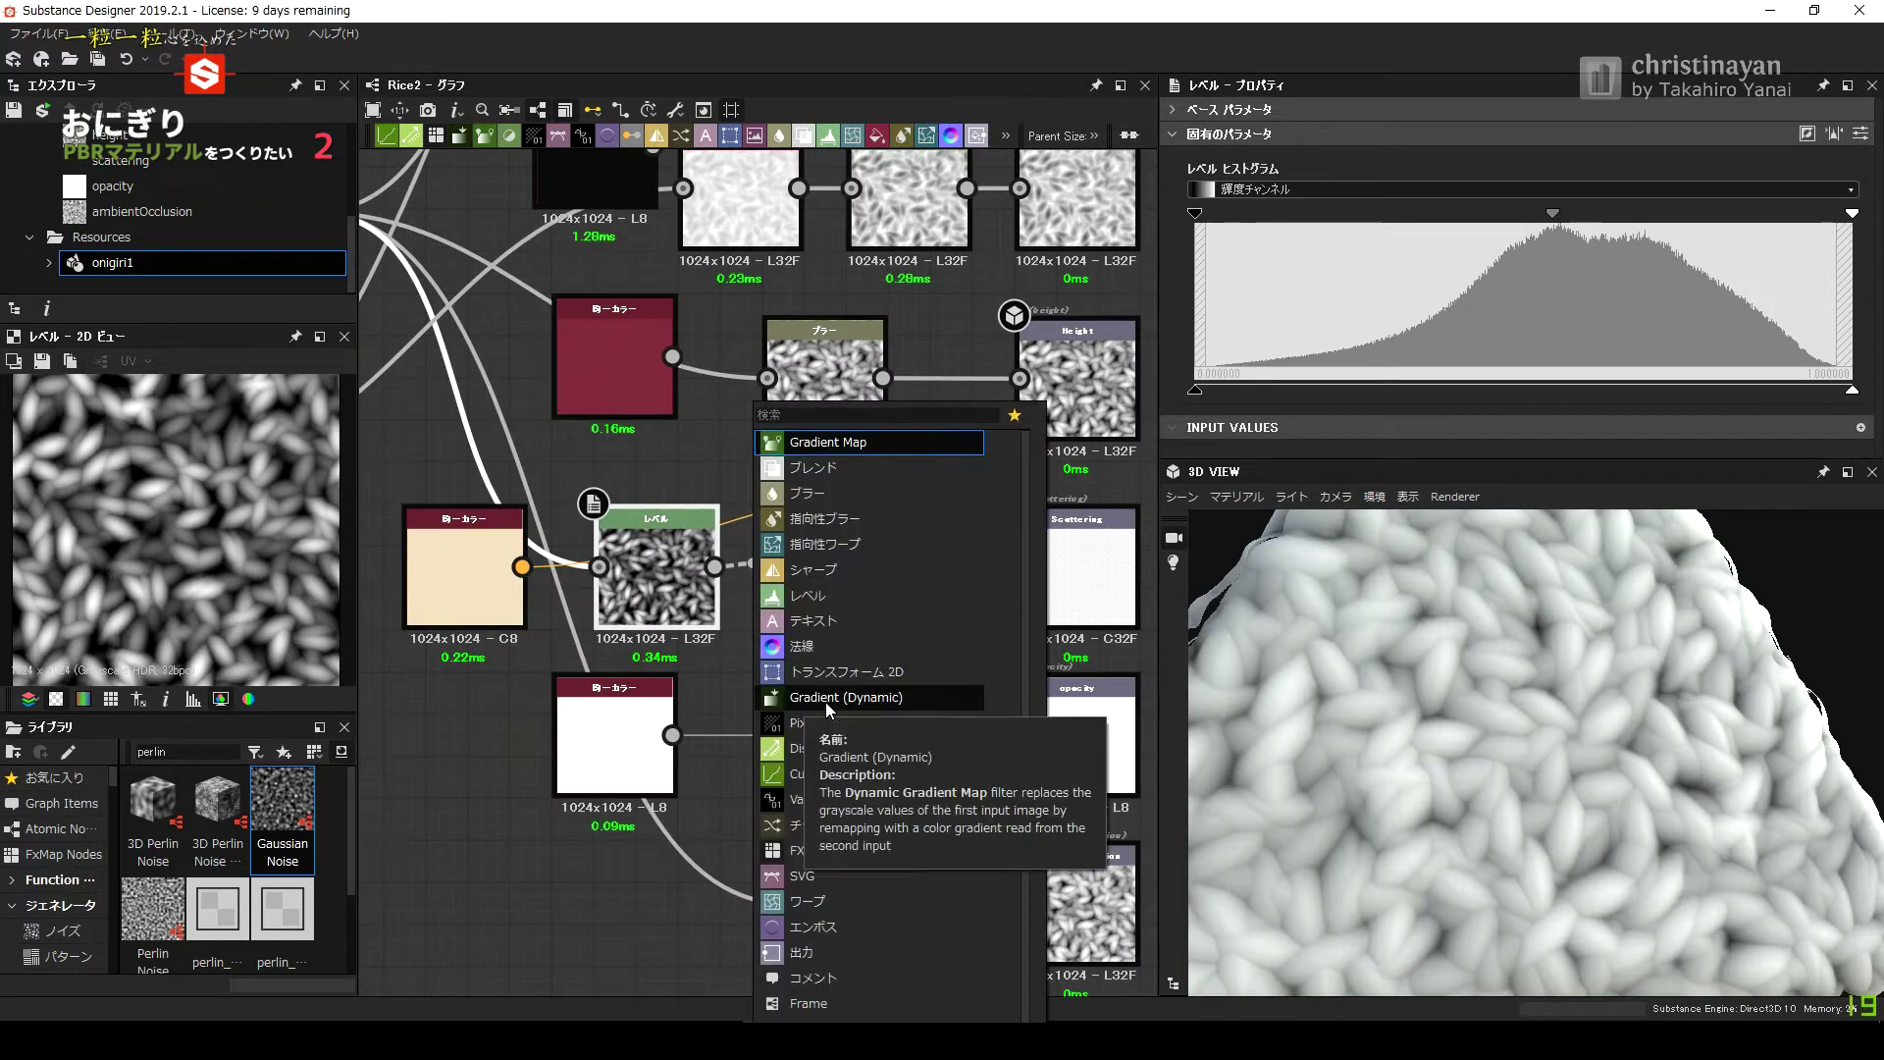
{"action": "left_click", "coordinate": [814, 443]}
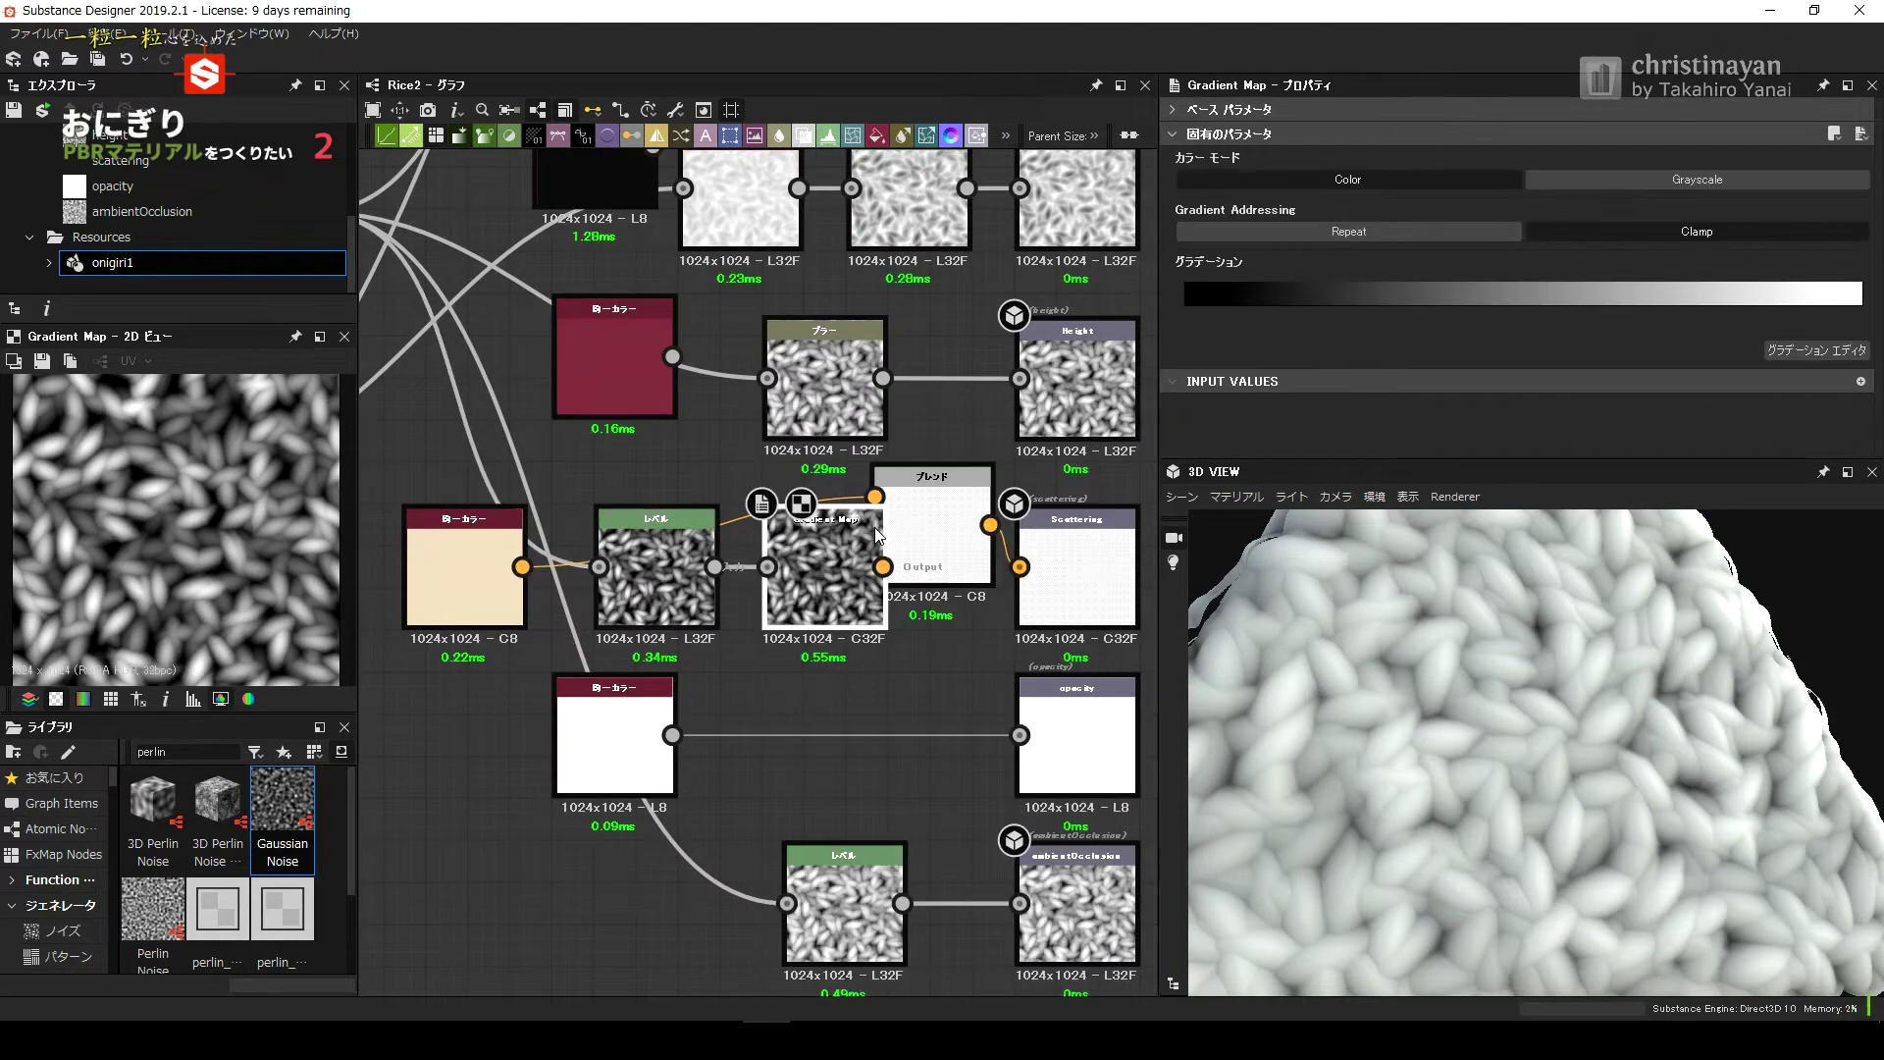
{"action": "left_click", "coordinate": [1486, 179]}
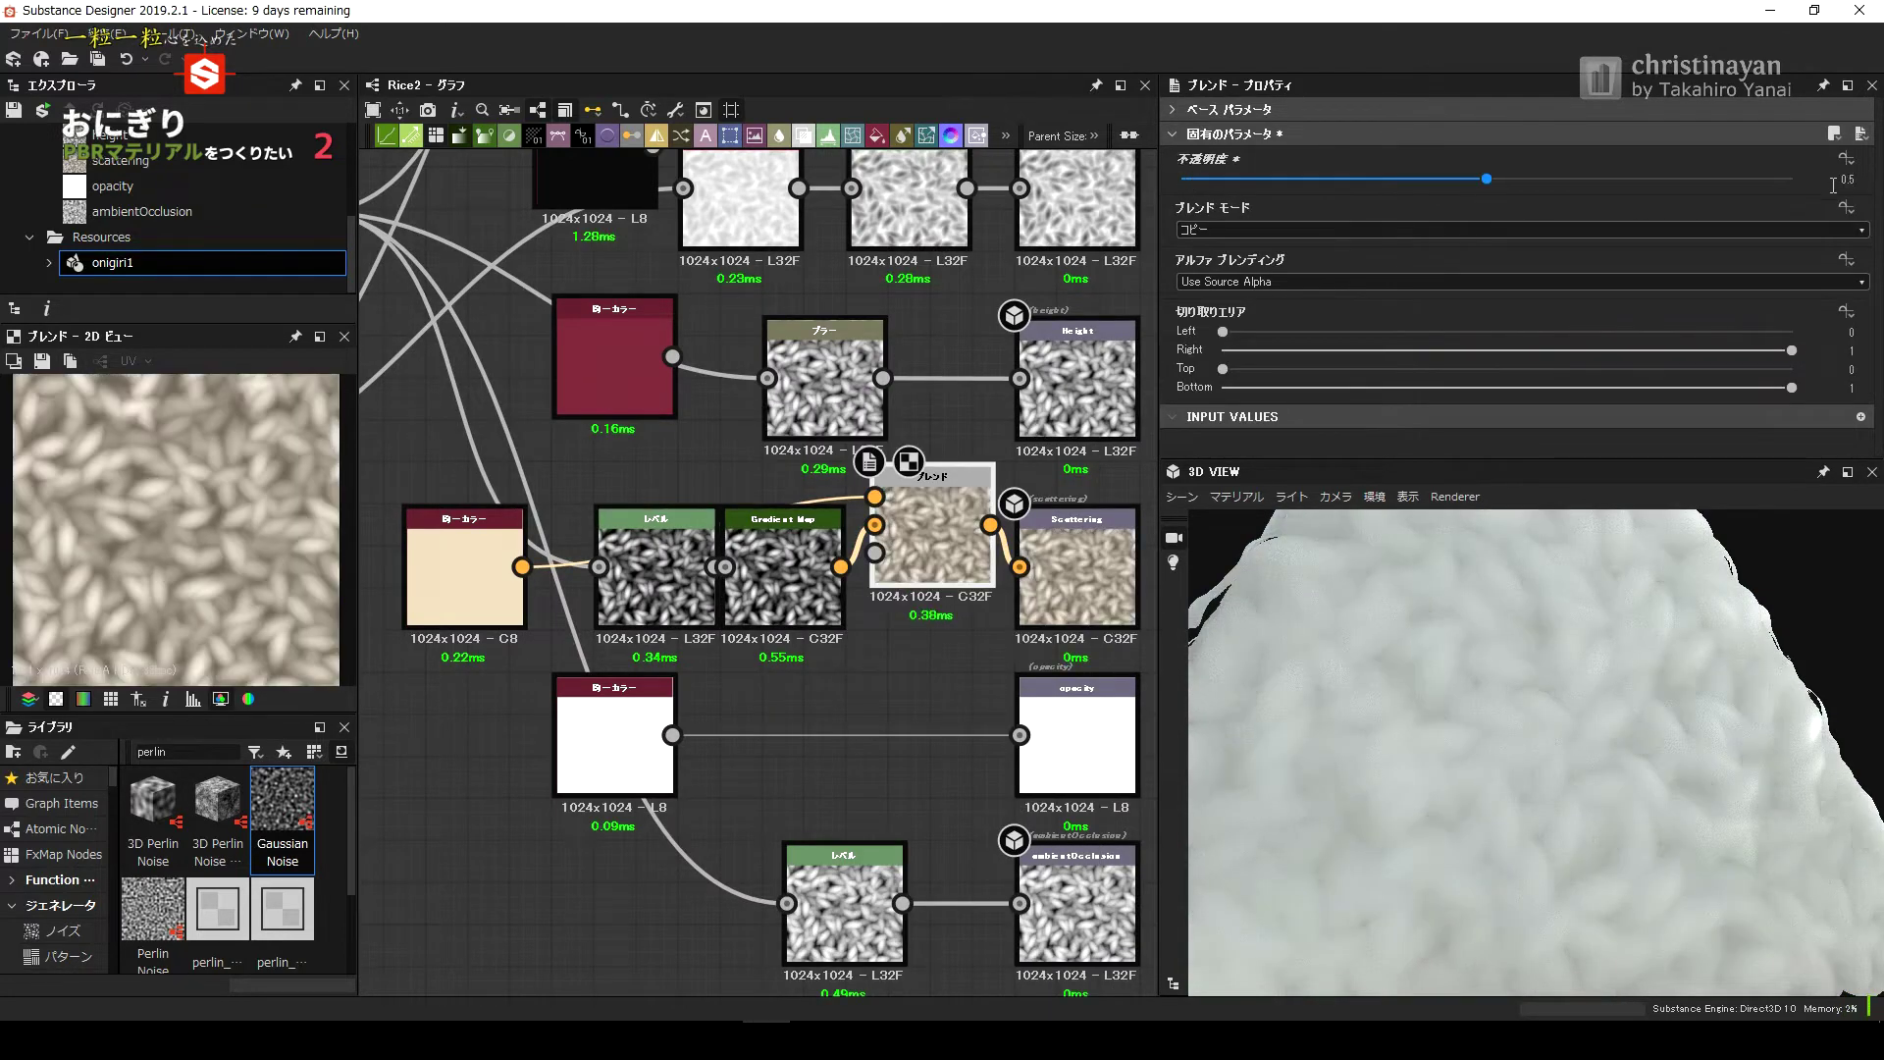
{"action": "left_click_drag", "start_coordinate": [1451, 761], "coordinate": [1468, 697]}
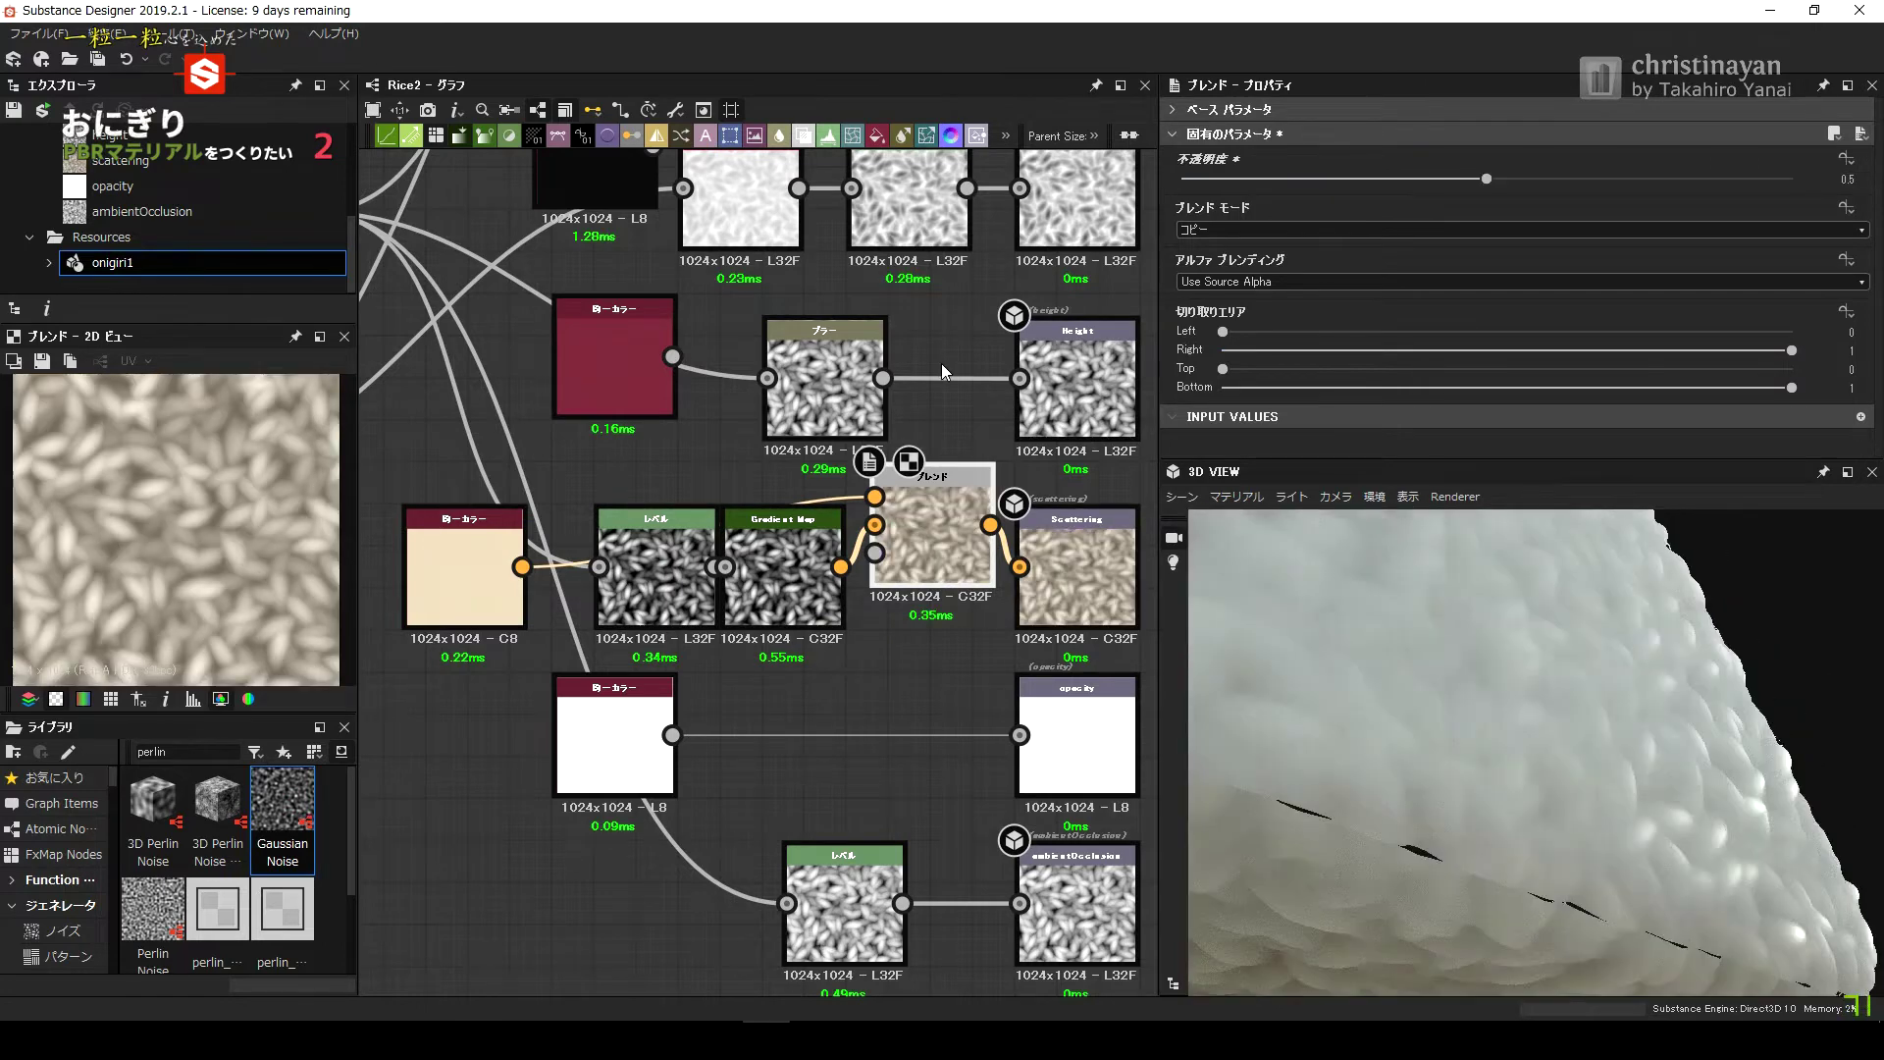
Review the roughness Levels and colour Blend, then show the ambient-occlusion Levels histogram.
{"action": "middle_click_drag", "start_coordinate": [1062, 581], "coordinate": [1060, 750]}
{"action": "left_click", "coordinate": [906, 354]}
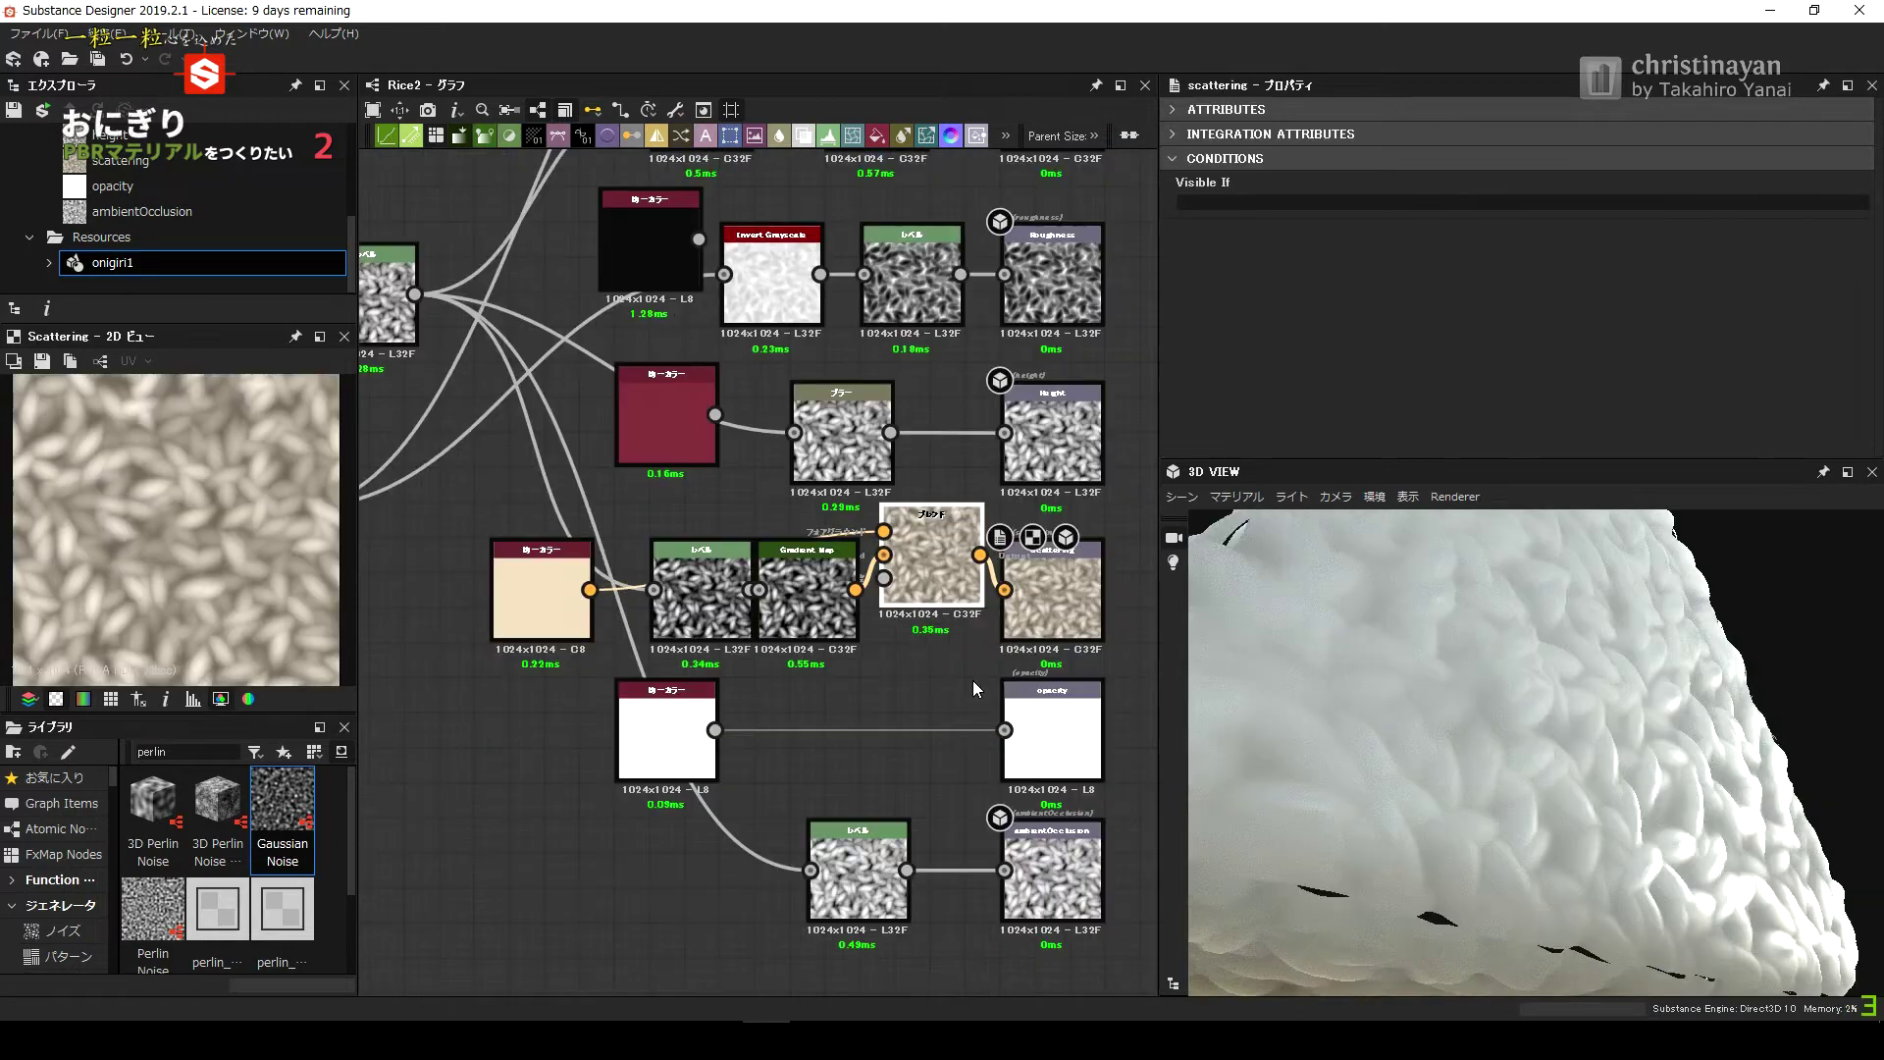
{"action": "left_click", "coordinate": [933, 564]}
{"action": "middle_click_drag", "start_coordinate": [1032, 599], "coordinate": [1021, 494]}
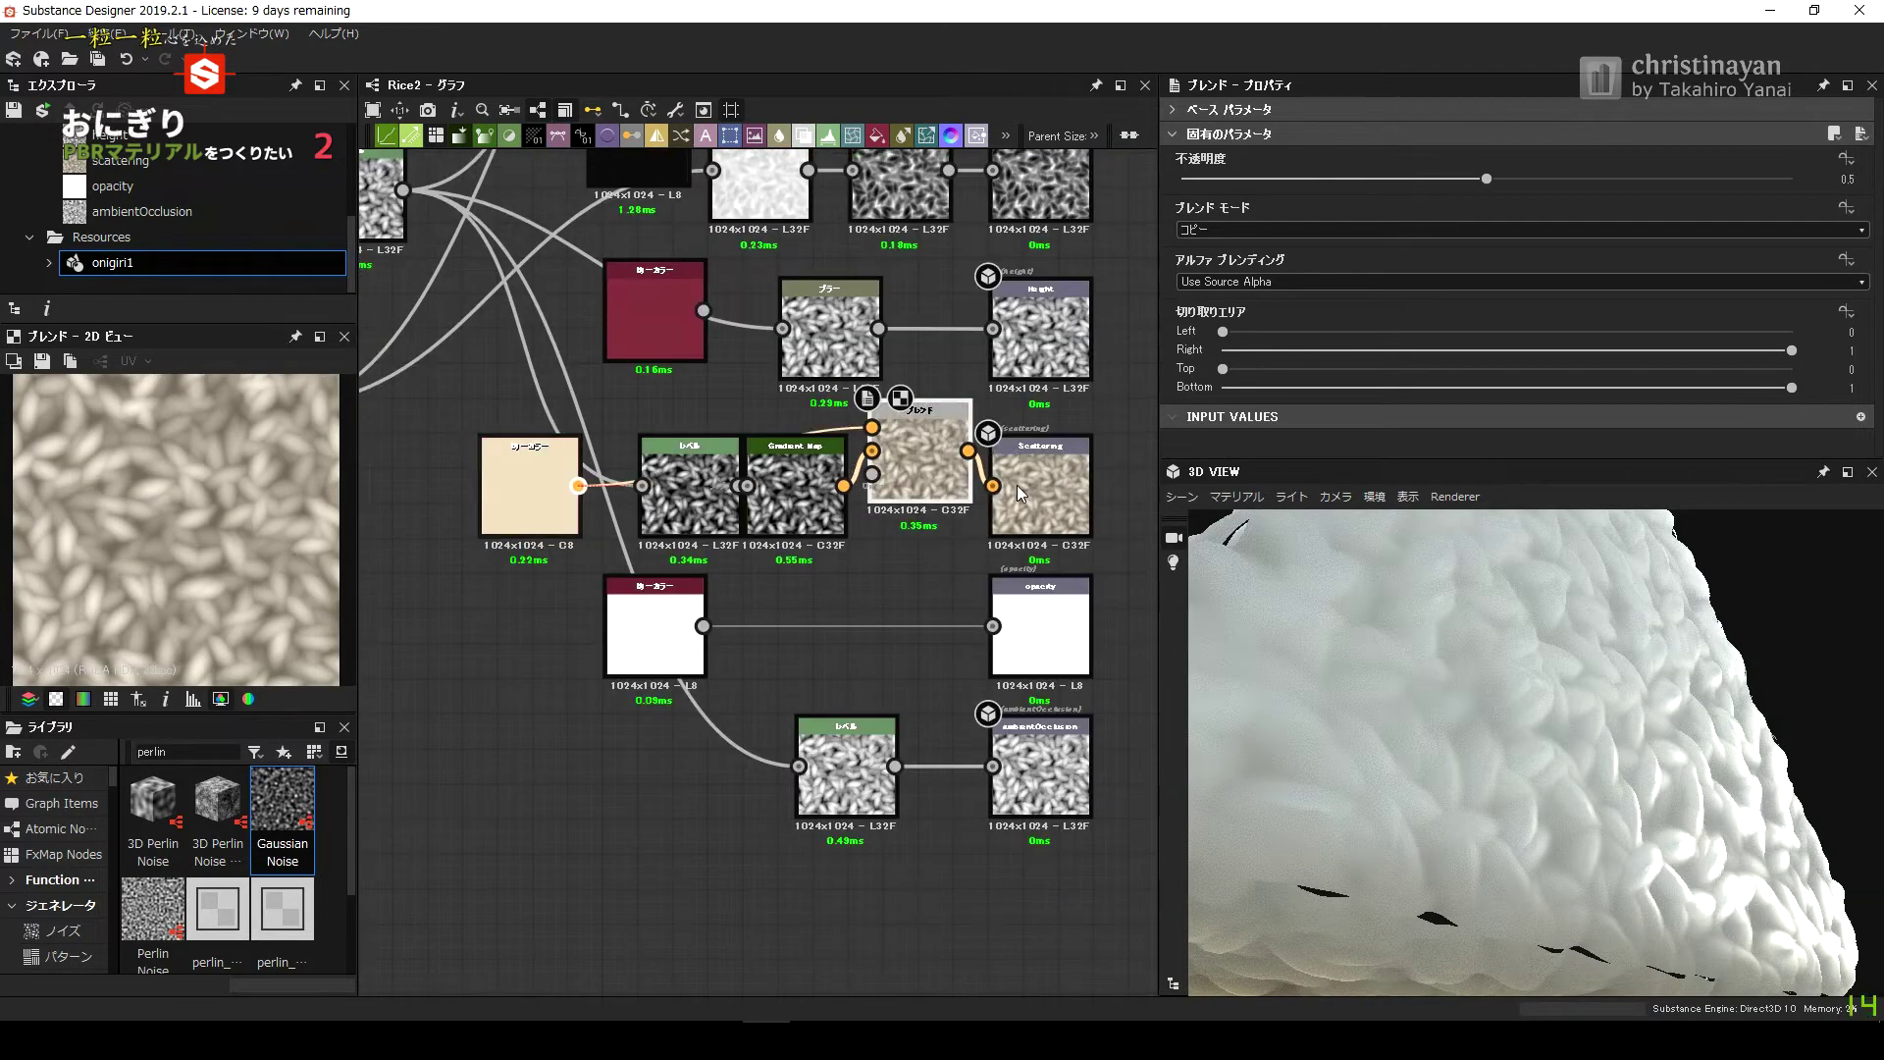
{"action": "double_click", "coordinate": [859, 782]}
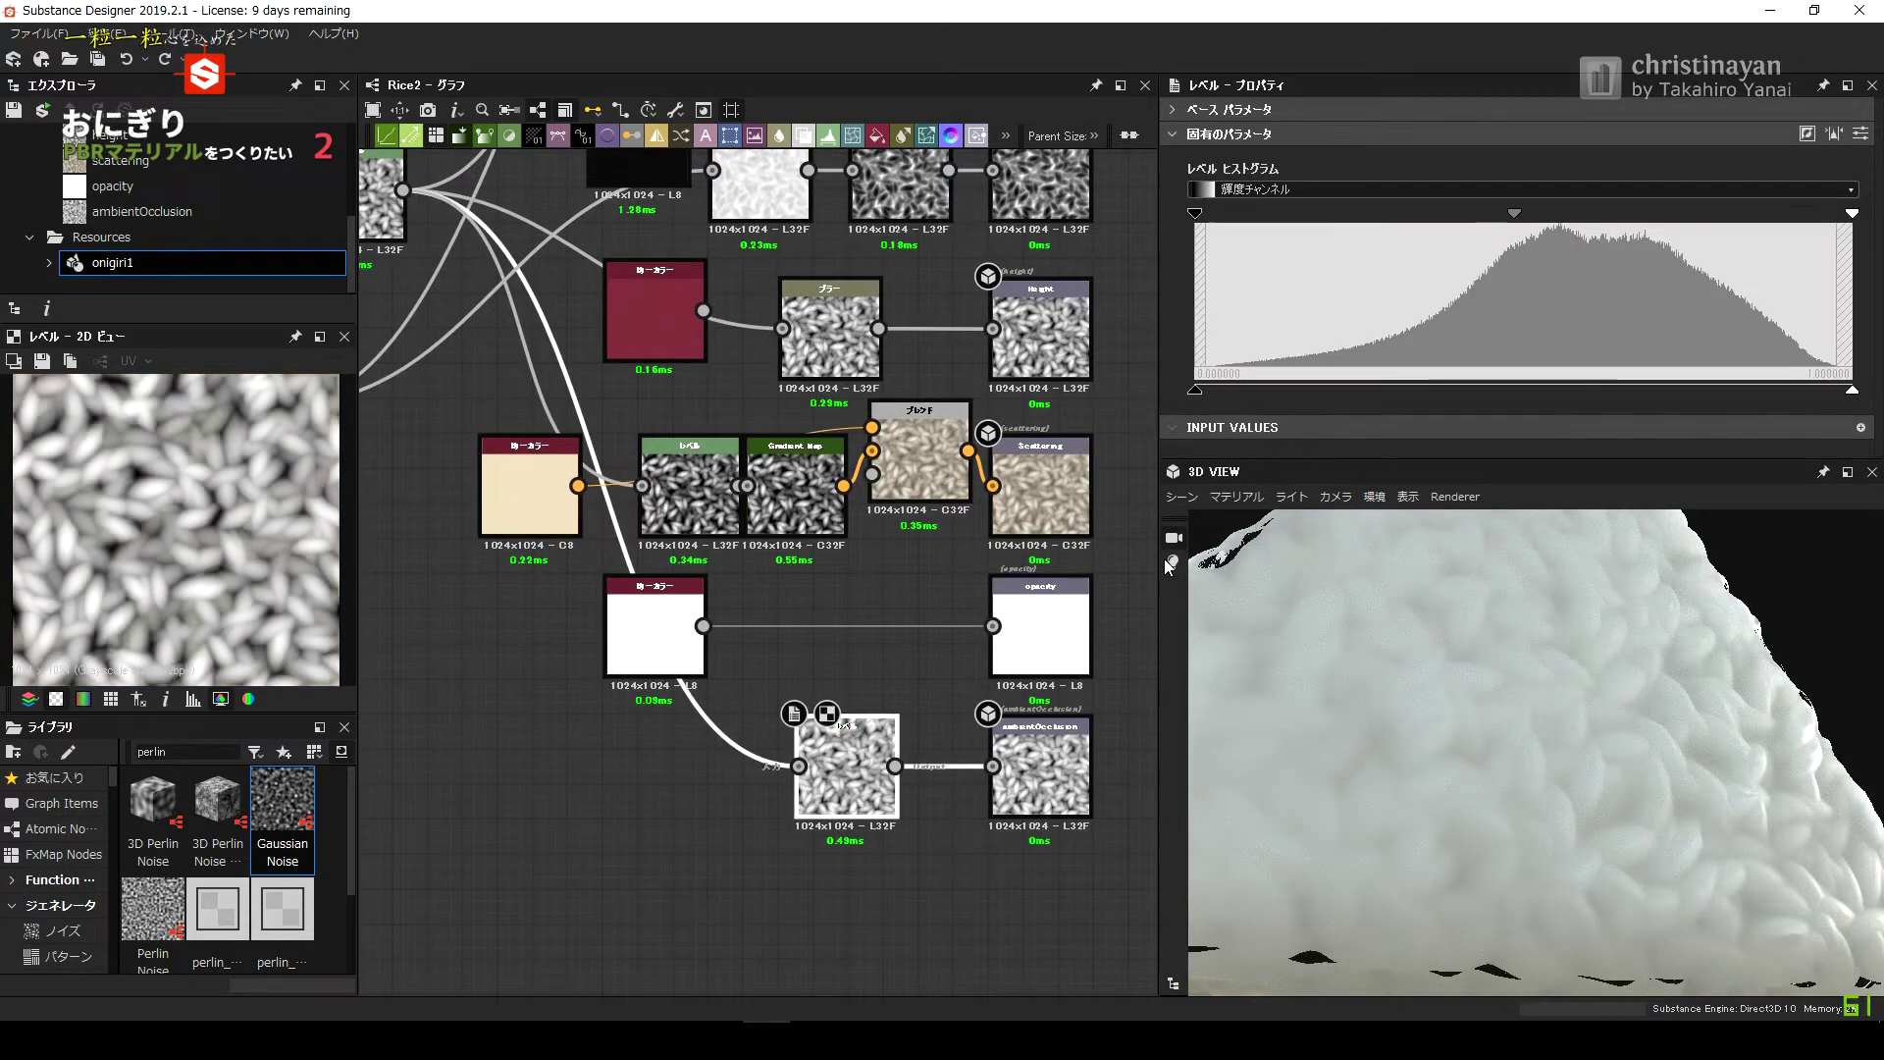
Try brightening the Levels output, then return its midtone gamma to the middle.
{"action": "mouse_move", "coordinate": [1195, 389]}
{"action": "left_mouse_down"}
{"action": "mouse_move", "coordinate": [1364, 390]}
{"action": "mouse_move", "coordinate": [1195, 389]}
{"action": "left_mouse_up"}
{"action": "left_click_drag", "start_coordinate": [1514, 213], "coordinate": [1718, 213]}
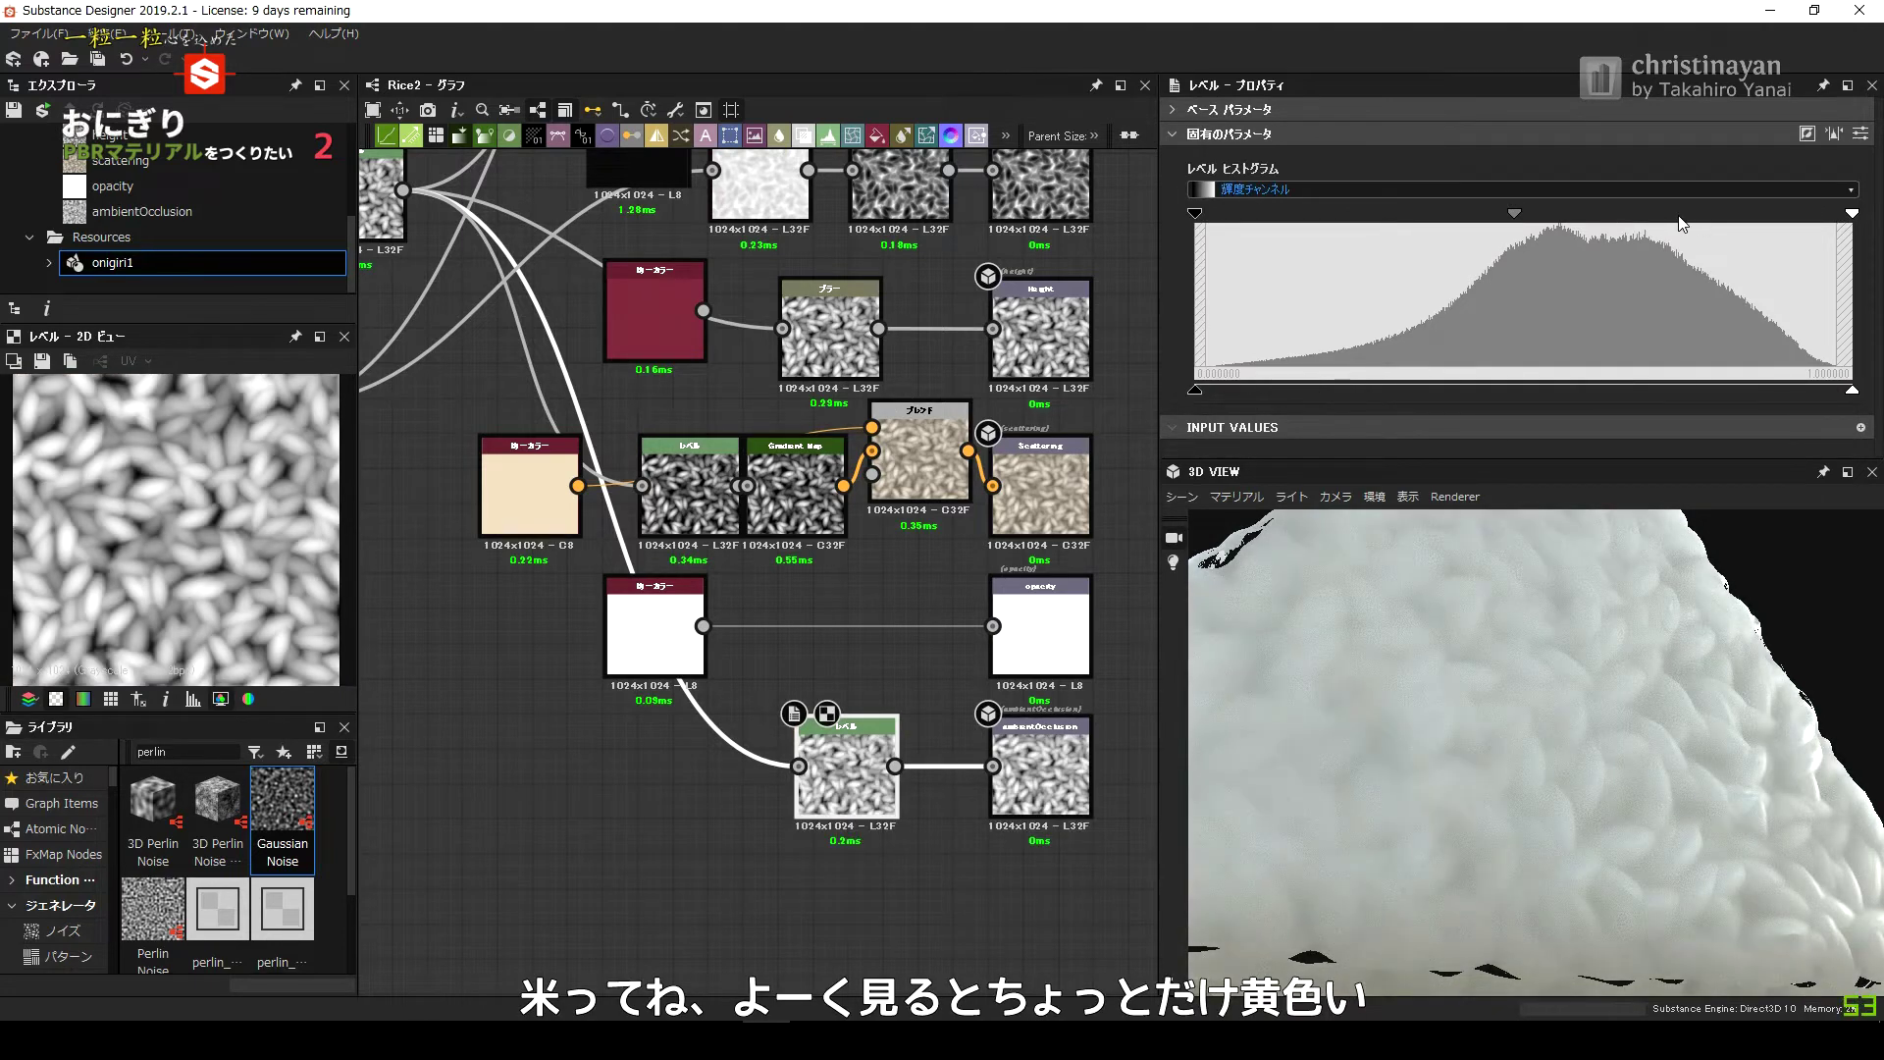
{"action": "left_click_drag", "start_coordinate": [1536, 251], "coordinate": [1531, 250]}
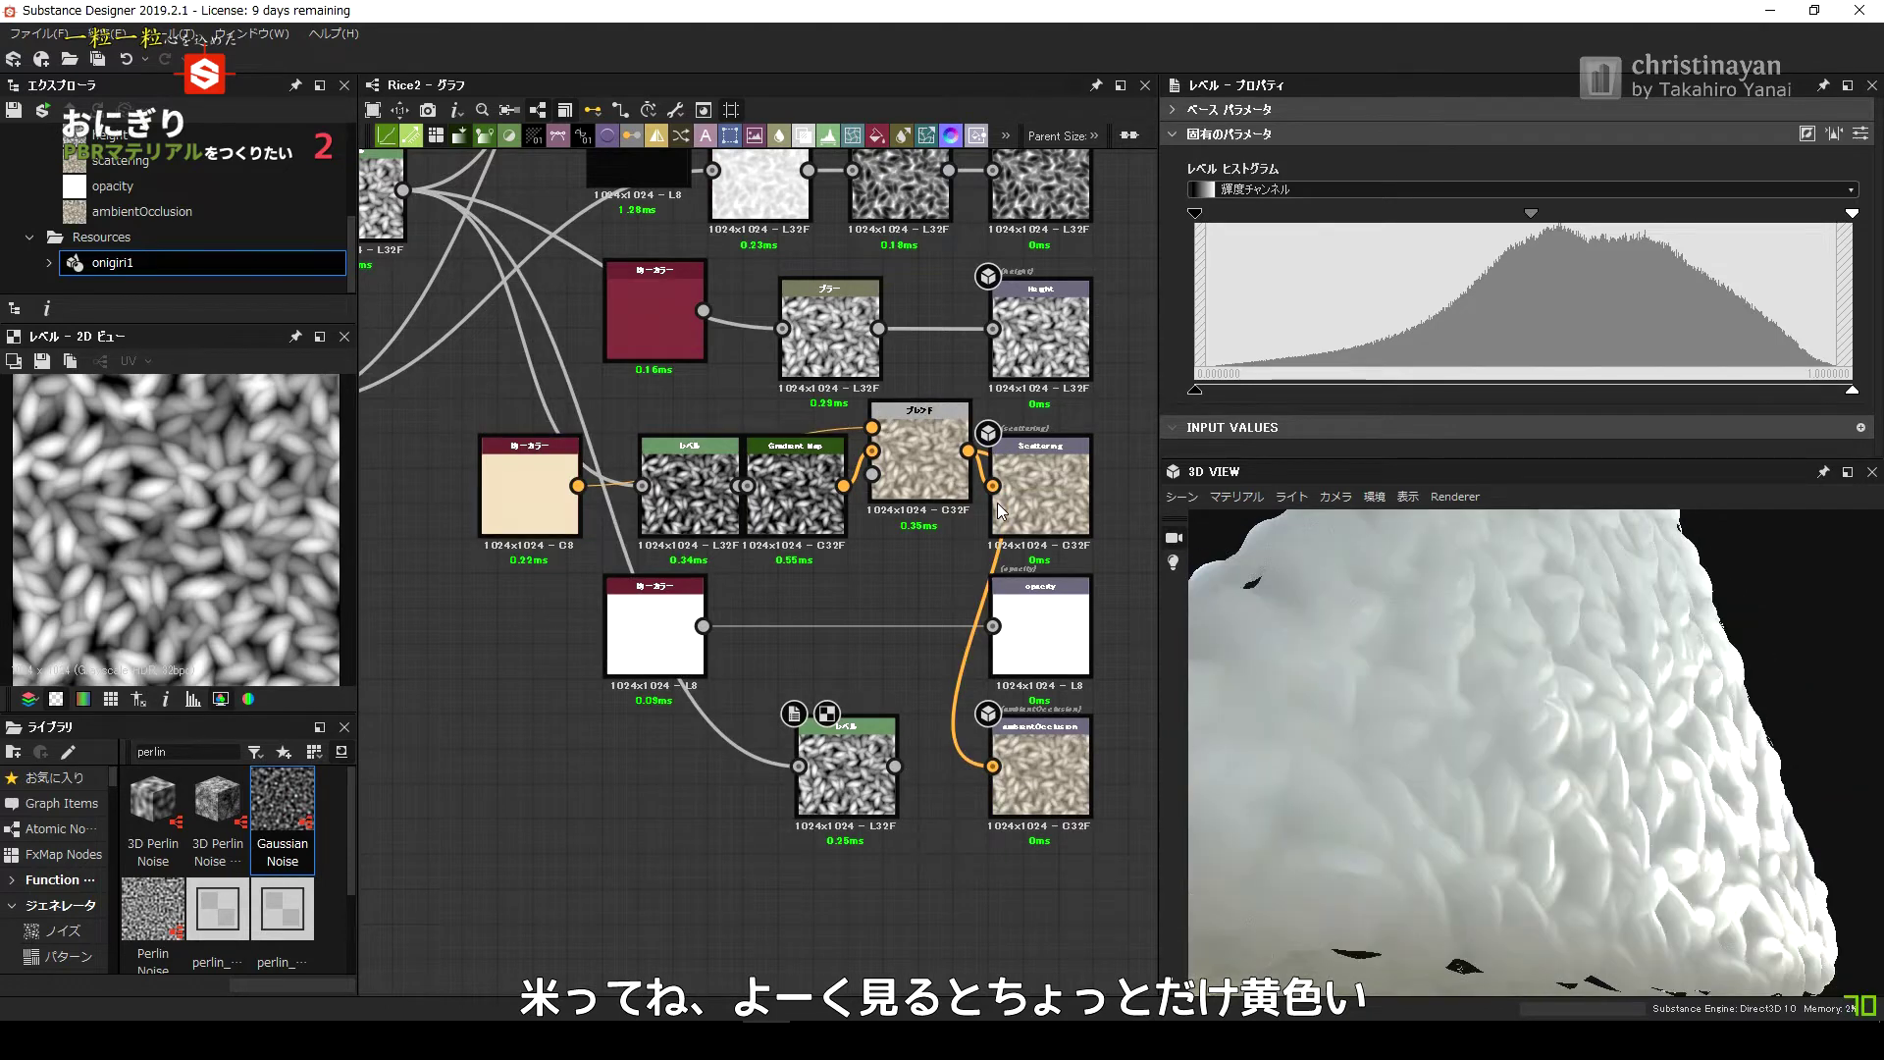
Delete the old ambient-occlusion Levels node and place the colour chain at ambientOcclusion, white colour by opacity.
{"action": "left_click_drag", "start_coordinate": [861, 451], "coordinate": [804, 854]}
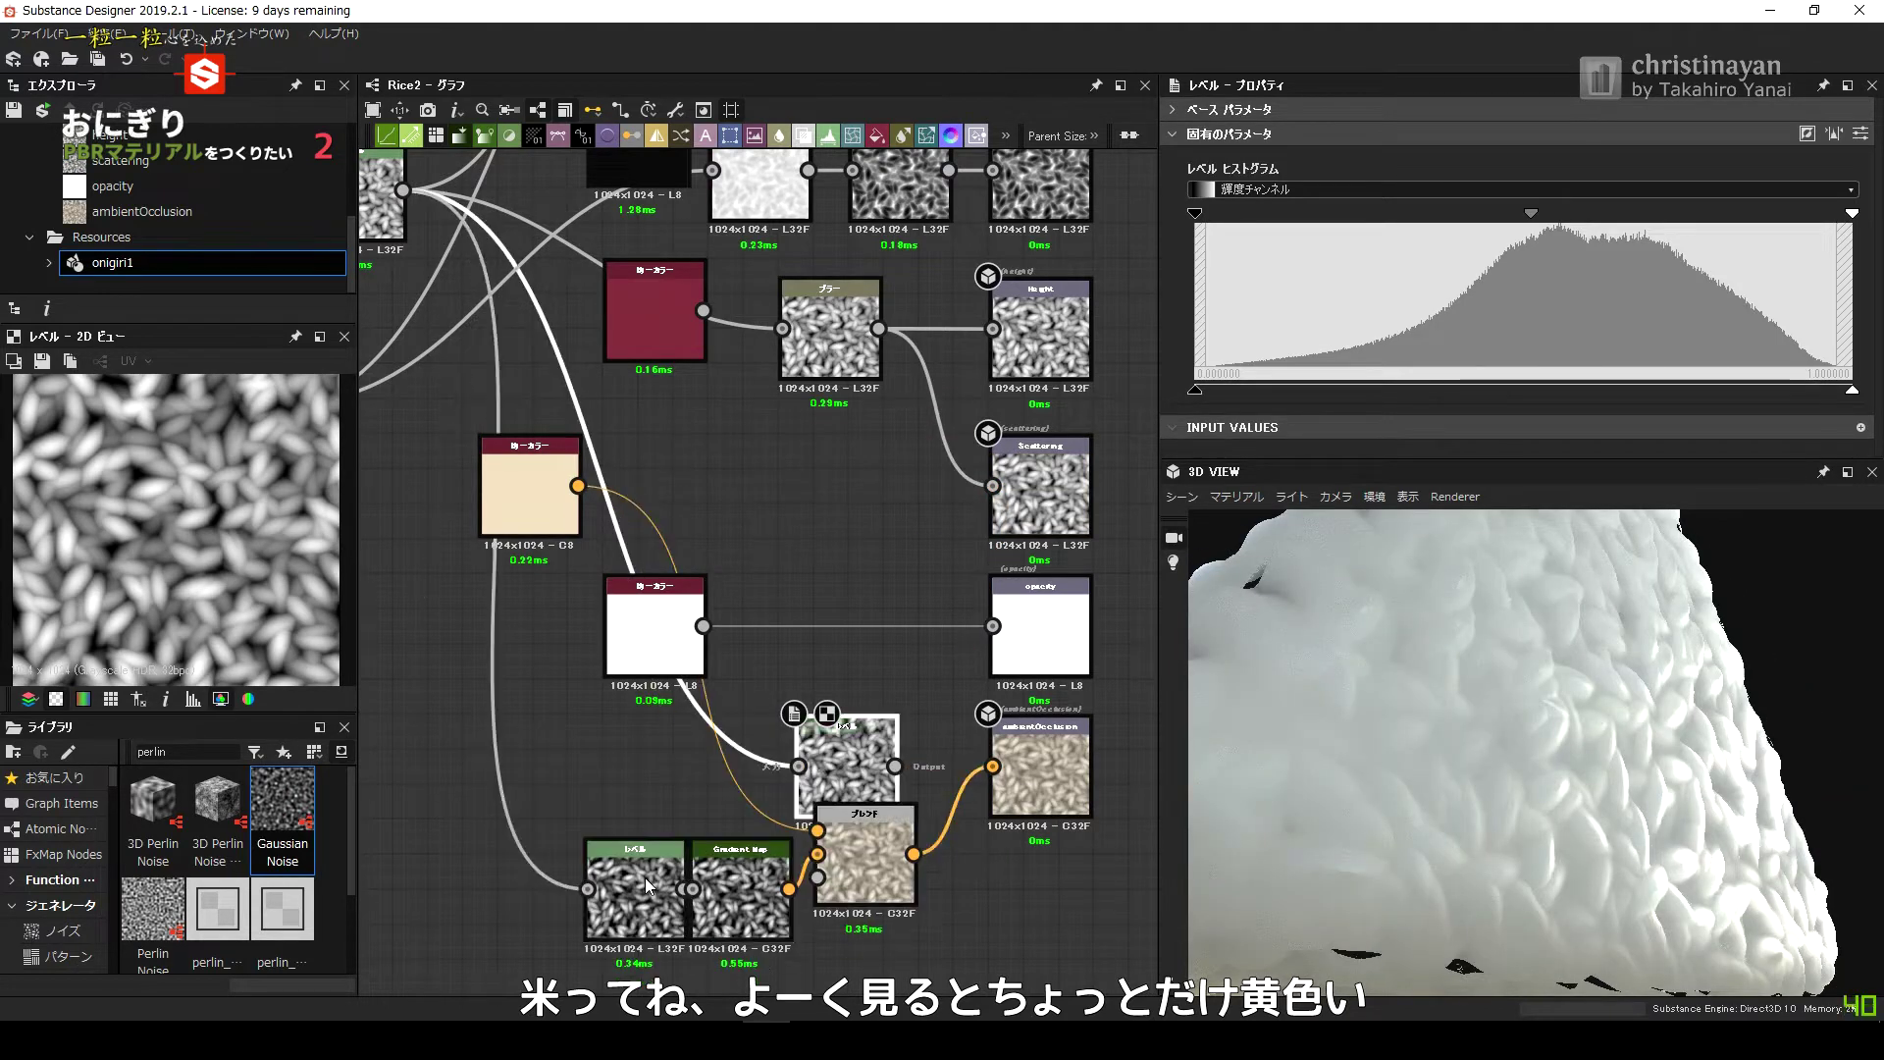
{"action": "key", "text": "Delete"}
{"action": "left_click_drag", "start_coordinate": [834, 863], "coordinate": [870, 810]}
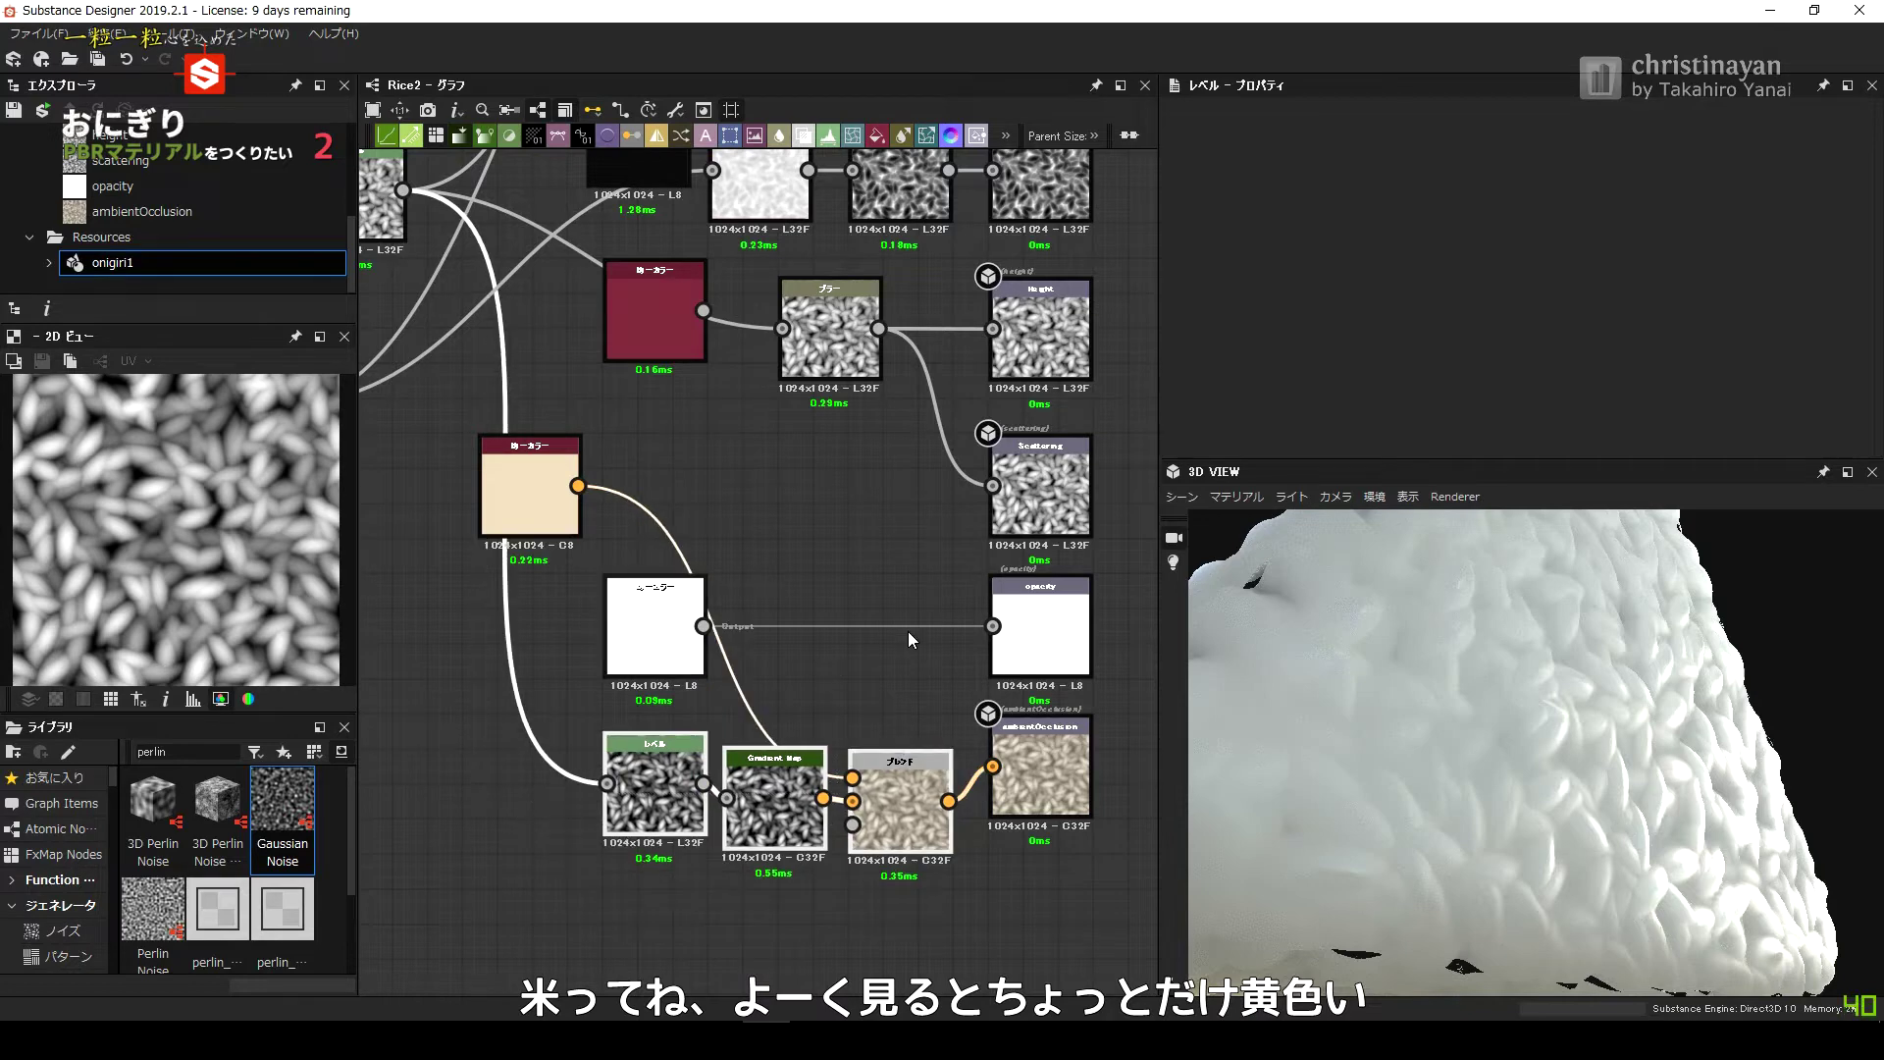
{"action": "left_click_drag", "start_coordinate": [655, 642], "coordinate": [900, 642]}
{"action": "mouse_move", "coordinate": [1413, 746]}
{"action": "left_mouse_down"}
{"action": "mouse_move", "coordinate": [1387, 758]}
{"action": "mouse_move", "coordinate": [1369, 711]}
{"action": "mouse_move", "coordinate": [1221, 704]}
{"action": "mouse_move", "coordinate": [1398, 745]}
{"action": "mouse_move", "coordinate": [1150, 727]}
{"action": "mouse_move", "coordinate": [1409, 675]}
{"action": "mouse_move", "coordinate": [1570, 836]}
{"action": "left_mouse_up"}
{"action": "scroll", "coordinate": [1429, 782], "scroll_direction": "down", "scroll_amount": 3}
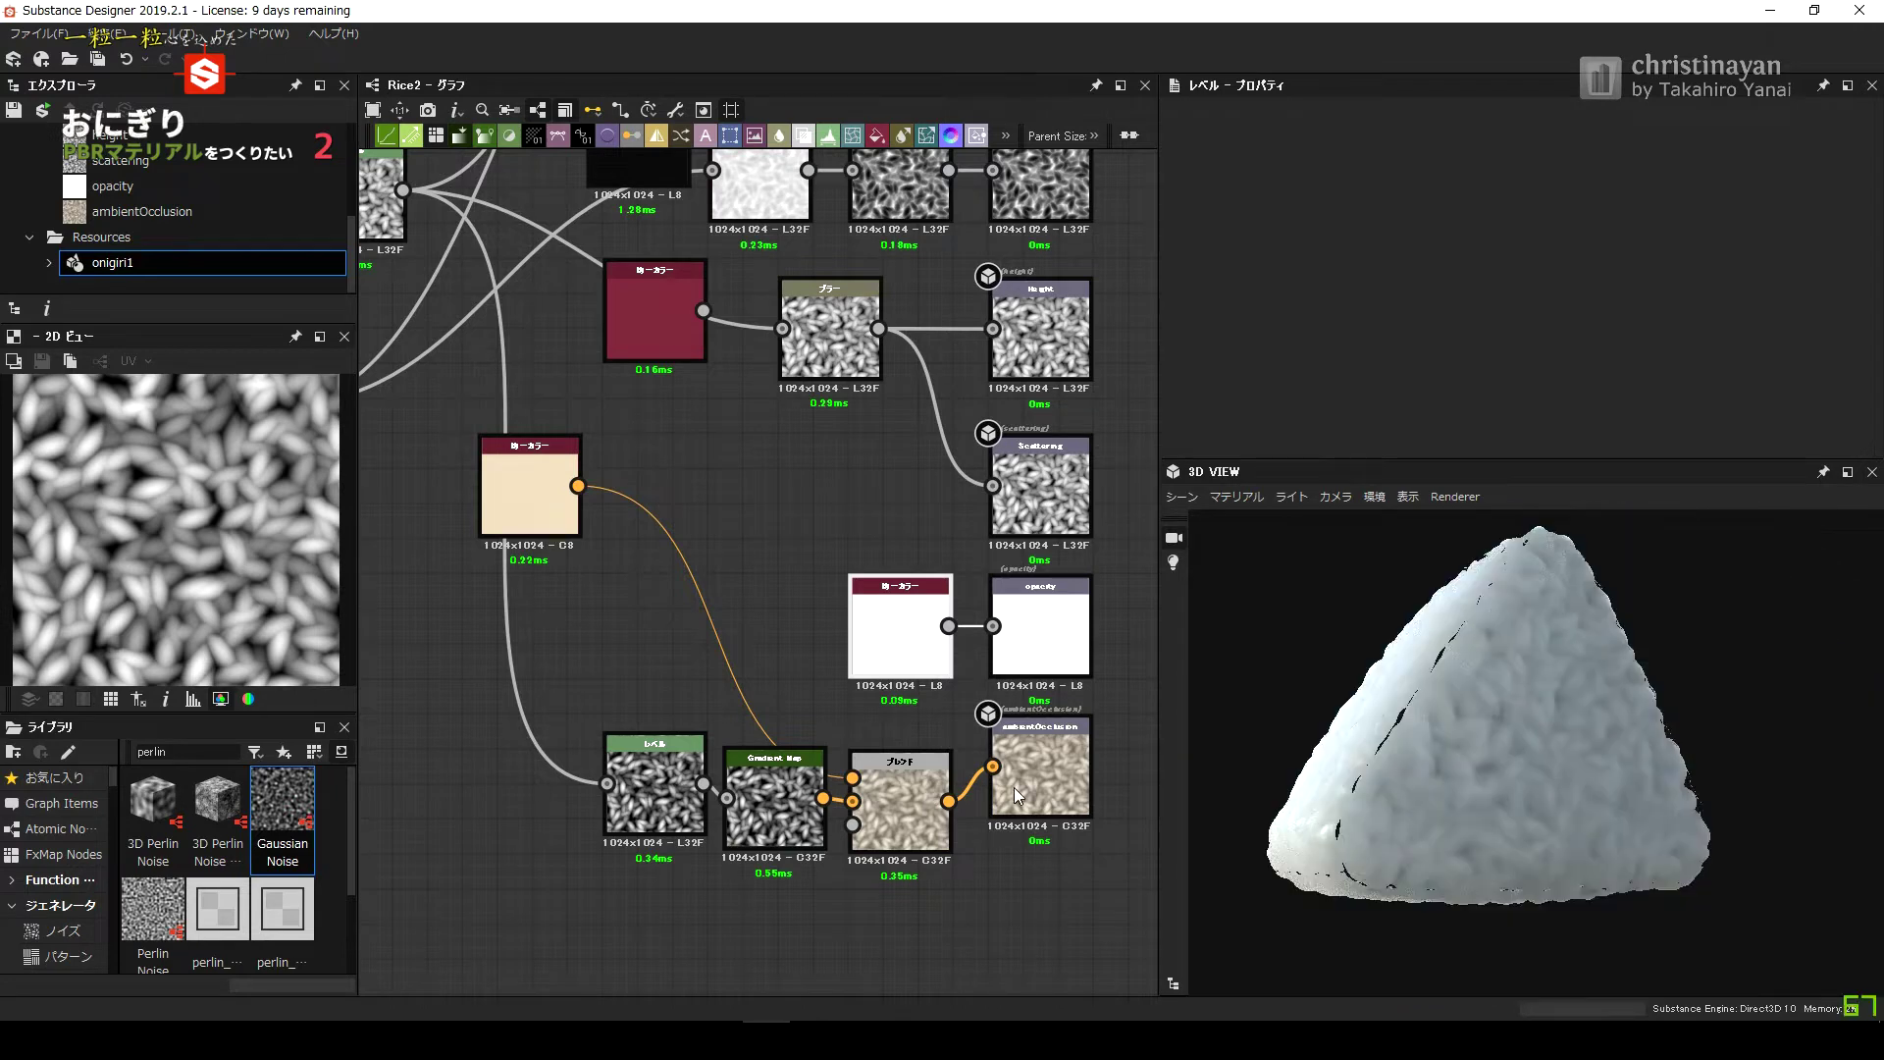
{"action": "scroll", "coordinate": [1015, 787], "scroll_direction": "up", "scroll_amount": 2}
{"action": "left_click_drag", "start_coordinate": [1375, 785], "coordinate": [1358, 816]}
{"action": "scroll", "coordinate": [1079, 461], "scroll_direction": "up", "scroll_amount": 3}
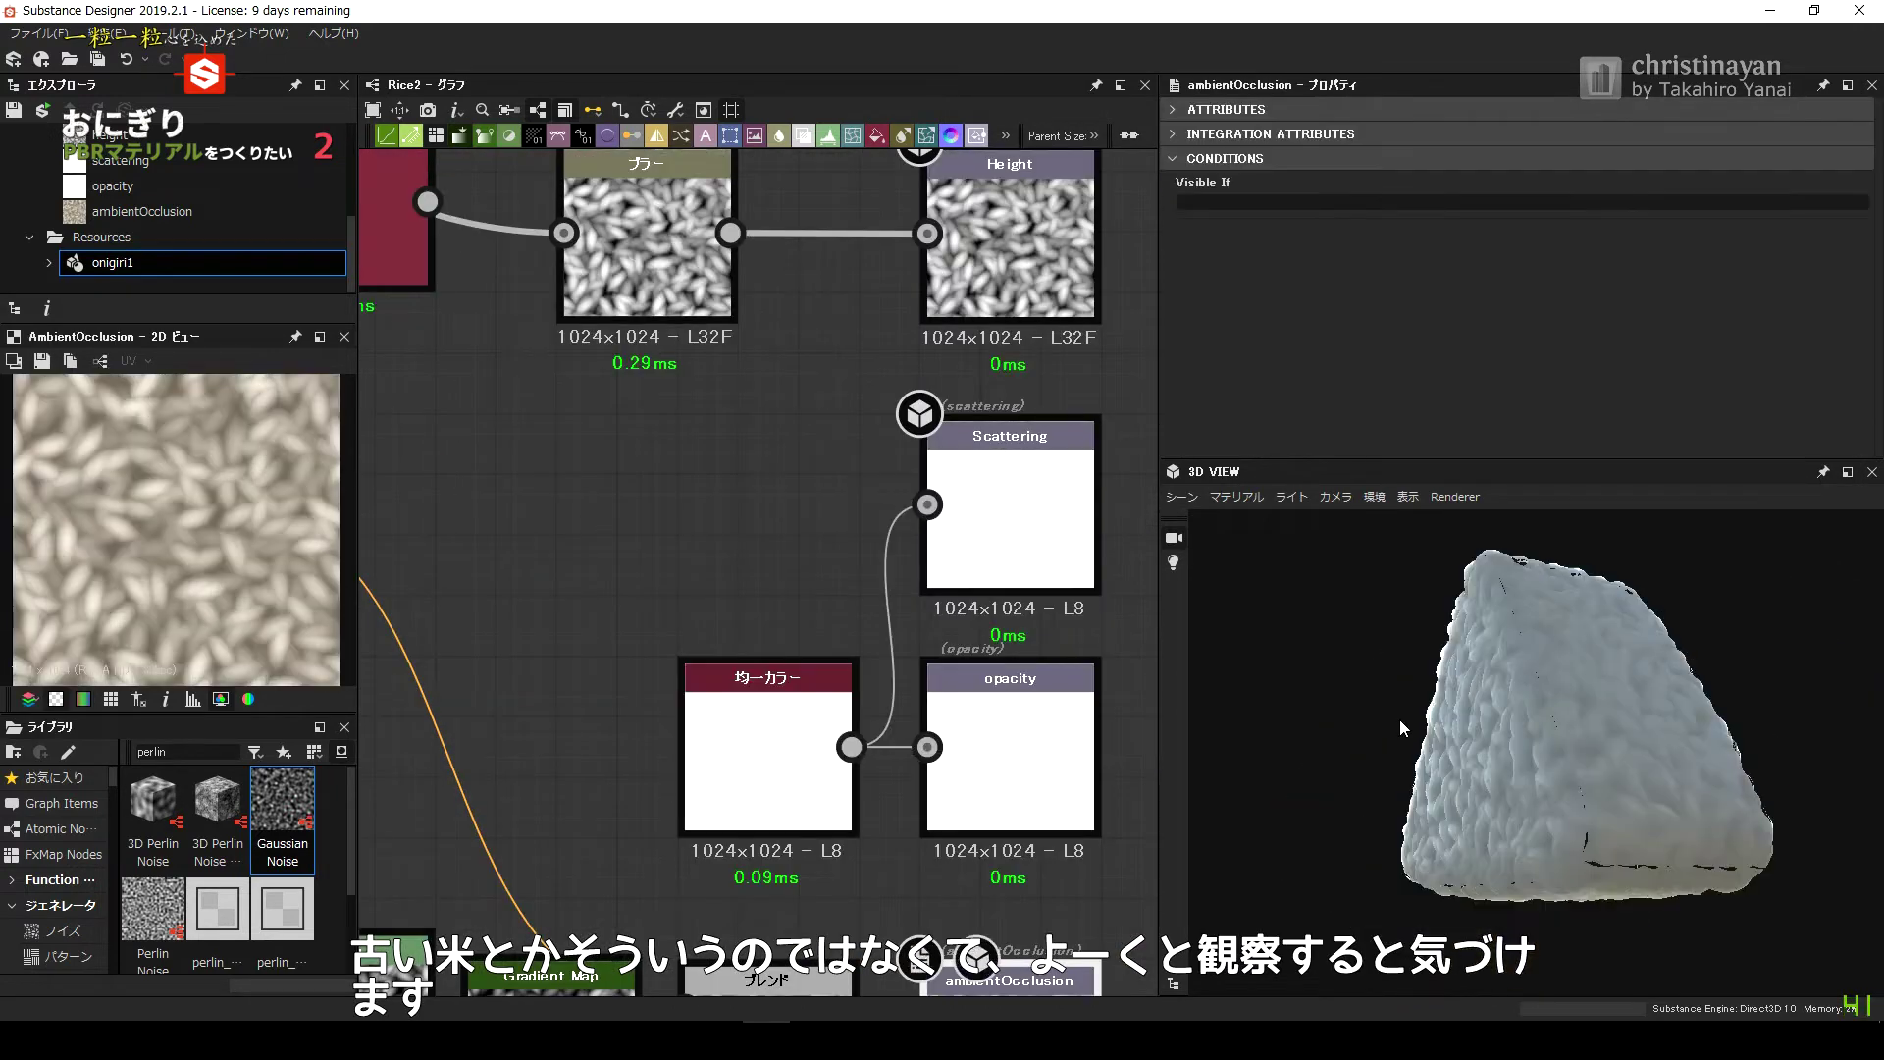
Switch the 3D preview to Iray photoreal rendering and check its progressive rendering and renderer settings.
{"action": "left_click", "coordinate": [1252, 510]}
{"action": "left_click", "coordinate": [1488, 533]}
{"action": "scroll", "coordinate": [1222, 448], "scroll_direction": "down", "scroll_amount": 3}
{"action": "scroll", "coordinate": [1222, 448], "scroll_direction": "down", "scroll_amount": 3}
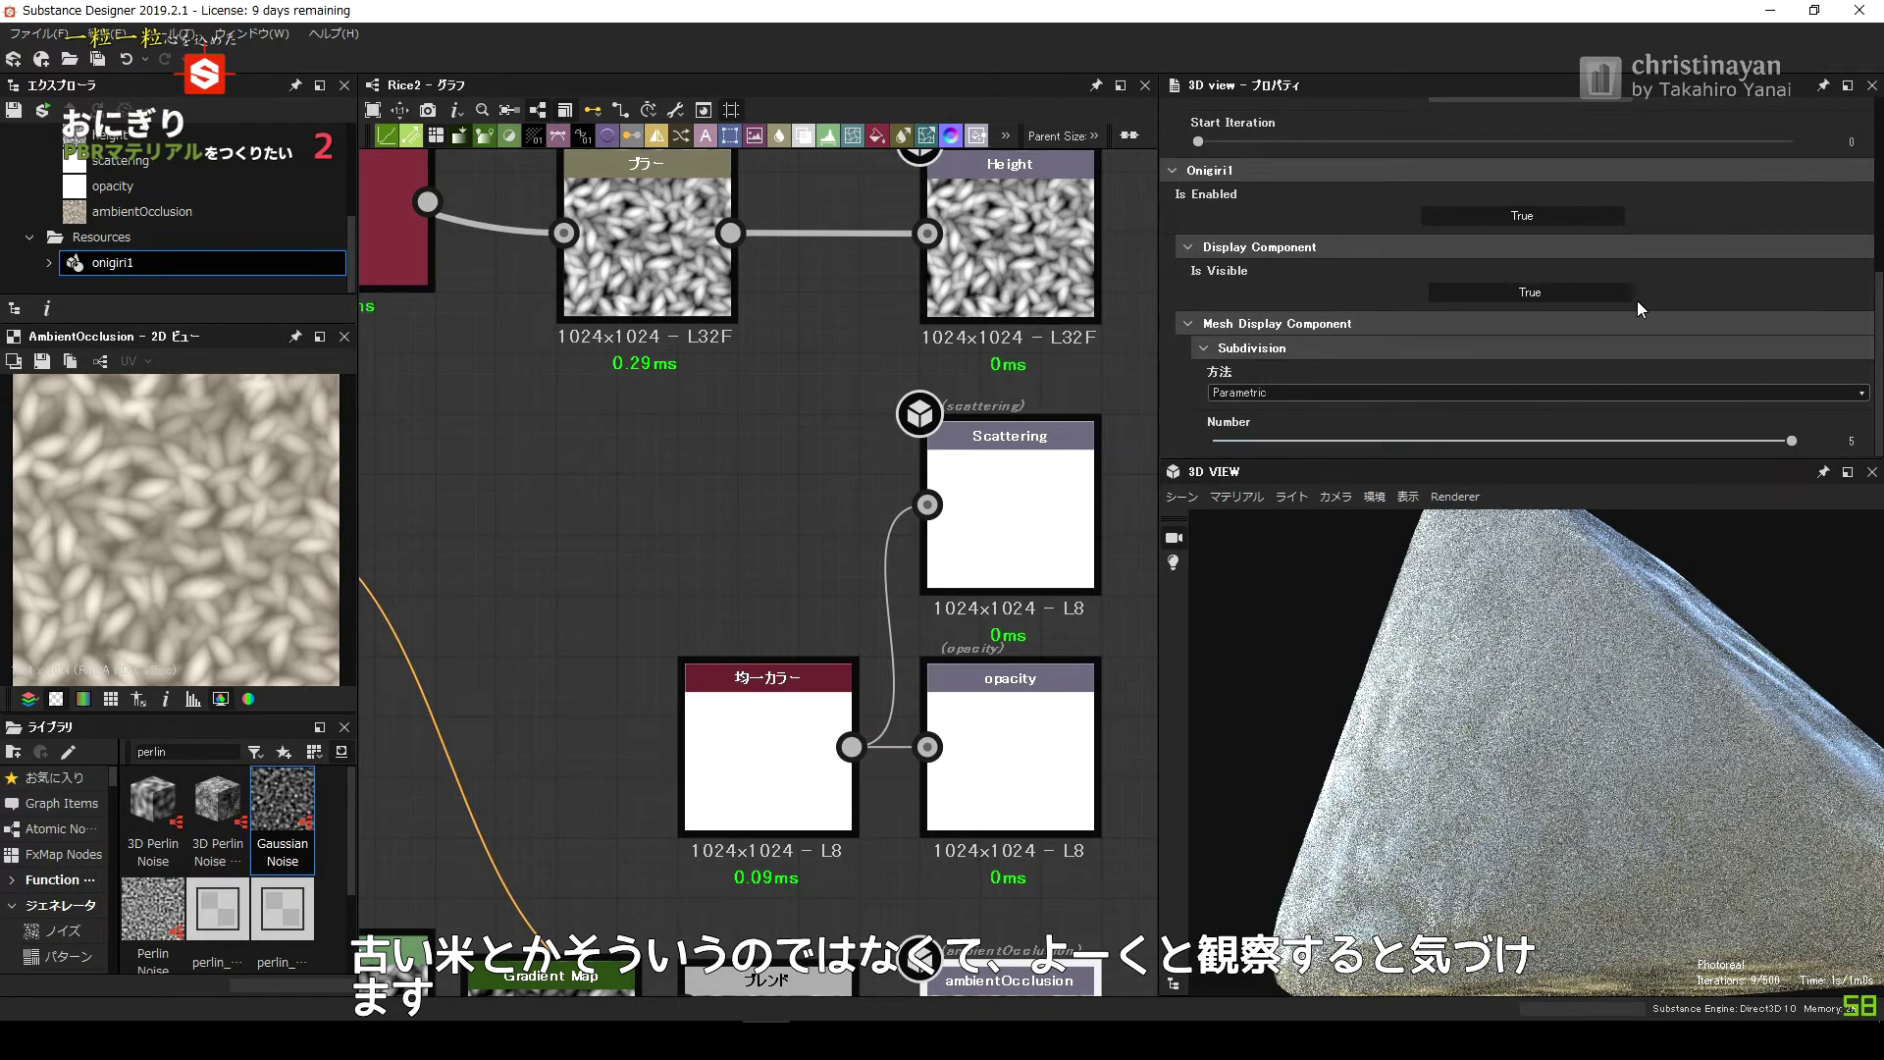
{"action": "scroll", "coordinate": [1880, 228], "scroll_direction": "down", "scroll_amount": 5}
{"action": "scroll", "coordinate": [1828, 335], "scroll_direction": "up", "scroll_amount": 1}
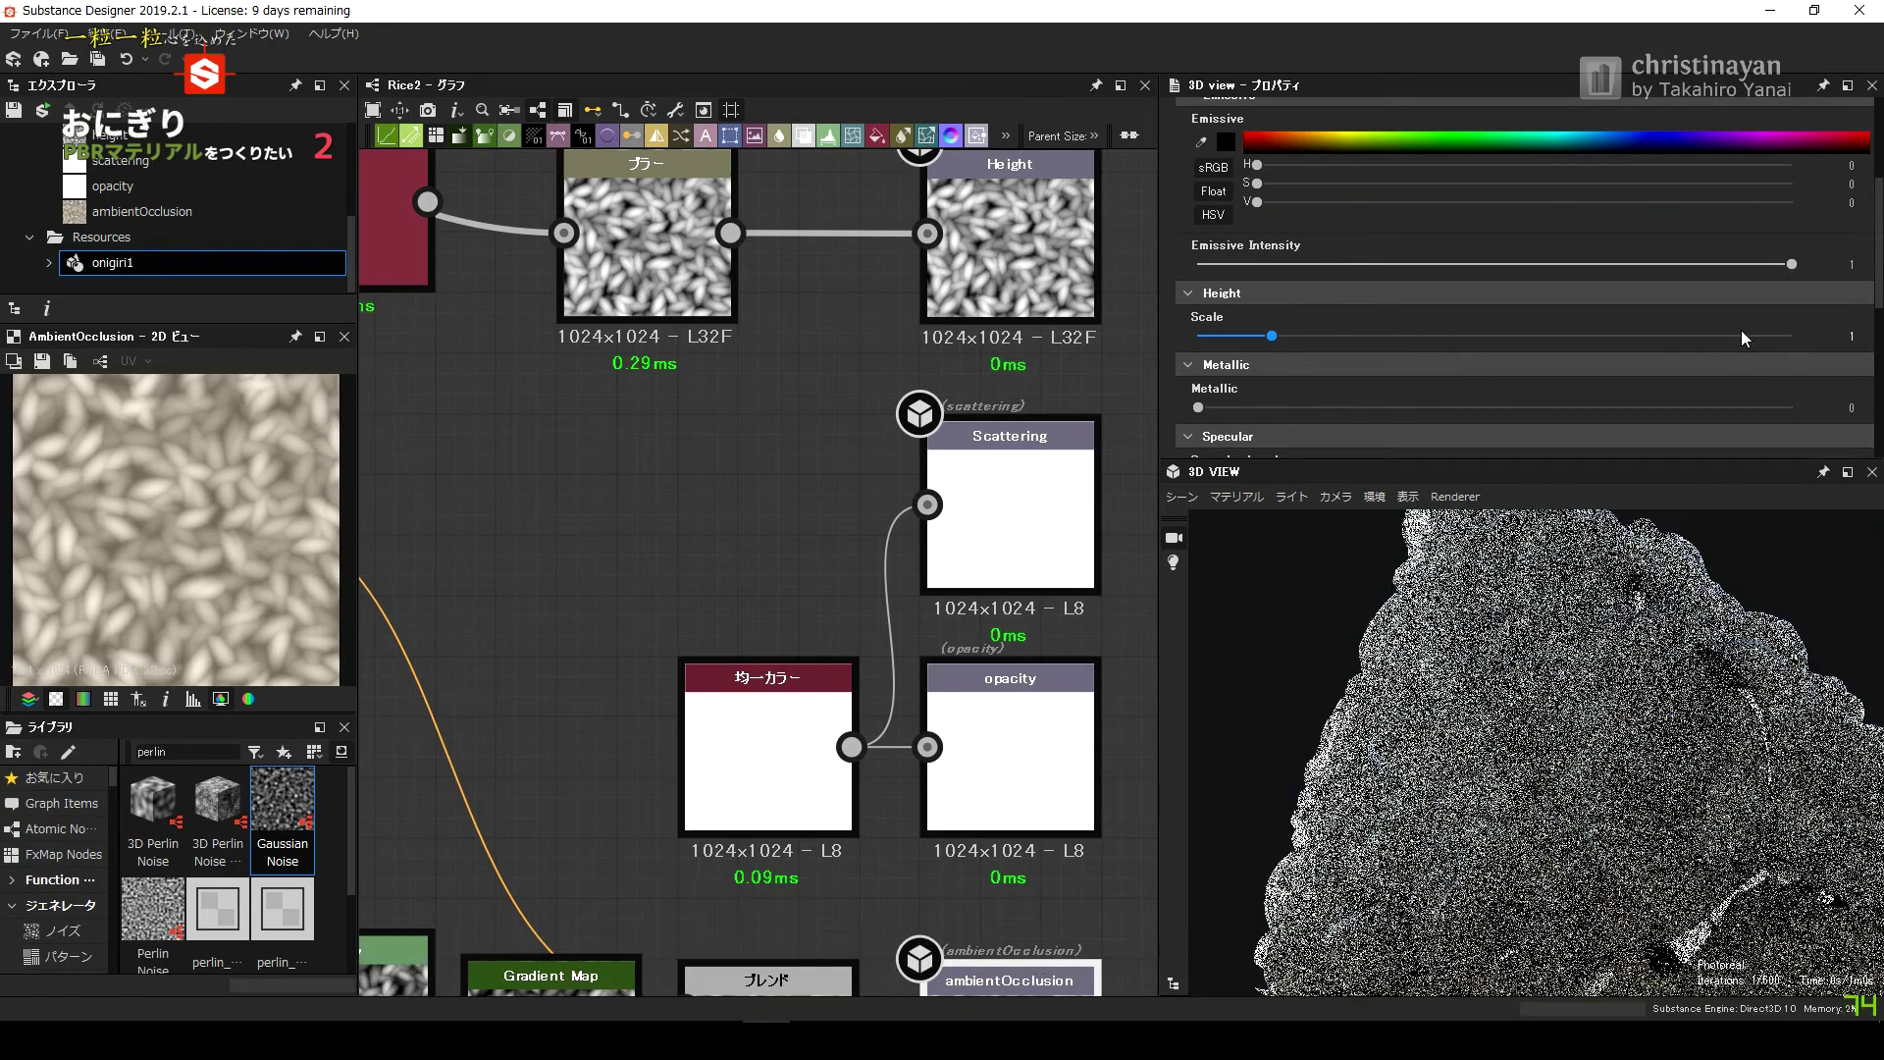
{"action": "scroll", "coordinate": [1823, 312], "scroll_direction": "down", "scroll_amount": 3}
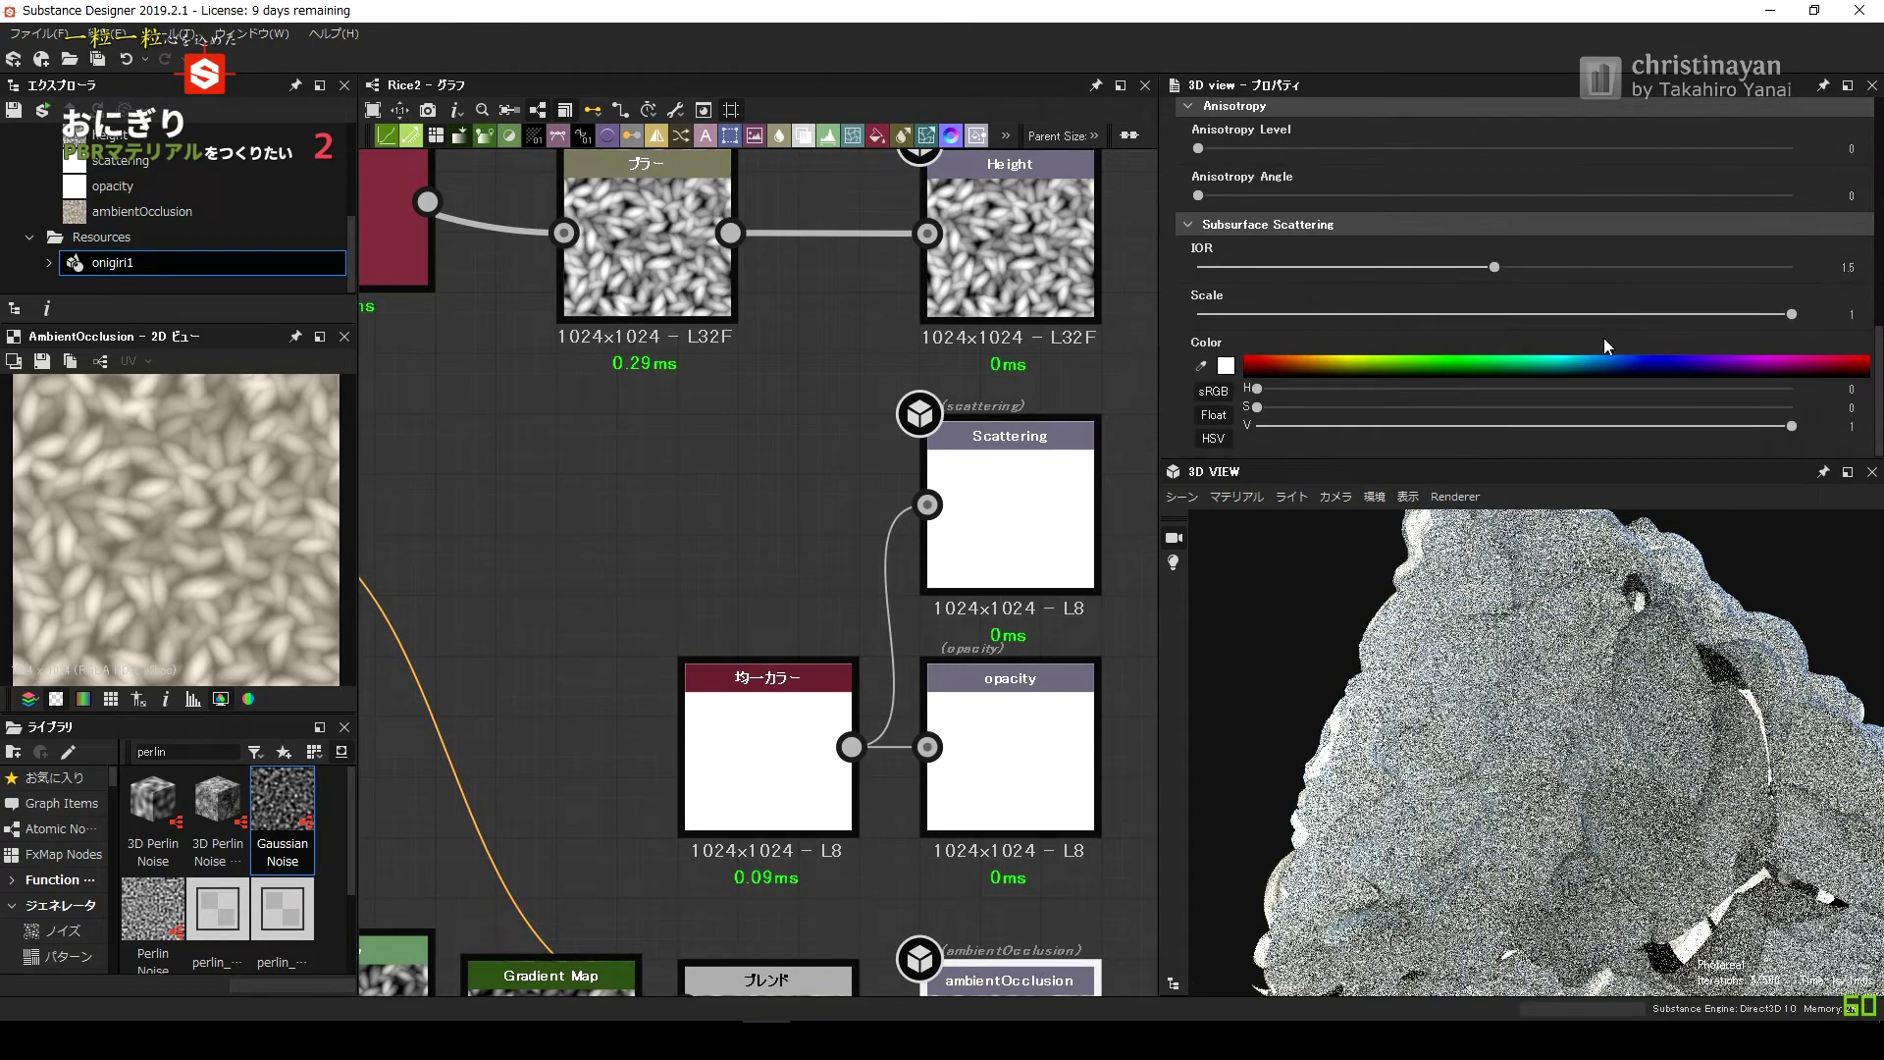
{"action": "scroll", "coordinate": [1643, 328], "scroll_direction": "up", "scroll_amount": 3}
{"action": "scroll", "coordinate": [1701, 243], "scroll_direction": "up", "scroll_amount": 1}
{"action": "scroll", "coordinate": [1571, 285], "scroll_direction": "up", "scroll_amount": 3}
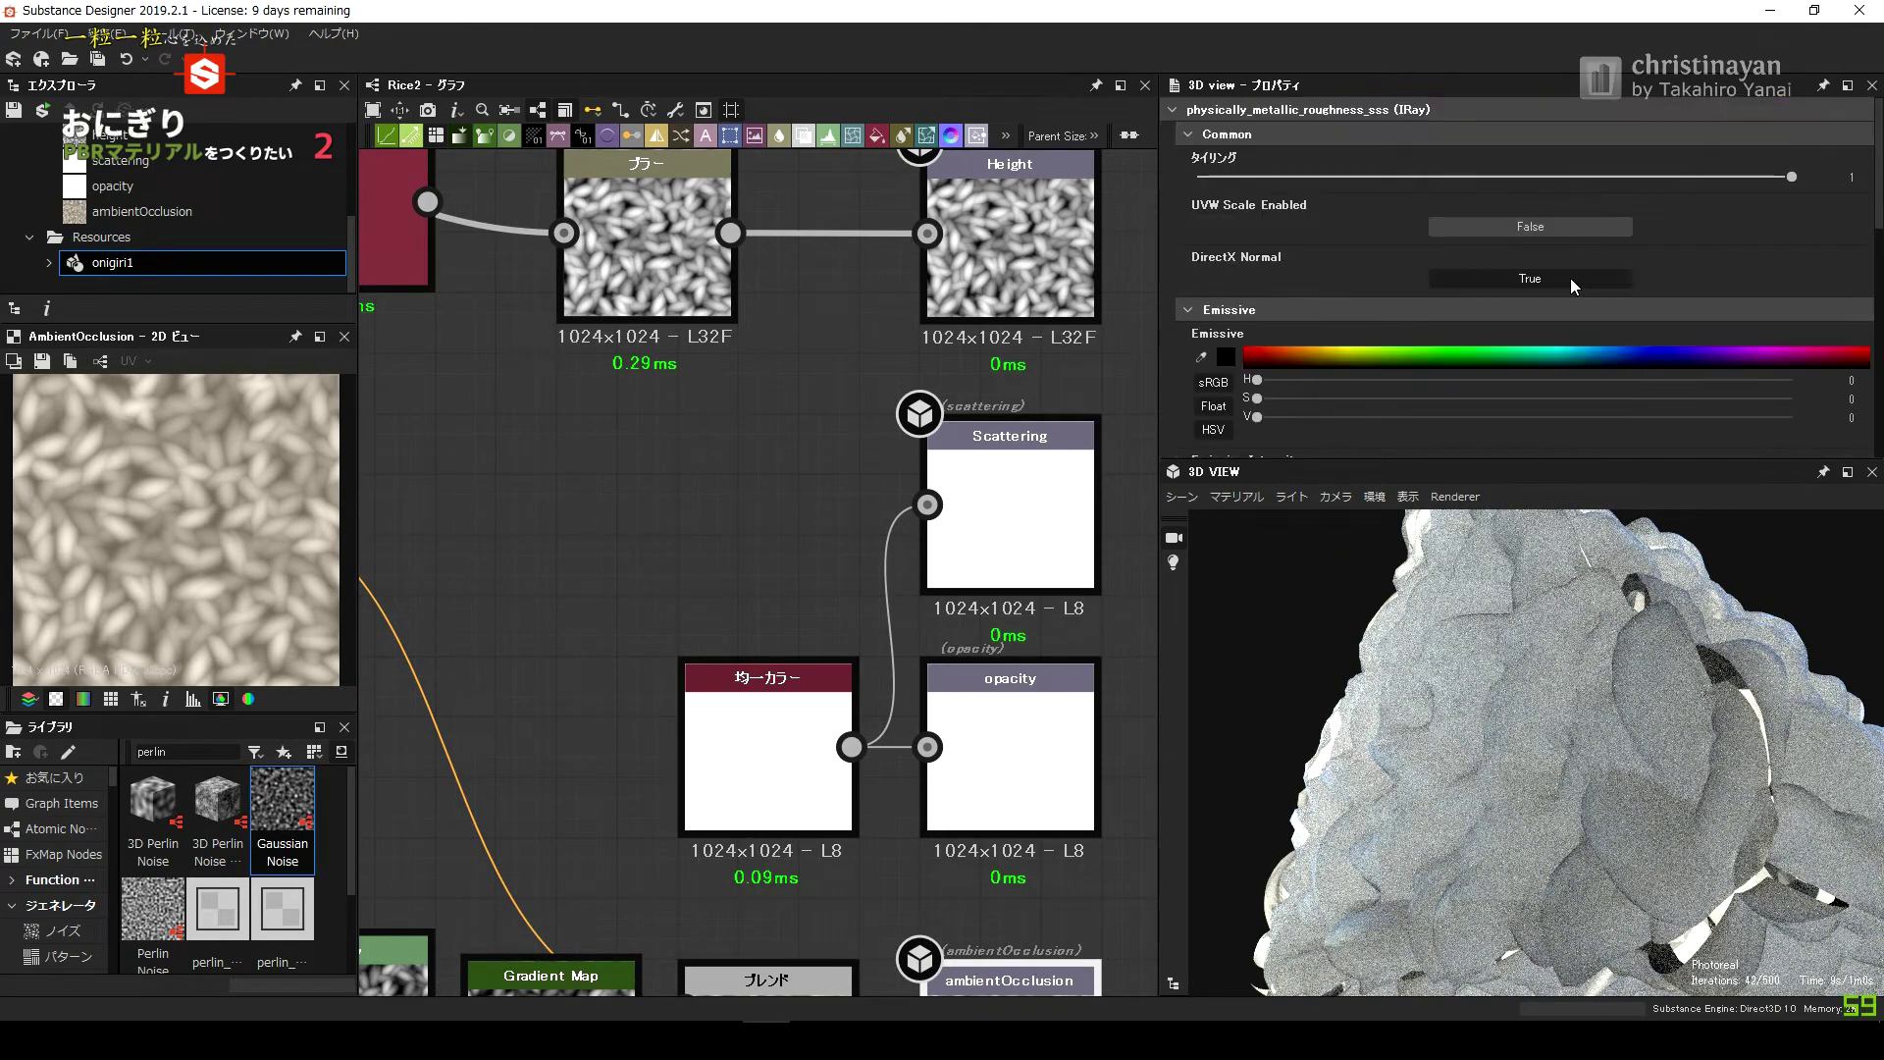
{"action": "left_click", "coordinate": [1456, 496]}
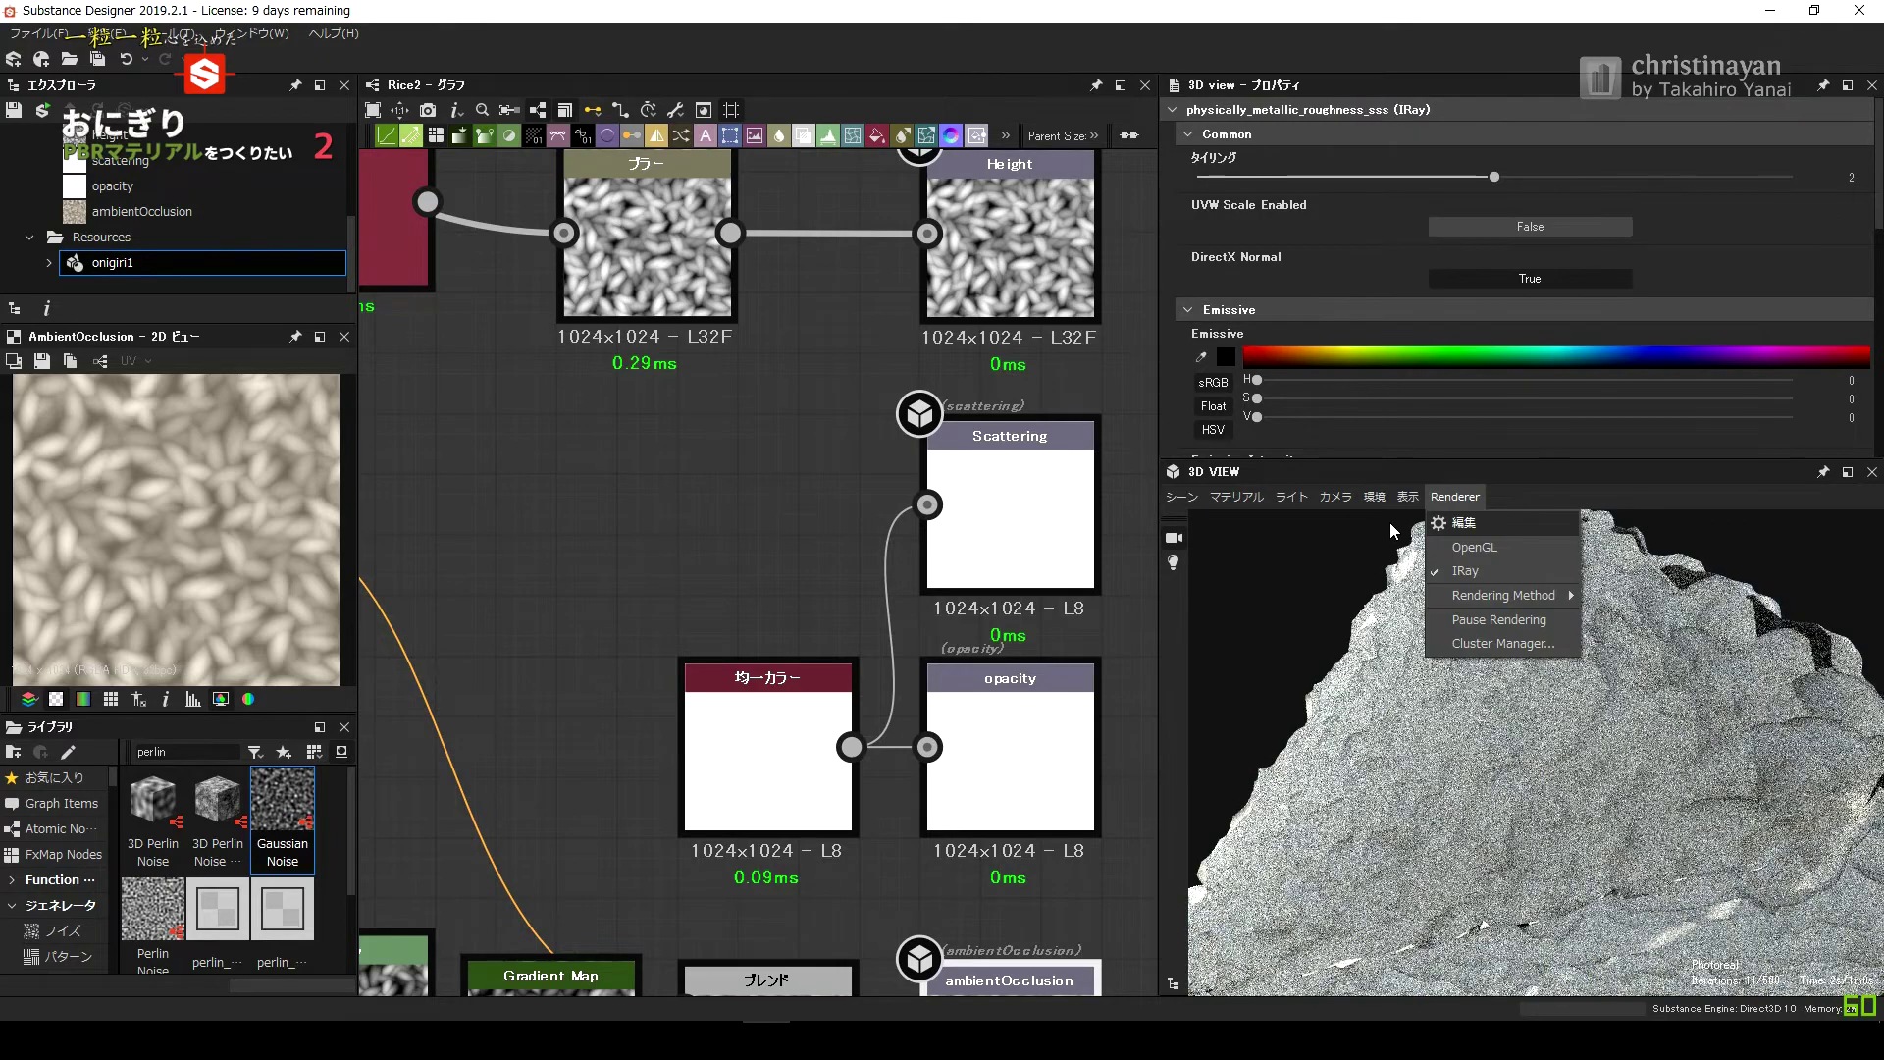
{"action": "left_click", "coordinate": [1463, 565]}
Wire the Blur node's output into Scattering, replacing the white uniform colour.
{"action": "left_click_drag", "start_coordinate": [1455, 766], "coordinate": [1508, 658]}
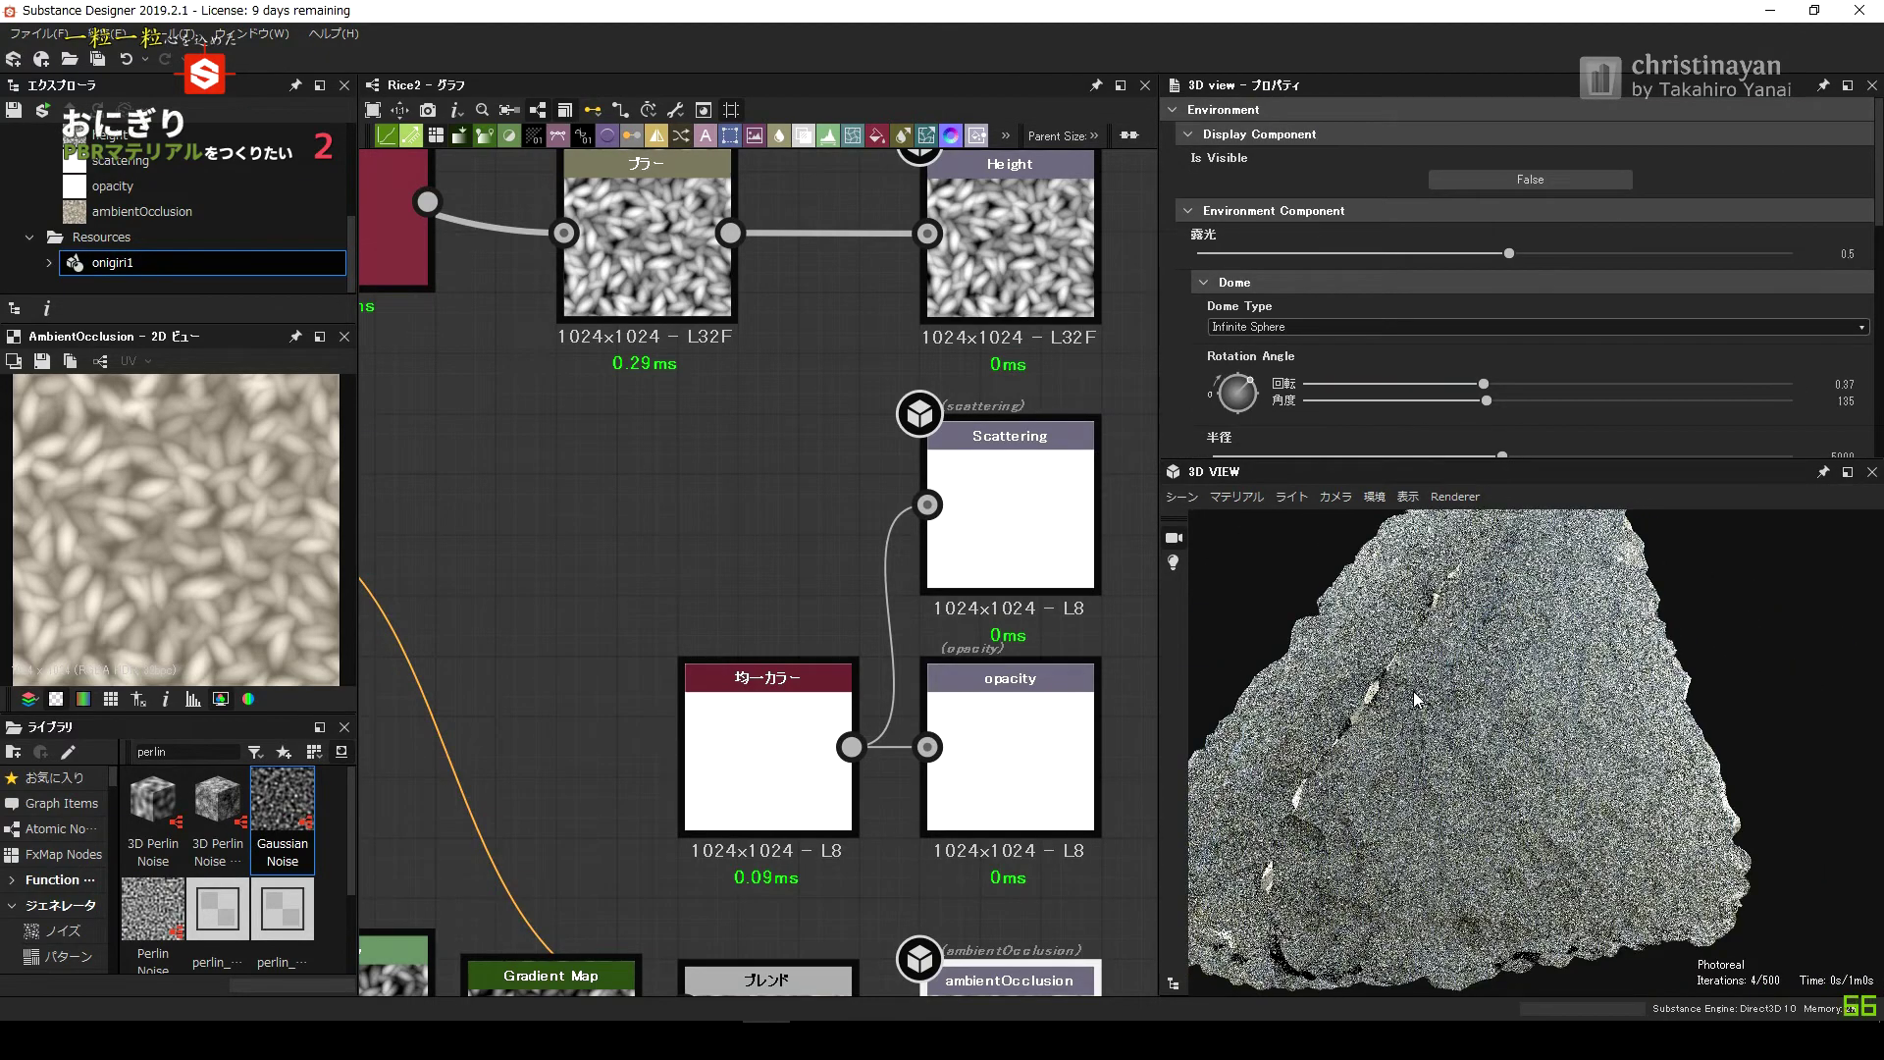
{"action": "left_click_drag", "start_coordinate": [1485, 790], "coordinate": [1548, 866]}
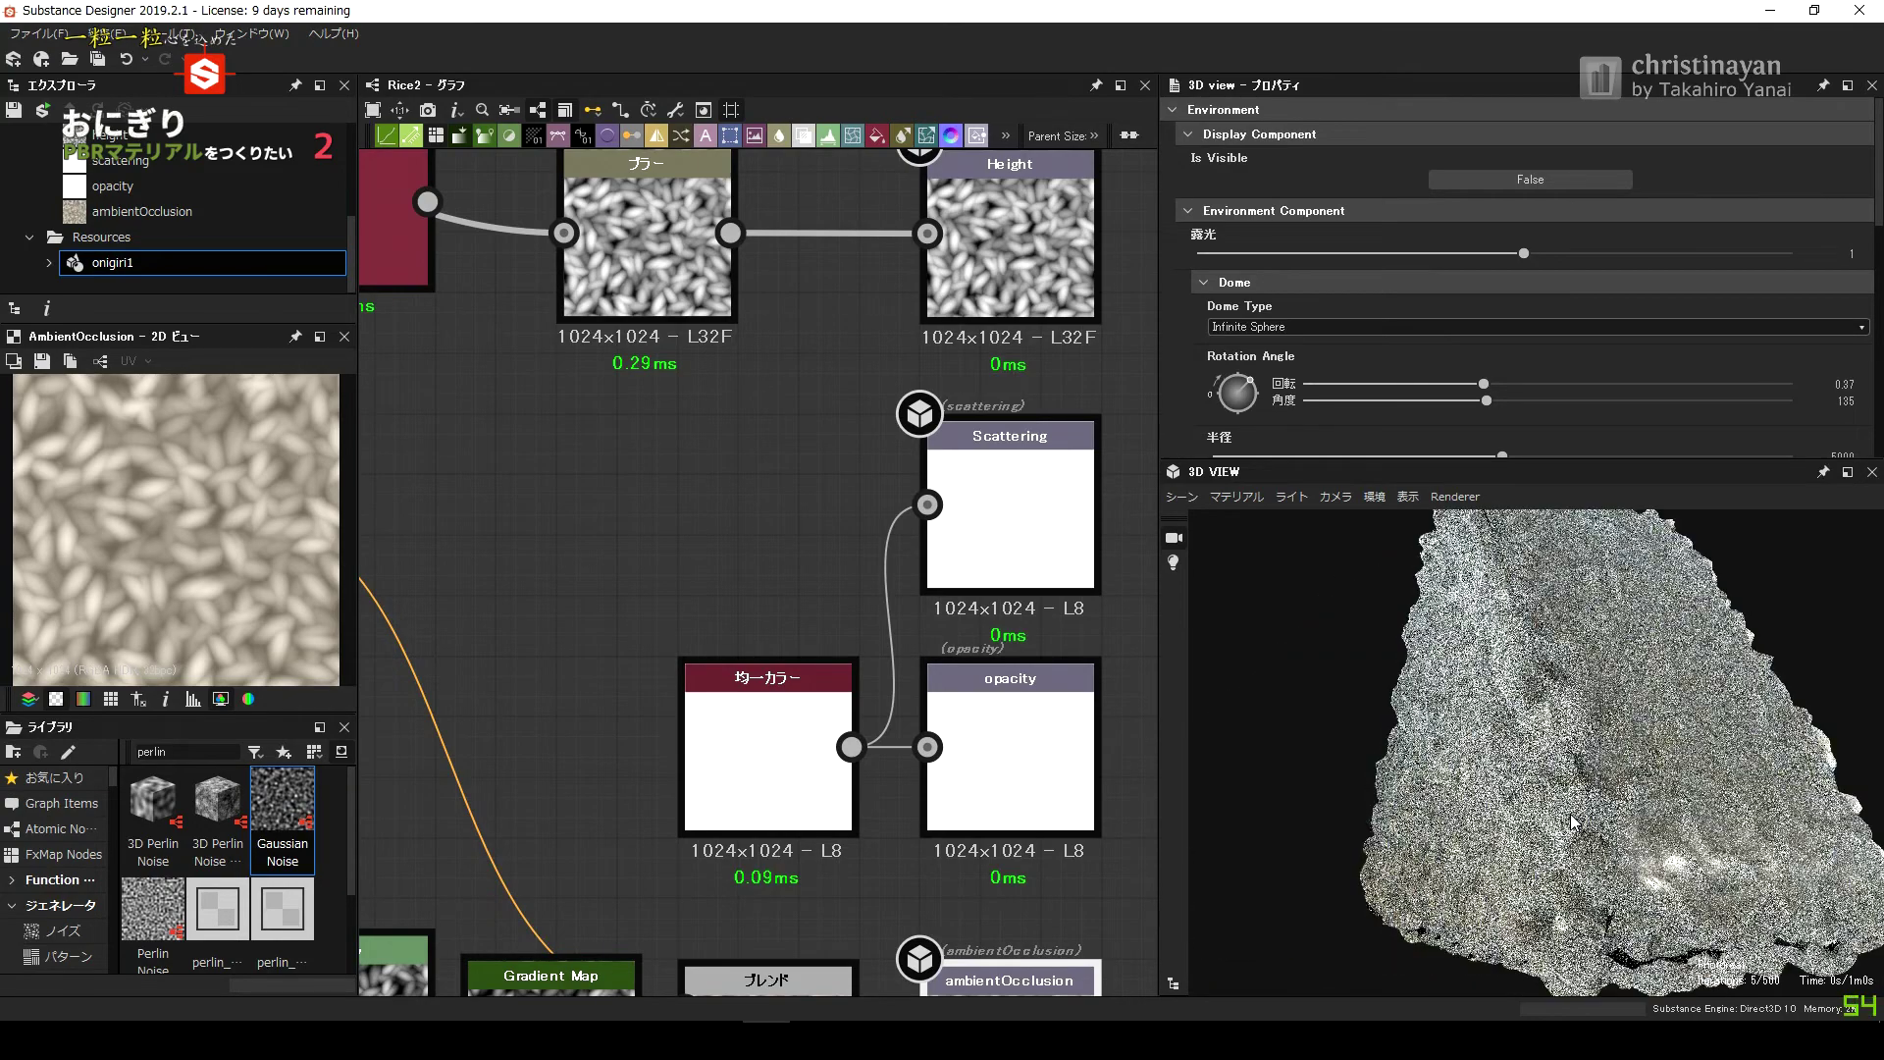
{"action": "scroll", "coordinate": [1549, 865], "scroll_direction": "up", "scroll_amount": 2}
{"action": "left_click_drag", "start_coordinate": [929, 507], "coordinate": [731, 232]}
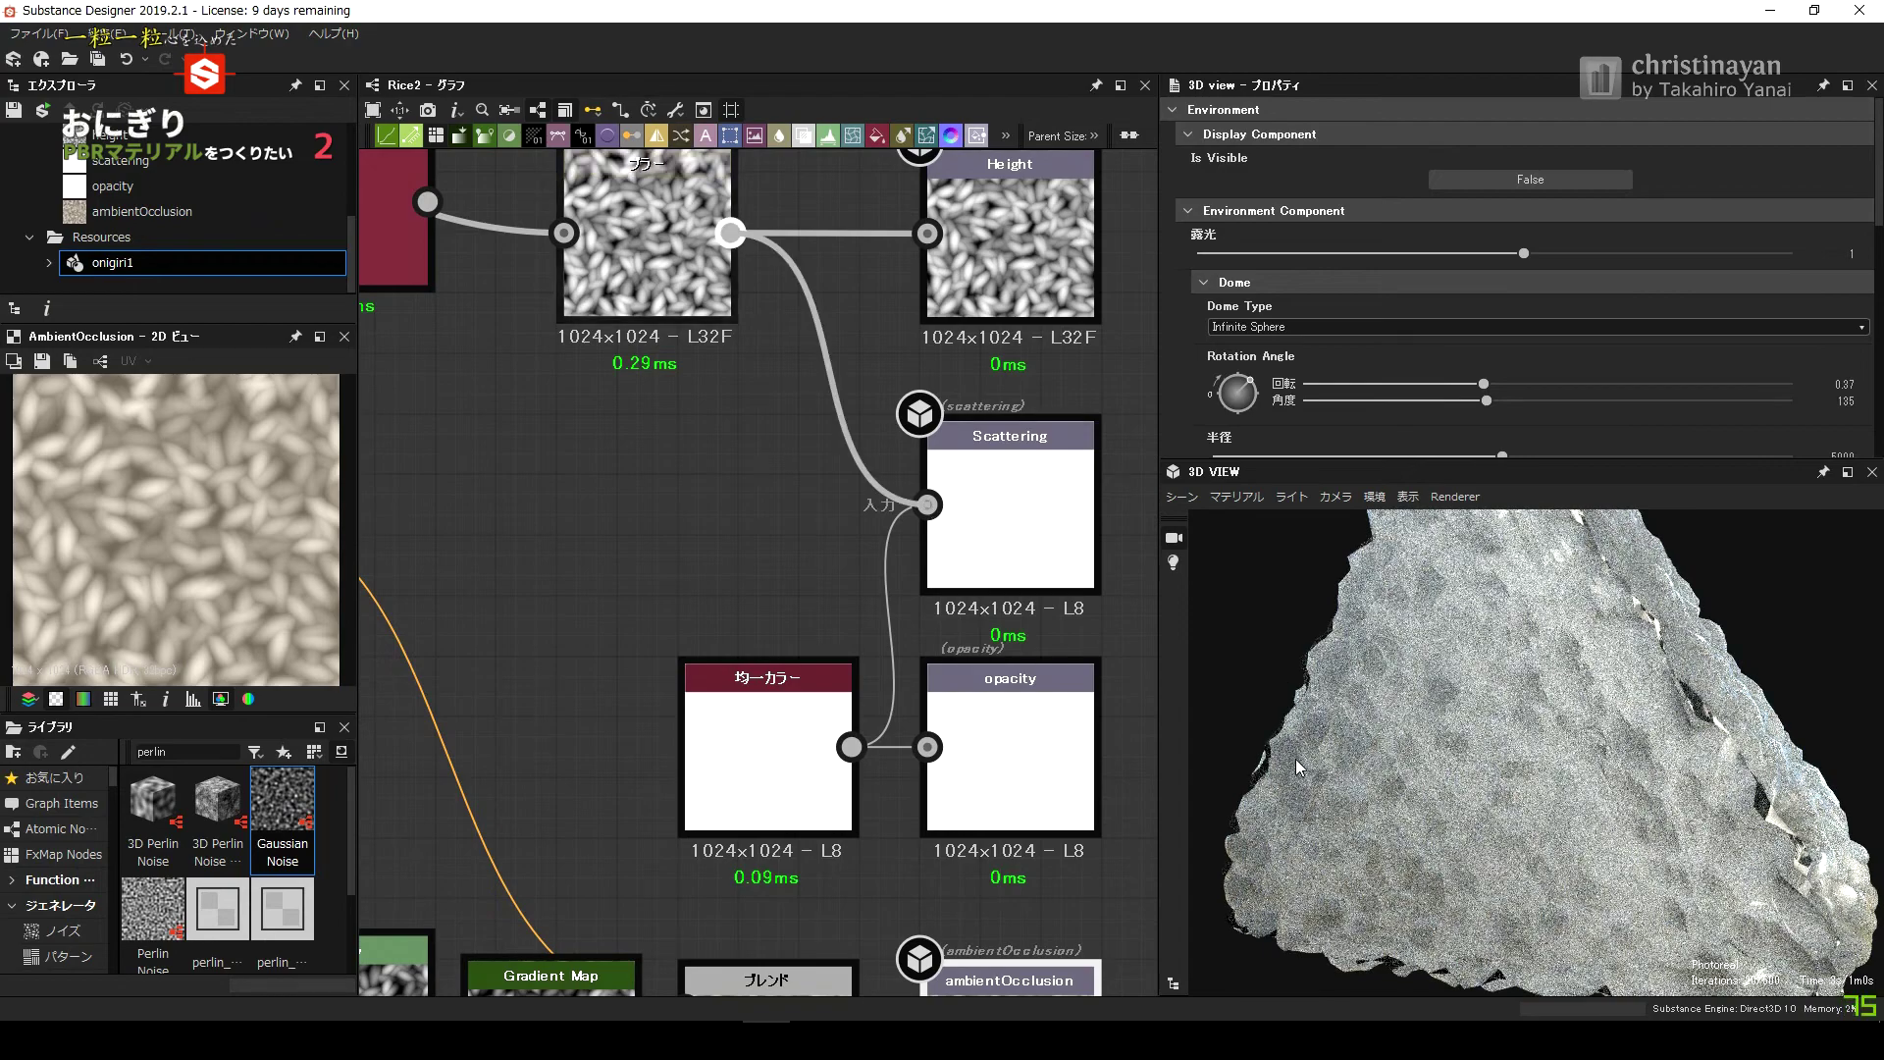
Switch the 3D preview mesh from the sphere to a flat plane.
{"action": "left_click_drag", "start_coordinate": [1528, 904], "coordinate": [1254, 699]}
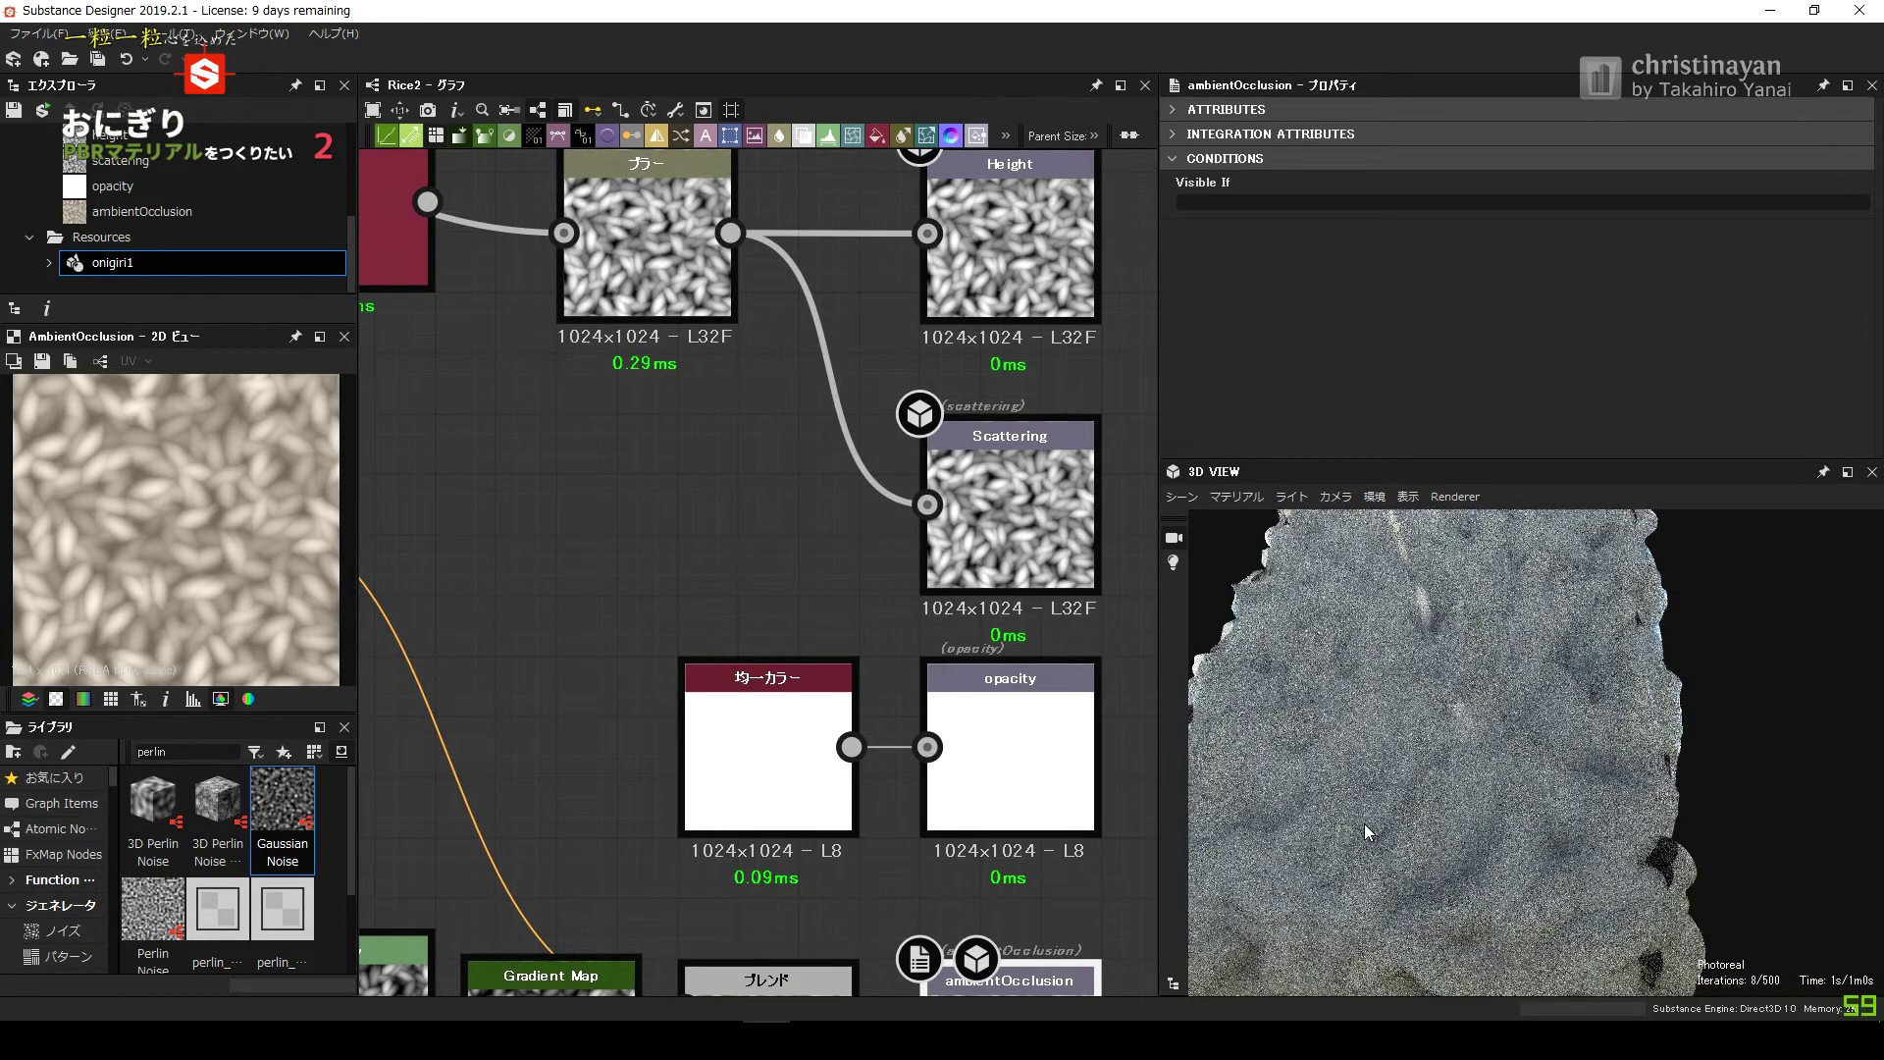
{"action": "left_click", "coordinate": [1182, 497]}
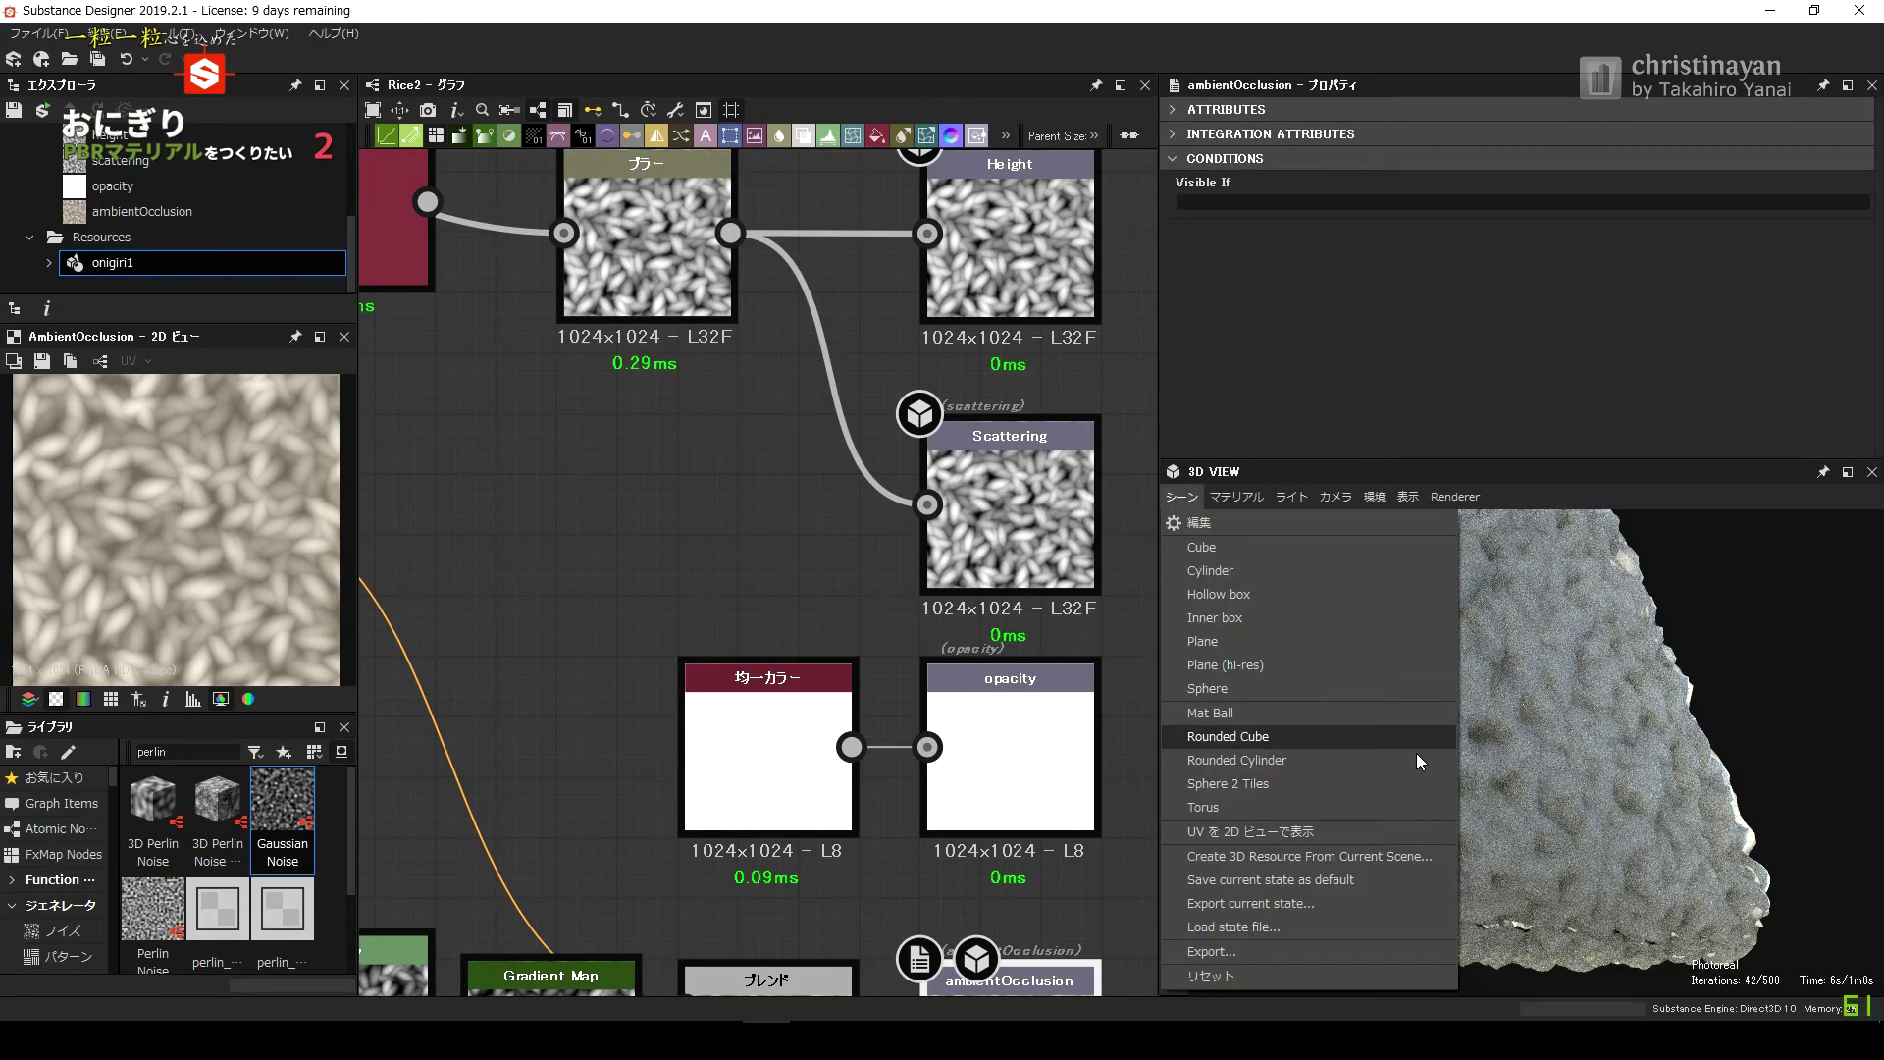
{"action": "key", "text": "Escape"}
{"action": "left_click_drag", "start_coordinate": [1404, 903], "coordinate": [1415, 868]}
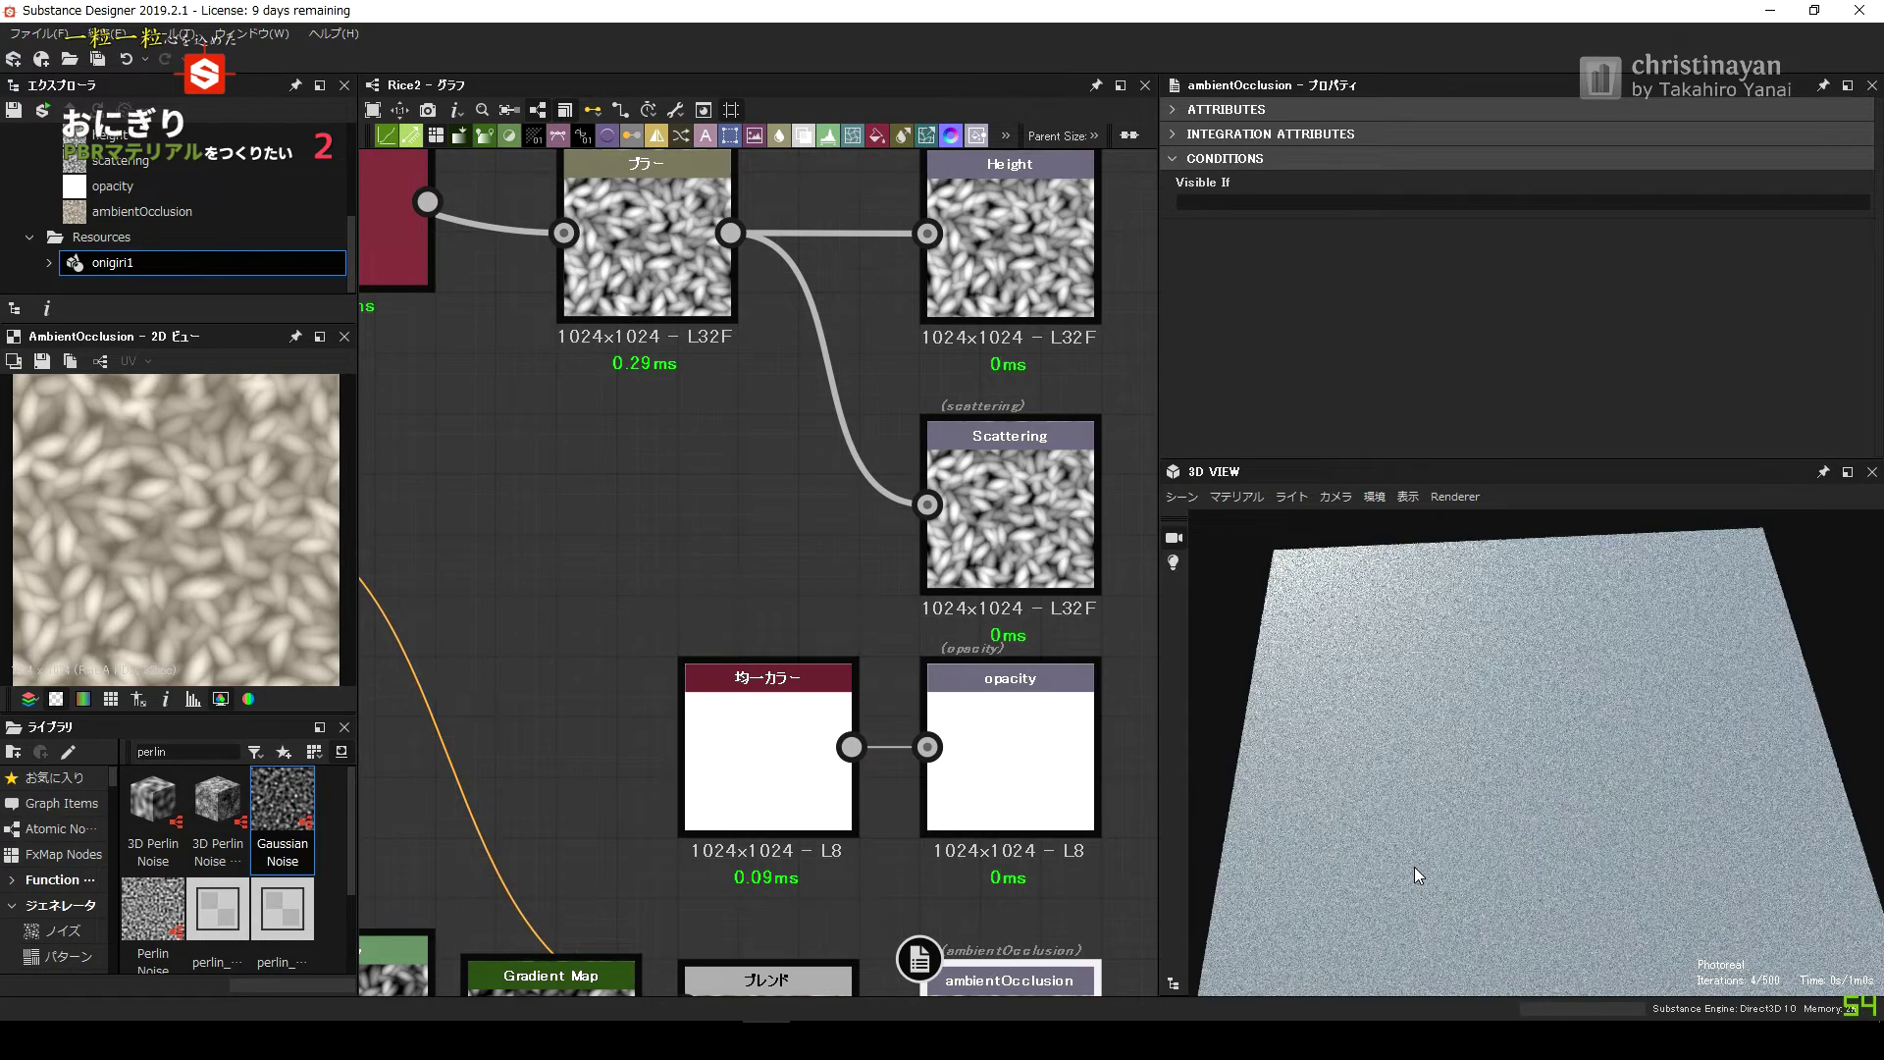
{"action": "scroll", "coordinate": [1042, 486], "scroll_direction": "down", "scroll_amount": 1}
{"action": "scroll", "coordinate": [1042, 487], "scroll_direction": "down", "scroll_amount": 2}
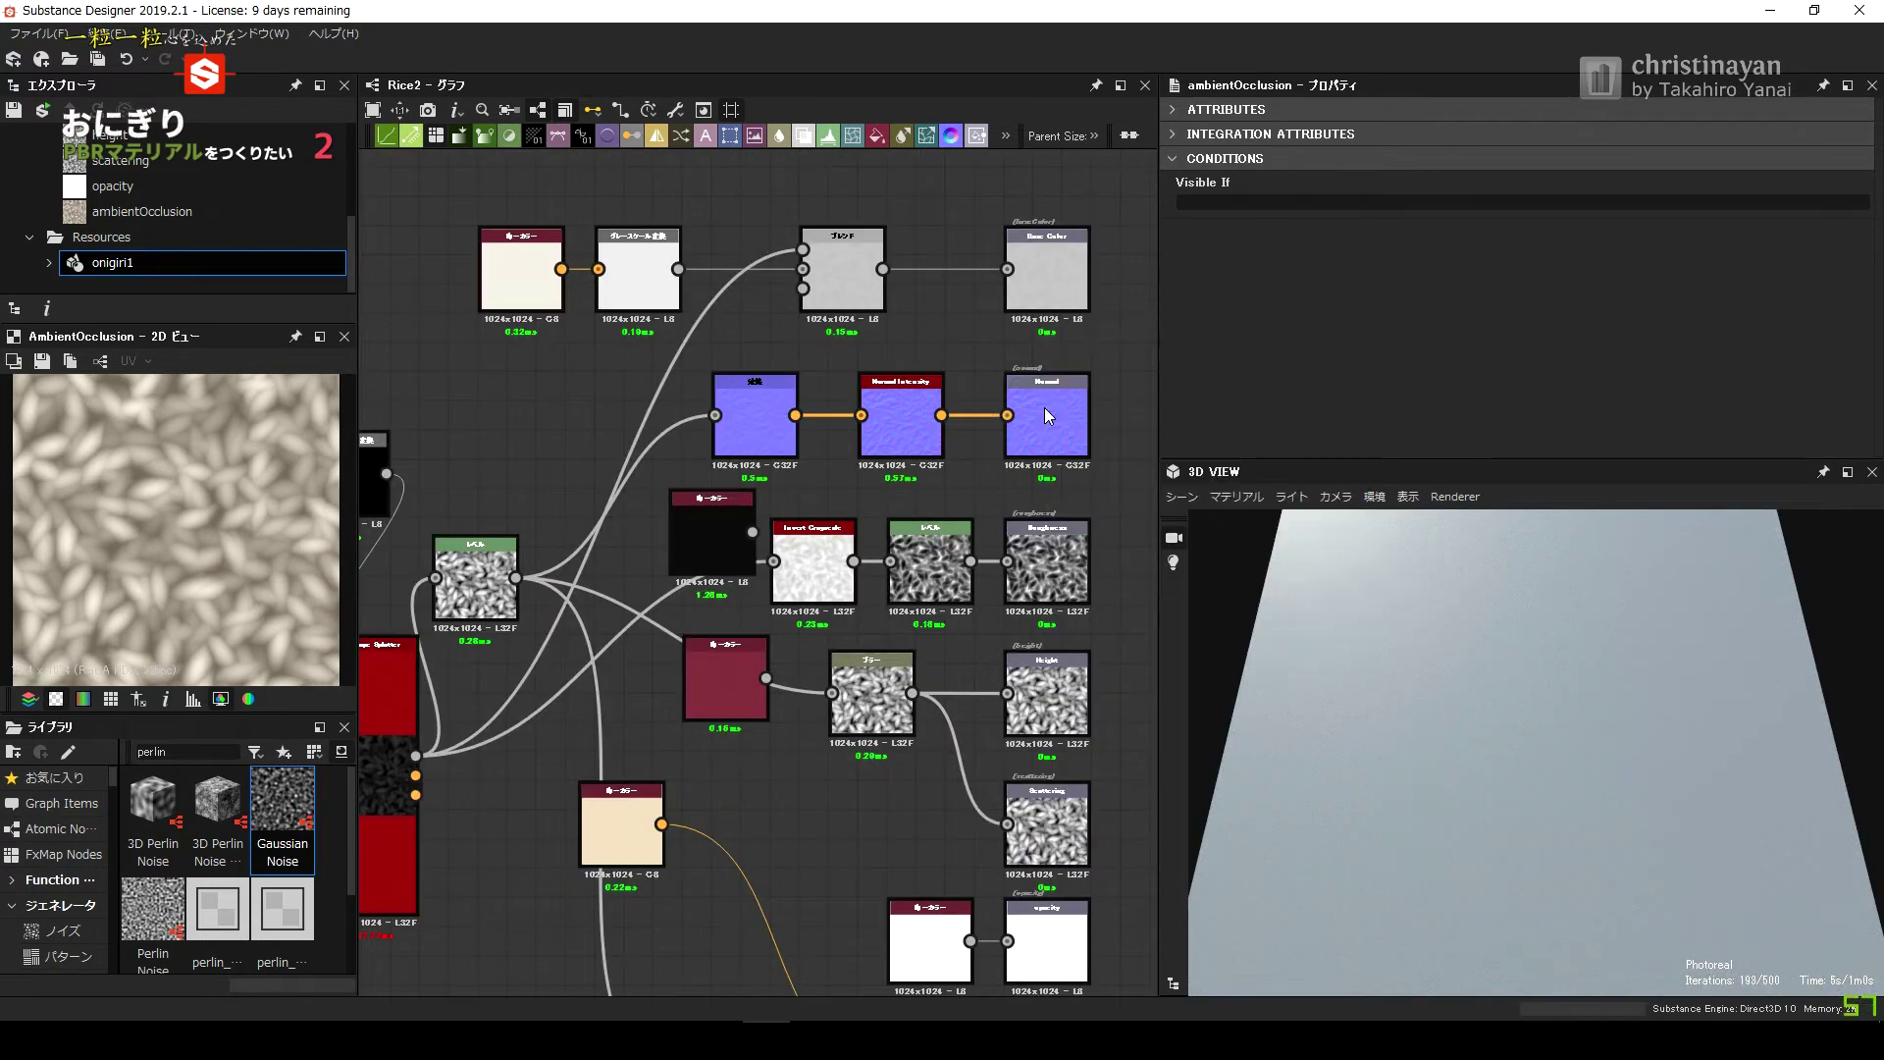
Assign the Normal, Roughness and Height output nodes to their usage channels.
{"action": "right_click", "coordinate": [1043, 406]}
{"action": "left_click", "coordinate": [1143, 634]}
{"action": "right_click", "coordinate": [1047, 565]}
{"action": "left_click", "coordinate": [1148, 870]}
{"action": "left_click", "coordinate": [1208, 862]}
{"action": "right_click", "coordinate": [1047, 824]}
{"action": "key", "text": "Escape"}
Assign the opacity and ambientOcclusion output nodes to their usage channels.
{"action": "left_click", "coordinate": [1236, 497]}
{"action": "left_click", "coordinate": [1384, 524]}
{"action": "right_click", "coordinate": [1048, 940]}
{"action": "left_click", "coordinate": [1128, 638]}
{"action": "right_click", "coordinate": [1045, 888]}
{"action": "left_click", "coordinate": [1149, 660]}
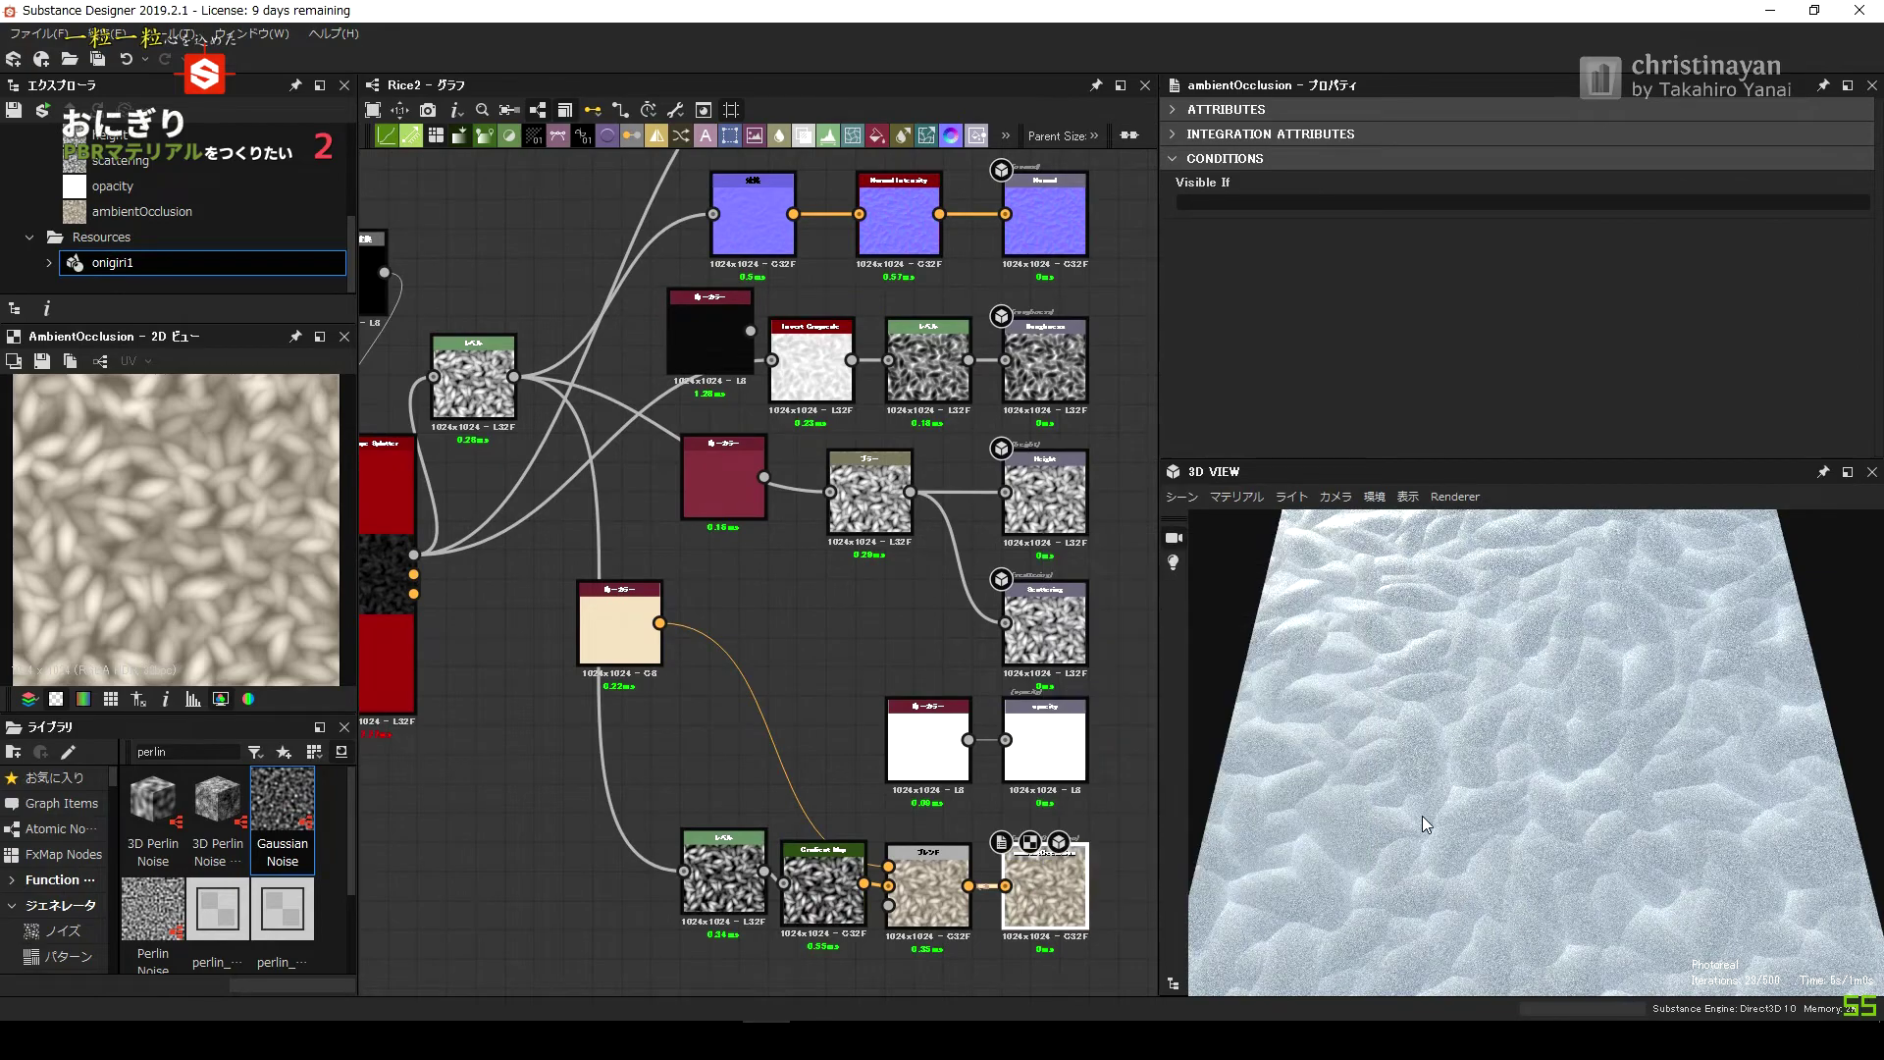
Raise the preview material's Tiling to 3.
{"action": "left_click_drag", "start_coordinate": [1417, 652], "coordinate": [1278, 504]}
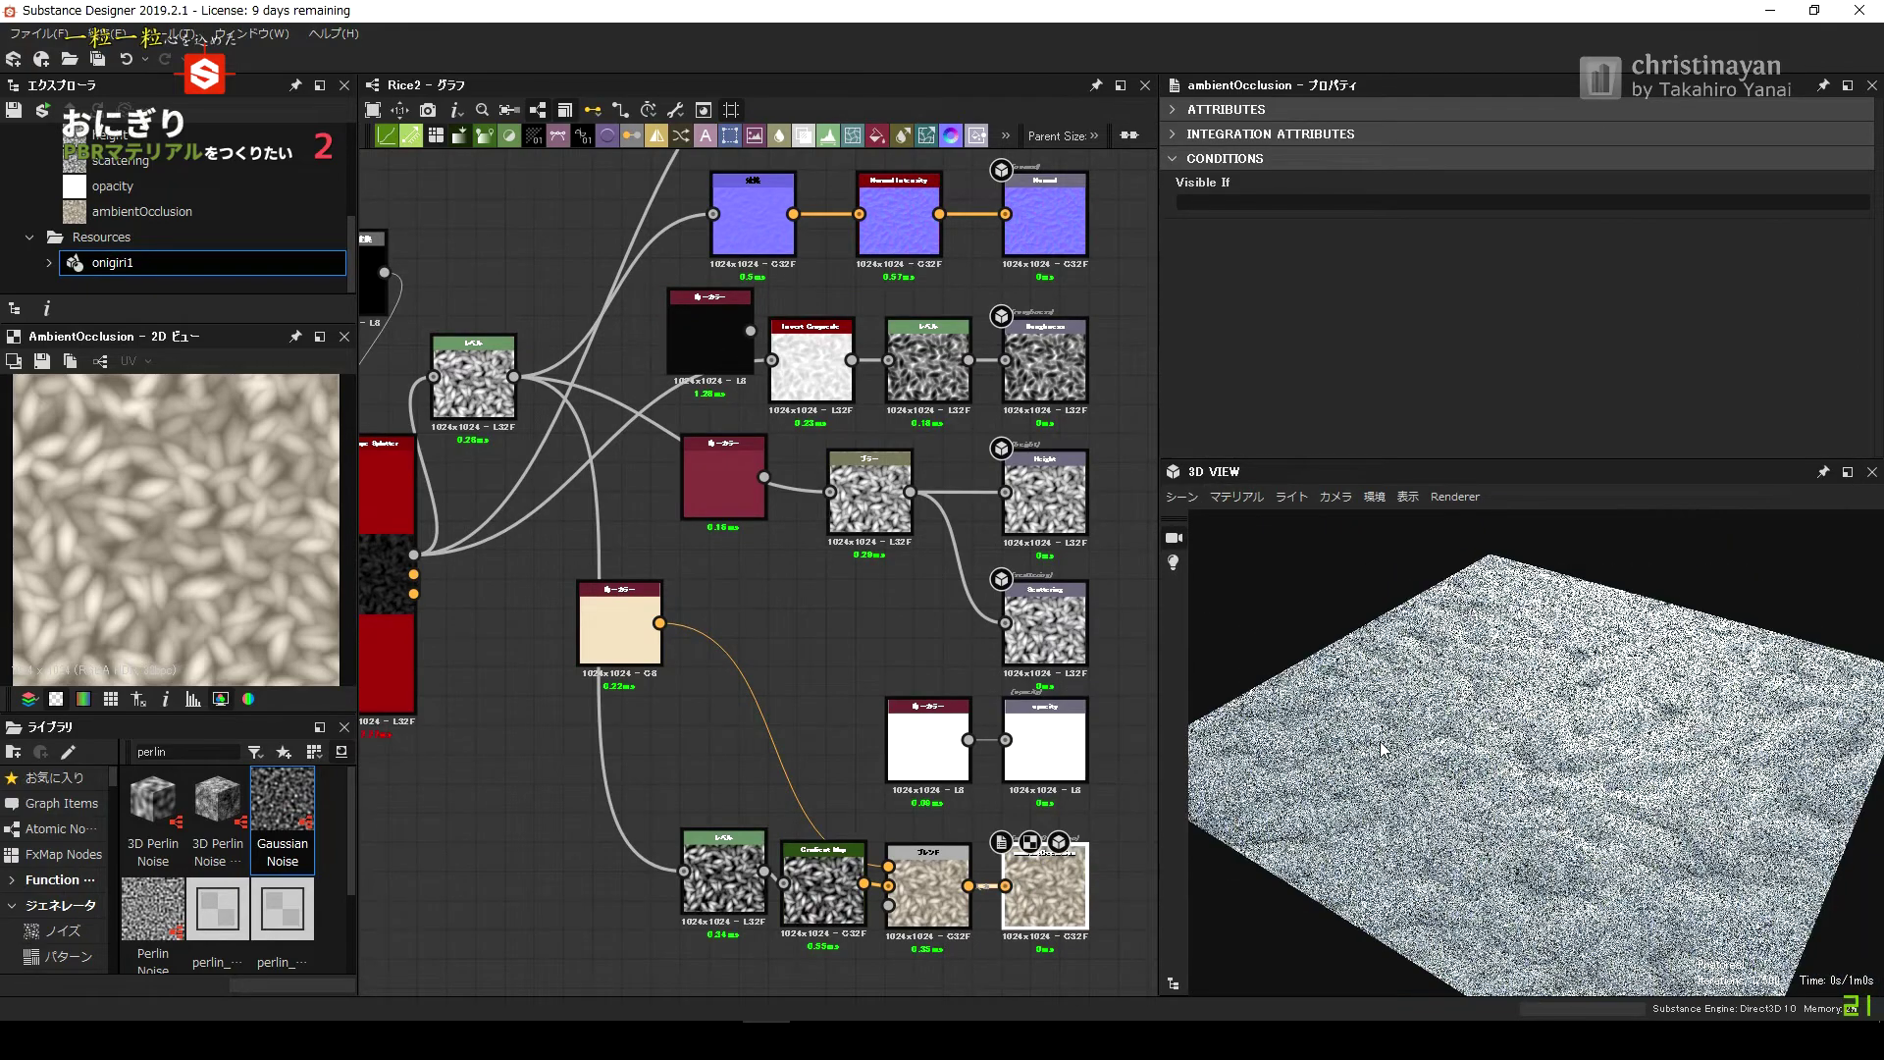
{"action": "left_click", "coordinate": [1236, 497]}
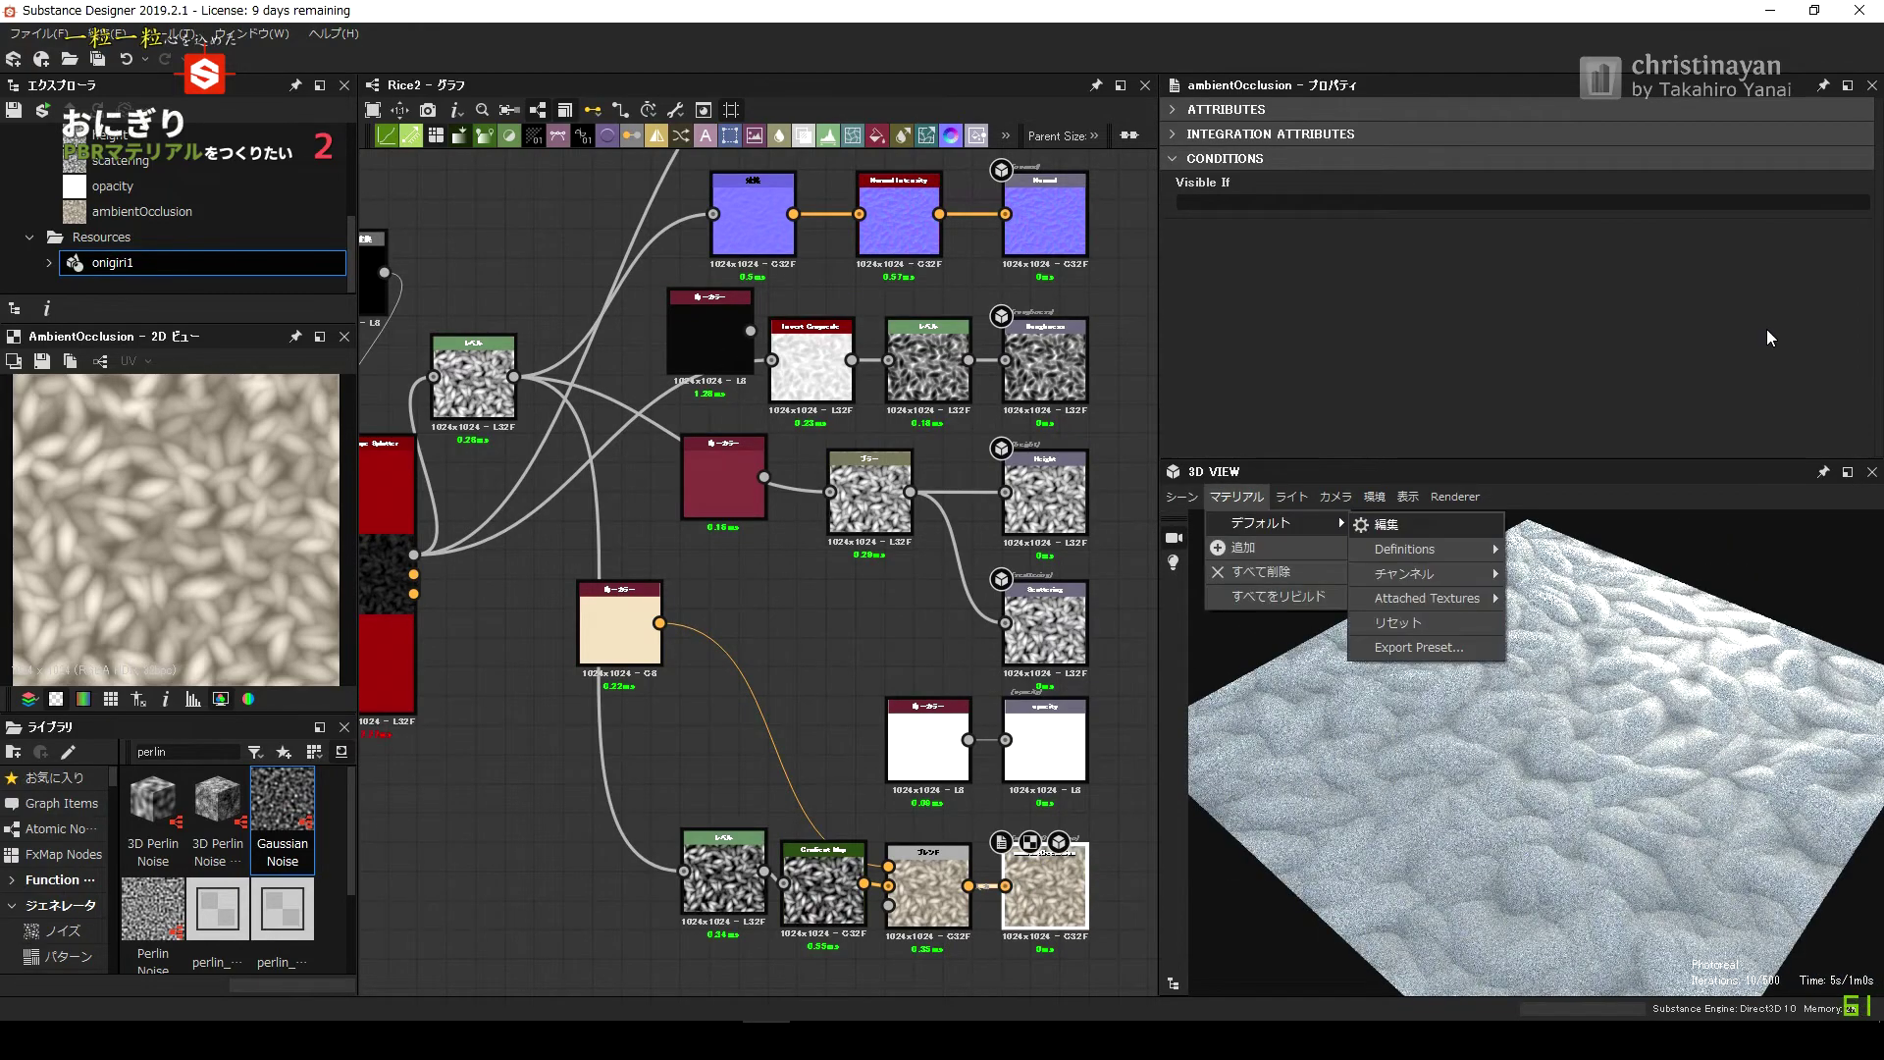
{"action": "left_click", "coordinate": [1266, 546]}
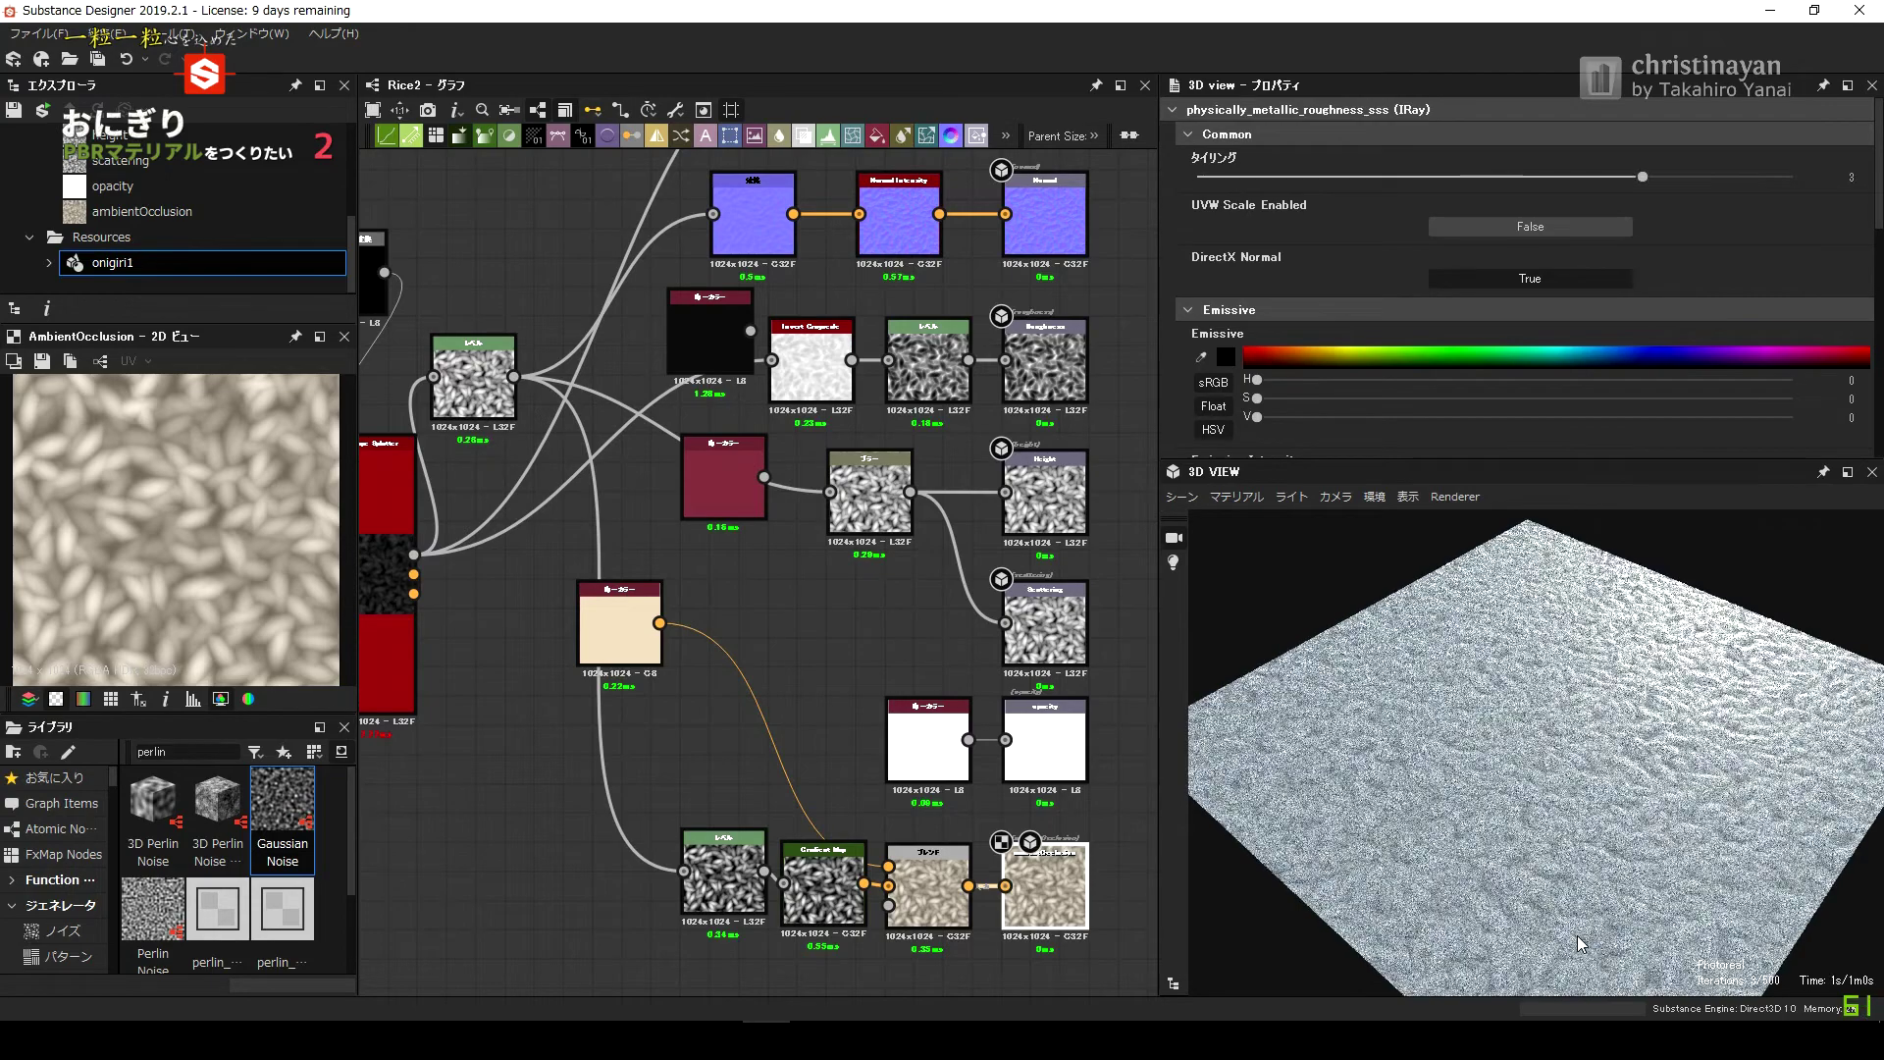
{"action": "left_click_drag", "start_coordinate": [1616, 791], "coordinate": [1612, 944]}
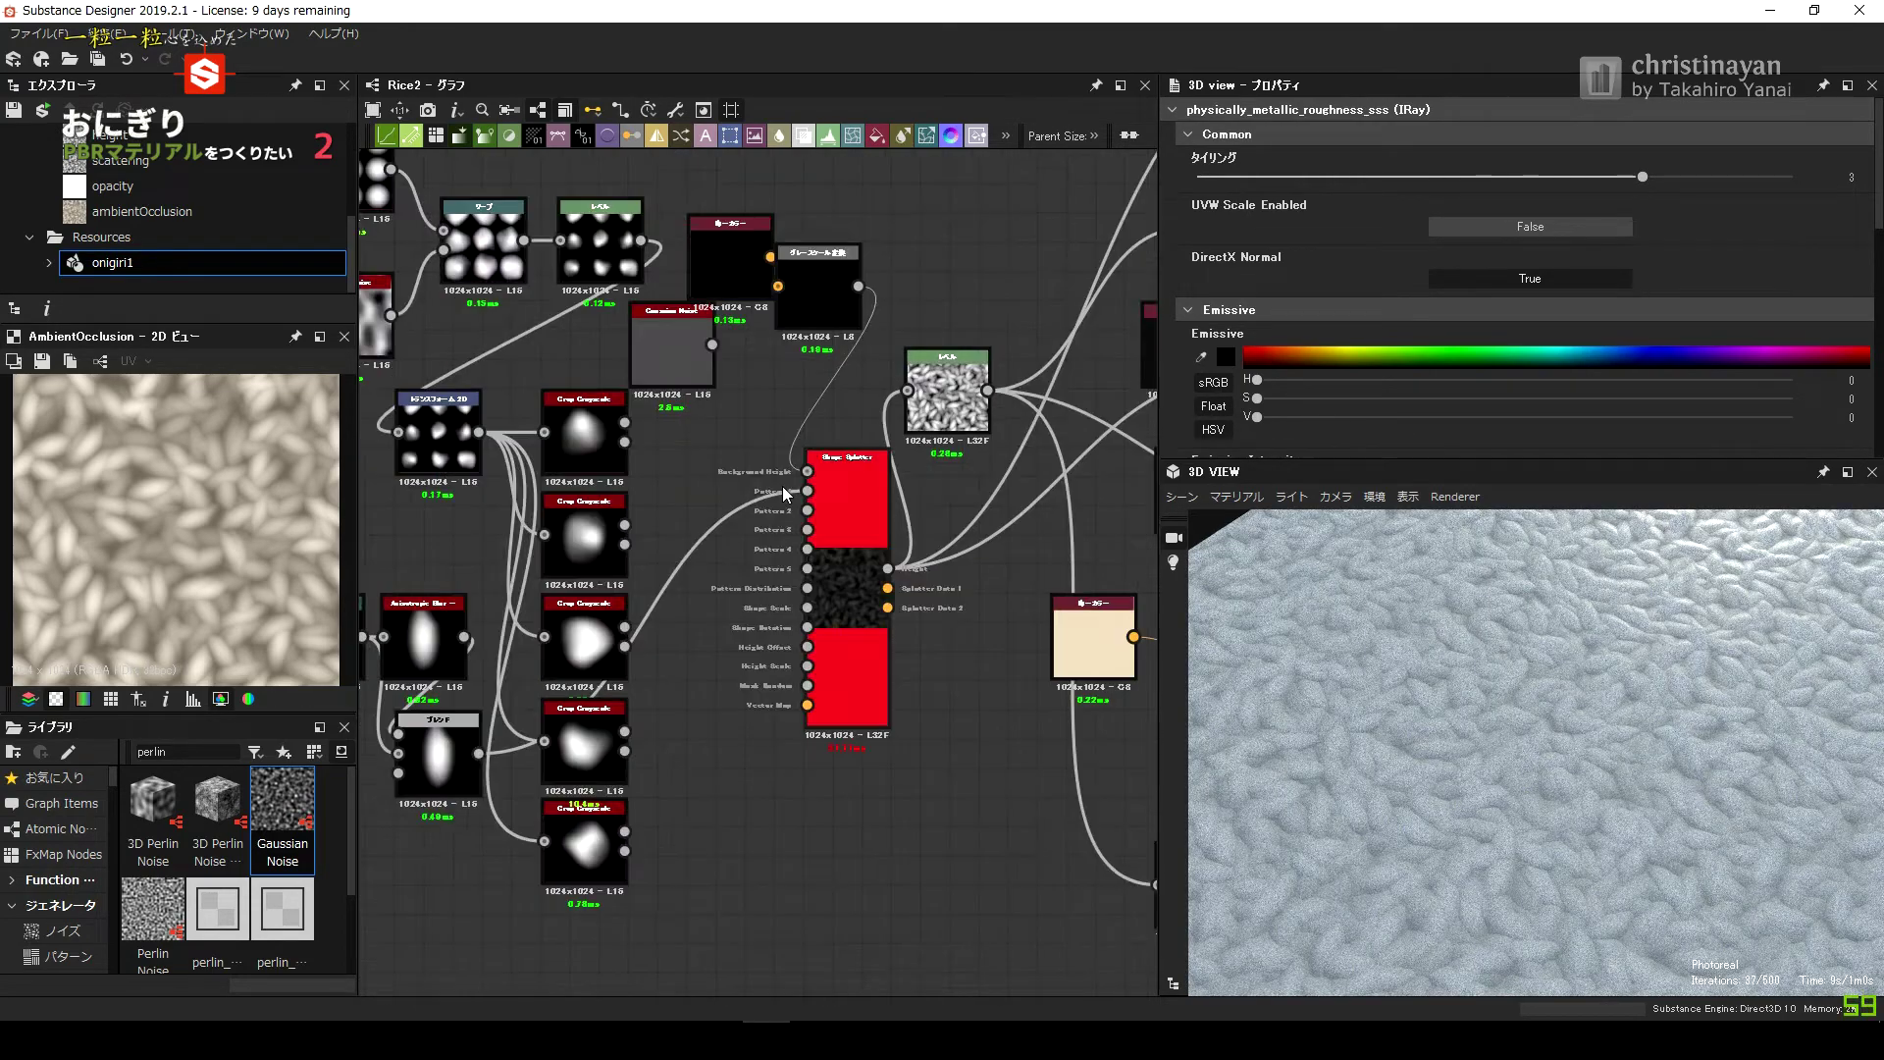
Duplicate the round Shape node and change the copy to a square pattern.
{"action": "left_click", "coordinate": [717, 547]}
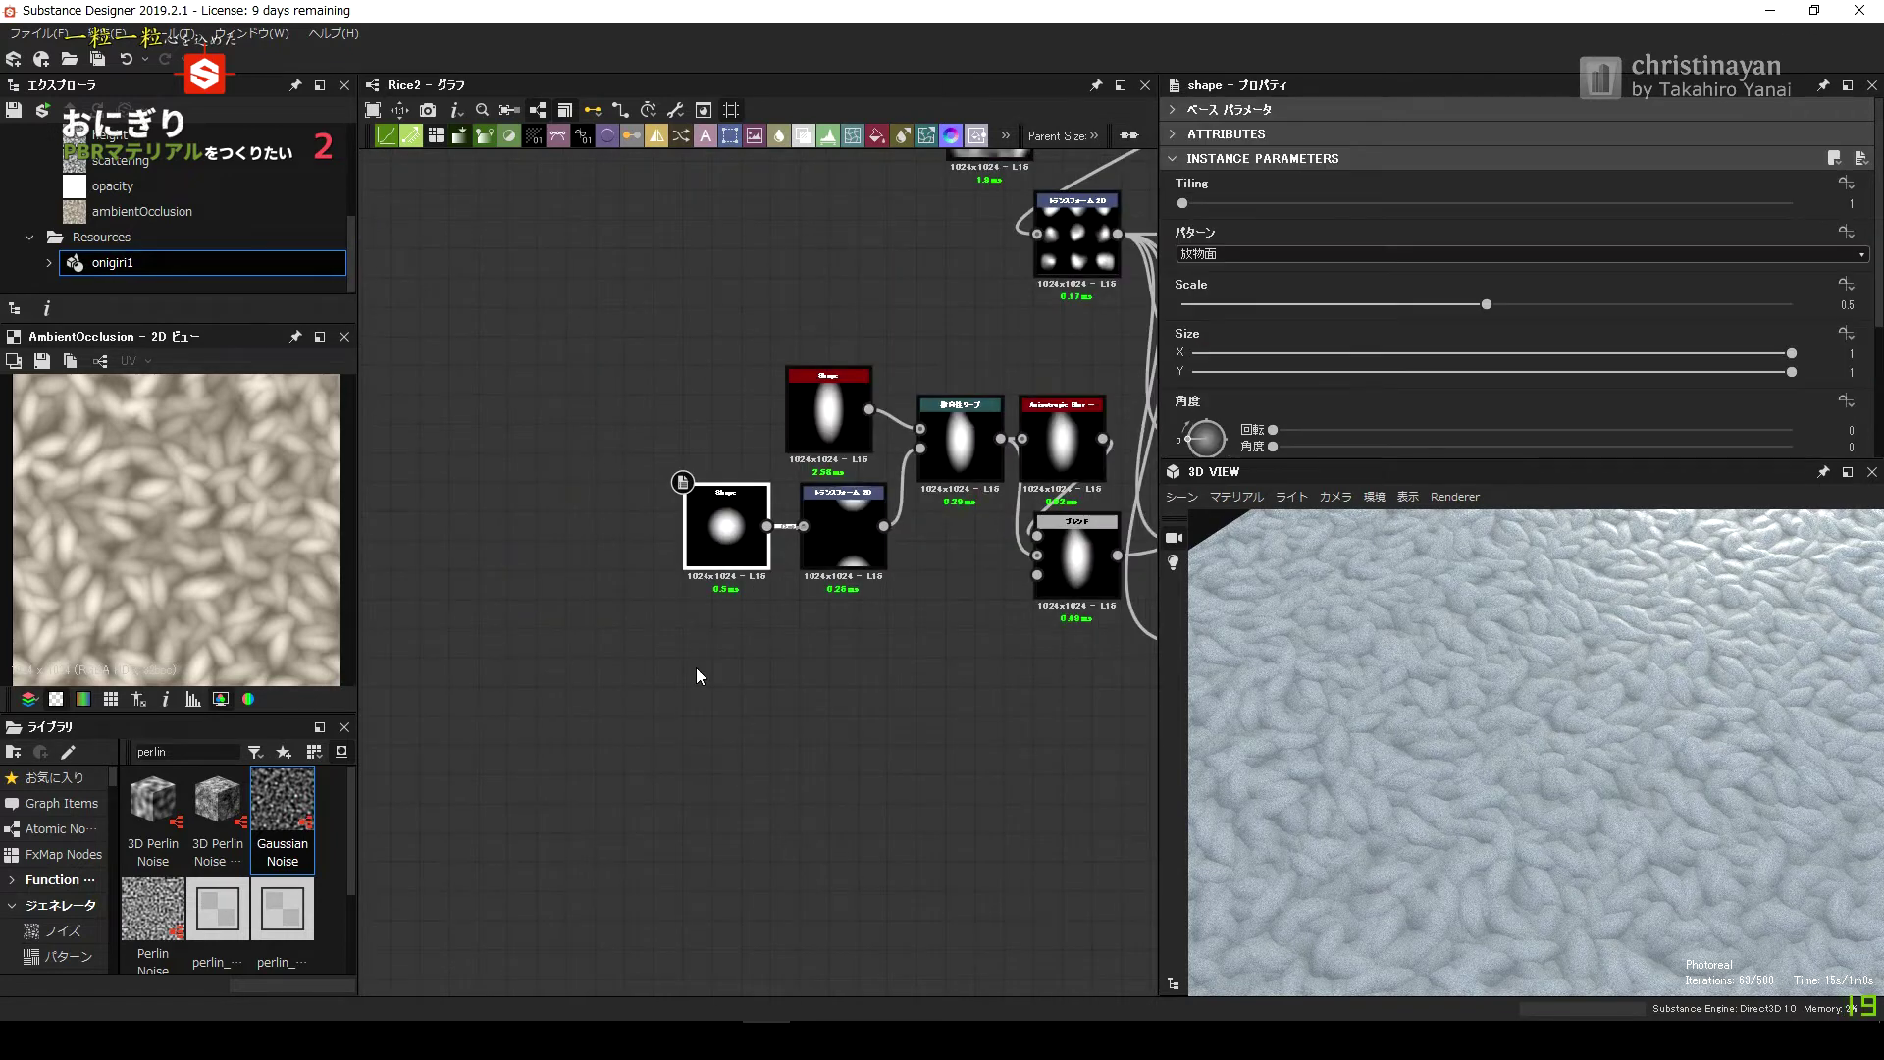
{"action": "key", "text": "ctrl+d"}
{"action": "left_click", "coordinate": [1237, 254]}
{"action": "left_click", "coordinate": [1198, 270]}
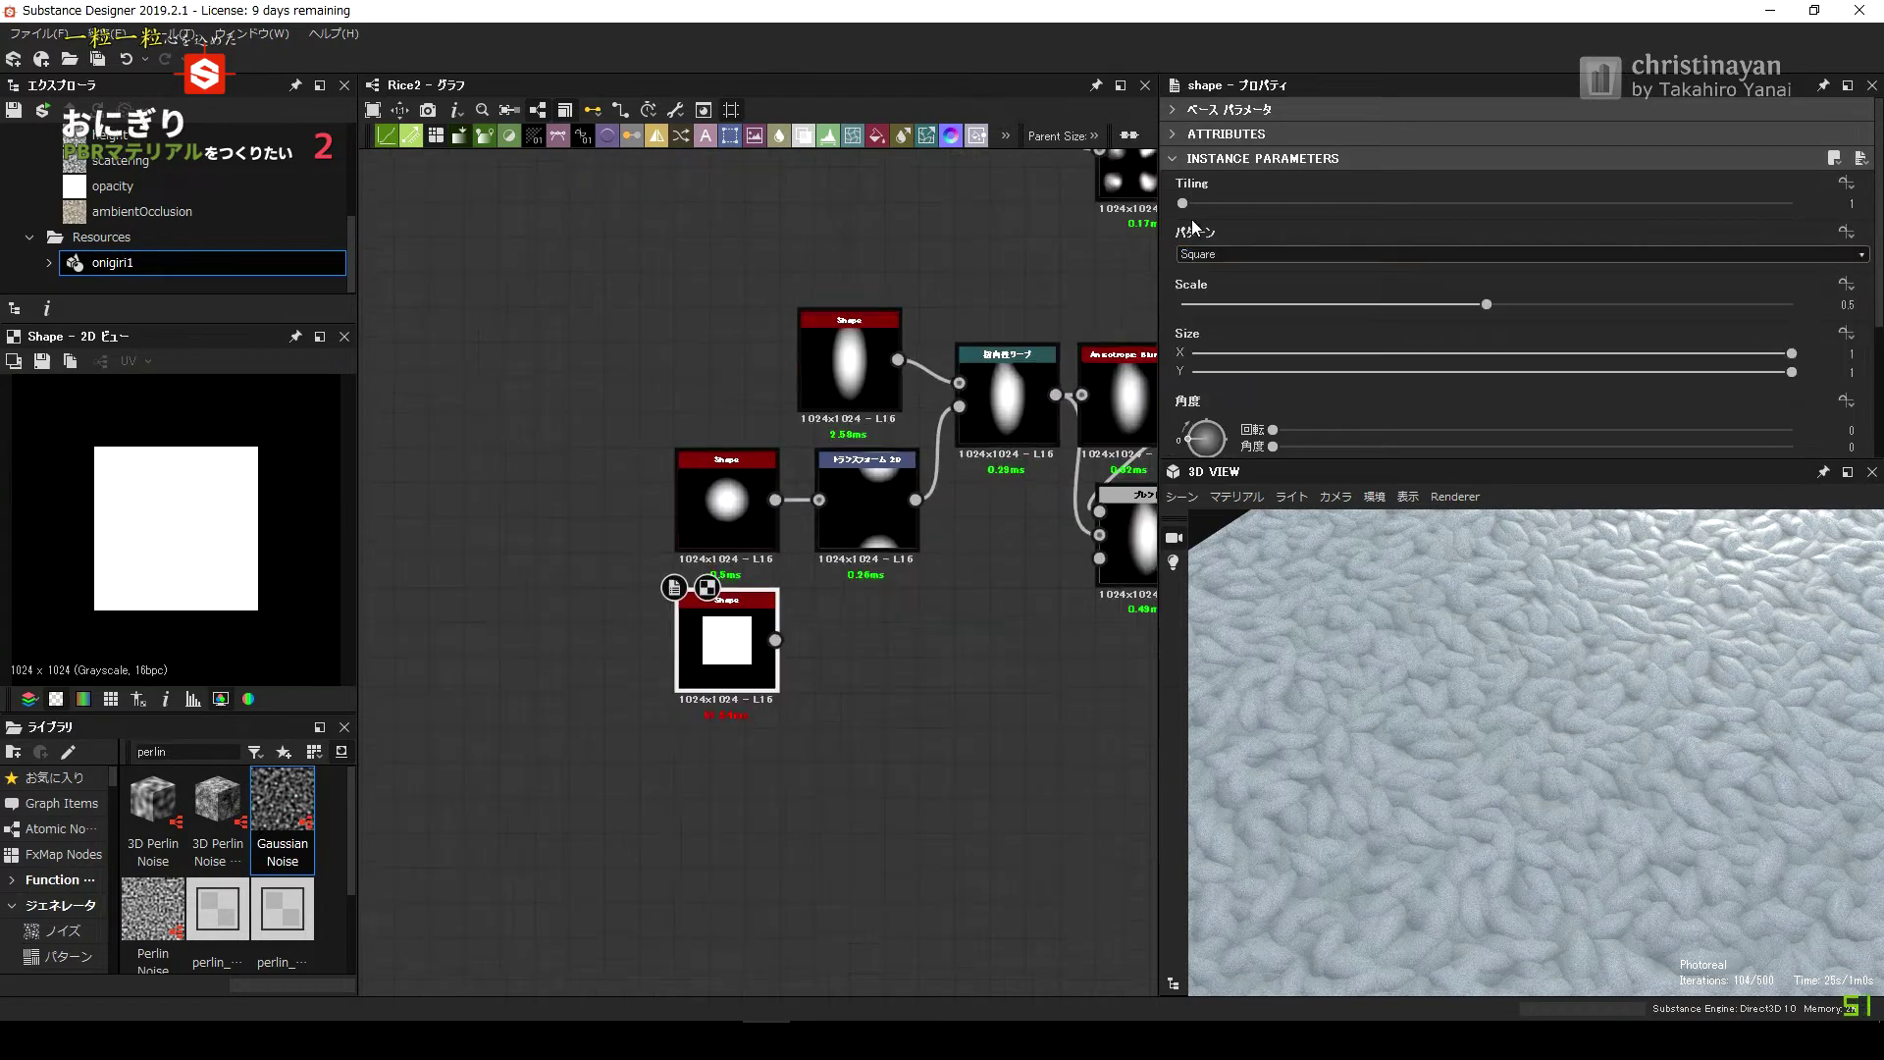
{"action": "scroll", "coordinate": [1247, 413], "scroll_direction": "down", "scroll_amount": 3}
{"action": "right_click", "coordinate": [745, 648]}
{"action": "left_click", "coordinate": [646, 646]}
{"action": "scroll", "coordinate": [1834, 362], "scroll_direction": "up", "scroll_amount": 5}
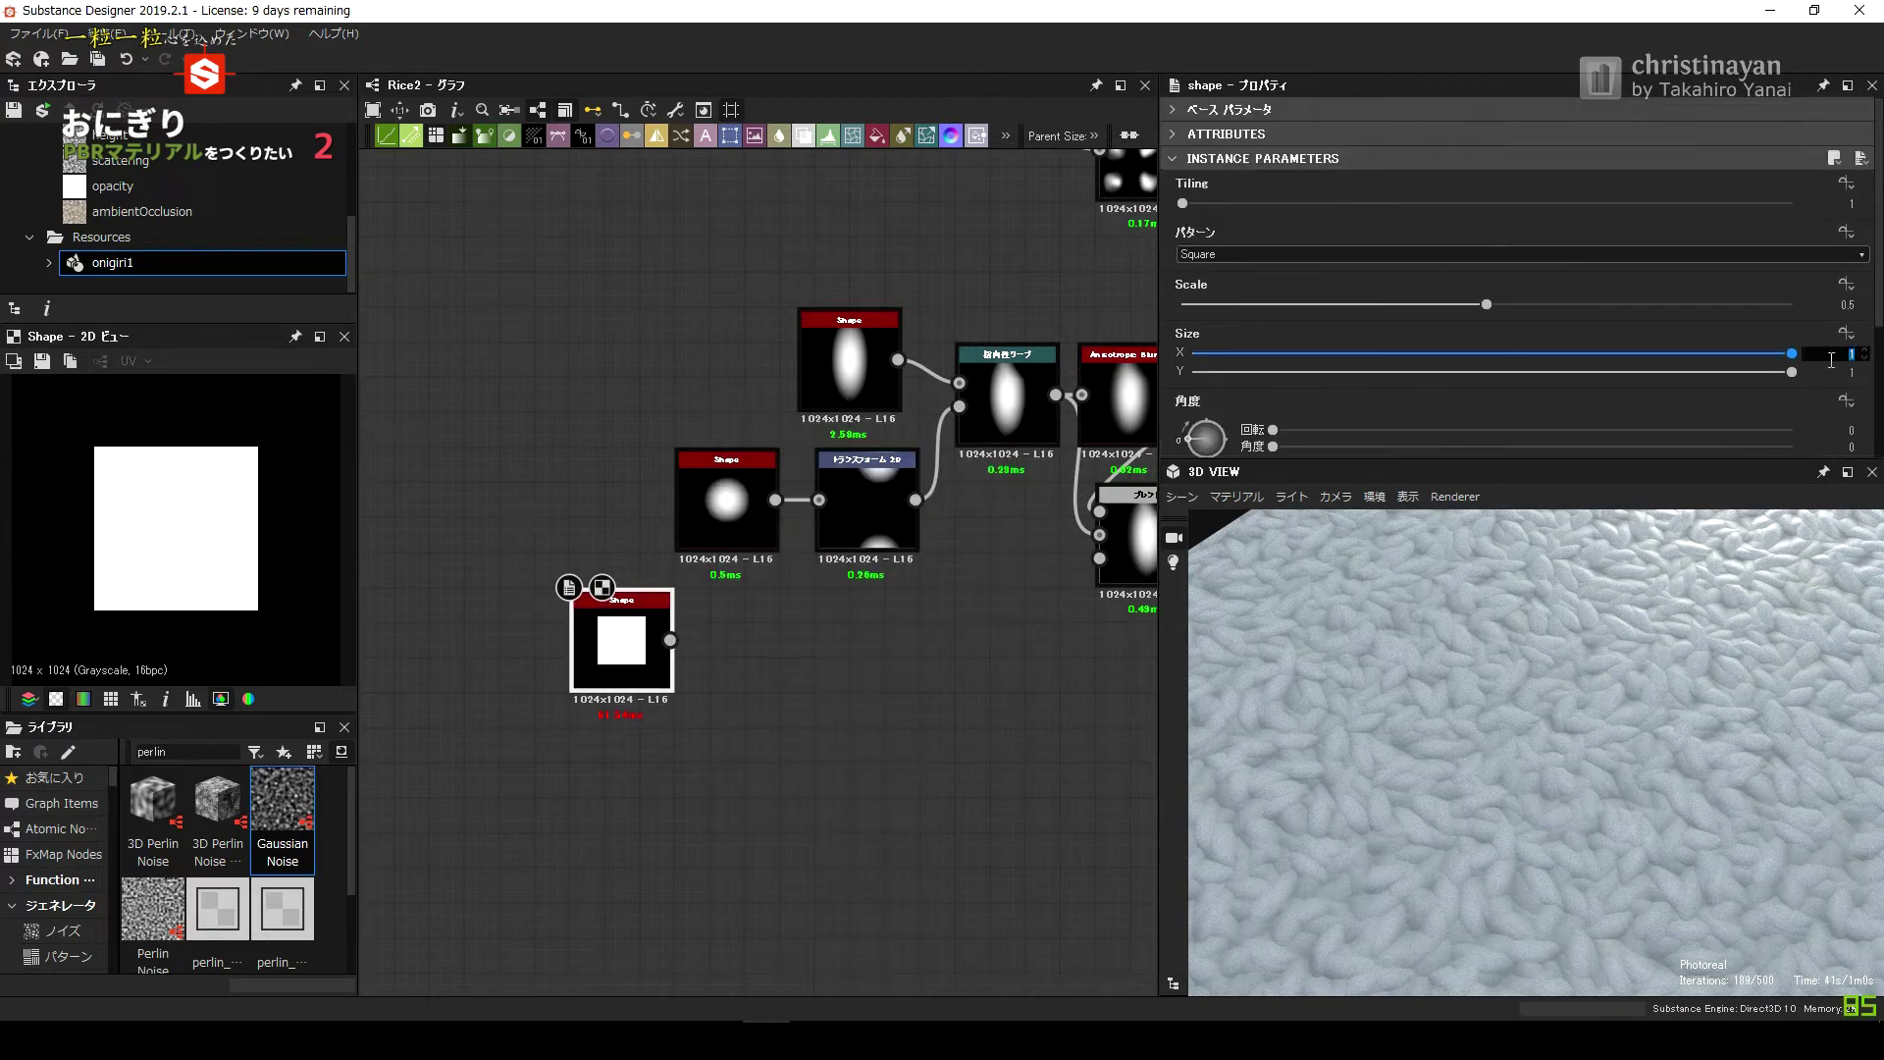
Add a Blur of intensity 10 after the rectangle shape and swap it for Blur HQ Grayscale.
{"action": "right_click", "coordinate": [753, 646]}
{"action": "left_click", "coordinate": [815, 488]}
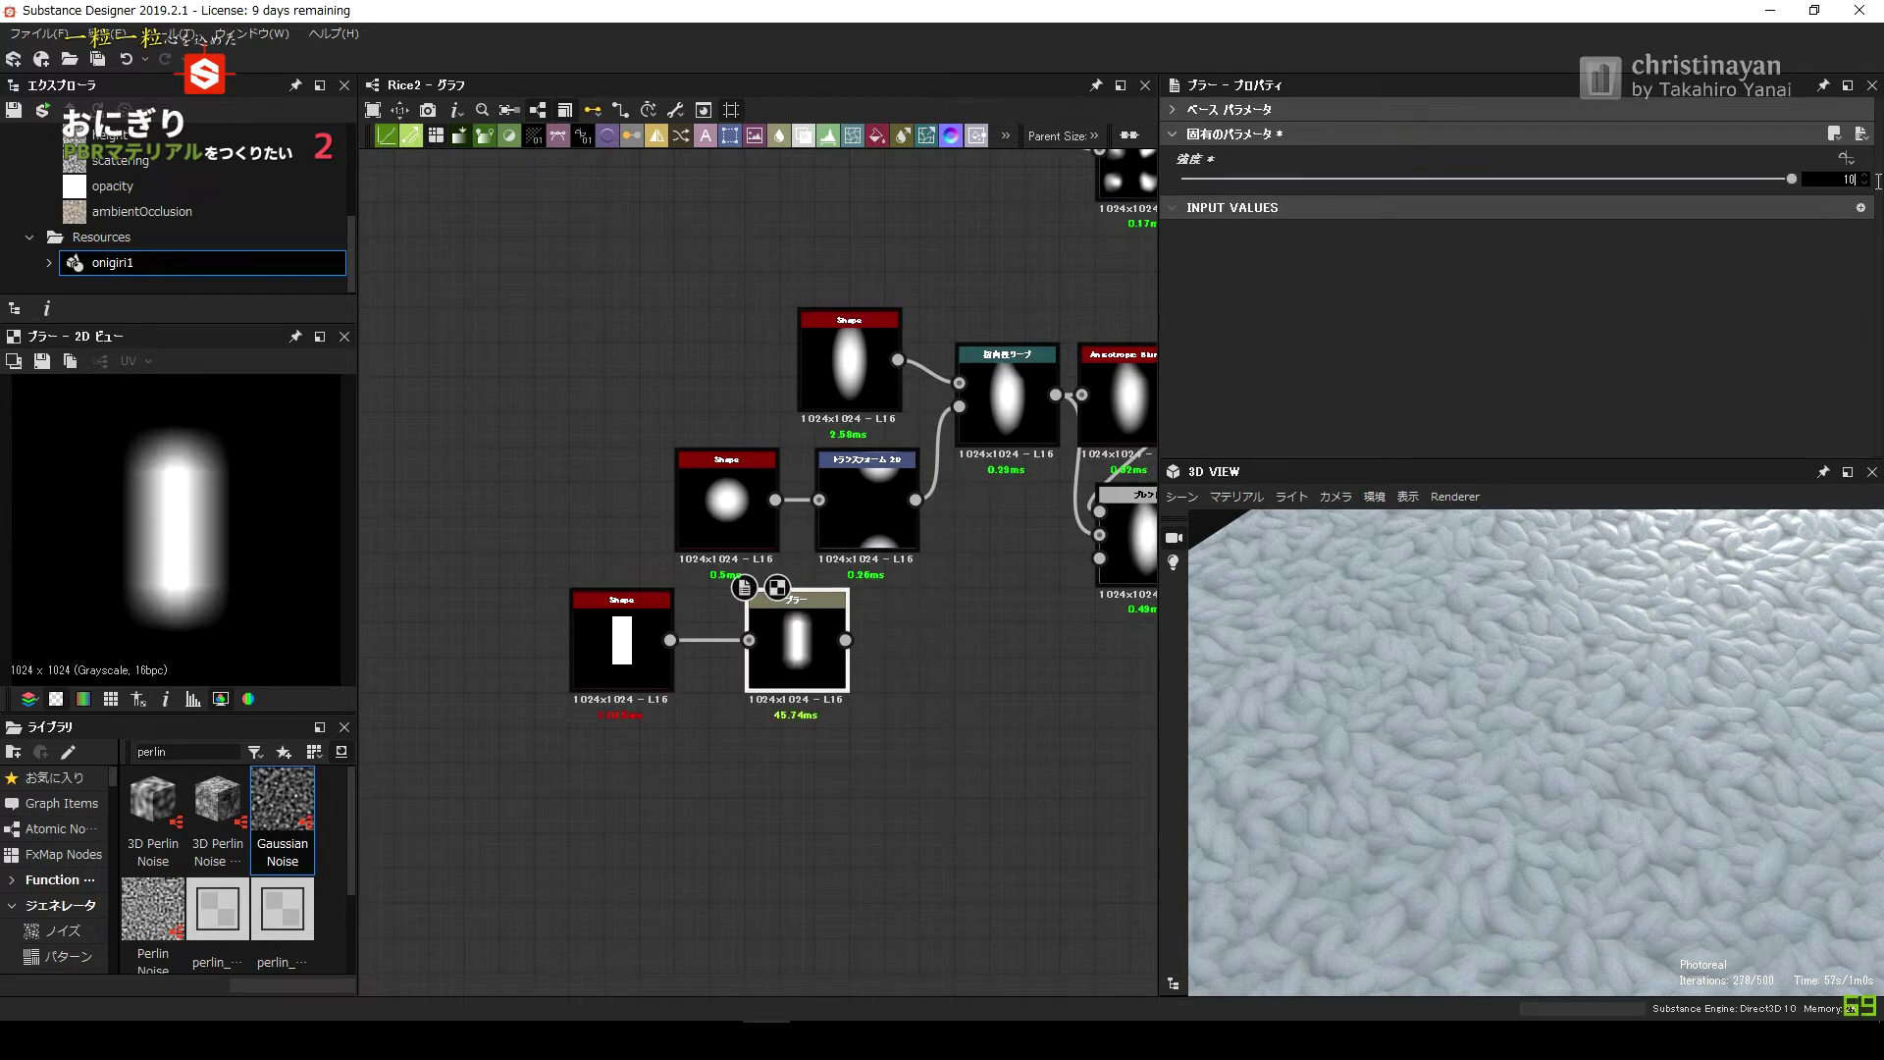
{"action": "key", "text": "Return"}
{"action": "key", "text": "space"}
{"action": "type", "text": "blur"}
{"action": "key", "text": "Return"}
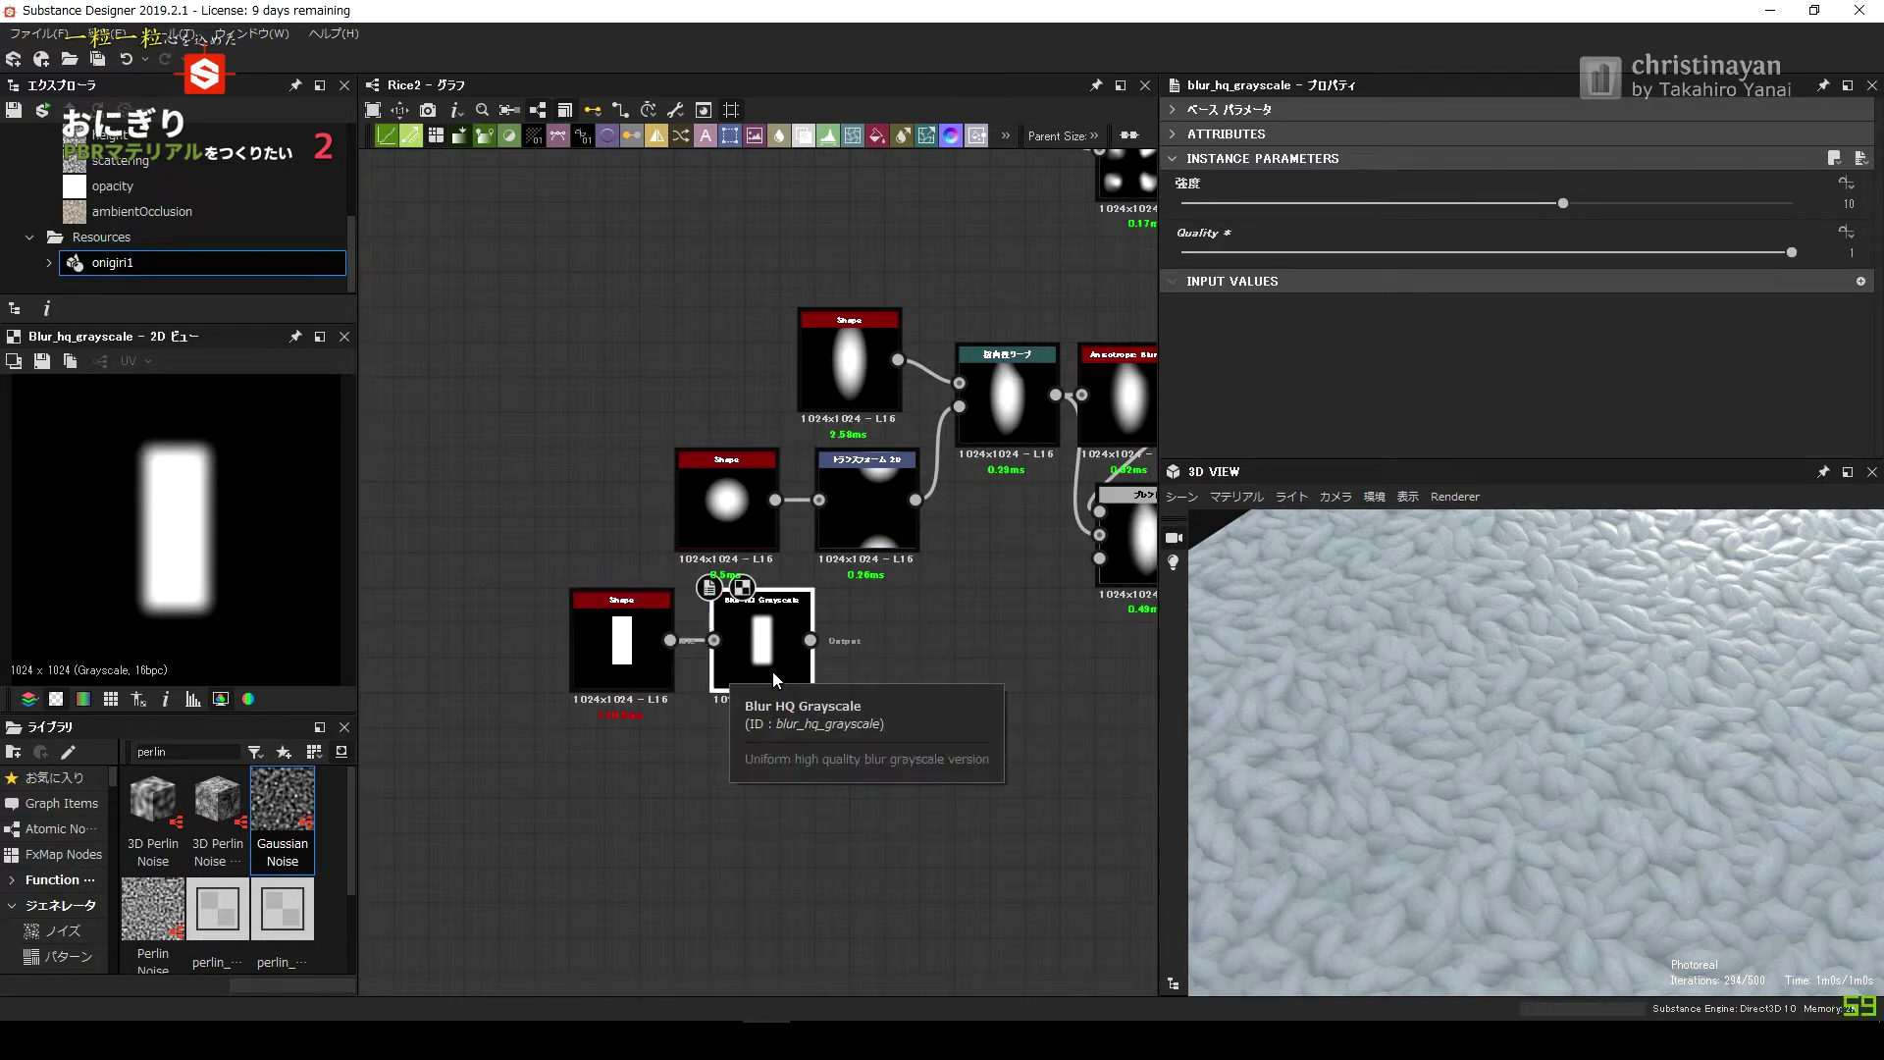
Change the rectangle Shape's pattern to Gaussian, then inspect the top elongated Shape node.
{"action": "left_click", "coordinate": [622, 643]}
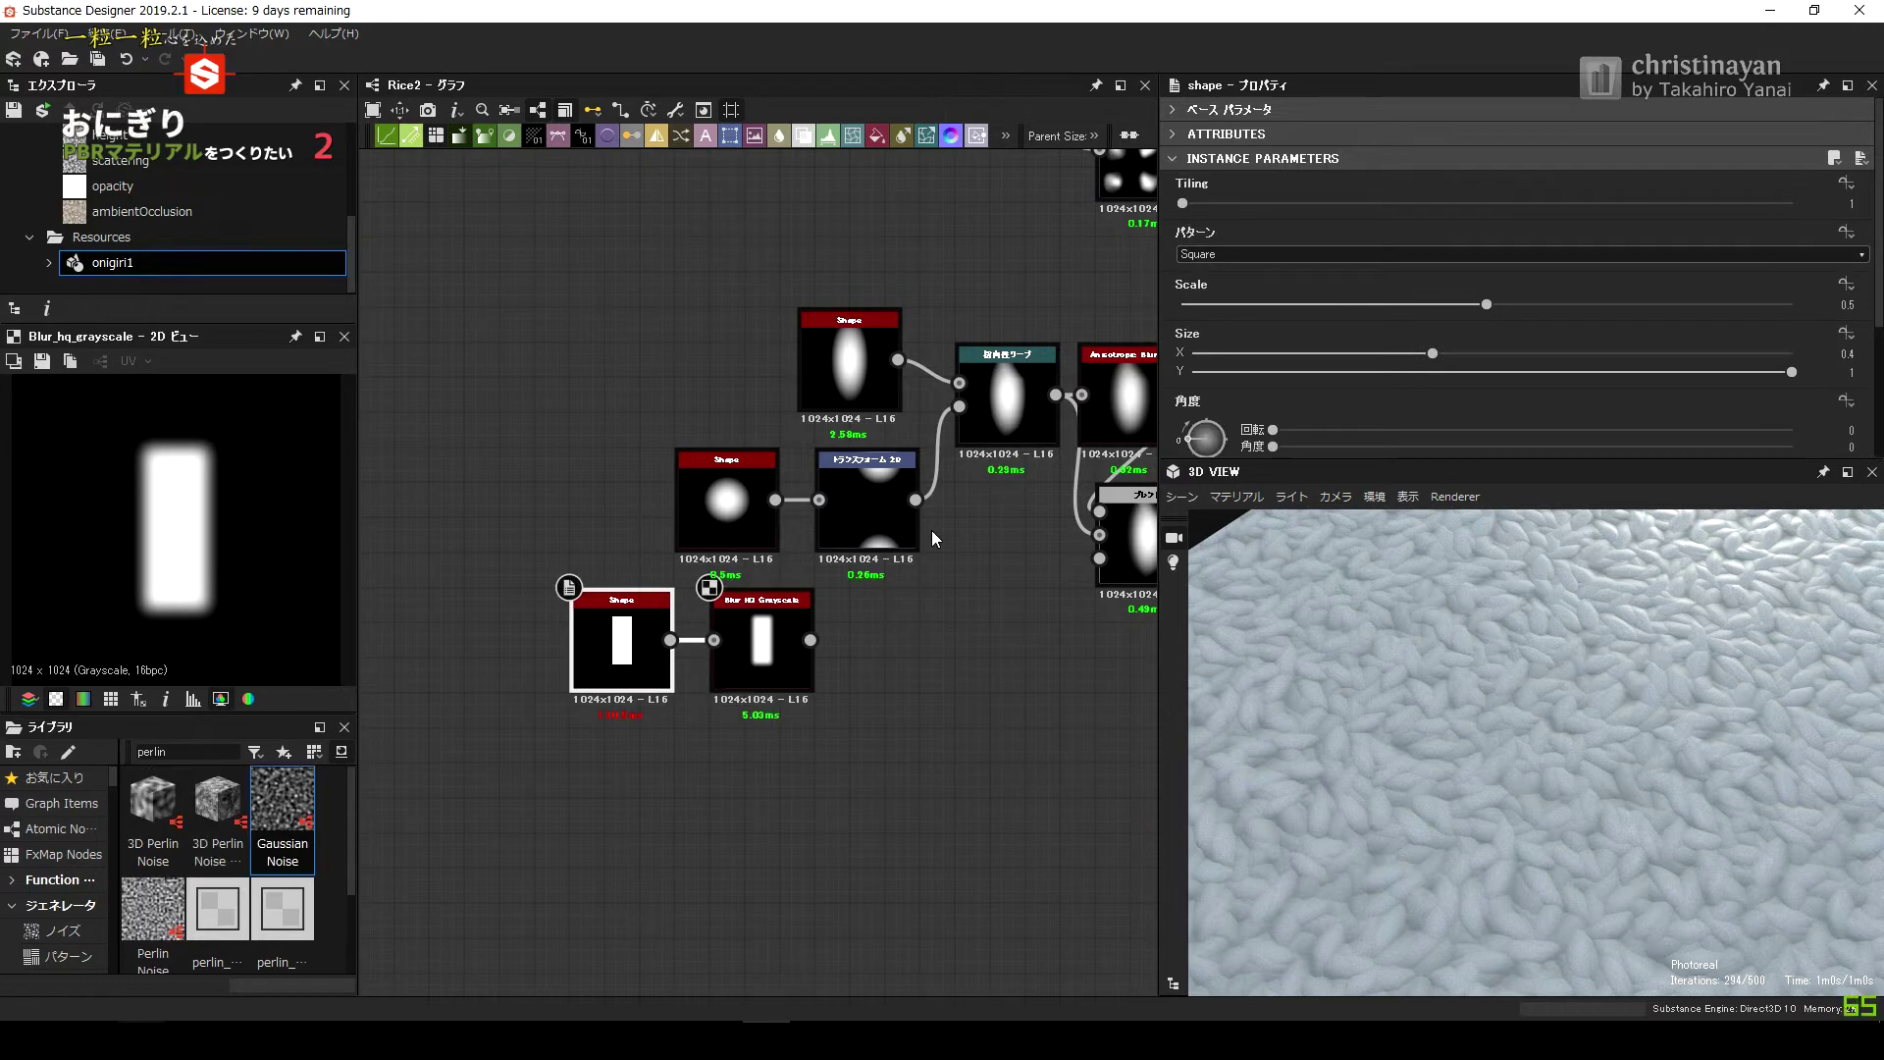
{"action": "left_click", "coordinate": [1248, 255]}
{"action": "left_click", "coordinate": [1247, 308]}
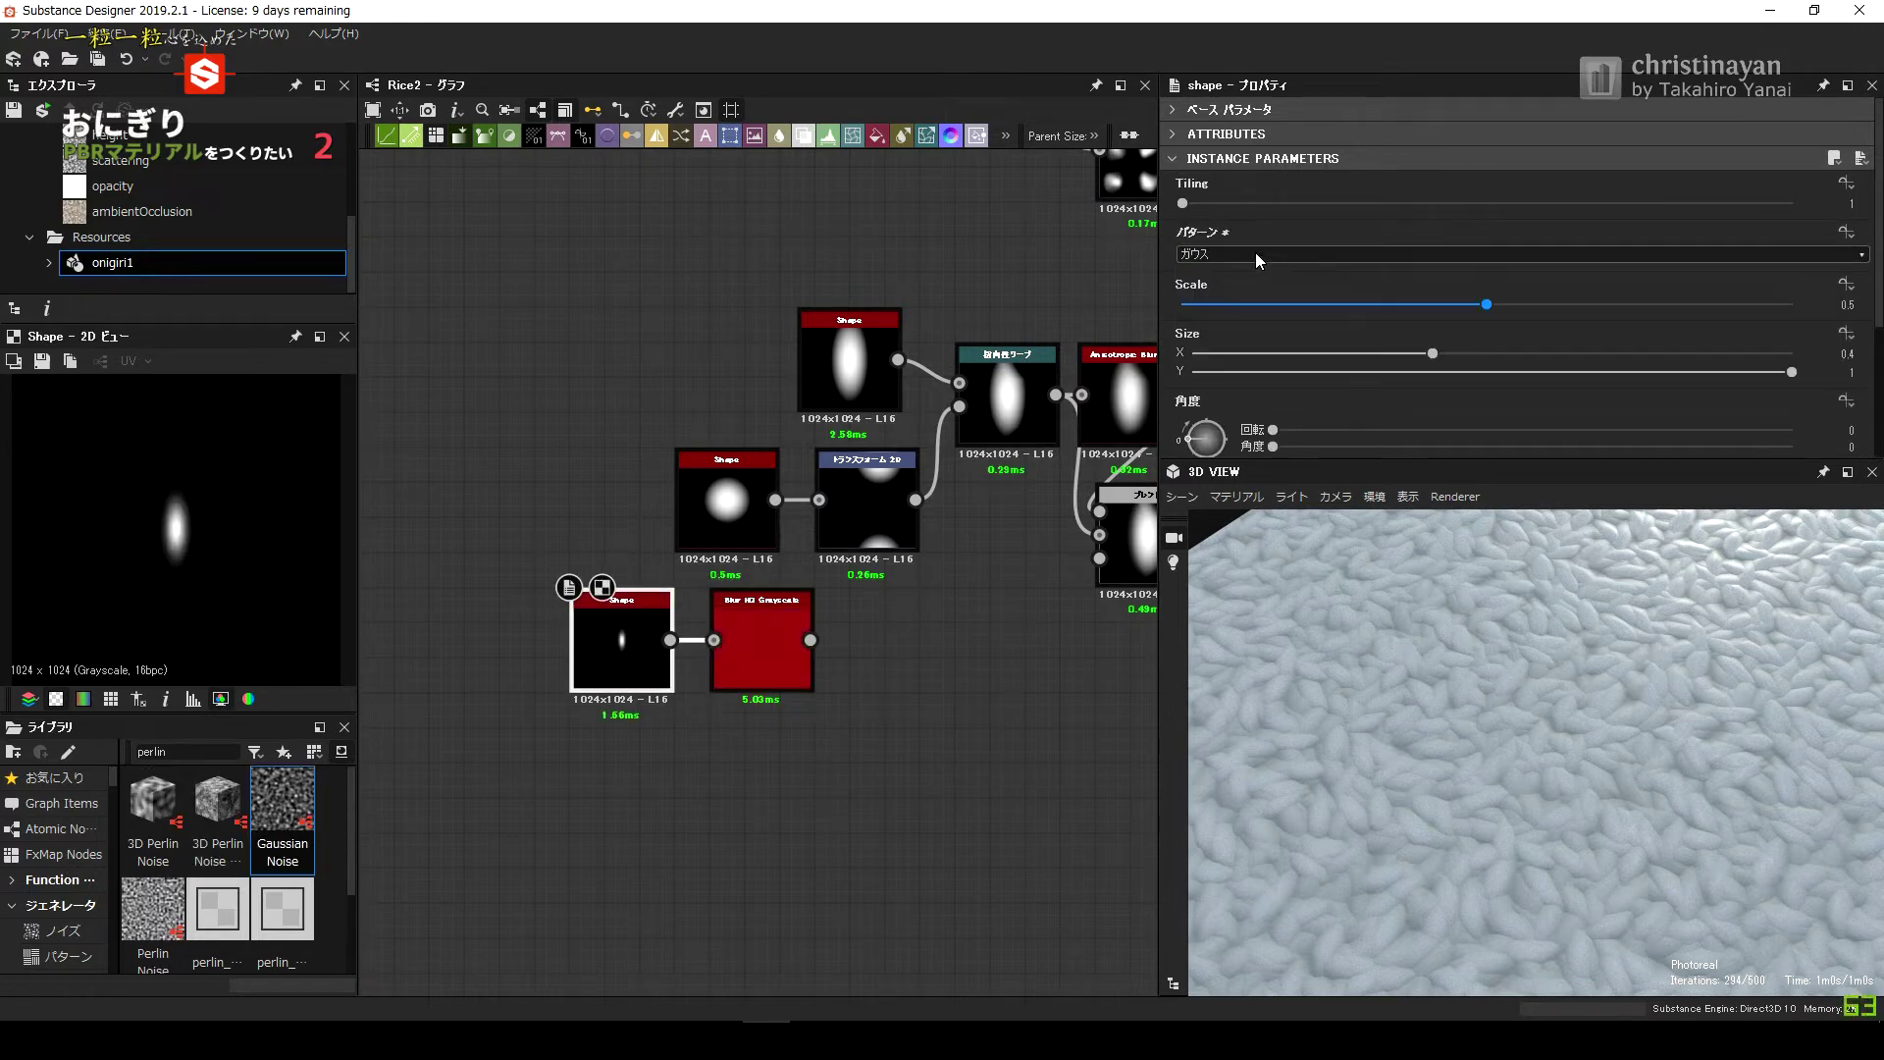
{"action": "scroll", "coordinate": [1256, 252], "scroll_direction": "down", "scroll_amount": 2}
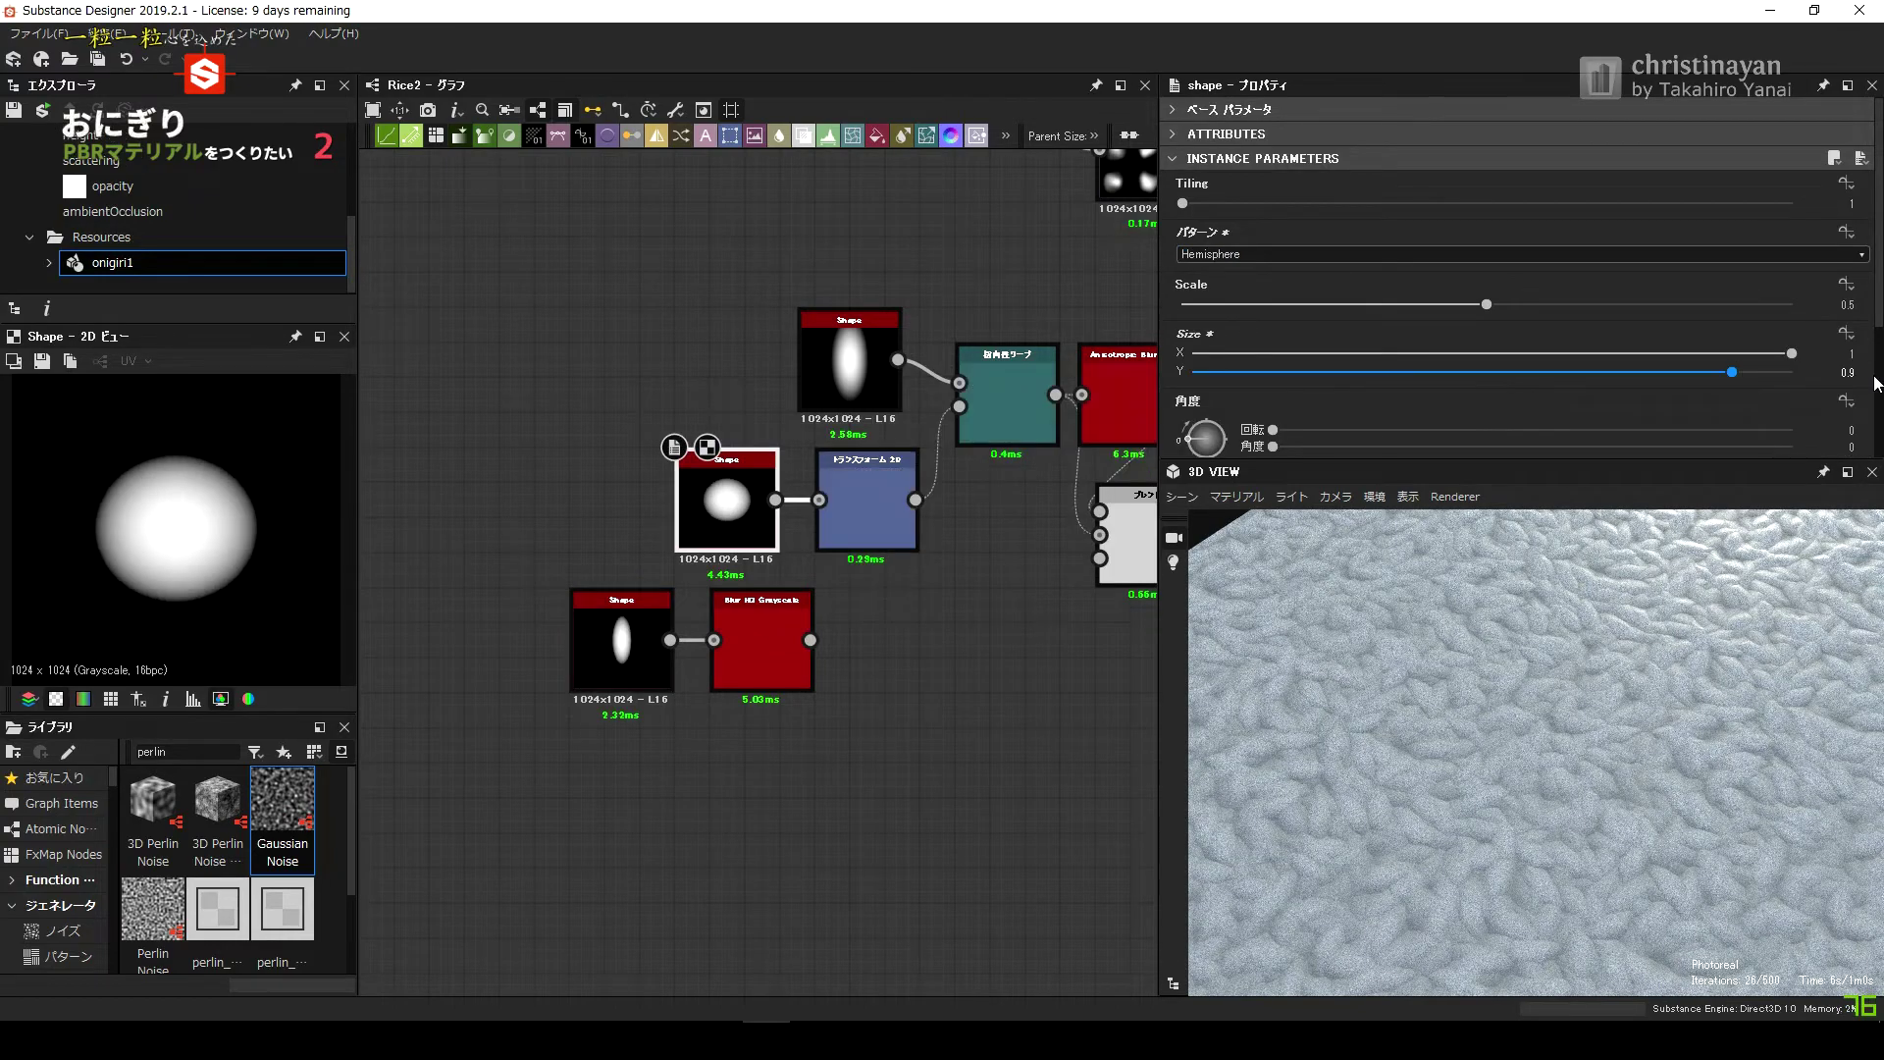
{"action": "left_click", "coordinate": [829, 388]}
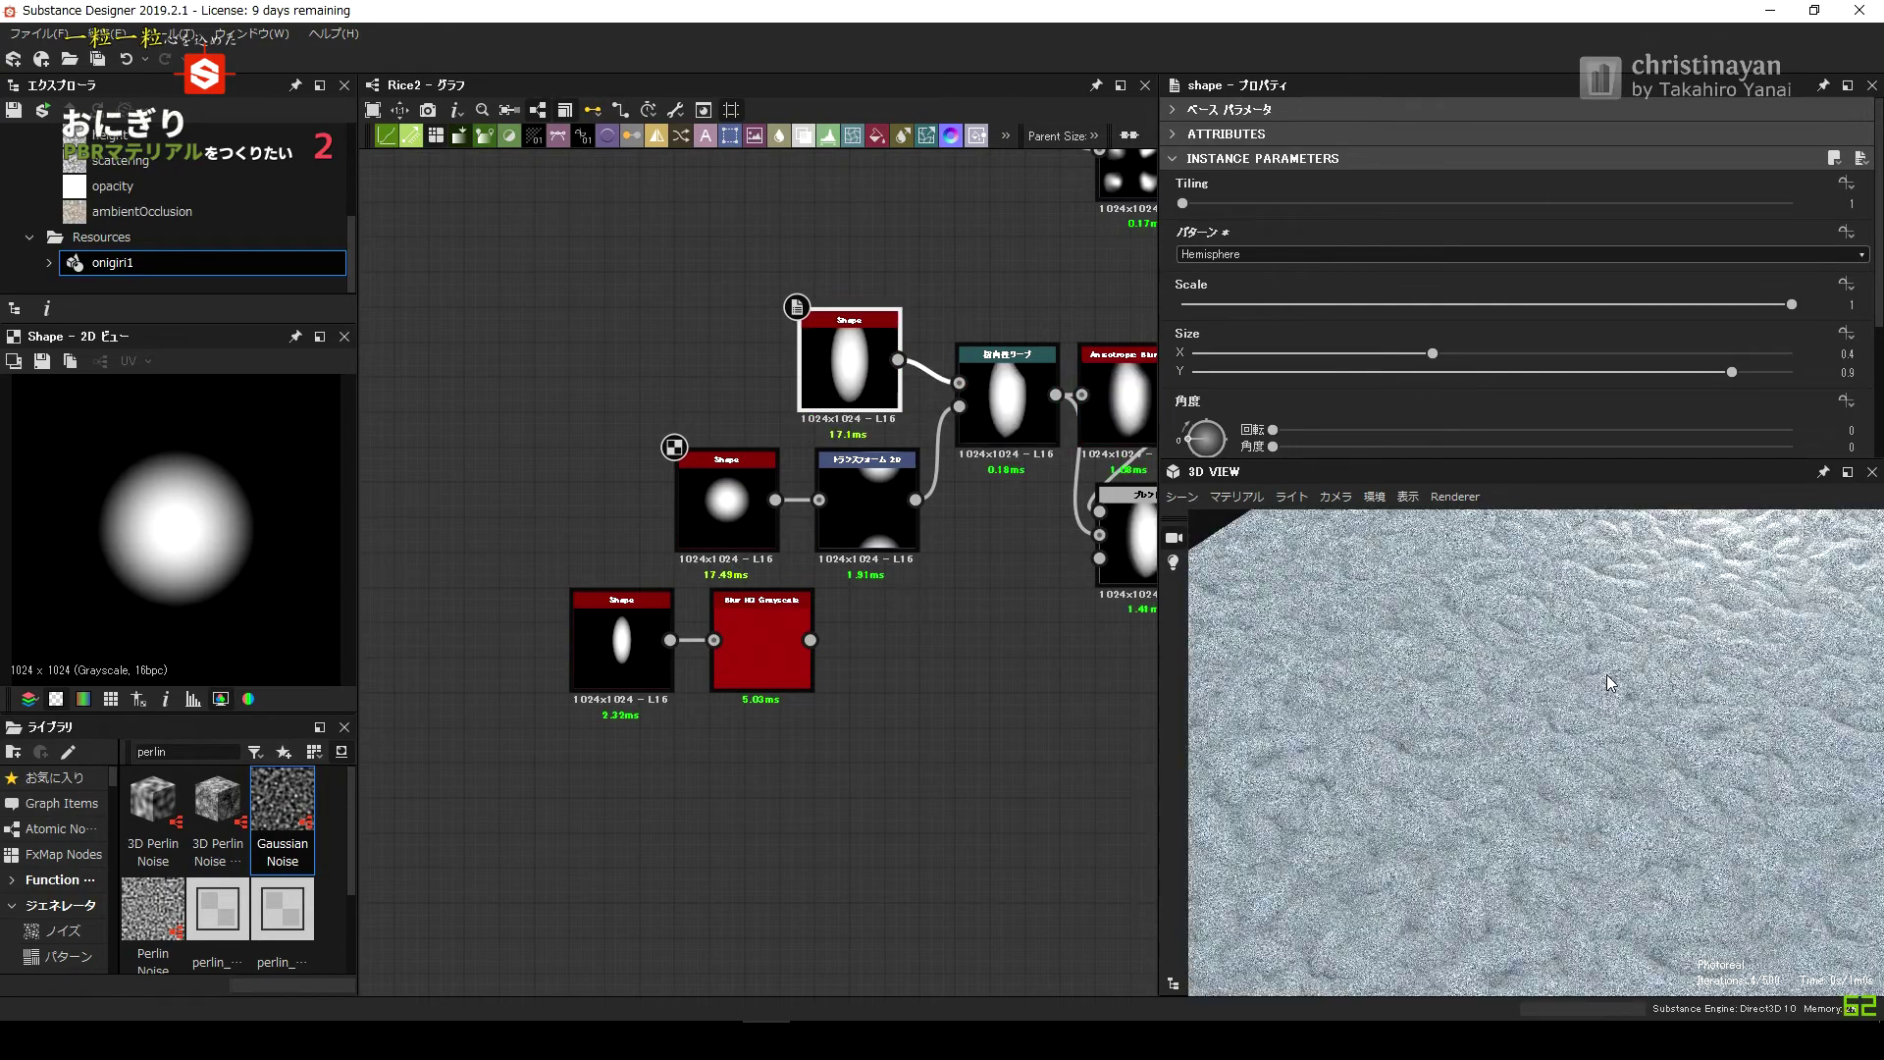
Wire the cream Uniform Color node into the Scattering output.
{"action": "left_click_drag", "start_coordinate": [1621, 706], "coordinate": [1289, 785]}
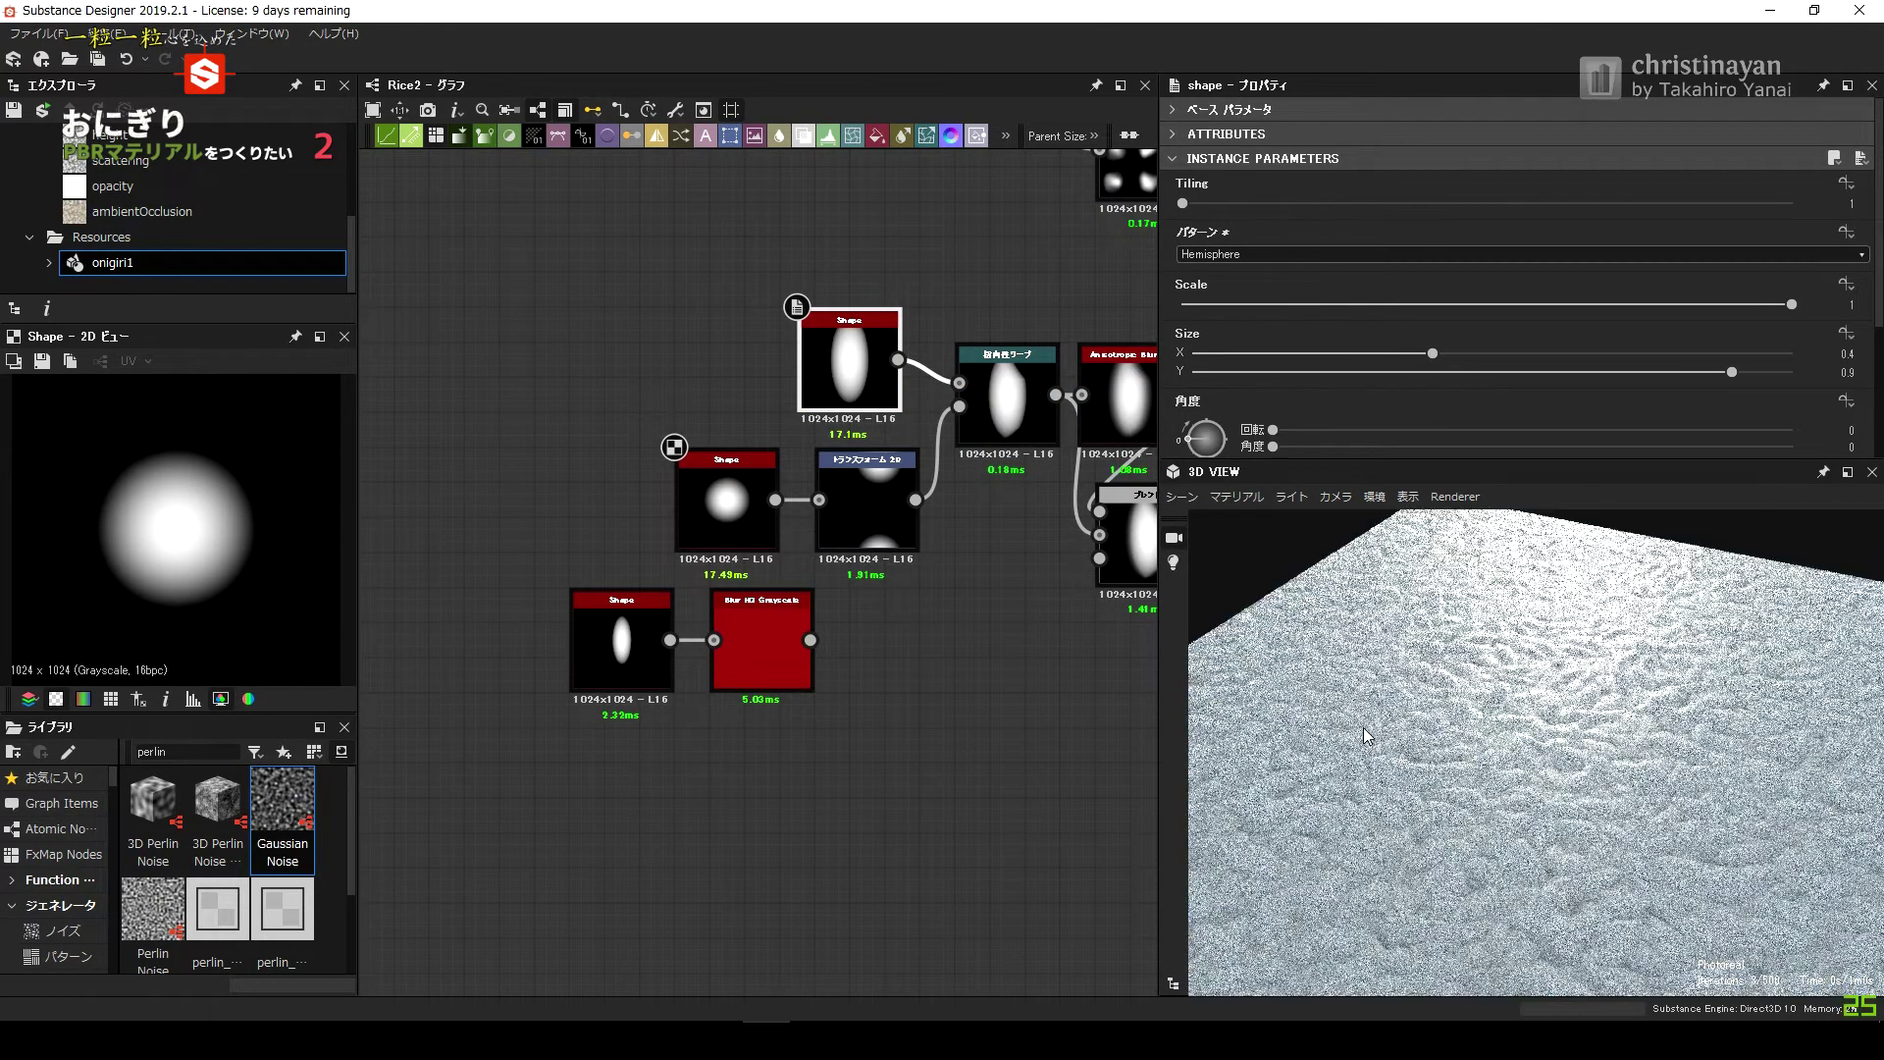
{"action": "mouse_move", "coordinate": [1051, 559]}
{"action": "middle_mouse_down"}
{"action": "mouse_move", "coordinate": [952, 528]}
{"action": "mouse_move", "coordinate": [838, 711]}
{"action": "mouse_move", "coordinate": [507, 604]}
{"action": "middle_mouse_up"}
{"action": "left_click_drag", "start_coordinate": [434, 629], "coordinate": [932, 628]}
{"action": "middle_click_drag", "start_coordinate": [592, 992], "coordinate": [631, 796]}
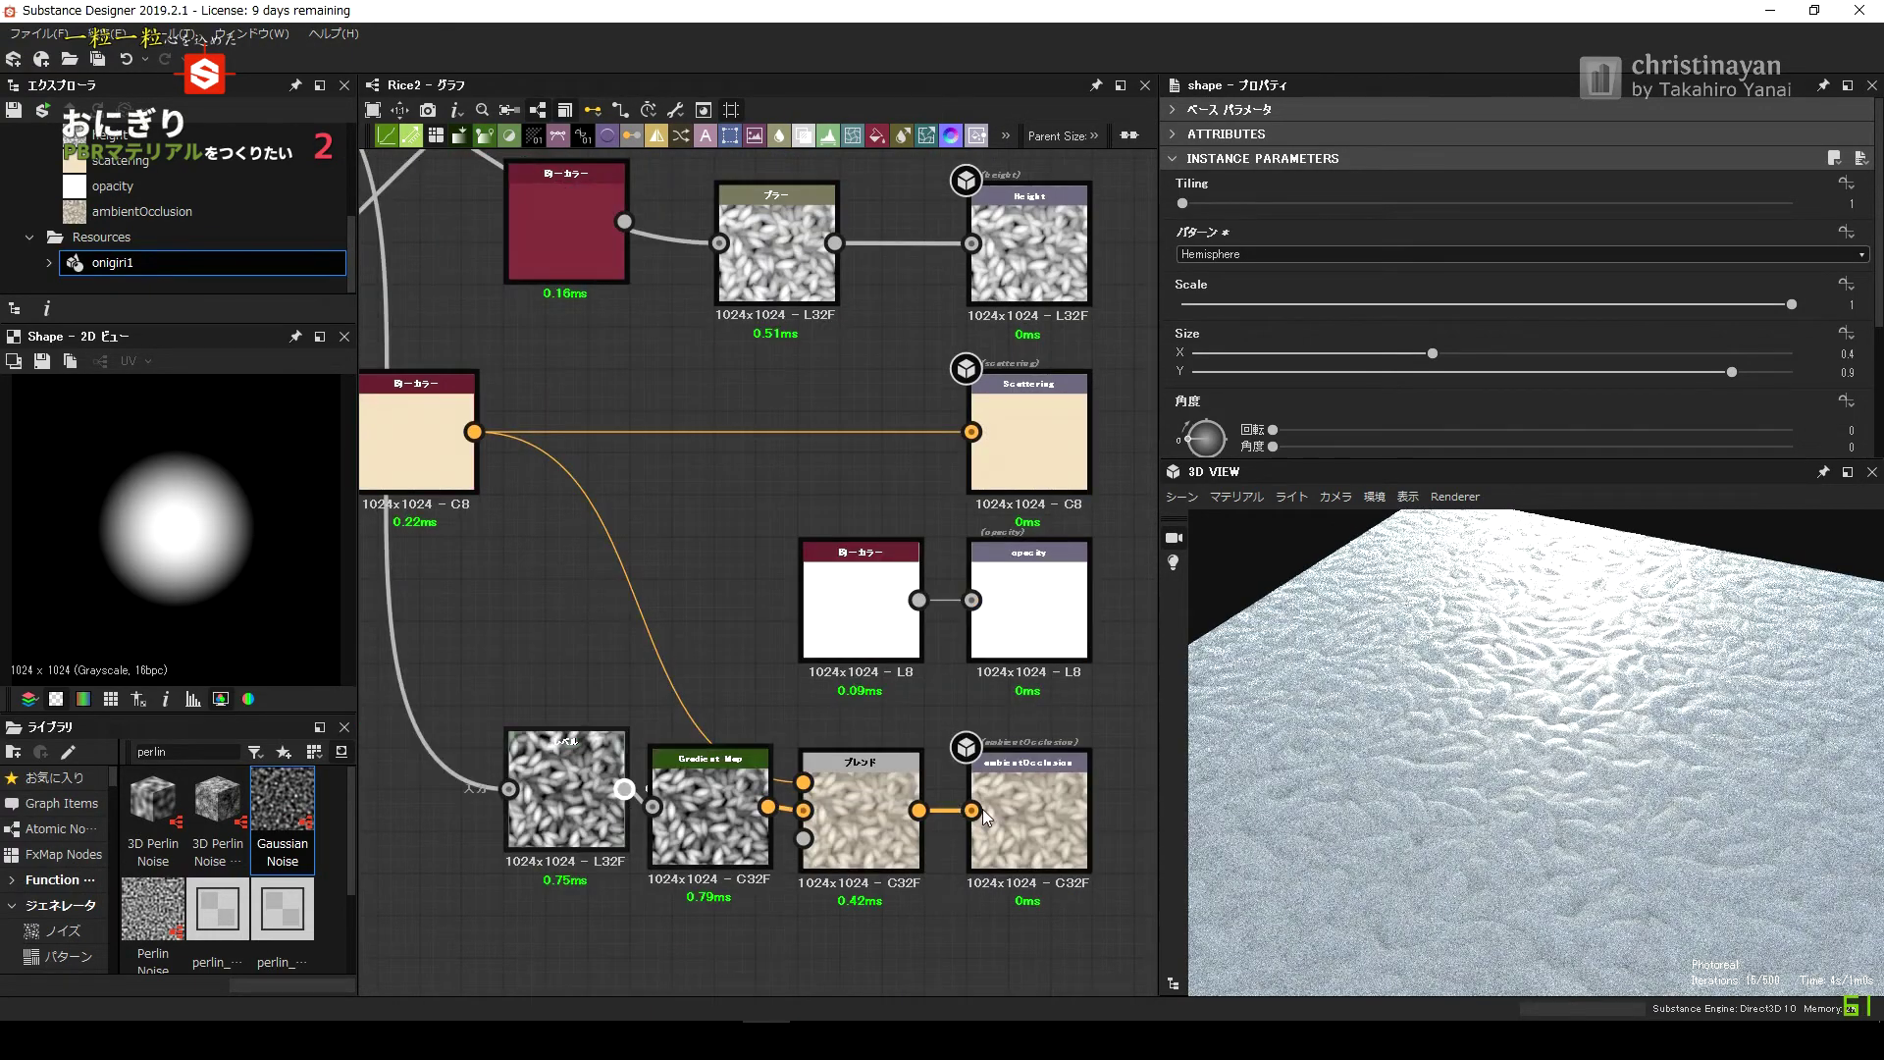
{"action": "middle_click_drag", "start_coordinate": [413, 422], "coordinate": [861, 488]}
{"action": "scroll", "coordinate": [541, 488], "scroll_direction": "down", "scroll_amount": 2}
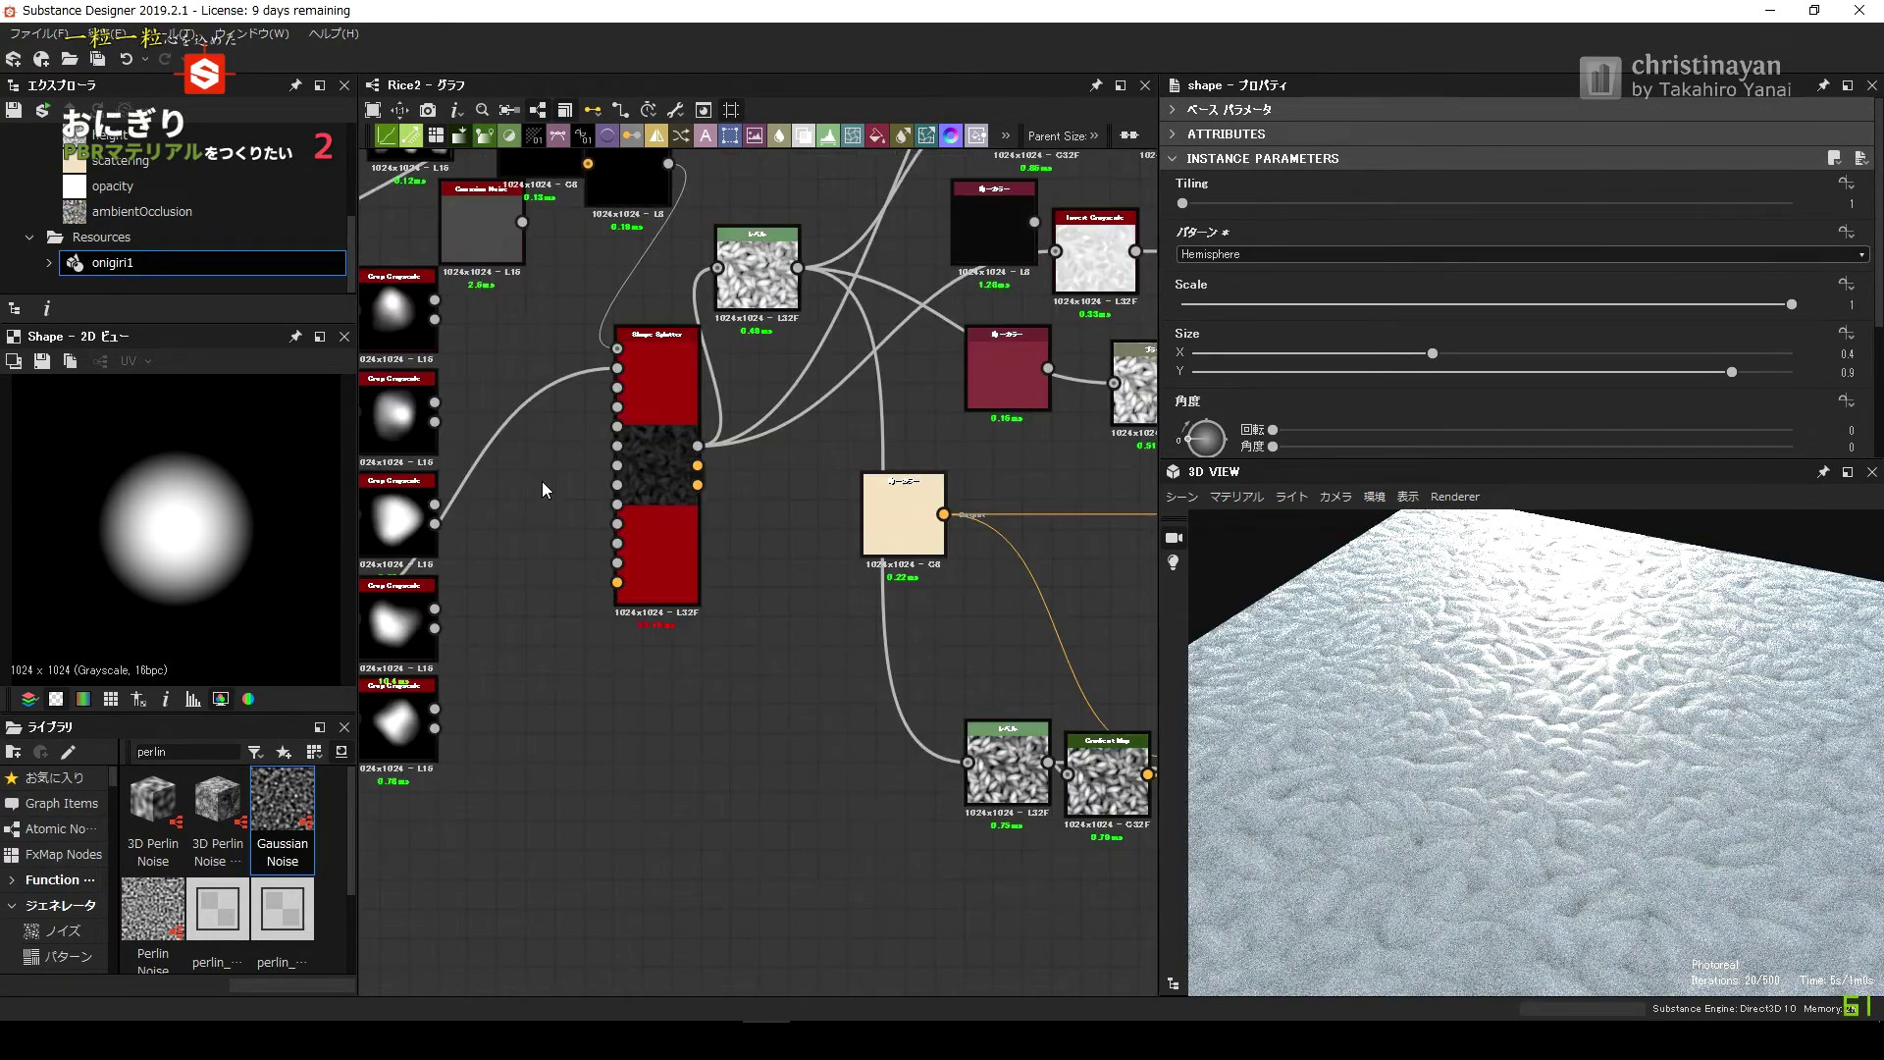
Preview the Shape Splatter and delete the Crop Grayscale shape nodes feeding it.
{"action": "double_click", "coordinate": [655, 392]}
{"action": "middle_click_drag", "start_coordinate": [655, 393], "coordinate": [934, 568]}
{"action": "scroll", "coordinate": [885, 696], "scroll_direction": "down", "scroll_amount": 1}
{"action": "middle_click_drag", "start_coordinate": [885, 697], "coordinate": [913, 655]}
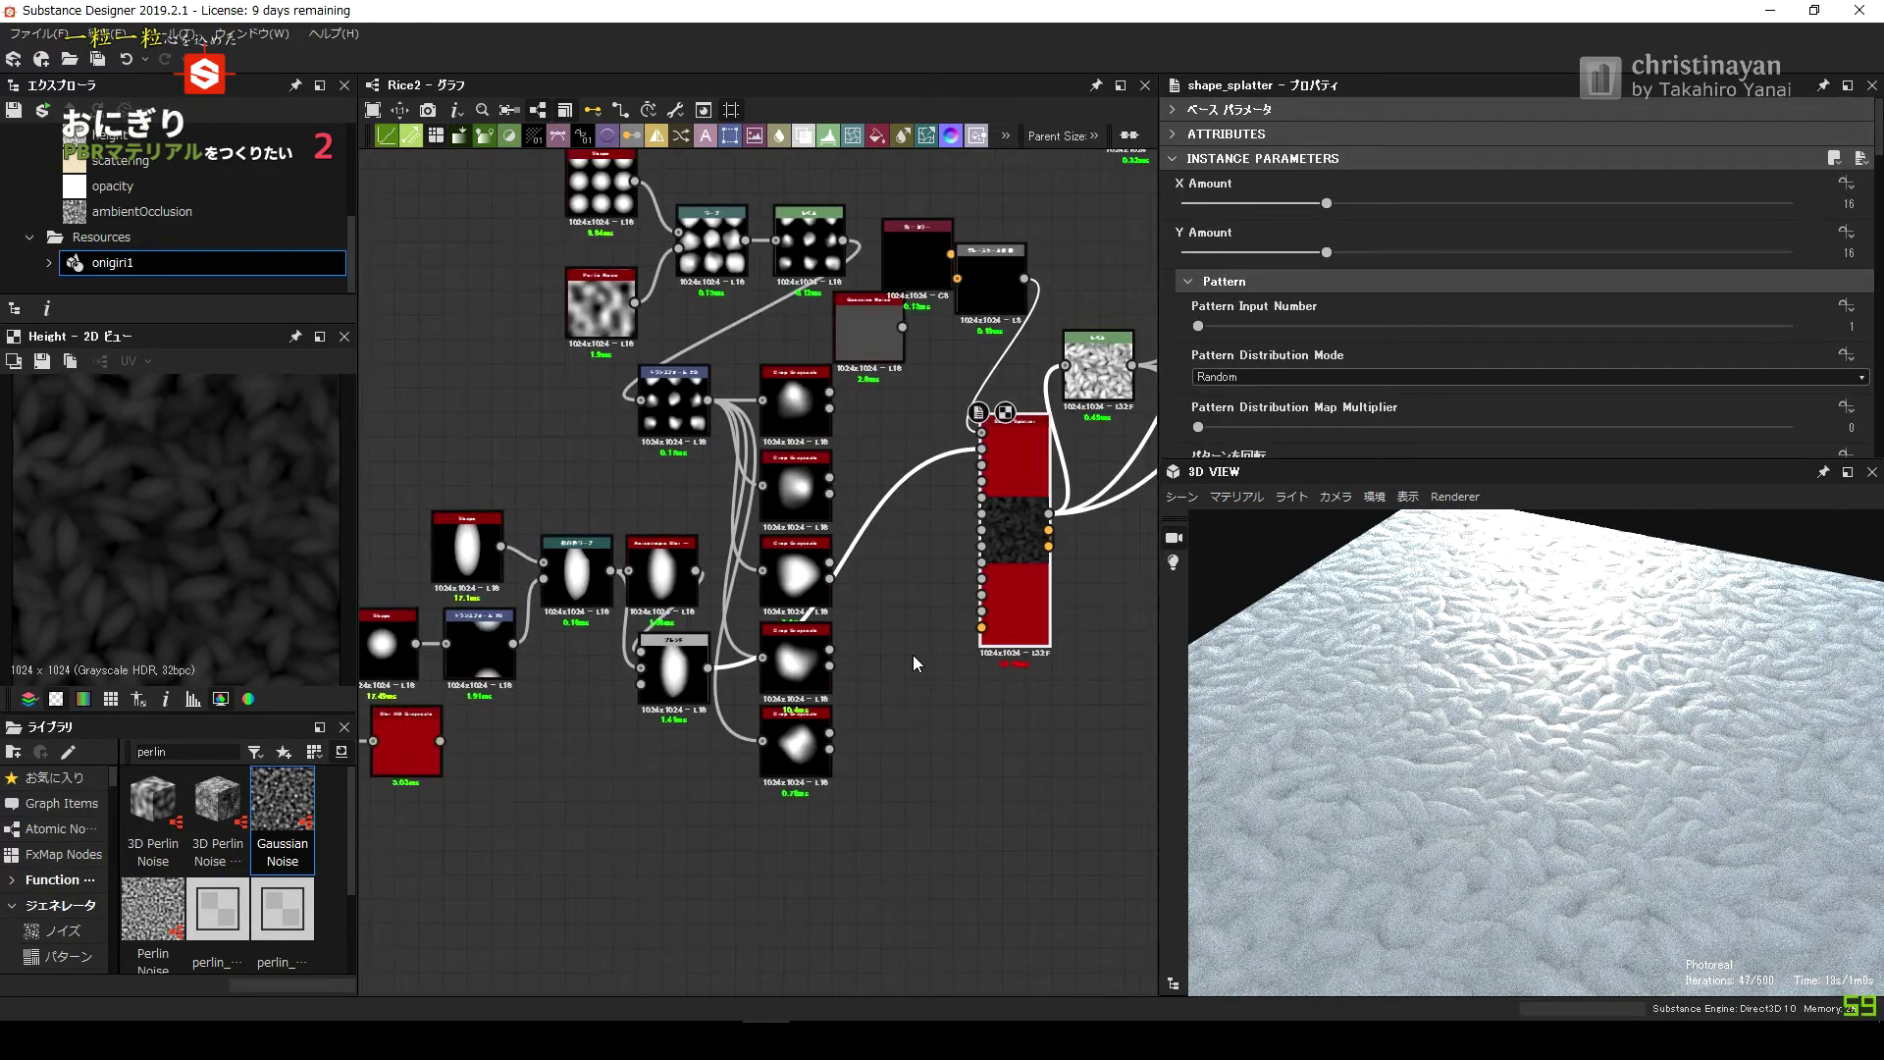
{"action": "middle_click_drag", "start_coordinate": [932, 748], "coordinate": [981, 751]}
{"action": "key", "text": "Delete"}
Wire the Blend node into the Shape Splatter's pattern input and tidy the grain nodes.
{"action": "left_click_drag", "start_coordinate": [1030, 451], "coordinate": [805, 597]}
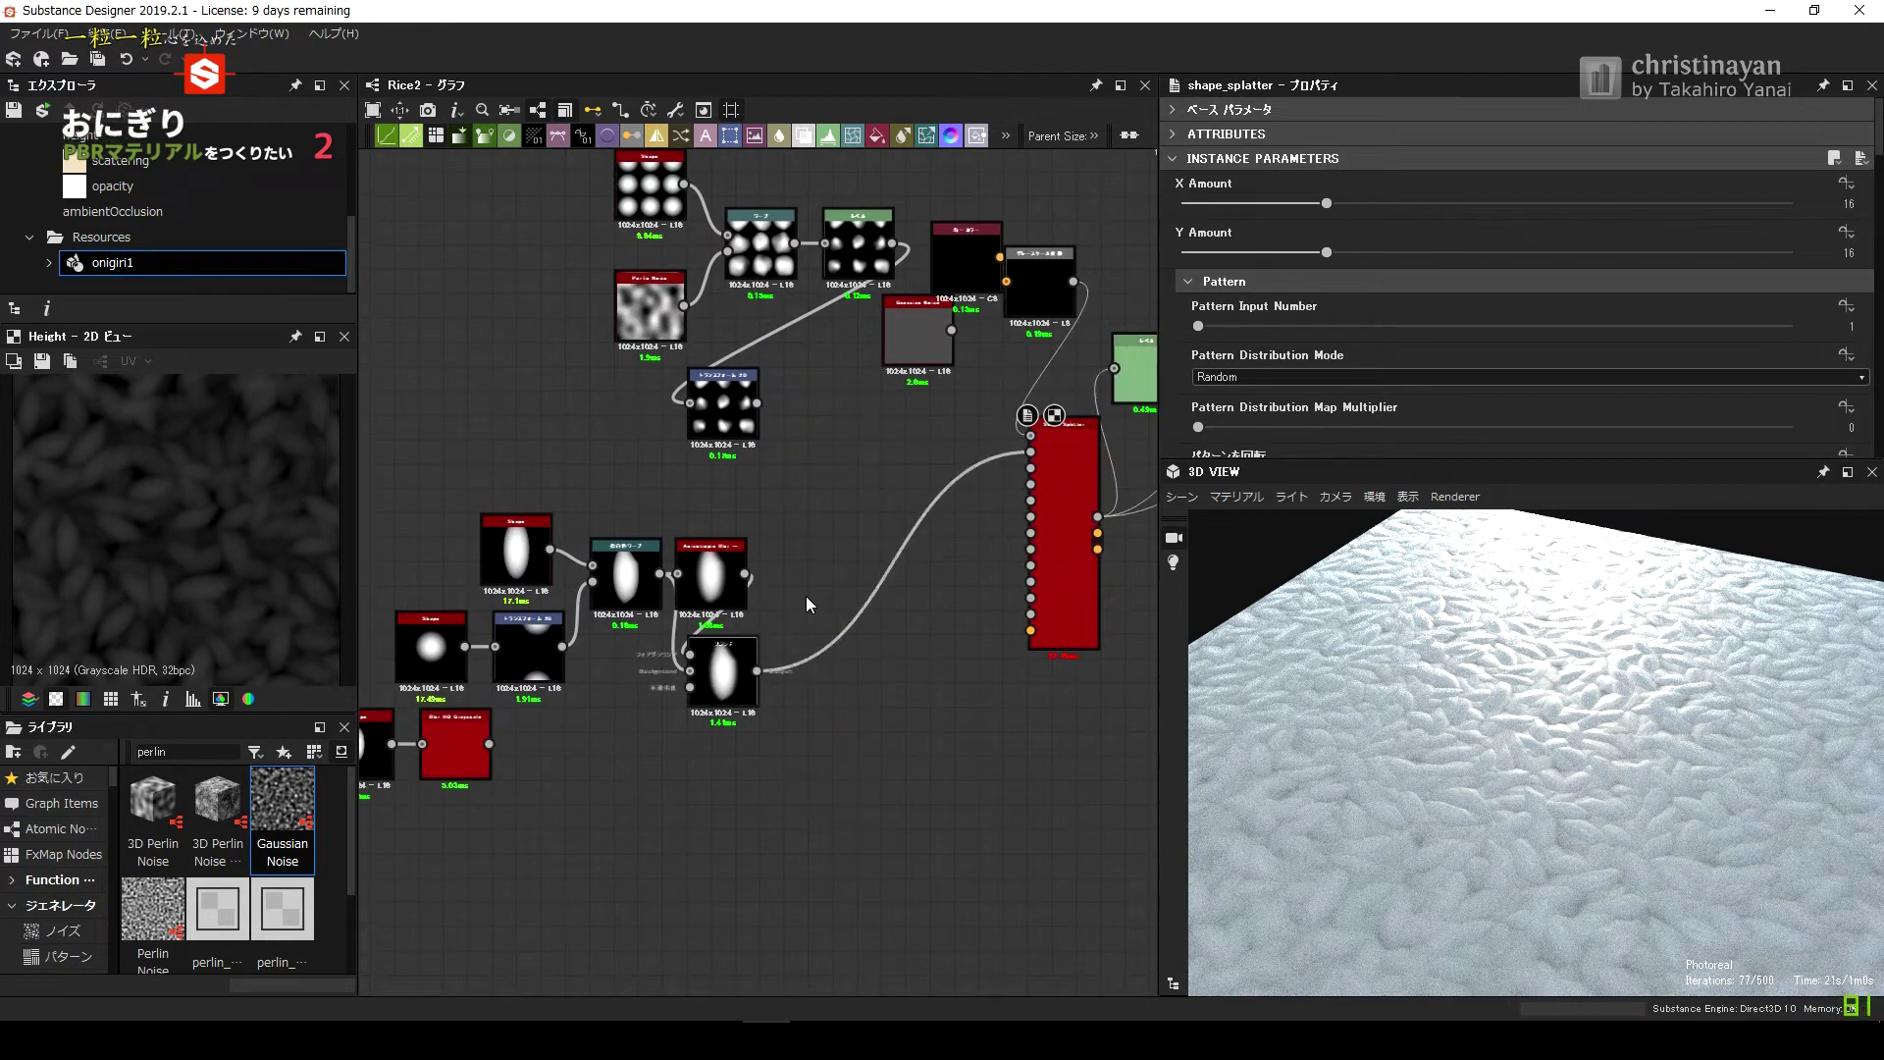
{"action": "left_click_drag", "start_coordinate": [725, 675], "coordinate": [820, 574]}
{"action": "scroll", "coordinate": [647, 691], "scroll_direction": "up", "scroll_amount": 3}
{"action": "middle_click_drag", "start_coordinate": [701, 506], "coordinate": [827, 381]}
{"action": "double_click", "coordinate": [476, 550]}
{"action": "left_click_drag", "start_coordinate": [716, 422], "coordinate": [808, 339]}
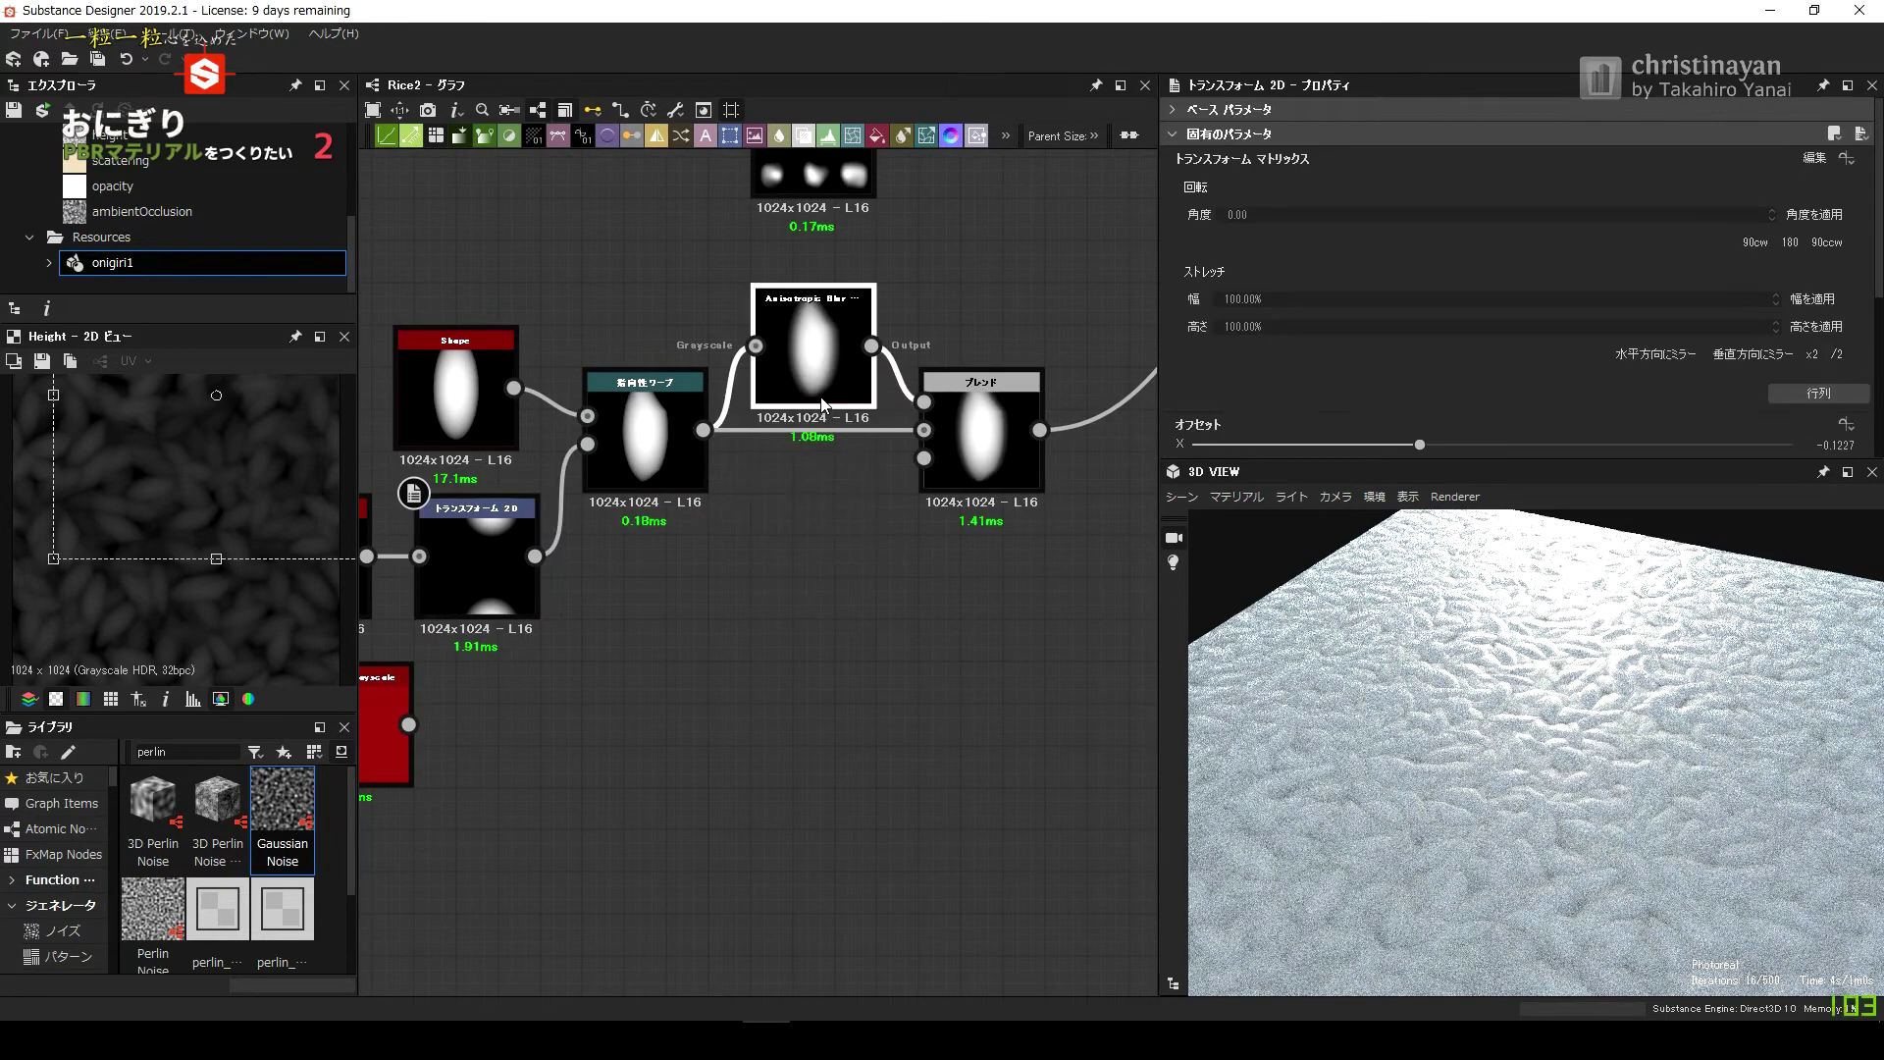
{"action": "left_click_drag", "start_coordinate": [979, 480], "coordinate": [979, 569]}
Inspect the Blend, Directional Warp and Anisotropic Blur nodes' settings and previews.
{"action": "left_click", "coordinate": [978, 567]}
{"action": "double_click", "coordinate": [652, 446]}
{"action": "left_click", "coordinate": [811, 412]}
{"action": "left_click", "coordinate": [981, 520]}
{"action": "left_click", "coordinate": [648, 441]}
{"action": "scroll", "coordinate": [521, 516], "scroll_direction": "down", "scroll_amount": 3}
{"action": "left_click", "coordinate": [556, 567]}
Rebuild the 3D preview material with Material > Rebuild All.
{"action": "left_click", "coordinate": [1219, 496]}
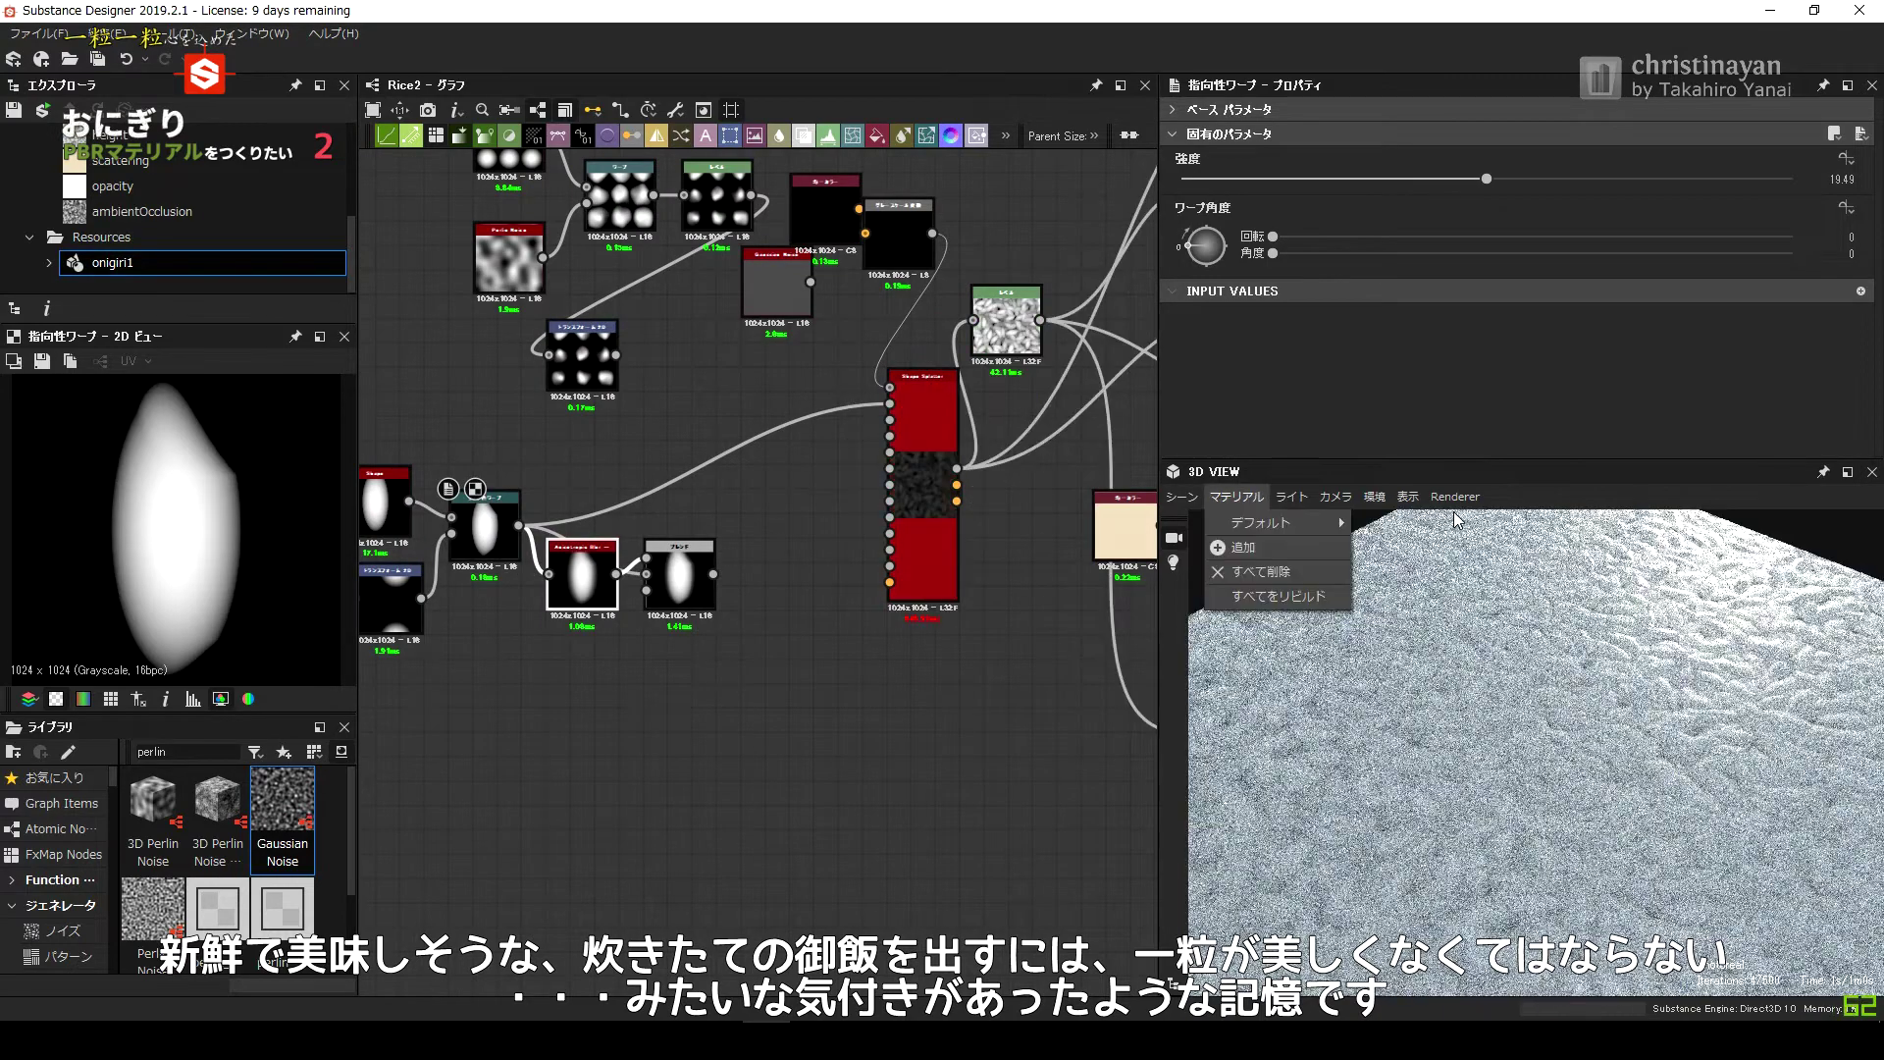
{"action": "left_click", "coordinate": [1463, 550]}
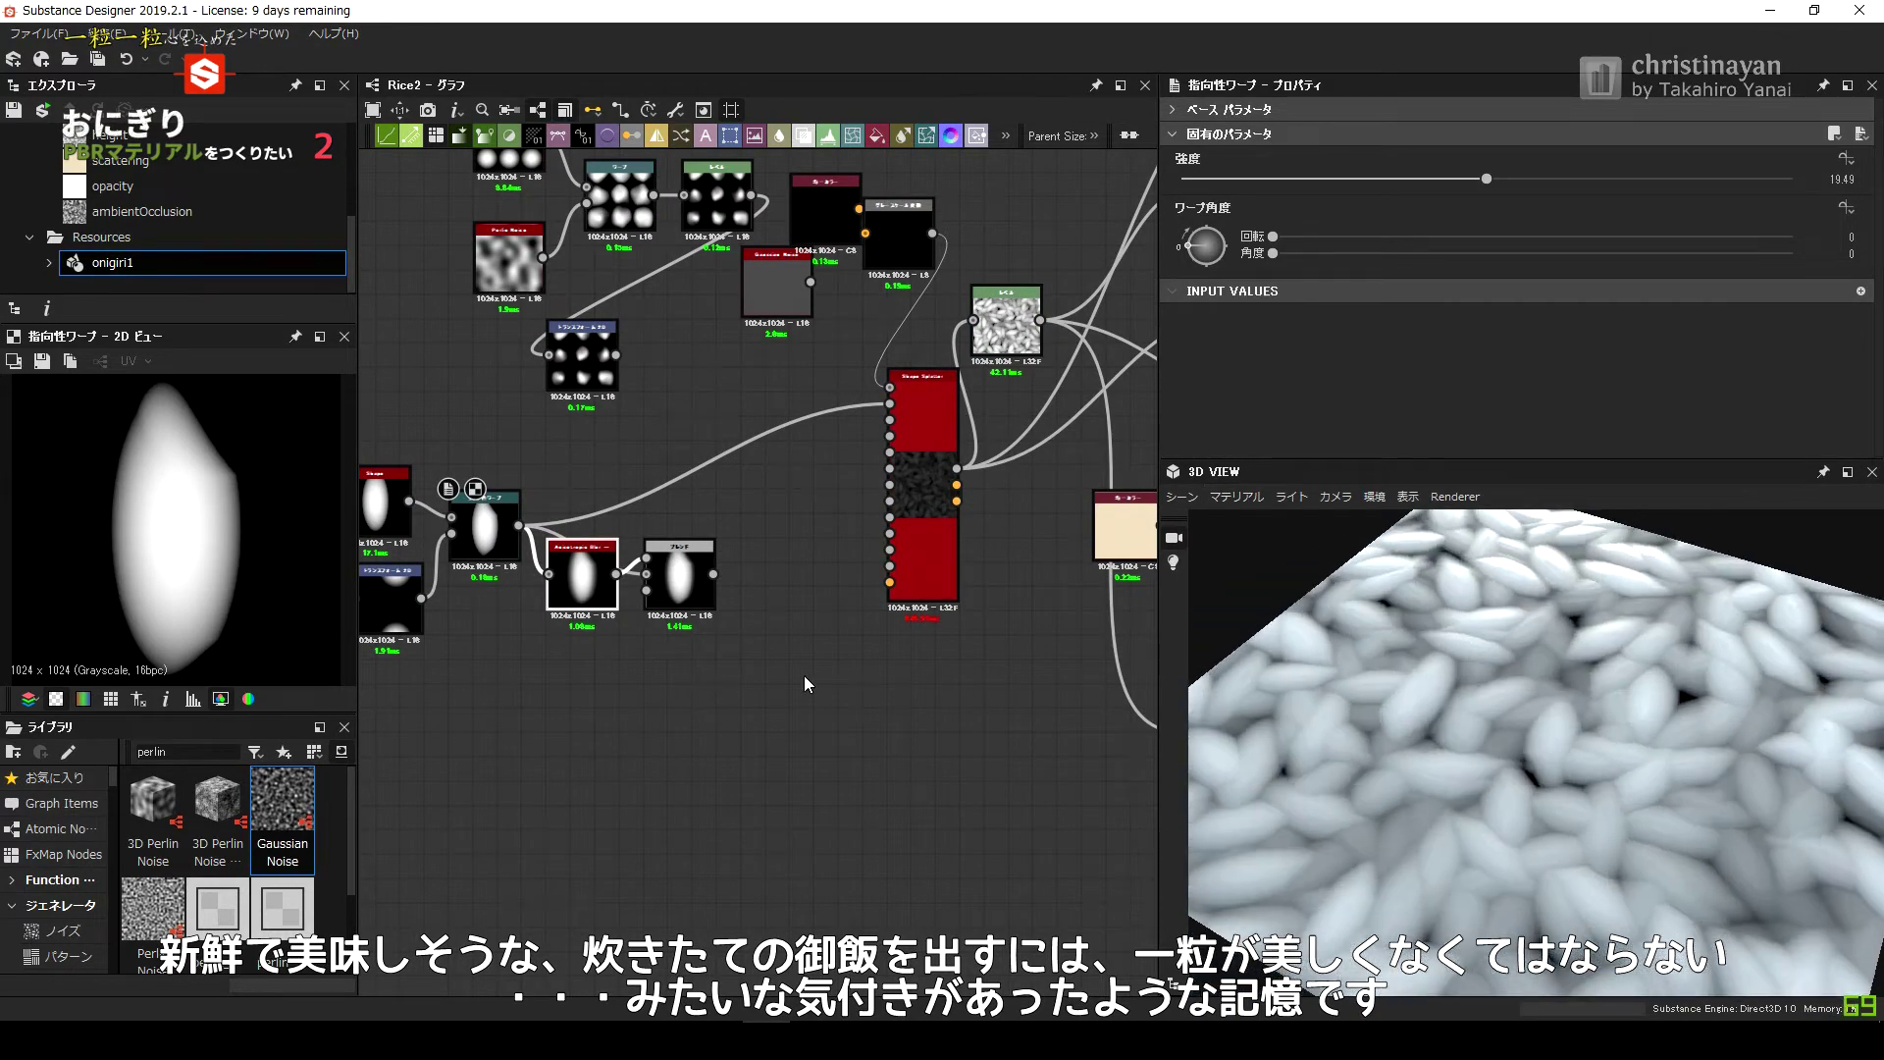
{"action": "scroll", "coordinate": [804, 675], "scroll_direction": "up", "scroll_amount": 5}
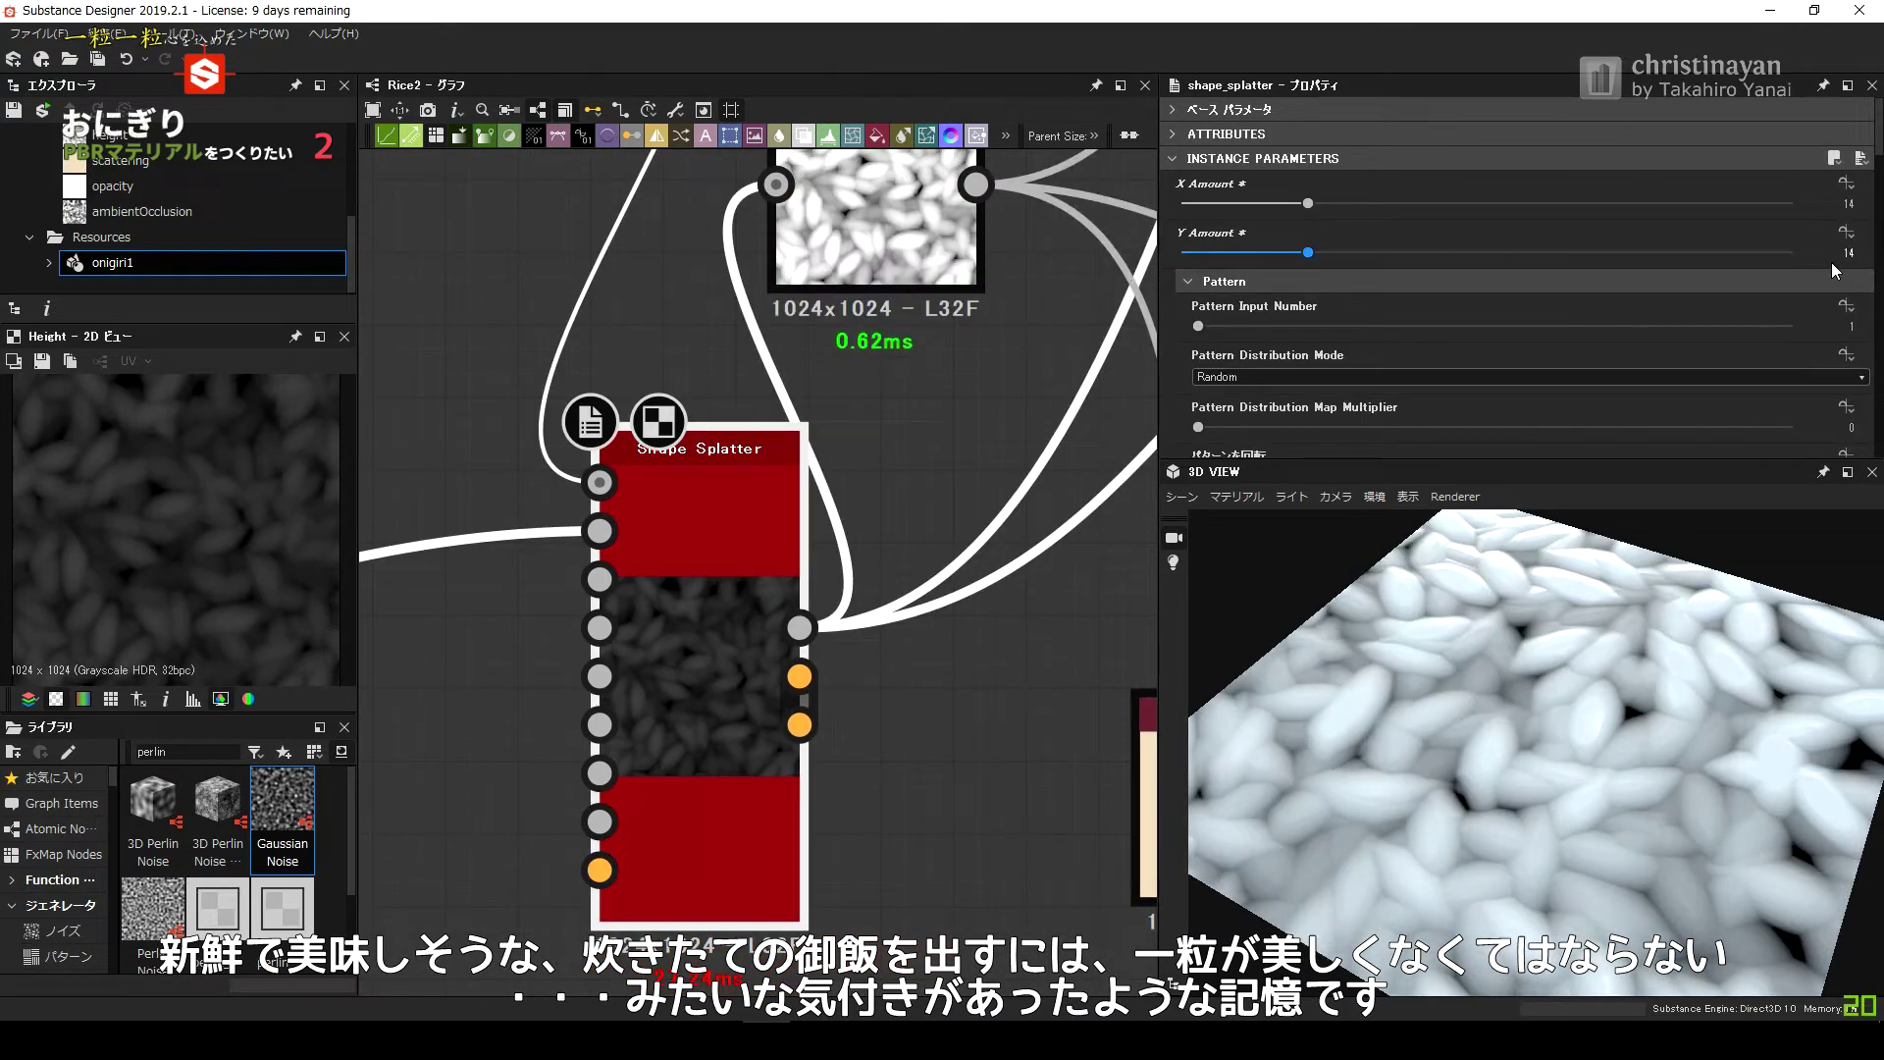
Set the Shape Splatter's grain scale randomness to 1.
{"action": "scroll", "coordinate": [1836, 201], "scroll_direction": "down", "scroll_amount": 3}
{"action": "scroll", "coordinate": [1839, 201], "scroll_direction": "down", "scroll_amount": 3}
{"action": "scroll", "coordinate": [1842, 201], "scroll_direction": "down", "scroll_amount": 3}
{"action": "scroll", "coordinate": [1846, 201], "scroll_direction": "down", "scroll_amount": 3}
{"action": "scroll", "coordinate": [1848, 201], "scroll_direction": "down", "scroll_amount": 1}
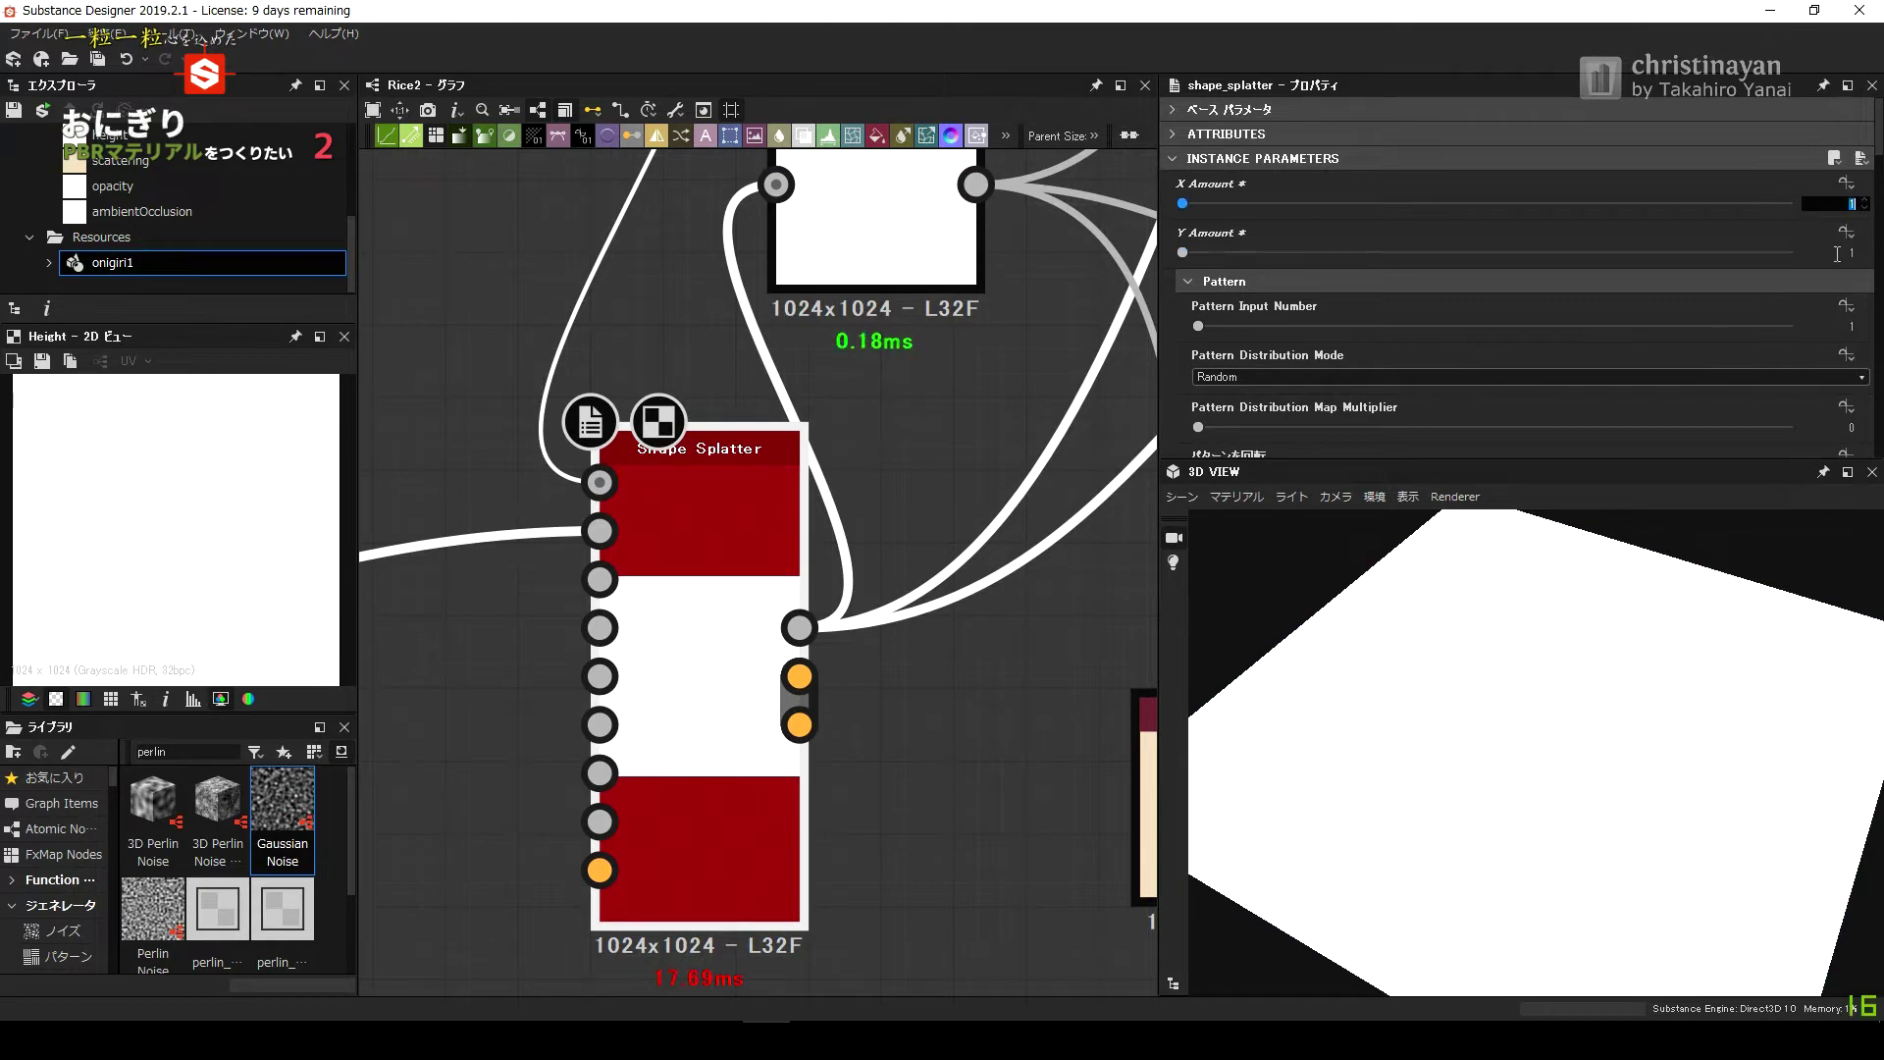
{"action": "scroll", "coordinate": [1828, 246], "scroll_direction": "up", "scroll_amount": 4}
{"action": "scroll", "coordinate": [1827, 250], "scroll_direction": "up", "scroll_amount": 4}
{"action": "scroll", "coordinate": [1828, 265], "scroll_direction": "up", "scroll_amount": 4}
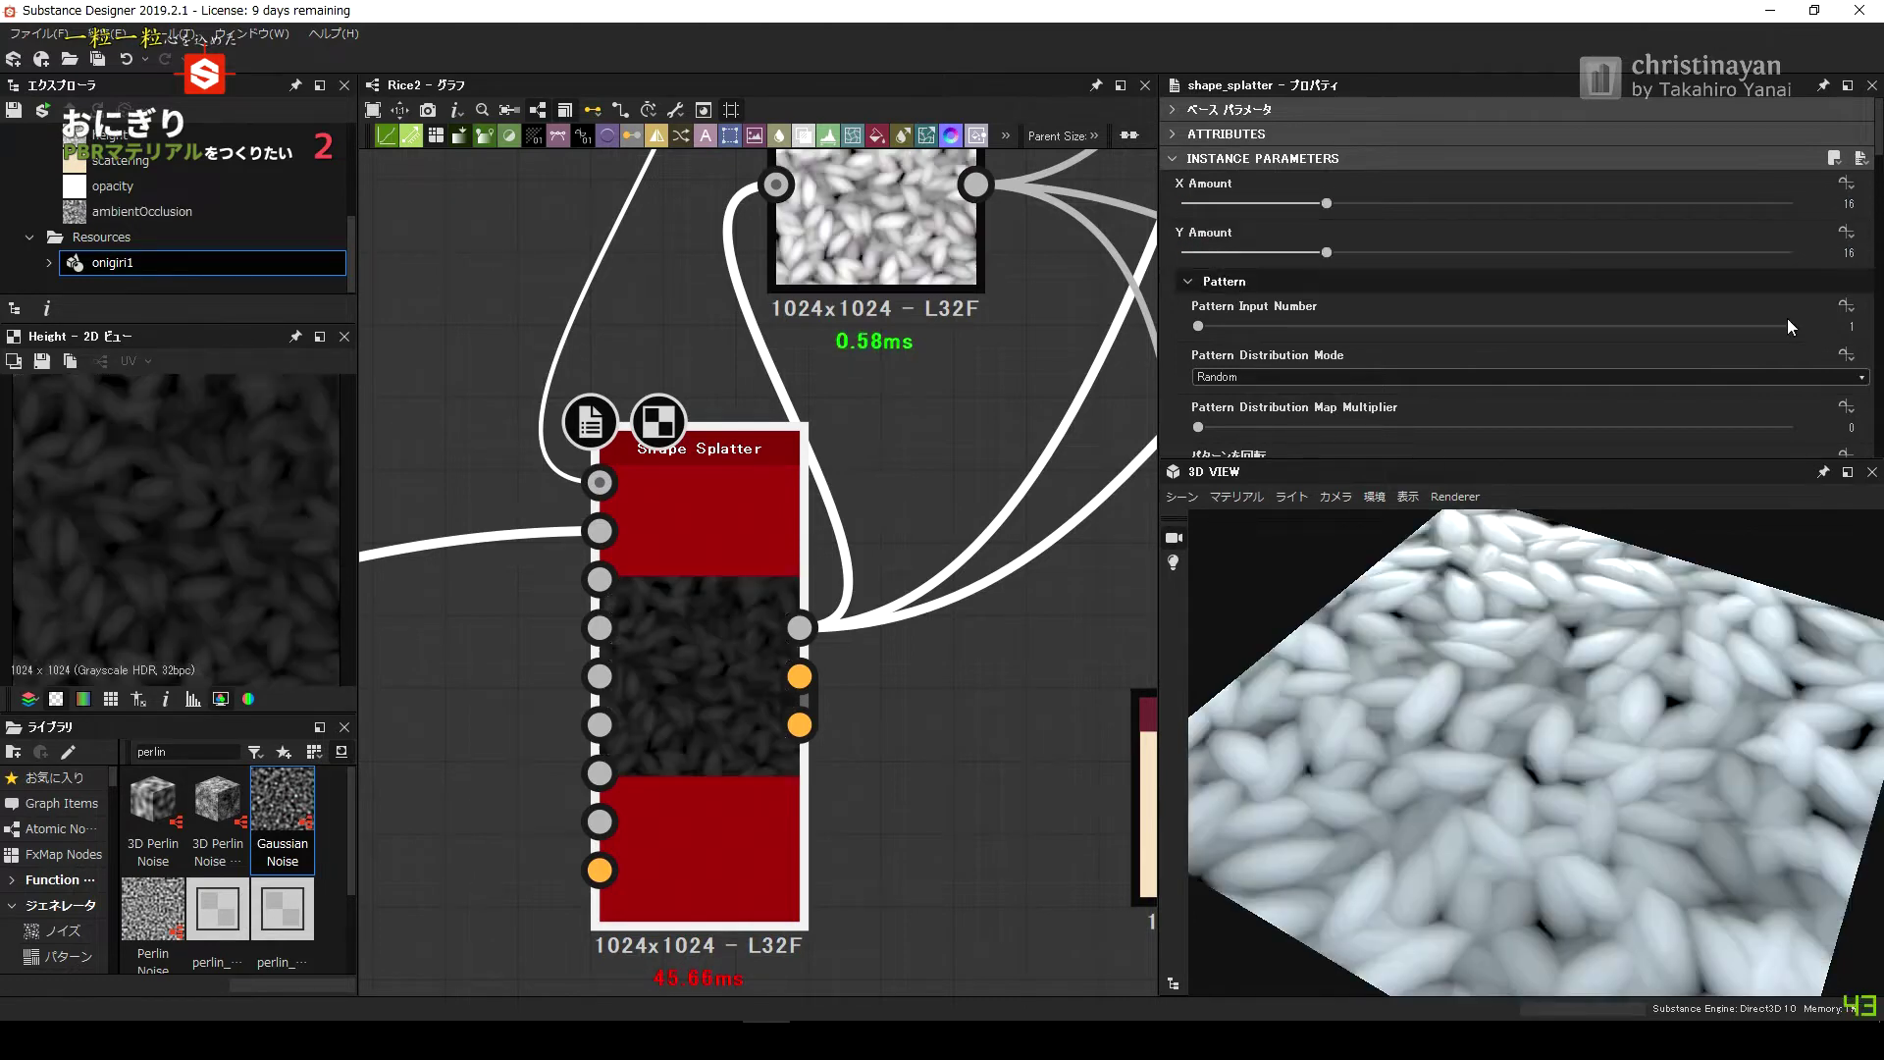
{"action": "scroll", "coordinate": [1788, 318], "scroll_direction": "down", "scroll_amount": 3}
{"action": "scroll", "coordinate": [1787, 318], "scroll_direction": "down", "scroll_amount": 2}
{"action": "left_click", "coordinate": [1793, 297]}
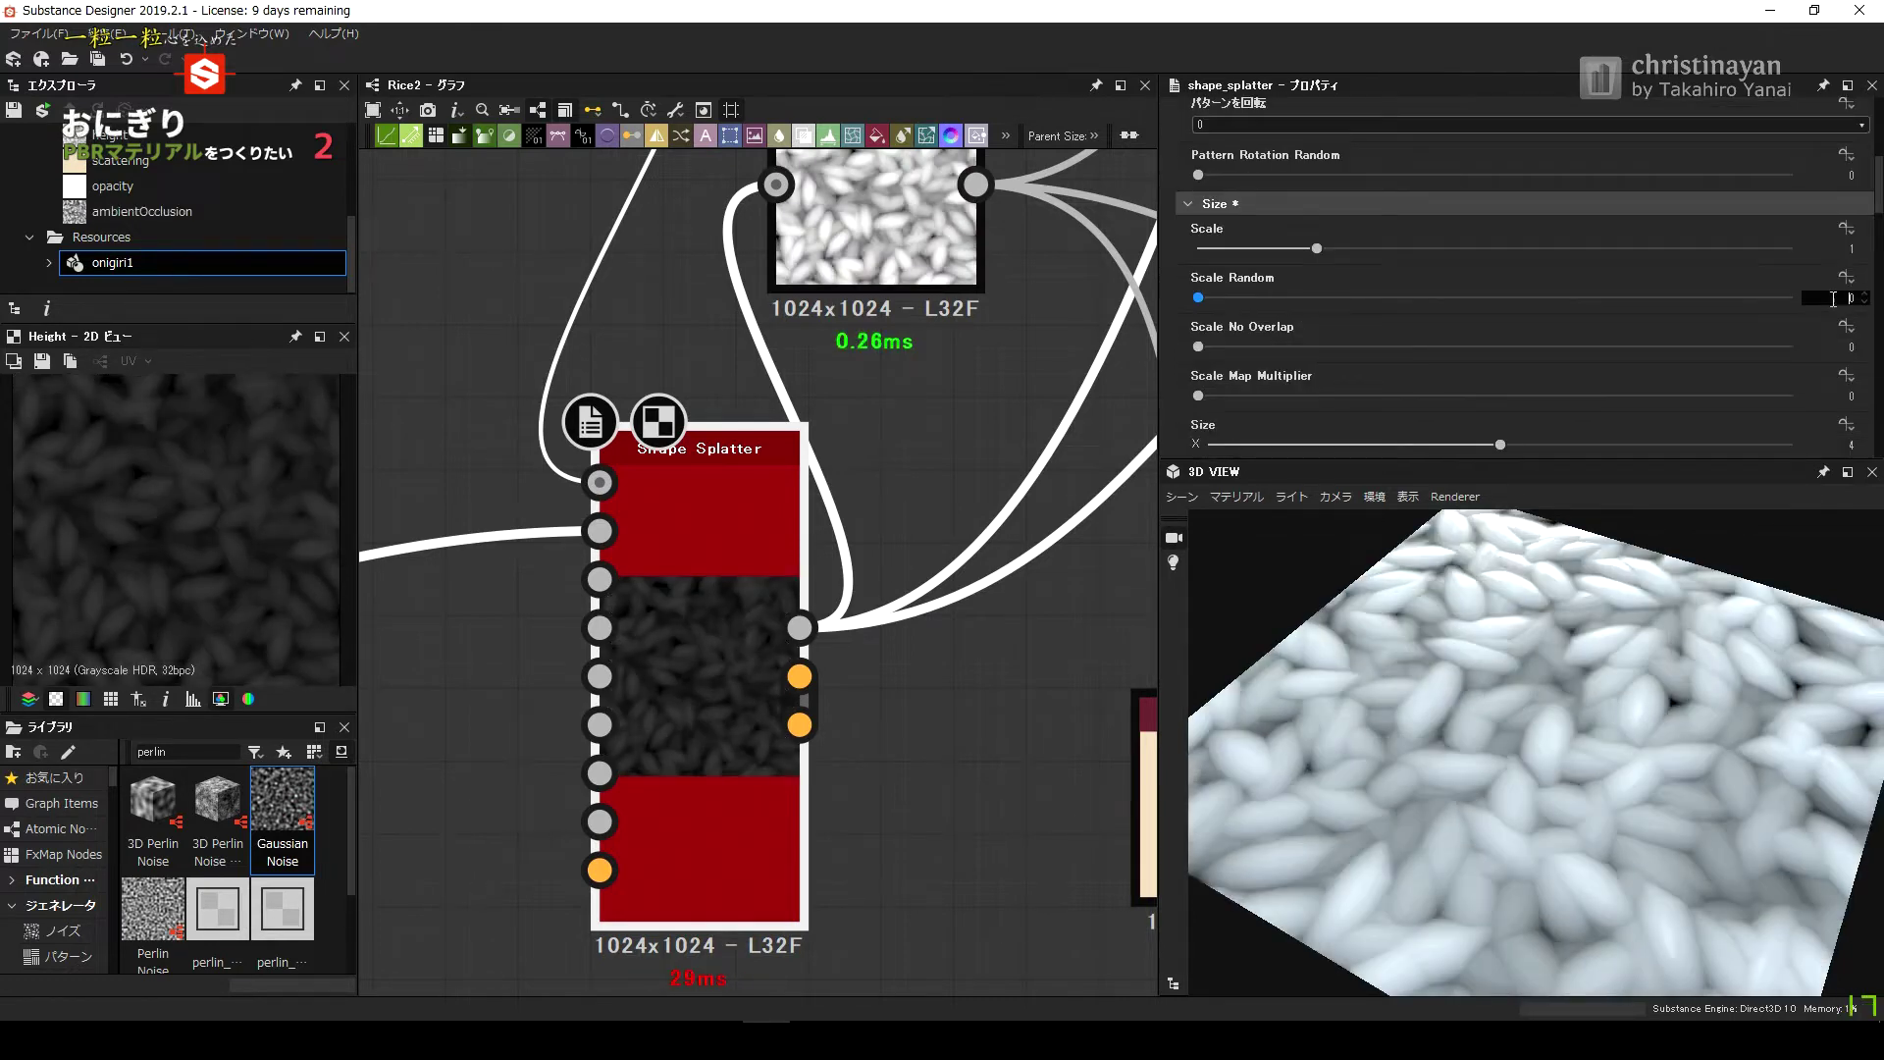
Fully randomise the grains' rotation with Rotation Random 1.
{"action": "scroll", "coordinate": [1836, 300], "scroll_direction": "down", "scroll_amount": 9}
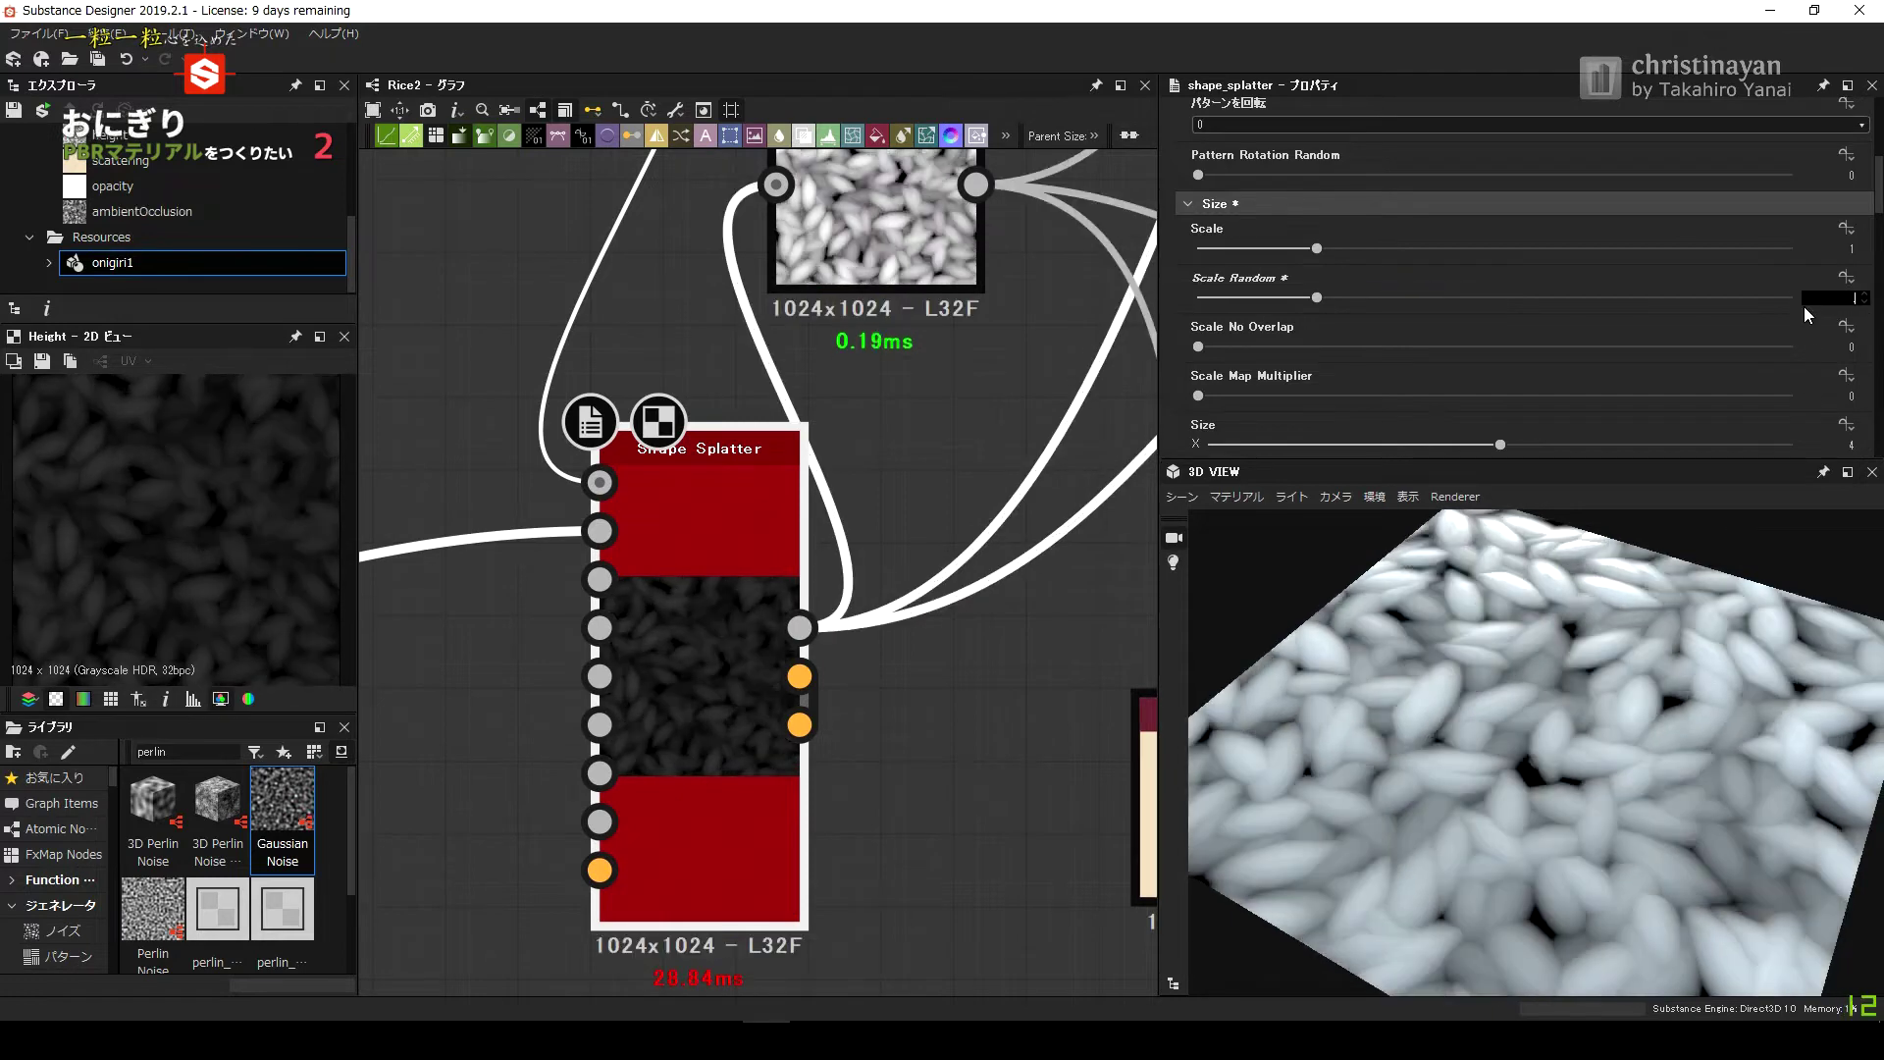
{"action": "scroll", "coordinate": [1829, 306], "scroll_direction": "down", "scroll_amount": 2}
{"action": "scroll", "coordinate": [1834, 346], "scroll_direction": "down", "scroll_amount": 3}
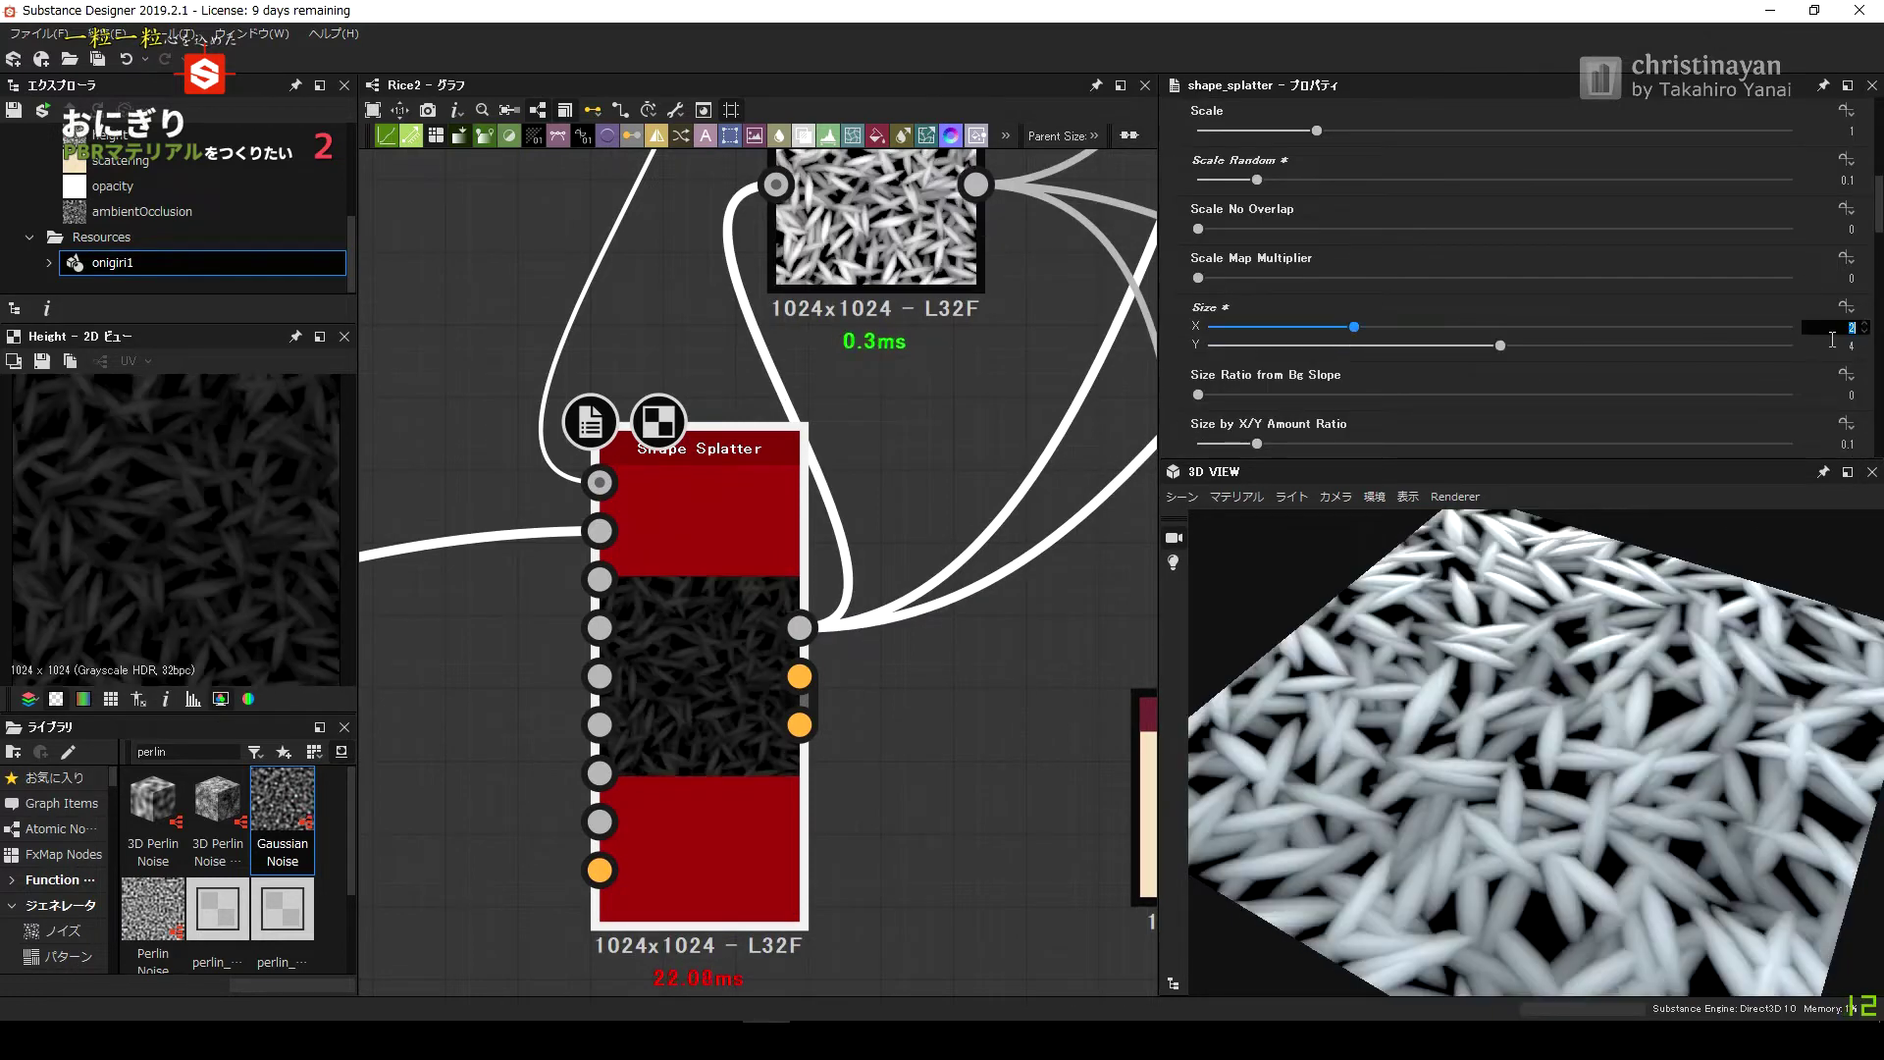
{"action": "scroll", "coordinate": [1833, 345], "scroll_direction": "up", "scroll_amount": 3}
{"action": "scroll", "coordinate": [1833, 345], "scroll_direction": "down", "scroll_amount": 2}
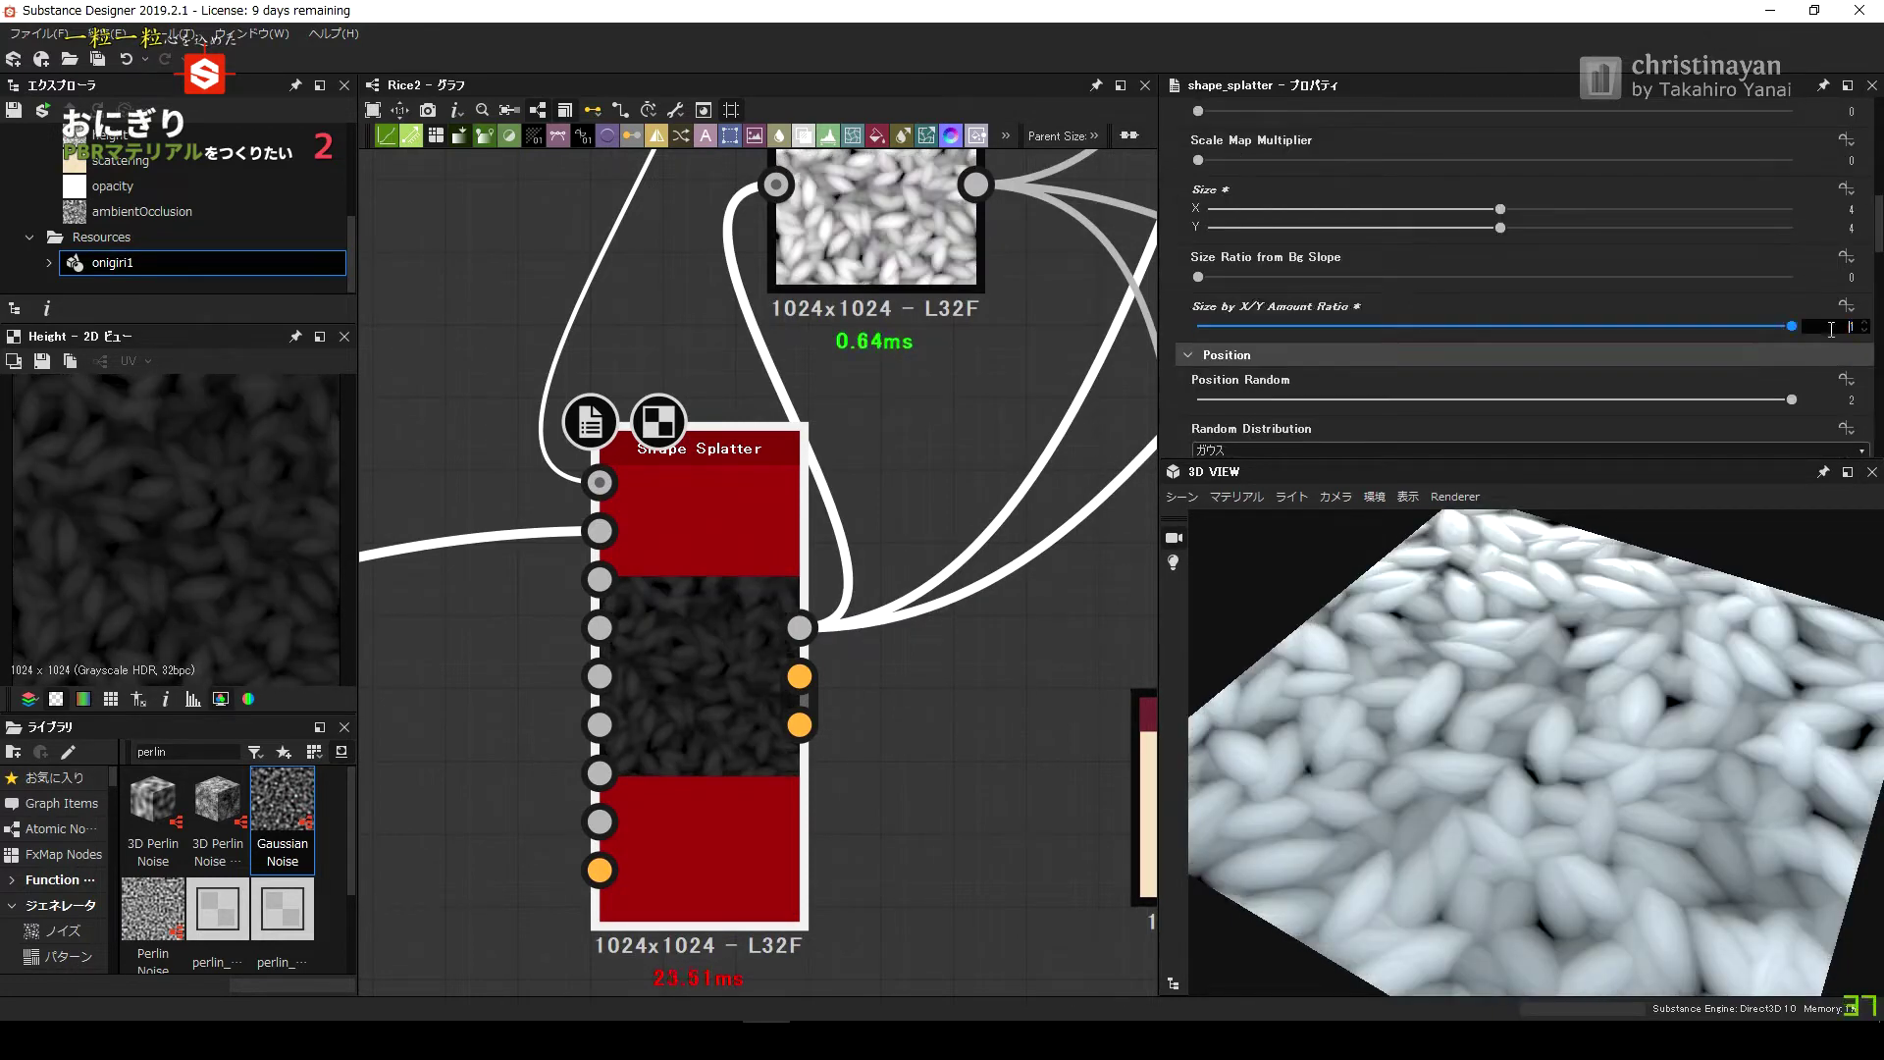
{"action": "scroll", "coordinate": [1831, 349], "scroll_direction": "down", "scroll_amount": 1}
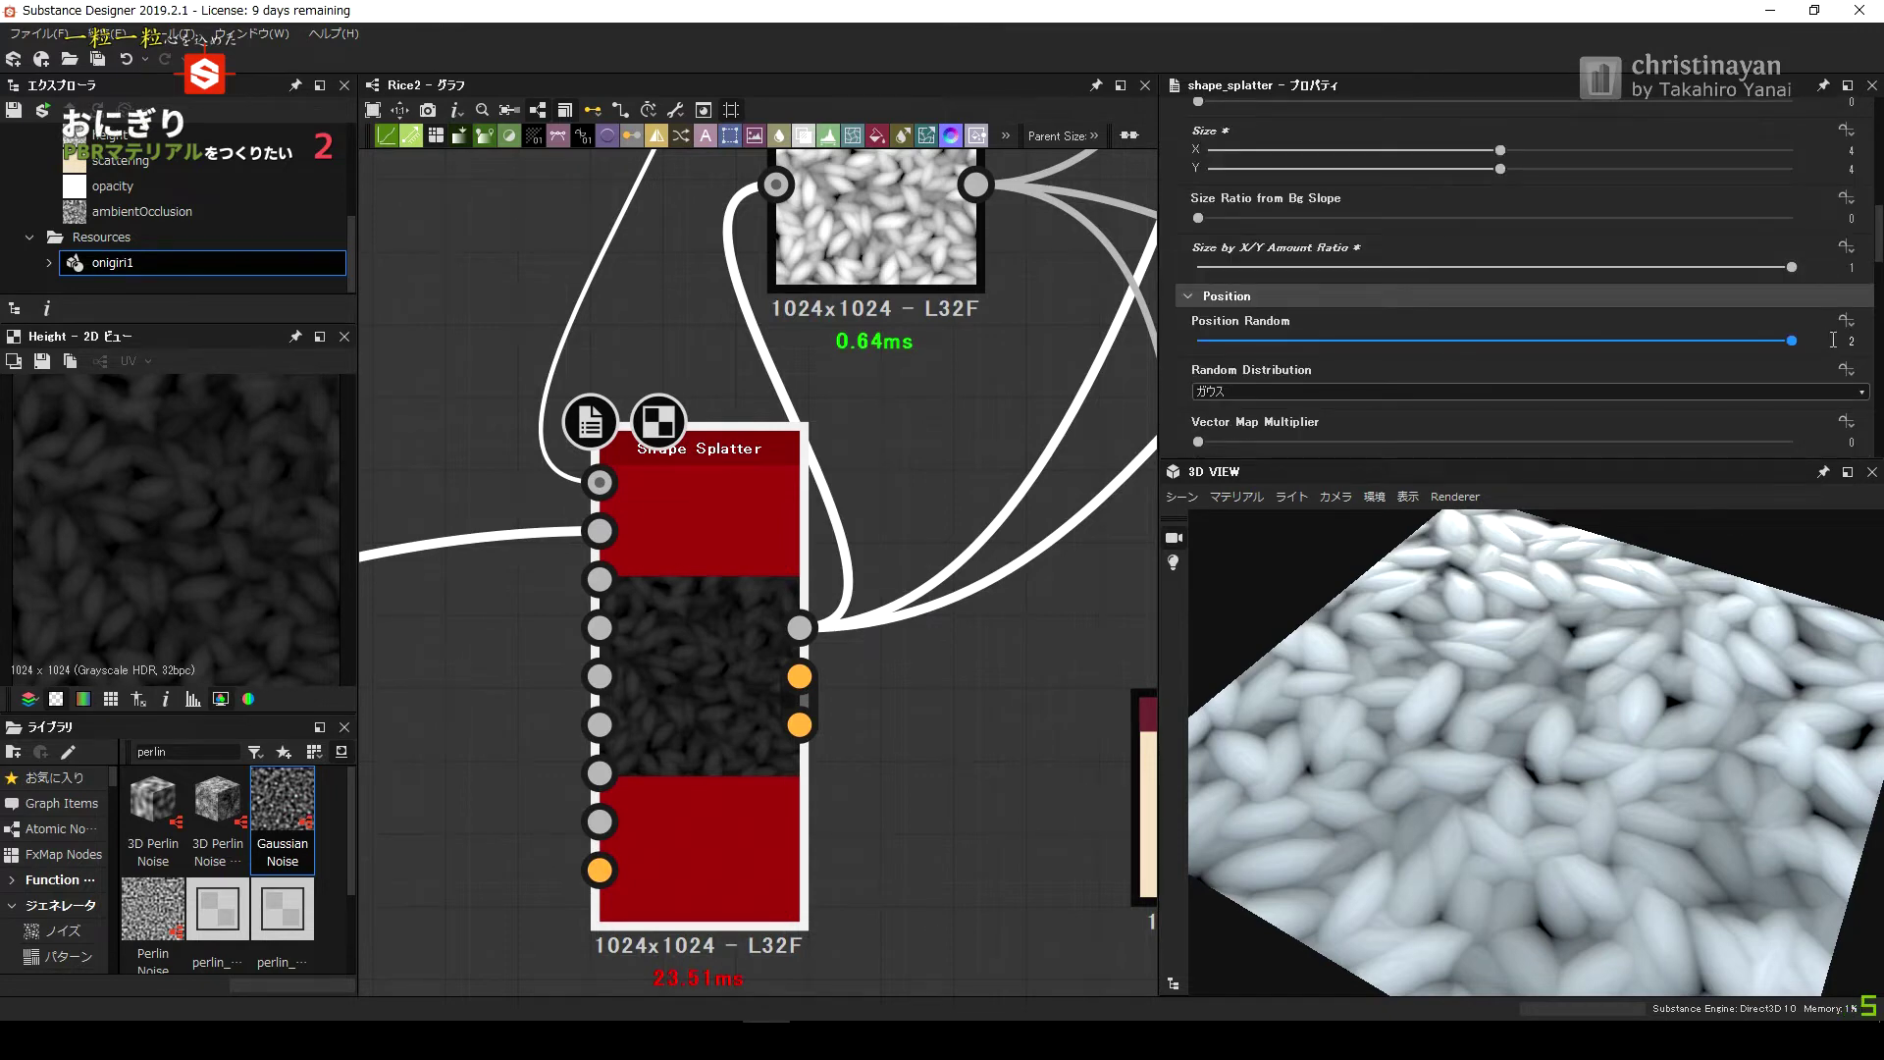
{"action": "scroll", "coordinate": [1833, 340], "scroll_direction": "down", "scroll_amount": 1}
{"action": "scroll", "coordinate": [1828, 341], "scroll_direction": "down", "scroll_amount": 1}
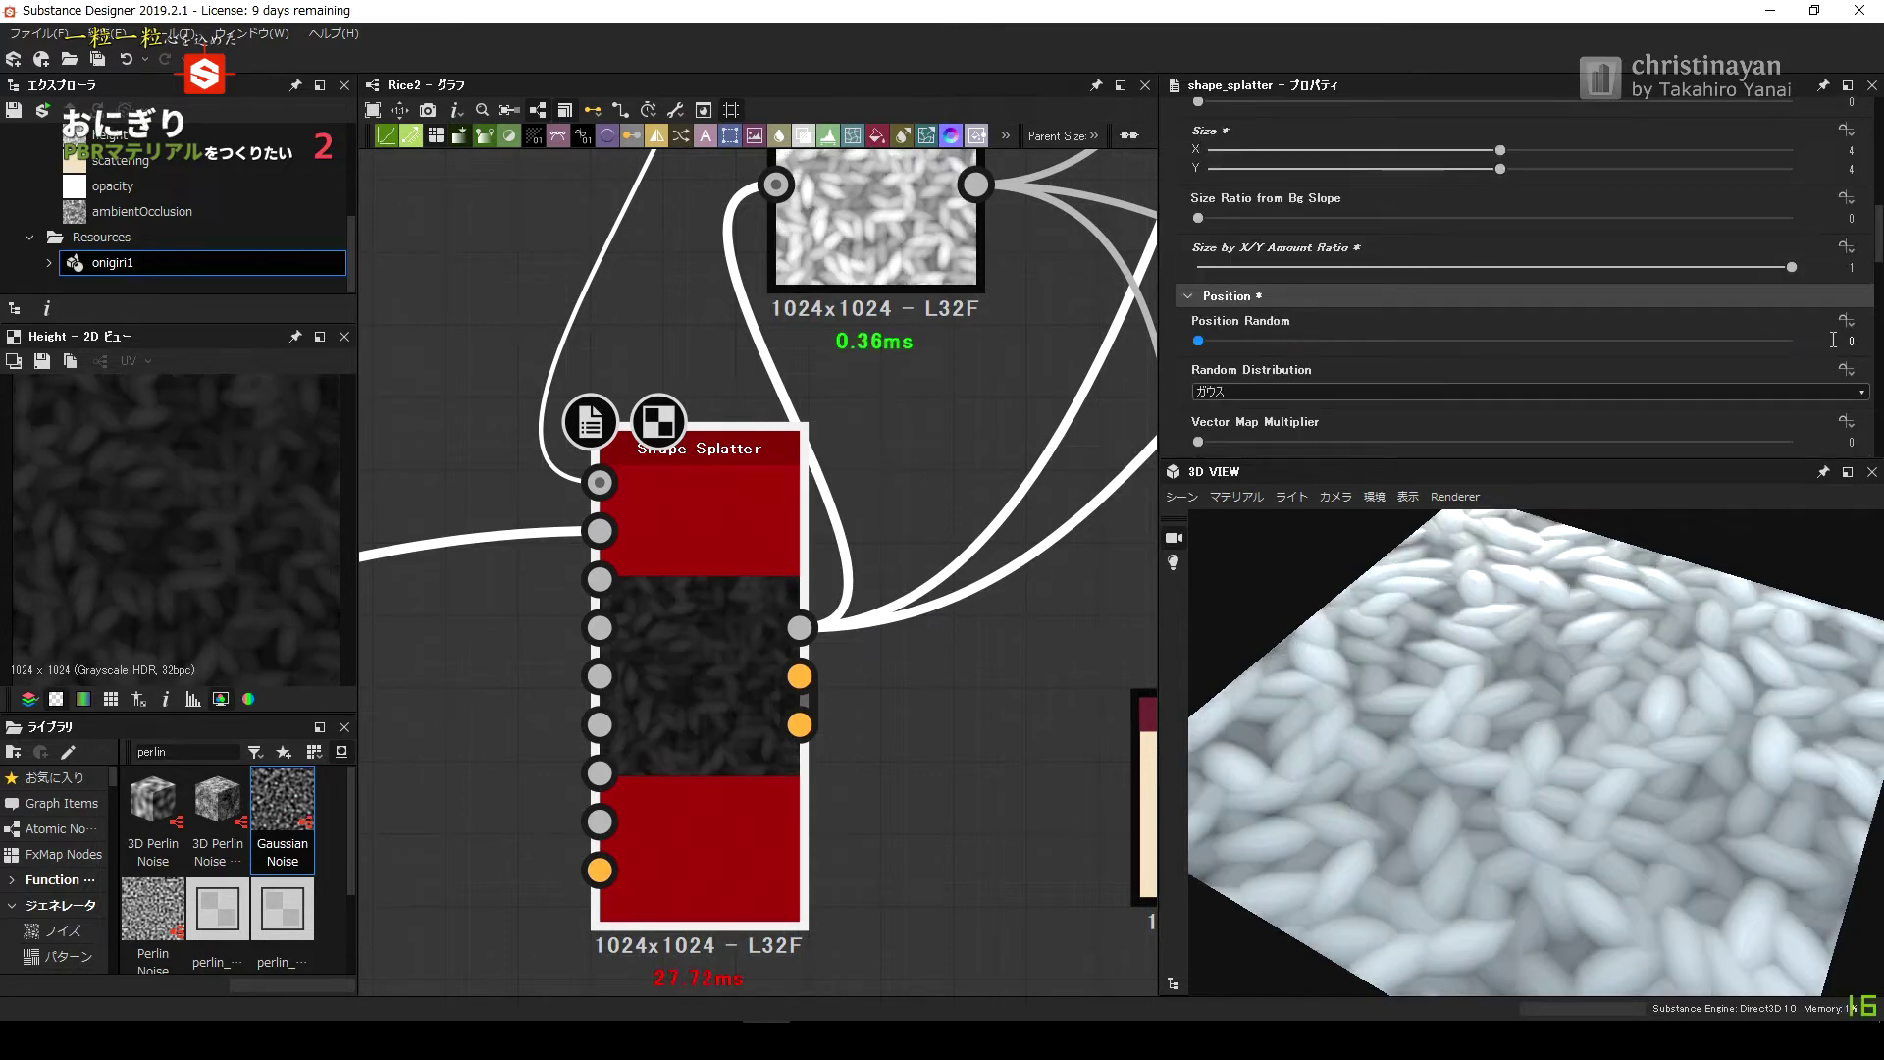
{"action": "scroll", "coordinate": [1832, 343], "scroll_direction": "down", "scroll_amount": 1}
{"action": "scroll", "coordinate": [1820, 361], "scroll_direction": "down", "scroll_amount": 1}
{"action": "scroll", "coordinate": [1823, 359], "scroll_direction": "down", "scroll_amount": 3}
{"action": "scroll", "coordinate": [1828, 351], "scroll_direction": "down", "scroll_amount": 2}
{"action": "scroll", "coordinate": [1835, 343], "scroll_direction": "down", "scroll_amount": 1}
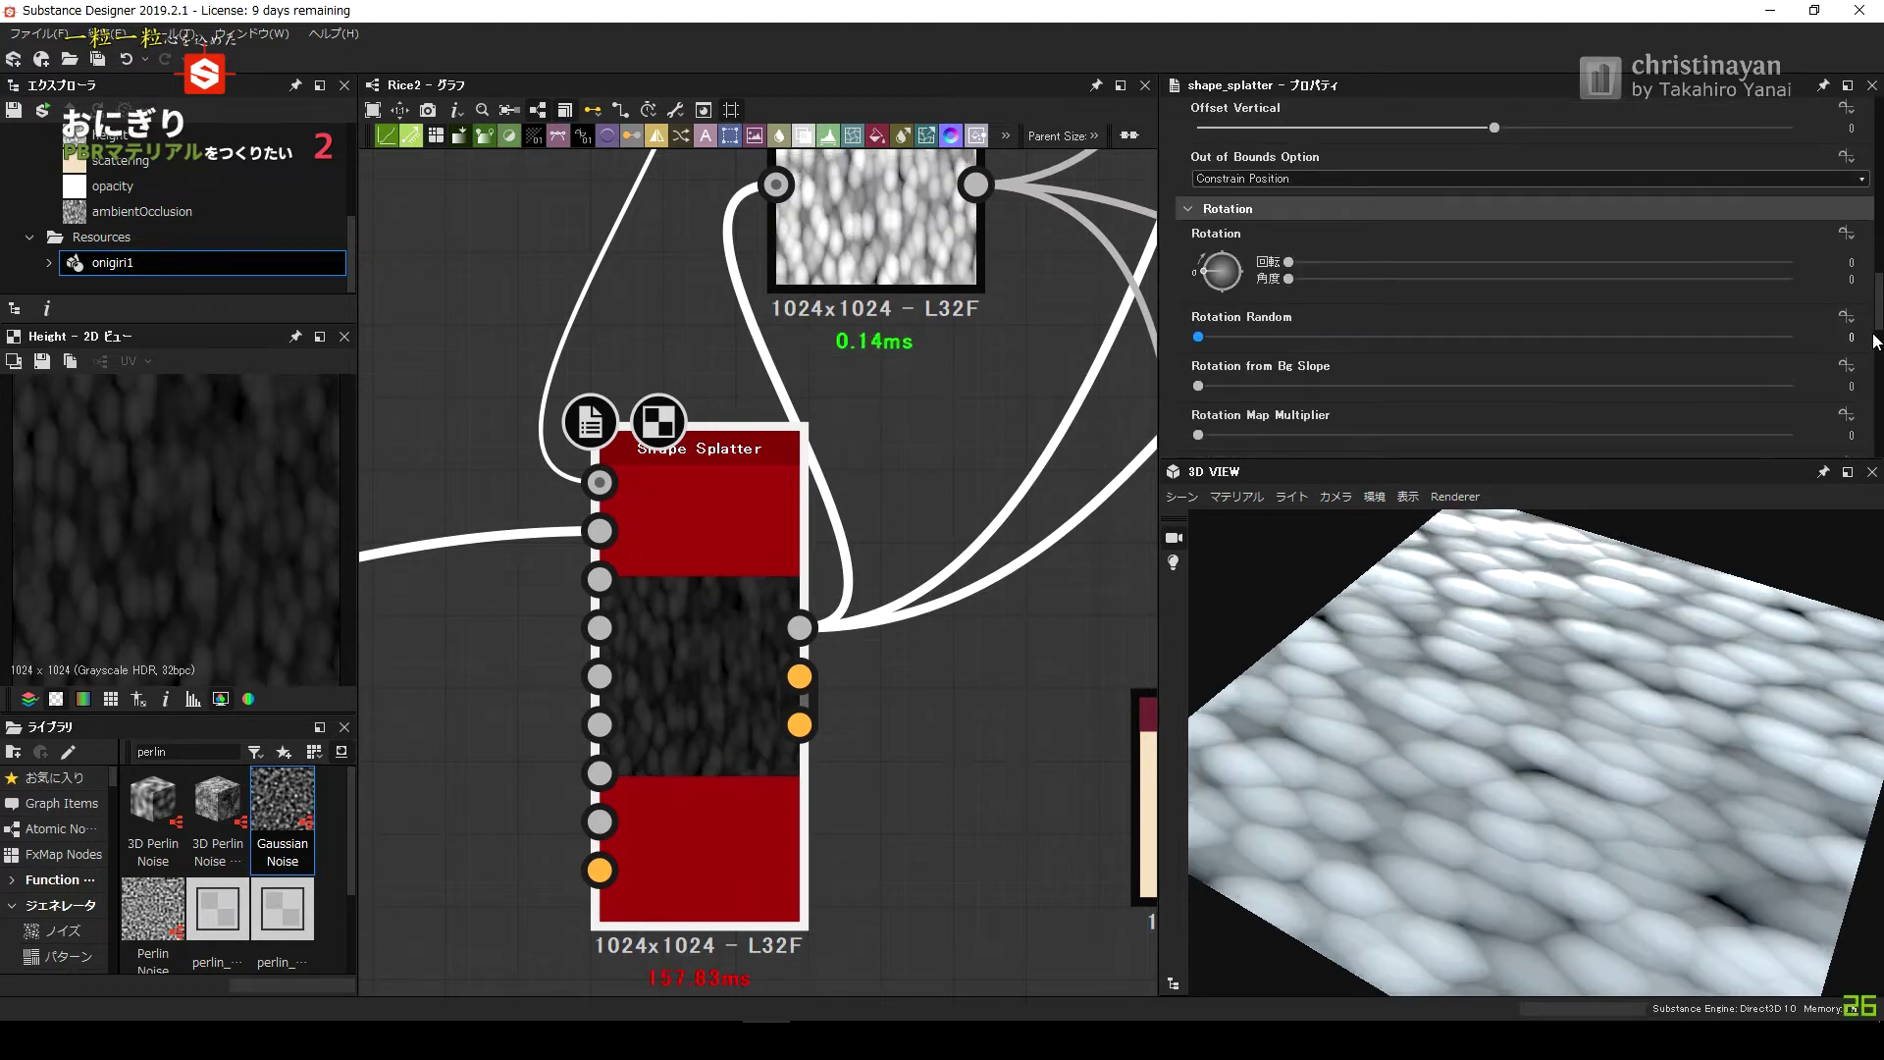
{"action": "left_click", "coordinate": [1792, 337]}
Keep the rotation map multiplier, Vector Map Multiplier and Height Offset at 0.
{"action": "left_click", "coordinate": [1792, 434]}
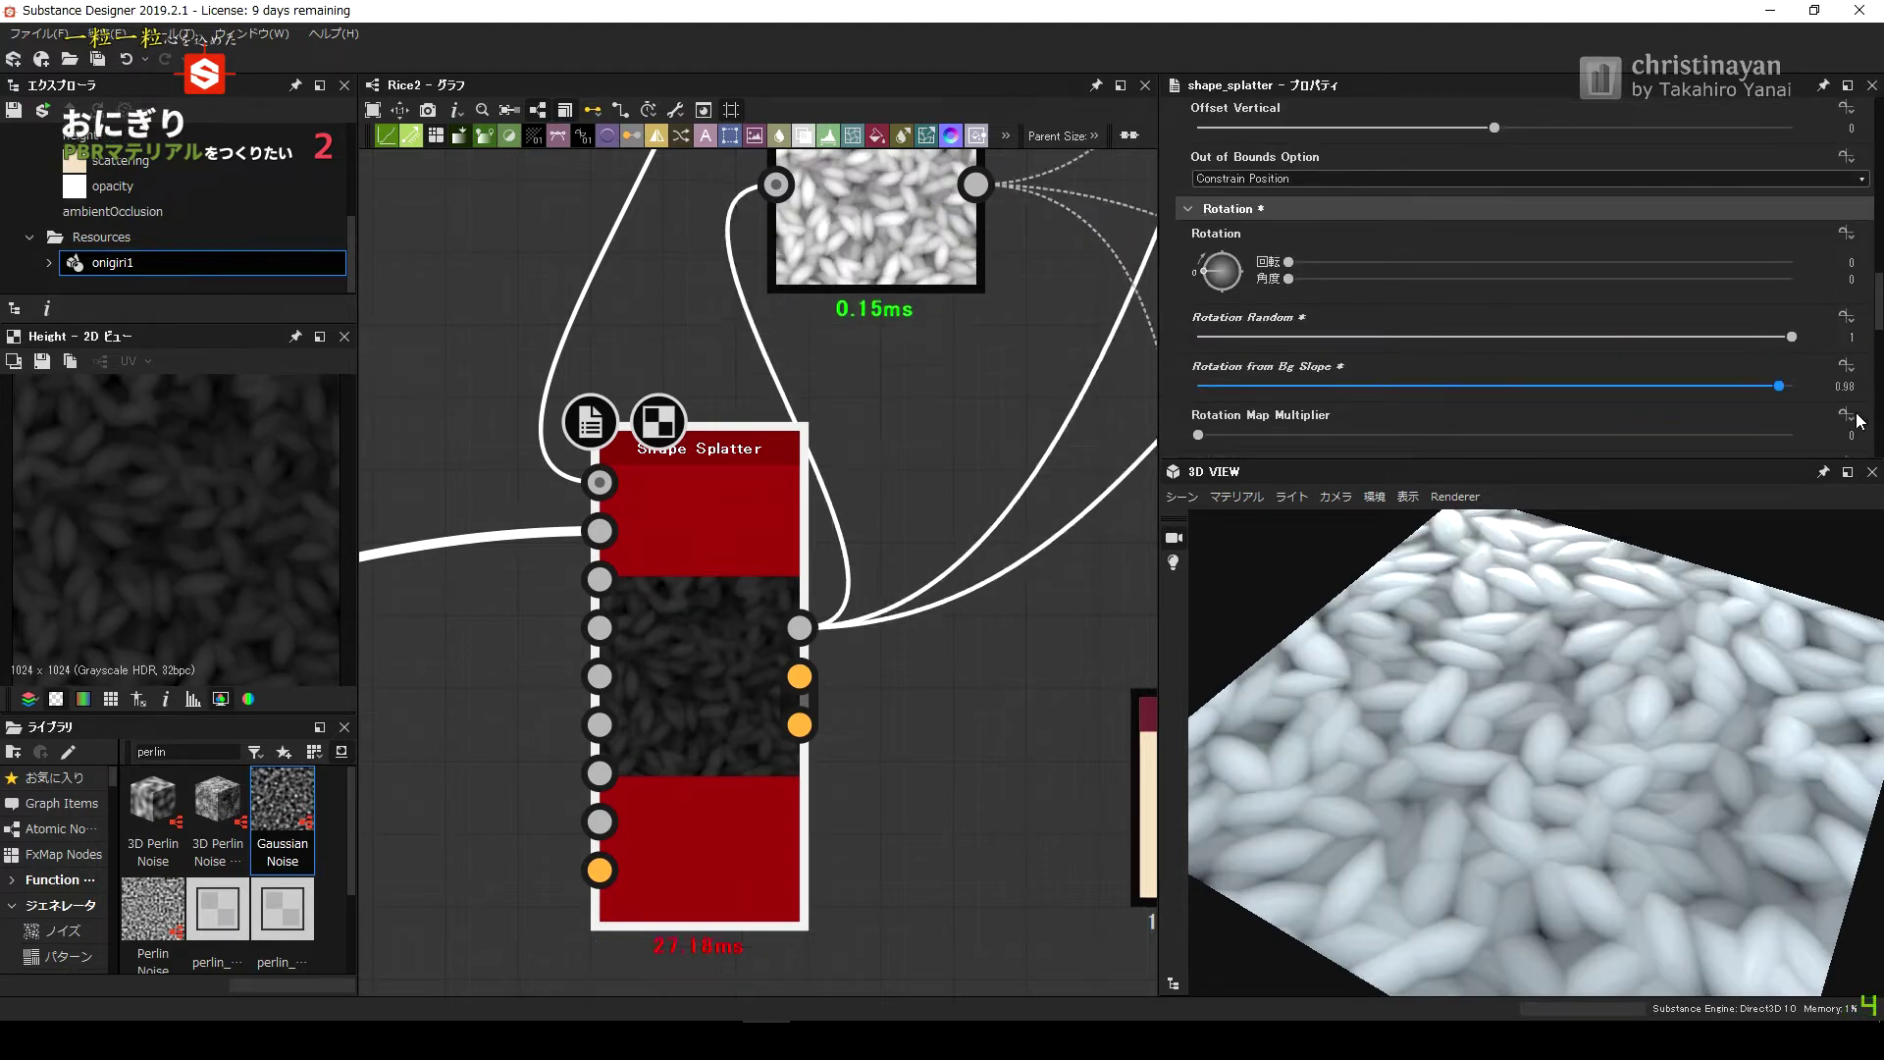
{"action": "type", "text": "0"}
{"action": "key", "text": "Return"}
{"action": "scroll", "coordinate": [1807, 387], "scroll_direction": "down", "scroll_amount": 3}
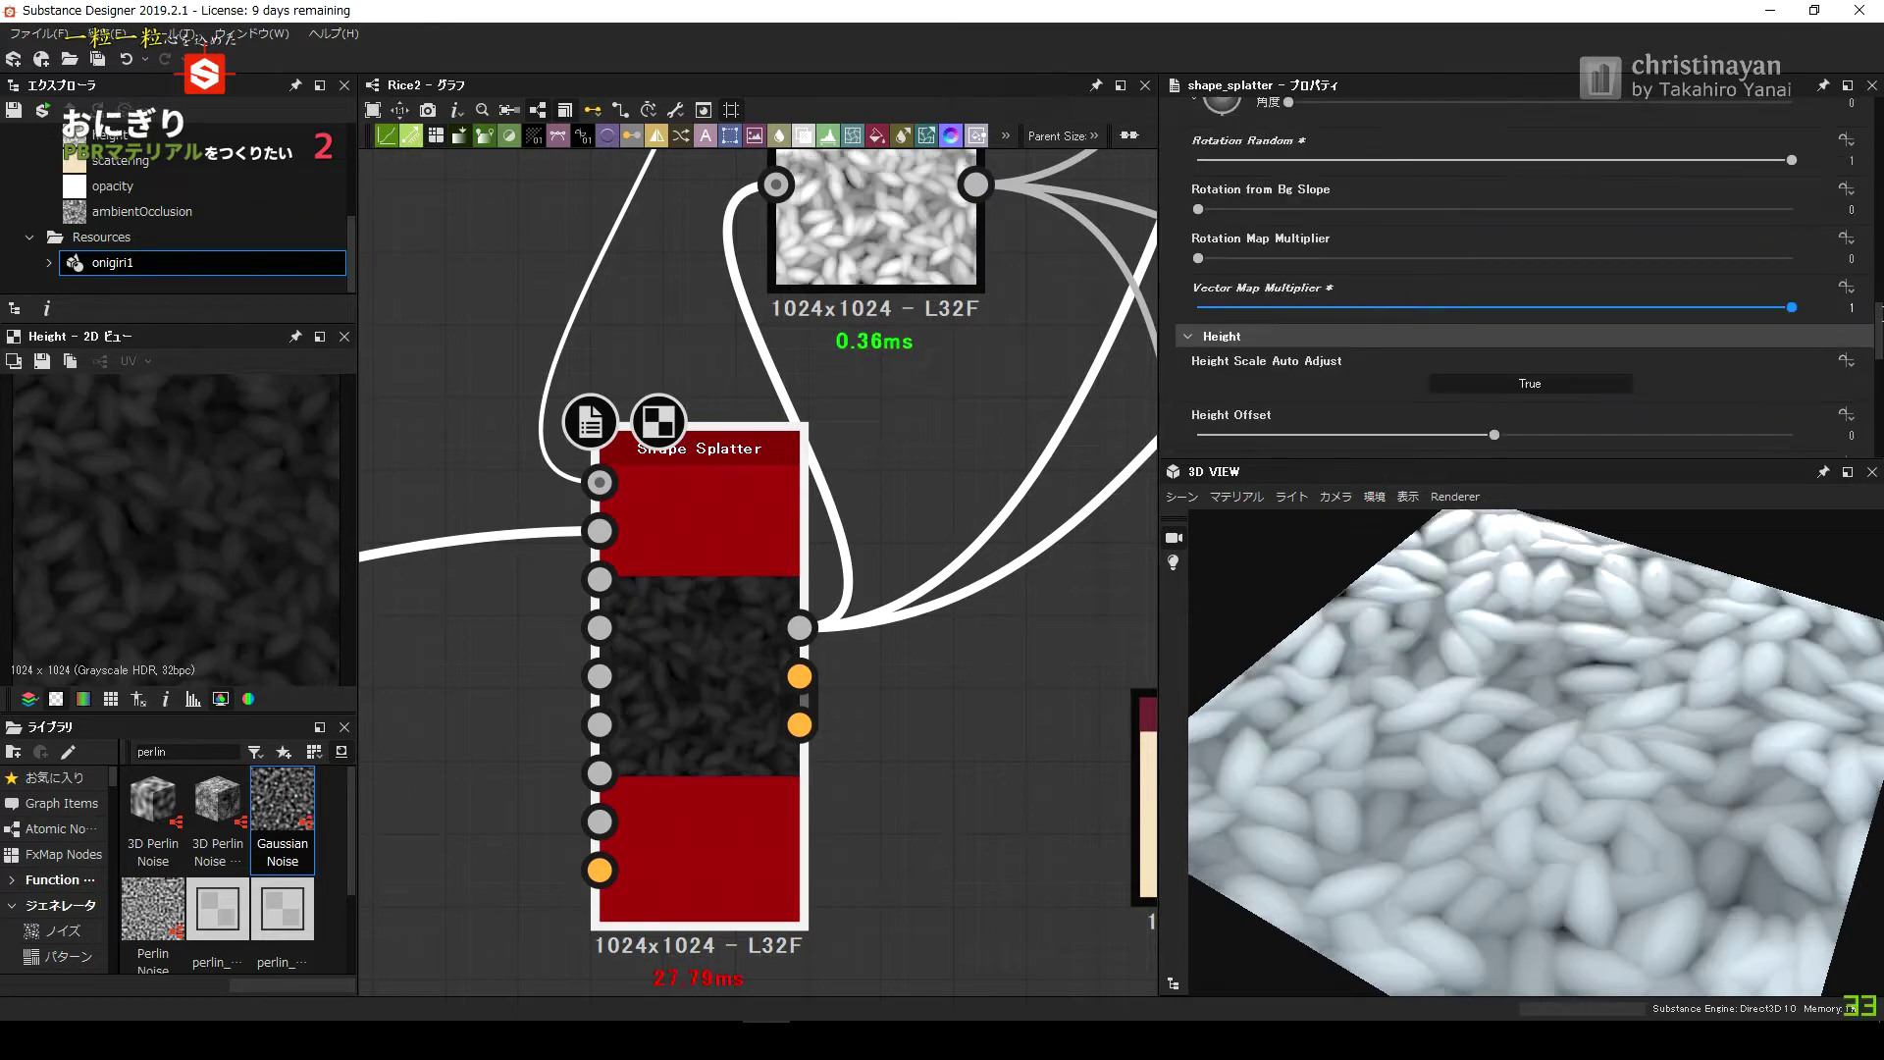
{"action": "type", "text": "0"}
{"action": "key", "text": "Return"}
{"action": "left_click", "coordinate": [1792, 434]}
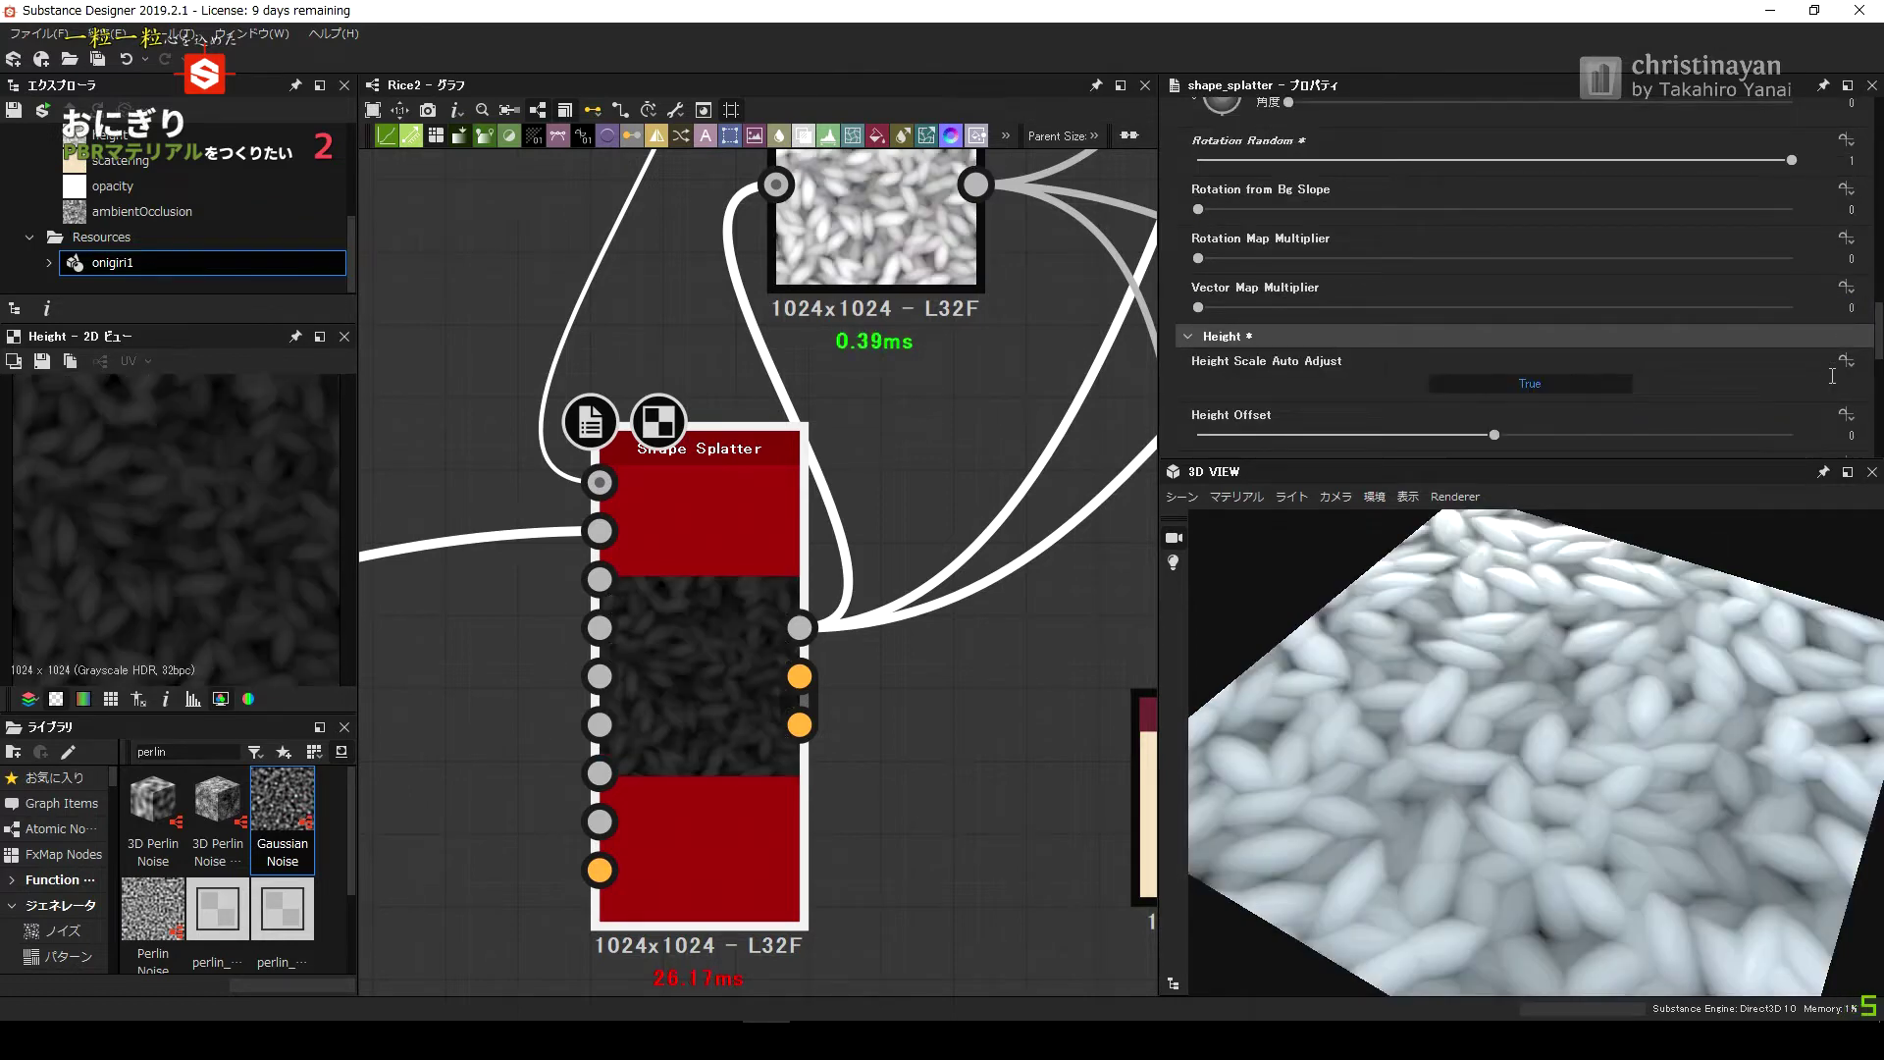
{"action": "scroll", "coordinate": [1828, 373], "scroll_direction": "down", "scroll_amount": 1}
{"action": "type", "text": "0"}
{"action": "key", "text": "Return"}
{"action": "scroll", "coordinate": [1829, 373], "scroll_direction": "down", "scroll_amount": 3}
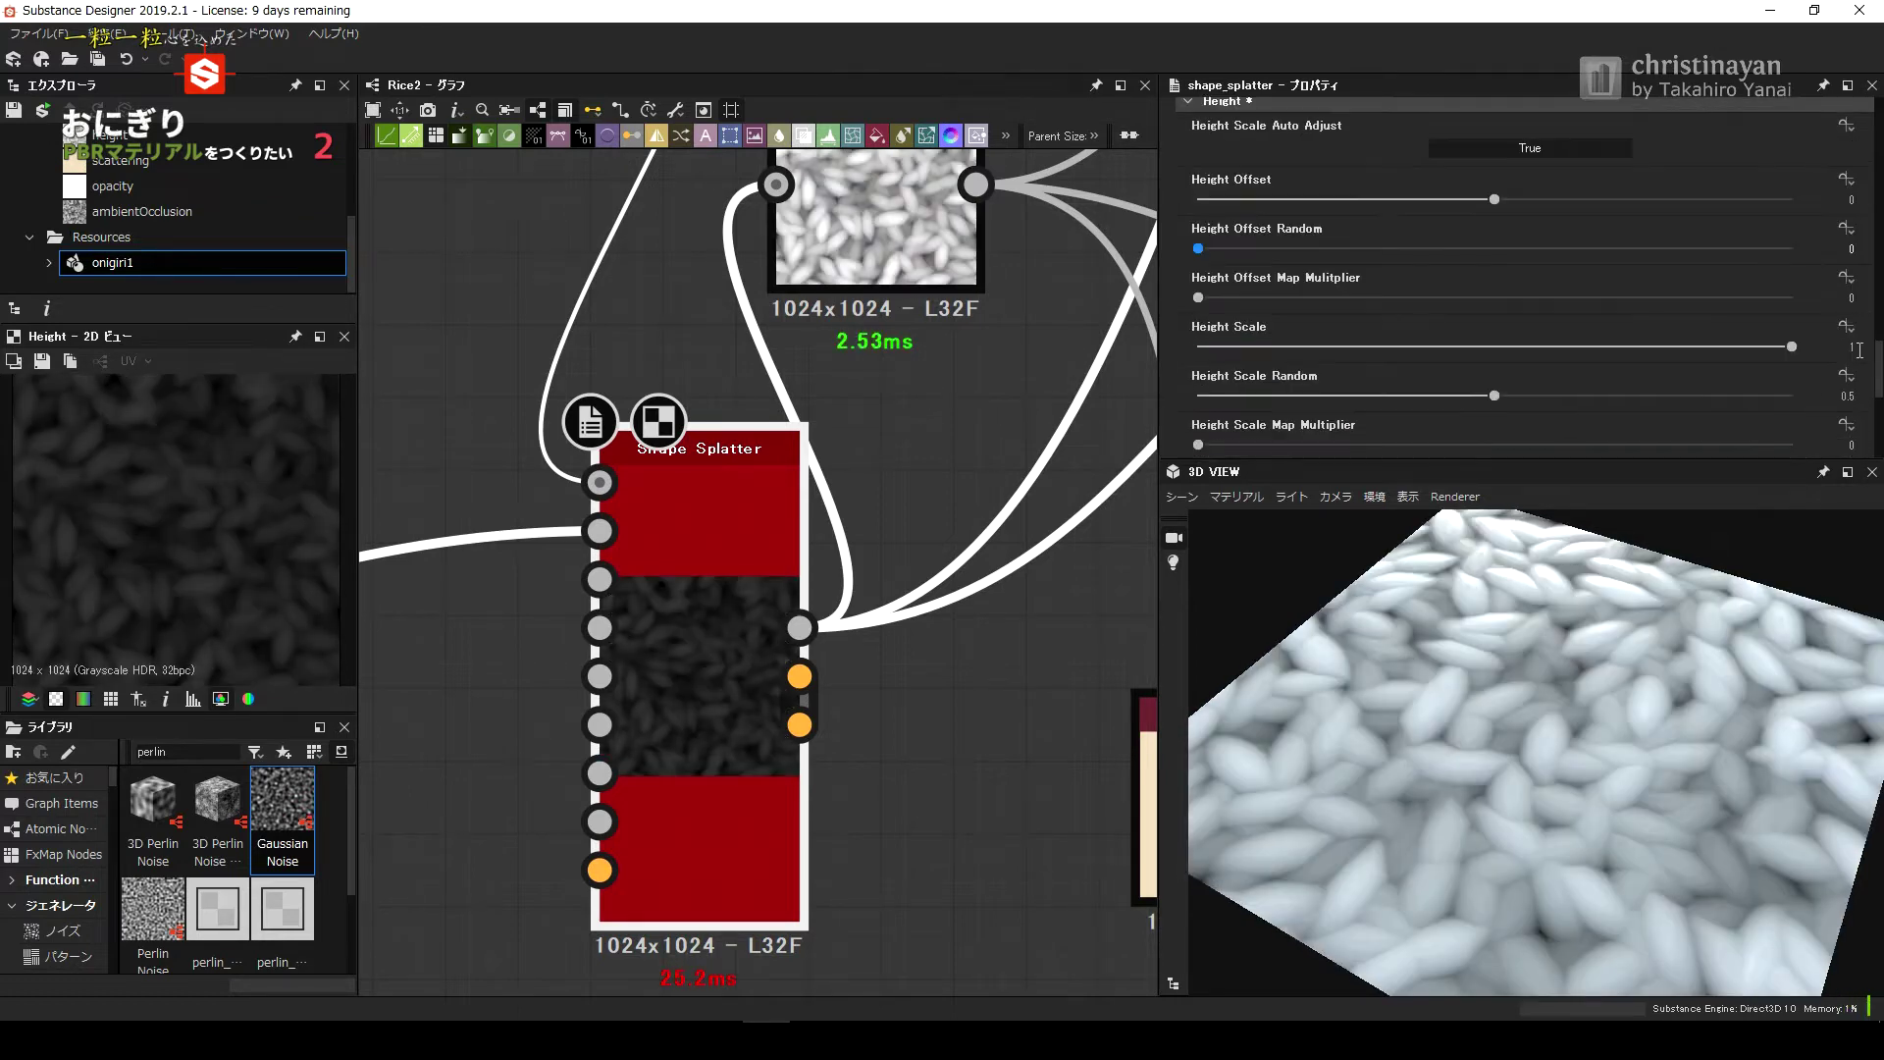
Keep Height Scale at 1 and randomise grain heights via Height Scale Random.
{"action": "left_click", "coordinate": [1831, 348]}
{"action": "type", "text": "0"}
{"action": "key", "text": "Return"}
{"action": "type", "text": "1"}
{"action": "key", "text": "Return"}
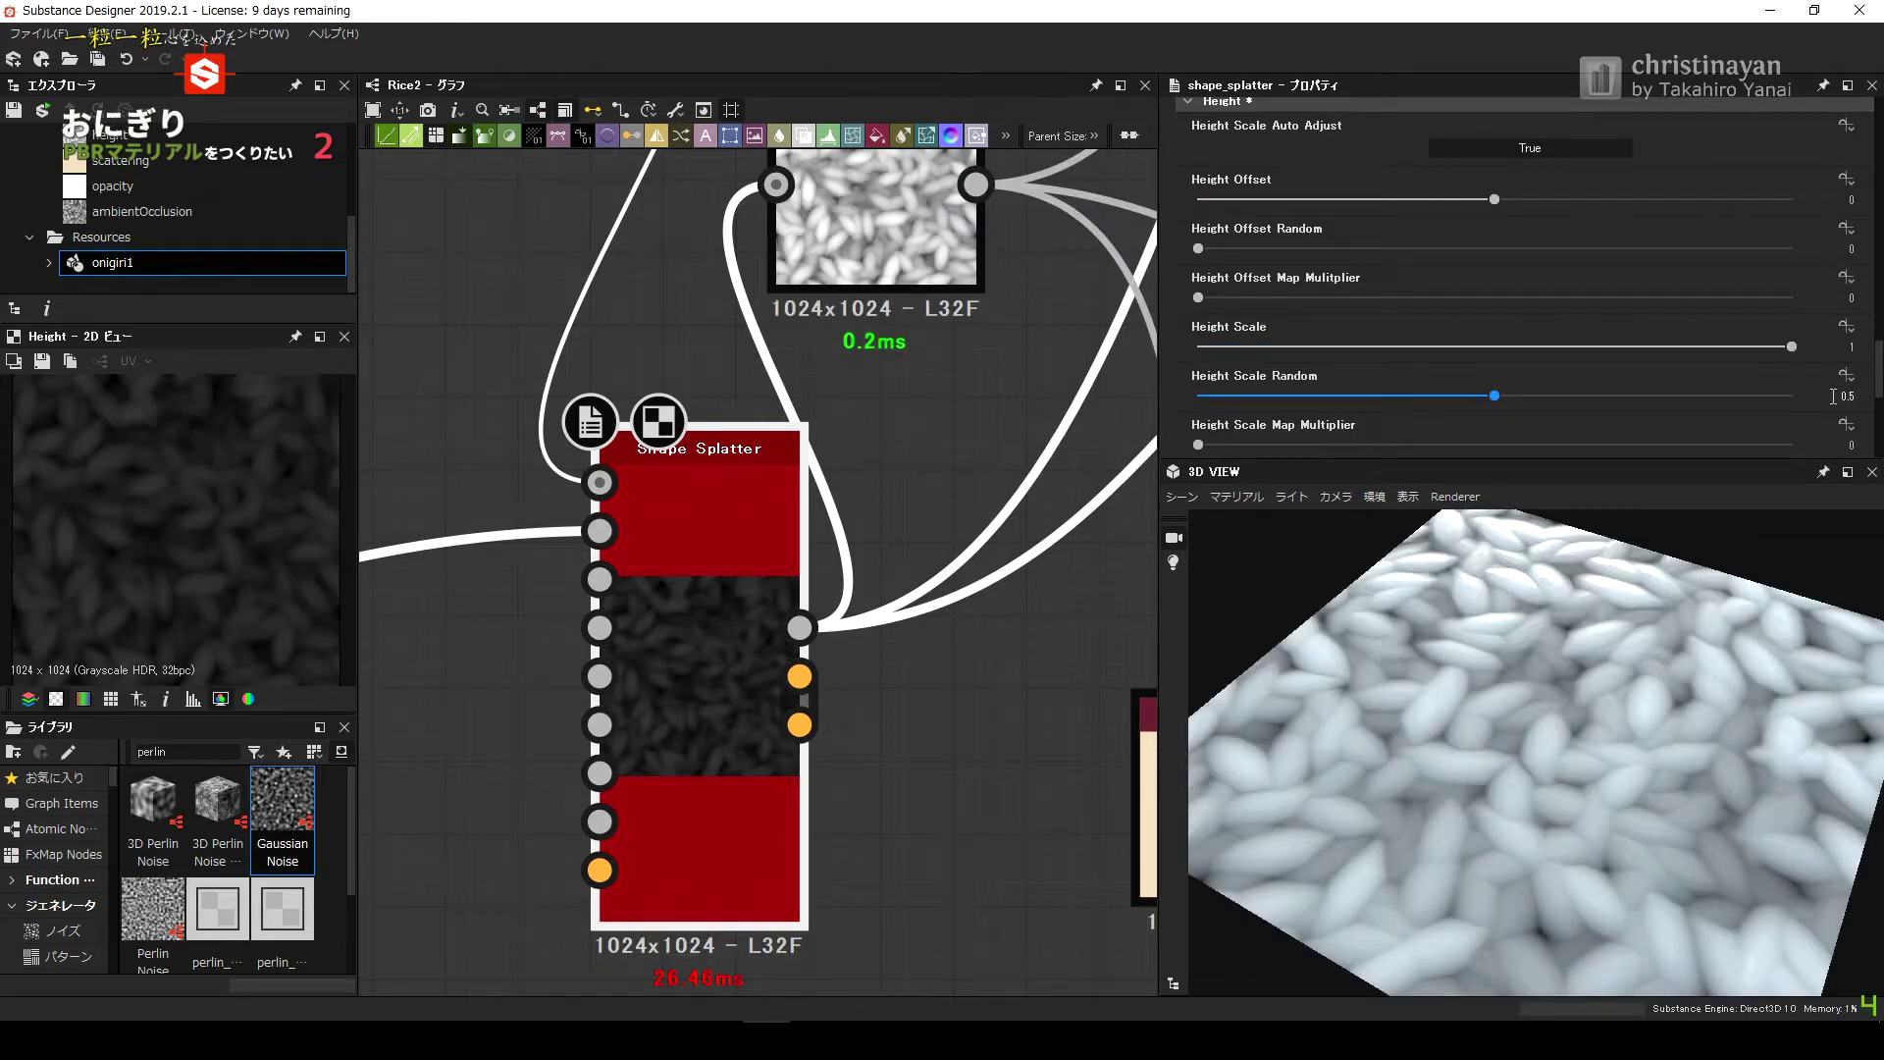
{"action": "type", "text": "0"}
{"action": "left_click", "coordinate": [1833, 396]}
{"action": "type", "text": "1"}
{"action": "key", "text": "Return"}
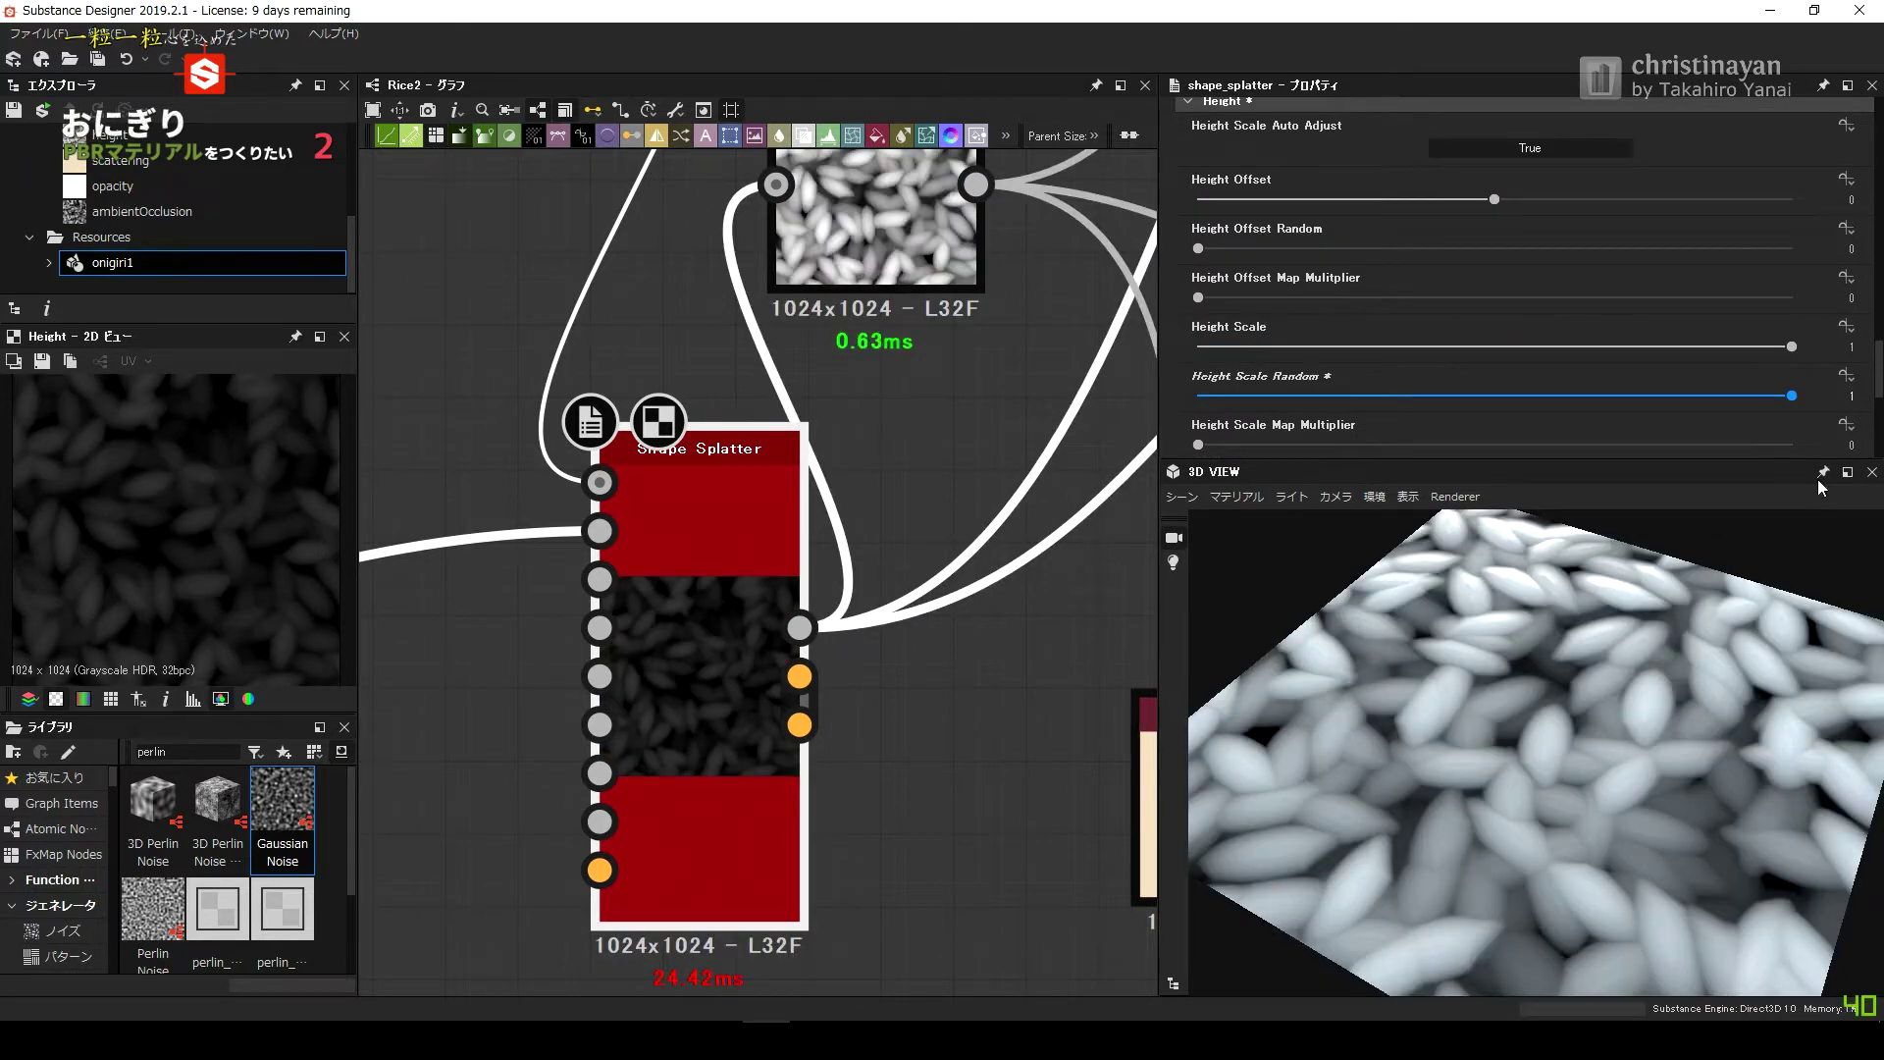
Open the Levels node's settings and pan toward the output branches.
{"action": "scroll", "coordinate": [1845, 422], "scroll_direction": "down", "scroll_amount": 2}
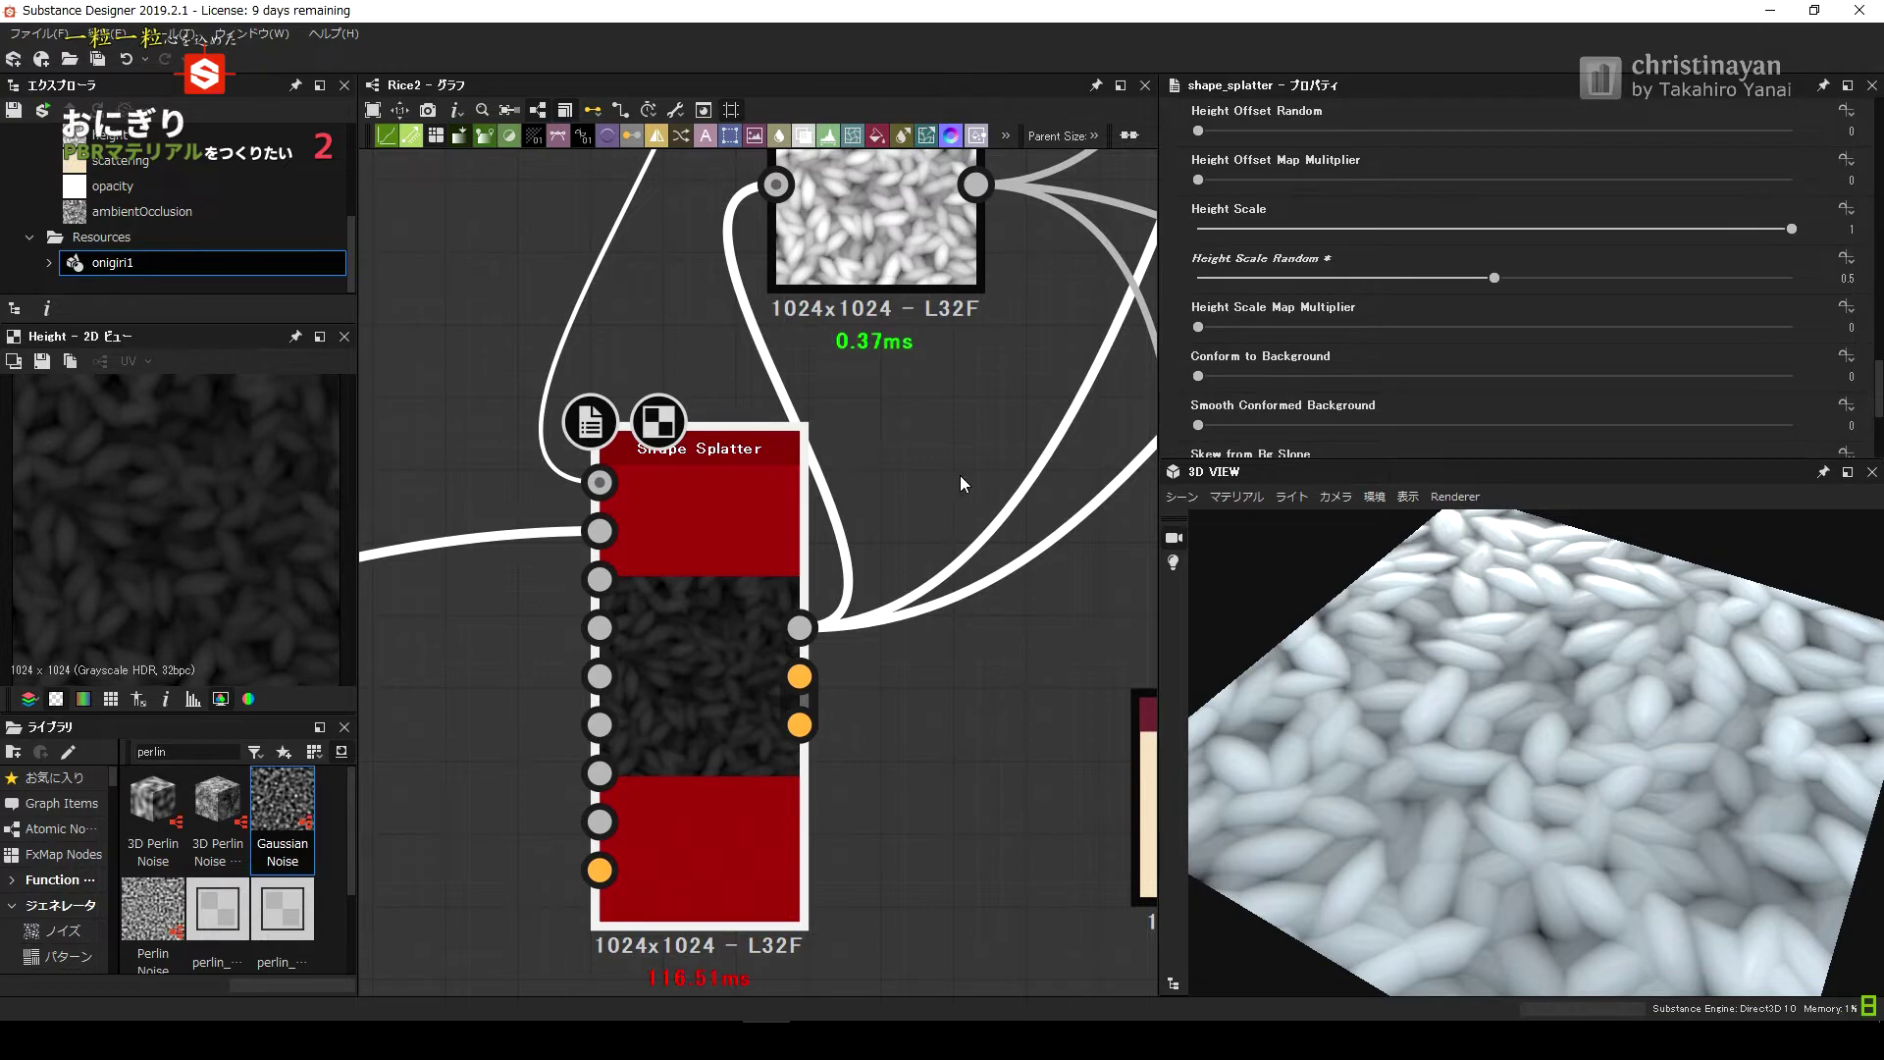
{"action": "scroll", "coordinate": [957, 481], "scroll_direction": "down", "scroll_amount": 2}
{"action": "double_click", "coordinate": [895, 284]}
{"action": "middle_click_drag", "start_coordinate": [762, 524], "coordinate": [233, 560]}
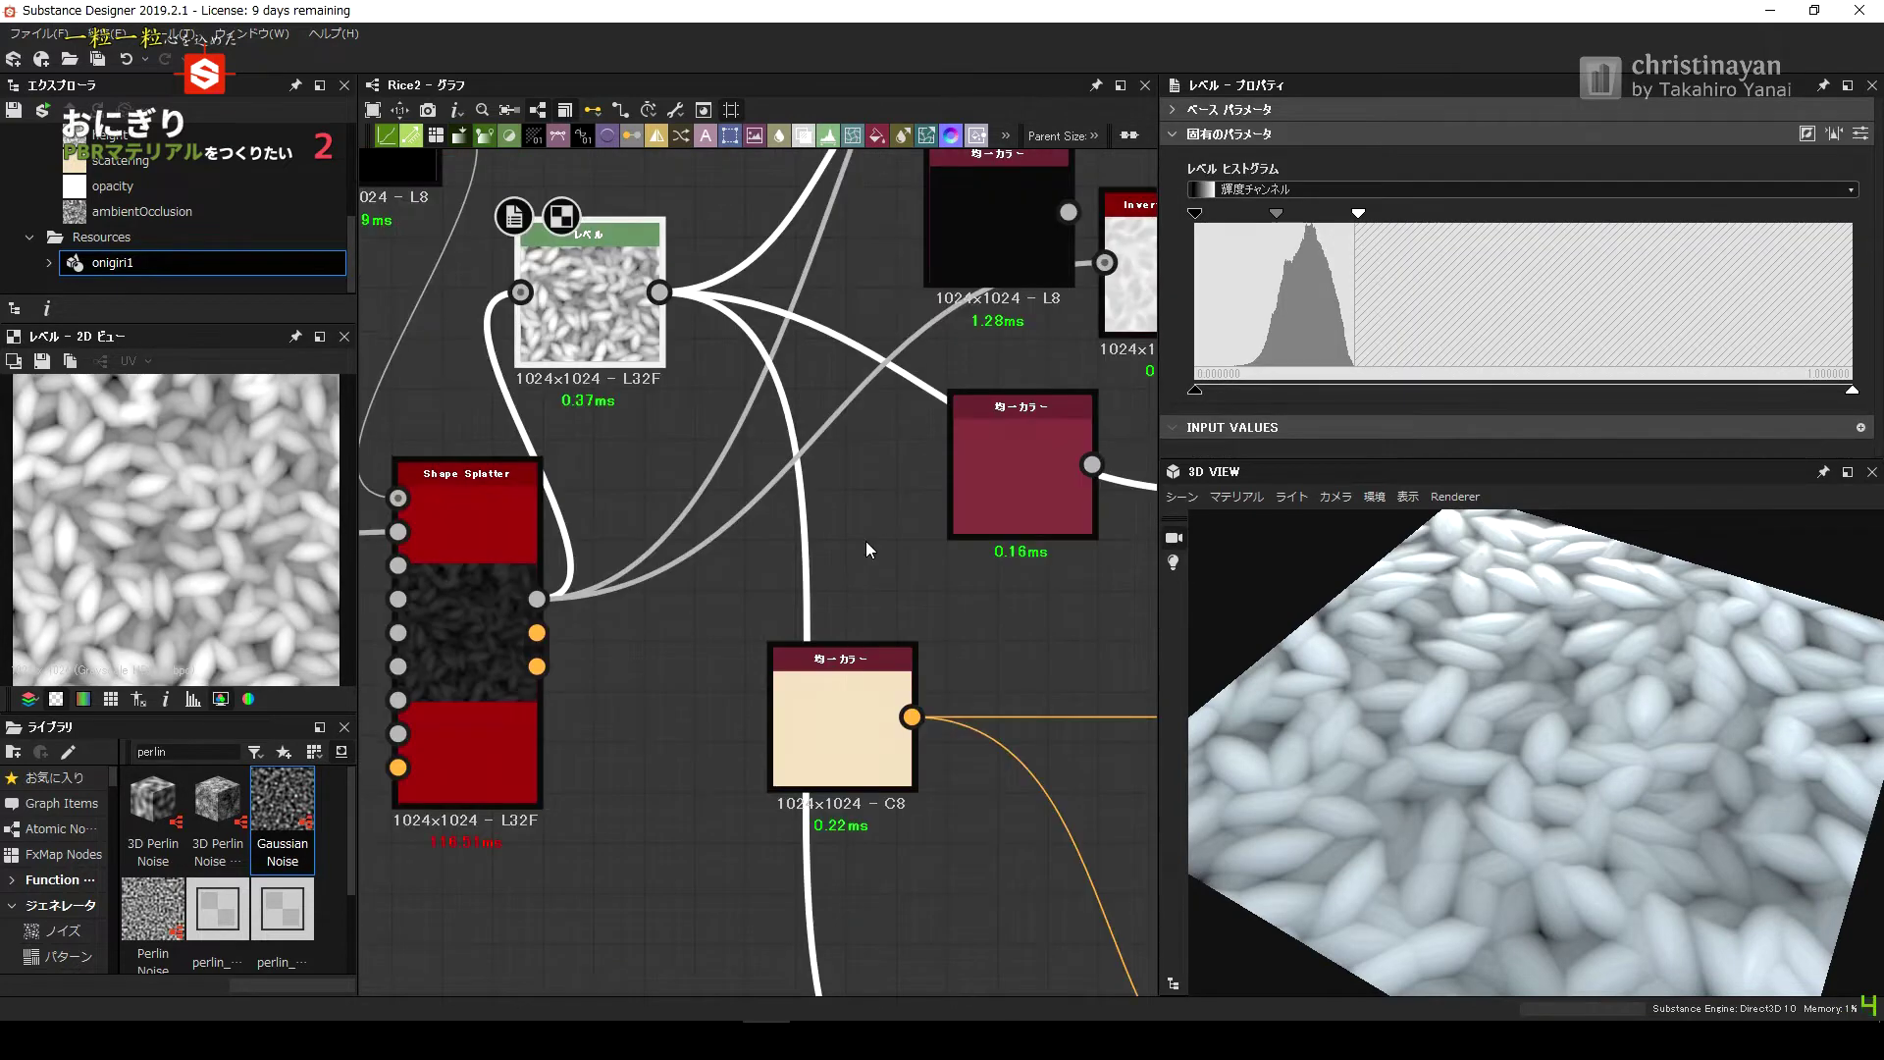
Set the 3D preview material's displacement Height Scale to 4.
{"action": "left_click", "coordinate": [1237, 496]}
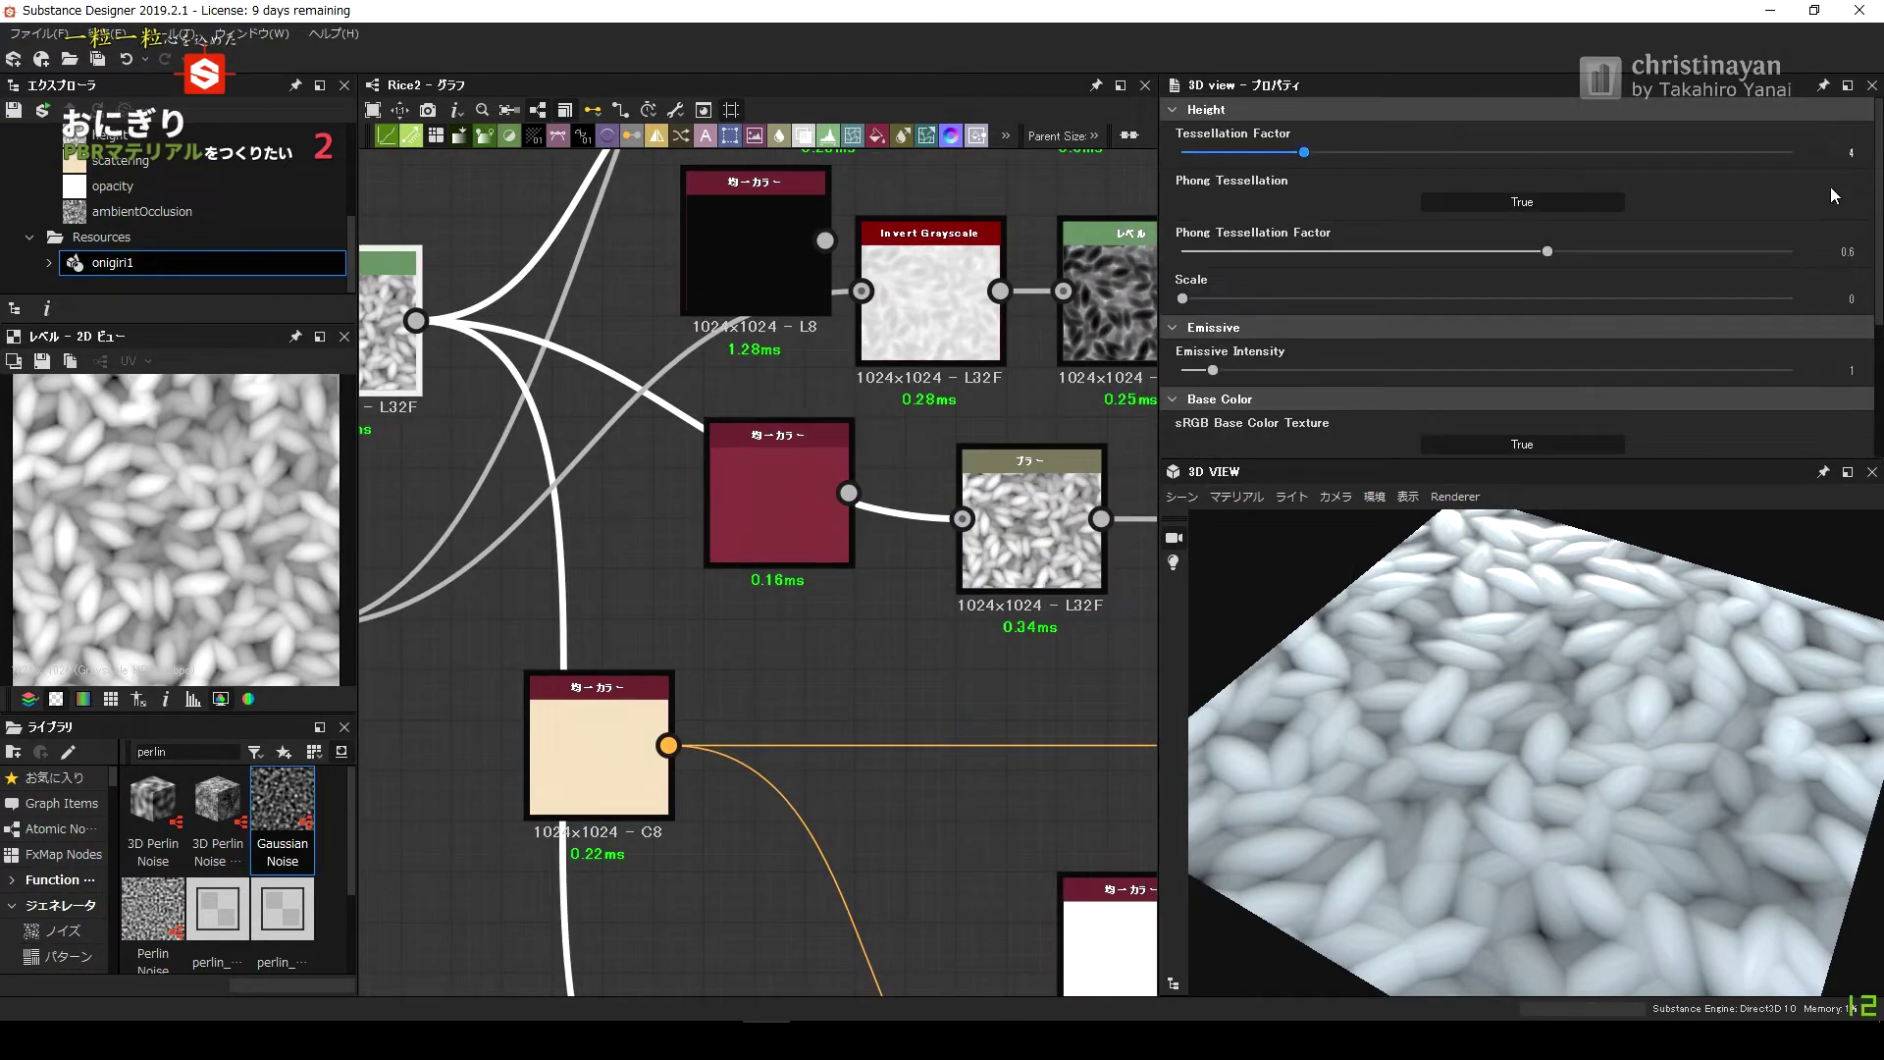
{"action": "left_click", "coordinate": [1837, 298]}
{"action": "type", "text": "4"}
{"action": "key", "text": "Return"}
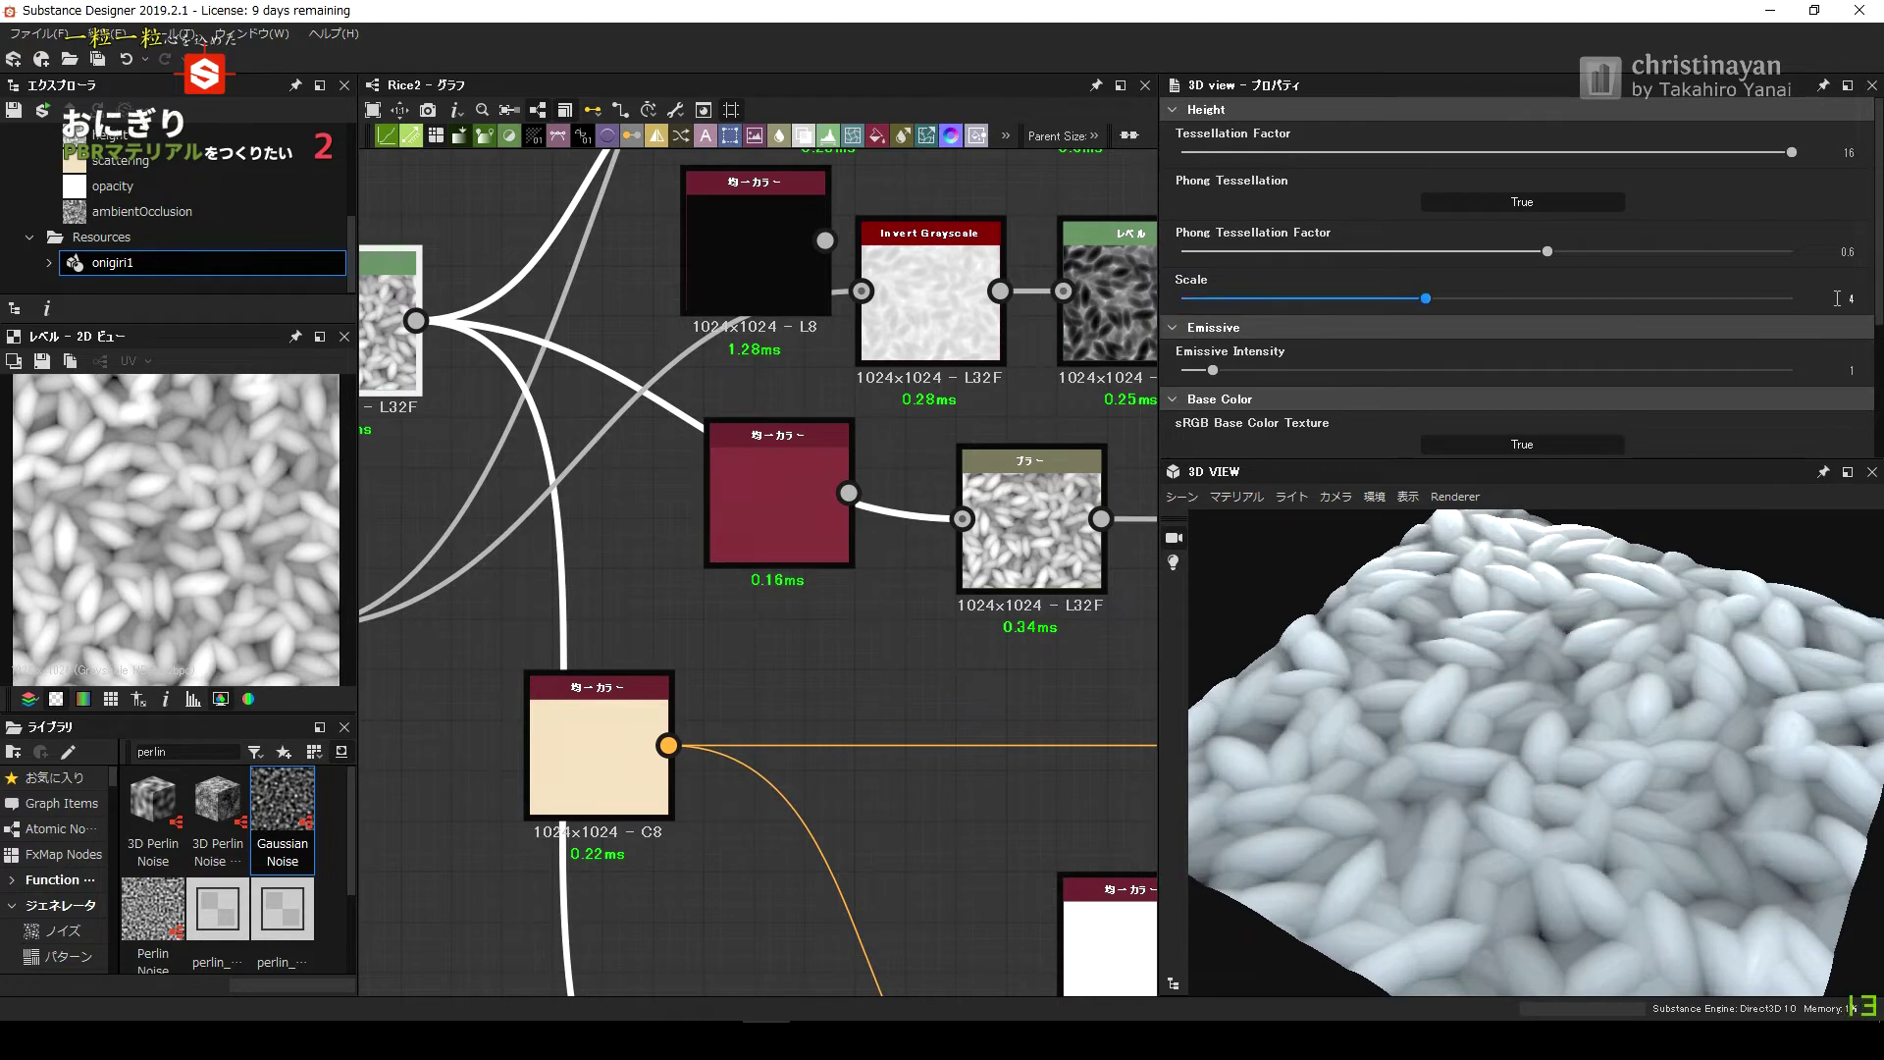
{"action": "scroll", "coordinate": [1759, 344], "scroll_direction": "down", "scroll_amount": 5}
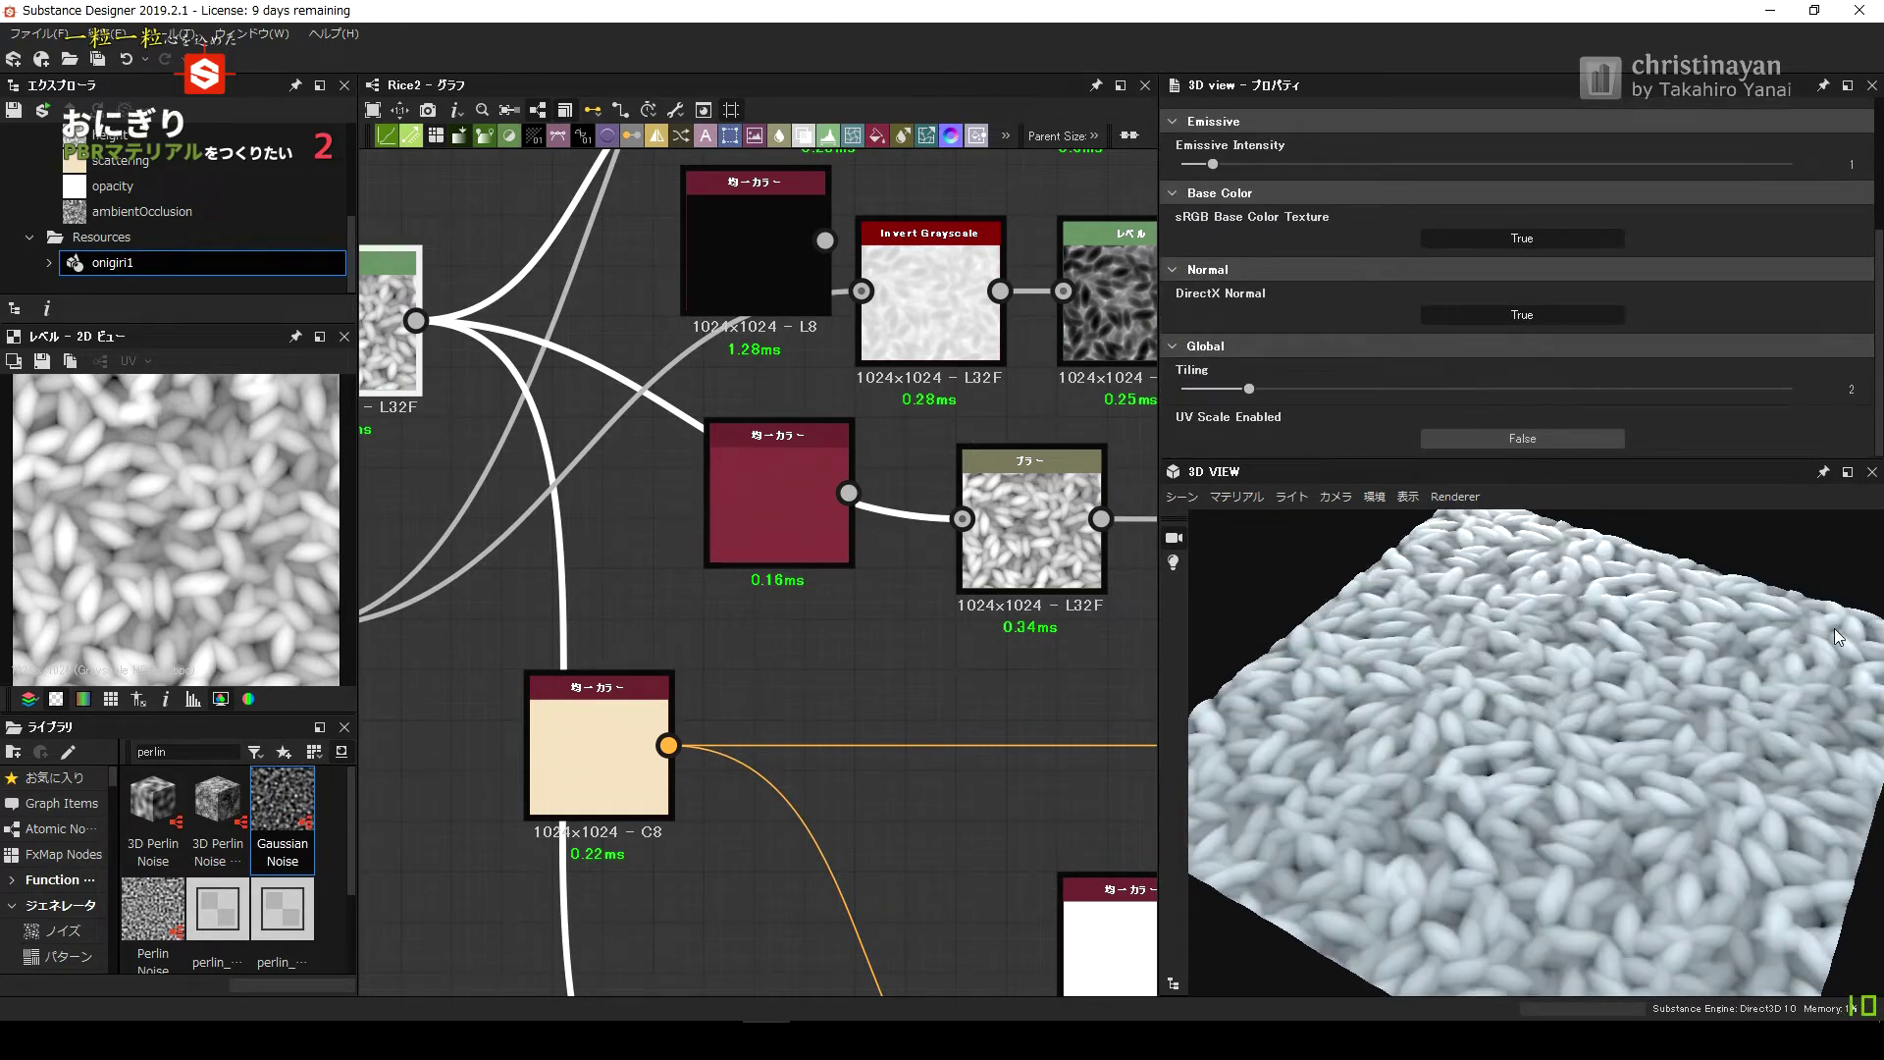
{"action": "scroll", "coordinate": [814, 634], "scroll_direction": "down", "scroll_amount": 3}
{"action": "scroll", "coordinate": [945, 741], "scroll_direction": "up", "scroll_amount": 2}
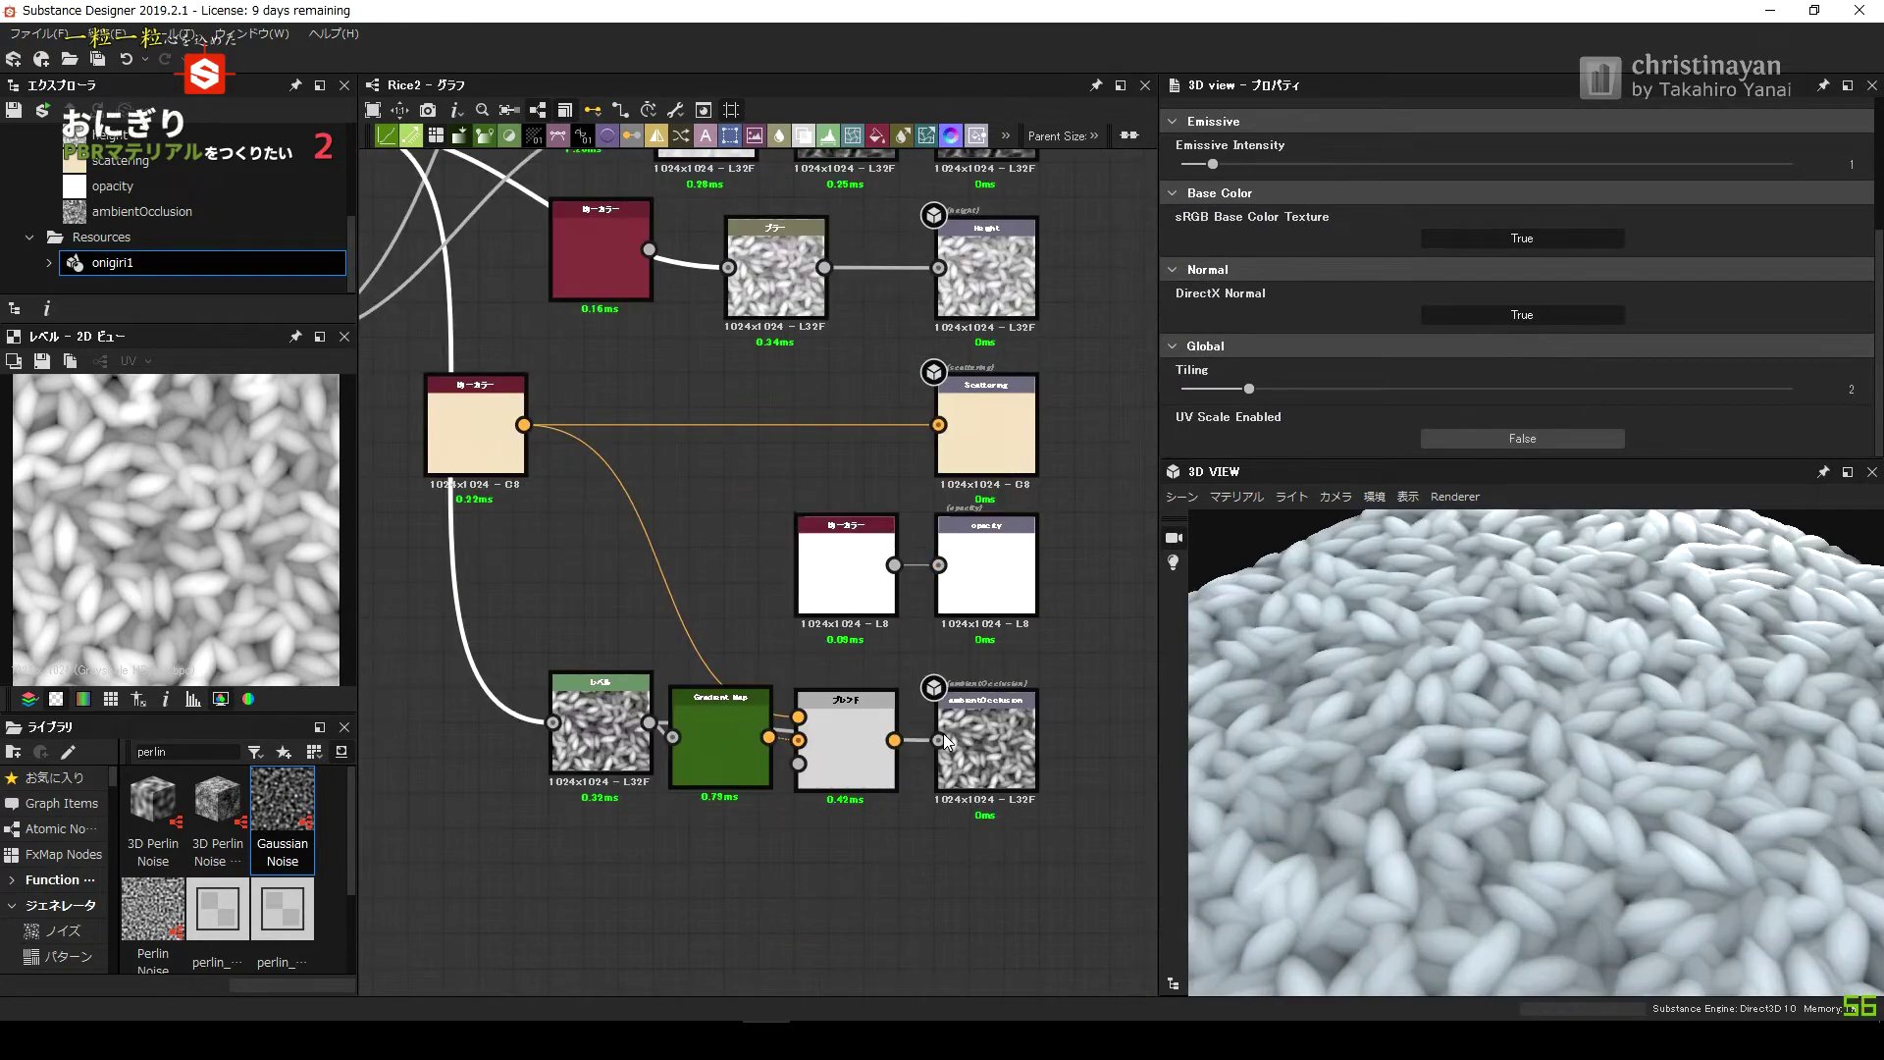
Connect the Blend output to the ambientOcclusion output node.
{"action": "left_click_drag", "start_coordinate": [940, 741], "coordinate": [893, 565]}
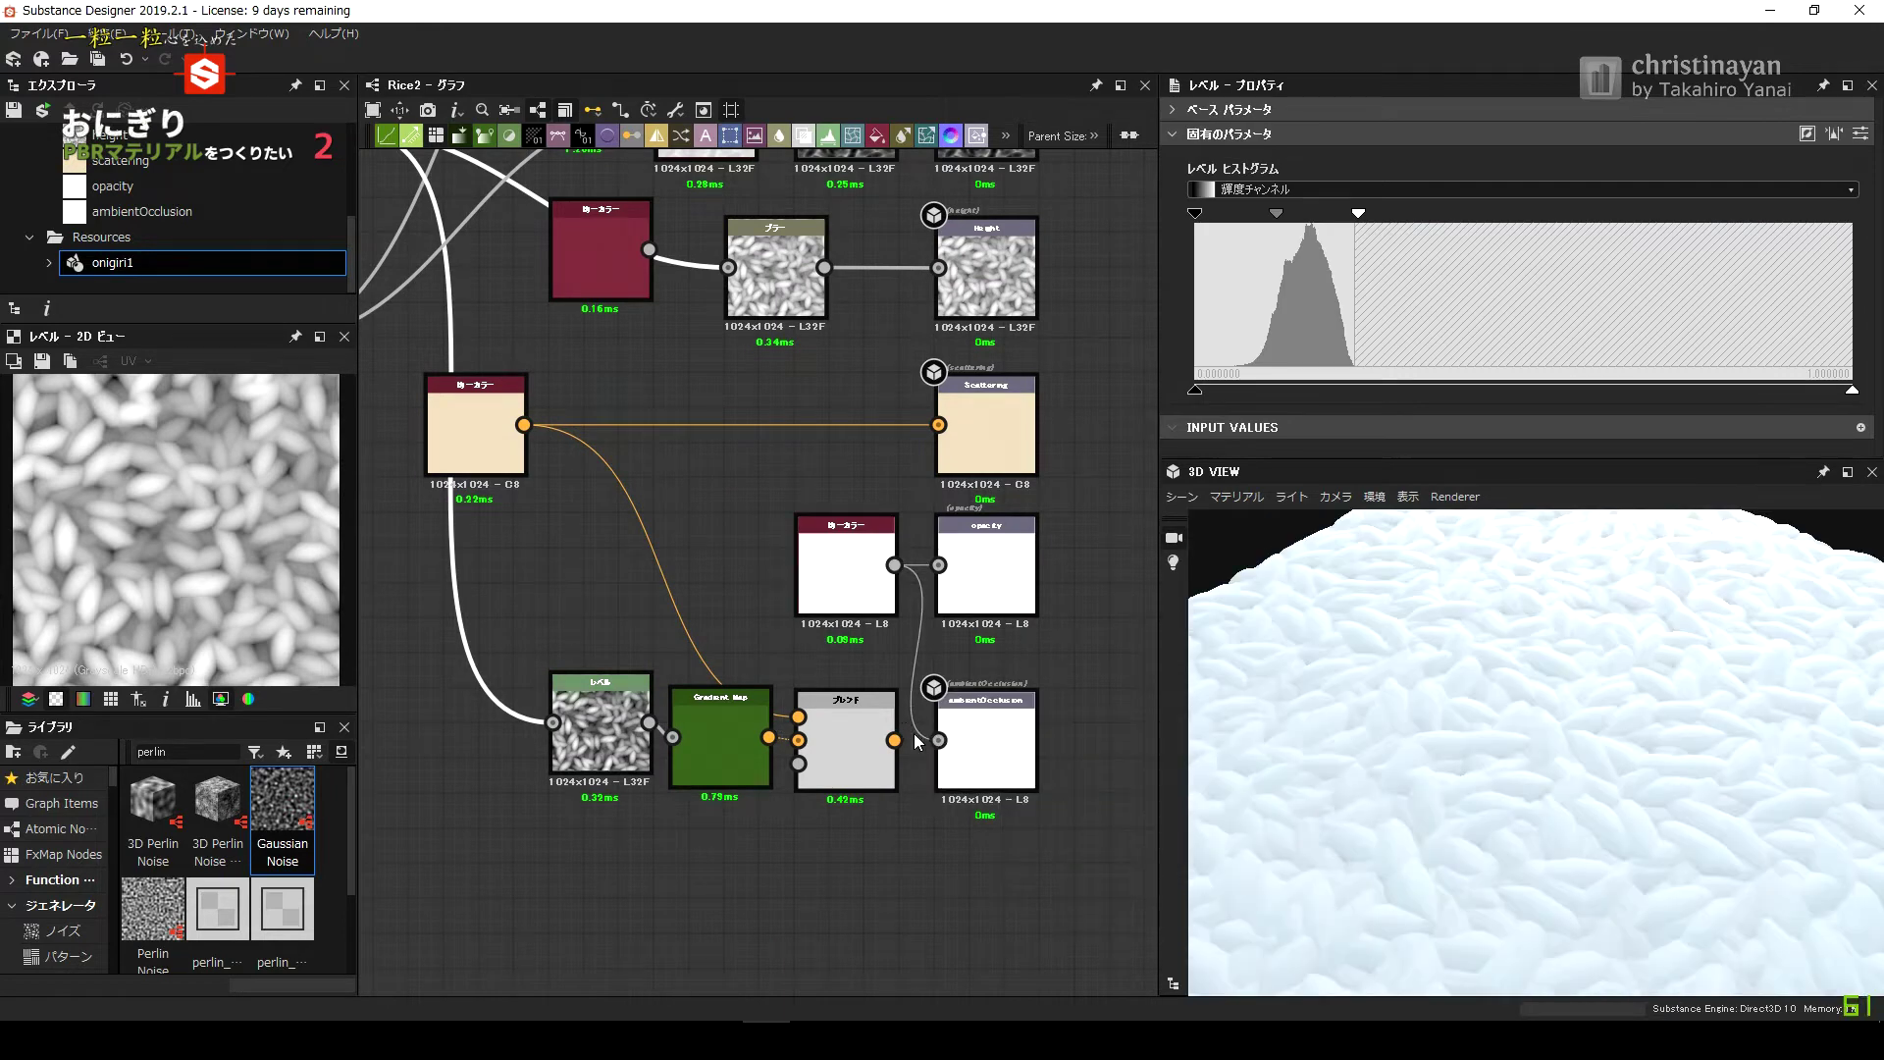
{"action": "left_click_drag", "start_coordinate": [895, 740], "coordinate": [939, 741]}
{"action": "mouse_move", "coordinate": [1387, 727]}
{"action": "left_mouse_down"}
{"action": "mouse_move", "coordinate": [1385, 772]}
{"action": "mouse_move", "coordinate": [1311, 524]}
{"action": "left_mouse_up"}
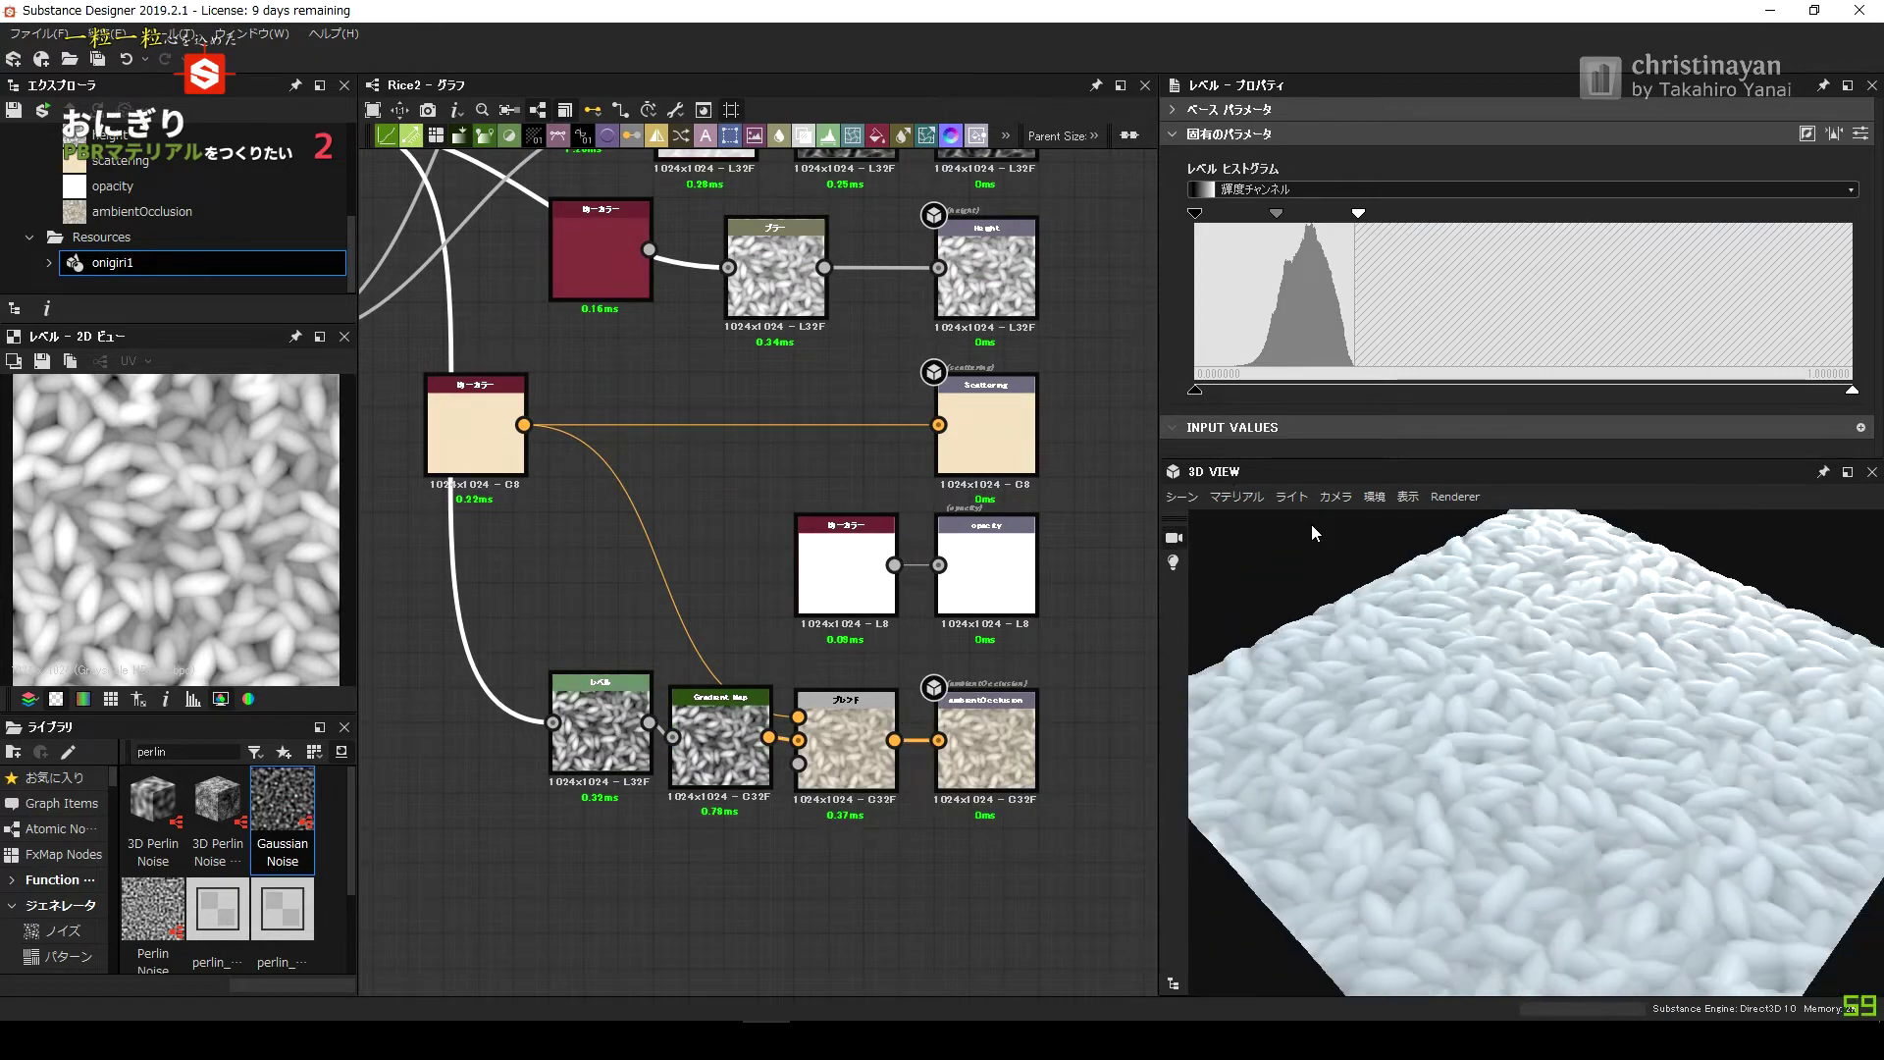
Switch the preview to the subsurface-scattering shader and edit its height scale.
{"action": "left_click", "coordinate": [1237, 496]}
{"action": "left_click", "coordinate": [1472, 756]}
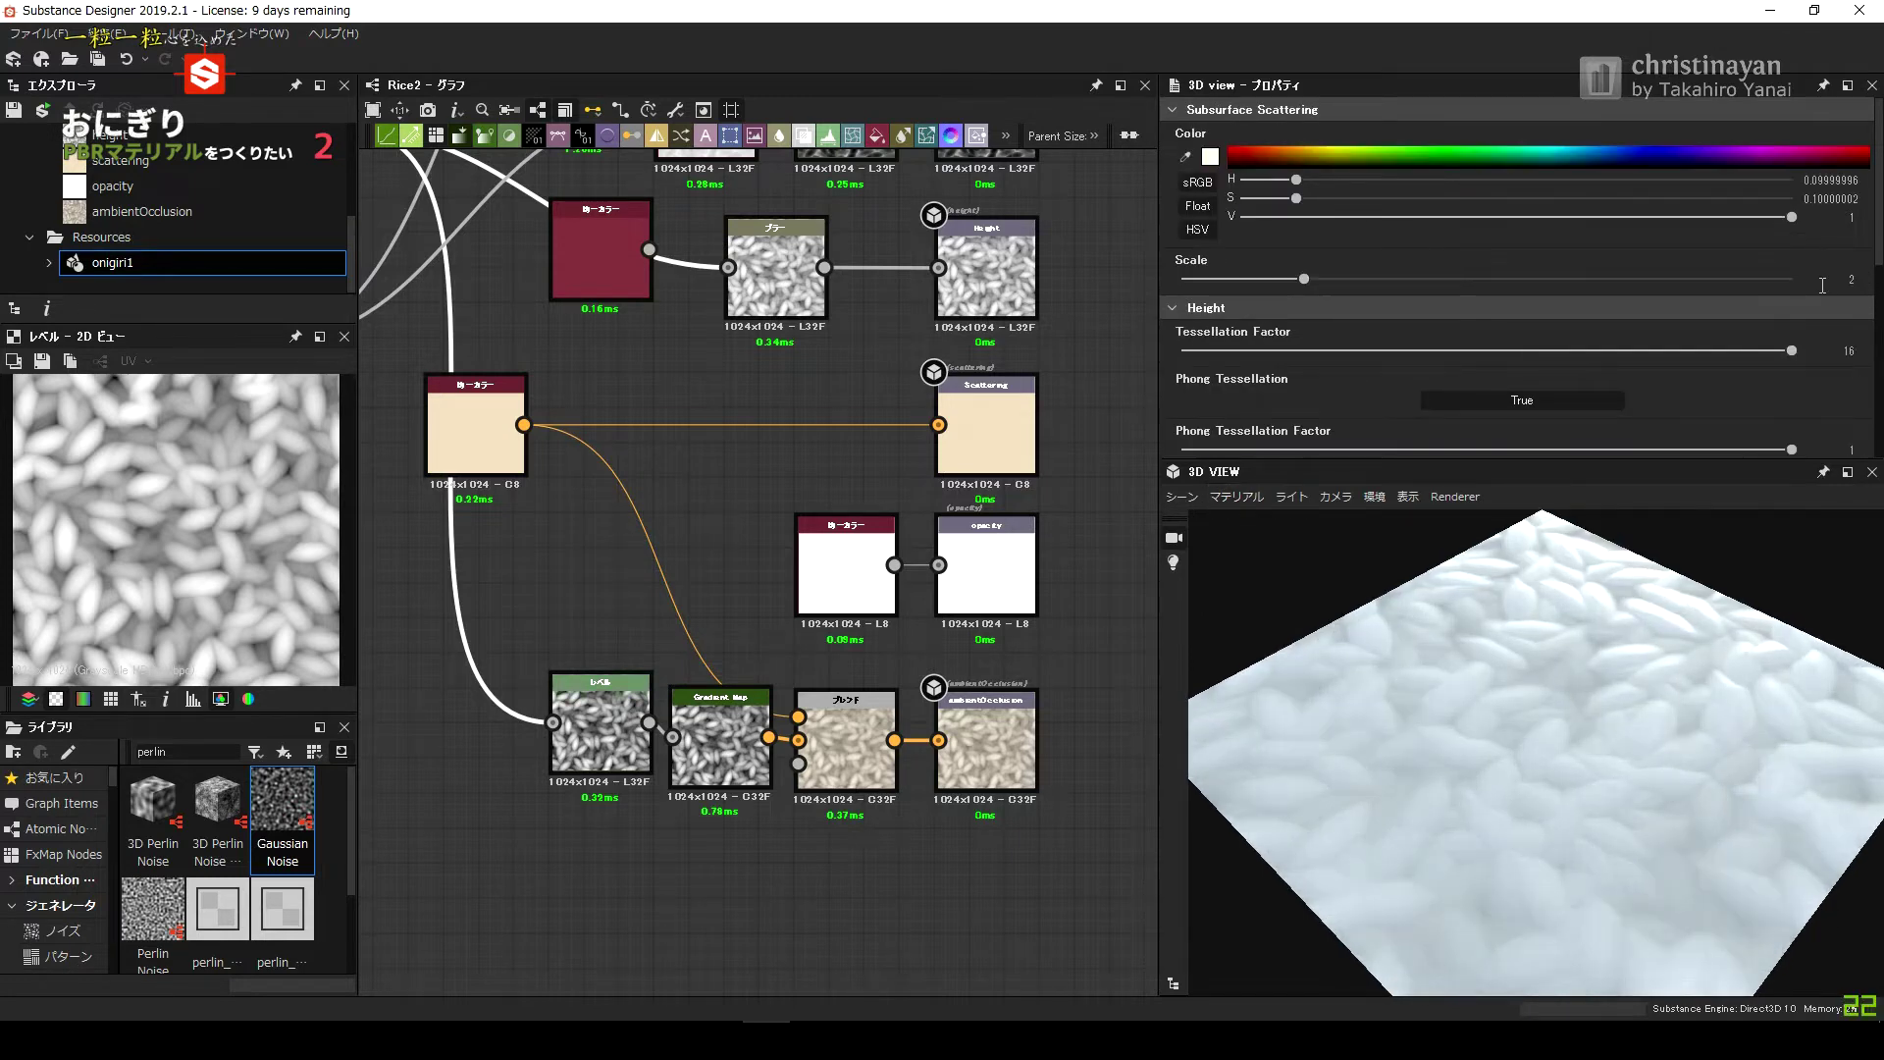
{"action": "scroll", "coordinate": [1828, 267], "scroll_direction": "down", "scroll_amount": 3}
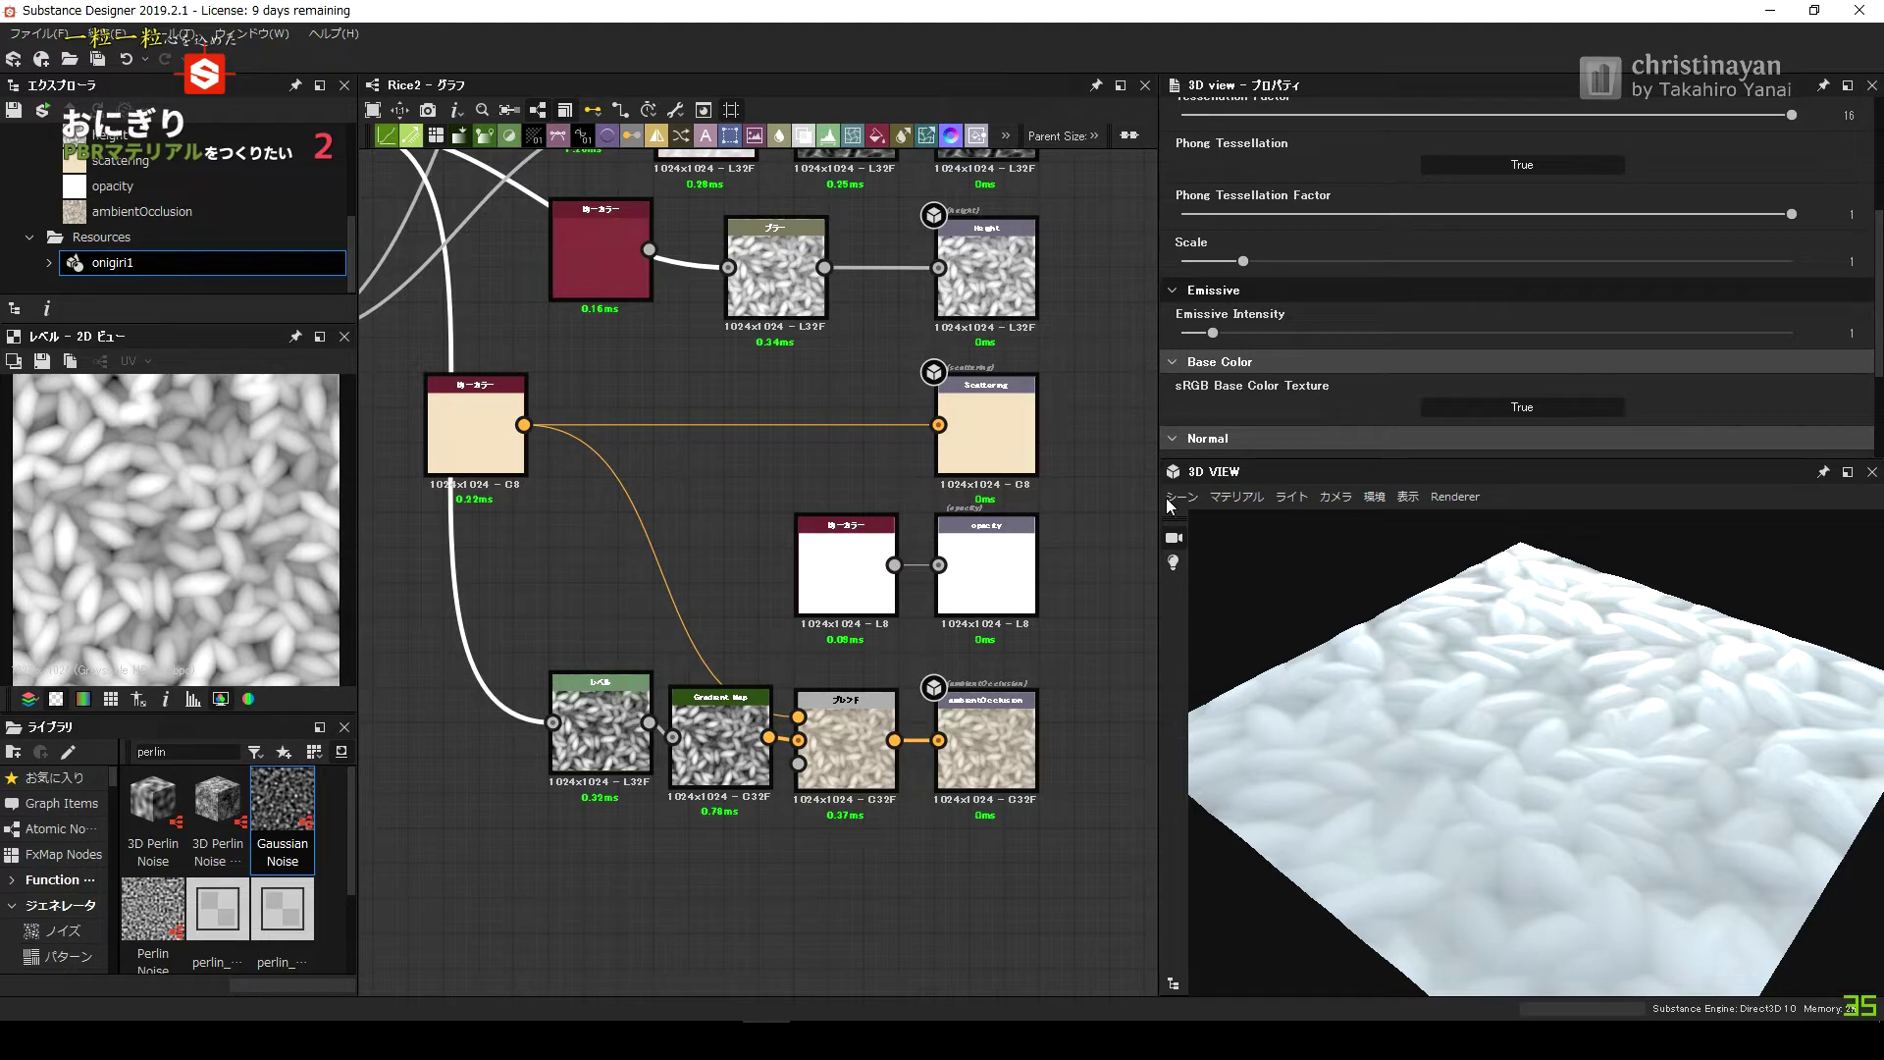
{"action": "scroll", "coordinate": [1217, 442], "scroll_direction": "down", "scroll_amount": 3}
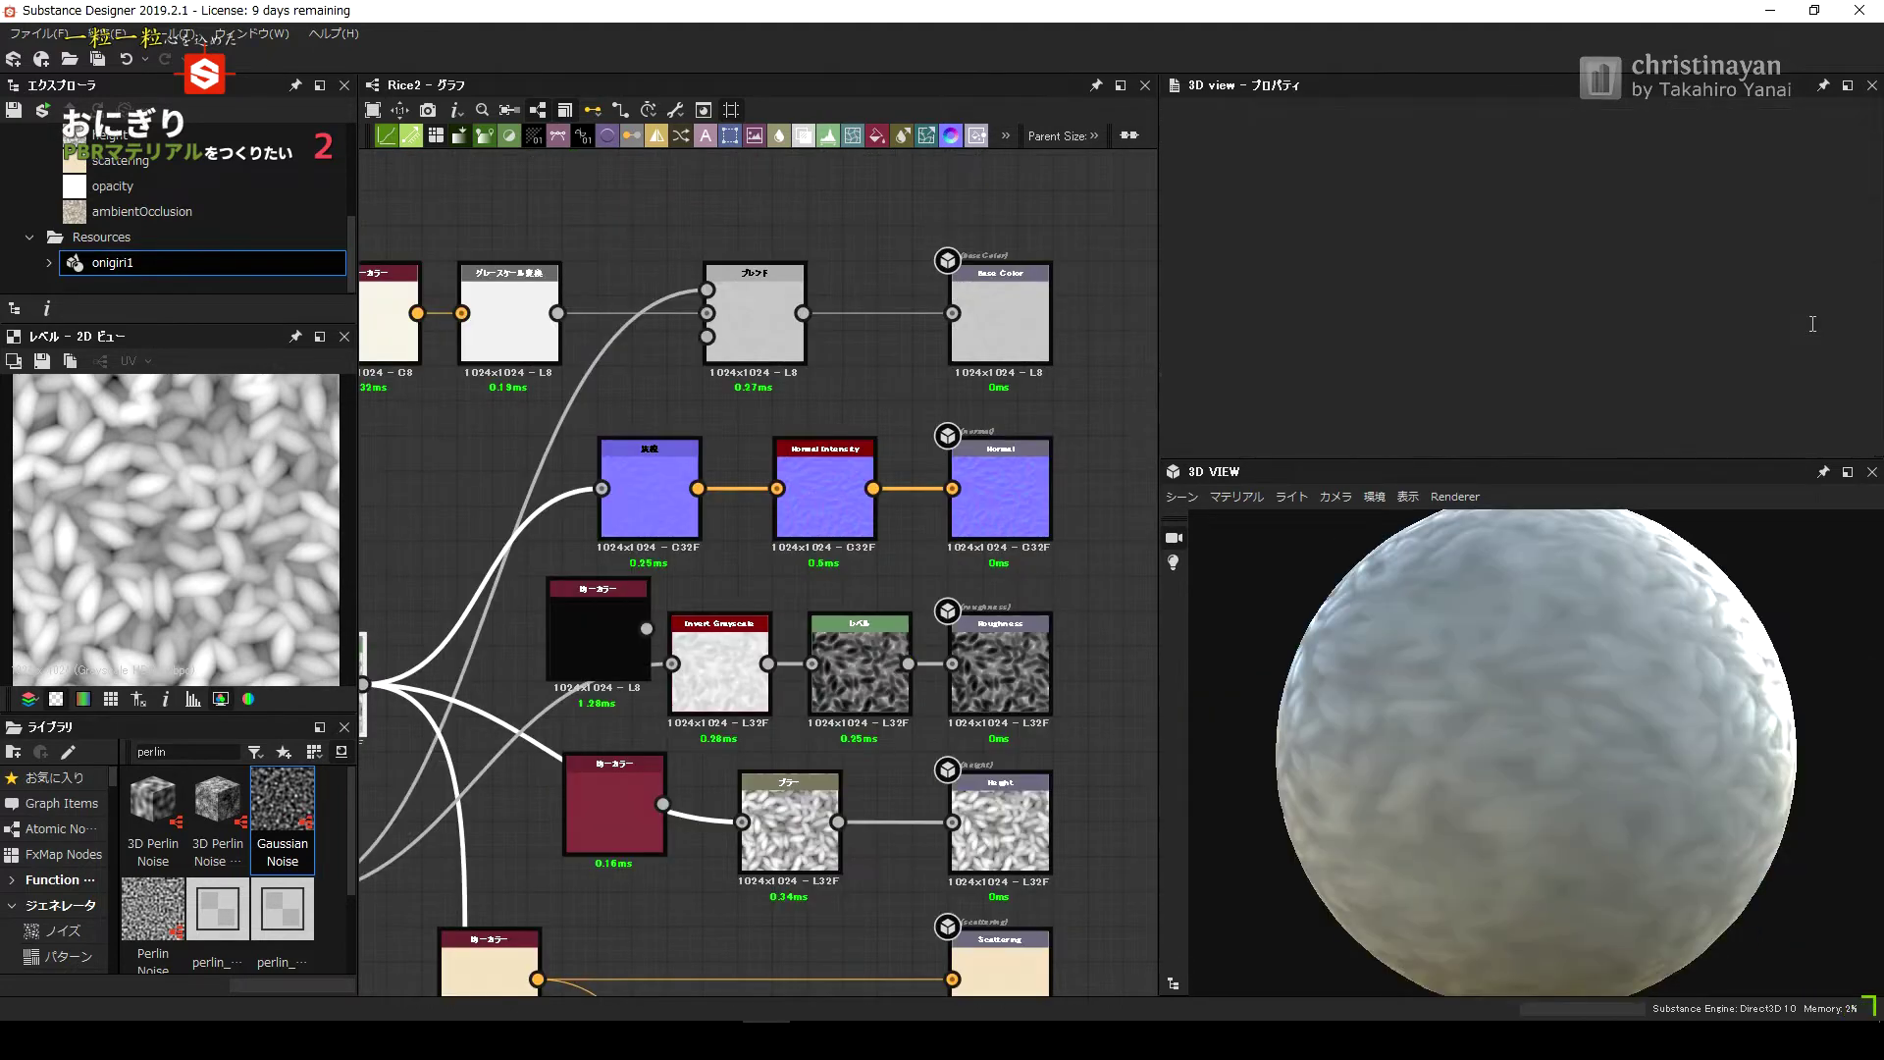
{"action": "double_click", "coordinate": [1870, 388]}
Raise the preview displacement height scale to 8.
{"action": "type", "text": "8"}
{"action": "key", "text": "Return"}
{"action": "scroll", "coordinate": [1881, 295], "scroll_direction": "up", "scroll_amount": 2}
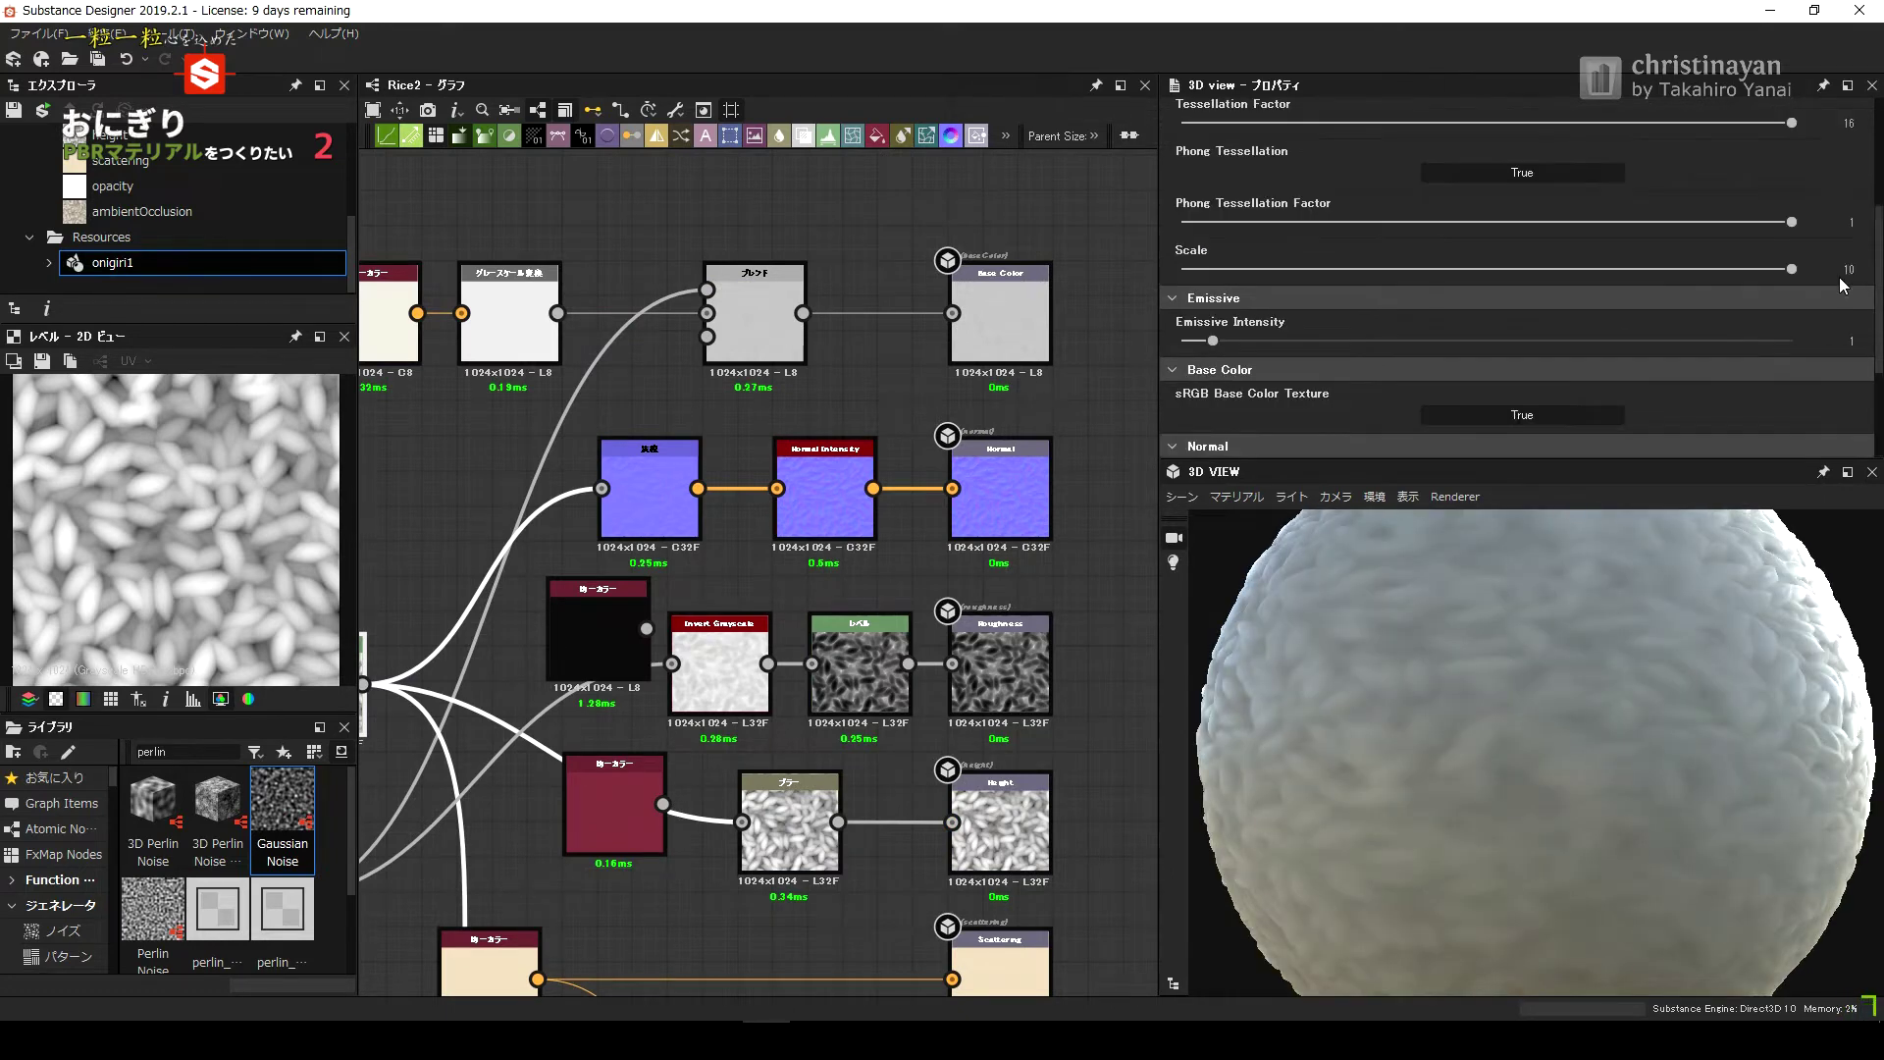
{"action": "scroll", "coordinate": [1881, 278], "scroll_direction": "up", "scroll_amount": 2}
{"action": "scroll", "coordinate": [1869, 284], "scroll_direction": "up", "scroll_amount": 2}
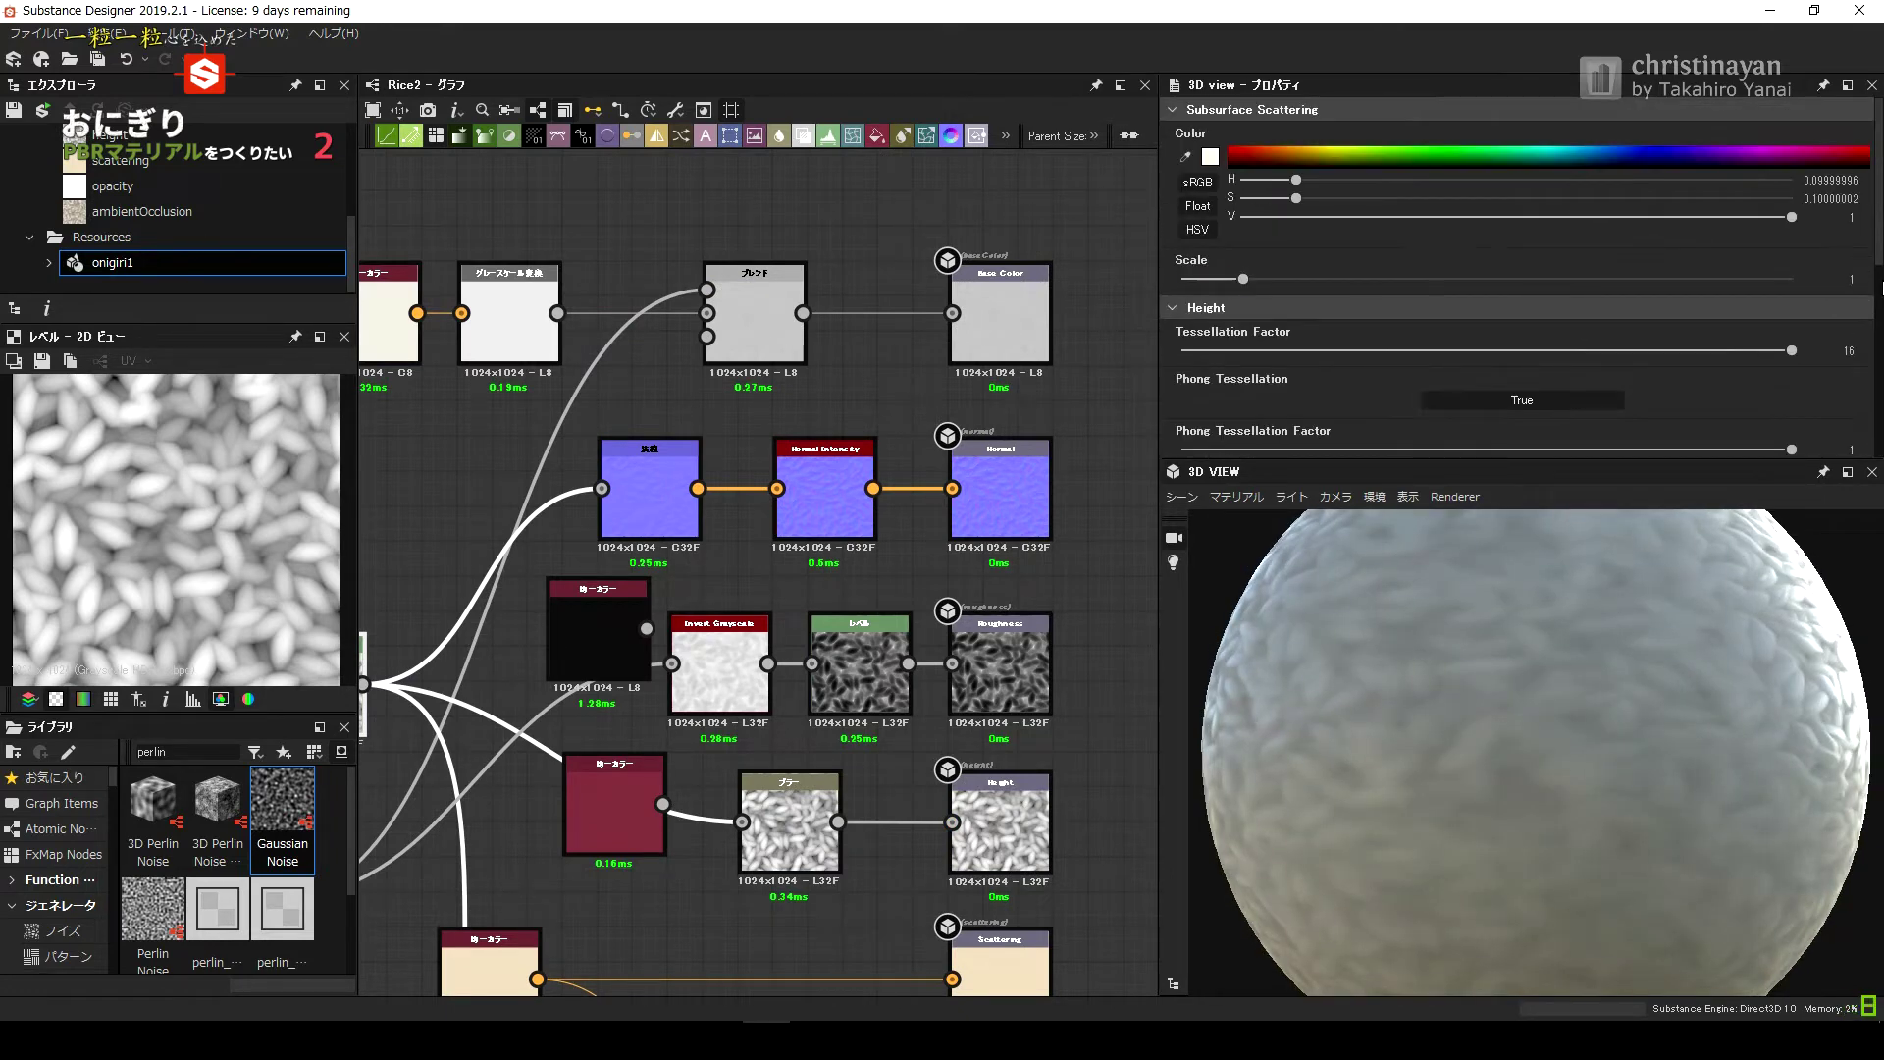
{"action": "scroll", "coordinate": [1832, 363], "scroll_direction": "down", "scroll_amount": 3}
Lower the Normal Intensity node's intensity to 0.1.
{"action": "double_click", "coordinate": [823, 518]}
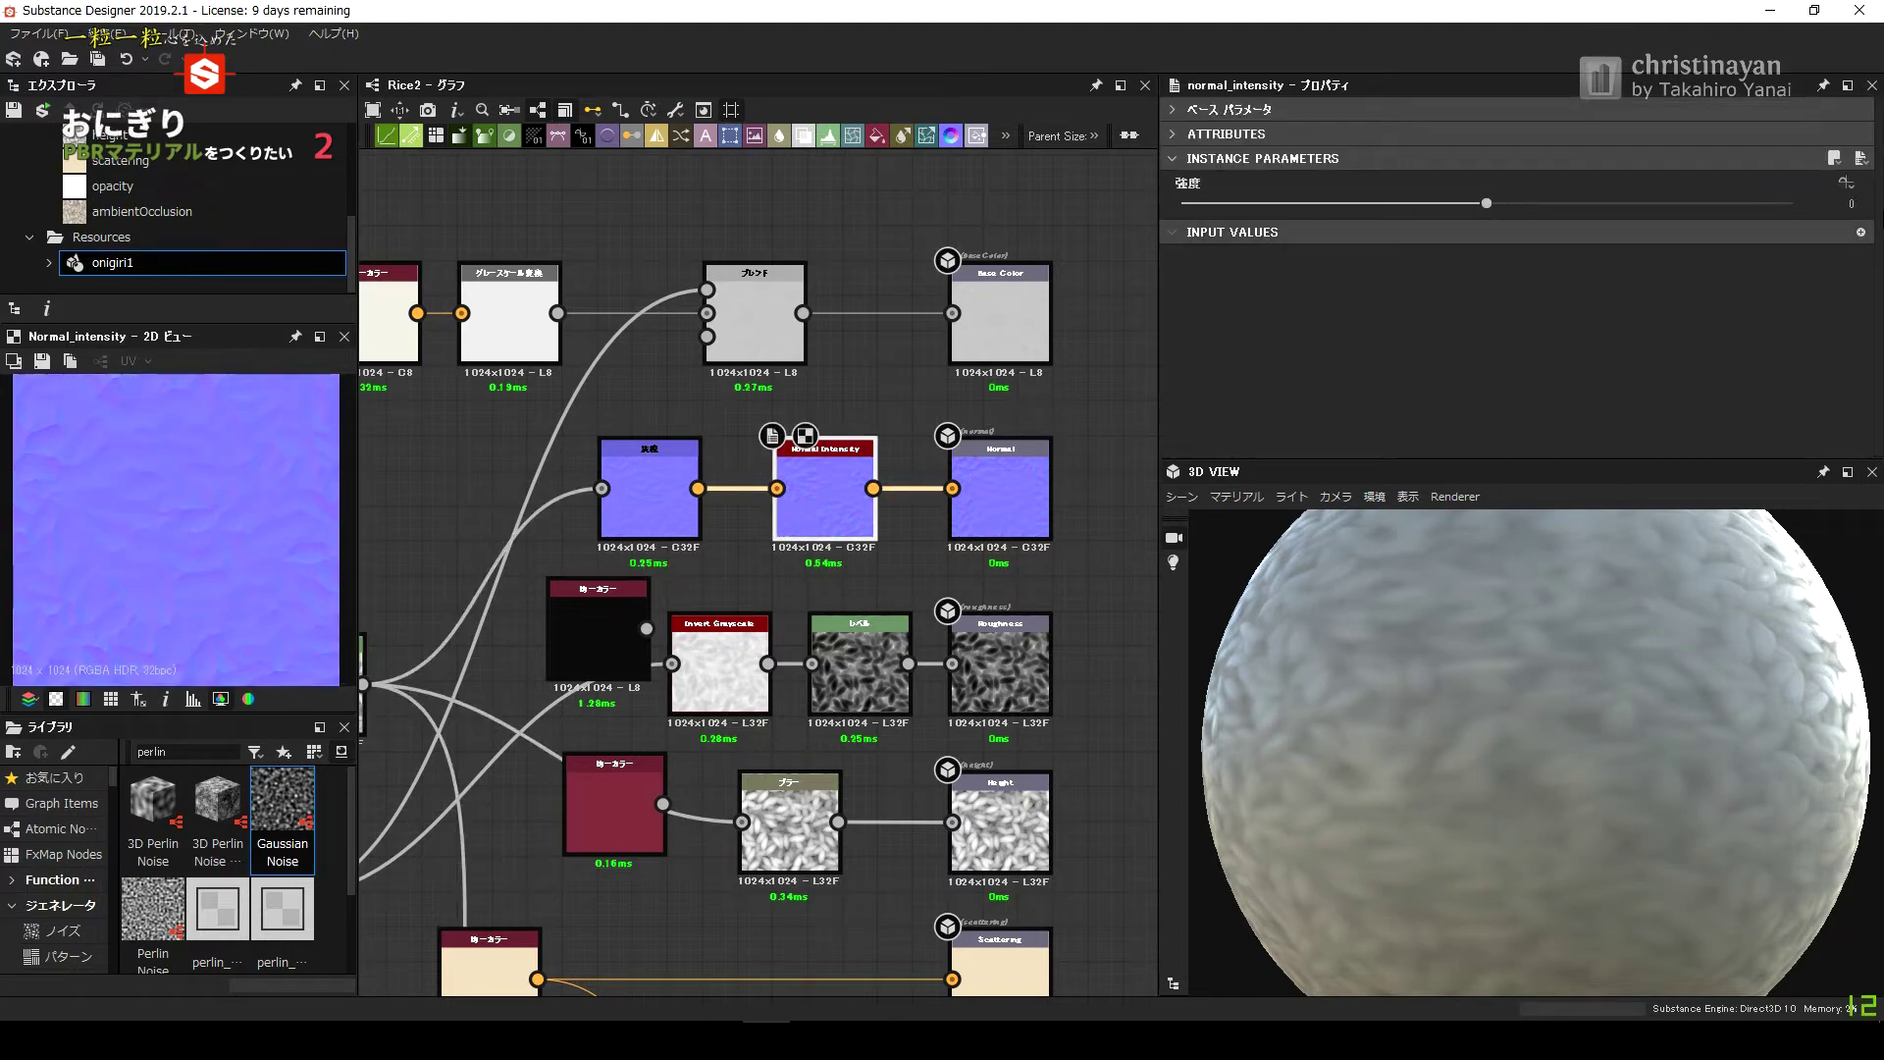
{"action": "left_click_drag", "start_coordinate": [1848, 203], "coordinate": [1846, 187]}
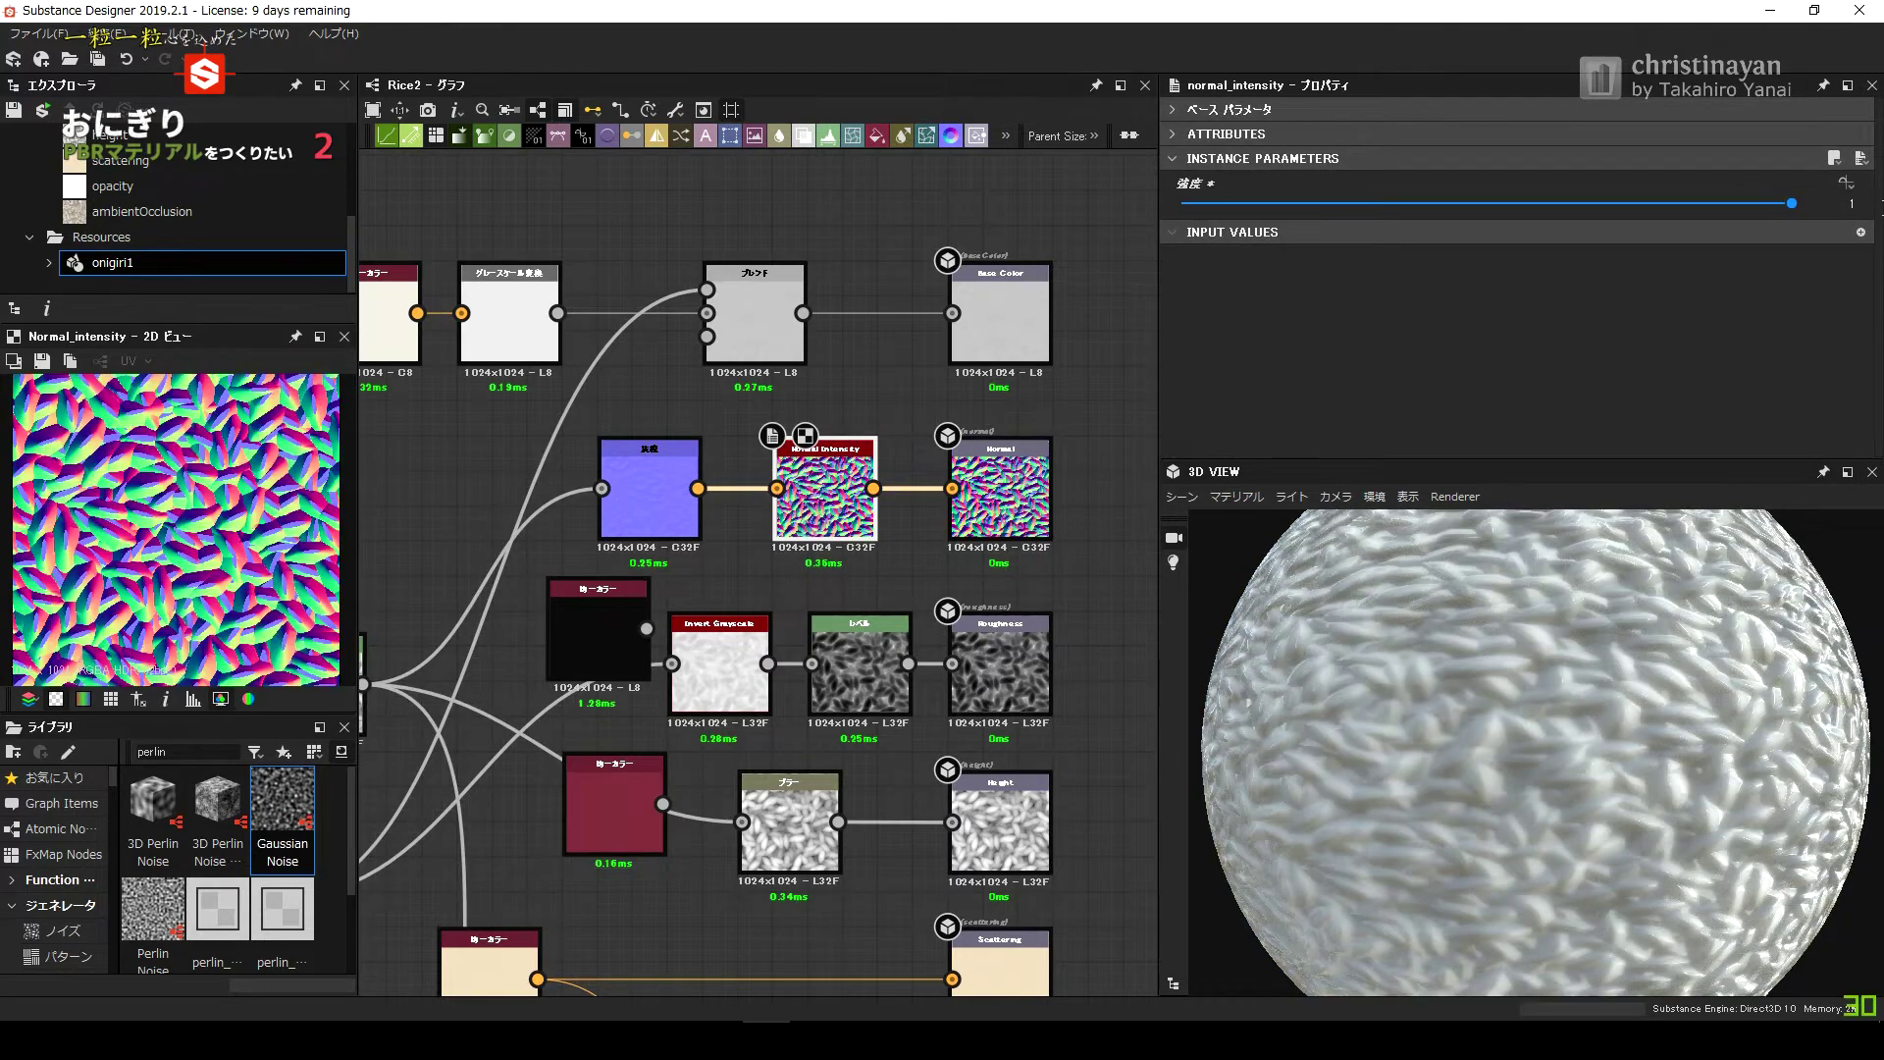
{"action": "scroll", "coordinate": [538, 566], "scroll_direction": "down", "scroll_amount": 3}
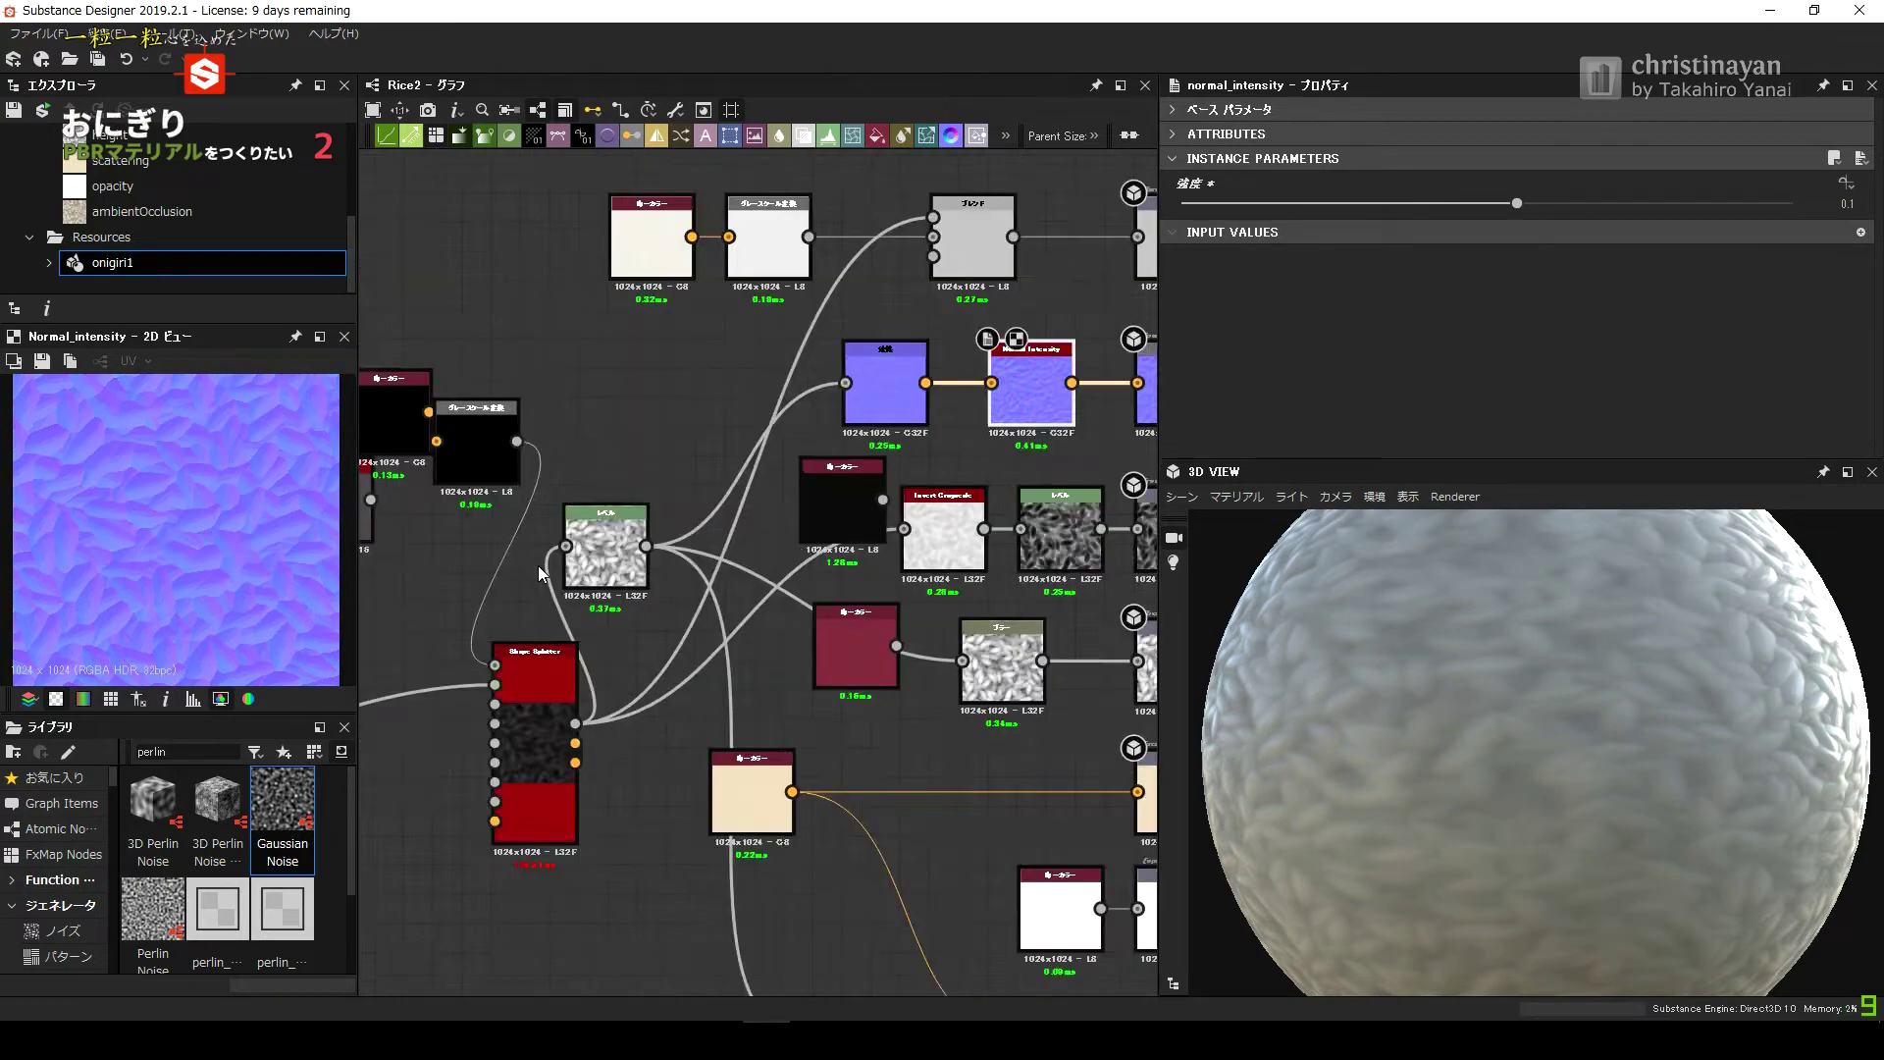
Inspect the splatter Levels, then open the roughness Levels node's settings.
{"action": "double_click", "coordinate": [538, 565]}
{"action": "scroll", "coordinate": [609, 587], "scroll_direction": "up", "scroll_amount": 4}
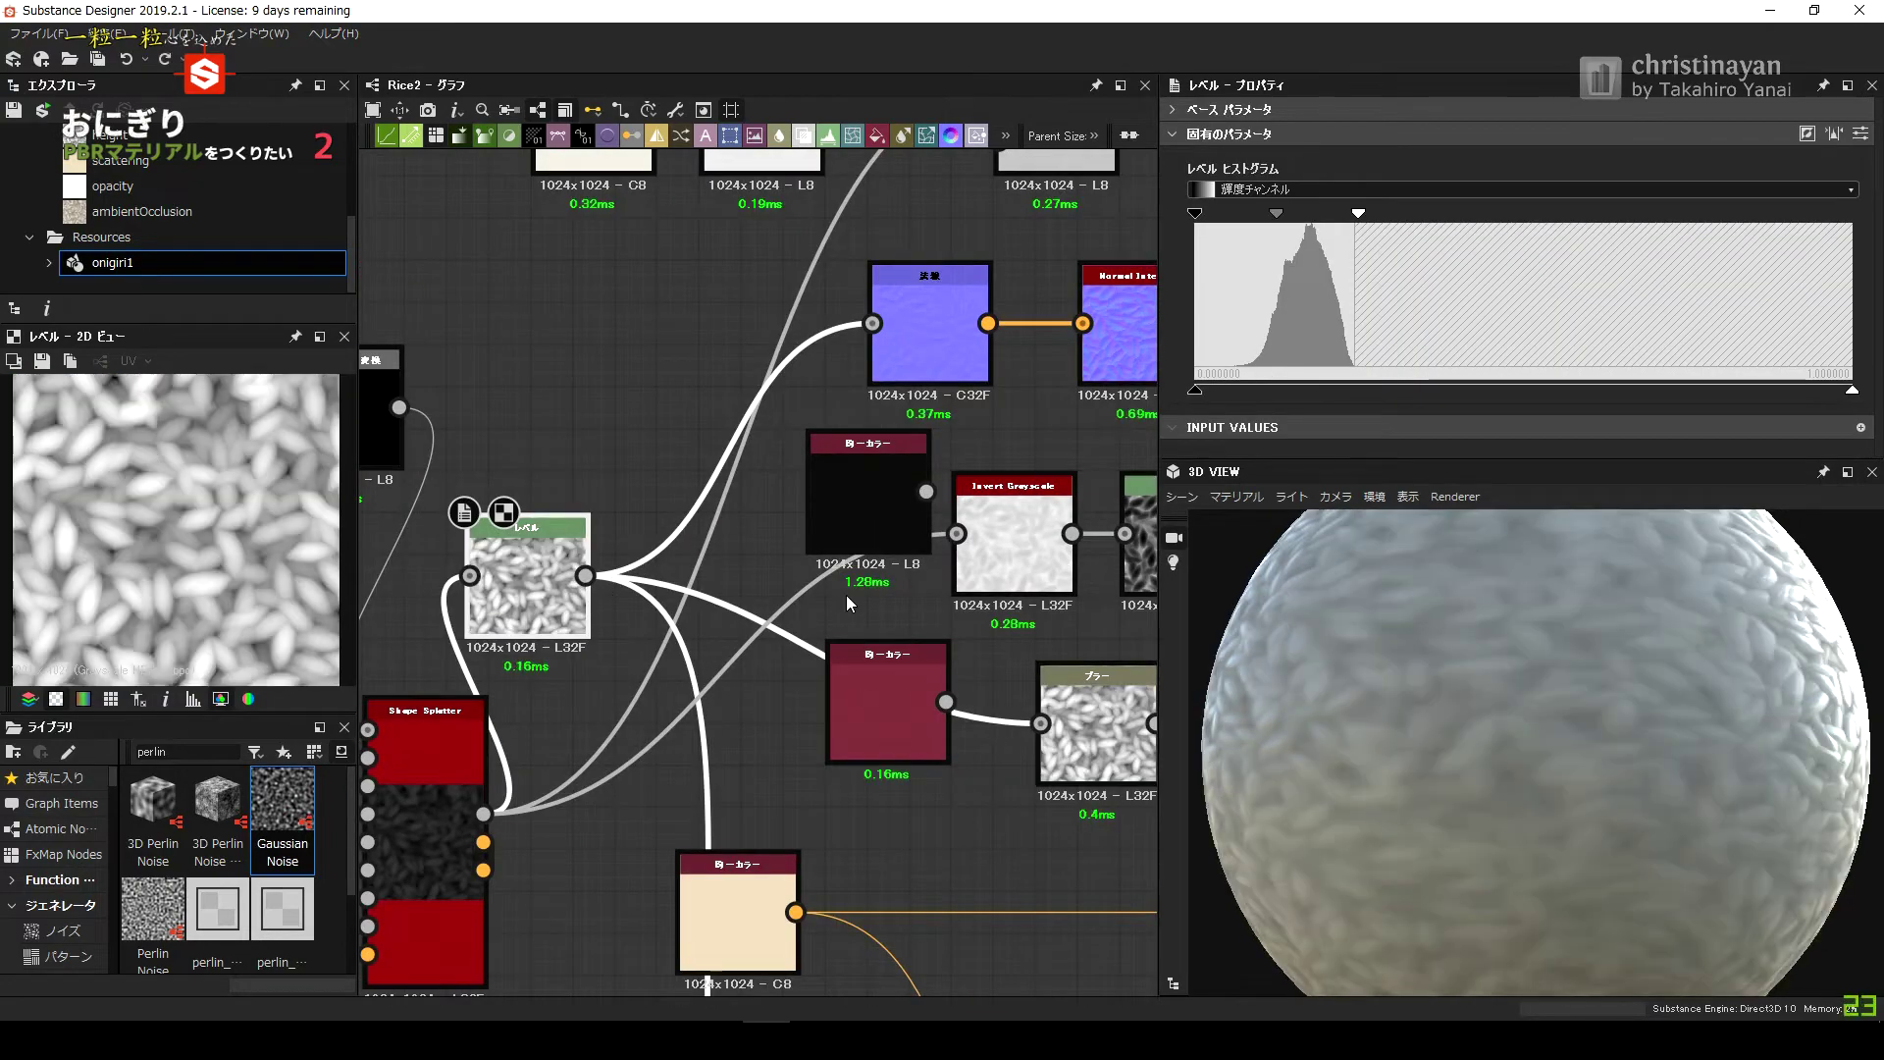
{"action": "middle_click_drag", "start_coordinate": [631, 596], "coordinate": [780, 479]}
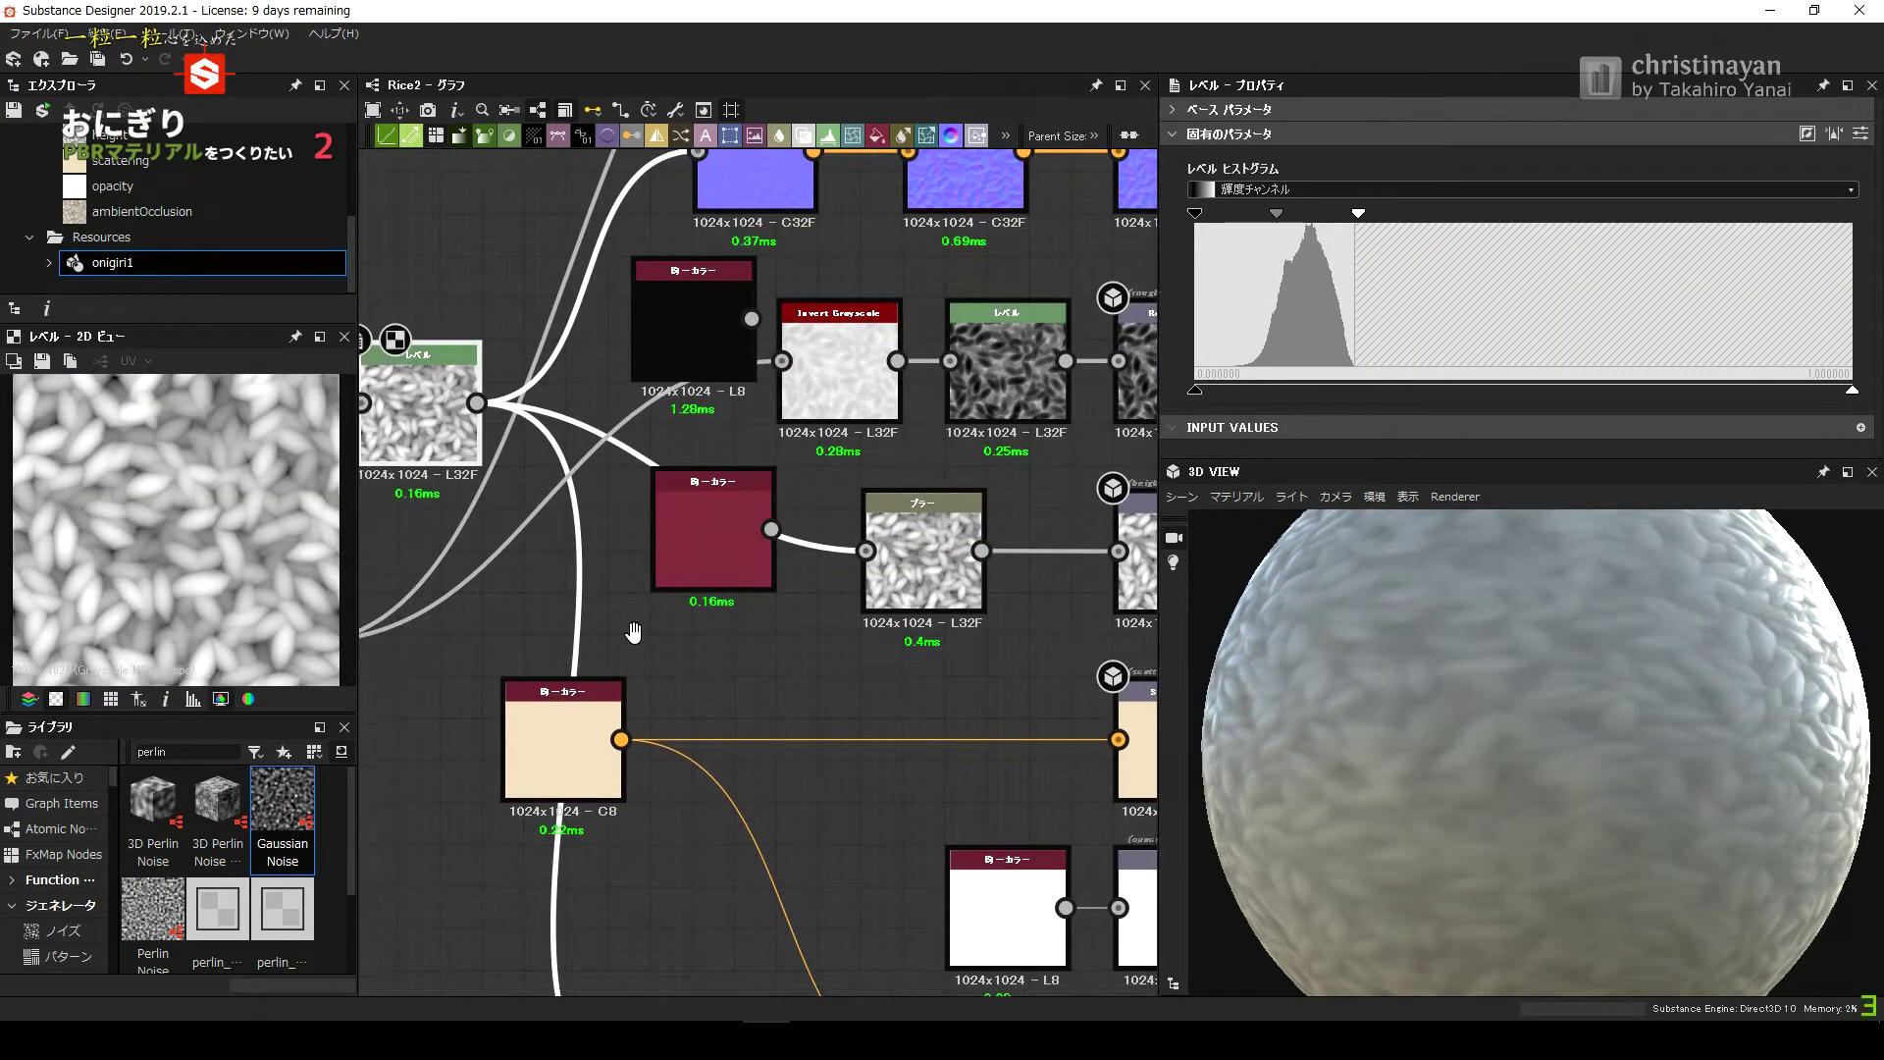
{"action": "middle_click_drag", "start_coordinate": [631, 471], "coordinate": [661, 687]}
{"action": "right_click", "coordinate": [897, 204]}
{"action": "middle_click_drag", "start_coordinate": [871, 240], "coordinate": [840, 302]}
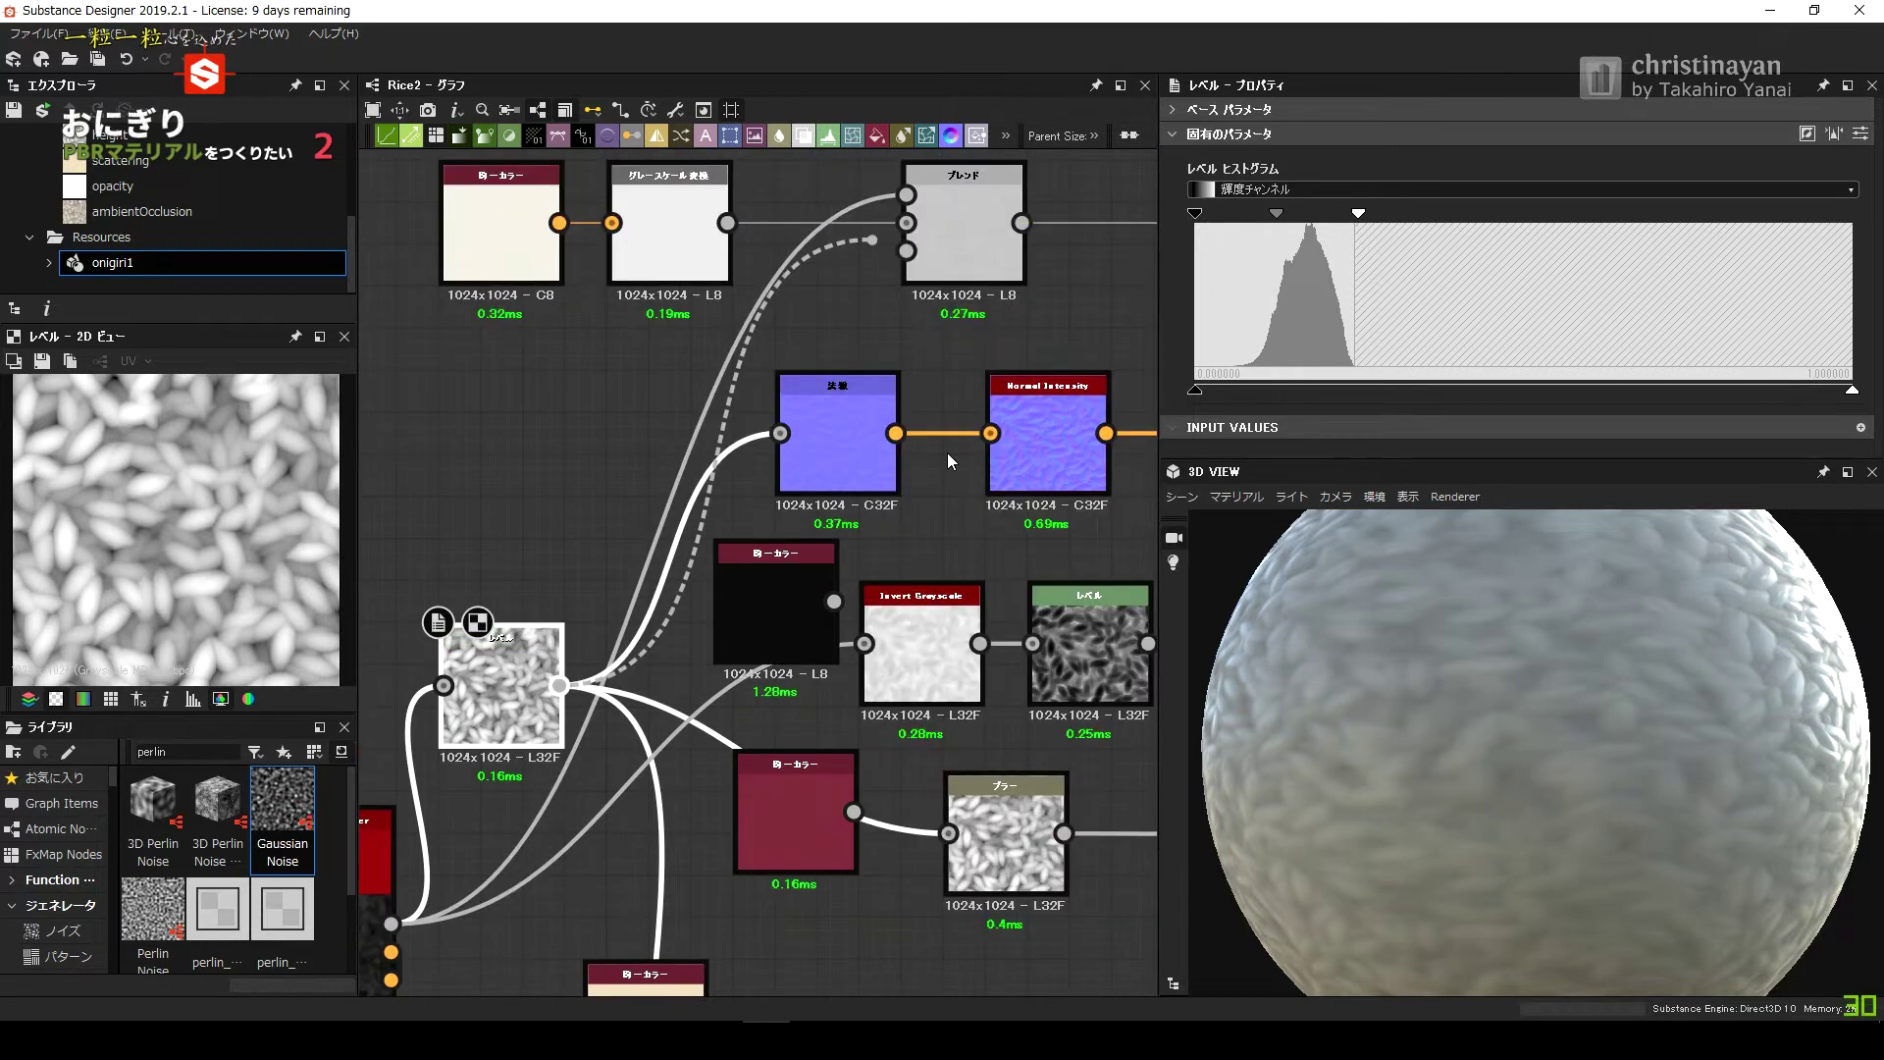
{"action": "mouse_move", "coordinate": [671, 693]}
{"action": "middle_mouse_down"}
{"action": "mouse_move", "coordinate": [607, 652]}
{"action": "mouse_move", "coordinate": [285, 621]}
{"action": "middle_mouse_up"}
{"action": "double_click", "coordinate": [702, 580]}
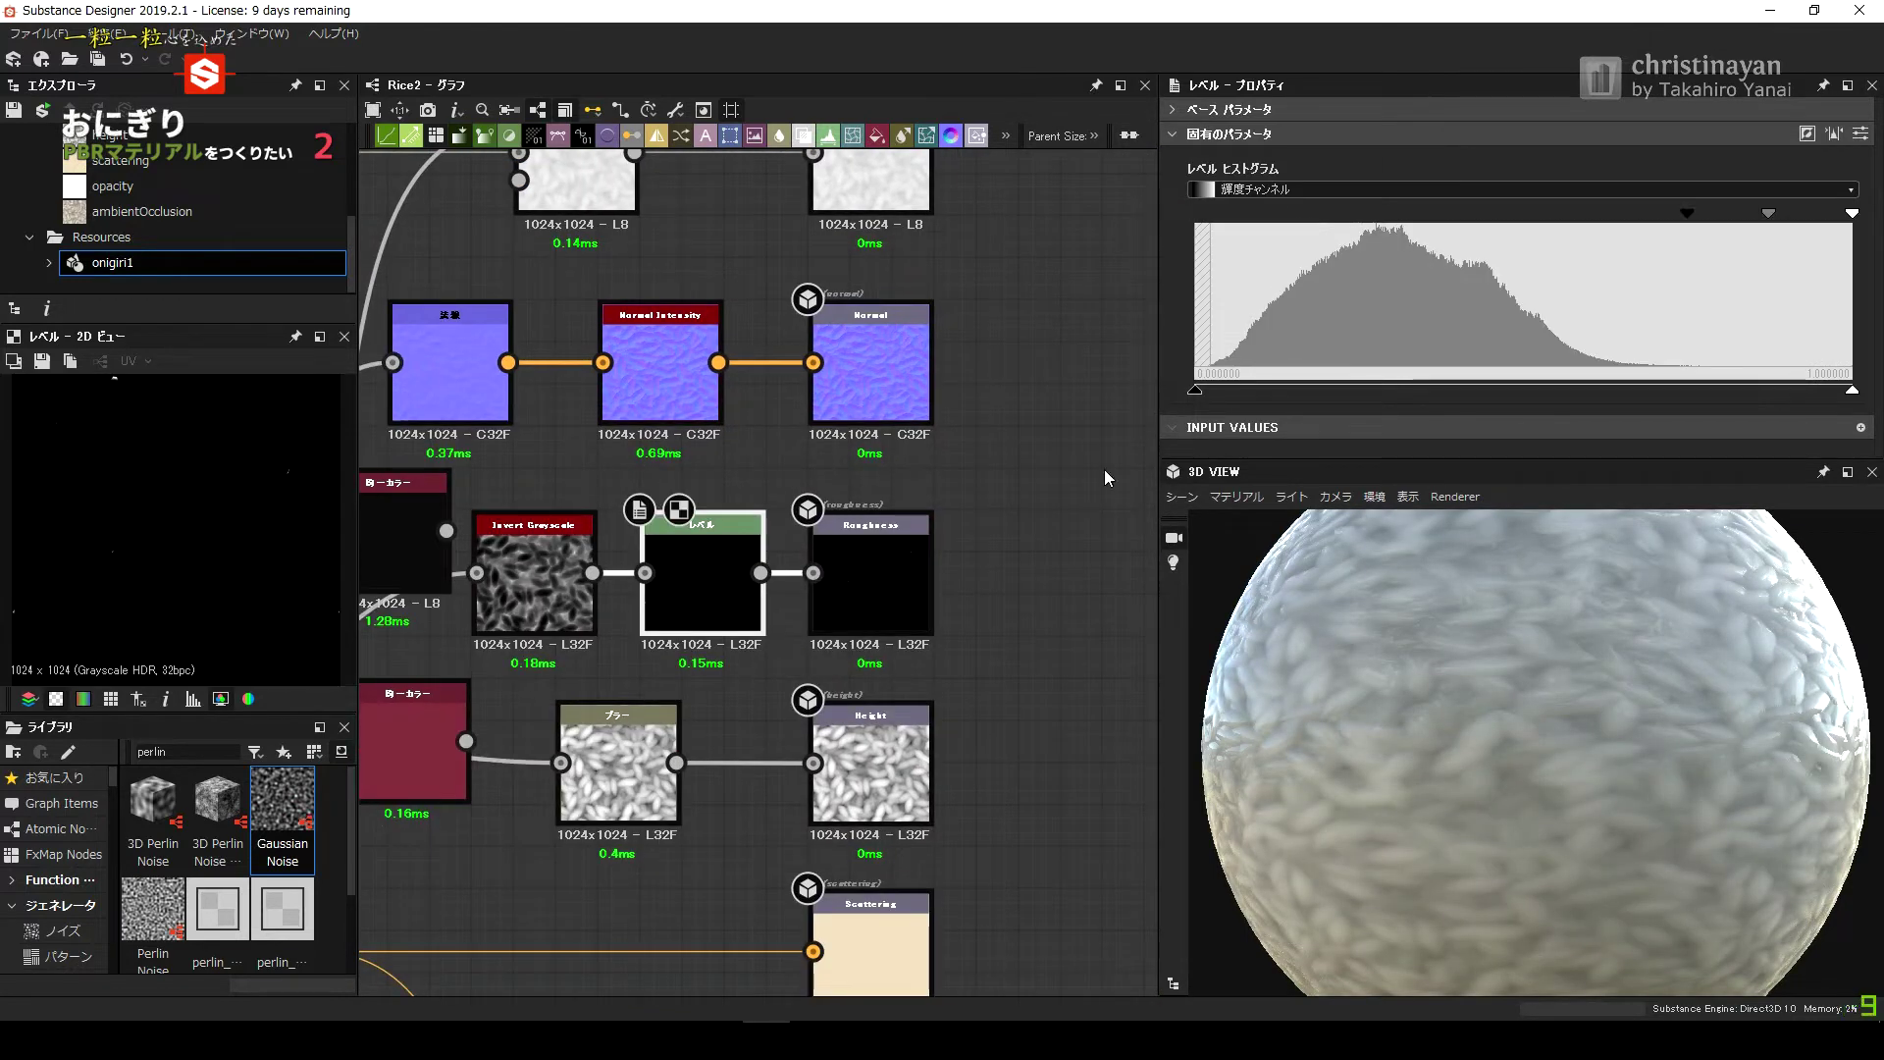
{"action": "left_click", "coordinate": [1376, 496]}
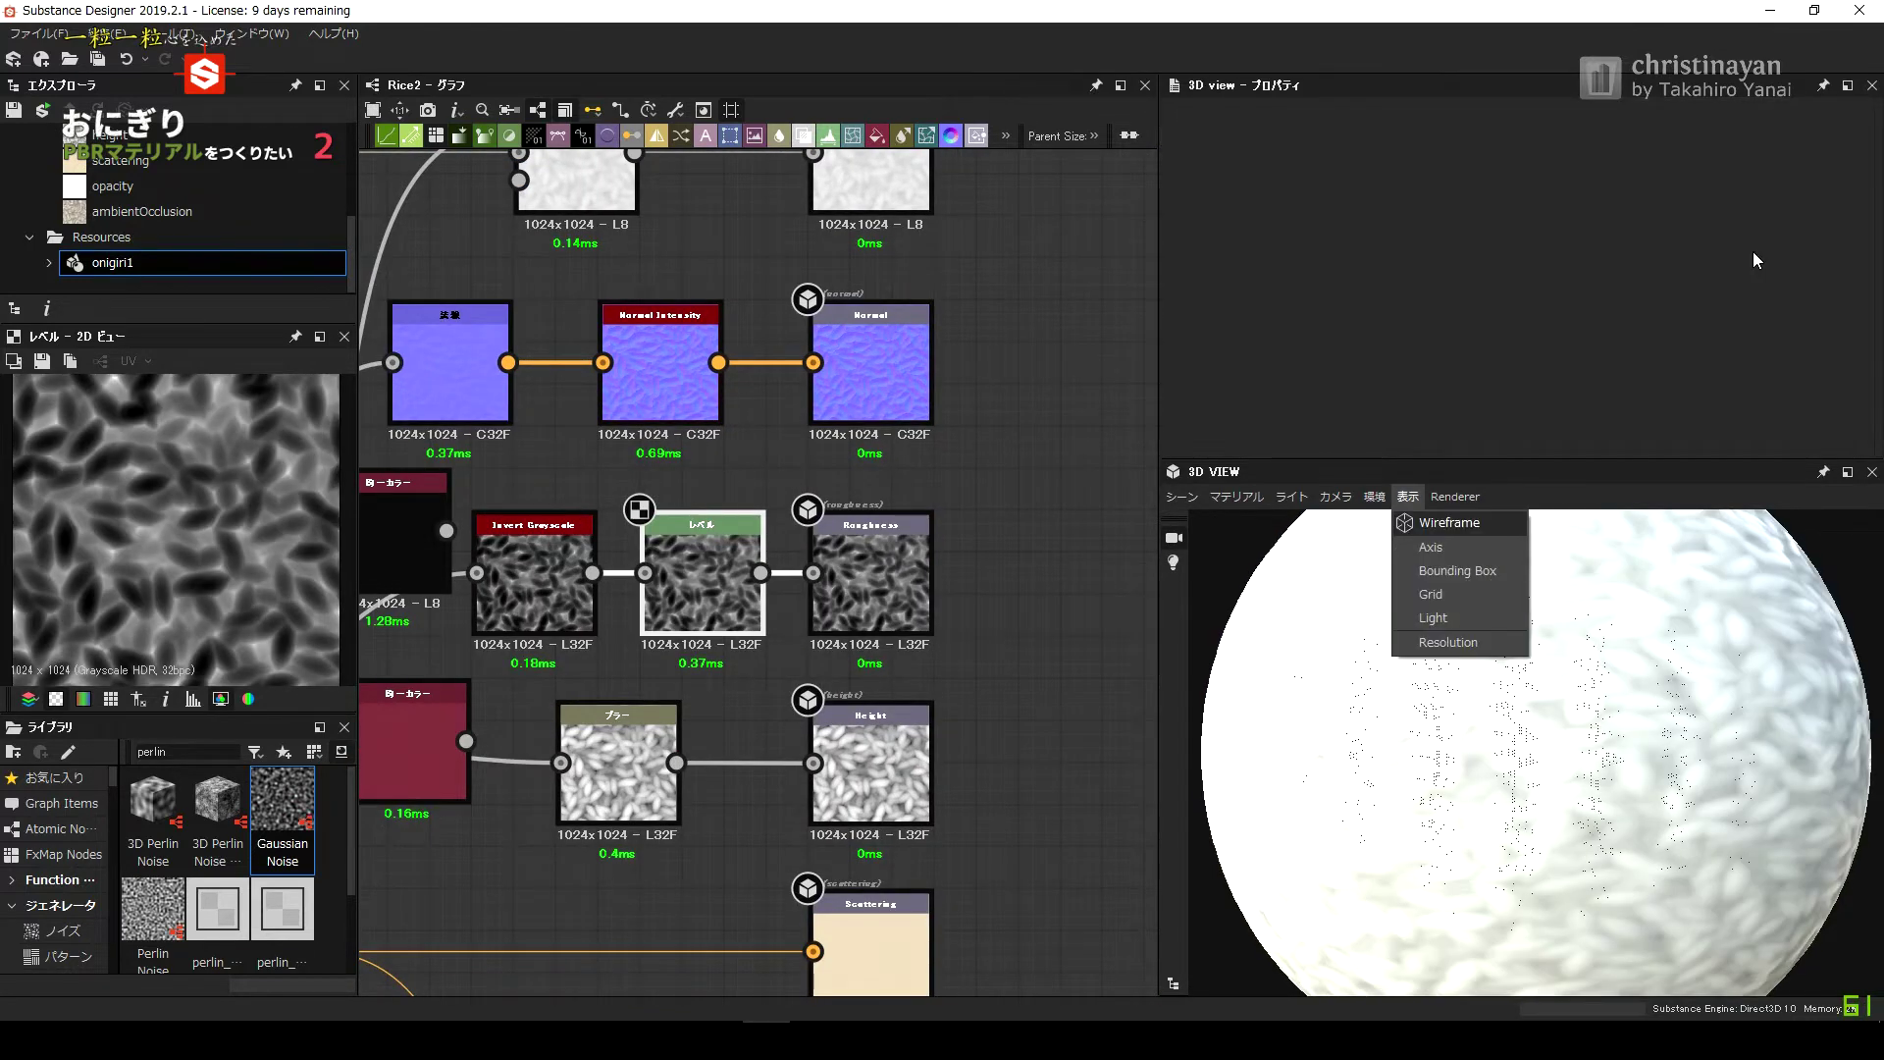
Make the environment image visible behind the sphere with exposure 0.
{"action": "left_click", "coordinate": [1428, 510]}
{"action": "left_click", "coordinate": [1336, 497]}
{"action": "left_click", "coordinate": [1375, 515]}
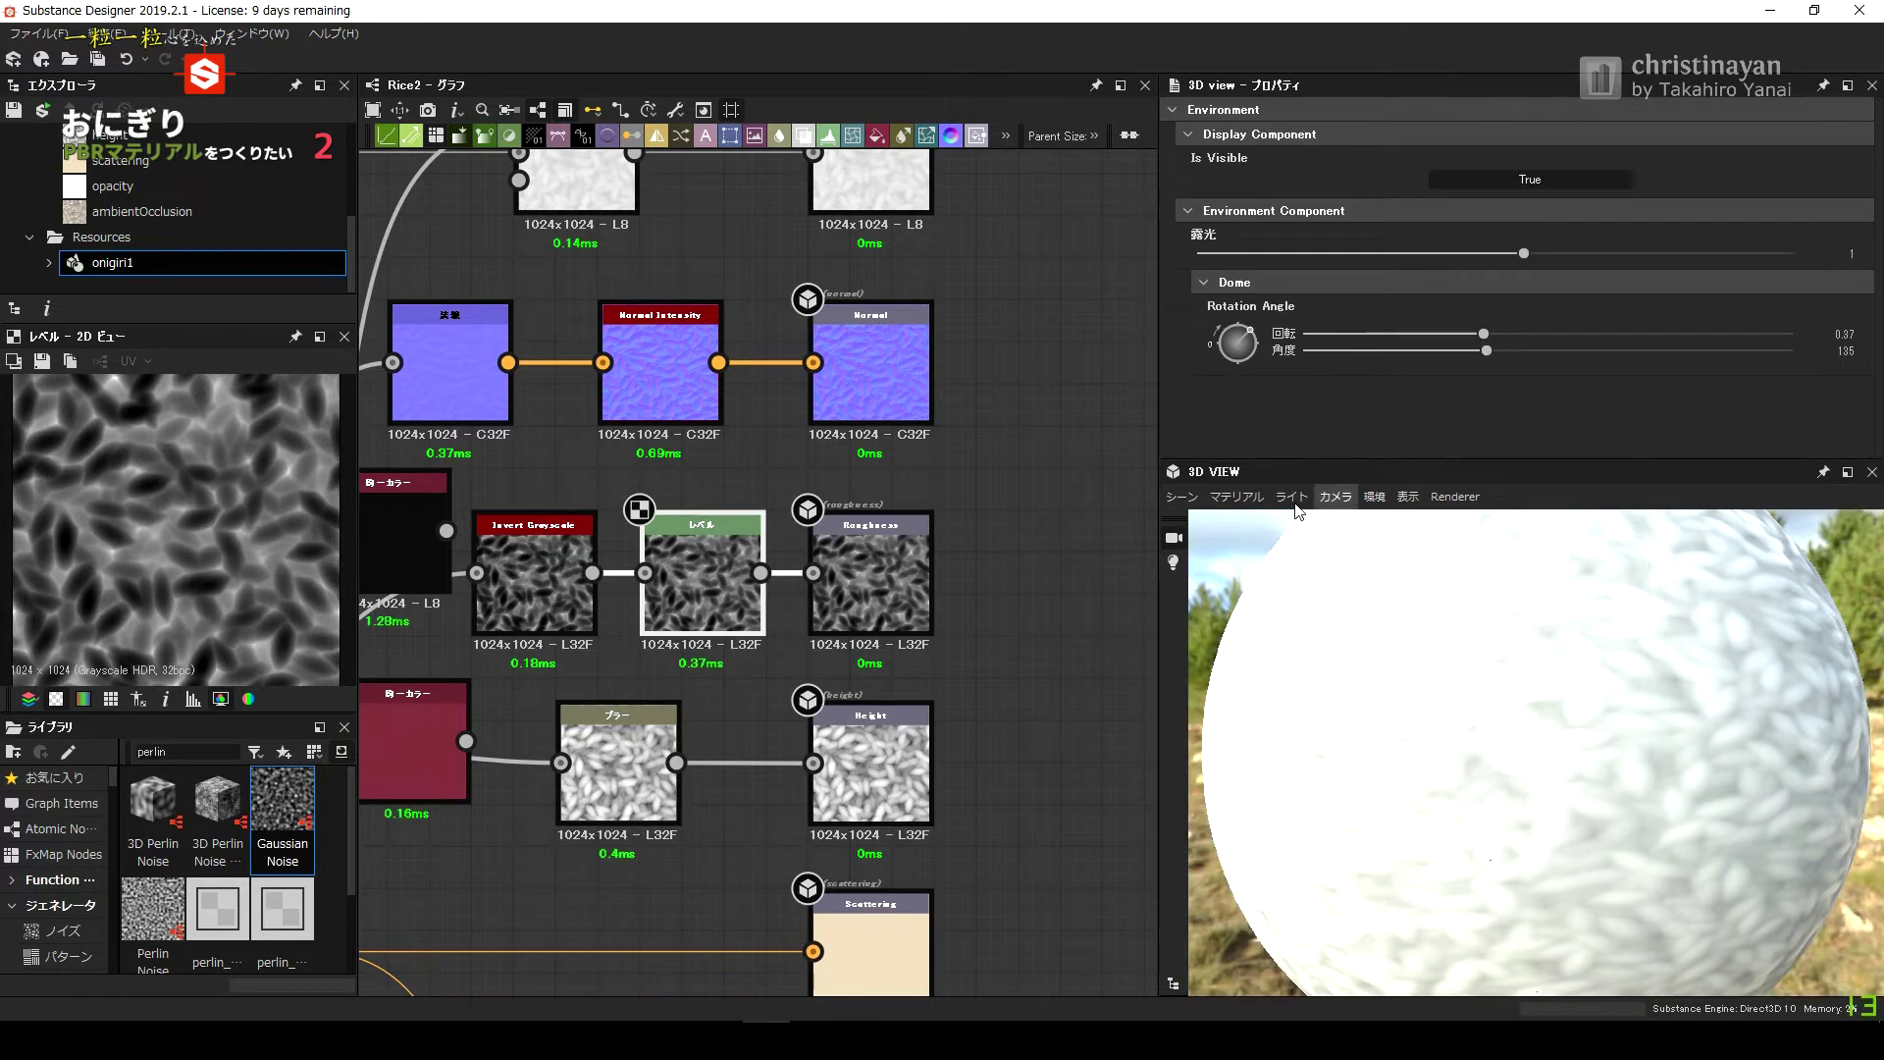
{"action": "left_click", "coordinate": [1291, 497]}
{"action": "left_click", "coordinate": [1375, 497]}
{"action": "left_click", "coordinate": [1408, 497]}
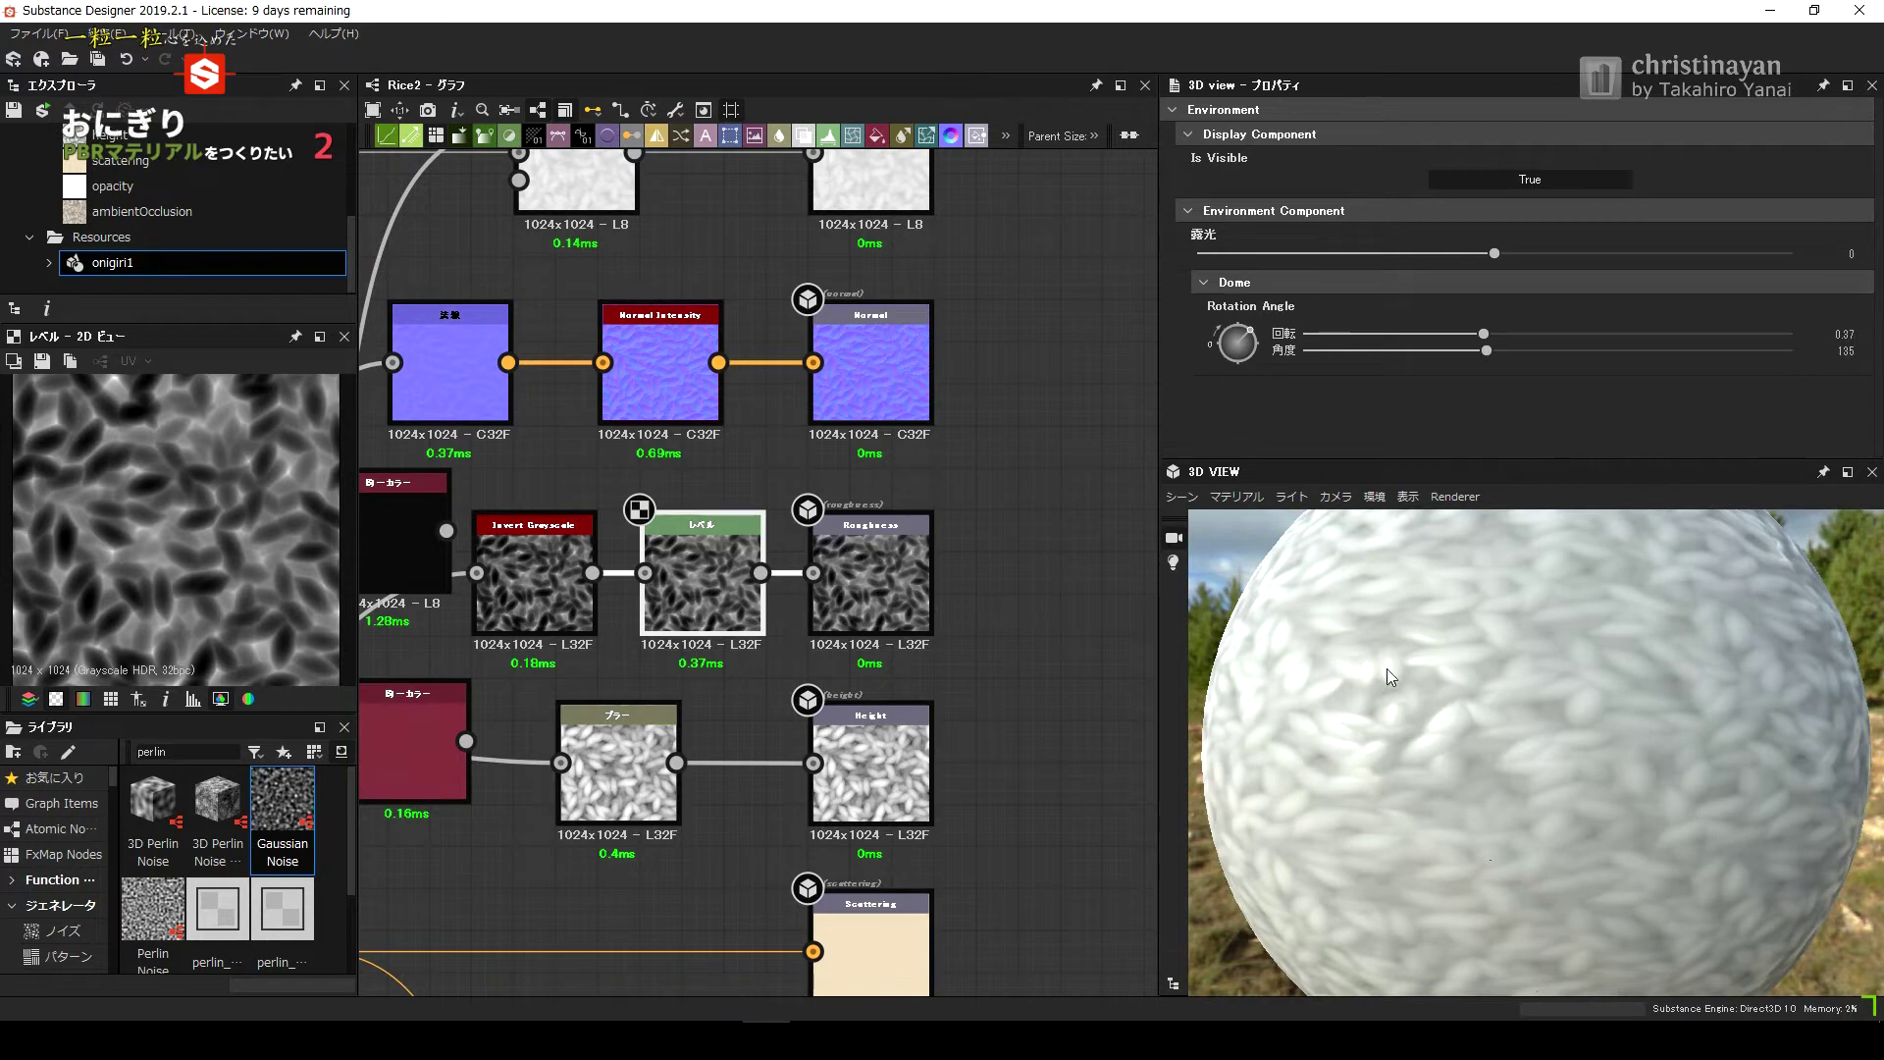
{"action": "left_click", "coordinate": [1349, 578]}
Bring up the 3D preview material settings again.
{"action": "scroll", "coordinate": [1349, 578], "scroll_direction": "down", "scroll_amount": 3}
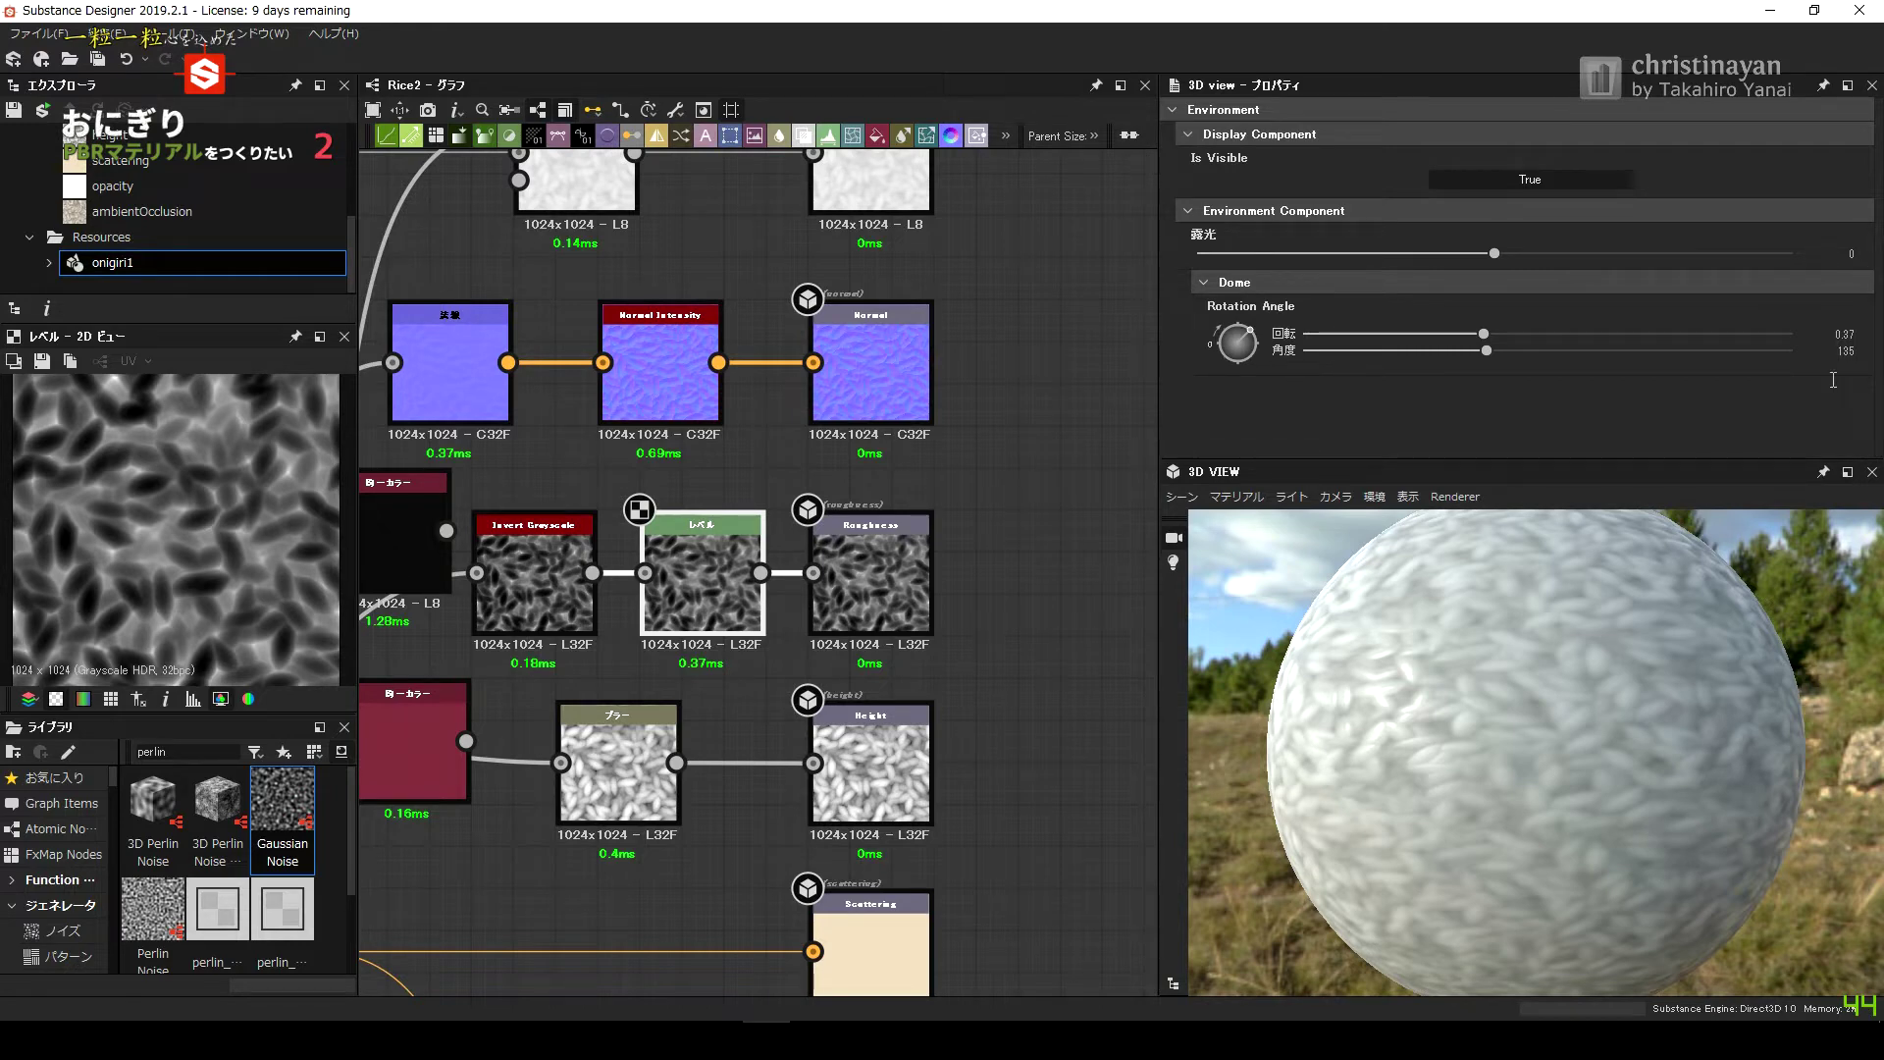
{"action": "left_click", "coordinate": [1496, 616]}
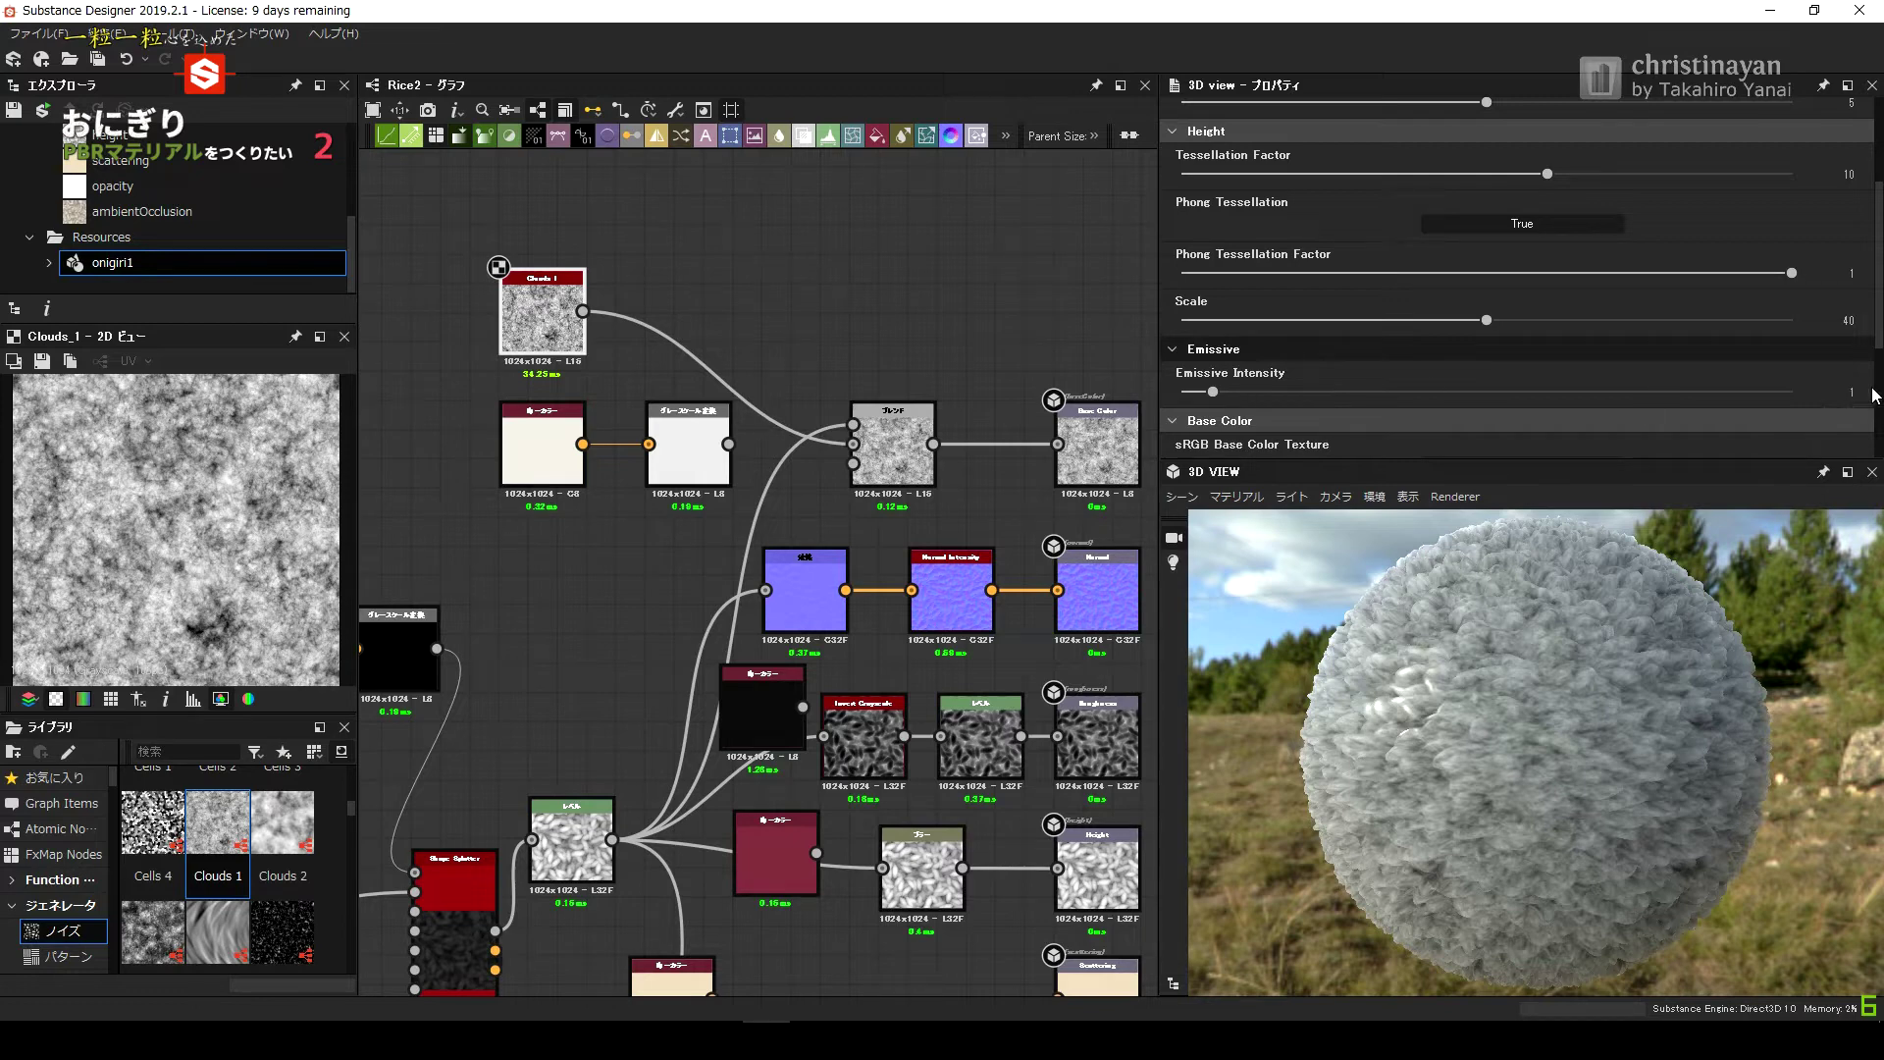
{"action": "scroll", "coordinate": [1647, 216], "scroll_direction": "down", "scroll_amount": 1}
{"action": "left_click_drag", "start_coordinate": [1487, 210], "coordinate": [1262, 215]}
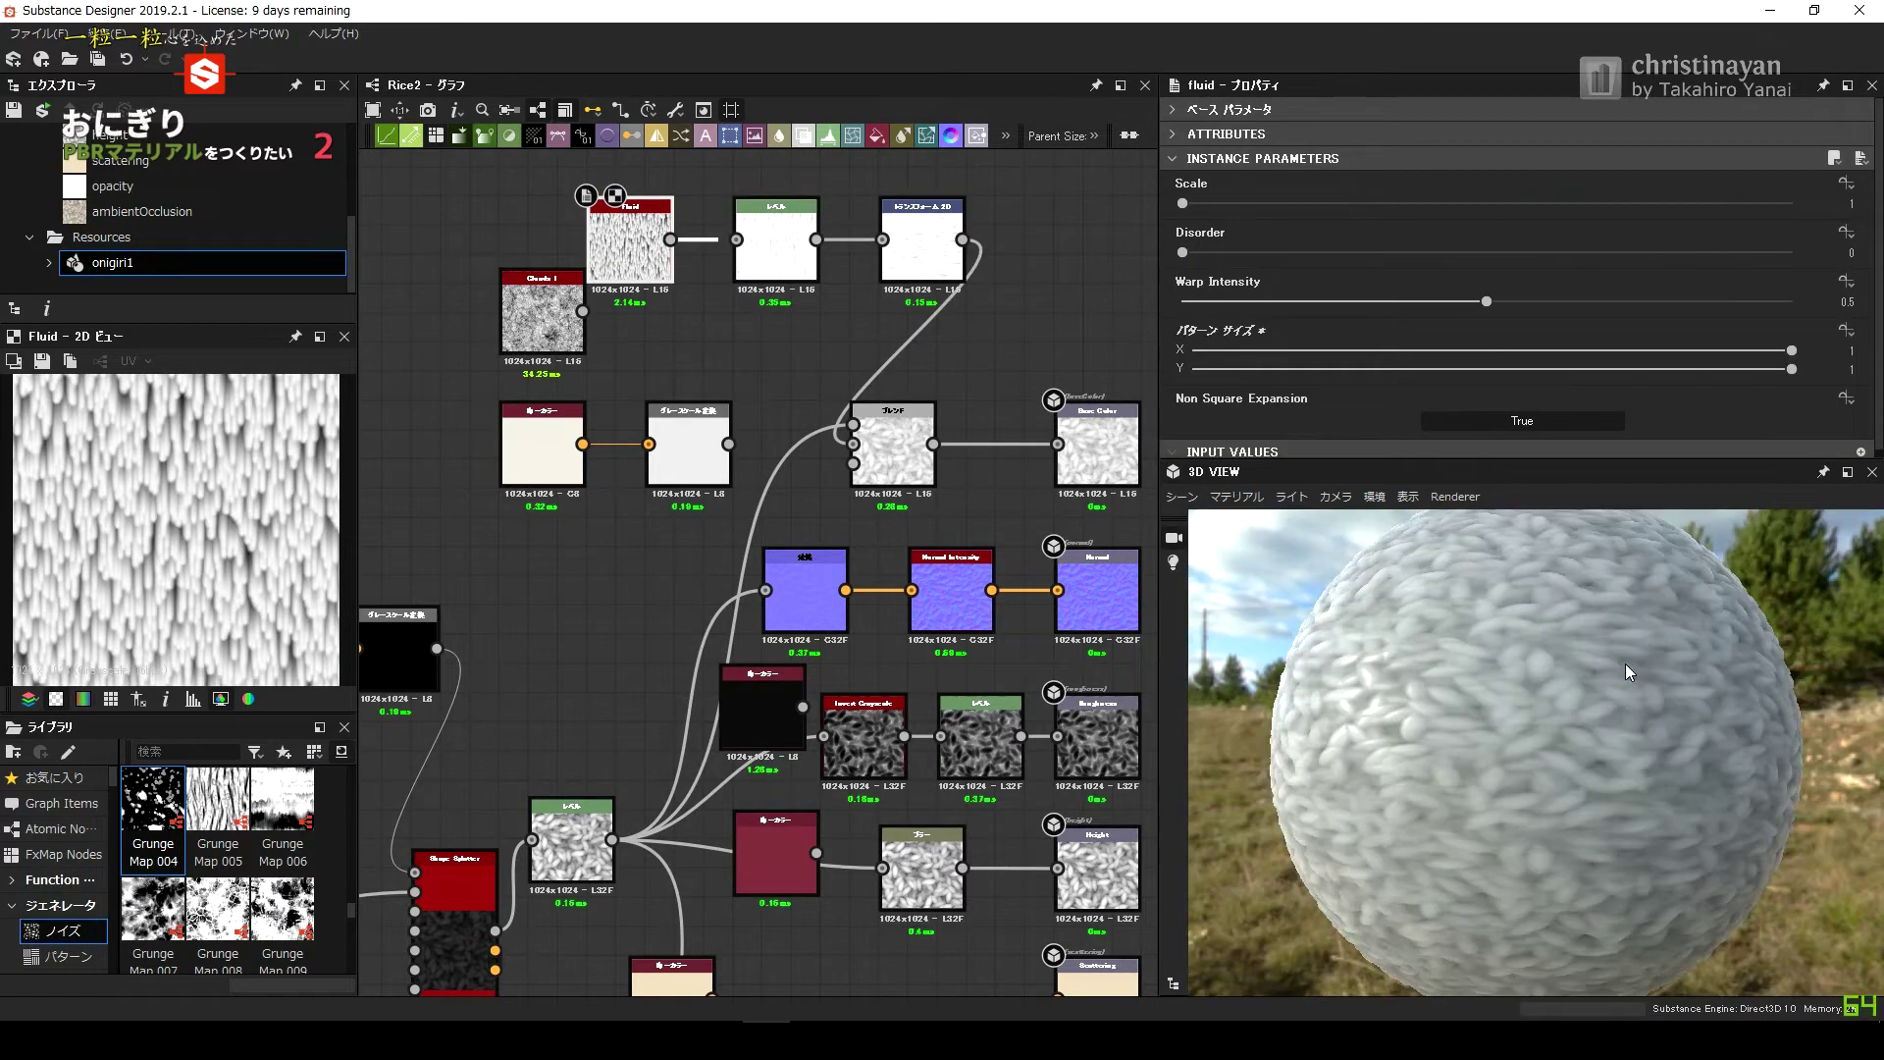
Orbit the sphere preview to inspect the grain streaks from several angles.
{"action": "left_click_drag", "start_coordinate": [1626, 663], "coordinate": [1617, 661]}
{"action": "left_click_drag", "start_coordinate": [1586, 844], "coordinate": [1619, 835]}
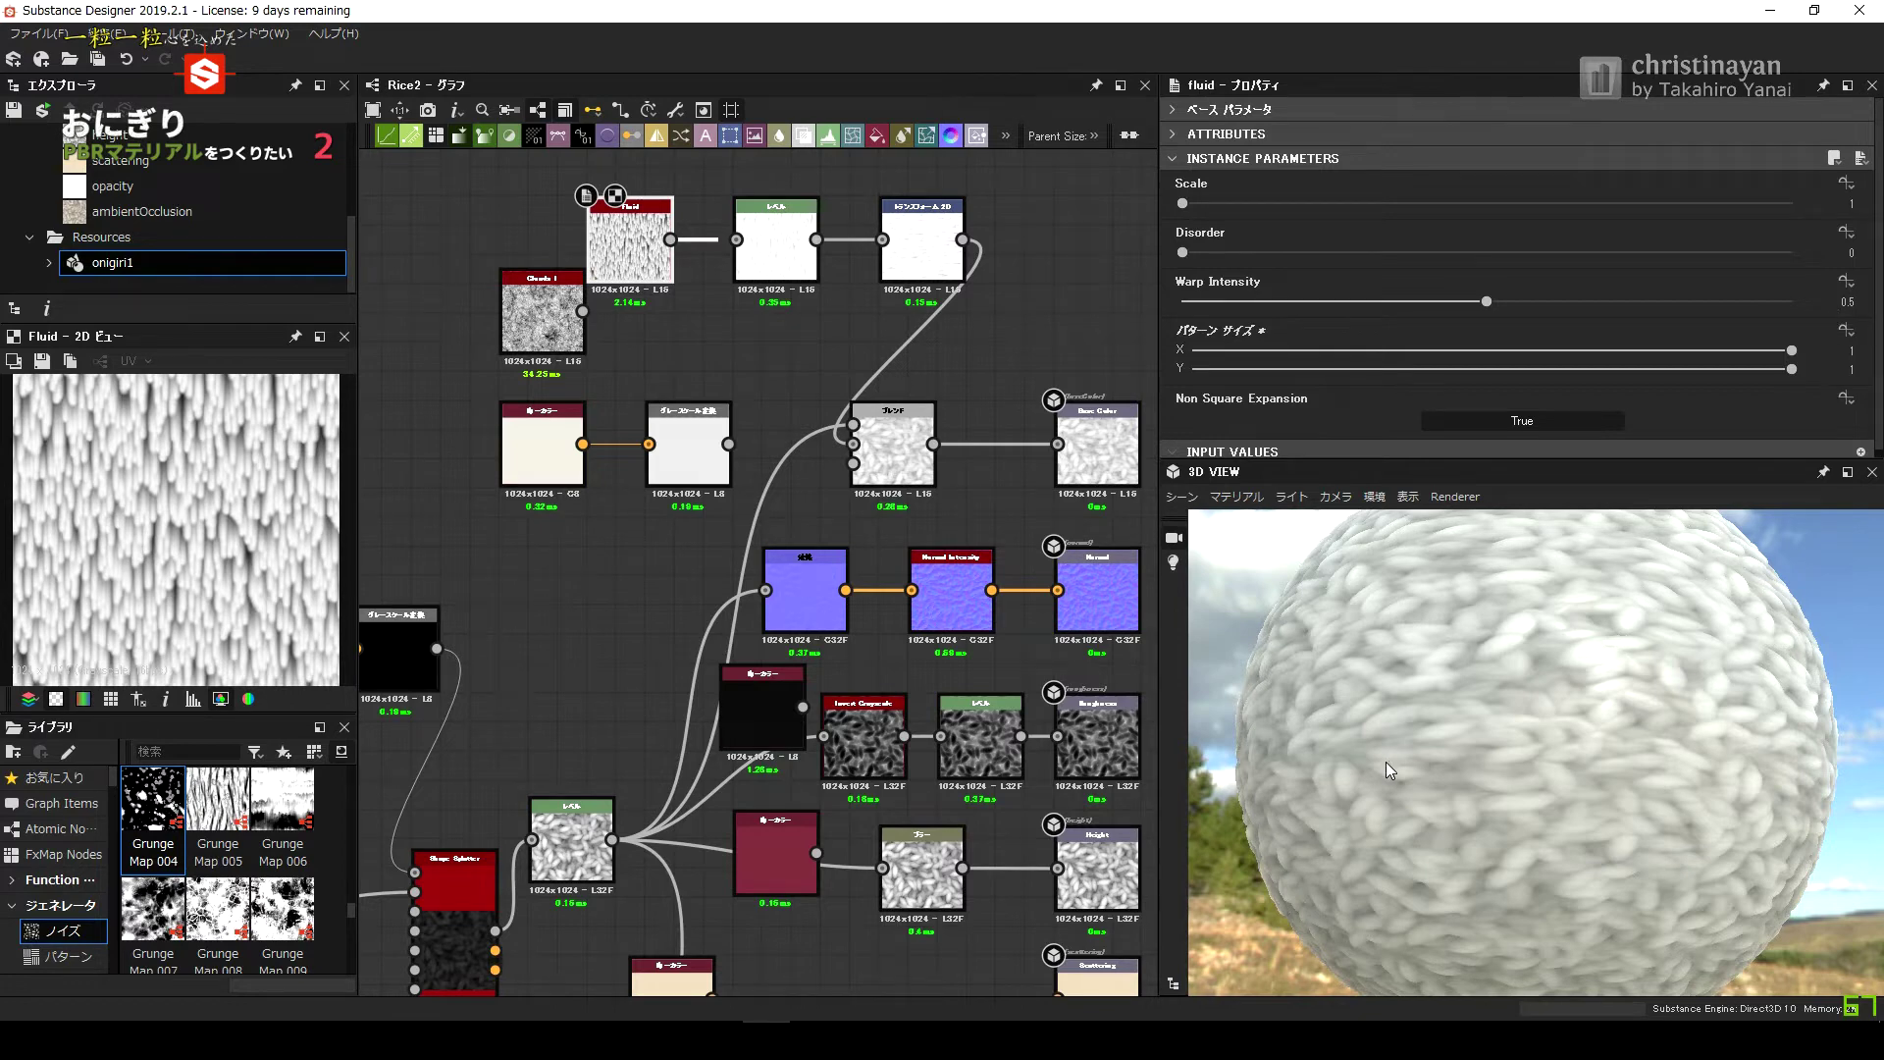
{"action": "left_click_drag", "start_coordinate": [1386, 762], "coordinate": [1247, 809]}
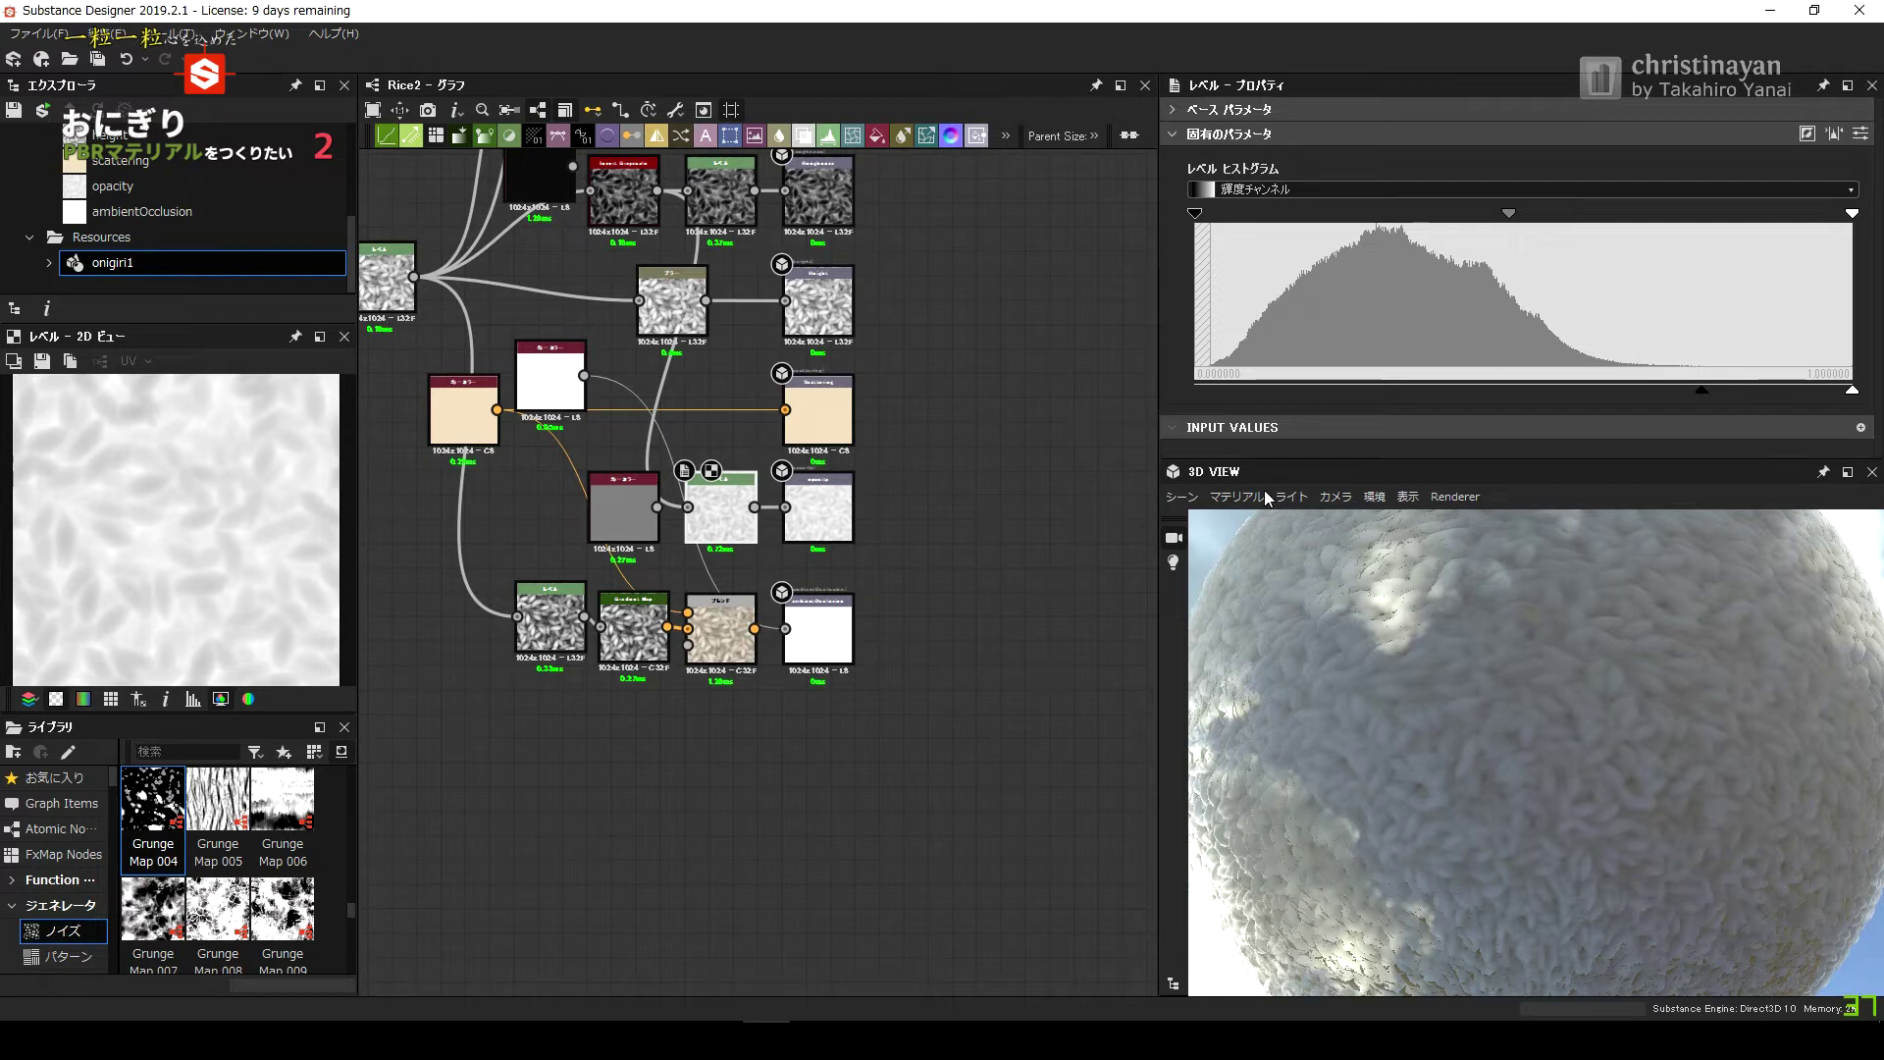
Replace the rounded-cube preview mesh with a sphere.
{"action": "left_click", "coordinate": [1475, 706]}
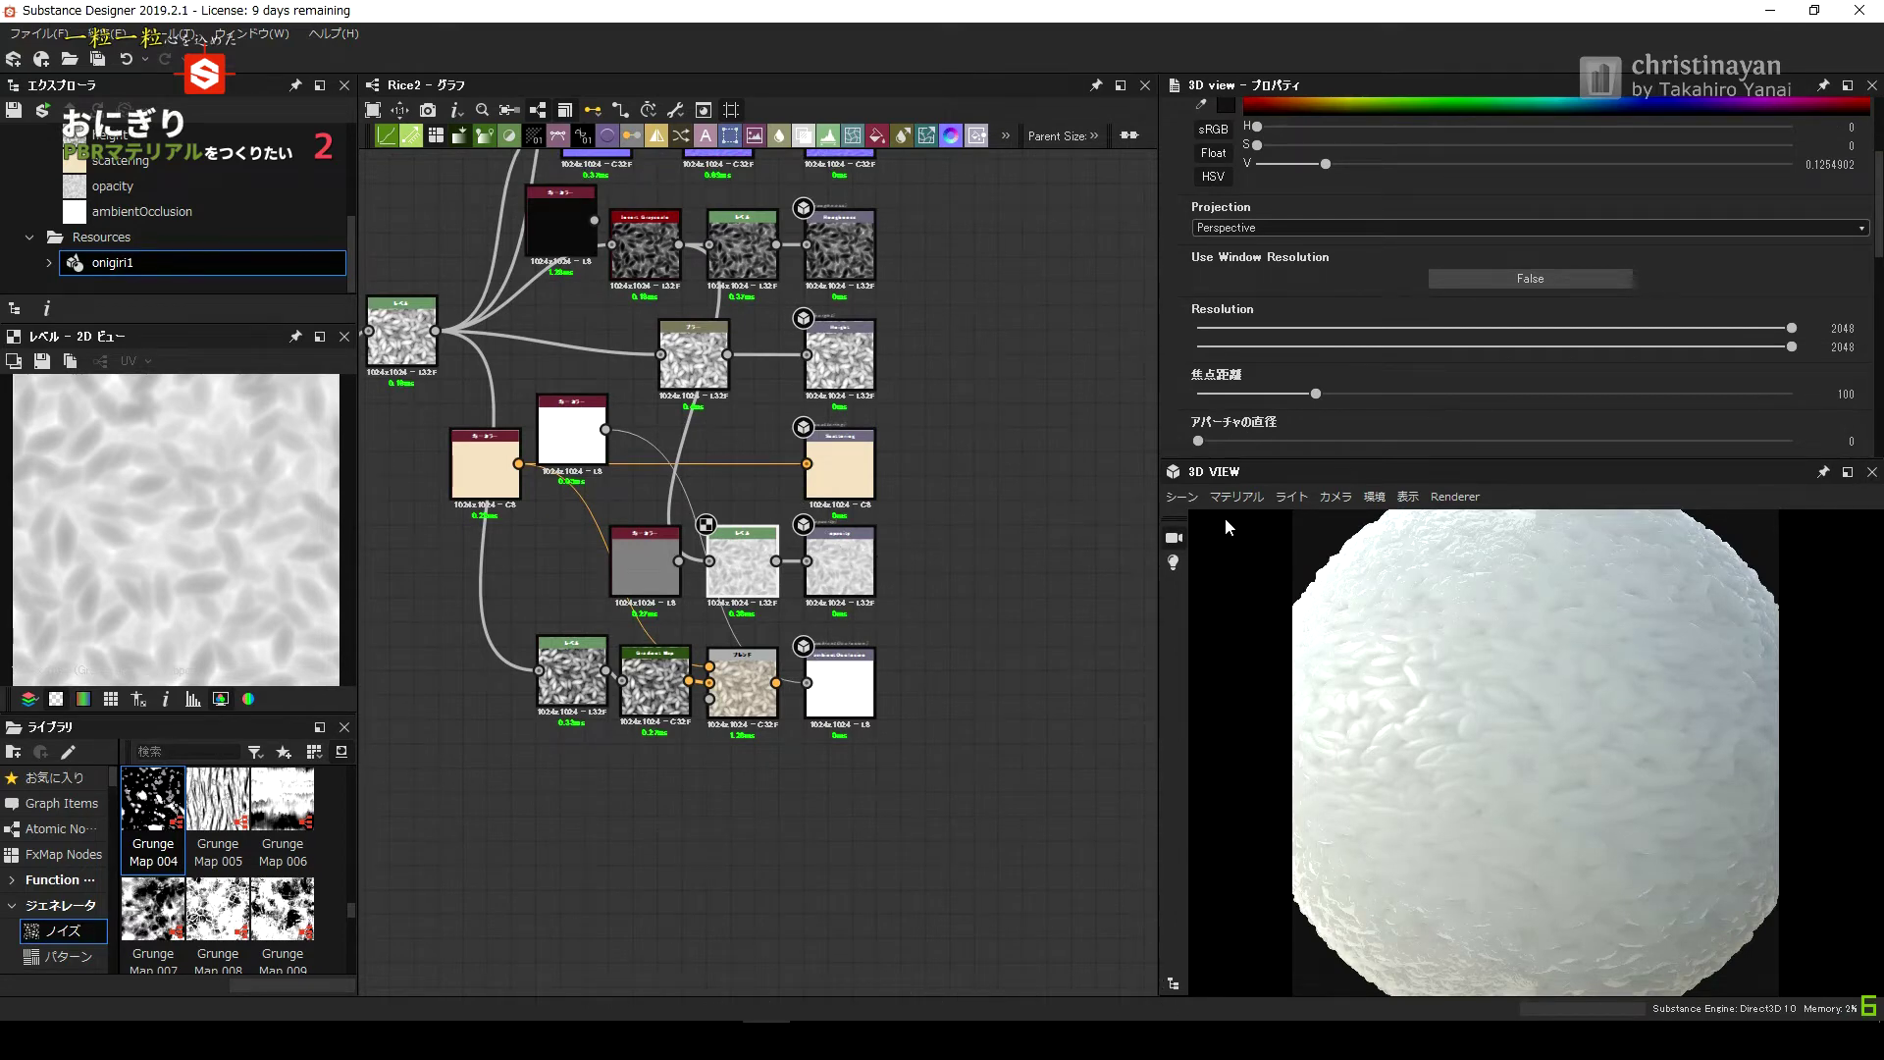
{"action": "middle_click_drag", "start_coordinate": [821, 813], "coordinate": [857, 890]}
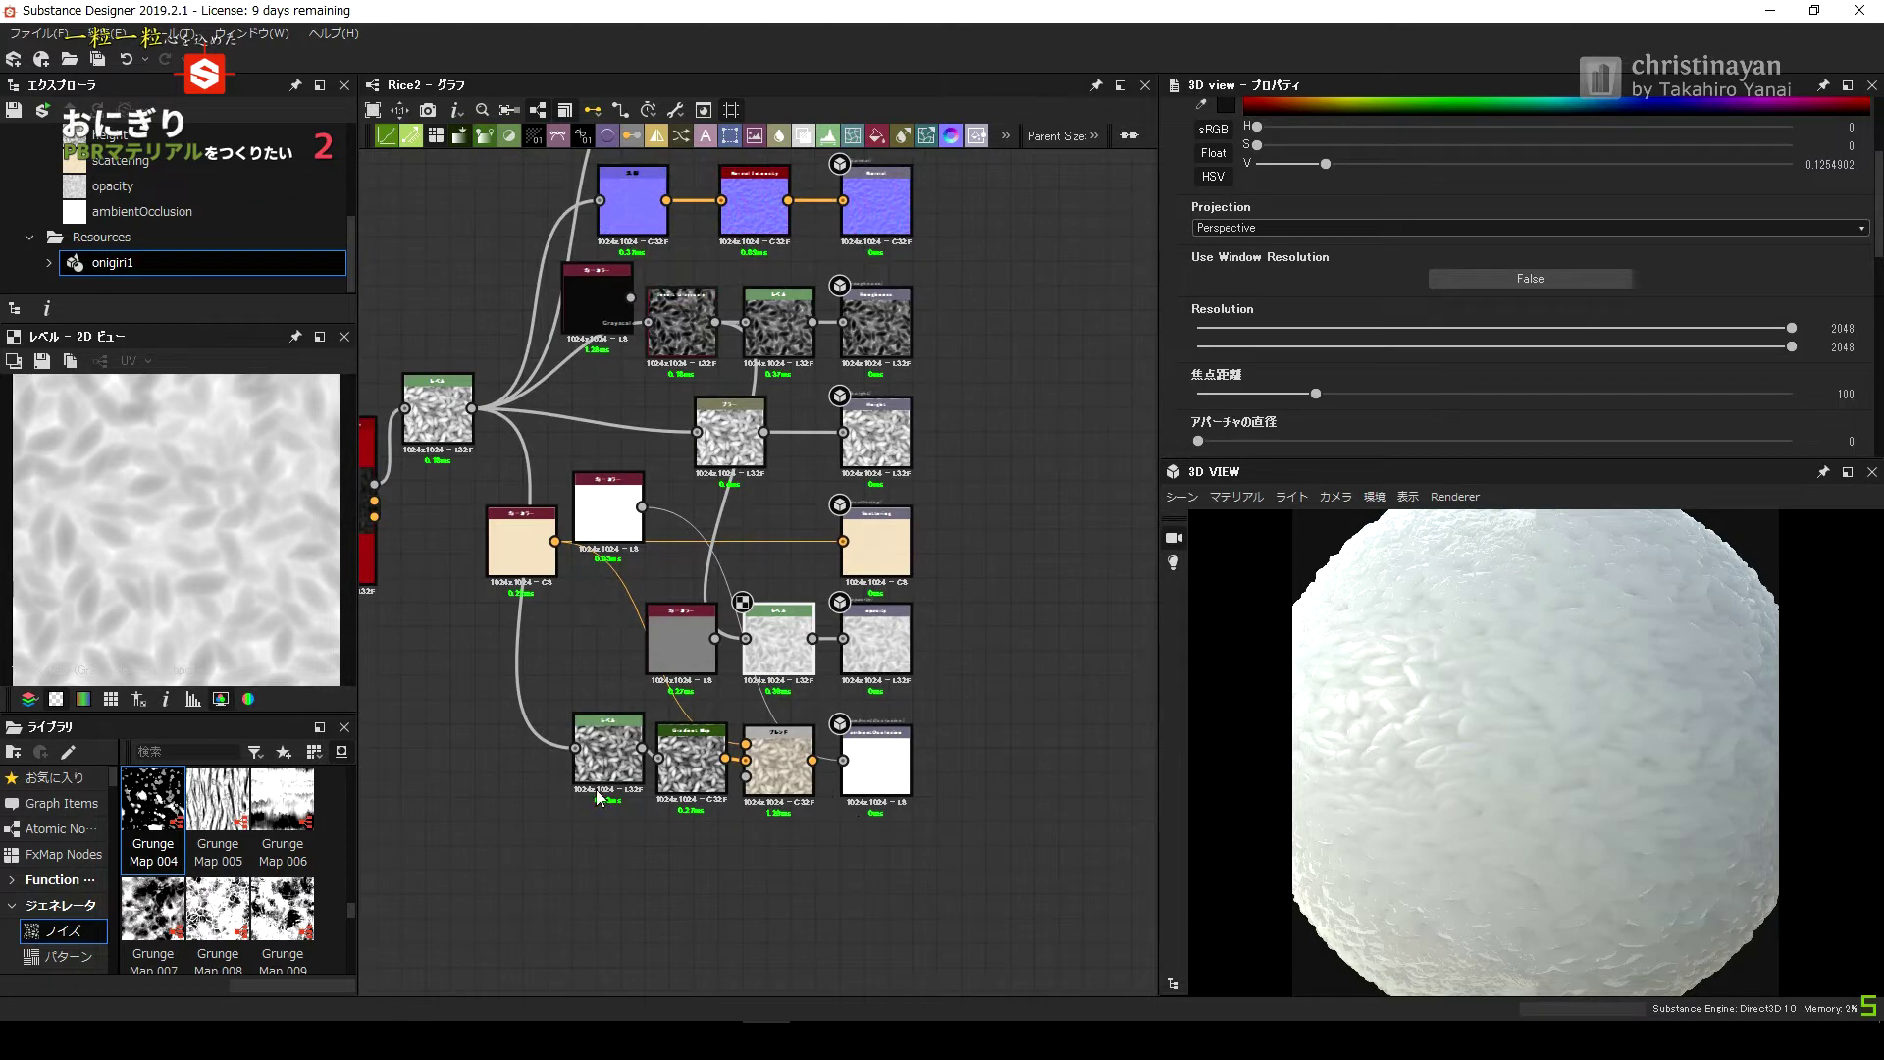
{"action": "scroll", "coordinate": [1492, 720], "scroll_direction": "up", "scroll_amount": 3}
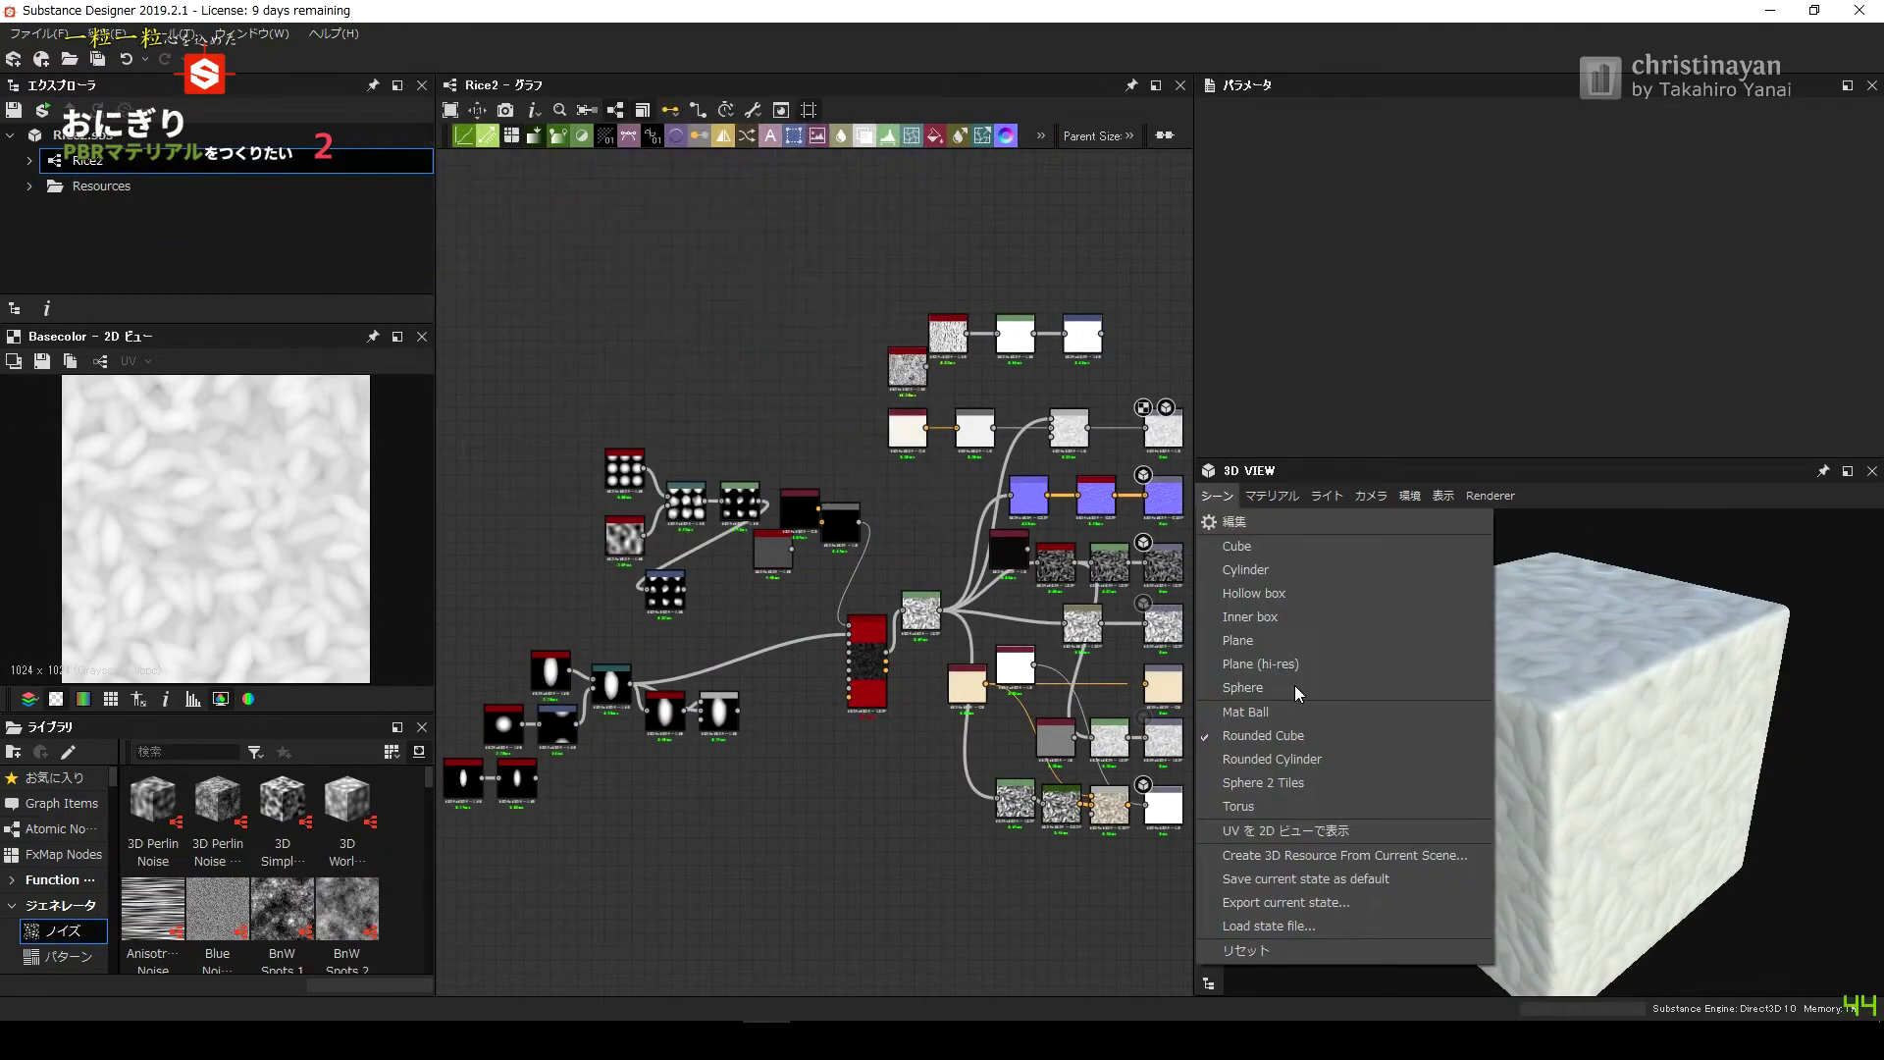
{"action": "left_click", "coordinate": [1451, 689]}
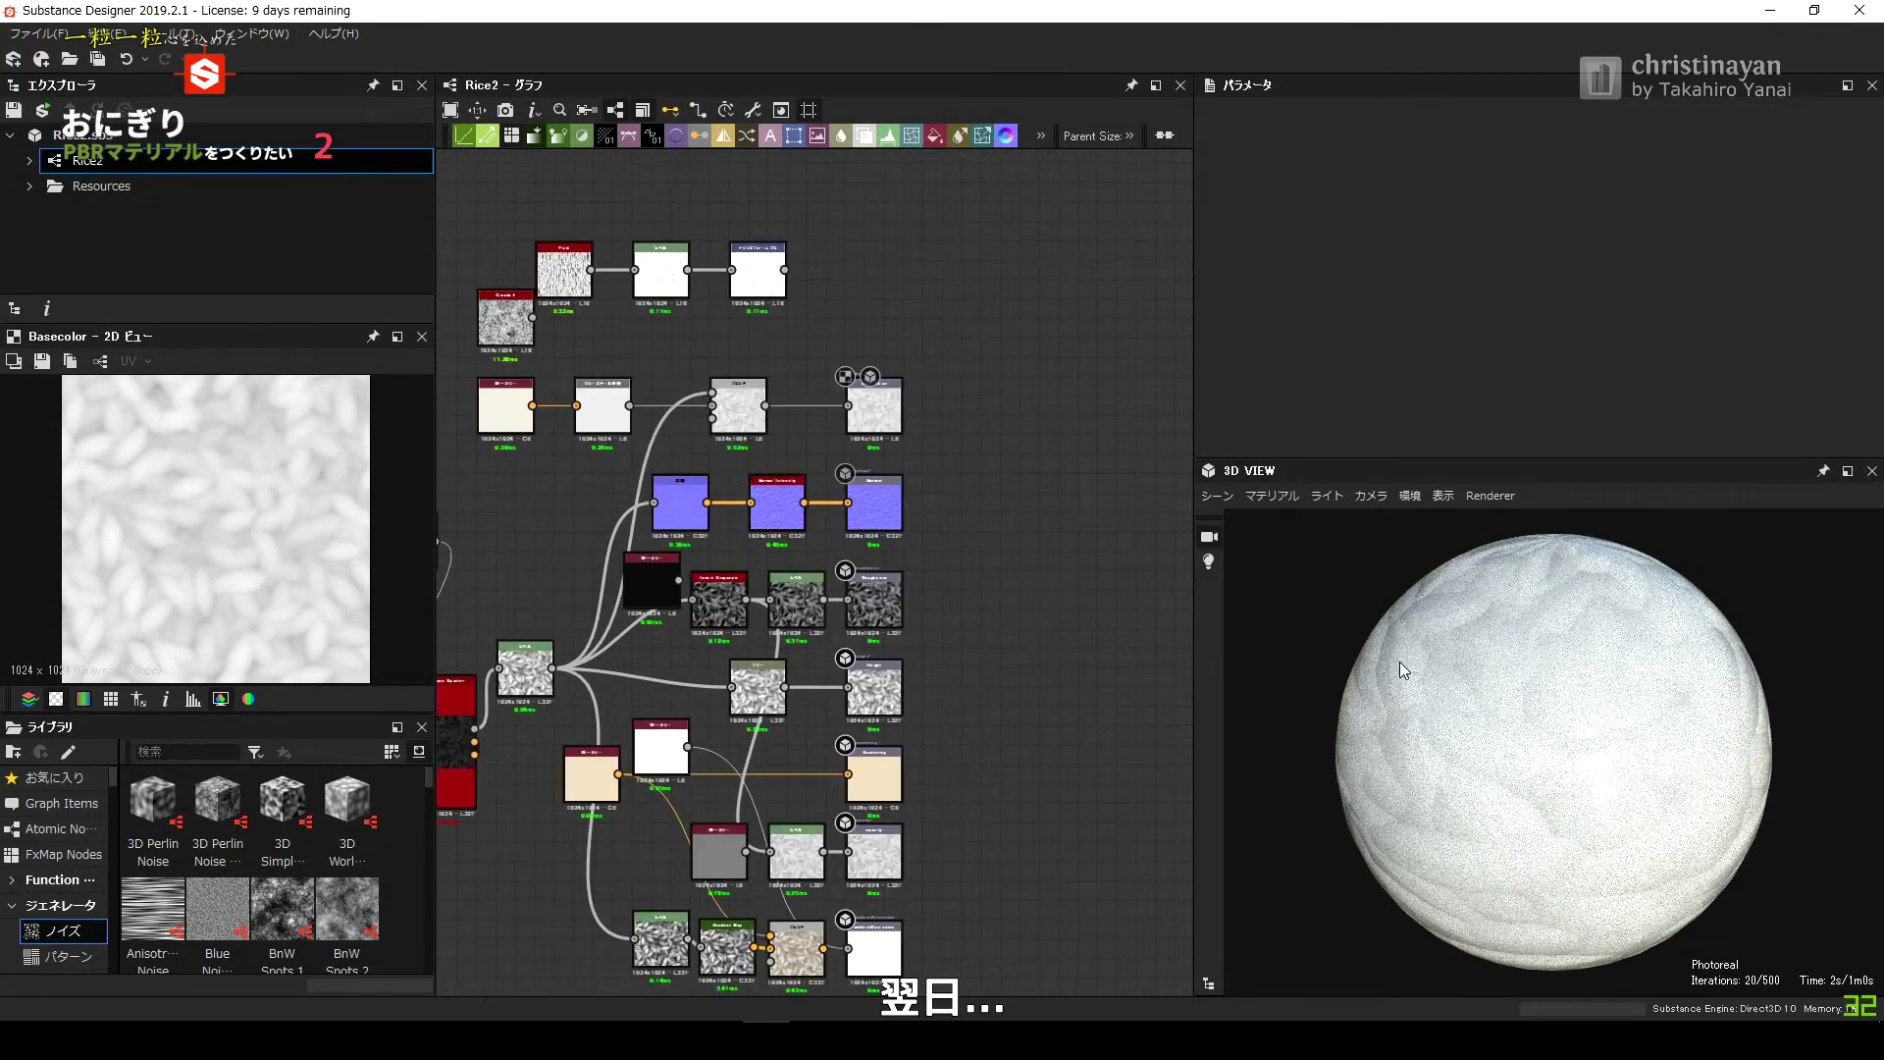
Set environment exposure to 0.3 and sphere subdivision to 4.
{"action": "left_click", "coordinate": [1374, 497]}
{"action": "left_click", "coordinate": [1413, 521]}
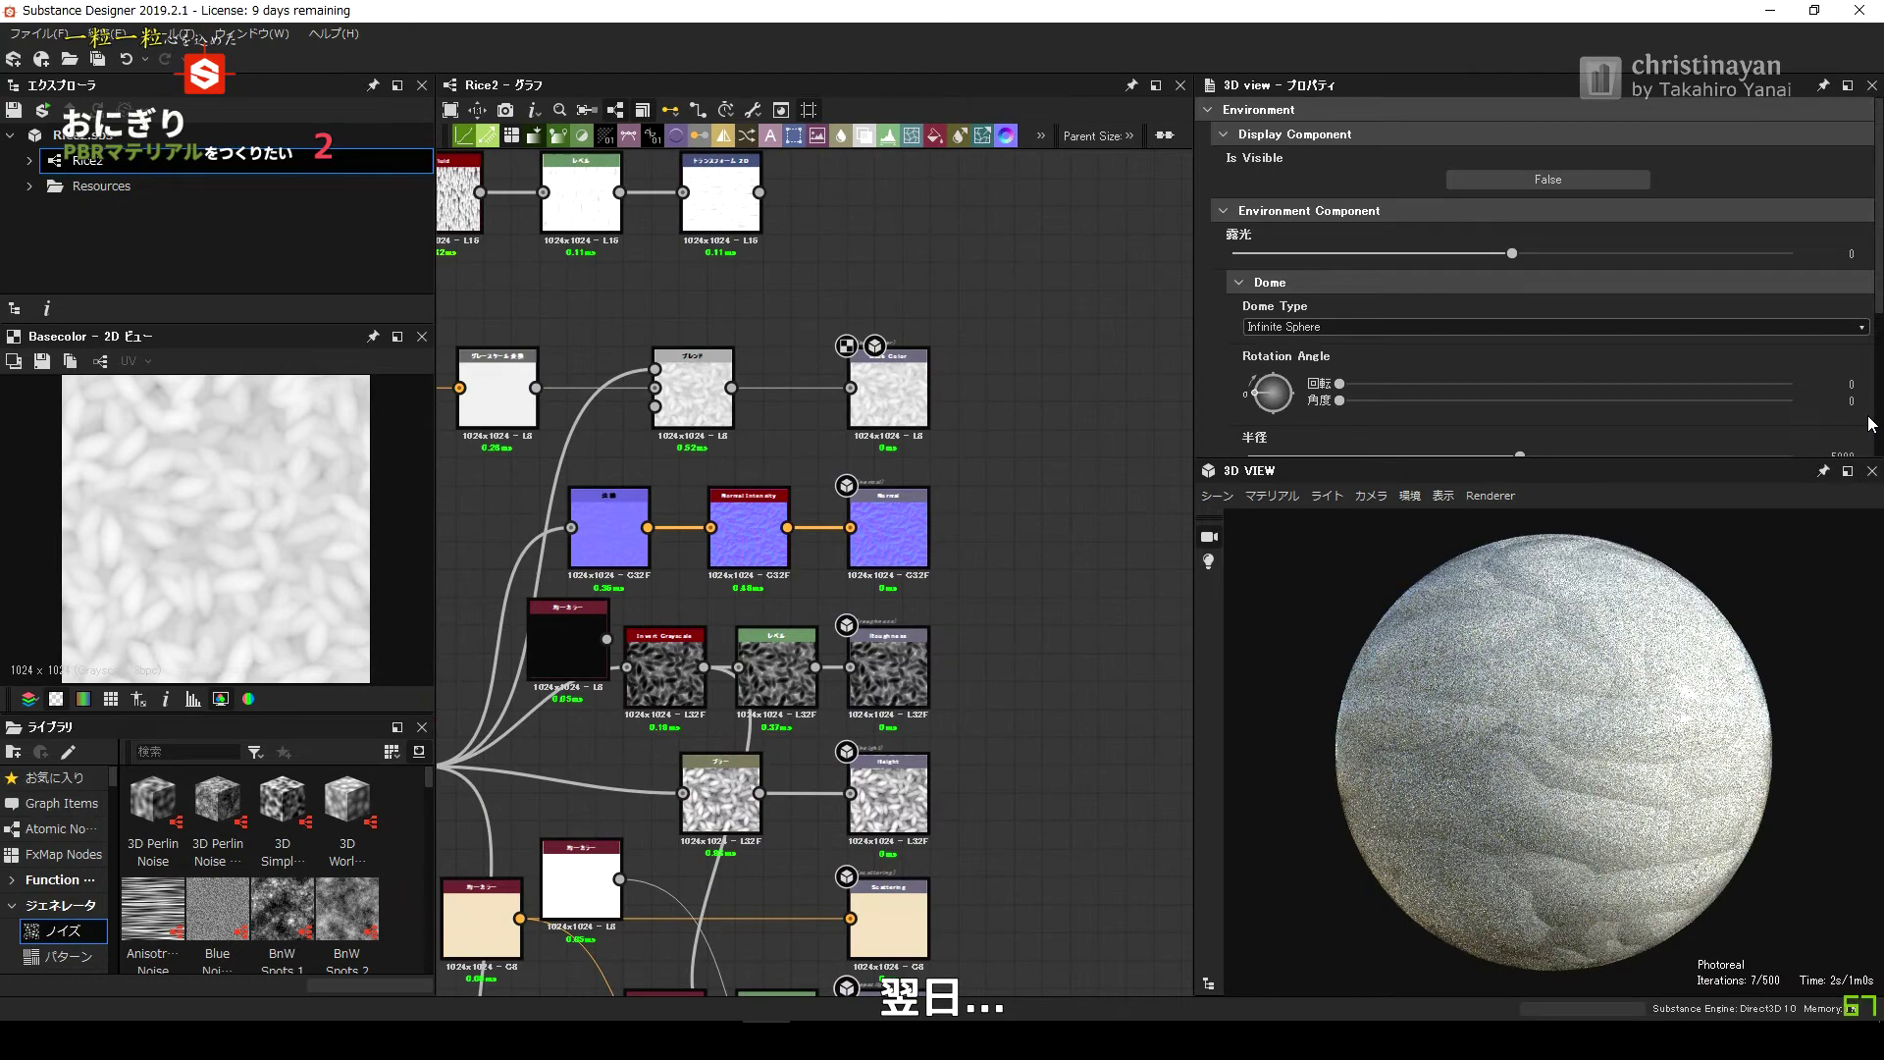
{"action": "left_click_drag", "start_coordinate": [1512, 253], "coordinate": [1520, 253]}
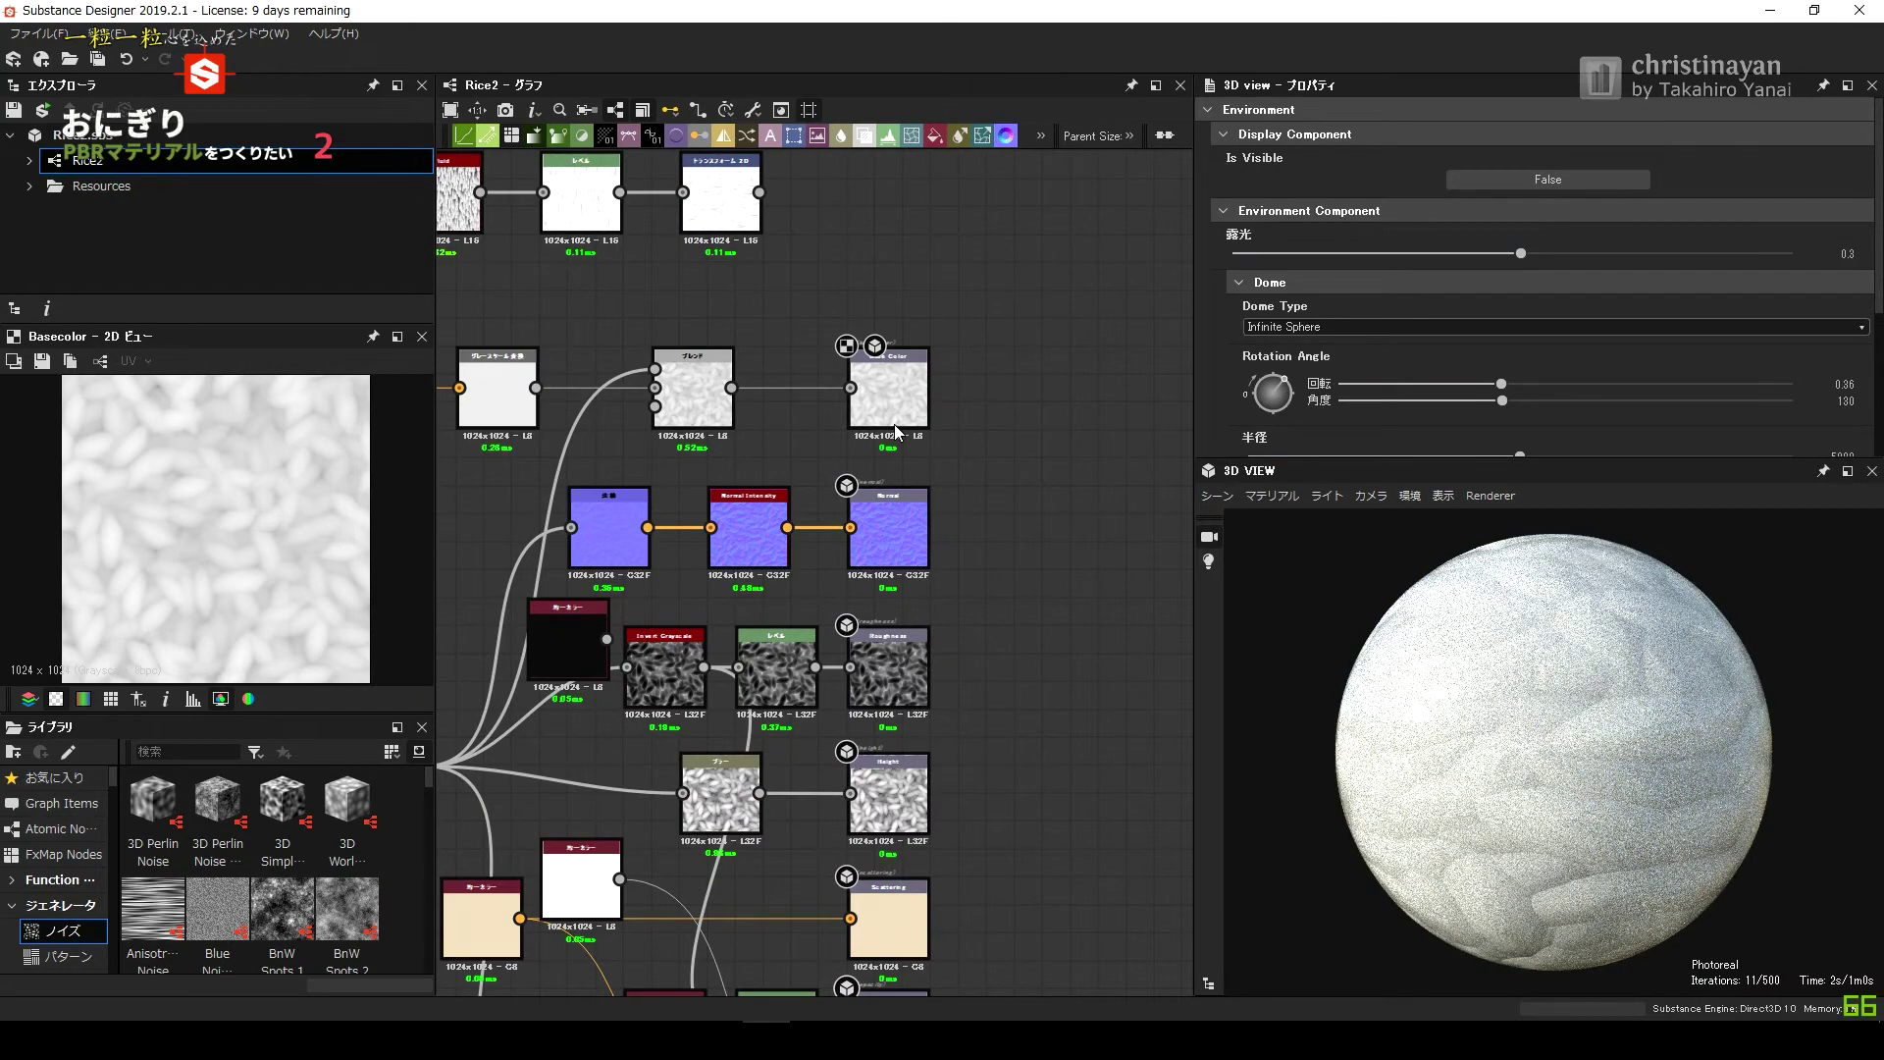
{"action": "left_click", "coordinate": [1280, 465]}
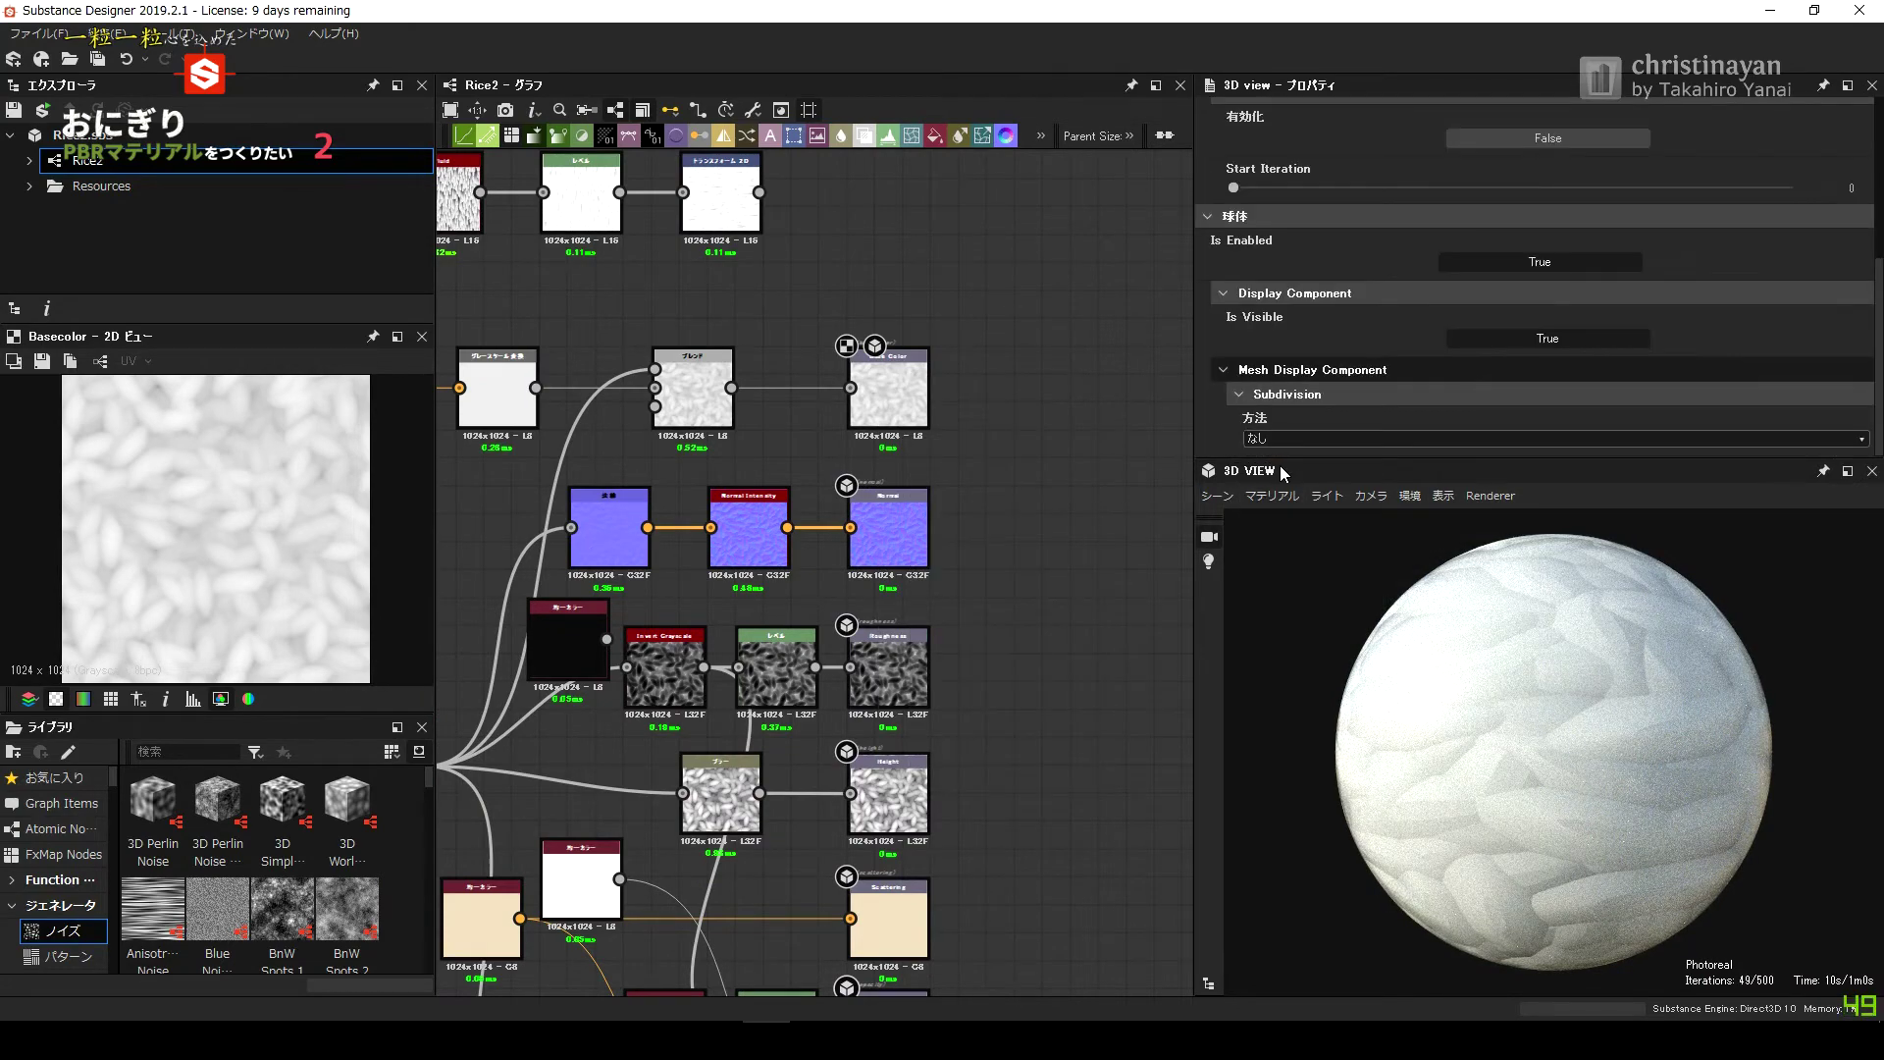
{"action": "left_click_drag", "start_coordinate": [1357, 439], "coordinate": [1683, 439]}
{"action": "scroll", "coordinate": [1315, 414], "scroll_direction": "down", "scroll_amount": 5}
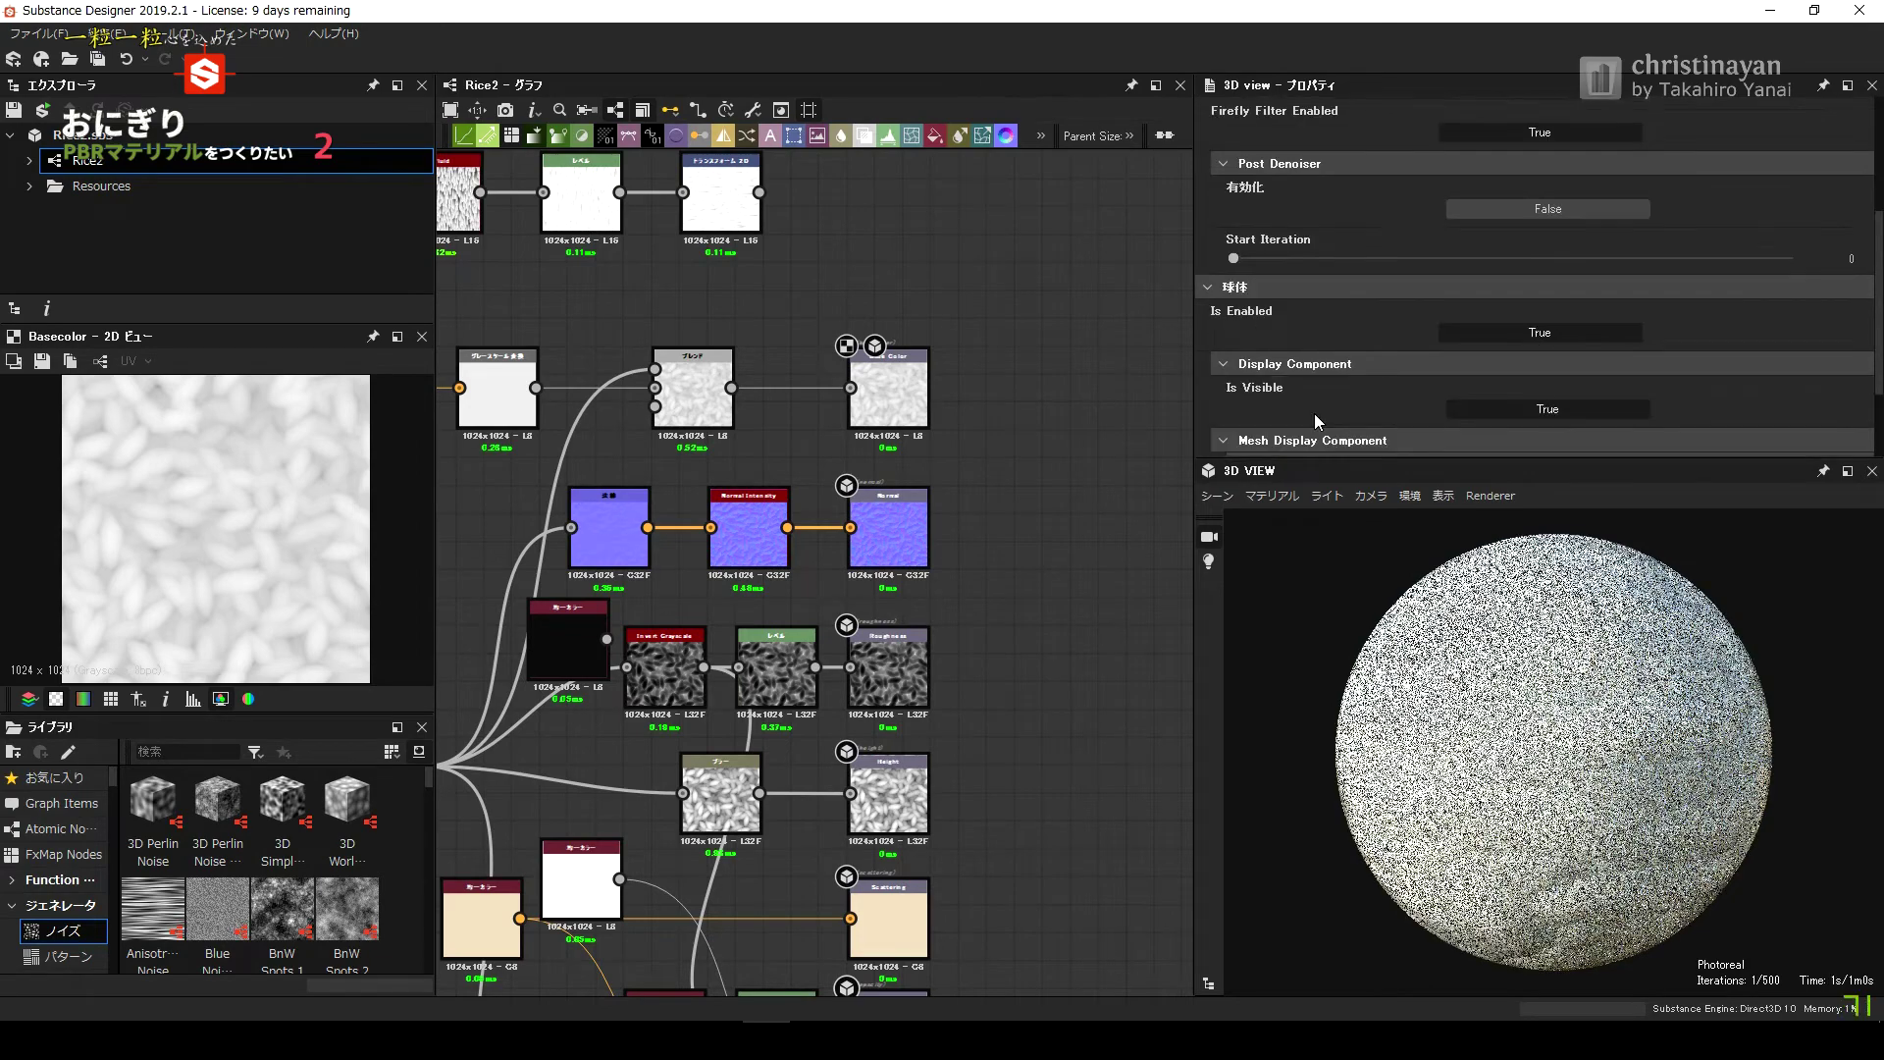
Apply the physically_metallic_roughness_sss preview material and check the scene render settings.
{"action": "left_click", "coordinate": [1272, 495]}
{"action": "left_click", "coordinate": [1590, 549]}
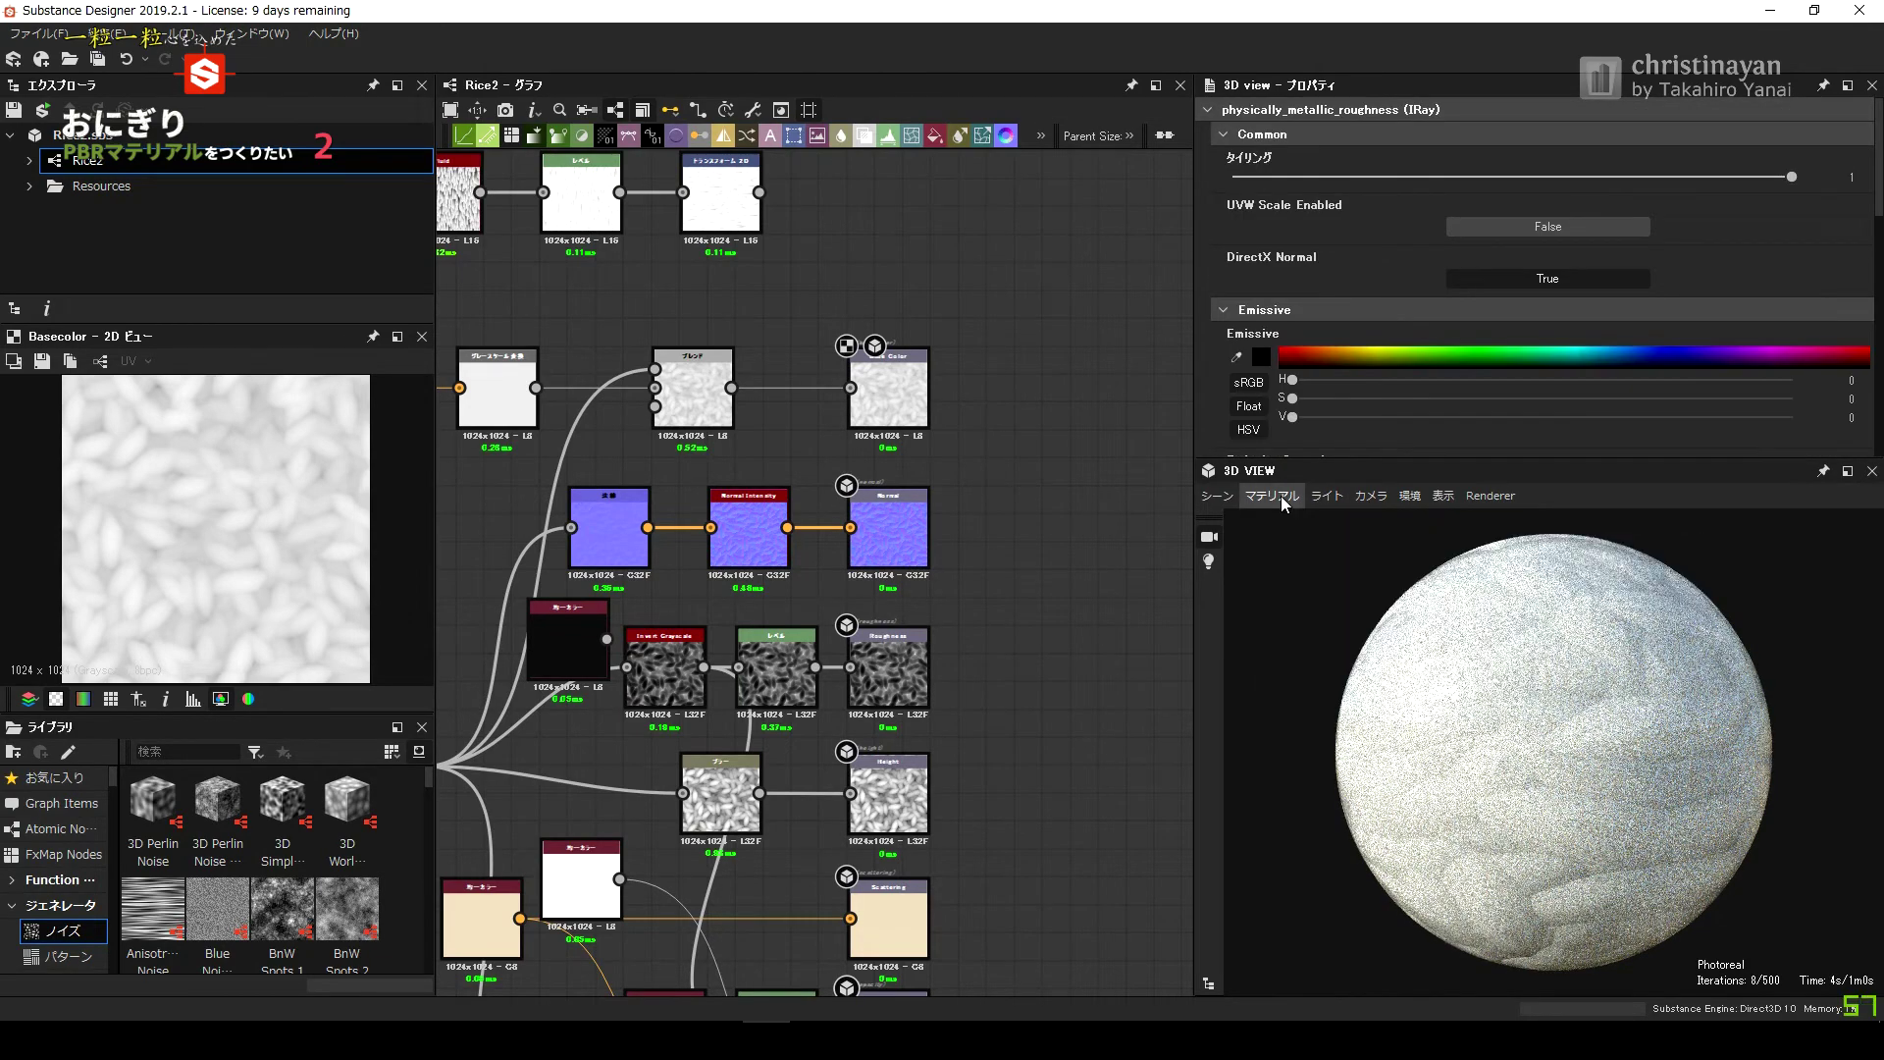
{"action": "left_click", "coordinate": [1272, 495]}
{"action": "left_click", "coordinate": [1404, 312]}
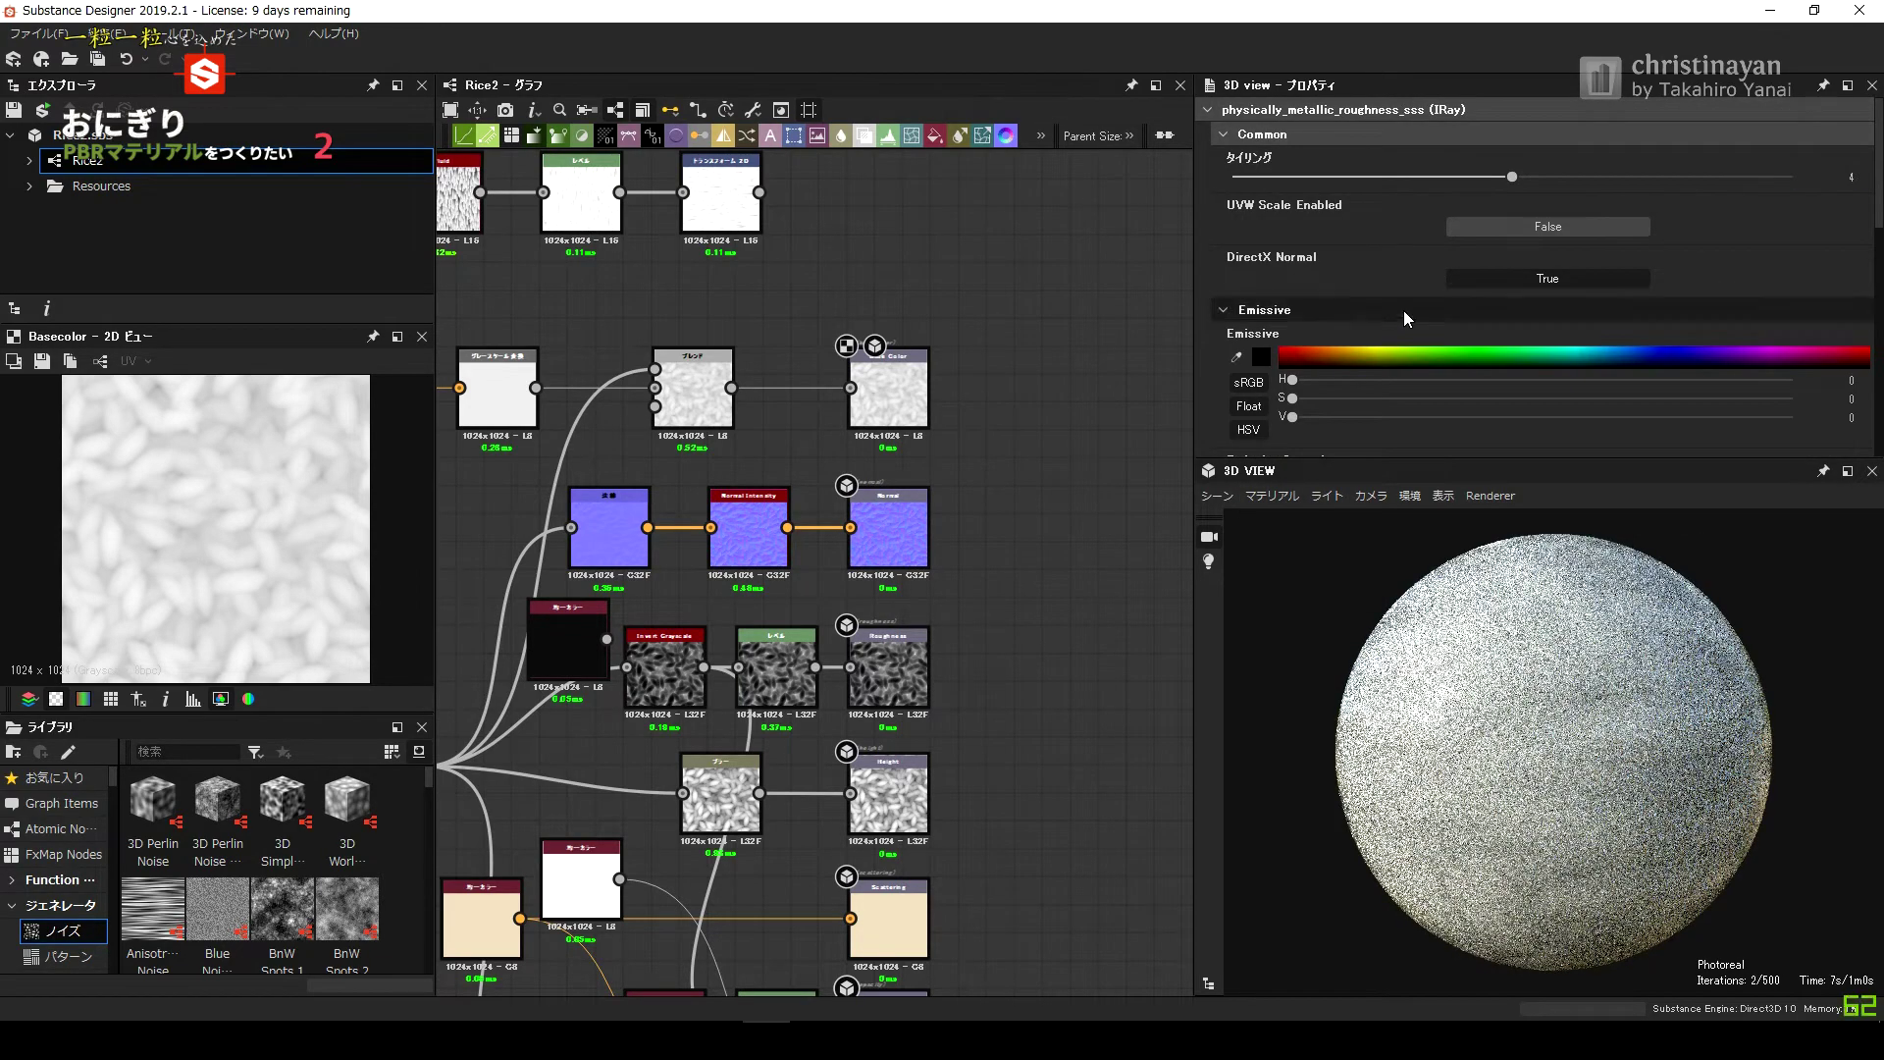
{"action": "scroll", "coordinate": [1836, 383], "scroll_direction": "down", "scroll_amount": 3}
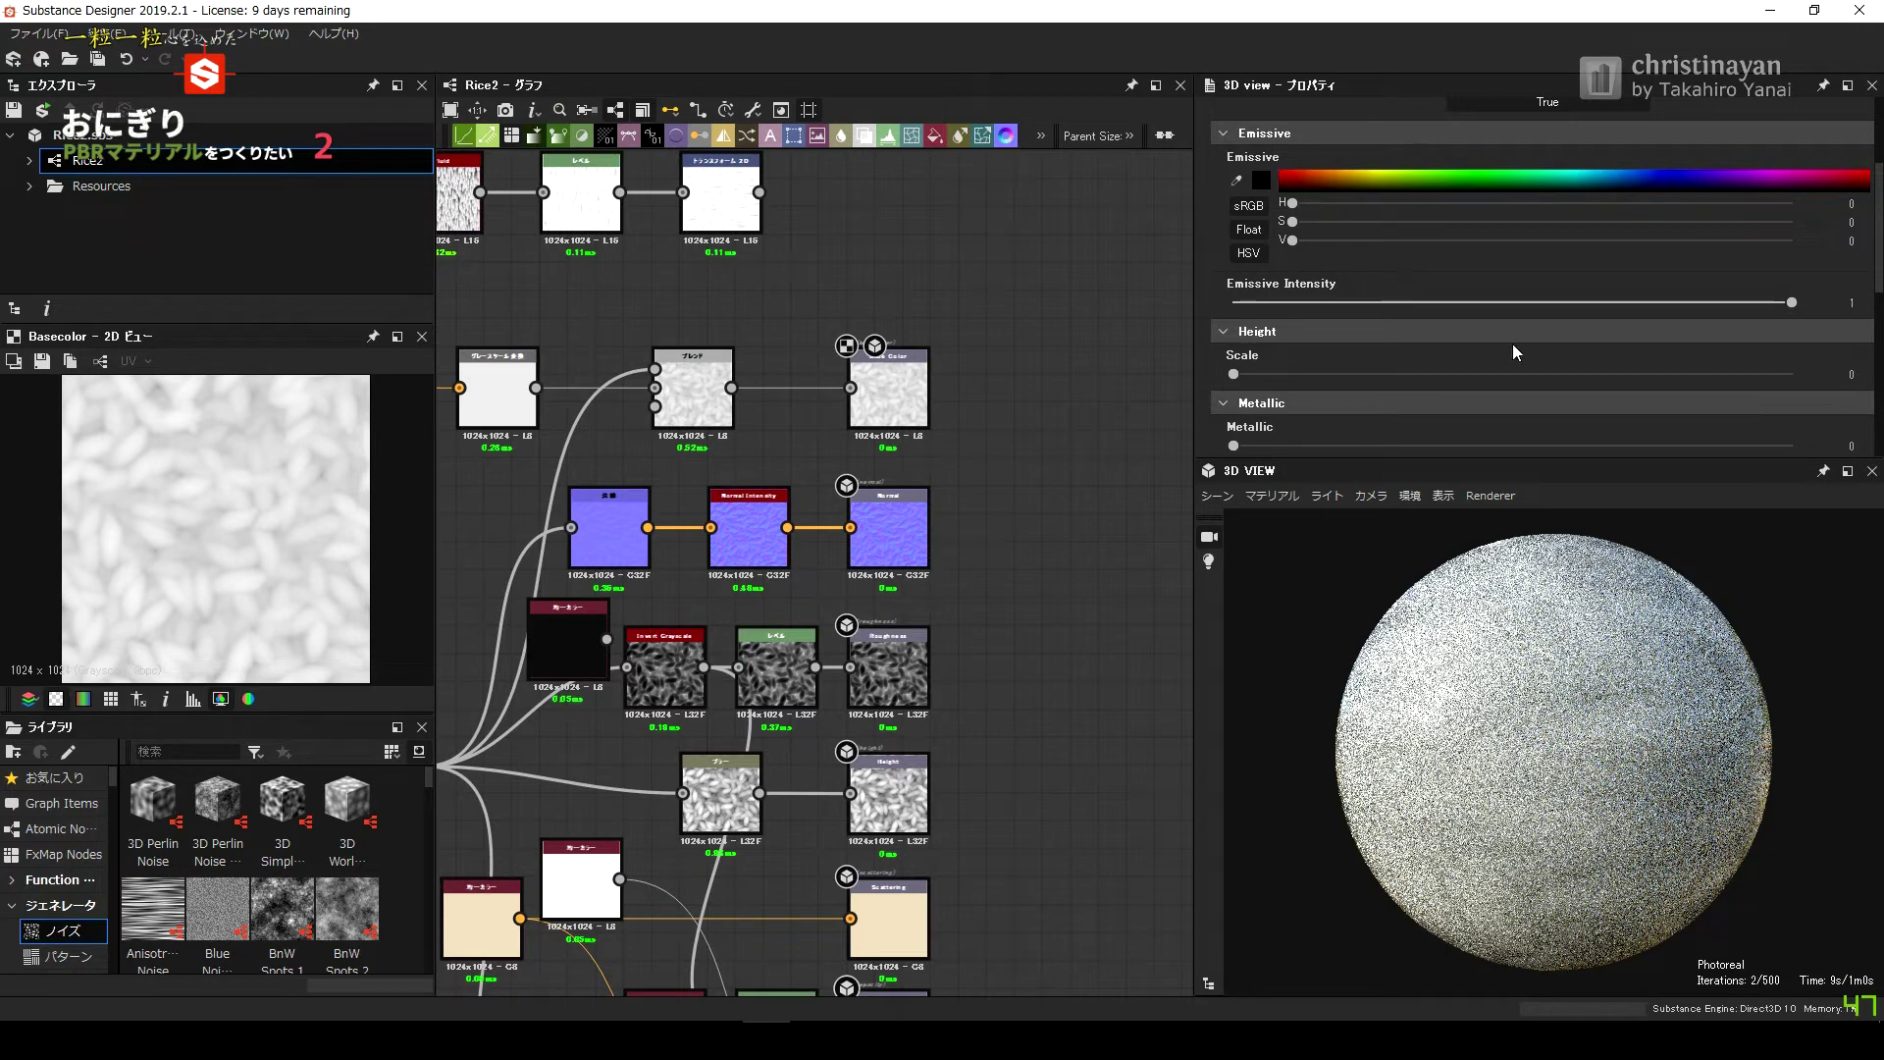
{"action": "key", "text": "Tab"}
{"action": "left_click", "coordinate": [1217, 495]}
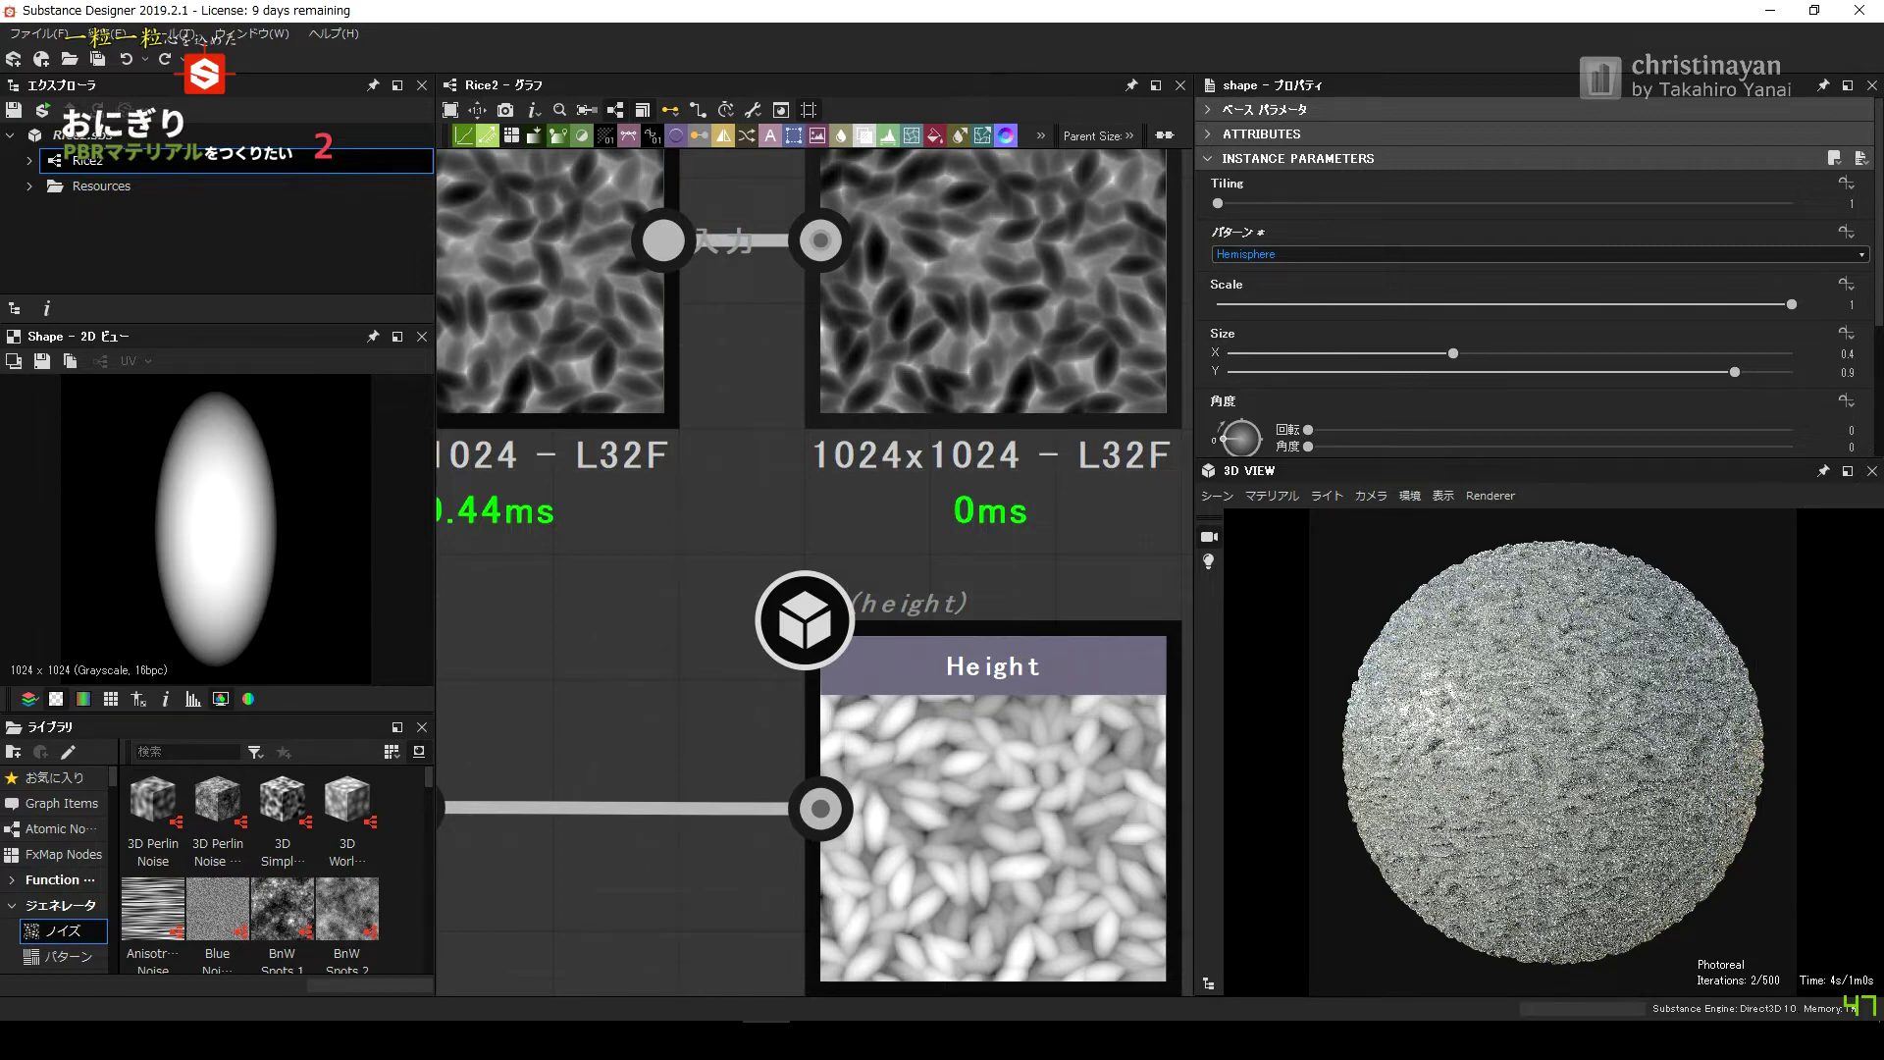
{"action": "scroll", "coordinate": [1083, 552], "scroll_direction": "down", "scroll_amount": 3}
{"action": "scroll", "coordinate": [1084, 552], "scroll_direction": "down", "scroll_amount": 2}
{"action": "right_click", "coordinate": [1042, 456]}
Apply the thick_translucent material to the preview sphere.
{"action": "left_click", "coordinate": [1193, 499]}
{"action": "left_click", "coordinate": [1280, 498]}
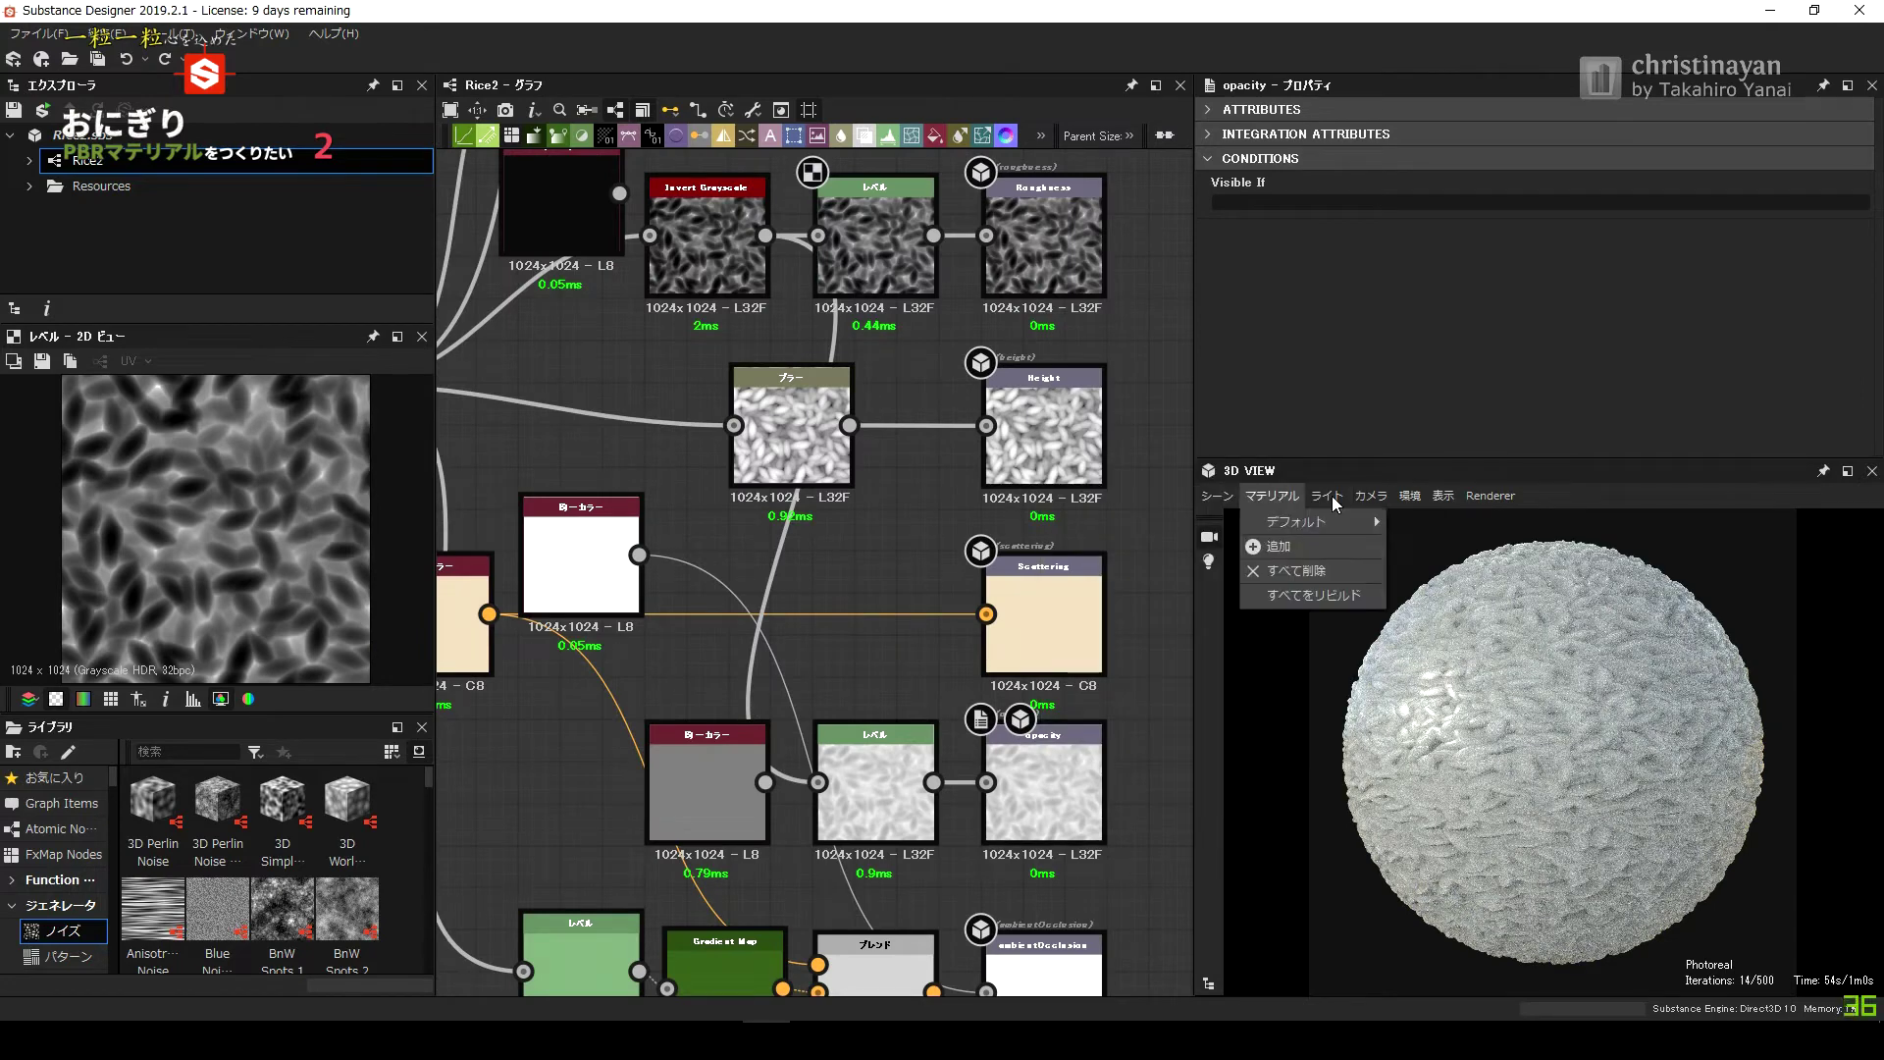
{"action": "left_click", "coordinate": [1356, 428]}
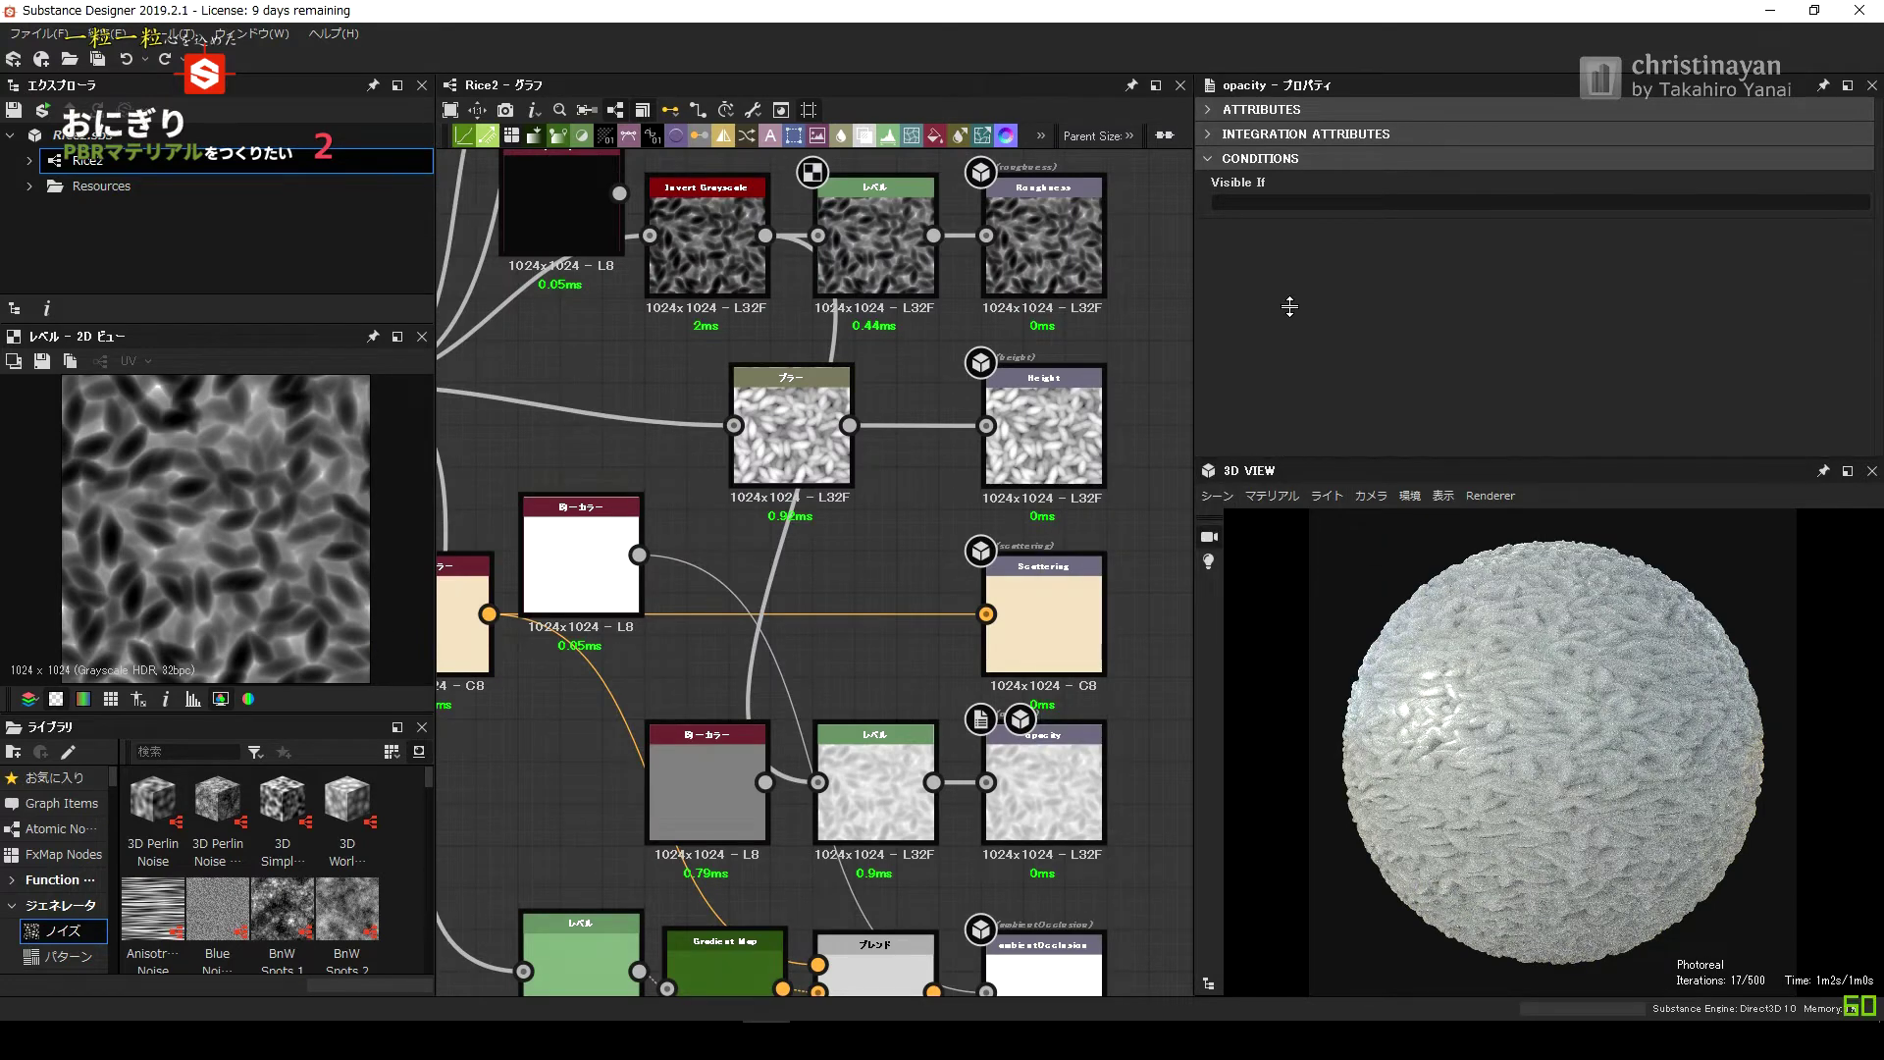
{"action": "left_click_drag", "start_coordinate": [1290, 306], "coordinate": [1289, 301]}
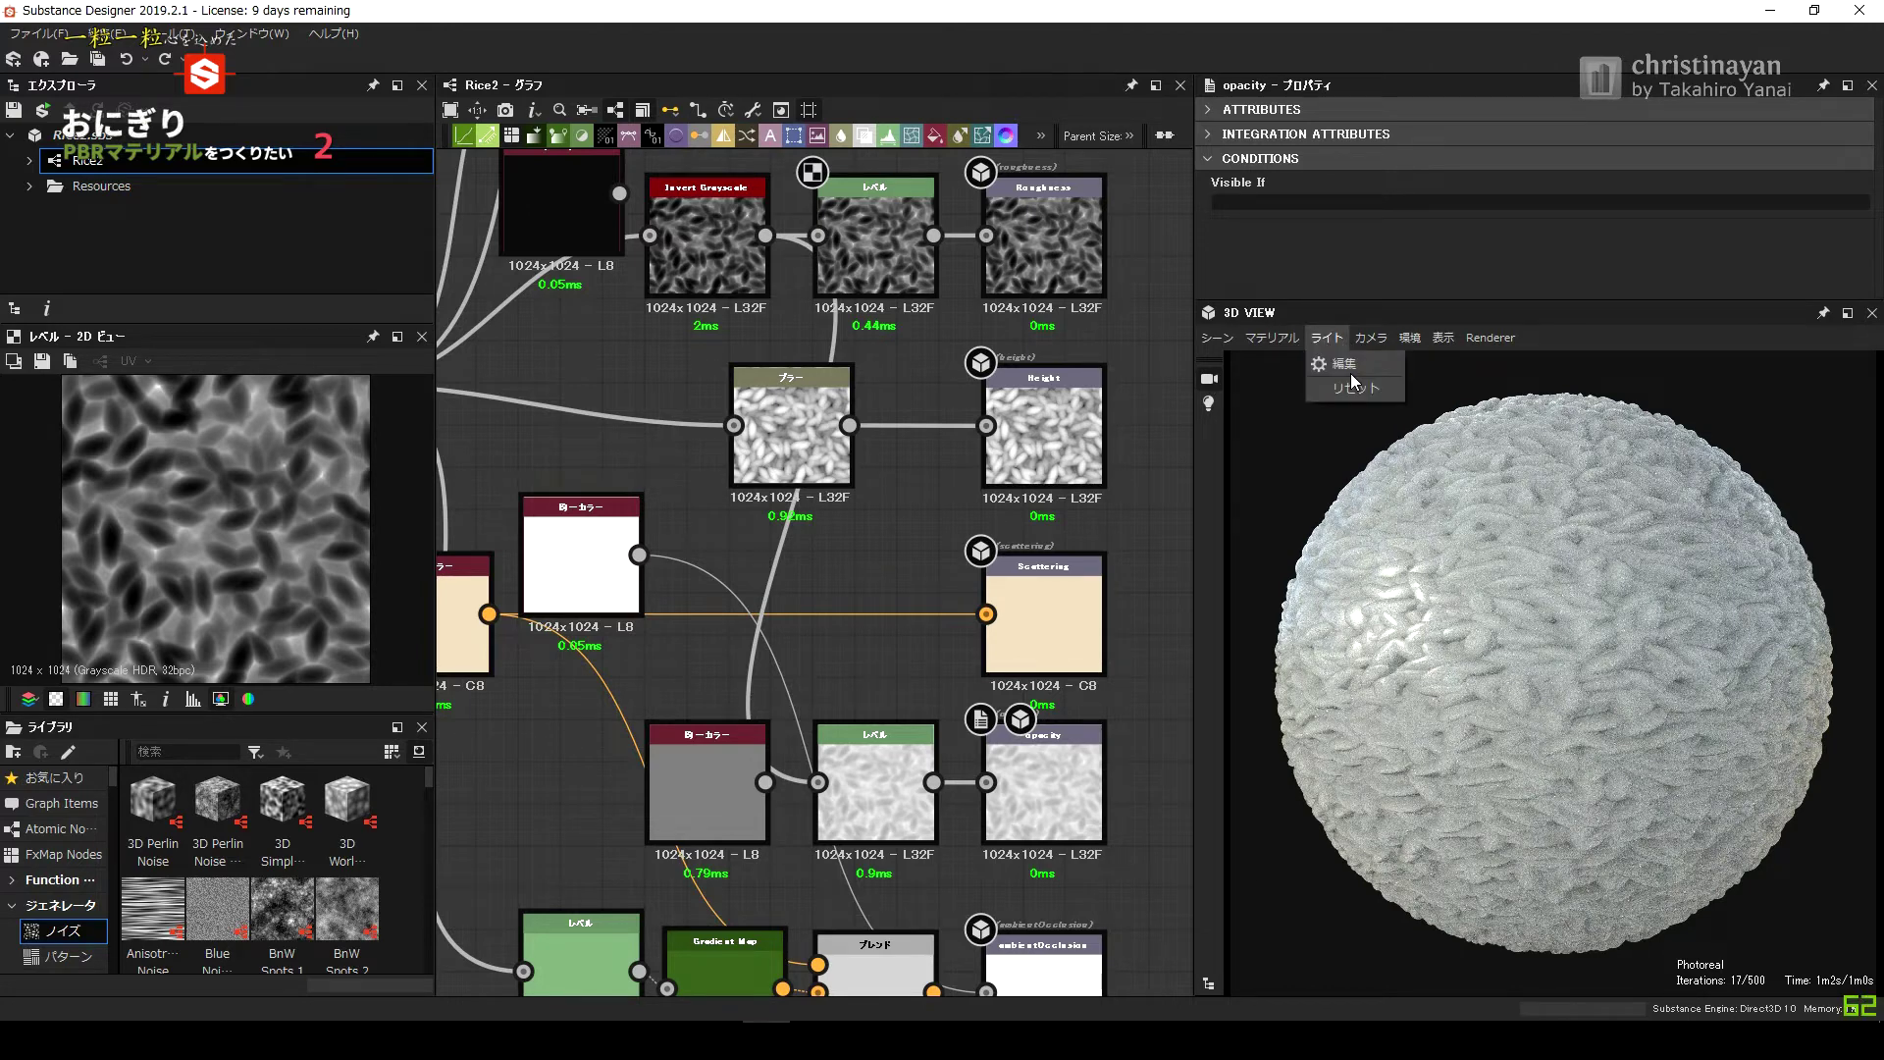
{"action": "mouse_move", "coordinate": [1443, 390]}
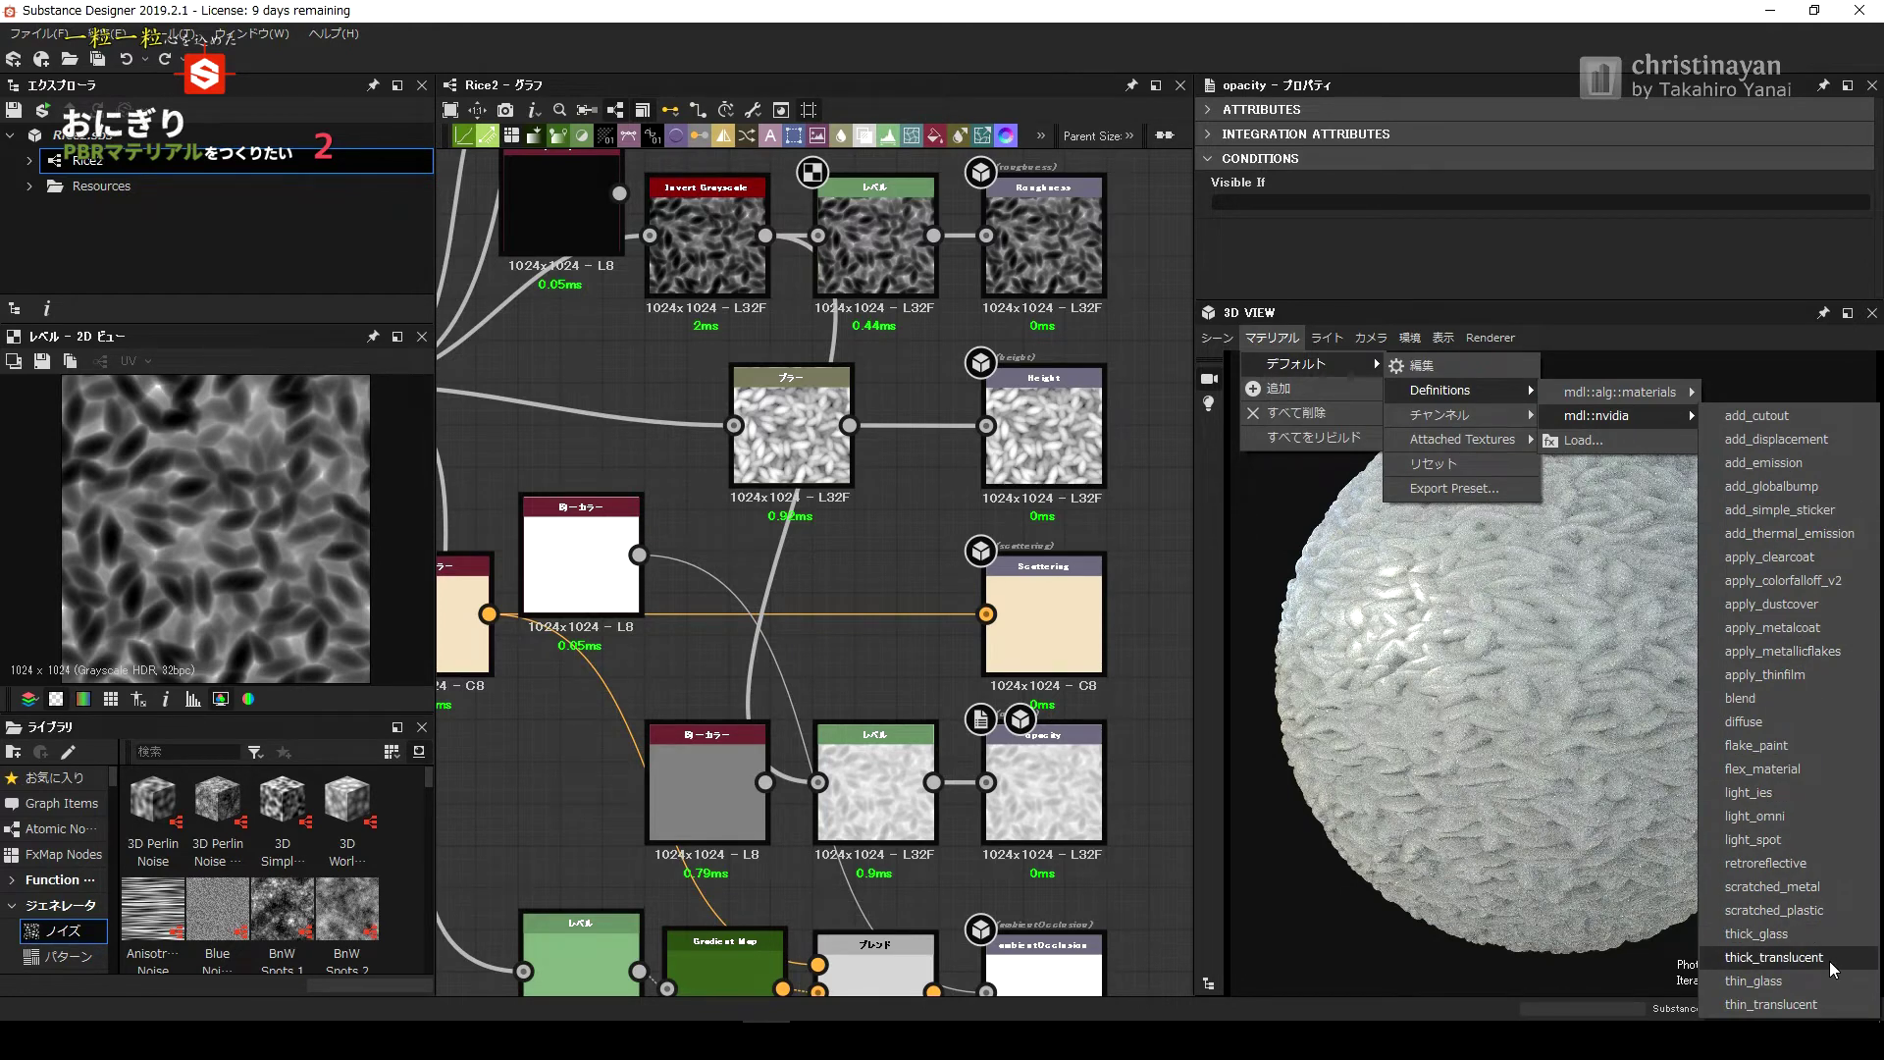
{"action": "left_click", "coordinate": [1777, 957]}
Tweak the thick_translucent parameters, setting volume scattering to 1.
{"action": "right_click", "coordinate": [1053, 758]}
{"action": "right_click", "coordinate": [1052, 758]}
{"action": "left_click", "coordinate": [1353, 405]}
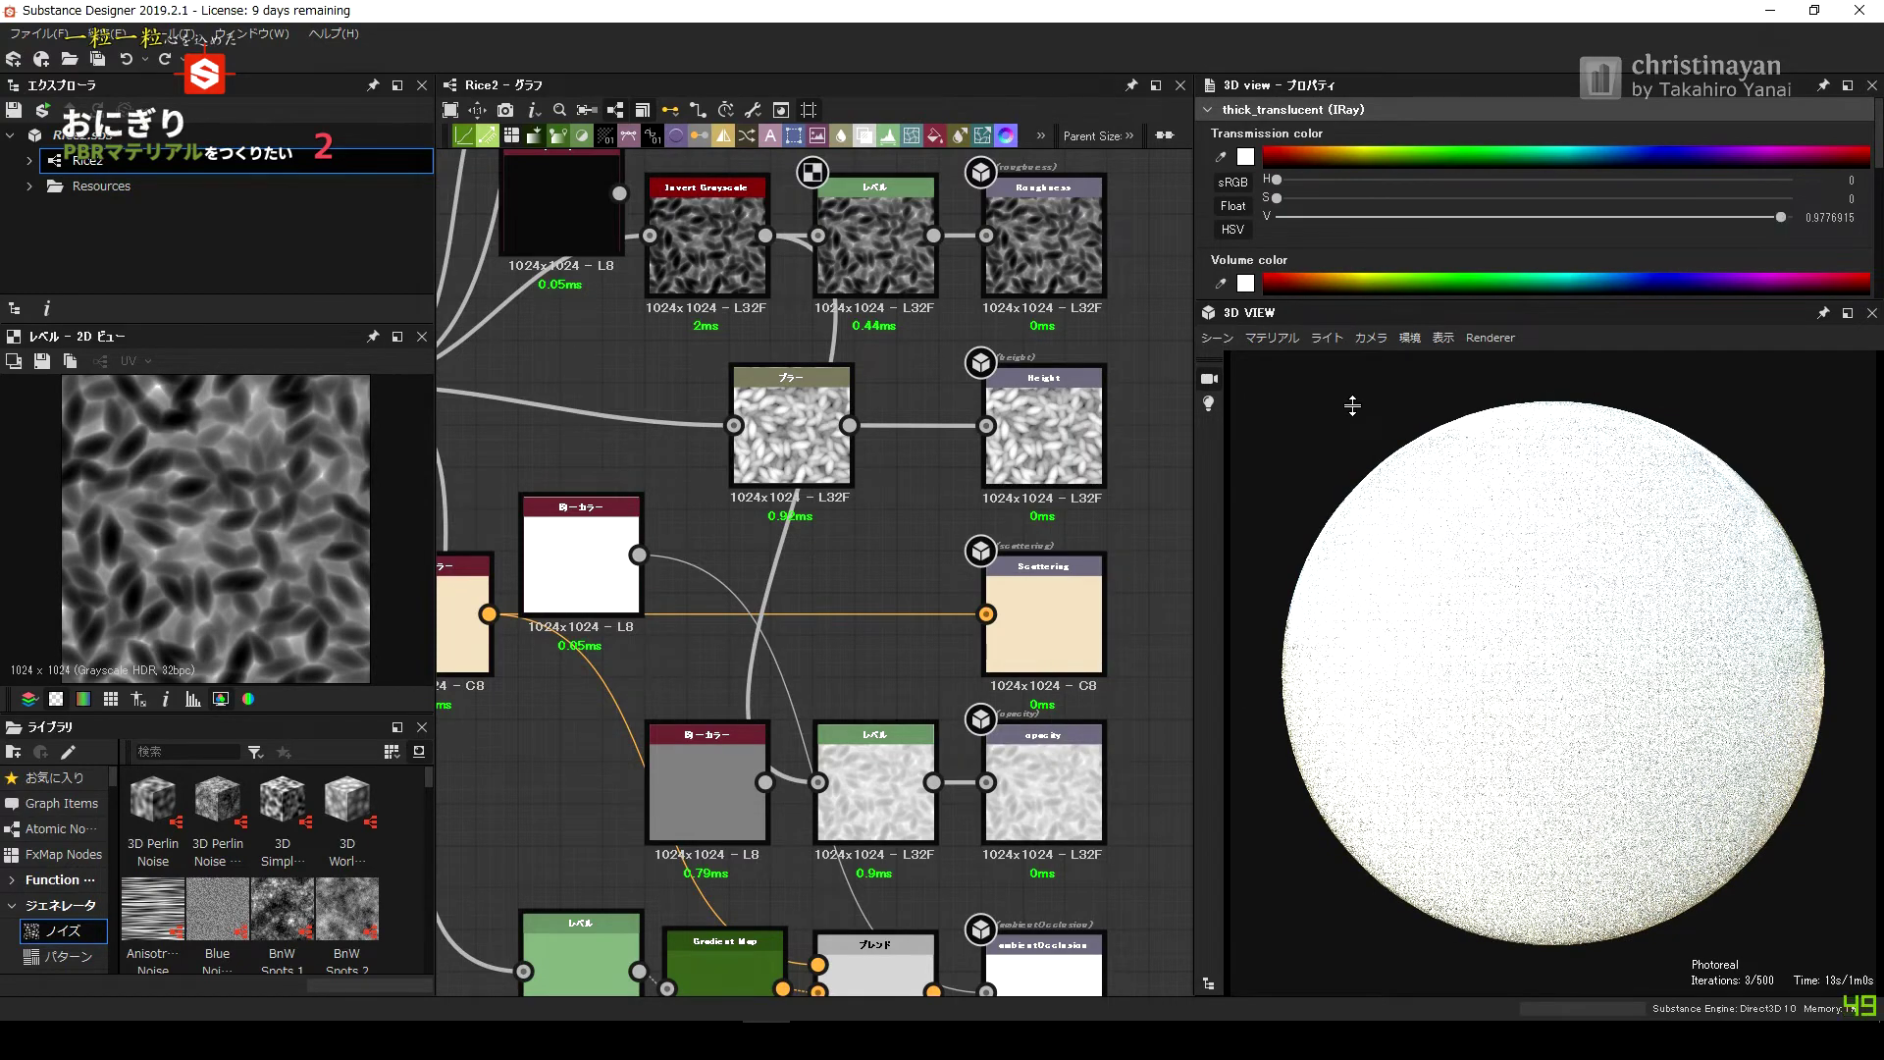
{"action": "left_click_drag", "start_coordinate": [1353, 405], "coordinate": [1354, 474]}
{"action": "scroll", "coordinate": [1580, 391], "scroll_direction": "down", "scroll_amount": 2}
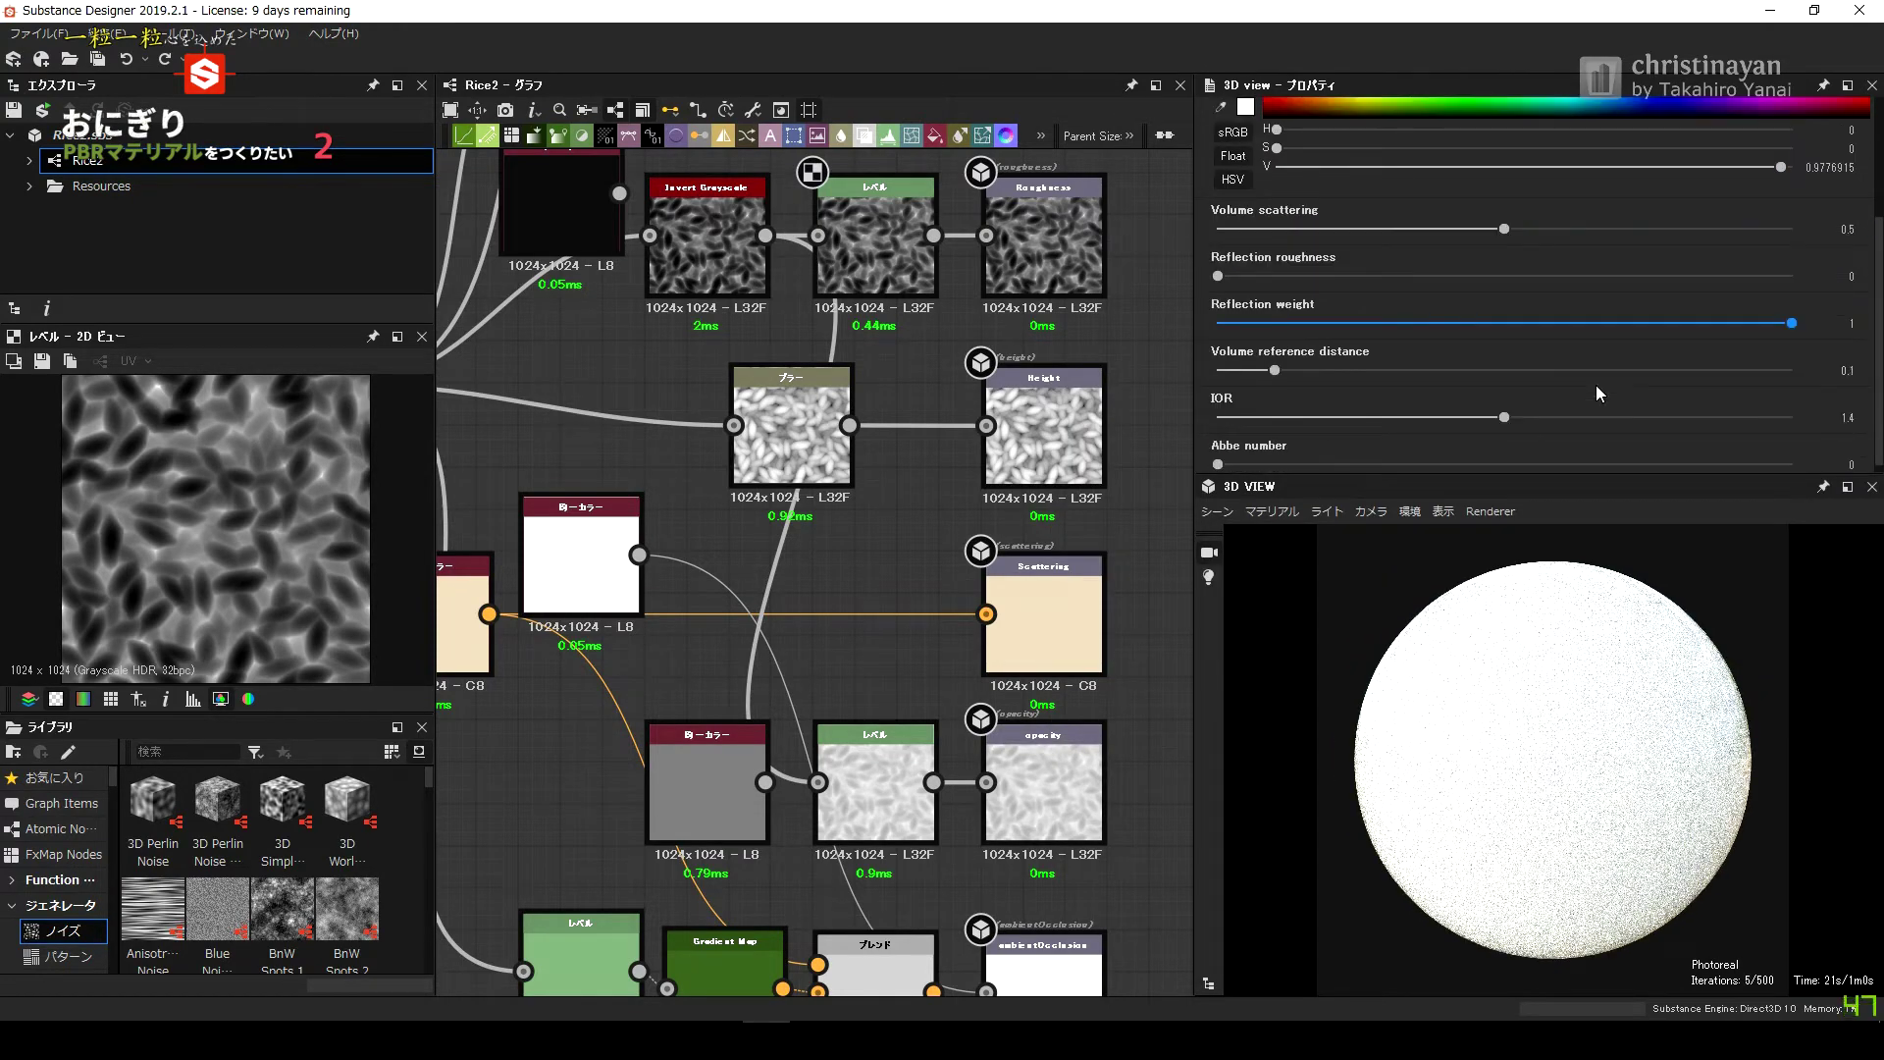
{"action": "right_click", "coordinate": [1045, 805]}
{"action": "left_click", "coordinate": [1057, 533]}
{"action": "right_click", "coordinate": [1022, 610]}
{"action": "left_click", "coordinate": [1070, 687]}
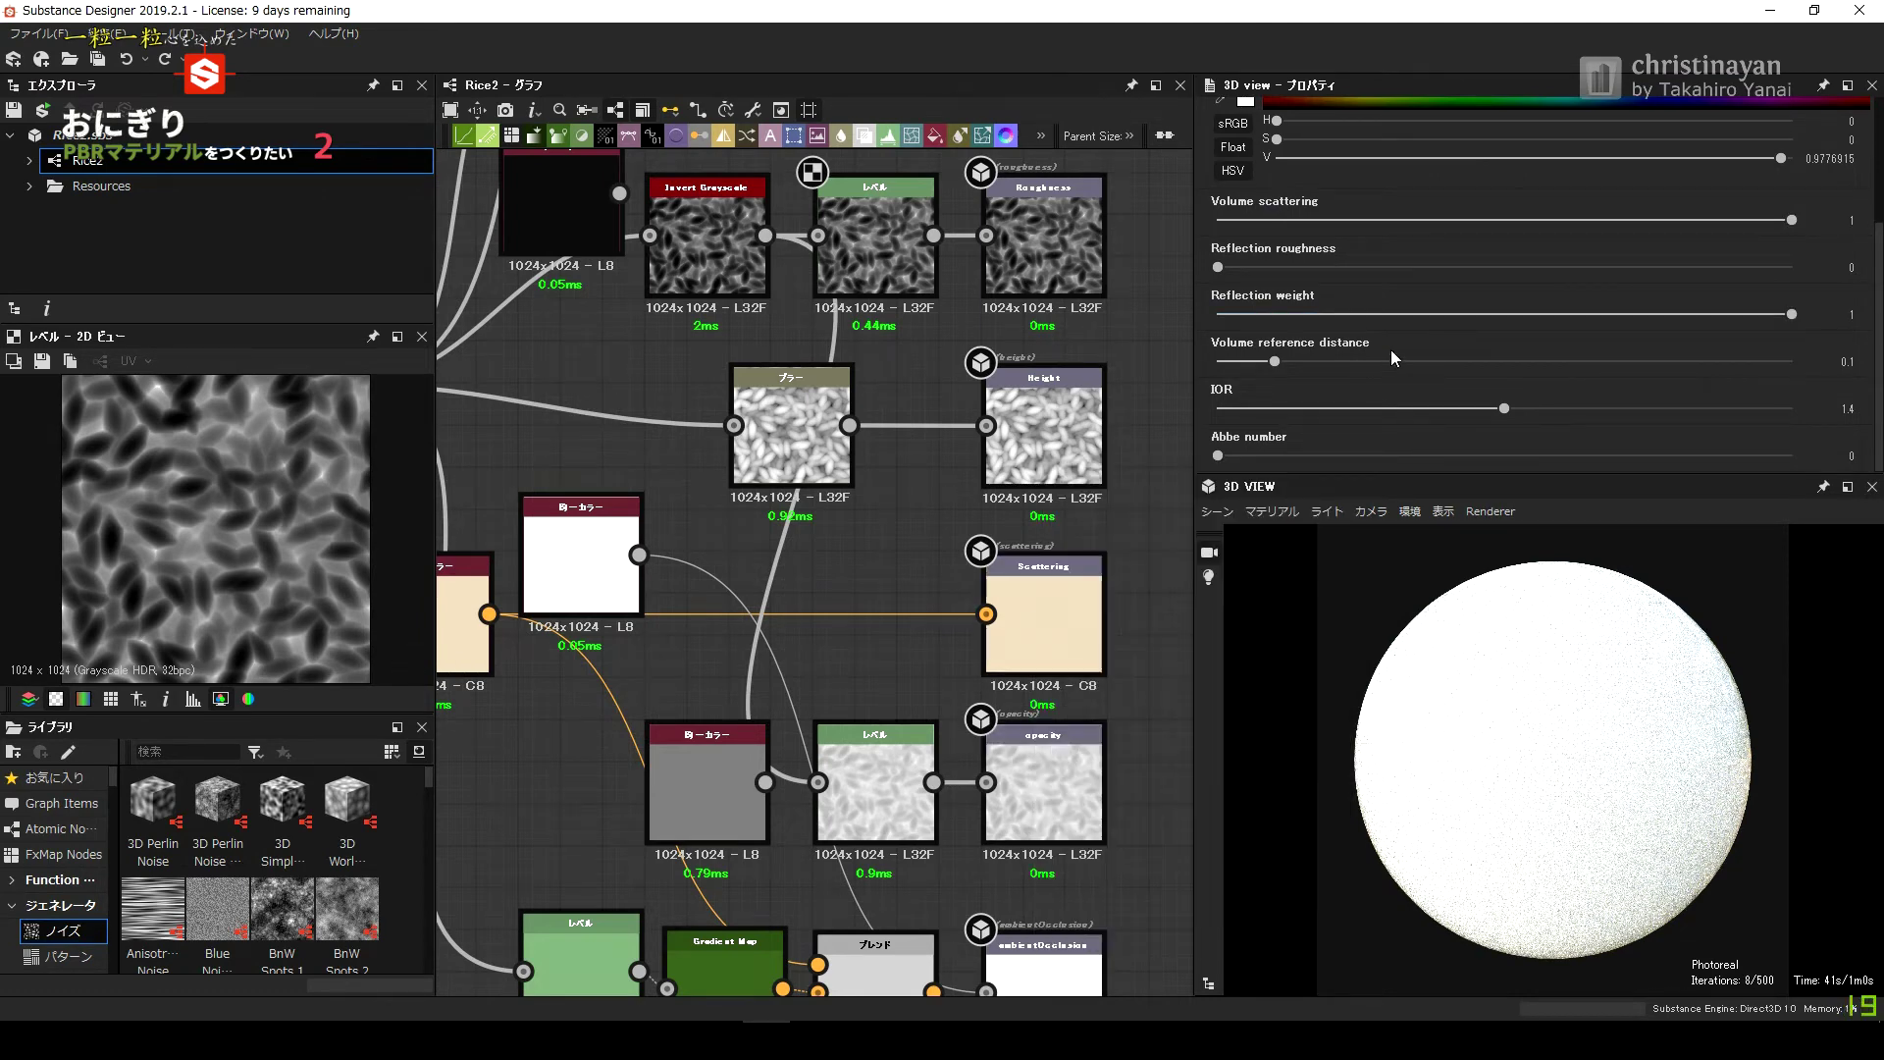
Switch the sphere preview back to physically_metallic_roughness.
{"action": "left_click", "coordinate": [1409, 512]}
{"action": "left_click", "coordinate": [1431, 535]}
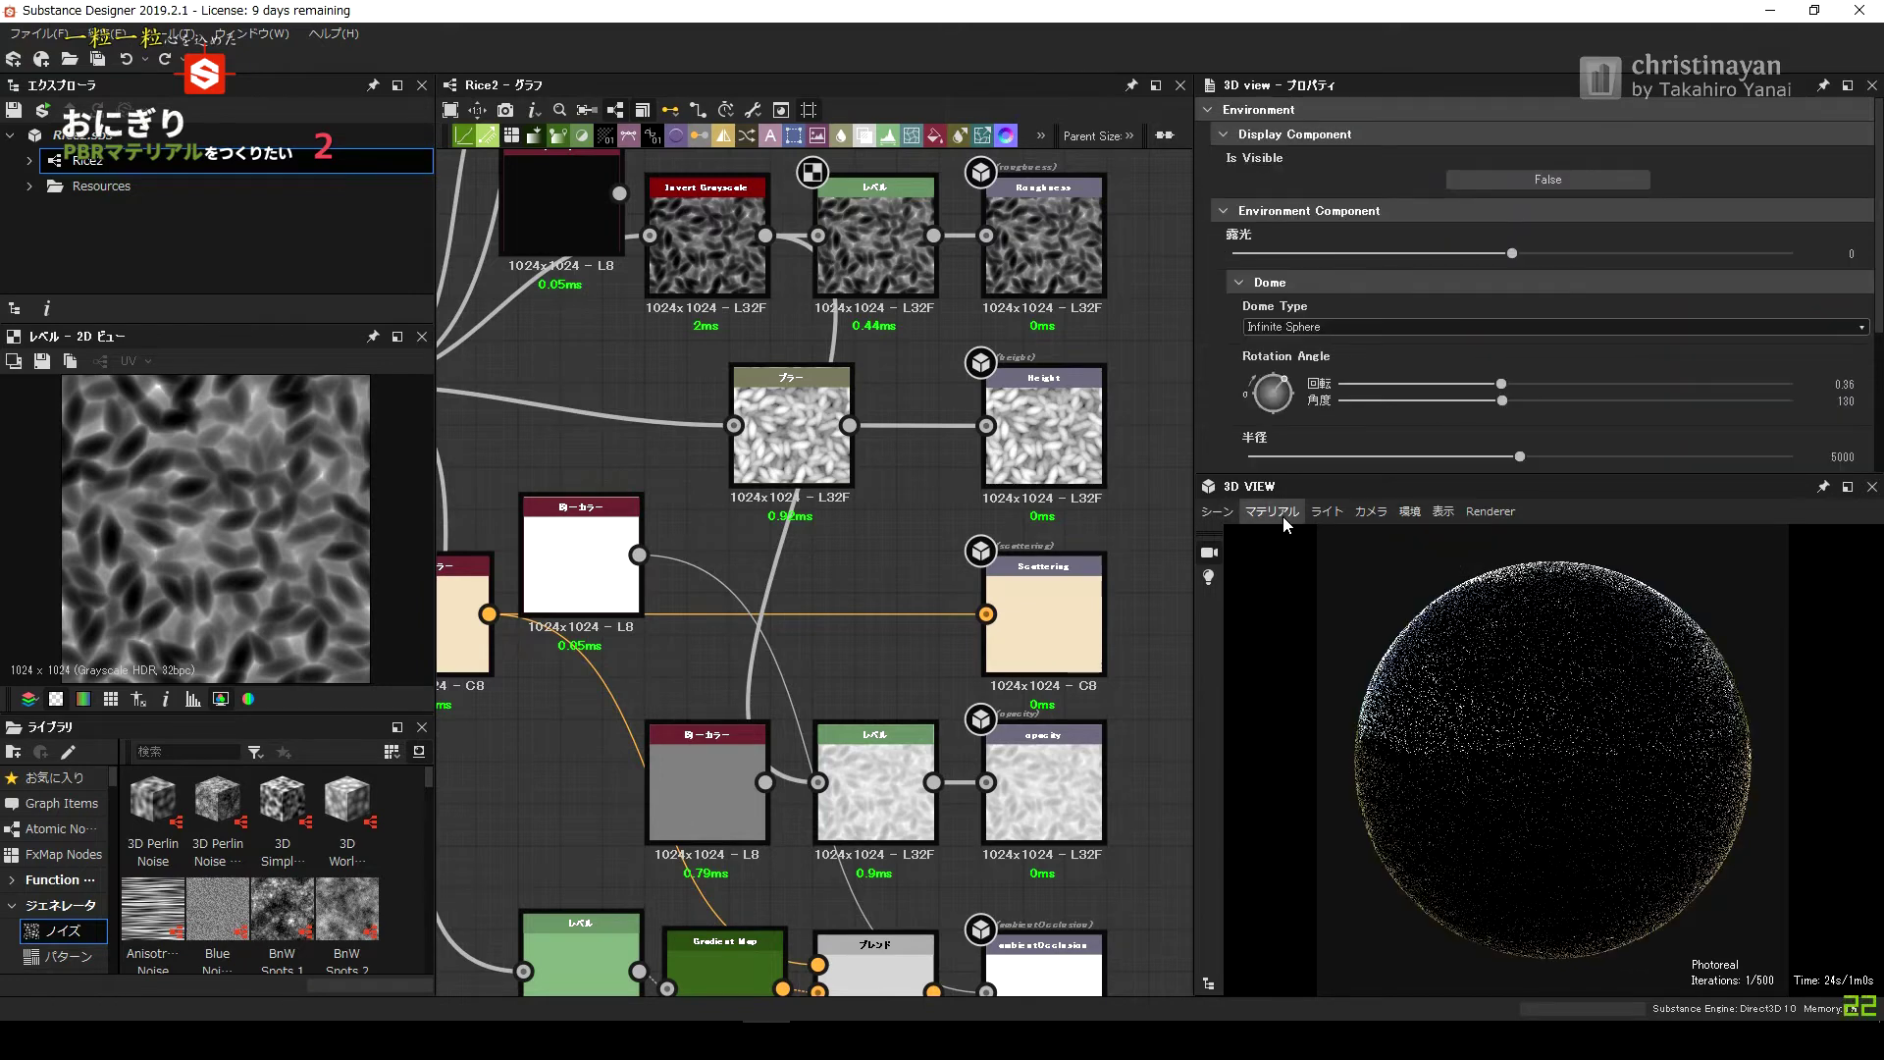
{"action": "left_click", "coordinate": [1276, 511]}
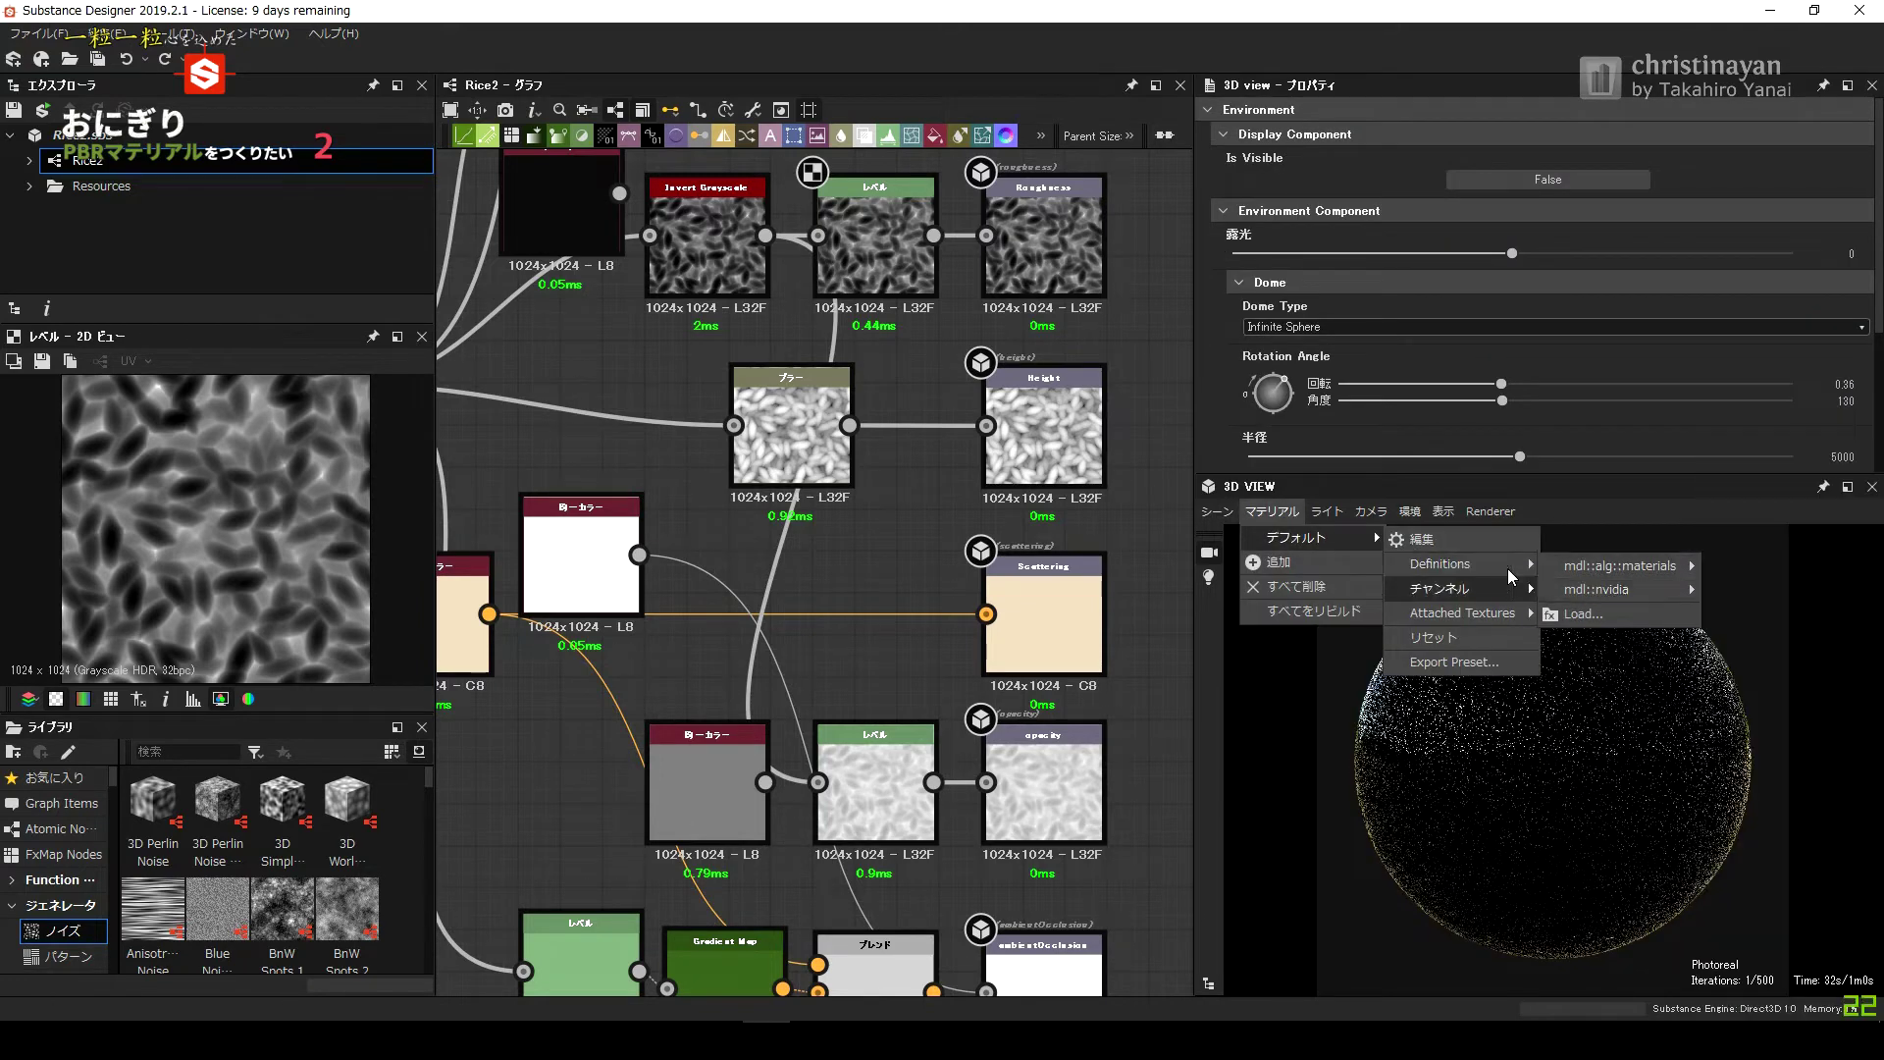
{"action": "left_click", "coordinate": [1374, 684]}
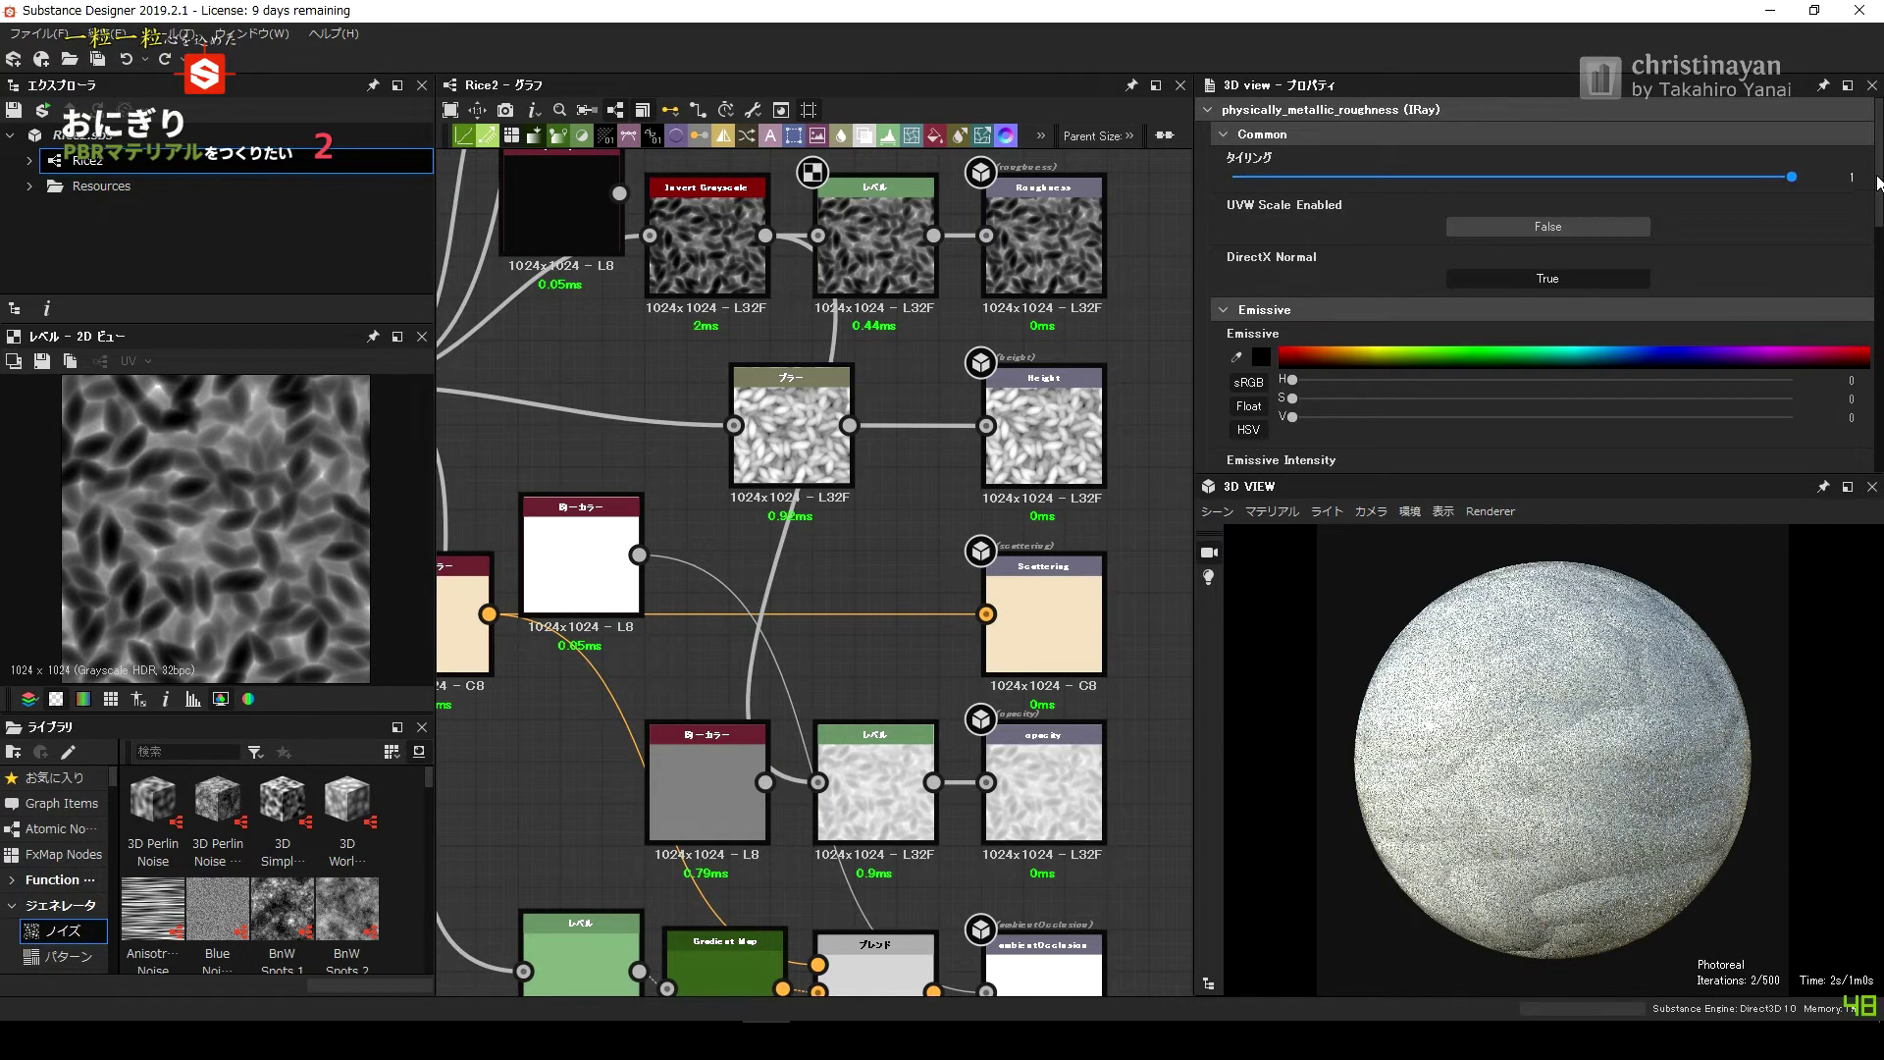
Switch the sphere preview material to physically_metallic_roughness_sss.
{"action": "scroll", "coordinate": [1585, 397], "scroll_direction": "down", "scroll_amount": 3}
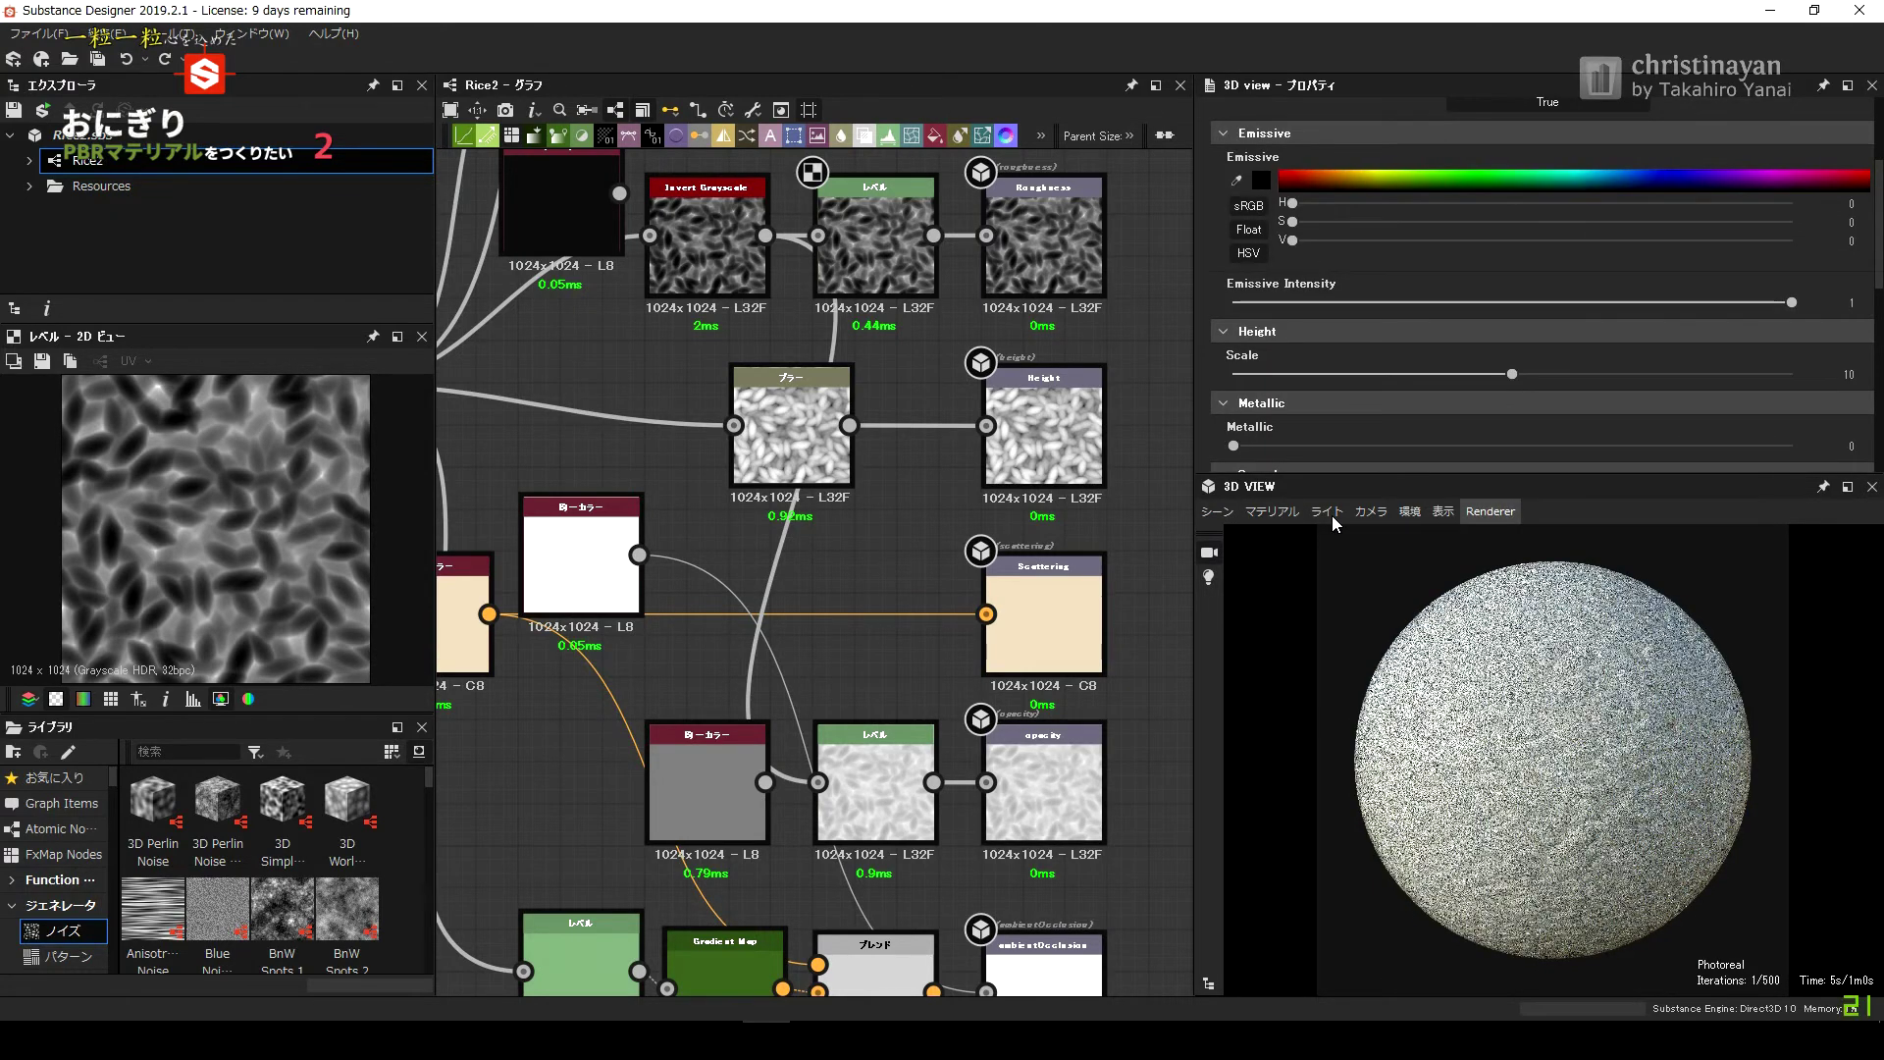
{"action": "left_click", "coordinate": [1272, 511]}
{"action": "mouse_move", "coordinate": [1310, 538]}
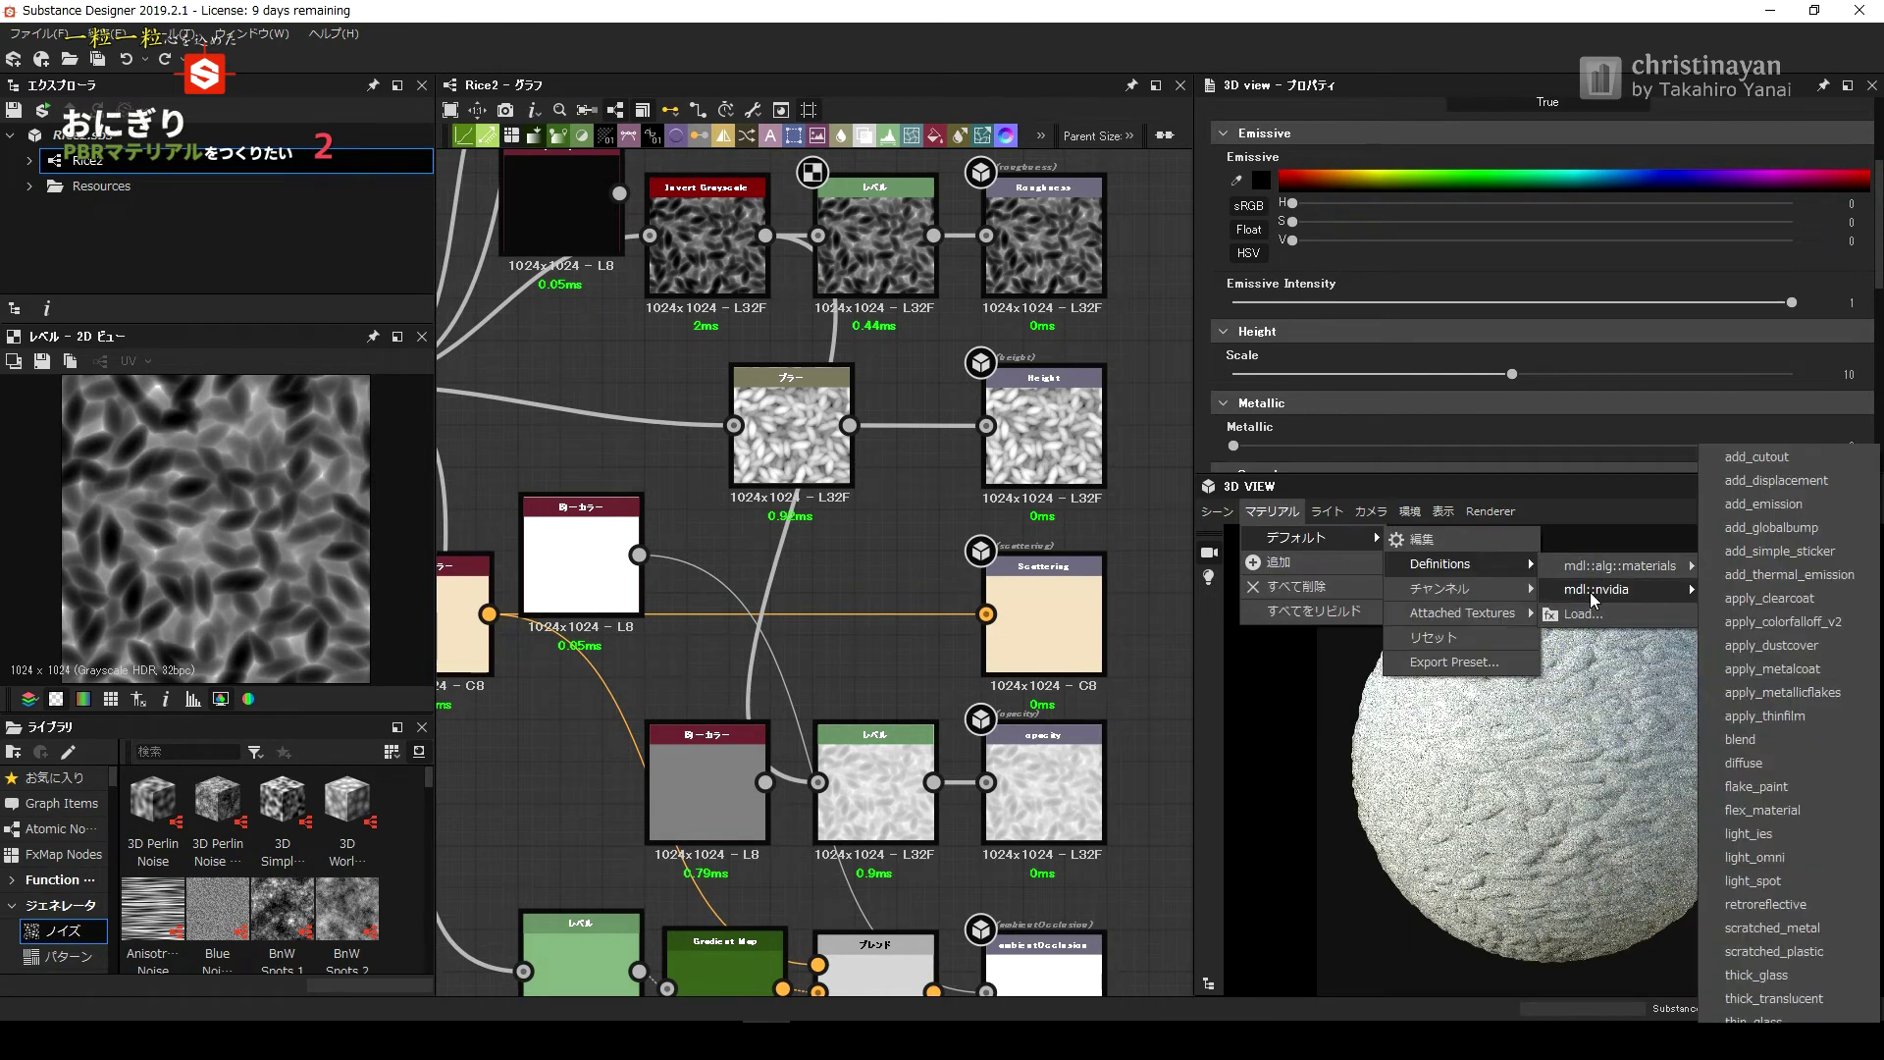
{"action": "left_click", "coordinate": [1058, 746]}
{"action": "left_click", "coordinate": [1272, 511]}
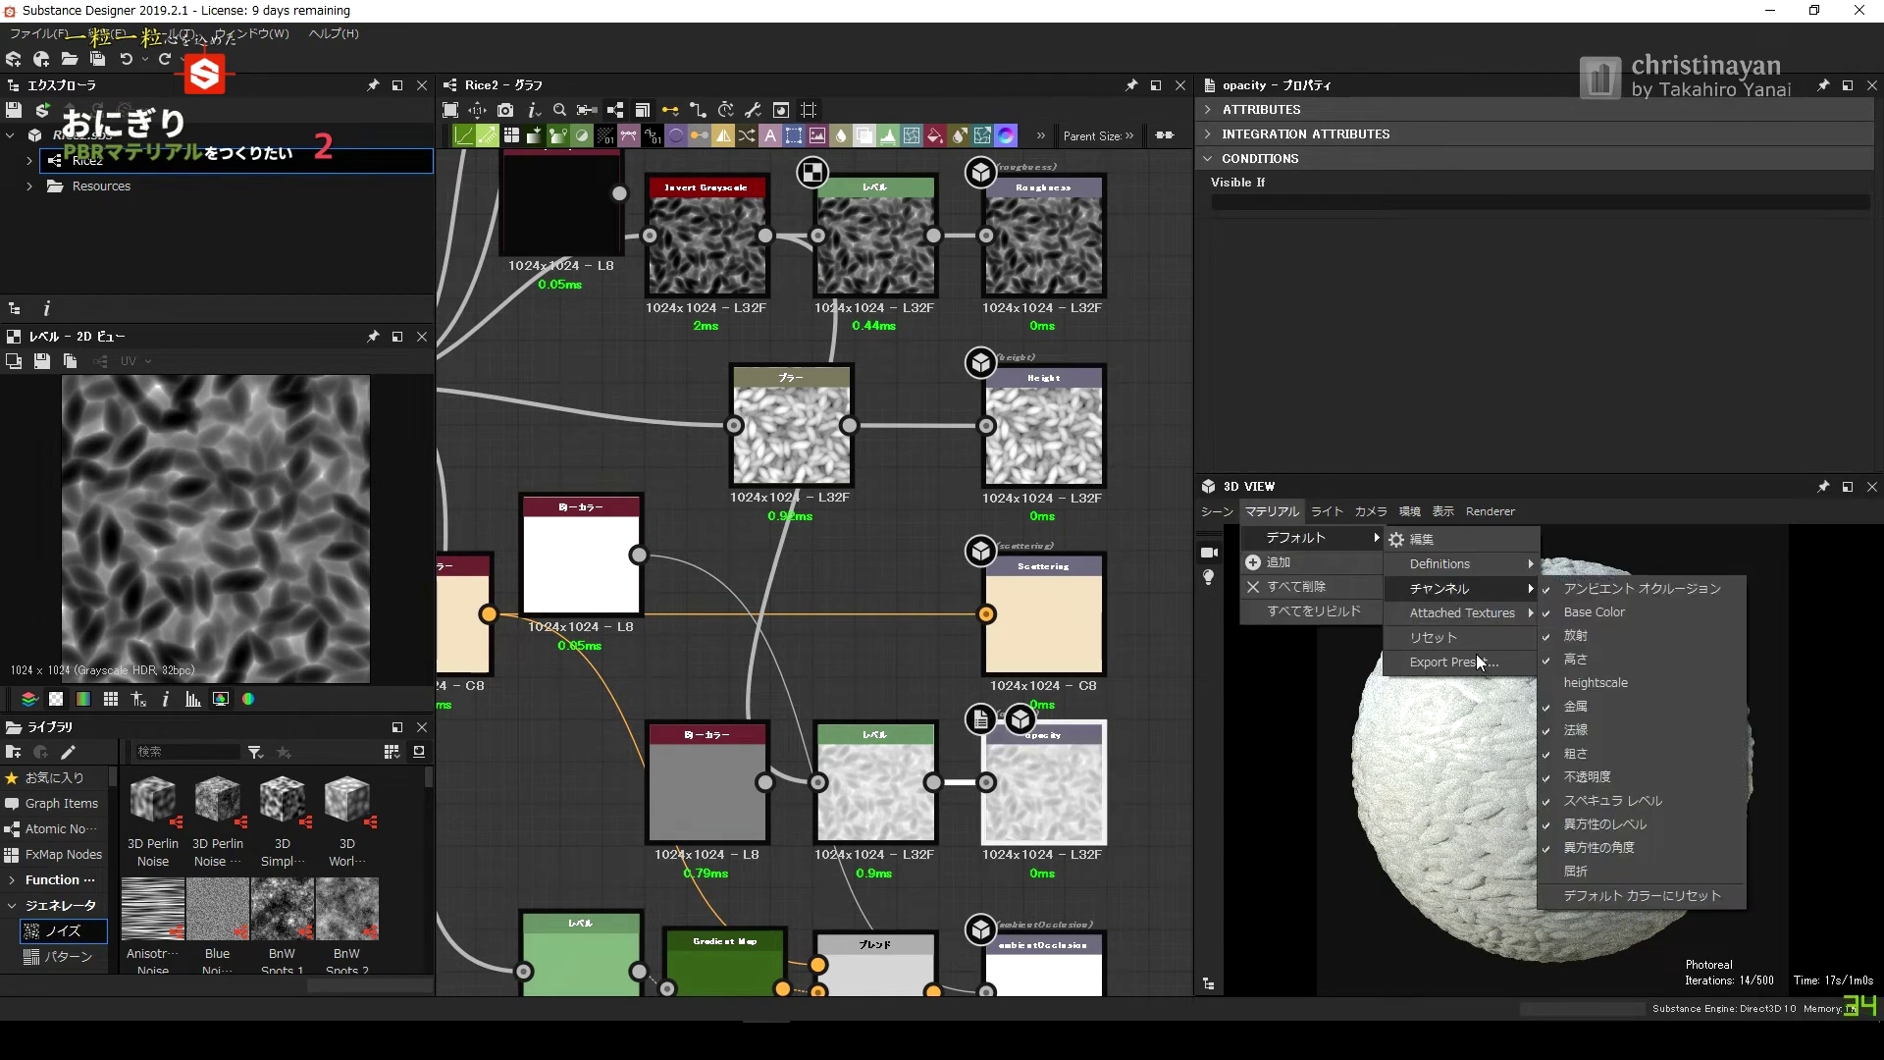
{"action": "mouse_move", "coordinate": [1440, 563]}
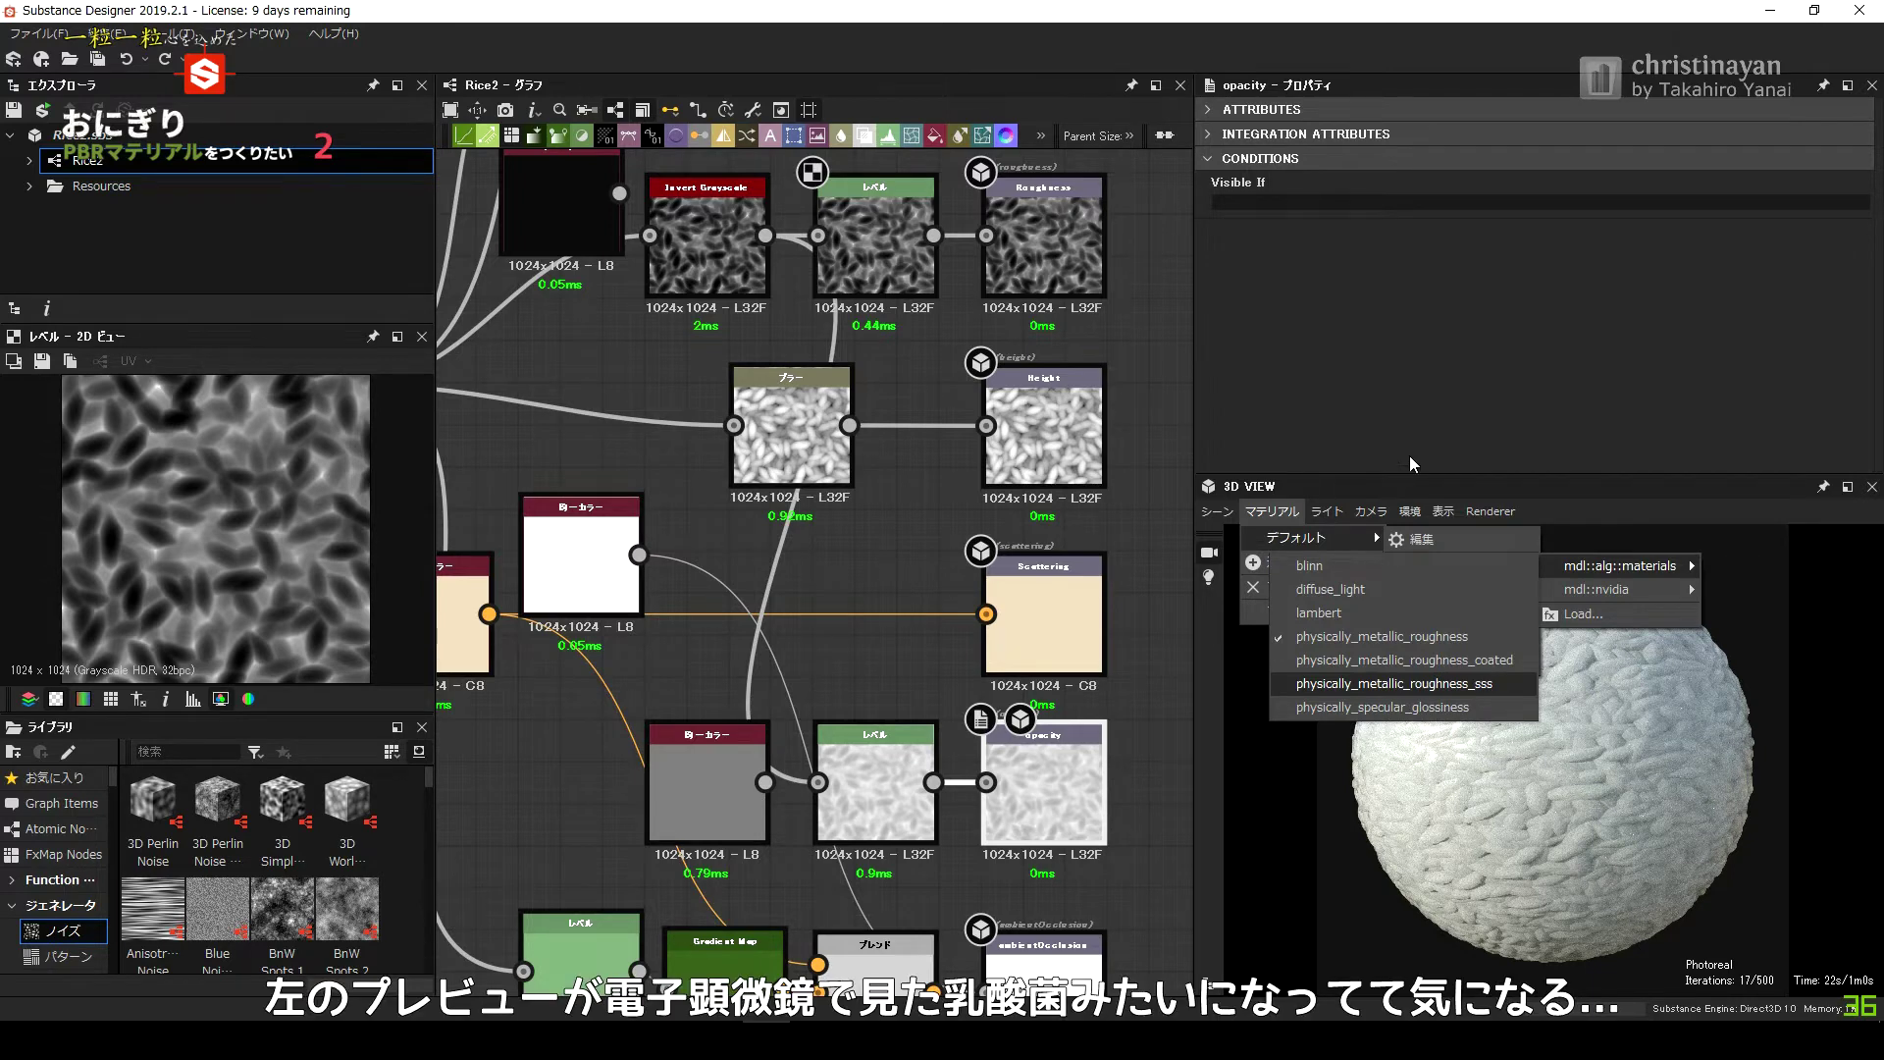
{"action": "key", "text": "Return"}
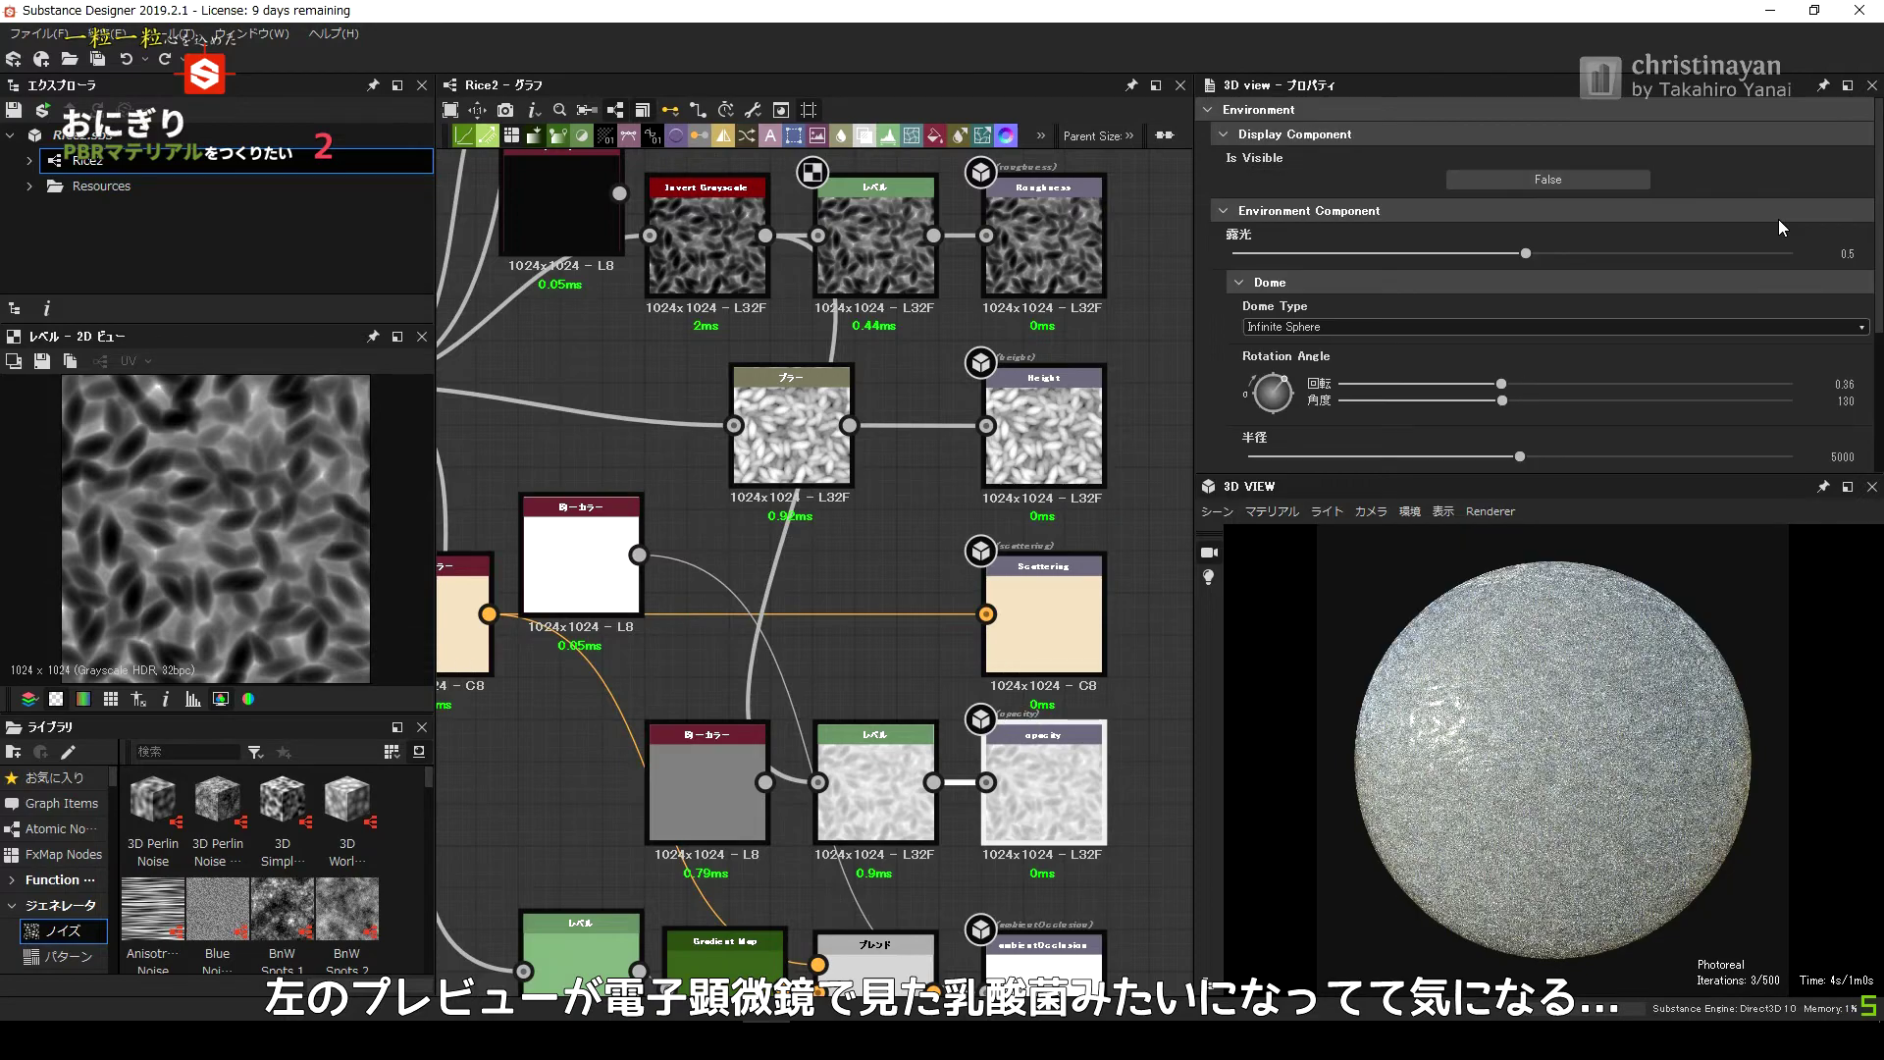
Raise the preview tiling from 6 to 8 and set a 10000-second render time limit.
{"action": "scroll", "coordinate": [634, 627], "scroll_direction": "up", "scroll_amount": 2}
{"action": "scroll", "coordinate": [1731, 216], "scroll_direction": "up", "scroll_amount": 3}
{"action": "left_click_drag", "start_coordinate": [1513, 177], "coordinate": [1606, 176]}
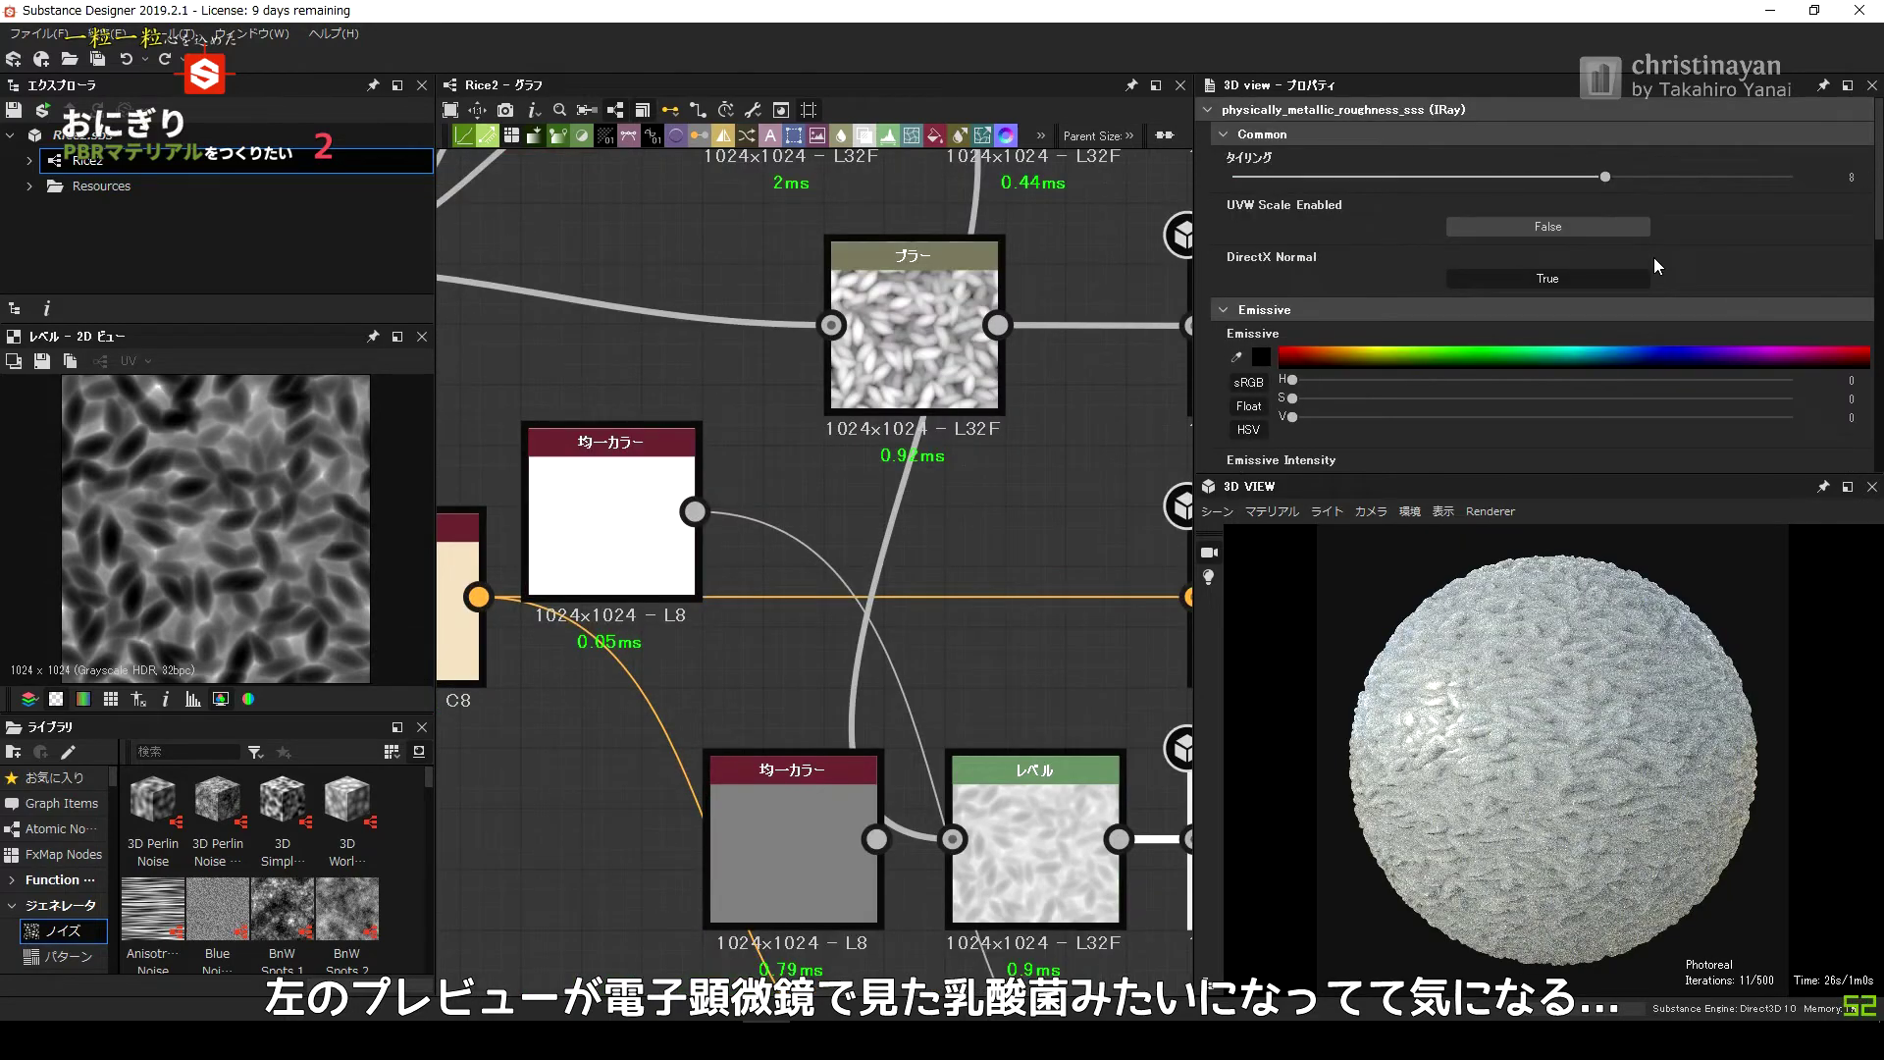
{"action": "scroll", "coordinate": [1538, 336], "scroll_direction": "down", "scroll_amount": 5}
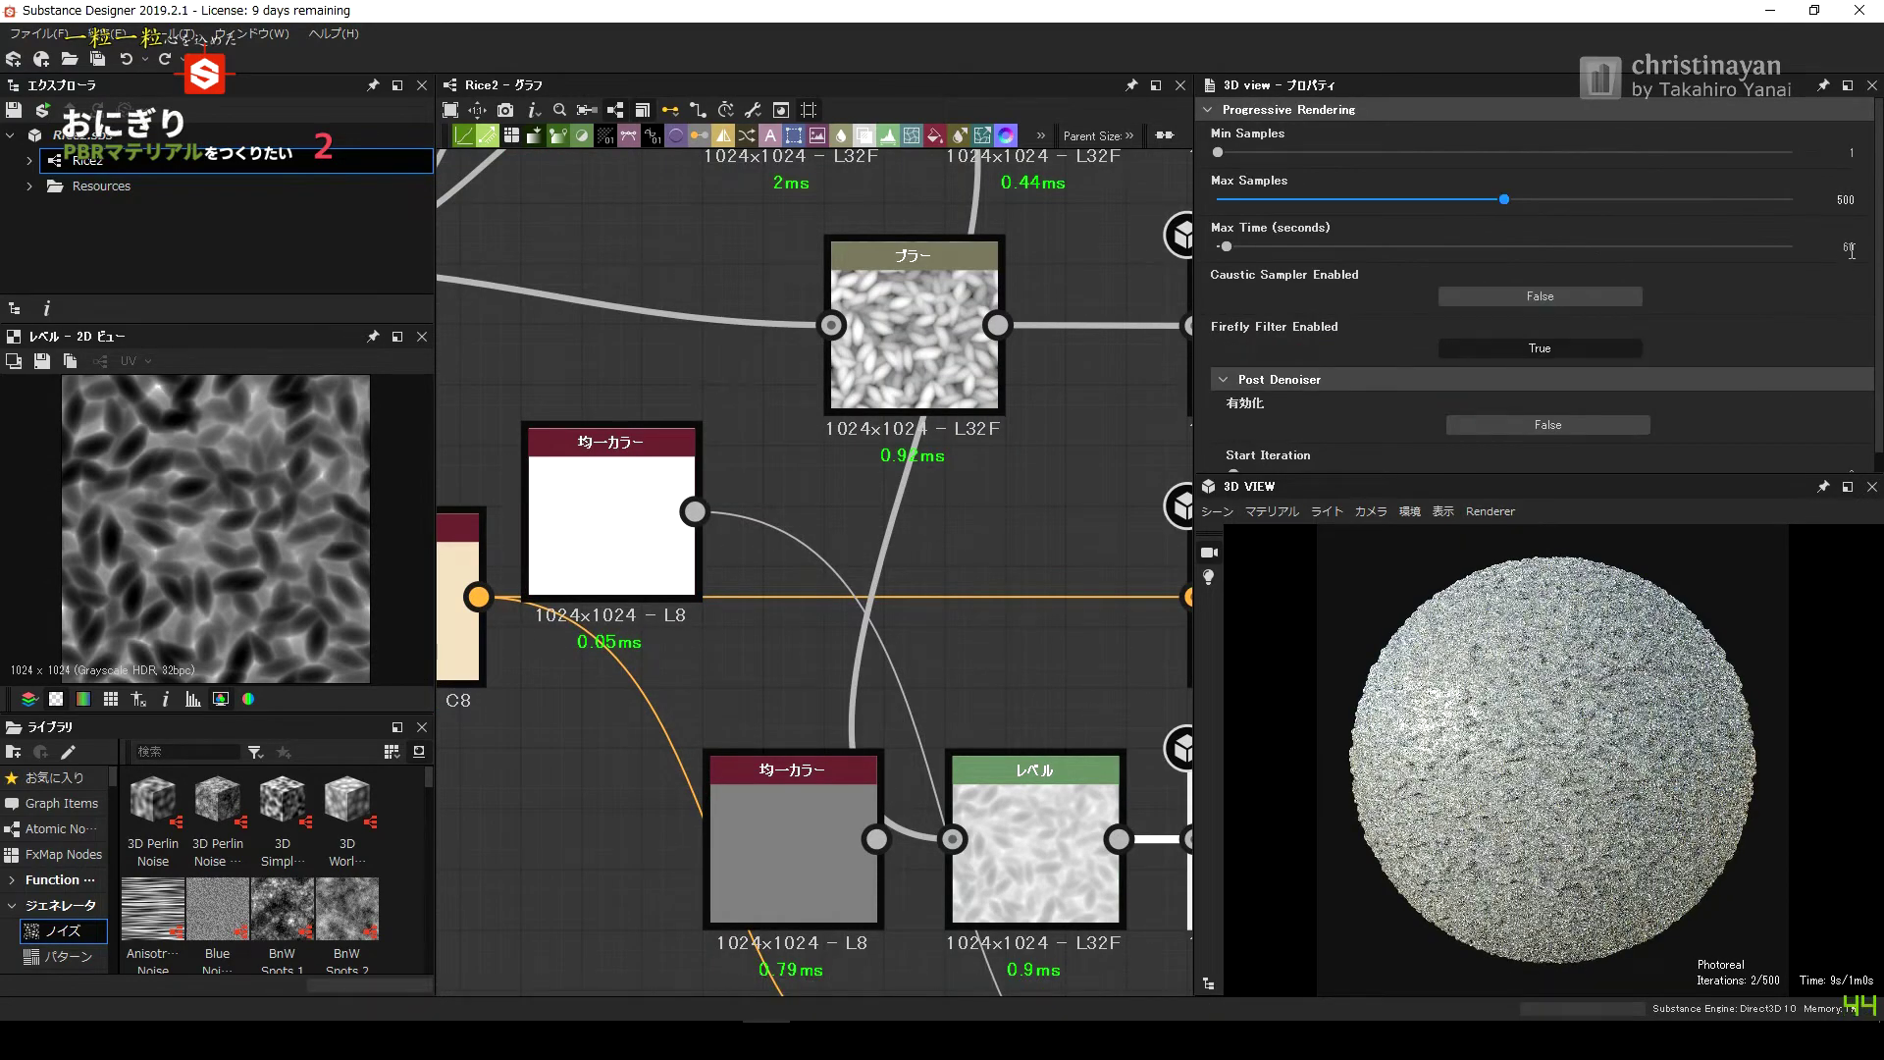
{"action": "scroll", "coordinate": [1842, 238], "scroll_direction": "down", "scroll_amount": 1}
{"action": "key", "text": "Return"}
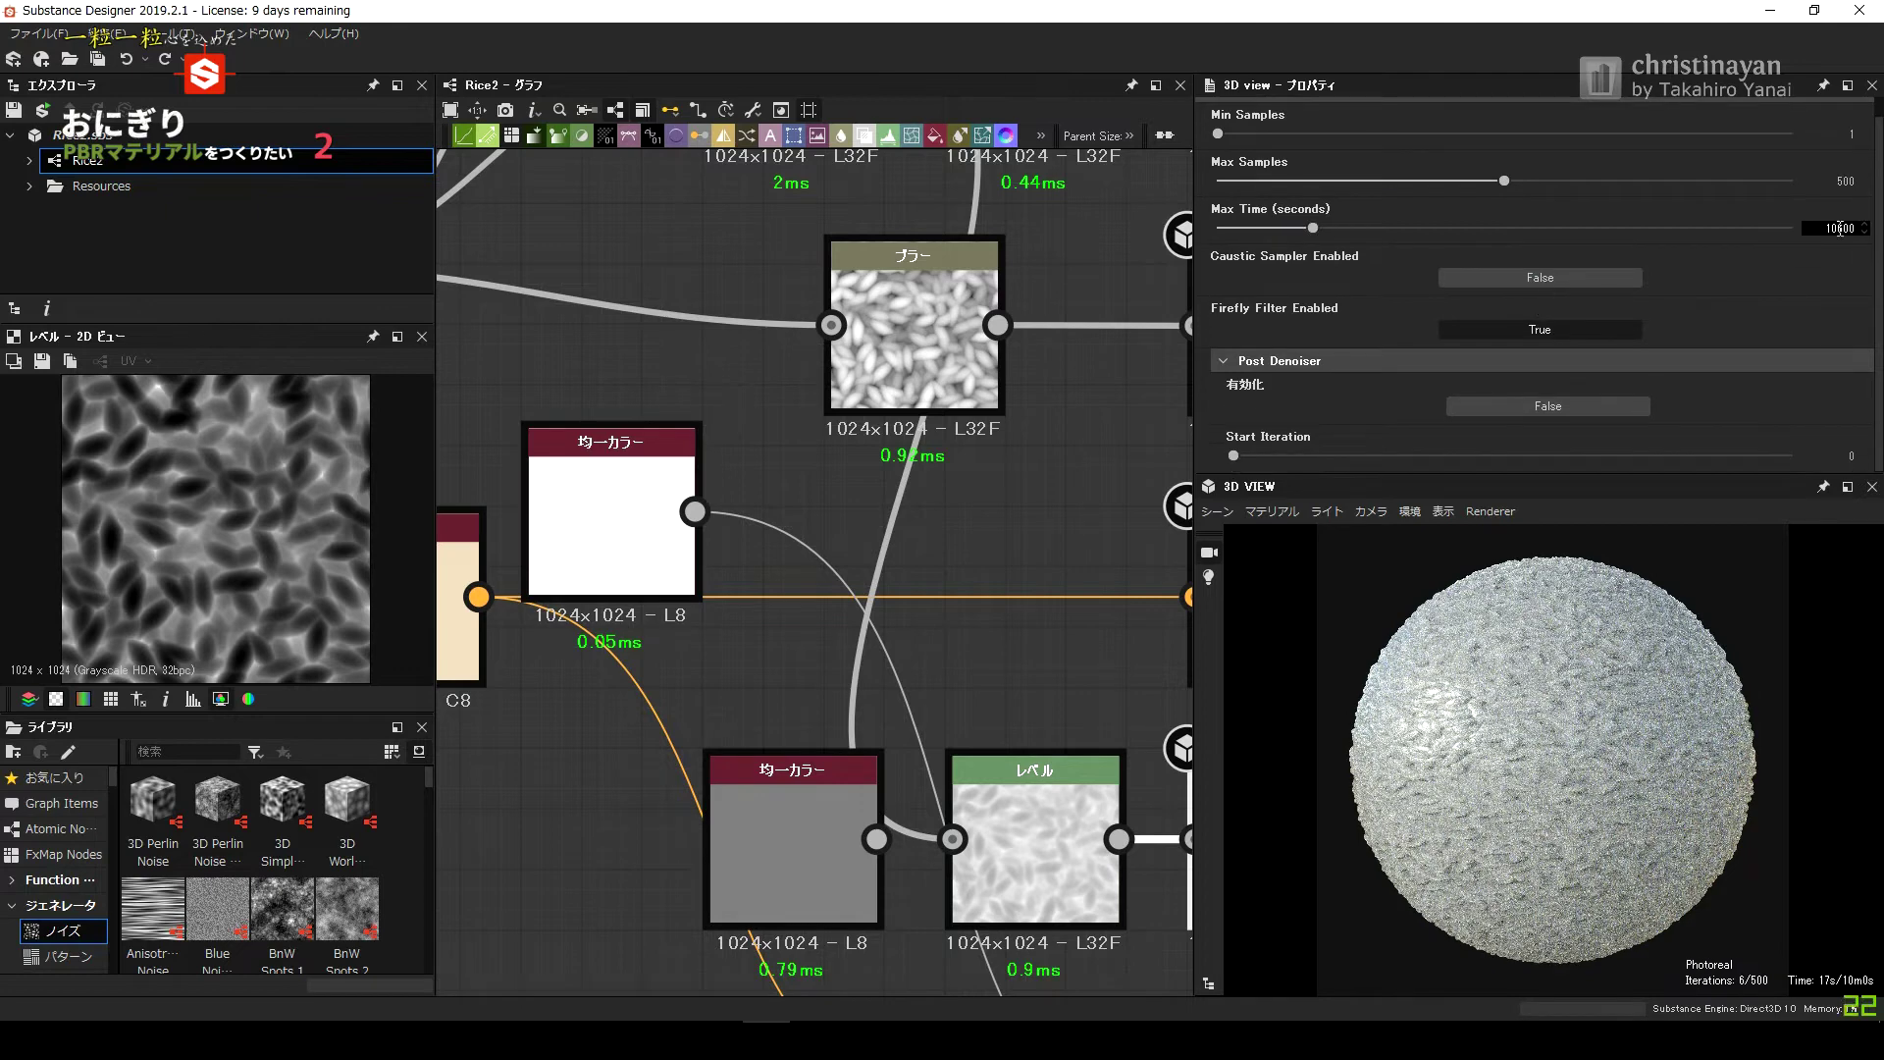
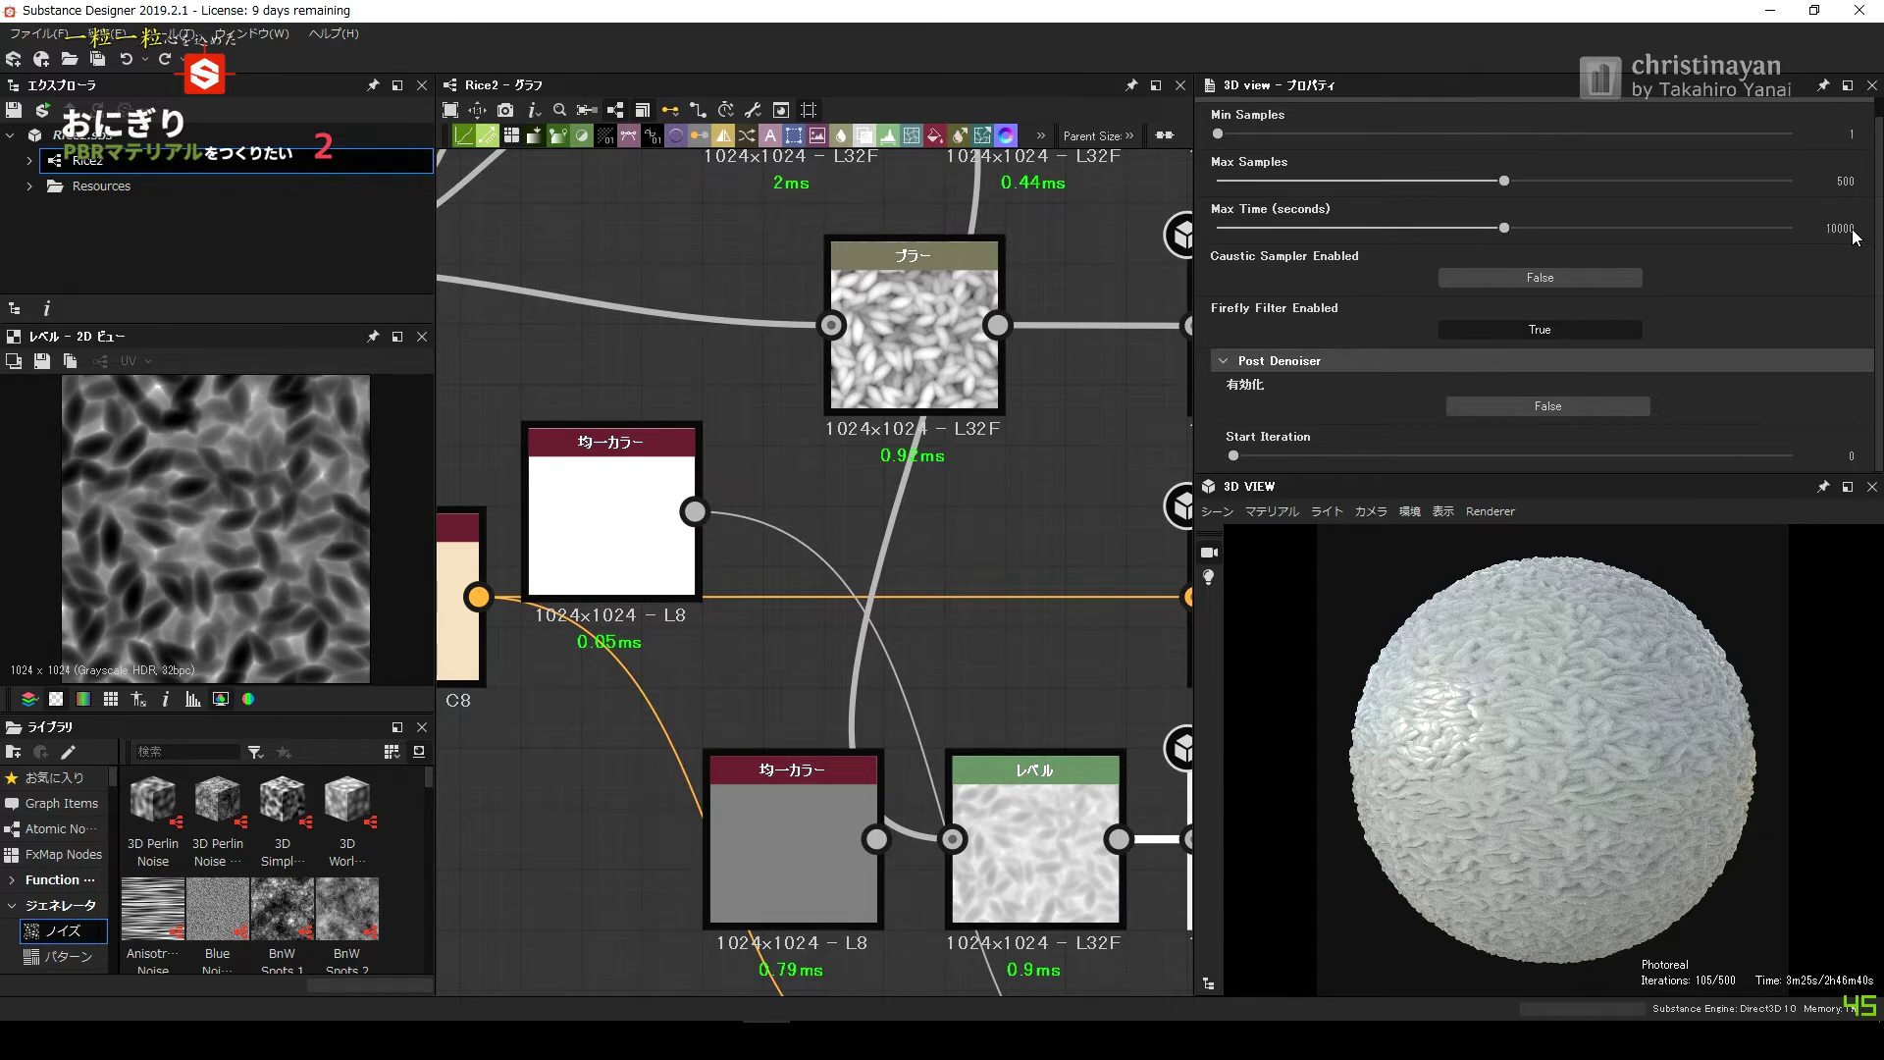
Edit the Max Time render limit in the 3D view properties.
{"action": "double_click", "coordinate": [1818, 234]}
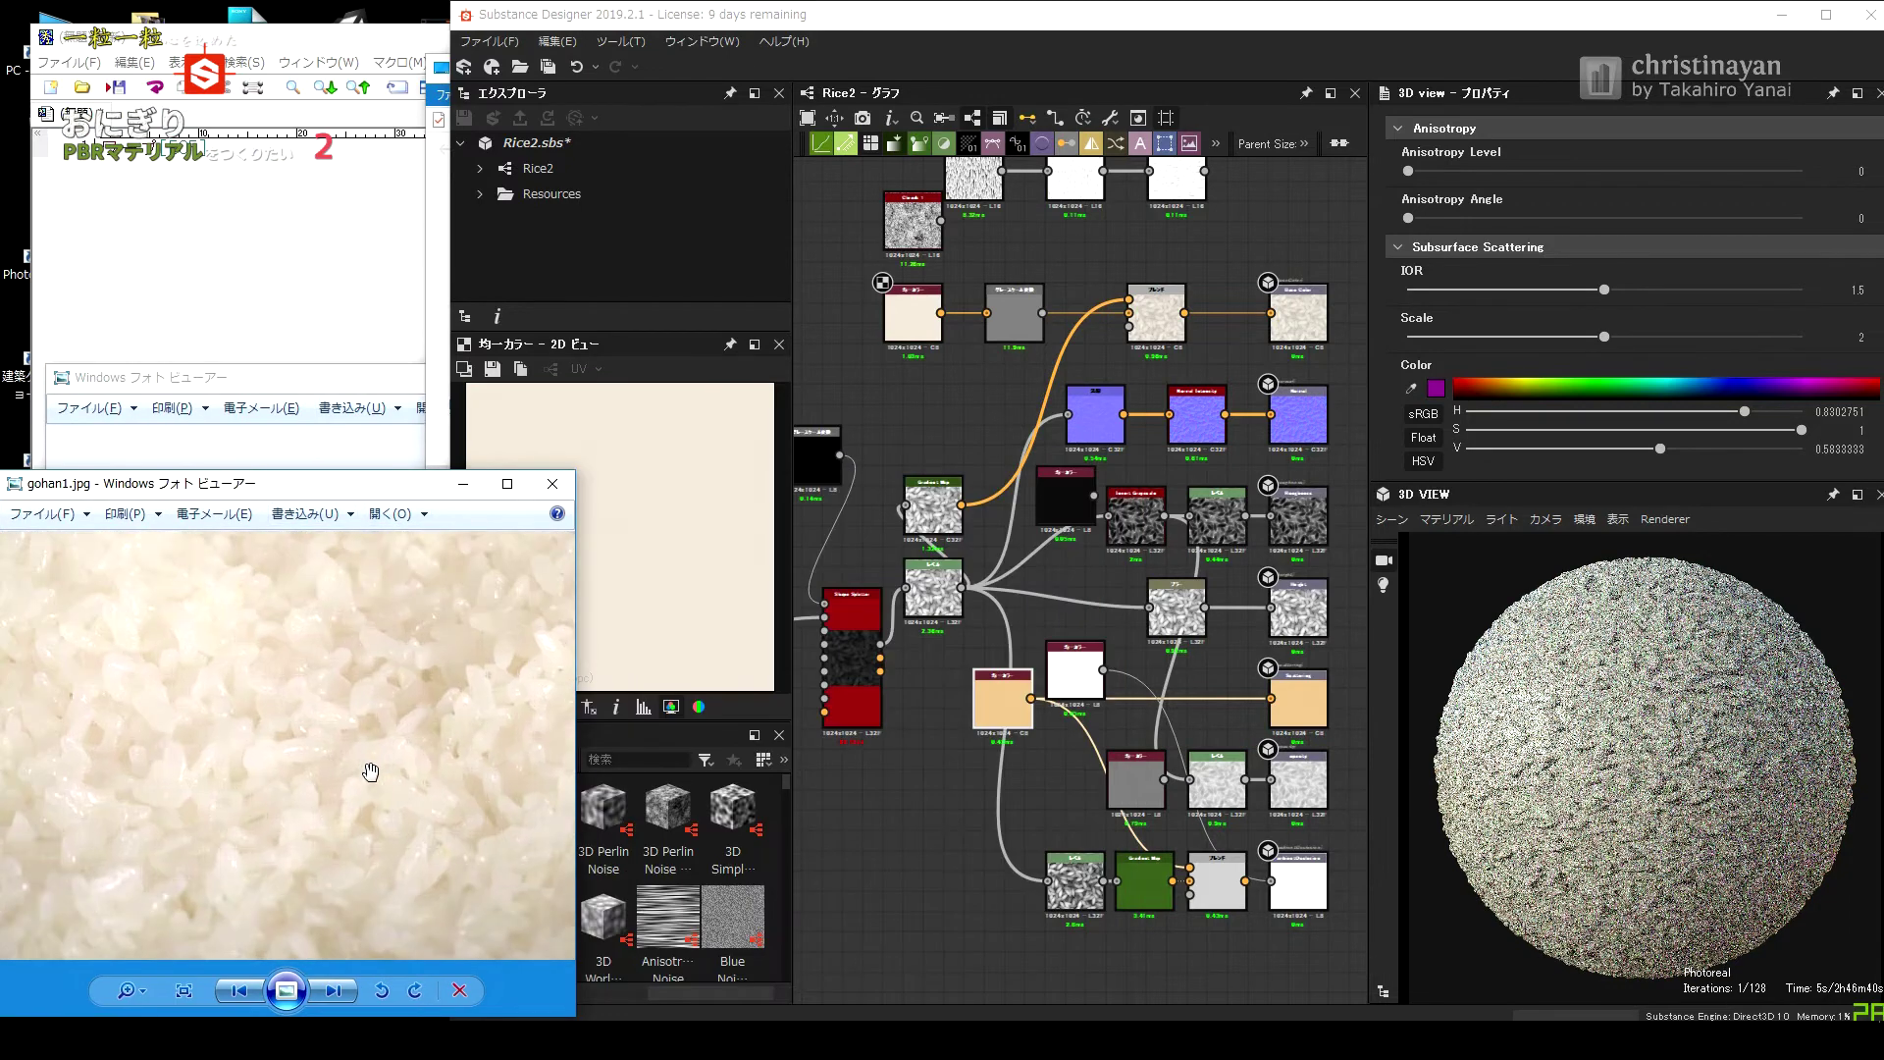
Set the subsurface scattering colour to H 0.1, S 0.2, V 0.9.
{"action": "left_click_drag", "start_coordinate": [370, 772], "coordinate": [1027, 597]}
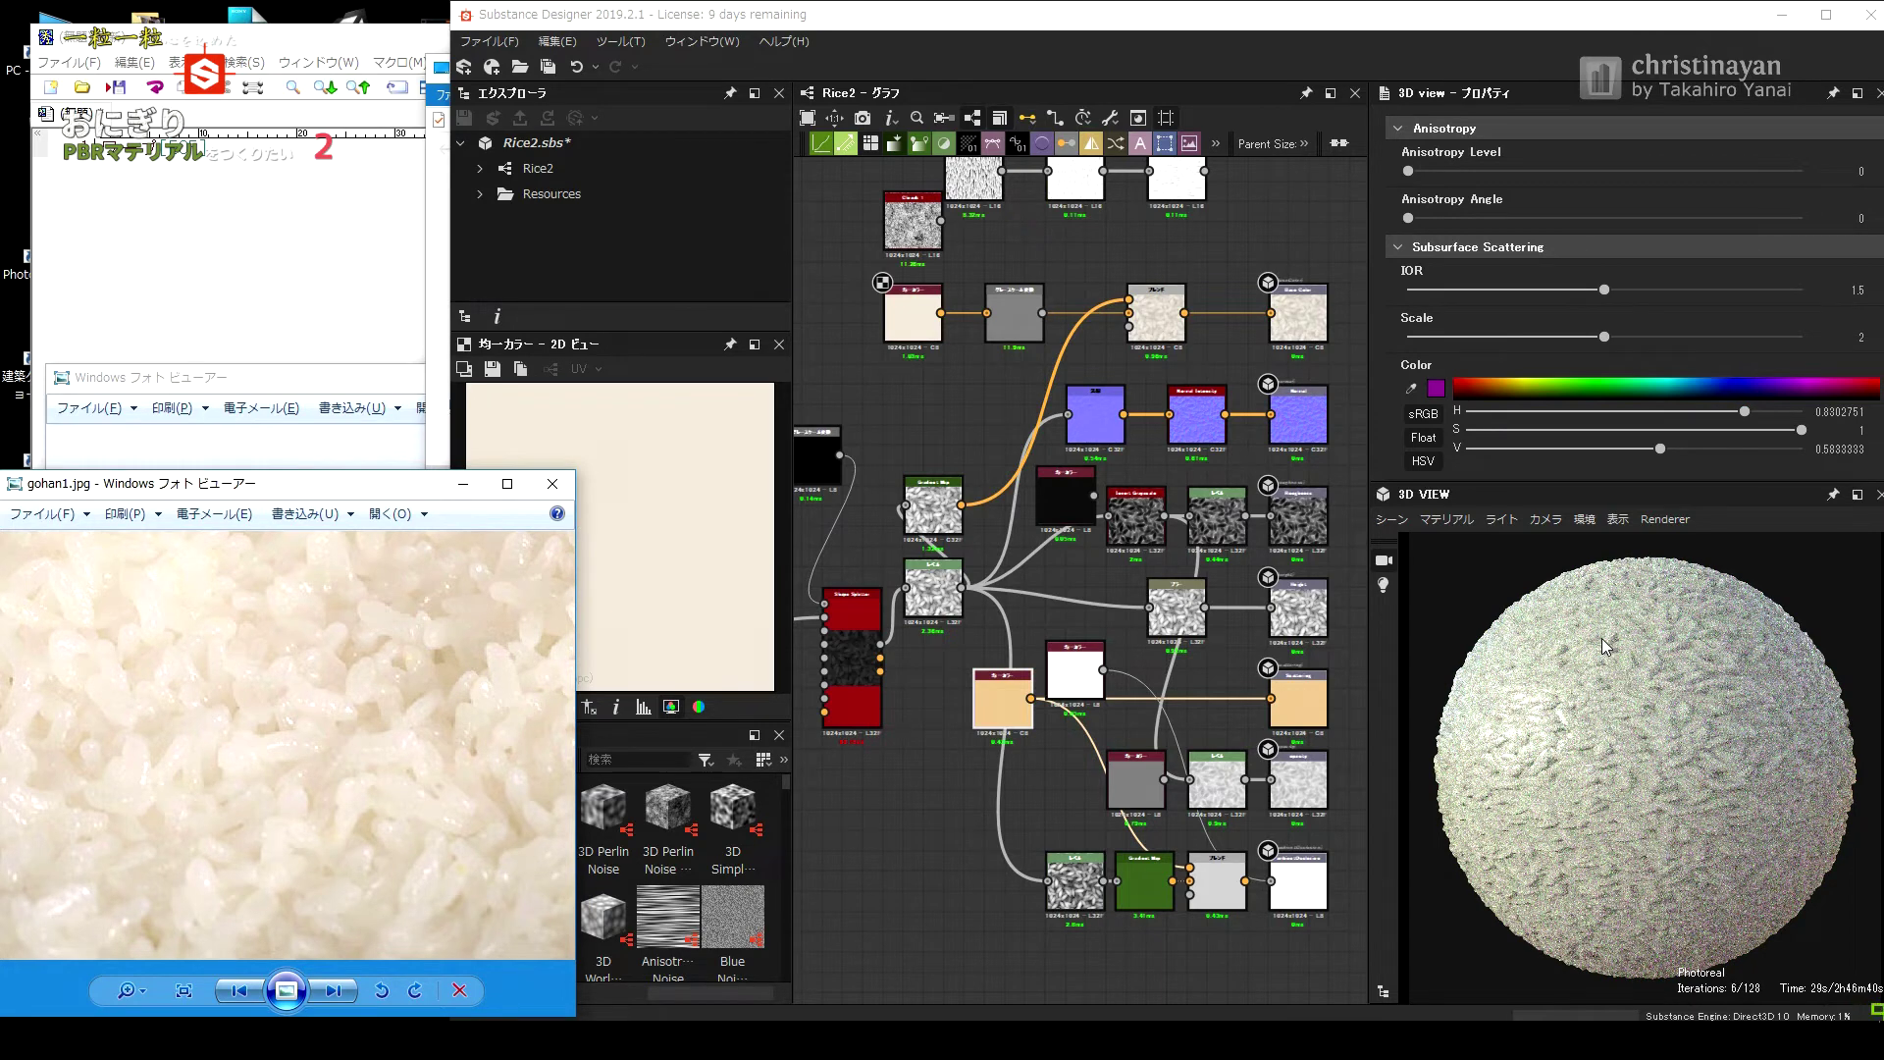
{"action": "left_click", "coordinate": [1818, 451]}
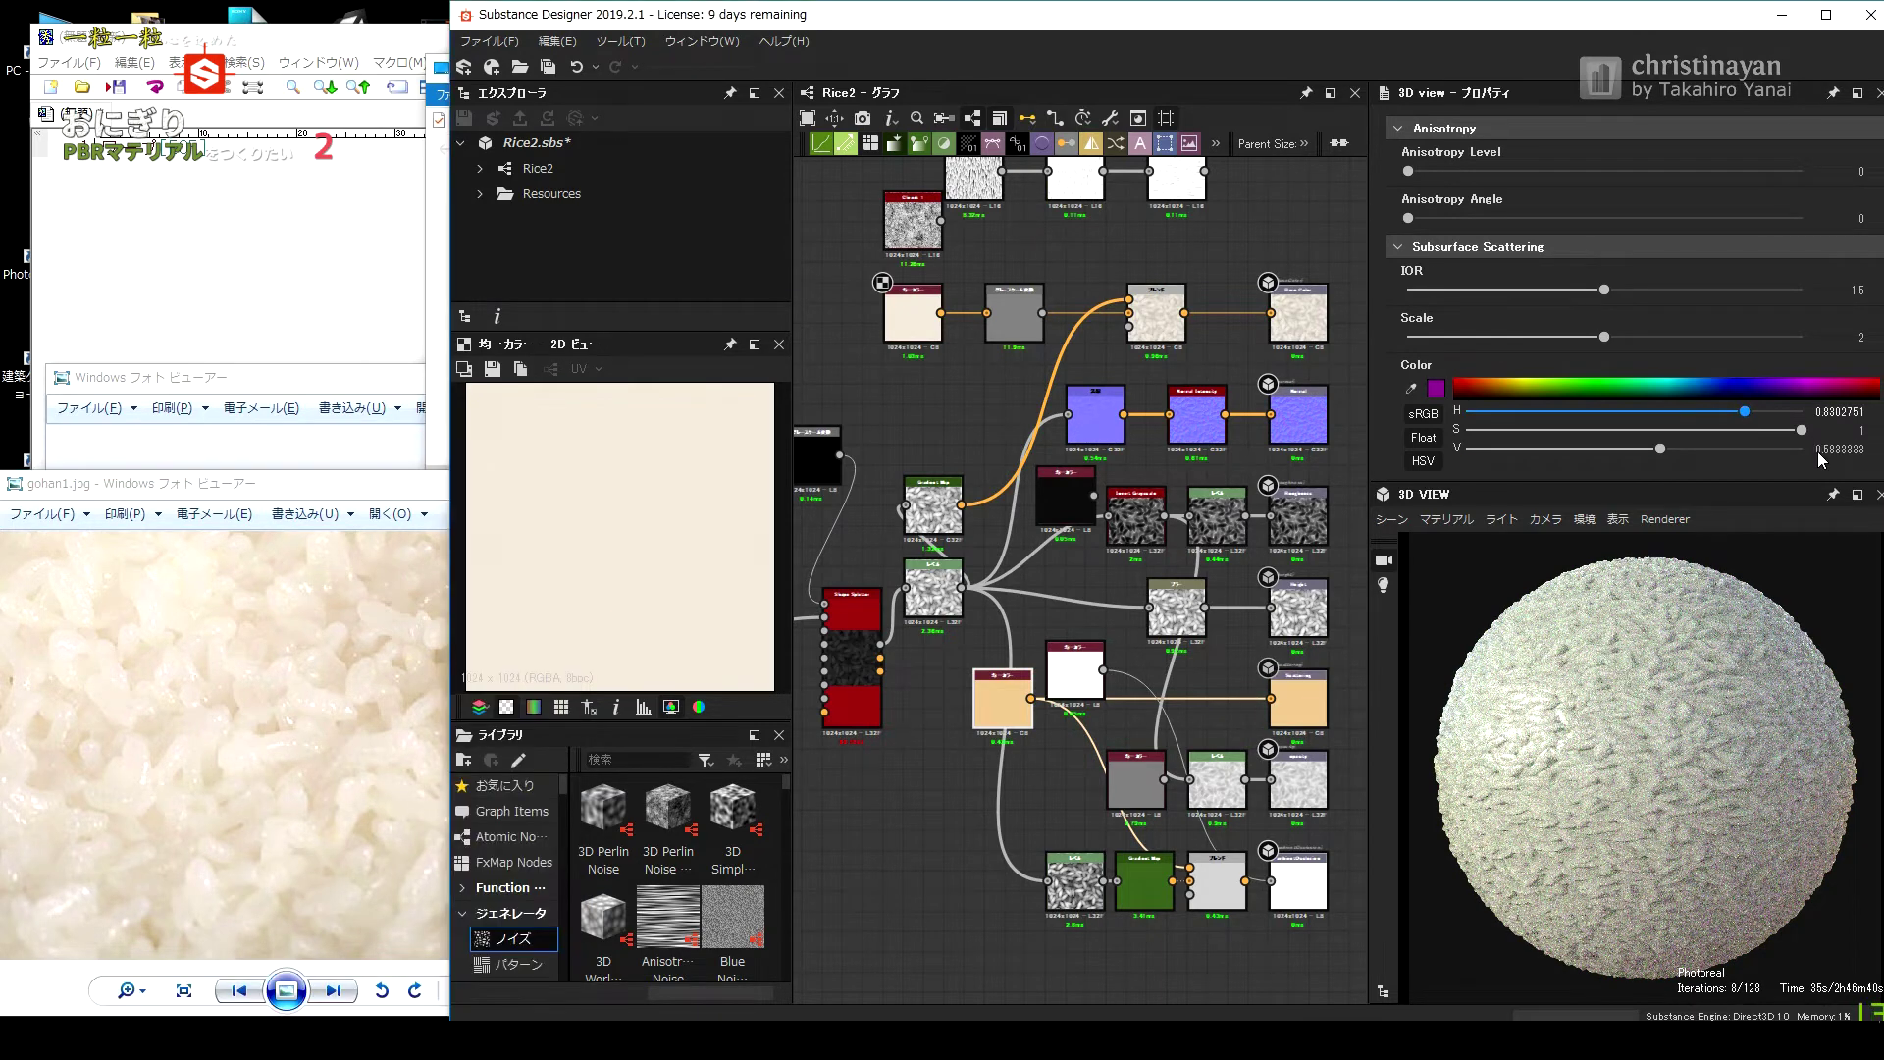
{"action": "double_click", "coordinate": [1845, 411]}
{"action": "type", "text": "0.1"}
{"action": "key", "text": "Tab"}
{"action": "type", "text": "0.2"}
{"action": "key", "text": "Tab"}
{"action": "type", "text": "0.9"}
{"action": "key", "text": "Return"}
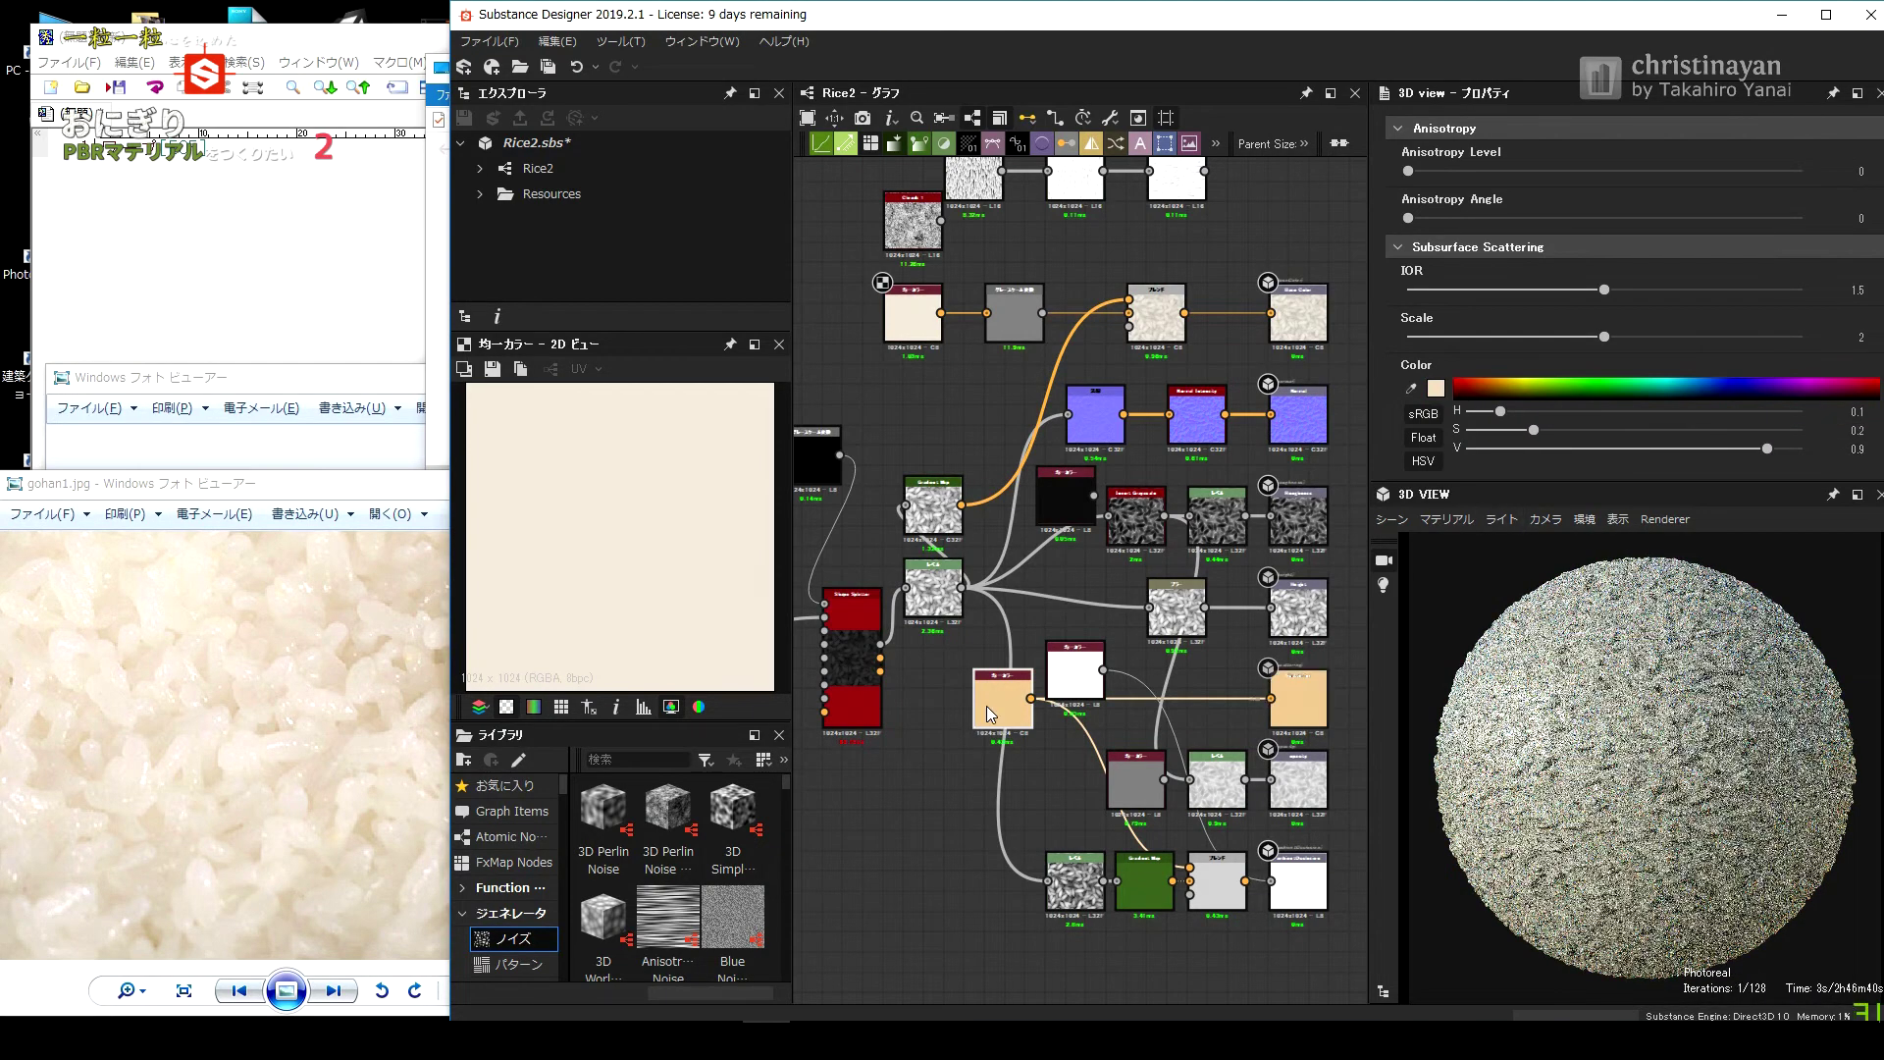
Inspect the basecolor output, Blend node and Gradient Map previews.
{"action": "left_click_drag", "start_coordinate": [1003, 699], "coordinate": [995, 699]}
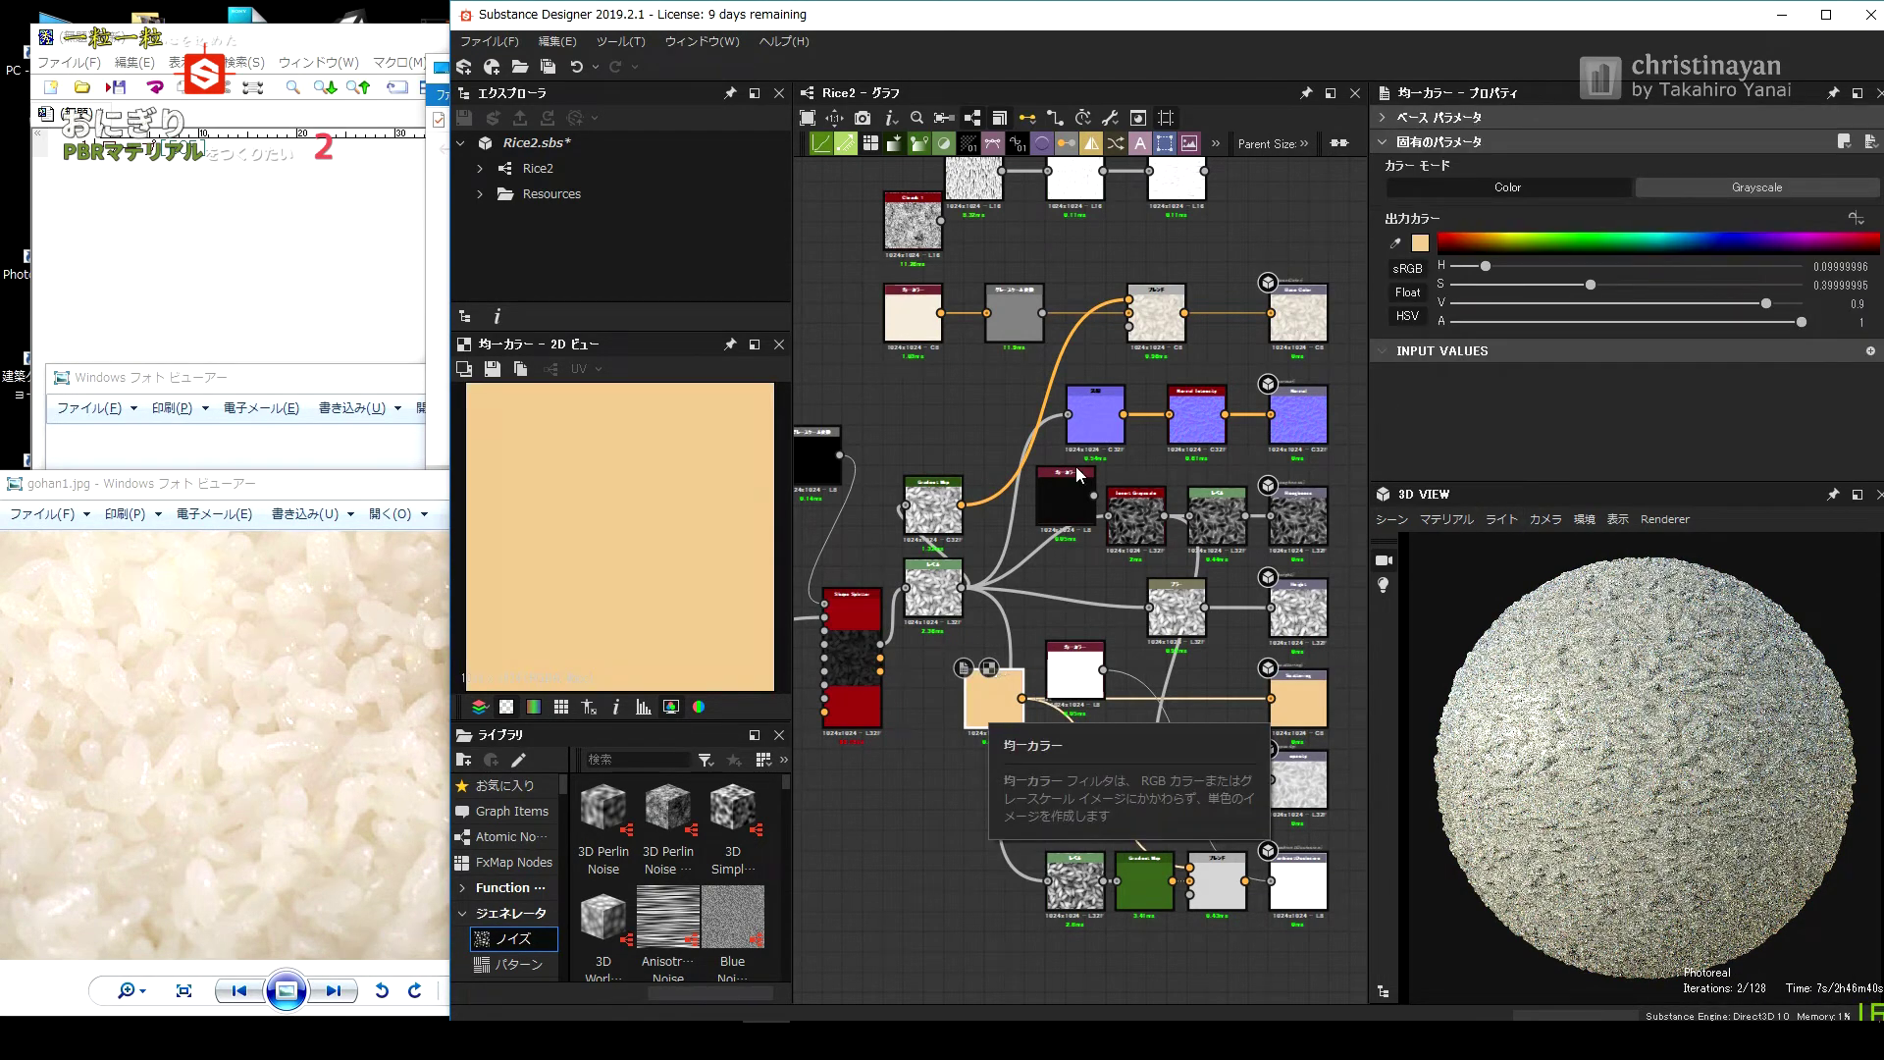
{"action": "left_click", "coordinate": [1295, 322]}
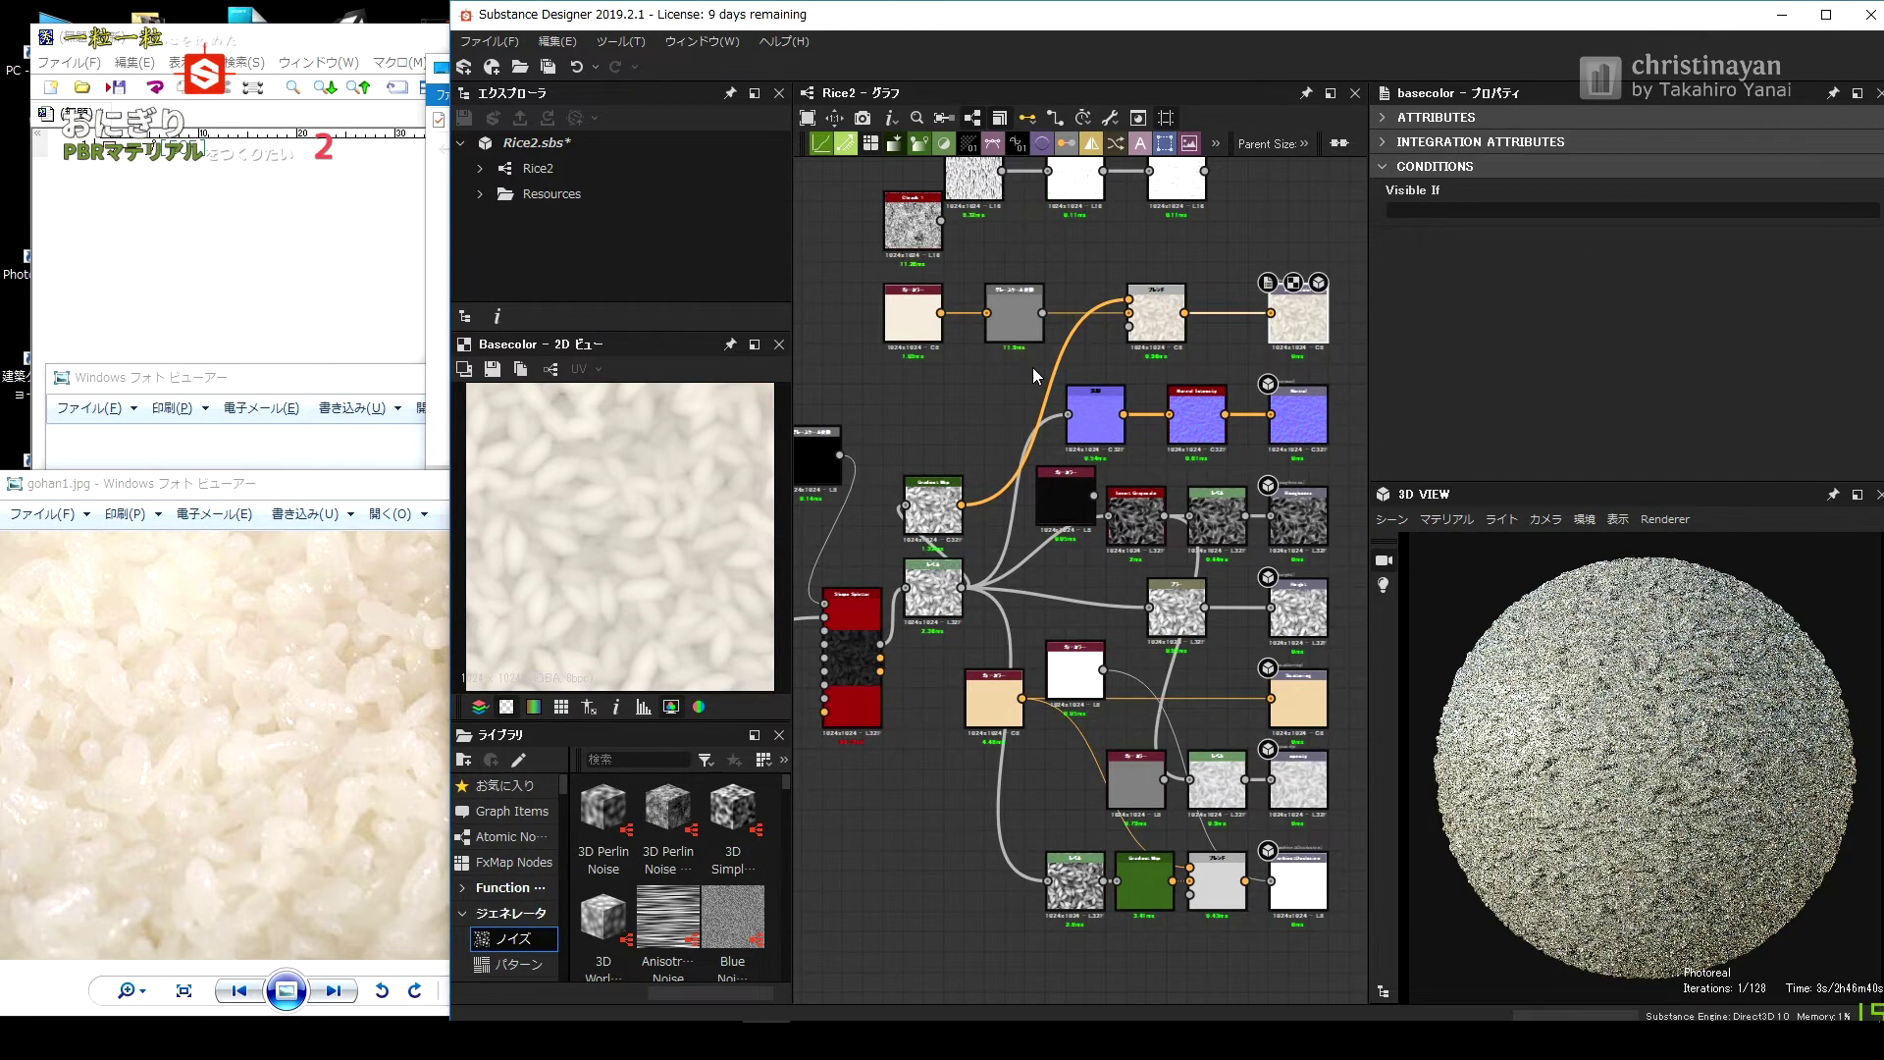
{"action": "scroll", "coordinate": [1205, 333], "scroll_direction": "up", "scroll_amount": 3}
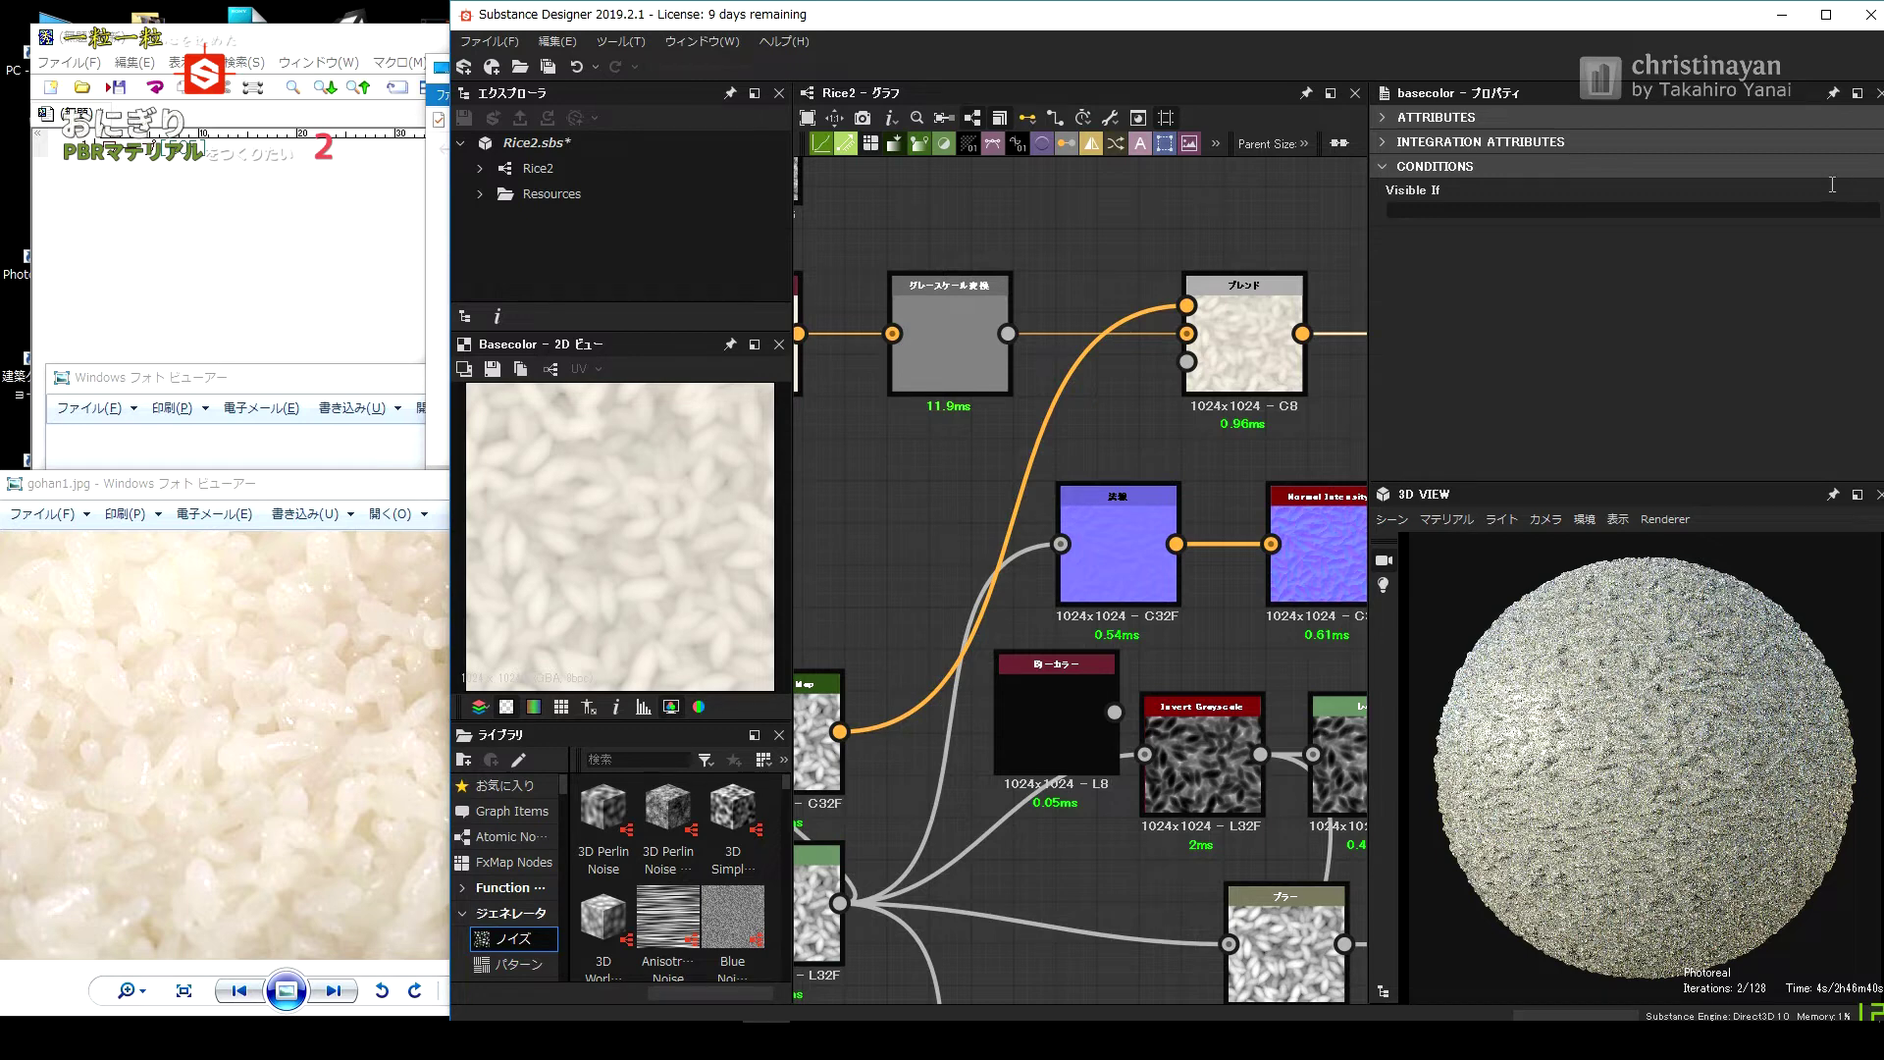
{"action": "scroll", "coordinate": [1073, 299], "scroll_direction": "down", "scroll_amount": 1}
{"action": "left_click", "coordinate": [1217, 343]}
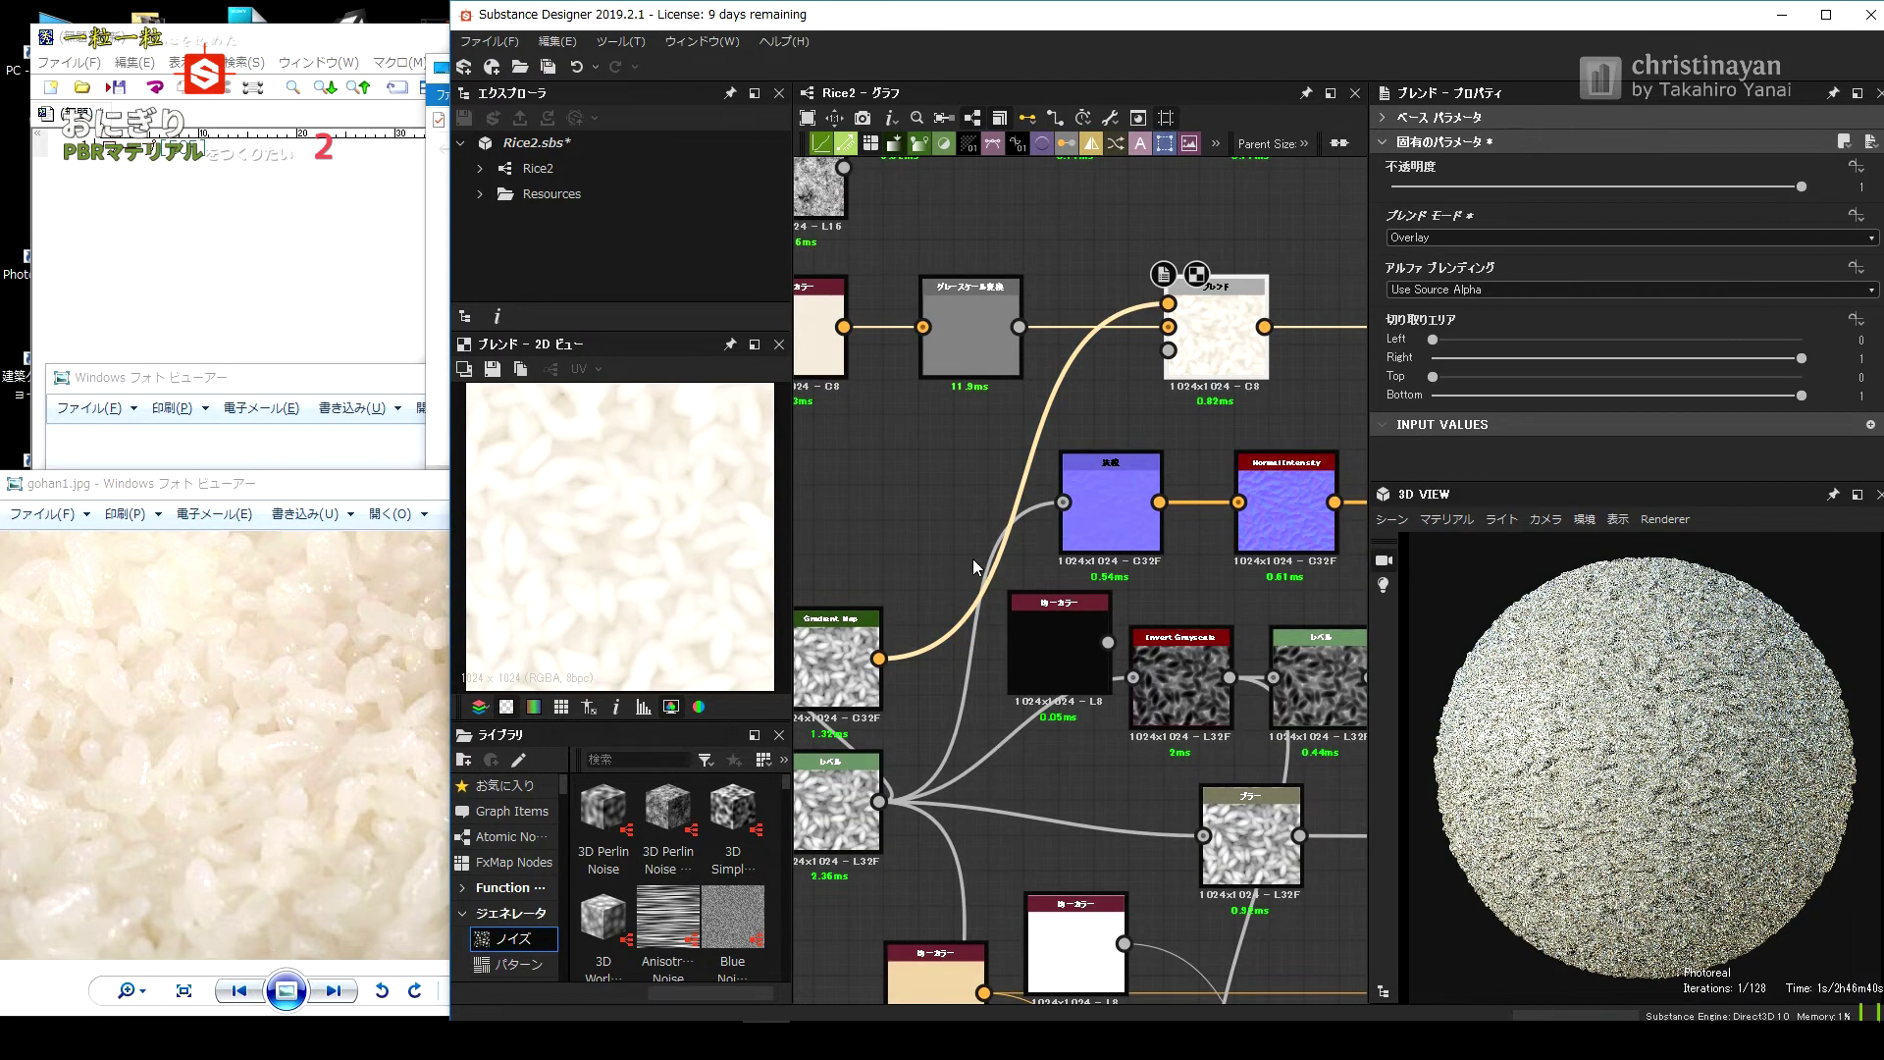
{"action": "double_click", "coordinate": [830, 667]}
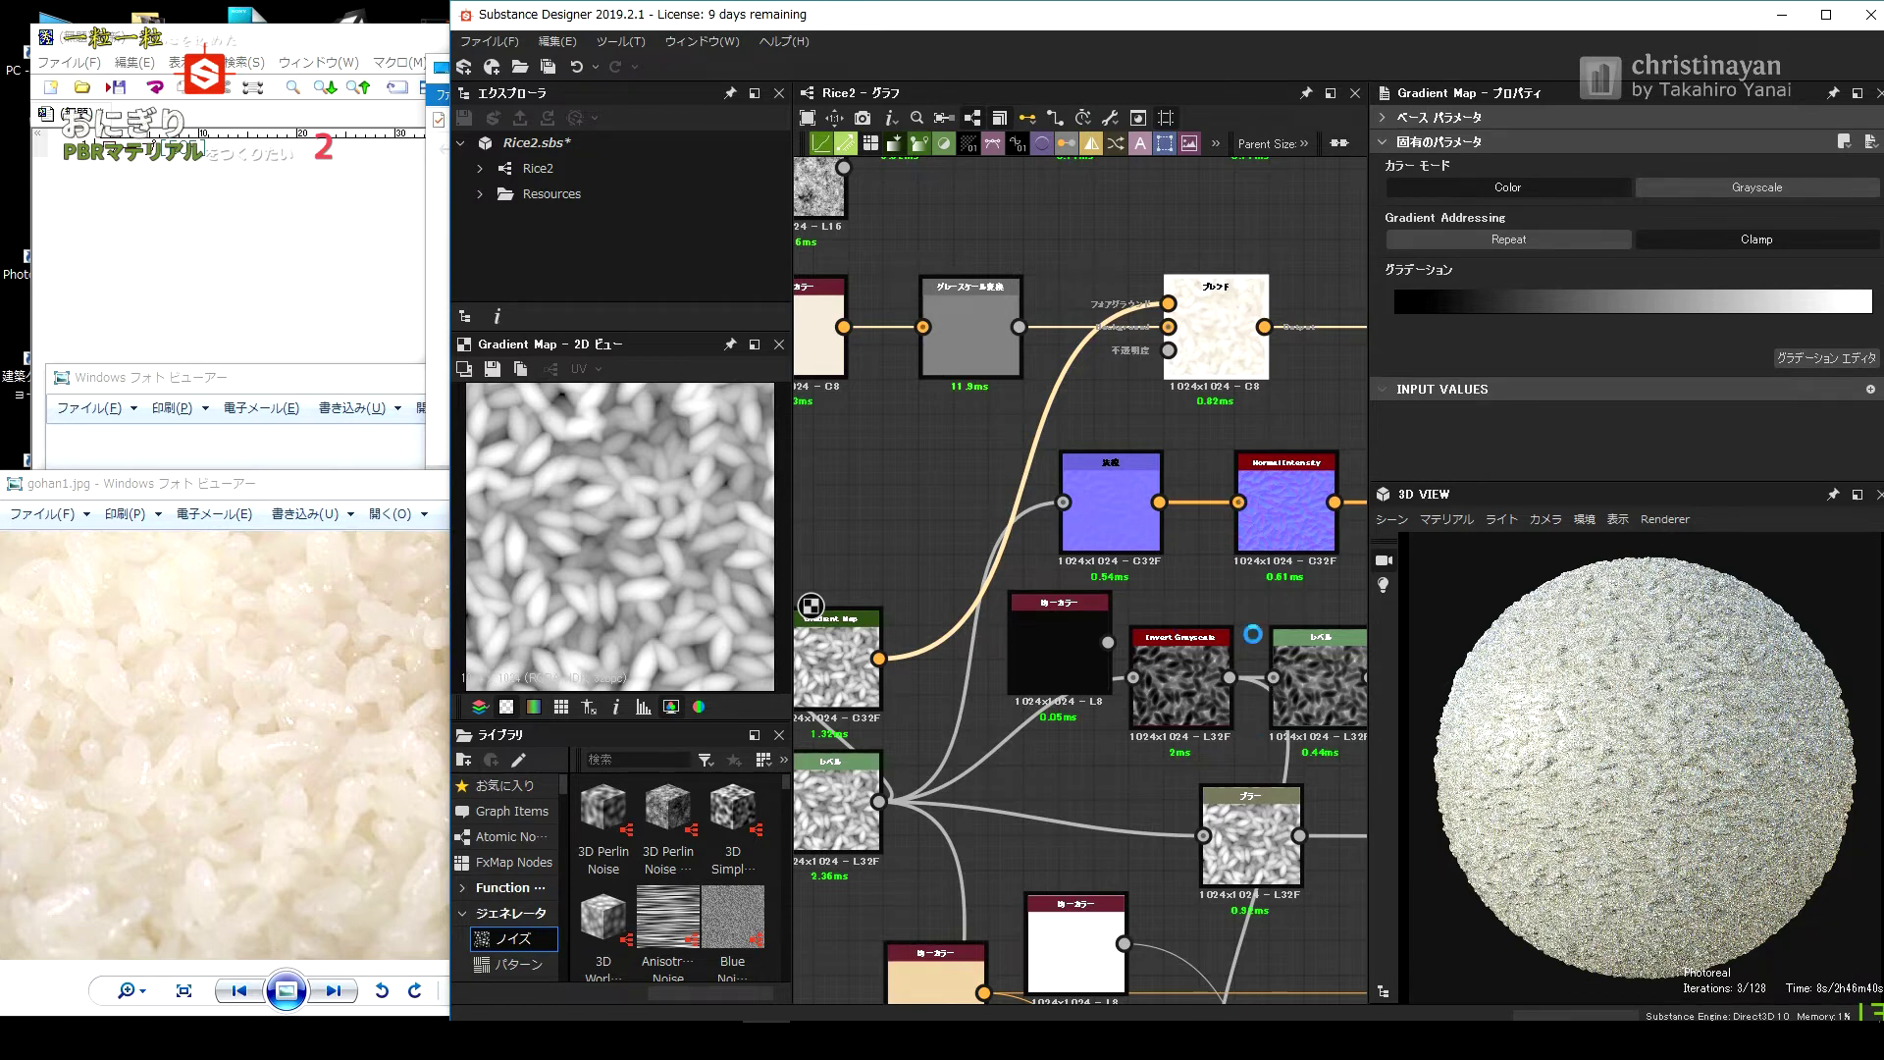
Inspect the Normal_intensity and Roughness output nodes.
{"action": "left_click", "coordinate": [1248, 824]}
{"action": "left_click", "coordinate": [1241, 491]}
{"action": "scroll", "coordinate": [1242, 491], "scroll_direction": "down", "scroll_amount": 3}
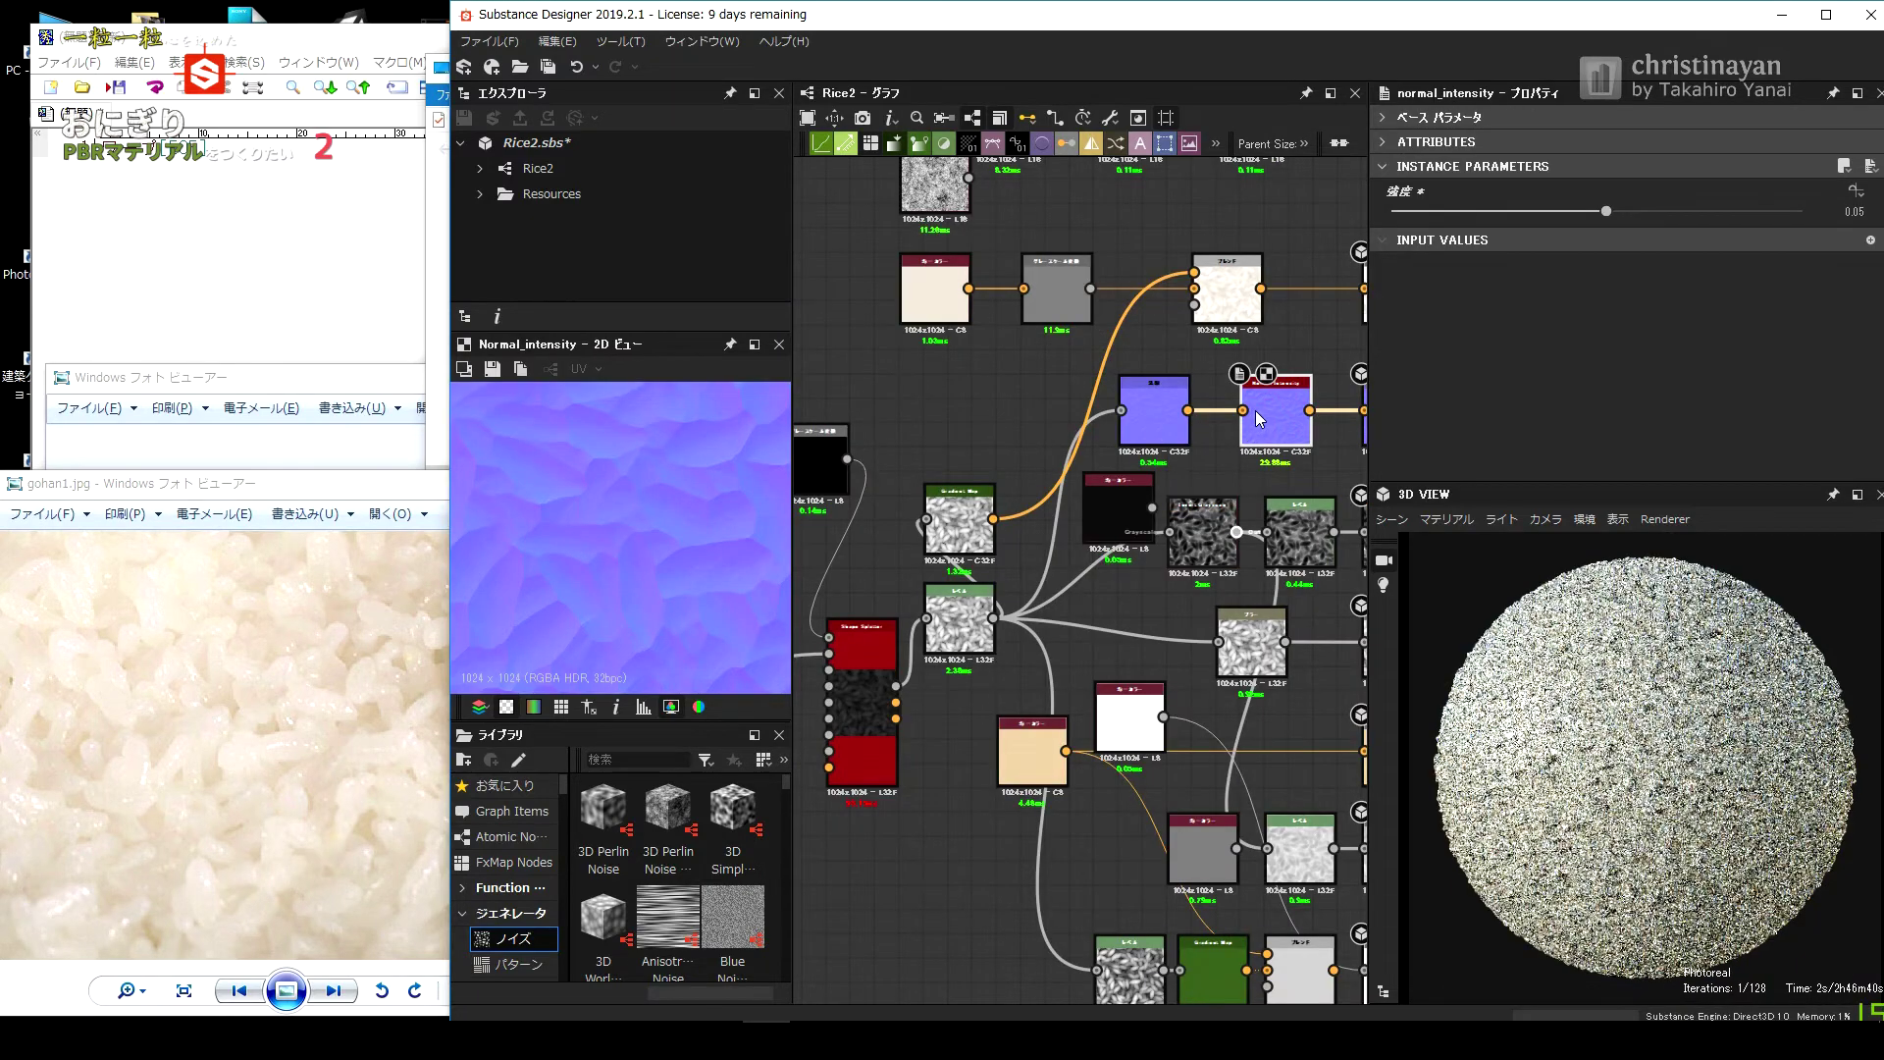
{"action": "middle_click_drag", "start_coordinate": [1116, 555], "coordinate": [1003, 462]}
{"action": "left_click", "coordinate": [1250, 462]}
{"action": "scroll", "coordinate": [1251, 461], "scroll_direction": "up", "scroll_amount": 3}
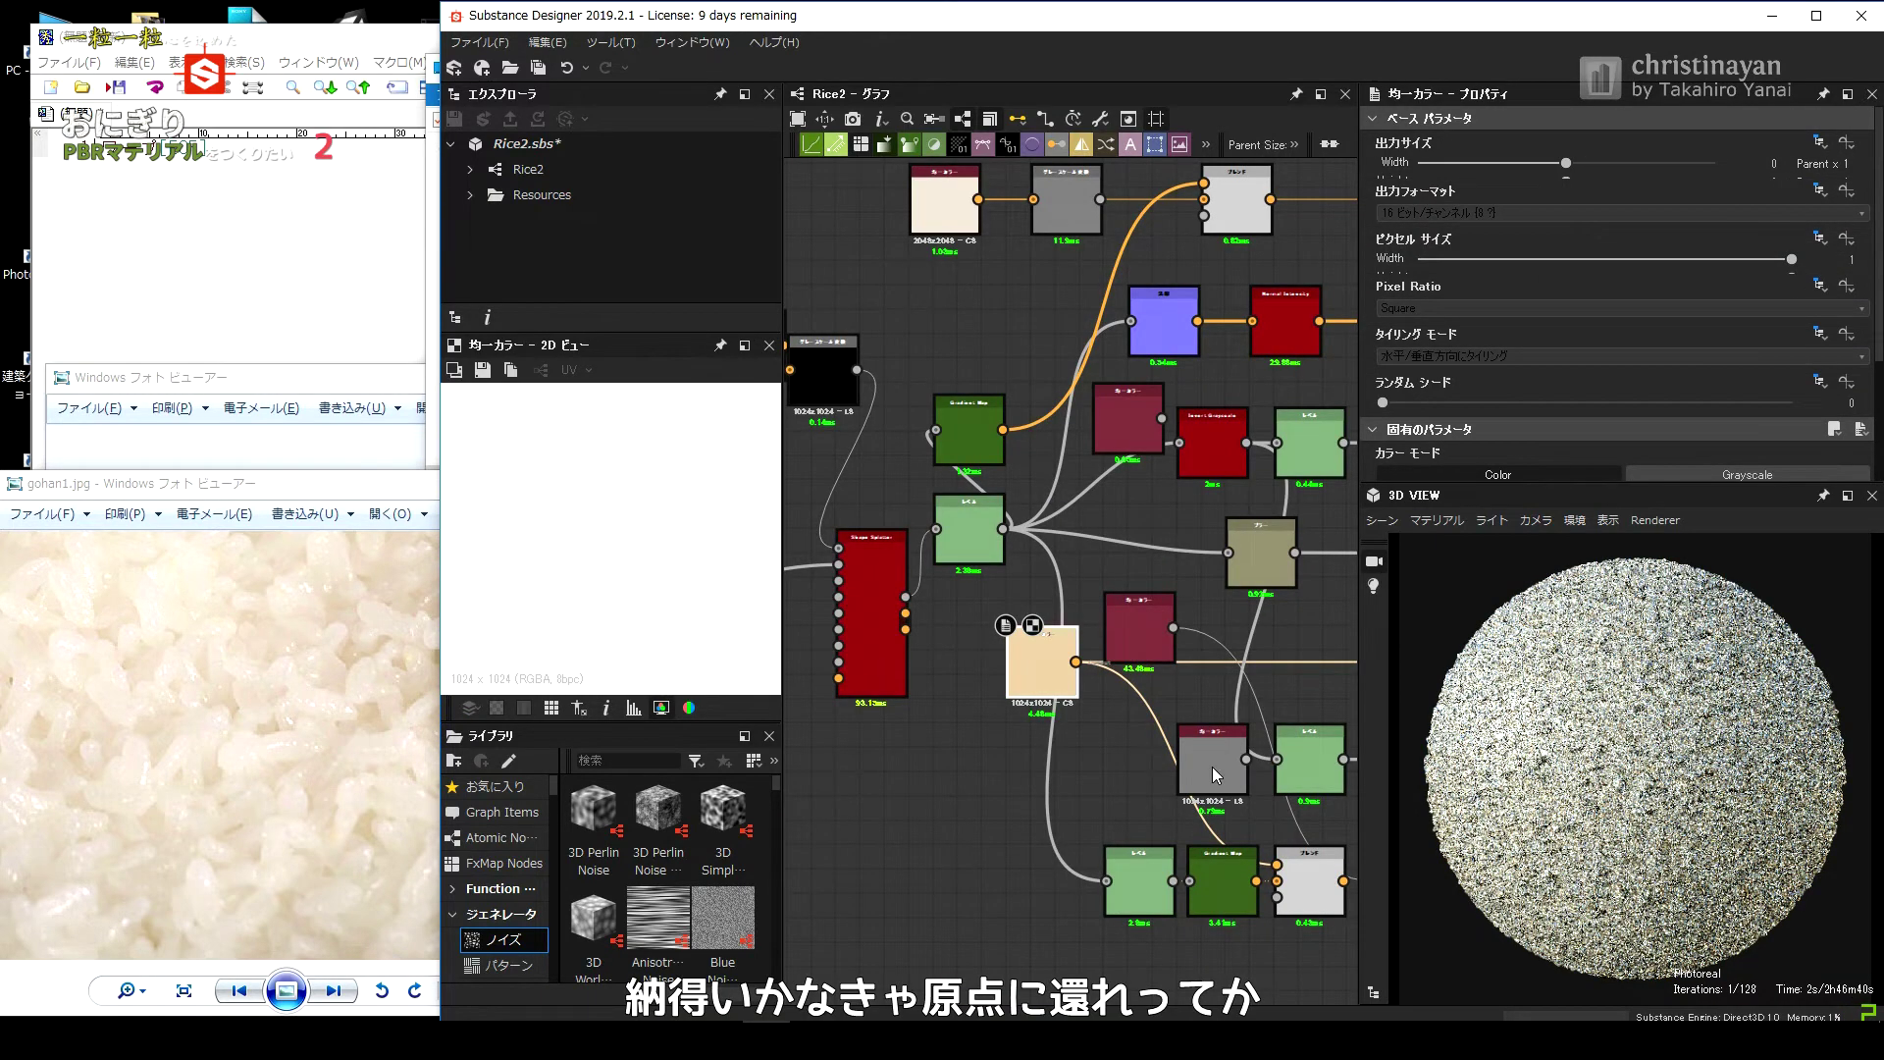
Set the node's Output Size to Parent x2 (relative value 1).
{"action": "left_click", "coordinate": [1774, 163]}
{"action": "type", "text": "1"}
{"action": "key", "text": "Return"}
Inspect the grey uniform colour and directional warp nodes, then undock the 3D view.
{"action": "left_click", "coordinate": [1213, 761]}
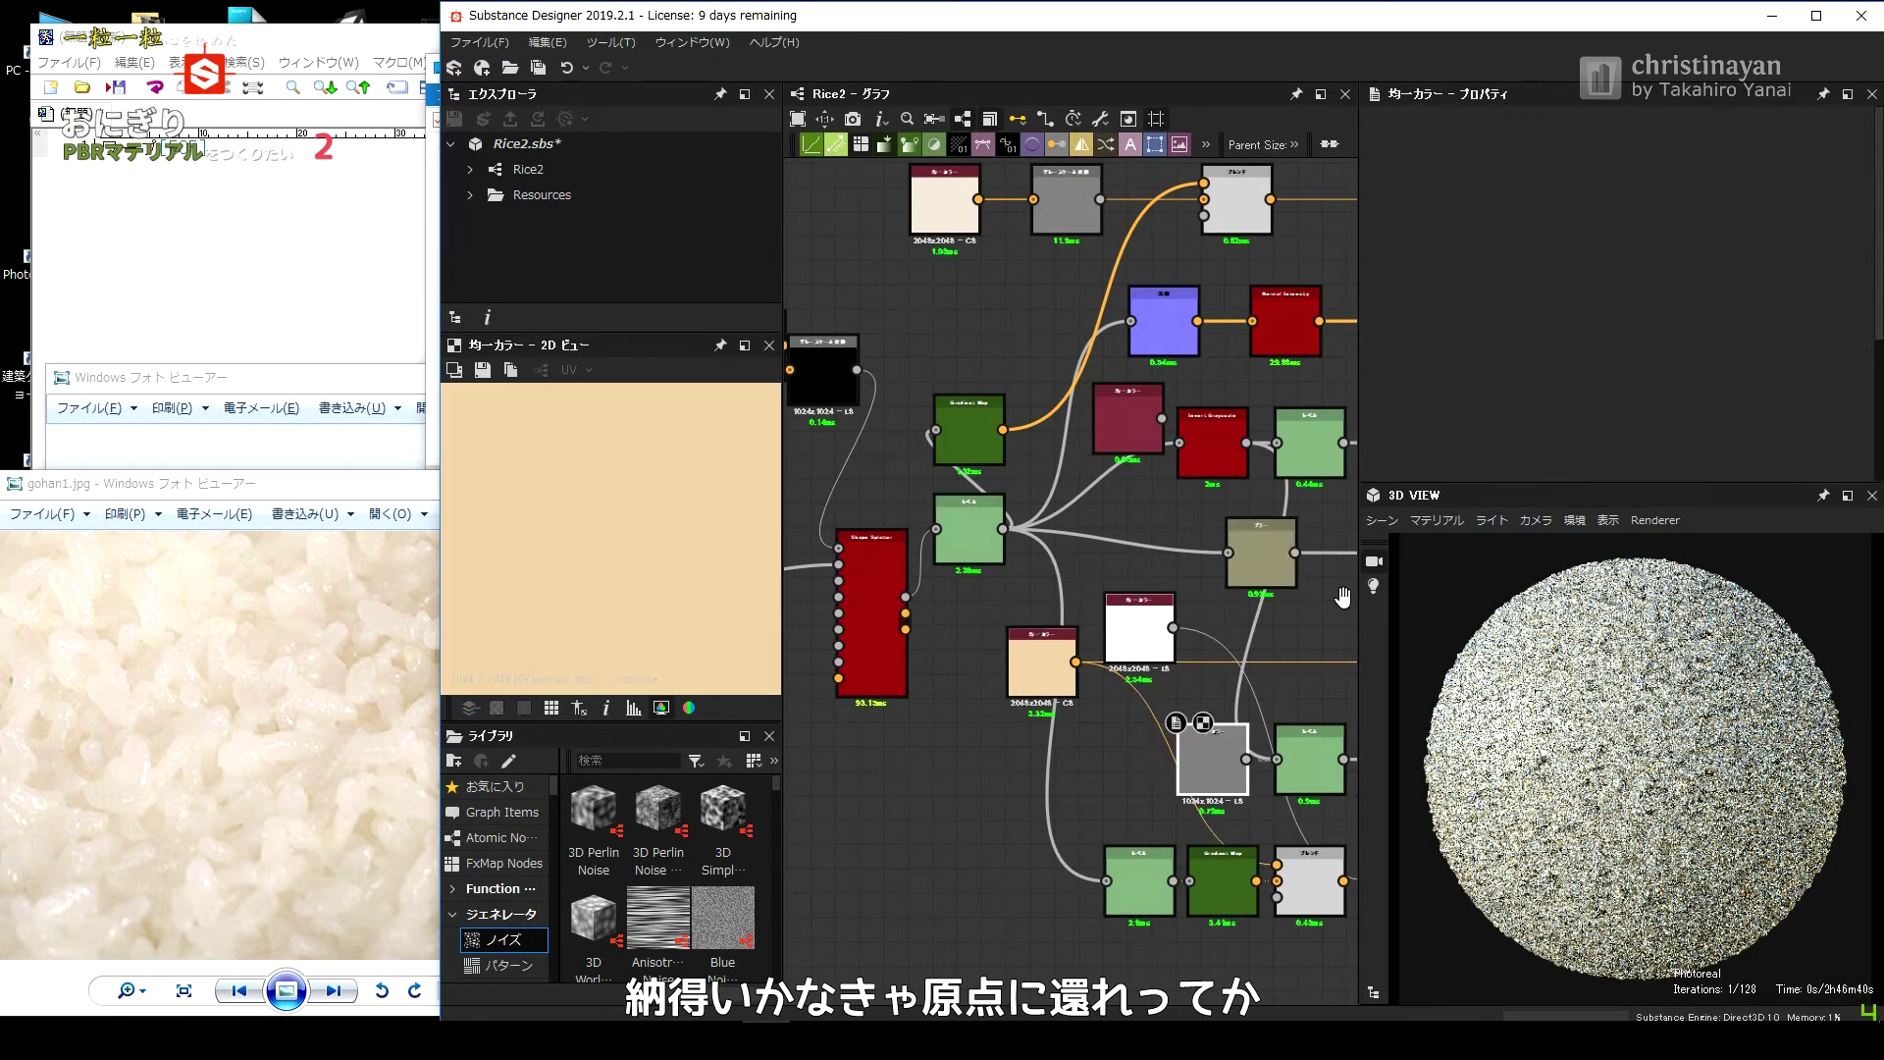
{"action": "scroll", "coordinate": [1021, 424], "scroll_direction": "down", "scroll_amount": 1}
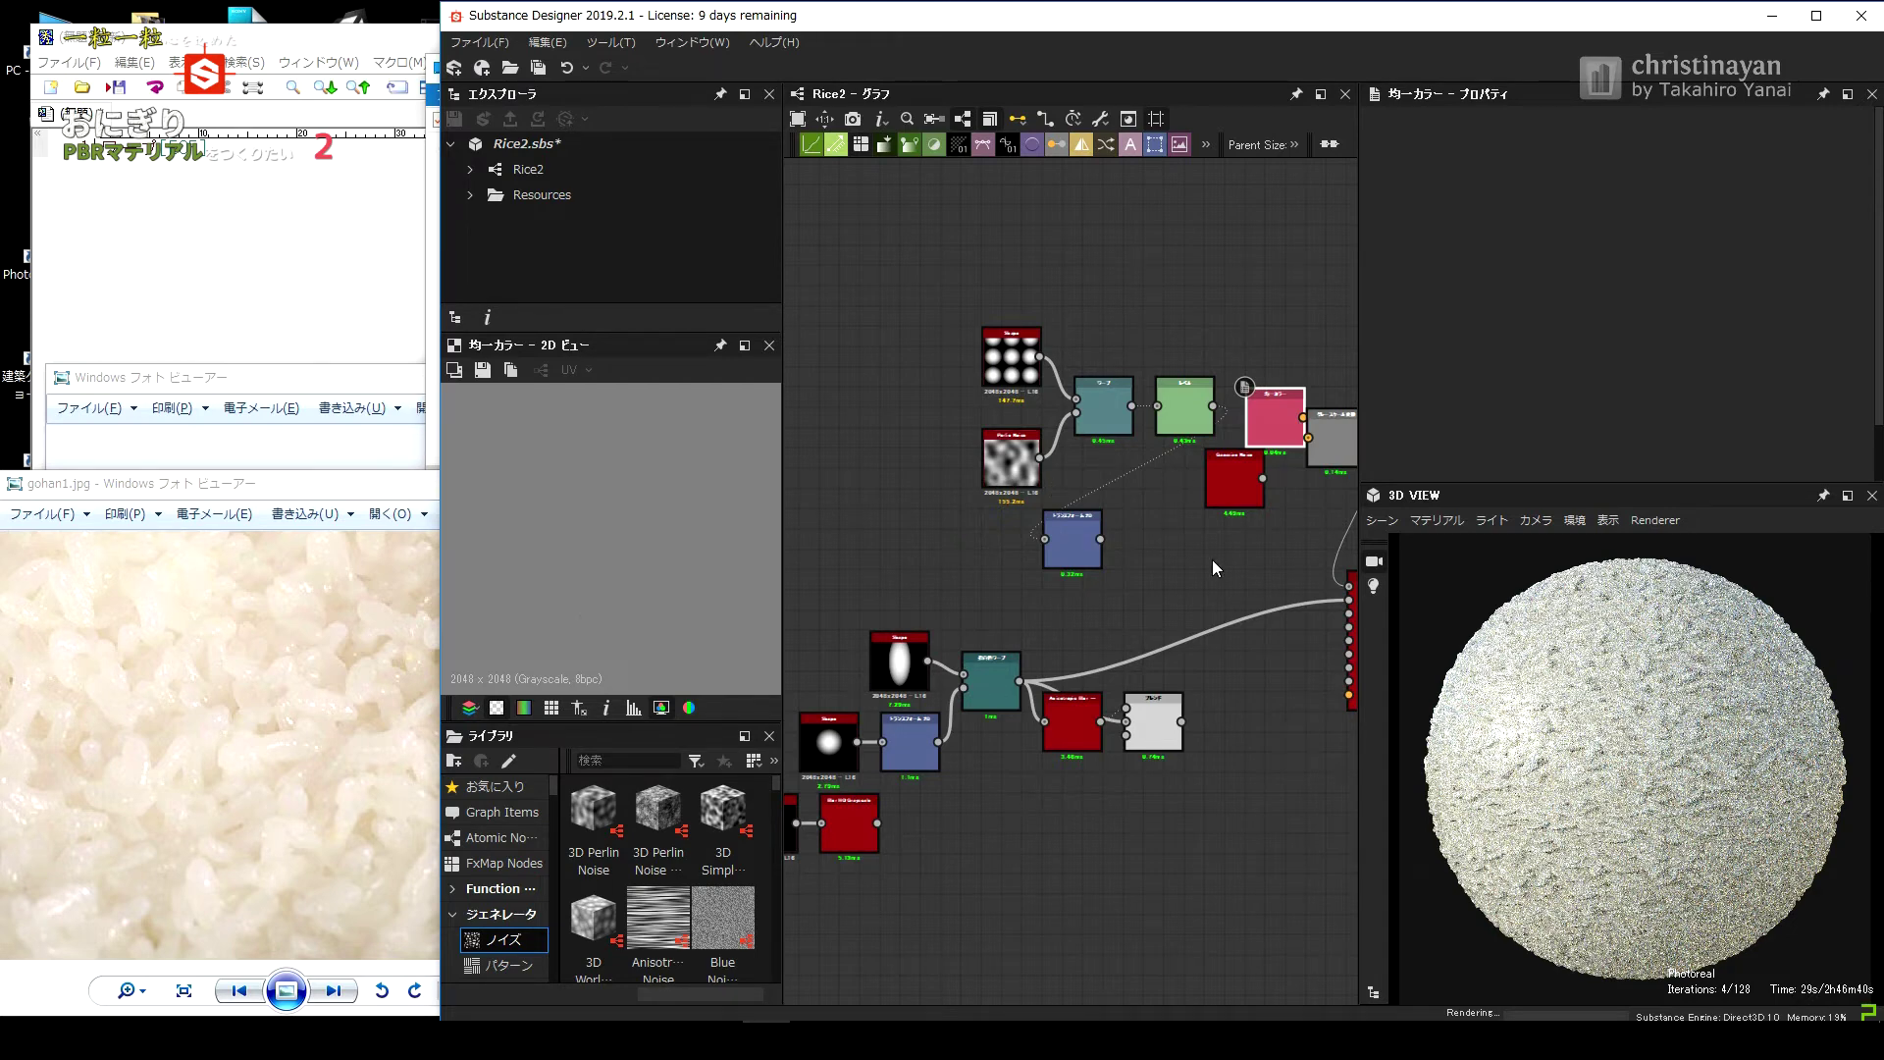
{"action": "left_click", "coordinate": [991, 677]}
{"action": "scroll", "coordinate": [1008, 673], "scroll_direction": "down", "scroll_amount": 5}
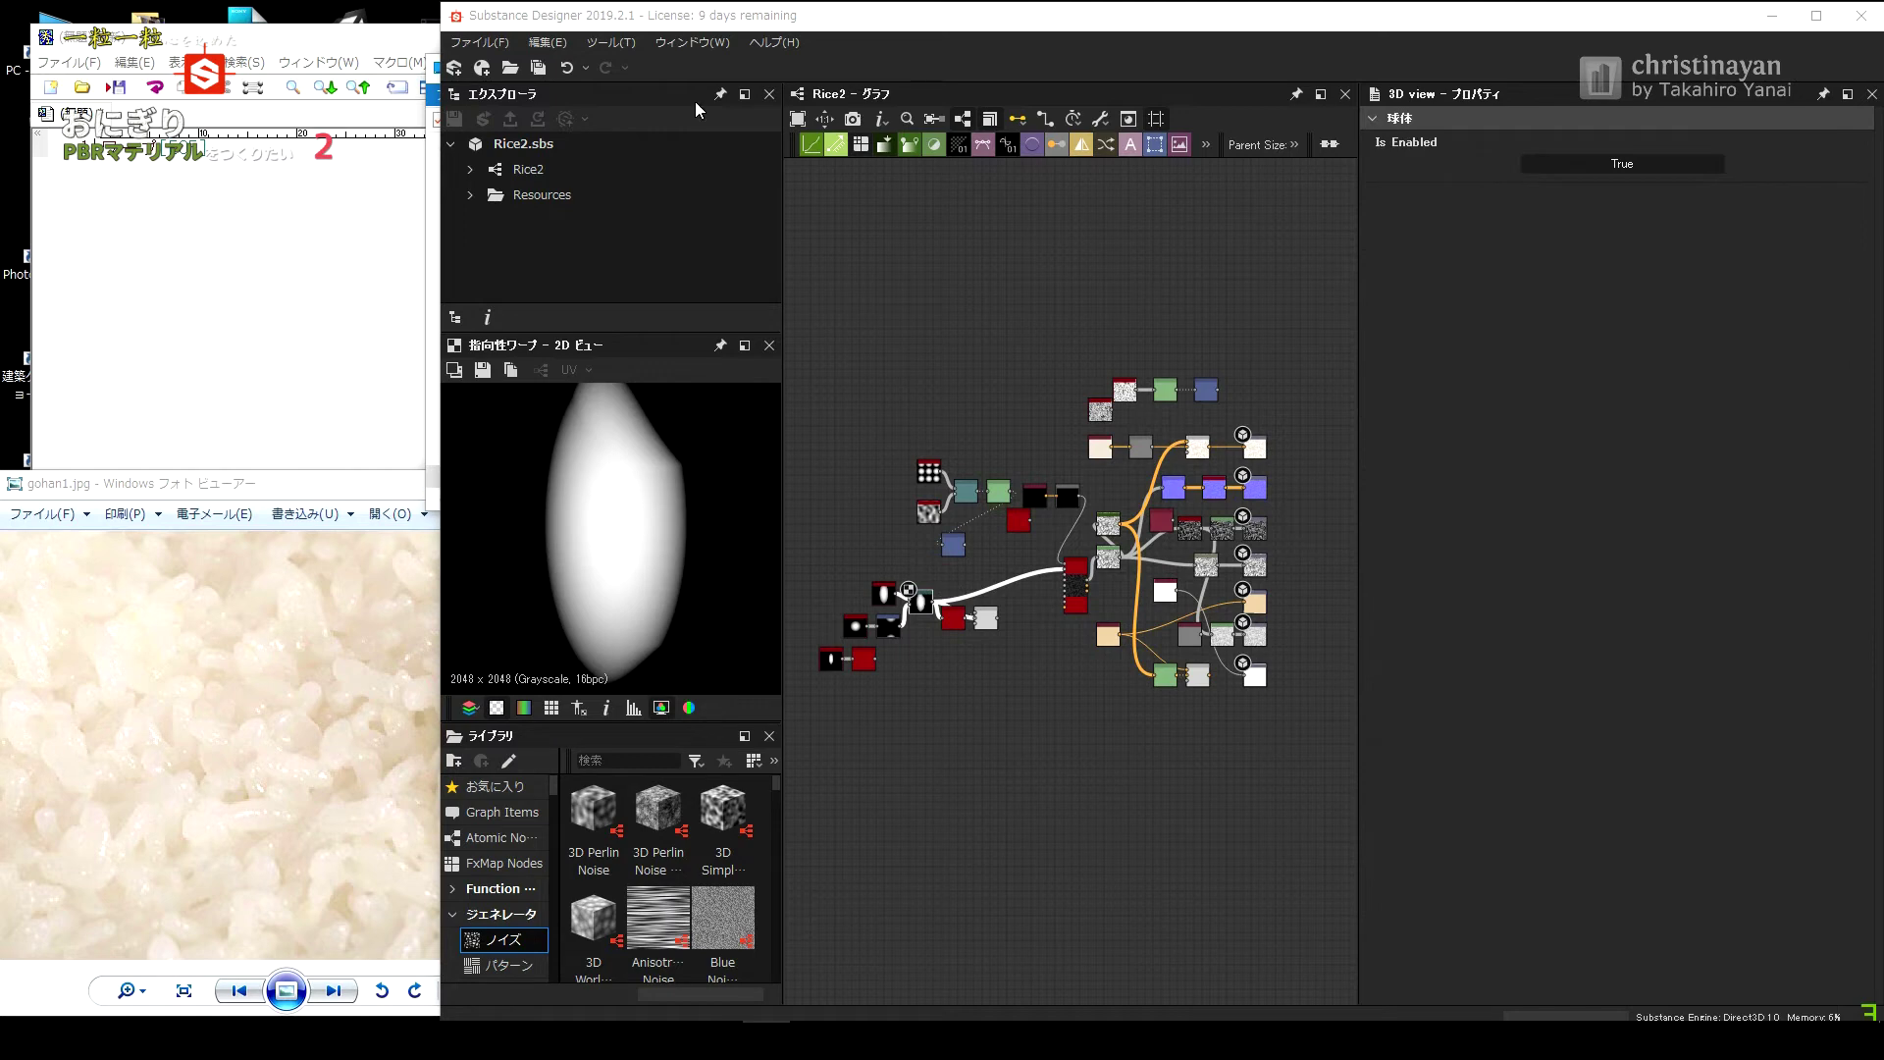
{"action": "left_click", "coordinate": [126, 133]}
Set tessellation factor 16, Phong tessellation factor 1 and height scale 5.
{"action": "left_click", "coordinate": [461, 303]}
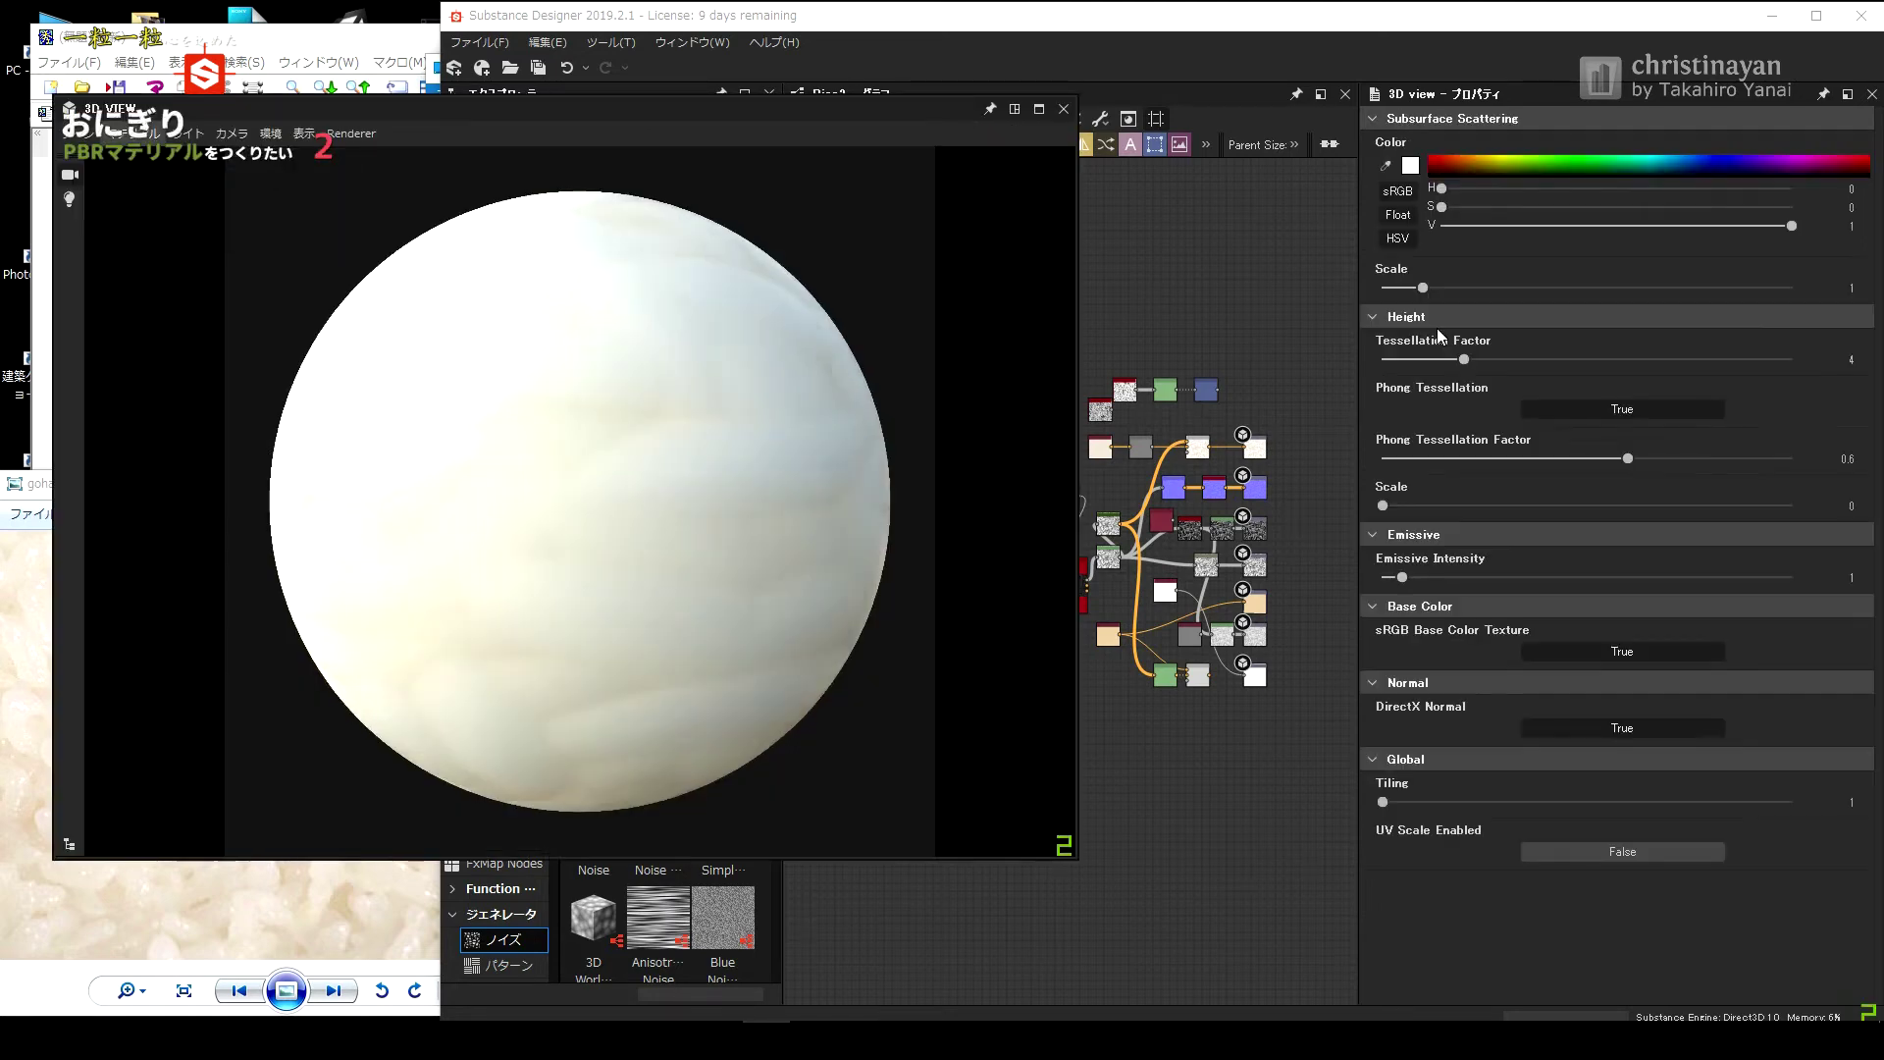
{"action": "left_click_drag", "start_coordinate": [1465, 359], "coordinate": [1806, 360]}
{"action": "left_click_drag", "start_coordinate": [1628, 459], "coordinate": [1806, 458]}
{"action": "left_click", "coordinate": [1845, 506]}
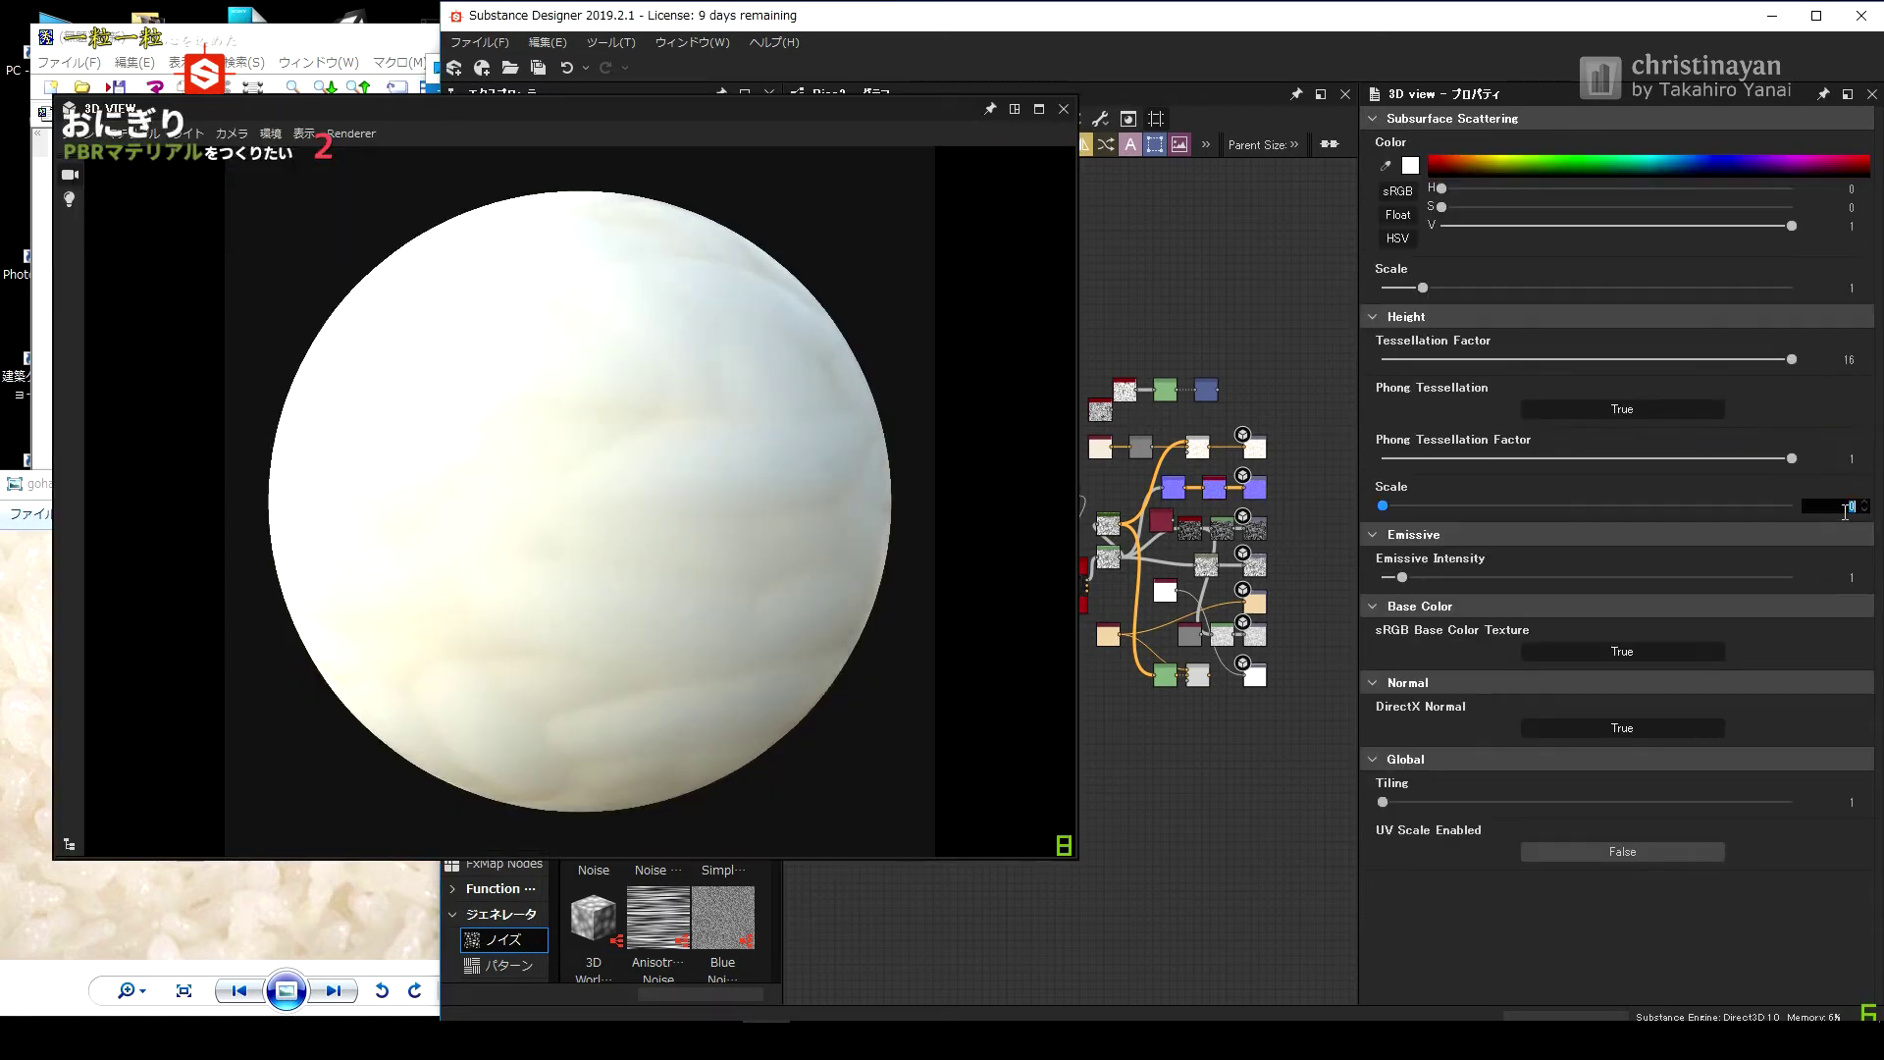
{"action": "type", "text": "5"}
{"action": "key", "text": "Return"}
Set the global tiling to 8 and compare the render with the rice photo.
{"action": "left_click", "coordinate": [1852, 802]}
{"action": "type", "text": "4"}
{"action": "key", "text": "Return"}
{"action": "left_click", "coordinate": [1852, 802]}
{"action": "type", "text": "8"}
{"action": "key", "text": "Return"}
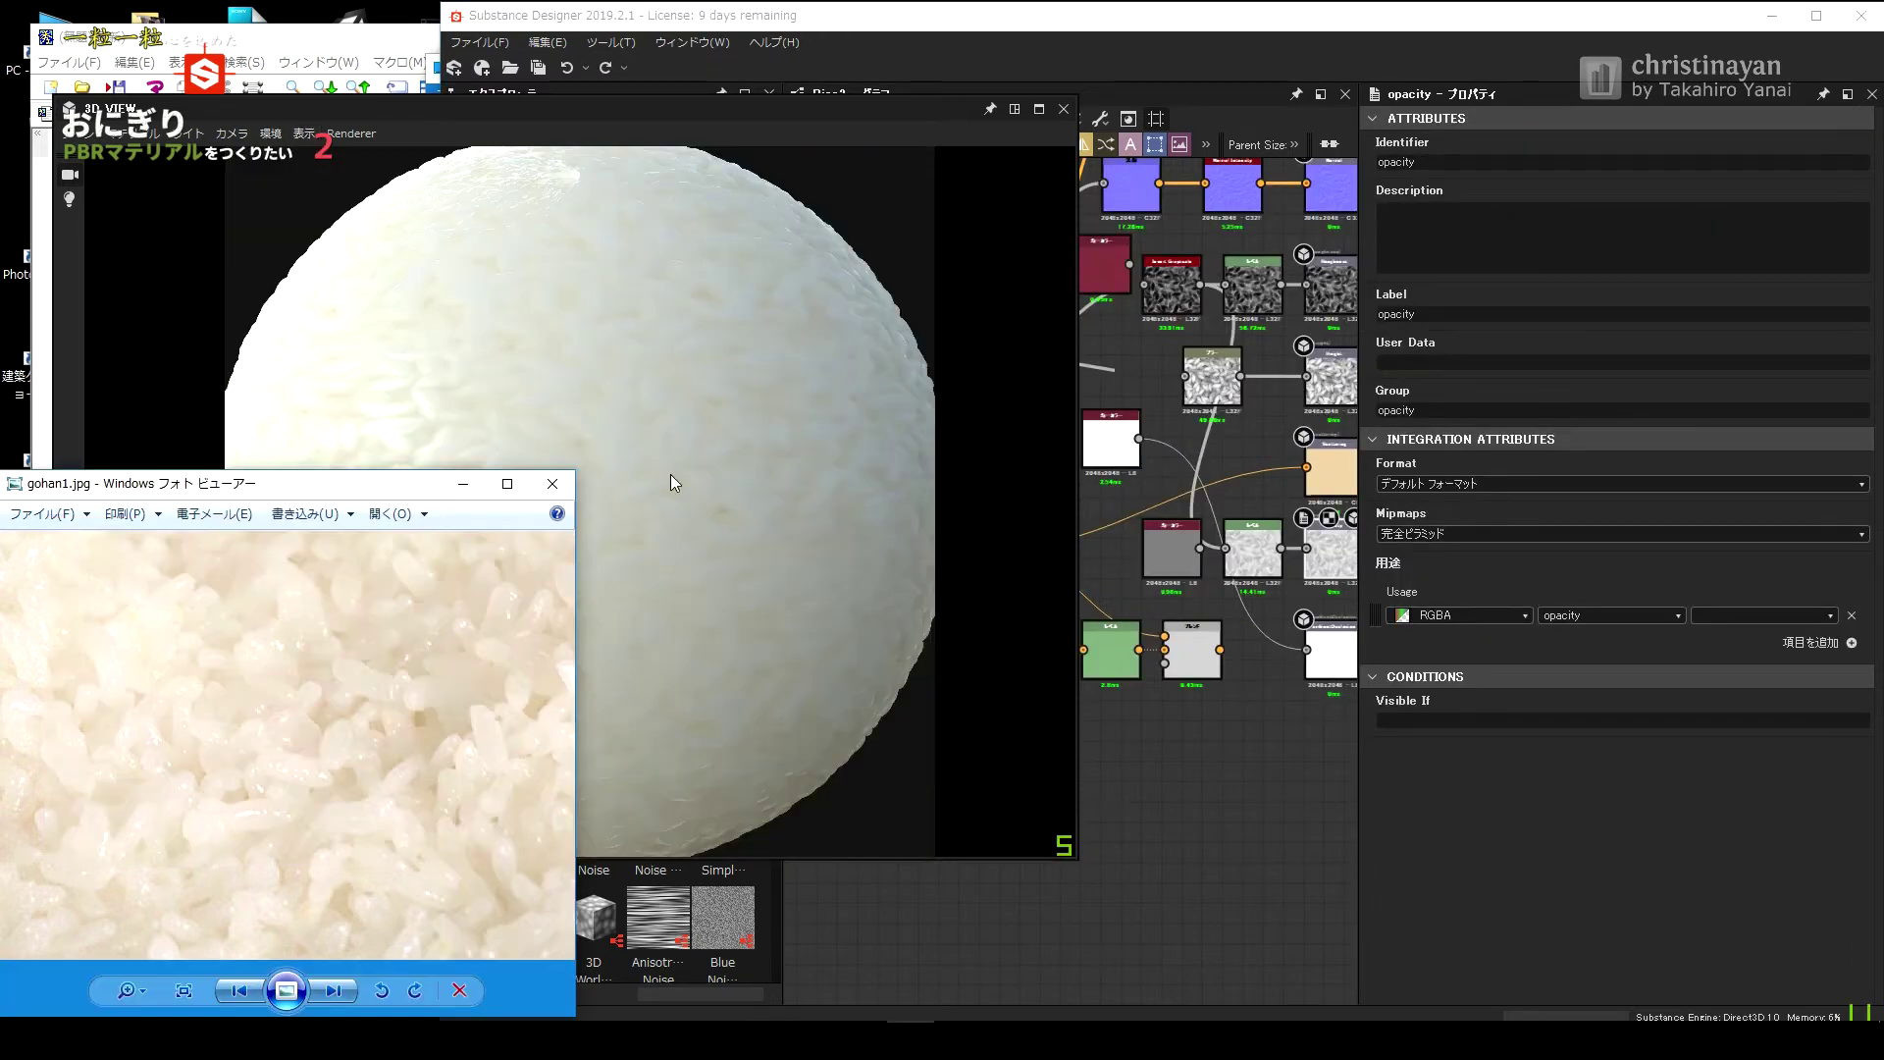
{"action": "left_click", "coordinate": [673, 482]}
{"action": "left_click", "coordinate": [231, 133]}
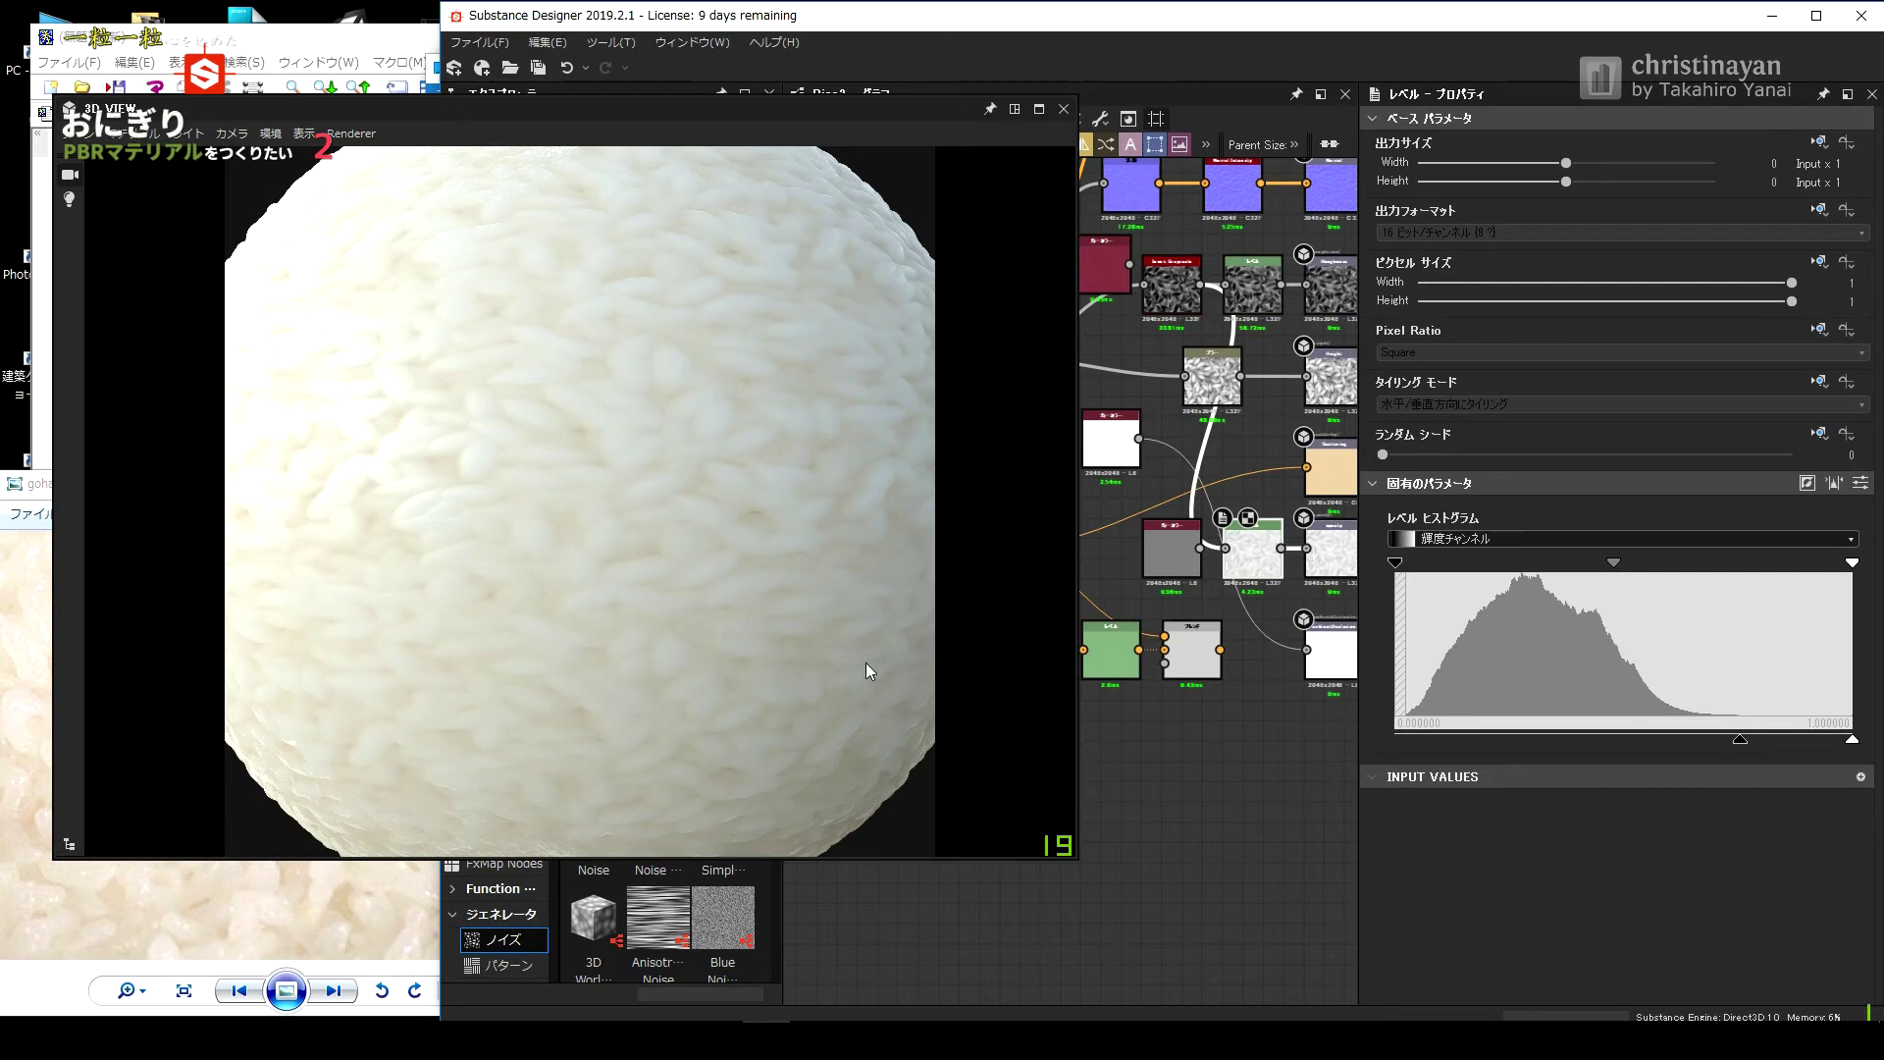
{"action": "left_click", "coordinate": [390, 899]}
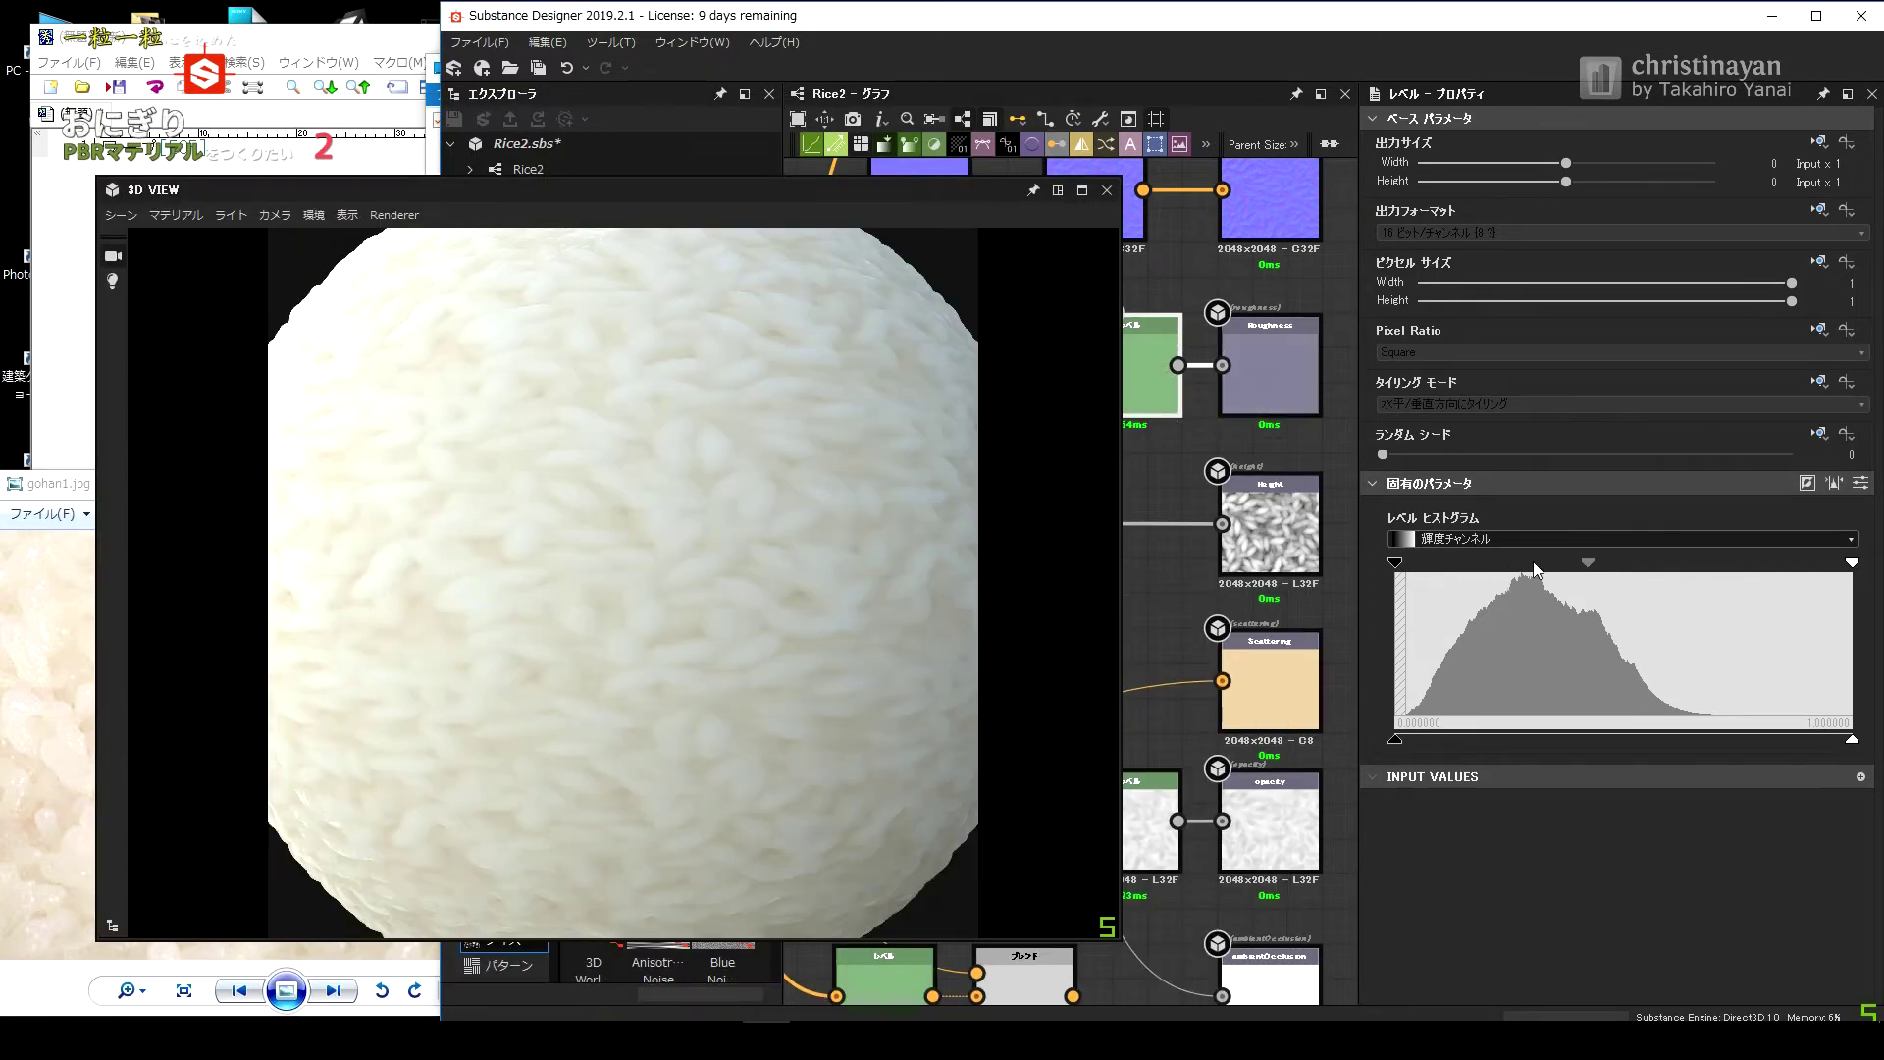
Nudge the roughness levels midtones and set the rice colour to S 0.15, V 0.8.
{"action": "left_click_drag", "start_coordinate": [1587, 562], "coordinate": [1574, 562]}
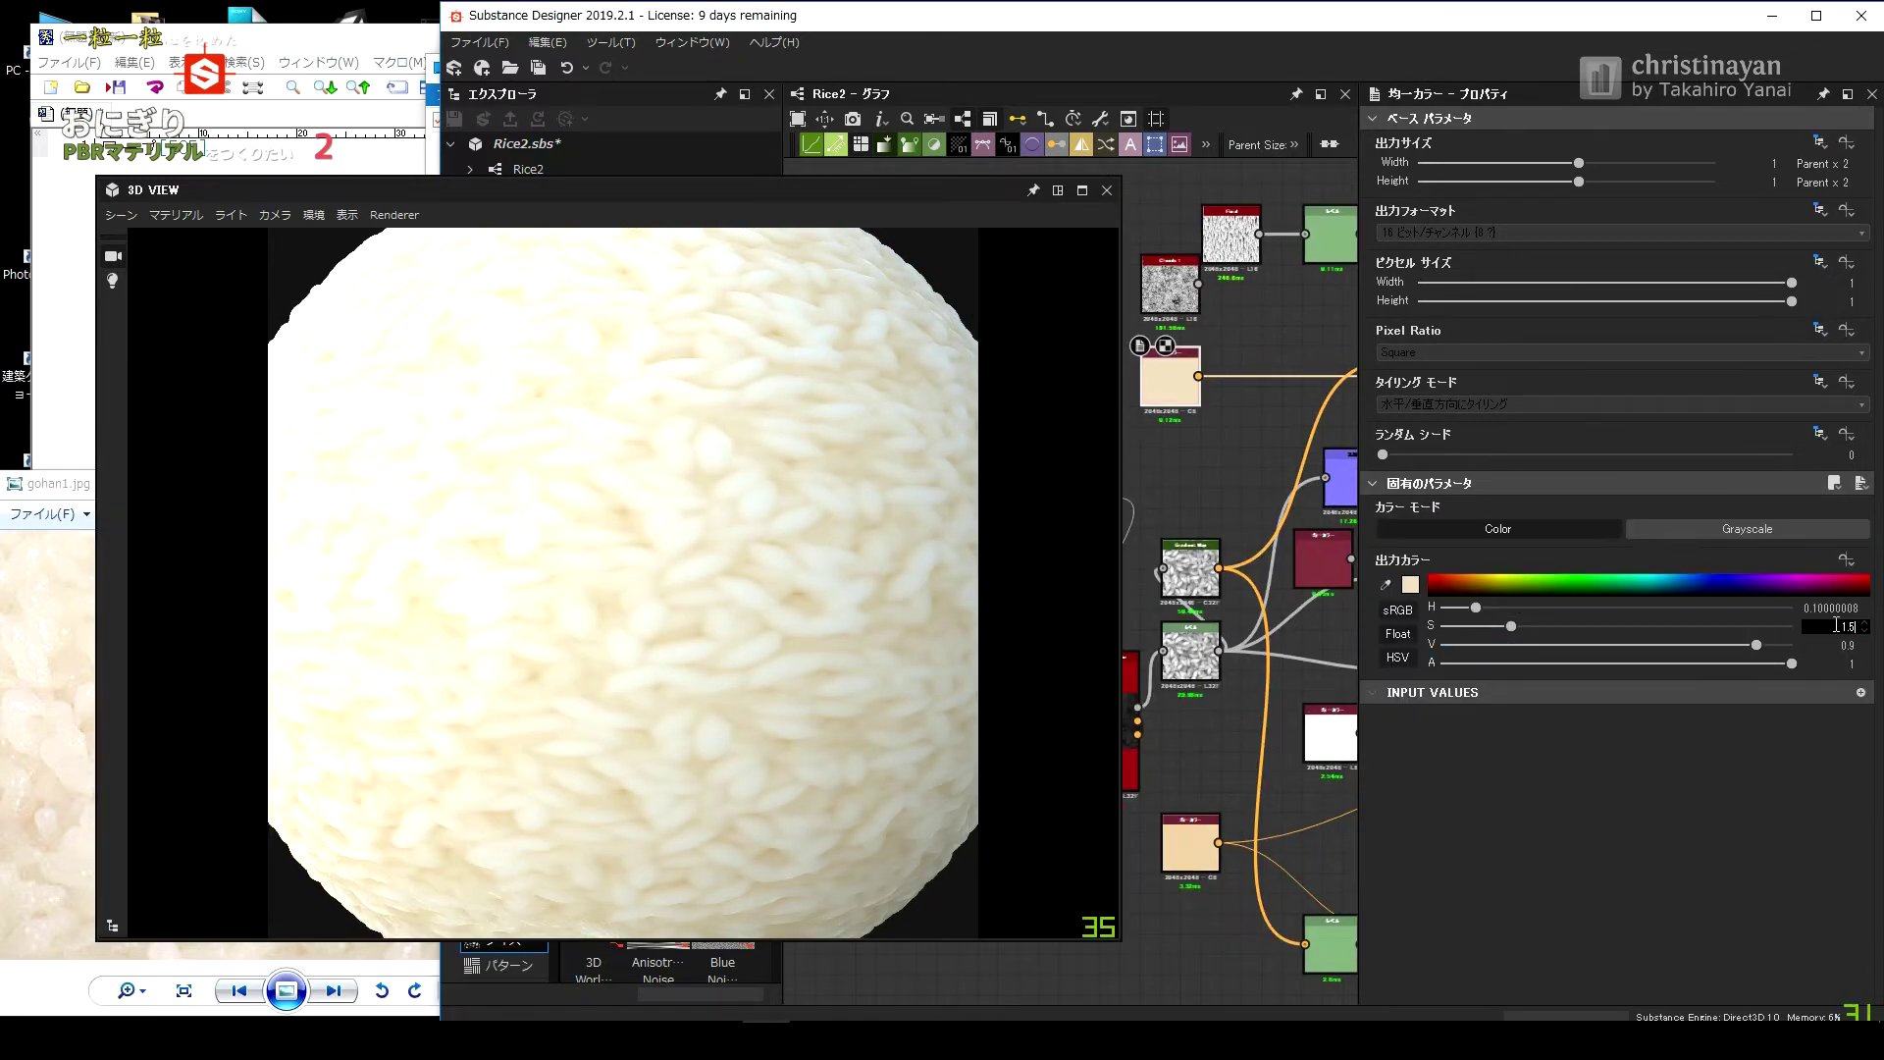
{"action": "left_click_drag", "start_coordinate": [1512, 626], "coordinate": [1493, 627]}
{"action": "double_click", "coordinate": [1845, 645]}
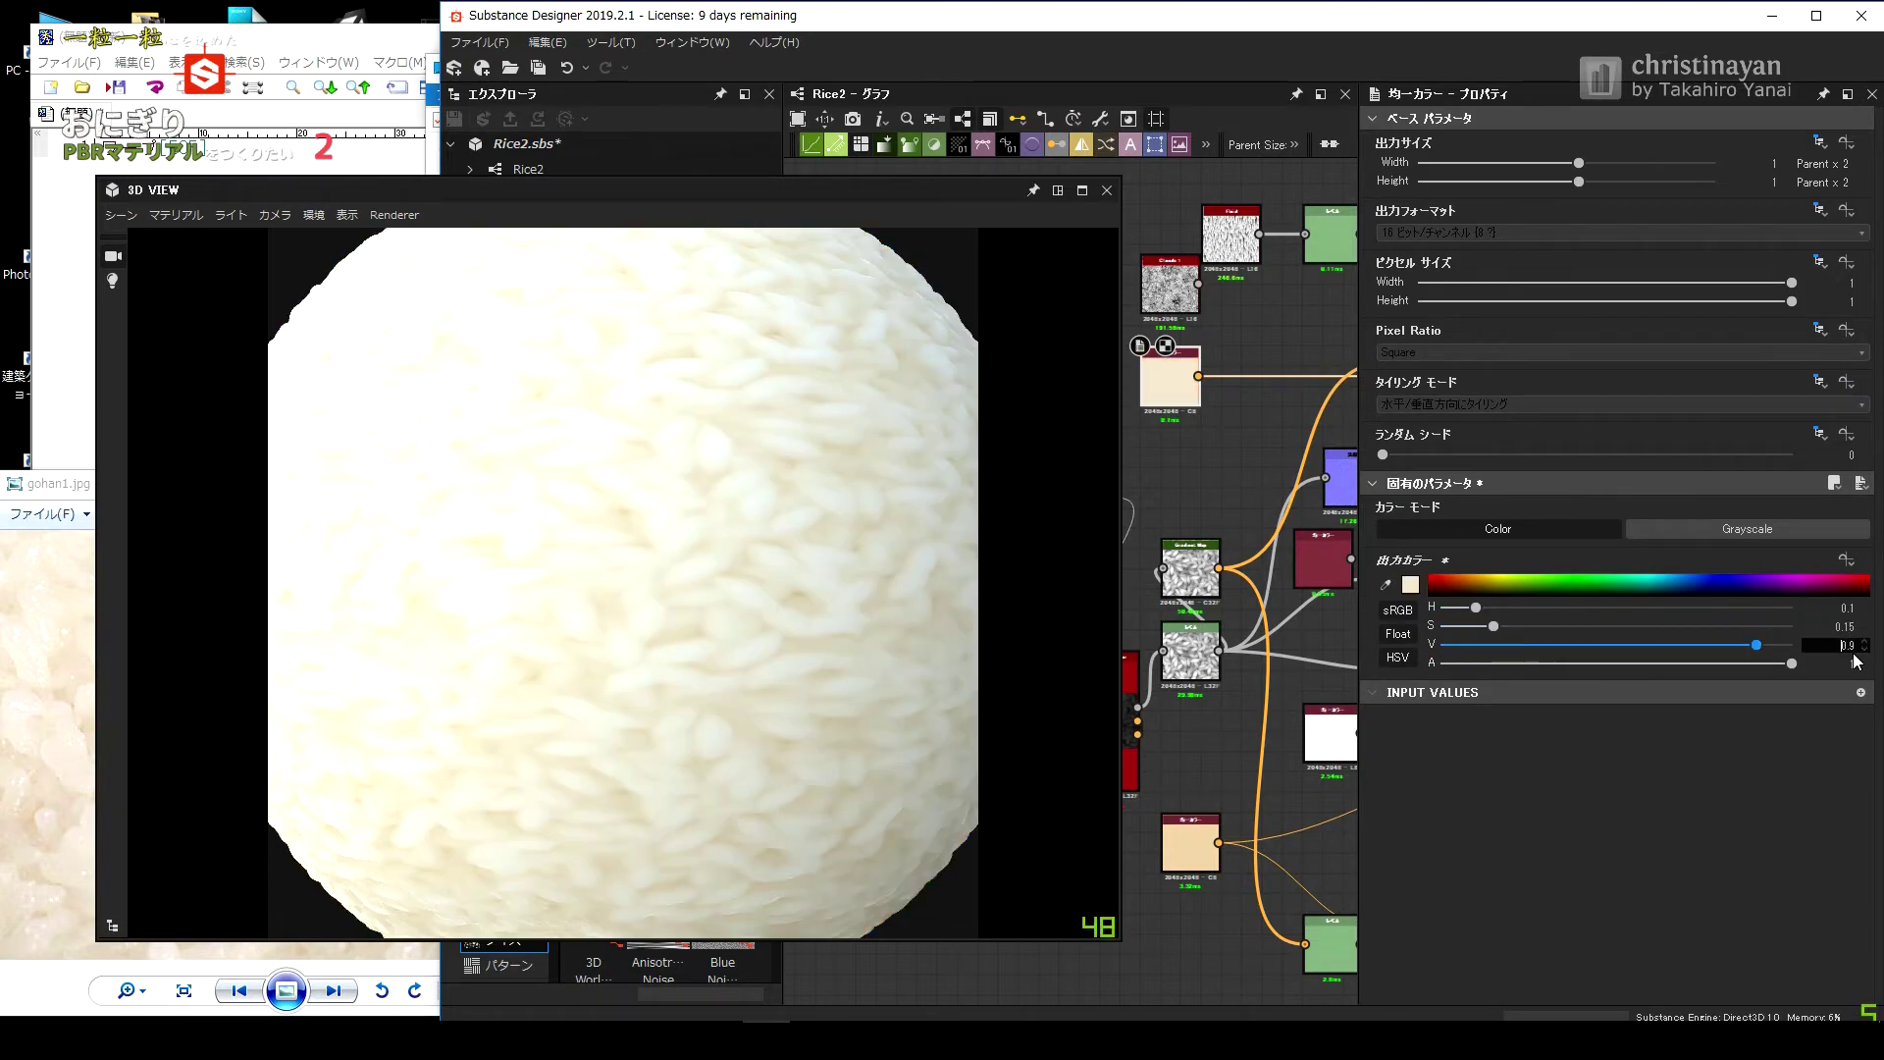
{"action": "type", "text": "0.8"}
{"action": "key", "text": "Return"}
Switch the preview mesh from the sphere to a cube.
{"action": "middle_click_drag", "start_coordinate": [1335, 707], "coordinate": [1188, 520]}
{"action": "scroll", "coordinate": [1184, 521], "scroll_direction": "down", "scroll_amount": 2}
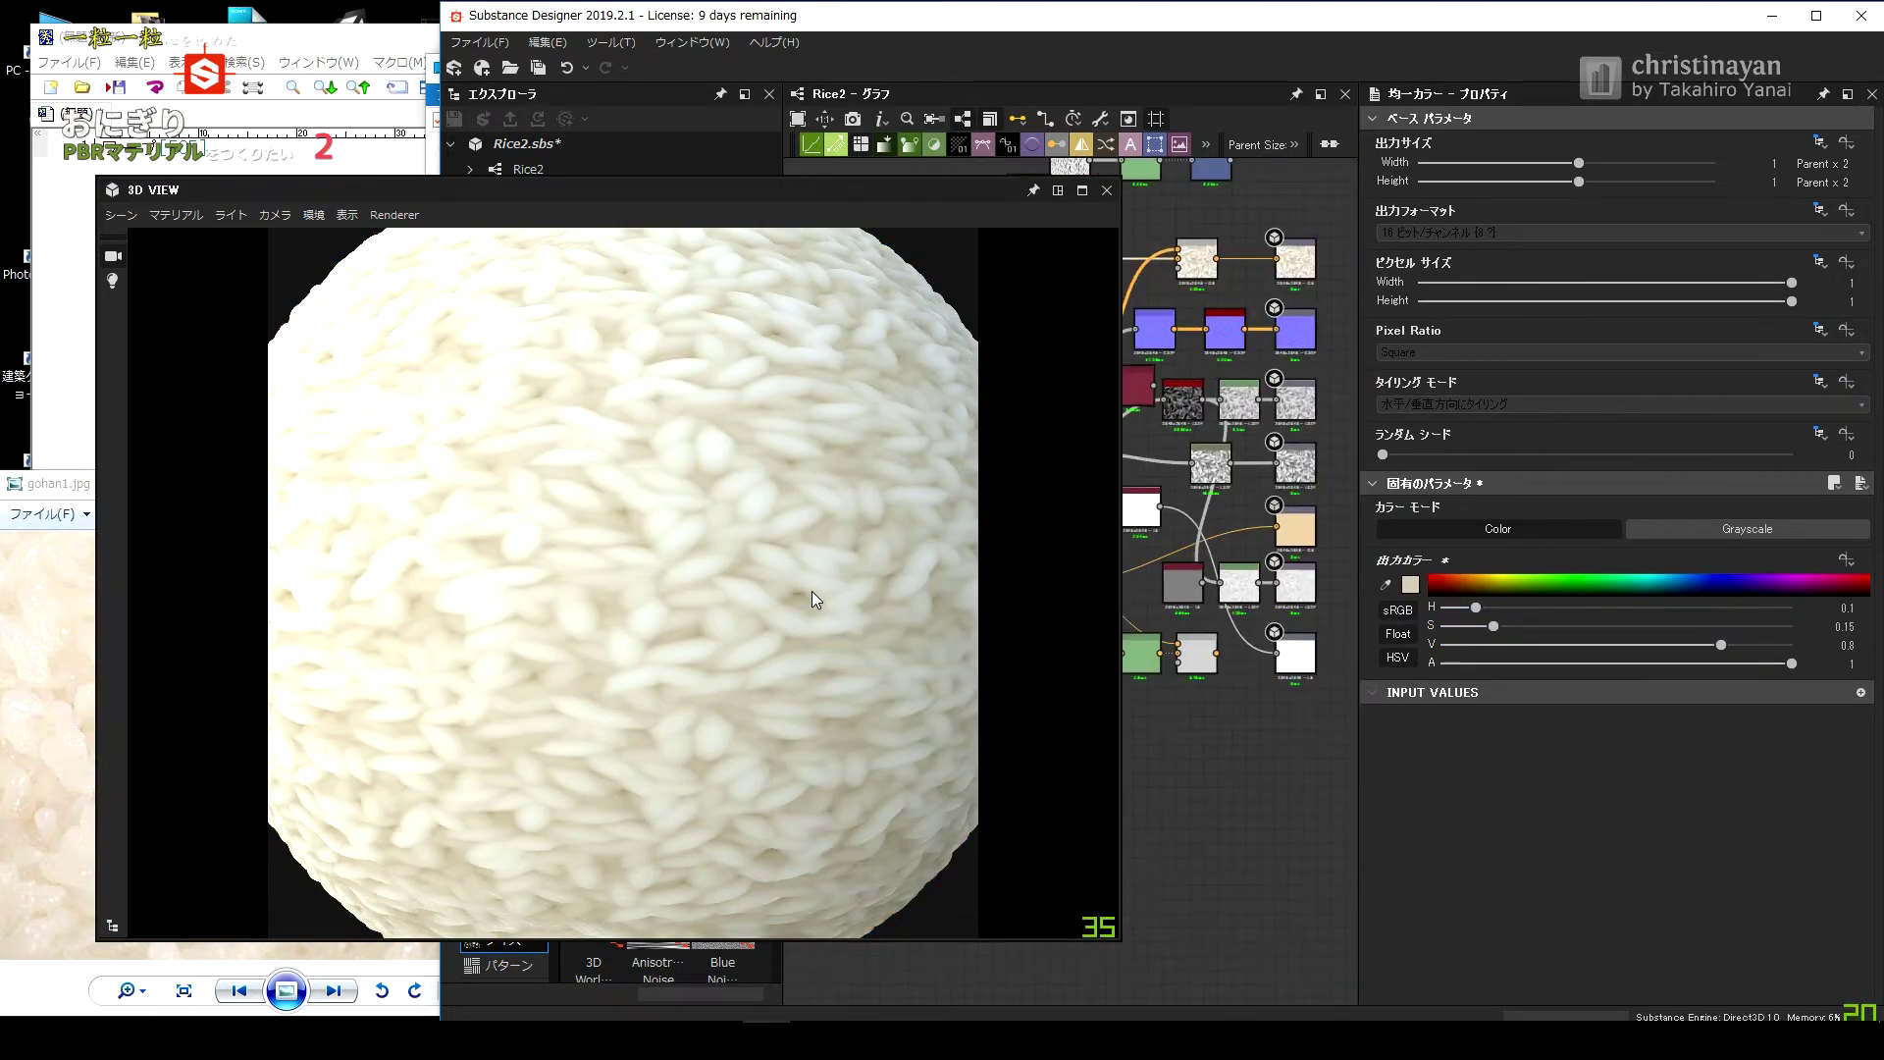
{"action": "left_click", "coordinate": [89, 734]}
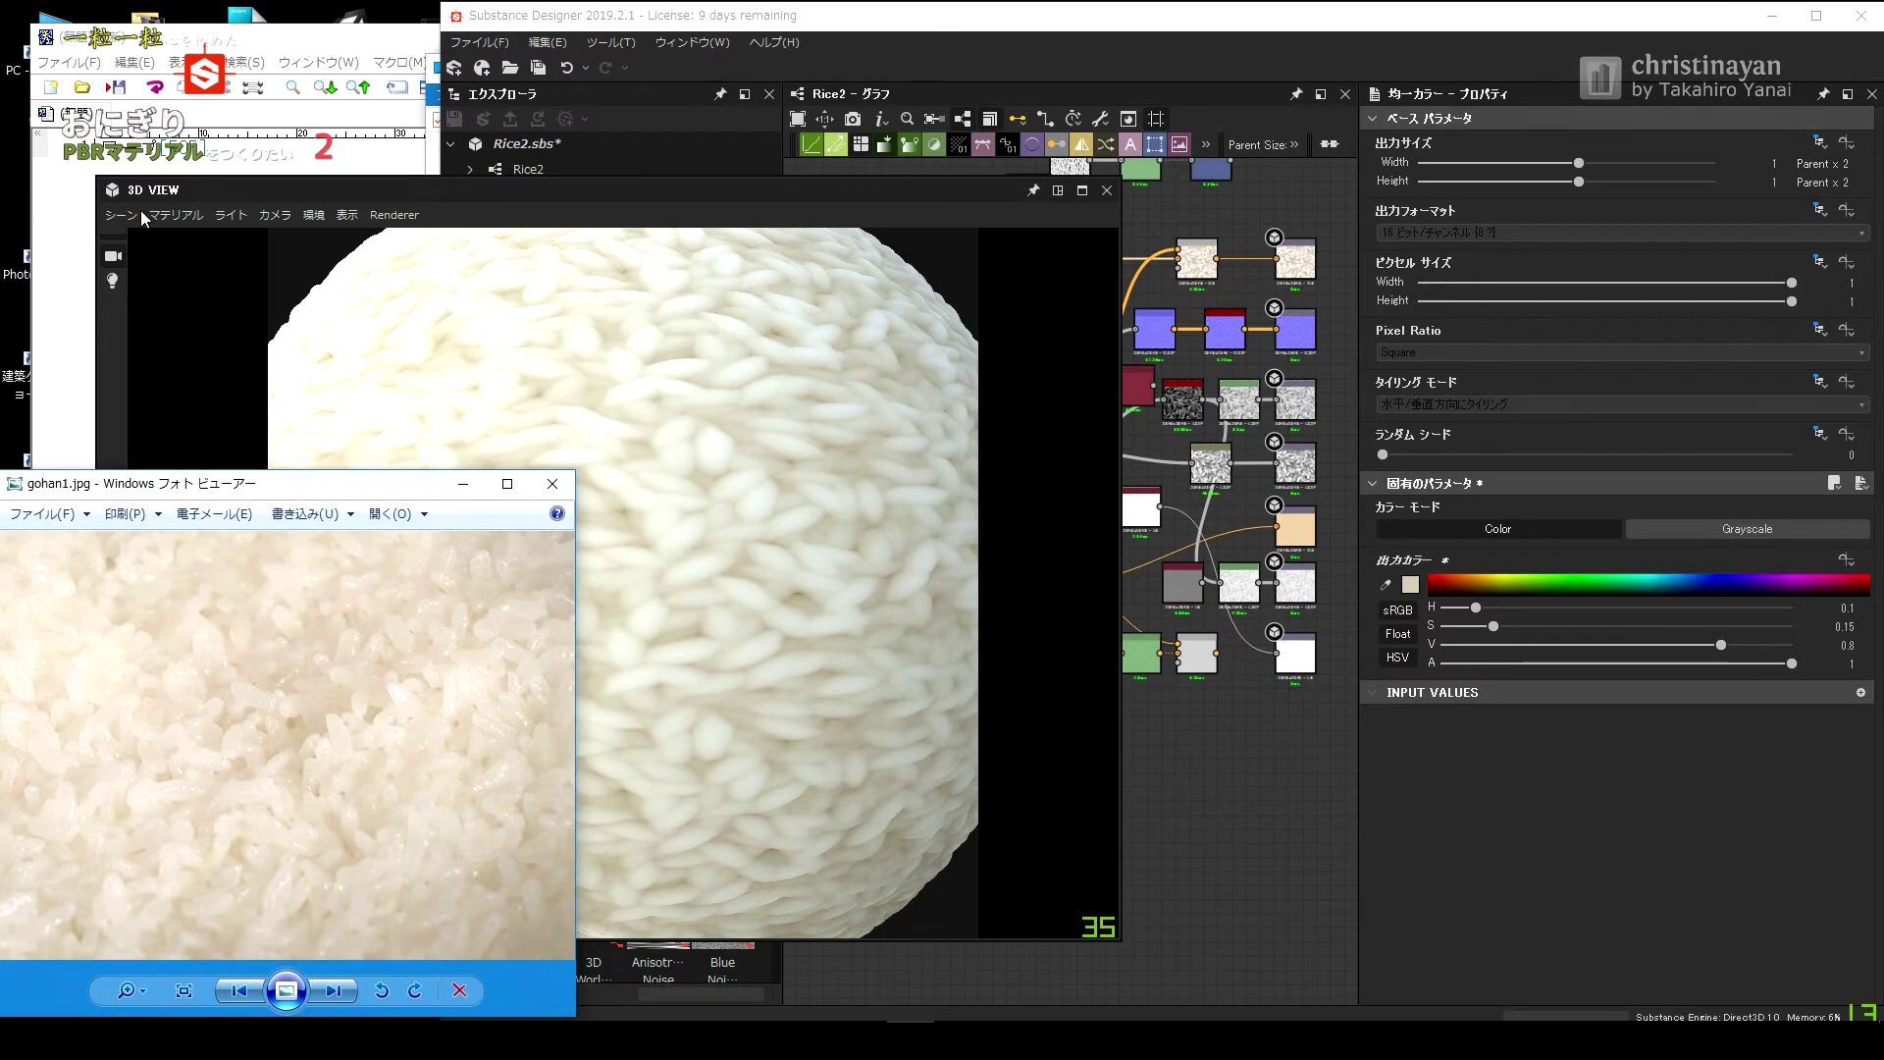
{"action": "left_click", "coordinate": [259, 473]}
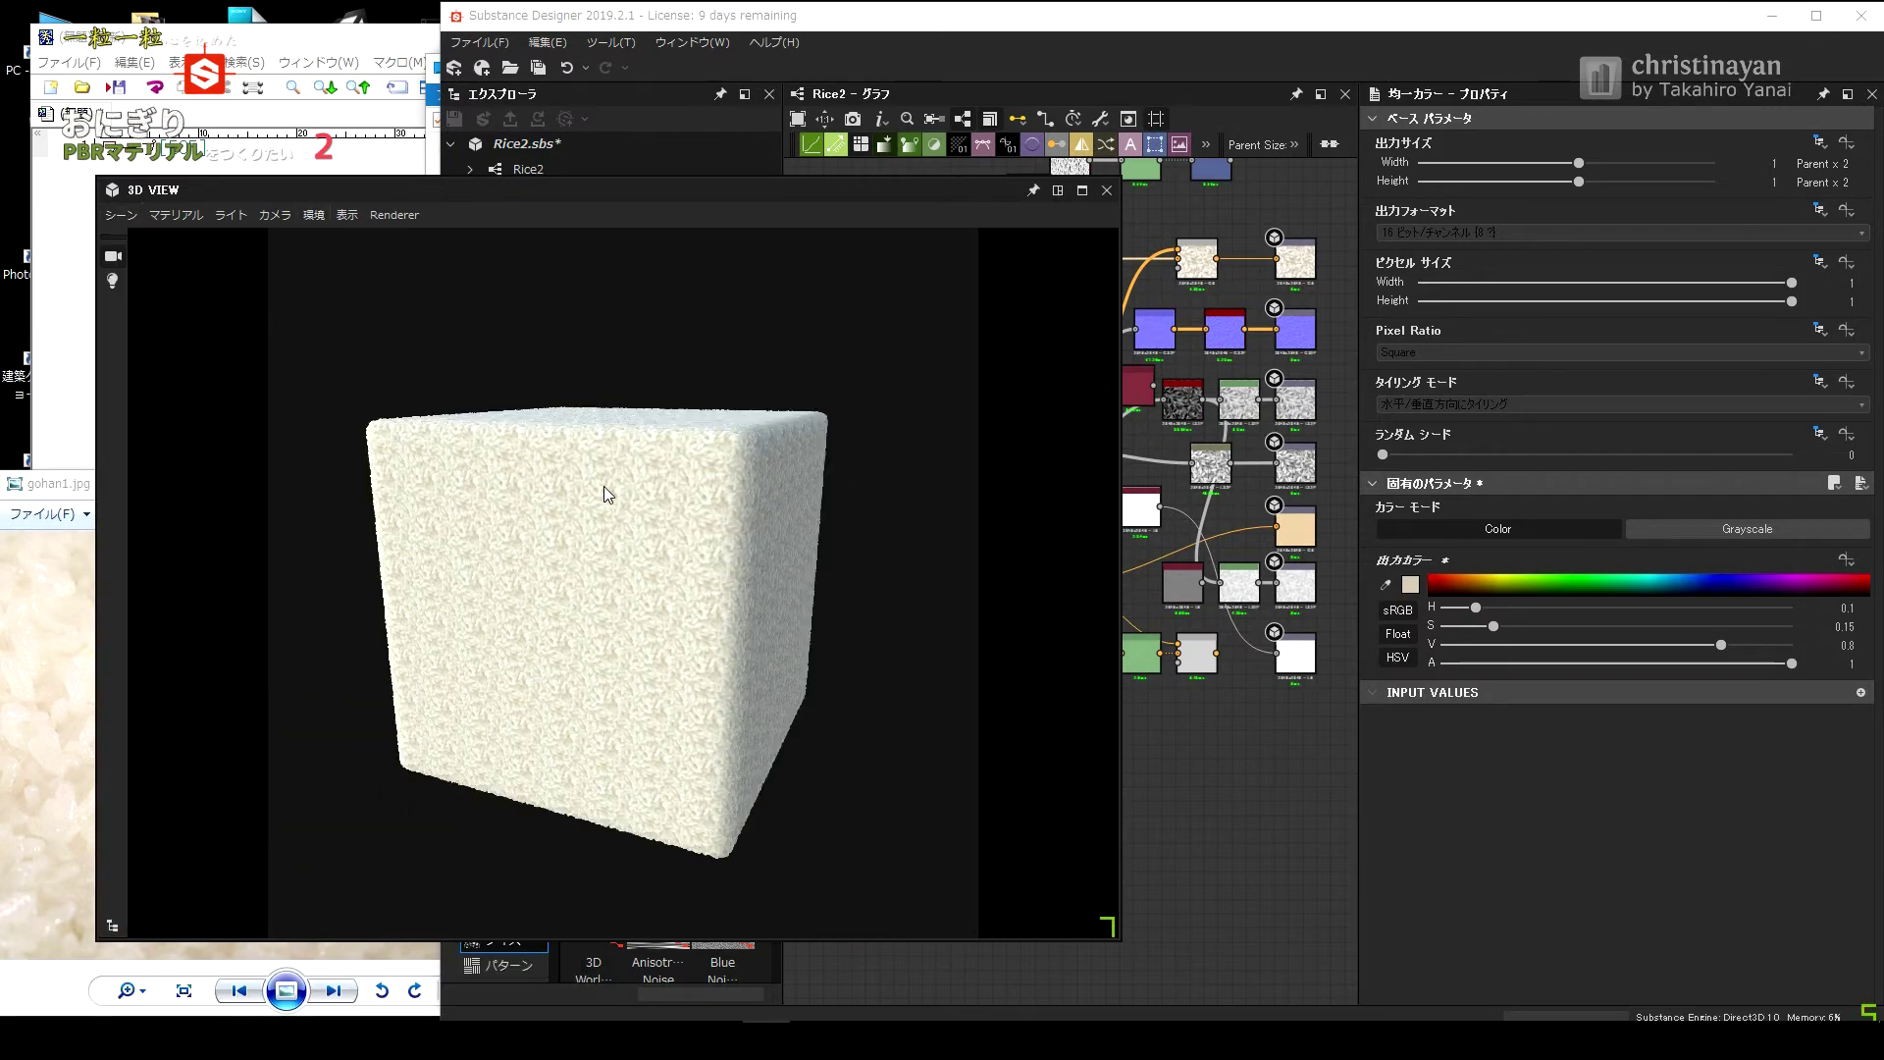
Frame the camera face-on to the cube and brighten the height levels midtones and output white.
{"action": "left_click", "coordinate": [274, 213]}
{"action": "left_click", "coordinate": [545, 618]}
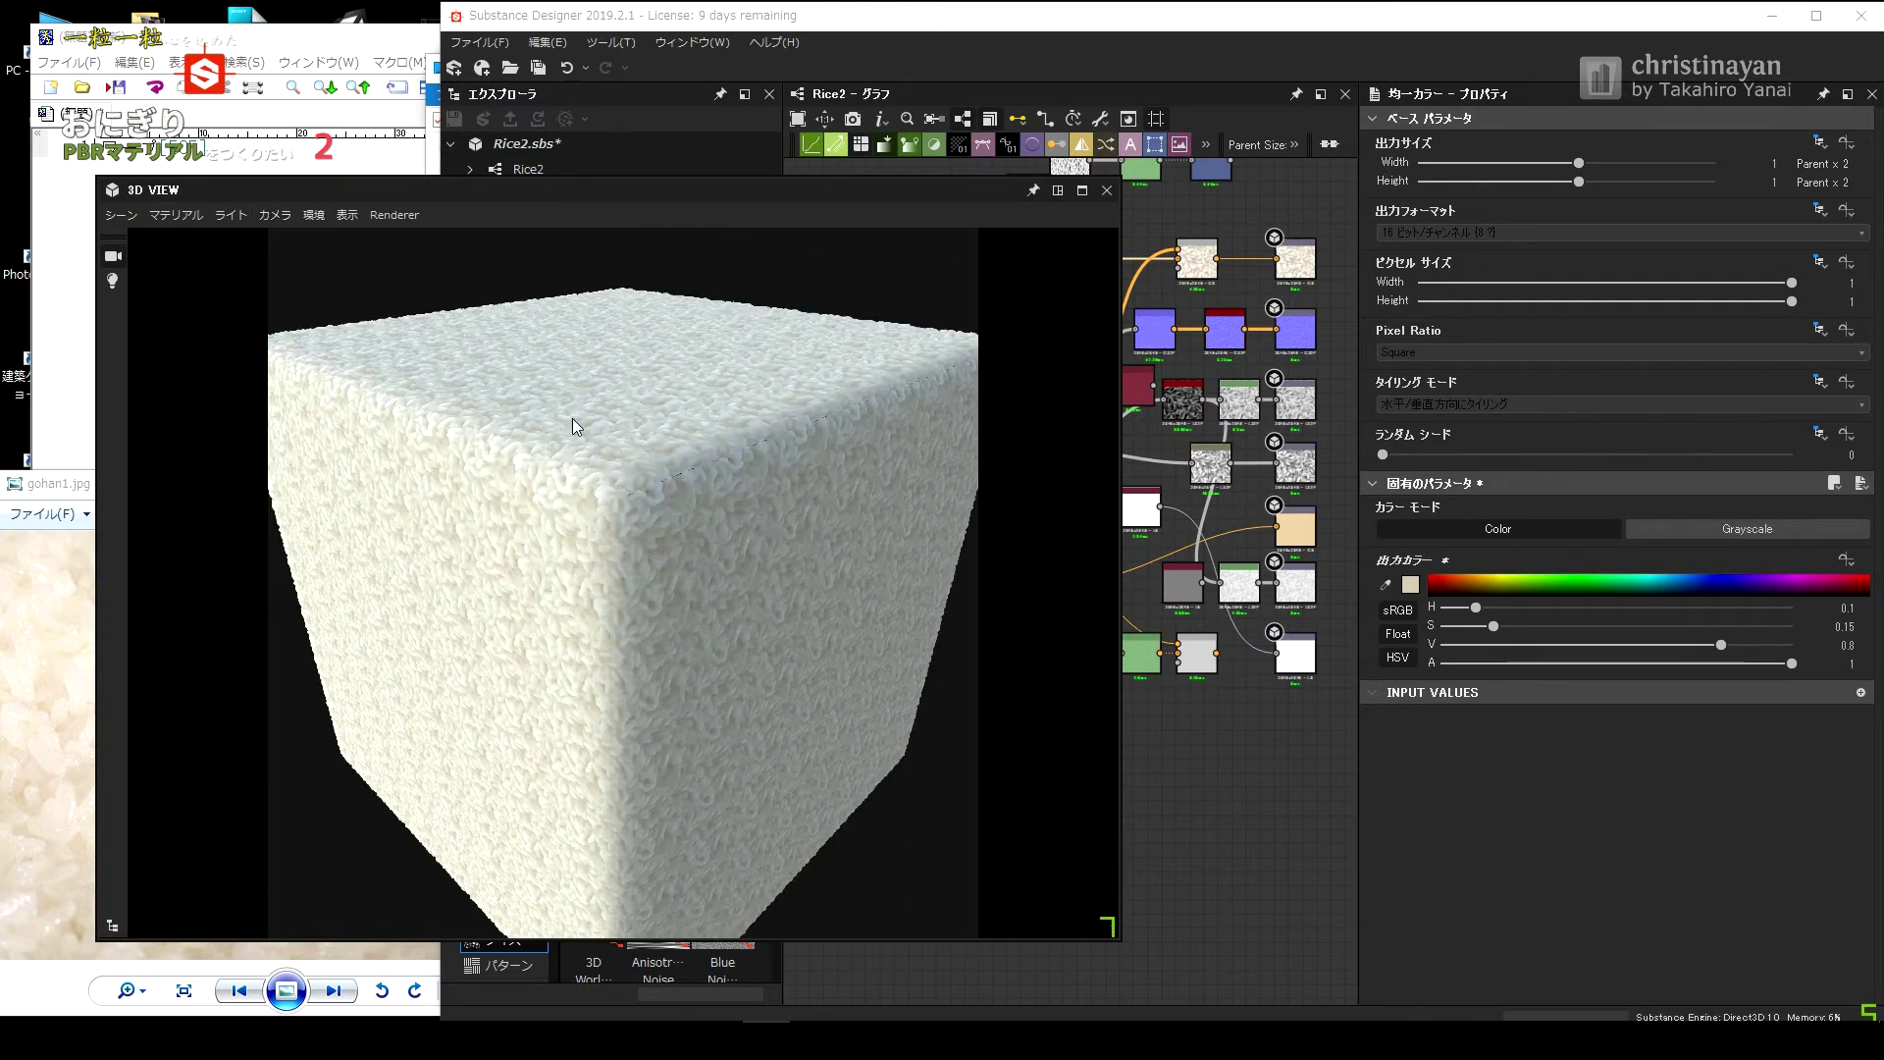
{"action": "scroll", "coordinate": [579, 420], "scroll_direction": "down", "scroll_amount": 3}
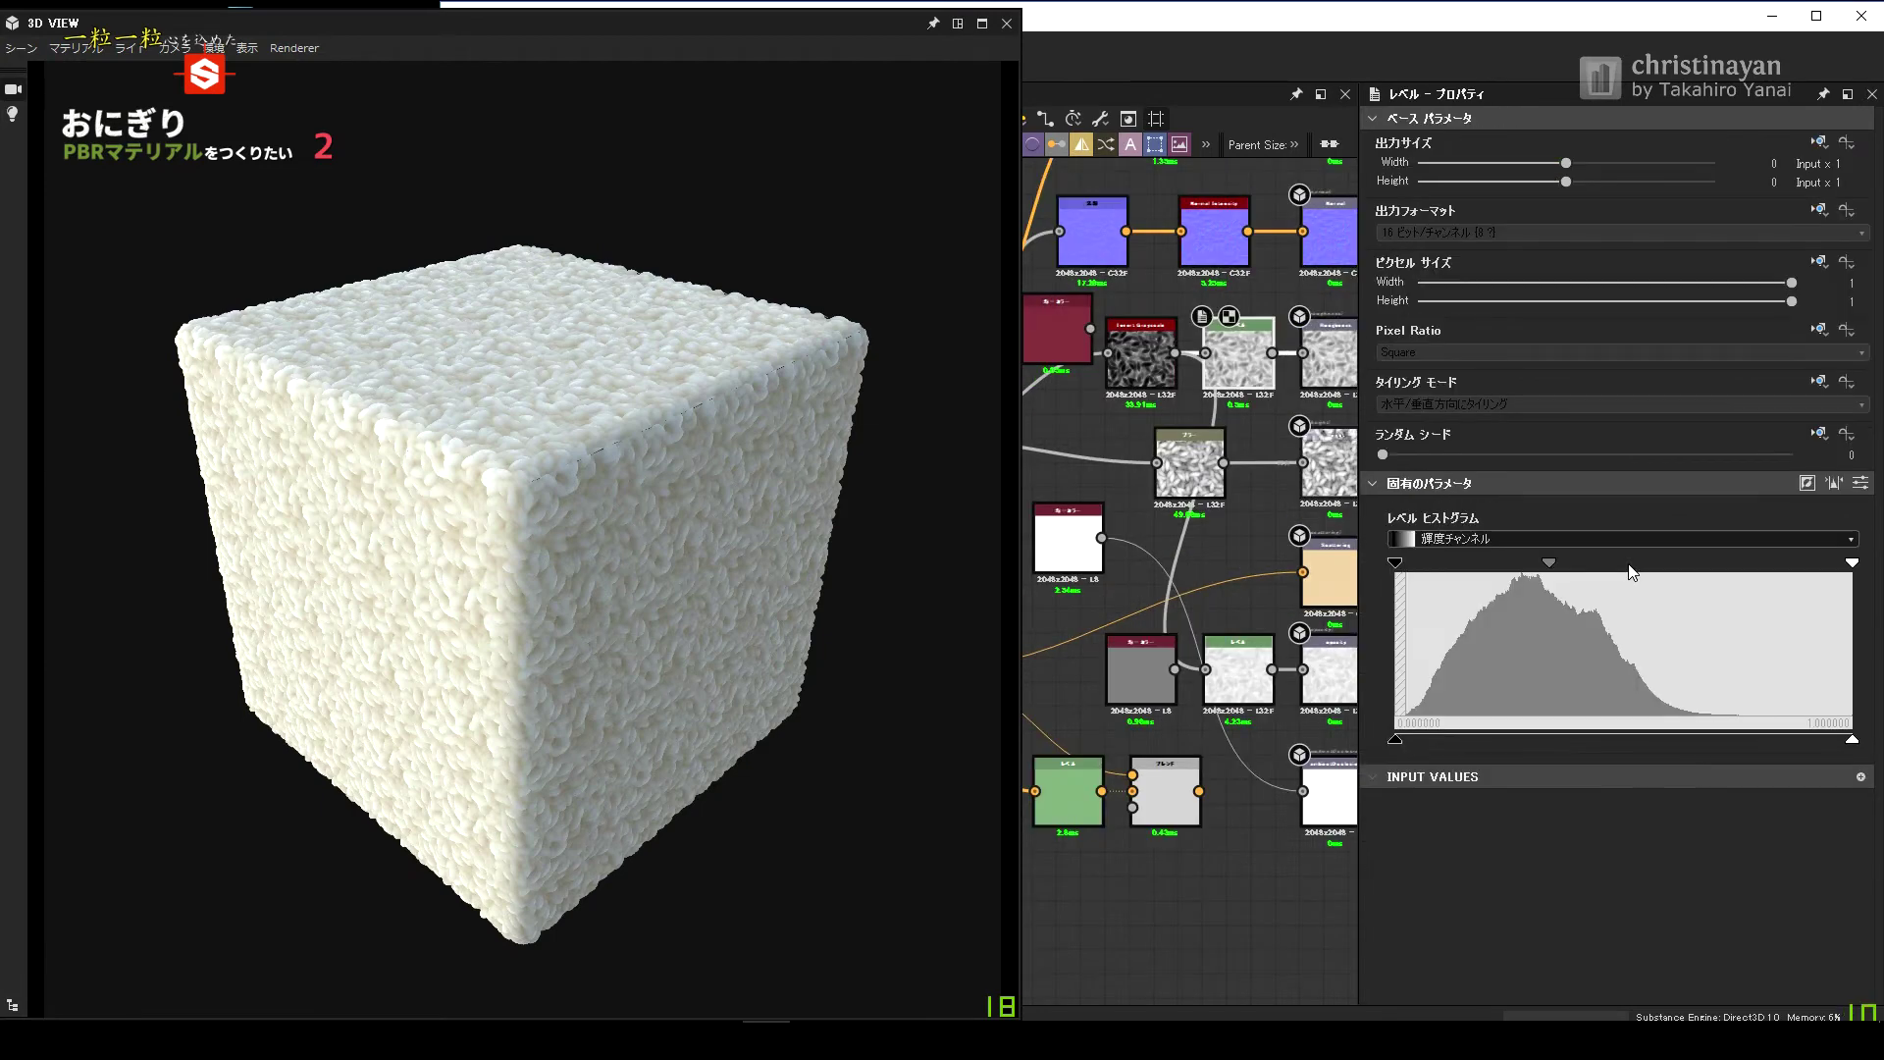
{"action": "left_click_drag", "start_coordinate": [1675, 739], "coordinate": [1612, 723]}
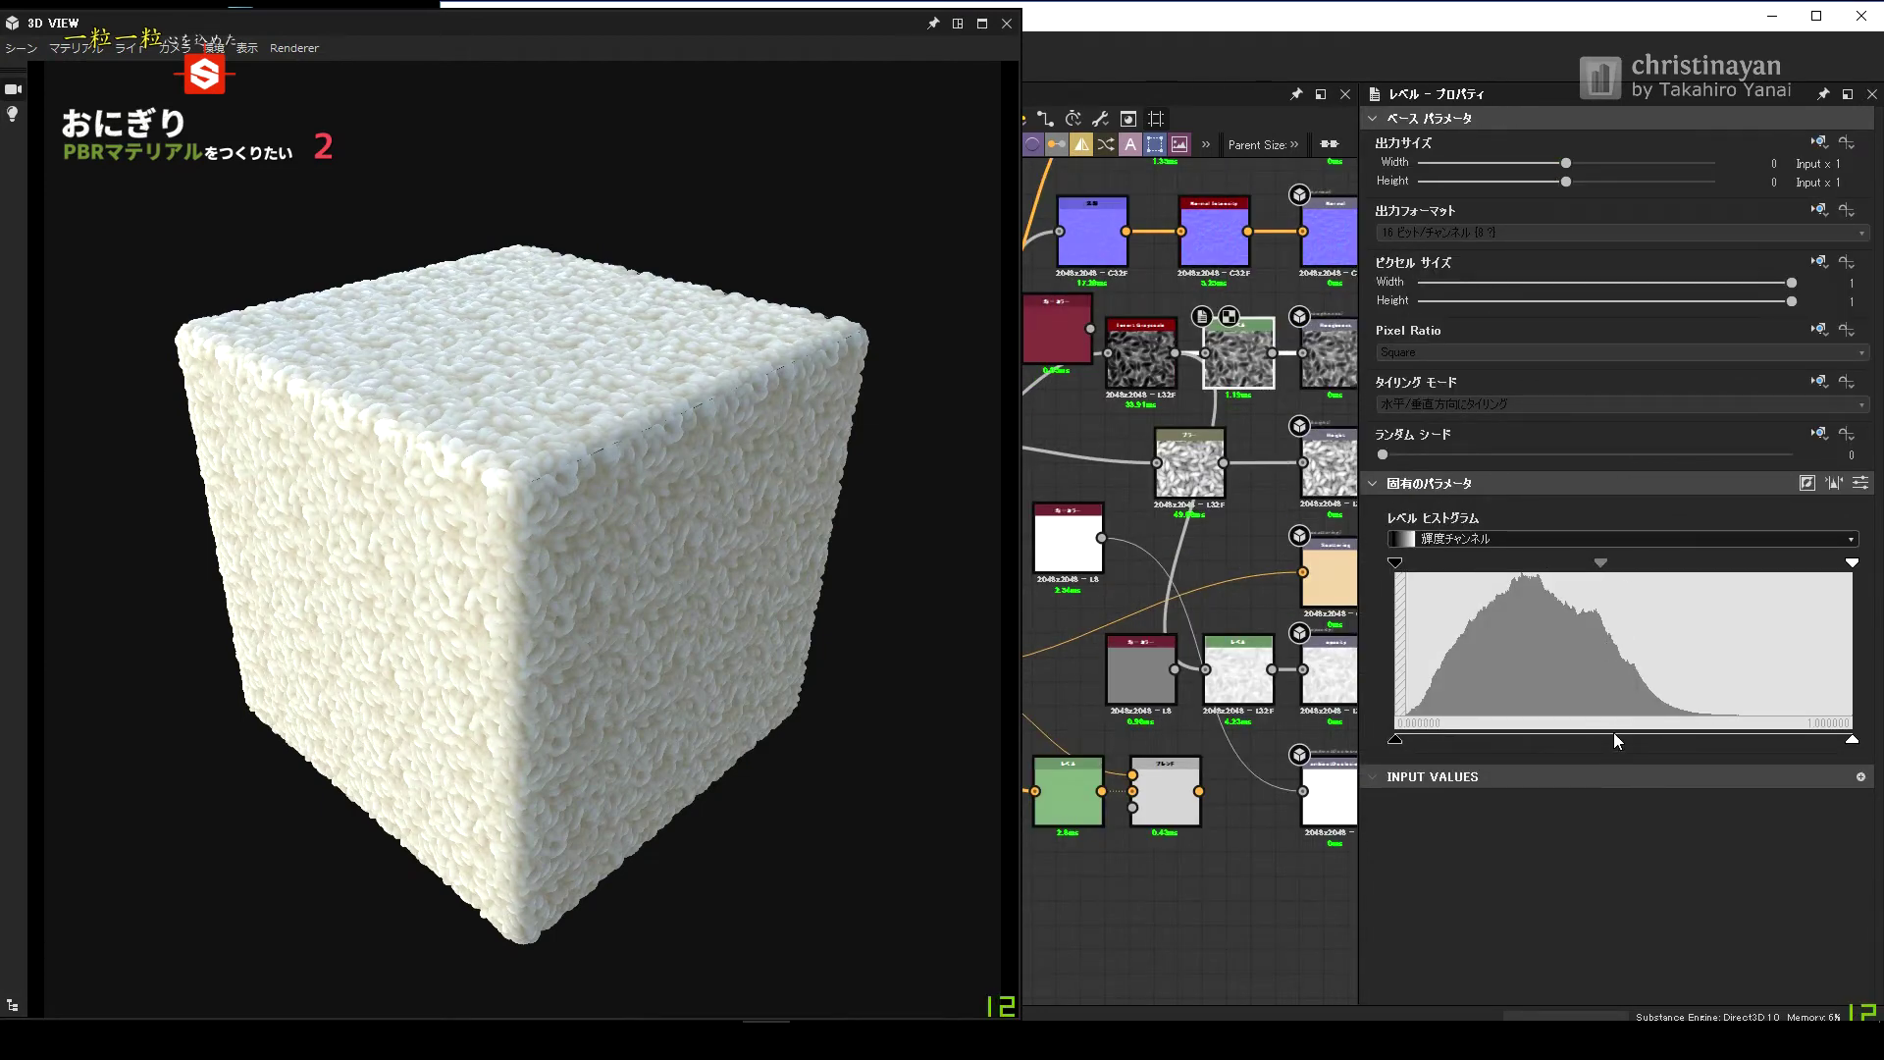
{"action": "left_click_drag", "start_coordinate": [1852, 739], "coordinate": [1790, 739]}
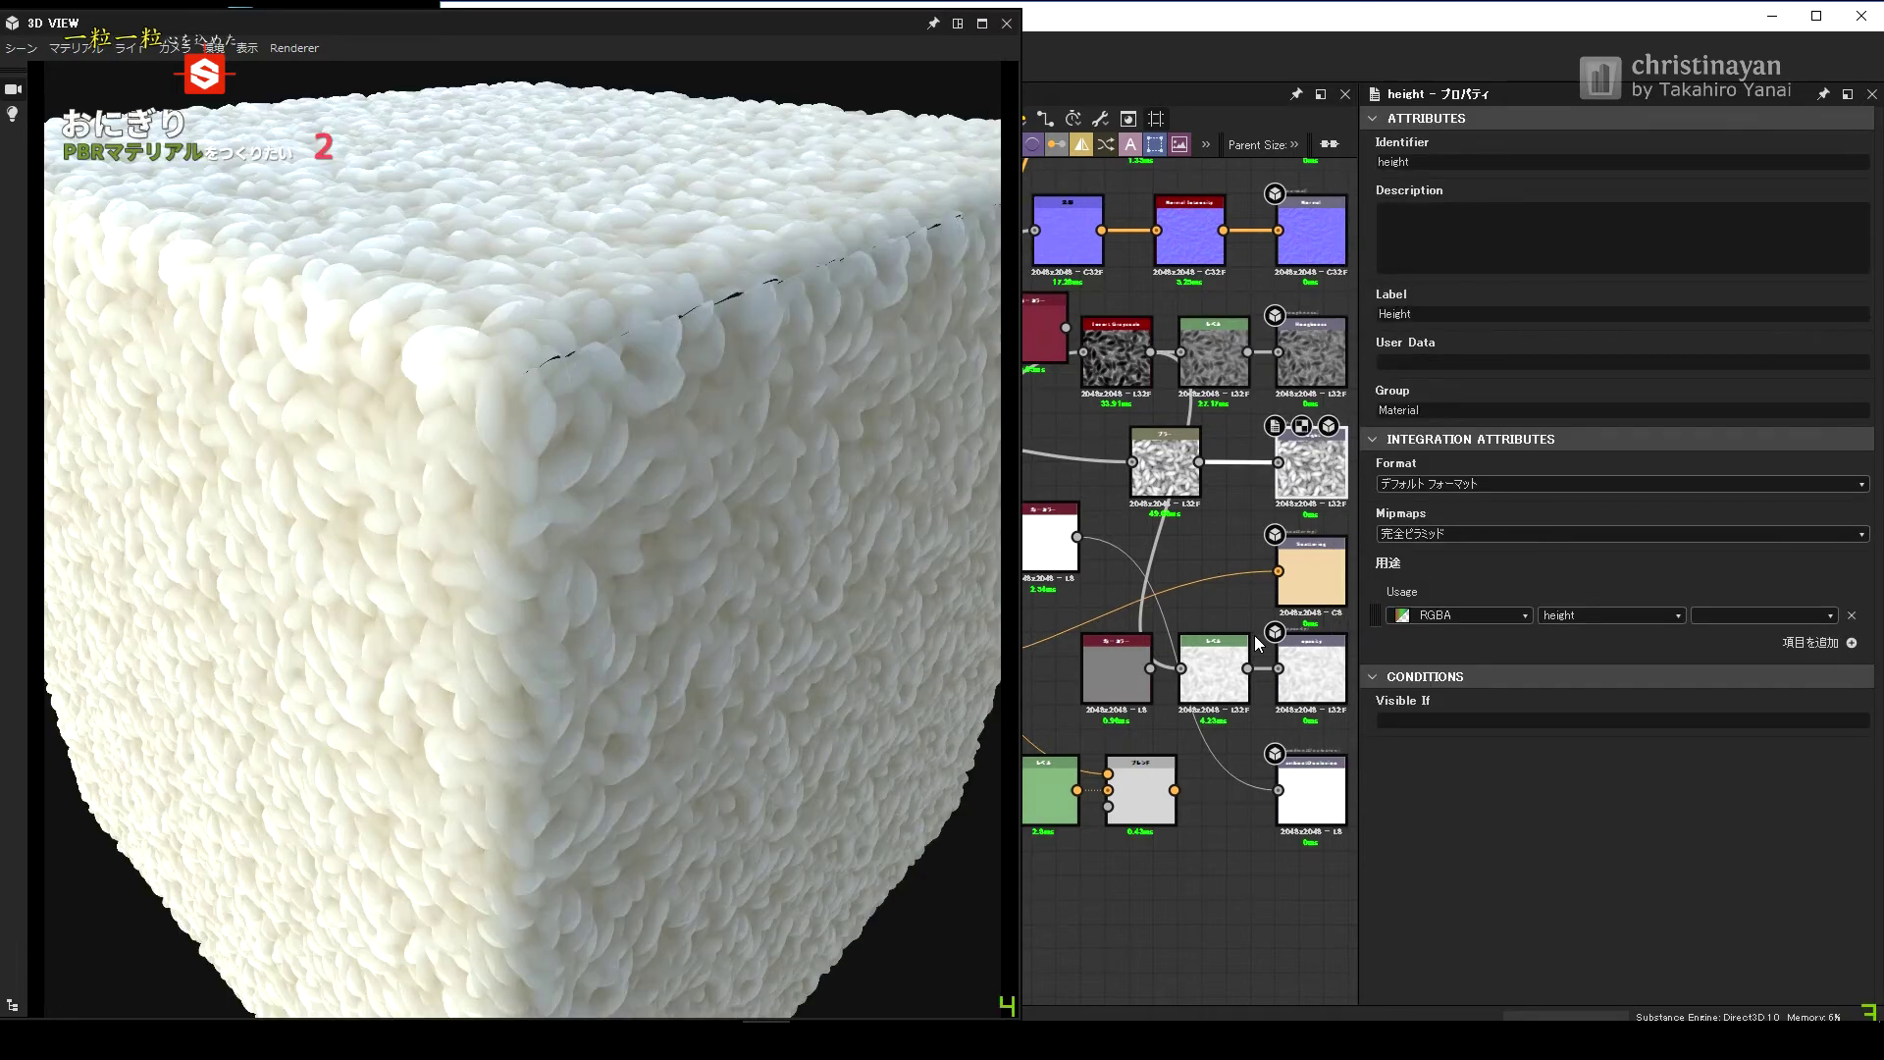
Raise the Normal_intensity node's intensity from 0.05 to 0.1.
{"action": "middle_click_drag", "start_coordinate": [1077, 233], "coordinate": [1113, 414]}
{"action": "left_click", "coordinate": [1222, 417]}
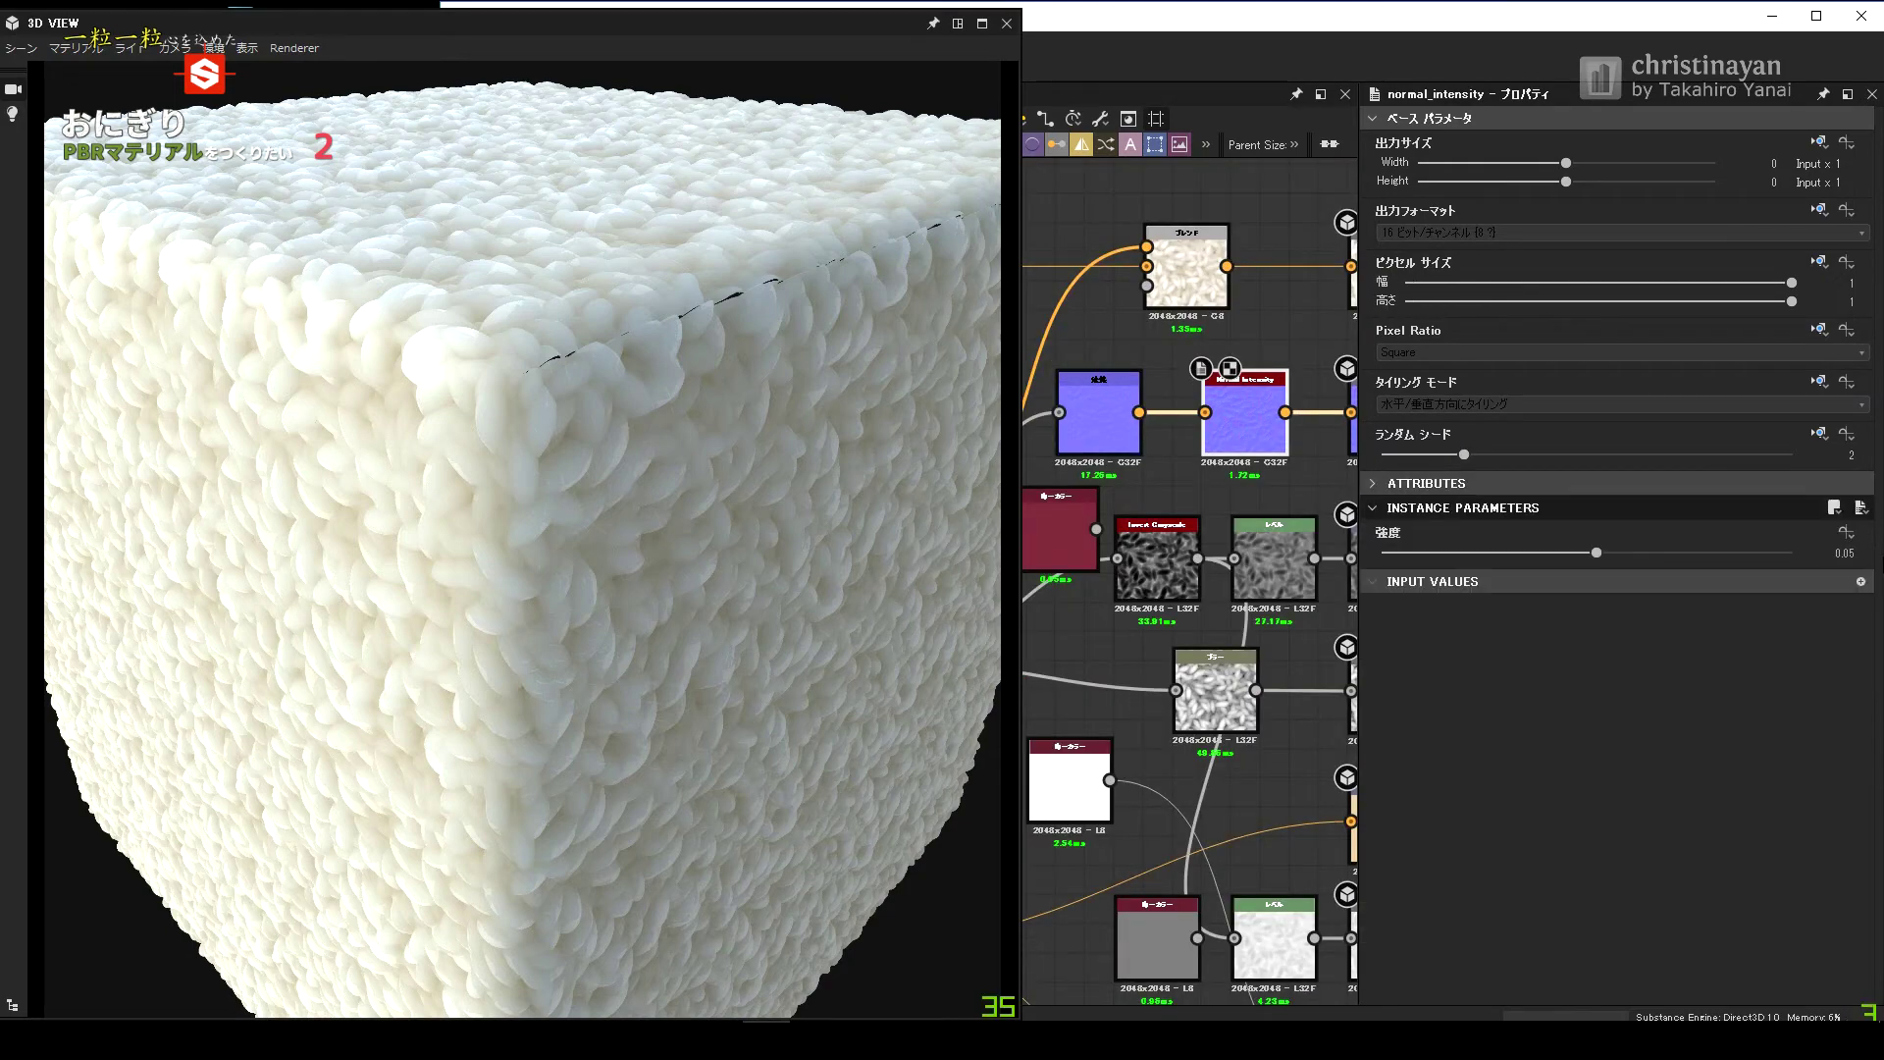
{"action": "left_click_drag", "start_coordinate": [1852, 555], "coordinate": [1865, 554]}
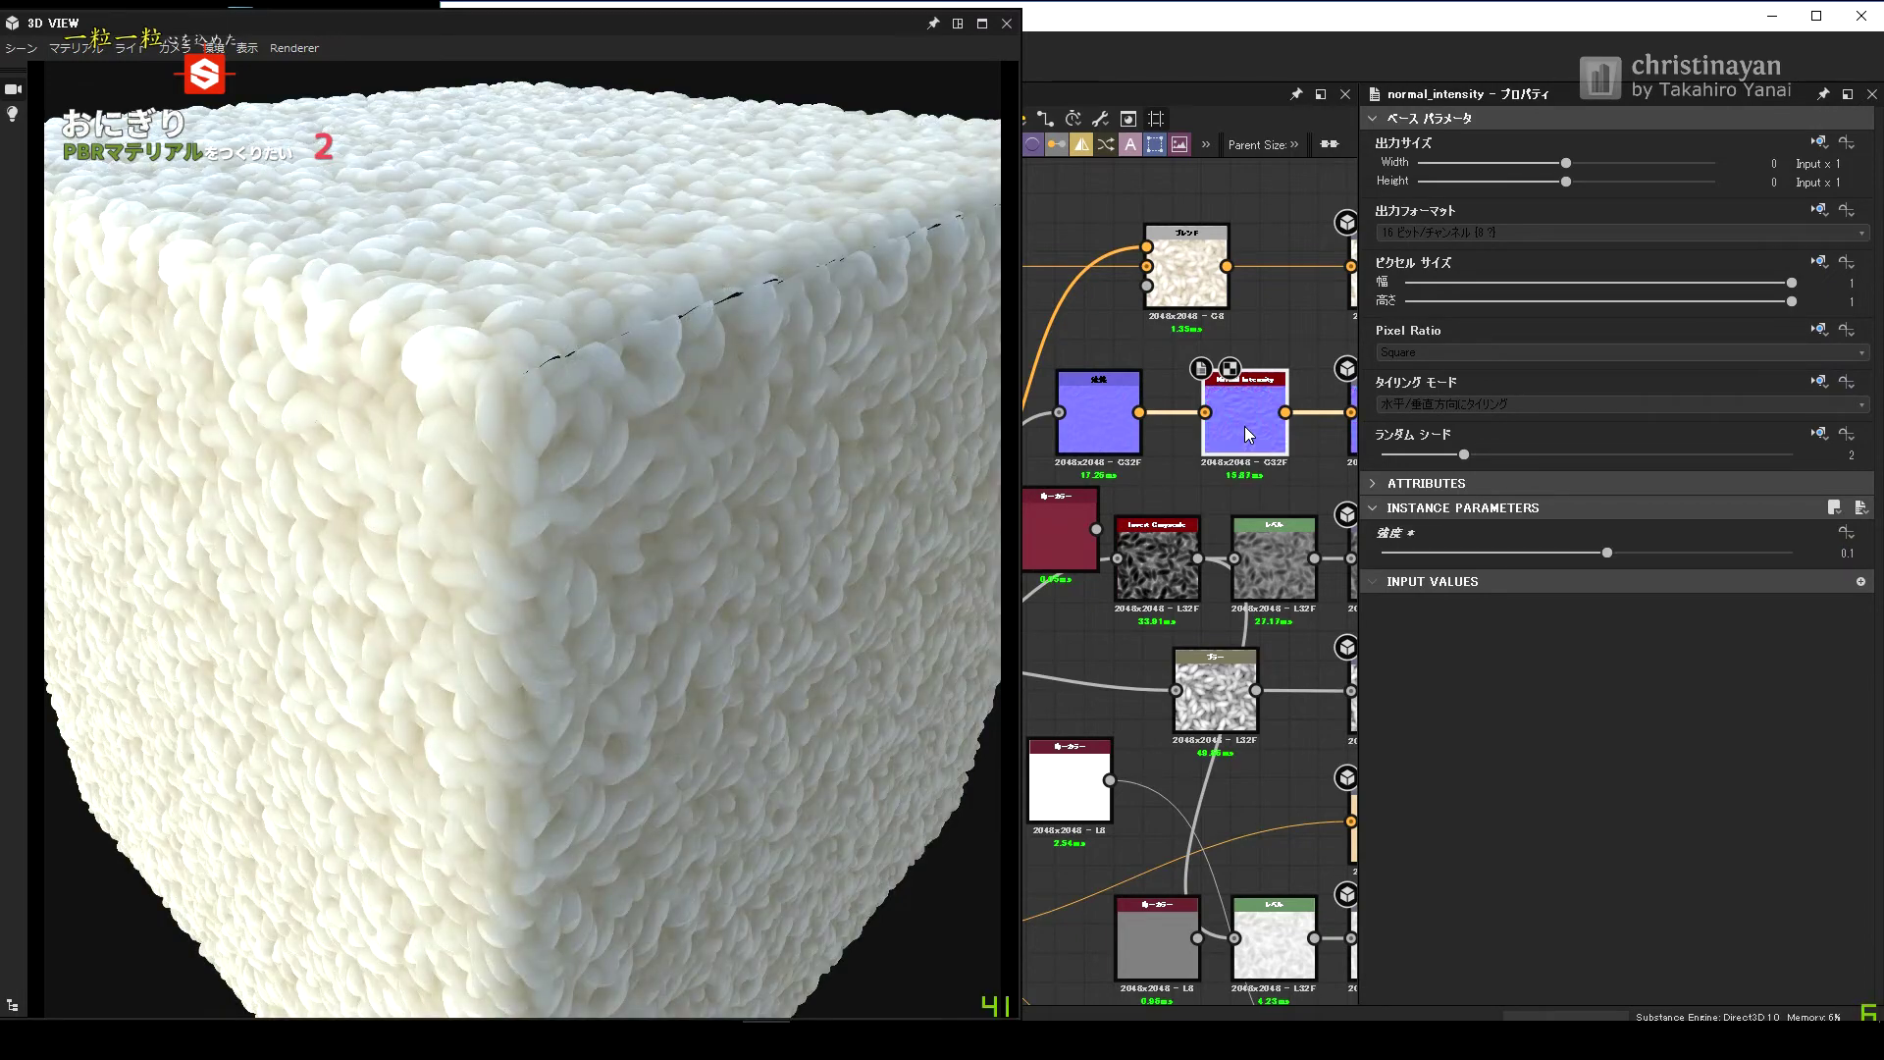
{"action": "middle_click_drag", "start_coordinate": [1225, 535], "coordinate": [1333, 499]}
{"action": "scroll", "coordinate": [1333, 499], "scroll_direction": "down", "scroll_amount": 2}
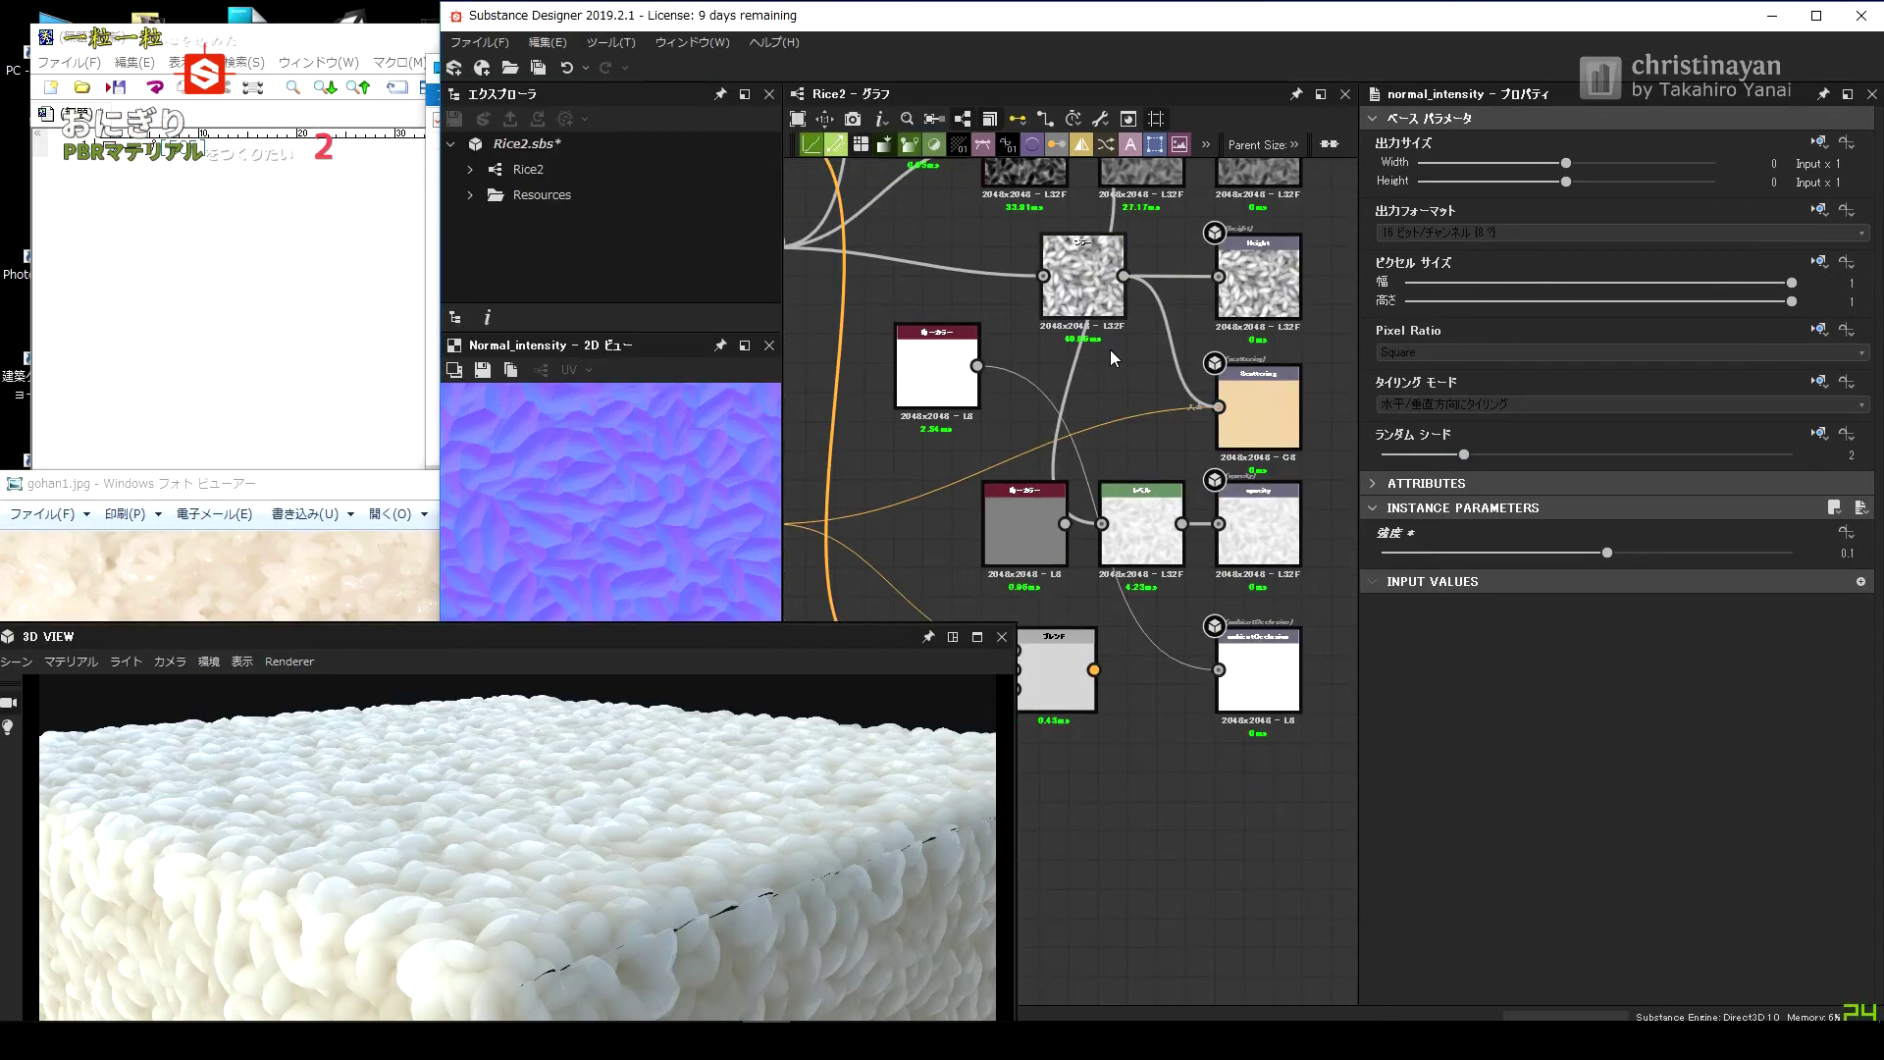
Set the beige colour's saturation to 0.3 and wire the white node in its place.
{"action": "middle_click_drag", "start_coordinate": [981, 410], "coordinate": [1094, 365]}
{"action": "left_click", "coordinate": [846, 481]}
{"action": "left_click", "coordinate": [1827, 628]}
{"action": "key", "text": "Return"}
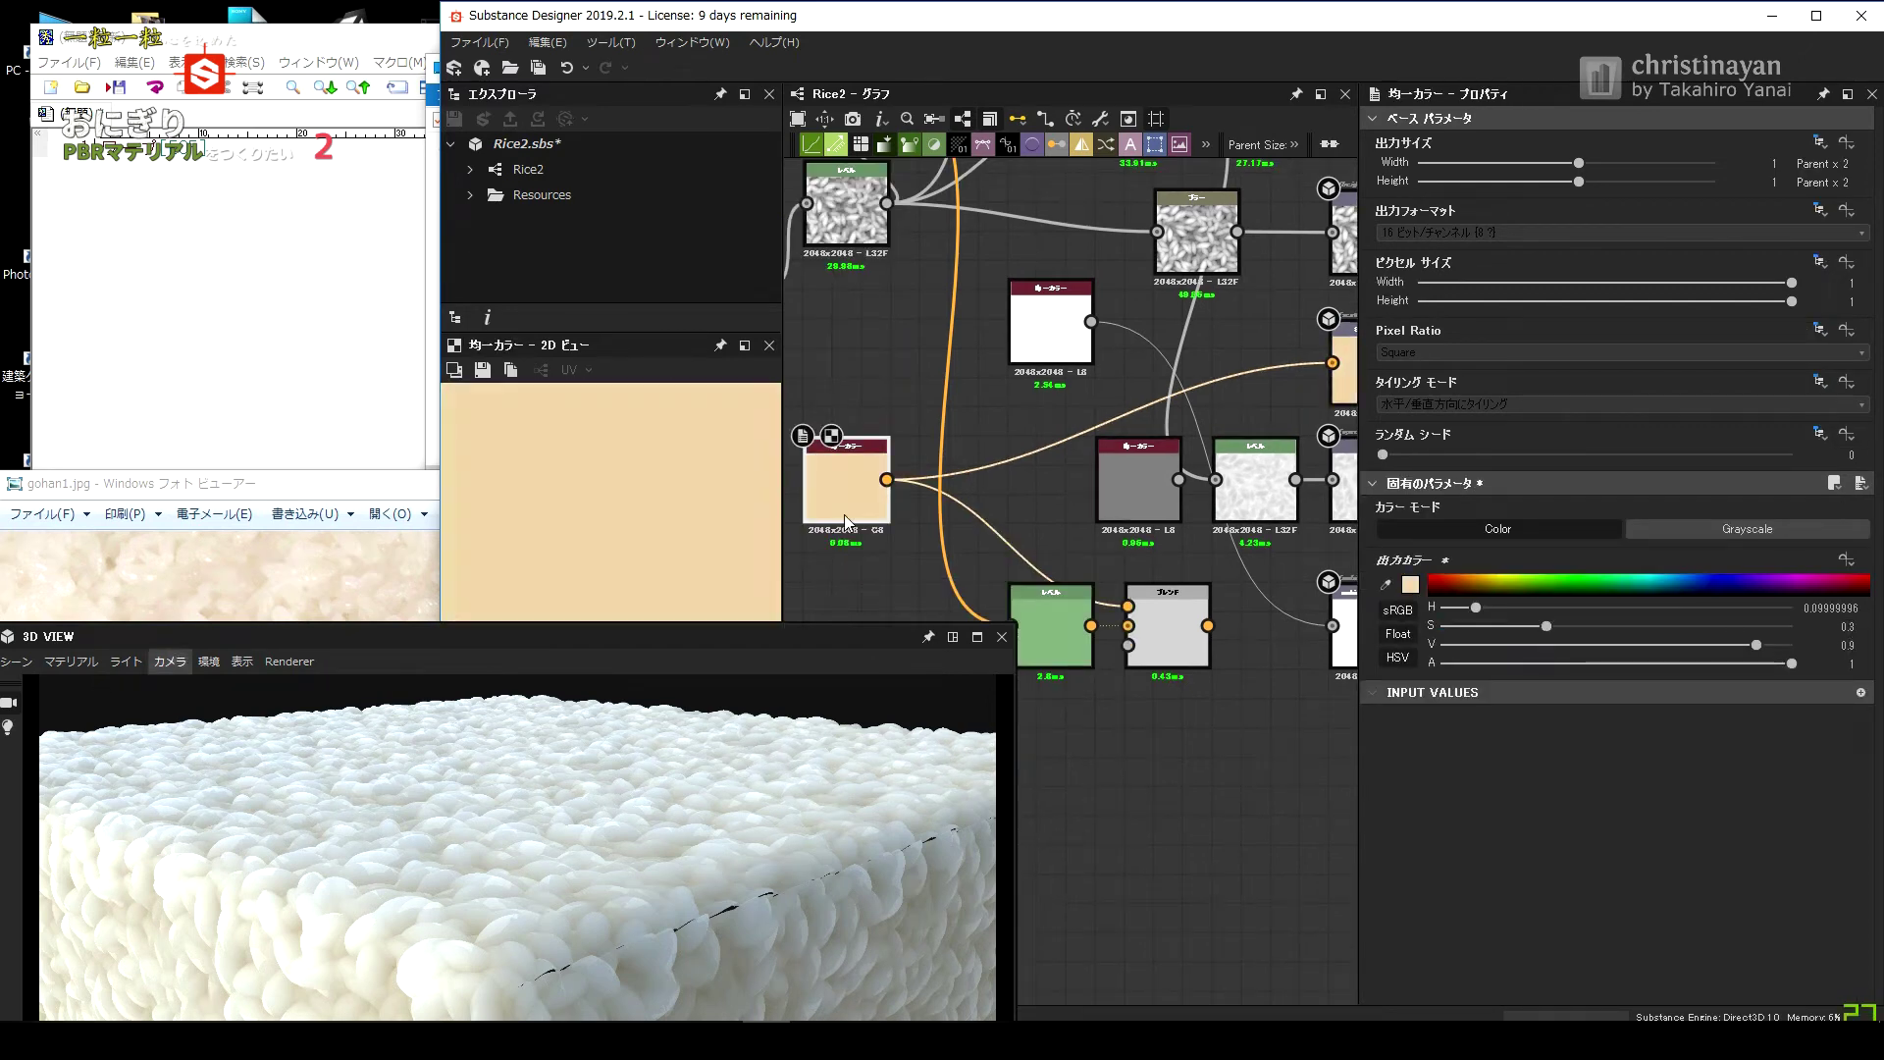
{"action": "left_click", "coordinate": [98, 726]}
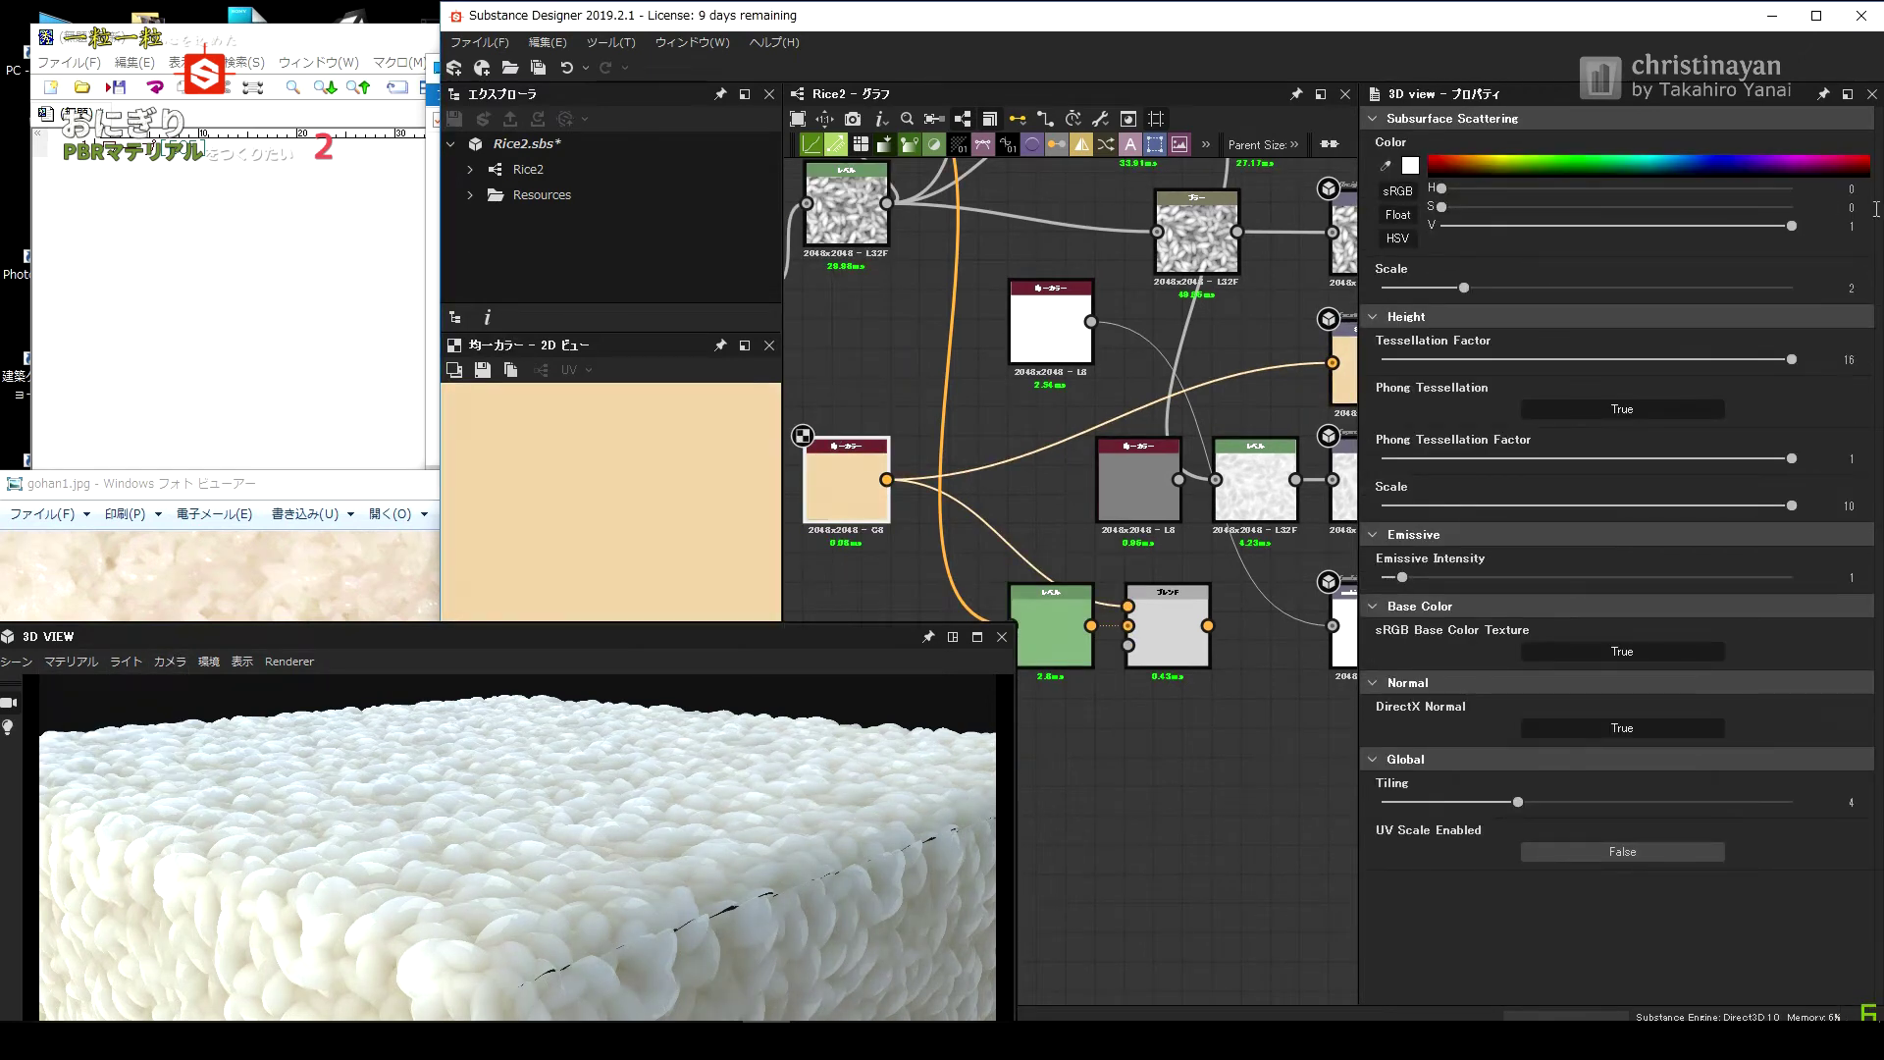
{"action": "left_click_drag", "start_coordinate": [1092, 321], "coordinate": [1332, 363]}
{"action": "left_click", "coordinate": [883, 486]}
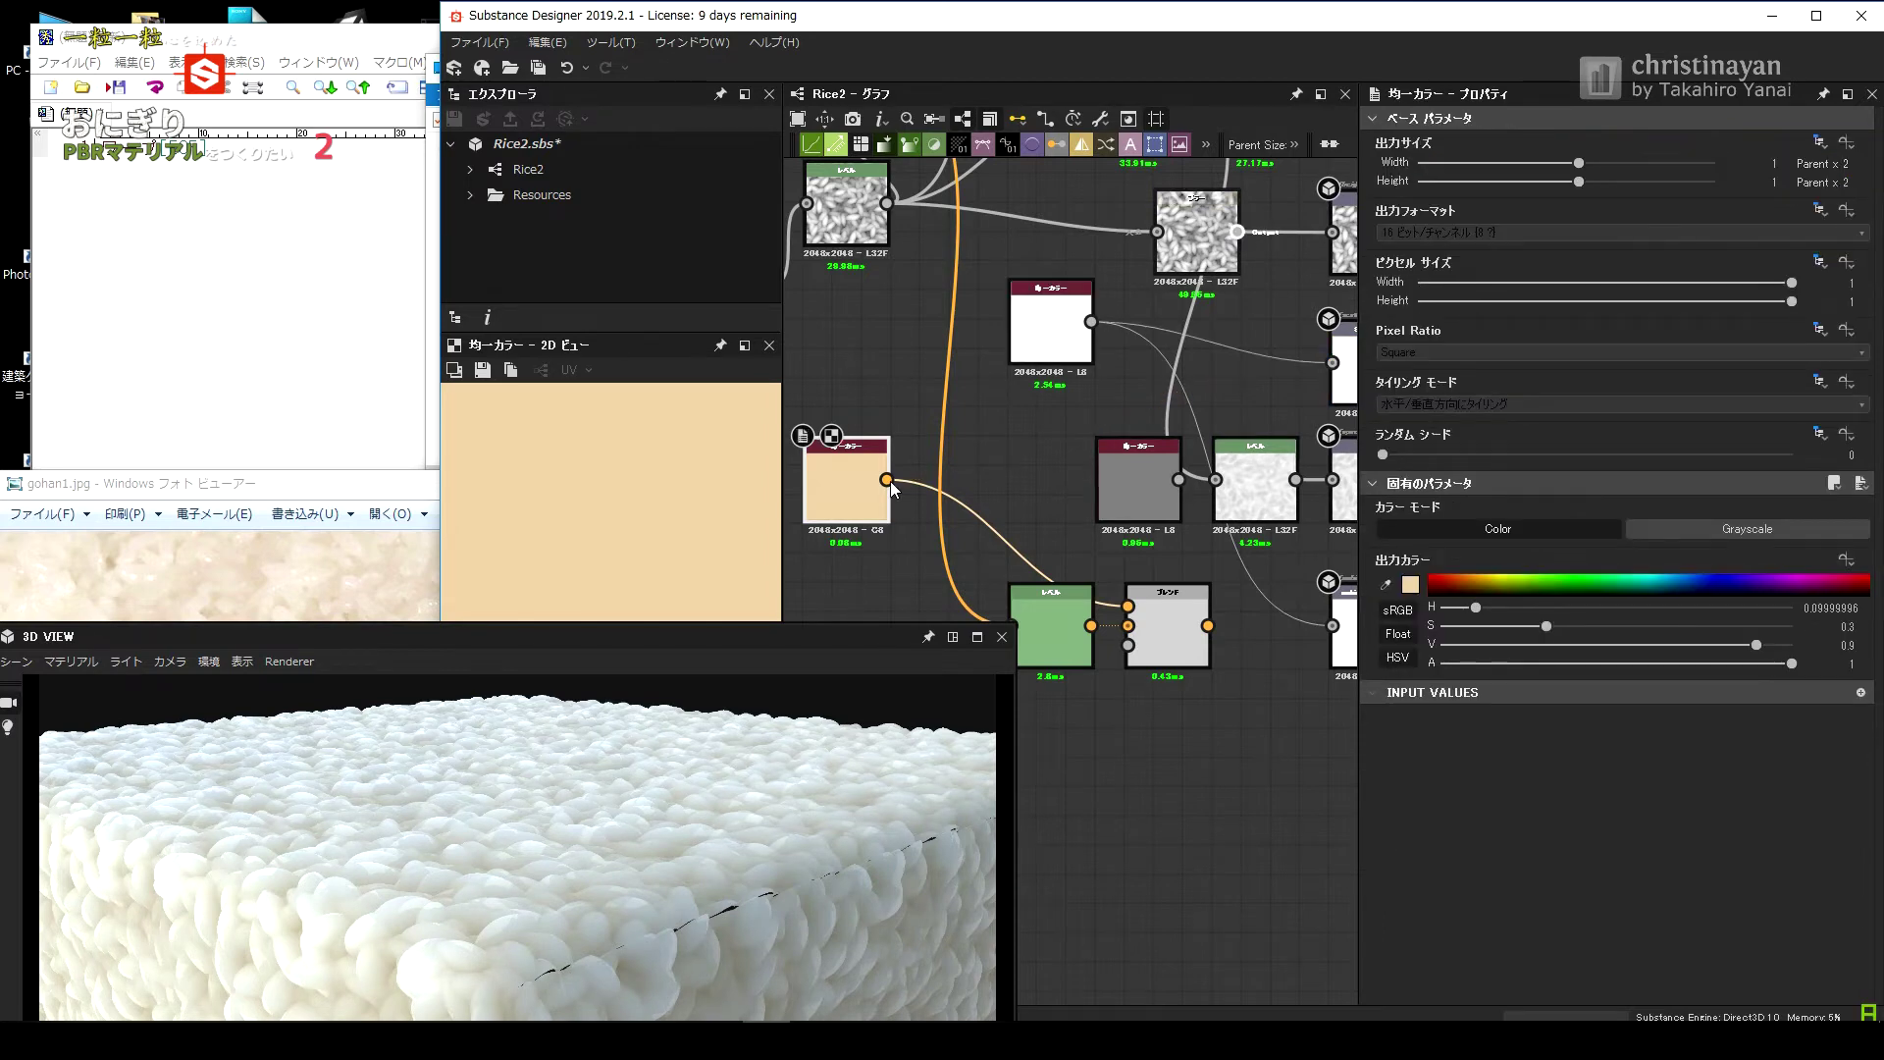
{"action": "scroll", "coordinate": [1143, 598], "scroll_direction": "down", "scroll_amount": 3}
{"action": "mouse_move", "coordinate": [833, 624]}
{"action": "left_mouse_down"}
{"action": "mouse_move", "coordinate": [833, 832]}
{"action": "mouse_move", "coordinate": [787, 874]}
{"action": "left_mouse_up"}
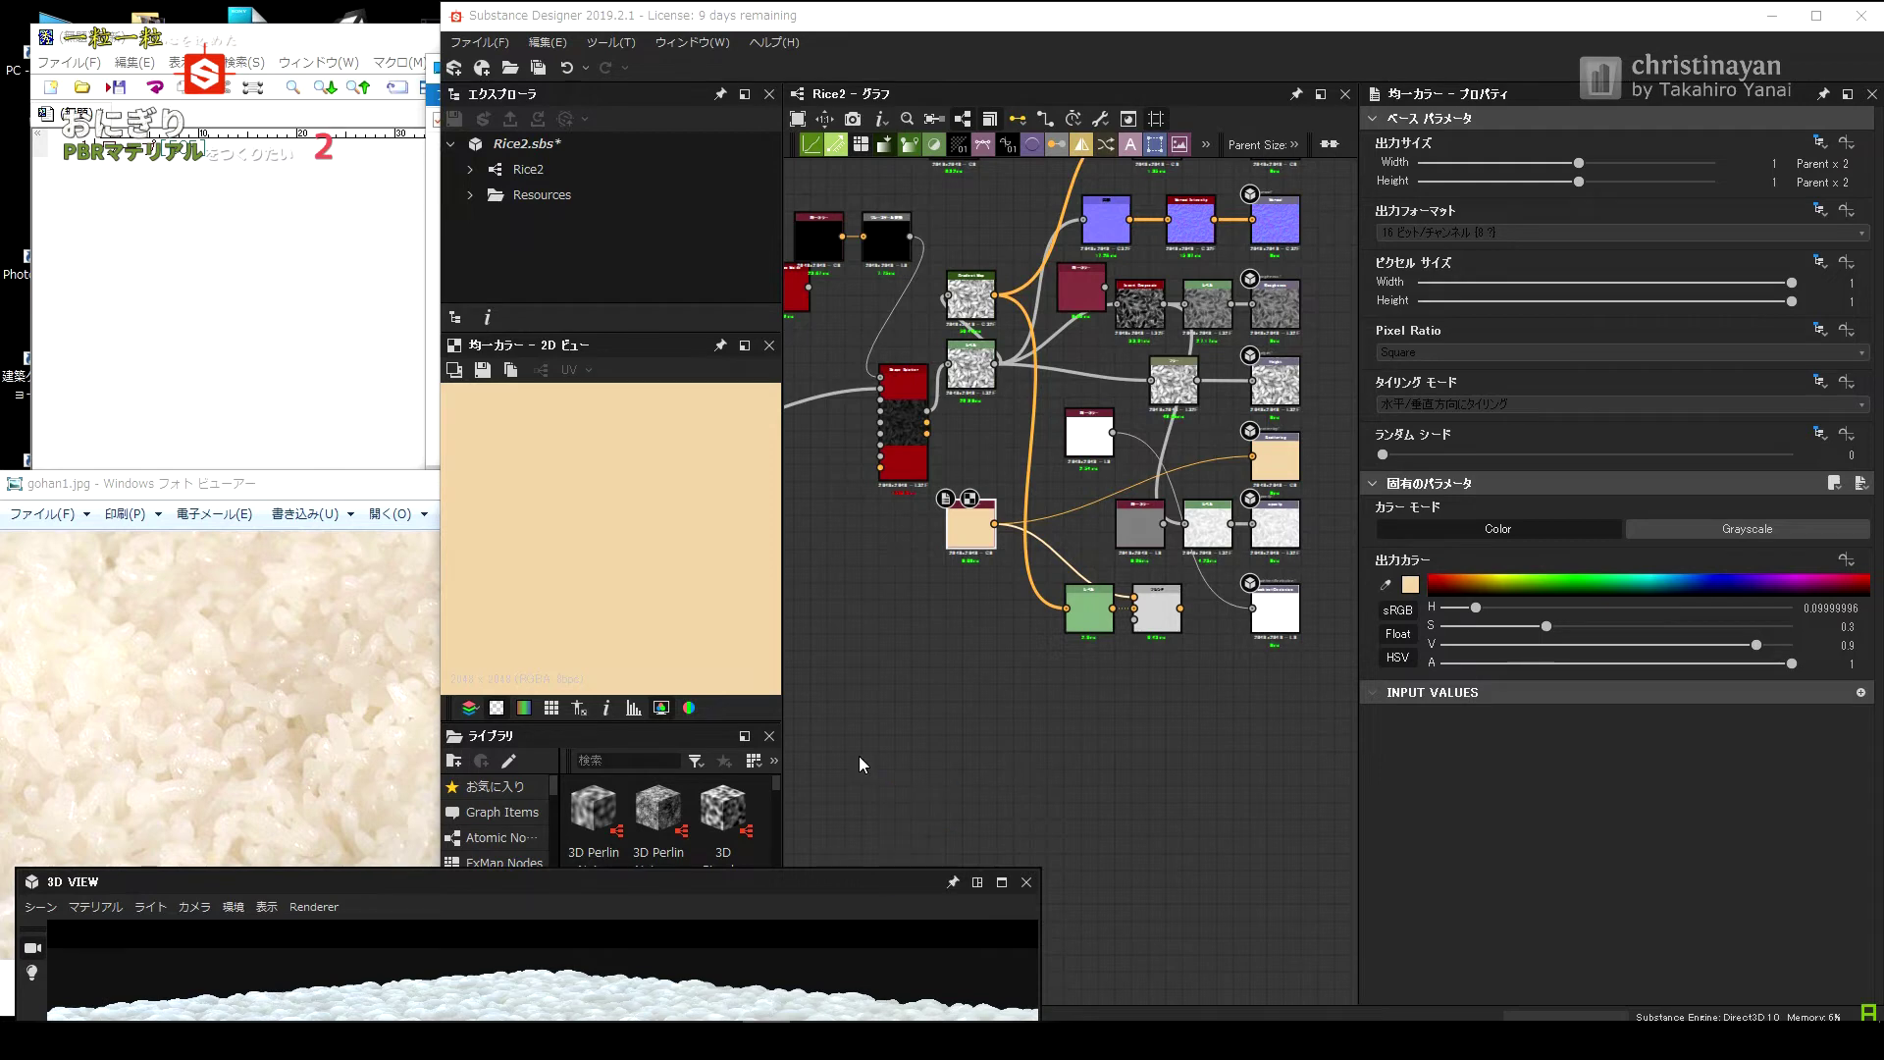
Add a Grunge Map 001 feeding a new Blend, with balance 0.29 and contrast 0.
{"action": "mouse_move", "coordinate": [602, 863]}
{"action": "left_mouse_down"}
{"action": "mouse_move", "coordinate": [876, 785]}
{"action": "mouse_move", "coordinate": [867, 771]}
{"action": "left_mouse_up"}
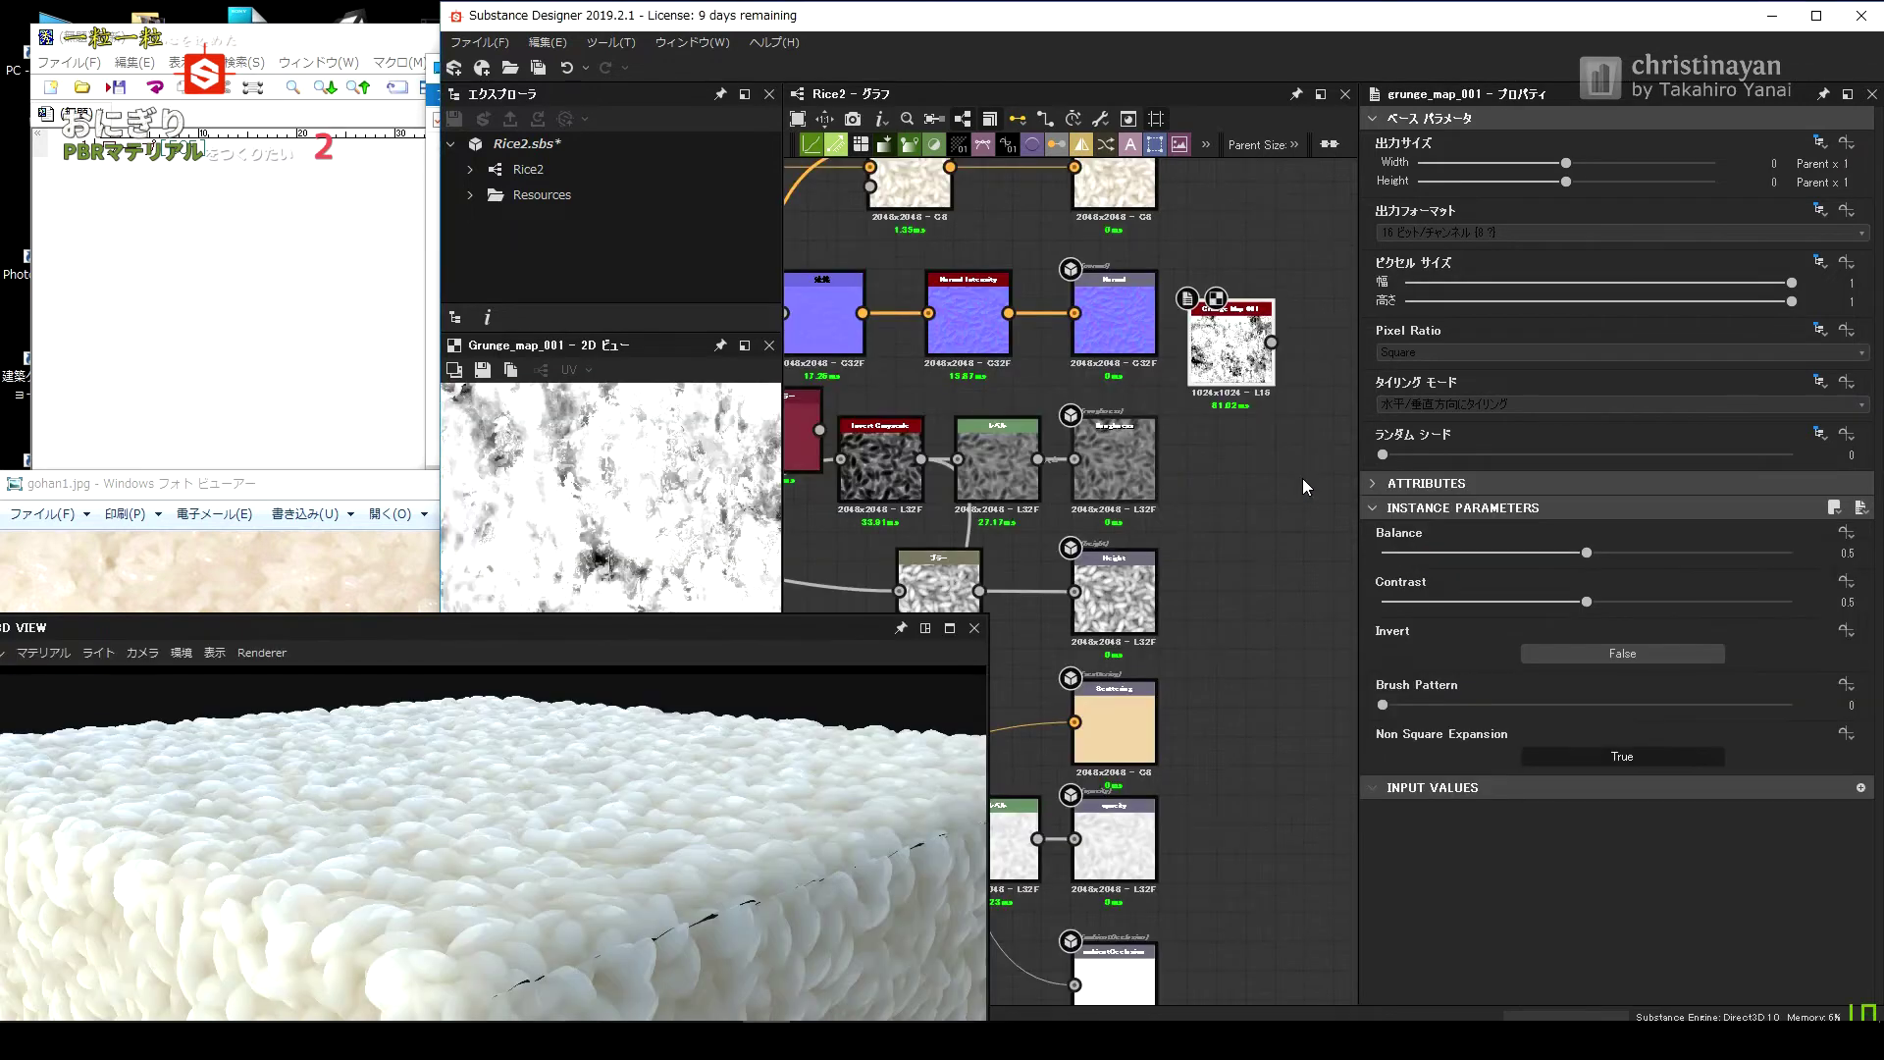
{"action": "scroll", "coordinate": [1119, 464], "scroll_direction": "up", "scroll_amount": 2}
{"action": "right_click", "coordinate": [1158, 369]}
{"action": "left_click", "coordinate": [1178, 444]}
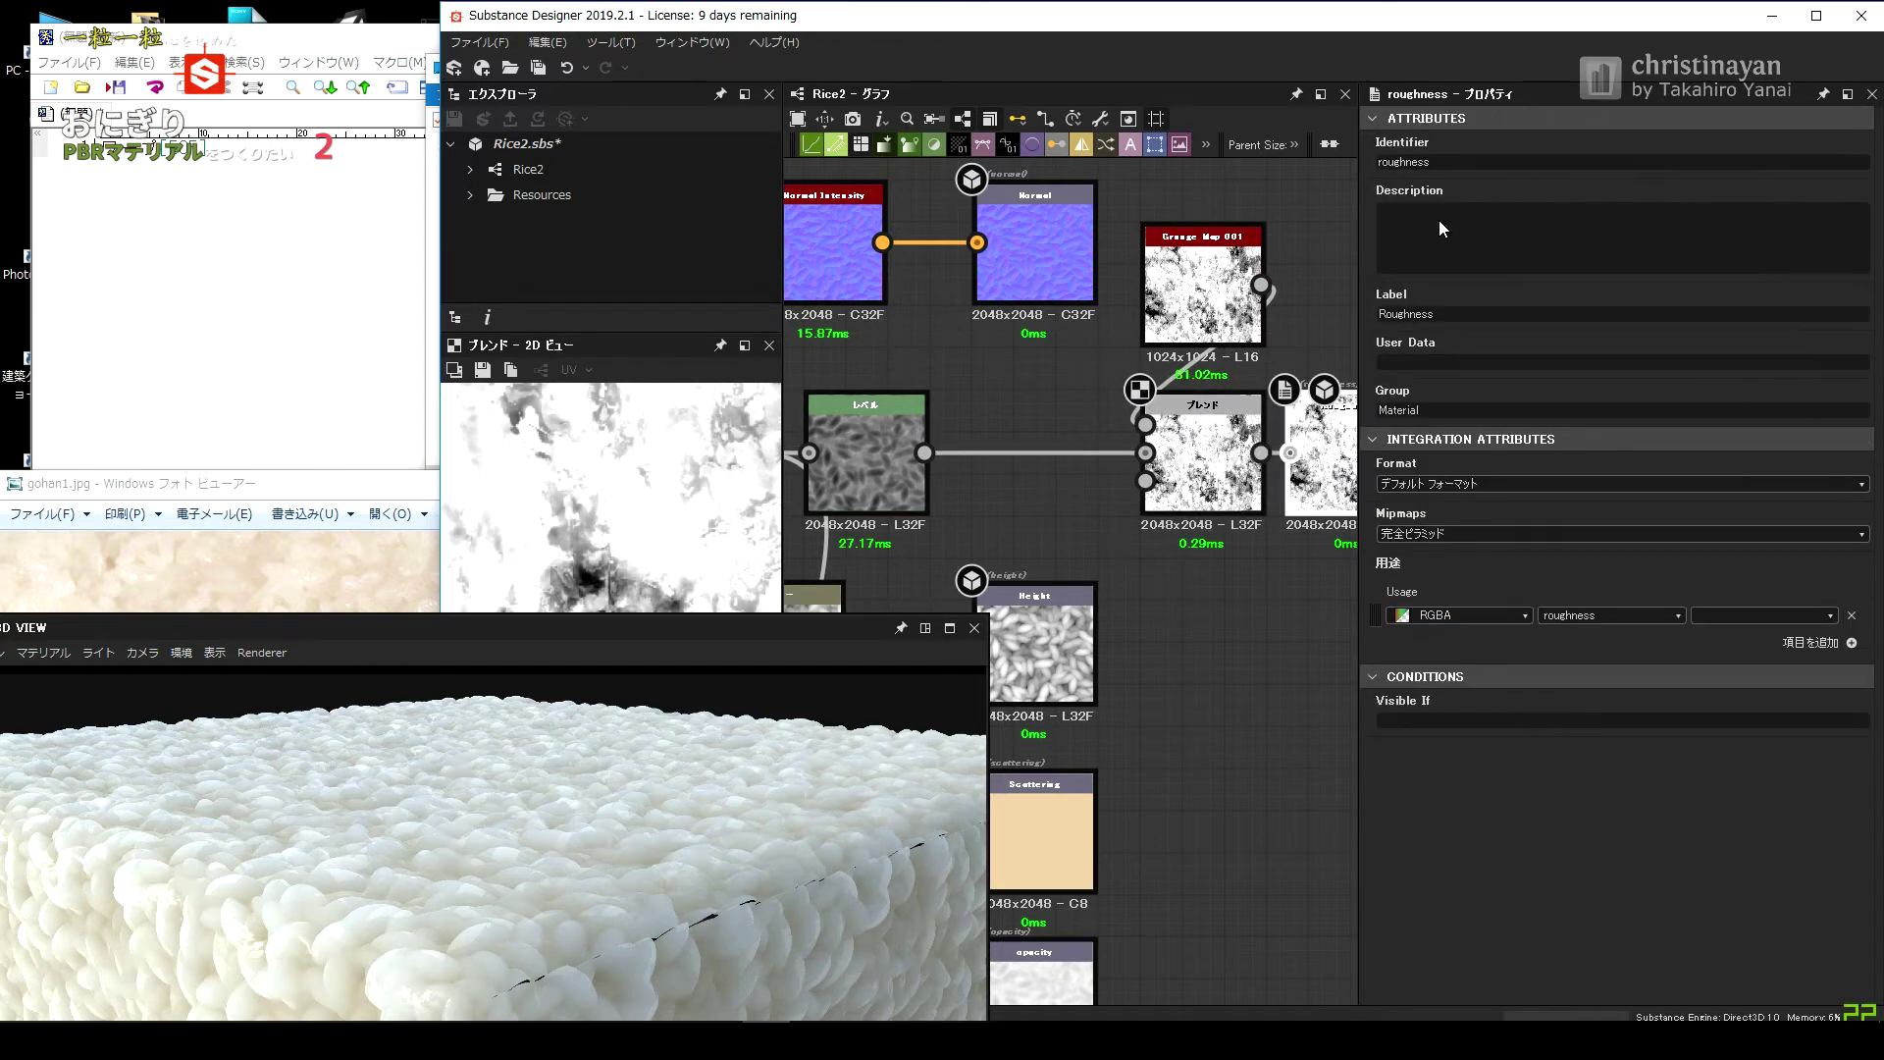
{"action": "mouse_move", "coordinate": [1588, 261]}
{"action": "left_mouse_down"}
{"action": "mouse_move", "coordinate": [1383, 261]}
{"action": "mouse_move", "coordinate": [1501, 212]}
{"action": "left_mouse_up"}
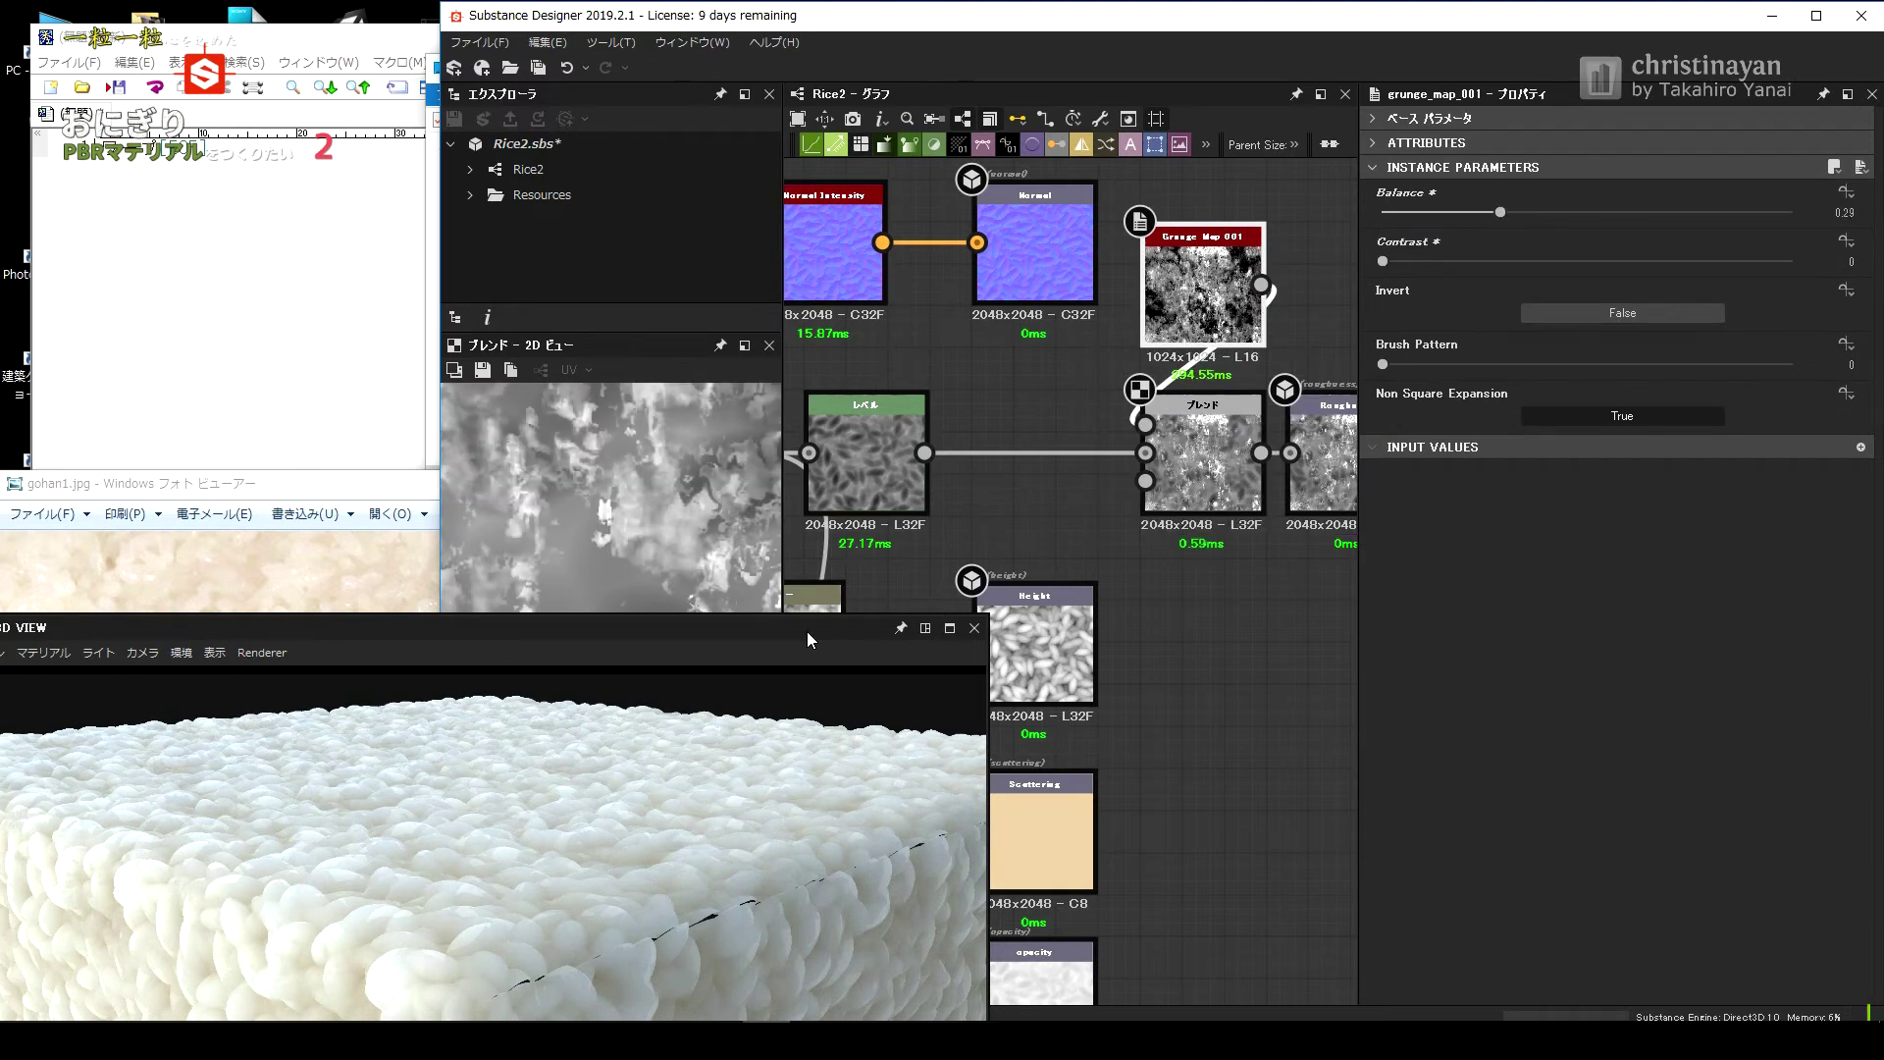
{"action": "left_click_drag", "start_coordinate": [761, 630], "coordinate": [785, 944]}
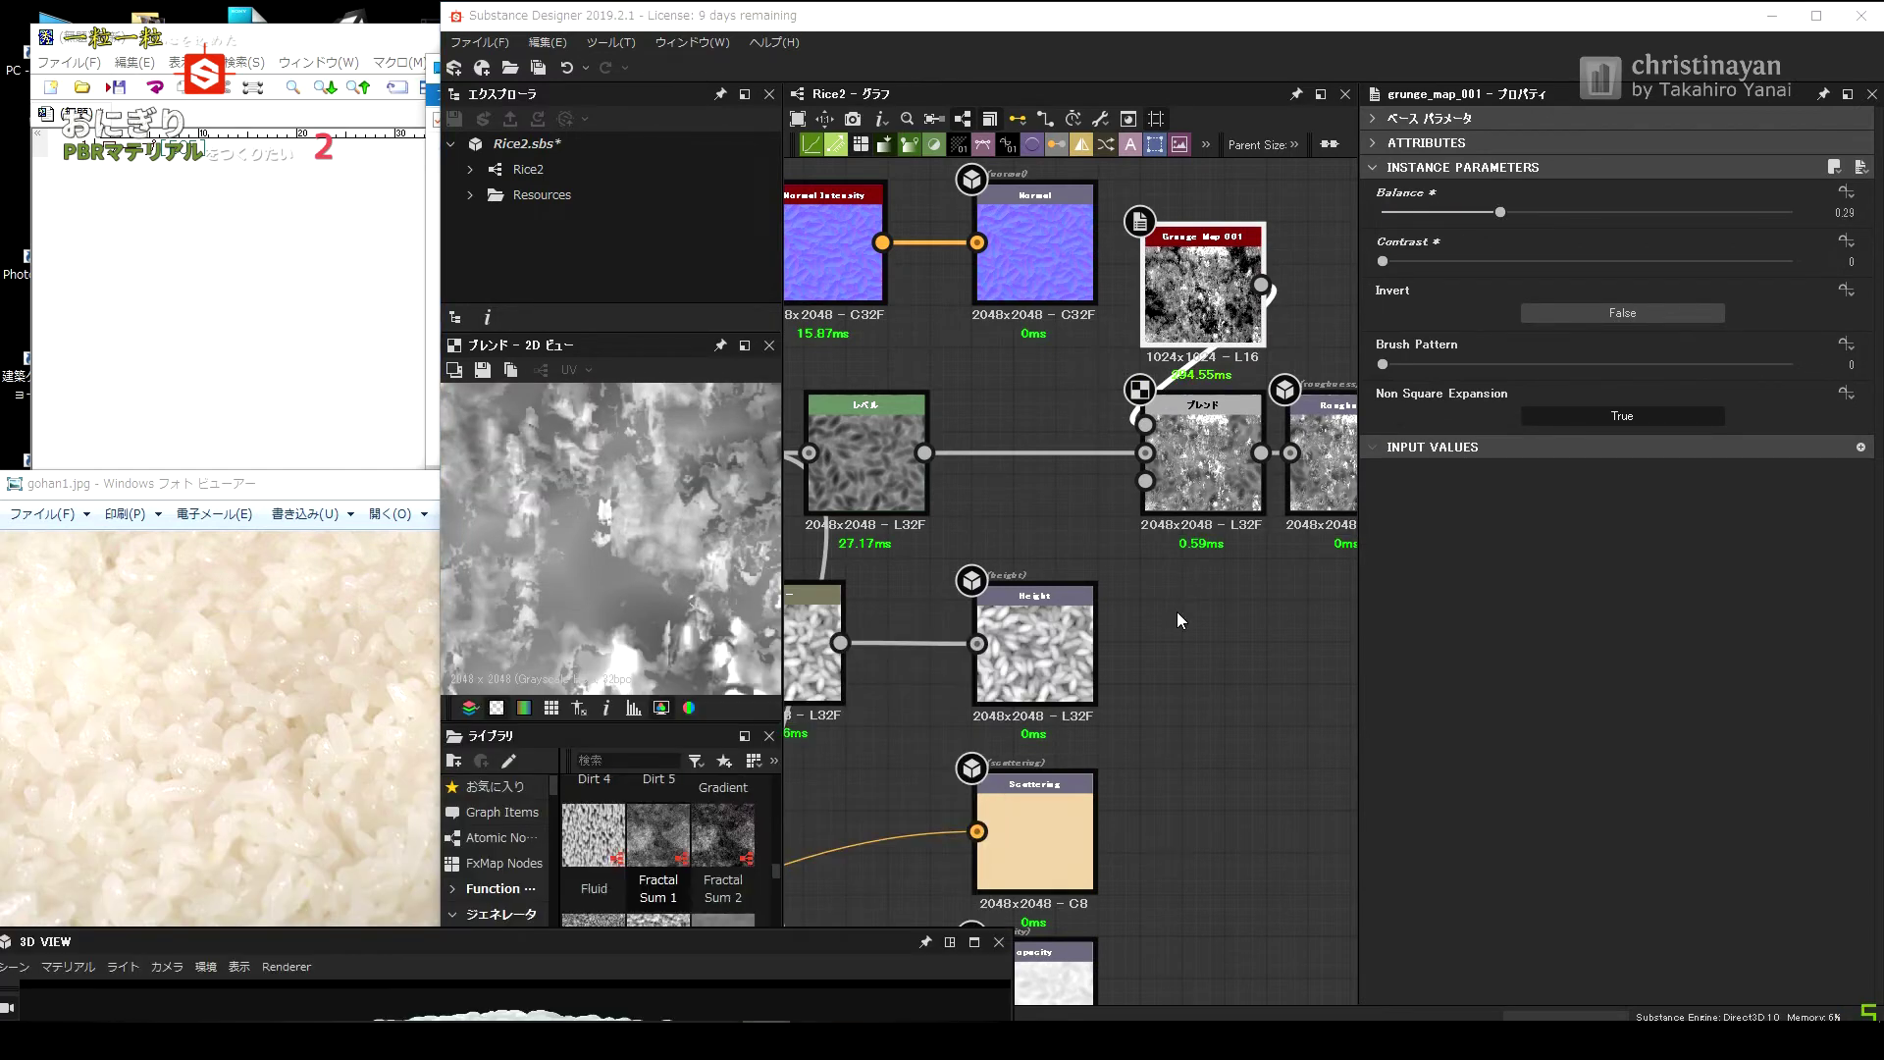
Add a BnW Spots 1 noise with scale 1 and disorder 0.22 beside the Grunge Map.
{"action": "left_click_drag", "start_coordinate": [655, 850], "coordinate": [1188, 609]}
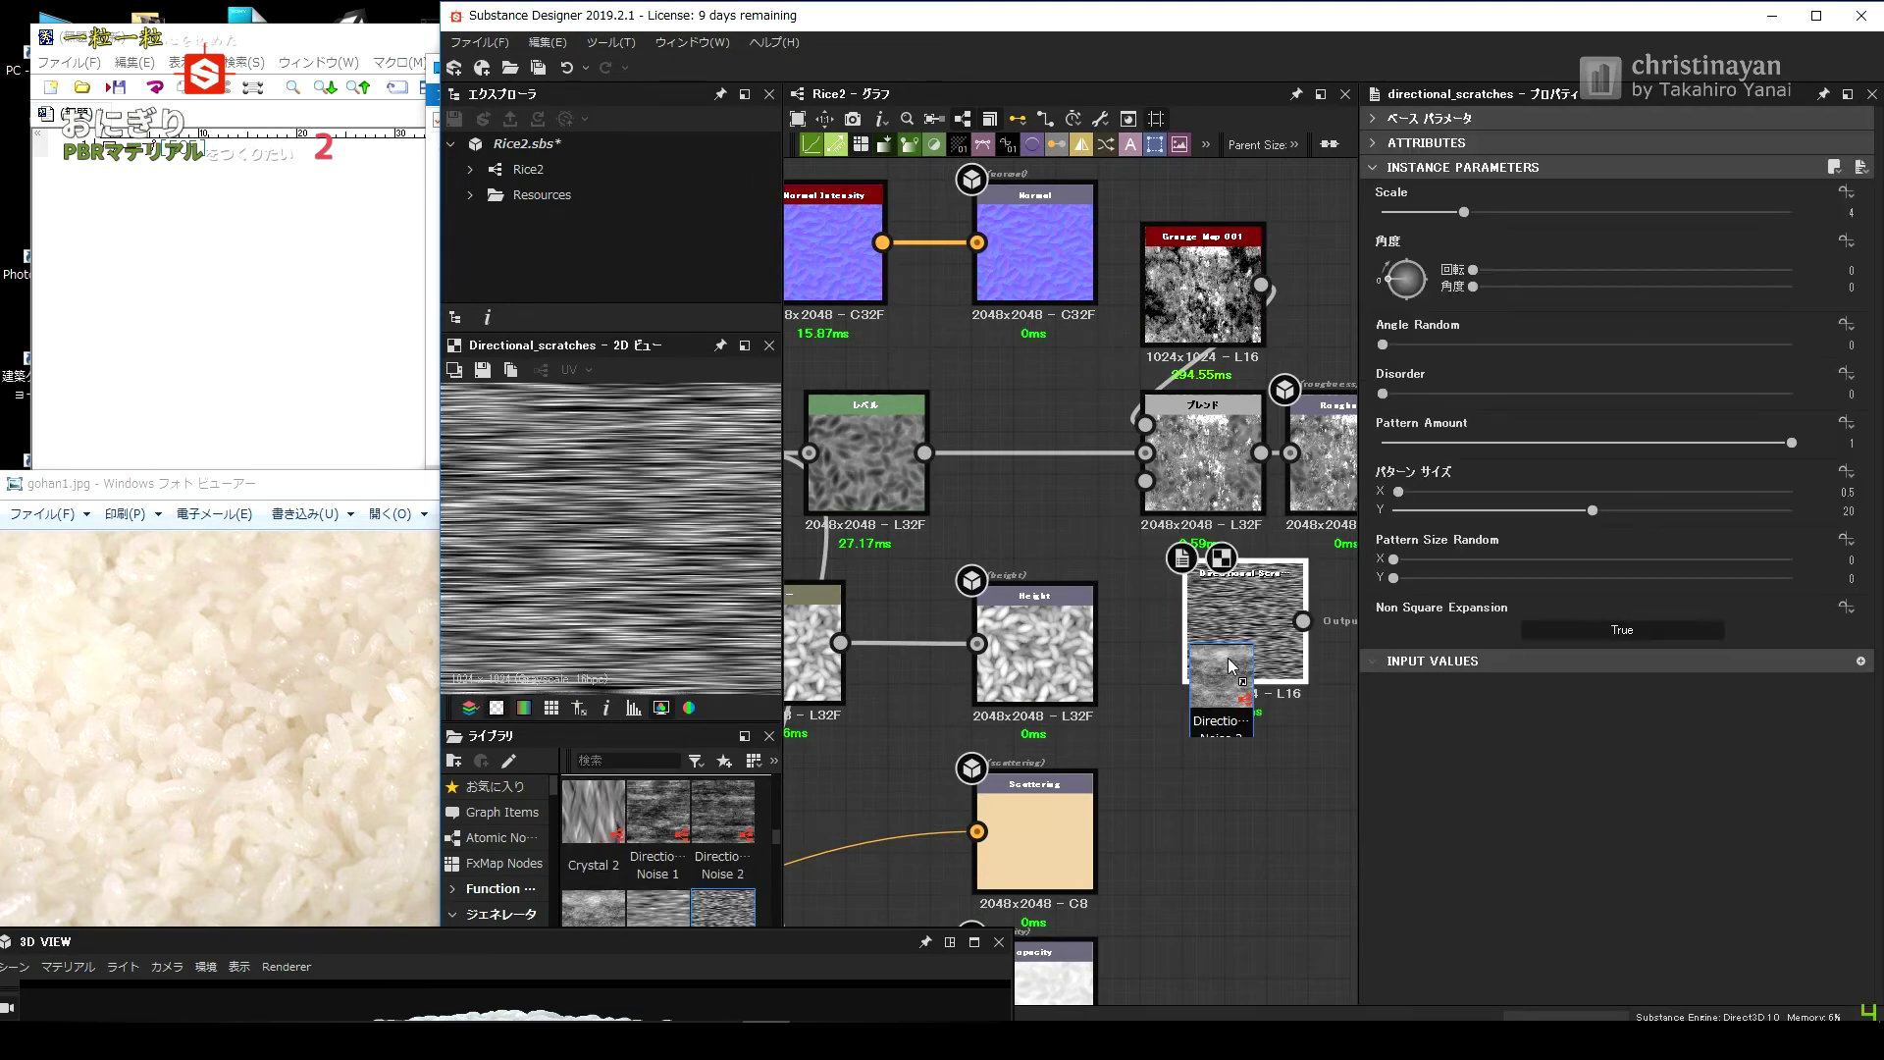
{"action": "mouse_move", "coordinate": [648, 885]}
{"action": "left_mouse_down"}
{"action": "mouse_move", "coordinate": [1286, 645]}
{"action": "mouse_move", "coordinate": [1276, 628]}
{"action": "left_mouse_up"}
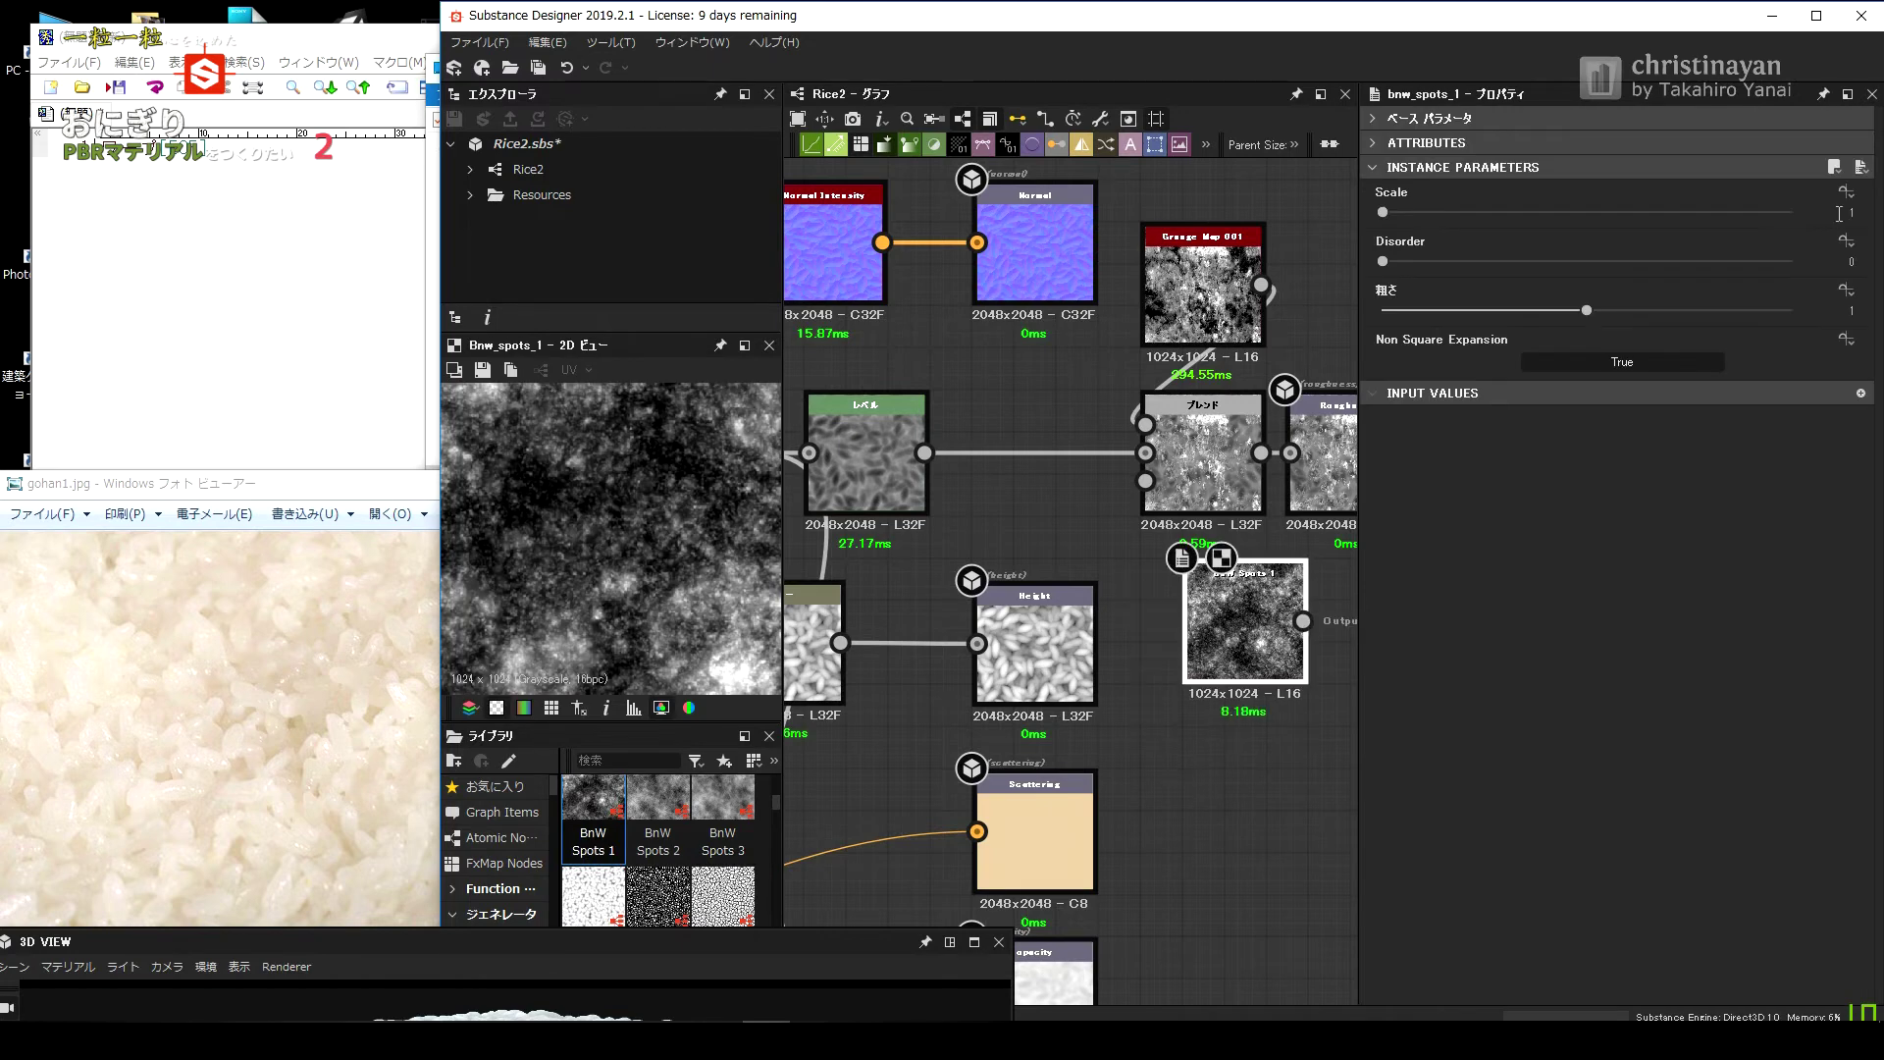
{"action": "mouse_move", "coordinate": [1616, 212]}
{"action": "left_mouse_down"}
{"action": "mouse_move", "coordinate": [1383, 212]}
{"action": "mouse_move", "coordinate": [1473, 262]}
{"action": "left_mouse_up"}
{"action": "left_click_drag", "start_coordinate": [1587, 310], "coordinate": [1792, 310]}
{"action": "left_click", "coordinate": [1610, 310]}
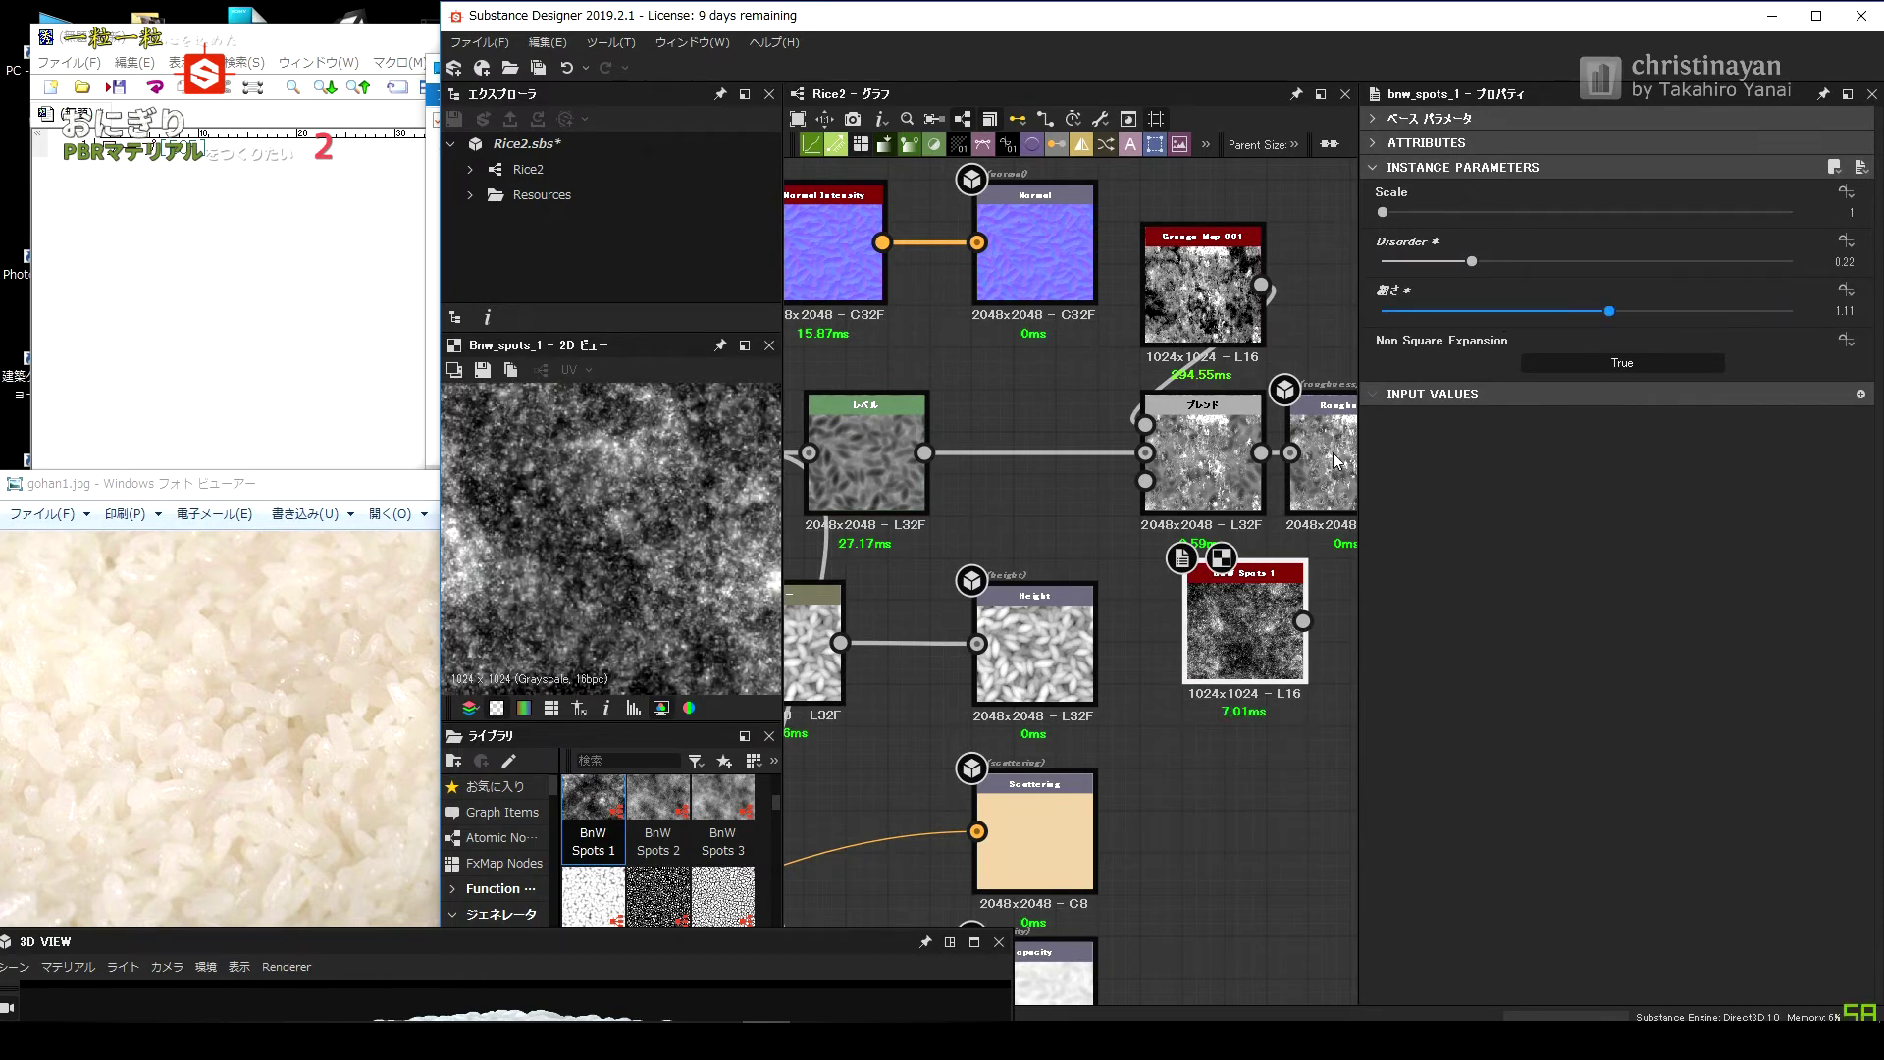
{"action": "scroll", "coordinate": [1080, 491], "scroll_direction": "down", "scroll_amount": 2}
{"action": "mouse_move", "coordinate": [1266, 236]}
{"action": "left_mouse_down"}
{"action": "mouse_move", "coordinate": [1085, 240]}
{"action": "mouse_move", "coordinate": [1260, 298]}
{"action": "left_mouse_up"}
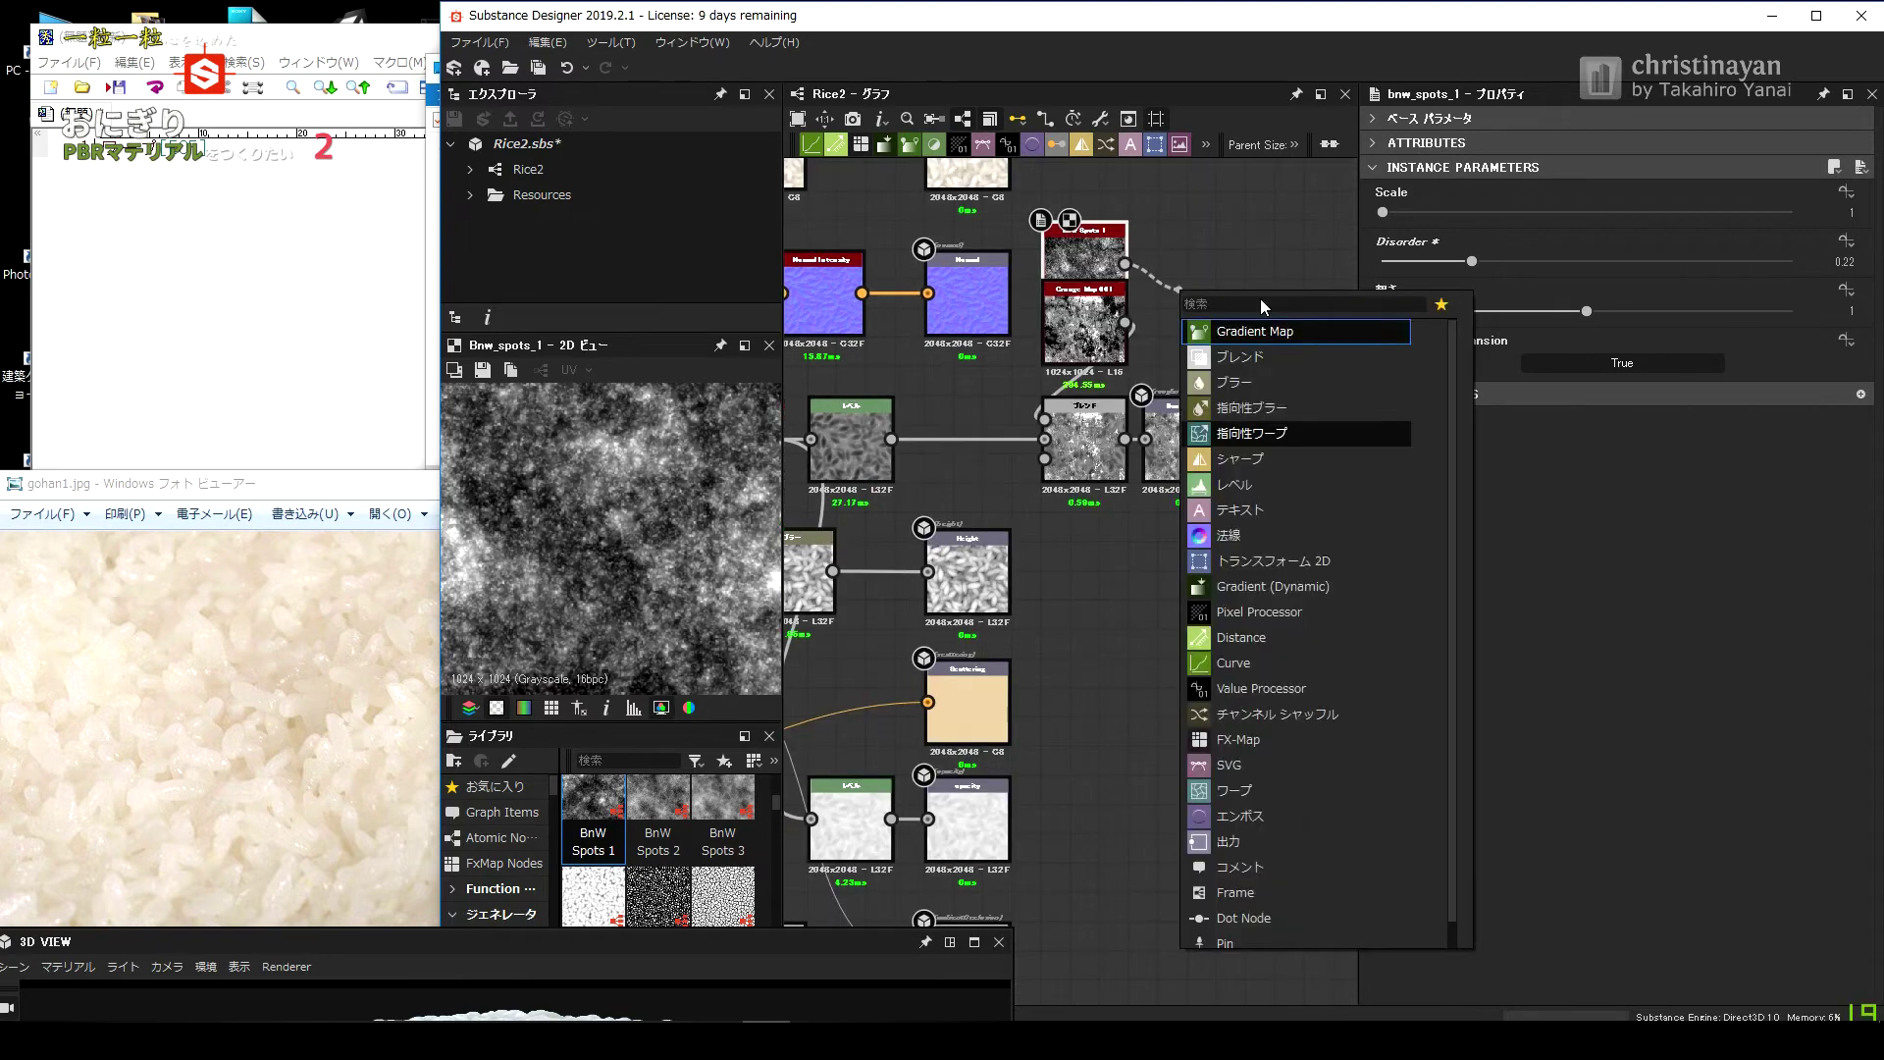
Darken BnW Spots 1 through a new Levels node with a lowered output high.
{"action": "left_click", "coordinate": [1276, 422]}
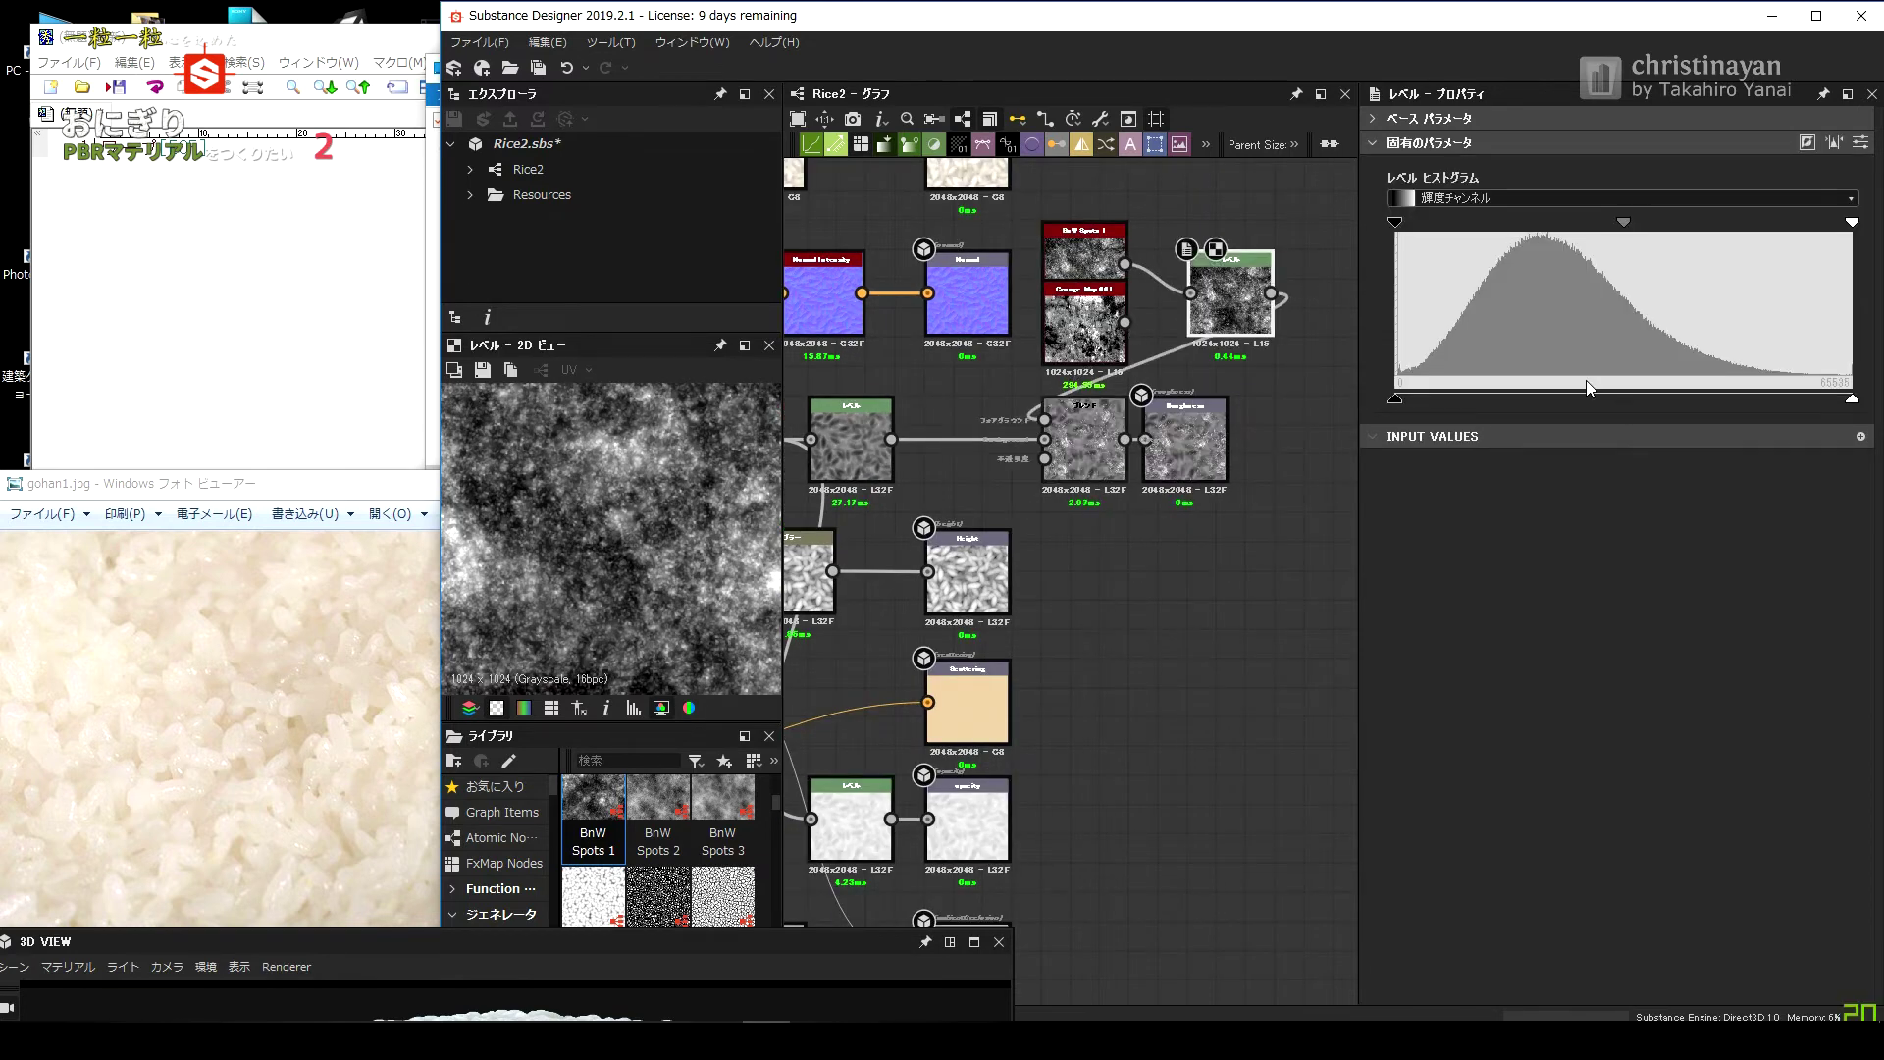
{"action": "left_click", "coordinate": [1624, 402]}
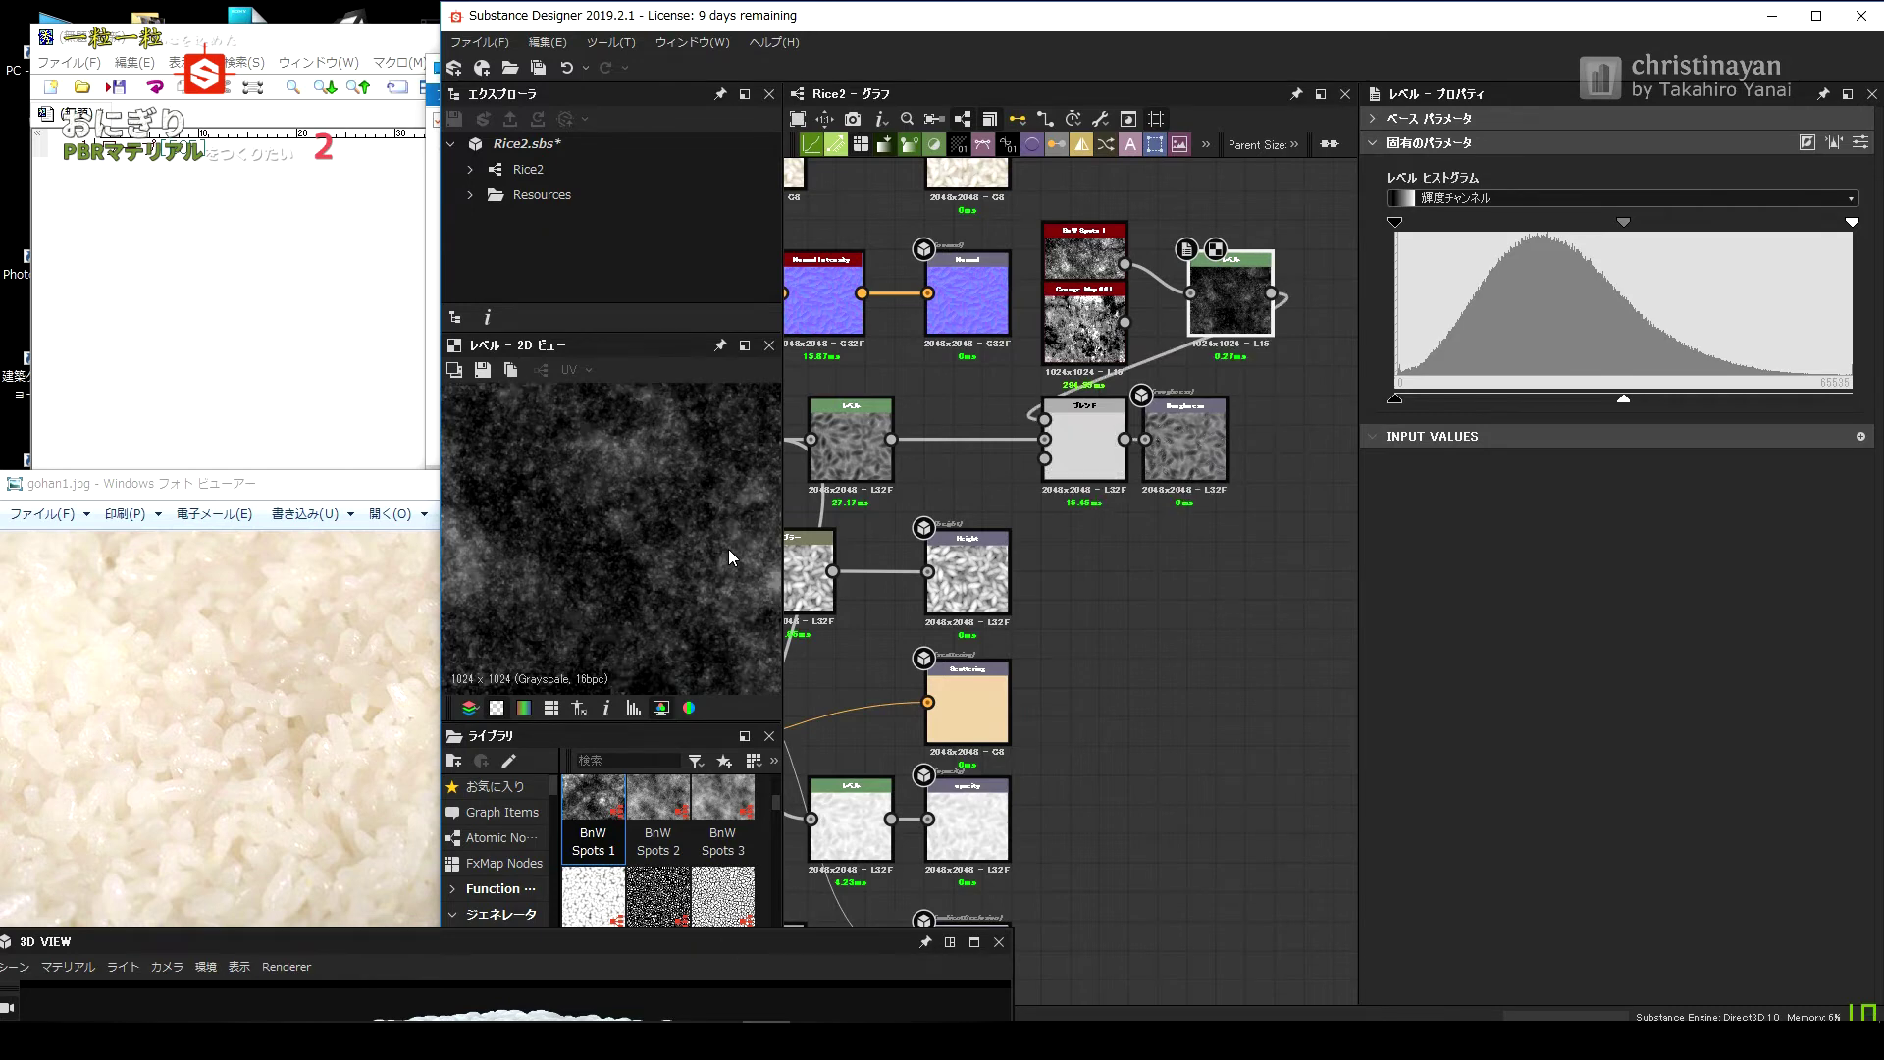
{"action": "double_click", "coordinate": [1084, 437]}
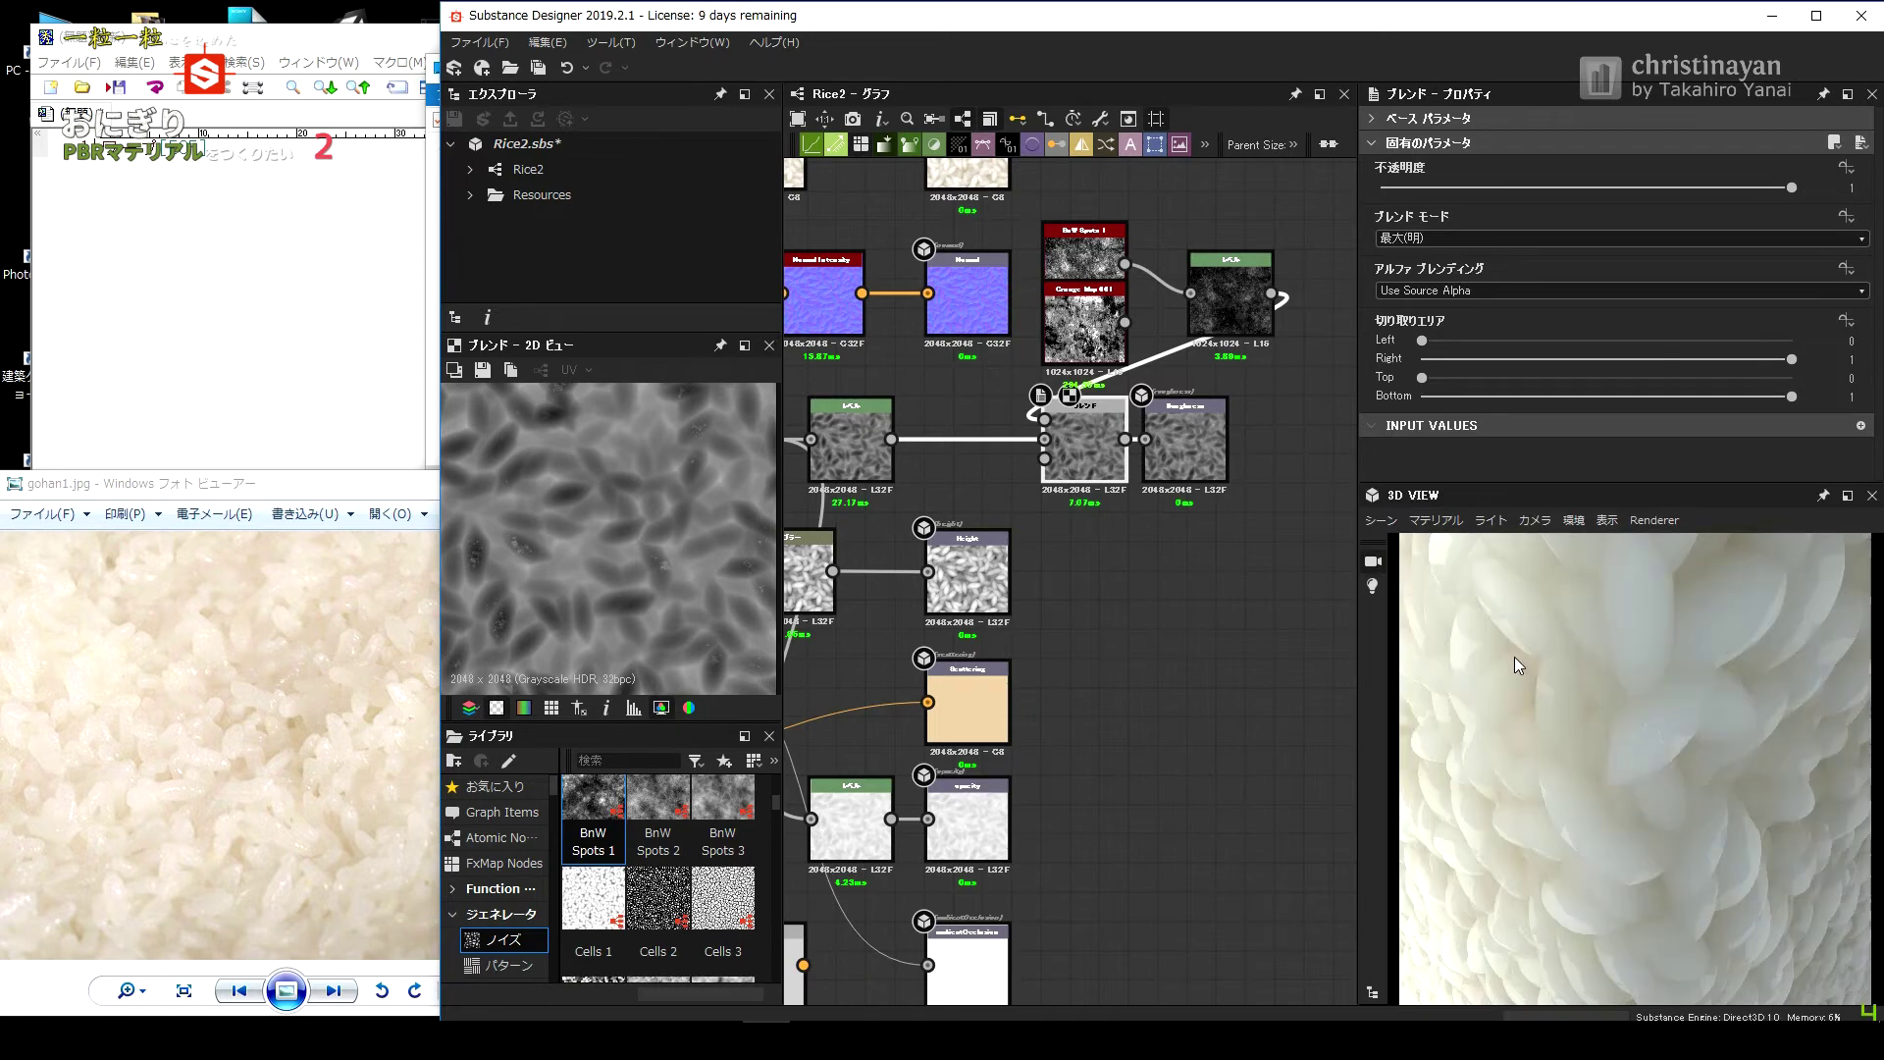
Switch the roughness Blend mode to Copy and try lower opacity values.
{"action": "scroll", "coordinate": [1531, 677], "scroll_direction": "down", "scroll_amount": 2}
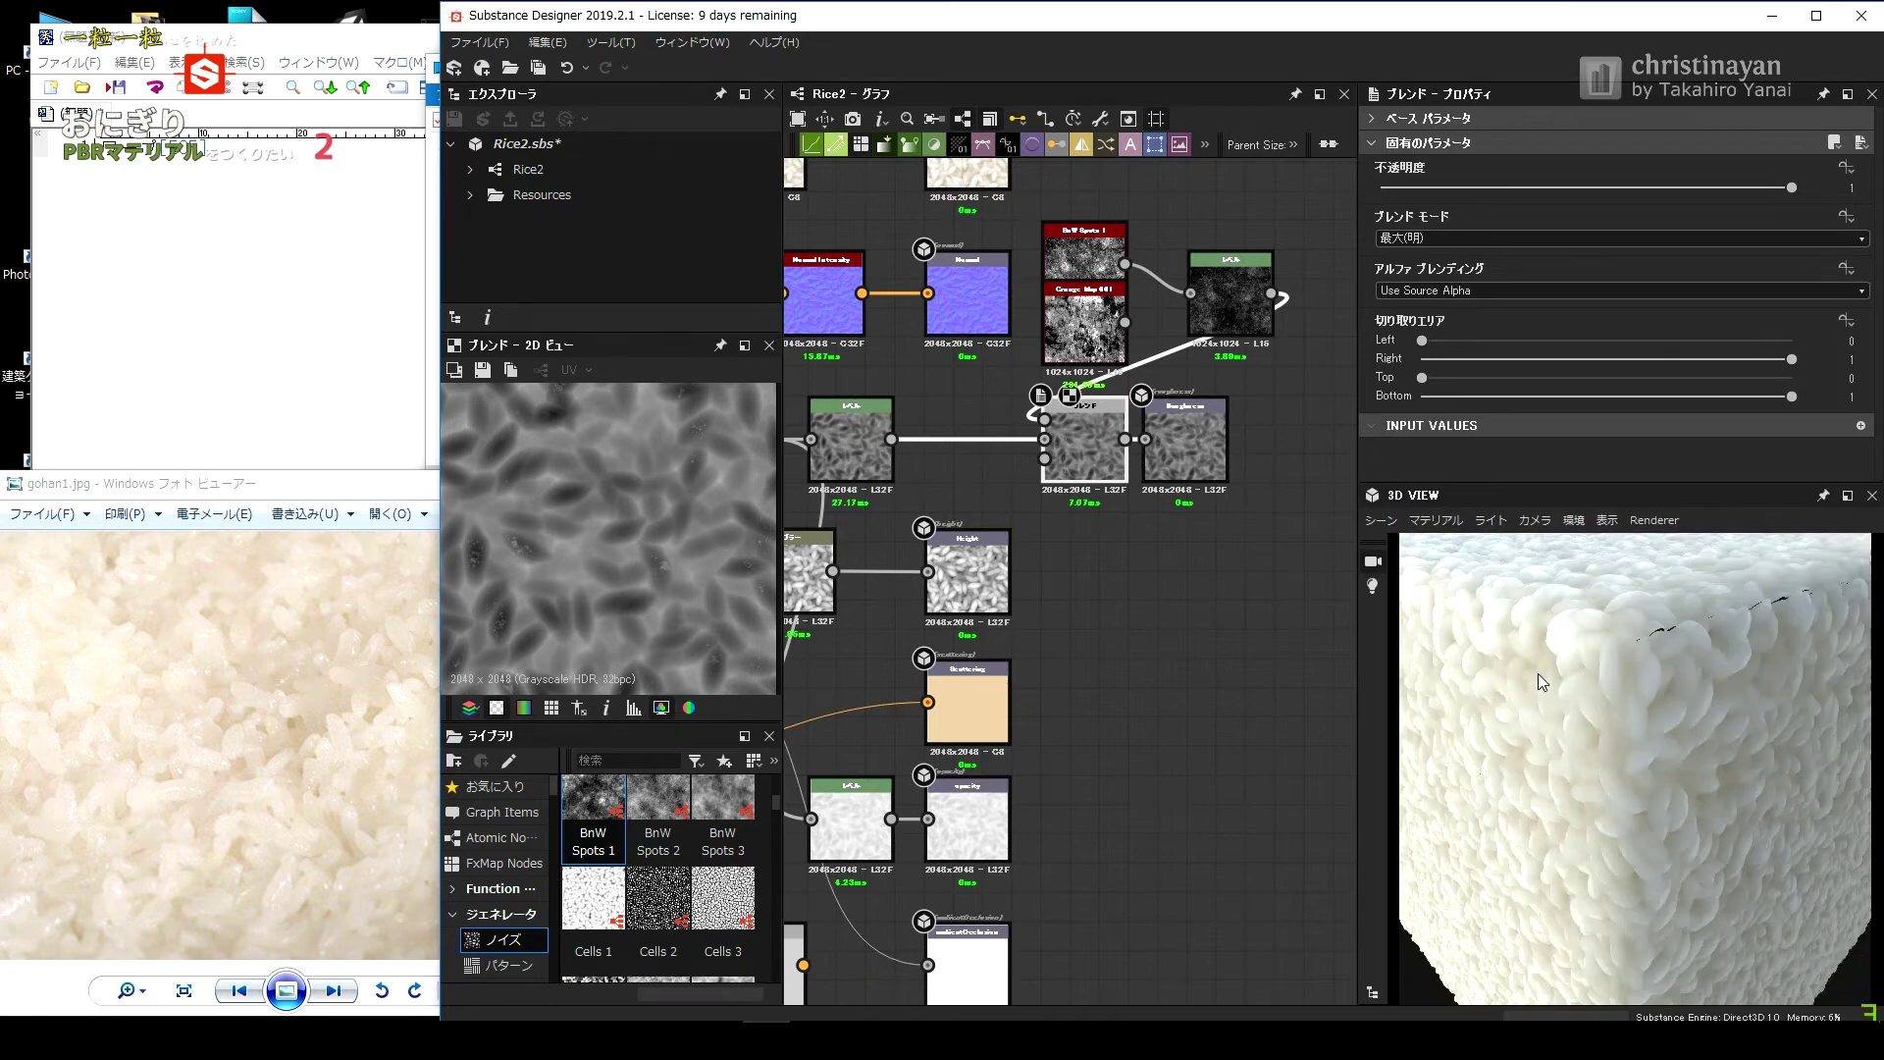
{"action": "scroll", "coordinate": [1534, 675], "scroll_direction": "down", "scroll_amount": 2}
{"action": "scroll", "coordinate": [1534, 676], "scroll_direction": "down", "scroll_amount": 1}
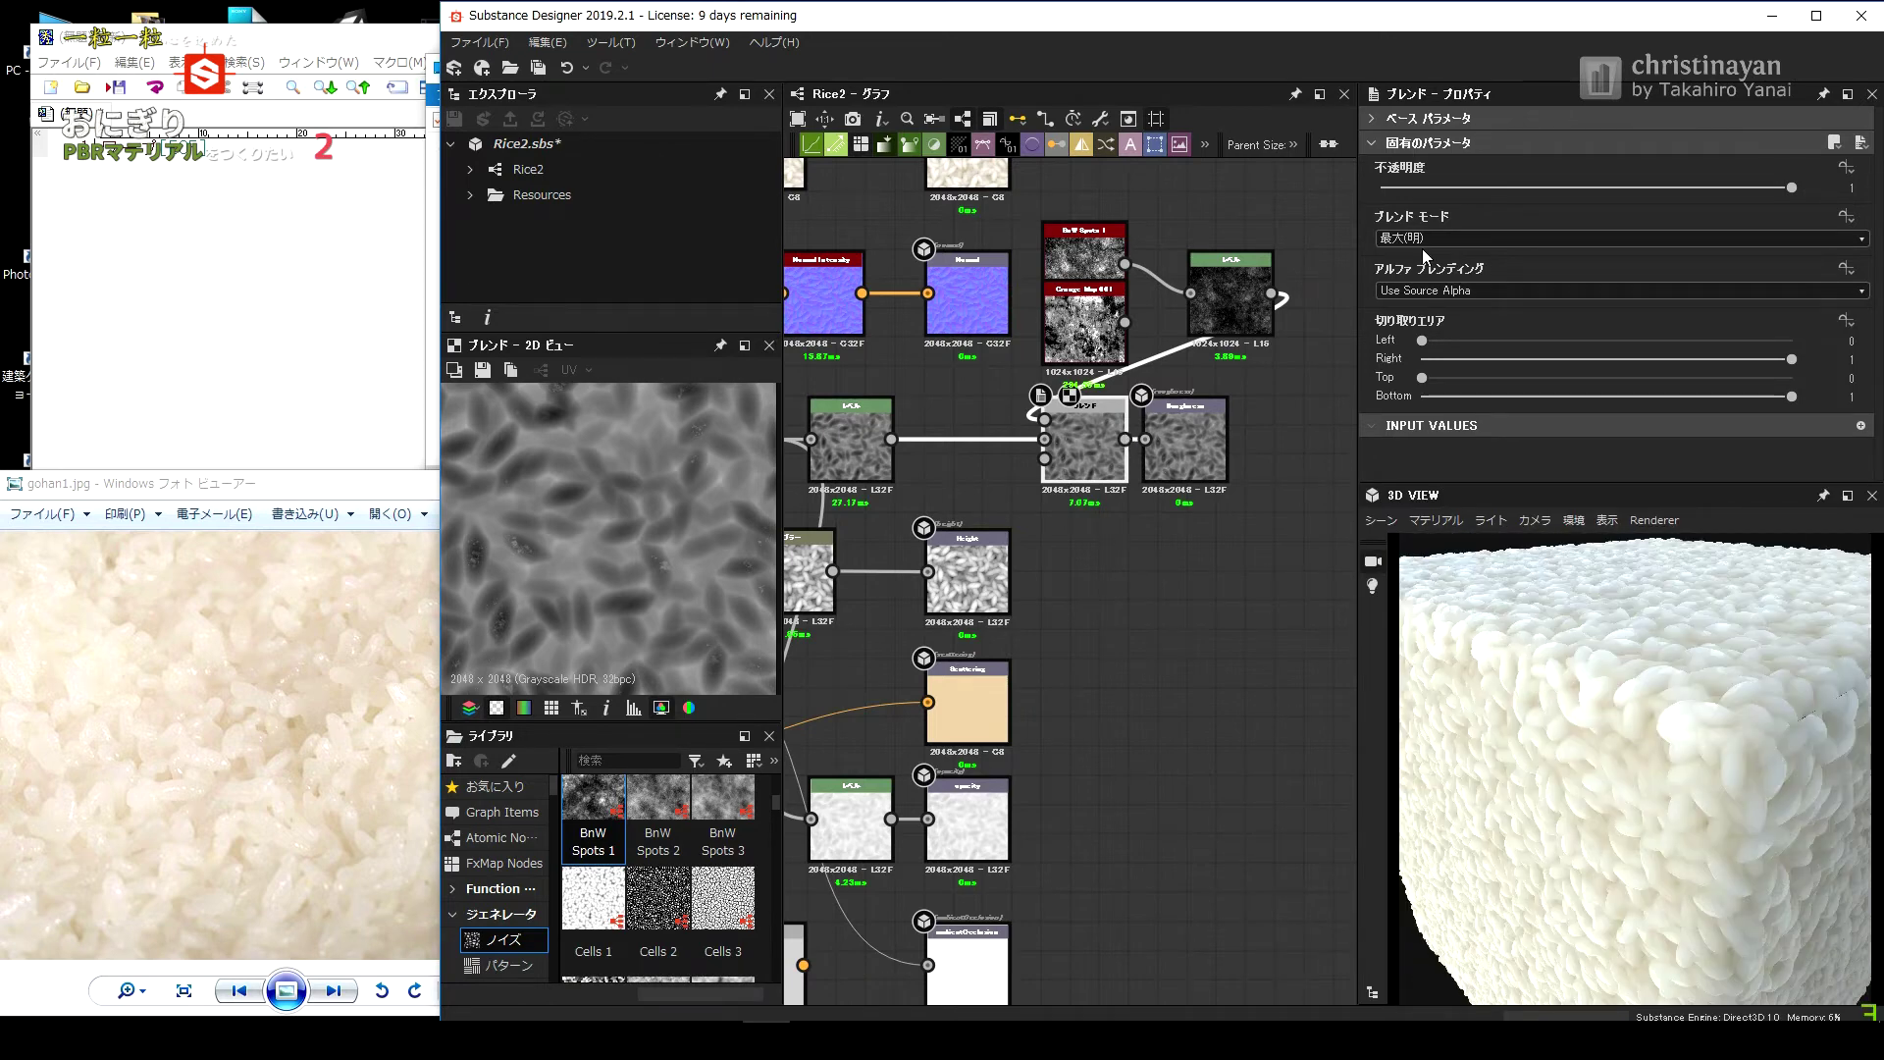
{"action": "key", "text": "Up"}
{"action": "key", "text": "Up"}
{"action": "key", "text": "Up"}
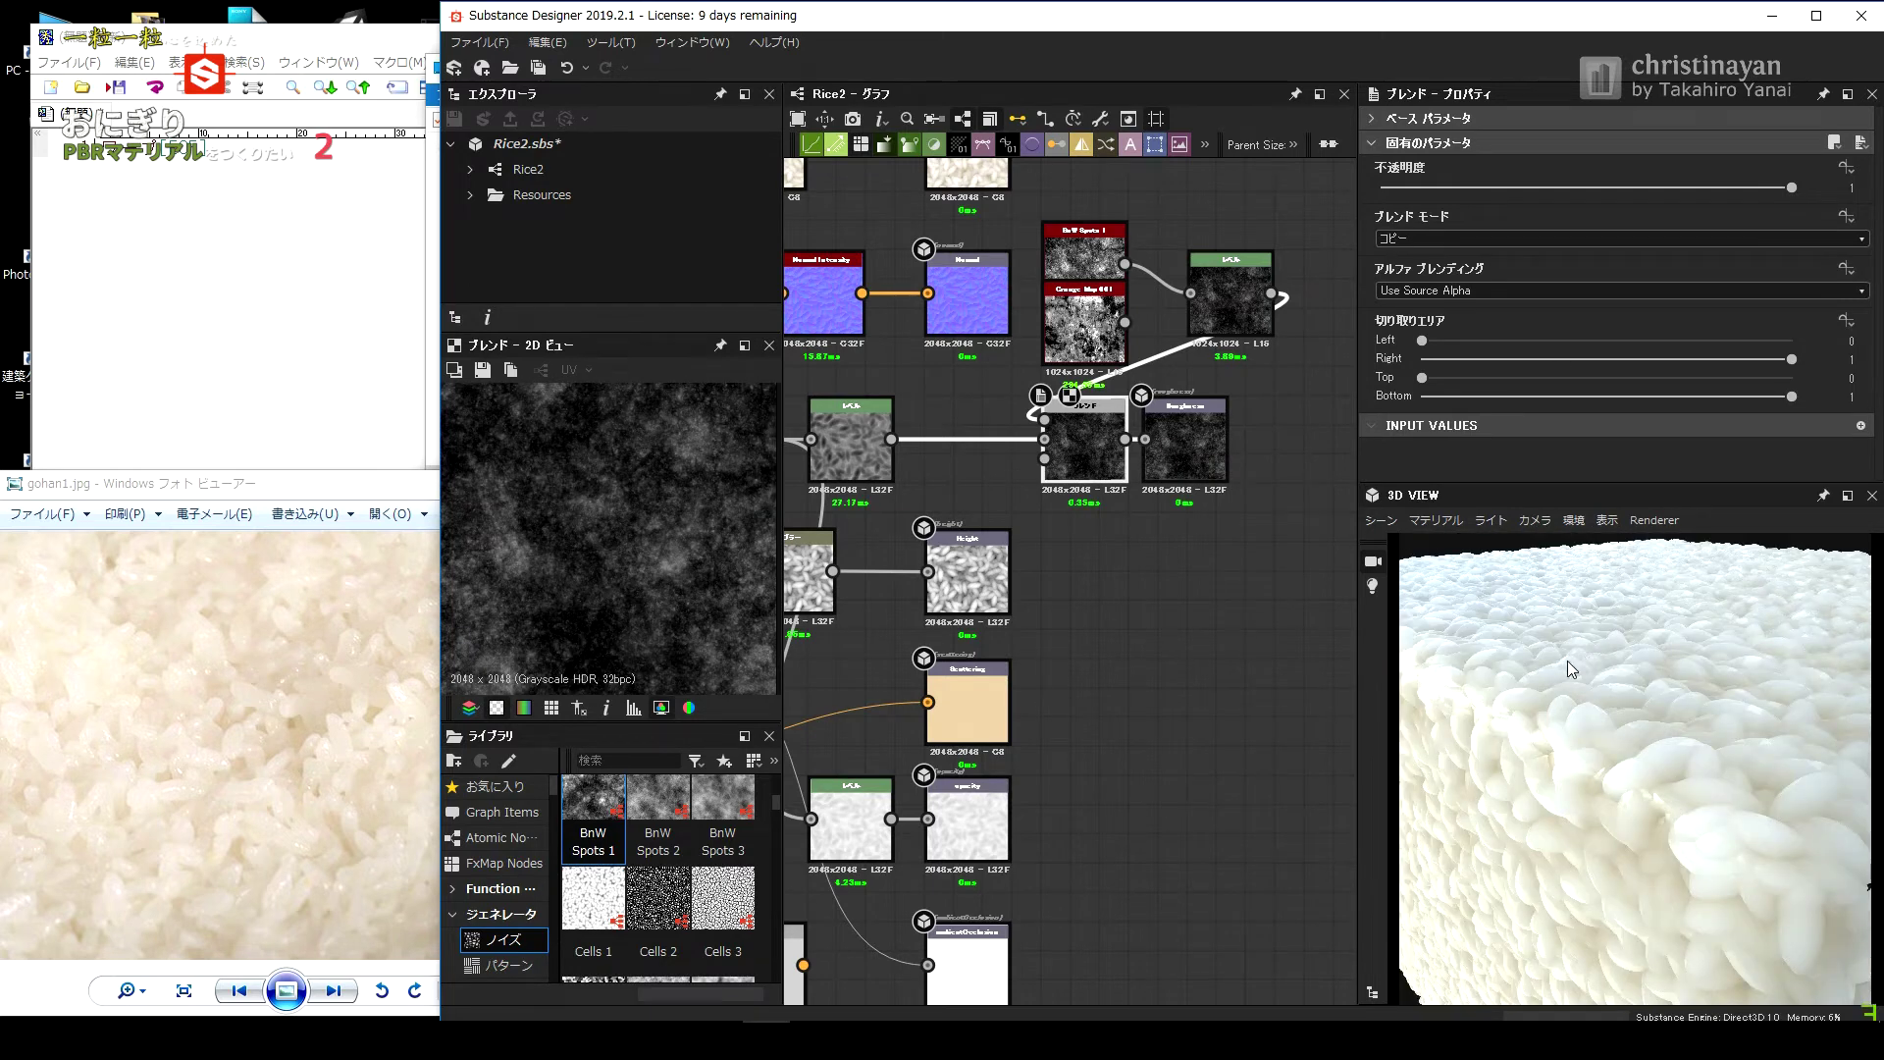
{"action": "left_click_drag", "start_coordinate": [1541, 669], "coordinate": [1556, 726]}
{"action": "left_click_drag", "start_coordinate": [1597, 192], "coordinate": [1352, 191]}
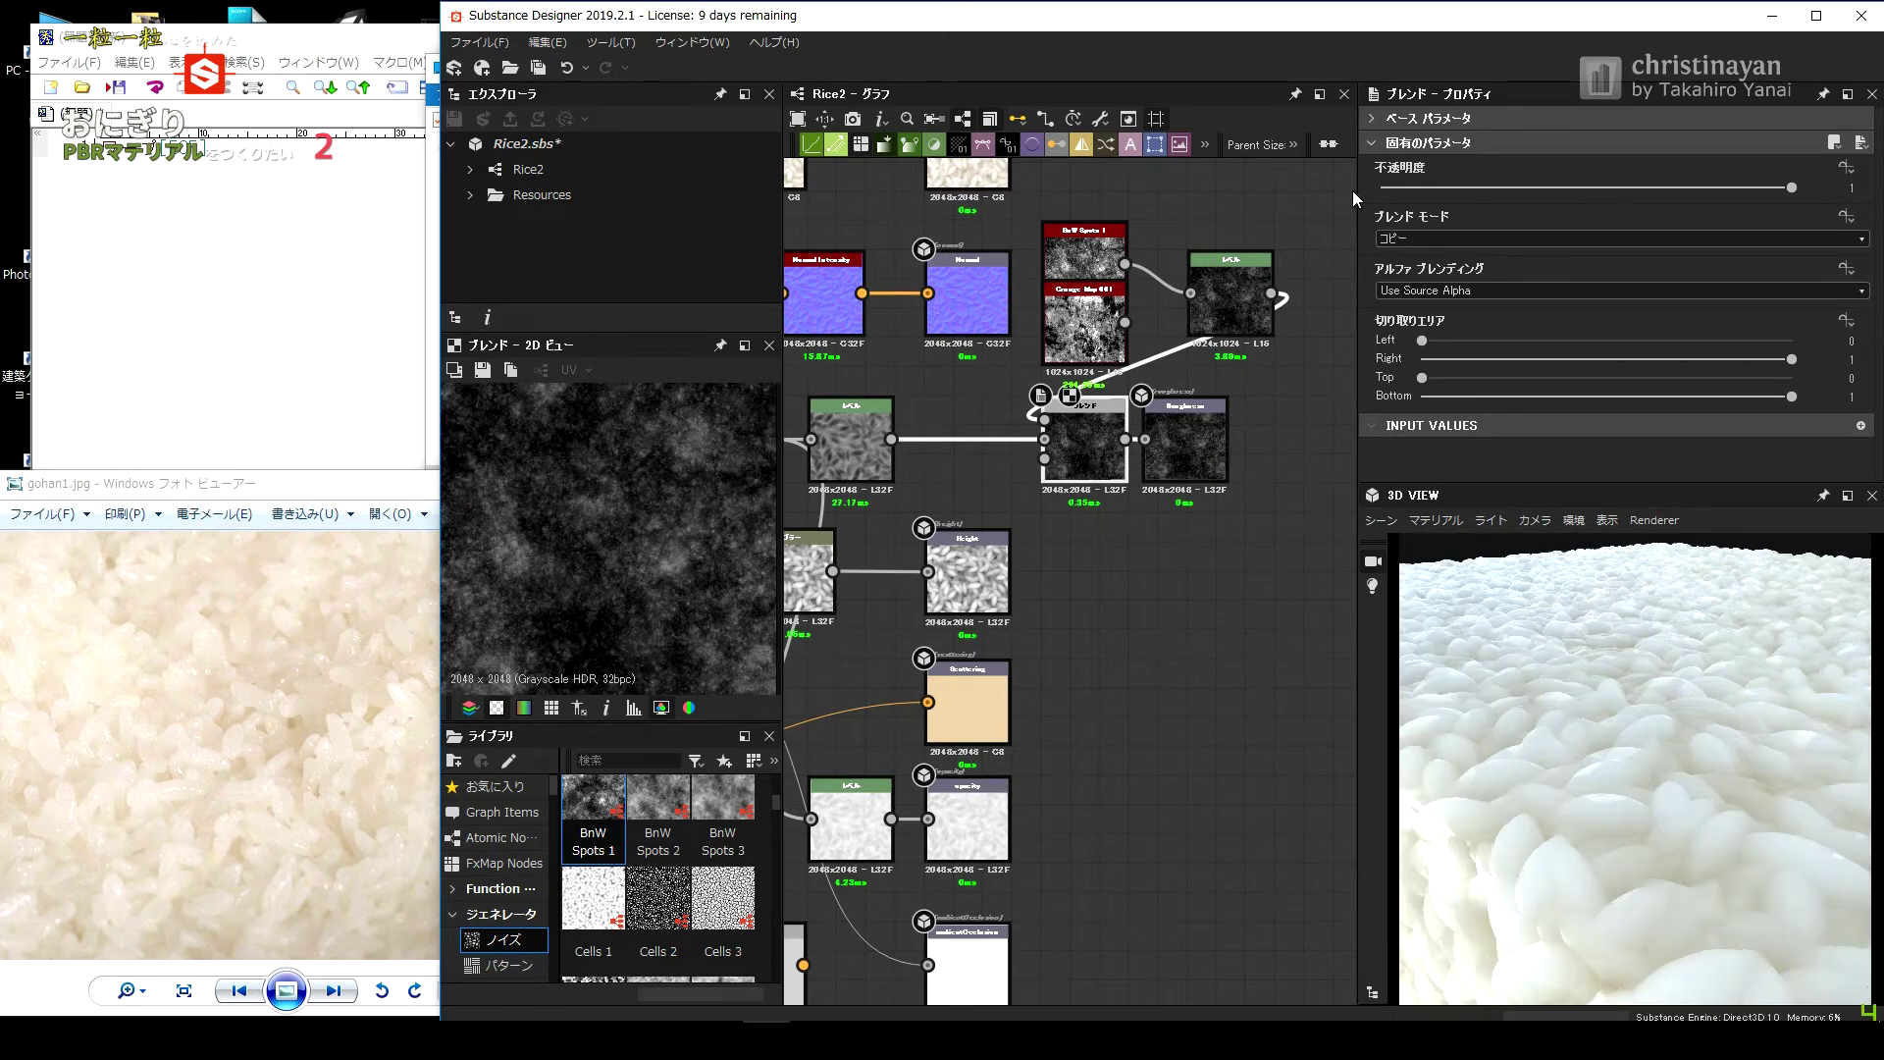
{"action": "left_click", "coordinate": [1537, 188]}
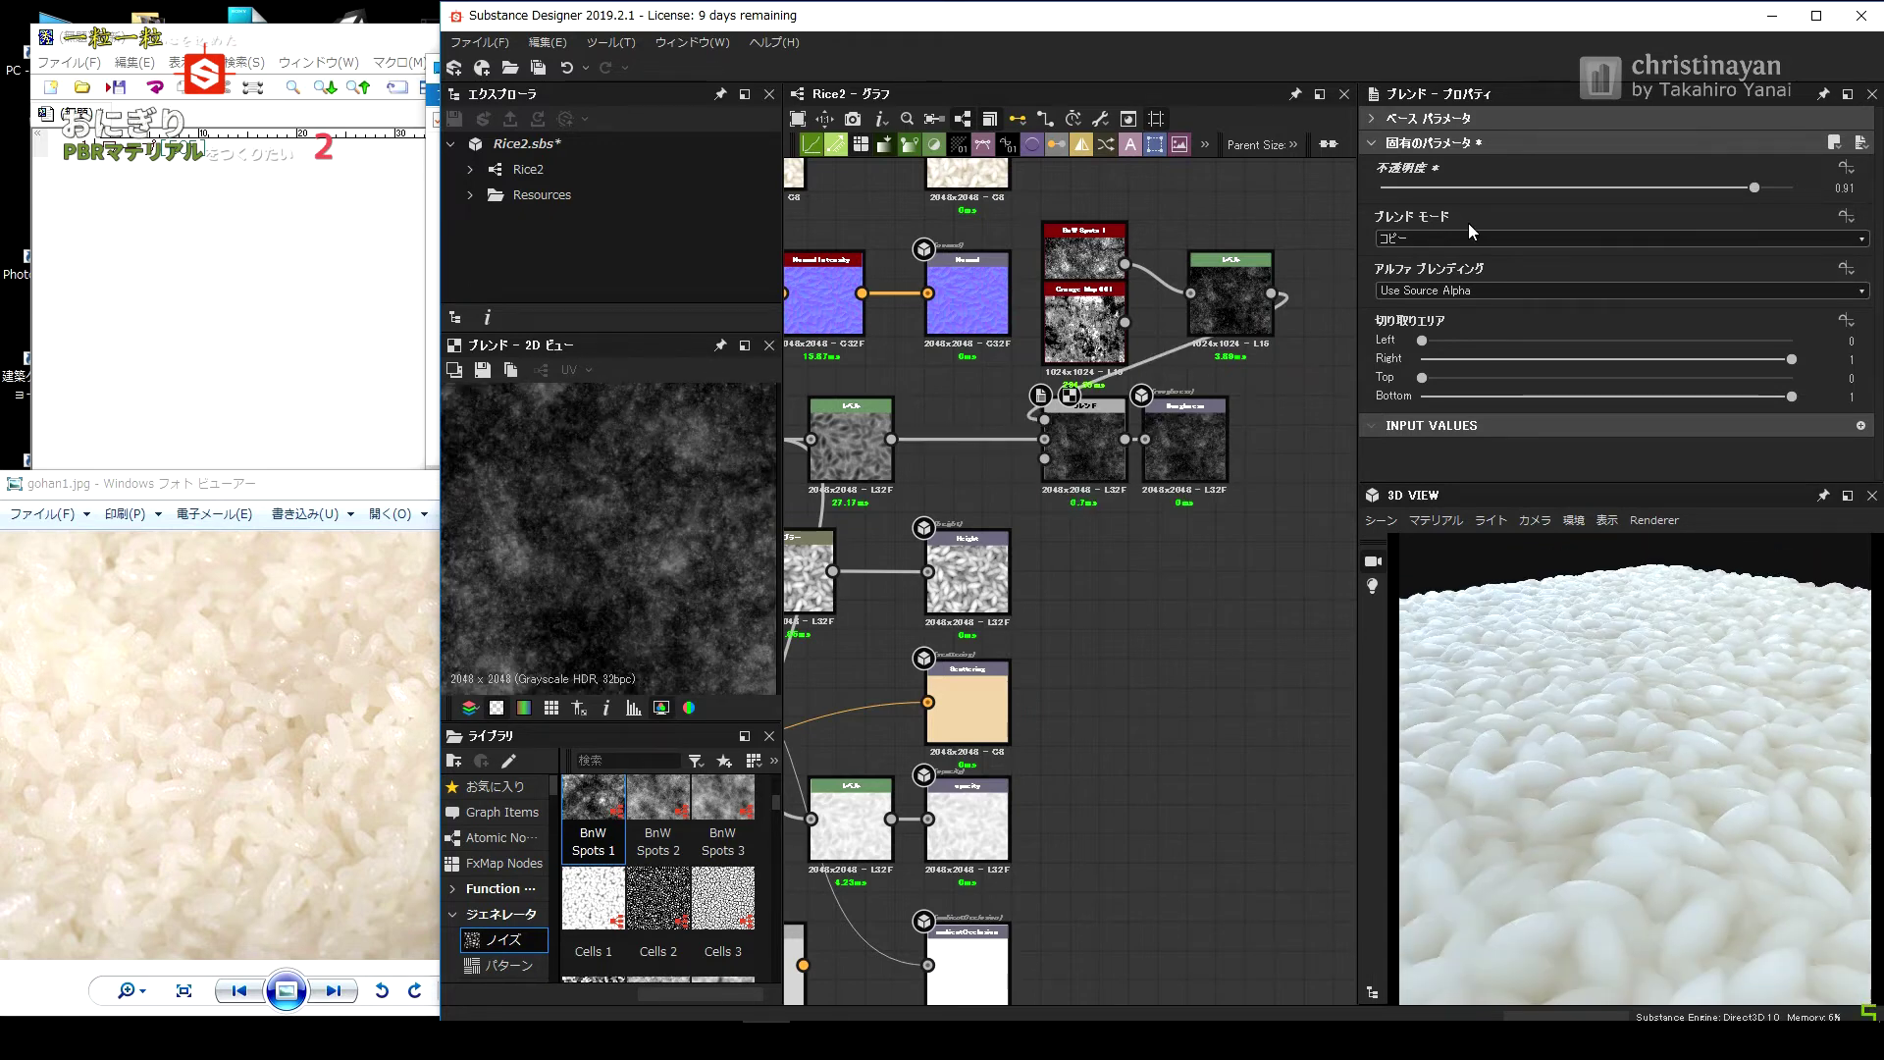
Feed Grunge Map 001 into the Blend foreground and set opacity to 0.5.
{"action": "left_click", "coordinate": [1093, 461]}
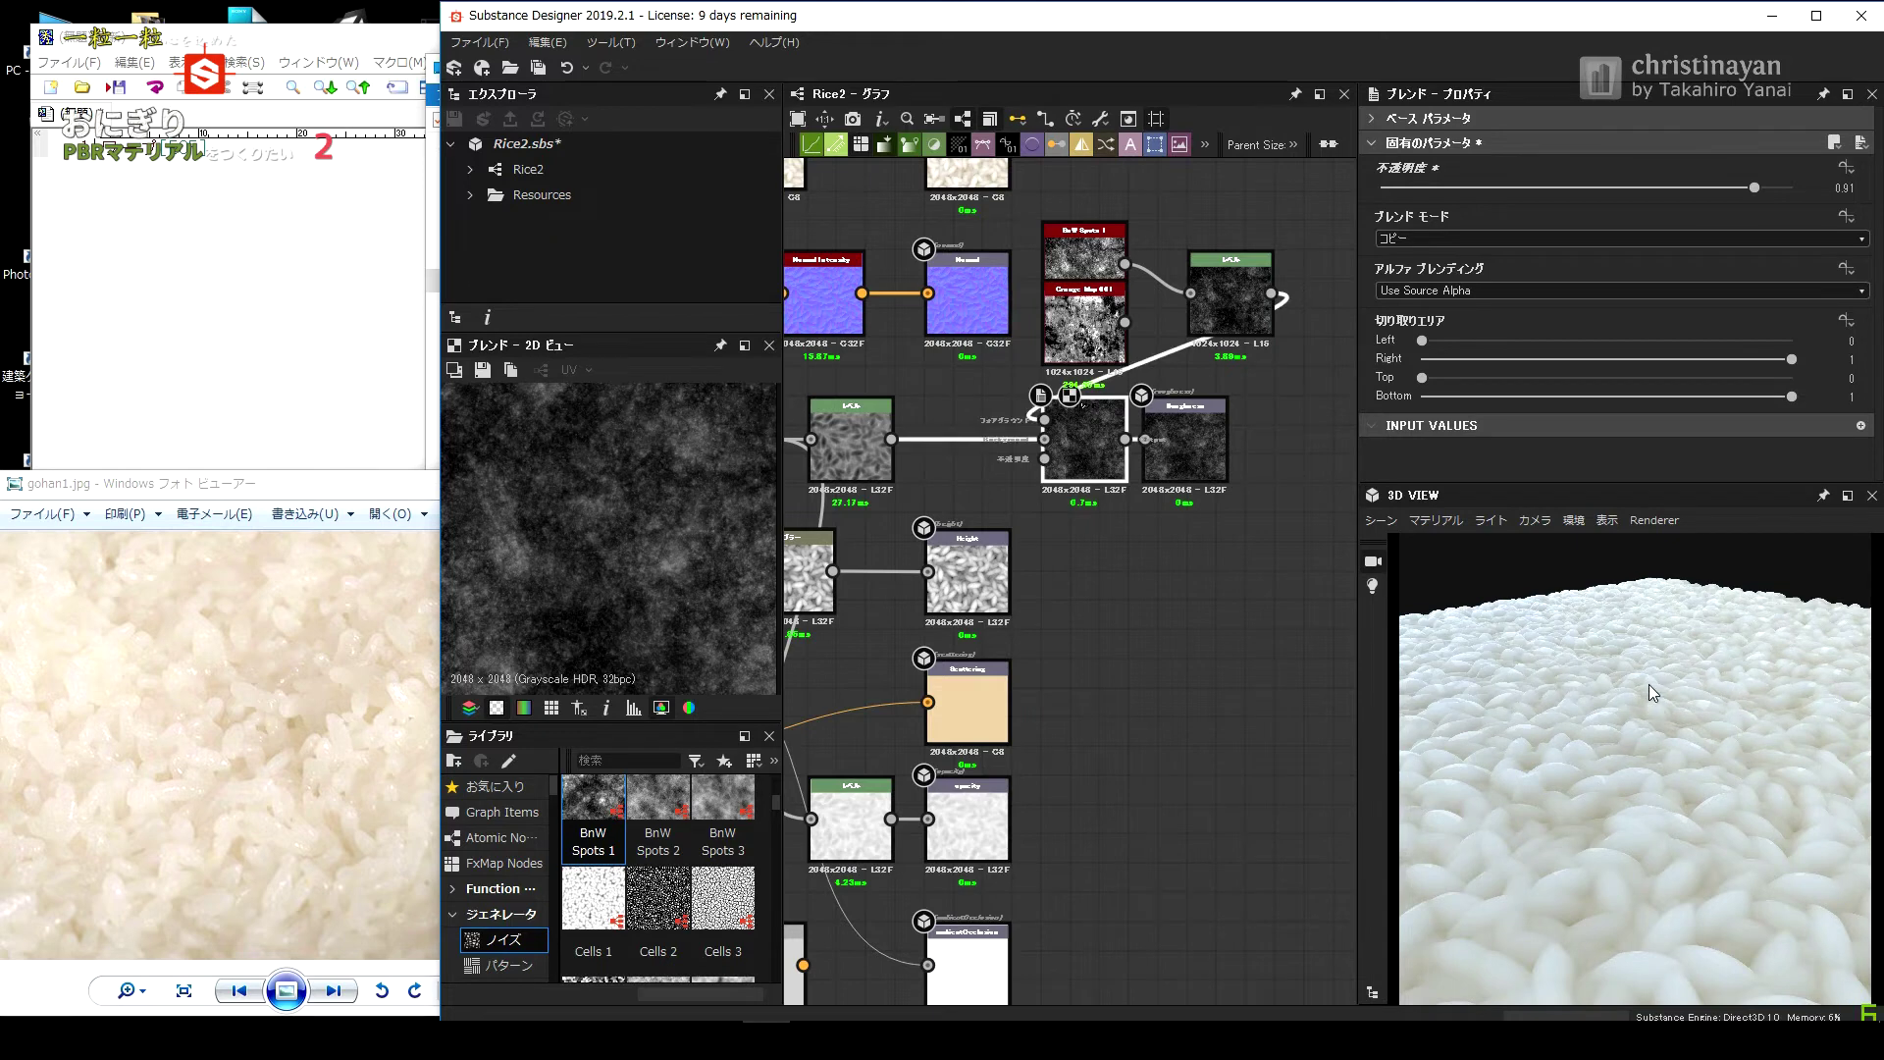
{"action": "left_click_drag", "start_coordinate": [1646, 722], "coordinate": [1658, 749]}
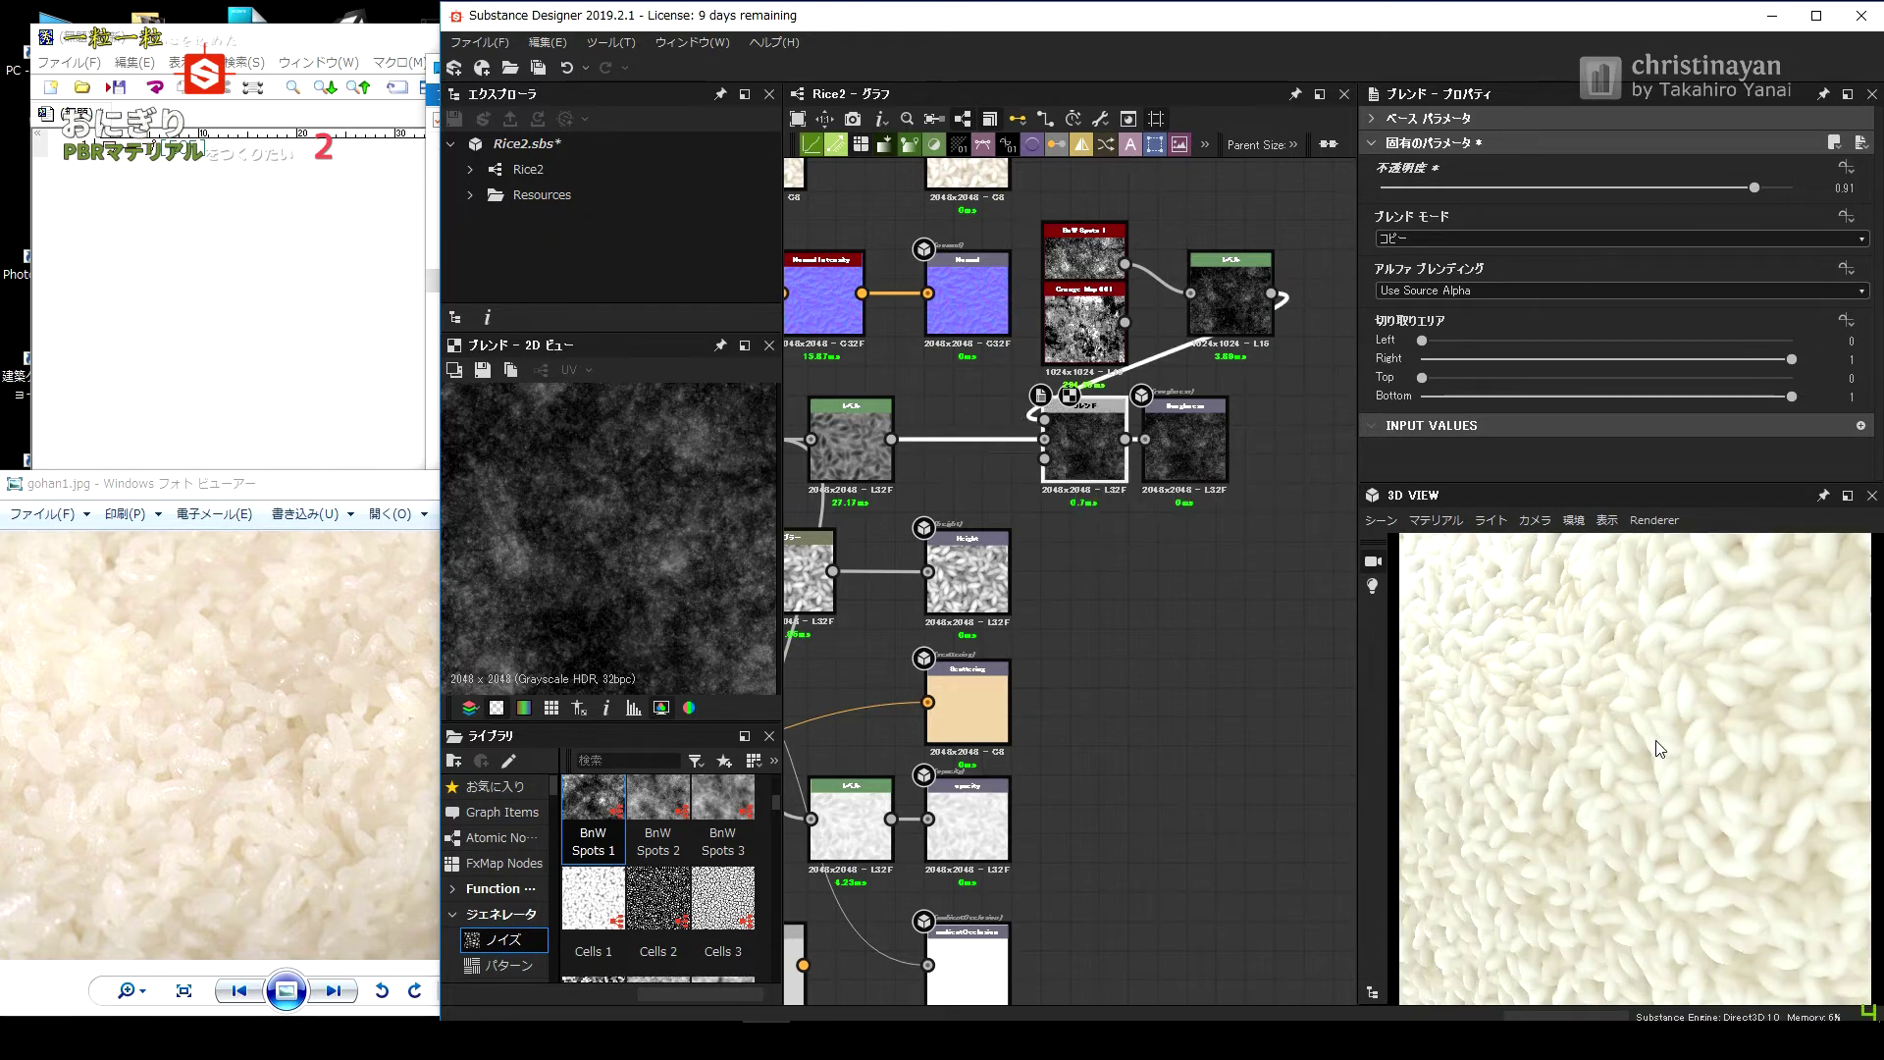
{"action": "scroll", "coordinate": [1146, 506], "scroll_direction": "up", "scroll_amount": 2}
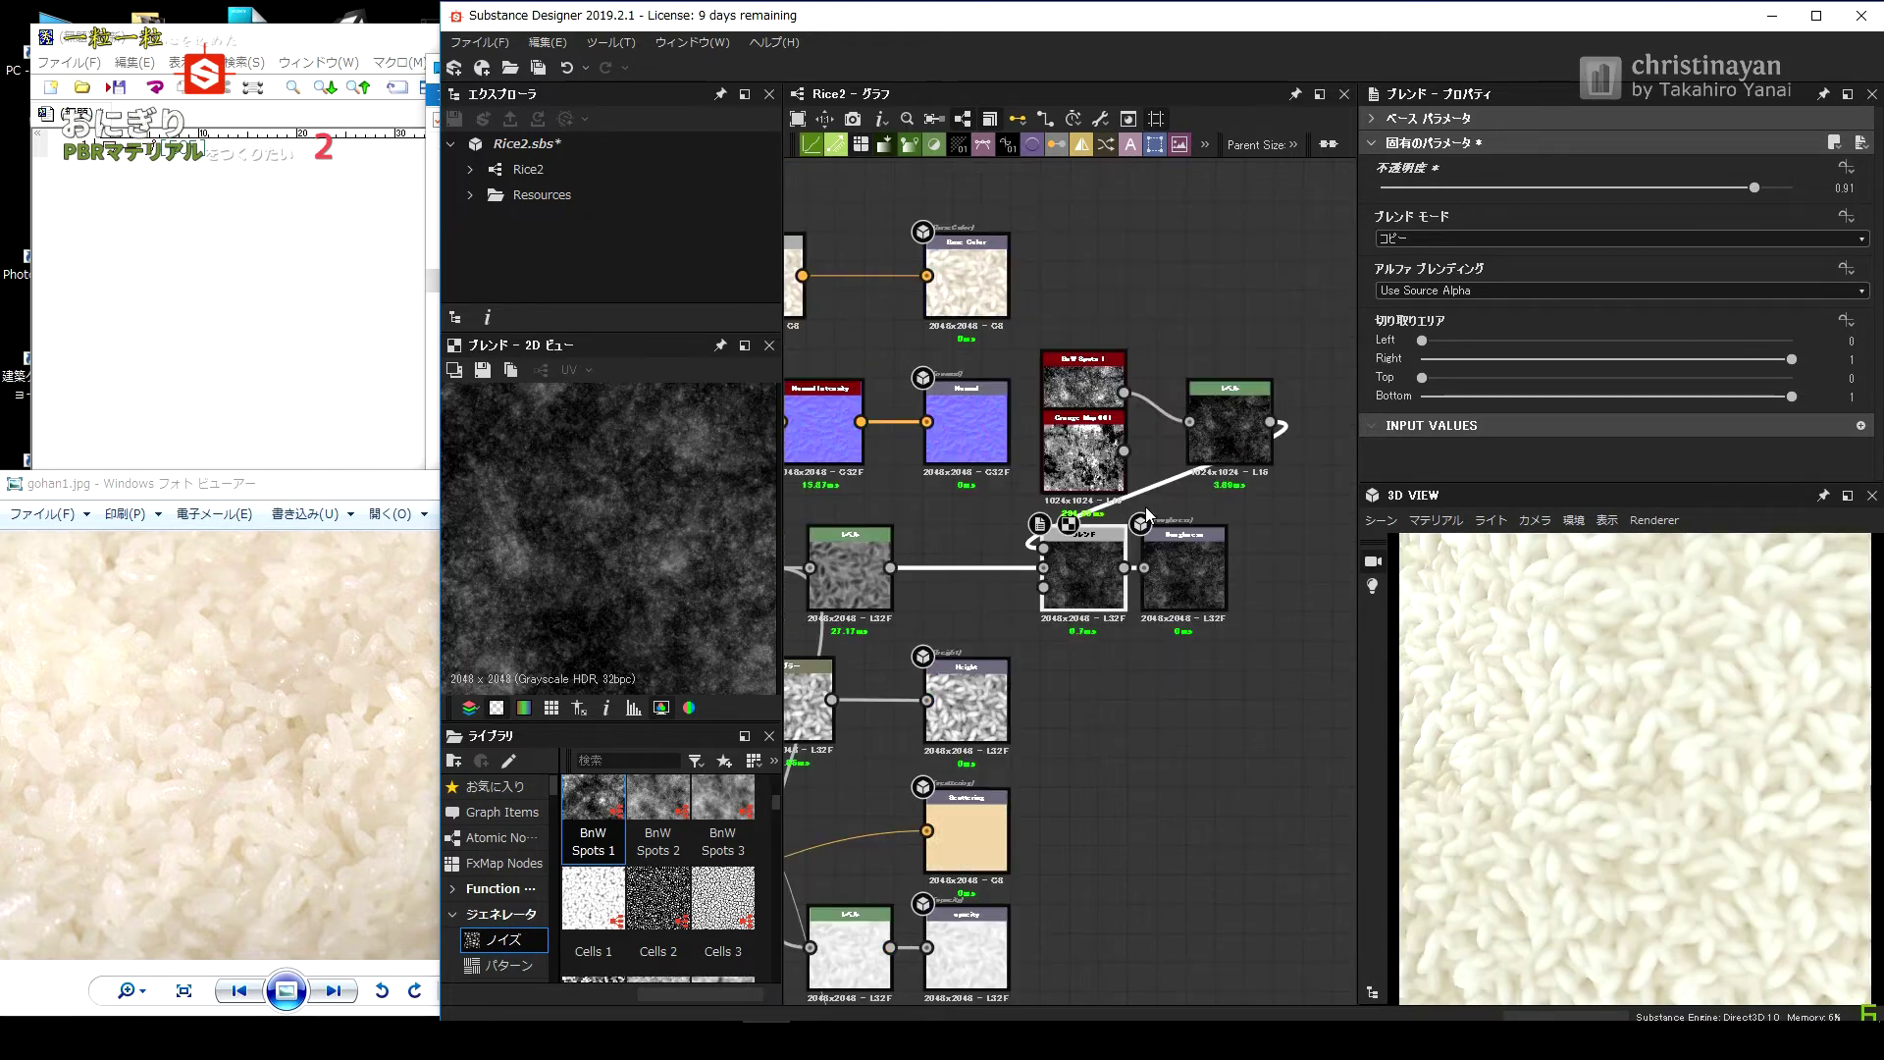
{"action": "scroll", "coordinate": [1097, 522], "scroll_direction": "up", "scroll_amount": 2}
{"action": "left_click_drag", "start_coordinate": [1054, 423], "coordinate": [915, 592]}
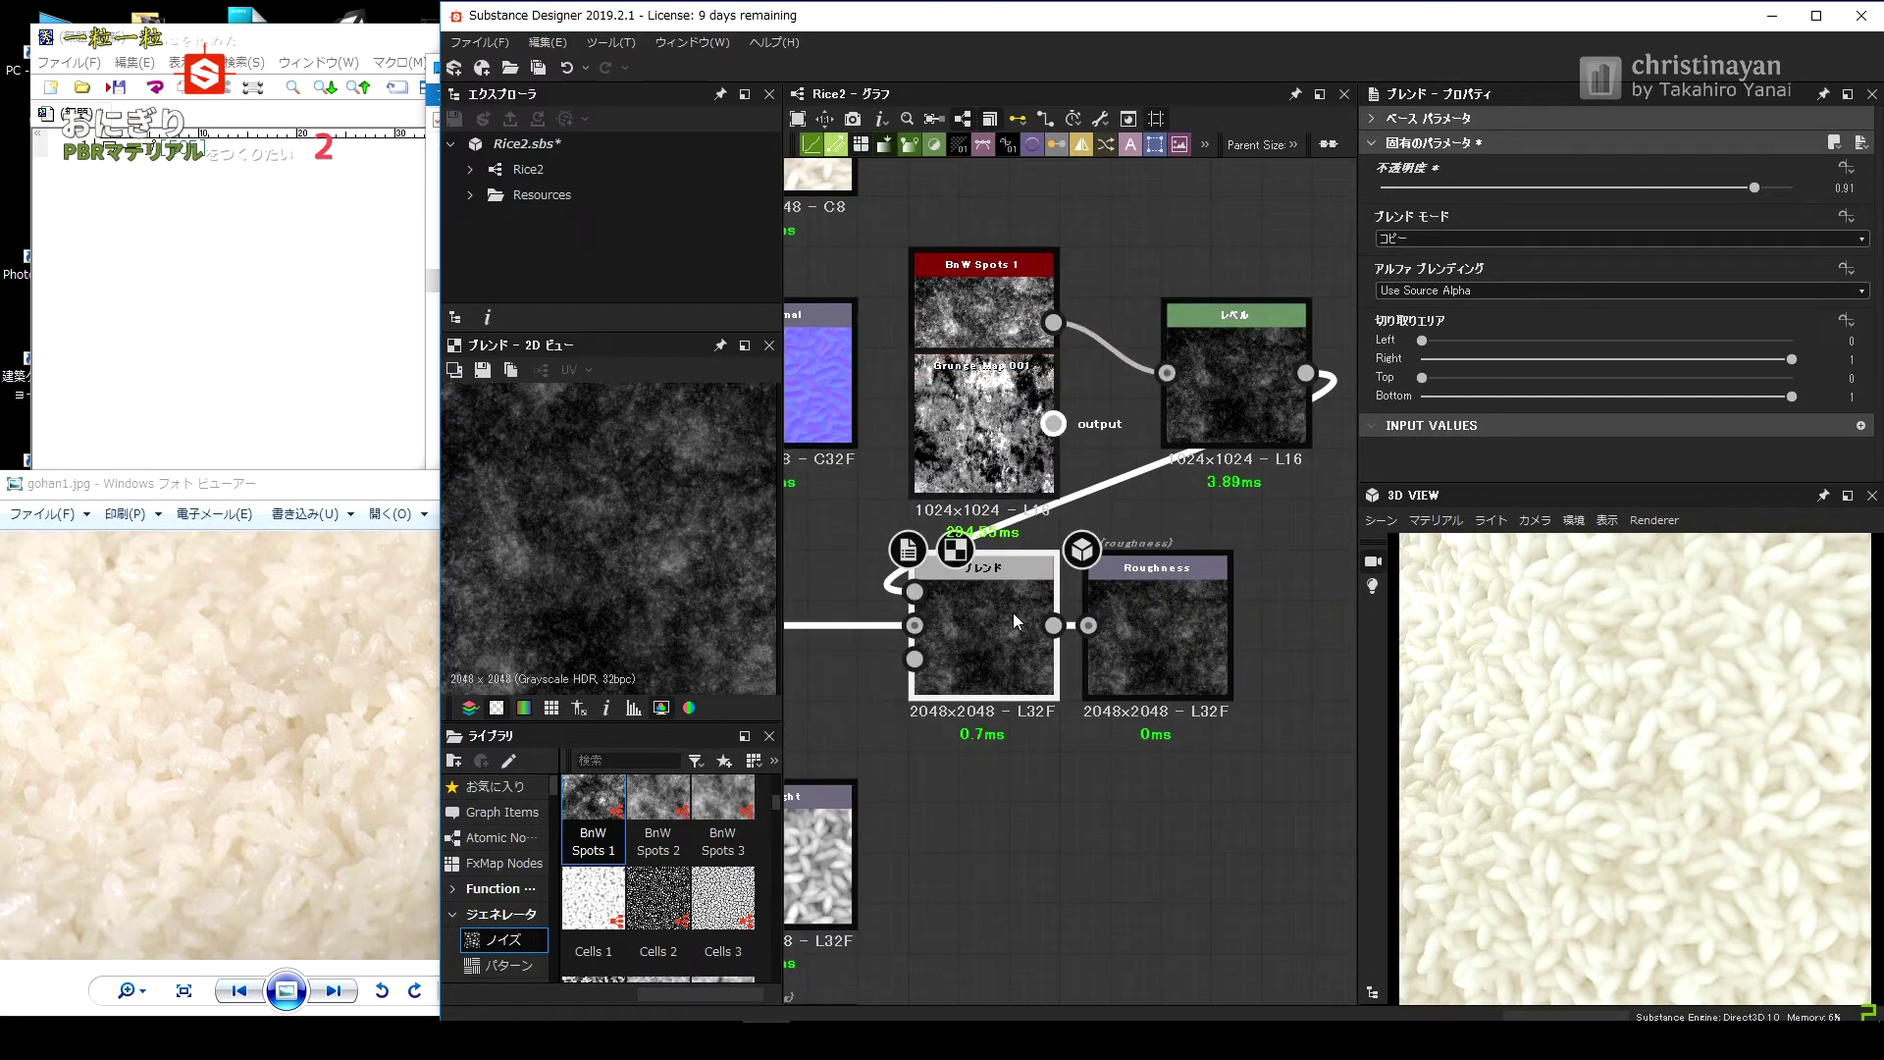
{"action": "middle_click_drag", "start_coordinate": [1148, 618], "coordinate": [1276, 604]}
{"action": "left_click_drag", "start_coordinate": [1755, 188], "coordinate": [1587, 187]}
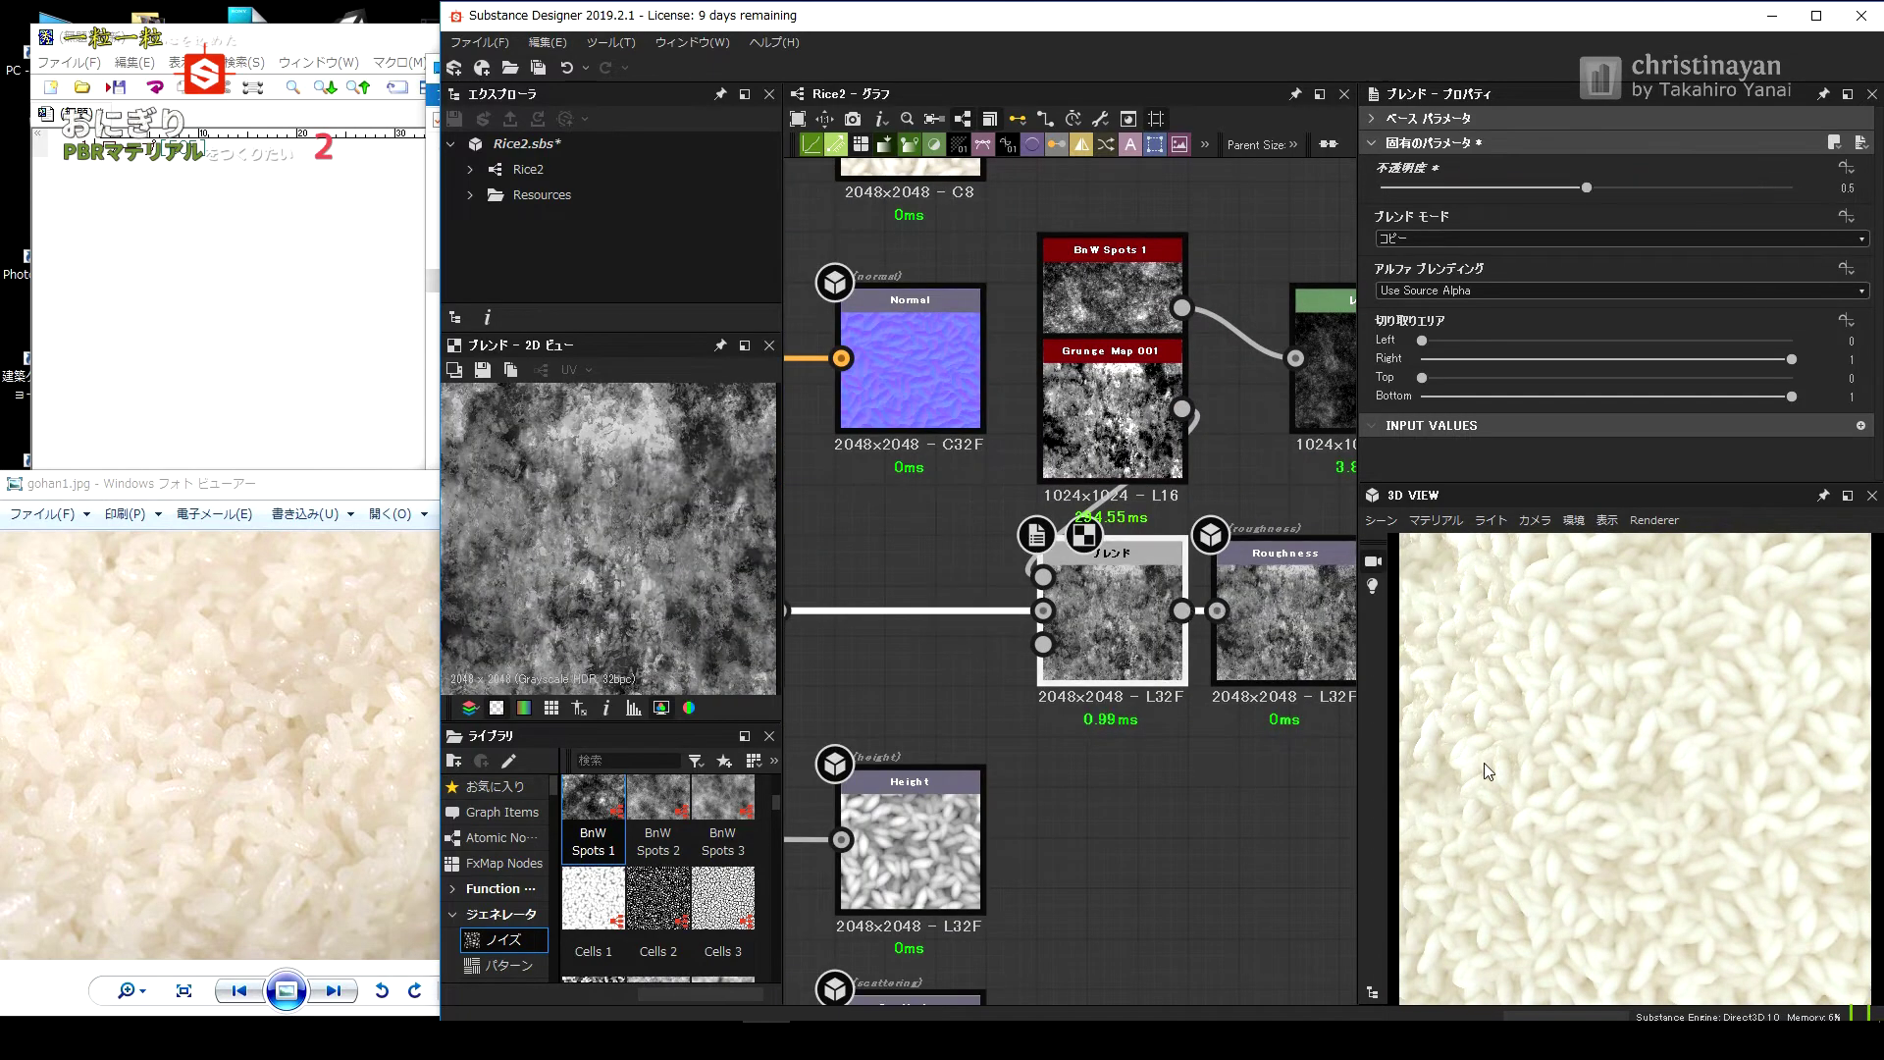
{"action": "mouse_move", "coordinate": [1600, 739]}
{"action": "left_mouse_down"}
{"action": "mouse_move", "coordinate": [1446, 838]}
{"action": "mouse_move", "coordinate": [1590, 612]}
{"action": "mouse_move", "coordinate": [1109, 609]}
{"action": "left_mouse_up"}
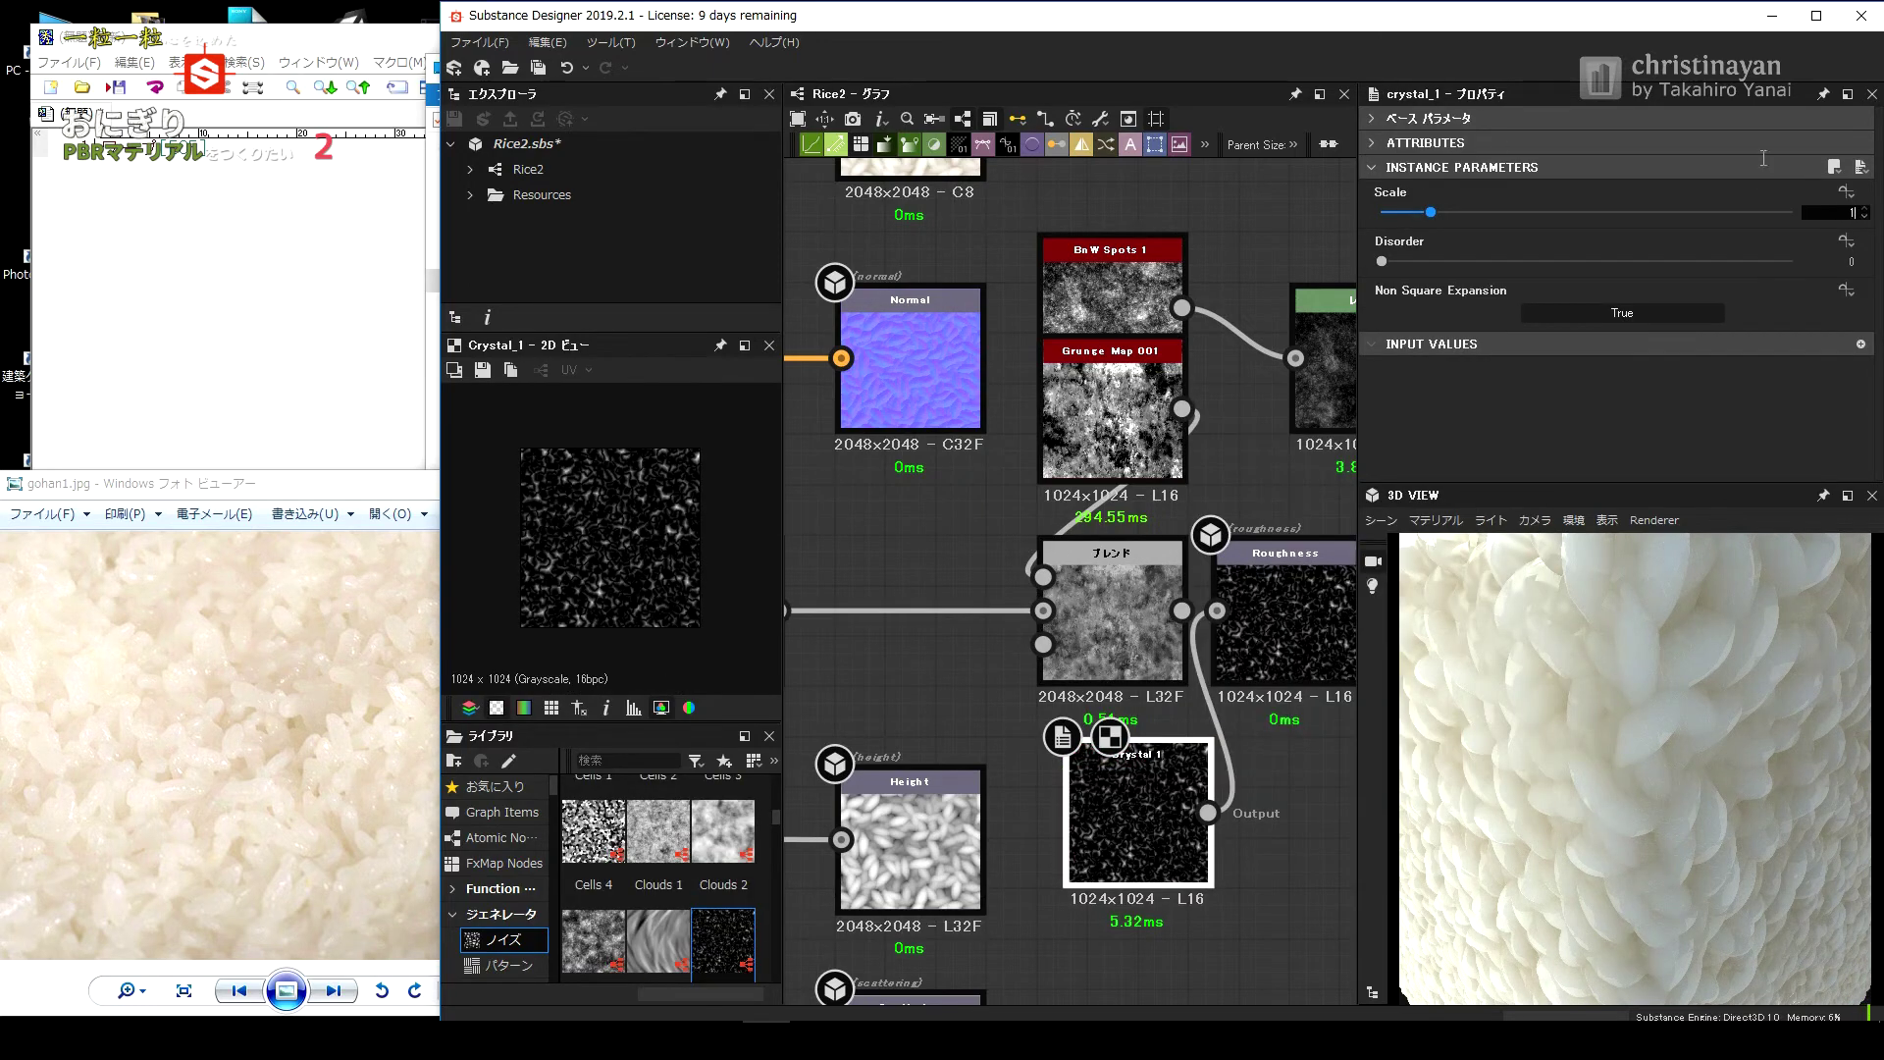
Set Crystal 1 scale to 16, orbit the preview, then undo the Crystal 1 rewiring.
{"action": "type", "text": "6"}
{"action": "key", "text": "Return"}
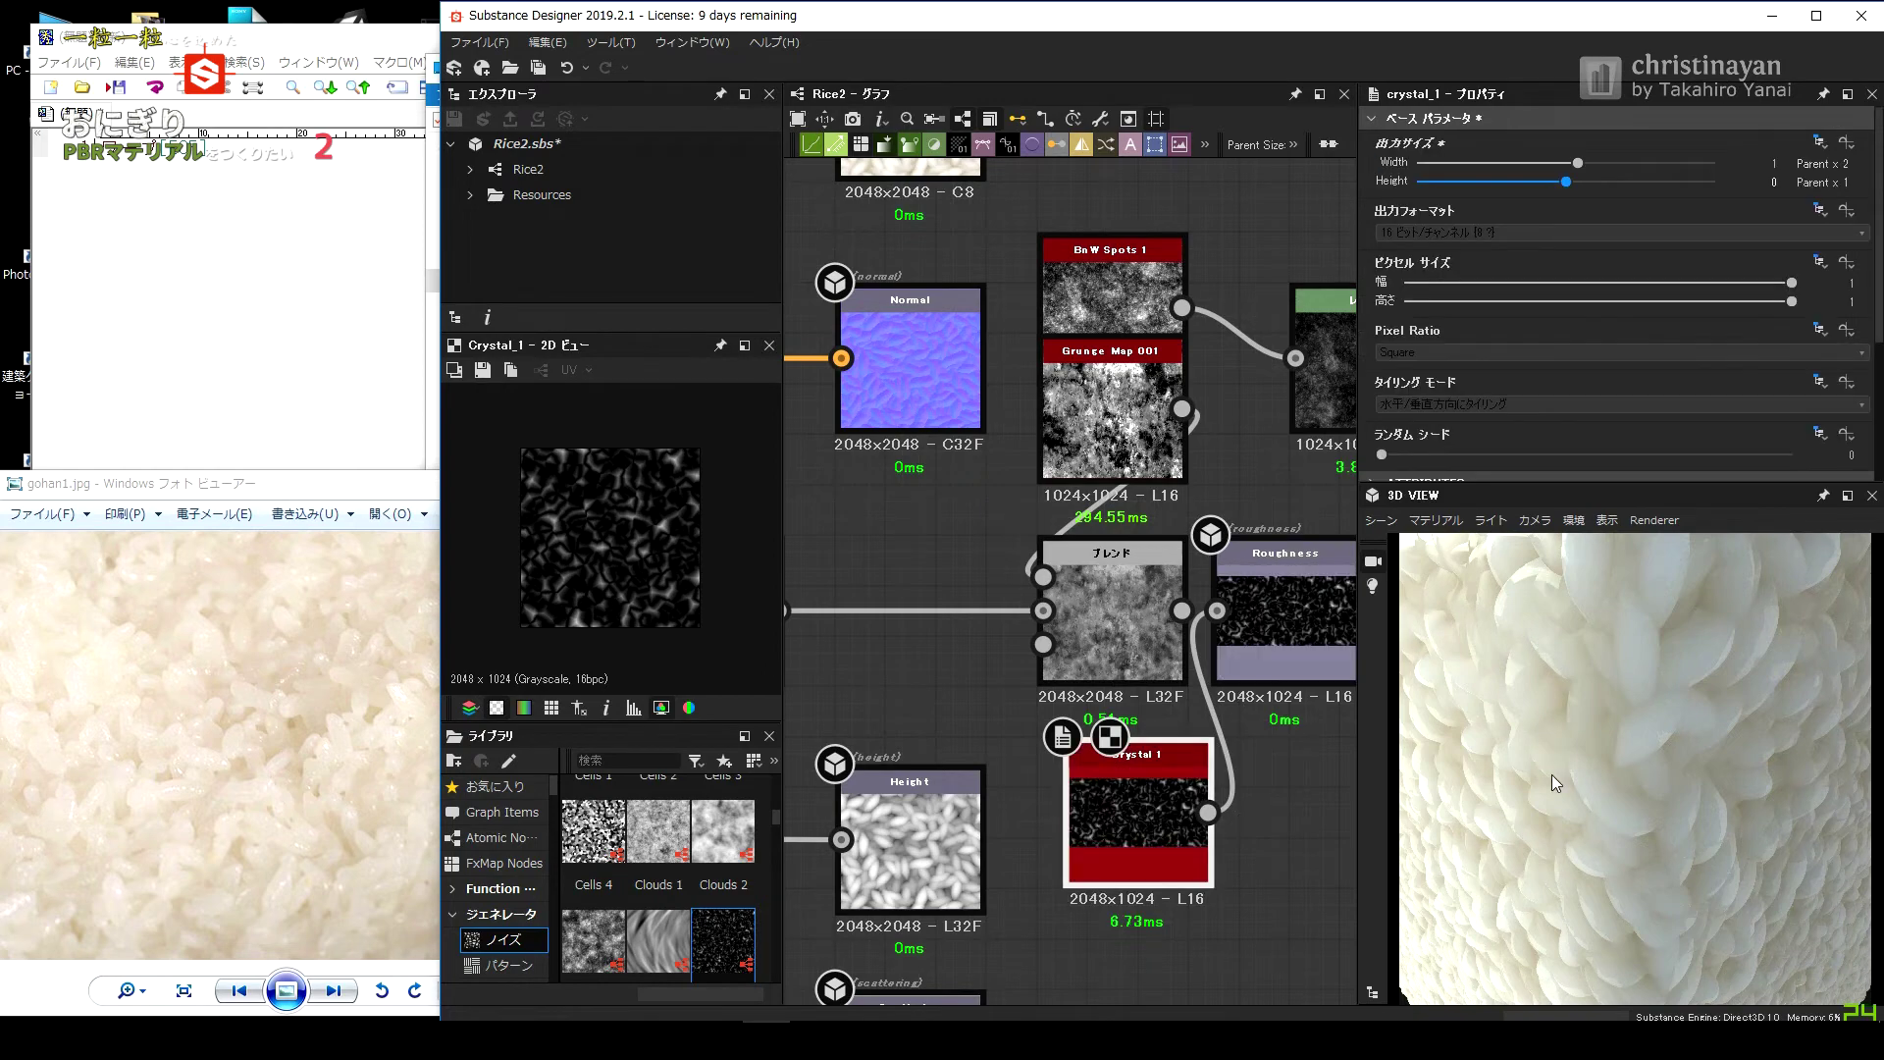
{"action": "left_click_drag", "start_coordinate": [1552, 781], "coordinate": [1552, 626]}
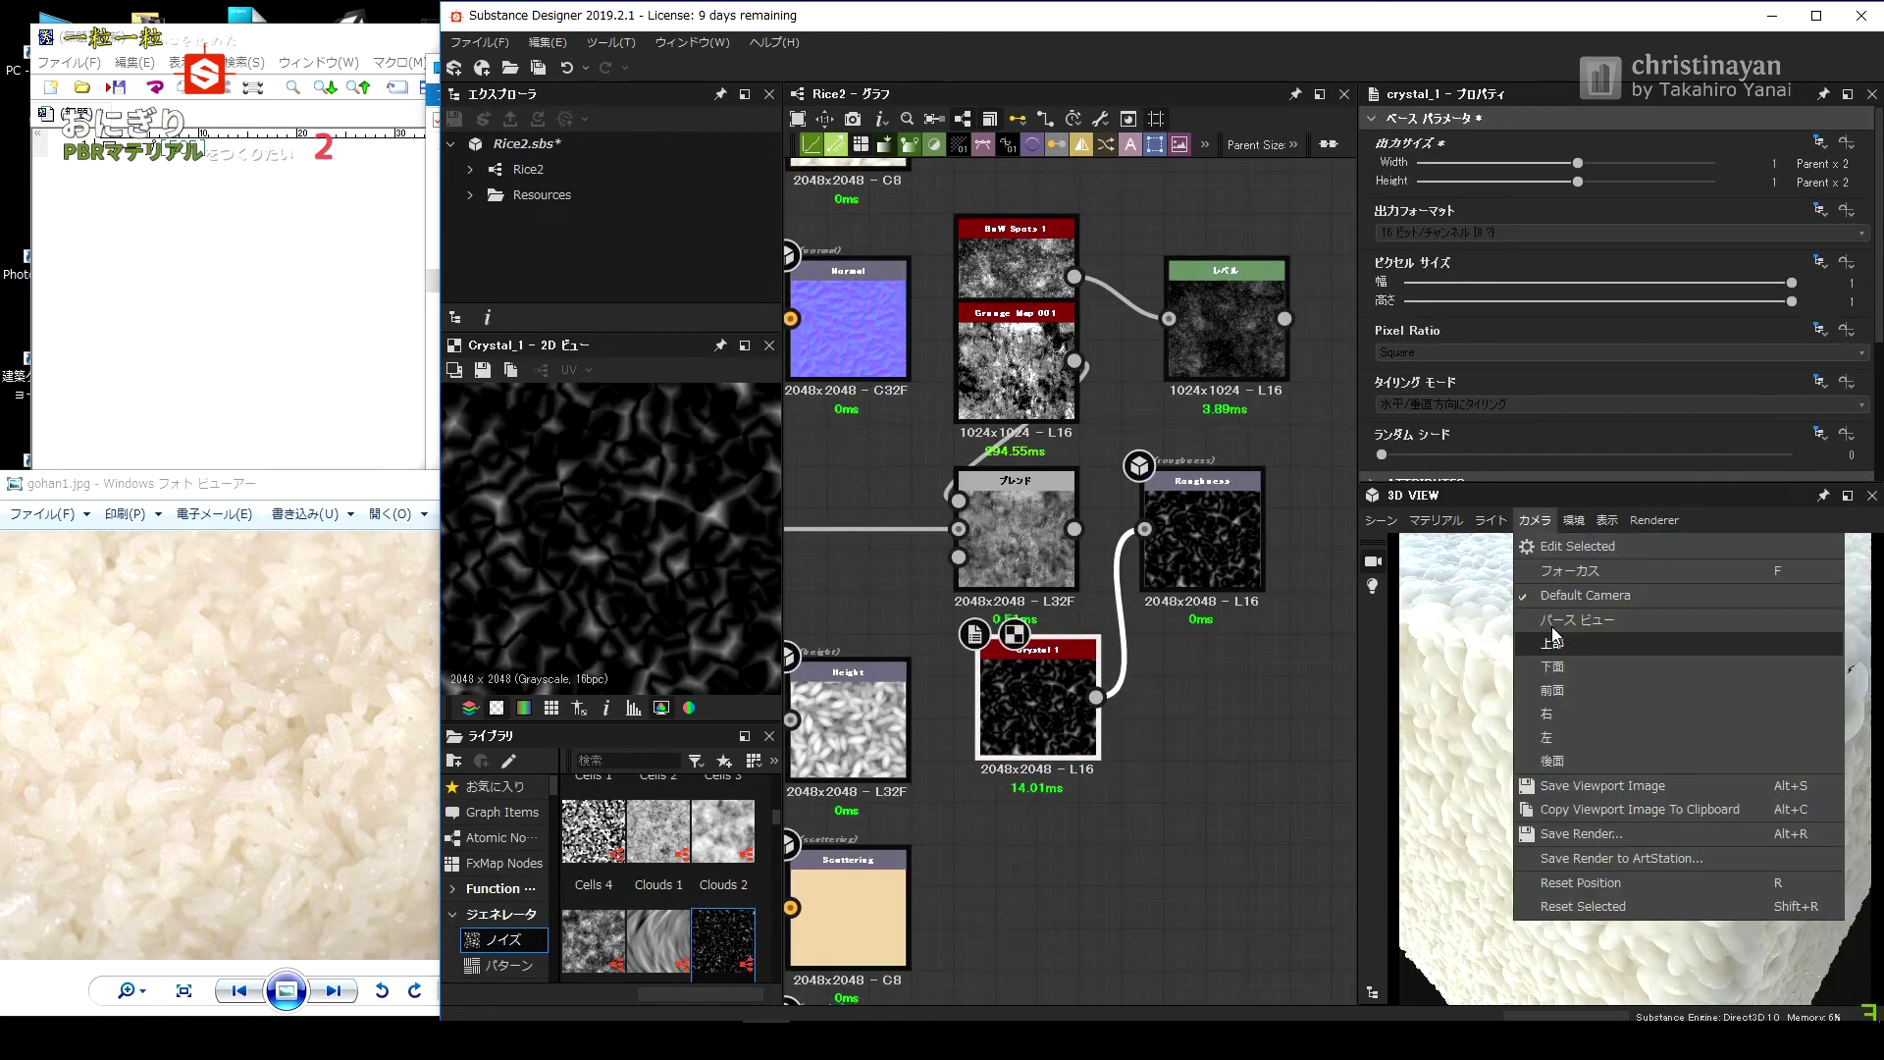
{"action": "left_click_drag", "start_coordinate": [1541, 644], "coordinate": [1545, 687]}
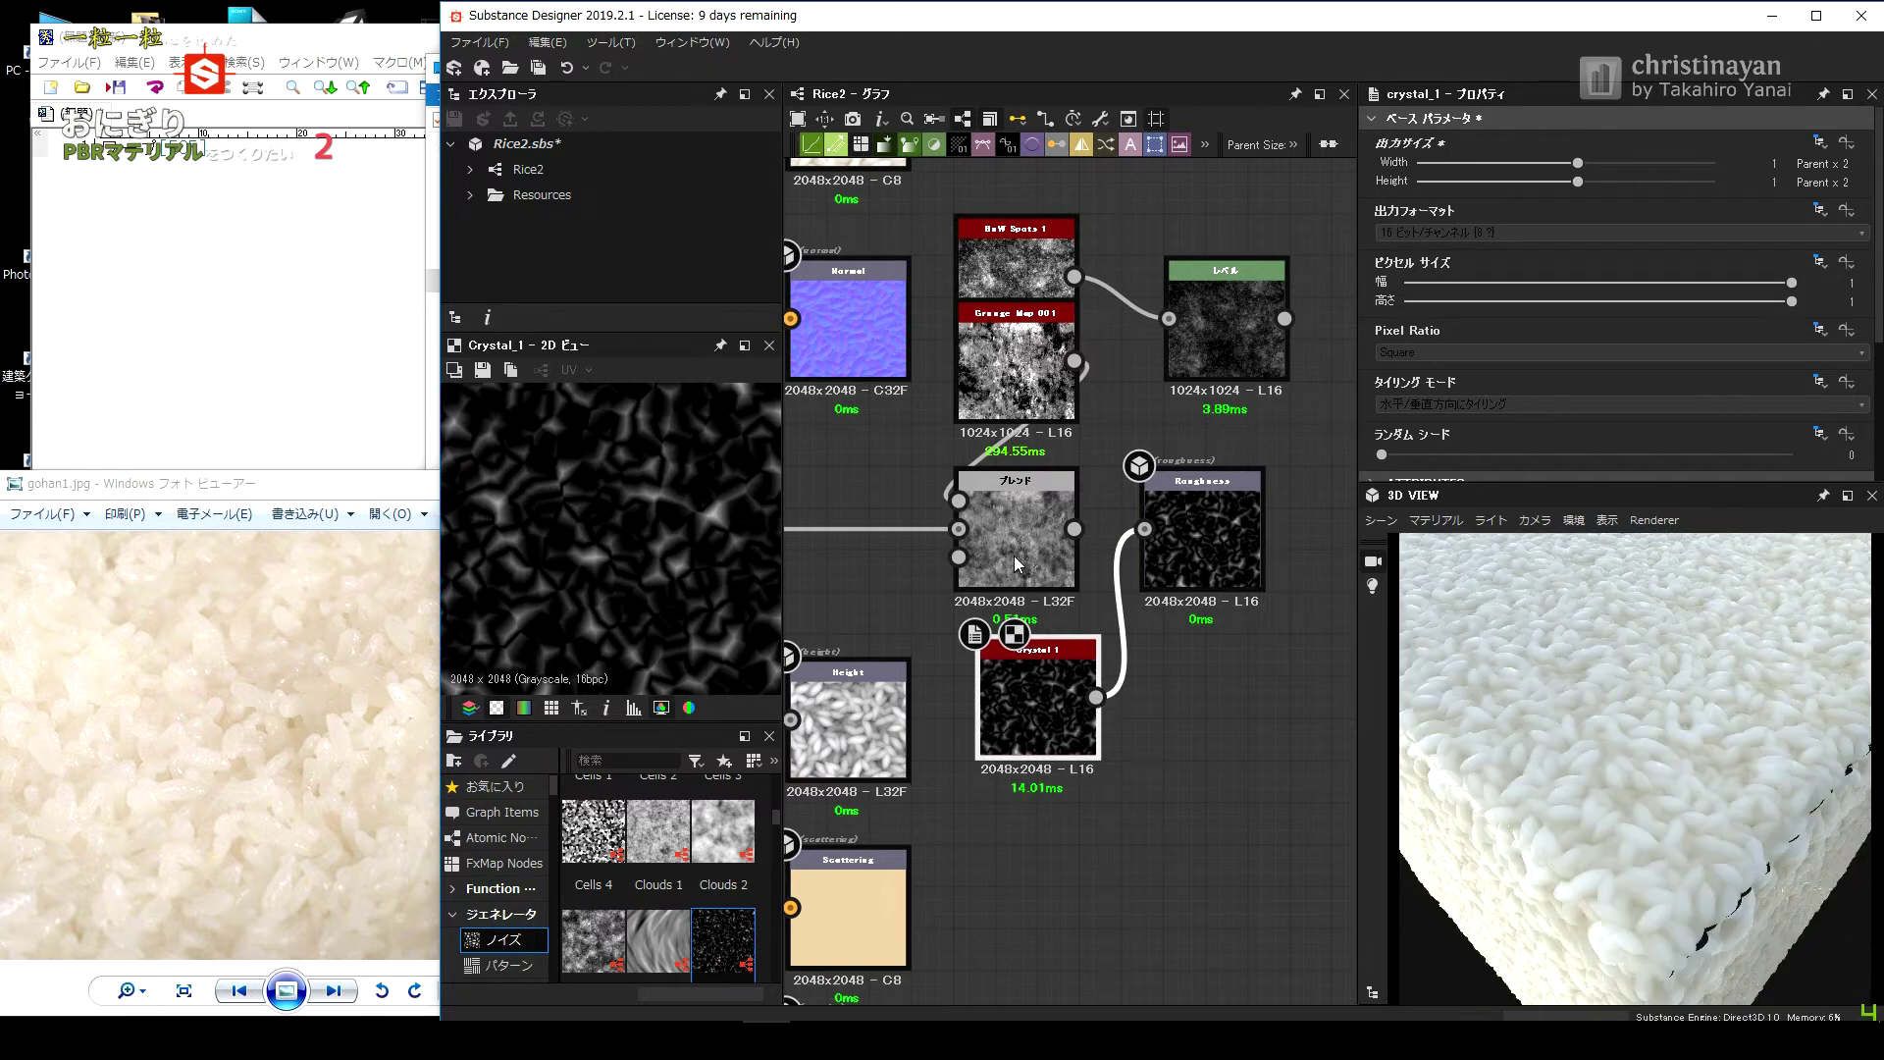
{"action": "key", "text": "ctrl+z"}
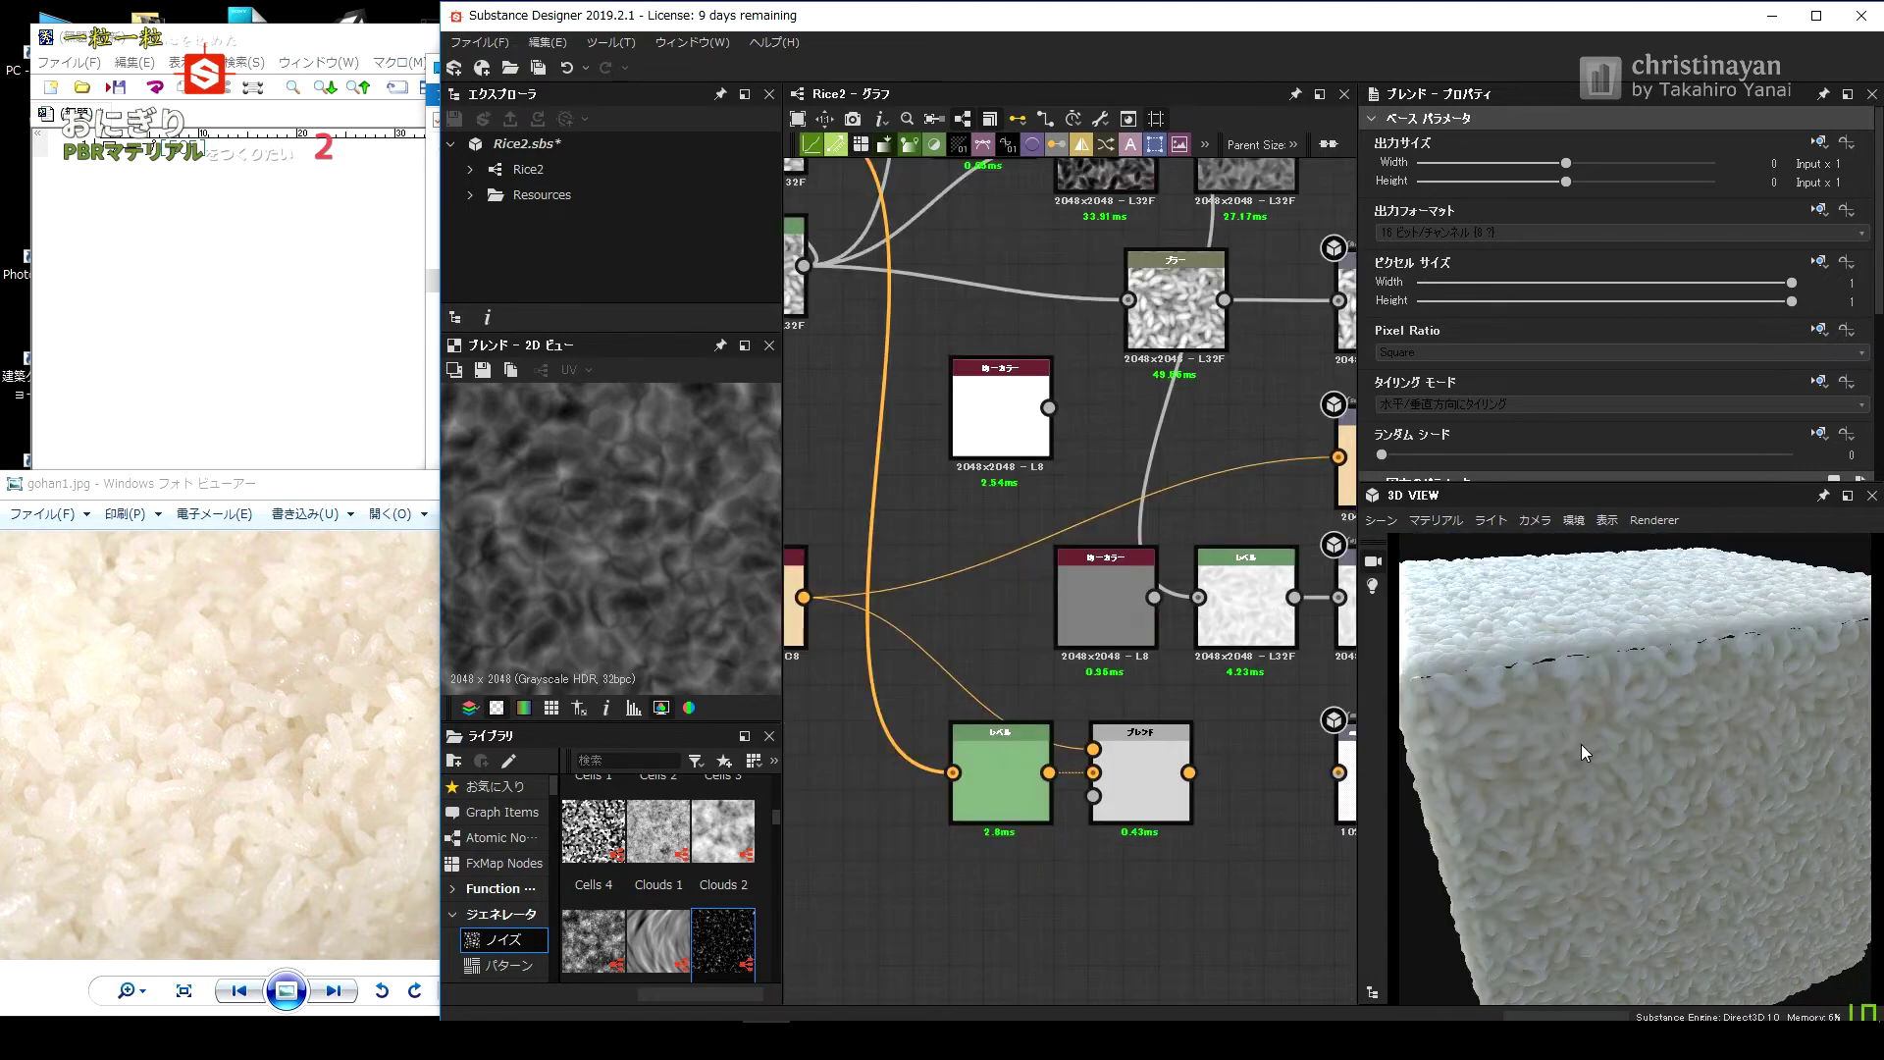
Orbit the rice cube and review the 3D view's environment and lighting settings.
{"action": "left_click_drag", "start_coordinate": [1581, 752], "coordinate": [1567, 725]}
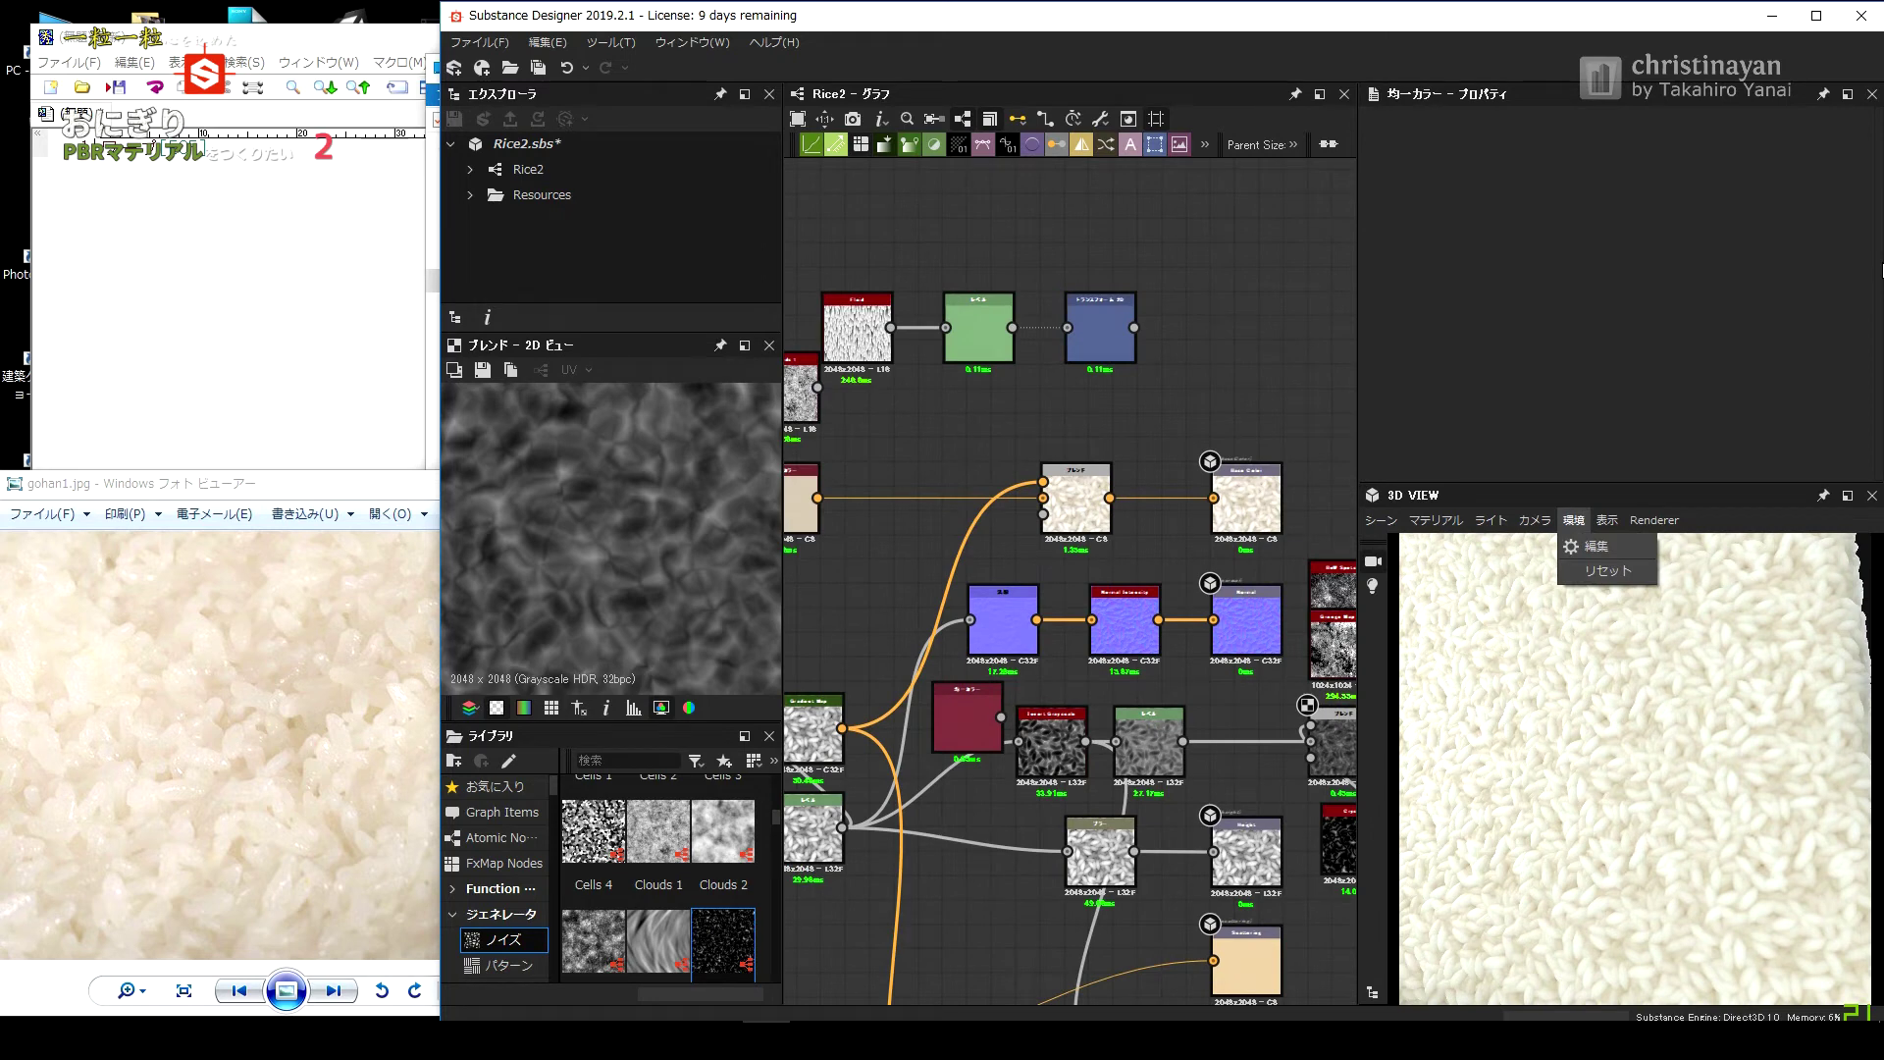
{"action": "left_click", "coordinate": [1590, 546]}
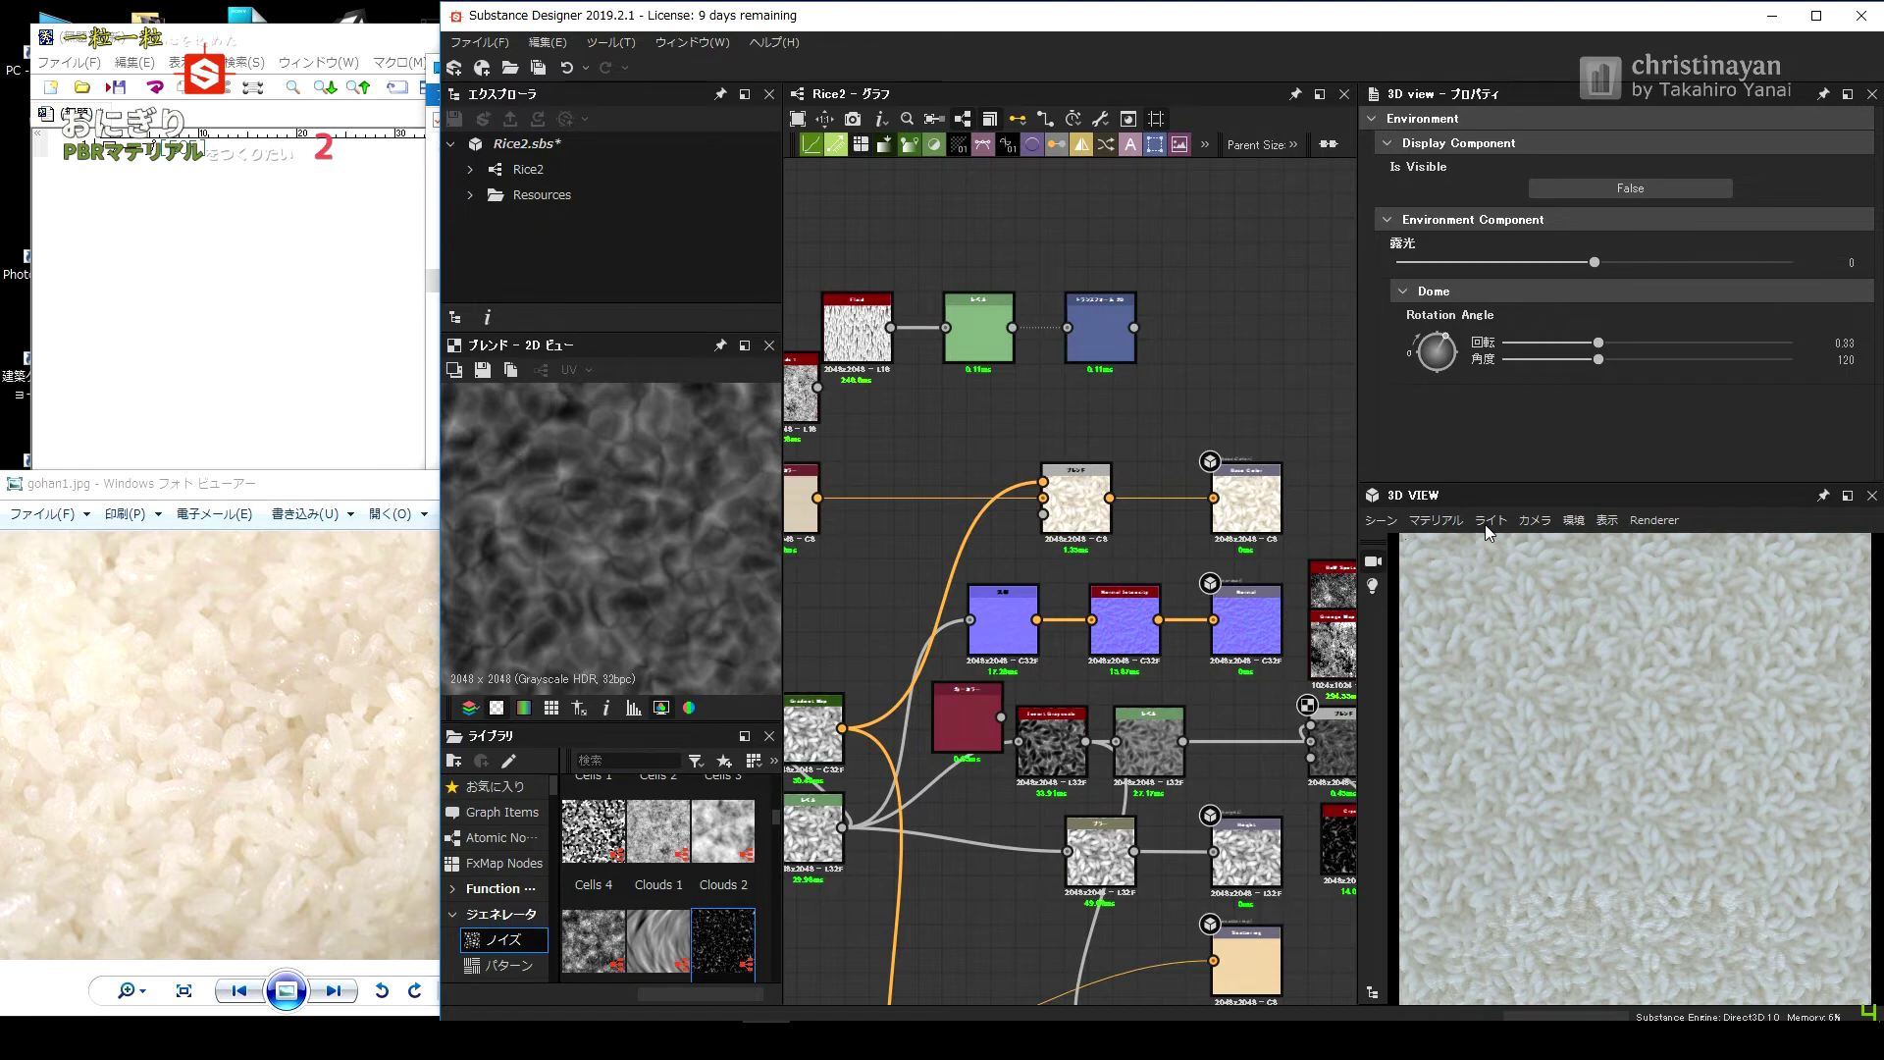
{"action": "scroll", "coordinate": [1557, 583], "scroll_direction": "down", "scroll_amount": 3}
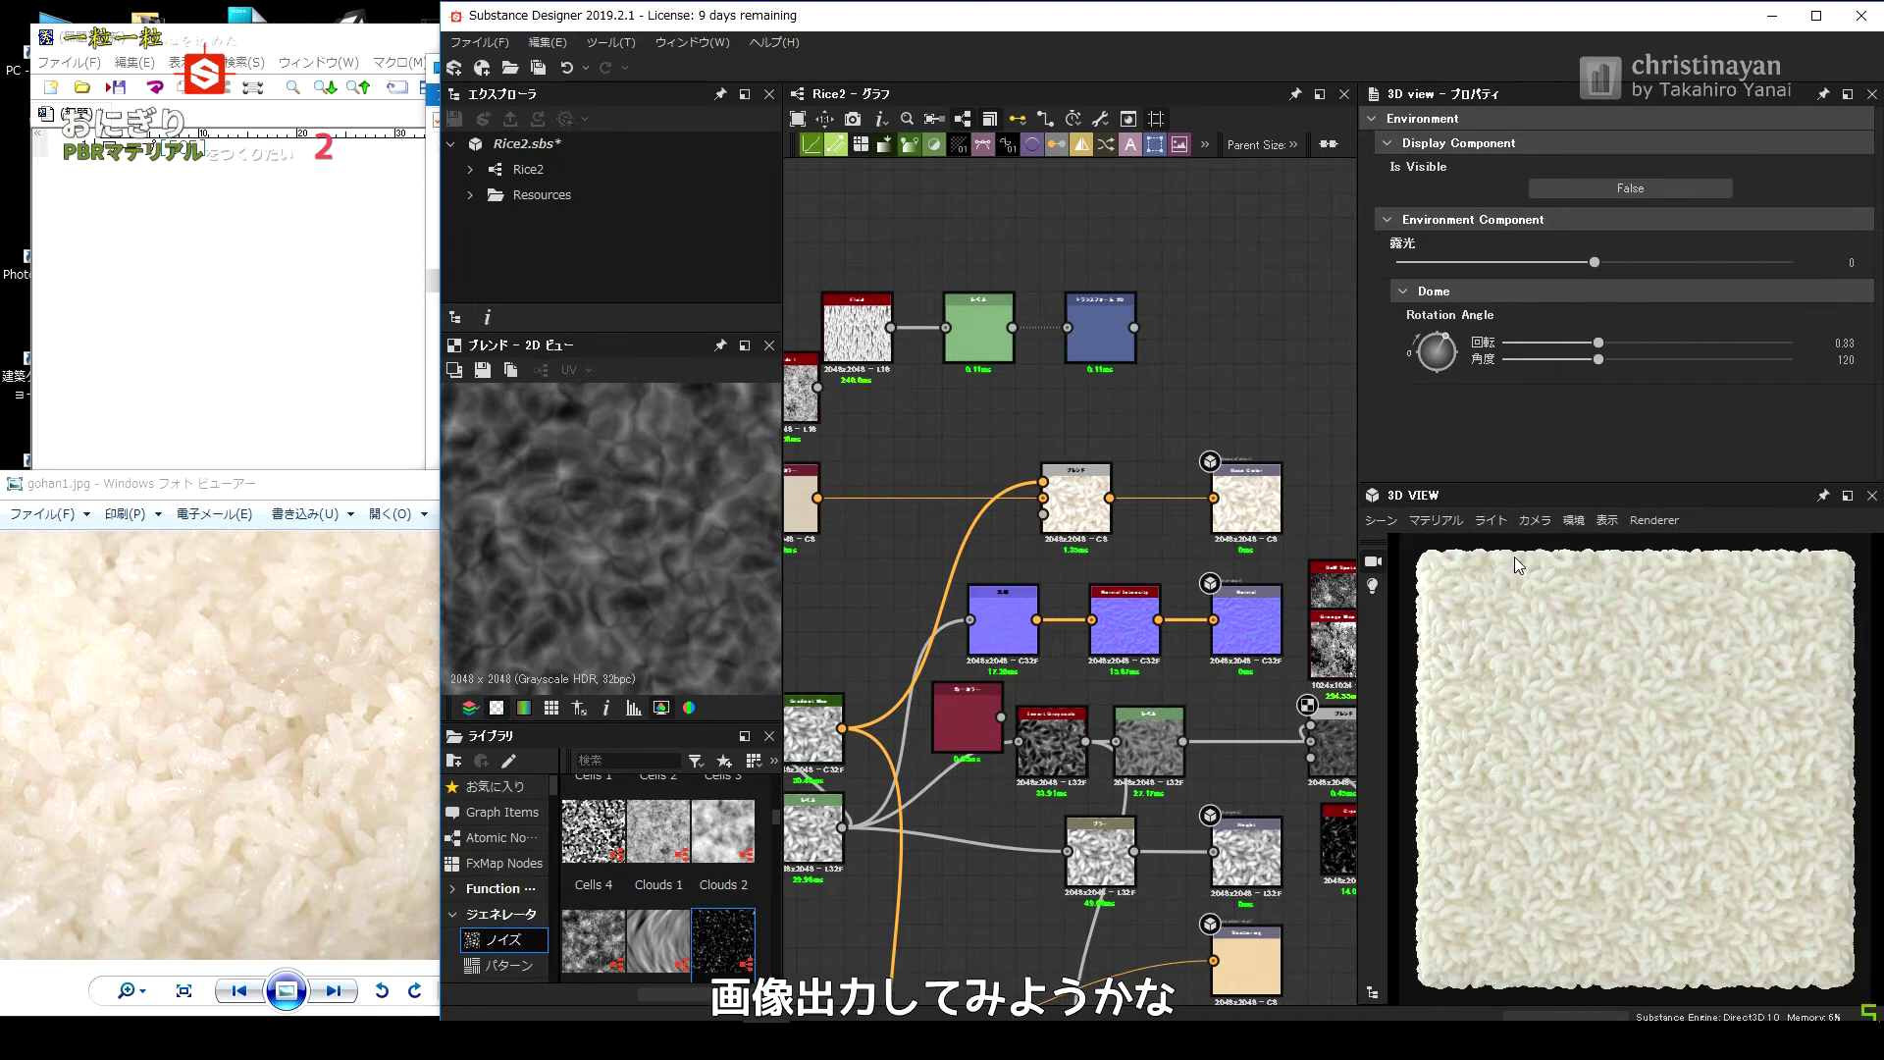
{"action": "left_click", "coordinate": [1491, 521]}
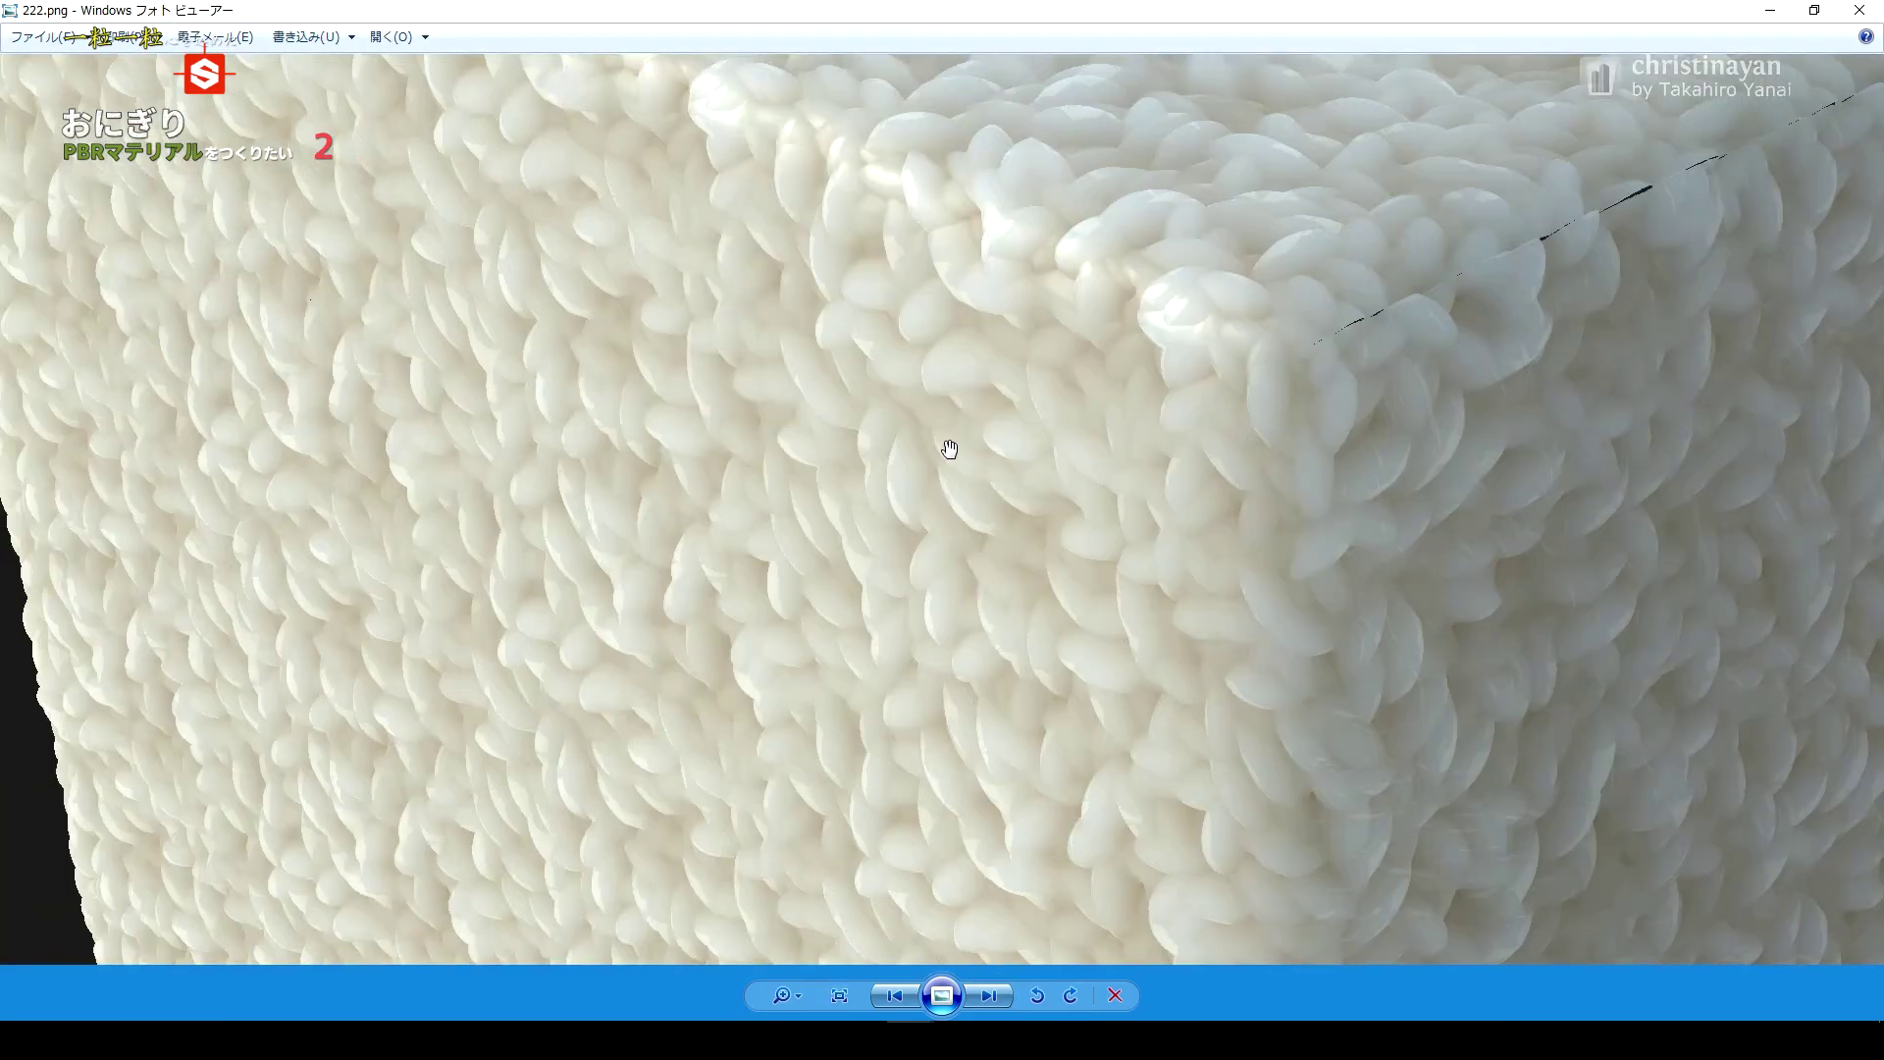
{"action": "scroll", "coordinate": [949, 449], "scroll_direction": "down", "scroll_amount": 1}
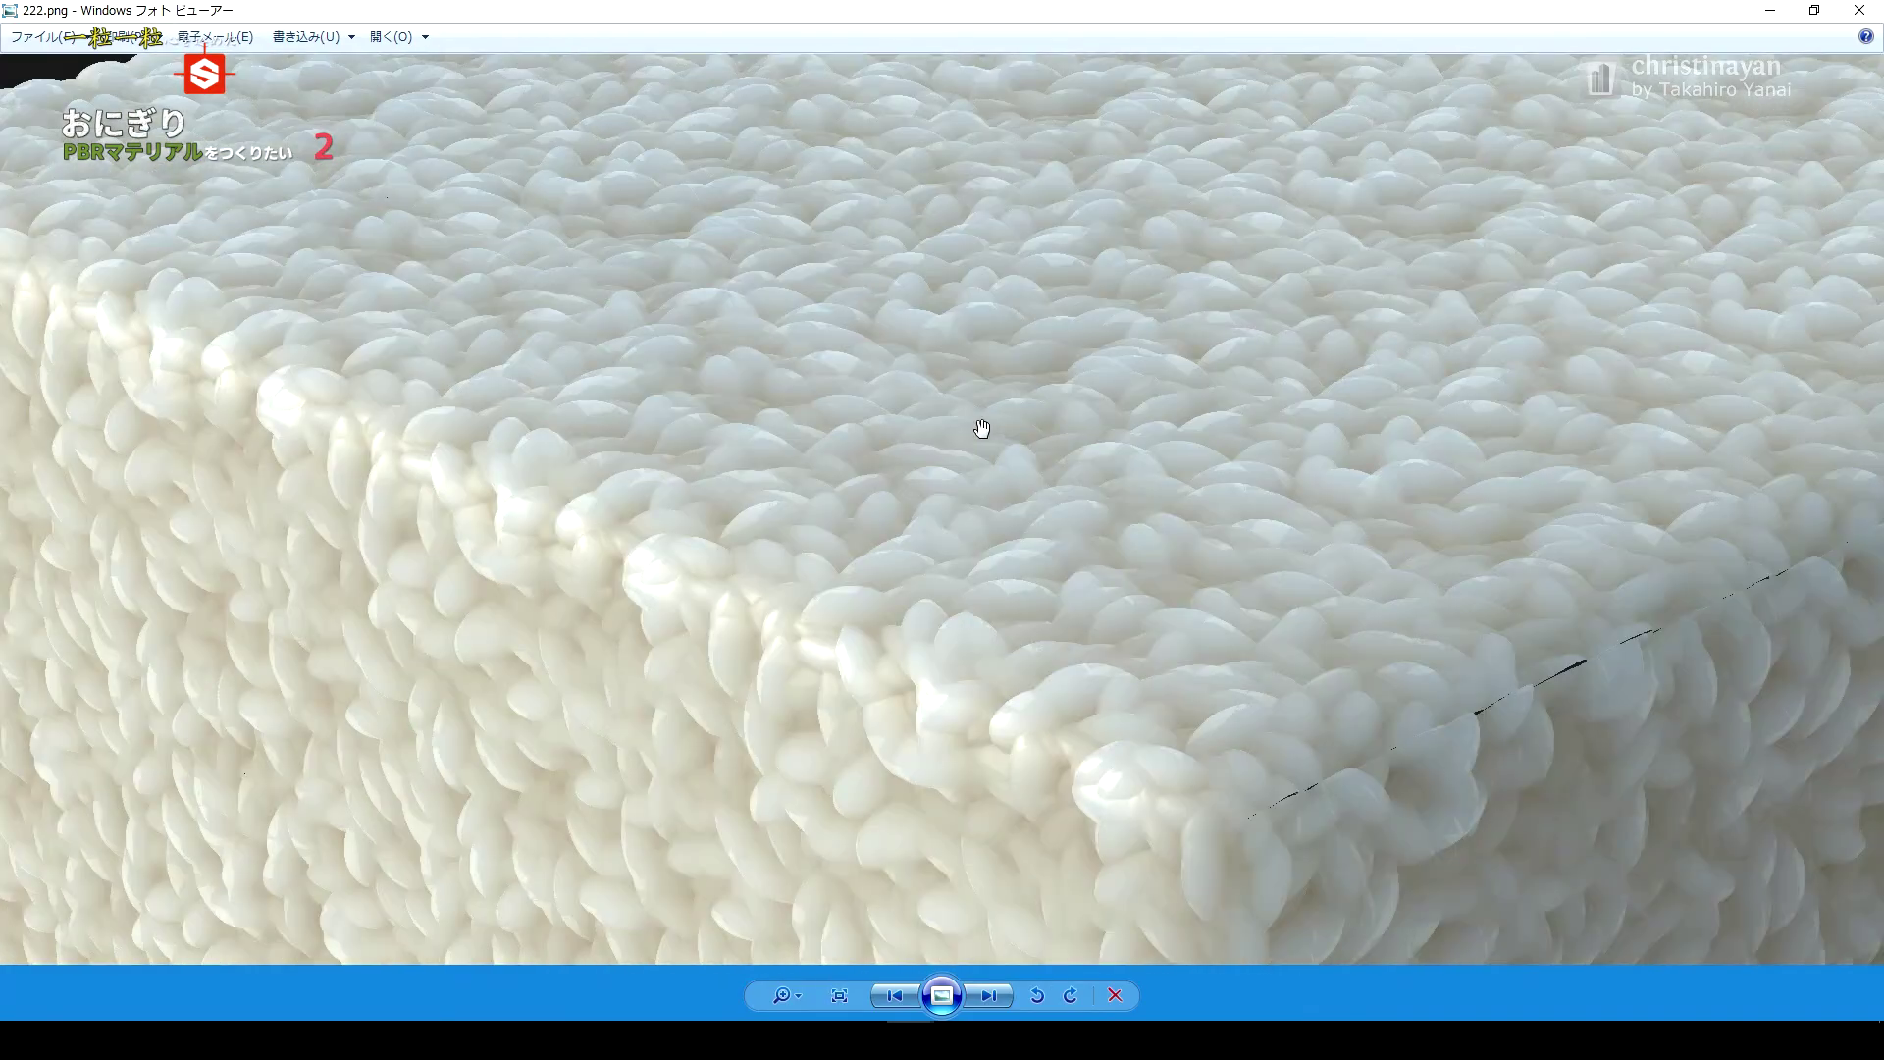
Zoom through the 222.png render and rice reference photos, then return to Substance Designer.
{"action": "scroll", "coordinate": [757, 618], "scroll_direction": "down", "scroll_amount": 1}
{"action": "scroll", "coordinate": [947, 417], "scroll_direction": "down", "scroll_amount": 1}
{"action": "scroll", "coordinate": [838, 432], "scroll_direction": "up", "scroll_amount": 5}
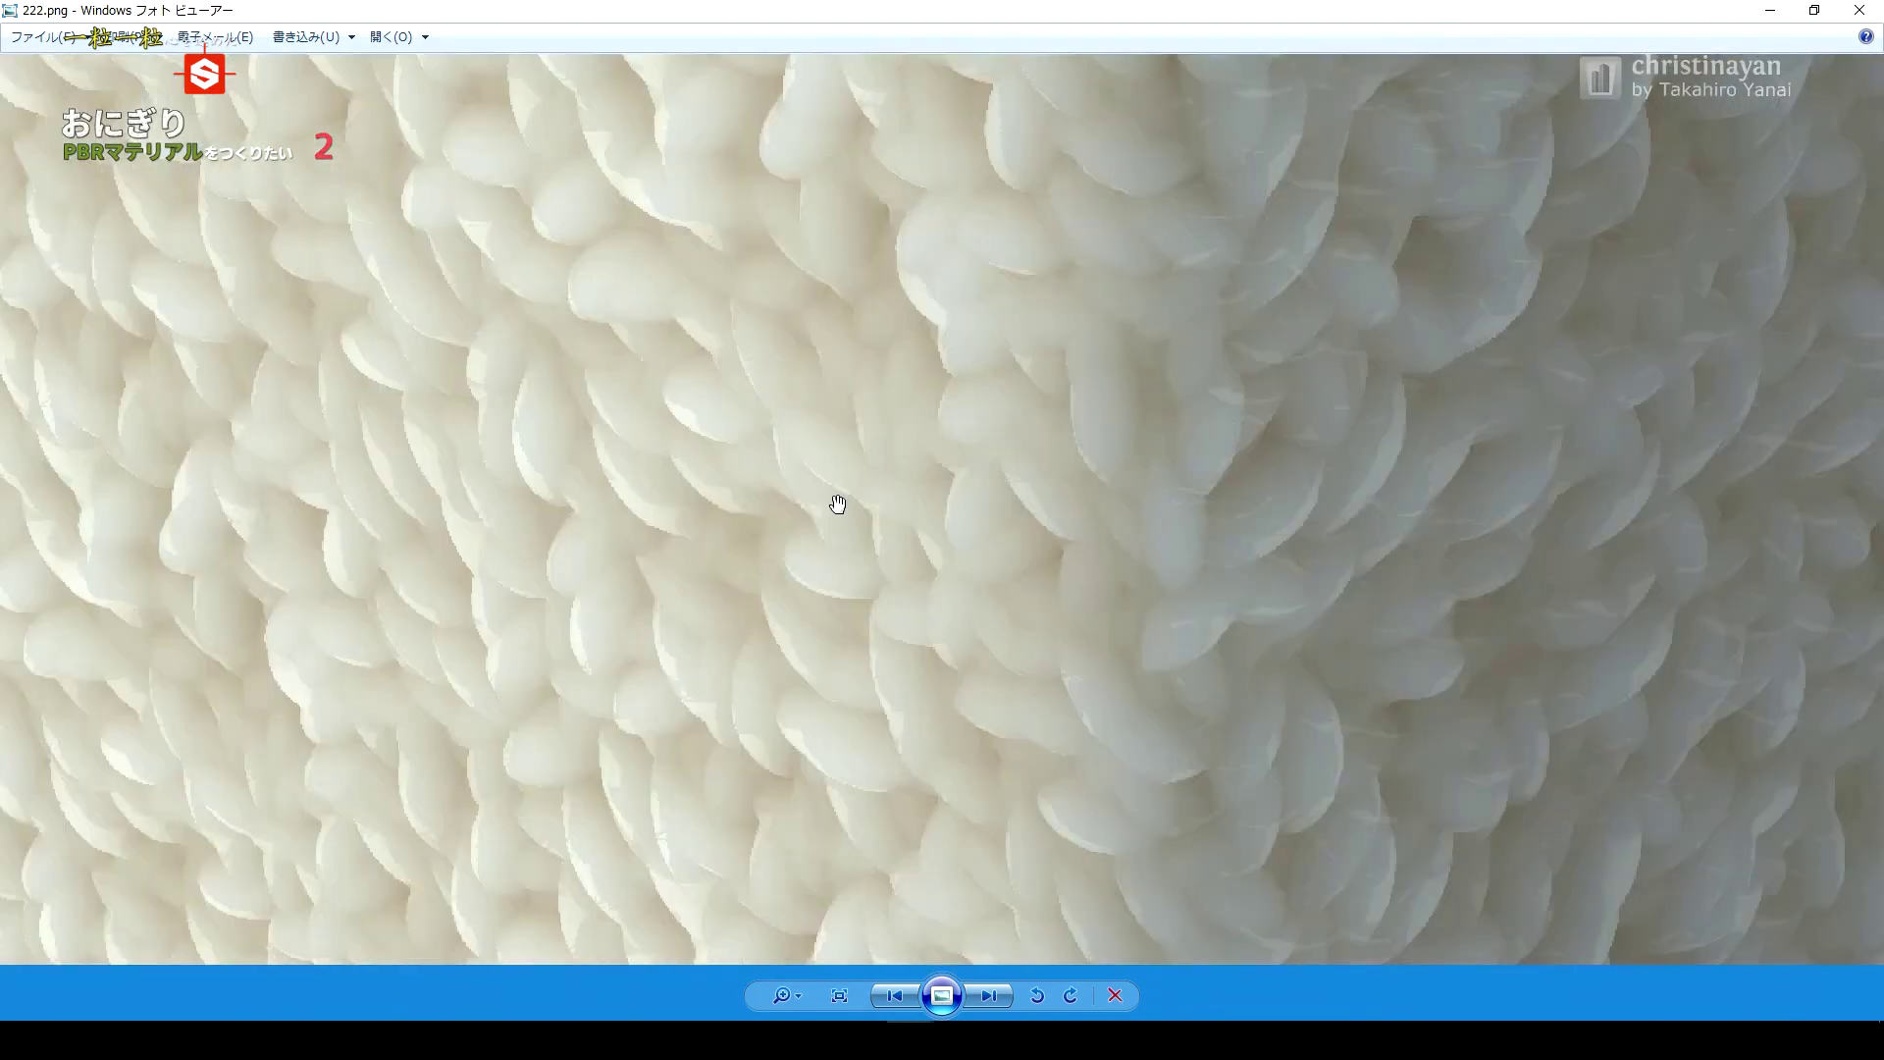
{"action": "scroll", "coordinate": [839, 502], "scroll_direction": "down", "scroll_amount": 5}
{"action": "scroll", "coordinate": [942, 515], "scroll_direction": "up", "scroll_amount": 3}
{"action": "scroll", "coordinate": [944, 523], "scroll_direction": "up", "scroll_amount": 1}
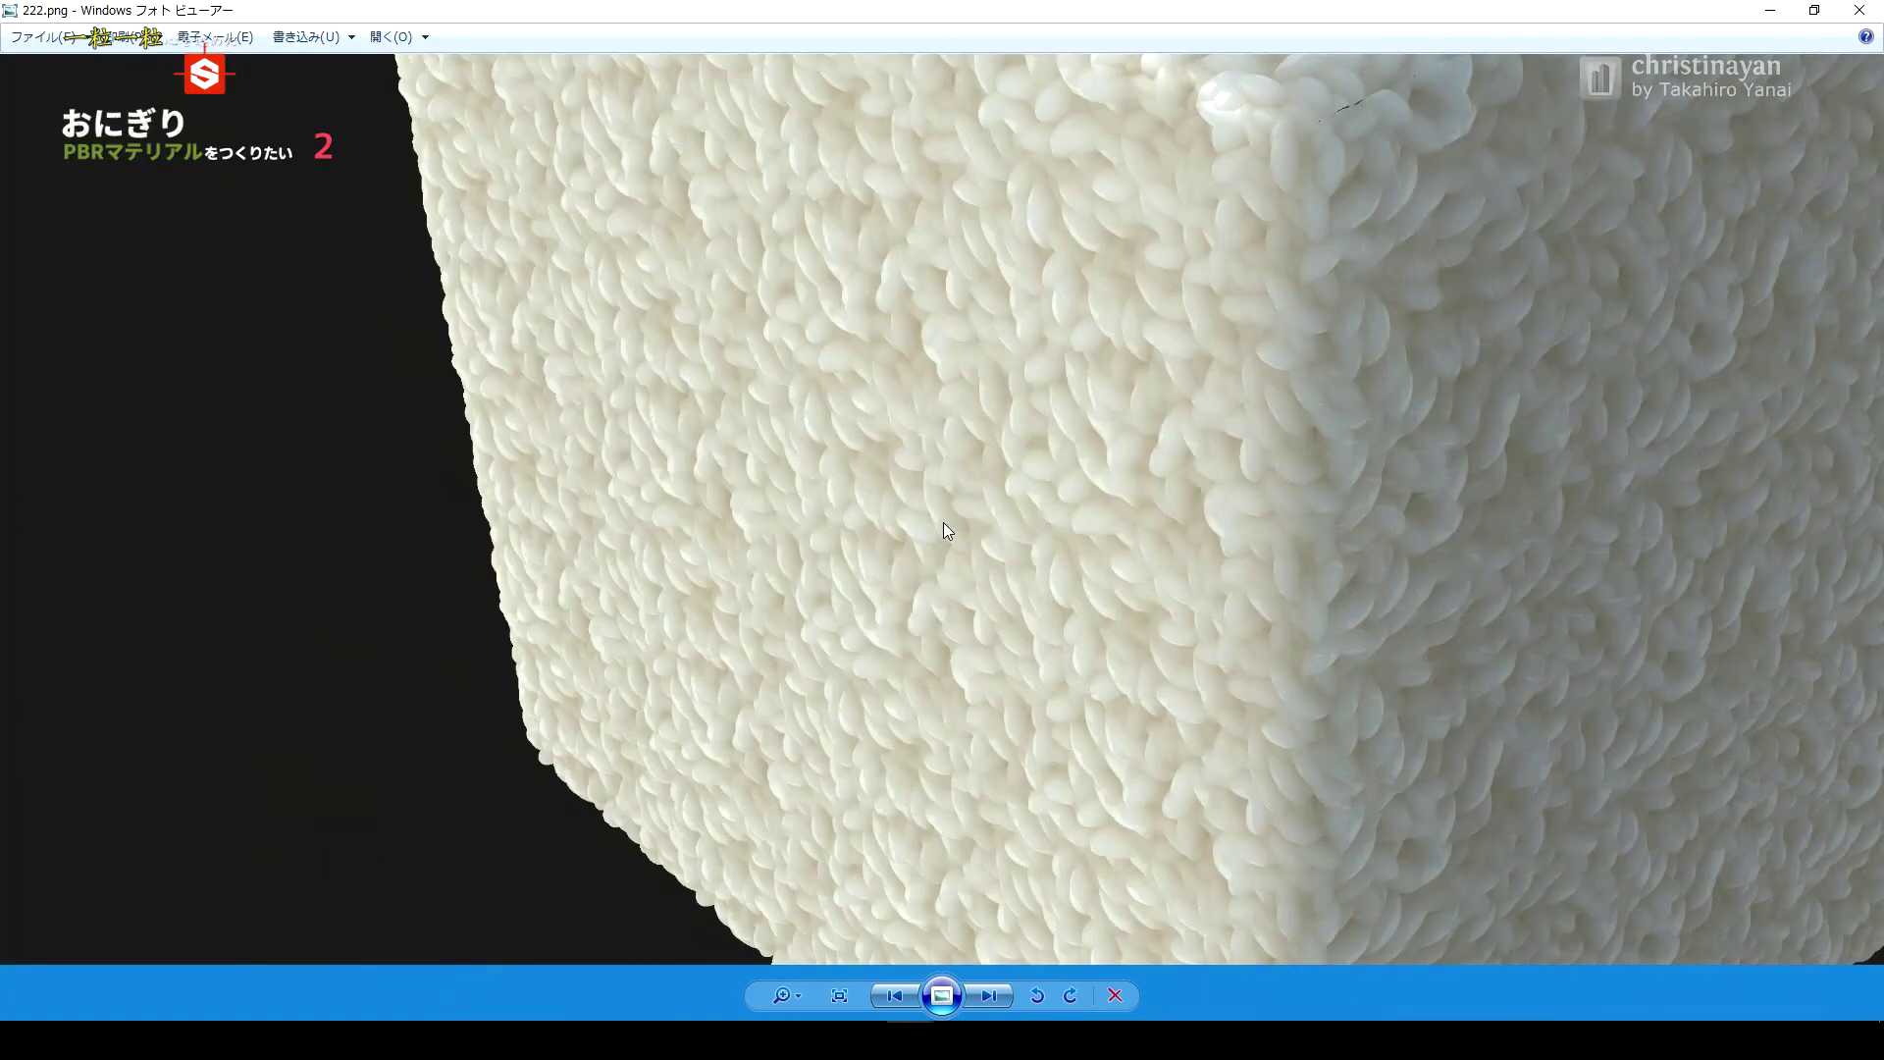
{"action": "scroll", "coordinate": [904, 592], "scroll_direction": "down", "scroll_amount": 4}
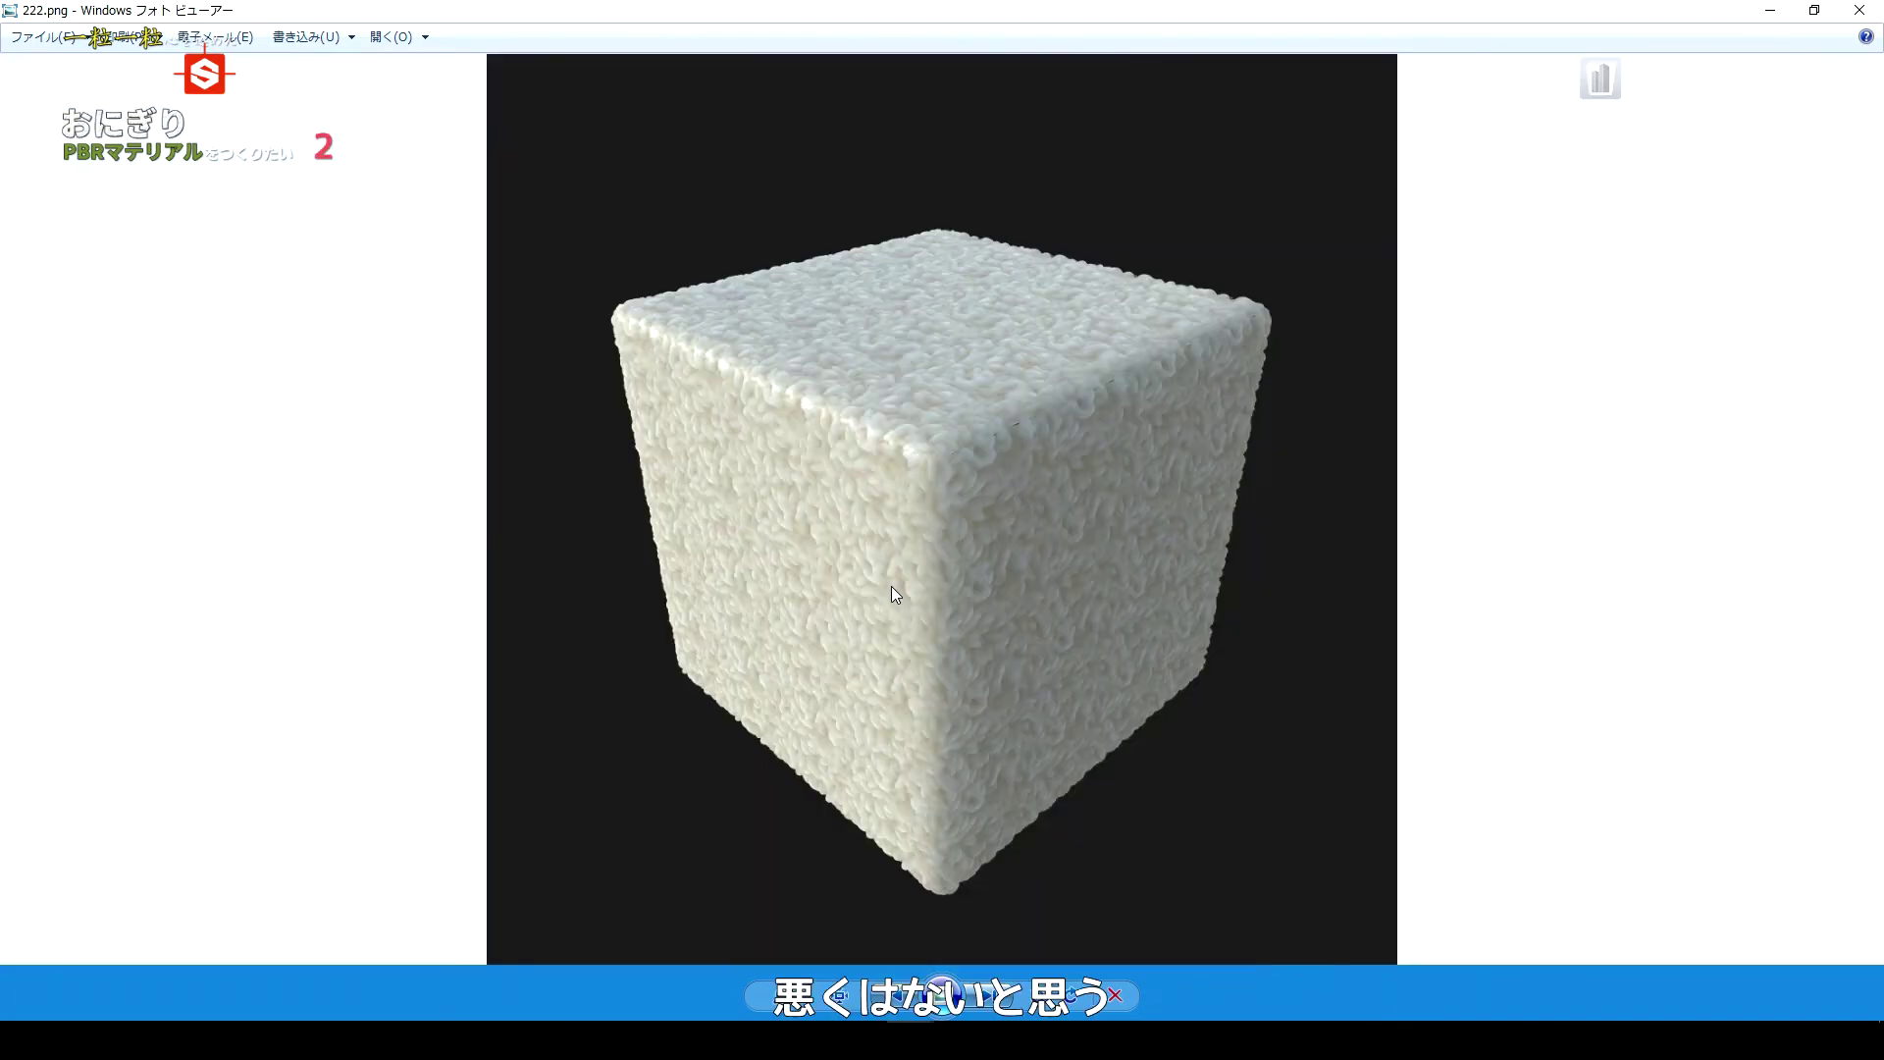
{"action": "scroll", "coordinate": [889, 586], "scroll_direction": "up", "scroll_amount": 3}
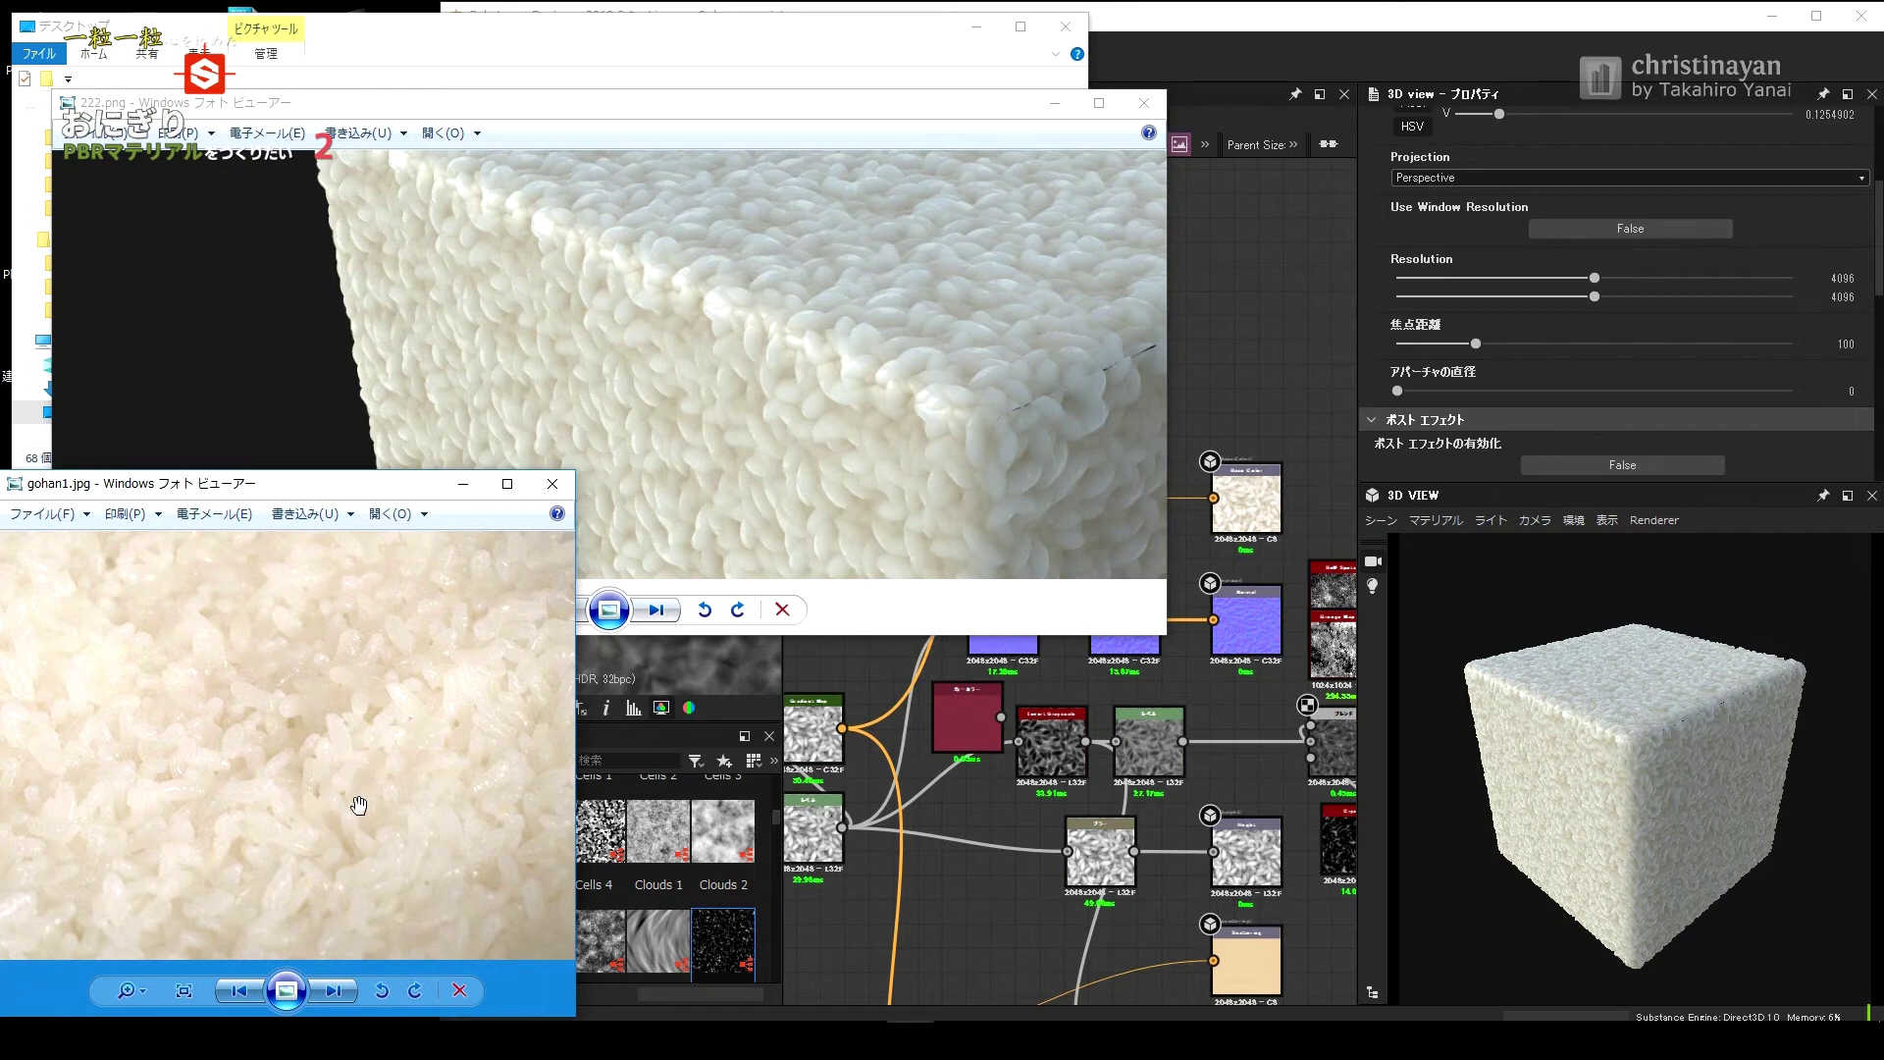
{"action": "scroll", "coordinate": [359, 804], "scroll_direction": "down", "scroll_amount": 5}
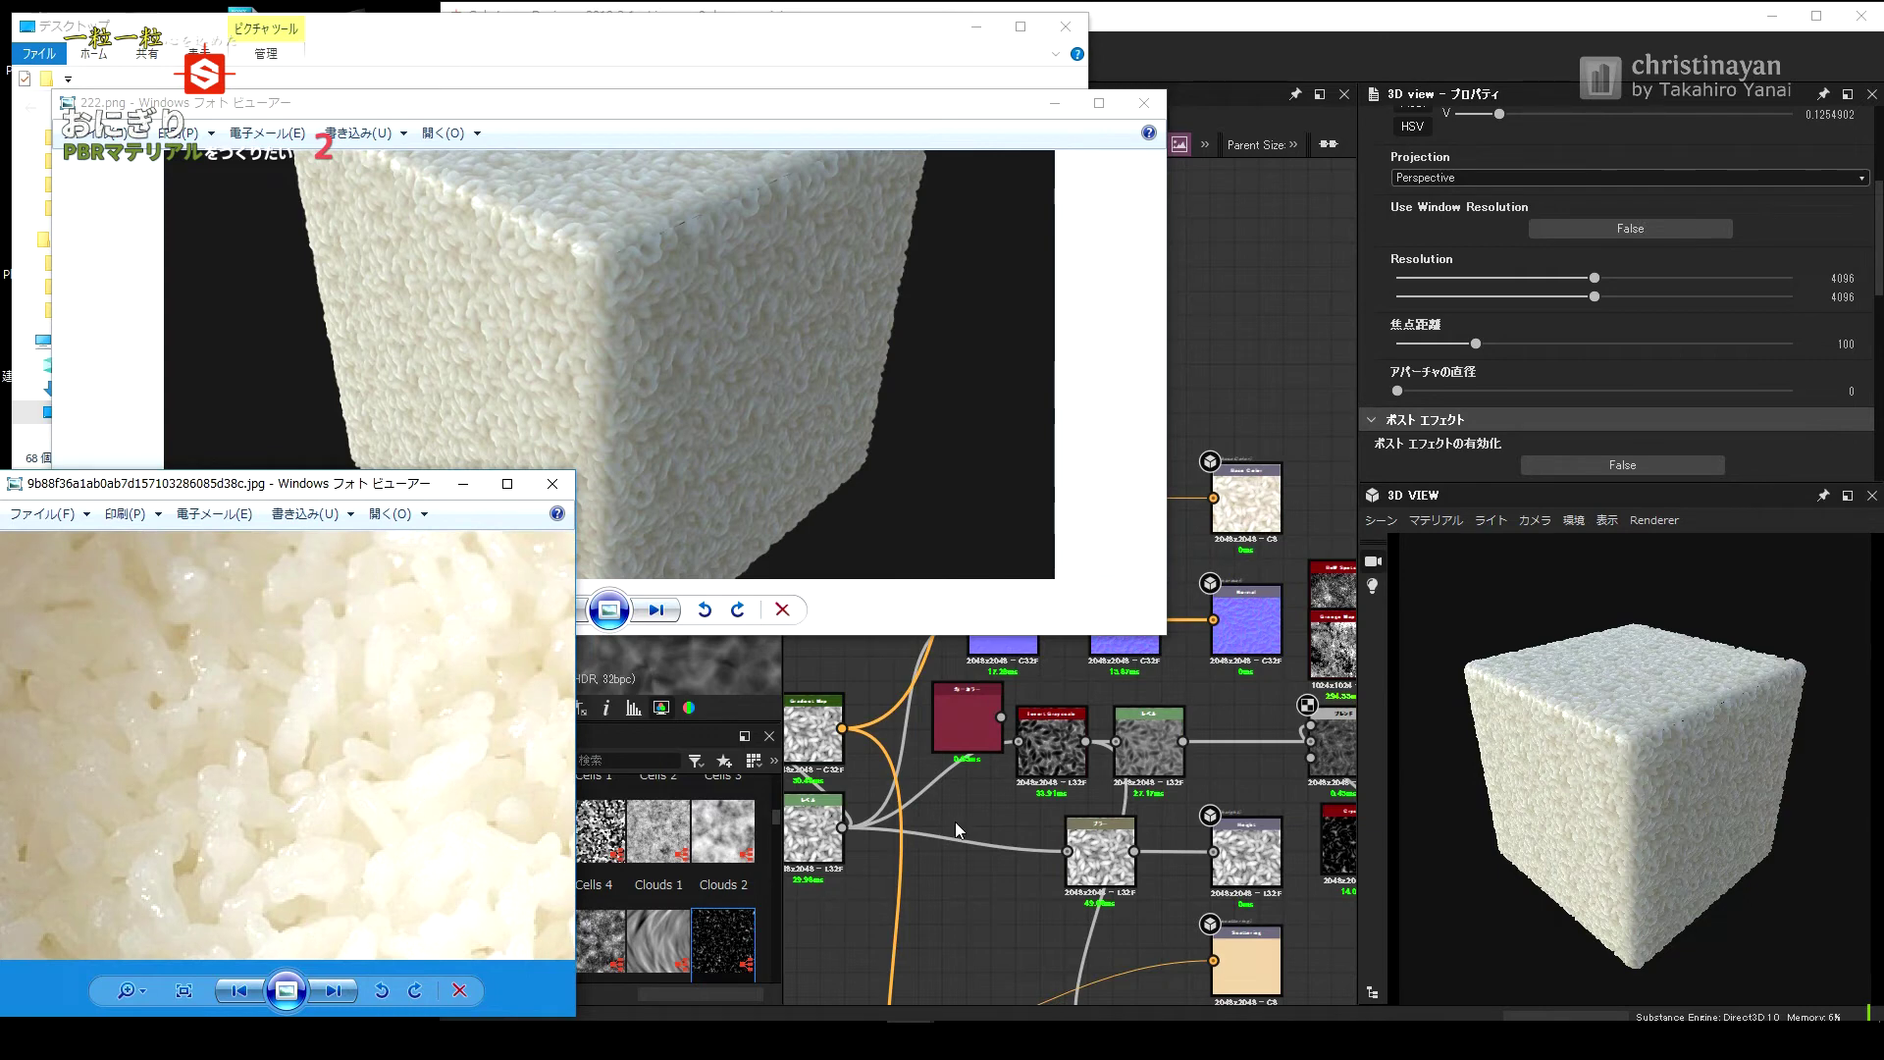
{"action": "left_click", "coordinate": [883, 805]}
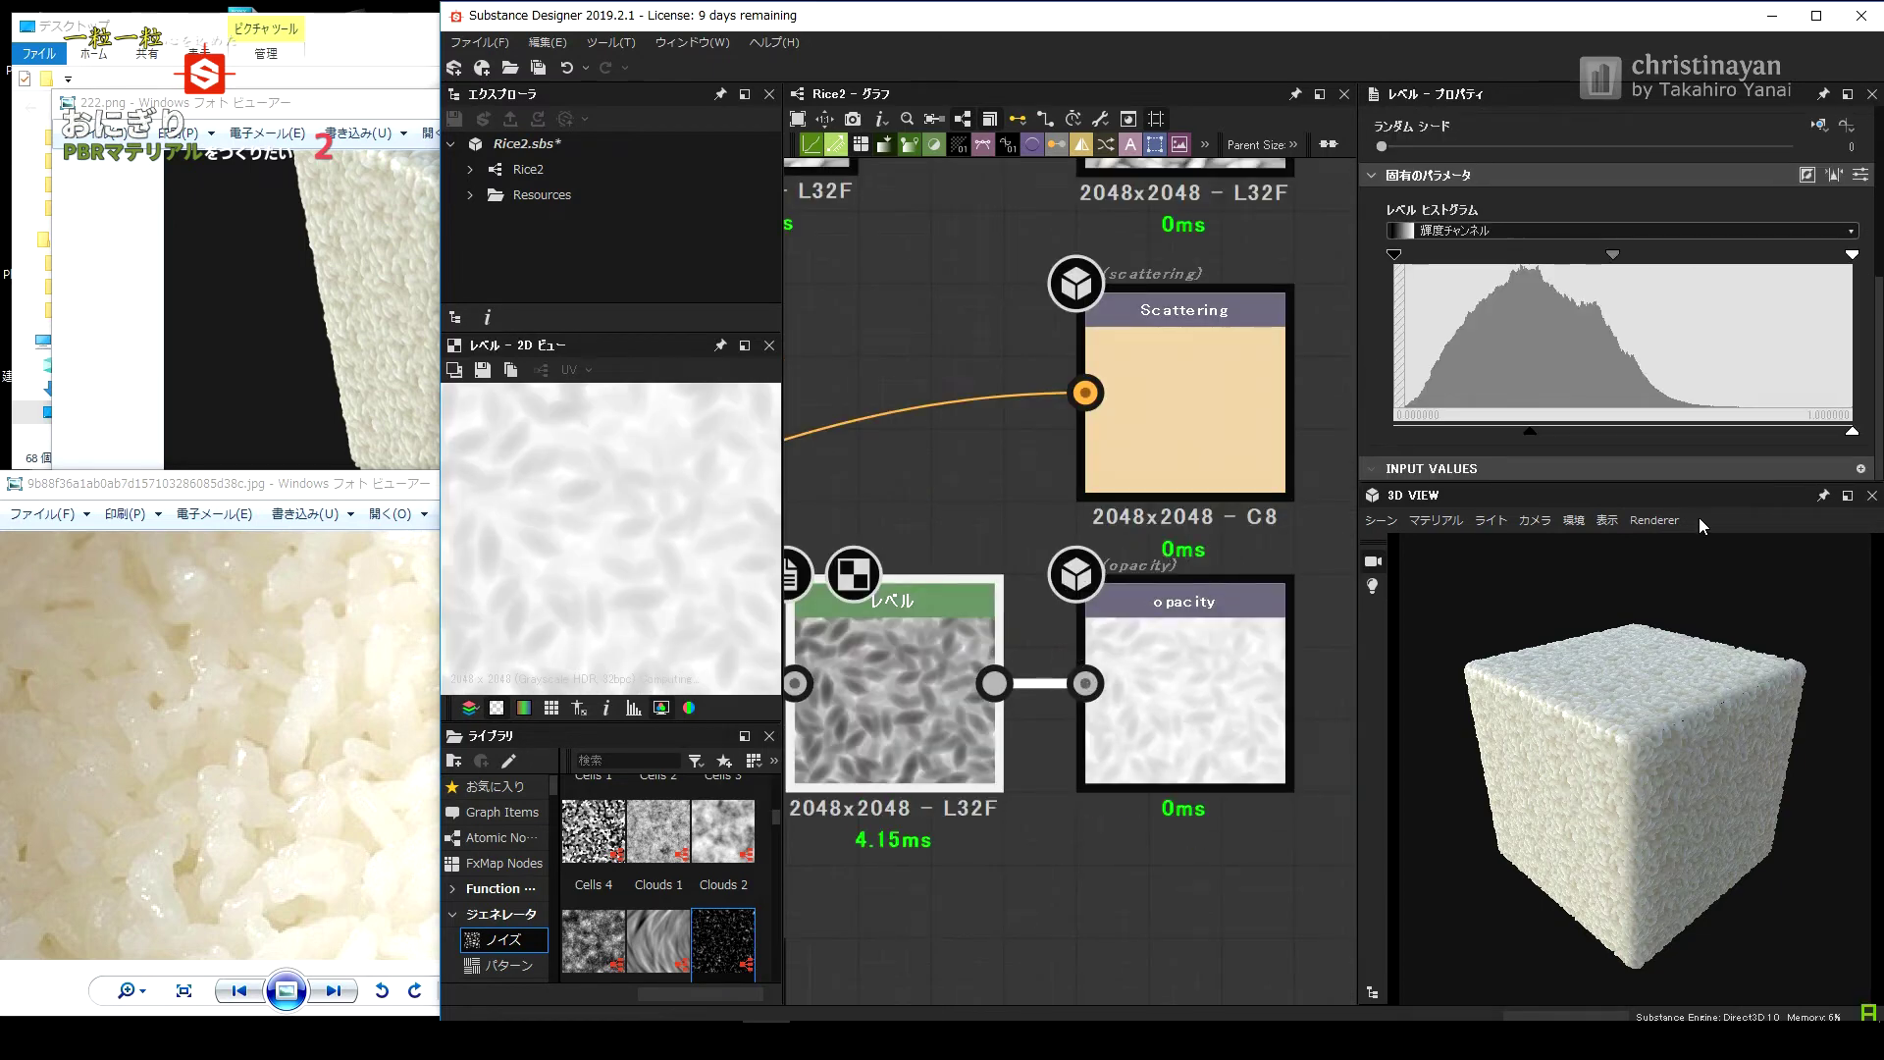
Raise the Levels output-low handle to brighten the opacity map.
{"action": "left_click_drag", "start_coordinate": [1530, 430], "coordinate": [1751, 437]}
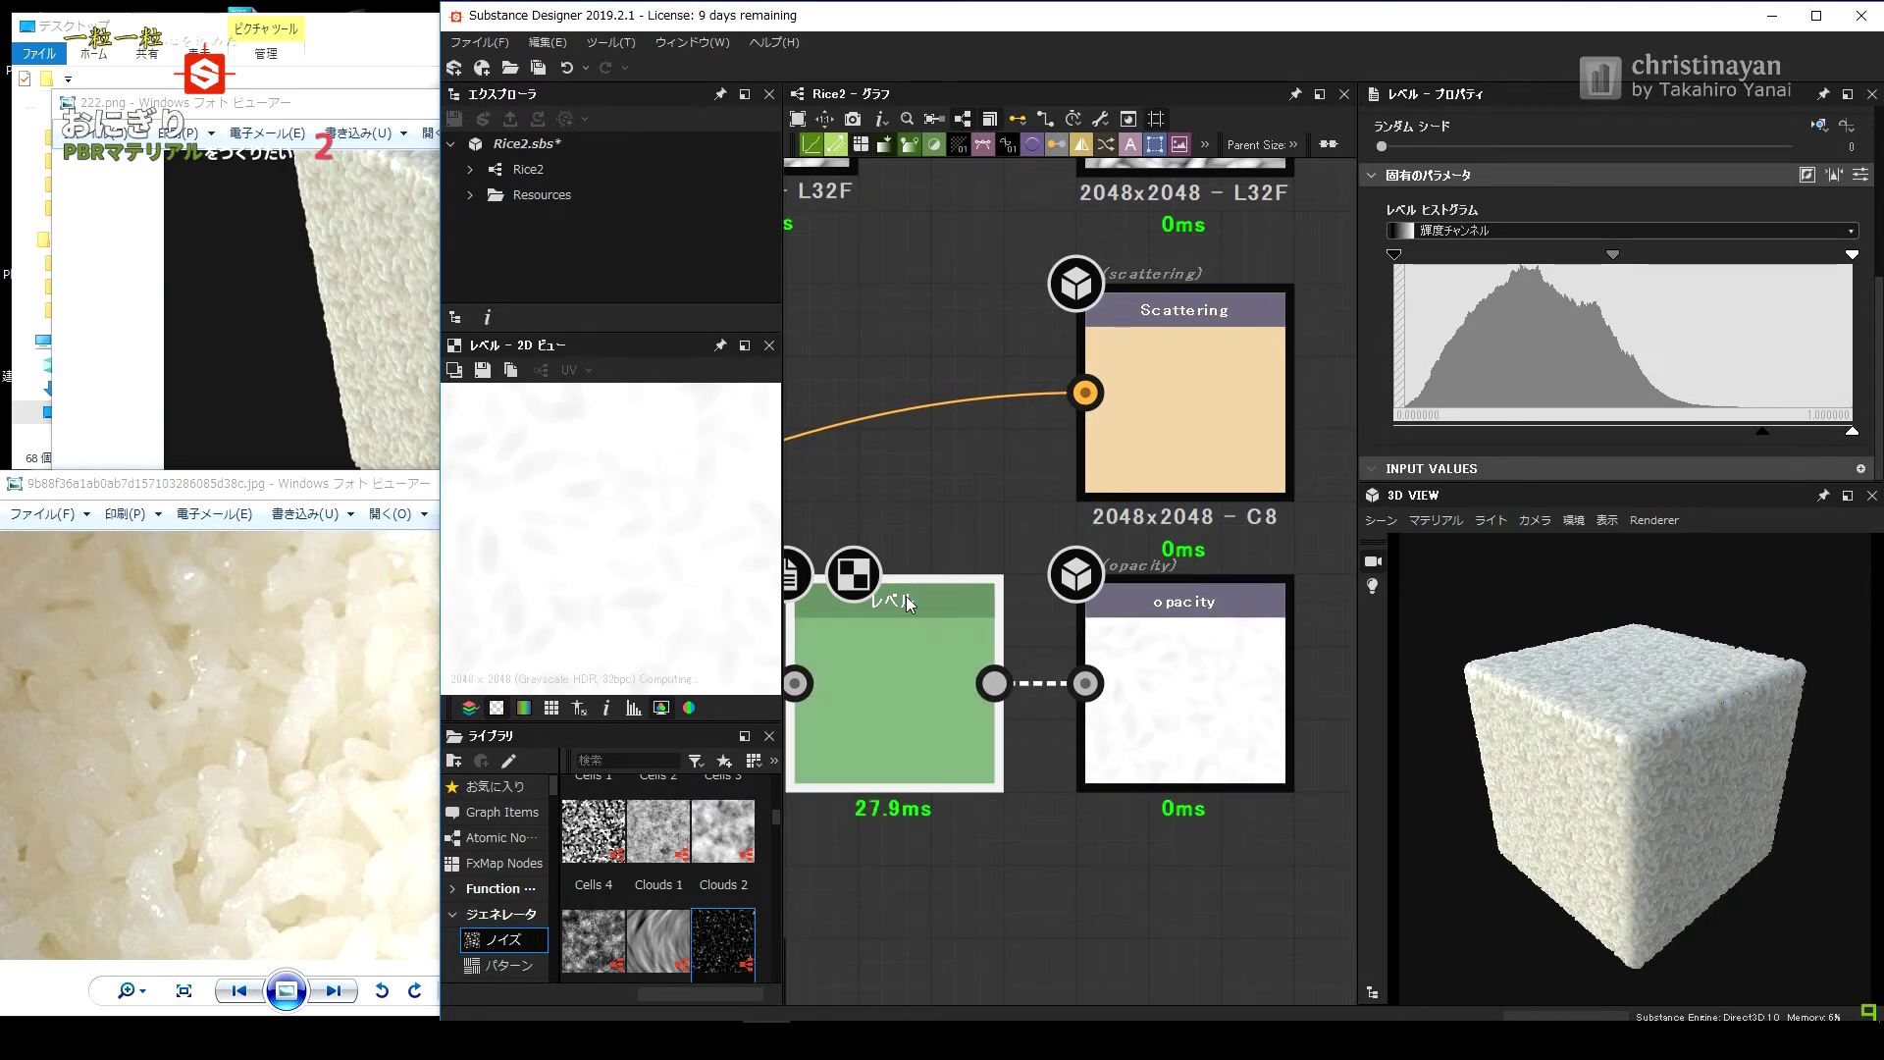
{"action": "scroll", "coordinate": [1172, 461], "scroll_direction": "down", "scroll_amount": 3}
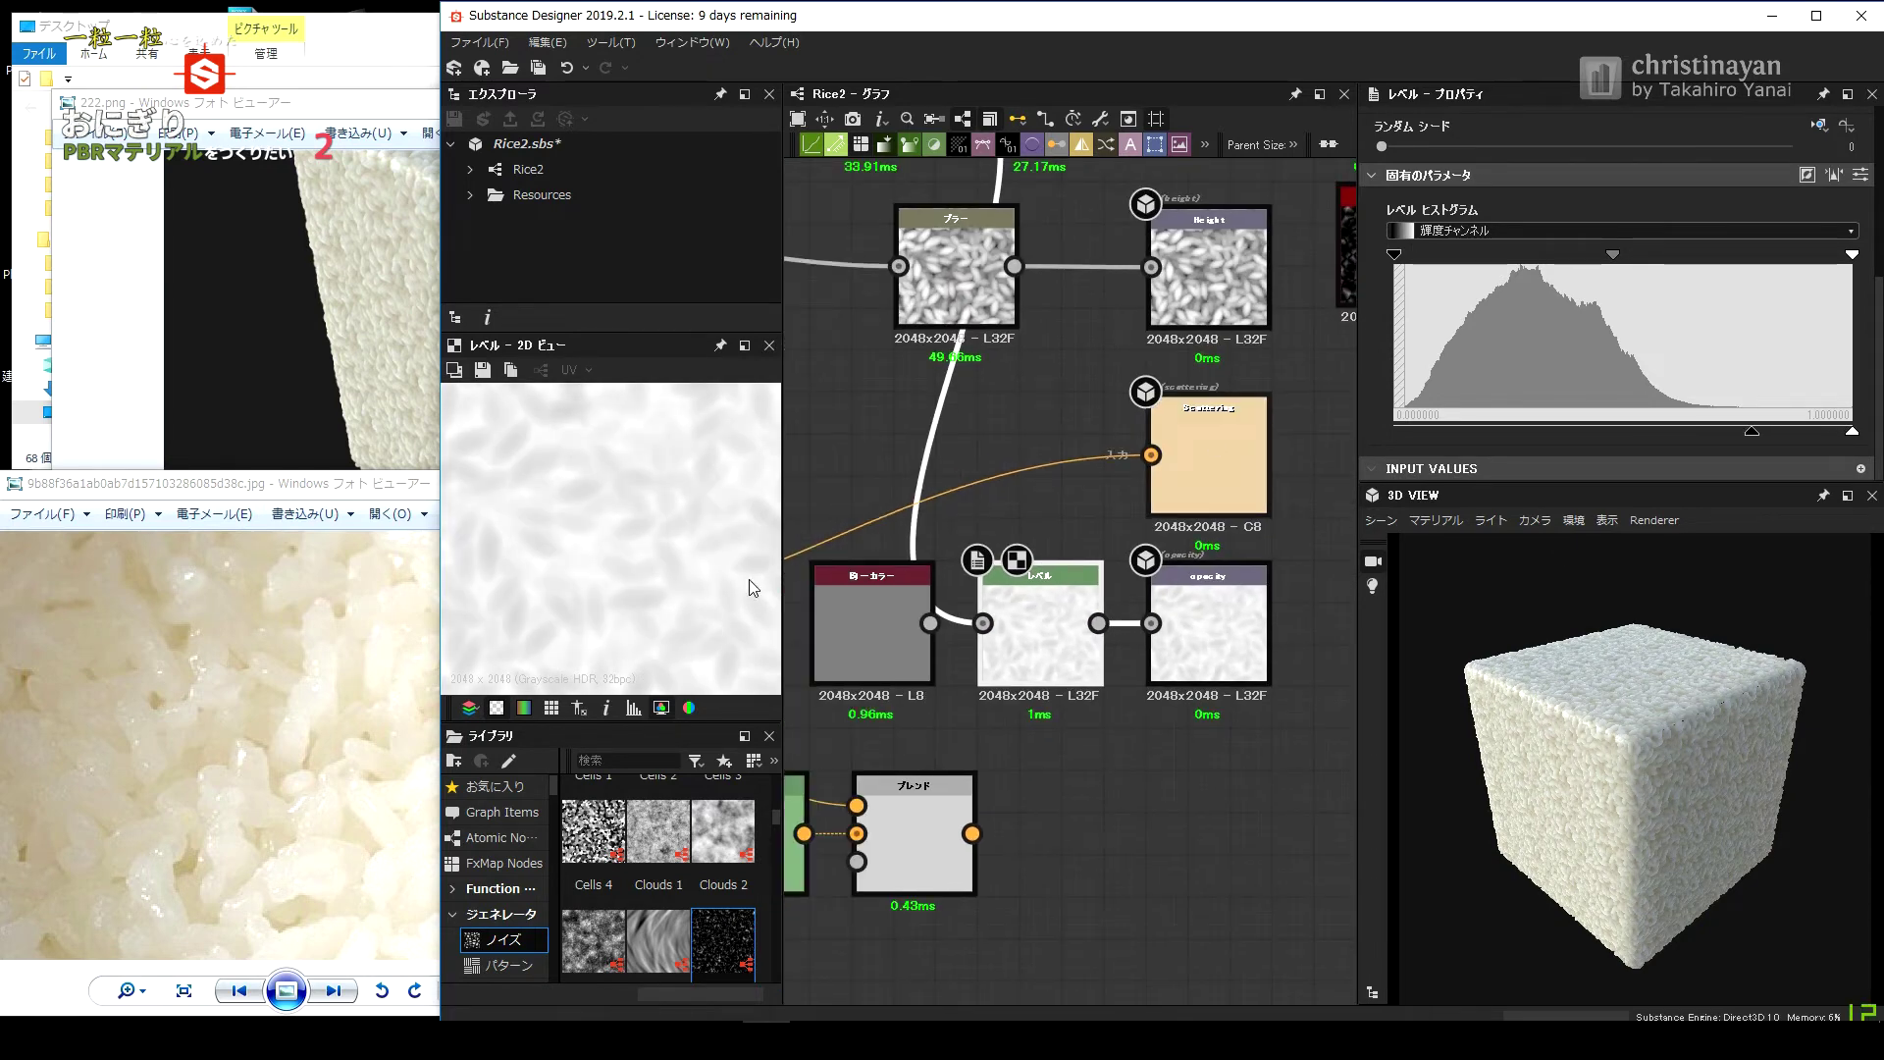
{"action": "scroll", "coordinate": [1313, 671], "scroll_direction": "down", "scroll_amount": 3}
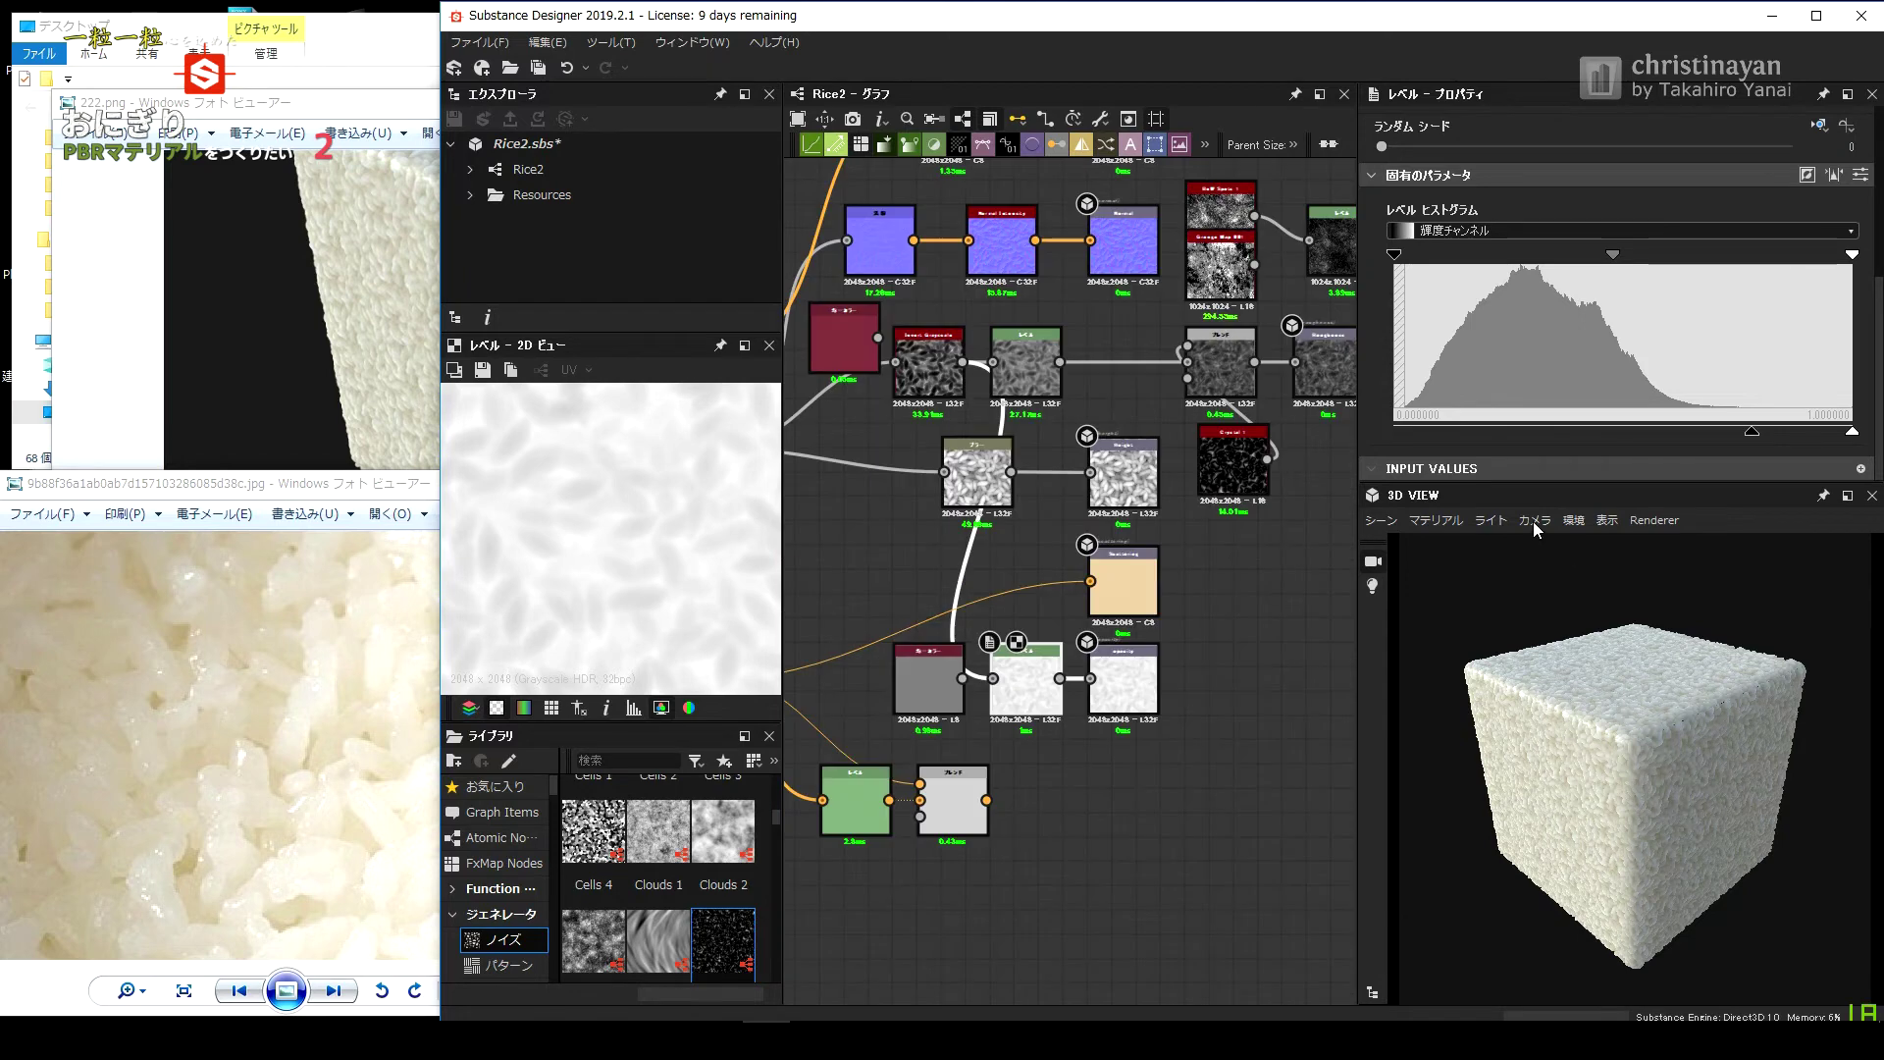
{"action": "scroll", "coordinate": [1588, 740], "scroll_direction": "up", "scroll_amount": 2}
Set the 3D view camera's Use Window Resolution to True and view the block's edge.
{"action": "left_click", "coordinate": [1535, 520]}
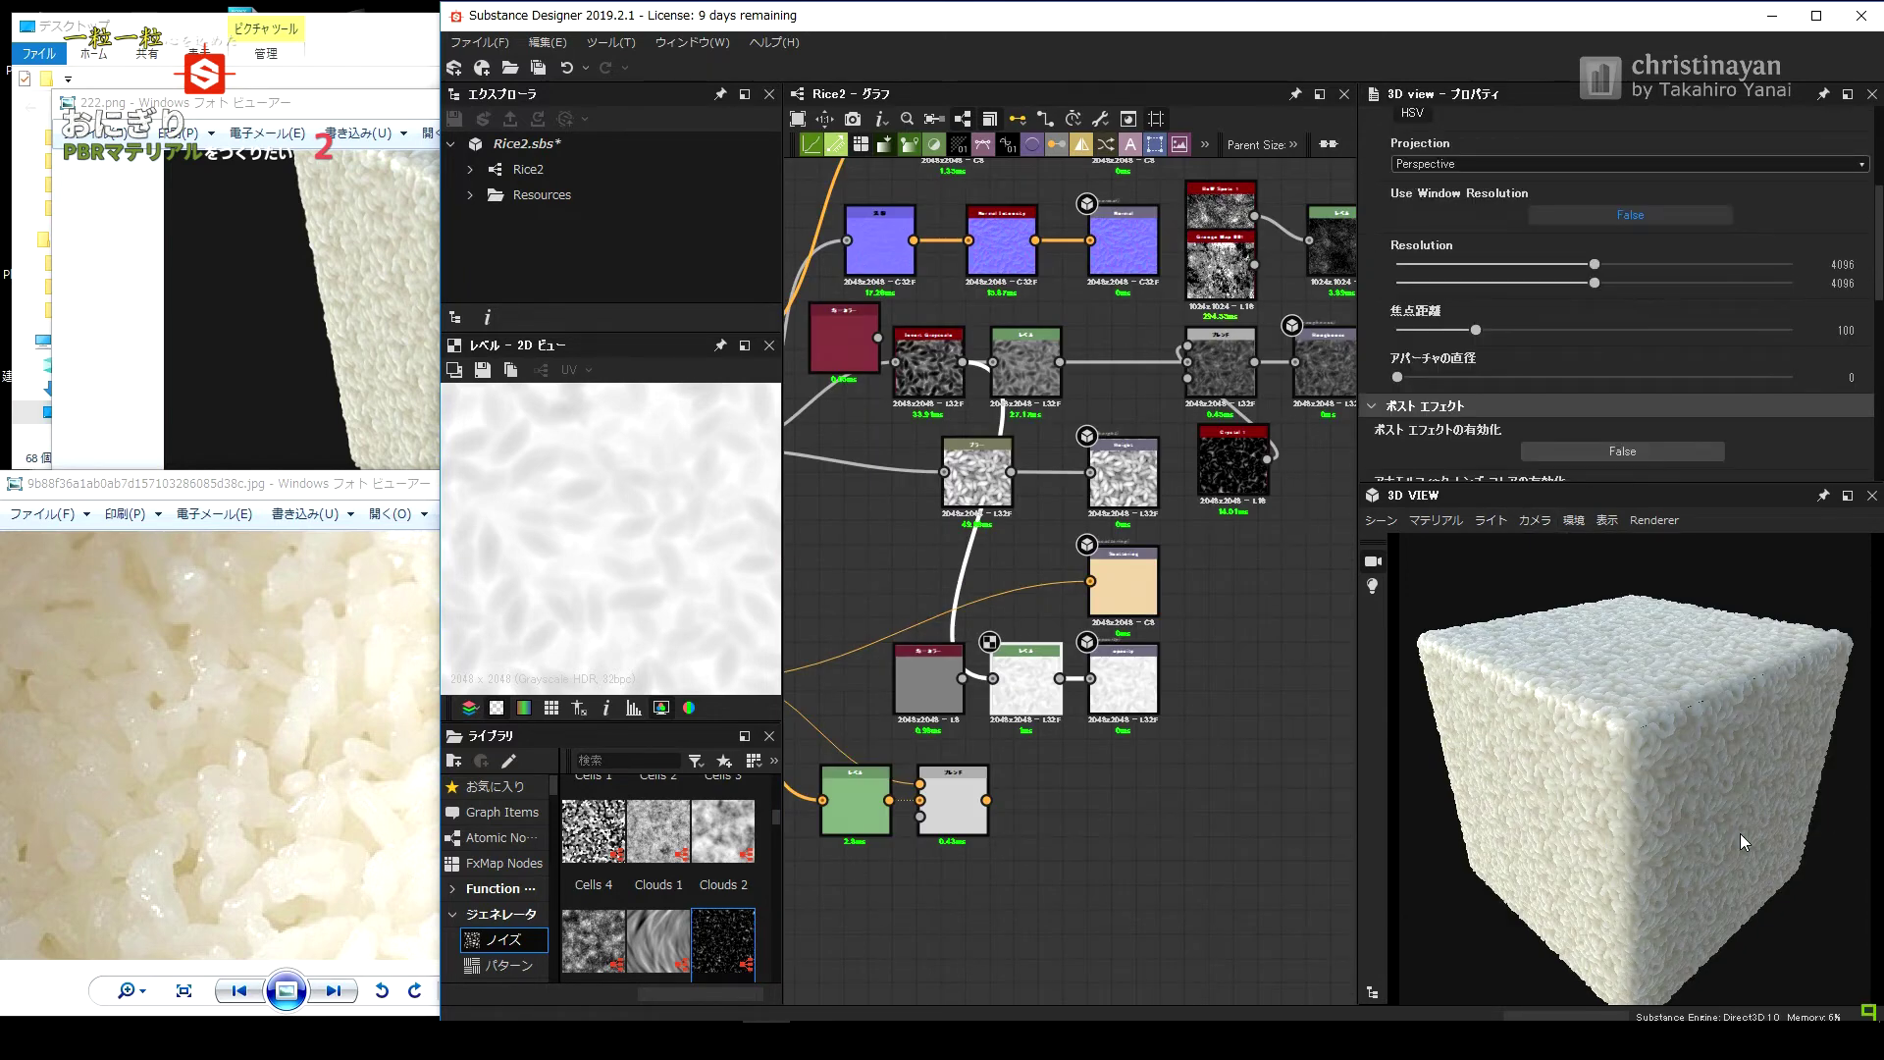
{"action": "scroll", "coordinate": [1851, 829], "scroll_direction": "up", "scroll_amount": 5}
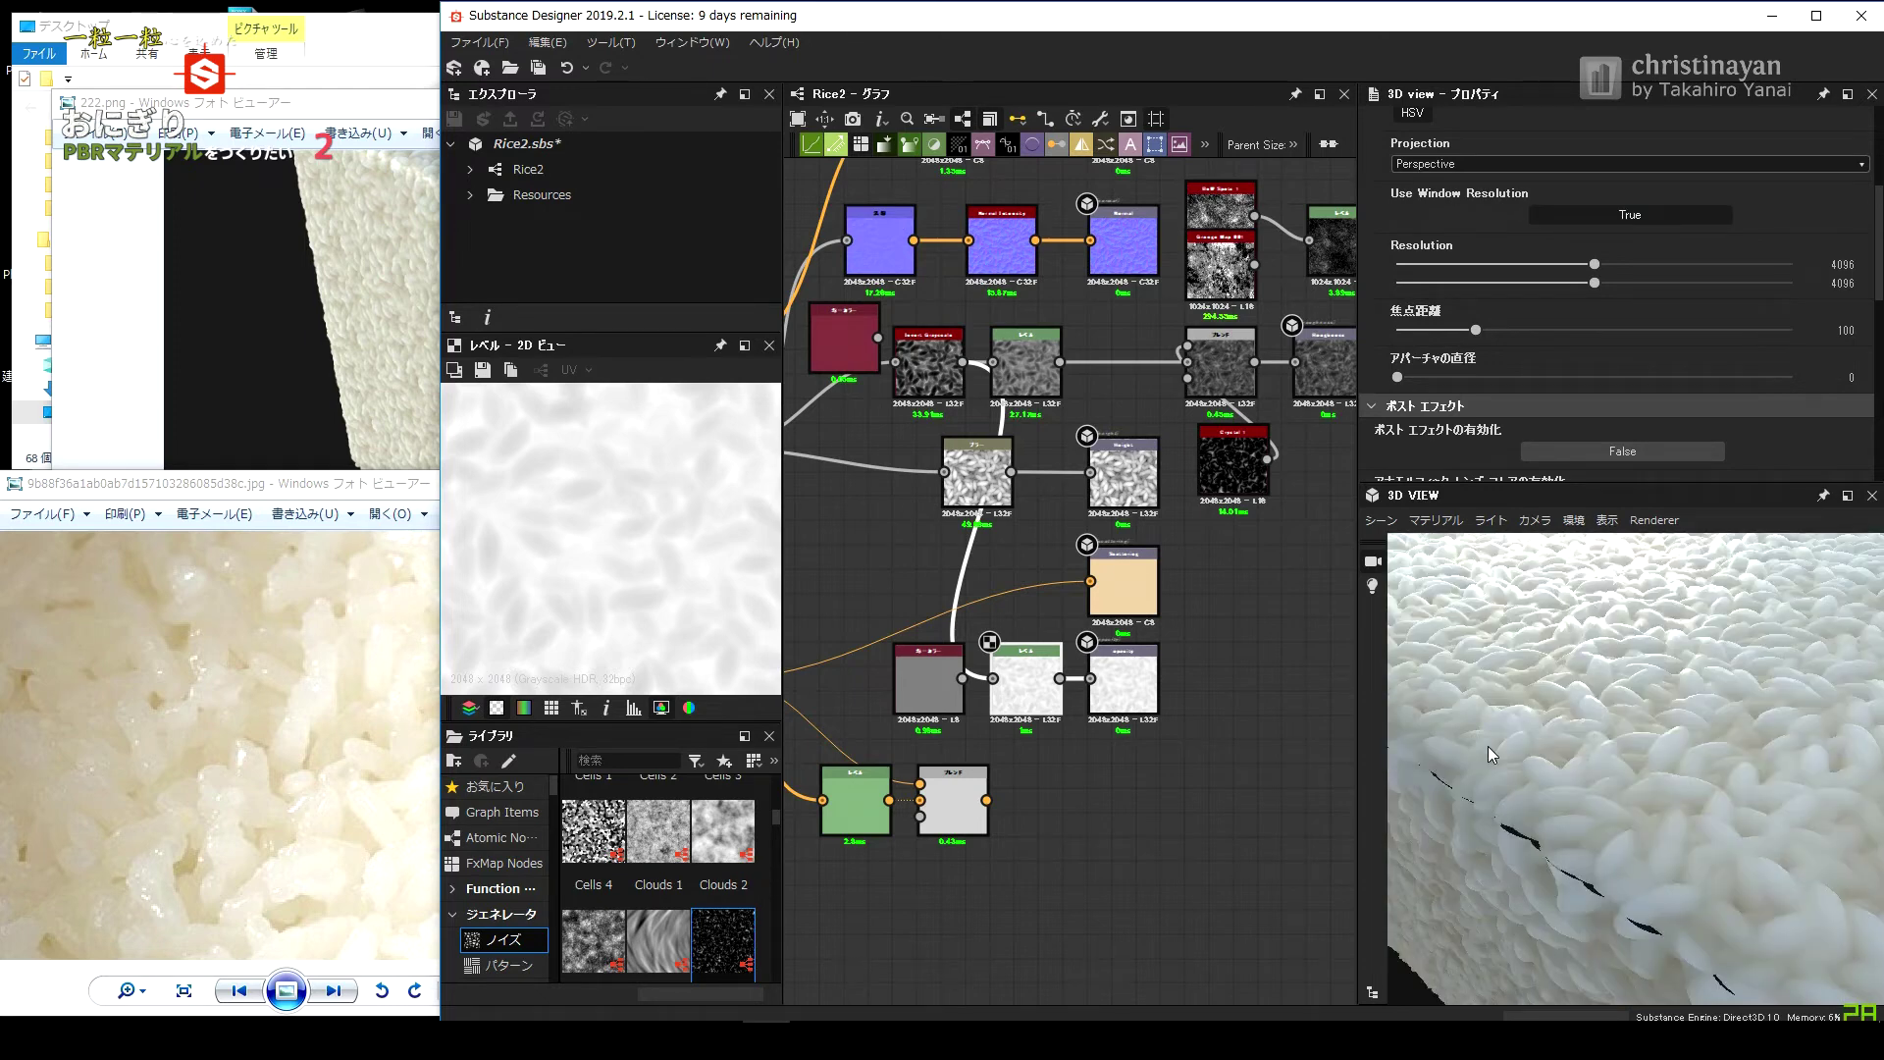
{"action": "mouse_move", "coordinate": [1570, 753]}
{"action": "left_mouse_down"}
{"action": "mouse_move", "coordinate": [1553, 754]}
{"action": "mouse_move", "coordinate": [1570, 623]}
{"action": "left_mouse_up"}
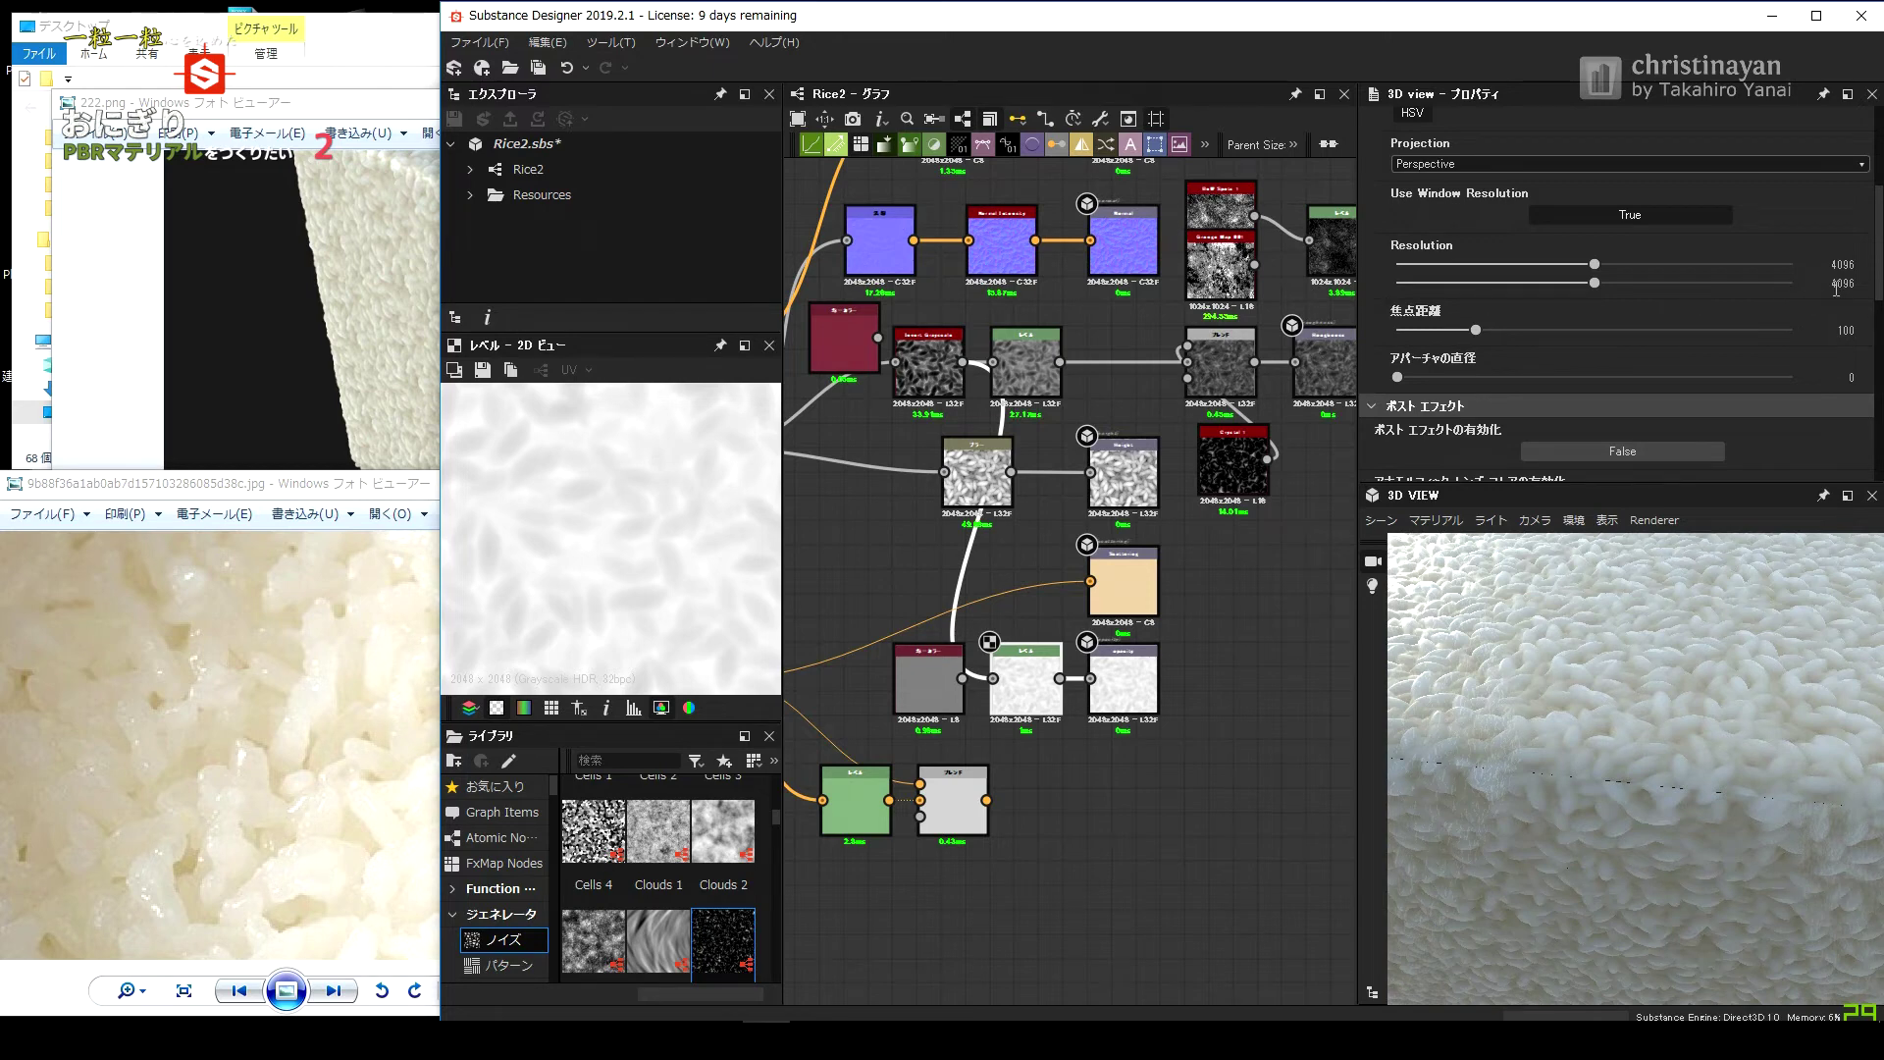
Try subsurface scattering scale values 0 and 10, then revert it to 1.
{"action": "scroll", "coordinate": [1561, 753], "scroll_direction": "up", "scroll_amount": 5}
{"action": "scroll", "coordinate": [1551, 285], "scroll_direction": "down", "scroll_amount": 5}
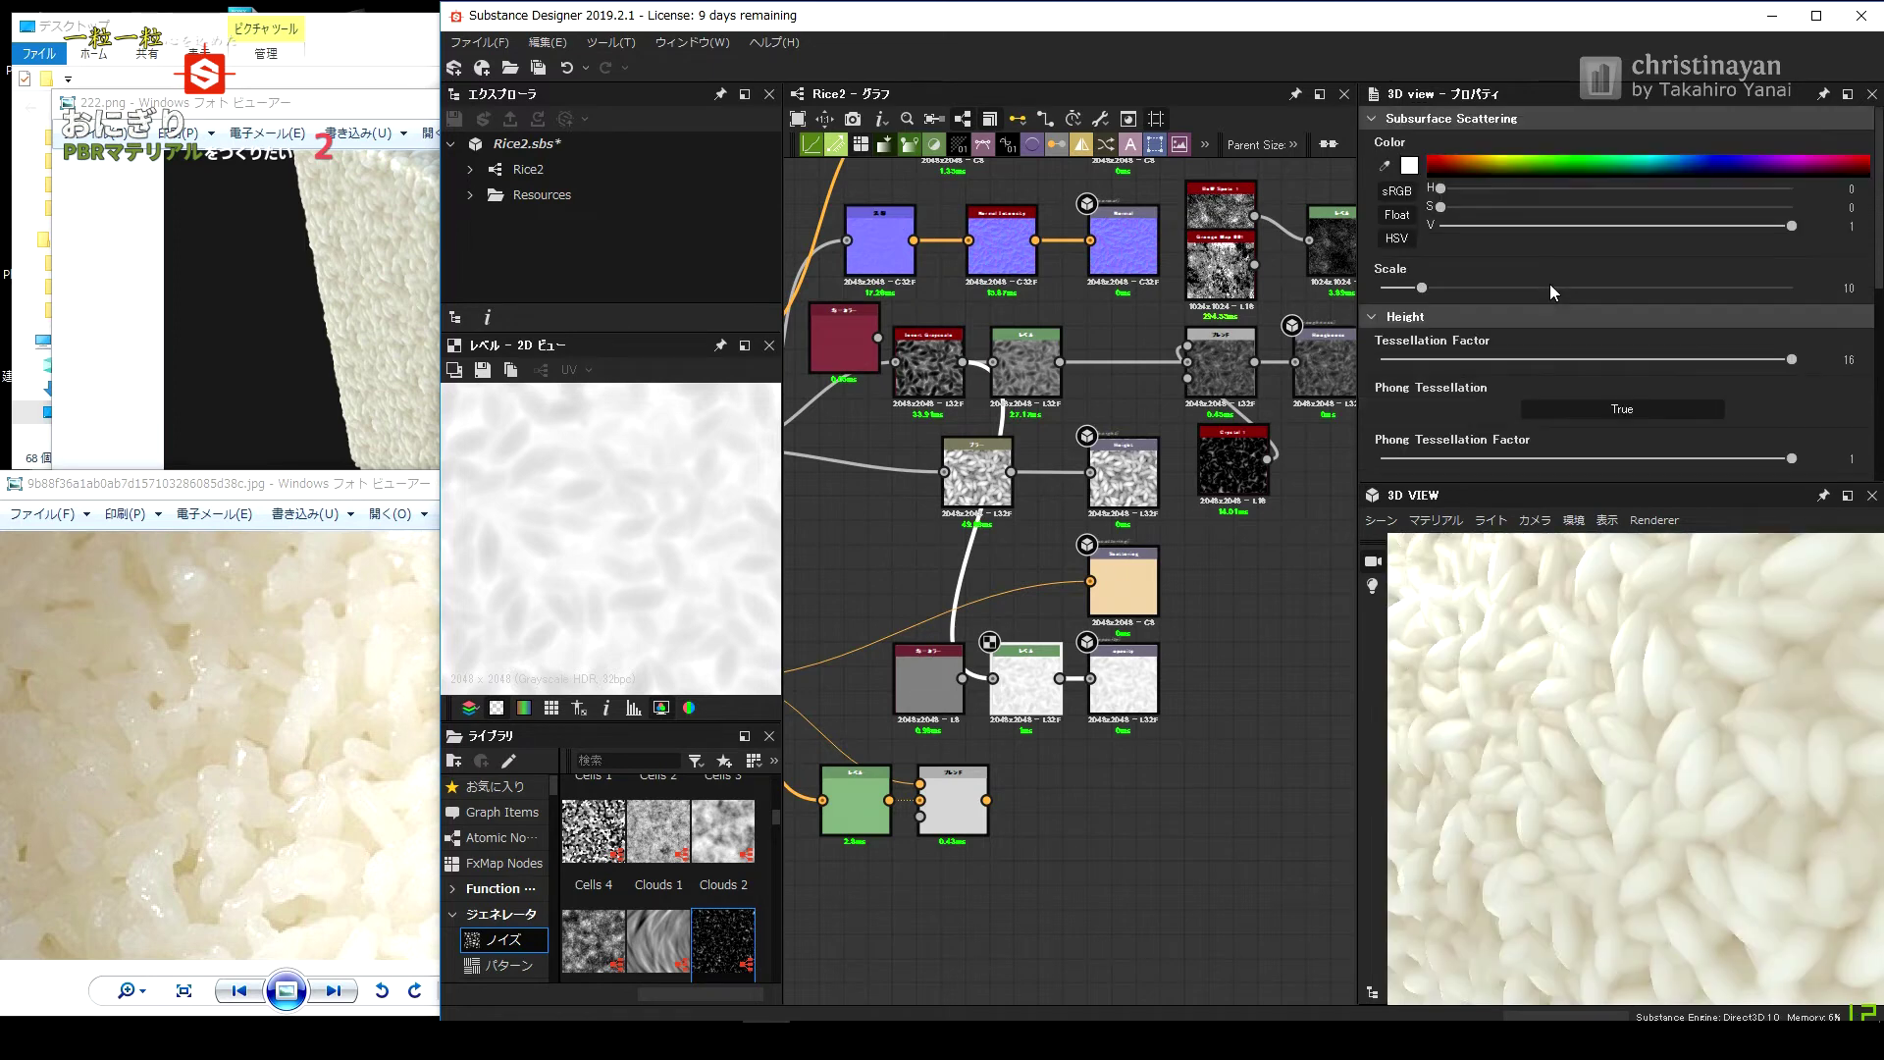
{"action": "double_click", "coordinate": [1853, 289]}
{"action": "type", "text": "0"}
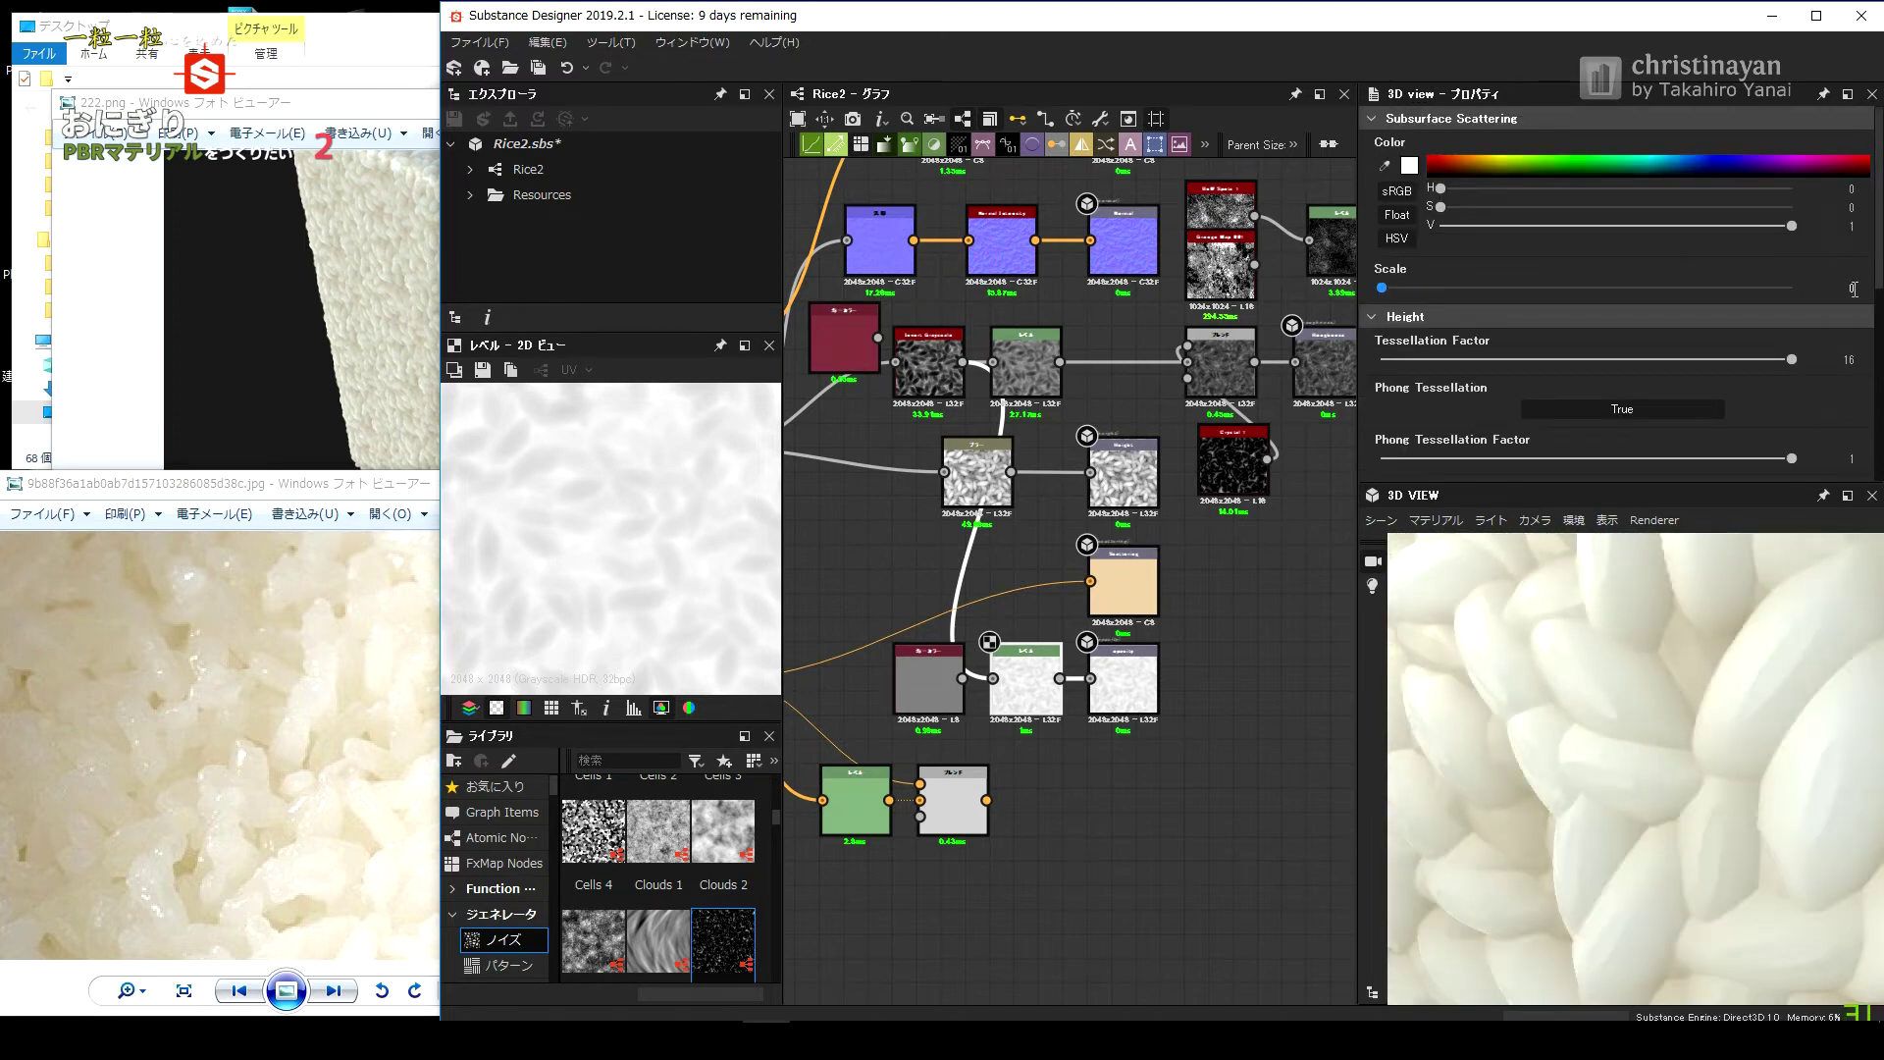
{"action": "double_click", "coordinate": [1853, 288]}
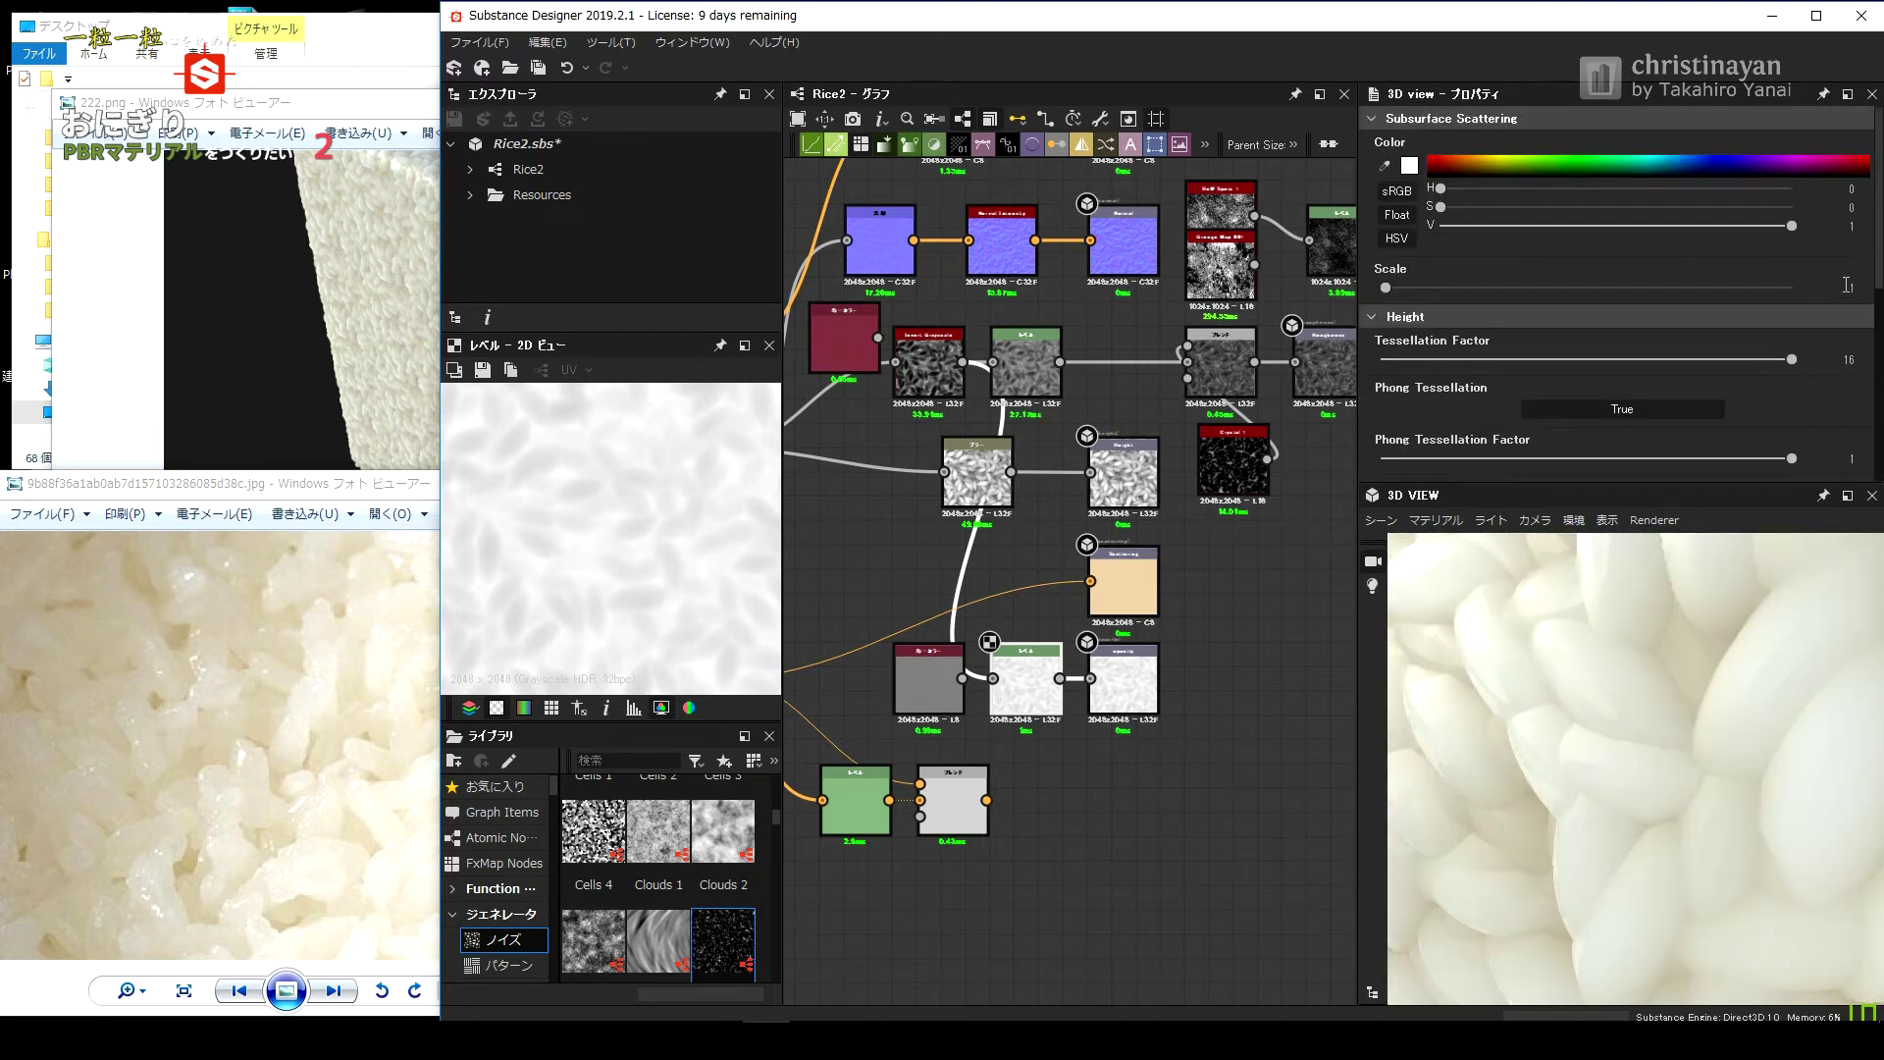
{"action": "type", "text": "2"}
{"action": "key", "text": "BackSpace"}
{"action": "type", "text": "10"}
{"action": "key", "text": "Return"}
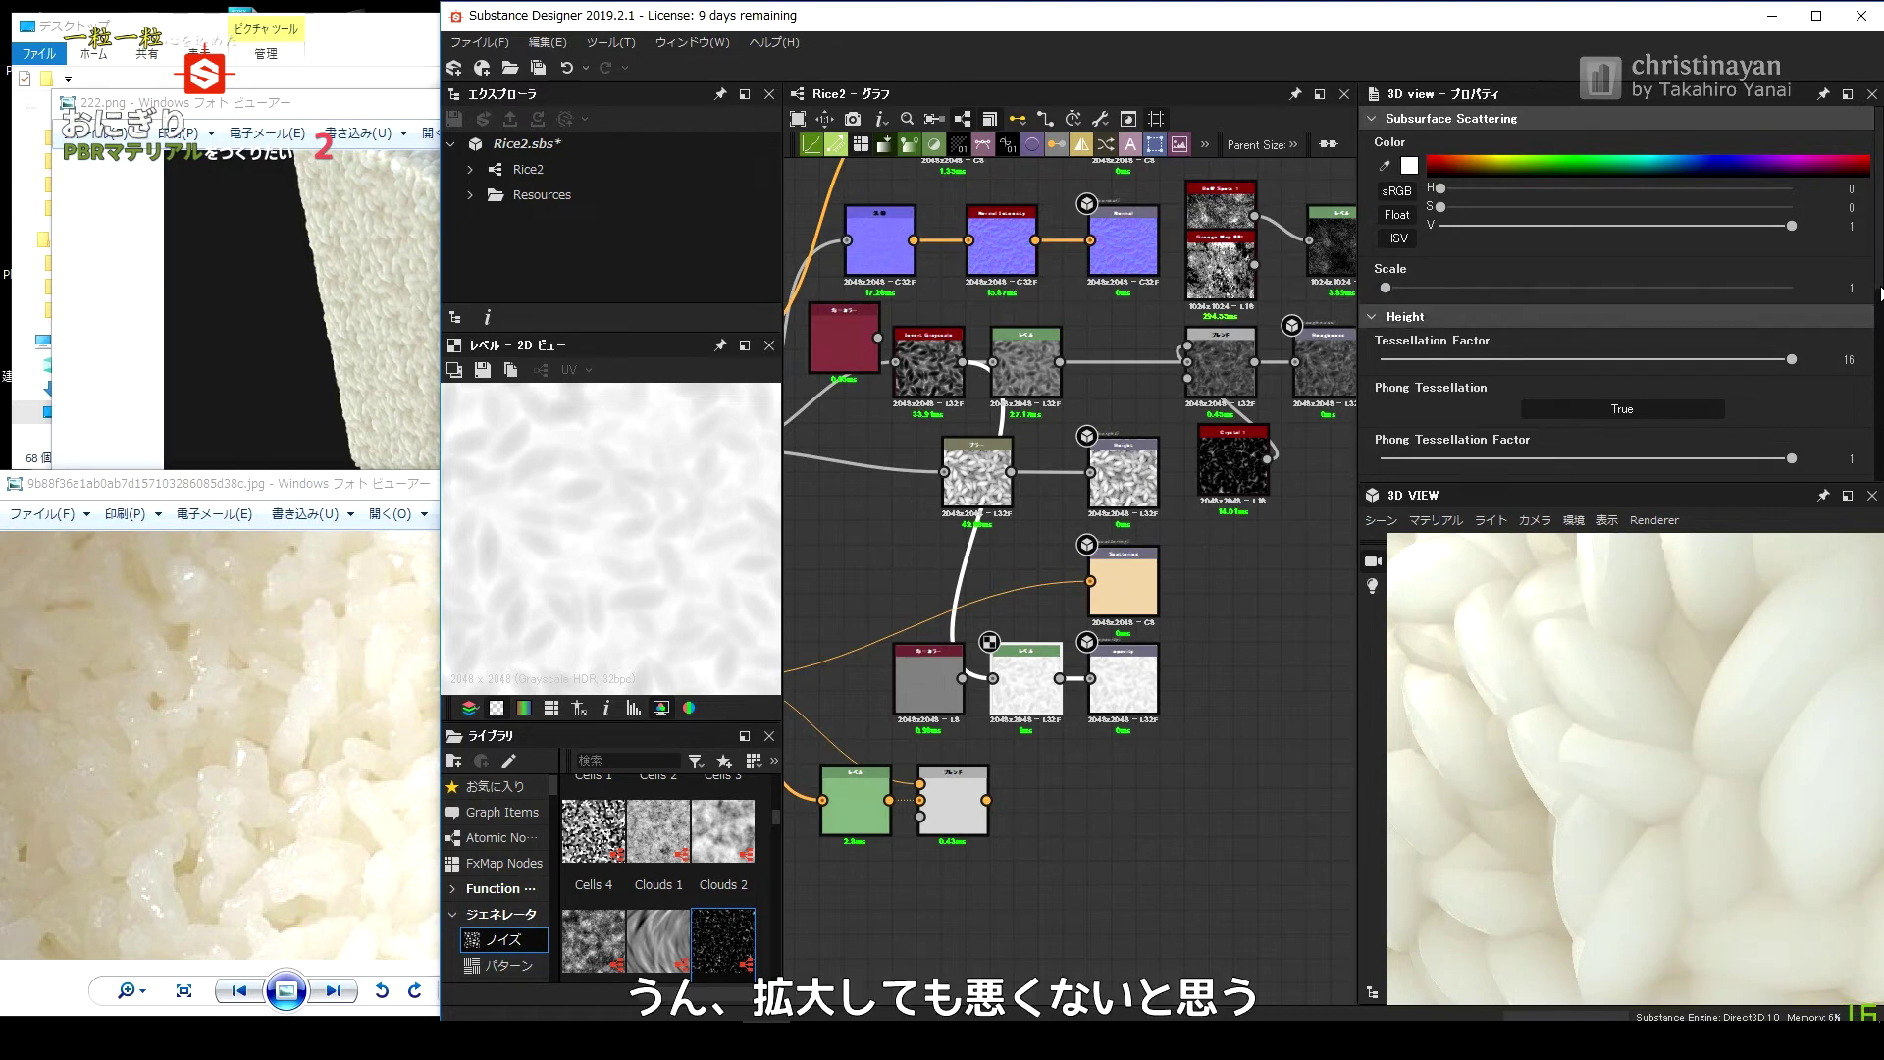
{"action": "key", "text": "ctrl+z"}
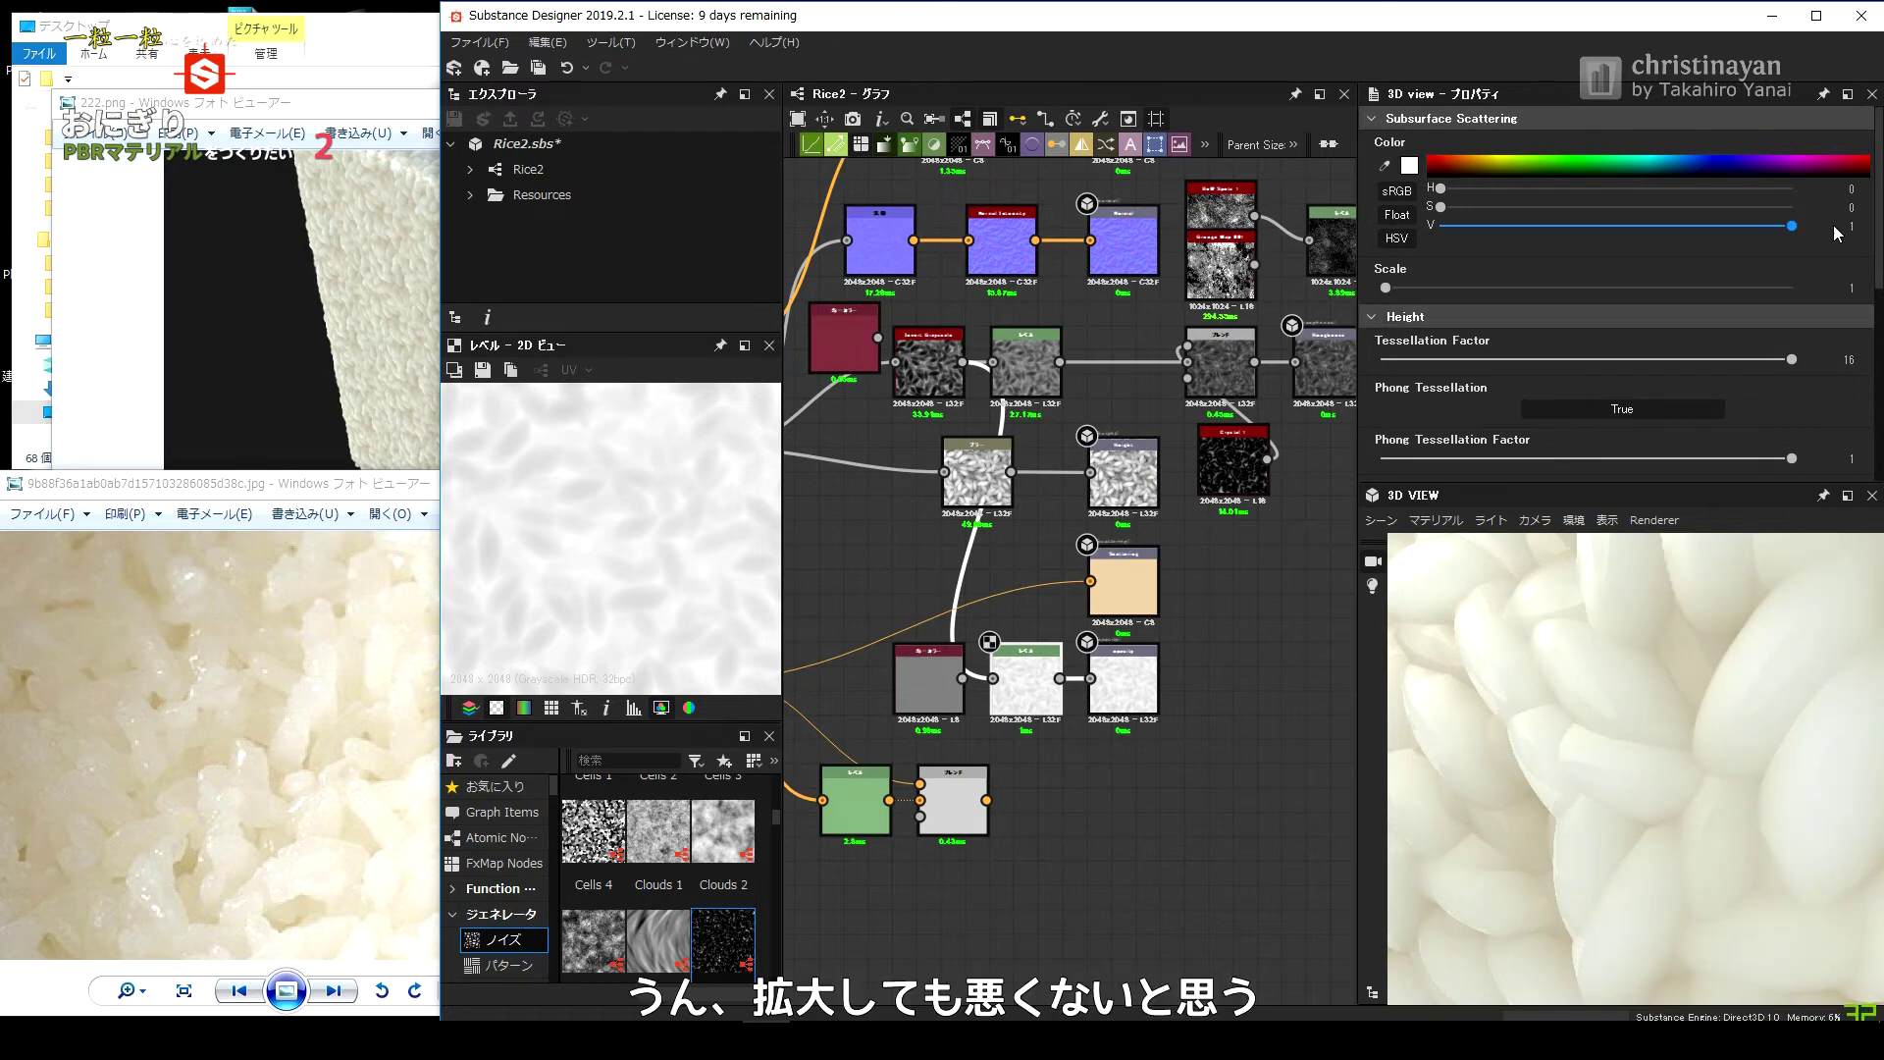
Return the scattering colour to pure white with hue and saturation at 0.
{"action": "mouse_move", "coordinate": [1440, 207]}
{"action": "left_mouse_down"}
{"action": "mouse_move", "coordinate": [1570, 205]}
{"action": "mouse_move", "coordinate": [1475, 187]}
{"action": "mouse_move", "coordinate": [1766, 207]}
{"action": "left_mouse_up"}
{"action": "left_click_drag", "start_coordinate": [1438, 208], "coordinate": [1440, 188]}
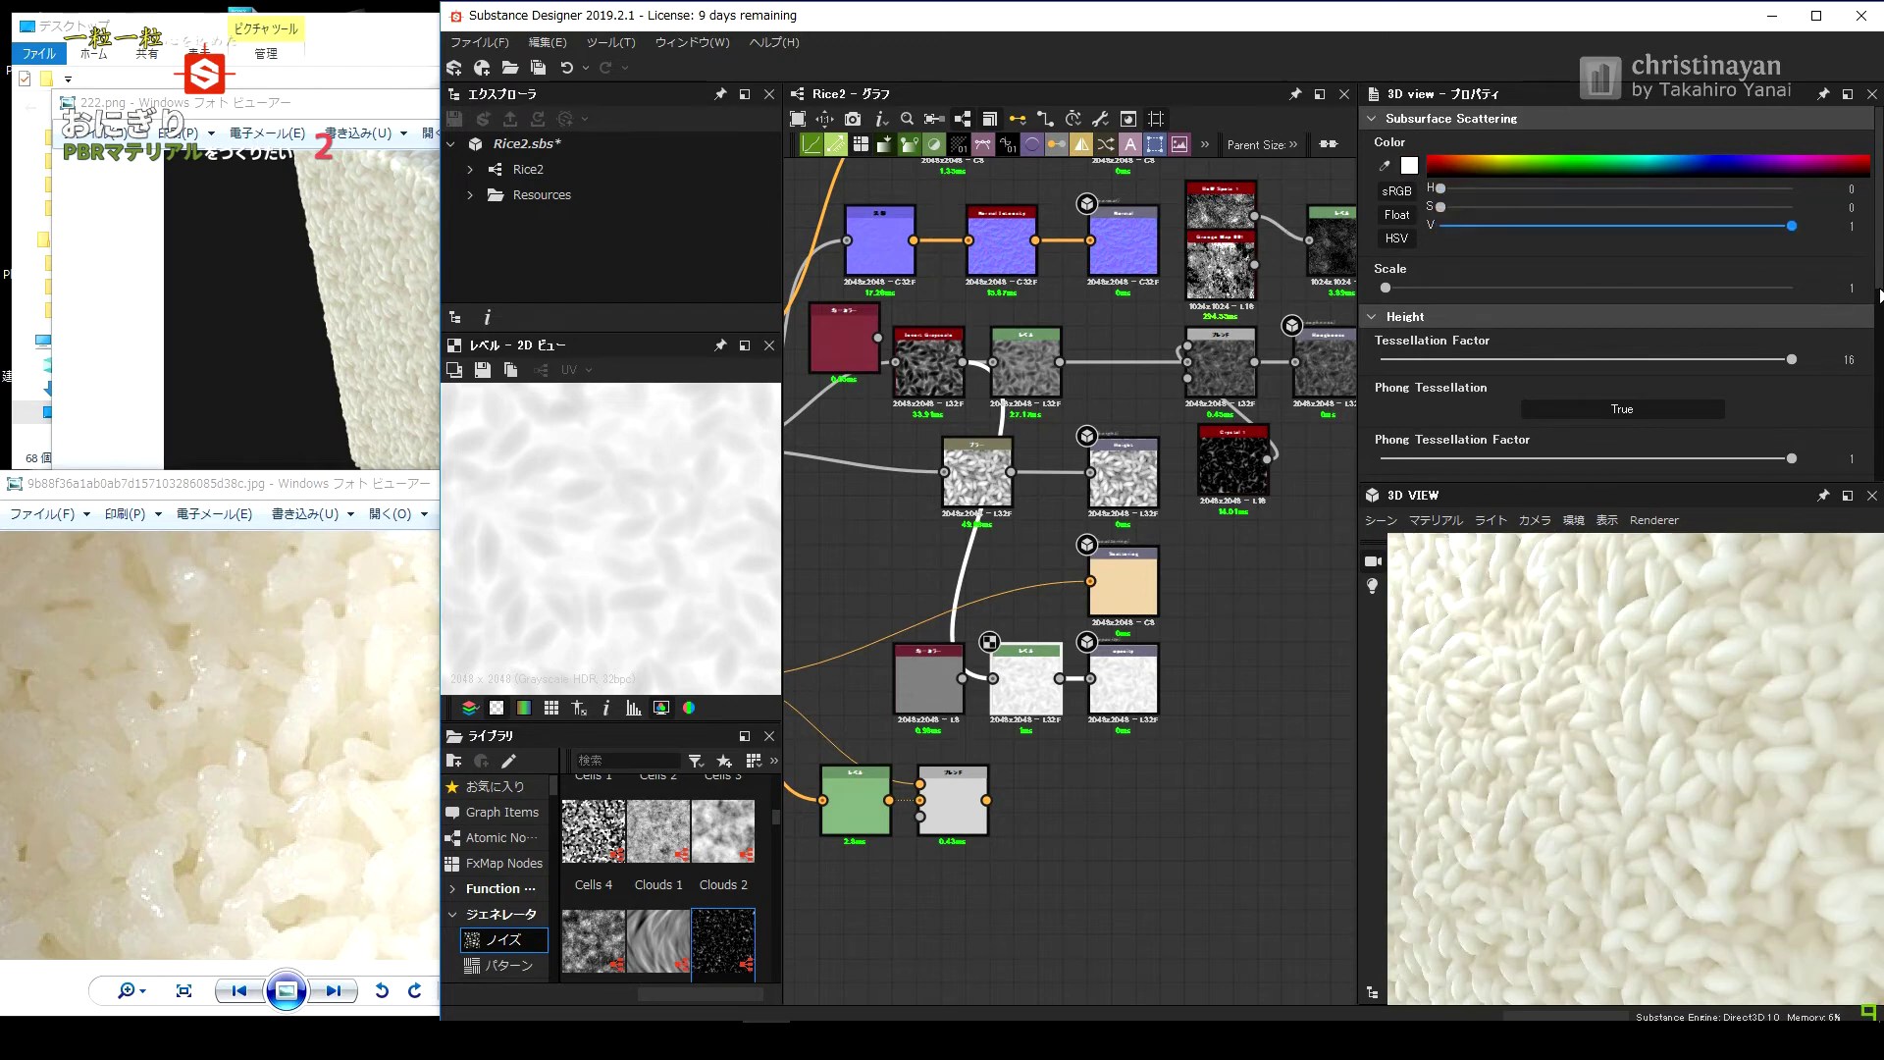
{"action": "mouse_move", "coordinate": [1386, 287]}
{"action": "left_mouse_down"}
{"action": "mouse_move", "coordinate": [1796, 288]}
{"action": "mouse_move", "coordinate": [1394, 288]}
{"action": "left_mouse_up"}
{"action": "scroll", "coordinate": [1619, 324], "scroll_direction": "down", "scroll_amount": 2}
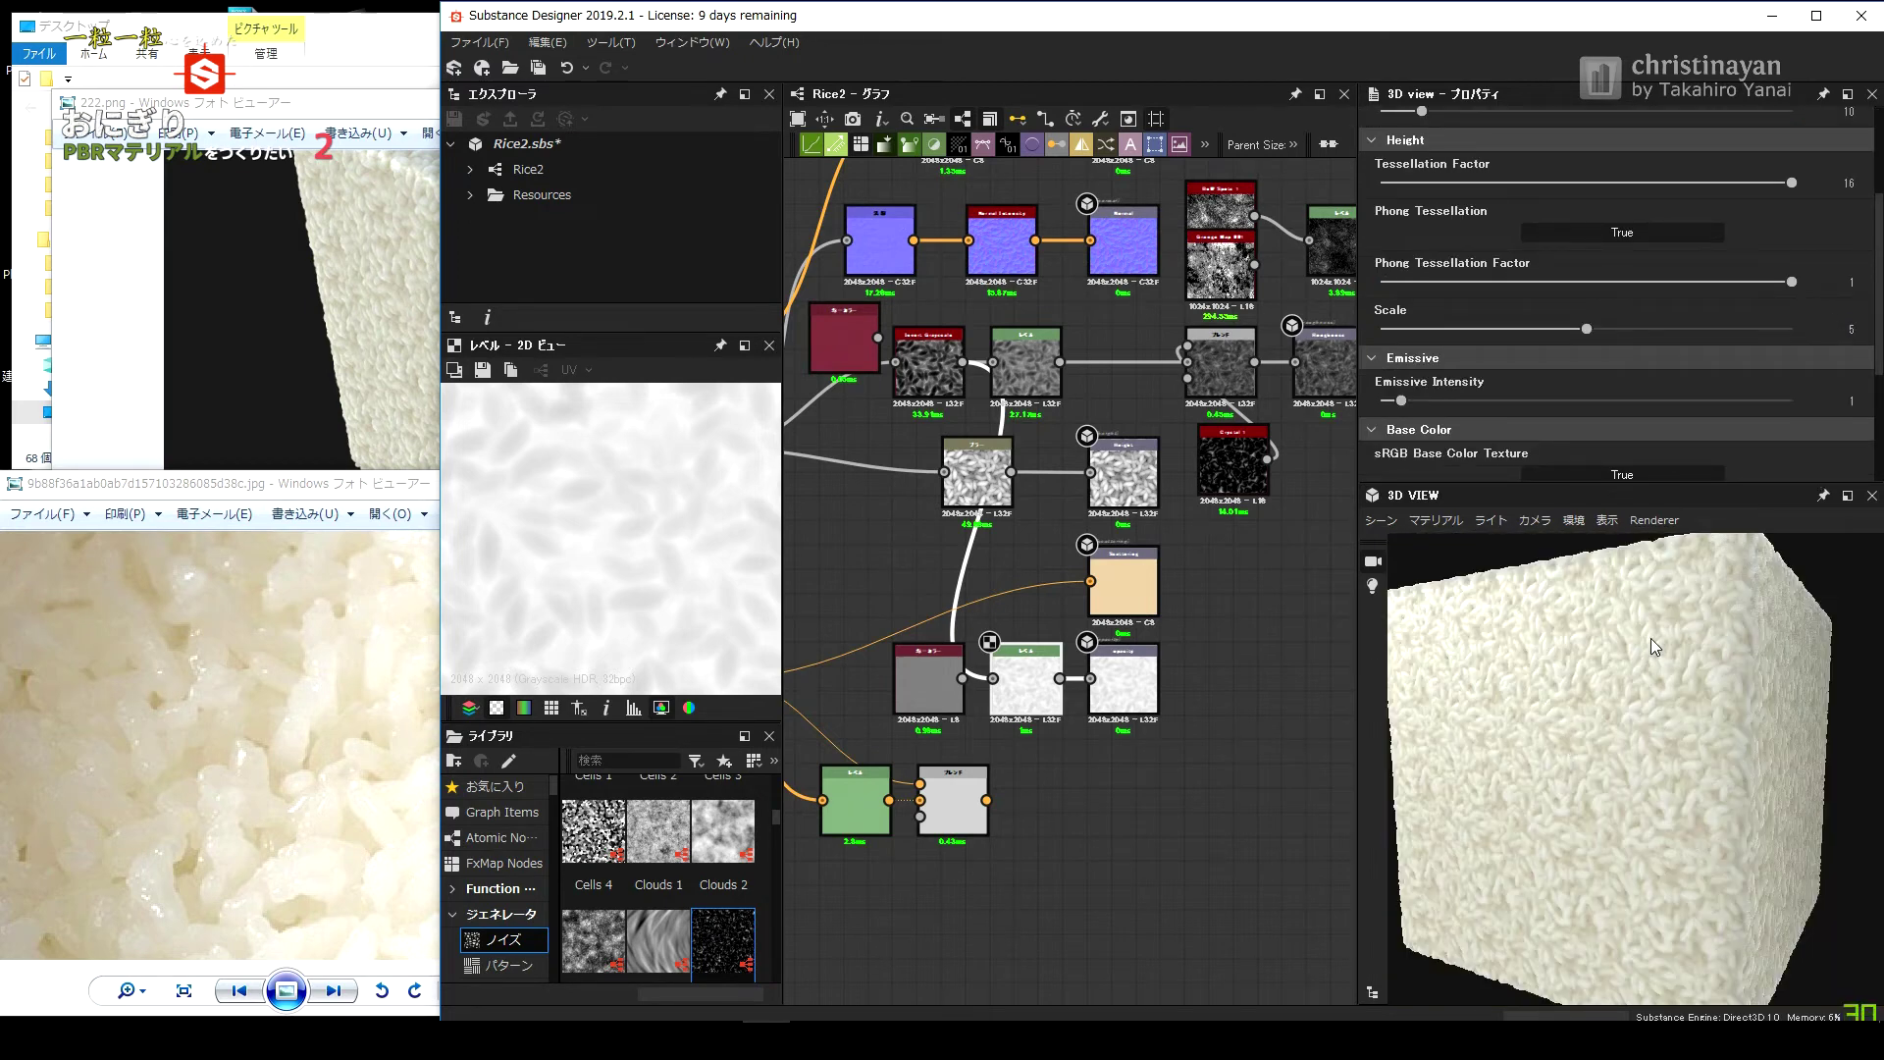
{"action": "scroll", "coordinate": [1570, 583], "scroll_direction": "up", "scroll_amount": 5}
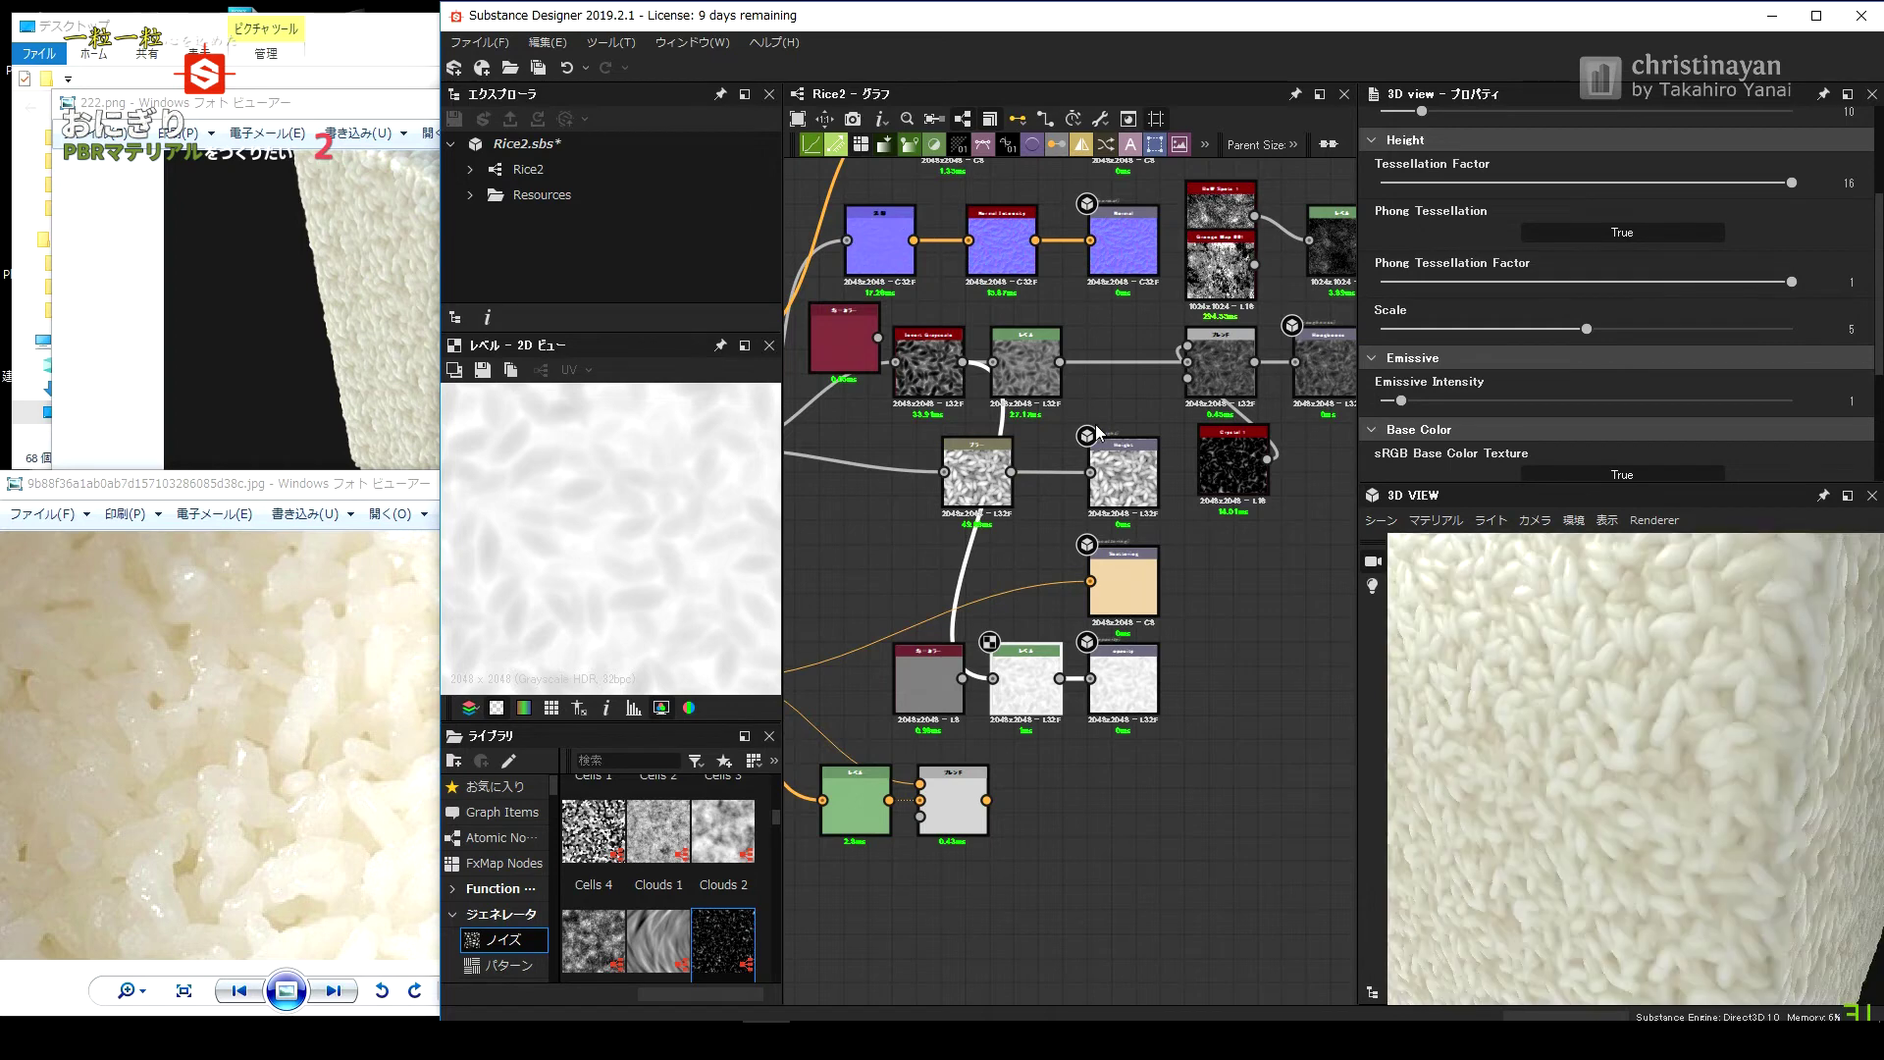
Make crystal_1 finer with Scale 41 and a new random seed.
{"action": "scroll", "coordinate": [1097, 432], "scroll_direction": "up", "scroll_amount": 2}
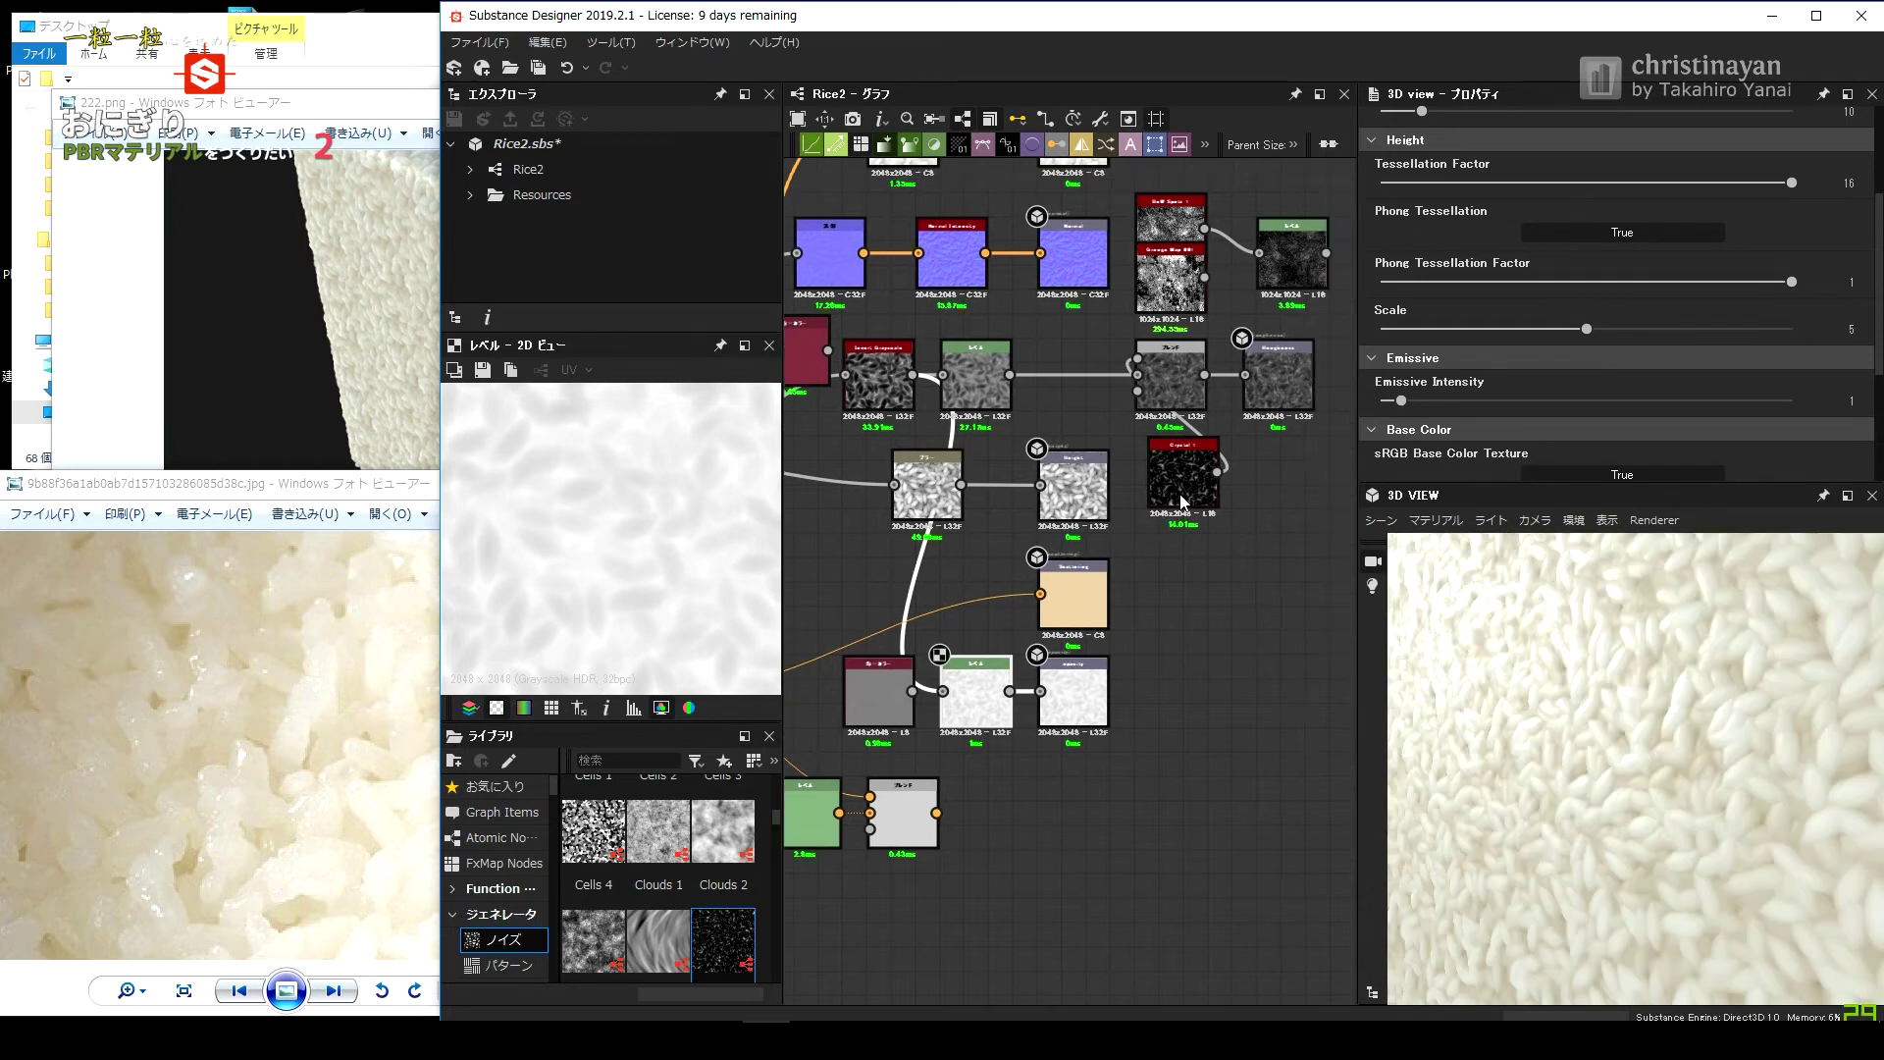
{"action": "left_click", "coordinate": [1144, 495]}
{"action": "left_click_drag", "start_coordinate": [1404, 336], "coordinate": [1444, 337]}
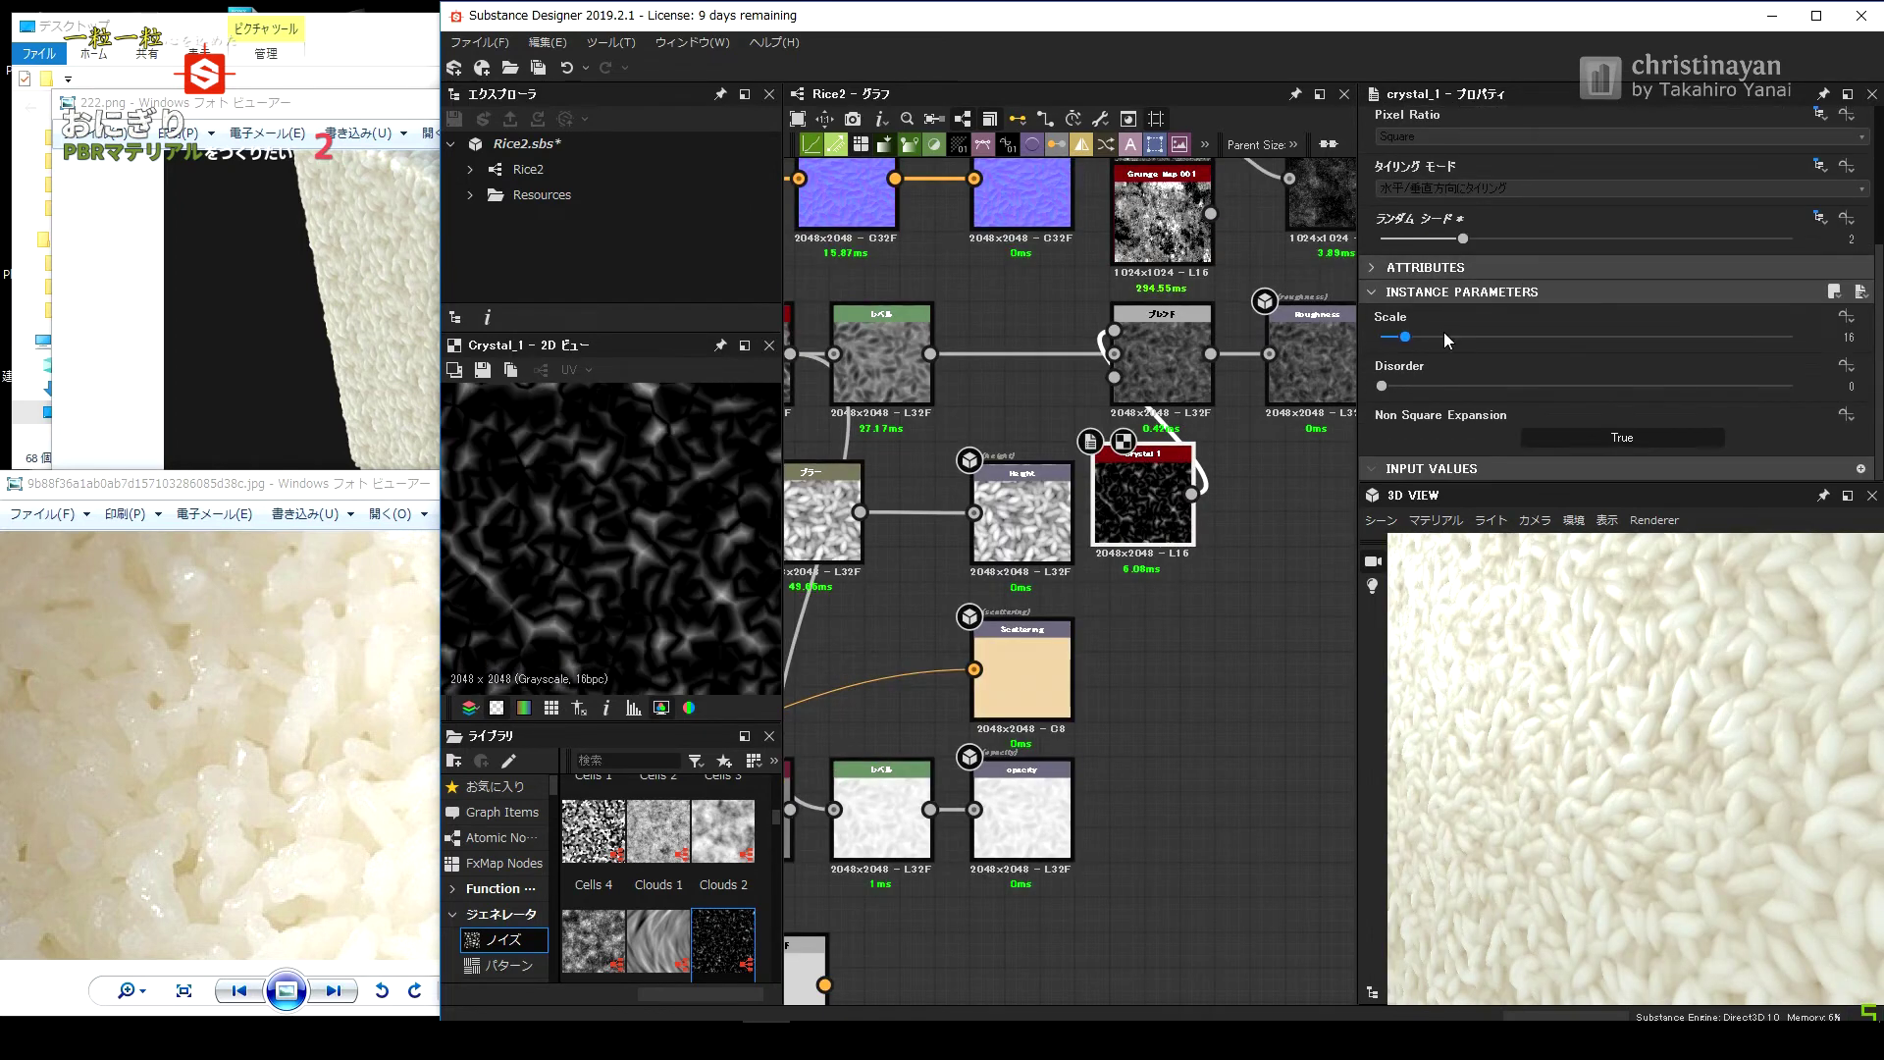
{"action": "left_click", "coordinate": [1463, 238]}
{"action": "left_click", "coordinate": [1446, 337]}
Add a Levels node after the crystal noise and brighten its midtones.
{"action": "key", "text": "ctrl+l"}
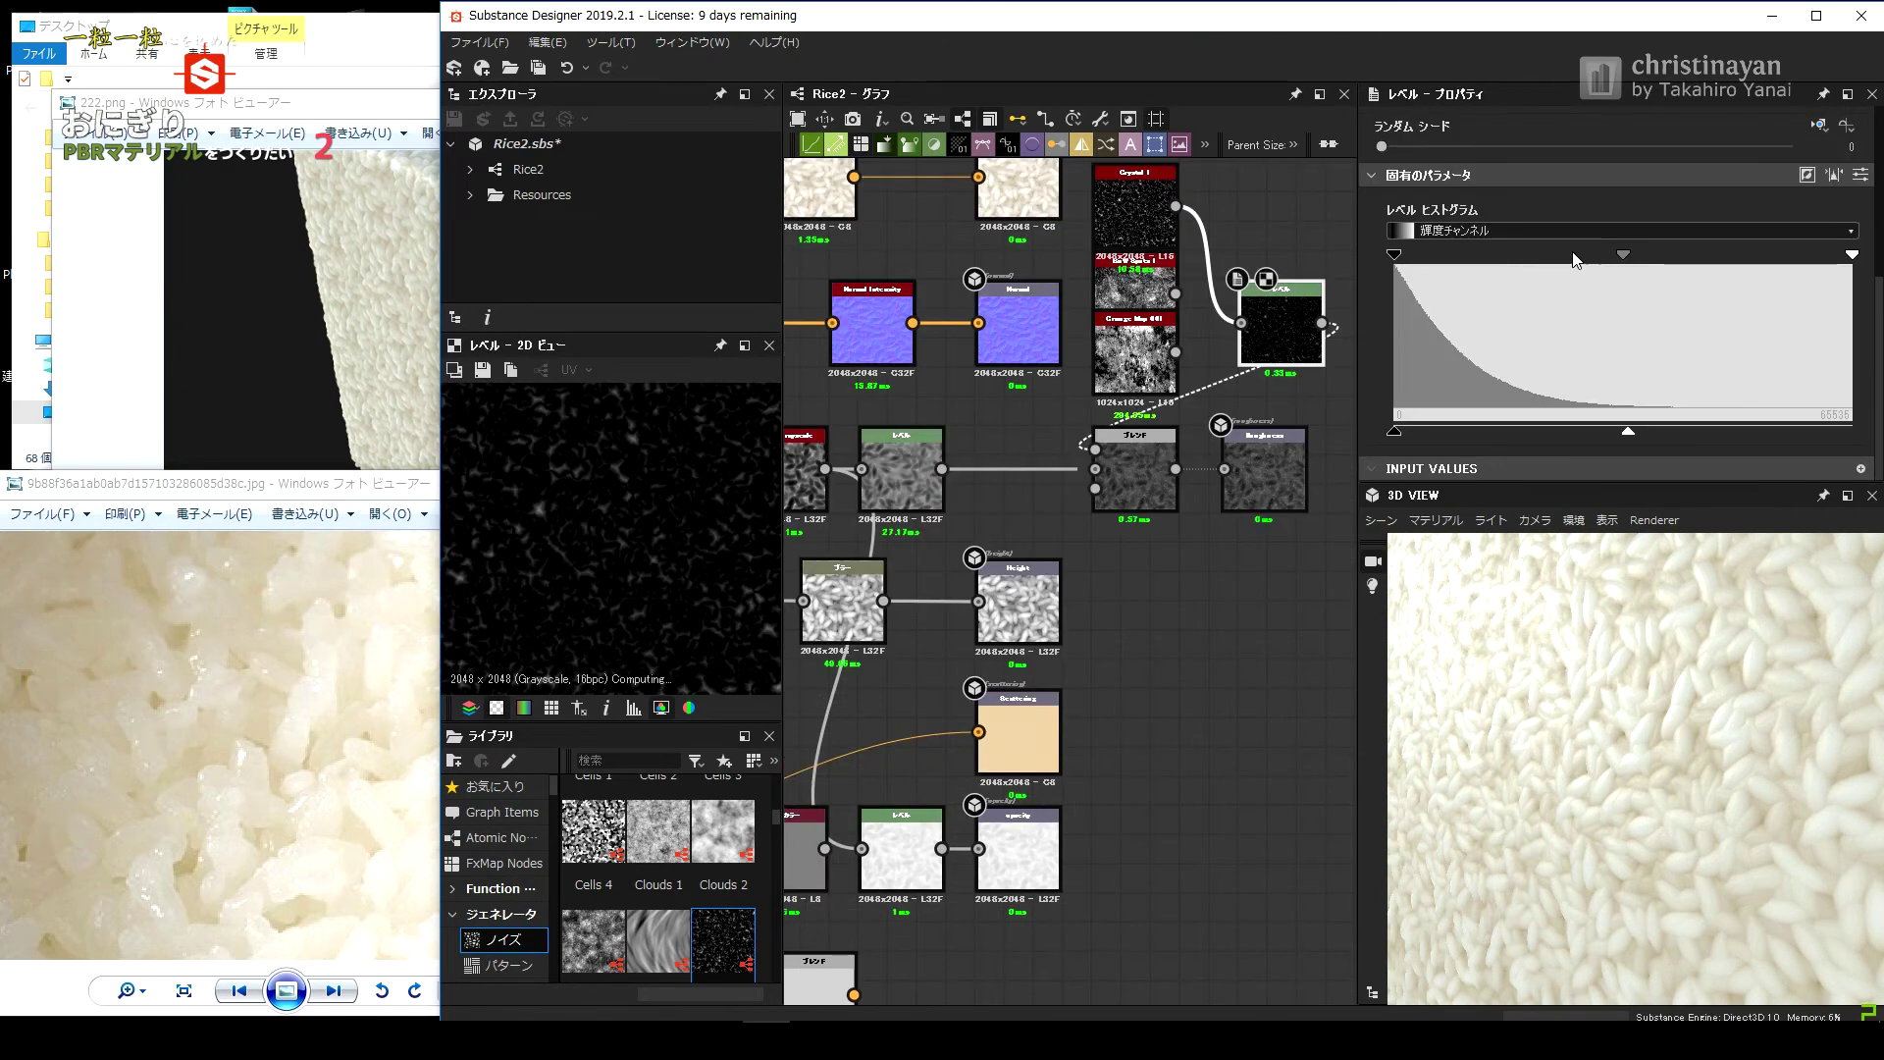
{"action": "scroll", "coordinate": [1557, 715], "scroll_direction": "up", "scroll_amount": 3}
{"action": "mouse_move", "coordinate": [1695, 254]}
{"action": "left_mouse_down"}
{"action": "mouse_move", "coordinate": [1716, 254]}
{"action": "mouse_move", "coordinate": [1596, 268]}
{"action": "left_mouse_up"}
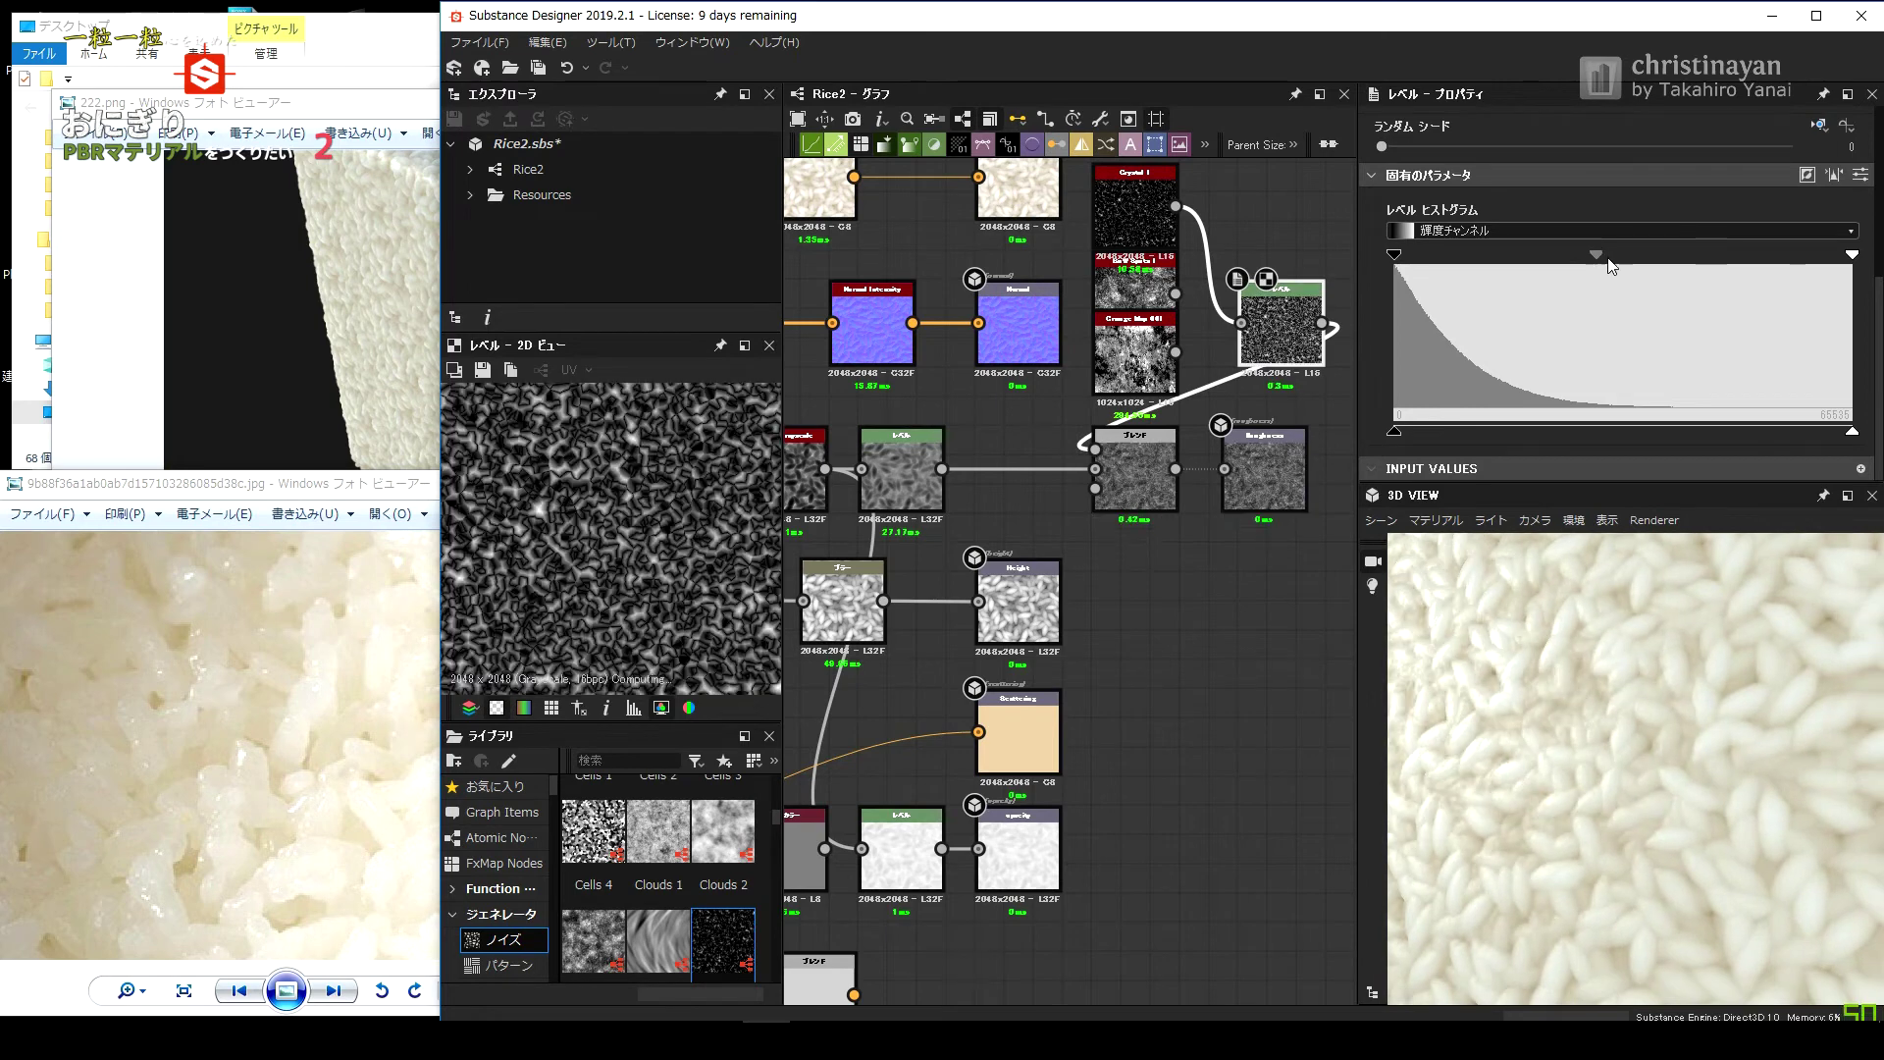
Keep the roughness Blend opacity at 0.3 and wire a white Uniform Color into Scattering.
{"action": "left_click", "coordinate": [1136, 471]}
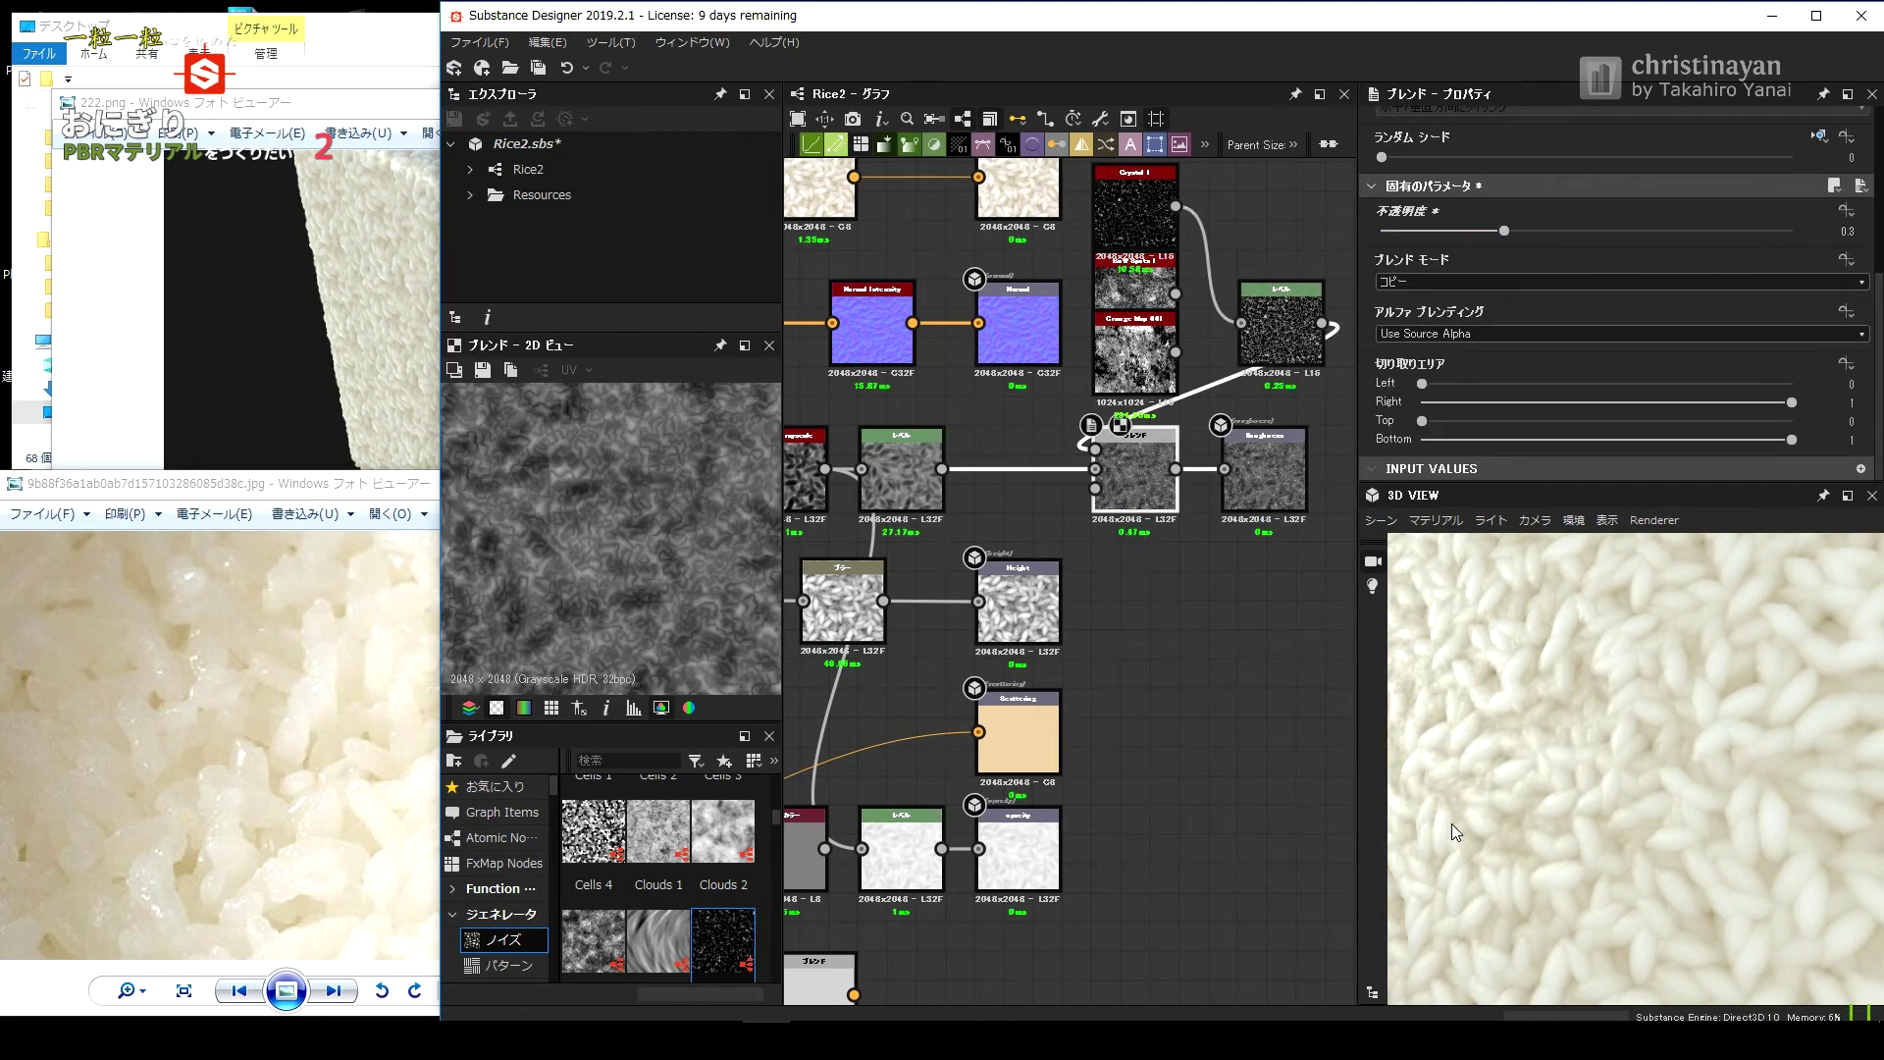
{"action": "left_click", "coordinate": [1511, 231]}
{"action": "mouse_move", "coordinate": [1571, 687]}
{"action": "left_mouse_down"}
{"action": "mouse_move", "coordinate": [1412, 791]}
{"action": "mouse_move", "coordinate": [1500, 798]}
{"action": "left_mouse_up"}
{"action": "key", "text": "ctrl+z"}
{"action": "middle_click_drag", "start_coordinate": [1021, 593], "coordinate": [932, 687]}
{"action": "mouse_move", "coordinate": [913, 392]}
{"action": "left_mouse_down"}
{"action": "mouse_move", "coordinate": [942, 629]}
{"action": "mouse_move", "coordinate": [1208, 686]}
{"action": "left_mouse_up"}
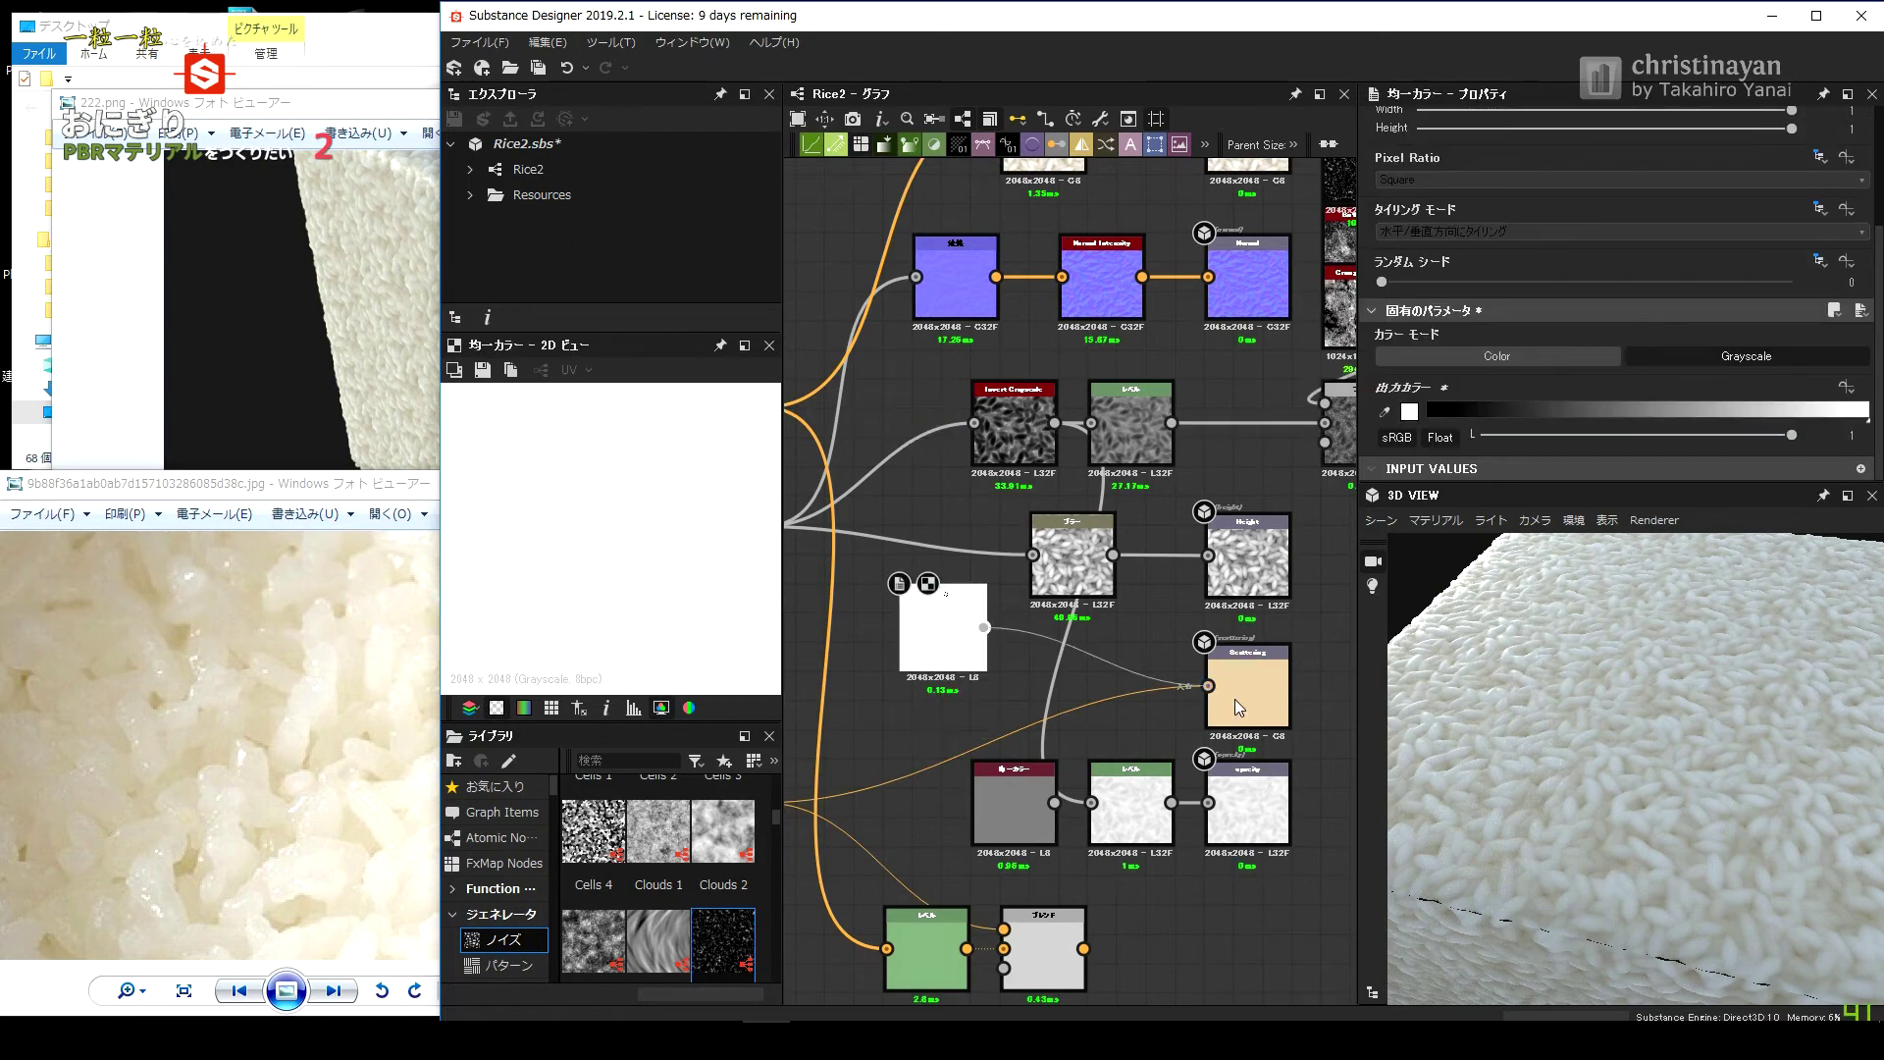
Feed the beige node into the Scattering output.
{"action": "left_click", "coordinate": [1235, 705]}
{"action": "scroll", "coordinate": [1235, 703], "scroll_direction": "up", "scroll_amount": 2}
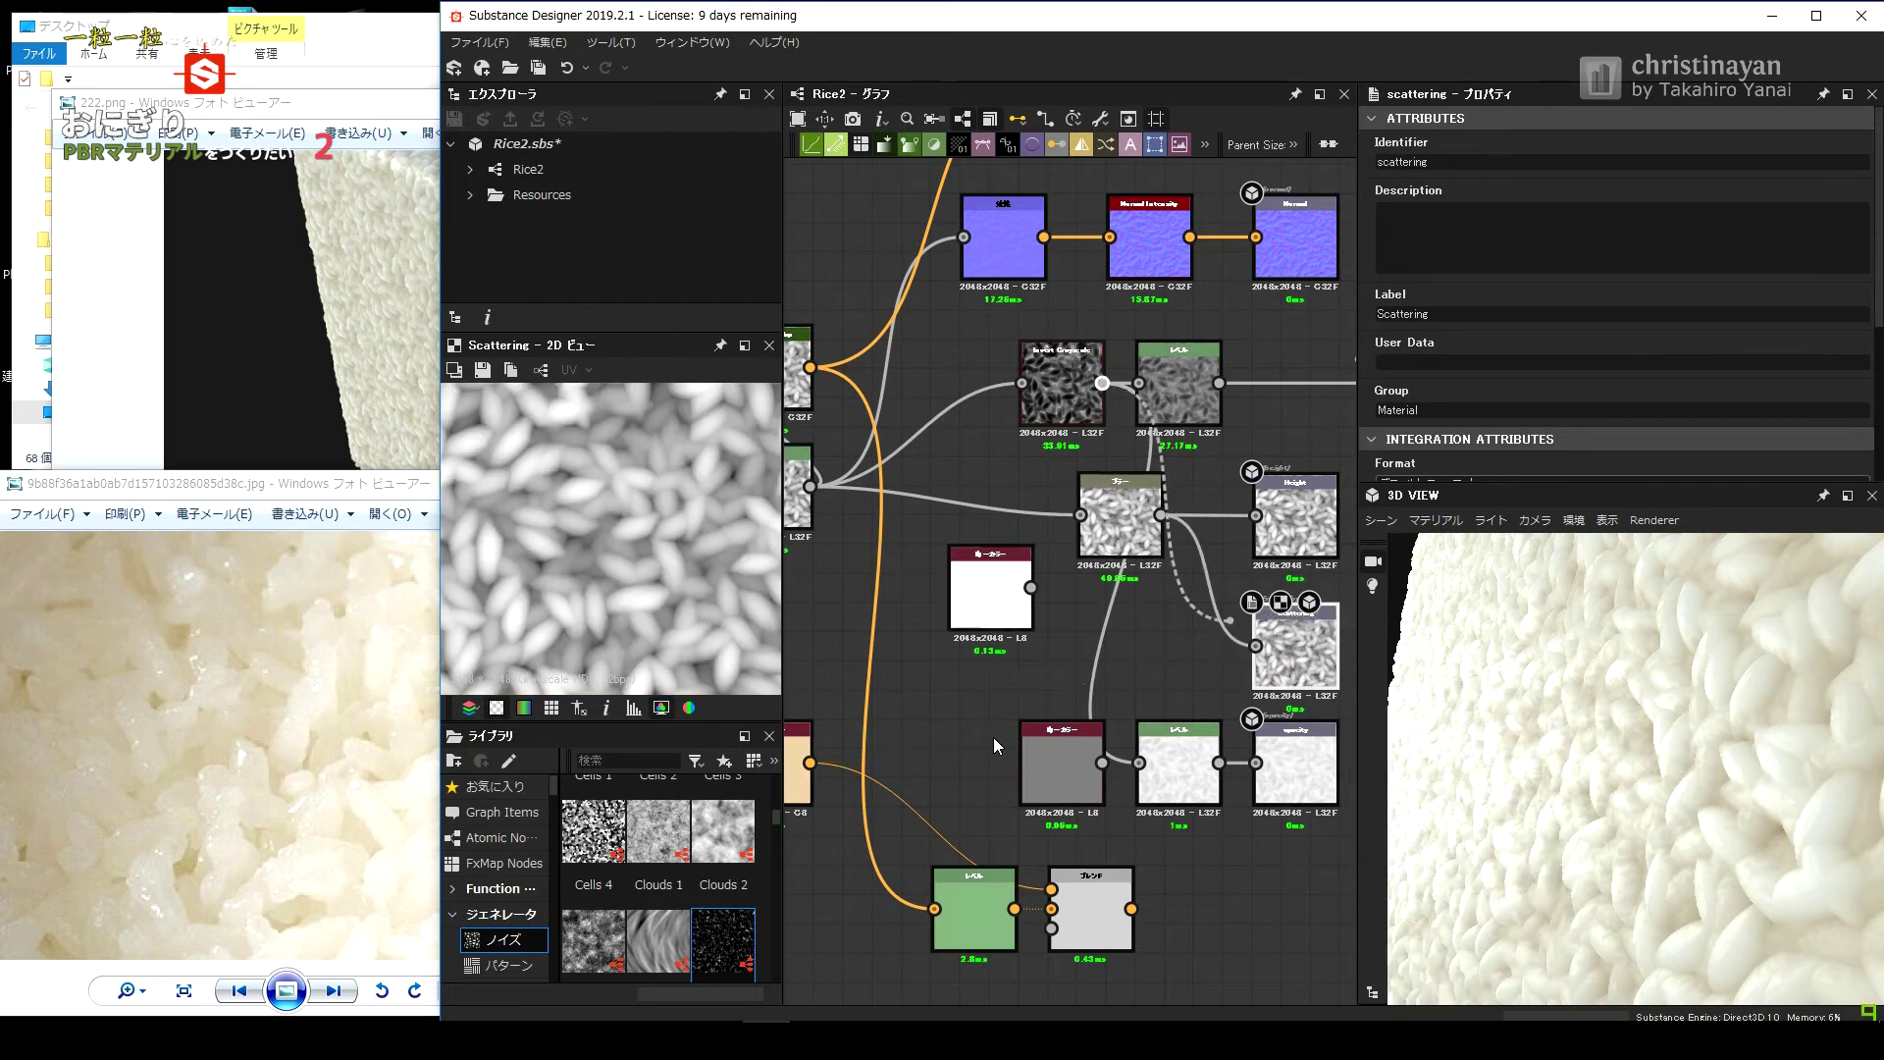
{"action": "left_click_drag", "start_coordinate": [810, 763], "coordinate": [1256, 645]}
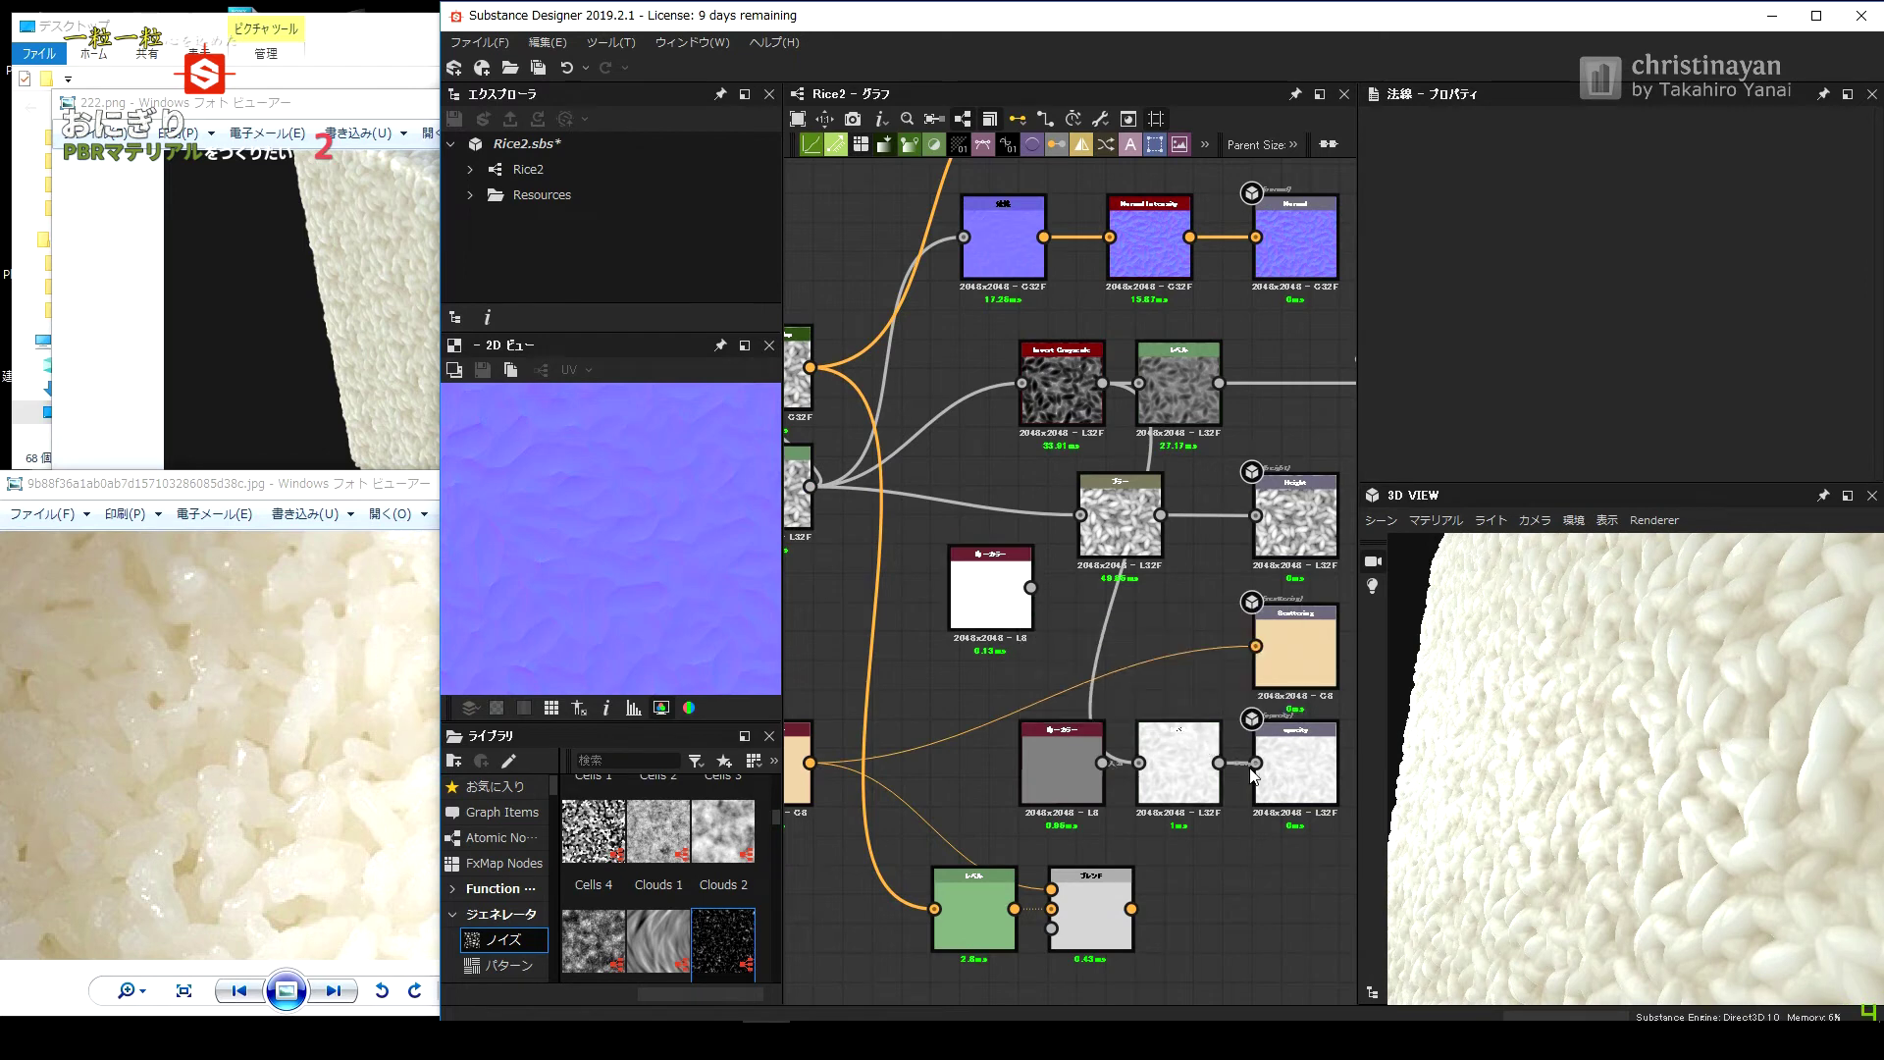
Connect the Levels result, then a white uniform colour, to the opacity output.
{"action": "left_click", "coordinate": [1252, 775]}
{"action": "mouse_move", "coordinate": [1561, 665]}
{"action": "left_mouse_down"}
{"action": "mouse_move", "coordinate": [1562, 756]}
{"action": "mouse_move", "coordinate": [1570, 677]}
{"action": "left_mouse_up"}
{"action": "left_click_drag", "start_coordinate": [1244, 774], "coordinate": [1257, 763]}
{"action": "mouse_move", "coordinate": [1471, 722]}
{"action": "left_mouse_down"}
{"action": "mouse_move", "coordinate": [1533, 757]}
{"action": "mouse_move", "coordinate": [1492, 750]}
{"action": "left_mouse_up"}
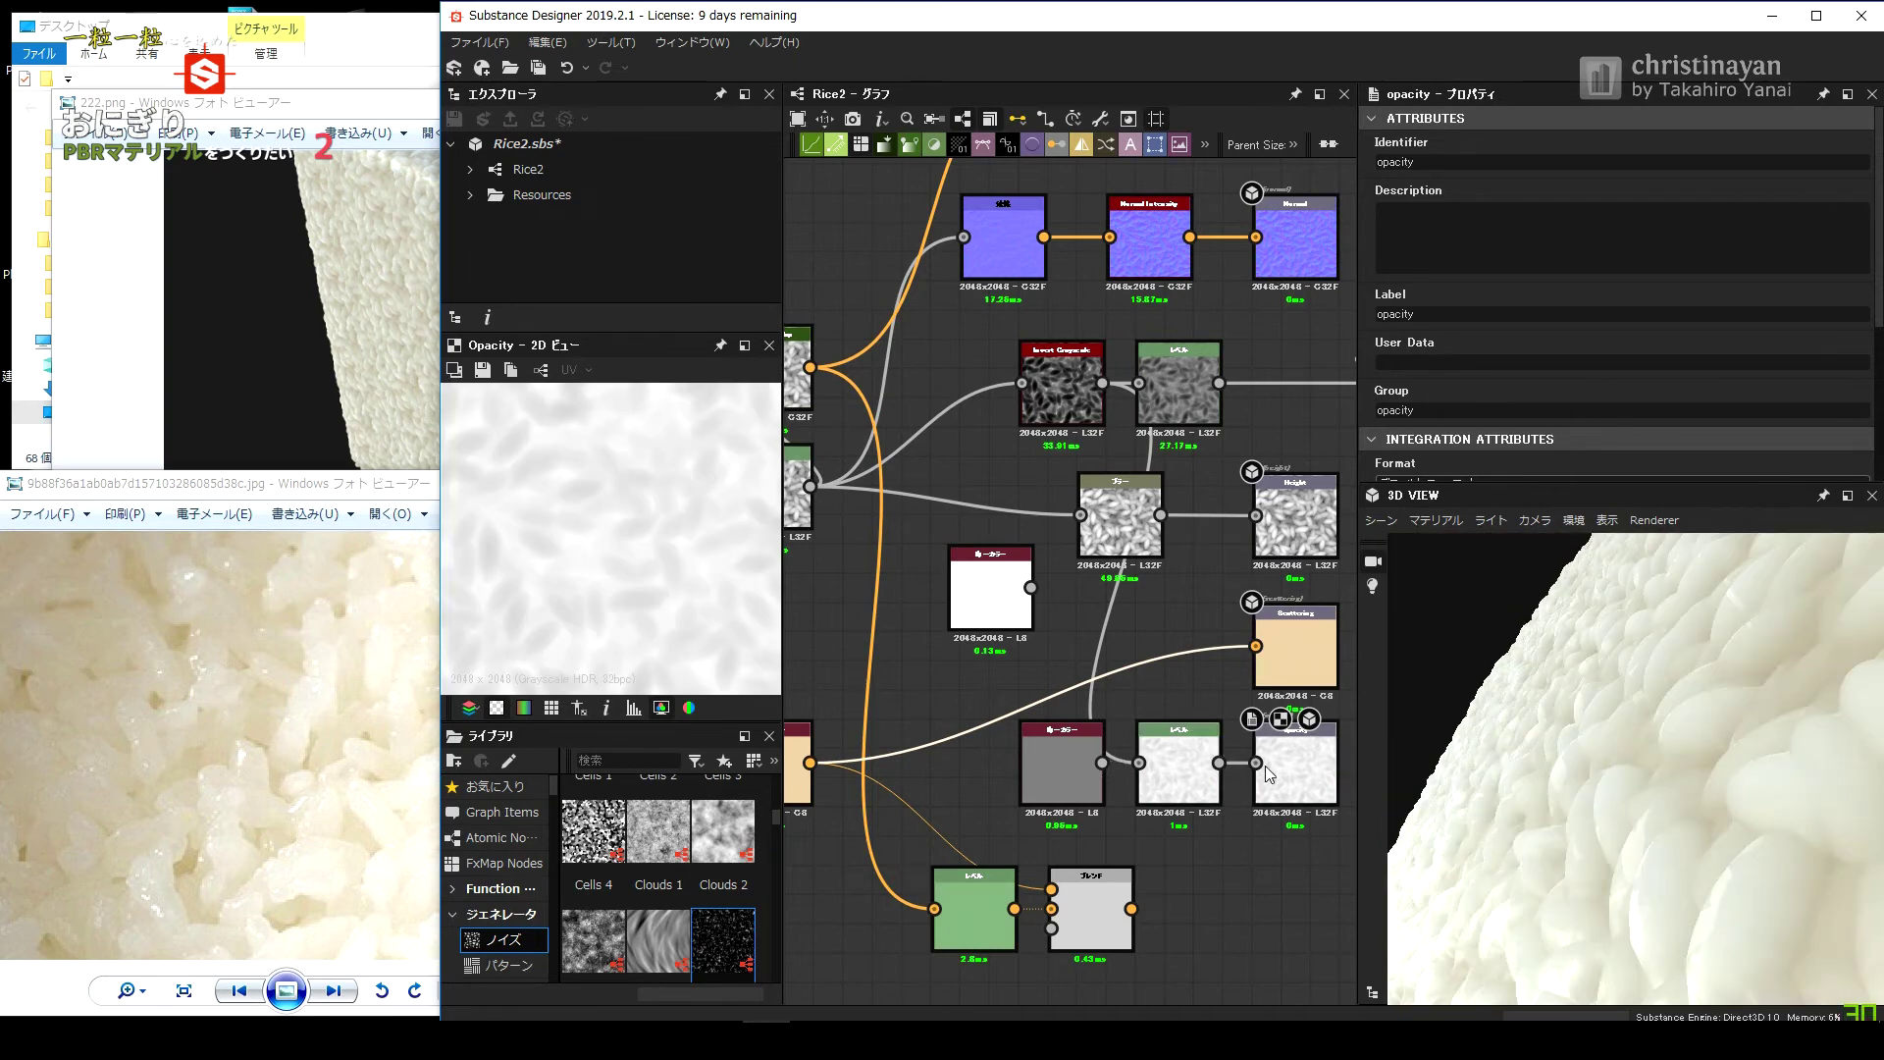
{"action": "left_click_drag", "start_coordinate": [1030, 587], "coordinate": [1256, 763]}
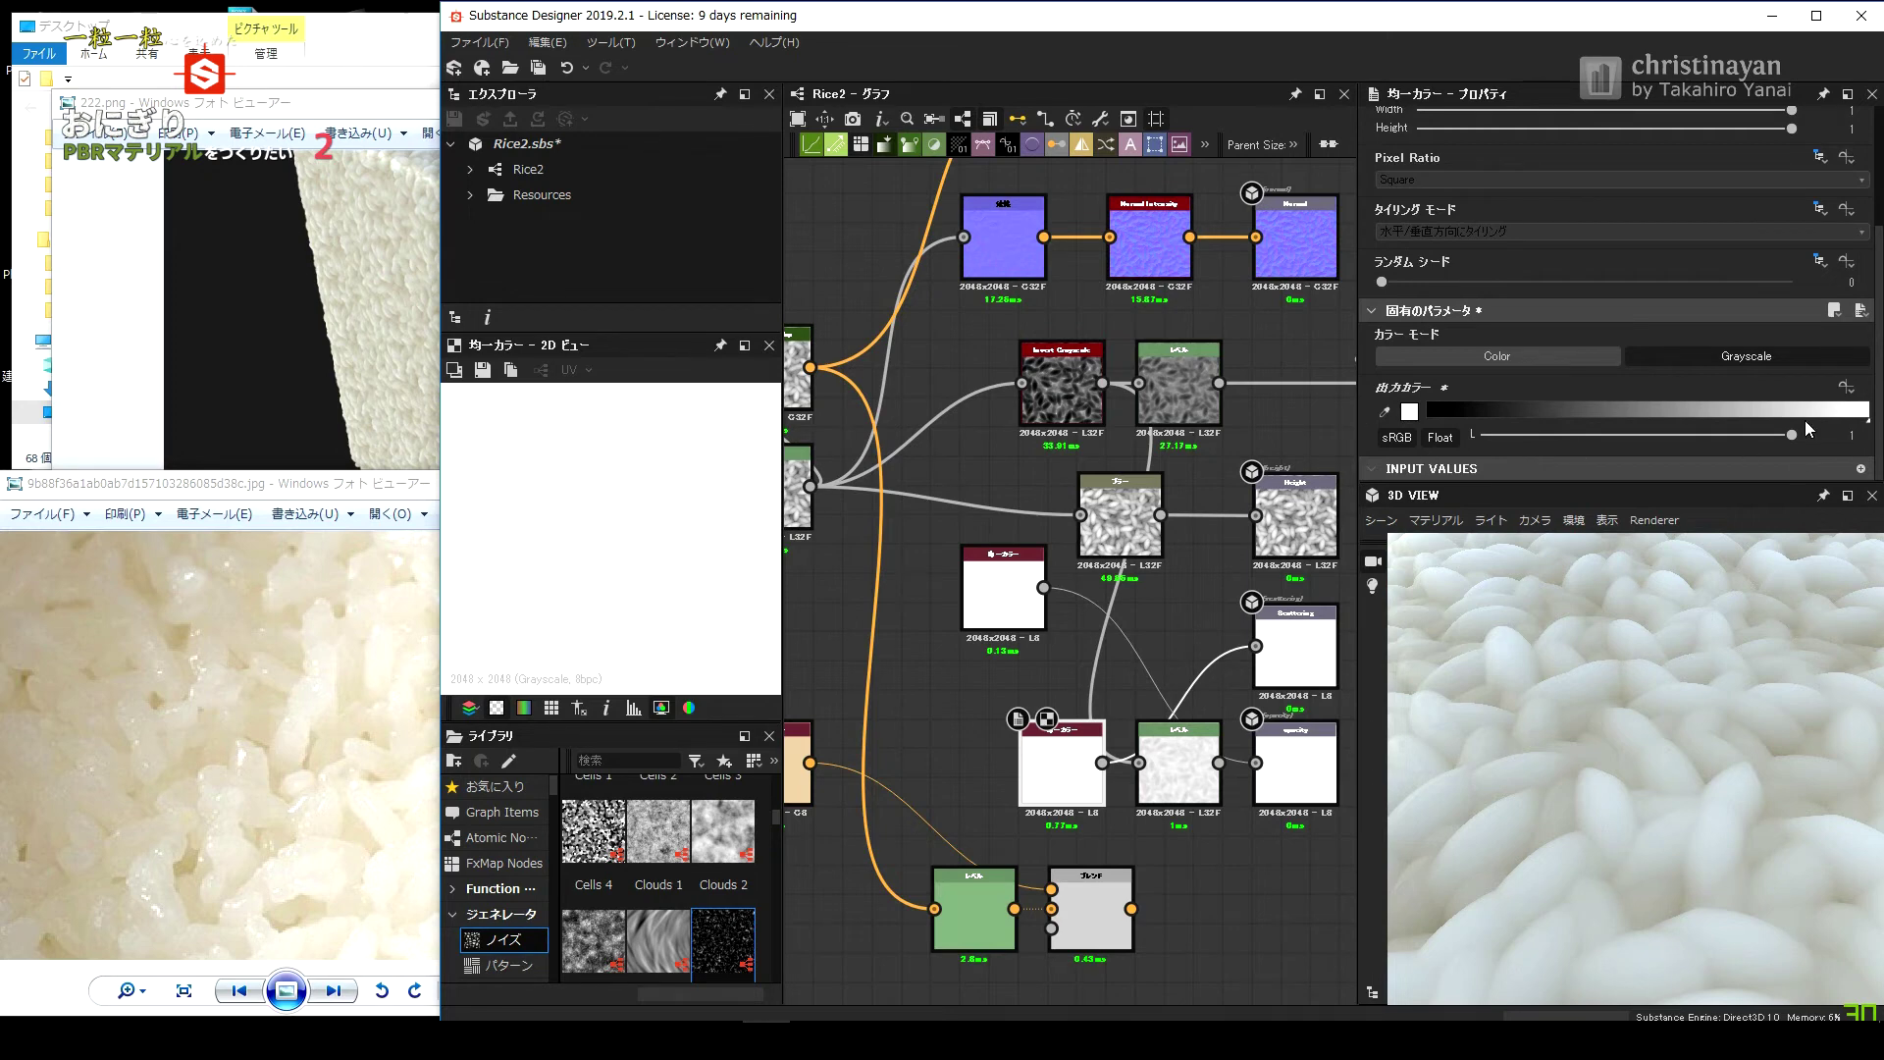
Undo a trial black uniform colour and set the material's subsurface scale to 1.
{"action": "left_click_drag", "start_coordinate": [1809, 428], "coordinate": [811, 771]}
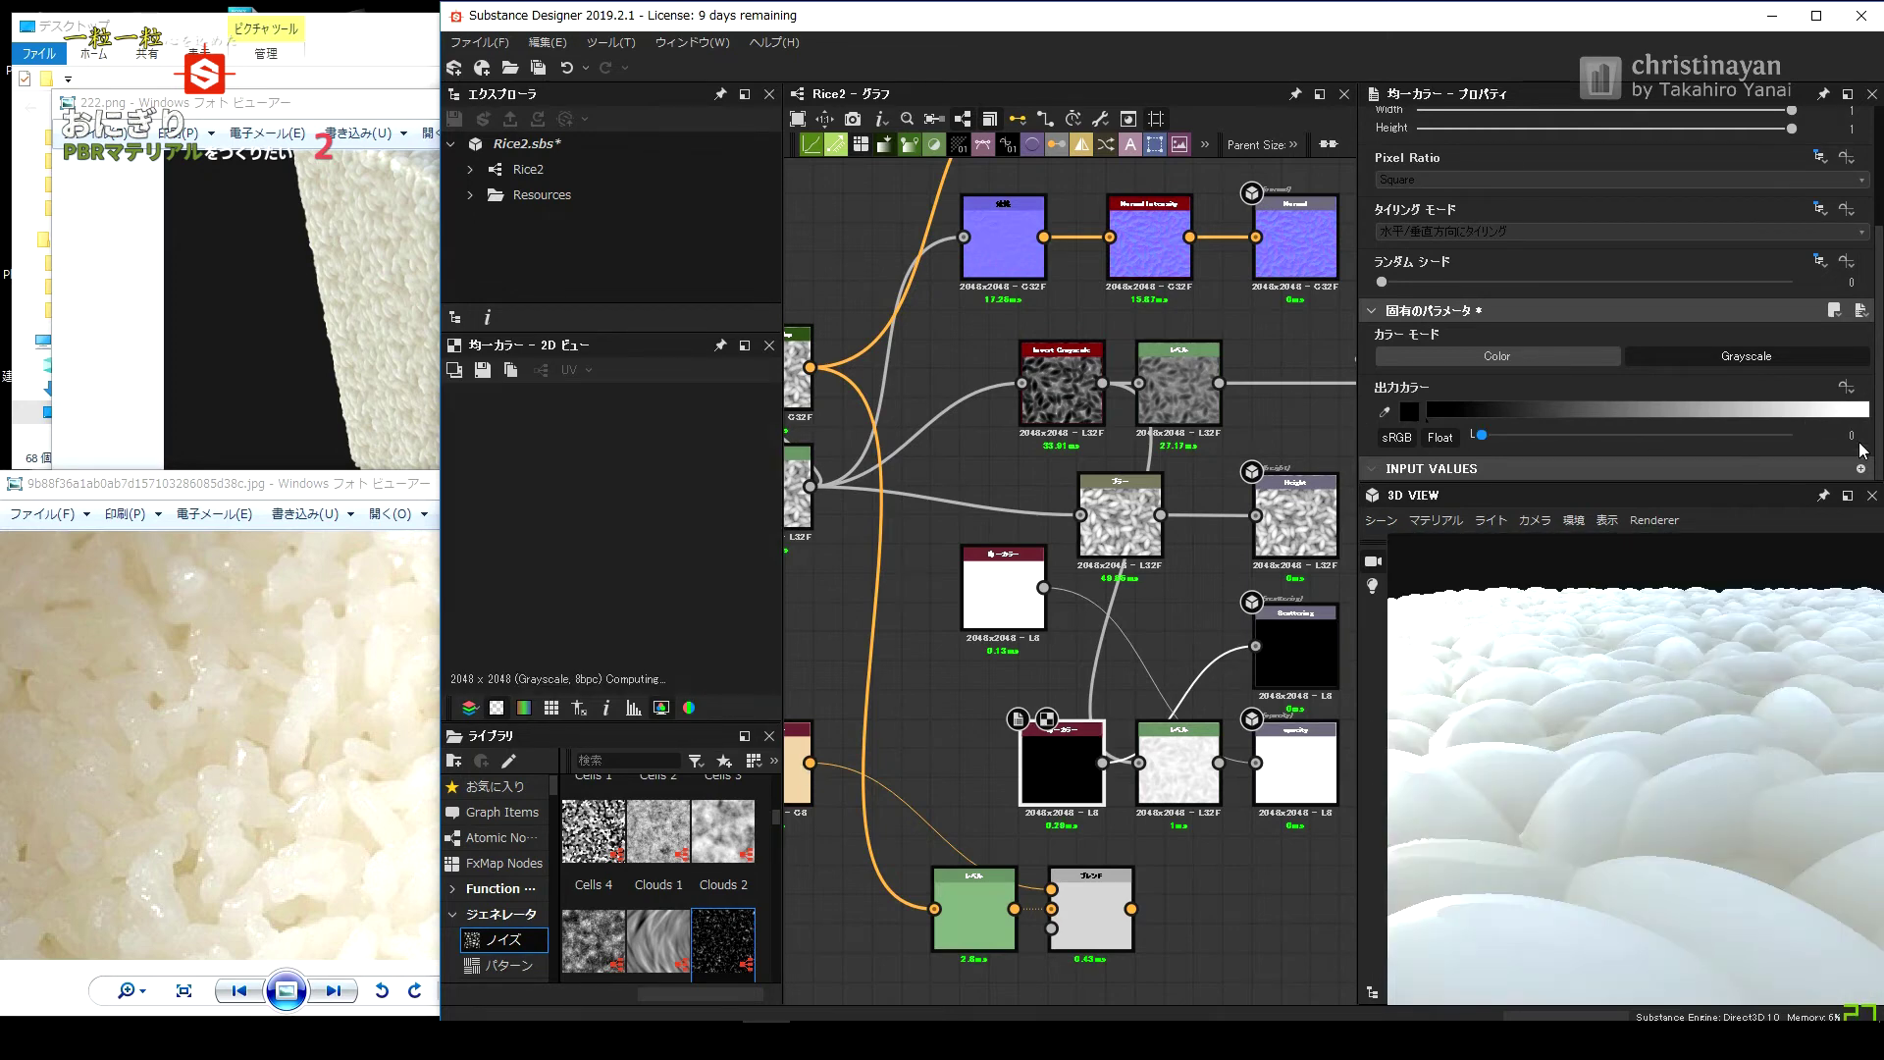
{"action": "key", "text": "ctrl+z"}
{"action": "key", "text": "ctrl+z"}
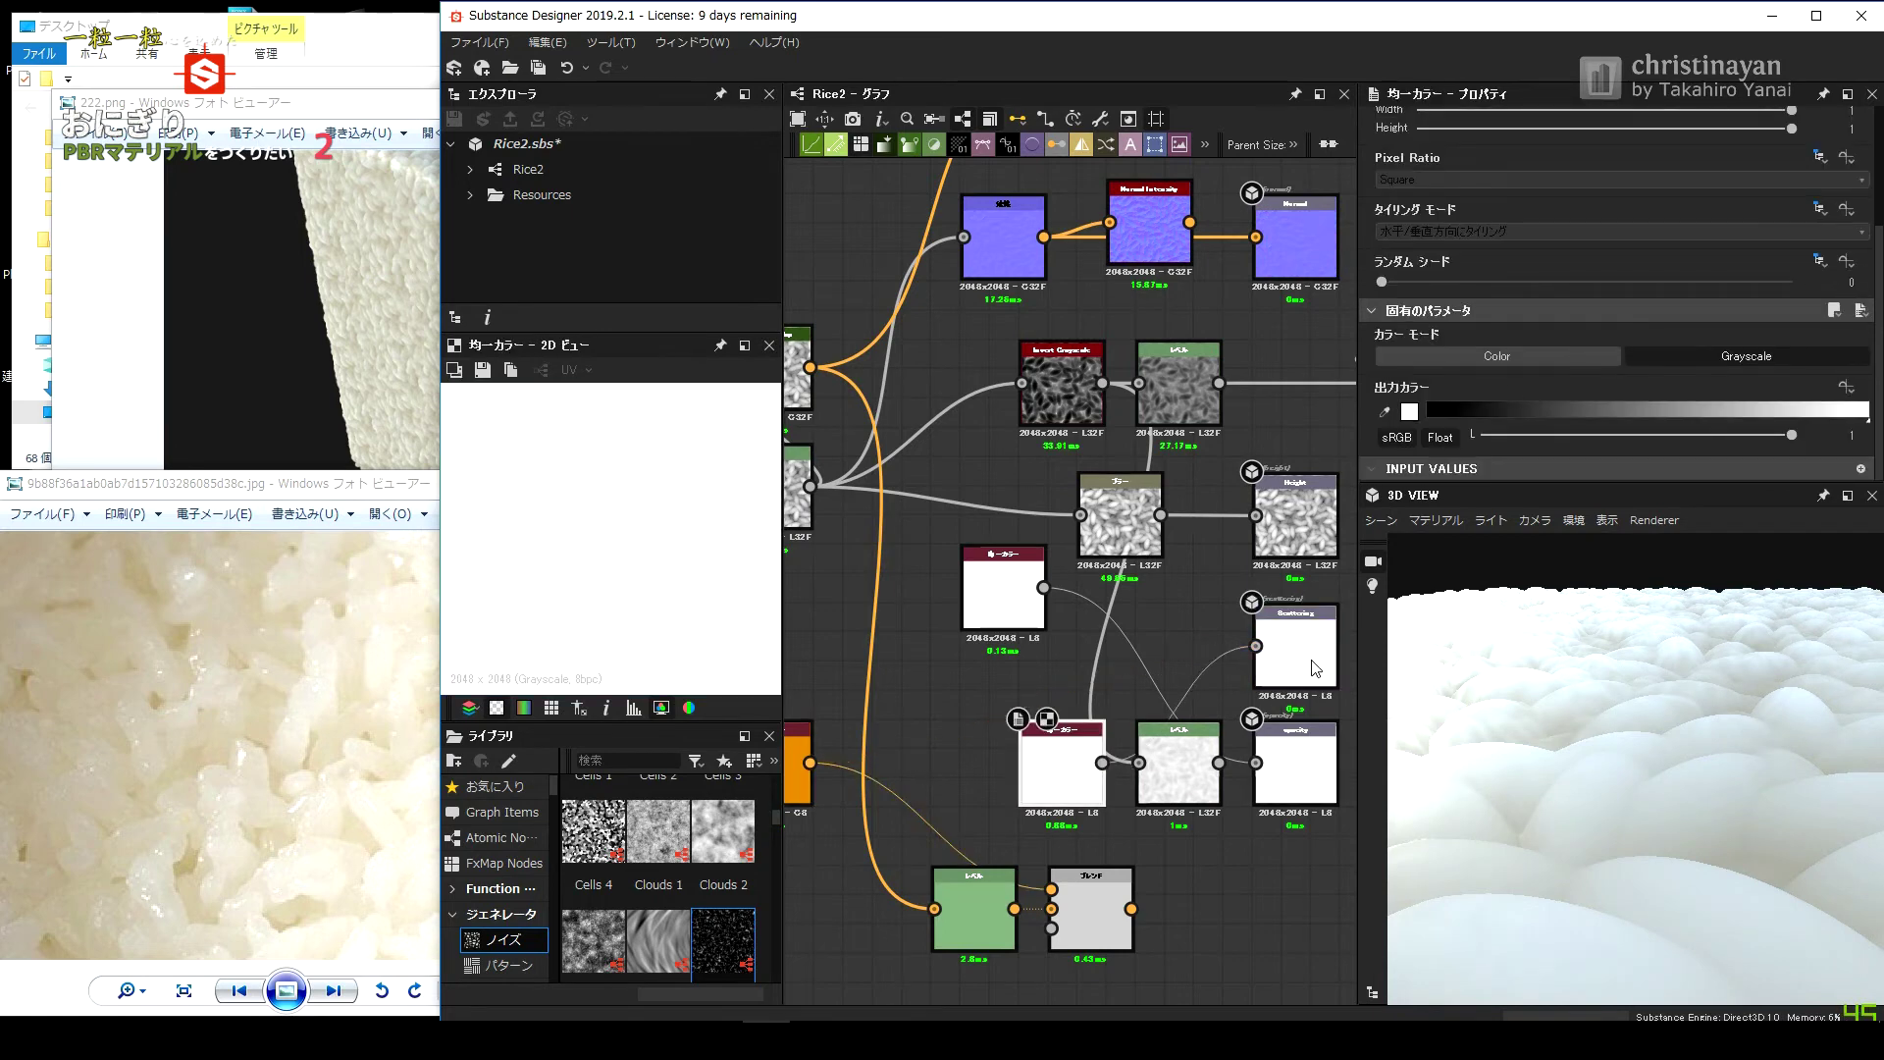
{"action": "left_click", "coordinate": [1435, 520]}
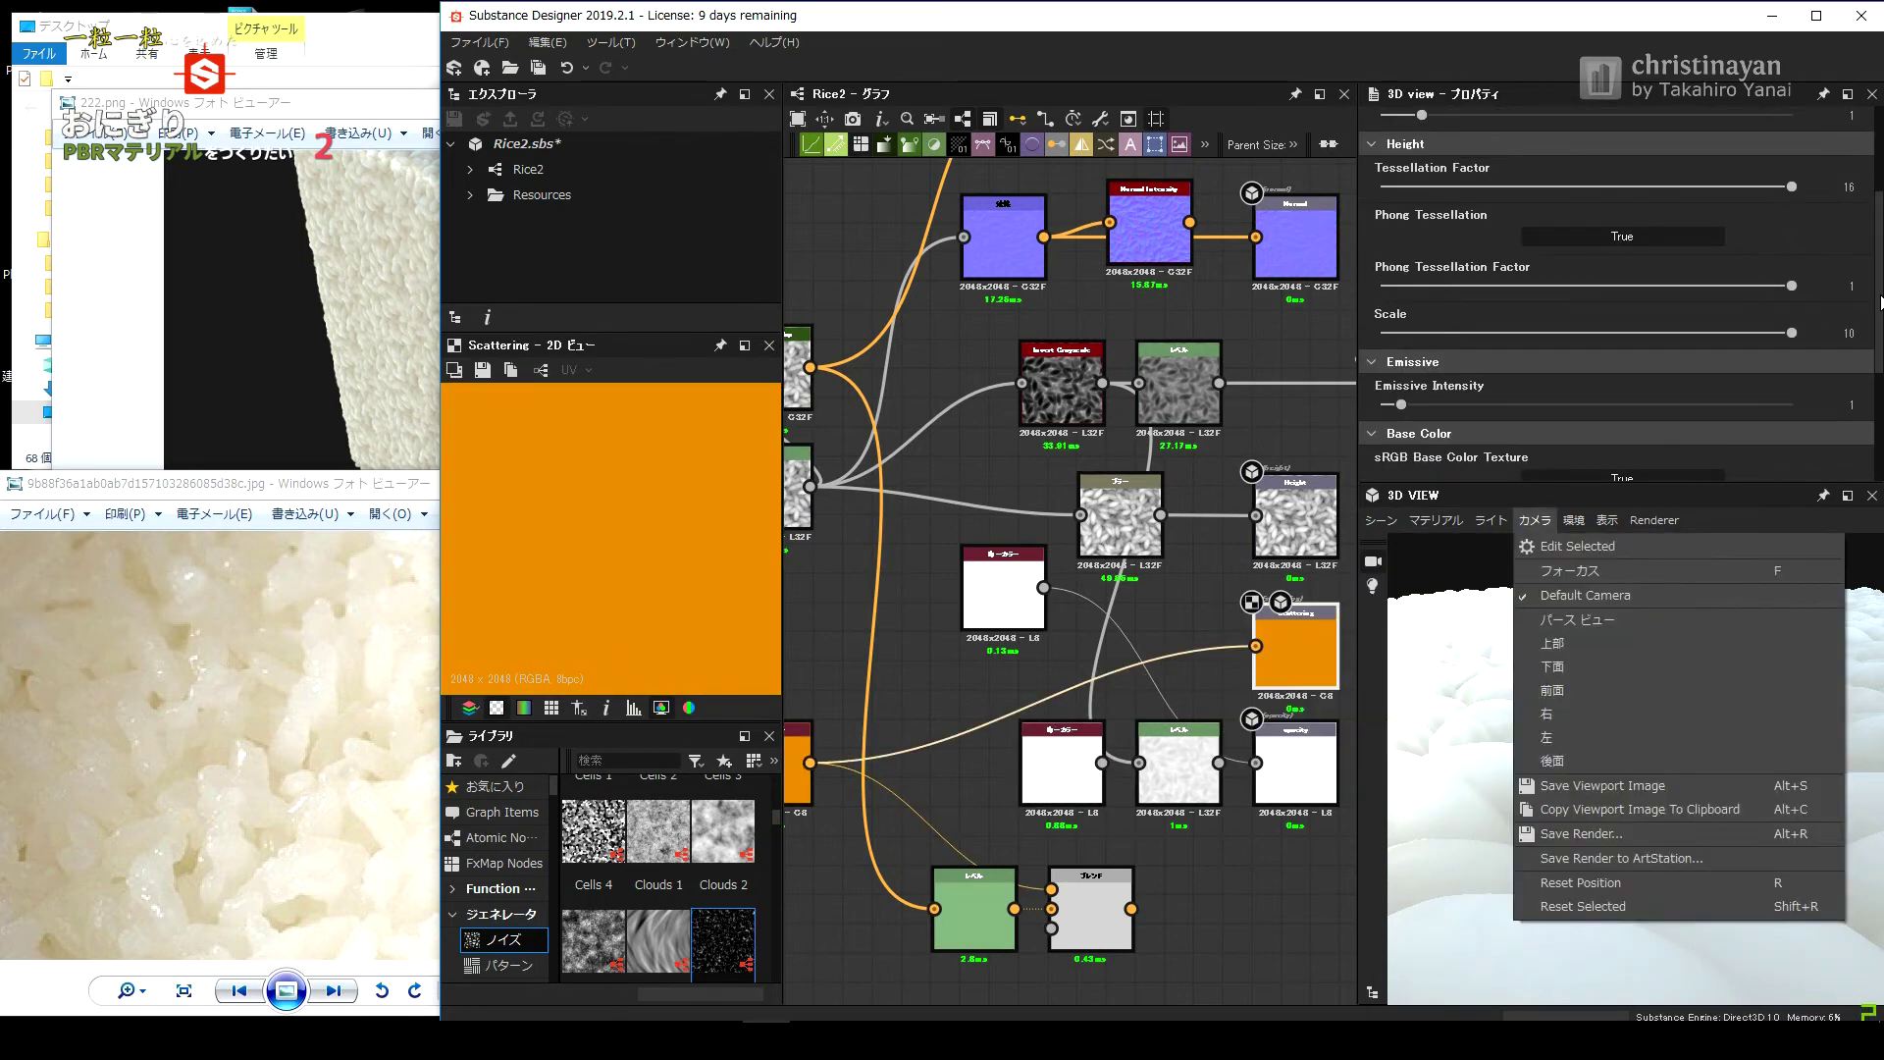
{"action": "left_click", "coordinate": [1585, 548]}
{"action": "type", "text": "1"}
{"action": "key", "text": "Return"}
Set the subsurface colour to white: hue 0.12, saturation 0, brightness 1.
{"action": "type", "text": "1"}
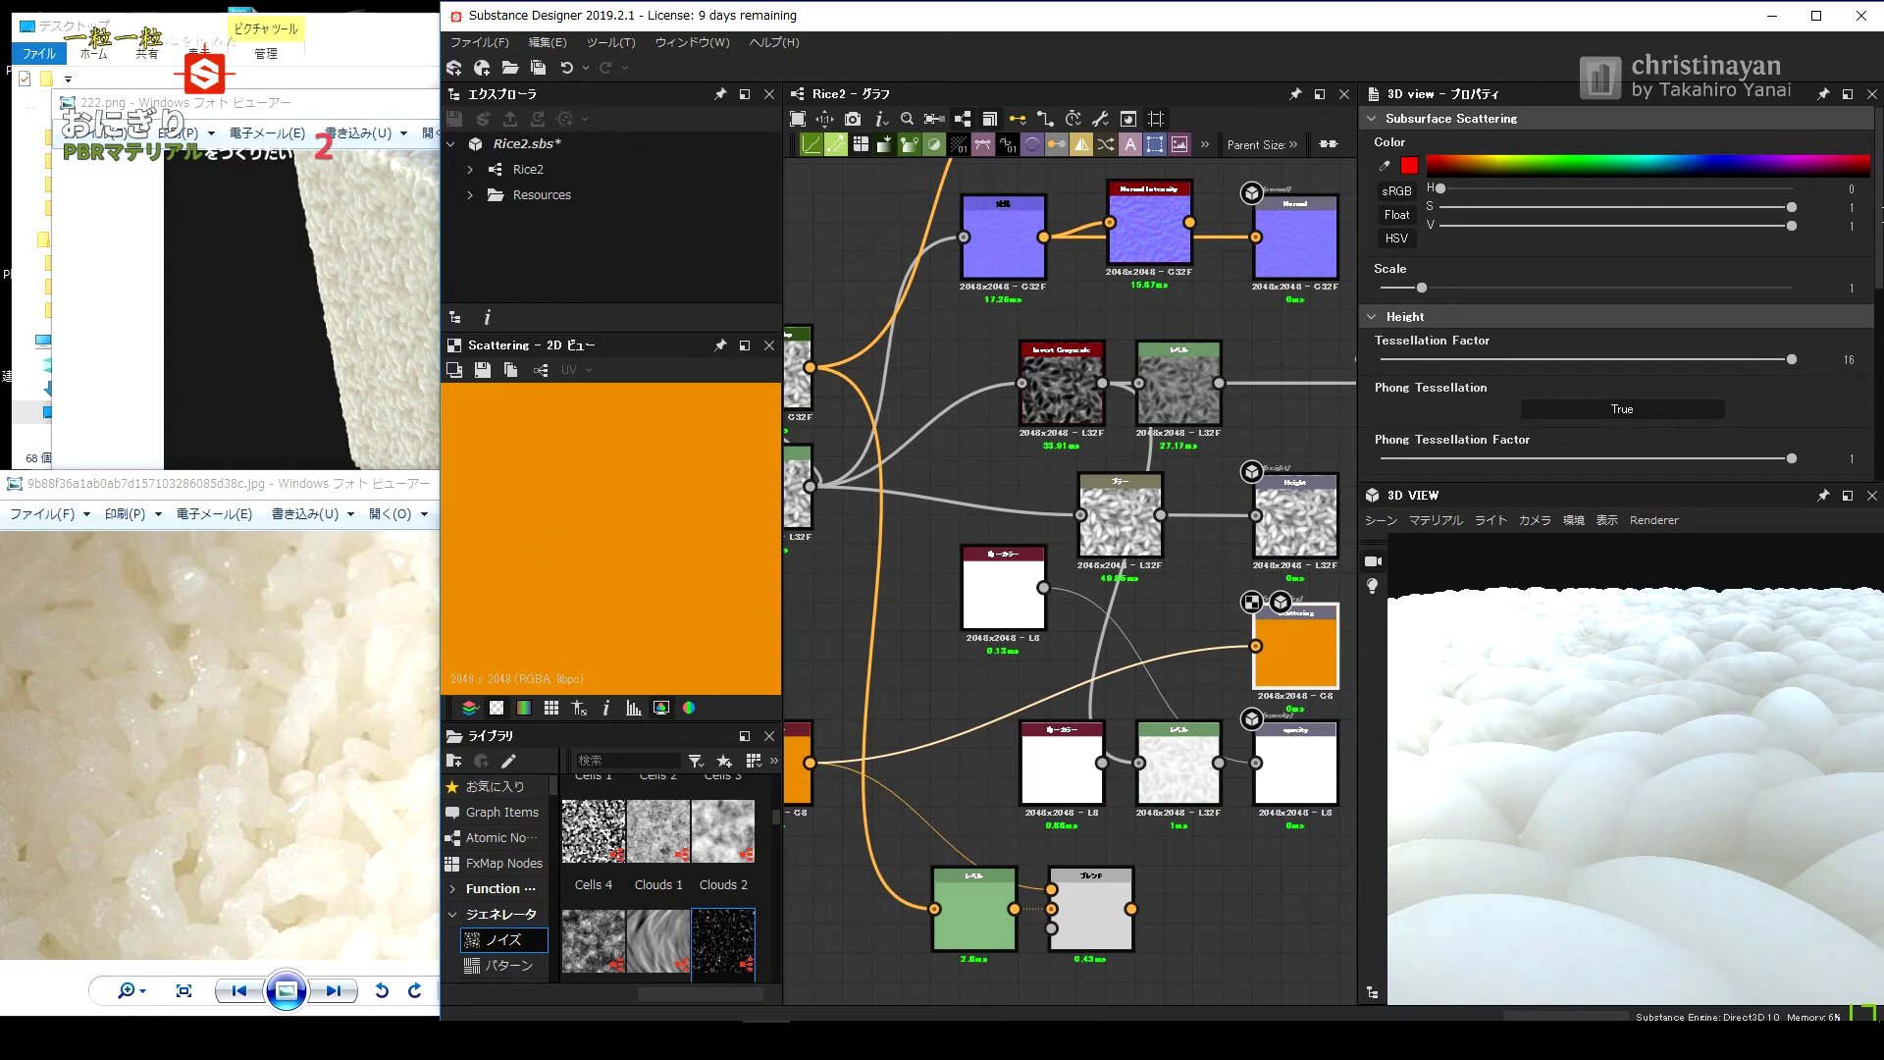
{"action": "type", "text": "0.12"}
{"action": "key", "text": "Tab"}
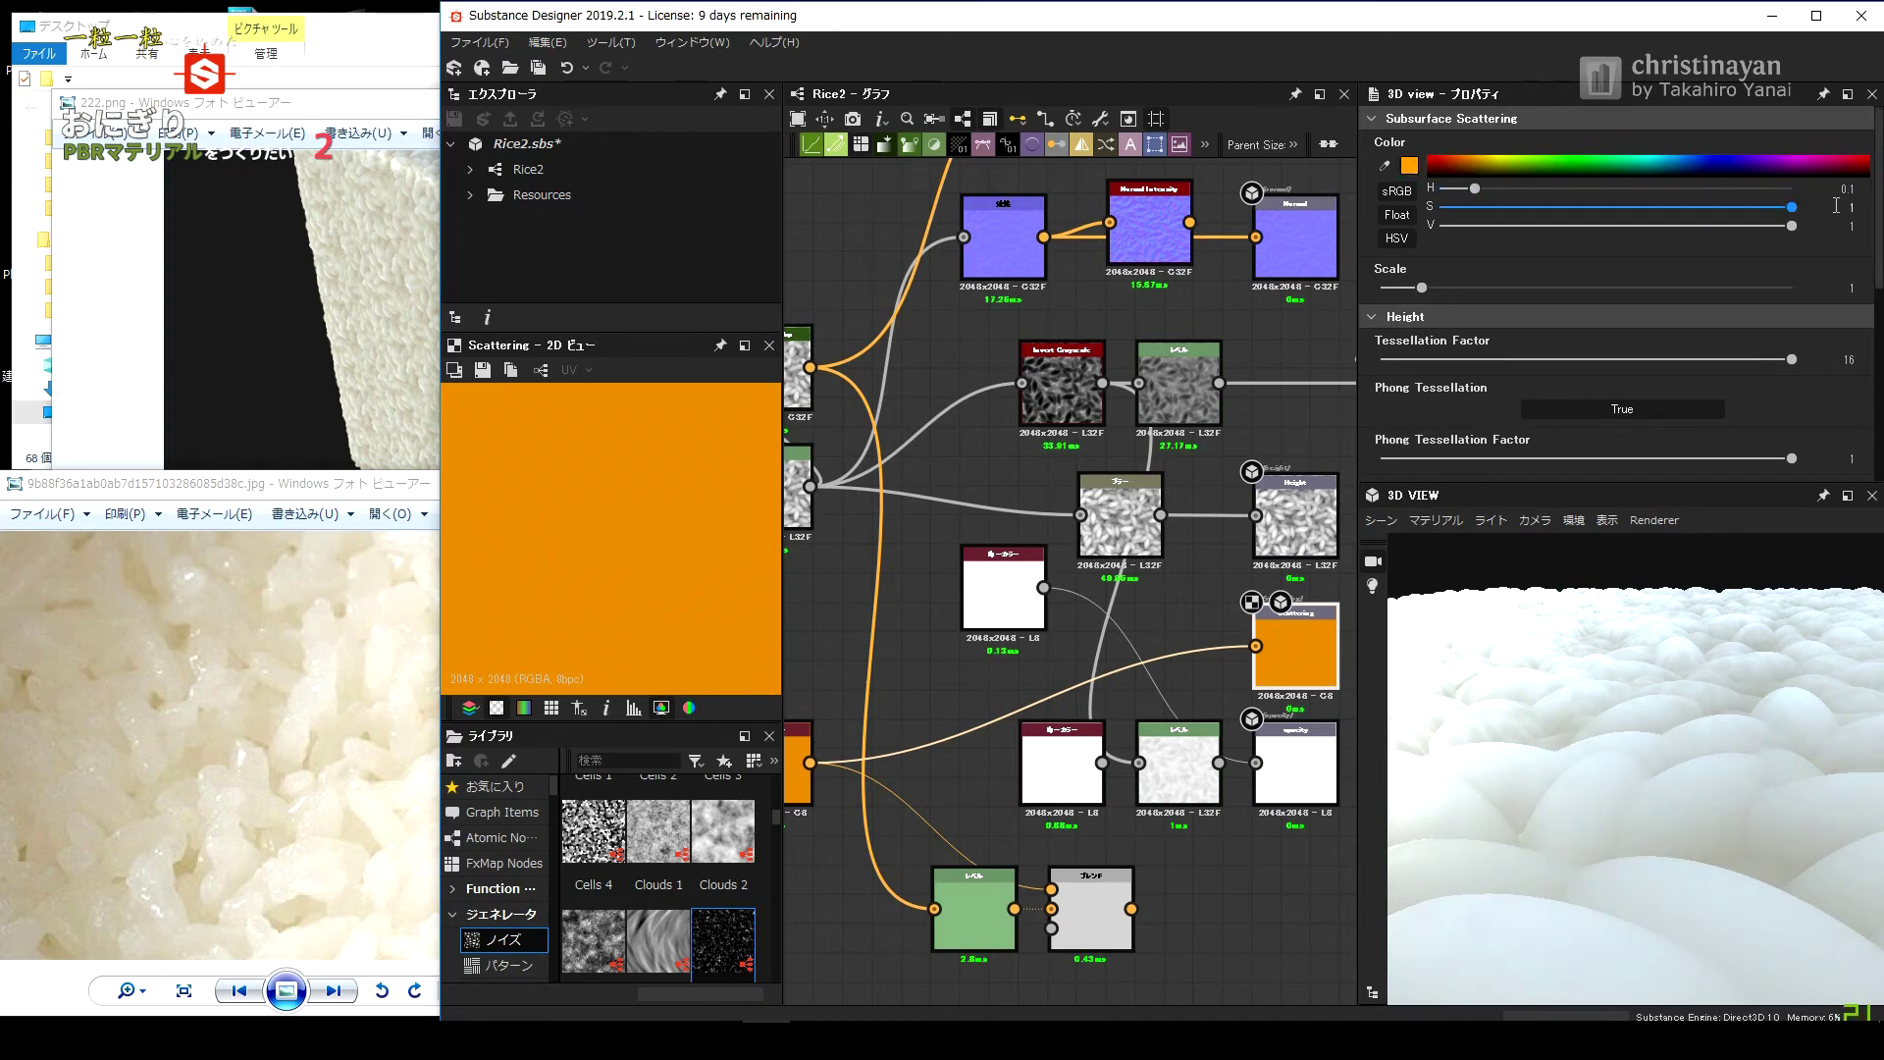
{"action": "type", "text": "0"}
{"action": "key", "text": "Return"}
{"action": "key", "text": "Tab"}
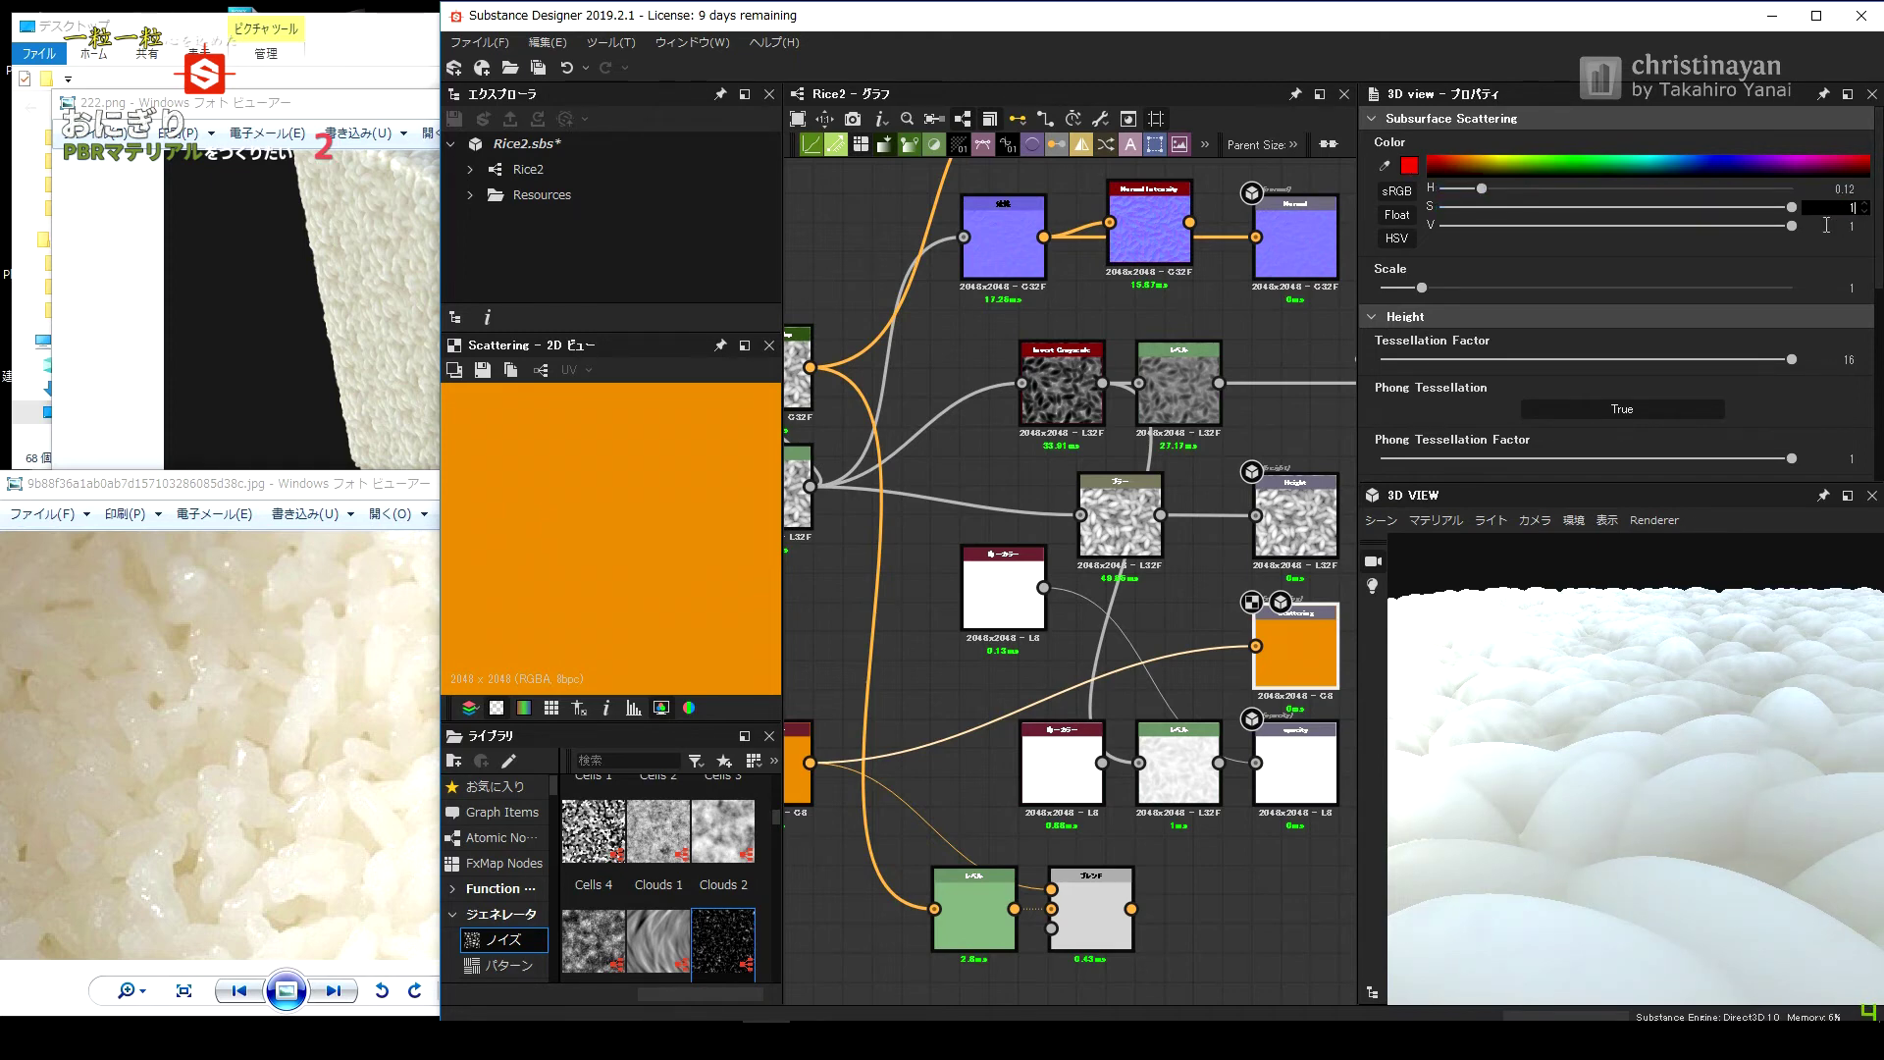
{"action": "type", "text": "0"}
{"action": "key", "text": "Return"}
{"action": "type", "text": "1"}
{"action": "key", "text": "Return"}
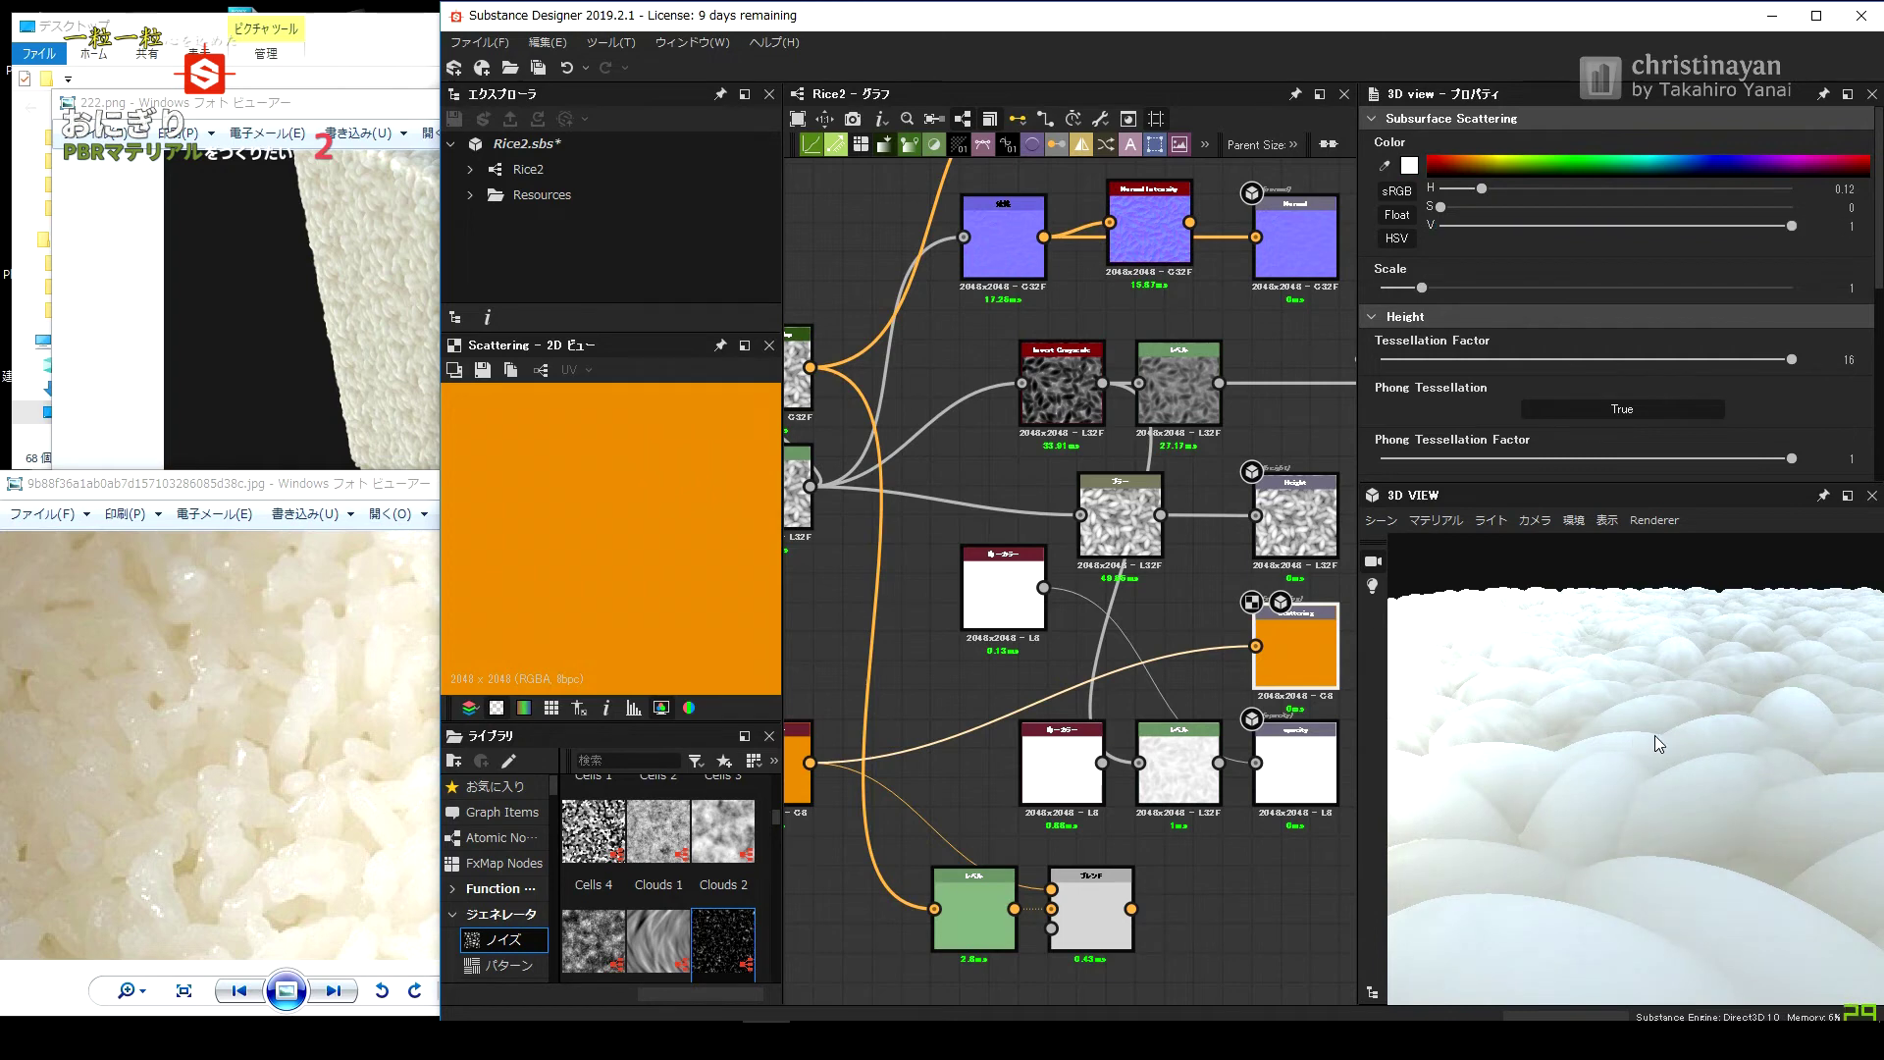
Drive Scattering with the uniform colour set to black, and reframe the camera on the cube.
{"action": "scroll", "coordinate": [1655, 734], "scroll_direction": "down", "scroll_amount": 5}
{"action": "scroll", "coordinate": [1539, 782], "scroll_direction": "up", "scroll_amount": 5}
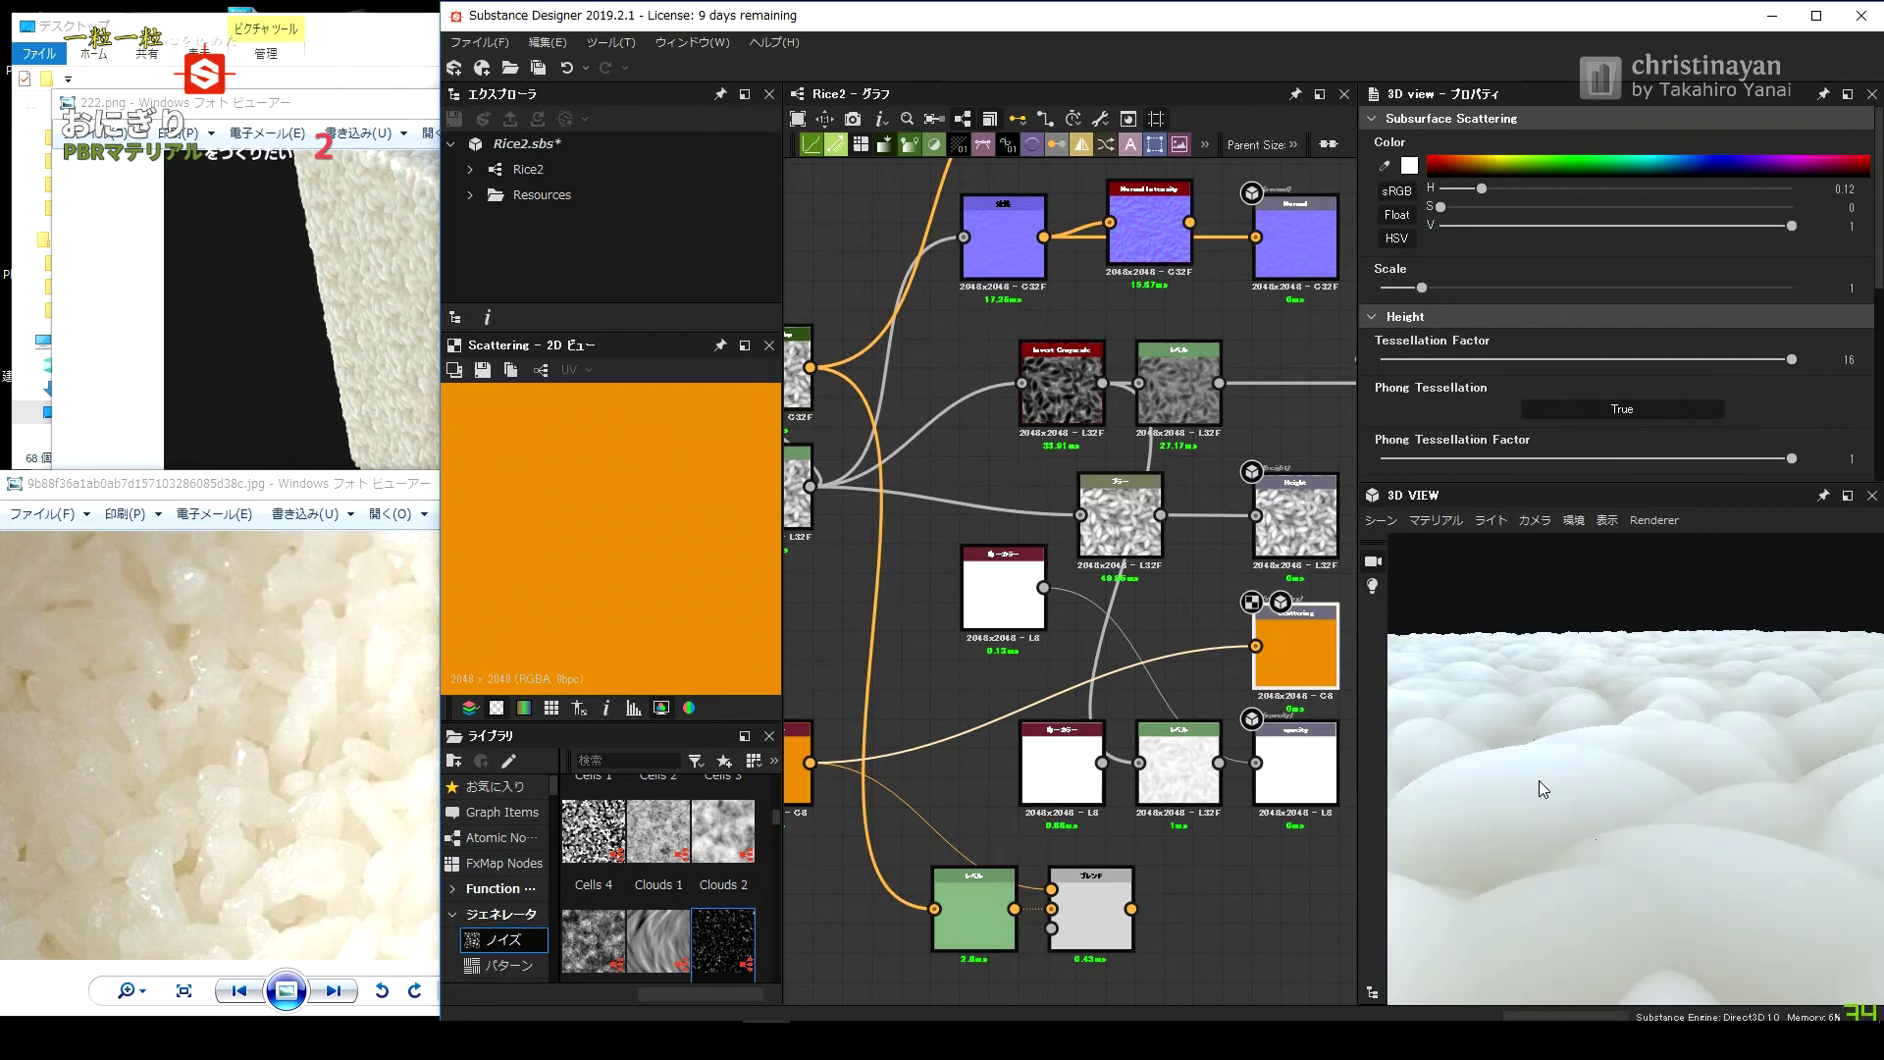
{"action": "left_click_drag", "start_coordinate": [1258, 654], "coordinate": [1102, 762]}
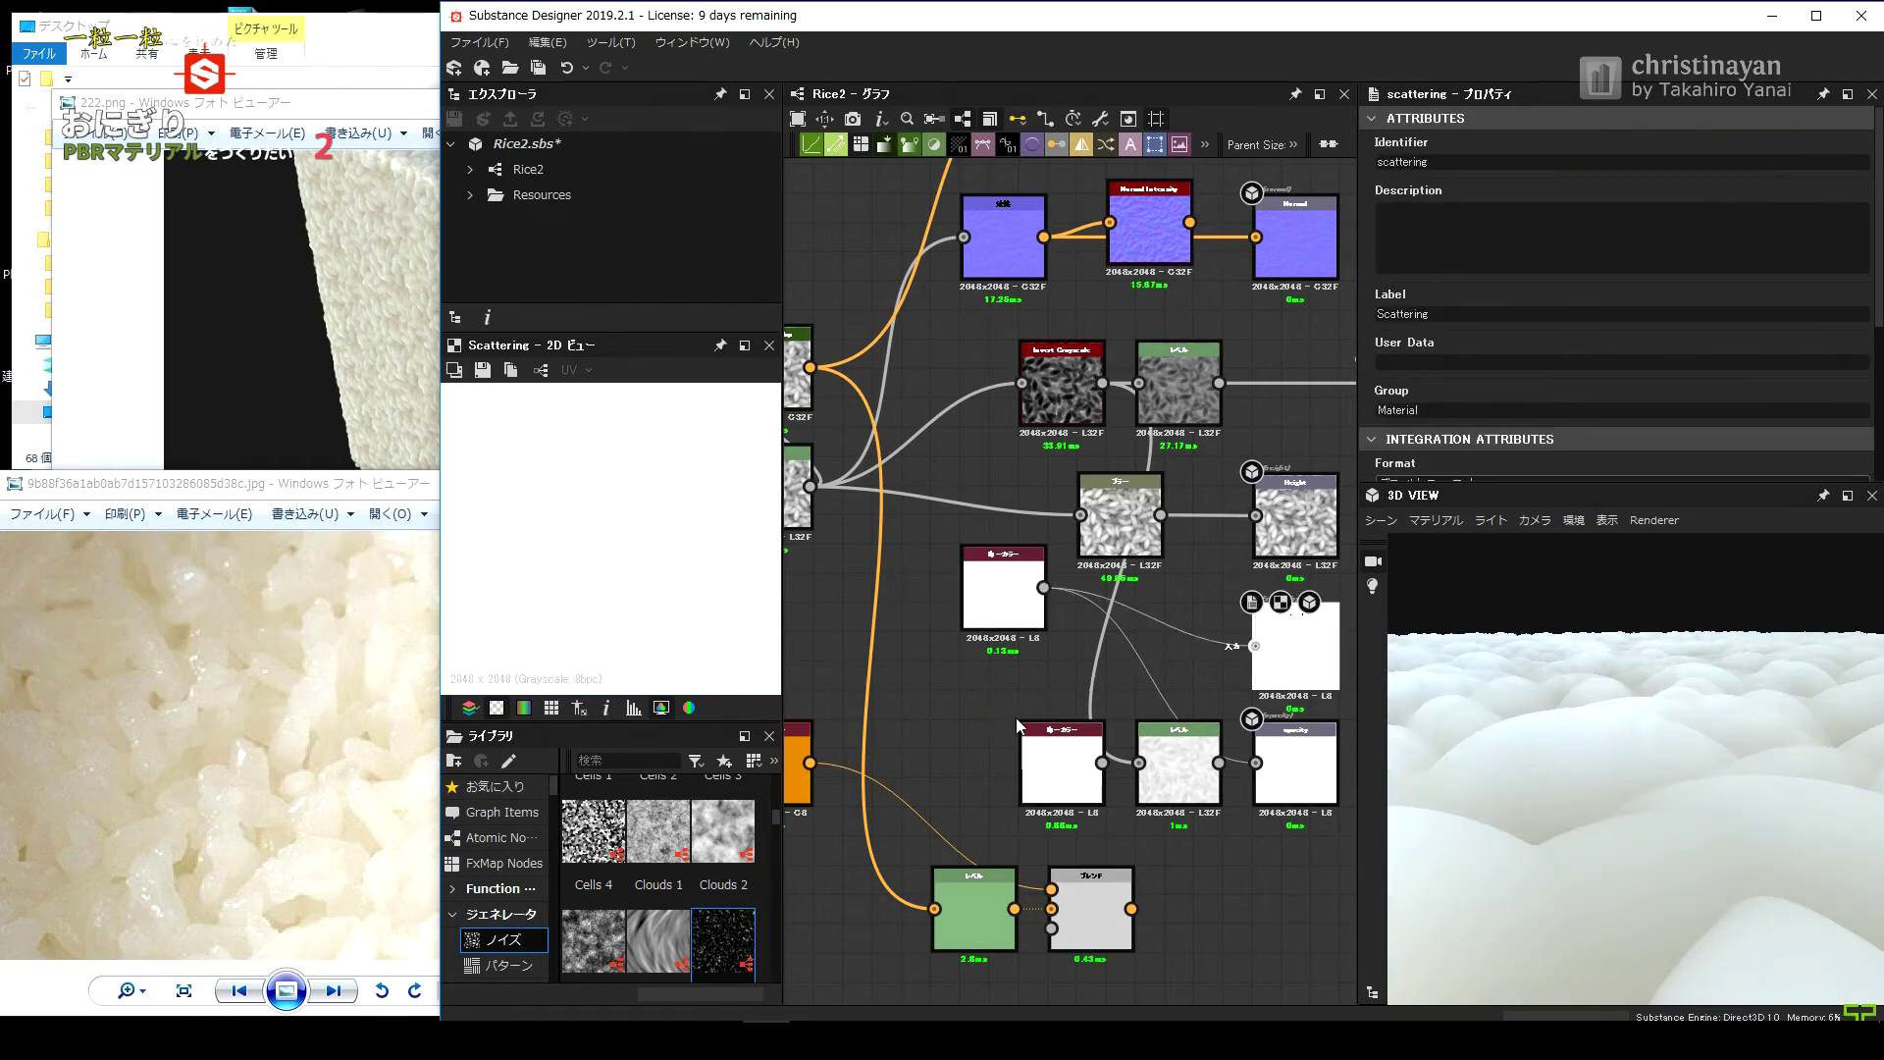
{"action": "scroll", "coordinate": [1564, 433], "scroll_direction": "down", "scroll_amount": 2}
{"action": "left_click_drag", "start_coordinate": [1792, 435], "coordinate": [1423, 435]}
{"action": "scroll", "coordinate": [1417, 698], "scroll_direction": "down", "scroll_amount": 2}
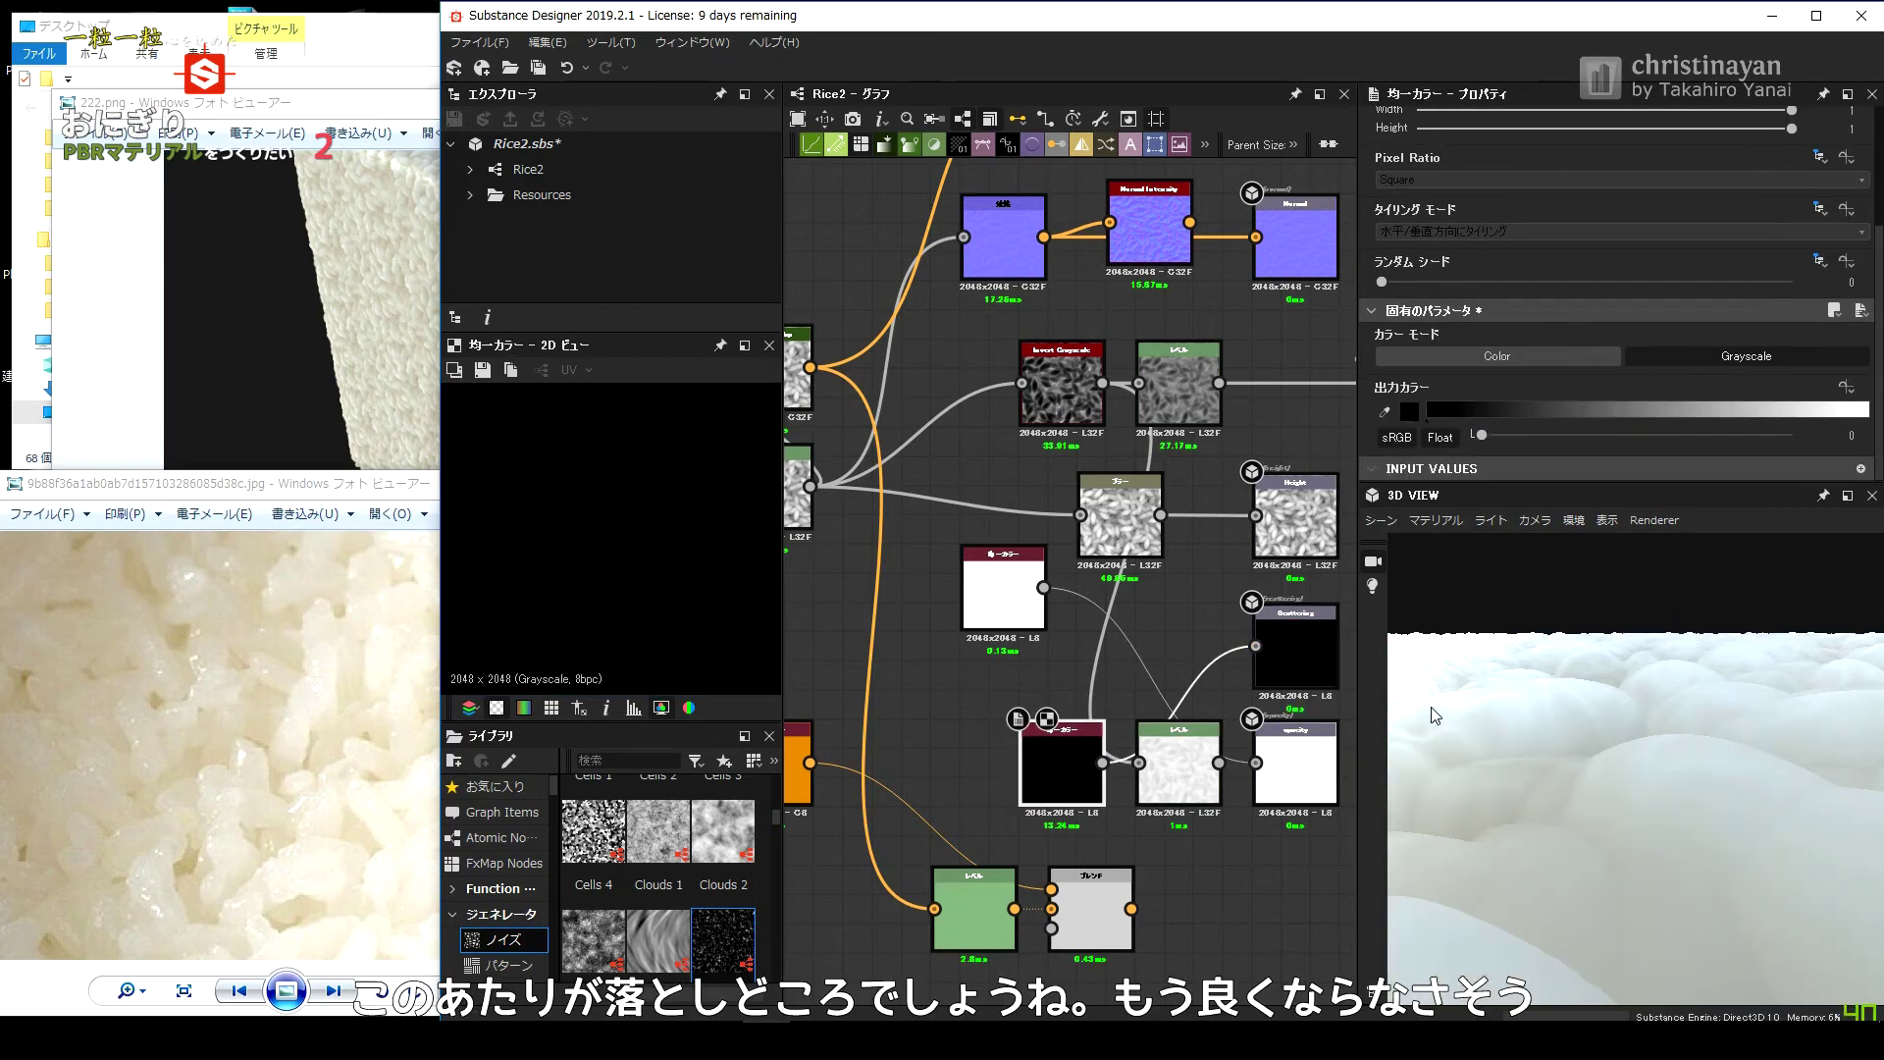
{"action": "scroll", "coordinate": [1570, 647], "scroll_direction": "down", "scroll_amount": 2}
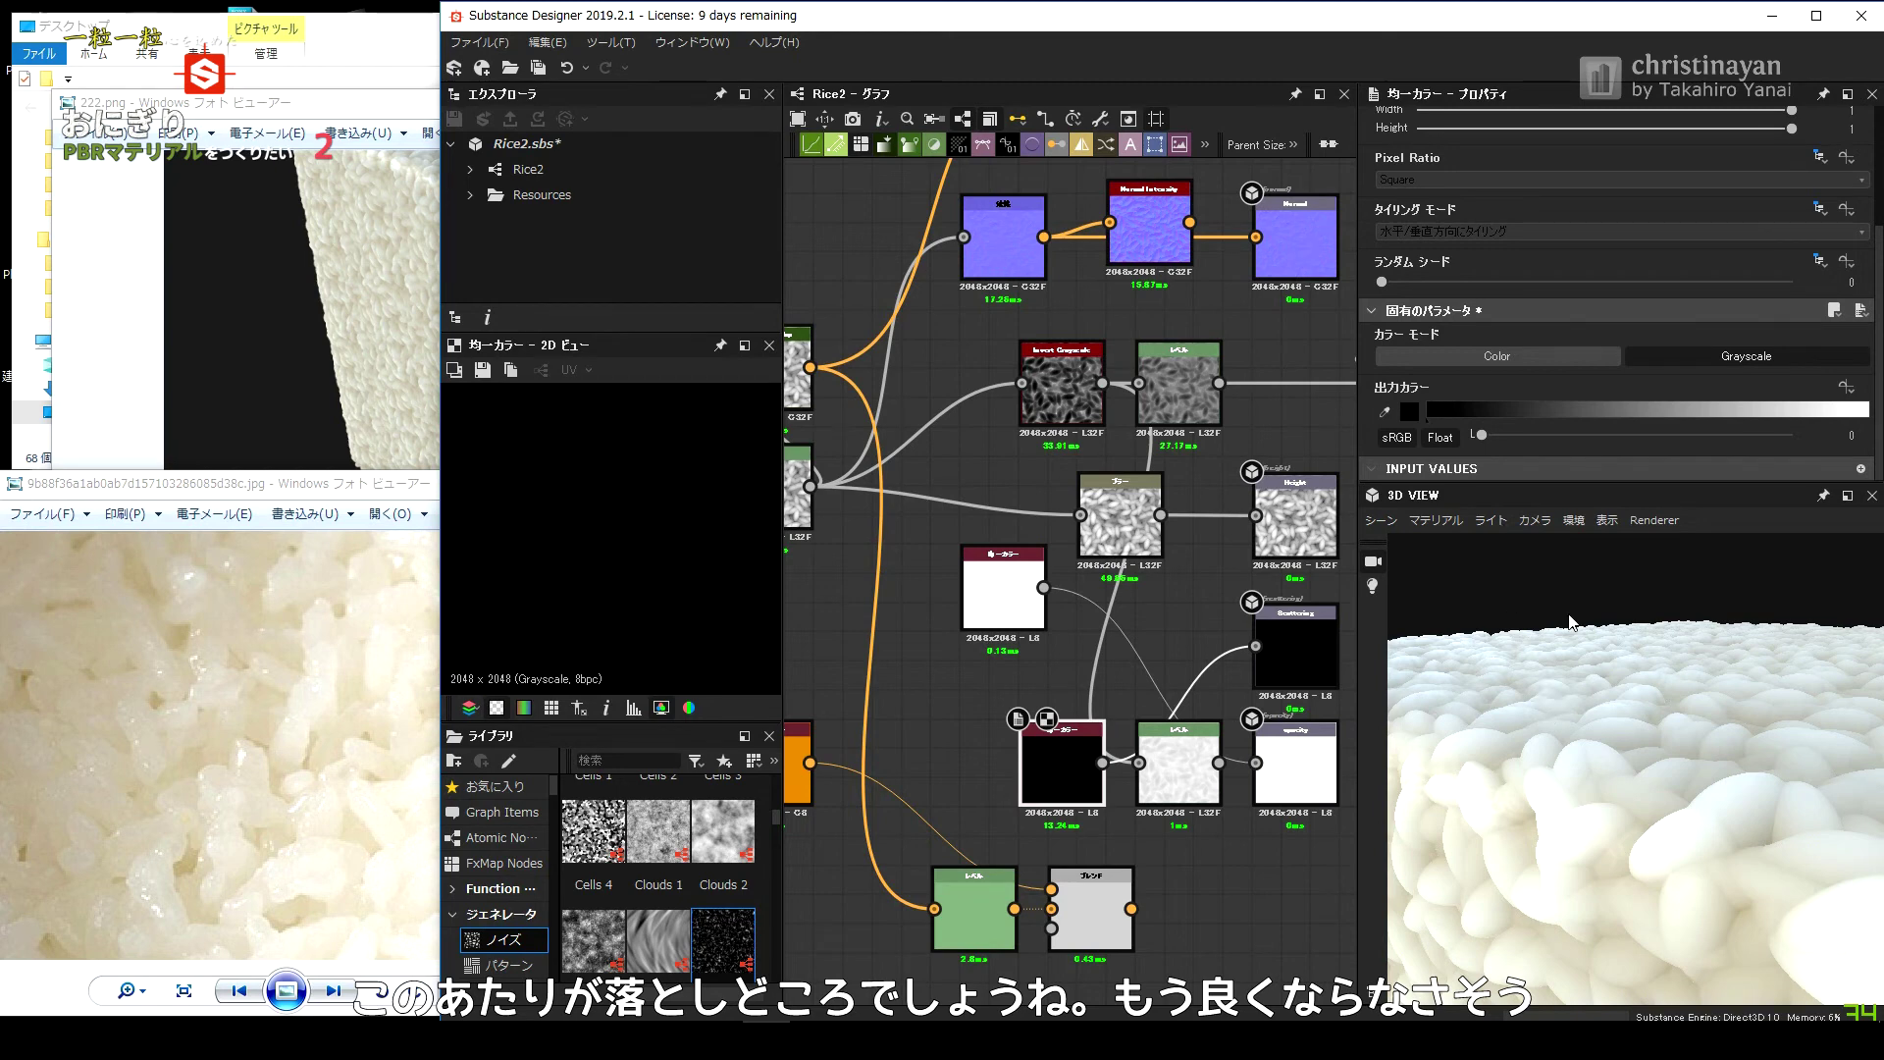
{"action": "left_click", "coordinate": [1536, 520]}
{"action": "left_click", "coordinate": [1572, 664]}
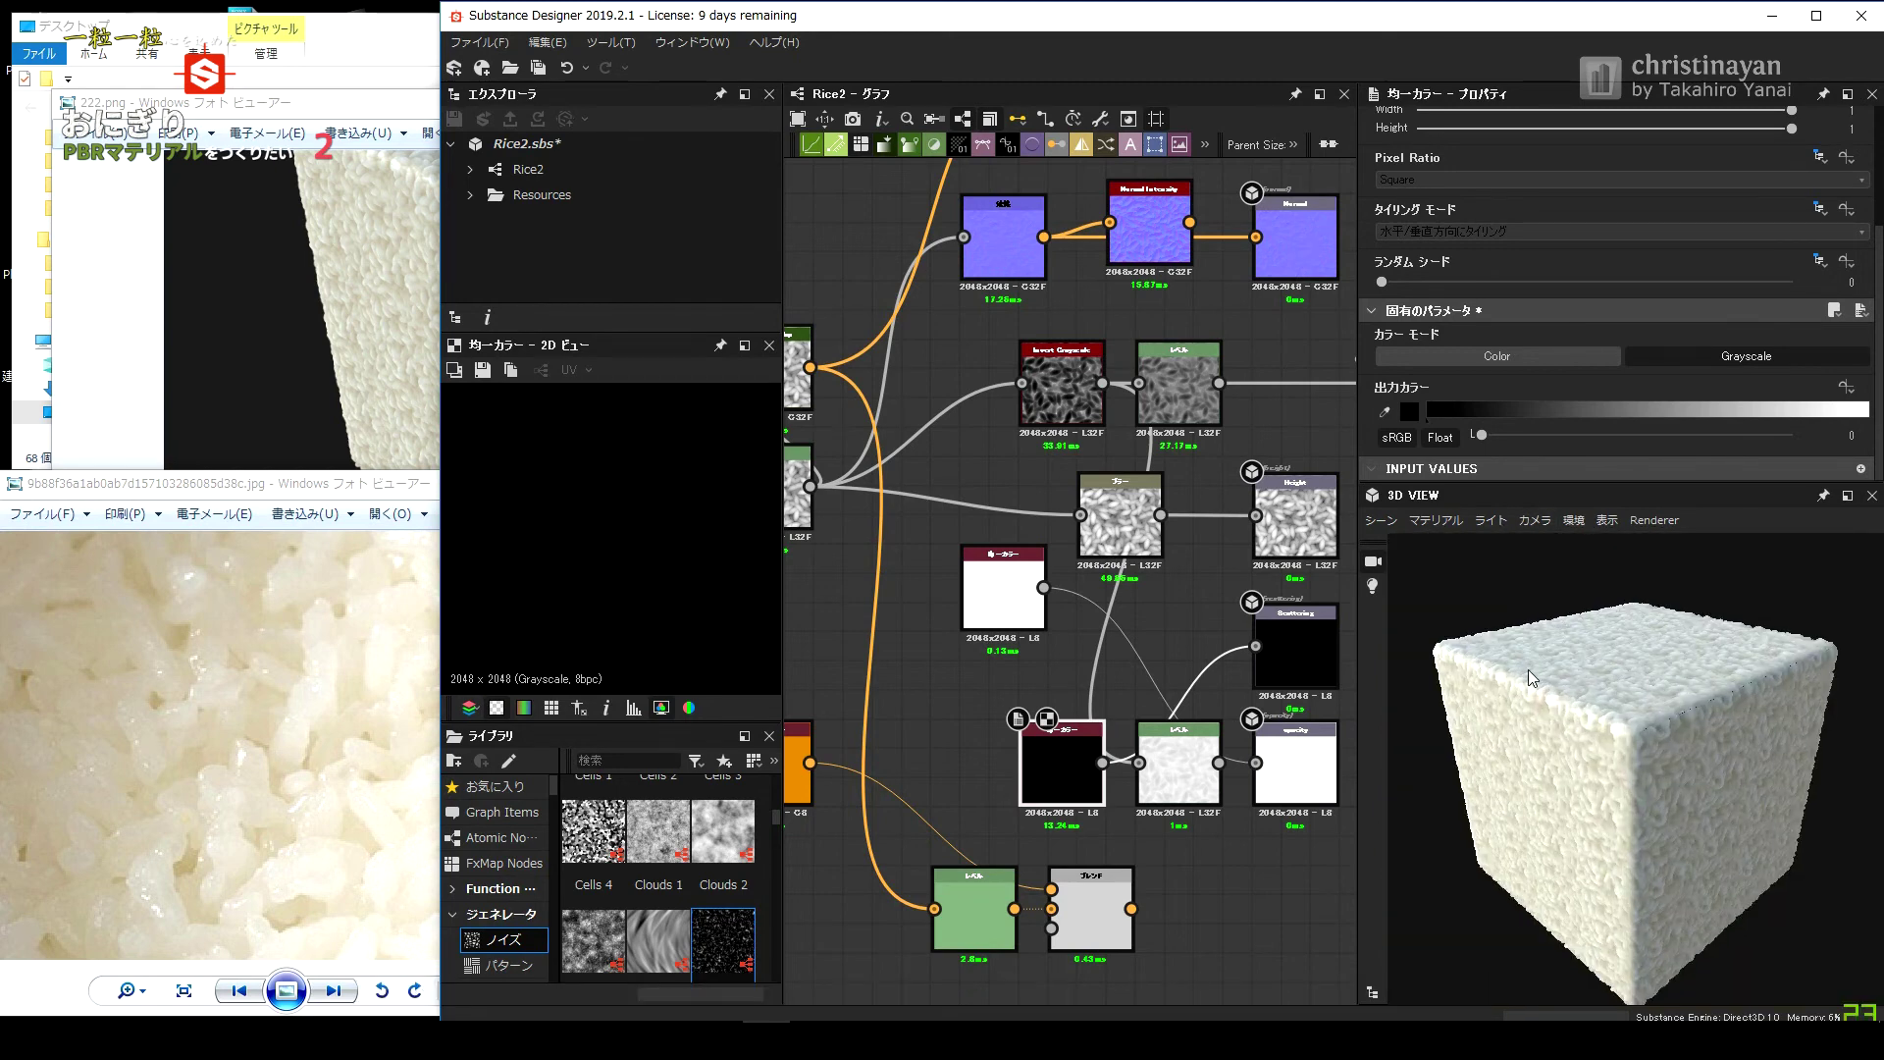
Zoom and orbit close to the rice cube, then inspect the Blend and Levels node settings.
{"action": "scroll", "coordinate": [1570, 657], "scroll_direction": "up", "scroll_amount": 5}
{"action": "scroll", "coordinate": [1544, 775], "scroll_direction": "up", "scroll_amount": 3}
{"action": "scroll", "coordinate": [1435, 775], "scroll_direction": "up", "scroll_amount": 2}
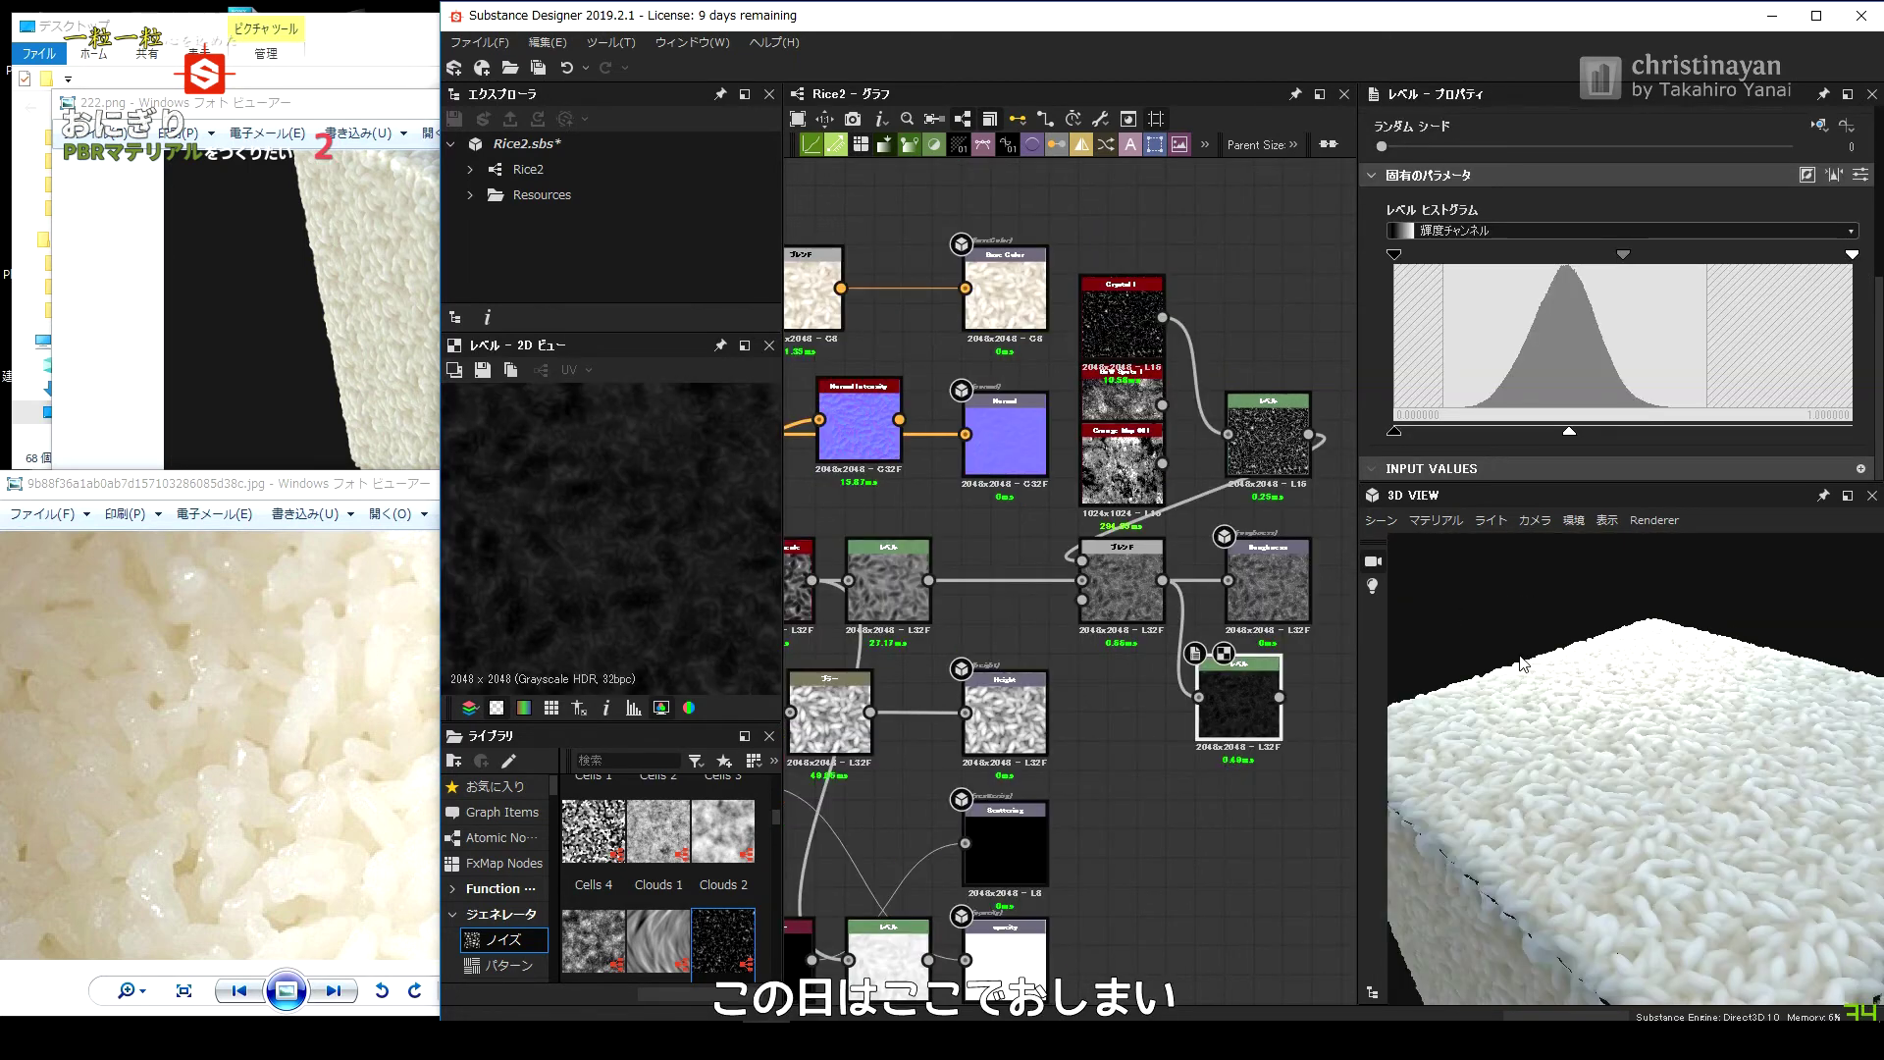
{"action": "left_click_drag", "start_coordinate": [1522, 663], "coordinate": [1551, 467]}
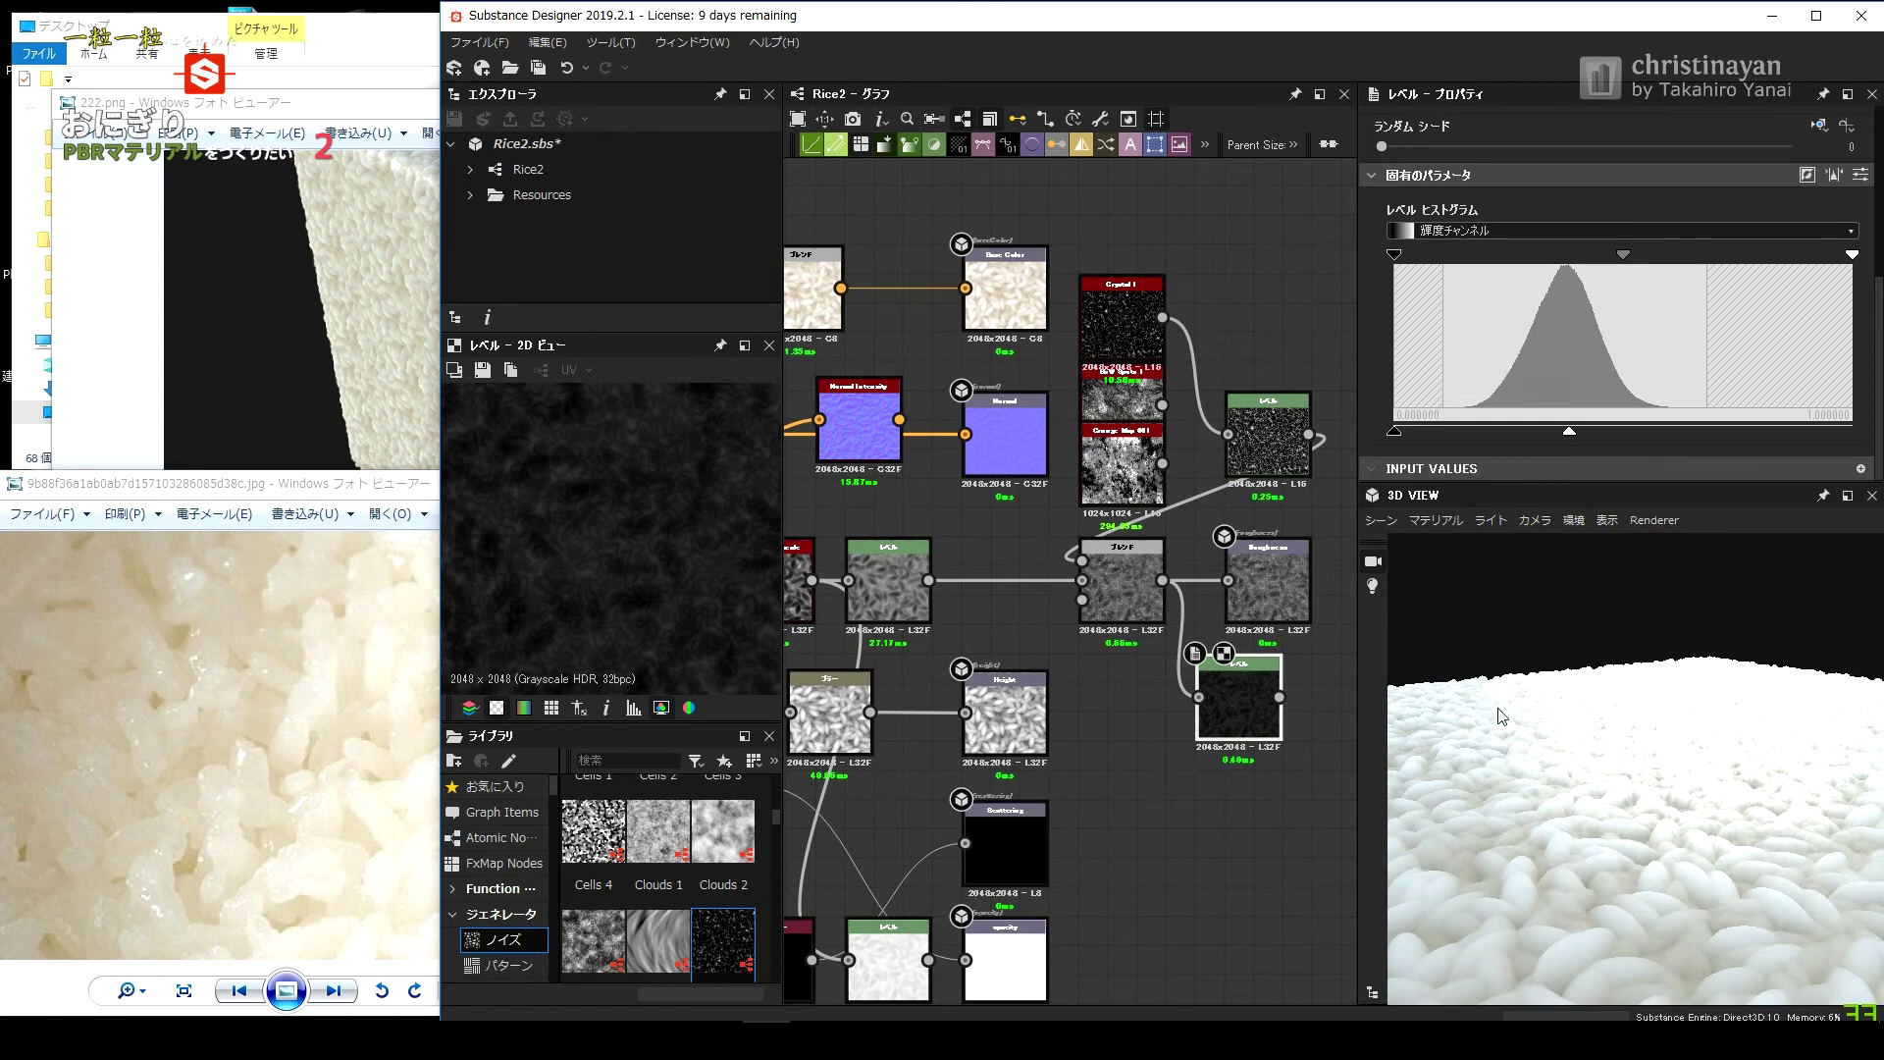
{"action": "left_click_drag", "start_coordinate": [1499, 715], "coordinate": [1558, 736]}
{"action": "left_click", "coordinate": [1149, 561]}
{"action": "left_click", "coordinate": [1268, 441]}
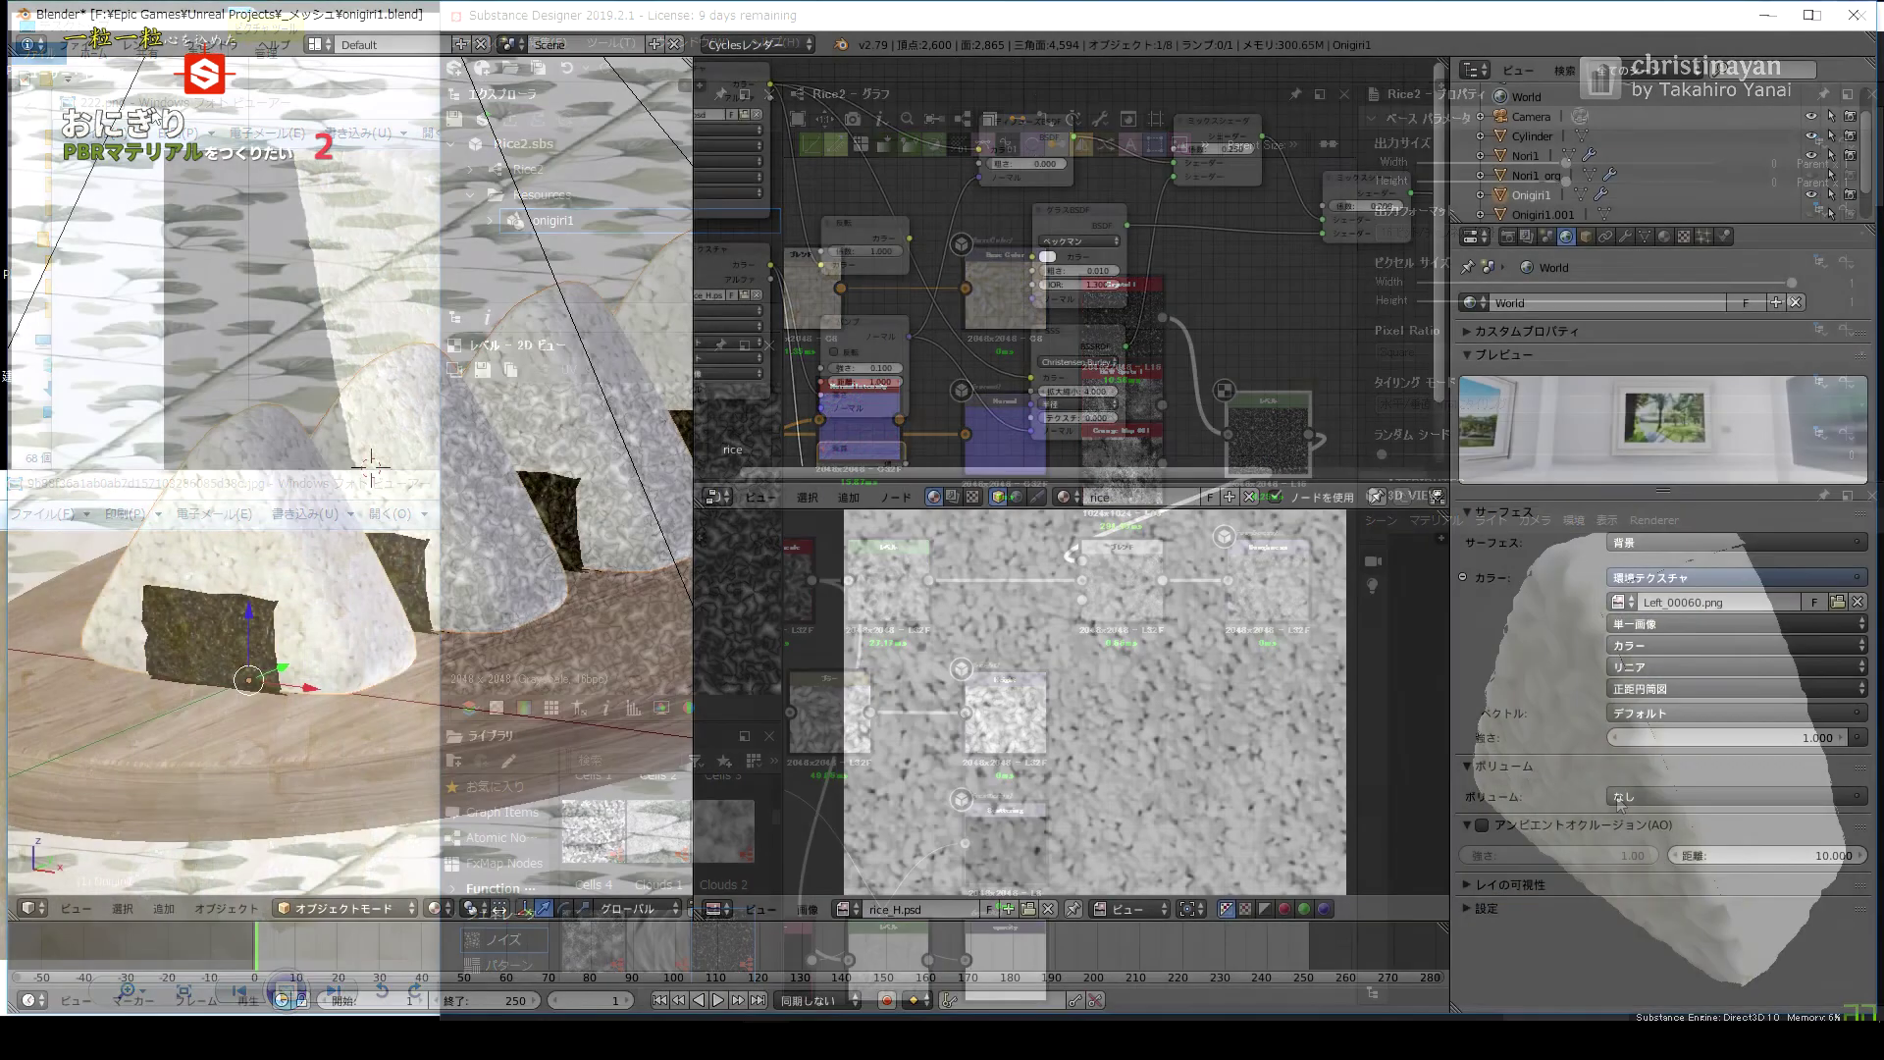
Export the onigiri model from Blender as onigiri1.fbx.
{"action": "left_click", "coordinate": [73, 44]}
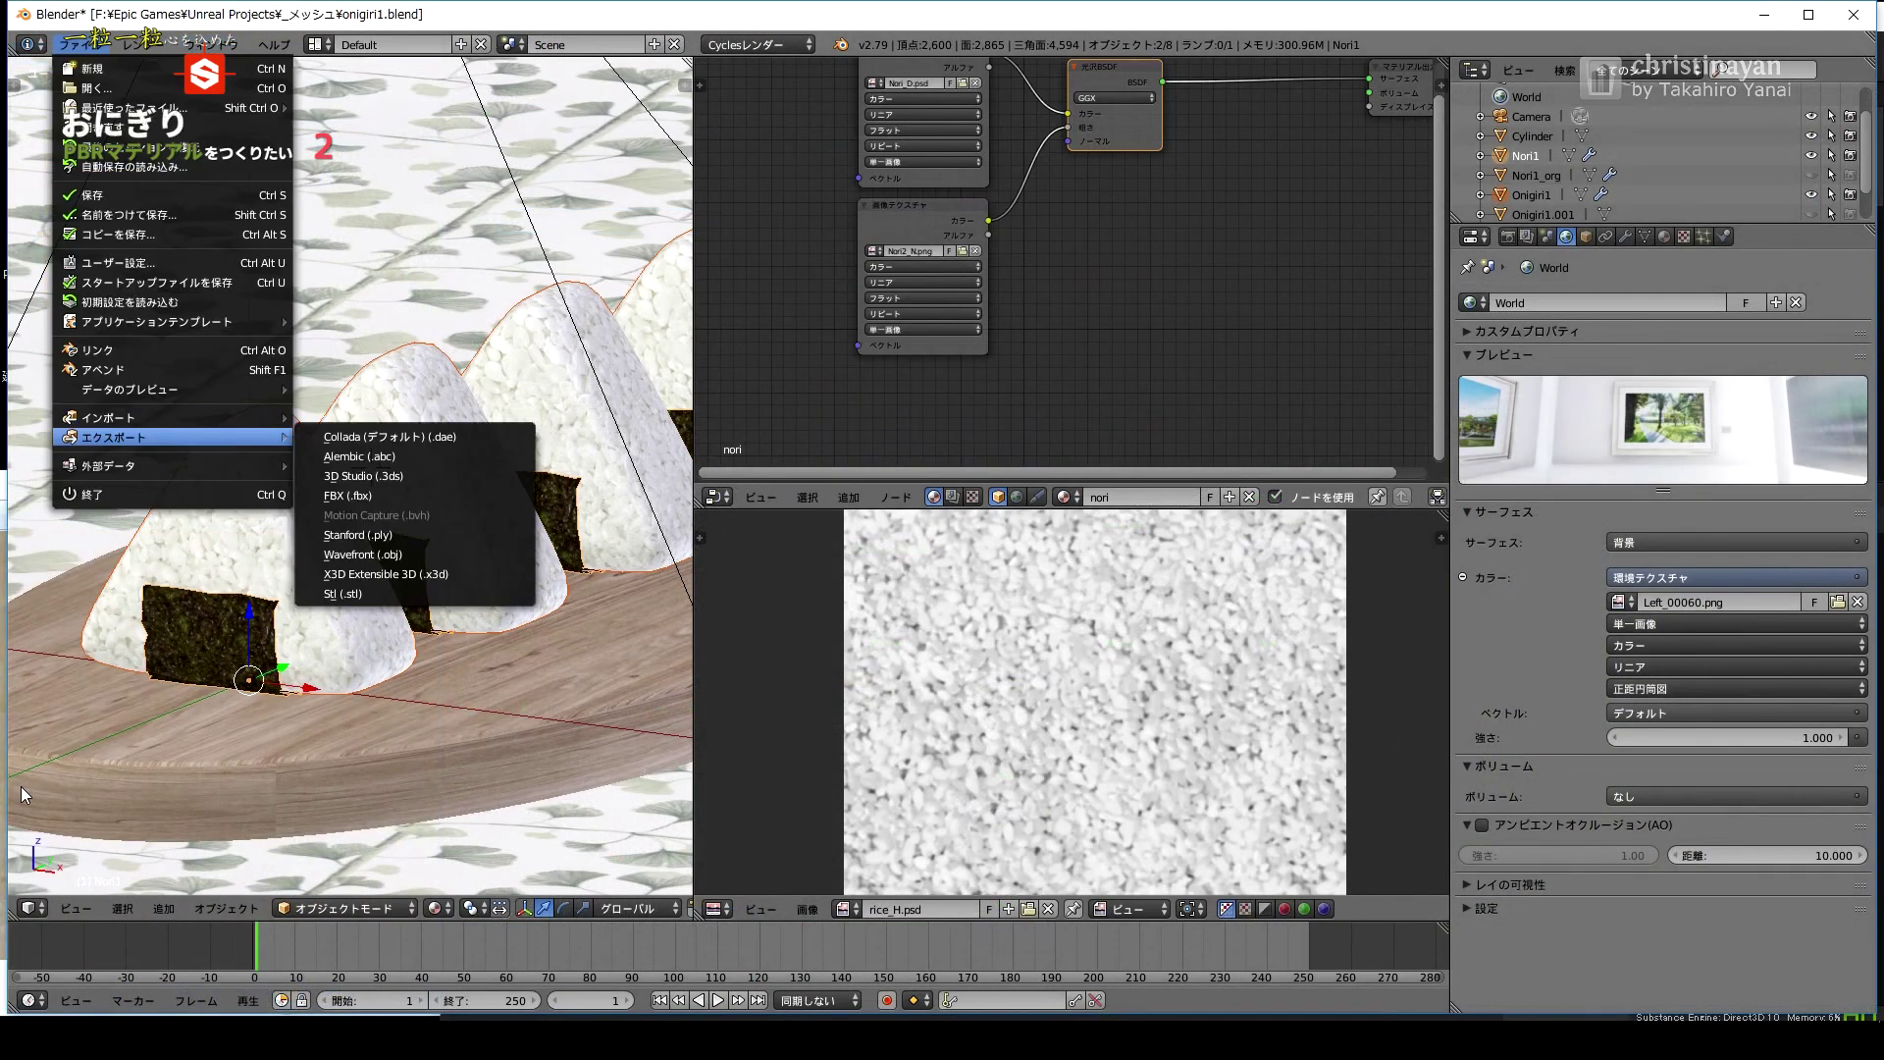
{"action": "left_click", "coordinate": [392, 542]}
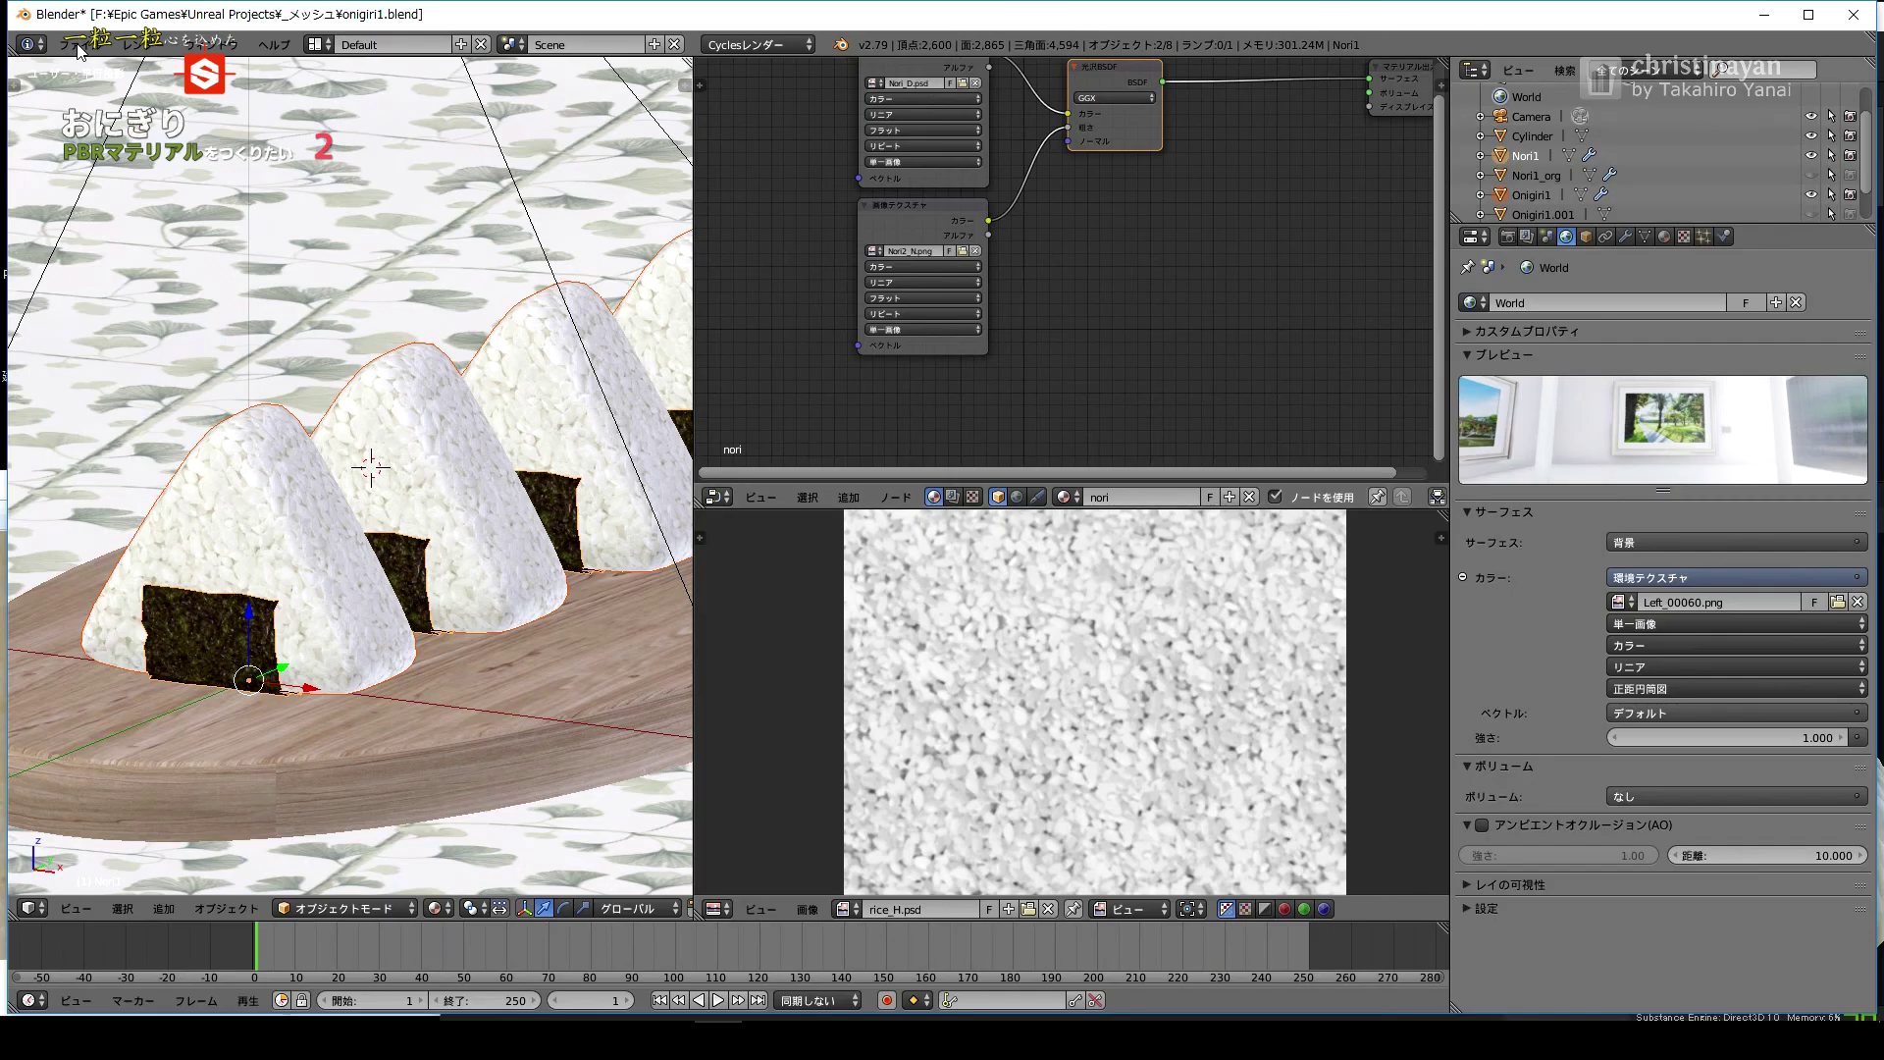
{"action": "left_click", "coordinate": [74, 44]}
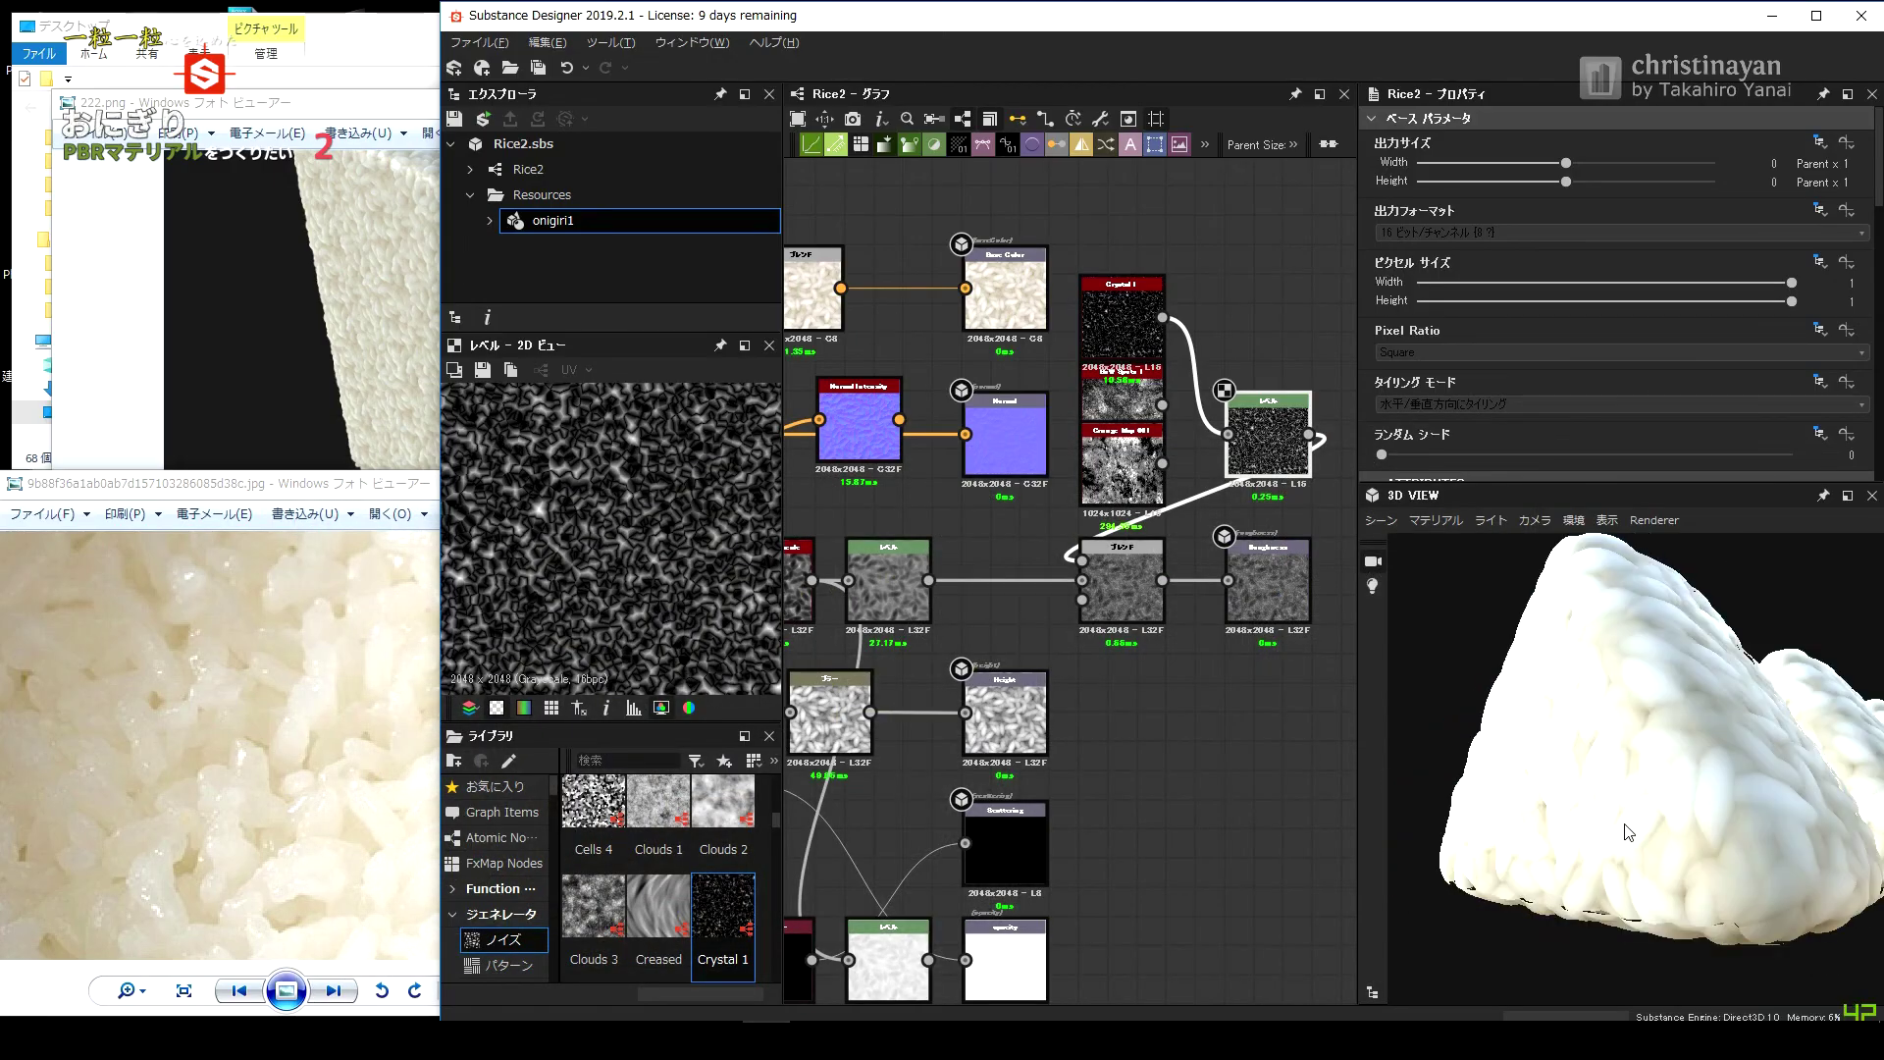
{"action": "left_click_drag", "start_coordinate": [1630, 833], "coordinate": [1582, 896]}
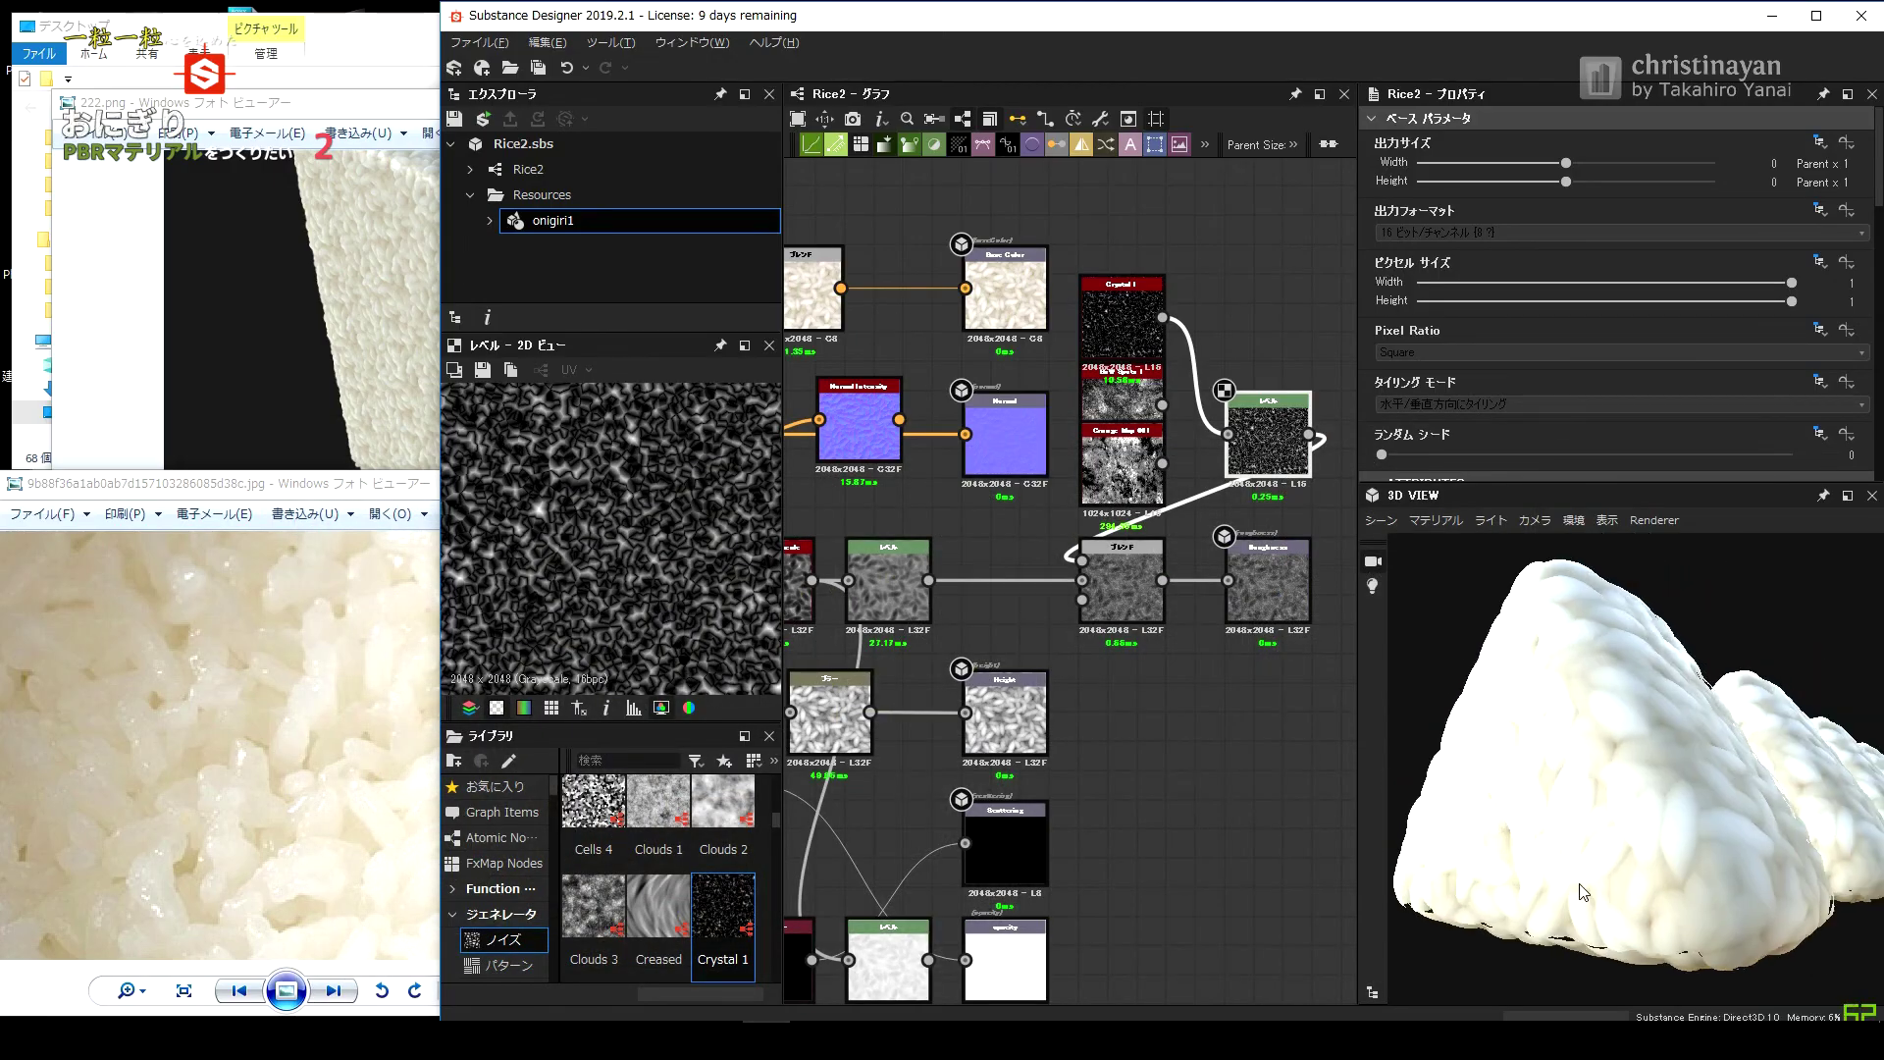
Switch the 3D view preview to Photoreal rendering, then back to realtime.
{"action": "left_click", "coordinate": [1381, 520]}
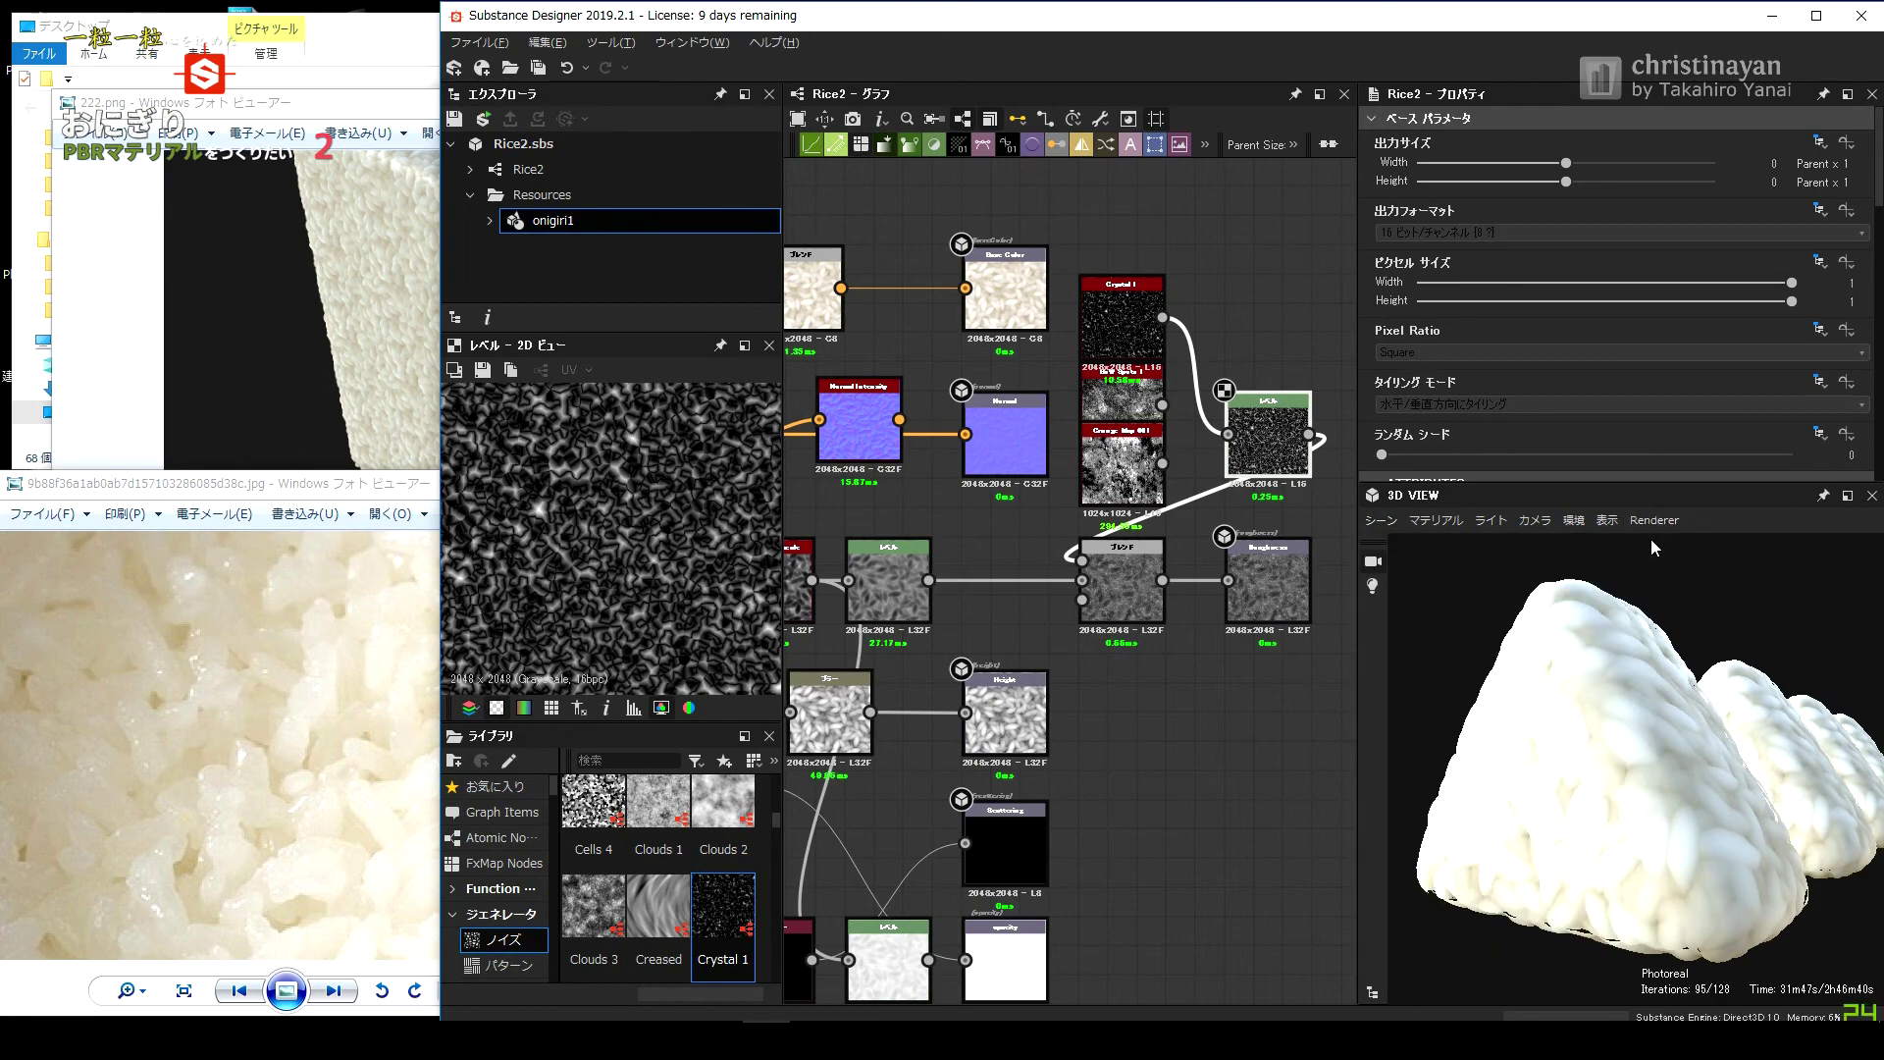
{"action": "left_click", "coordinate": [1655, 520]}
{"action": "left_click", "coordinate": [1683, 593]}
{"action": "left_click", "coordinate": [1654, 520]}
Bring up the rice material's parameters from the 3D view Material menu.
{"action": "left_click", "coordinate": [1683, 570]}
{"action": "left_click", "coordinate": [1436, 520]}
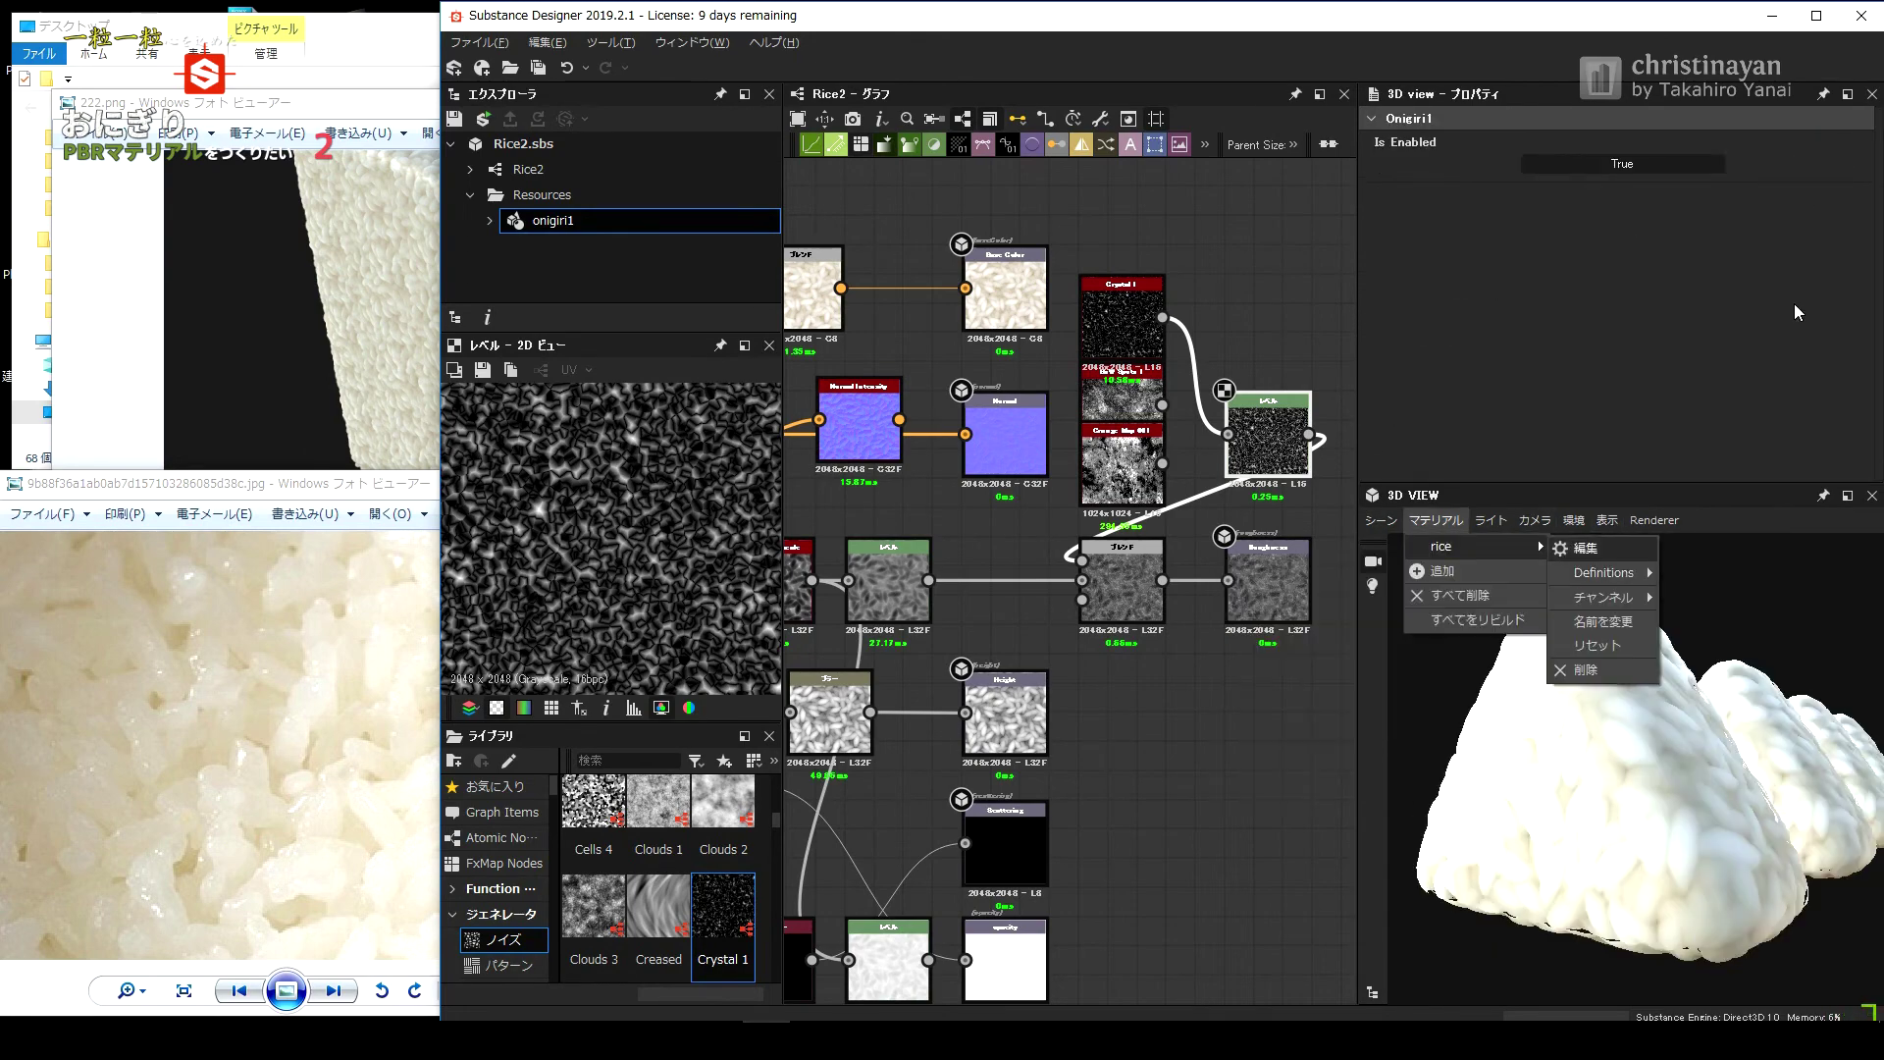
{"action": "left_click", "coordinate": [1582, 548]}
{"action": "scroll", "coordinate": [1688, 419], "scroll_direction": "down", "scroll_amount": 2}
{"action": "scroll", "coordinate": [1689, 419], "scroll_direction": "down", "scroll_amount": 2}
Set the rice material's tiling to 5 on the onigiri.
{"action": "scroll", "coordinate": [1688, 419], "scroll_direction": "down", "scroll_amount": 3}
{"action": "left_click", "coordinate": [1573, 521]}
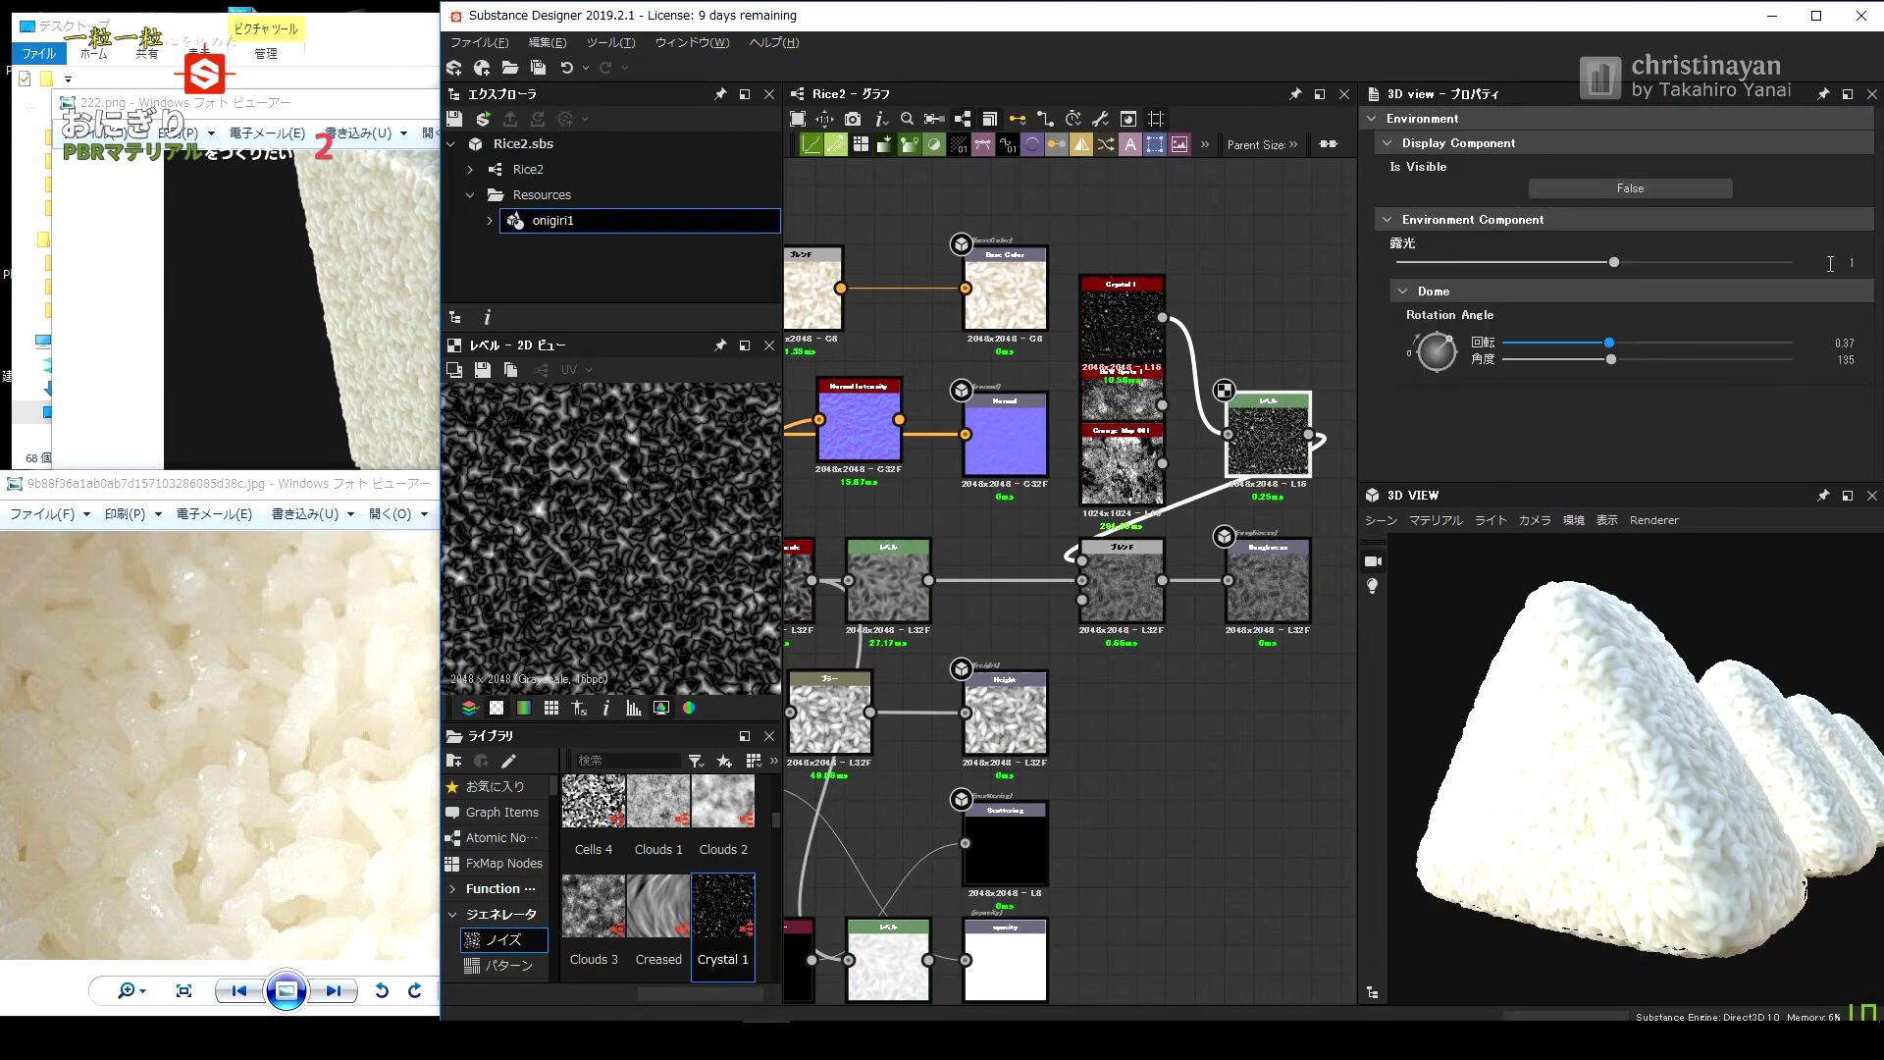
{"action": "left_click", "coordinate": [1438, 520]}
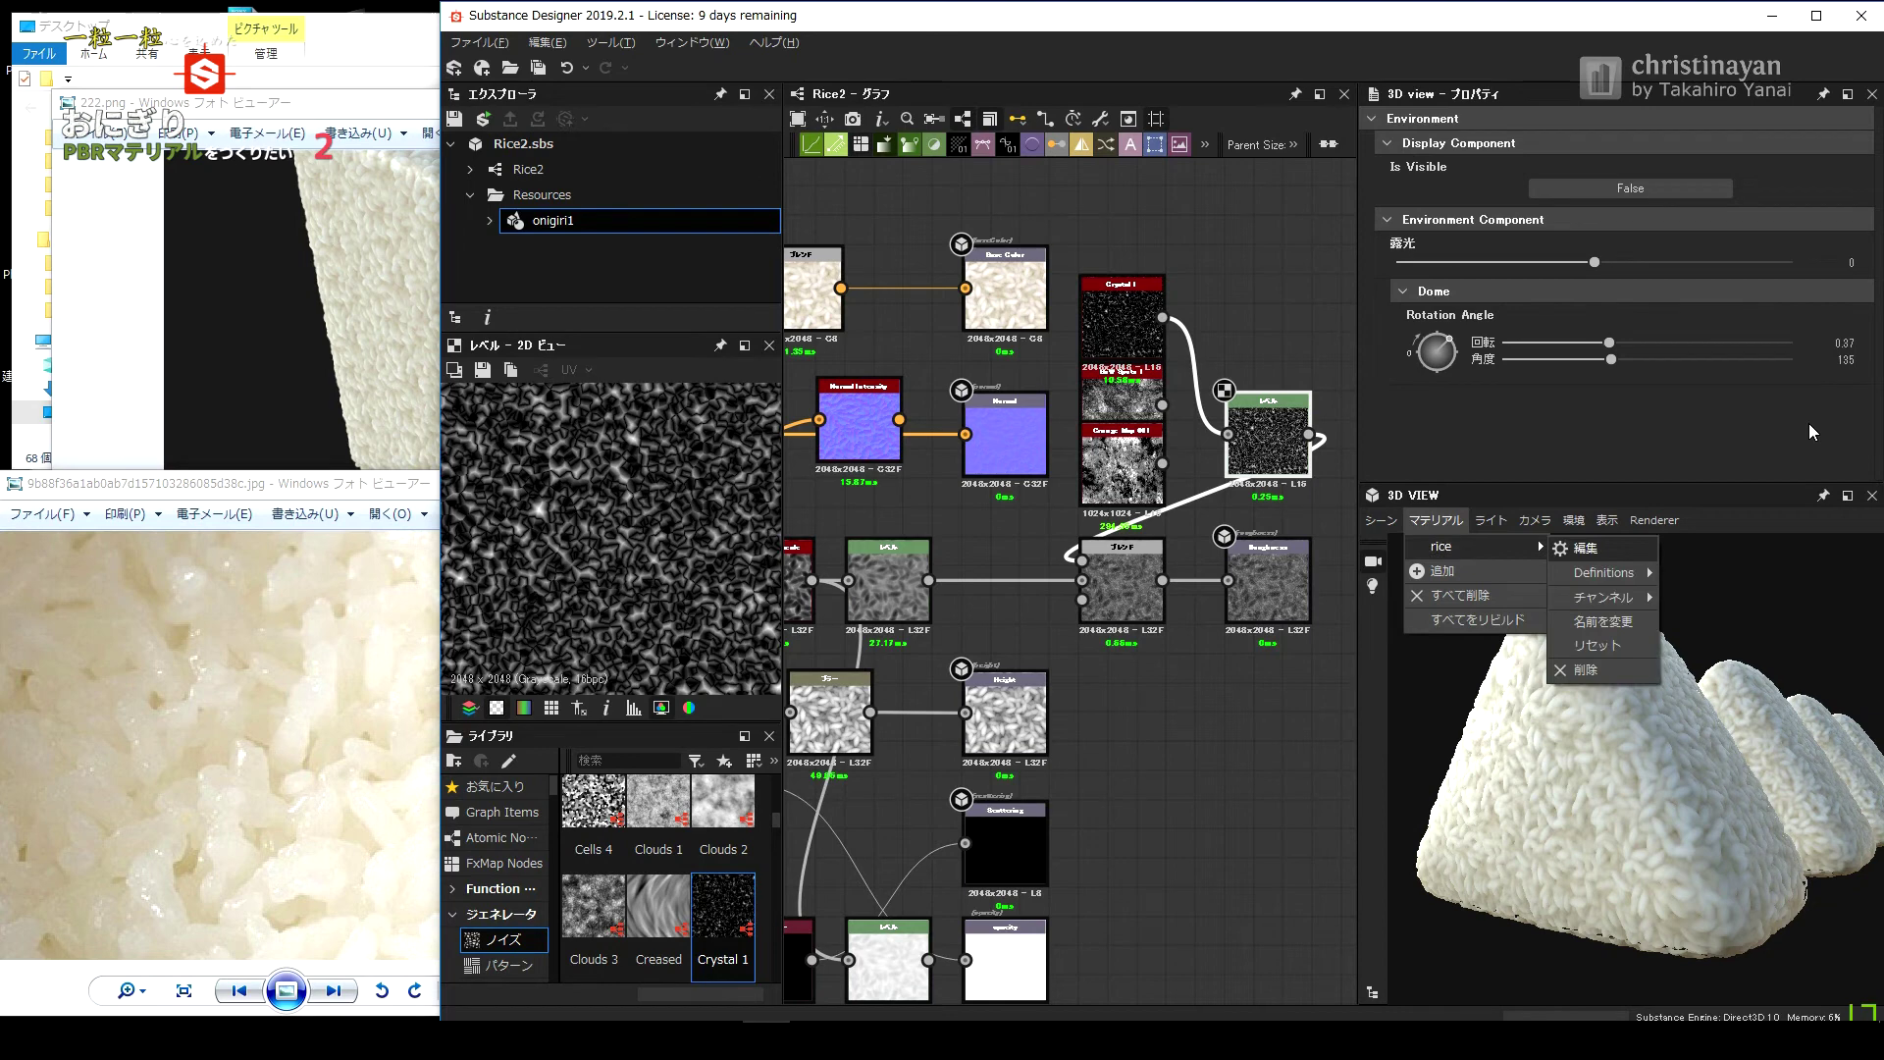
{"action": "left_click", "coordinate": [1590, 549]}
{"action": "scroll", "coordinate": [1619, 392], "scroll_direction": "down", "scroll_amount": 3}
{"action": "type", "text": "5"}
{"action": "key", "text": "Return"}
{"action": "mouse_move", "coordinate": [1618, 654]}
{"action": "left_mouse_down"}
{"action": "mouse_move", "coordinate": [1670, 832]}
{"action": "mouse_move", "coordinate": [1621, 846]}
{"action": "left_mouse_up"}
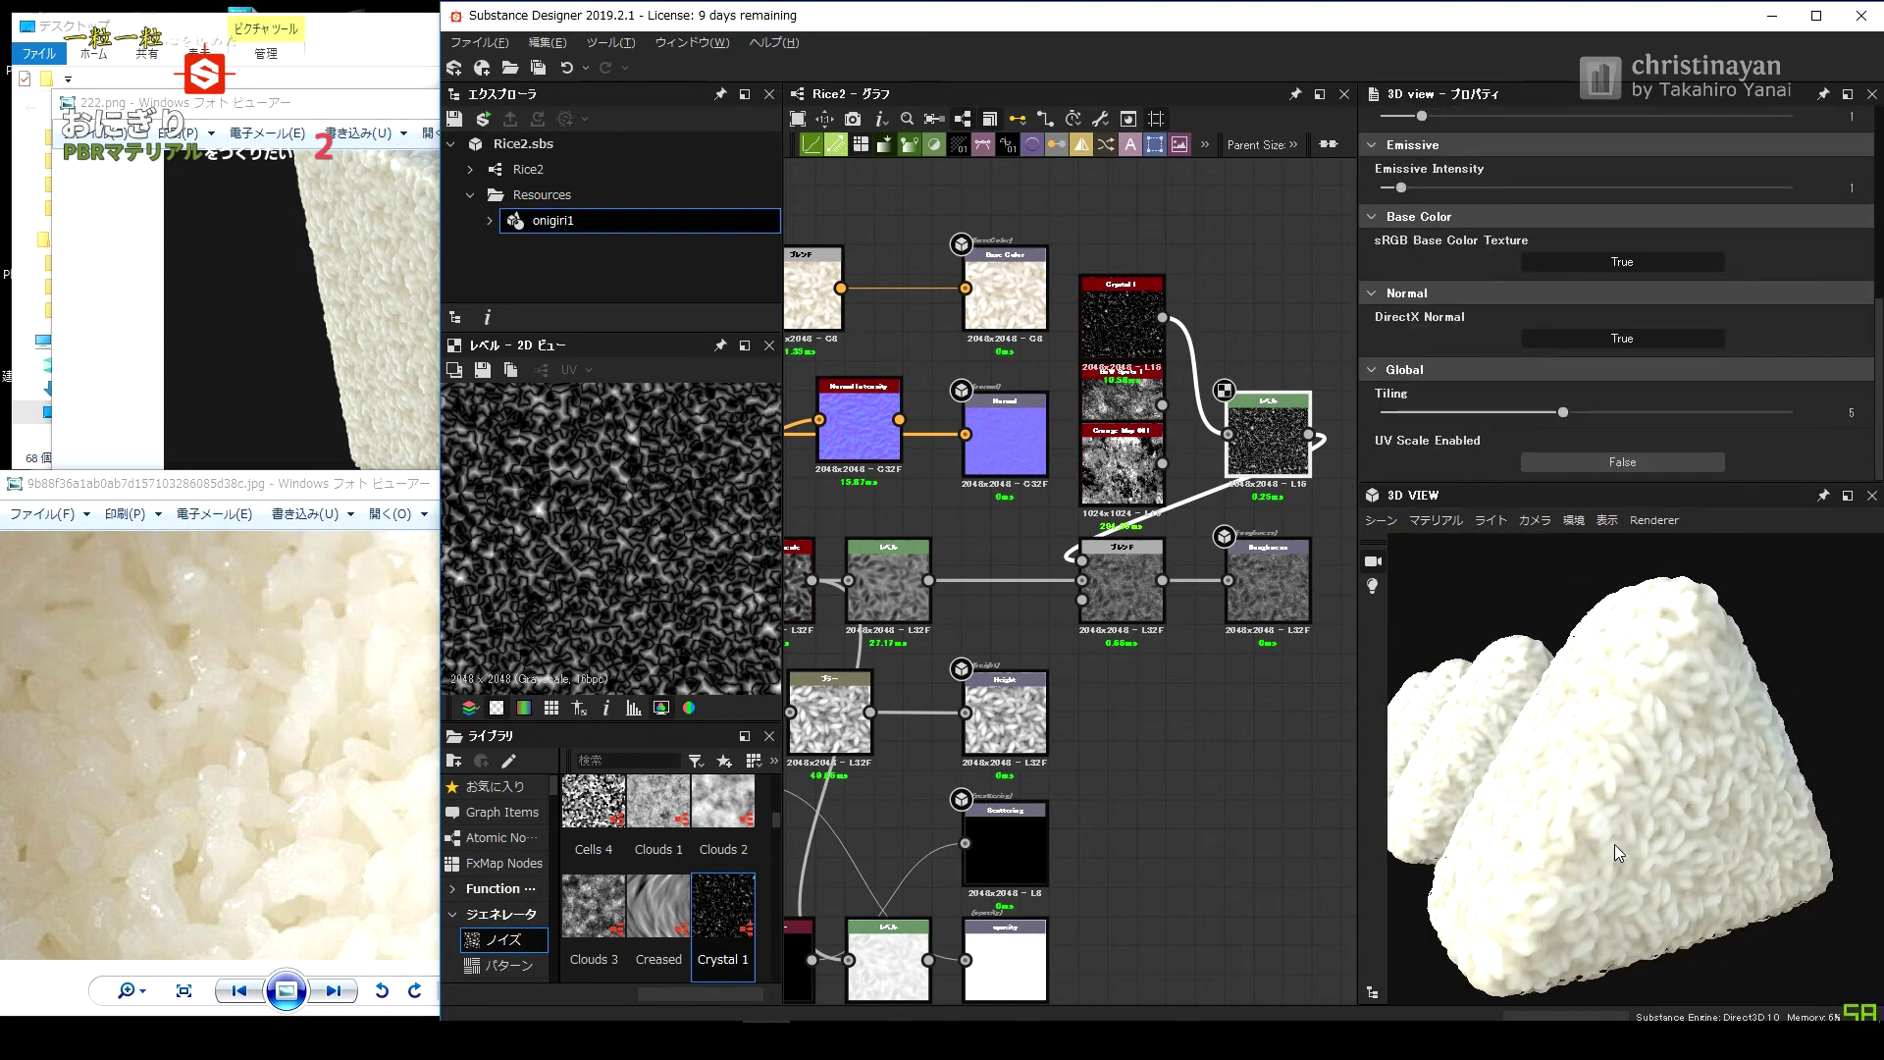
Rotate the environment dome lighting to 30 degrees.
{"action": "left_click", "coordinate": [1574, 521]}
{"action": "left_click", "coordinate": [1519, 353]}
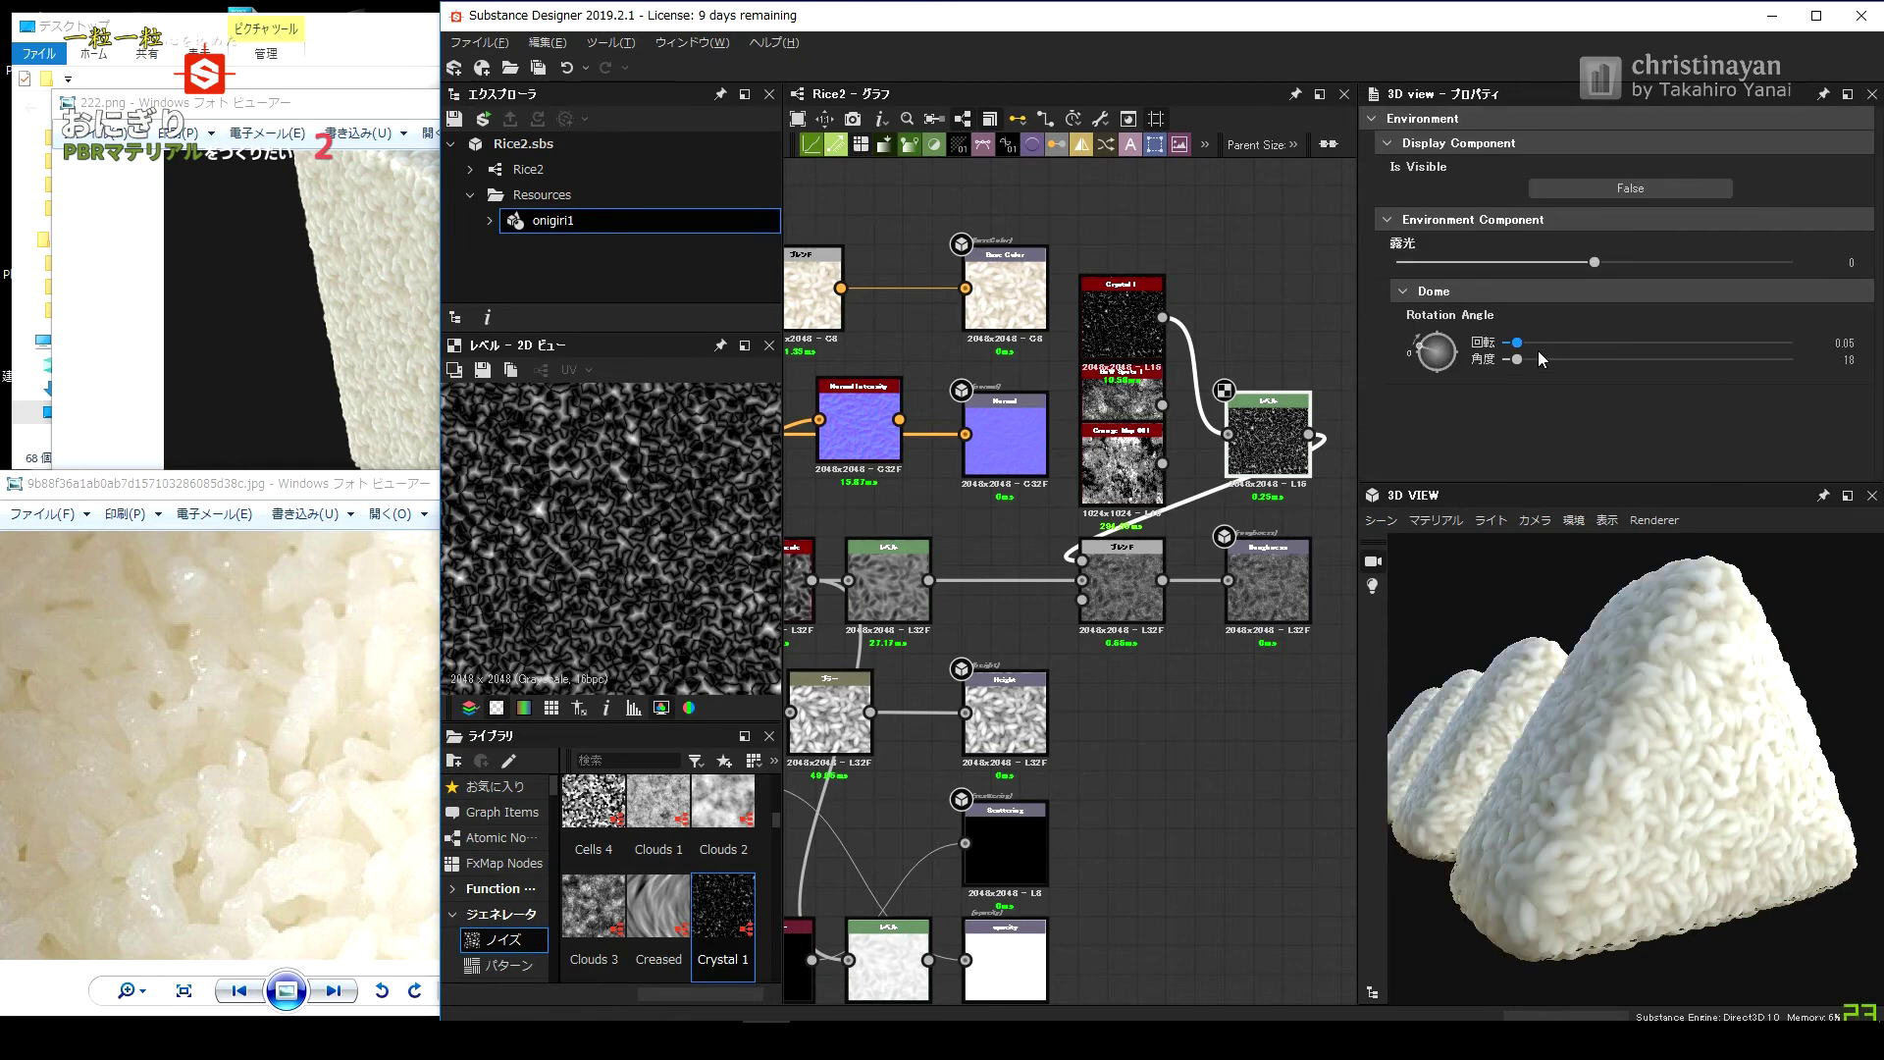
{"action": "left_click_drag", "start_coordinate": [1517, 352], "coordinate": [1497, 352]}
{"action": "right_click_drag", "start_coordinate": [1541, 682], "coordinate": [1553, 720], "text": "shift"}
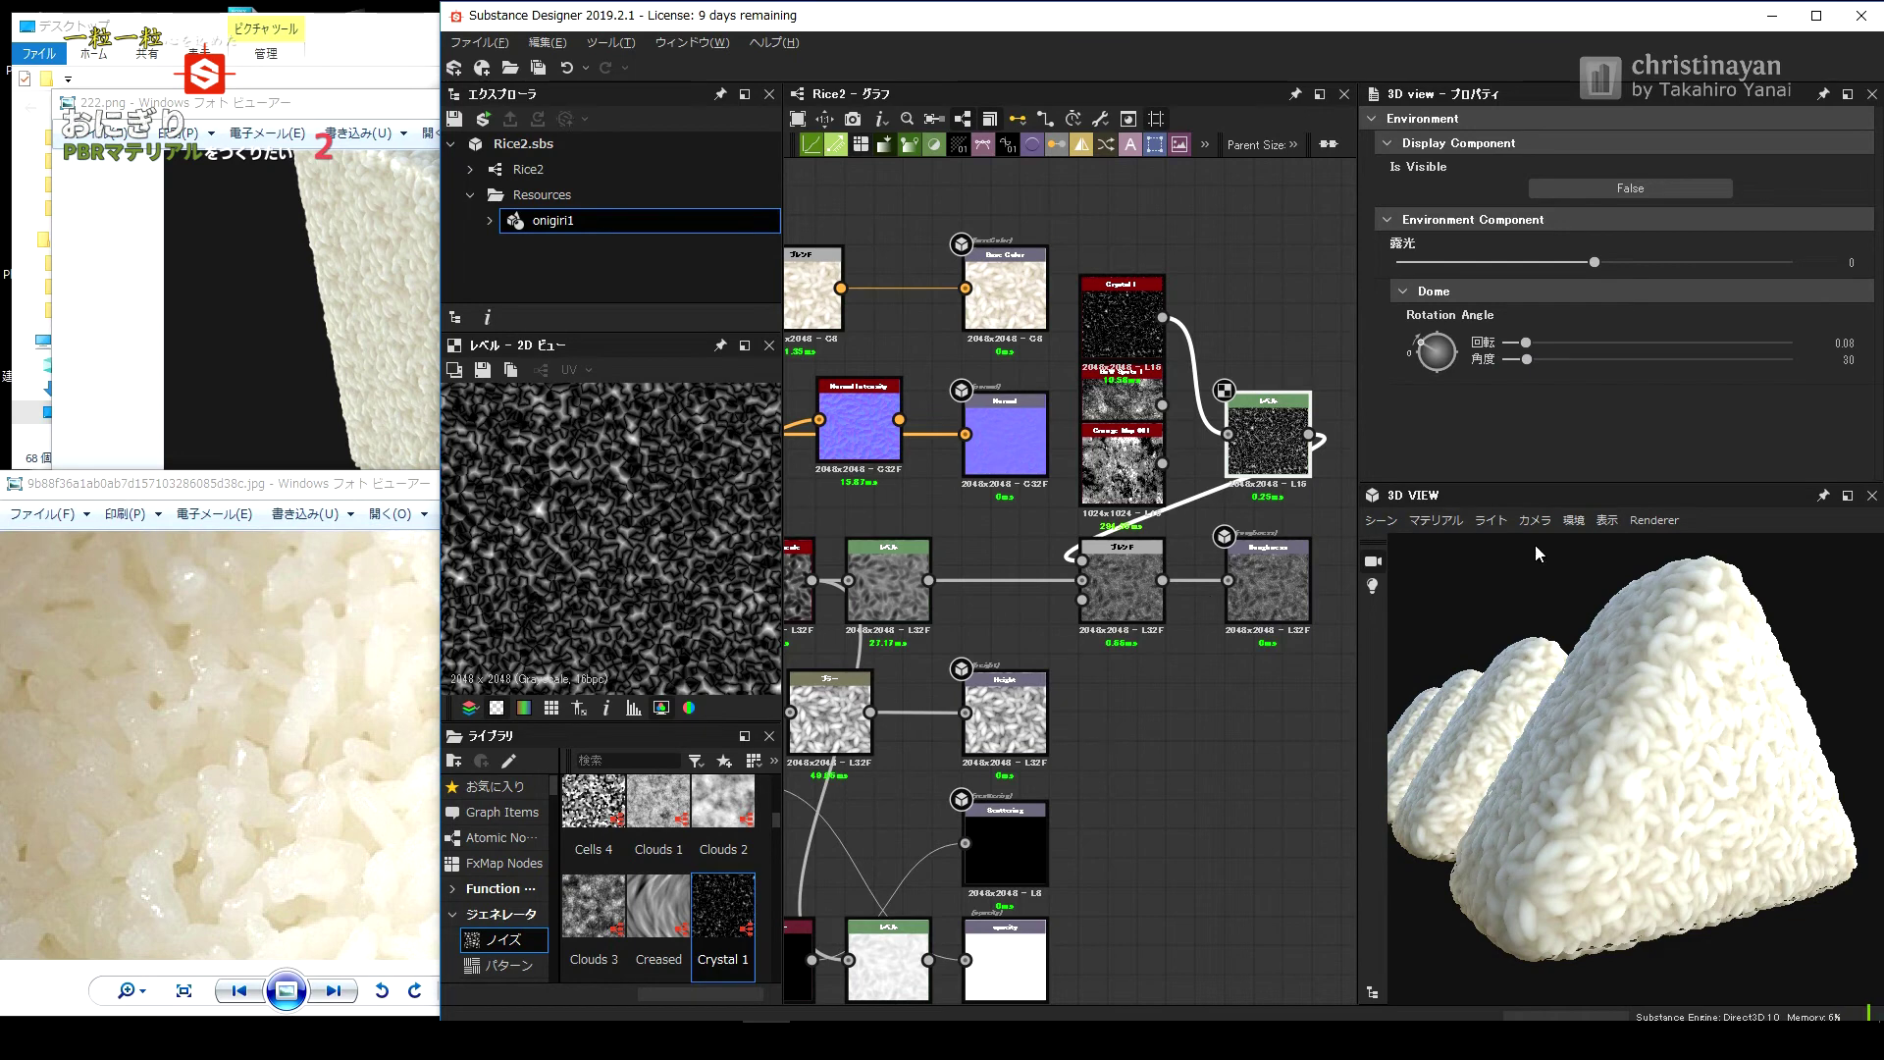
Raise the レベル node's low output level to brighten the map.
{"action": "left_click", "coordinate": [1436, 520]}
{"action": "left_click", "coordinate": [1241, 759]}
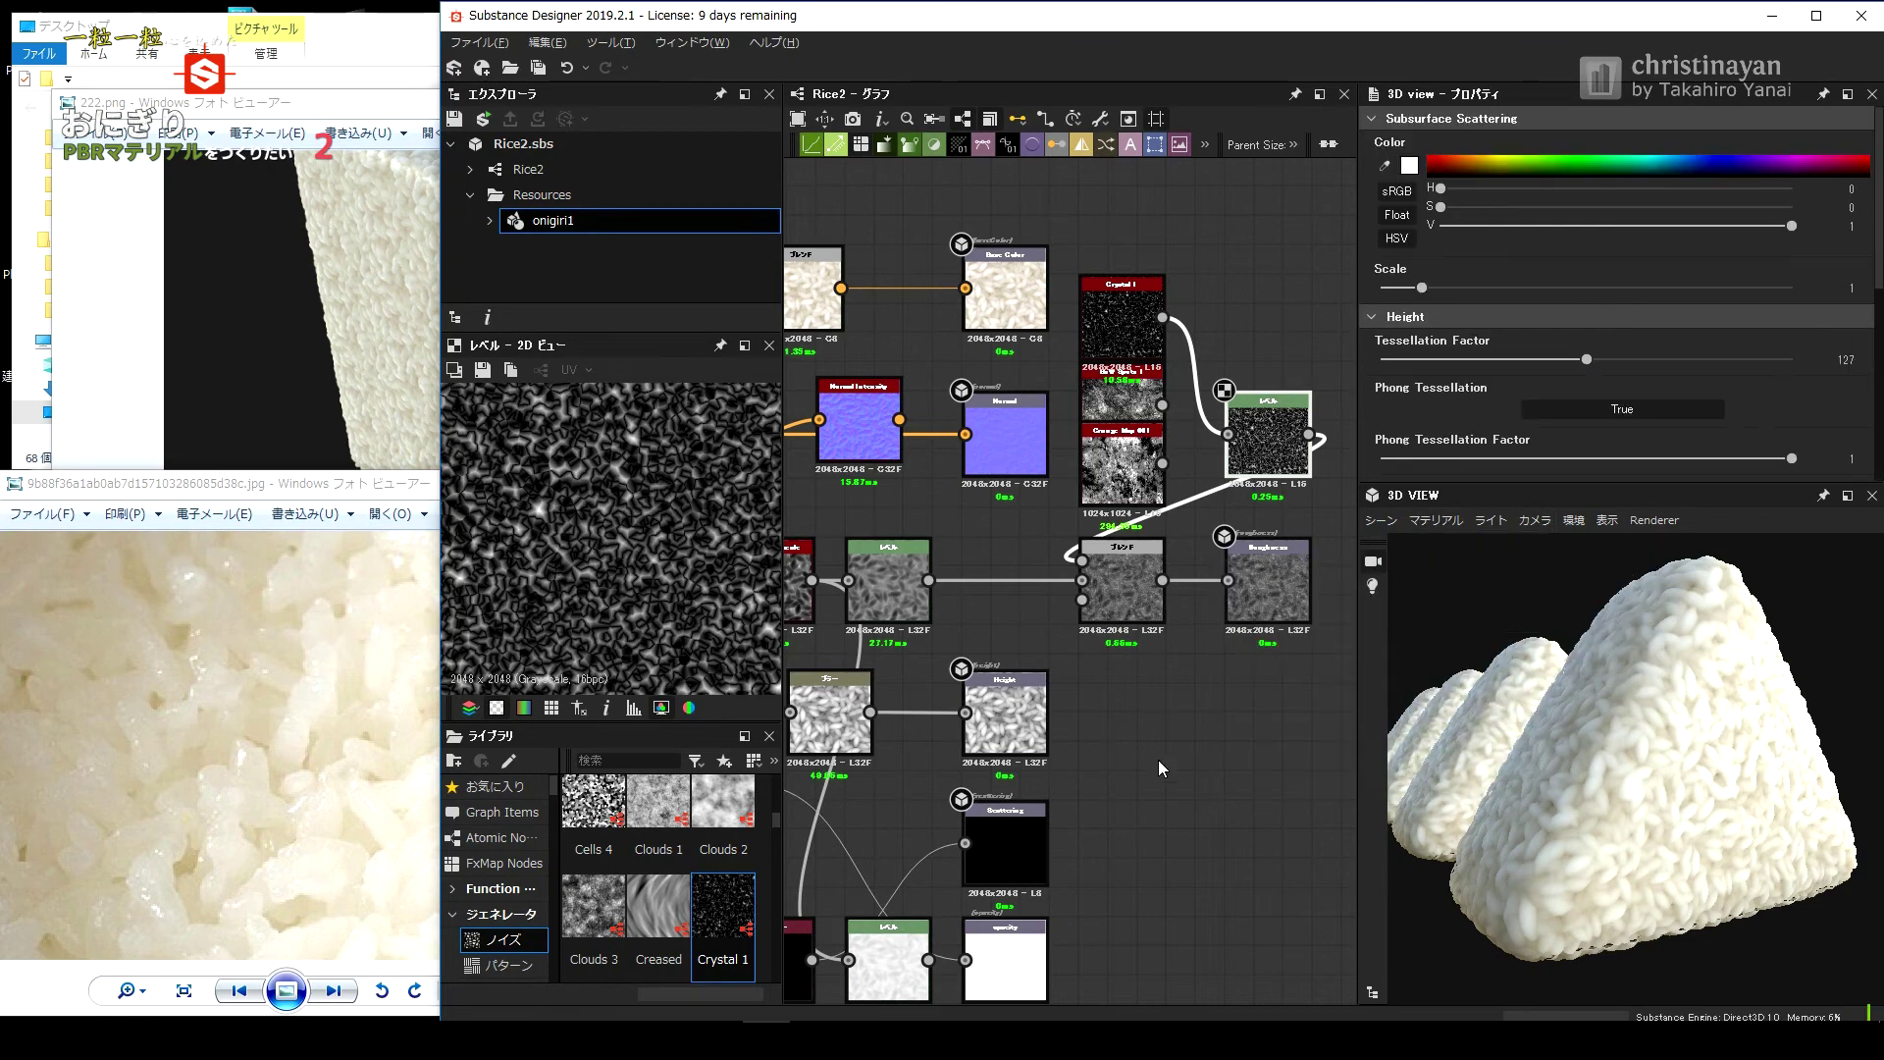
{"action": "left_click", "coordinate": [1266, 452]}
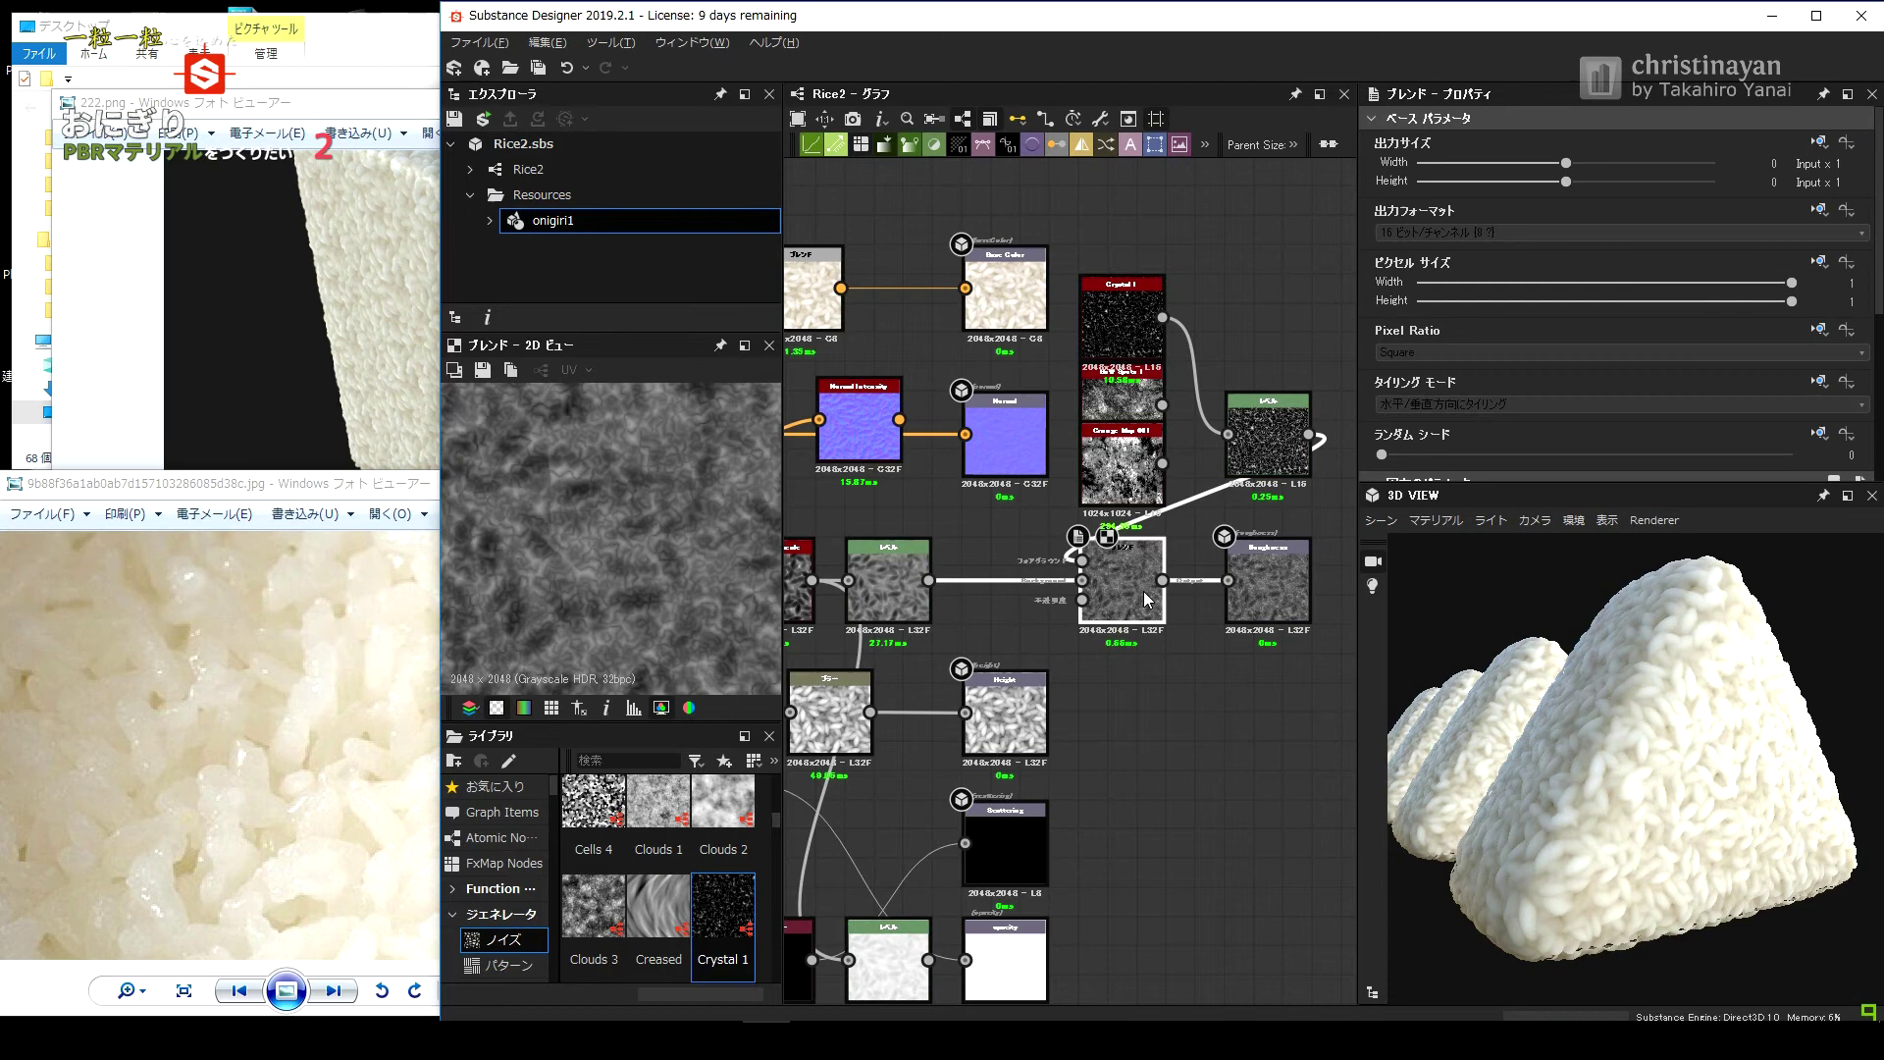
{"action": "left_click", "coordinate": [1522, 122]}
{"action": "left_click_drag", "start_coordinate": [1398, 399], "coordinate": [1567, 398]}
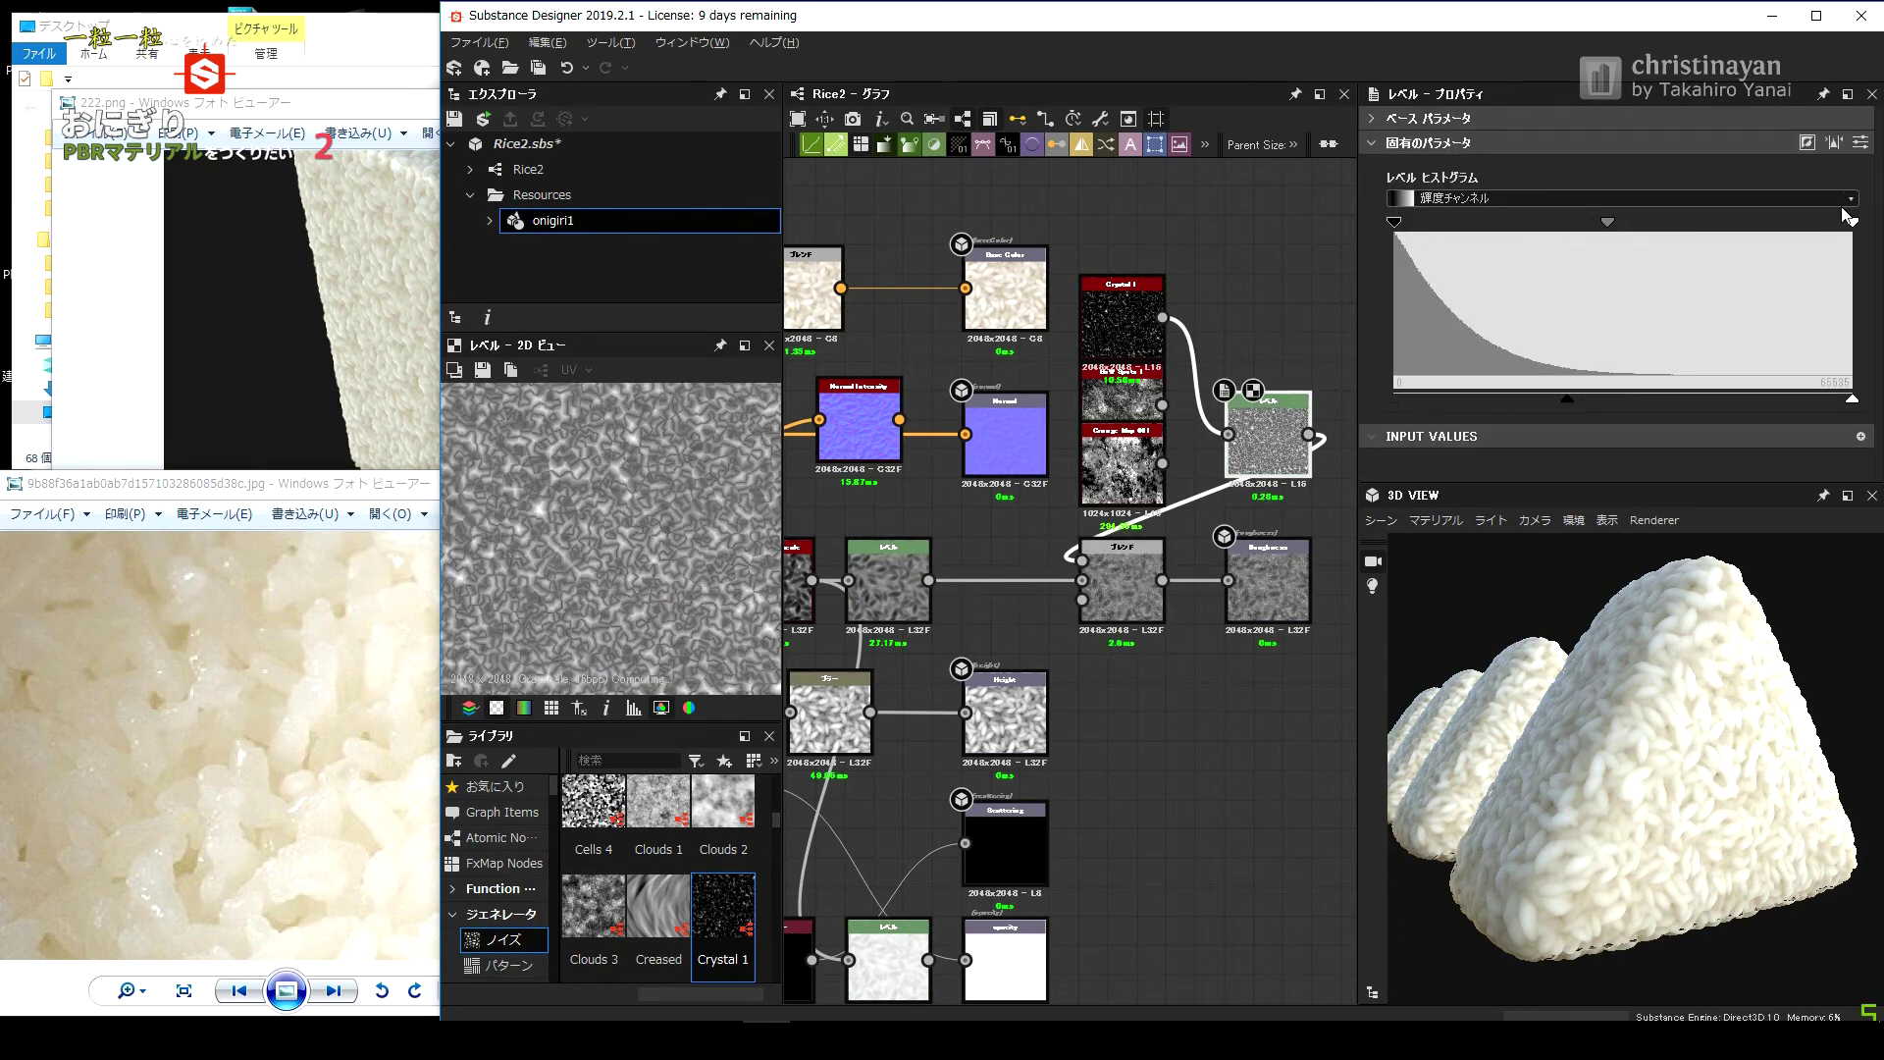
Compare the ブレンド and レベル node settings and view the onigiri from a new angle.
{"action": "left_click", "coordinate": [1122, 589]}
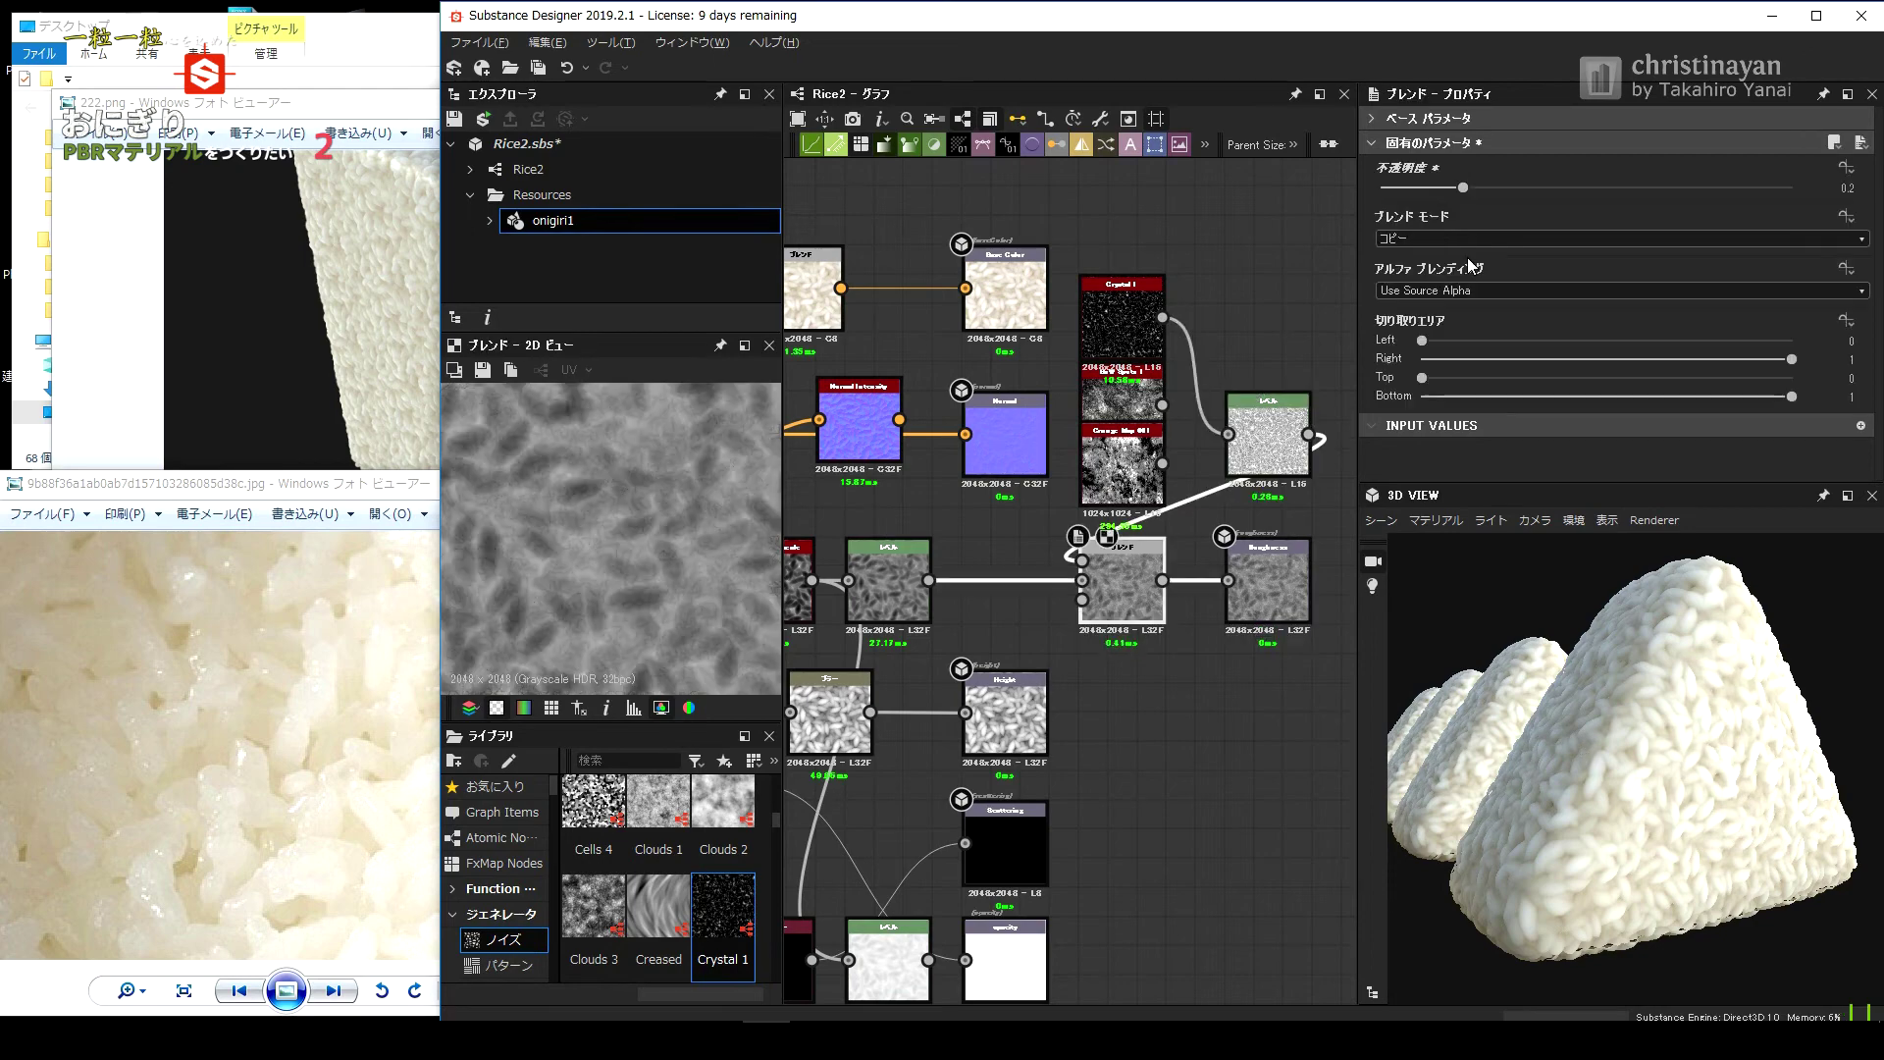
{"action": "left_click", "coordinate": [1268, 447]}
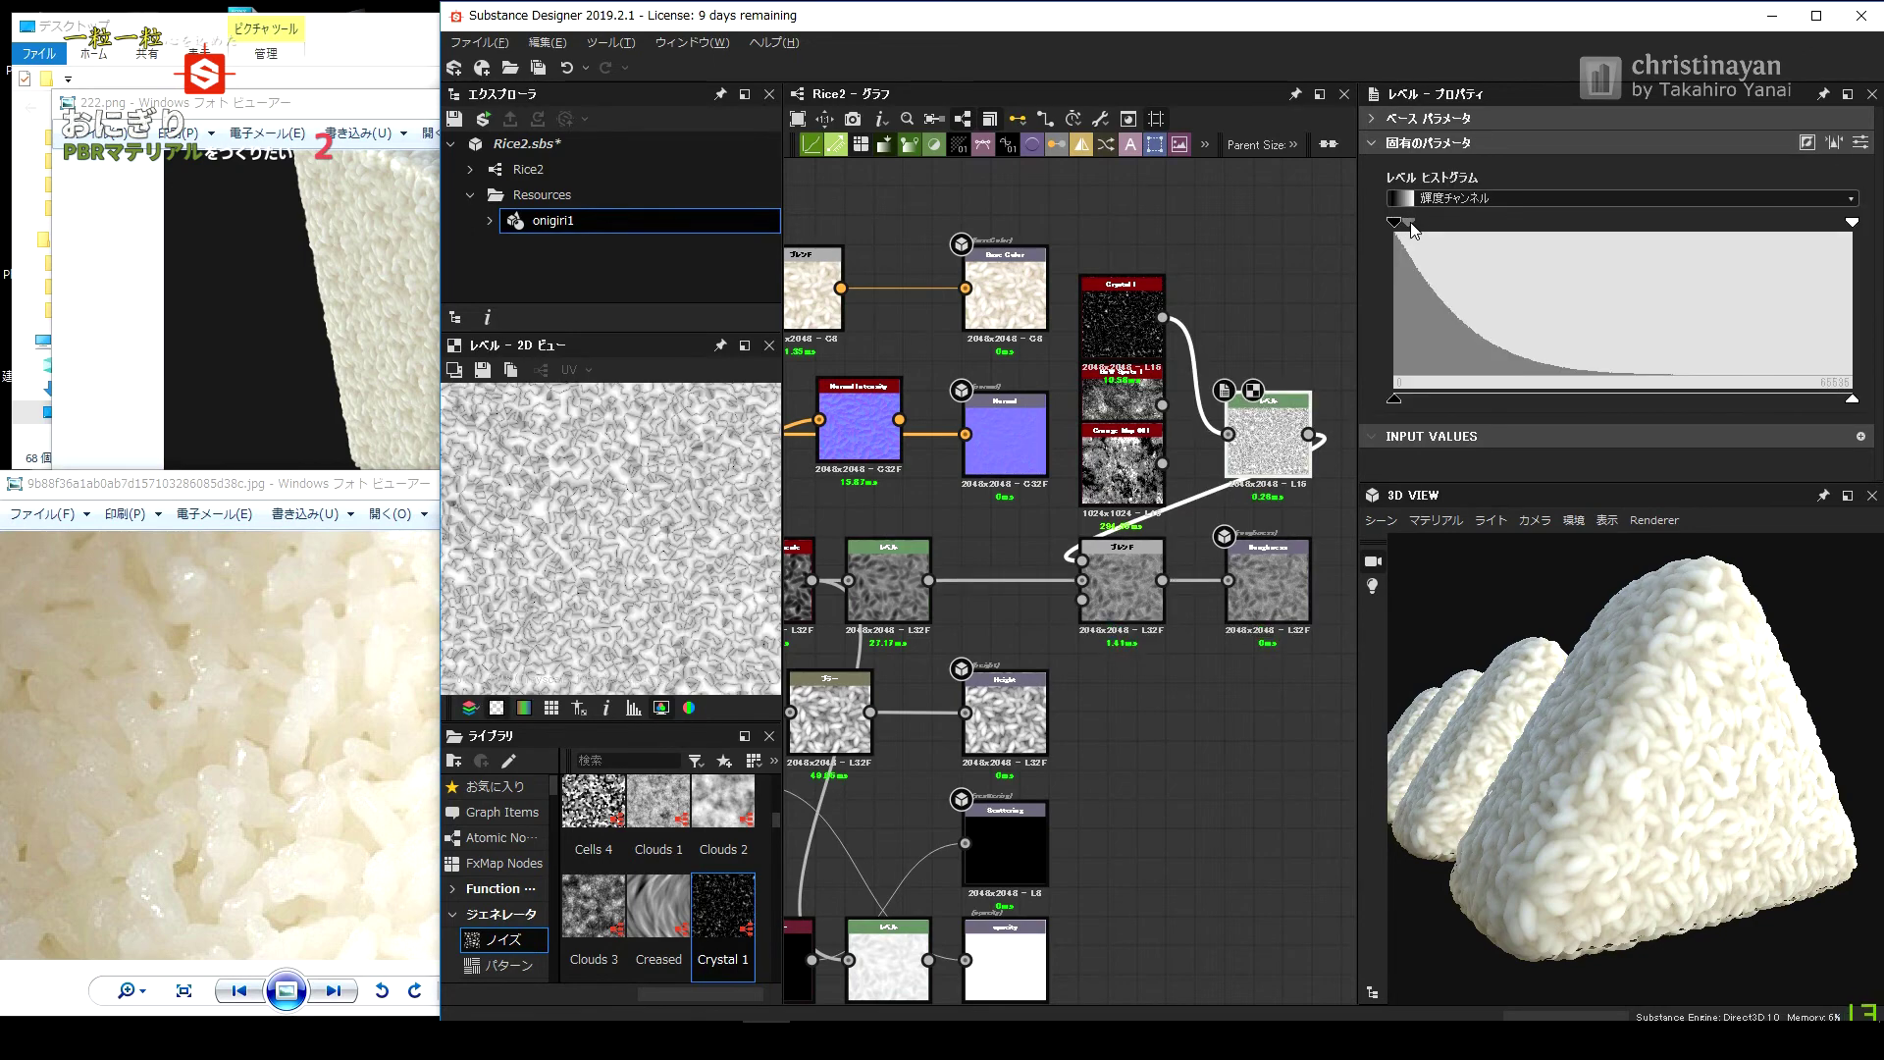
{"action": "left_click", "coordinate": [1129, 592]}
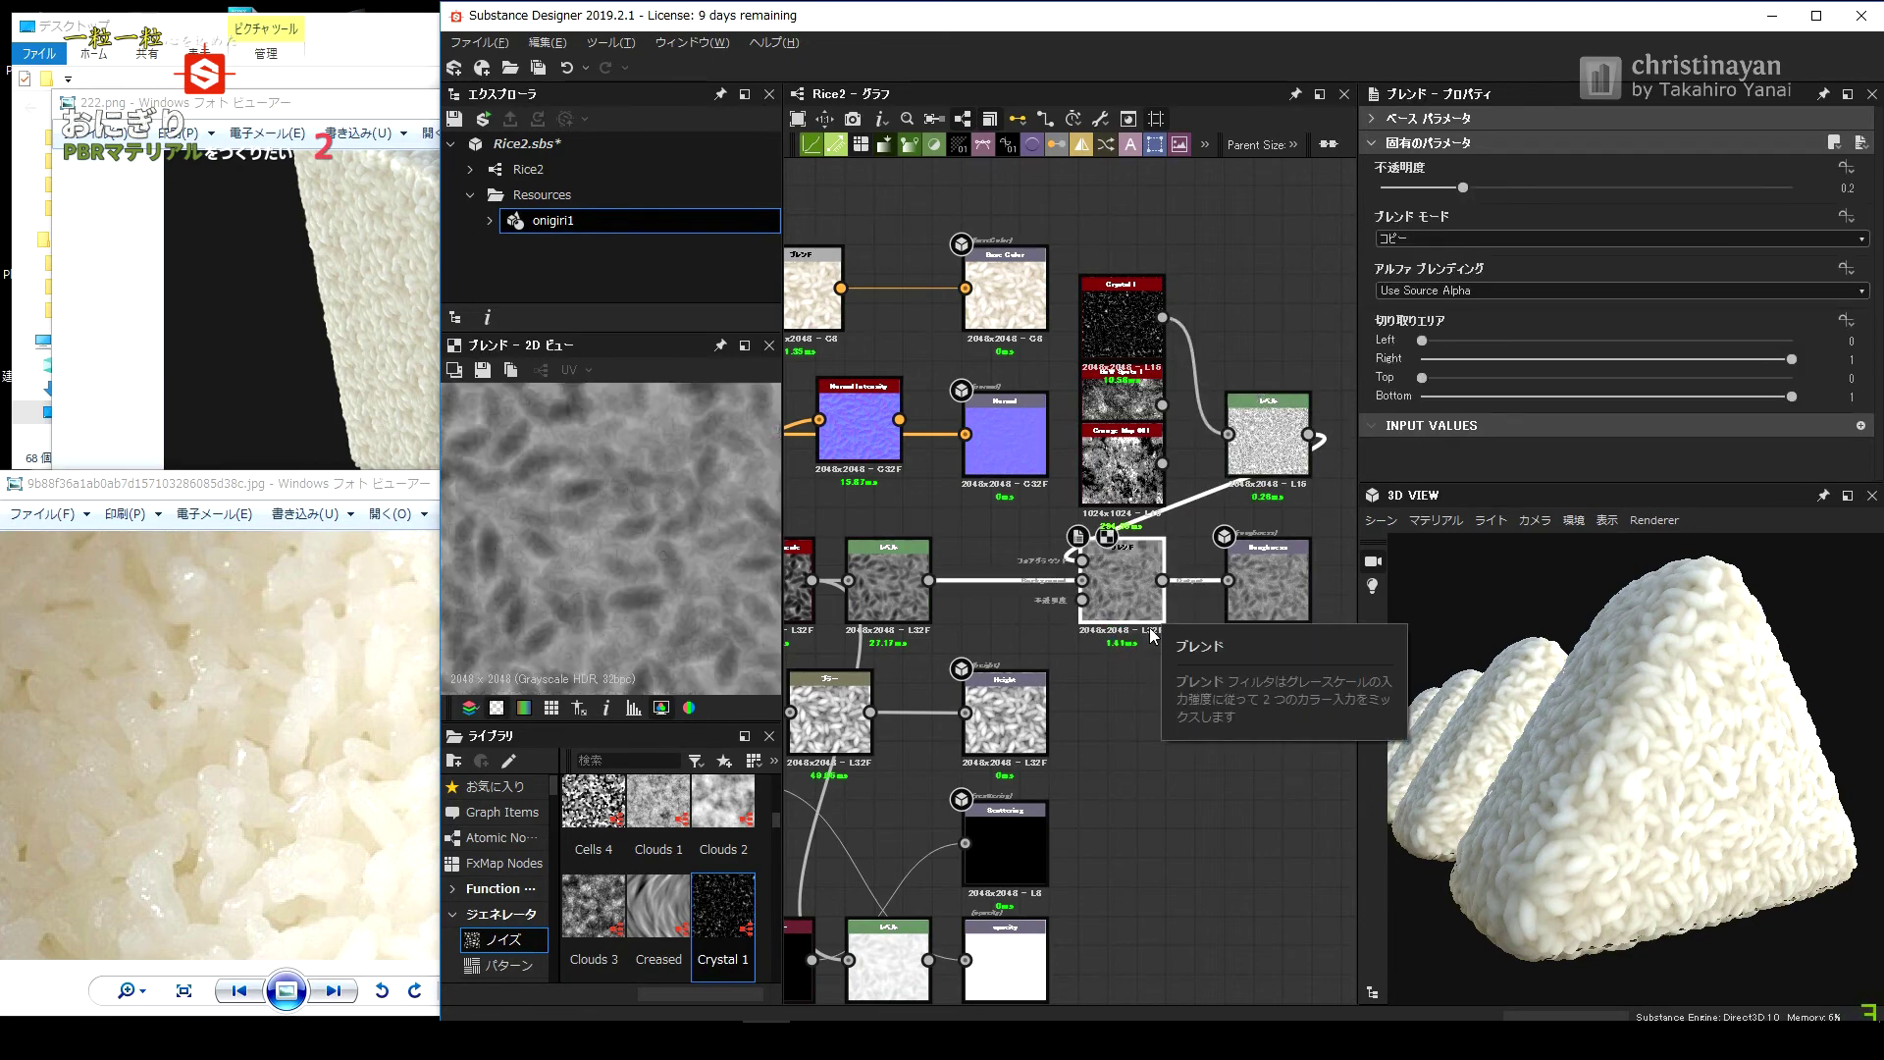
{"action": "left_click_drag", "start_coordinate": [1533, 781], "coordinate": [1492, 803]}
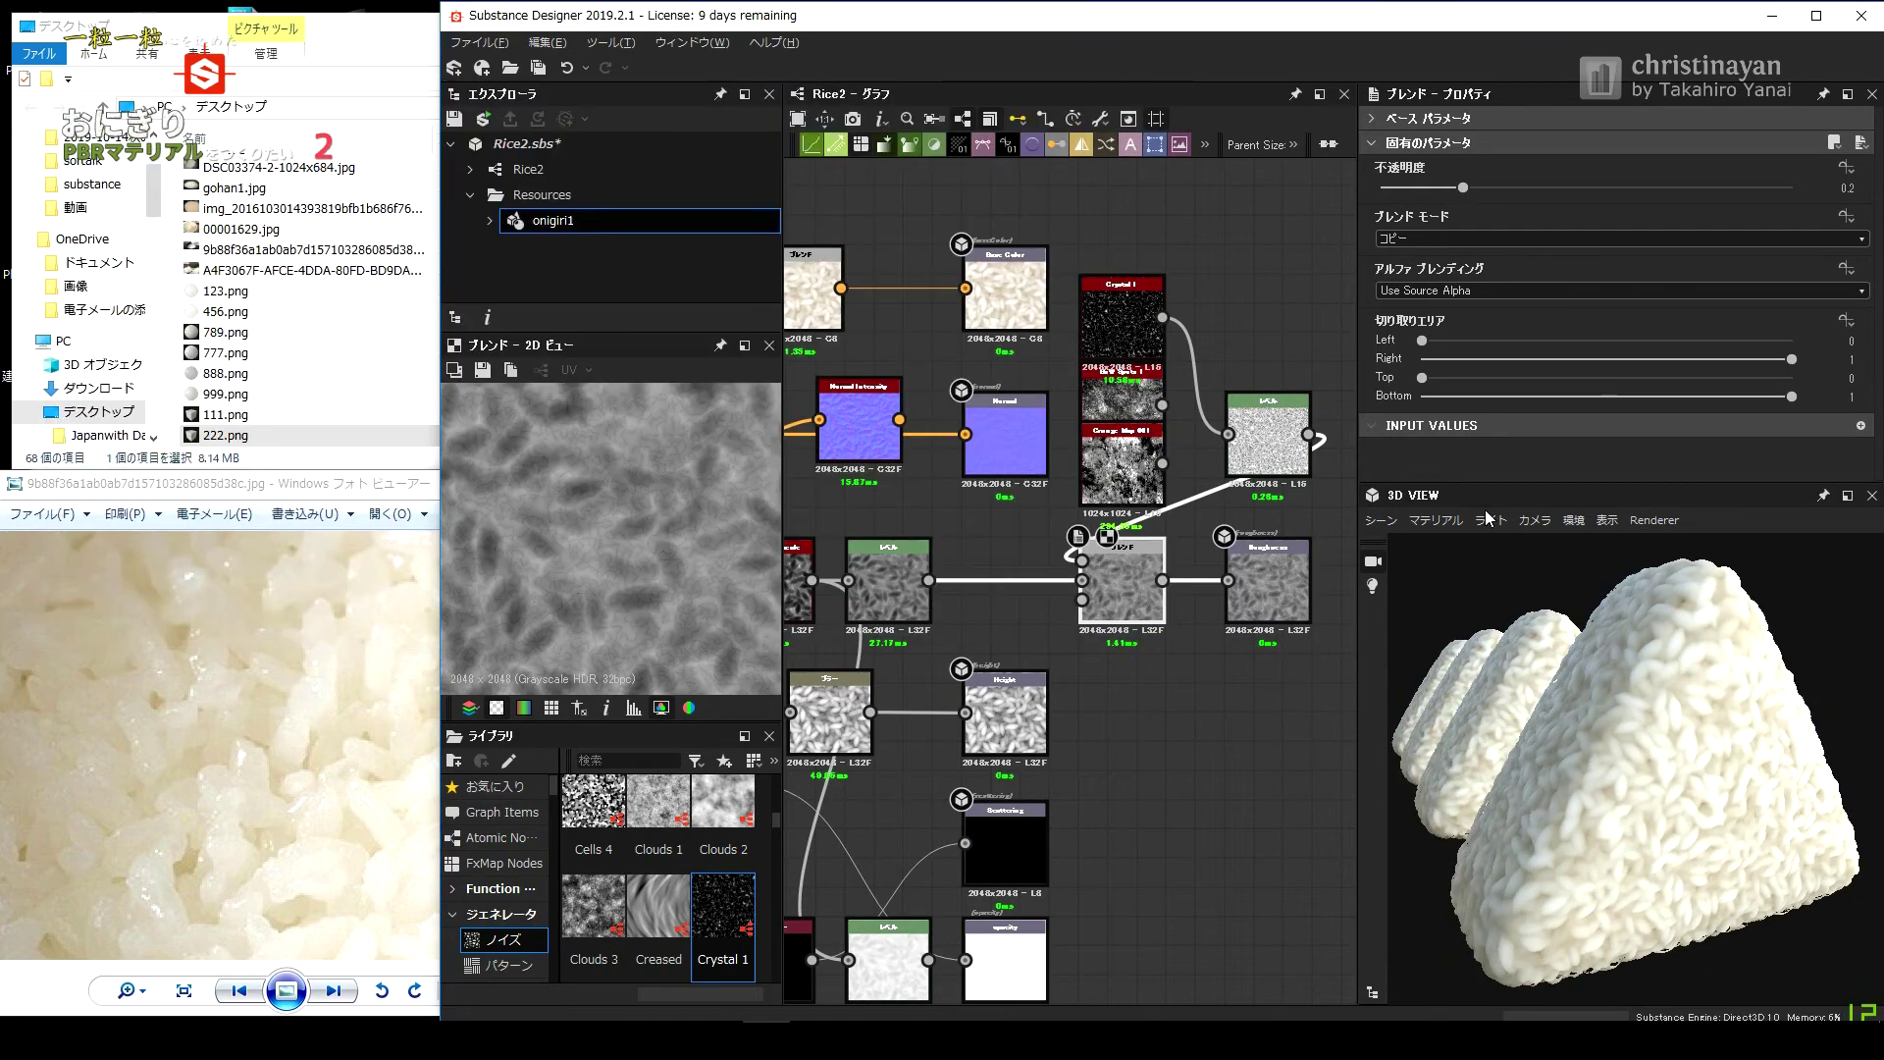
{"action": "left_click", "coordinate": [1436, 520]}
Bring up the Default Camera settings and try a different focal length.
{"action": "left_click", "coordinate": [1535, 567]}
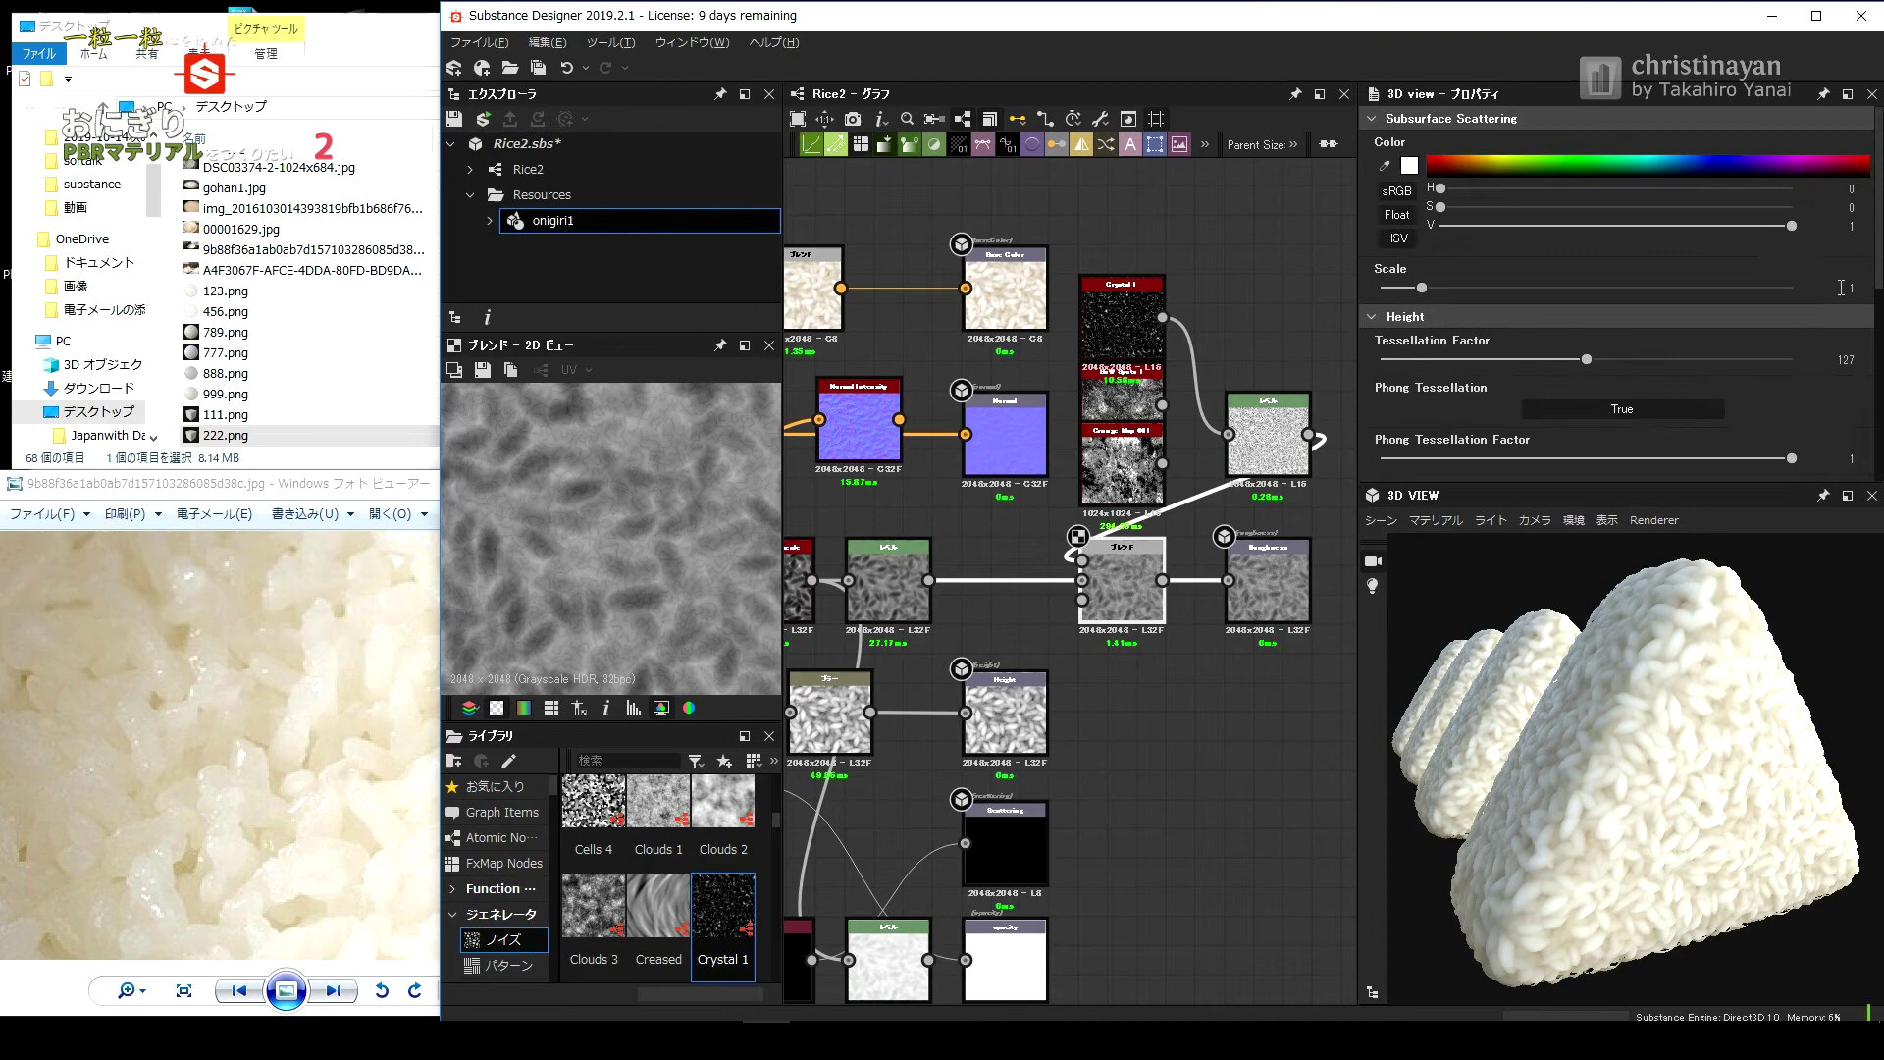
{"action": "scroll", "coordinate": [1787, 315], "scroll_direction": "down", "scroll_amount": 3}
{"action": "scroll", "coordinate": [1687, 441], "scroll_direction": "down", "scroll_amount": 3}
{"action": "left_click", "coordinate": [1494, 520]}
{"action": "left_click", "coordinate": [1555, 545]}
{"action": "left_click_drag", "start_coordinate": [1540, 185], "coordinate": [1594, 186]}
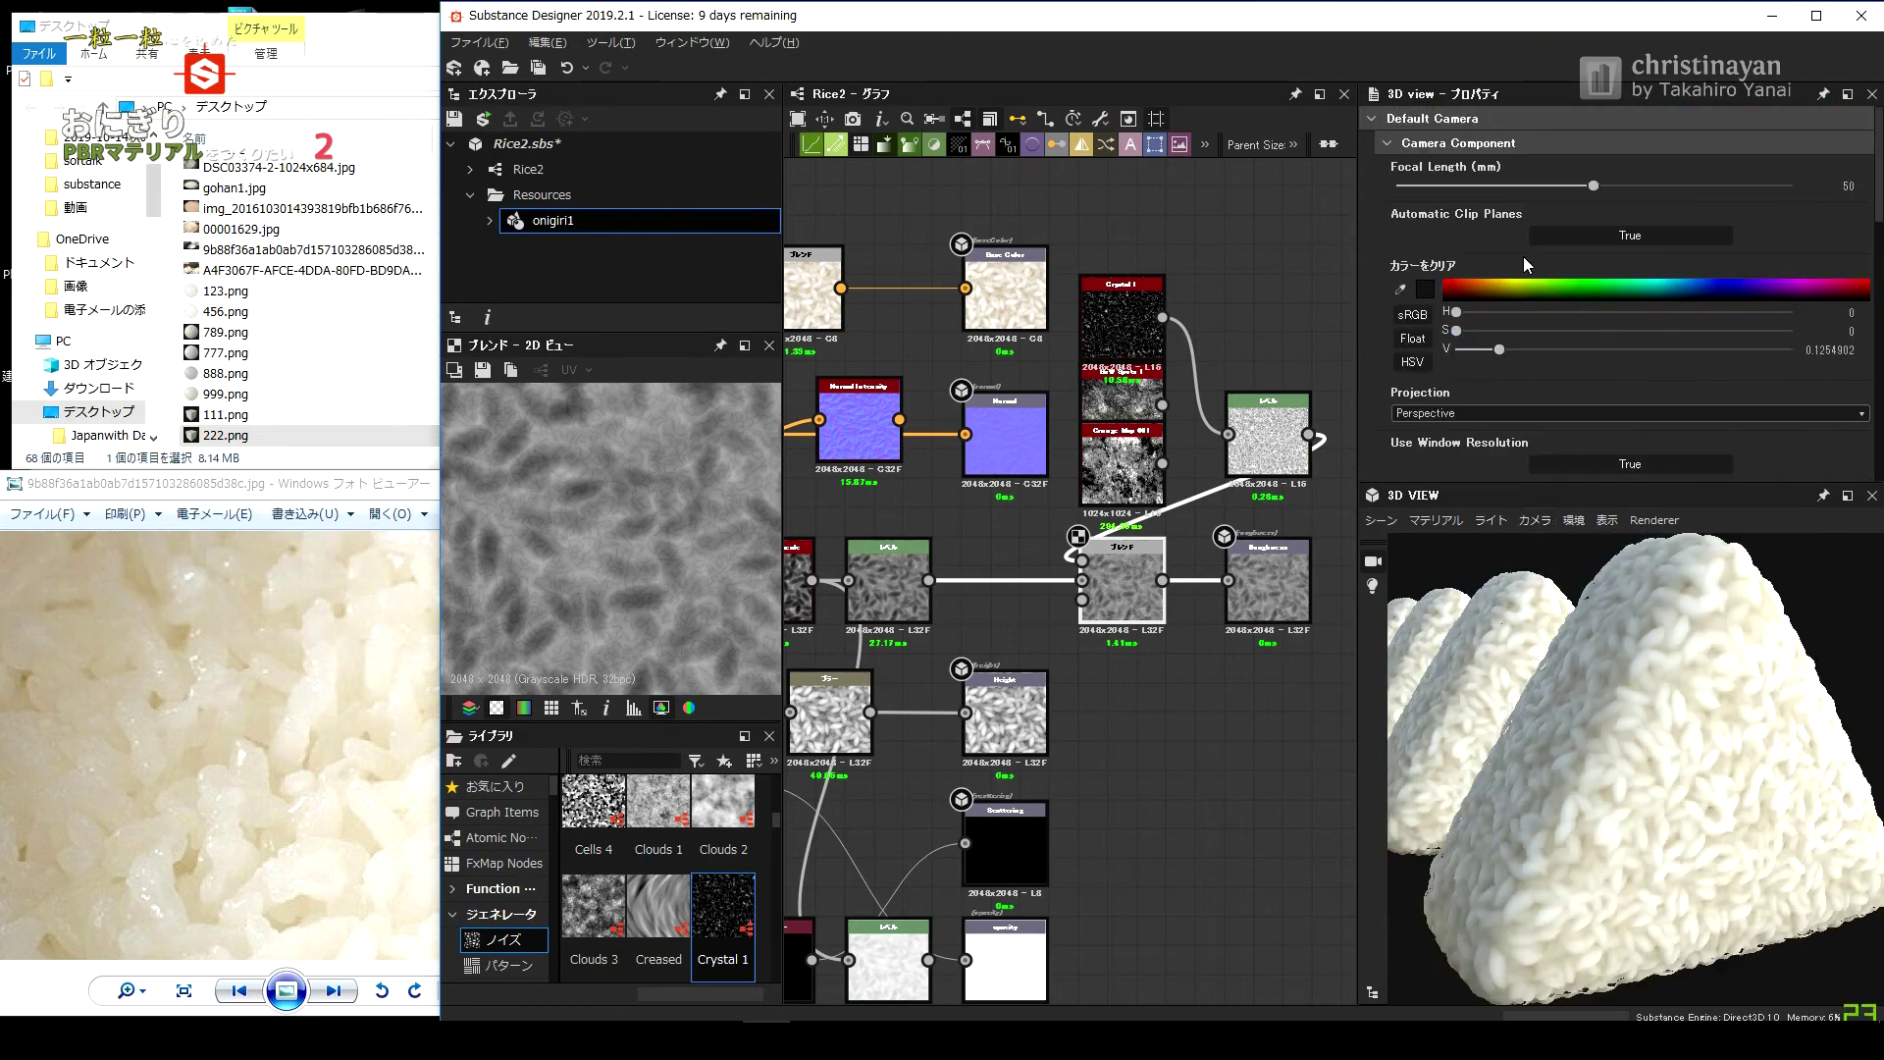
{"action": "scroll", "coordinate": [1605, 295], "scroll_direction": "down", "scroll_amount": 3}
Turn off Use Window Resolution and enable Post Effects and Depth of Field with Hexagon aperture, Manual focus.
{"action": "left_click", "coordinate": [1630, 287]}
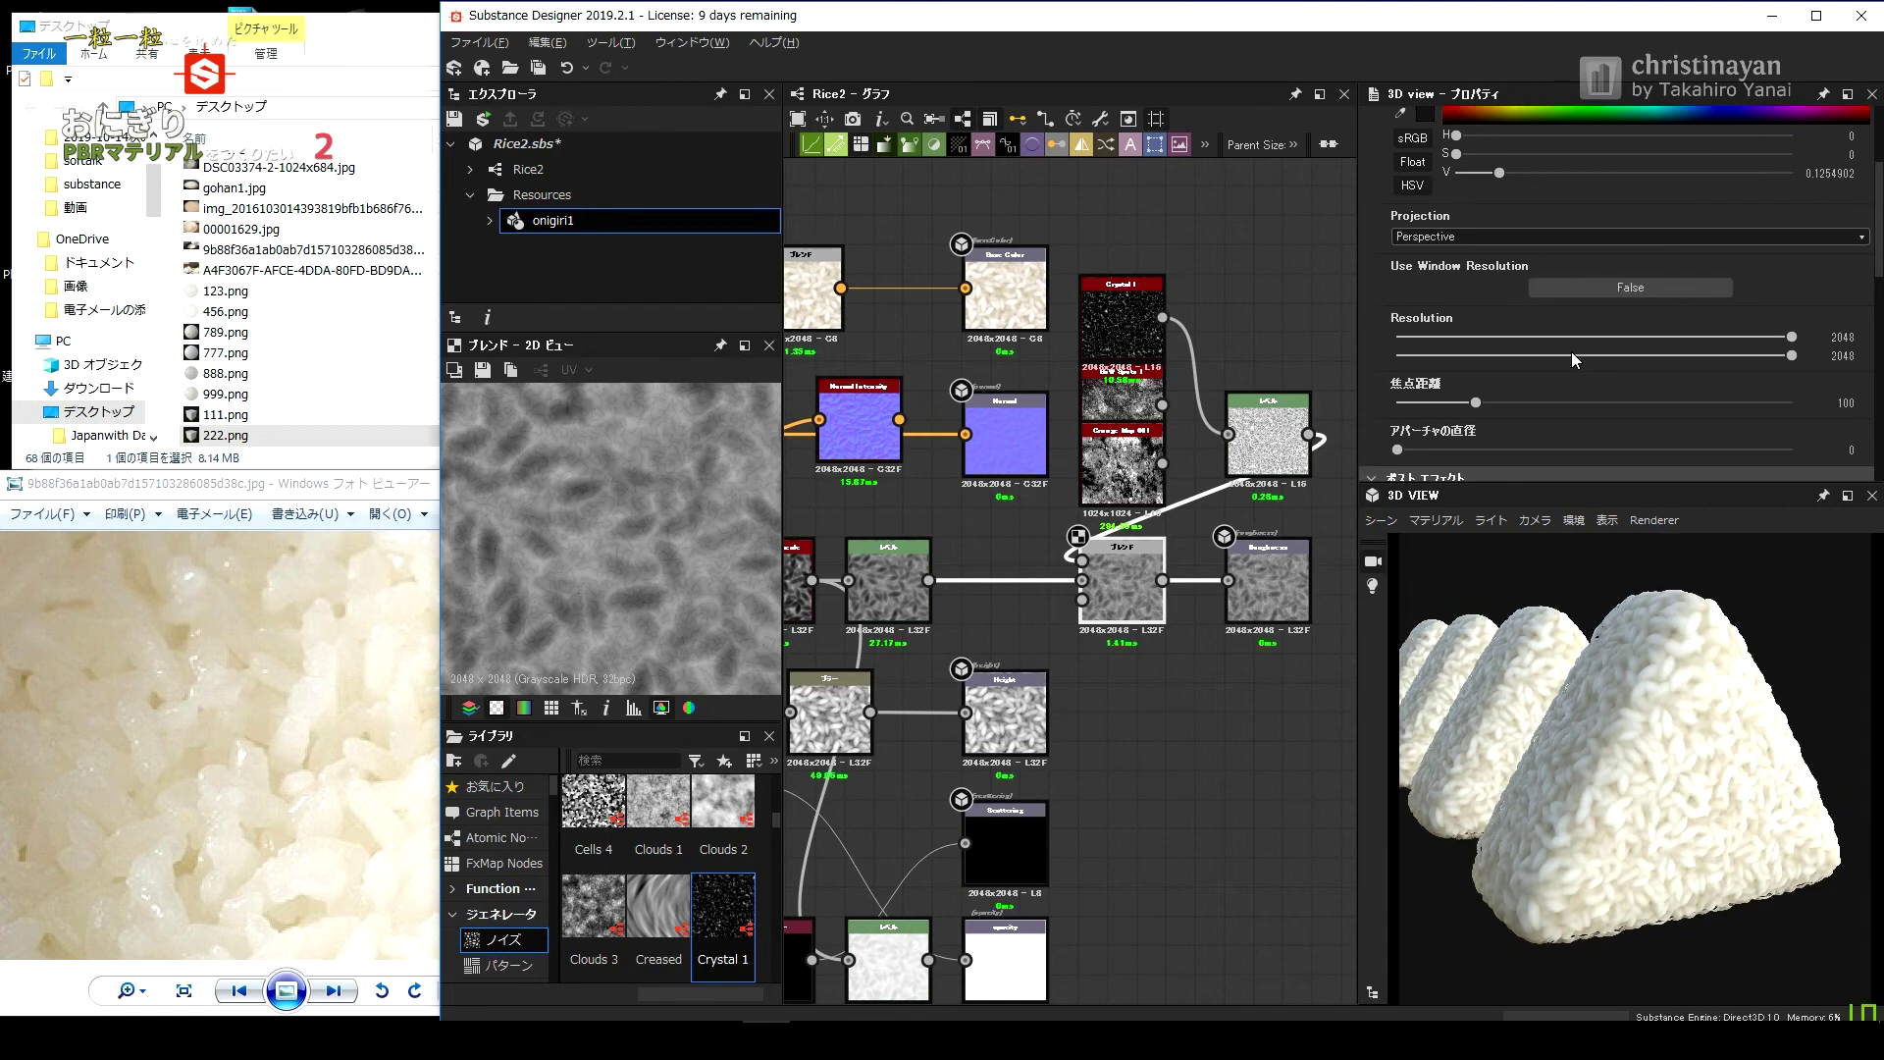
{"action": "scroll", "coordinate": [1576, 351], "scroll_direction": "down", "scroll_amount": 1}
{"action": "left_click", "coordinate": [1622, 464]}
{"action": "scroll", "coordinate": [1512, 334], "scroll_direction": "down", "scroll_amount": 4}
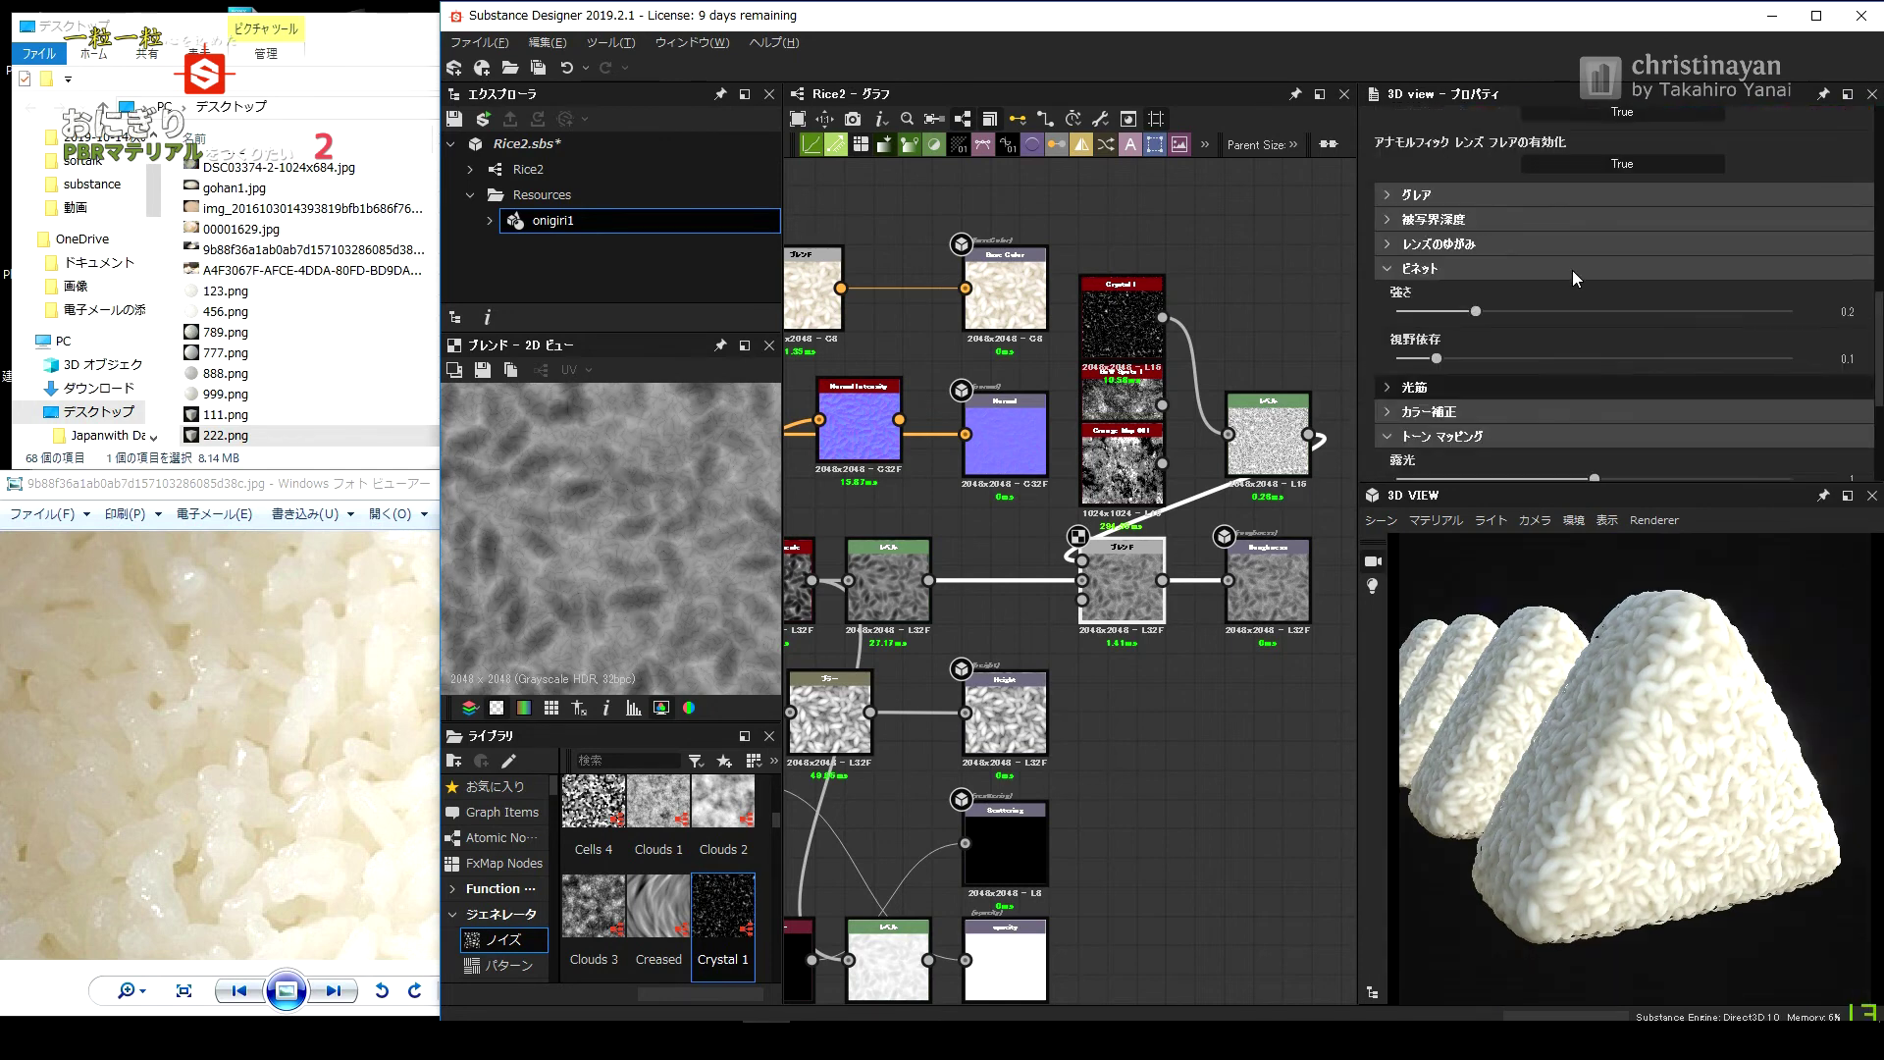
{"action": "left_click", "coordinate": [1571, 265]}
{"action": "left_click", "coordinate": [1468, 363]}
{"action": "left_click", "coordinate": [1472, 422]}
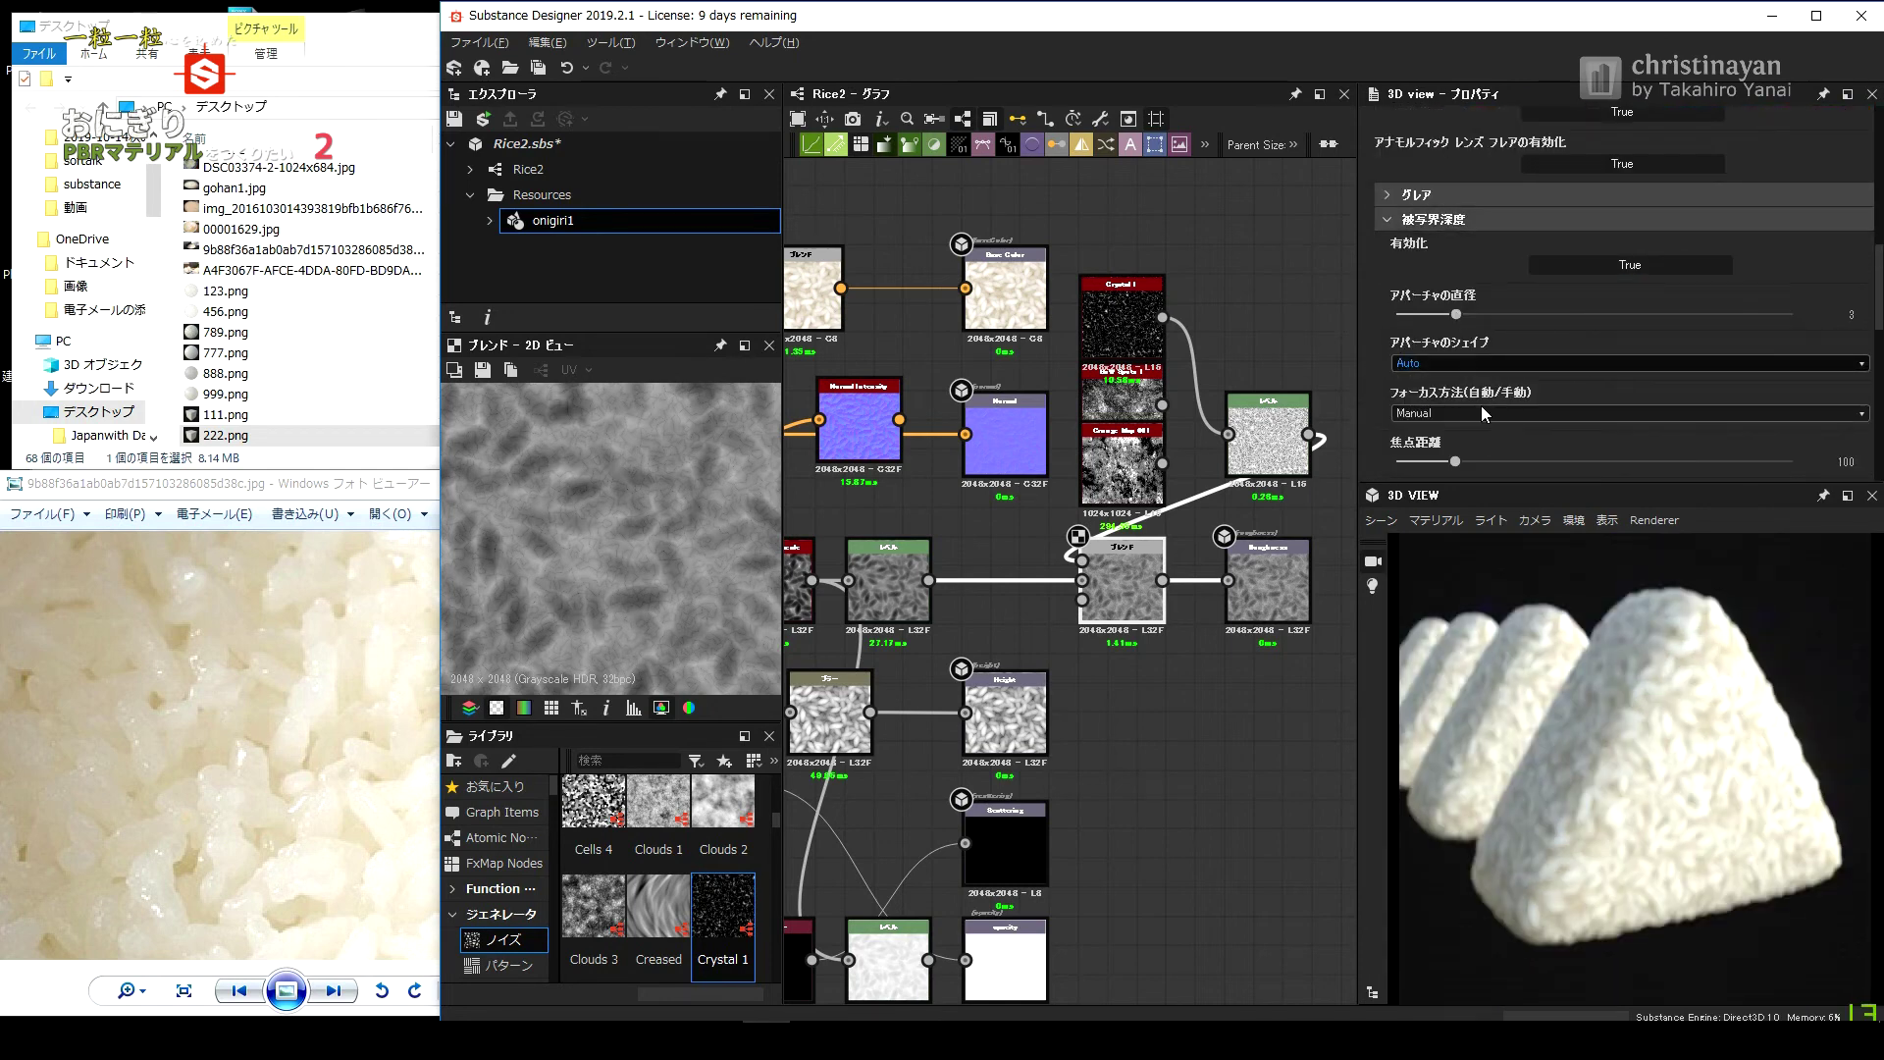
{"action": "left_click", "coordinate": [1459, 462]}
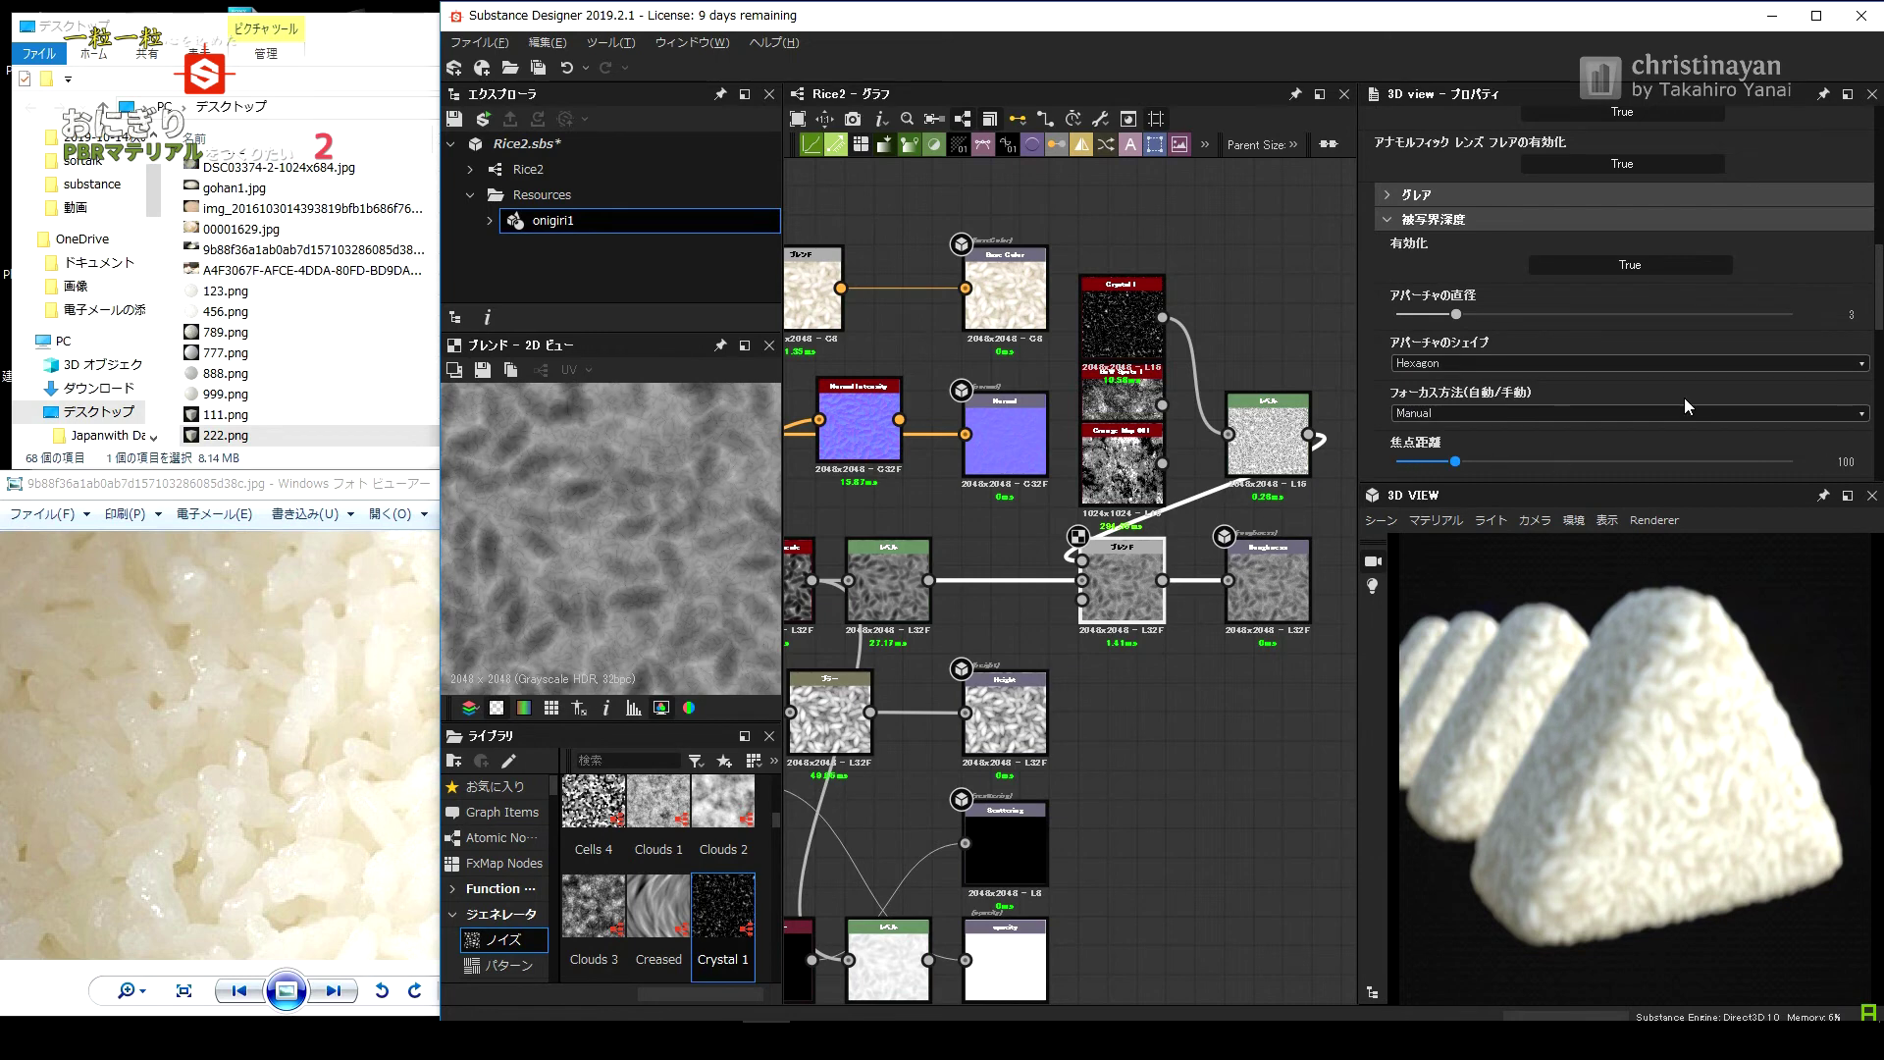
{"action": "scroll", "coordinate": [1611, 363], "scroll_direction": "down", "scroll_amount": 1}
{"action": "scroll", "coordinate": [1614, 354], "scroll_direction": "down", "scroll_amount": 1}
Set the aperture diameter to 1 and the focus distance to 12.
{"action": "left_click", "coordinate": [1856, 256]}
{"action": "type", "text": "2"}
{"action": "key", "text": "Return"}
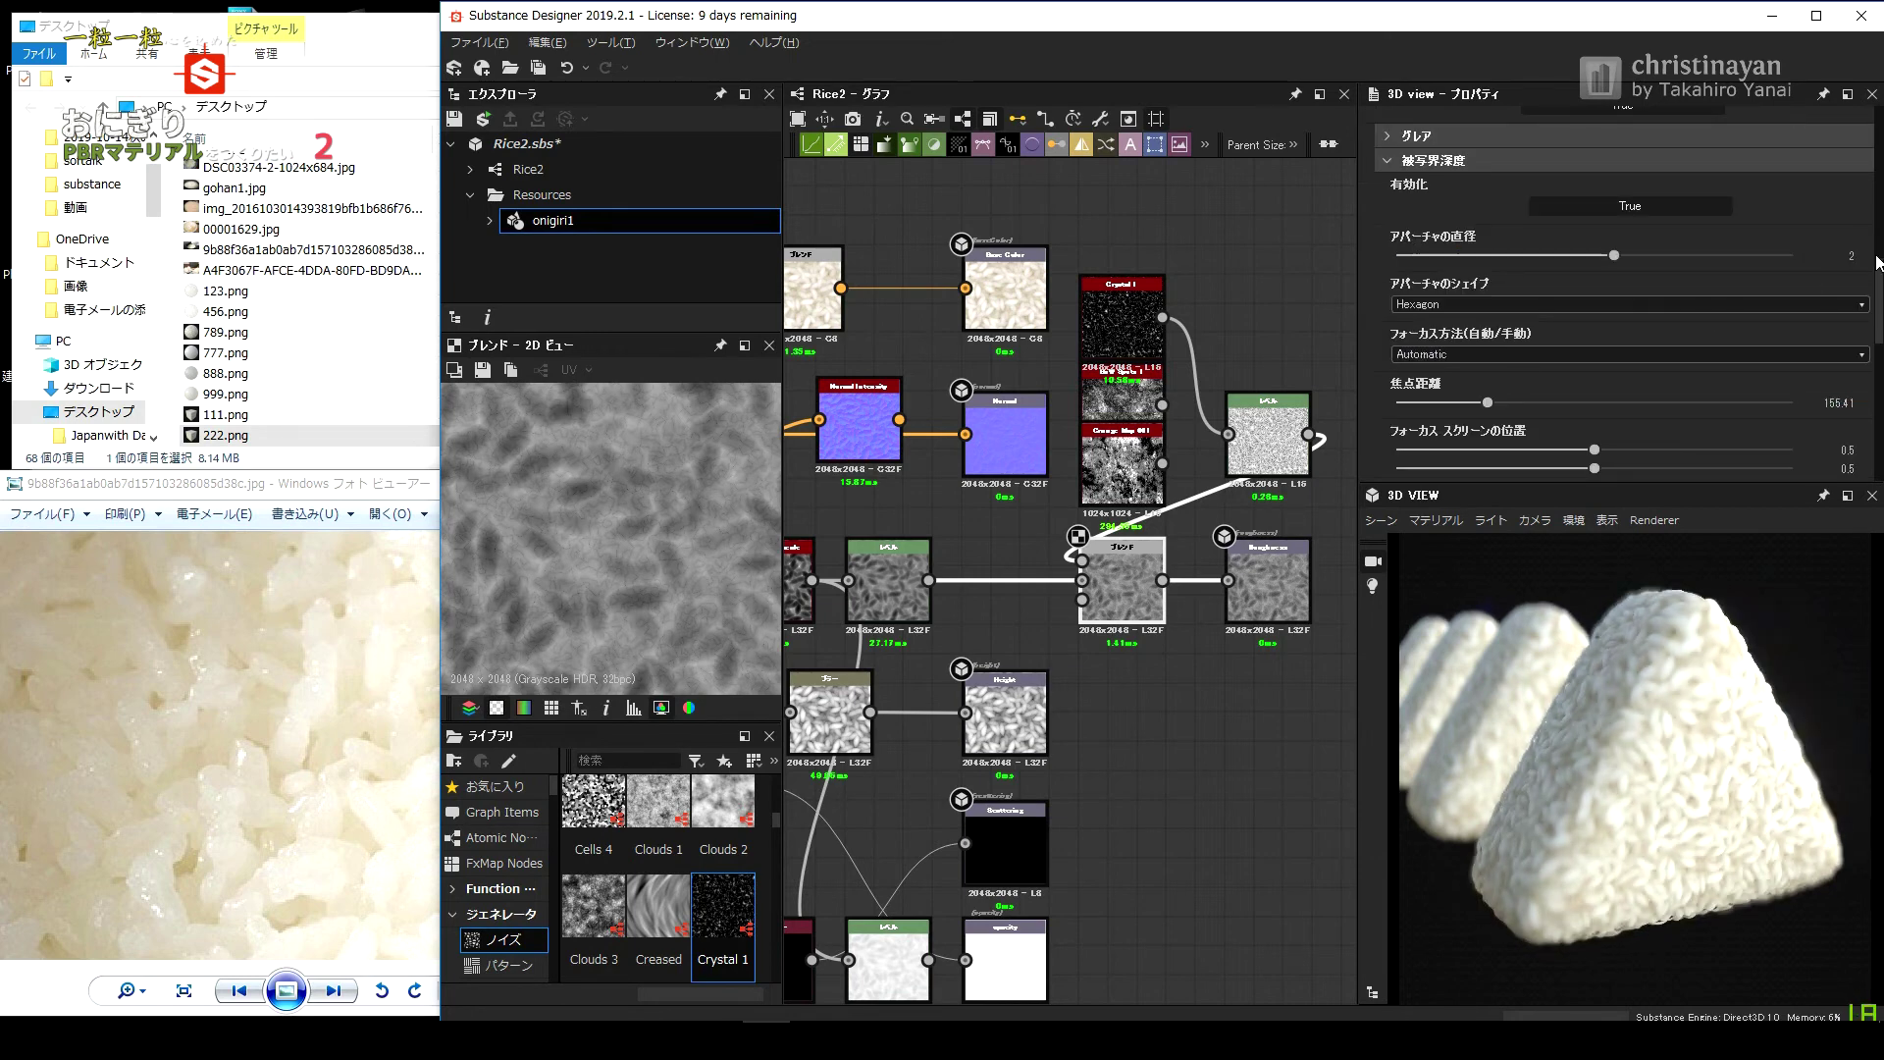
{"action": "type", "text": "1"}
{"action": "key", "text": "Return"}
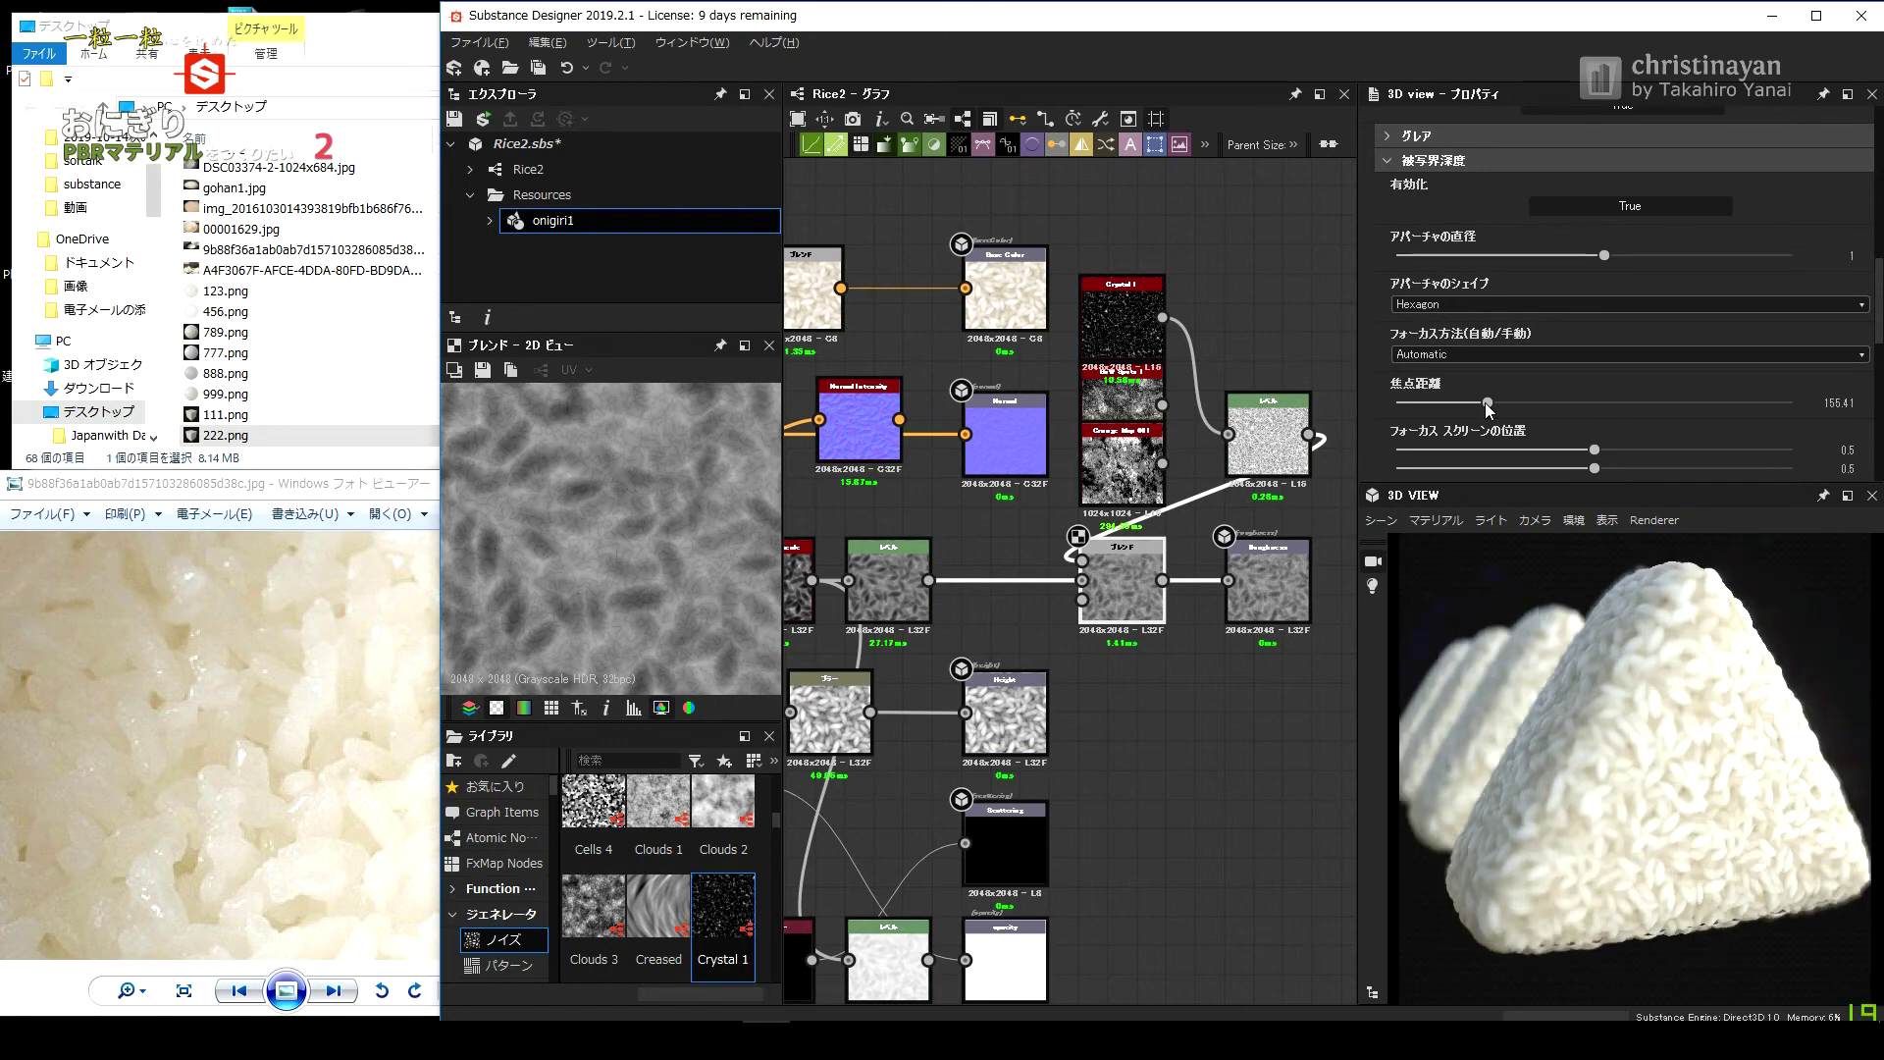
{"action": "left_click_drag", "start_coordinate": [1488, 403], "coordinate": [1406, 402]}
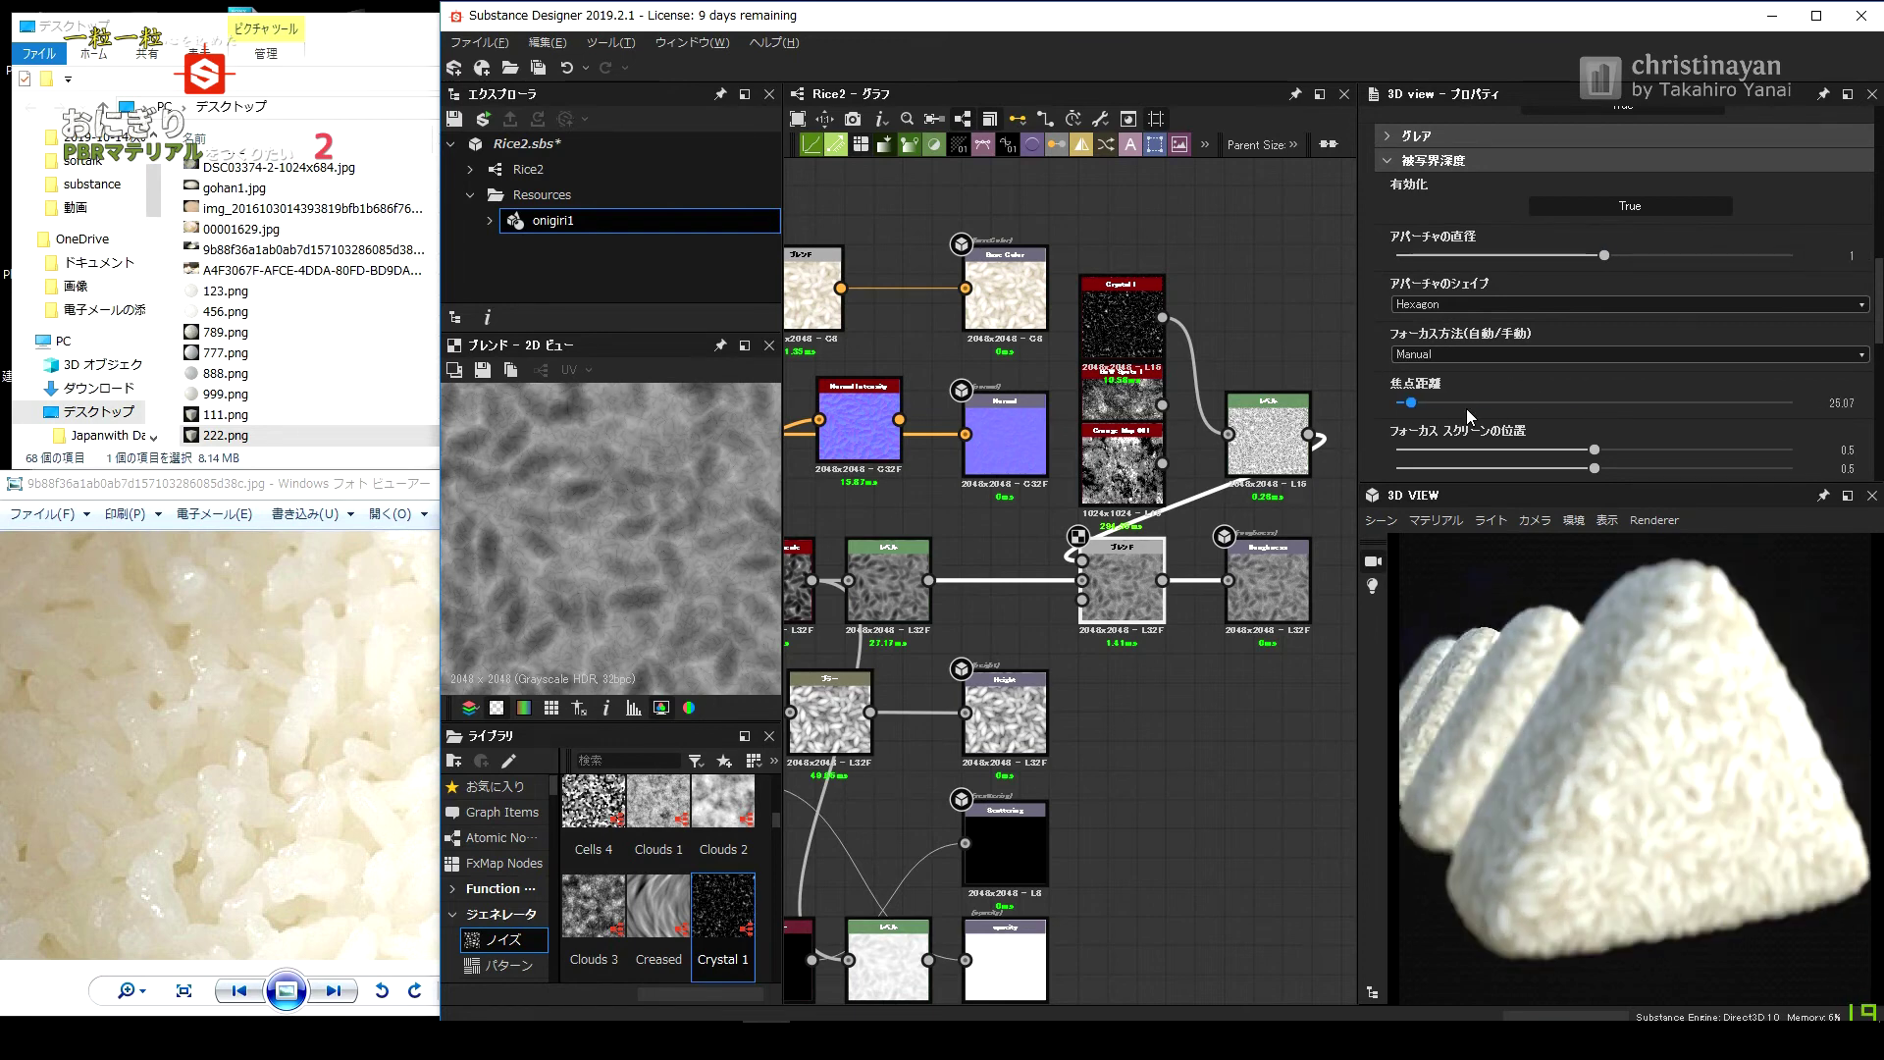
{"action": "left_click_drag", "start_coordinate": [1881, 410], "coordinate": [1855, 407]}
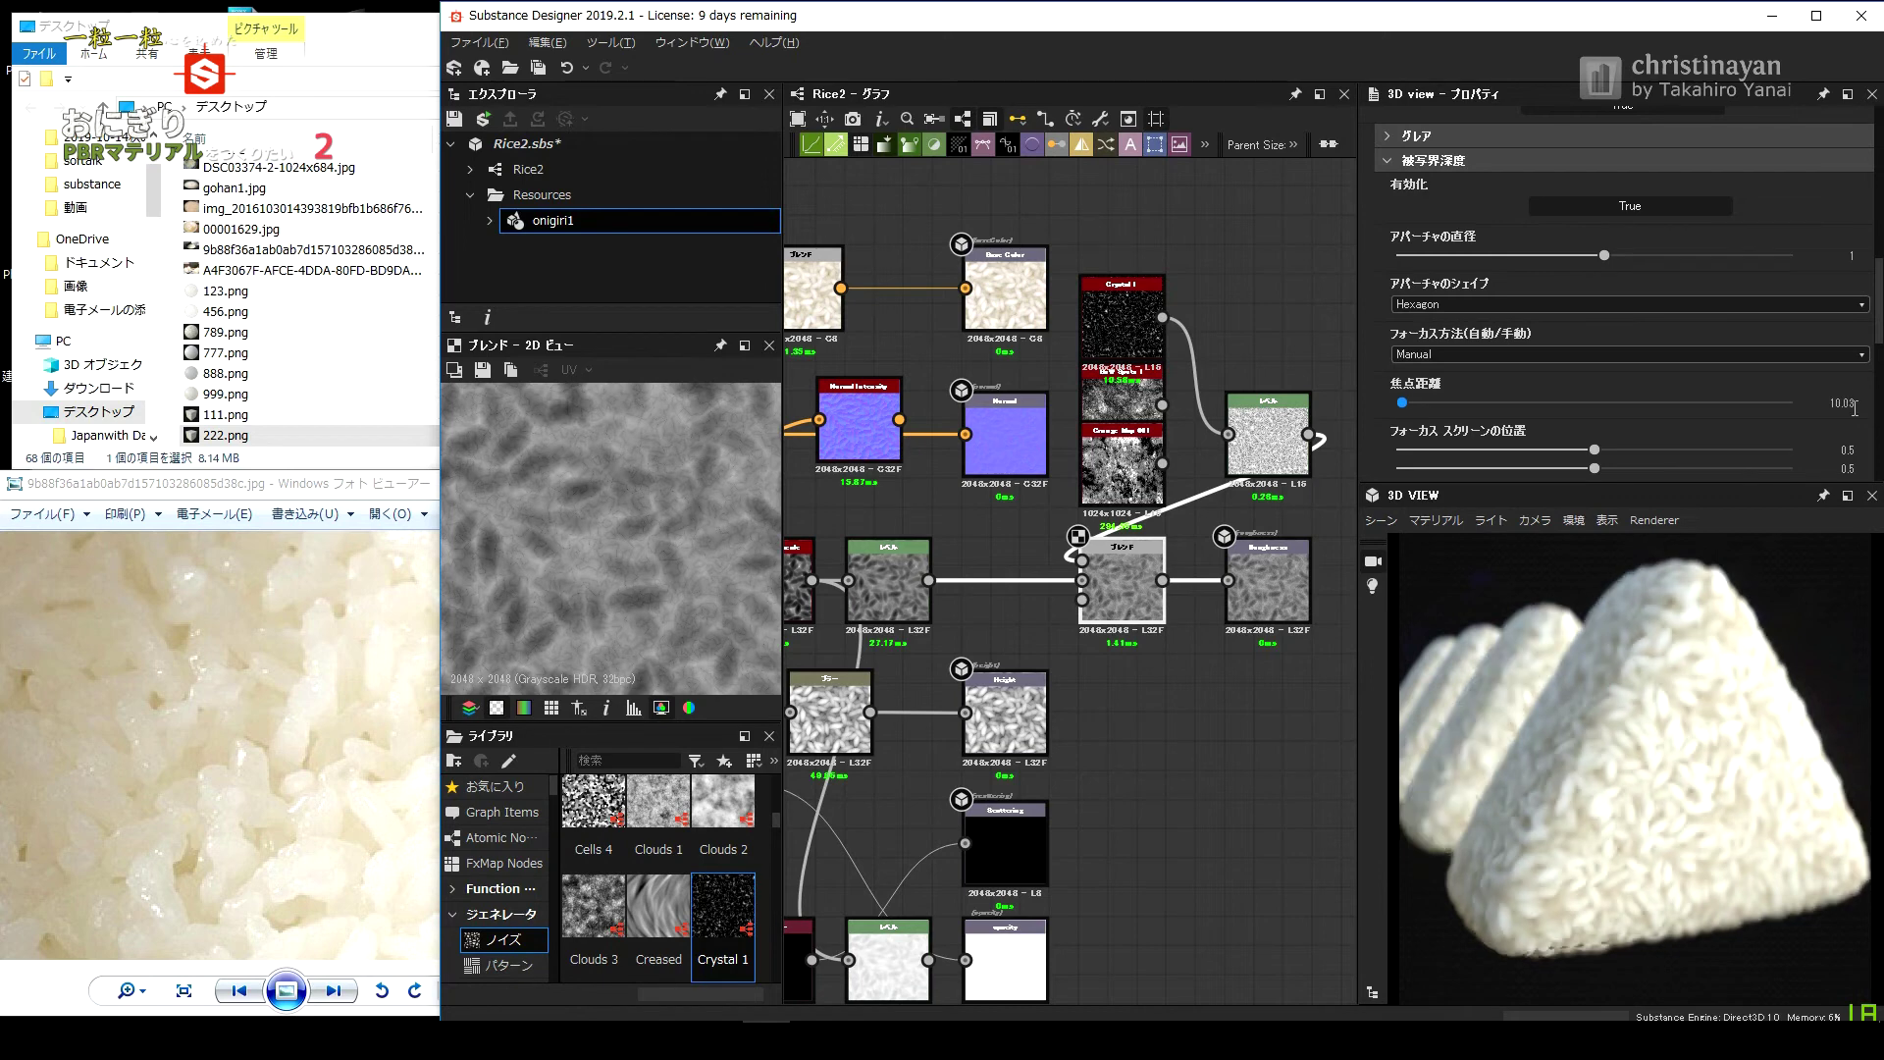
{"action": "left_click", "coordinate": [1842, 409]}
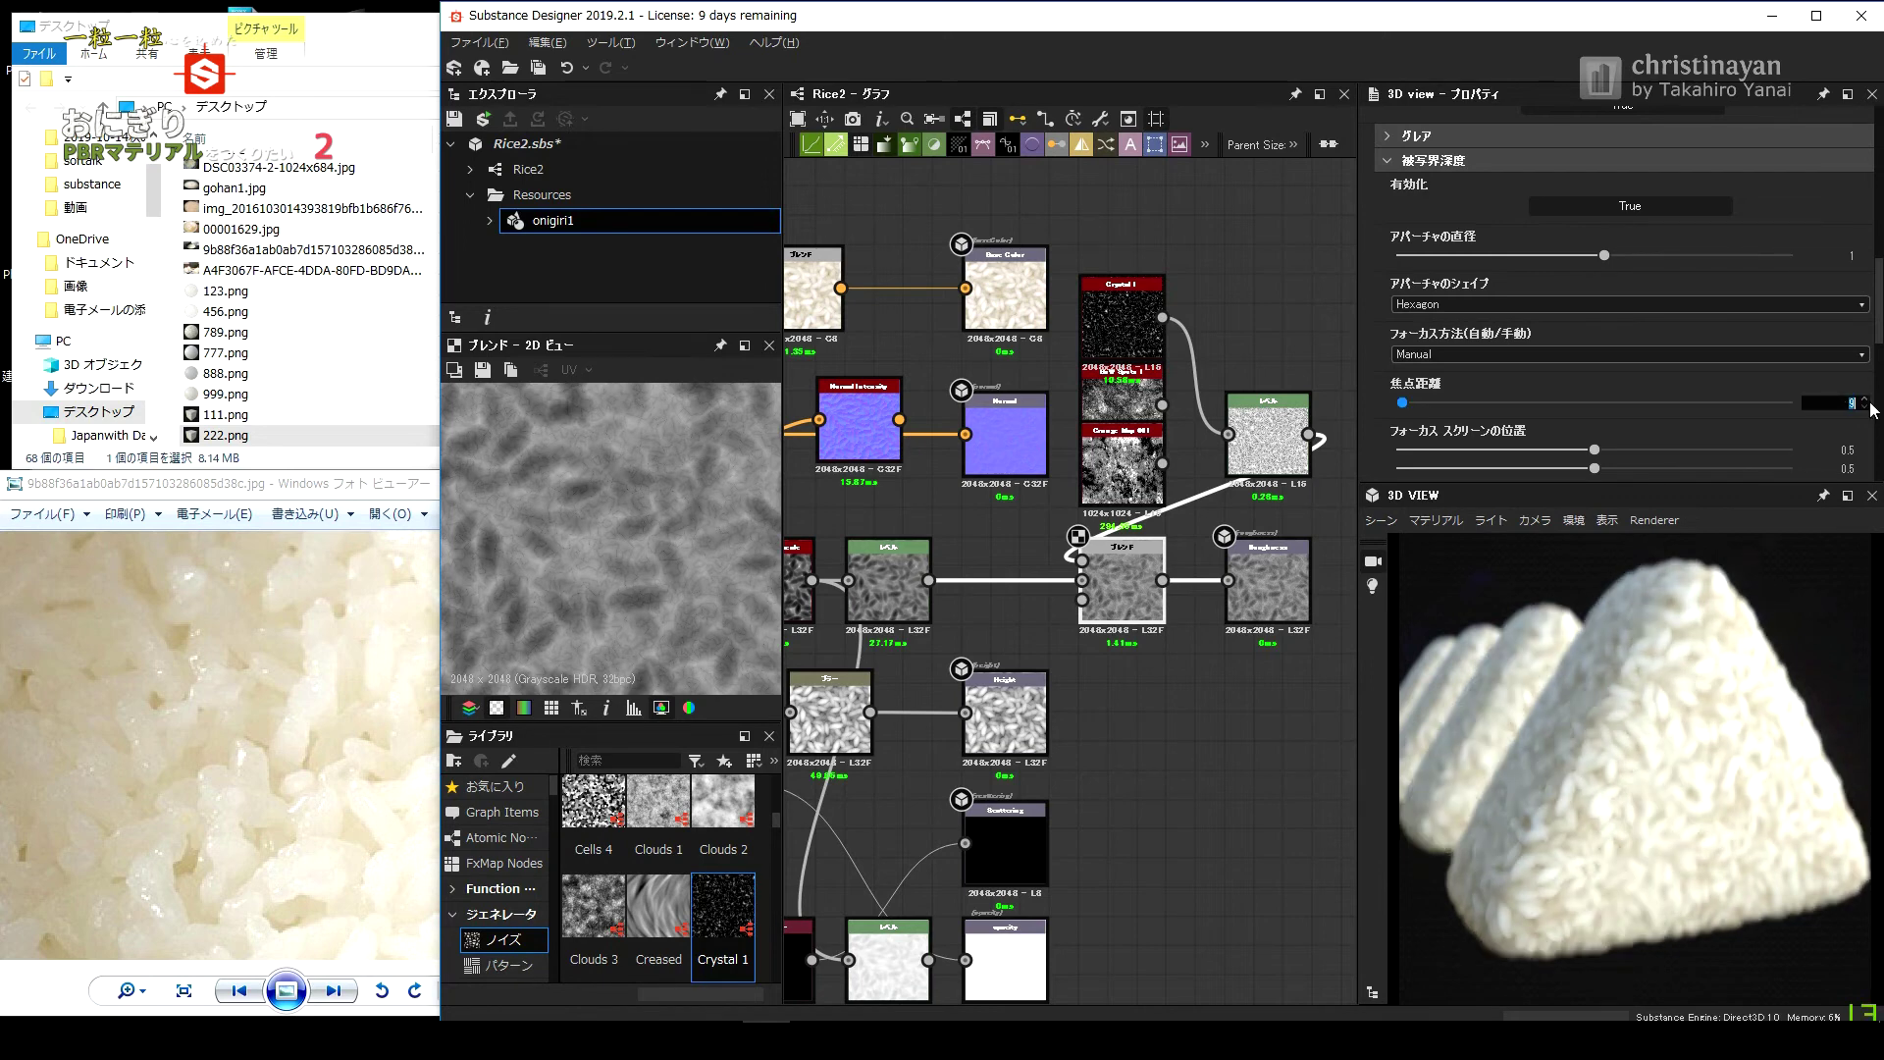
{"action": "type", "text": "12"}
{"action": "key", "text": "Return"}
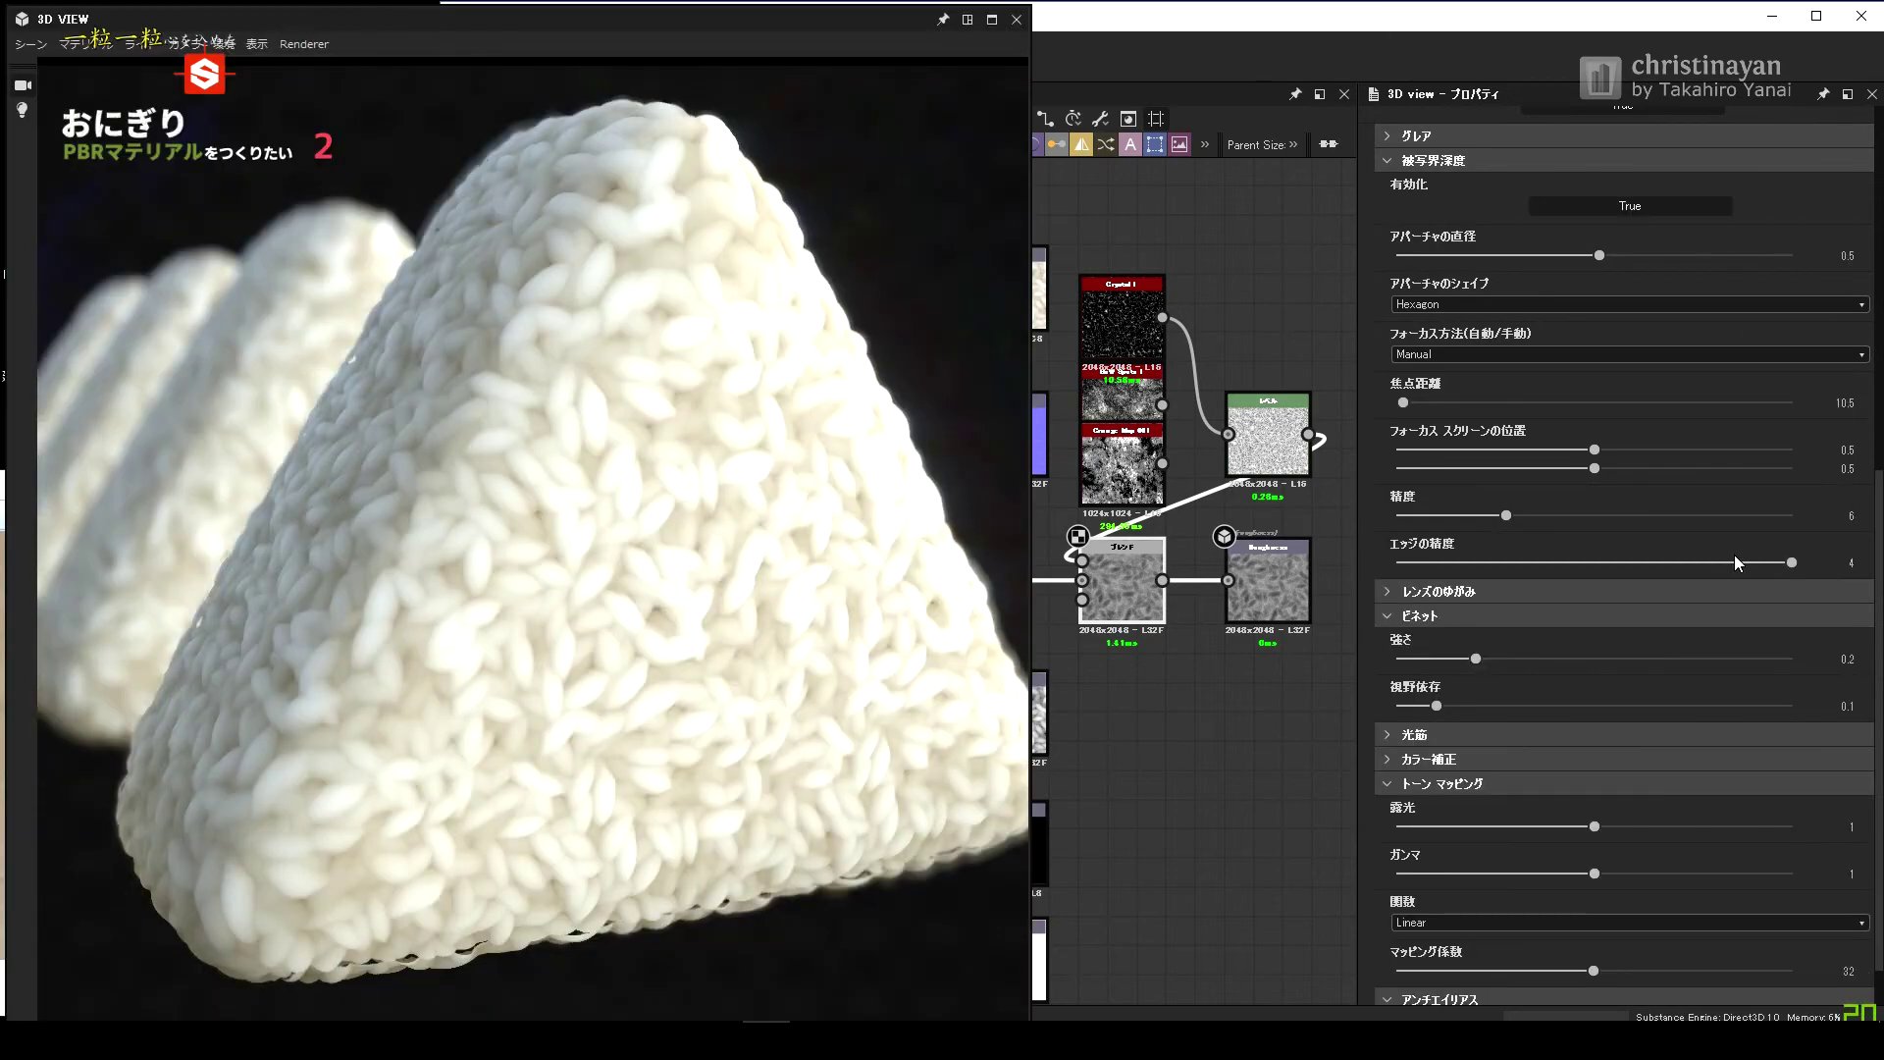
Review the default camera settings and the material assigned to the meshes.
{"action": "scroll", "coordinate": [1621, 668], "scroll_direction": "up", "scroll_amount": 4}
{"action": "scroll", "coordinate": [1622, 668], "scroll_direction": "up", "scroll_amount": 4}
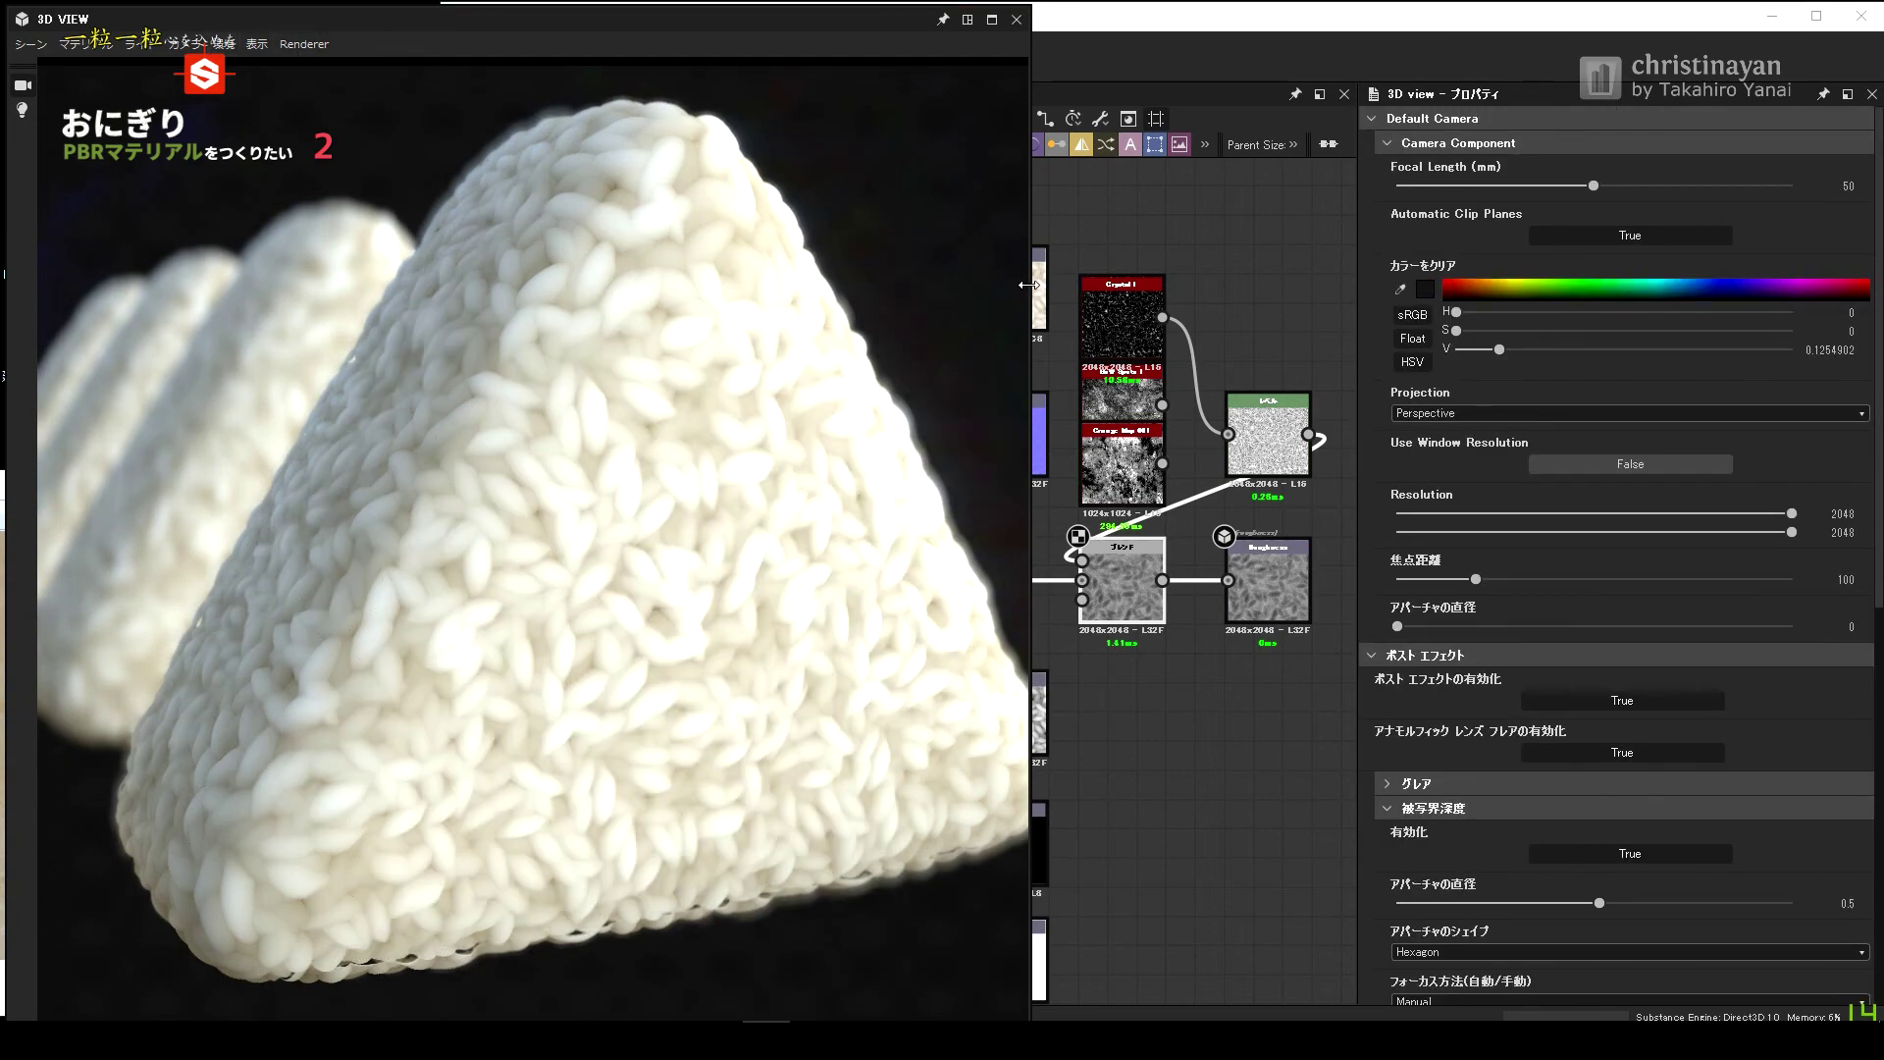
{"action": "left_click", "coordinate": [187, 43]}
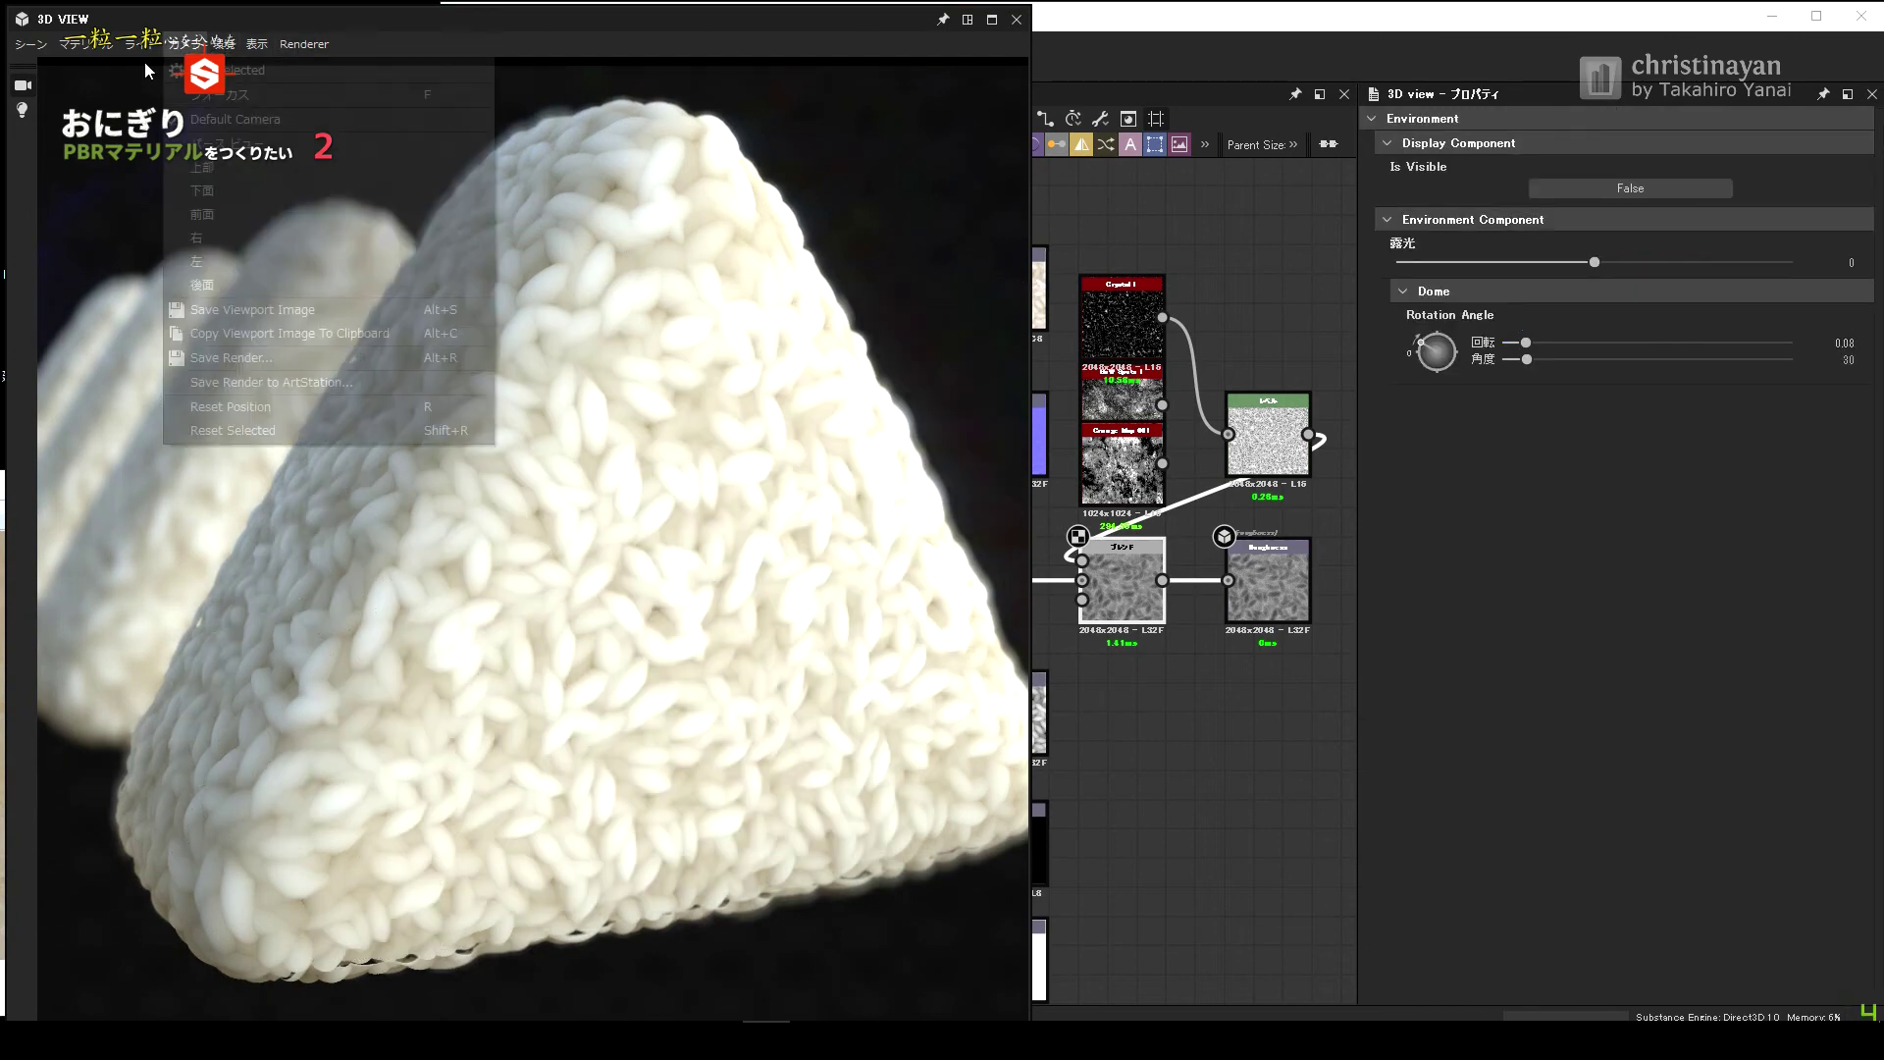
{"action": "left_click", "coordinate": [149, 84]}
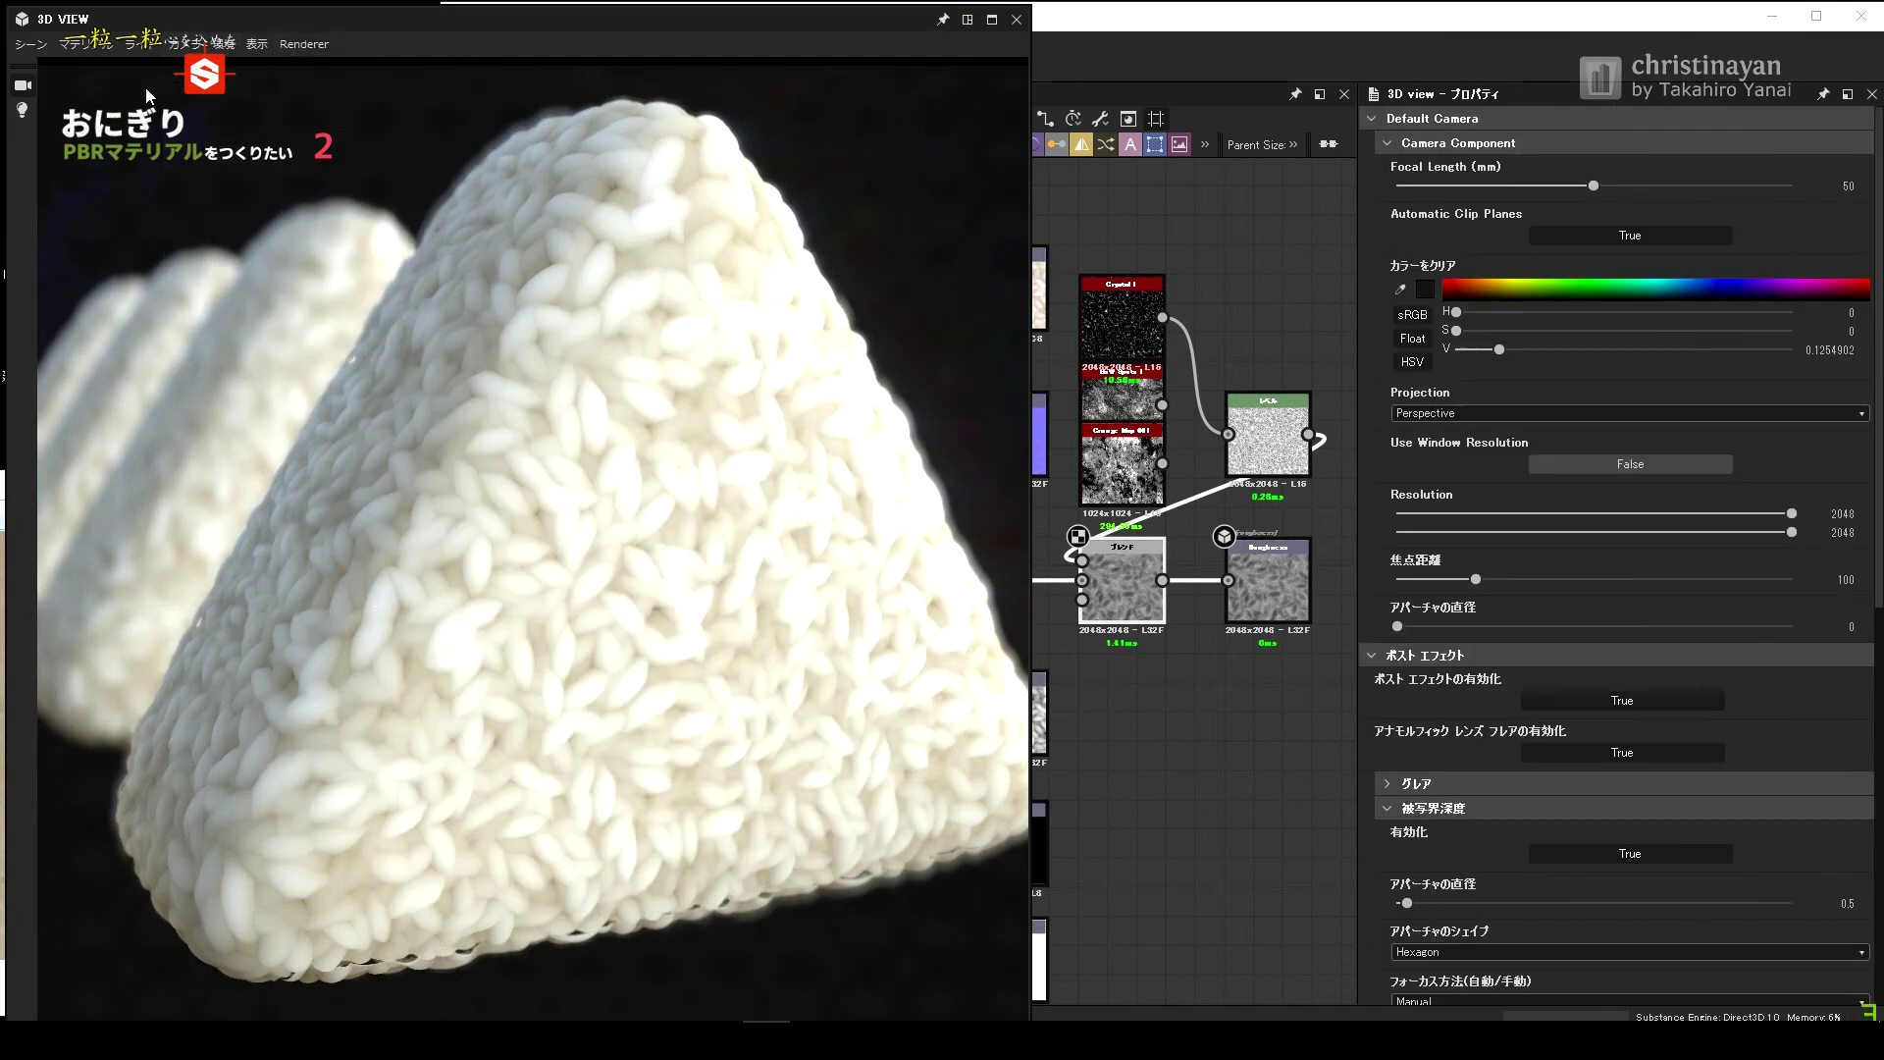
{"action": "left_click", "coordinate": [98, 43]}
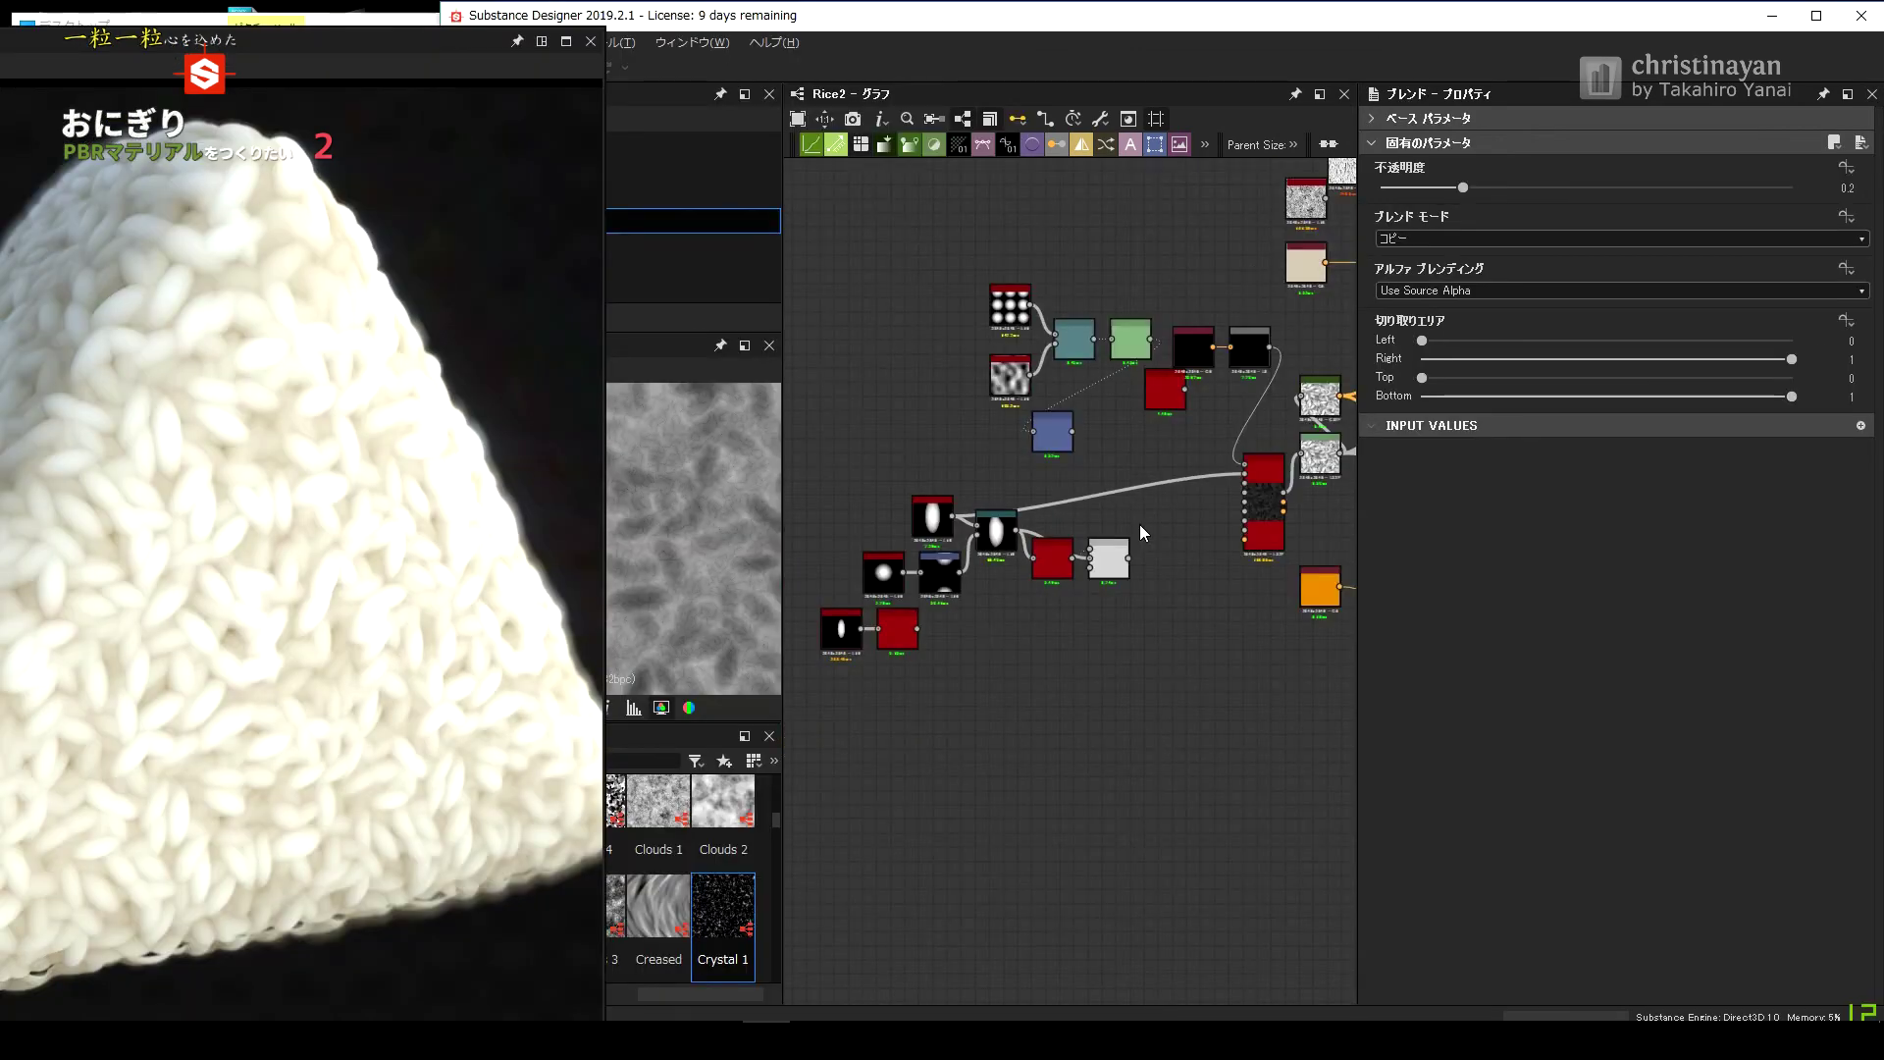
Link the Warp output into the Shape Splatter node's inputs.
{"action": "left_click_drag", "start_coordinate": [1280, 485], "coordinate": [1280, 481]}
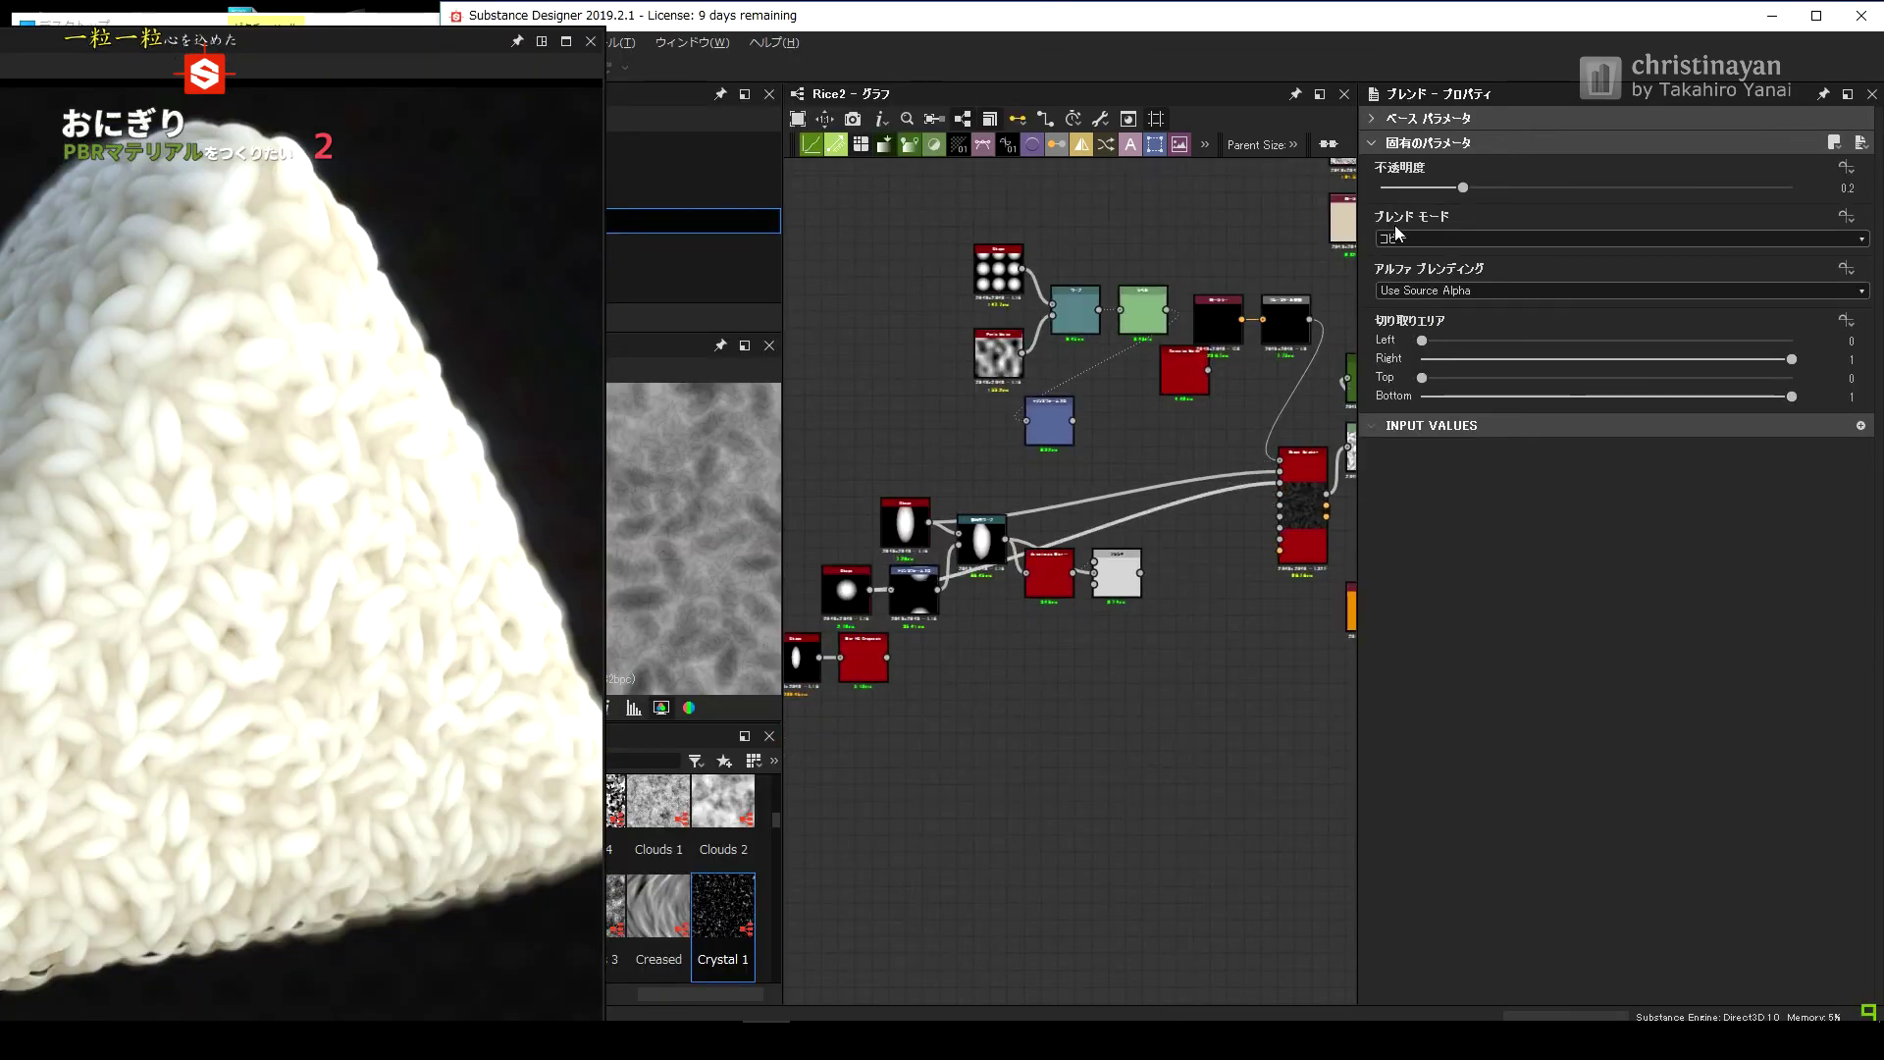
{"action": "left_click_drag", "start_coordinate": [962, 533], "coordinate": [1284, 478]}
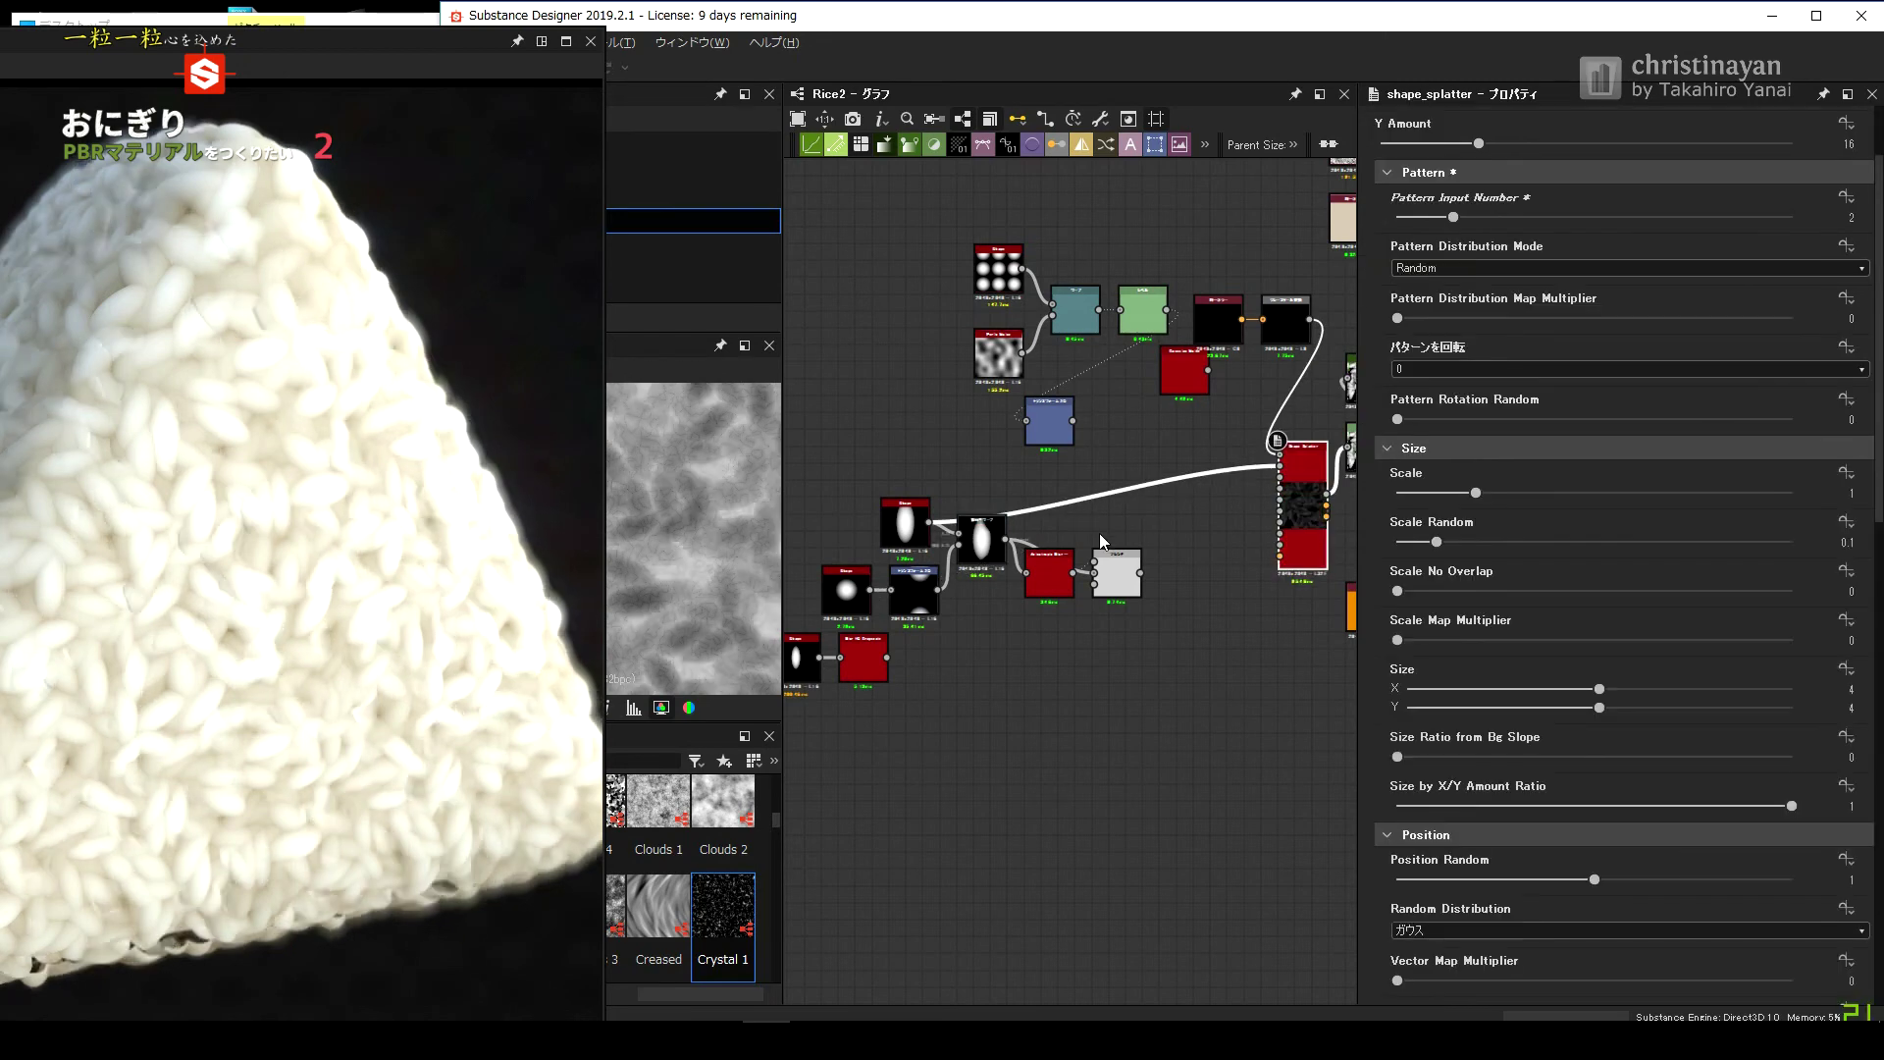
{"action": "left_click_drag", "start_coordinate": [1005, 539], "coordinate": [1288, 477]}
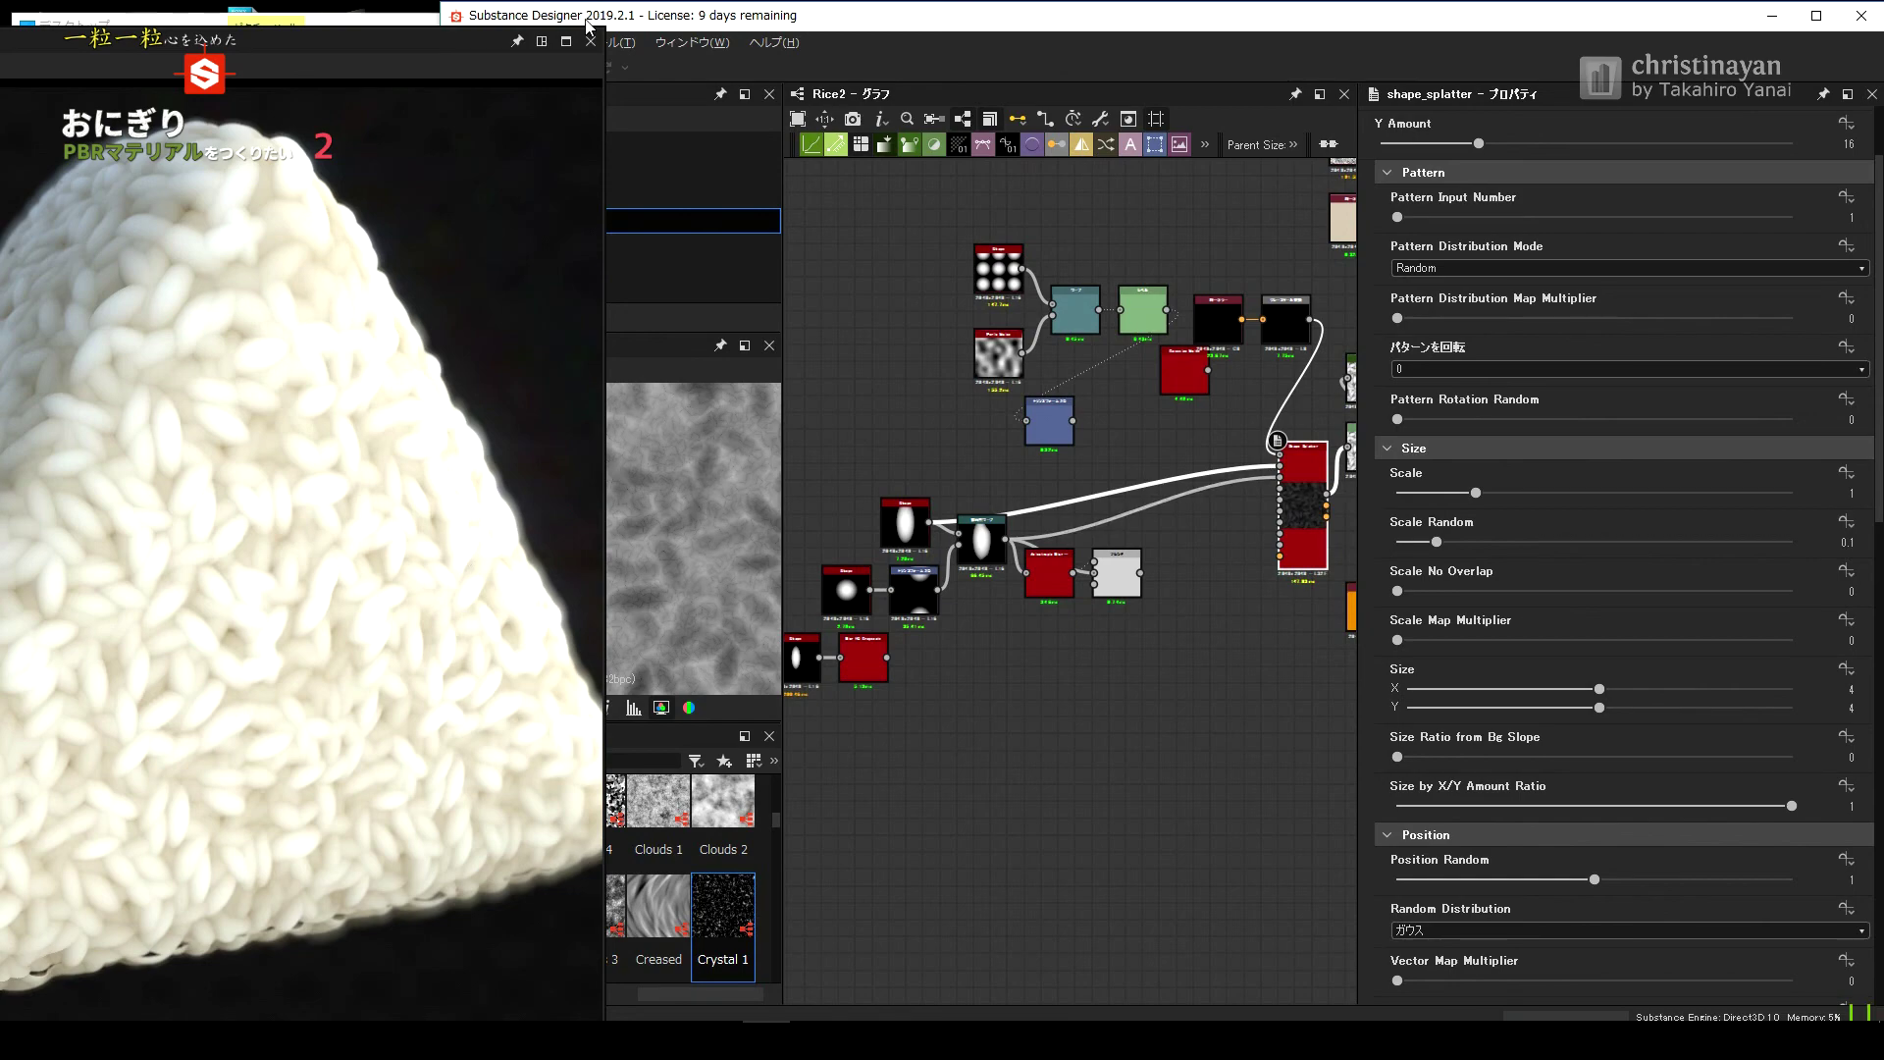
Try a subsurface scattering scale of 0 in the 3D view material, then undo it.
{"action": "left_click", "coordinate": [468, 39]}
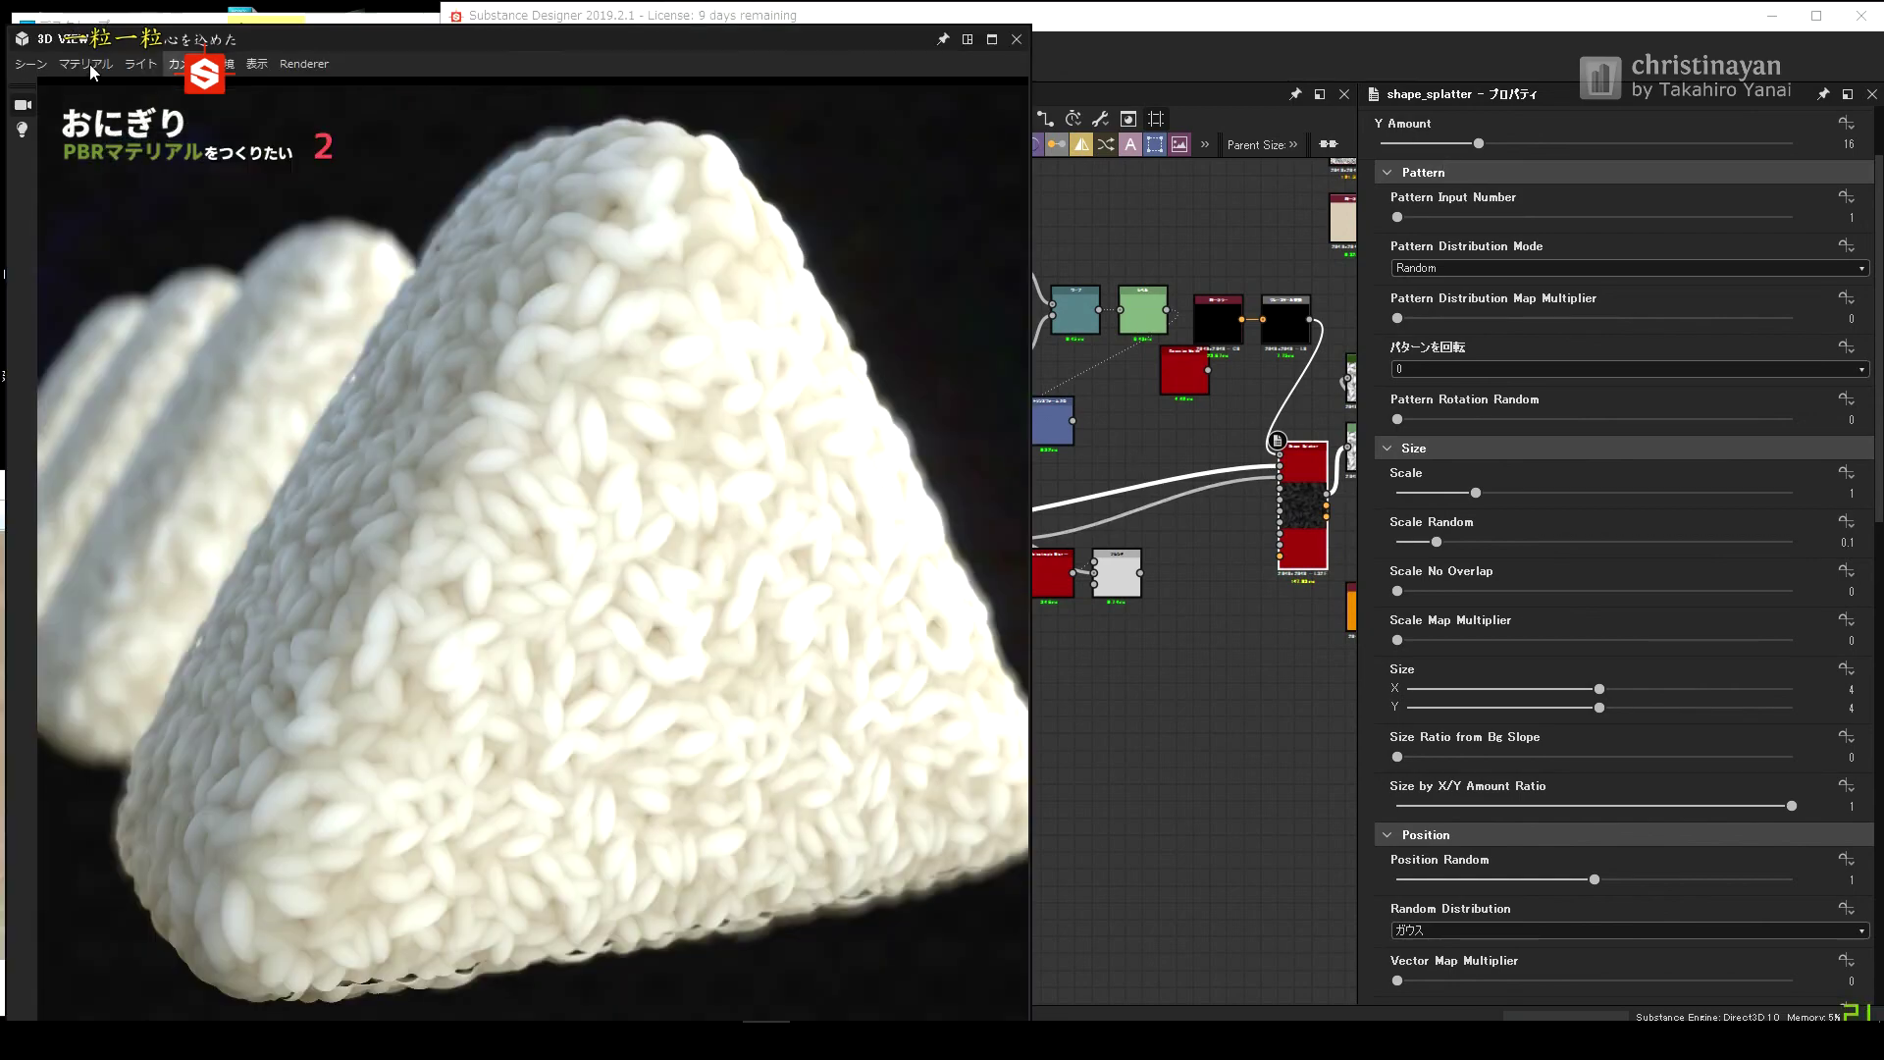
{"action": "left_click", "coordinate": [85, 63]}
{"action": "left_click", "coordinate": [353, 122]}
{"action": "left_click", "coordinate": [1385, 288]}
{"action": "key", "text": "ctrl+z"}
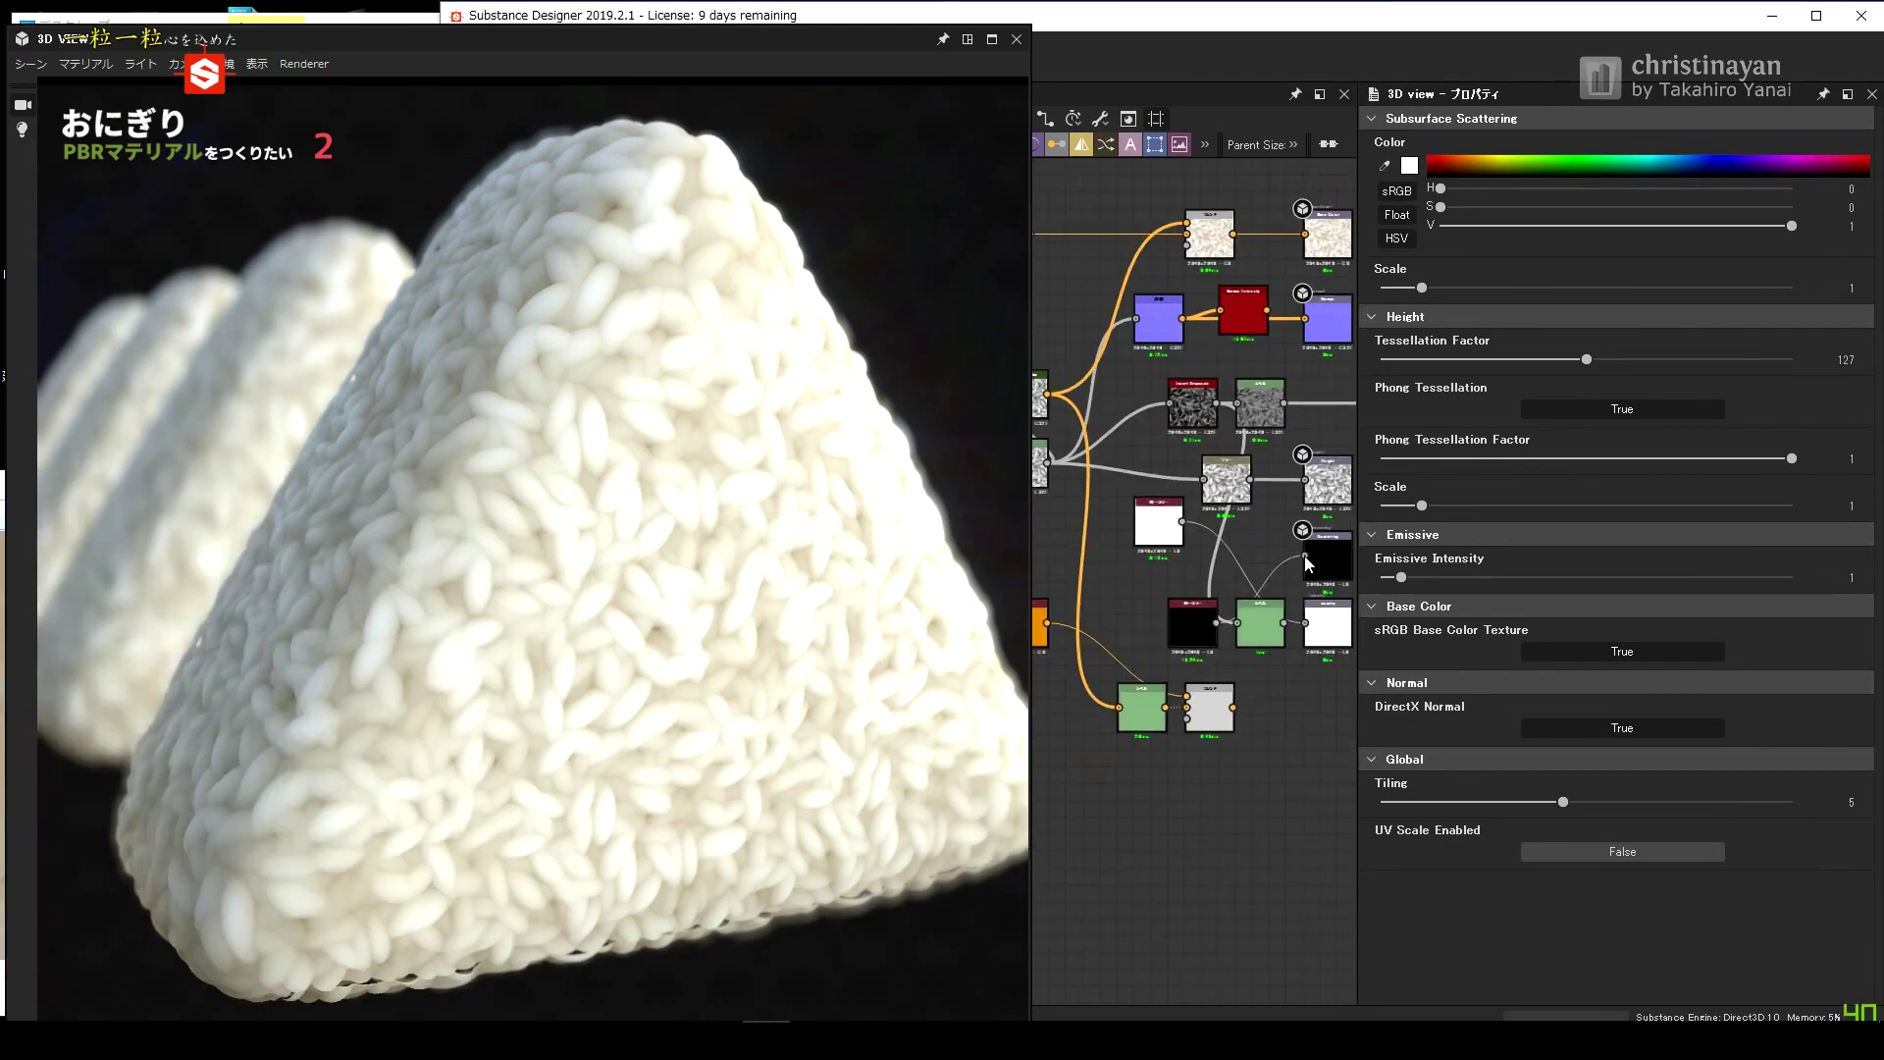
Add a Levels node next to the Shape Splatter node.
{"action": "left_click", "coordinate": [1192, 613]}
{"action": "right_click", "coordinate": [1286, 402]}
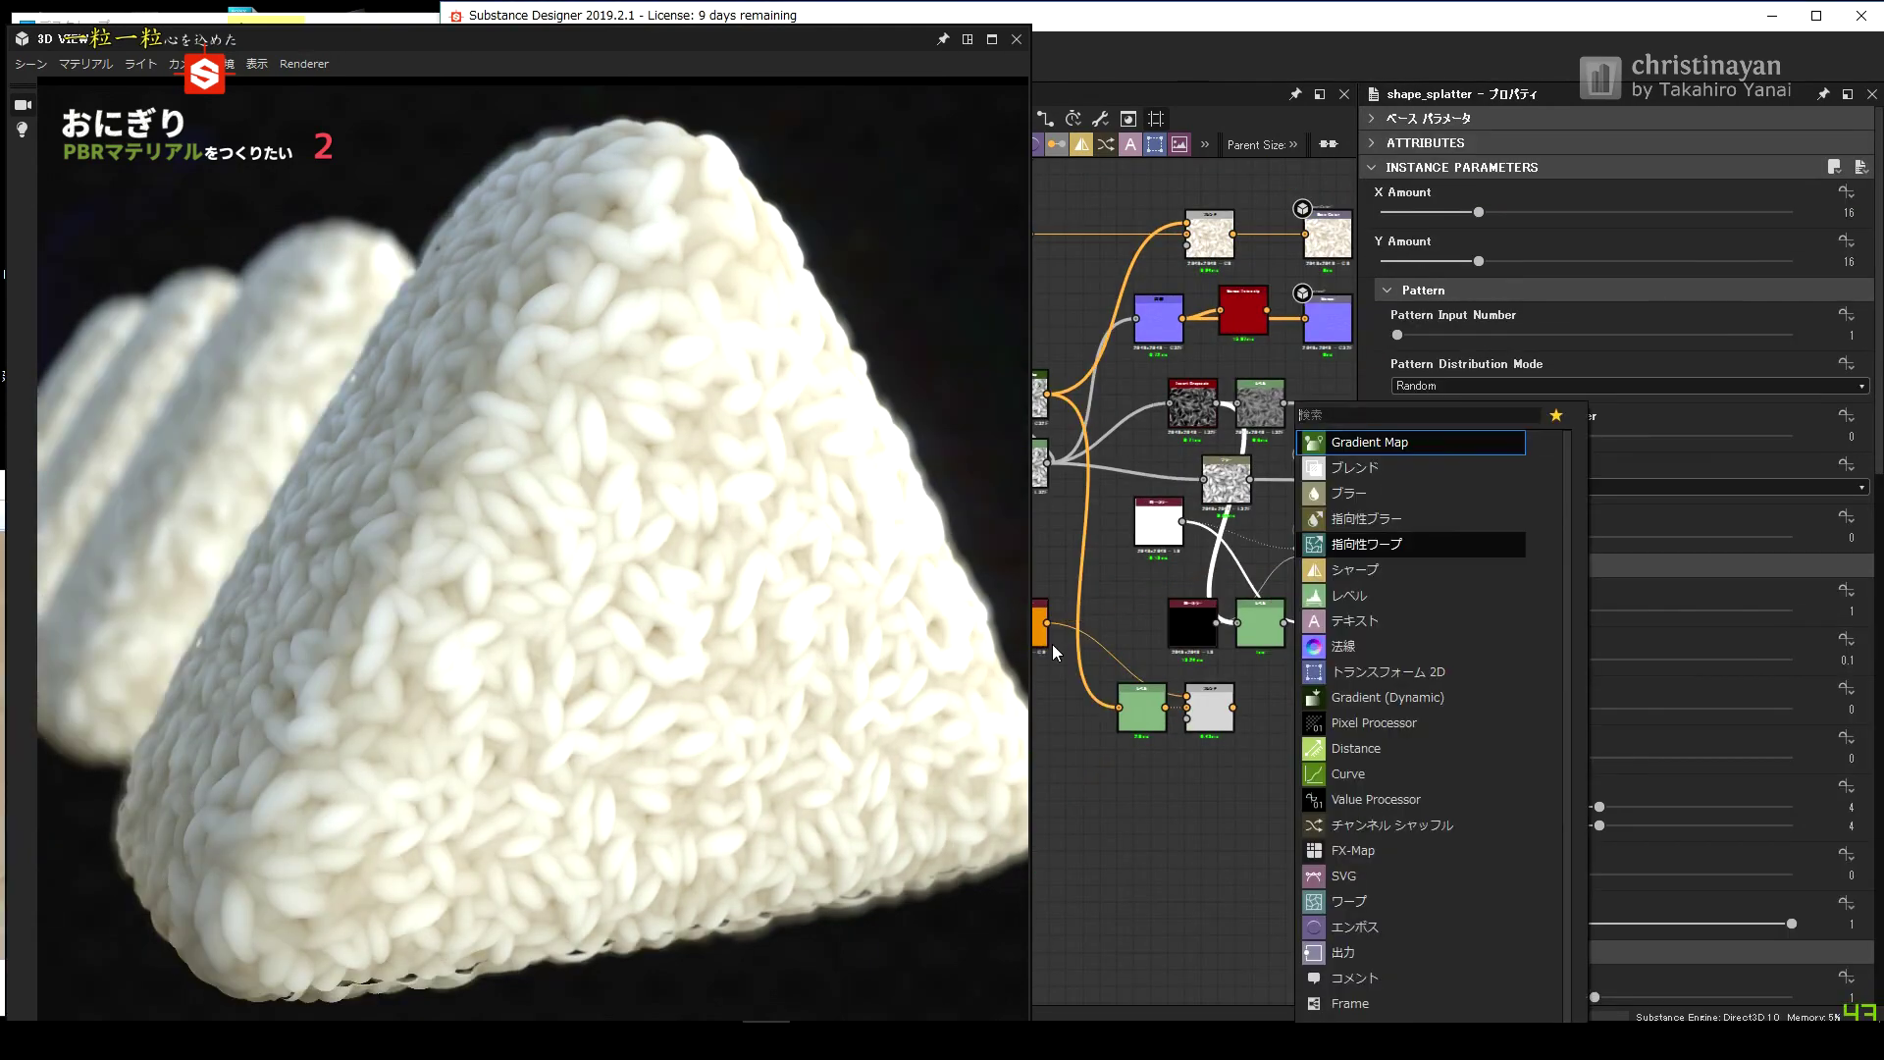
{"action": "left_click", "coordinate": [1309, 562]}
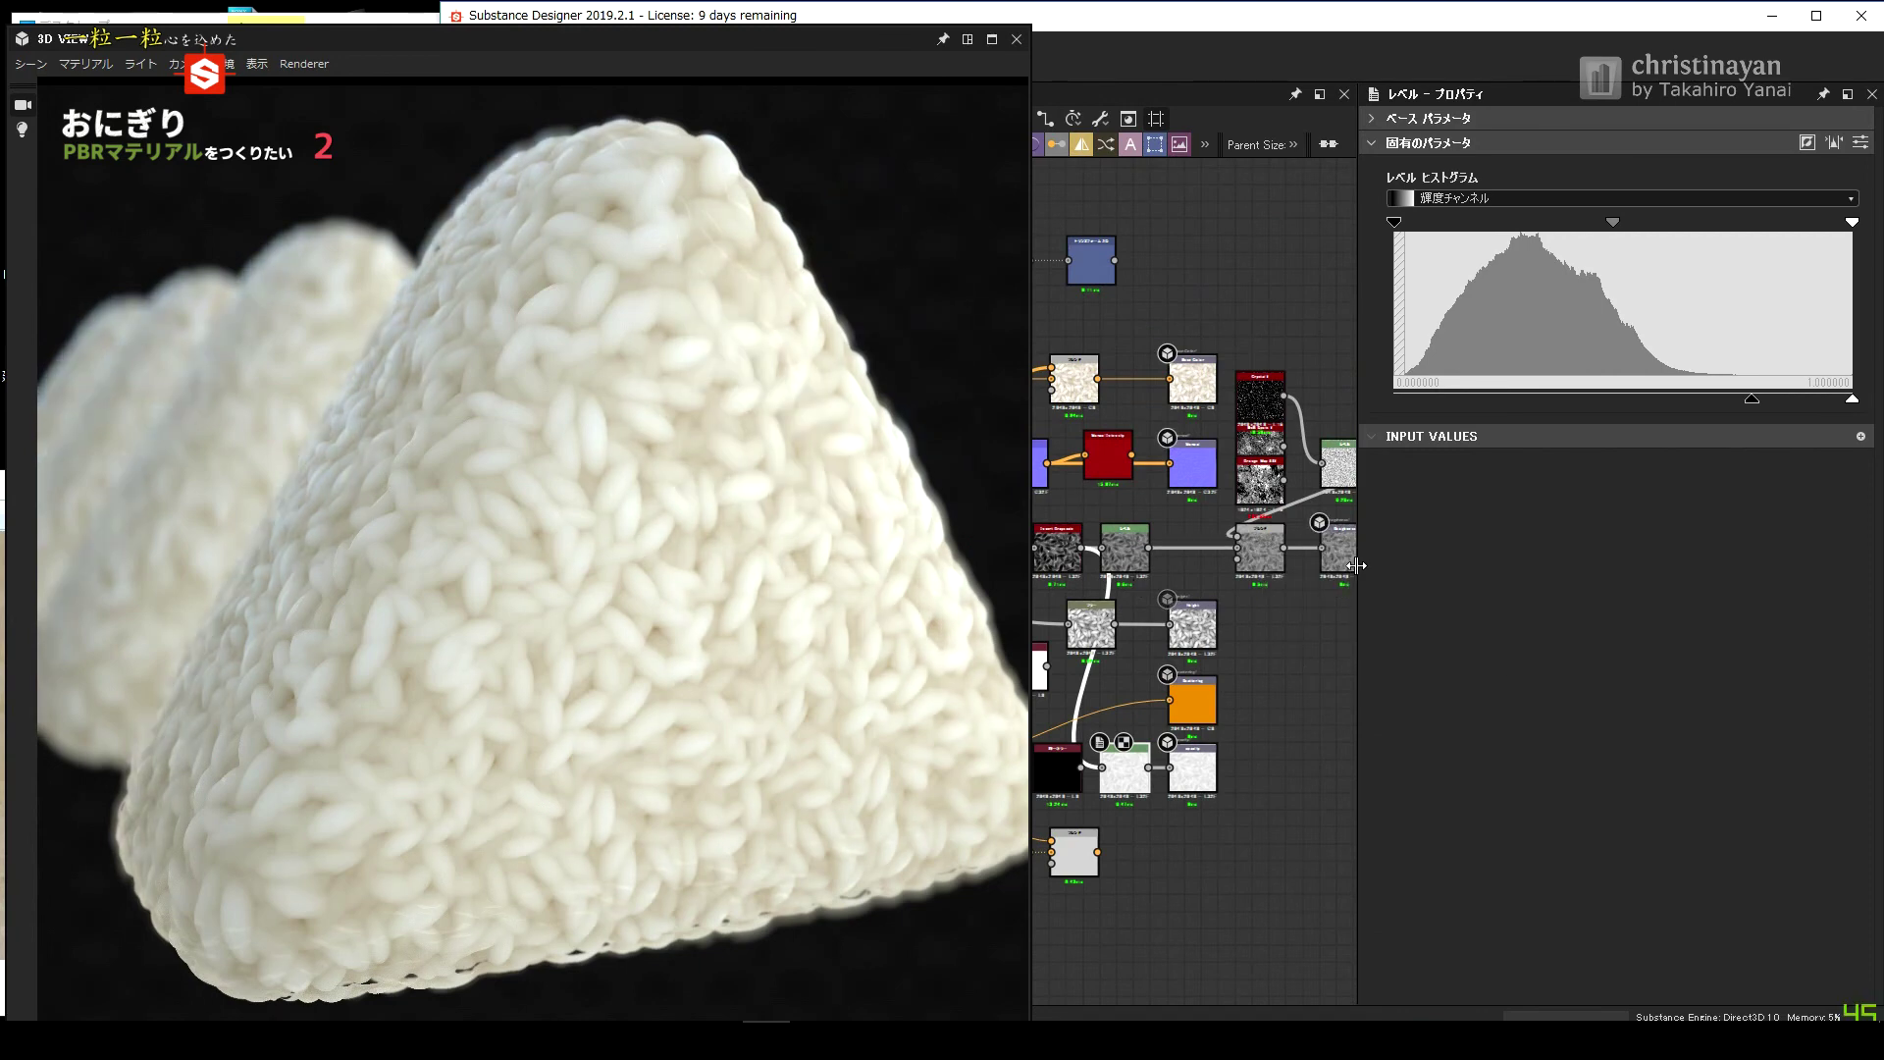
Shift the Levels midtone and reduce the grain contrast, then show the mesh wireframe.
{"action": "left_click", "coordinate": [1251, 557]}
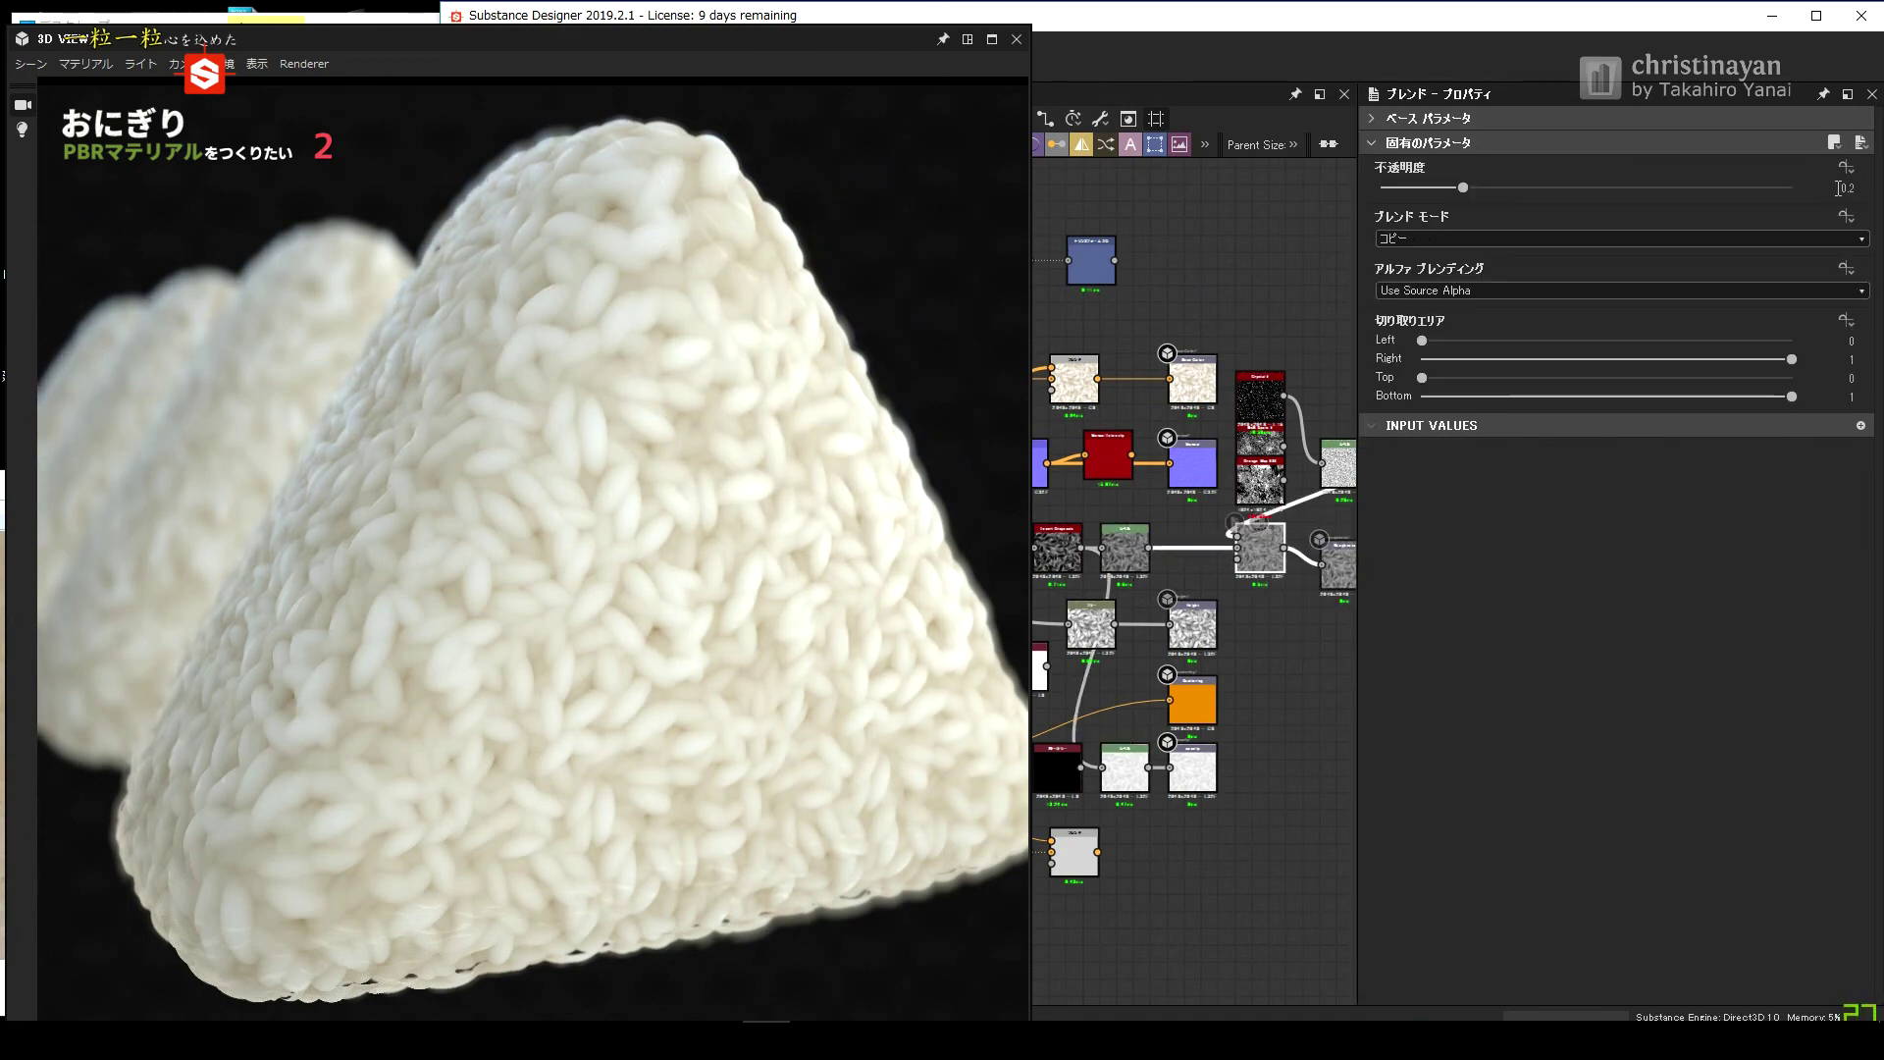
{"action": "left_click", "coordinate": [1337, 462]}
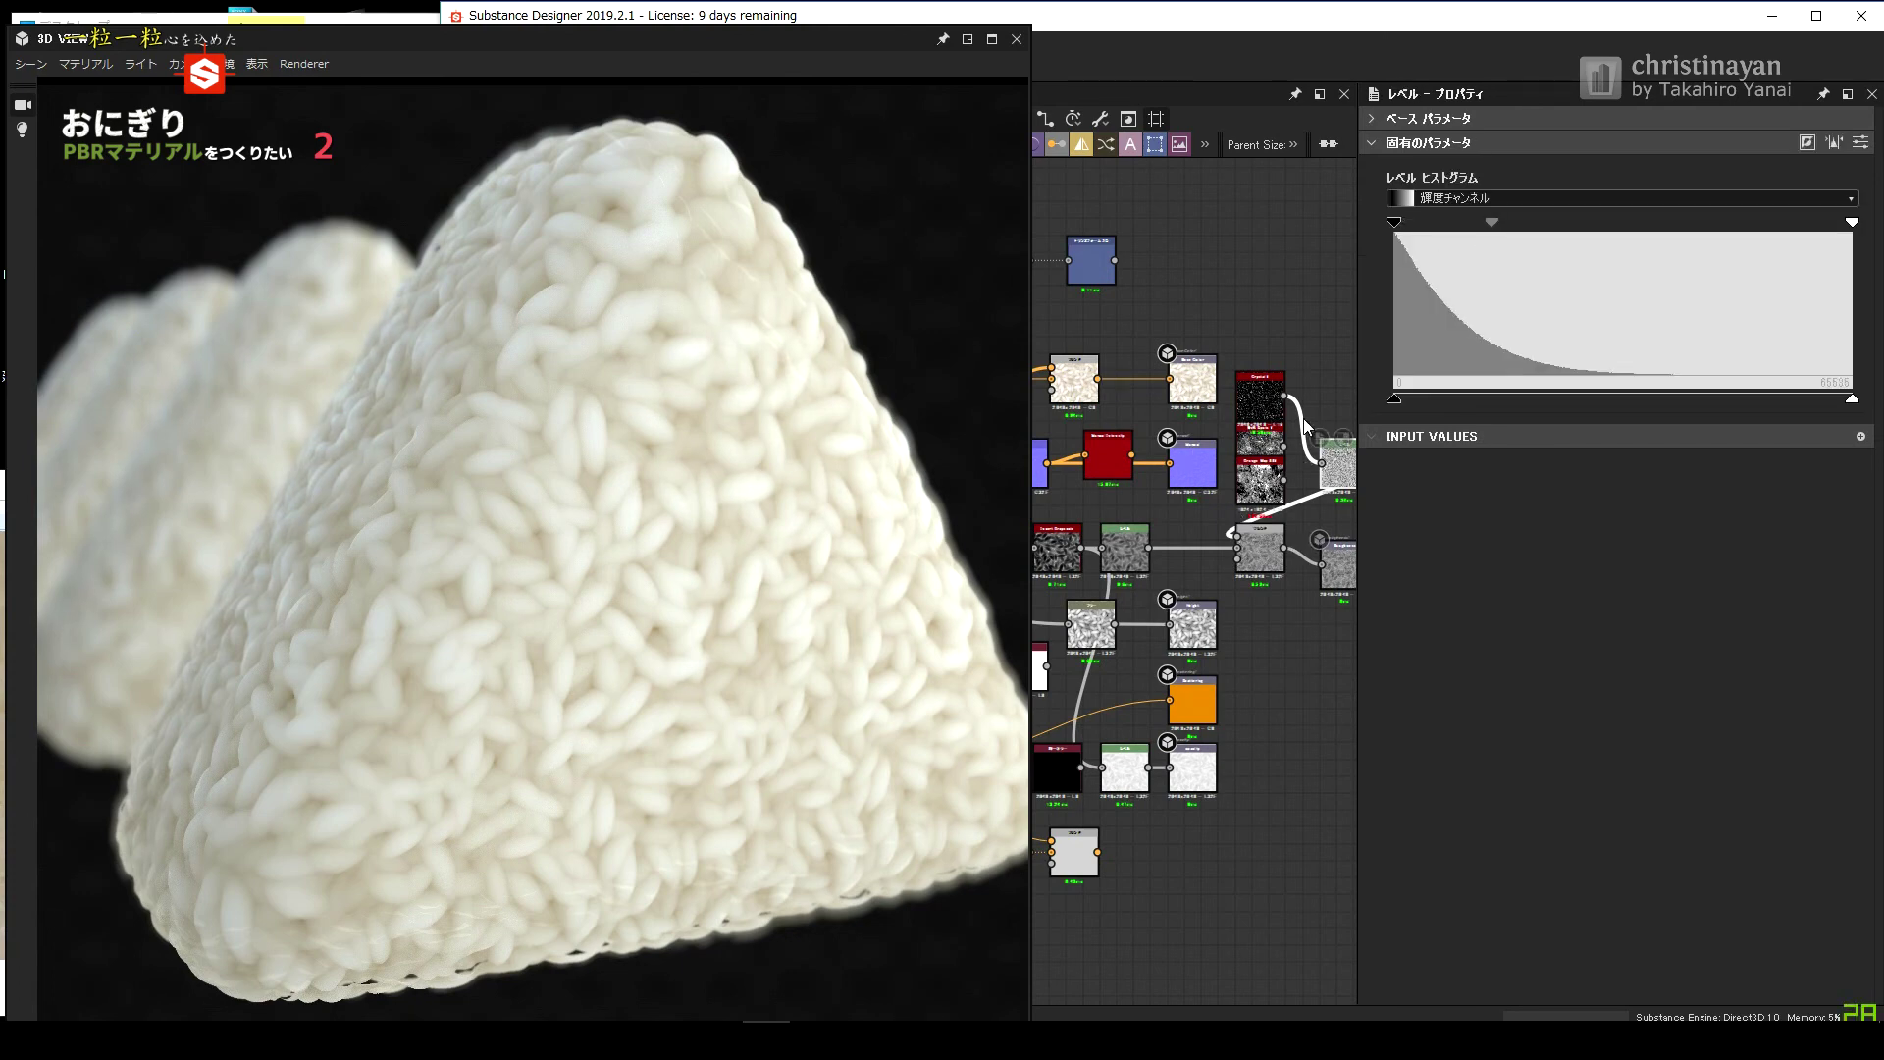
{"action": "left_click", "coordinate": [1859, 225]}
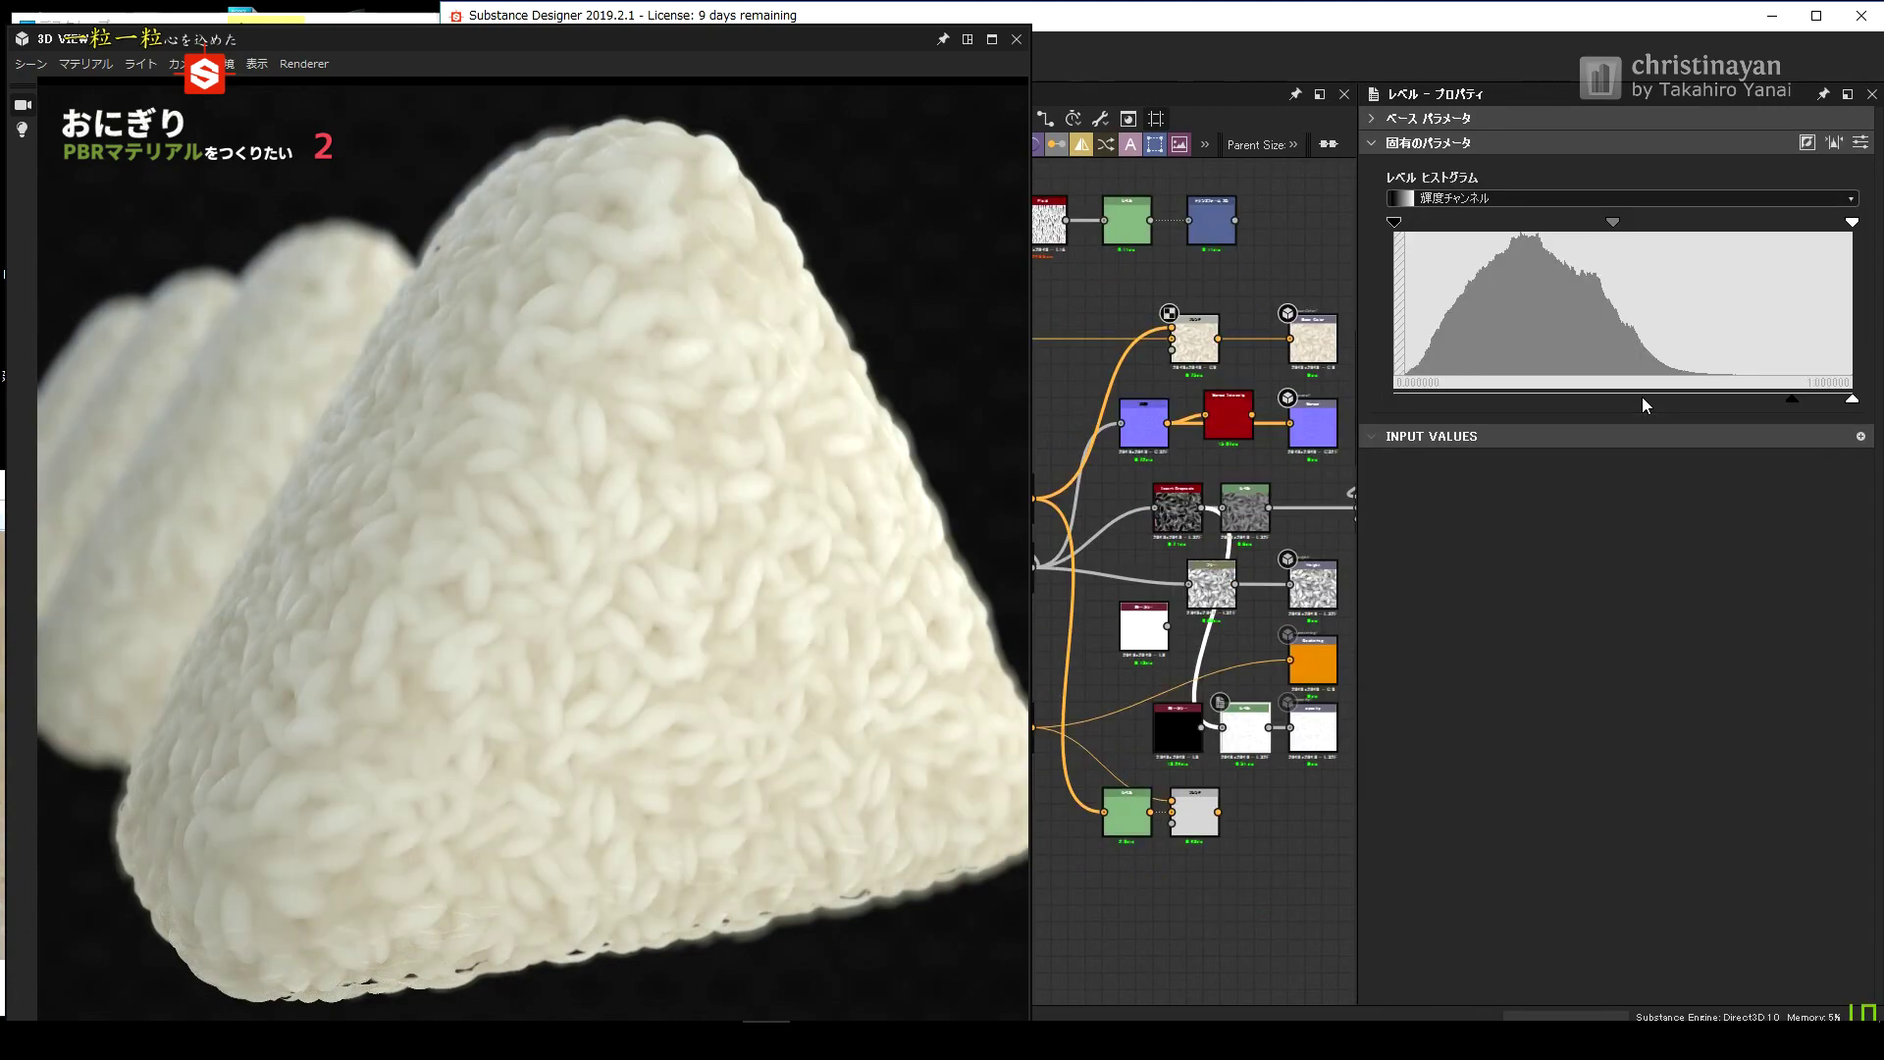
{"action": "left_click_drag", "start_coordinate": [1647, 402], "coordinate": [1661, 399]}
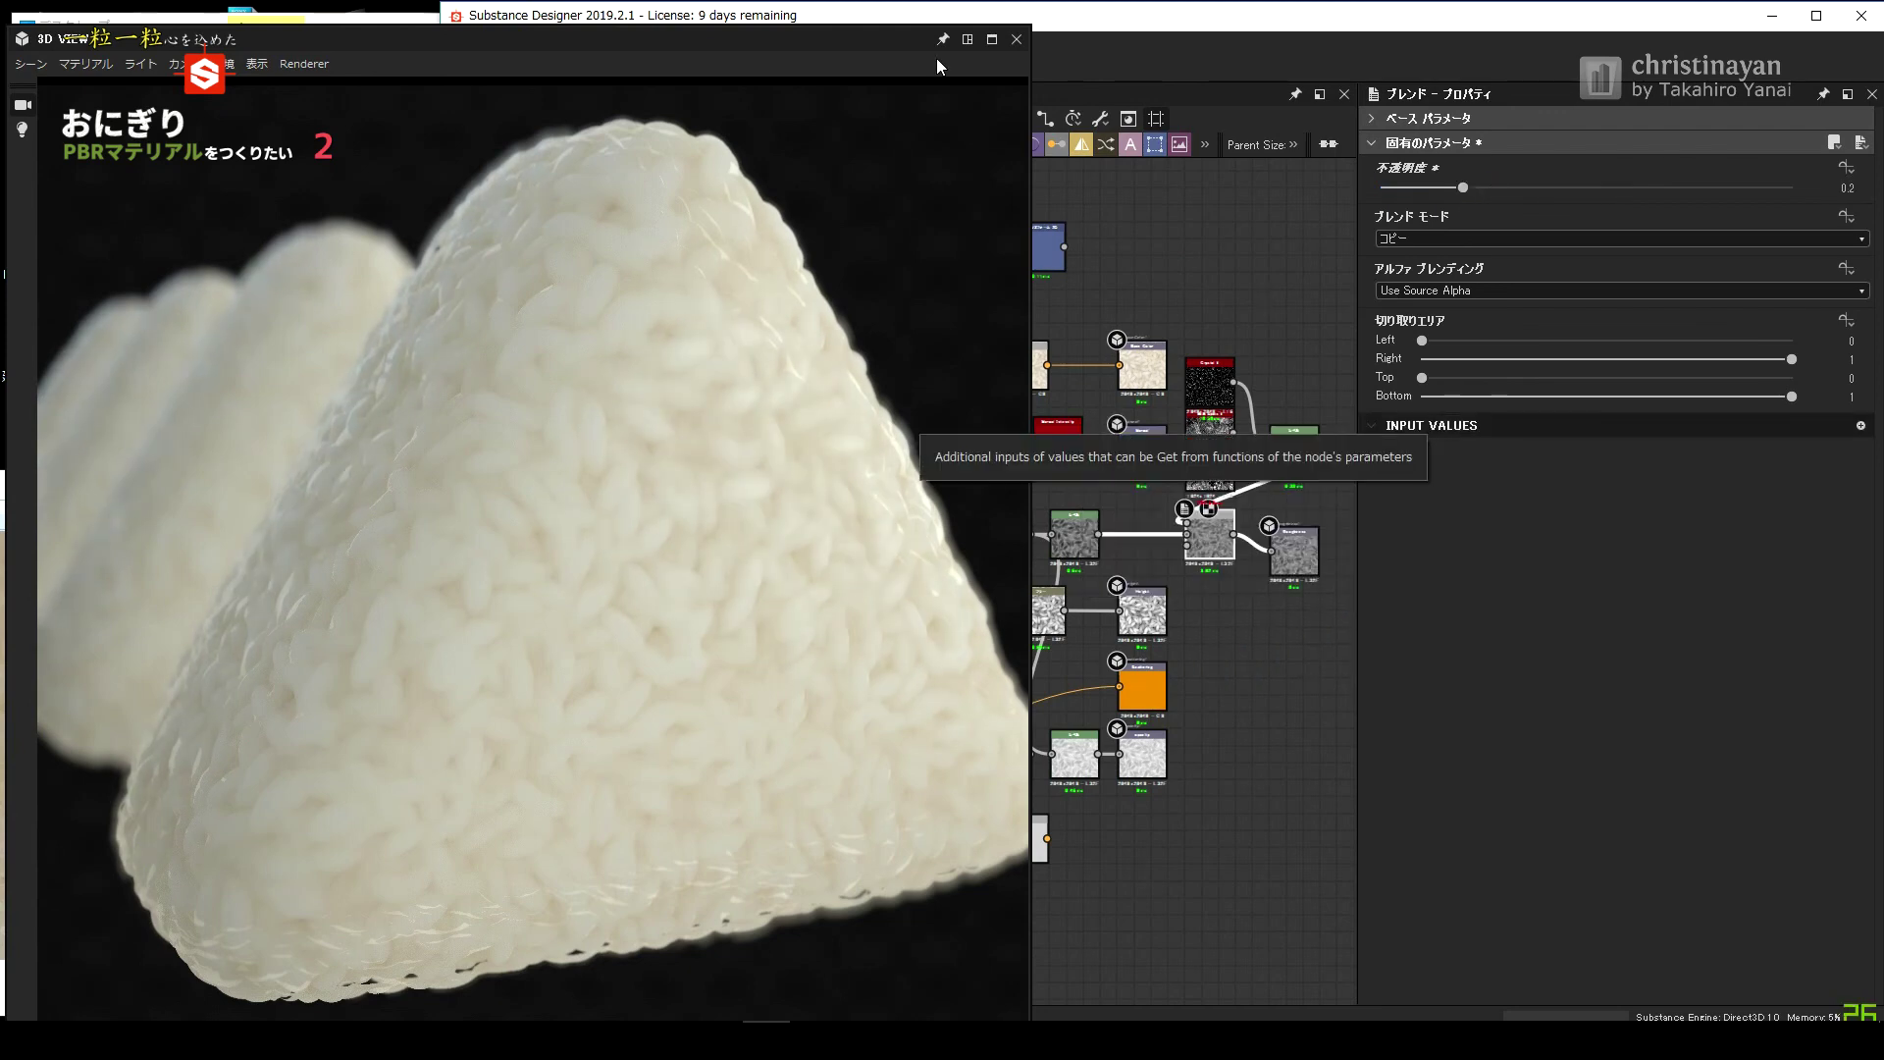
{"action": "left_click", "coordinate": [304, 63]}
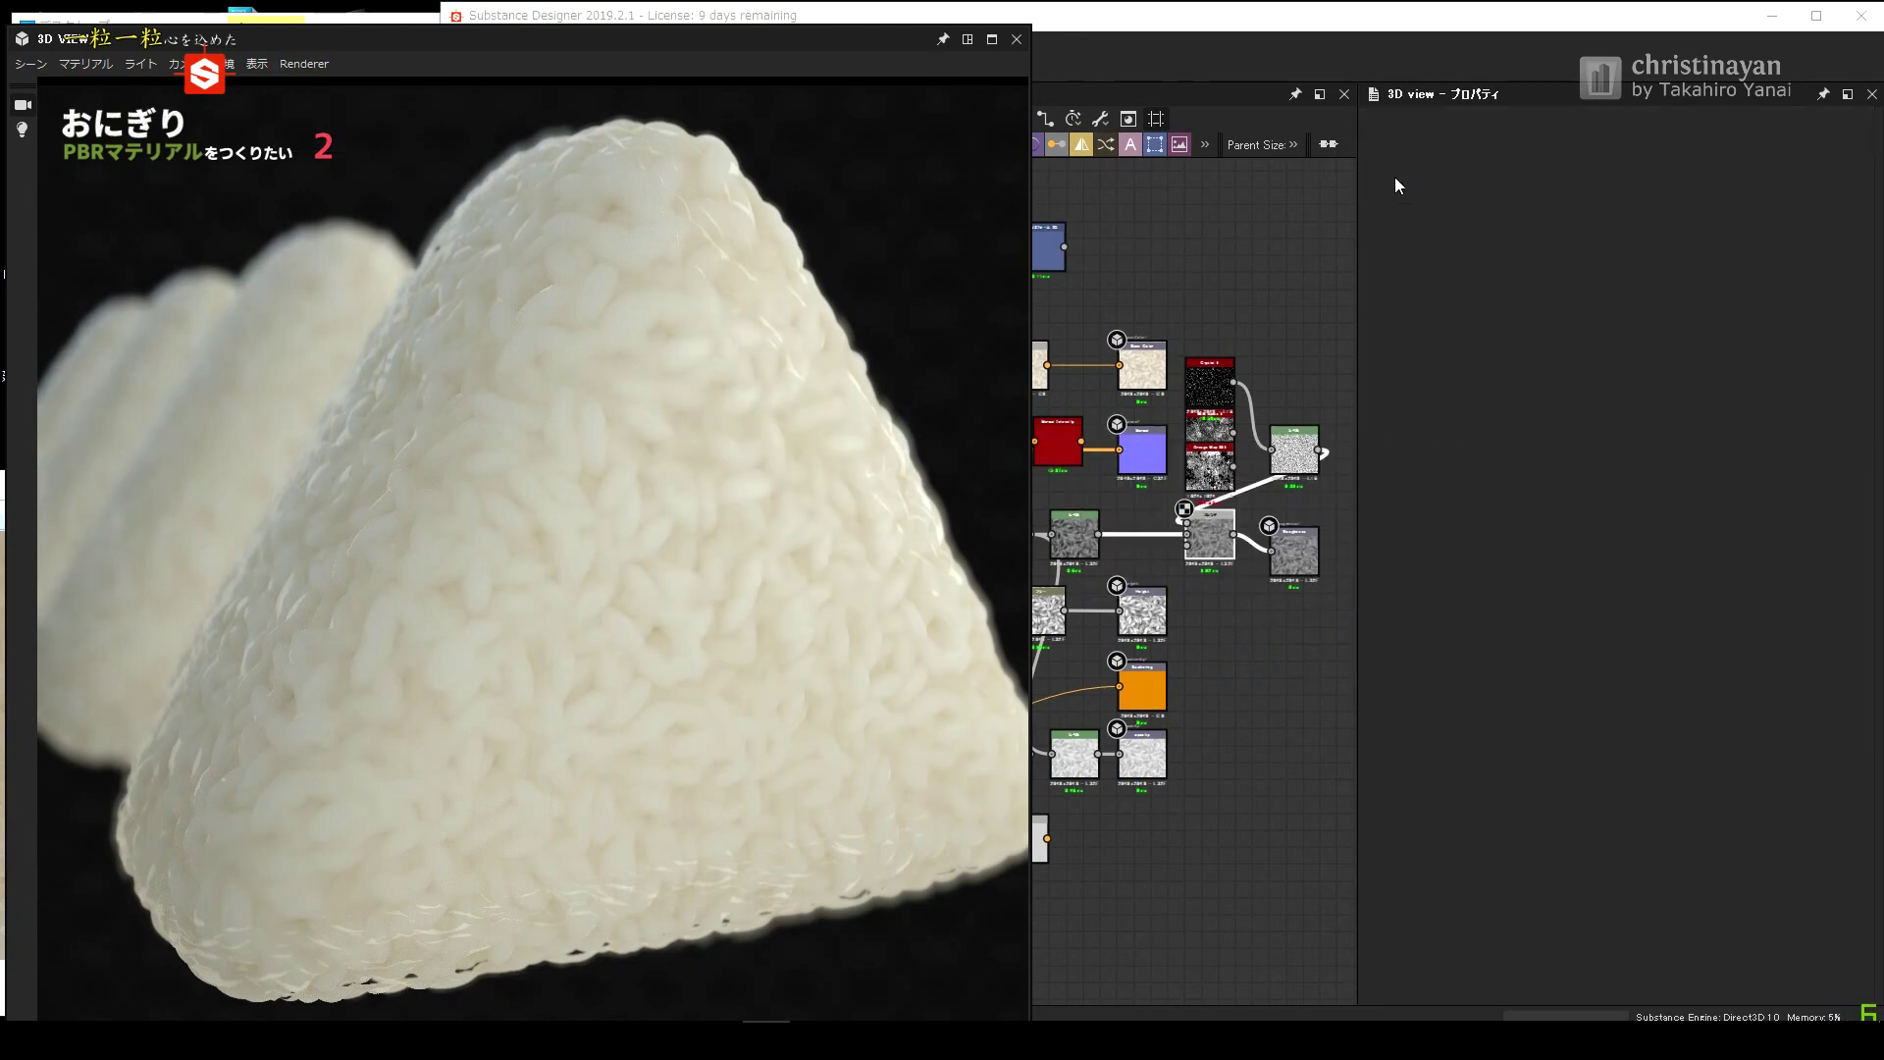
{"action": "left_click", "coordinate": [295, 90]}
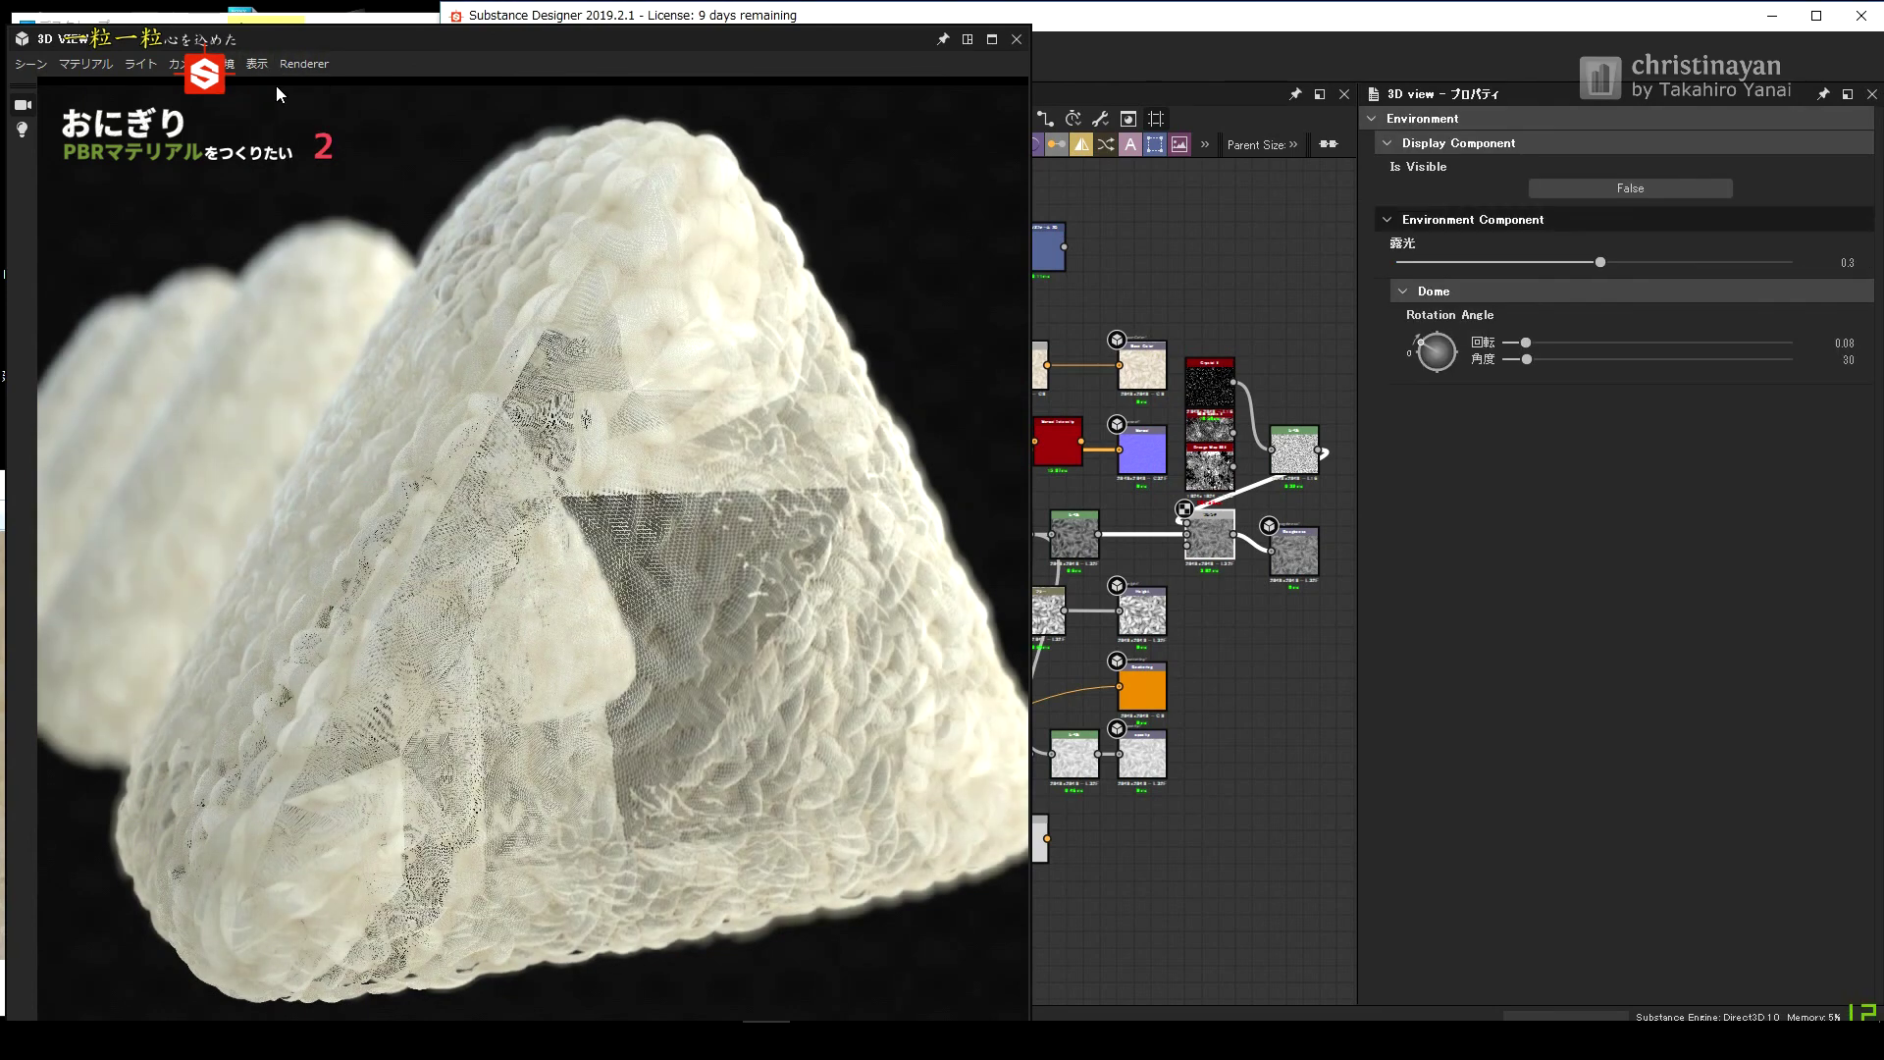
Hide the onigiri wireframe overlay and set the camera render resolution to 4096.
{"action": "left_click", "coordinate": [256, 63]}
{"action": "left_click", "coordinate": [299, 90]}
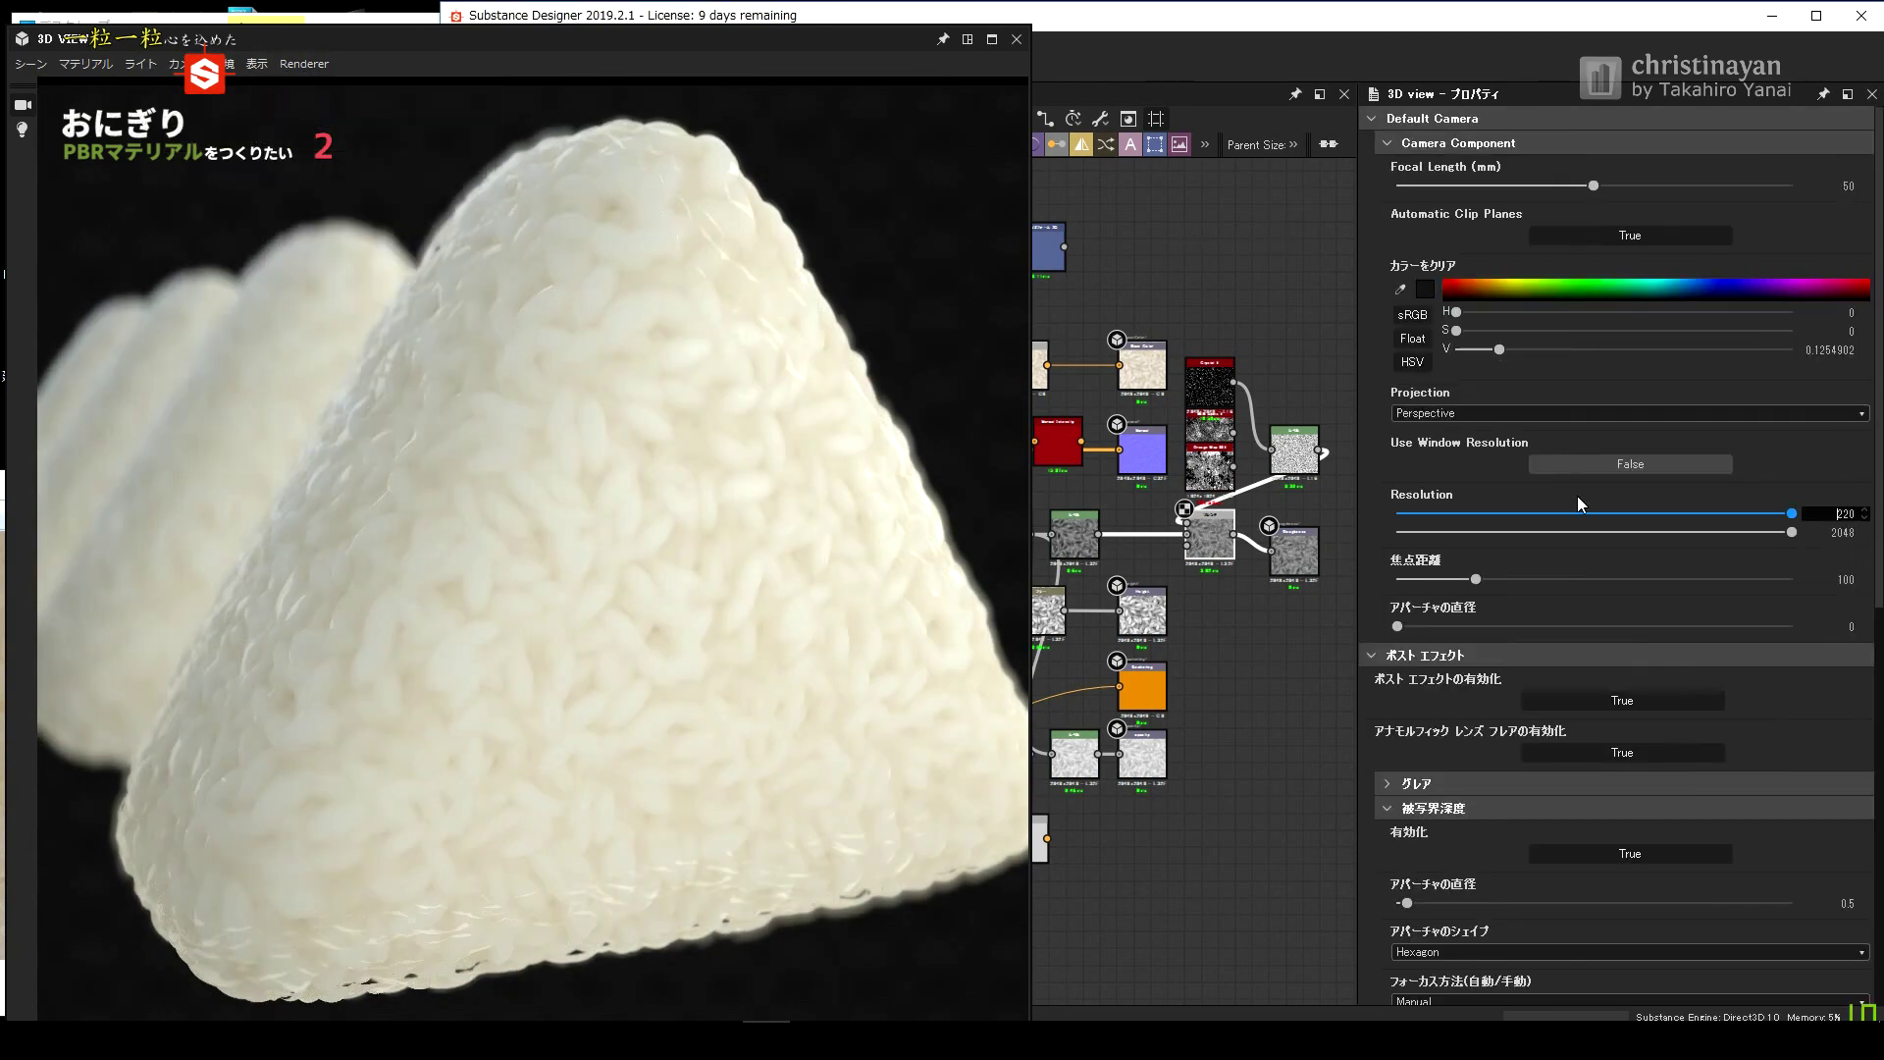
{"action": "type", "text": "4096"}
{"action": "key", "text": "Return"}
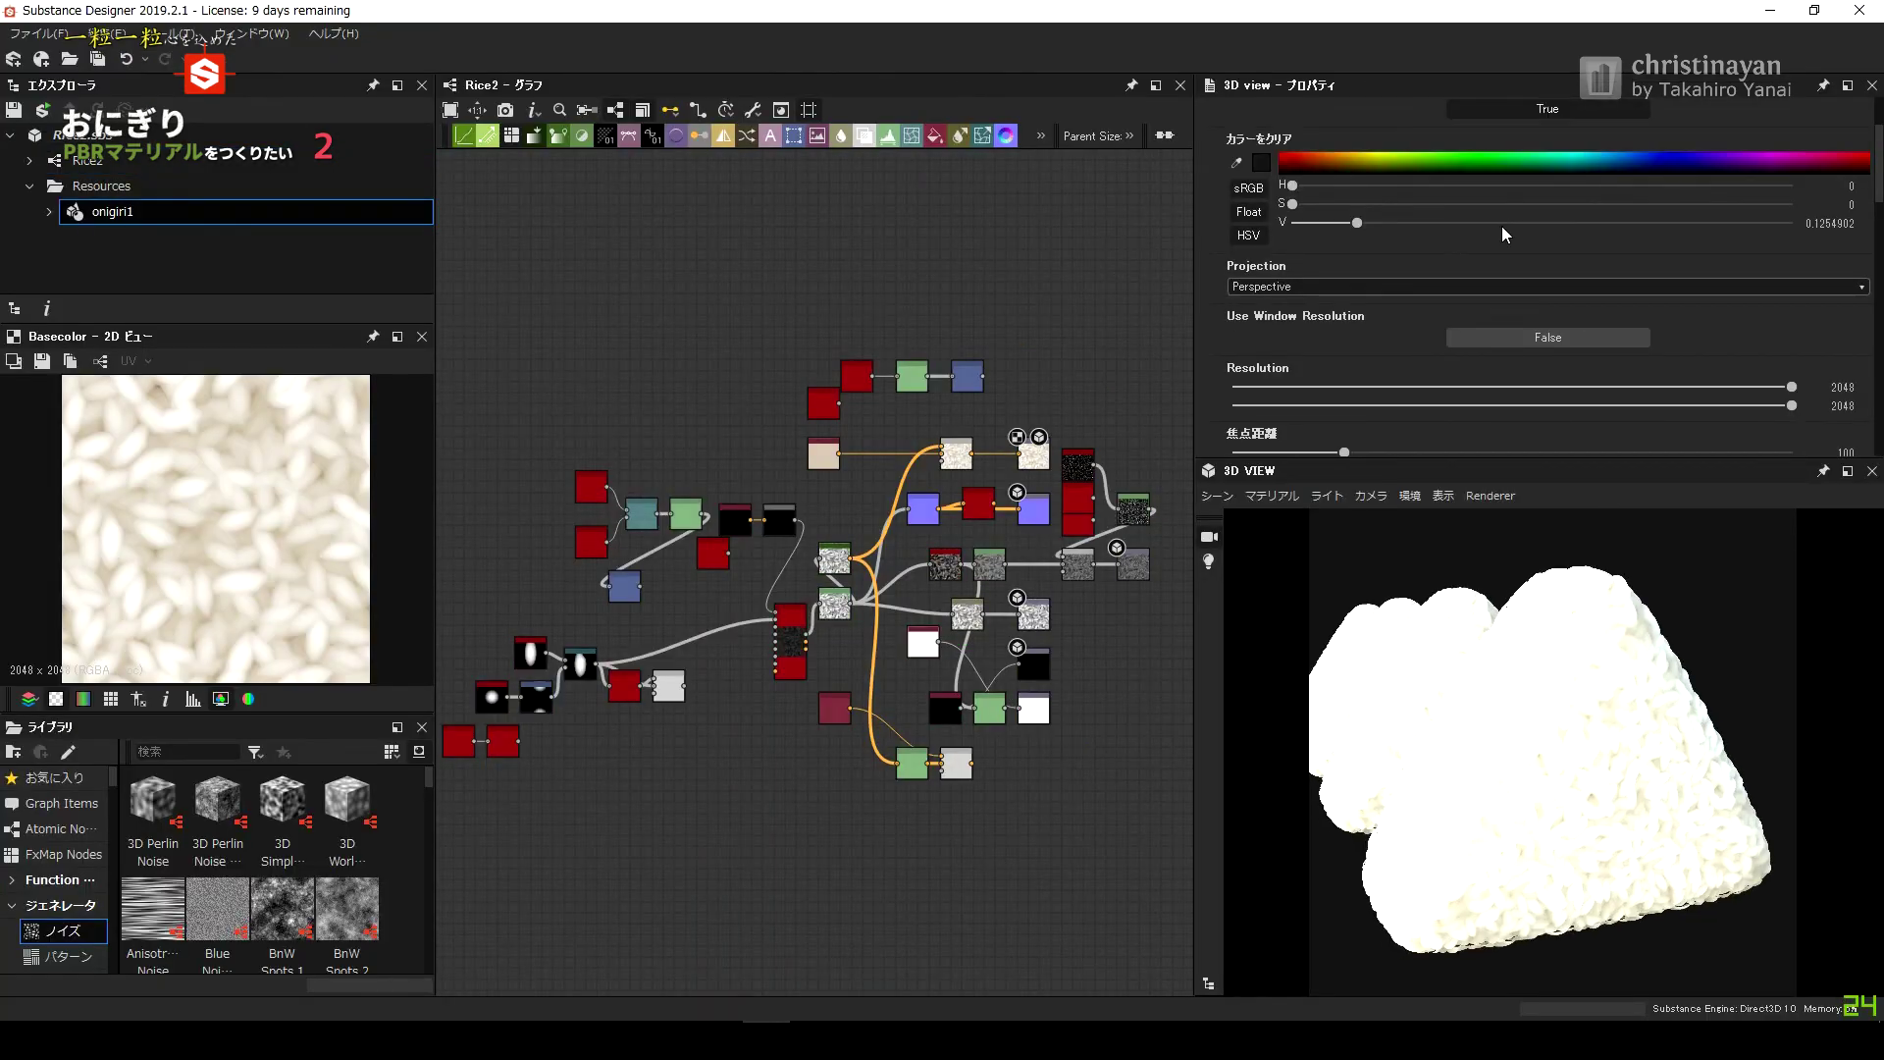
Re-enable depth of field in the camera settings.
{"action": "scroll", "coordinate": [1482, 275], "scroll_direction": "down", "scroll_amount": 5}
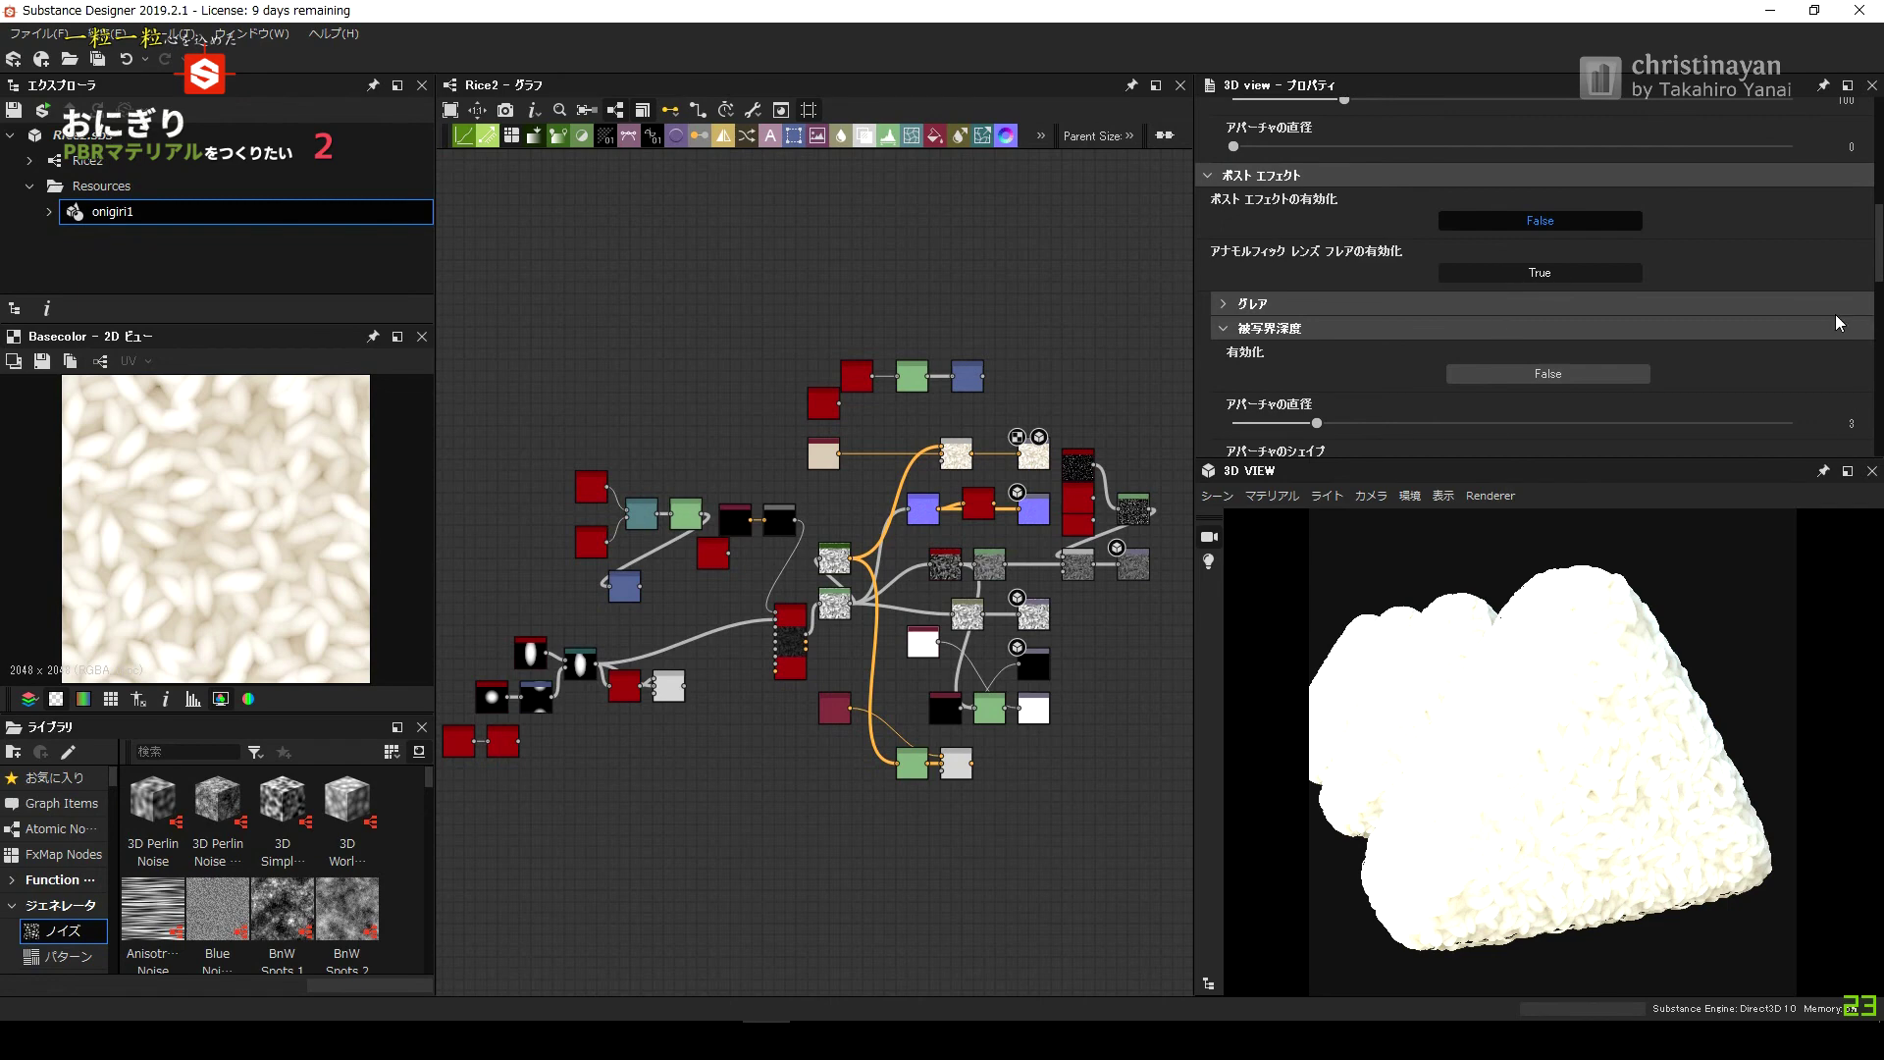
{"action": "left_click", "coordinate": [1515, 374]}
{"action": "scroll", "coordinate": [1317, 404], "scroll_direction": "down", "scroll_amount": 1}
{"action": "left_click_drag", "start_coordinate": [1311, 393], "coordinate": [1282, 394]}
Rotate the environment dome lighting while checking the display and rice material options.
{"action": "left_click", "coordinate": [1409, 496]}
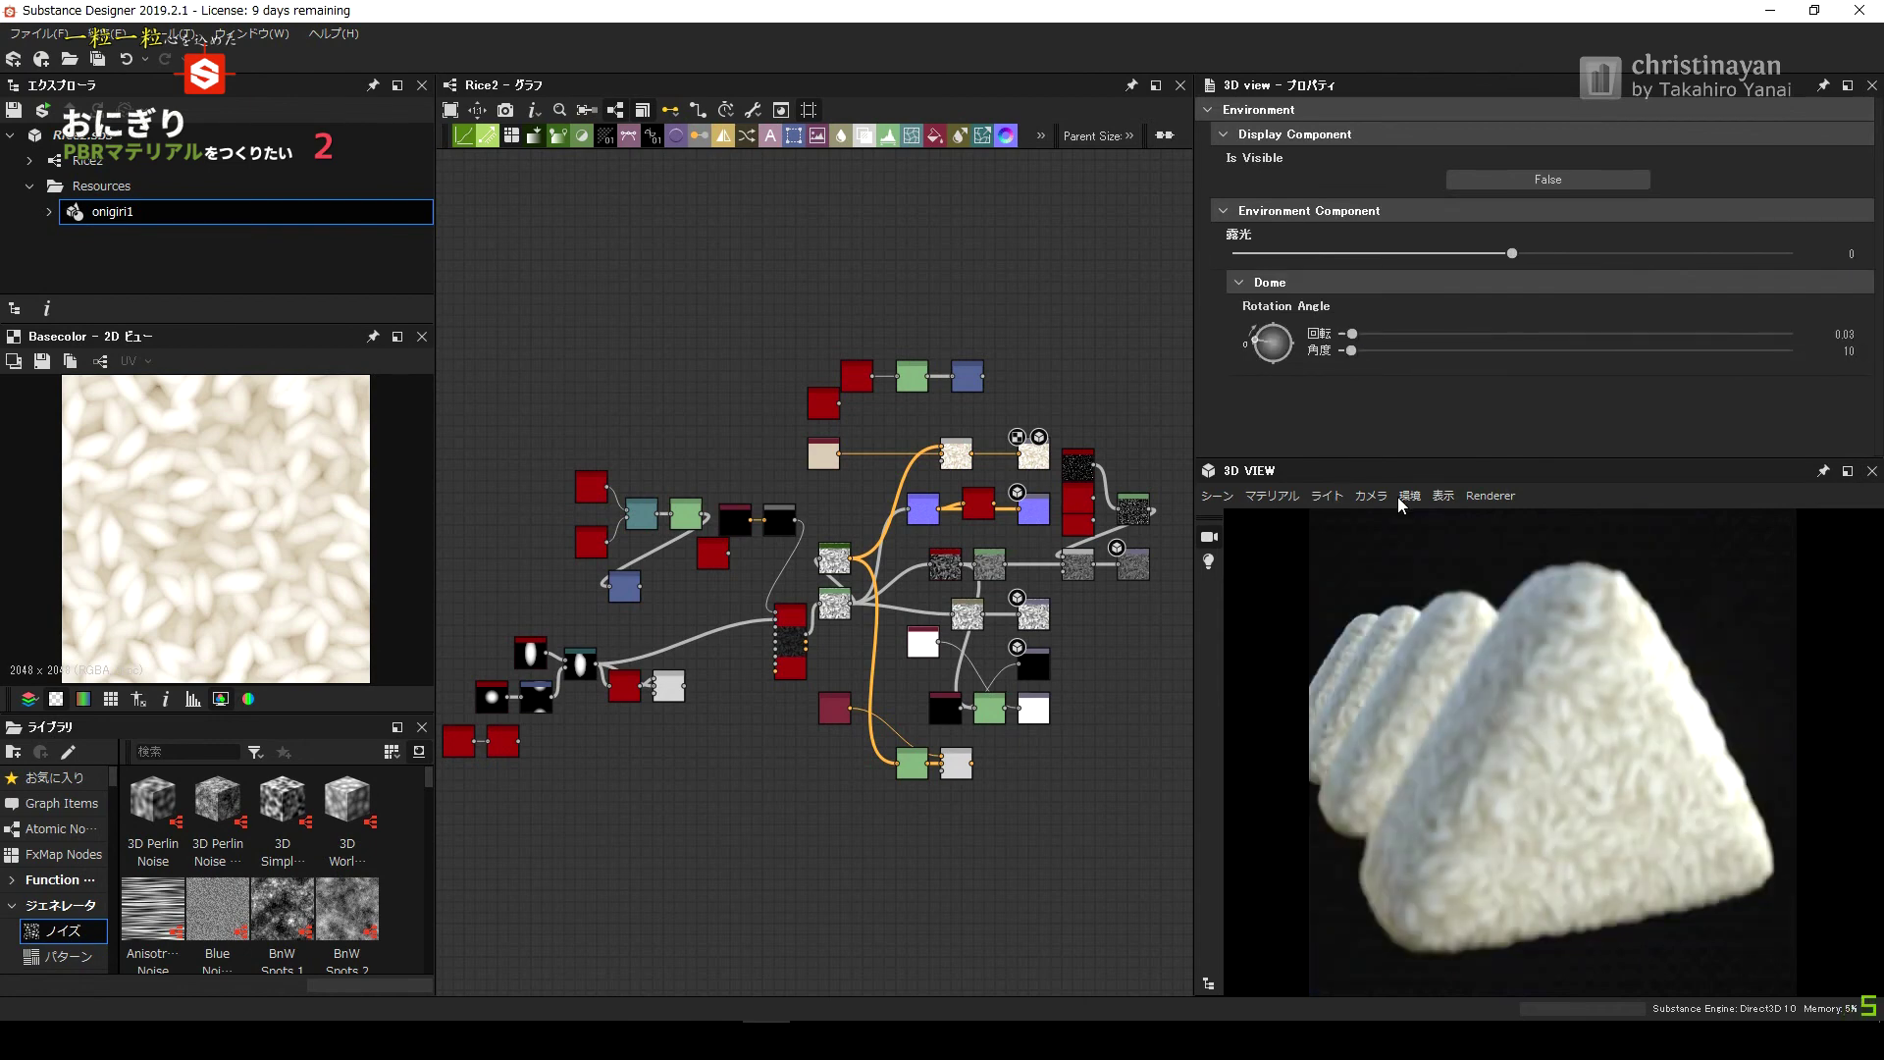
{"action": "left_click", "coordinate": [1443, 496]}
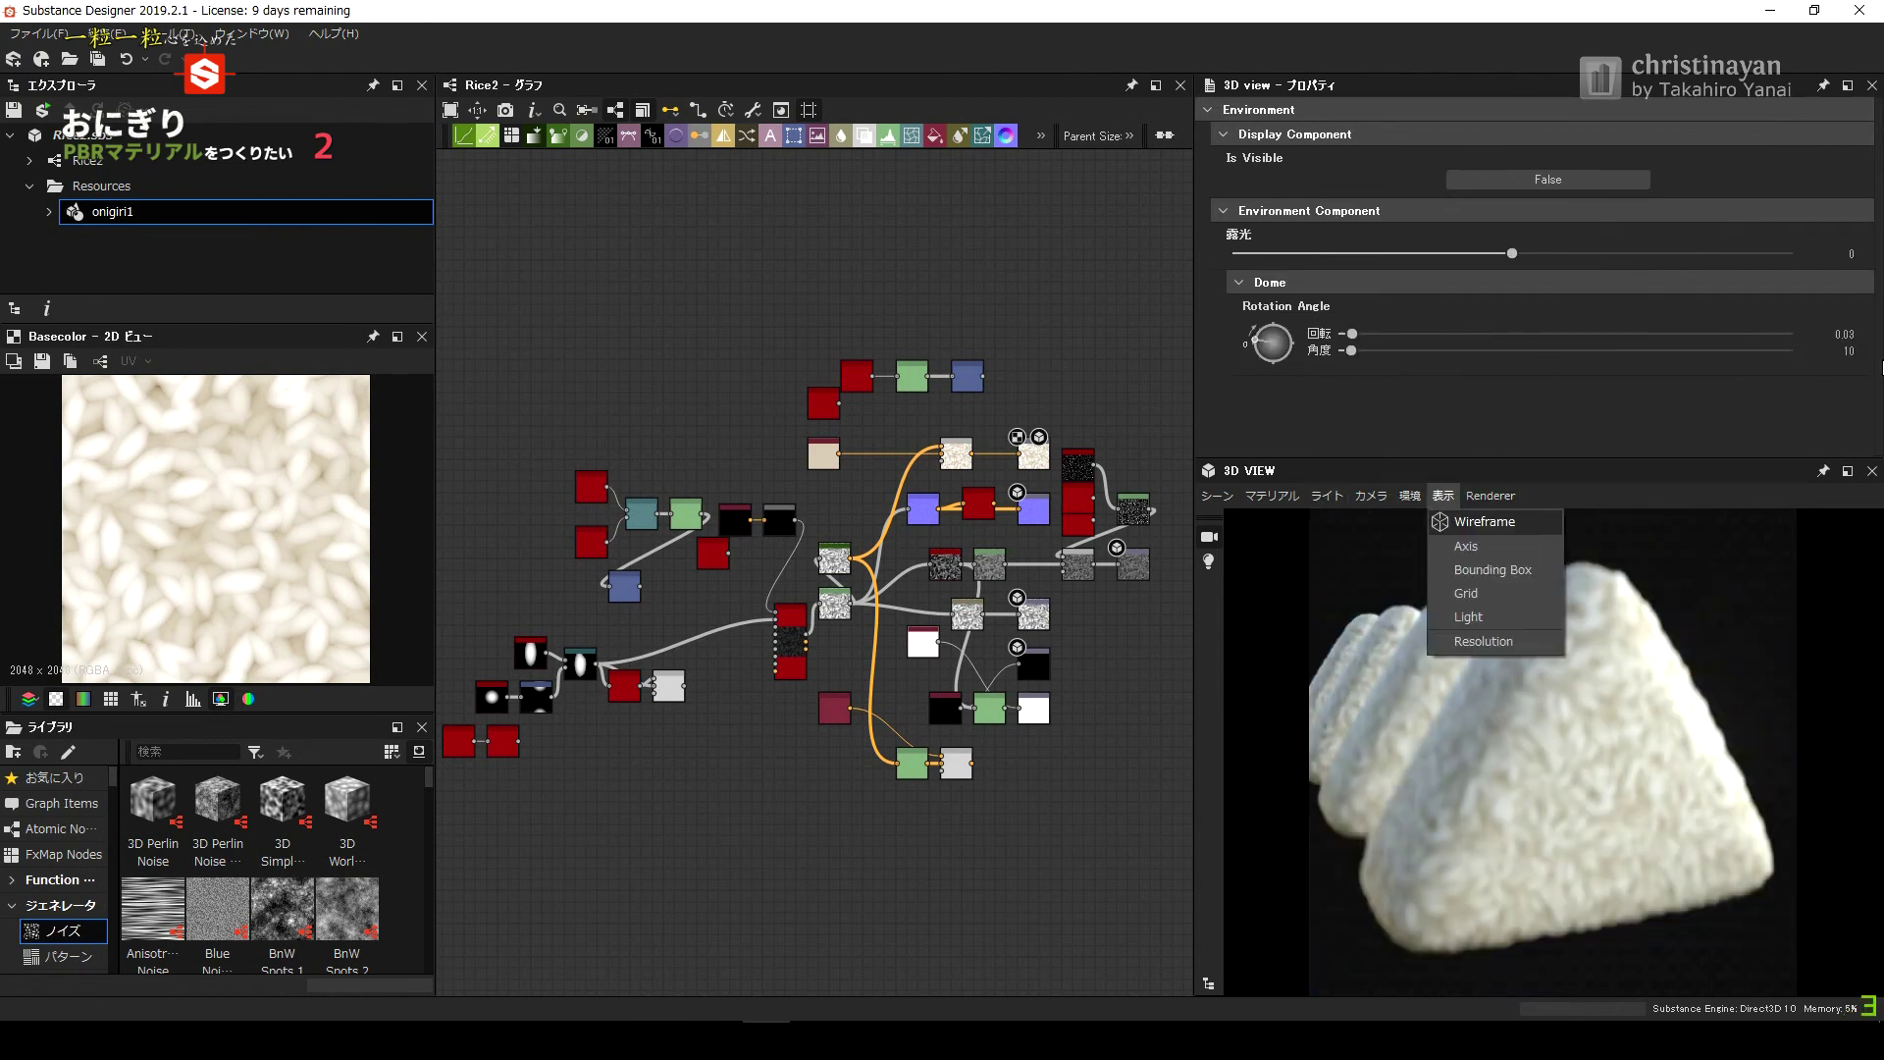
{"action": "left_click_drag", "start_coordinate": [1352, 334], "coordinate": [1375, 334]}
{"action": "left_click", "coordinate": [1272, 496]}
{"action": "mouse_move", "coordinate": [1278, 521]}
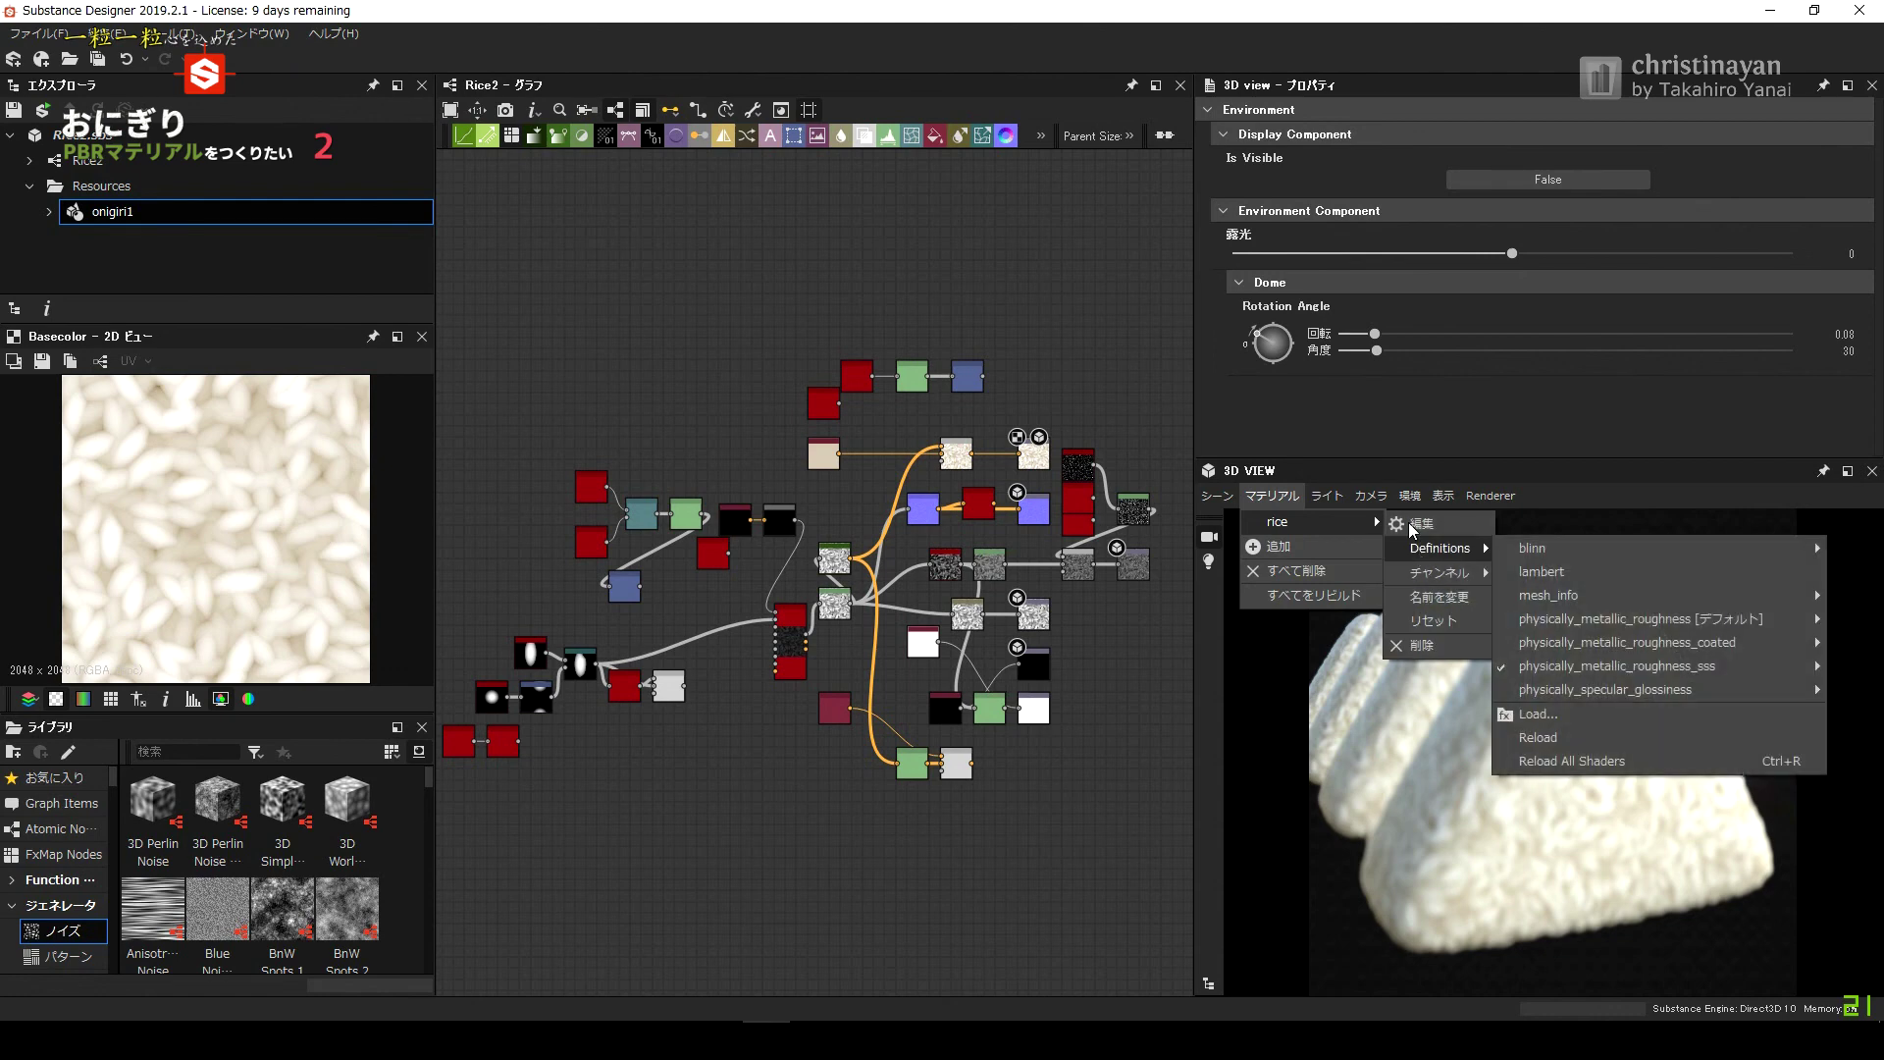
Set the depth-of-field focus distance to 10.
{"action": "left_click", "coordinate": [1414, 525]}
{"action": "scroll", "coordinate": [1482, 263], "scroll_direction": "down", "scroll_amount": 5}
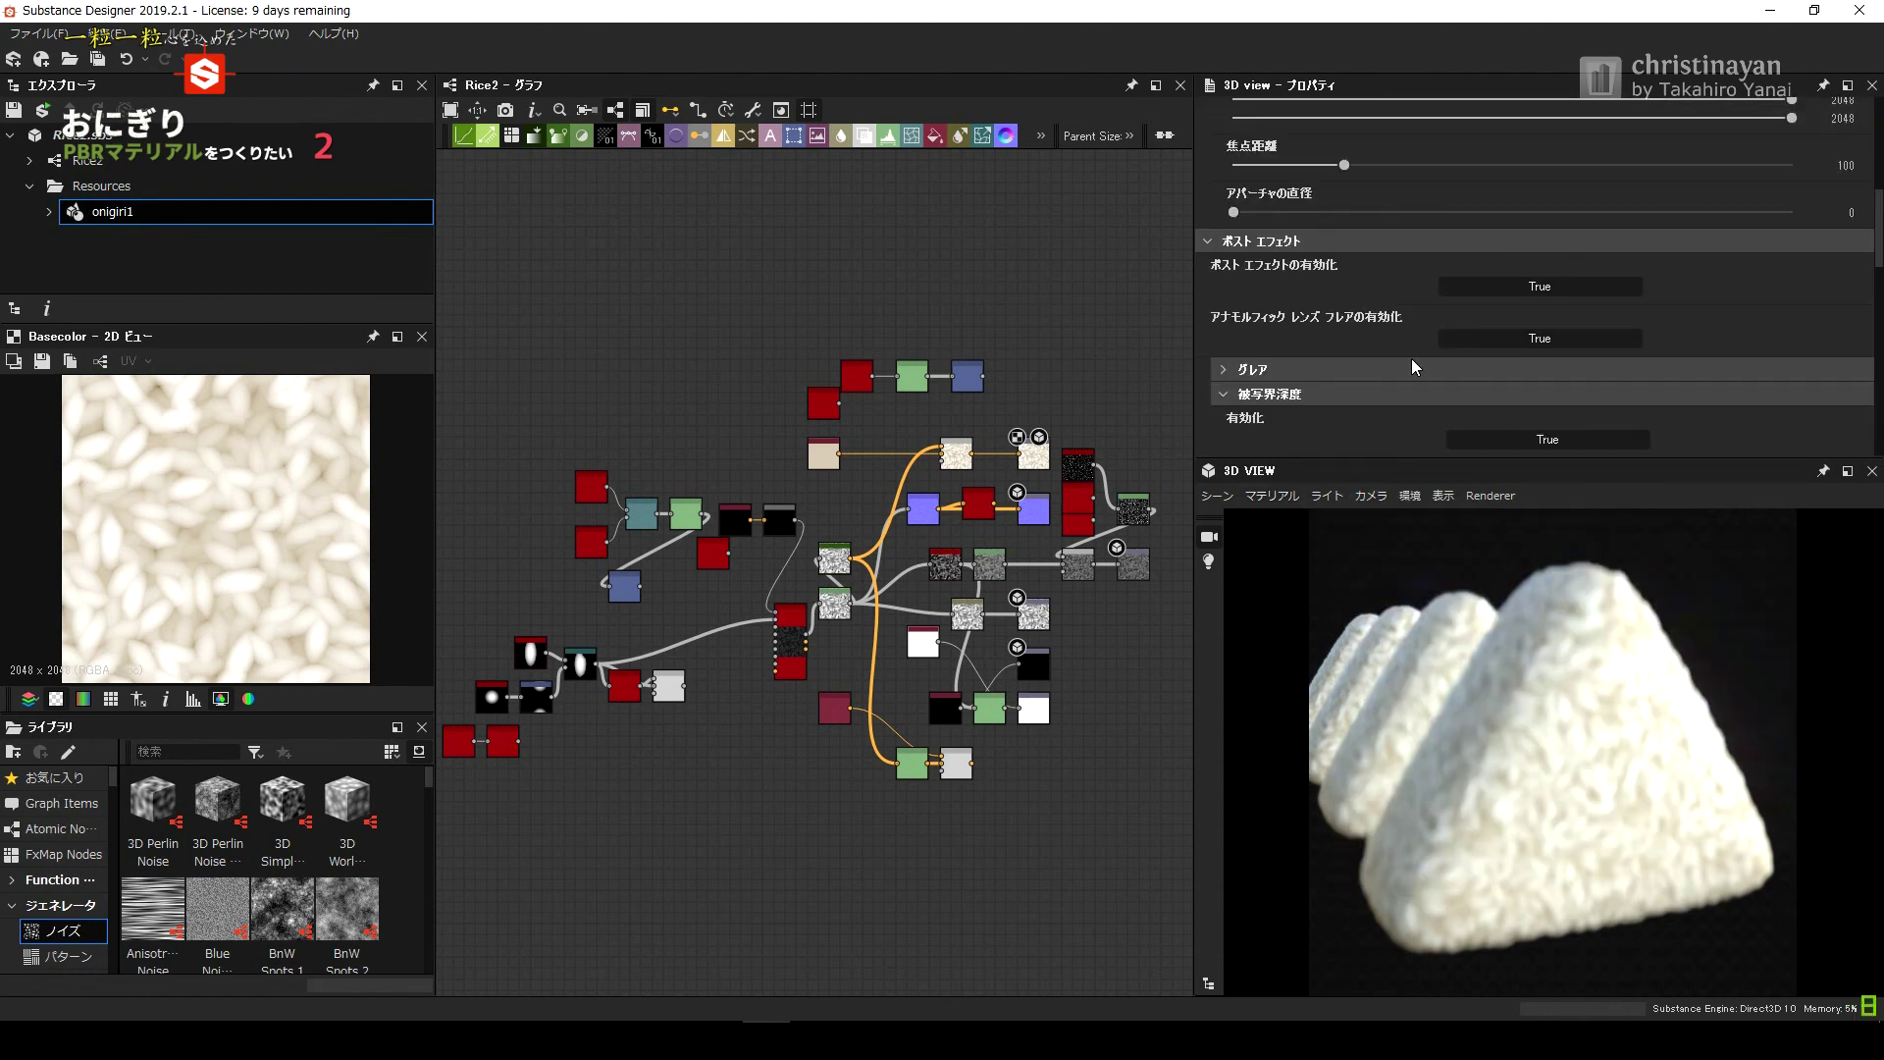
{"action": "scroll", "coordinate": [1374, 314], "scroll_direction": "down", "scroll_amount": 3}
{"action": "scroll", "coordinate": [1342, 287], "scroll_direction": "down", "scroll_amount": 3}
{"action": "scroll", "coordinate": [1299, 214], "scroll_direction": "up", "scroll_amount": 1}
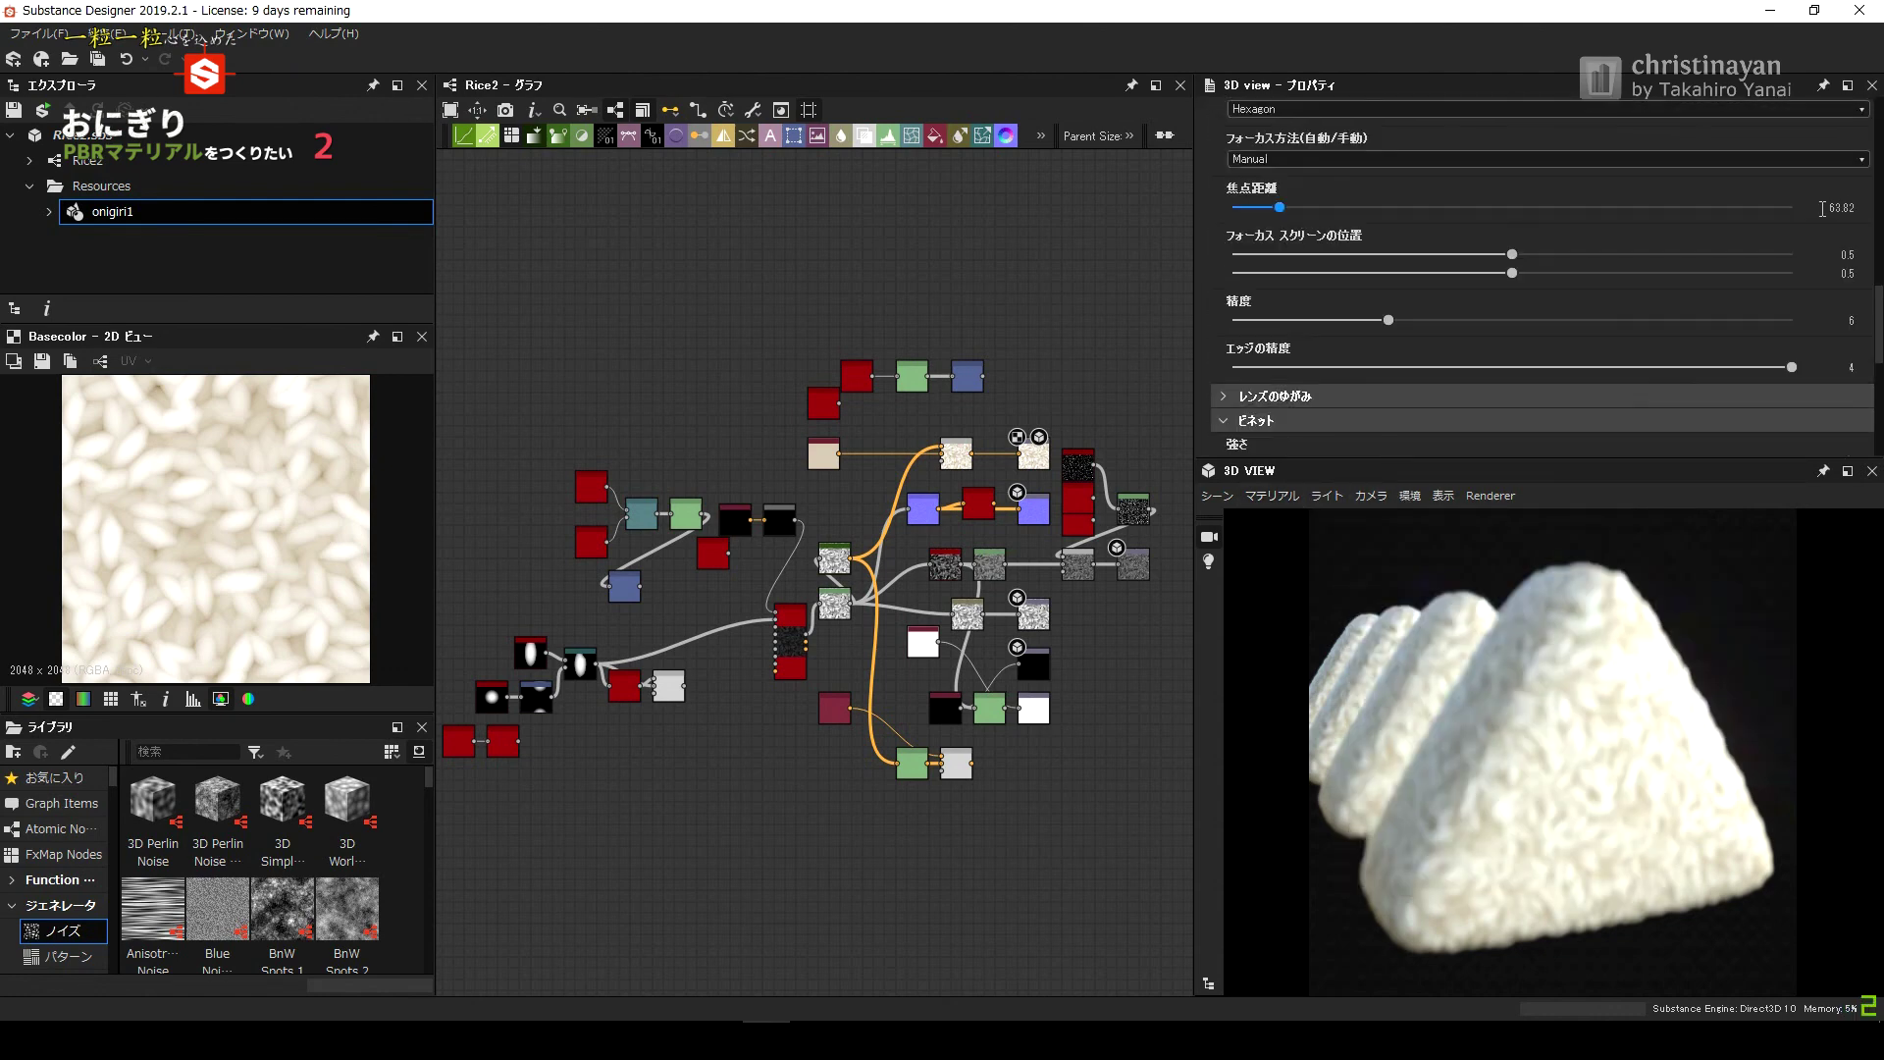
{"action": "double_click", "coordinate": [1870, 208]}
{"action": "type", "text": "10"}
{"action": "key", "text": "Return"}
{"action": "scroll", "coordinate": [1610, 324], "scroll_direction": "up", "scroll_amount": 1}
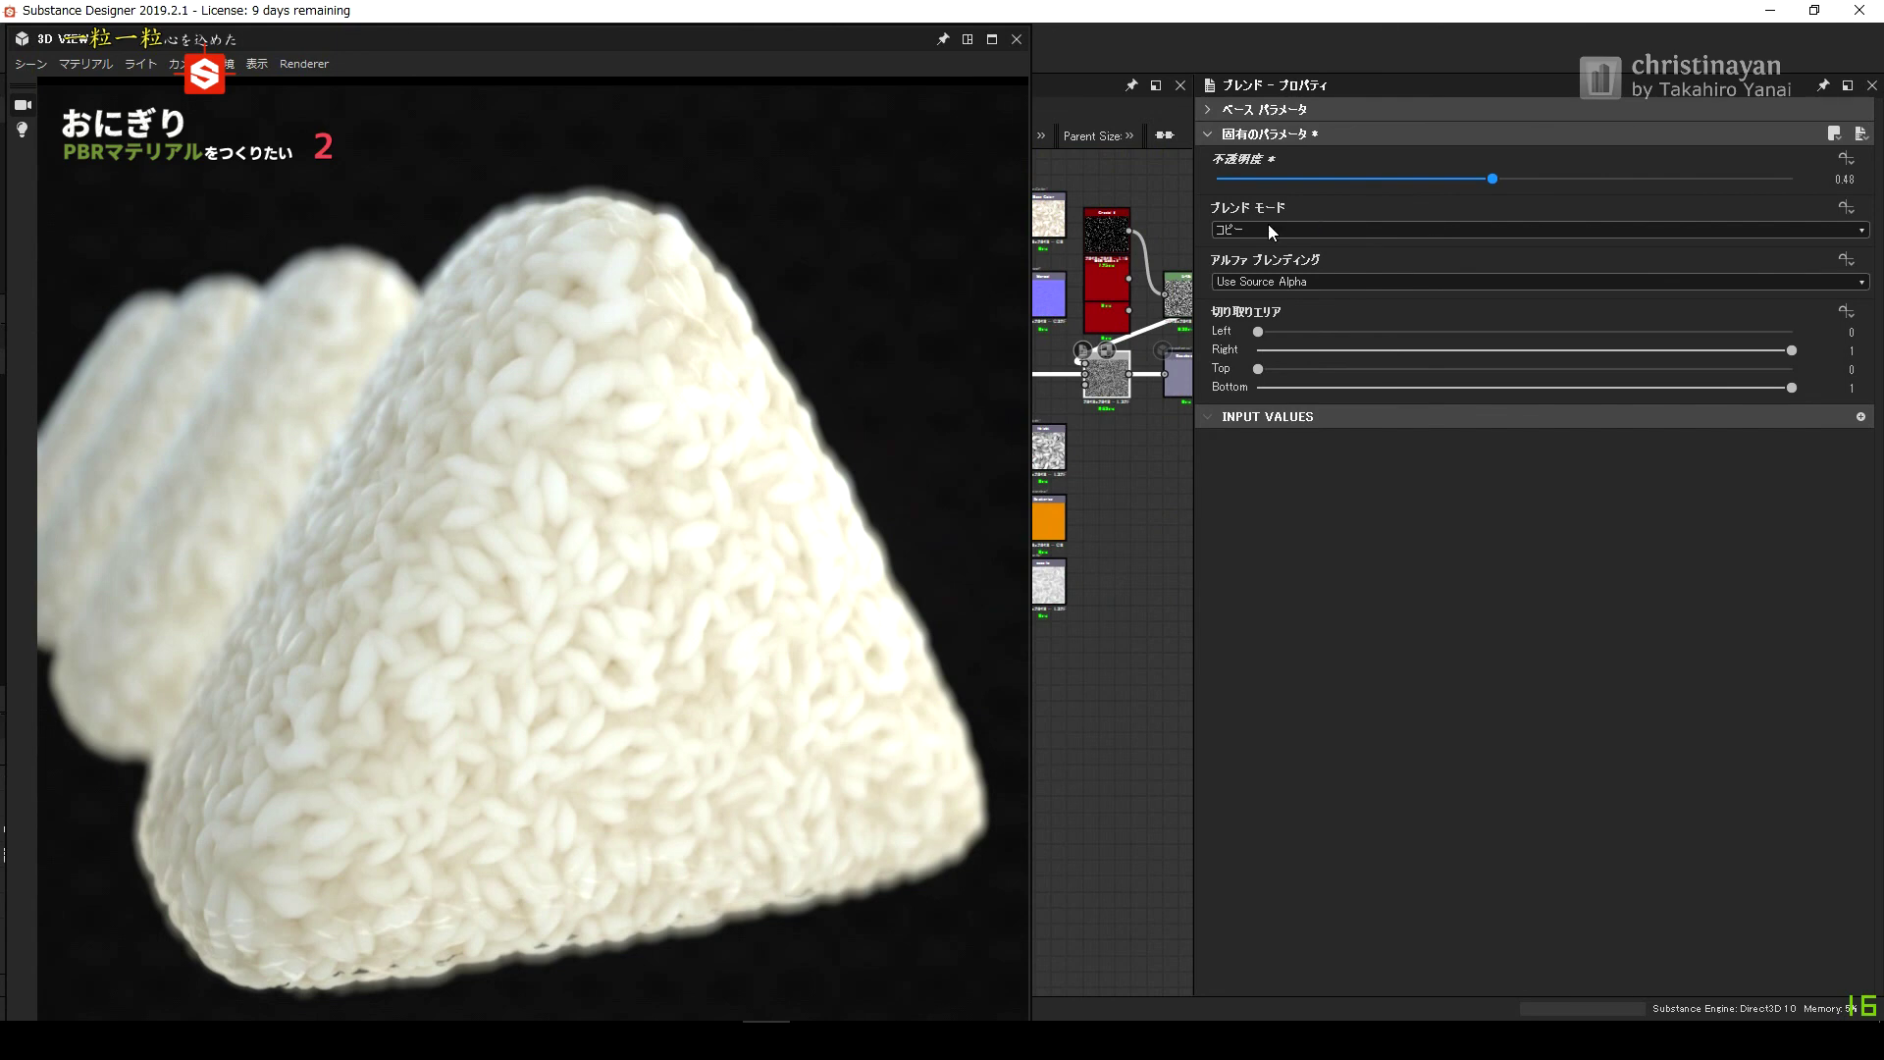
Select the middle Blend node and lower its opacity to about 0.26.
{"action": "left_click_drag", "start_coordinate": [1492, 178], "coordinate": [1401, 178]}
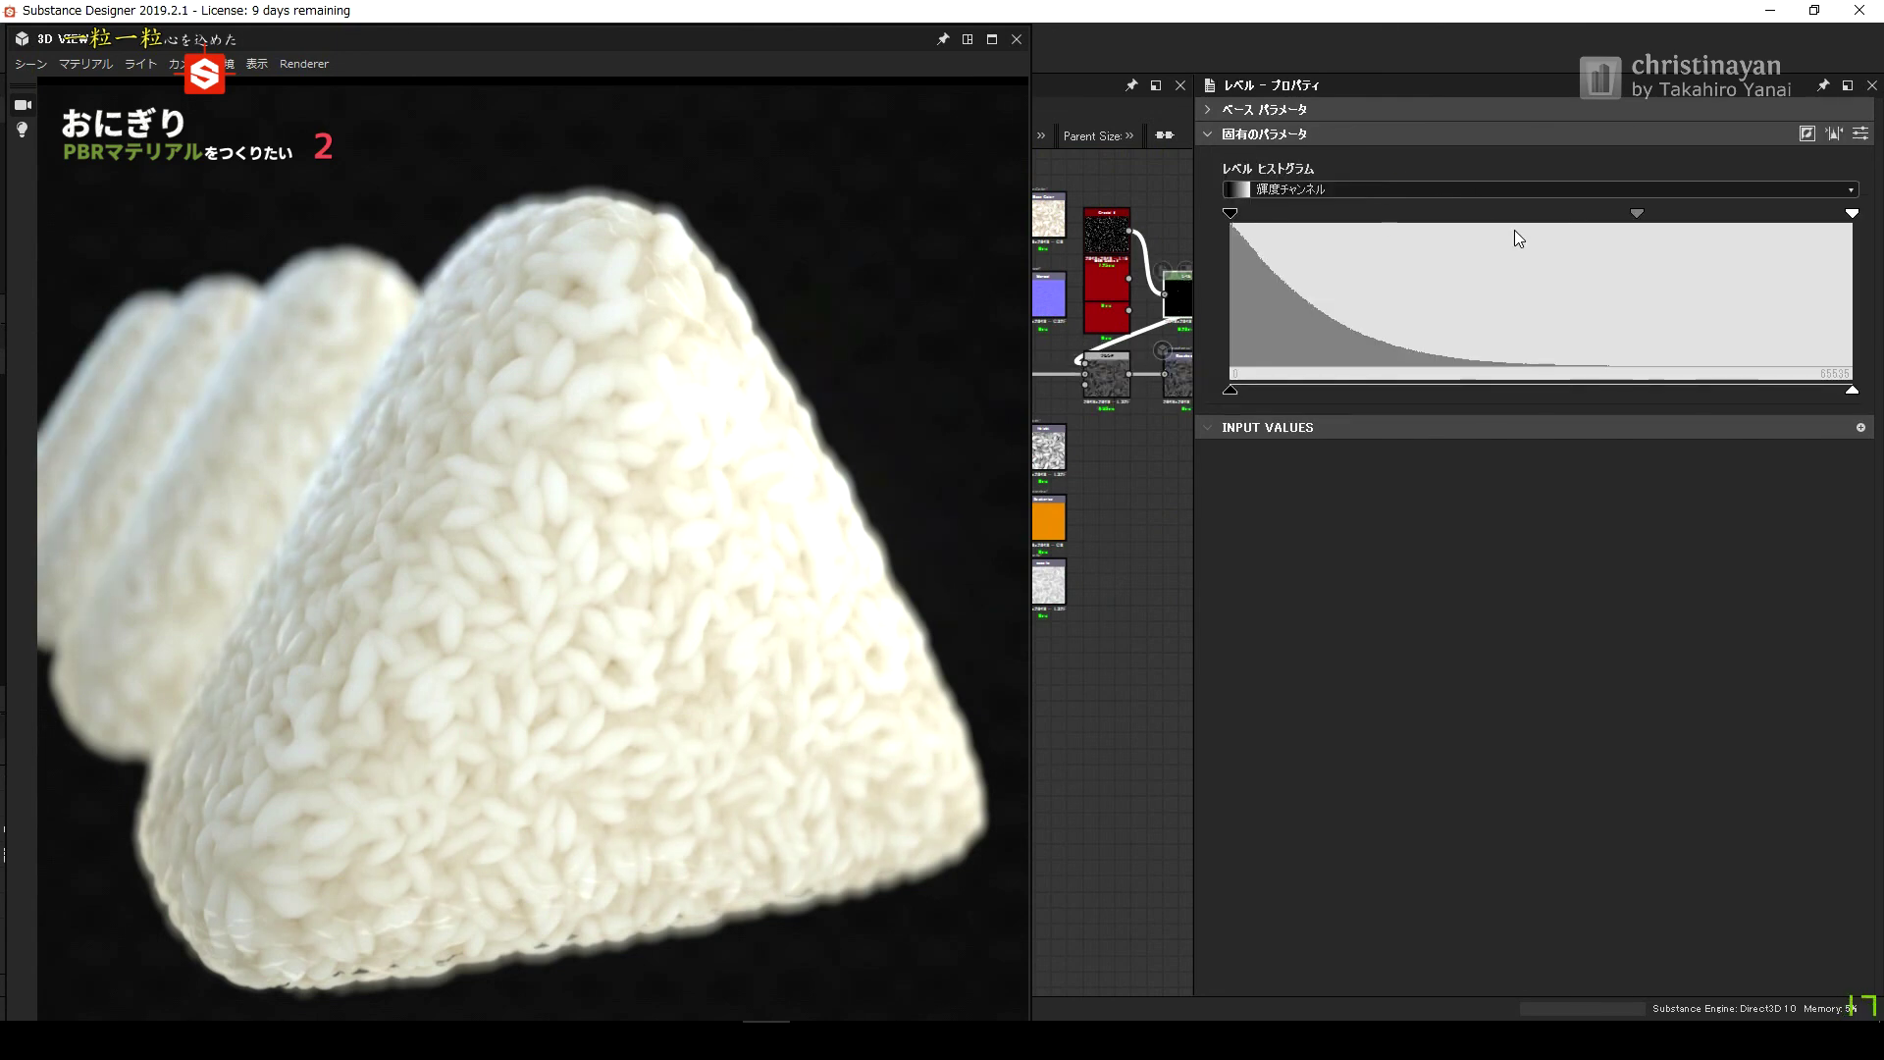
{"action": "left_click", "coordinate": [992, 38]}
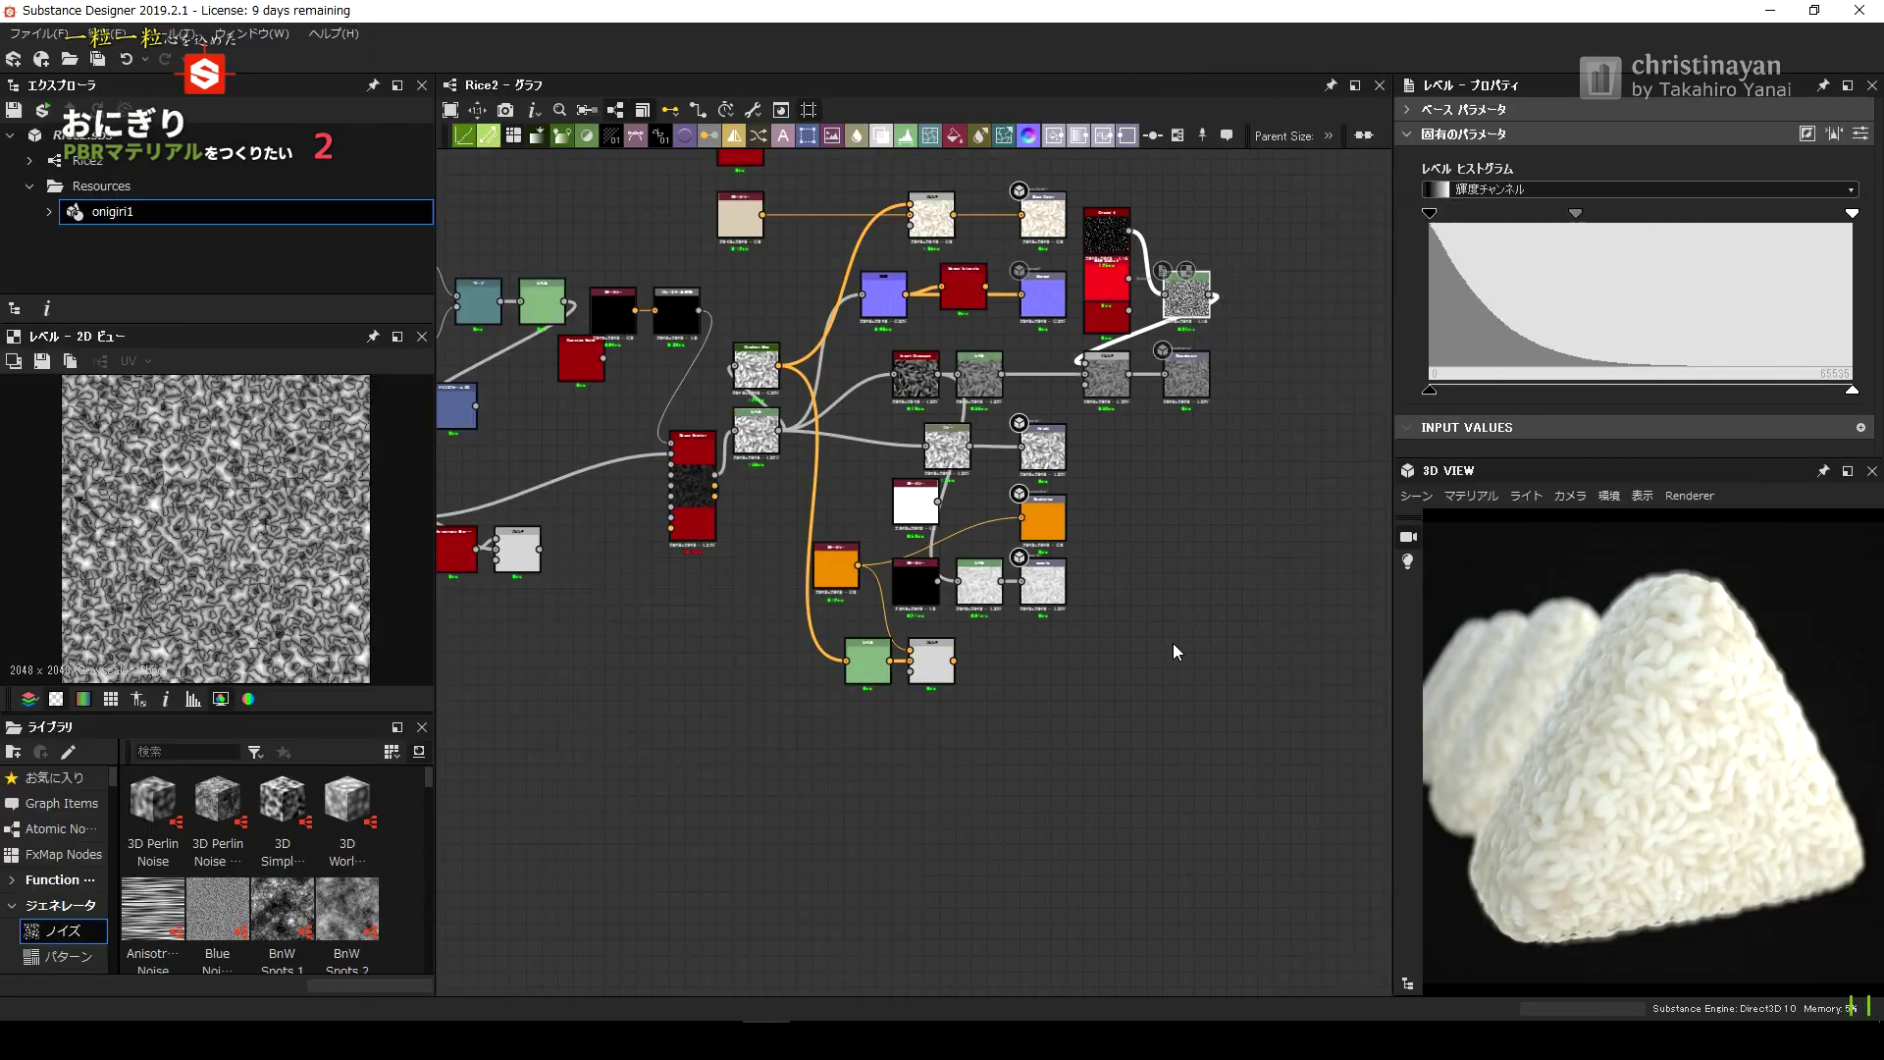
{"action": "scroll", "coordinate": [1081, 527], "scroll_direction": "up", "scroll_amount": 3}
{"action": "scroll", "coordinate": [862, 330], "scroll_direction": "down", "scroll_amount": 2}
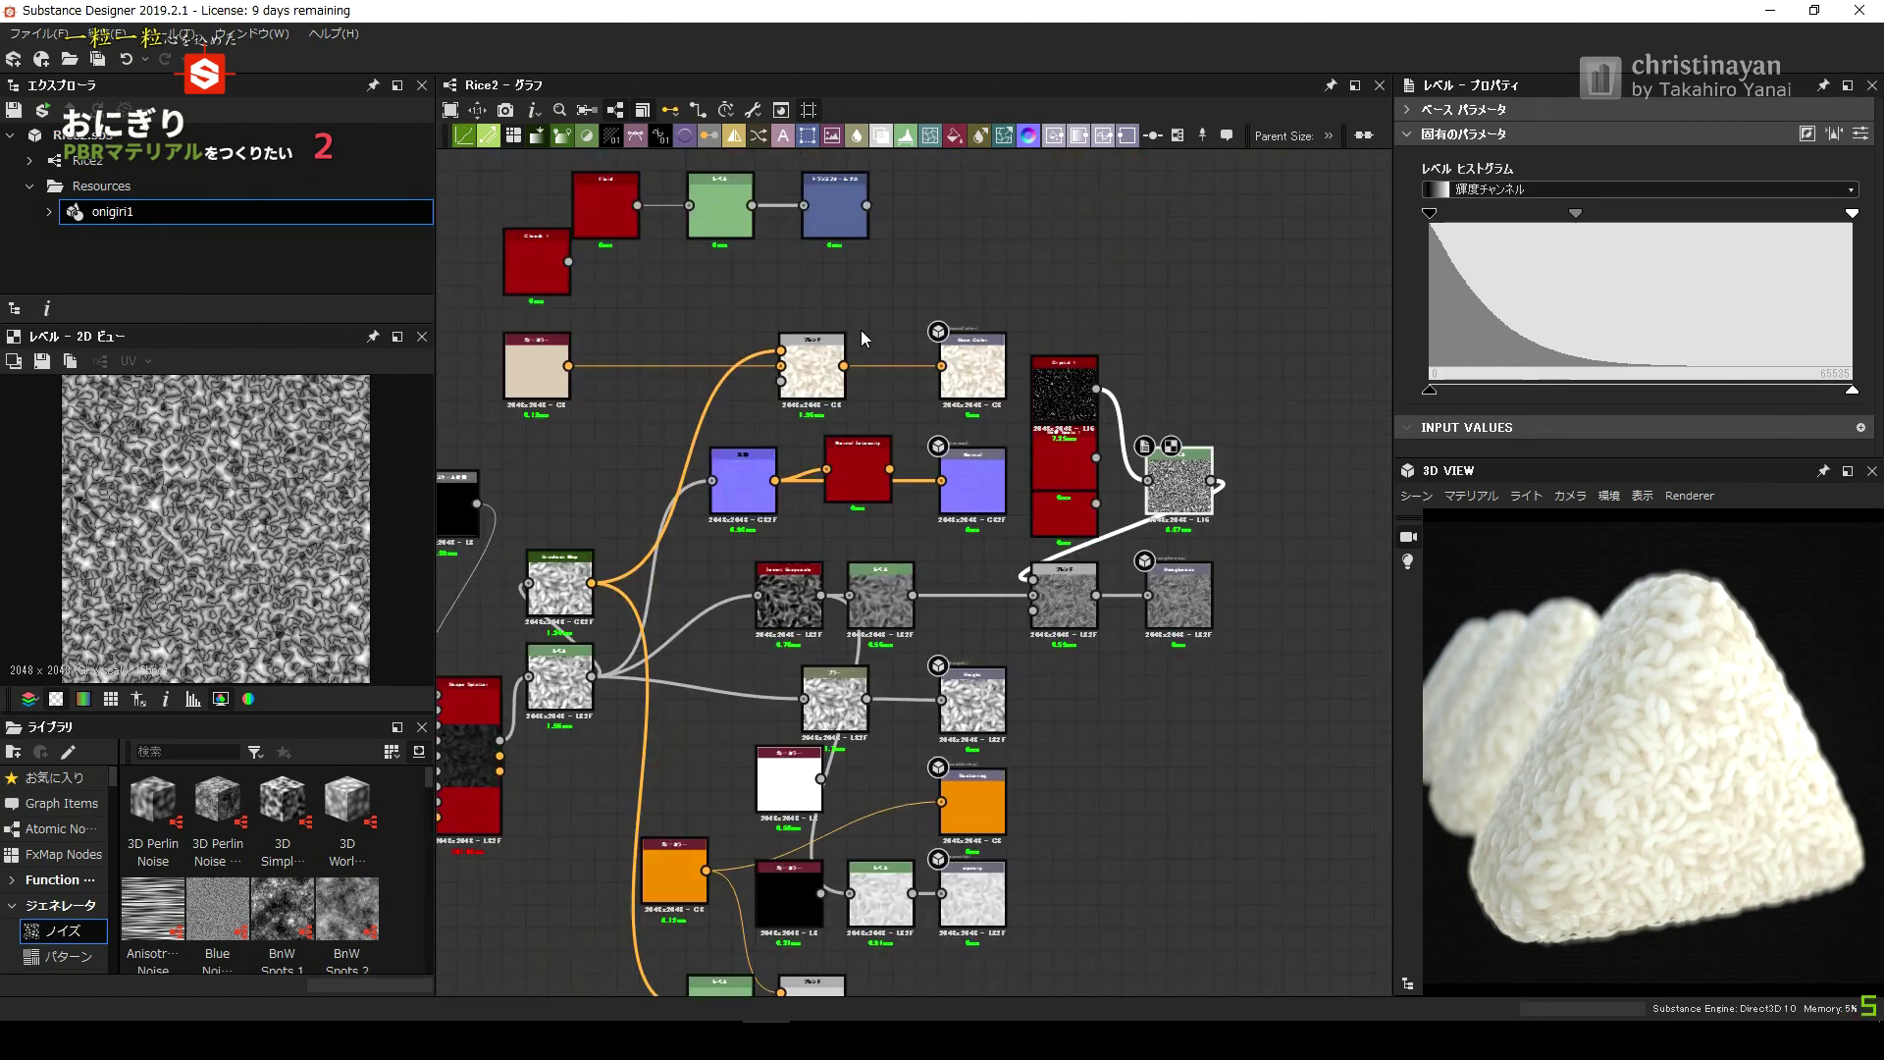
{"action": "scroll", "coordinate": [1251, 402], "scroll_direction": "up", "scroll_amount": 3}
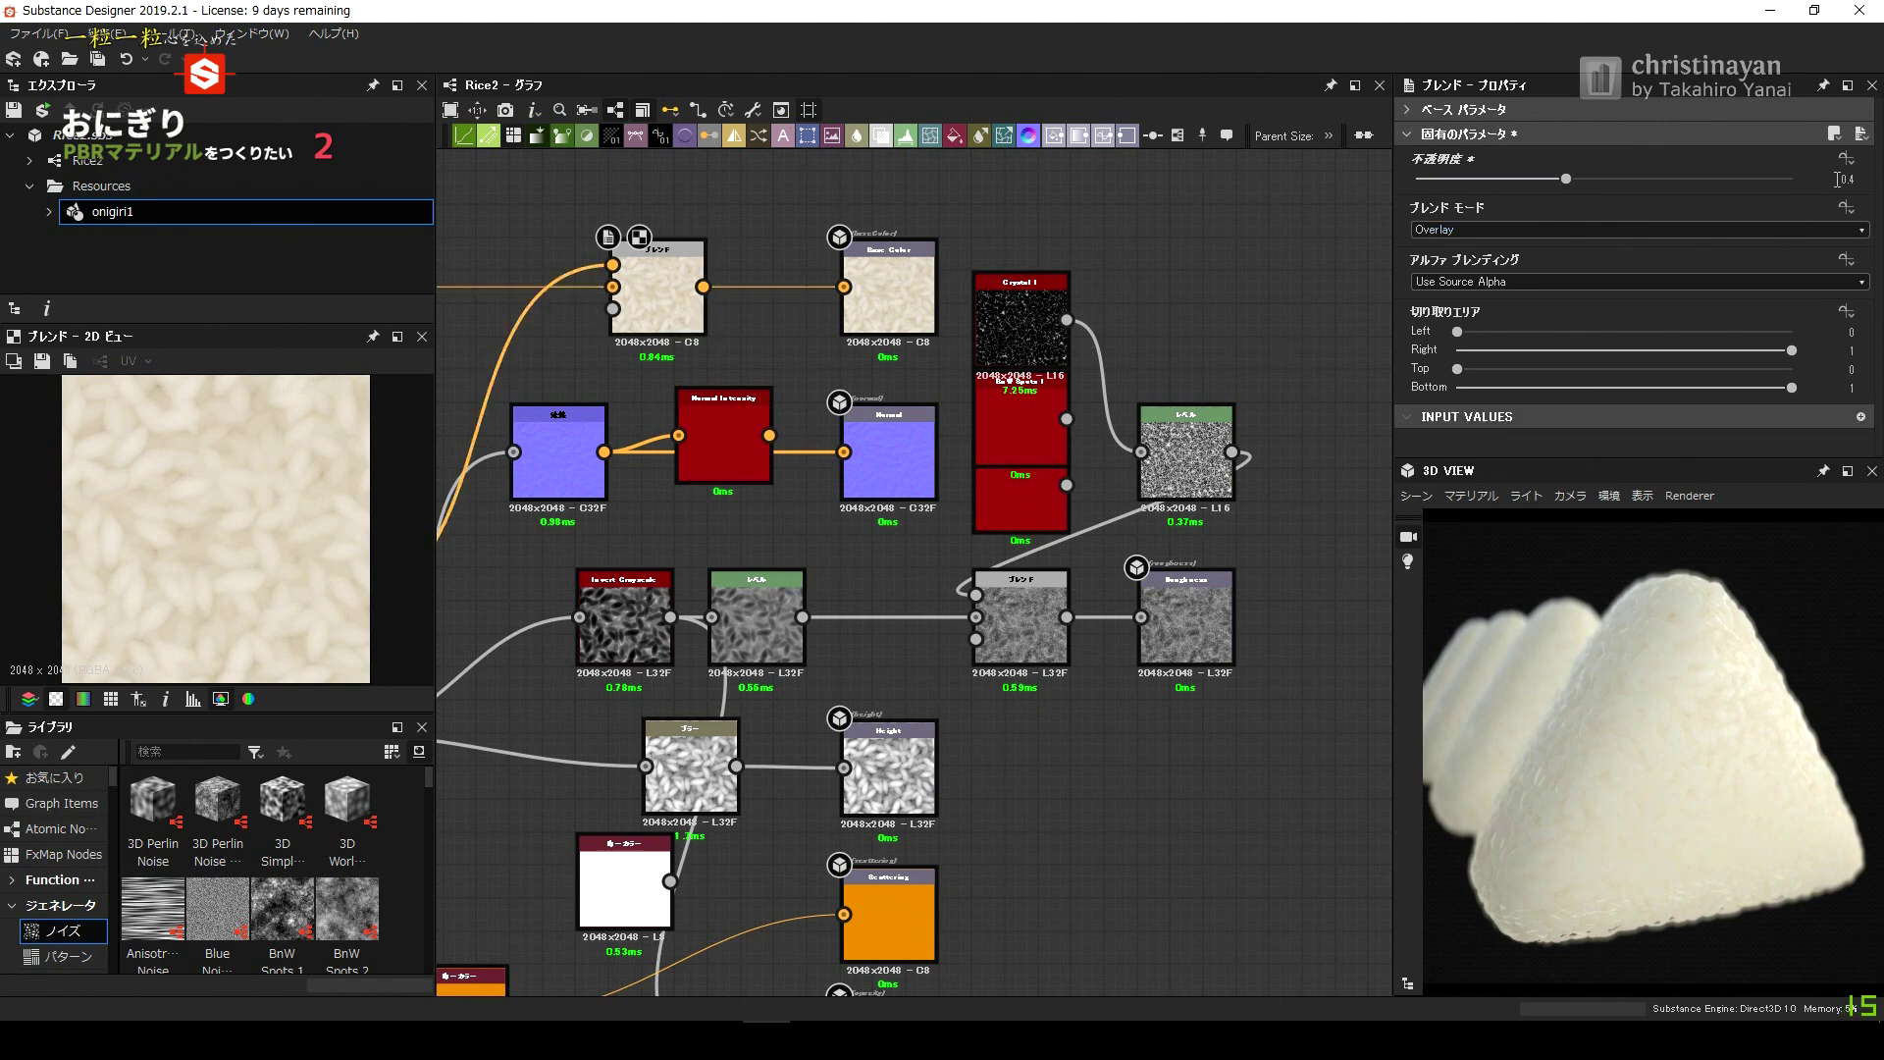
{"action": "left_click", "coordinate": [1021, 616]}
{"action": "left_click", "coordinate": [1514, 181]}
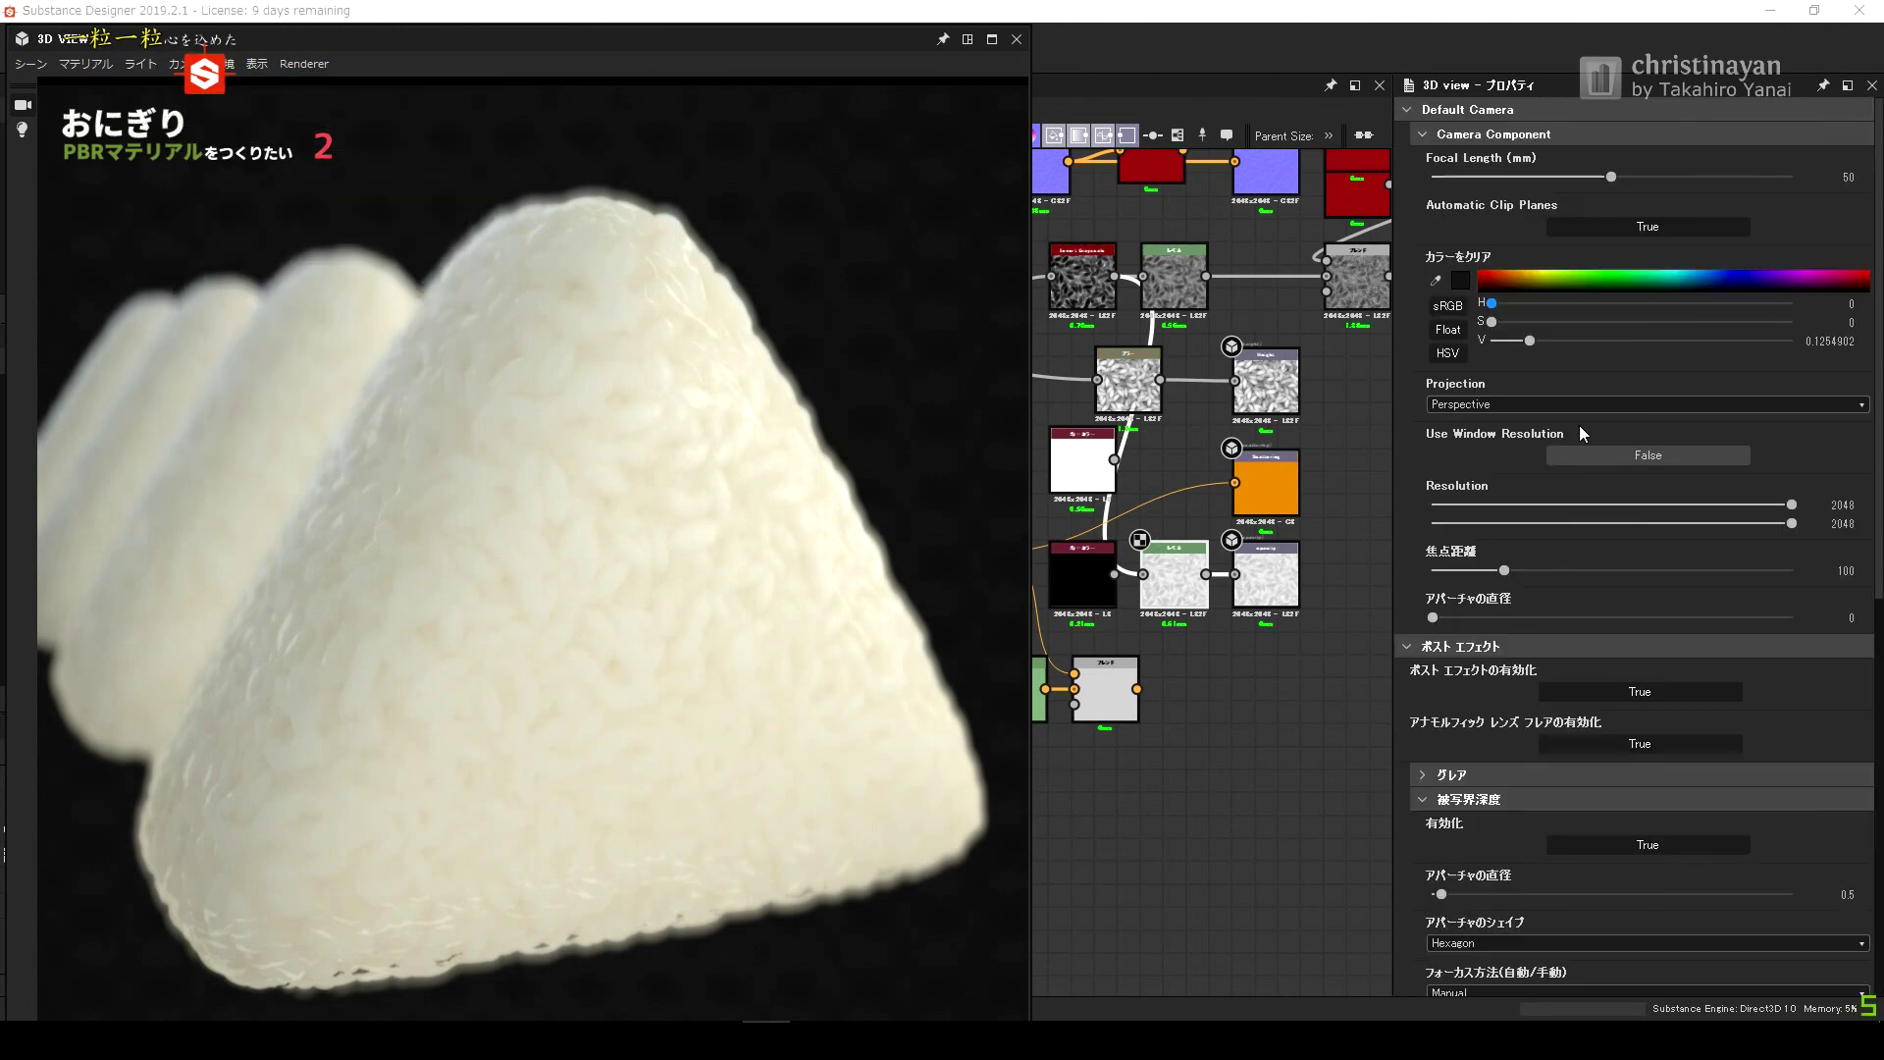
Try tone mapping exposure 1.3 and gamma values 2 and 0, keeping exposure at 1.
{"action": "scroll", "coordinate": [1781, 767], "scroll_direction": "down", "scroll_amount": 2}
{"action": "double_click", "coordinate": [1848, 759]}
{"action": "type", "text": "1.3"}
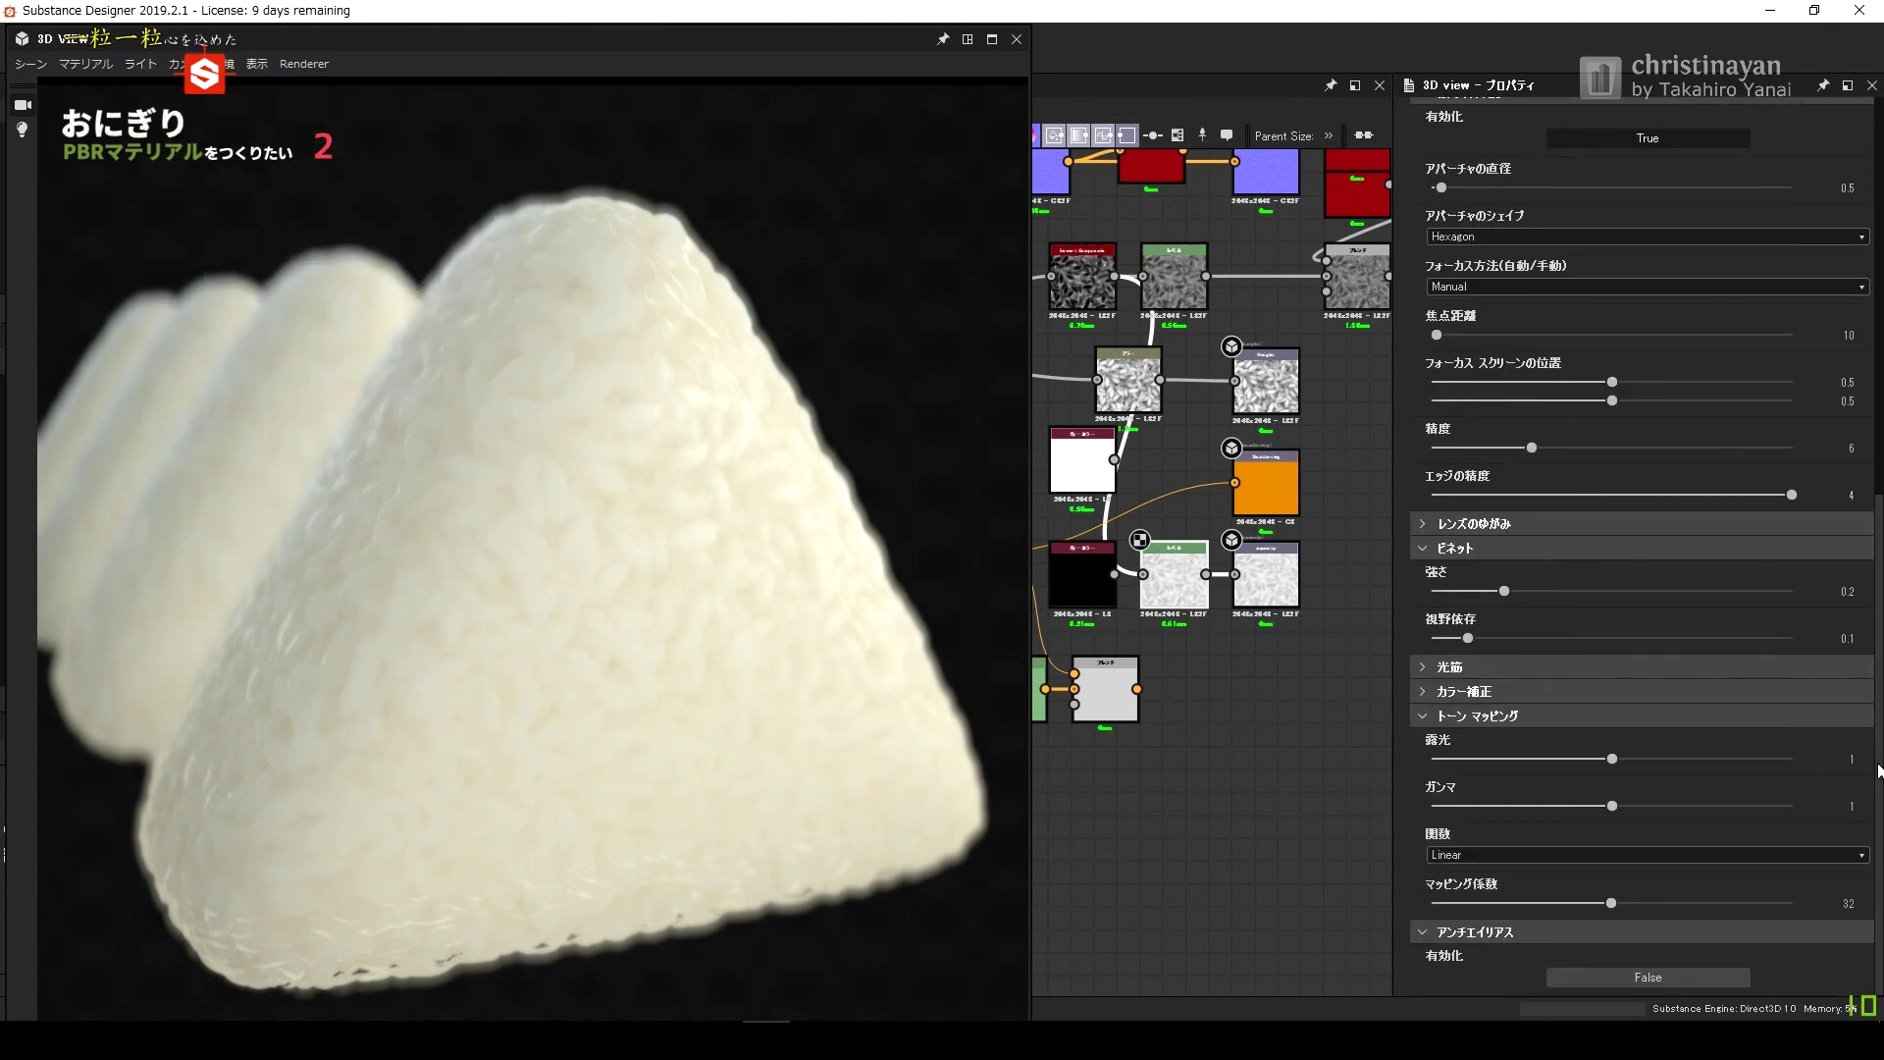
{"action": "key", "text": "Return"}
{"action": "double_click", "coordinate": [1848, 759]}
{"action": "type", "text": "1"}
{"action": "key", "text": "Return"}
{"action": "double_click", "coordinate": [1848, 806]}
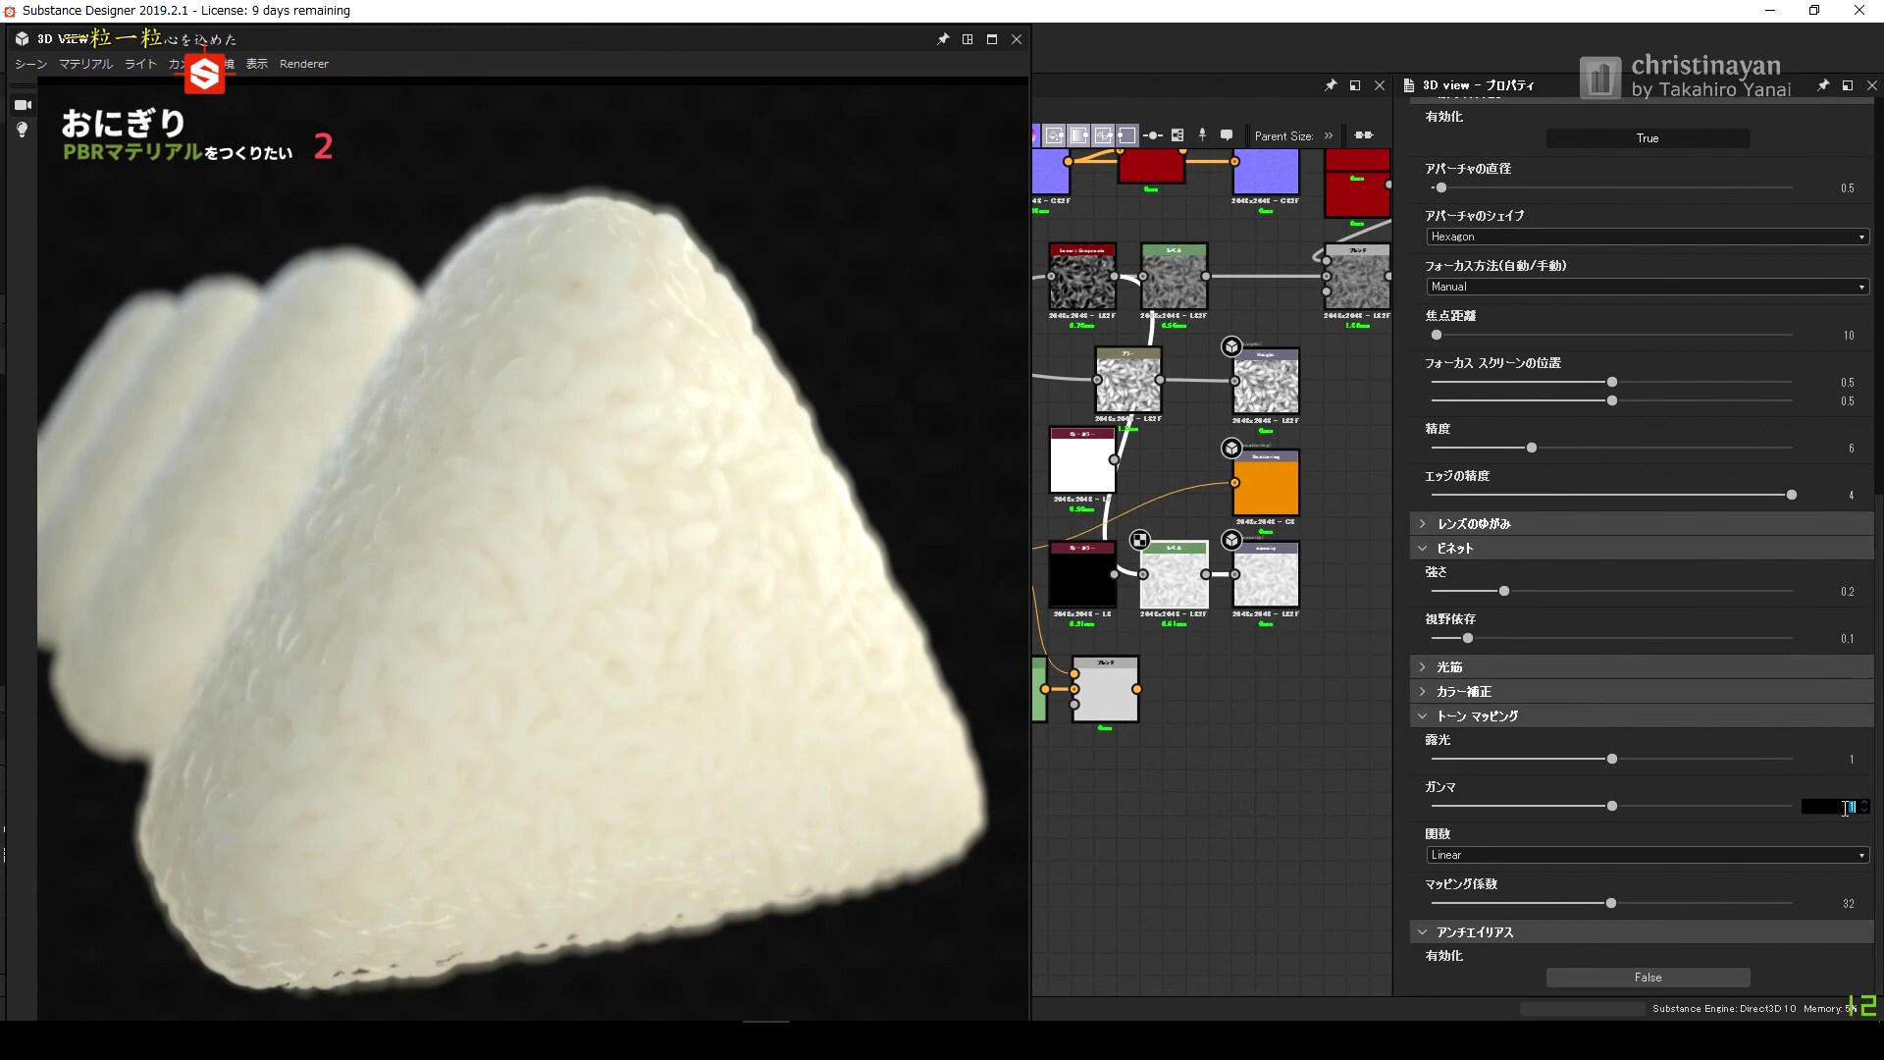
{"action": "type", "text": "2"}
{"action": "key", "text": "Return"}
{"action": "double_click", "coordinate": [1848, 806]}
{"action": "type", "text": "0"}
{"action": "key", "text": "Return"}
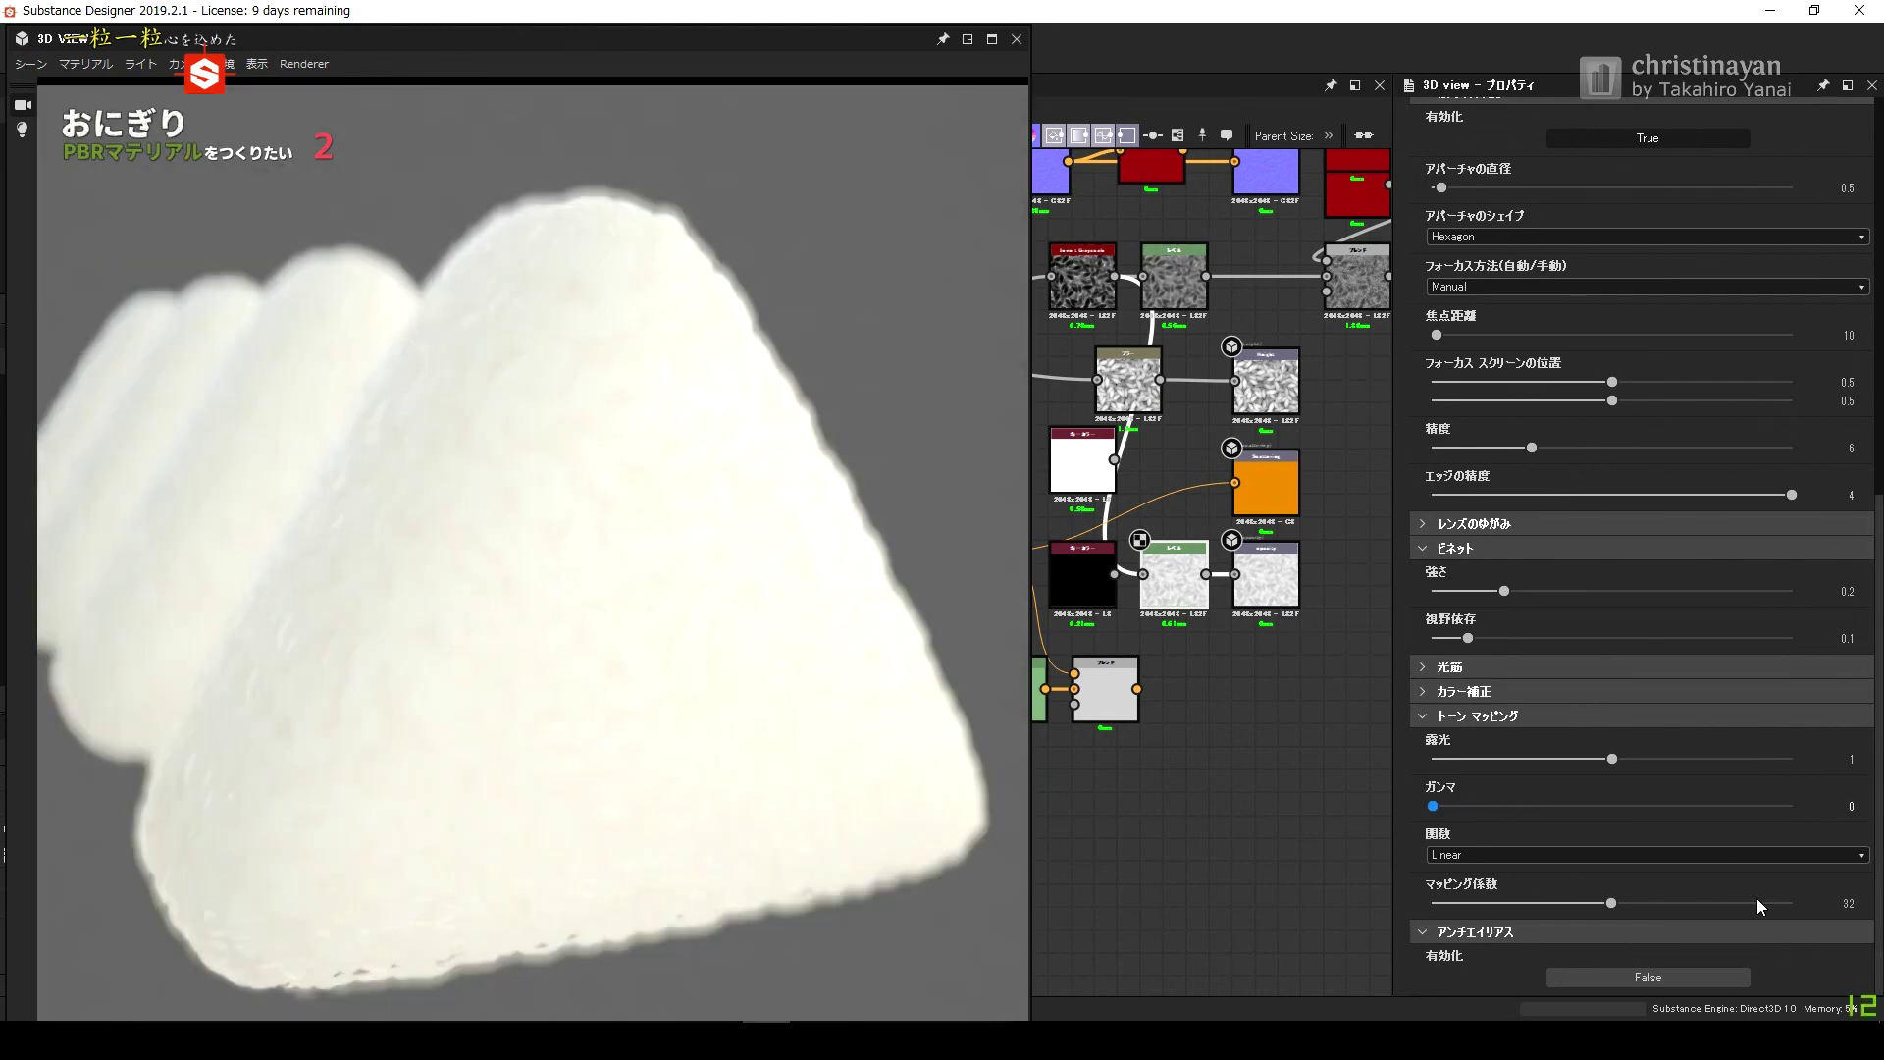
Switch the tone mapping function to Log with gamma 1 and exposure 1.
{"action": "left_click", "coordinate": [1647, 855]}
{"action": "left_click", "coordinate": [1472, 895]}
{"action": "double_click", "coordinate": [1848, 806]}
{"action": "type", "text": "2"}
{"action": "key", "text": "Return"}
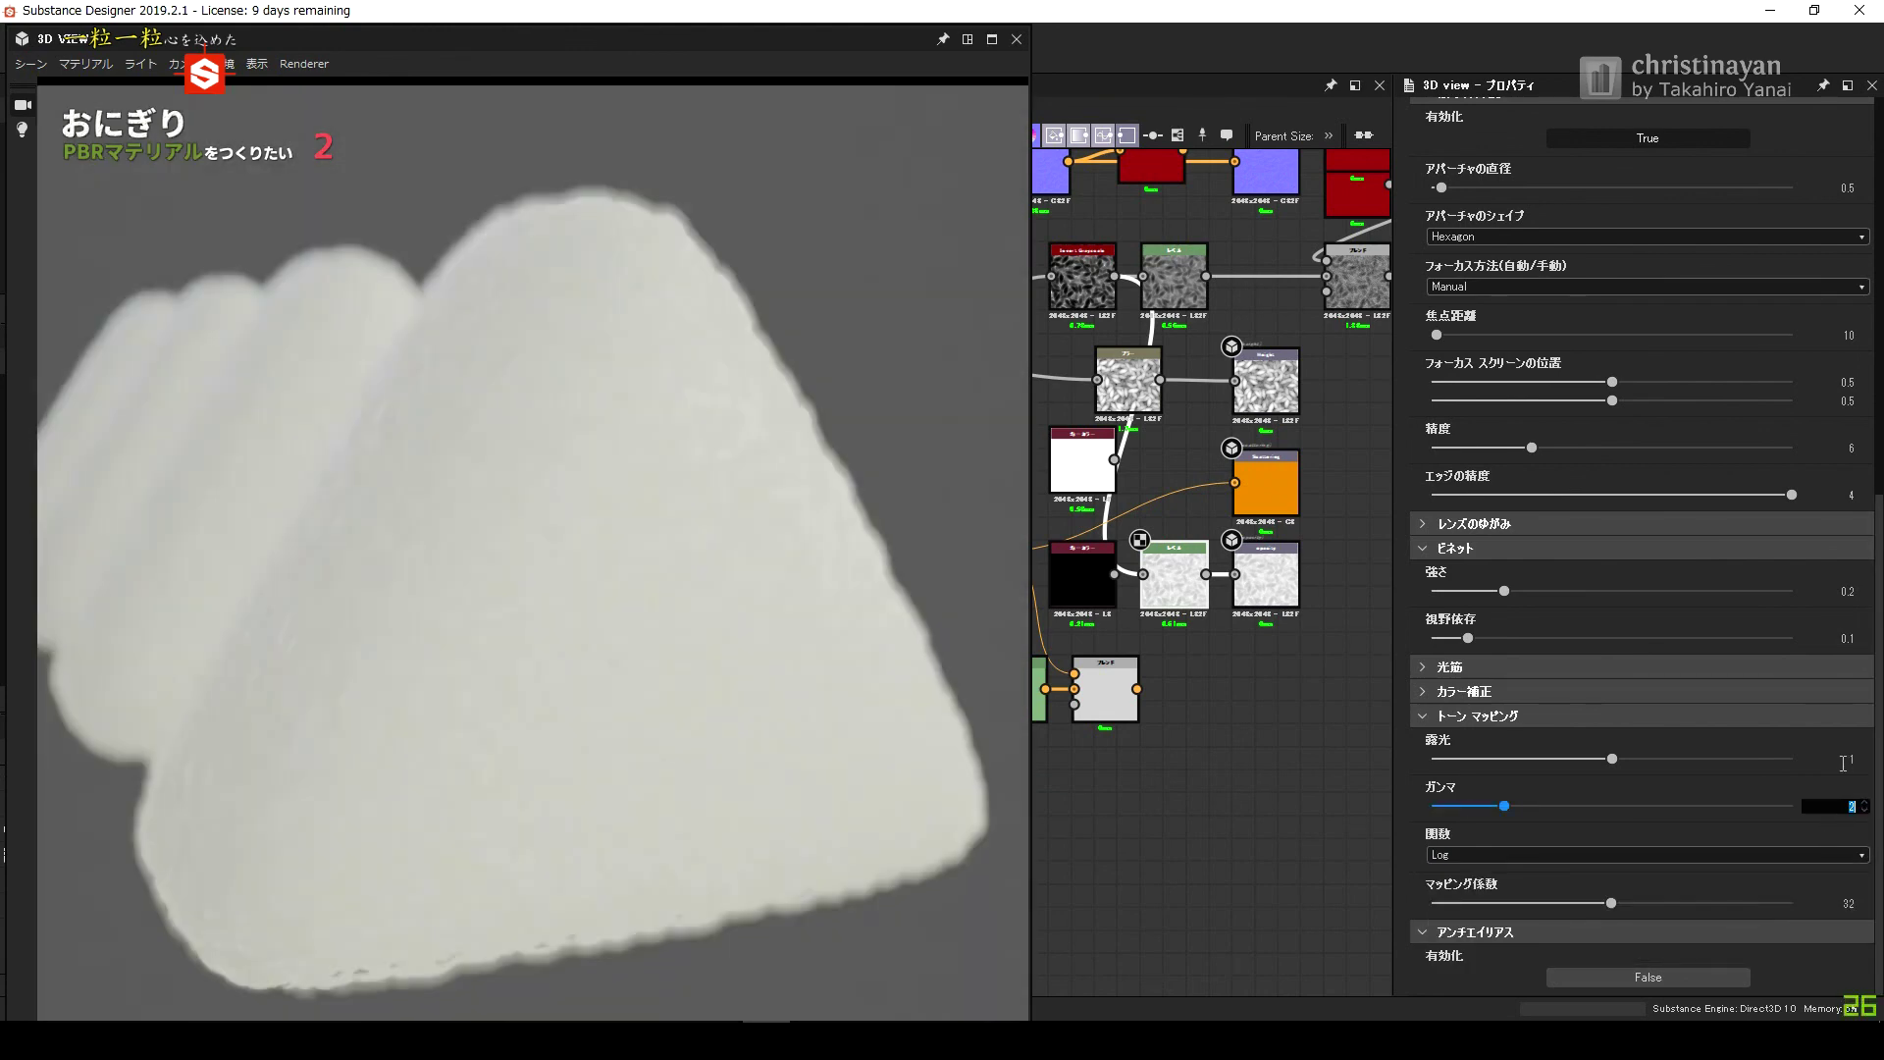
{"action": "type", "text": "1"}
{"action": "key", "text": "Return"}
{"action": "double_click", "coordinate": [1848, 759]}
{"action": "type", "text": "1.3"}
{"action": "key", "text": "Return"}
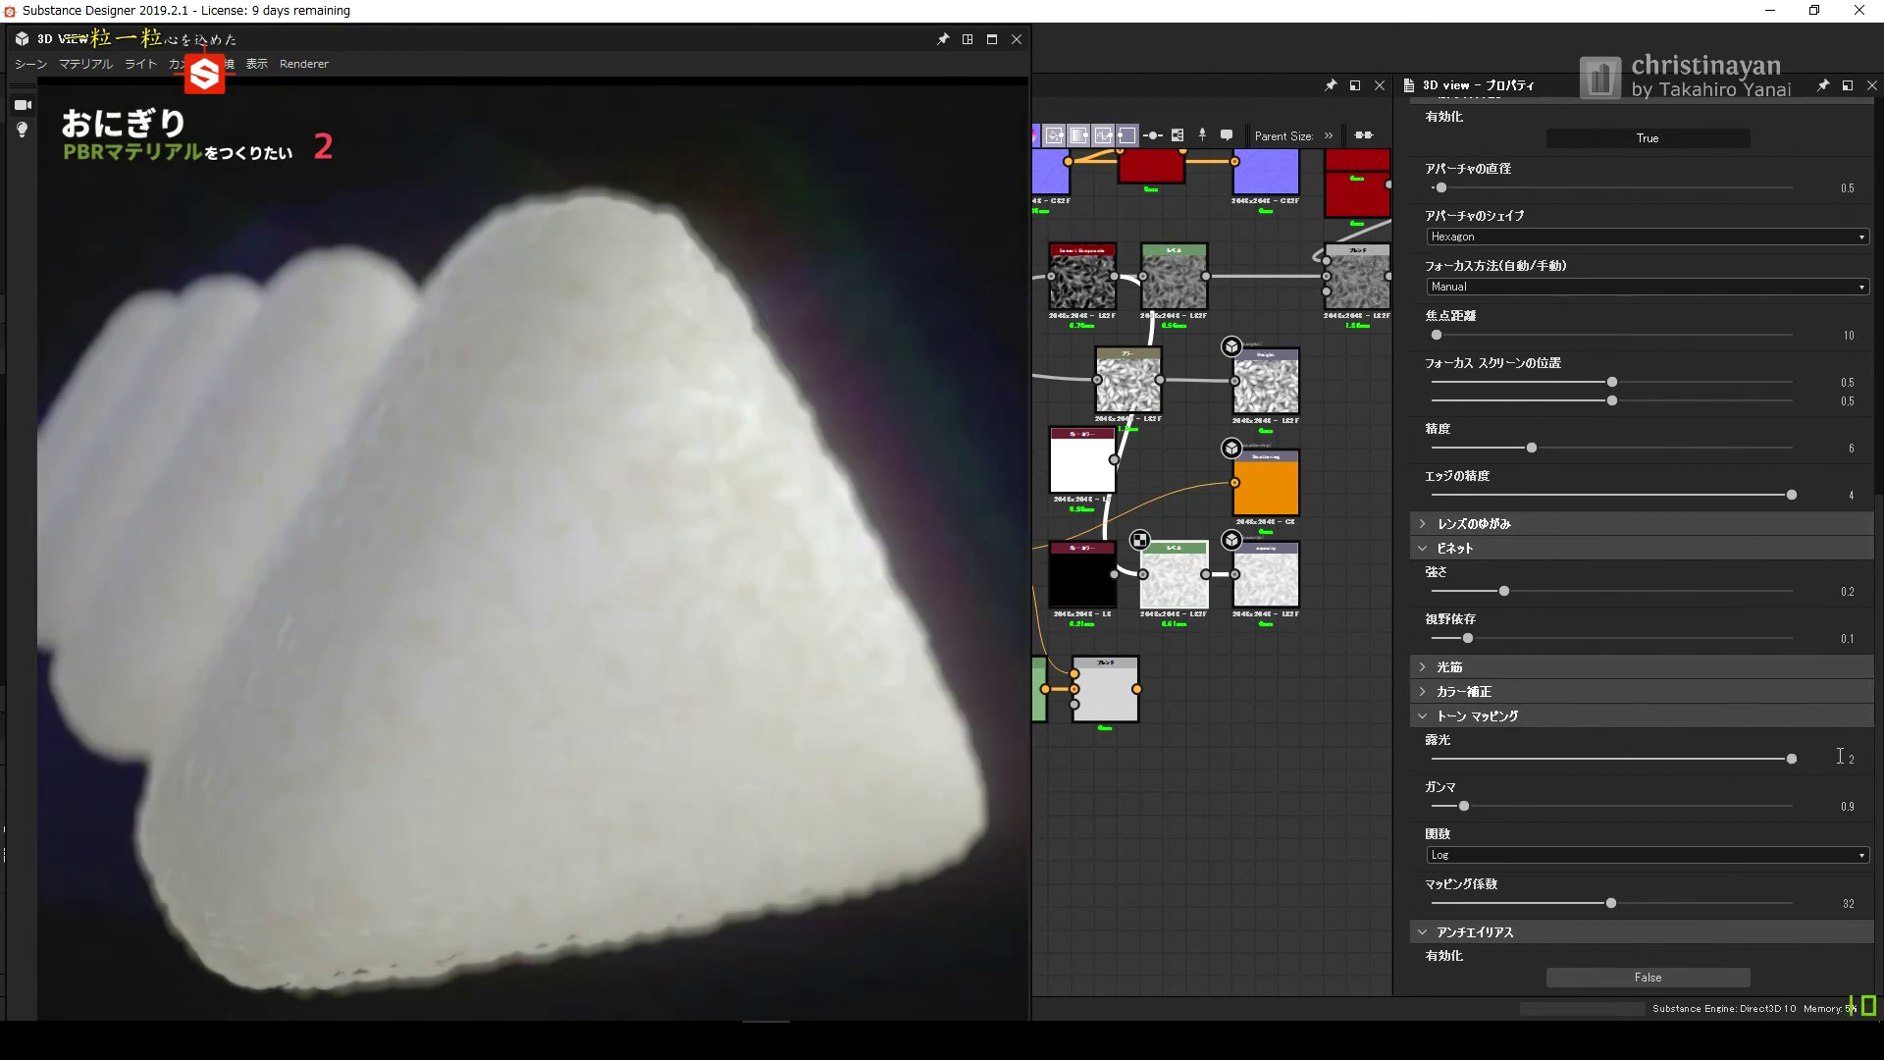
{"action": "double_click", "coordinate": [1848, 758]}
{"action": "type", "text": "1"}
{"action": "key", "text": "Return"}
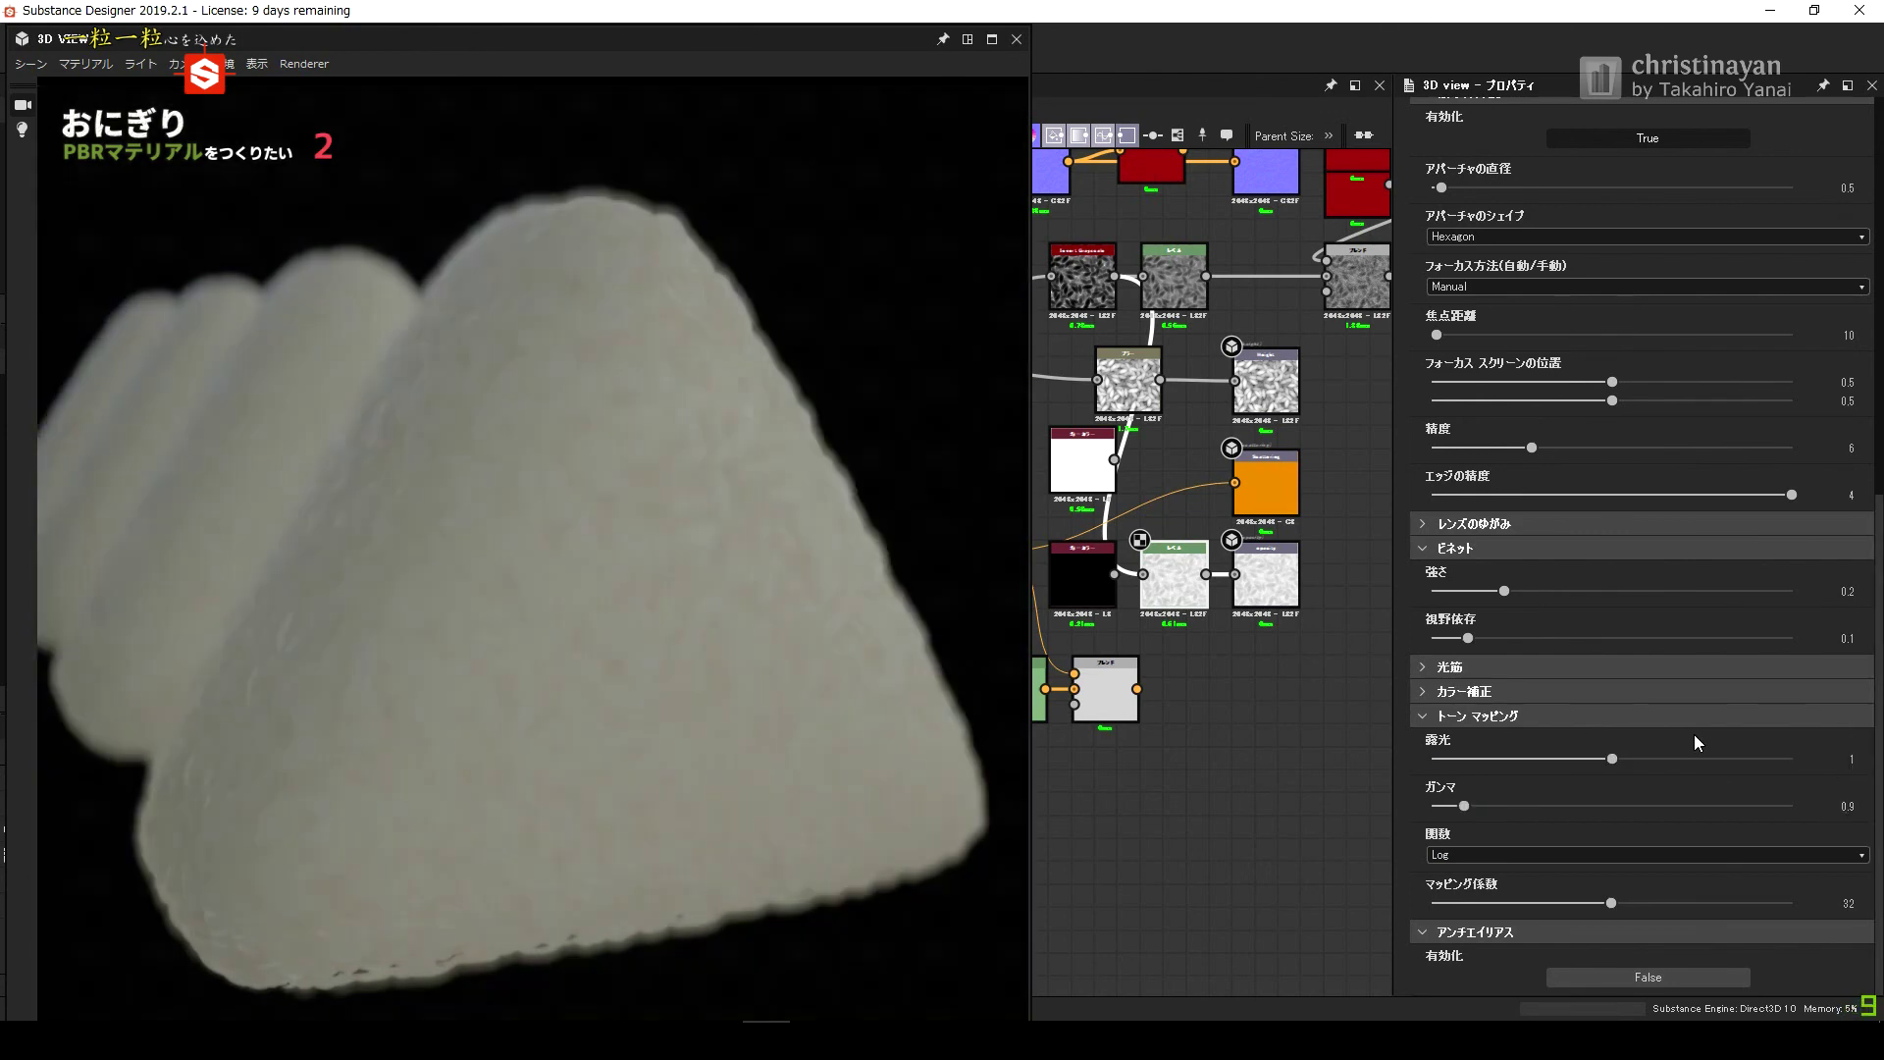
Keep vignette strength at 0.5 and set the tone mapping function to Auto.
{"action": "double_click", "coordinate": [1848, 591]}
{"action": "type", "text": "0"}
{"action": "key", "text": "Return"}
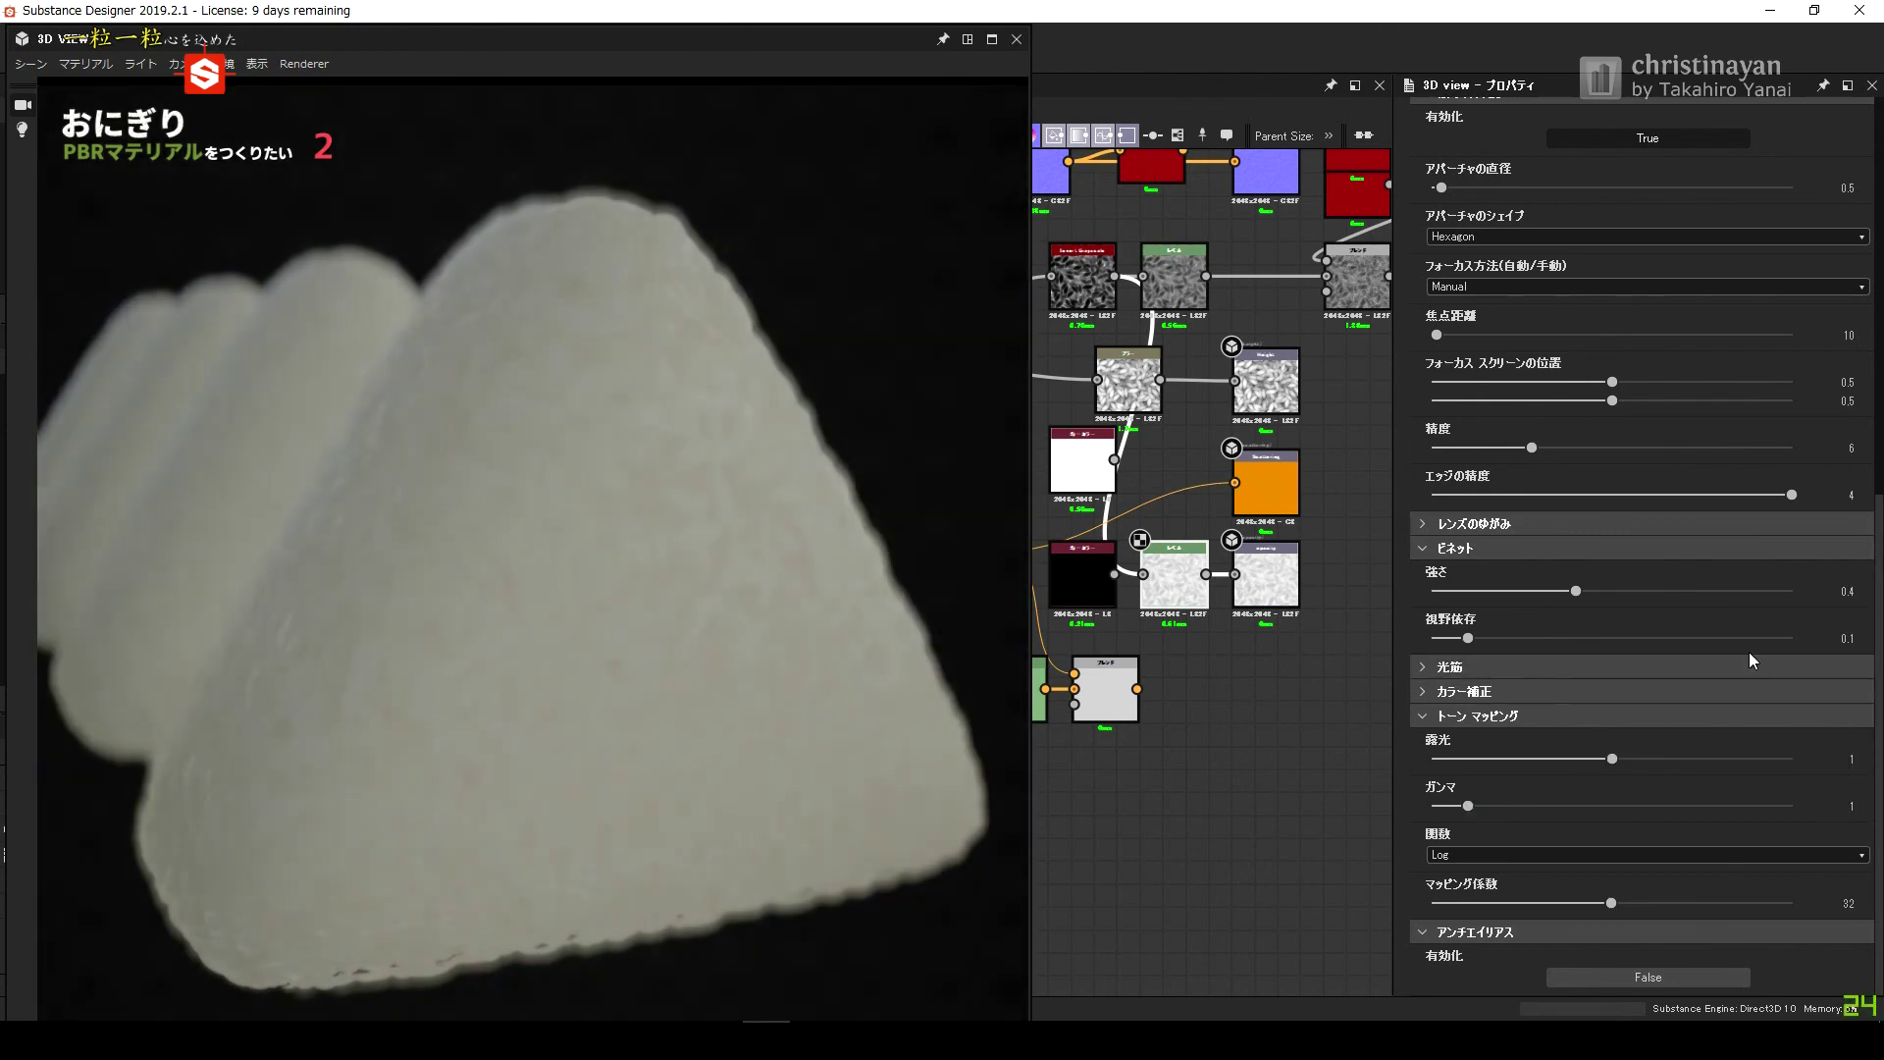
{"action": "key", "text": "ctrl+z"}
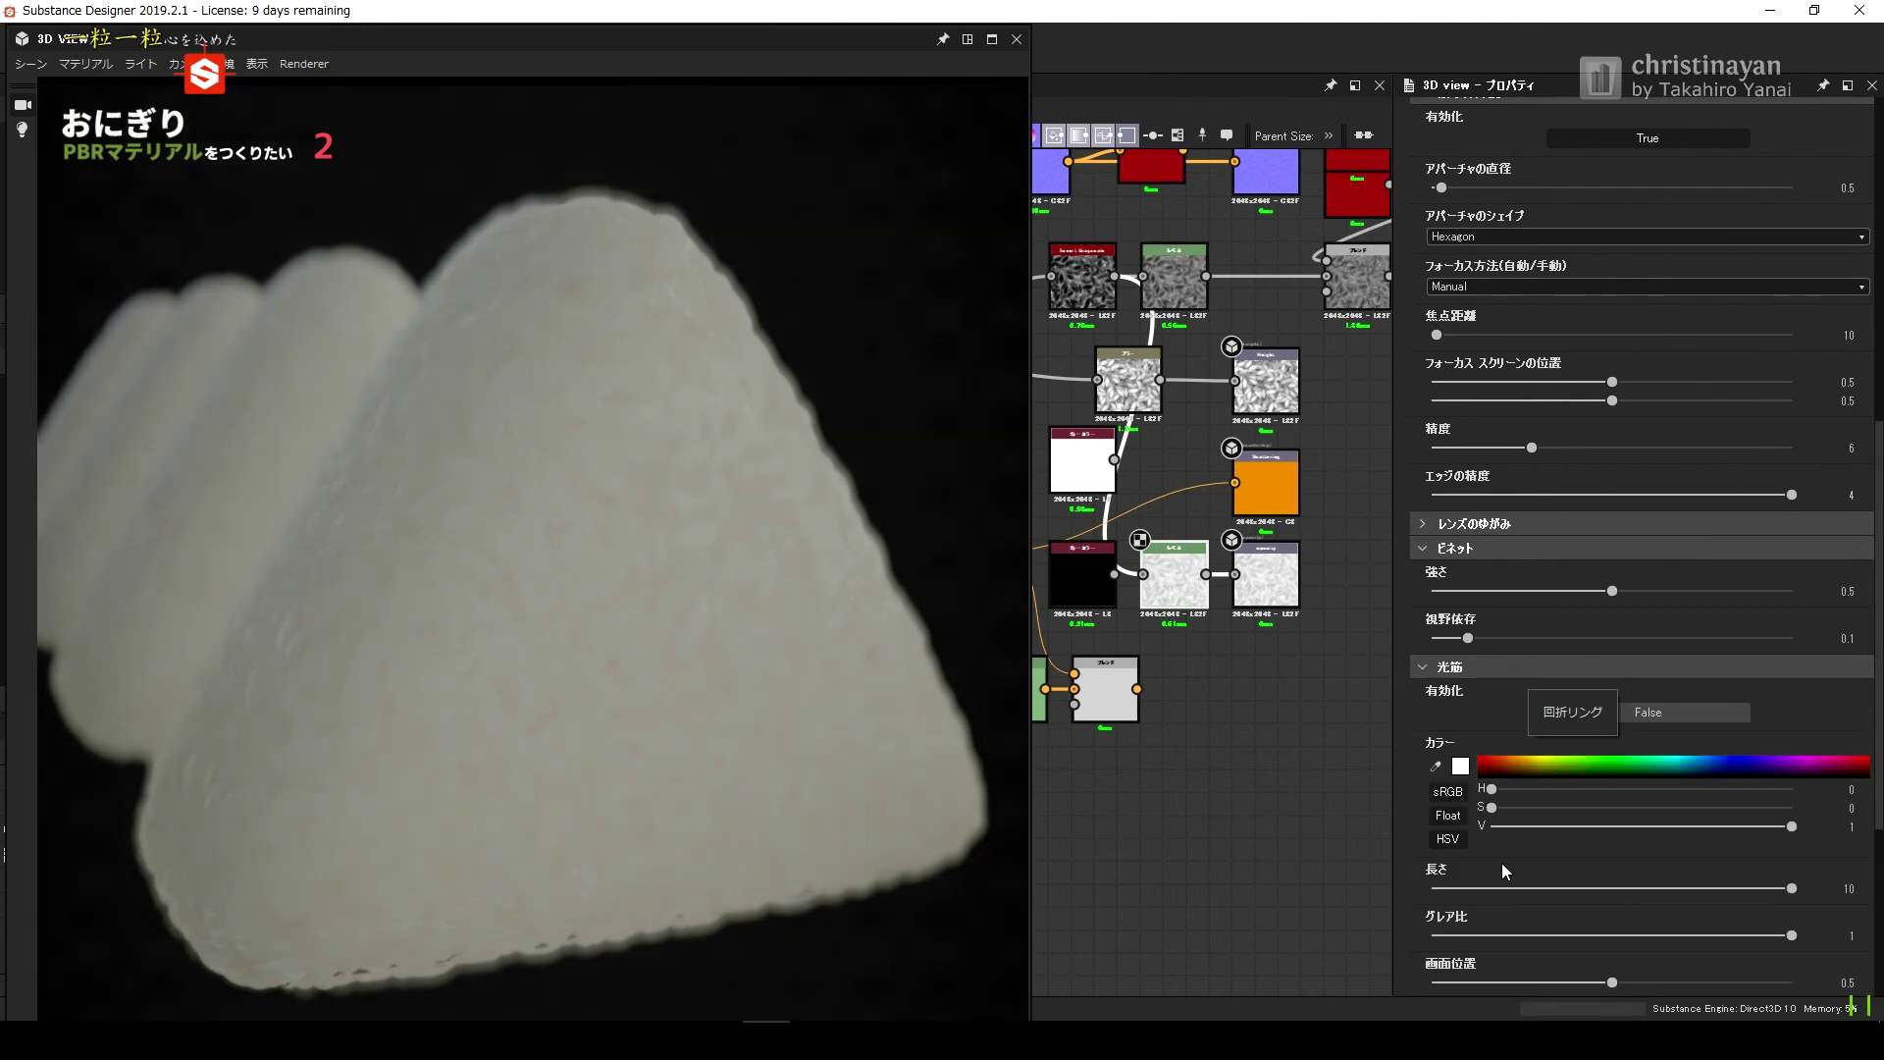
{"action": "left_click", "coordinate": [1502, 856]}
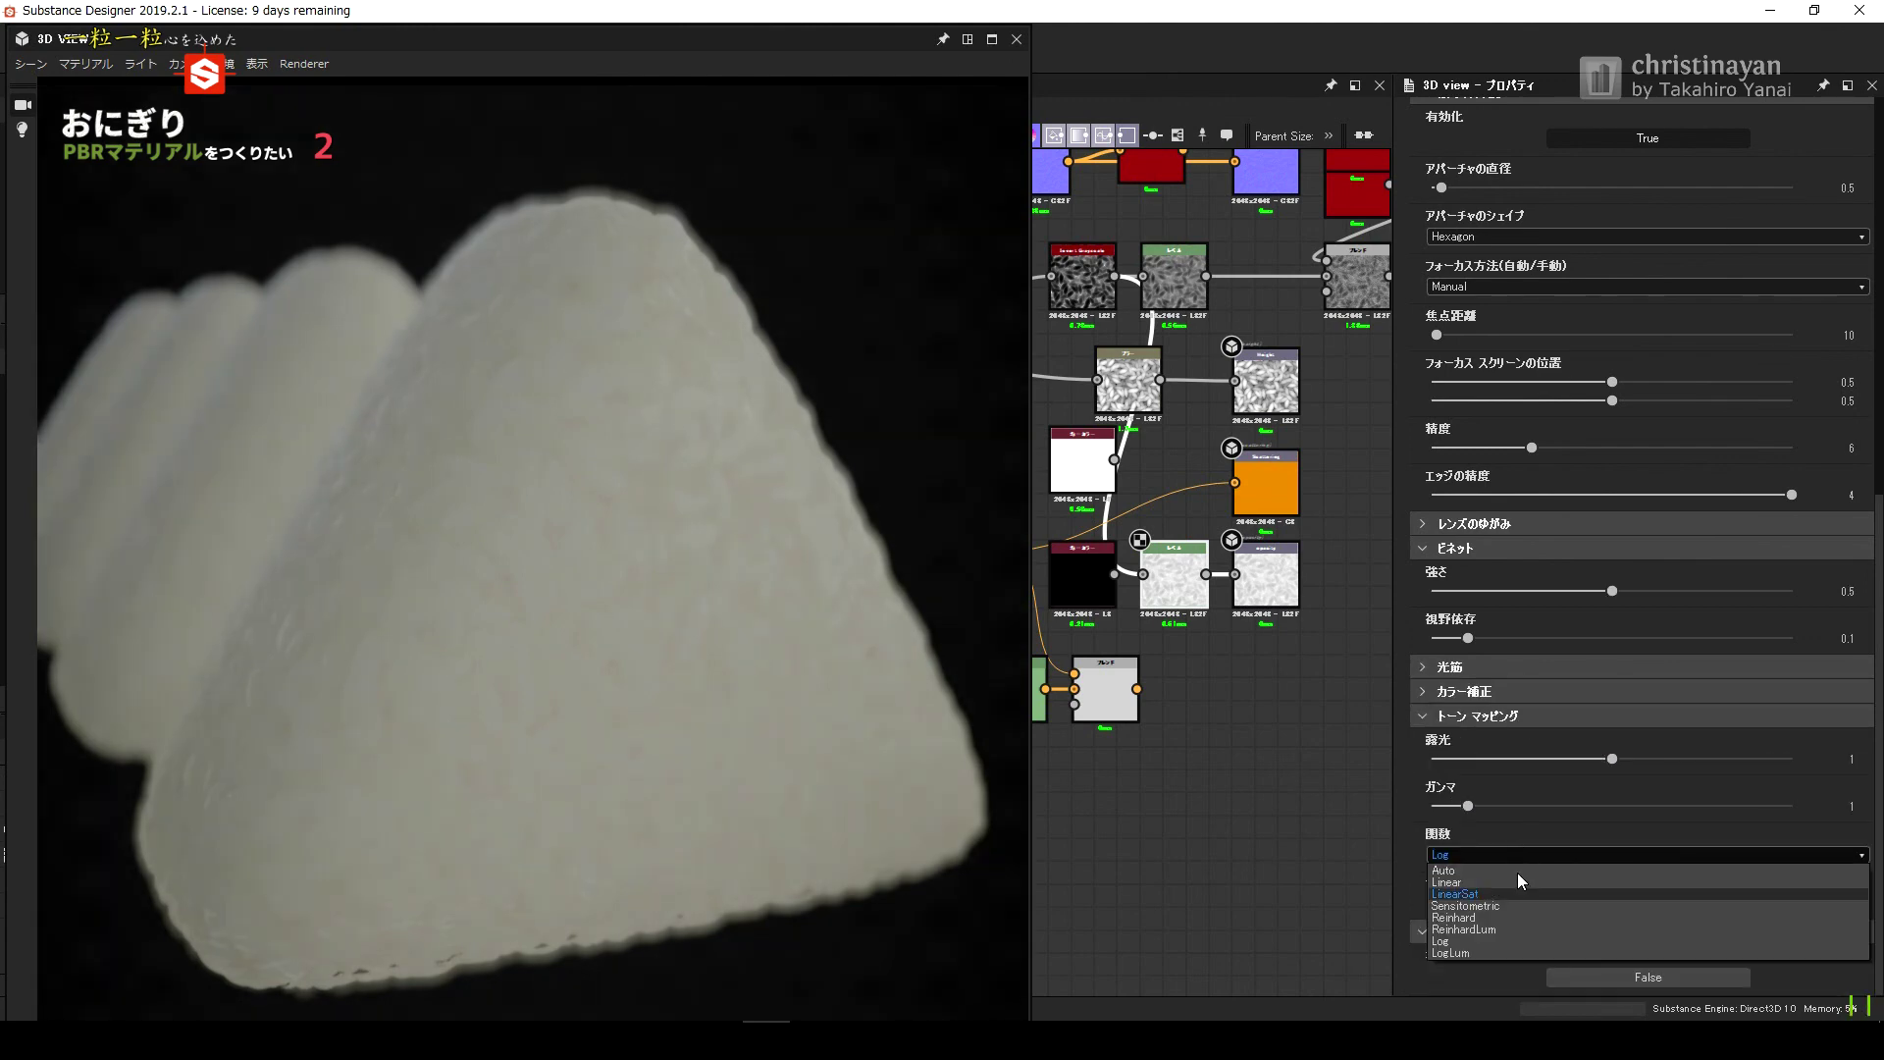
{"action": "left_click", "coordinate": [1518, 871]}
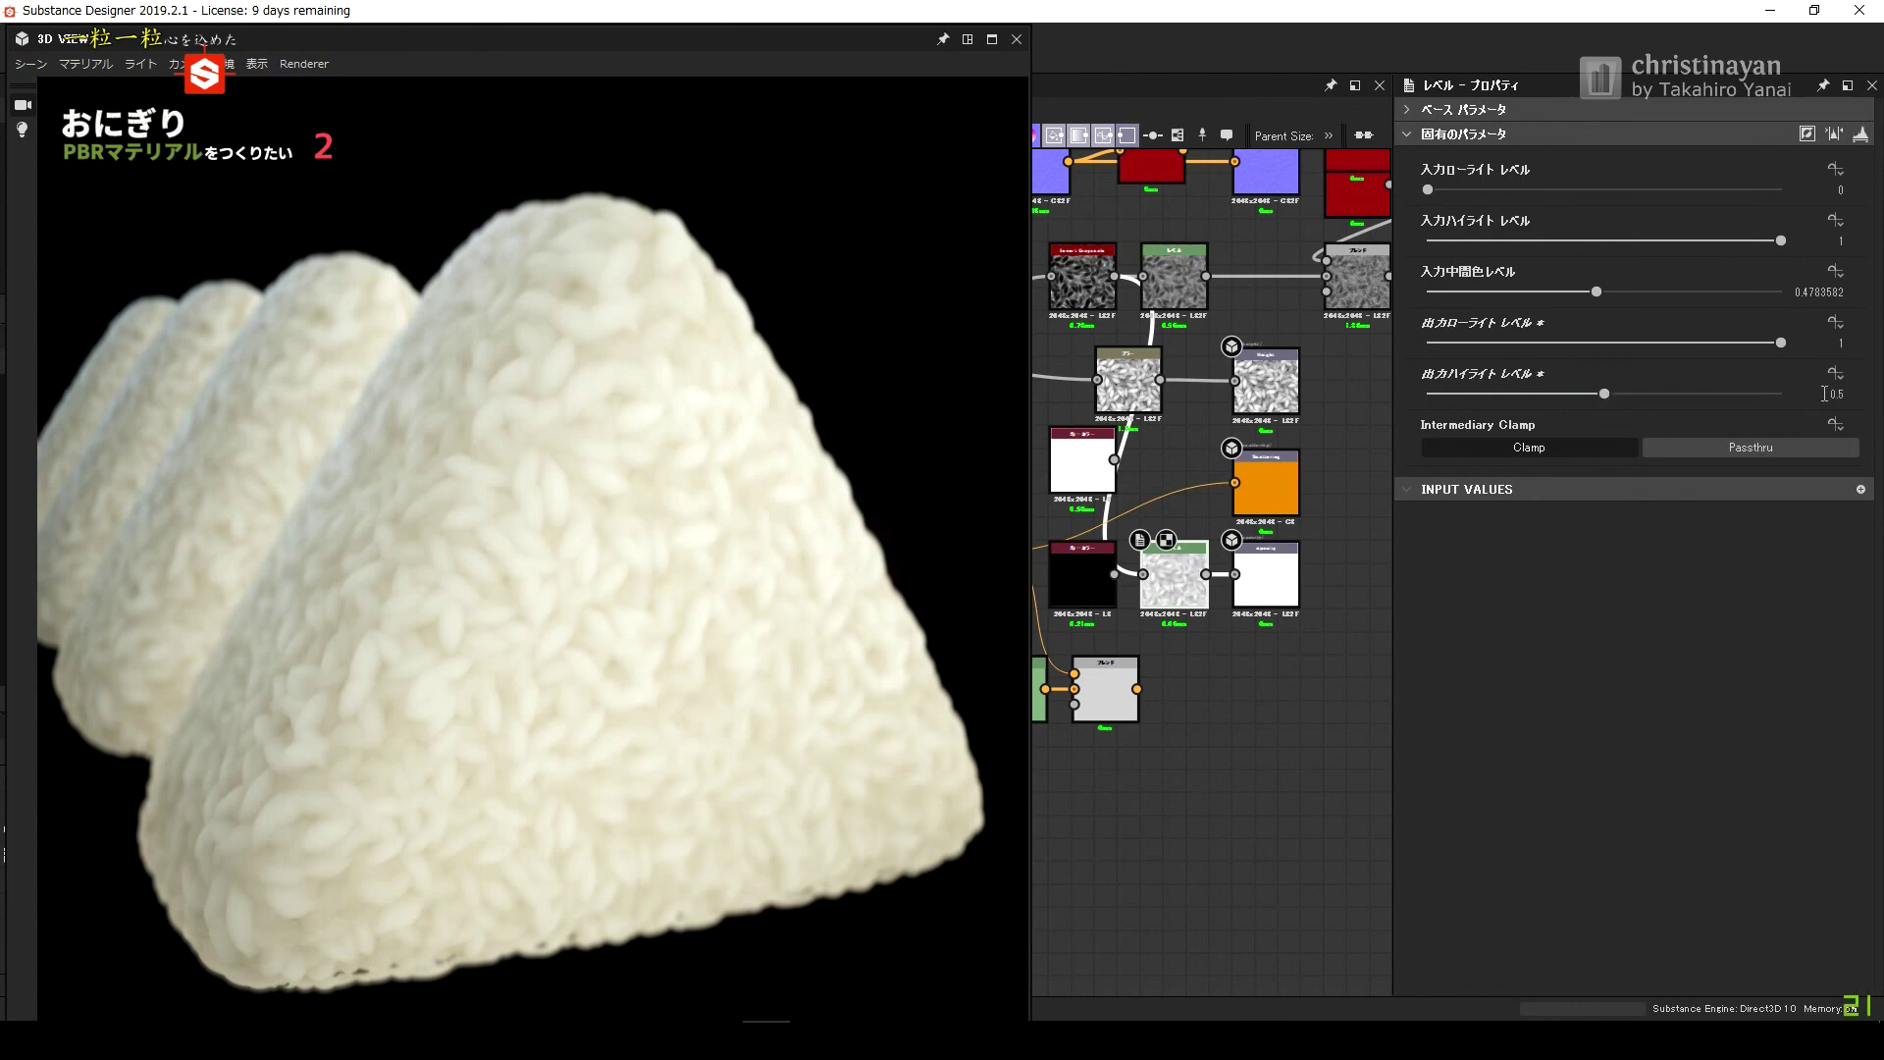
Set the Levels output highlight to 0.7 and reset the input midtone to 0.5.
{"action": "type", "text": "0.7"}
{"action": "key", "text": "Return"}
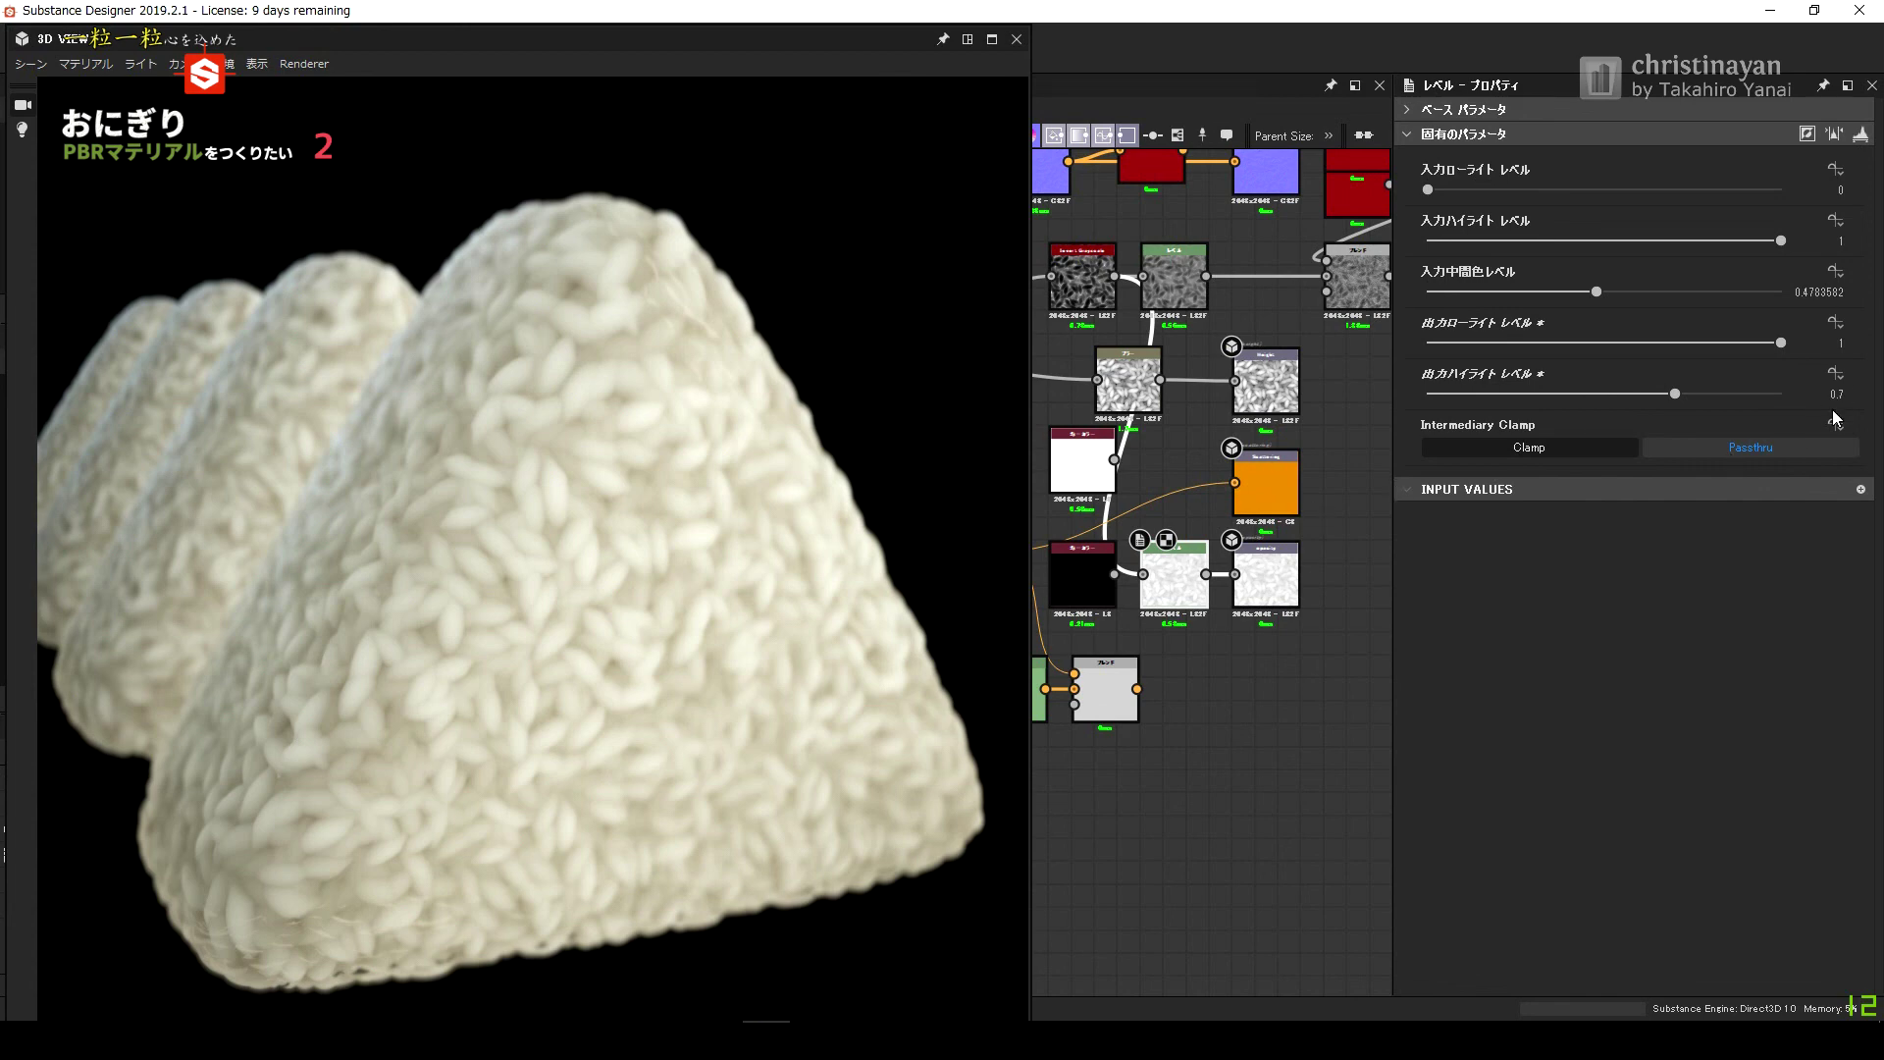
{"action": "left_click", "coordinate": [1861, 134]}
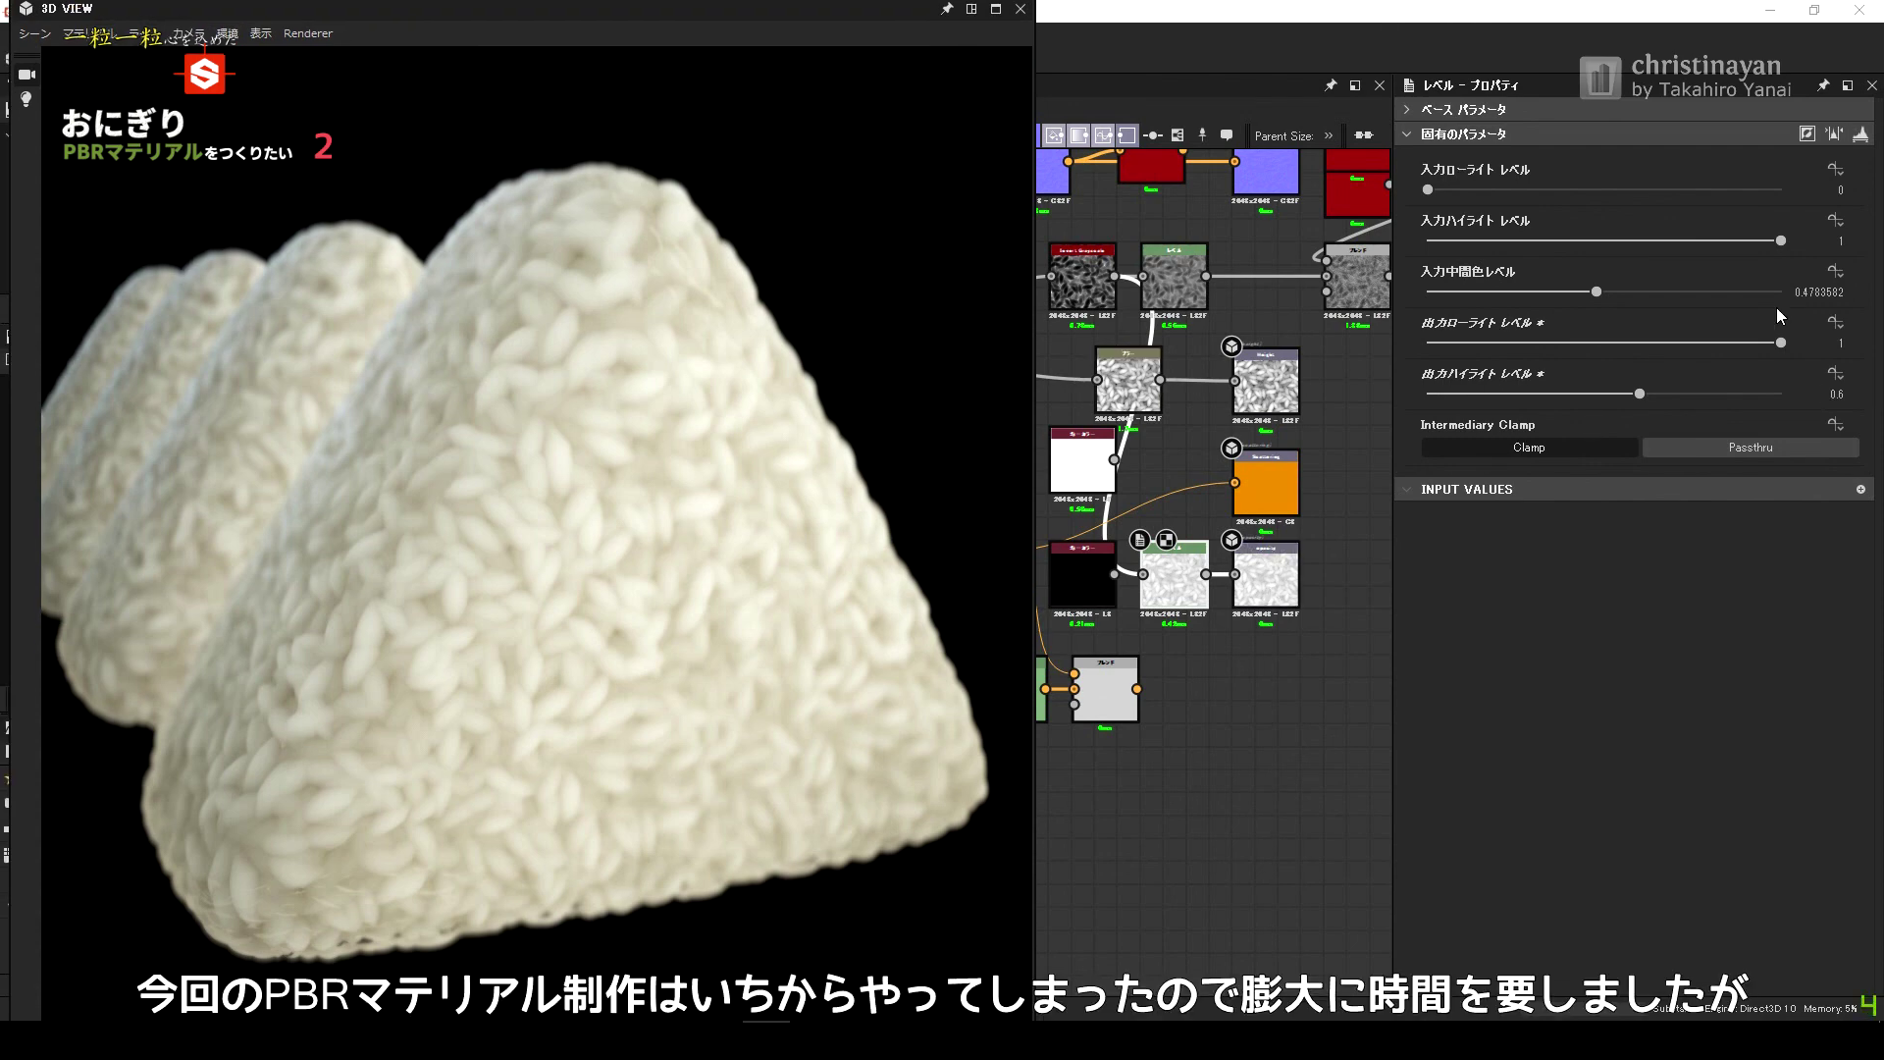
{"action": "left_click", "coordinate": [1836, 271]}
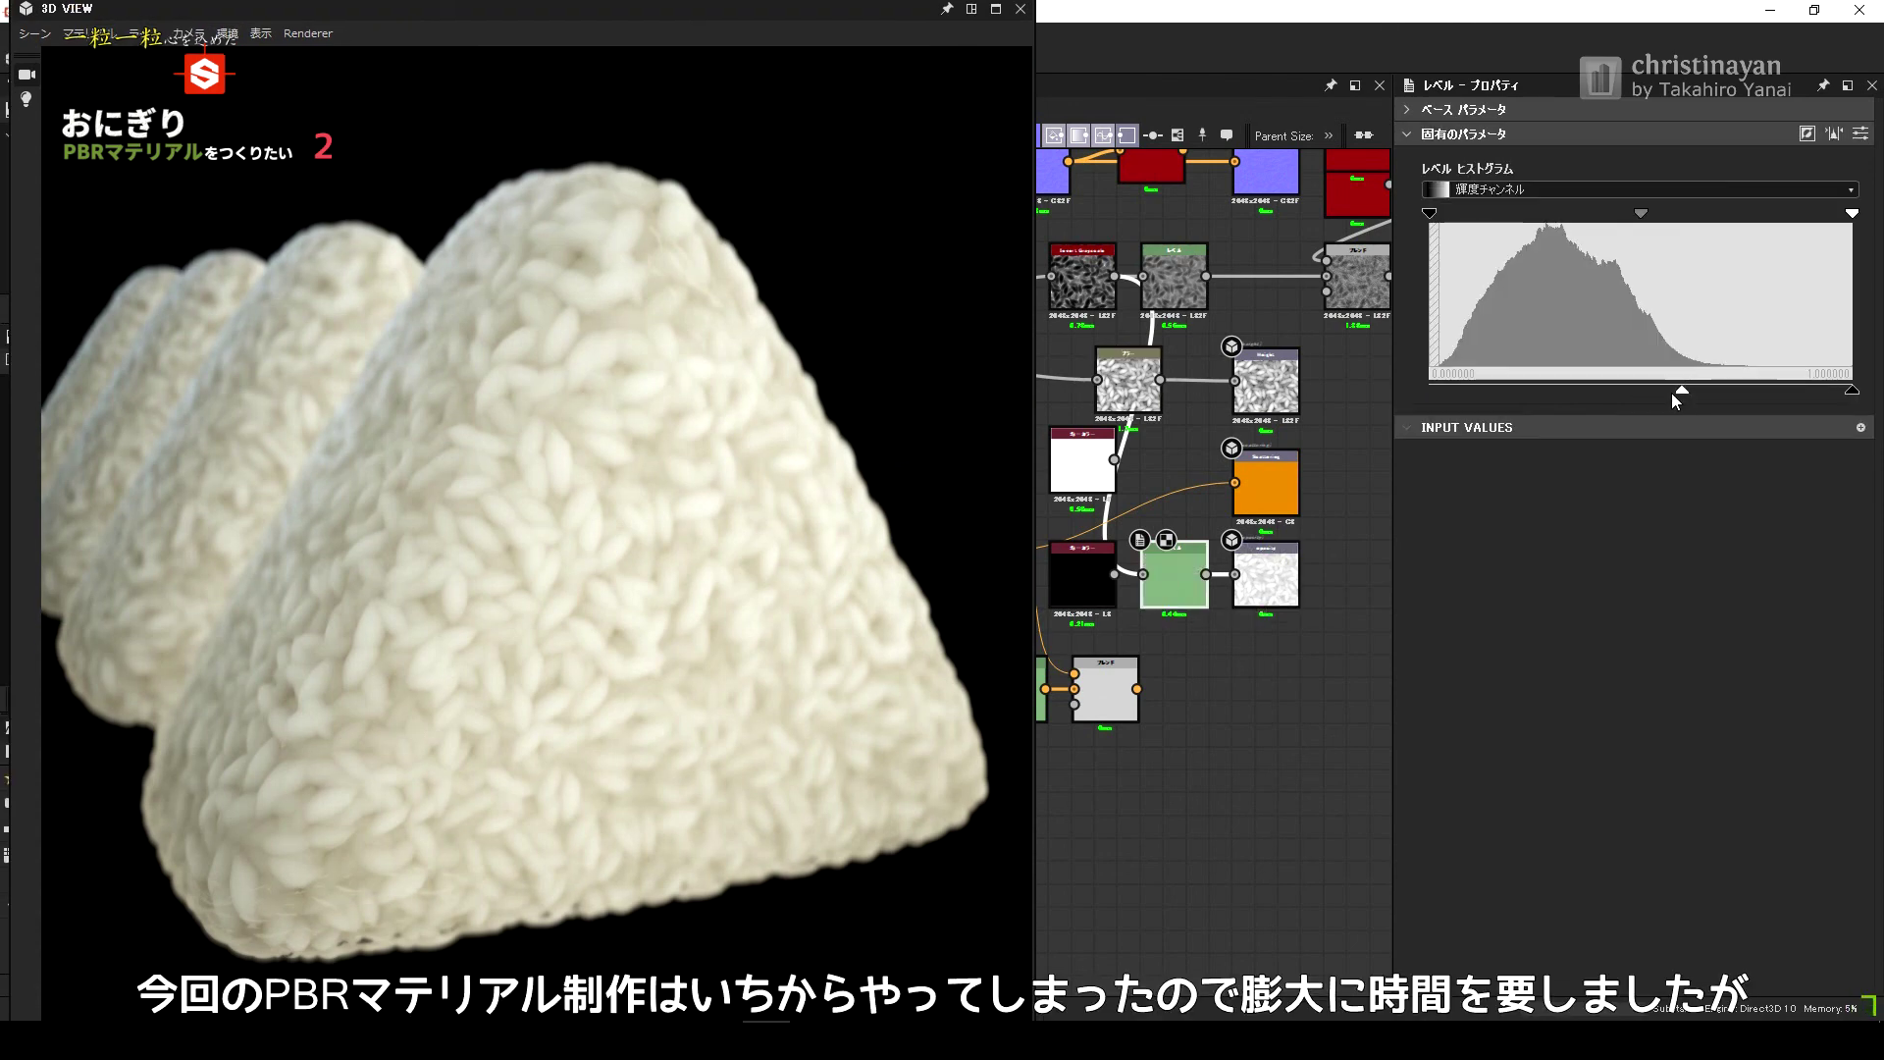
{"action": "left_click_drag", "start_coordinate": [1680, 391], "coordinate": [1596, 390]}
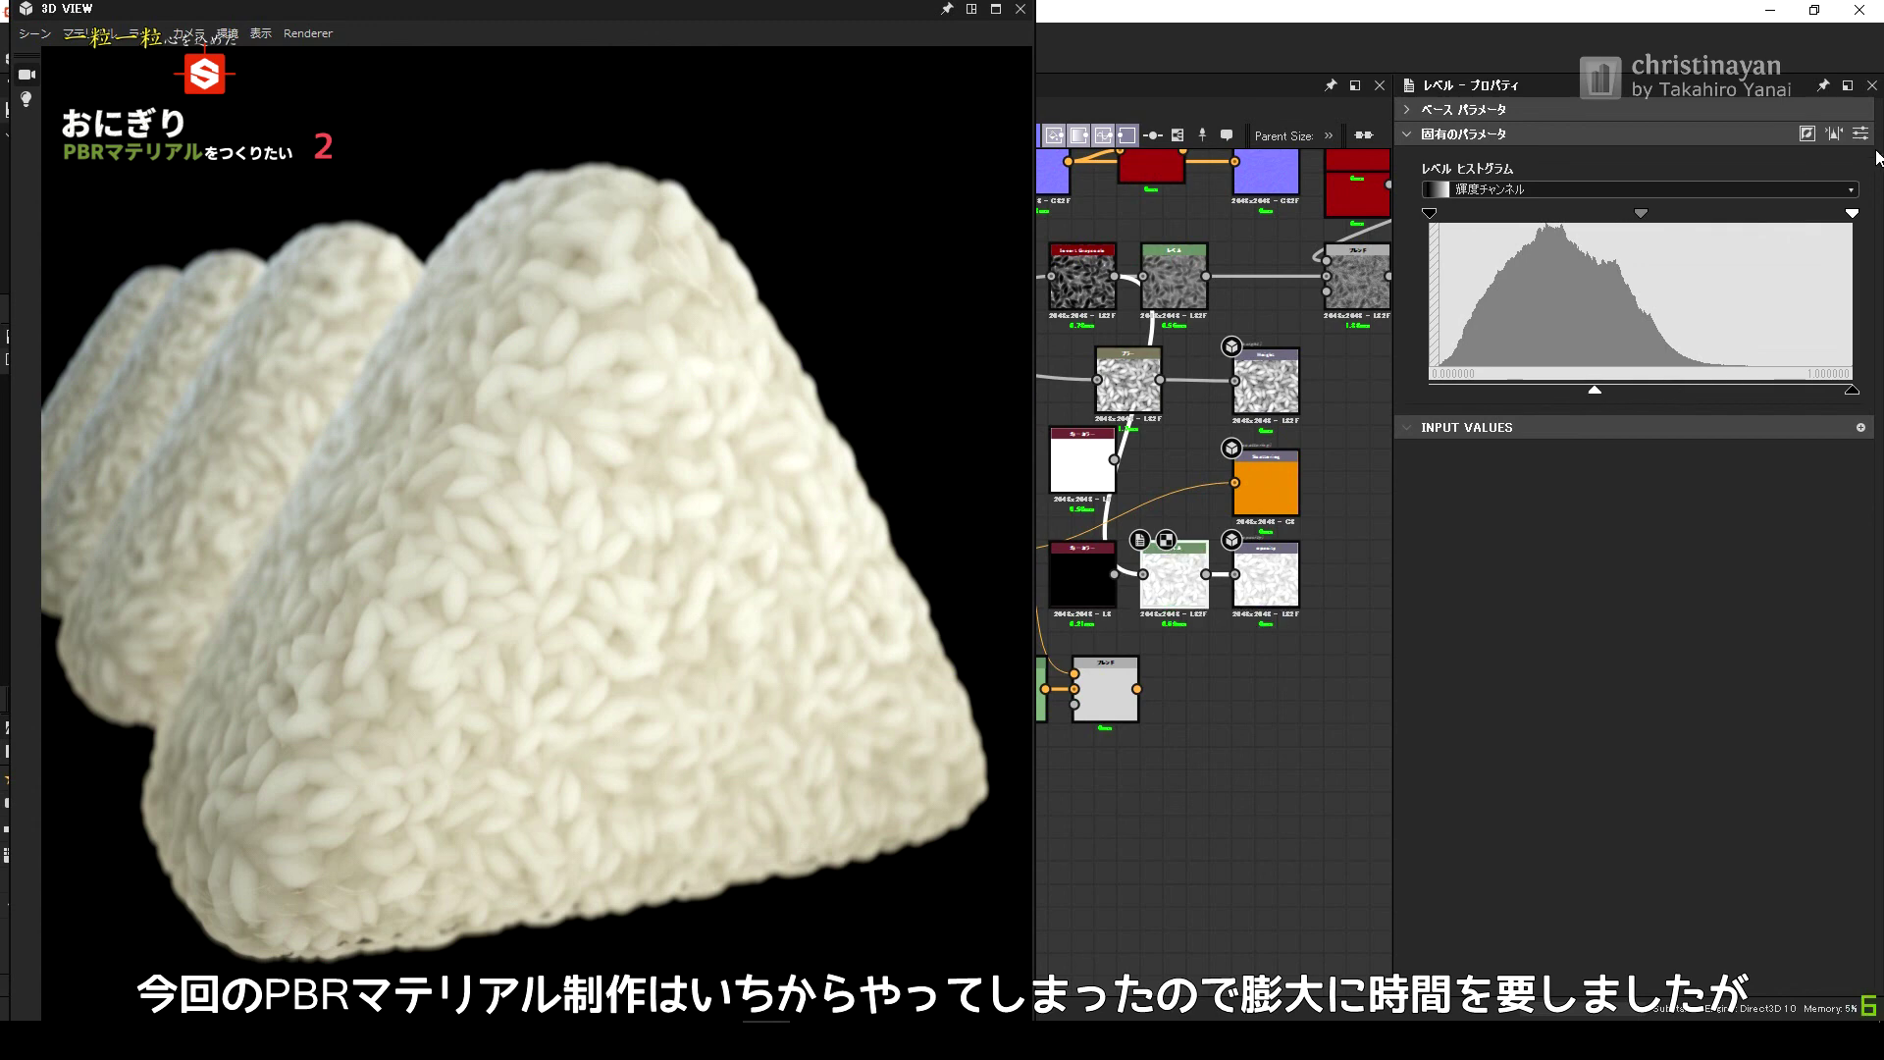
{"action": "left_click", "coordinate": [1861, 134]}
Set the Levels output highlight to 1 and output low to 0.75.
{"action": "type", "text": "1"}
{"action": "key", "text": "Return"}
{"action": "double_click", "coordinate": [1822, 342]}
{"action": "type", "text": "0.75"}
{"action": "key", "text": "Return"}
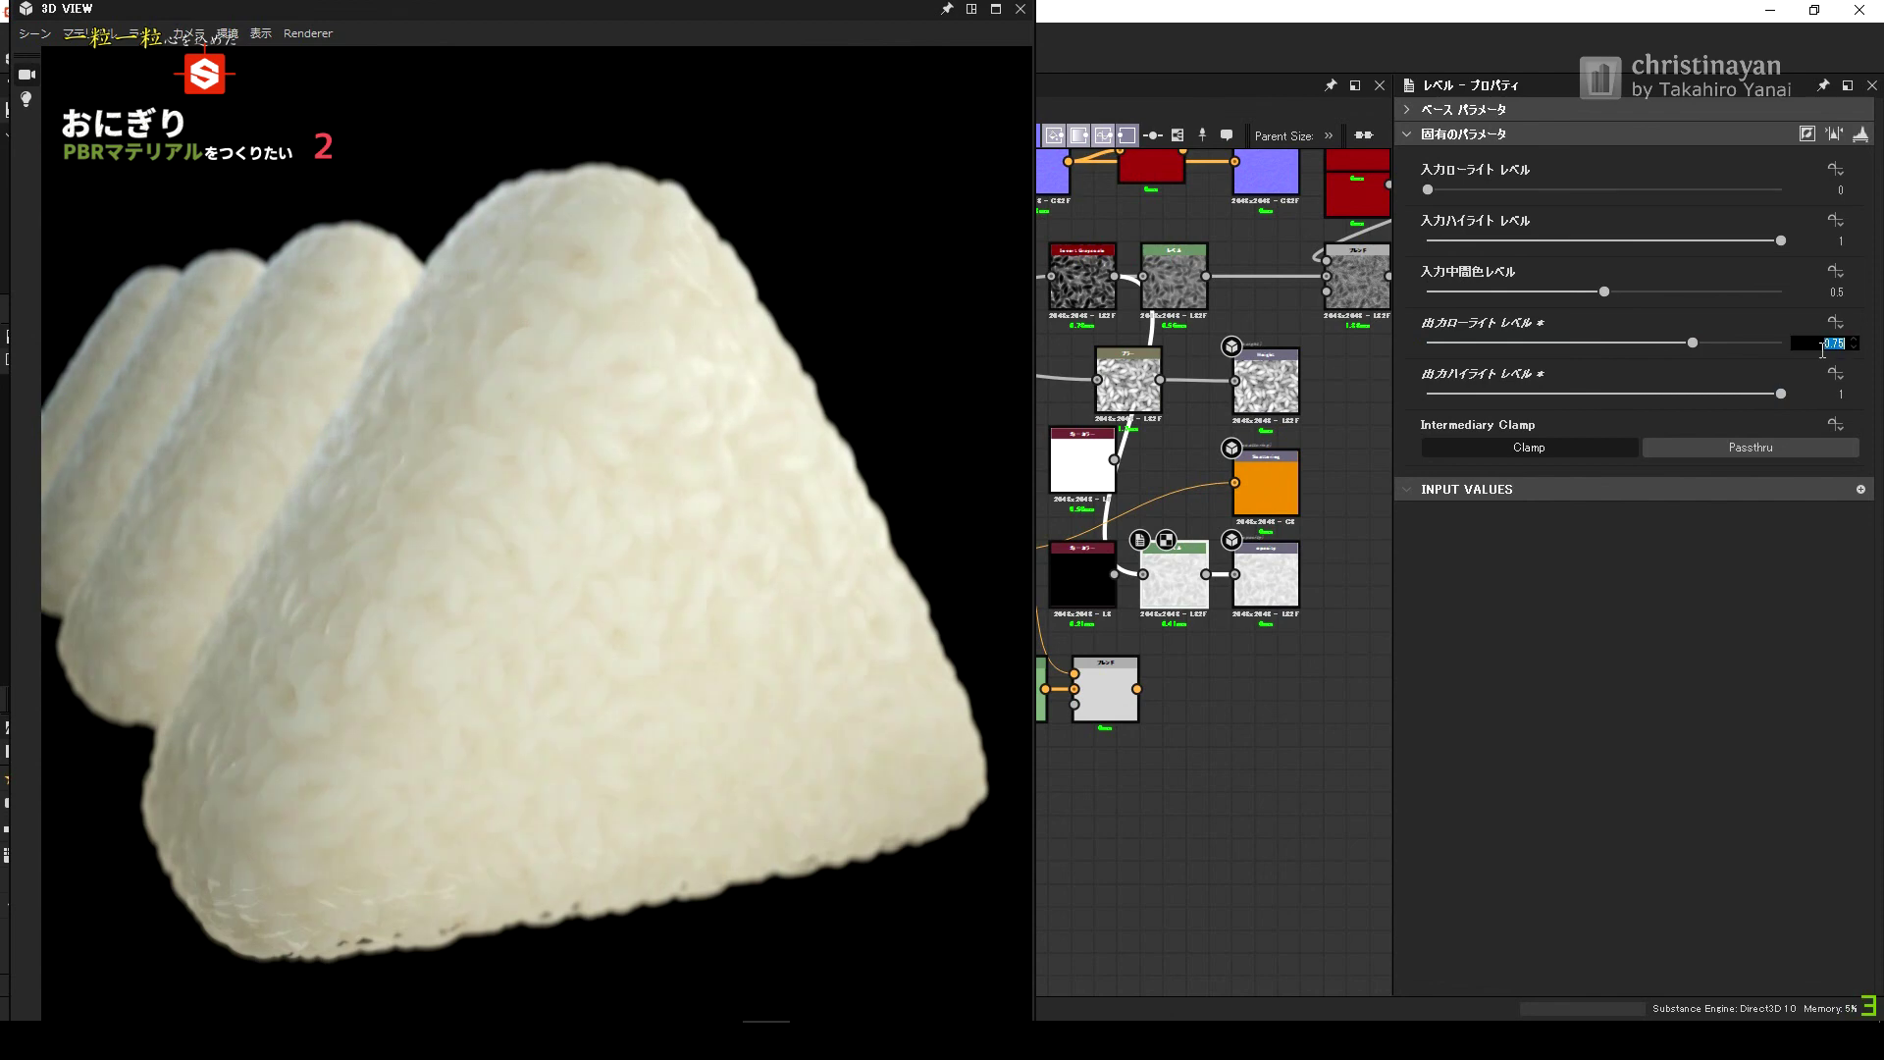
{"action": "type", "text": "0.8"}
{"action": "key", "text": "Return"}
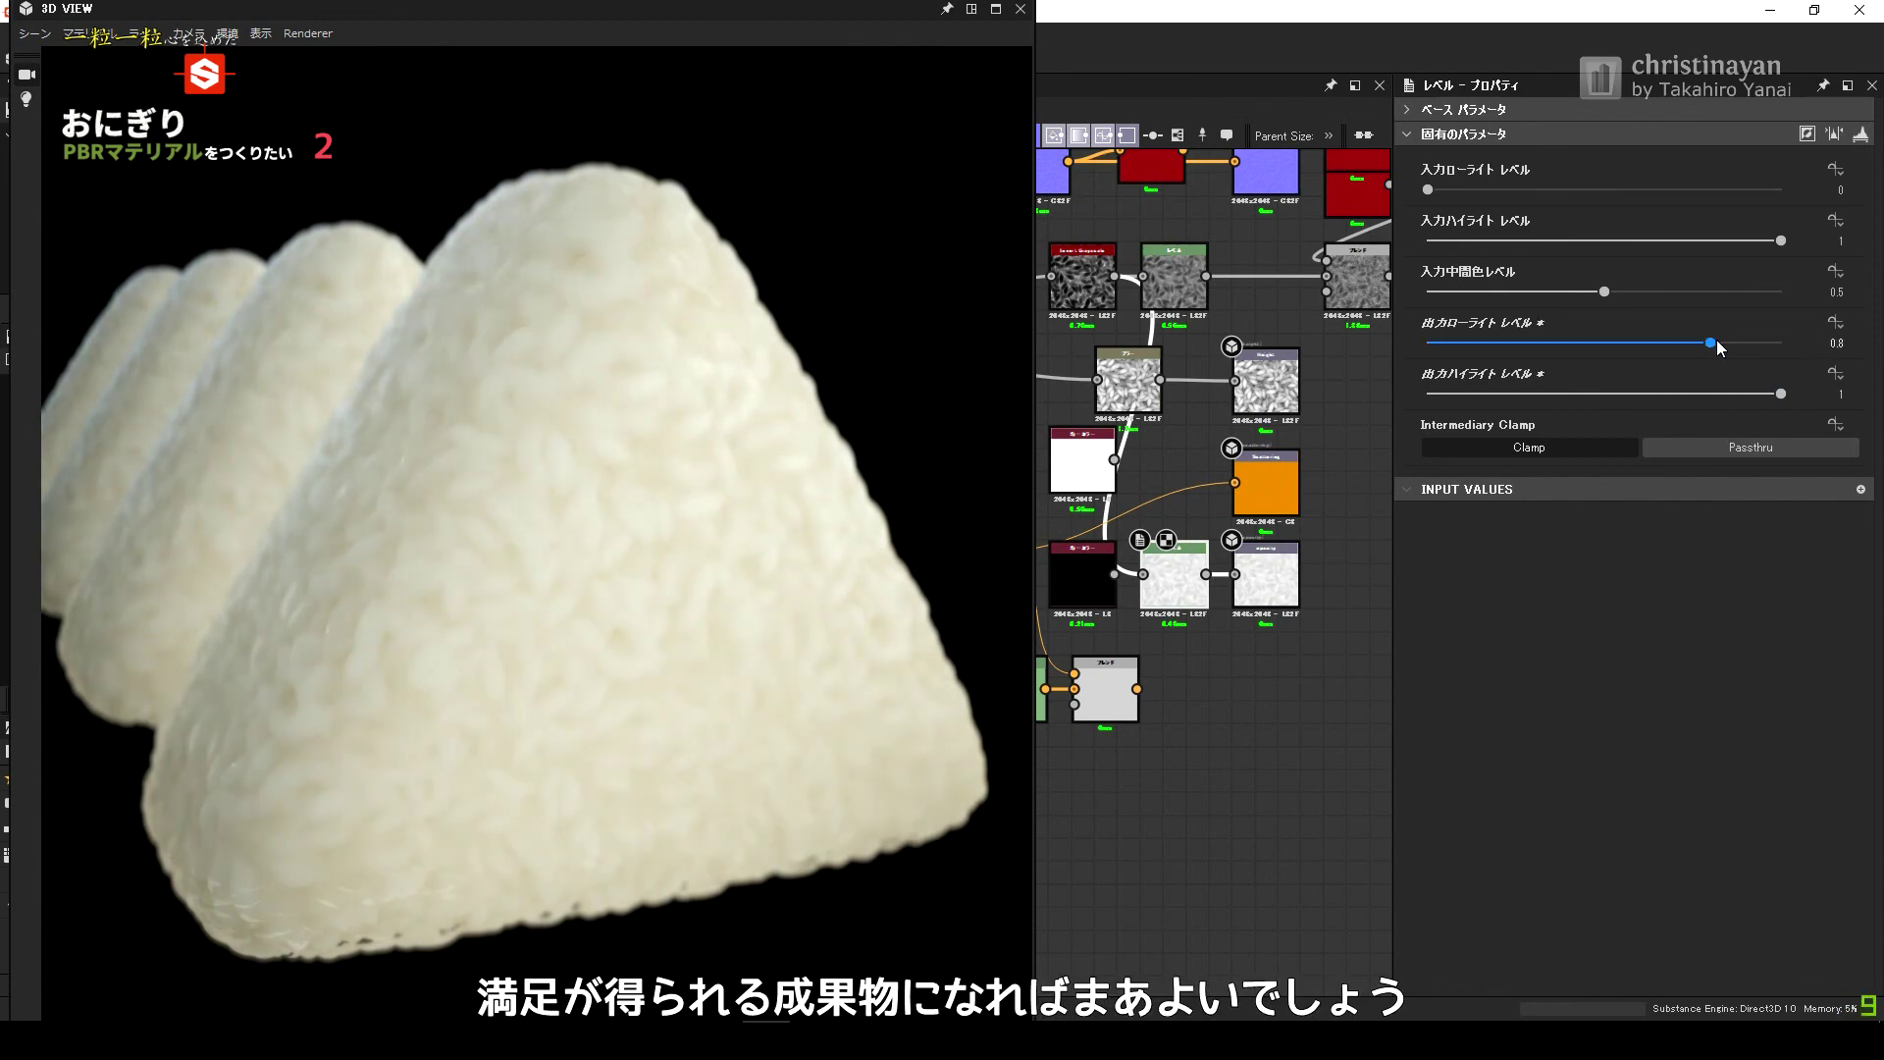
{"action": "key", "text": "ctrl+z"}
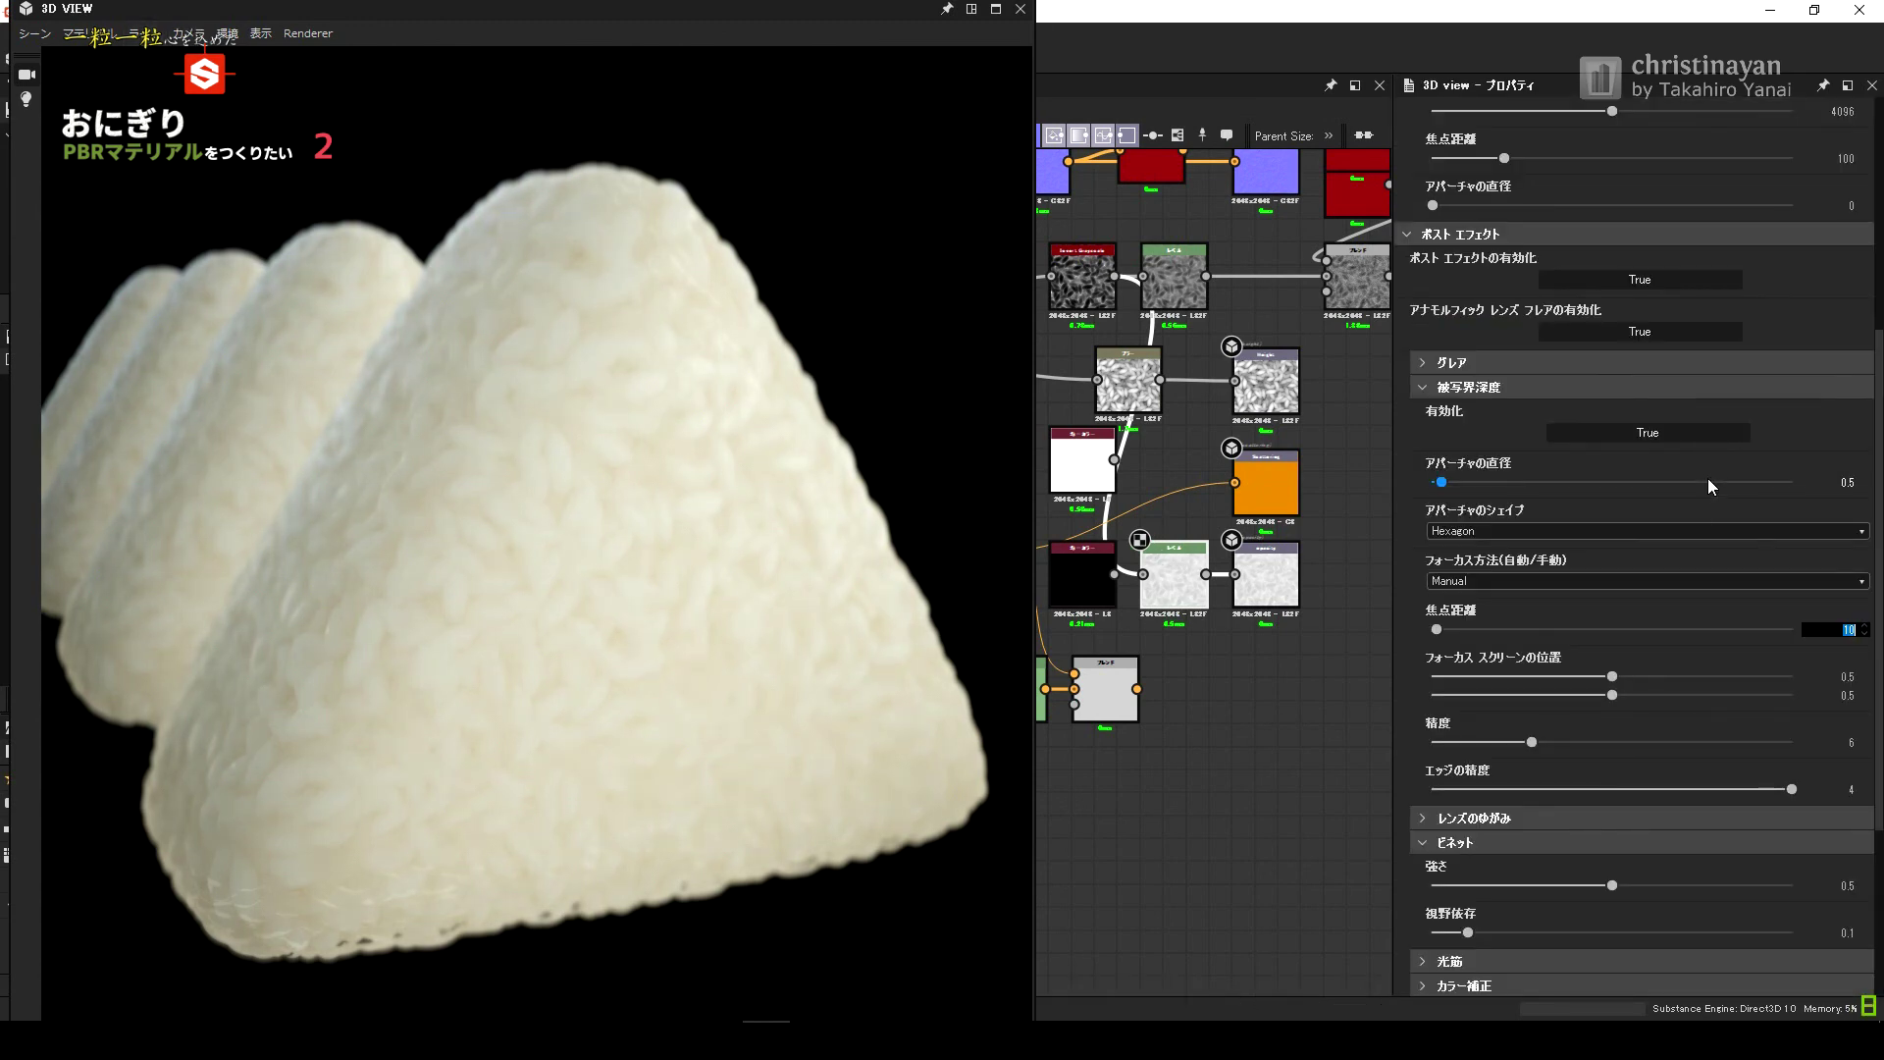
{"action": "left_click", "coordinate": [1713, 434]}
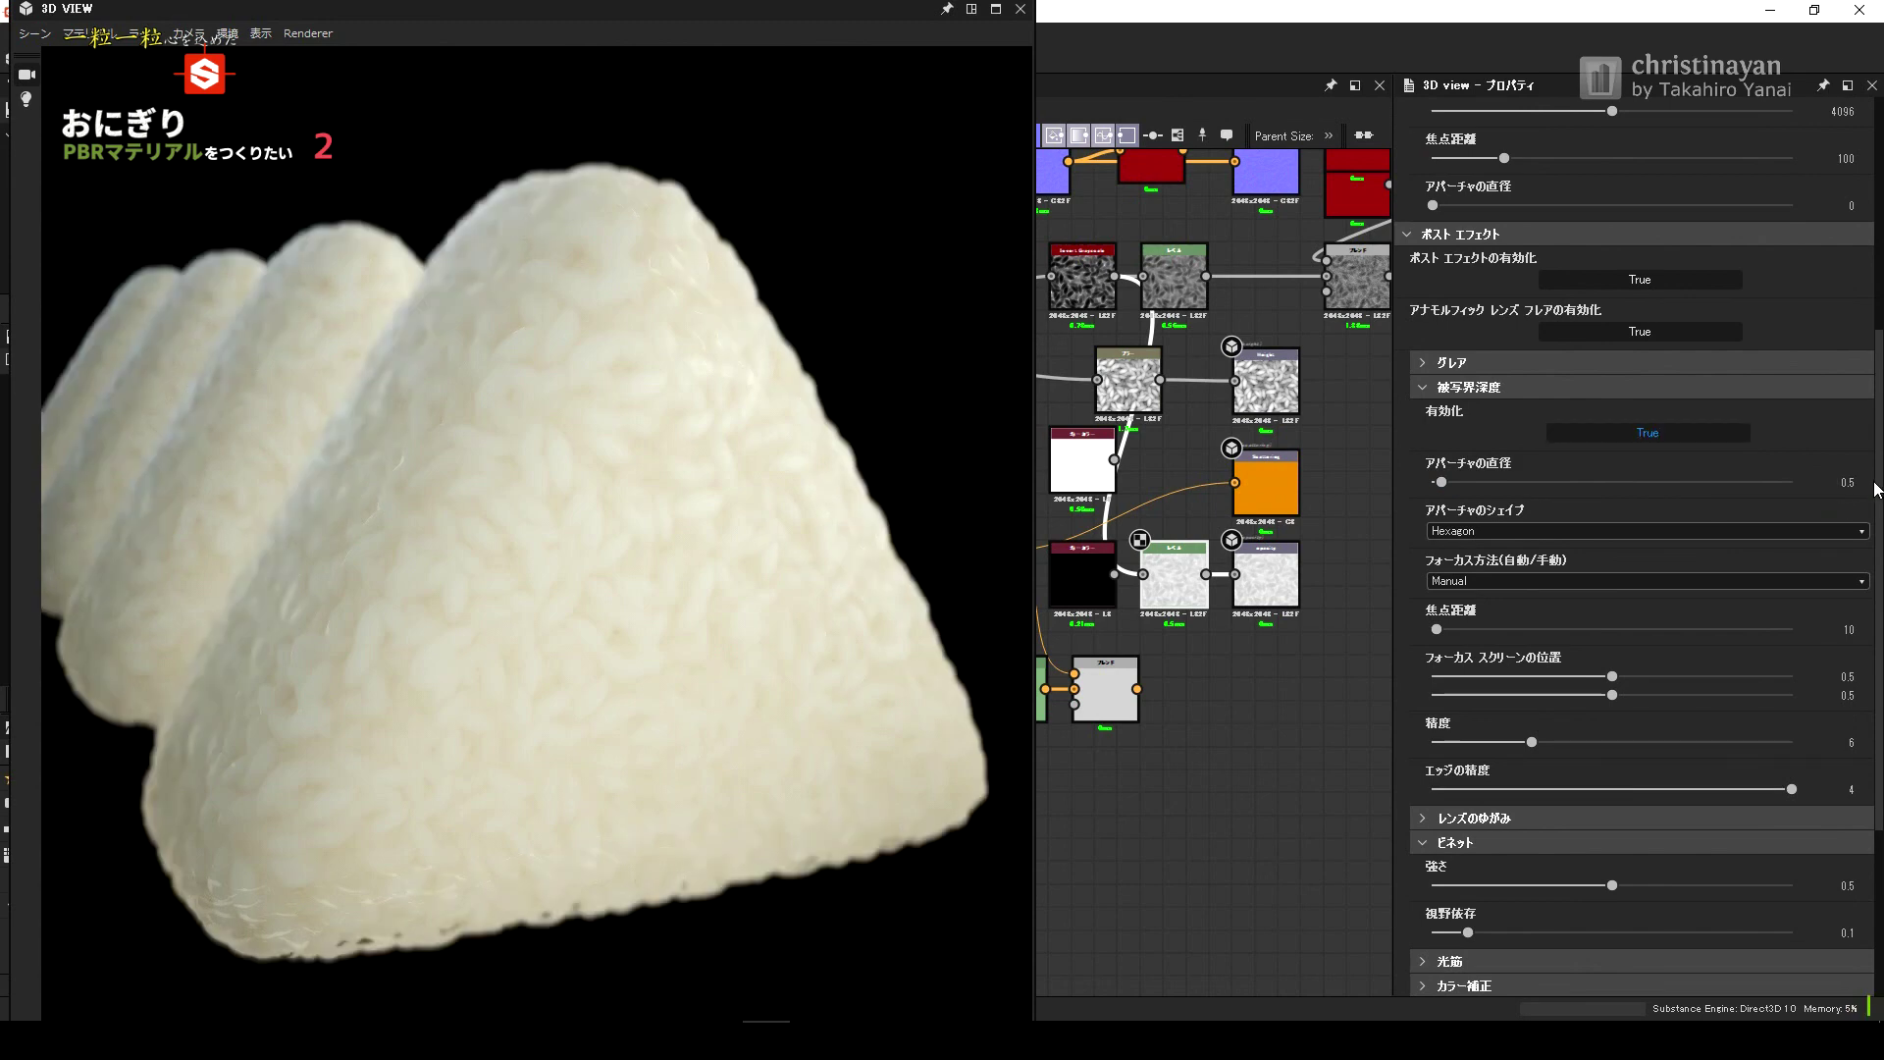
Set the depth-of-field aperture diameter to 0.5.
{"action": "double_click", "coordinate": [1839, 482]}
{"action": "type", "text": "0.3"}
{"action": "double_click", "coordinate": [1864, 485]}
{"action": "type", "text": "0.5"}
{"action": "key", "text": "Return"}
Set the focus distance to 10.5 and start saving a render via Camera > Save Render.
{"action": "left_click", "coordinate": [1865, 631]}
{"action": "left_click_drag", "start_coordinate": [1868, 635], "coordinate": [1838, 485]}
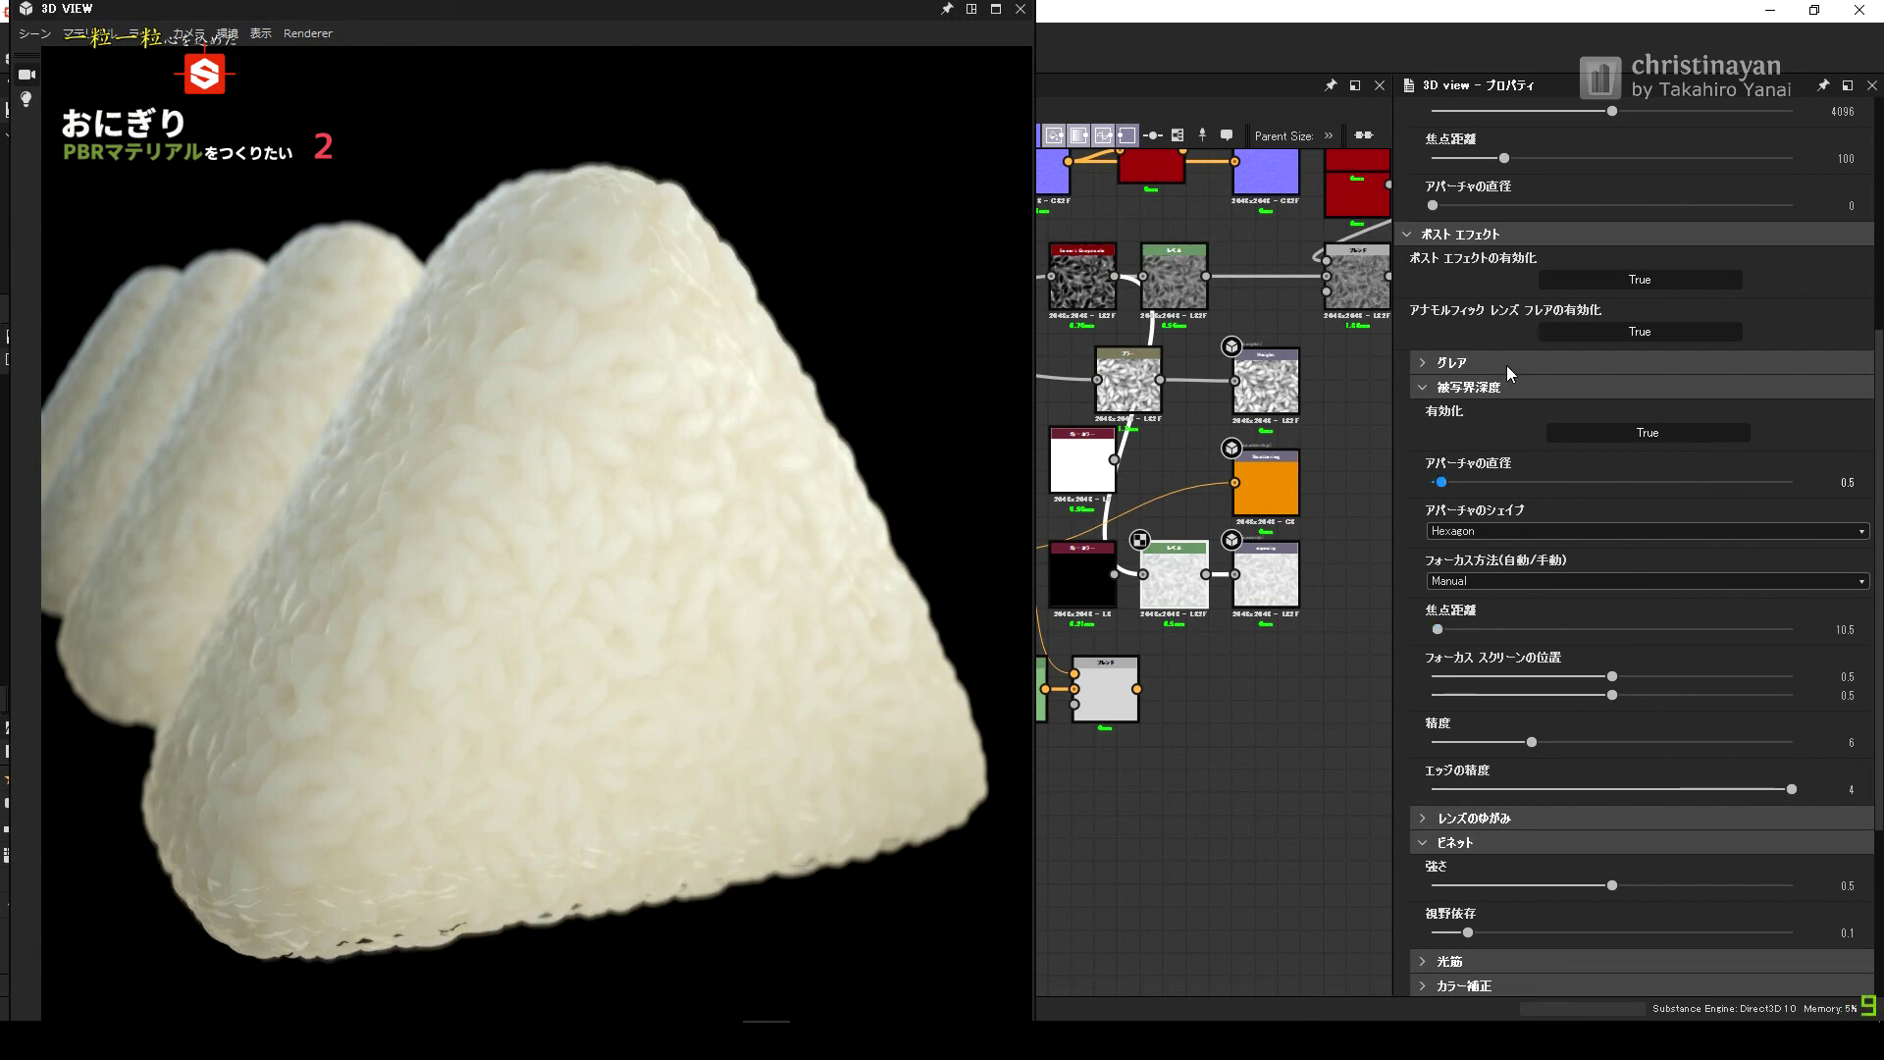
{"action": "left_click", "coordinate": [188, 34]}
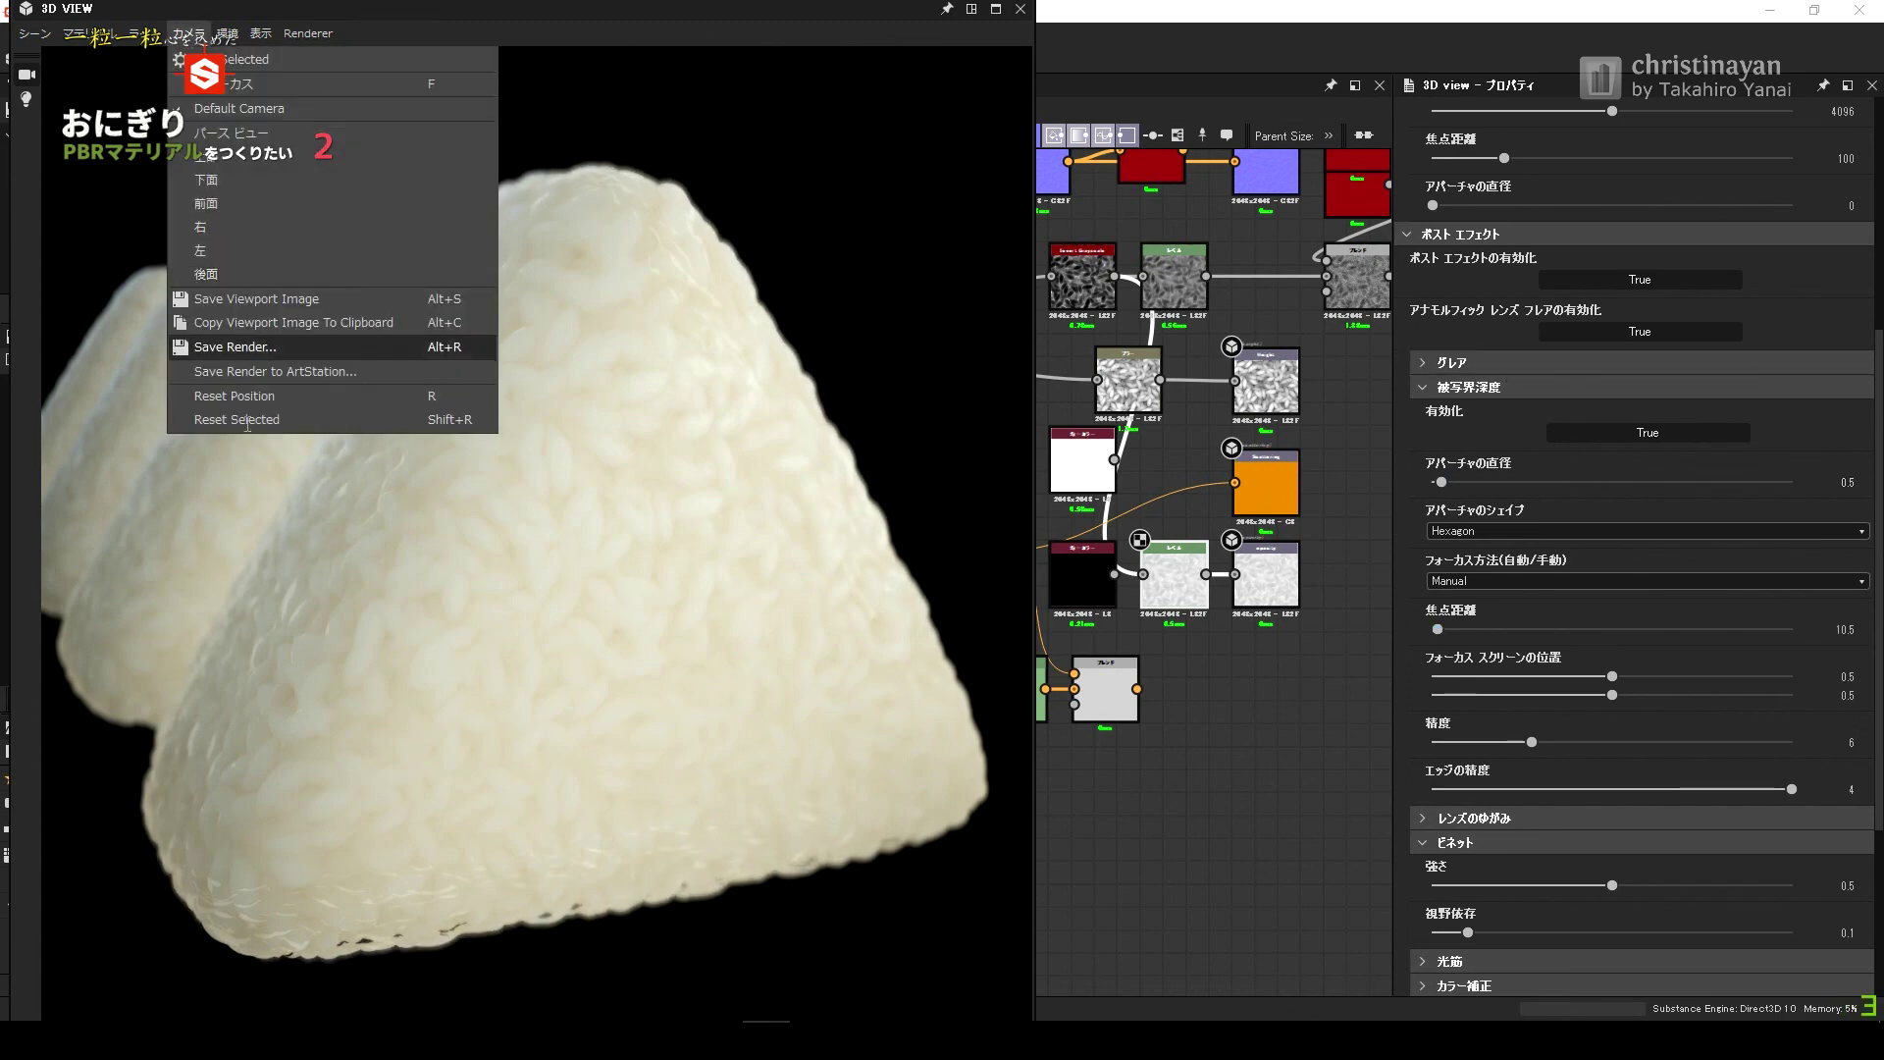
{"action": "left_click", "coordinate": [236, 347]}
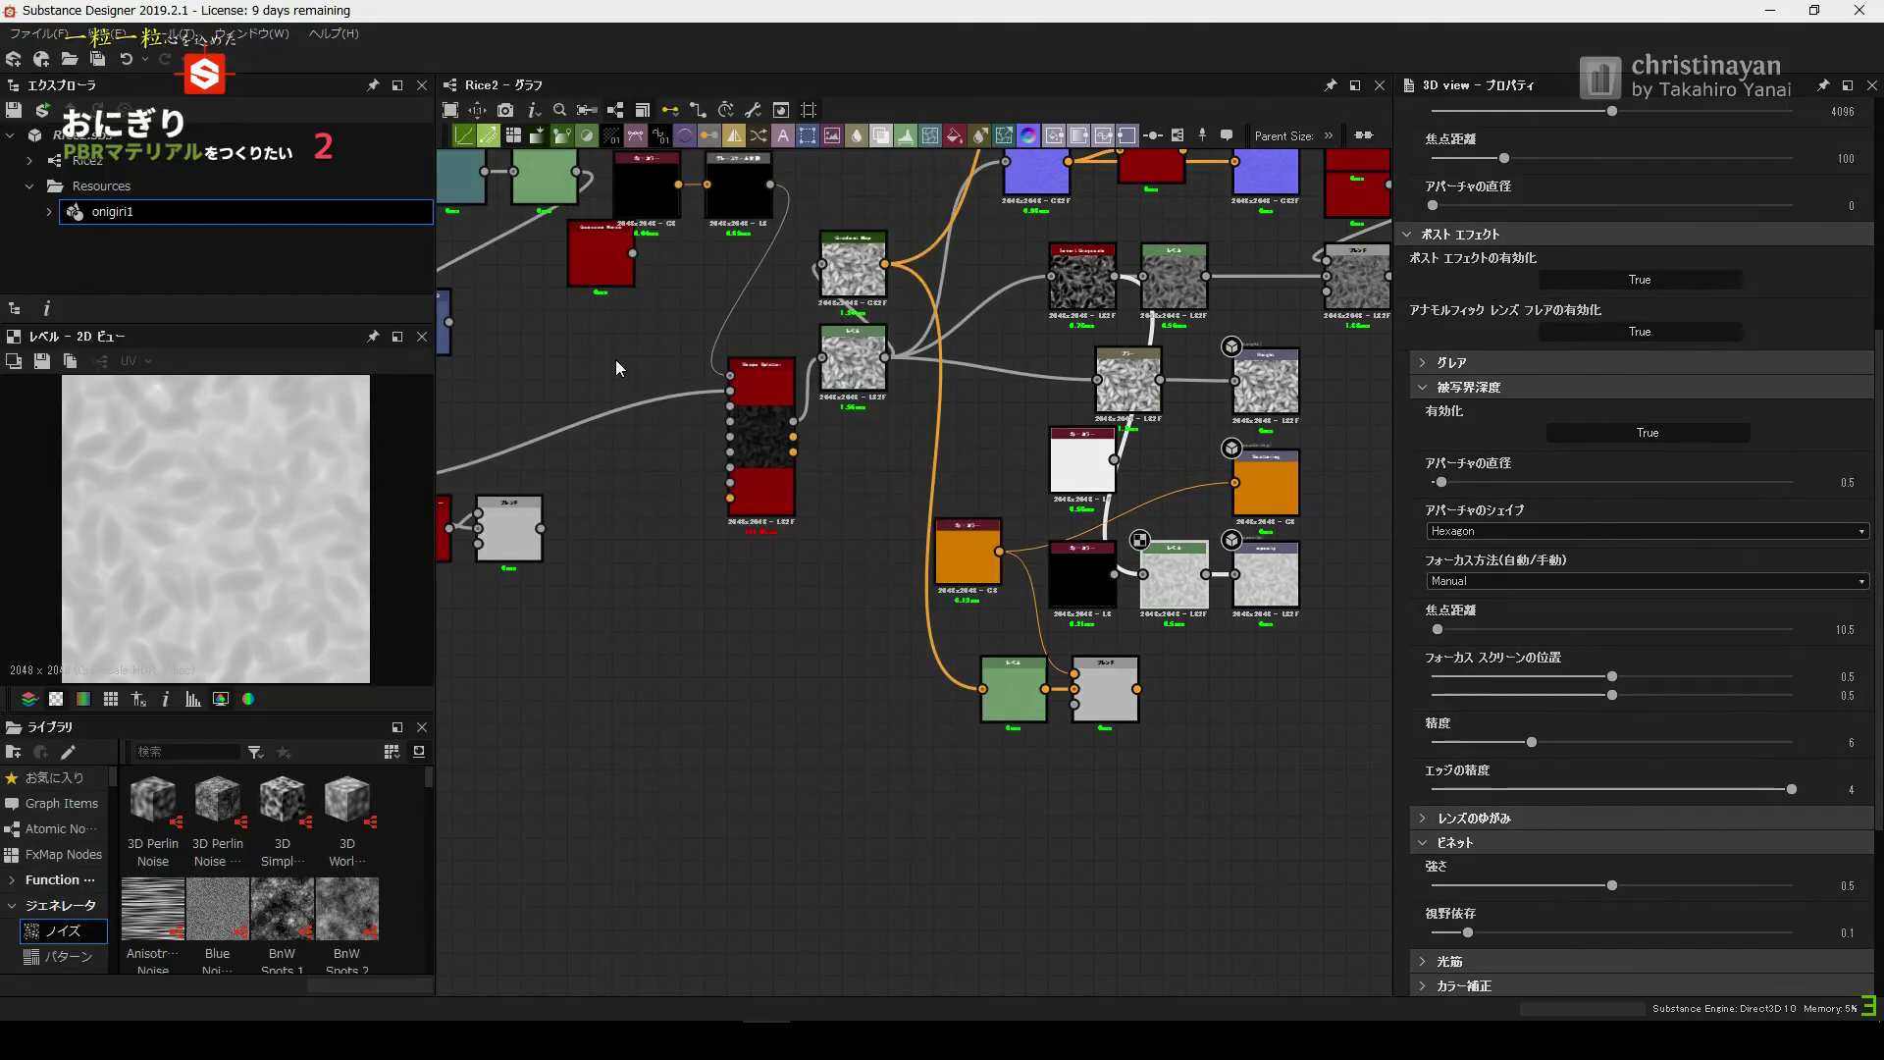